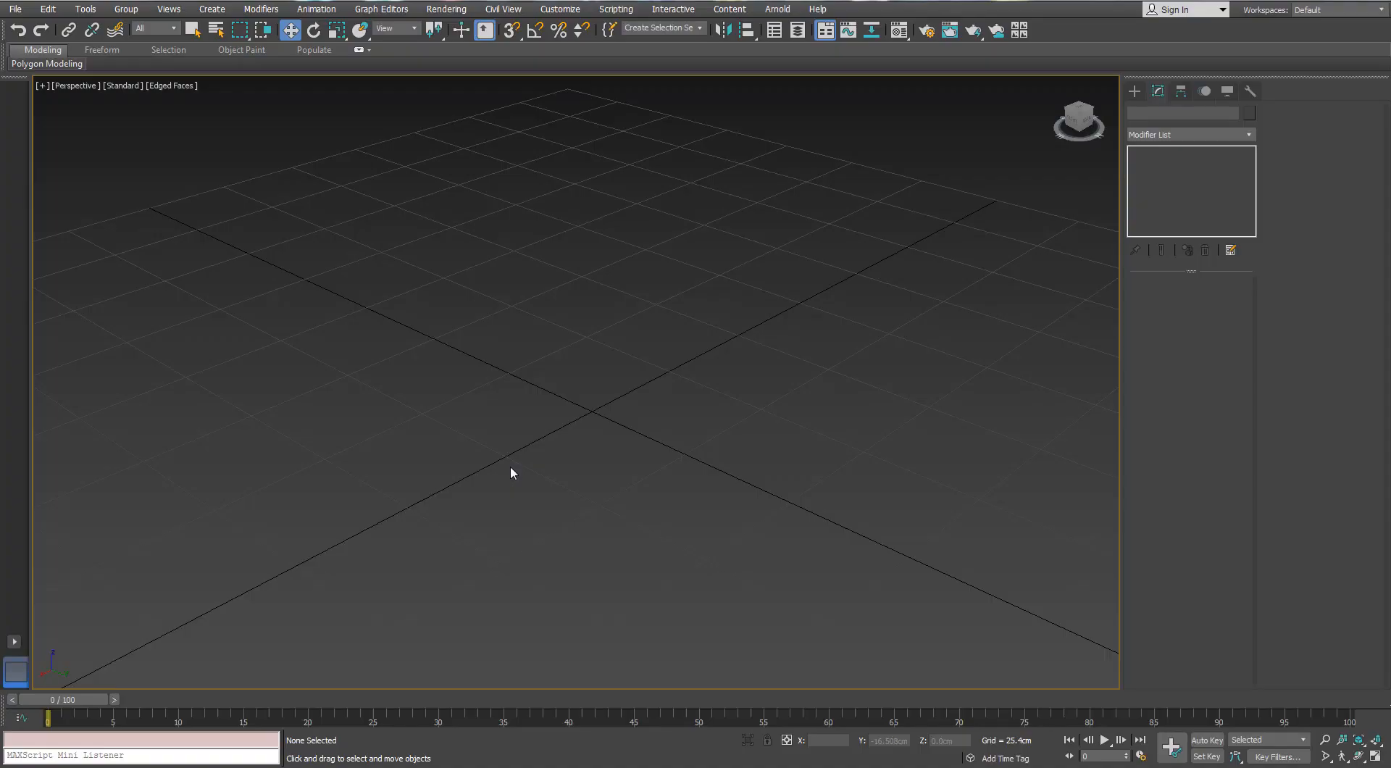
Draw a cylinder at the grid origin, about 18.6 cm in radius and 6.9 cm high
middle_click_drag(510, 467, 652, 406, "alt")
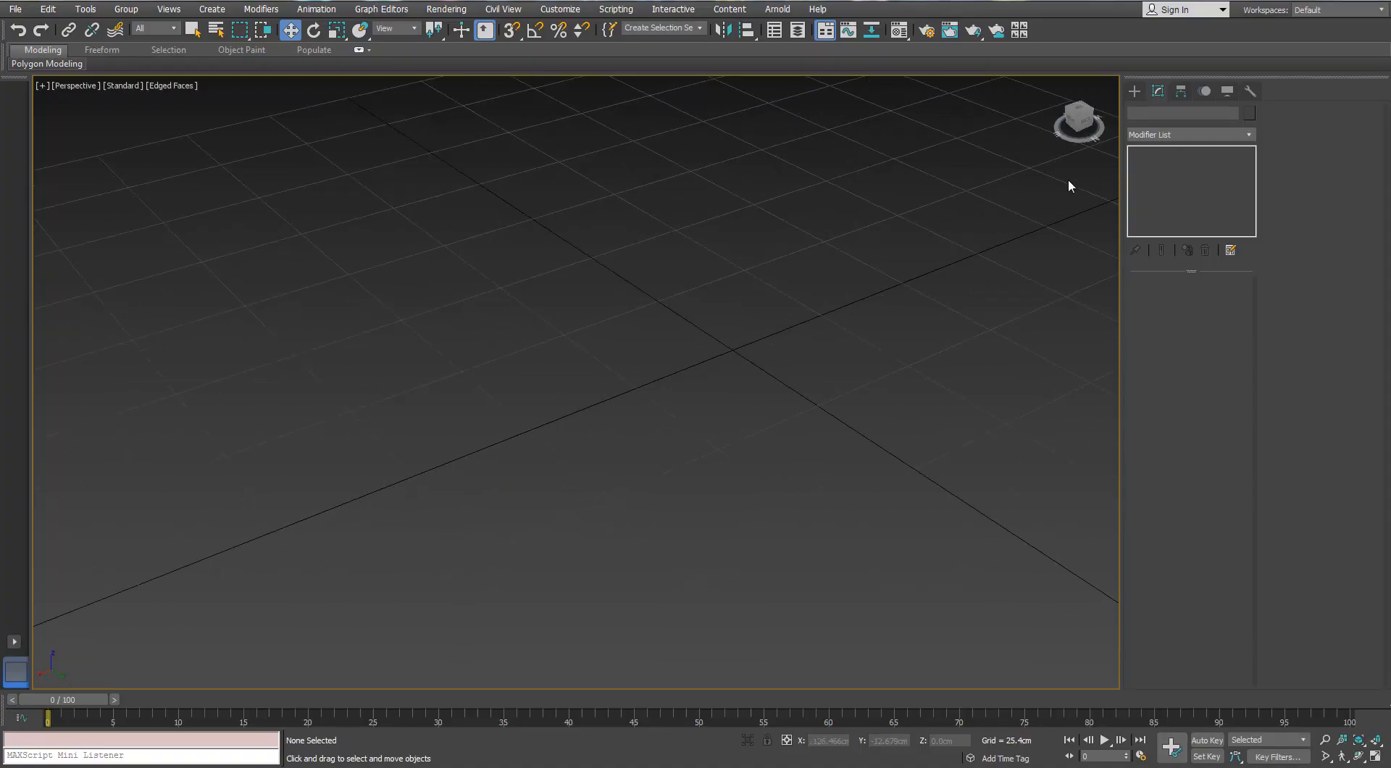
left_click(1135, 91)
middle_click_drag(888, 338, 688, 384)
left_click(1157, 208)
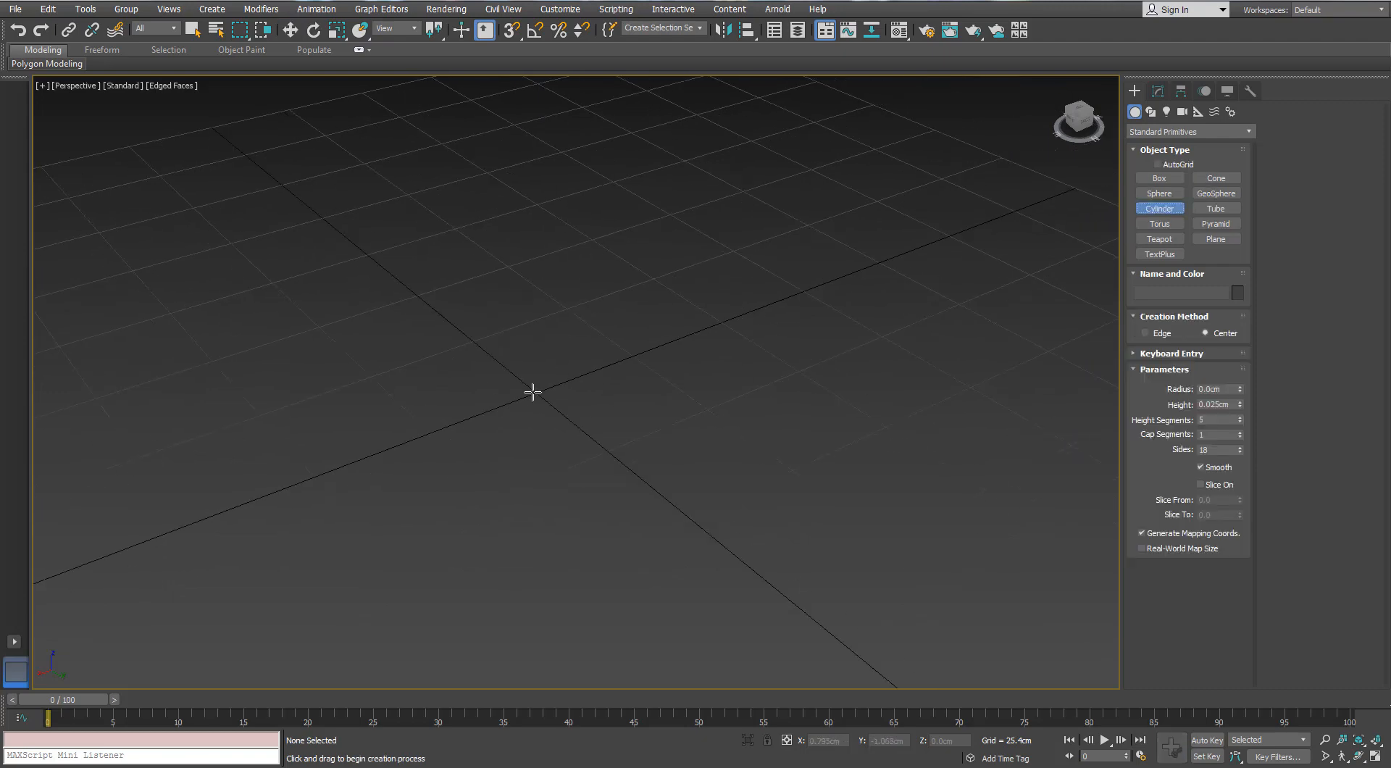
left_click_drag(536, 392, 538, 344)
left_click(545, 313)
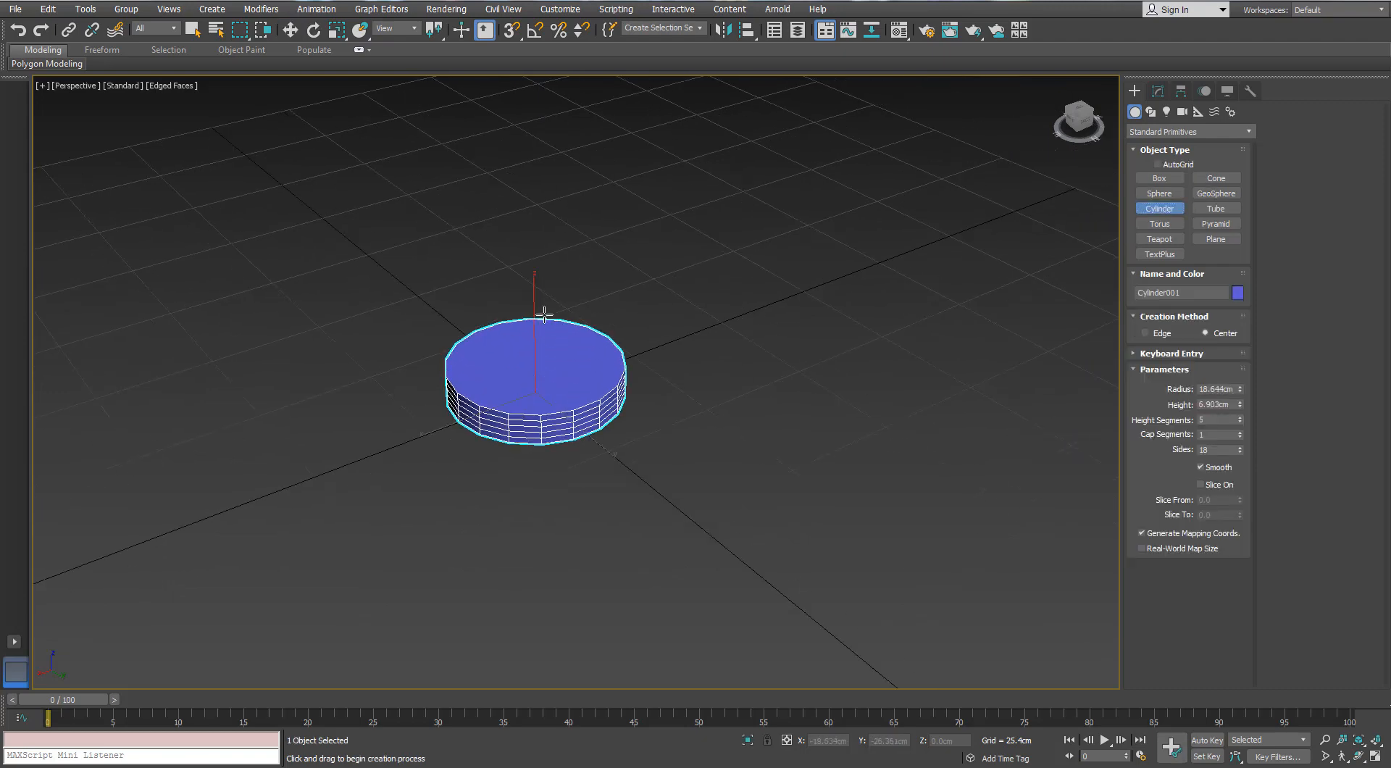
Set the cylinder's radius to 20 cm, its height segments to 1 and its sides to 36
middle_click_drag(521, 416, 542, 397, "alt")
scroll(542, 397, "up", 3)
left_click(1222, 388)
type("20")
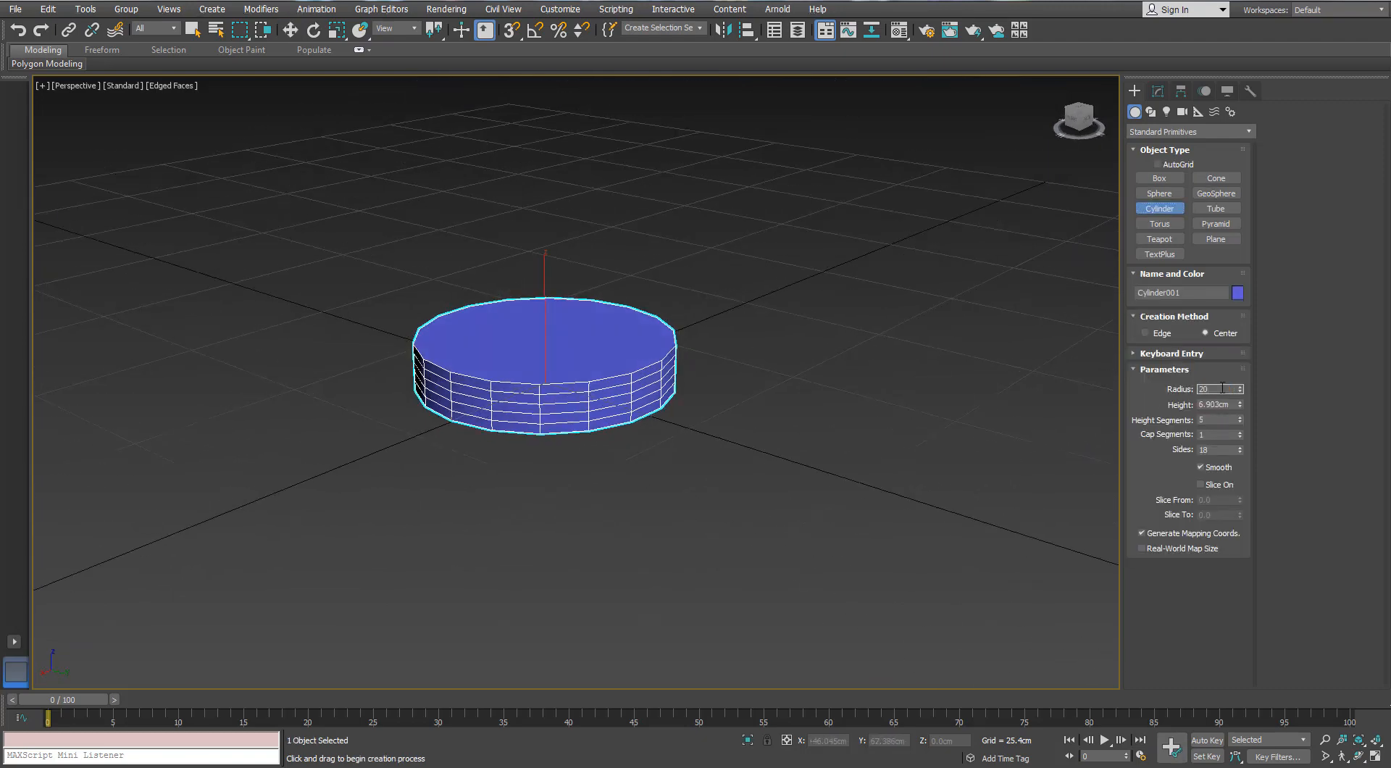
key("Return")
key("w")
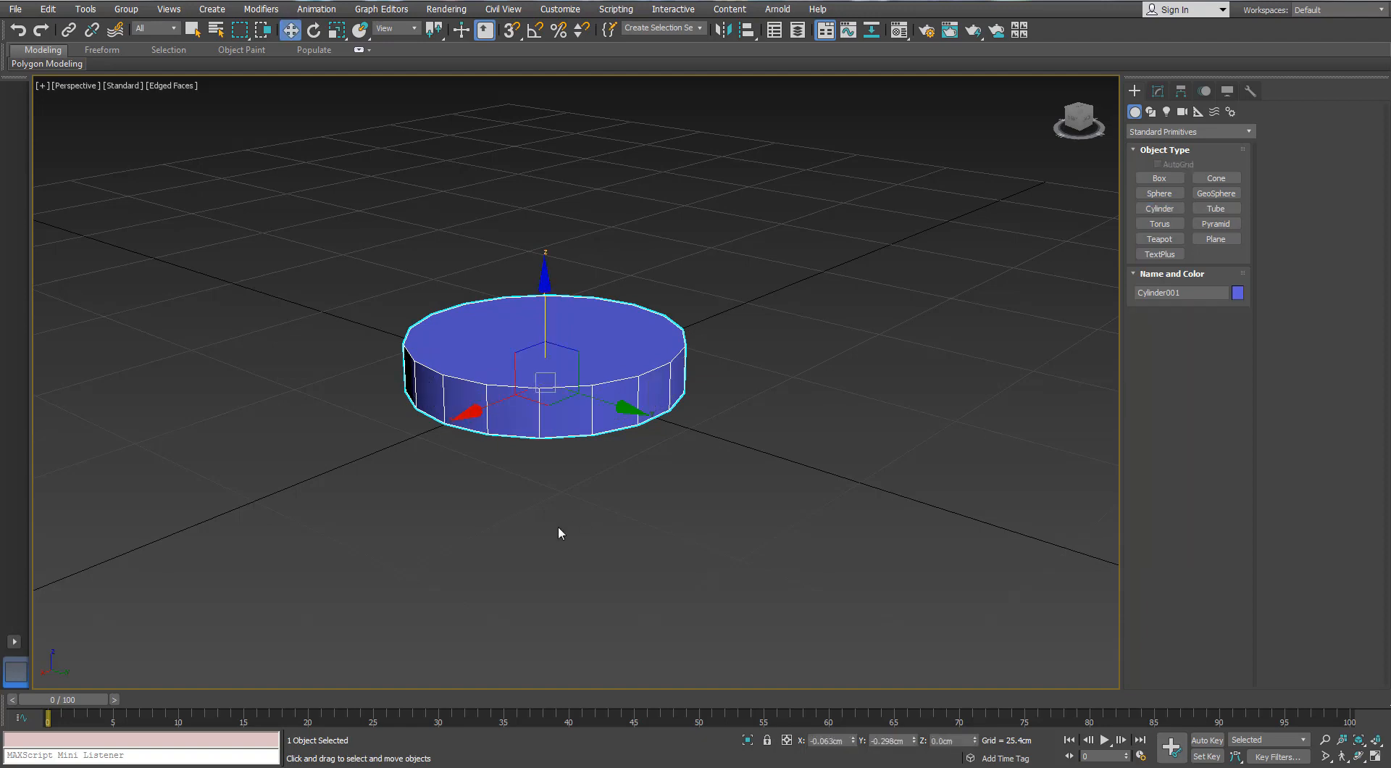
left_click(558, 528)
left_click(576, 409)
left_click(1158, 92)
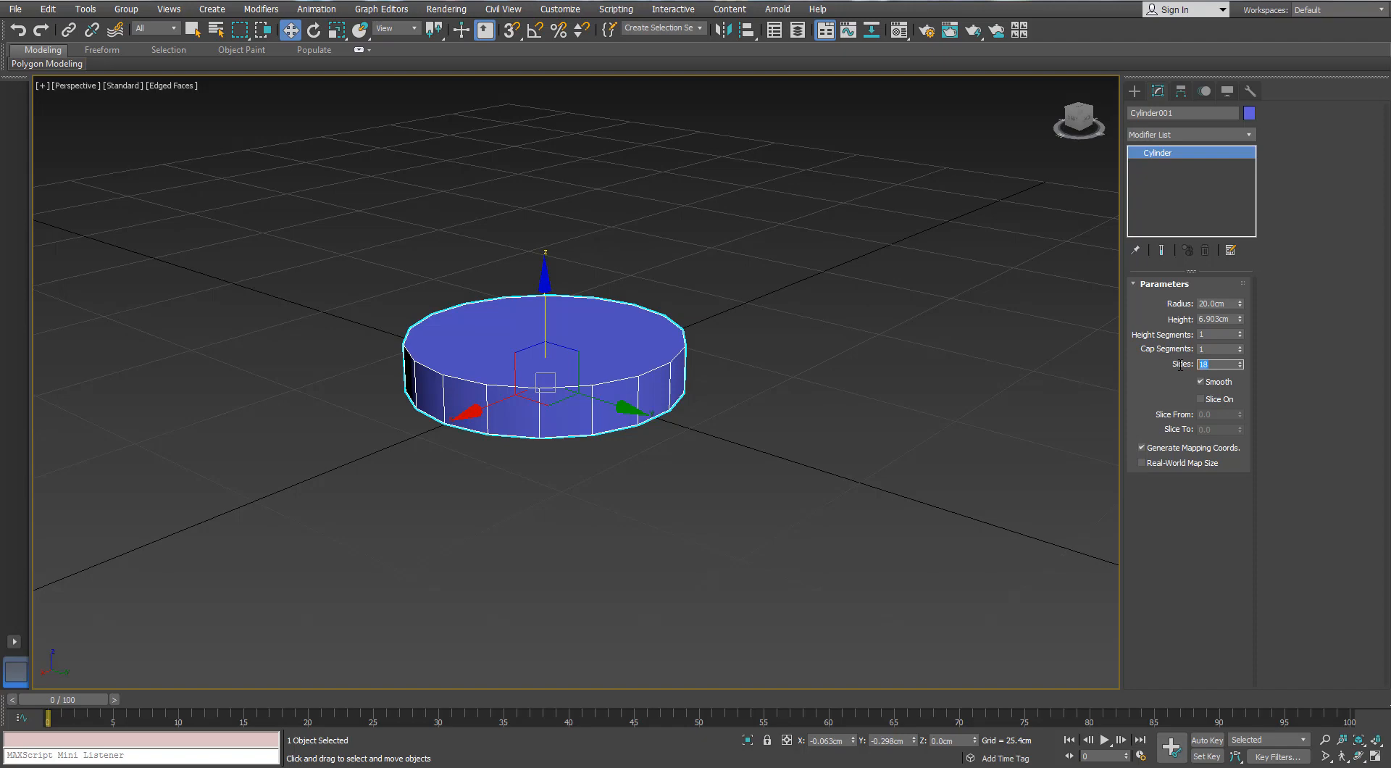
key("Return")
middle_click_drag(876, 388, 724, 340, "alt")
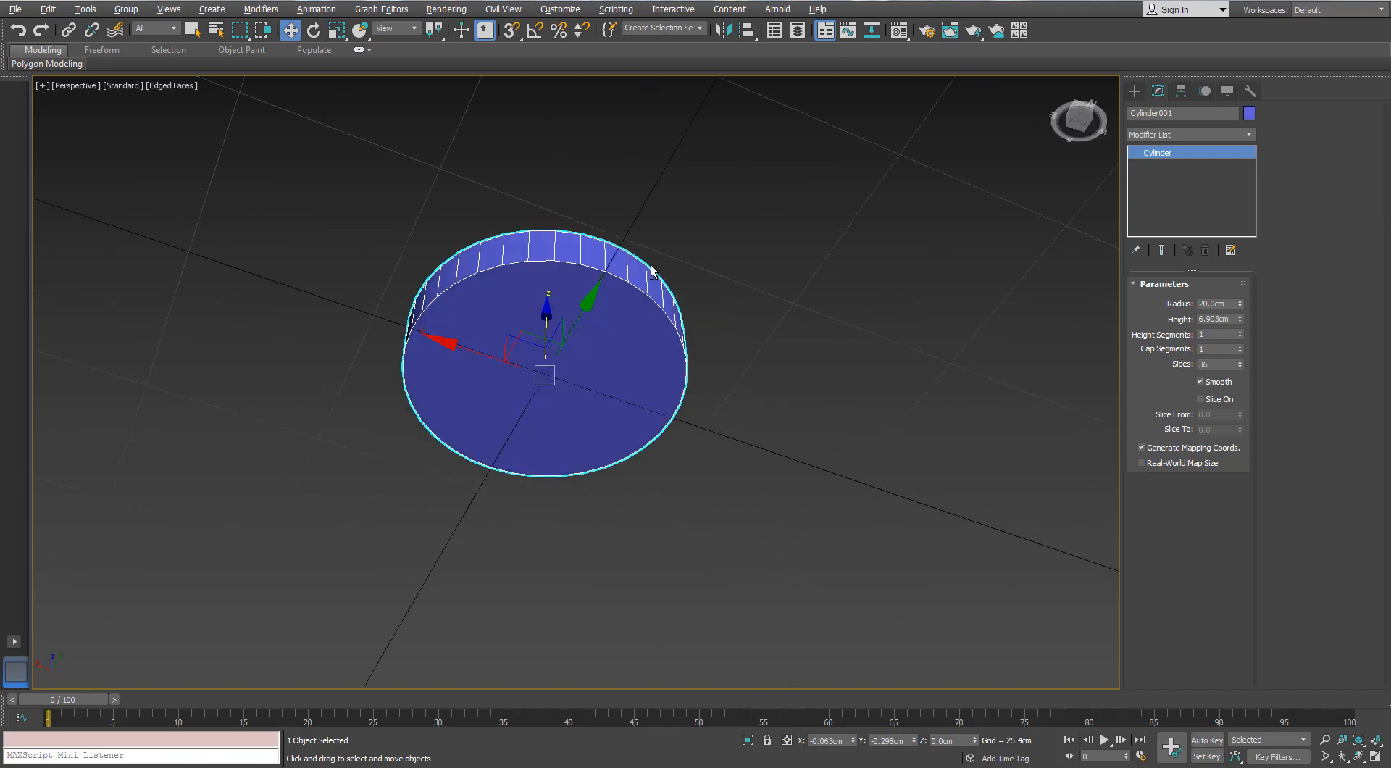
Convert the cylinder to an editable poly and delete its bottom cap polygon
right_click(597, 297)
mouse_move(652, 439)
left_click(529, 462)
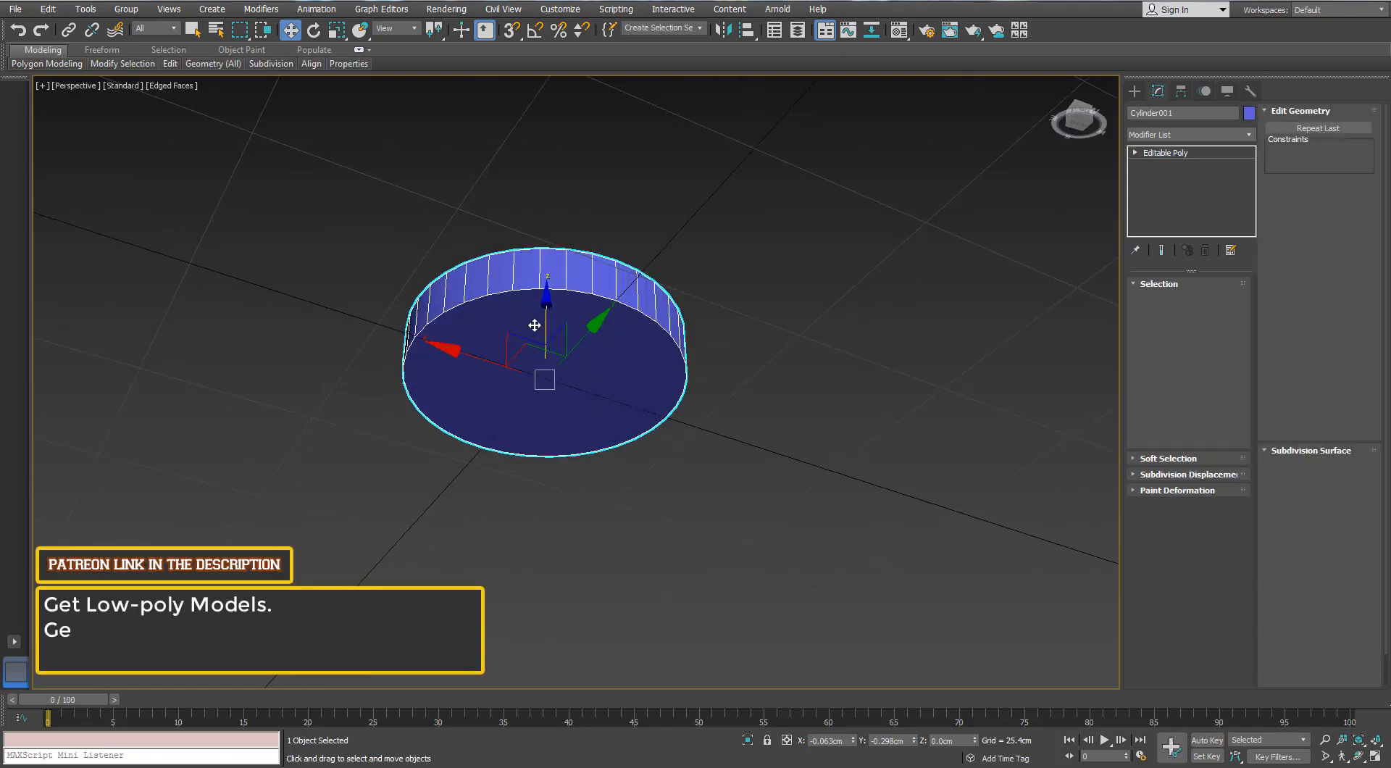
scroll(849, 341, "up", 3)
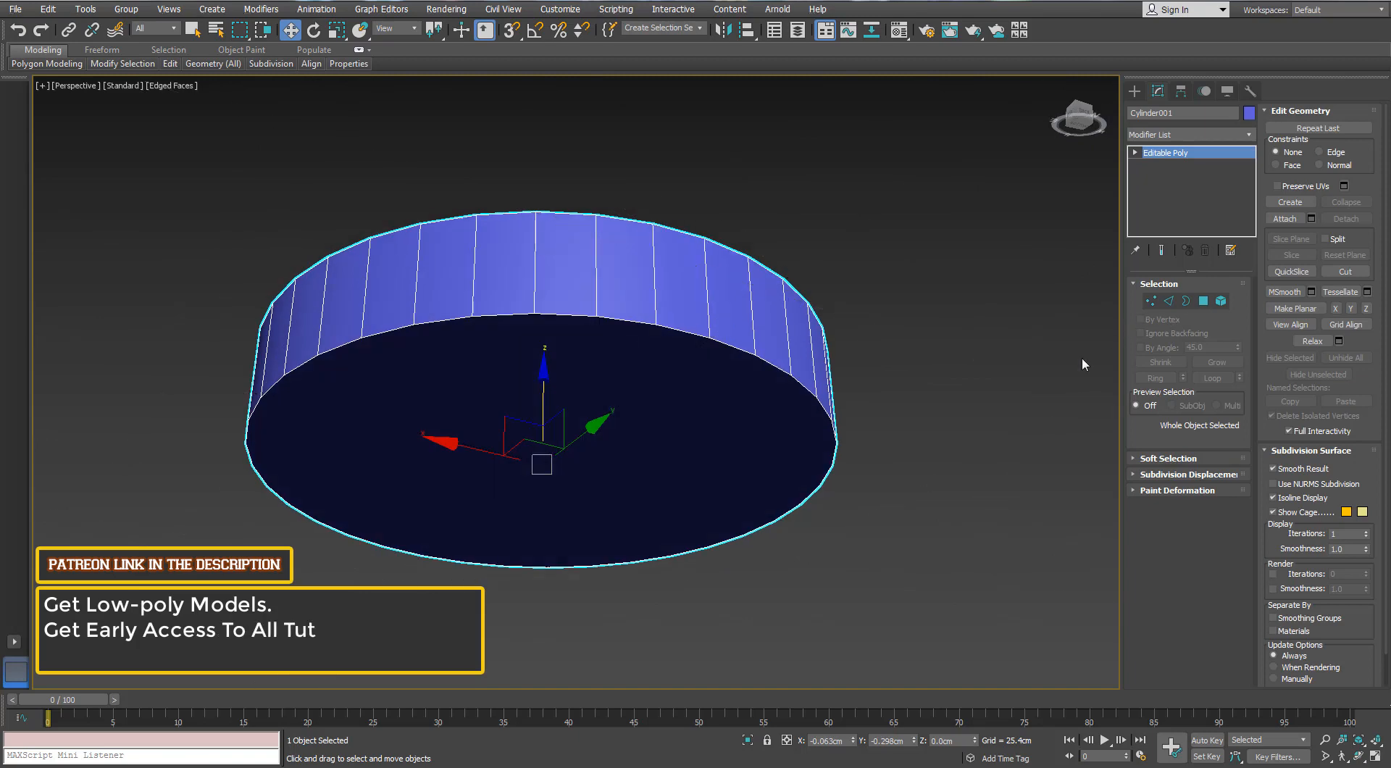
left_click(1203, 301)
left_click(741, 402)
key("Delete")
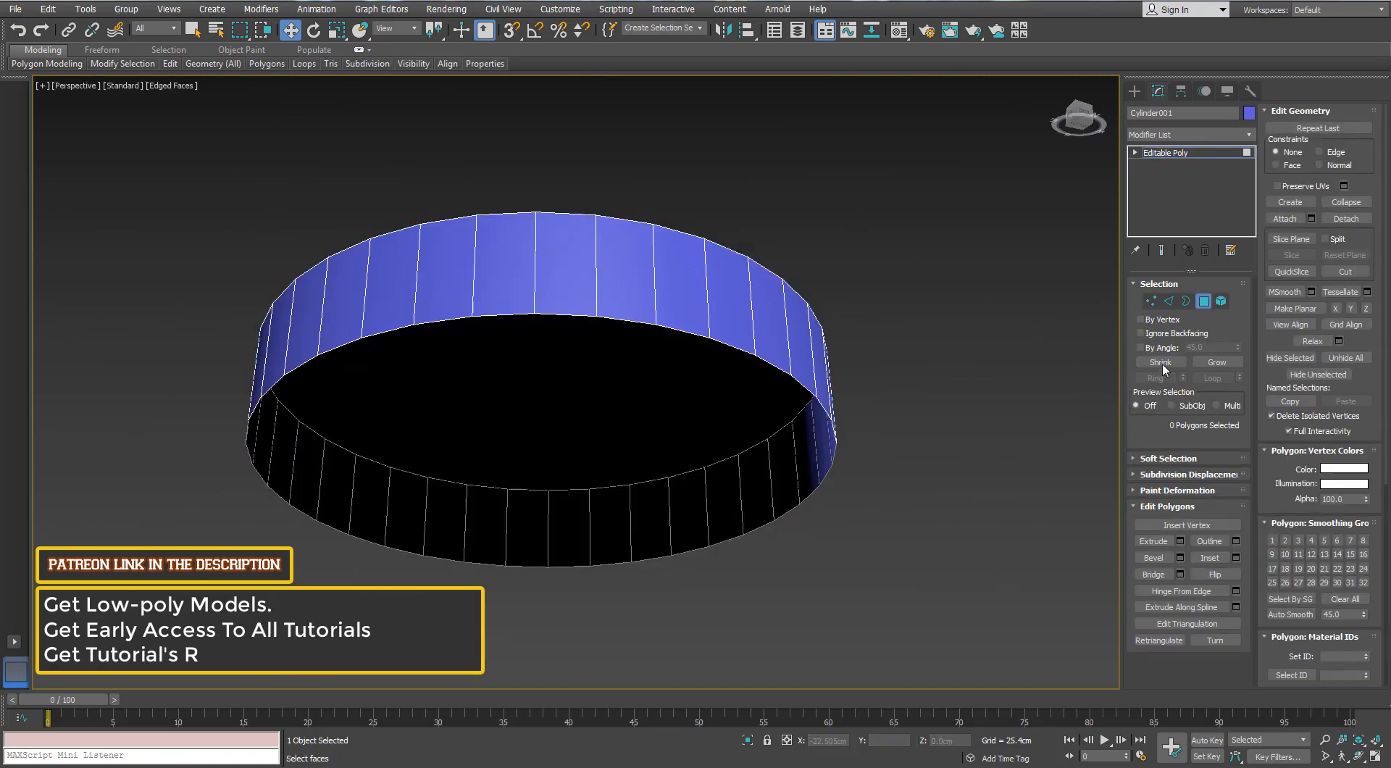
Extrude the open bottom border of the cylinder about 1.9 cm downward
left_click(1186, 300)
left_click(625, 319)
middle_click_drag(607, 356, 603, 338, "alt")
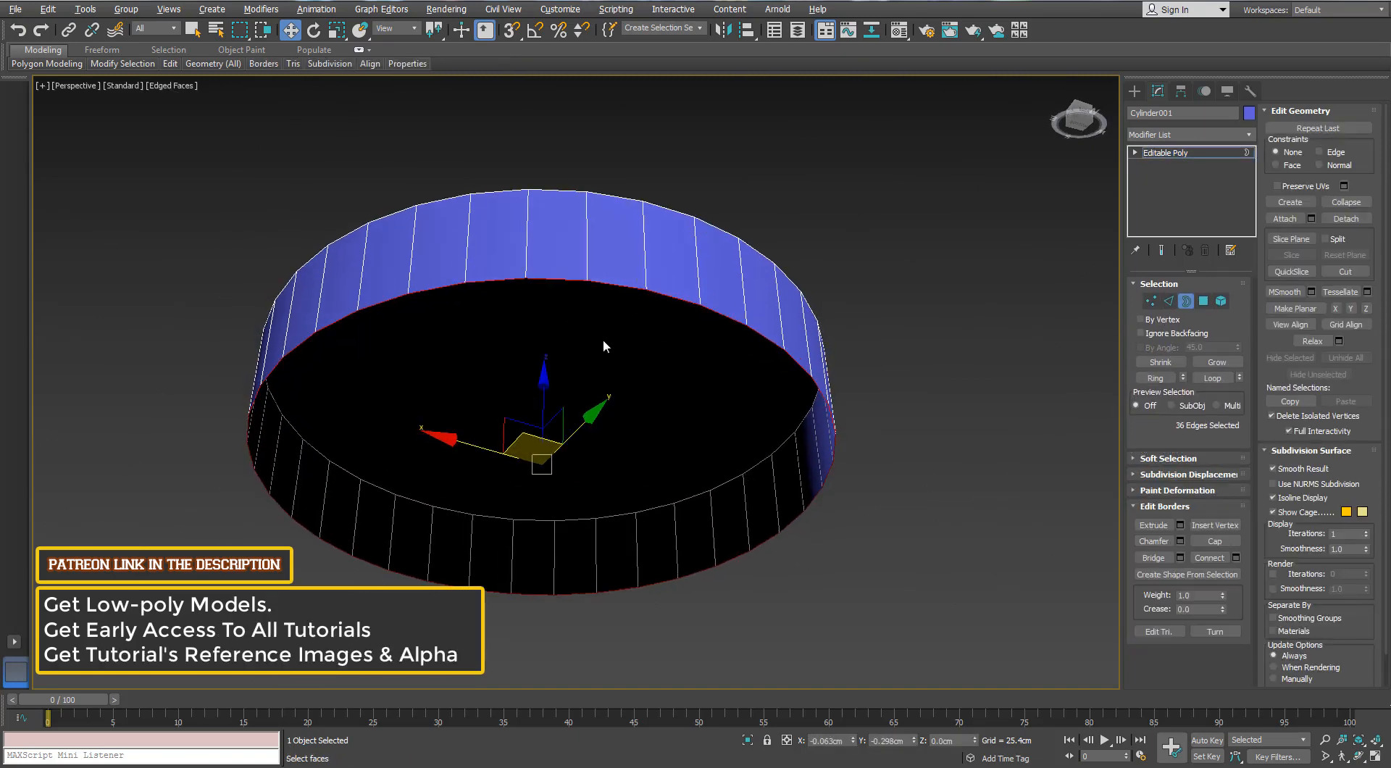
left_click_drag(544, 395, 543, 418, "shift")
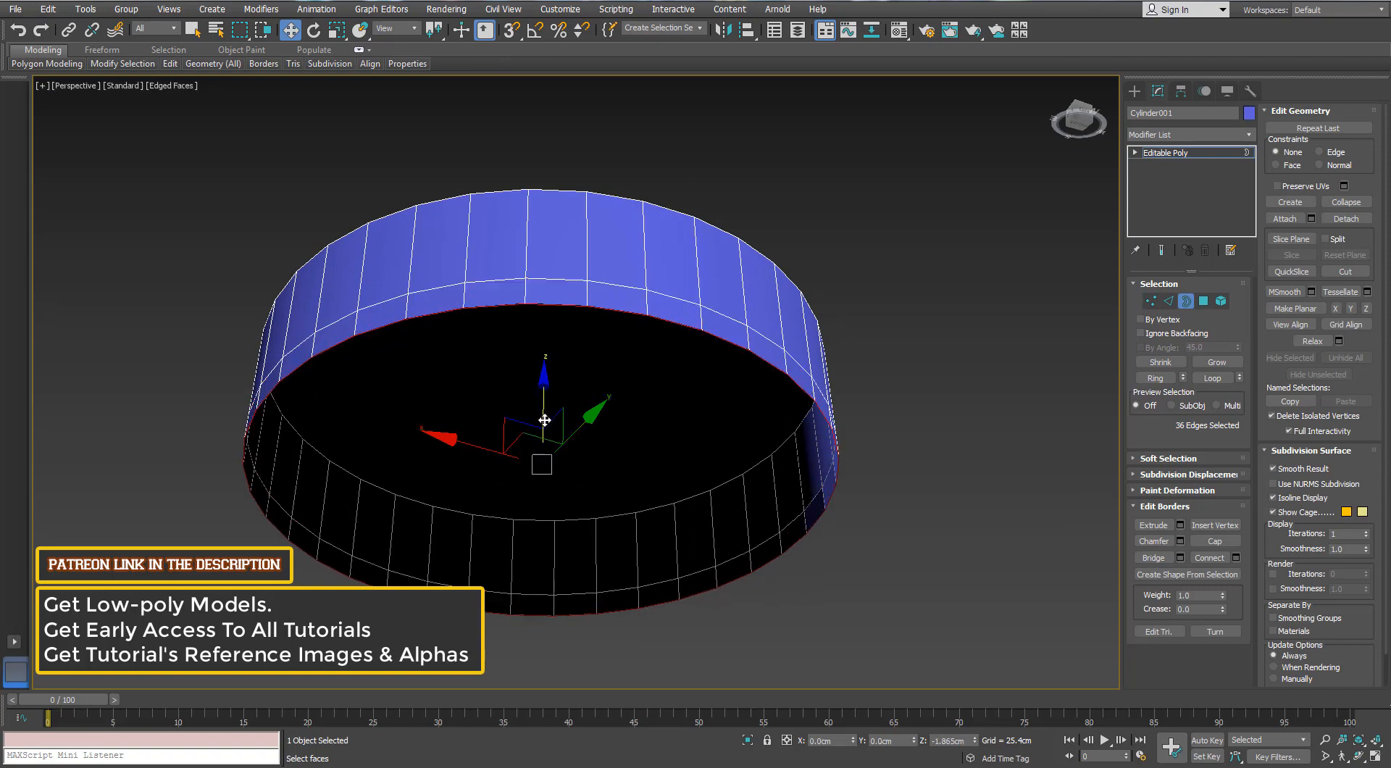
Taper the bottom border inward, add a lowered ring scaled to 82%, and narrow that ring again to 84%
key("r")
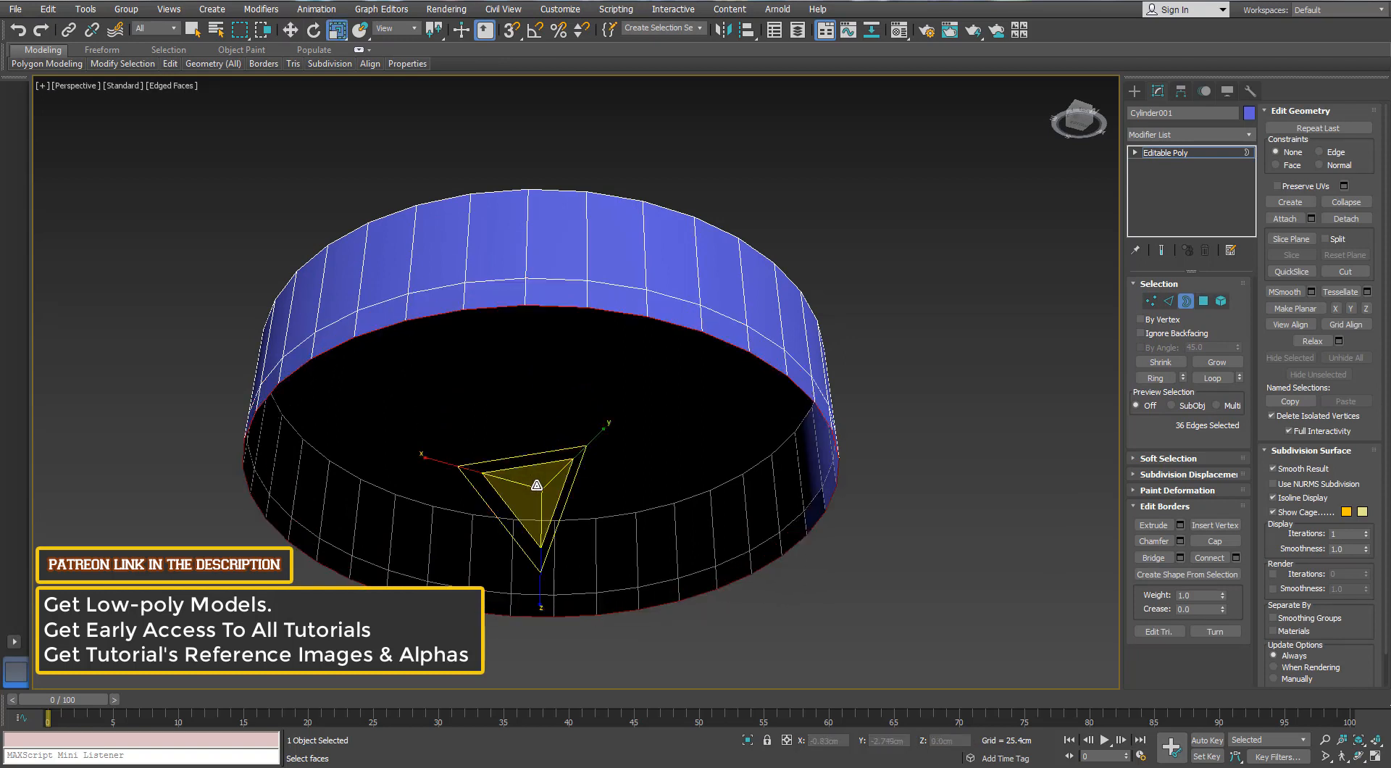
left_click_drag(536, 485, 533, 513, "shift")
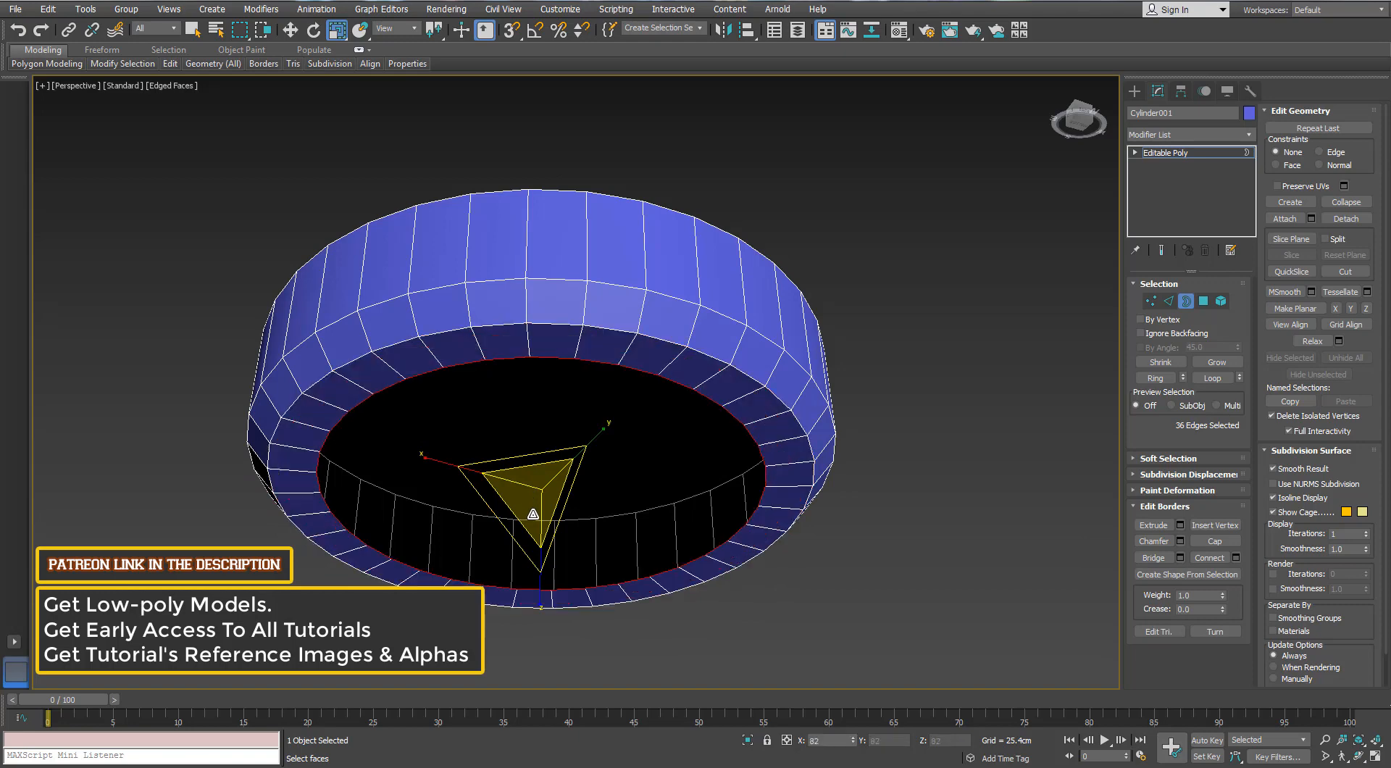
middle_click_drag(543, 417, 497, 438, "alt")
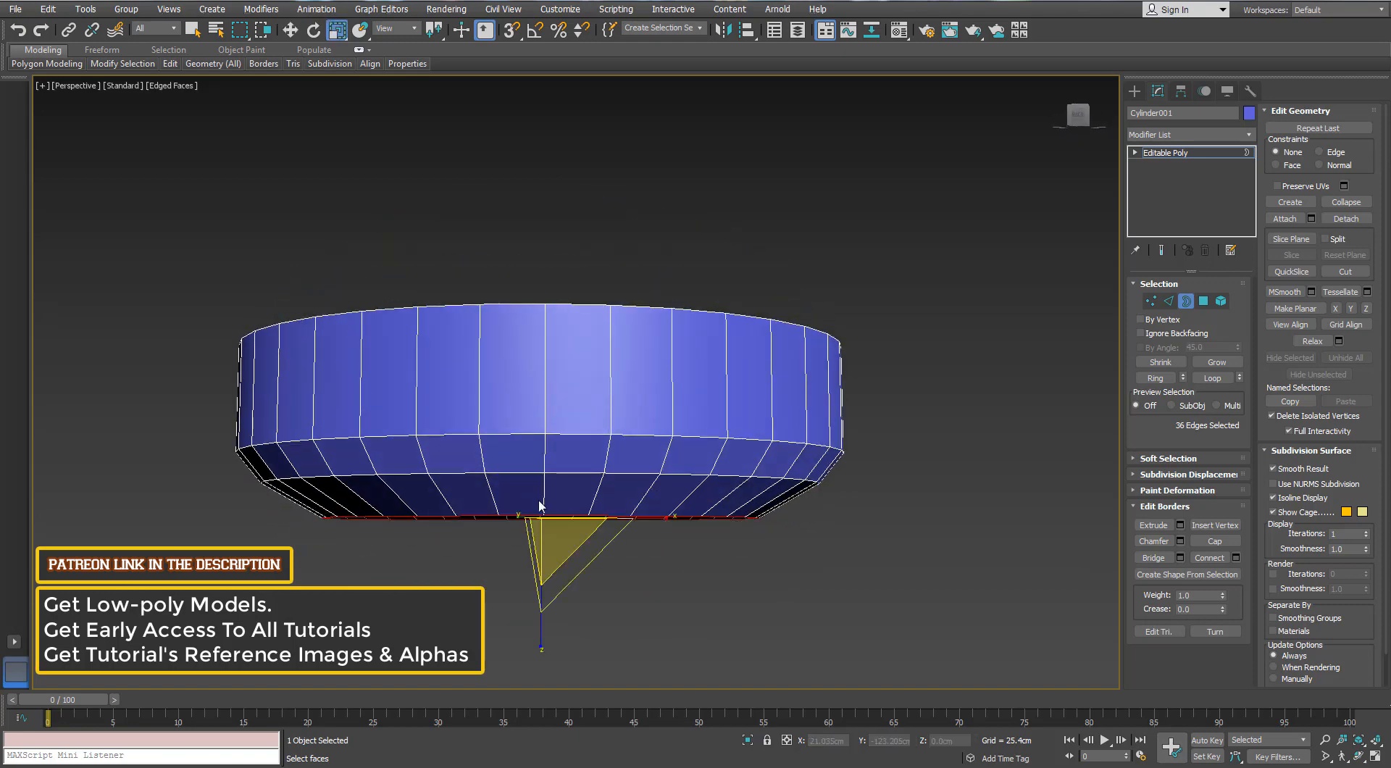
left_click_drag(547, 530, 546, 548)
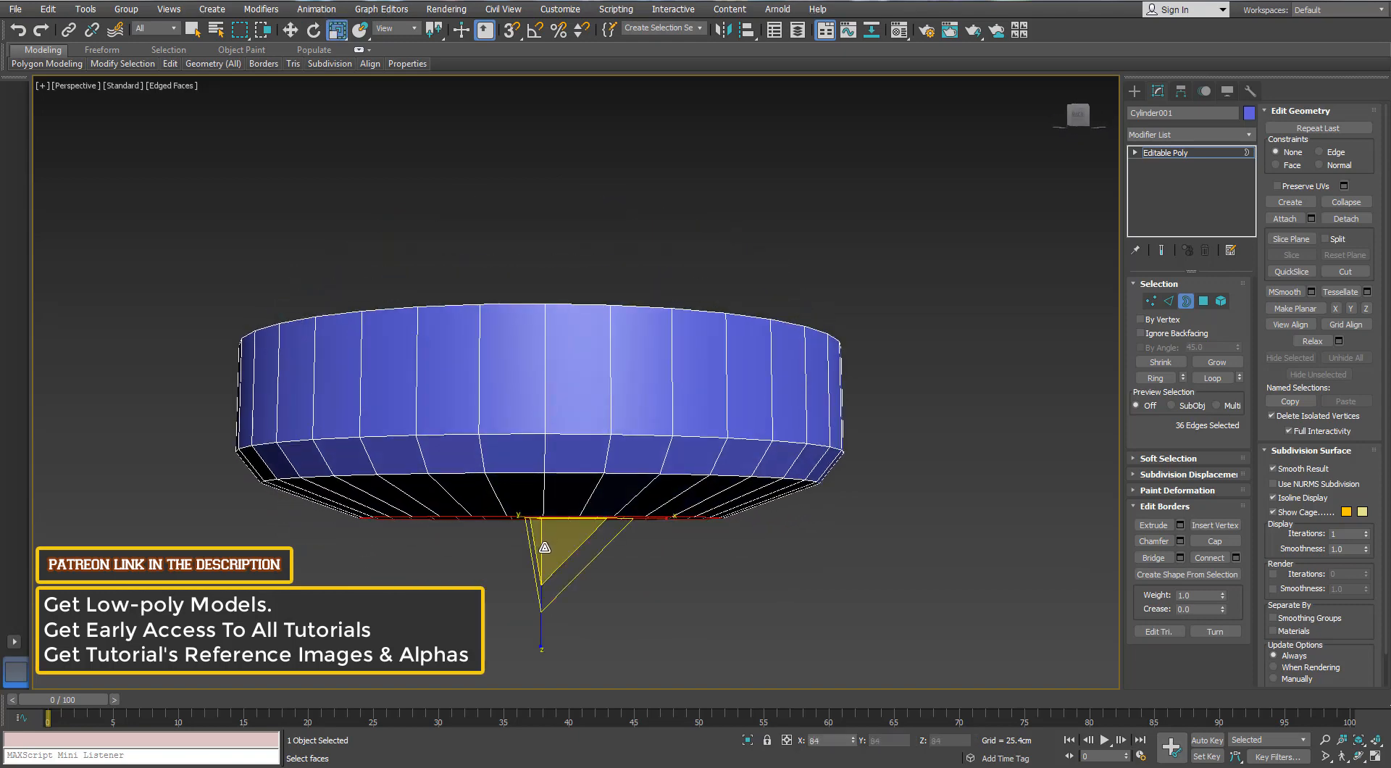
Extend the border upward and inward in new rings to form a recessed underside inside a narrow rim
middle_click_drag(500, 445, 359, 424, "alt")
scroll(442, 489, "up", 4)
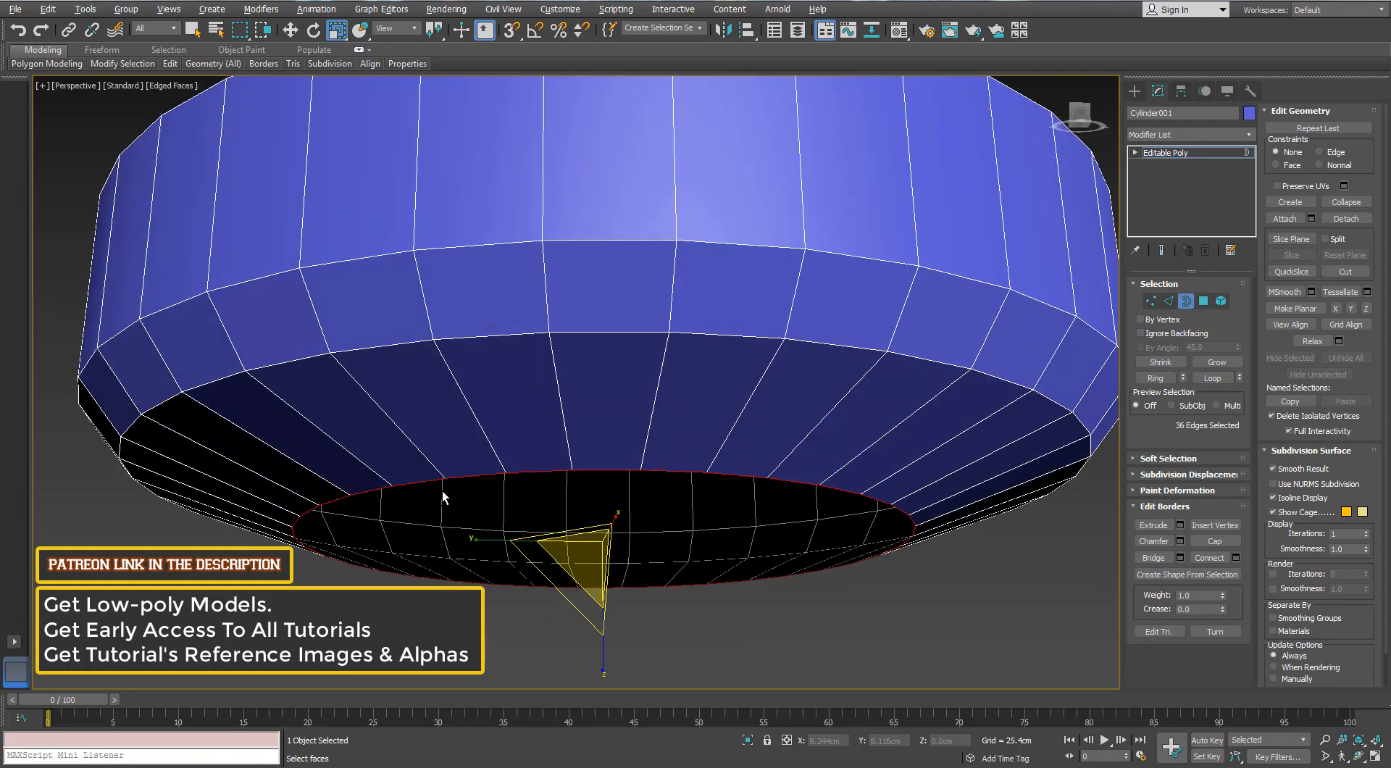
key("w")
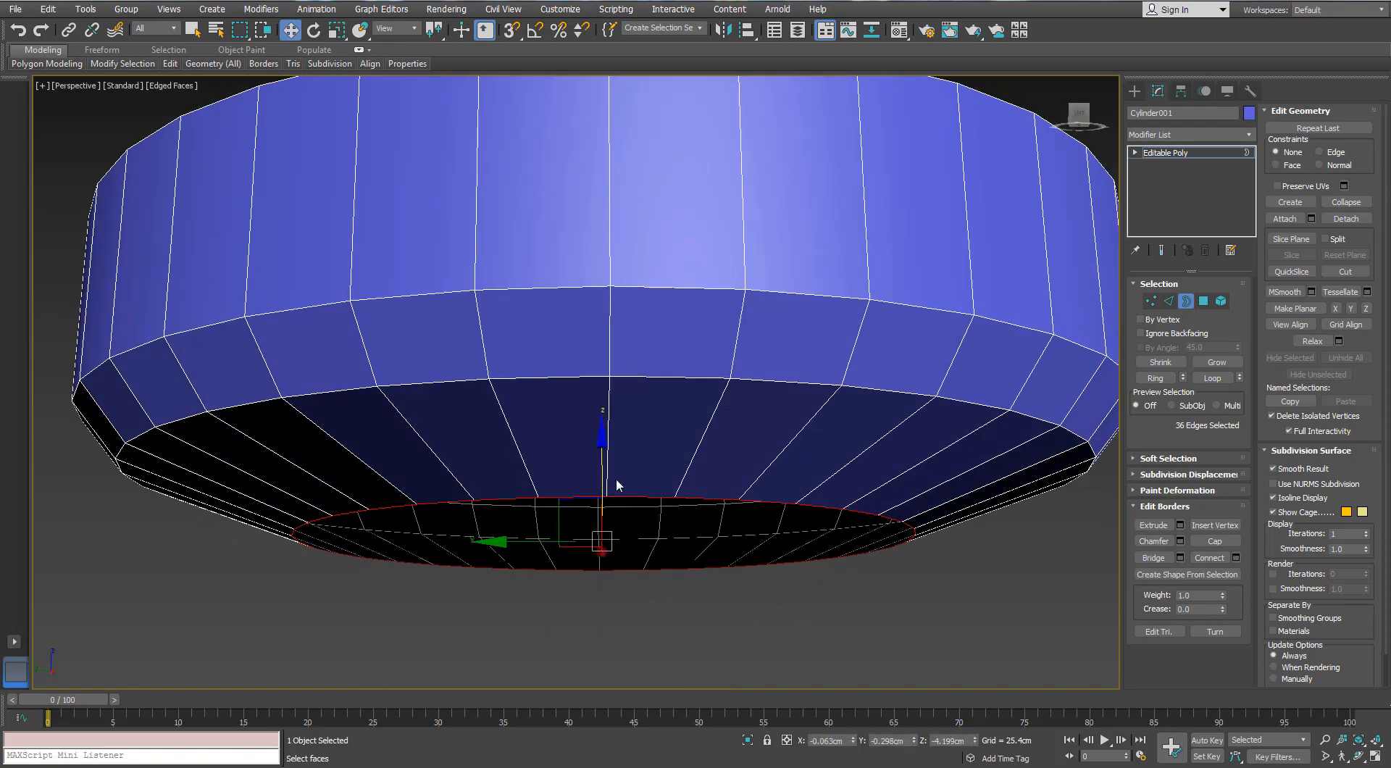
middle_click_drag(617, 480, 615, 432, "alt")
key("r")
left_click_drag(589, 533, 584, 540, "shift")
middle_click_drag(520, 540, 671, 442, "alt")
key("w")
left_click_drag(610, 452, 605, 433, "shift")
key("r")
left_click_drag(603, 491, 593, 523, "shift")
key("w")
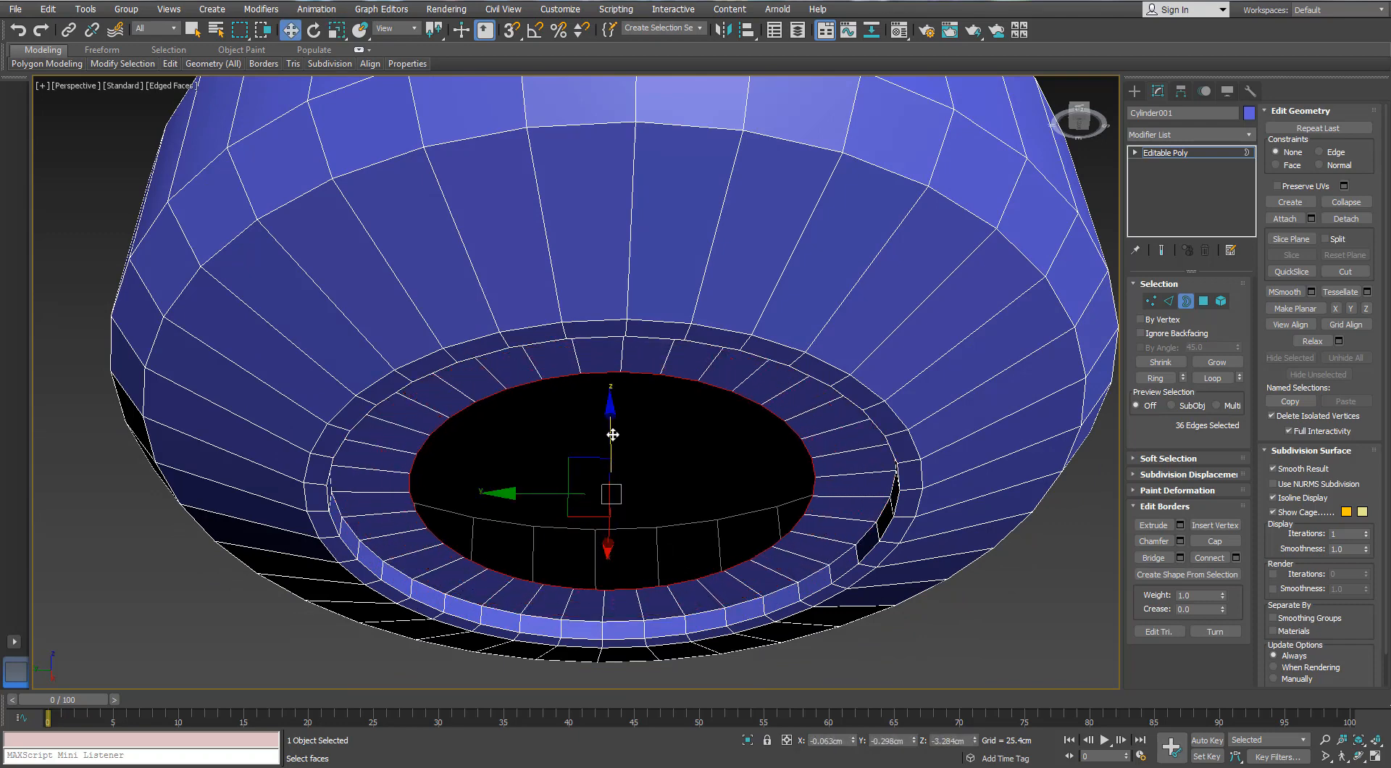
Collapse the remaining opening in the underside to a single centre point and leave border editing
left_click_drag(609, 426, 581, 485, "shift")
key("r")
right_click(633, 365)
left_click(598, 223)
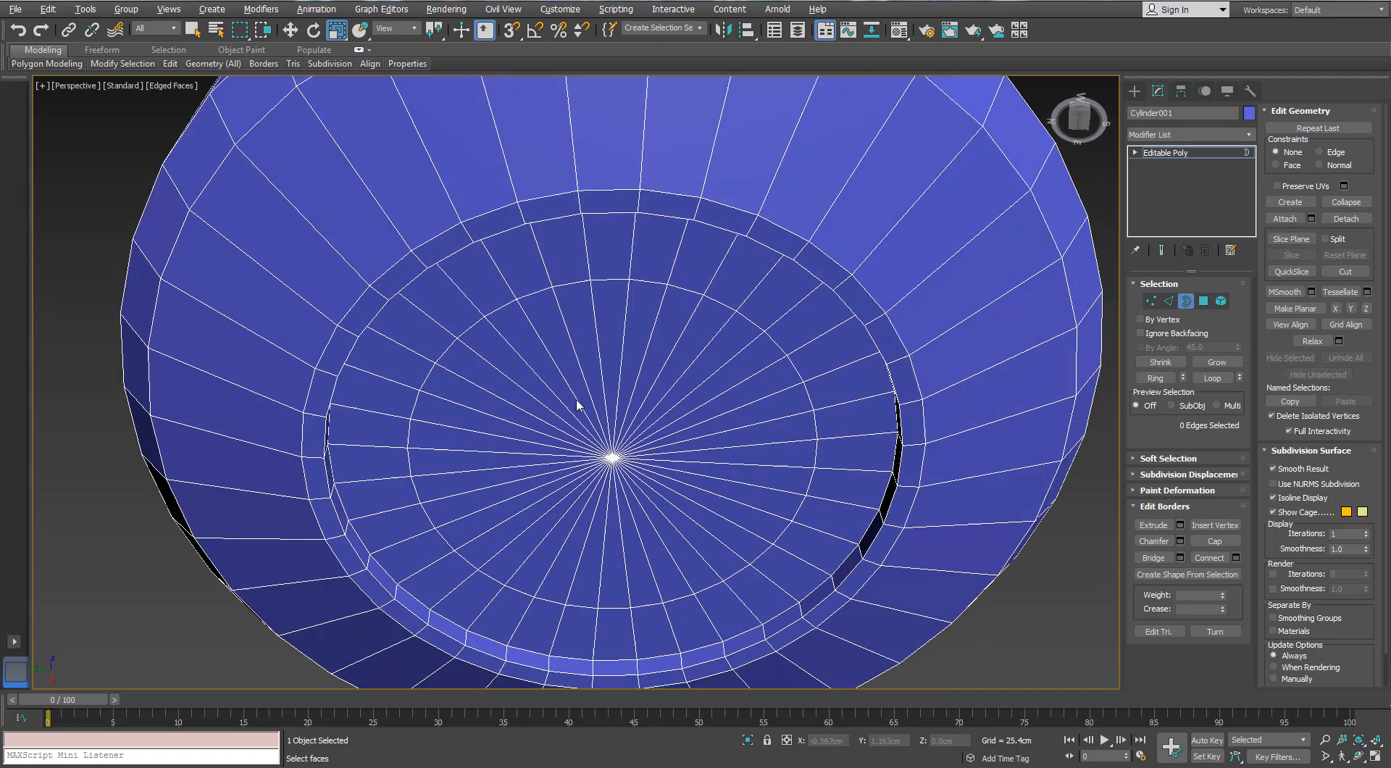
left_click(1188, 301)
Draw a cylinder on the centre of the recessed underside using AutoGrid, about 4.9 cm in radius and 5 cm high
left_click(1134, 90)
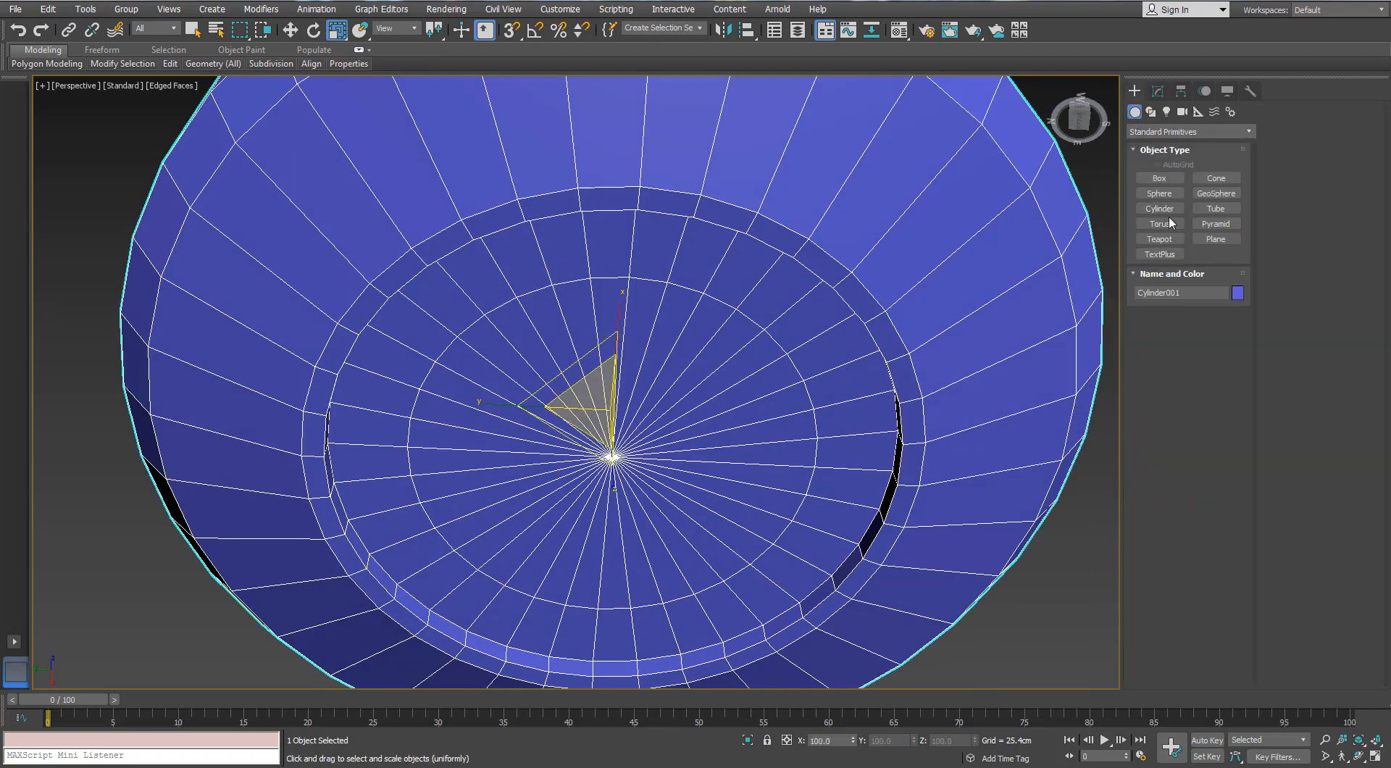
left_click(1216, 209)
middle_click_drag(854, 362, 857, 345, "alt")
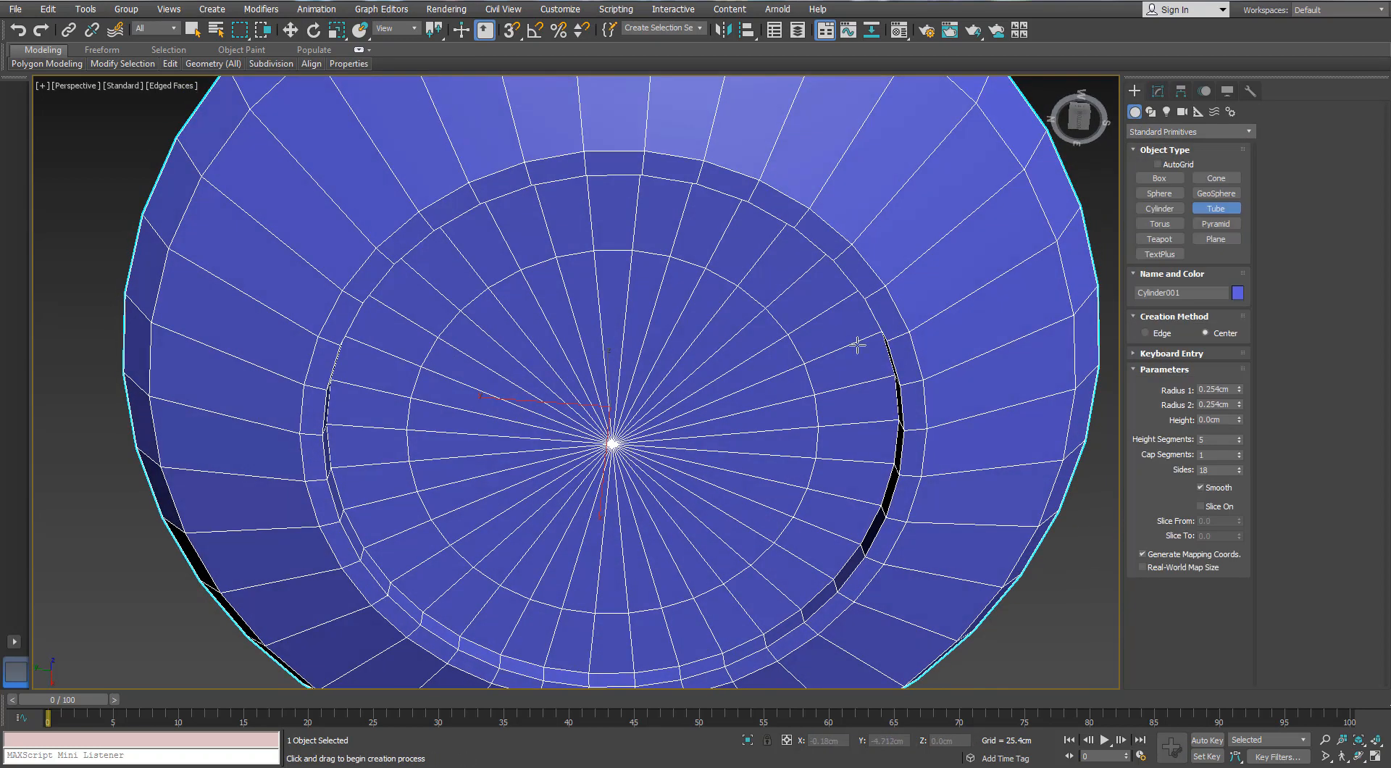
left_click(1156, 208)
middle_click_drag(541, 469, 624, 391, "alt")
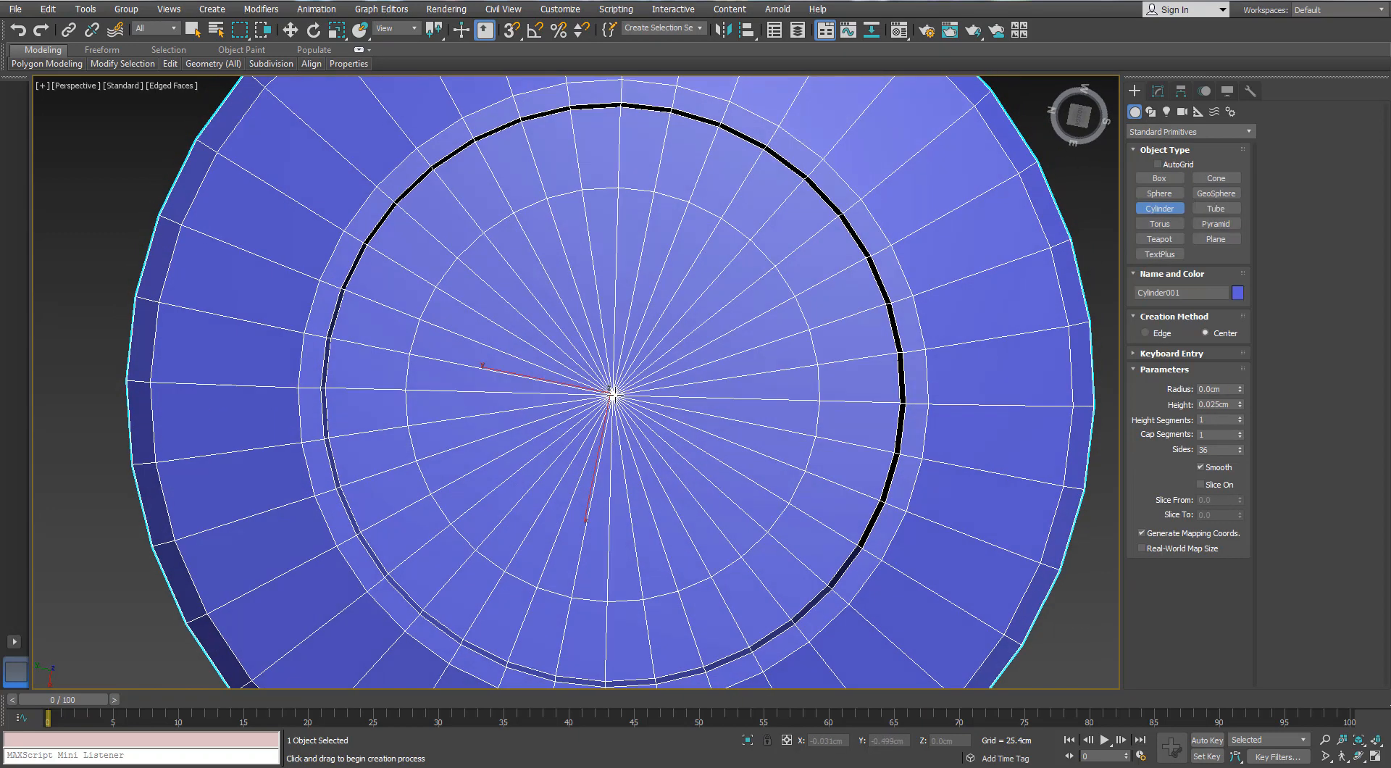
left_click_drag(612, 393, 628, 267)
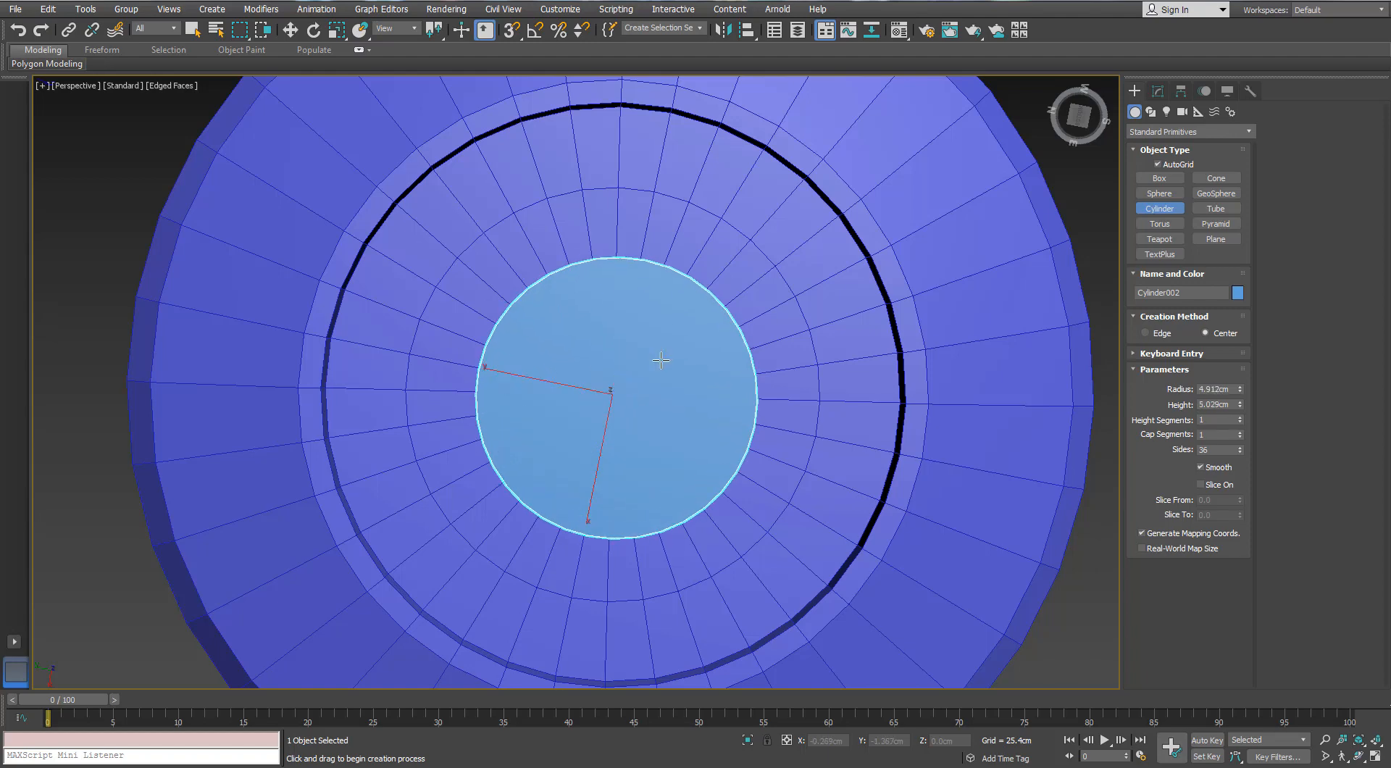
left_click(661, 360)
middle_click_drag(661, 360, 628, 451, "alt")
scroll(621, 438, "down", 5)
scroll(620, 439, "down", 2)
scroll(629, 451, "up", 5)
Set the small cylinder to 24 sides, a radius of about 6.5 cm and a height of about 5.6 cm
key("r")
left_click(1158, 92)
middle_click_drag(692, 388, 686, 339, "alt")
scroll(686, 339, "up", 3)
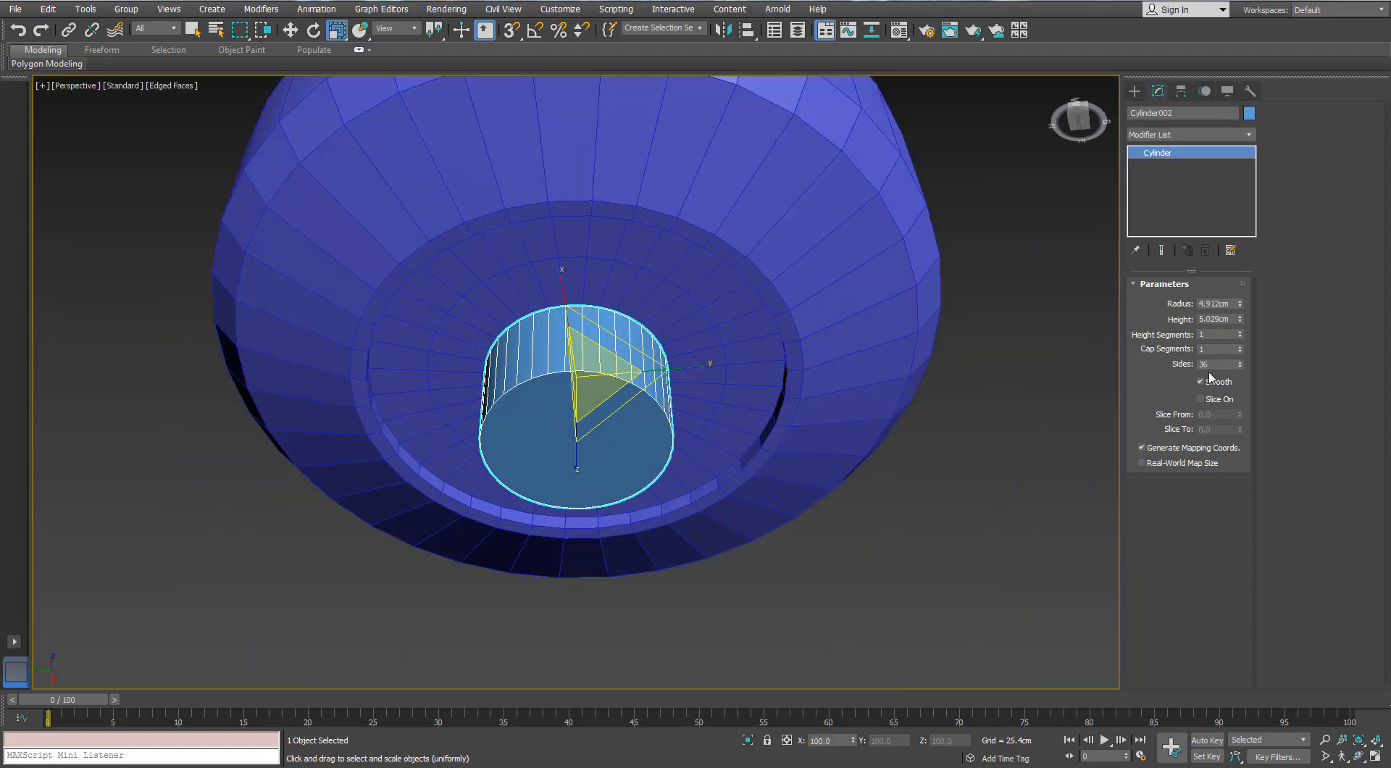
type("20")
key("Return")
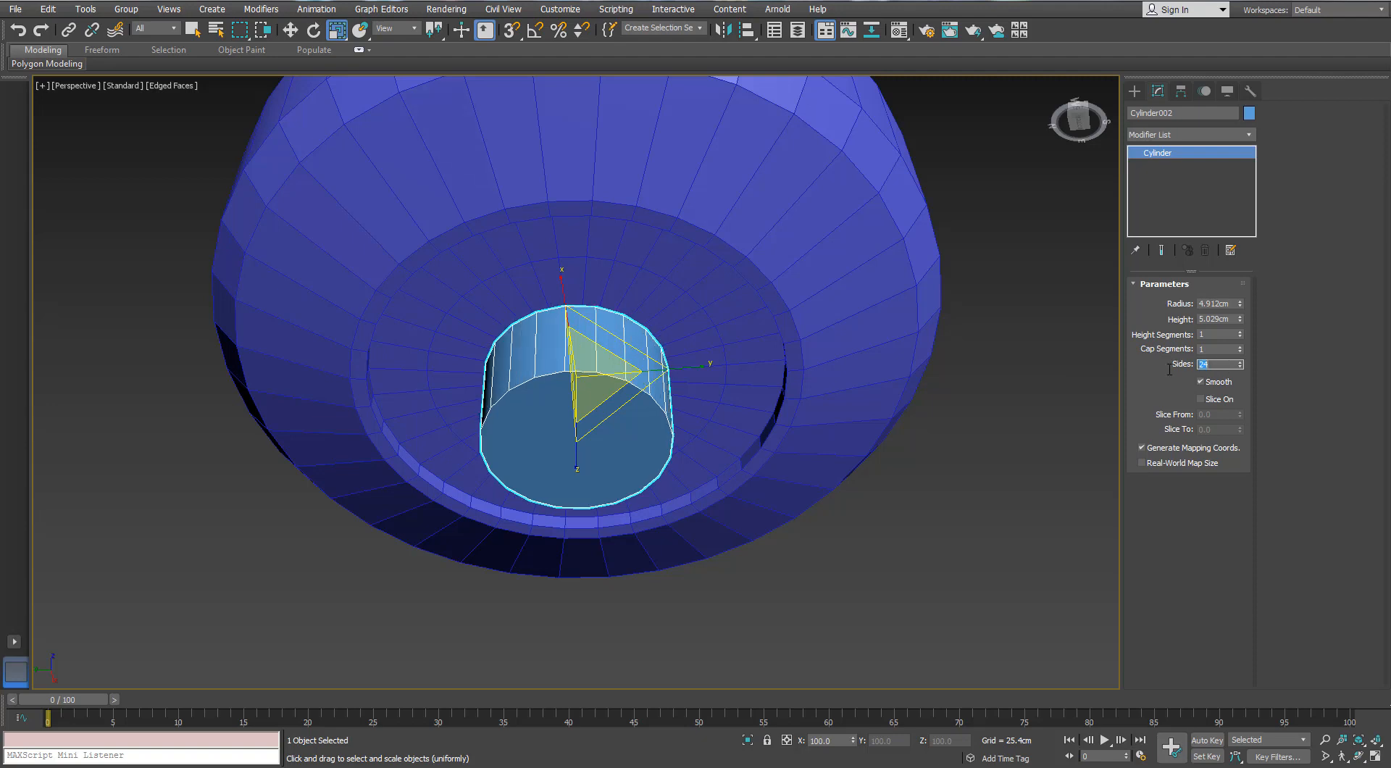
left_click_drag(1239, 303, 1238, 281)
scroll(837, 304, "down", 4)
middle_click_drag(837, 304, 800, 339, "alt")
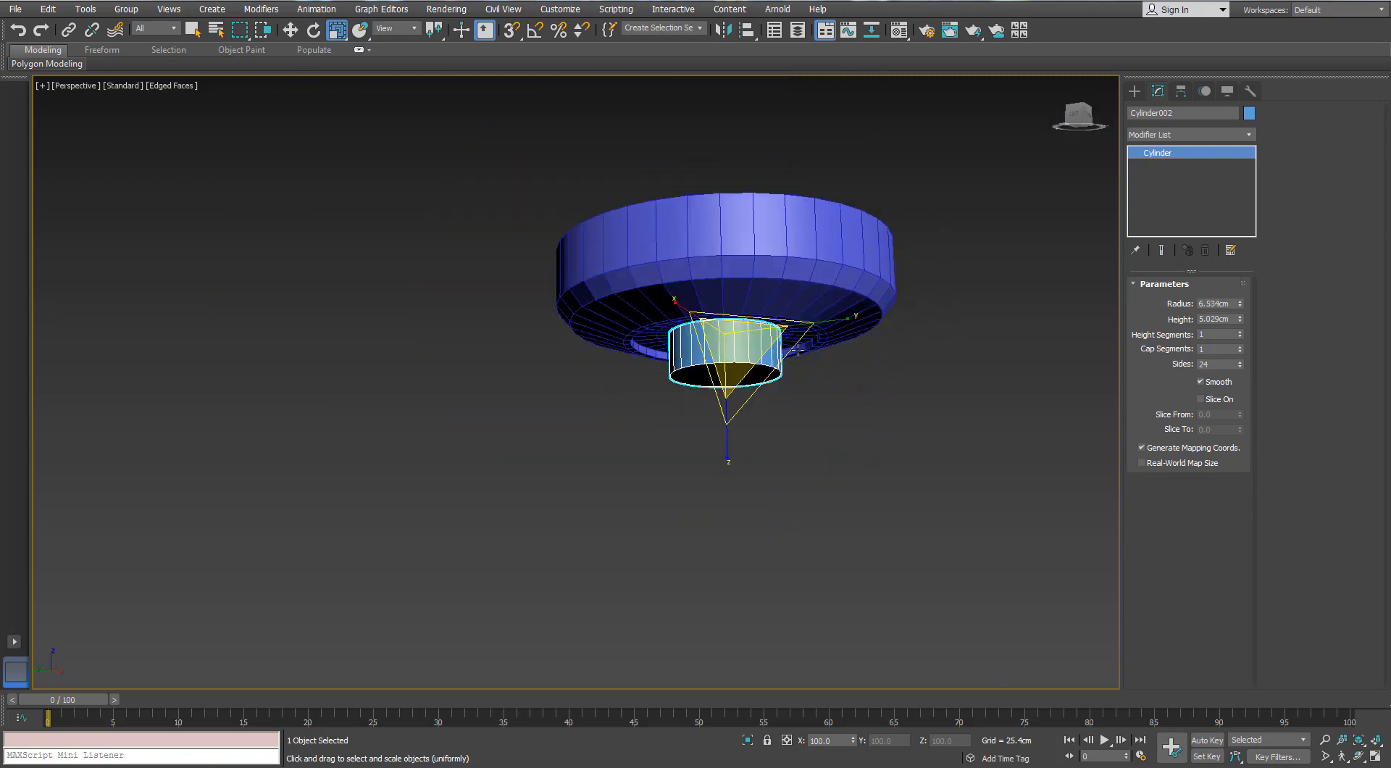
scroll(800, 339, "up", 2)
left_click_drag(1239, 319, 1239, 312)
scroll(724, 367, "up", 4)
Convert the small cylinder to an editable poly and delete the cap polygons at both of its ends
right_click(644, 331)
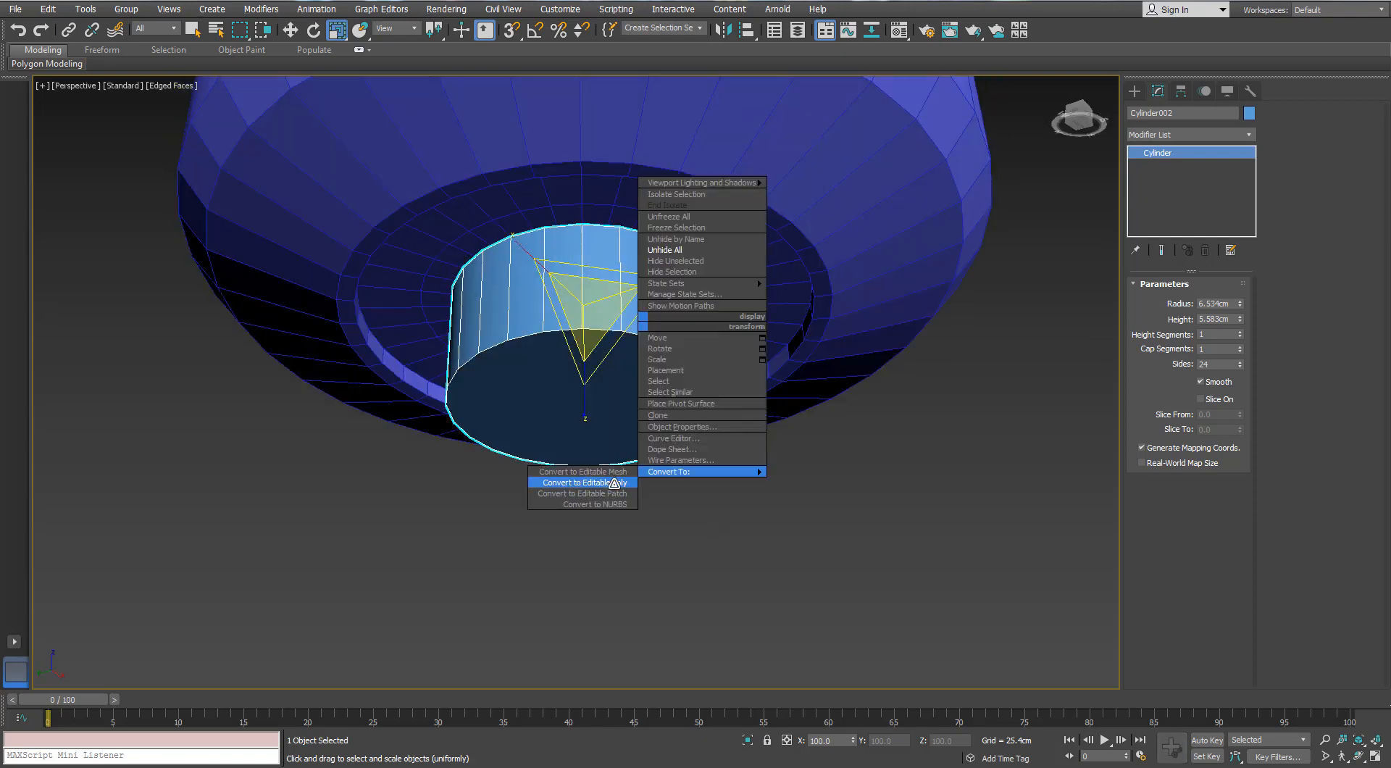
left_click(614, 483)
key("4")
left_click(647, 397)
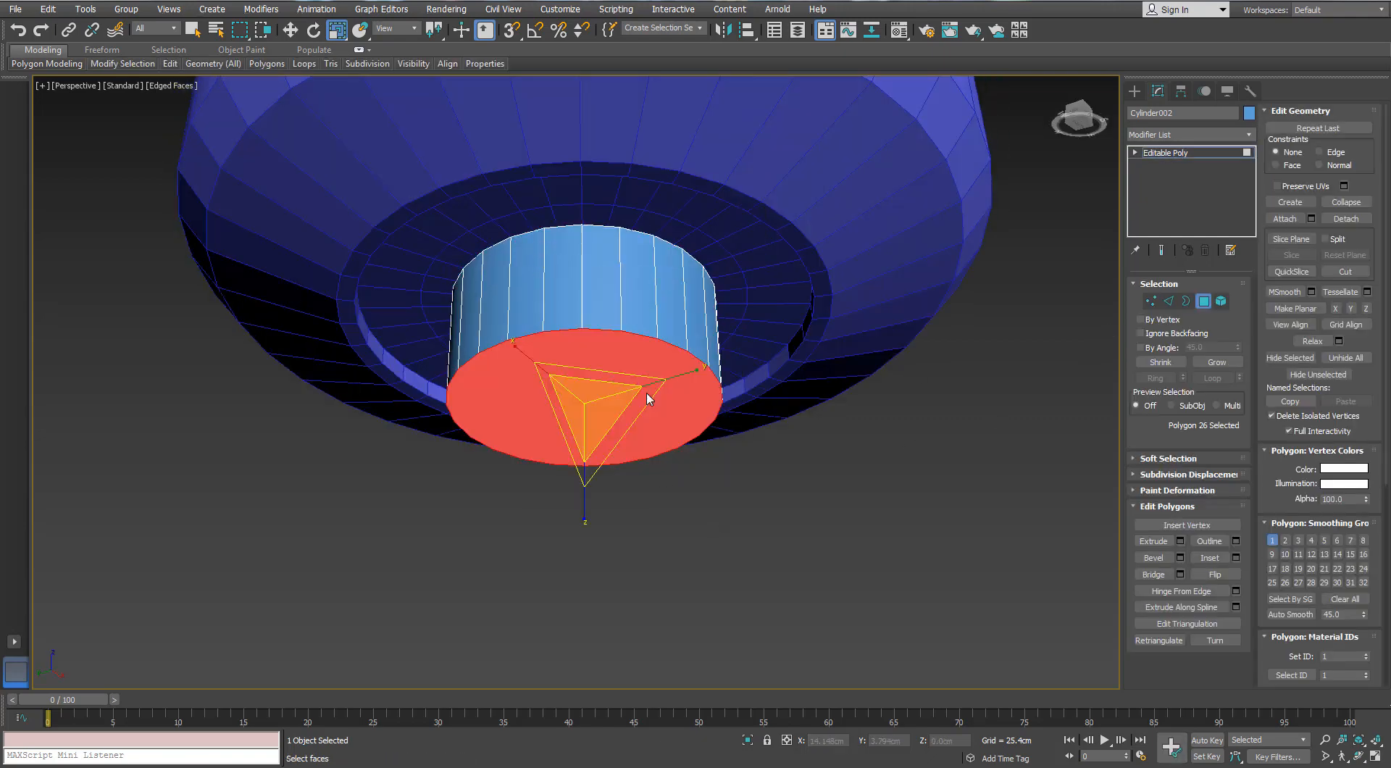
key("Delete")
left_click(1185, 301)
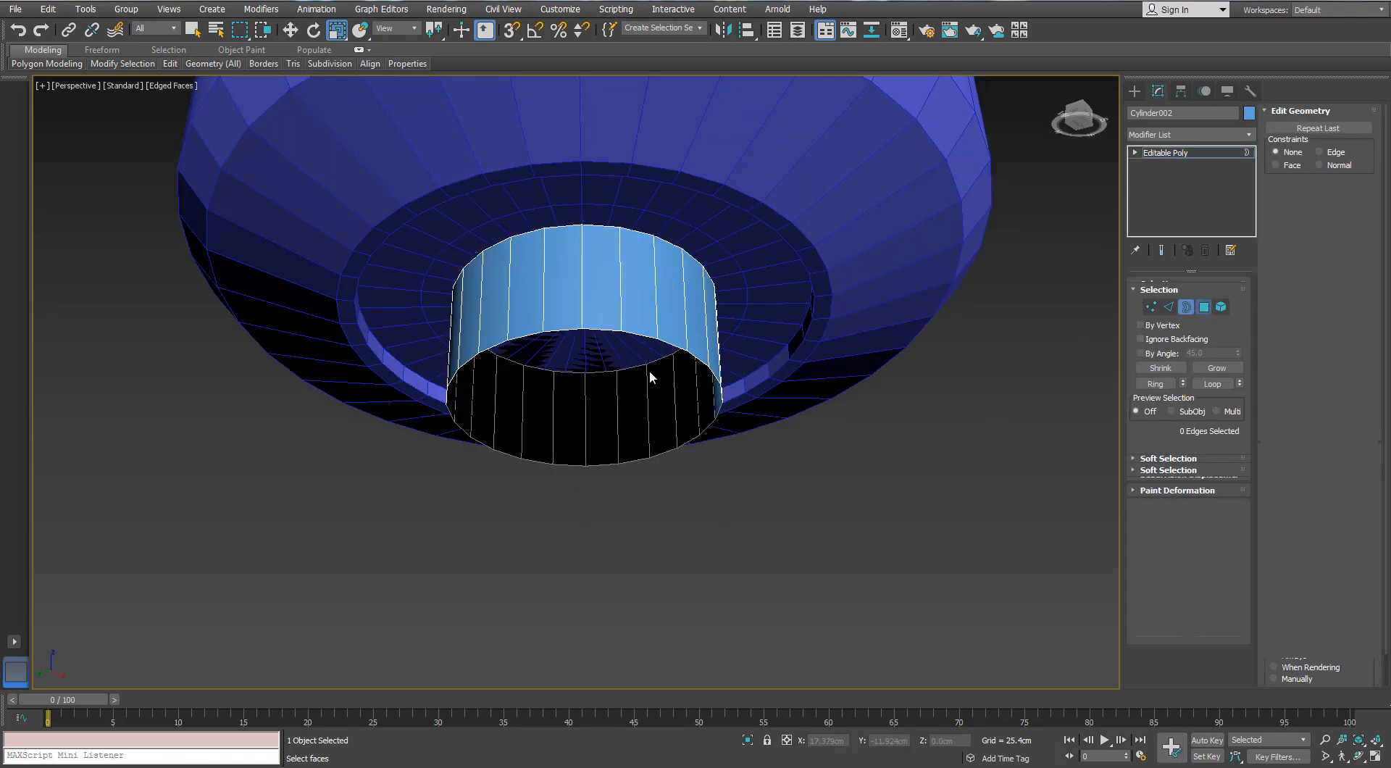
key("4")
left_click(594, 365)
key("Delete")
Extrude the small cylinder's bottom border slightly downward and add a sloped ring scaled inward to 77%
left_click(1185, 301)
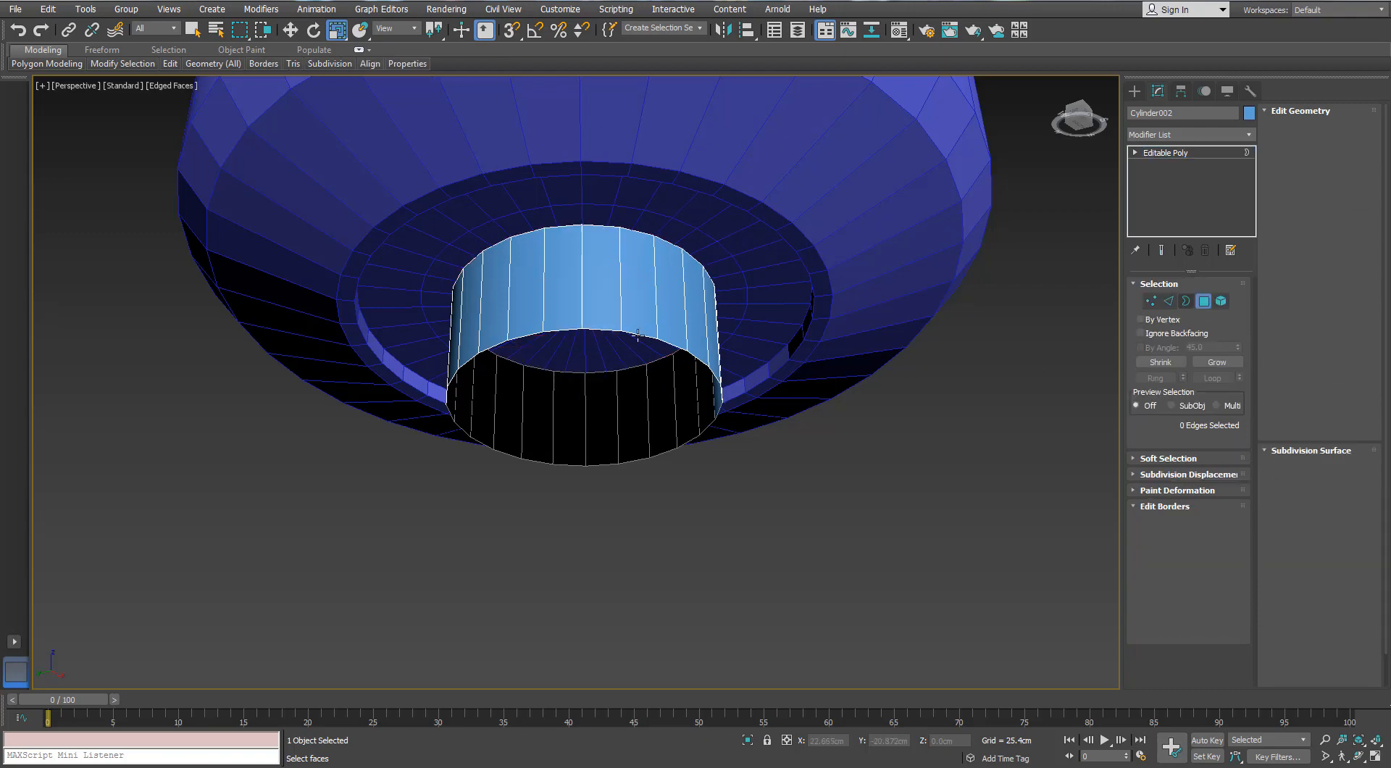
left_click(637, 333)
key("w")
middle_click_drag(630, 335, 583, 398, "alt")
left_click_drag(584, 336, 583, 350)
key("r")
key("w")
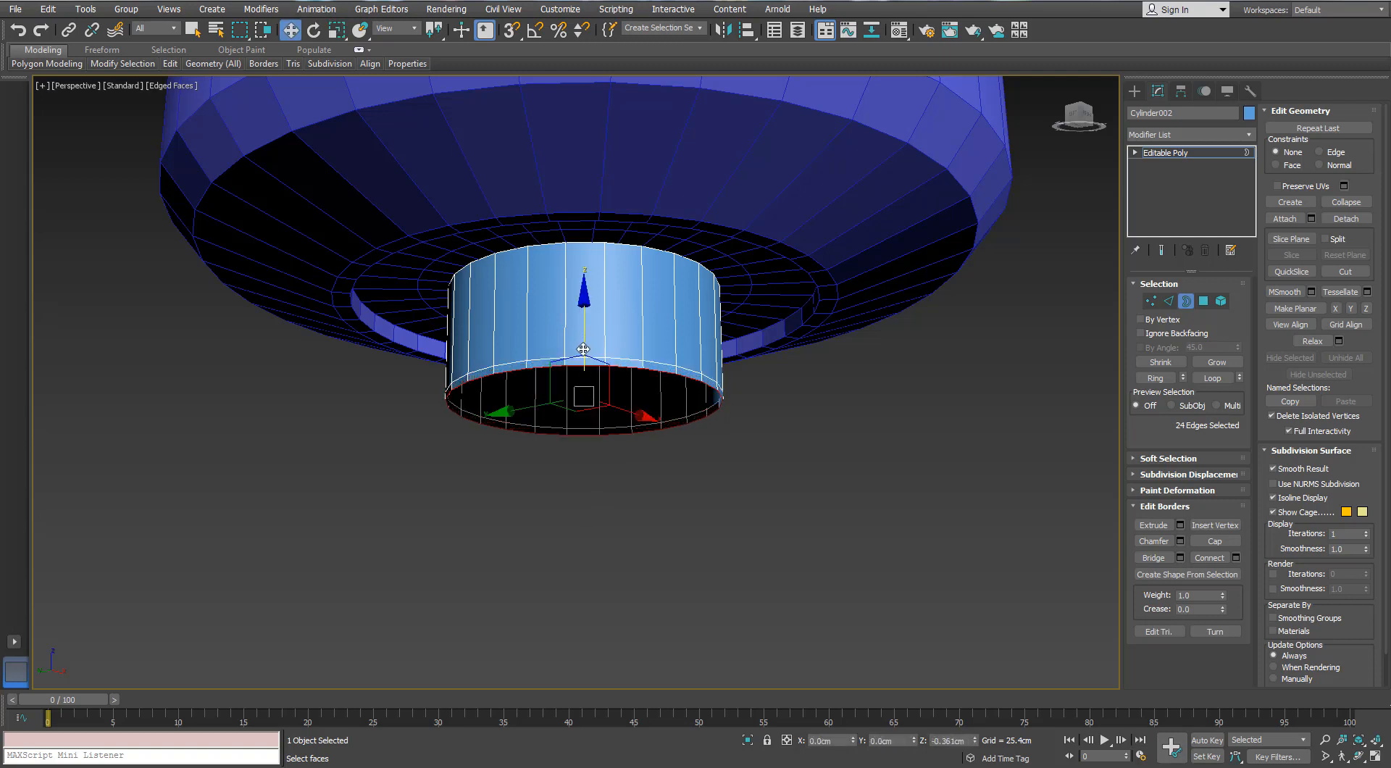
key("r")
left_click_drag(585, 427, 580, 452, "shift")
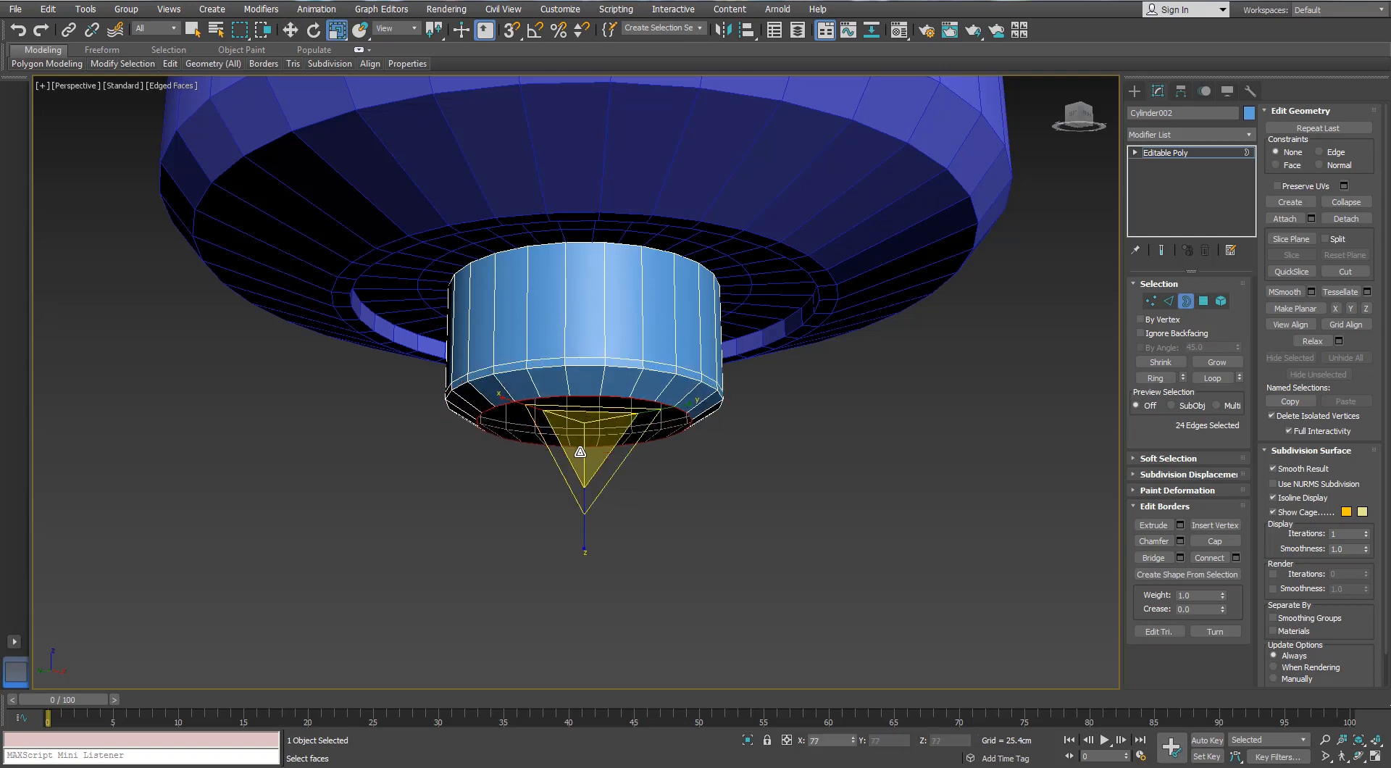
Extrude the small cylinder's bottom border downward again, scaling the new ring to 41%, and add another smaller ring inside it
key("w")
left_click_drag(579, 359, 587, 495)
key("r")
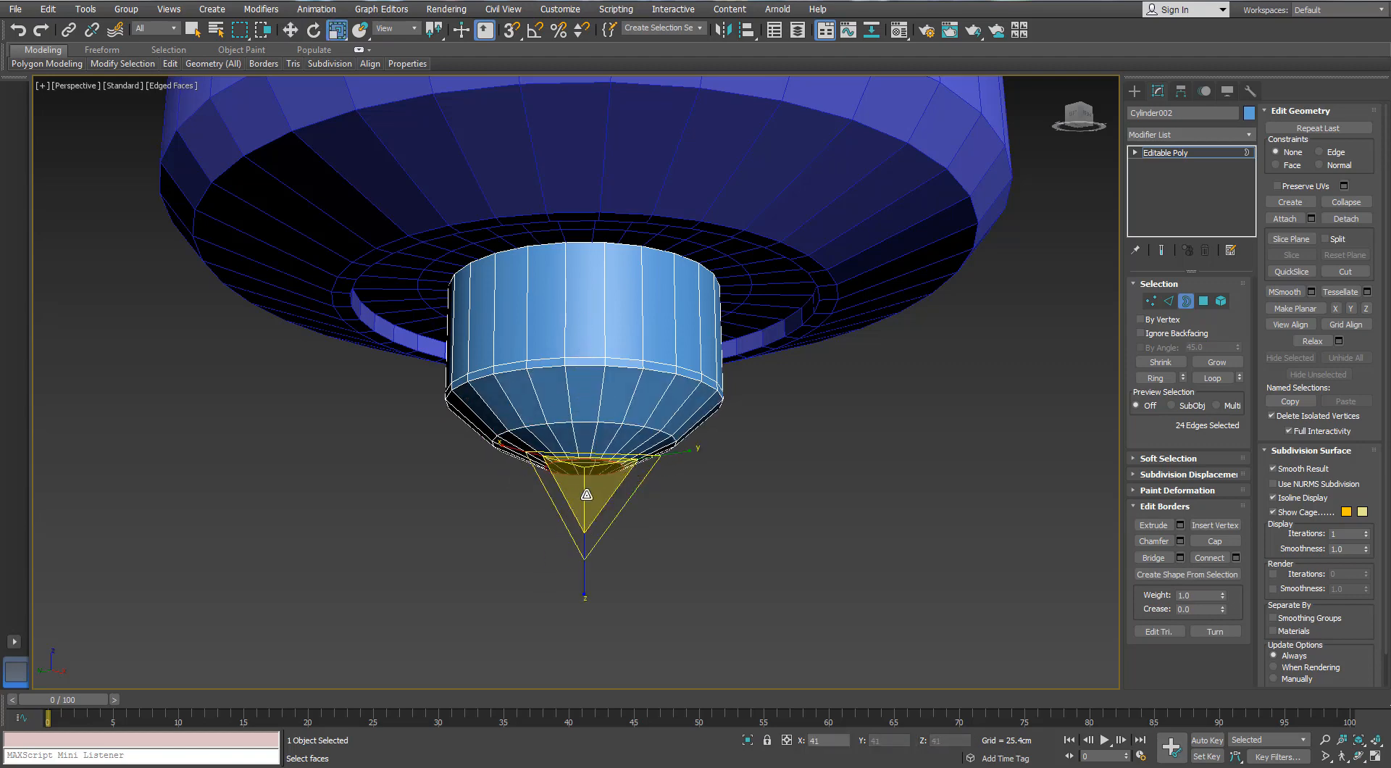
key("w")
scroll(587, 494, "up", 6)
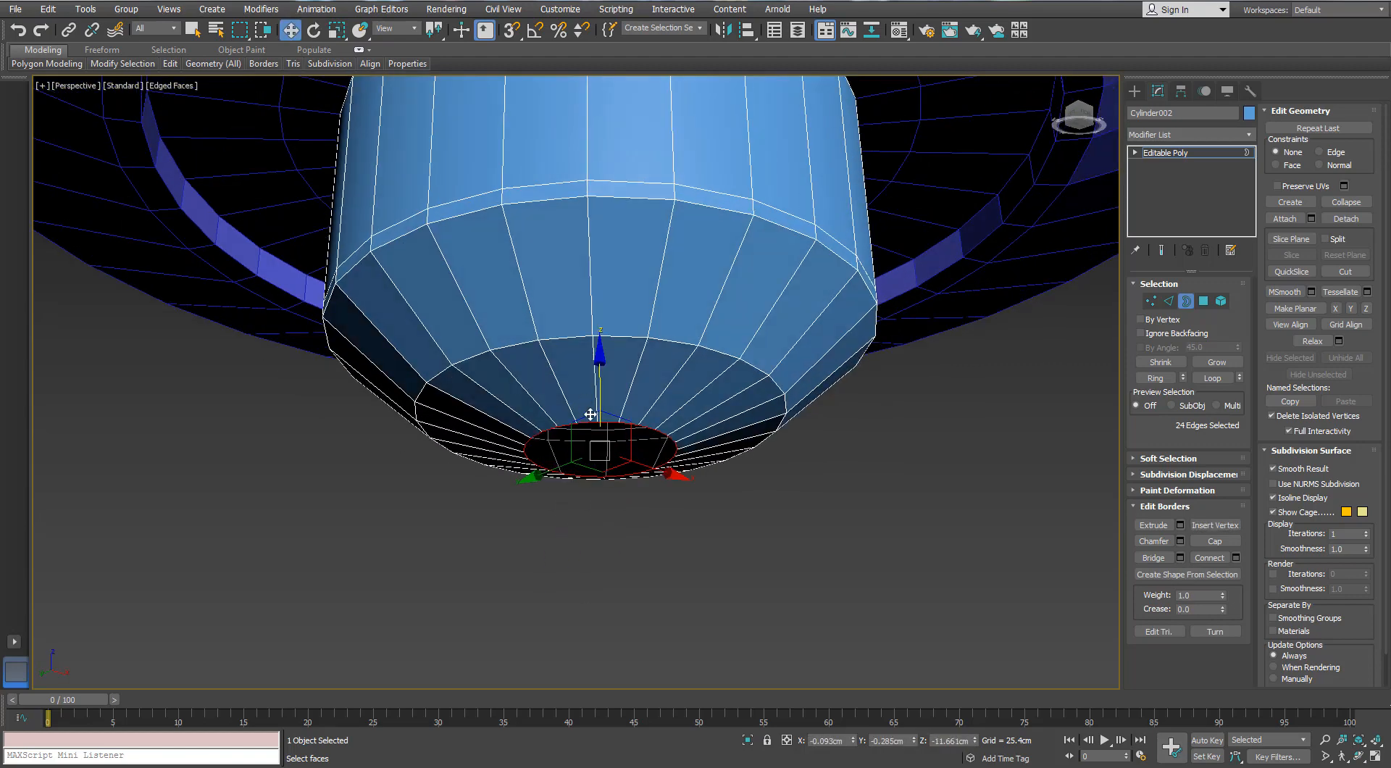
key("r")
key("w")
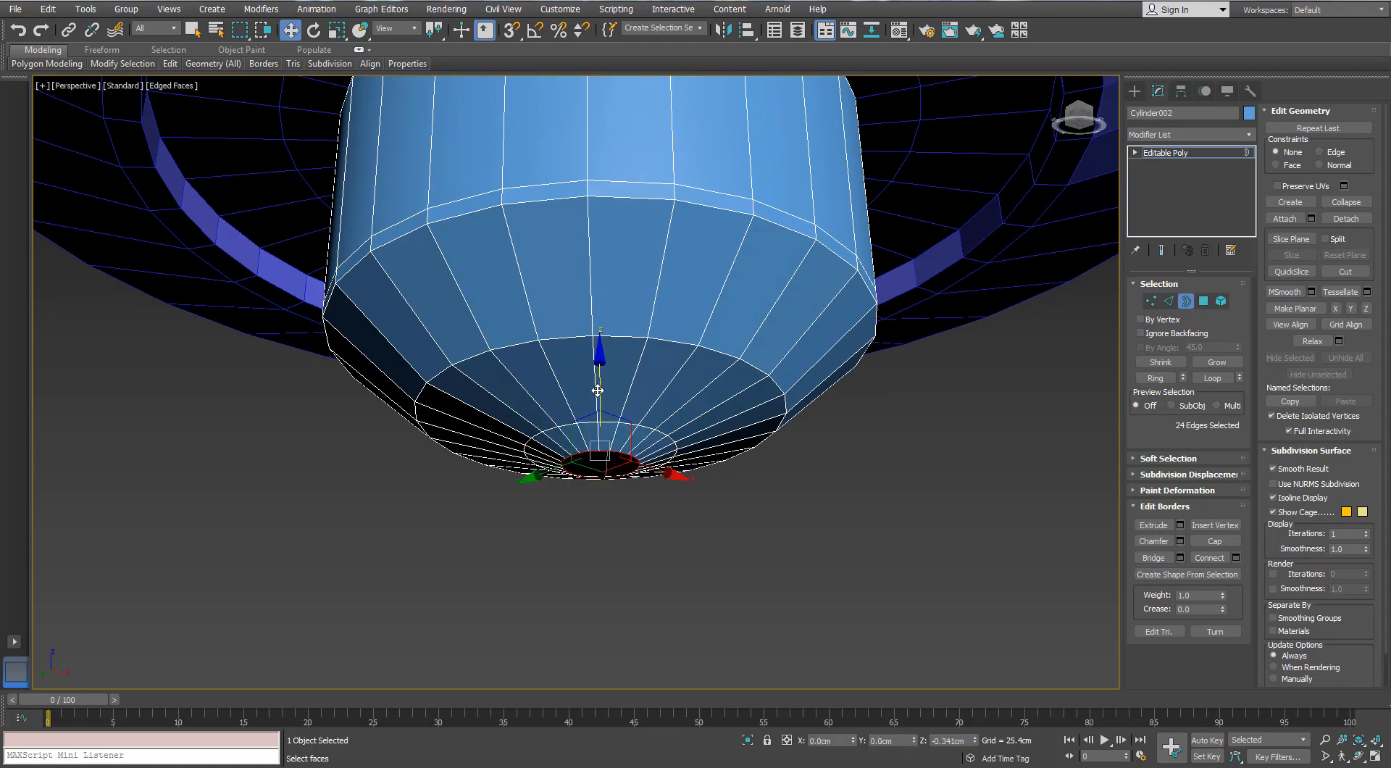
Adjust the height of the remaining bottom border and collapse it into a central point
middle_click_drag(600, 425, 623, 373, "alt")
right_click(600, 420)
left_click(571, 285)
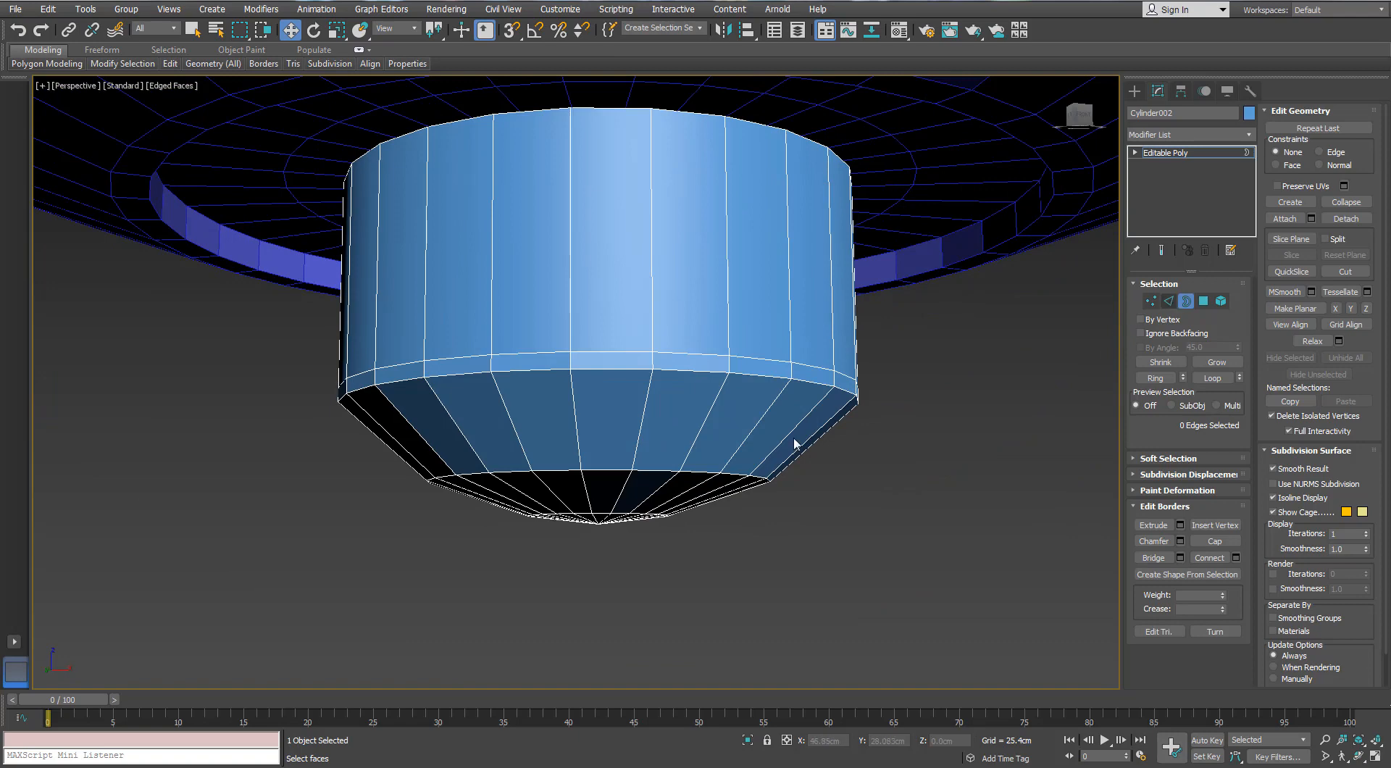
Chamfer the middle edge loop of the small cylinder's sloped bottom by 0.968 cm with 1 segment
key("2")
double_click(658, 473)
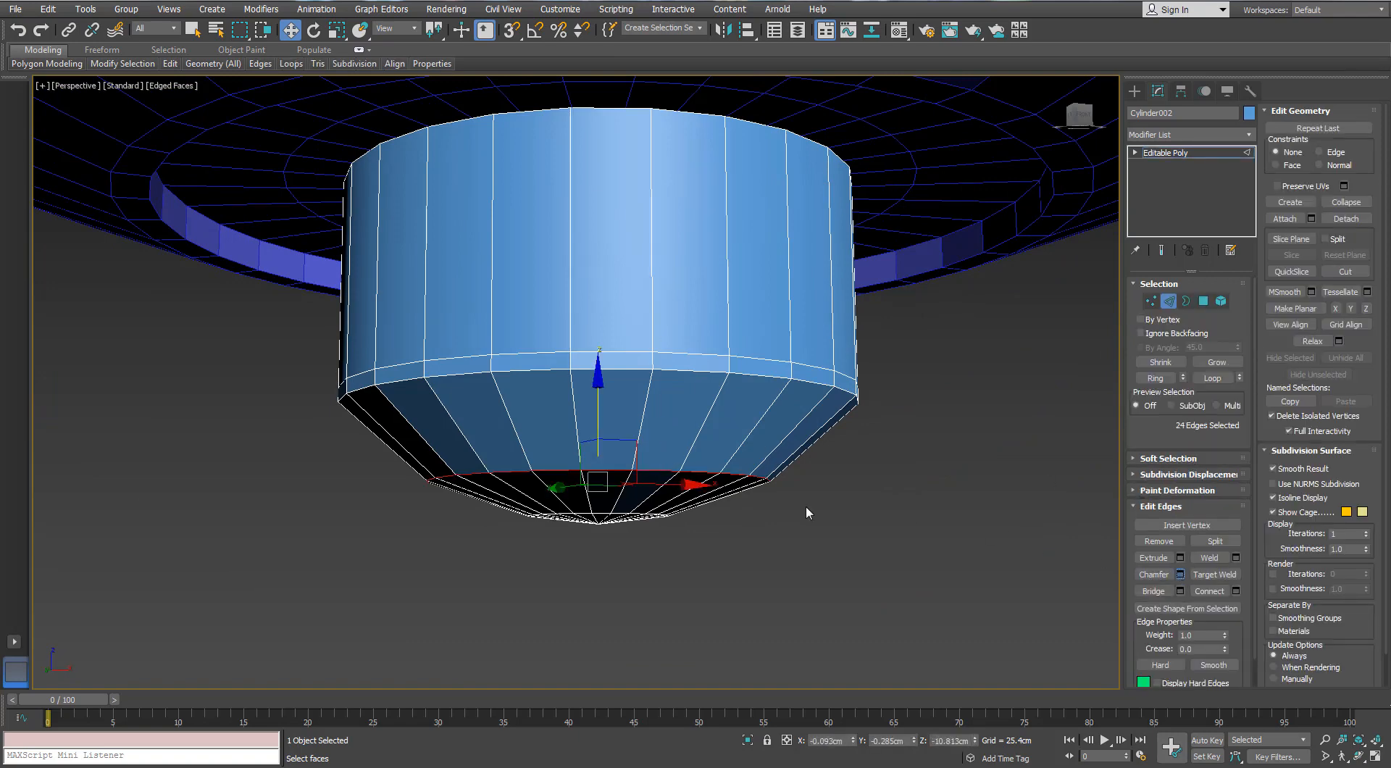
right_click(591, 410)
left_click_drag(590, 411, 588, 401)
middle_click_drag(641, 415, 651, 414, "alt")
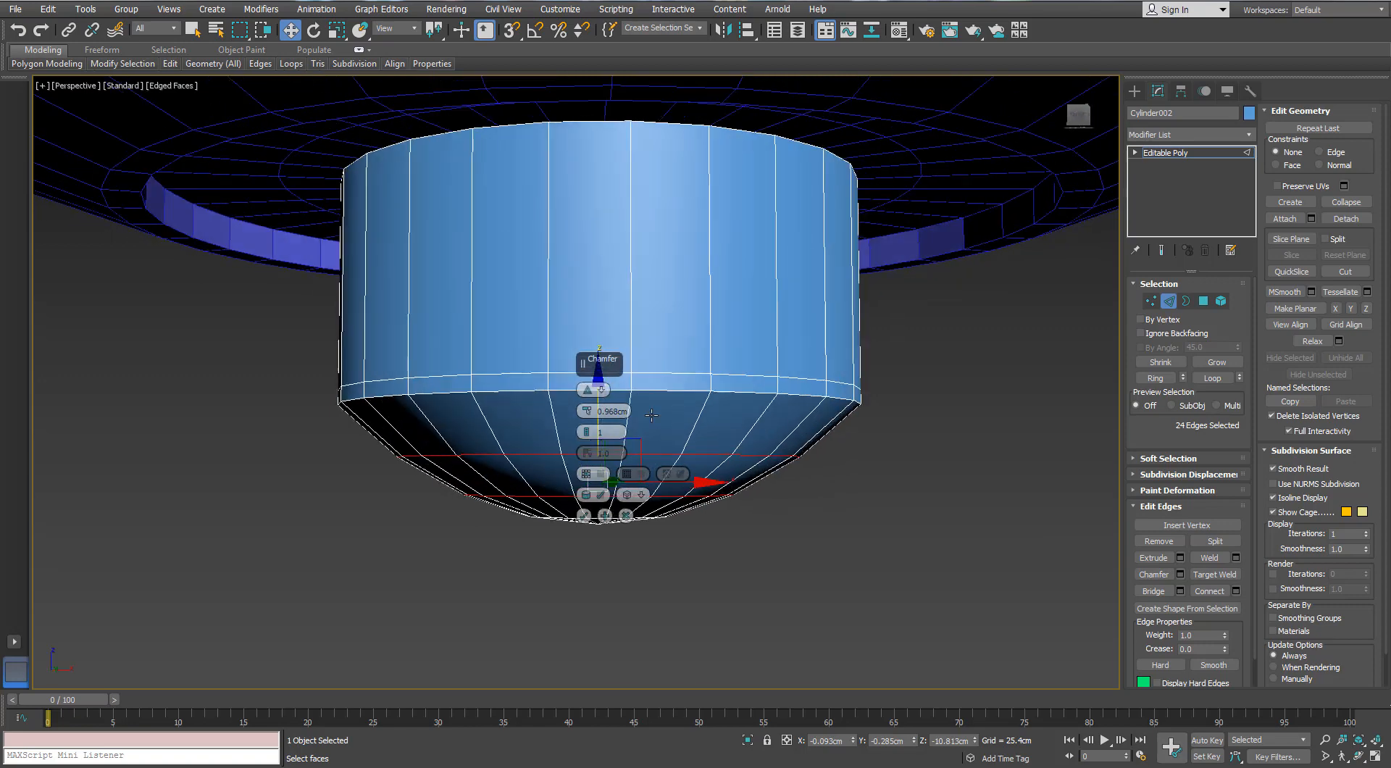
Scale the chamfered edge loop slightly outward to make the sloped bottom bulge
scroll(556, 406, "down", 5)
middle_click_drag(485, 396, 556, 406)
scroll(783, 398, "up", 3)
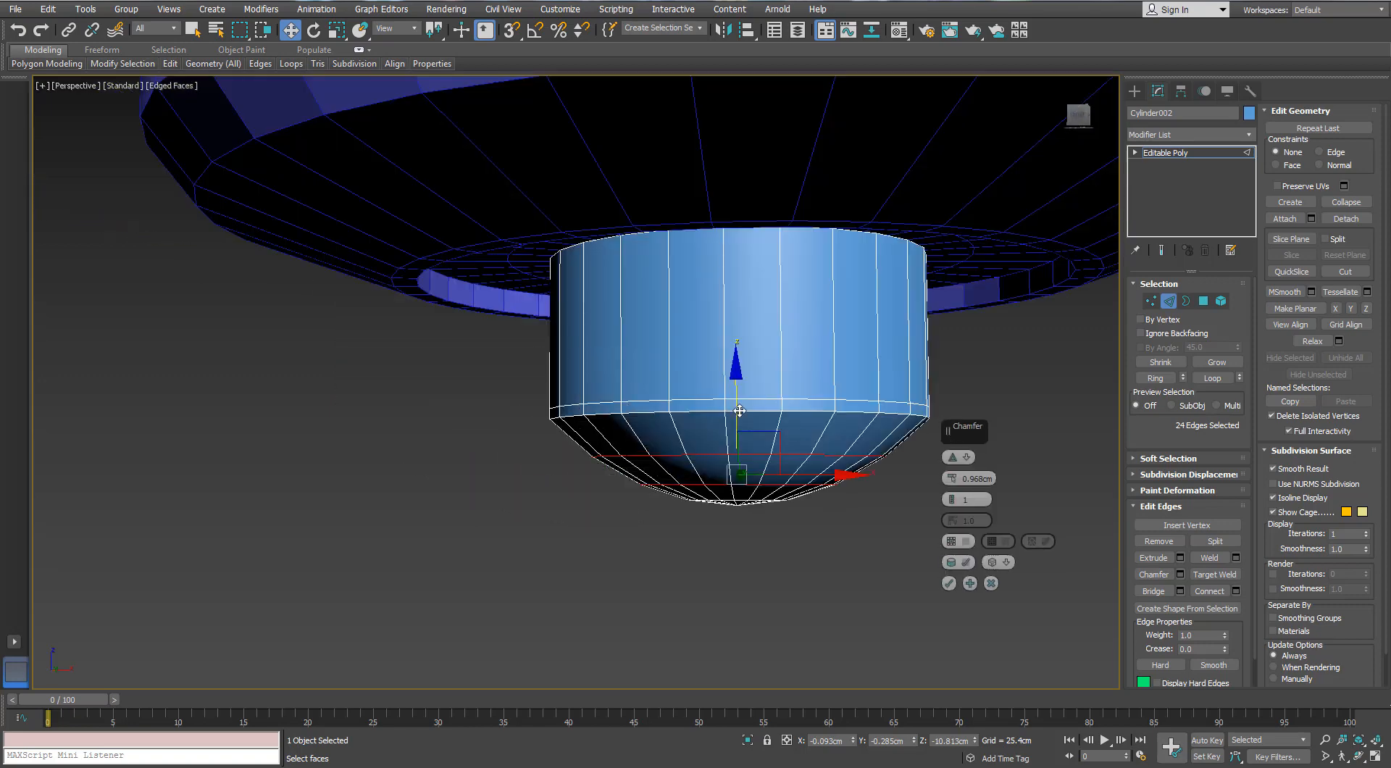
key("r")
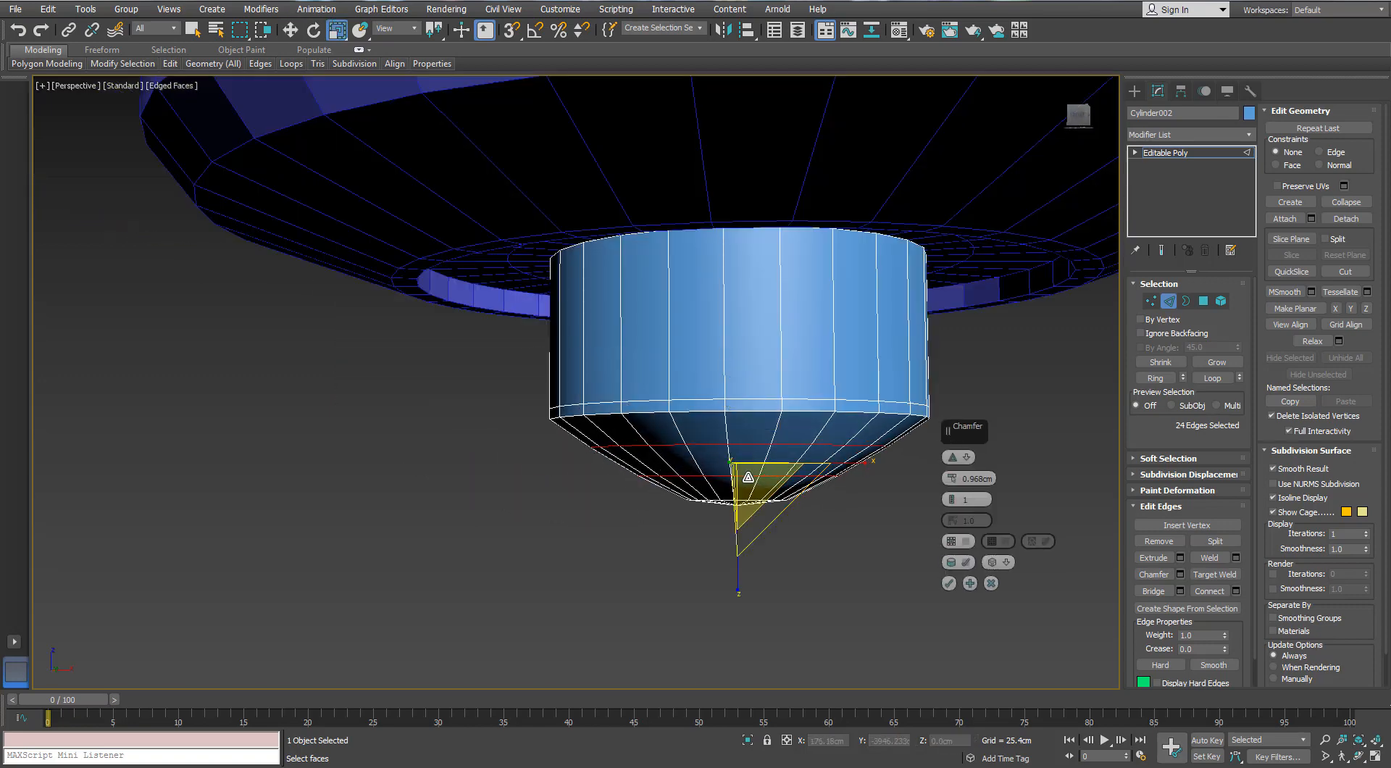
left_click_drag(744, 474, 747, 460)
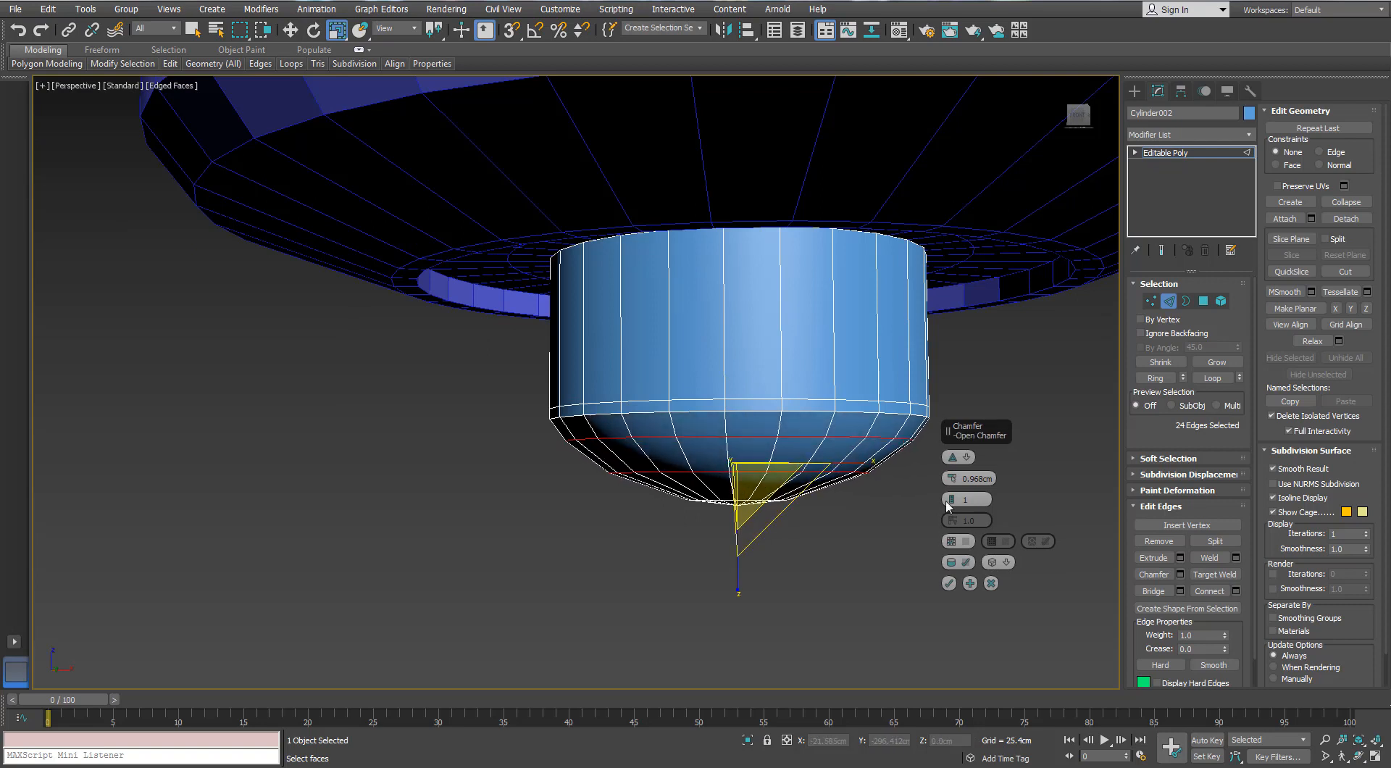
Set the bottom loop's chamfer to 3 segments and about 1.4 cm, fine-tune the loop's height, and accept it
left_click_drag(951, 492, 950, 469)
key("w")
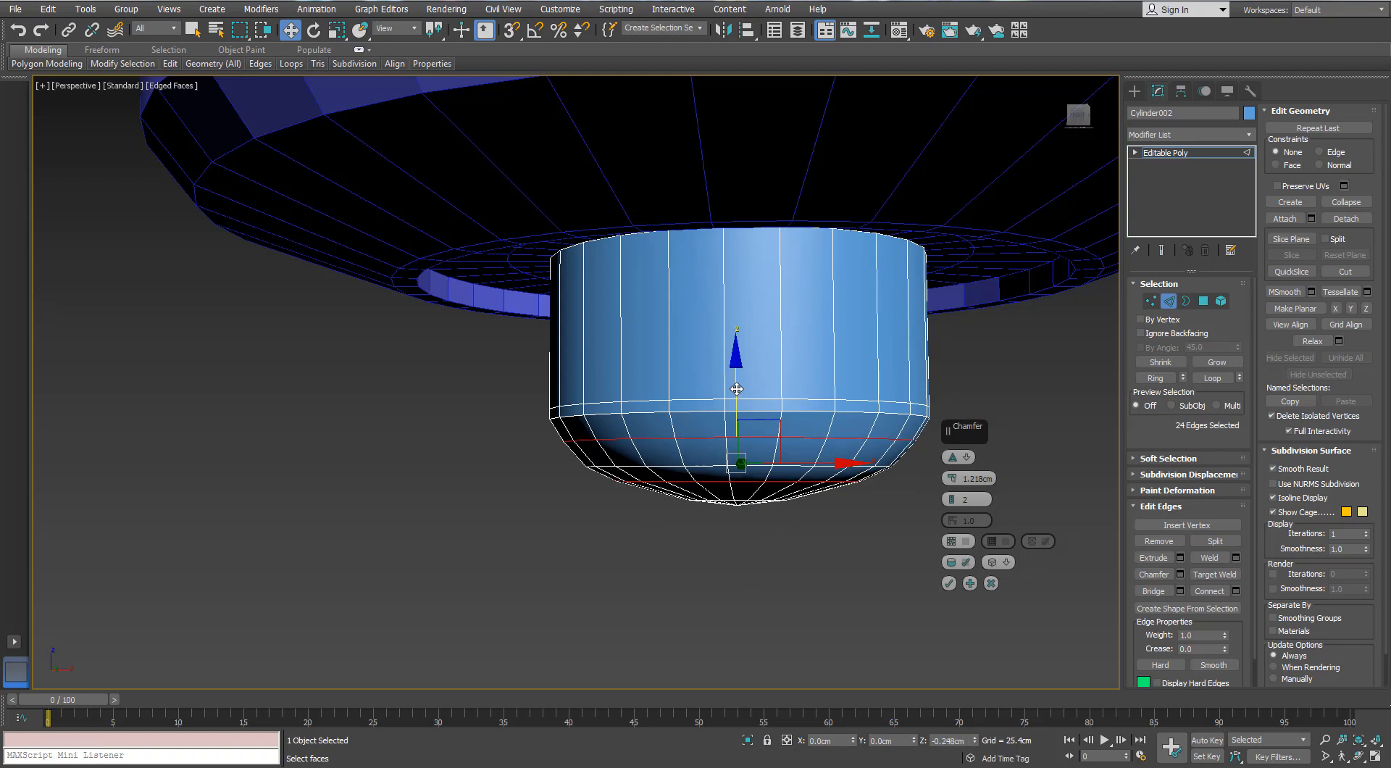
left_click_drag(951, 471, 950, 497)
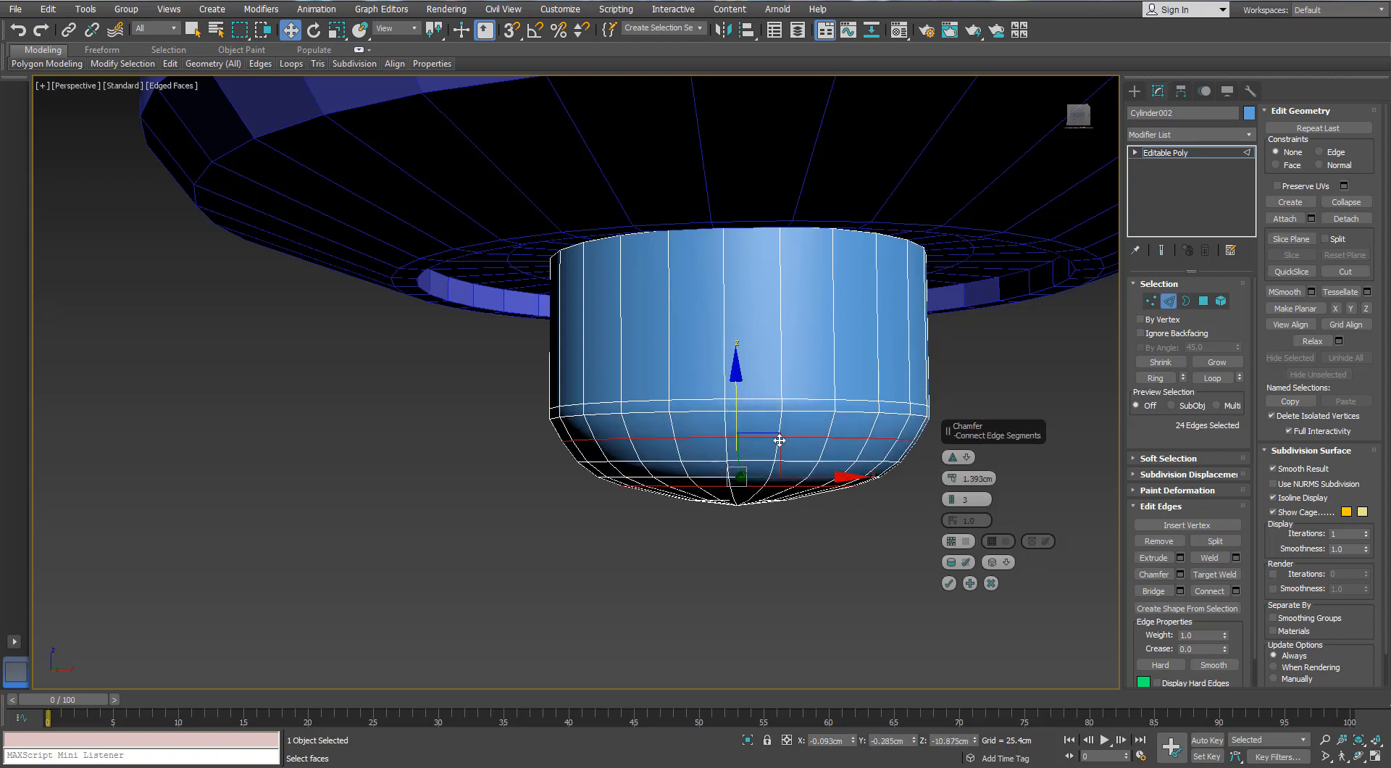
middle_click_drag(734, 409, 883, 504, "alt")
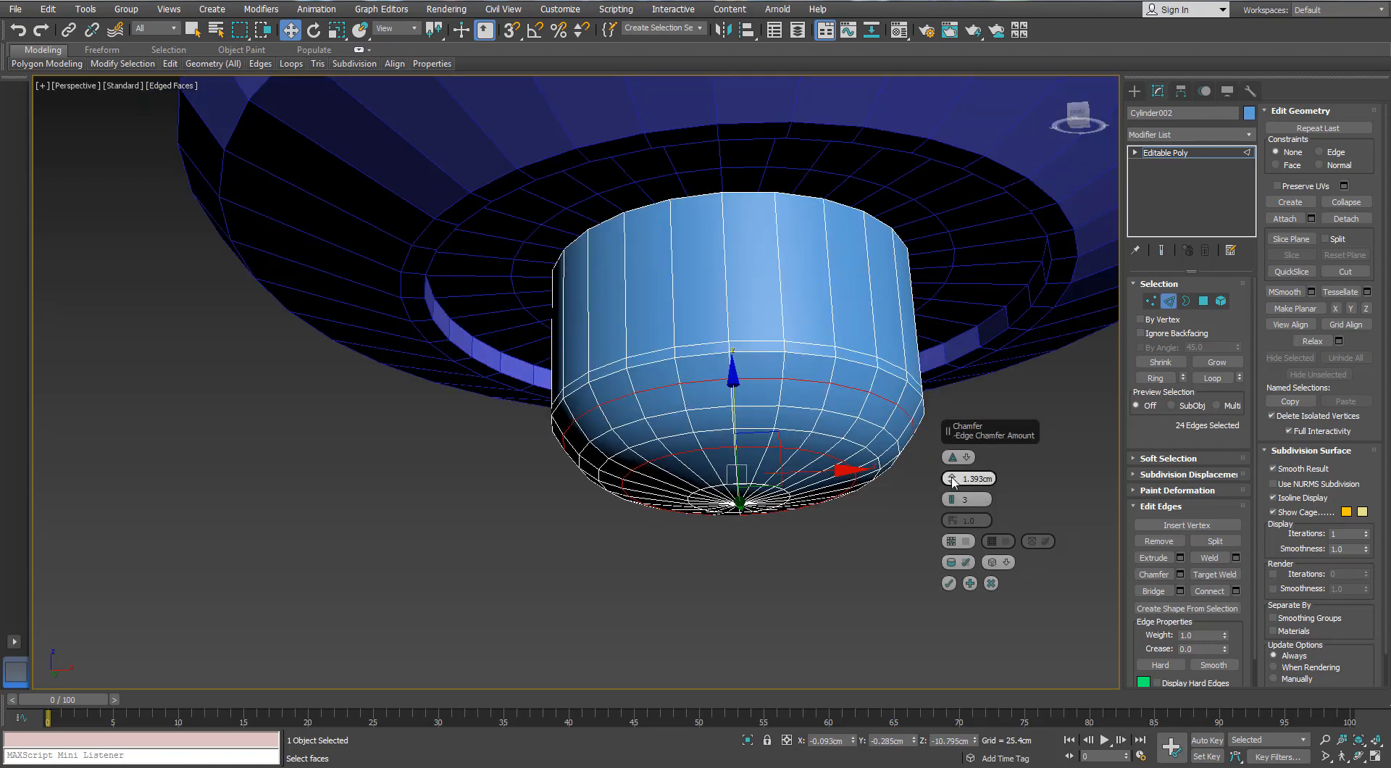
left_click_drag(953, 482, 954, 475)
mouse_move(689, 403)
middle_mouse_down("alt")
mouse_move(662, 413)
mouse_move(691, 435)
mouse_move(693, 420)
middle_mouse_up("alt")
left_click(949, 583)
Raise the small cylinder's bottom tip vertex slightly to flatten the rounded end
scroll(700, 457, "up", 6)
left_click(733, 449)
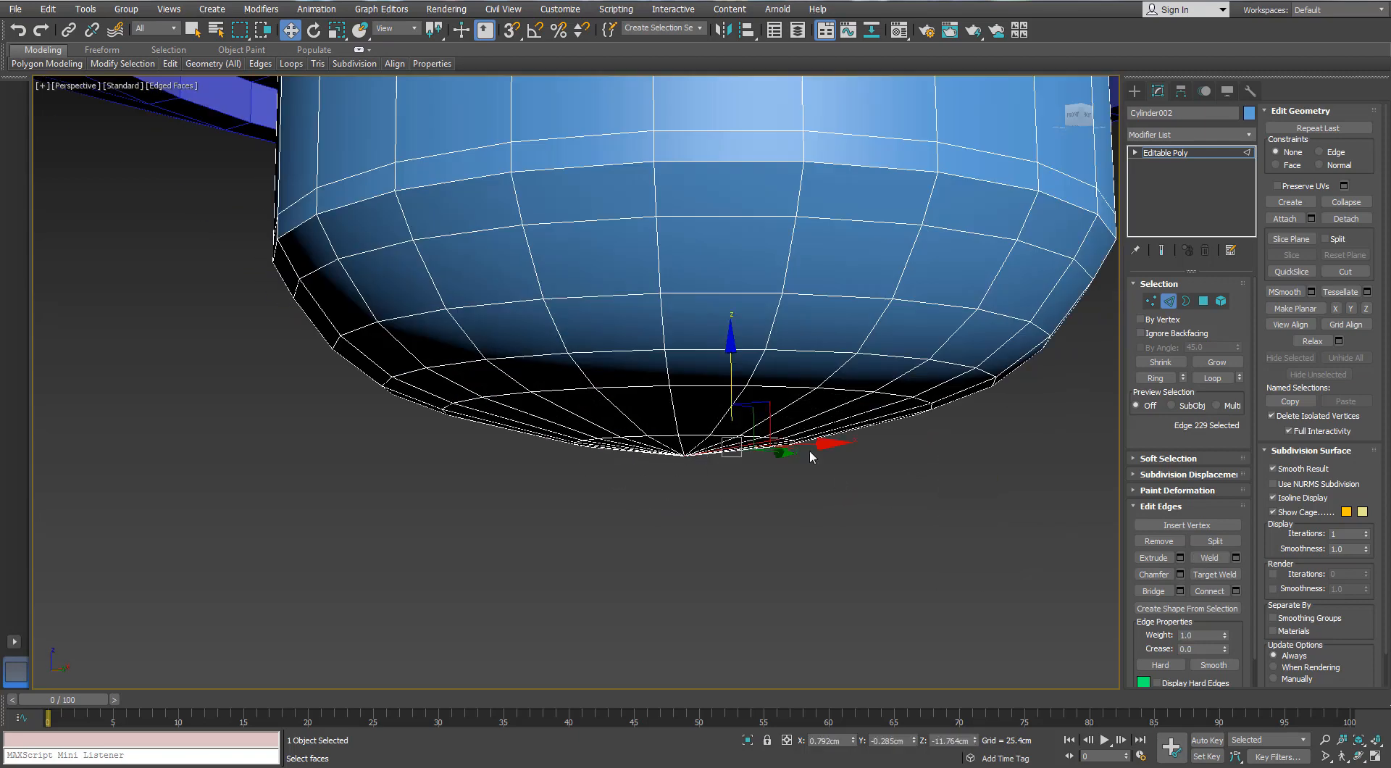
left_click(1149, 302)
left_click(686, 457)
middle_click_drag(686, 457, 681, 433, "alt")
left_click_drag(685, 395, 679, 387)
scroll(688, 418, "down", 10)
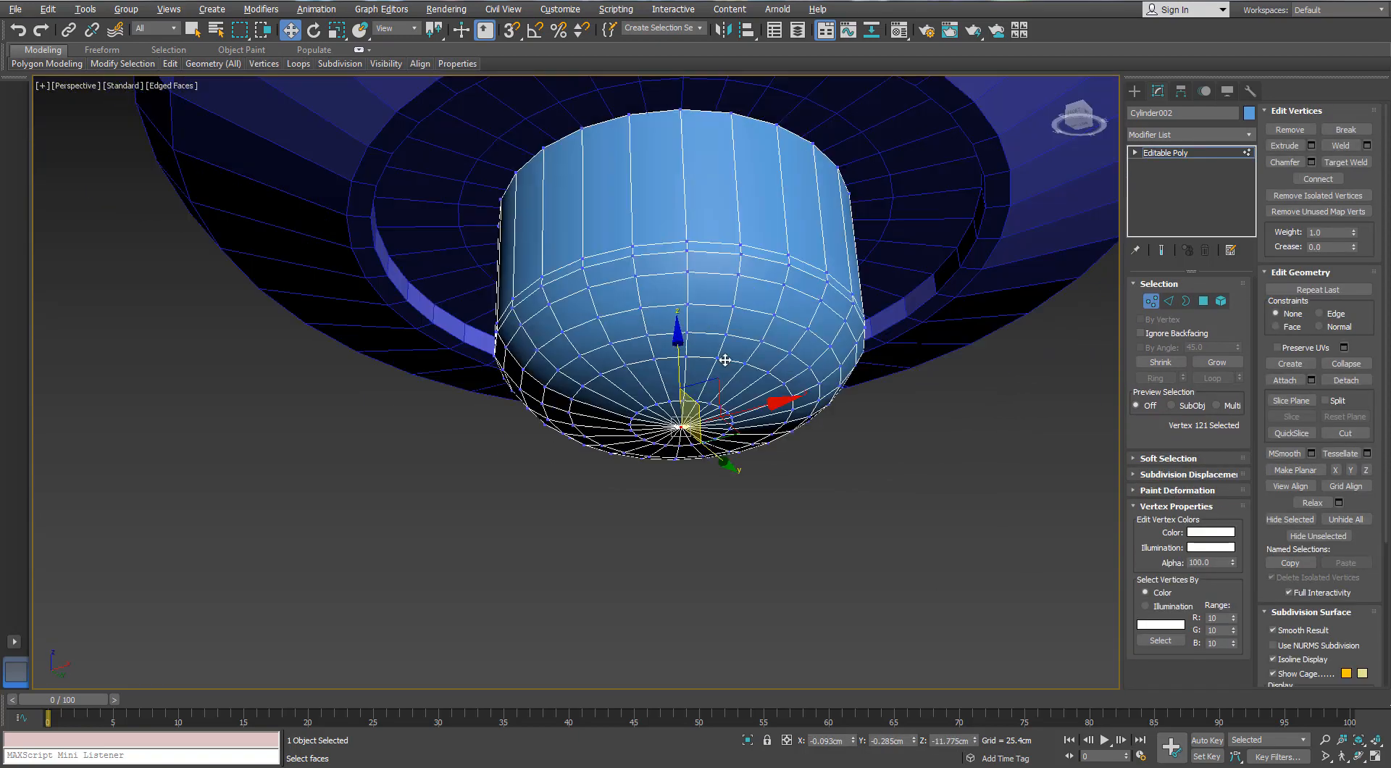
Extrude the narrow band of polygons around the small cylinder outward by 0.253 cm and finish editing the cylinder
left_click(1168, 301)
scroll(681, 308, "up", 5)
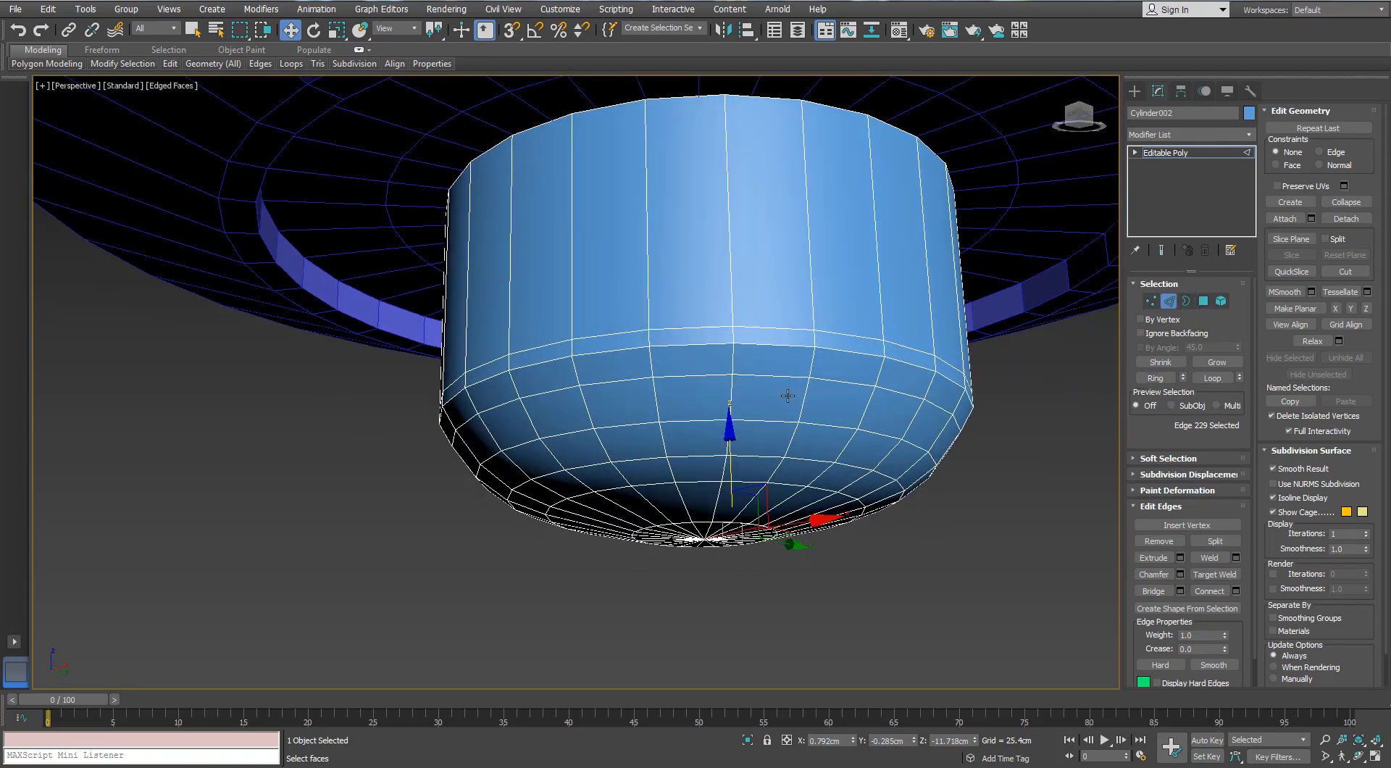
left_click(731, 331)
left_click(1155, 377)
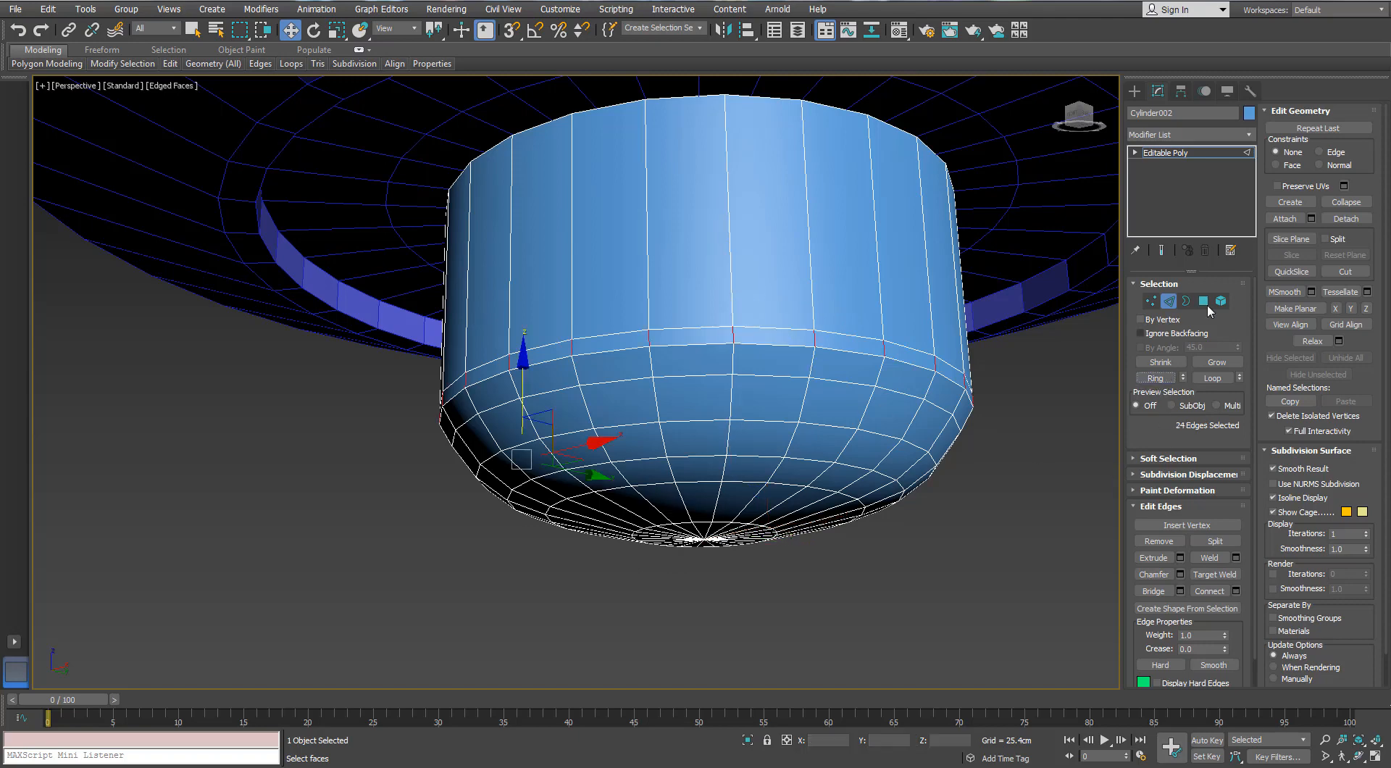
left_click(1203, 301, "ctrl")
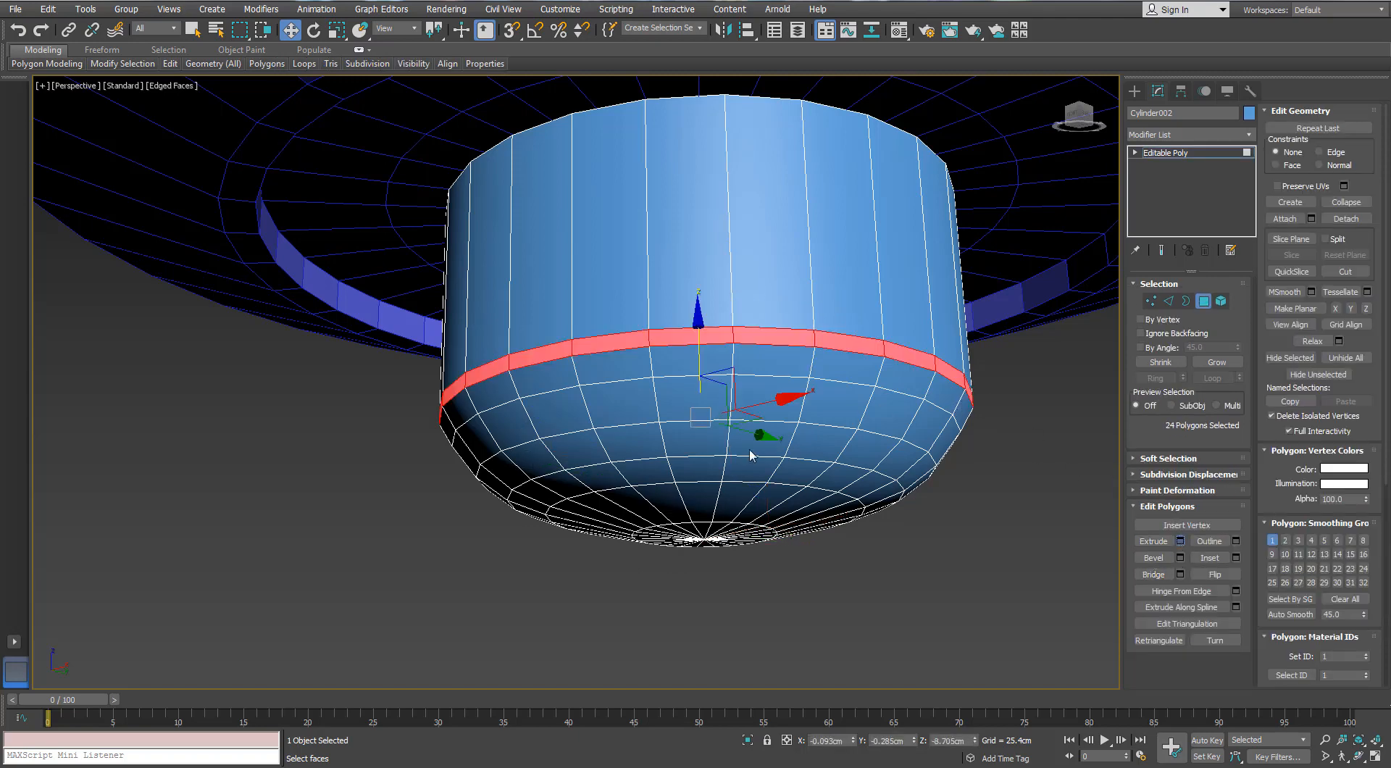
left_click(965, 458)
left_click(984, 488)
left_click_drag(951, 478, 951, 478)
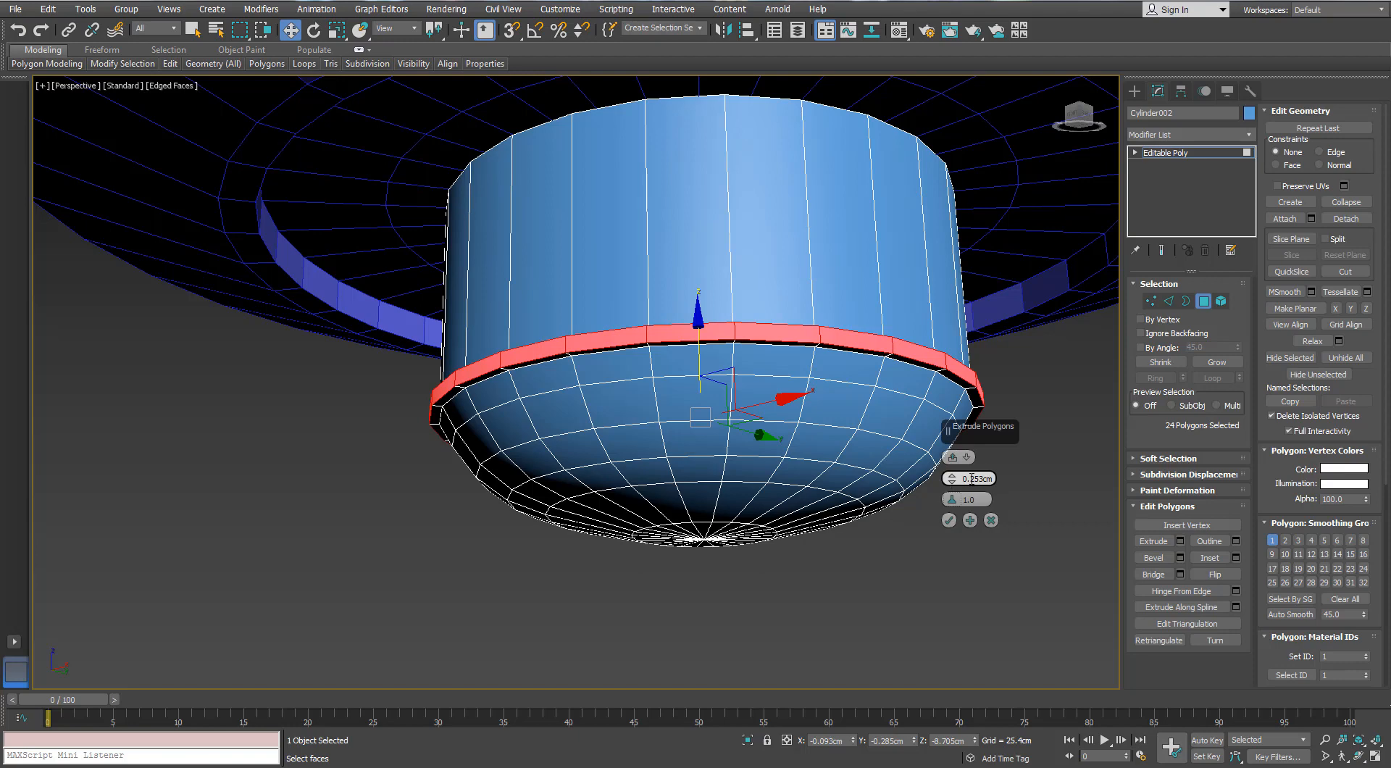
left_click(949, 520)
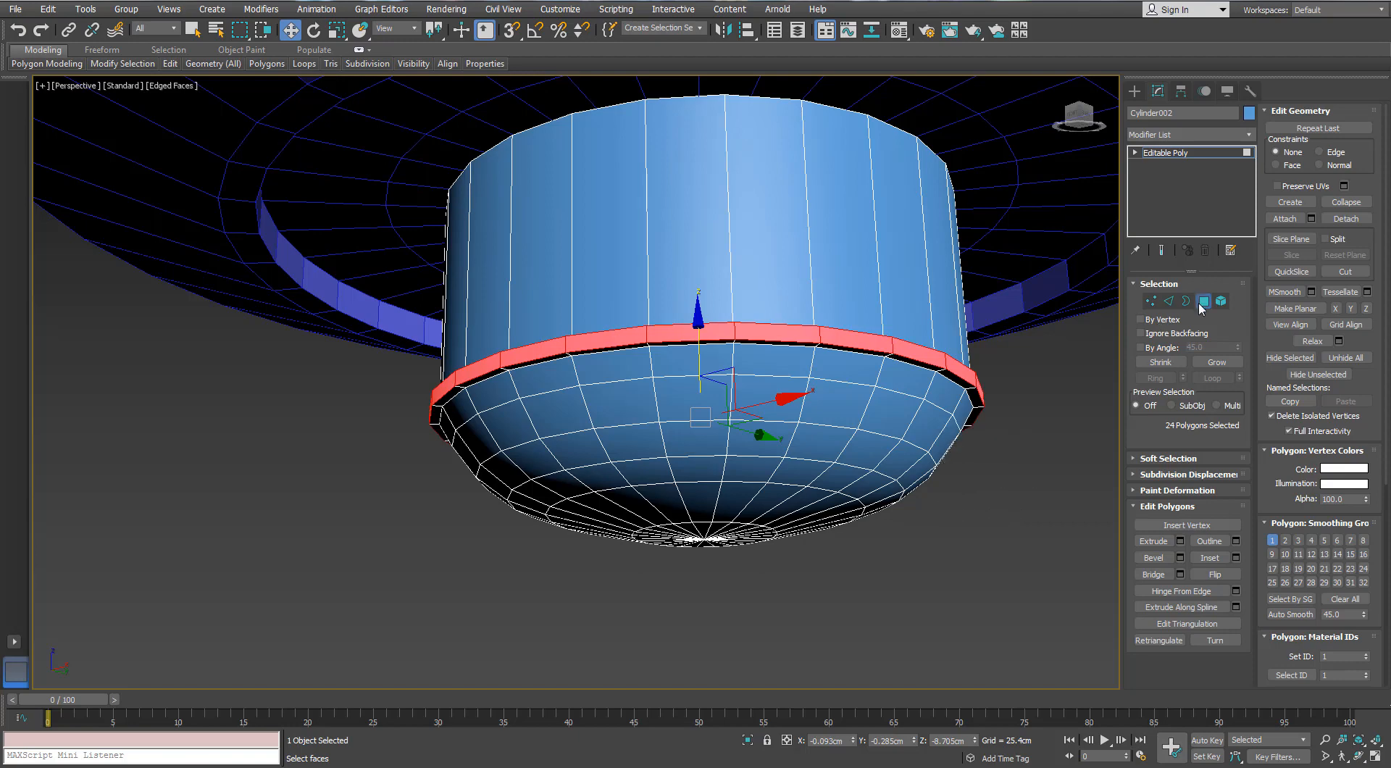
left_click(1203, 301)
left_click(879, 540)
Delete the top cap polygon of the large disc
scroll(796, 410, "down", 4)
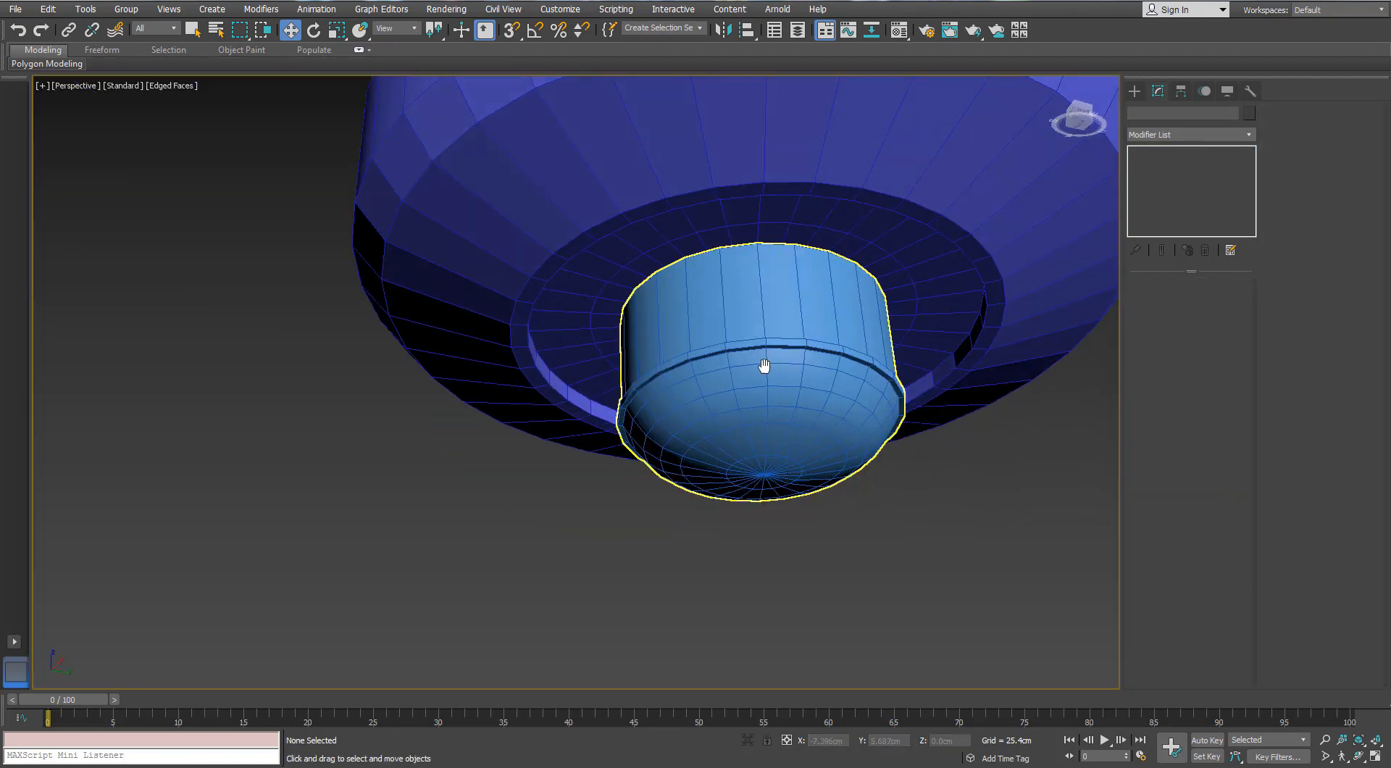
scroll(764, 366, "down", 5)
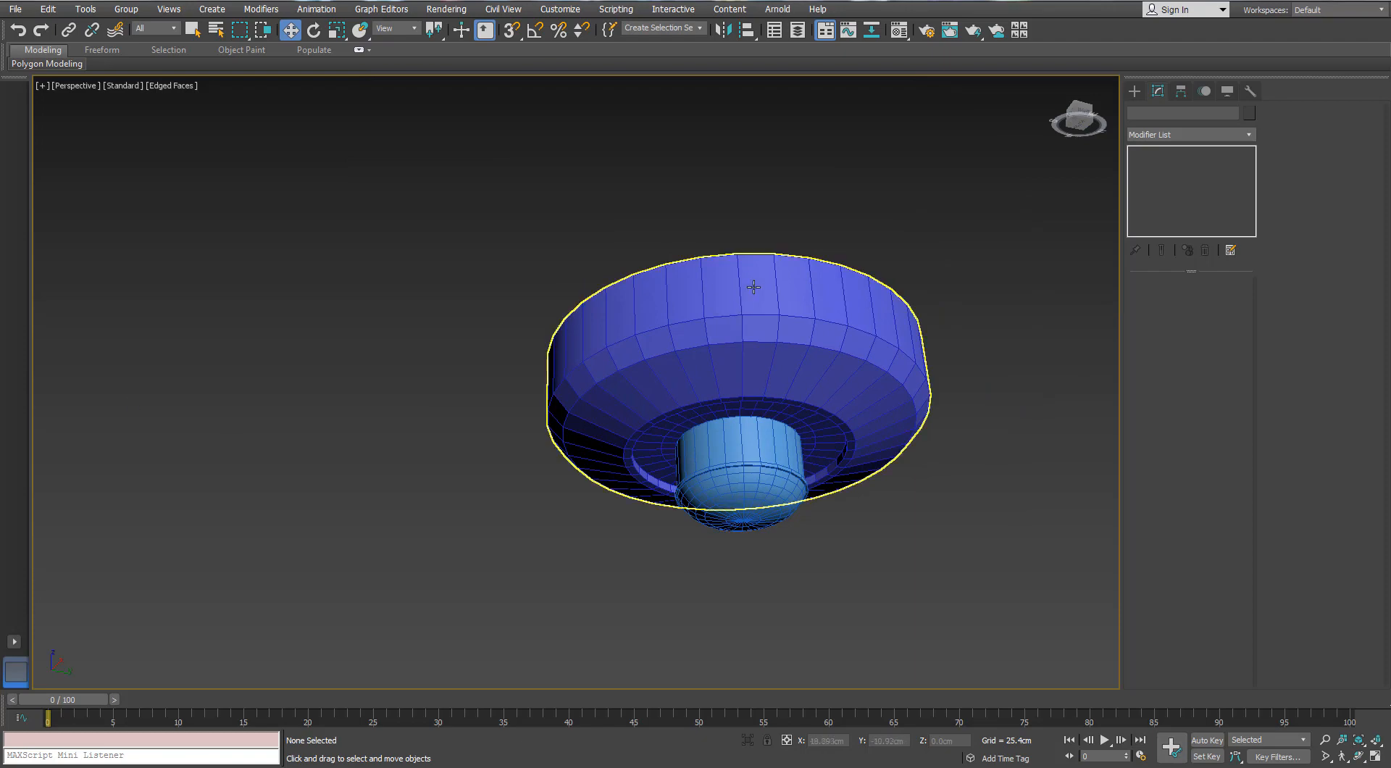
left_click(767, 265)
middle_click_drag(767, 265, 771, 348, "alt")
left_click(1204, 302)
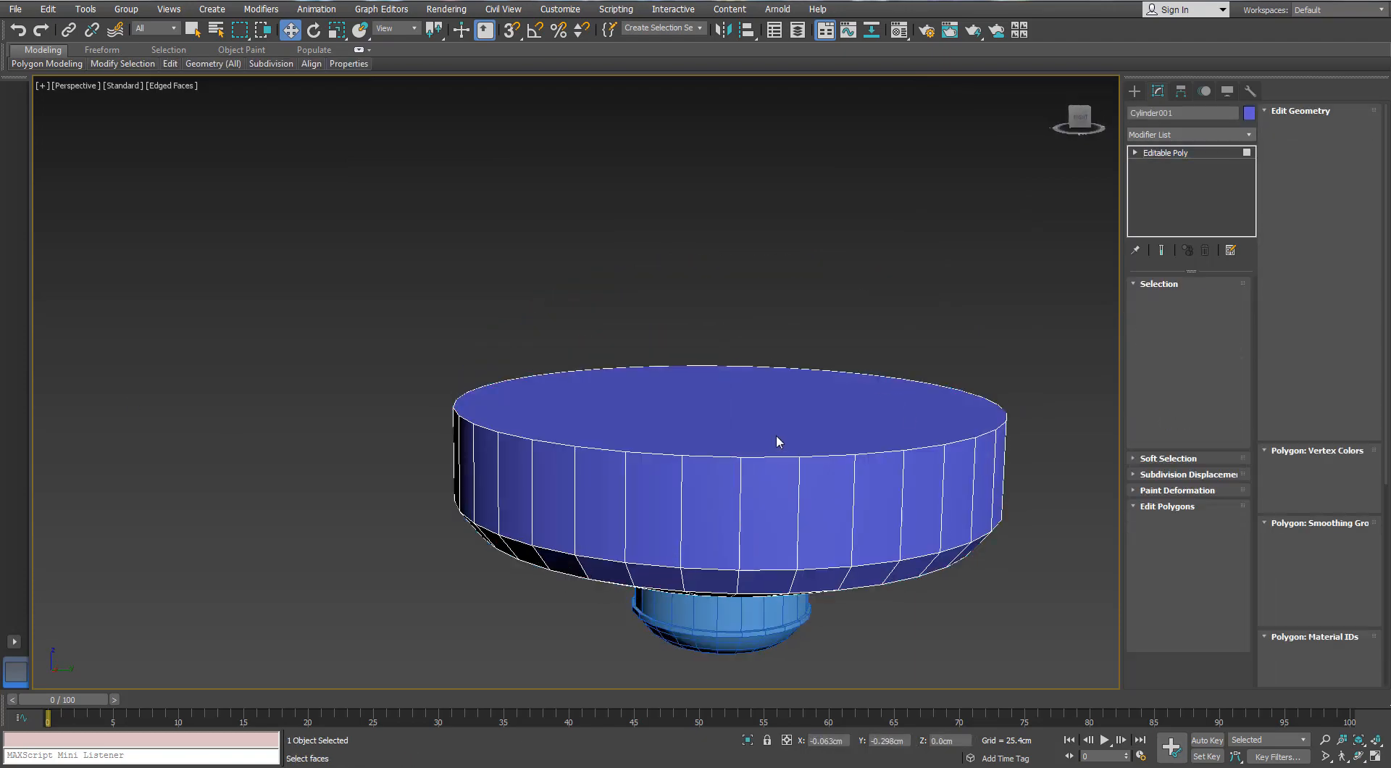
left_click(776, 435)
key("Delete")
Select the open border at the large disc's top and raise it slightly
left_click(1186, 302)
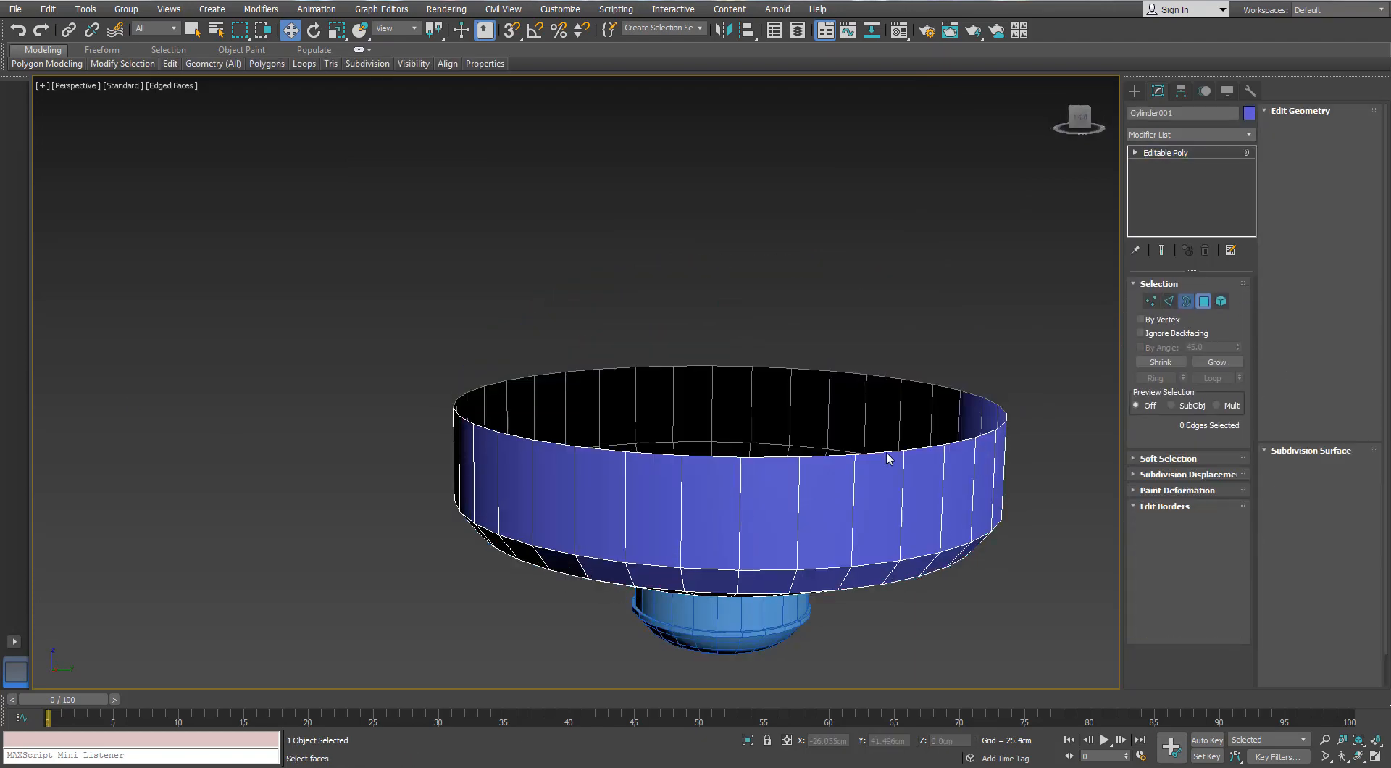
left_click(888, 454)
middle_click_drag(862, 481, 683, 370, "alt")
left_click_drag(723, 325, 723, 310)
Connect the ring of edges in the disc's upper tapered band with 1 segment, with pinch and slide at 0
key("2")
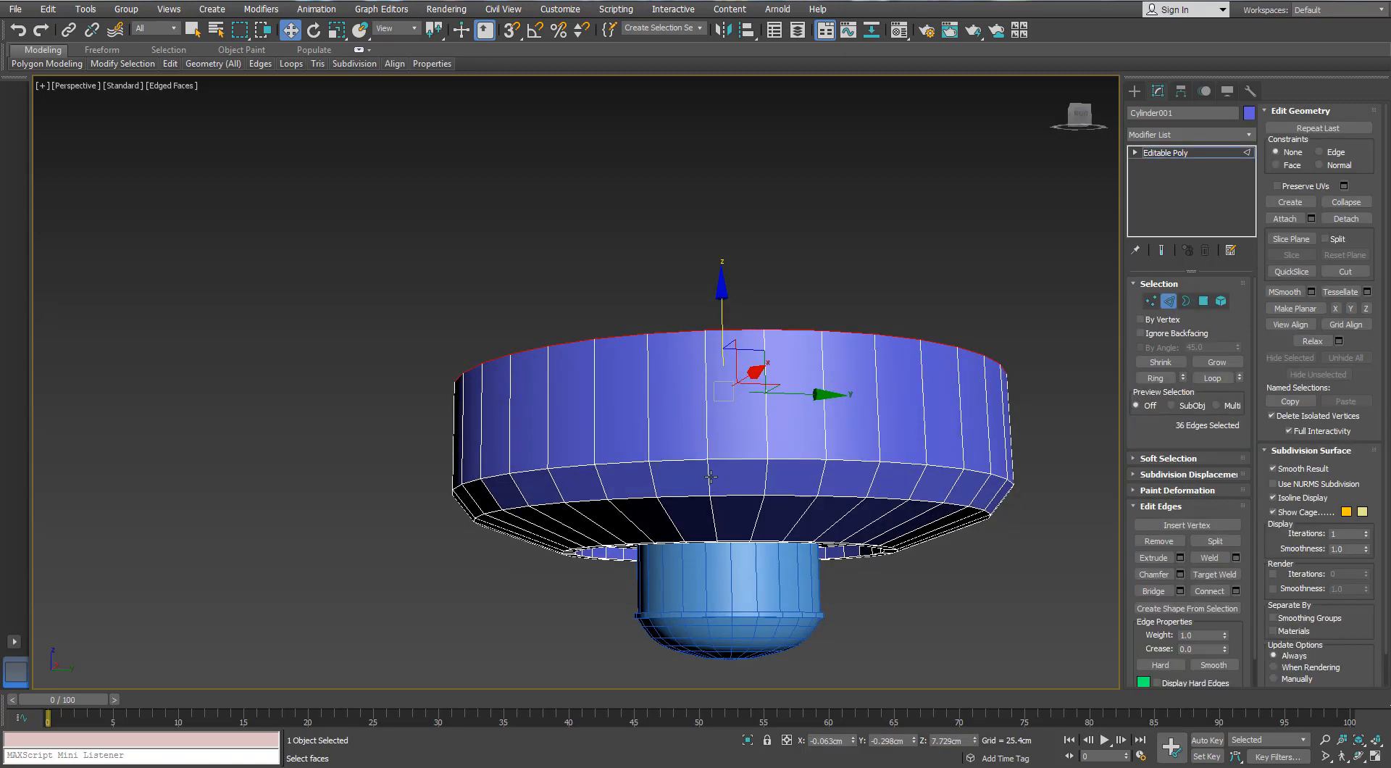
left_click(709, 477)
left_click(1151, 378)
left_click(1236, 591)
middle_click_drag(763, 448, 697, 465, "alt")
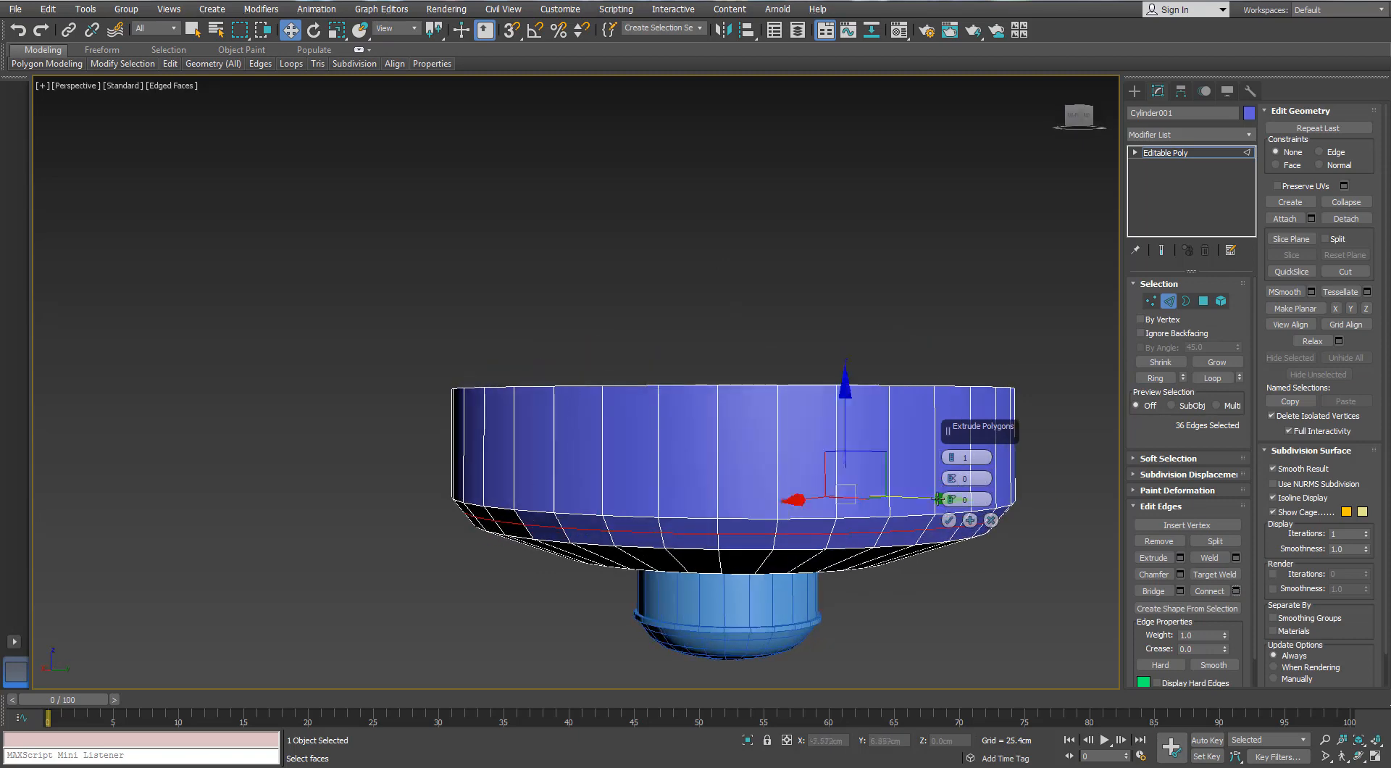
left_click(949, 520)
Scale the new edge loop in the disc's tapered band slightly and start a chamfer on it
middle_click_drag(607, 513, 605, 493)
scroll(606, 493, "up", 3)
key("r")
left_click_drag(831, 490, 822, 426)
key("w")
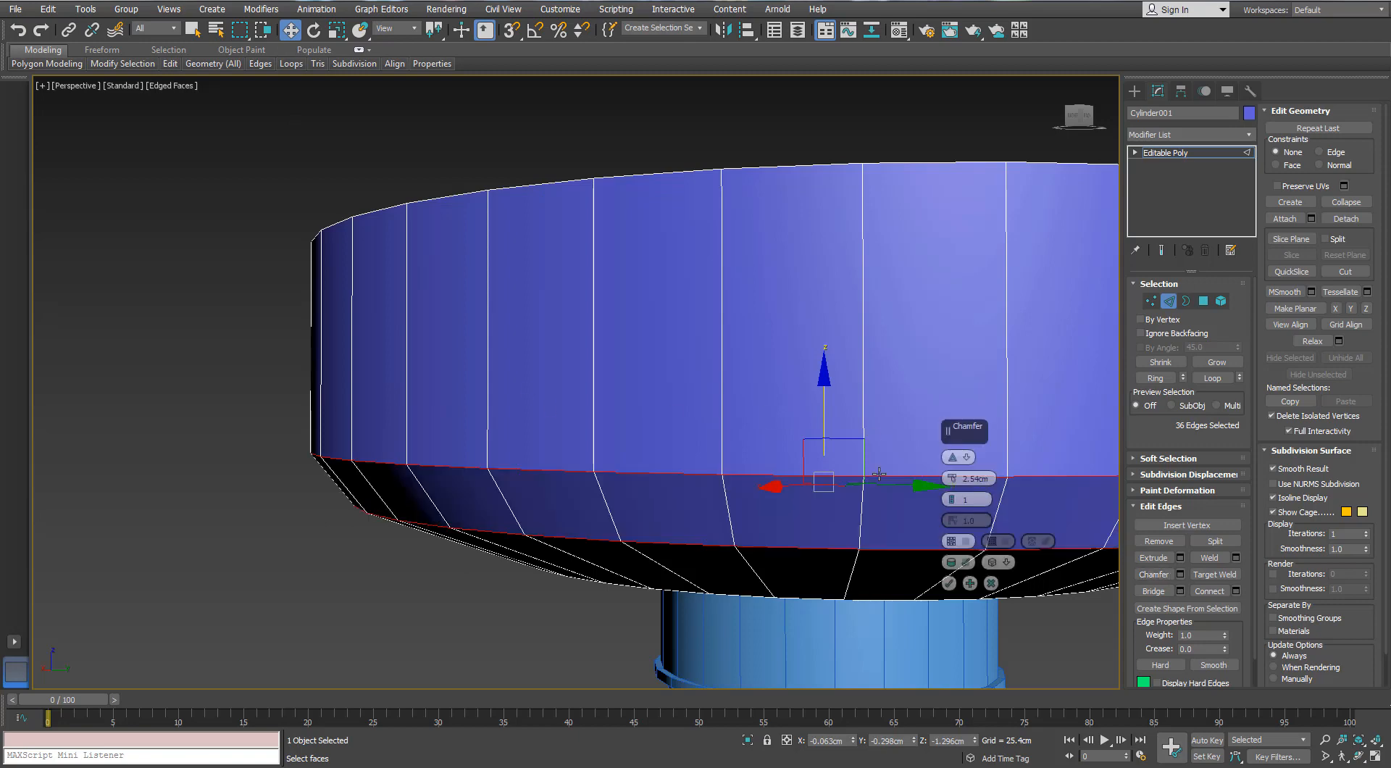
Set the edge loop's chamfer to an amount of 0.831 cm with 2 segments
left_click_drag(951, 477, 952, 473)
middle_click_drag(599, 451, 582, 440, "alt")
left_click_drag(953, 476, 957, 500)
left_click(953, 496)
middle_click_drag(557, 312, 539, 334, "alt")
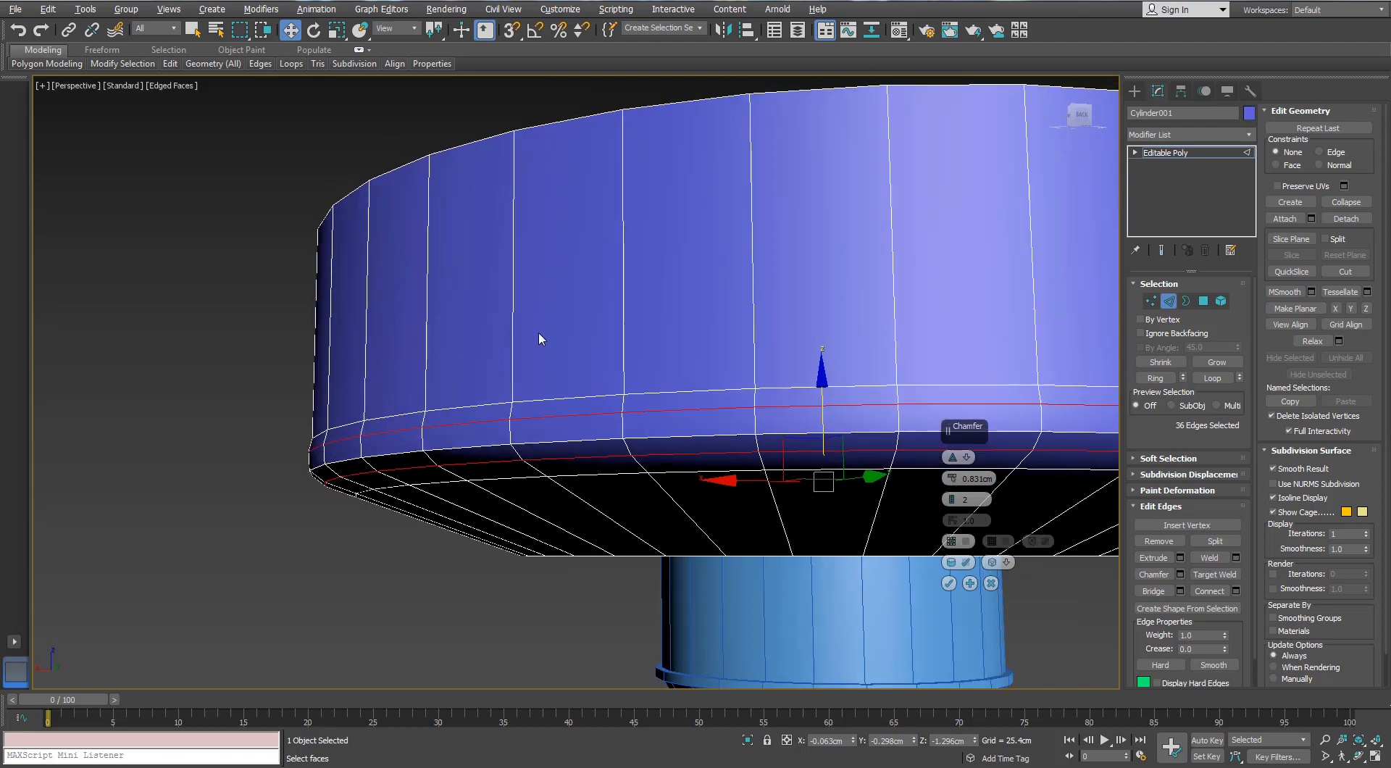
Try enlarging the disc's edge loop to 104% and shifting it vertically, and cancel the chamfer
key("r")
left_click_drag(808, 494, 807, 491)
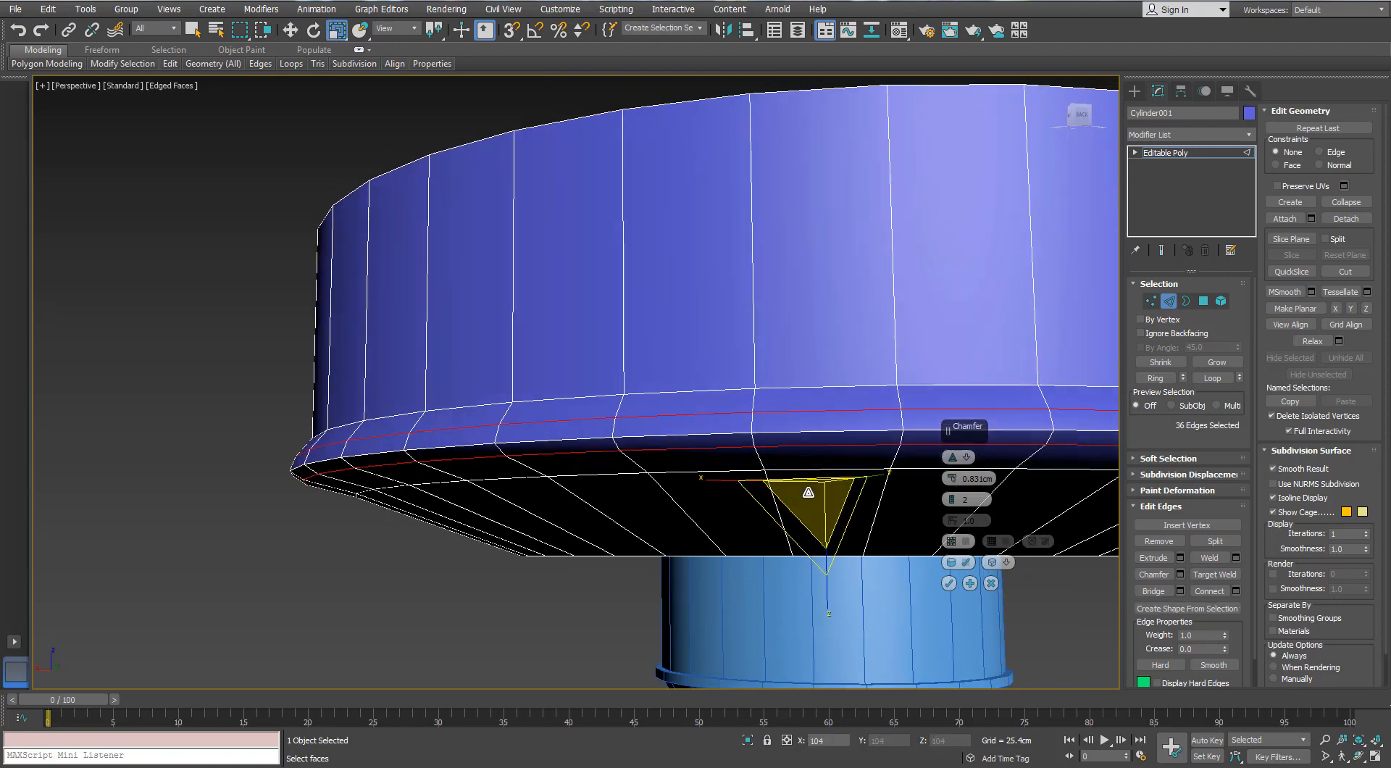
key("w")
left_click_drag(819, 408, 819, 414)
left_click(991, 584)
Fine-tune the scale of the disc's lower edge loop and chamfer it by 0.831 cm with 2 segments
middle_click_drag(457, 363, 454, 397, "alt")
key("r")
left_click_drag(811, 499, 807, 502)
left_click(1179, 575)
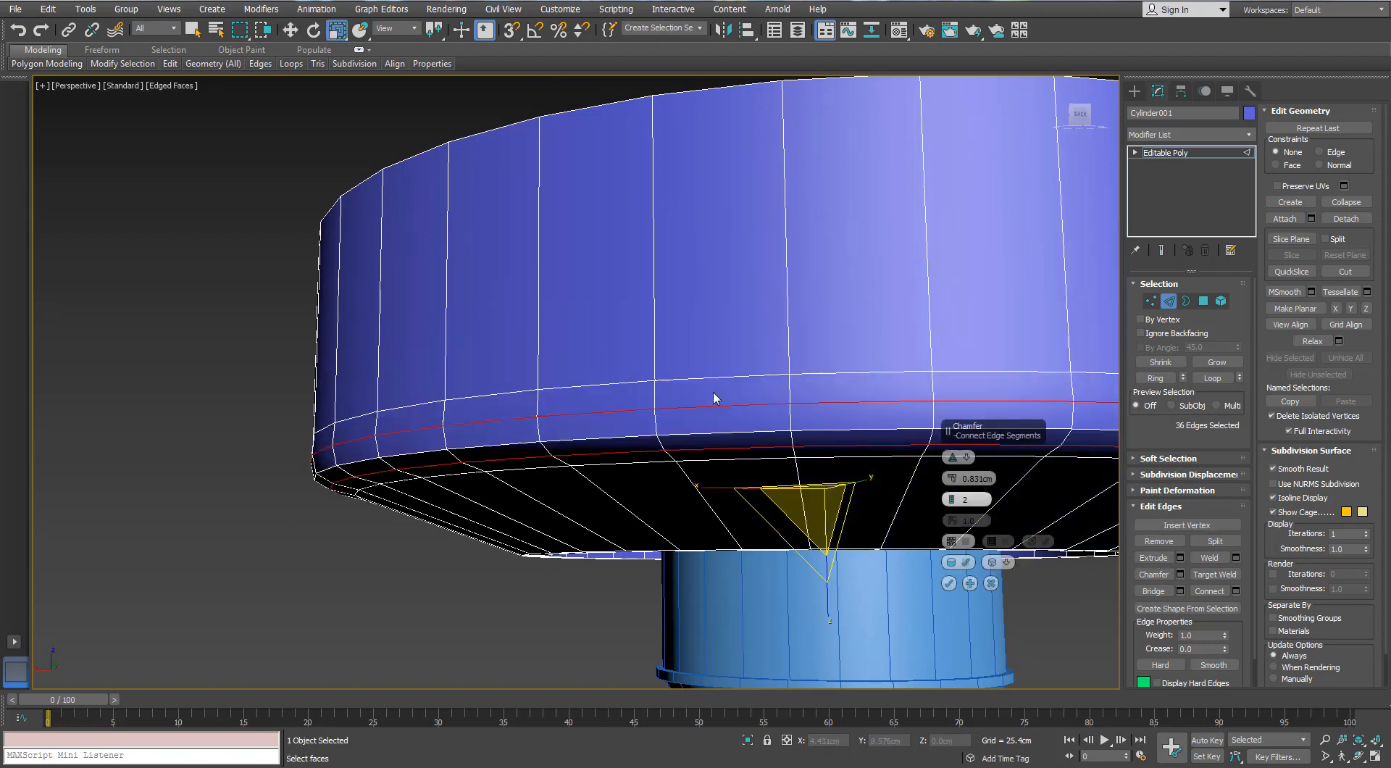
middle_click_drag(714, 398, 701, 349, "alt")
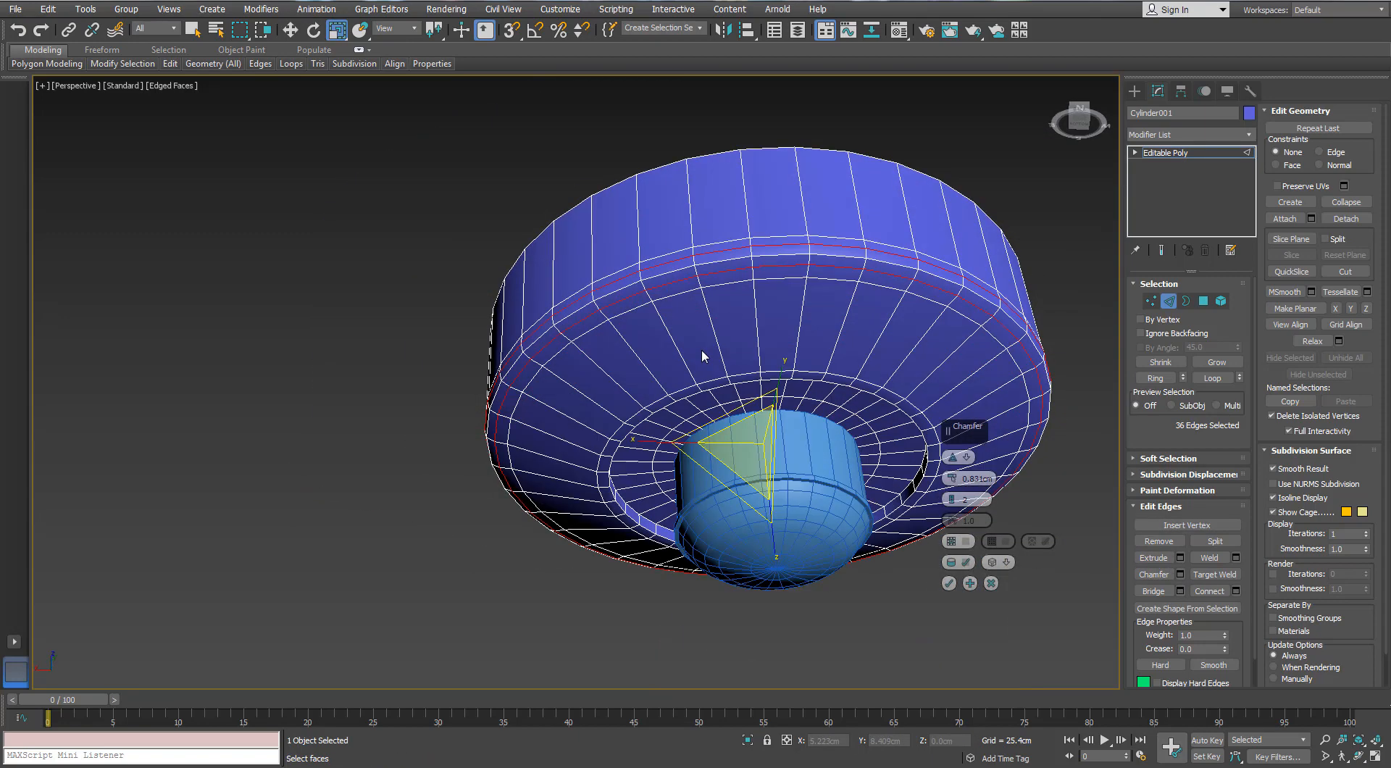
left_click(948, 584)
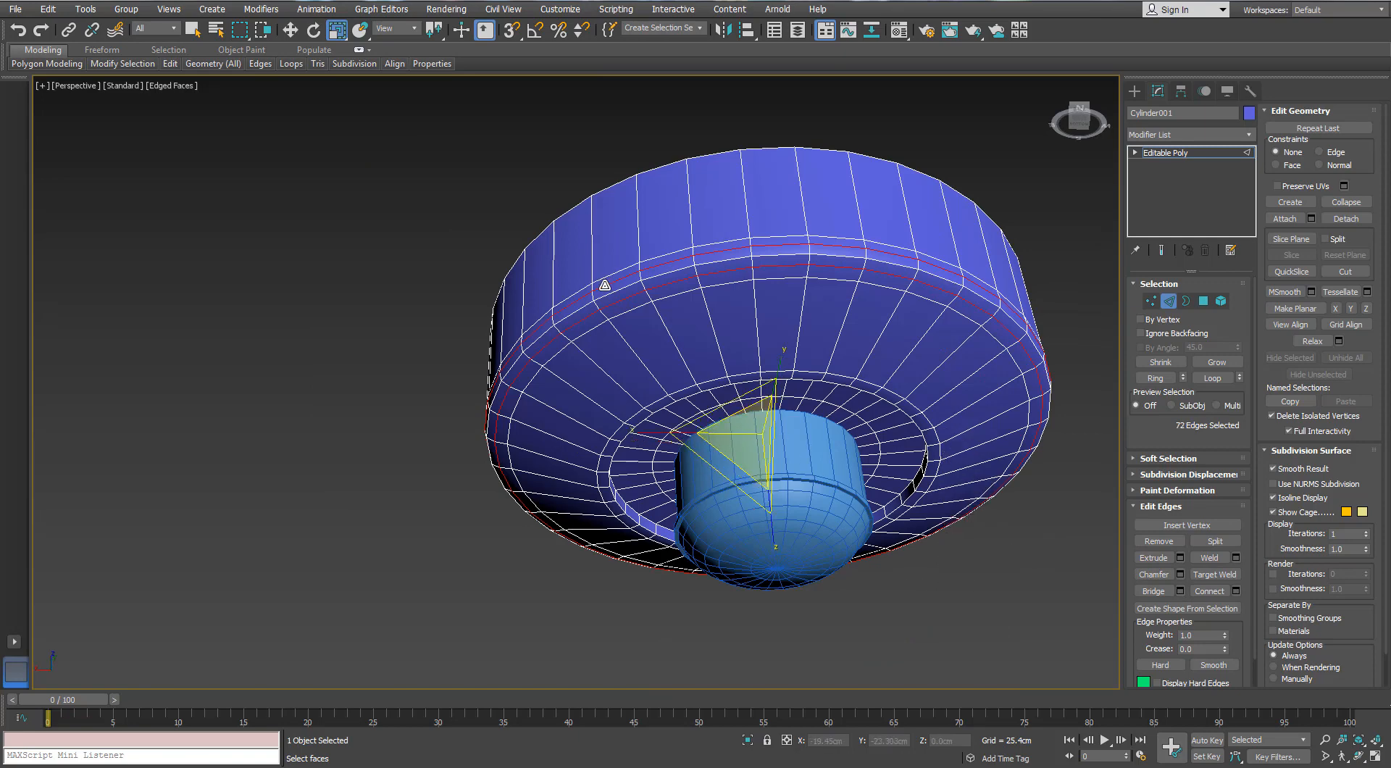
Connect the ring of vertical edges on the disc's side with 1 segment, slid about 80 toward the lower rim
middle_click_drag(605, 280, 616, 377, "alt")
key("3")
left_click(964, 465)
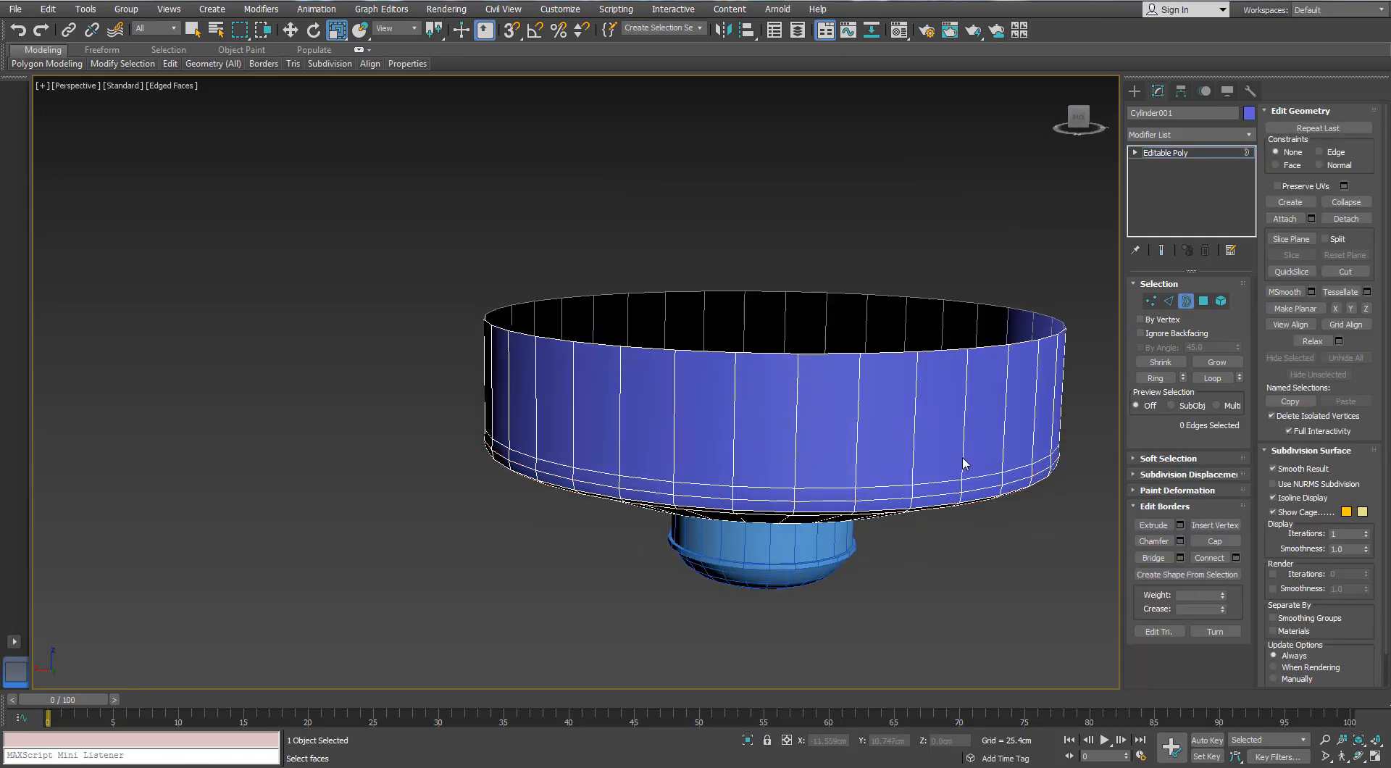
left_click(1167, 307)
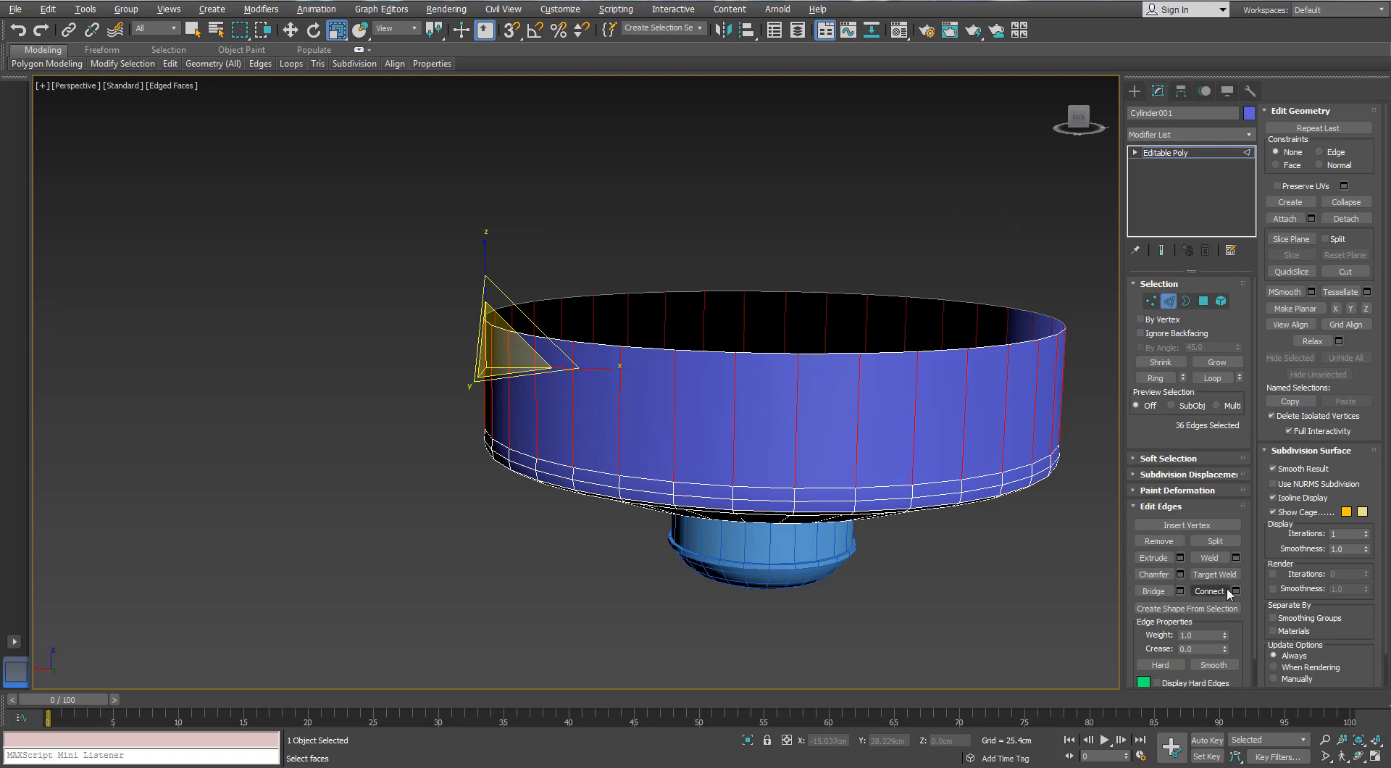
left_click(1234, 590)
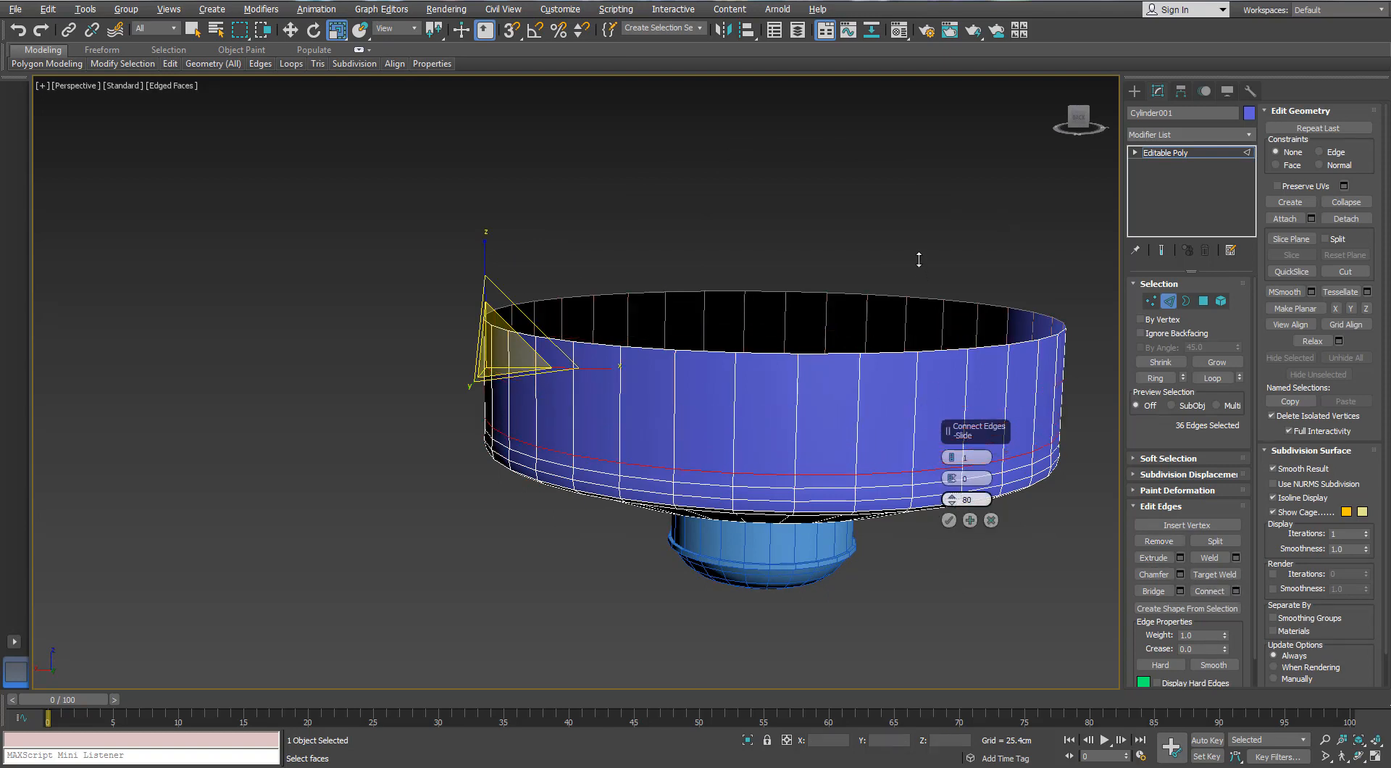
left_click(948, 520)
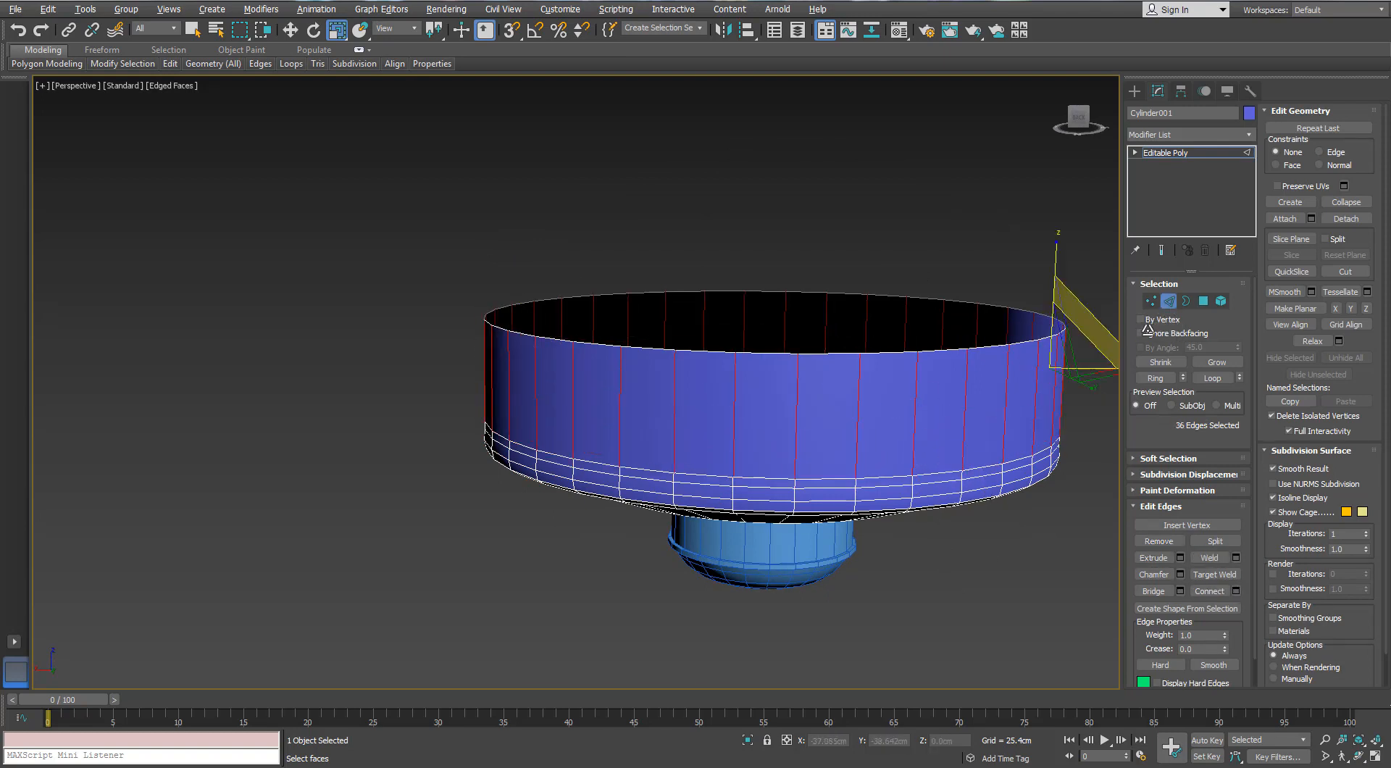
Convert the ring selection to the disc's side-wall polygons and shrink them slightly with a 99.9% scale offset
key("4")
scroll(806, 434, "up", 3)
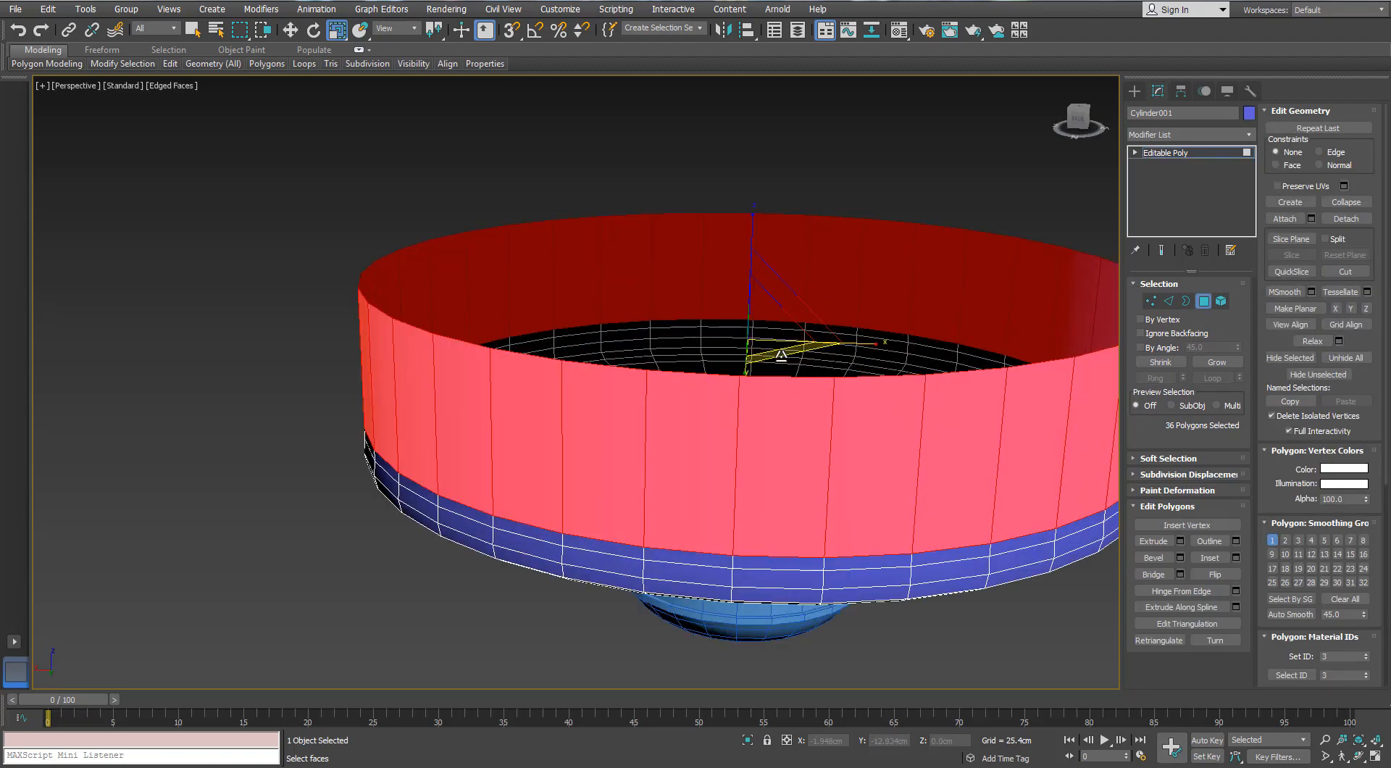
right_click(335, 32)
left_click(949, 210)
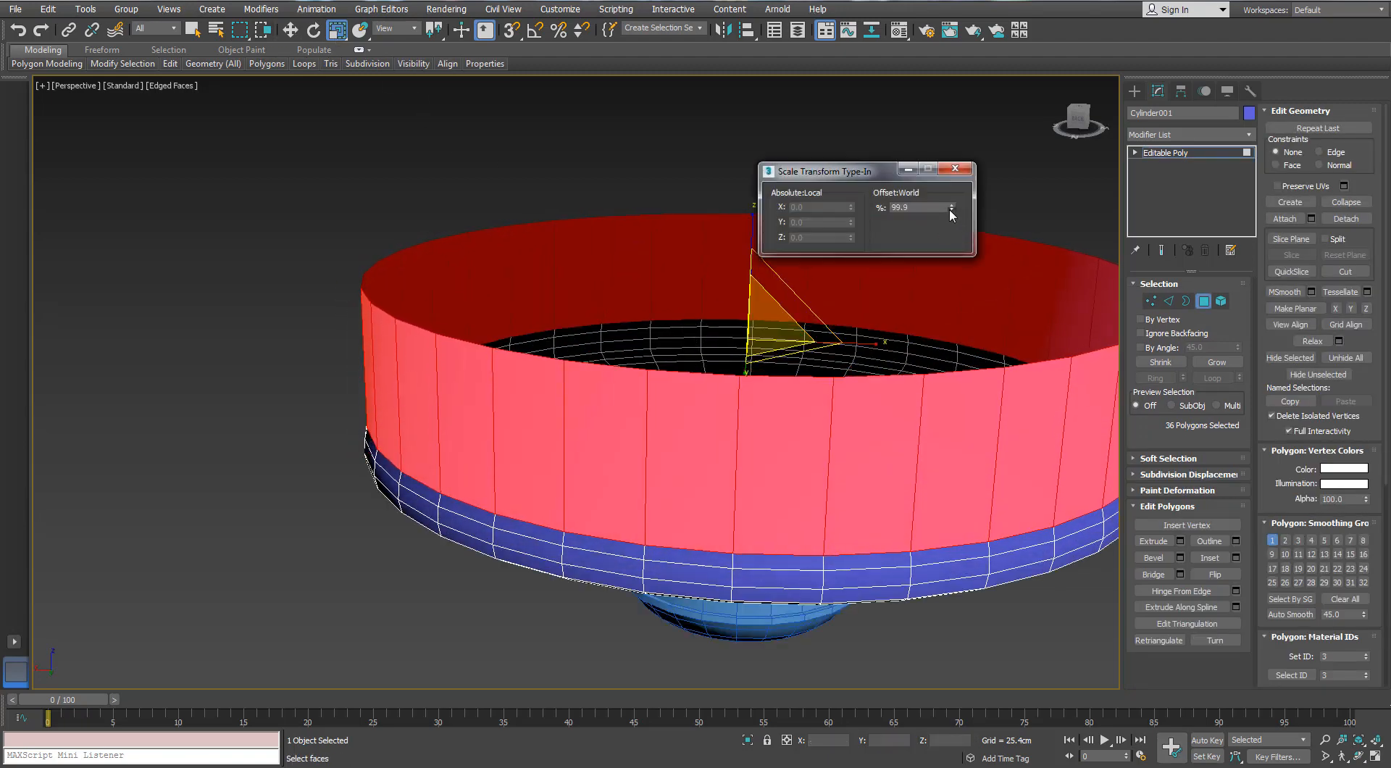
left_click(950, 210)
left_click(955, 168)
Extrude the disc's open upper border upward in short bands, tapering it slightly inward
middle_click_drag(875, 329, 740, 288, "alt")
key("3")
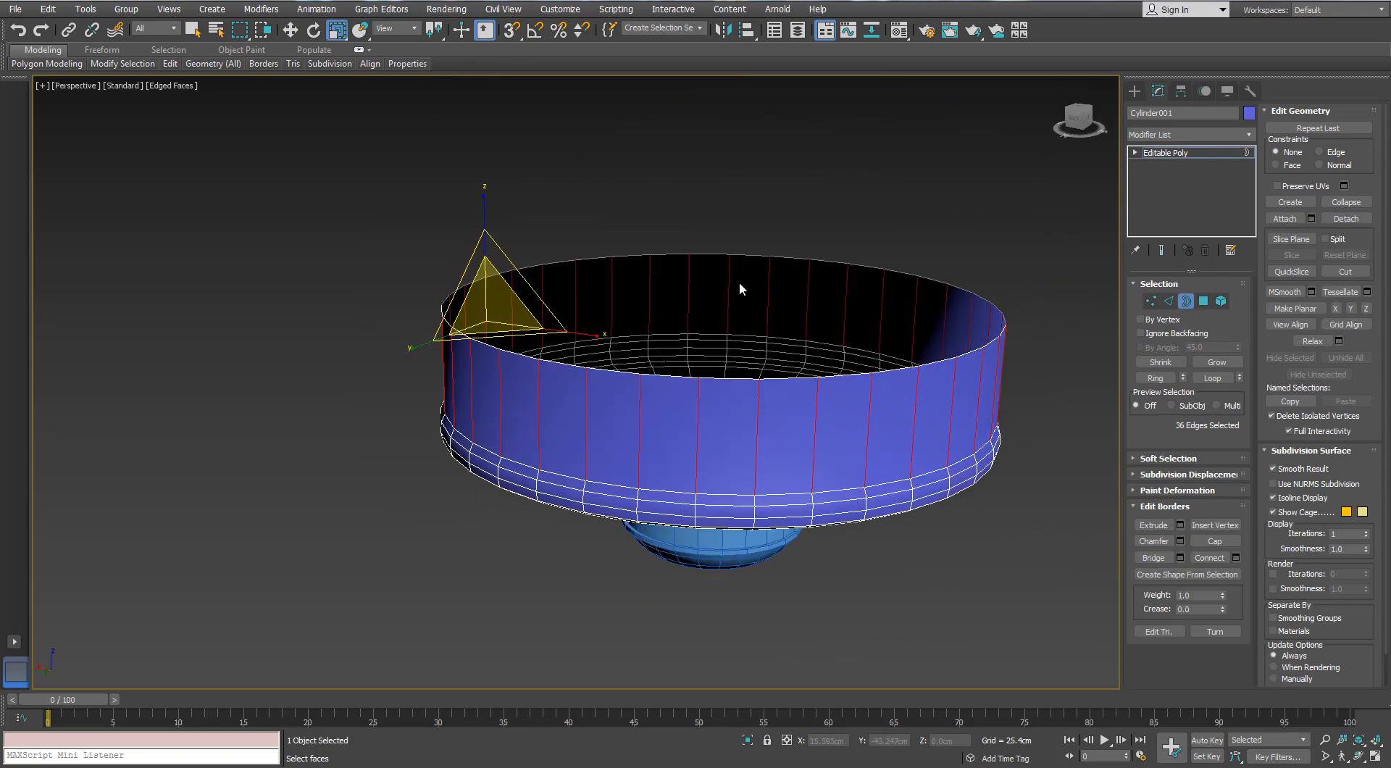
scroll(731, 380, "up", 5)
key("w")
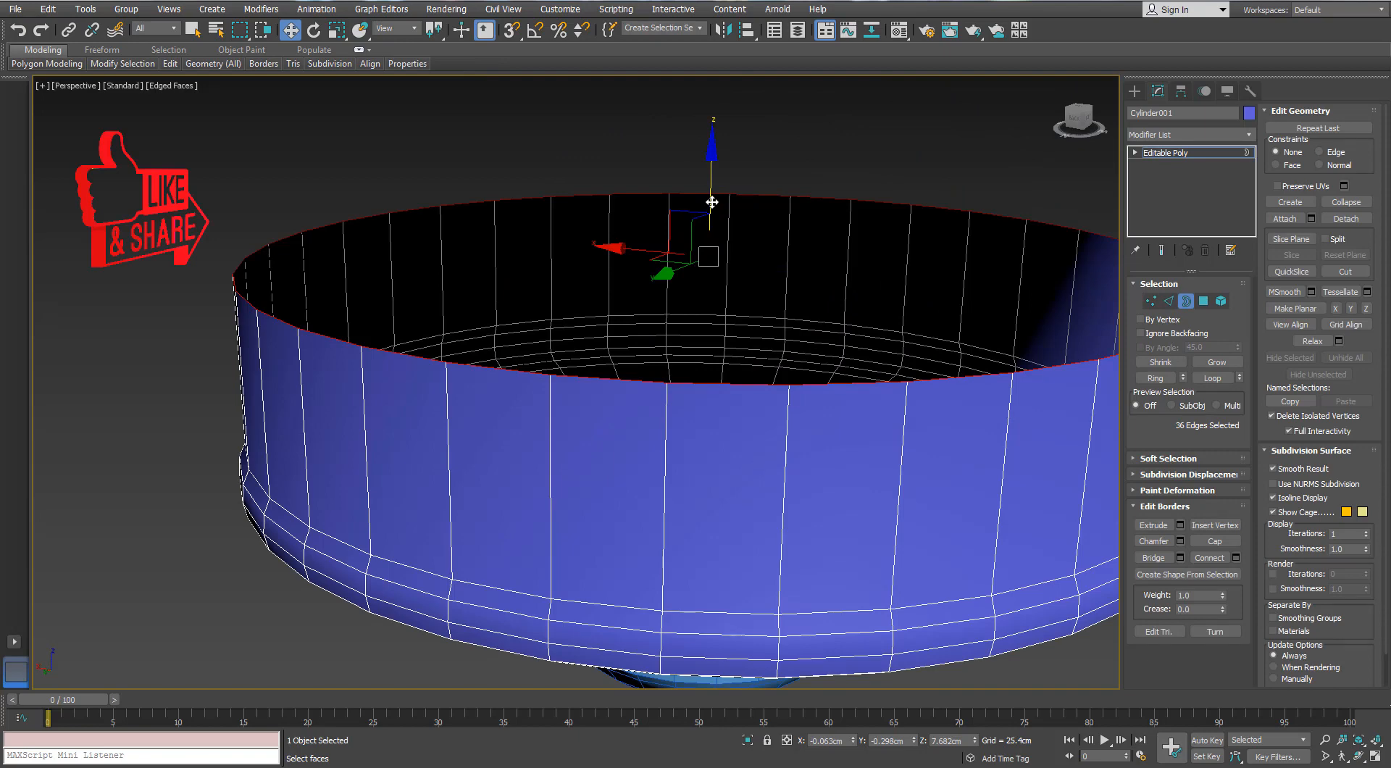
left_click_drag(712, 197, 708, 171)
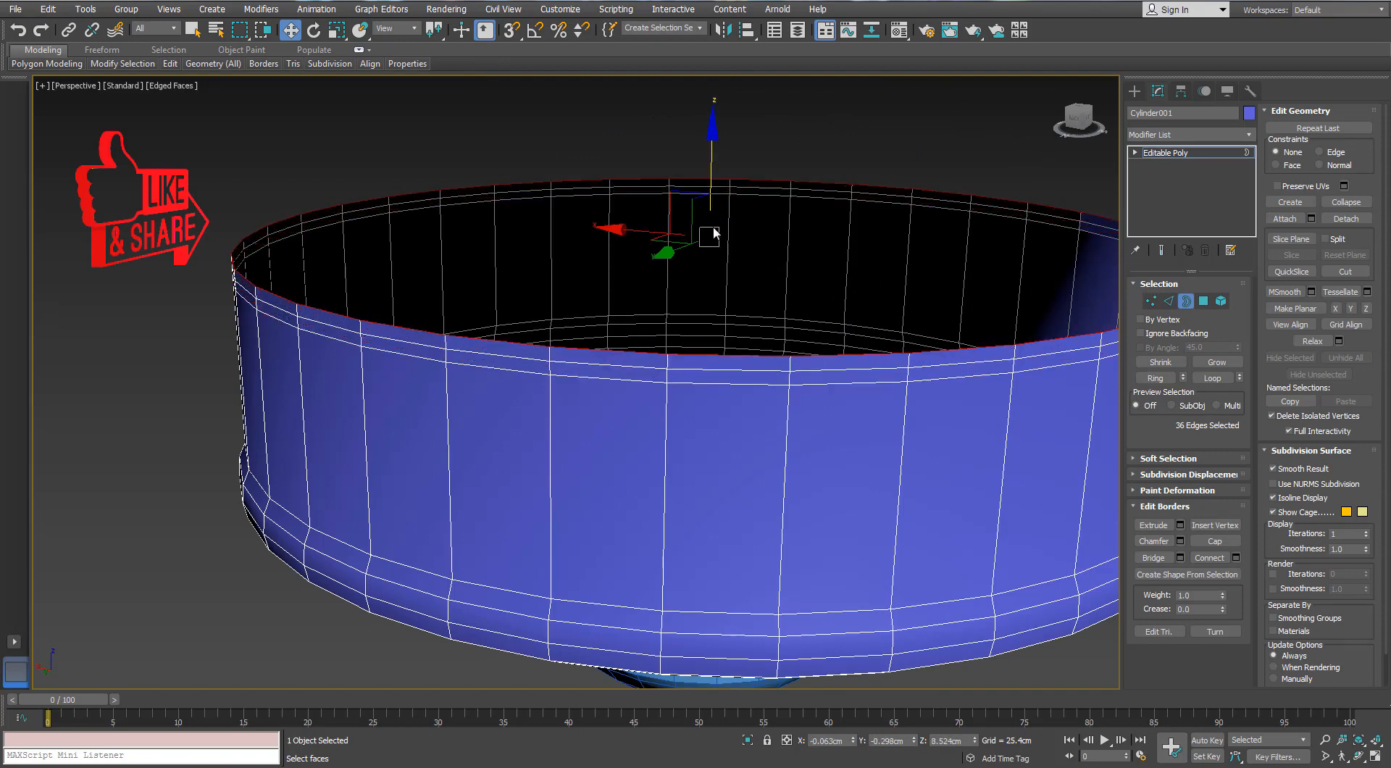
key("r")
left_click_drag(715, 221, 713, 226)
key("w")
middle_click_drag(708, 244, 707, 221, "alt")
left_click_drag(713, 173, 709, 168)
Extrude the upper border further inward and upward in stages, closing the disc's top down to a small central hole
middle_click_drag(707, 227, 590, 300)
key("r")
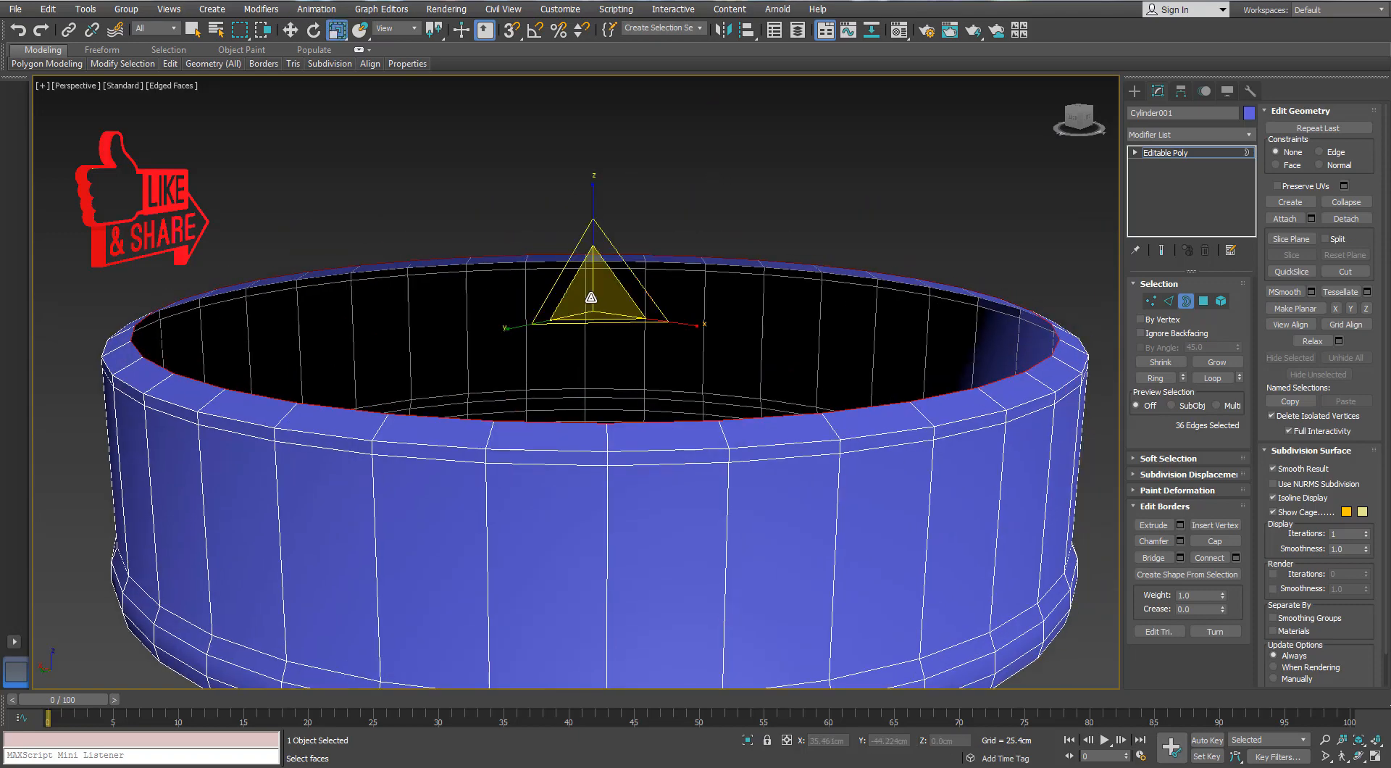
left_click_drag(589, 298, 564, 352, "shift")
key("w")
left_click_drag(593, 308, 592, 151)
key("r")
key("w")
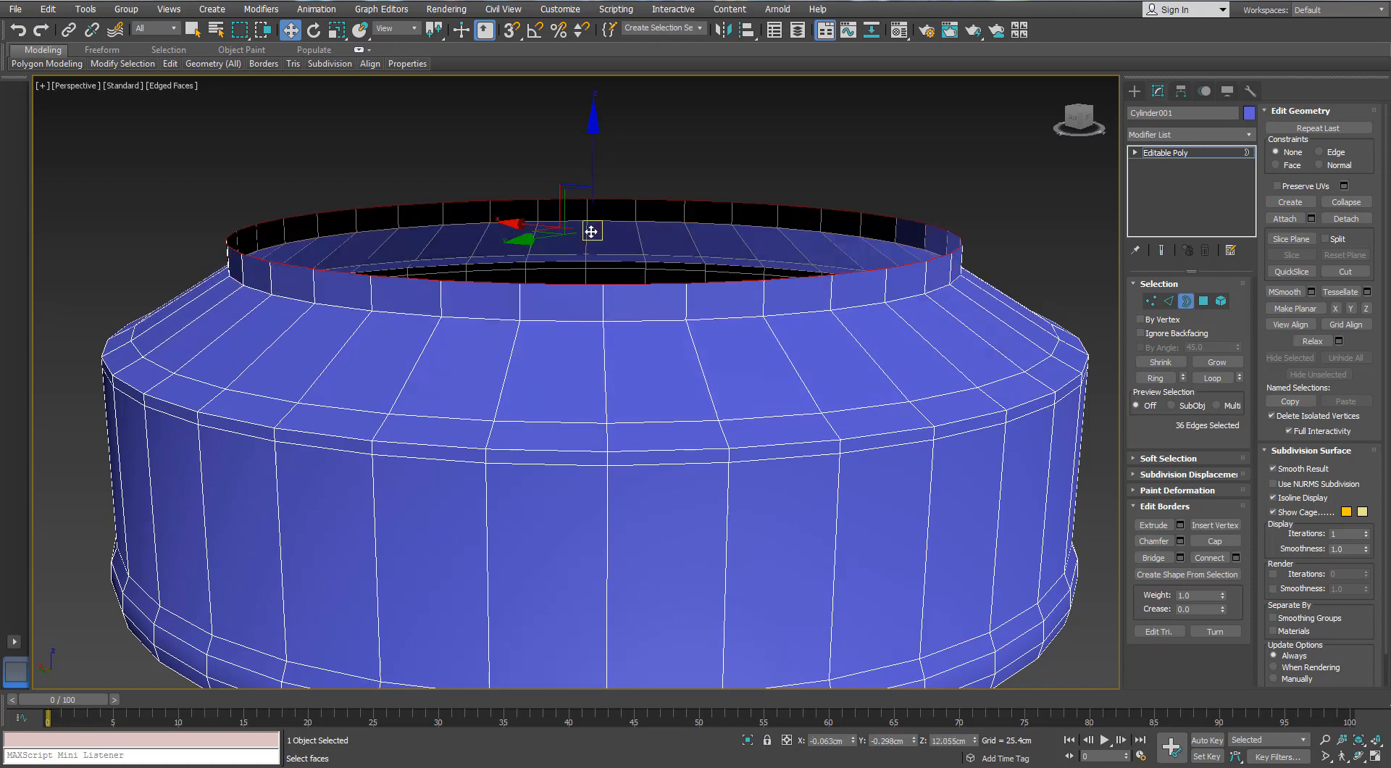
key("r")
left_click_drag(590, 229, 520, 505)
Chamfer the middle edge loop on the disc's top by 2.798 cm with 2 segments and lower the resulting loops slightly
scroll(636, 333, "down", 3)
key("2")
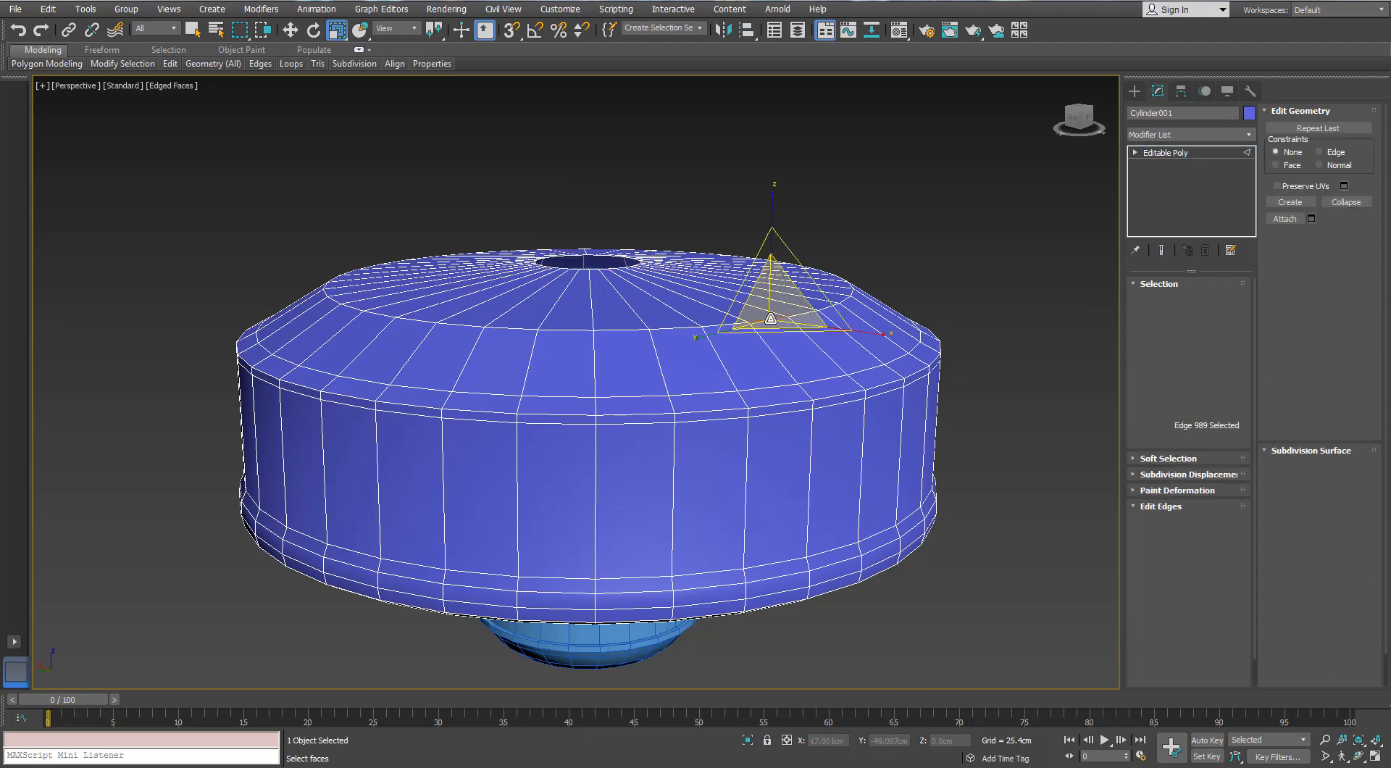
middle_click_drag(650, 326, 607, 313, "alt")
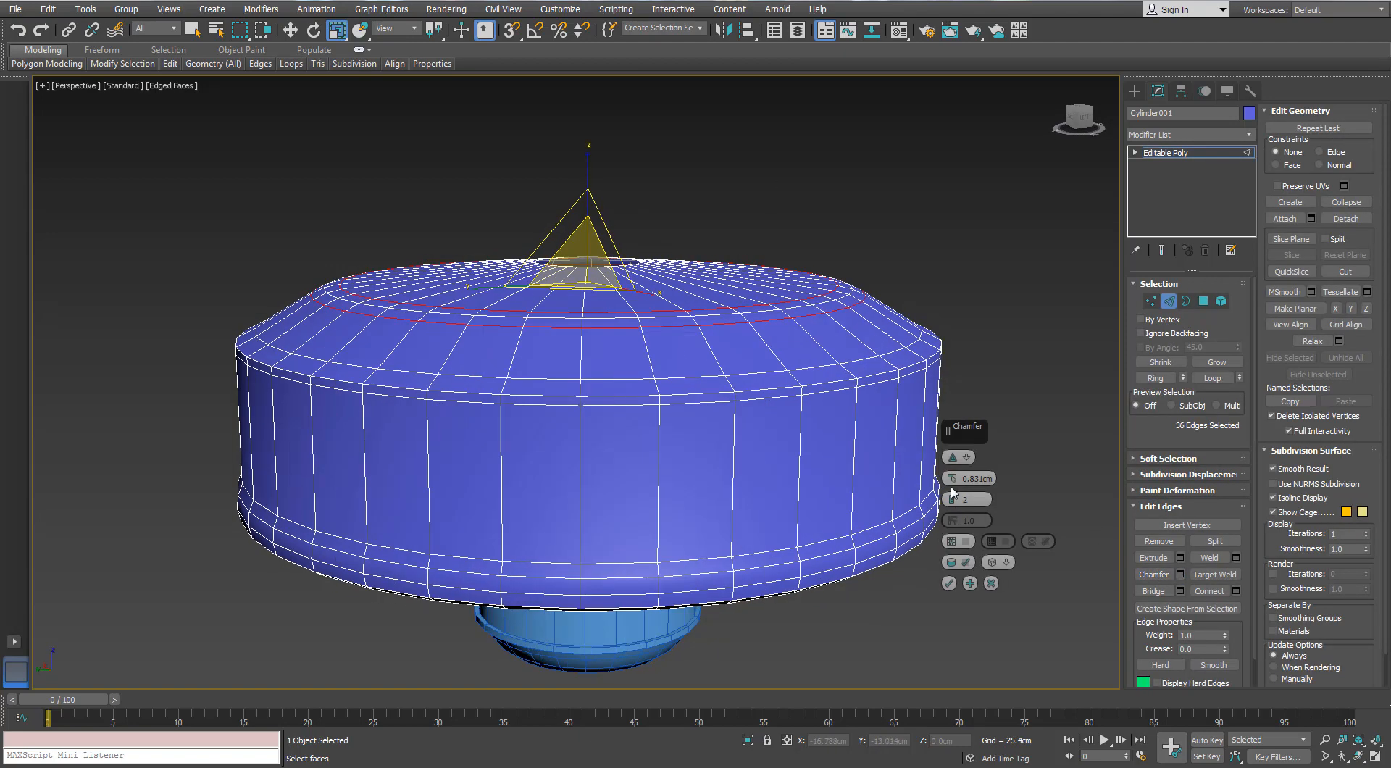
left_click_drag(952, 479, 946, 466)
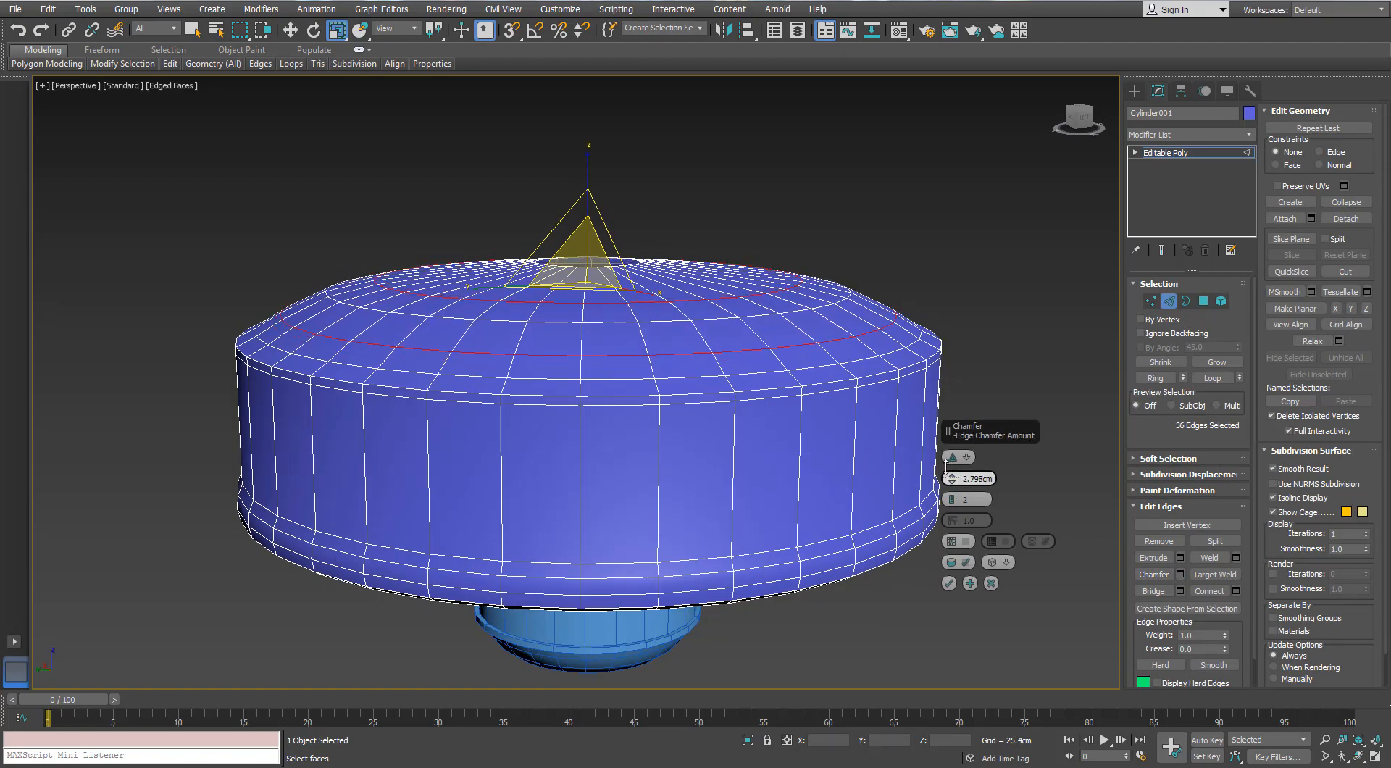
key("w")
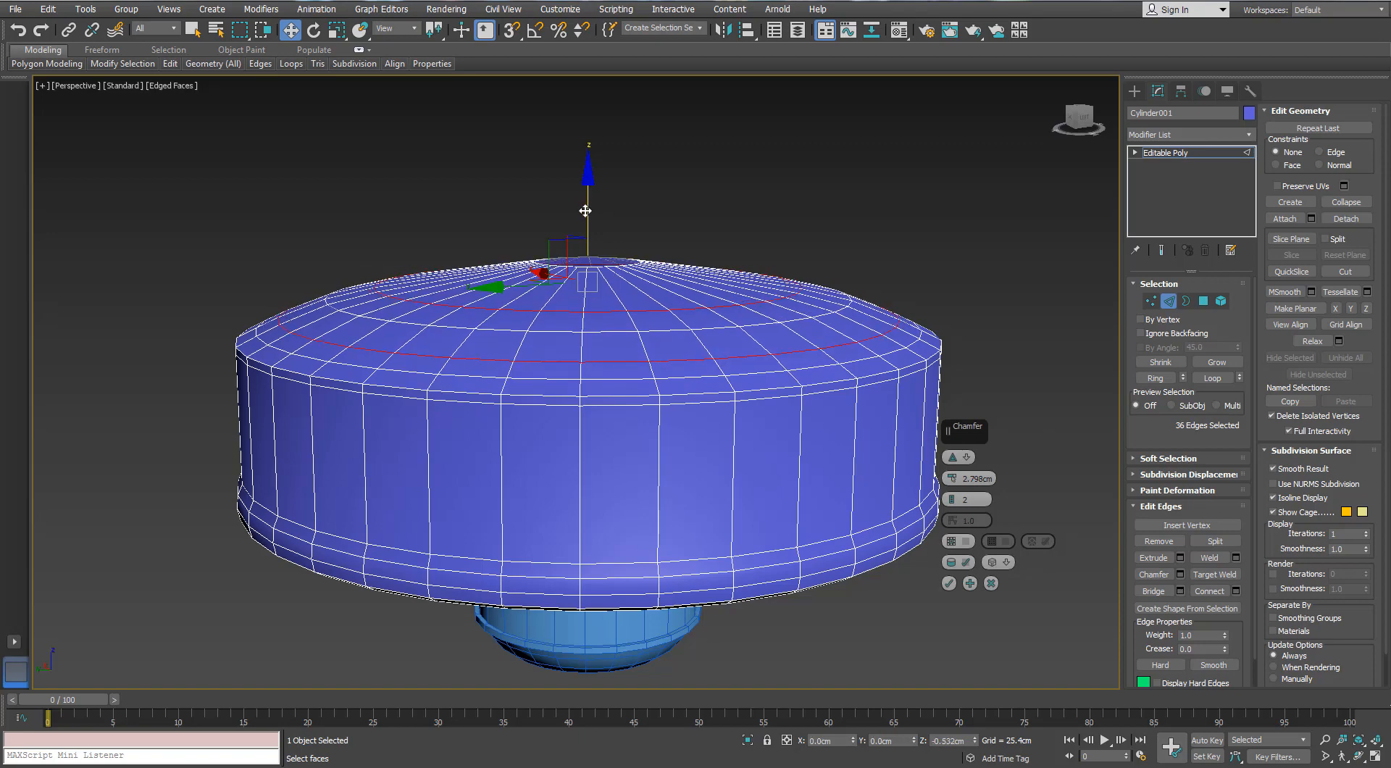
left_click(949, 583)
Connect the radial edges around the central hole with 1 segment and a slide of 2, and nudge the new loop
middle_click_drag(949, 583, 904, 432, "alt")
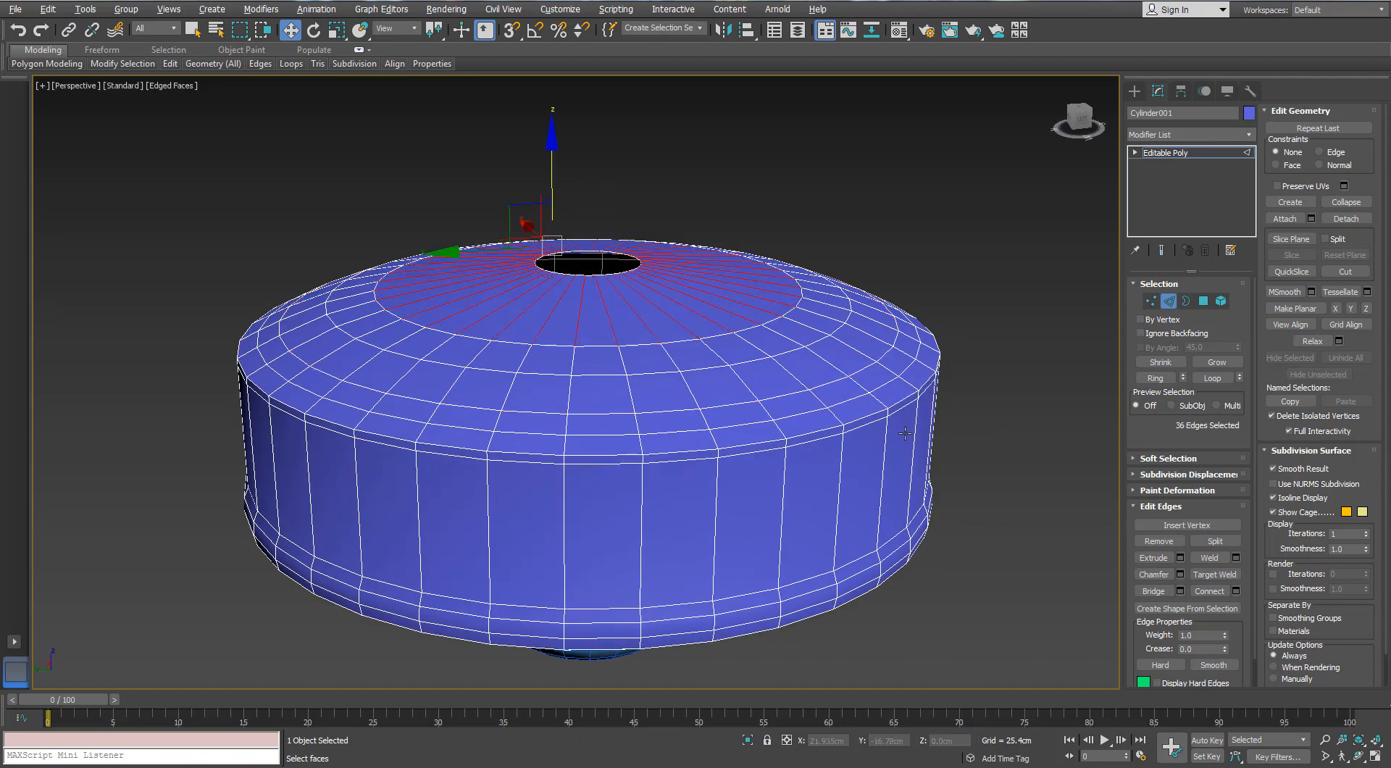
left_click(1235, 590)
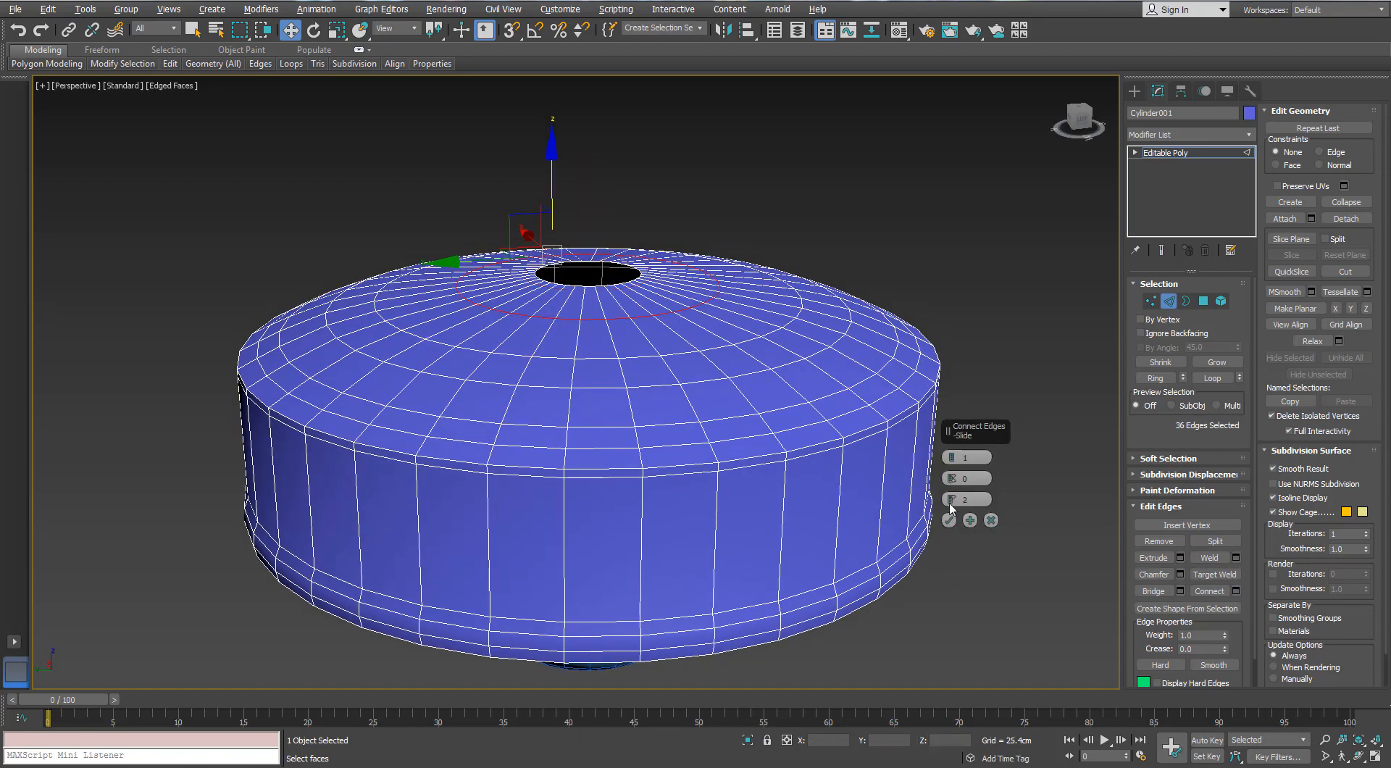
left_click(949, 520)
middle_click_drag(931, 499, 812, 377, "alt")
scroll(566, 292, "up", 4)
left_click_drag(547, 283, 543, 282)
Extrude the central hole's border upward into a tall tube ending at about Z 22.9 cm
left_click(616, 338)
scroll(543, 282, "down", 4)
mouse_move(543, 282)
middle_mouse_down("alt")
mouse_move(540, 311)
mouse_move(533, 294)
middle_mouse_up("alt")
scroll(515, 313, "up", 5)
key("r")
scroll(514, 313, "down", 5)
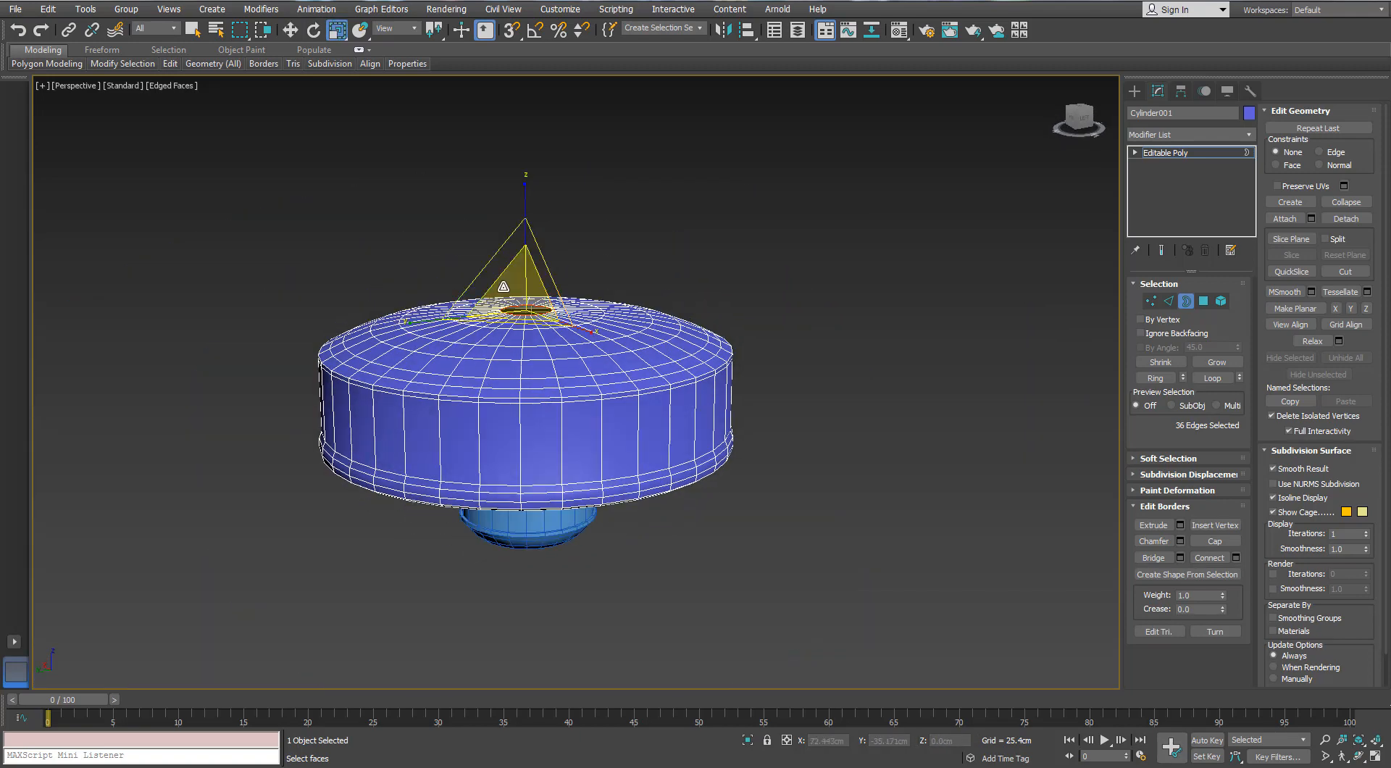
key("w")
left_click_drag(537, 187, 536, 160)
scroll(557, 310, "down", 3)
mouse_move(558, 310)
middle_mouse_down("alt")
mouse_move(556, 270)
mouse_move(563, 304)
middle_mouse_up("alt")
scroll(563, 304, "up", 3)
Select the tube's side polygons and scale them inward horizontally to make the shaft slimmer
key("4")
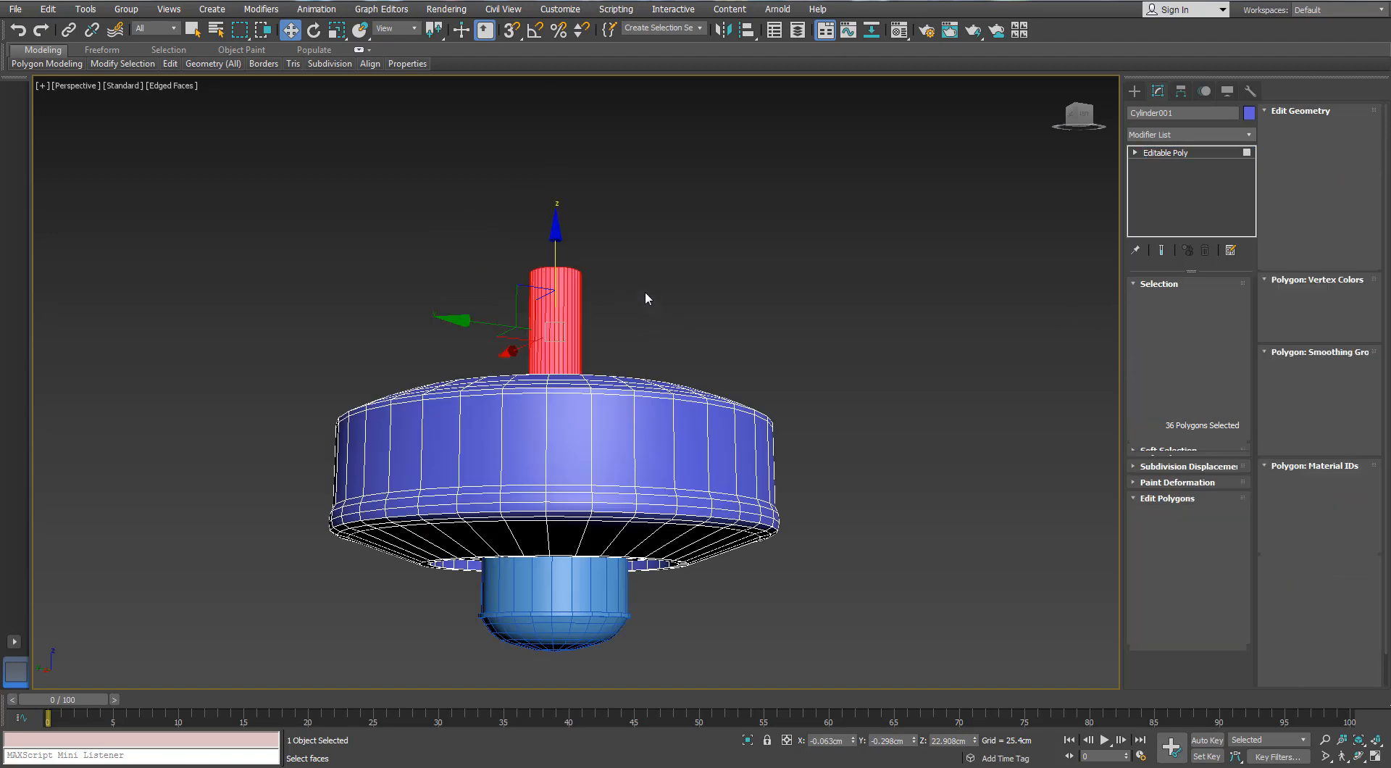
middle_click_drag(645, 290, 580, 353, "alt")
scroll(573, 355, "up", 3)
key("r")
left_click_drag(532, 329, 528, 371)
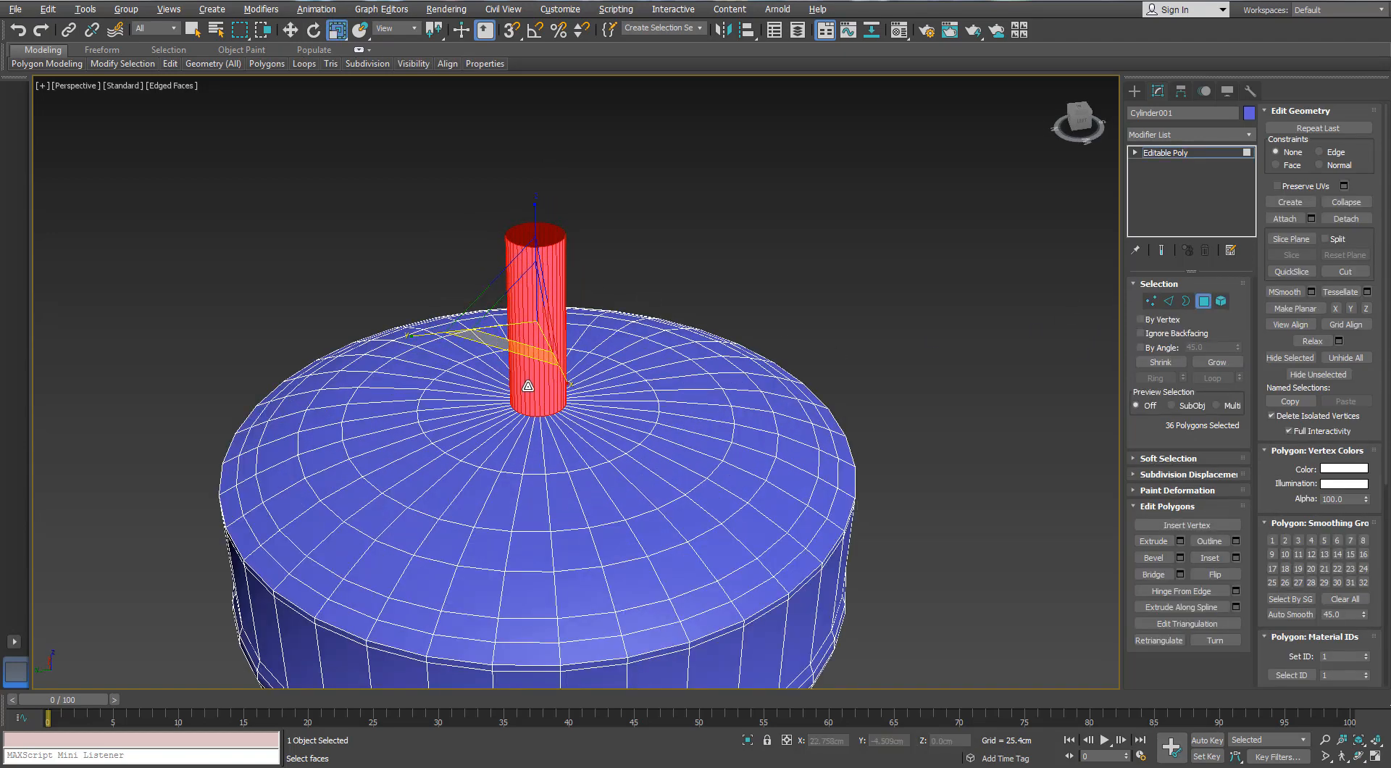
middle_click_drag(527, 384, 534, 344, "alt")
Raise the shaft's upper ring of vertices to about Z 27.57 cm
left_click(1151, 302)
scroll(515, 262, "down", 5)
key("w")
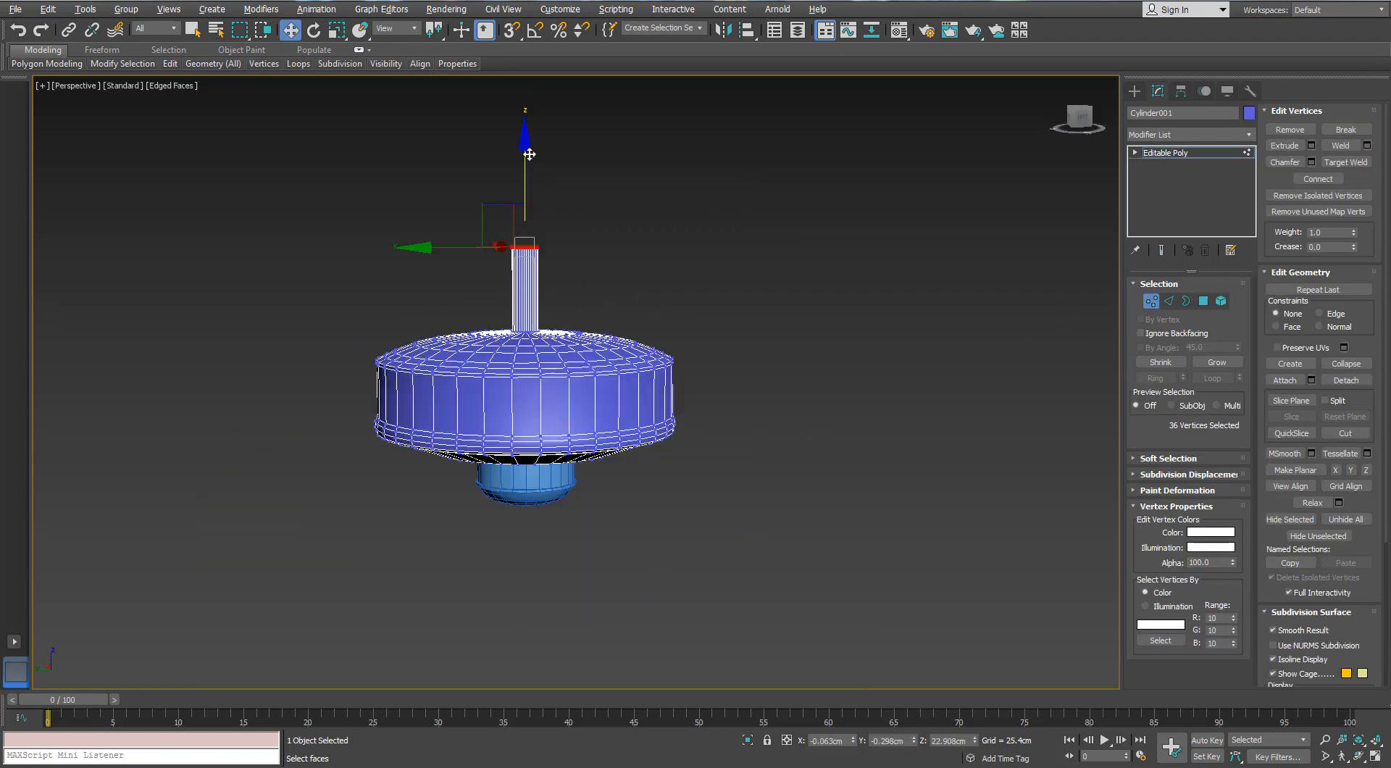
middle_click_drag(525, 129, 581, 250)
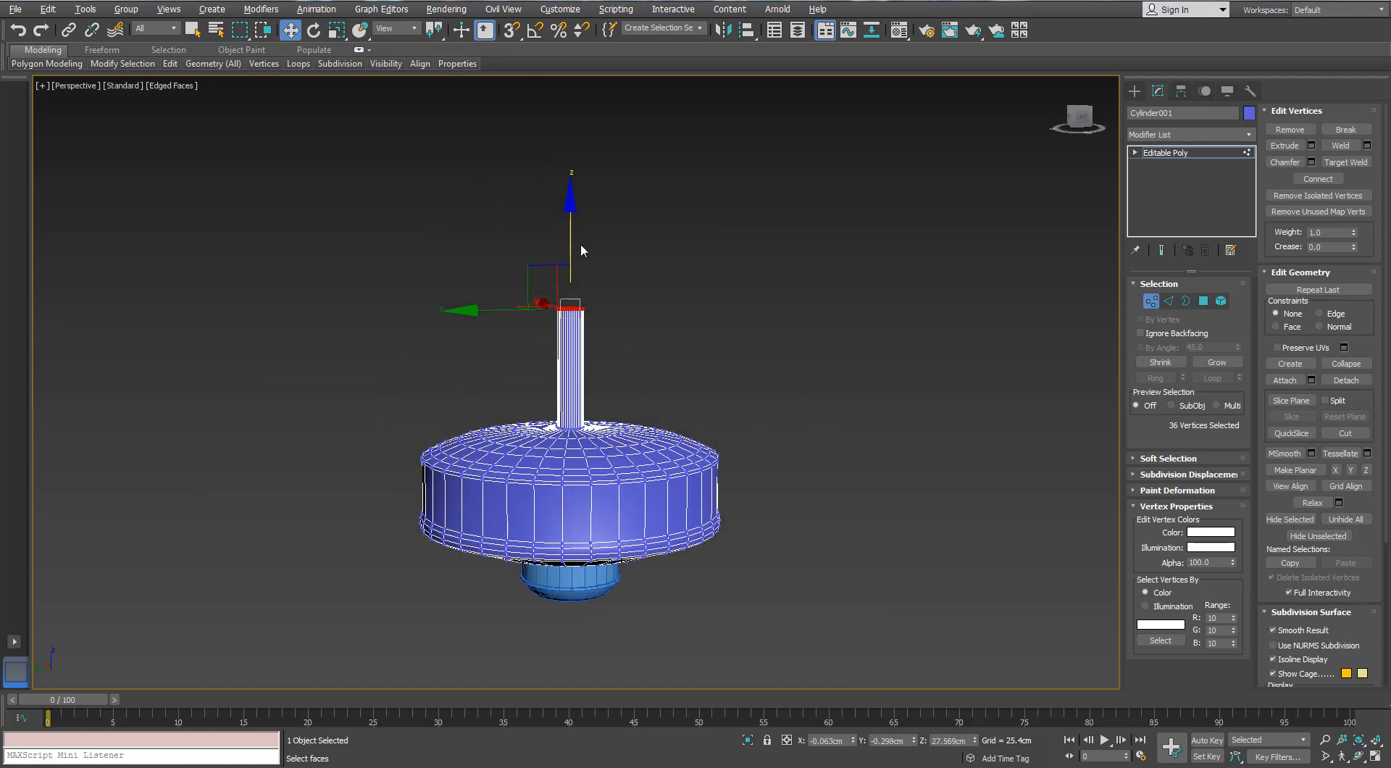
Select the concentric edge loops on the disc's top and remove them, leaving only straight radial edges
scroll(581, 408, "up", 6)
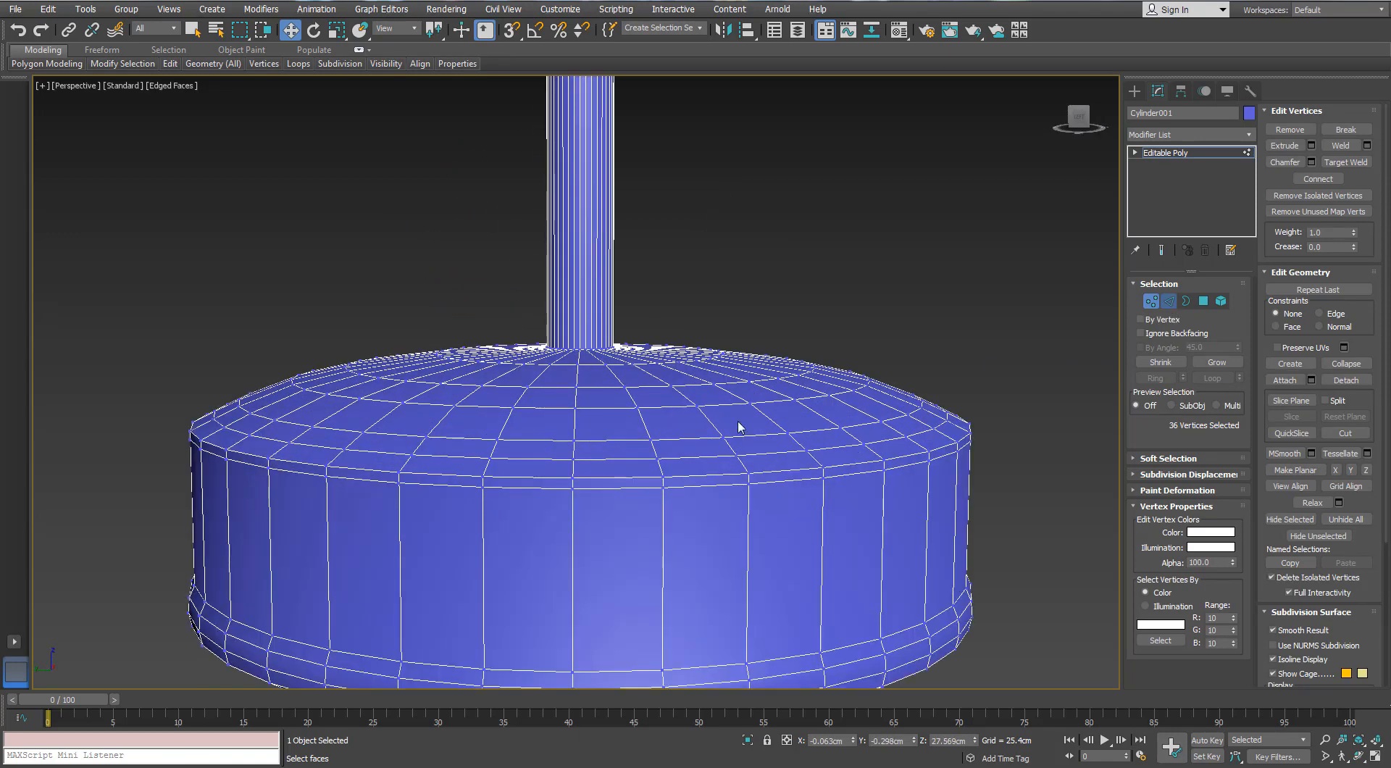
key("2")
double_click(727, 404)
middle_click_drag(721, 406, 688, 460, "alt")
double_click(581, 416, "ctrl")
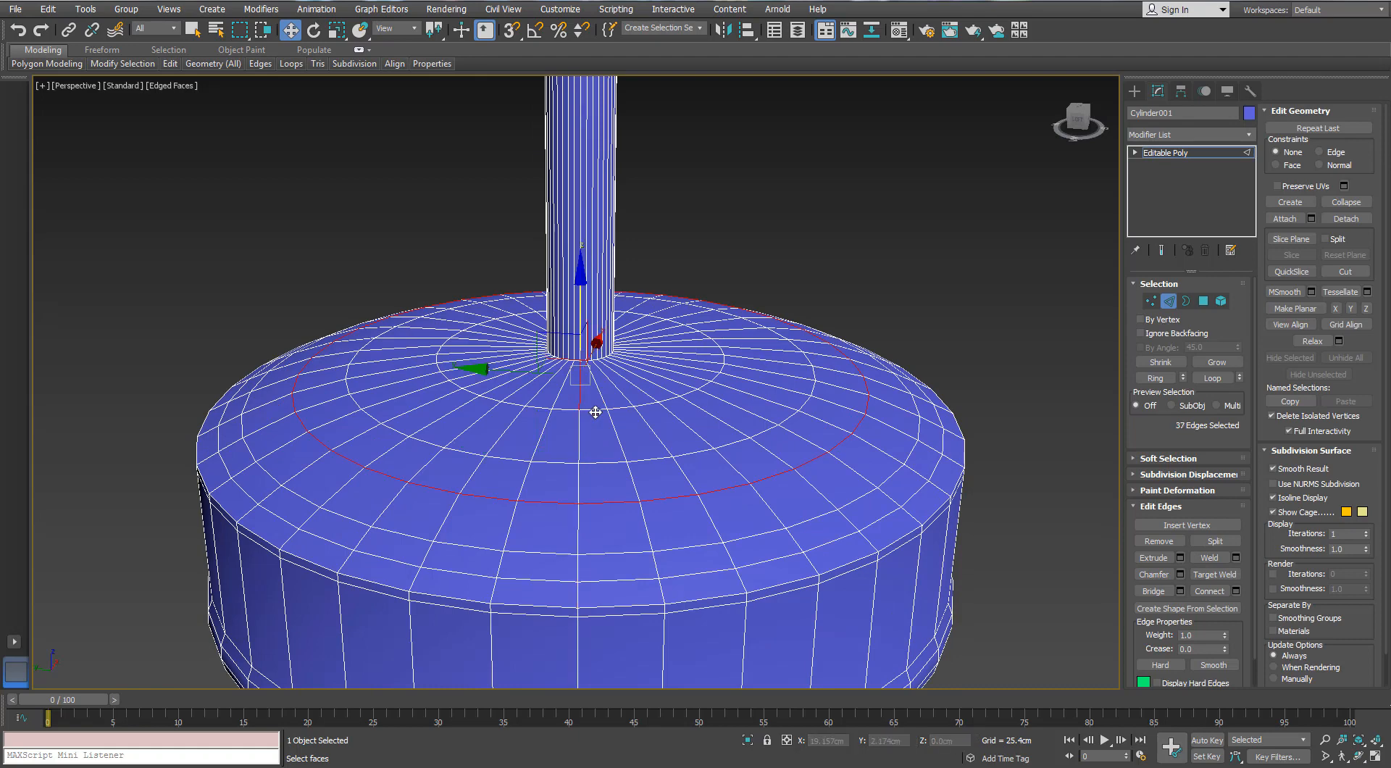
left_click(595, 412)
double_click(595, 411)
double_click(603, 463, "ctrl")
double_click(607, 501, "ctrl")
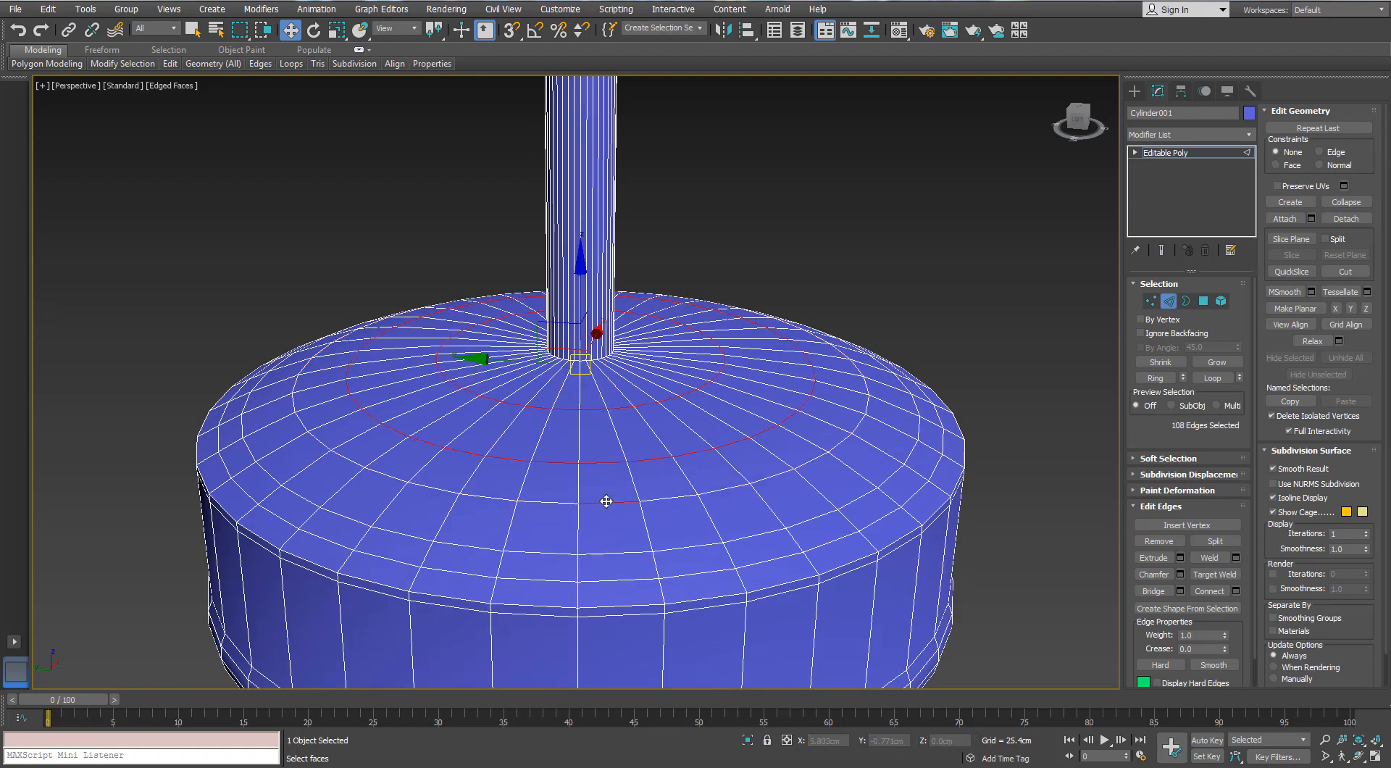
middle_click_drag(608, 553, 611, 519, "alt")
left_click(613, 519)
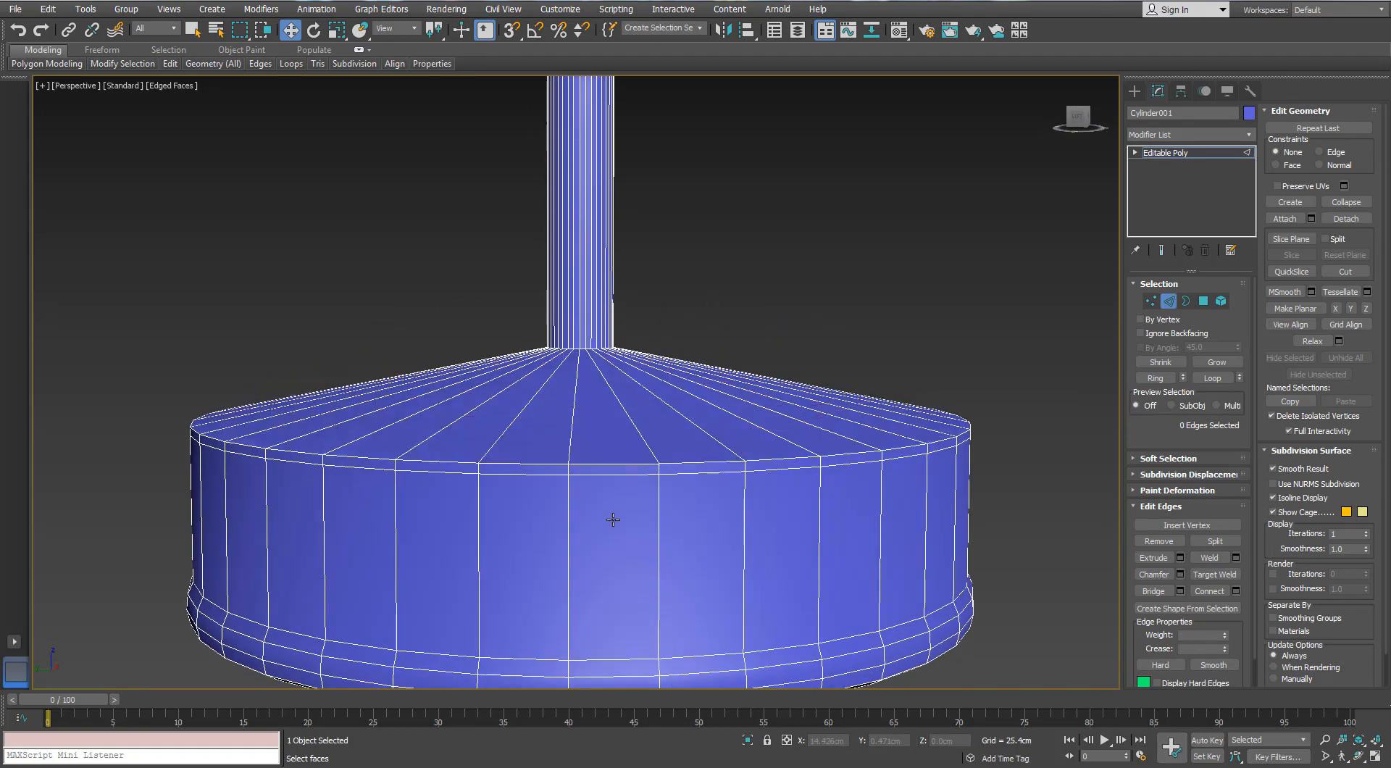
In the front view, select all the shaft's vertices and lower them until its base is level with the disc's upper rim
key("f")
key("z")
key("1")
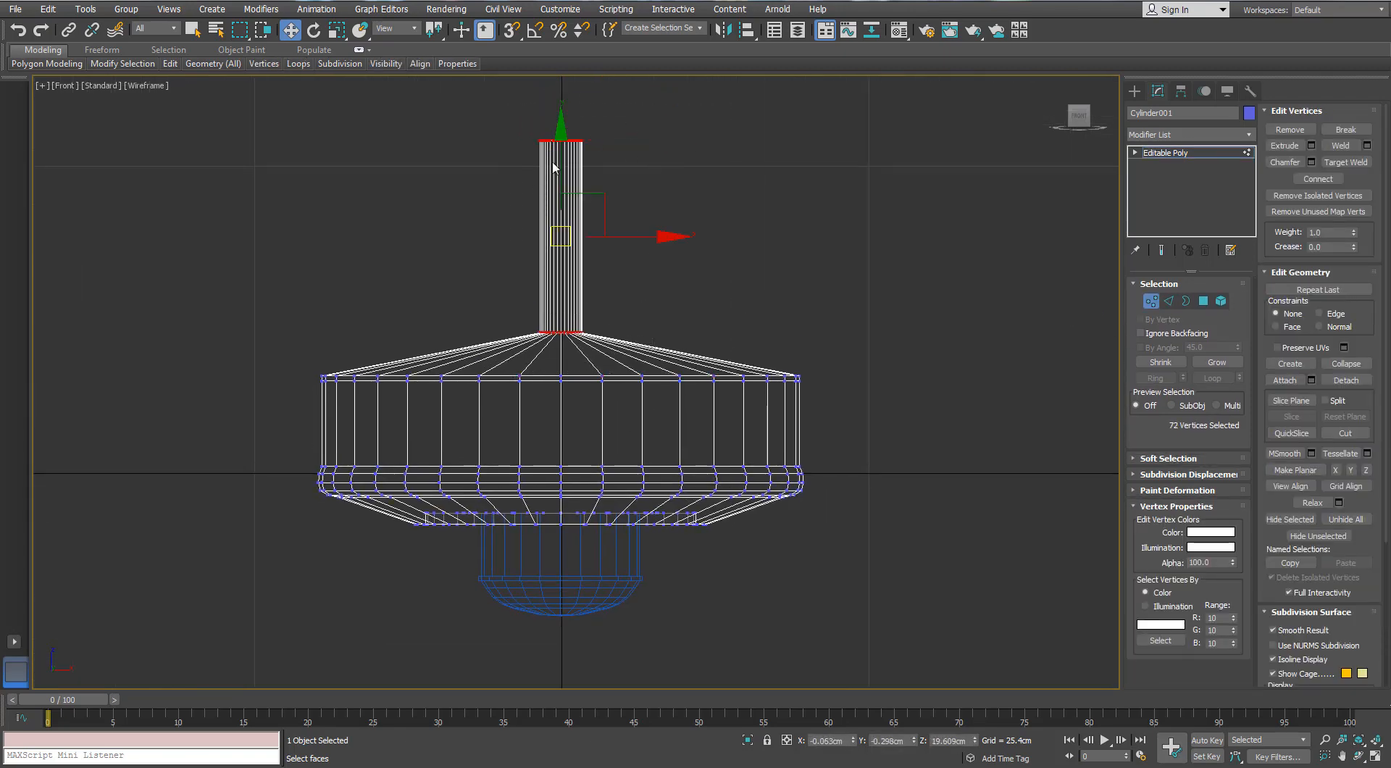
left_click_drag(553, 167, 555, 202)
scroll(560, 261, "up", 3)
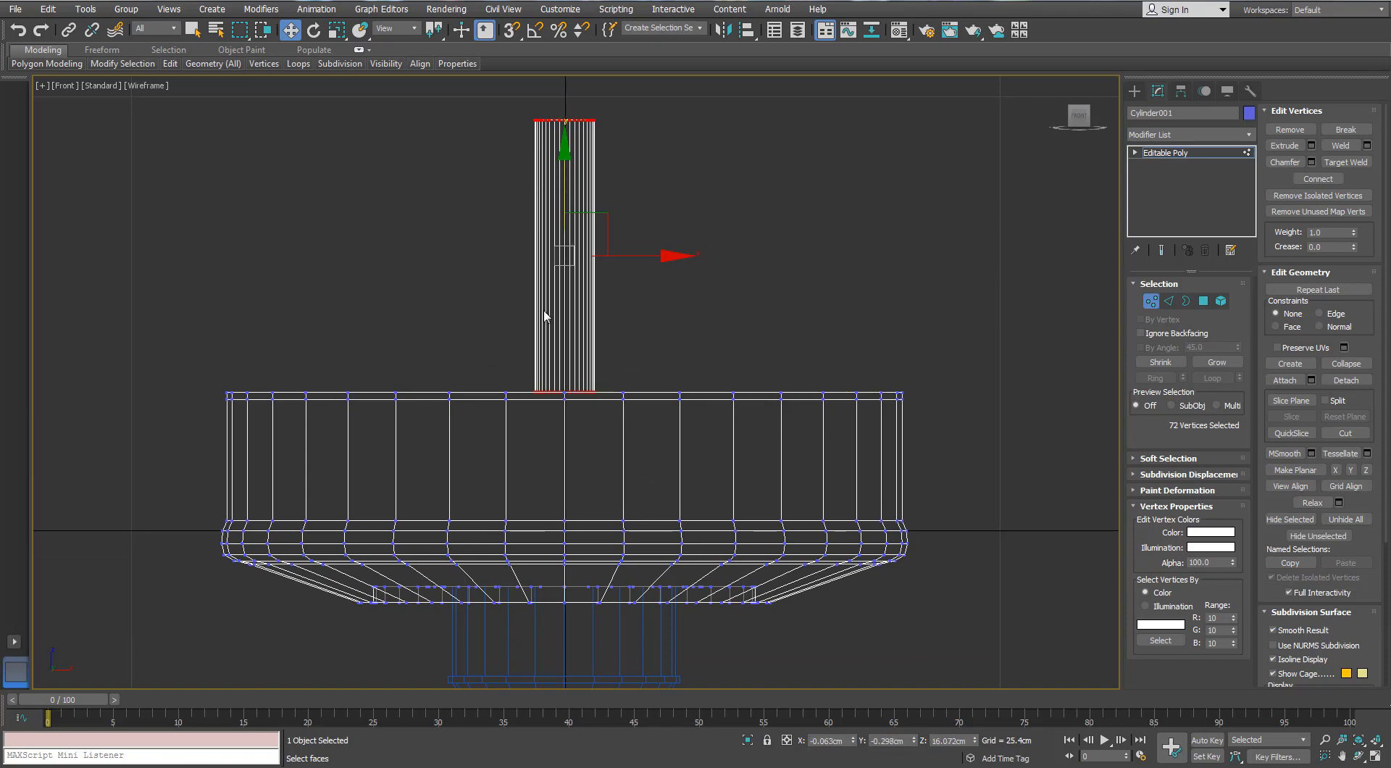
Return to the perspective view and raise the shaft's vertices slightly to about Z 16.84 cm
scroll(555, 318, "up", 2)
scroll(584, 312, "down", 5)
key("p")
key("z")
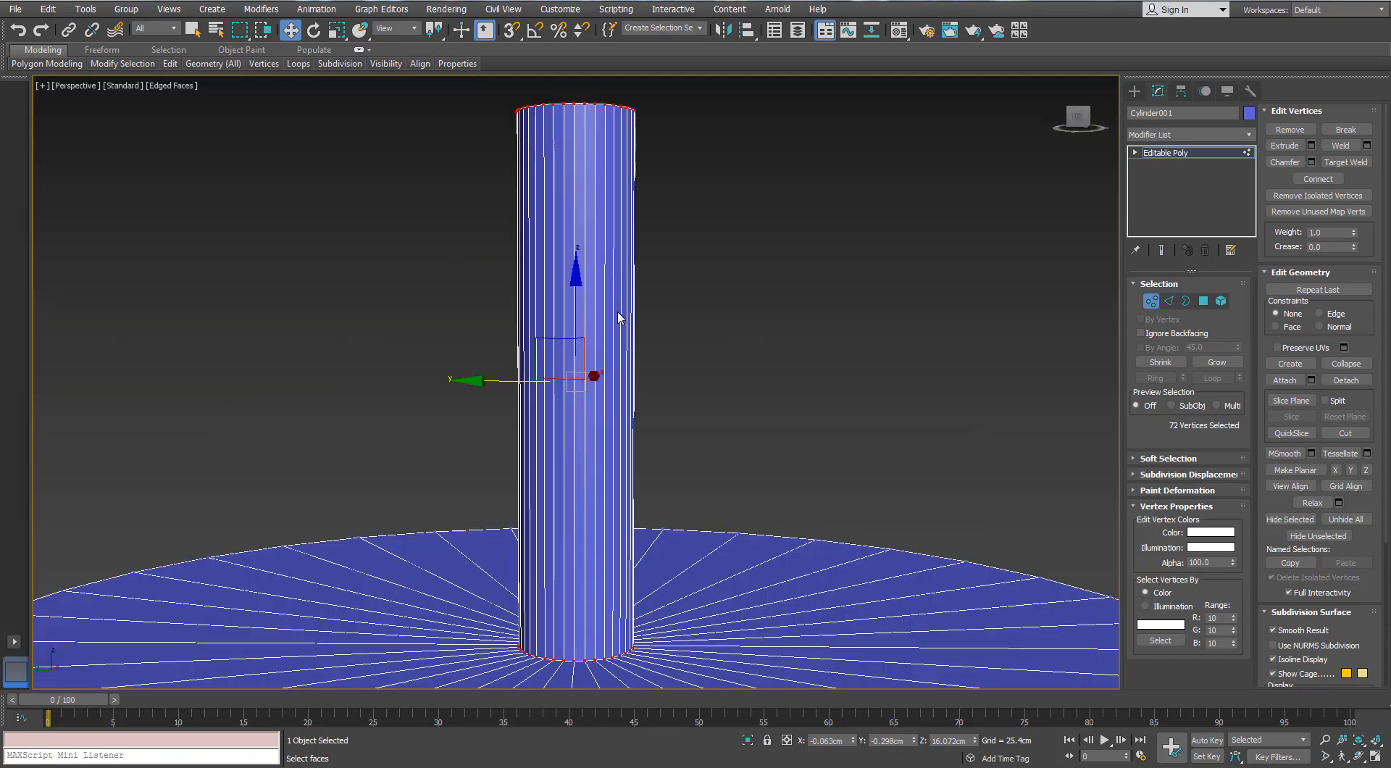
scroll(618, 317, "down", 5)
scroll(708, 426, "up", 2)
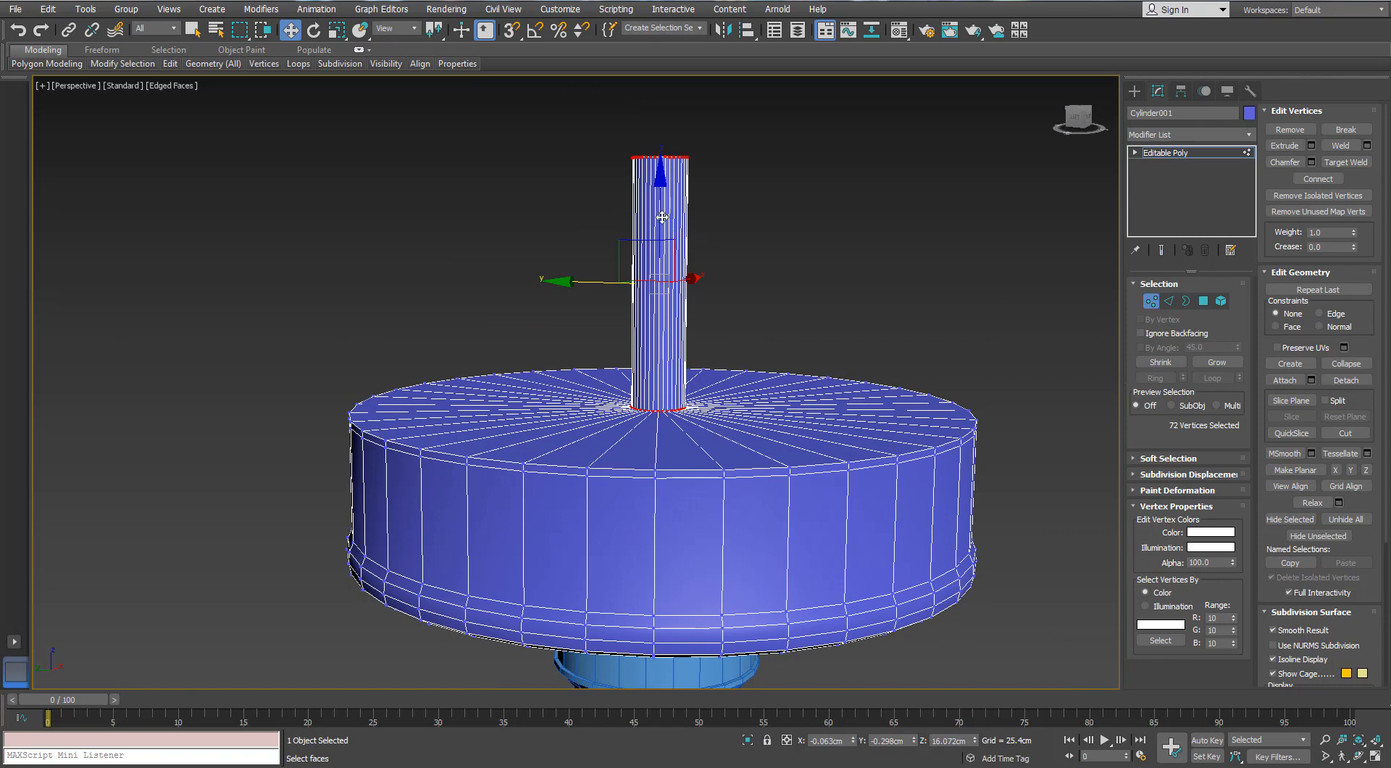
left_click_drag(662, 217, 655, 204)
Connect the radial edges on the disc's top with 1 segment at a slide of -86 and raise the new loop slightly
key("2")
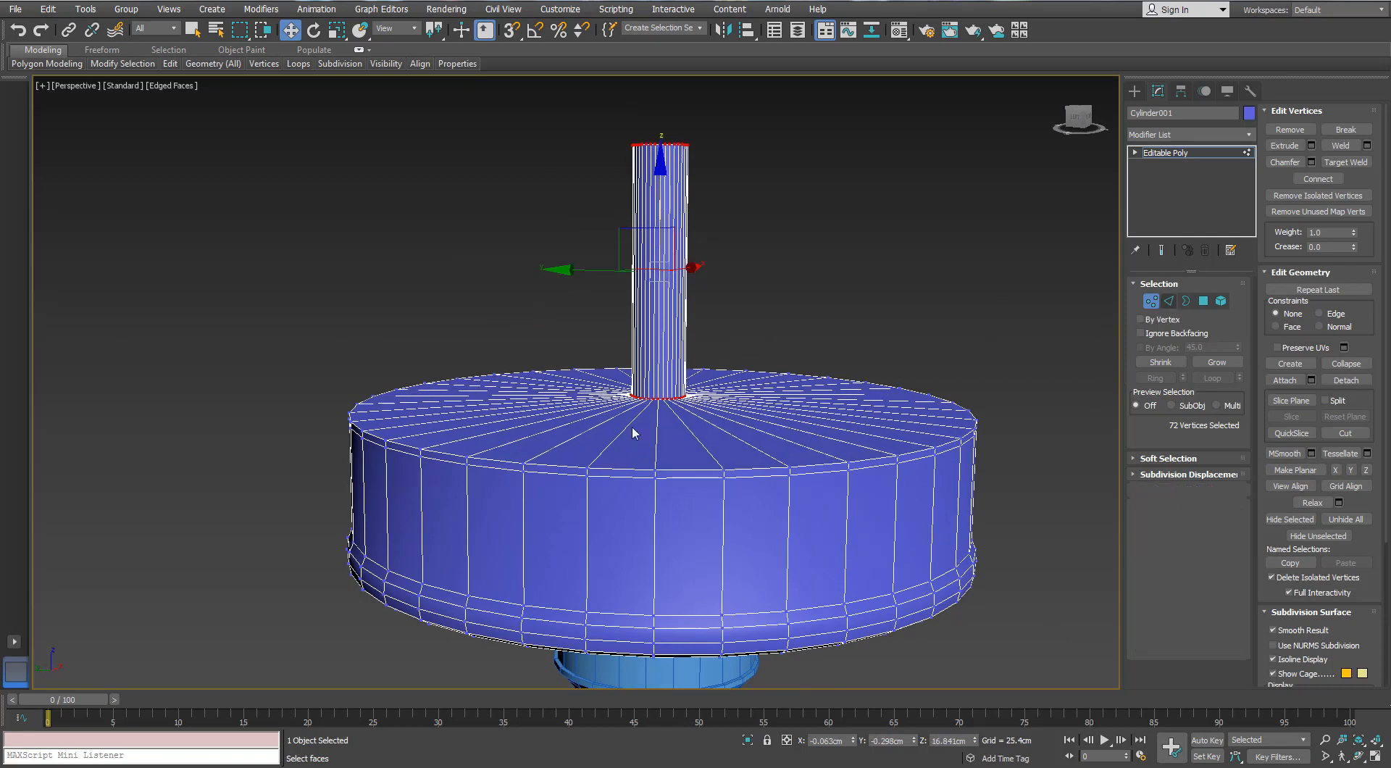
left_click(1236, 590)
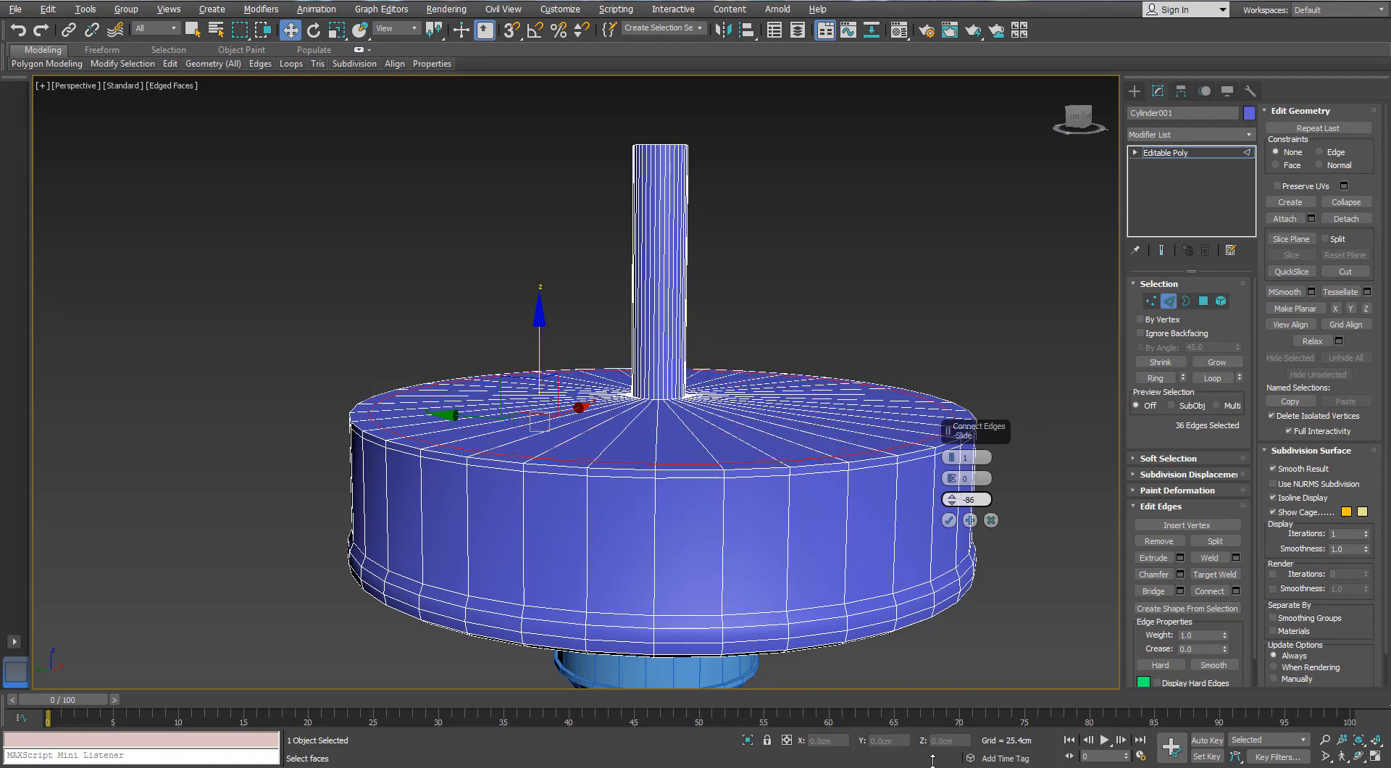
left_click(949, 520)
left_click_drag(655, 325, 654, 317)
middle_click_drag(654, 317, 643, 304, "alt")
Select the side edge loop just below the disc's upper rim and lower it about 0.09 cm
scroll(652, 317, "up", 1)
scroll(371, 404, "up", 3)
left_click(349, 446)
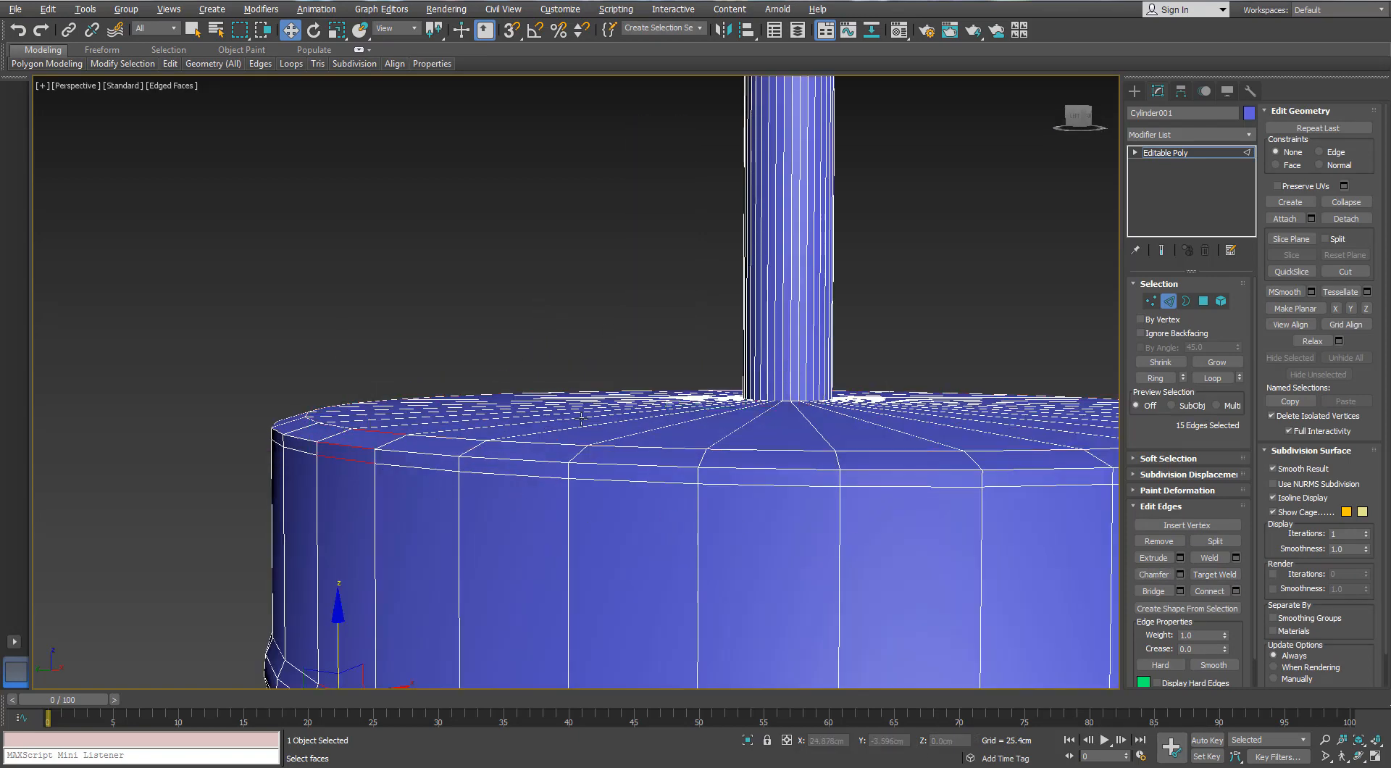
left_click(419, 472)
double_click(419, 472)
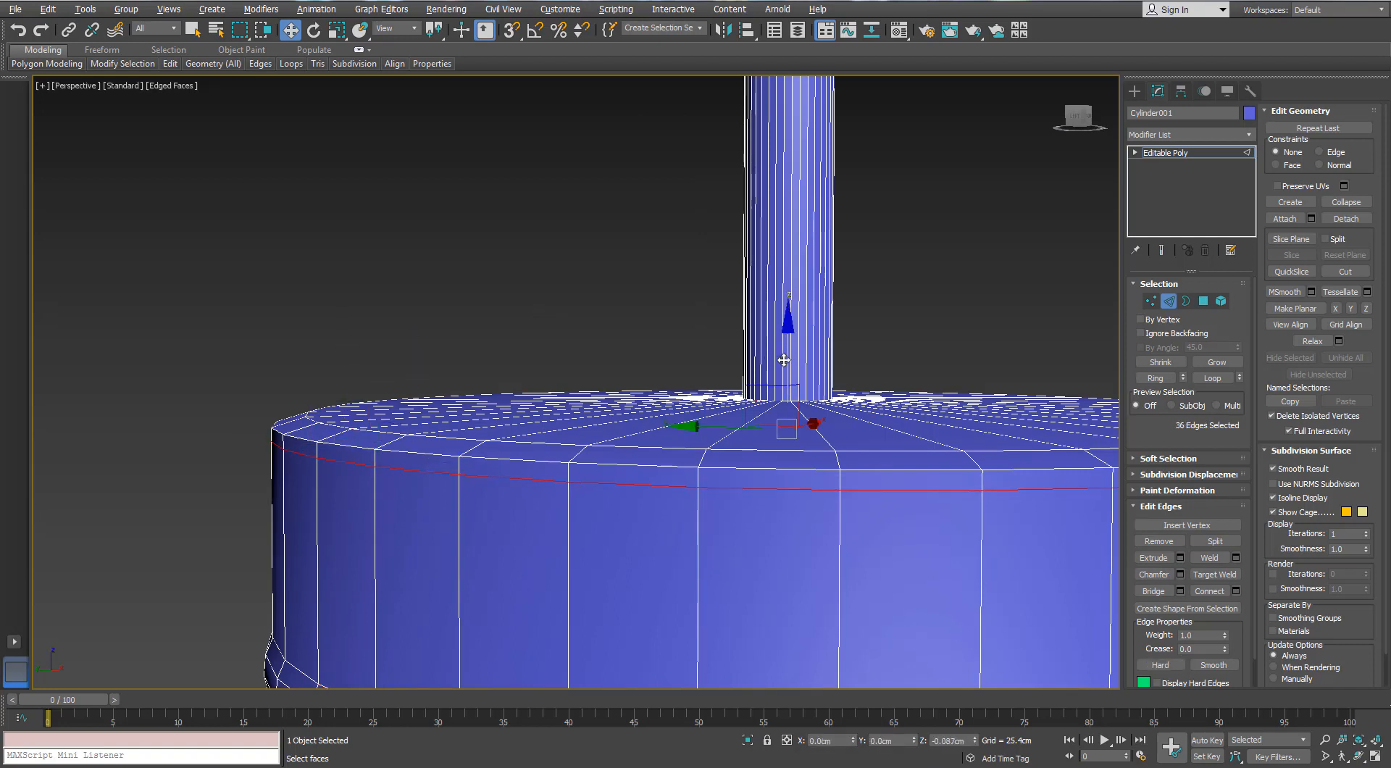
Select the narrow polygon band around the disc's upper rim and extrude it outward by 0.275 cm
left_click(460, 470)
left_click(1203, 300, "ctrl")
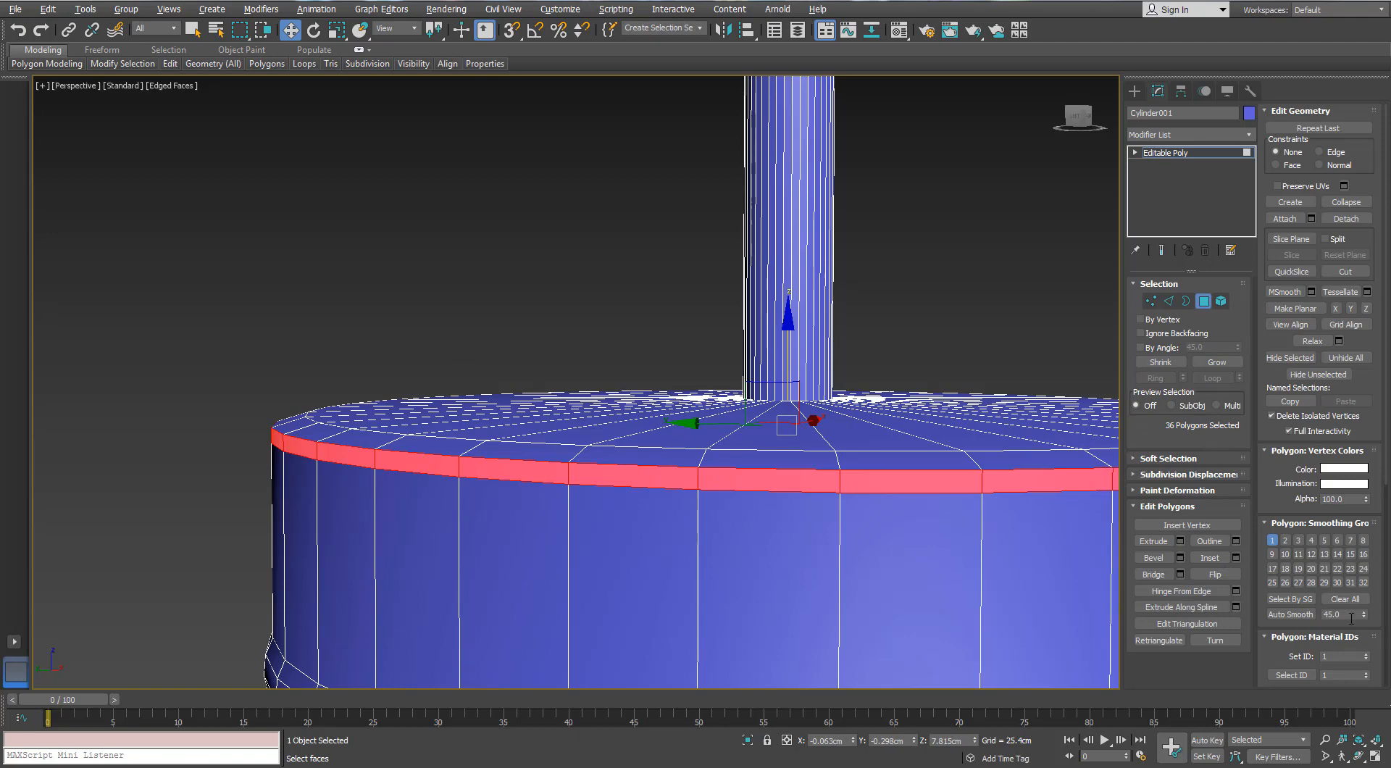
key("shift+e")
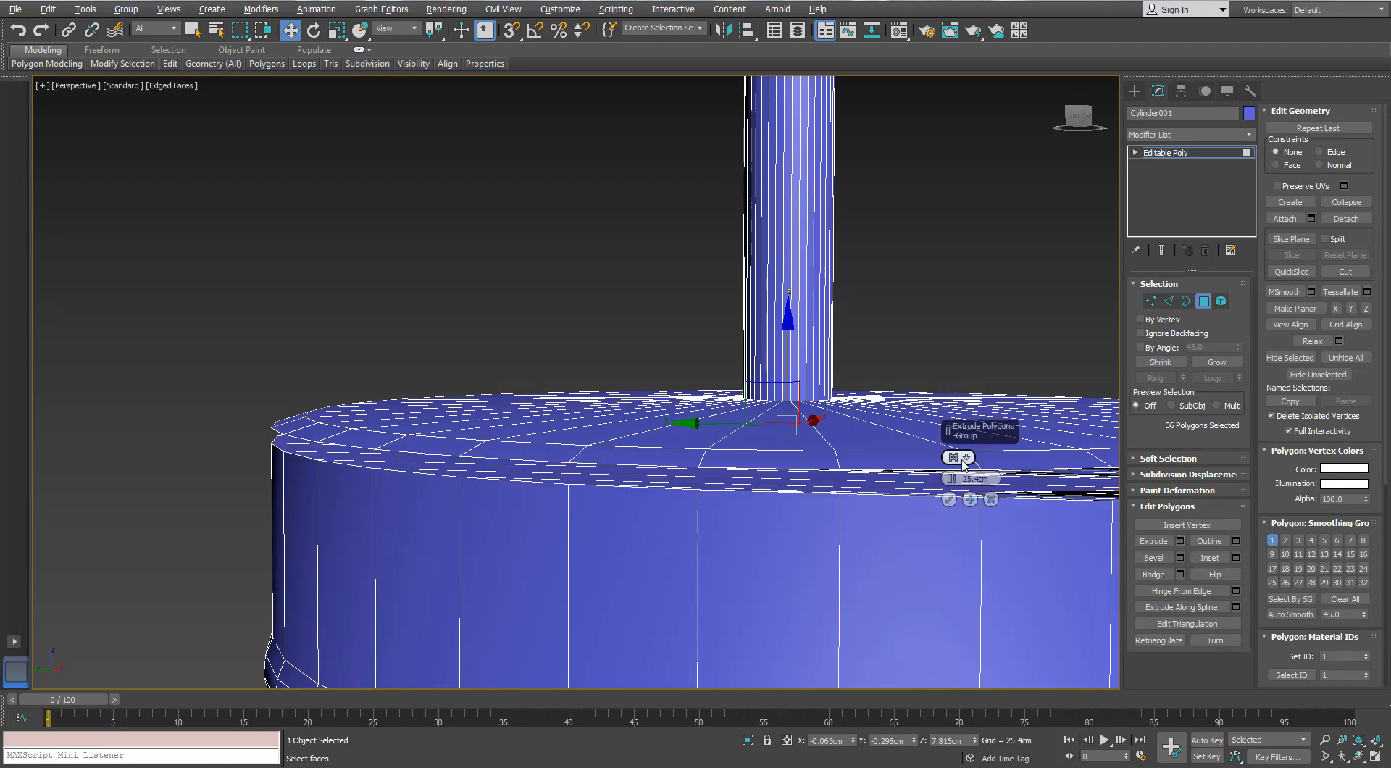
left_click(967, 458)
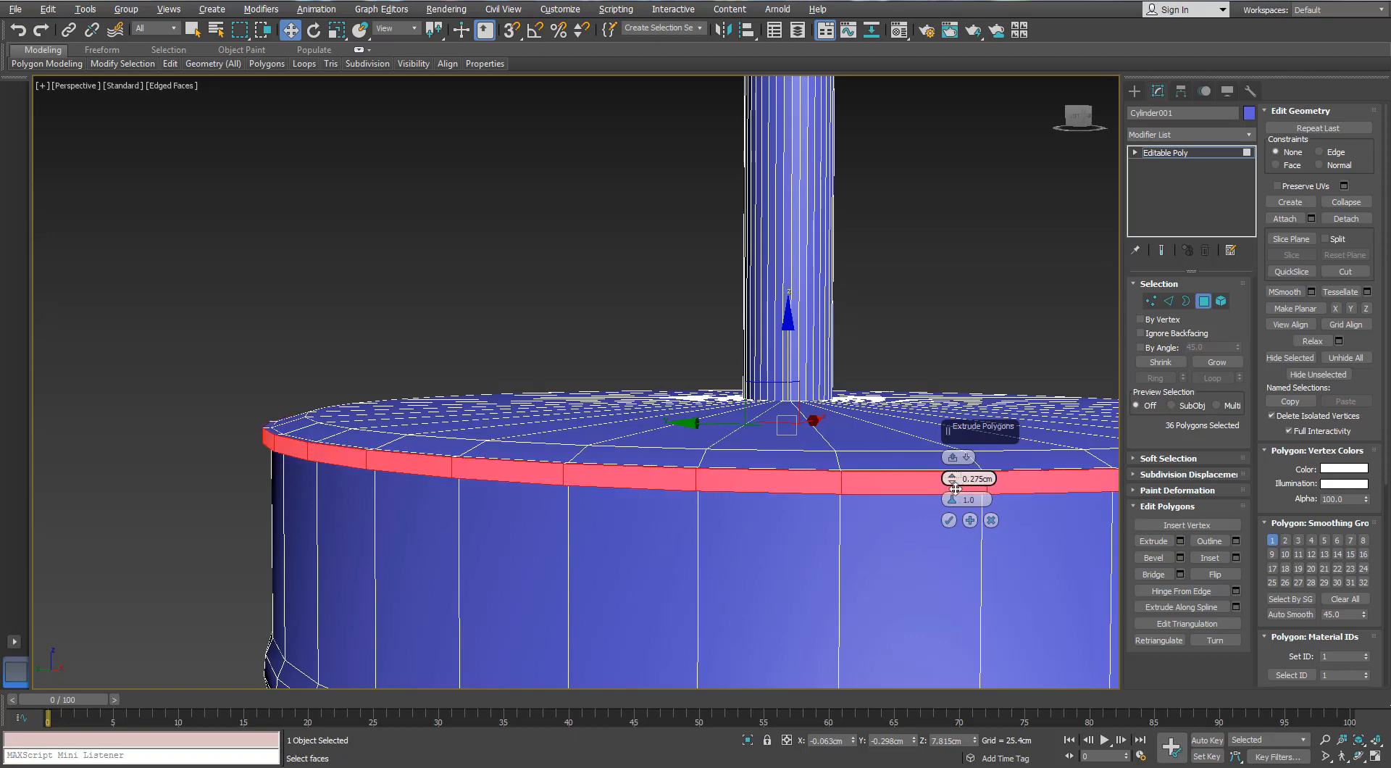
left_click(949, 520)
Delete all the polygons of the central shaft from the disc's top
middle_click_drag(316, 314, 390, 440, "alt")
left_click(1167, 302)
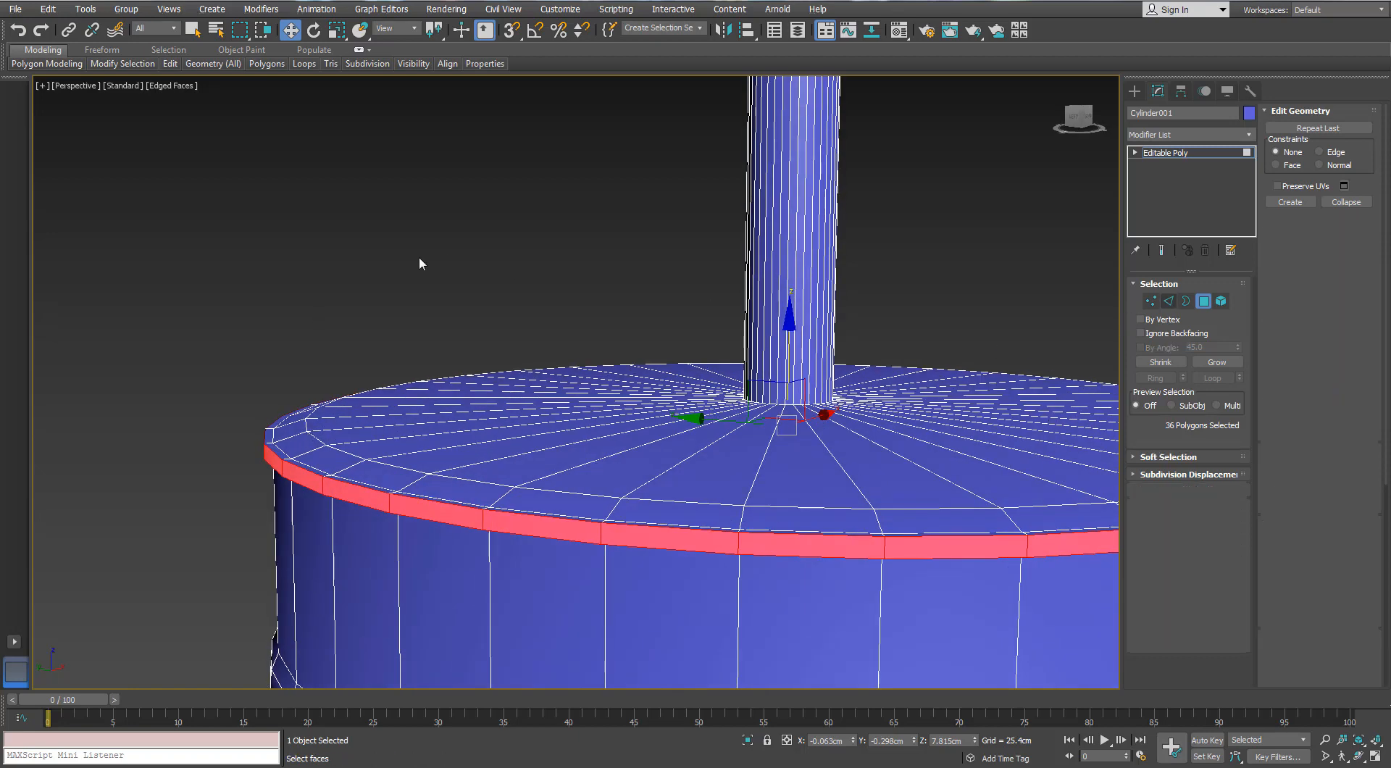
scroll(435, 268, "down", 4)
middle_click_drag(459, 303, 465, 278, "alt")
middle_click_drag(630, 229, 791, 324)
left_click(1186, 301)
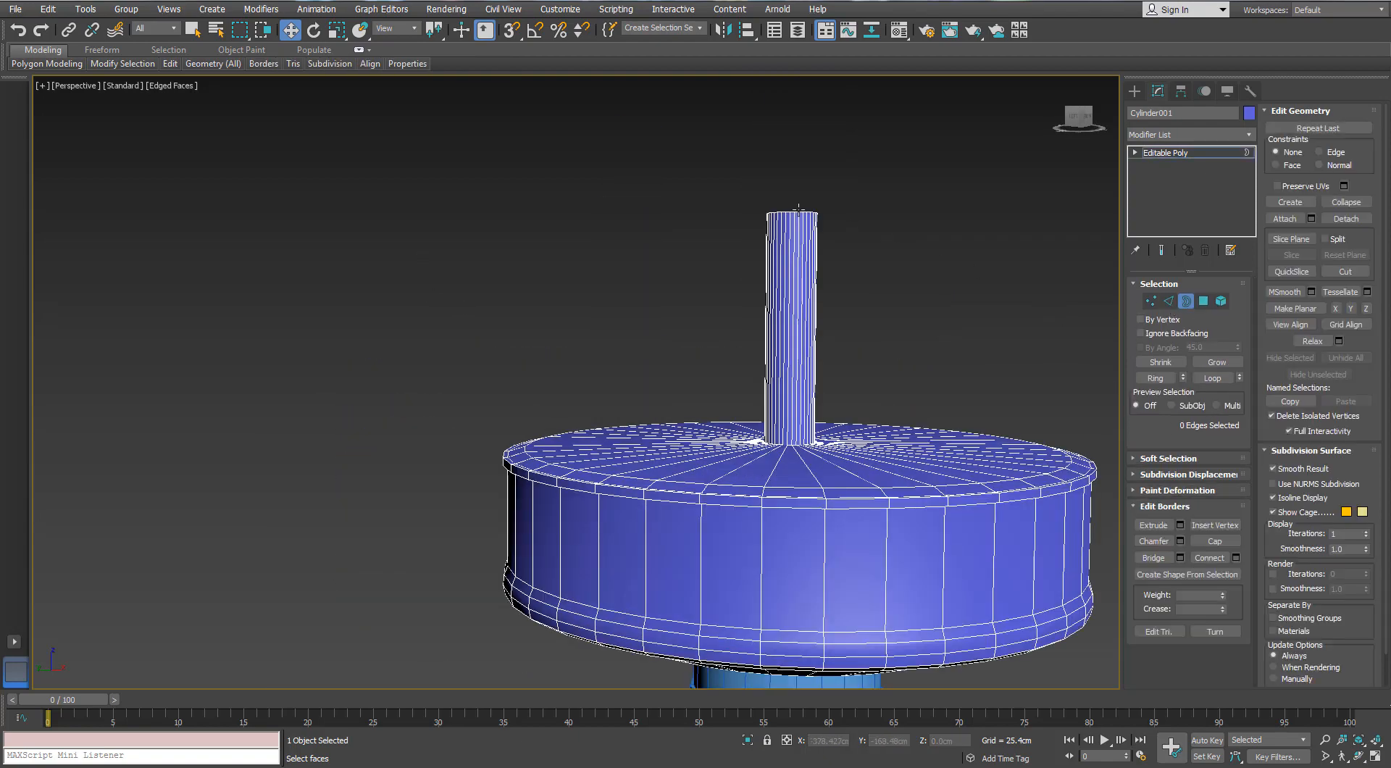
left_click(796, 213)
middle_click_drag(859, 192, 750, 341)
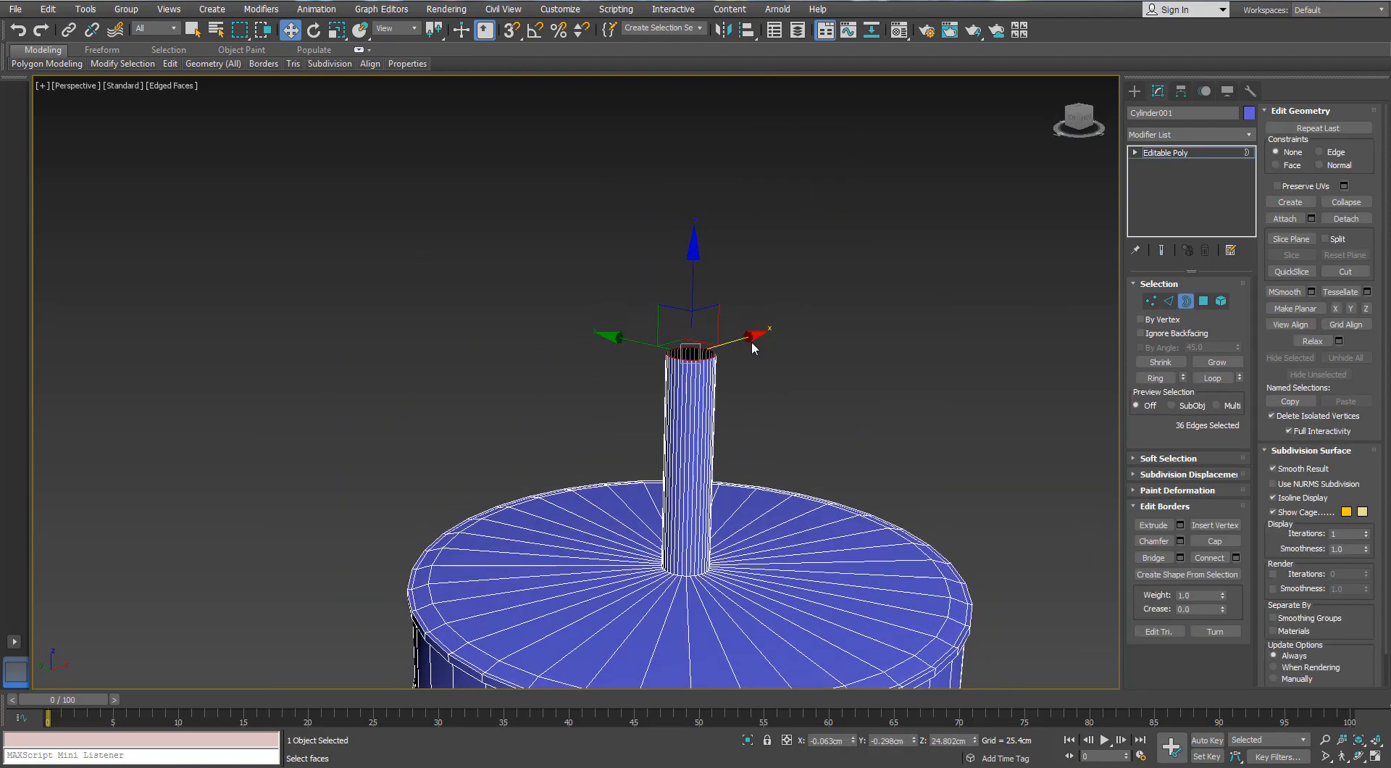
left_click(1202, 302)
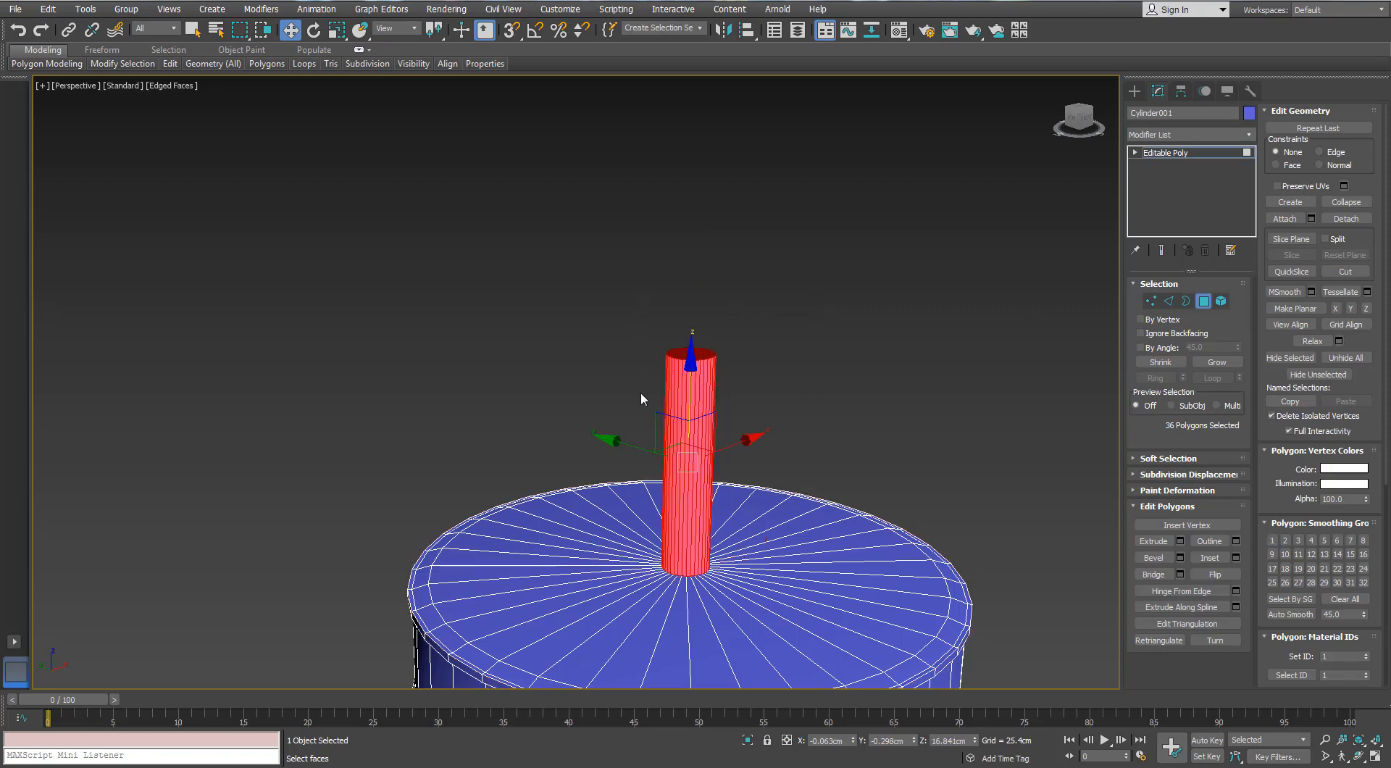
key("Delete")
Collapse the border of the central hole in the disc's top into a single point
key("3")
left_click(702, 572)
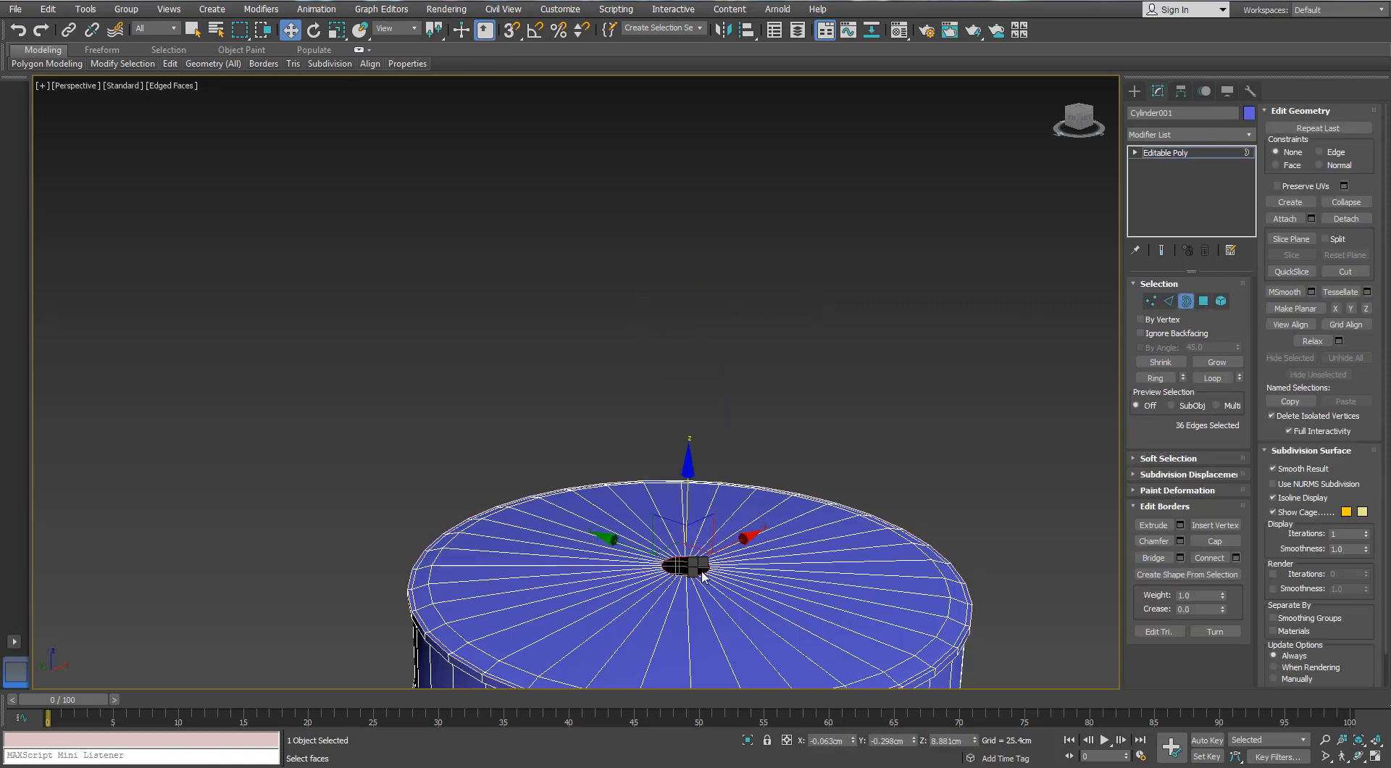
right_click(701, 571)
left_click(683, 418)
middle_click_drag(687, 423, 723, 479, "alt")
scroll(723, 481, "up", 4)
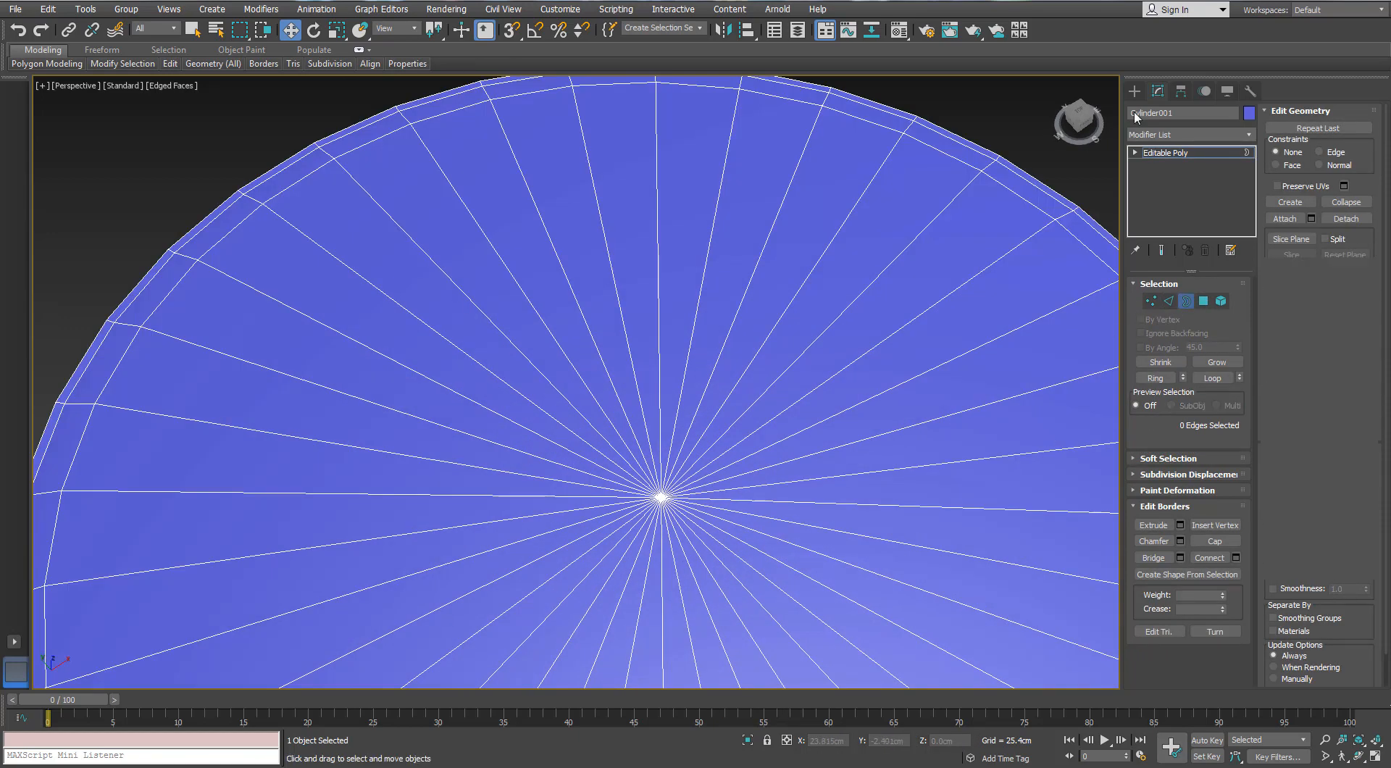
Create a 20-sided cylinder at the centre of the disc's top, about 0.896 cm in radius and 4.87 cm high
left_click(1134, 91)
left_click(1155, 211)
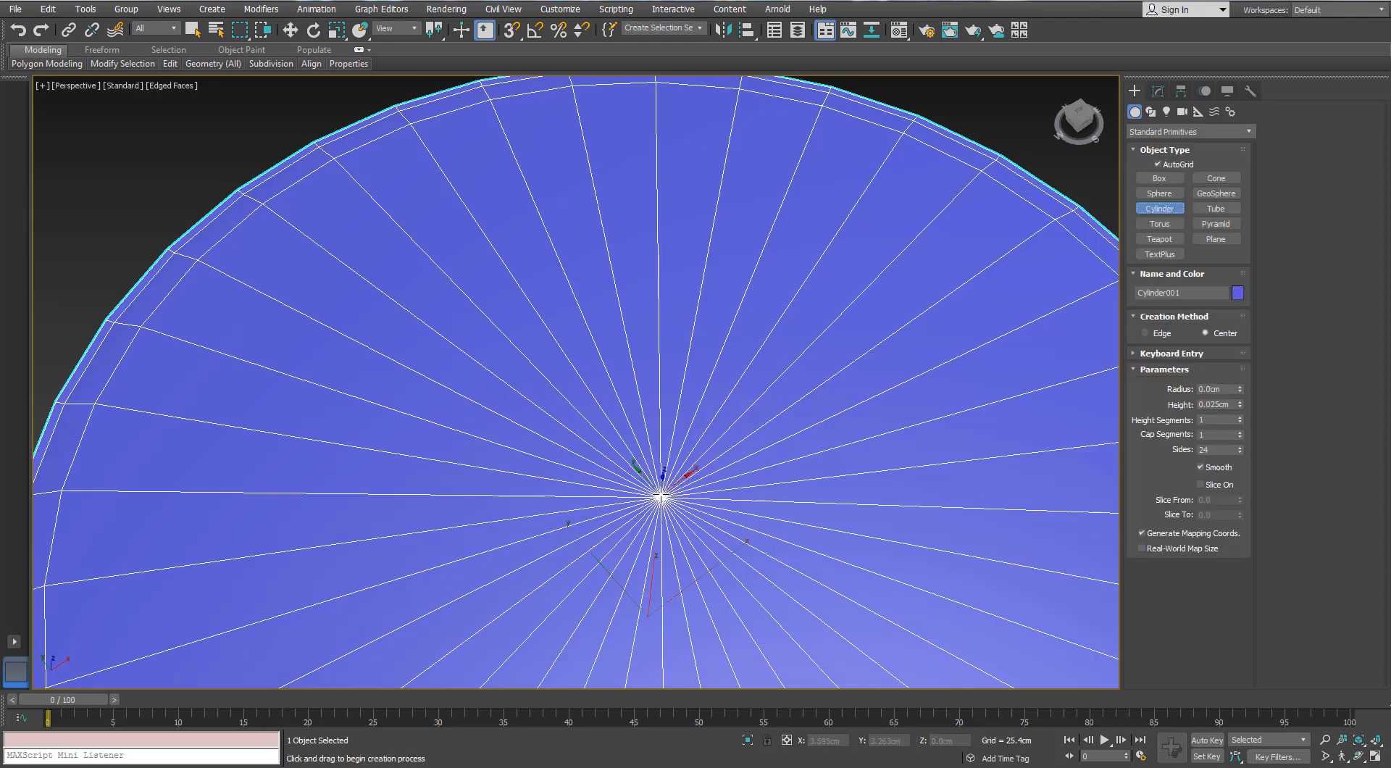
left_click_drag(662, 496, 662, 479)
left_click(707, 312)
middle_click_drag(710, 391, 724, 337, "alt")
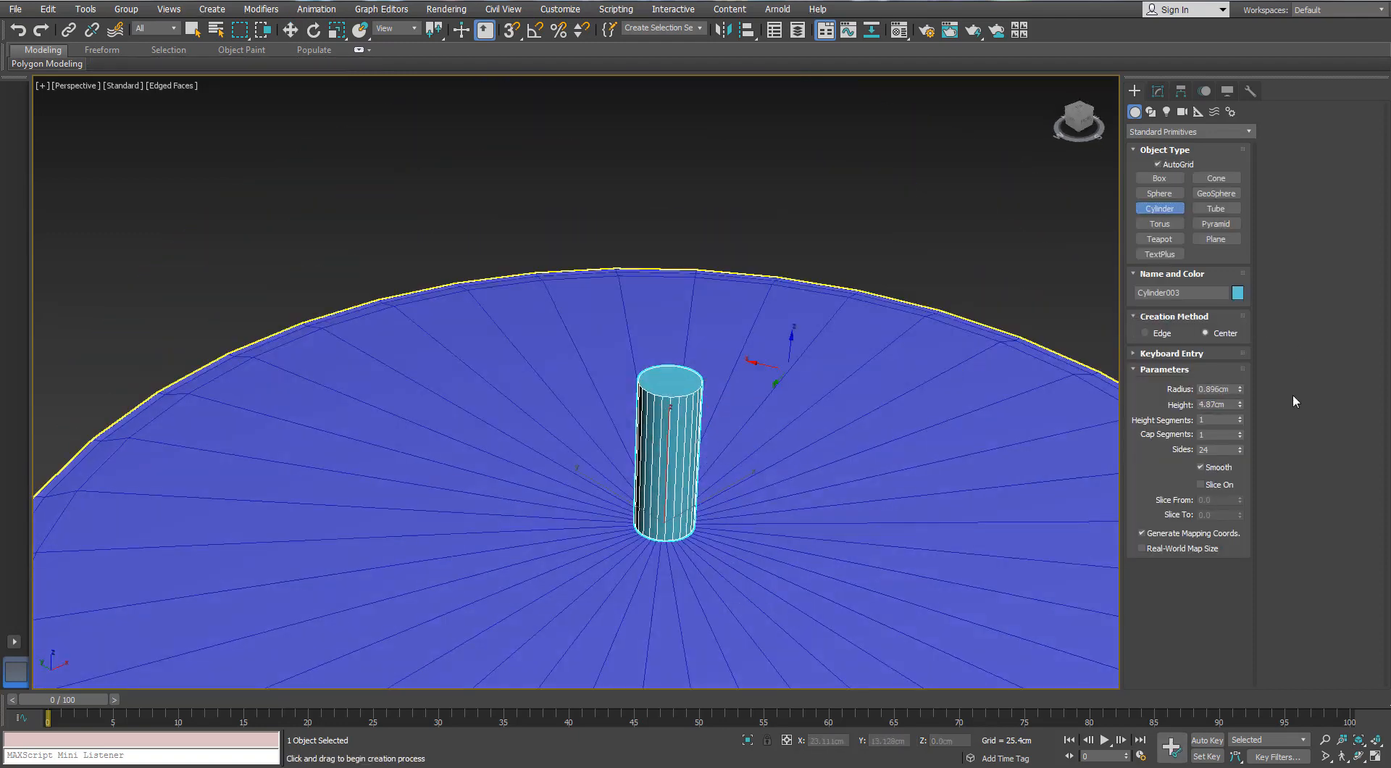
left_click_drag(1224, 450, 1160, 450)
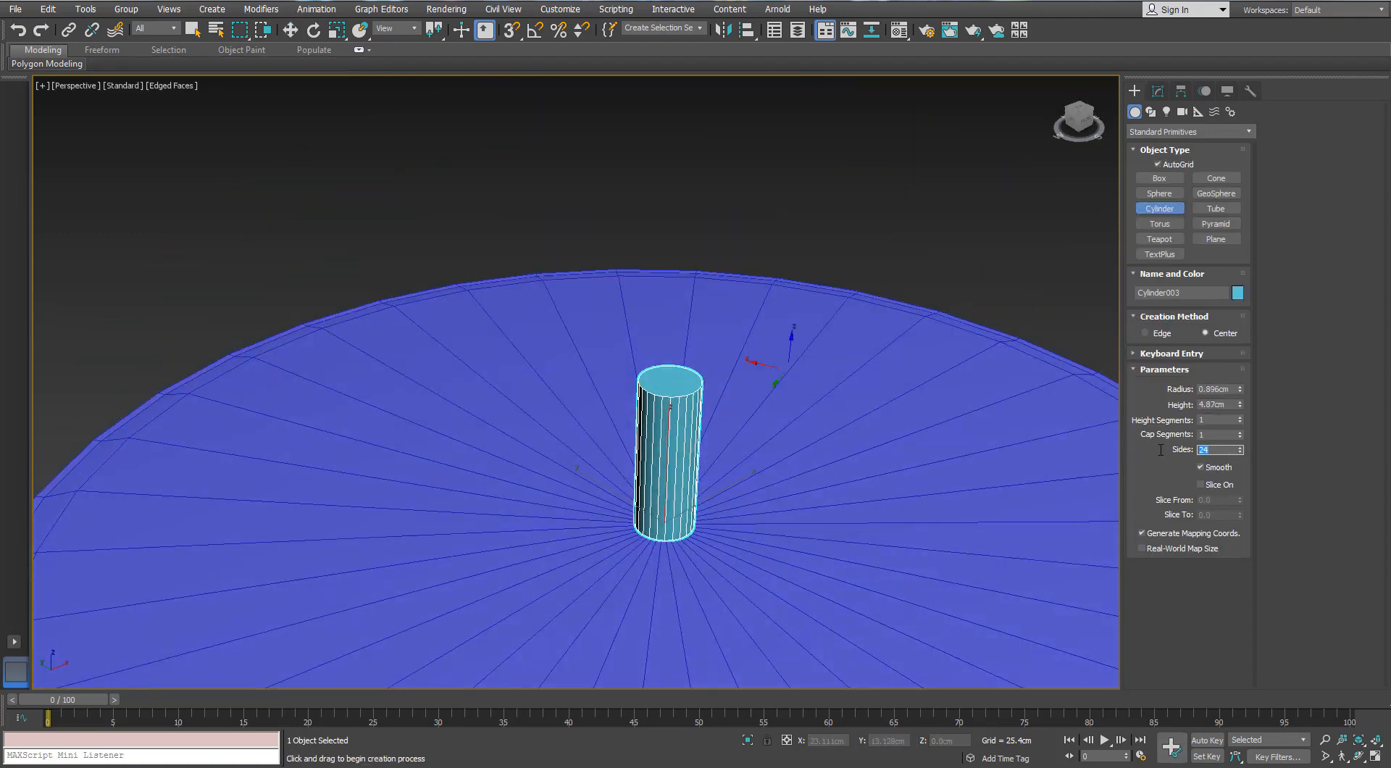
Convert the new cylinder to an editable poly and delete its top cap polygon
right_click(654, 424)
right_click(654, 424)
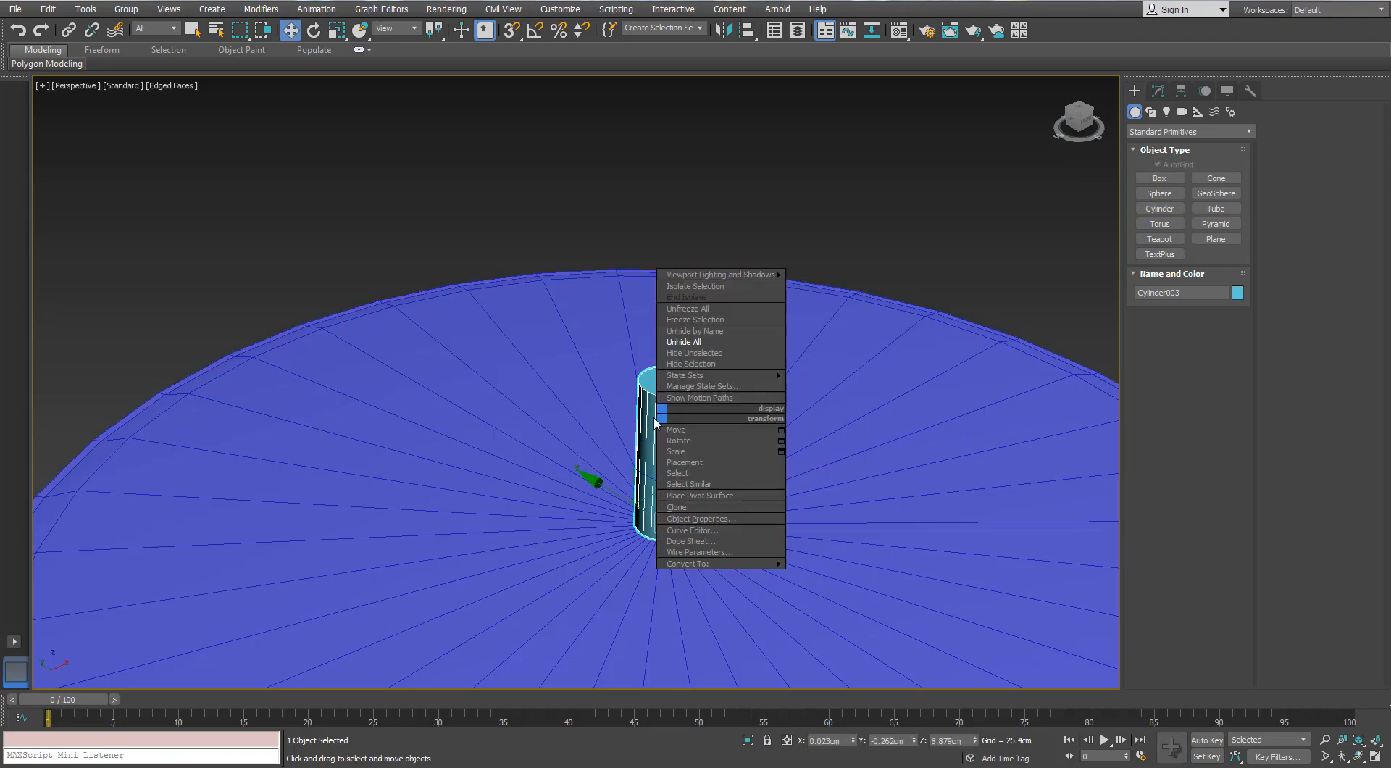
mouse_move(696, 564)
left_click(601, 577)
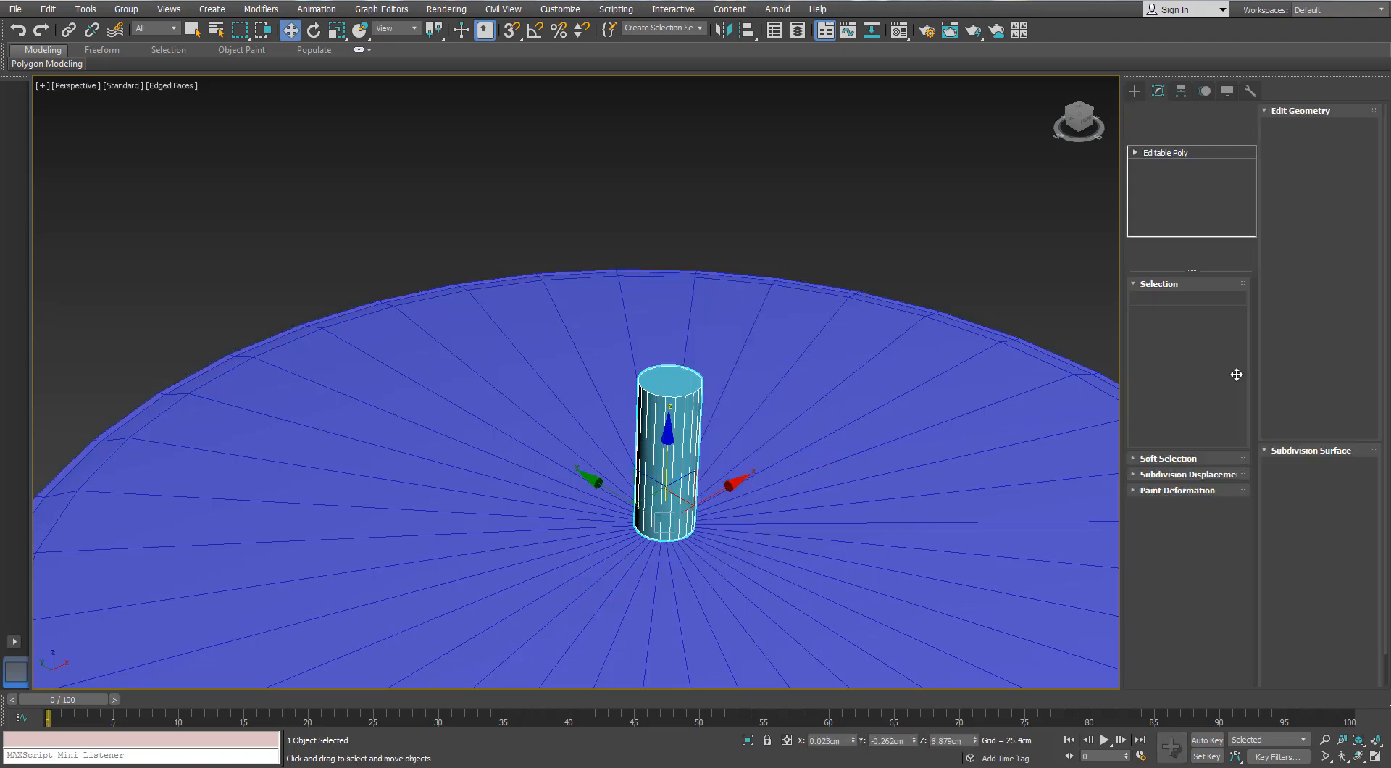
left_click(672, 395)
key("Delete")
Select the cylinder's open top border and raise it to about Z 25.36 cm
key("3")
left_click(650, 392)
scroll(651, 392, "down", 3)
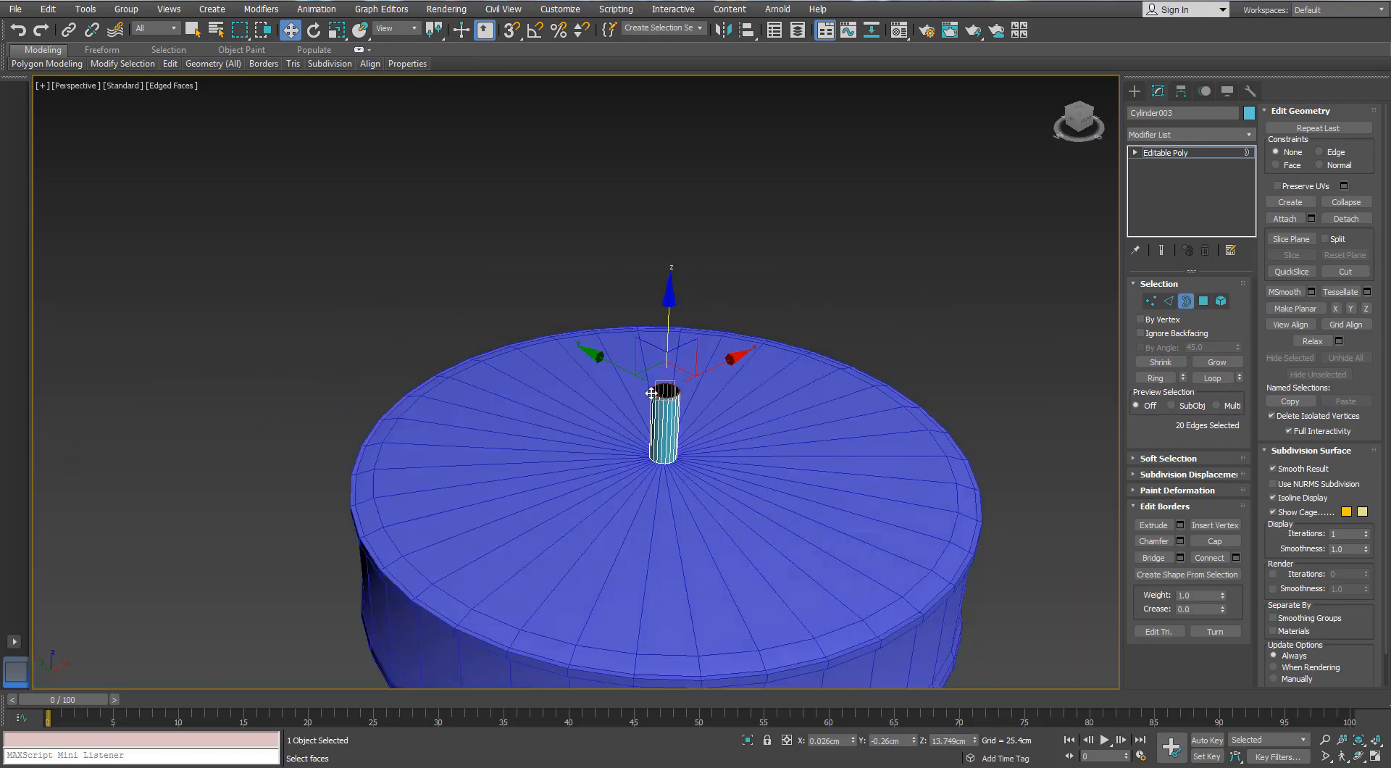
scroll(650, 392, "down", 4)
left_click_drag(653, 200, 653, 199)
middle_click_drag(652, 199, 655, 181, "alt")
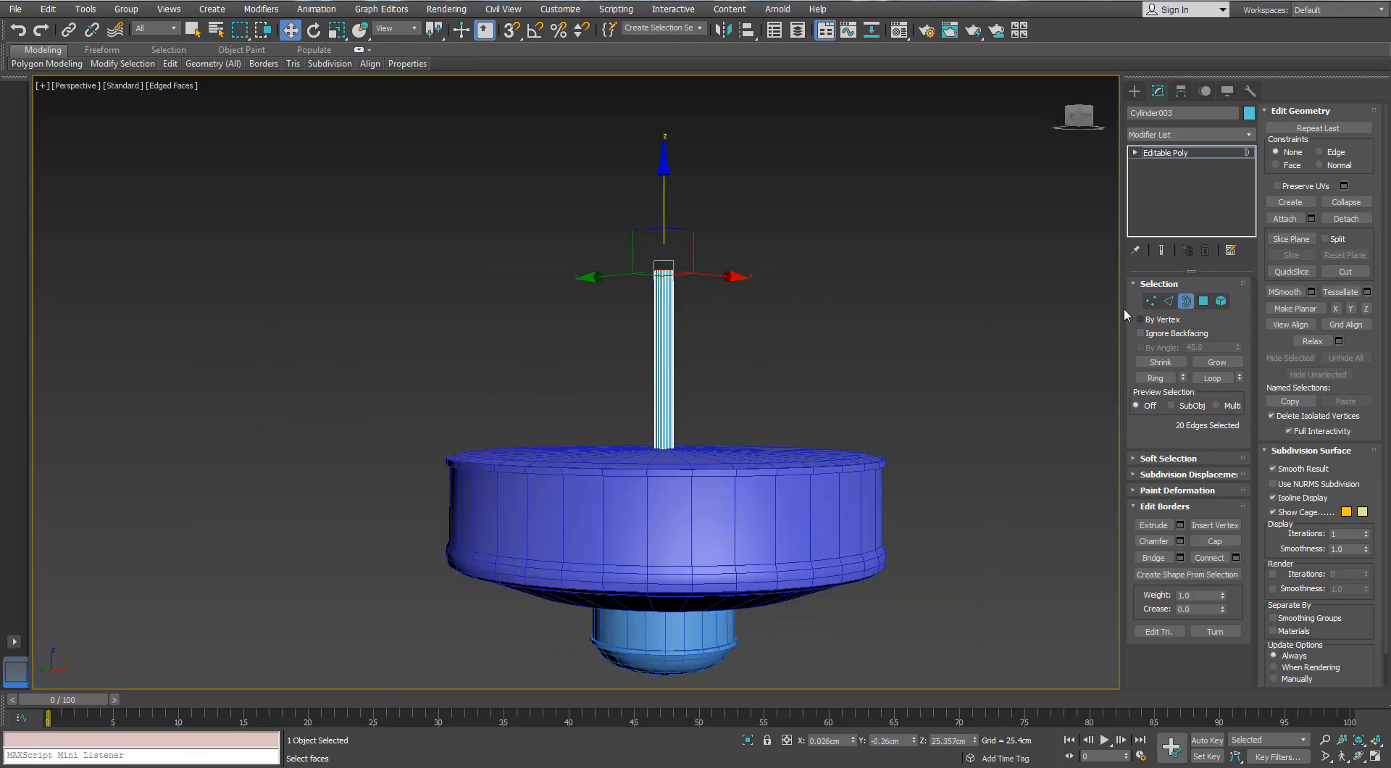
Extend the shaft's top border outward into a flat ring and extrude its outer edge down about 0.69 cm
left_click(1186, 301)
middle_click_drag(559, 342, 717, 298, "alt")
key("r")
key("3")
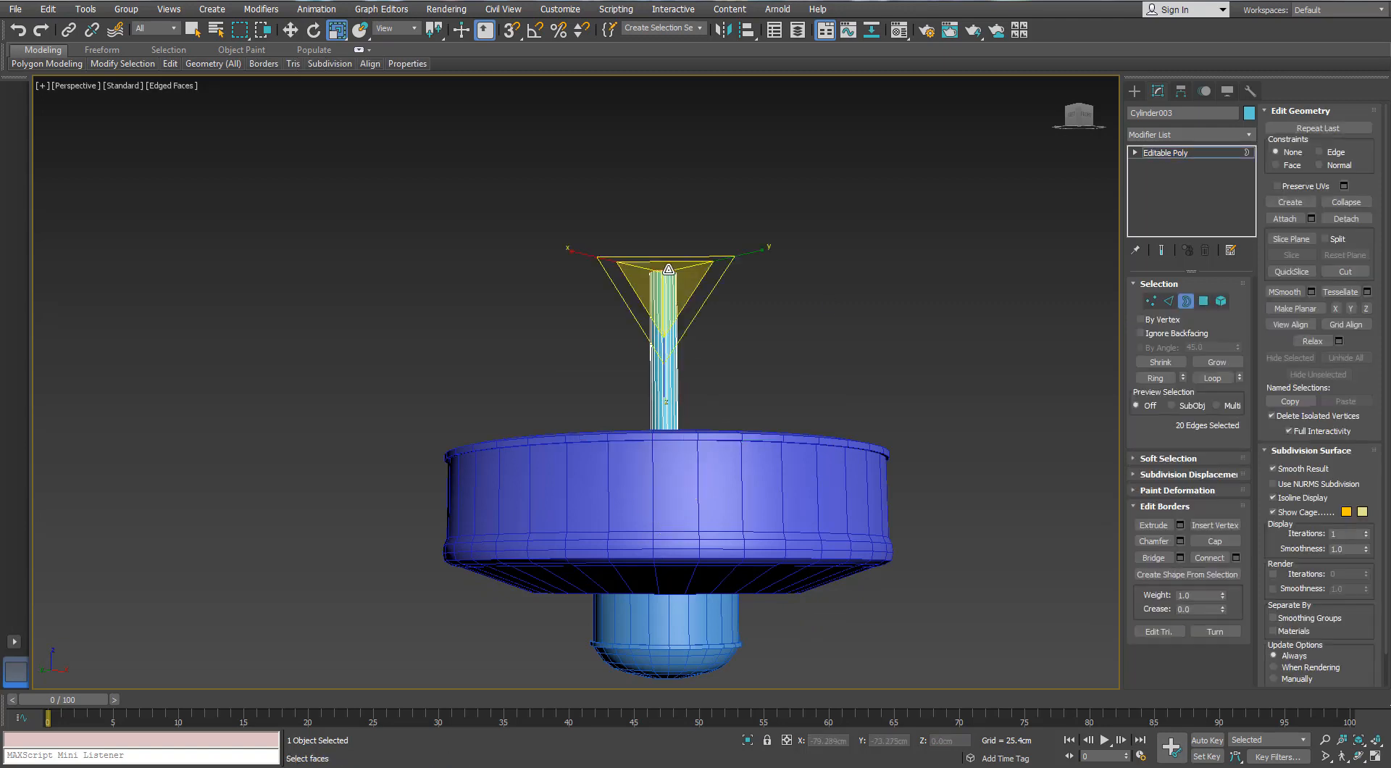
scroll(668, 269, "up", 5)
mouse_move(642, 256)
left_mouse_down("shift")
mouse_move(647, 187)
mouse_move(645, 231)
left_mouse_up("shift")
key("w")
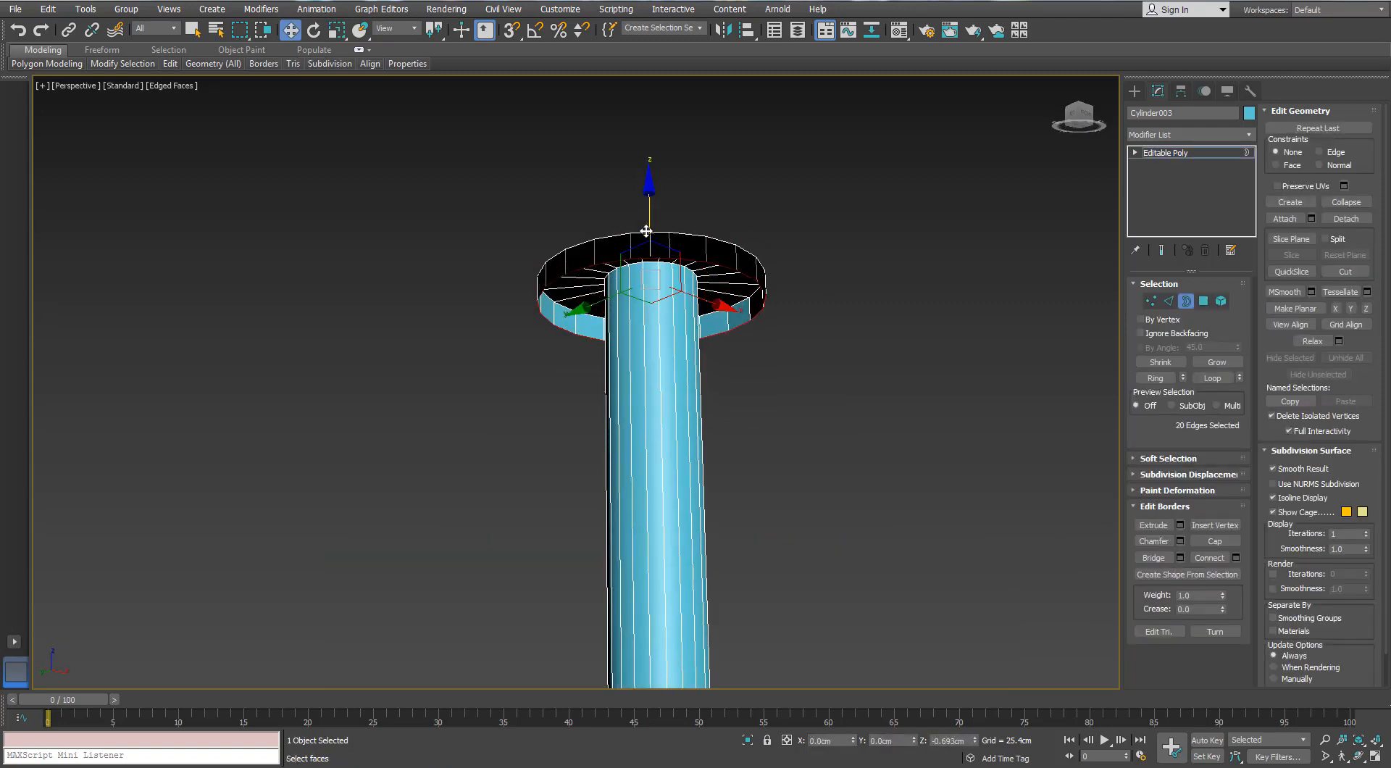
Extend the lowered border outward into a second, wider flat ring and extrude its edge upward as a small lip
key("r")
scroll(641, 279, "up", 10)
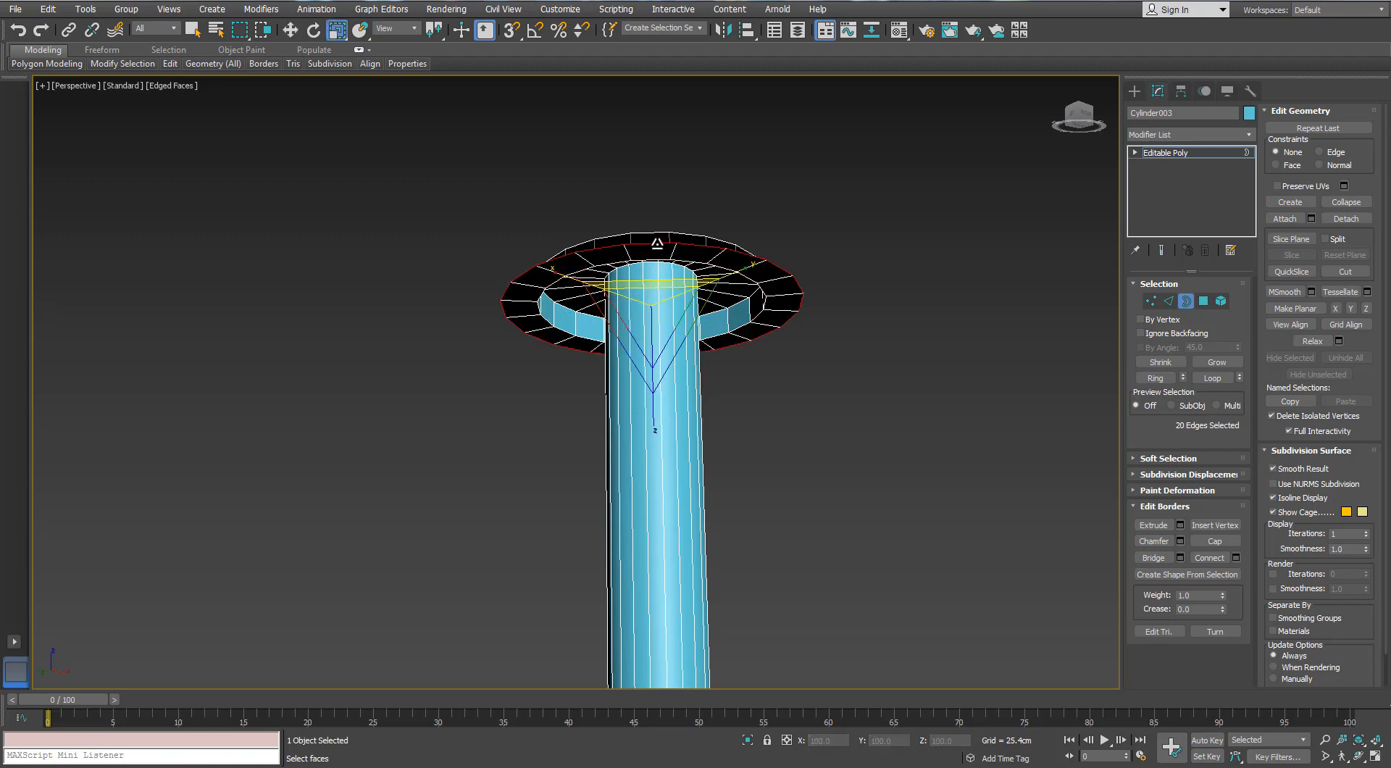
scroll(633, 283, "down", 10)
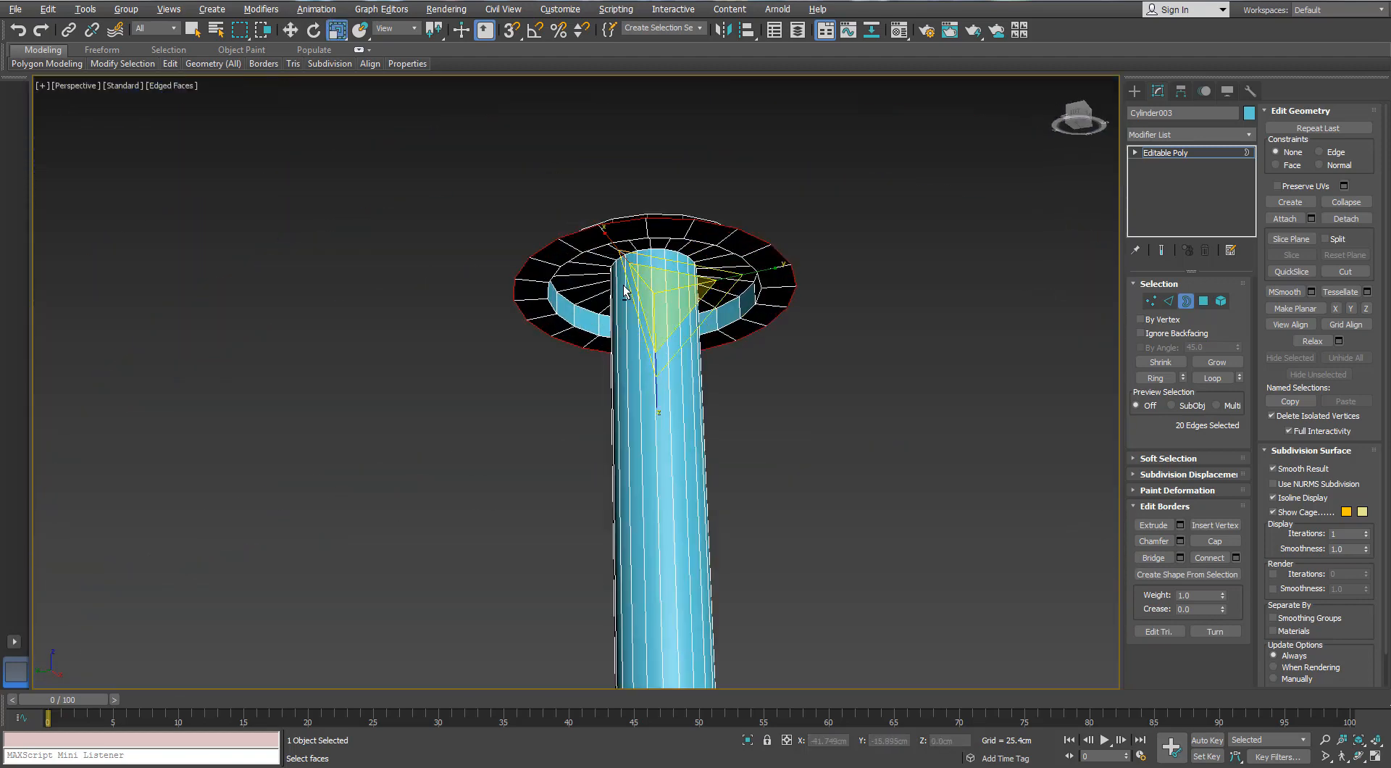
key("w")
left_click_drag(650, 233, 672, 262, "shift")
Flare the lip's border outward and up into a sloped base and extrude a wall upward about 2.64 cm
key("r")
scroll(672, 261, "down", 5)
key("w")
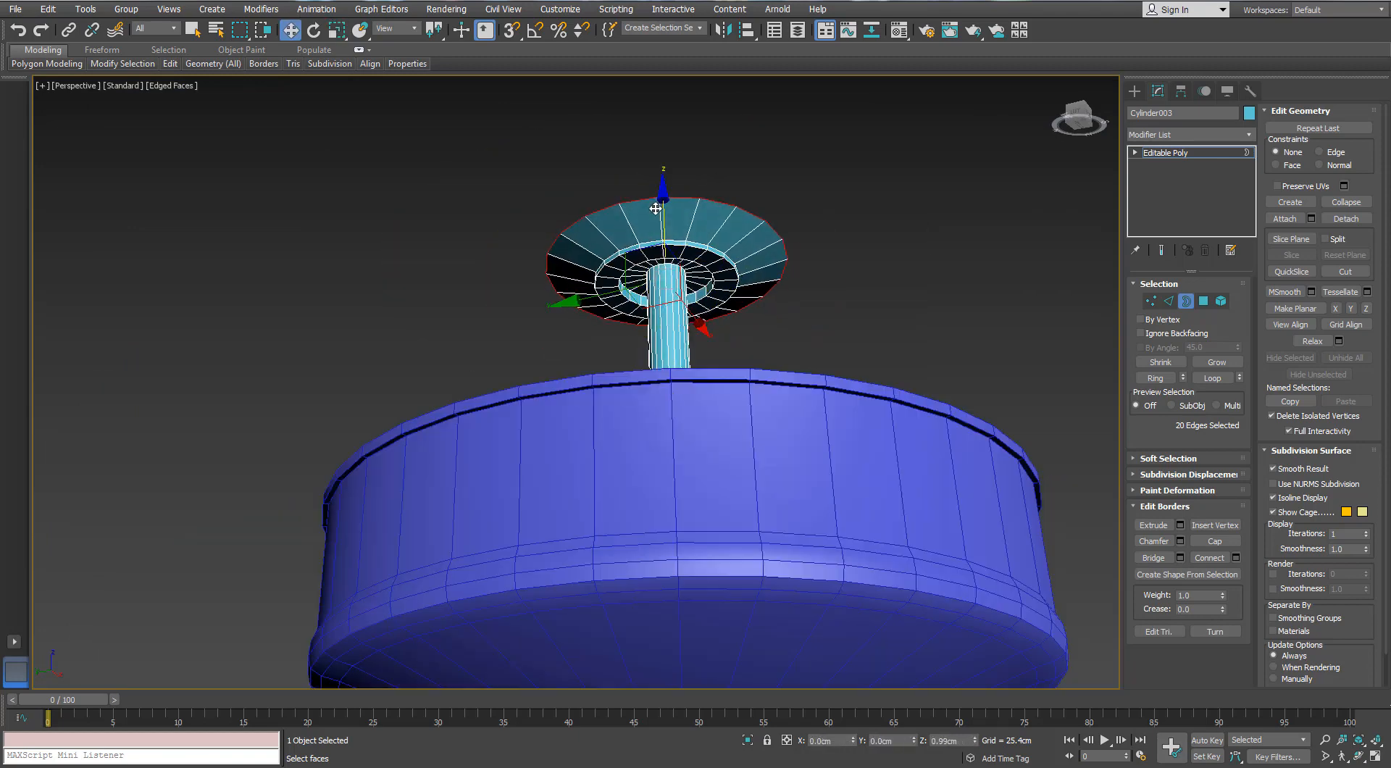
scroll(655, 209, "up", 3)
middle_click_drag(656, 209, 658, 254)
scroll(659, 254, "down", 3)
left_click_drag(659, 232, 655, 218, "shift")
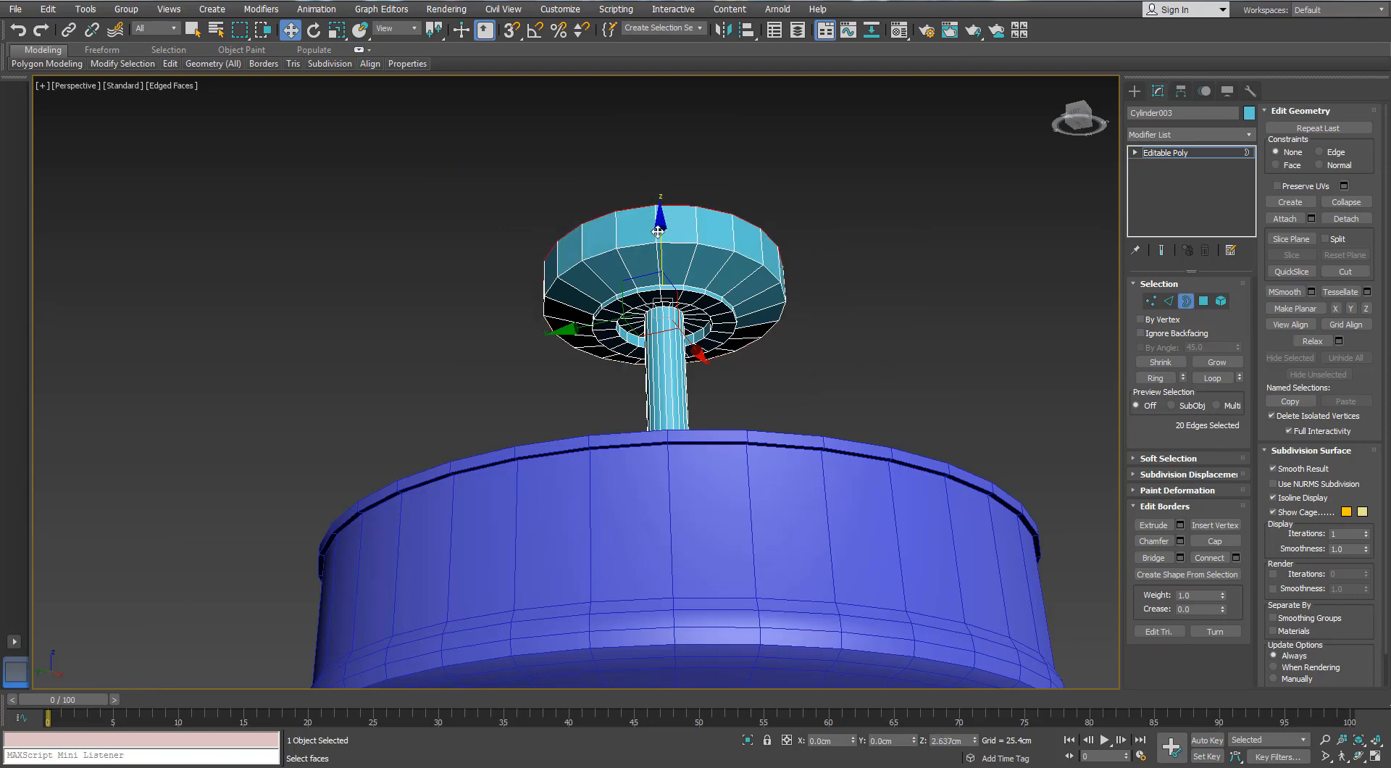
Widen the wall's top border into a sloped flare and extrude it up to about Z 33.91 cm
key("r")
left_click_drag(662, 275, 662, 289)
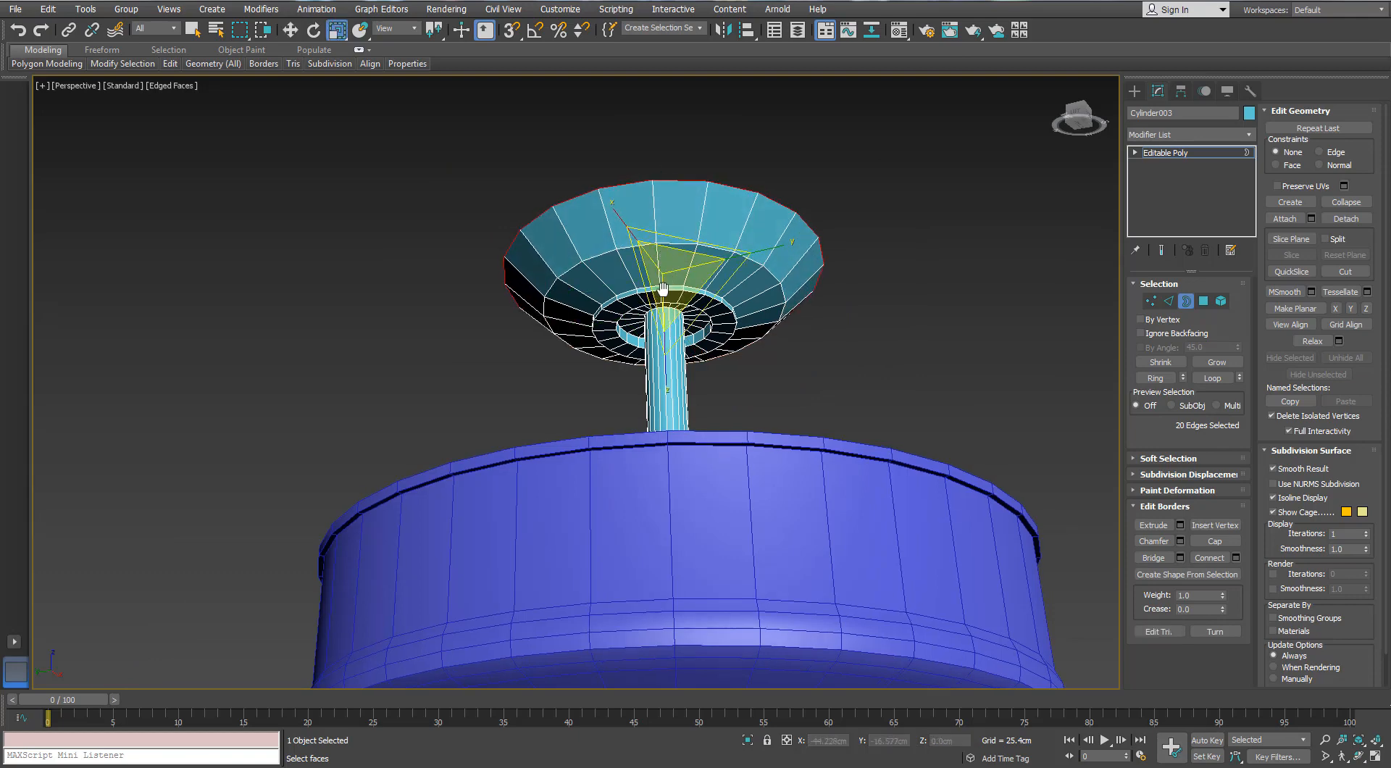
middle_click_drag(663, 288, 655, 339)
key("w")
left_click_drag(651, 273, 647, 226, "shift")
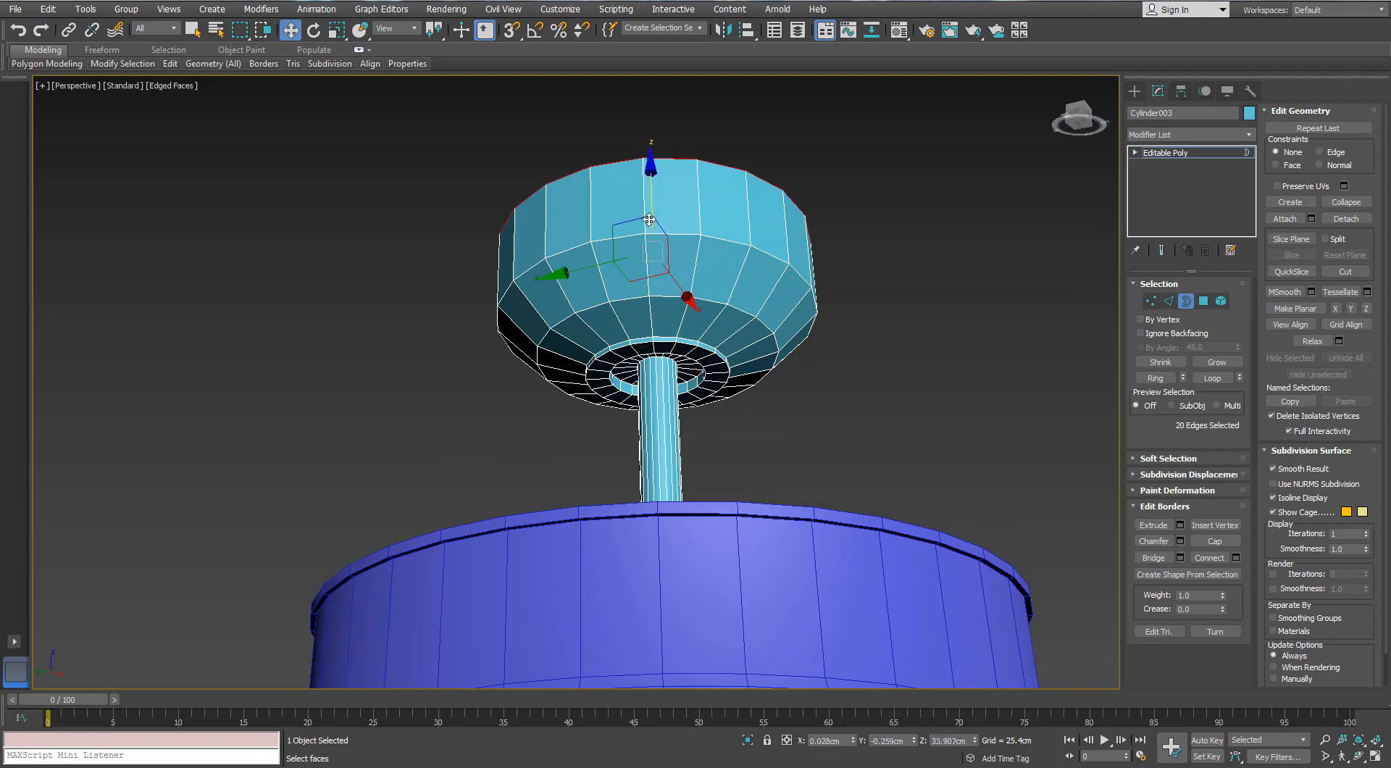
Extend the cup's top border slightly outward as a ledge and extrude it up about 3.1 cm into a rim band
key("r")
left_click_drag(649, 230, 648, 174)
key("w")
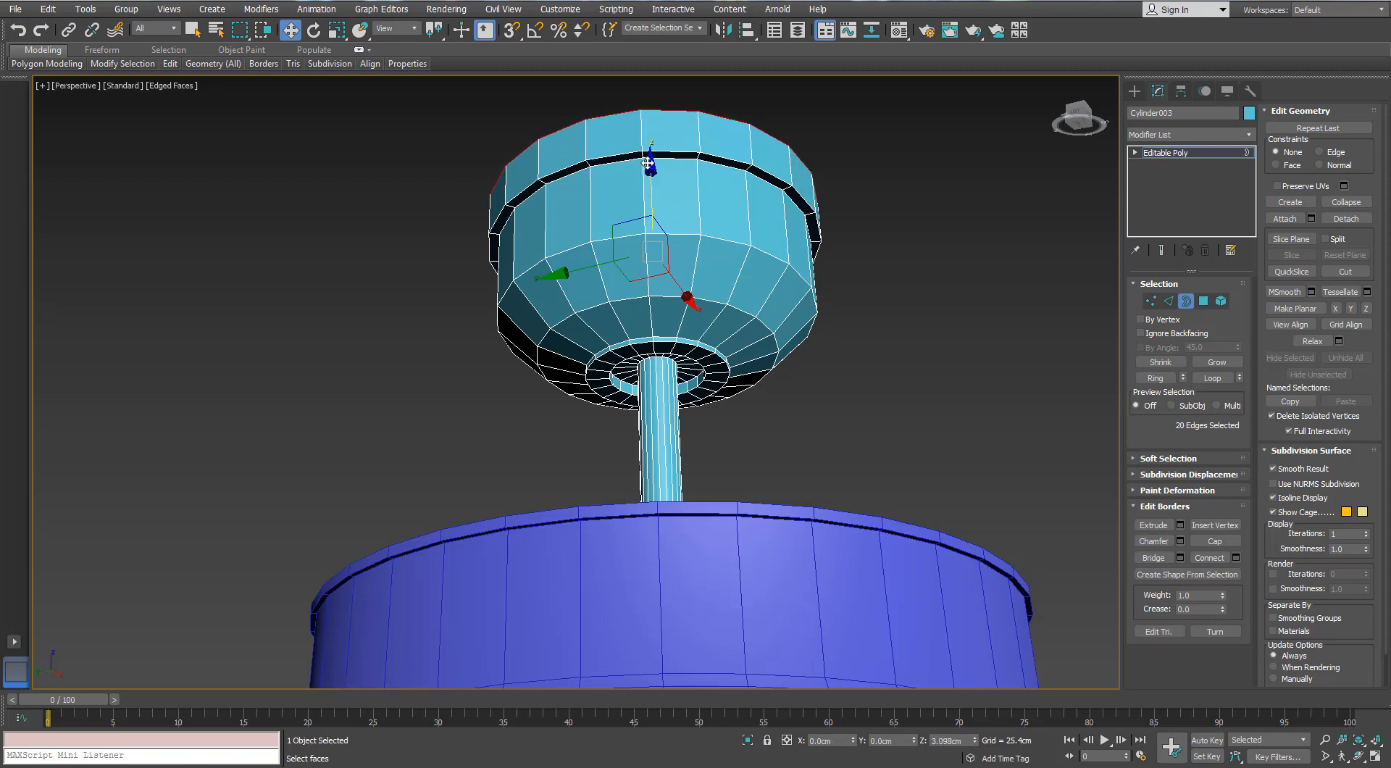
scroll(684, 317, "down", 8)
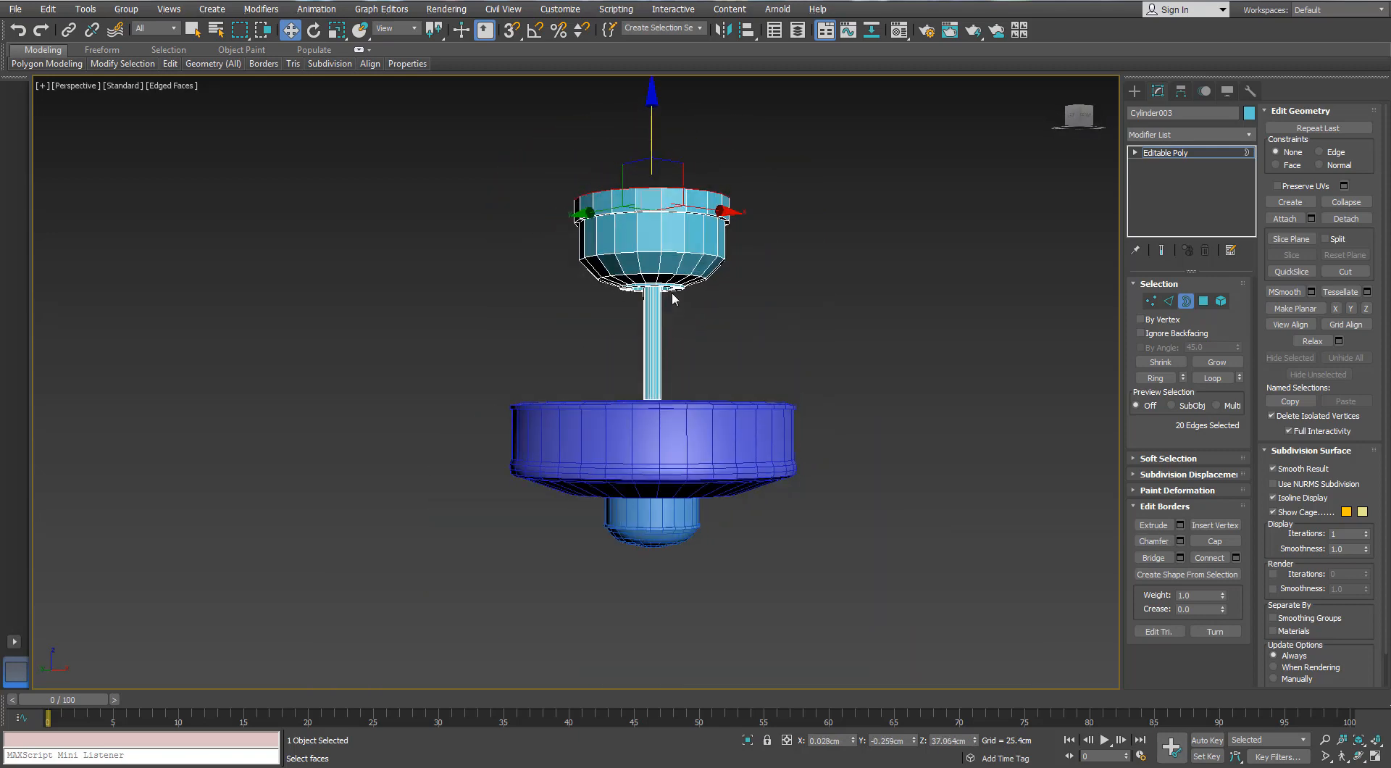
scroll(671, 293, "up", 5)
middle_click_drag(672, 294, 786, 319, "alt")
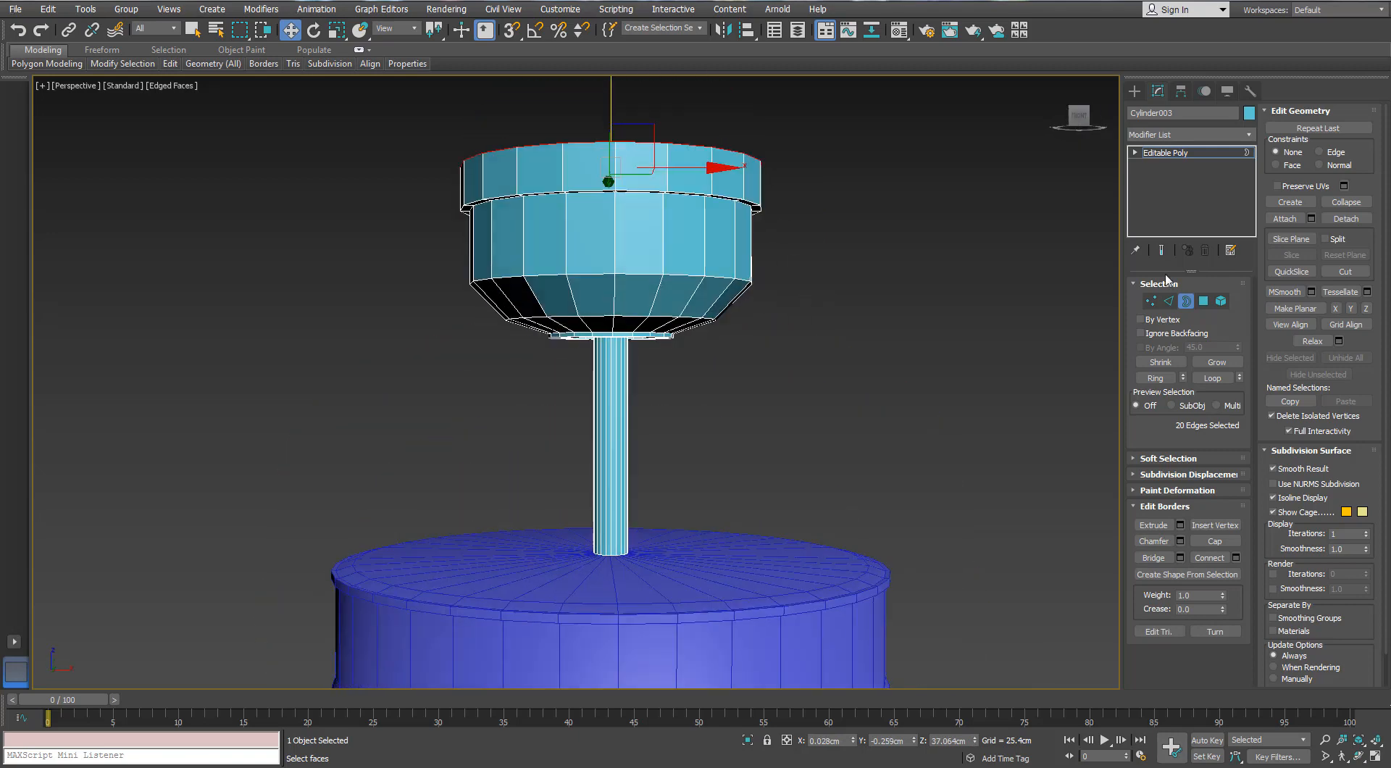
Select the cup's polygons from the upper rim band down to the recessed ring around the shaft by growing the selection
left_click(1203, 301)
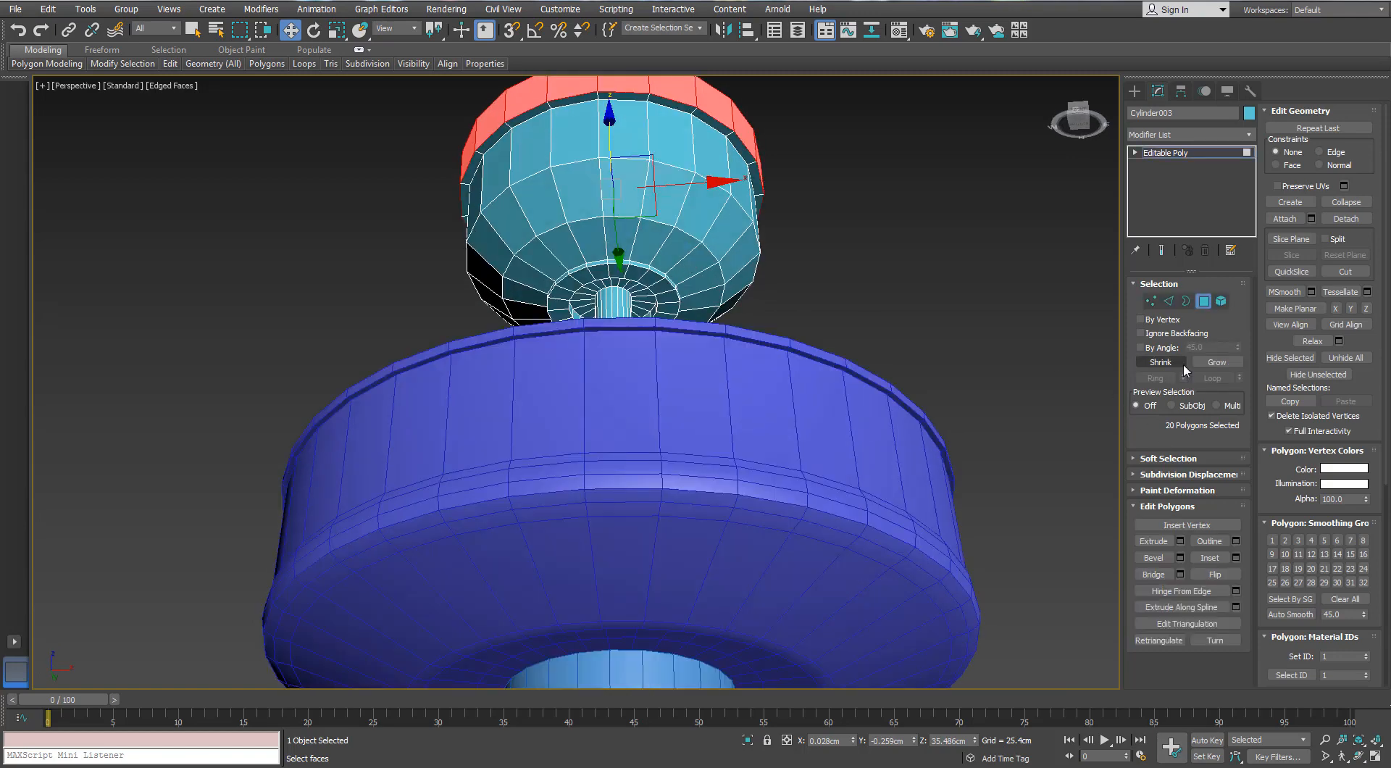
left_click(1208, 364)
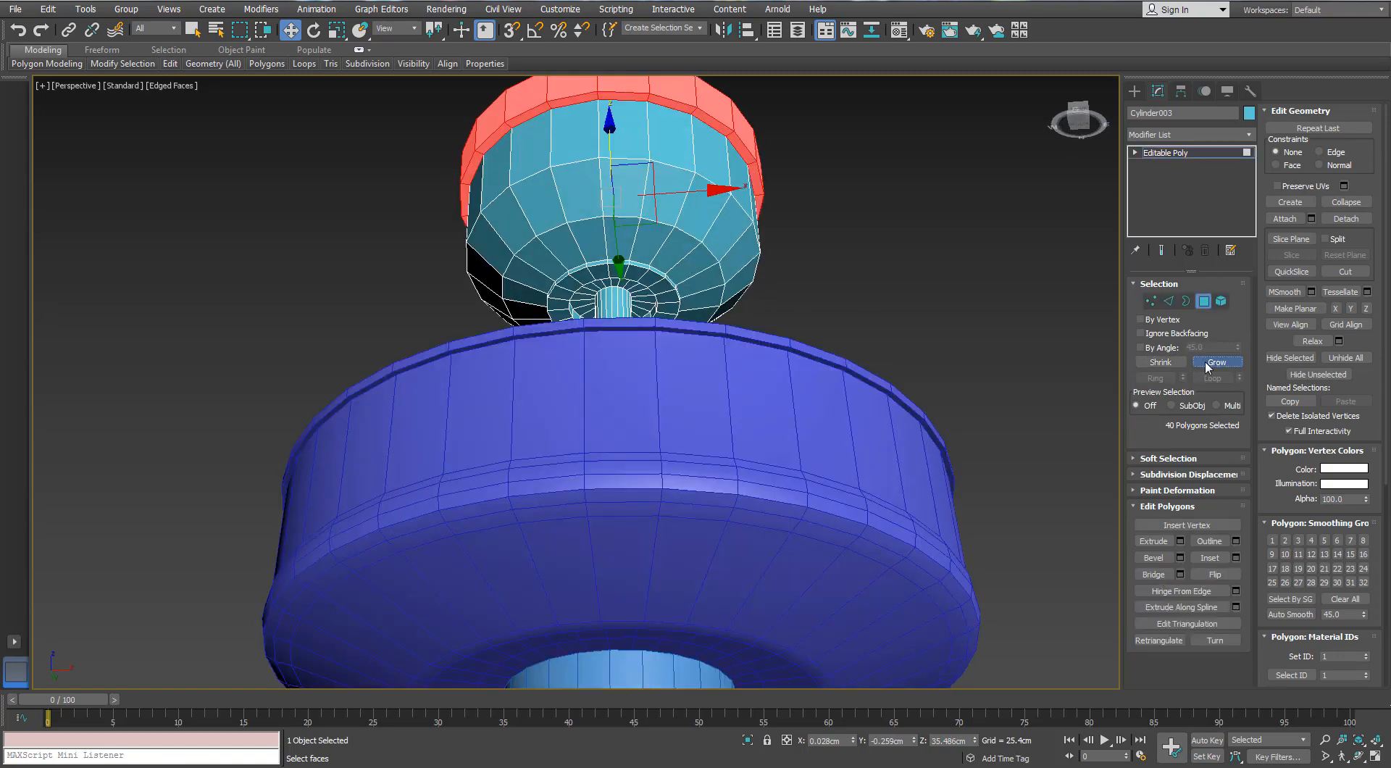
left_click(1208, 365)
left_click(1208, 366)
left_click(1208, 366)
left_click(1209, 366)
left_click(1208, 366)
left_click(1209, 366)
left_click(1207, 368)
middle_click_drag(806, 268, 789, 319, "alt")
scroll(667, 282, "up", 5)
key("ctrl+z")
middle_click_drag(667, 290, 640, 276, "alt")
Scale the selected cup polygons to 84% in X and Y
key("r")
left_click_drag(580, 241, 596, 237)
key("ctrl+z")
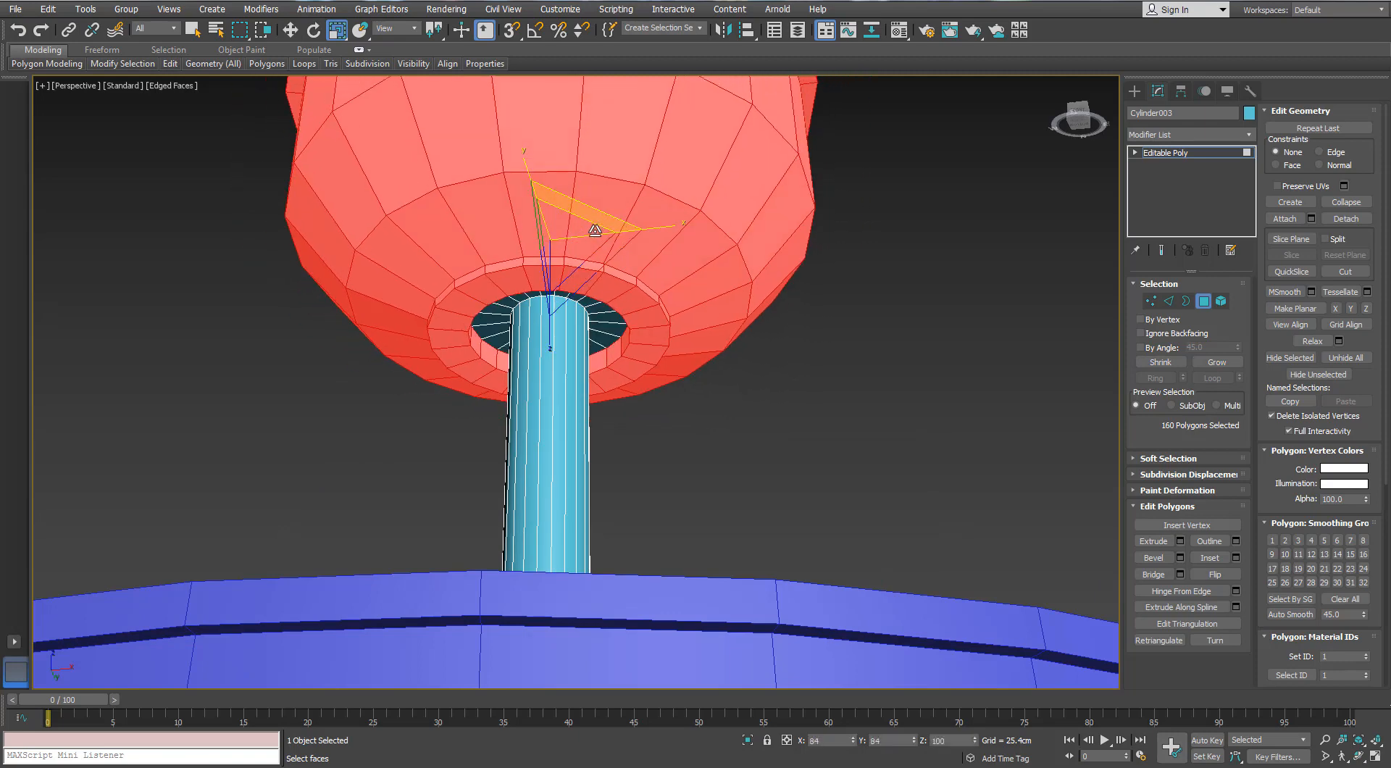
Shrink the polygon selection to exclude the rings around the shaft and lower the cup's body about 1.44 cm
scroll(596, 239, "down", 5)
middle_click_drag(596, 239, 628, 338, "alt")
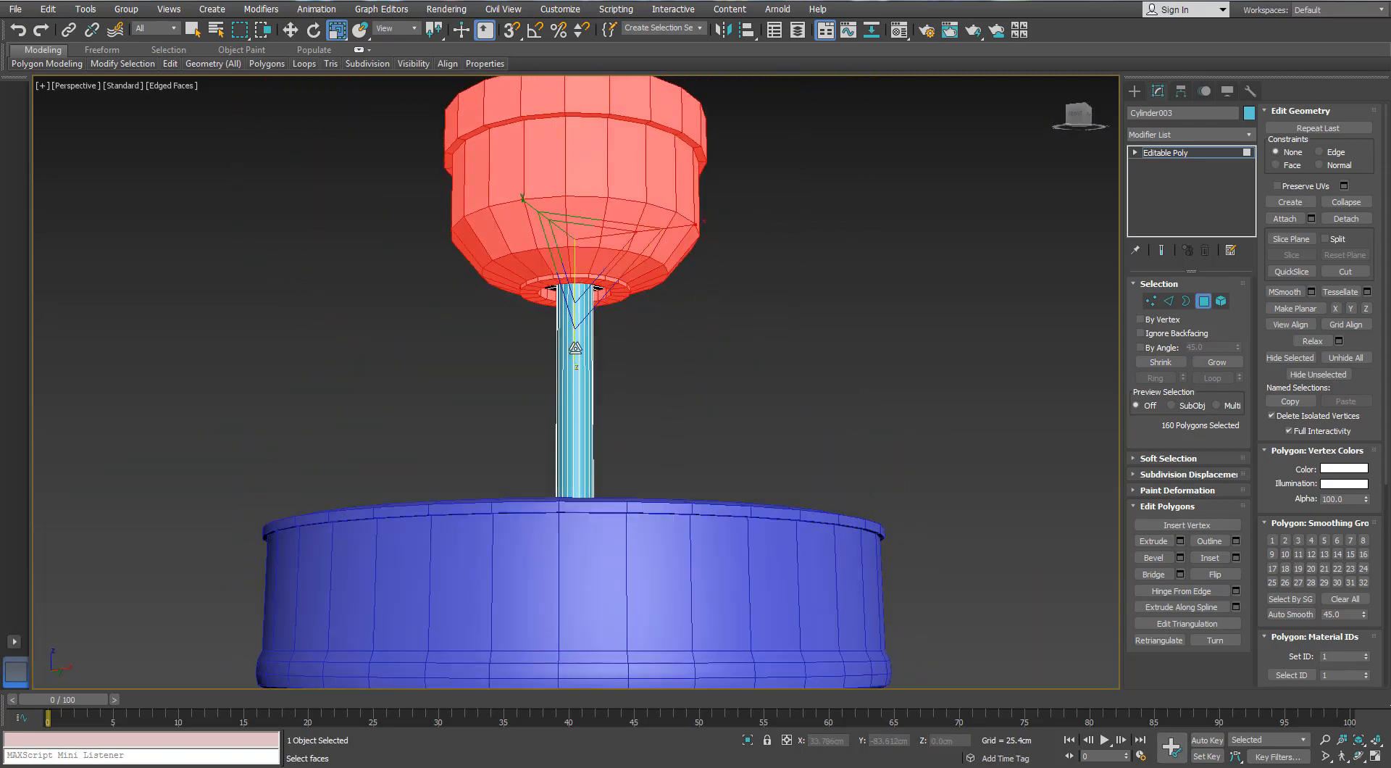
left_click(1162, 363)
left_click(1164, 365)
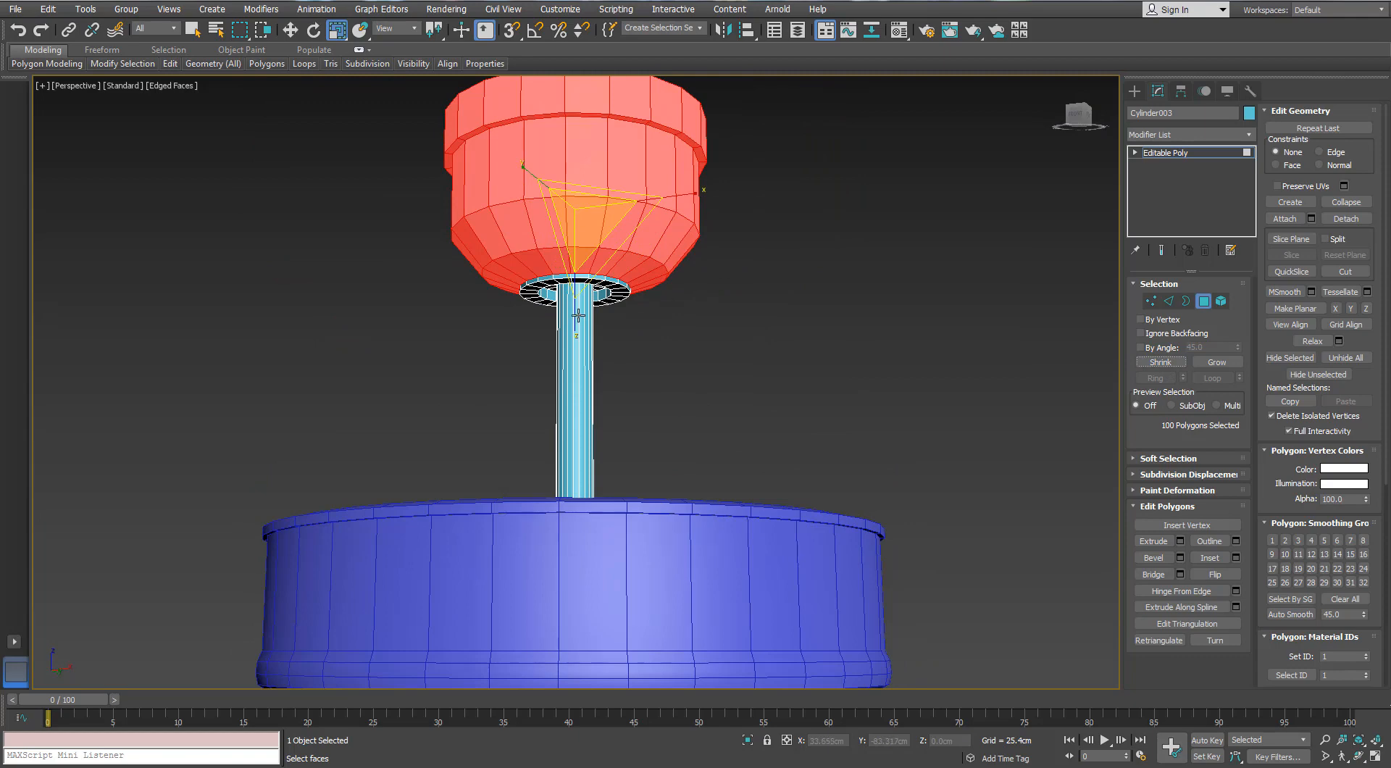
key("w")
mouse_move(582, 170)
left_mouse_down()
mouse_move(582, 136)
mouse_move(560, 160)
left_mouse_up()
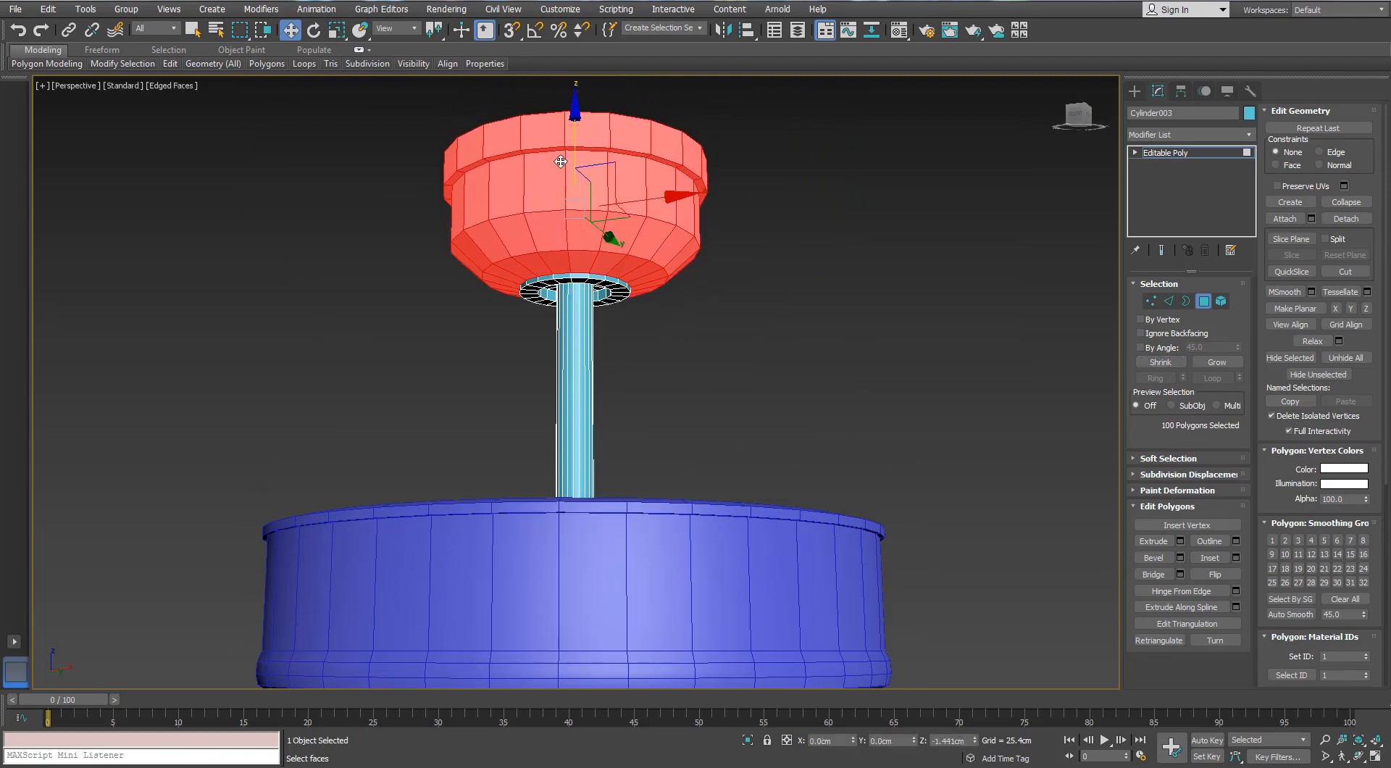
Remove the lower edge loop on the cup's sloped underside together with its vertices
left_click(706, 360)
middle_click_drag(707, 359, 633, 287, "alt")
scroll(643, 224, "up", 4)
left_click(1166, 303)
double_click(515, 308)
key("ctrl+BackSpace")
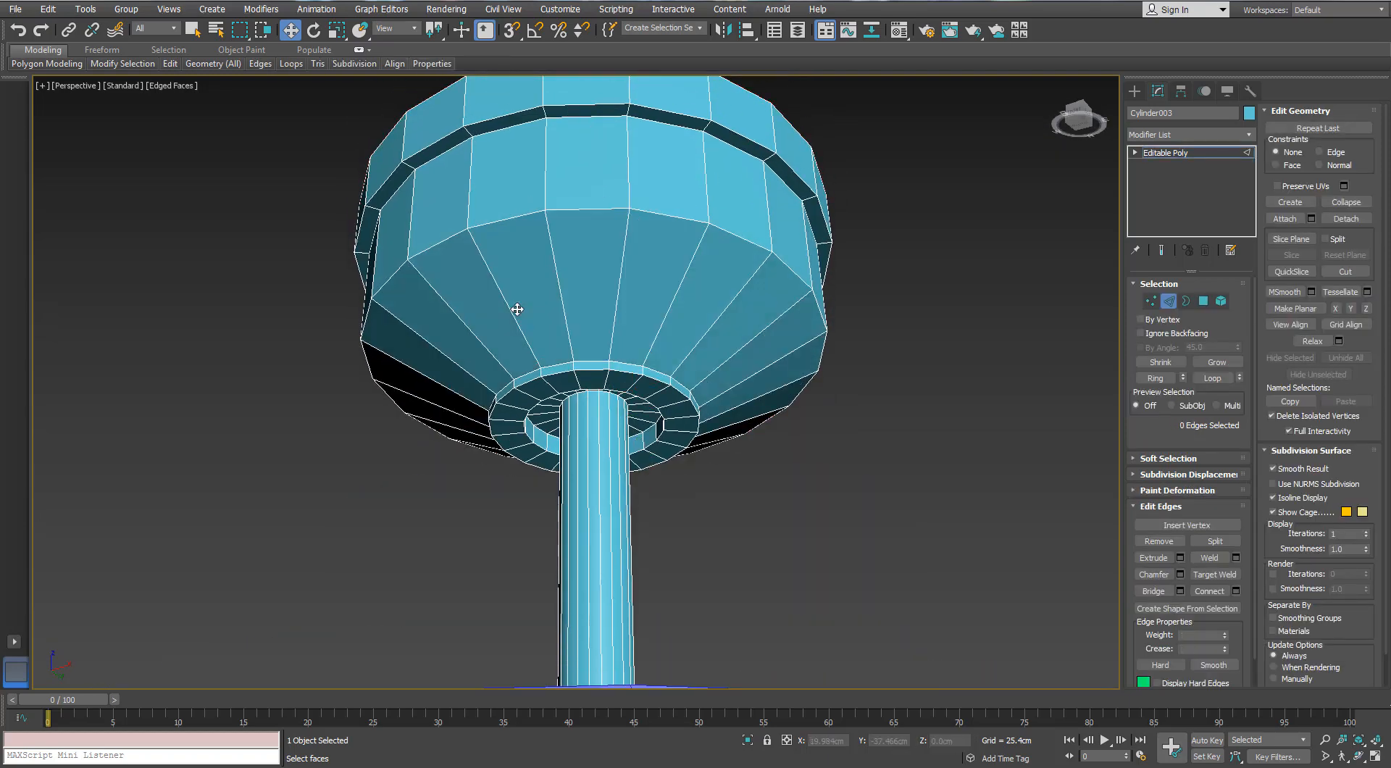
Chamfer the edge loop between the cup's wall and underside by 2.54 cm with multiple segments to round it
double_click(524, 213)
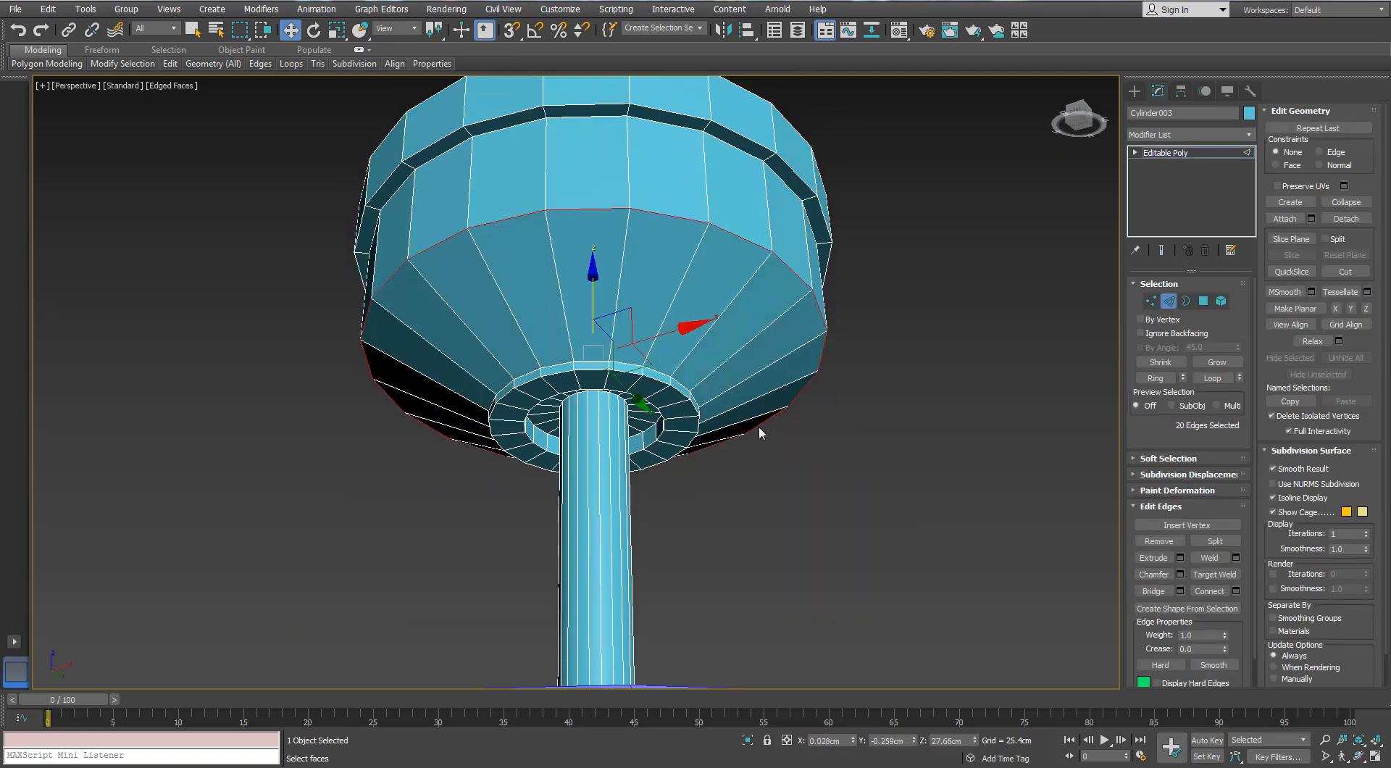
left_click(1180, 576)
scroll(667, 348, "down", 3)
middle_click_drag(667, 348, 668, 368, "alt")
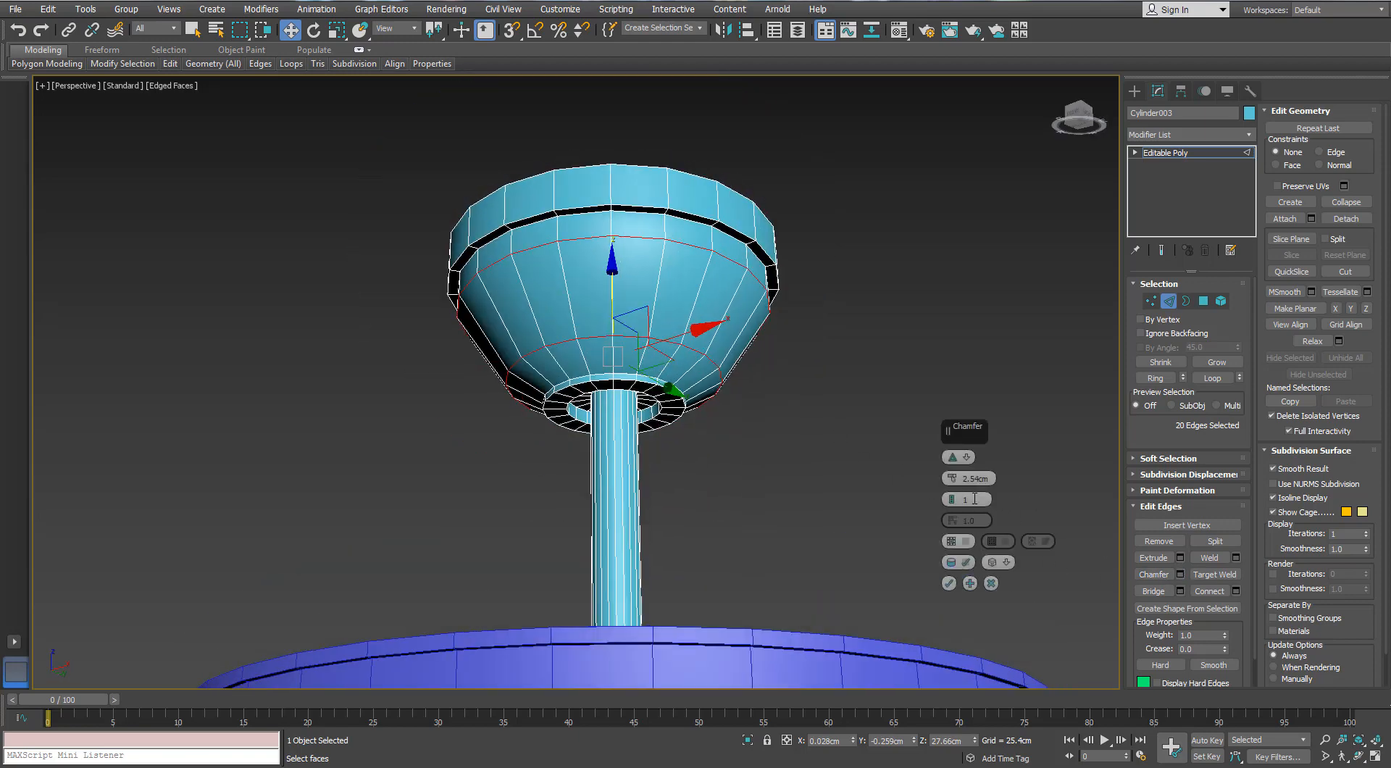
left_click(954, 497)
left_click(954, 498)
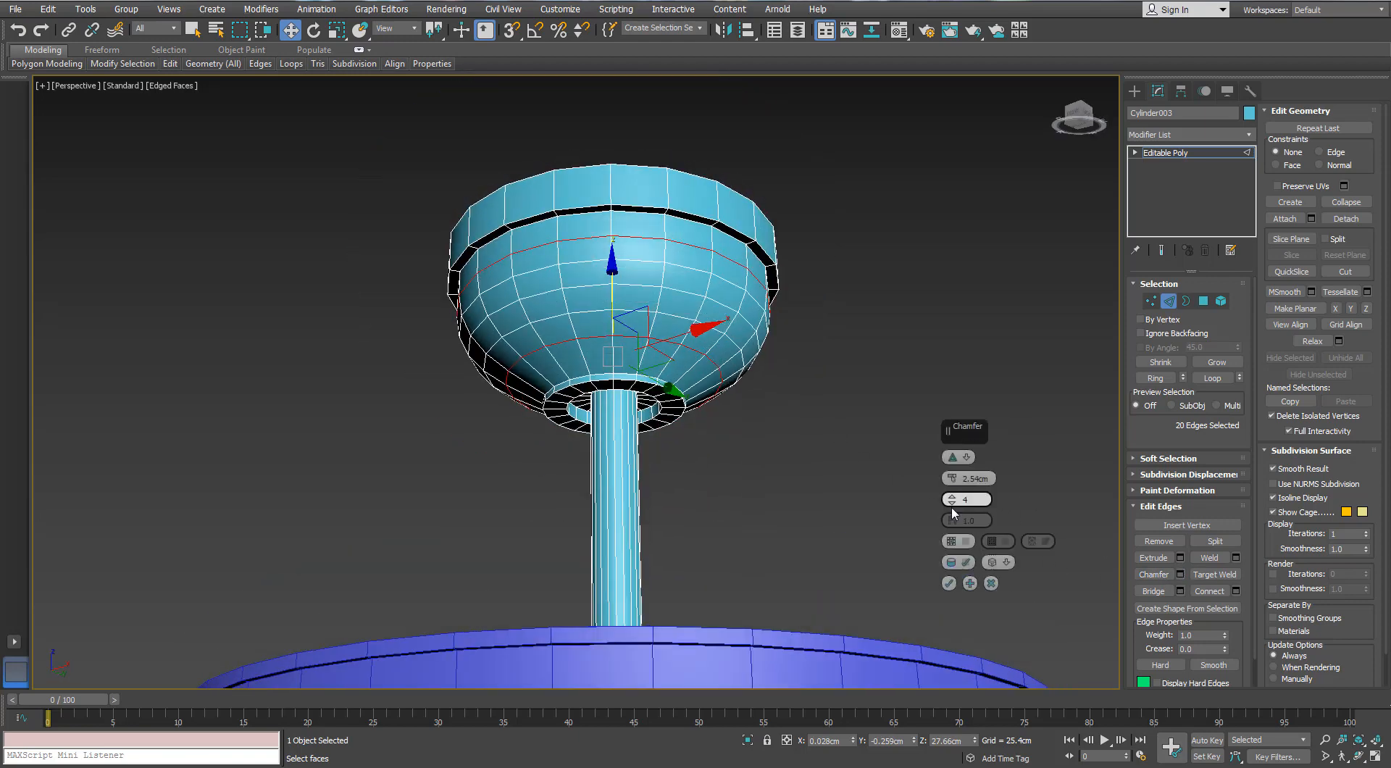
left_click(954, 497)
left_click_drag(604, 287, 607, 292)
middle_click_drag(759, 473, 743, 500, "alt")
left_click(948, 583)
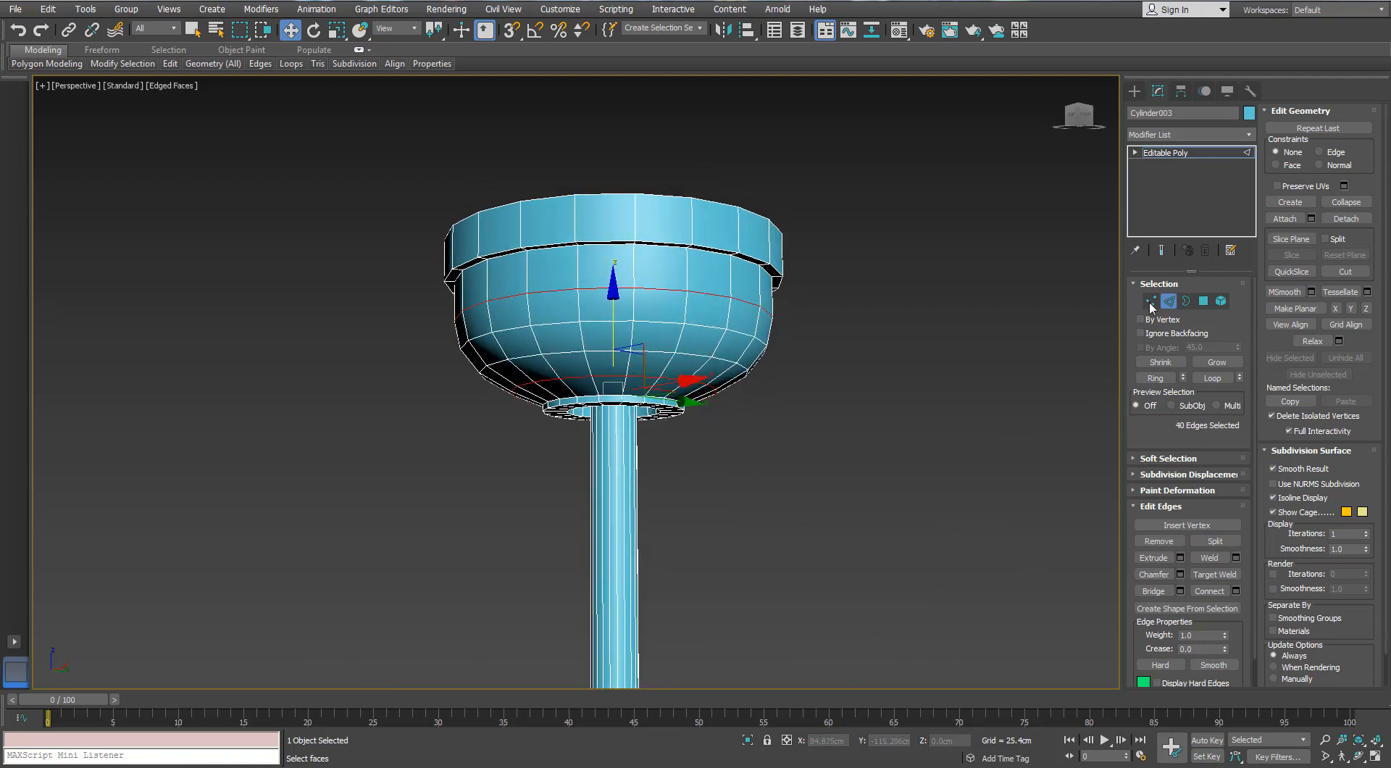
Lower the vertices of the cup's rim by about 0.95 cm and clear the selection
left_click(1150, 301)
middle_click_drag(933, 306, 875, 217, "alt")
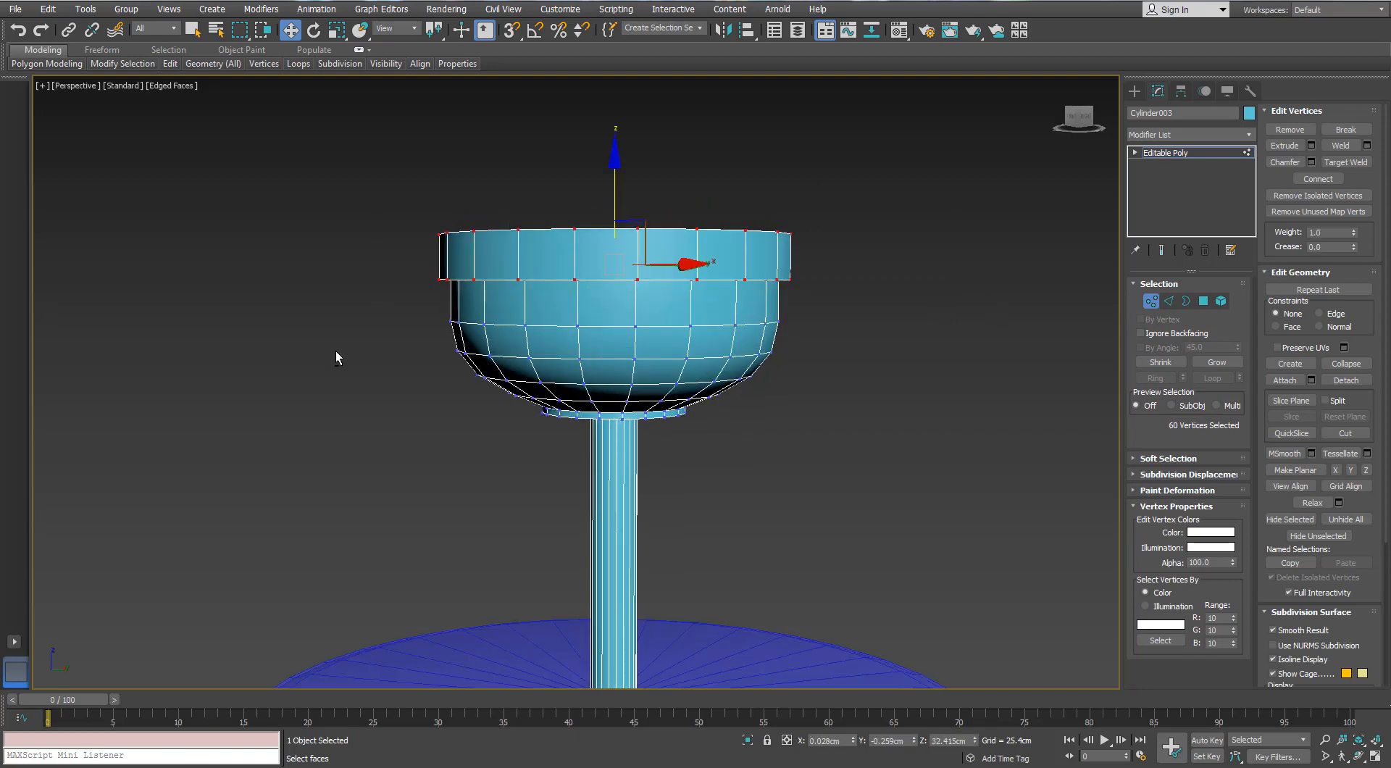
middle_click_drag(473, 316, 571, 308, "alt")
scroll(572, 297, "up", 3)
left_click_drag(629, 180, 621, 205)
scroll(724, 290, "down", 3)
middle_click_drag(733, 295, 670, 262, "alt")
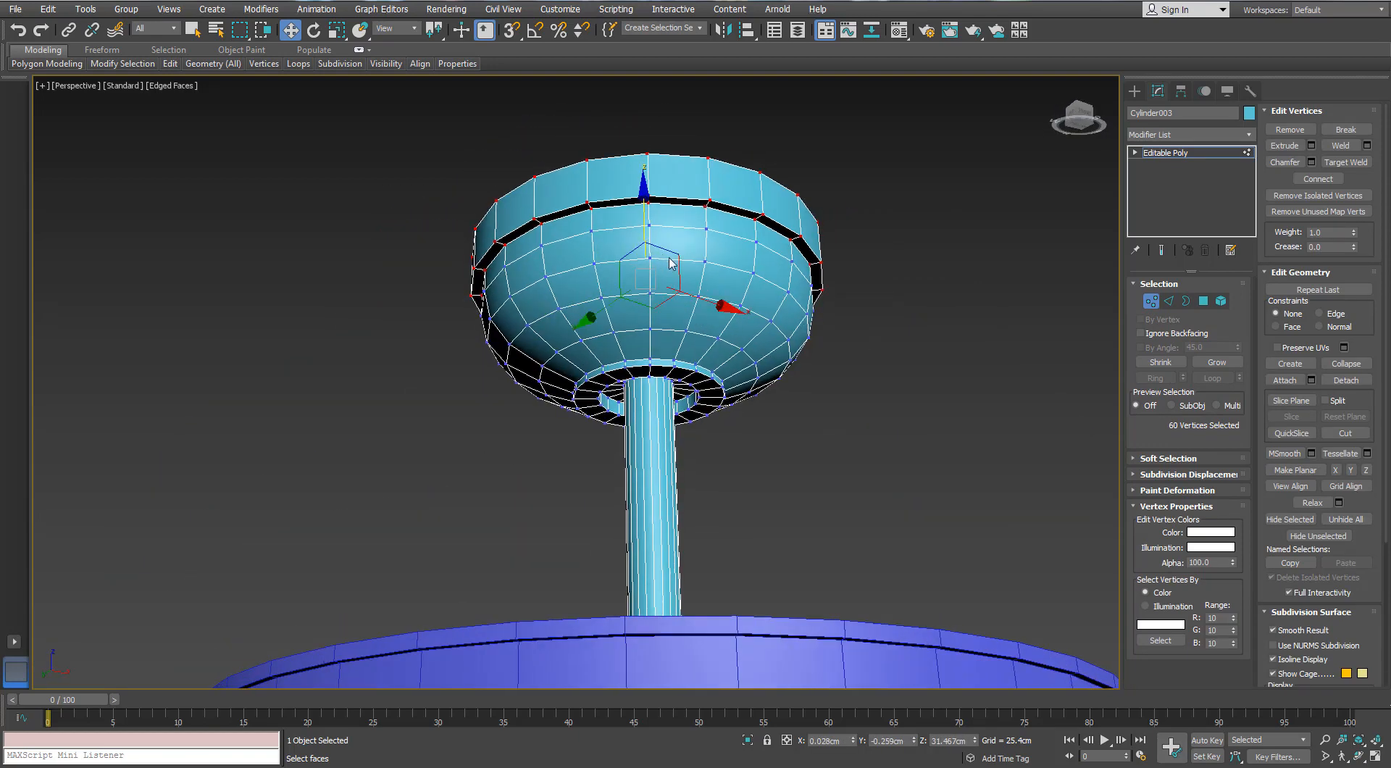
scroll(706, 275, "down", 5)
mouse_move(764, 300)
middle_mouse_down("alt")
mouse_move(795, 294)
mouse_move(762, 316)
mouse_move(775, 290)
middle_mouse_up("alt")
left_click(797, 293)
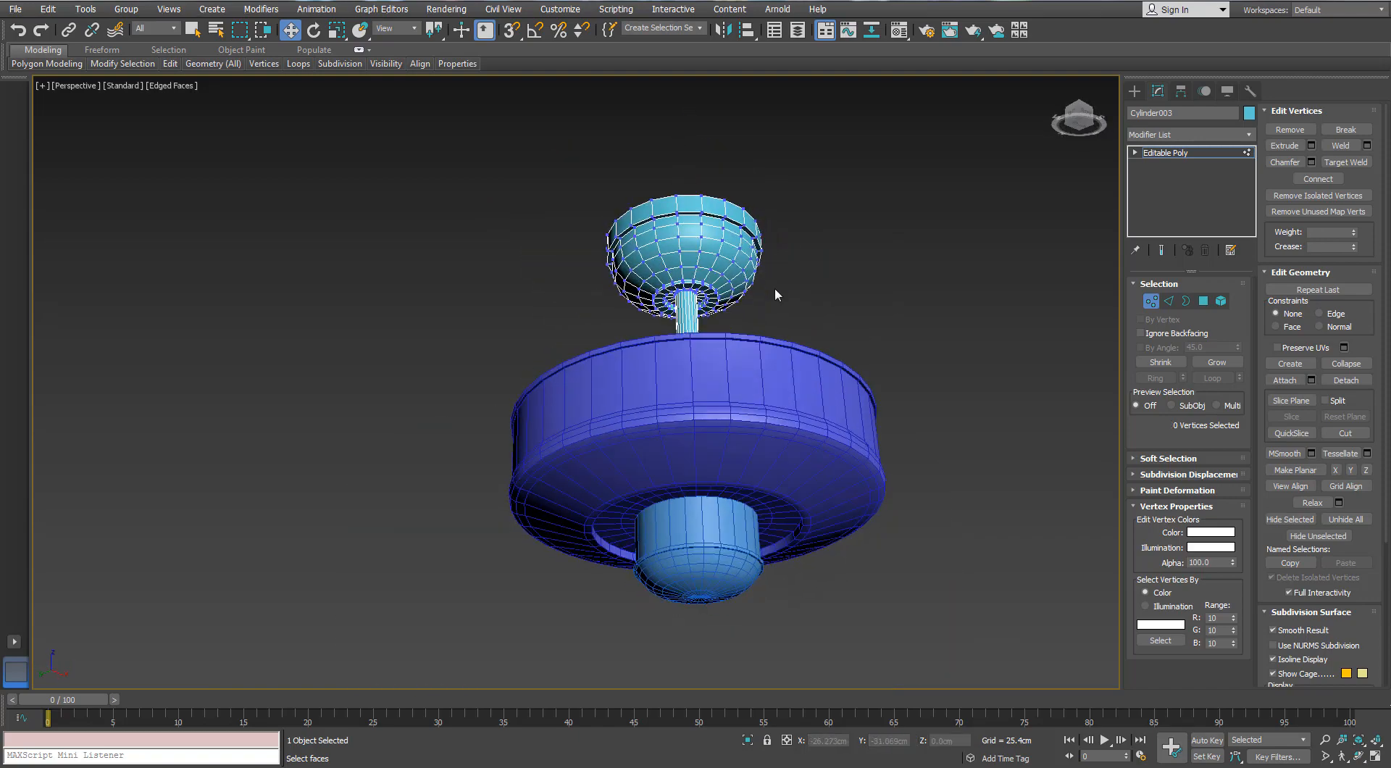
Scale the outer edge loops of the collar beneath the cup slightly outward around the shaft, and leave edge editing
scroll(767, 289, "up", 12)
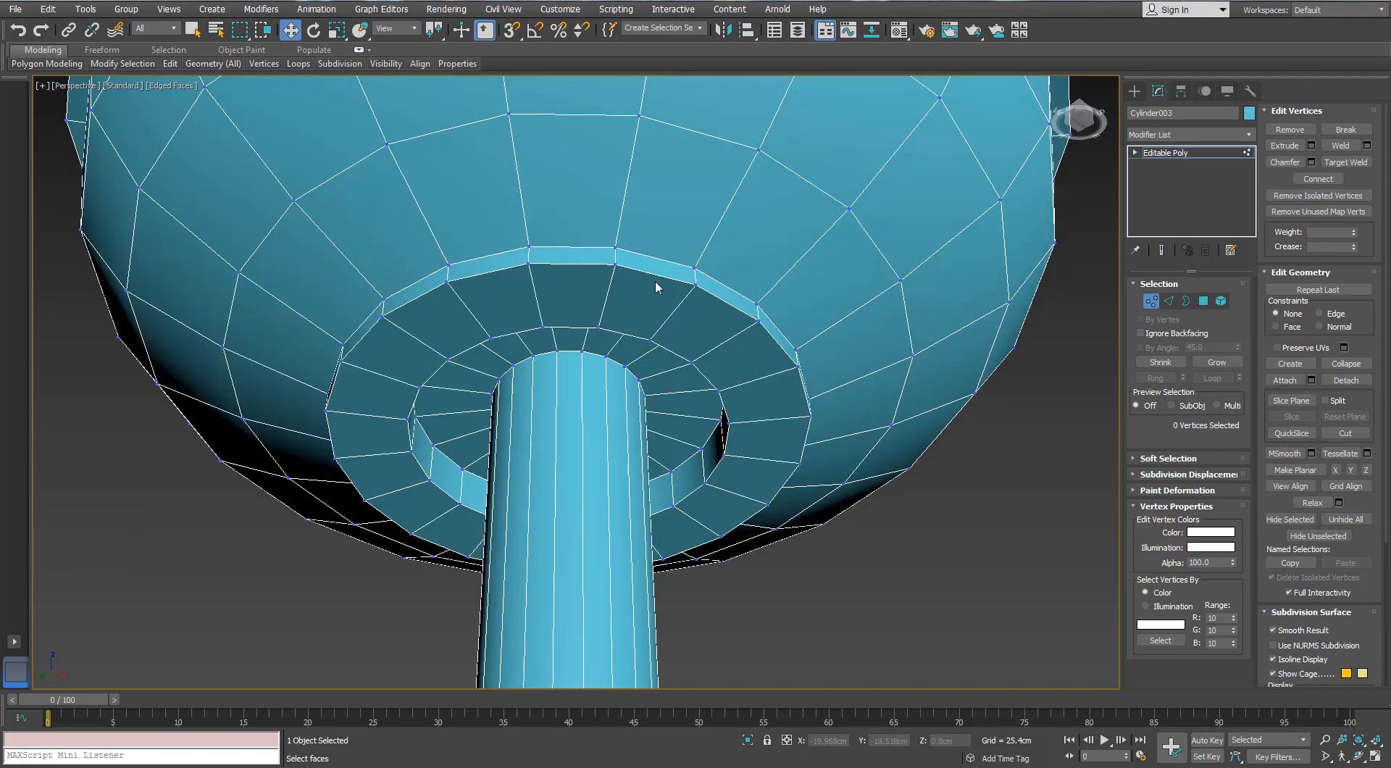
scroll(655, 281, "down", 3)
middle_click_drag(655, 281, 656, 302, "alt")
left_click(1165, 302)
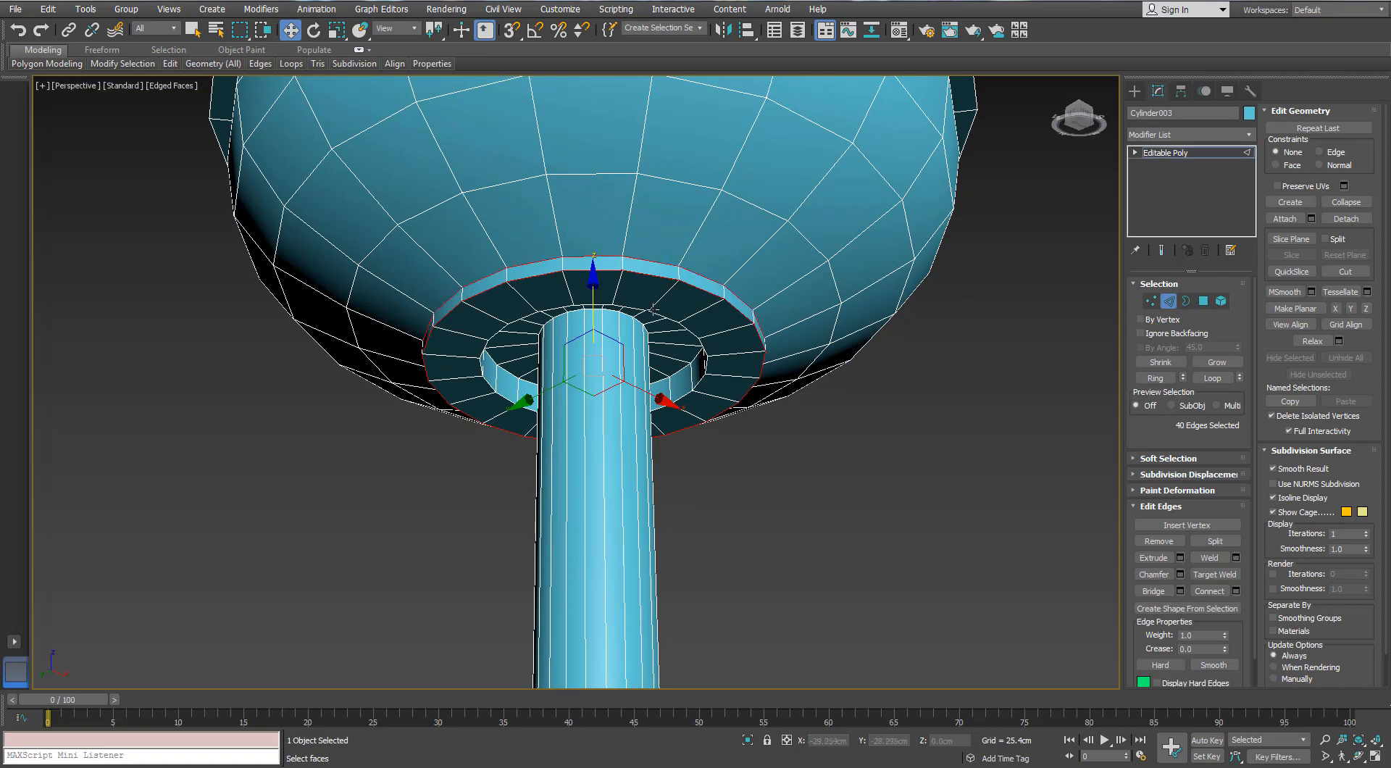
key("r")
middle_click_drag(653, 310, 650, 275, "alt")
scroll(629, 304, "down", 4)
scroll(650, 275, "up", 4)
key("w")
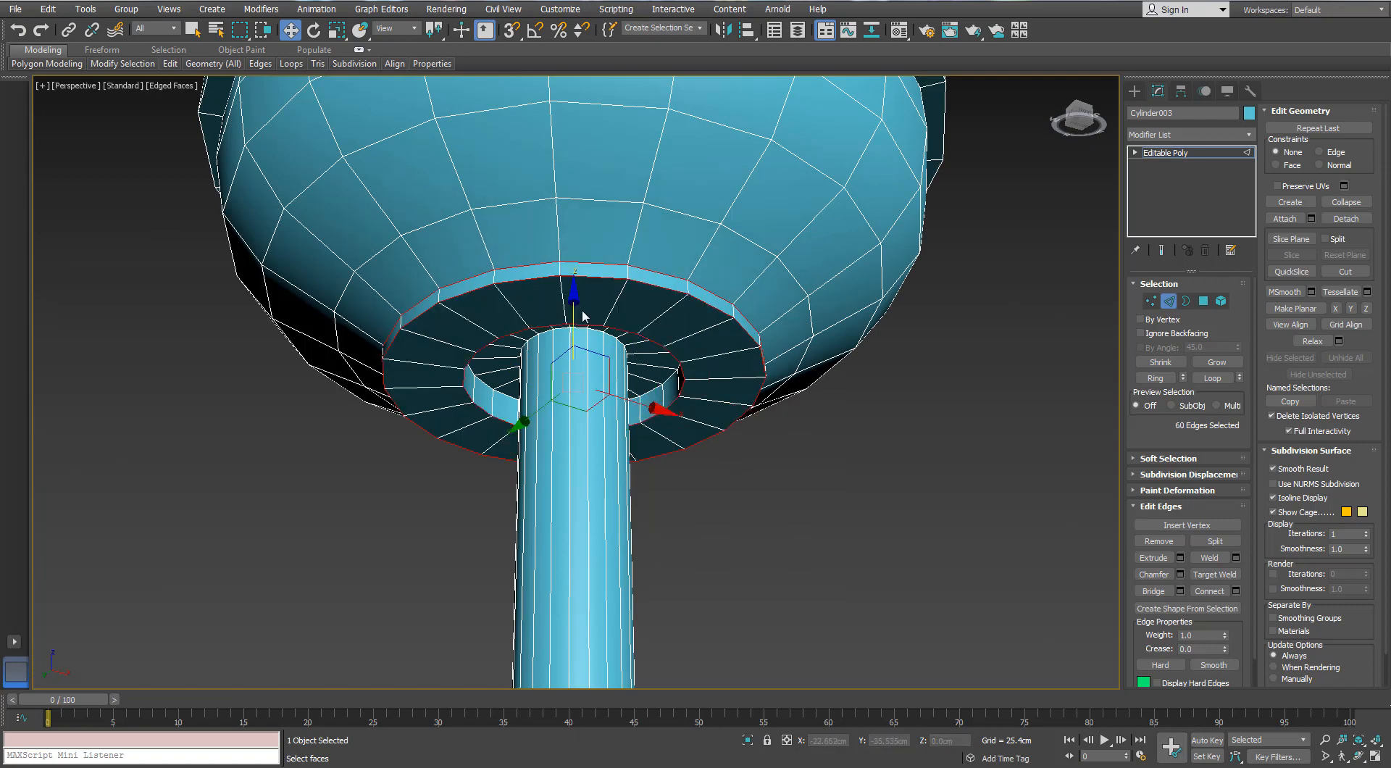
middle_click_drag(711, 255, 696, 301, "alt")
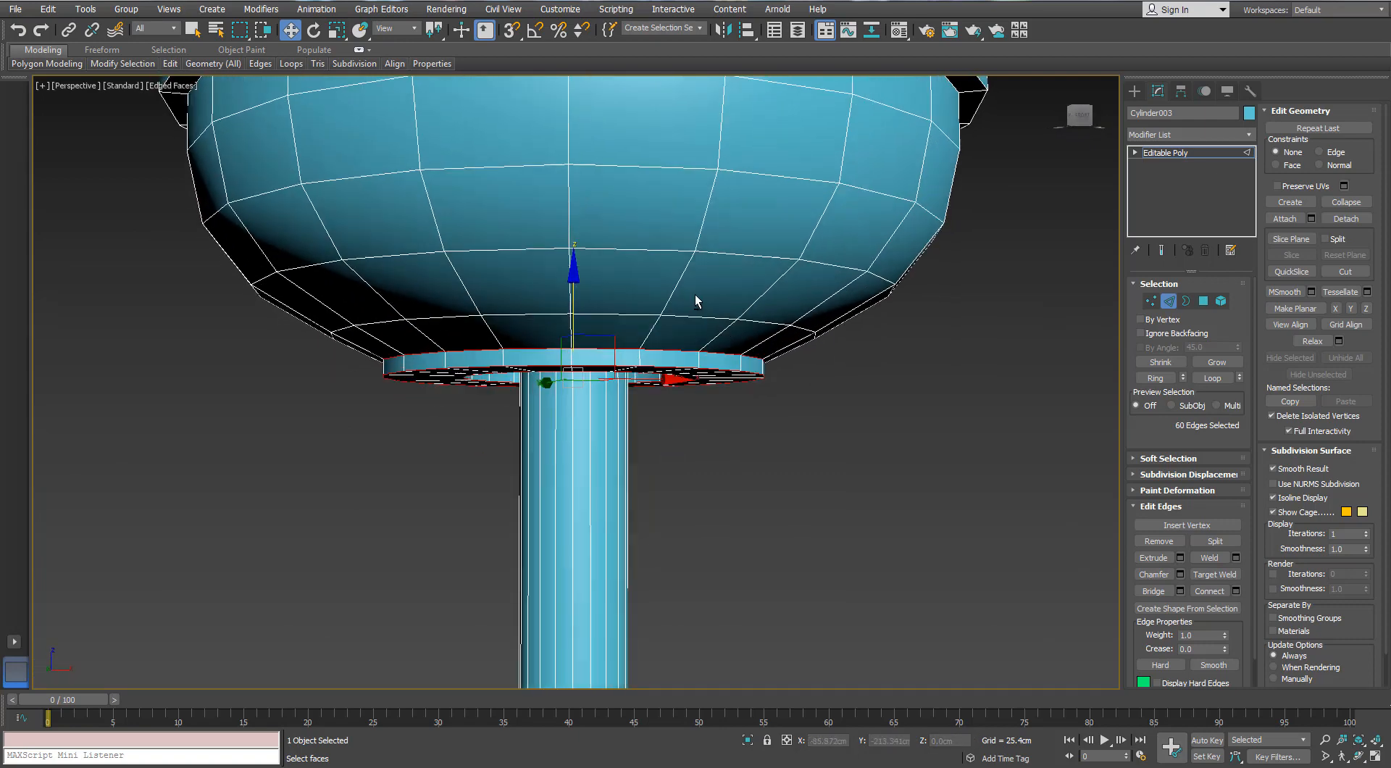
scroll(694, 295, "down", 4)
left_click(794, 301)
scroll(795, 302, "down", 4)
middle_click_drag(797, 303, 530, 178, "alt")
scroll(530, 177, "up", 1)
left_click(1169, 302)
Draw a cylinder with AutoGrid on the base's underside, about 5.79 cm in radius and 3.62 cm high
left_click(1134, 92)
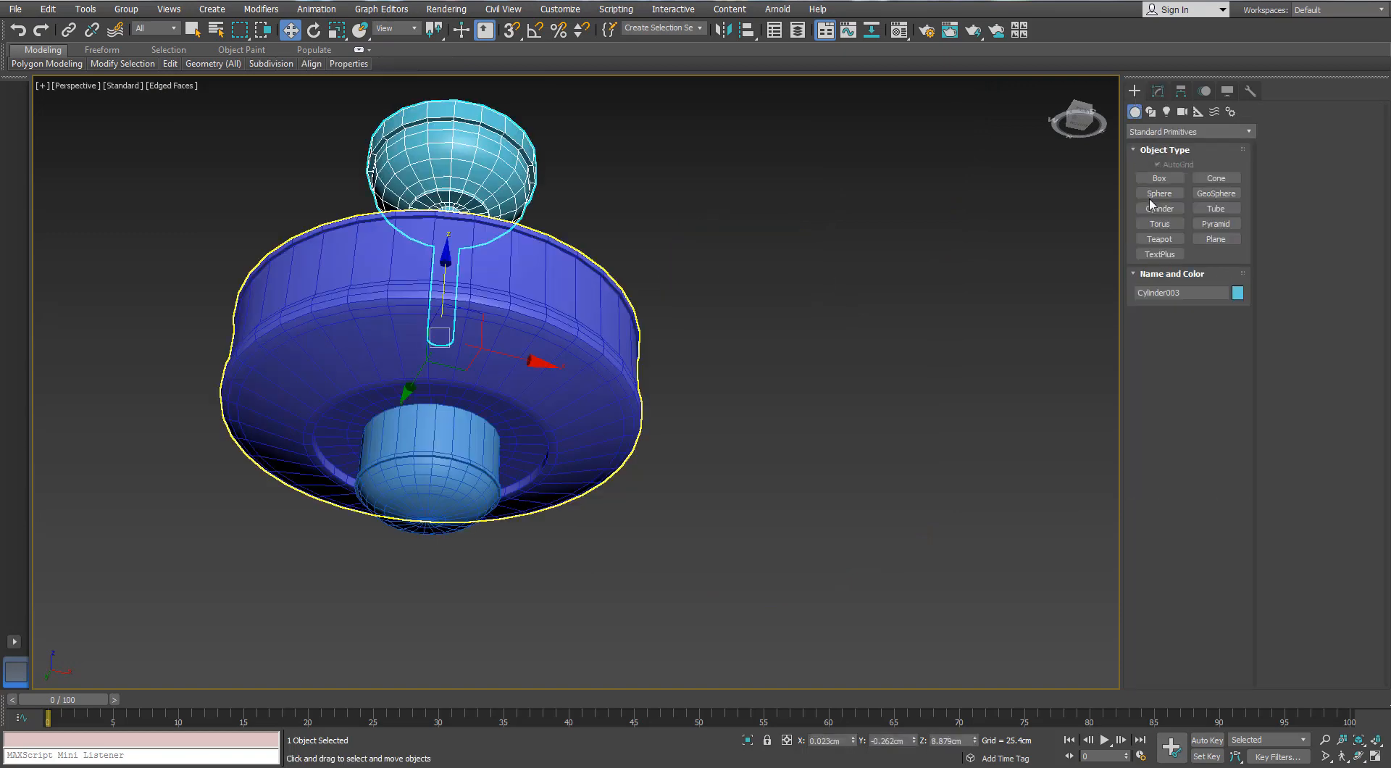
left_click(1157, 212)
middle_click_drag(362, 374, 489, 351, "alt")
scroll(489, 352, "up", 2)
middle_click_drag(532, 290, 537, 313, "alt")
key("w")
left_click(896, 325)
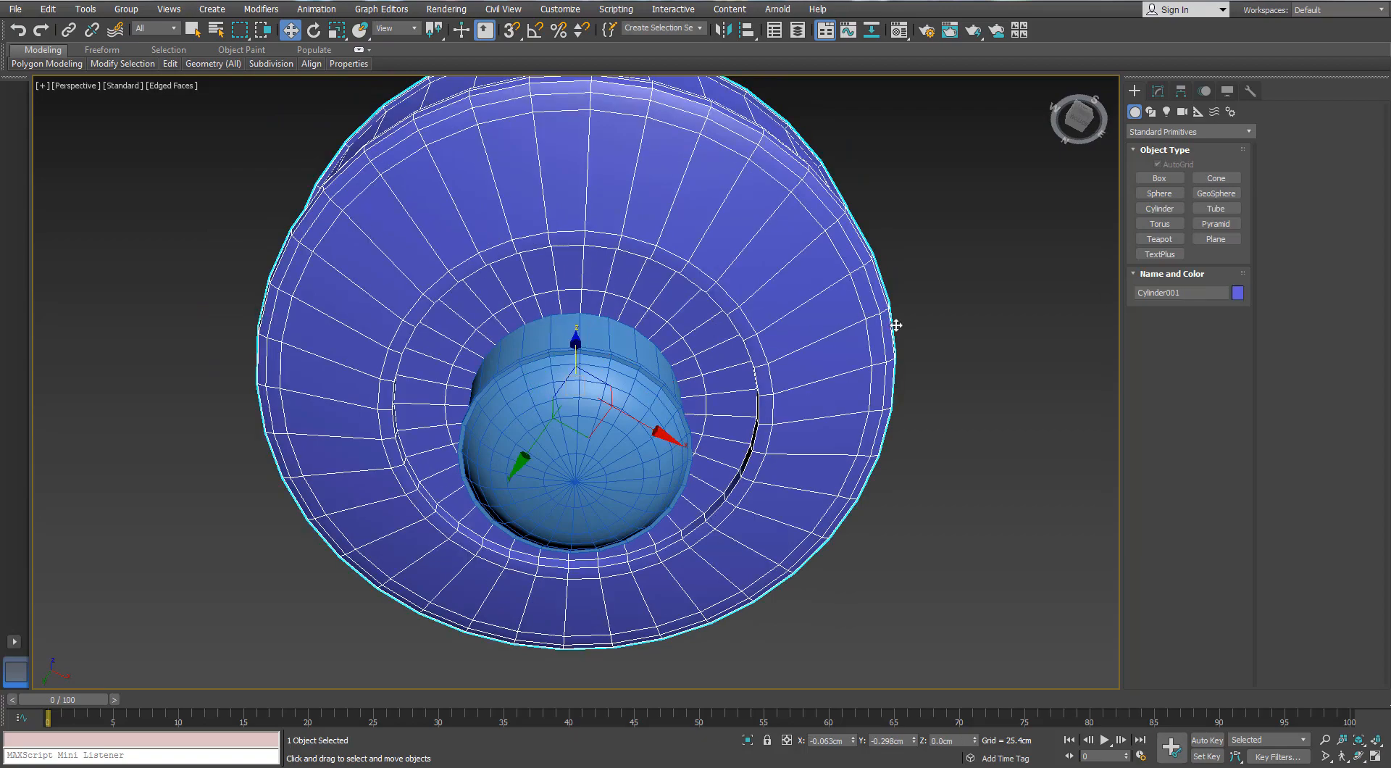
middle_click_drag(660, 281, 692, 257, "alt")
left_click(1157, 210)
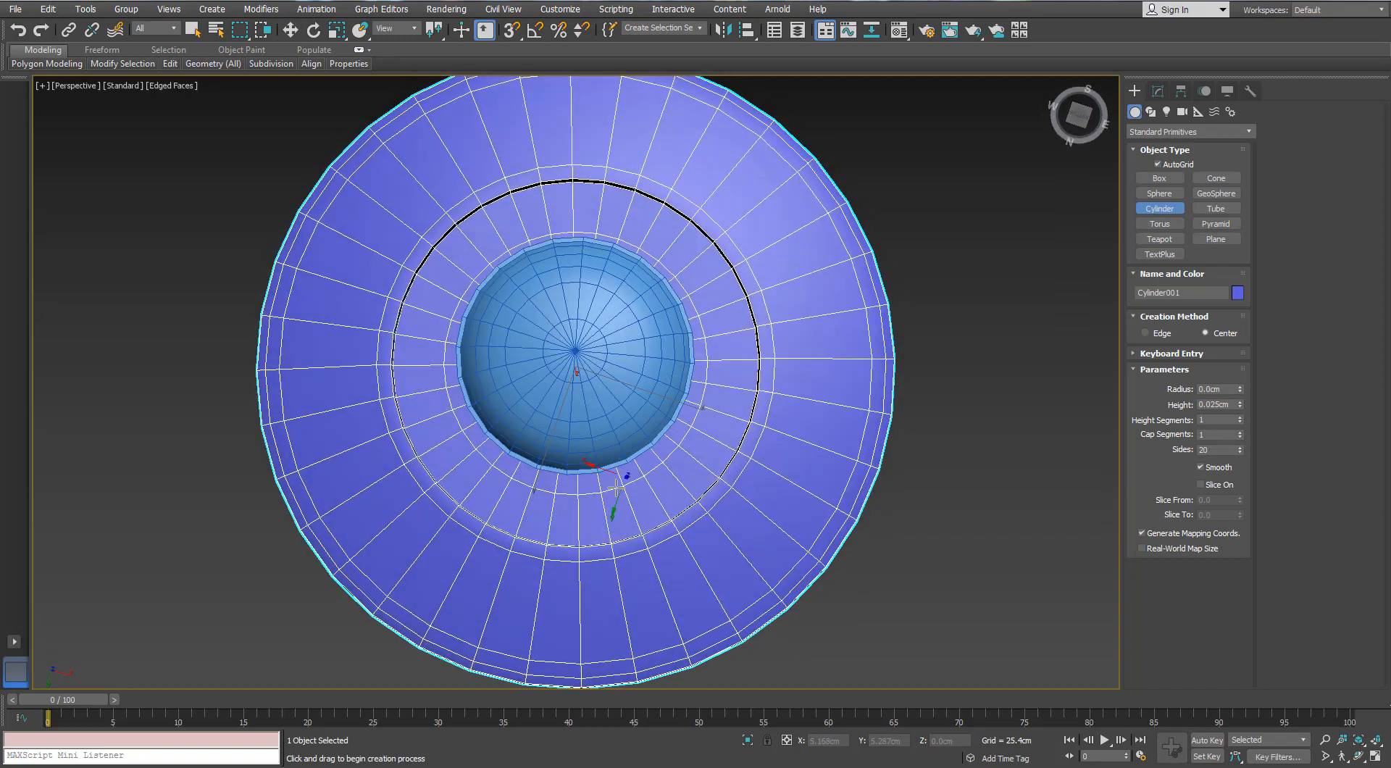
mouse_move(616, 487)
left_mouse_down()
mouse_move(643, 414)
mouse_move(673, 408)
left_mouse_up()
left_click(761, 389)
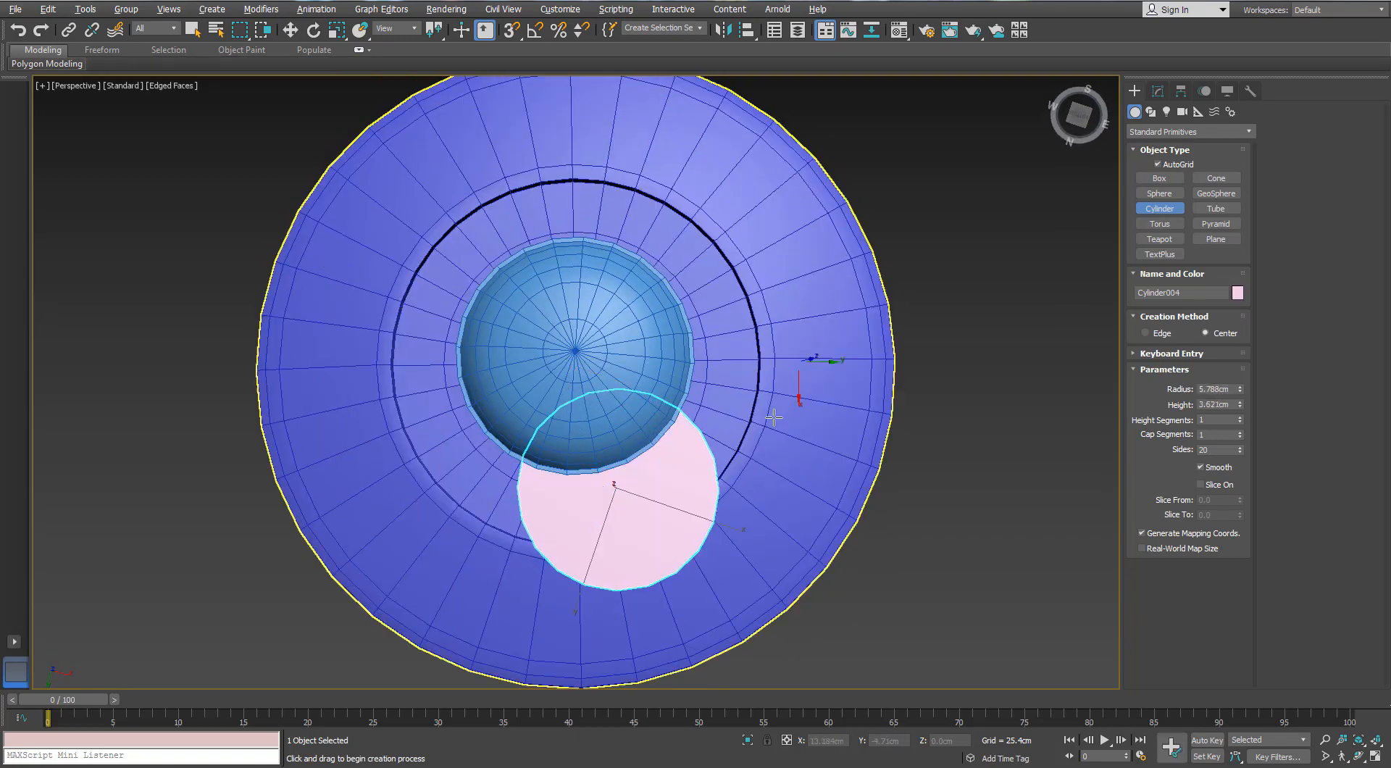
key("w")
Align the new cylinder's center to the center of the domed underside piece in X and Y
mouse_move(967, 292)
middle_mouse_down("alt")
mouse_move(985, 305)
mouse_move(809, 332)
middle_mouse_up("alt")
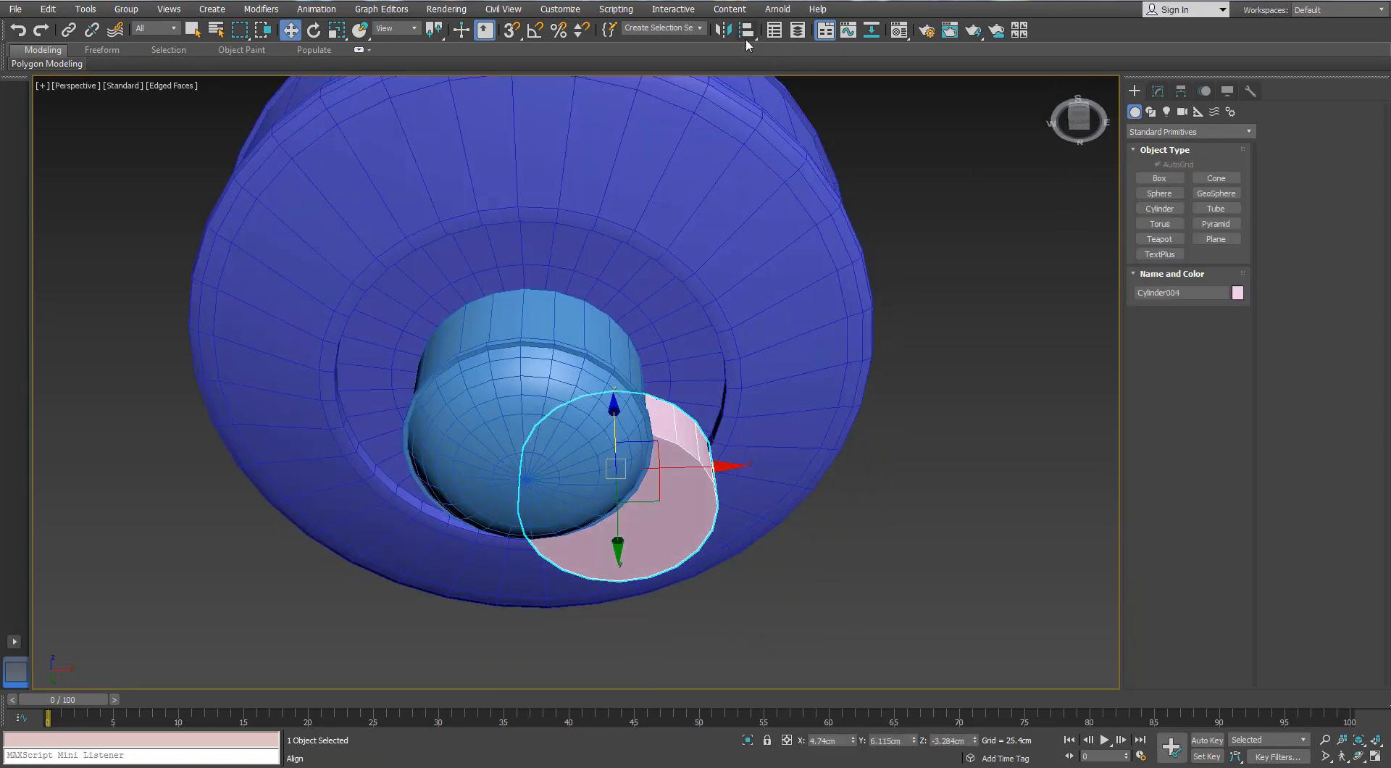
left_click(746, 29)
left_click(576, 321)
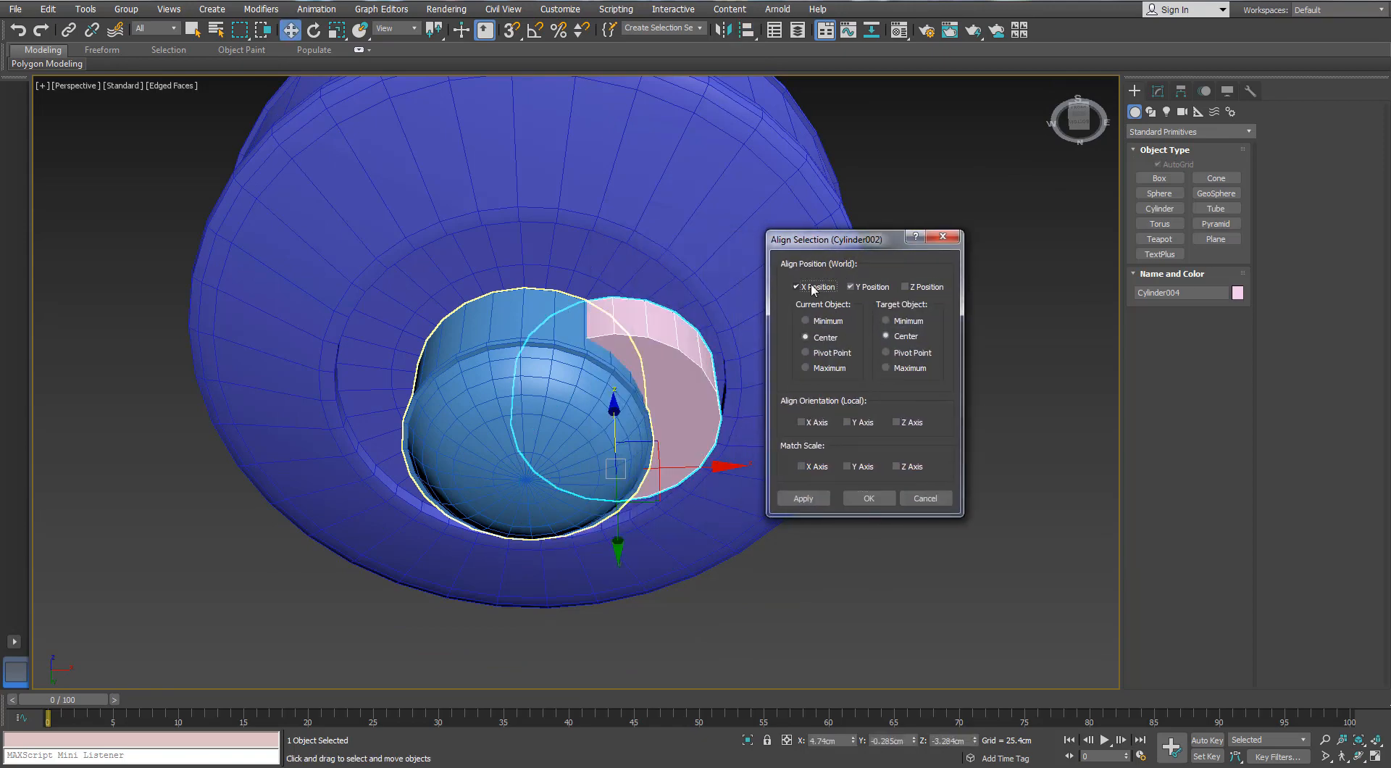
left_click(868, 498)
Enlarge the cylinder's radius to about 8.22 cm and set its sides to 28
left_click(1157, 91)
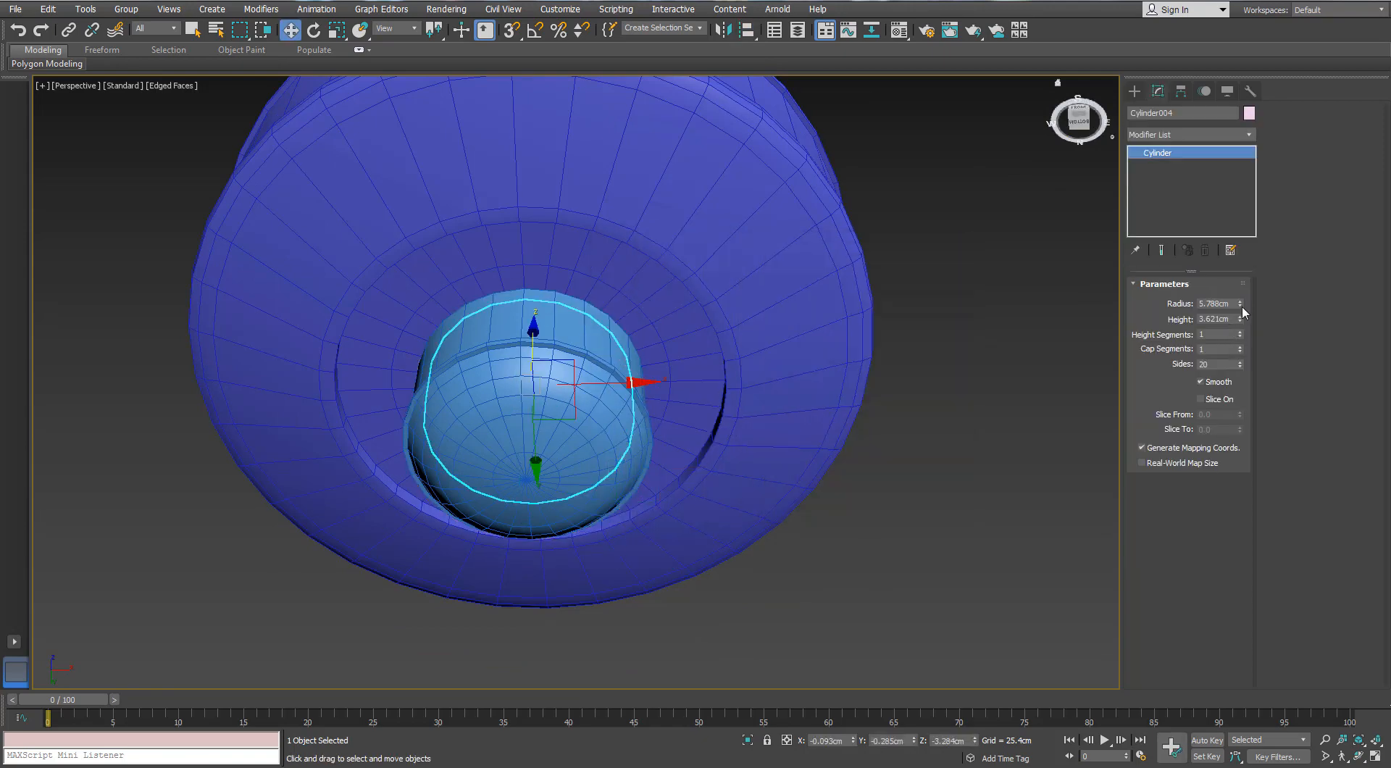
left_click_drag(1241, 306, 1239, 274)
middle_click_drag(577, 296, 563, 332, "alt")
scroll(563, 331, "up", 3)
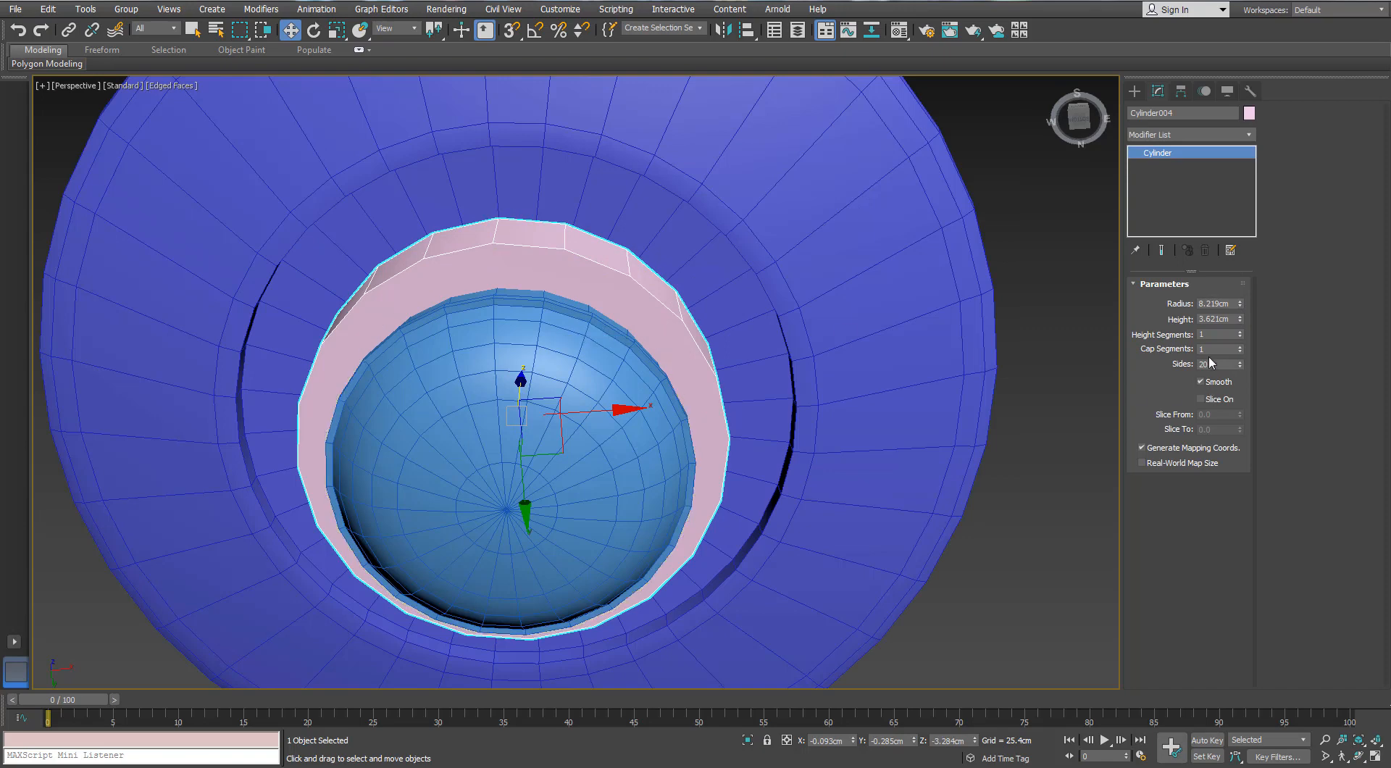
type("26")
key("Return")
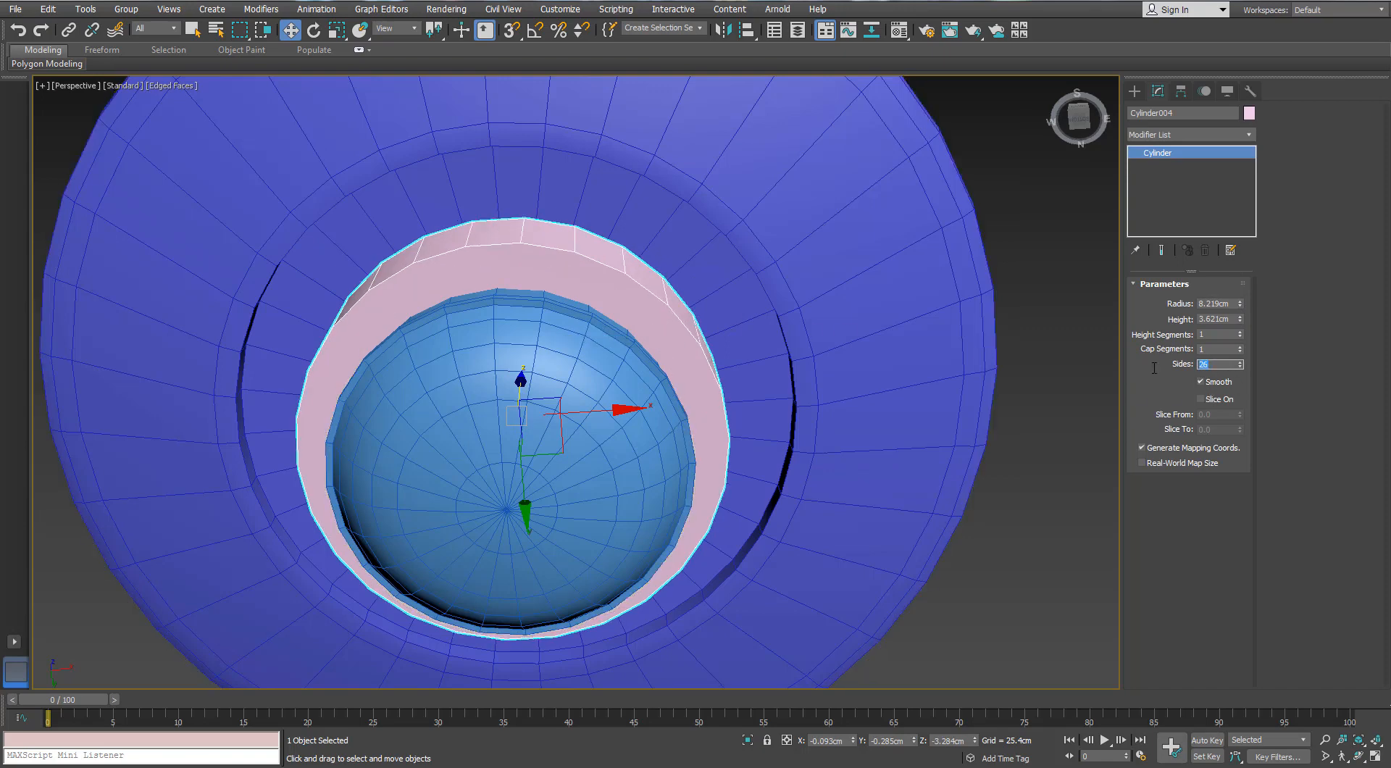
key("Return")
Convert the cylinder to an editable poly and delete its end cap polygons, leaving an open band
right_click(550, 274)
mouse_move(564, 417)
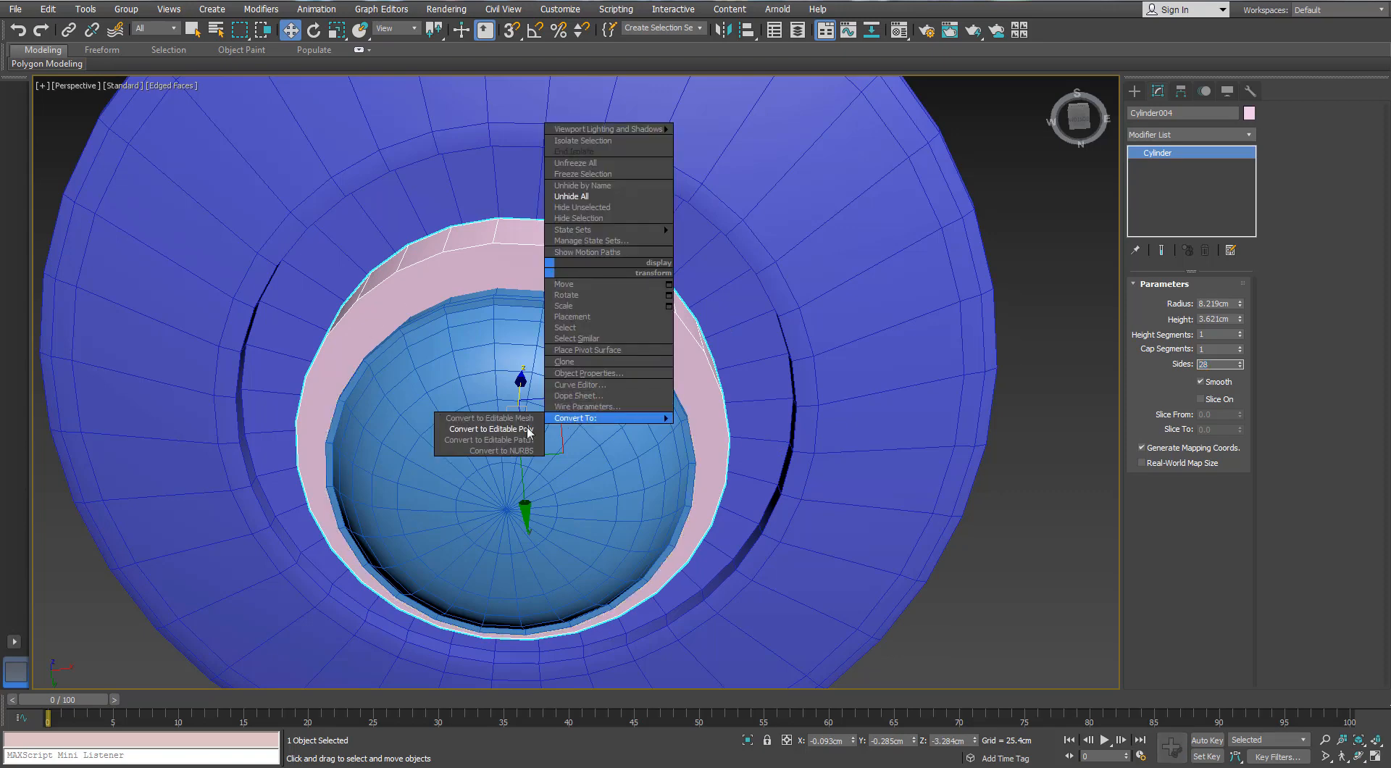
left_click(528, 432)
key("4")
left_click(532, 294)
key("Delete")
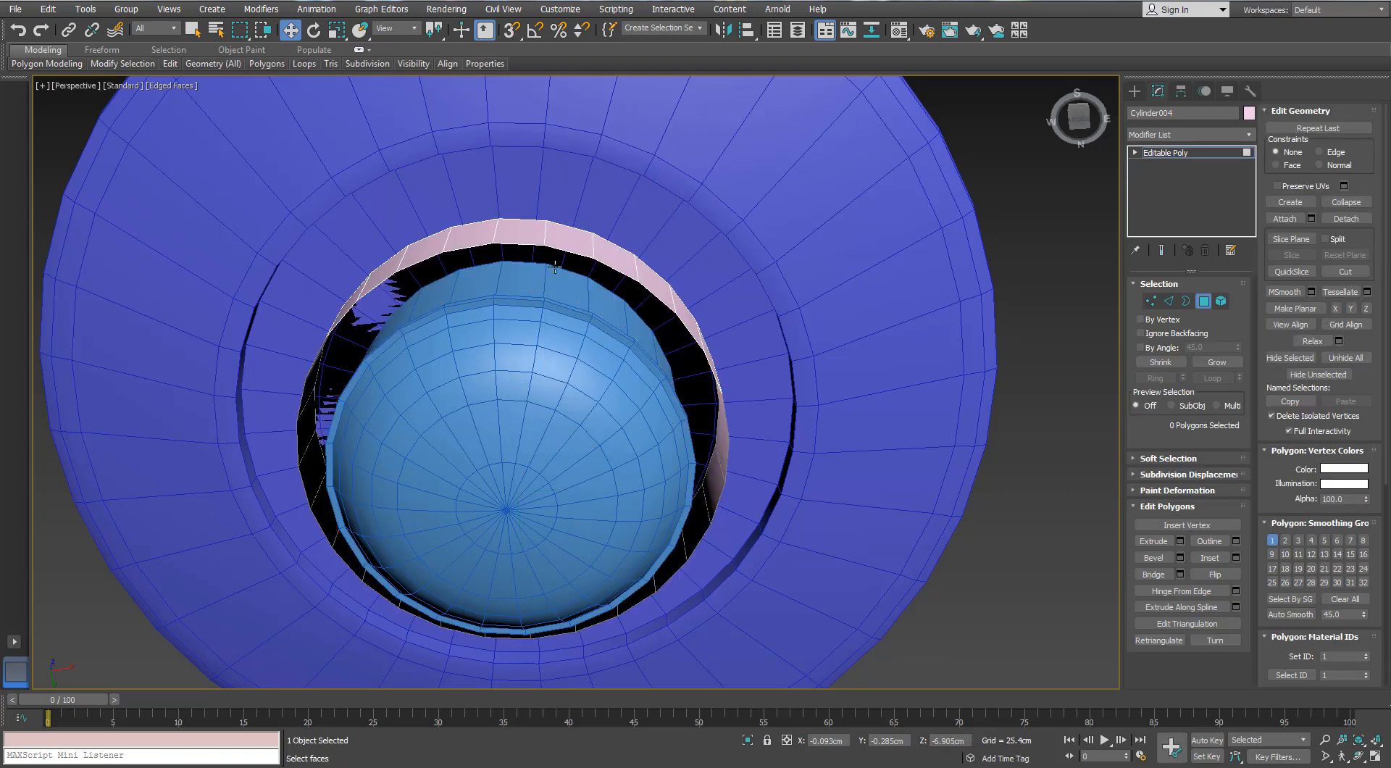
middle_click_drag(556, 267, 1059, 349, "alt")
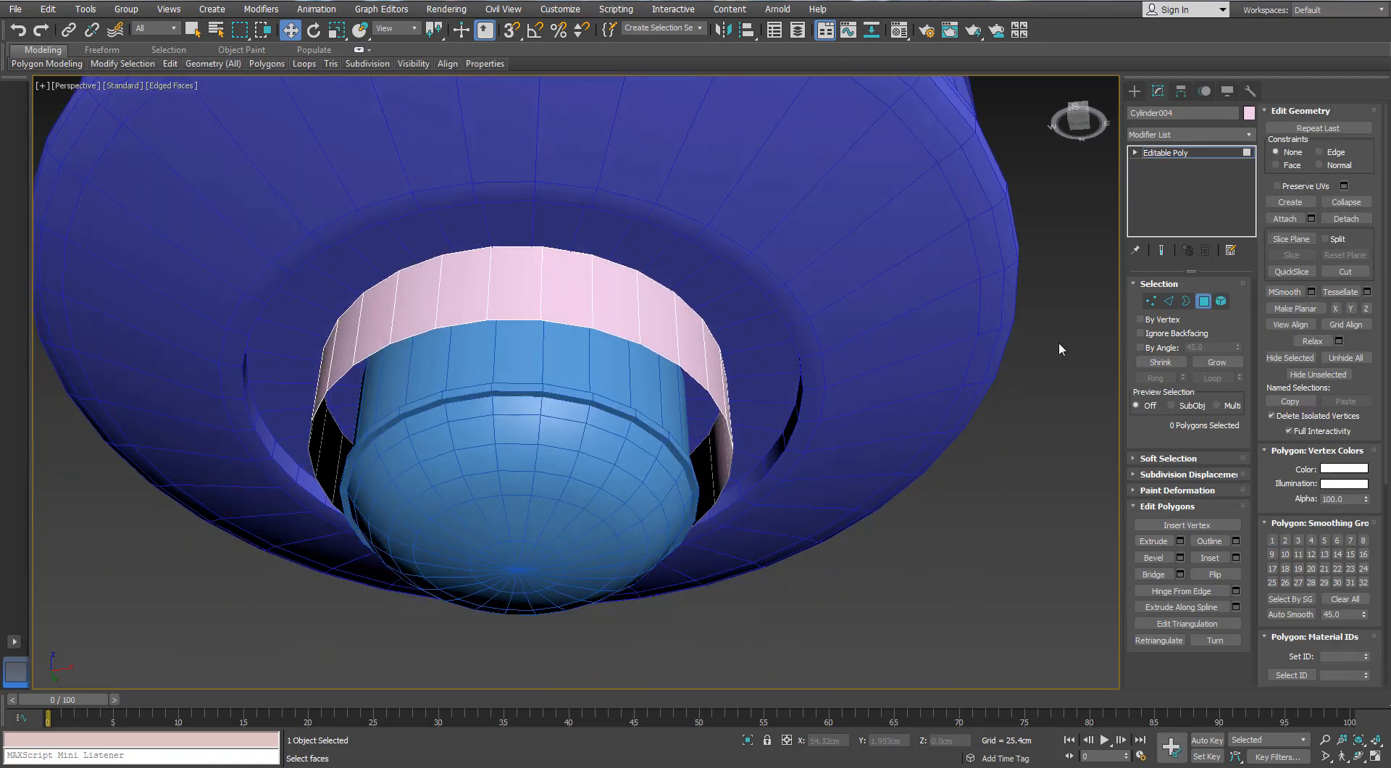
Raise the open band's lower border by about 1.5 cm and switch to edge editing
key("3")
left_click(624, 339)
left_click_drag(520, 399, 520, 372)
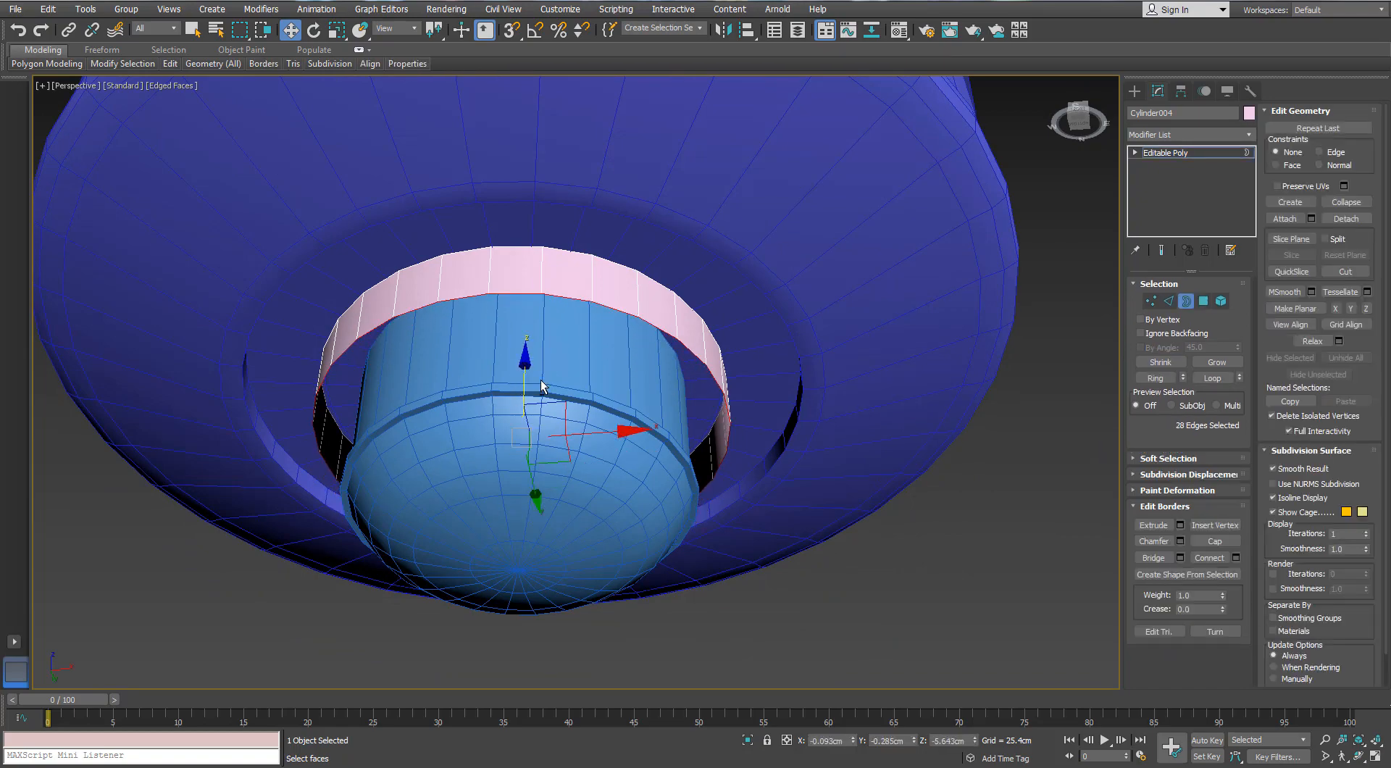
middle_click_drag(516, 343, 463, 352, "alt")
scroll(464, 352, "up", 3)
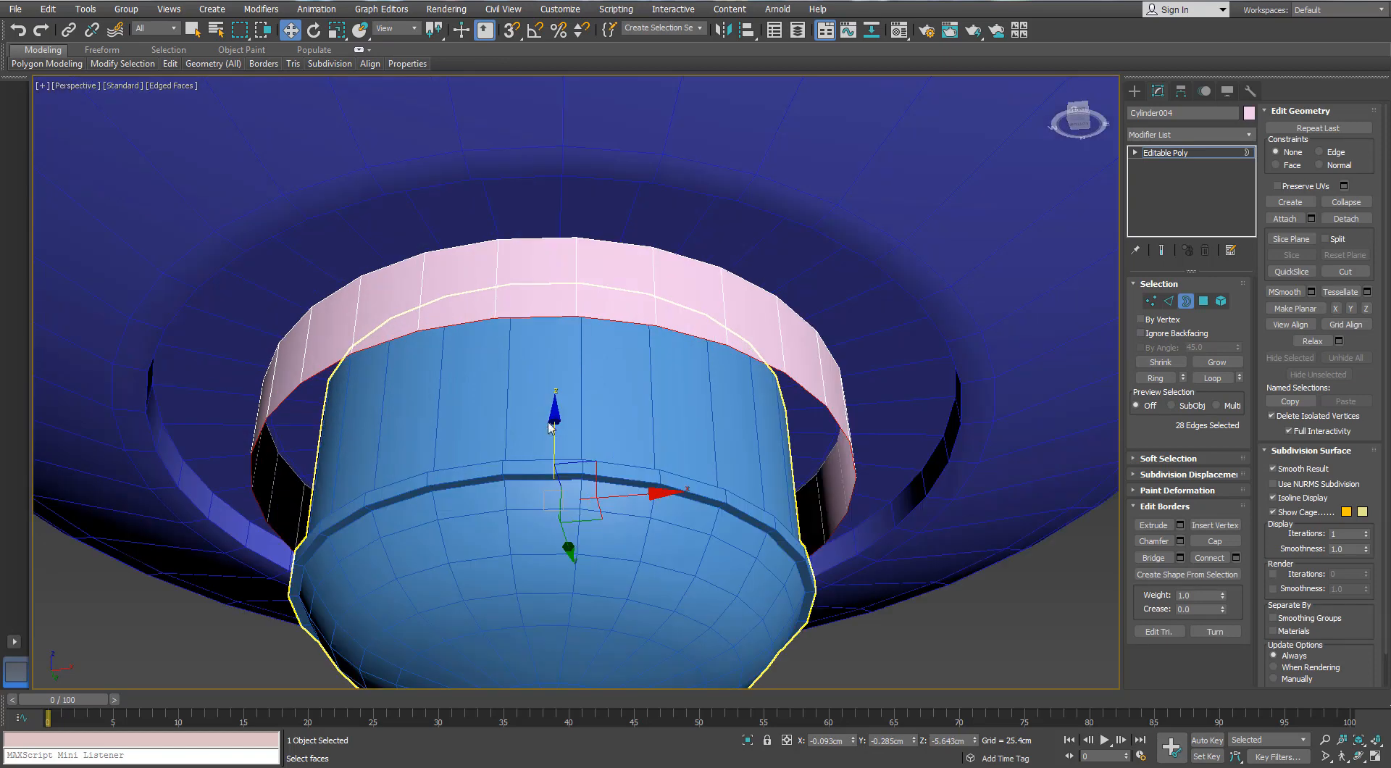
left_click(1168, 301)
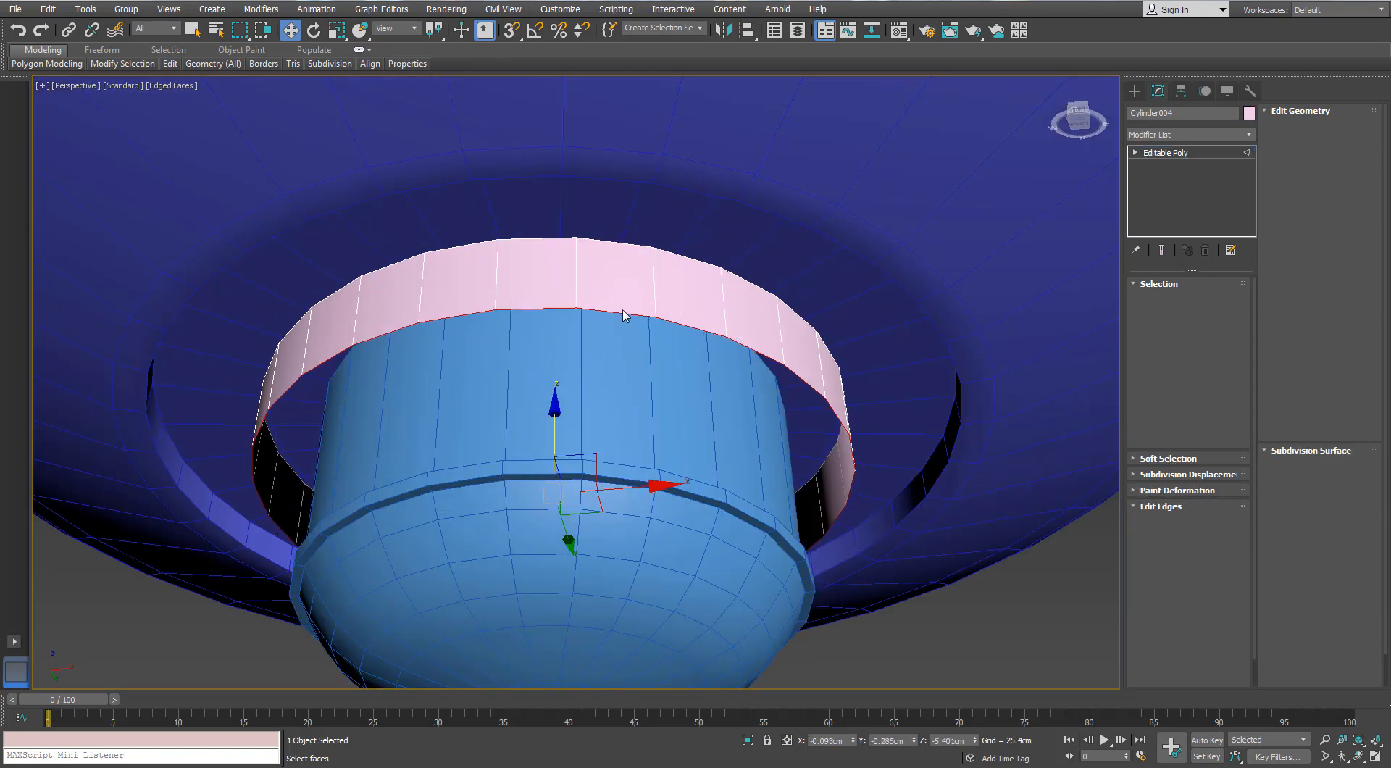
left_click(622, 310)
left_click(1153, 379)
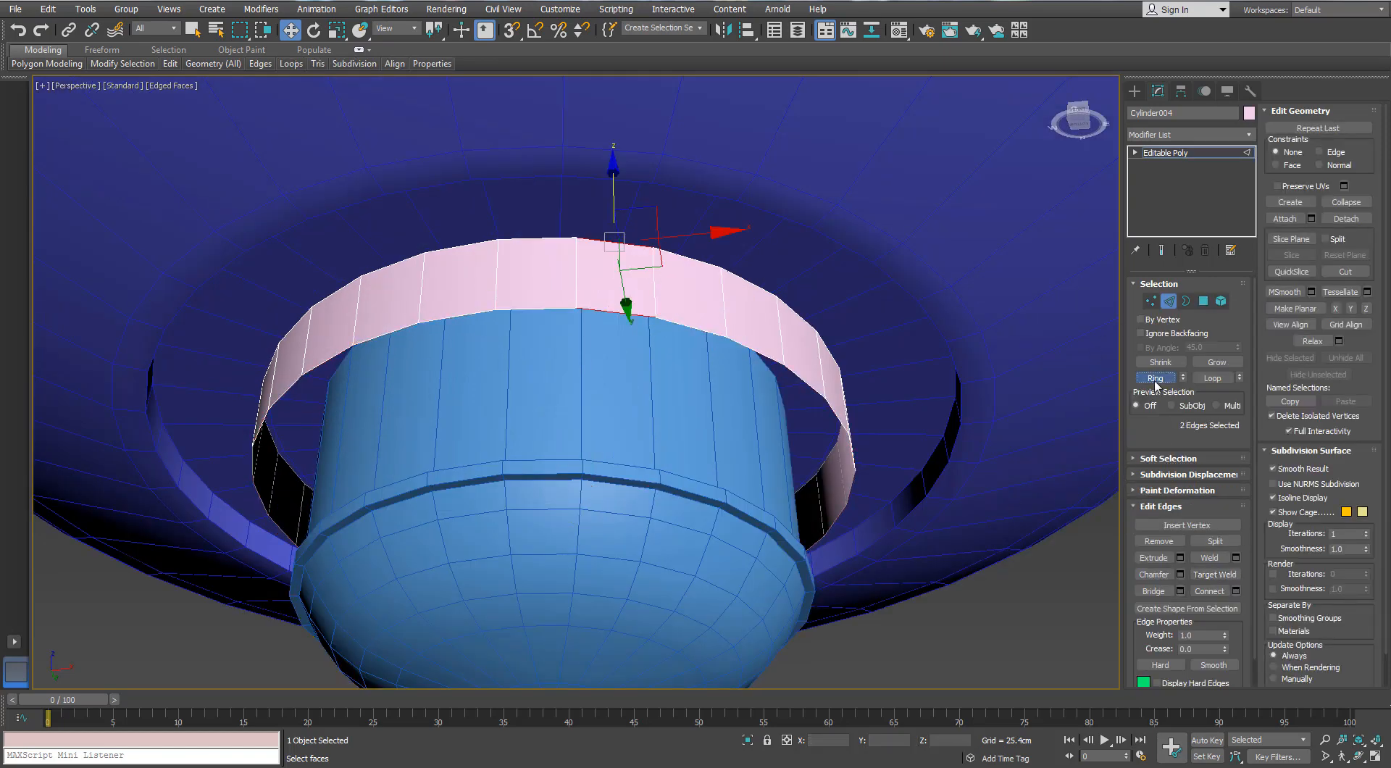
key("ctrl+z")
left_click(654, 303)
left_click(1156, 379)
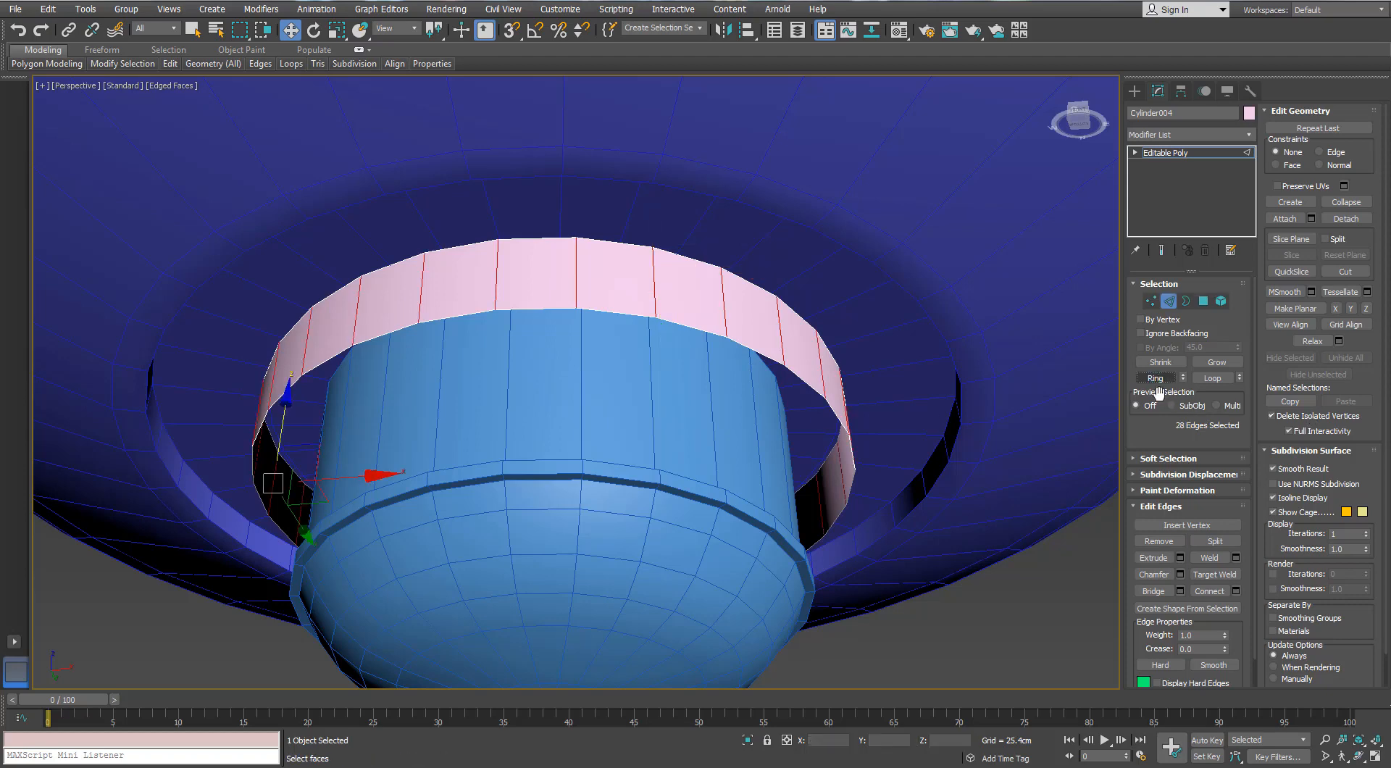
left_click(1154, 591)
Select all upper and lower edges of the band and connect them with one vertical segment per face
left_click(619, 244)
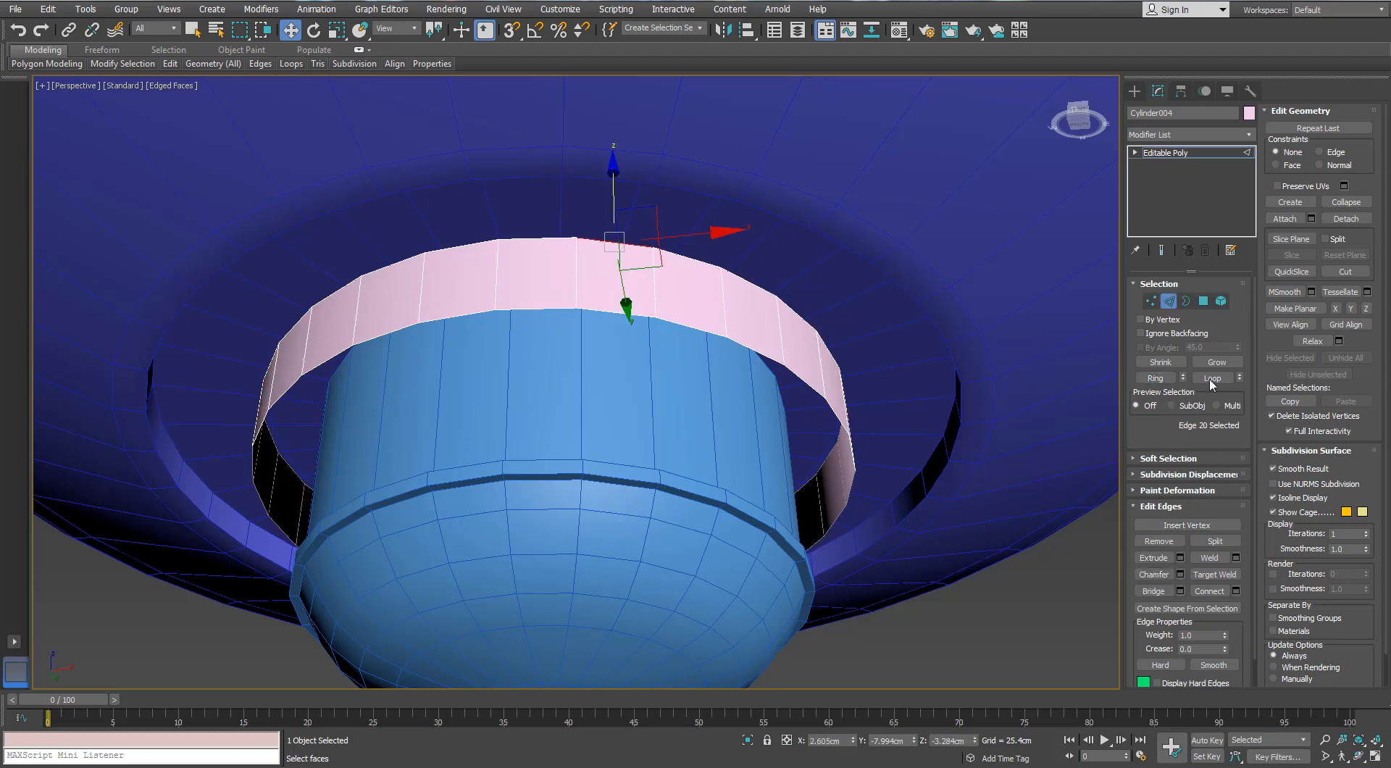
left_click(1212, 378)
double_click(681, 328, "ctrl")
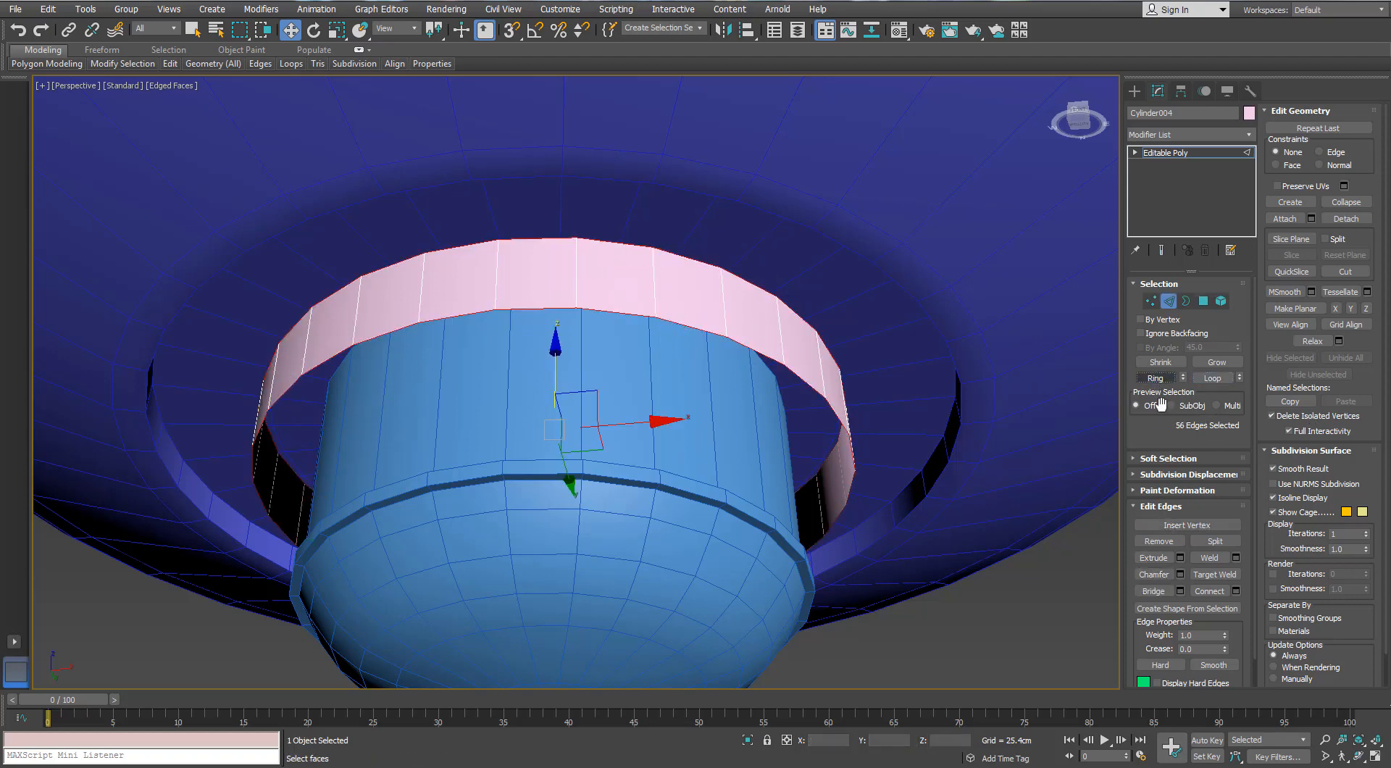
left_click(1236, 590)
left_click_drag(941, 457, 952, 458)
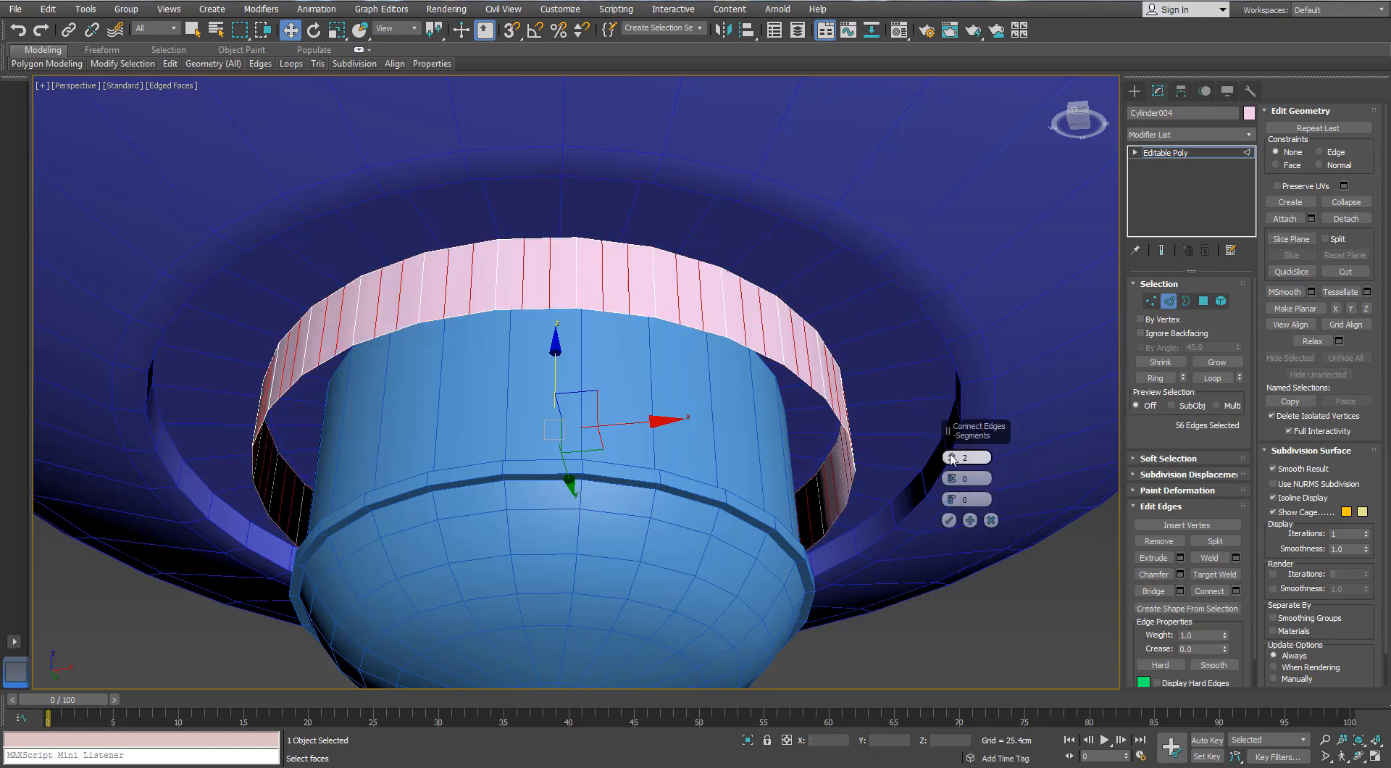
left_click(949, 520)
Try to scale the vertices of the added segments outward in X and Y to give the band a zigzag outline
middle_click_drag(949, 520, 375, 403, "alt")
key("r")
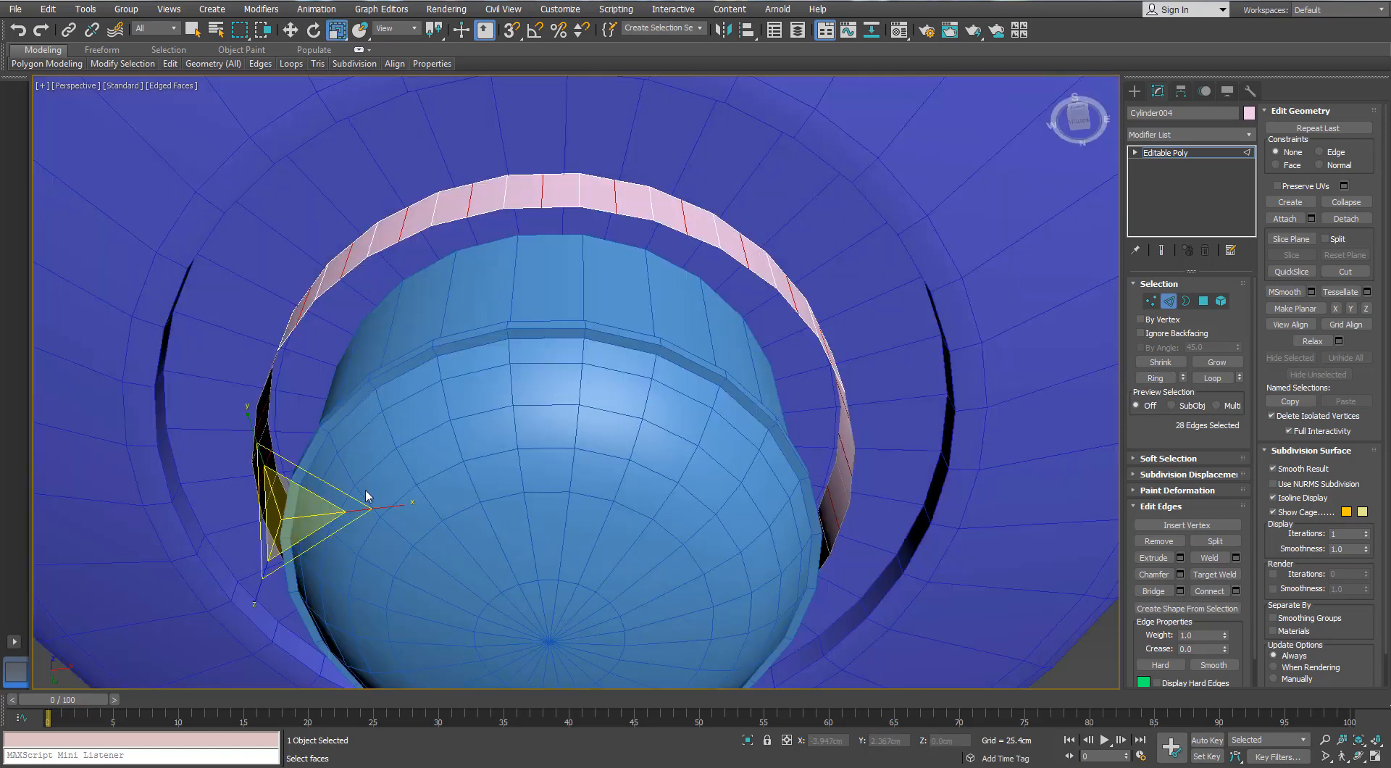
left_click(312, 473)
key("ctrl+z")
left_click(1148, 304, "ctrl")
middle_click_drag(701, 342, 693, 326, "alt")
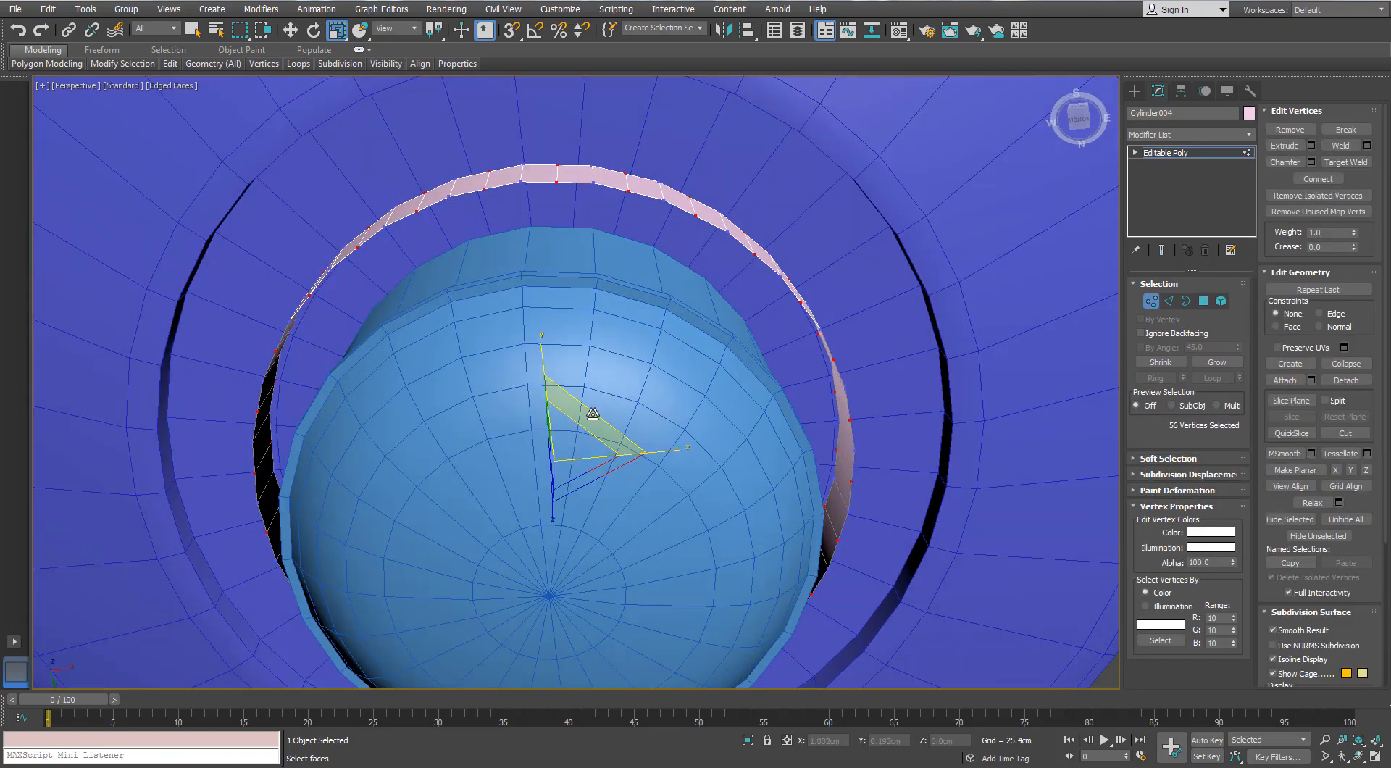
left_click_drag(594, 419, 594, 407)
Try selecting alternate vertical edges around the zigzag band, and undo back to the round band with its added edges selected
left_click(1167, 300, "ctrl")
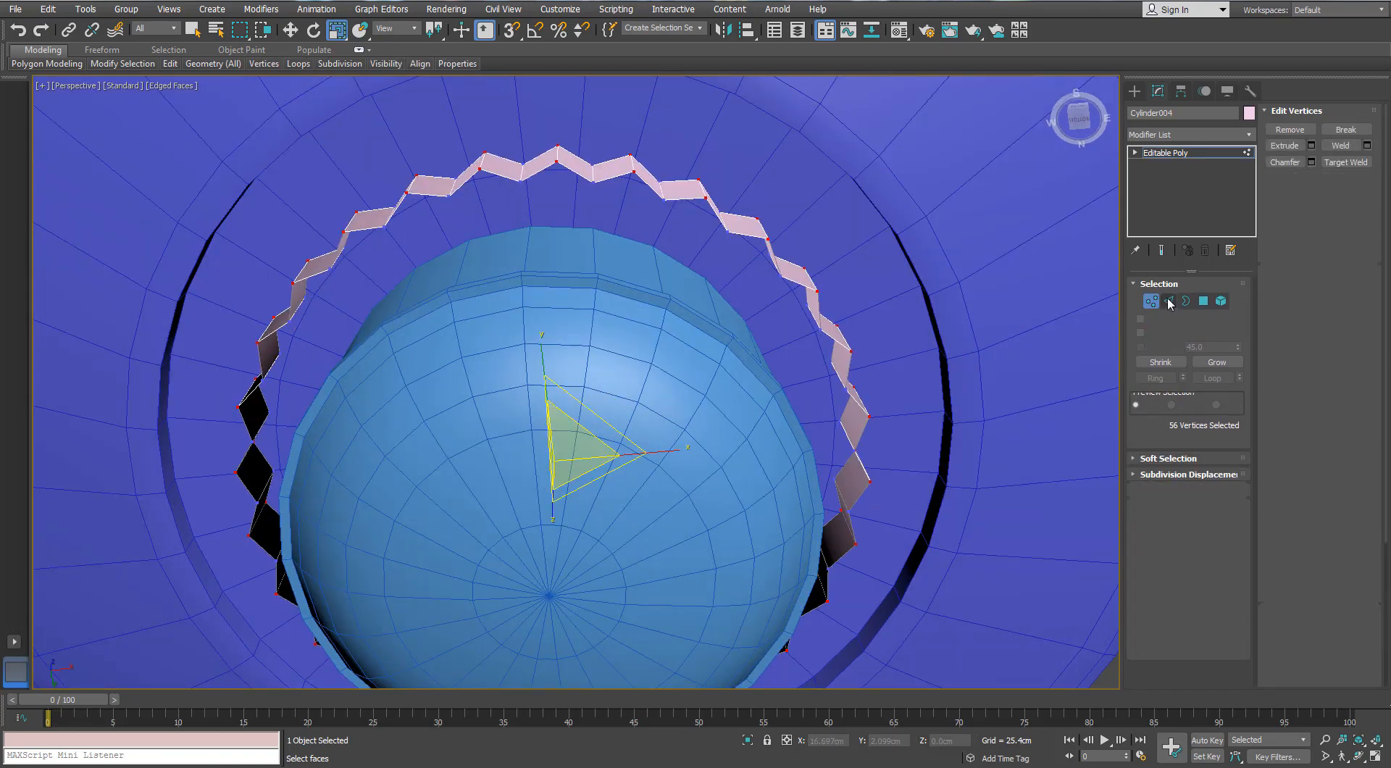
left_click(553, 171)
left_click(558, 157)
middle_click_drag(585, 197, 574, 255, "alt")
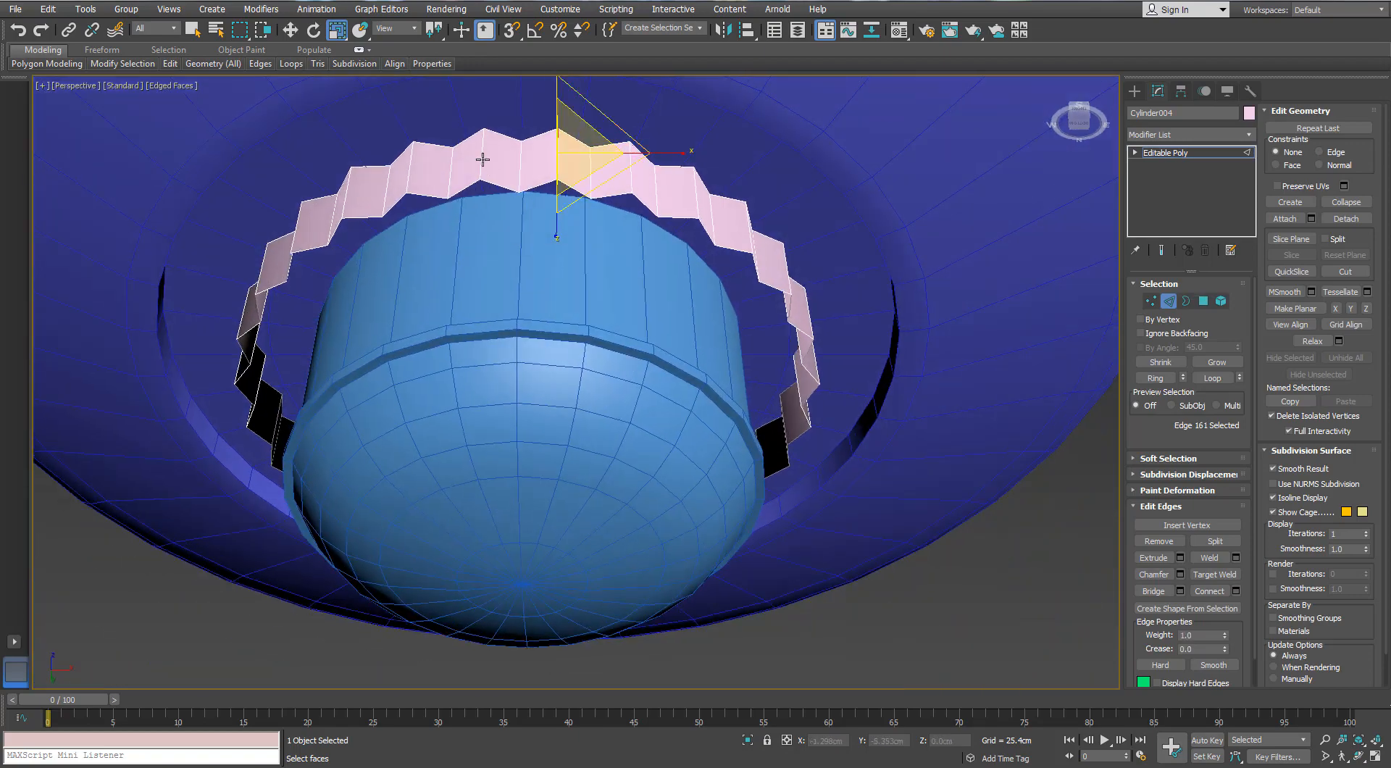
left_click(483, 159, "ctrl")
left_click(411, 168, "ctrl")
middle_click_drag(416, 171, 572, 199, "alt")
middle_click_drag(499, 202, 601, 239)
key("w")
left_click(507, 154, "ctrl")
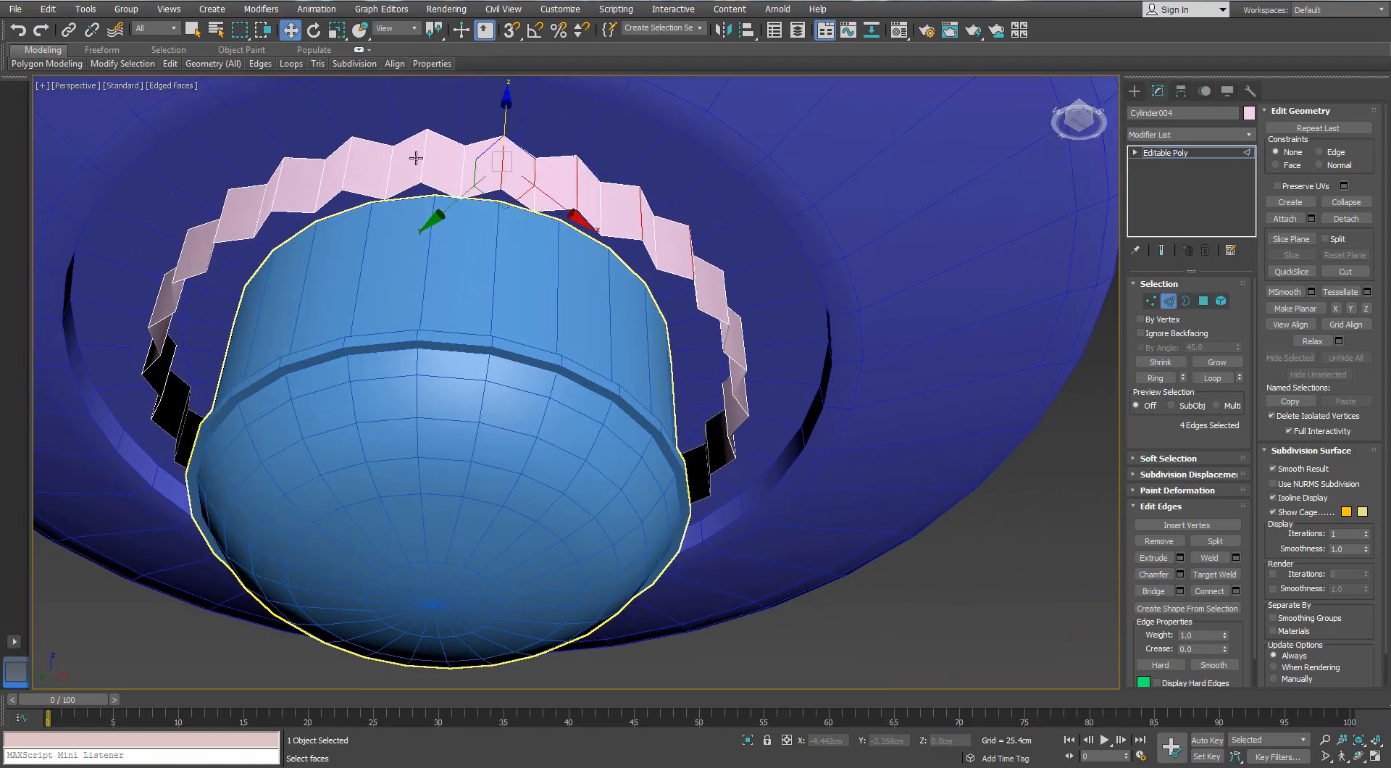
left_click(418, 158, "ctrl")
middle_click_drag(418, 159, 437, 280, "alt")
scroll(449, 281, "down", 3)
scroll(444, 278, "up", 3)
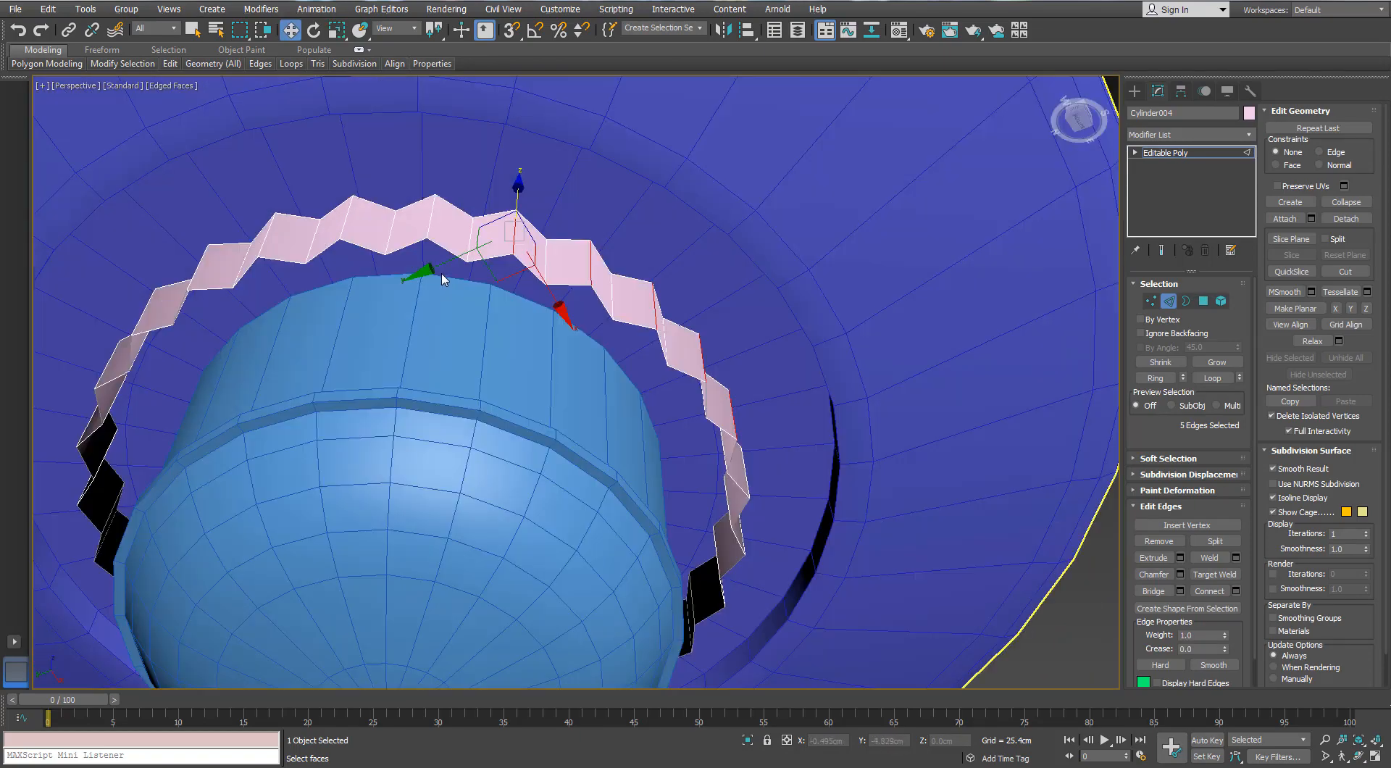
left_click(513, 250, "ctrl")
key("alt+r")
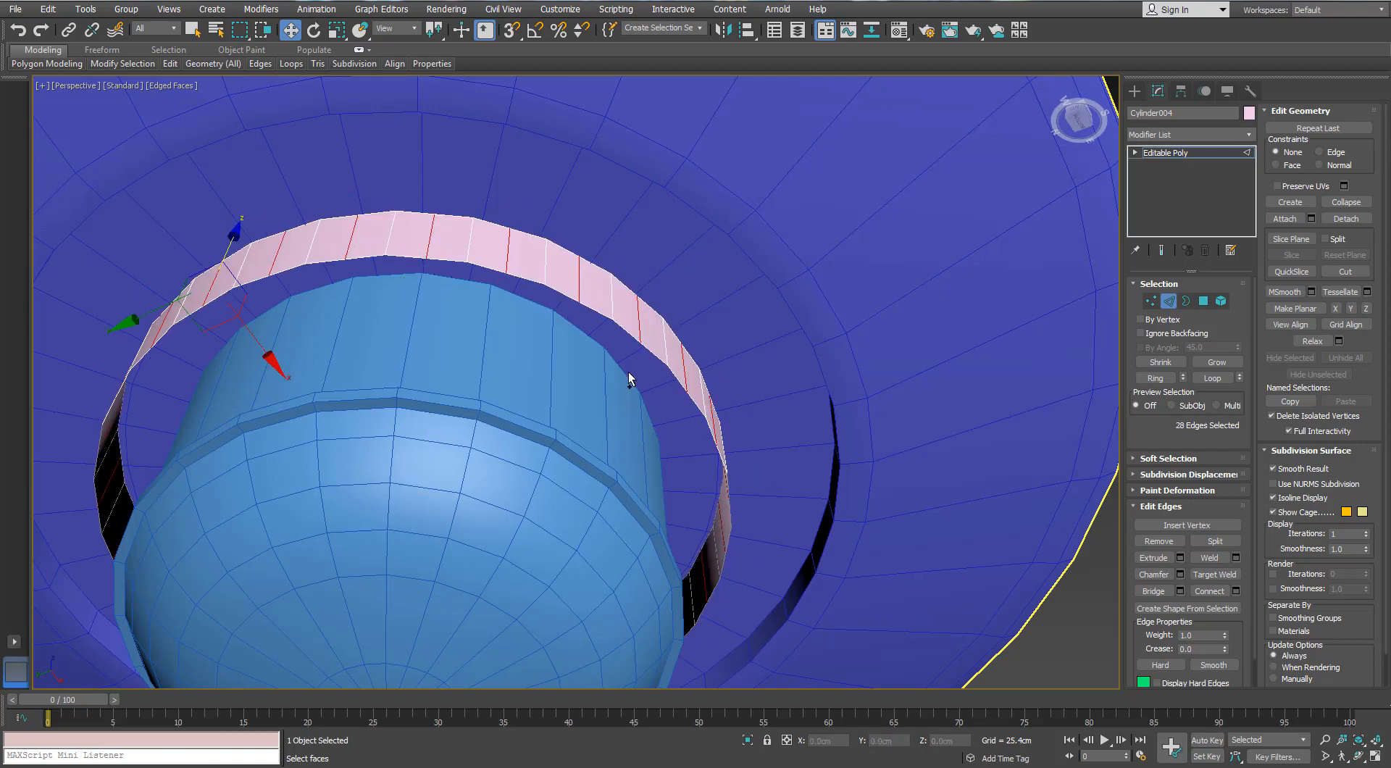
Thicken the round band with a Shell modifier using a 0.203 cm outer amount, and collapse it to an Editable Poly
left_click(1167, 299)
left_click(1248, 135)
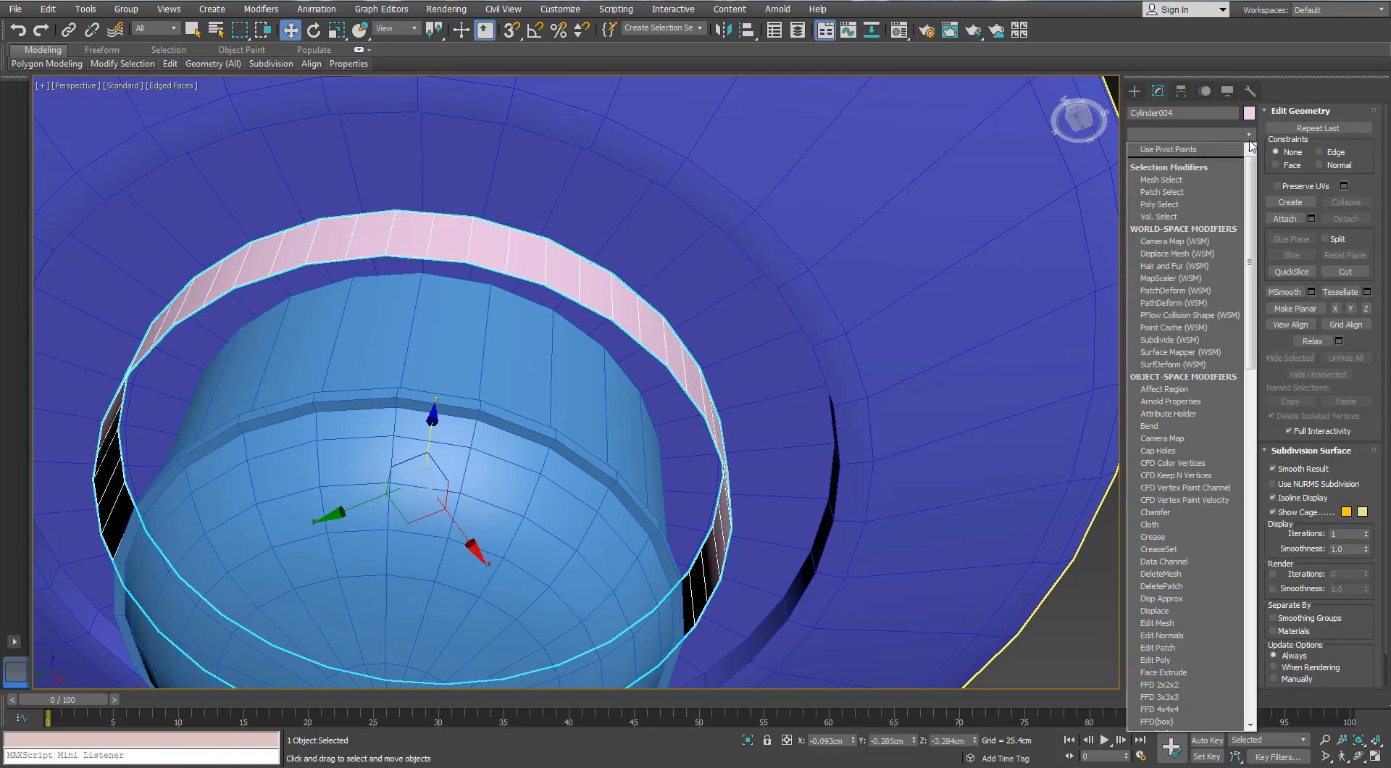
type("sh")
key("Return")
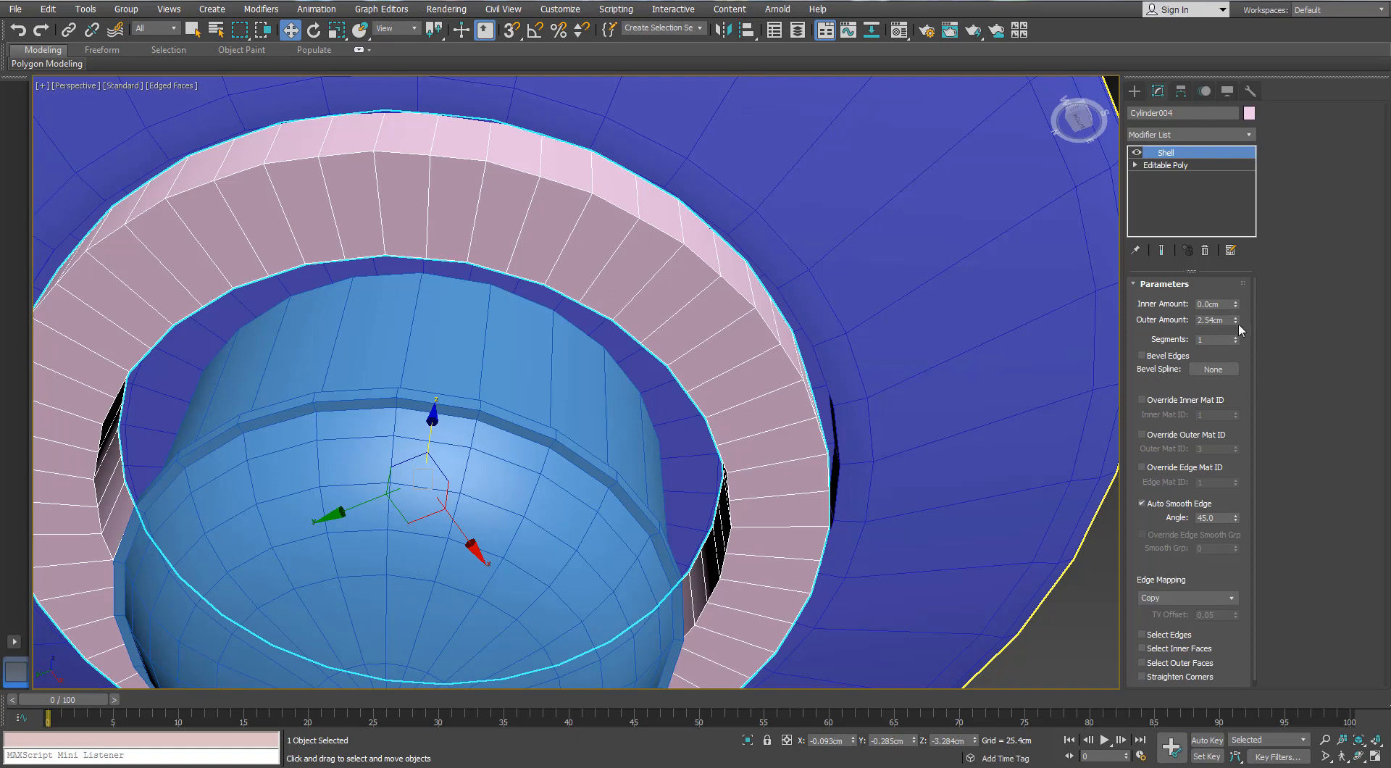
left_click_drag(1236, 319, 1216, 388)
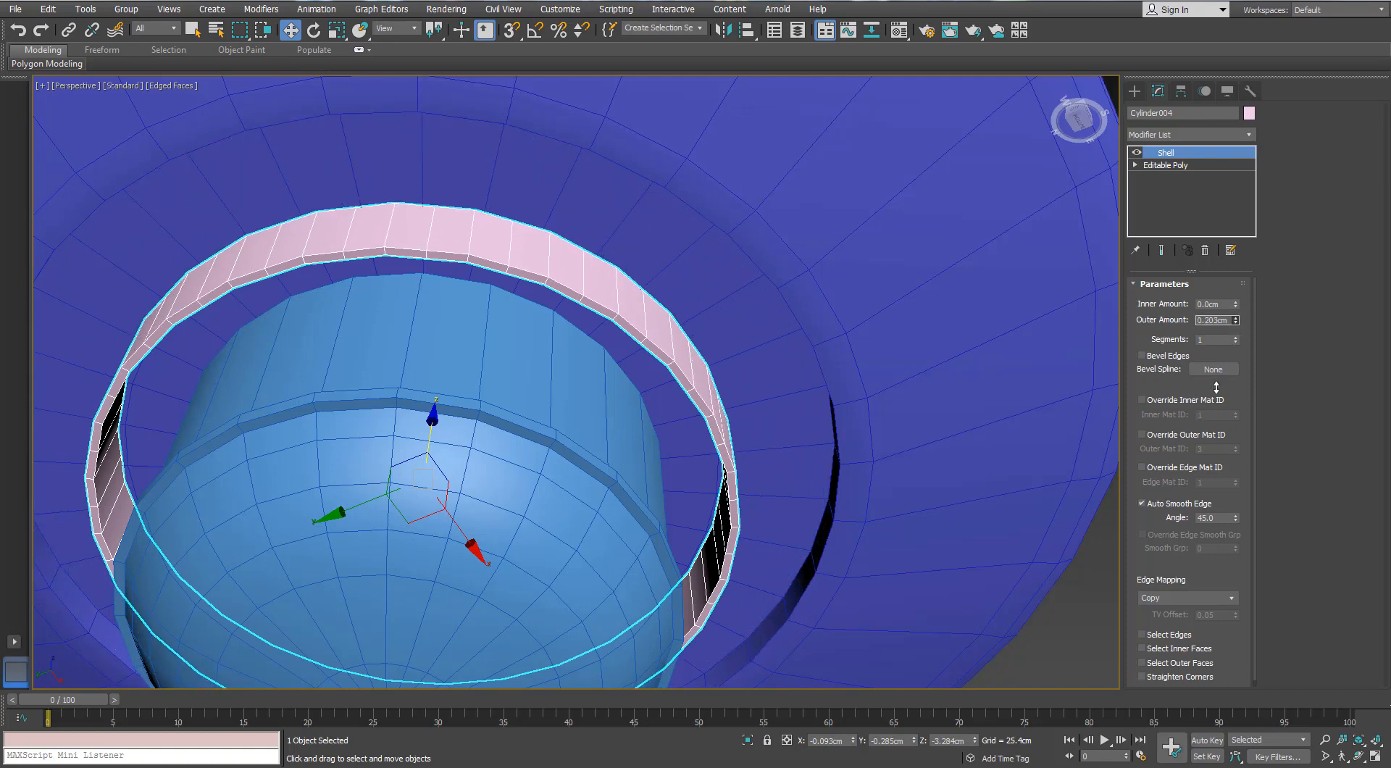
right_click(580, 283)
mouse_move(590, 438)
left_click(521, 437)
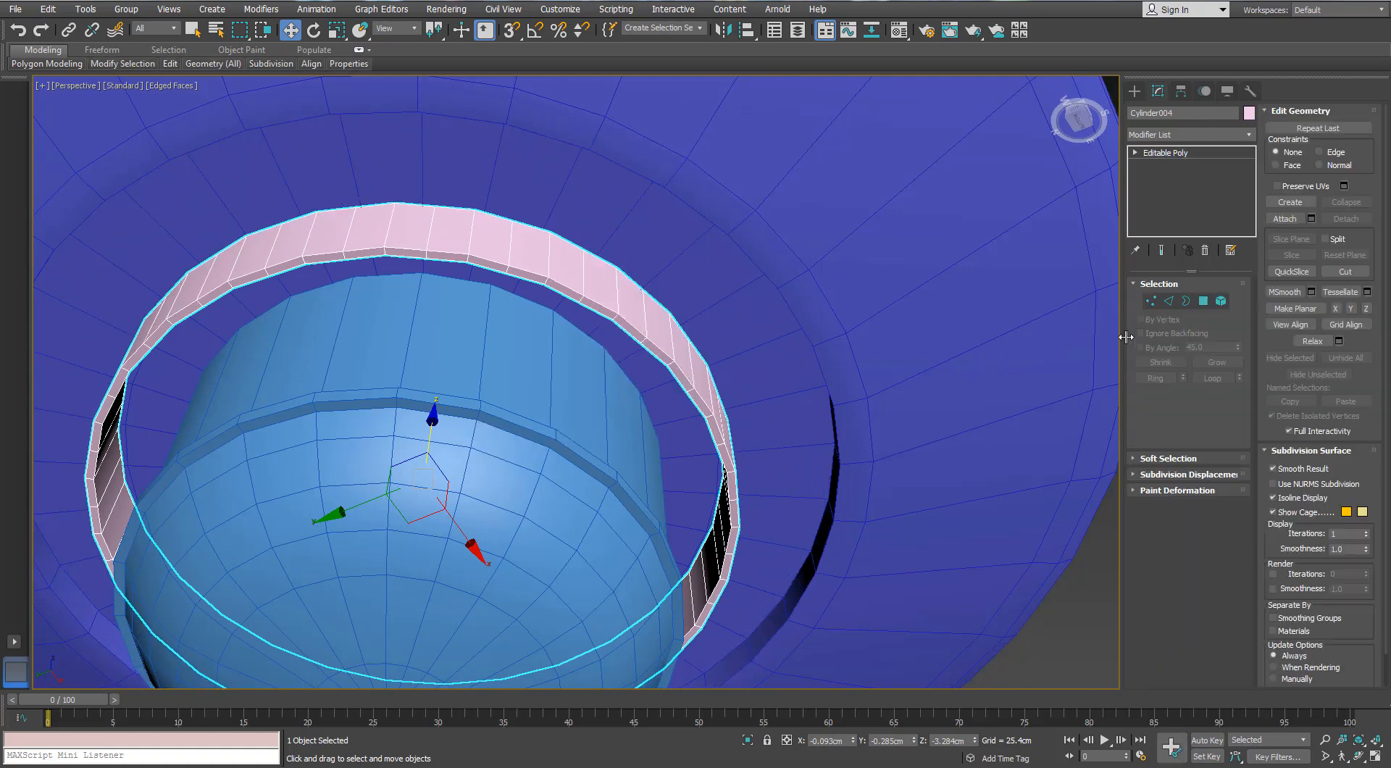
Select every other vertical edge around the outer face of the thickened band
left_click(548, 253)
left_click(472, 242, "ctrl")
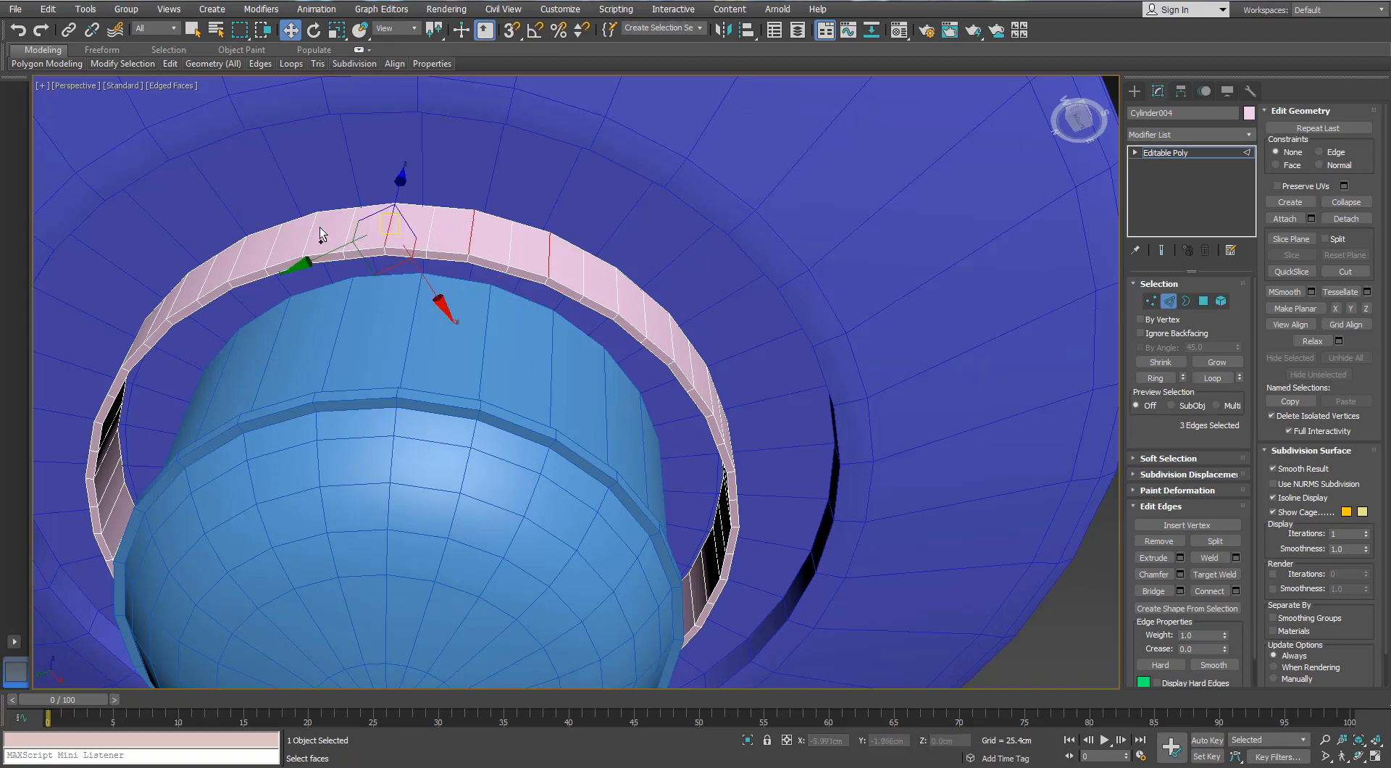
middle_click_drag(335, 253, 479, 210, "alt")
left_click(482, 192, "ctrl")
left_click(400, 164, "ctrl")
middle_click_drag(400, 164, 517, 226, "alt")
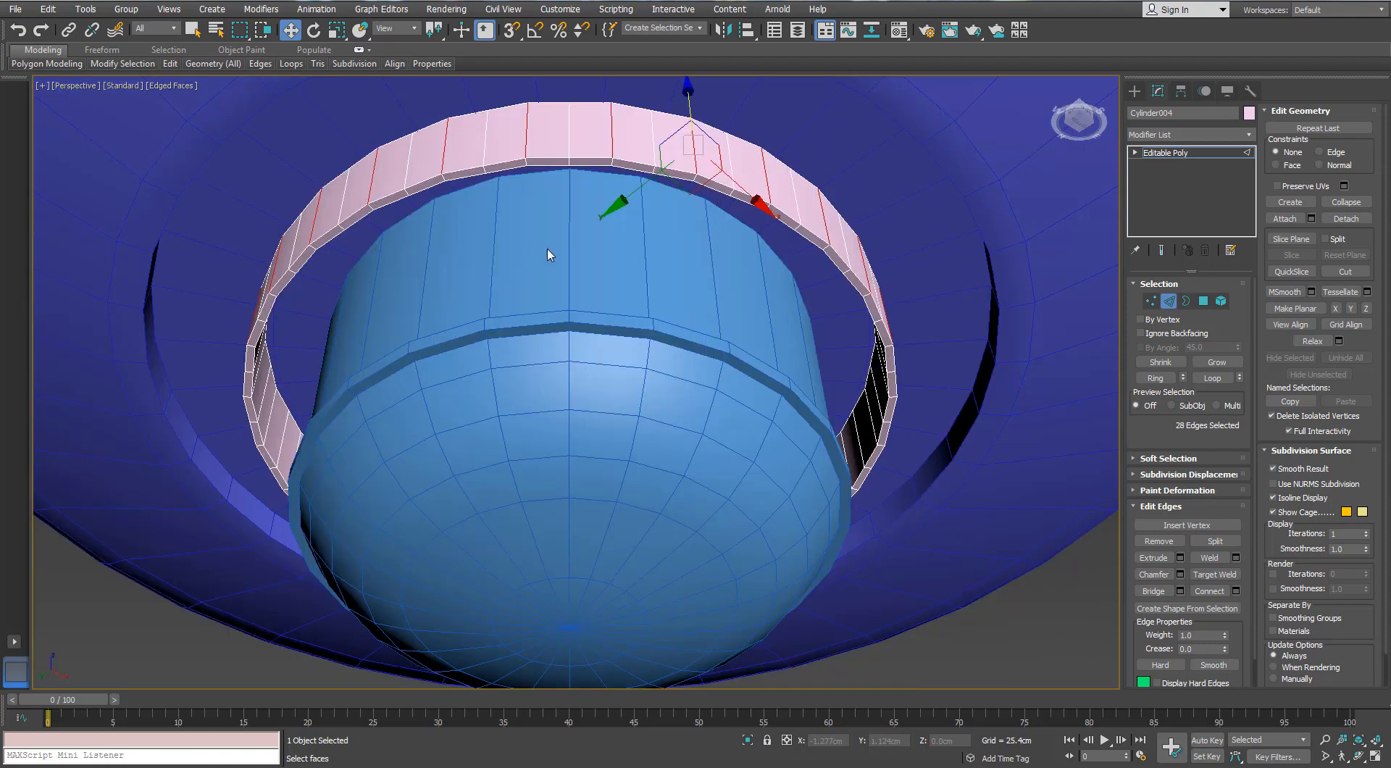
middle_click_drag(547, 249, 532, 306)
Scale the vertices of the selected edges outward to give the band a zigzag outline, and return to edge editing
key("r")
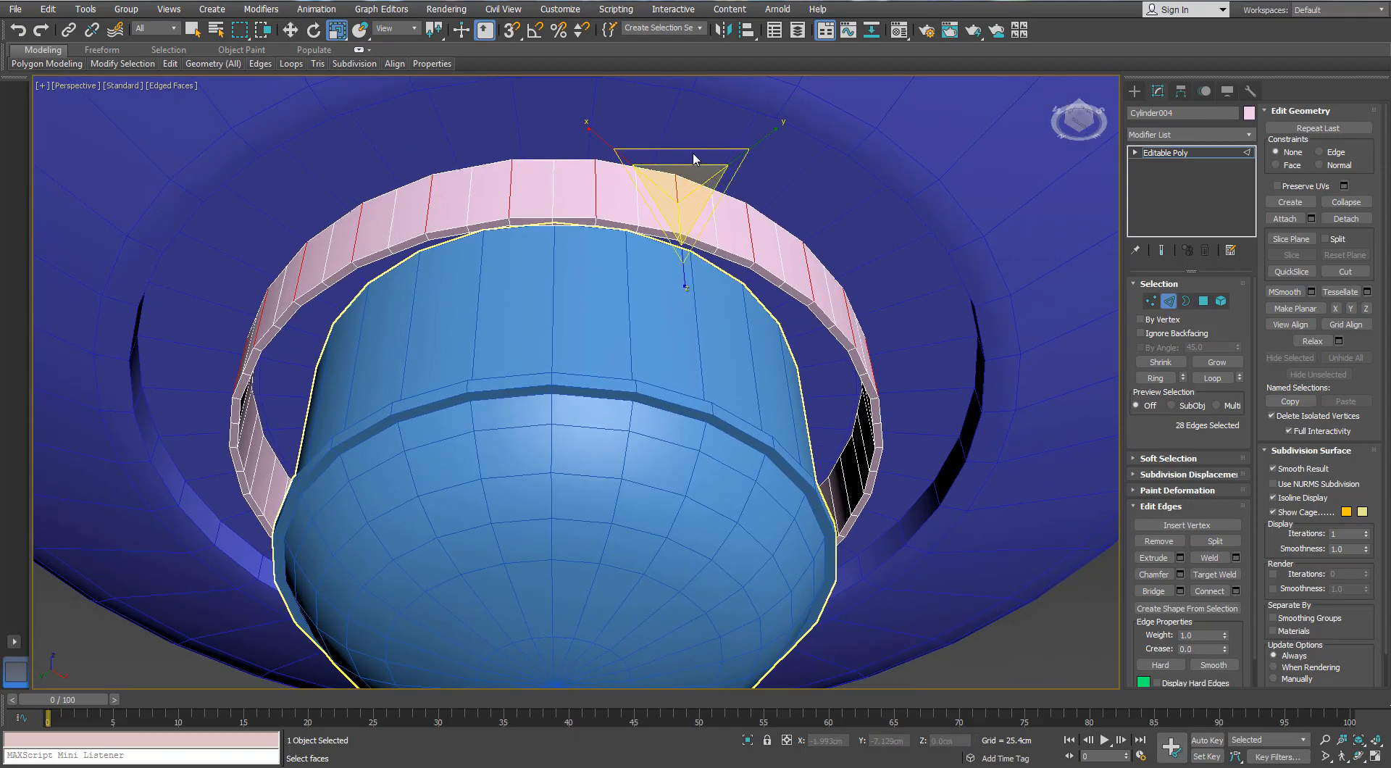
key("1")
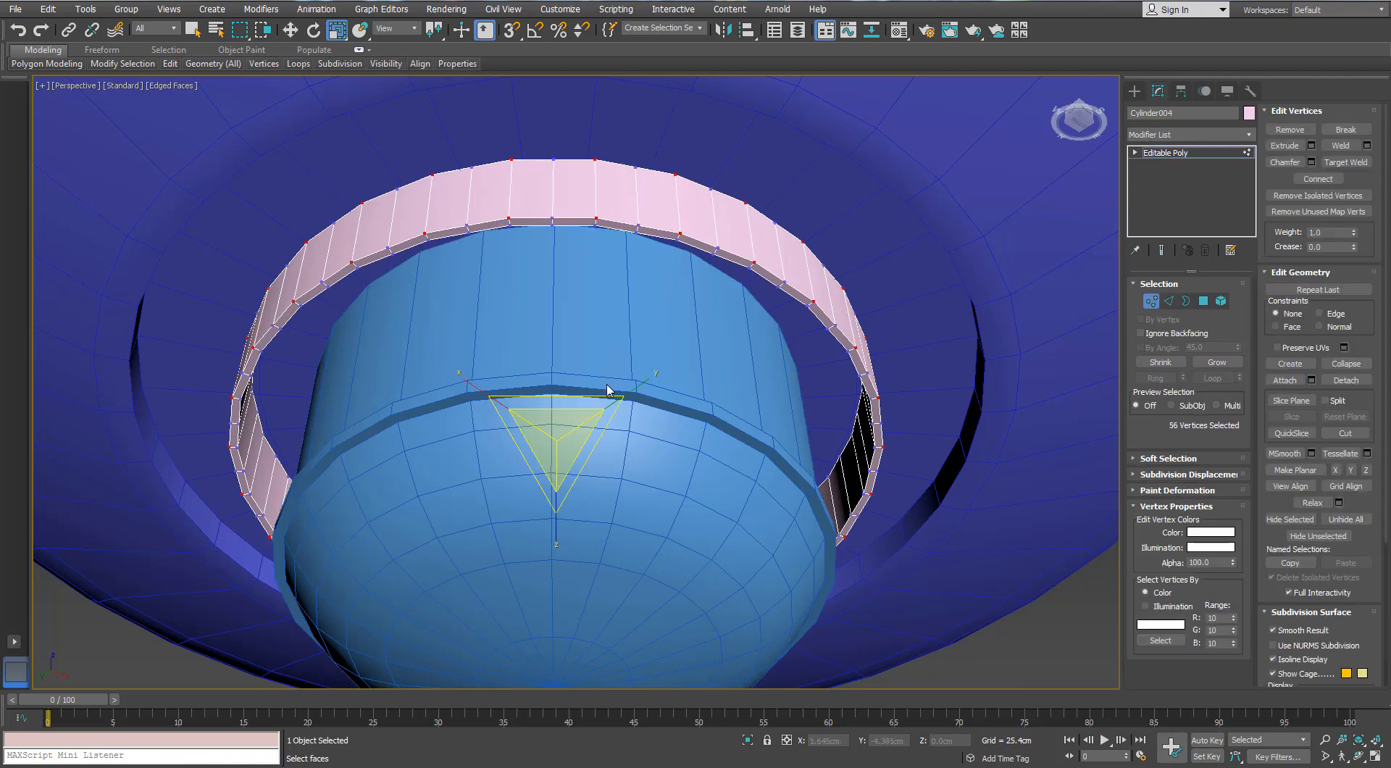
left_click_drag(589, 393, 586, 393)
left_click(1168, 301)
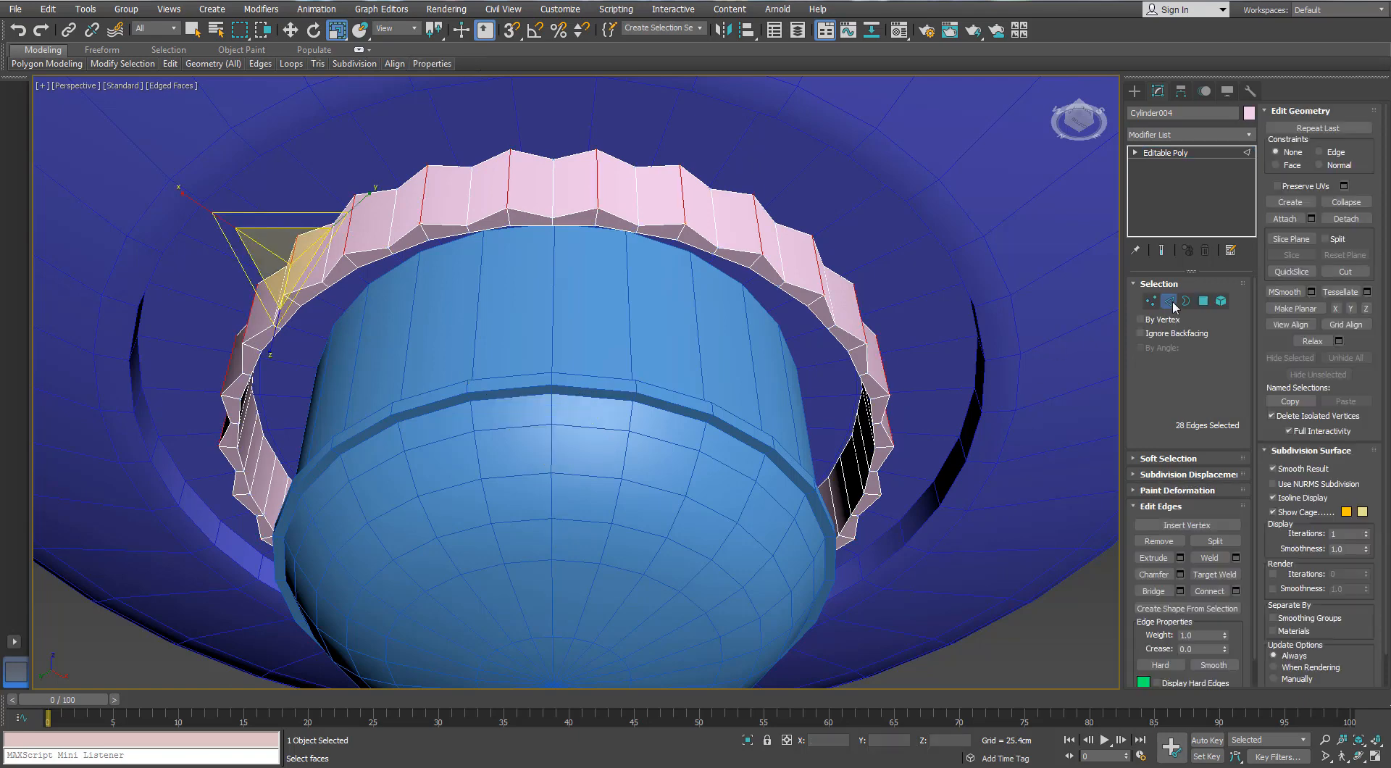
middle_click_drag(638, 348, 649, 361, "alt")
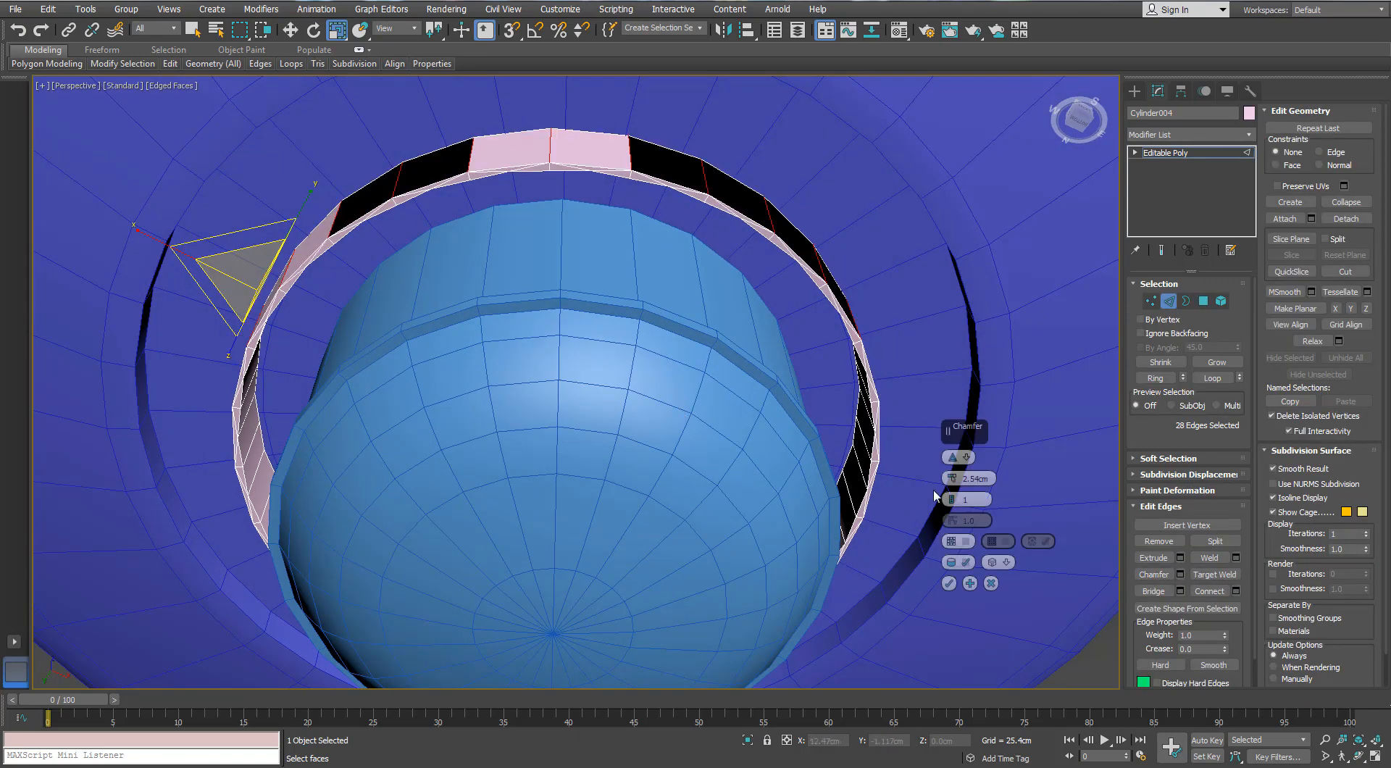
left_click_drag(951, 474, 952, 475)
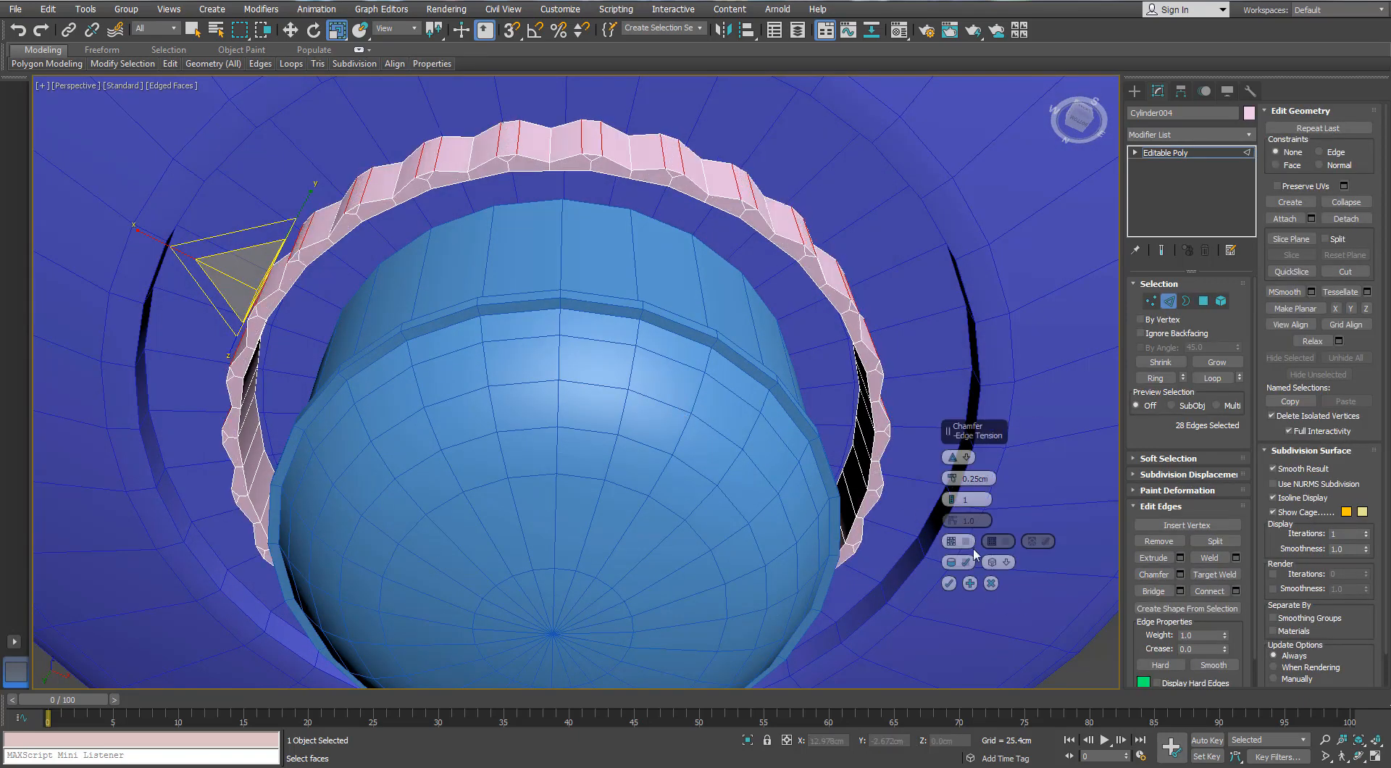
left_click(991, 583)
Expand the band's edge selection to loops, chamfer them by 0.5 cm with 2 segments, and deselect the band
middle_click_drag(742, 290, 725, 292, "alt")
key("alt+l")
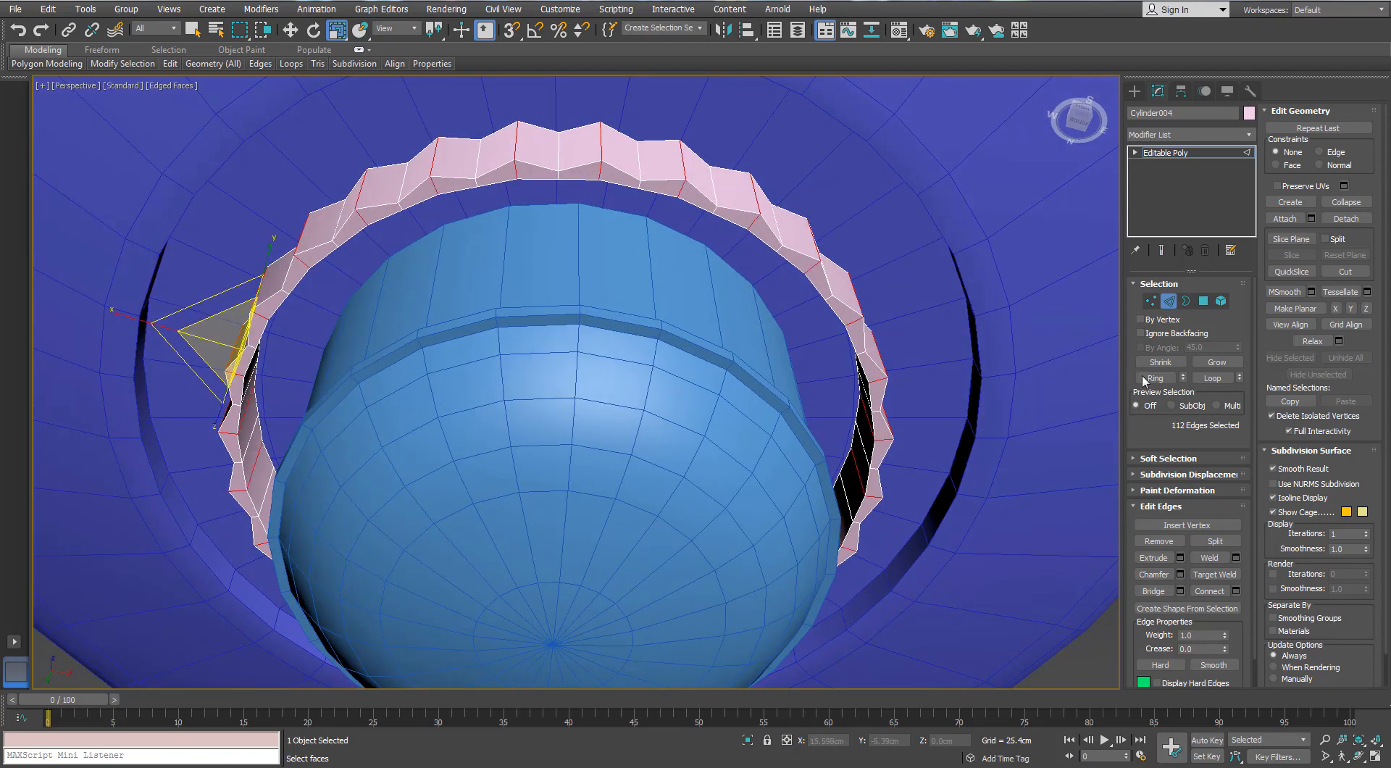
left_click(1180, 573)
left_click_drag(951, 472, 952, 467)
left_click(951, 497)
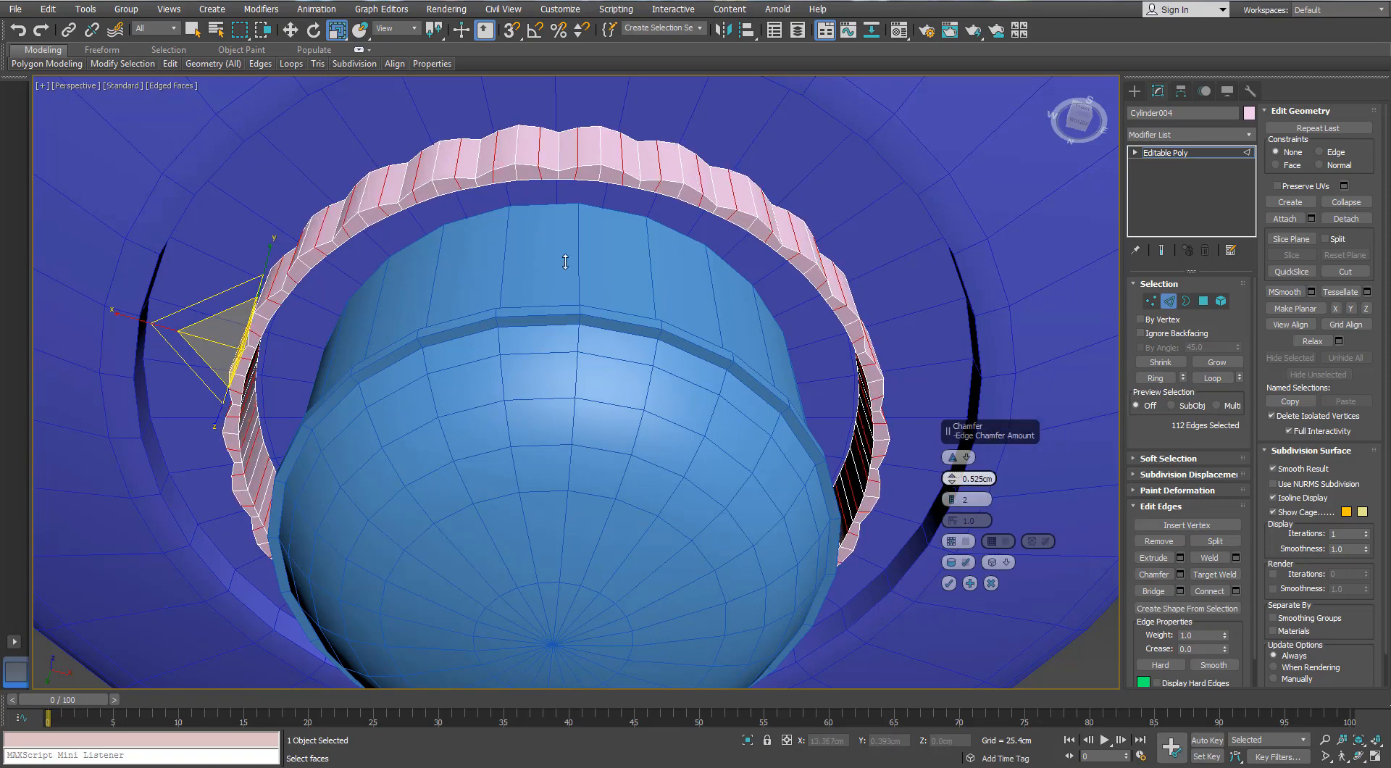
scroll(590, 255, "up", 2)
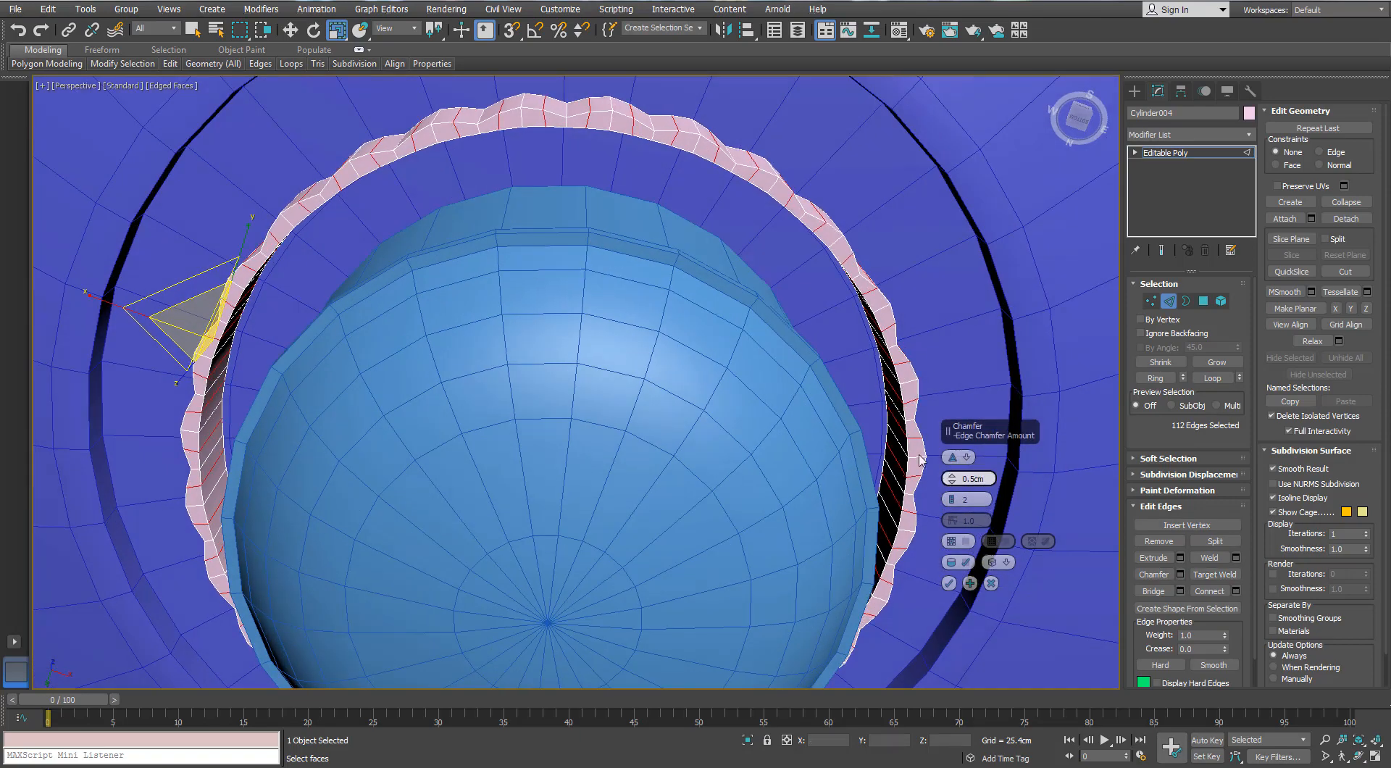
scroll(640, 266, "down", 5)
middle_click_drag(611, 285, 607, 352, "alt")
scroll(607, 351, "up", 2)
left_click(948, 583)
middle_click_drag(786, 409, 806, 356, "alt")
left_click(1166, 304)
left_click(860, 448)
scroll(806, 356, "down", 3)
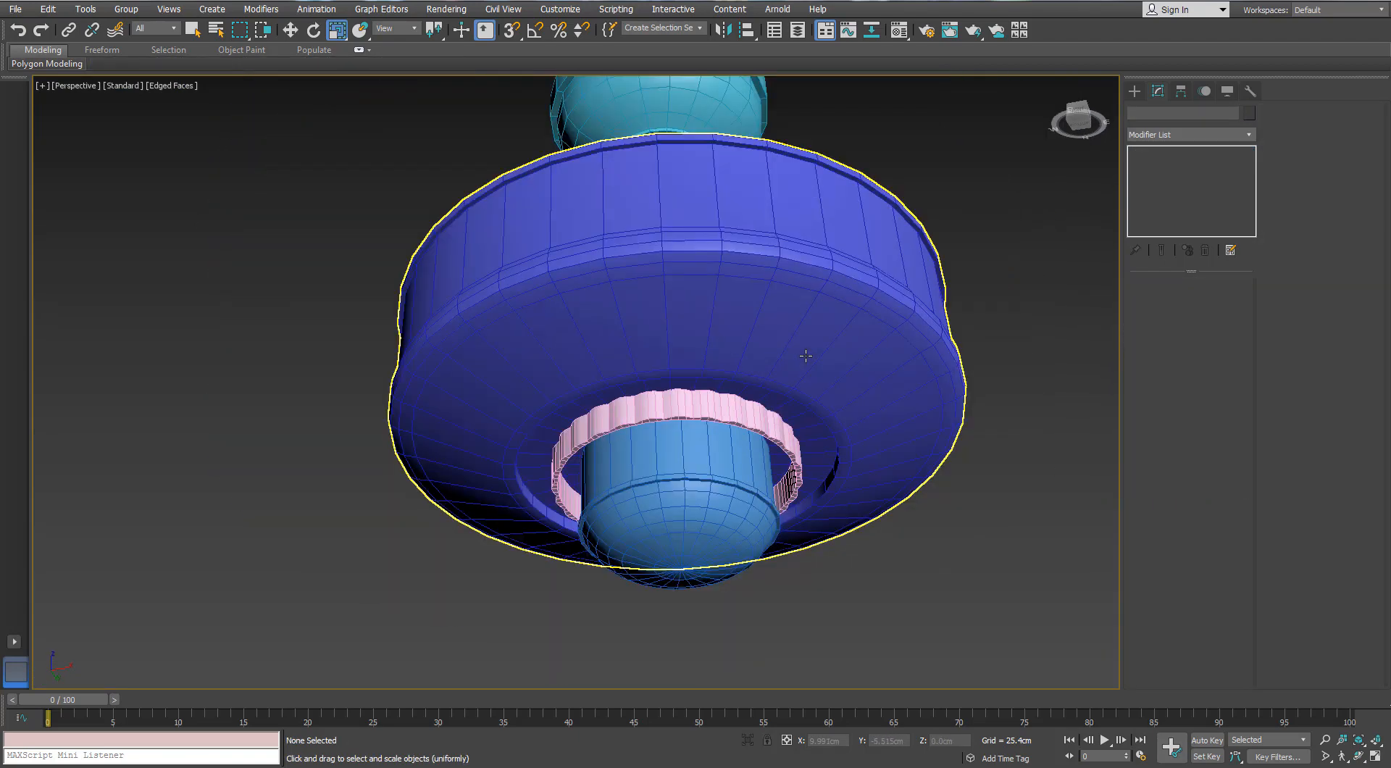
Select all objects of the model and give them the same blue object color
scroll(806, 356, "down", 3)
key("ctrl+a")
left_click(1249, 113)
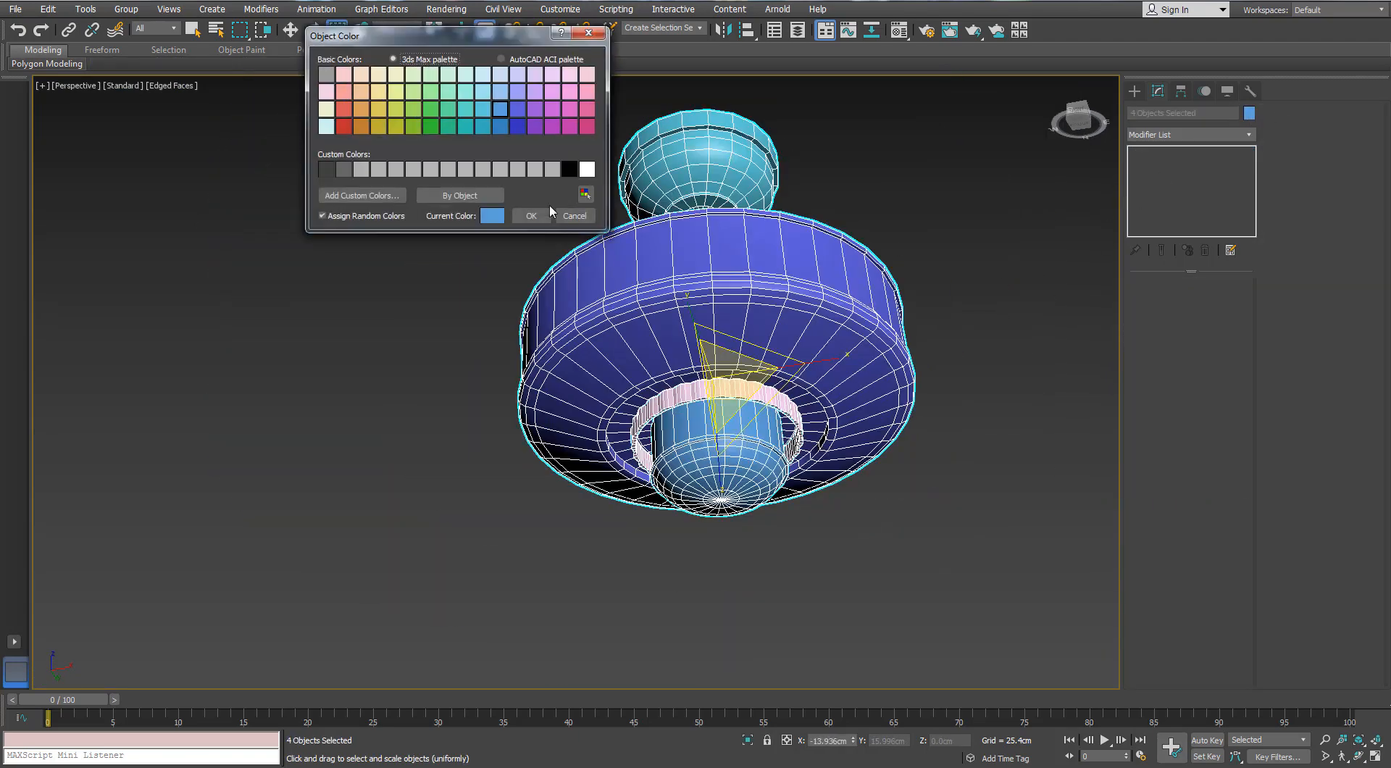
left_click(534, 215)
middle_click_drag(892, 317, 831, 330)
left_click(806, 413)
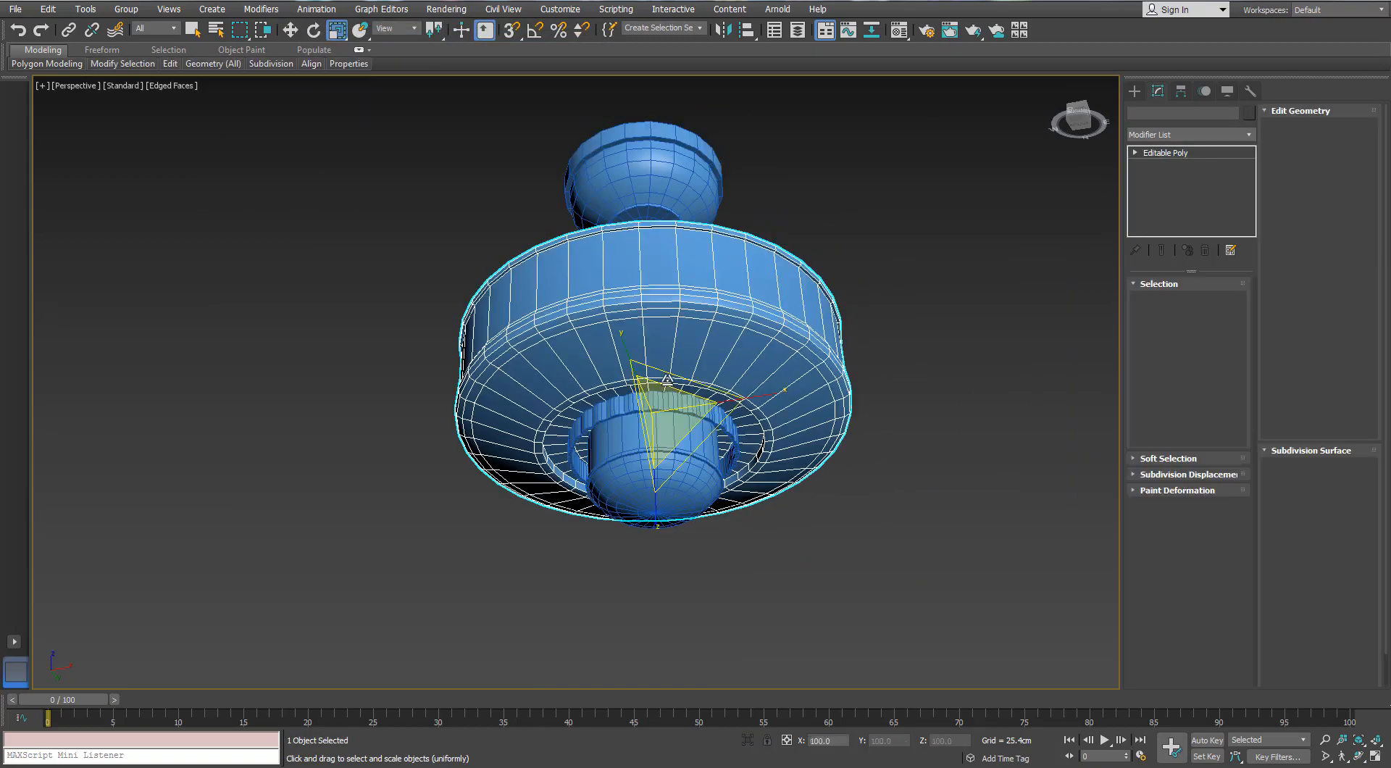
middle_click_drag(782, 406, 753, 347, "alt")
scroll(666, 362, "up", 5)
mouse_move(579, 319)
middle_mouse_down("alt")
mouse_move(547, 376)
mouse_move(570, 338)
middle_mouse_up("alt")
scroll(547, 375, "down", 3)
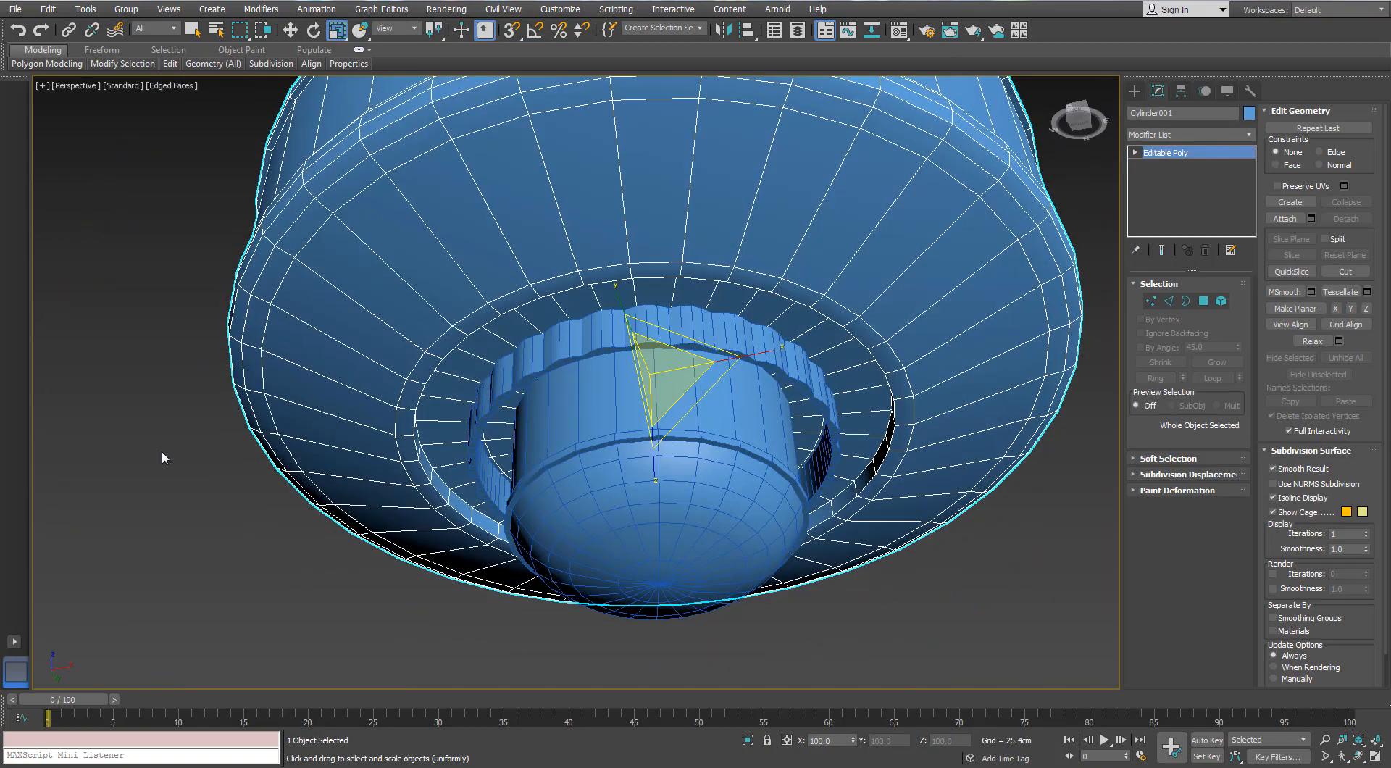
Assign the grey material 01 - Default to all objects of the model and deselect them
scroll(162, 450, "down", 5)
key("ctrl+a")
scroll(312, 431, "up", 4)
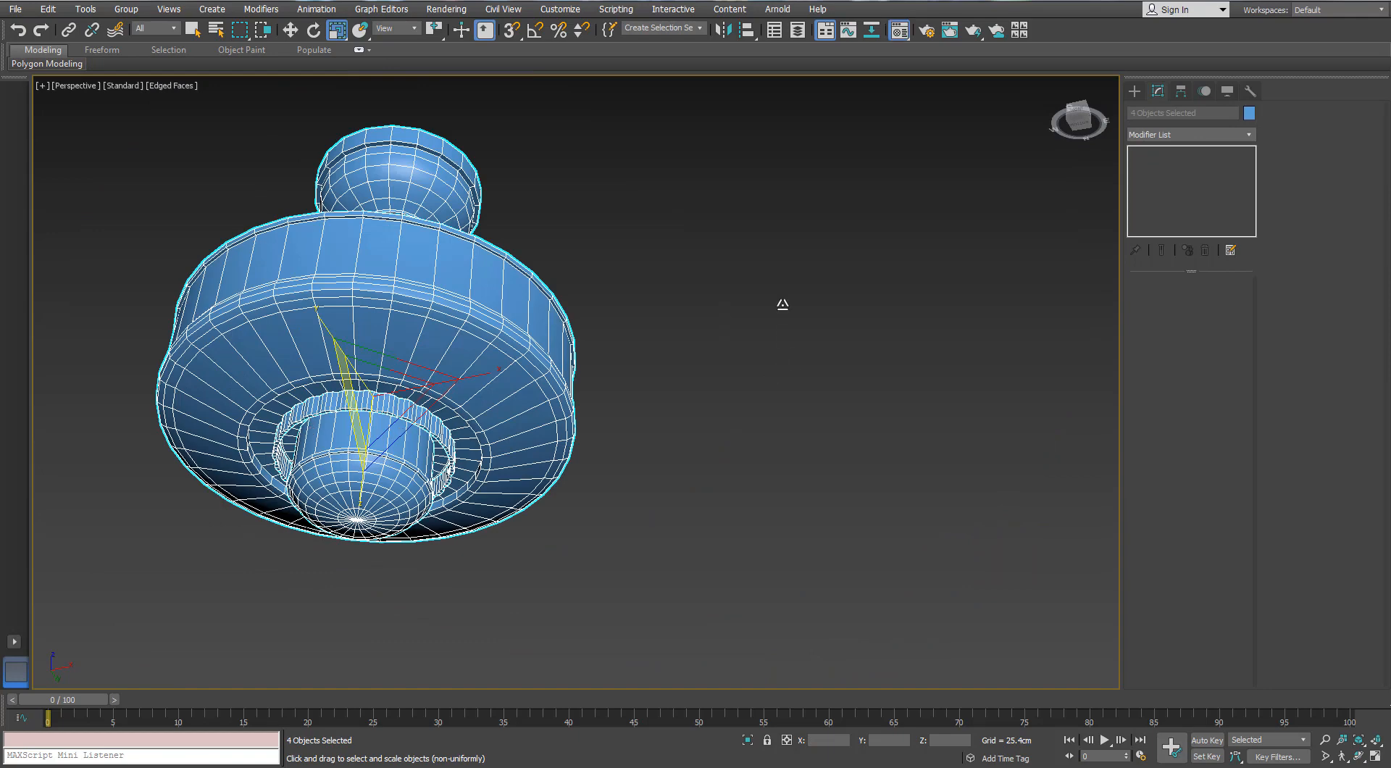
key("m")
left_click_drag(912, 228, 555, 296)
left_click(640, 385)
left_click(642, 407)
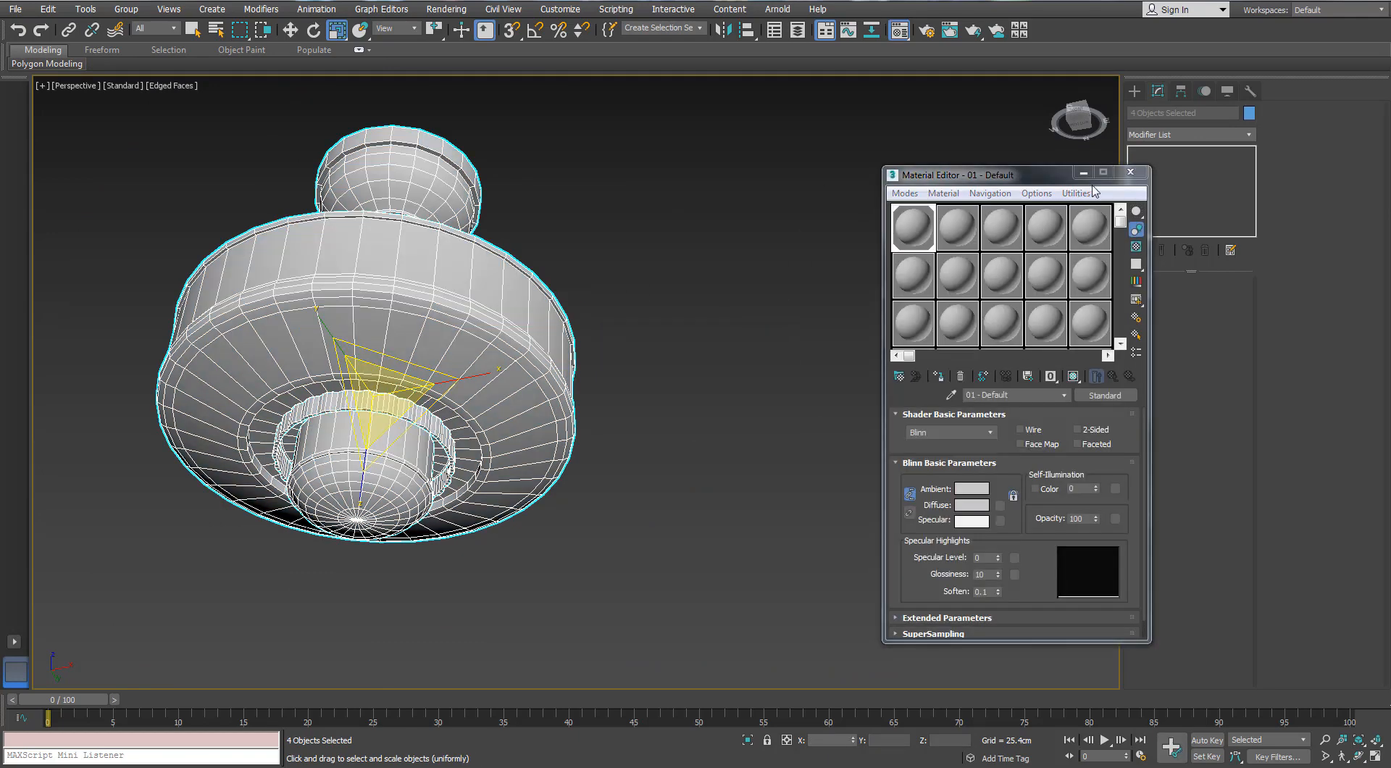
left_click(1130, 172)
left_click(428, 380)
middle_click_drag(450, 354, 571, 303)
left_click(714, 318)
Select the ring of triangular polygons around the centre vertex at the tip of the underside dome
scroll(420, 475, "up", 4)
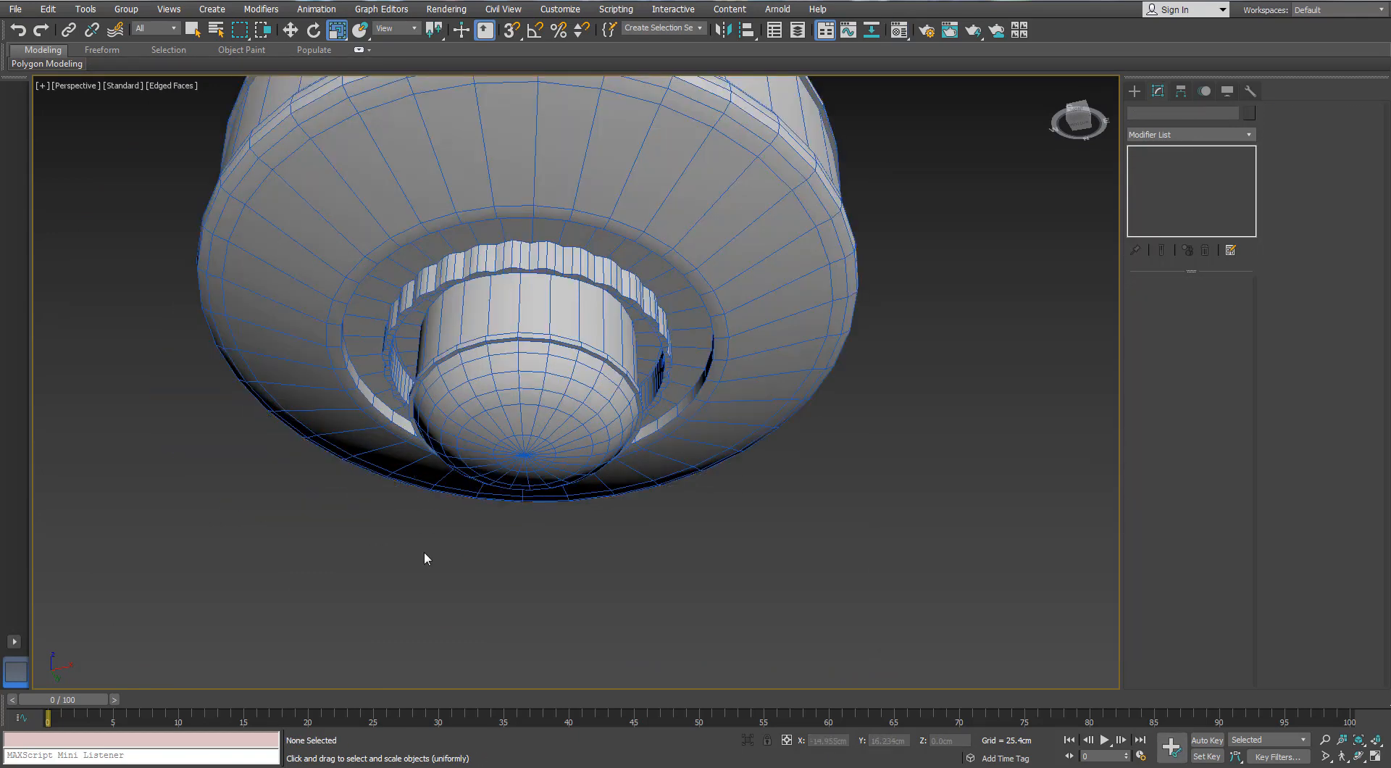
left_click(475, 470)
scroll(471, 479, "up", 5)
left_click(1152, 300)
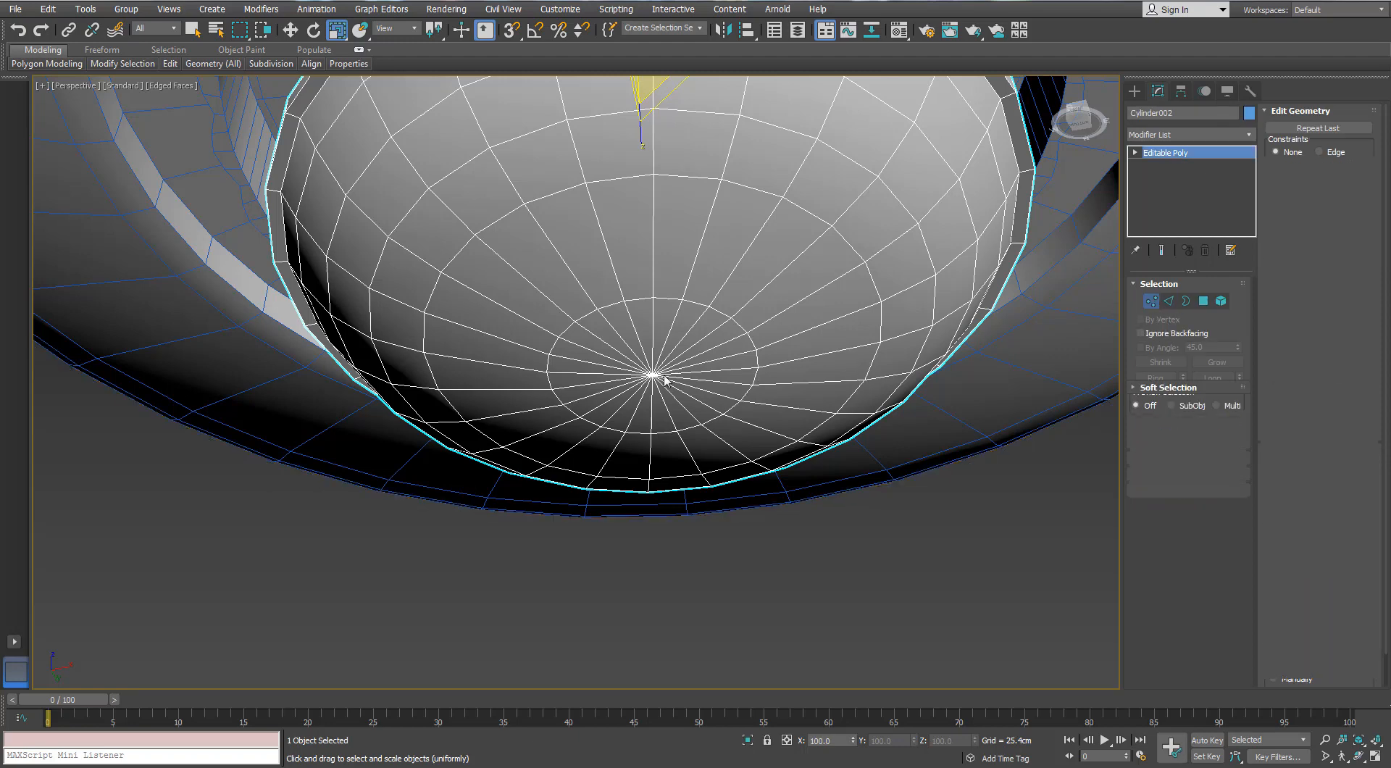
left_click(664, 377)
left_click(1204, 301, "ctrl")
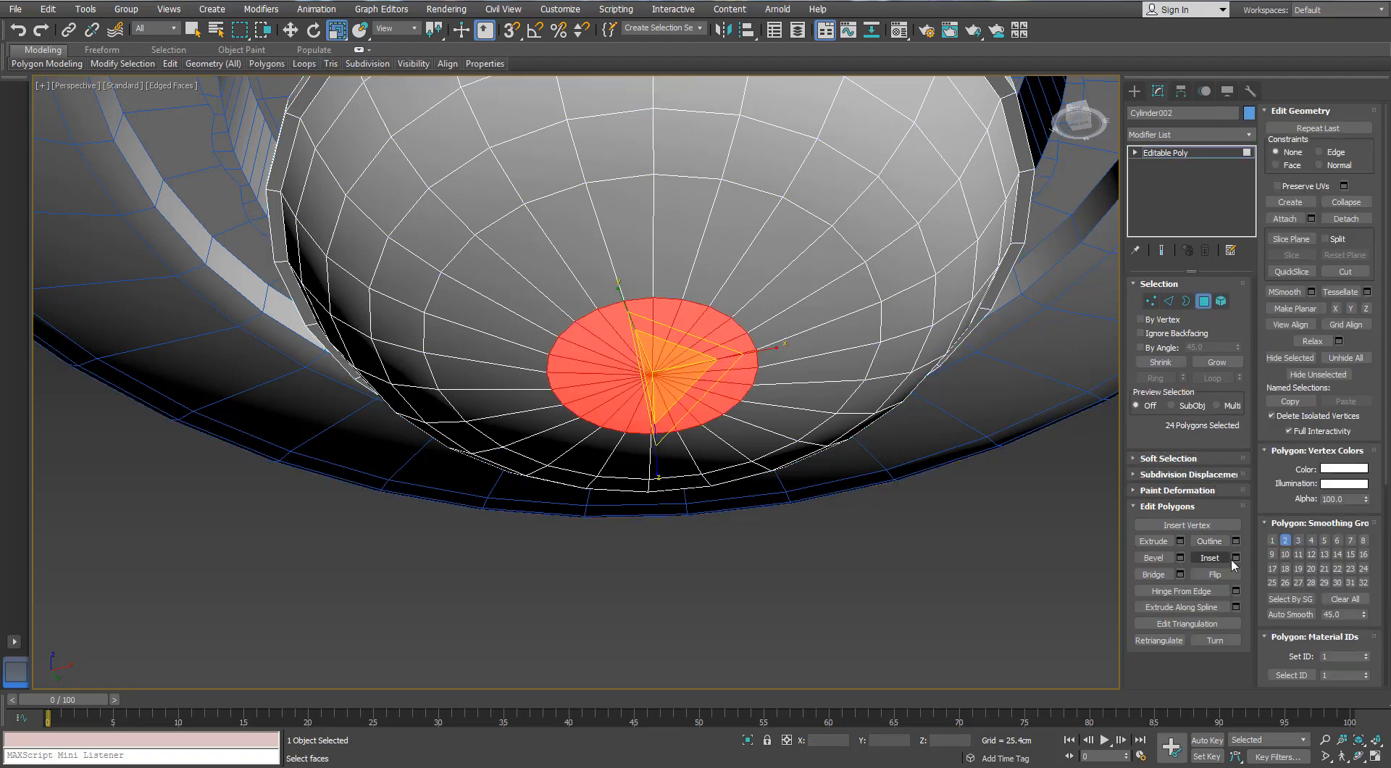
Inset the selected polygons at the dome's tip by 0.4 cm
left_click(1236, 557)
mouse_move(951, 479)
left_mouse_down()
mouse_move(947, 463)
mouse_move(950, 498)
mouse_move(952, 472)
left_mouse_up()
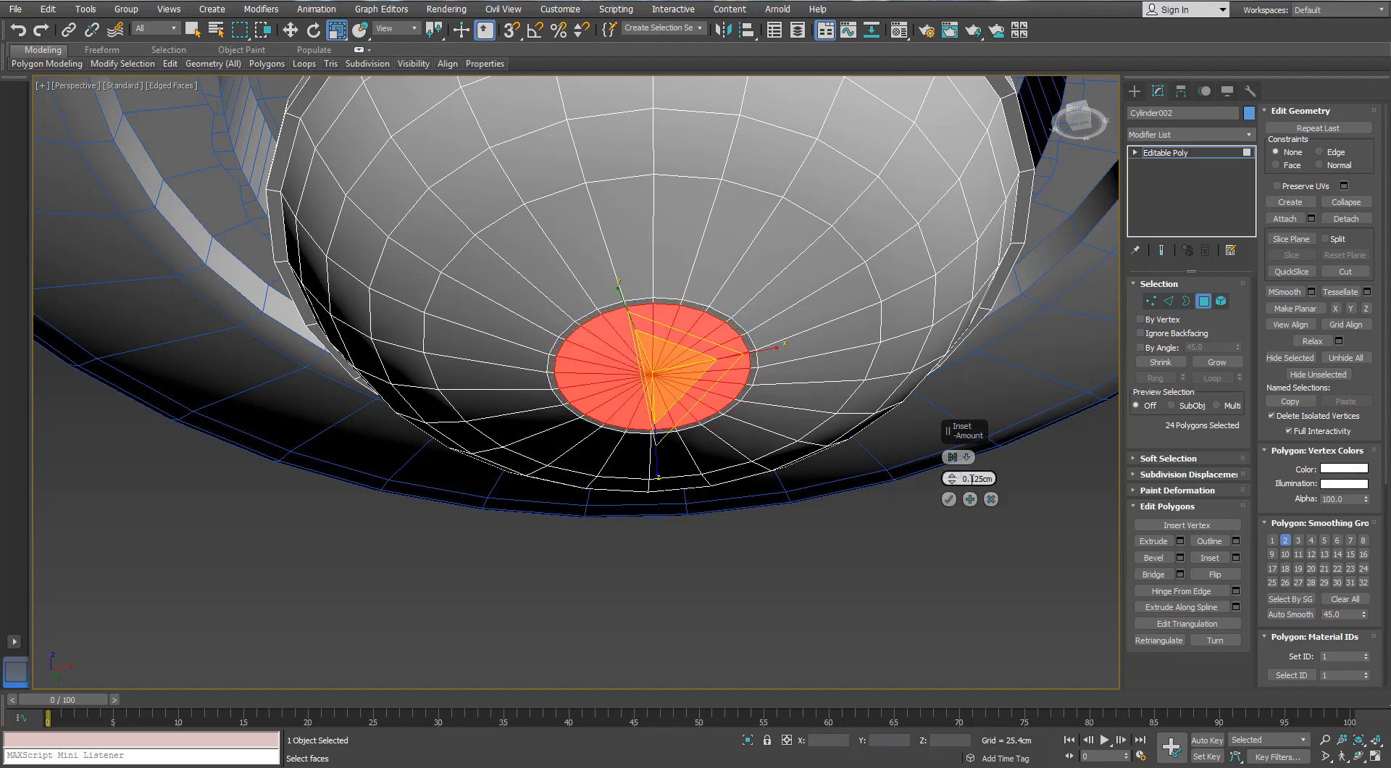
type("0.4")
key("Return")
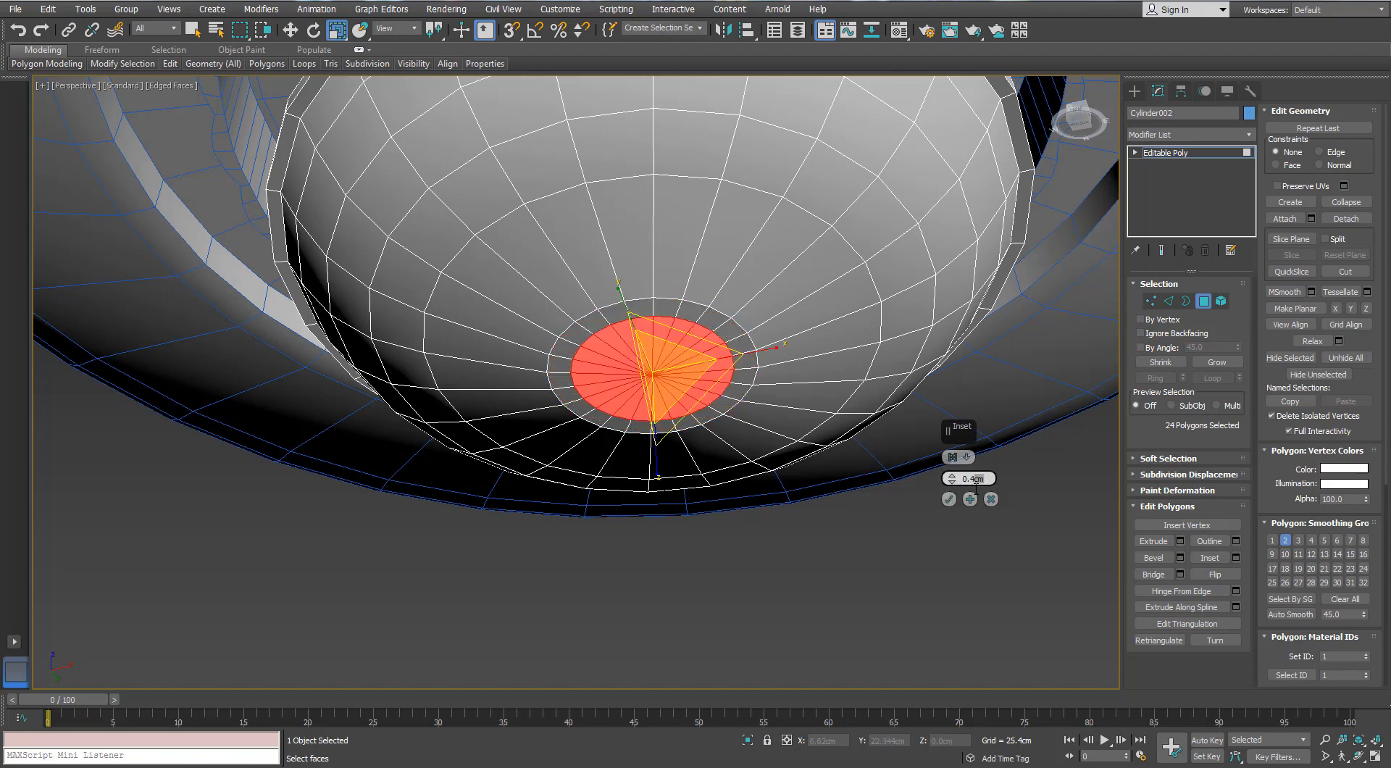
key("Return")
left_click(947, 500)
Extrude the inset polygons outward from the dome's tip to form a small round knob
middle_click_drag(885, 467, 947, 467)
scroll(947, 468, "down", 3)
middle_click_drag(949, 453, 964, 485, "alt")
left_click(1181, 541)
left_click(949, 518)
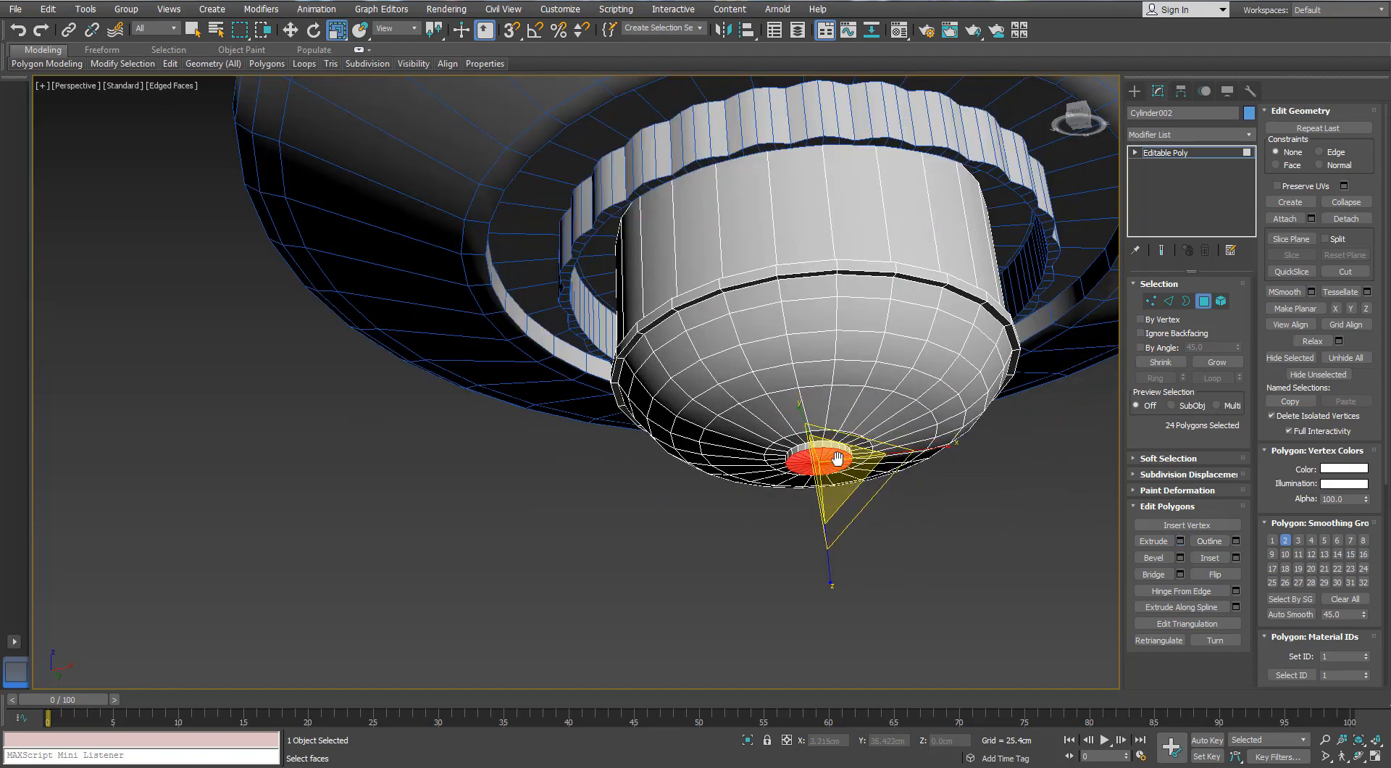
Inset the end face of the small knob at the dome's tip
scroll(836, 460, "up", 4)
left_click(1237, 558)
scroll(790, 466, "up", 4)
right_click(952, 479)
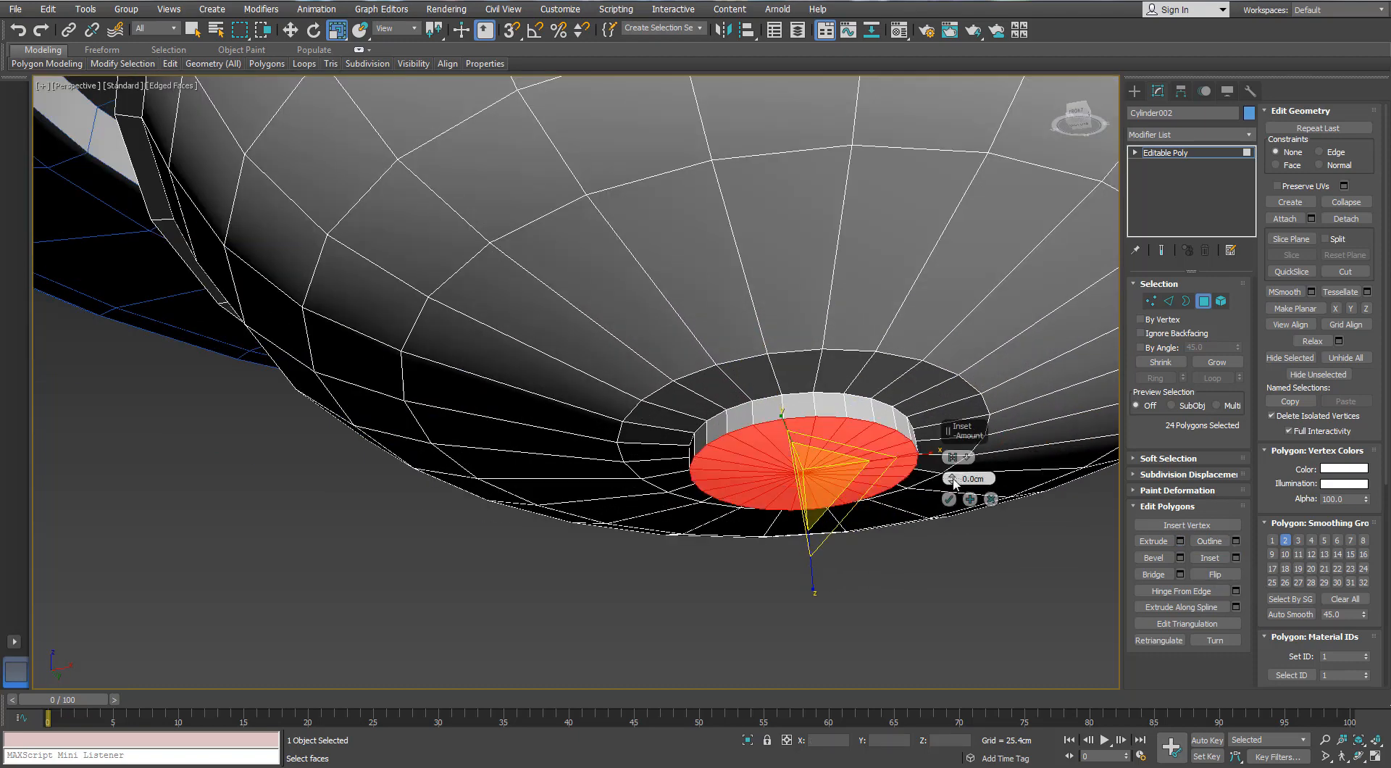
left_click_drag(952, 479, 951, 469)
left_click(949, 500)
Lower the knob's inner polygons slightly, grow the selection to its whole end face and lower that too, then deselect the dome
key("w")
left_click(1217, 362)
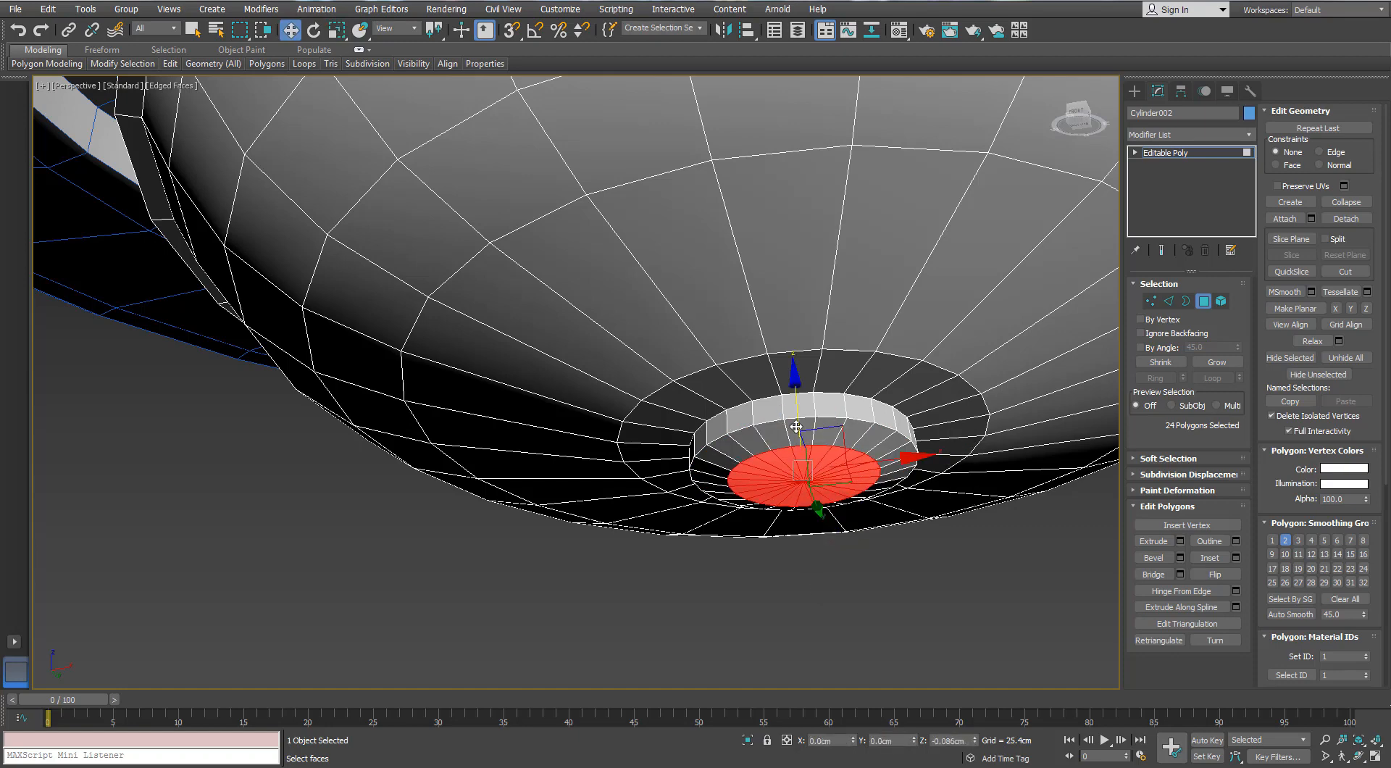
left_click_drag(796, 383, 798, 395)
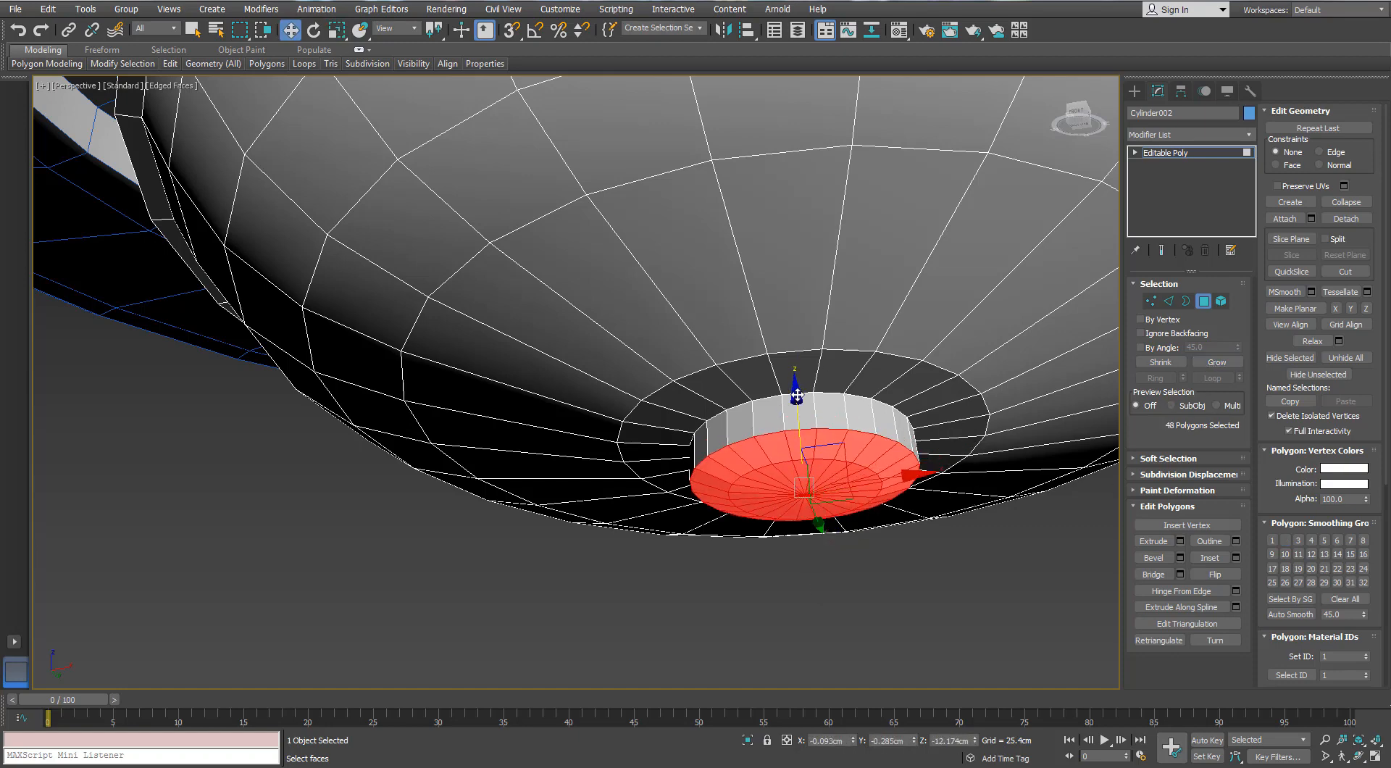
scroll(797, 396, "down", 5)
middle_click_drag(799, 398, 802, 409, "alt")
left_click(1004, 417)
left_click(1202, 303)
left_click(928, 506)
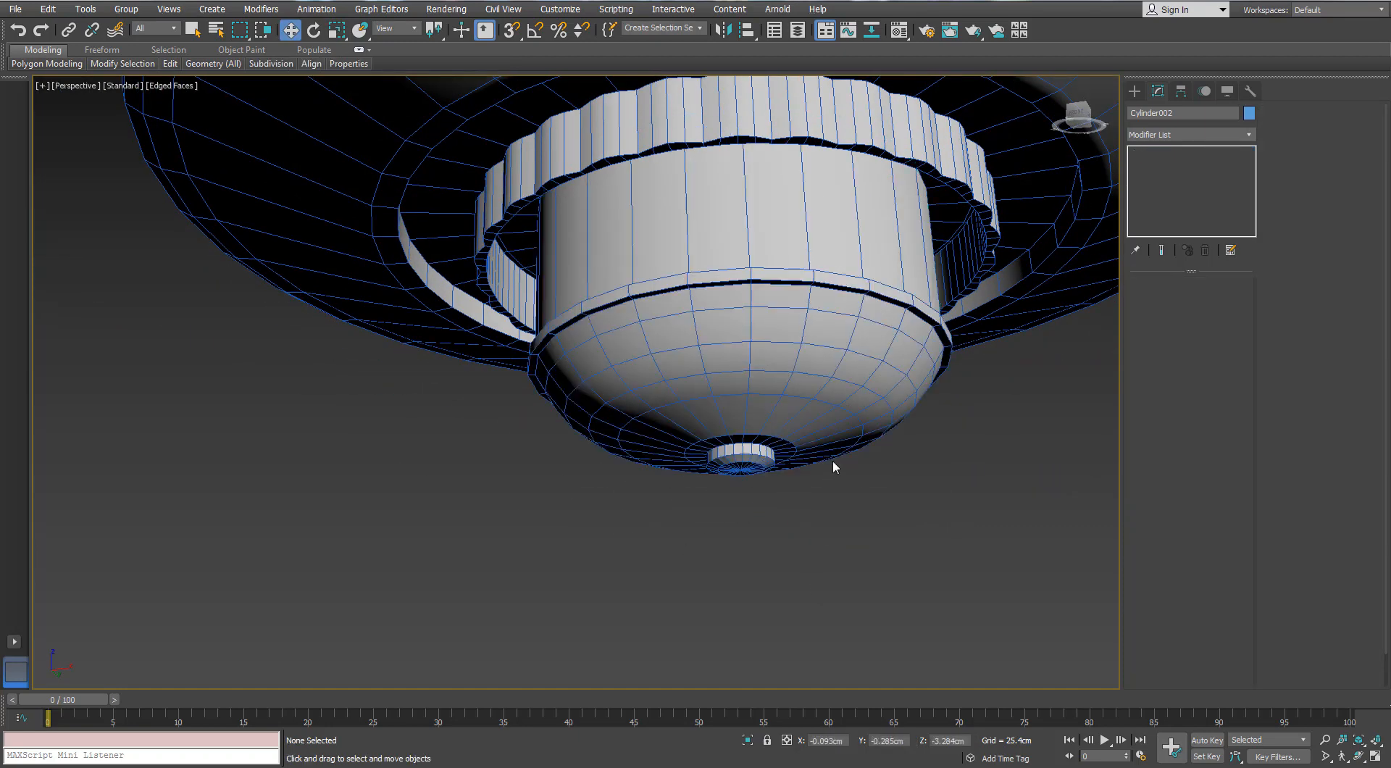
Draw a plane about 7.76 cm long and 4.37 cm wide beside the dome in the Front view
scroll(829, 484, "down", 5)
middle_click_drag(828, 489, 792, 475, "alt")
middle_click_drag(806, 324, 807, 472)
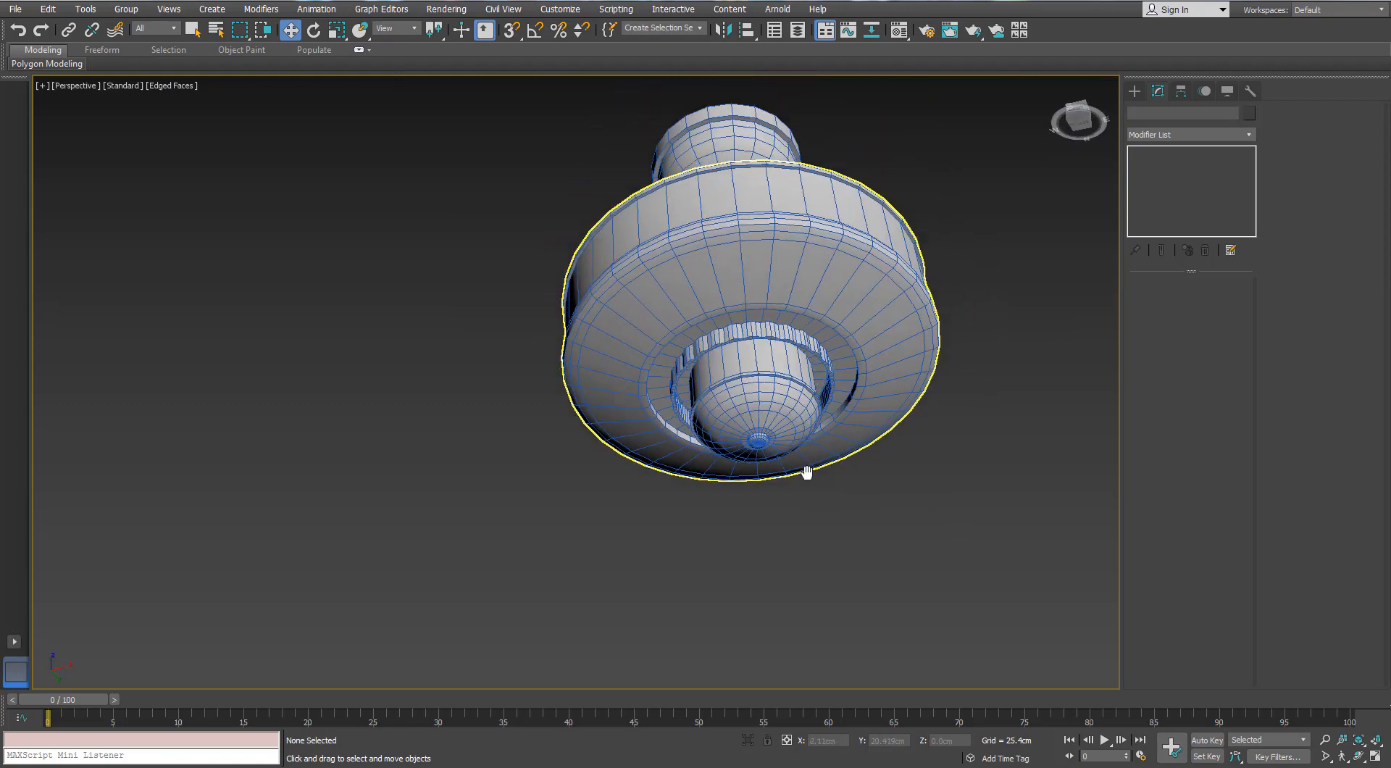
key("f")
middle_click_drag(907, 370, 1071, 310)
scroll(1044, 217, "up", 2)
left_click(1135, 91)
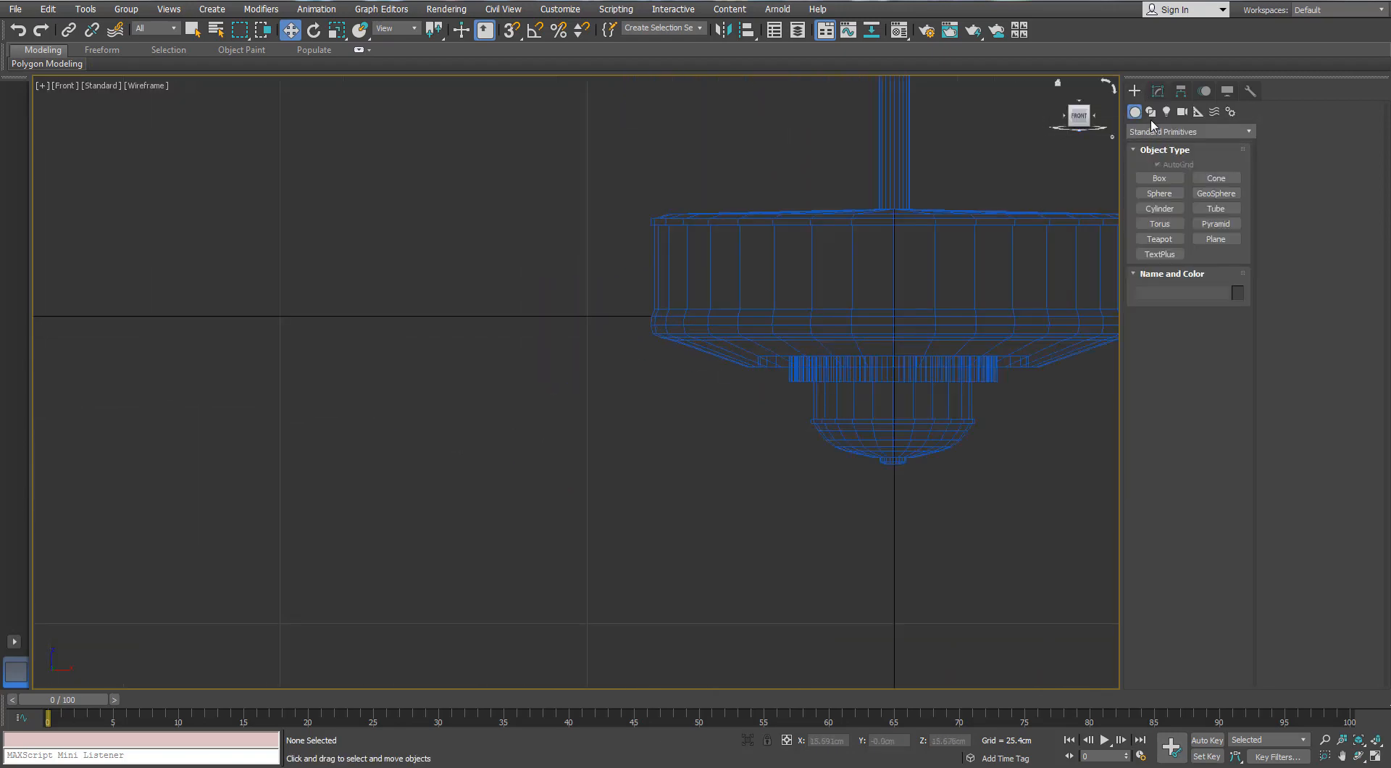
left_click(1215, 239)
scroll(648, 373, "up", 2)
left_click_drag(644, 362, 569, 496)
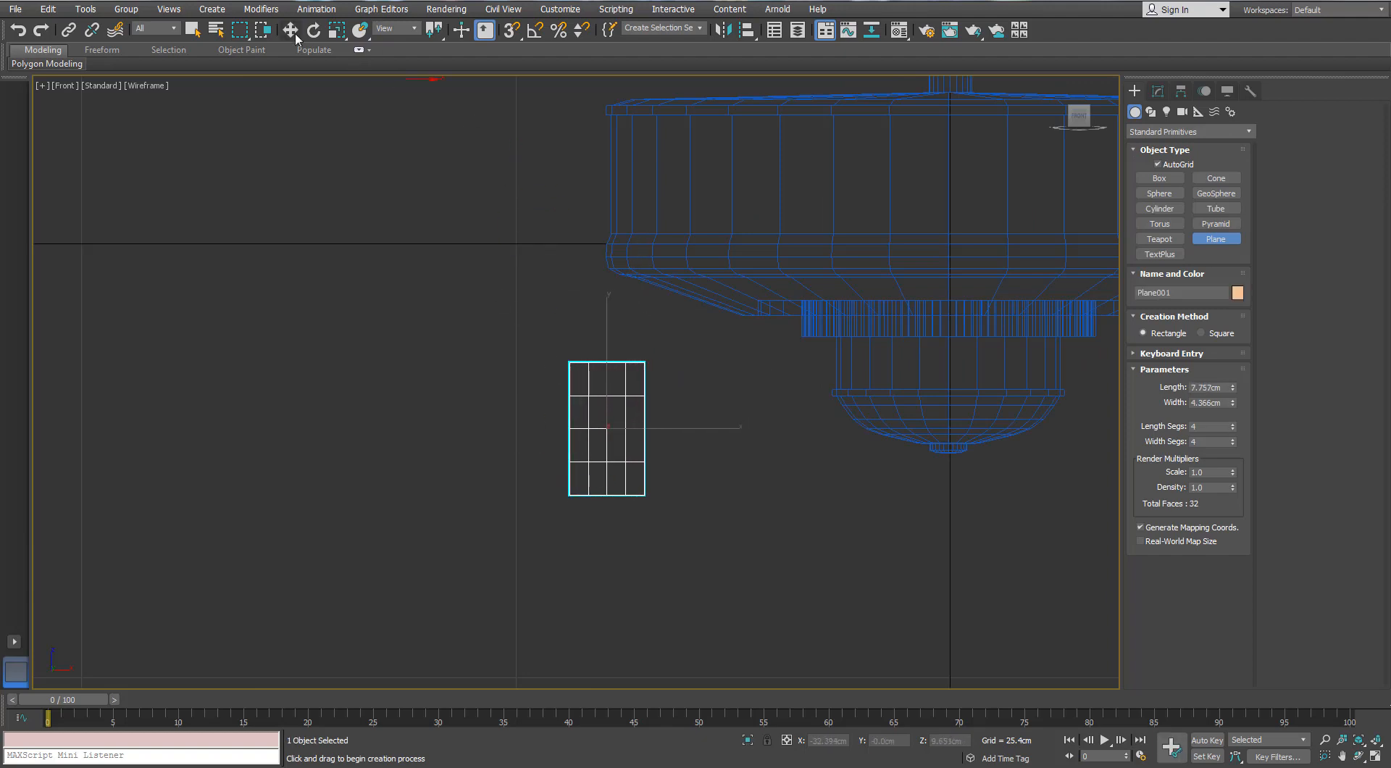
Reduce the plane to 1 length and 1 width segment and convert it to an Editable Poly
key("w")
scroll(594, 428, "up", 1)
left_click(1154, 92)
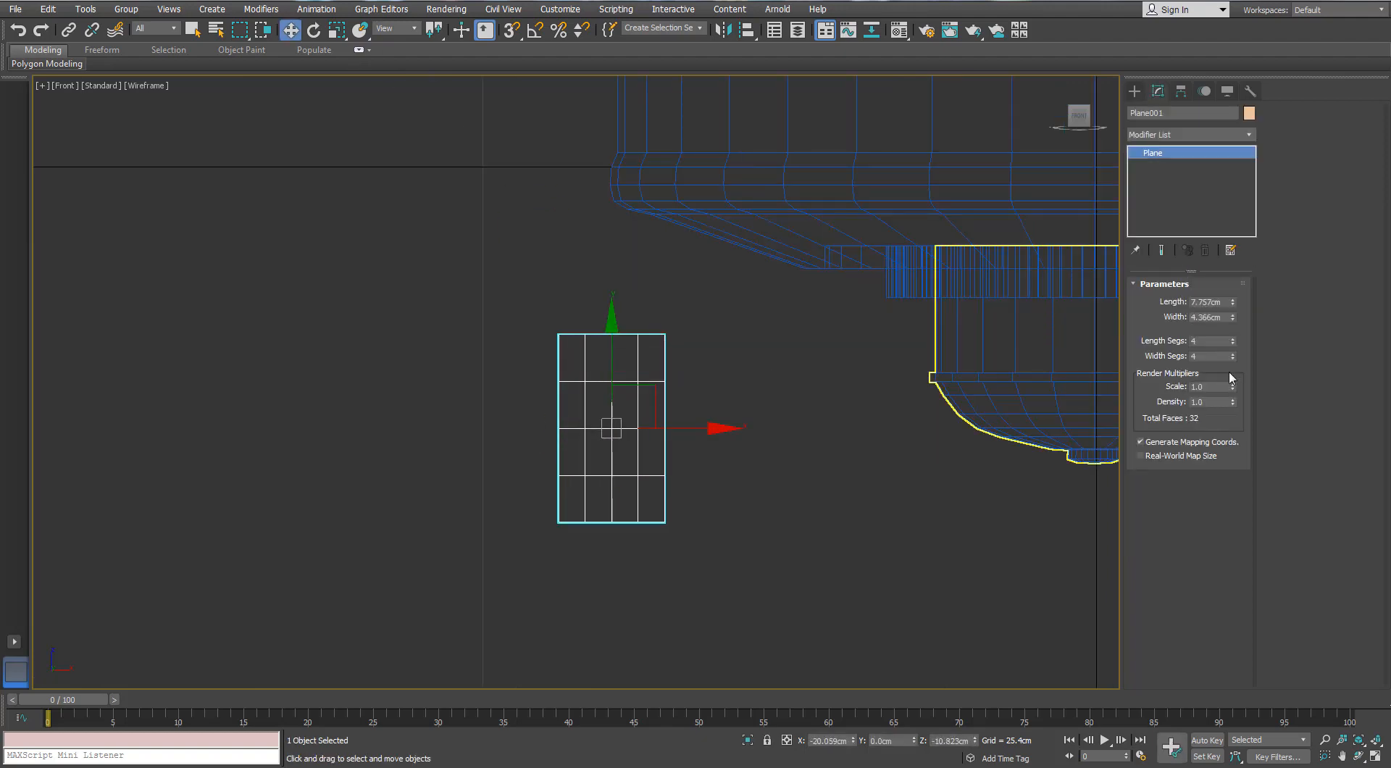
right_click(1232, 342)
right_click(663, 377)
mouse_move(670, 523)
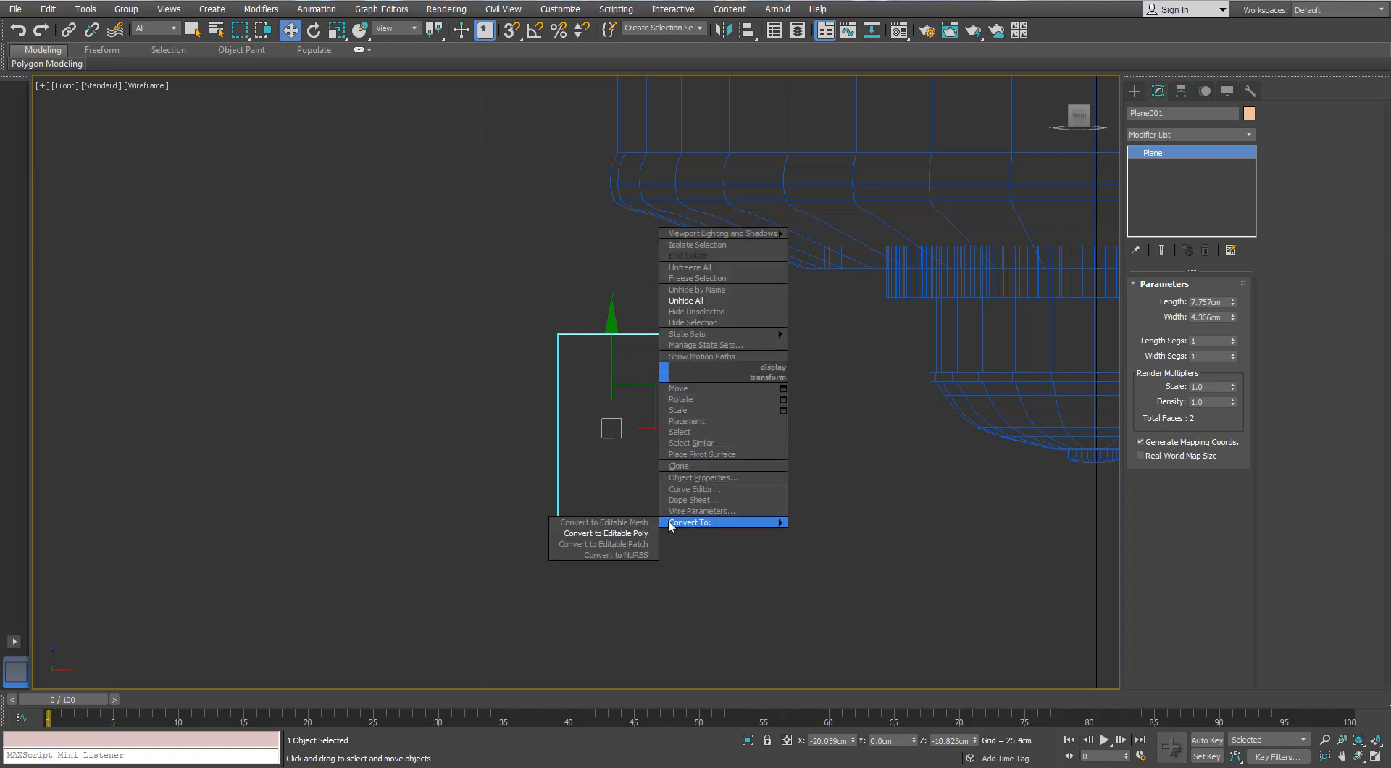
left_click(609, 535)
Taper the plane by scaling its two bottom vertices horizontally closer together
left_click_drag(690, 306, 619, 570)
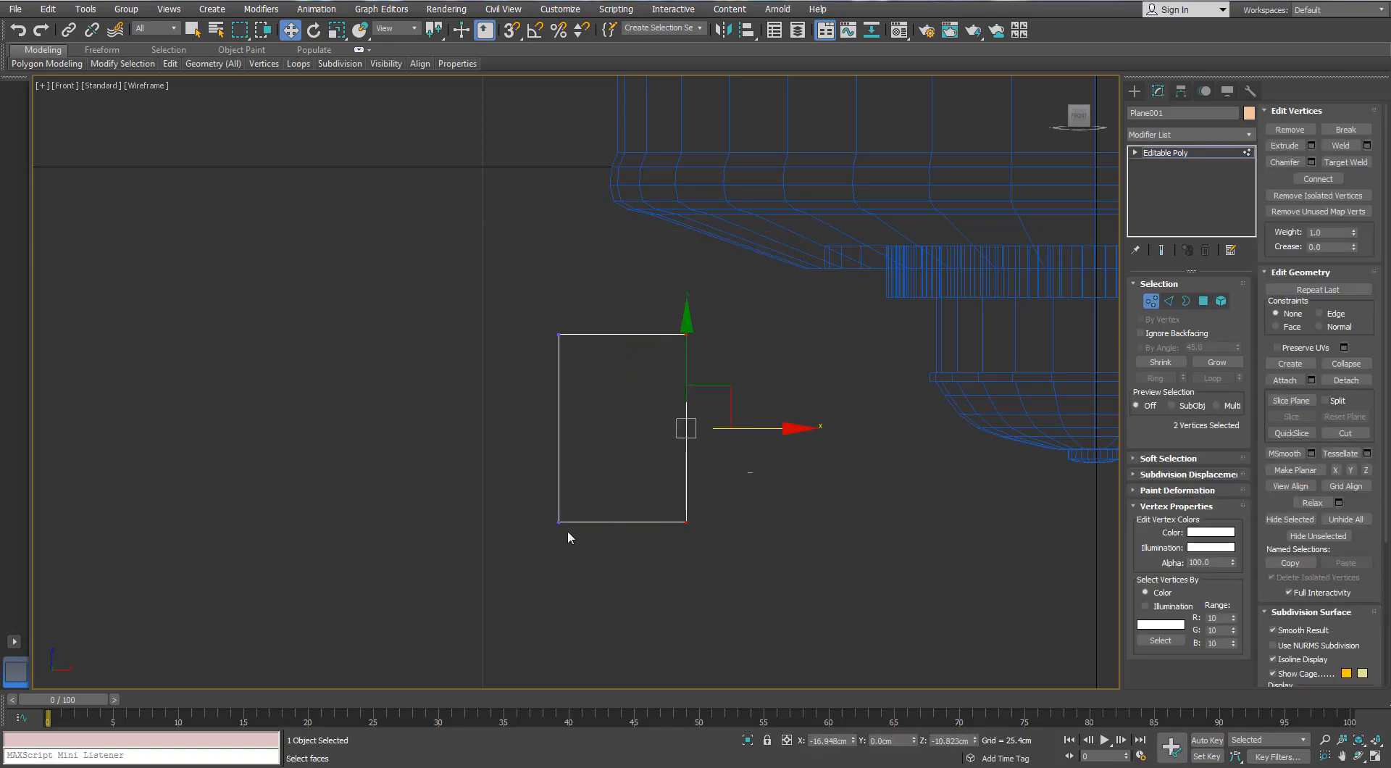
left_click_drag(568, 533, 543, 544)
key("r")
left_click_drag(693, 521, 668, 517)
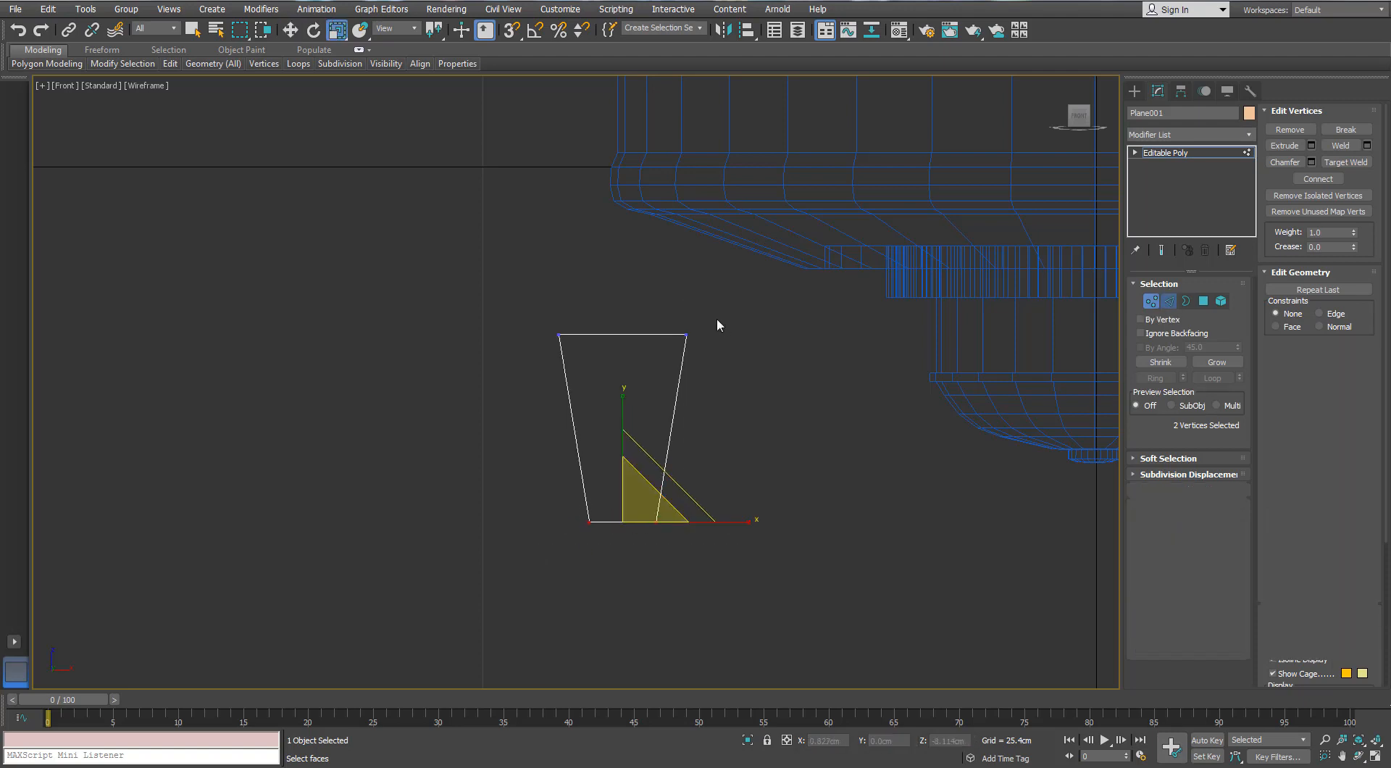
Connect the plane's top and bottom edges with 2 segments and a pinch of 46
key("2")
left_click(1236, 591)
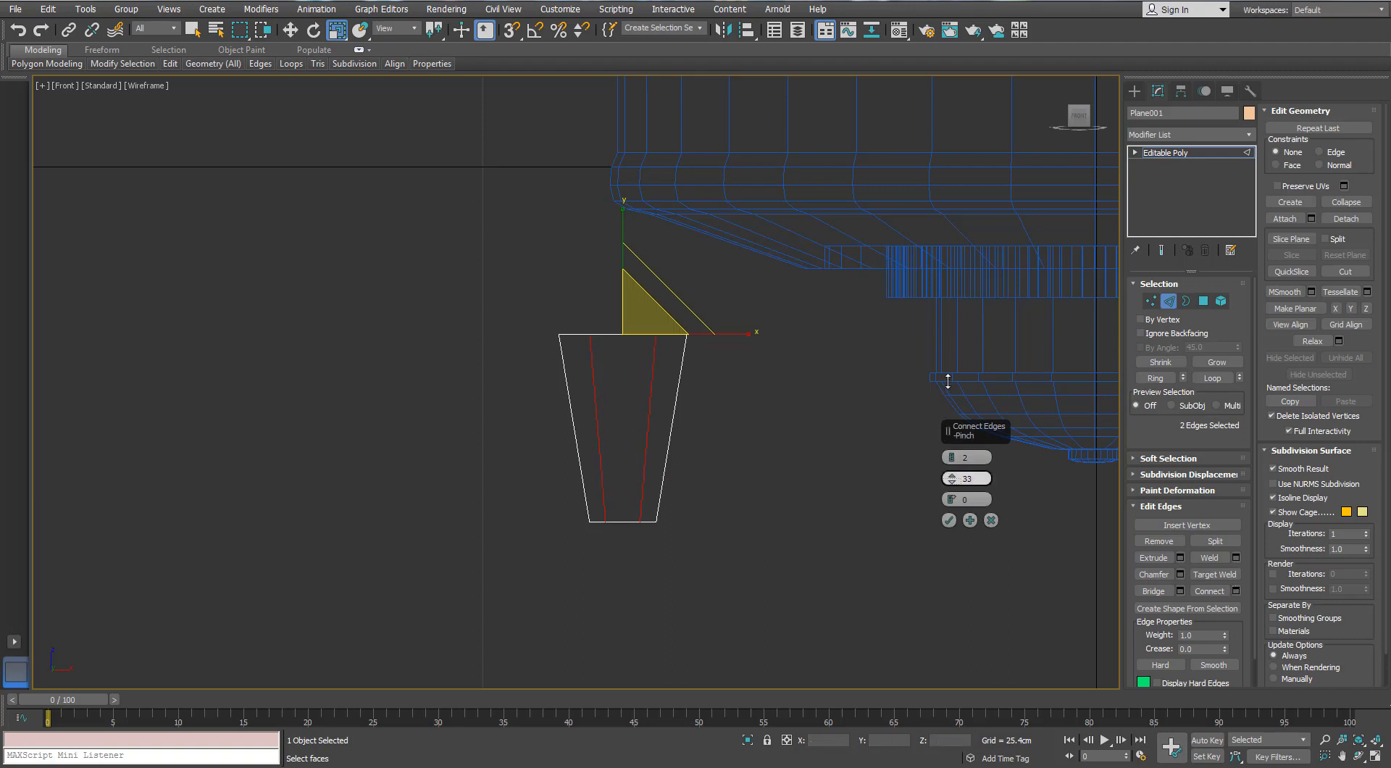
left_click(949, 520)
Connect the plane's lengthwise edges with one horizontal edge row across the middle and scale that row's vertices inwards horizontally
left_click(1151, 302)
left_click_drag(767, 386, 536, 438)
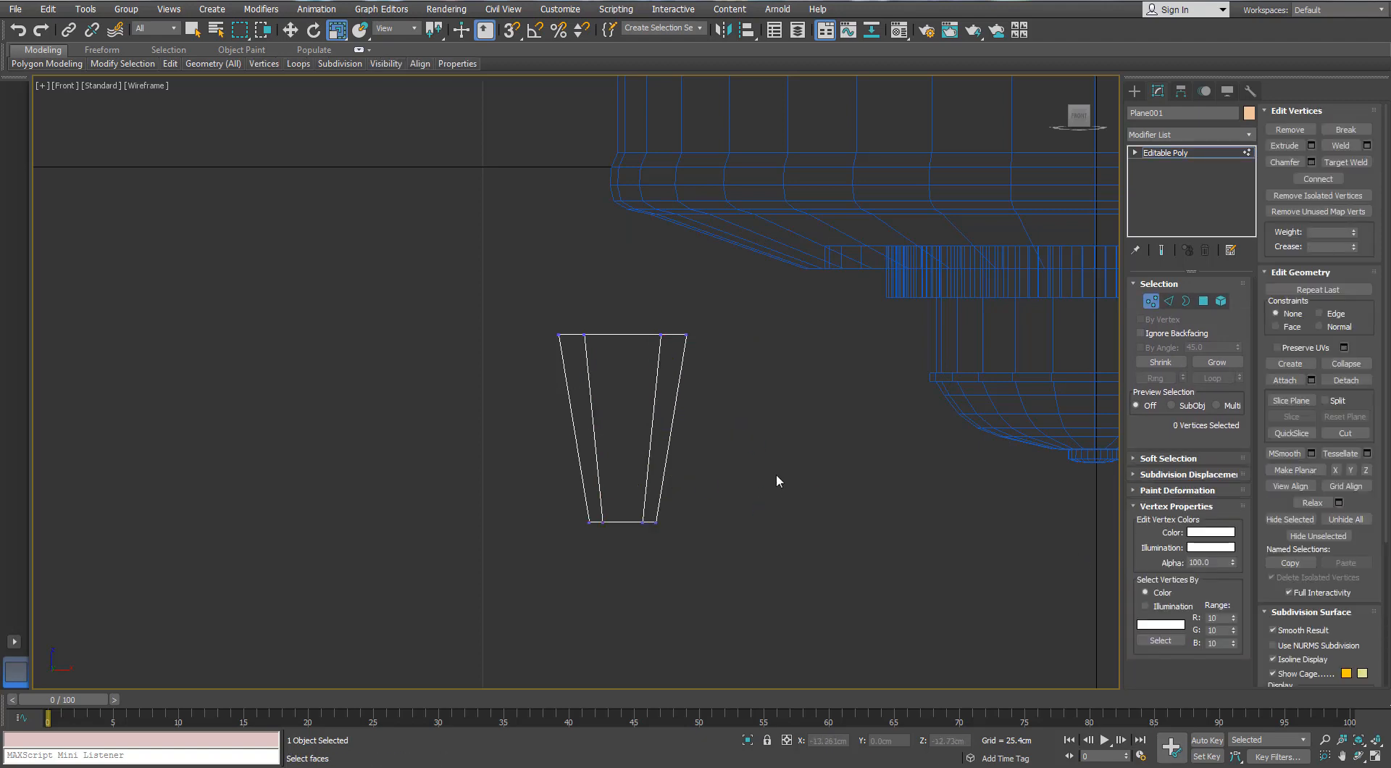
left_click(1173, 301)
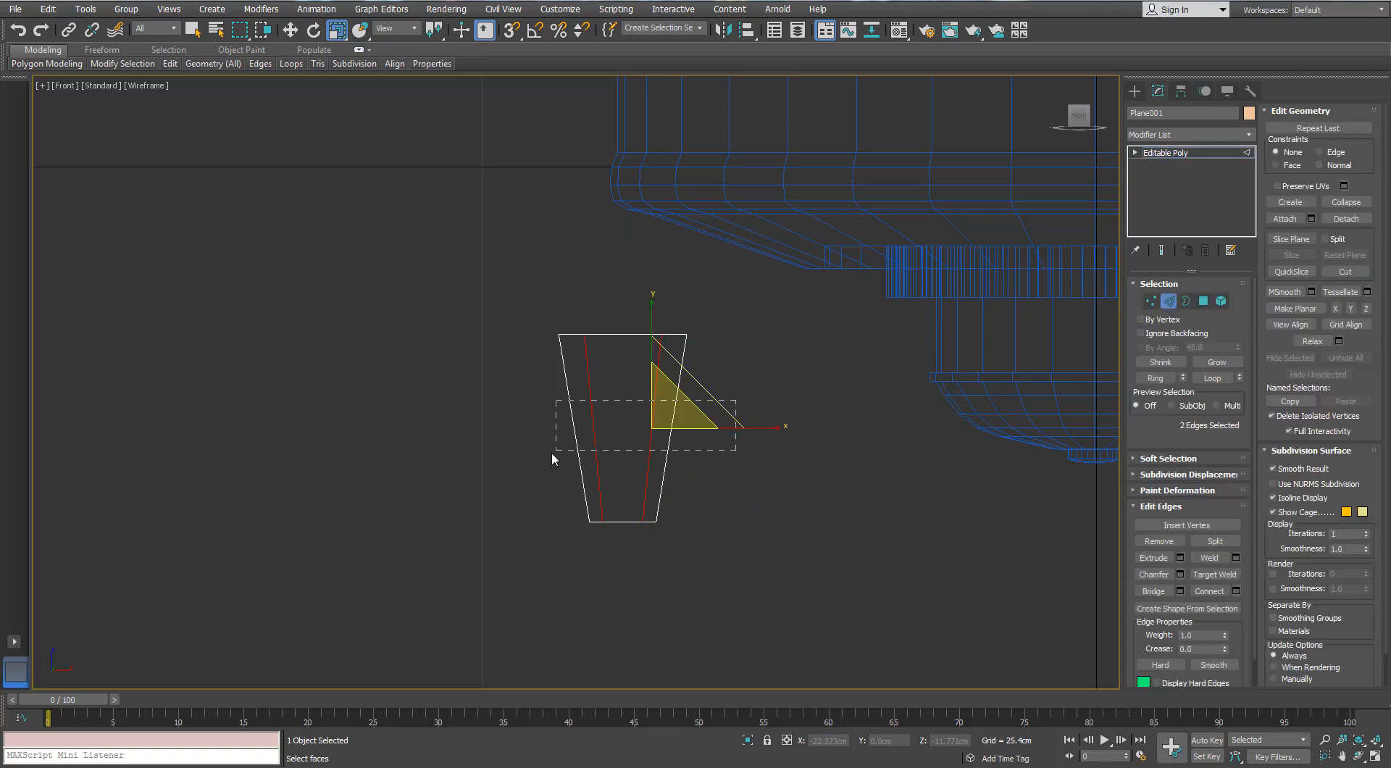
left_click_drag(552, 454, 551, 454)
left_click(1236, 592)
left_click(949, 519)
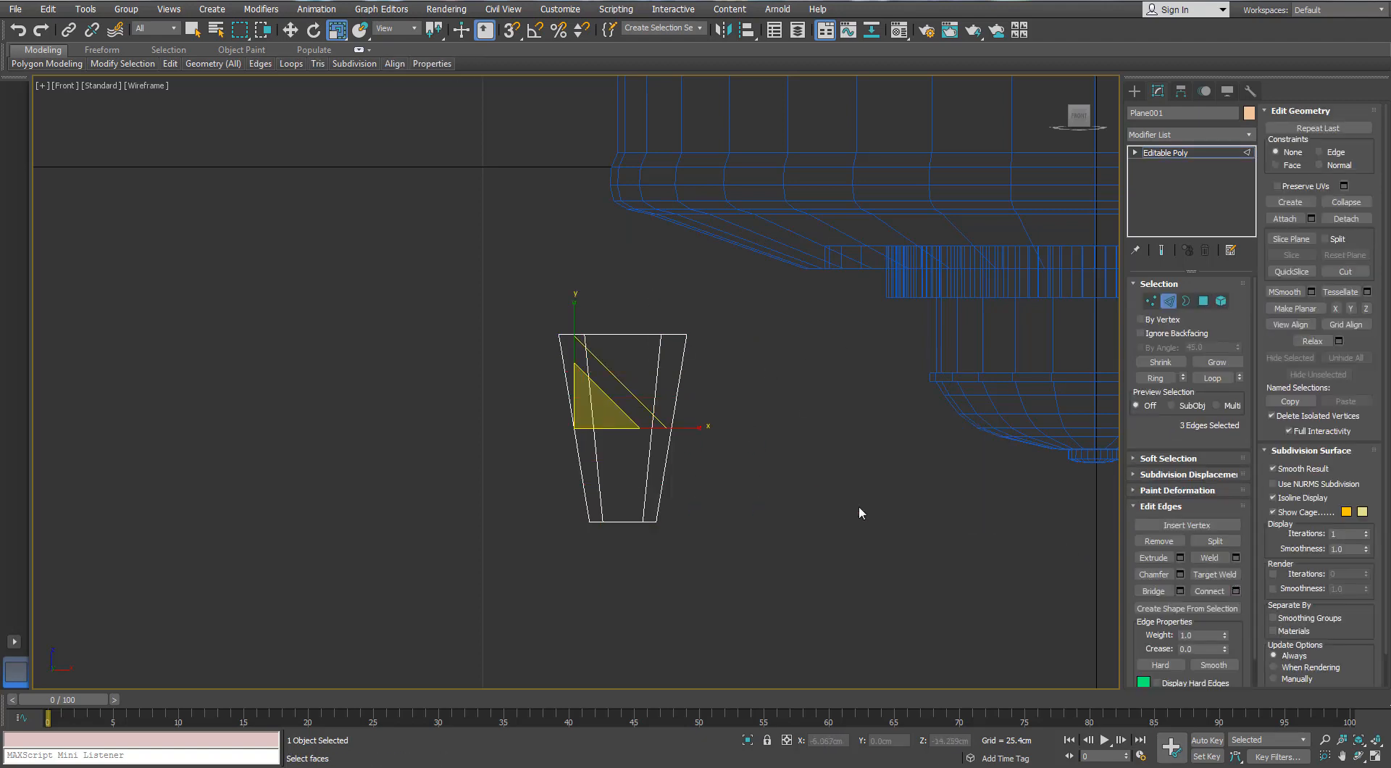
left_click(1151, 301, "ctrl")
left_click_drag(739, 427, 728, 427)
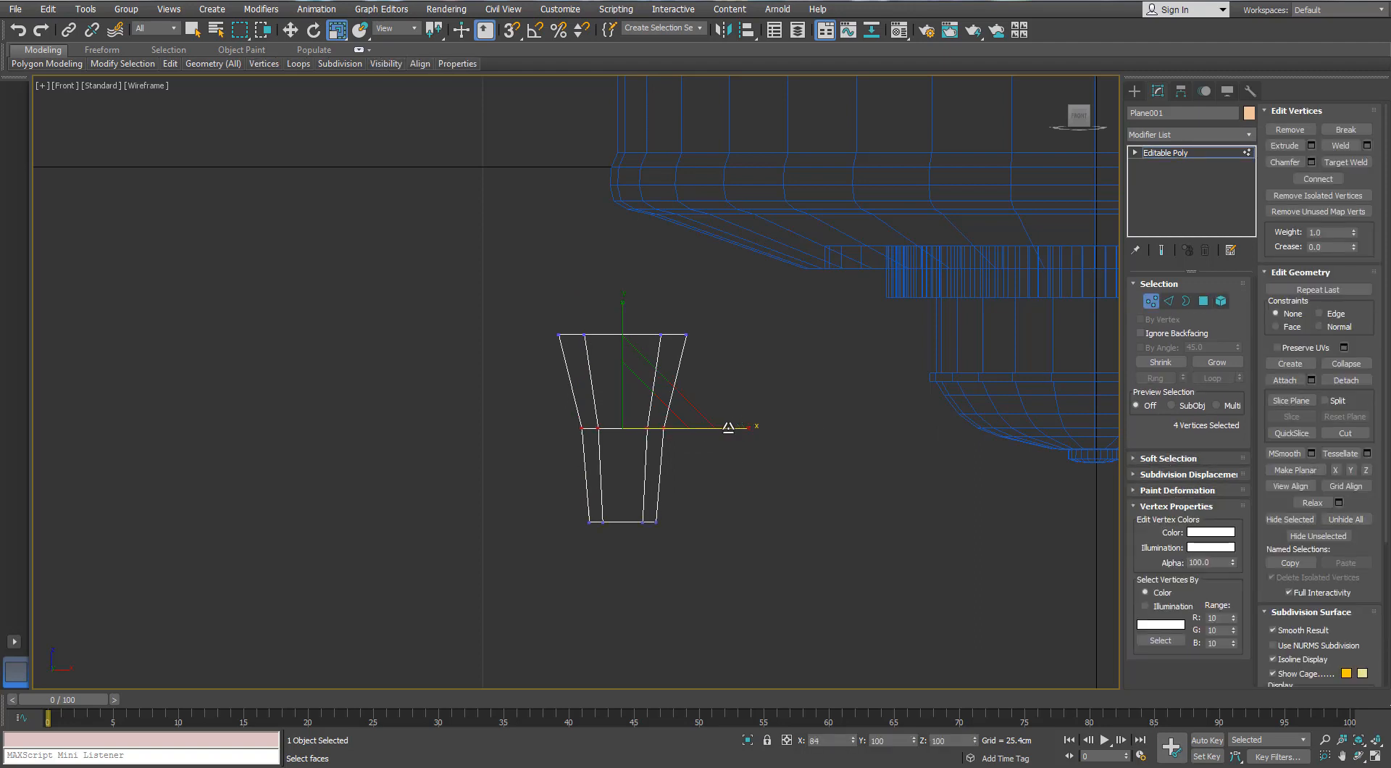
key("2")
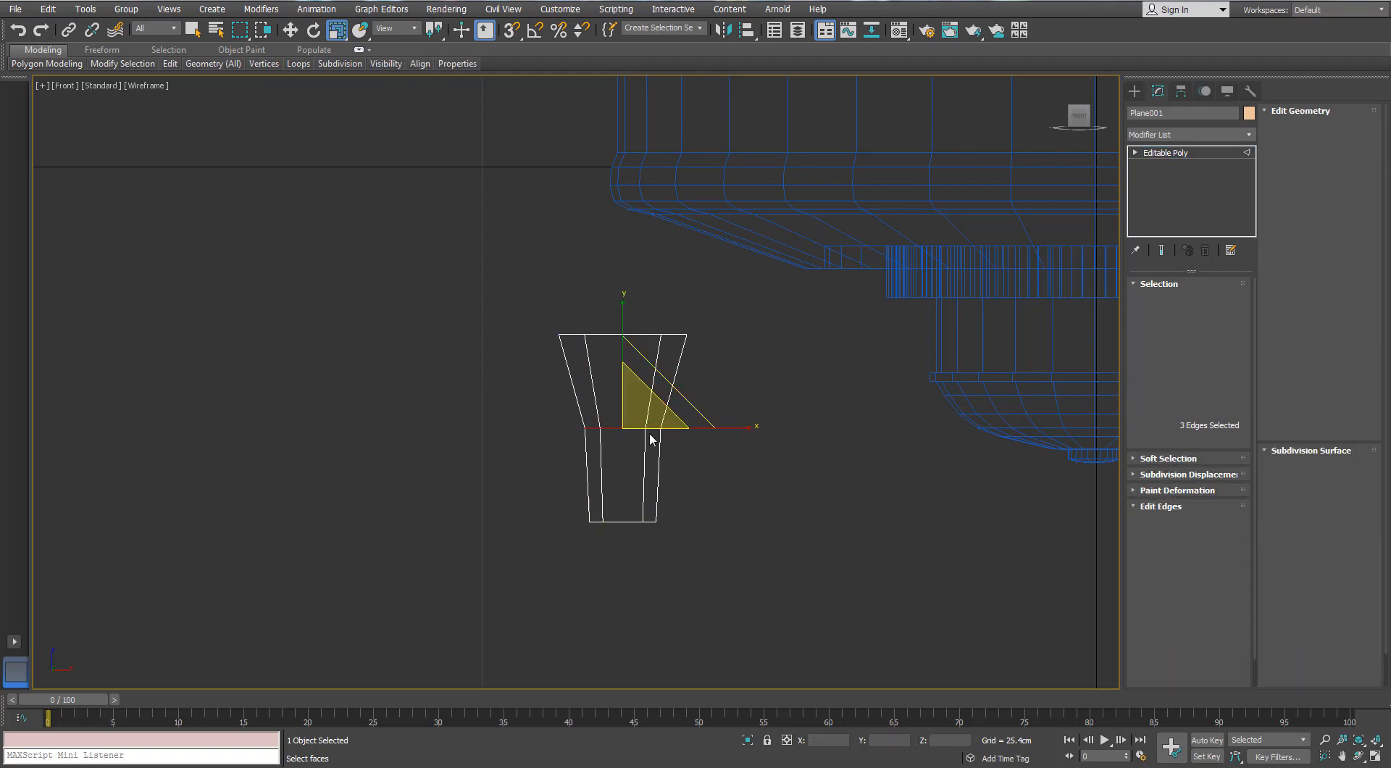
left_click(1180, 573)
left_click(951, 497)
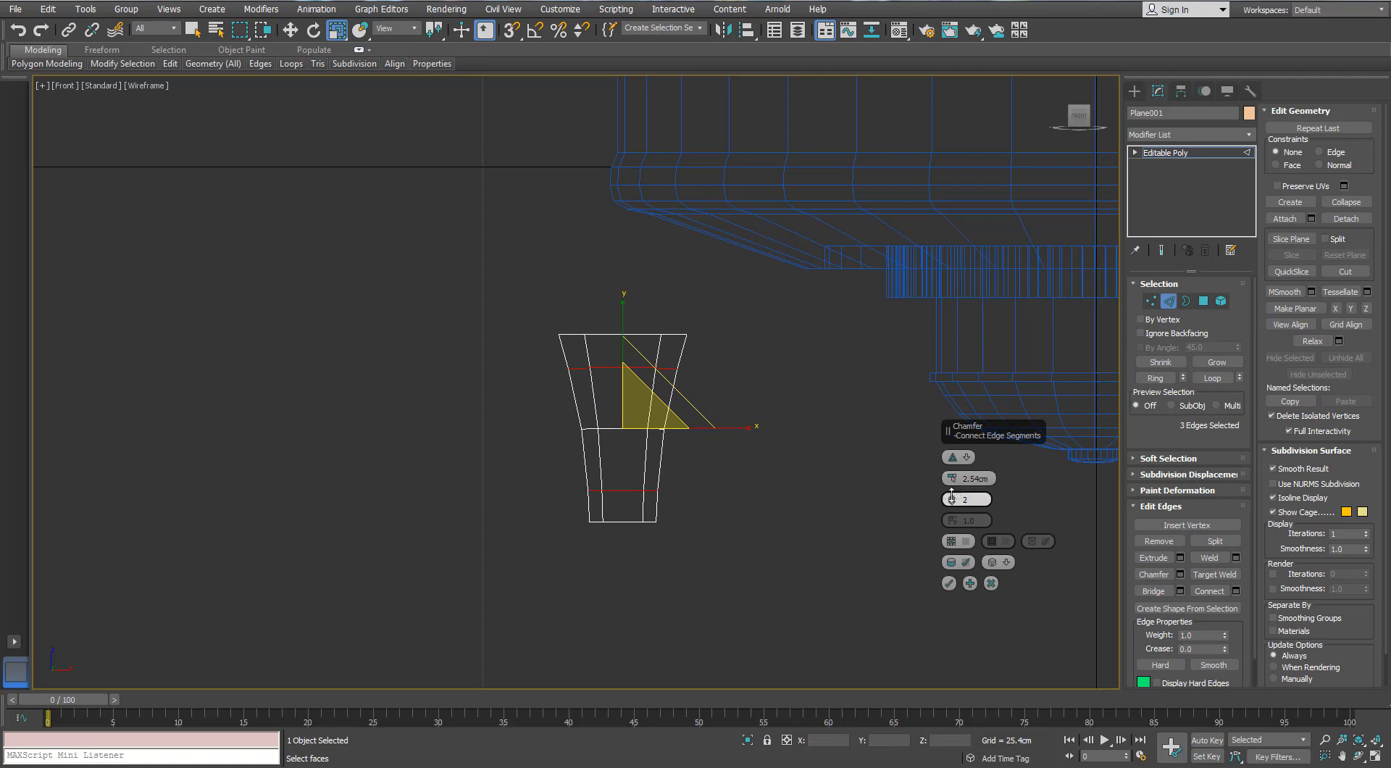
left_click(952, 497)
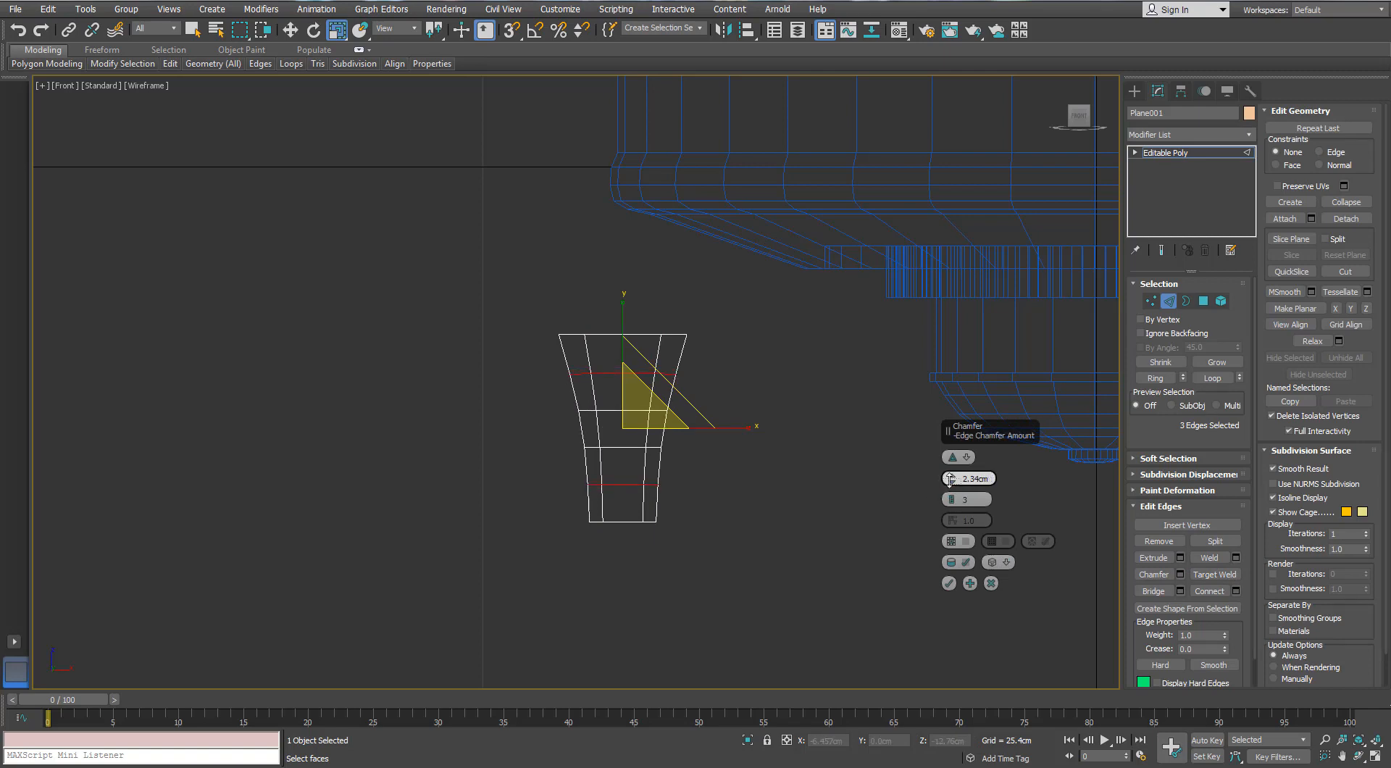
left_click(991, 583)
Scale the plane's top row of vertices wider and move the middle row of vertices slightly up
left_click(1151, 302)
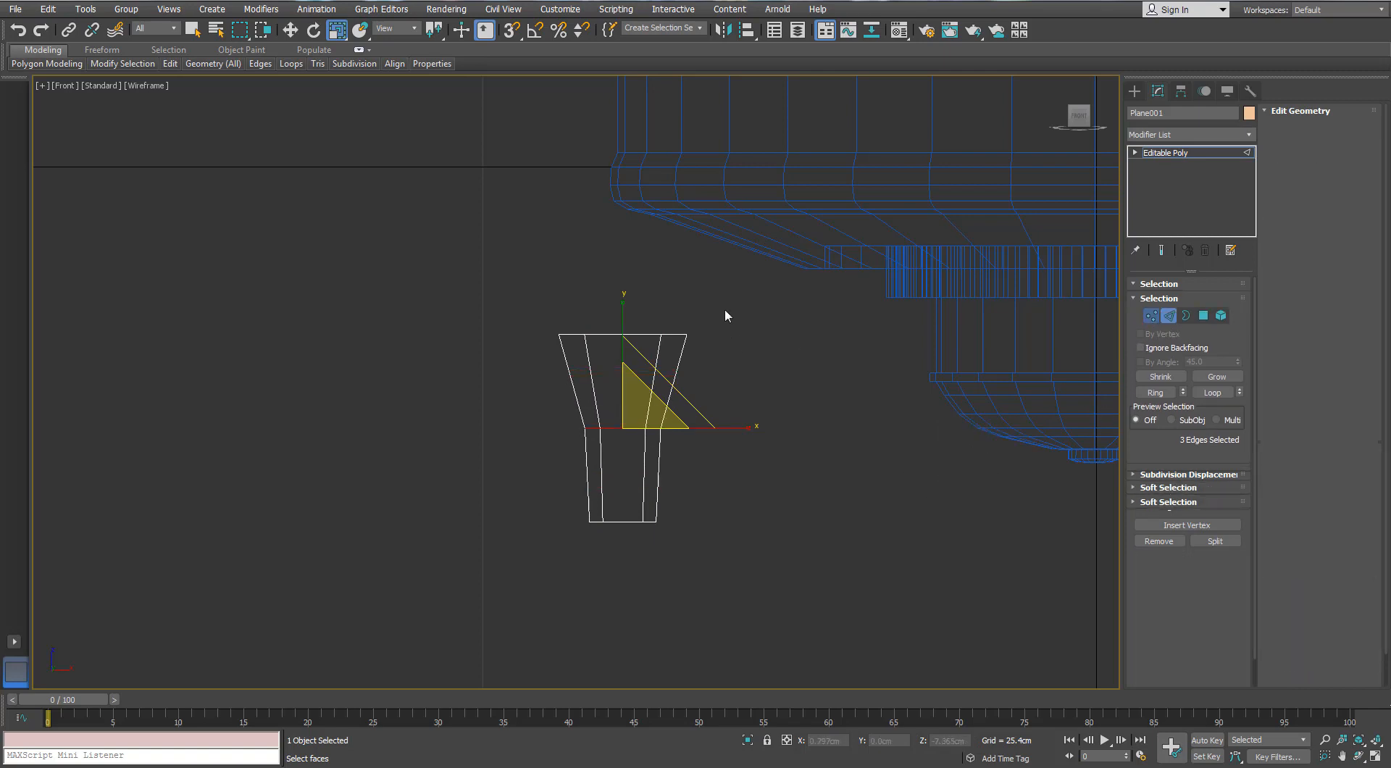
left_click_drag(726, 311, 751, 334)
left_click_drag(713, 400, 571, 447)
key("w")
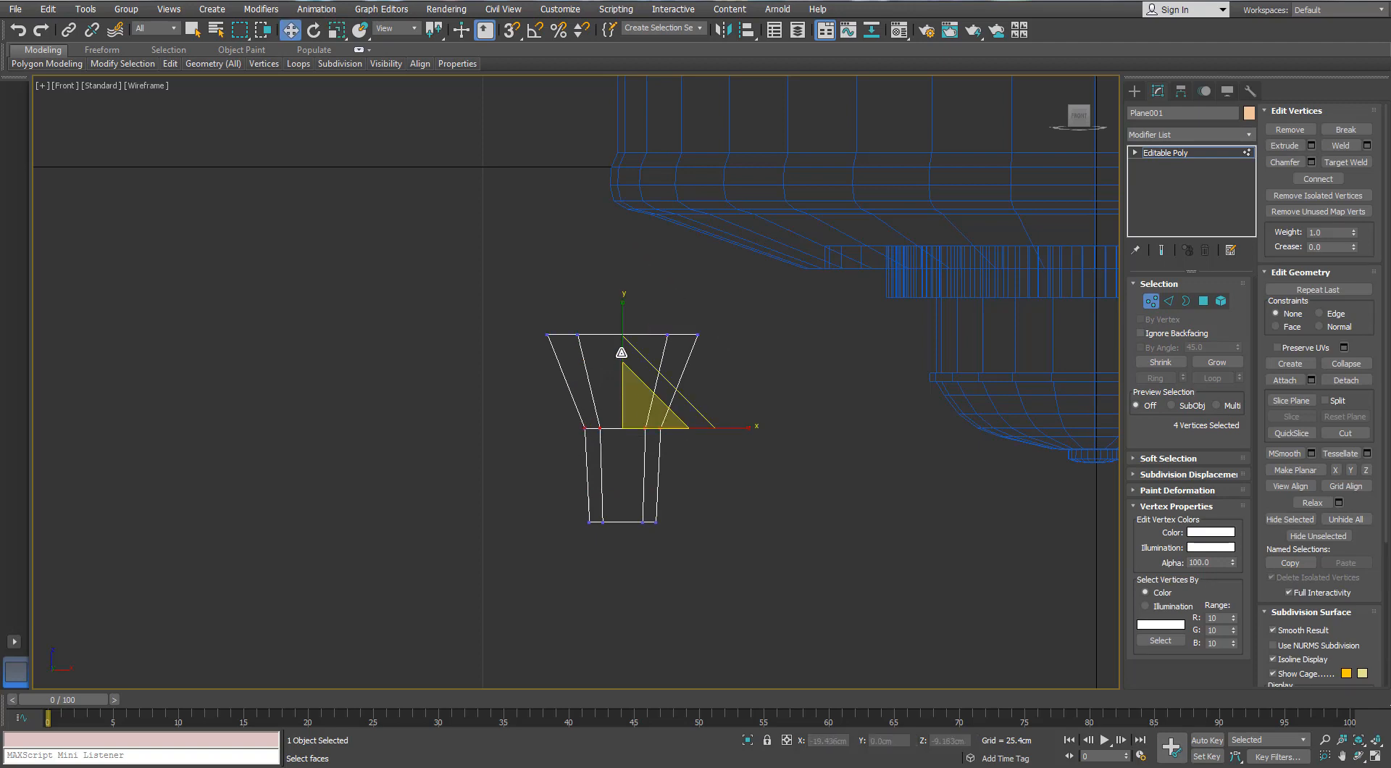
left_click_drag(623, 363, 637, 355)
Chamfer the middle edge row with 3 segments and connect the central column's horizontal edges with two lengthwise edge lines
left_click(1169, 300)
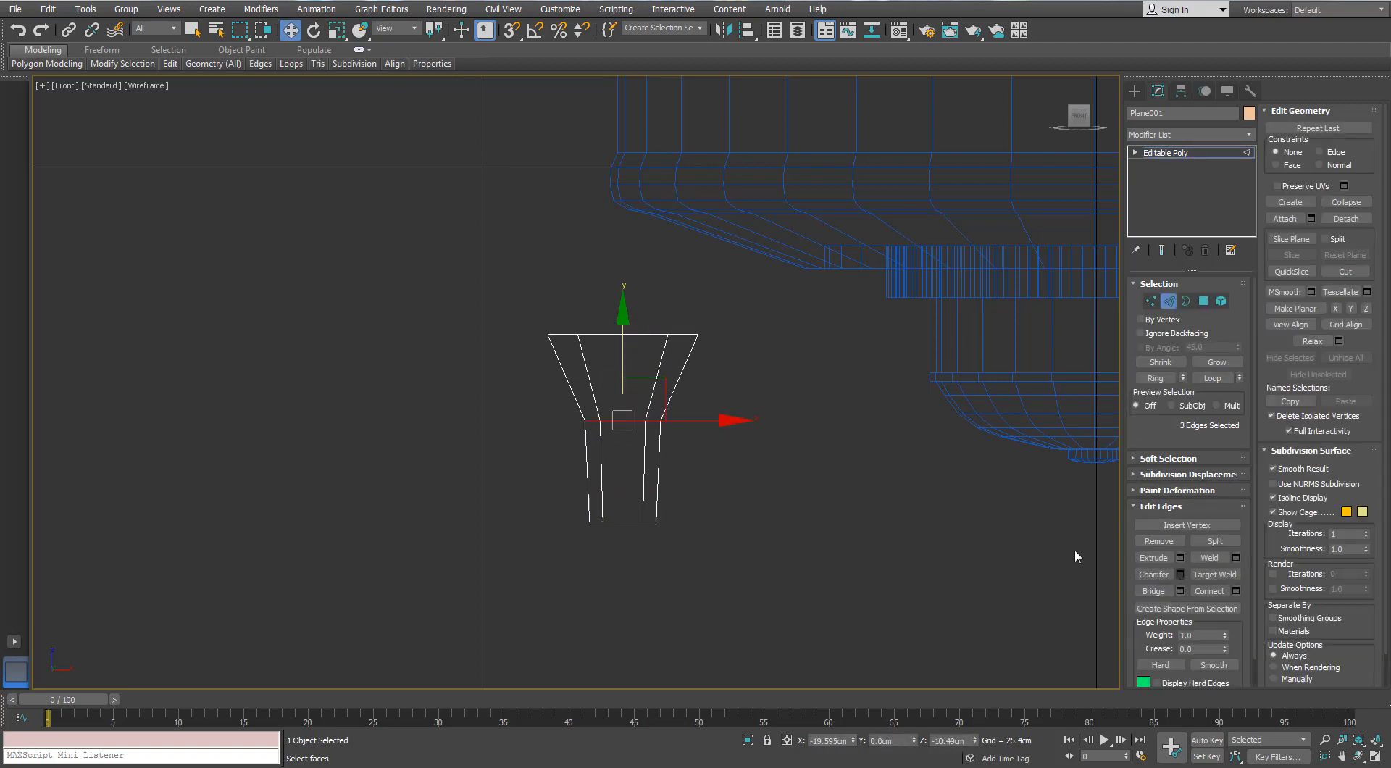
left_click(949, 585)
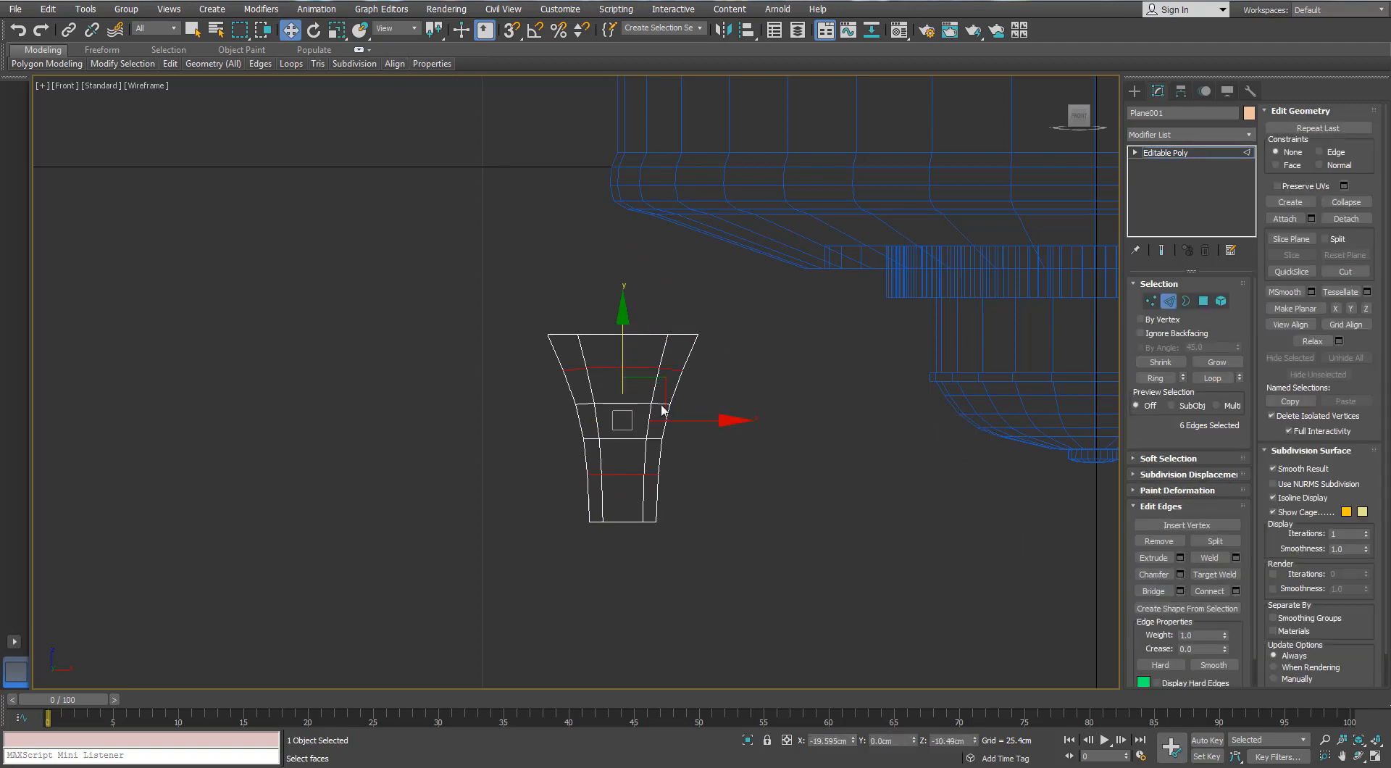
scroll(633, 315, "up", 2)
middle_click_drag(633, 314, 648, 331)
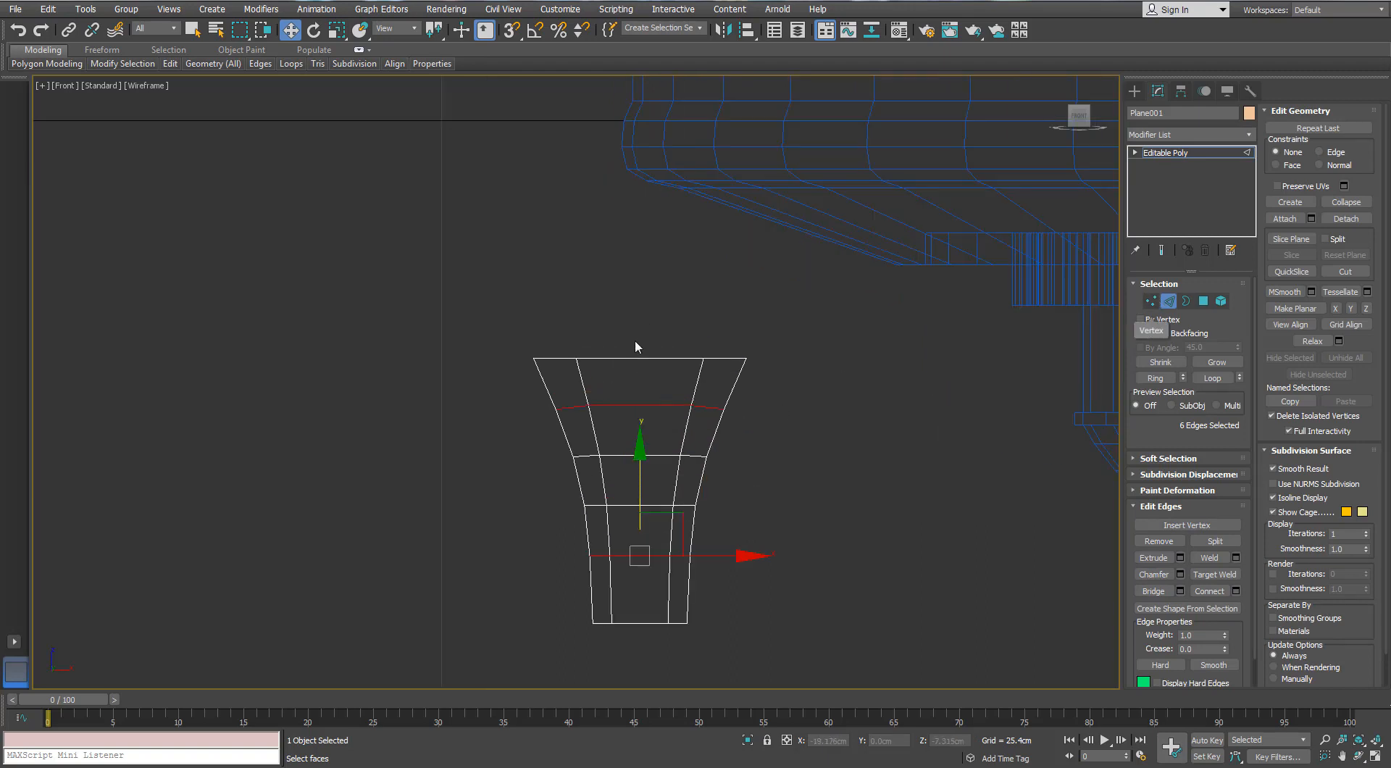
left_click(1236, 590)
scroll(614, 387, "up", 1)
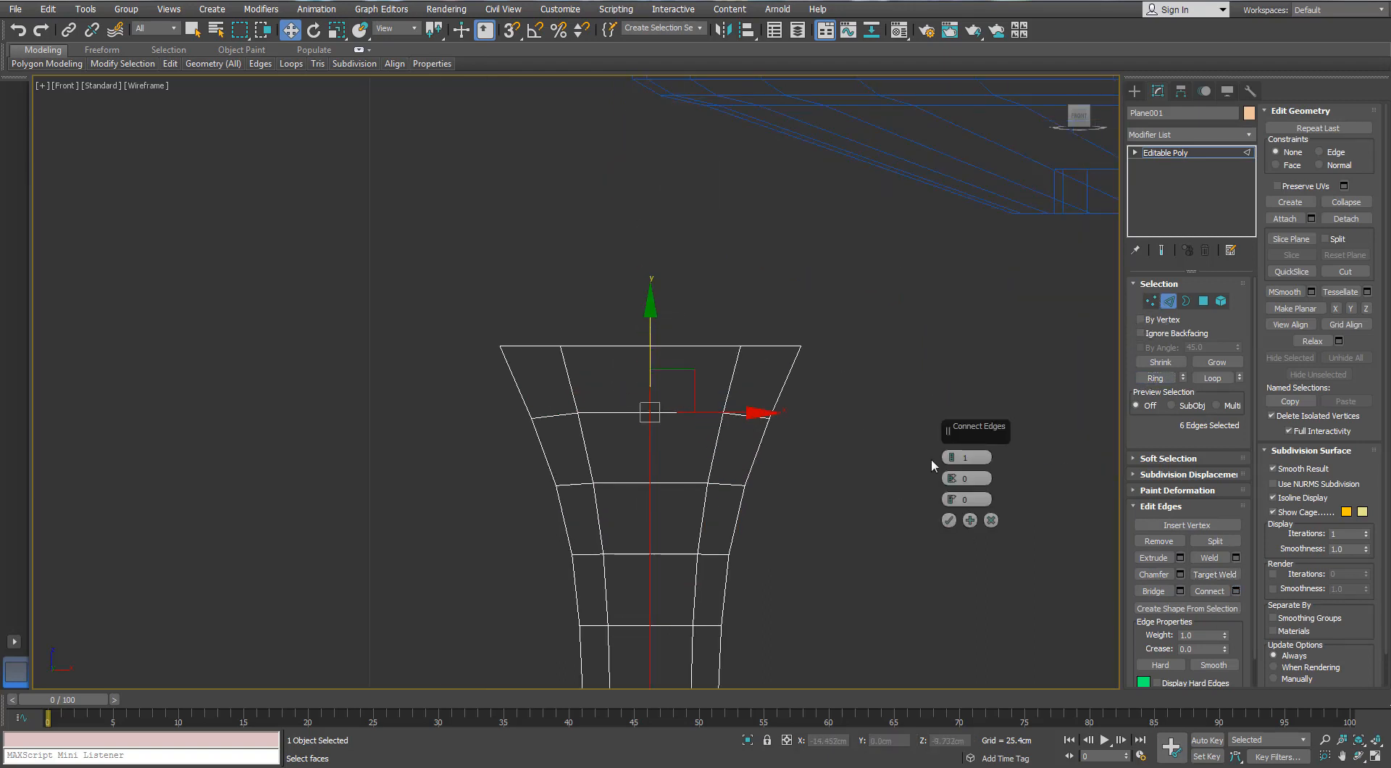
left_click(947, 520)
Raise the inner vertices of the plane's top edge to form a shallow arch, with the central two highest
key("1")
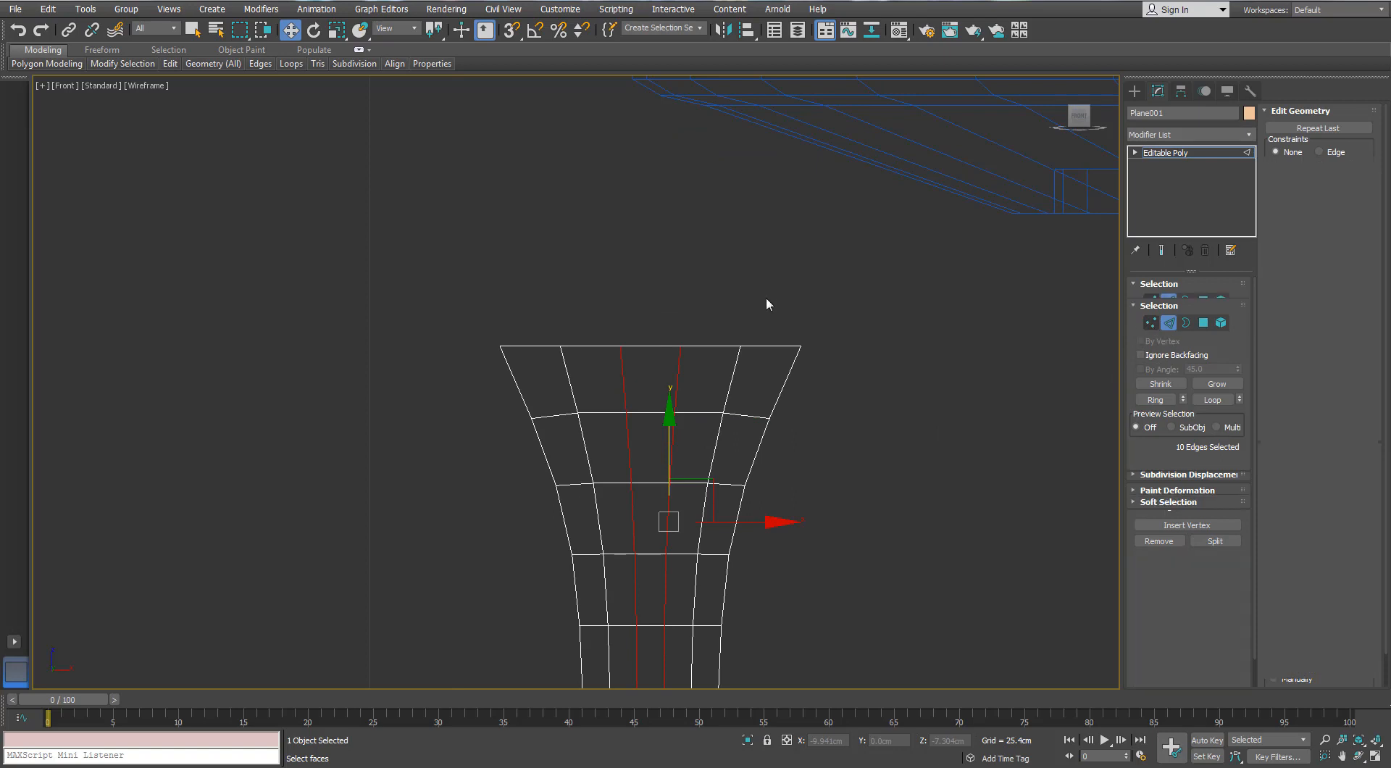
left_click_drag(767, 297, 555, 378)
left_click_drag(647, 287, 649, 240)
left_click(996, 511)
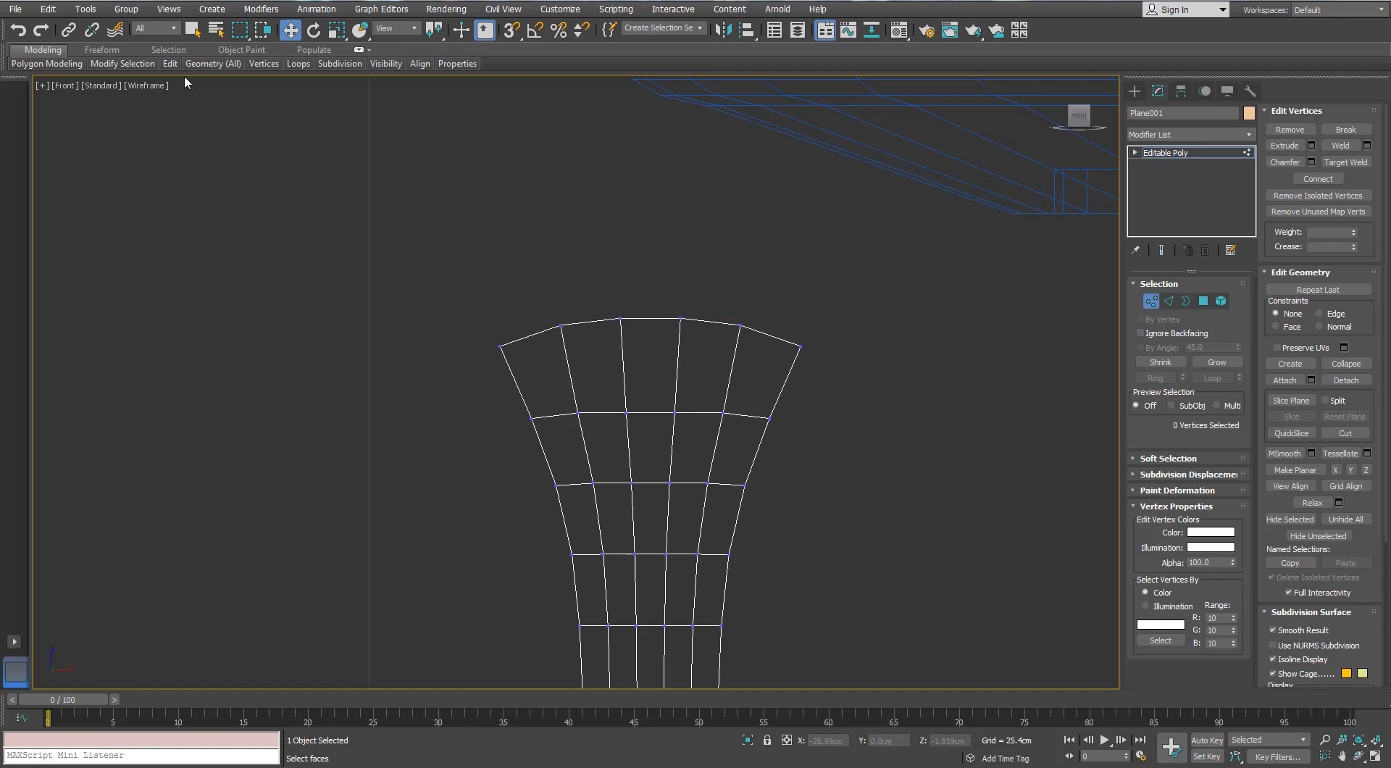
Insert a horizontal edge loop with Swift Loop in the plane's top row of polygons, just below the arched edge
mouse_move(168, 71)
left_click(286, 100)
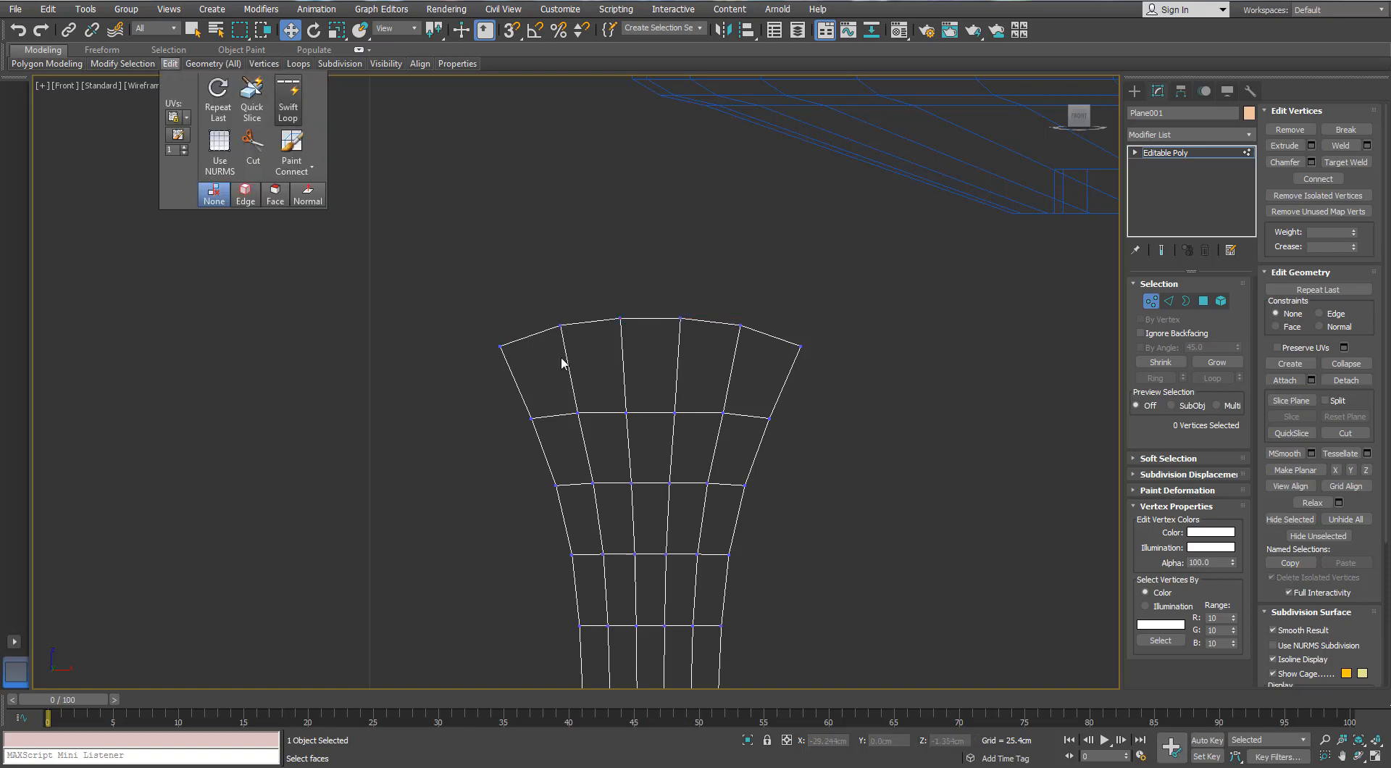
left_click(568, 365)
right_click(871, 435)
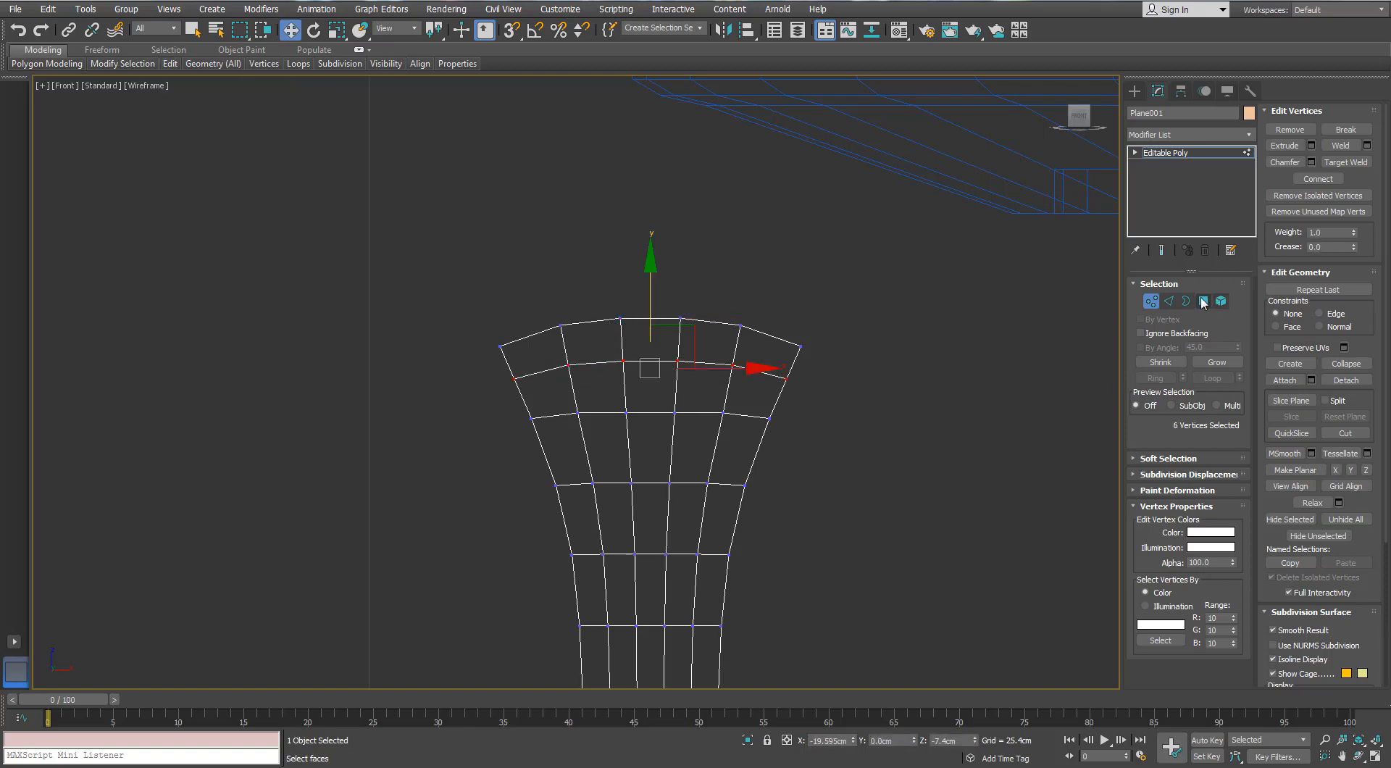
Select the three central polygons of the second row and the two polygons below them in the second column
left_click(1204, 301)
left_click(702, 397)
left_click(650, 394, "ctrl")
left_click(606, 393, "ctrl")
middle_click_drag(629, 448, 628, 408)
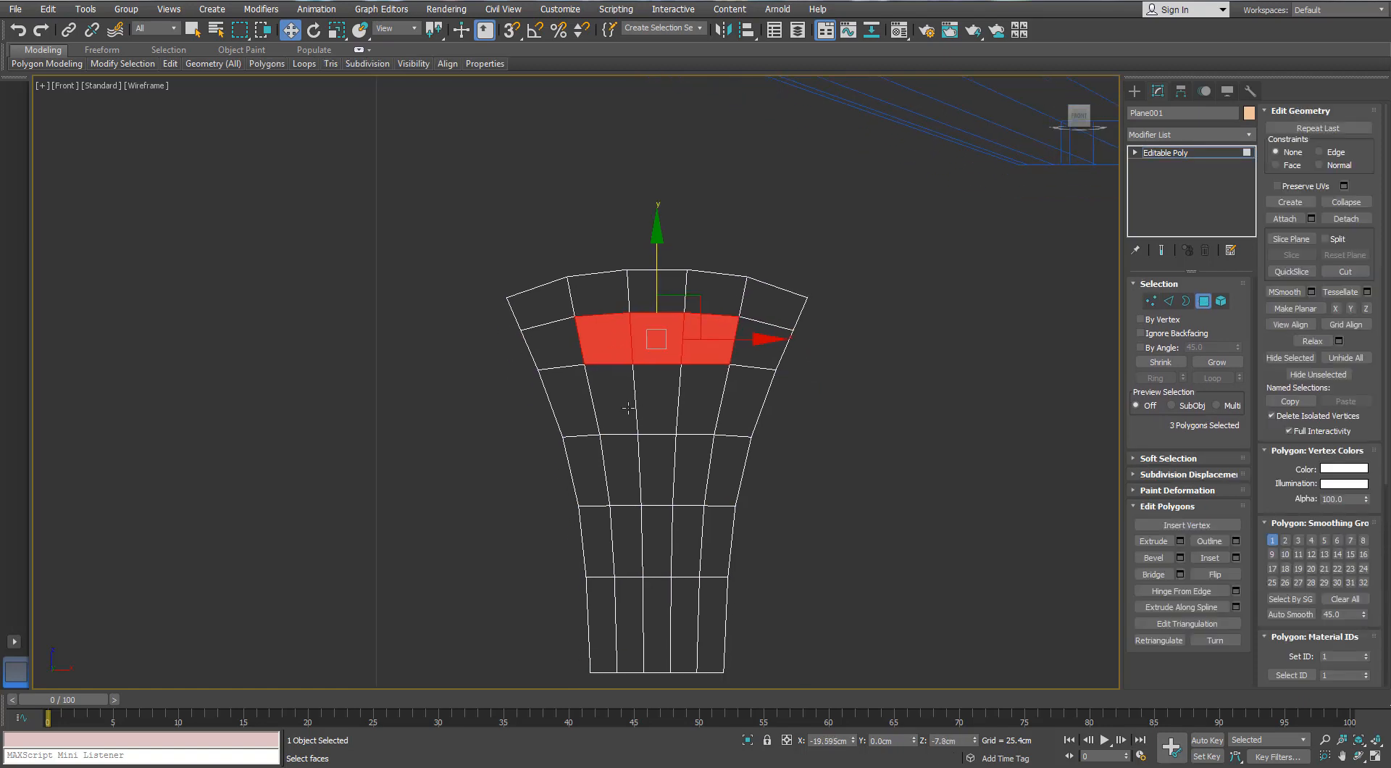
left_click(622, 401, "ctrl")
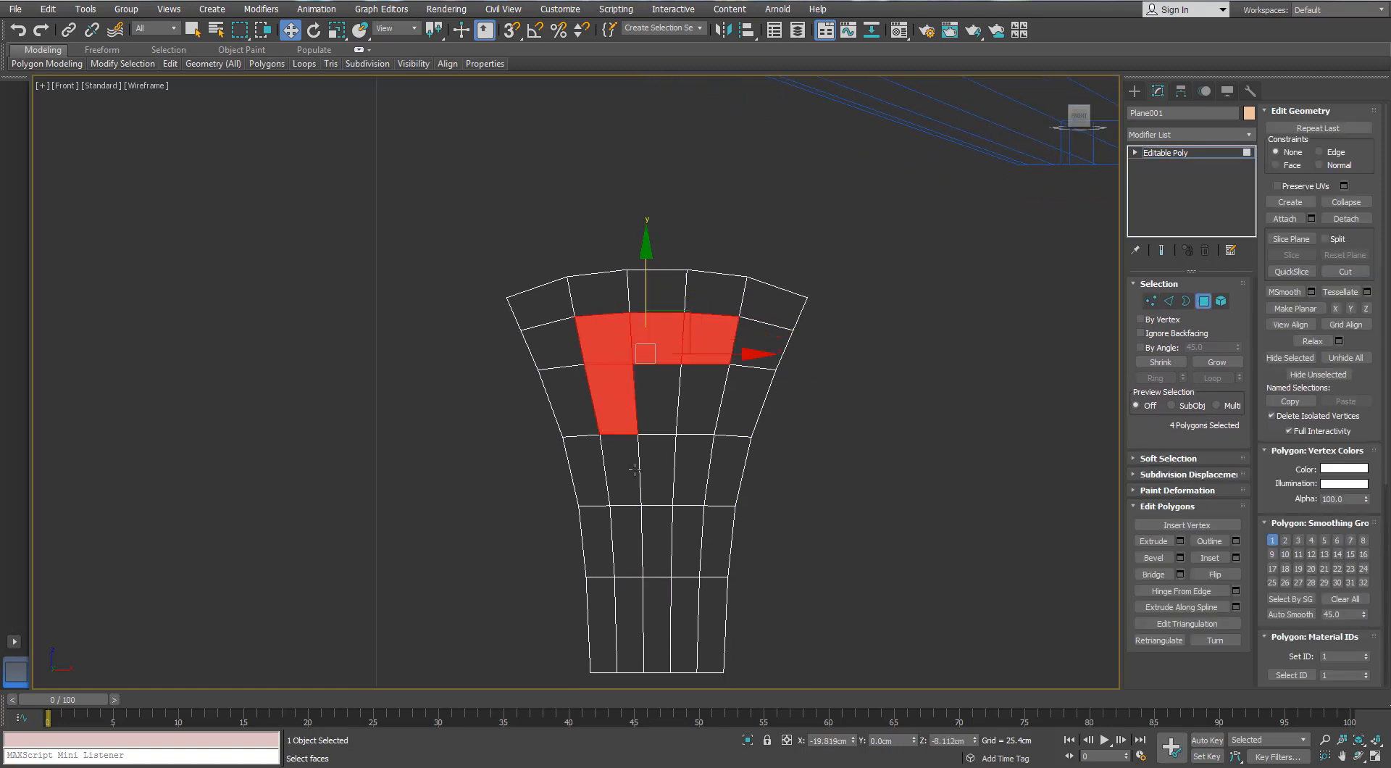
left_click(633, 465, "ctrl")
middle_click_drag(633, 466, 653, 419)
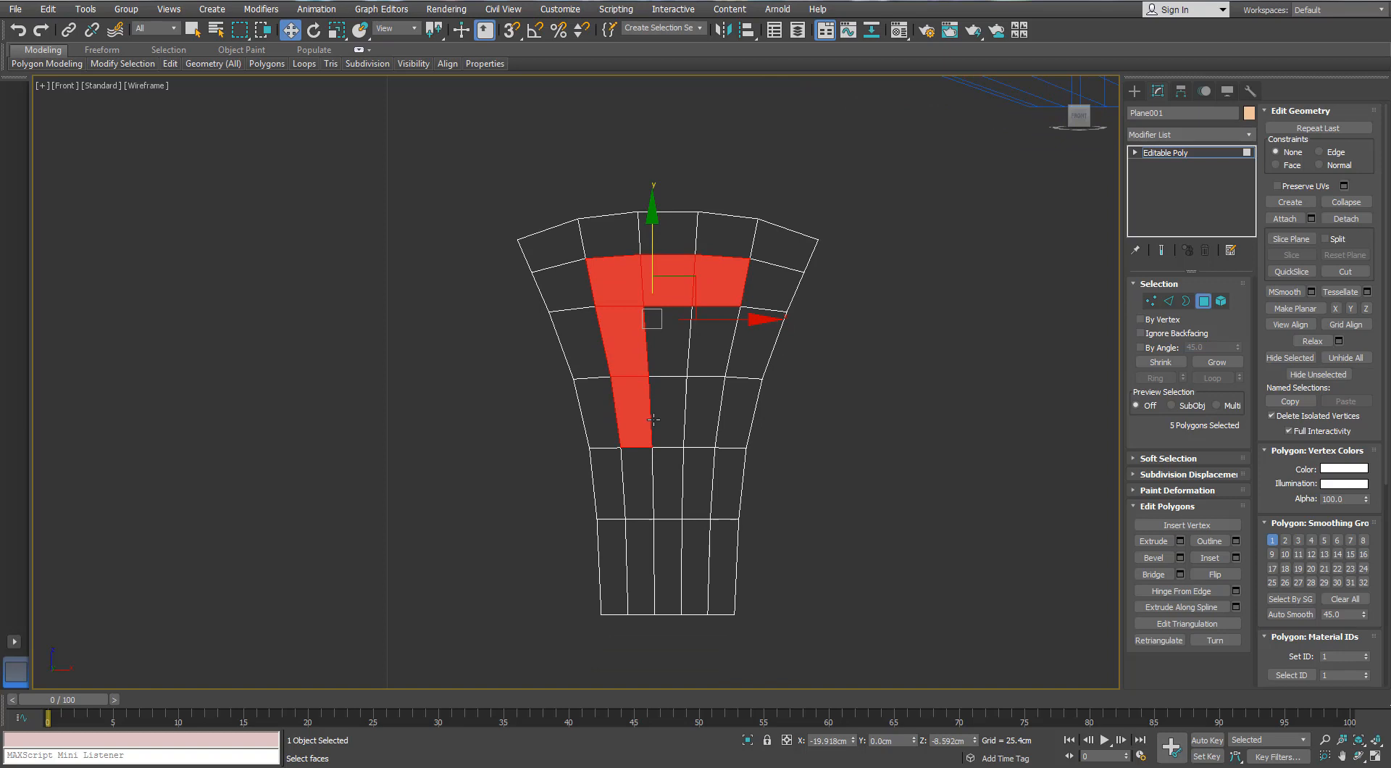
Insert a horizontal edge loop with Swift Loop near the plane's narrow bottom end and switch to vertex editing
left_click(1167, 302)
mouse_move(169, 64)
left_click(288, 102)
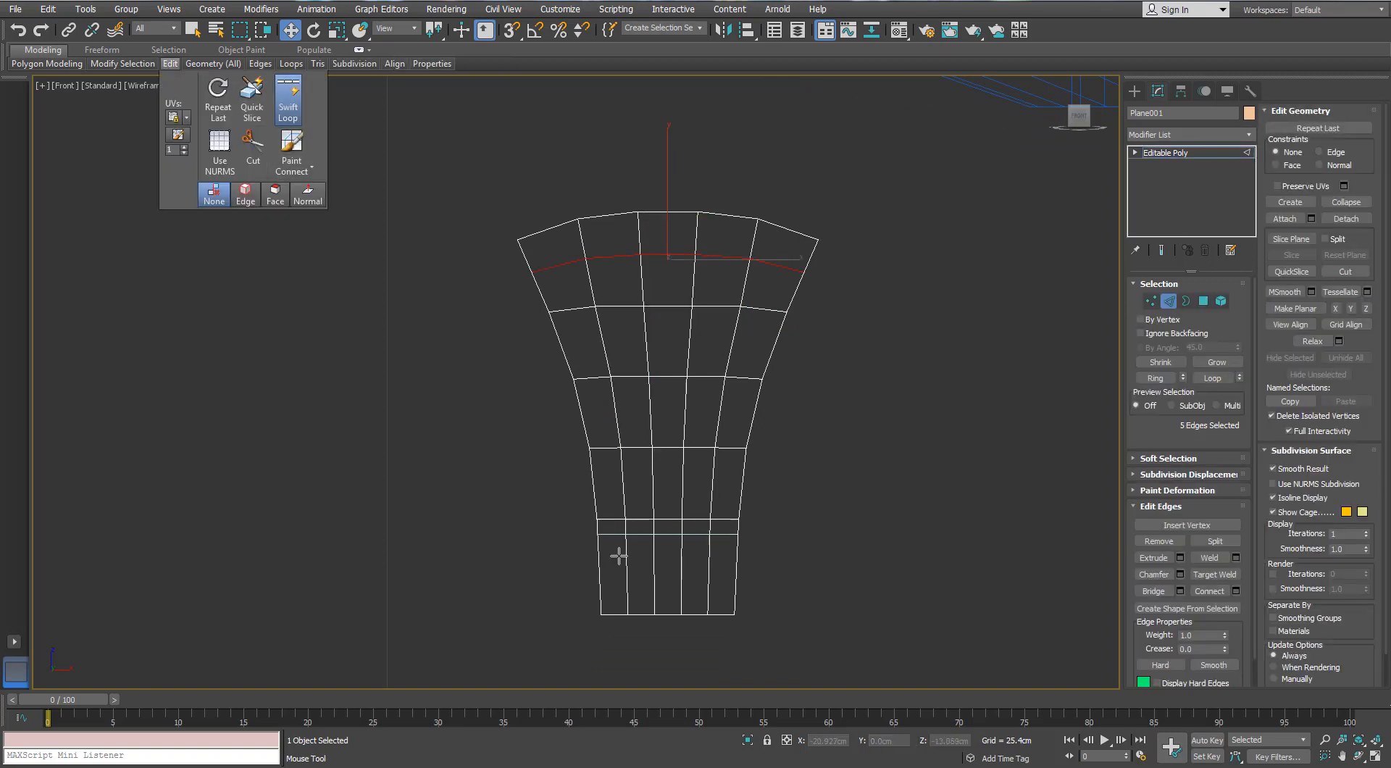
left_click(617, 573)
key("w")
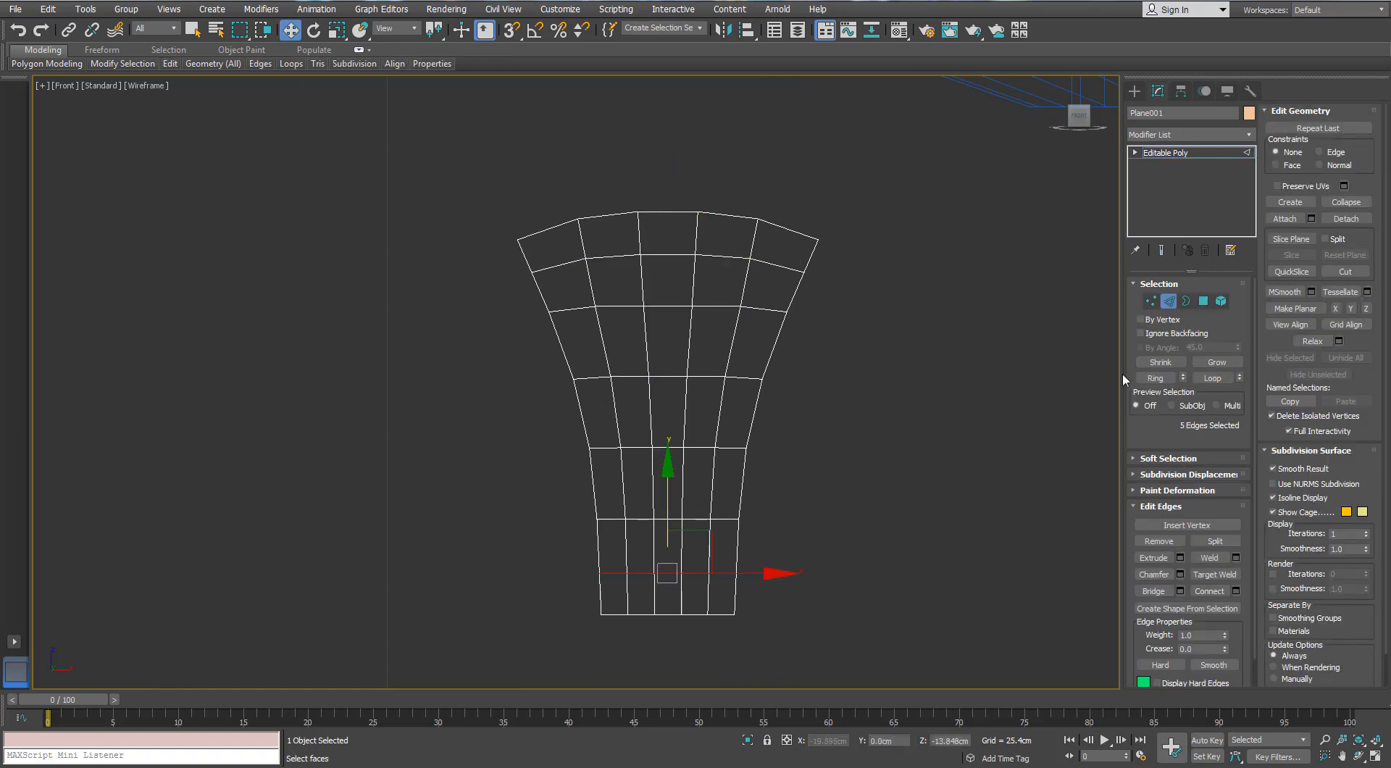
left_click(1151, 301)
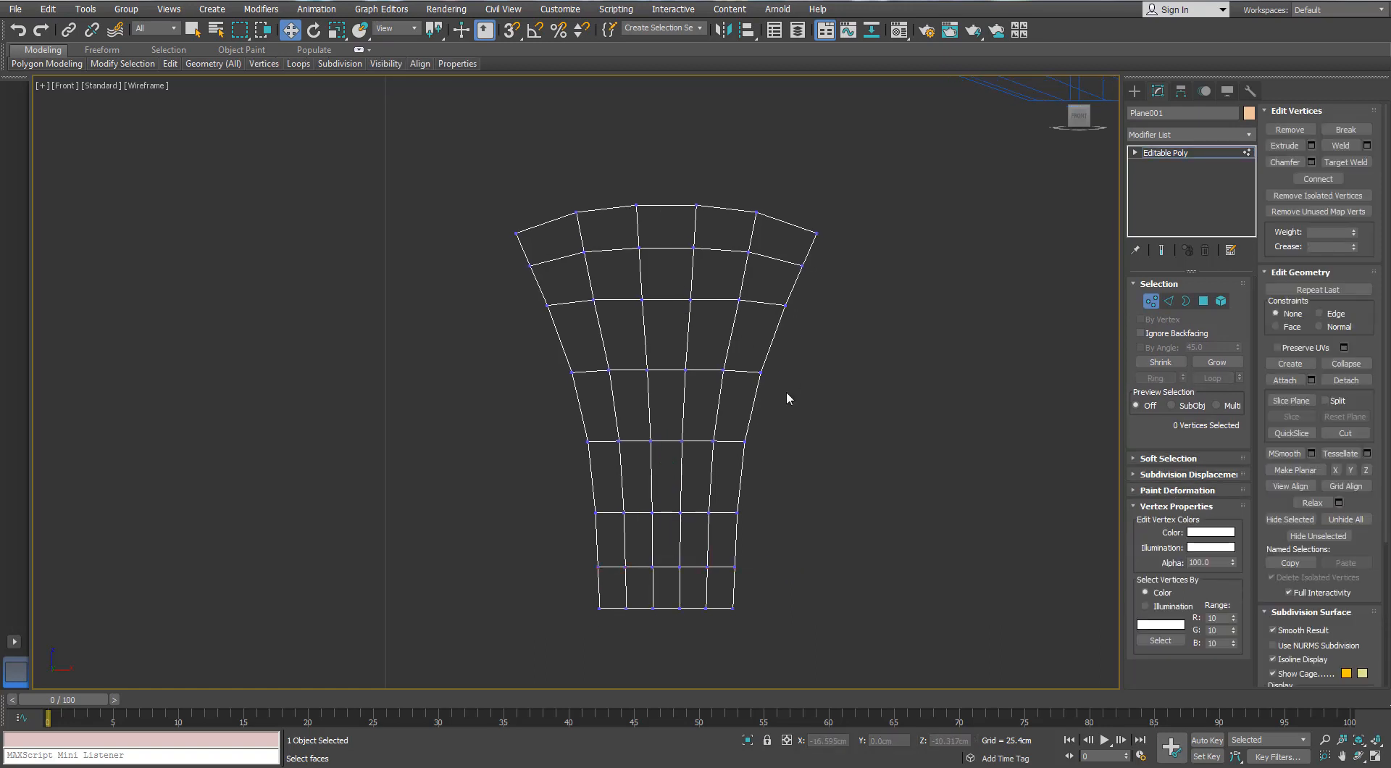
middle_click_drag(674, 310, 678, 282)
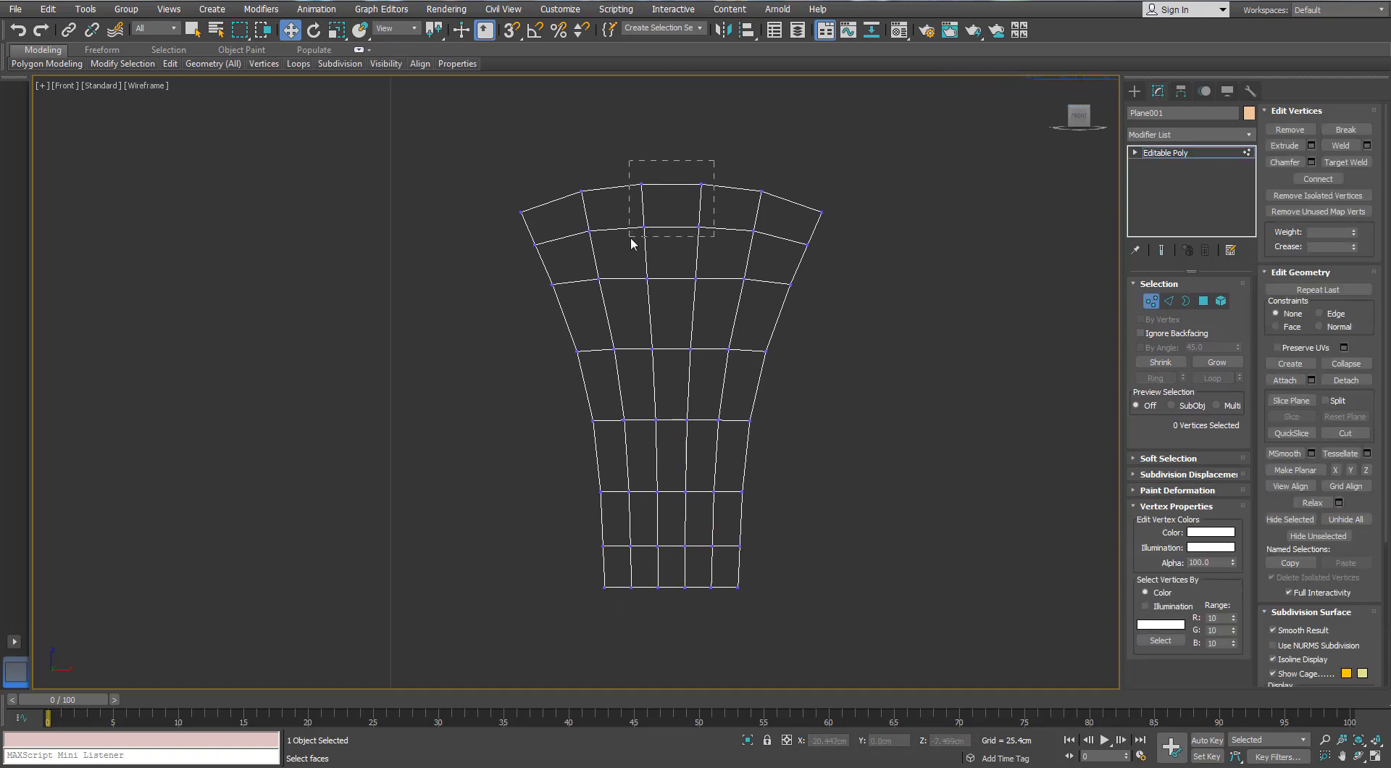
Lower the left and right inner vertices of the plane's second row to follow the arch of the top edge
left_click(754, 232)
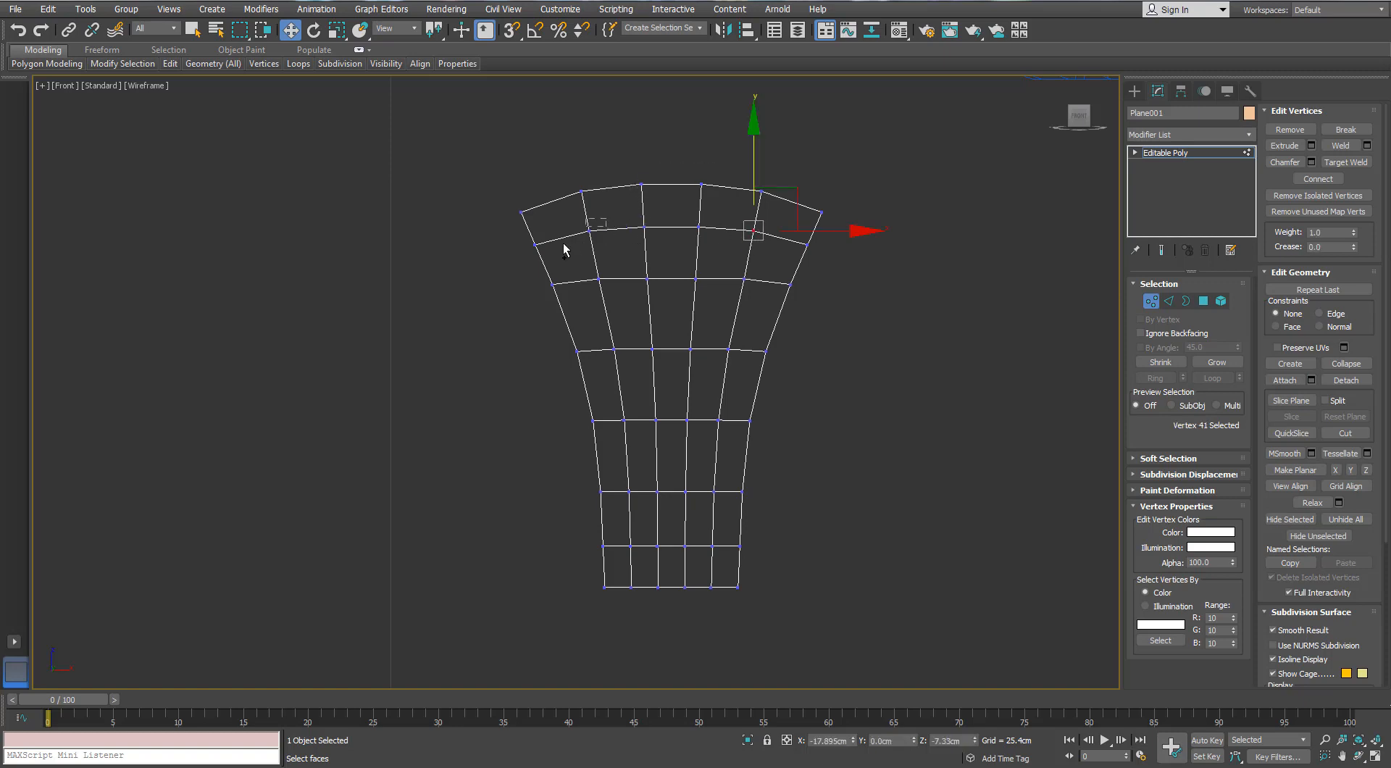
left_click_drag(563, 244, 563, 247, "ctrl")
key("r")
key("w")
left_click_drag(670, 147, 663, 168)
key("ctrl+z")
left_click(801, 285)
Select all interior polygons of the flared plane and delete them, leaving a frame one polygon wide
left_click(1203, 301)
left_click(692, 510)
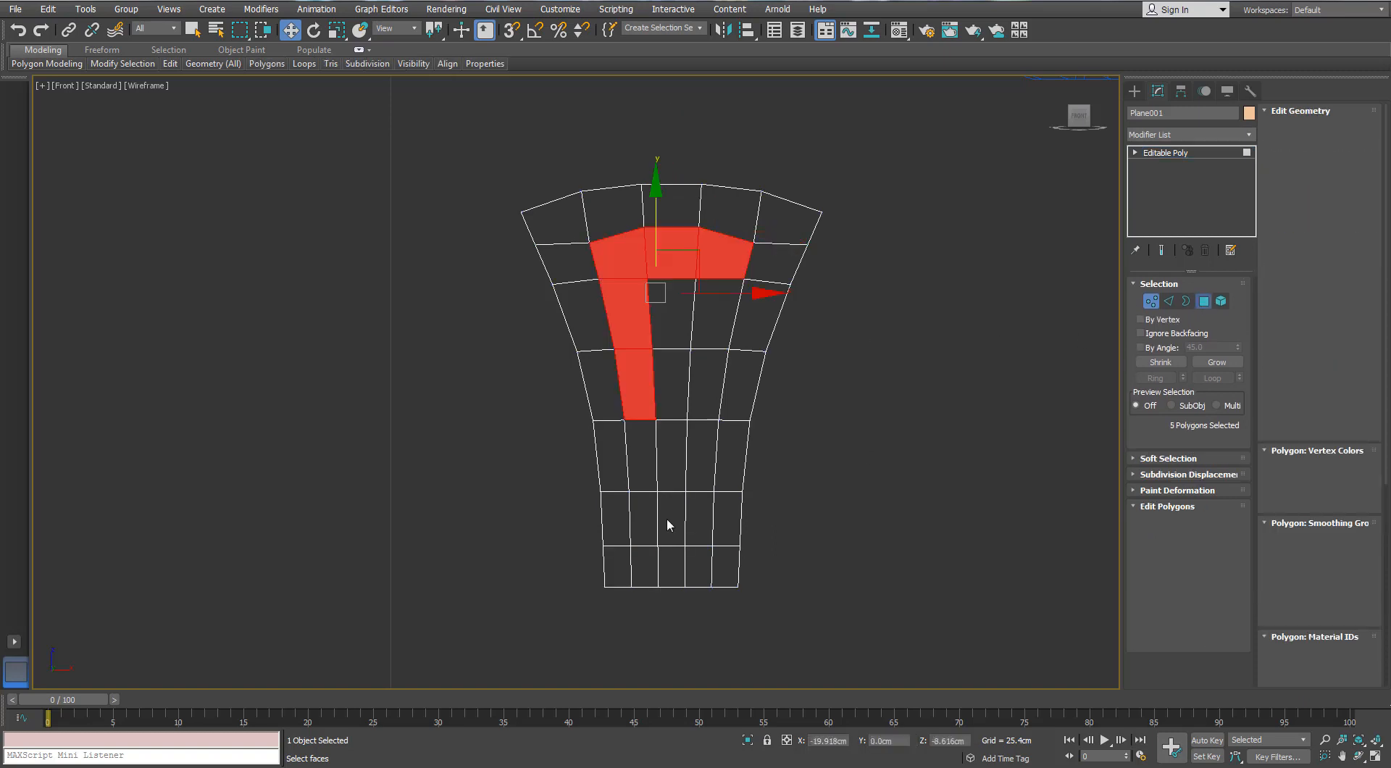
left_click(666, 517, "ctrl")
left_click(644, 518, "ctrl")
left_click(642, 467, "ctrl")
left_click(671, 455, "ctrl")
left_click(699, 451, "ctrl")
left_click(699, 398, "ctrl")
left_click(669, 378, "ctrl")
left_click(638, 379, "ctrl")
left_click(632, 316, "ctrl")
left_click(626, 265, "ctrl")
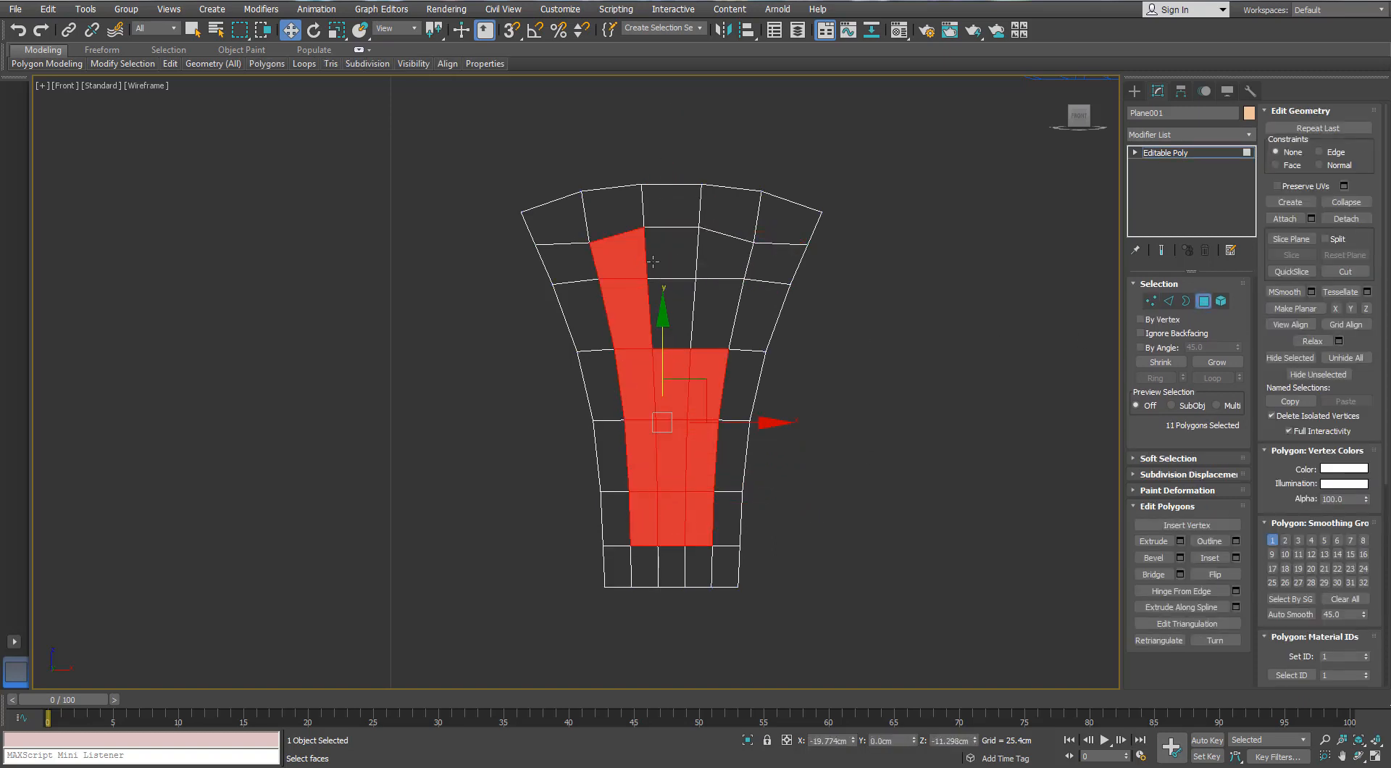
left_click(668, 259, "ctrl")
left_click(674, 307, "ctrl")
key("Delete")
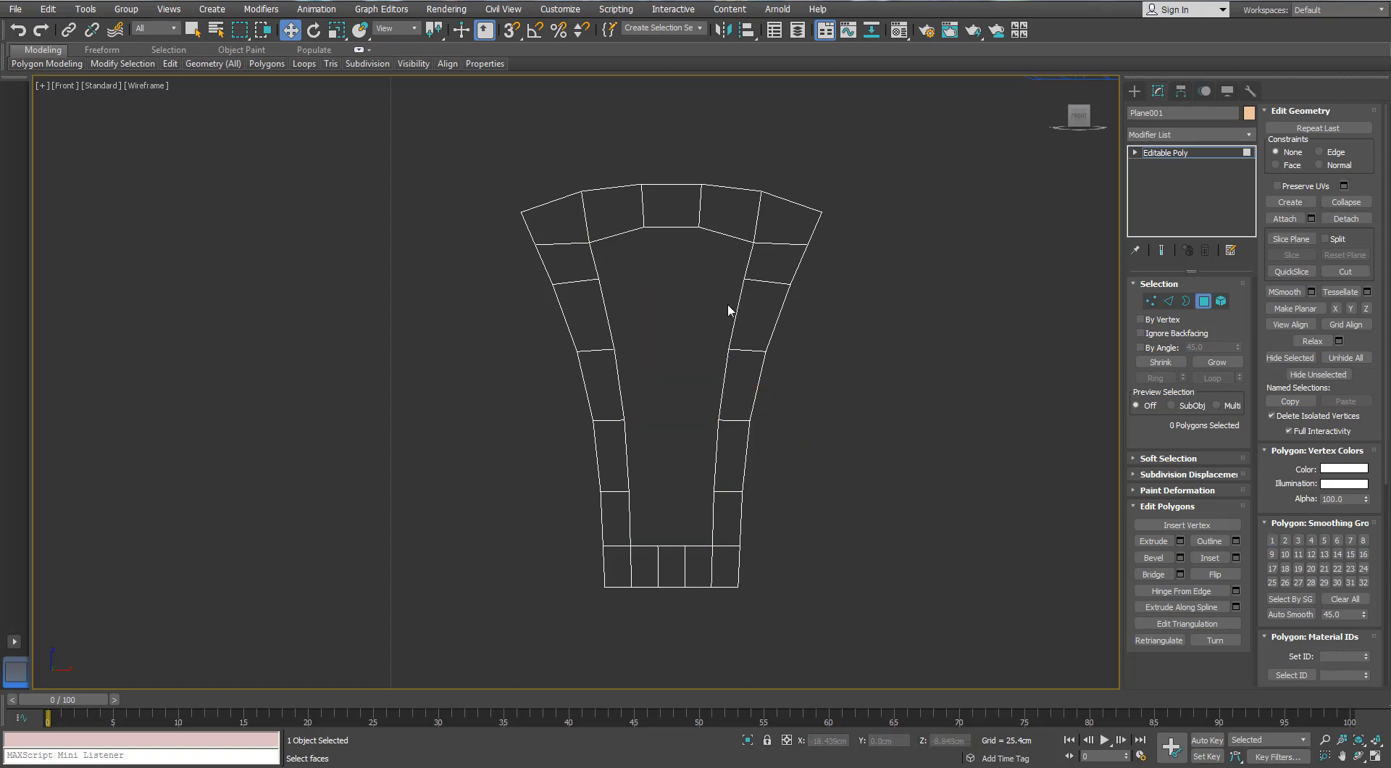
Set the Edge constraint and slide the second vertex down the frame's left outer edge slightly
key("1")
left_click(534, 245)
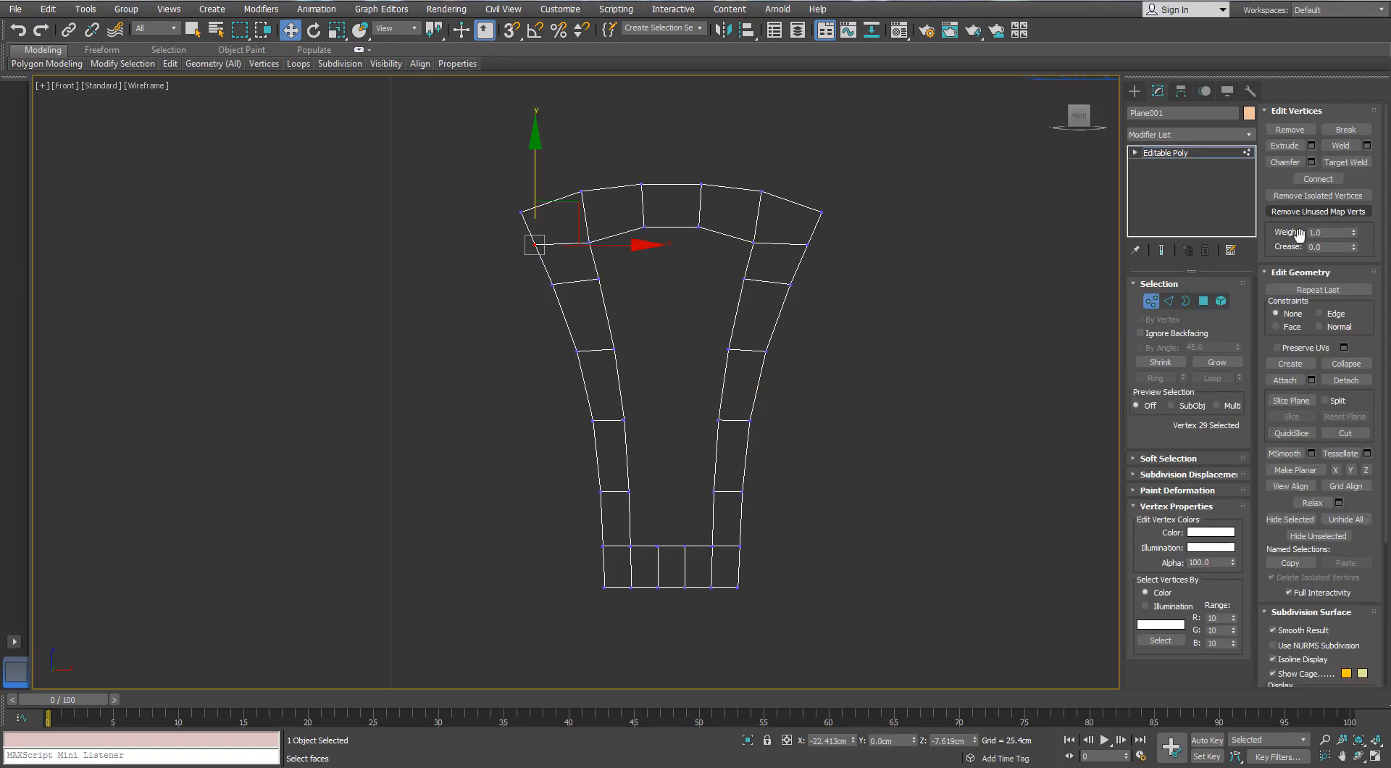
left_click(1319, 314)
left_click_drag(576, 214, 534, 265)
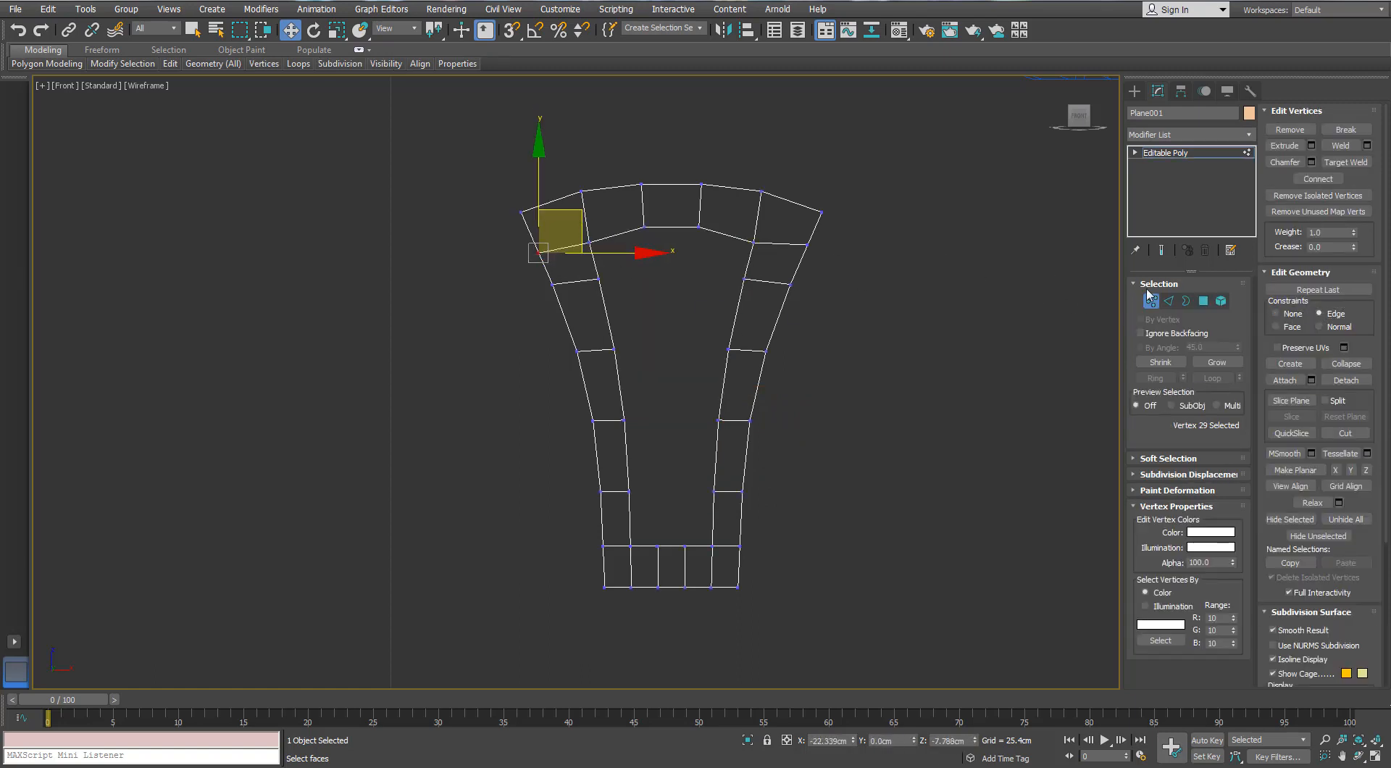
Extrude the short edge at the arch's left end outward and slightly downward to form a new polygon
key("2")
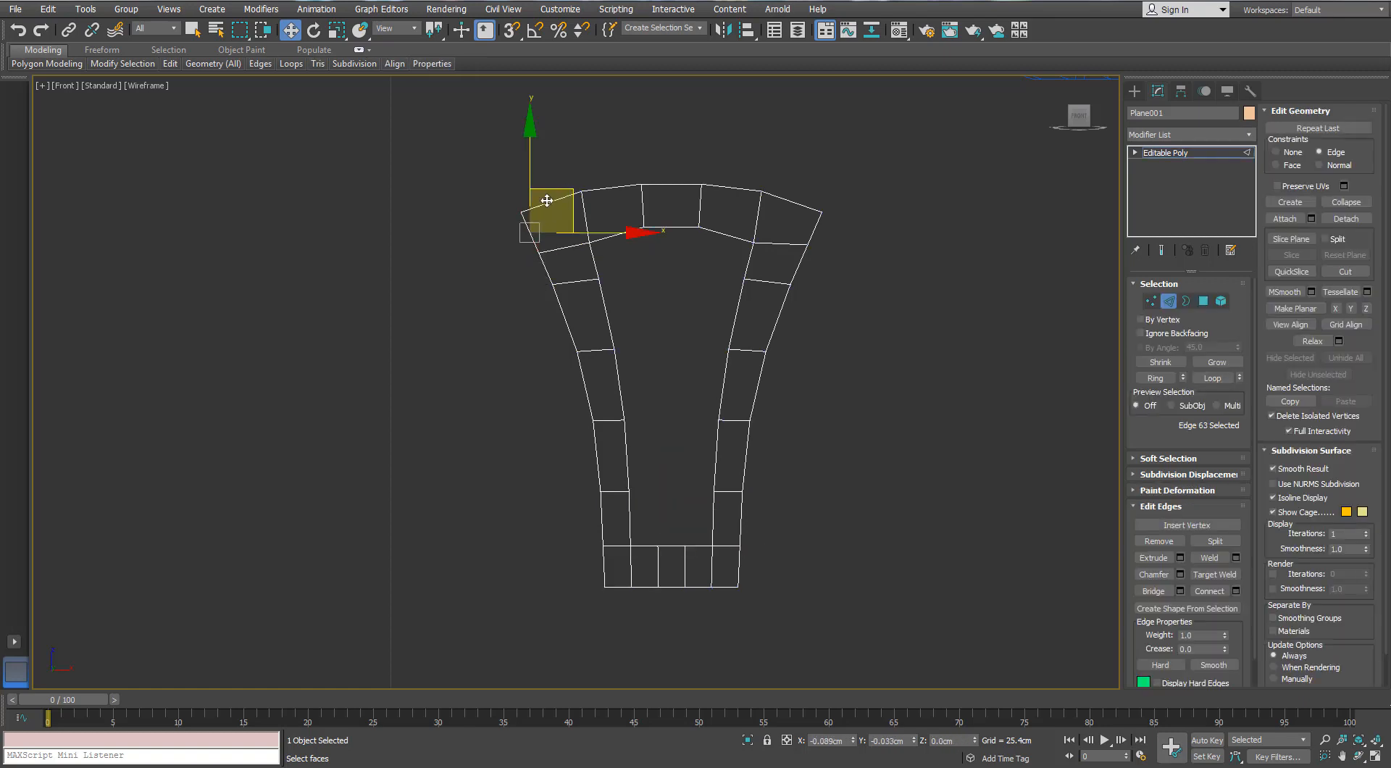
left_click(524, 215)
mouse_move(568, 193)
left_mouse_down()
mouse_move(531, 210)
mouse_move(560, 199)
left_mouse_up()
key("ctrl+z")
left_click_drag(518, 219, 499, 228, "shift")
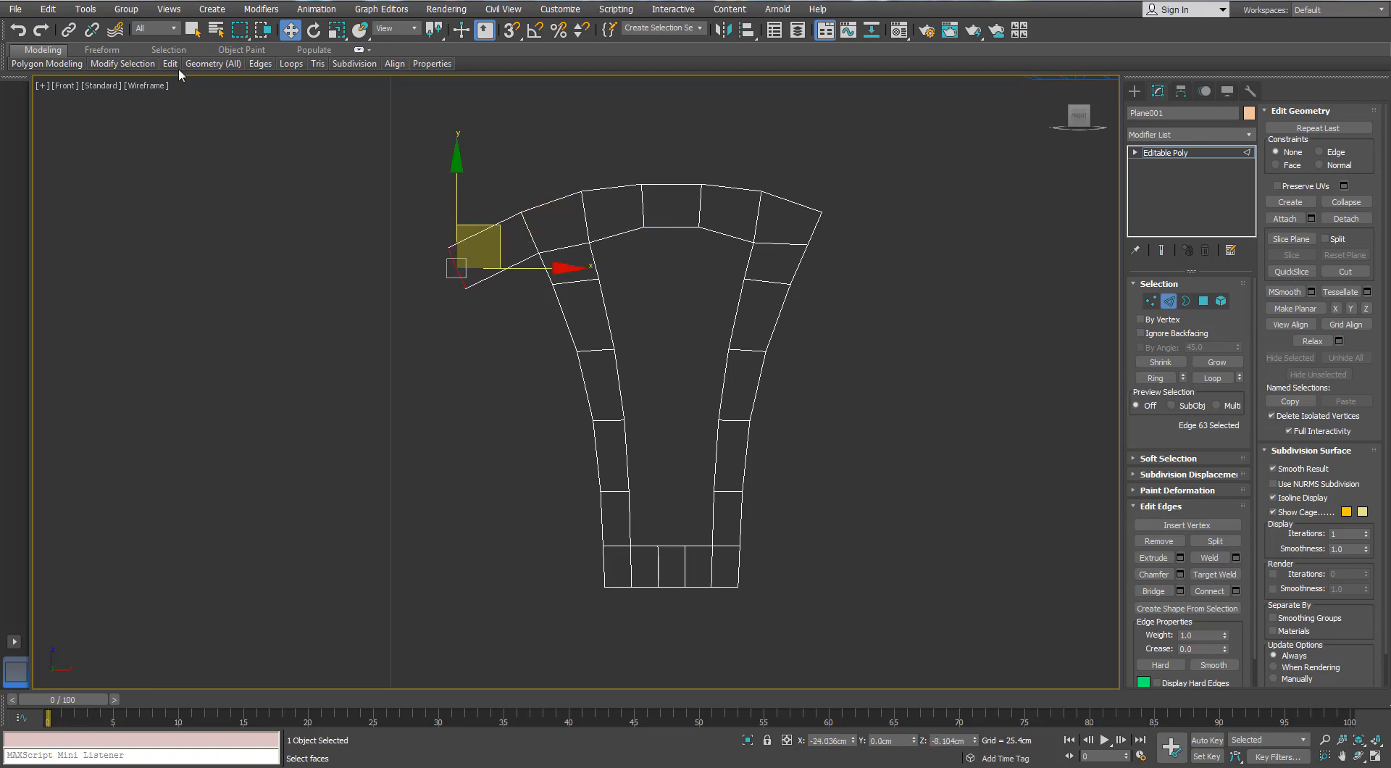
Split the new left polygon across its length with a Swift Loop edge
mouse_move(178, 67)
left_click(287, 96)
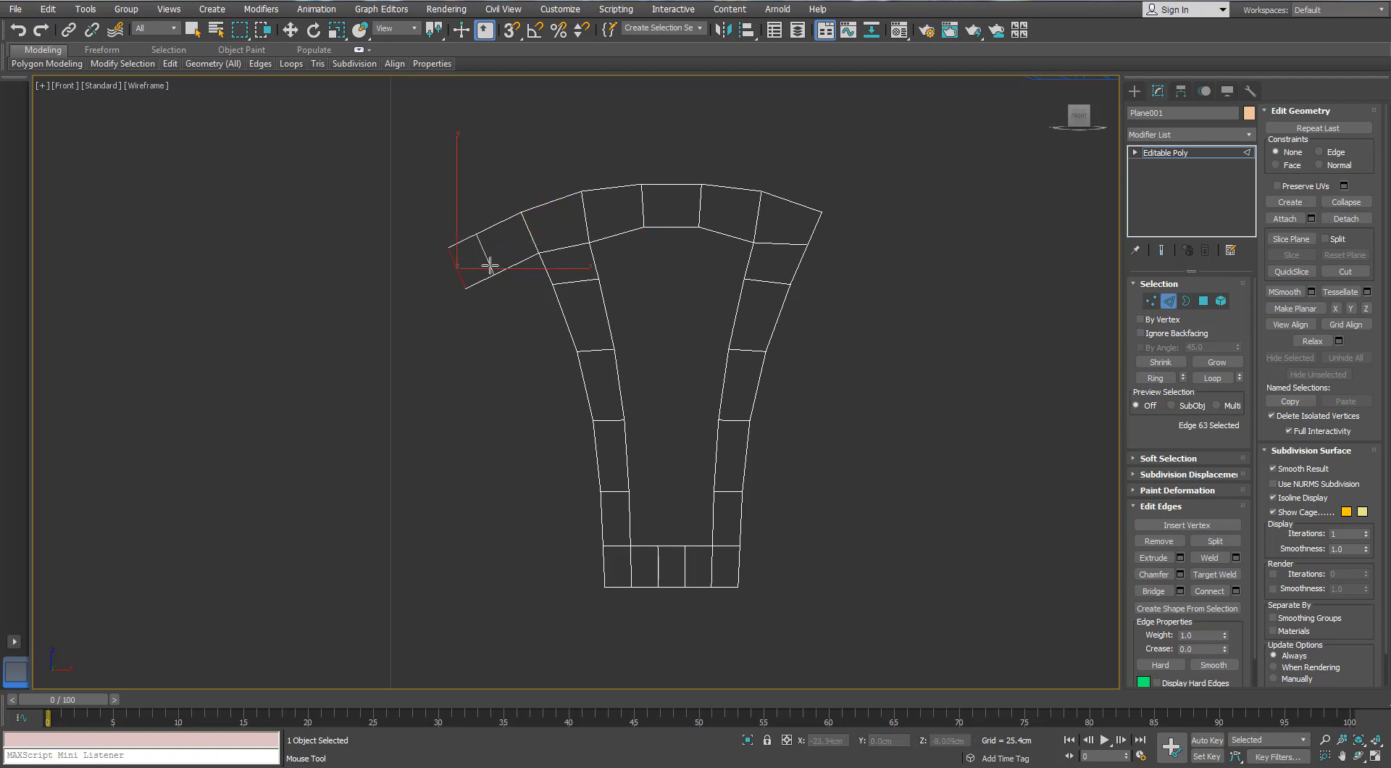
left_click(490, 266)
Extrude the lower edge of the outermost left polygon downward in two segments to form a second strand
key("w")
left_click(487, 278)
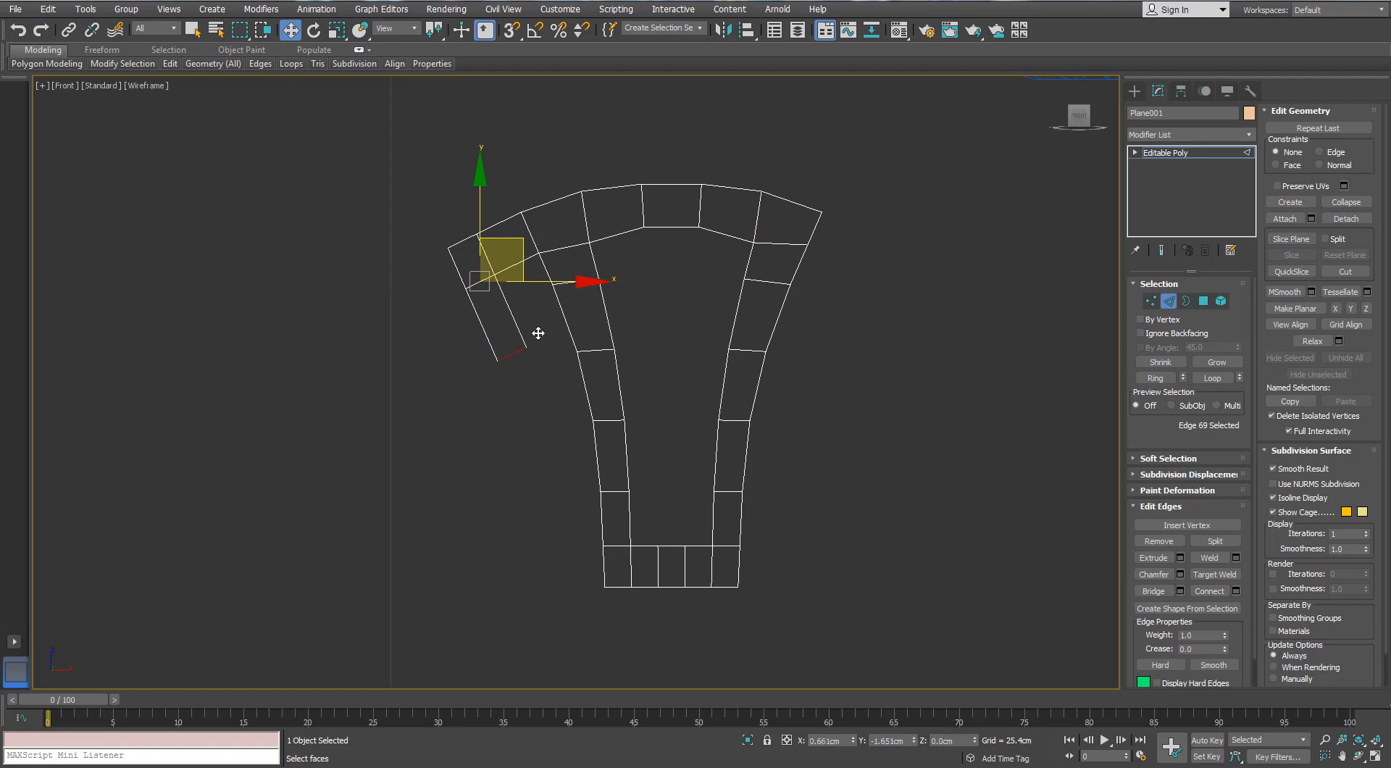
left_click_drag(538, 332, 531, 373)
left_click_drag(571, 453, 574, 504)
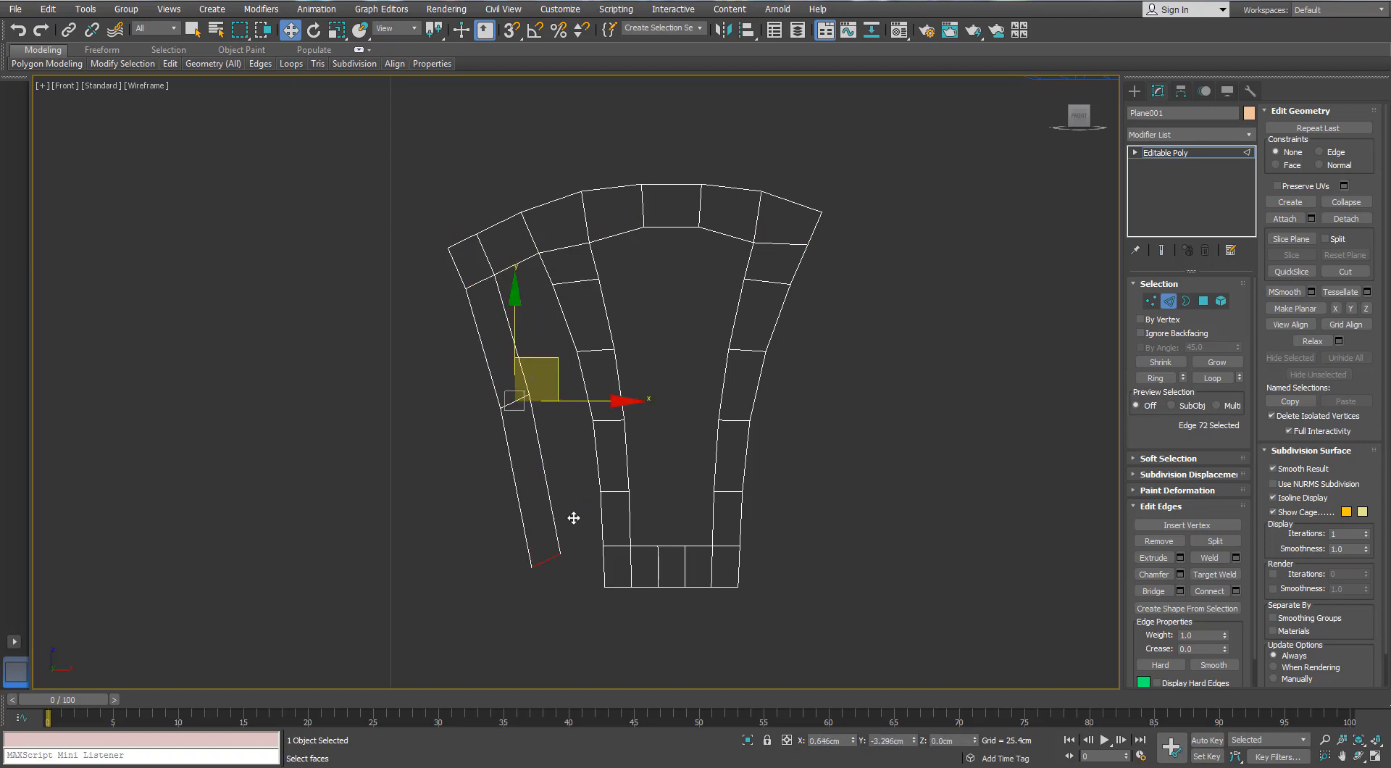
left_click_drag(579, 538, 537, 615)
Level the new strand's end edge and position it in line with the top of the base row
key("e")
key("r")
key("w")
left_click_drag(549, 484, 549, 476)
left_click_drag(602, 550, 617, 549)
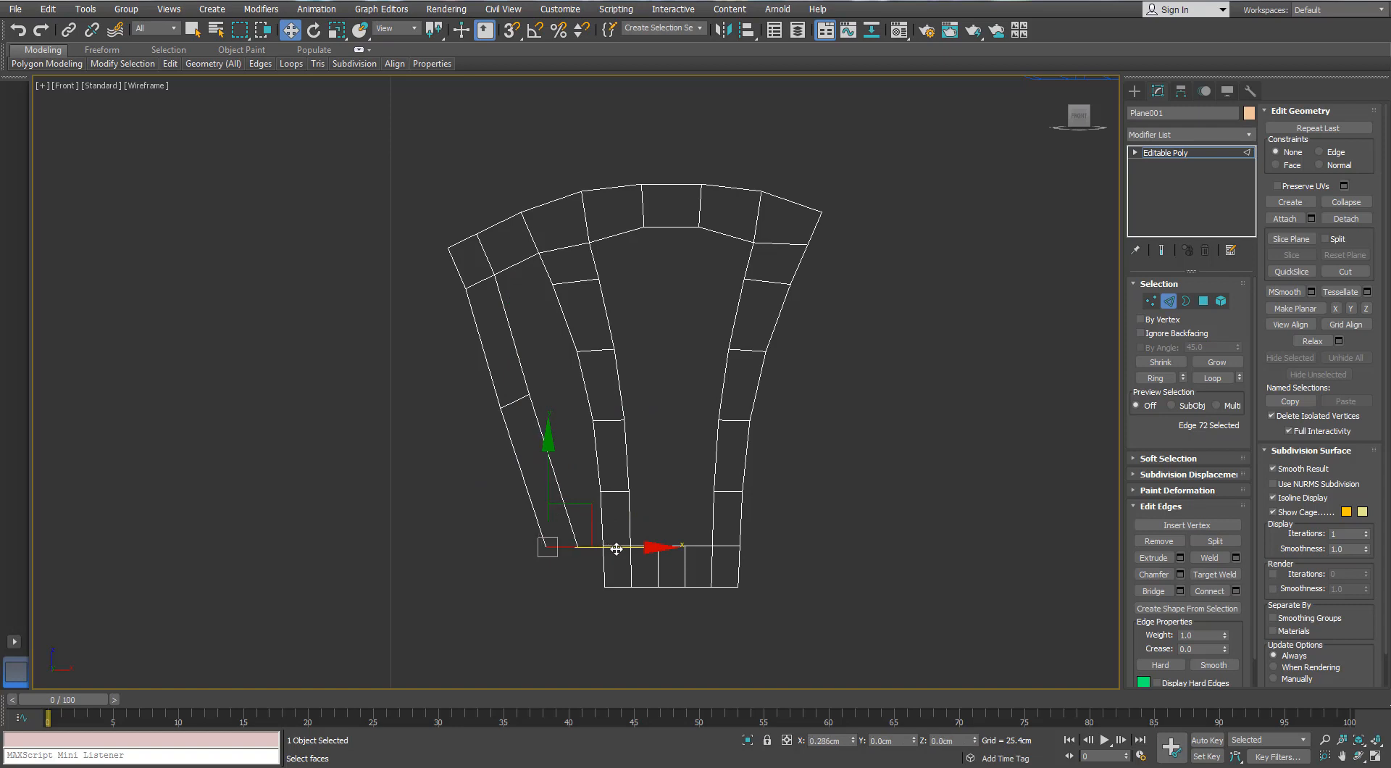
Extrude the strand's end edge down to the base's bottom and bridge its inner side to the base row
left_click_drag(553, 478, 555, 515, "shift")
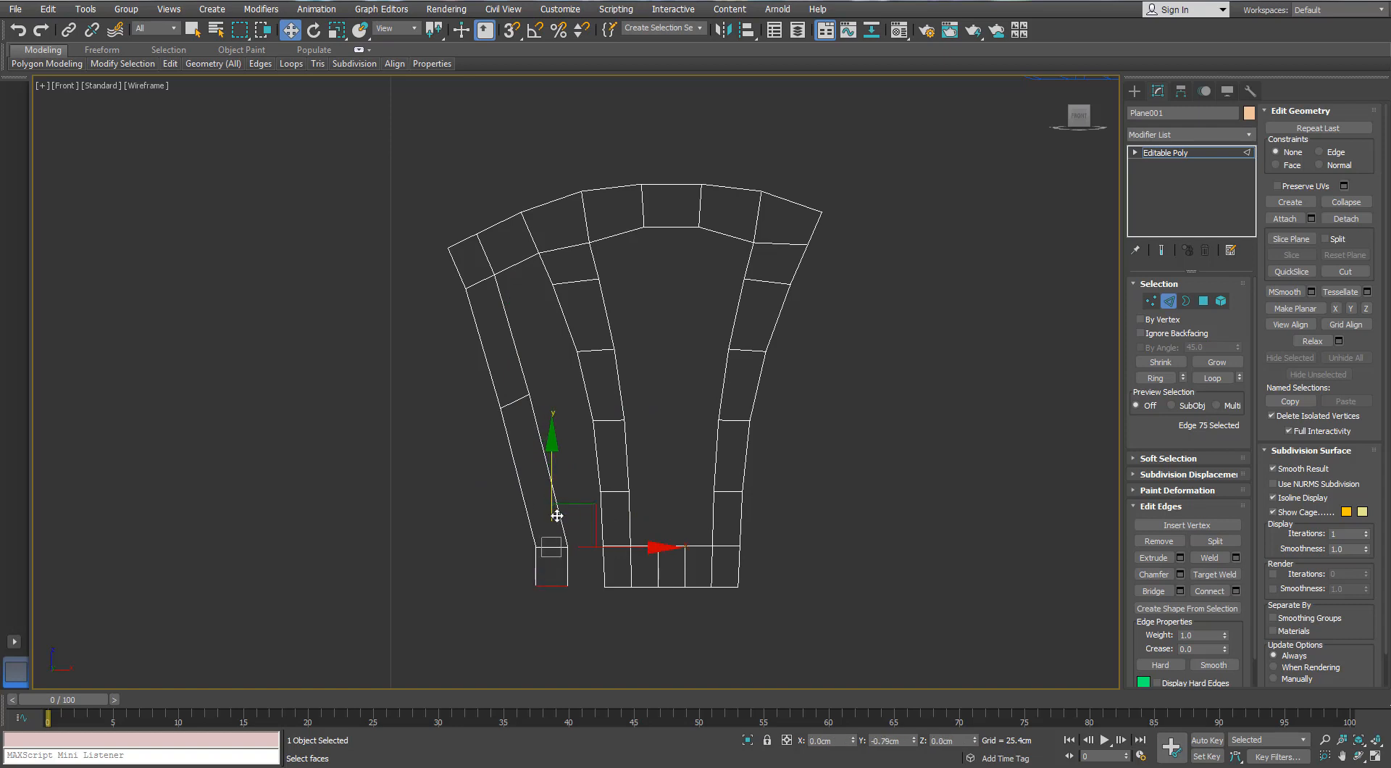
left_click(569, 569)
left_click(603, 571, "ctrl")
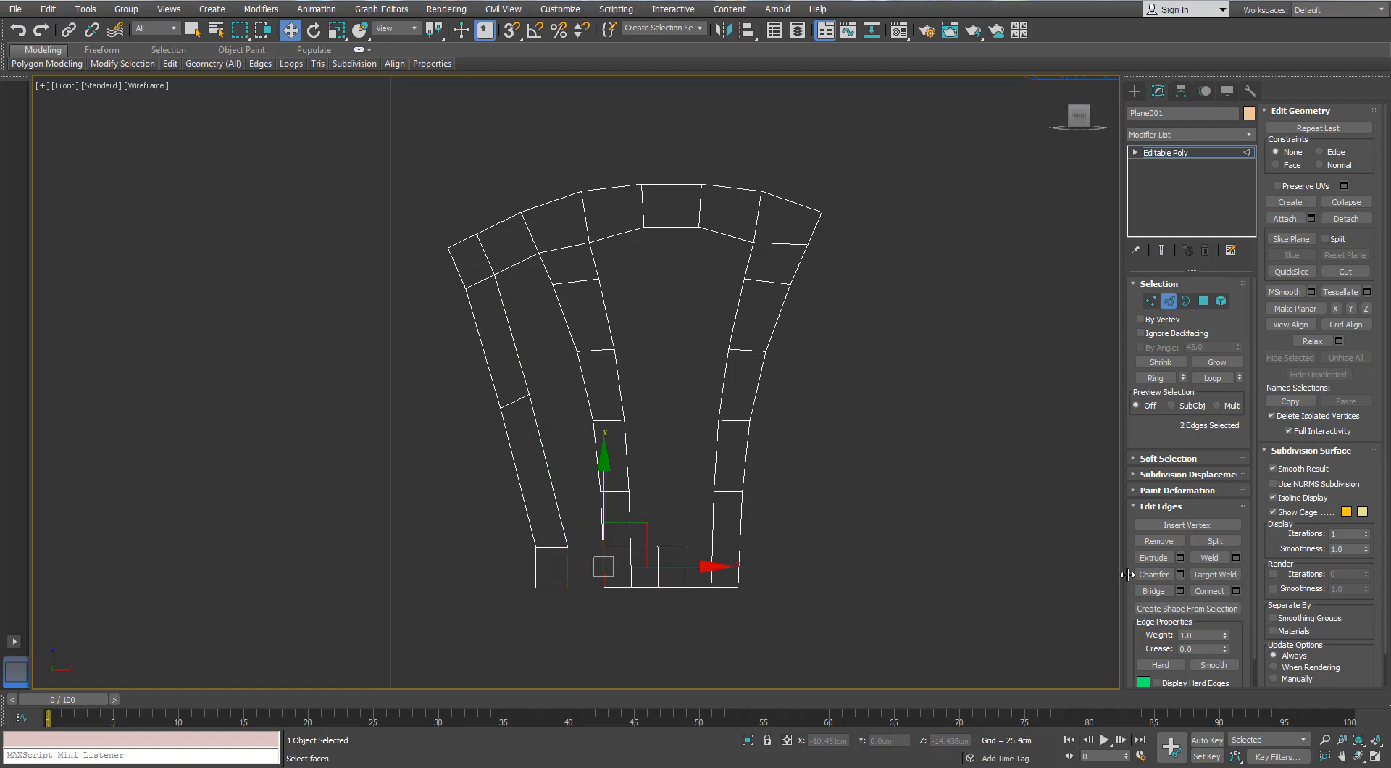
Move the middle edge of the left strand down and inward to bend the strand
left_click(523, 443)
left_click(515, 401)
left_click_drag(546, 363, 560, 390)
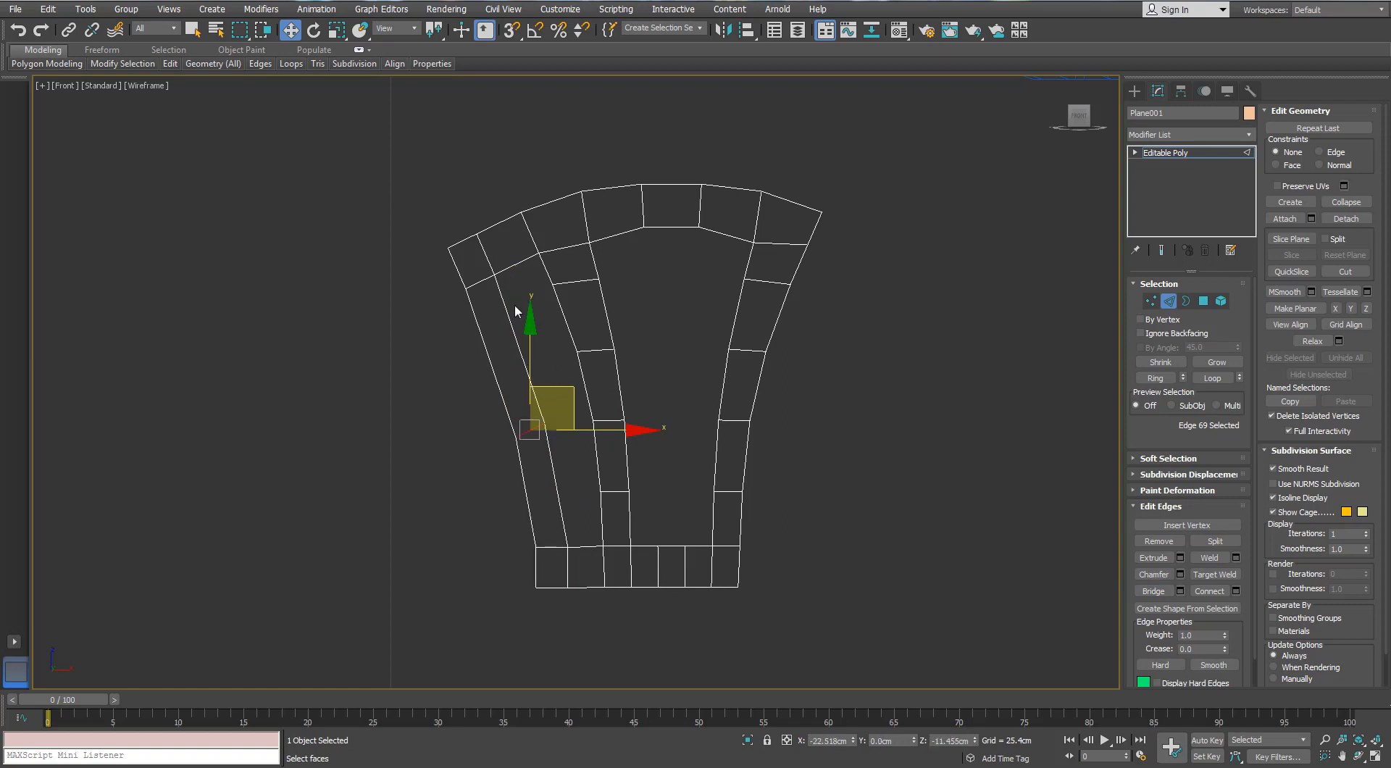
Move the four vertices of the upper left corner outward and rotate them about 15 degrees
key("1")
left_click_drag(429, 229, 509, 303)
mouse_move(509, 220)
left_mouse_down()
mouse_move(464, 245)
mouse_move(516, 202)
left_mouse_up()
key("e")
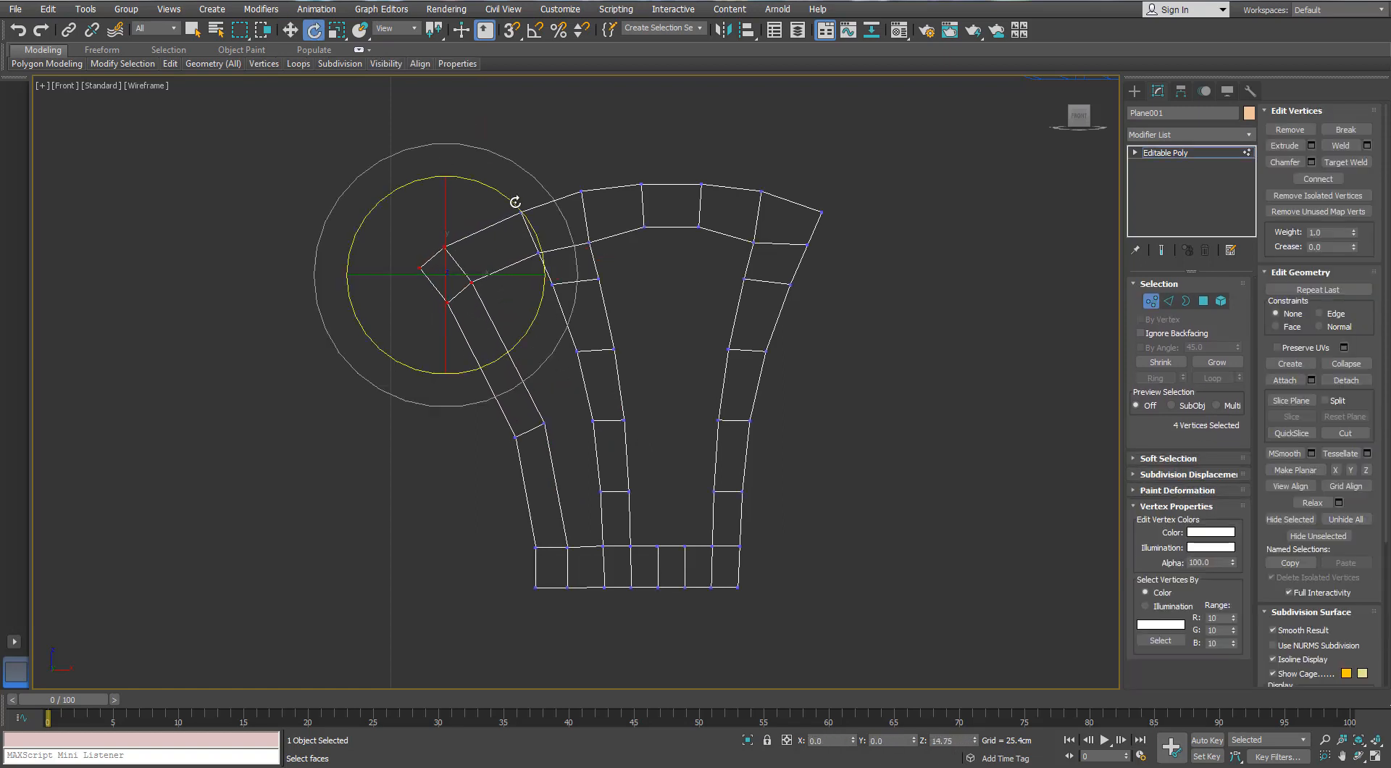
Raise the left strand's middle edge slightly and chamfer it by 1.79 cm with 3 segments
left_click(1167, 301)
key("w")
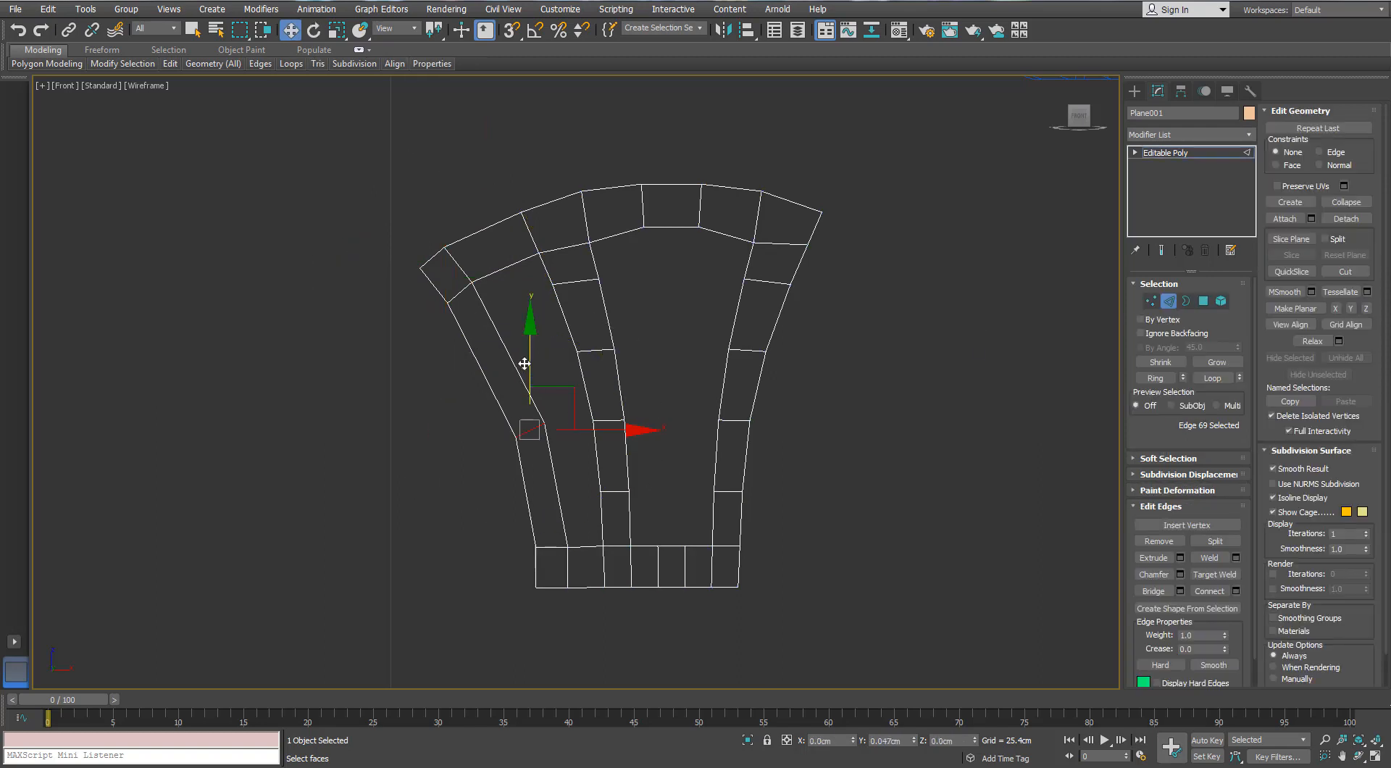
left_click(1179, 574)
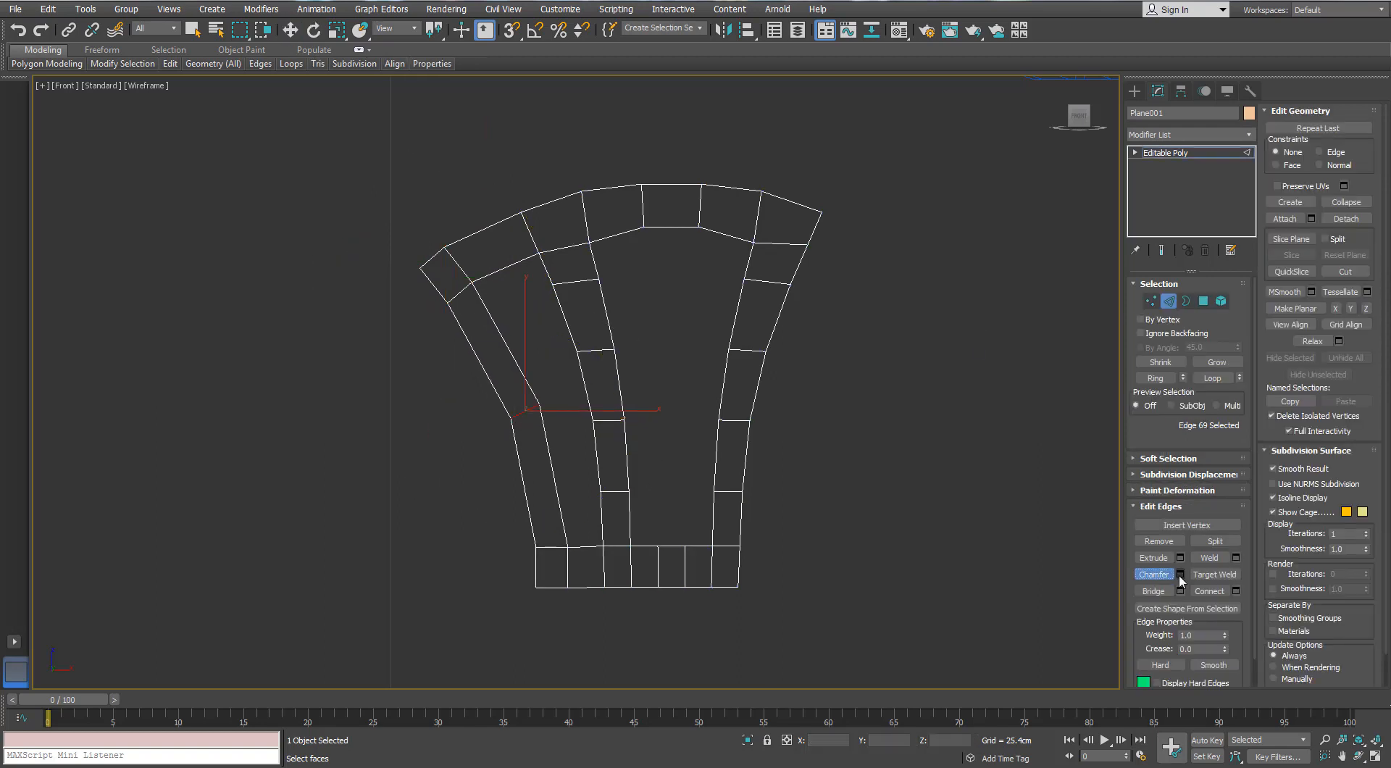
left_click_drag(951, 478, 950, 484)
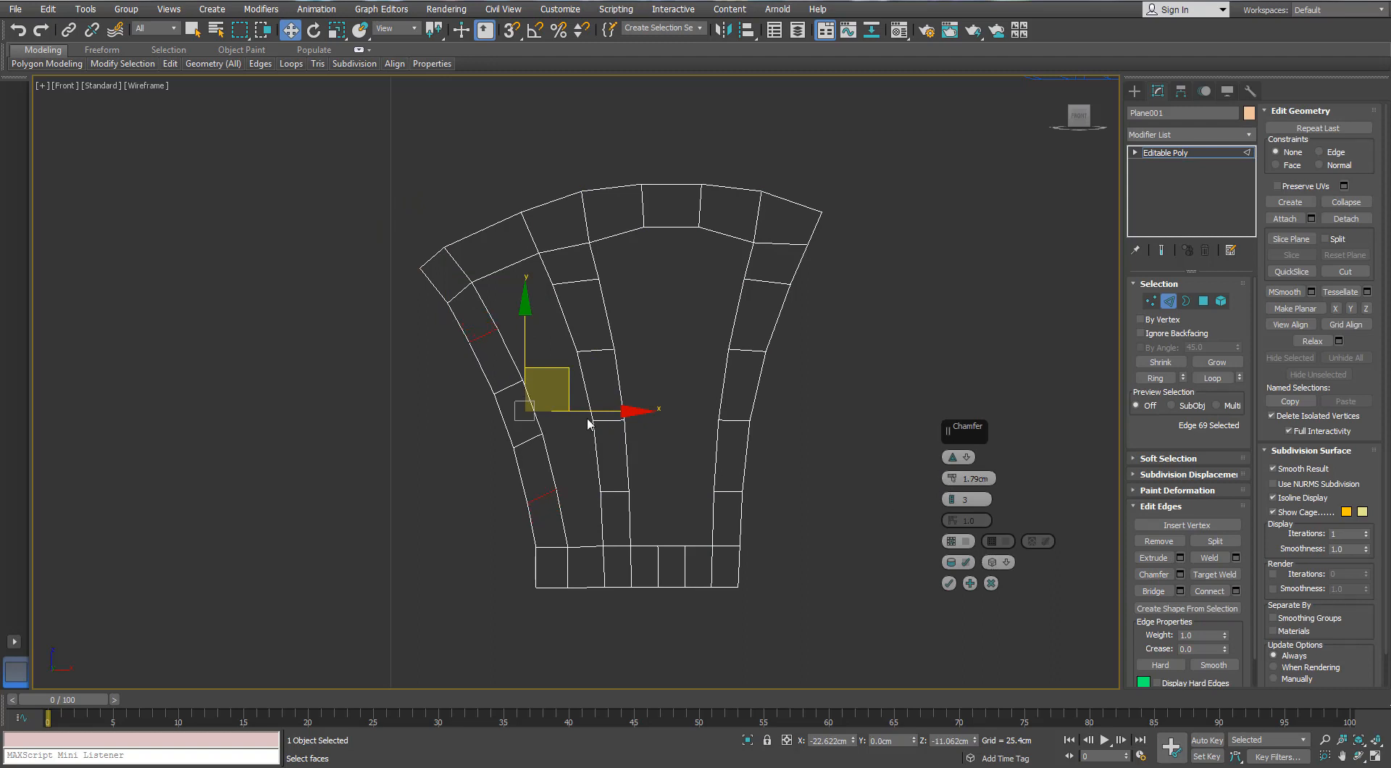
left_click_drag(593, 411, 583, 371)
middle_click_drag(689, 477, 673, 437)
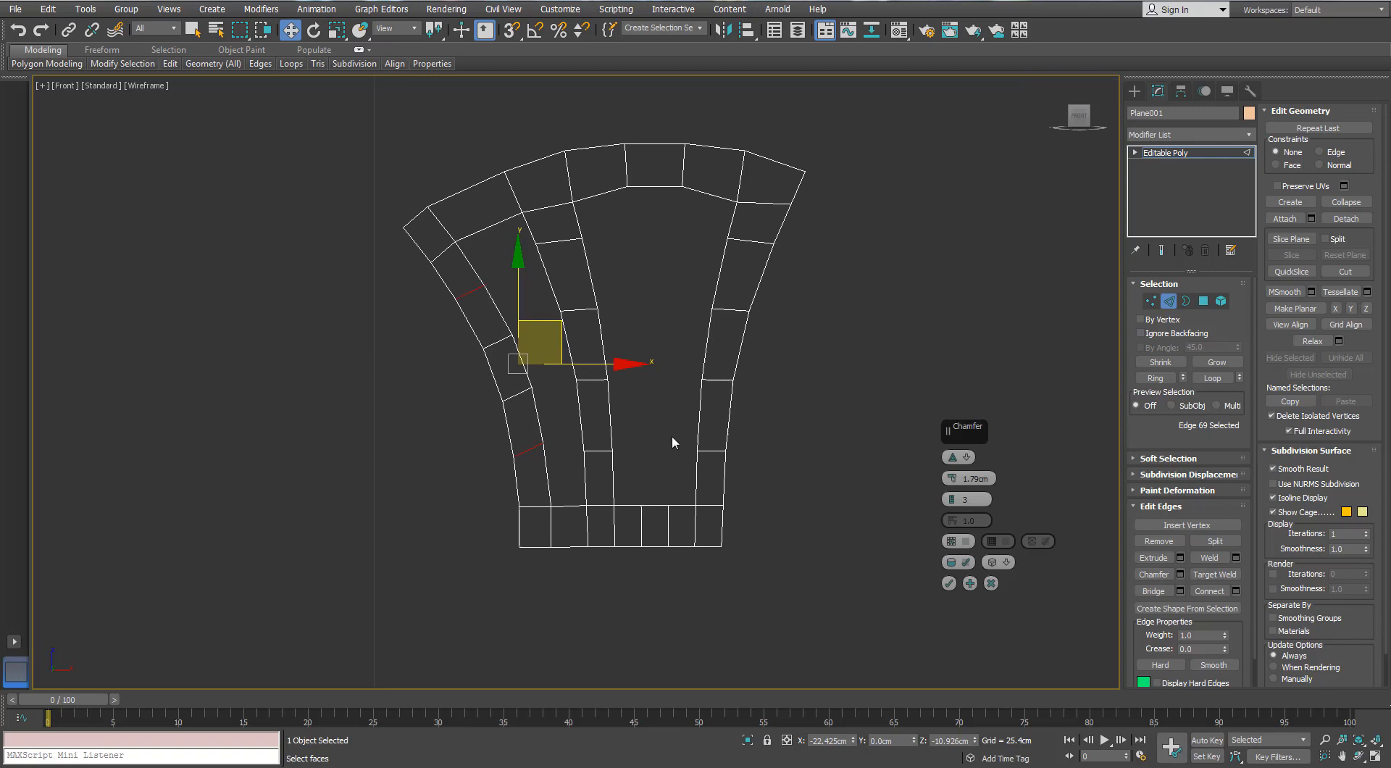
left_click(1151, 300)
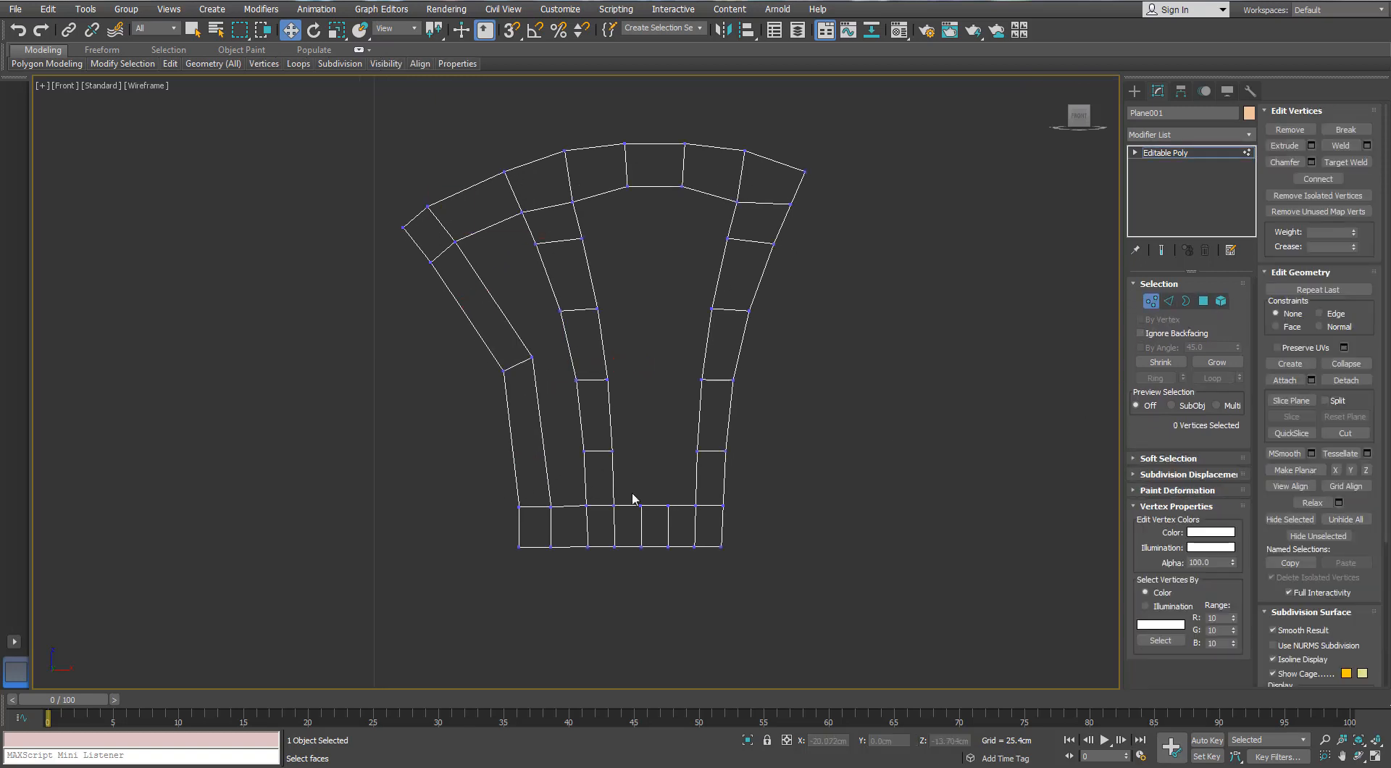
left_click_drag(633, 497, 507, 562)
left_click(1169, 301)
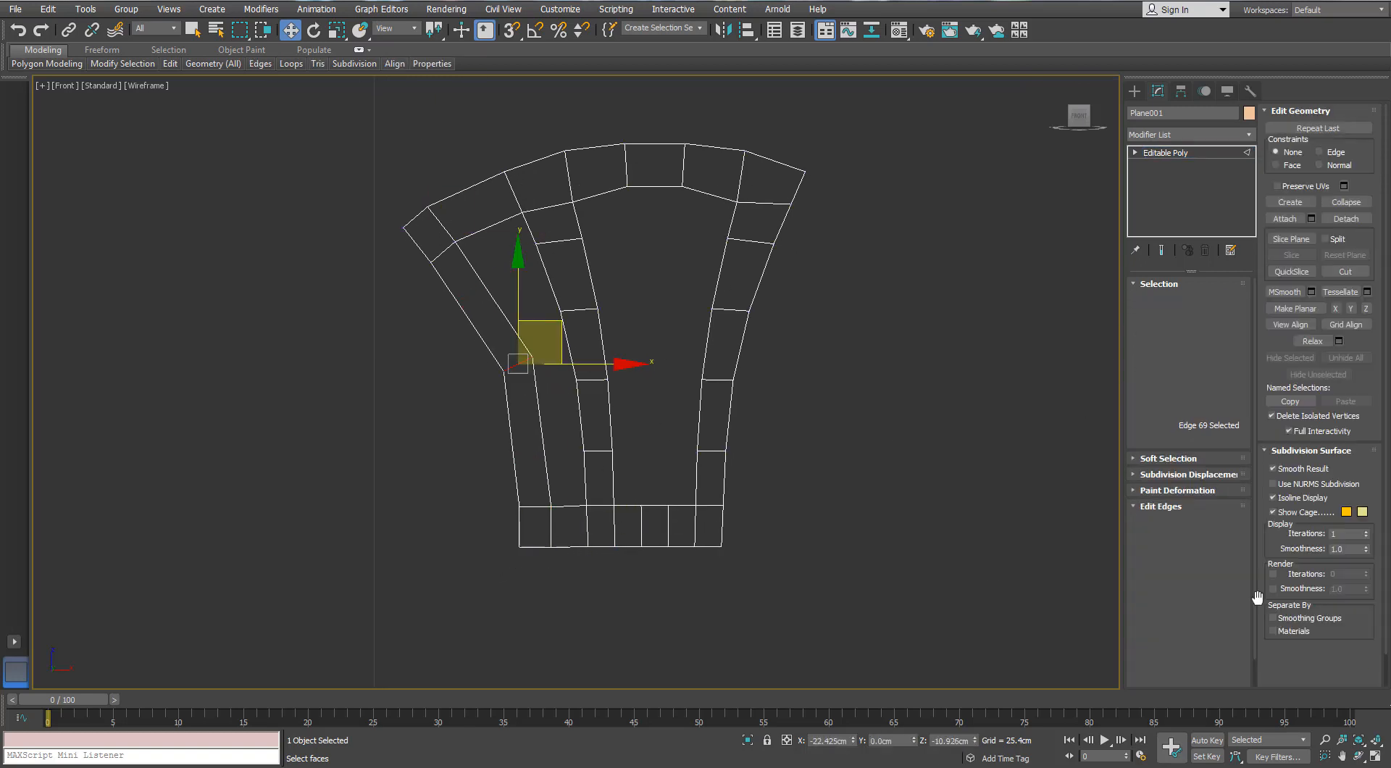
left_click(1180, 575)
left_click(949, 583)
left_click(936, 536)
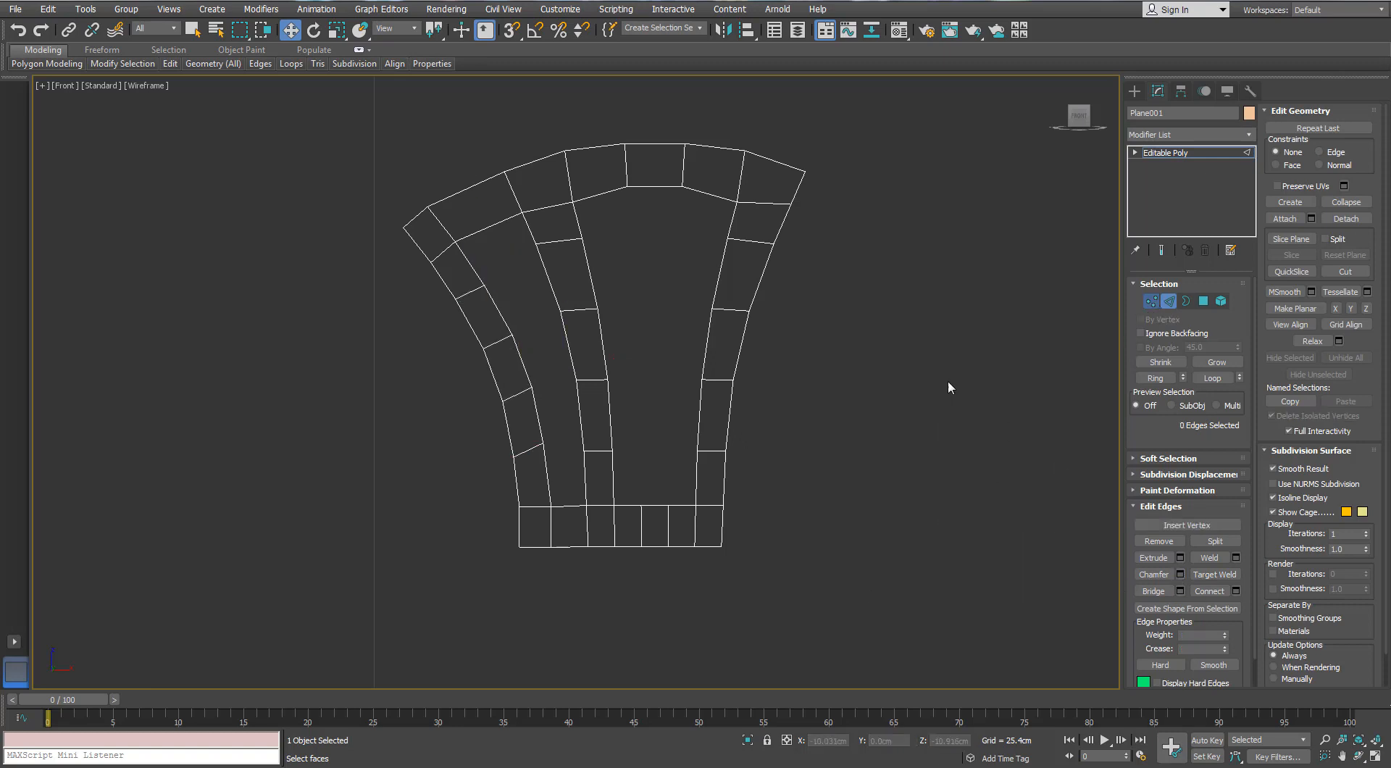
Shift the left base vertices and the two vertex rows above them slightly toward the centre to smooth both strands
left_click(1151, 301)
left_click_drag(496, 492, 624, 593)
left_click_drag(659, 527, 673, 528)
left_click_drag(658, 416, 501, 473)
left_click_drag(643, 450, 653, 450)
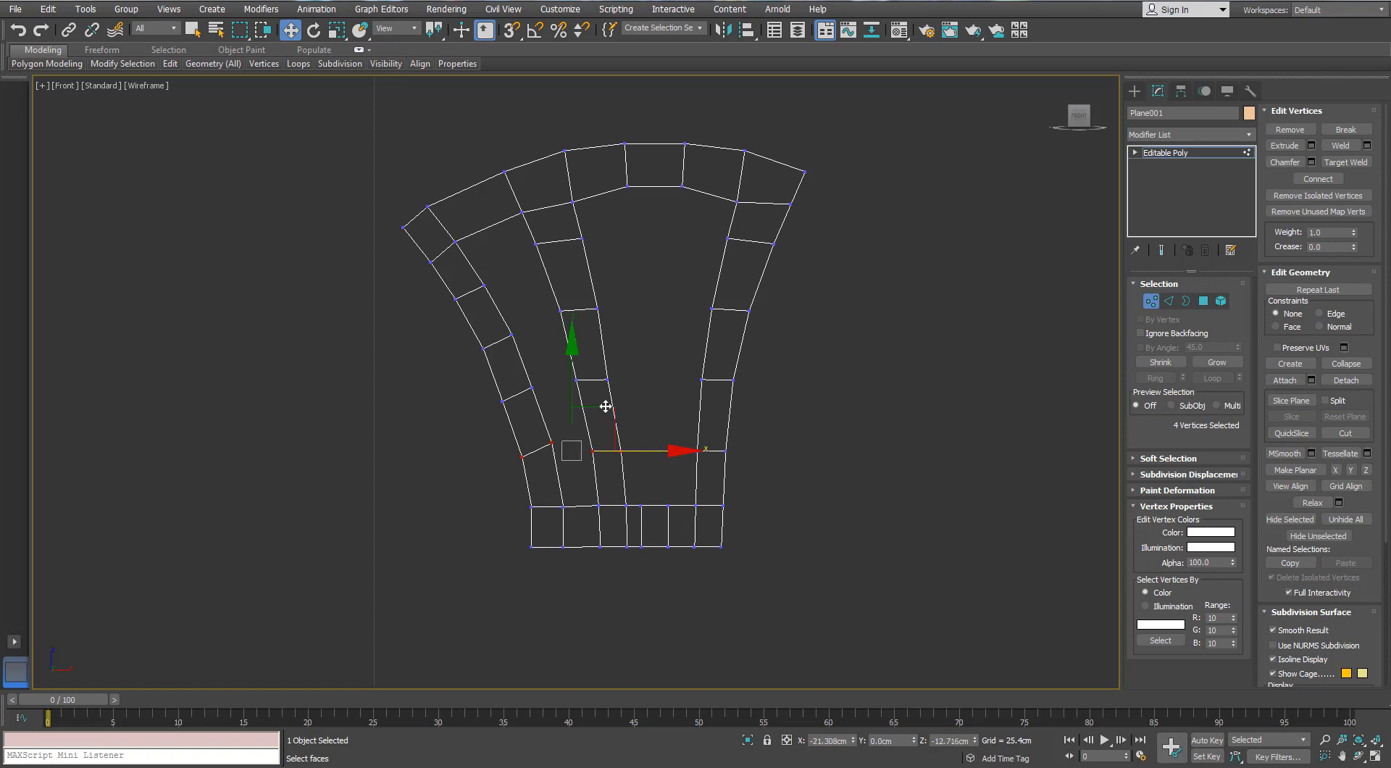
left_click_drag(635, 358, 498, 416)
left_click_drag(630, 387, 640, 388)
left_click(643, 472)
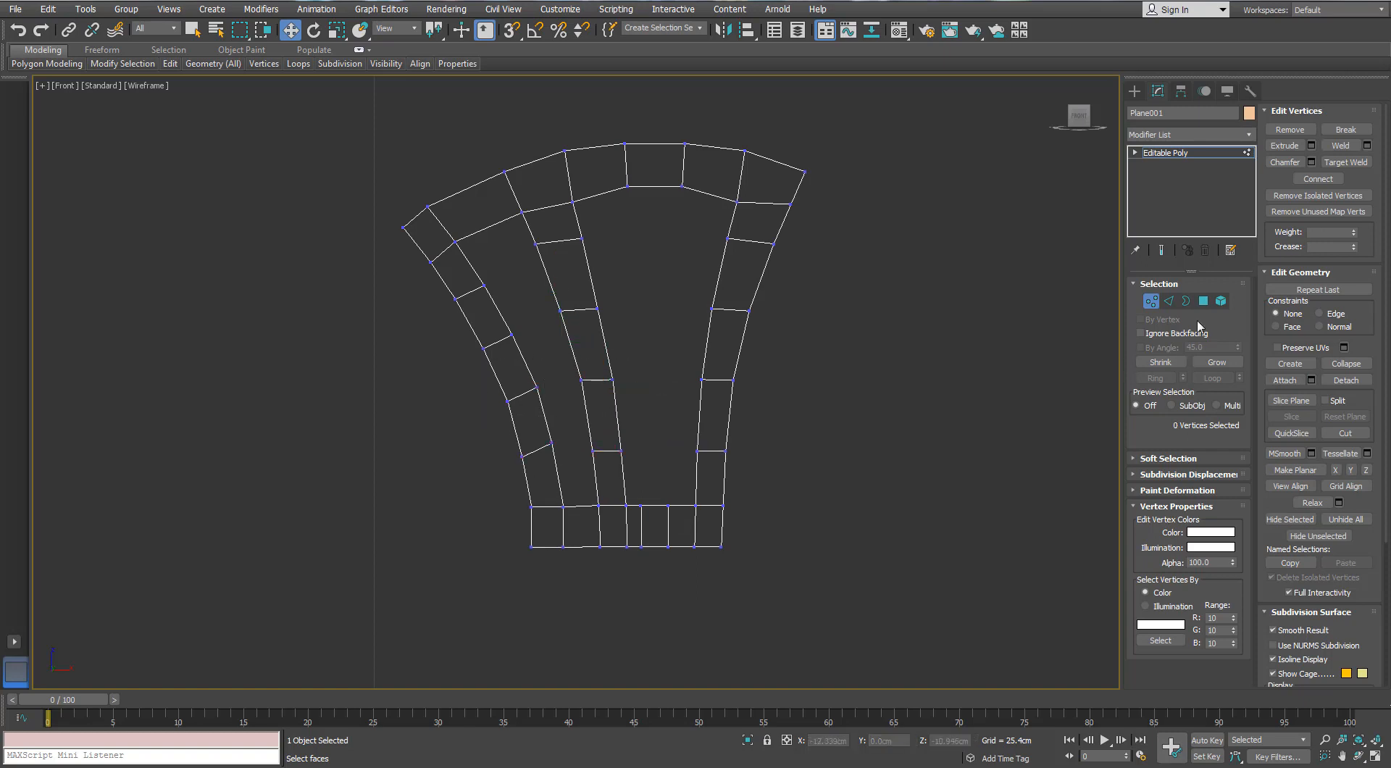
Connect the two horizontal edges of the top centre polygon with 1 segment to form a vertical midline edge
key("2")
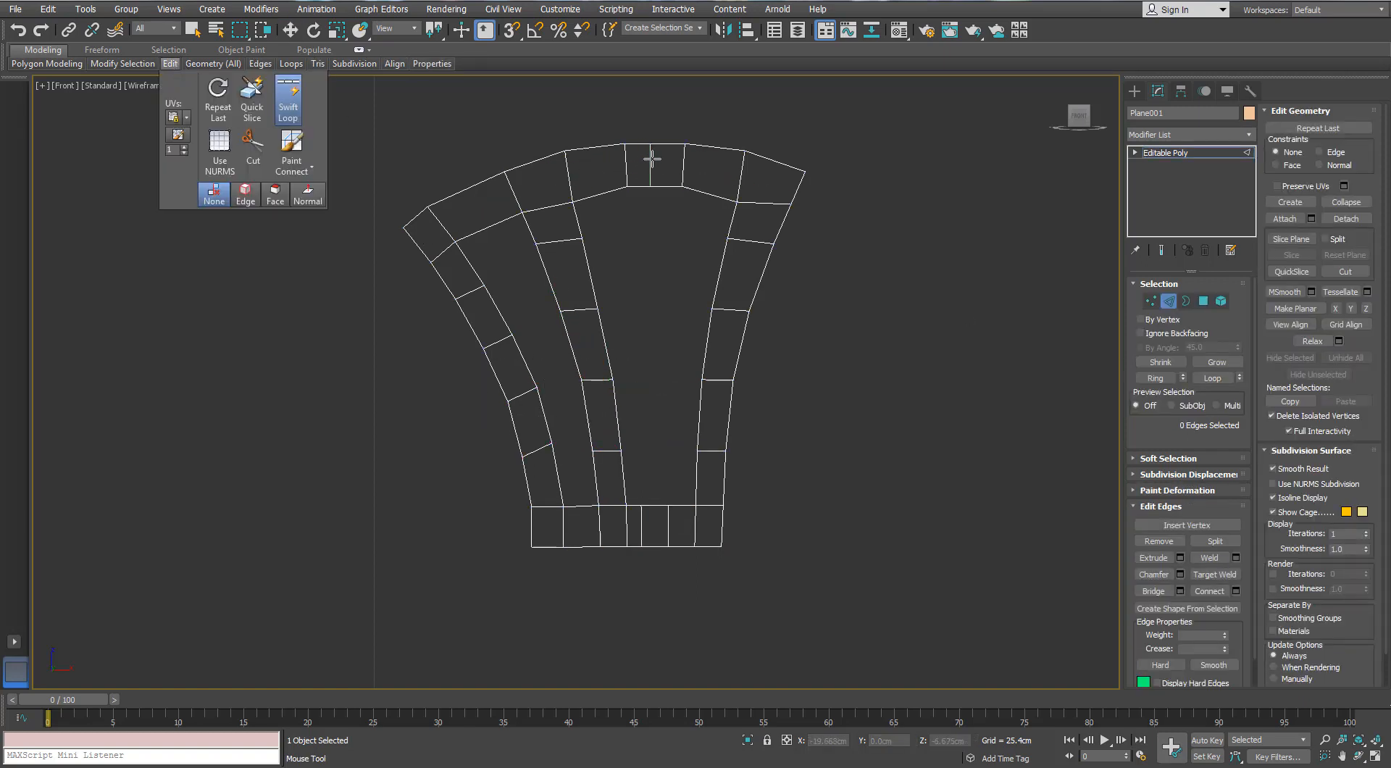
right_click(658, 167)
left_click_drag(674, 131, 647, 222)
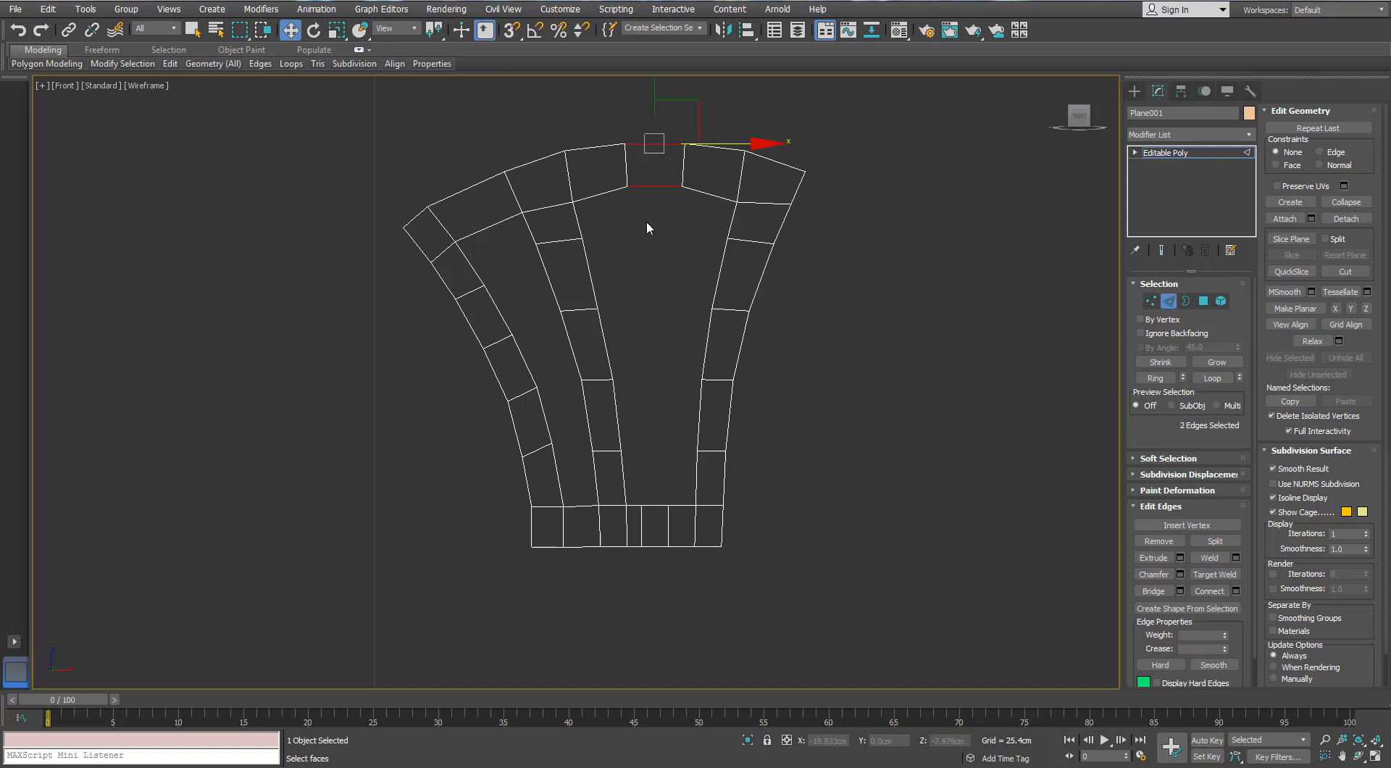
left_click(1236, 591)
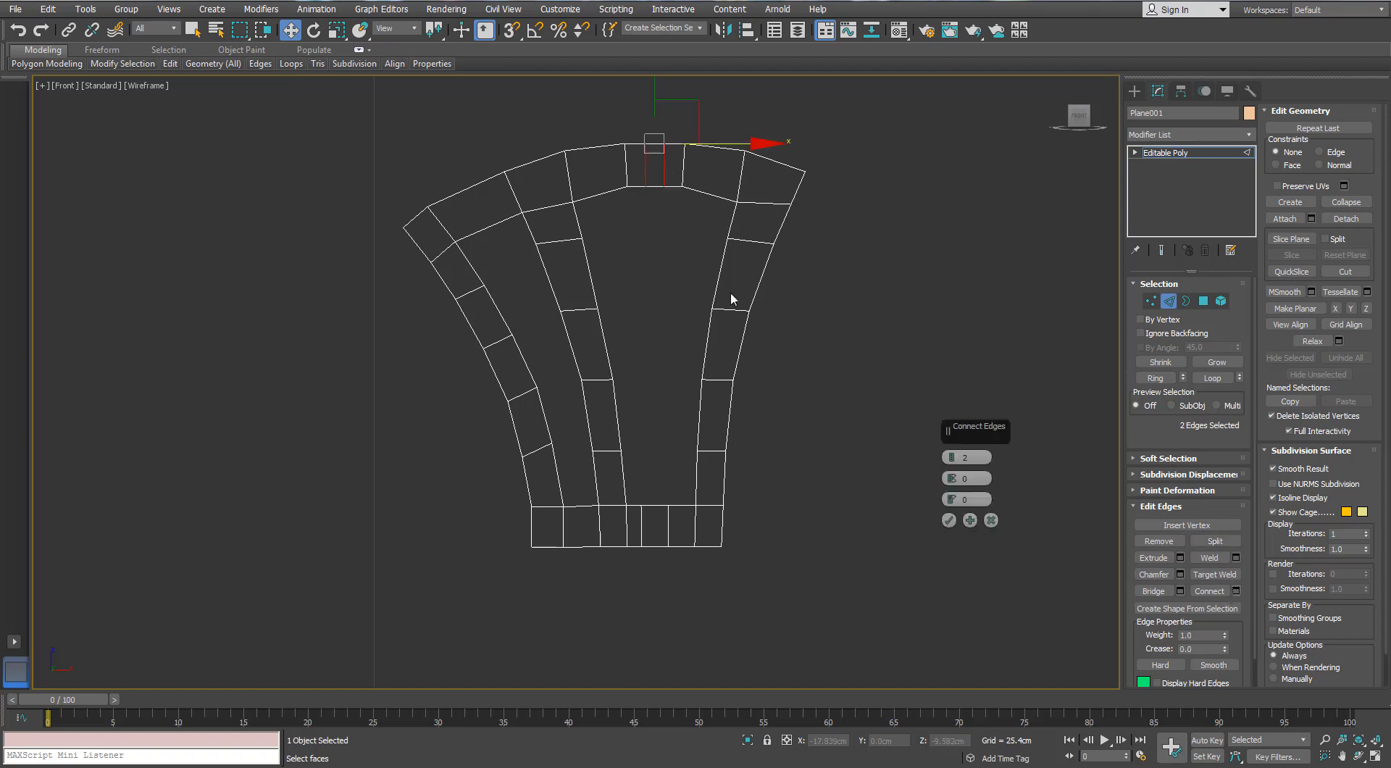
left_click(950, 522)
Connect the horizontal edges of the base's centre polygon to add a matching vertical midline edge
key("4")
left_click_drag(850, 126, 798, 533)
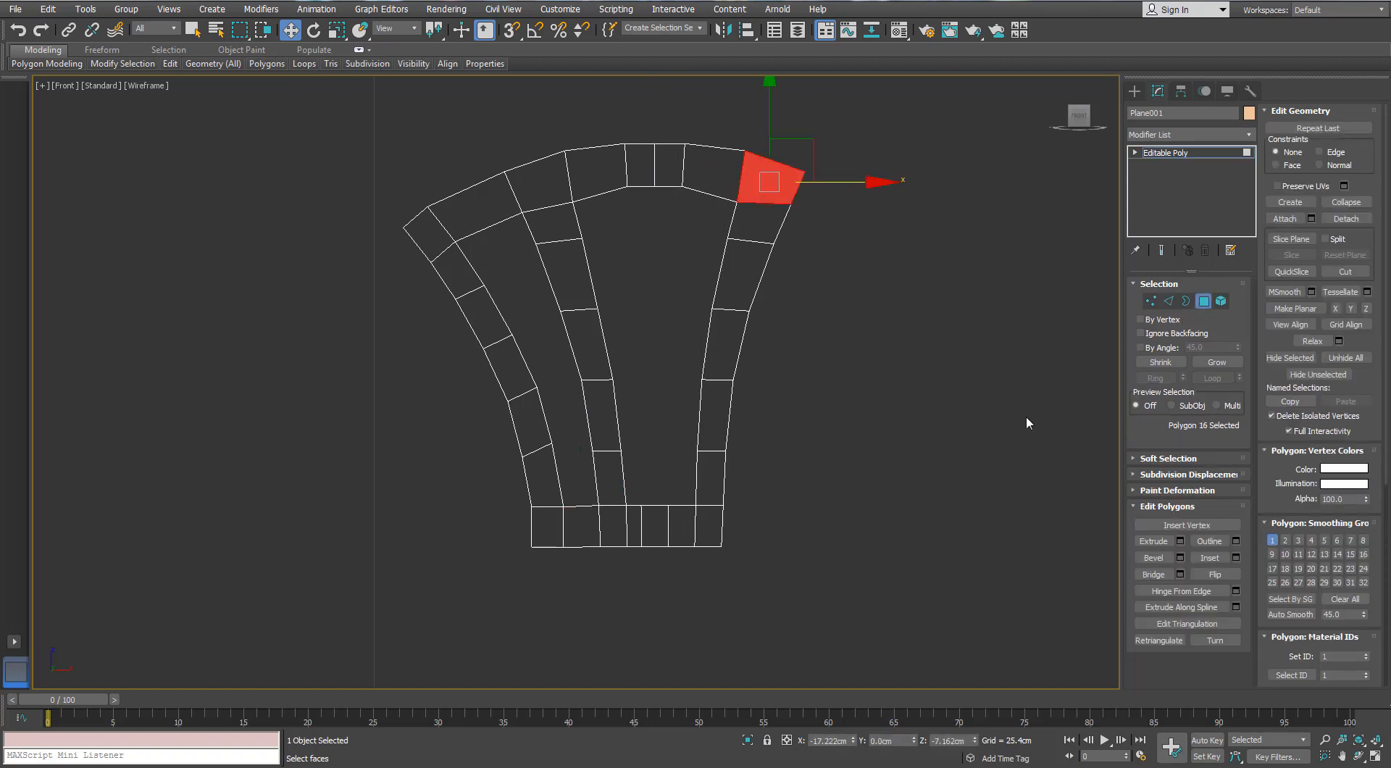
key("2")
left_click_drag(659, 484, 654, 564)
left_click(1196, 593)
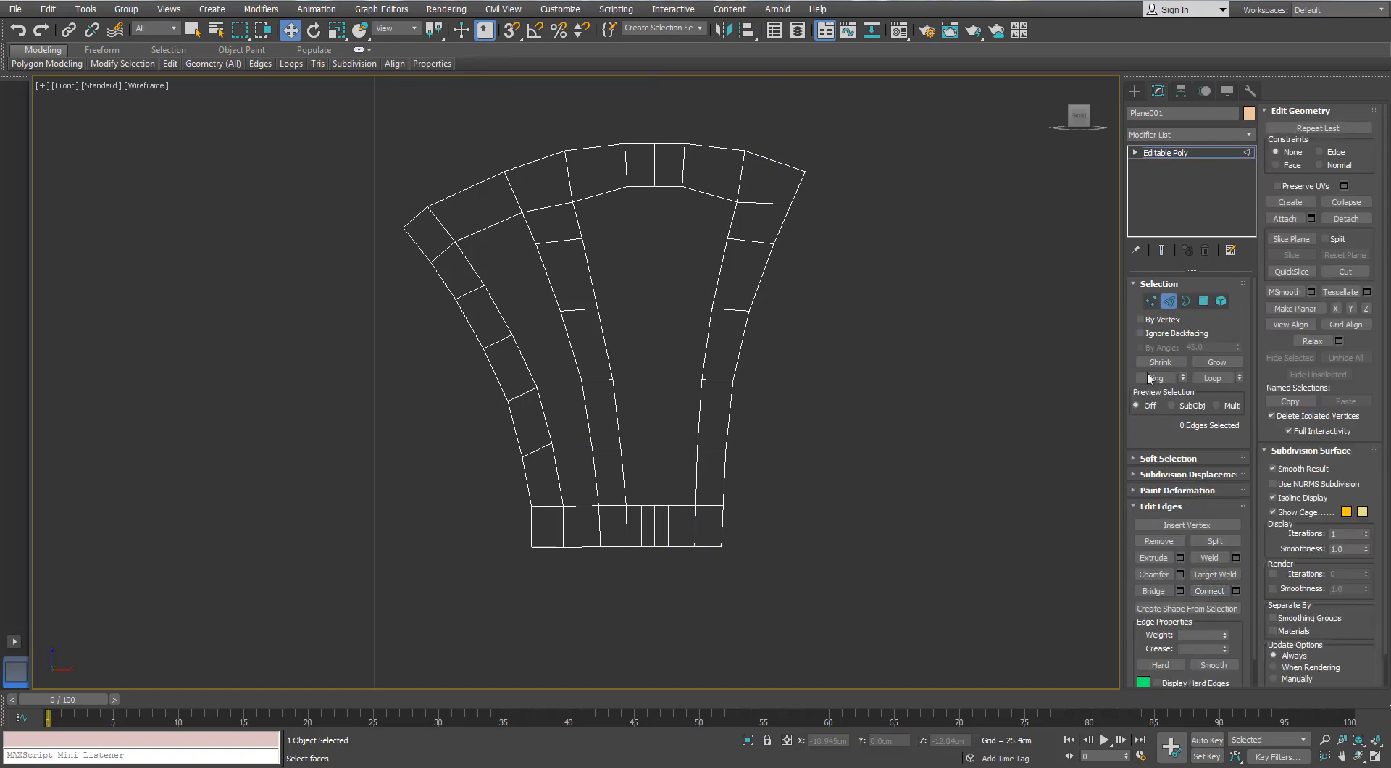
Select all polygons of the frame's right half up to the midline and delete them
key("4")
left_click_drag(932, 143, 730, 539)
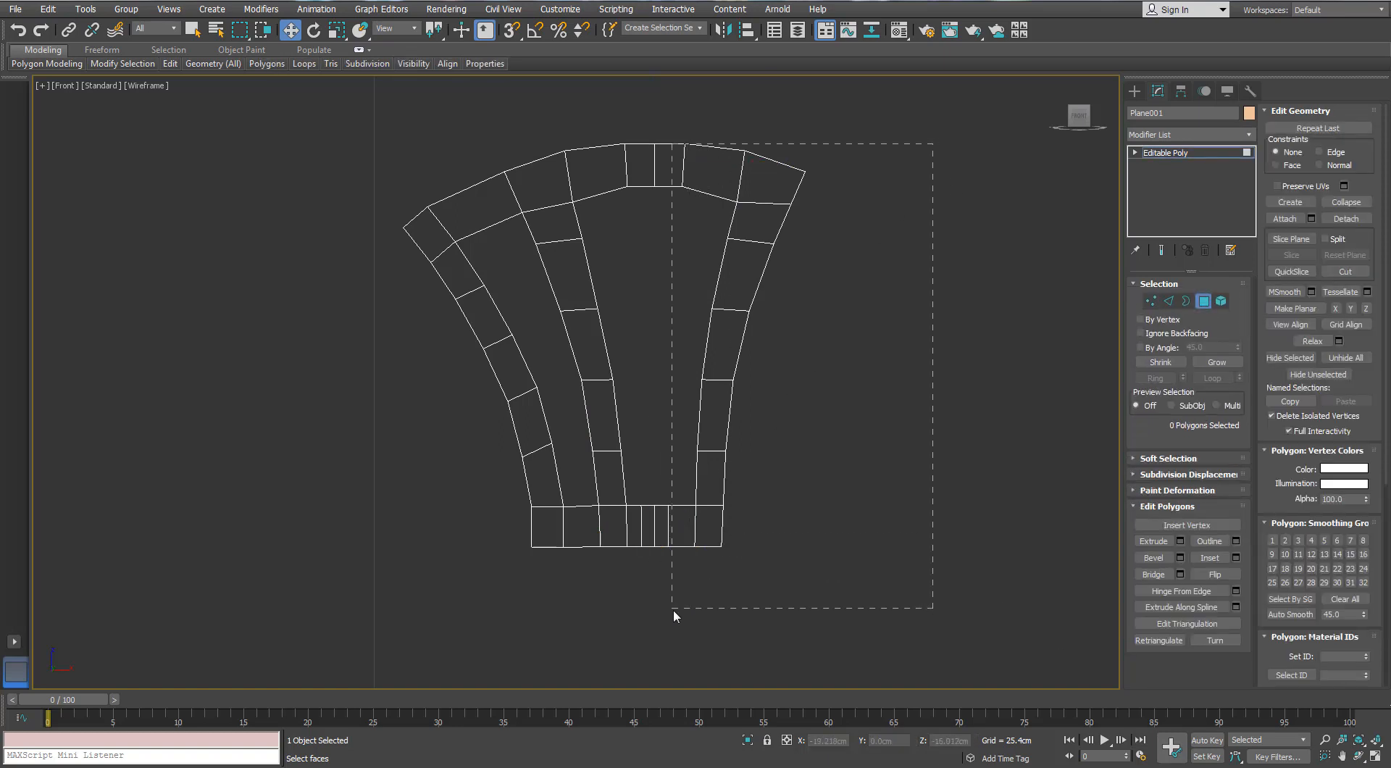
left_click_drag(672, 608, 666, 596)
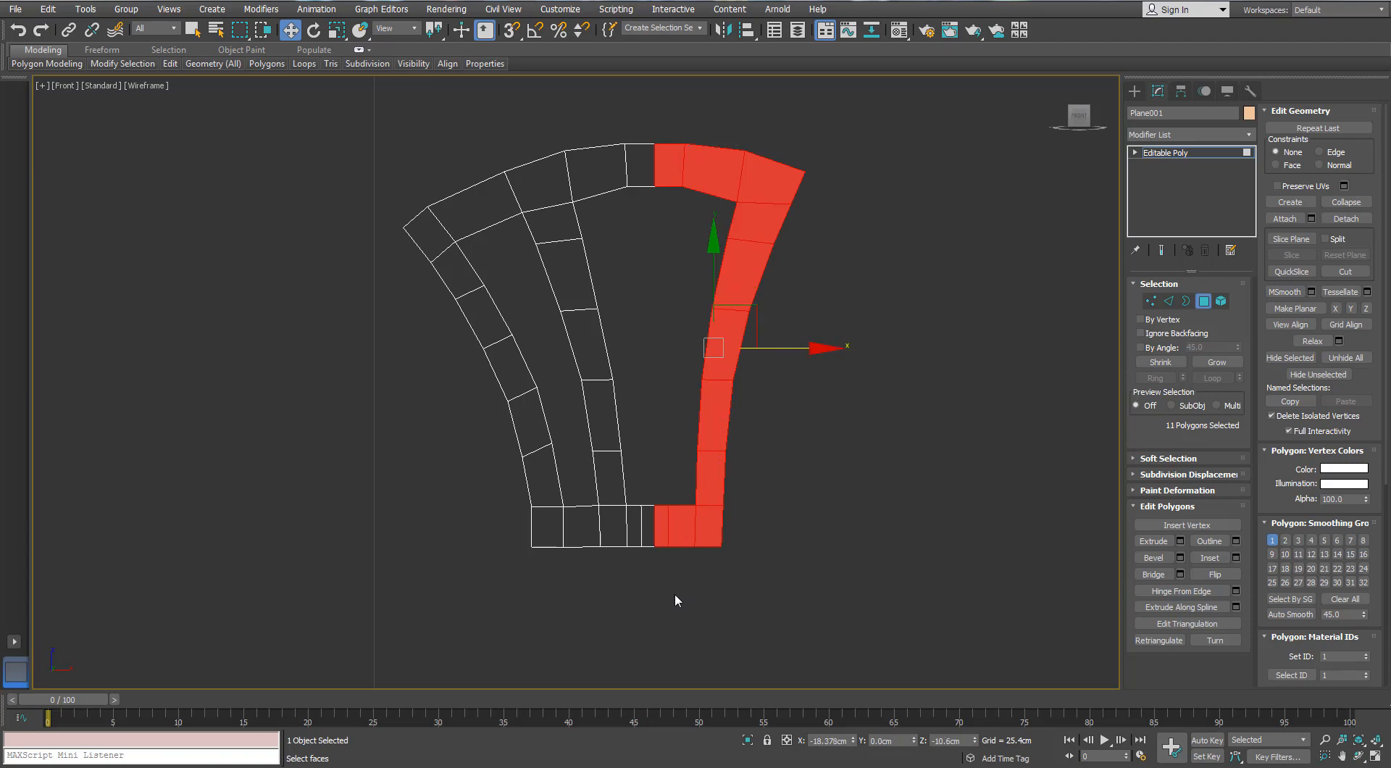
key("Delete")
left_click(1204, 301)
Apply a Symmetry modifier to the half frame and return to edge editing in the underlying Editable Poly
left_click(1251, 136)
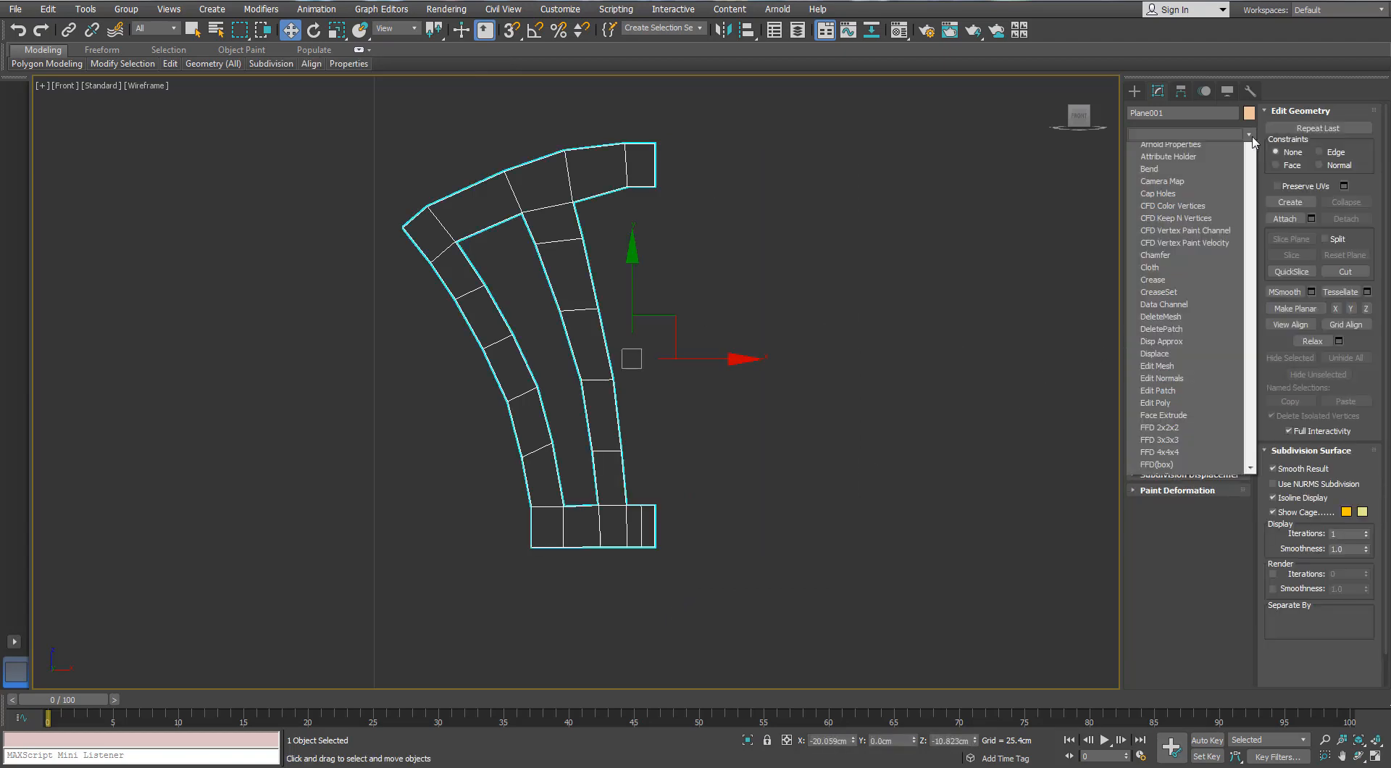
type("sy")
key("Return")
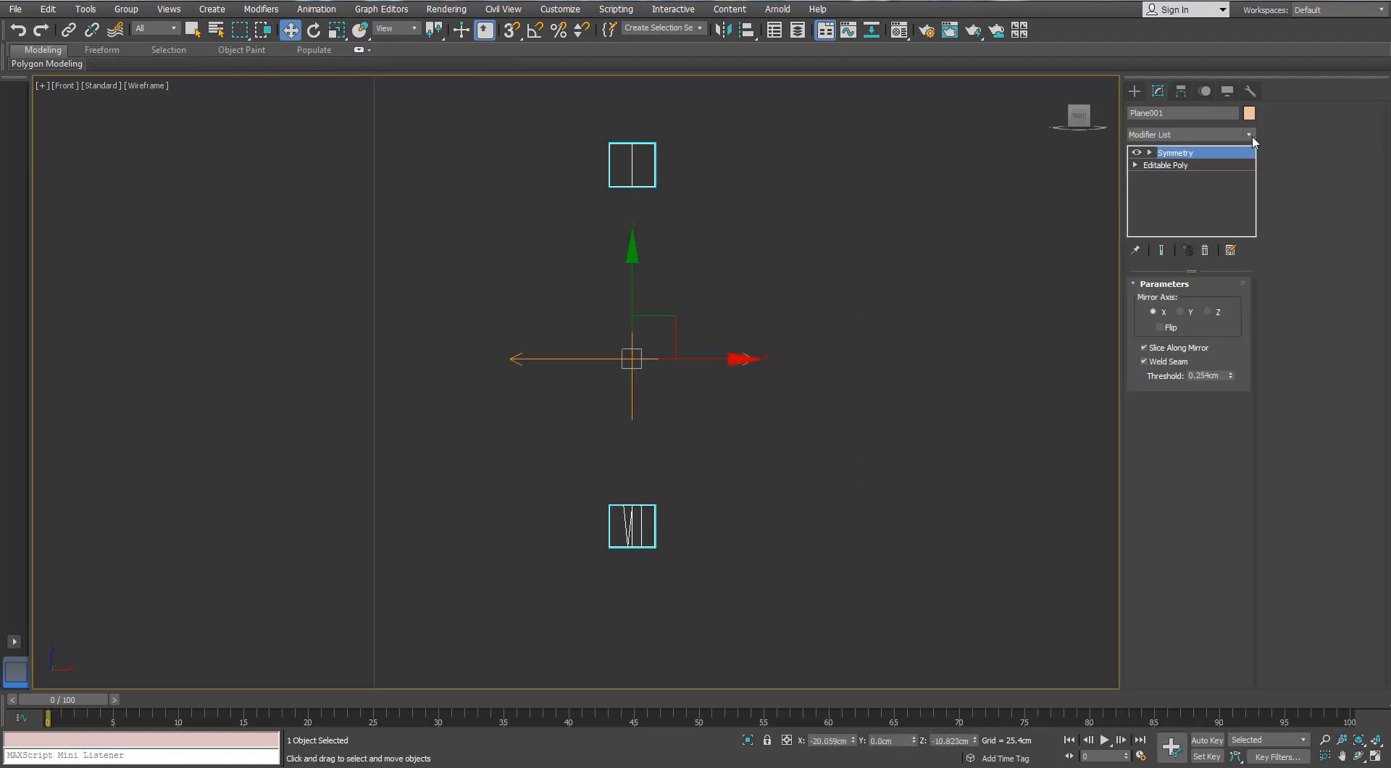
left_click(1165, 165)
left_click(1169, 300)
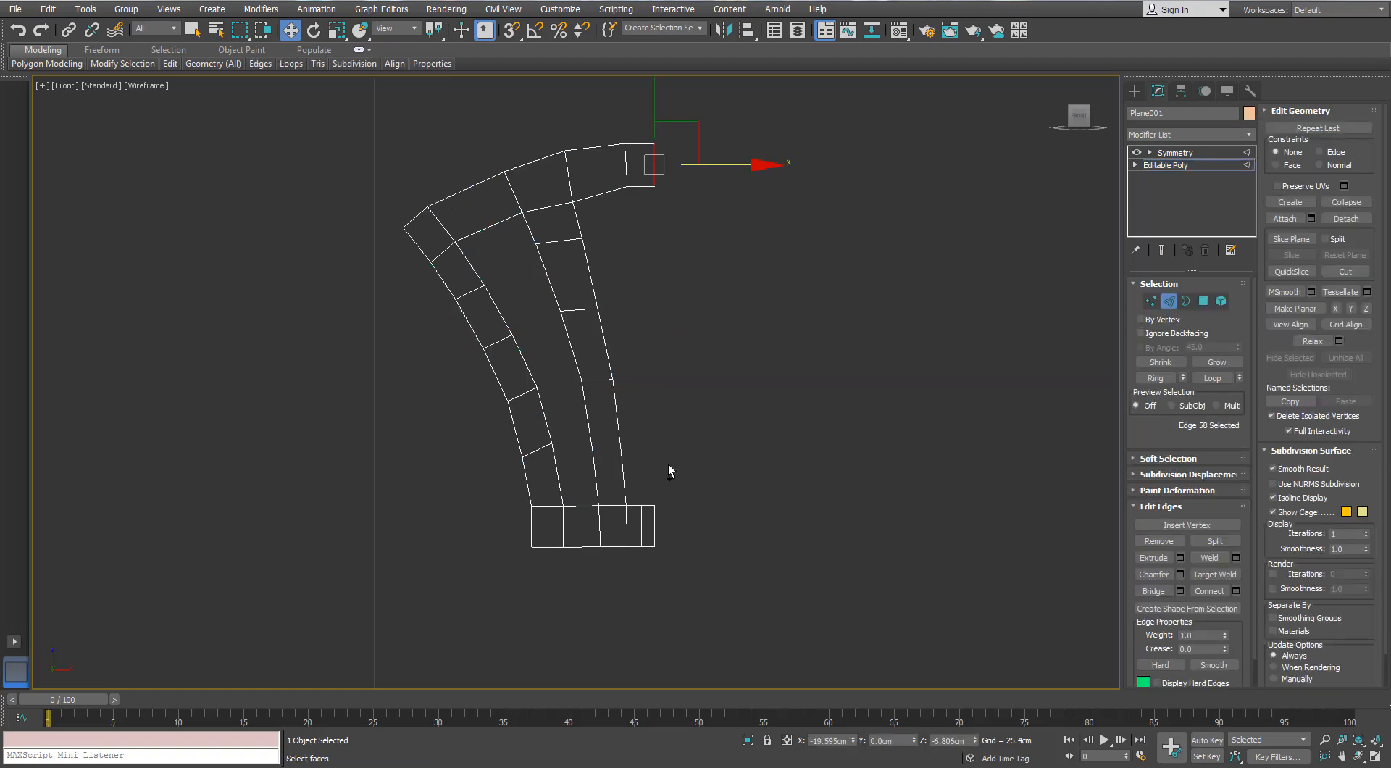
Move the Symmetry modifier's mirror plane onto the half frame's inner edge and flip the mirror direction
left_click(655, 523)
left_click(1188, 154)
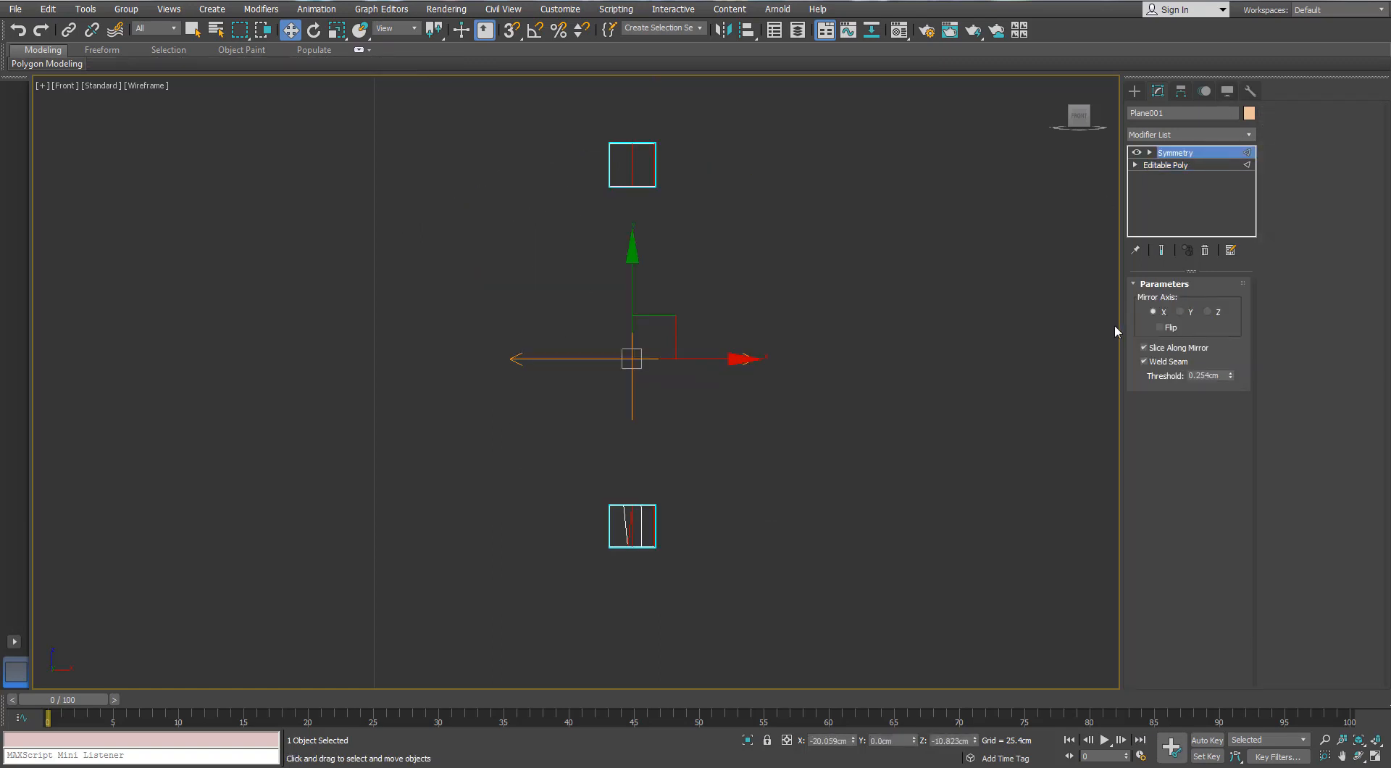
left_click(1152, 165)
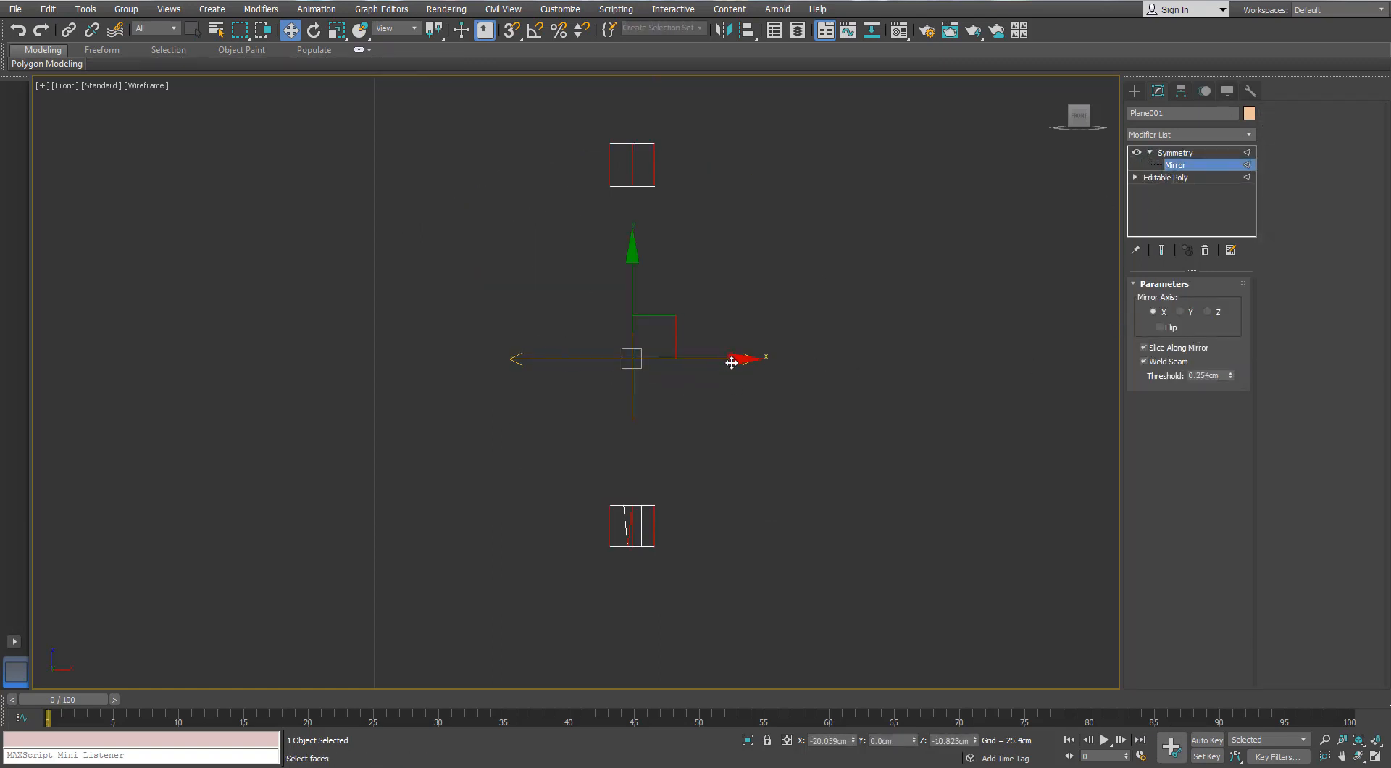
mouse_move(732, 363)
left_mouse_down()
mouse_move(663, 362)
mouse_move(742, 356)
left_mouse_up()
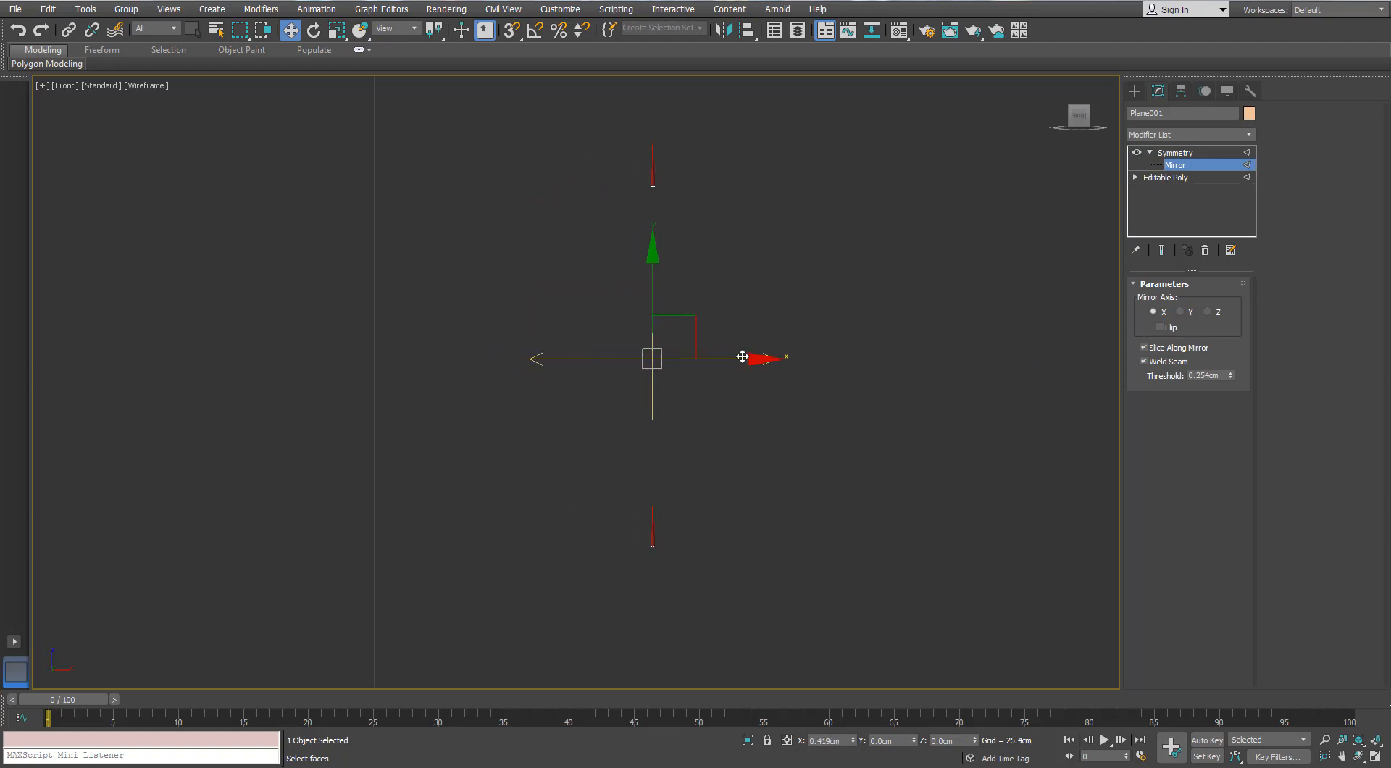
left_click(1162, 327)
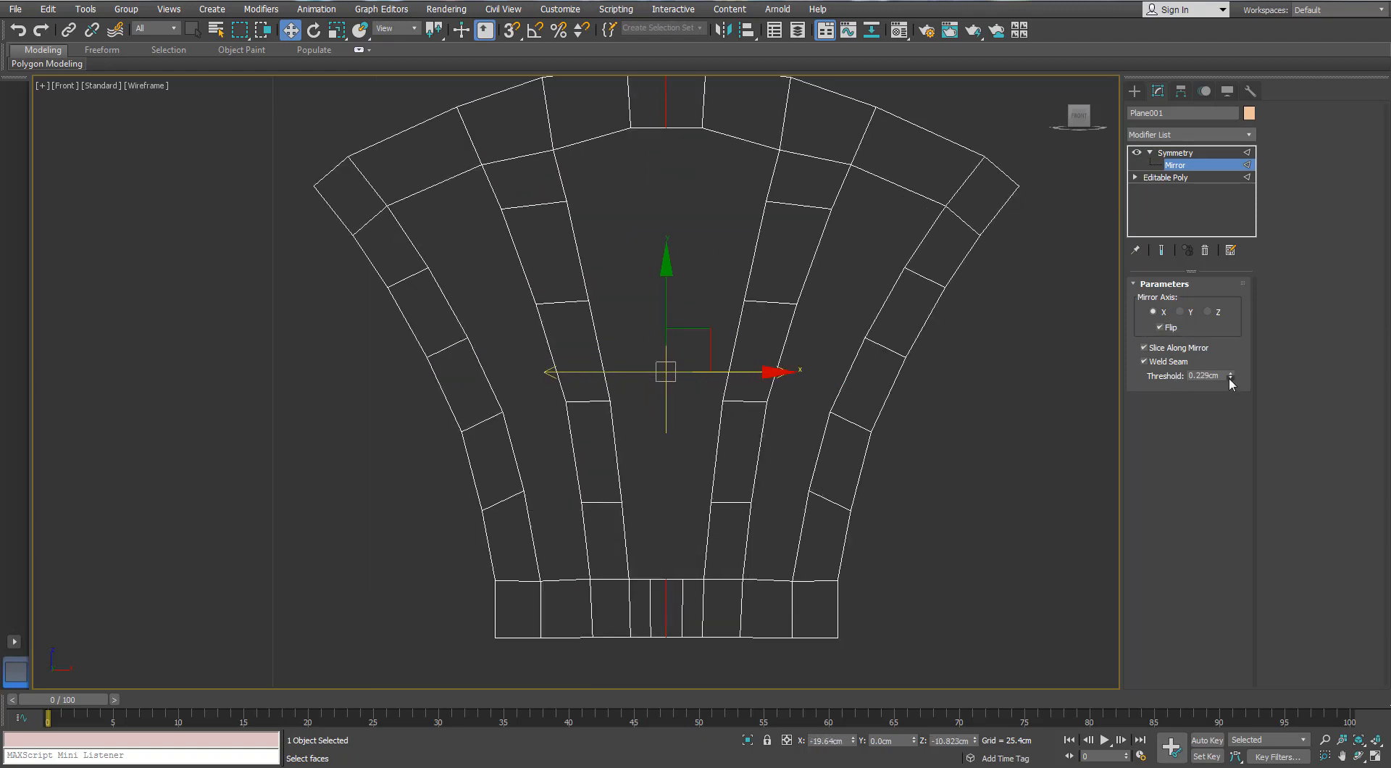
Set the Symmetry weld threshold to 0.152 cm and fine-tune the mirror plane at the frame's midline
left_click_drag(1229, 377, 1229, 383)
middle_click_drag(708, 321, 739, 387)
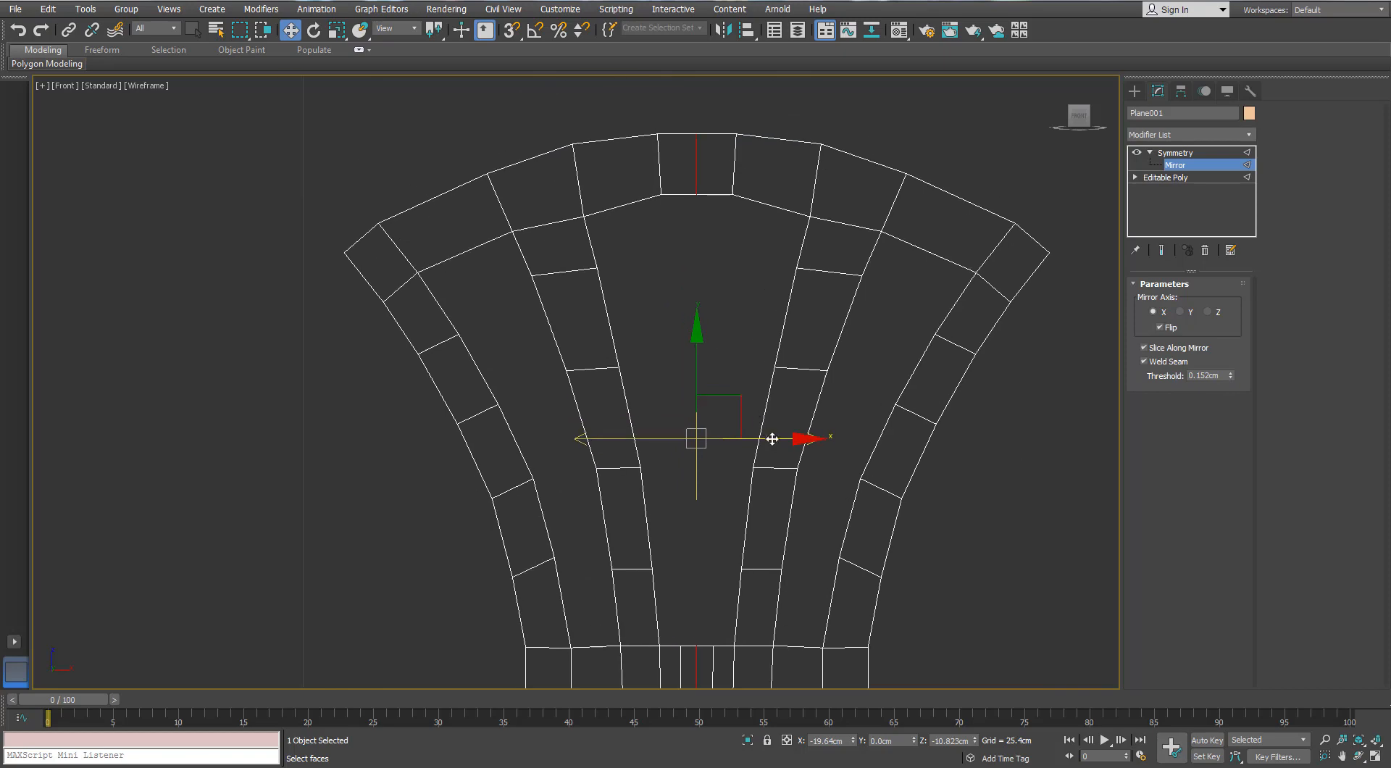
left_click_drag(773, 437, 775, 436)
scroll(775, 436, "down", 4)
middle_click_drag(775, 436, 768, 335)
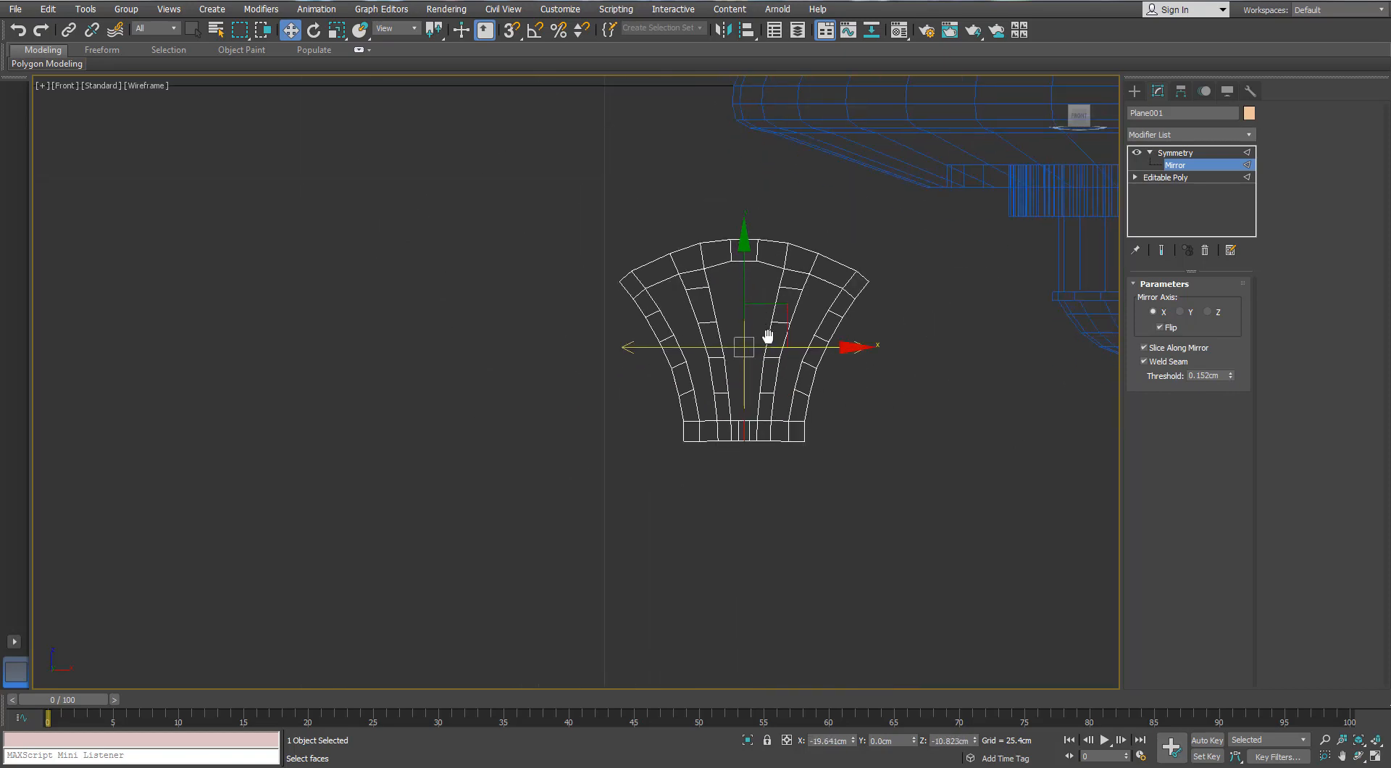
scroll(770, 344, "up", 2)
With the symmetrical end result shown, shift the four base vertices below the inner bar slightly toward the midline
left_click(1159, 178)
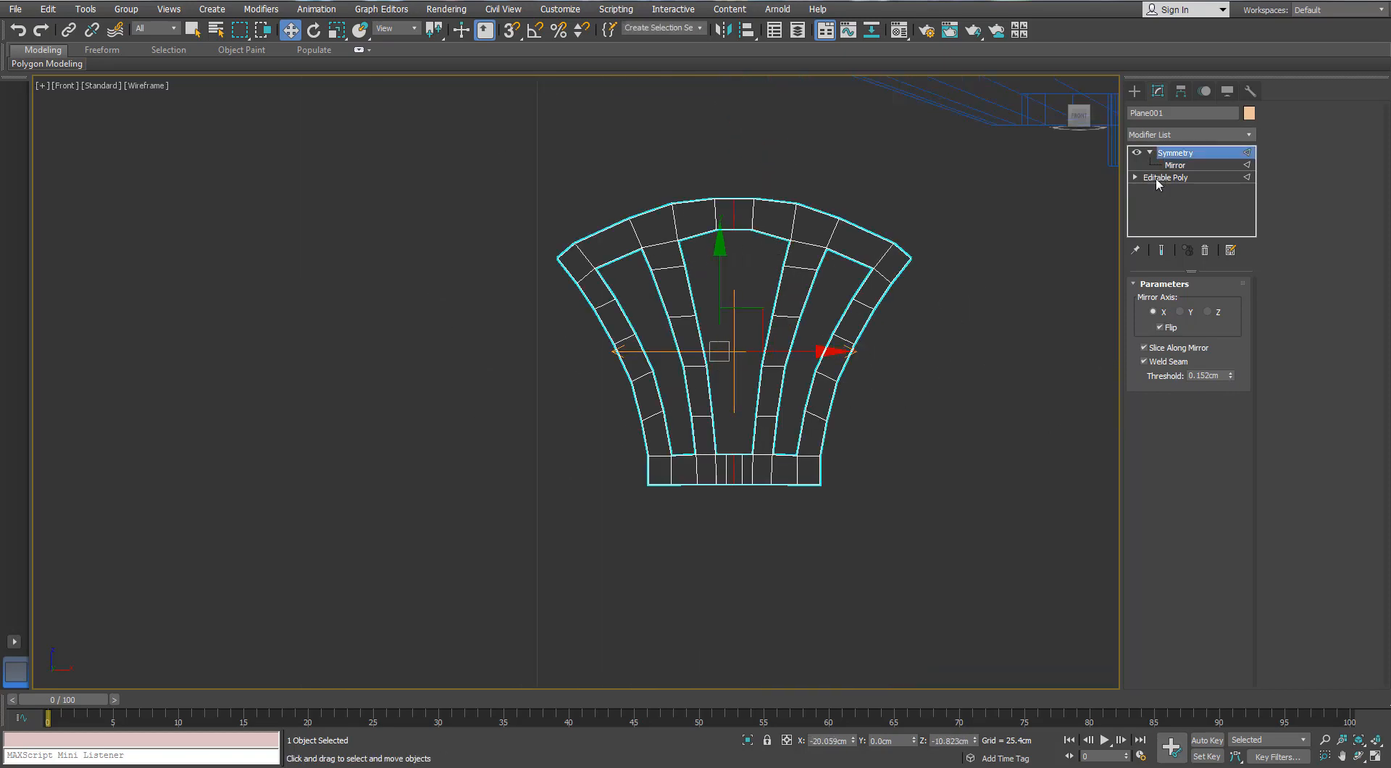
left_click(1162, 252)
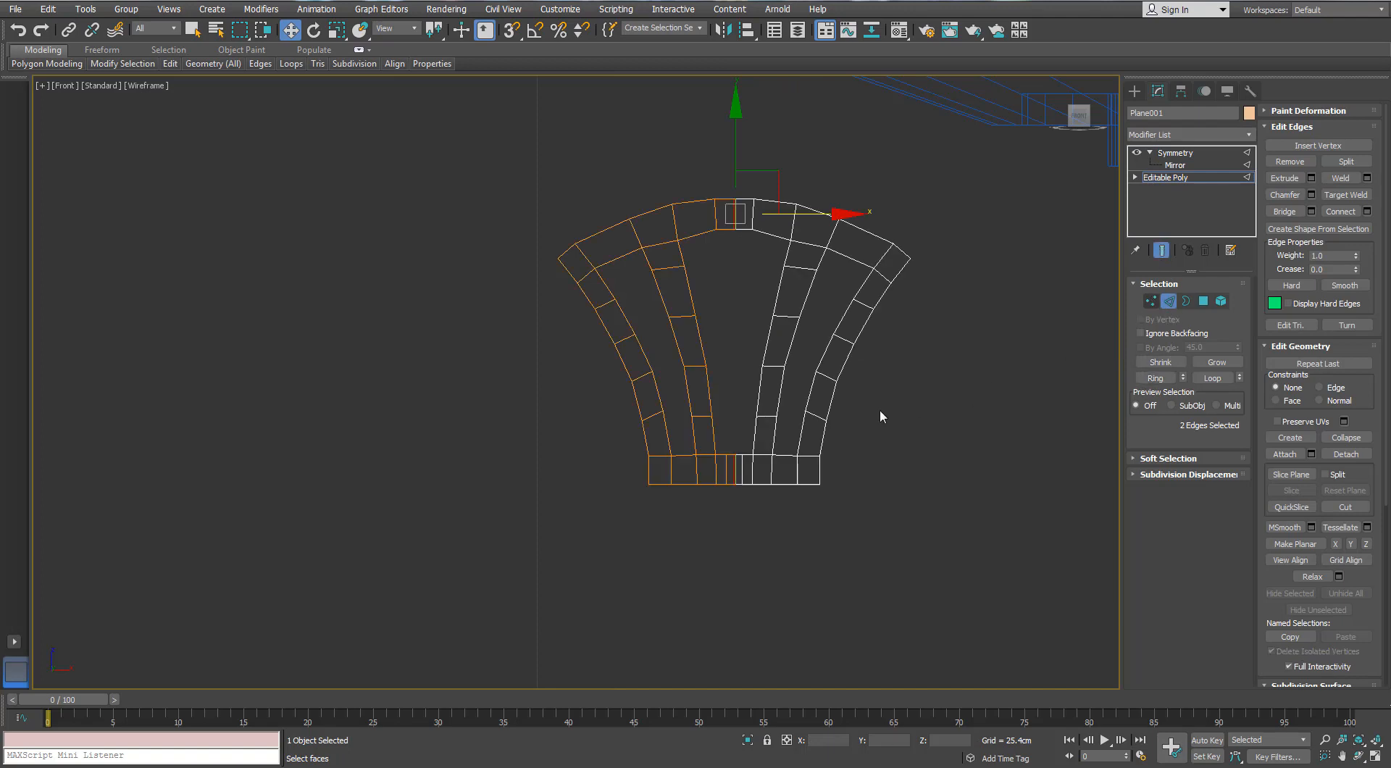
key("1")
scroll(728, 476, "up", 3)
left_click_drag(660, 519, 657, 522)
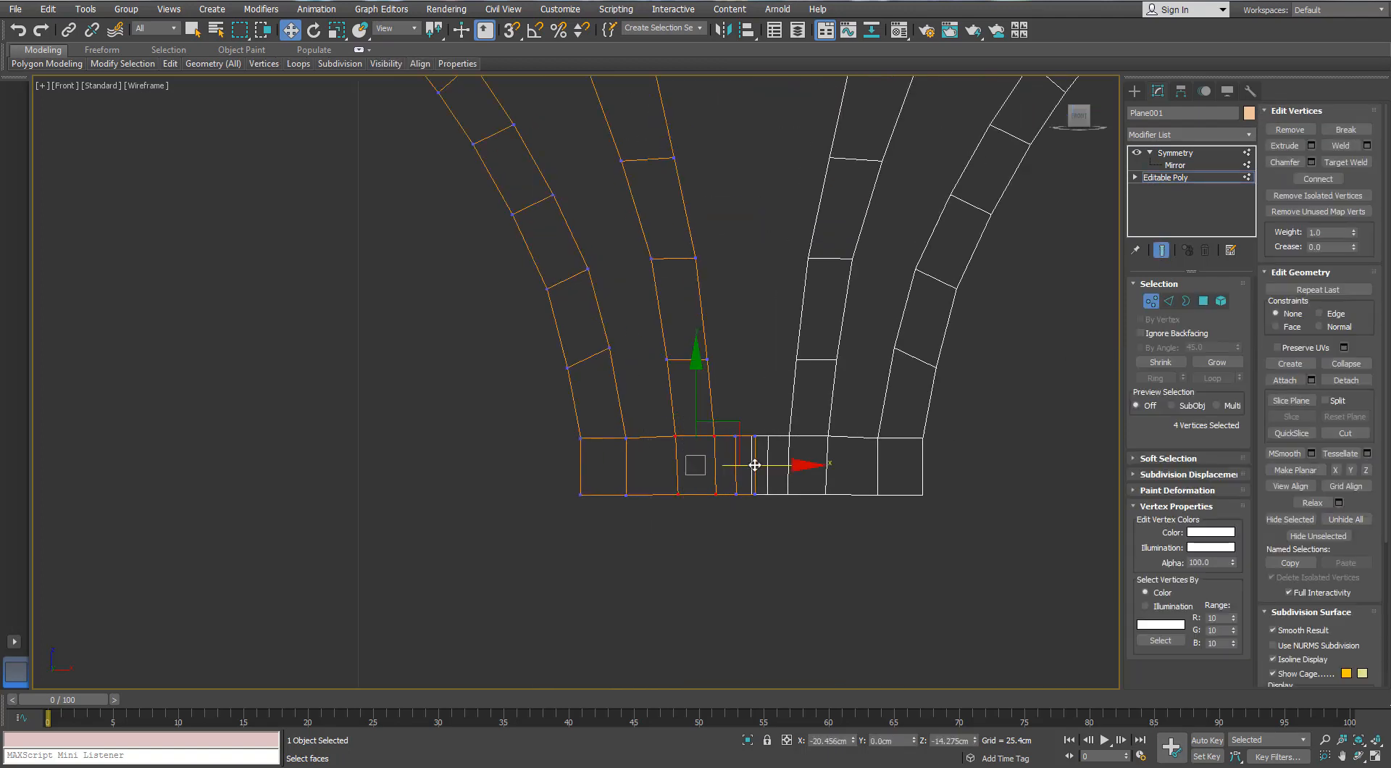
left_click_drag(754, 464, 762, 464)
left_click_drag(659, 410, 535, 536)
scroll(838, 367, "down", 4)
left_click(797, 380)
Leave vertex editing and convert the symmetrical frame to a single Editable Poly
right_click(776, 232)
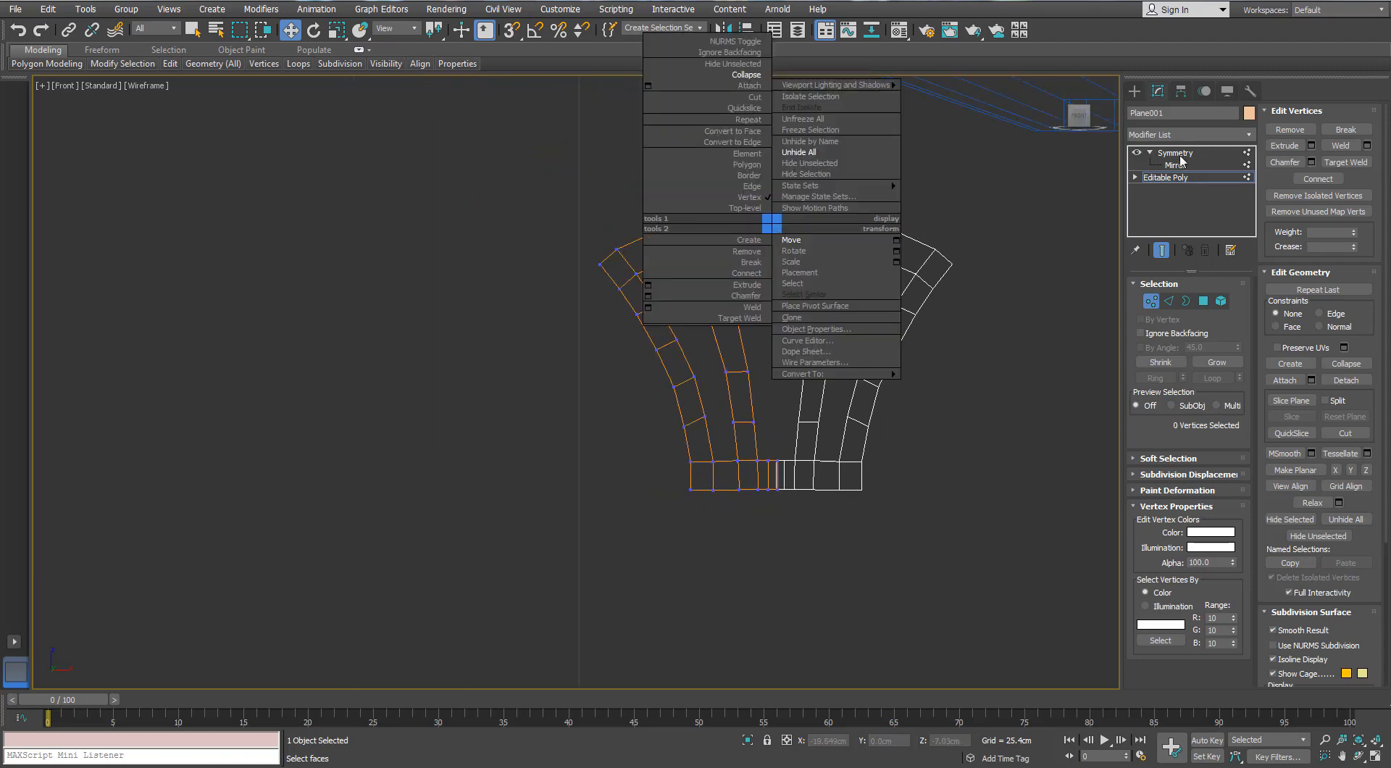
left_click(743, 204)
right_click(702, 190)
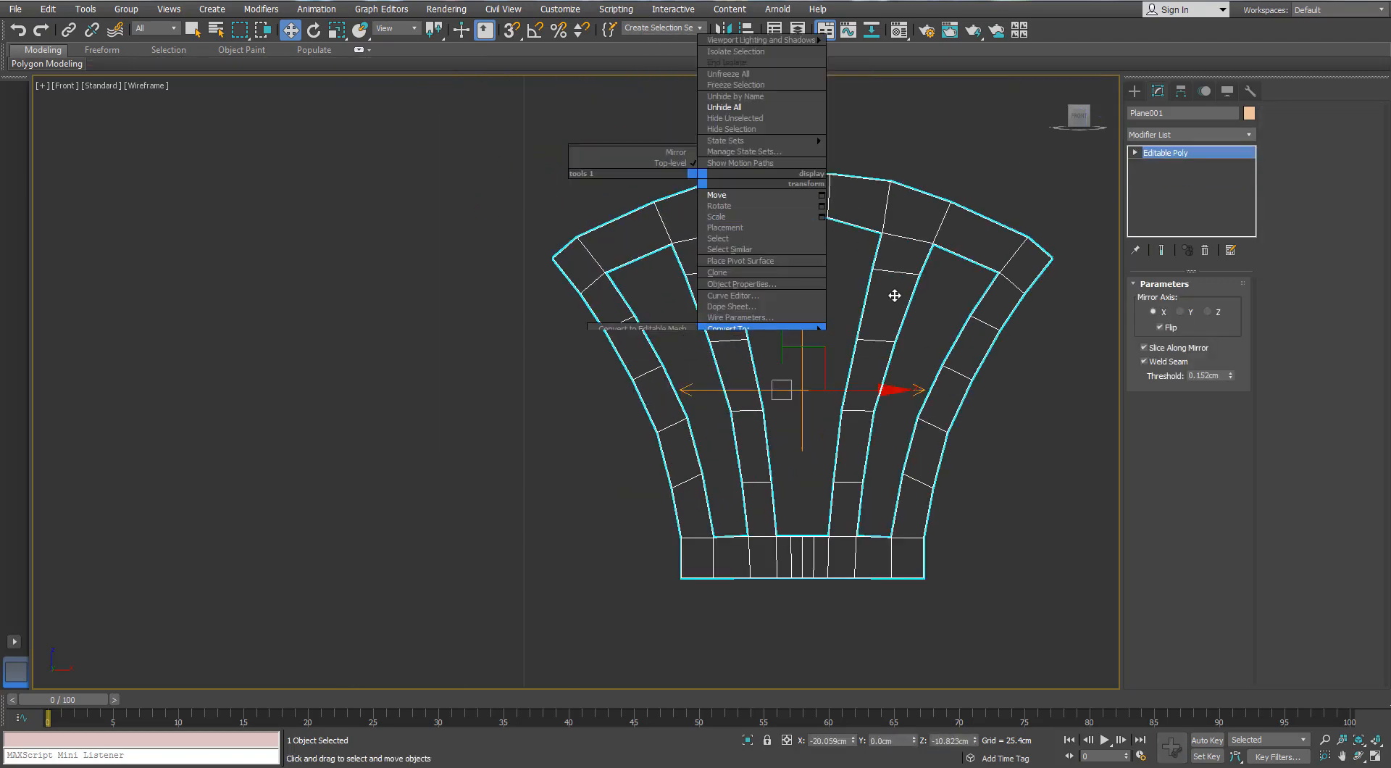
left_click(1165, 177)
Apply an FFD 2x2x2 modifier and scale its lower control points horizontally inward to narrow the frame's base
left_click(1249, 134)
left_click(1159, 149)
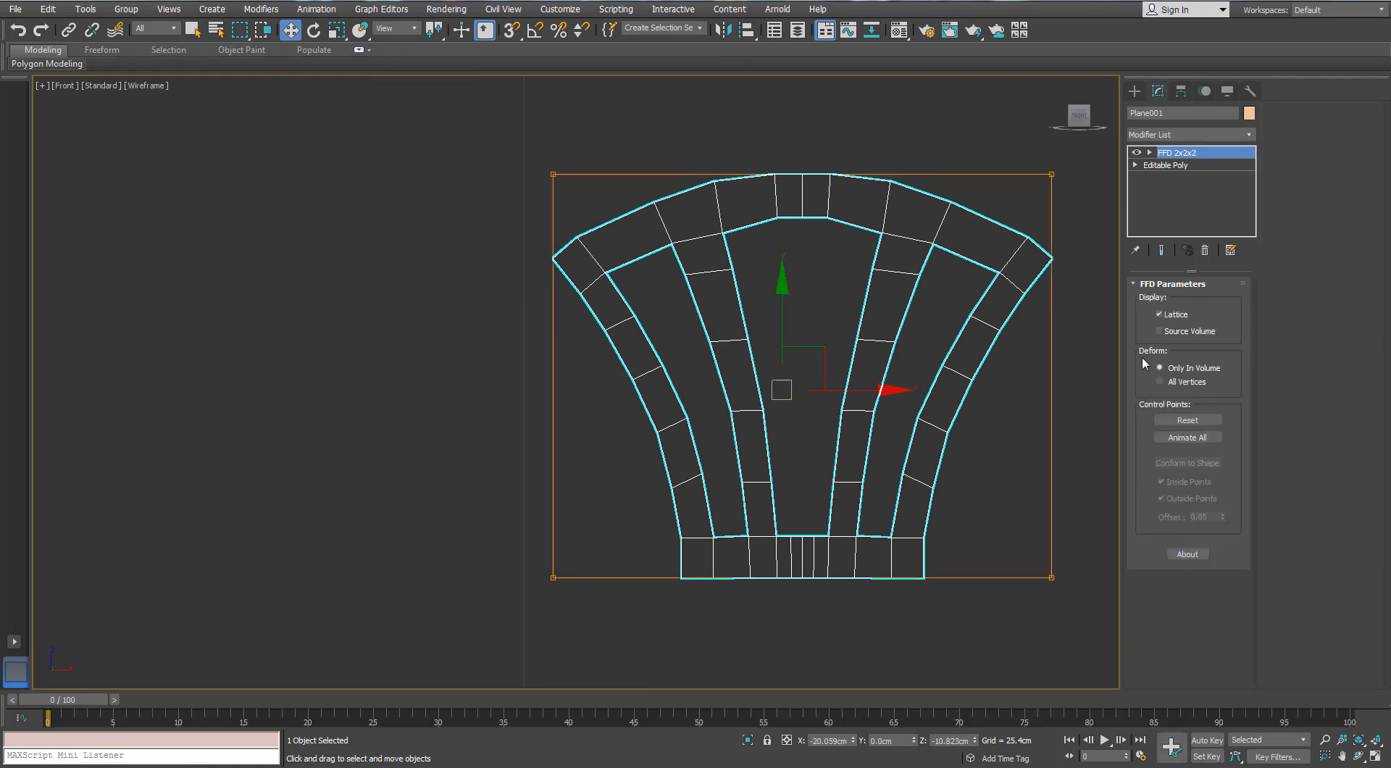
left_click(1150, 152)
left_click(1189, 165)
scroll(269, 427, "down", 3)
left_click_drag(372, 509, 870, 591)
key("r")
mouse_move(754, 532)
left_mouse_down()
mouse_move(711, 531)
mouse_move(737, 528)
left_mouse_up()
left_click(1189, 166)
left_click(981, 382)
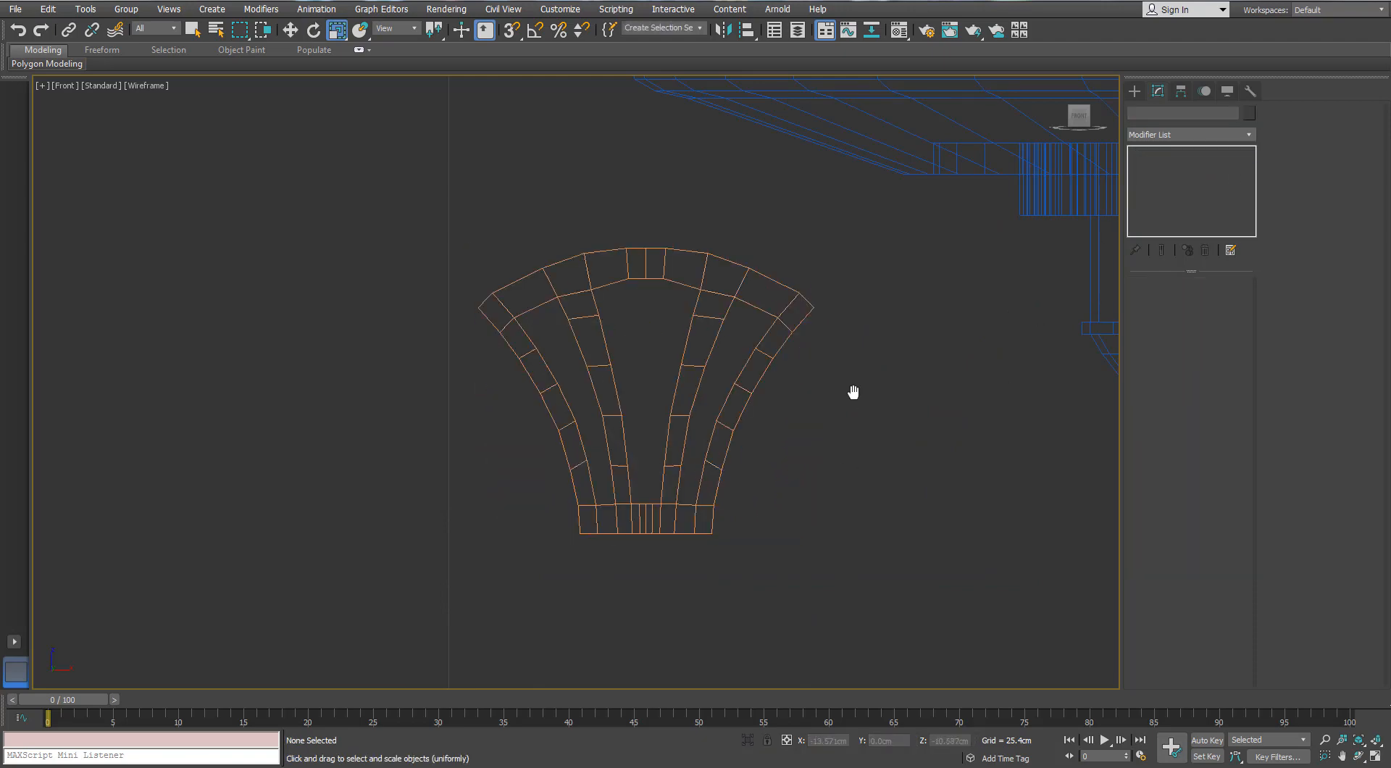
Switch to the Perspective view and convert the FFD-deformed frame to Editable Poly
key("p")
scroll(775, 395, "down", 3)
middle_click_drag(637, 417, 585, 494, "alt")
scroll(608, 478, "up", 5)
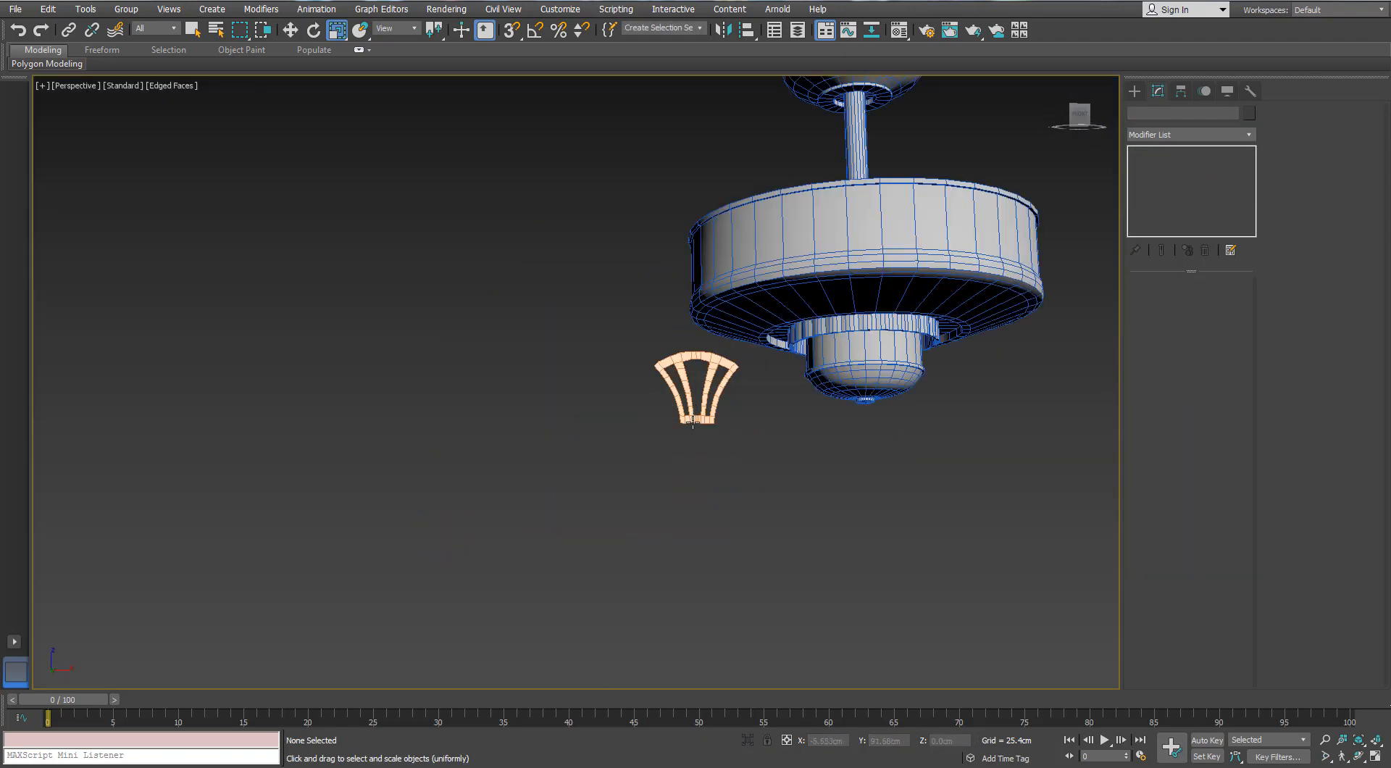
left_click(692, 420)
scroll(696, 406, "up", 4)
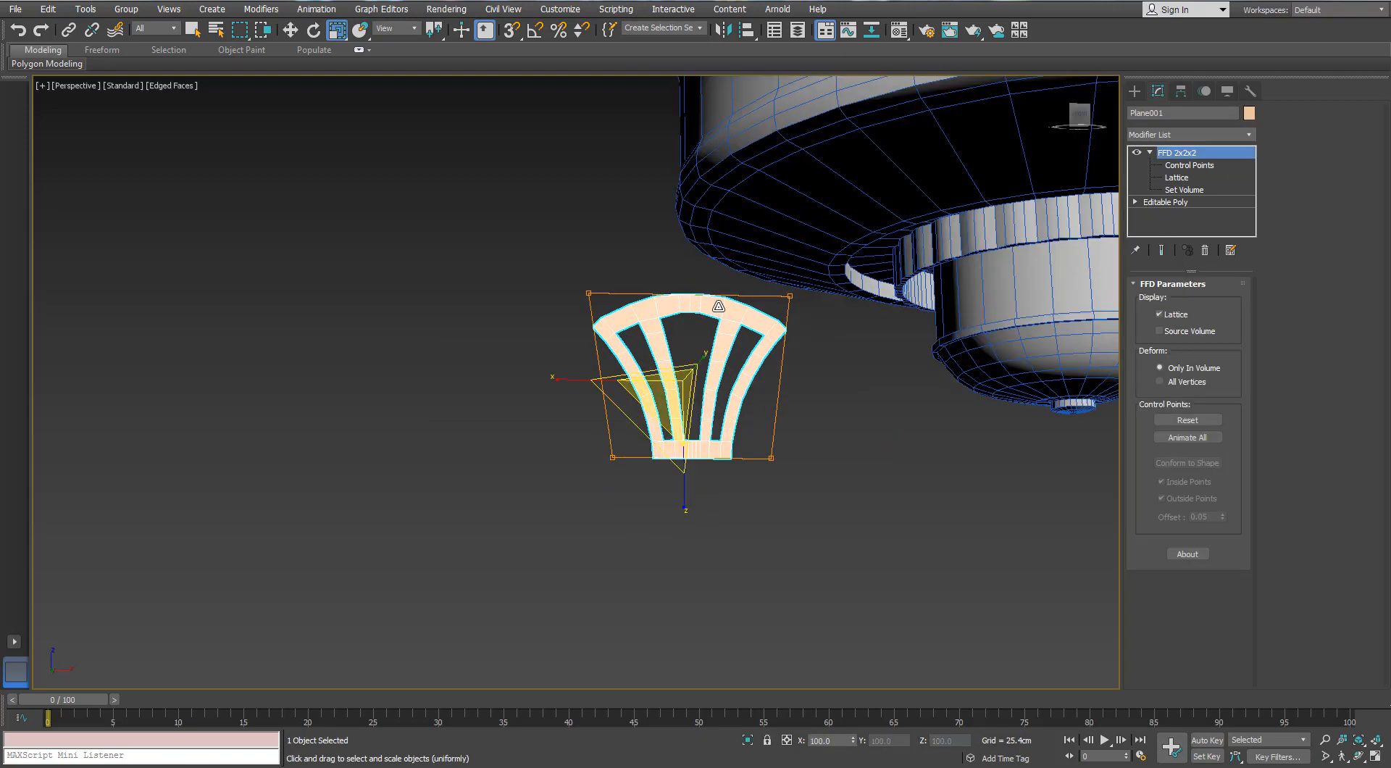
right_click(718, 305)
left_click(747, 456)
Scale the six vertices at the centre of the top arch wider along X
scroll(677, 319, "up", 6)
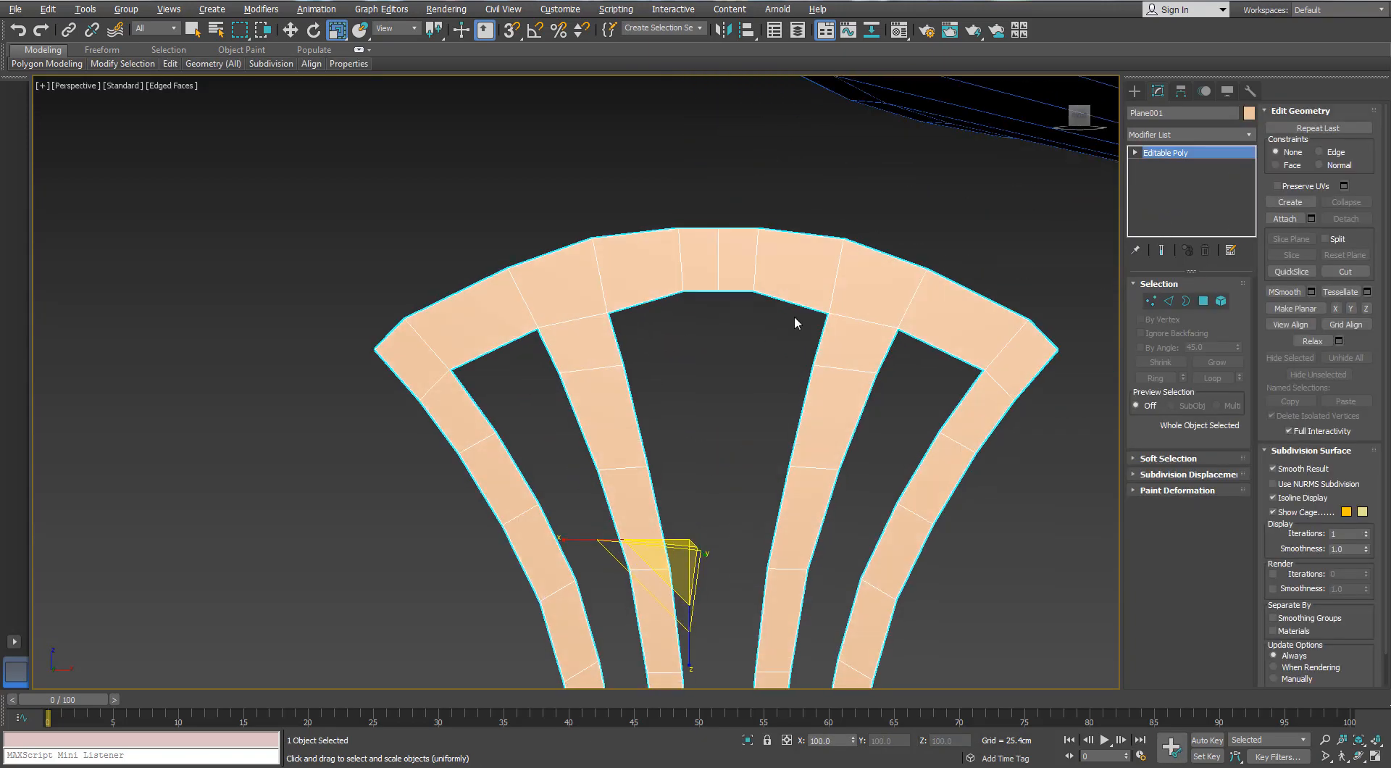
left_click(1154, 302)
left_click_drag(765, 196, 670, 331)
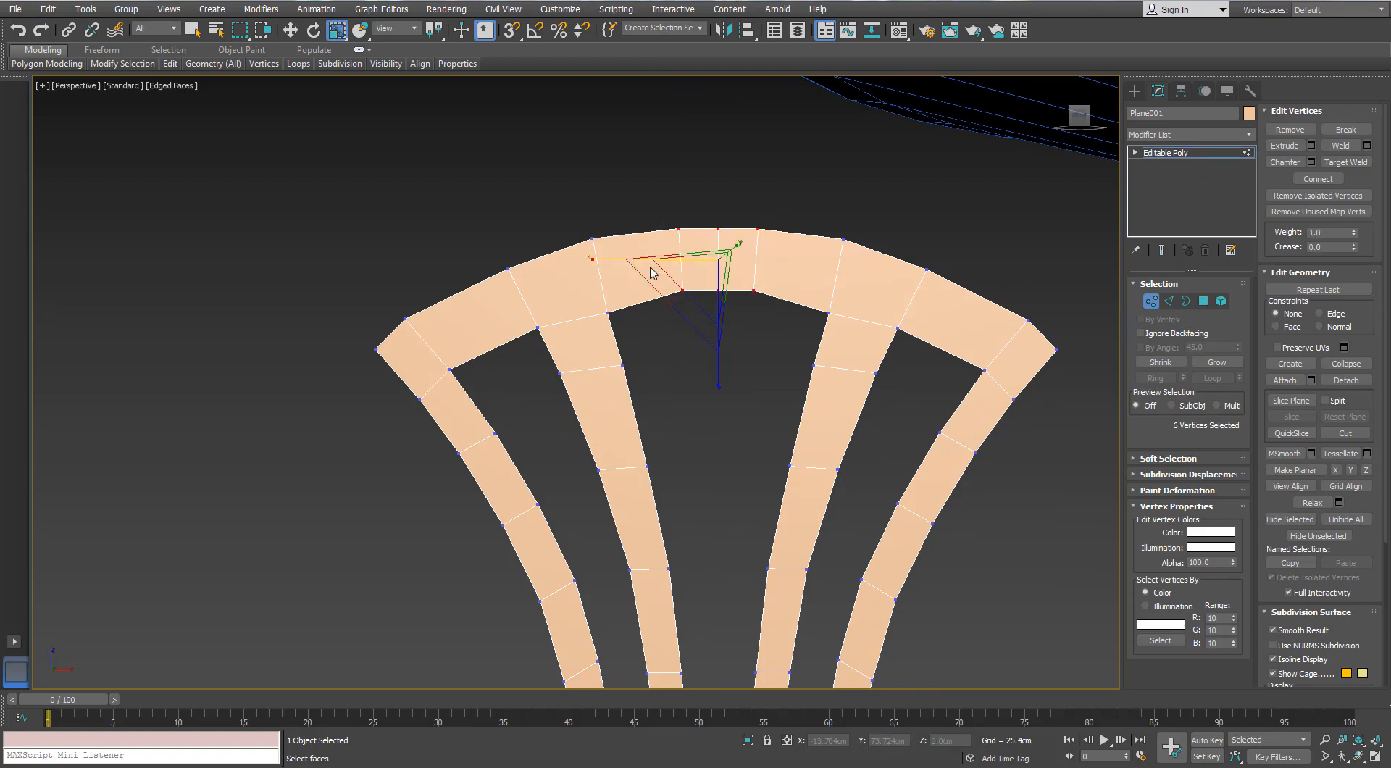
left_click_drag(617, 259, 578, 261)
Select the six outer edges along the middle of the top arch and extend them upward as a new polygon strip
left_click(1169, 302)
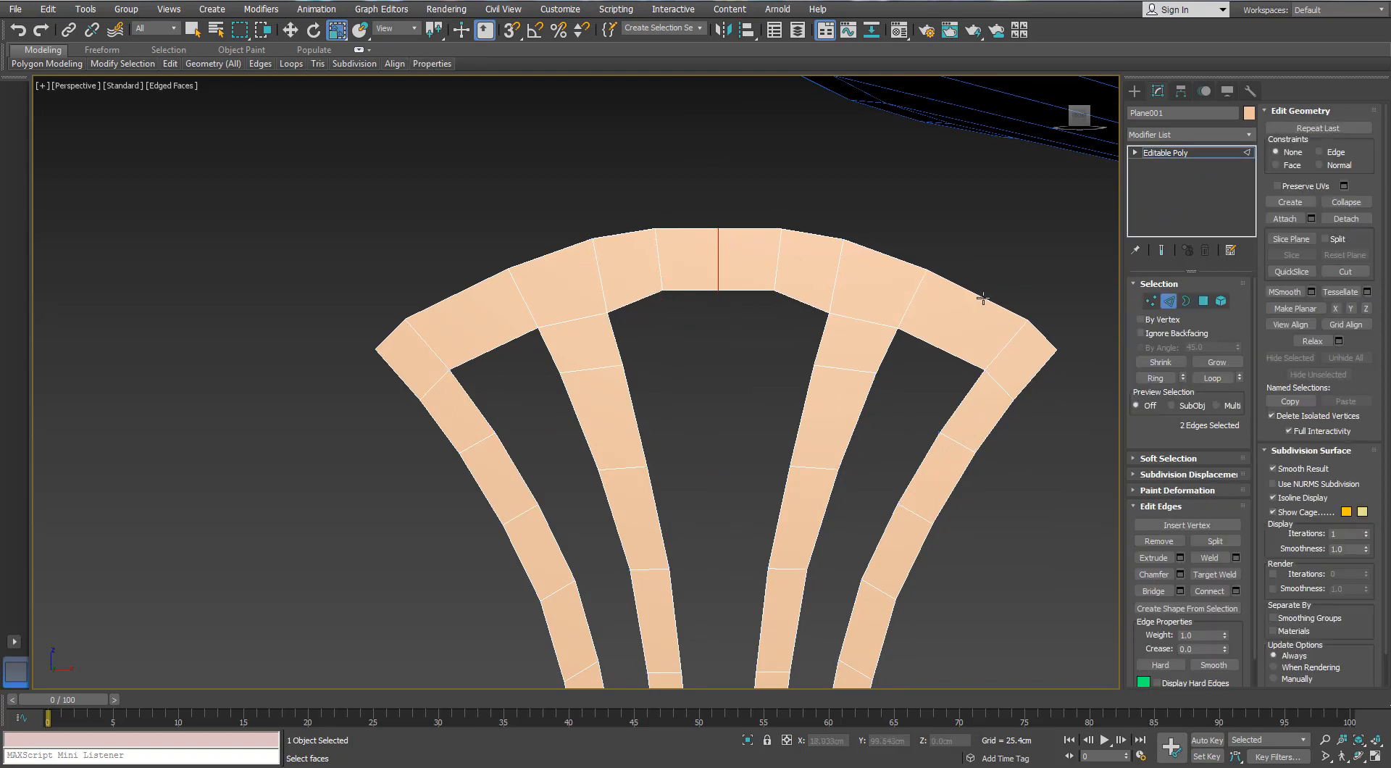
left_click(620, 237, "ctrl")
left_click(687, 228, "ctrl")
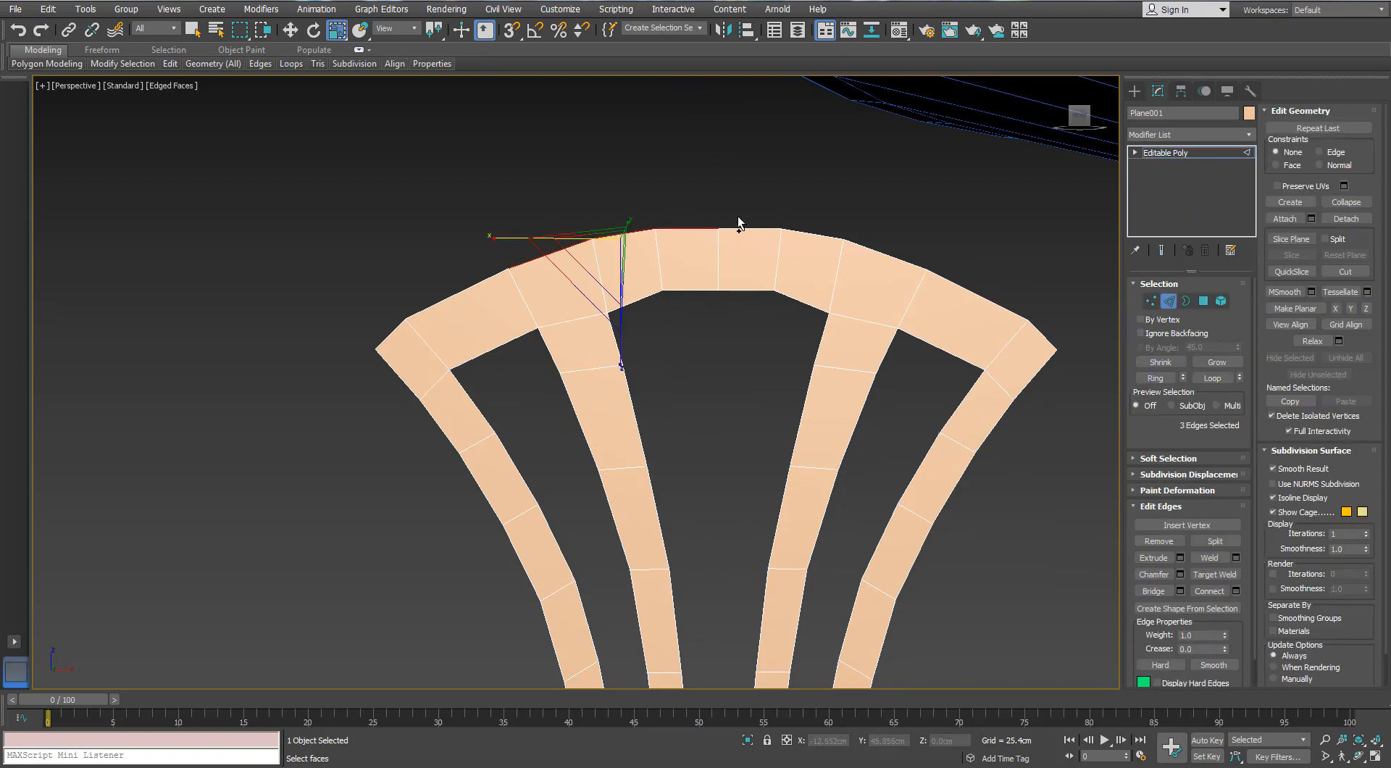
left_click(746, 227, "ctrl")
left_click(823, 238, "ctrl")
left_click(888, 255, "ctrl")
key("w")
left_click_drag(715, 187, 712, 150, "shift")
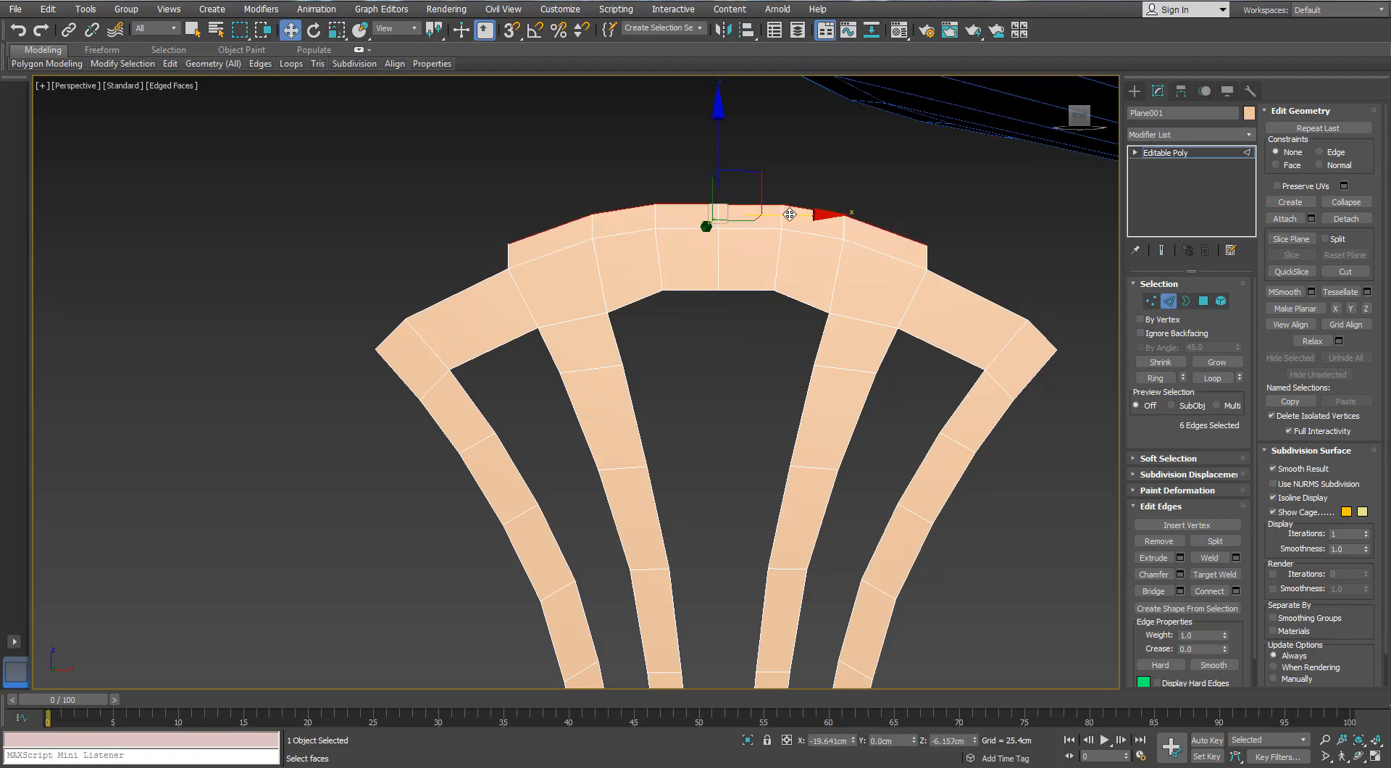
Scale the raised edges inward along X so the new strip tapers at both ends
key("r")
left_click_drag(599, 213, 610, 213)
left_click(583, 158)
scroll(582, 156, "down", 3)
middle_click_drag(581, 155, 623, 163, "alt")
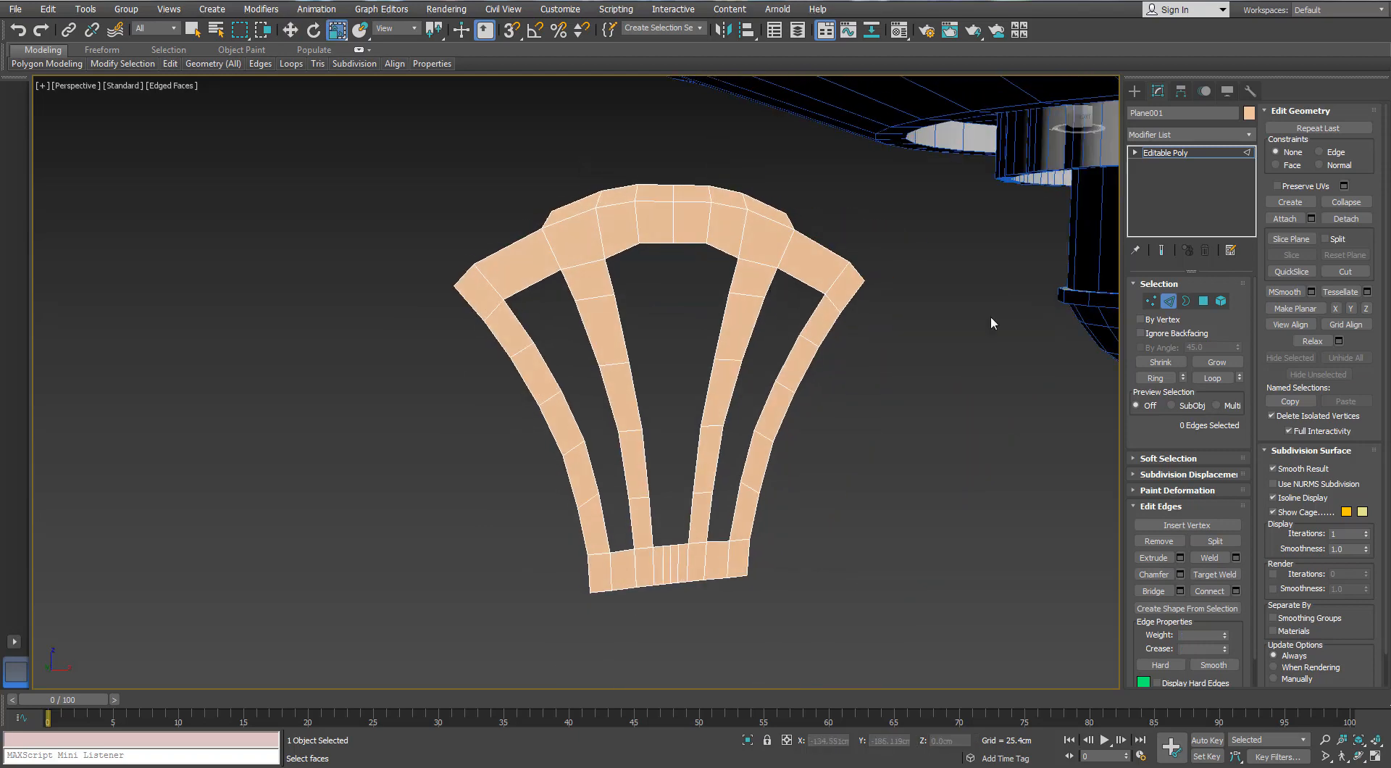
Leave edge editing and apply a Shell modifier to the frame
left_click(1170, 300)
scroll(649, 267, "up", 3)
middle_click_drag(645, 267, 654, 265, "alt")
left_click(1248, 135)
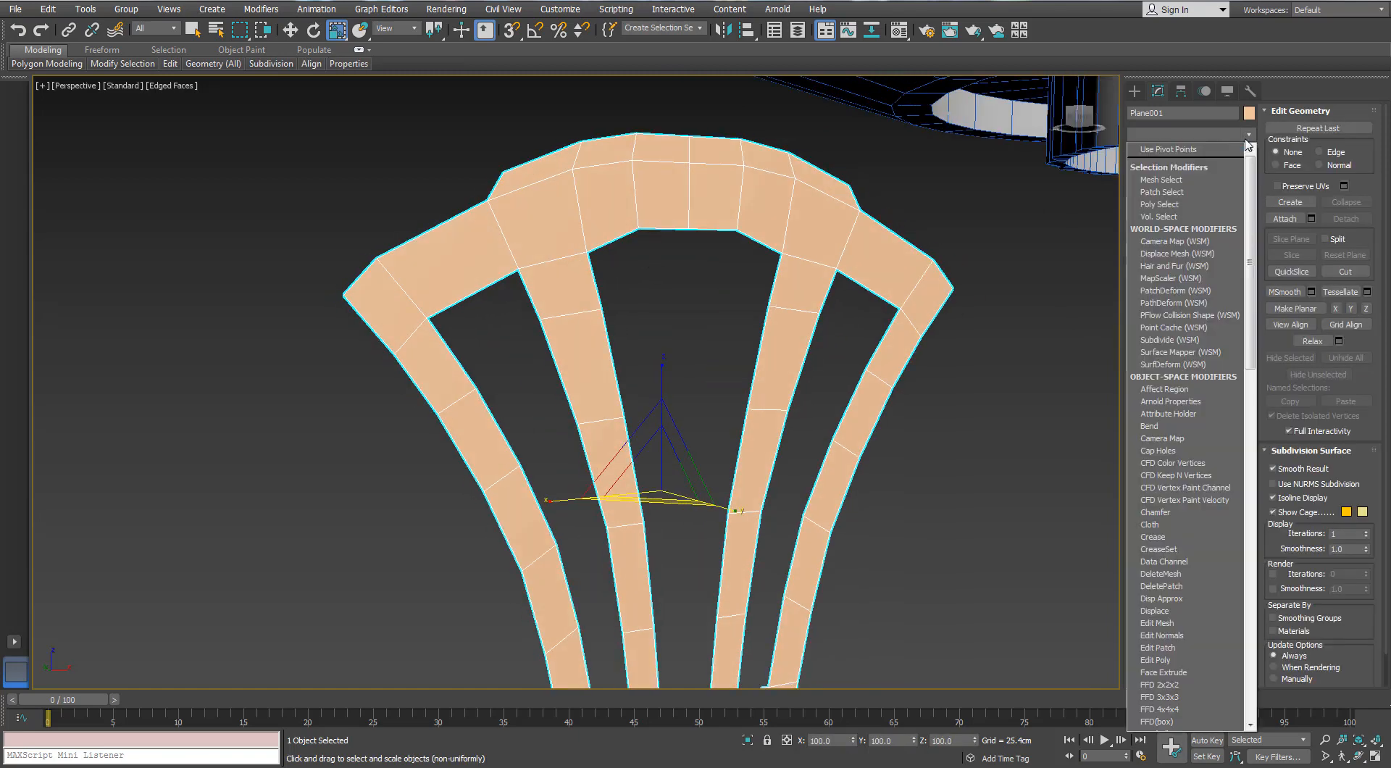
type("sh")
key("Return")
Set the Shell's outer amount to 0.737 cm
middle_click_drag(779, 284, 802, 272, "alt")
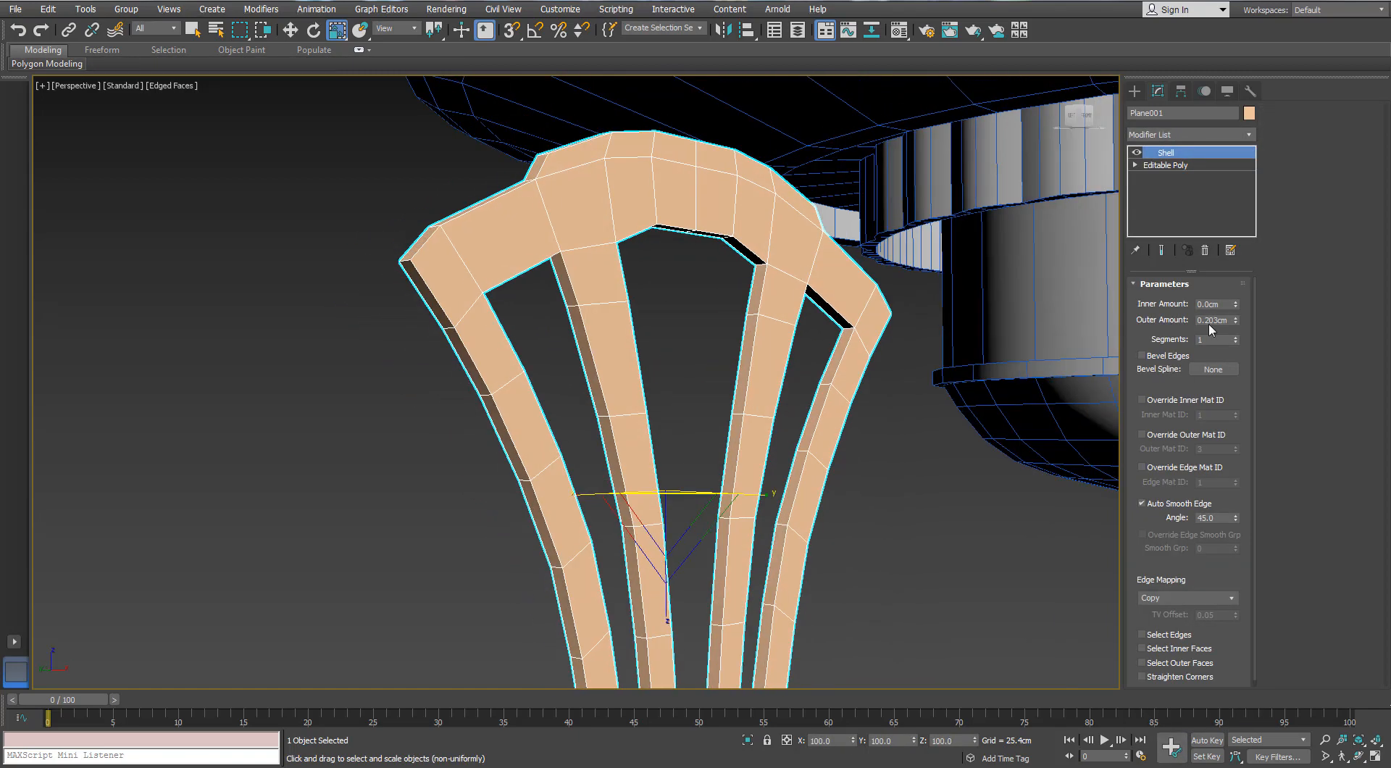
left_click_drag(1234, 320, 1226, 305)
scroll(708, 324, "down", 5)
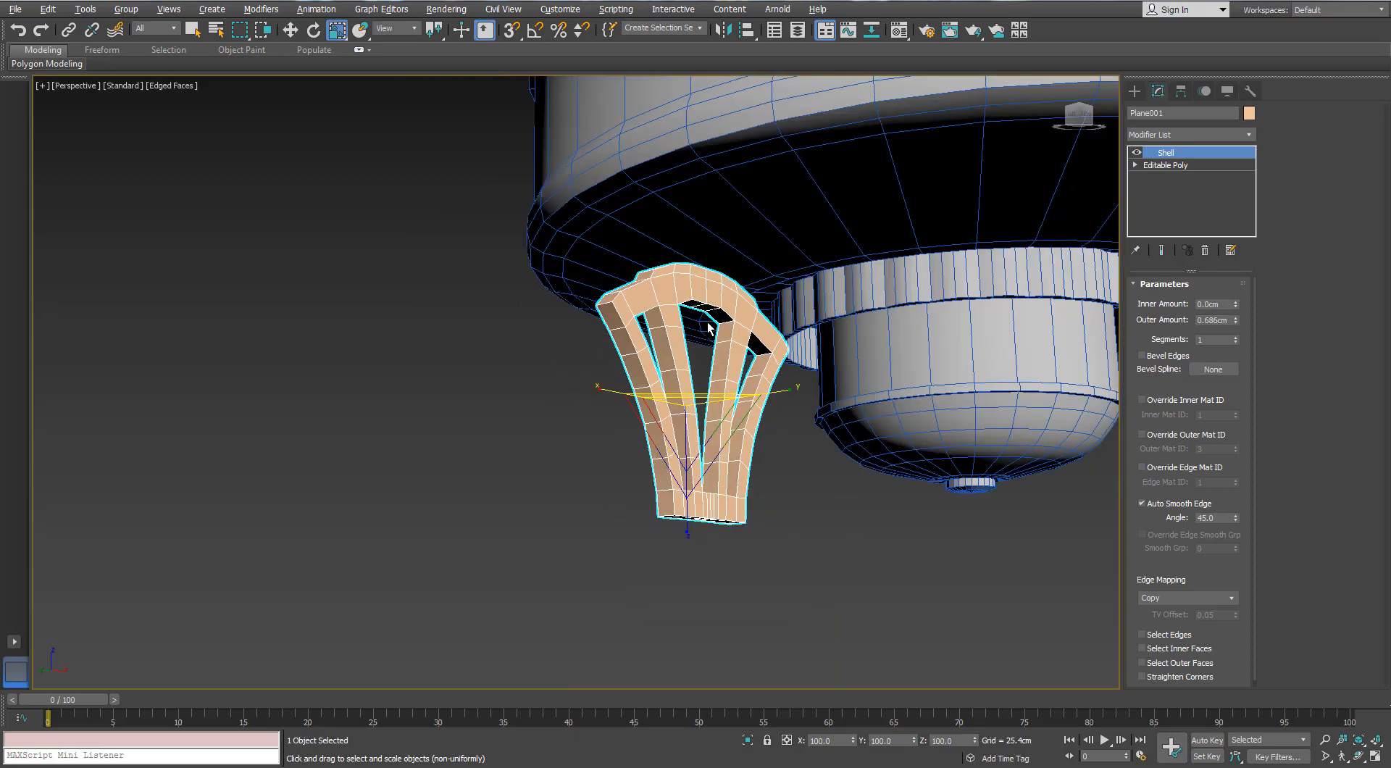
scroll(708, 323, "up", 3)
middle_click_drag(708, 326, 688, 463, "alt")
left_click(1236, 318)
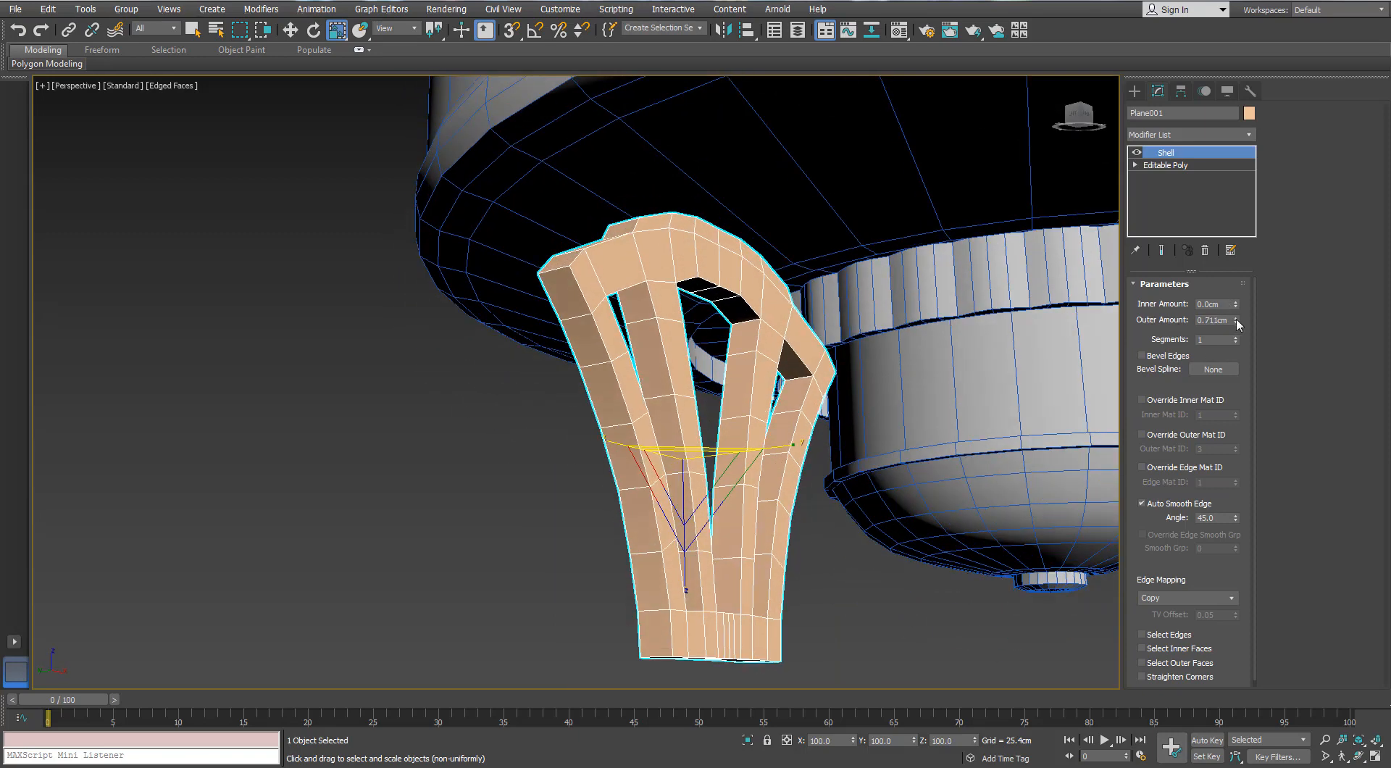
left_click(1236, 318)
middle_click_drag(812, 301, 971, 244, "alt")
Convert the thickened frame to Editable Poly and switch to polygon editing
right_click(688, 258)
mouse_move(716, 408)
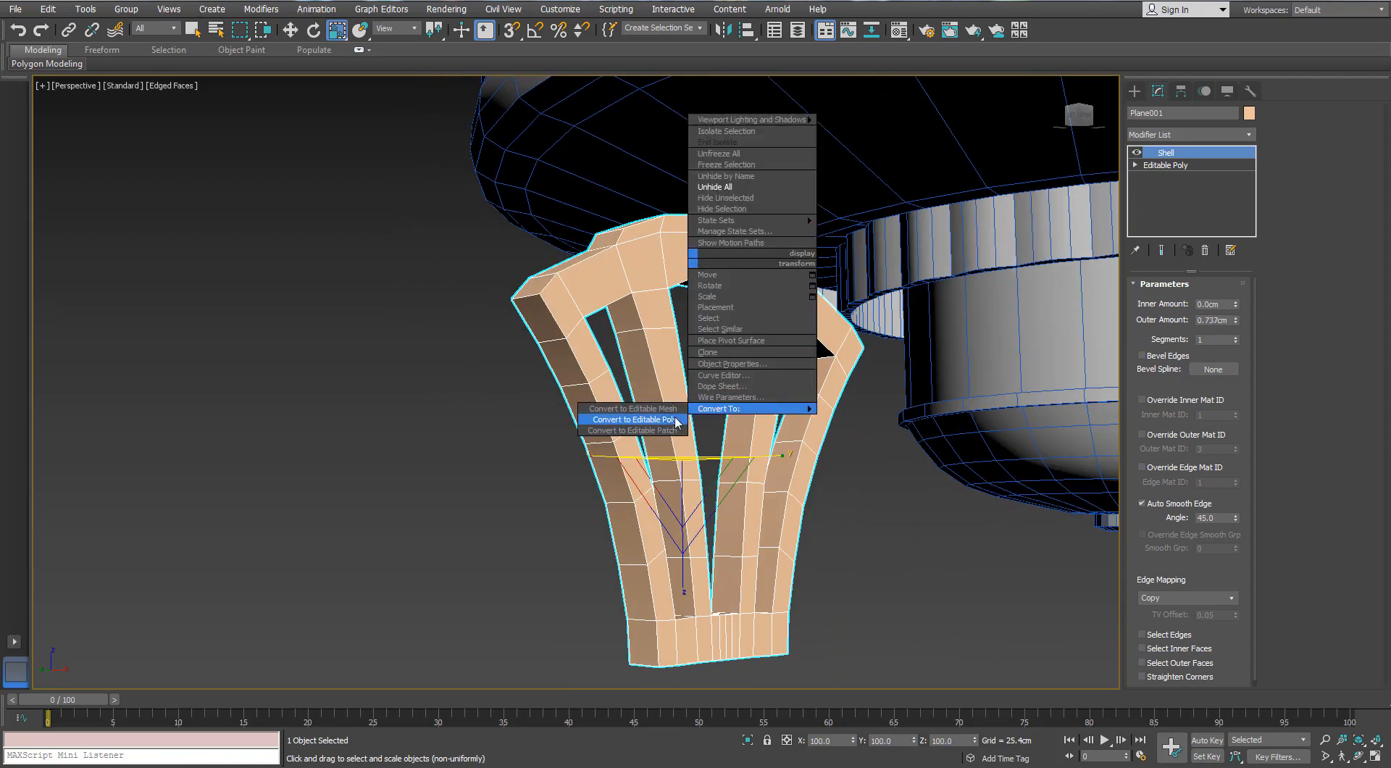
left_click(673, 419)
key("4")
Select the middle run of front polygons on the base, spanning from one inner bar to the other
middle_click_drag(708, 306, 707, 417, "alt")
left_click(707, 630)
middle_click_drag(706, 630, 658, 521)
scroll(664, 482, "up", 2)
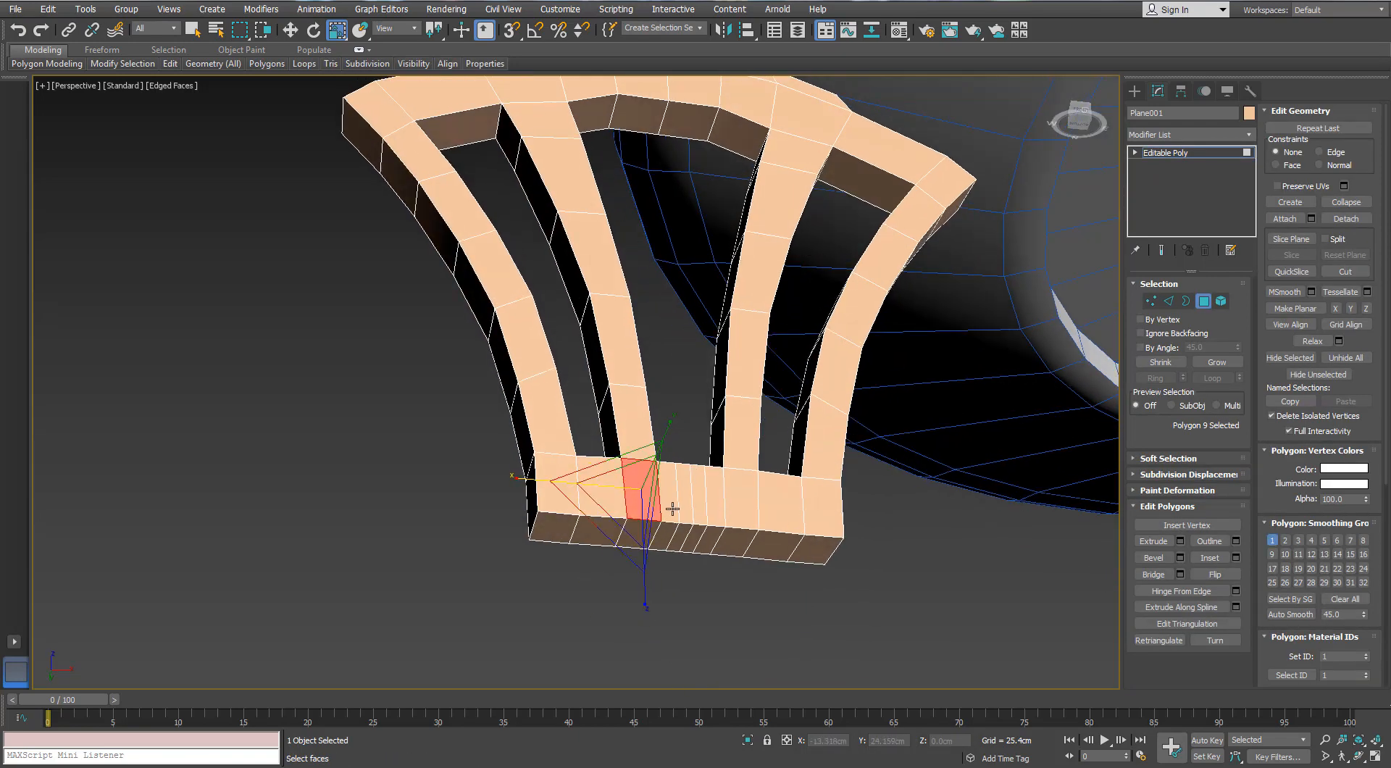
left_click(673, 509, "ctrl")
left_click(686, 507, "ctrl")
left_click(699, 506, "ctrl")
left_click(715, 505, "ctrl")
left_click(738, 505, "ctrl")
left_click(766, 507, "ctrl")
key("ctrl+z")
Add the front polygons of the left inner bar and the lower part of the right inner bar to the selection
left_click(734, 407, "ctrl")
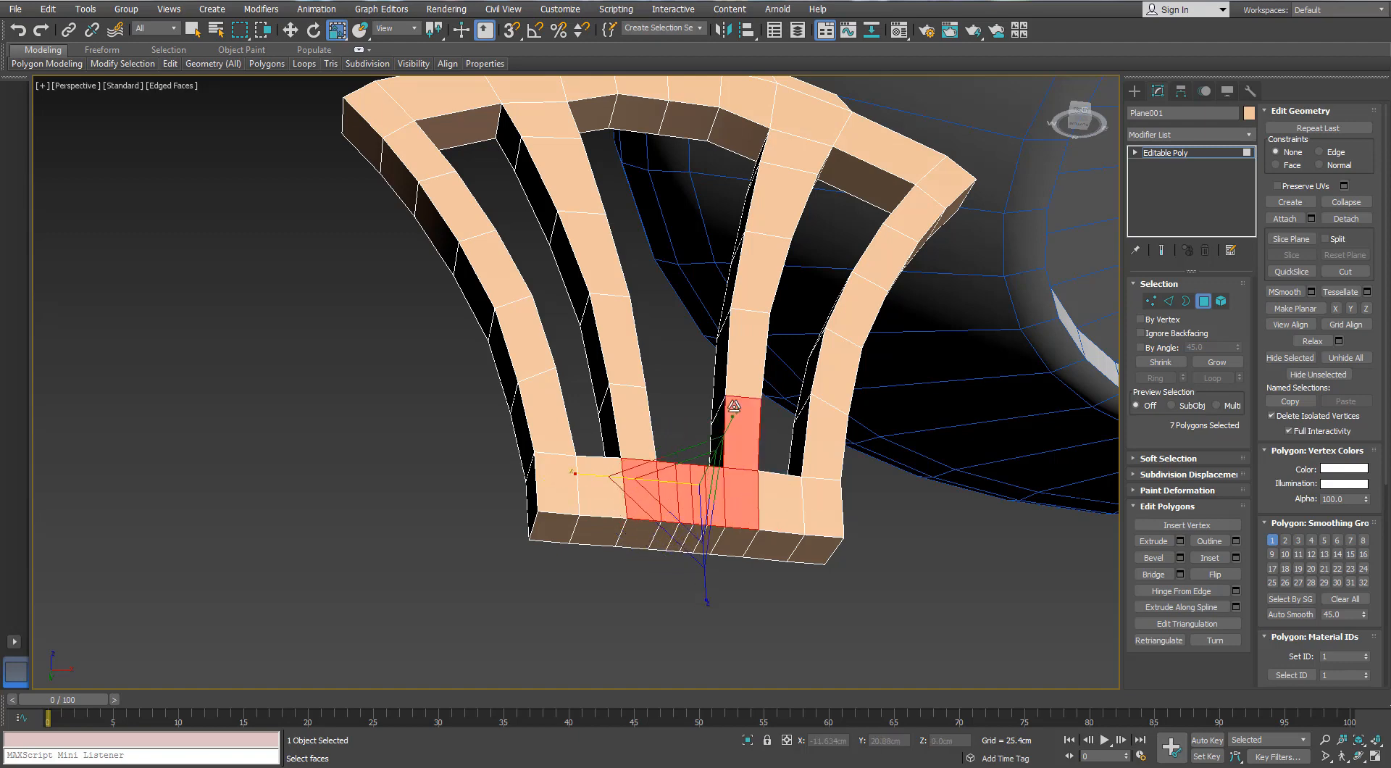
left_click(630, 418, "ctrl")
left_click(612, 334, "ctrl")
left_click(747, 353, "ctrl")
left_click(592, 254, "ctrl")
left_click(563, 178, "ctrl")
middle_click_drag(565, 197, 566, 340)
left_click(540, 246, "ctrl")
left_click(522, 199, "ctrl")
Add the front polygons of the central top arch, its raised strip and the rest of the right inner bar to the selection
left_click(518, 173, "ctrl")
left_click(584, 192, "ctrl")
left_click(637, 190, "ctrl")
left_click(694, 190, "ctrl")
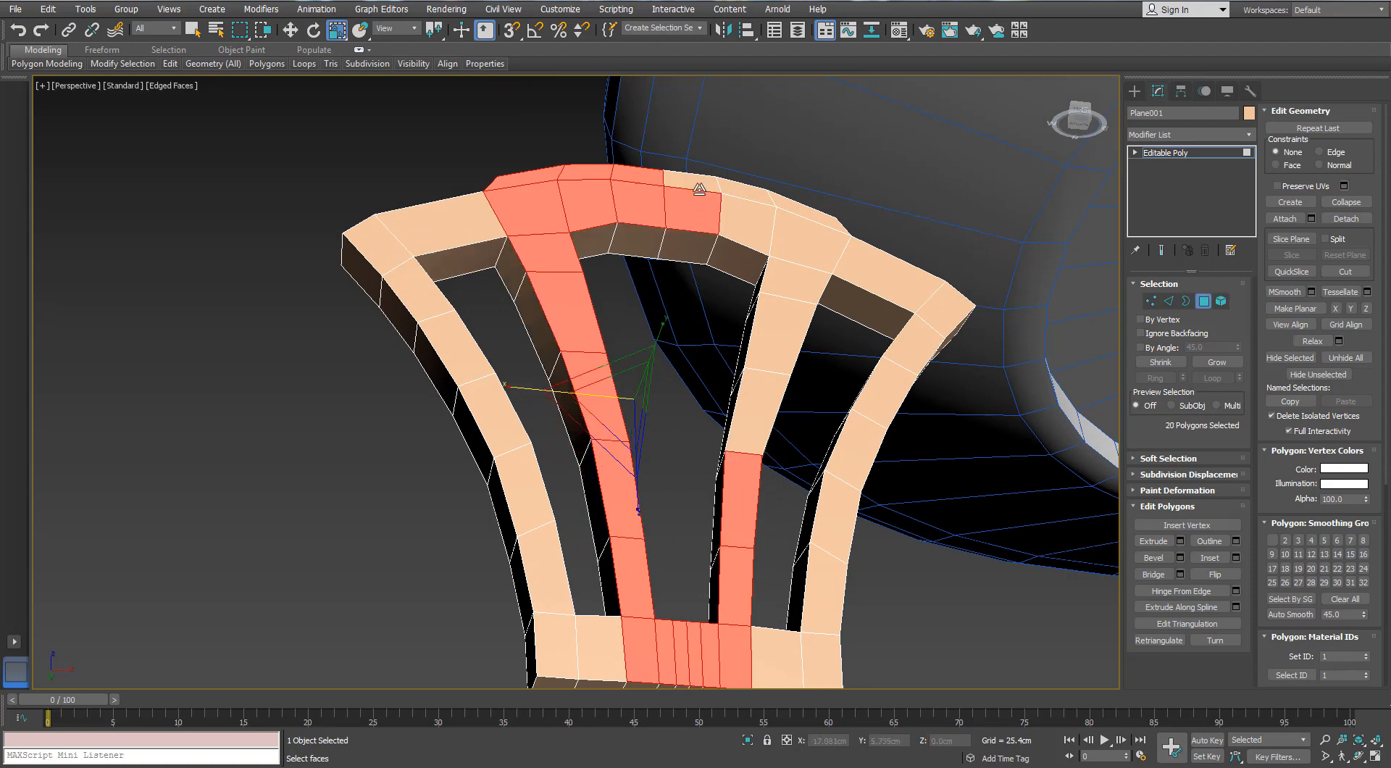
left_click(695, 195, "alt")
left_click(690, 204, "ctrl")
left_click(697, 183, "ctrl")
left_click(747, 194, "ctrl")
left_click(749, 217, "ctrl")
left_click(795, 238, "ctrl")
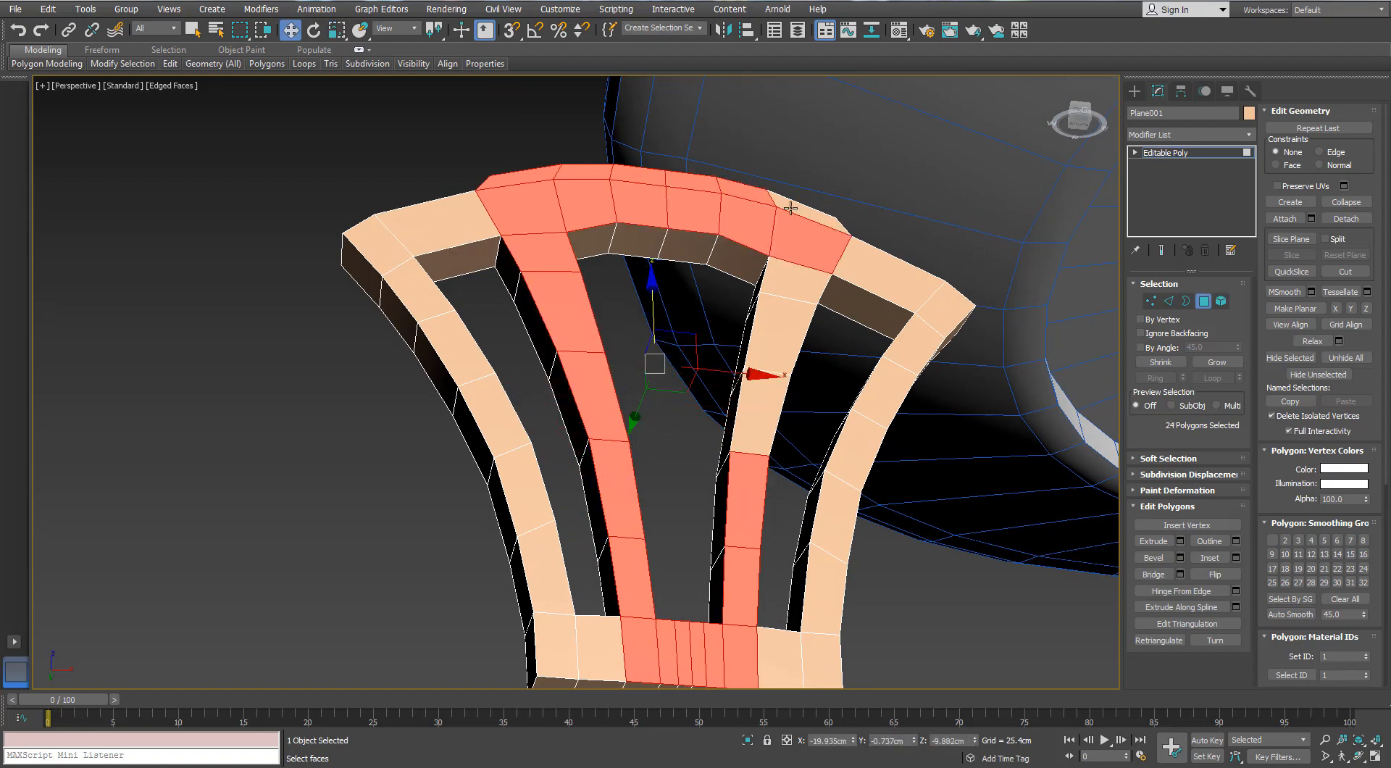
left_click(790, 207, "ctrl")
left_click(786, 318, "ctrl")
left_click(792, 279, "ctrl")
Extrude the selected front polygons forward and adjust their depth along the Y axis
scroll(760, 454, "down", 5)
middle_click_drag(759, 454, 767, 464, "alt")
scroll(767, 462, "up", 3)
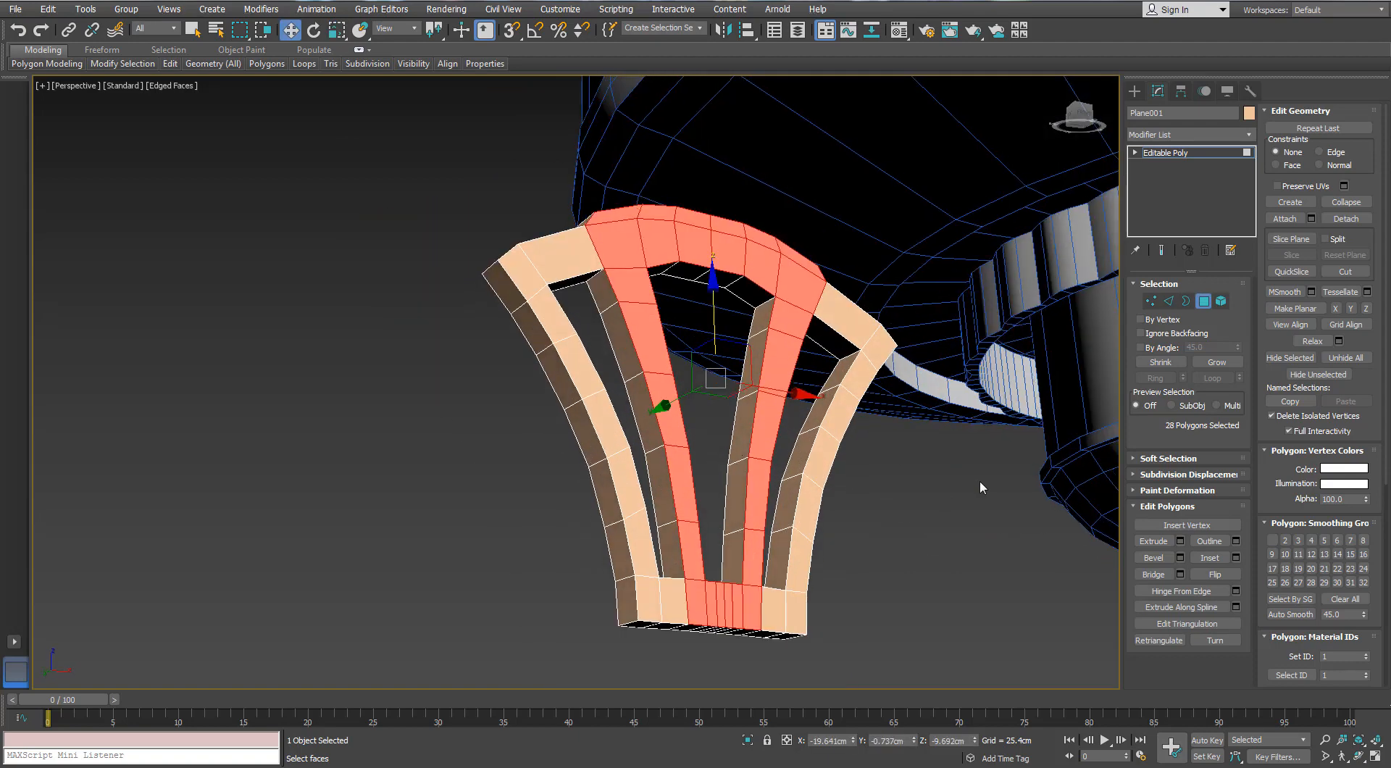
middle_click_drag(979, 483, 1072, 489, "alt")
left_click(1180, 541)
left_click_drag(951, 479, 944, 506)
left_click_drag(701, 386, 686, 392)
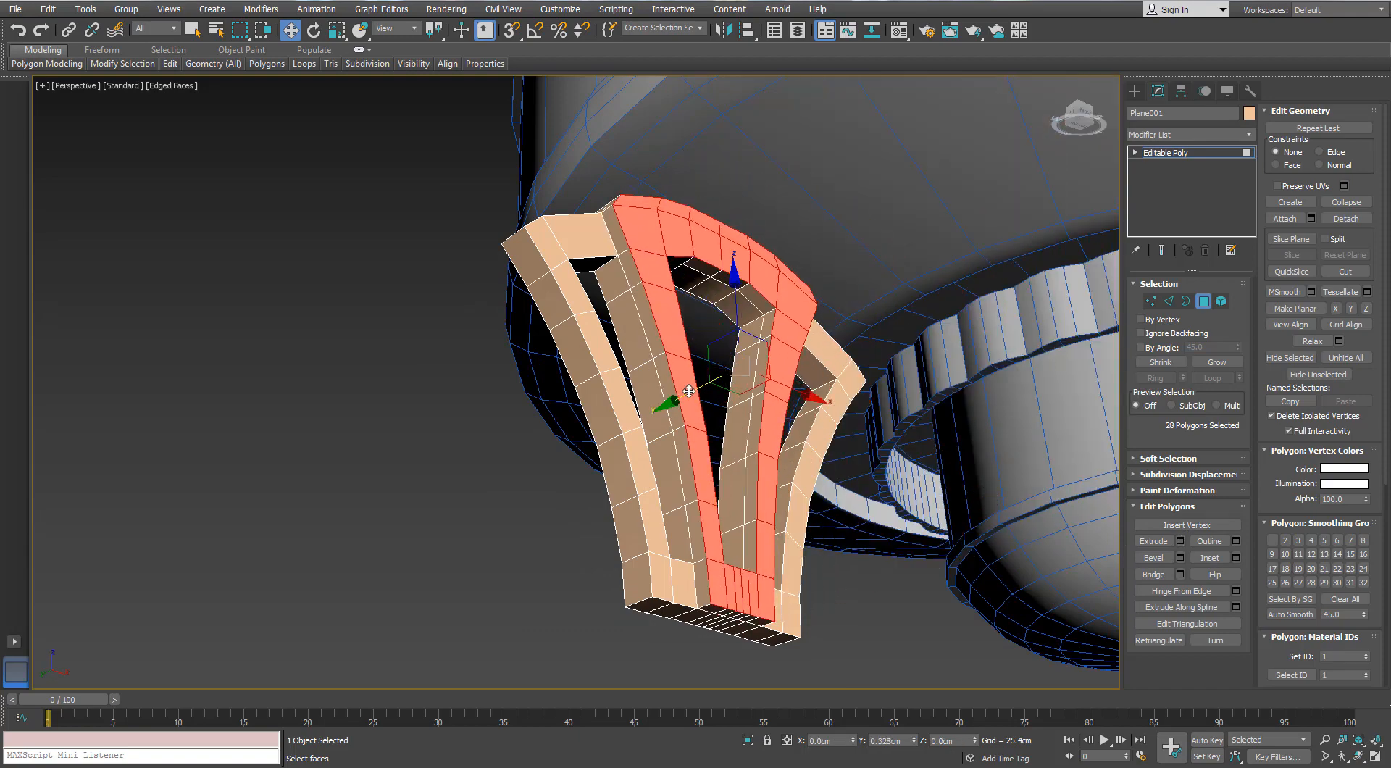
Select all 16 polygons on the underside of the frame's base and delete them
middle_click_drag(762, 500, 804, 330, "alt")
scroll(770, 438, "up", 3)
left_click(872, 450)
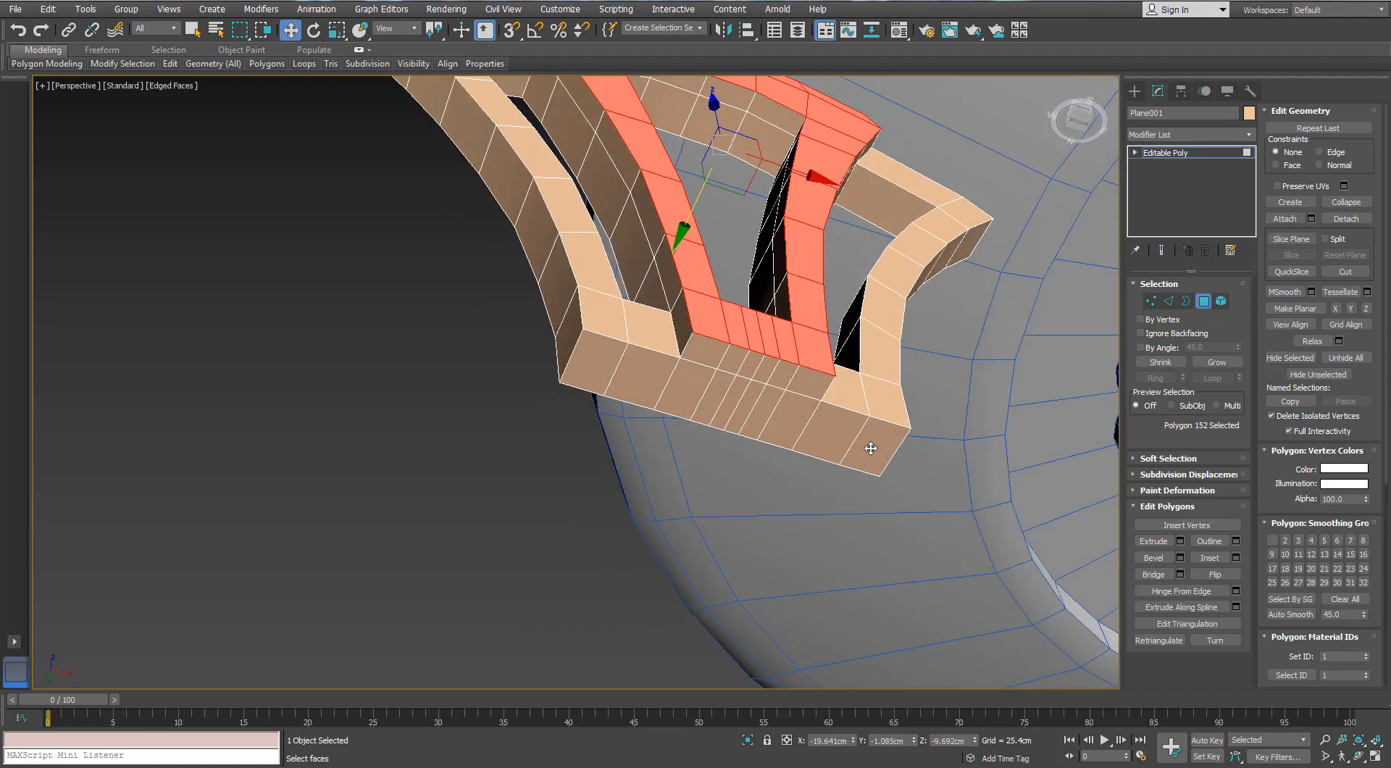
left_click(834, 431, "ctrl")
left_click(813, 385, "ctrl")
left_click(793, 411, "ctrl")
left_click(766, 403, "ctrl")
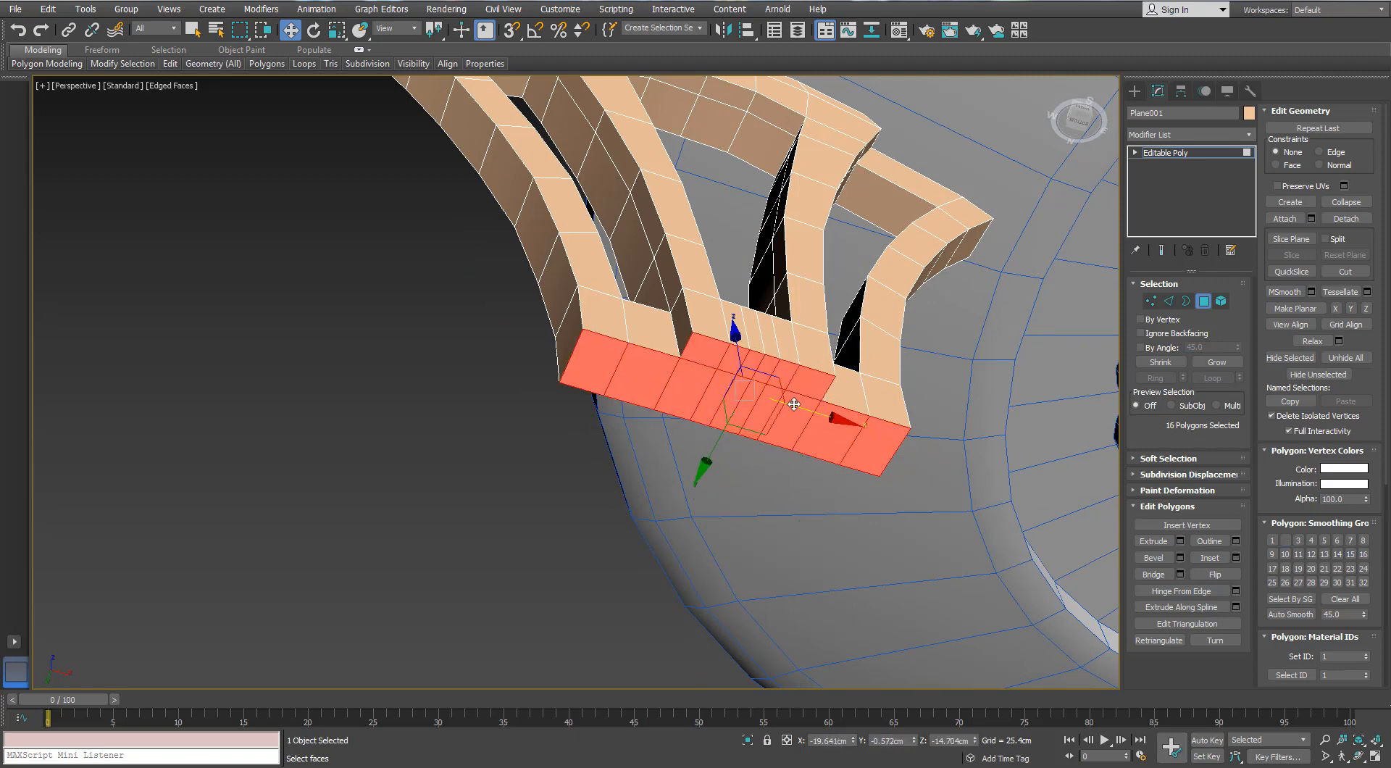
key("Delete")
Select the open border at the base of the ornament and extend it downward into a section slanting backward along Y
left_click(1186, 300)
left_click(754, 351)
middle_click_drag(750, 349, 723, 397, "alt")
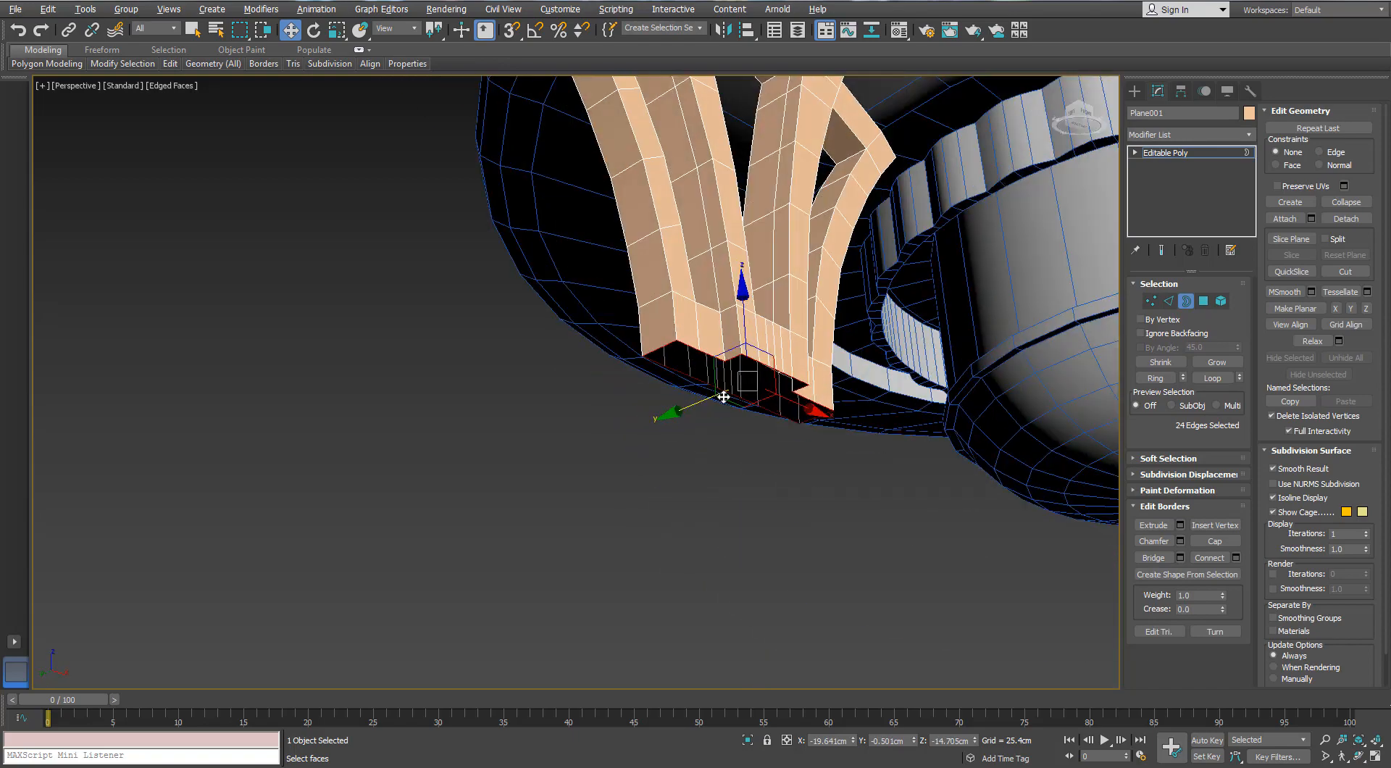
scroll(723, 397, "down", 3)
left_click_drag(732, 342, 734, 407)
middle_click_drag(734, 407, 761, 377, "alt")
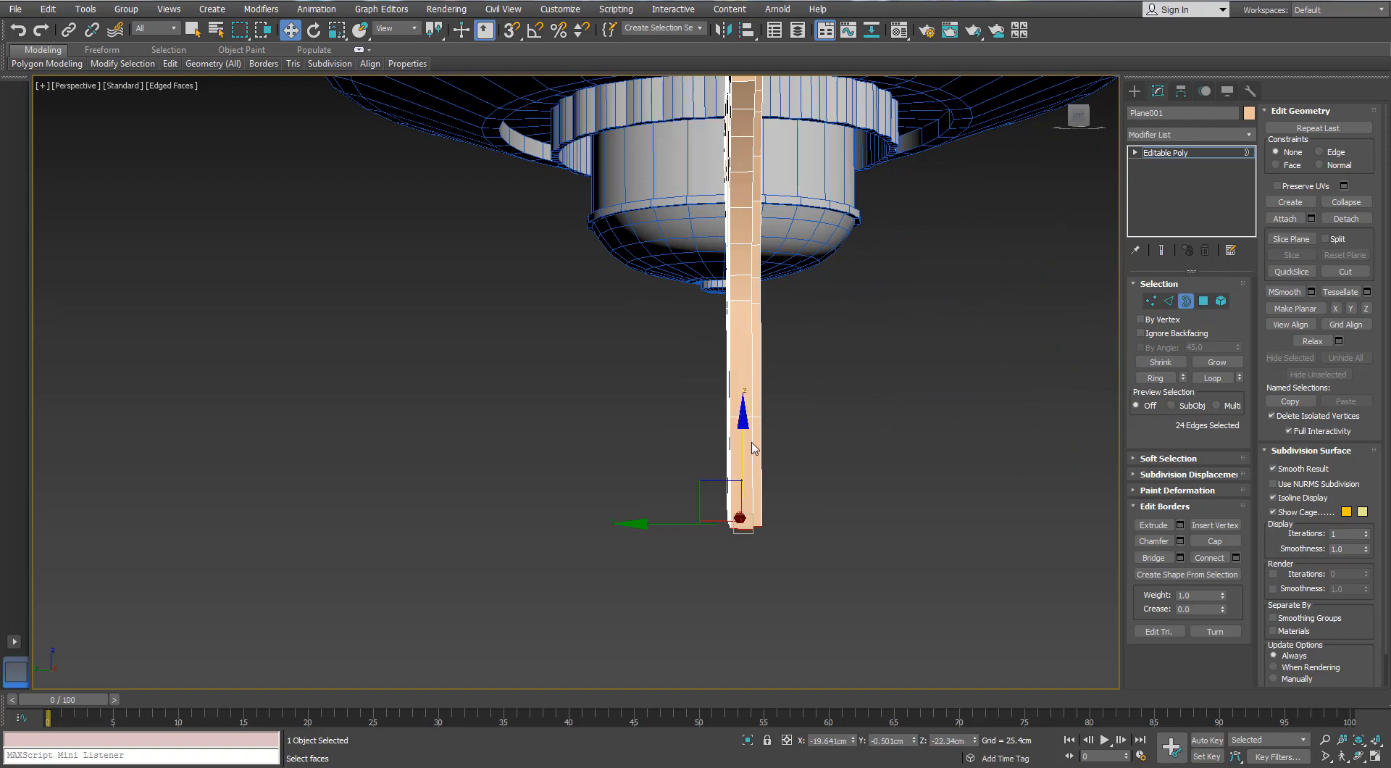
left_click_drag(724, 481, 739, 444)
left_click_drag(710, 384, 680, 434)
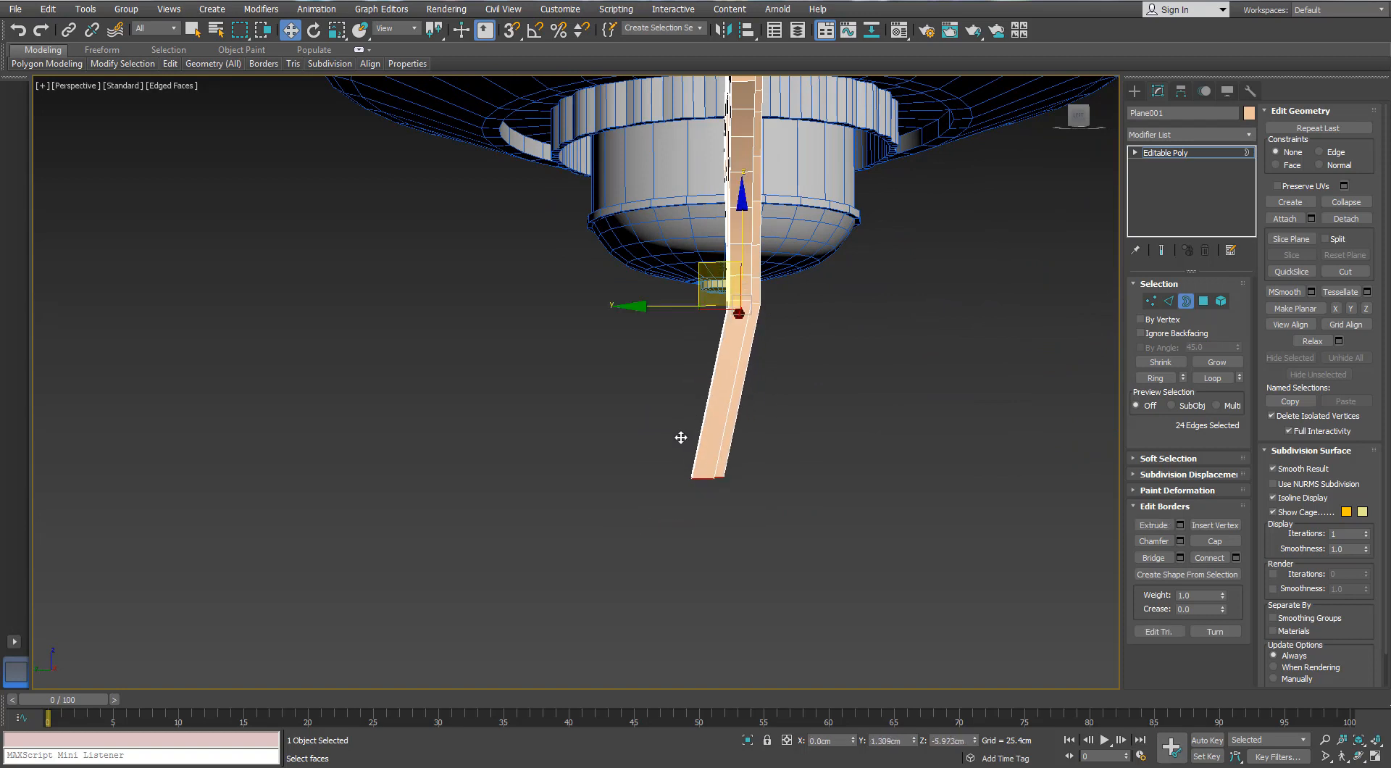
Rotate the border to follow the slant, extend it into a second, more steeply angled section, and rotate its end to match
key("e")
key("w")
middle_click_drag(748, 429, 829, 389)
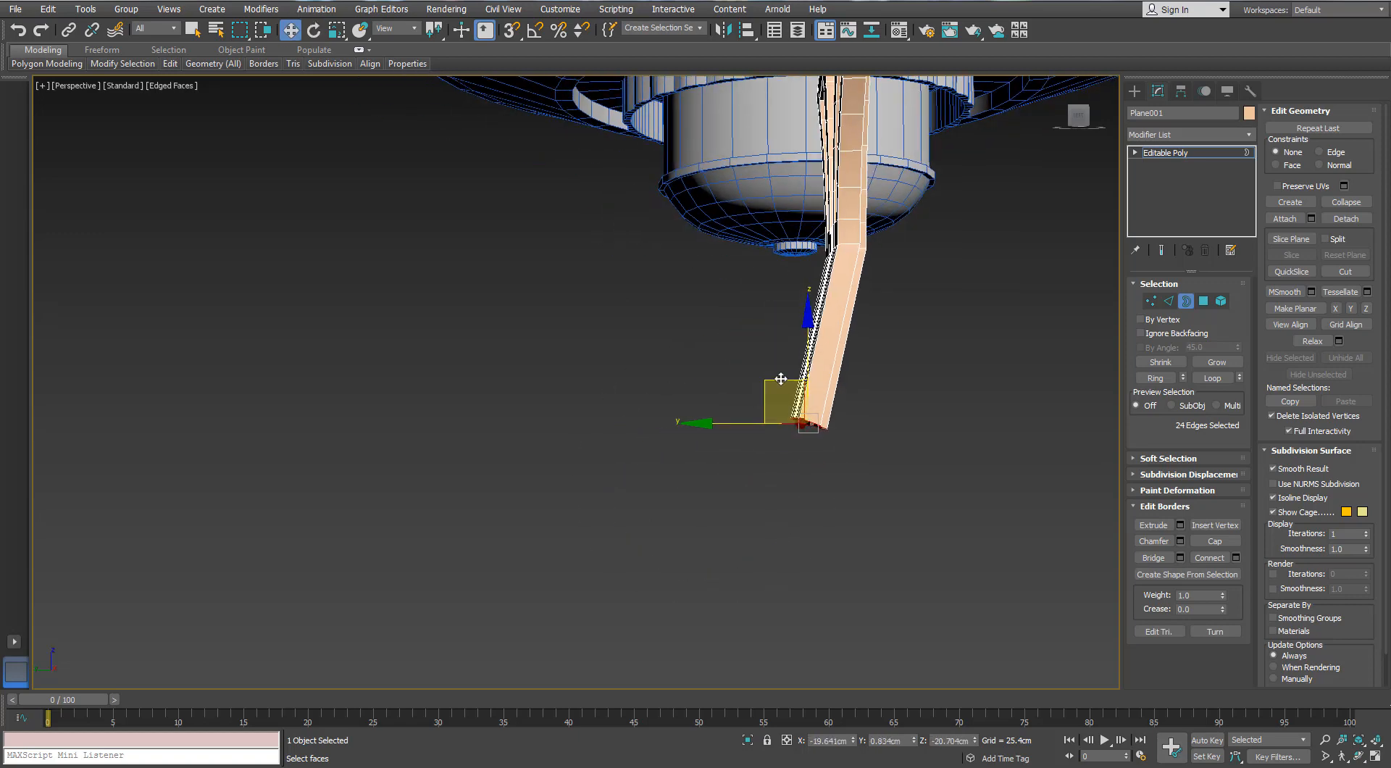
left_click_drag(780, 379, 631, 470, "shift")
scroll(758, 434, "down", 4)
key("e")
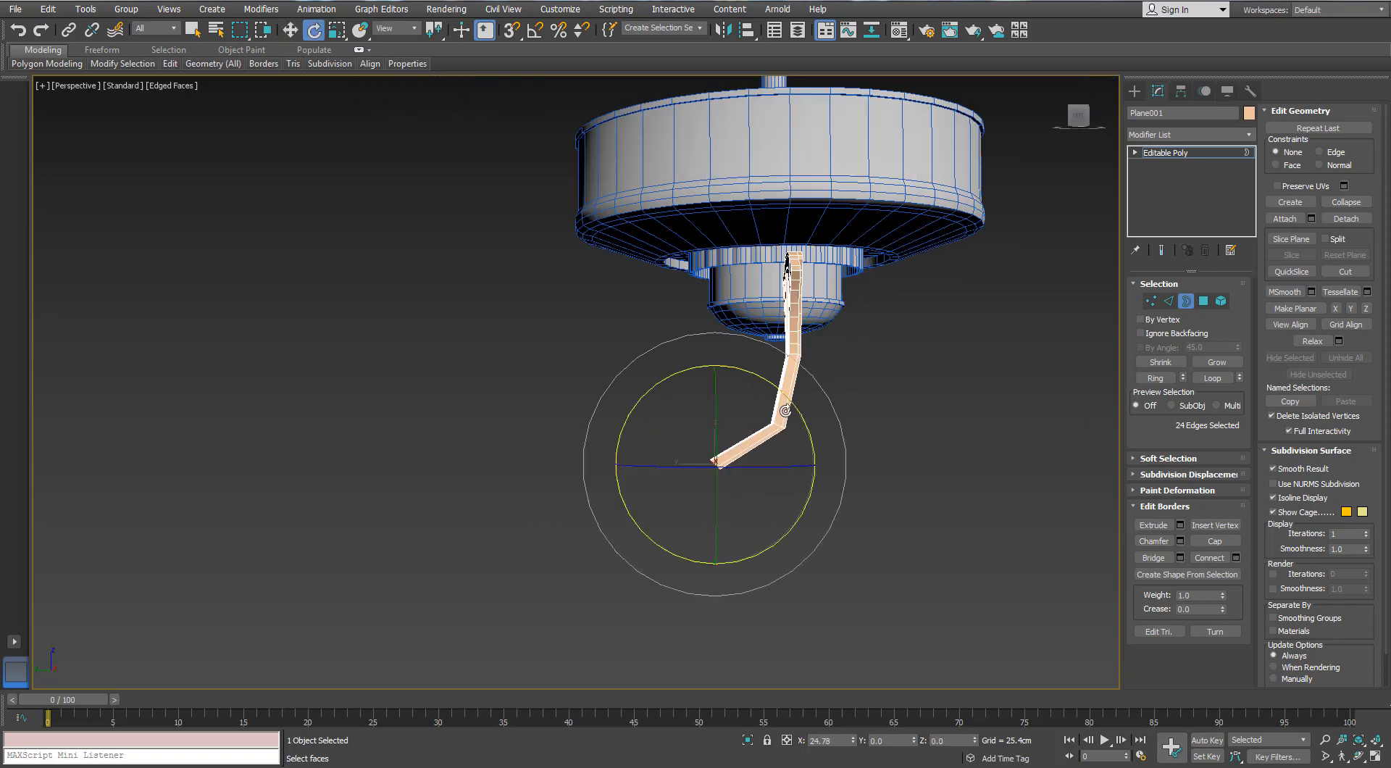
Leave border editing, undo a free rotation of the ornament, turn on angle snapping and show the model from the left
left_click(1187, 302)
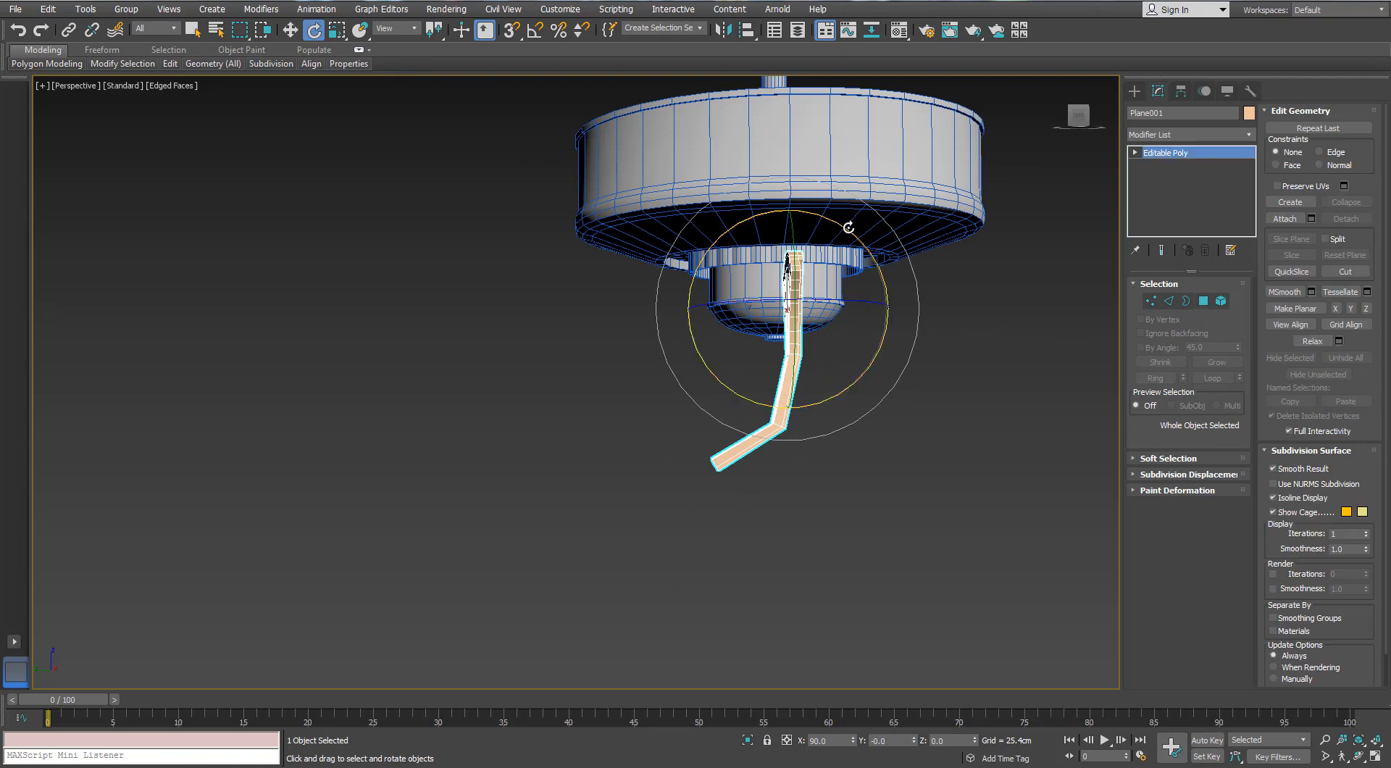
left_click_drag(848, 226, 864, 248)
key("ctrl+z")
left_click(538, 33)
middle_click_drag(915, 322, 857, 239)
key("f")
scroll(858, 239, "down", 5)
key("l")
scroll(580, 397, "up", 8)
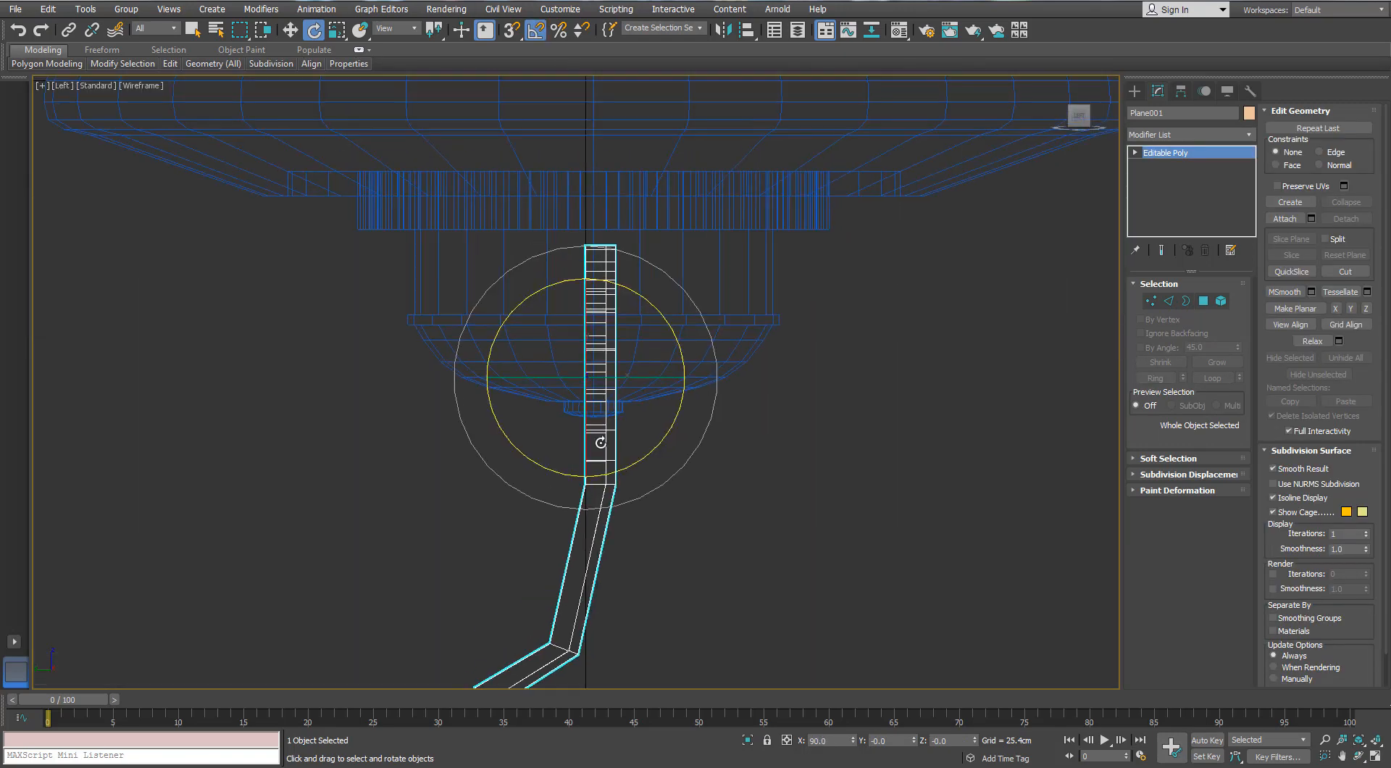
Rotate the ornament so its flared part lies horizontally, and move it so the bent arm reaches the scalloped ring under the motor
scroll(599, 441, "down", 2)
middle_click_drag(638, 430, 621, 438)
key("w")
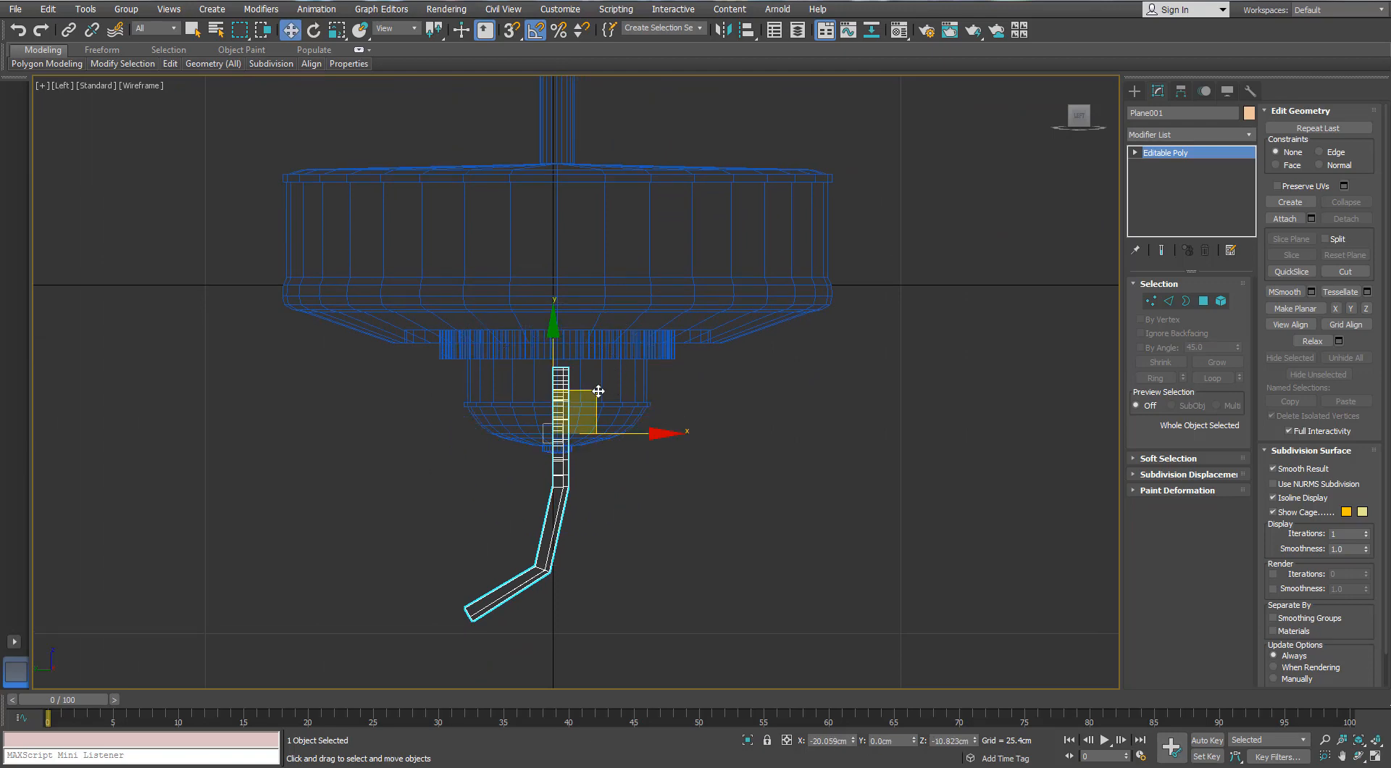
left_click_drag(598, 391, 840, 358)
key("e")
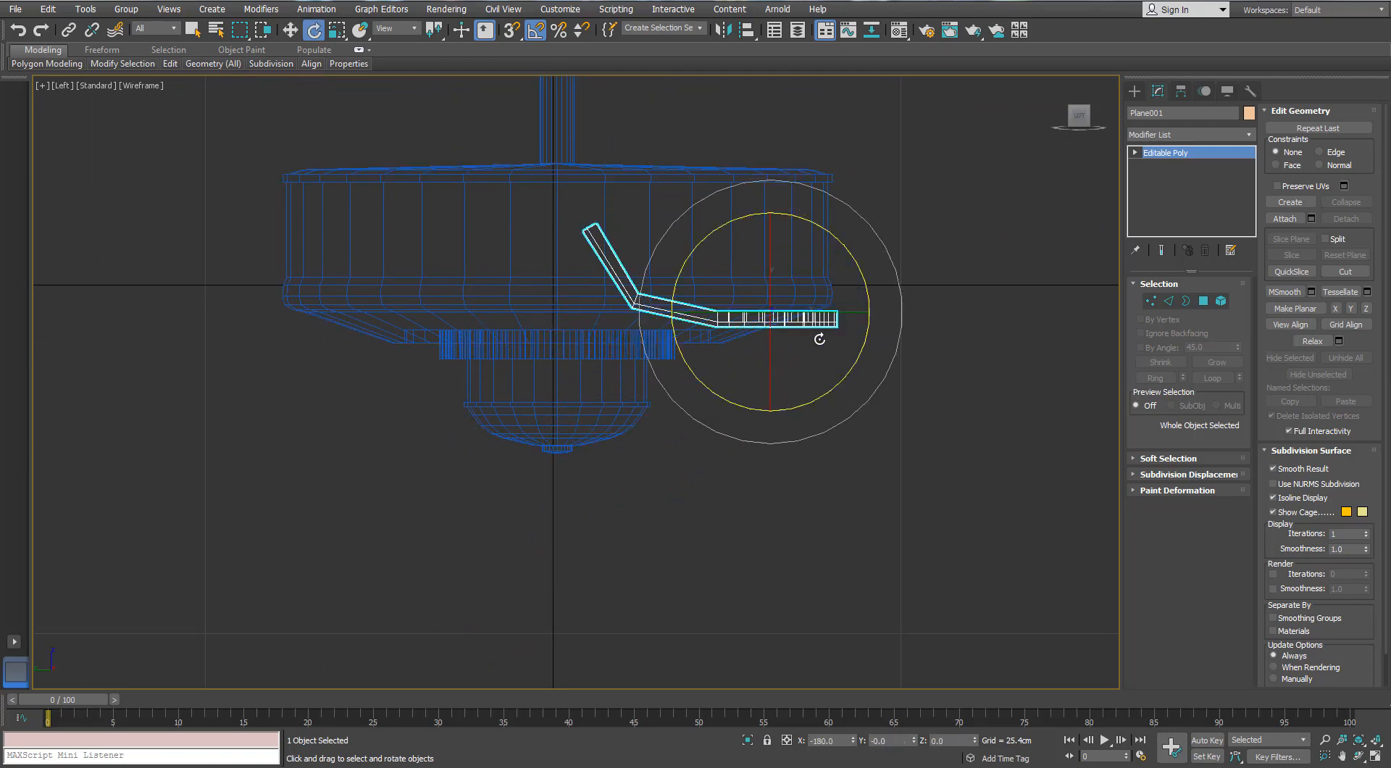
scroll(819, 339, "up", 2)
key("w")
left_click_drag(776, 263, 899, 418)
middle_click_drag(896, 405, 791, 338)
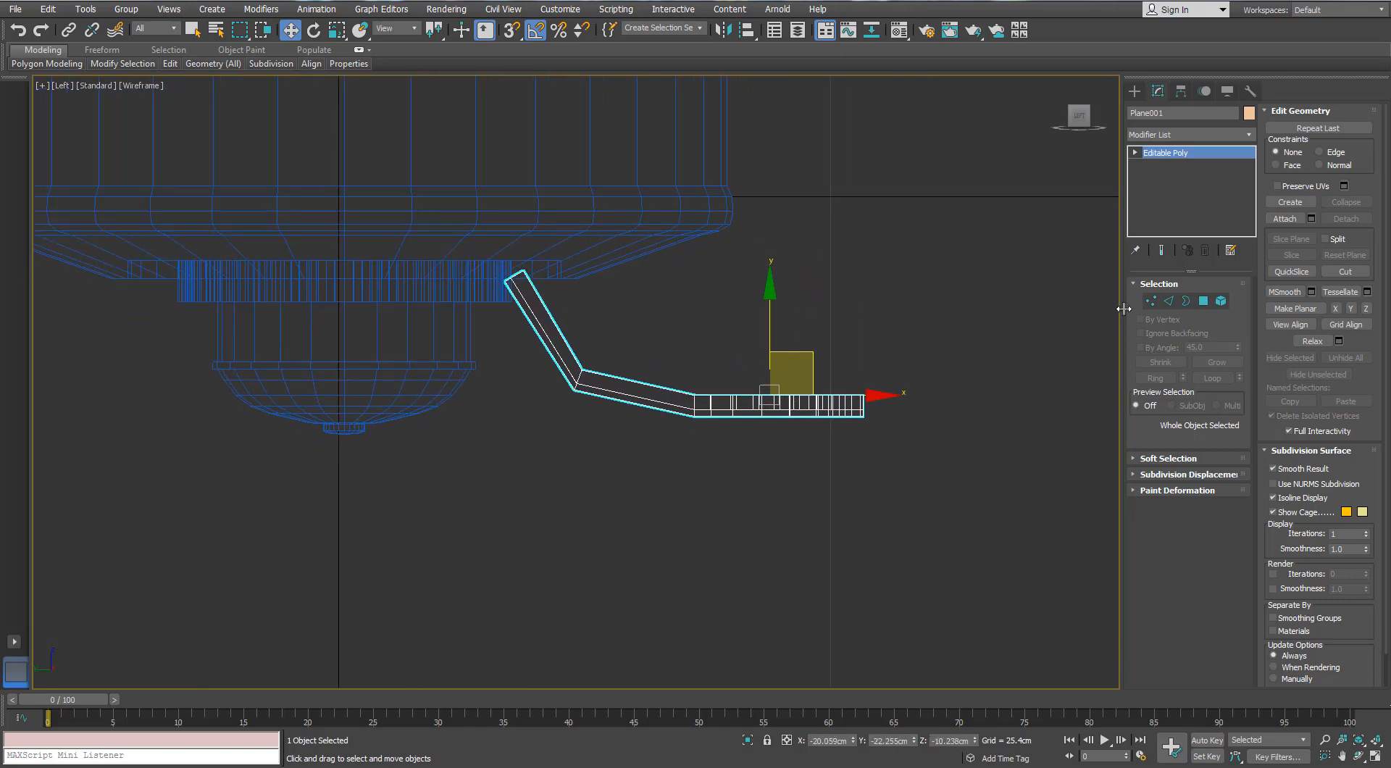
In the Top view, move the ornament along X until it is centred below the fan's central axis
key("1")
middle_click_drag(642, 348, 740, 317)
scroll(645, 344, "down", 3)
scroll(709, 373, "down", 3)
key("t")
key("z")
scroll(683, 384, "down", 10)
scroll(952, 188, "up", 4)
key("1")
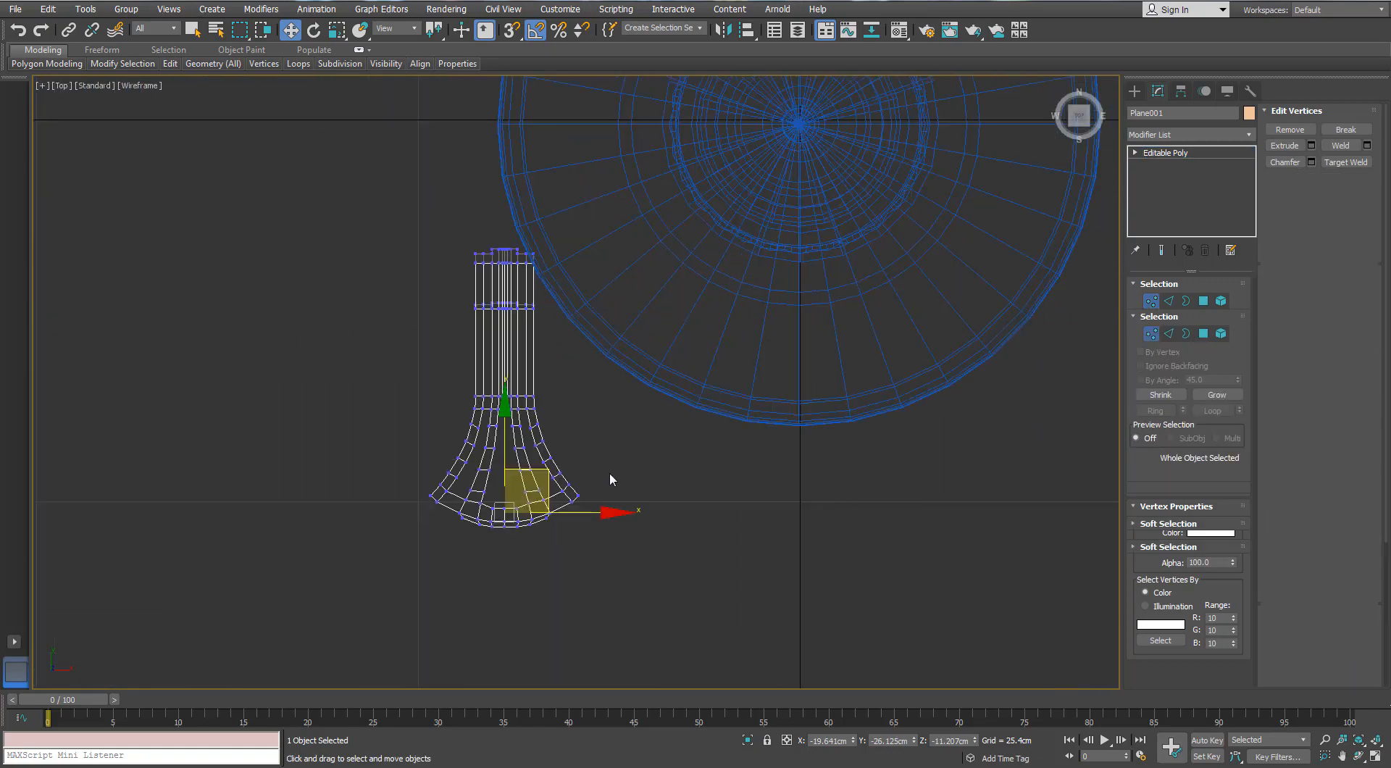
left_click_drag(652, 456, 880, 465)
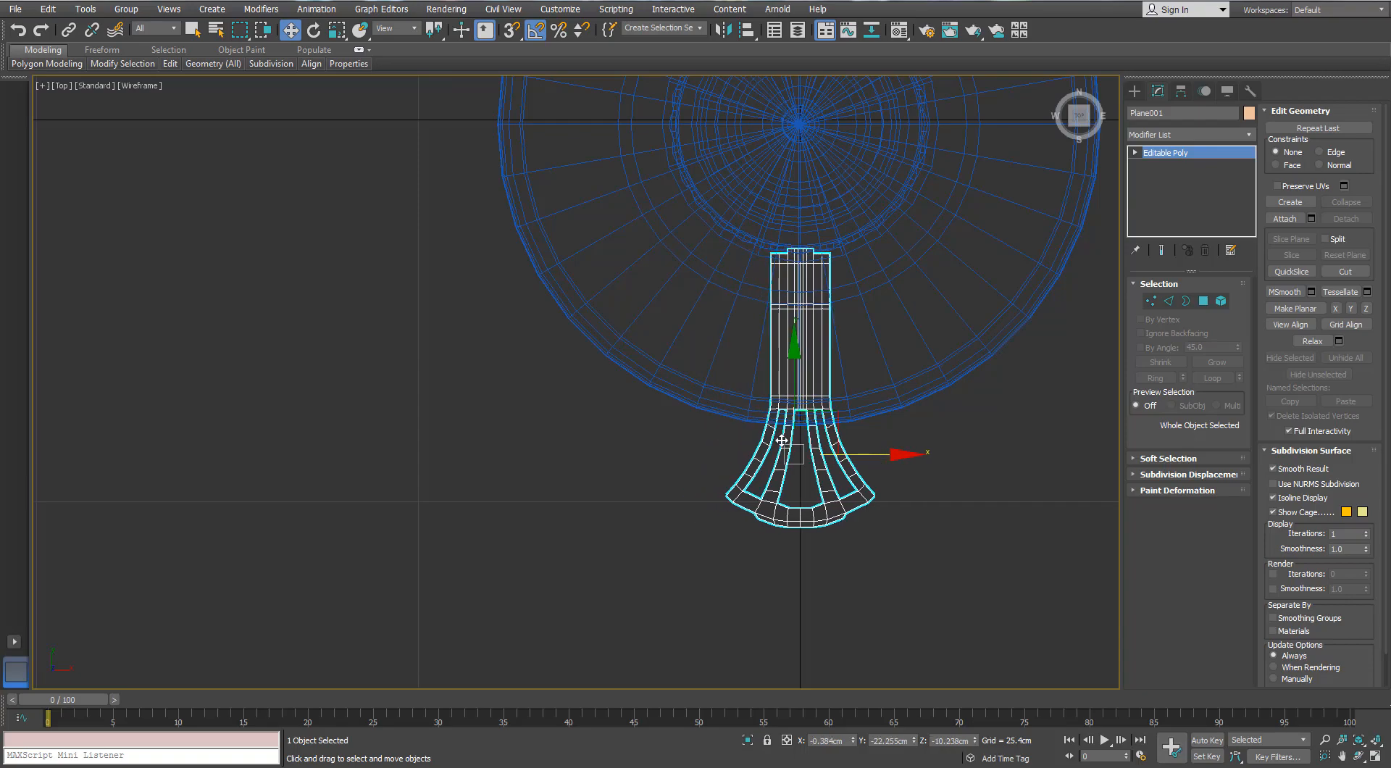
In the perspective view, select the edges running around the arm's bend, 24 edges in all
key("p")
scroll(941, 339, "up", 4)
middle_click_drag(942, 339, 646, 458)
key("2")
scroll(529, 427, "up", 4)
left_click(577, 452)
left_click(580, 443)
double_click(591, 417)
scroll(591, 420, "down", 2)
scroll(646, 458, "down", 2)
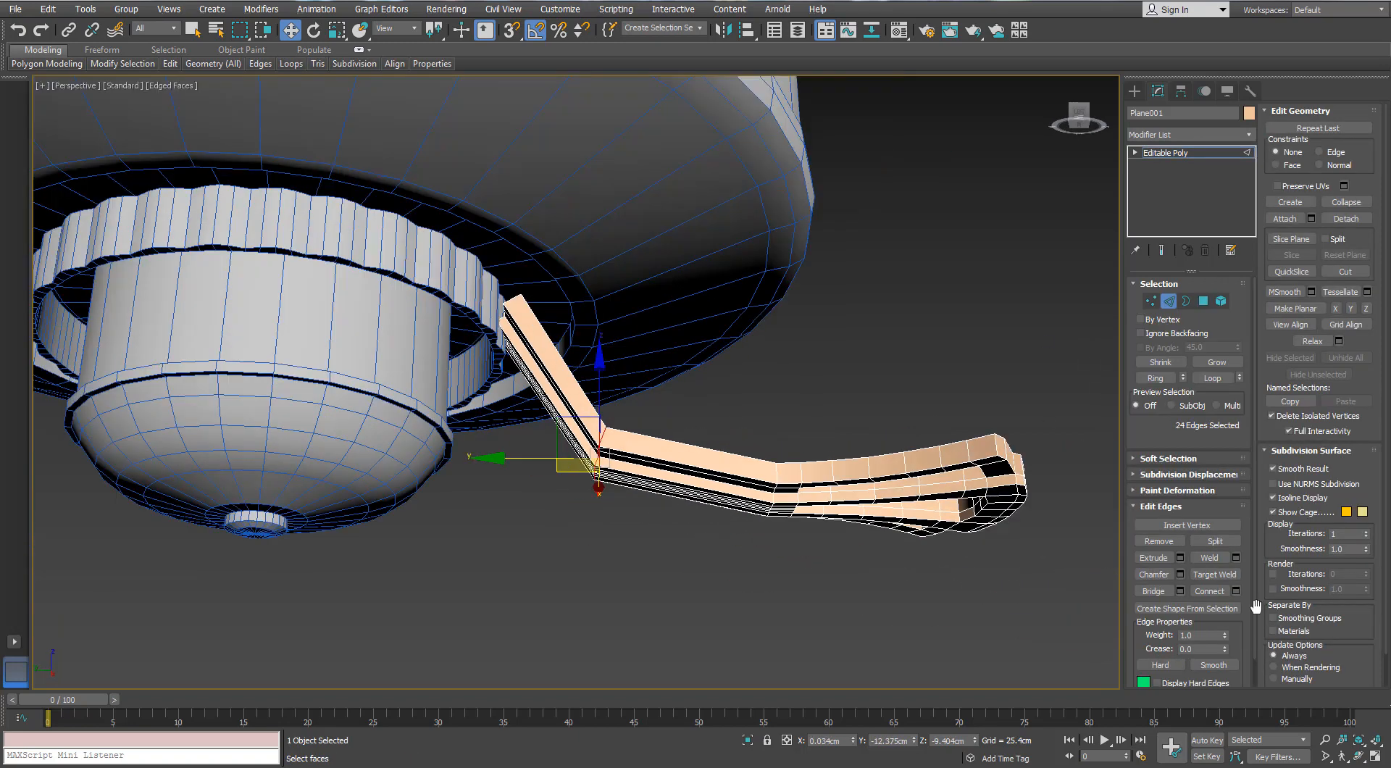
Chamfer the selected bend edges by 3.671 cm with 4 segments to round the arm into a smooth curve
left_click(1180, 575)
left_click_drag(951, 500, 950, 497)
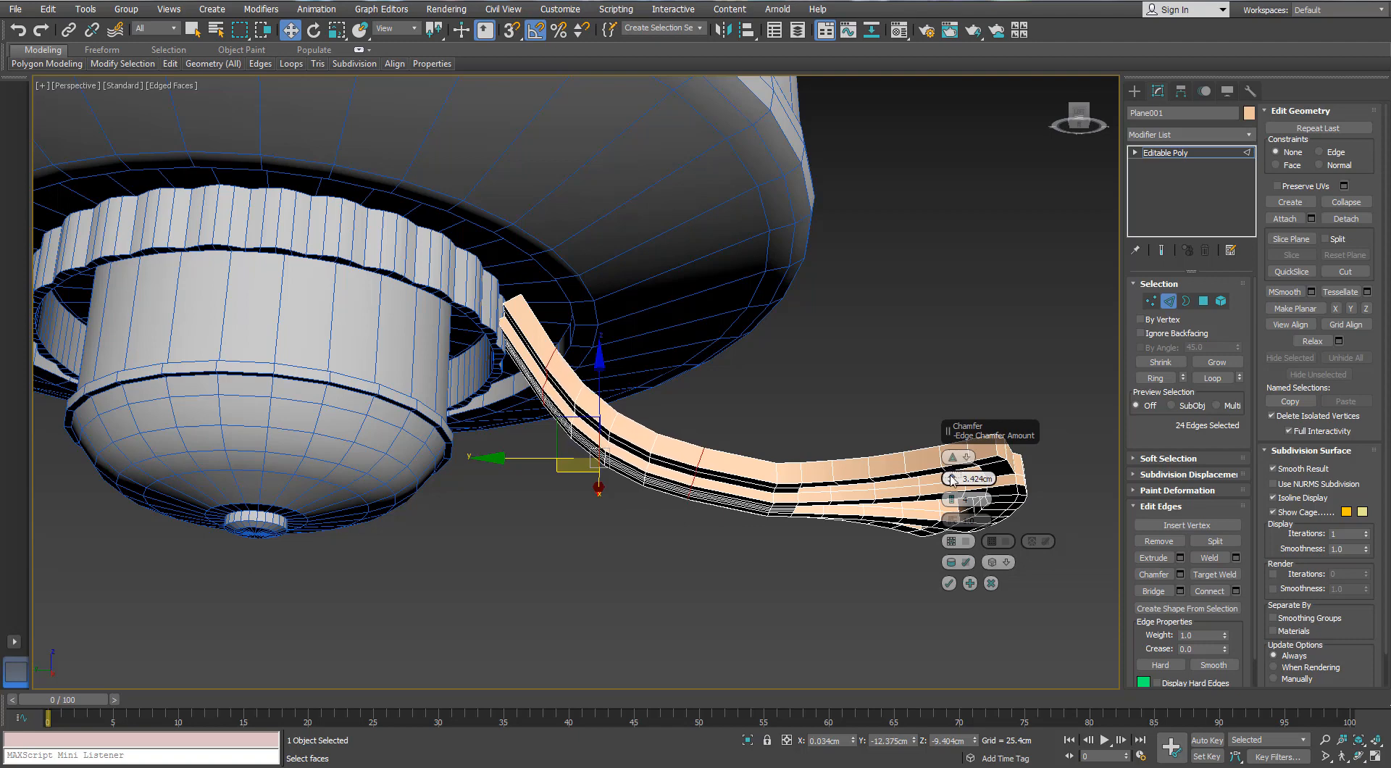
scroll(830, 412, "down", 3)
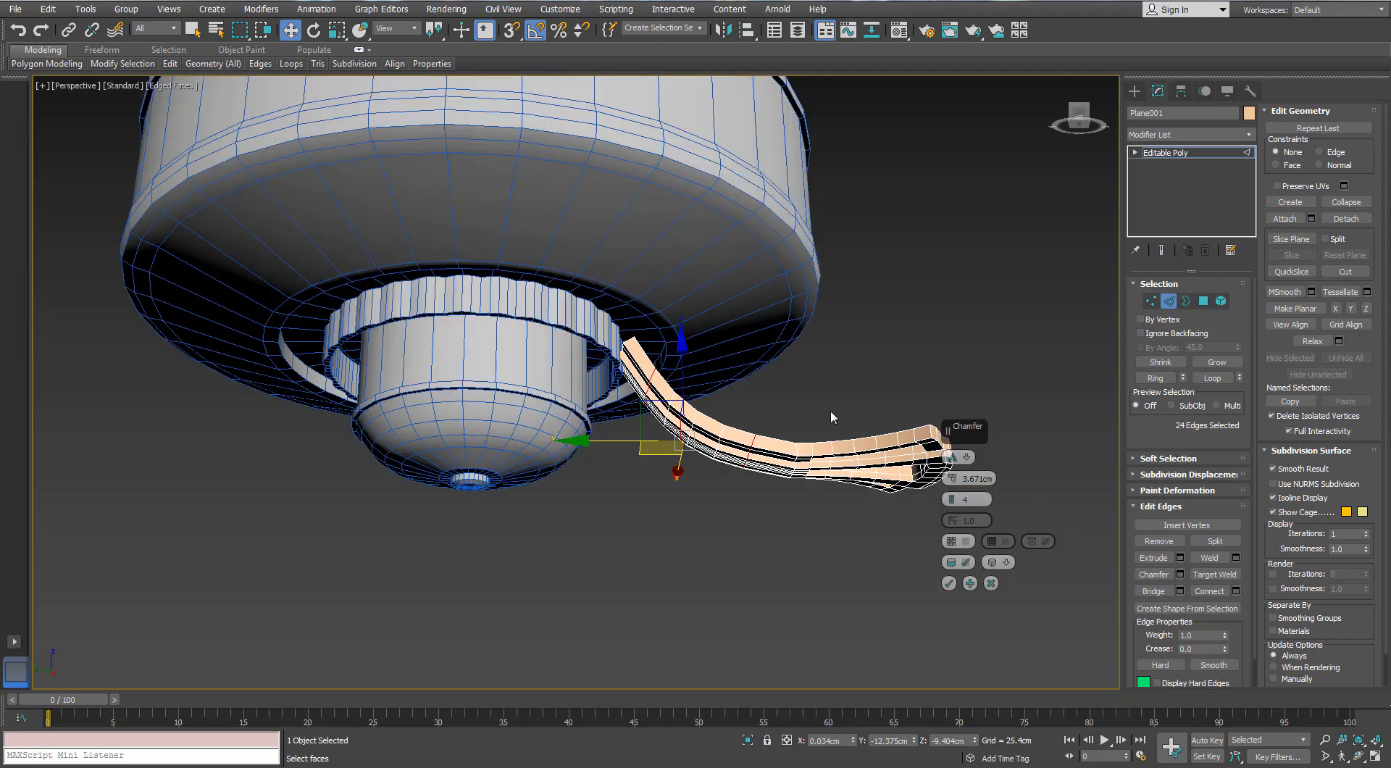
middle_click_drag(830, 412, 757, 438, "alt")
scroll(827, 439, "down", 3)
left_click(949, 583)
scroll(757, 438, "up", 3)
Leave edge editing and lower the whole ornament slightly along Z
left_click(1168, 302)
scroll(736, 323, "up", 3)
left_click_drag(944, 434, 946, 441)
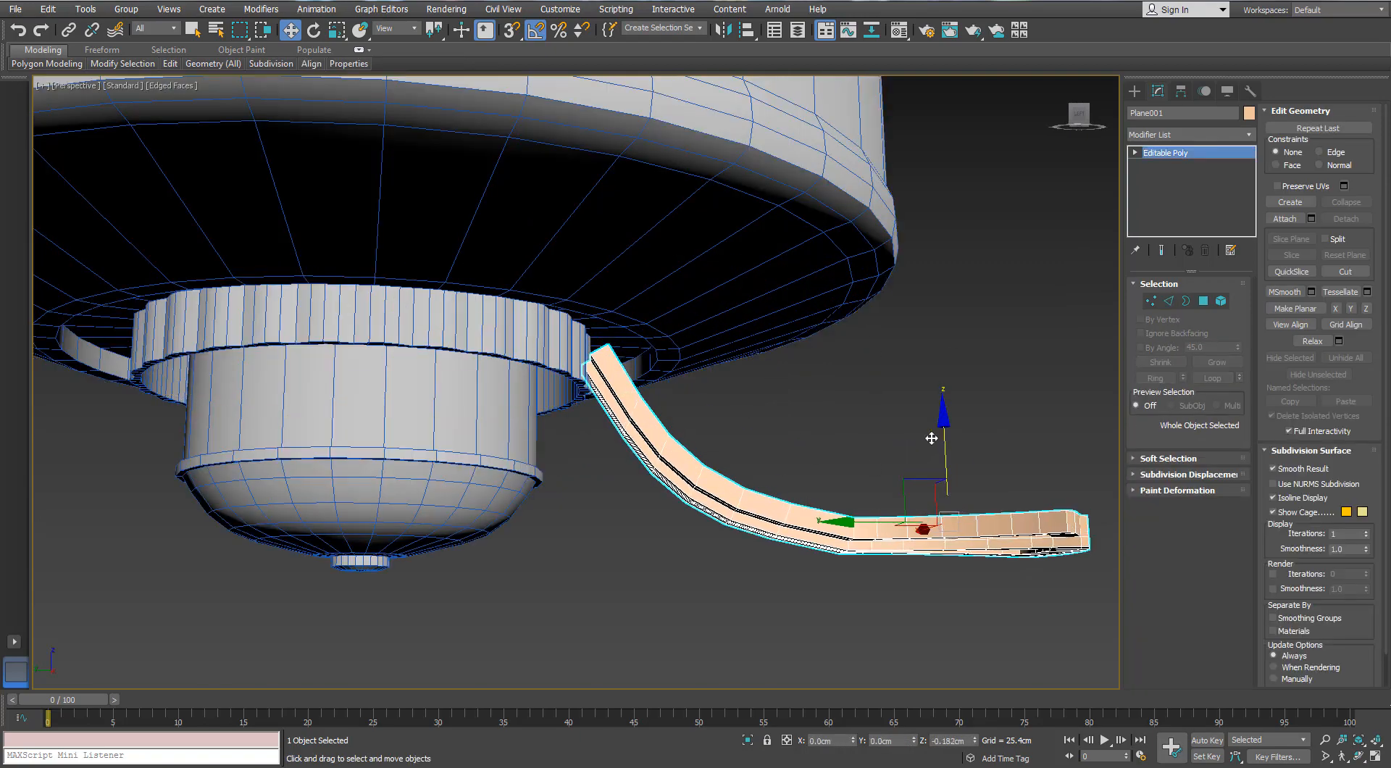
scroll(629, 377, "up", 5)
middle_click_drag(609, 362, 575, 371, "alt")
Isolate the ornament and target-weld the inner corner vertex of the notch at the arm's upper end to its neighbour
key("alt+q")
middle_click_drag(349, 292, 670, 396, "alt")
scroll(370, 316, "up", 5)
left_click(1152, 301)
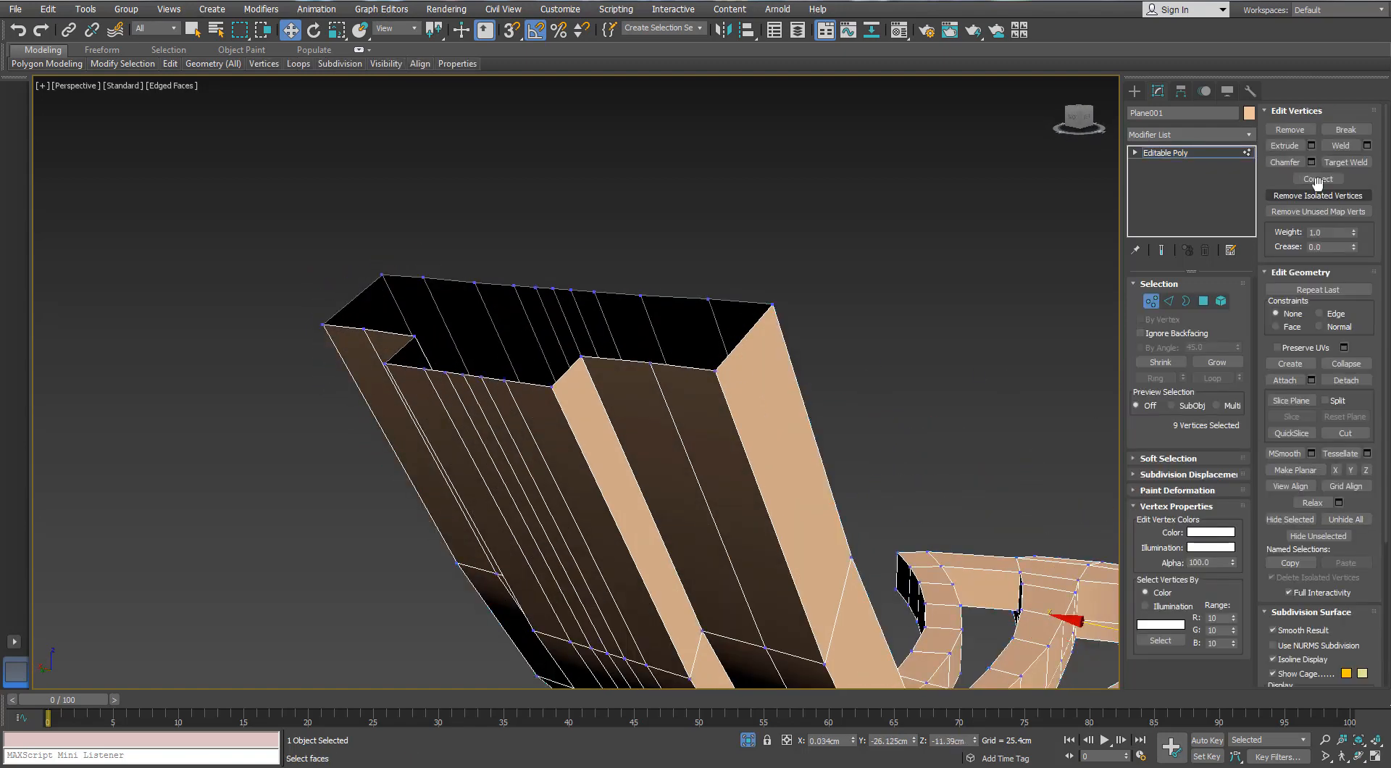
left_click(579, 358)
middle_click_drag(579, 357, 724, 444, "alt")
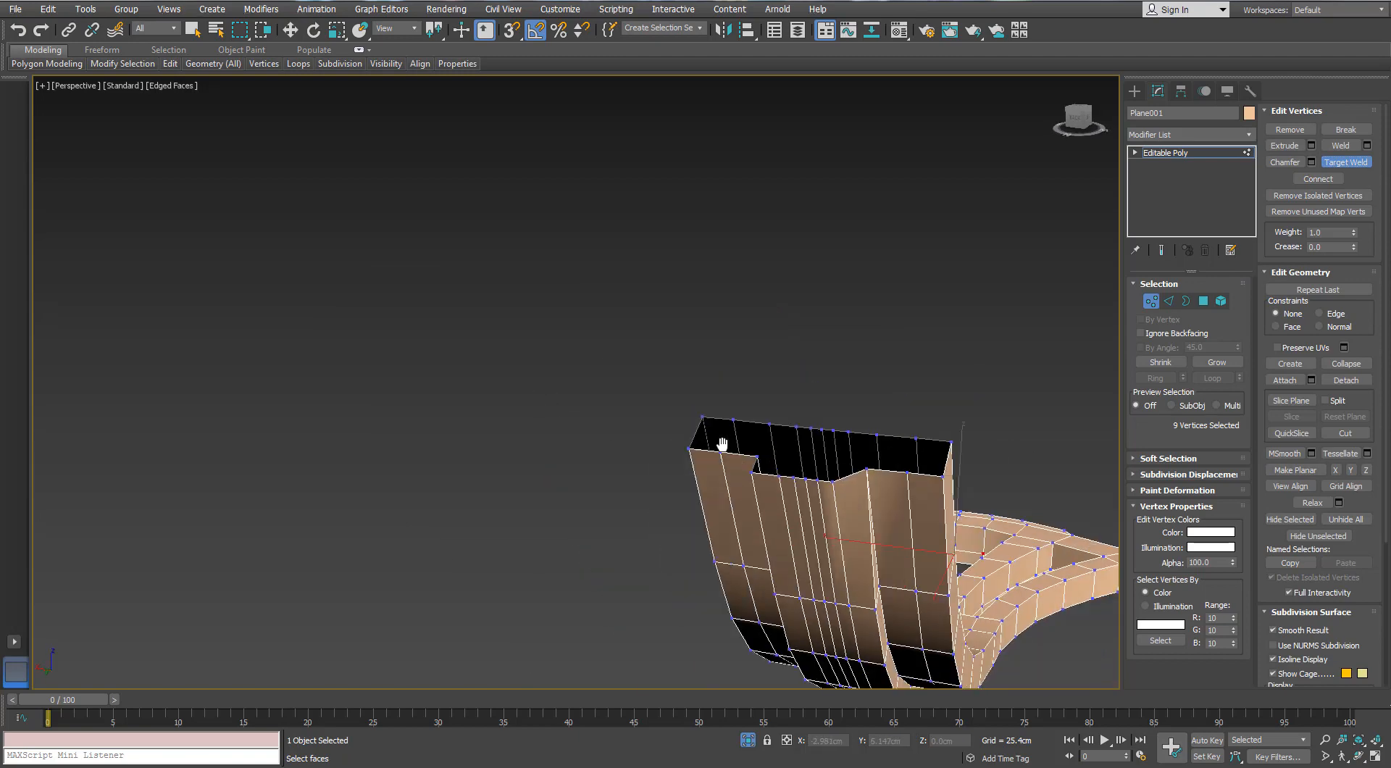
scroll(724, 444, "up", 3)
left_click(716, 464)
left_click(727, 443)
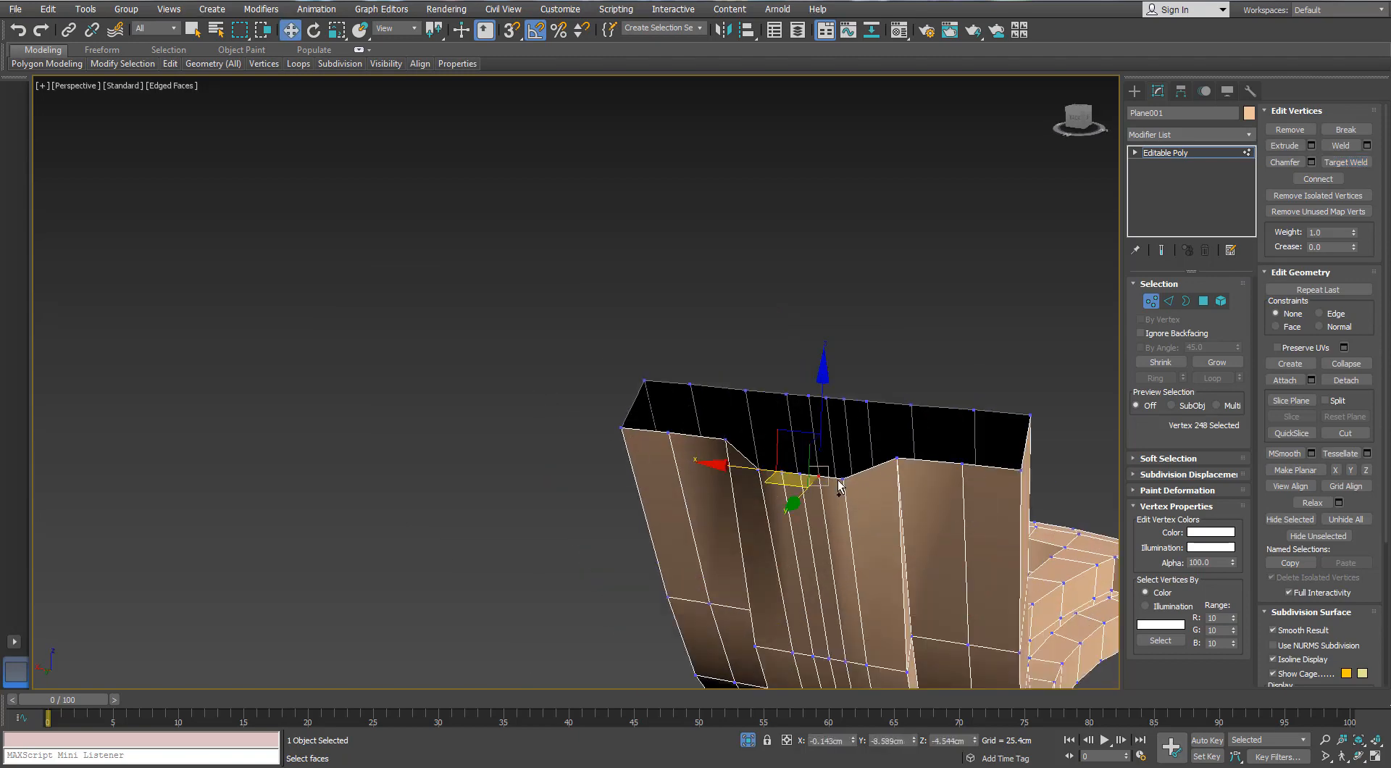
Select the 11 front vertices along the arm's upper end and scale them into one straight row
left_click(758, 470, "ctrl")
middle_click_drag(759, 470, 765, 438, "alt")
left_click(799, 474, "ctrl")
left_click(768, 434)
key("ctrl+z")
left_click_drag(779, 428, 968, 445)
middle_click_drag(684, 532, 763, 457, "alt")
scroll(706, 389, "up", 2)
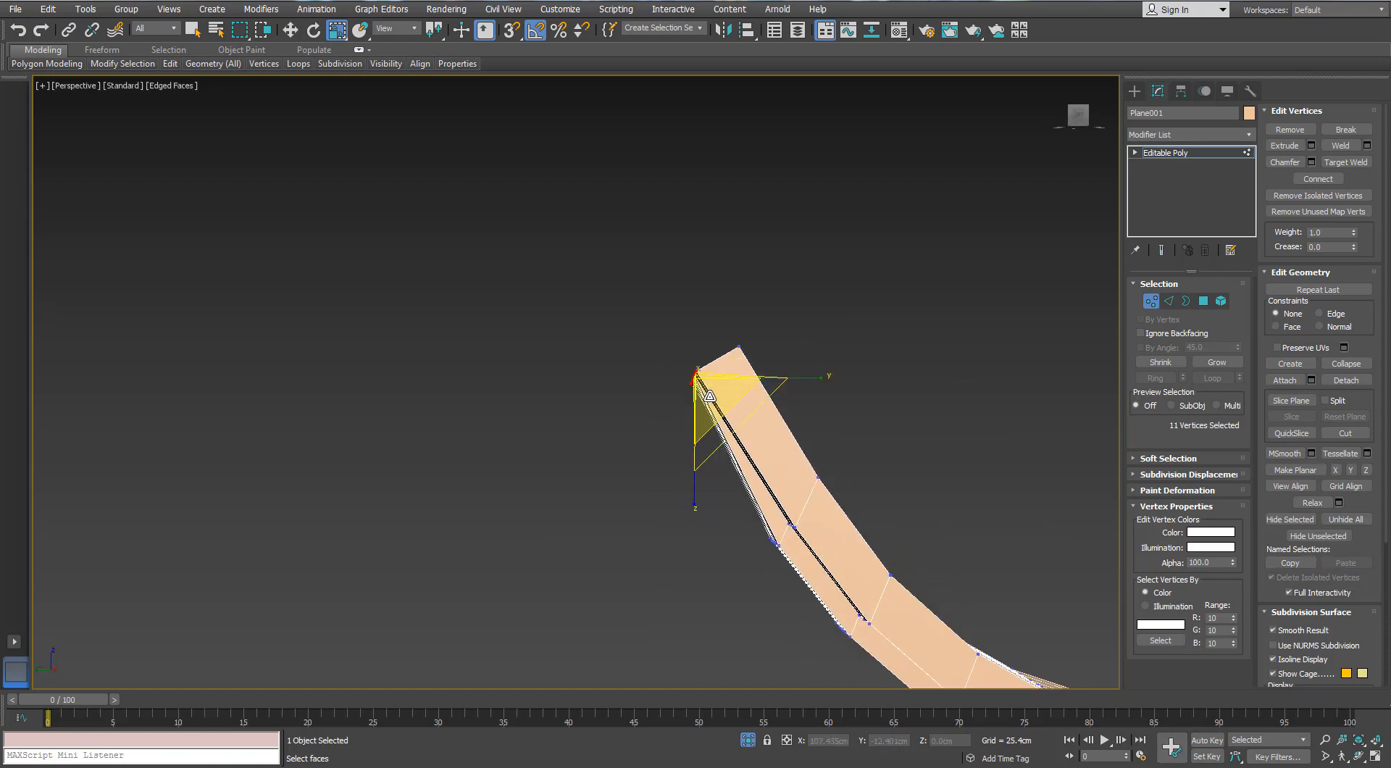
Deselect the vertices and end the isolation to show the rest of the fan again
scroll(715, 401, "down", 6)
left_click(762, 613)
left_click(748, 739)
middle_click_drag(632, 498, 602, 521, "alt")
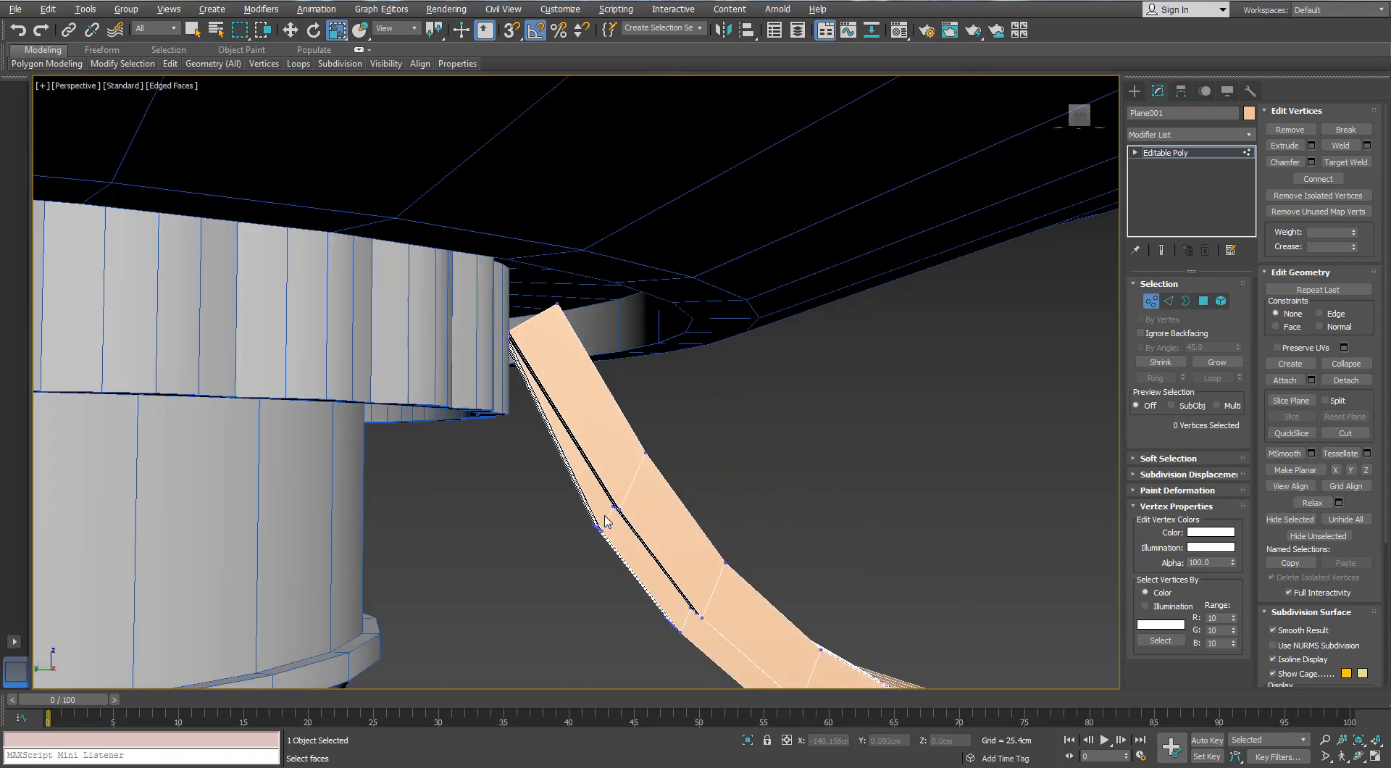
scroll(602, 522, "down", 4)
Leave vertex editing, move the whole ornament about 0.48 cm along Y into the scalloped ring, and deselect it
key("w")
middle_click_drag(846, 489, 956, 466, "alt")
left_click(1151, 301)
middle_click_drag(670, 394, 711, 388, "alt")
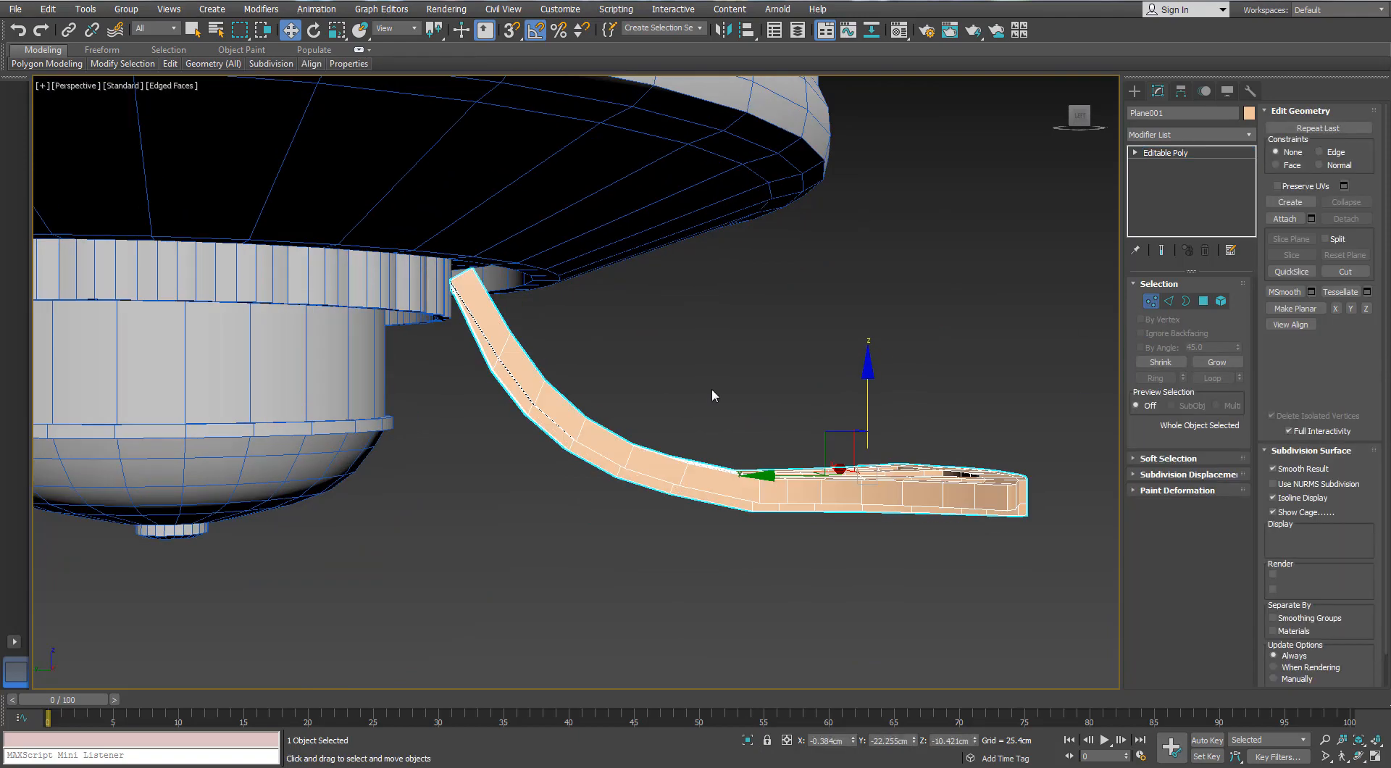
left_click_drag(768, 475, 765, 476)
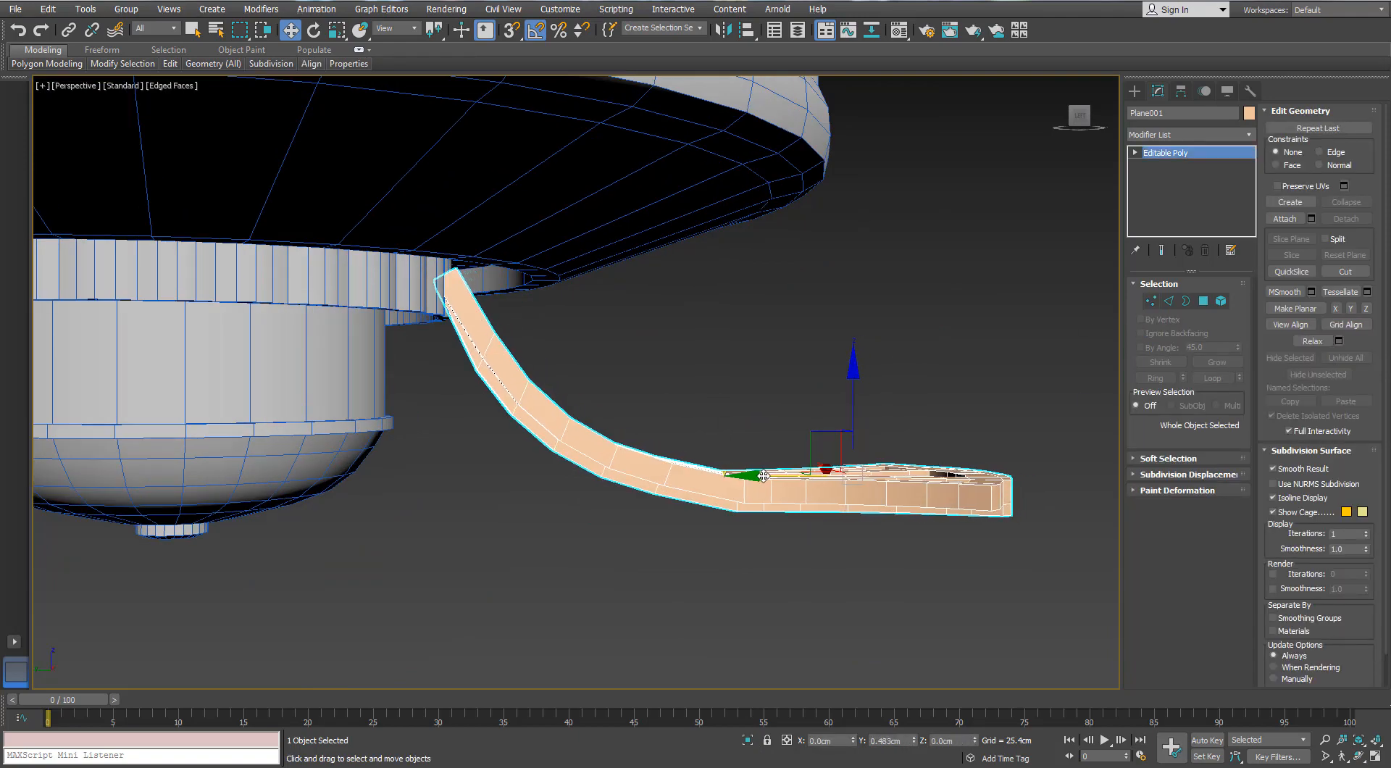
middle_click_drag(755, 464, 679, 326, "alt")
left_click(883, 249)
In the Top view, create a box over the ornament's flared end, about 26.3 cm long, 16 cm wide and 3.5 cm high
middle_click_drag(885, 250, 821, 360, "alt")
scroll(879, 340, "down", 5)
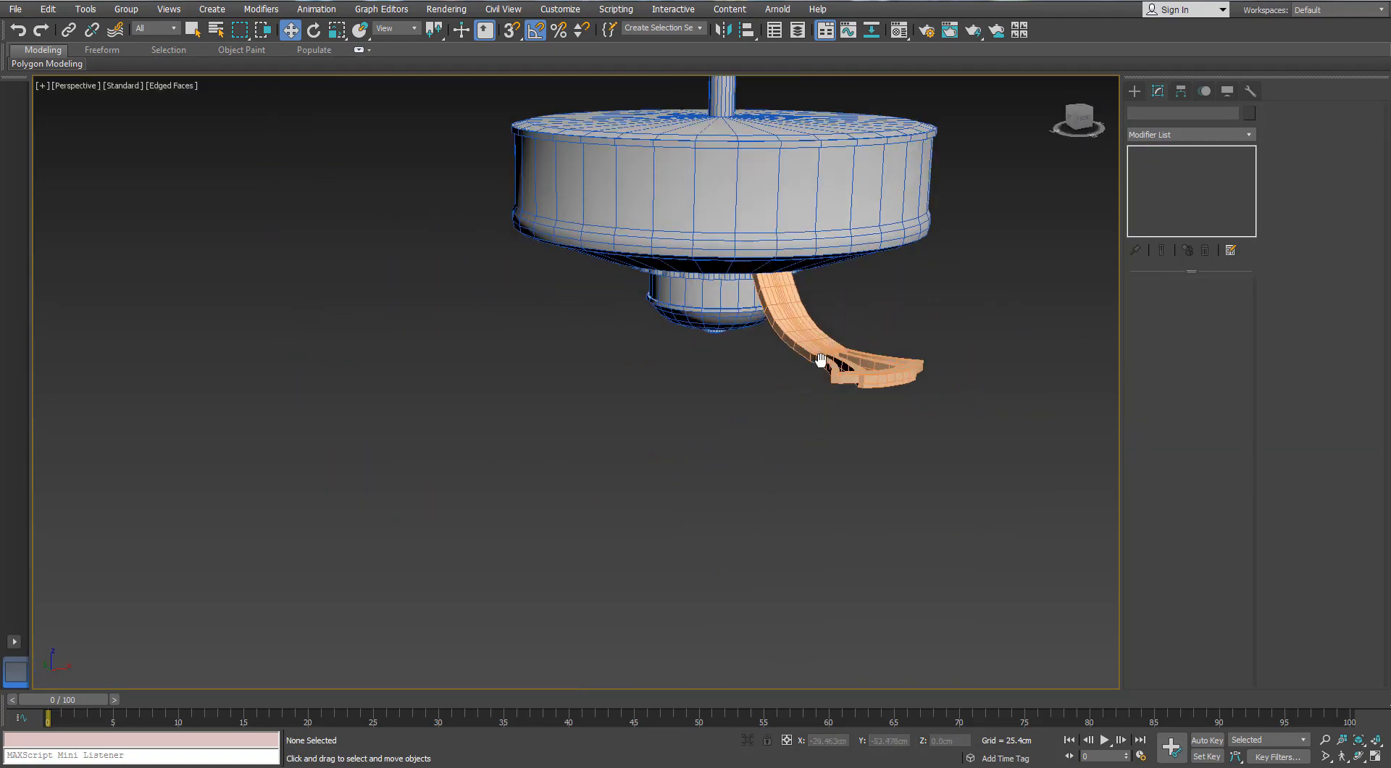
key("t")
scroll(924, 411, "up", 5)
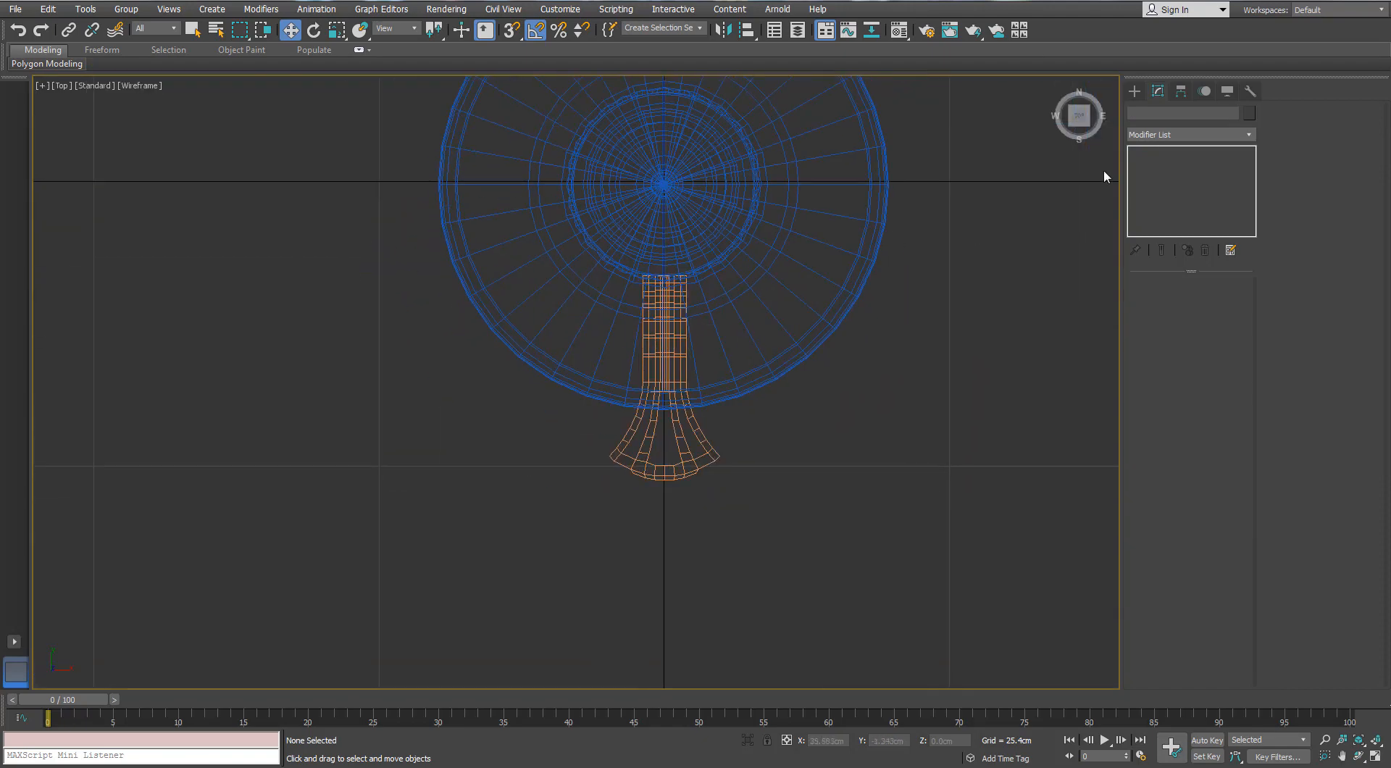
left_click(1135, 91)
left_click(1157, 178)
scroll(656, 442, "down", 3)
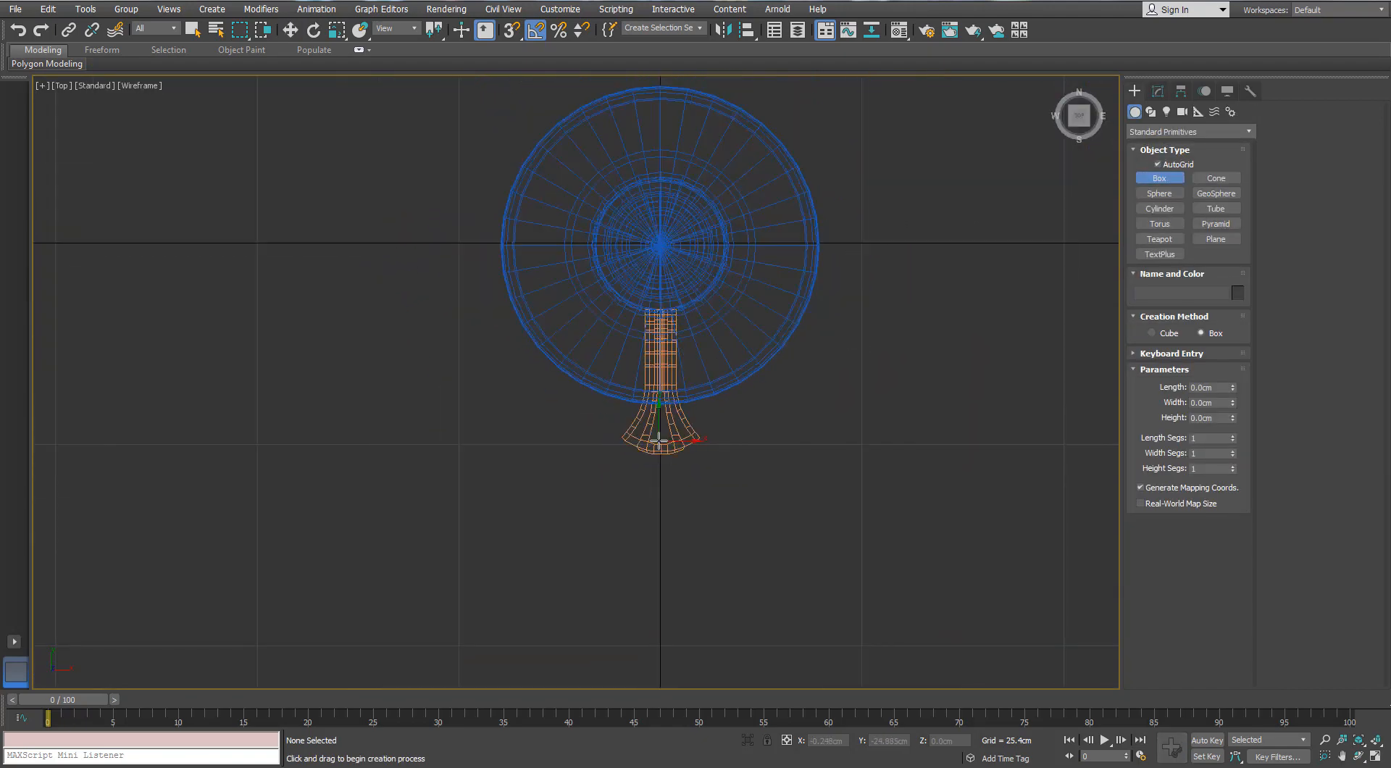
middle_click_drag(692, 421, 708, 410)
left_click_drag(740, 407, 633, 475)
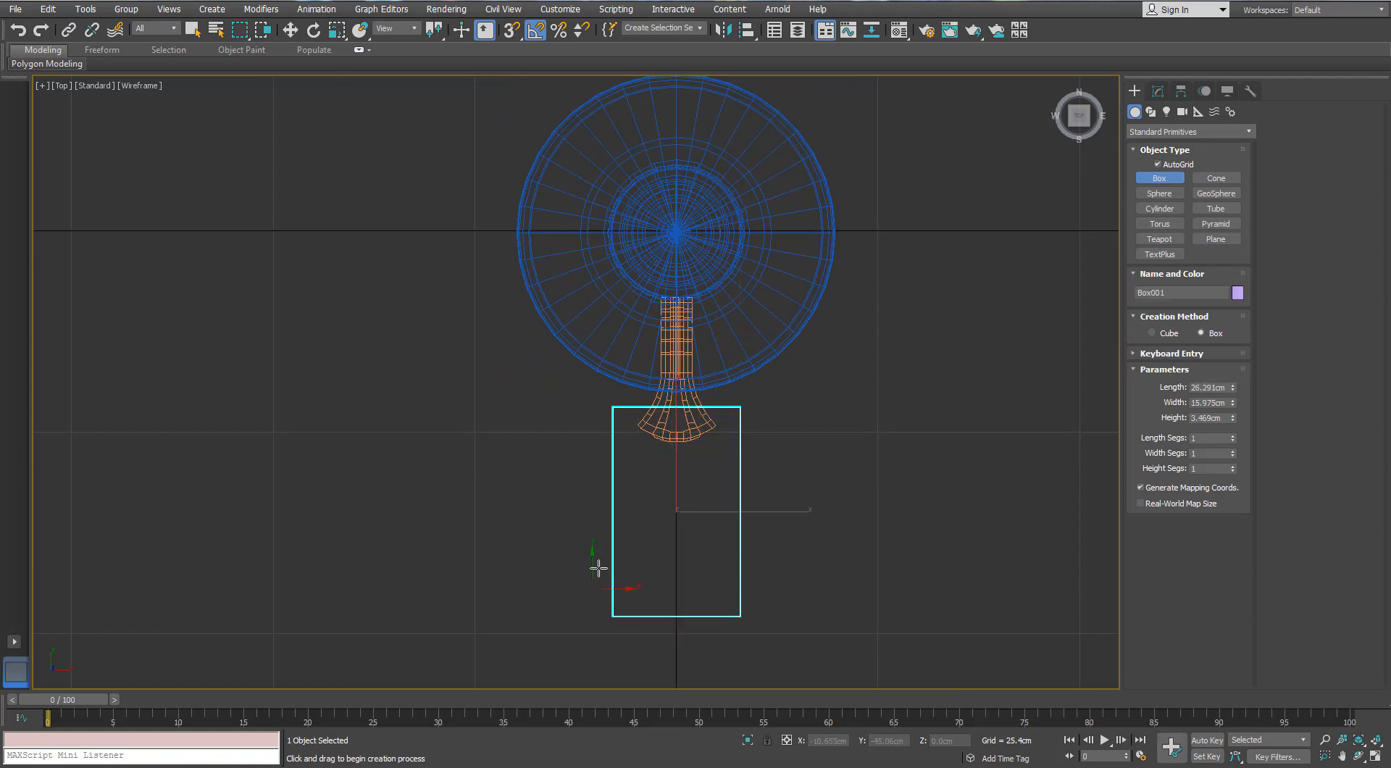
scroll(599, 568, "down", 3)
End box creation and convert the box to an Editable Poly
middle_click_drag(607, 578, 605, 449)
right_click(605, 449)
right_click(604, 448)
mouse_move(623, 598)
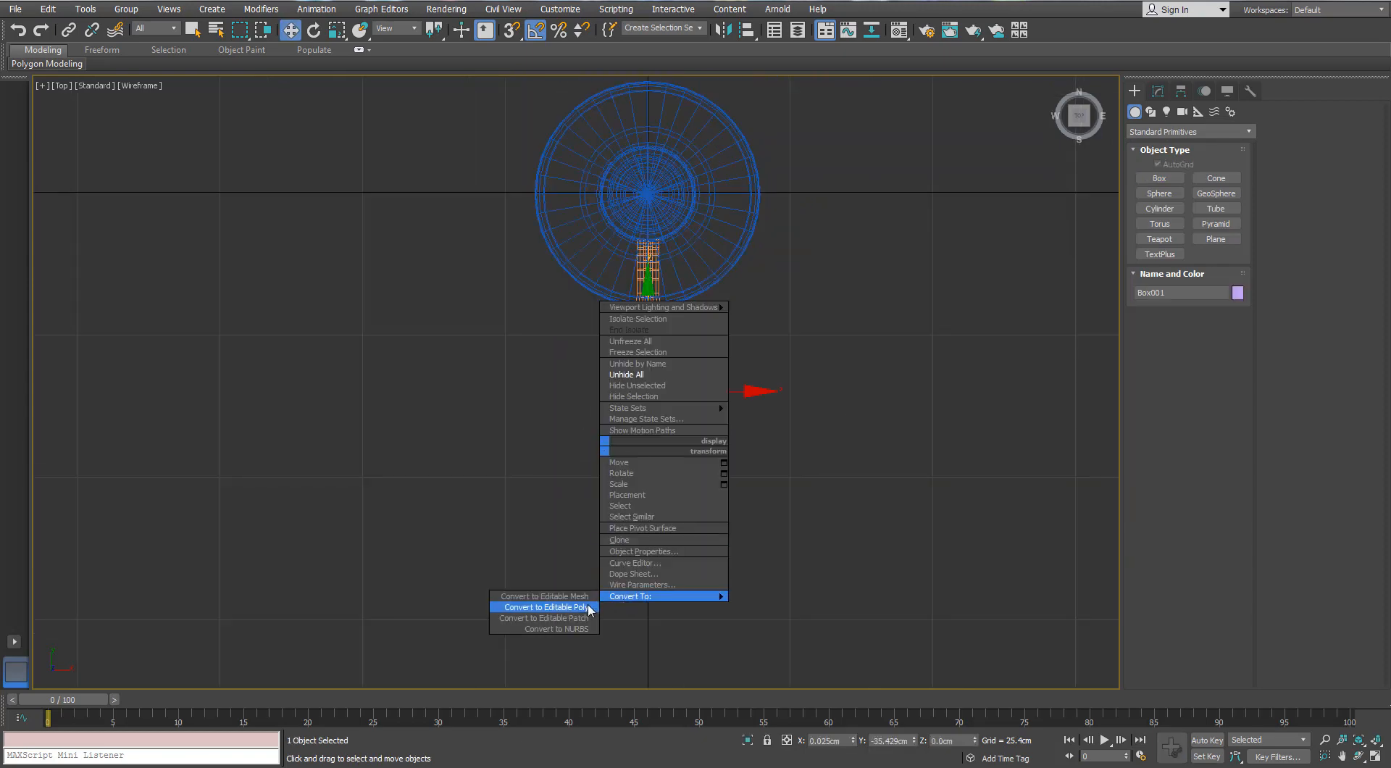
left_click(570, 609)
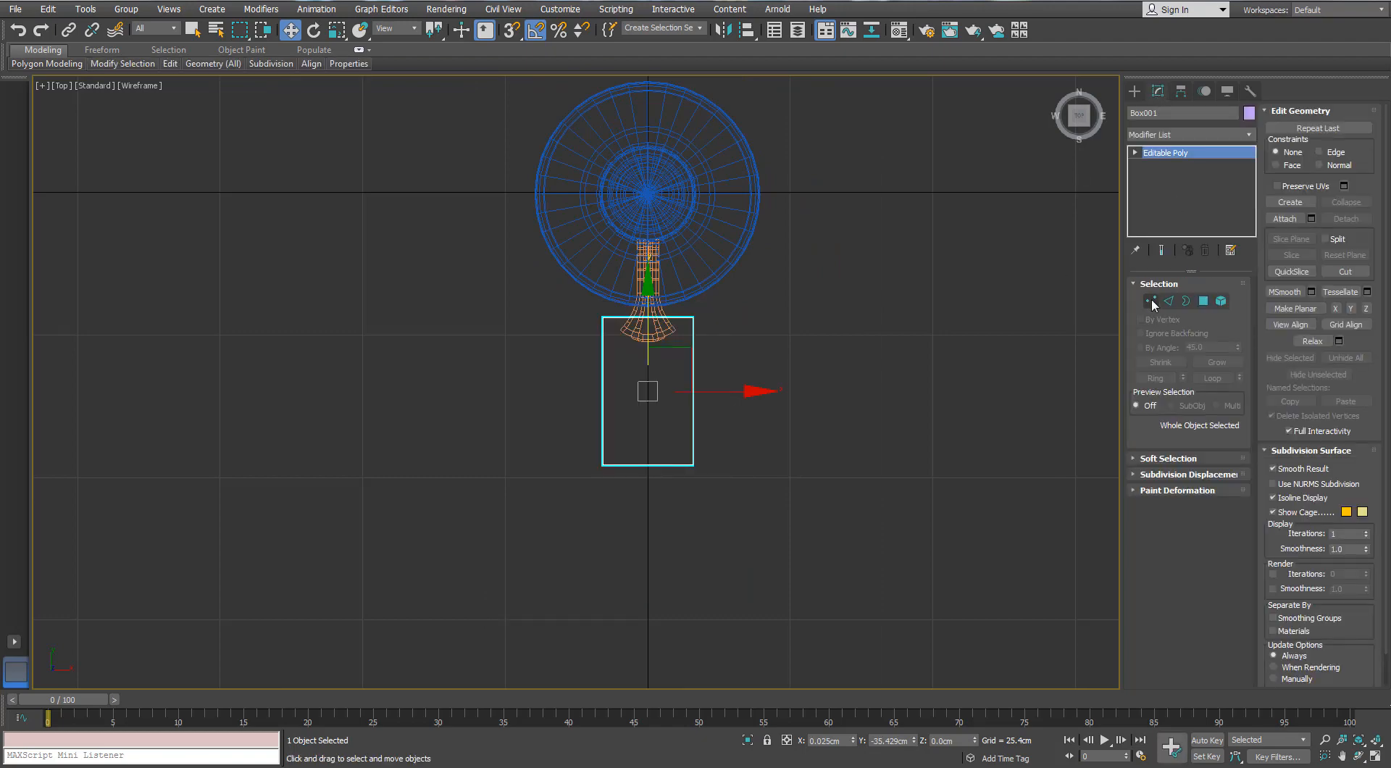
Select the four vertices at the box's outer end and move them along Y to about -97.6 cm to form a long blade
left_click(1152, 300)
left_click_drag(778, 436, 579, 510)
middle_click_drag(580, 510, 584, 410)
scroll(583, 414, "down", 2)
left_click_drag(633, 307, 631, 489)
scroll(632, 478, "down", 2)
middle_click_drag(633, 464, 643, 394)
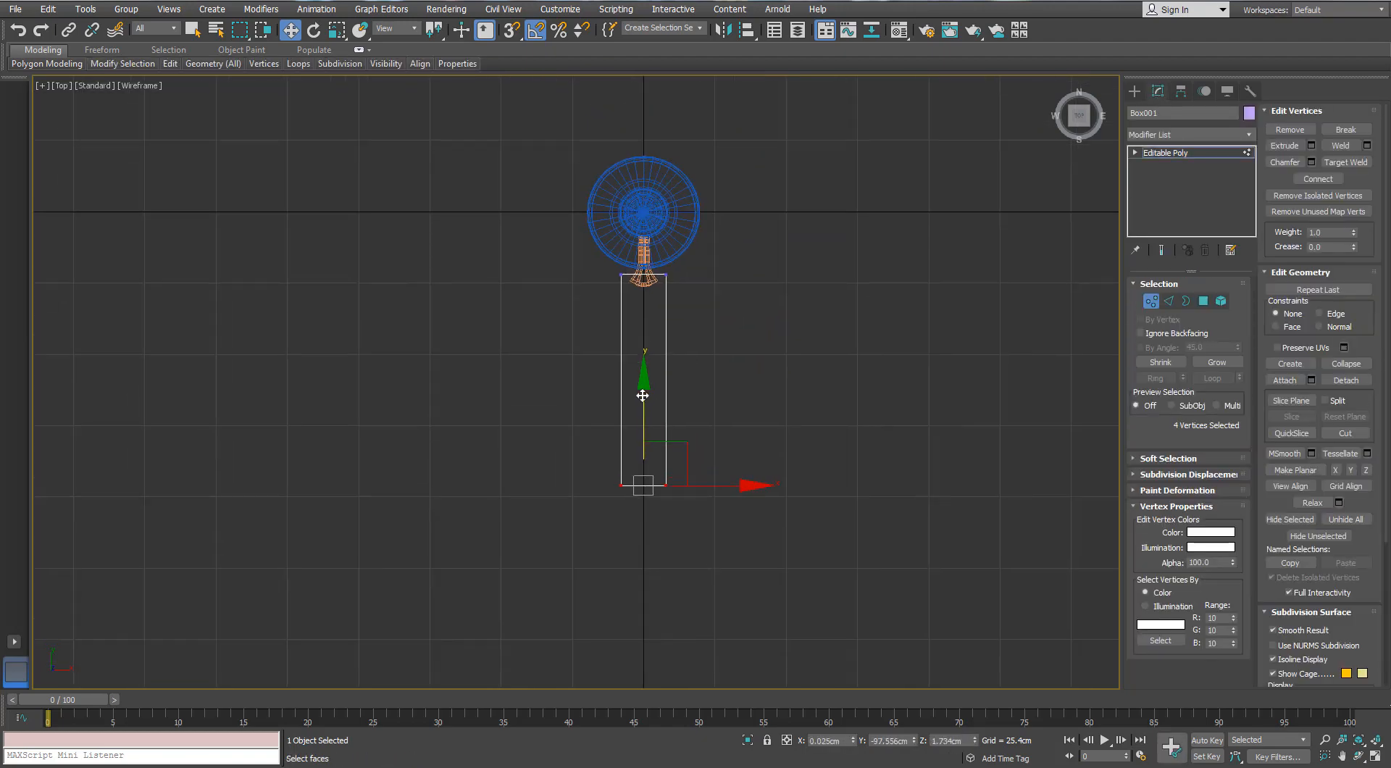
Scale the four vertices at the blade's inner end along X so the blade tapers toward the motor
scroll(643, 351, "up", 5)
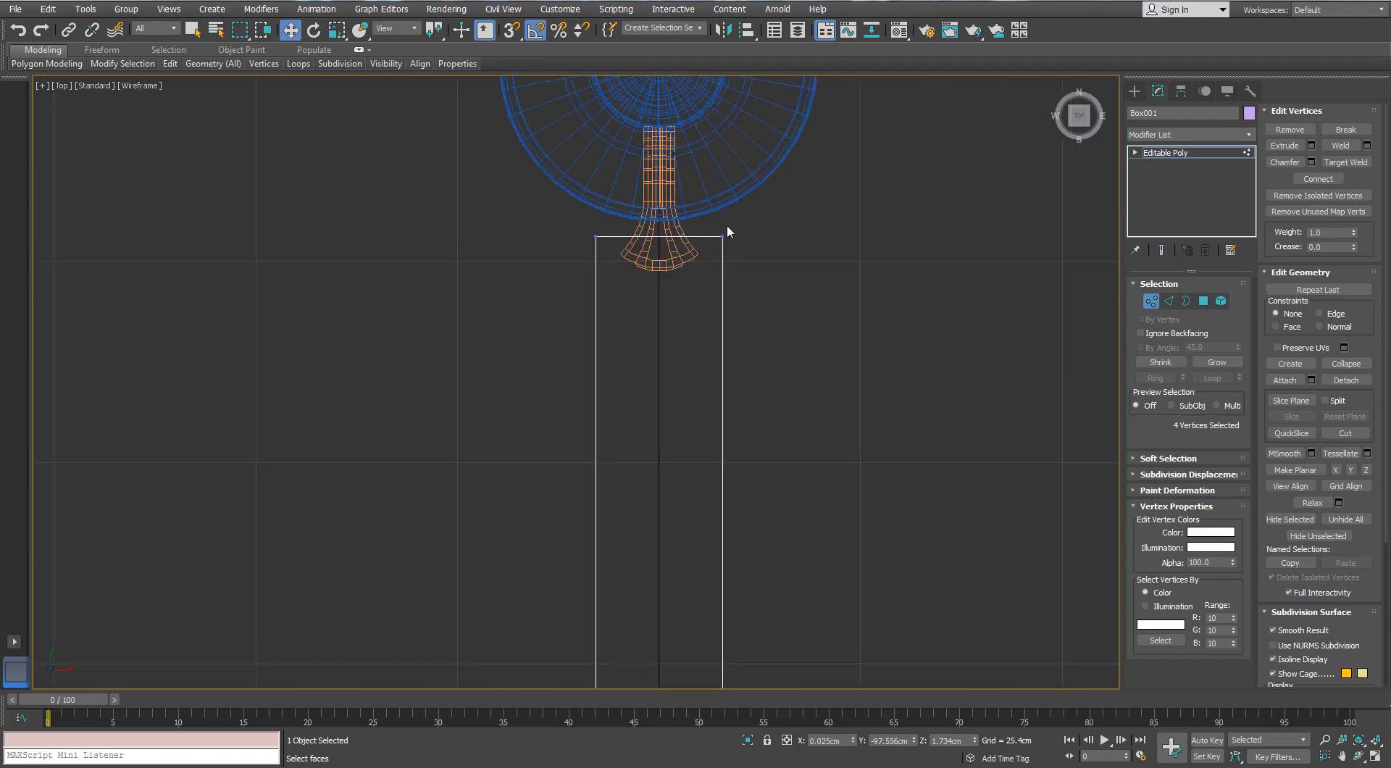
scroll(691, 232, "up", 1)
key("r")
left_click_drag(756, 235, 741, 236)
scroll(737, 247, "down", 4)
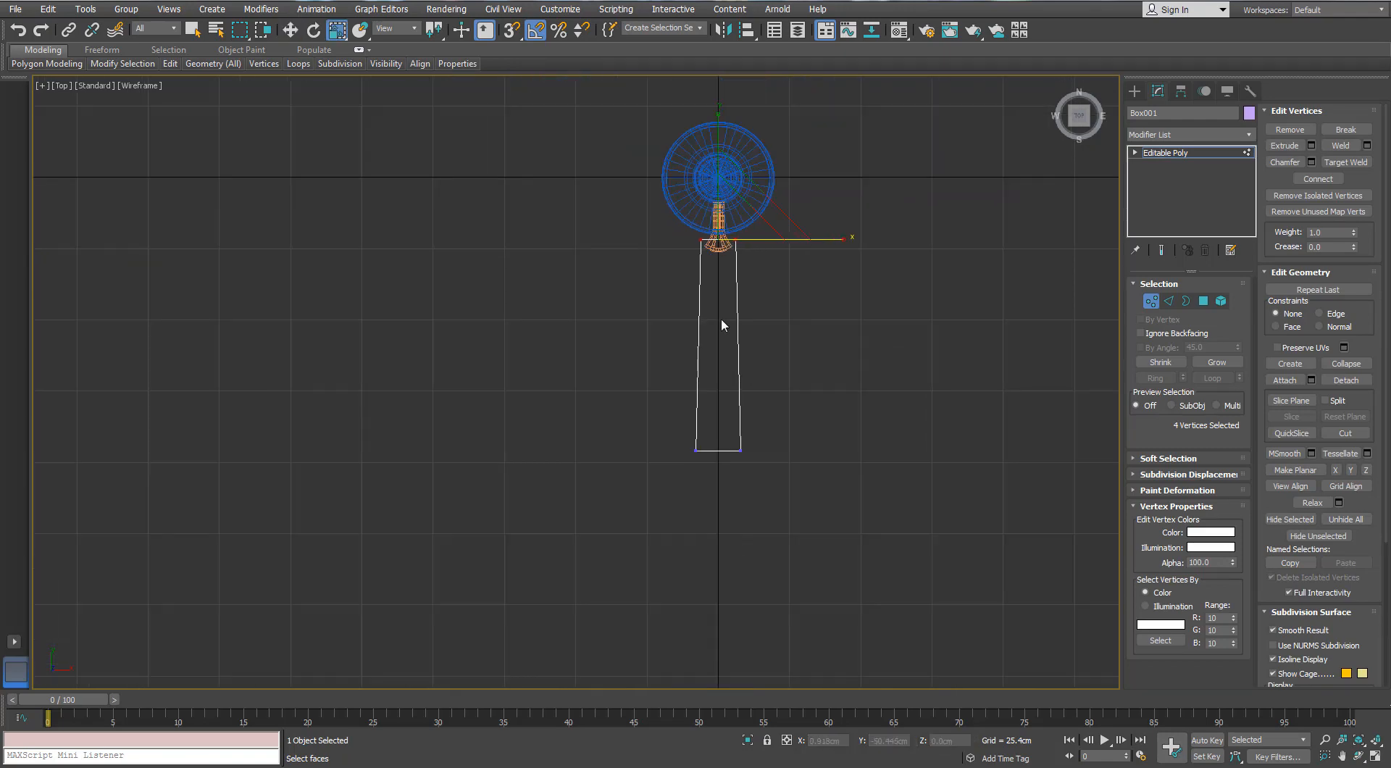
scroll(723, 326, "up", 1)
Lower the blade along Z to about -10.1 cm, just above the flat end of the curved bracket
left_click(1166, 299)
key("p")
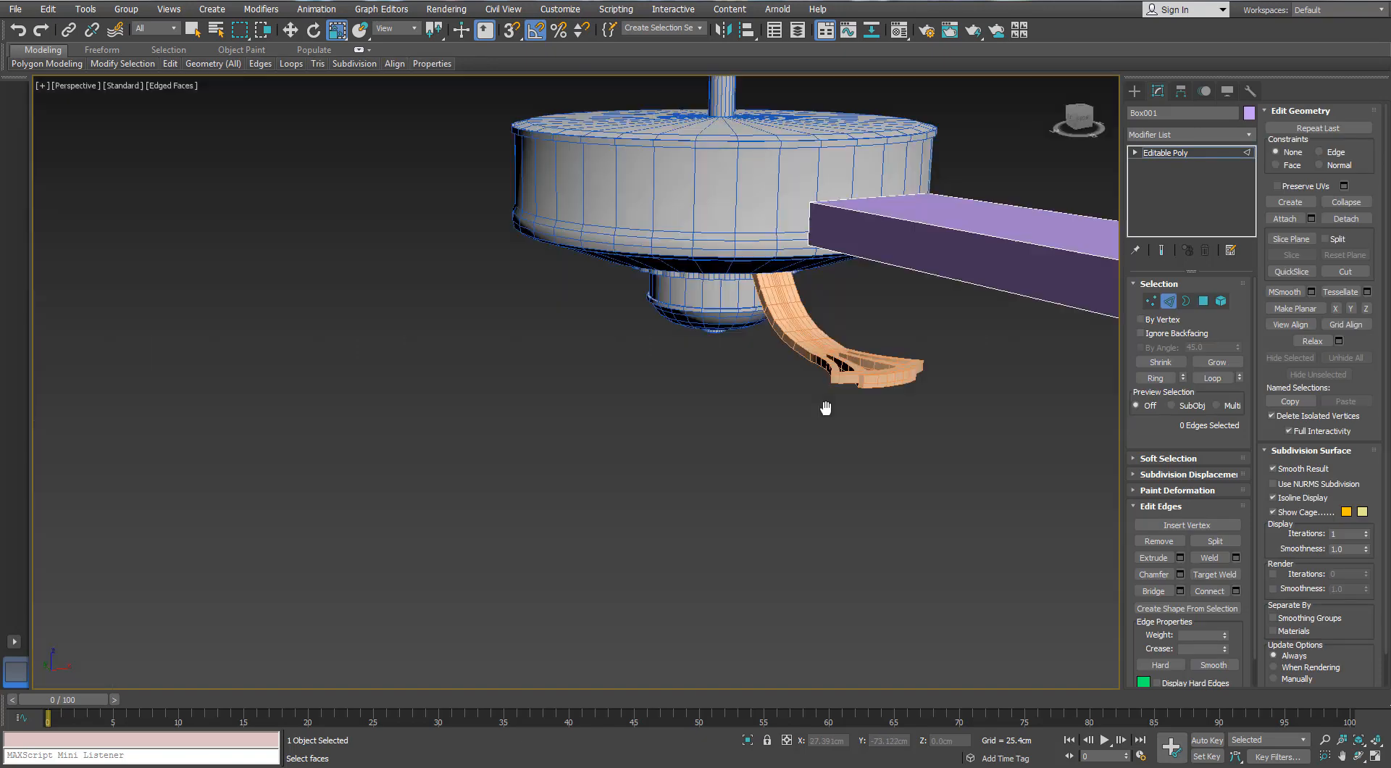
scroll(825, 407, "down", 4)
mouse_move(826, 407)
middle_mouse_down("alt")
mouse_move(777, 394)
mouse_move(610, 412)
middle_mouse_up("alt")
left_click(1166, 302)
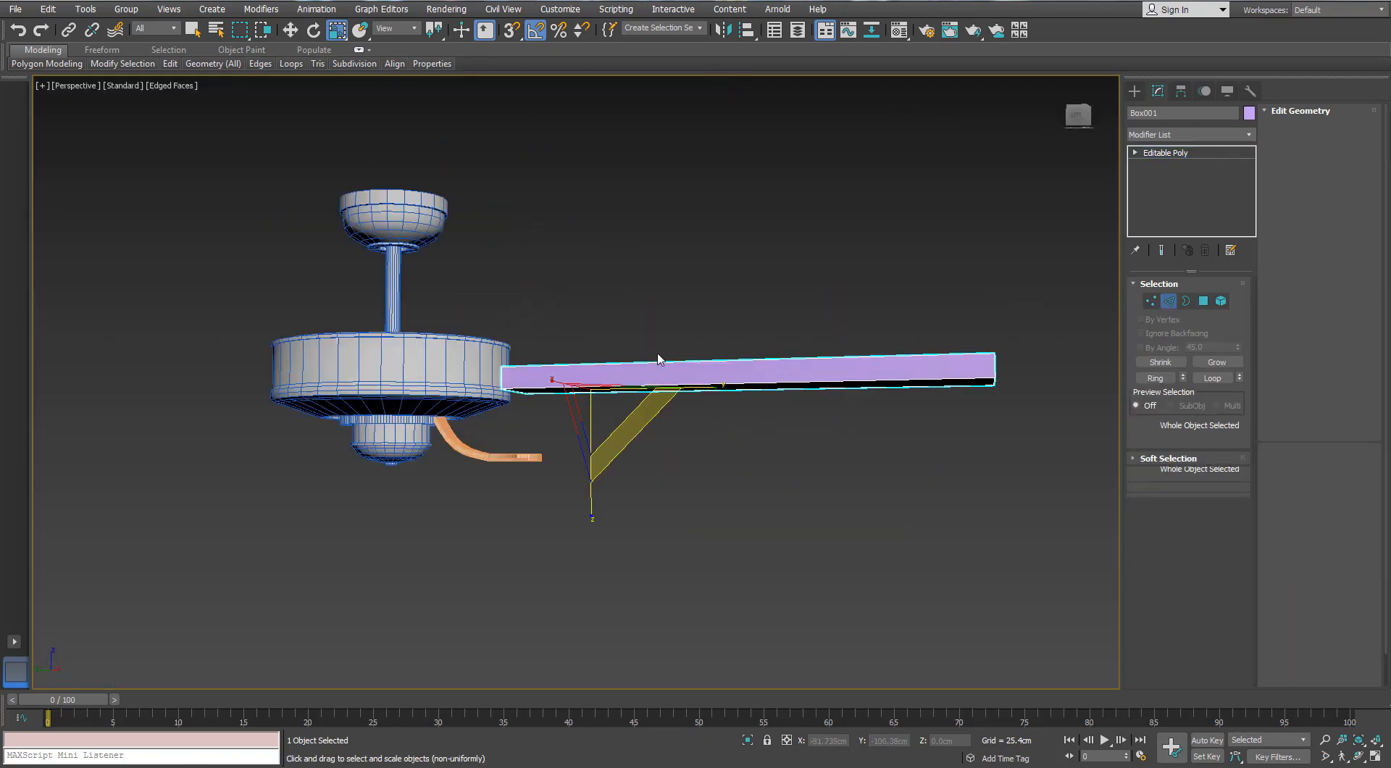
key("w")
left_click_drag(593, 323, 583, 377)
key("l")
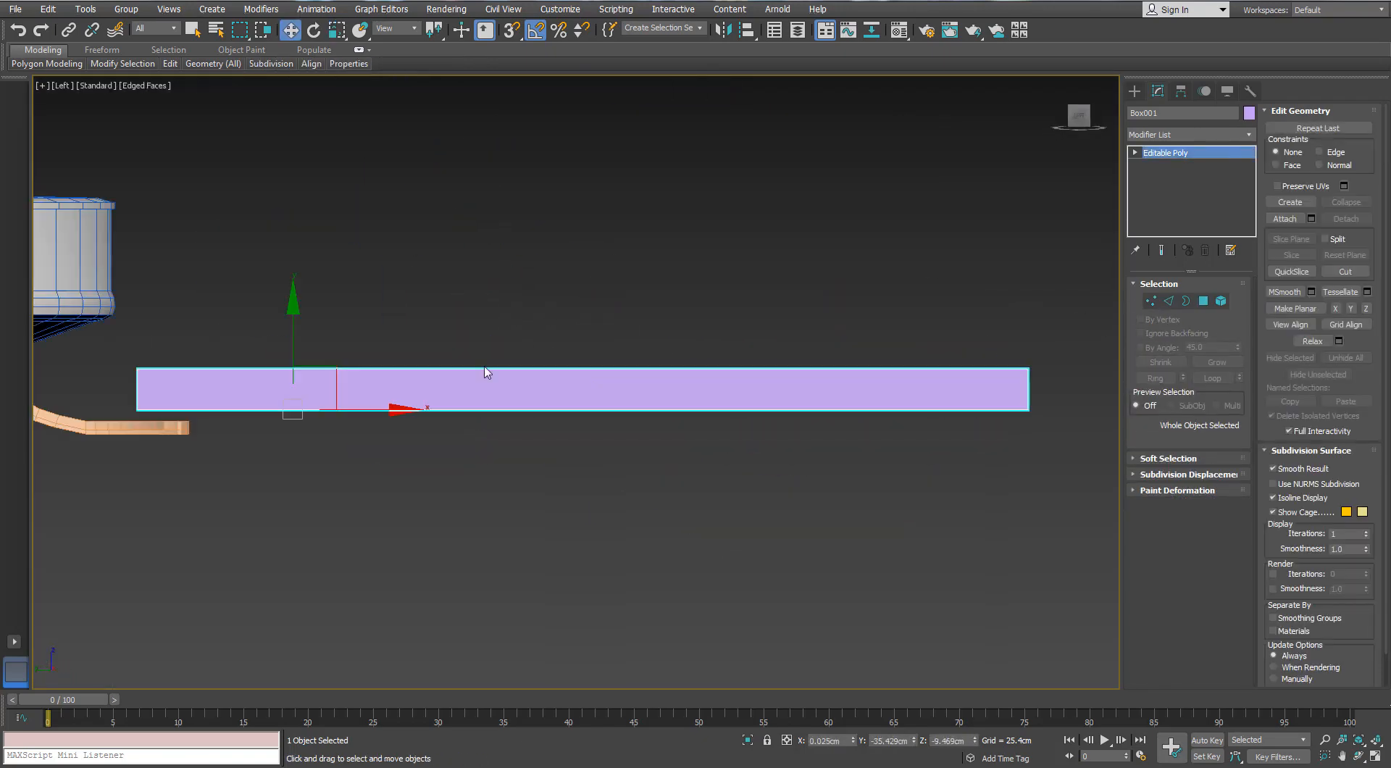
scroll(487, 376, "up", 3)
middle_click_drag(488, 376, 599, 258)
scroll(603, 258, "up", 2)
left_click_drag(849, 313, 850, 334)
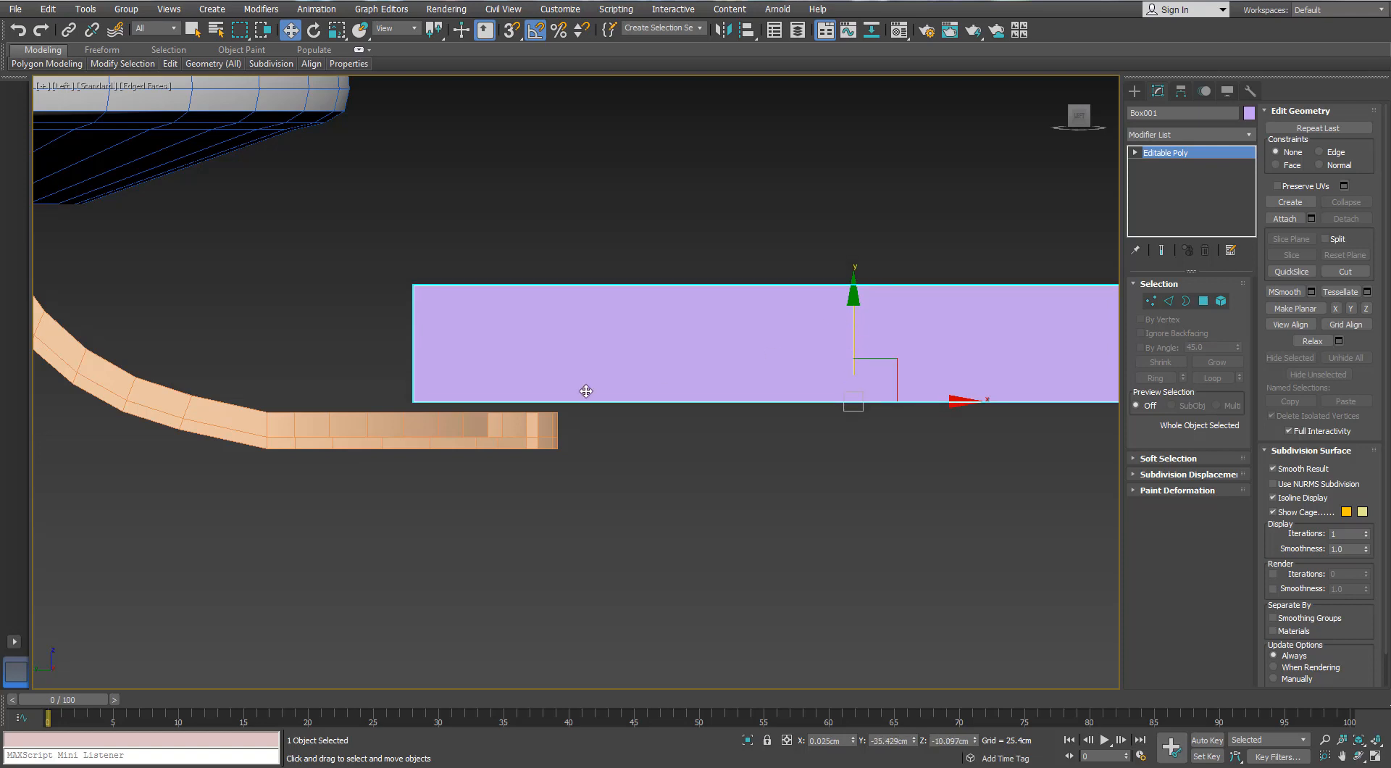
With vertex snapping, move the blade vertically so its underside rests on the top of the bracket's end in the Left view
key("F3")
scroll(585, 391, "up", 2)
middle_click_drag(585, 390, 641, 353)
scroll(615, 367, "up", 2)
key("s")
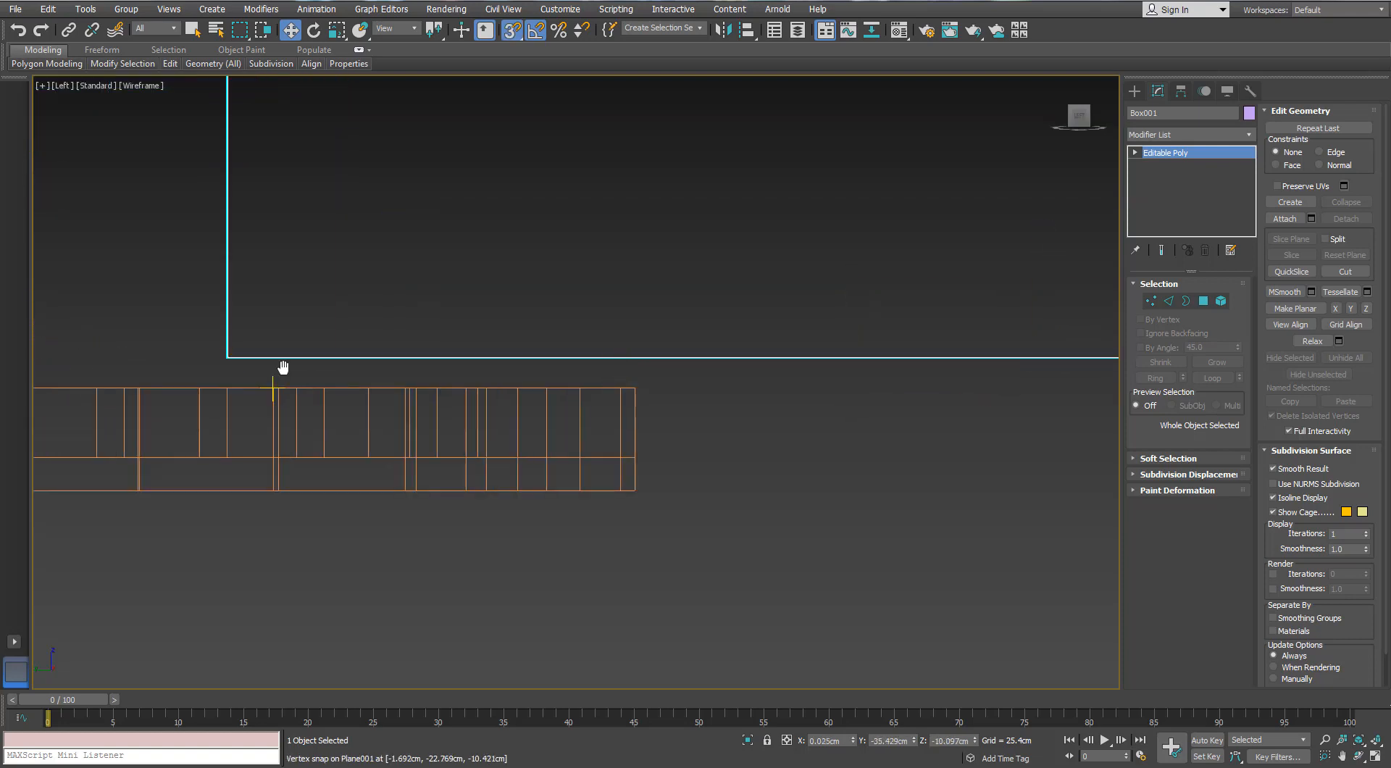
scroll(319, 332, "up", 1)
left_click_drag(320, 333, 248, 376)
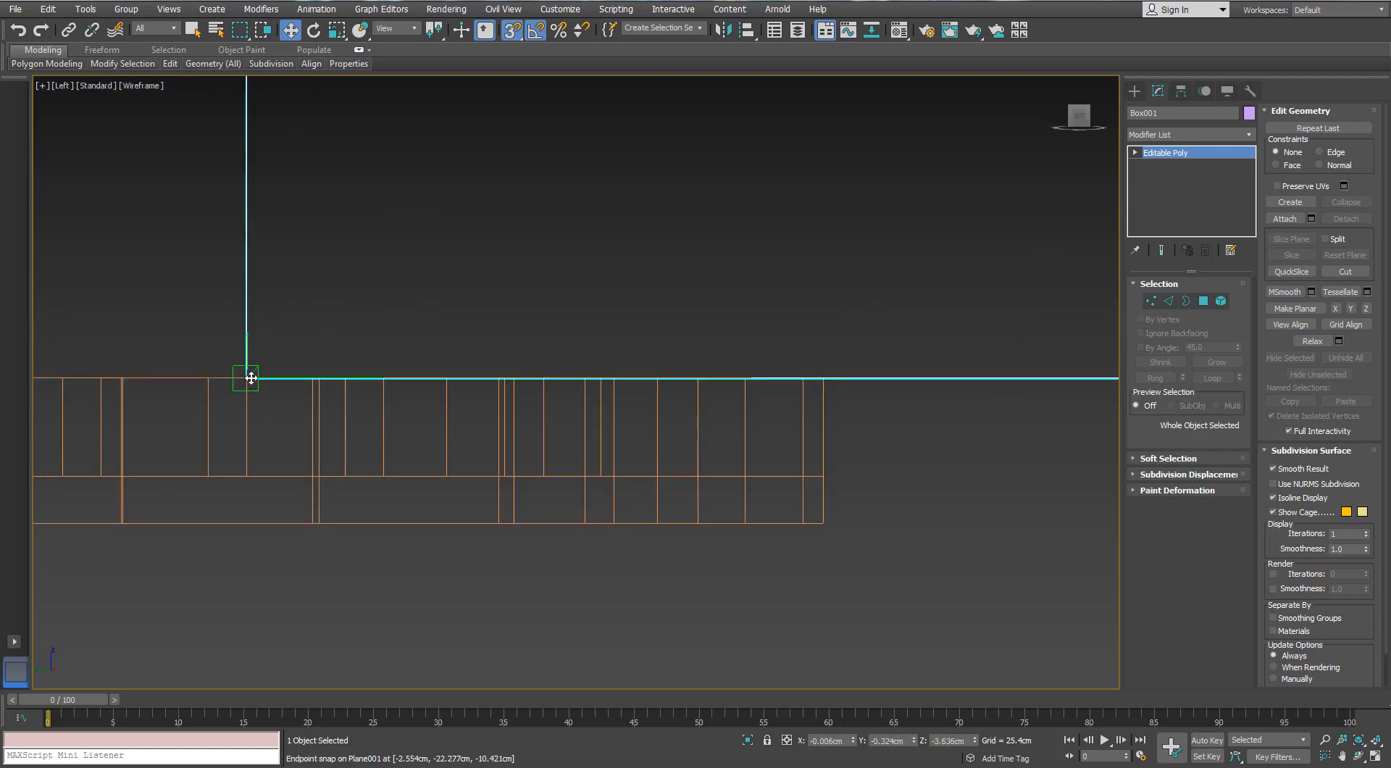
scroll(248, 376, "down", 5)
scroll(420, 404, "up", 3)
key("s")
Move the blade's top polygon down to about Z -9.17 cm to thin the blade
mouse_move(422, 403)
middle_mouse_down()
mouse_move(555, 406)
mouse_move(528, 394)
mouse_move(521, 314)
mouse_move(670, 346)
mouse_move(586, 338)
mouse_move(518, 427)
mouse_move(416, 369)
mouse_move(394, 329)
mouse_move(621, 378)
mouse_move(643, 342)
mouse_move(632, 323)
middle_mouse_up()
scroll(554, 406, "down", 3)
key("F3")
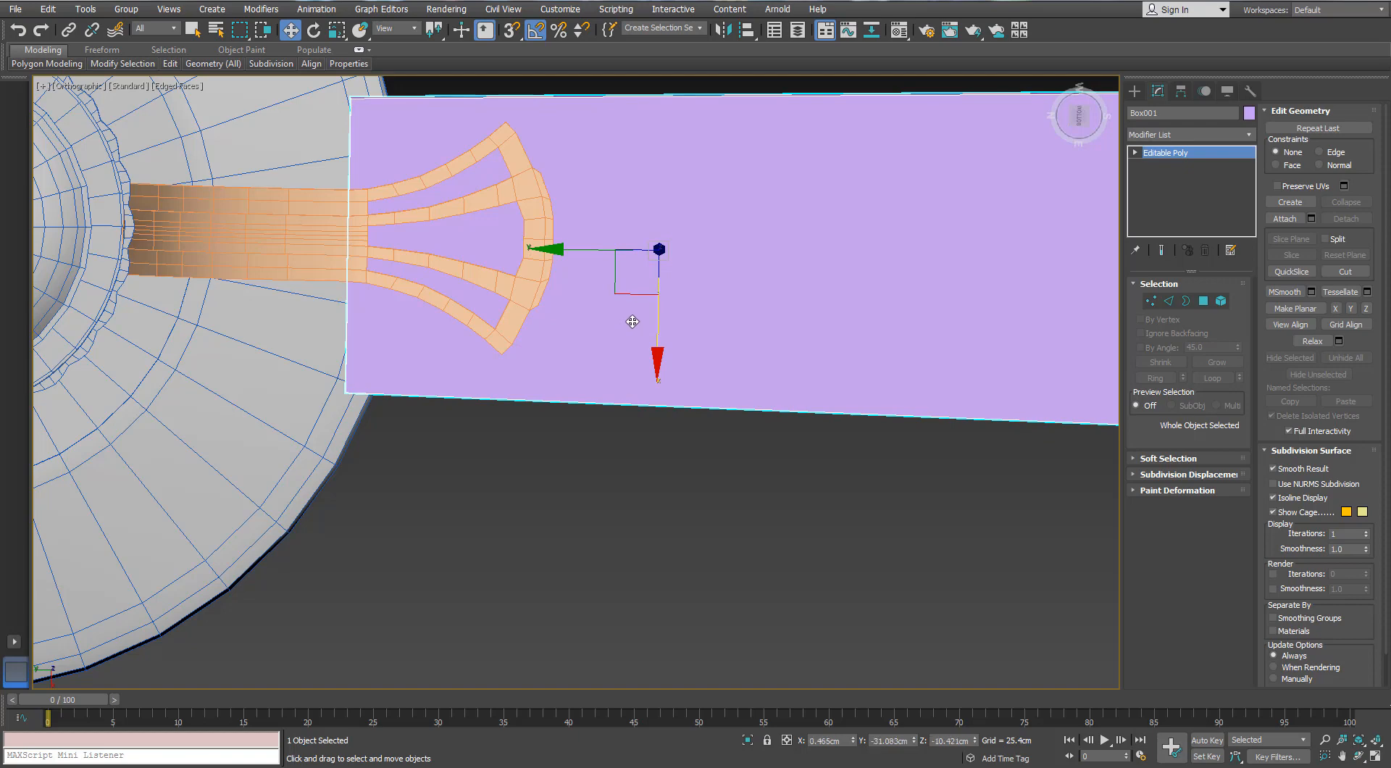
middle_click_drag(578, 253, 574, 287, "alt")
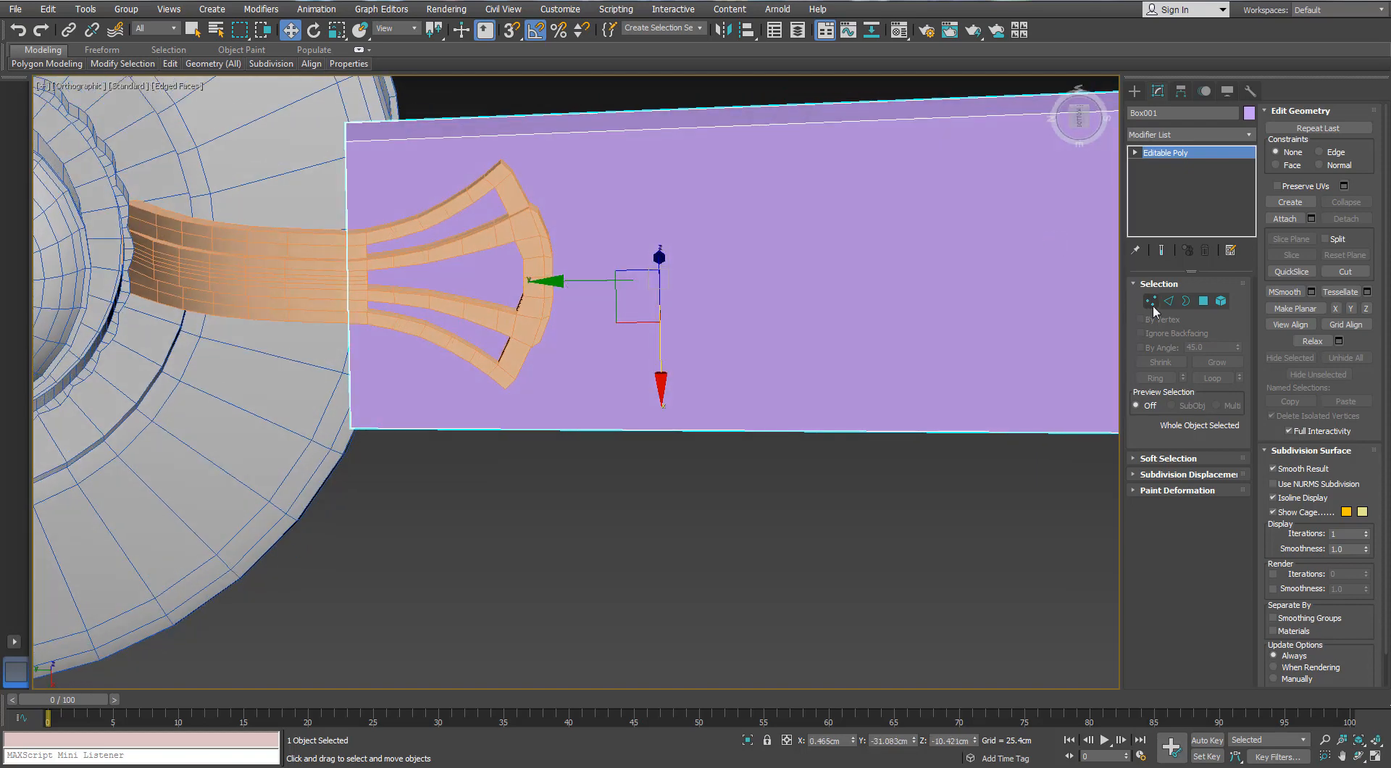
left_click(1204, 300)
middle_click_drag(791, 263, 947, 177, "alt")
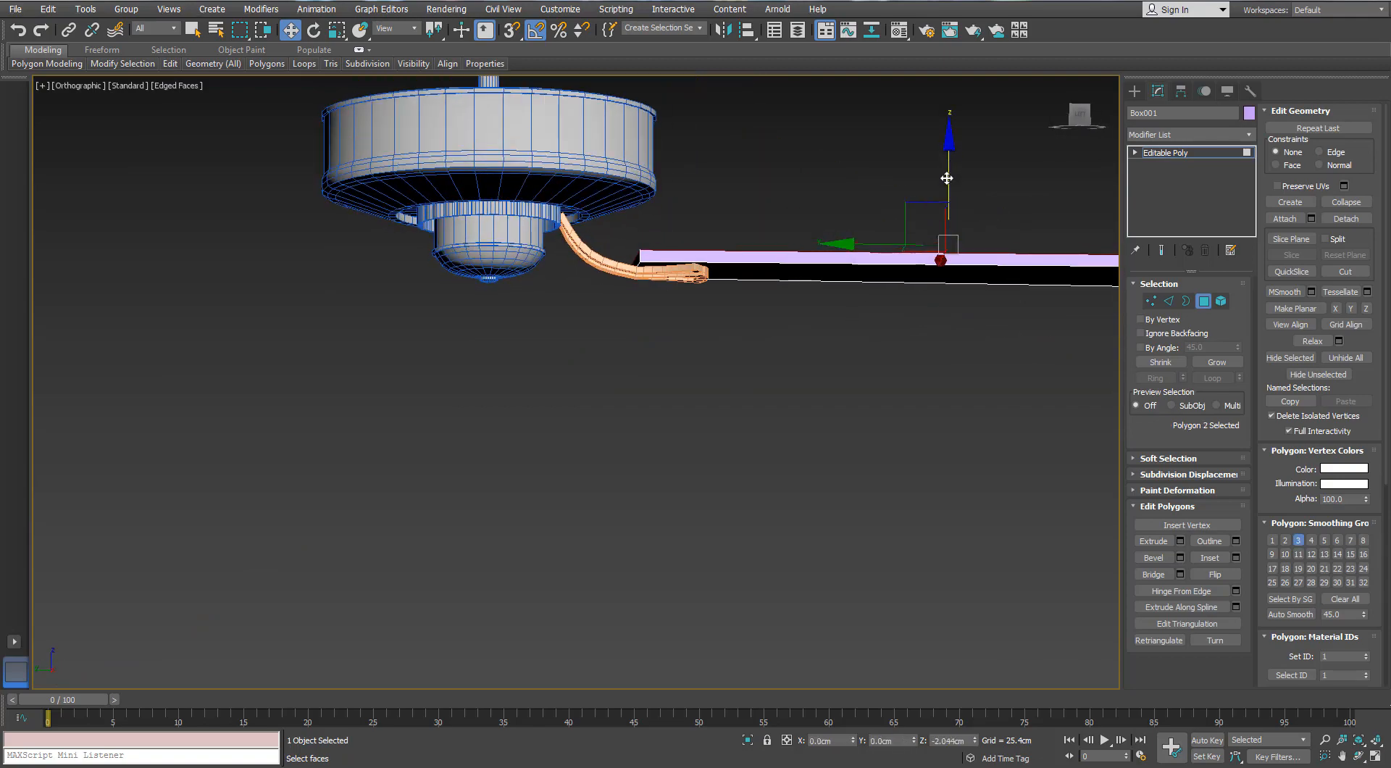
Select the blade's four vertical corner edges and preview a chamfer of about 4.4 cm with 3 segments
middle_click_drag(786, 263, 732, 325, "alt")
scroll(732, 323, "up", 5)
left_click(1168, 301)
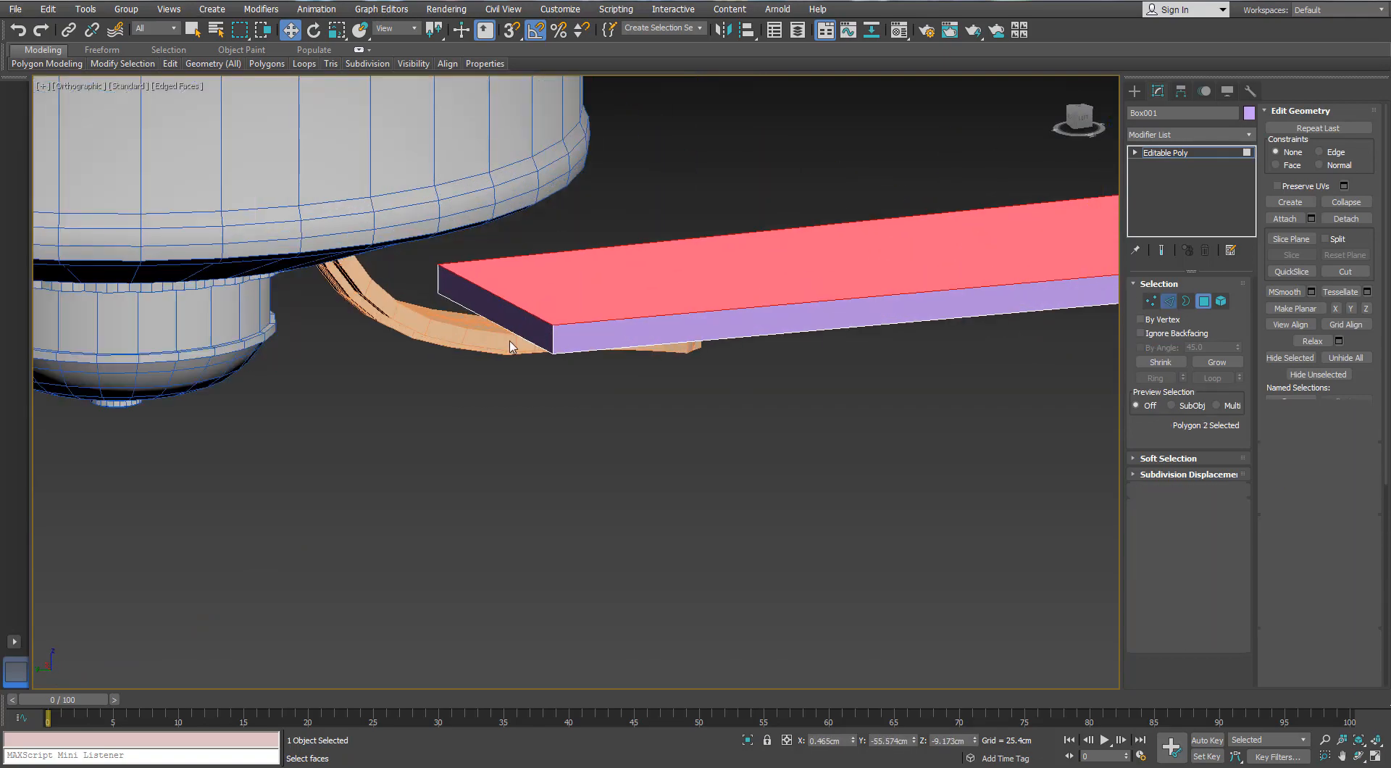
middle_click_drag(587, 338, 789, 328, "alt")
left_click(442, 351, "ctrl")
scroll(443, 351, "up", 3)
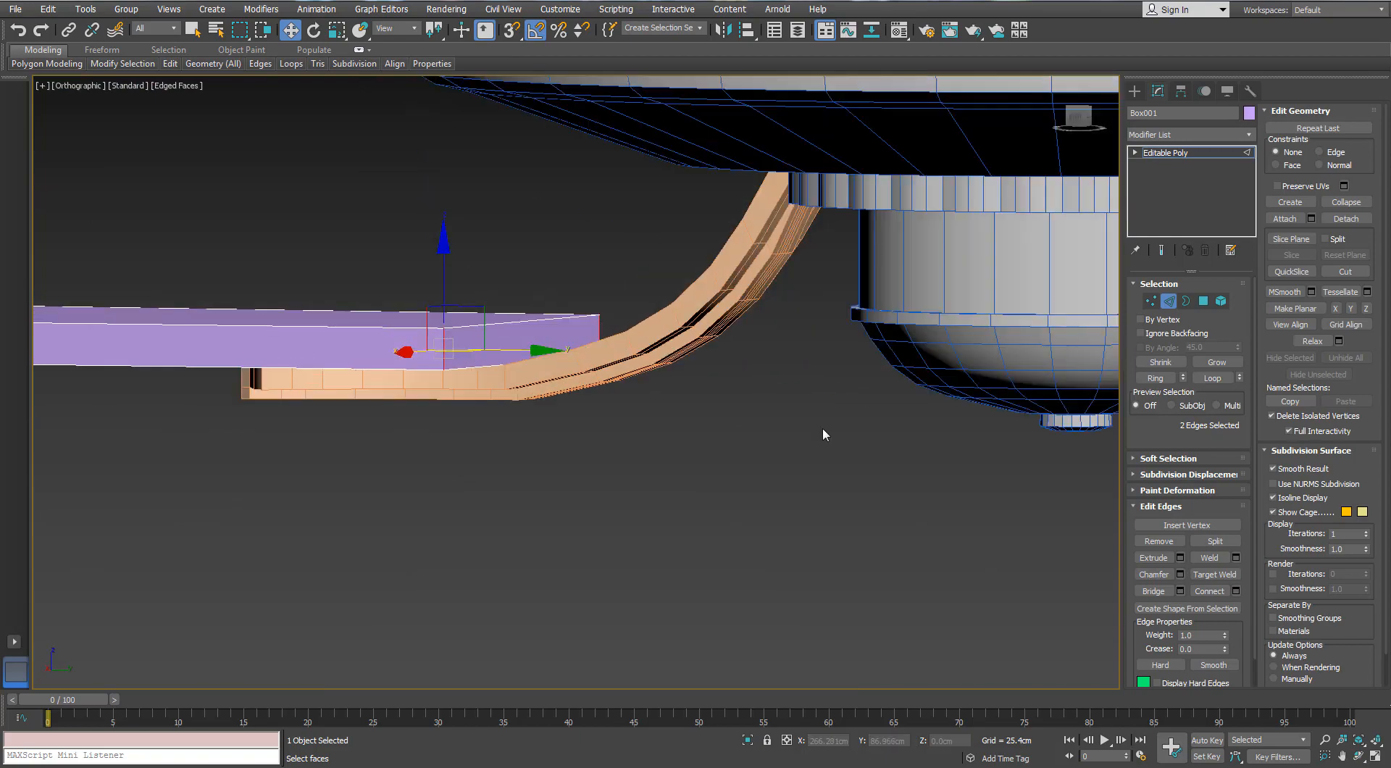
middle_click_drag(373, 346, 331, 365, "alt")
scroll(331, 365, "up", 3)
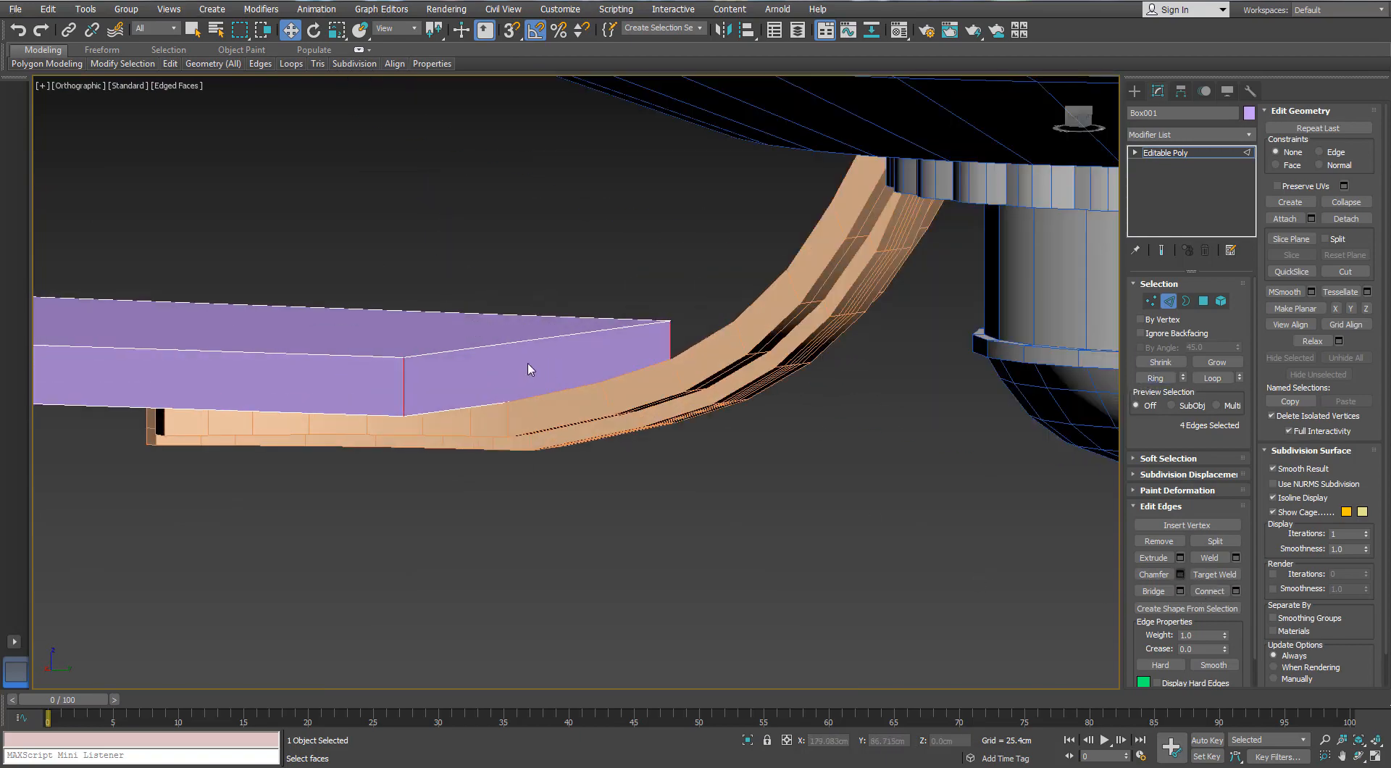
scroll(527, 363, "down", 3)
middle_click_drag(528, 363, 557, 416, "alt")
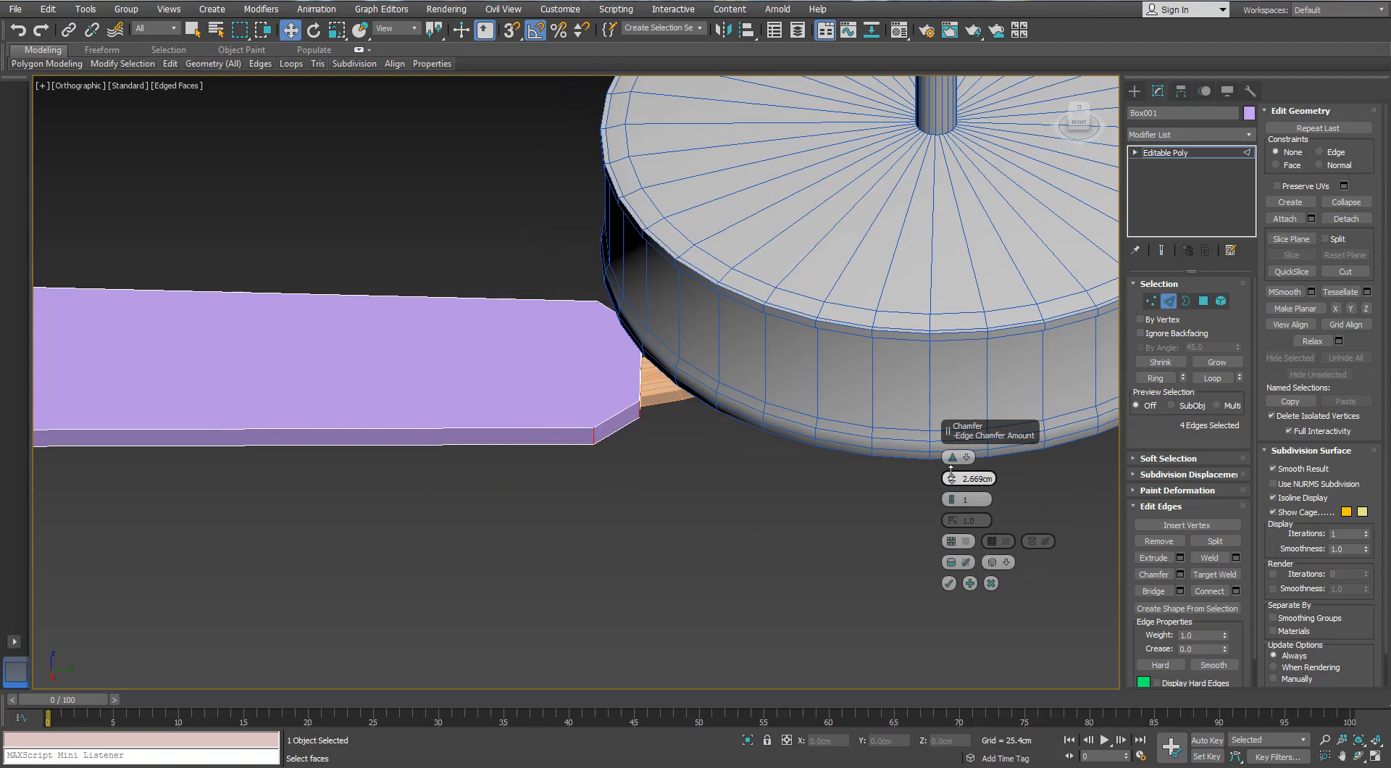
left_click_drag(617, 424, 619, 422)
scroll(620, 424, "down", 3)
middle_click_drag(621, 425, 721, 293, "alt")
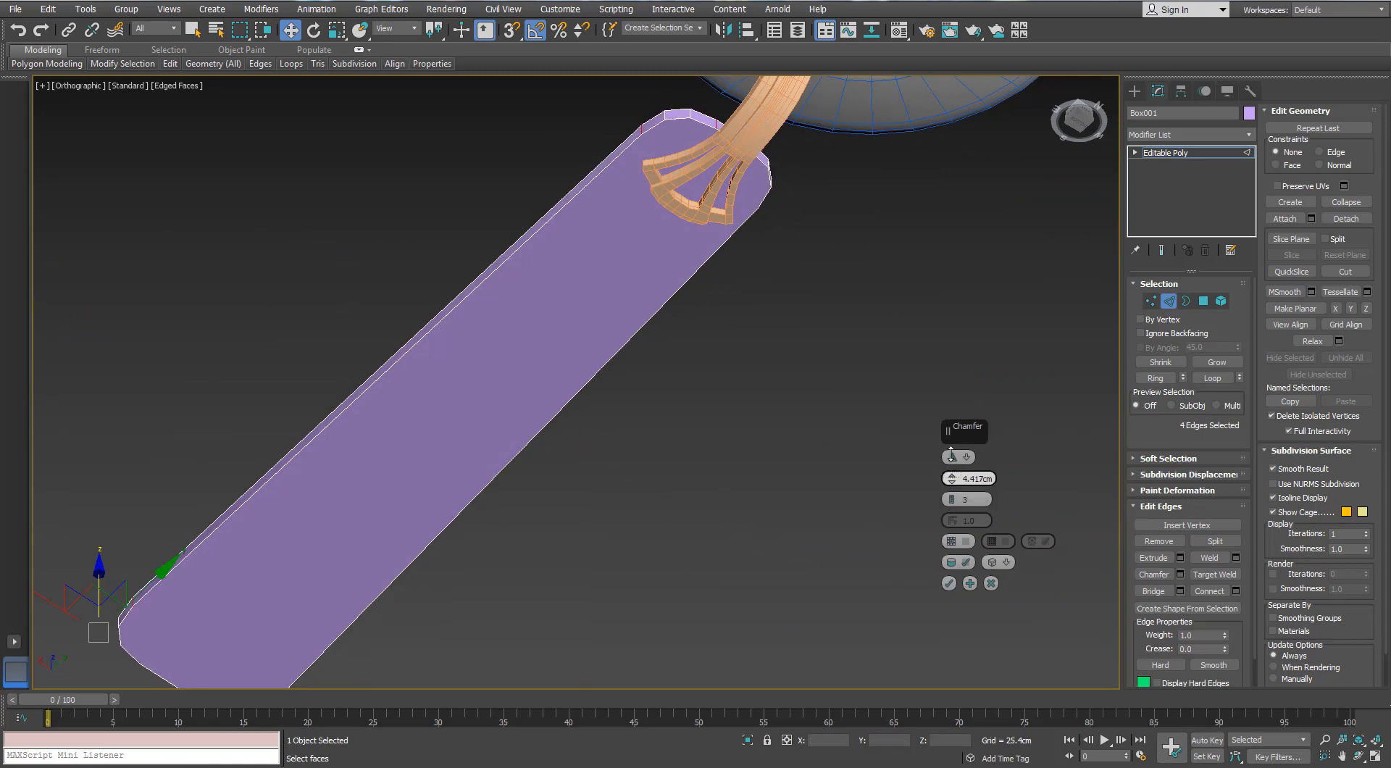
Set the corner chamfer to 5.519 cm with 4 segments and apply it to round both blade ends
left_click_drag(948, 453, 949, 469)
middle_click_drag(949, 468, 922, 520, "alt")
left_click_drag(945, 471, 945, 466)
middle_click_drag(736, 346, 685, 304, "alt")
scroll(712, 280, "down", 4)
scroll(685, 304, "up", 2)
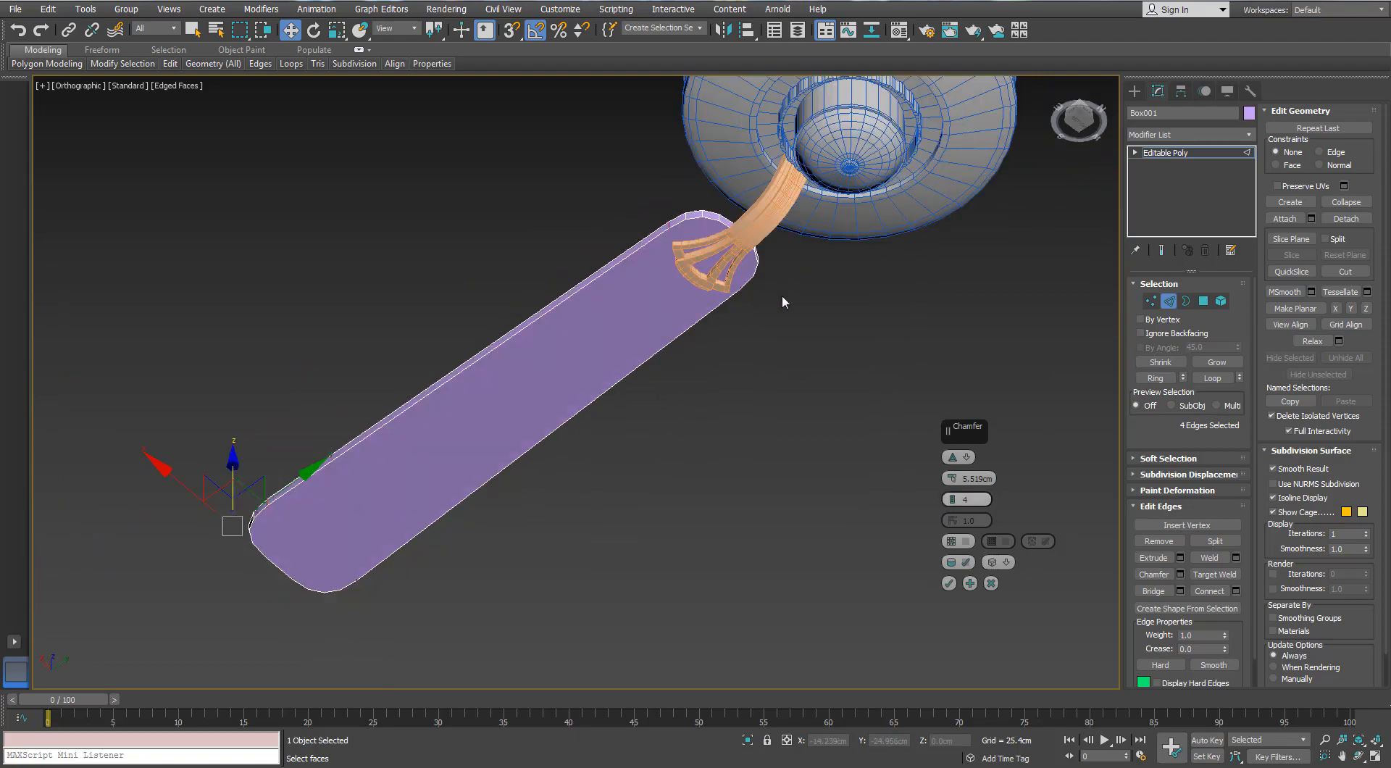
middle_click_drag(780, 294, 714, 439, "alt")
key("z")
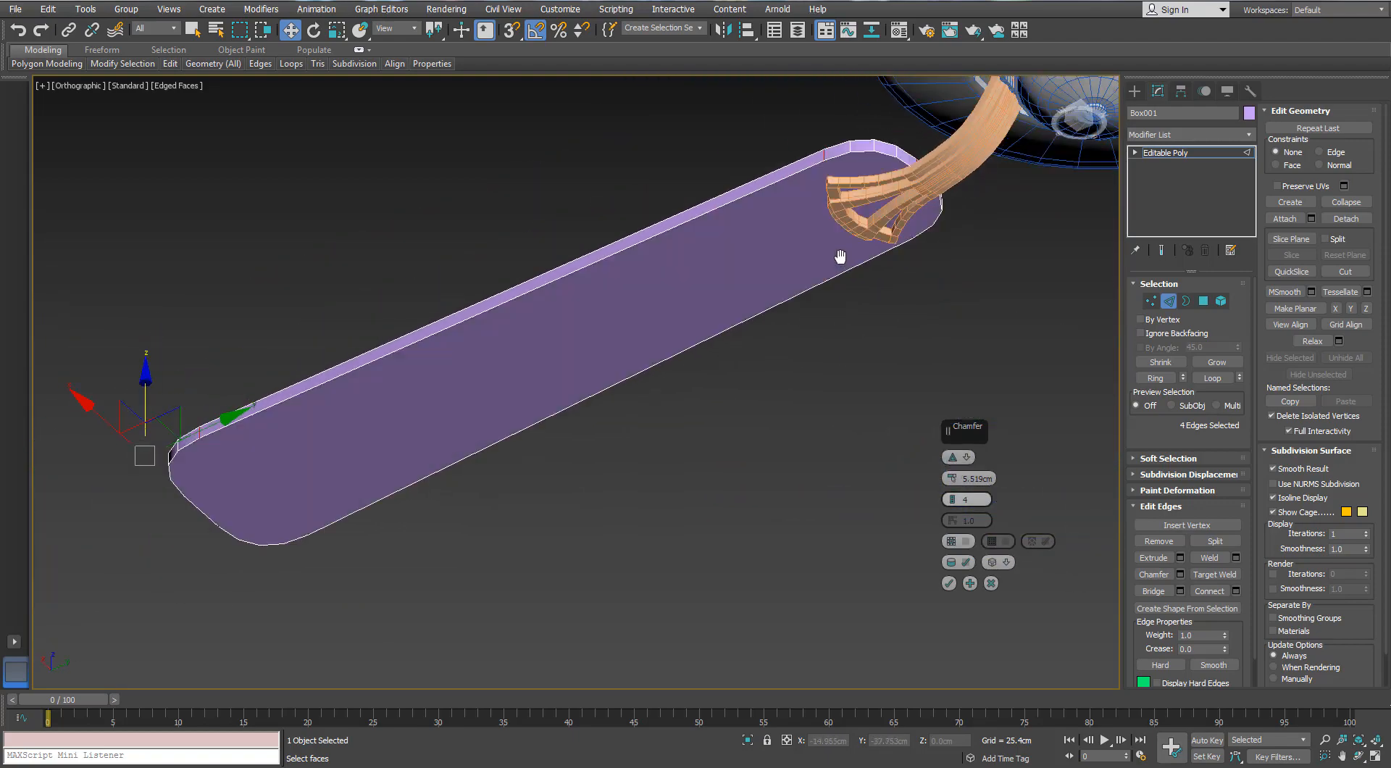
left_click(950, 585)
Isolate the blade and enter vertex editing with its rounded inner end in view
middle_click_drag(907, 312, 725, 358, "alt")
scroll(904, 397, "down", 2)
key("p")
scroll(815, 325, "up", 4)
left_click(1150, 301)
key("alt+q")
scroll(796, 323, "down", 4)
left_click(717, 361)
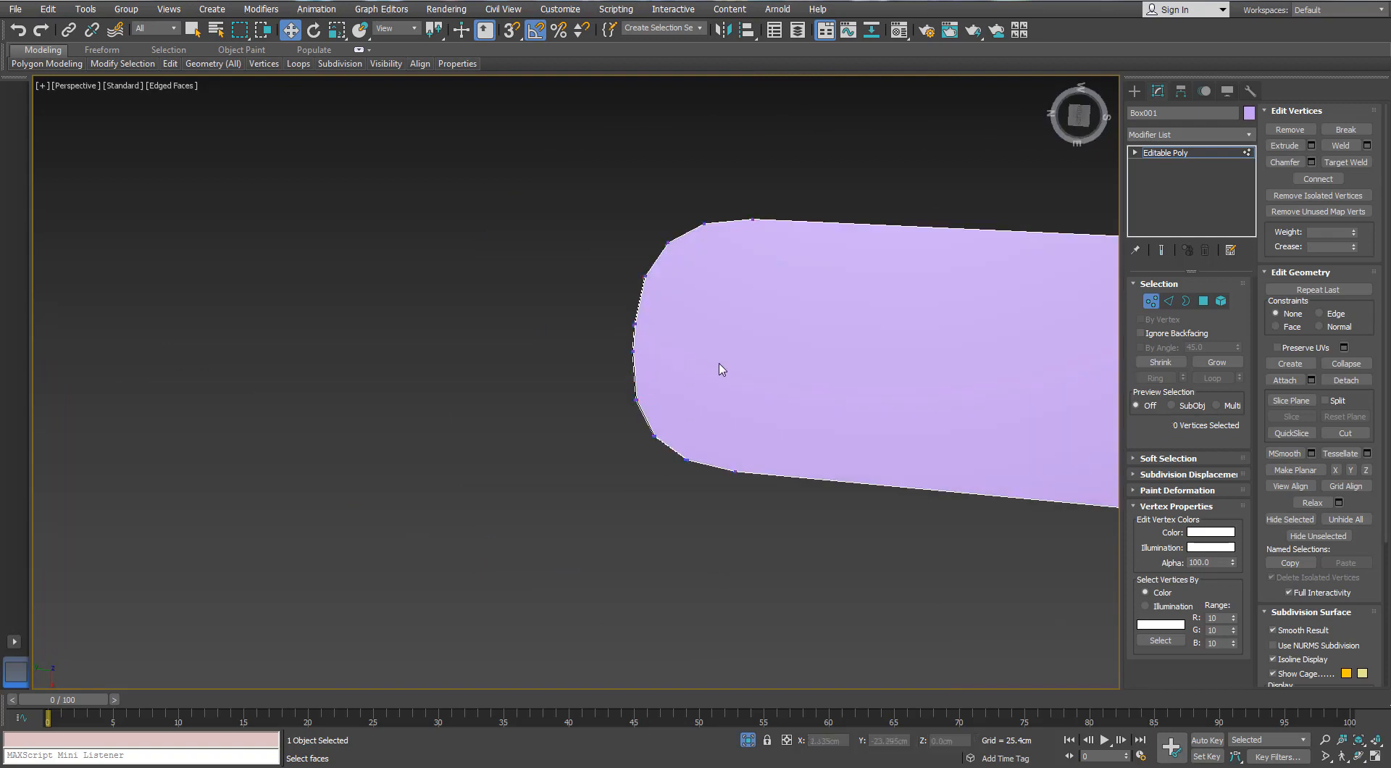
Cut three crosswise edges across the blade's underside at the inner end, joining opposite vertices of the rounded corners
right_click(715, 359)
left_click(688, 233)
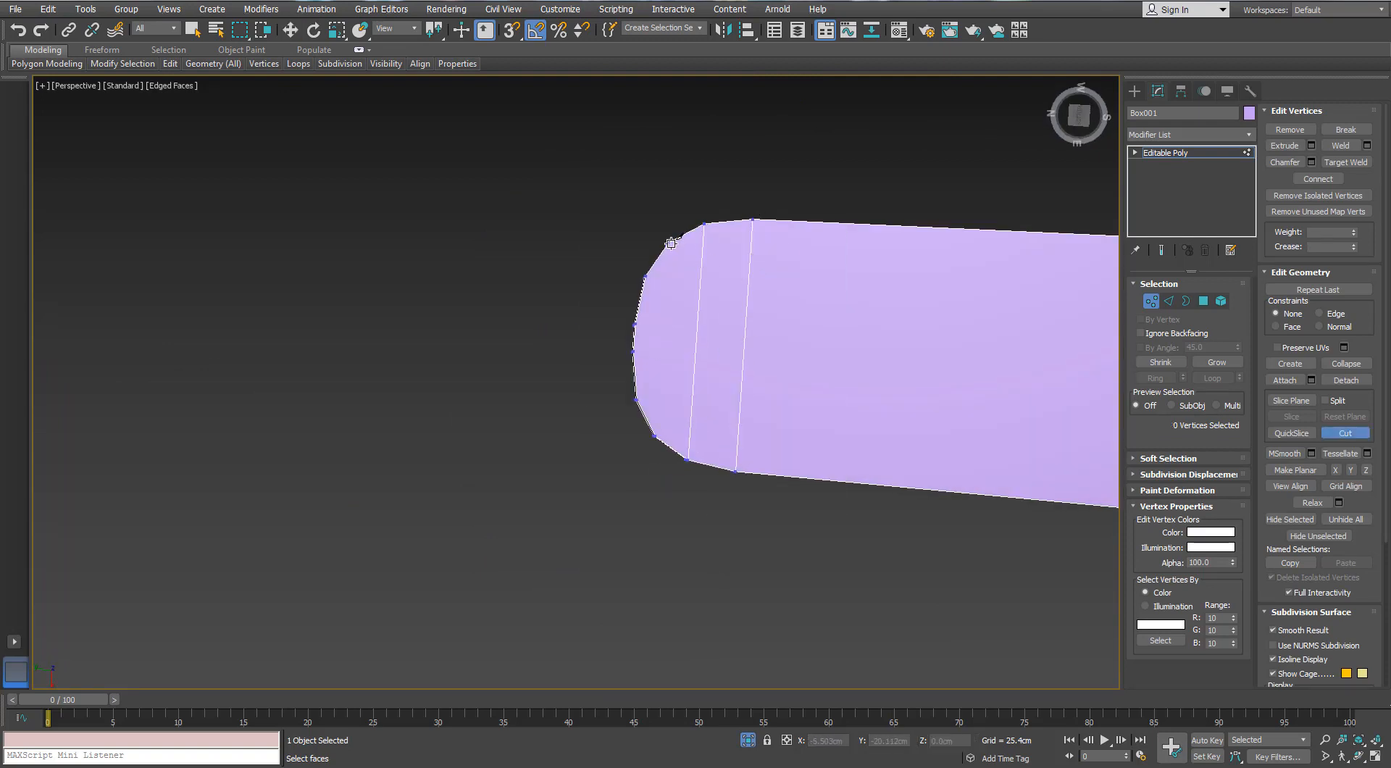
middle_click_drag(675, 361, 776, 282, "alt")
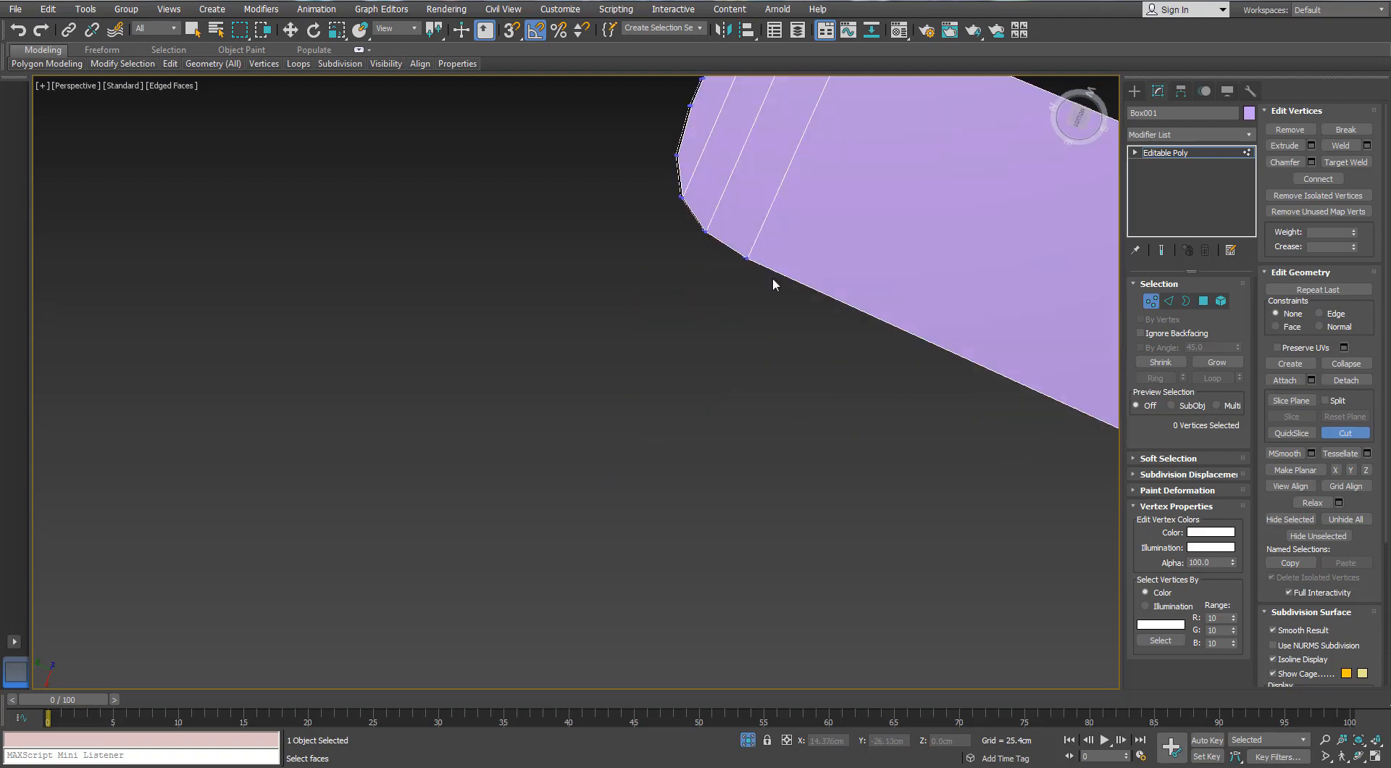
middle_click_drag(696, 162, 637, 270)
scroll(637, 270, "down", 2)
middle_click_drag(810, 333, 571, 283)
middle_click_drag(846, 365, 683, 312)
scroll(1025, 398, "down", 3)
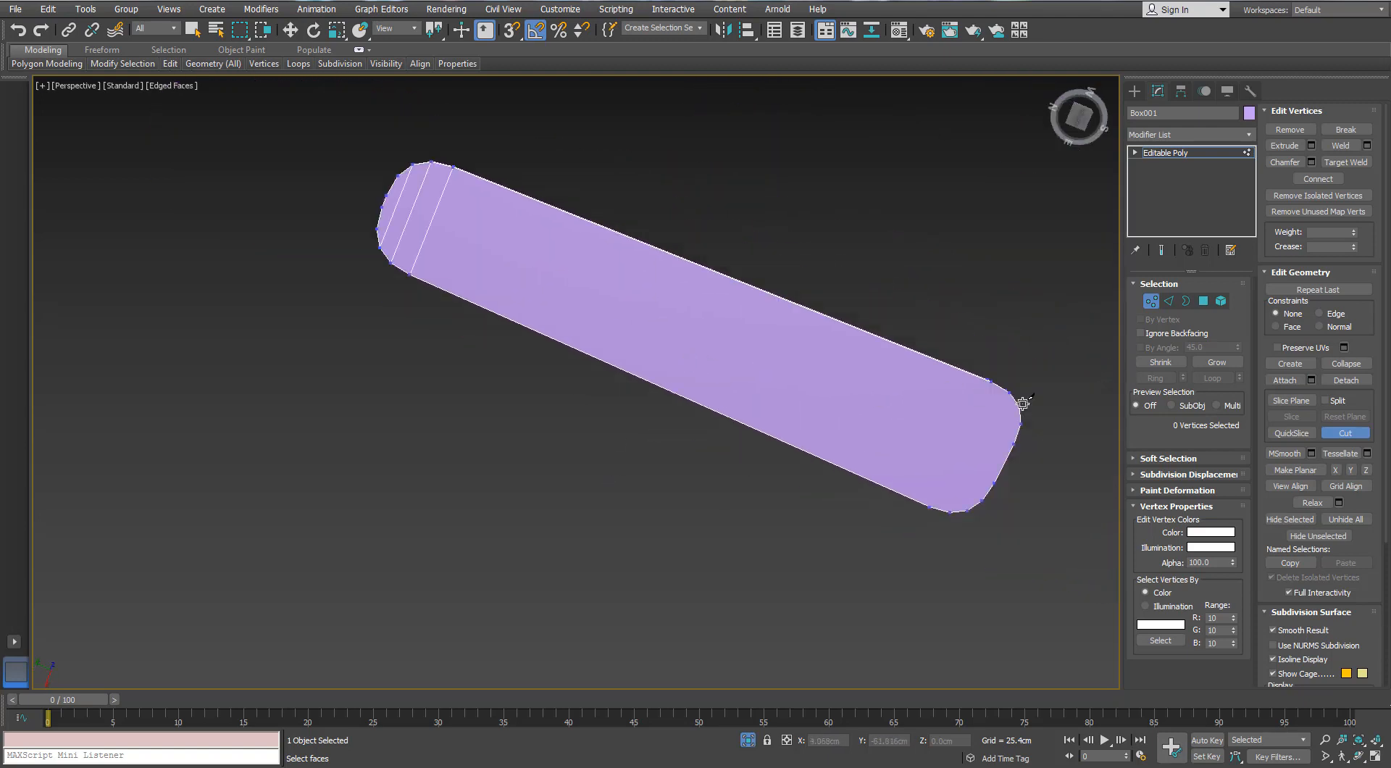
Cut matching crosswise edges across the underside at the blade's outer end between opposite rounded-corner vertices
middle_click_drag(1025, 397, 993, 301, "alt")
scroll(845, 261, "up", 5)
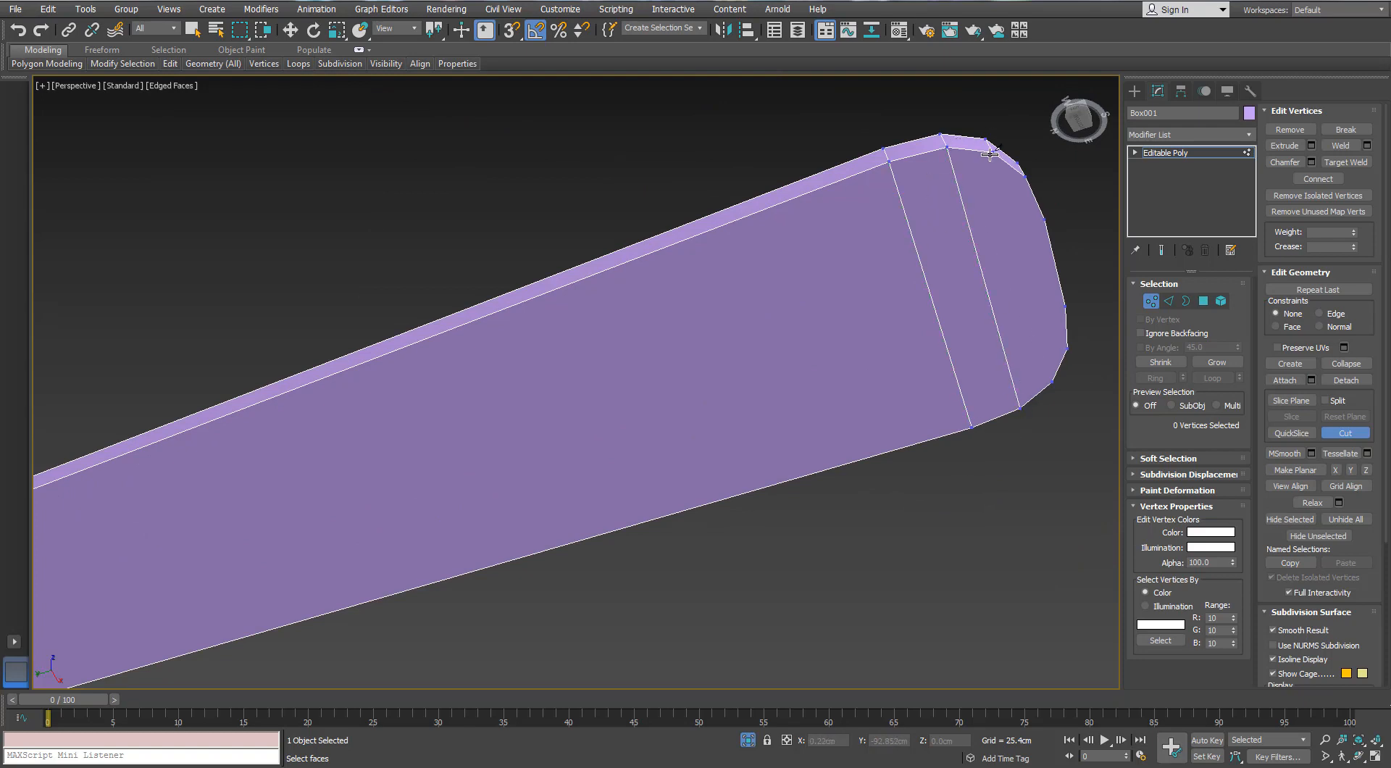
scroll(781, 333, "down", 3)
Cut lengthwise edges along the blade's underside between matching vertices of the two rounded ends, and end the Cut tool
middle_click_drag(781, 333, 861, 298, "alt")
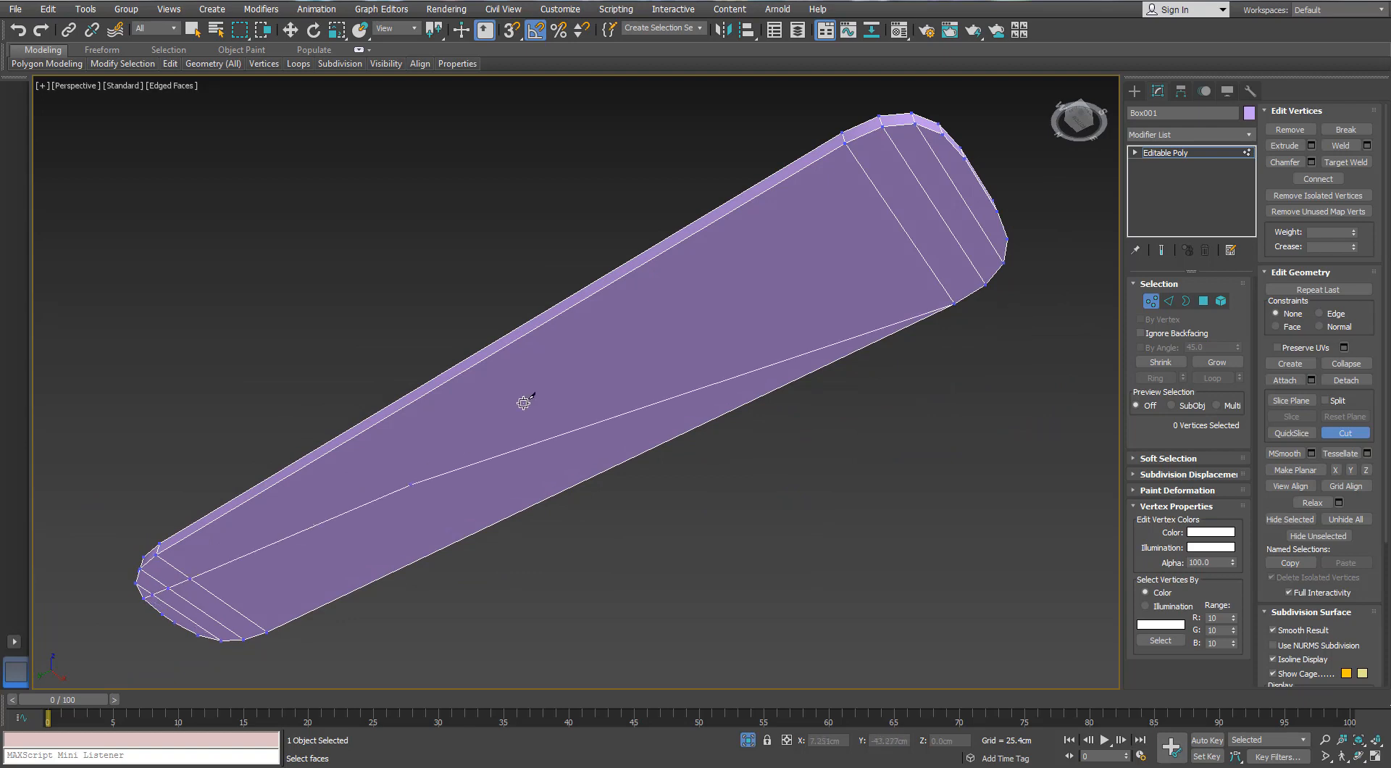
left_click(940, 135)
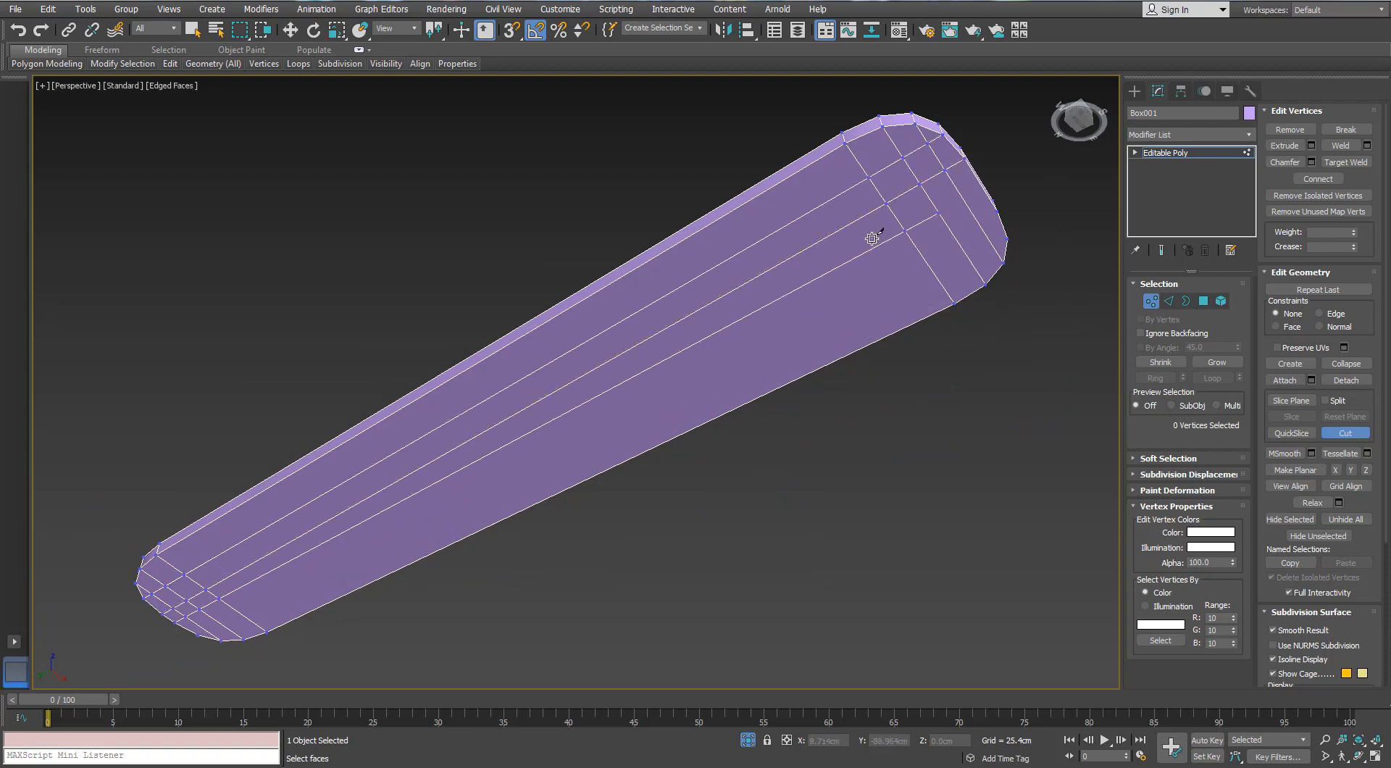
middle_click_drag(952, 251, 914, 258, "alt")
scroll(914, 258, "up", 2)
middle_click_drag(784, 216, 838, 195)
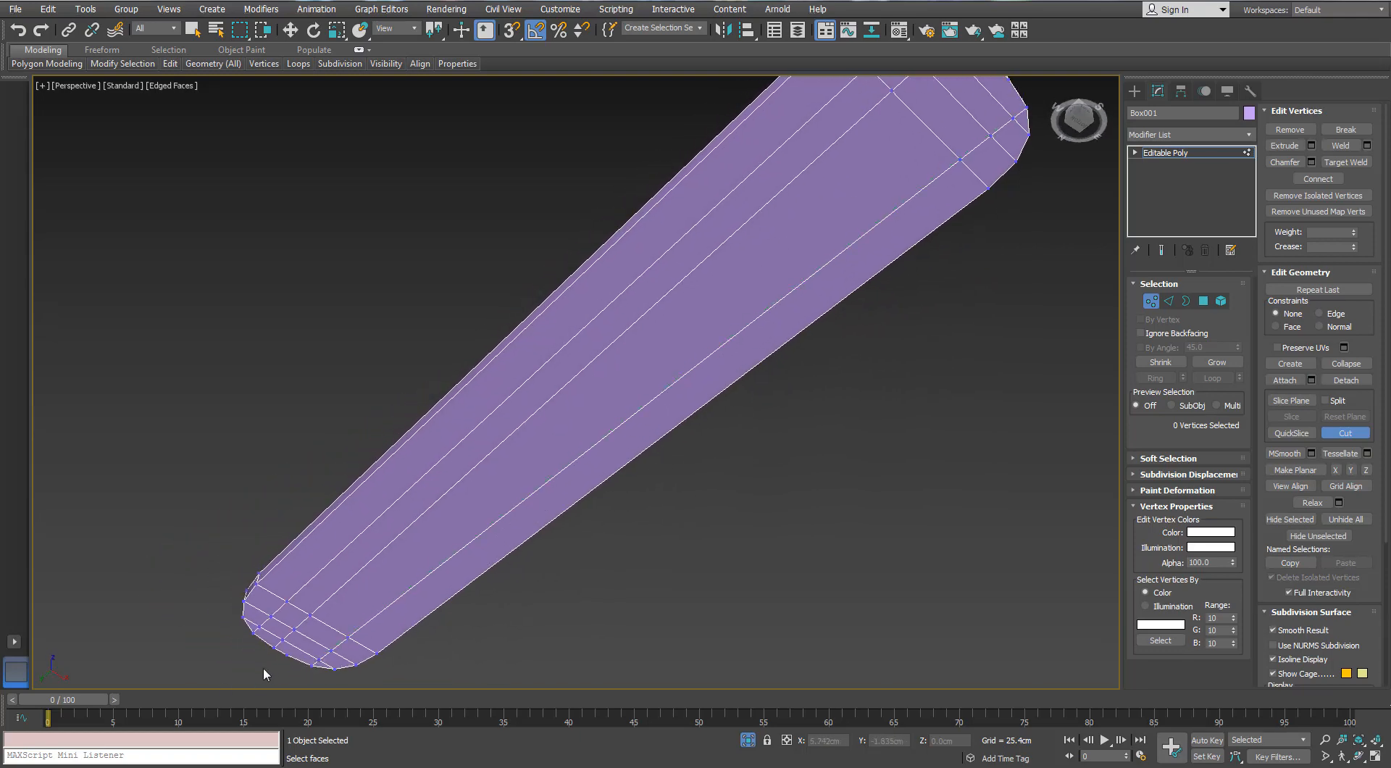
left_click(286, 656)
middle_click_drag(845, 242, 802, 325)
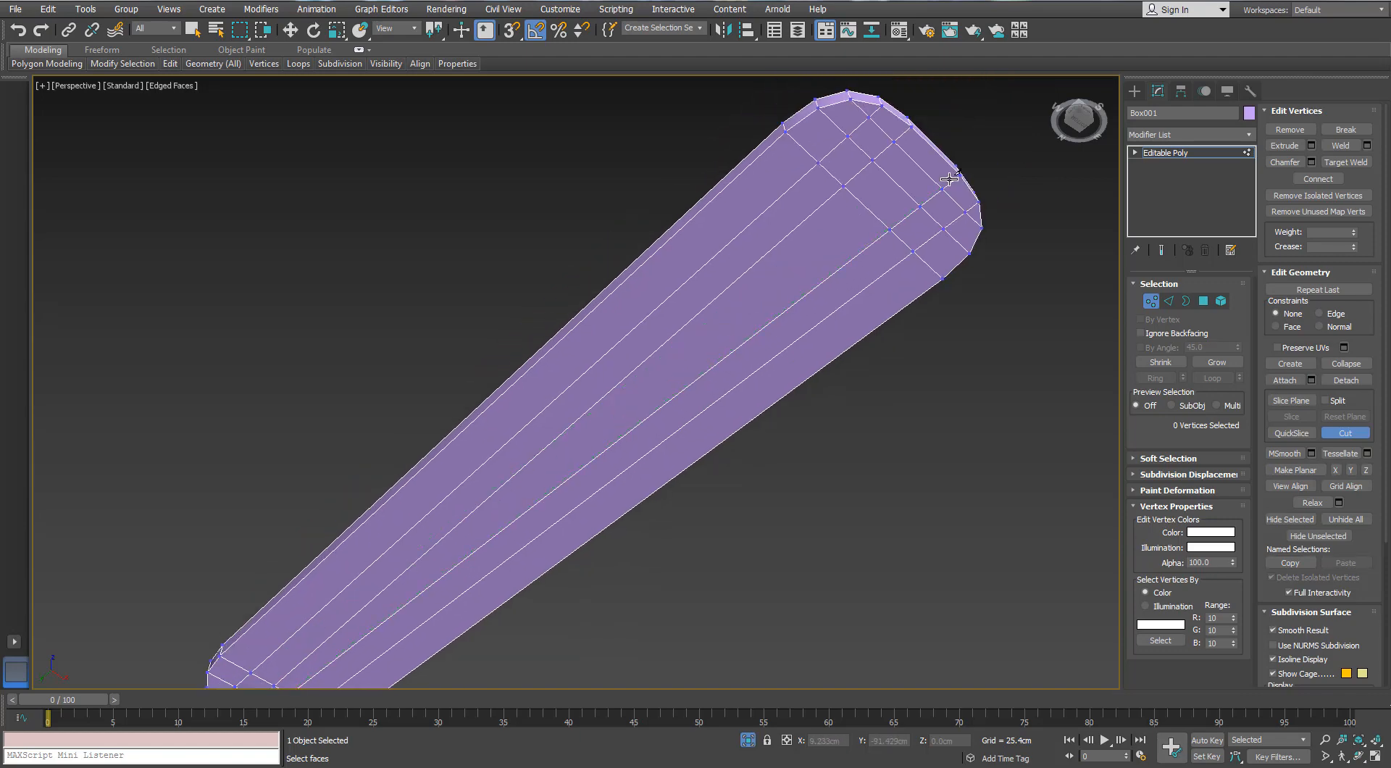
scroll(694, 311, "down", 4)
middle_click_drag(694, 311, 655, 354, "alt")
right_click(655, 354)
Select the ring of vertical edges around the blade's side and connect them with 1 segment
scroll(655, 354, "up", 5)
scroll(655, 354, "down", 1)
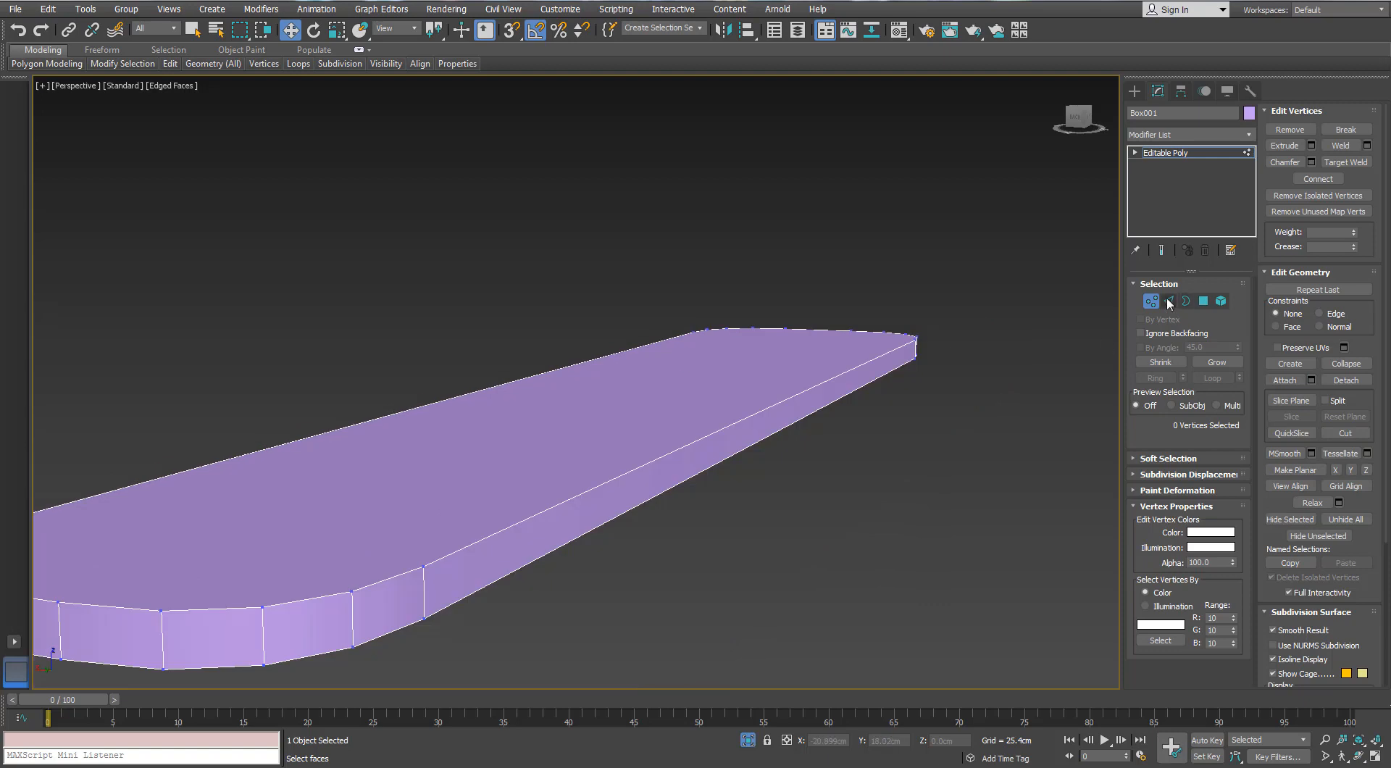
left_click(1170, 302)
key("2")
left_click(1236, 591)
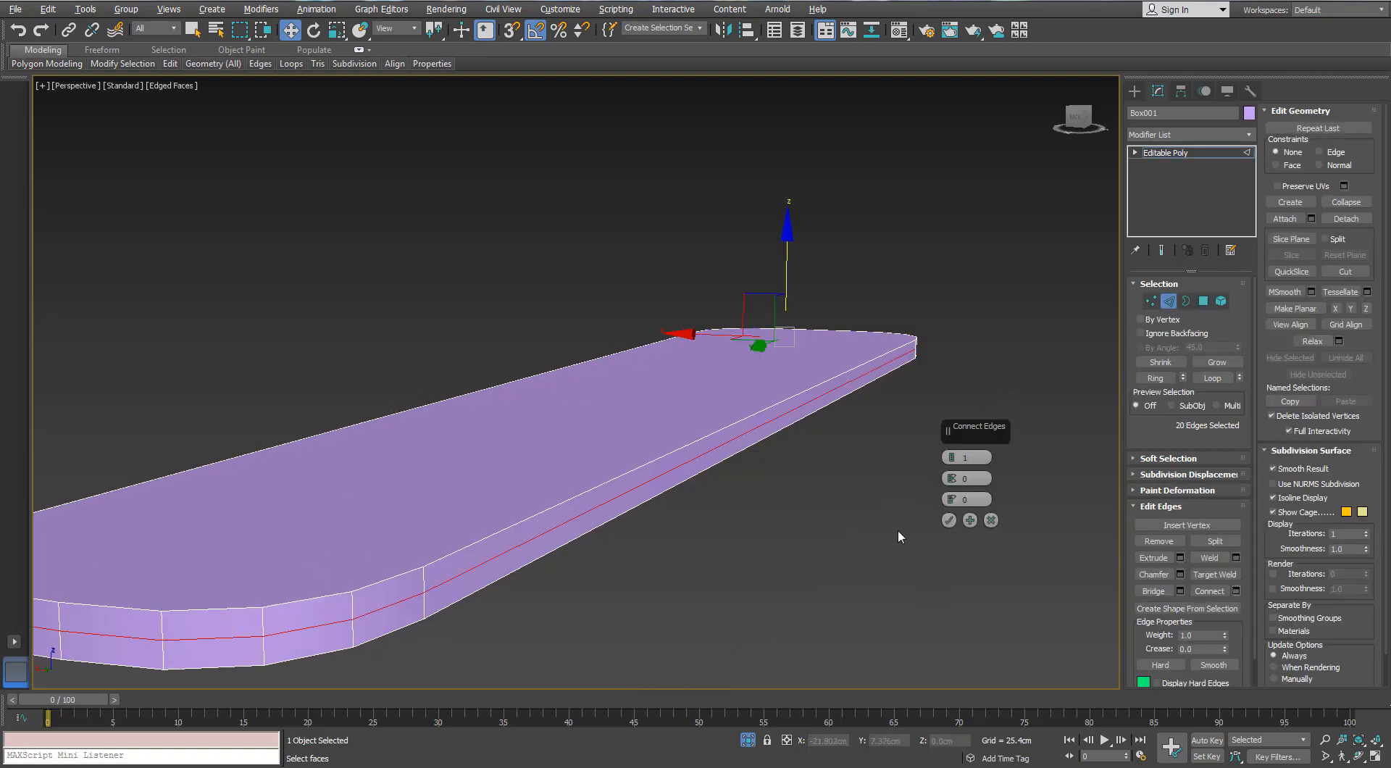
left_click(950, 522)
Select the blade's uncut top face with the upper band of side polygons and delete them
left_click(1204, 300)
left_click(748, 384)
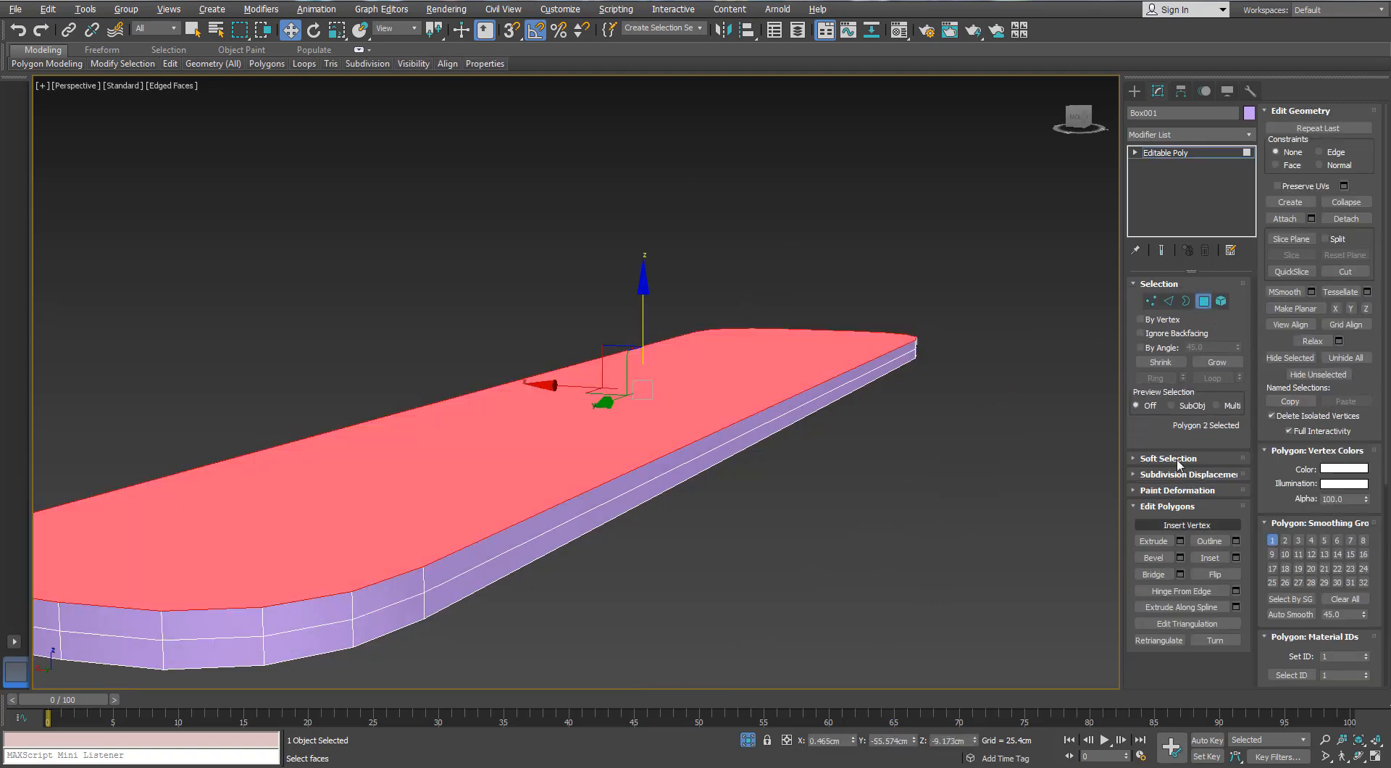
key("Delete")
Select the blade's open border and add a Symmetry modifier mirrored on the Z axis with Flip enabled
left_click(1186, 301)
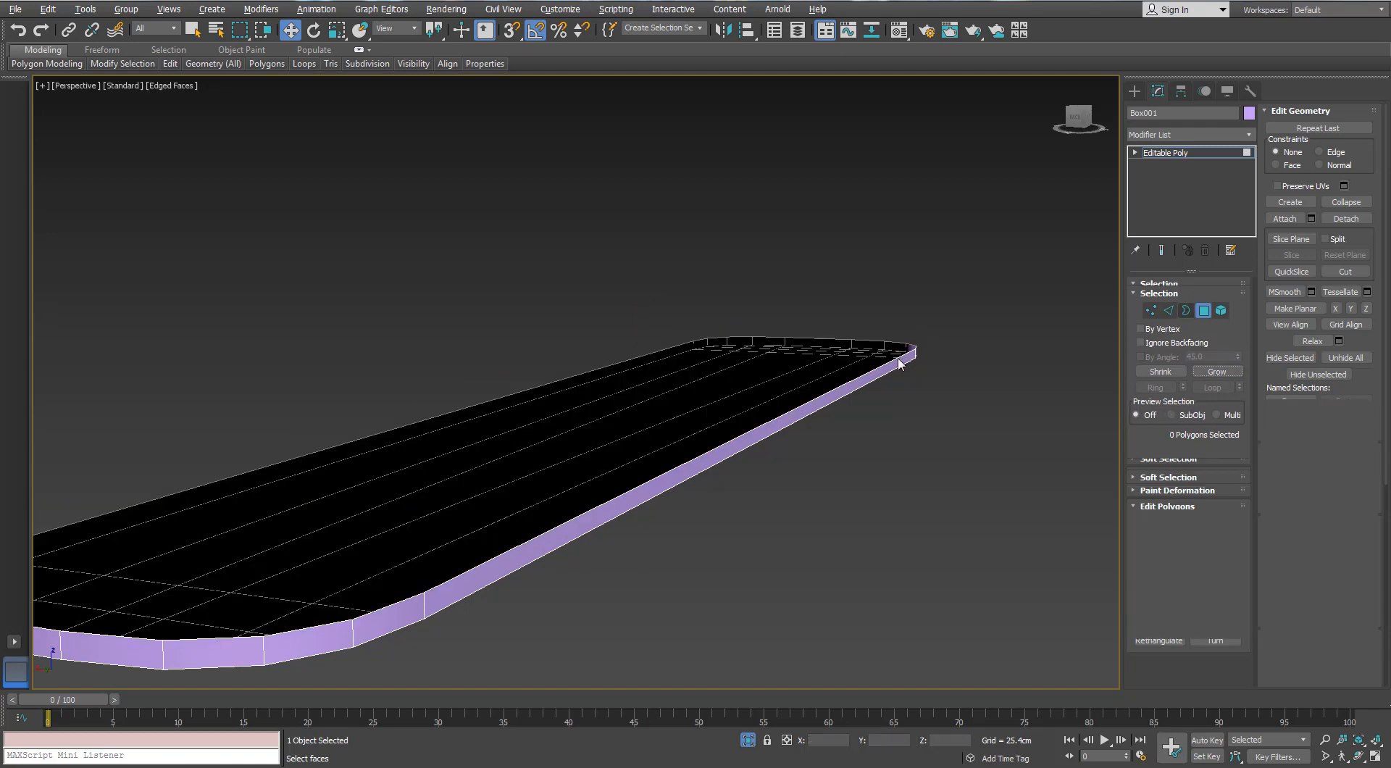
key("ctrl+a")
left_click(1248, 135)
type("sy")
key("Return")
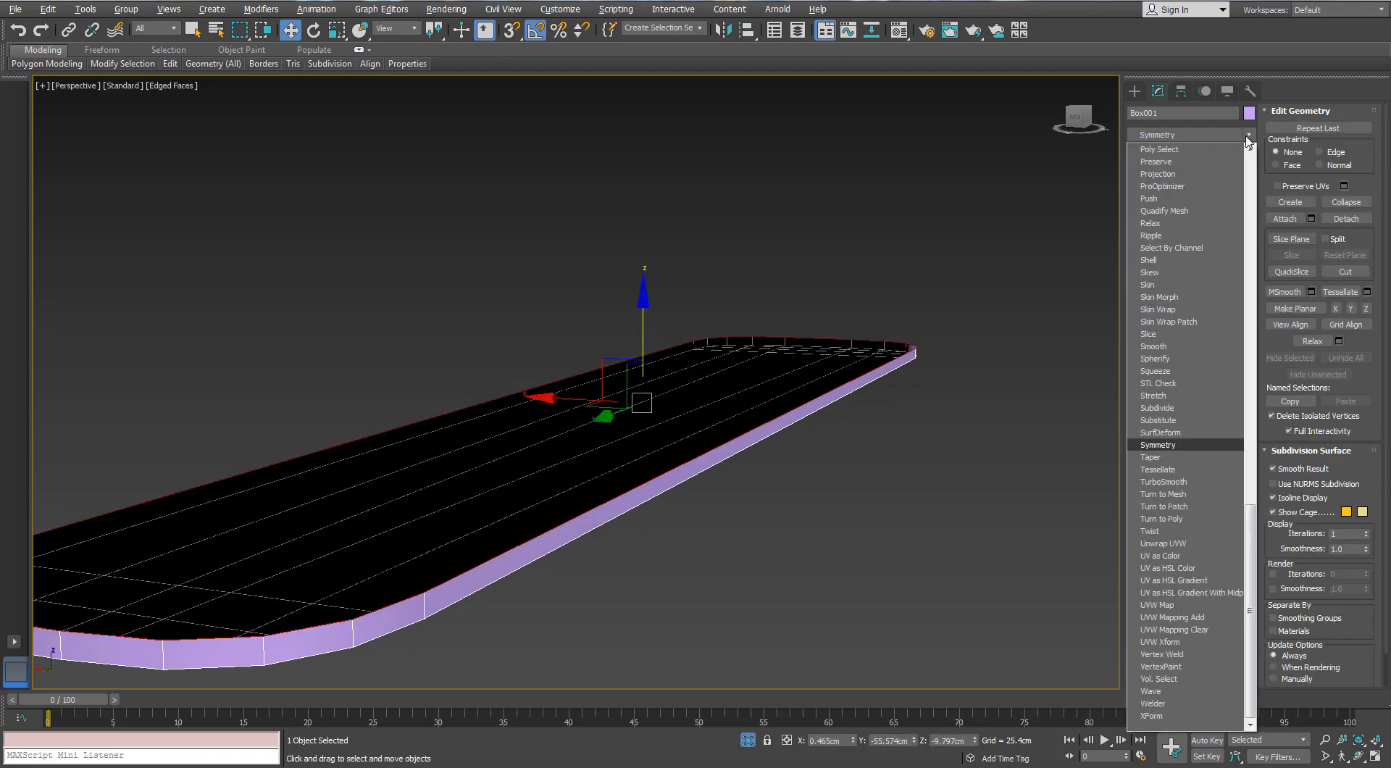
left_click(1149, 153)
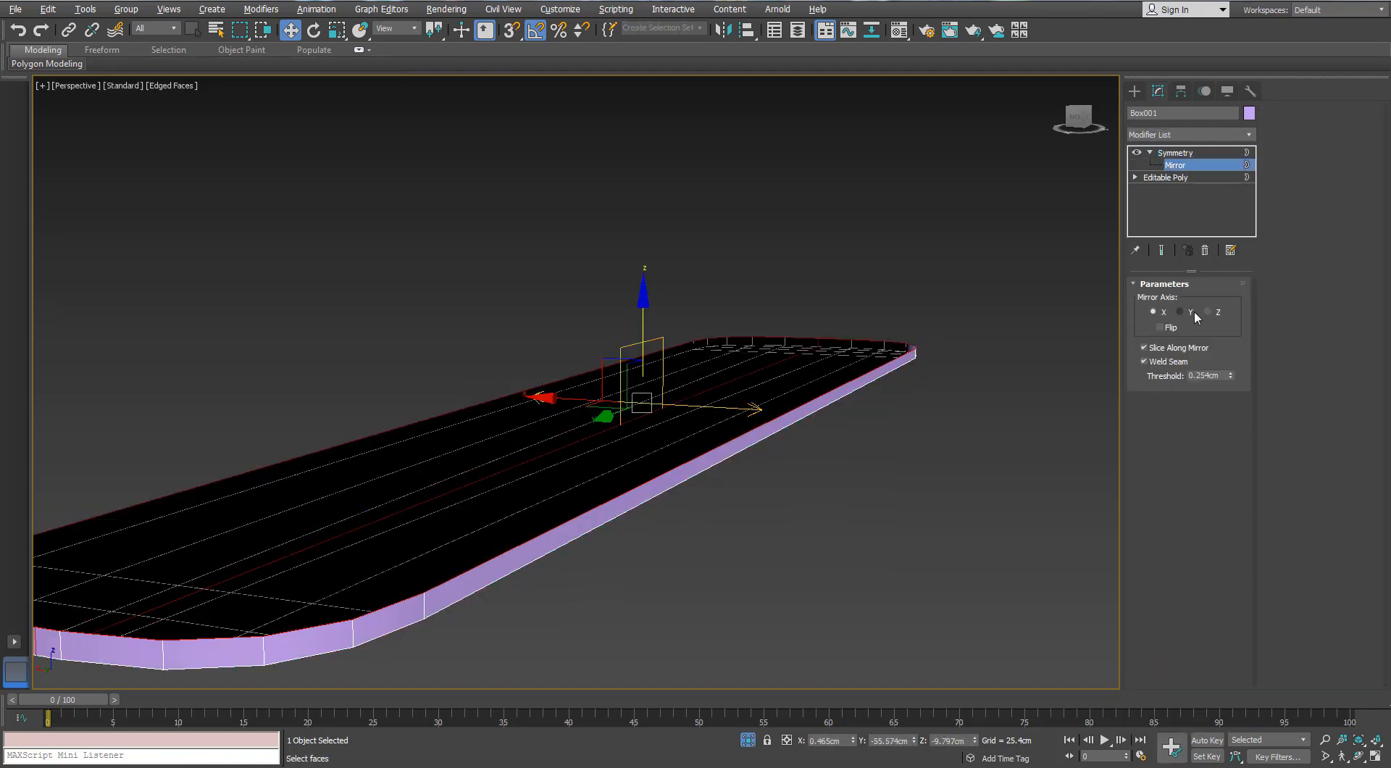
left_click(1208, 312)
left_click(1167, 328)
Convert the mirrored blade to an Editable Poly and exit isolation to show the whole fan
right_click(701, 392)
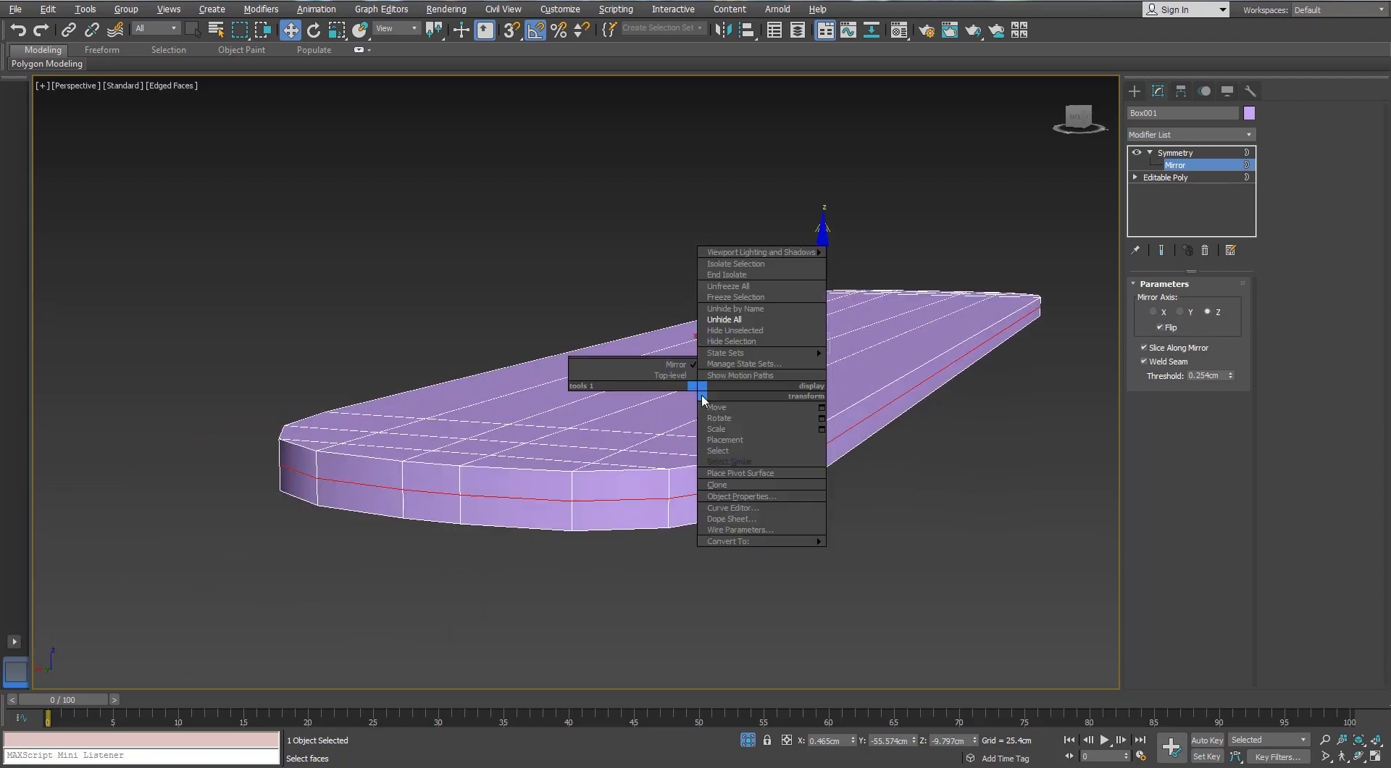
mouse_move(761, 538)
left_click(638, 549)
left_click(747, 741)
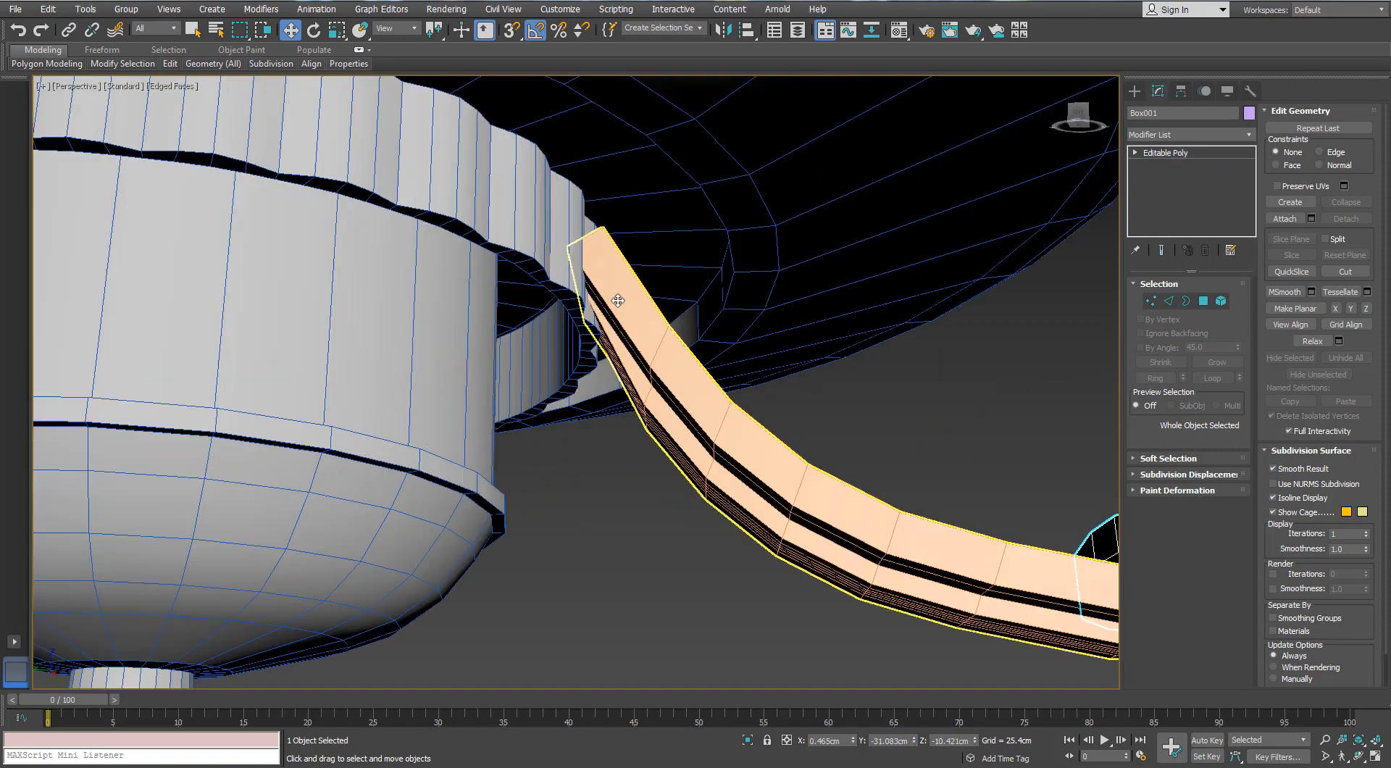
Line up both rows of vertices at the bracket's inner end with the outer edge of the scalloped ring
left_click(626, 317)
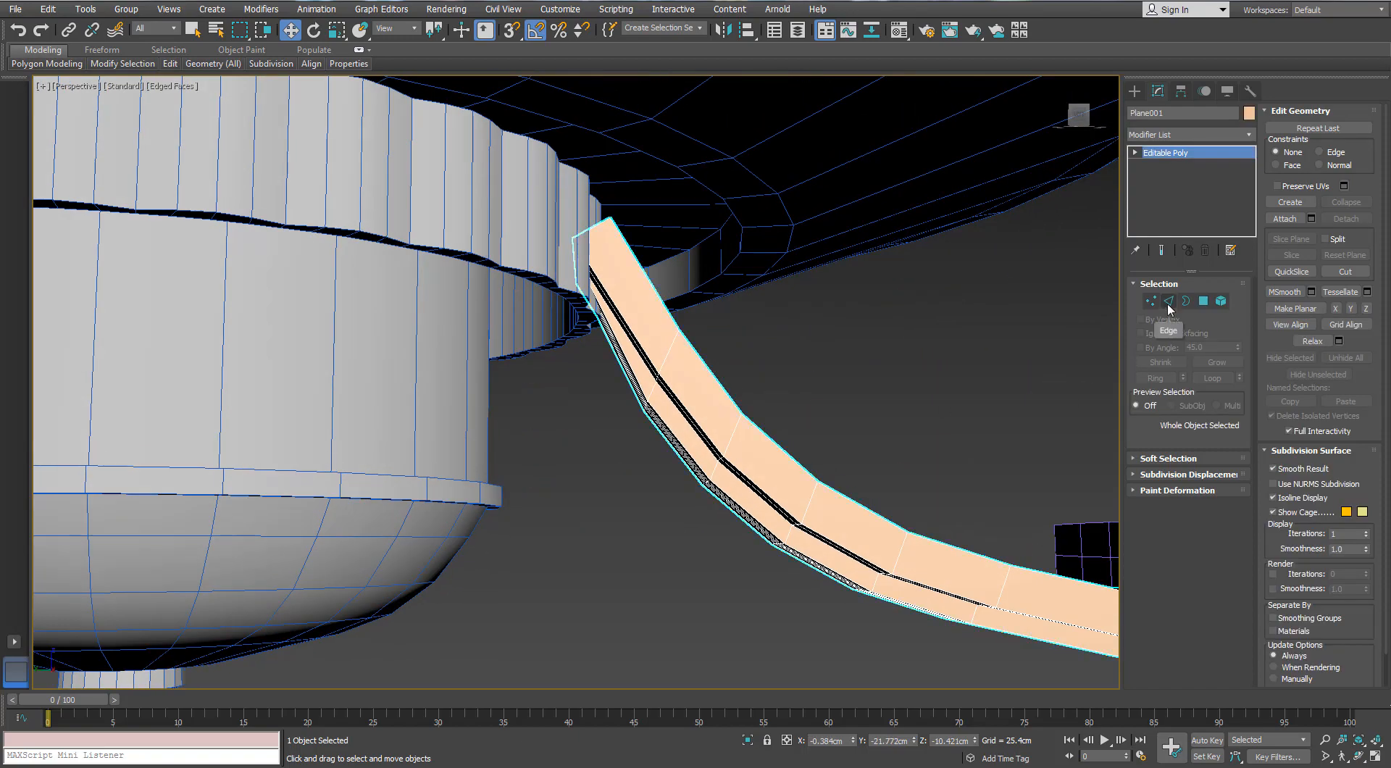
key("1")
key("l")
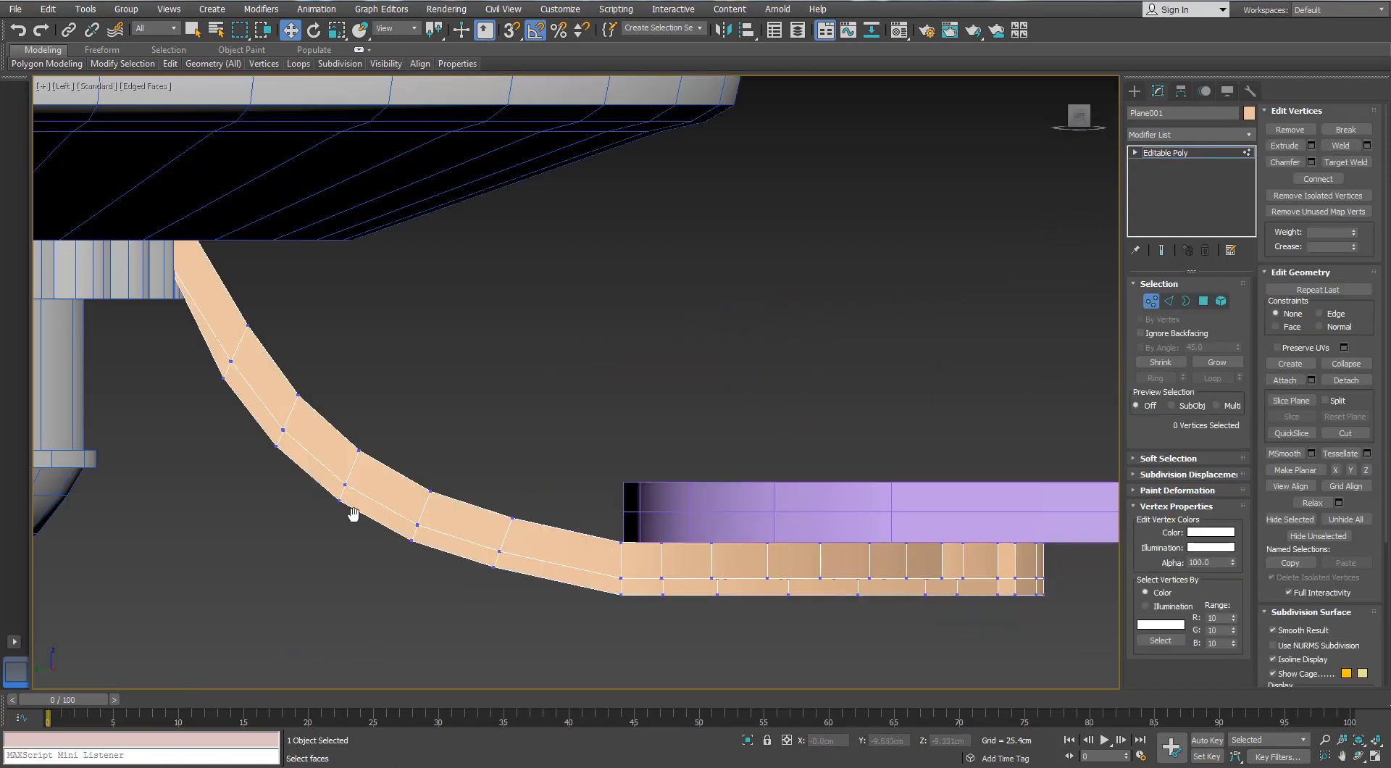
key("F3")
scroll(369, 377, "up", 5)
left_click_drag(345, 348, 391, 393)
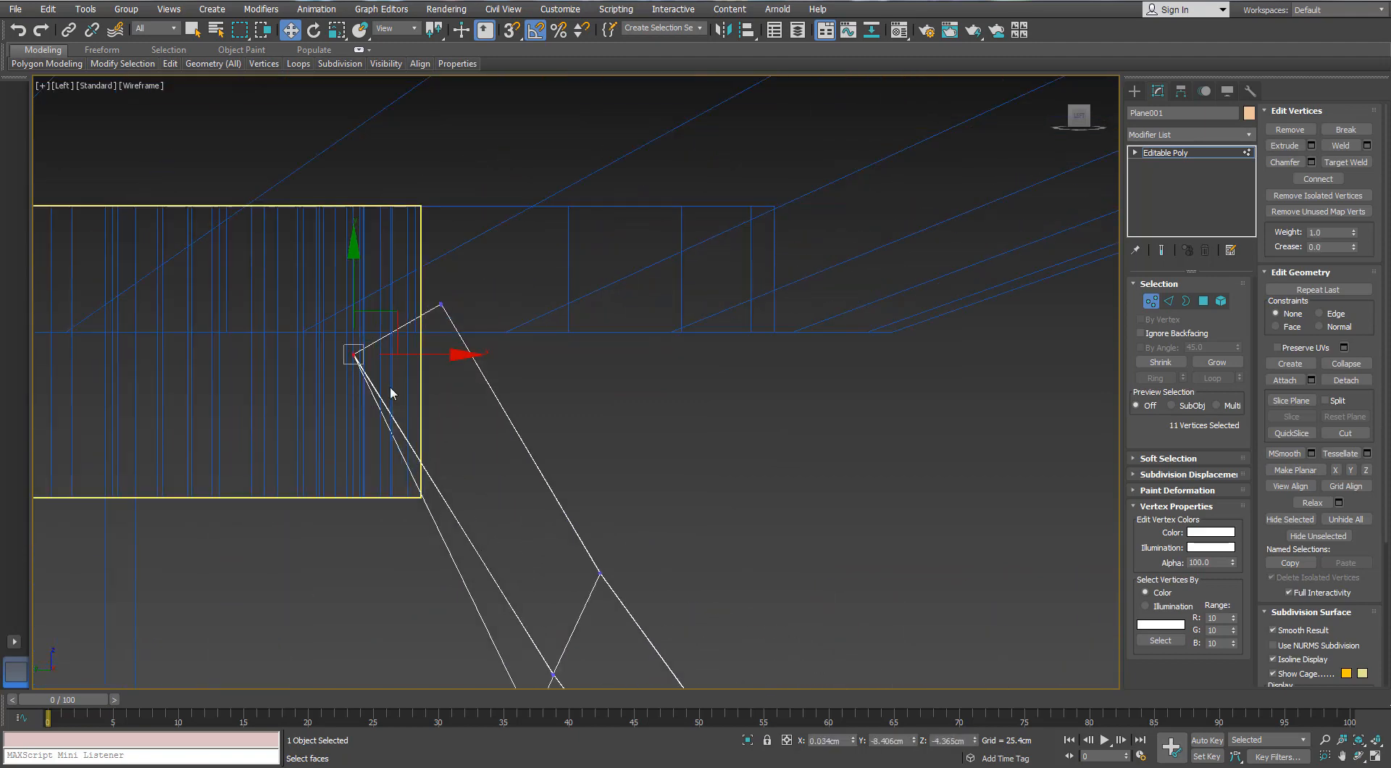
left_click_drag(400, 321, 422, 304)
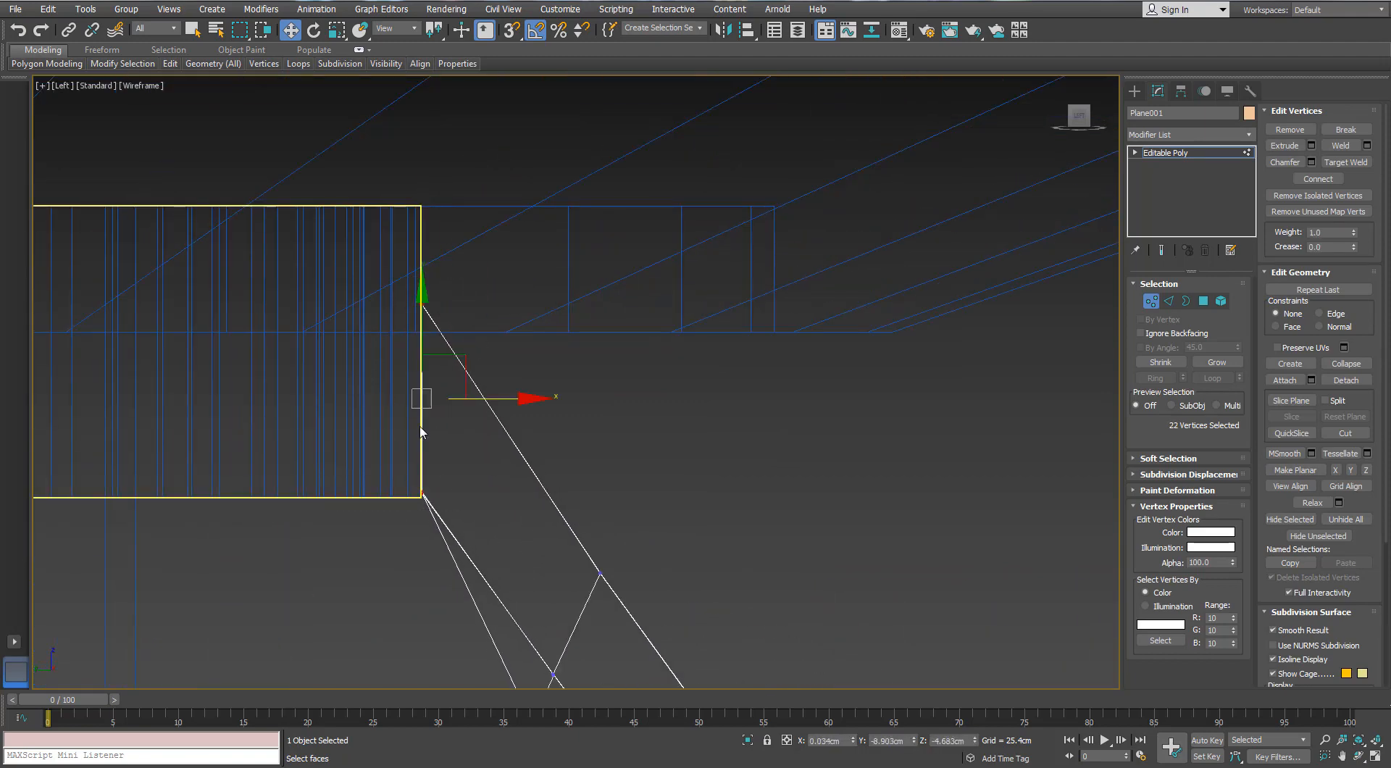
Nudge the bracket's inner end vertices flush against the scalloped ring and raise them slightly
scroll(421, 433, "up", 2)
key("w")
middle_click_drag(536, 392, 565, 394)
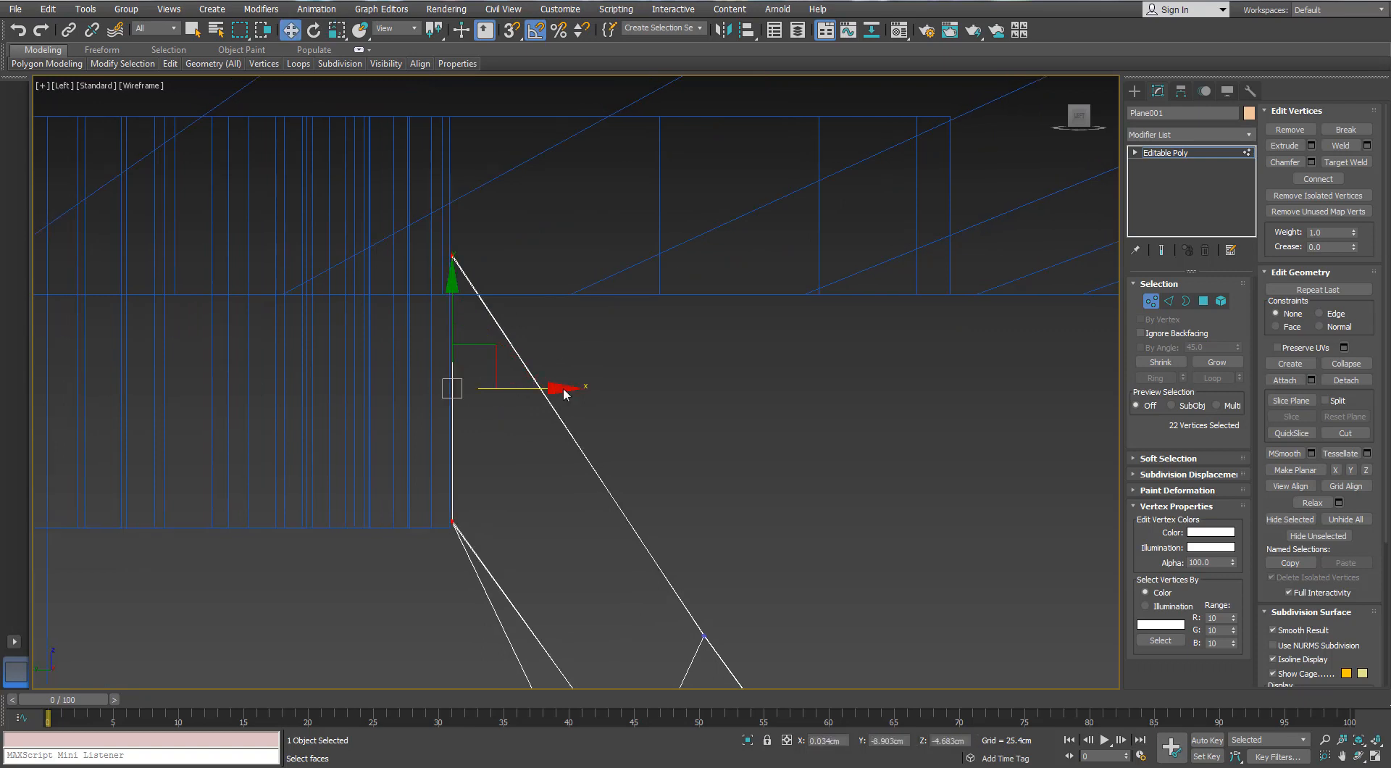
left_click_drag(548, 394, 551, 391)
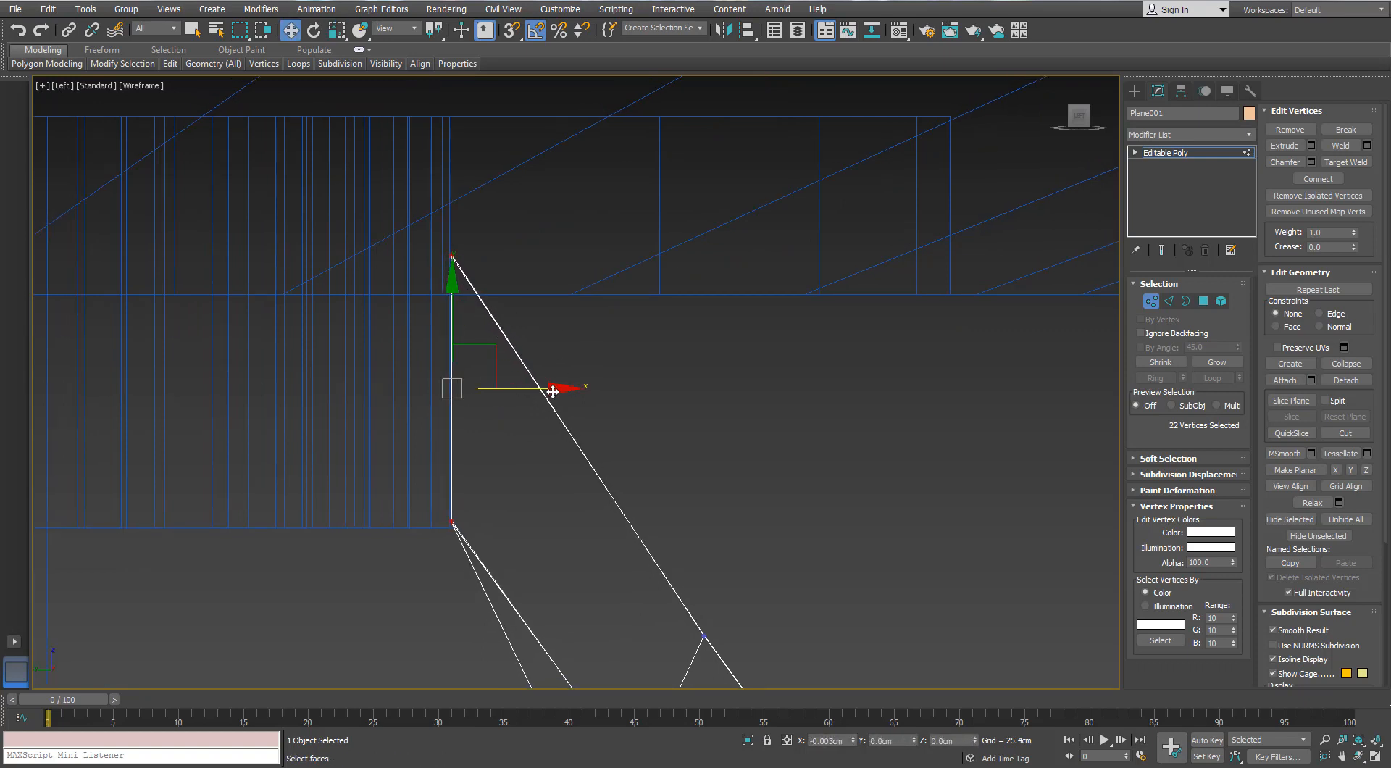
left_click_drag(454, 304, 442, 242)
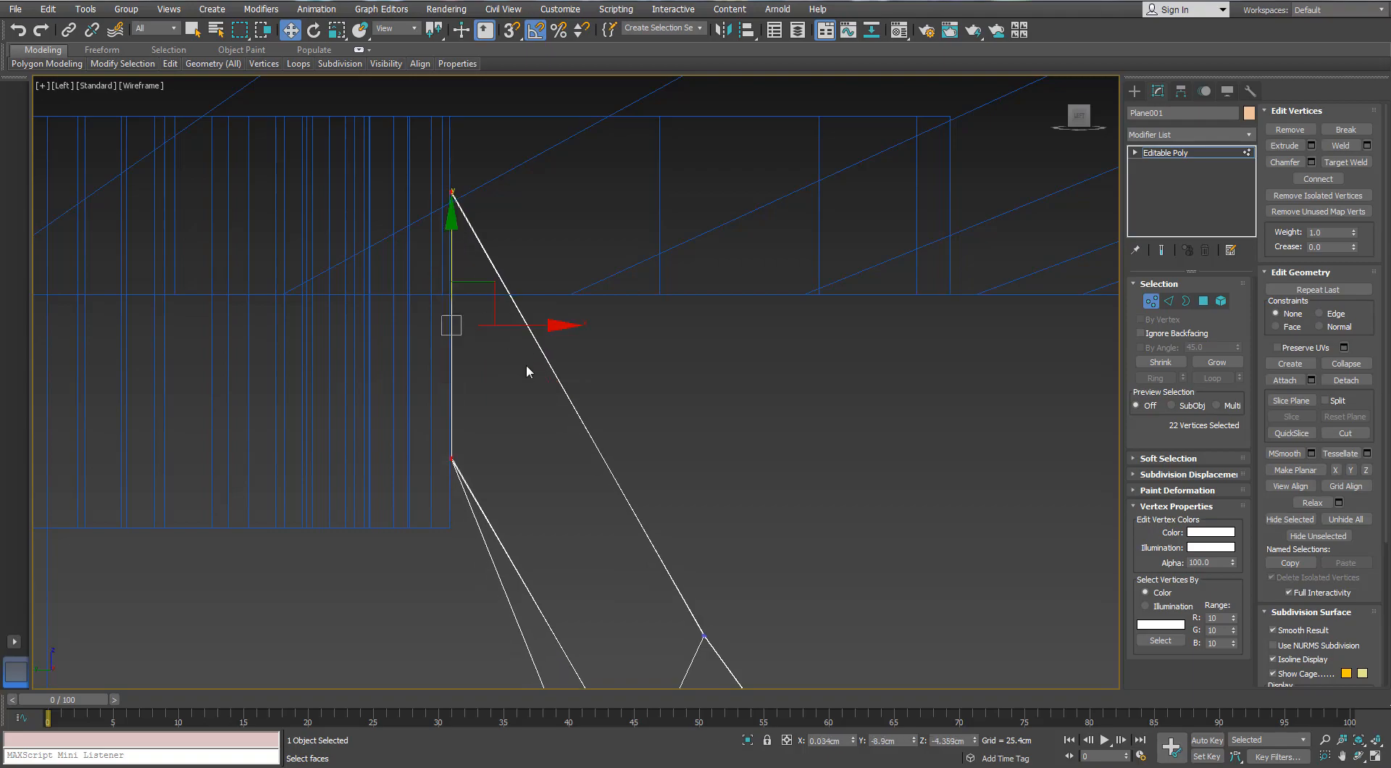
left_click_drag(540, 328, 537, 330)
scroll(540, 351, "down", 6)
scroll(595, 399, "down", 2)
mouse_move(596, 398)
middle_mouse_down()
mouse_move(571, 346)
mouse_move(596, 392)
mouse_move(589, 291)
mouse_move(594, 331)
middle_mouse_up()
key("p")
key("z")
scroll(572, 346, "down", 4)
key("F3")
scroll(591, 329, "down", 10)
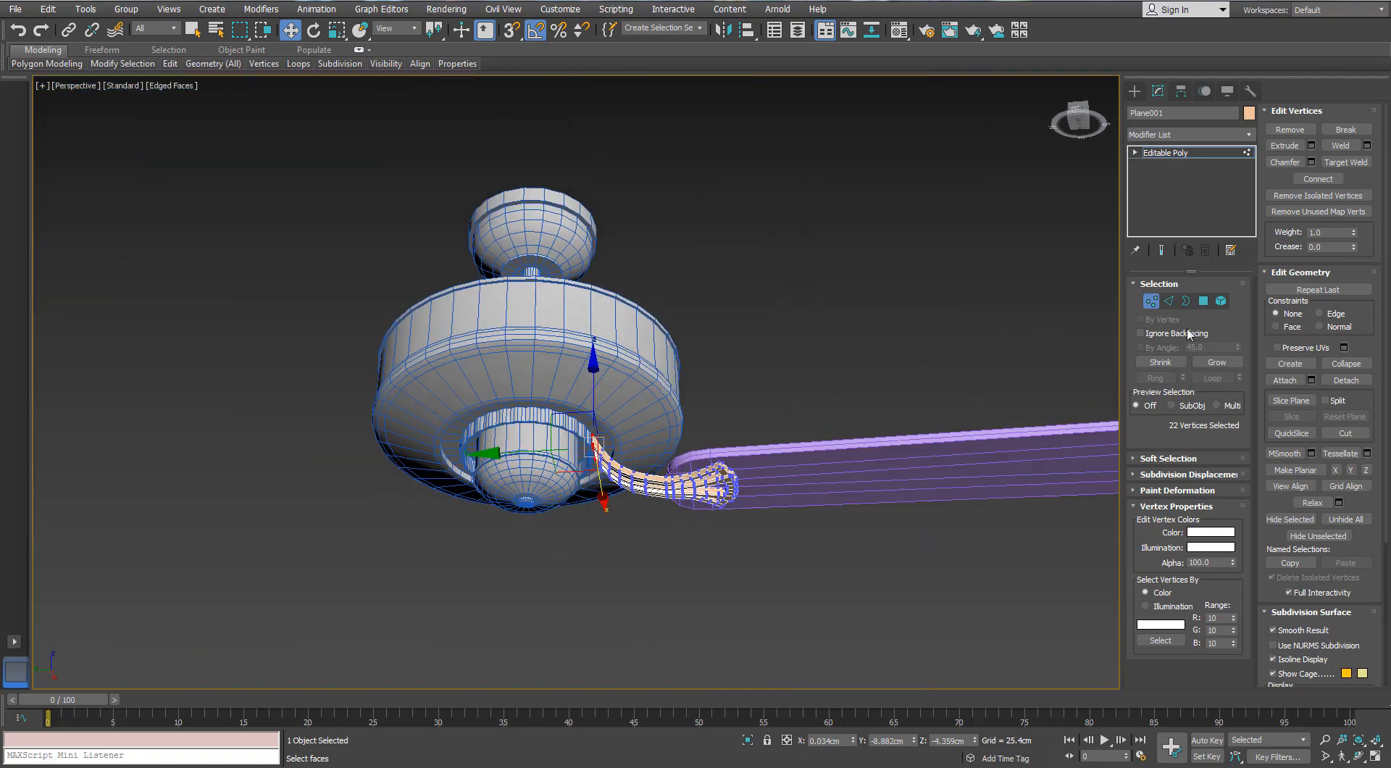
Group the blade and its bracket together as Group001
key("1")
middle_click_drag(835, 395, 827, 415, "alt")
left_click(827, 415)
left_click_drag(827, 415, 708, 559)
middle_click_drag(708, 559, 686, 514, "alt")
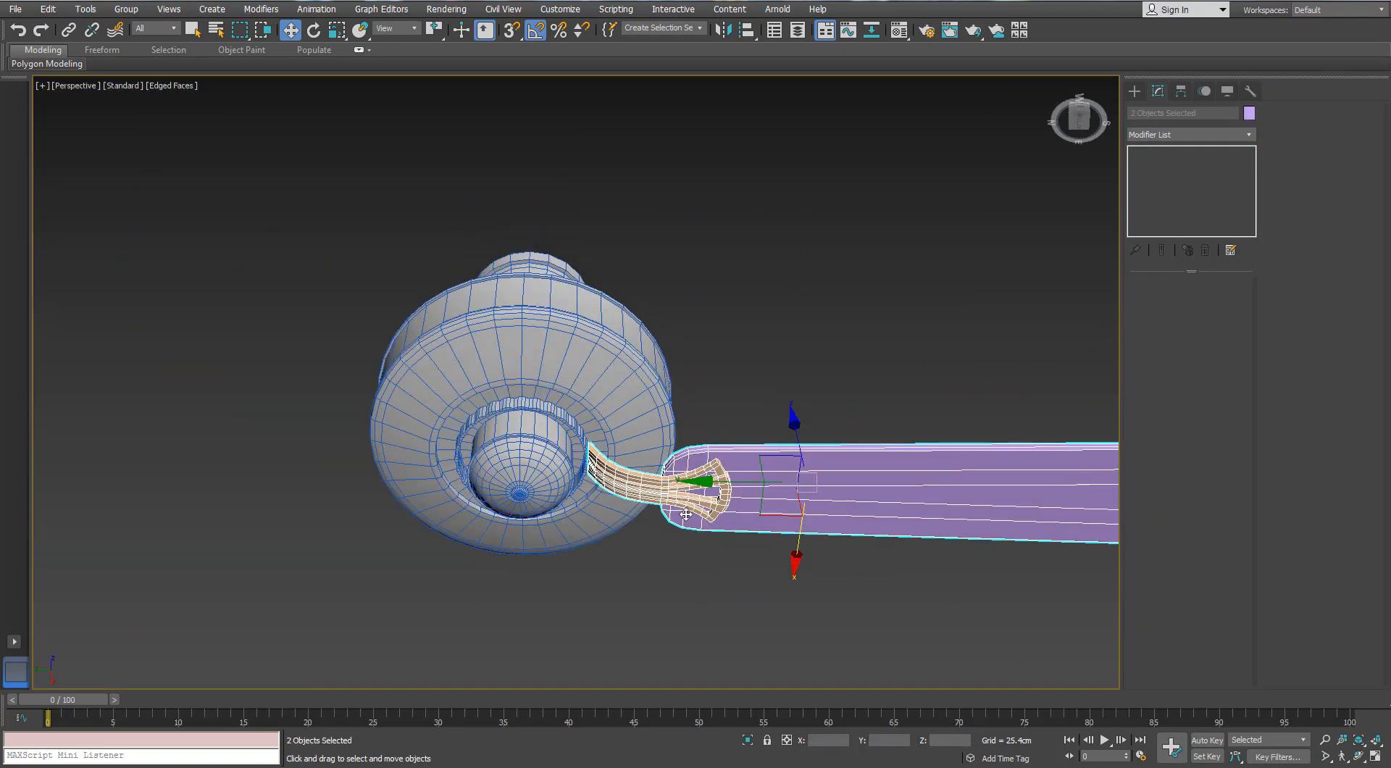
left_click(126, 9)
left_click(140, 33)
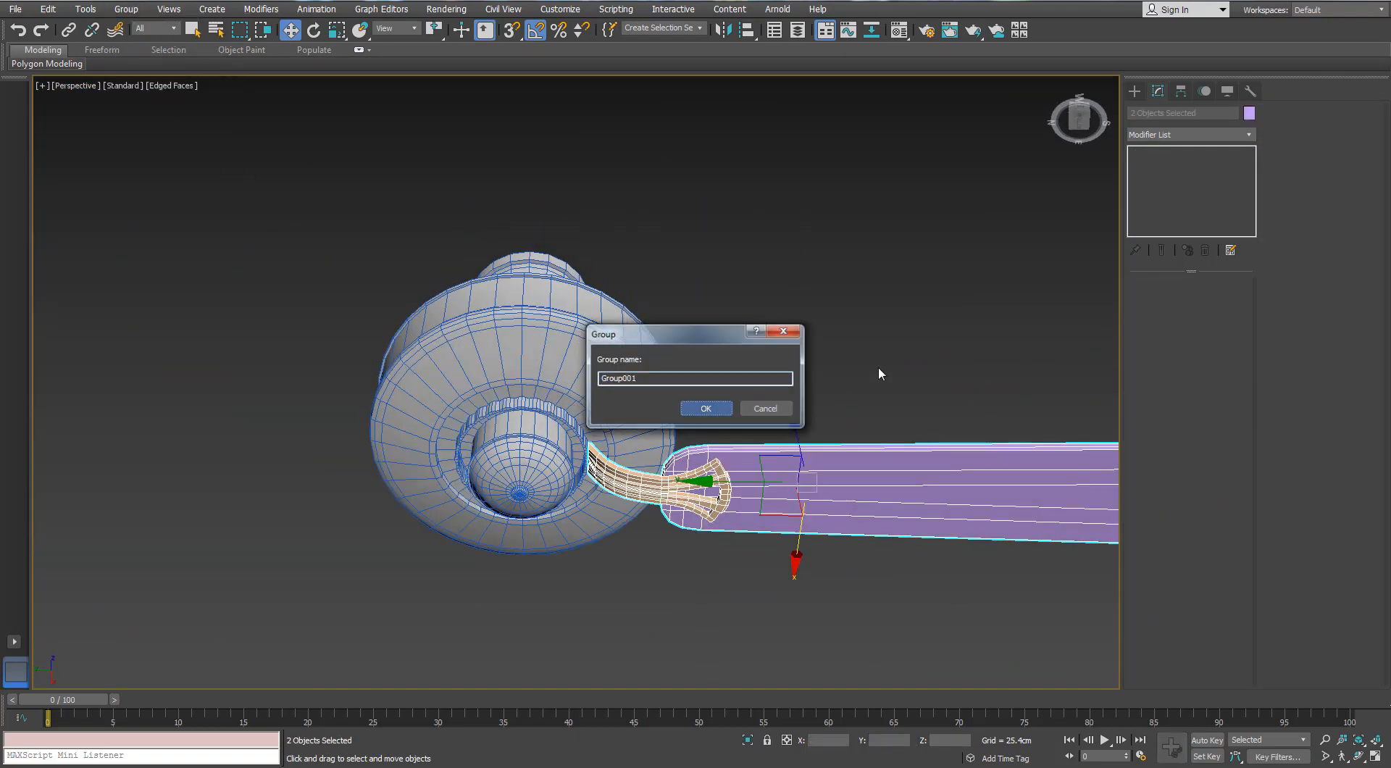
key("Return")
left_click(763, 484)
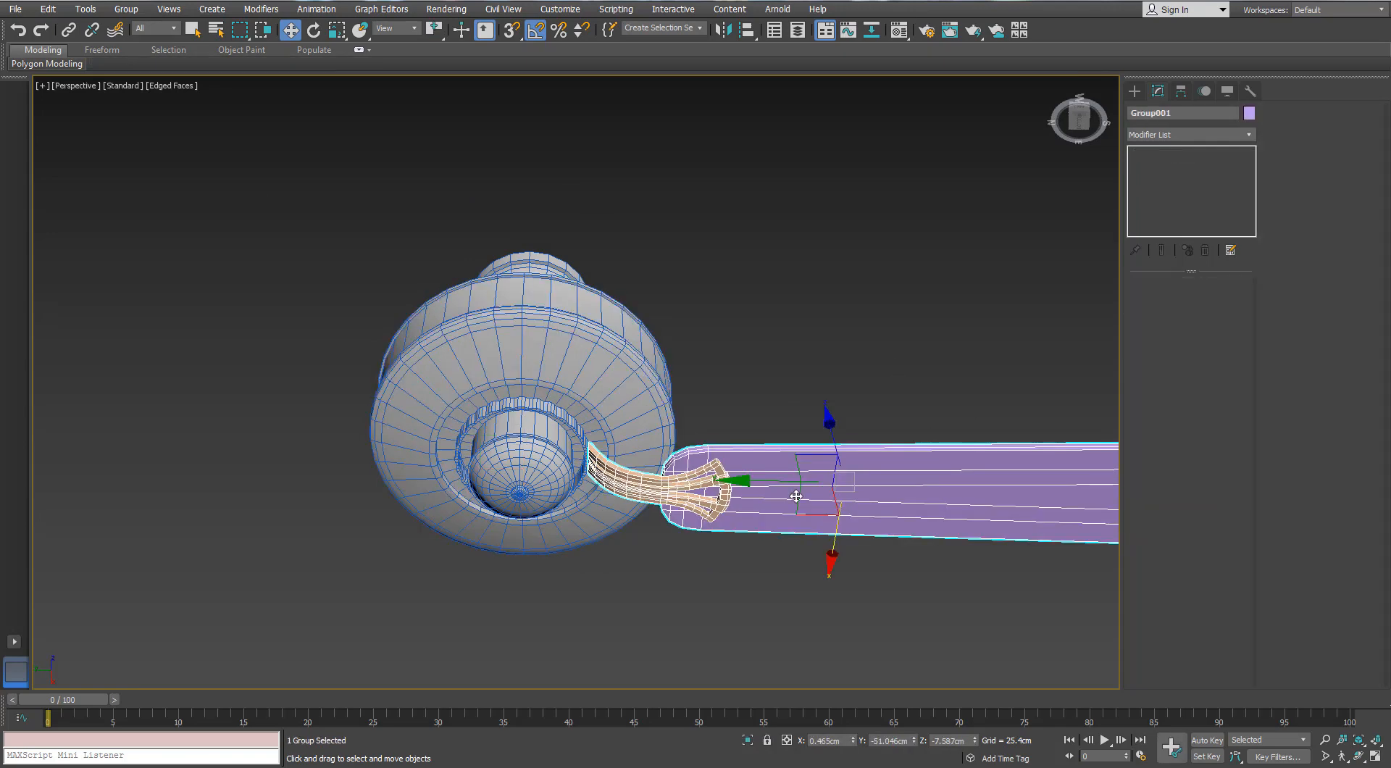
Align only the group's pivot to the centre of the fan body on the X and Y positions
key("Insert")
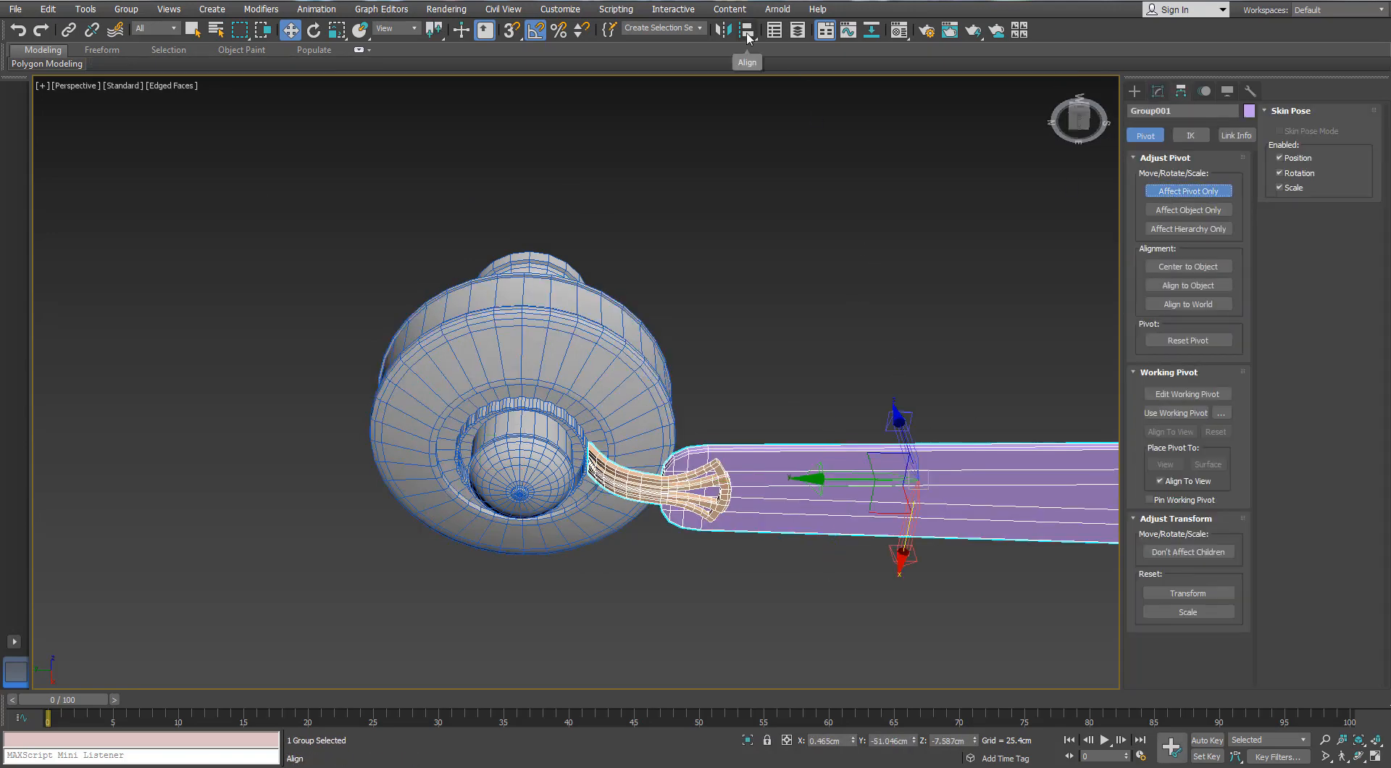
left_click(747, 33)
left_click(607, 332)
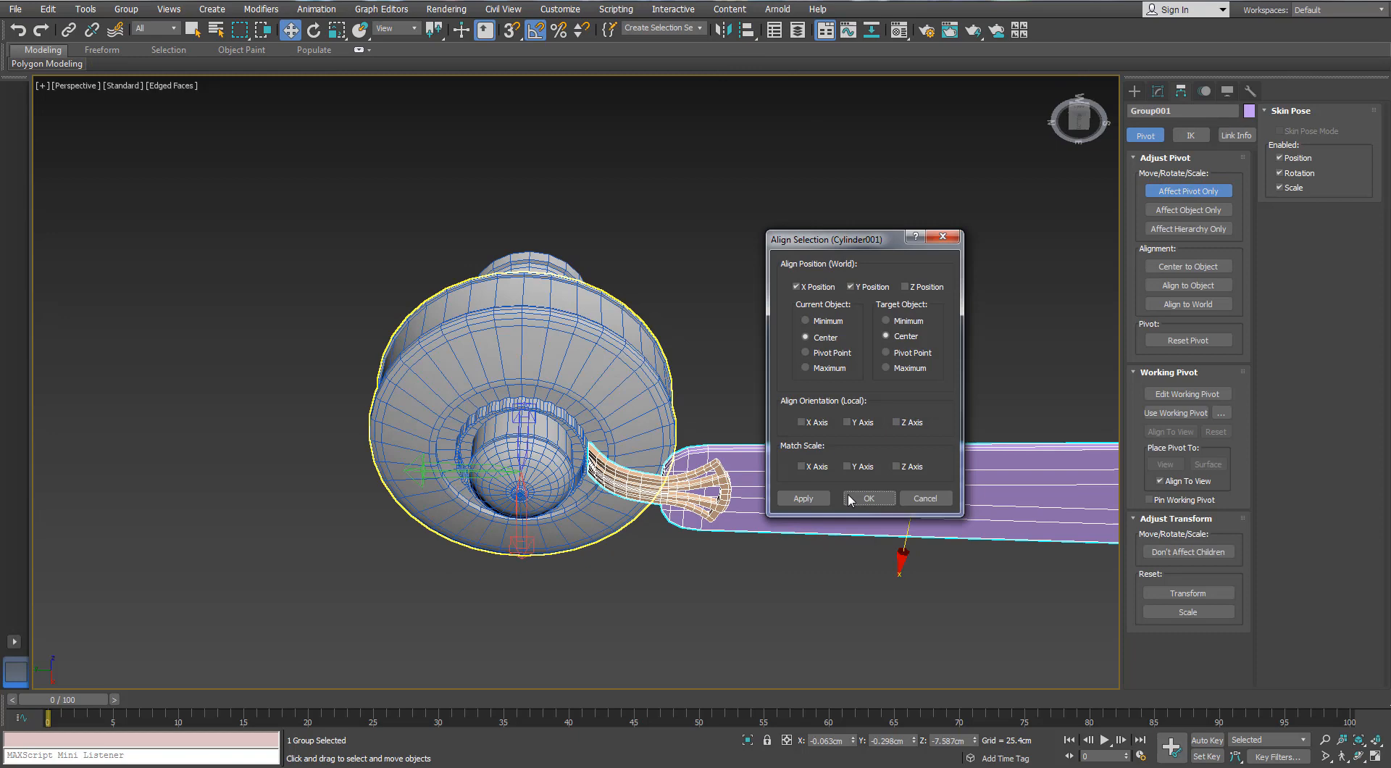
left_click(904, 284)
key("Return")
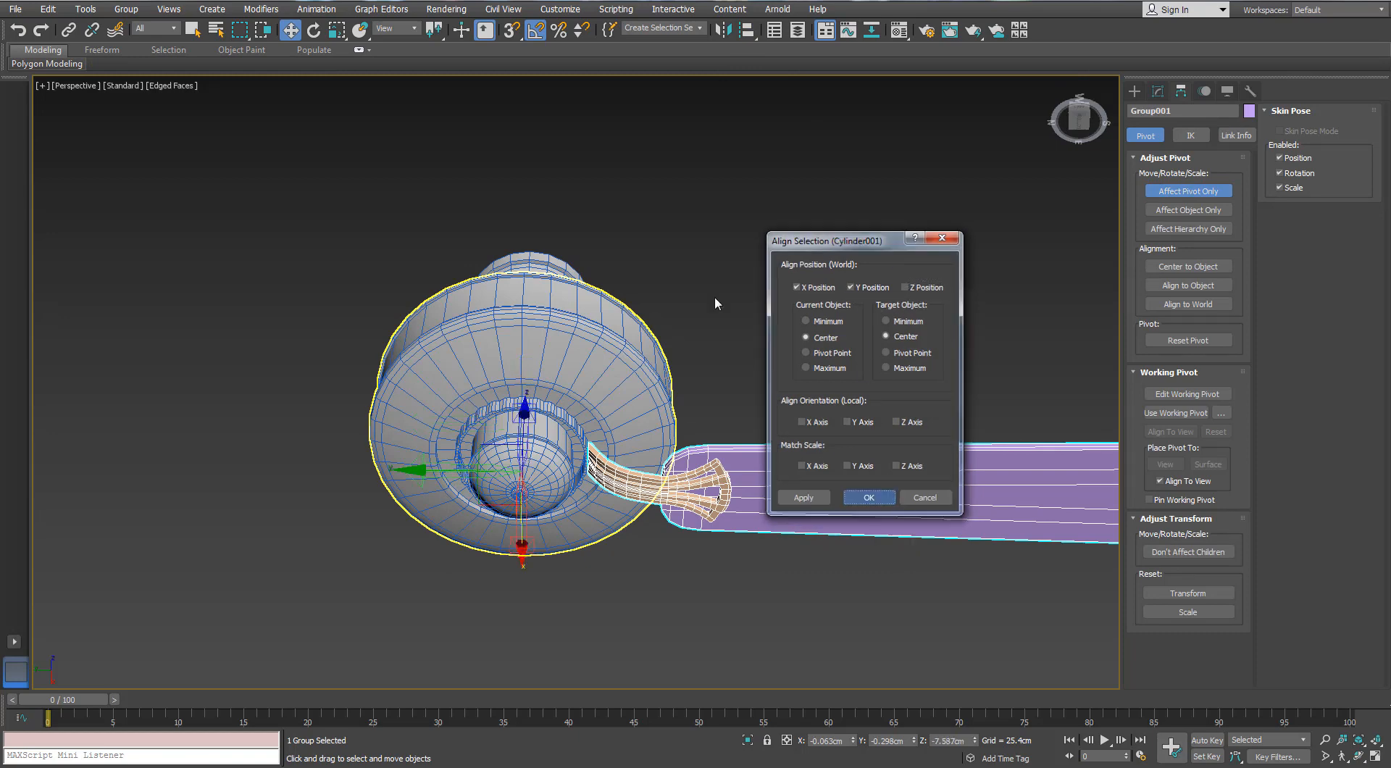
middle_click_drag(714, 301, 719, 376, "alt")
left_click(1188, 191)
Try to rotate the blade group about the Z axis
key("e")
middle_click_drag(770, 322, 743, 355, "alt")
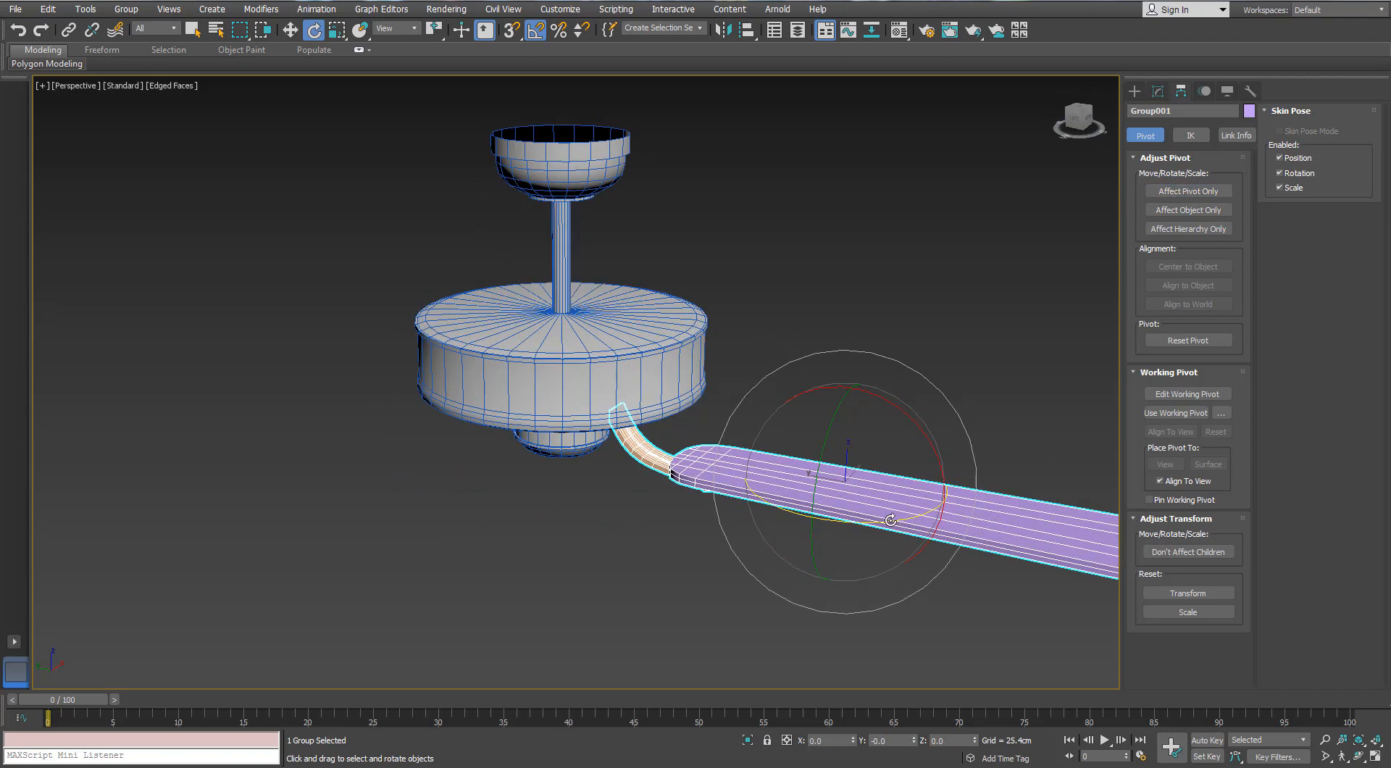
left_click_drag(888, 519, 757, 501, "shift")
left_click(754, 444)
left_click(916, 325)
left_click(658, 462)
middle_click_drag(657, 462, 657, 318, "alt")
left_click(617, 431)
left_click(673, 519)
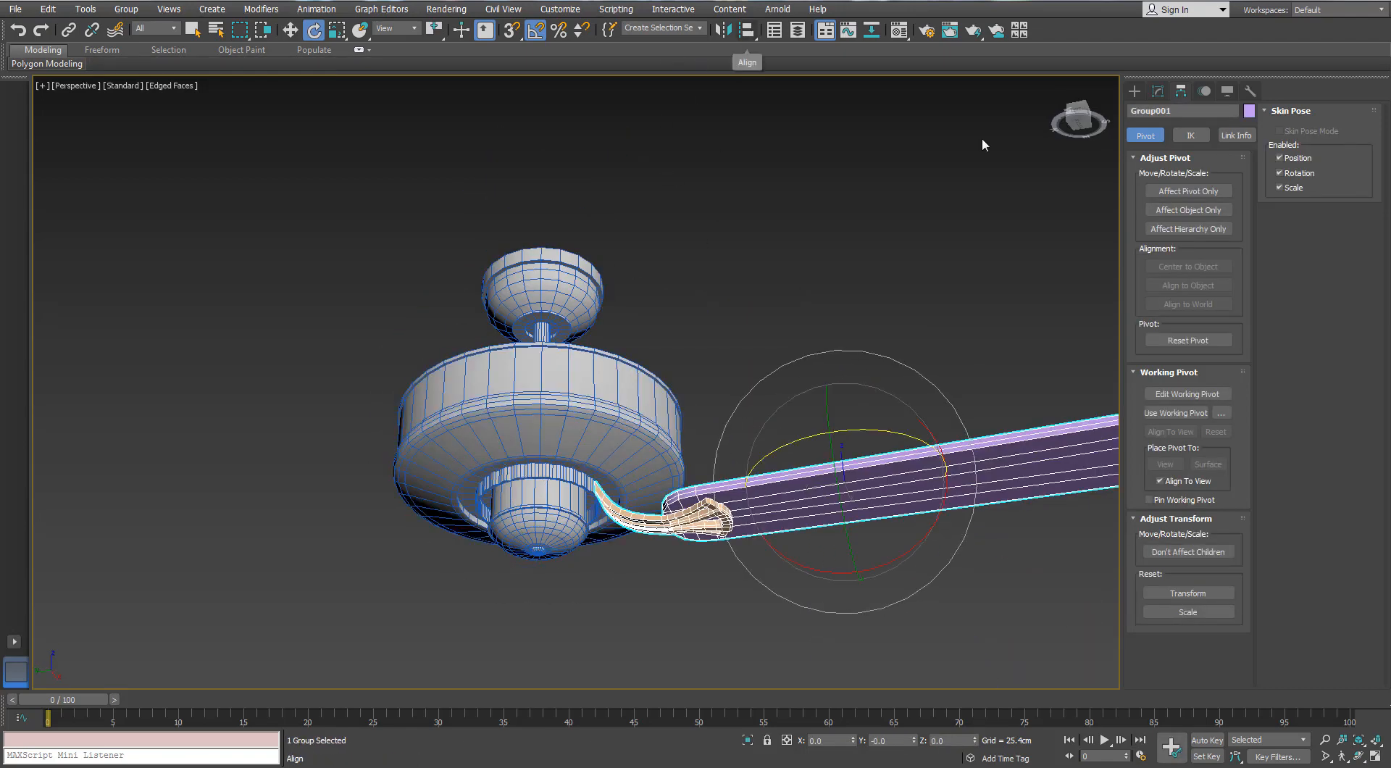
Check the group's pivot at the fan's centre and make three copies of the blade group rotated at -90° intervals about Z
key("Insert")
middle_click_drag(723, 250, 739, 348, "alt")
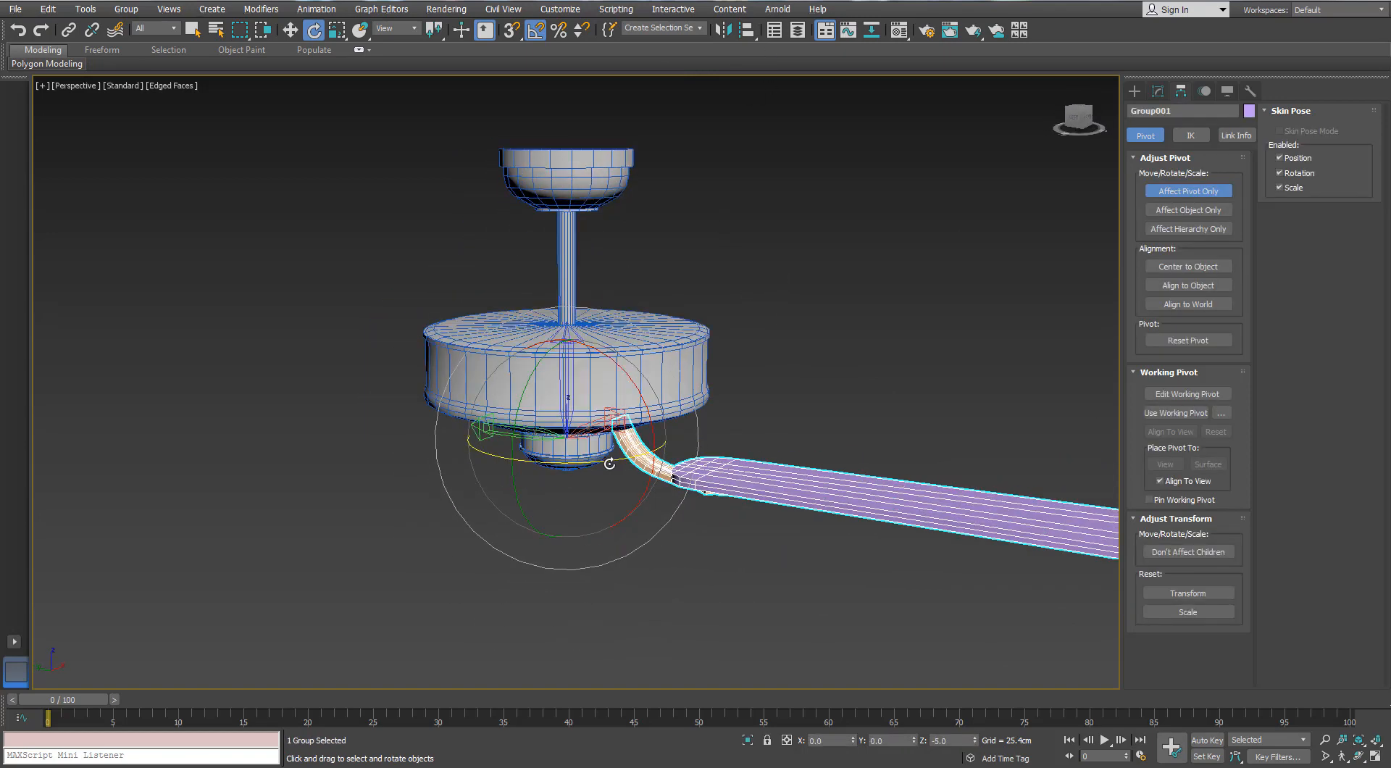
left_click(1182, 192)
mouse_move(621, 460)
left_mouse_down()
mouse_move(518, 460)
mouse_move(579, 468)
mouse_move(518, 471)
left_mouse_up()
key("ctrl+z")
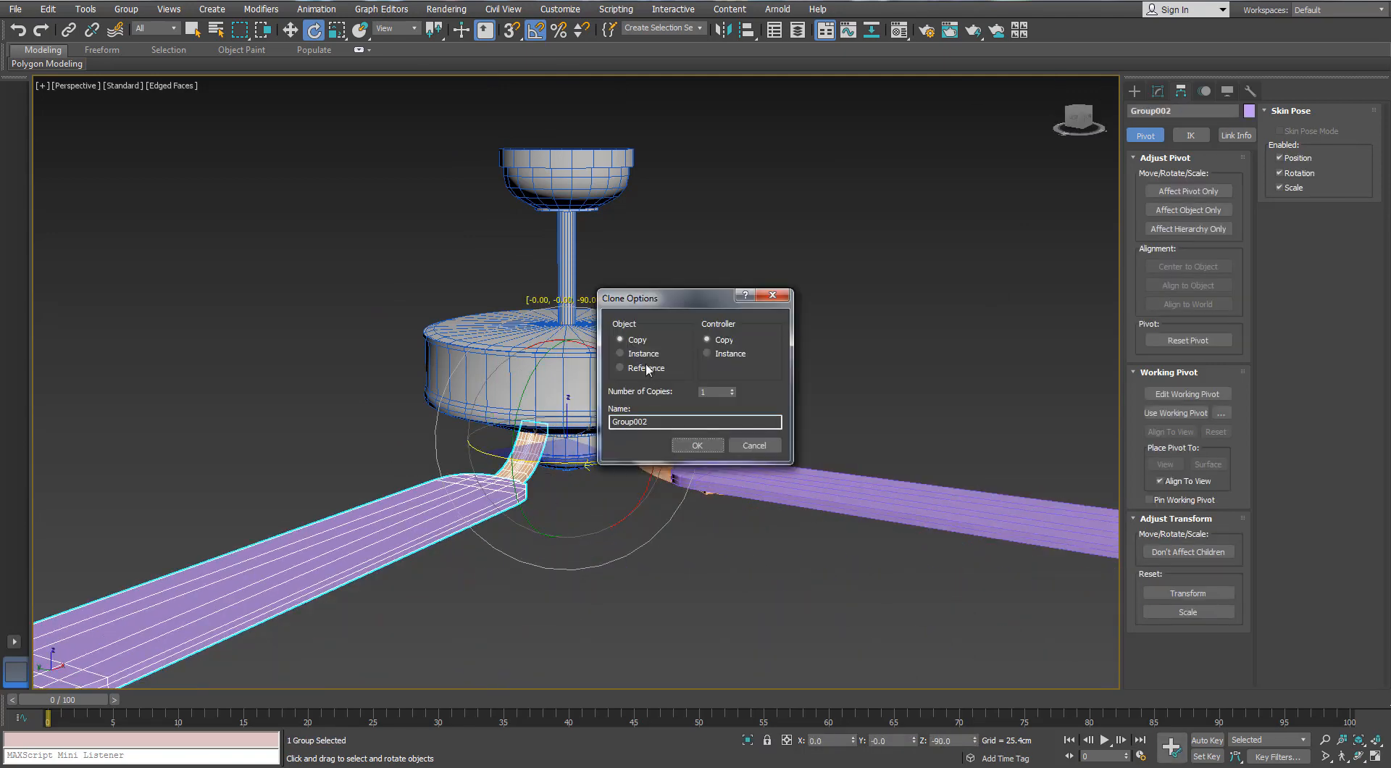
left_click(703, 449)
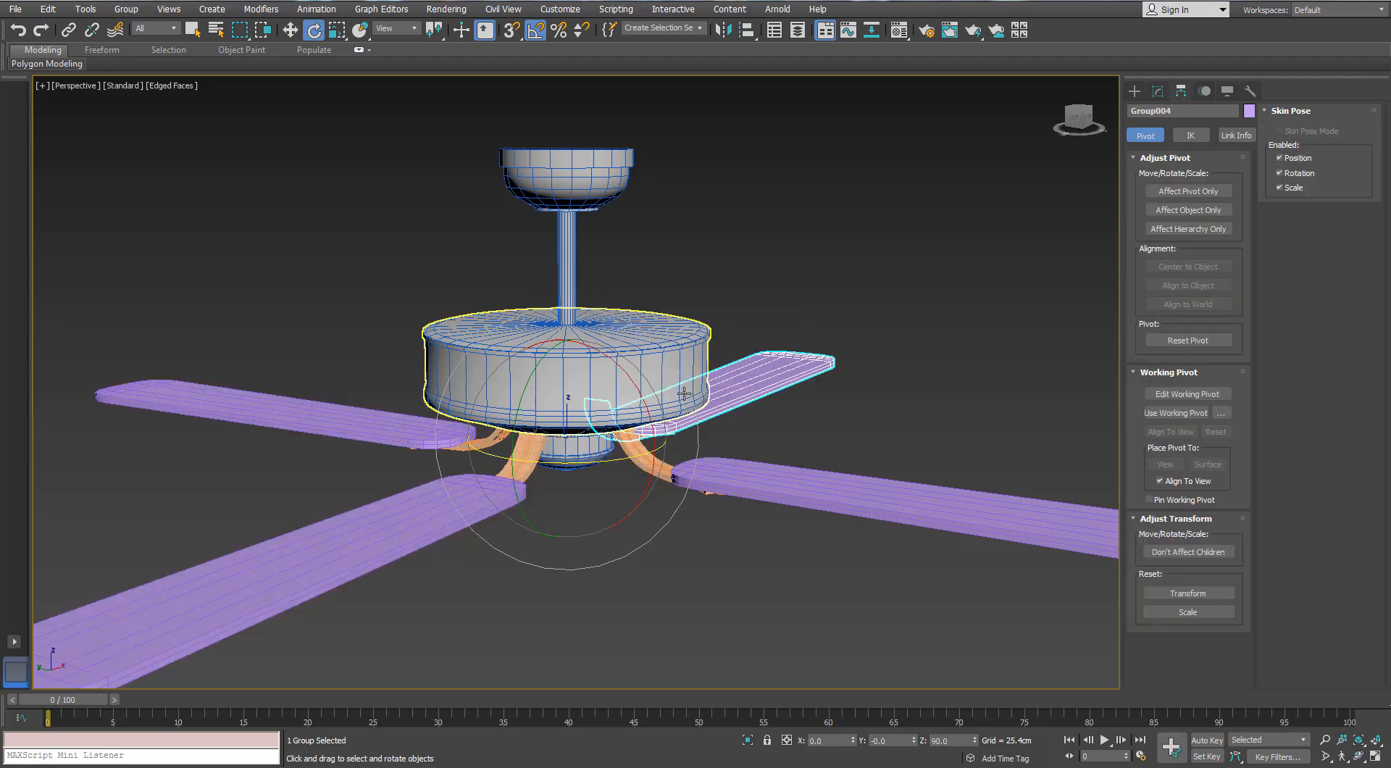
Select all parts of the fan, assign the 01 - Default material and give them a blue object colour
scroll(694, 403, "down", 3)
mouse_move(694, 403)
middle_mouse_down("alt")
mouse_move(689, 307)
mouse_move(760, 323)
middle_mouse_up("alt")
left_click(692, 307)
scroll(762, 322, "down", 3)
left_click_drag(854, 165, 569, 400)
scroll(669, 245, "up", 3)
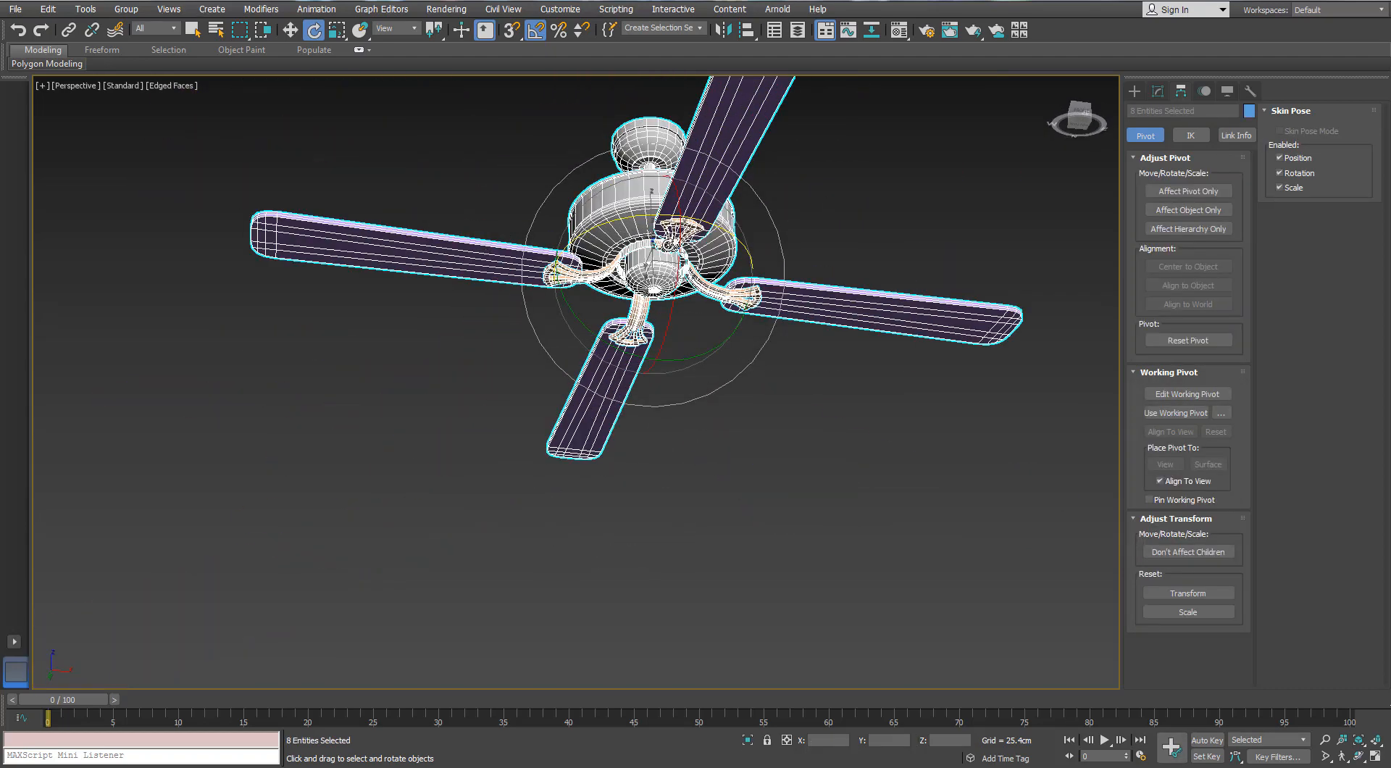
key("m")
left_click(1130, 172)
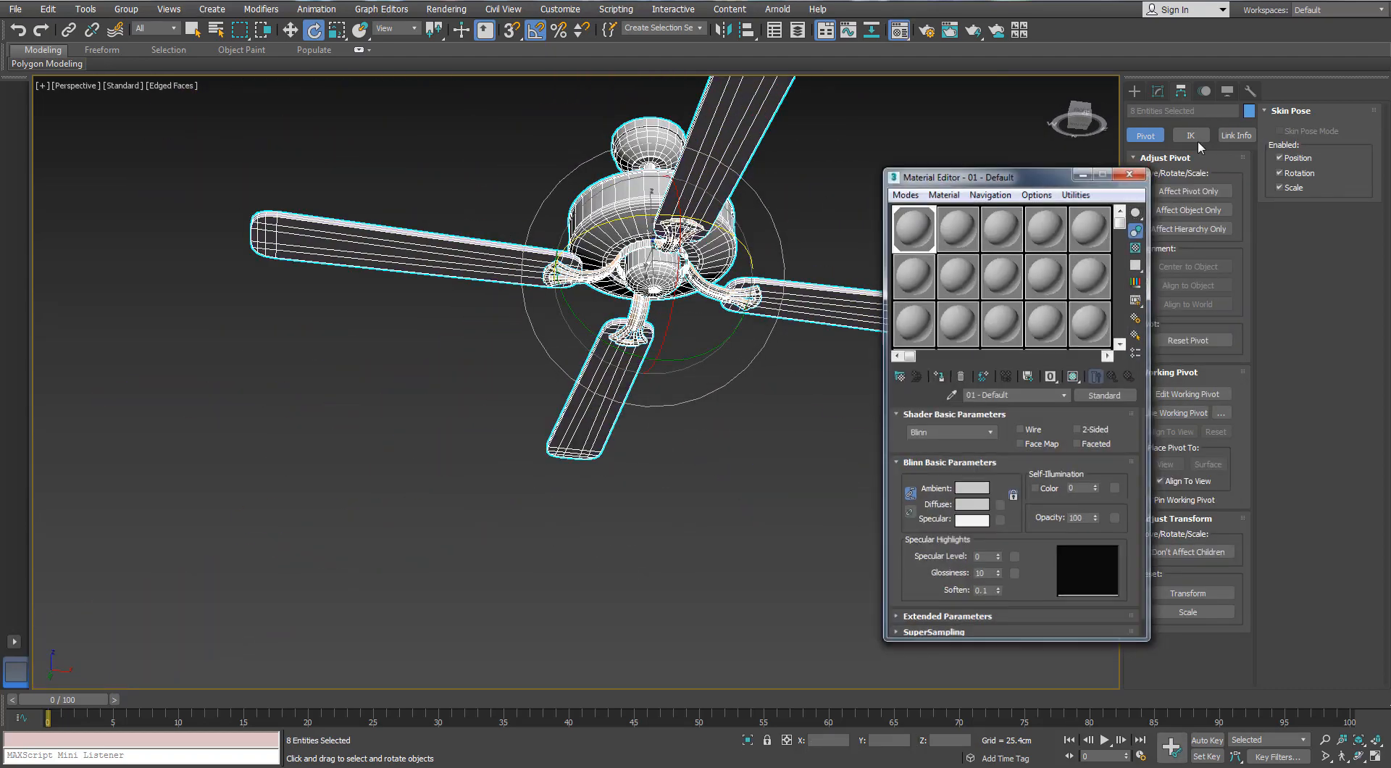
left_click(1248, 112)
left_click(544, 218)
left_click(500, 377)
Examine the assembled four-blade fan from below with its mesh edges hidden and shown
middle_click_drag(507, 370, 666, 290, "alt")
scroll(666, 239, "up", 4)
mouse_move(565, 290)
middle_mouse_down("alt")
mouse_move(661, 273)
mouse_move(495, 276)
mouse_move(573, 466)
middle_mouse_up("alt")
key("F4")
scroll(549, 385, "down", 5)
scroll(536, 375, "up", 4)
scroll(537, 376, "down", 2)
key("F4")
scroll(602, 236, "up", 5)
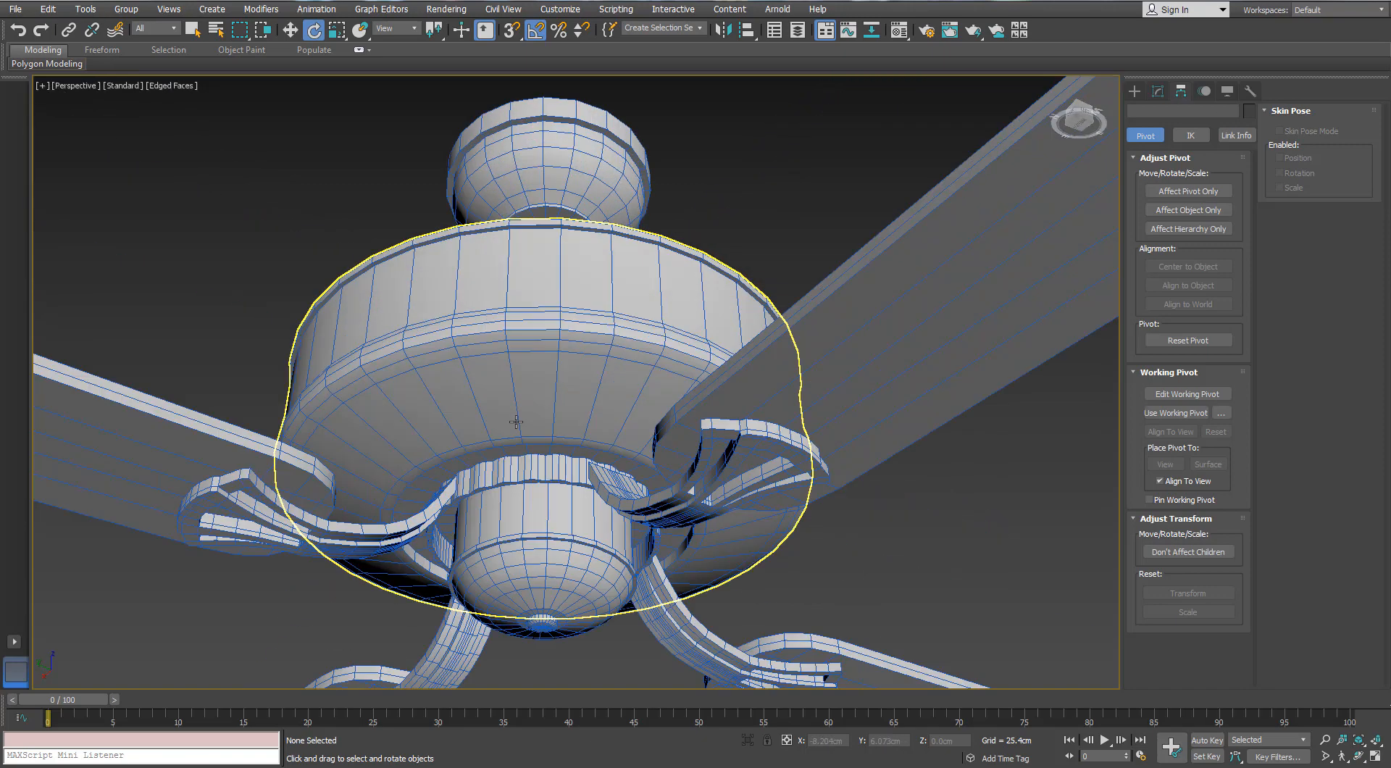
Select the fan's main body and switch to polygon-level editing
left_click(645, 318)
middle_click_drag(706, 435, 717, 378, "alt")
left_click(1157, 92)
left_click(1203, 301)
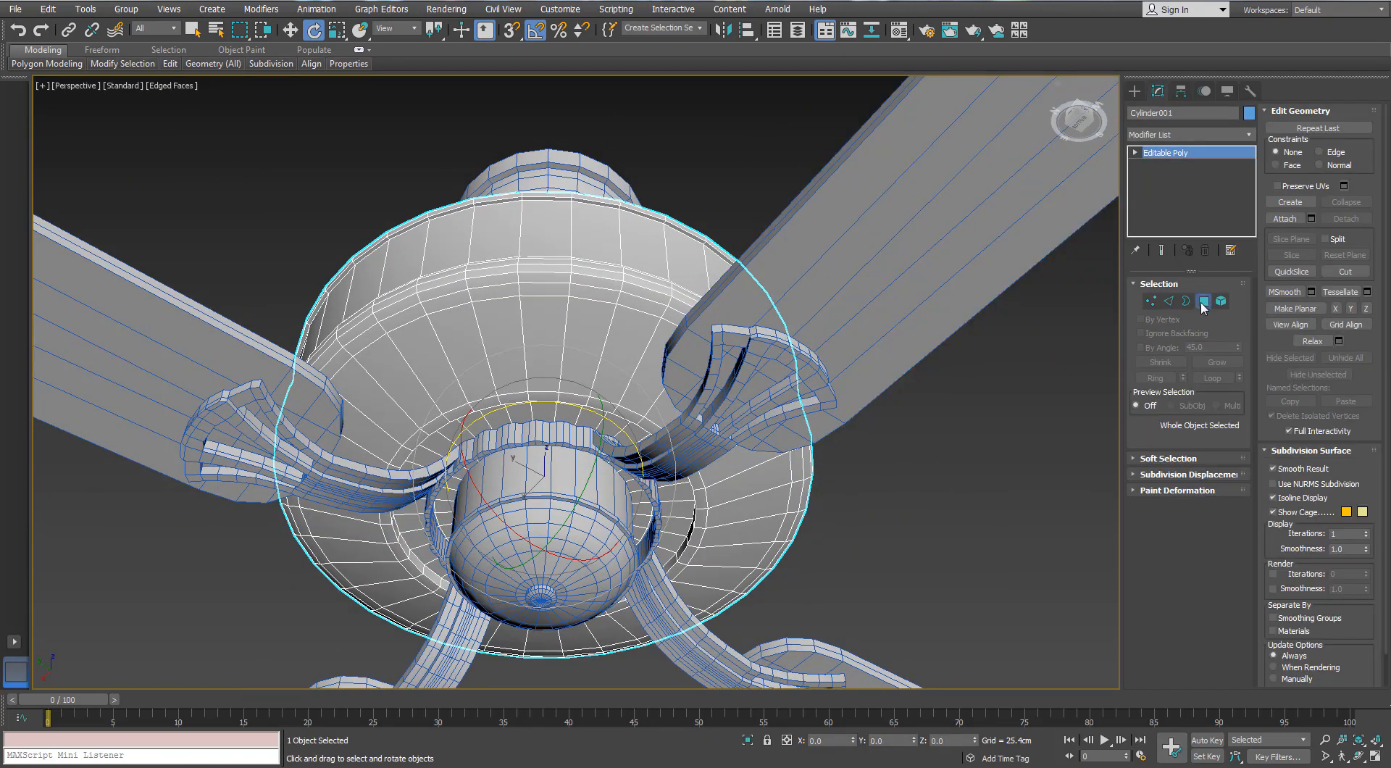
Select the sloped ring of polygons on the body's underside and try to detach it
left_click(550, 330)
key("2")
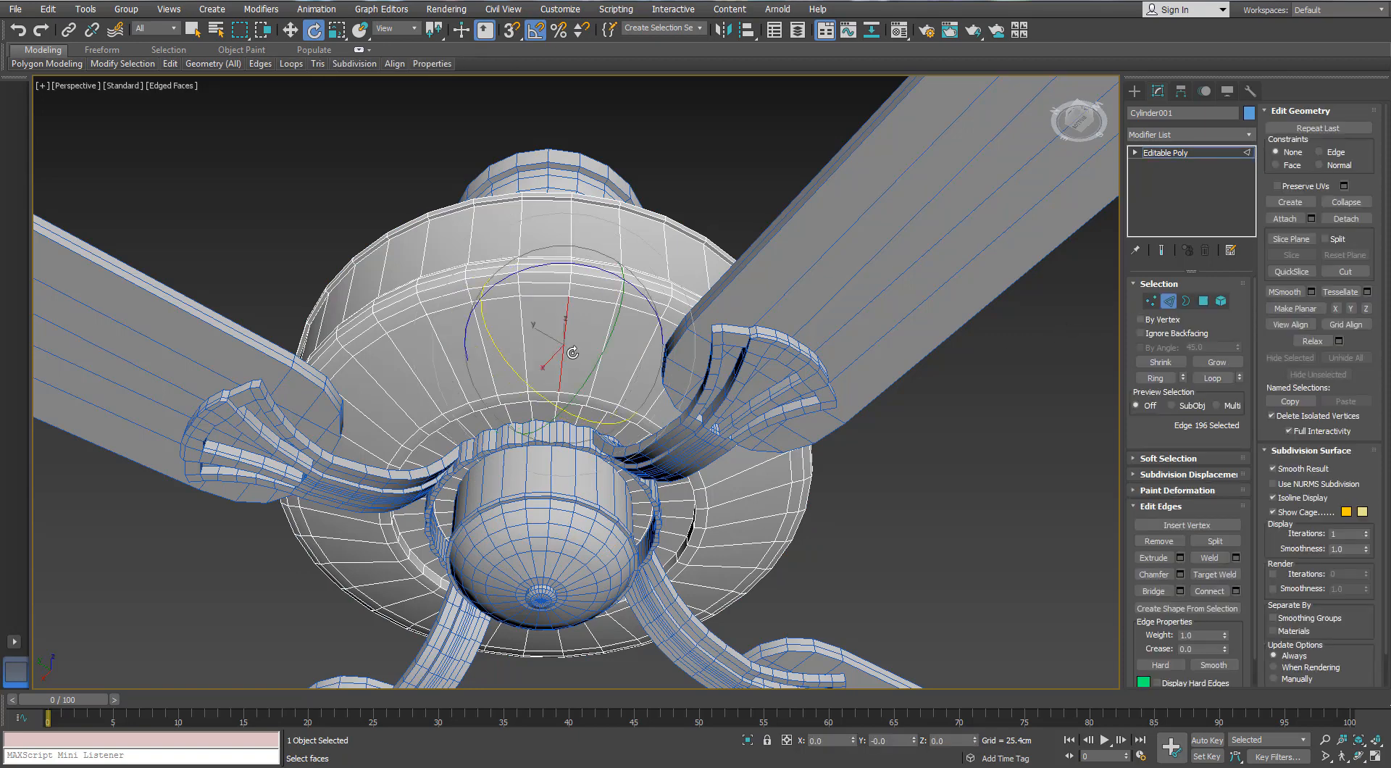
left_click(1203, 300, "ctrl")
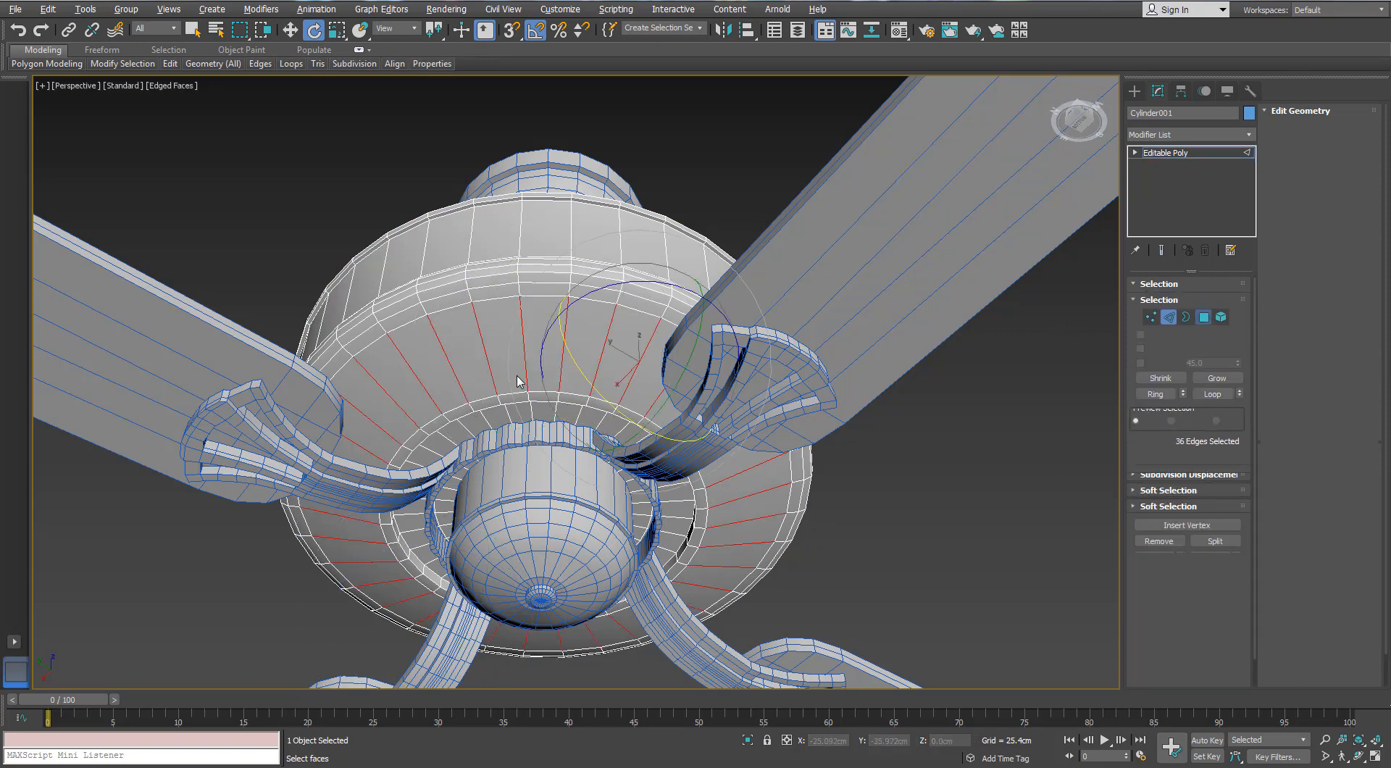
key("z")
left_click(1350, 221)
left_click(773, 328)
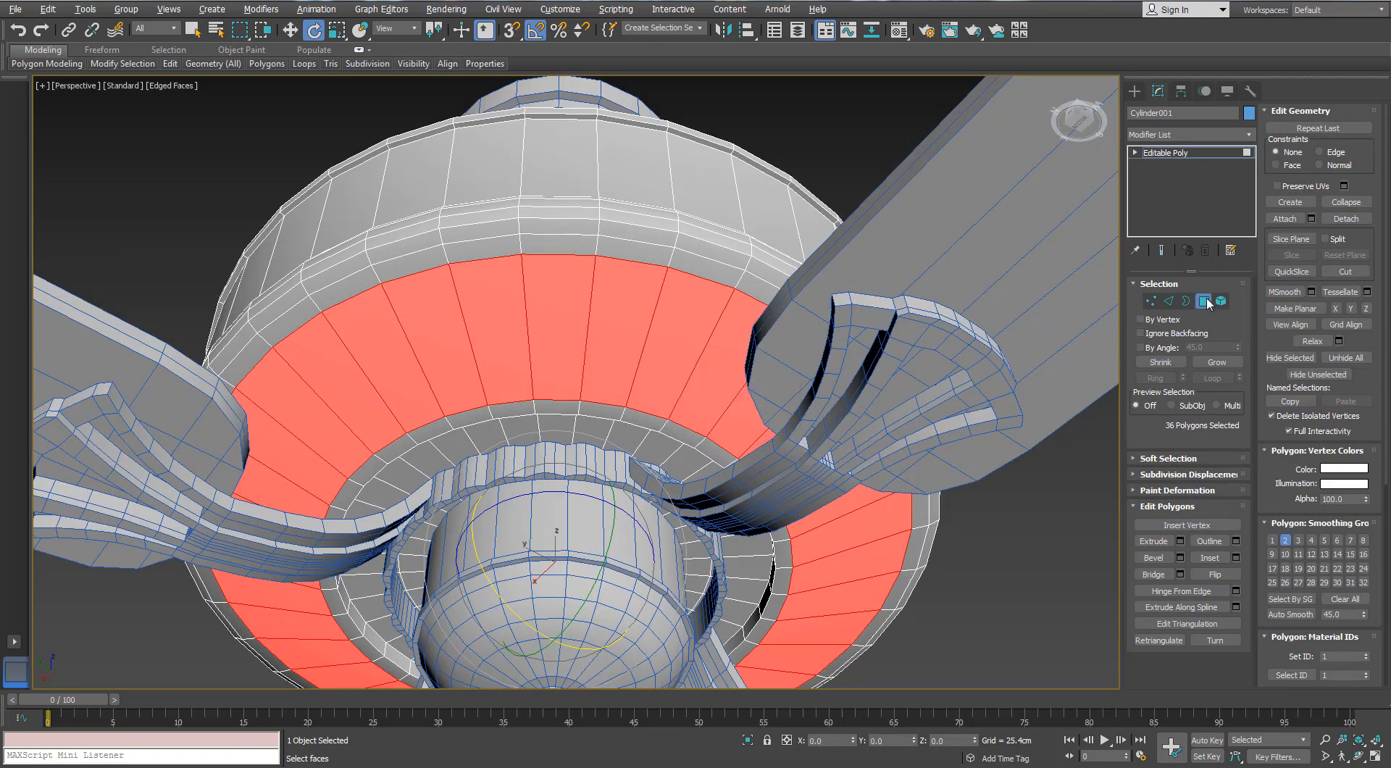
left_click(1206, 299)
middle_click_drag(727, 382, 728, 429, "alt")
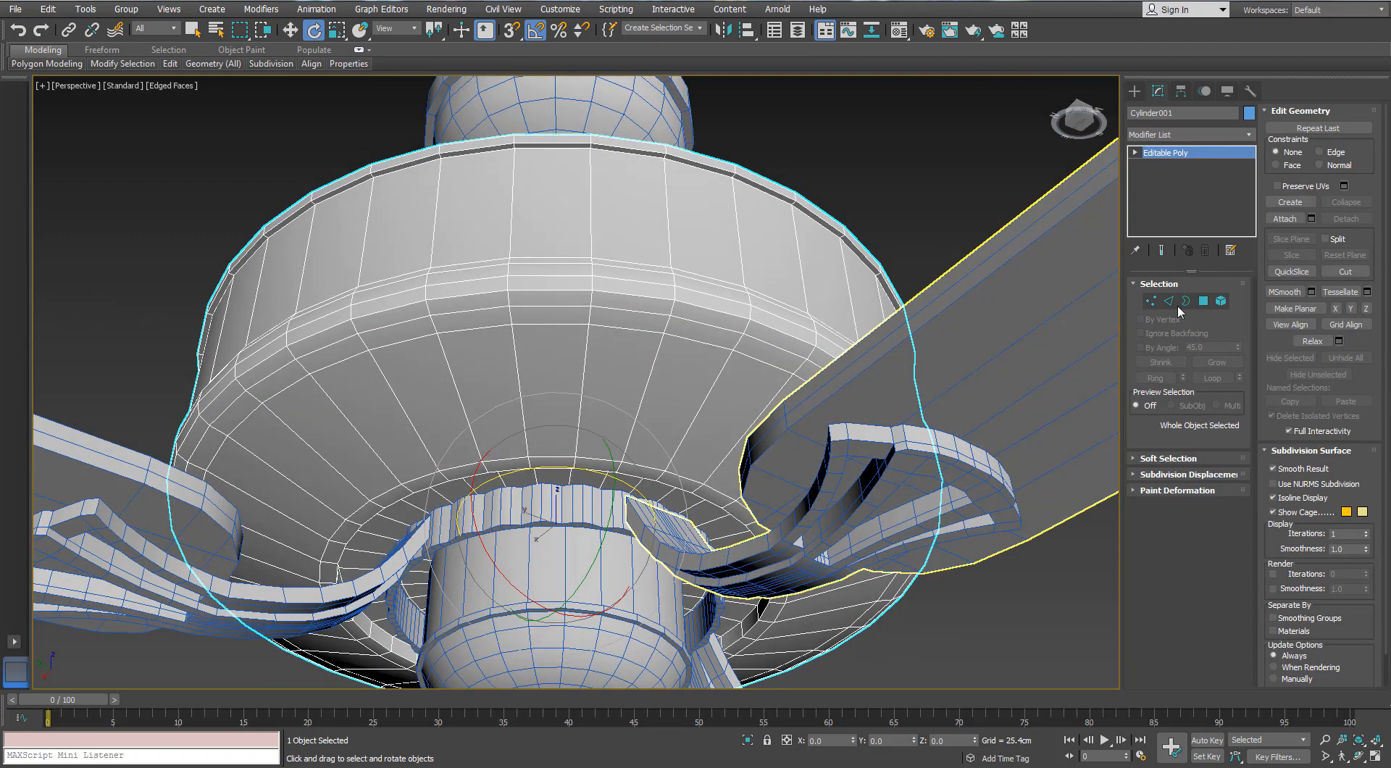
left_click(1204, 301)
left_click(554, 391)
double_click(416, 121)
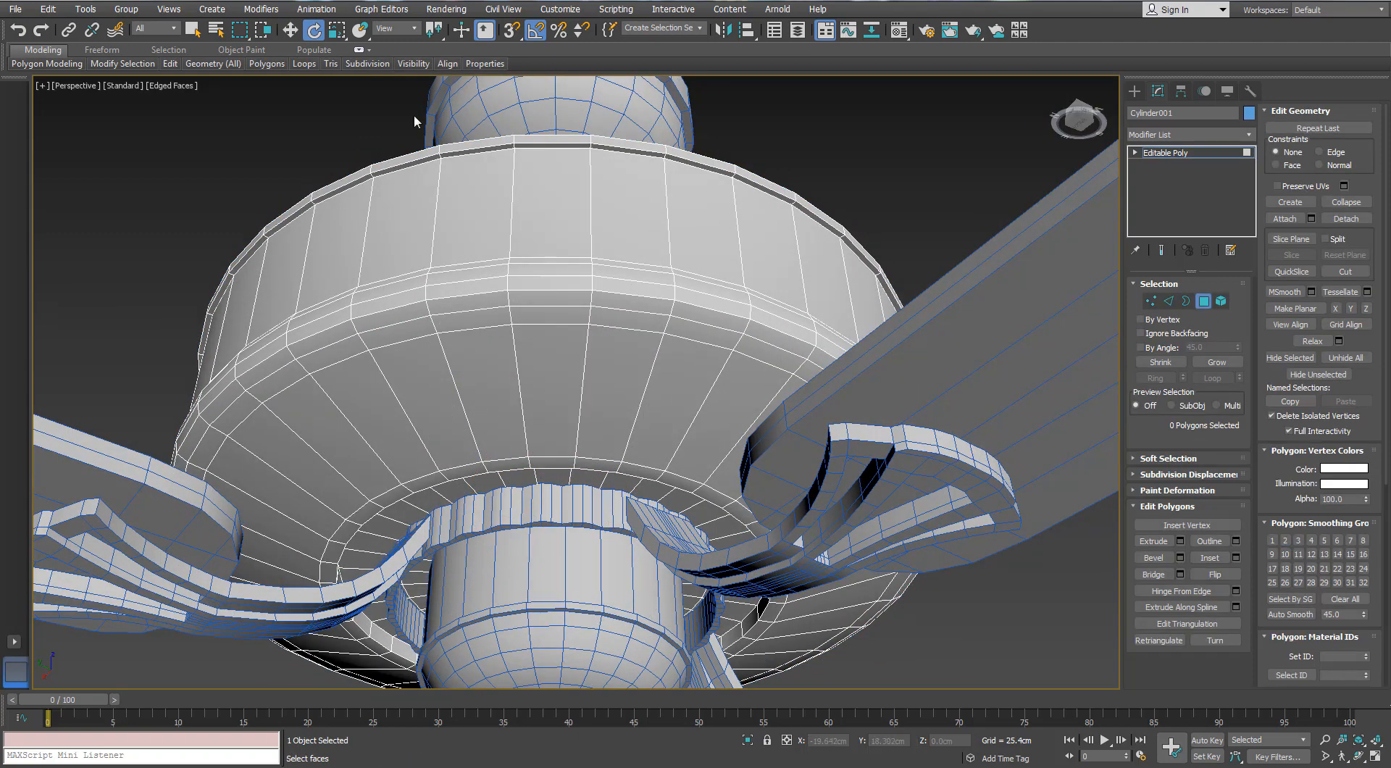
left_click(958, 392)
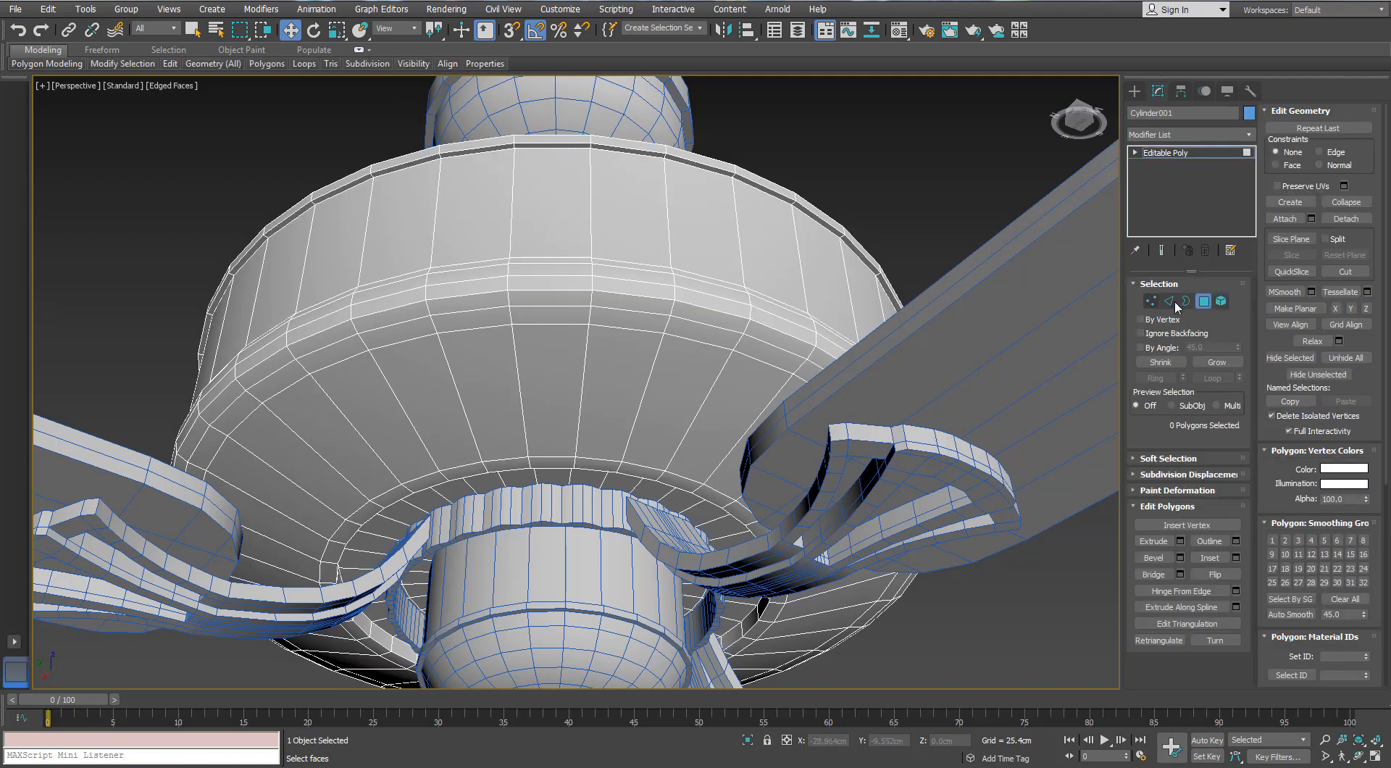
Select the sloped polygon ring on the body's underside, clone it to an element and detach the copy as a separate object
key("2")
left_click(1203, 302, "ctrl")
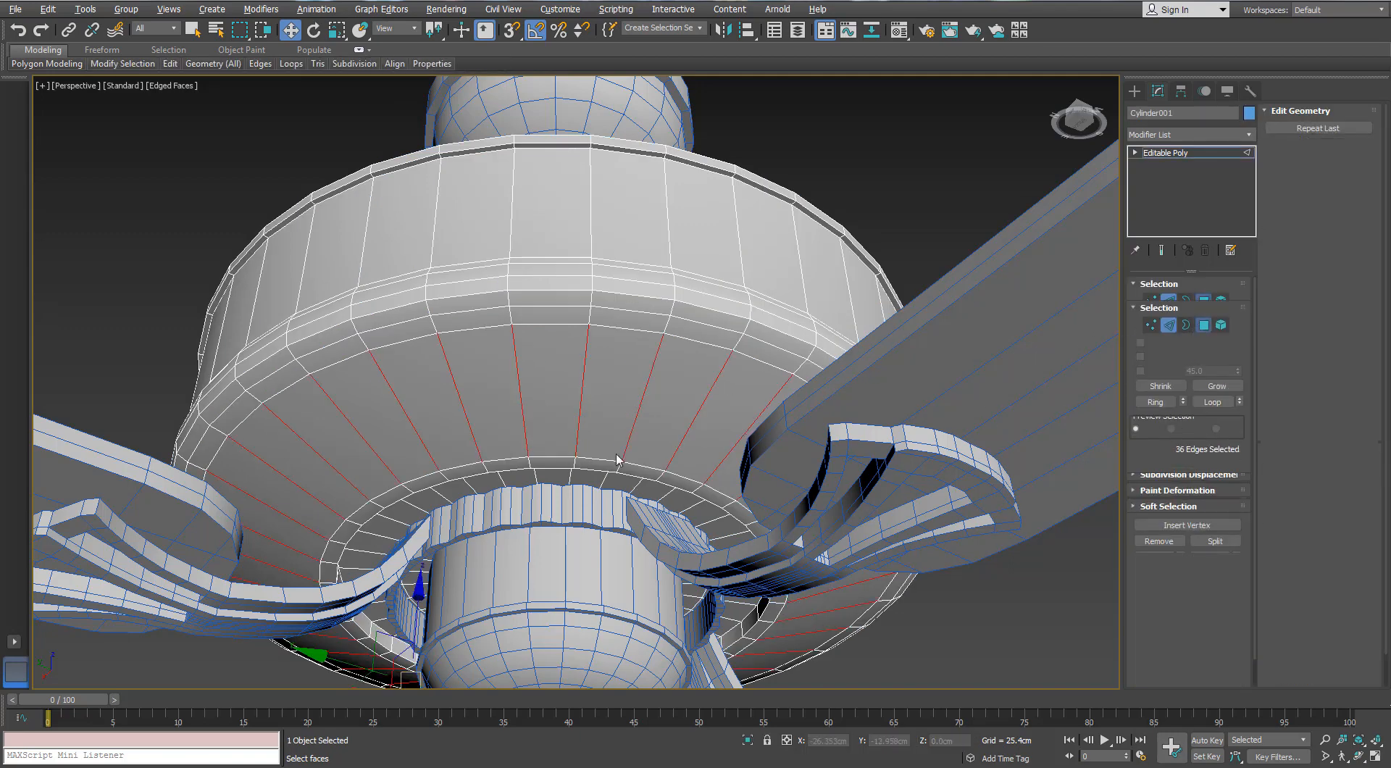
middle_click_drag(596, 432, 607, 389)
left_click(562, 461, "shift")
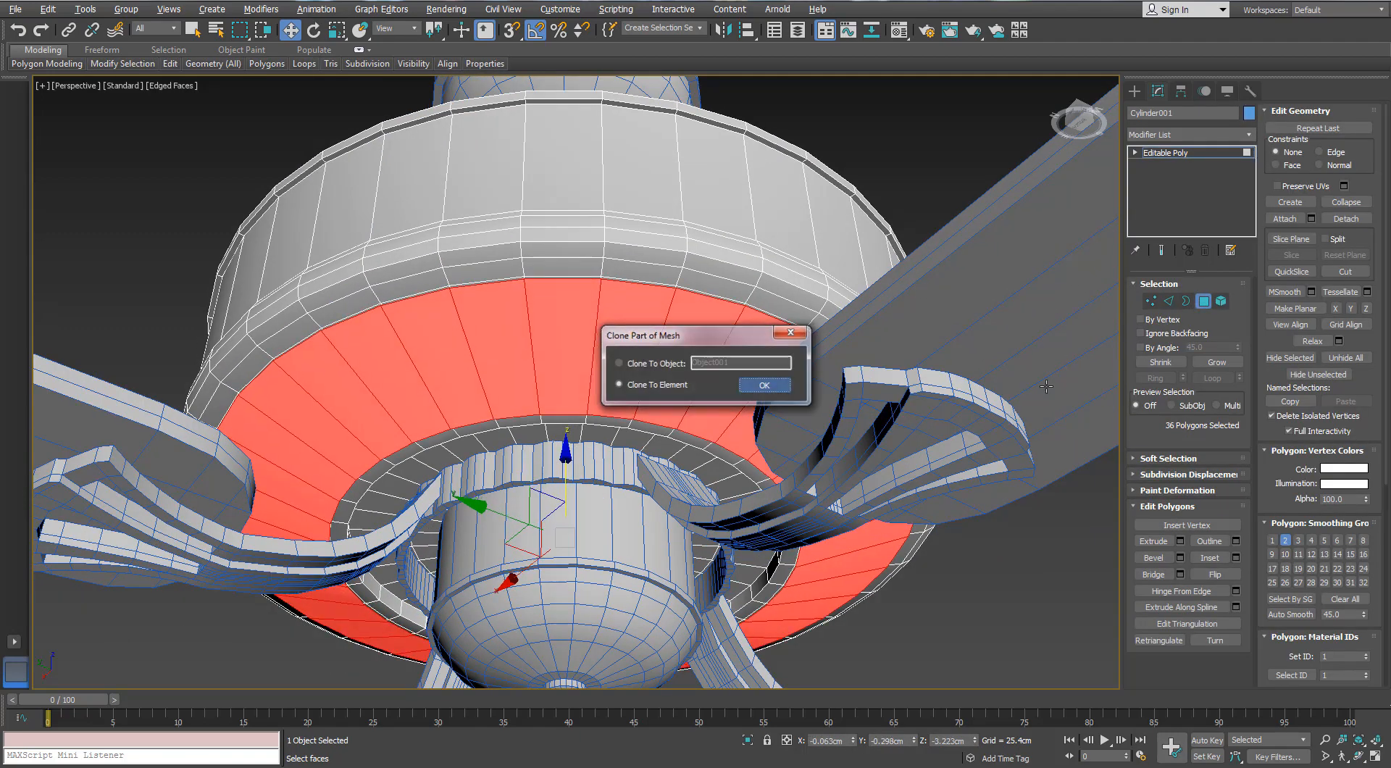
left_click(764, 385)
left_click(1334, 219)
left_click(759, 392)
left_click(1203, 302)
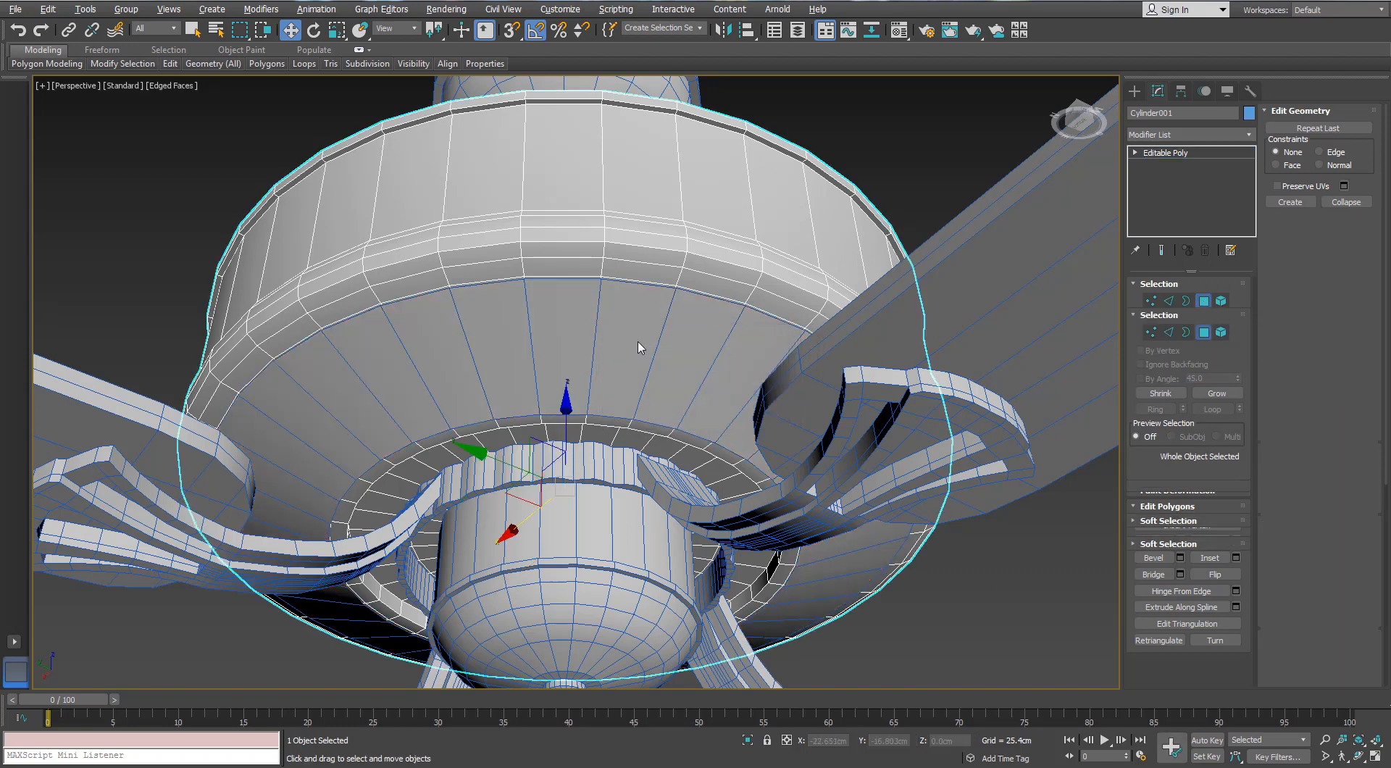
Select the detached sloped ring and isolate it
left_click(640, 347)
left_click(745, 740)
middle_click_drag(573, 283, 576, 296, "alt")
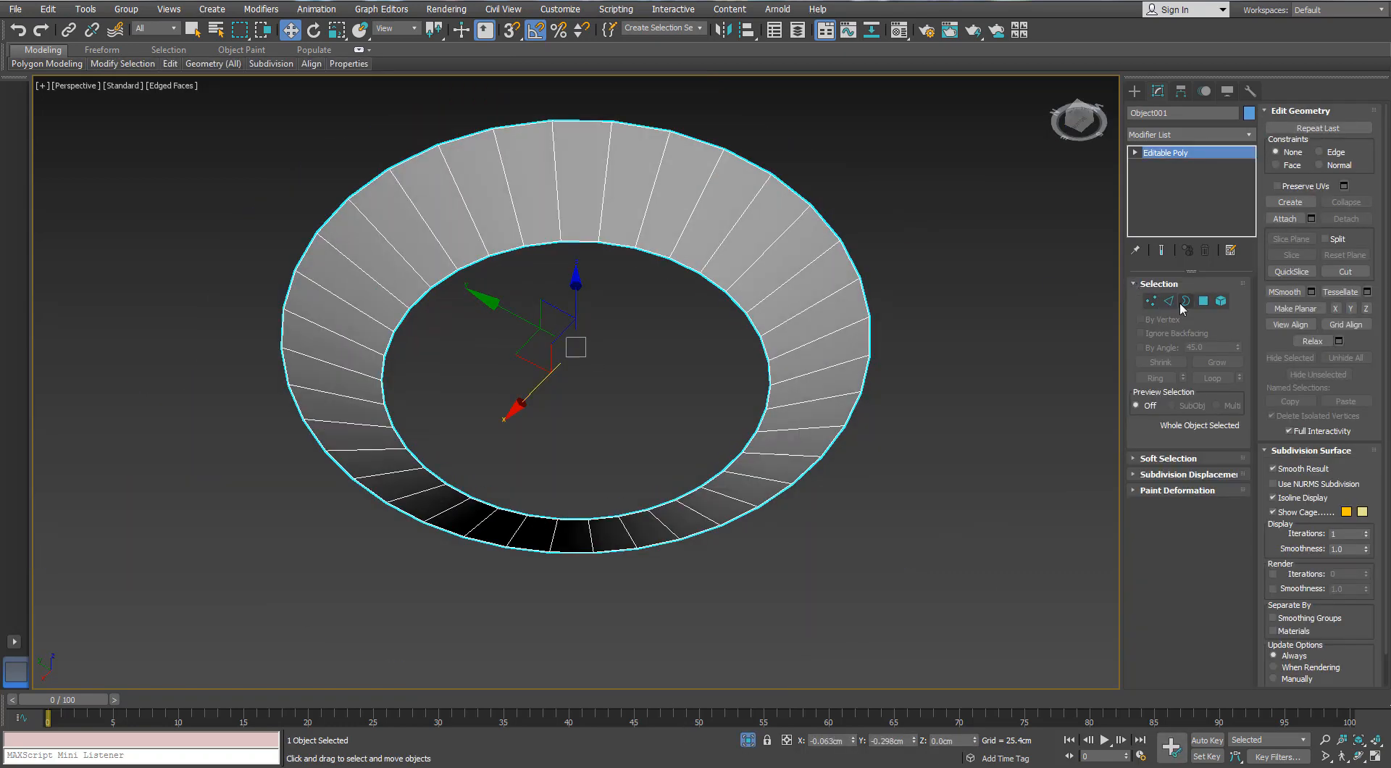
Connect all the radial edges of the ring with two segments and a pinch of 82
left_click(1168, 301)
left_click(645, 218)
left_click(1156, 378)
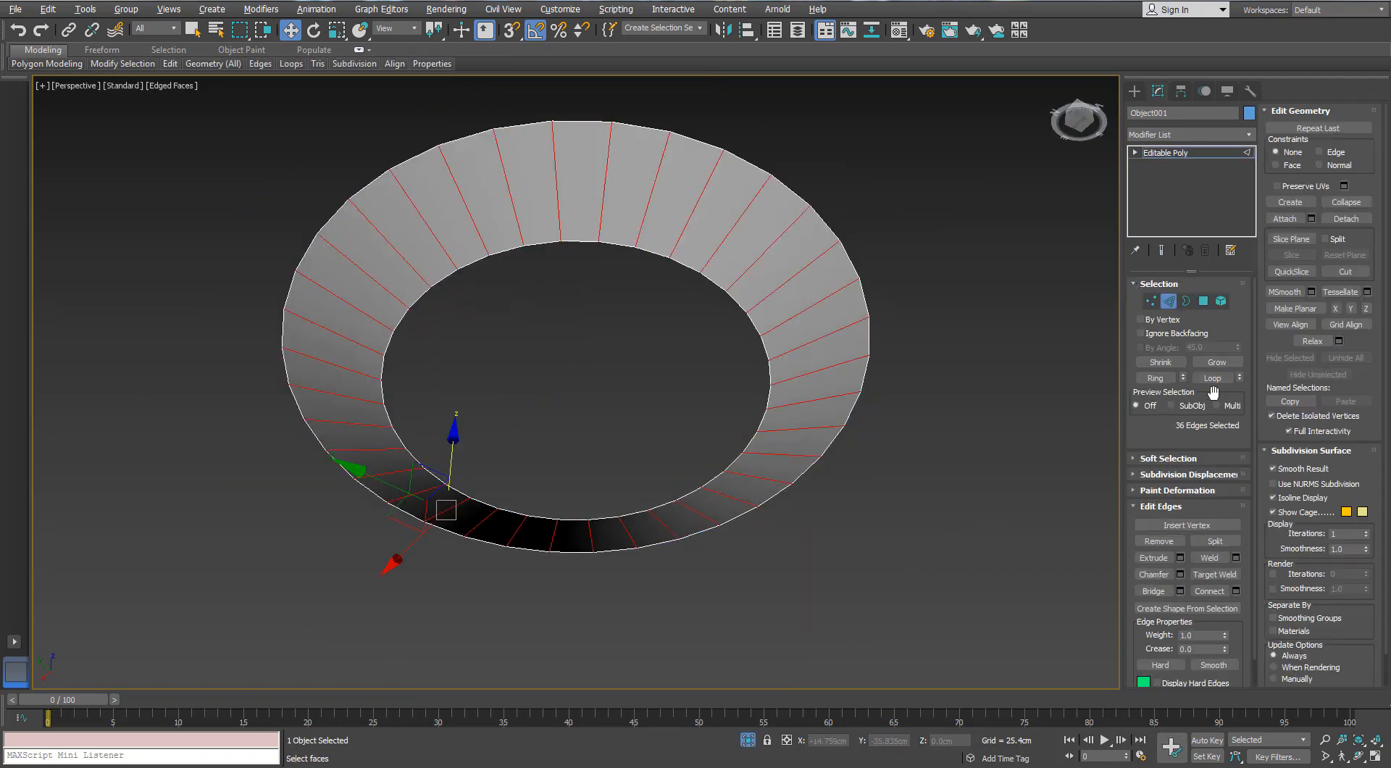
left_click(1236, 591)
left_click(952, 456)
right_click(952, 499)
left_click_drag(952, 478, 936, 242)
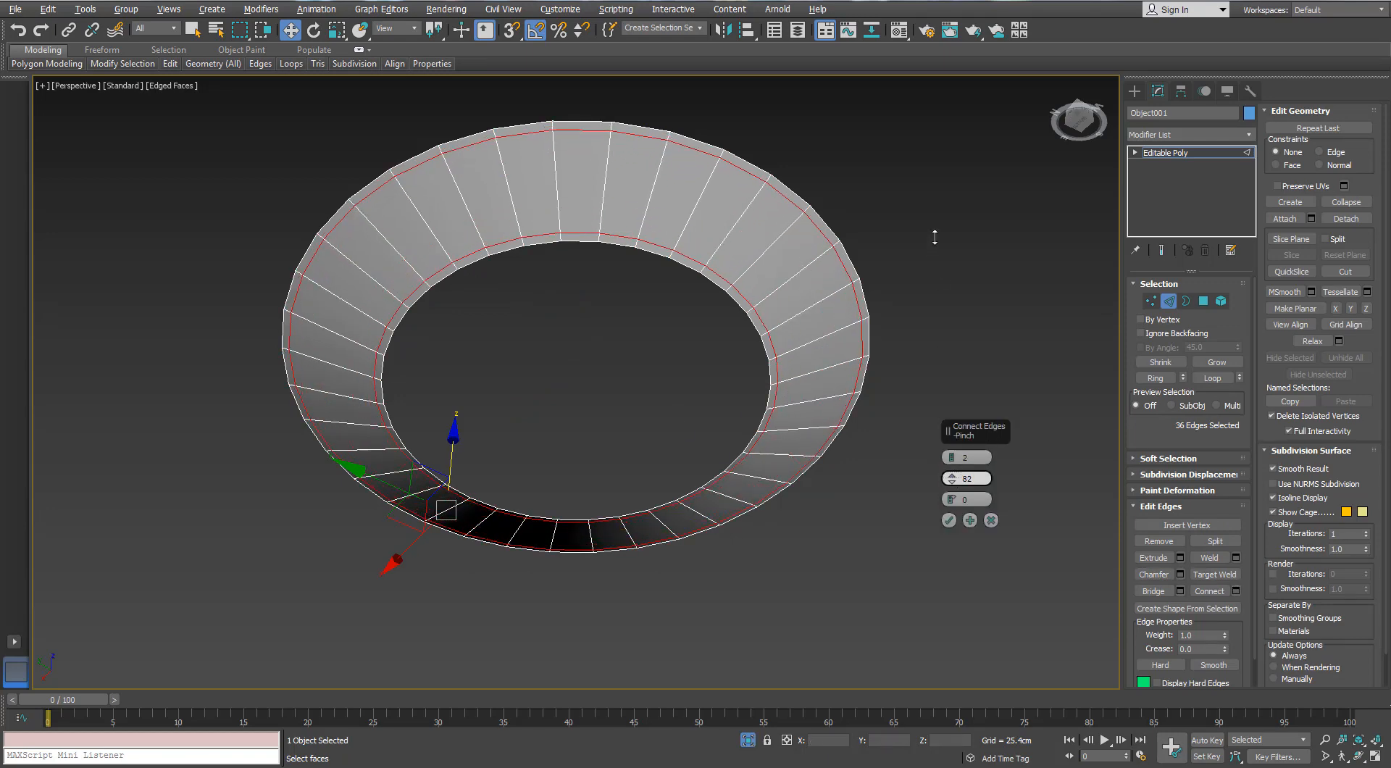
left_click(950, 523)
Select the wide middle band of polygons and inset each polygon individually by 0.325 cm
left_click(1202, 302)
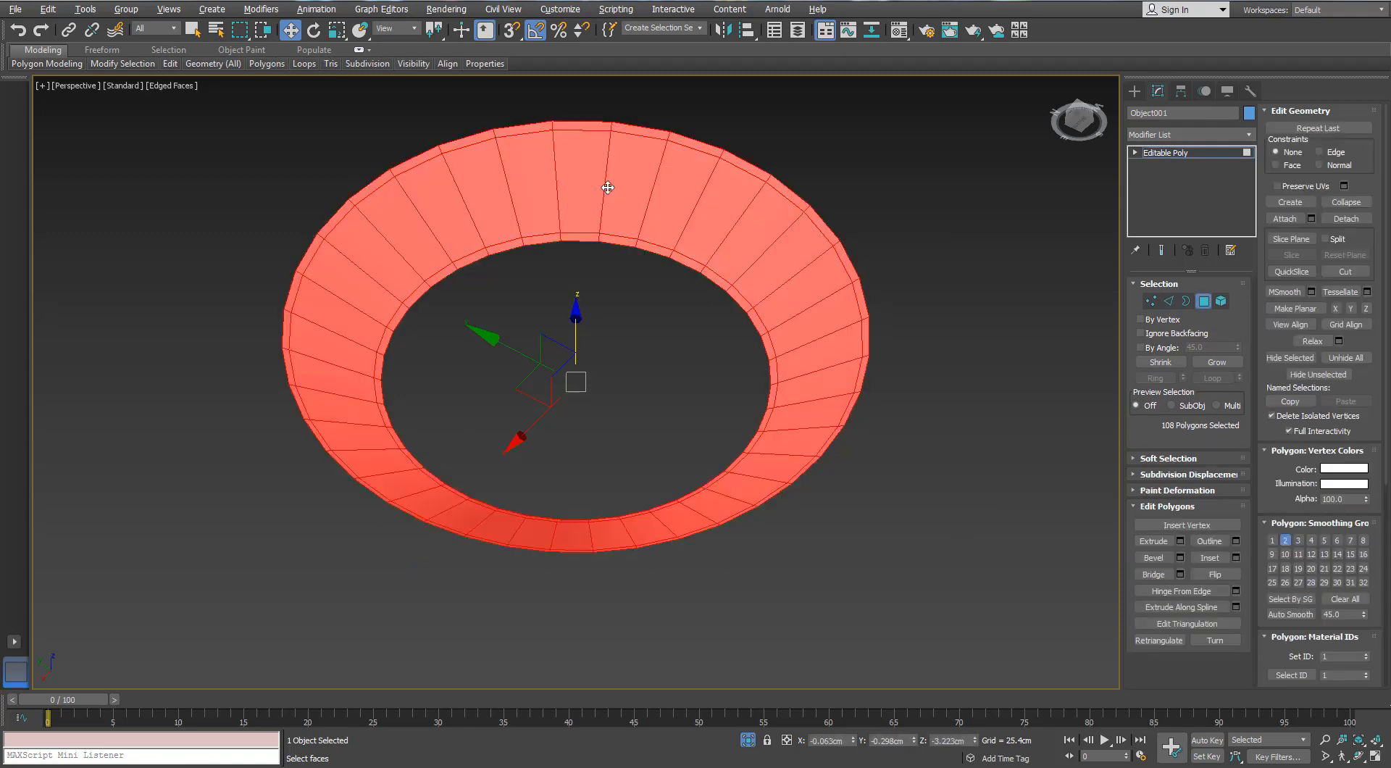
left_click(608, 188)
left_click(1168, 302)
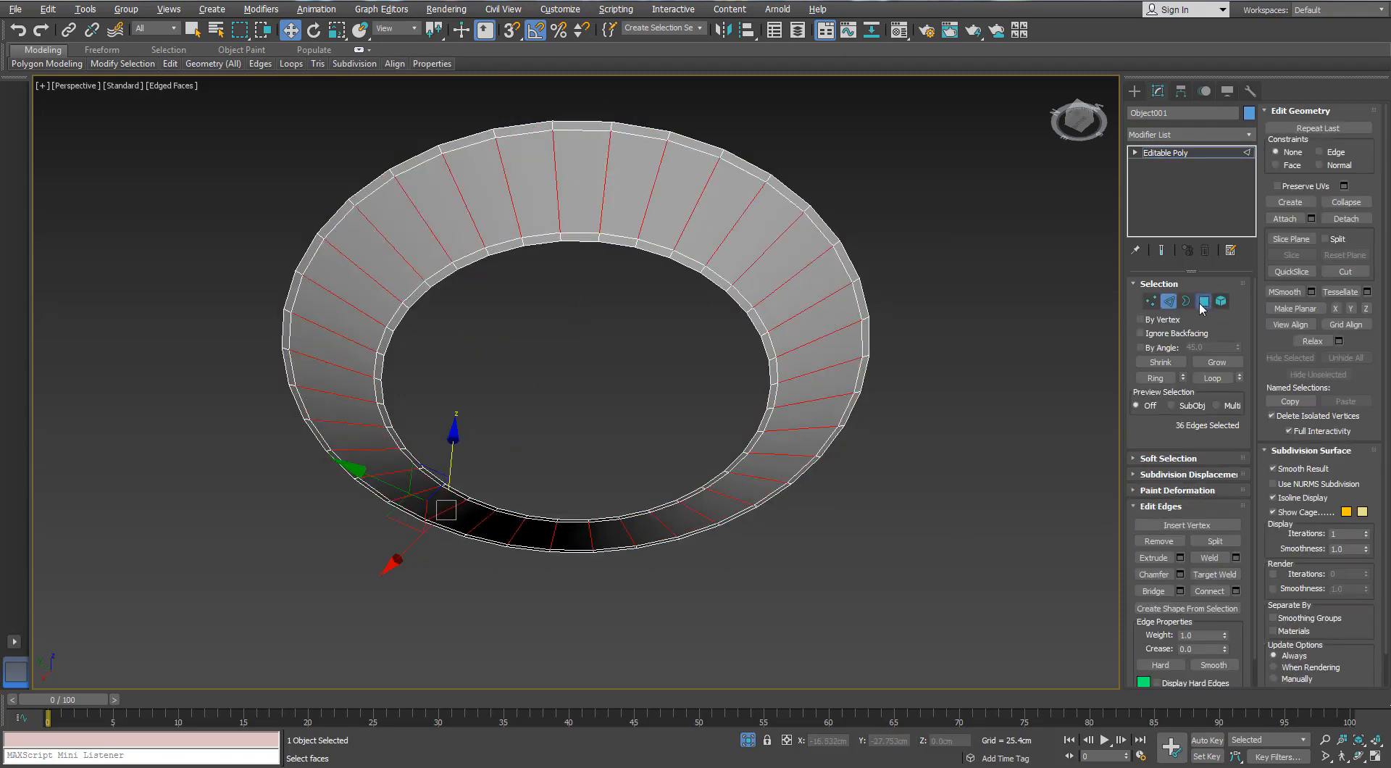
left_click(1201, 302, "ctrl")
left_click(1235, 557)
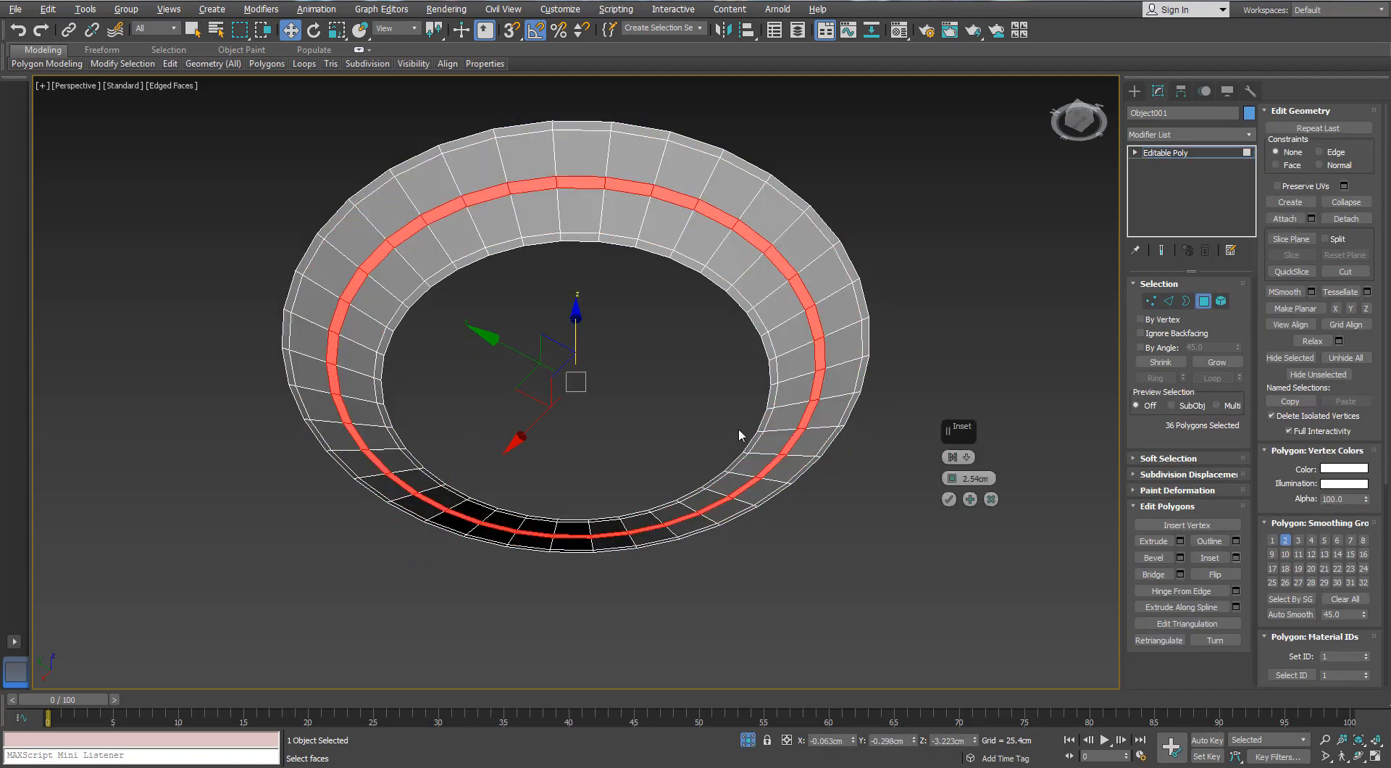
left_click(965, 457)
left_click(989, 482)
left_click_drag(952, 479, 953, 472)
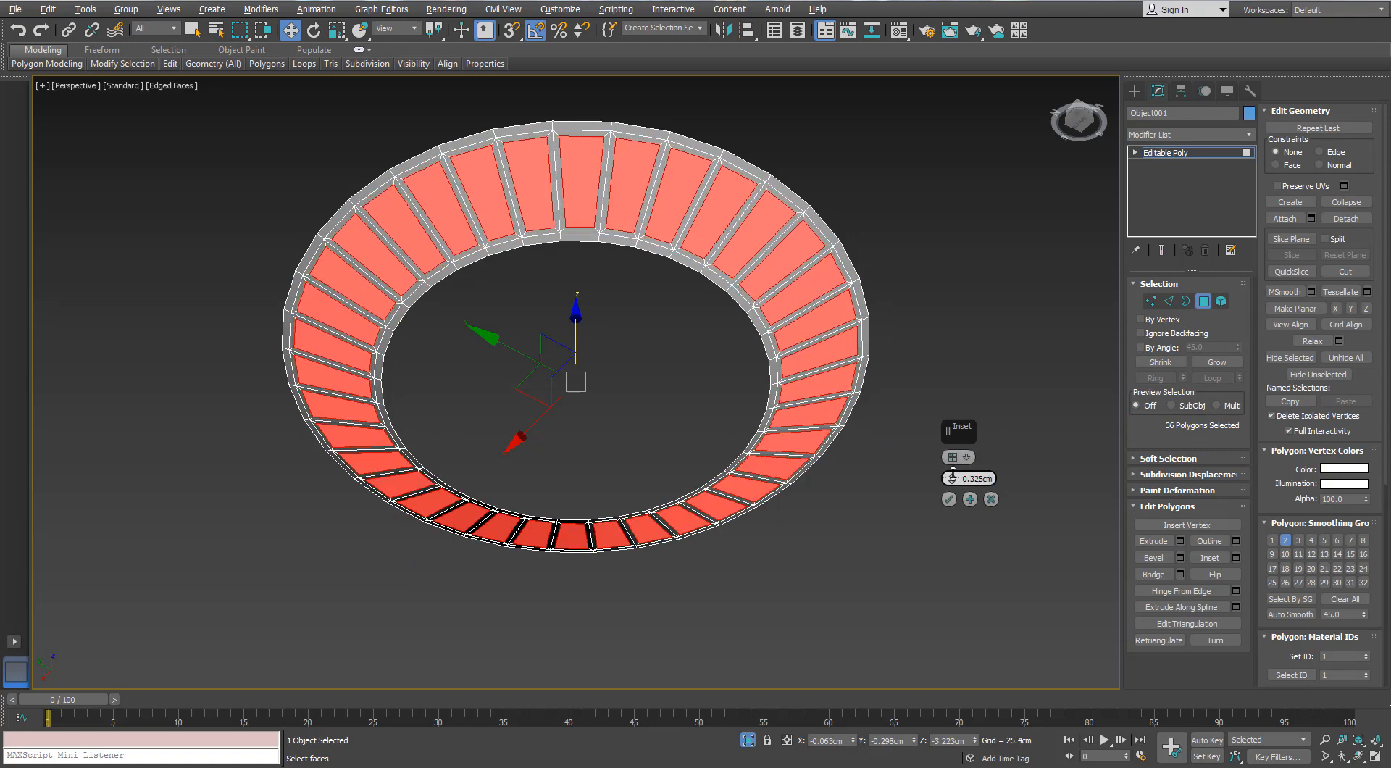
left_click(949, 499)
Extrude the inset panel polygons with a height of -0.65 cm to recess them
middle_click_drag(681, 435, 721, 420, "alt")
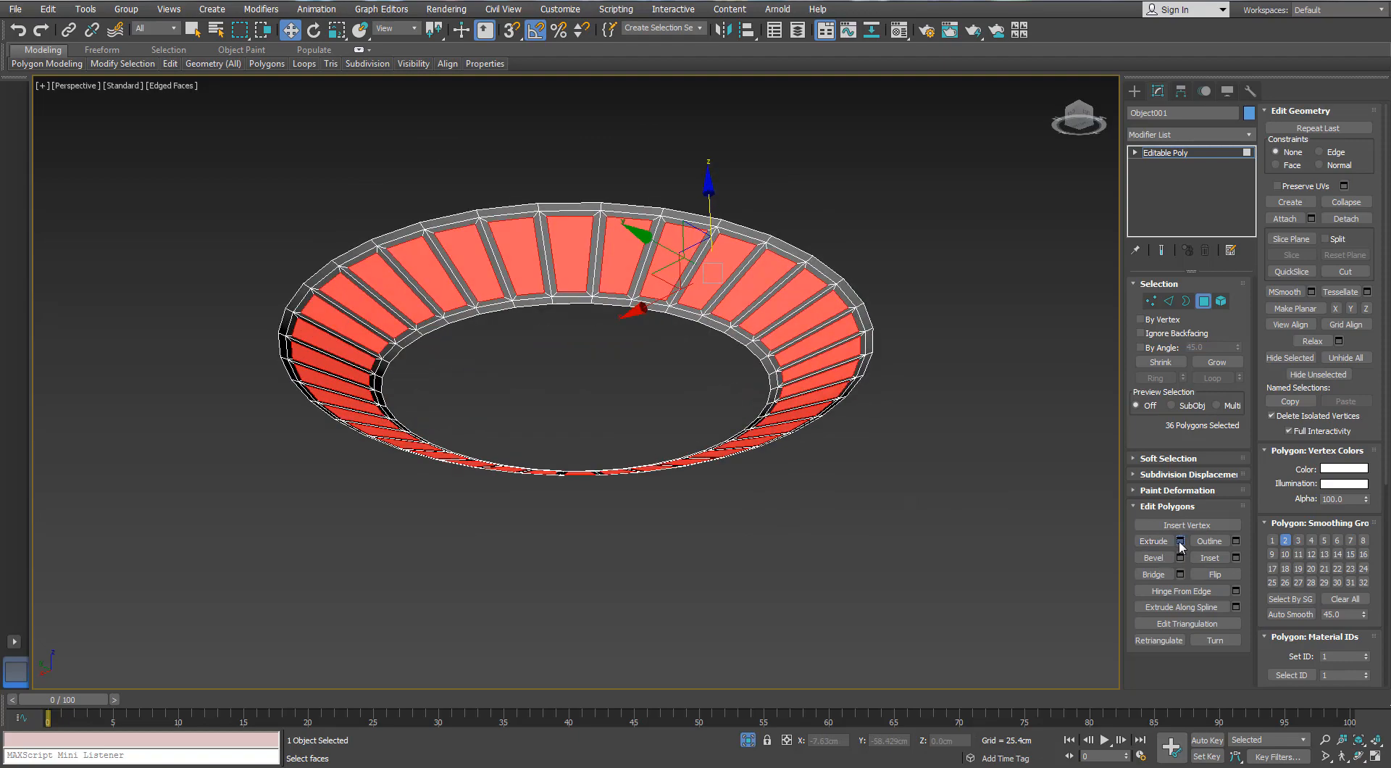
left_click(1179, 541)
type("-")
key("Return")
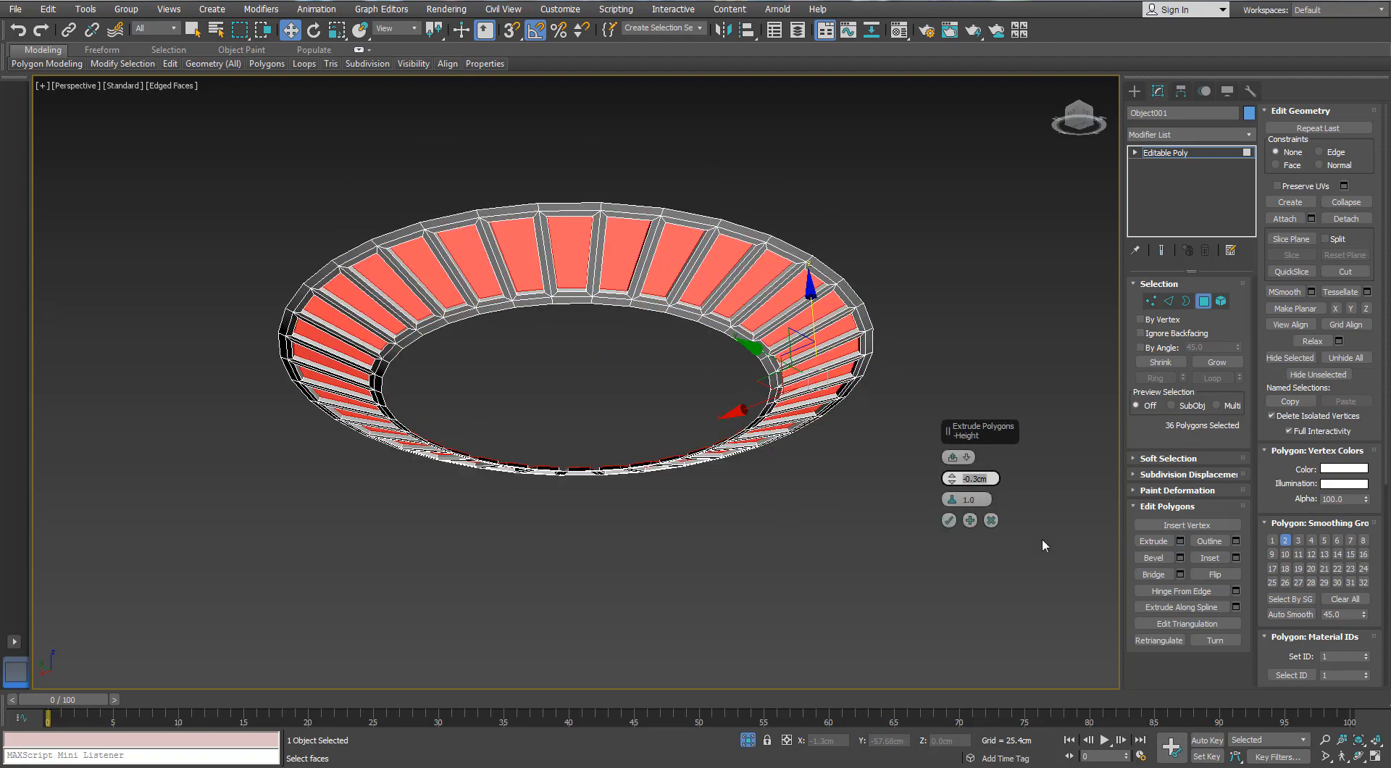
scroll(645, 388, "up", 5)
middle_click_drag(402, 280, 930, 456)
scroll(930, 457, "up", 3)
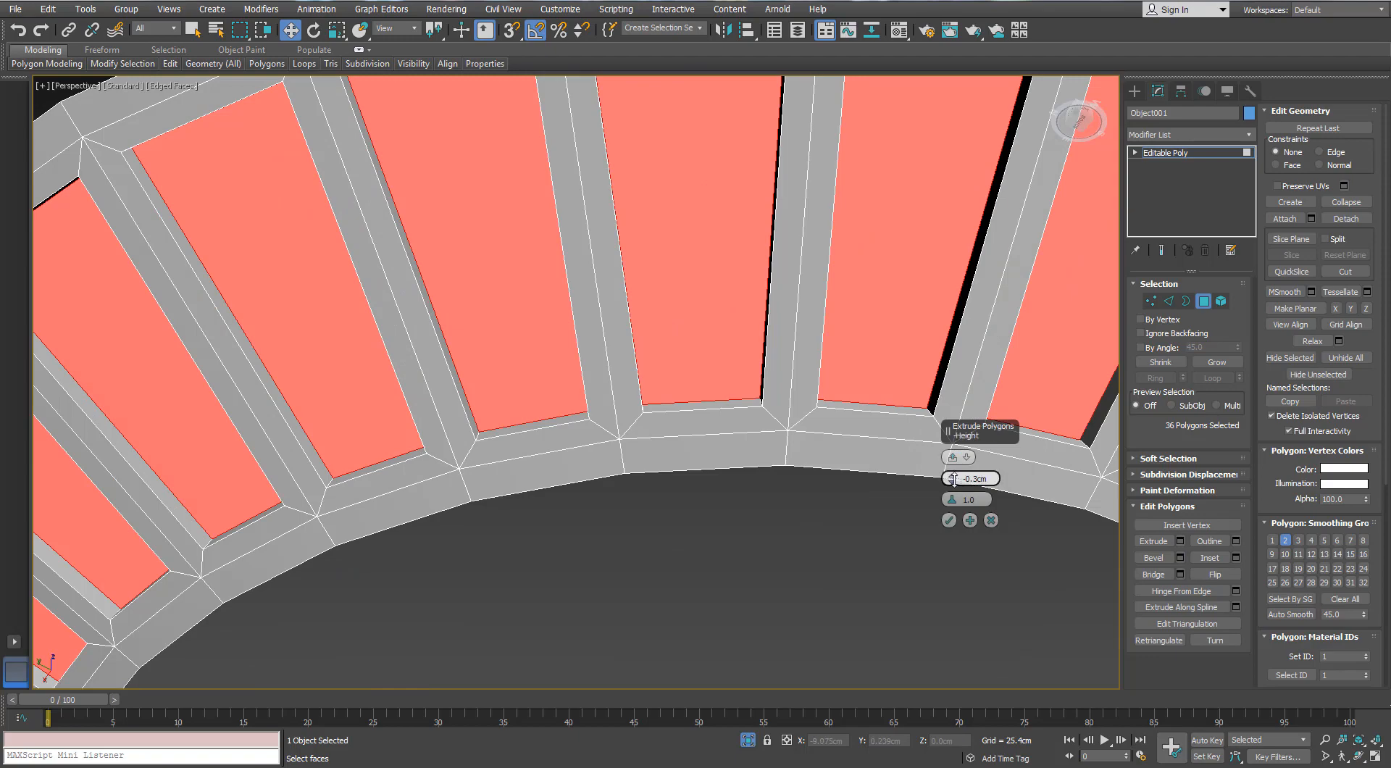
left_click_drag(954, 479, 954, 485)
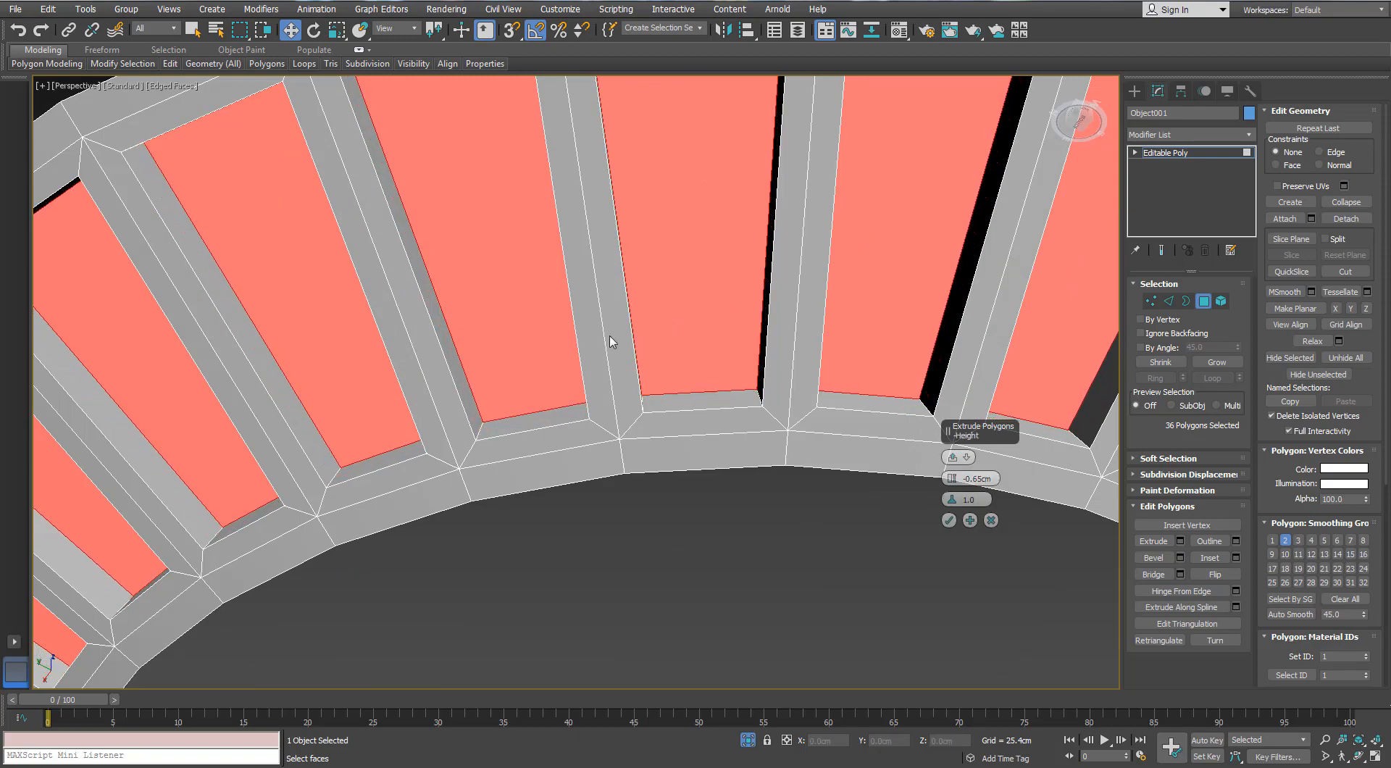
scroll(609, 337, "down", 6)
middle_click_drag(609, 337, 519, 281, "alt")
scroll(520, 281, "up", 4)
left_click(949, 520)
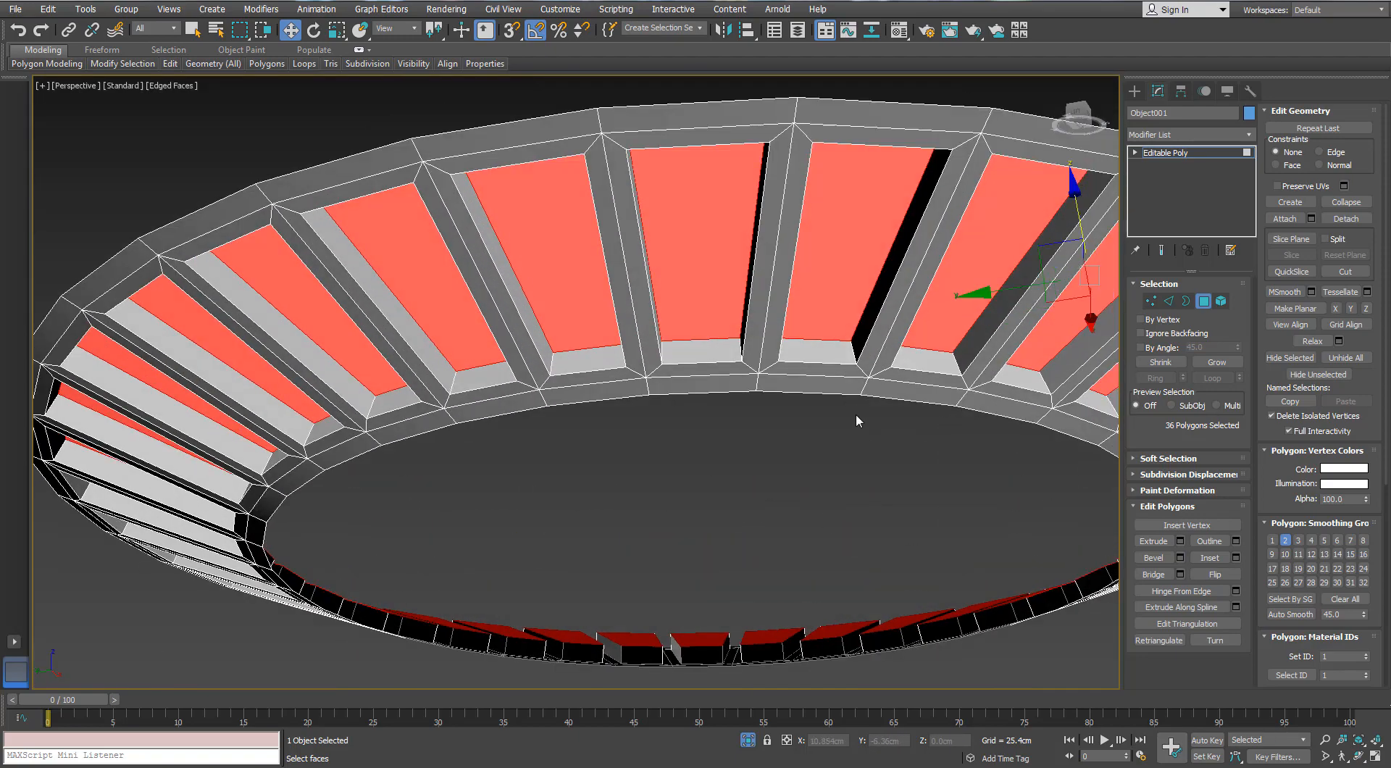
middle_click_drag(856, 415, 813, 450, "alt")
scroll(813, 450, "down", 3)
left_click(1170, 302)
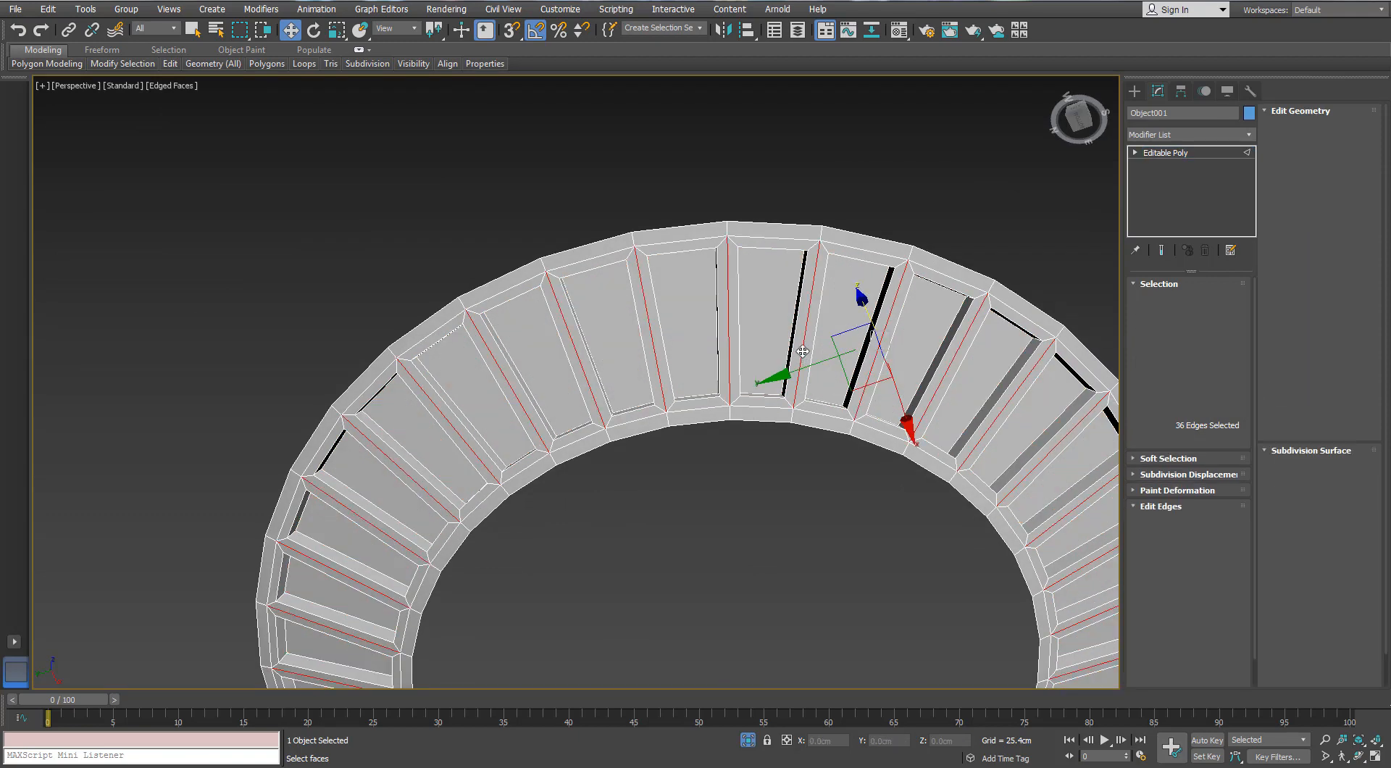
key("alt+r")
left_click(1235, 590)
middle_click_drag(843, 337, 858, 339, "alt")
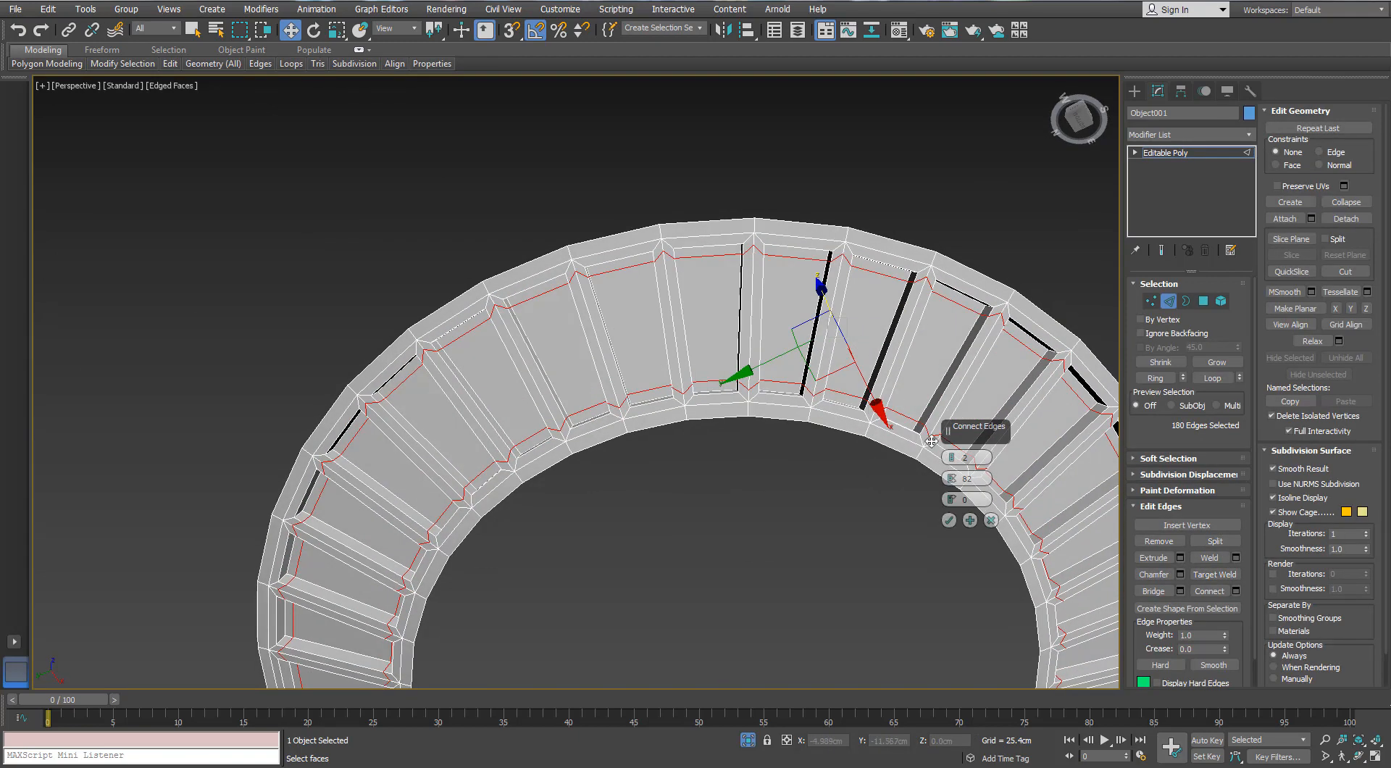
left_click(985, 519)
Try to connect the edges running around the ring with a single segment through each panel
left_click(795, 247)
left_click(802, 221)
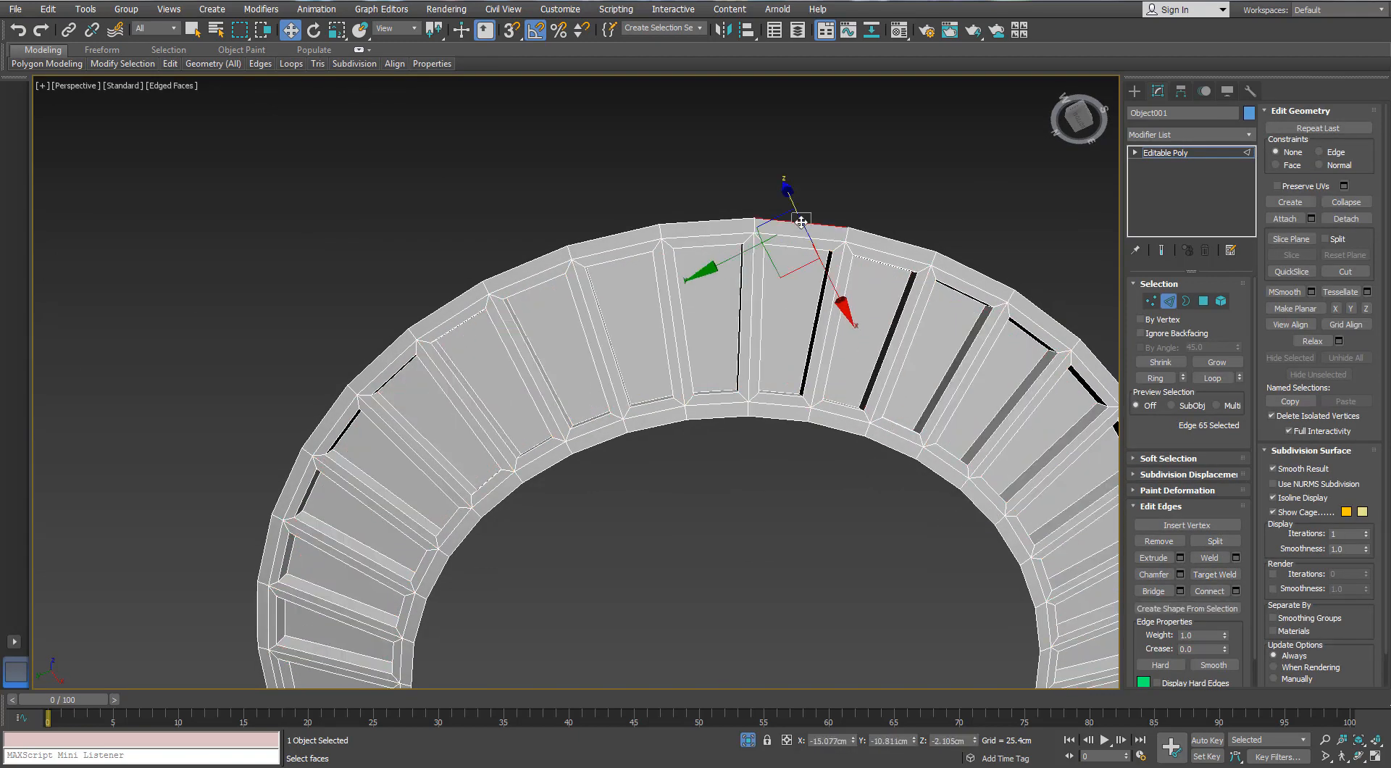
double_click(837, 223)
left_click(1157, 378)
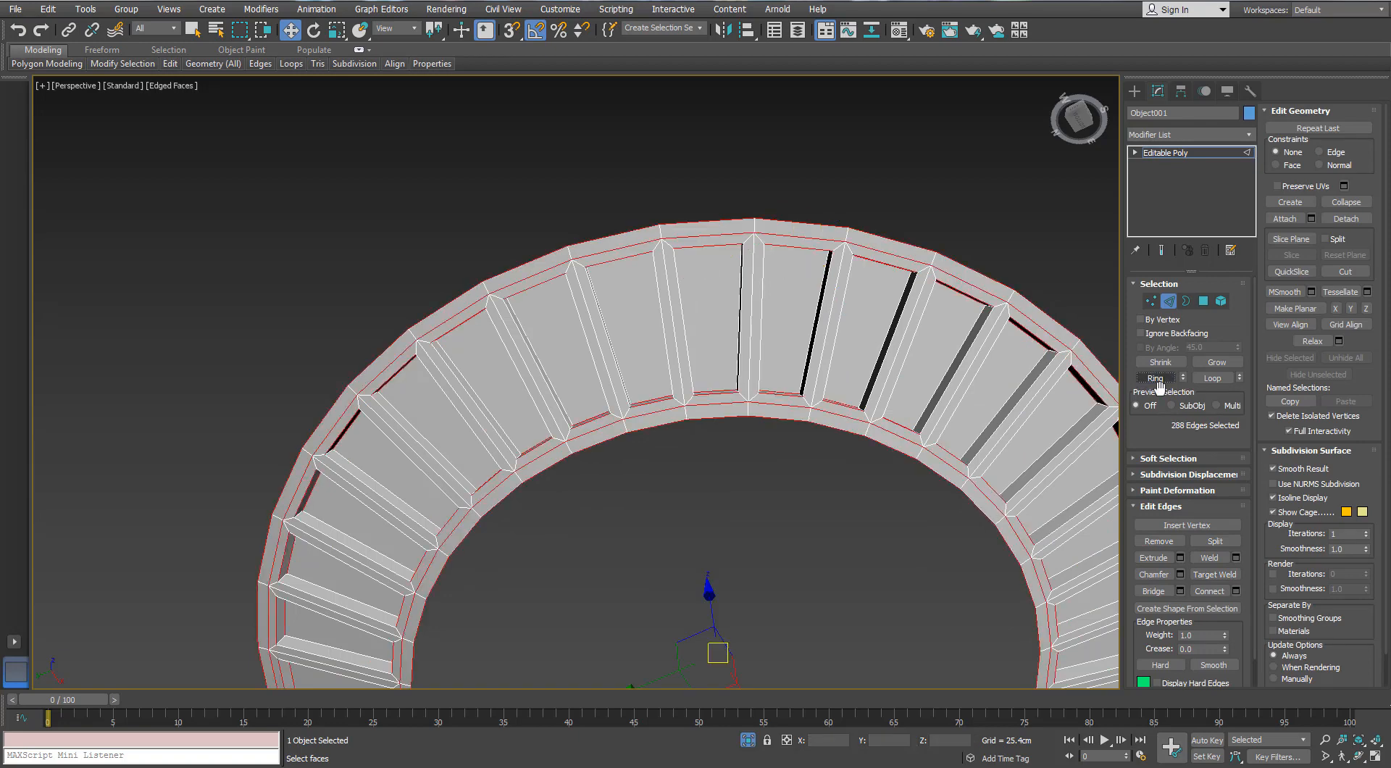
left_click(1236, 591)
left_click_drag(951, 500, 932, 615)
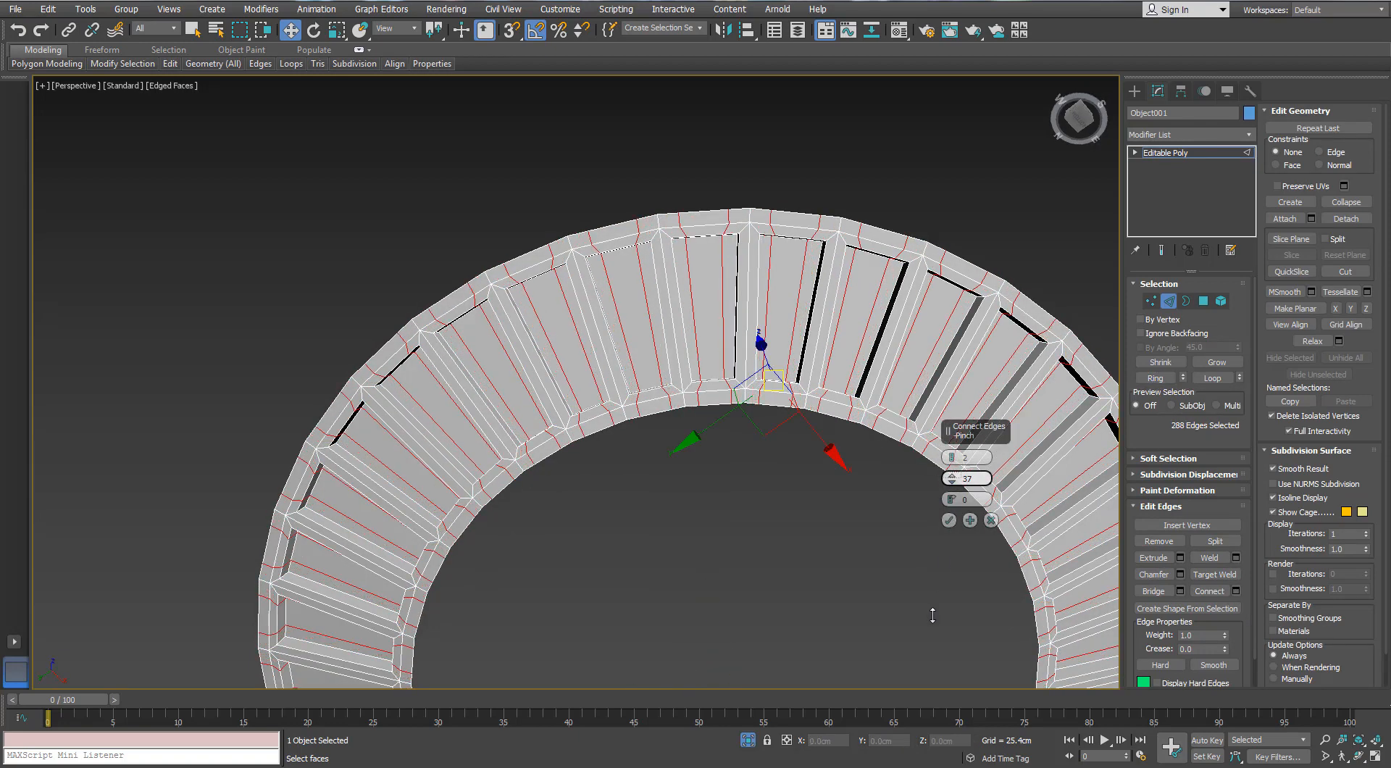
mouse_move(951, 481)
left_mouse_down()
mouse_move(948, 520)
mouse_move(953, 464)
left_mouse_up()
left_click(949, 520)
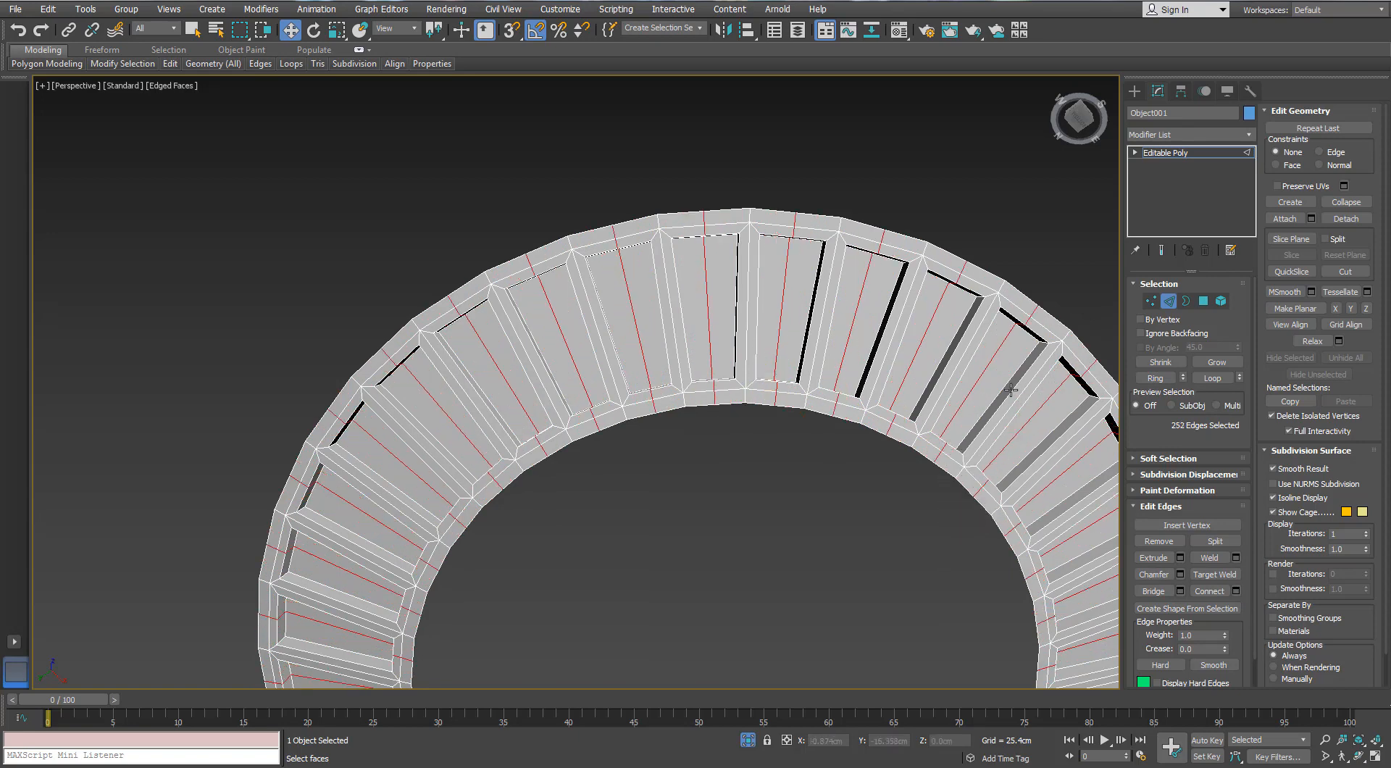
middle_click_drag(833, 325, 833, 324, "alt")
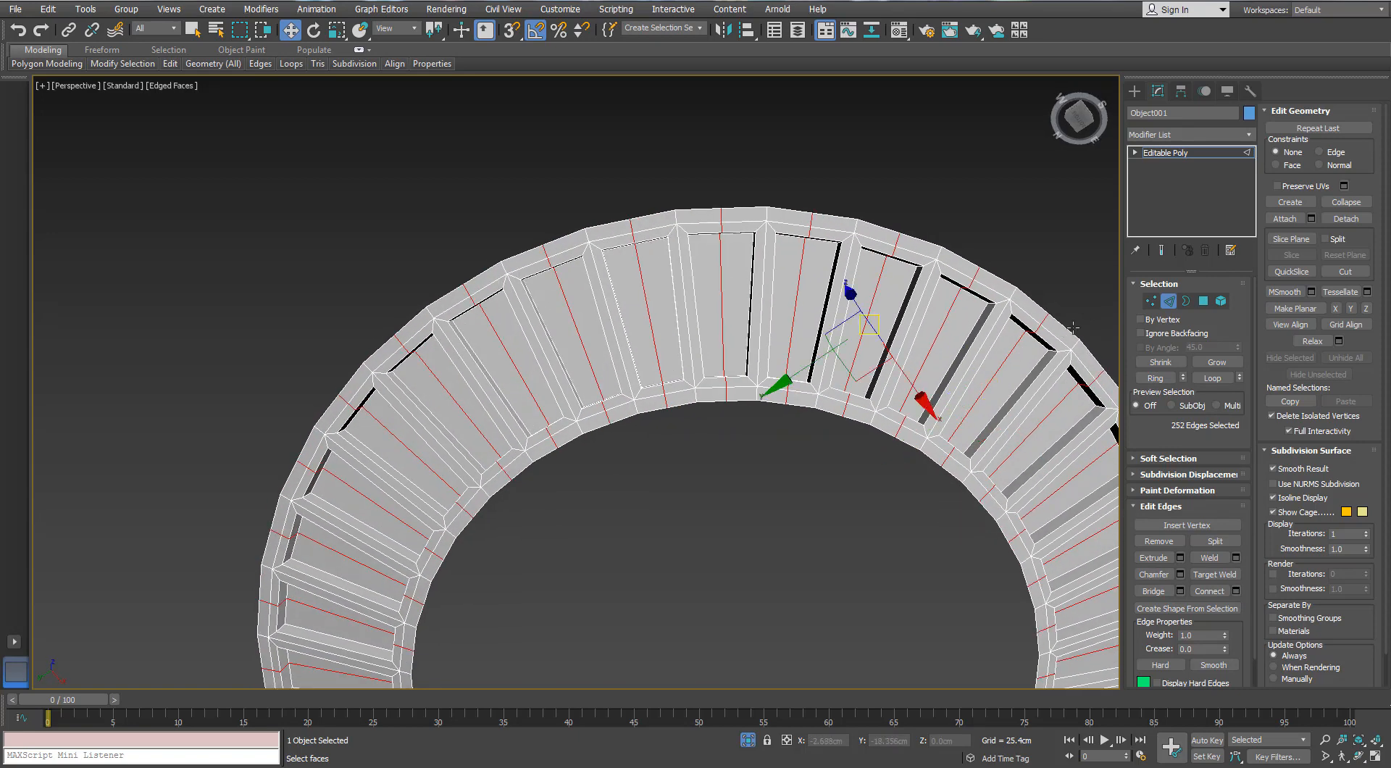
Try to select the new mid-panel vertices at the outer rim, then undo the selection and the added edge loops
left_click(1150, 301)
middle_click_drag(812, 274, 678, 309)
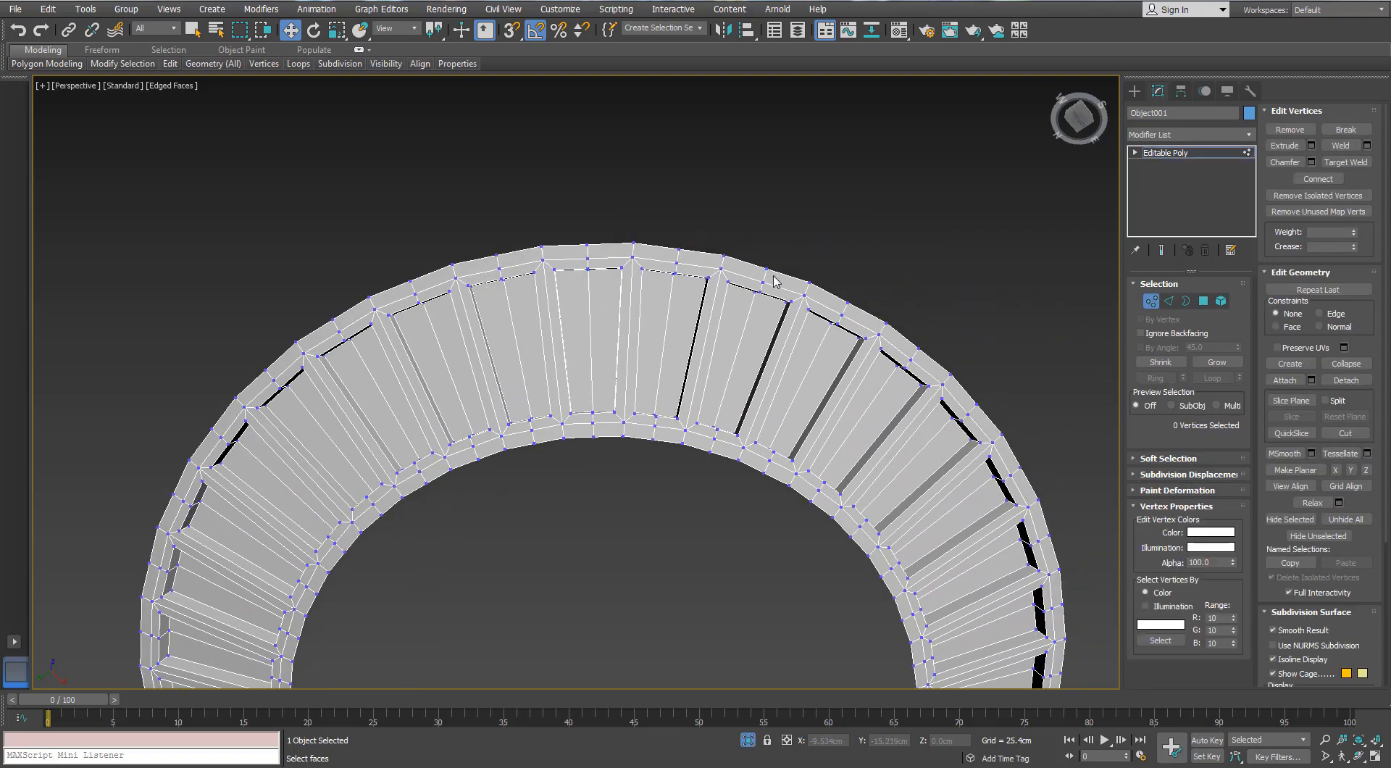
left_click_drag(774, 274, 749, 302)
middle_click_drag(750, 308, 743, 303, "alt")
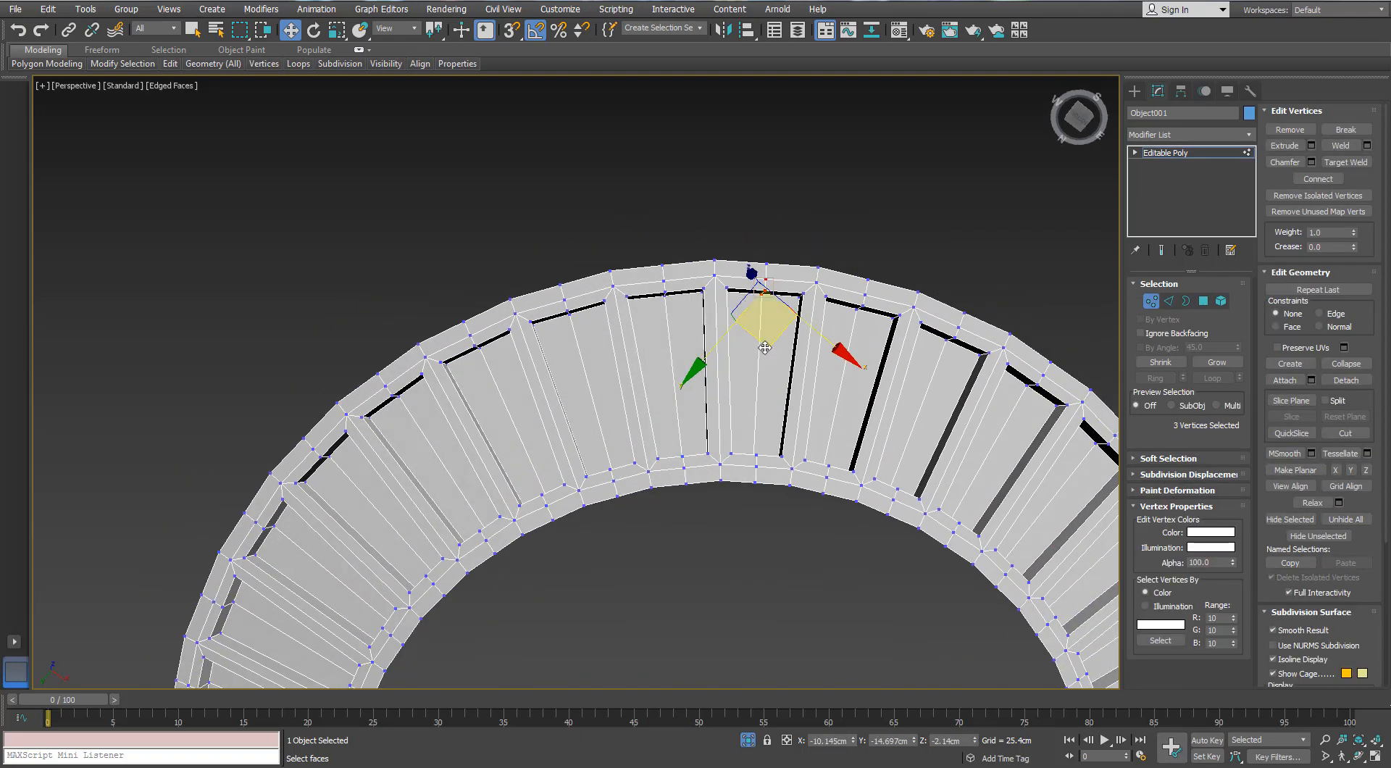
left_click(1141, 332)
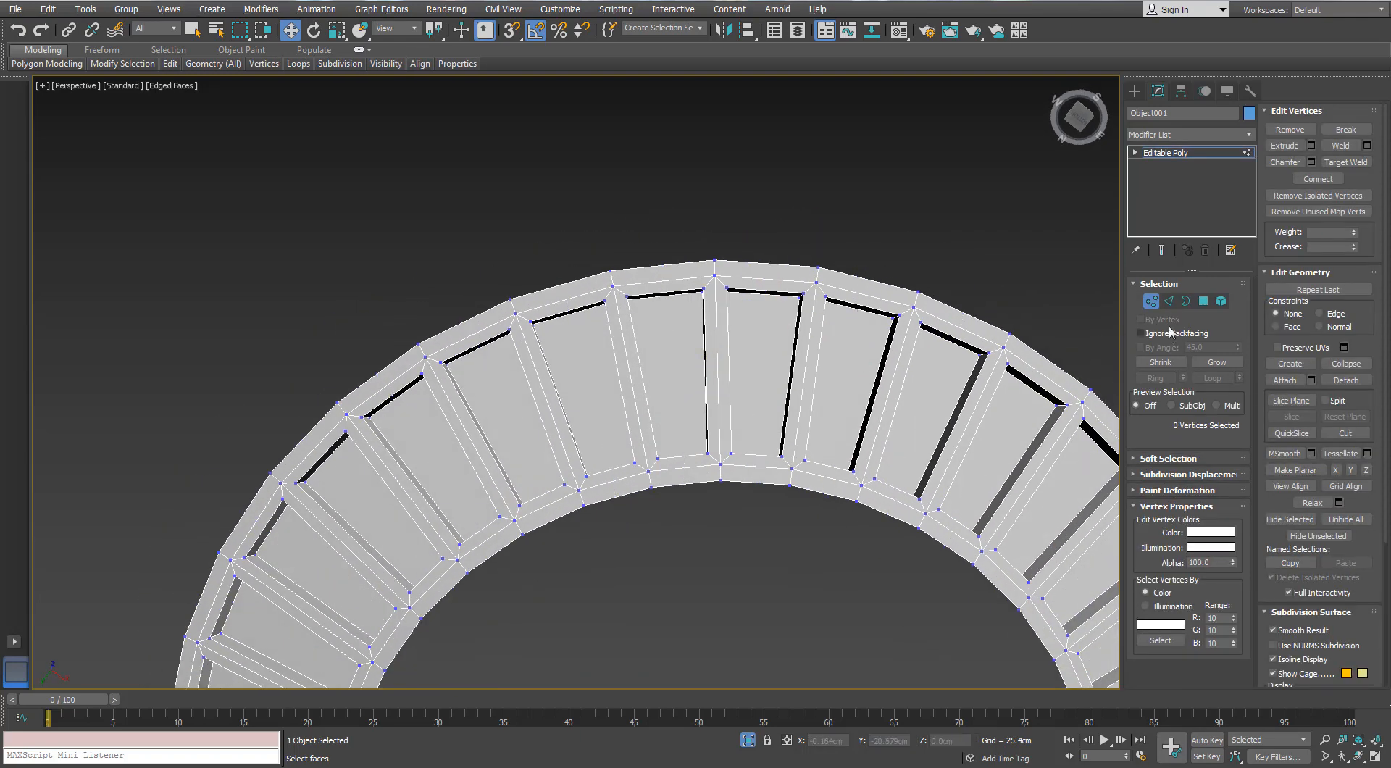
Connect the edges running around the ring with two segments and a pinch of 13
left_click(1168, 301)
middle_click_drag(757, 298, 747, 294, "alt")
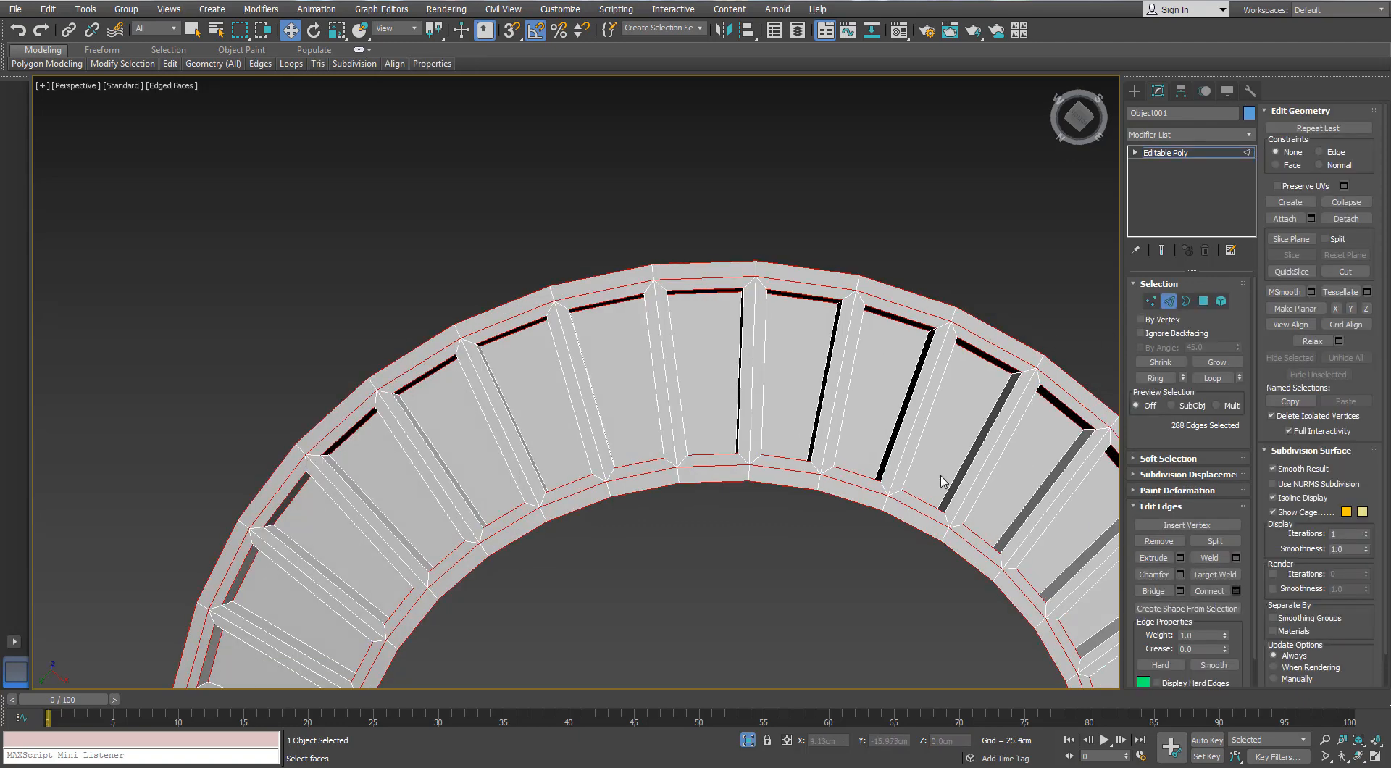
left_click(952, 454)
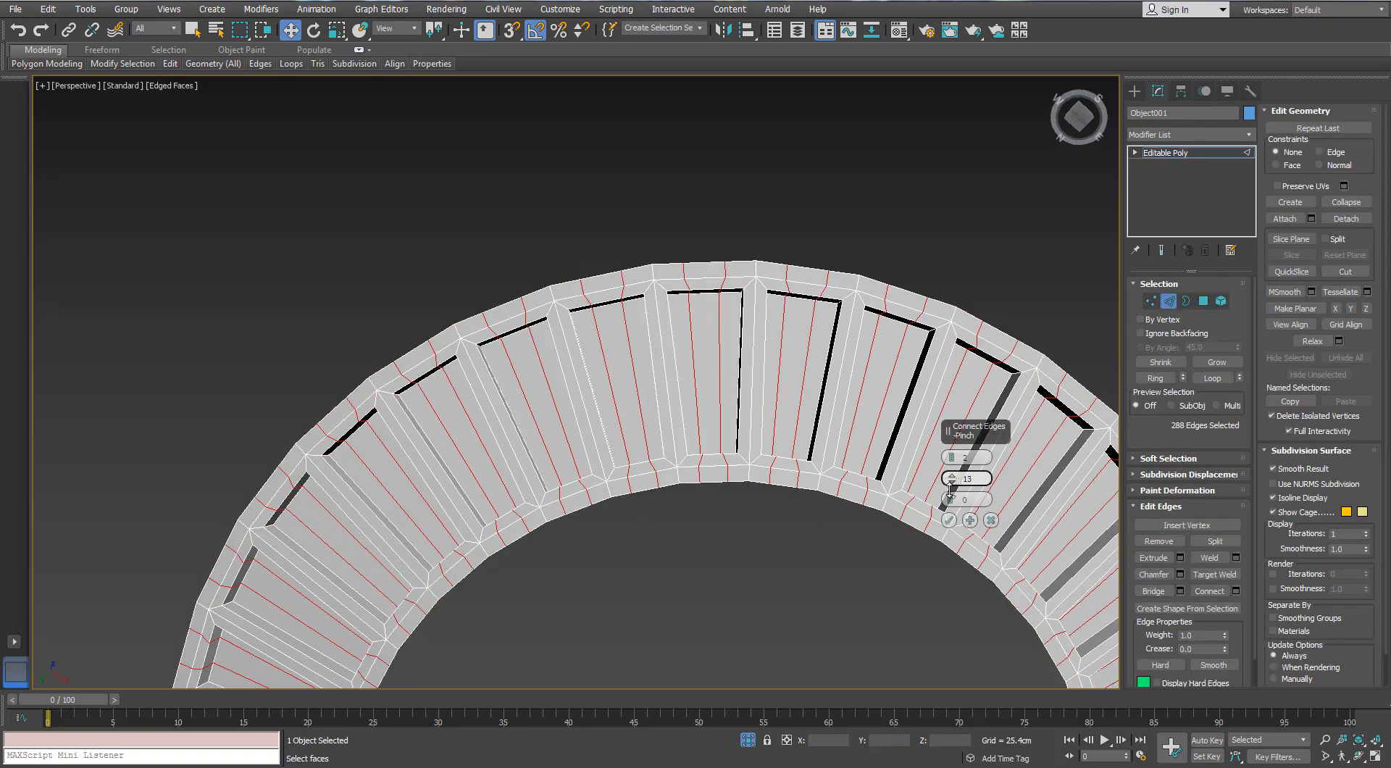
left_click(948, 520)
Switch to vertex level and try selecting the new vertices at the outer end of one recessed panel
middle_click_drag(673, 423, 636, 403)
middle_click_drag(702, 375, 654, 439)
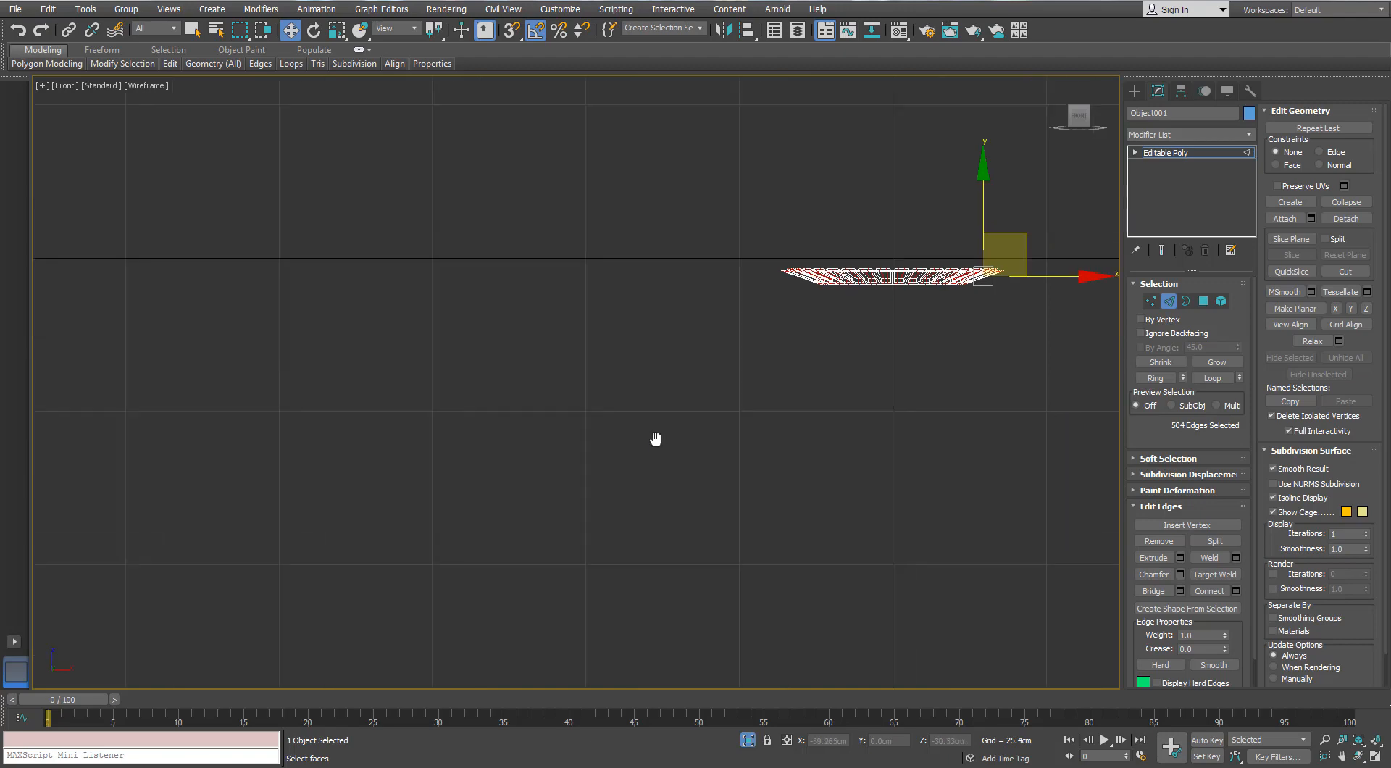
key("t")
key("z")
middle_click_drag(665, 249, 653, 234)
scroll(654, 234, "up", 4)
key("1")
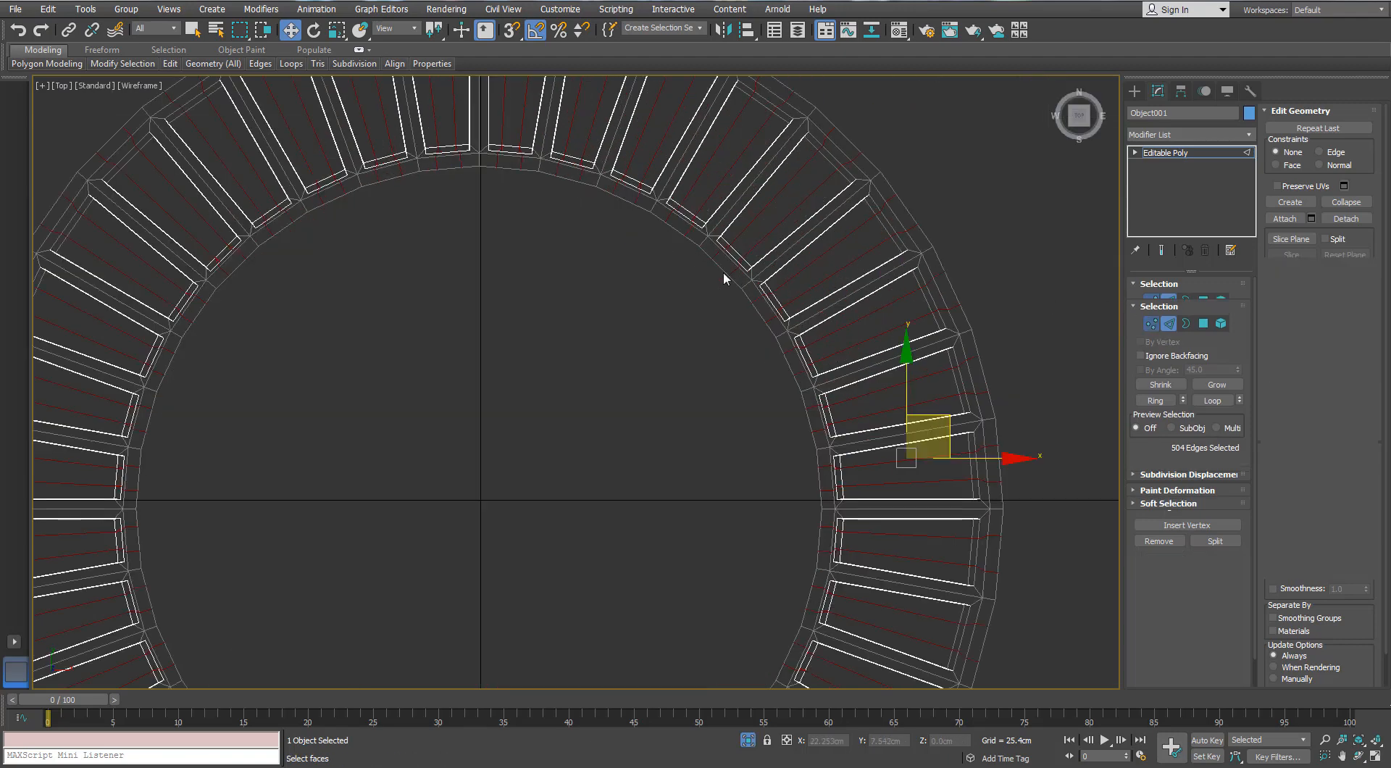
middle_click_drag(782, 98, 773, 224)
left_click_drag(739, 250, 739, 250)
scroll(734, 208, "up", 3)
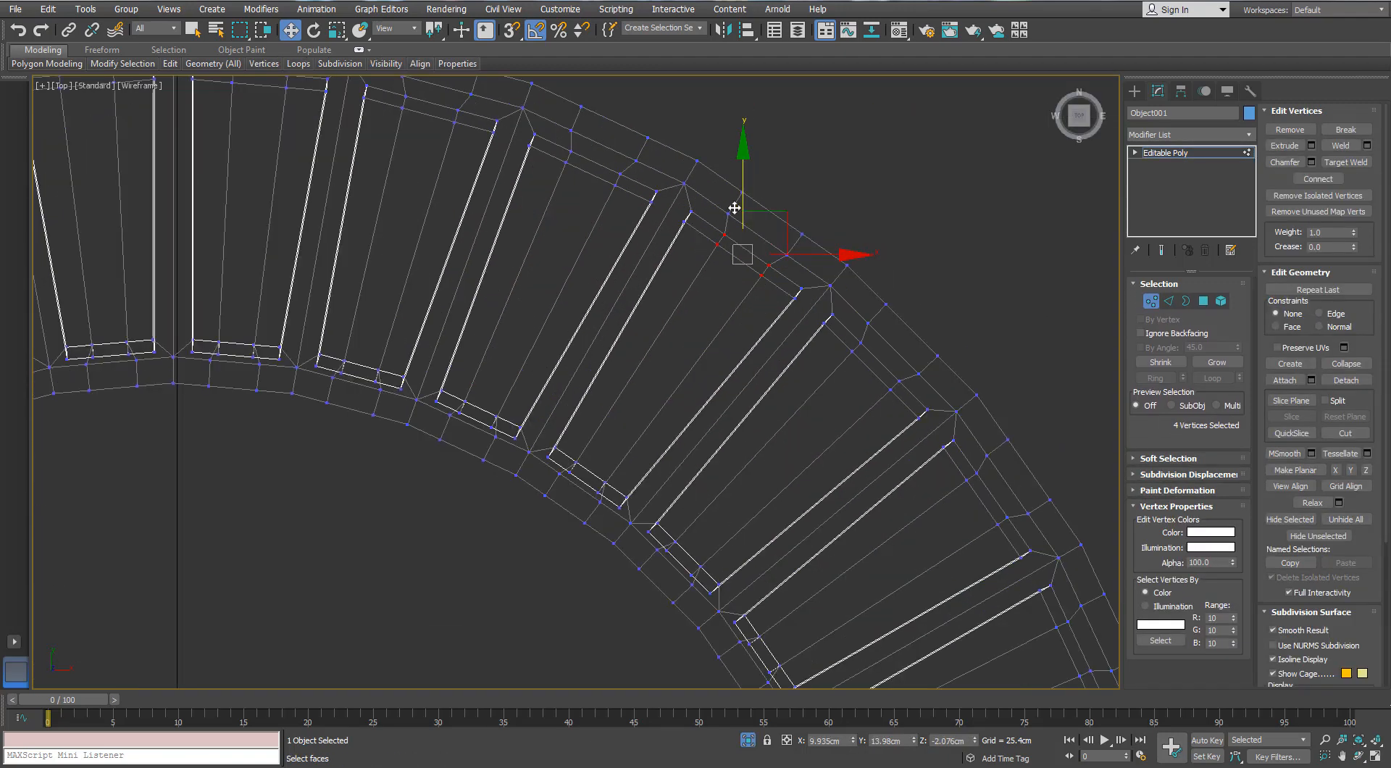
scroll(734, 208, "down", 2)
middle_click_drag(734, 208, 795, 212, "alt")
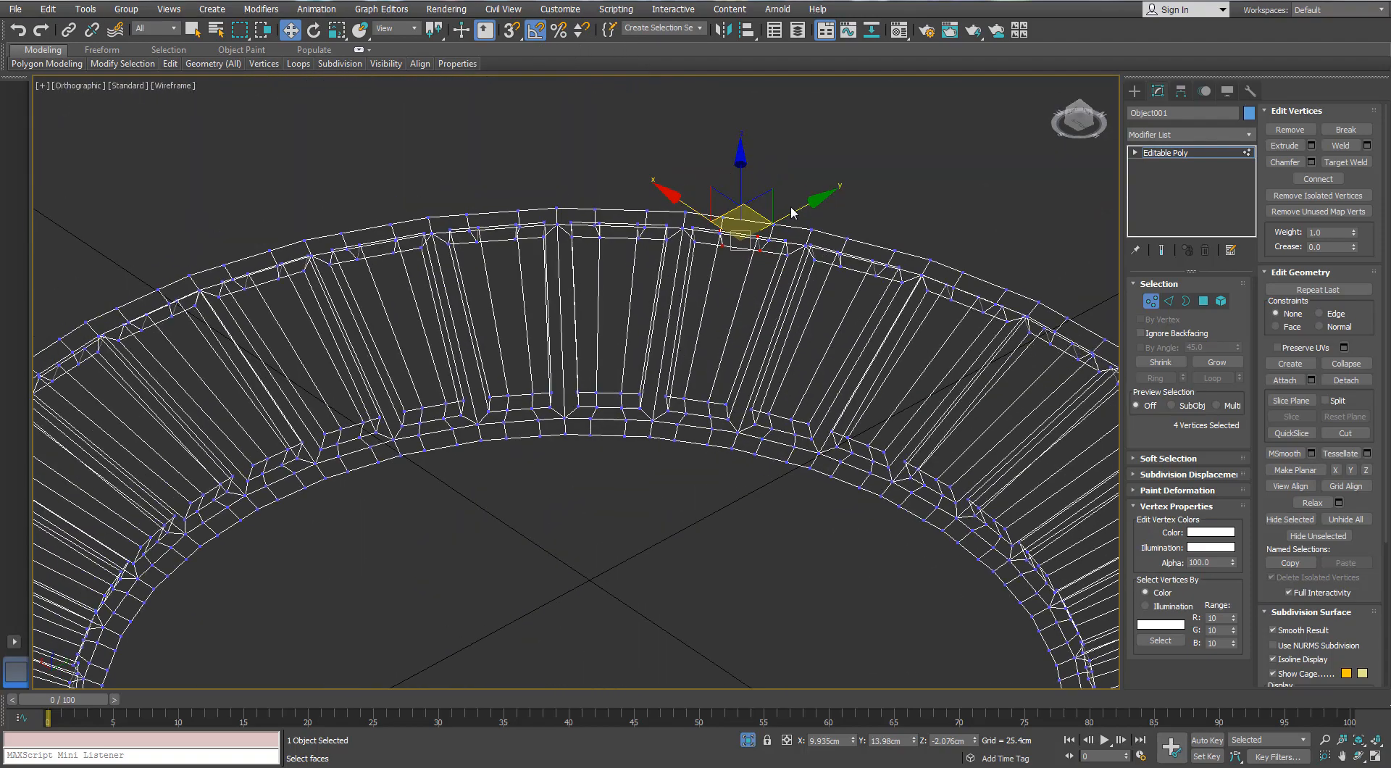
scroll(795, 211, "up", 2)
key("F3")
scroll(747, 253, "up", 3)
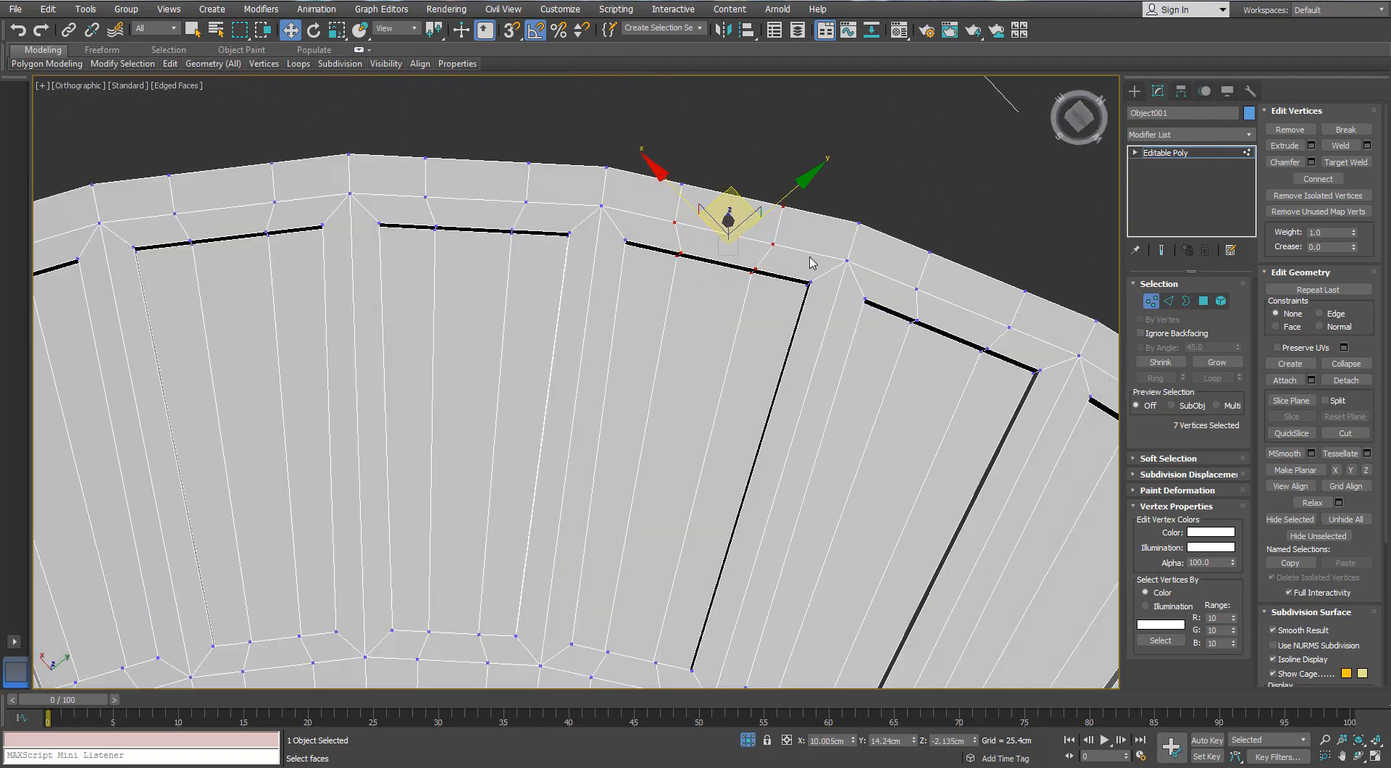
In the top wireframe view, select the new vertices at the outer ends of two neighbouring panels
scroll(811, 263, "down", 1)
key("t")
middle_click_drag(696, 316, 646, 407)
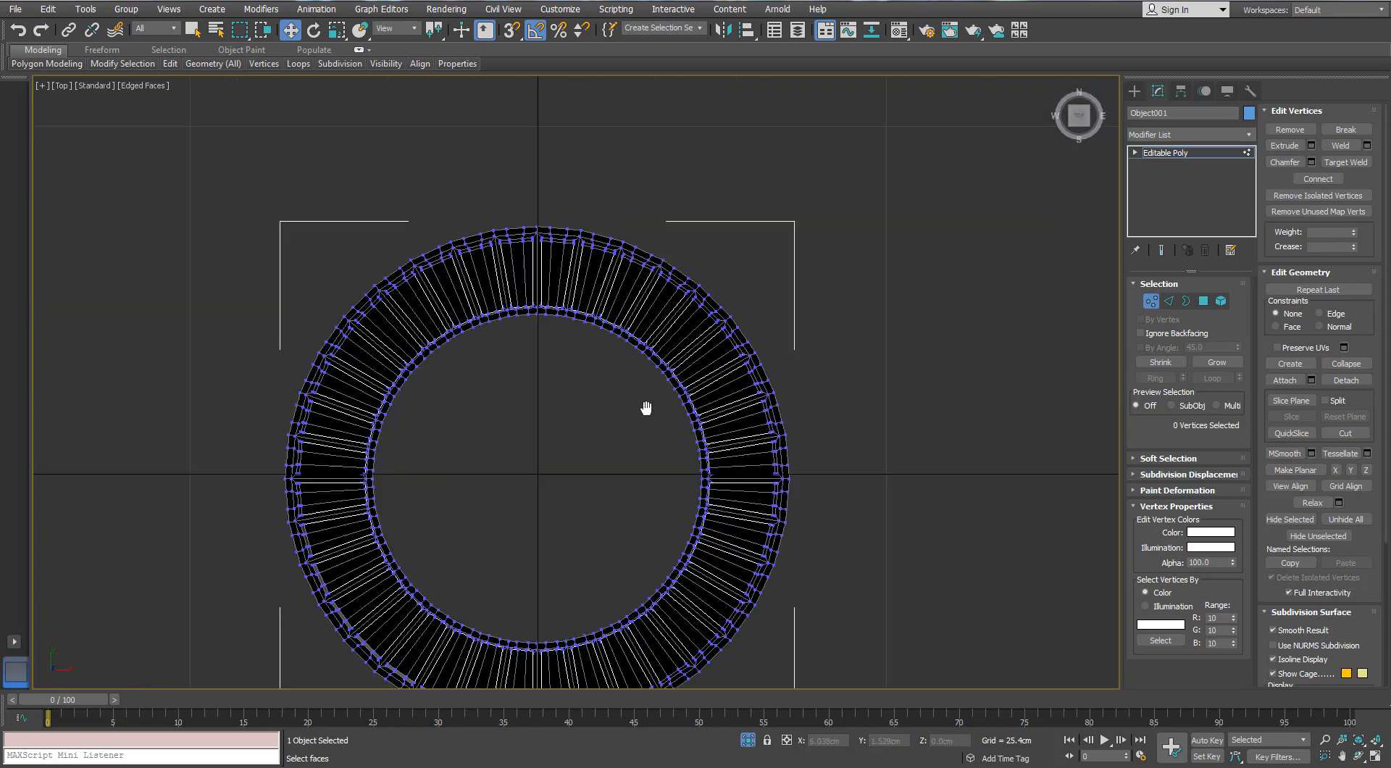
scroll(692, 307, "up", 4)
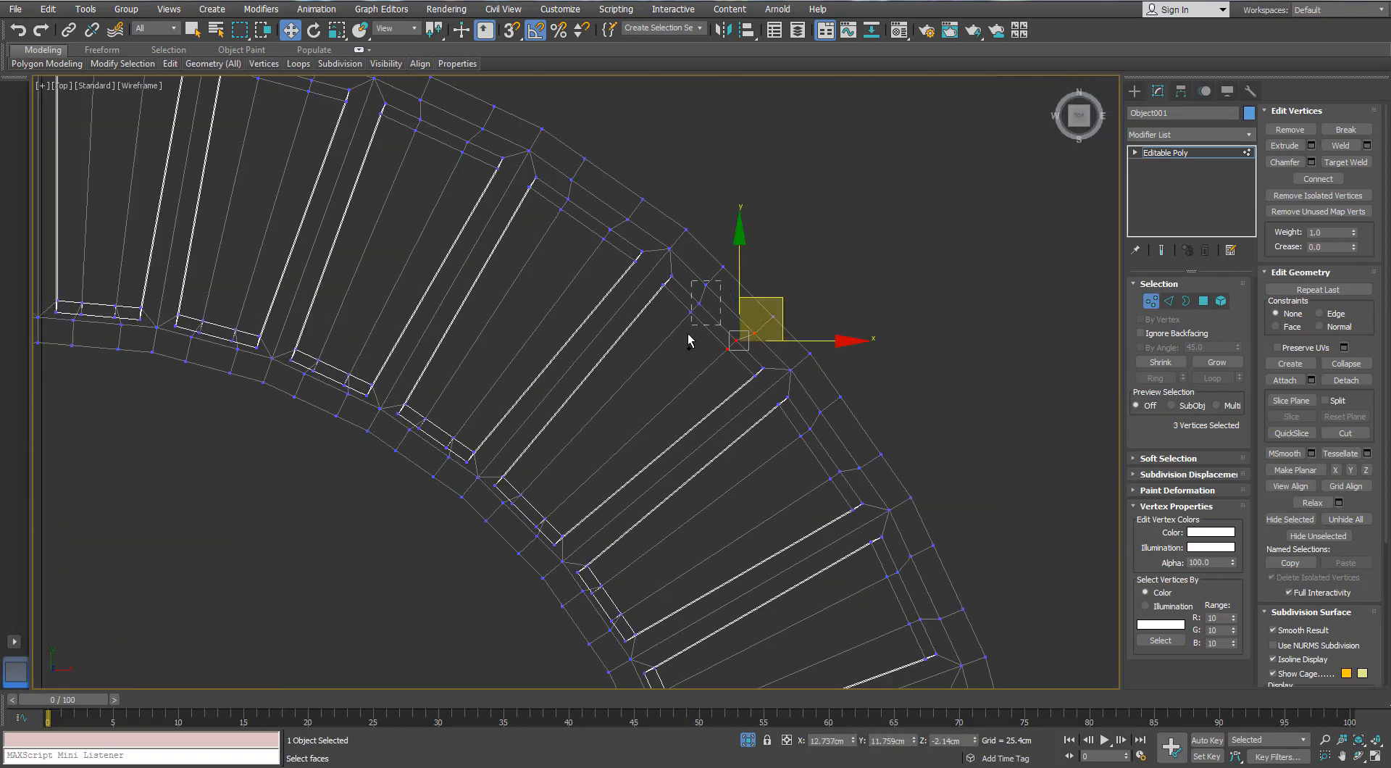
left_click_drag(548, 238, 546, 241, "ctrl")
scroll(557, 246, "down", 2)
middle_click_drag(611, 289, 580, 233)
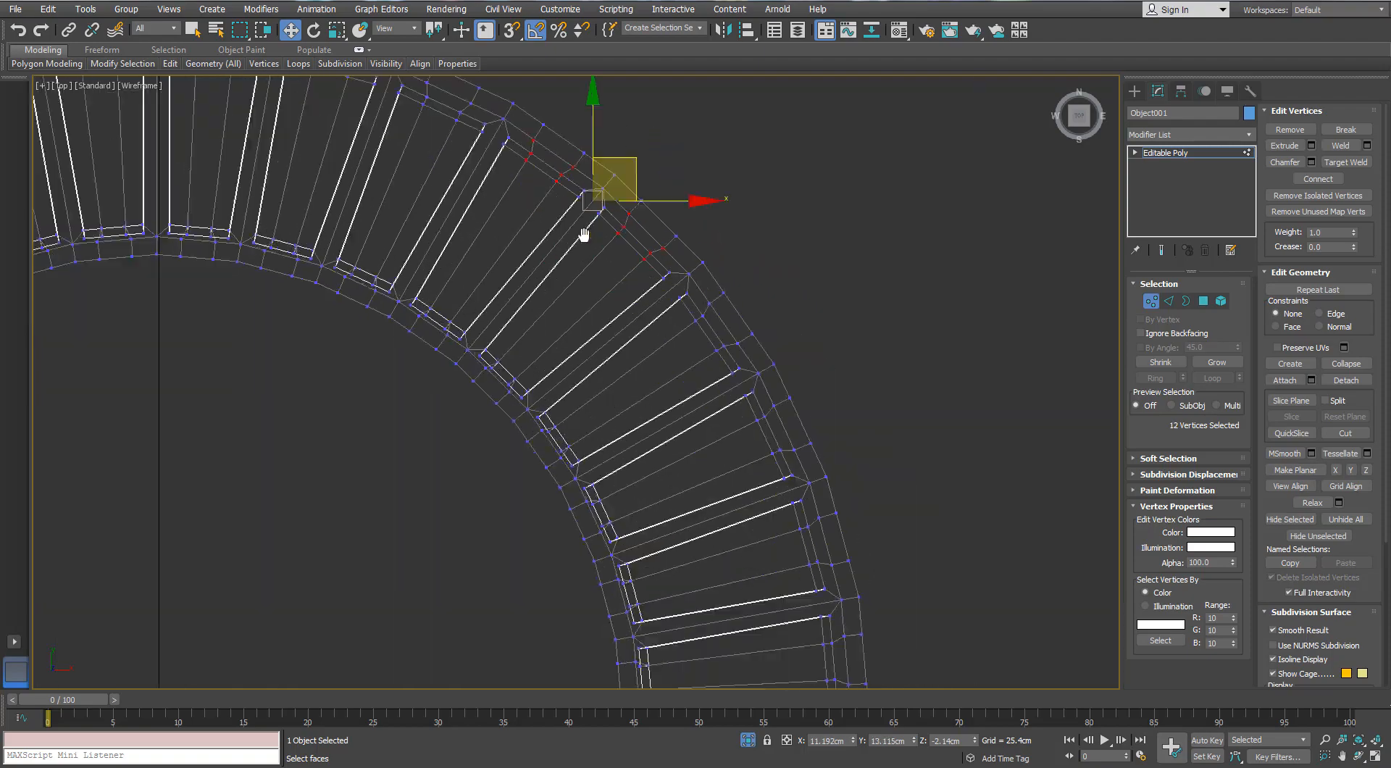
Add the new vertices at the inner end of one of these panels to the selection, excluding the rim vertices
scroll(572, 283, "up", 2)
left_click_drag(489, 380, 463, 415, "ctrl")
scroll(457, 395, "up", 2)
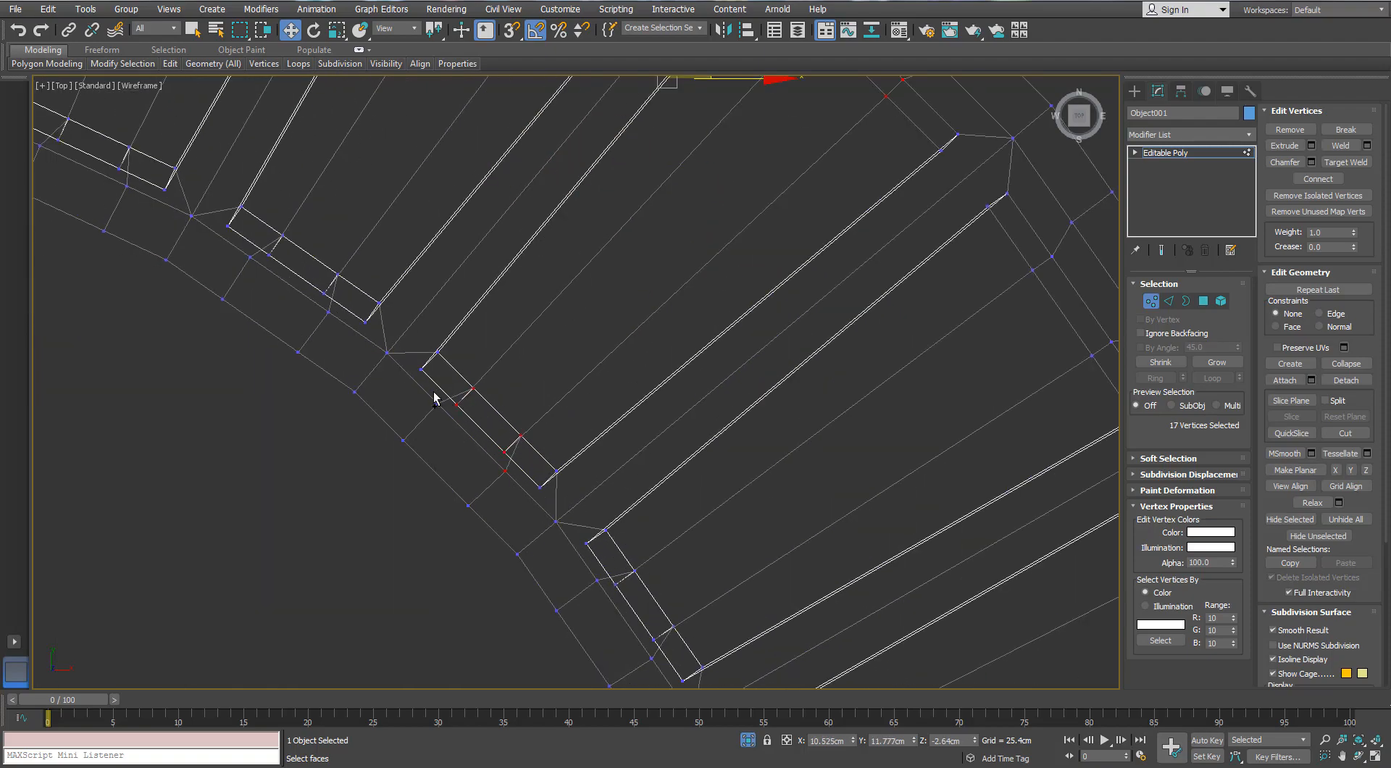
left_click(433, 403, "ctrl")
middle_click_drag(435, 398, 475, 207, "alt")
middle_click_drag(475, 206, 529, 232)
scroll(465, 258, "down", 2)
middle_click_drag(529, 232, 420, 332)
scroll(555, 336, "down", 3)
scroll(459, 297, "up", 3)
scroll(459, 297, "down", 2)
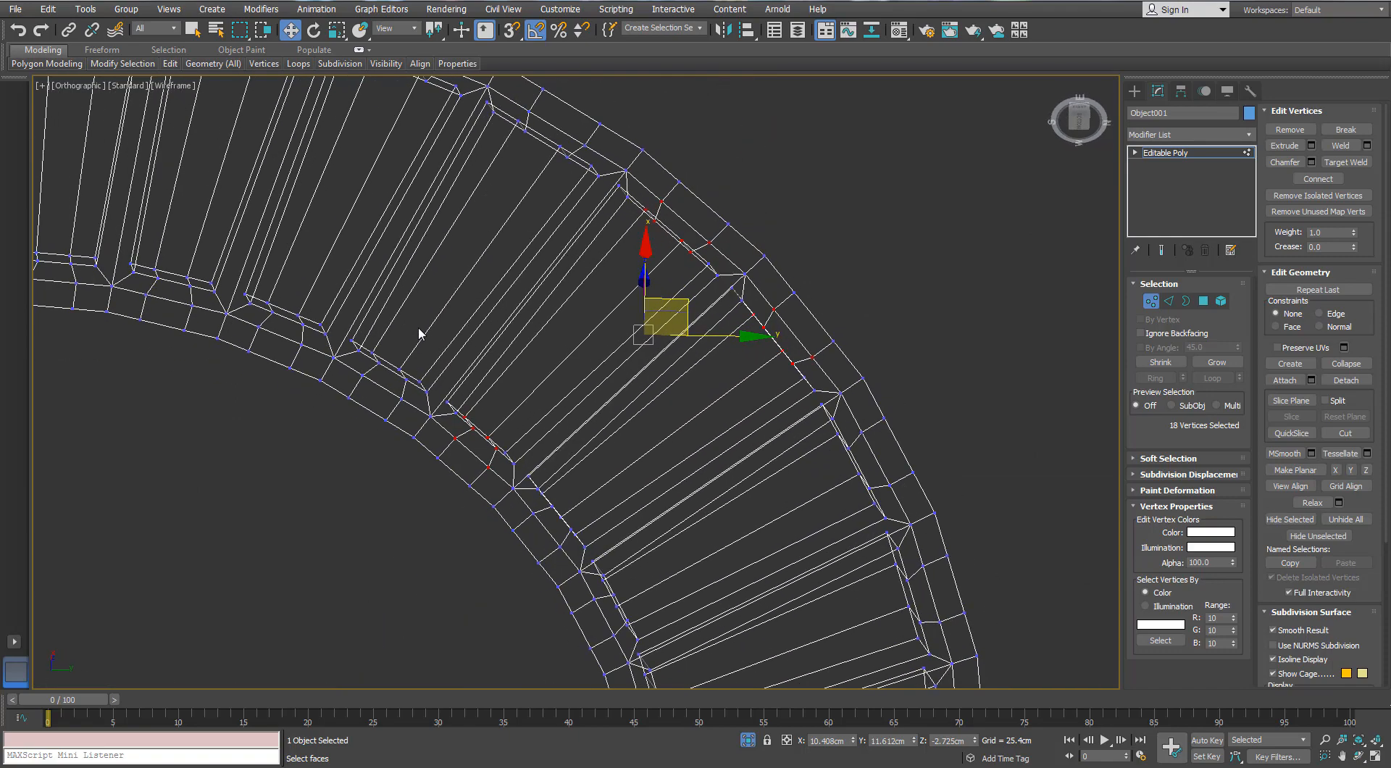
In the top wireframe view, add the new vertices at the inner and outer ends of all remaining recessed panels to the selection
key("t")
scroll(584, 367, "up", 5)
middle_click_drag(584, 367, 546, 366)
scroll(475, 366, "up", 6)
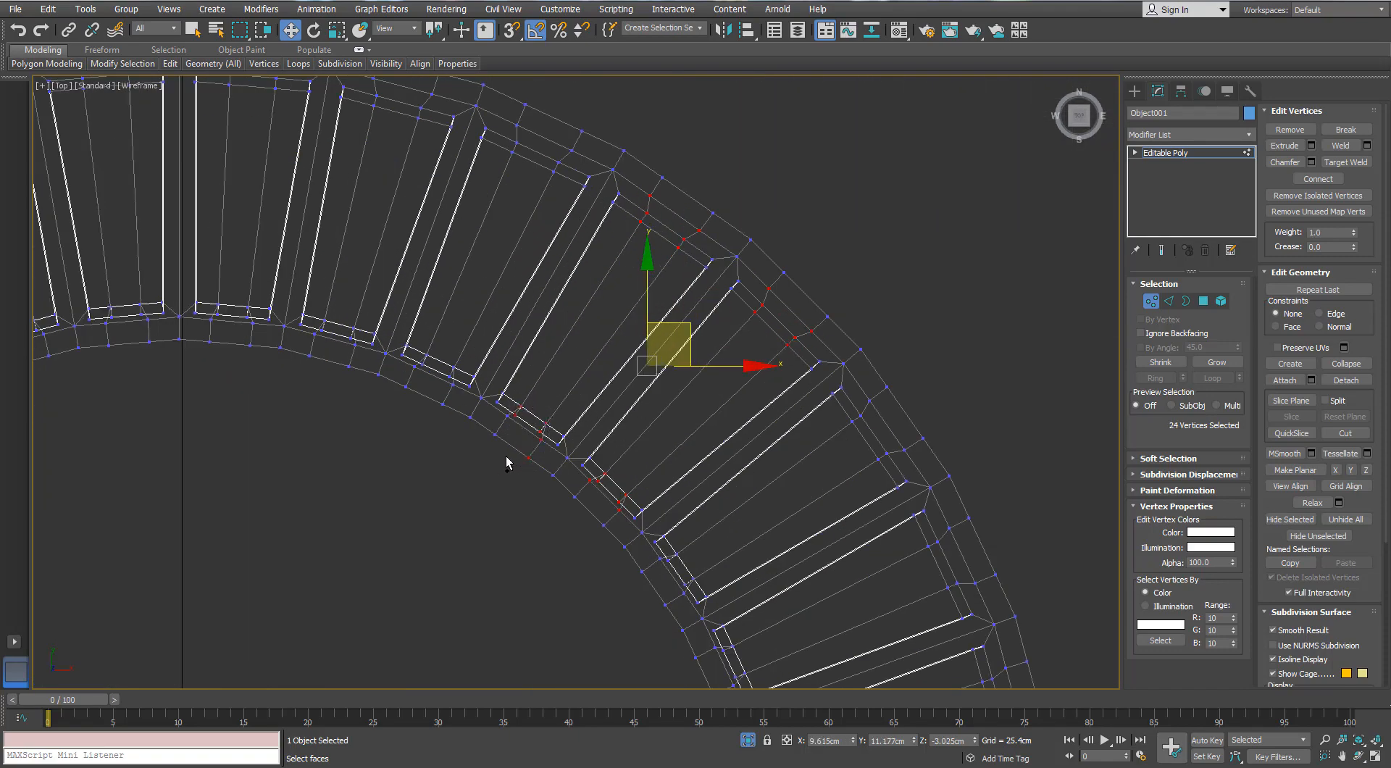
scroll(524, 471, "down", 2)
middle_click_drag(525, 471, 549, 324)
scroll(588, 376, "up", 3)
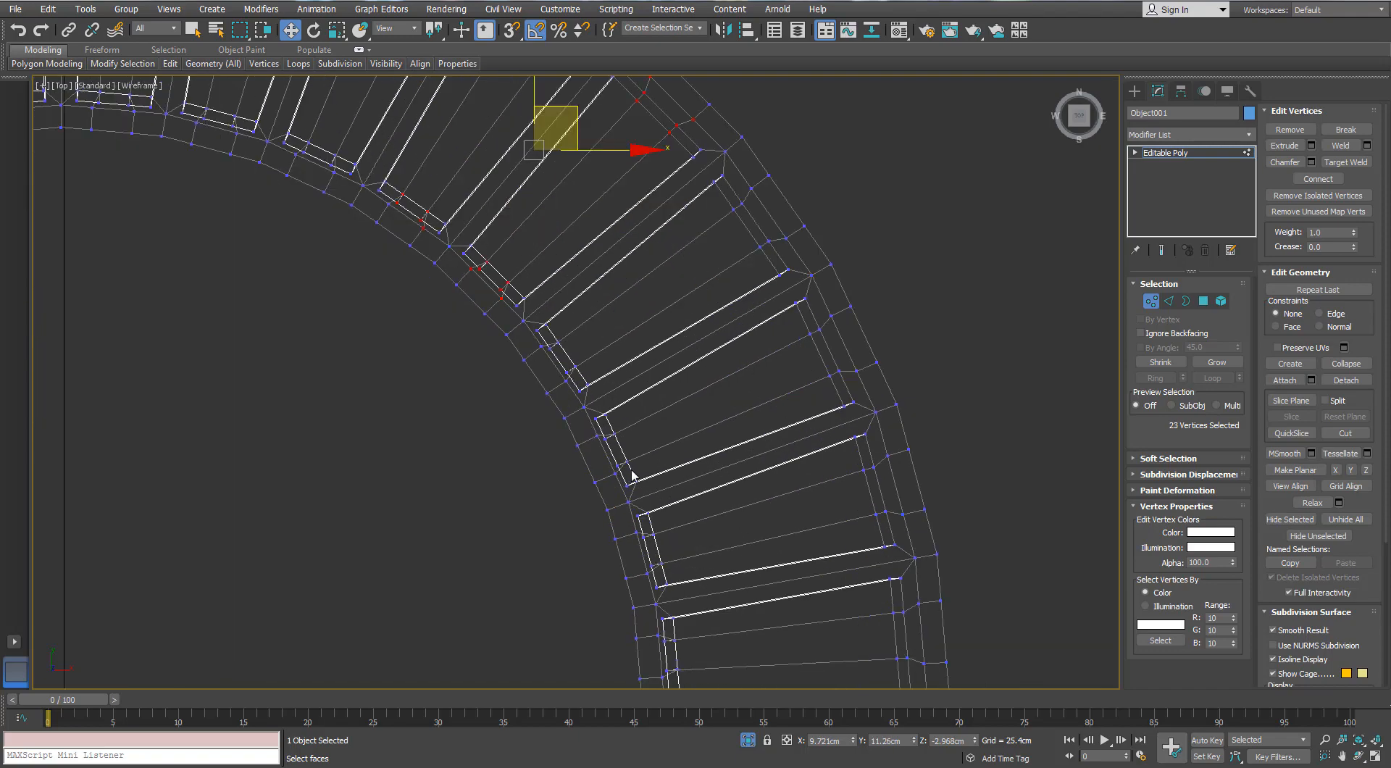
left_click_drag(631, 417, 580, 441)
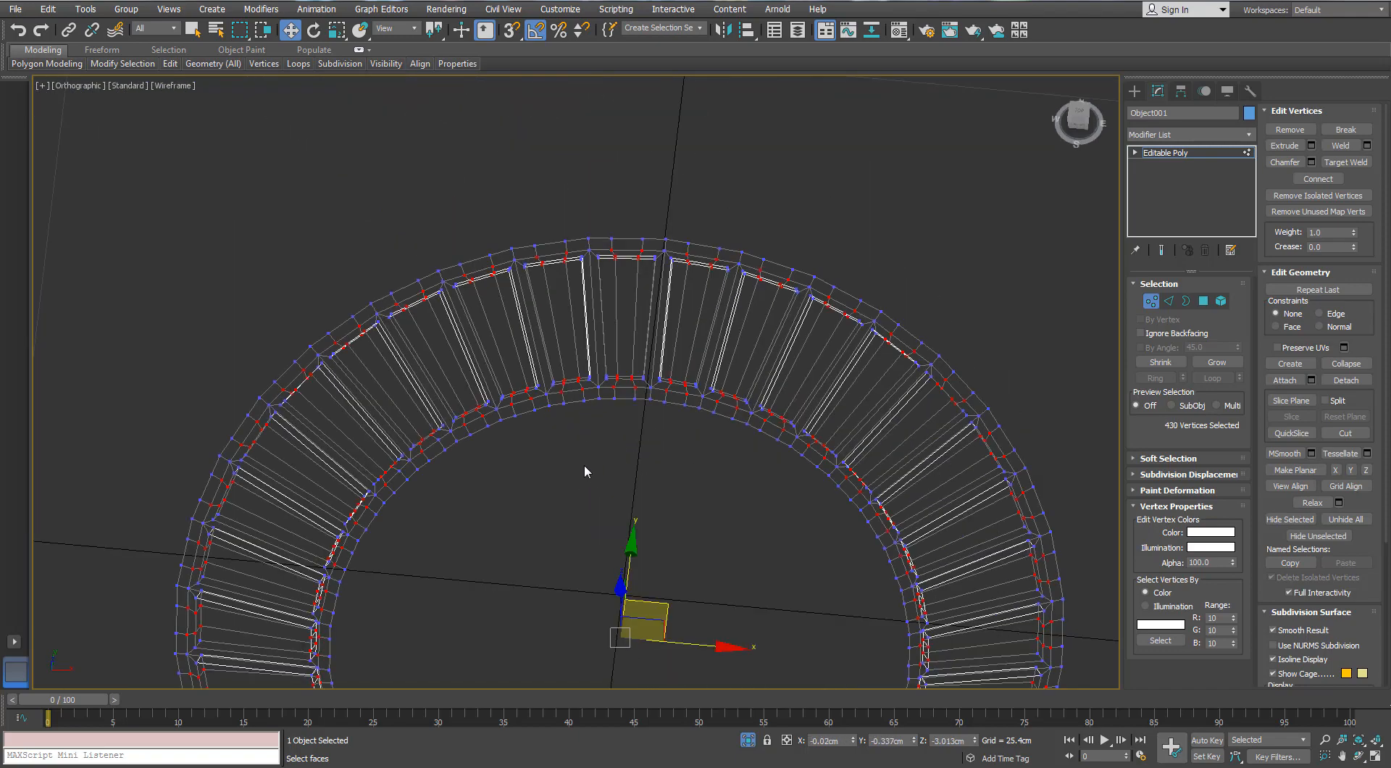
middle_click_drag(584, 464, 646, 317, "alt")
scroll(645, 316, "down", 3)
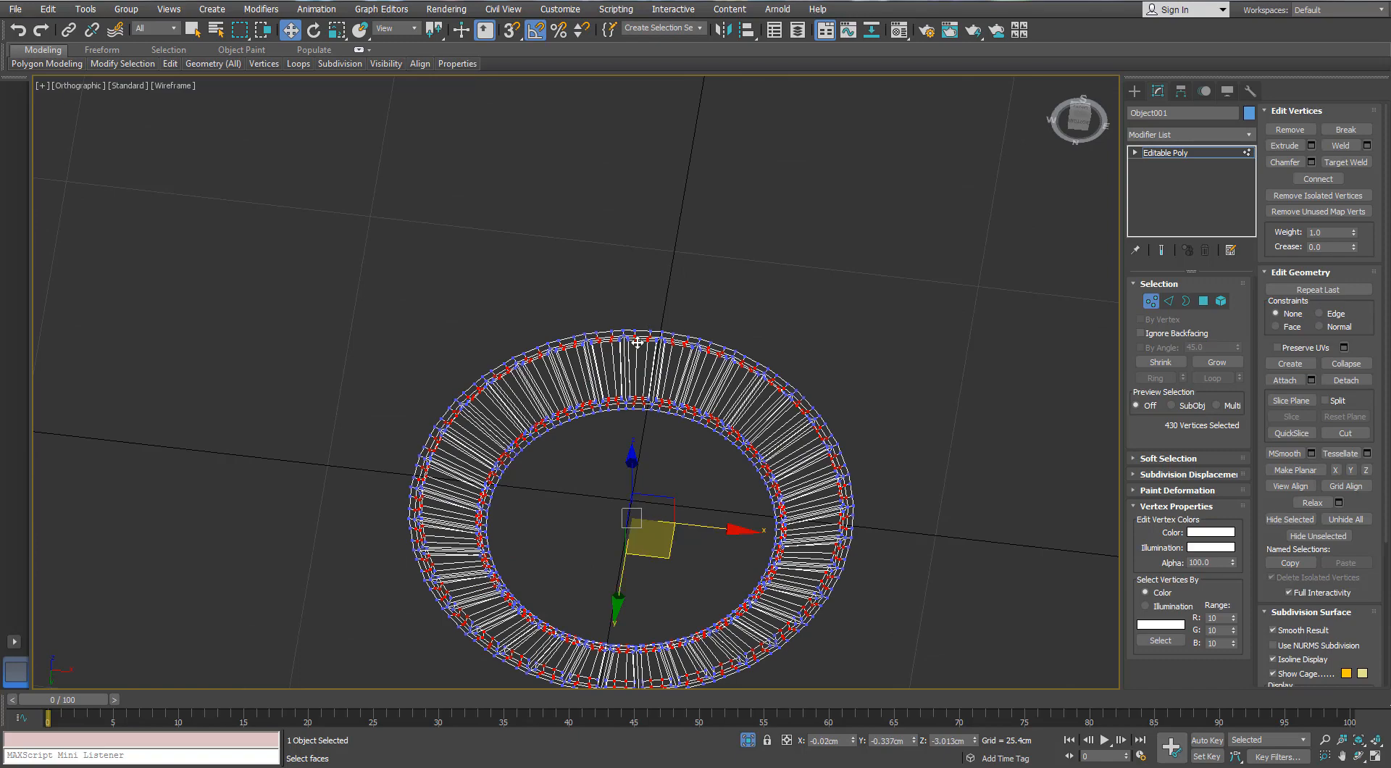
In the shaded perspective view, scale the selected panel-end vertices inward in the ring's plane to curve the panel ends
key("p")
scroll(637, 341, "down", 4)
scroll(637, 341, "up", 4)
key("F3")
scroll(627, 261, "up", 3)
key("F3")
middle_click_drag(628, 261, 627, 347)
scroll(627, 347, "up", 3)
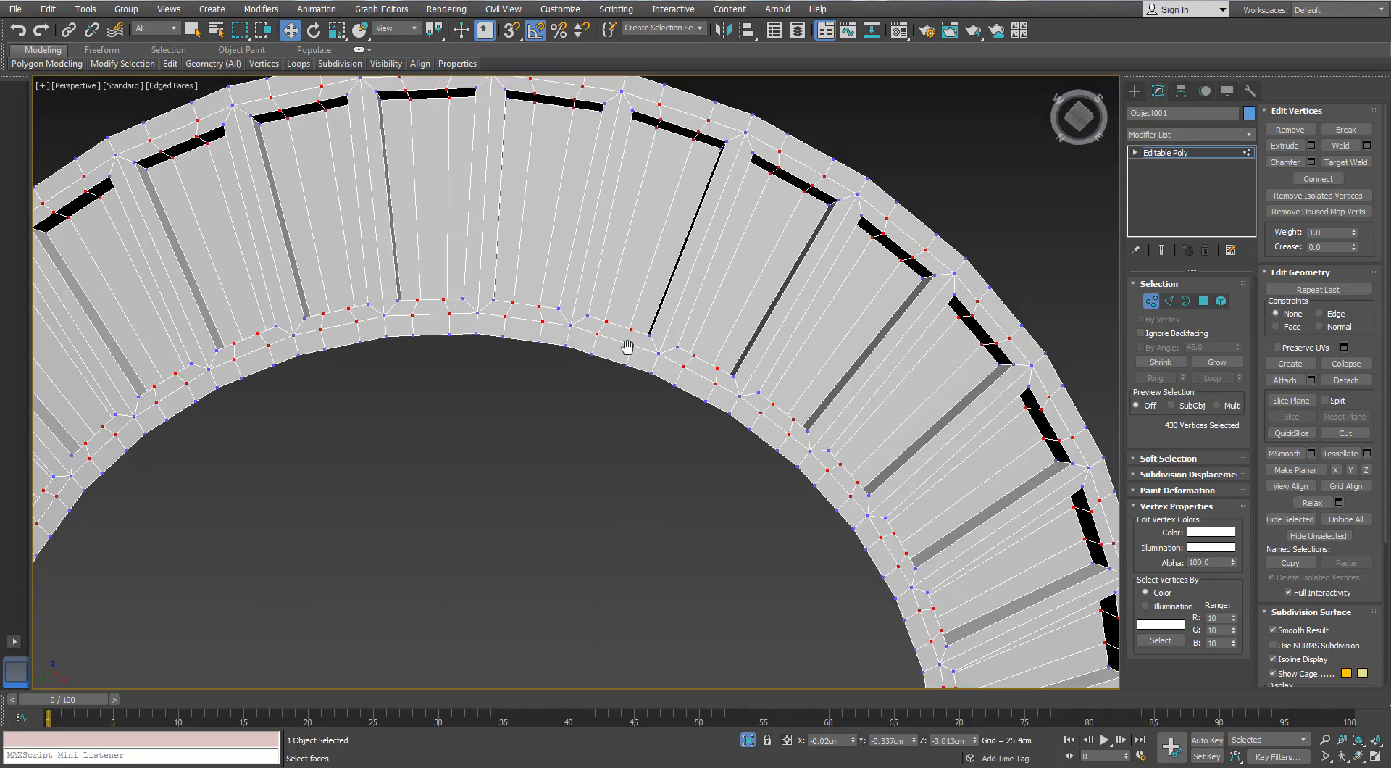
scroll(534, 562, "down", 5)
key("r")
scroll(527, 594, "up", 2)
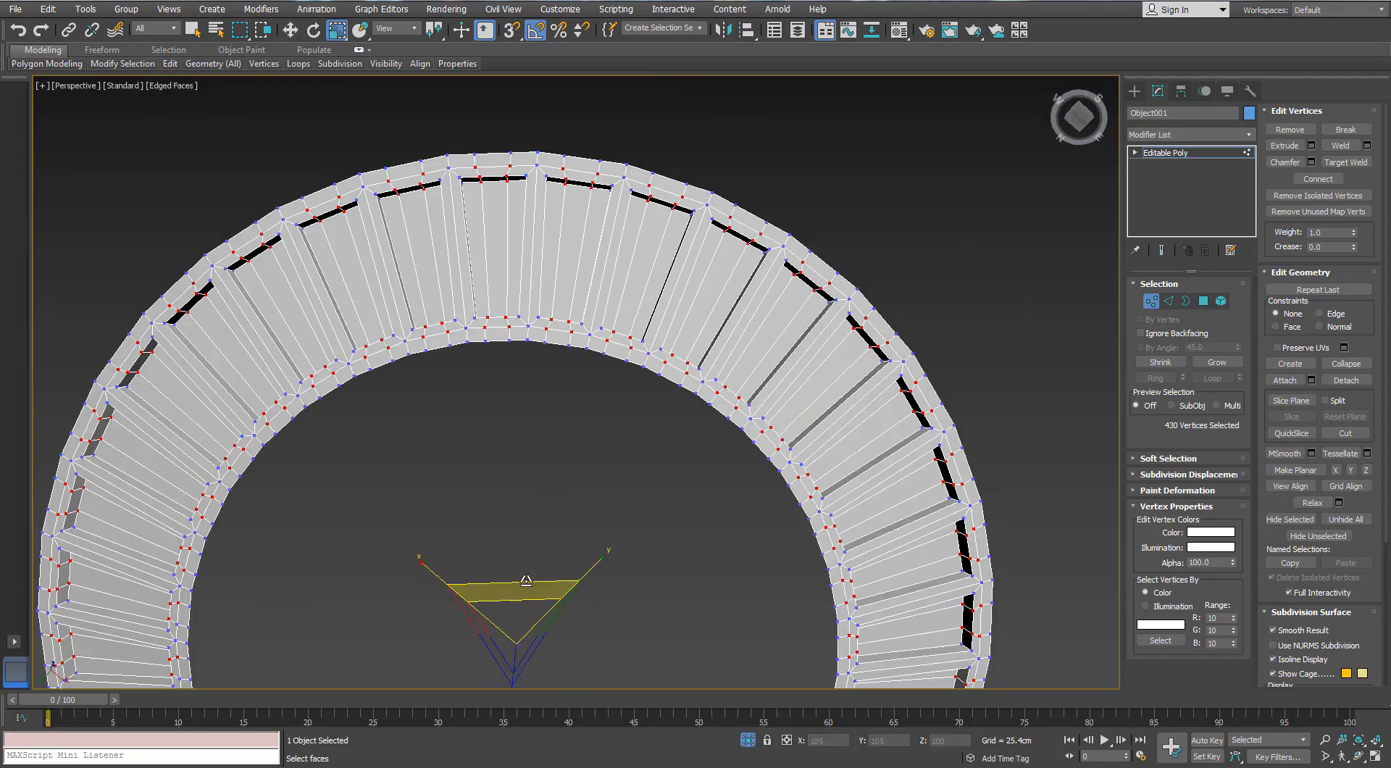
left_click_drag(526, 580, 524, 583)
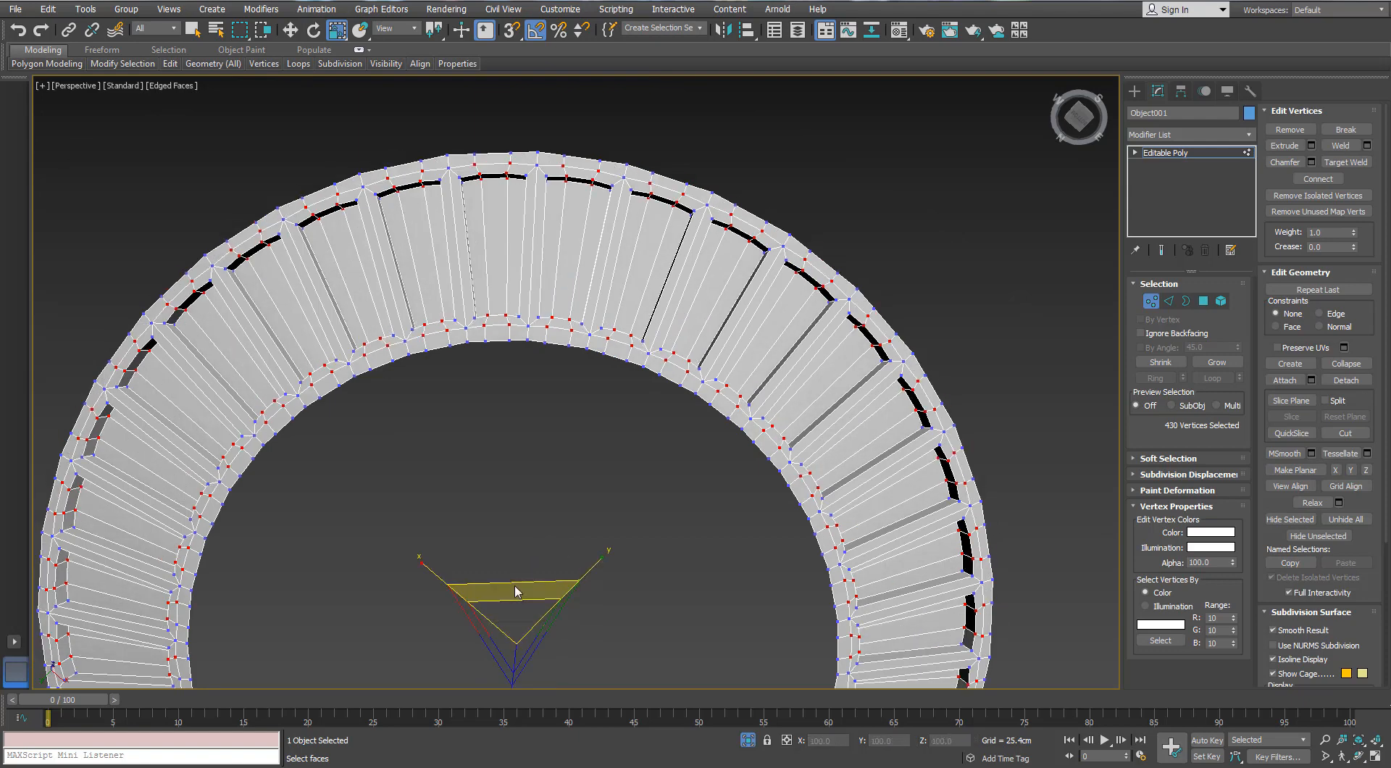
left_click_drag(514, 586, 513, 590)
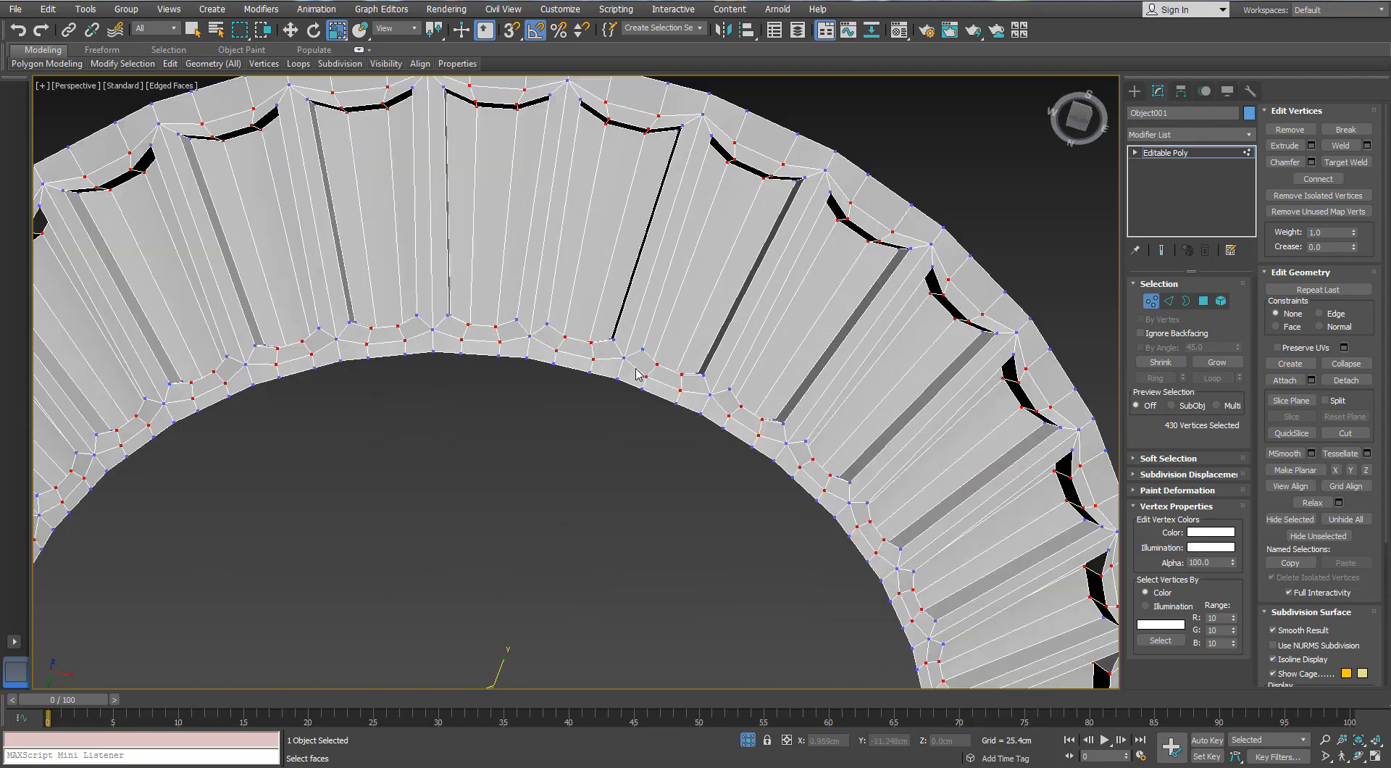
middle_click_drag(636, 374, 561, 391, "alt")
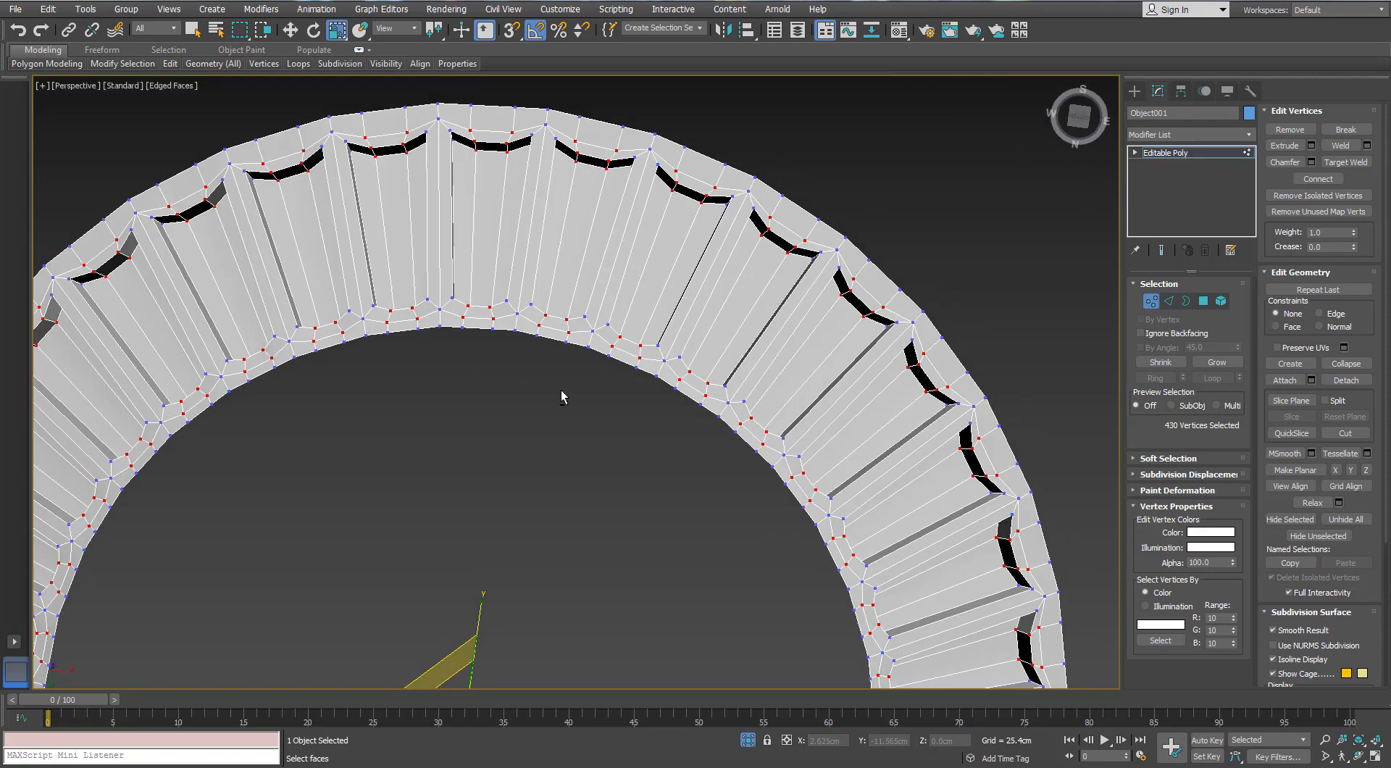
Using a circular selection region, deselect the inner-end vertices, scale the outer-end vertices outward into rounded arches, and leave vertex level
scroll(550, 396, "down", 5)
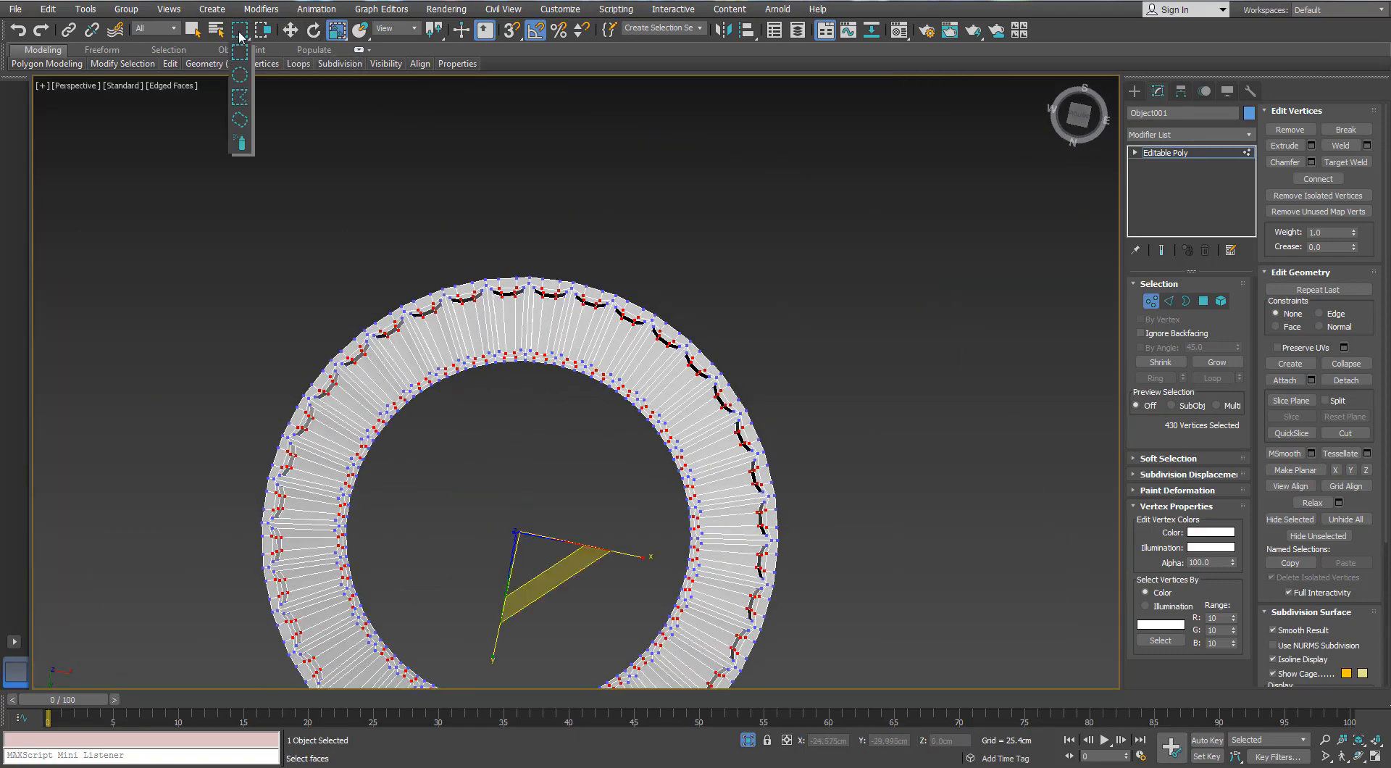
middle_click_drag(404, 249, 537, 417, "alt")
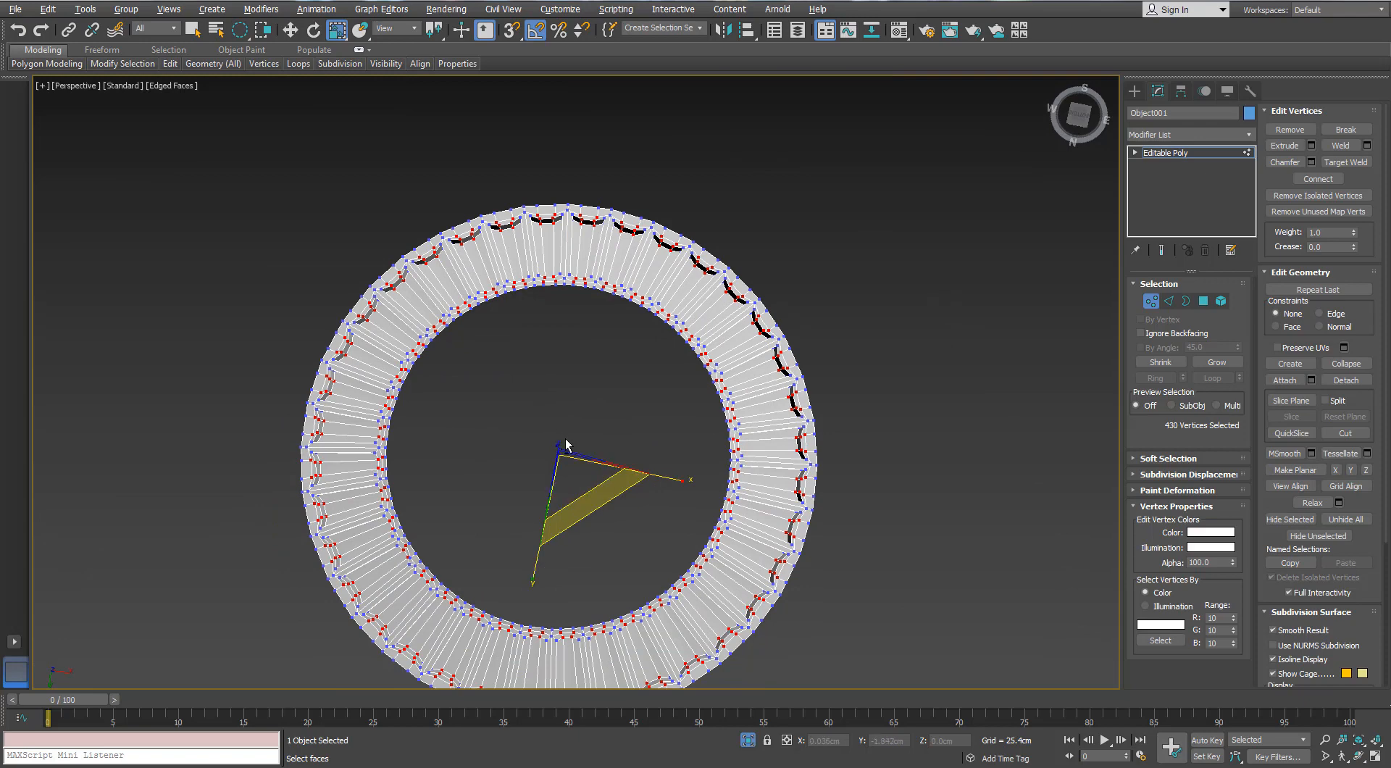
left_click_drag(543, 263, 526, 281, "alt")
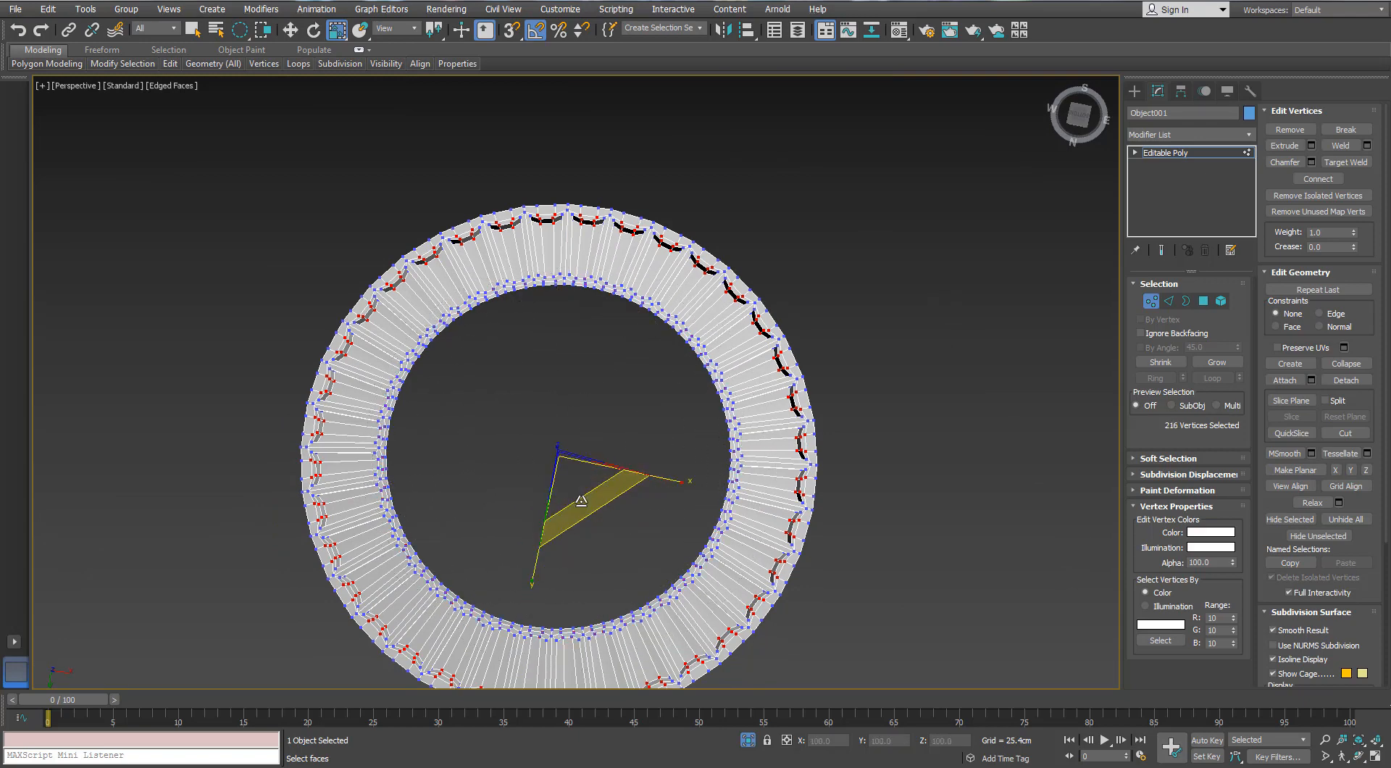
left_click_drag(581, 501, 579, 499)
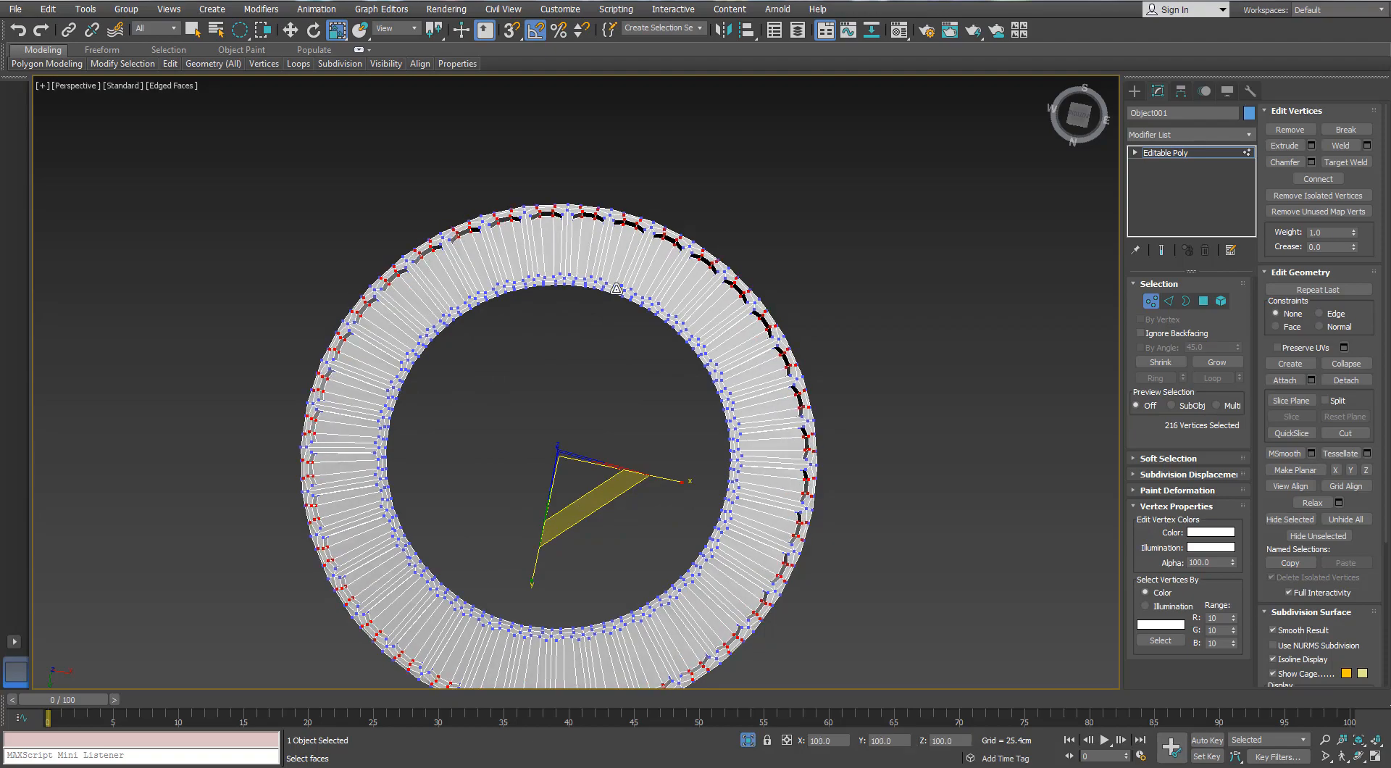
scroll(616, 288, "up", 5)
scroll(620, 221, "down", 2)
left_click(1148, 301)
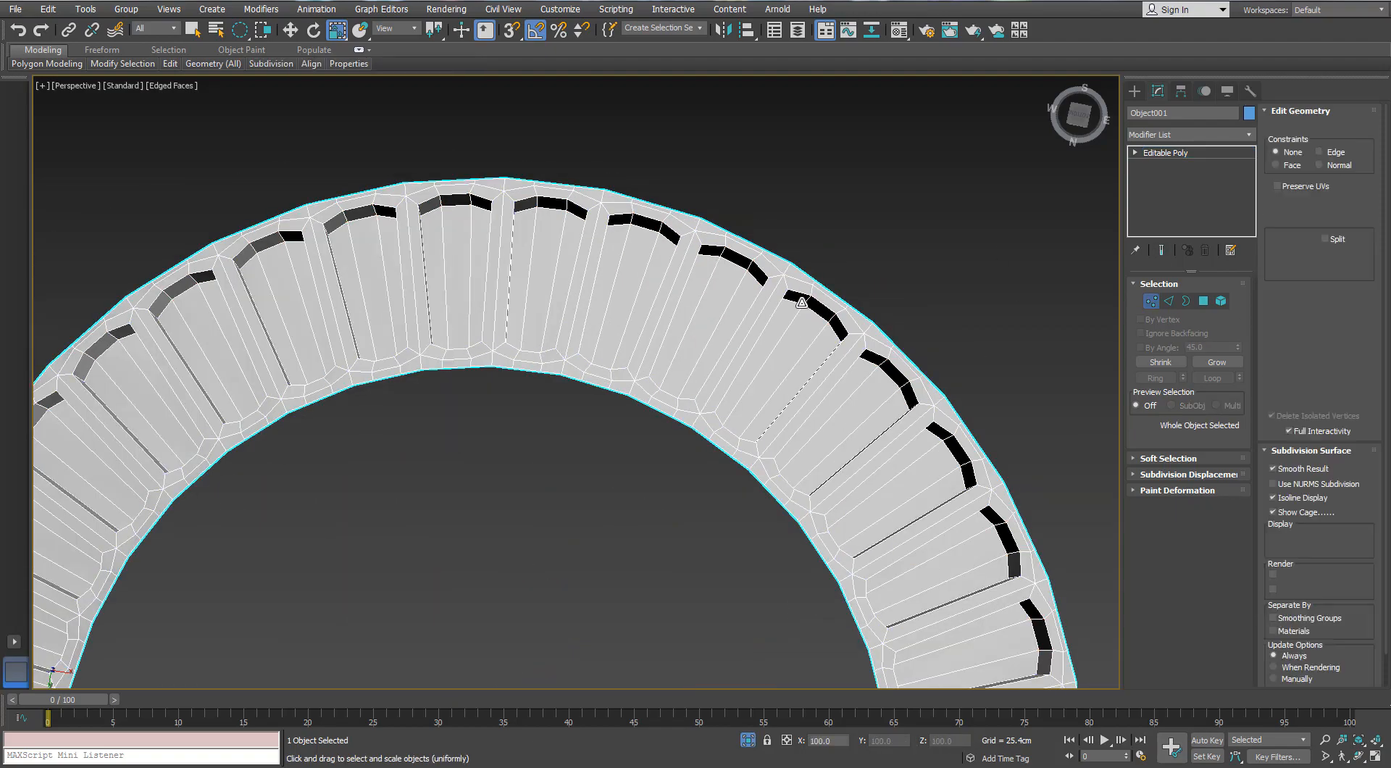
At edge level, use Swift Loop to insert one edge loop near the panels' inner ends and another near their outer ends
middle_click_drag(579, 420, 395, 604, "alt")
scroll(397, 594, "down", 3)
middle_click_drag(406, 565, 507, 235)
scroll(511, 318, "up", 4)
scroll(511, 318, "down", 3)
left_click(858, 362)
key("ctrl+z")
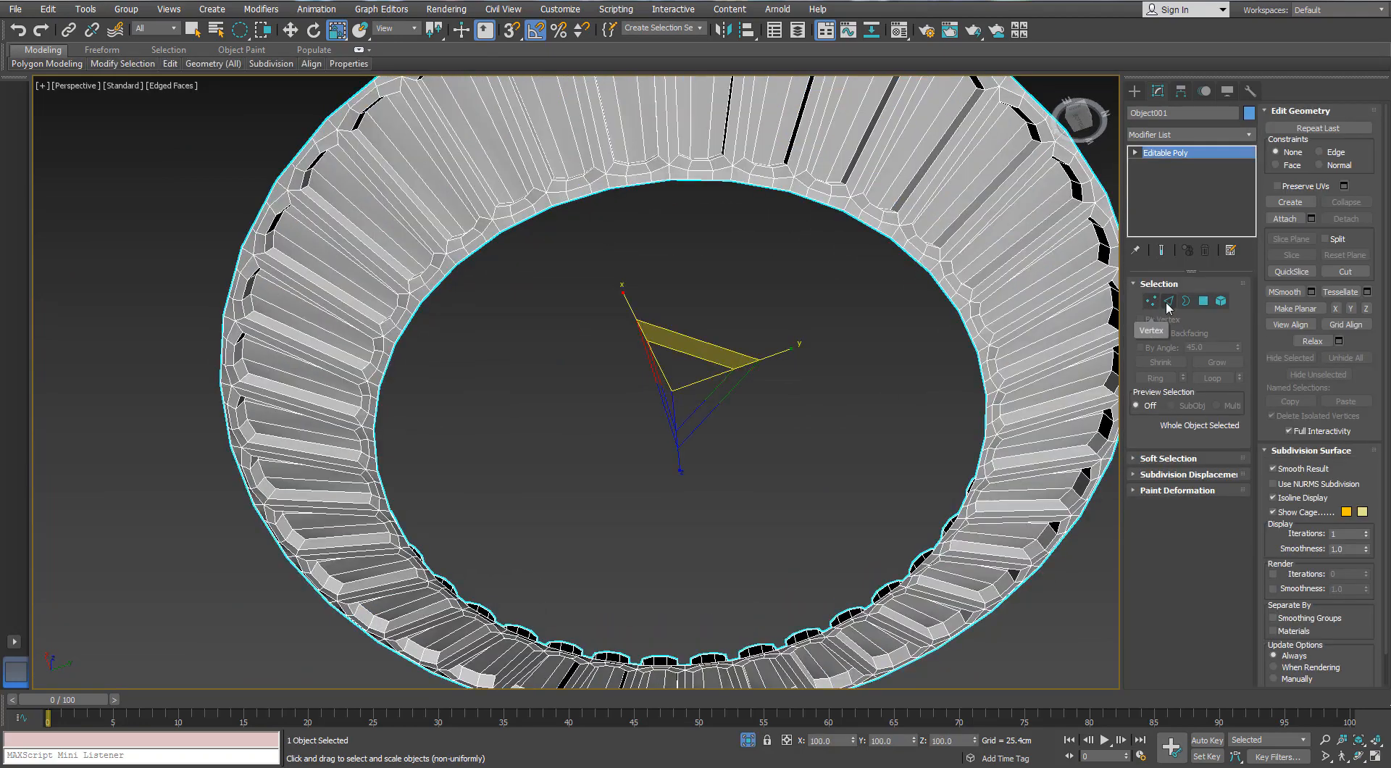
left_click(1169, 301)
middle_click_drag(639, 285, 250, 84, "alt")
left_click(170, 65)
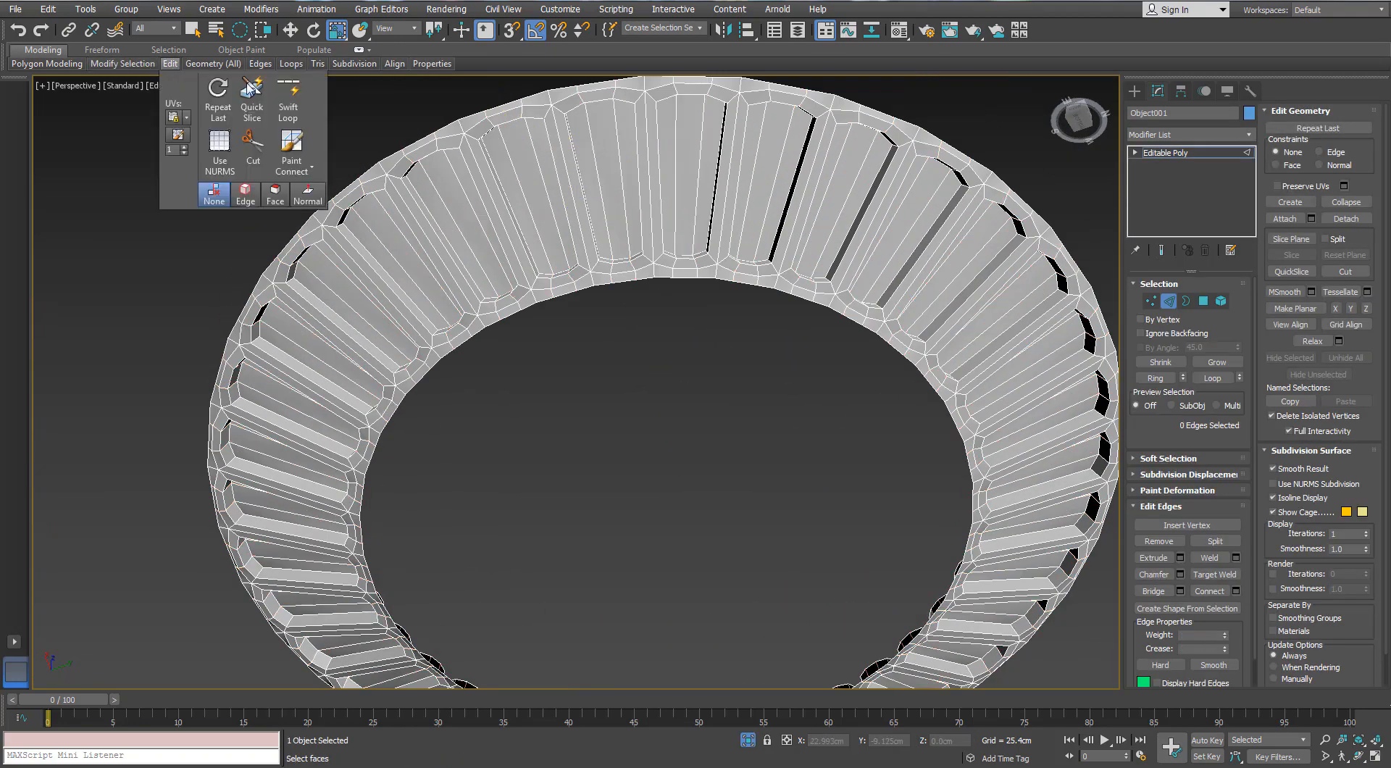
scroll(514, 268, "up", 3)
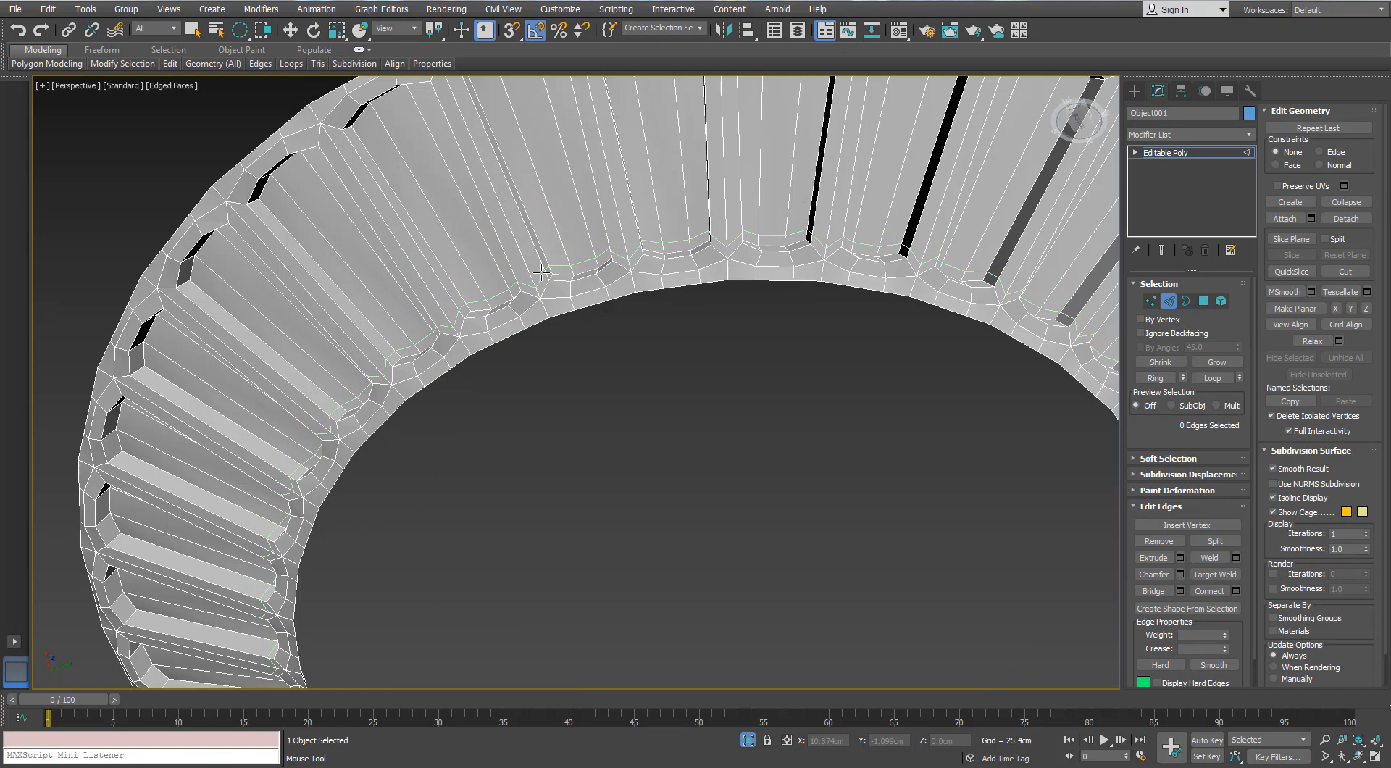
middle_click_drag(465, 115, 482, 168)
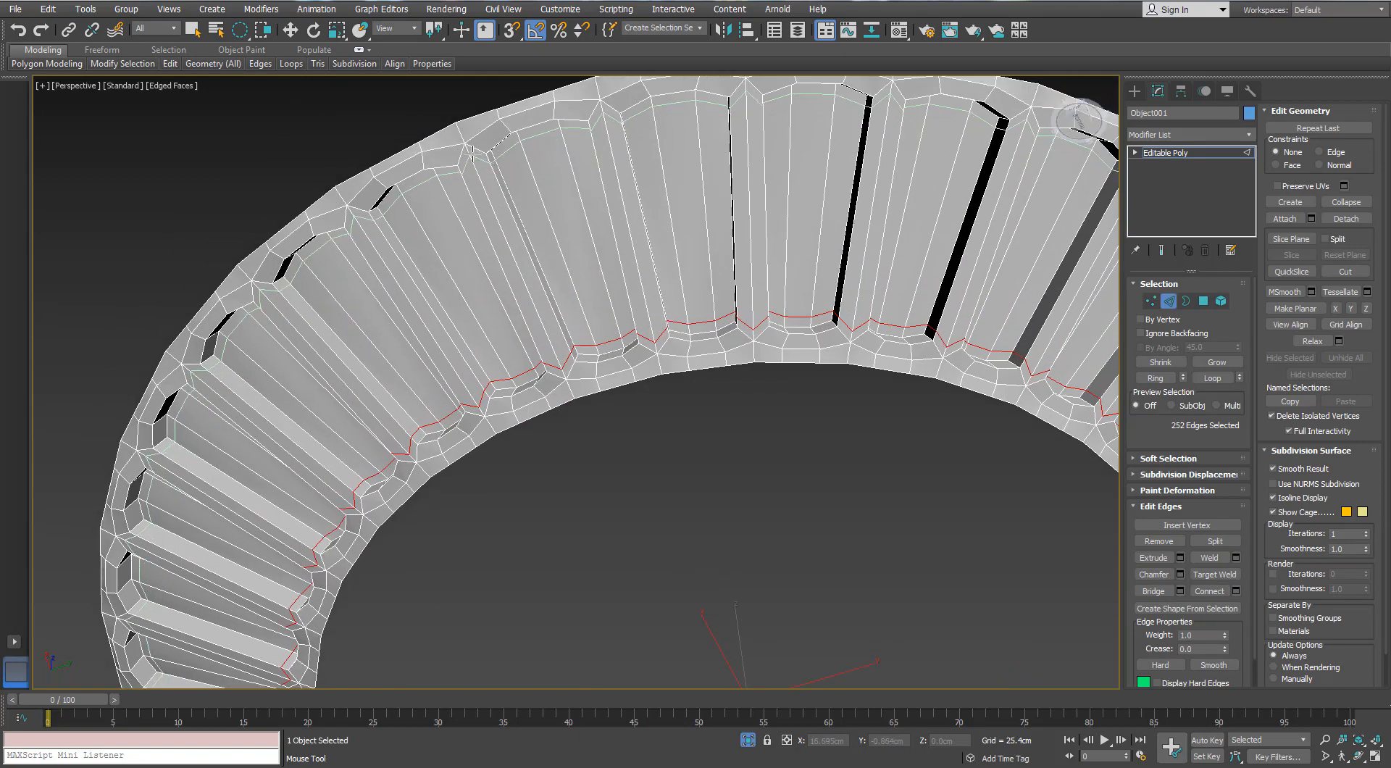
left_click(487, 188)
Return to object level and apply a TurboSmooth modifier to the panelled ring
scroll(493, 191, "down", 3)
left_click(1179, 153)
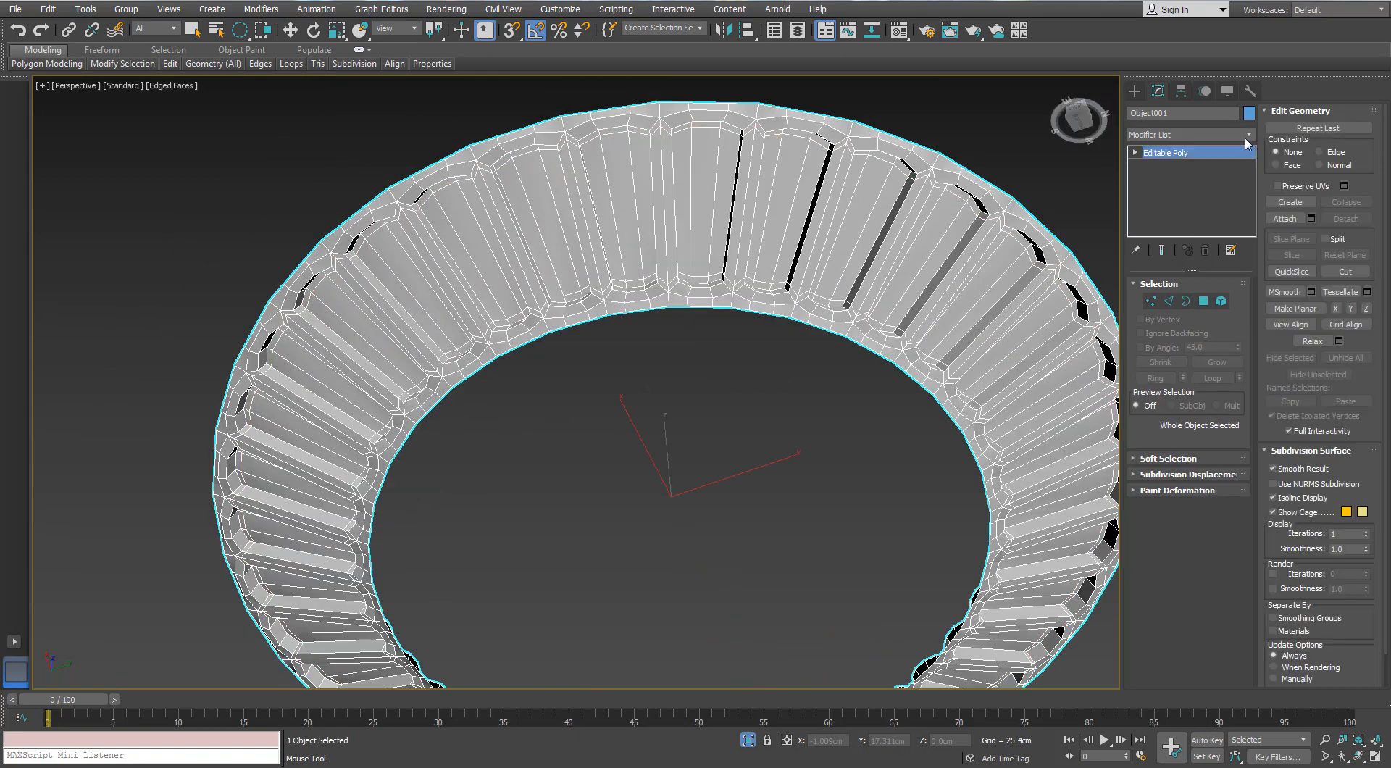
left_click(1248, 137)
key("t")
key("t")
key("Return")
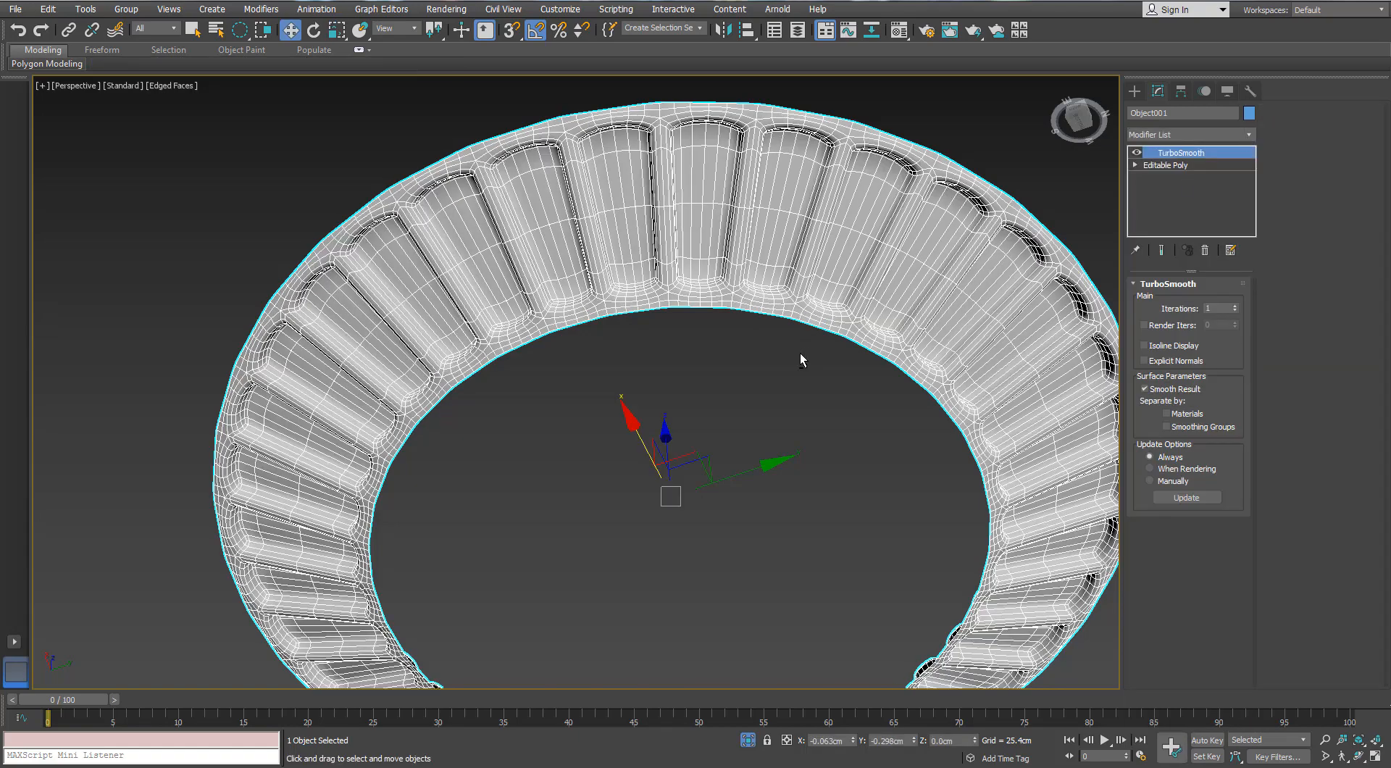
Hide the edge display, deselect the smoothed ring, and end isolation to bring back the whole fan
scroll(580, 340, "down", 5)
scroll(528, 381, "up", 8)
key("F4")
scroll(527, 380, "down", 3)
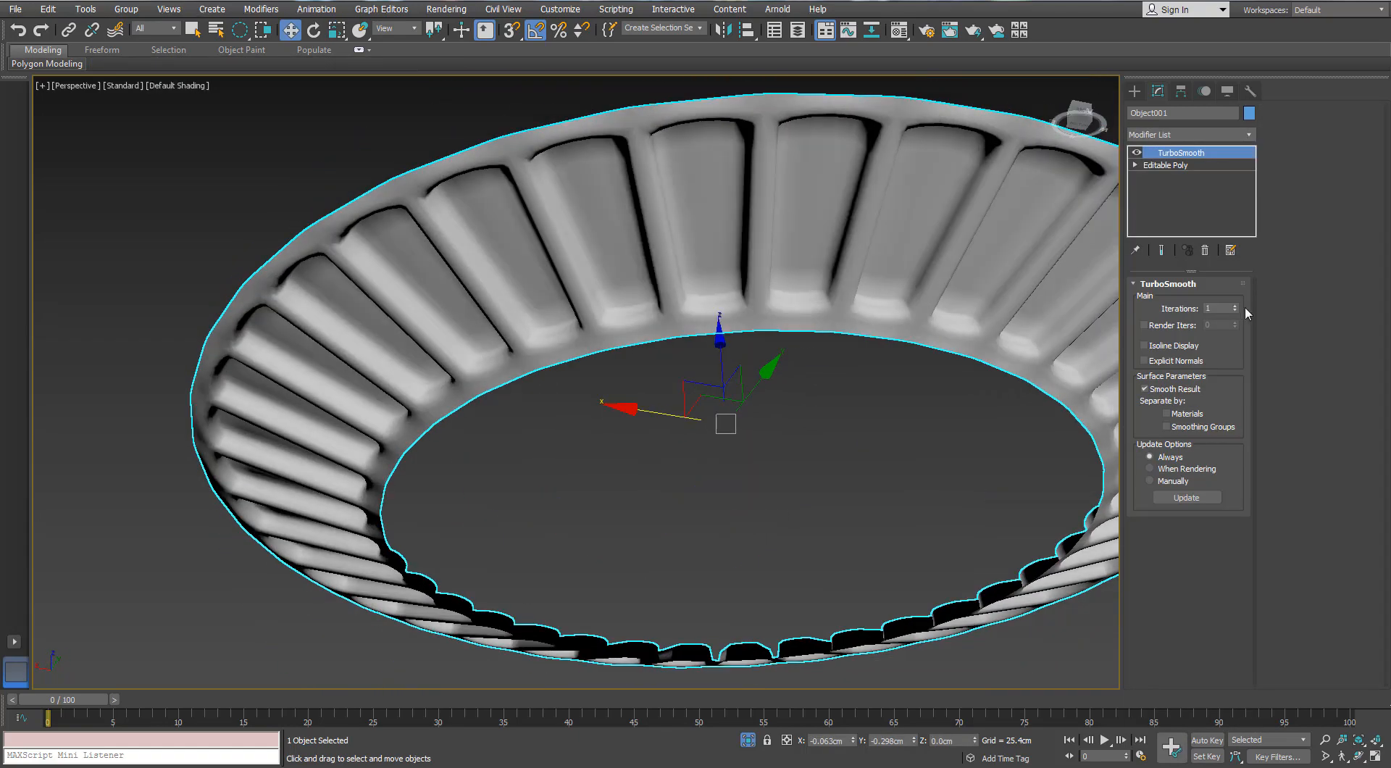
scroll(636, 350, "down", 5)
left_click(690, 462)
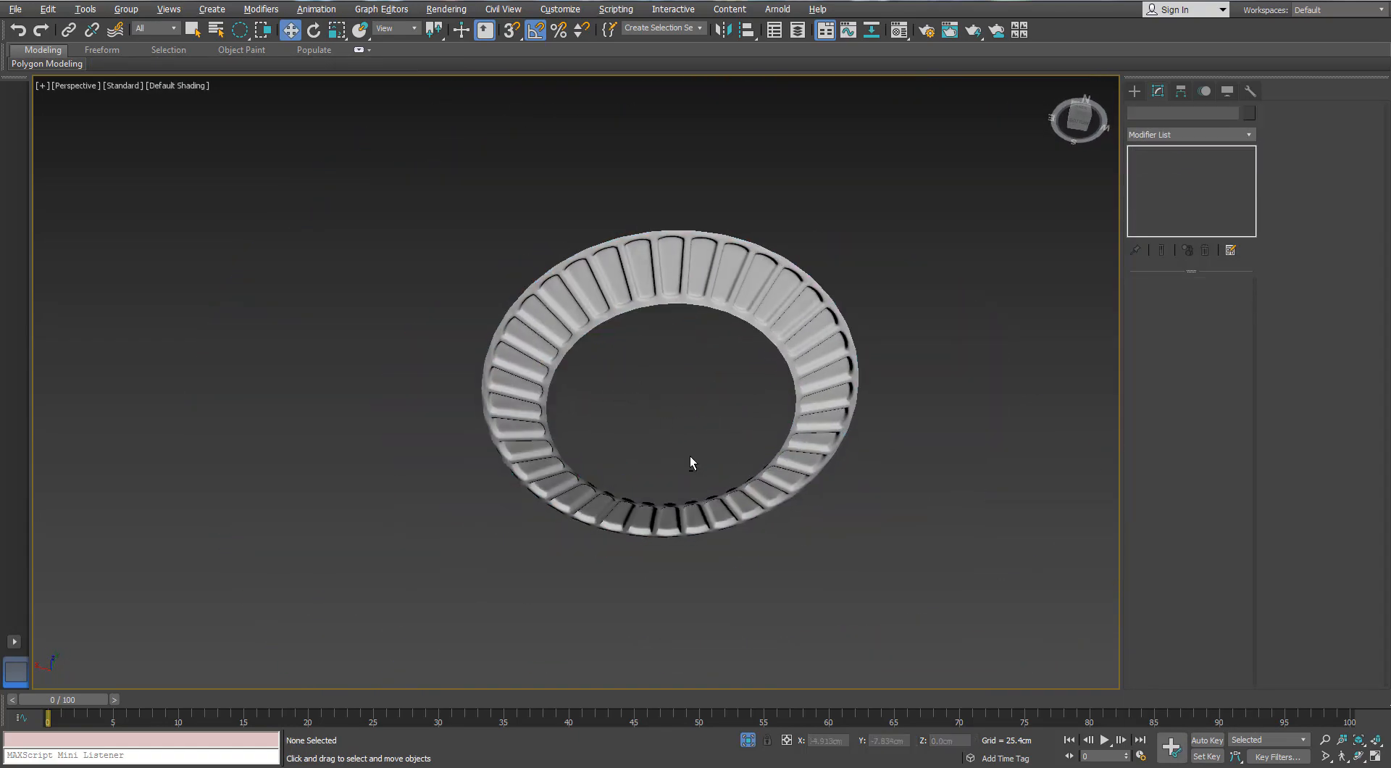
left_click(748, 739)
Select the smoothed ring, nudge it vertically to fit beneath the fan body, and deselect it
scroll(599, 433, "down", 4)
middle_click_drag(565, 398, 761, 310, "alt")
scroll(621, 248, "up", 4)
left_click(621, 249)
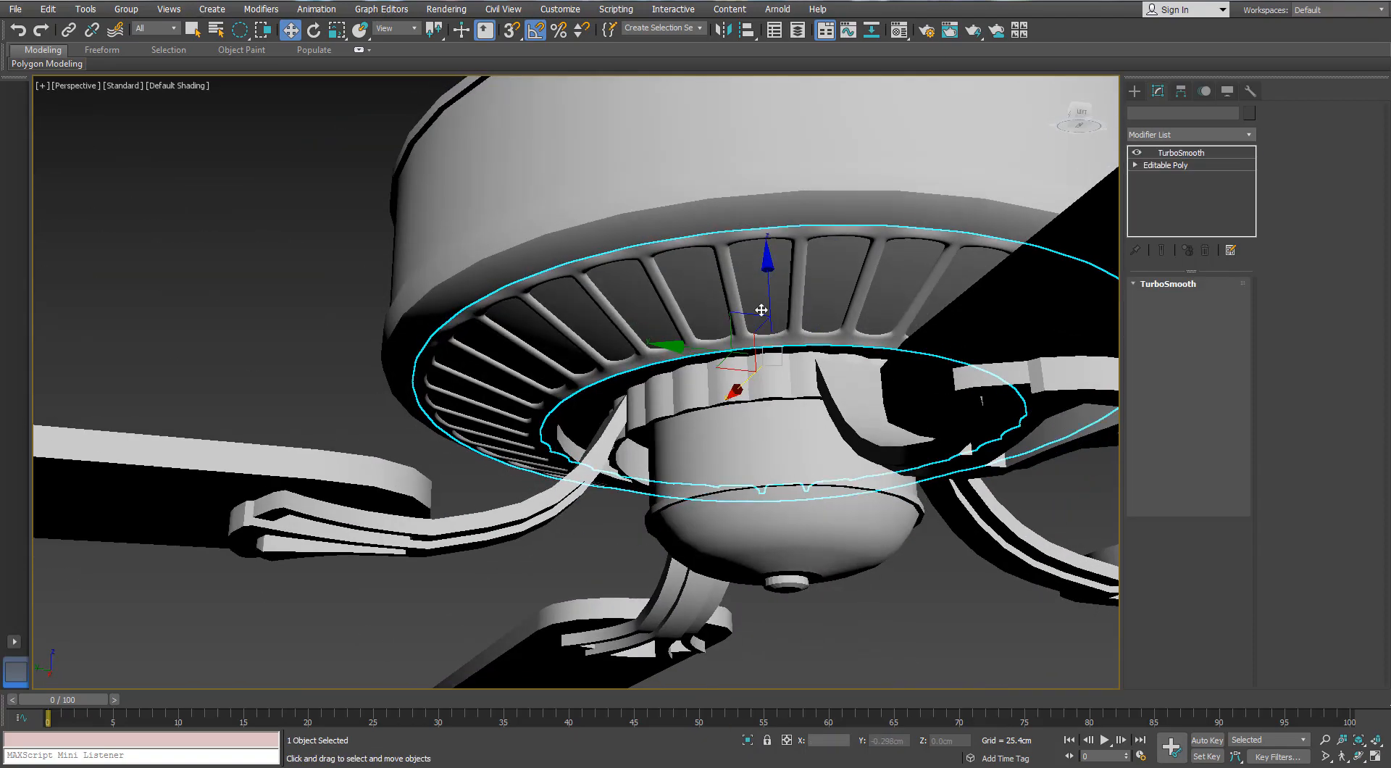
left_click_drag(766, 287, 761, 292)
middle_click_drag(762, 292, 550, 340, "alt")
key("r")
key("w")
scroll(550, 341, "down", 4)
left_click(341, 426)
middle_click_drag(340, 426, 663, 425, "alt")
scroll(670, 428, "down", 3)
scroll(660, 463, "down", 3)
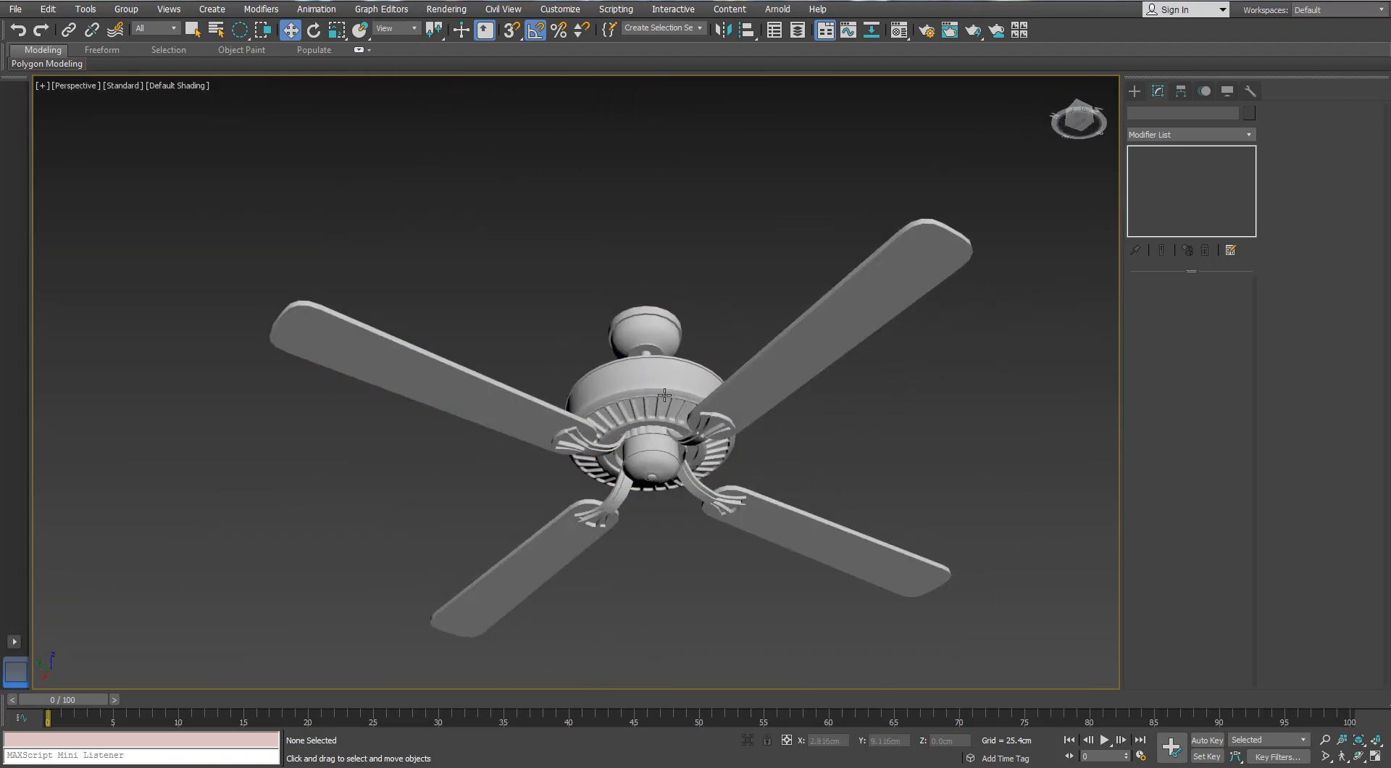
With edges displayed, create a small sphere about 0.226 cm in radius on the flat underside of the ceiling canopy, beside the rod
scroll(664, 395, "up", 5)
left_click(645, 341)
scroll(711, 348, "up", 6)
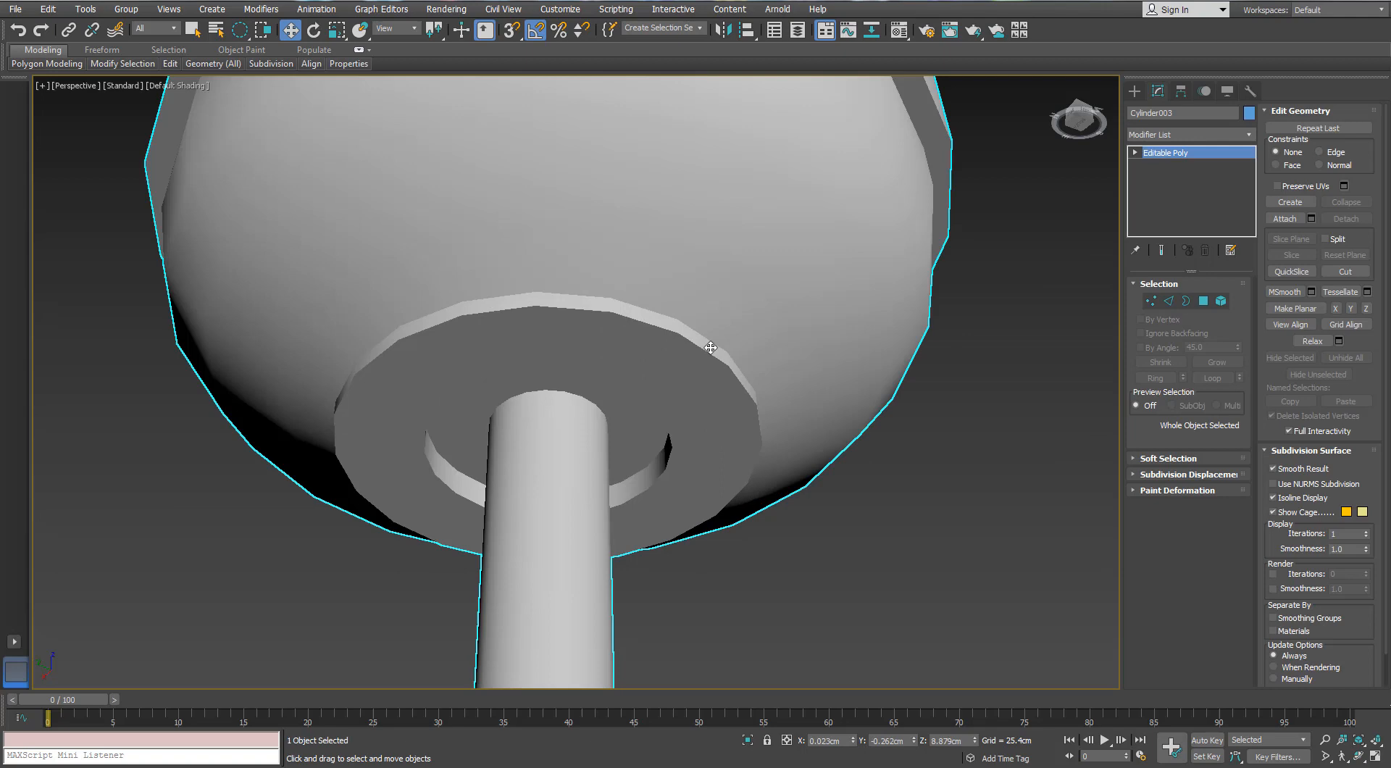
left_click(1134, 93)
scroll(684, 326, "up", 4)
left_click(1159, 208)
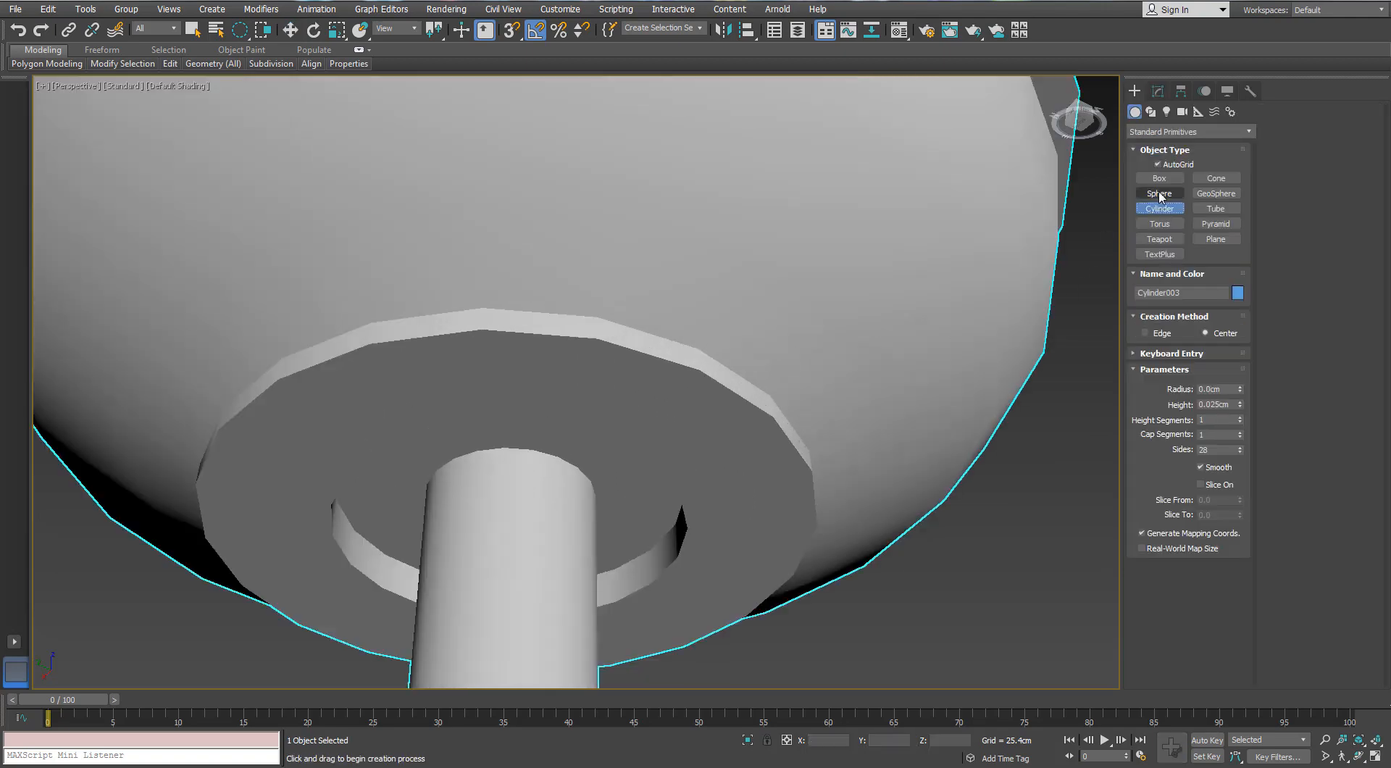
left_click(1159, 193)
key("F4")
middle_click_drag(704, 445, 683, 363, "alt")
left_click_drag(681, 366, 681, 352)
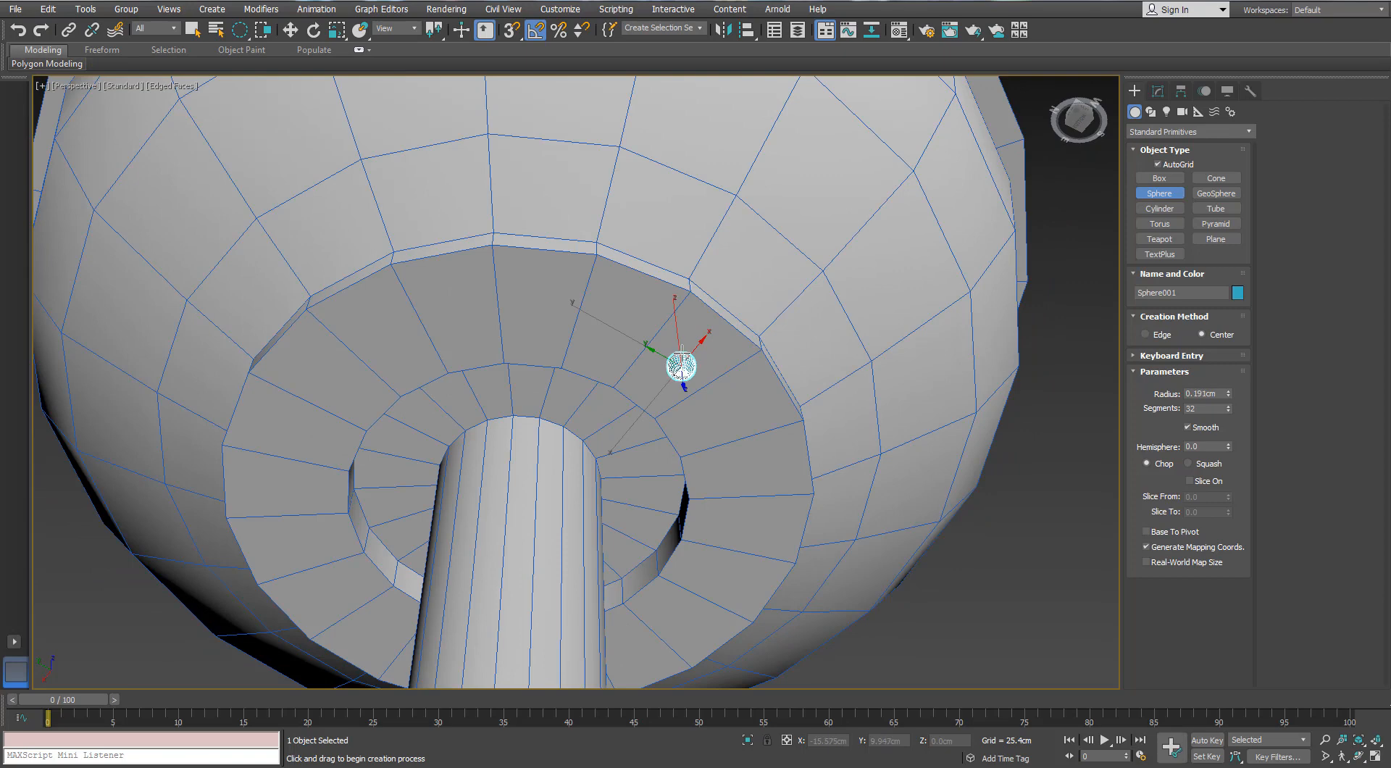
Set the sphere's radius to 0.404 cm, its segments to 16 and its hemisphere value to 0.5
left_click(1157, 91)
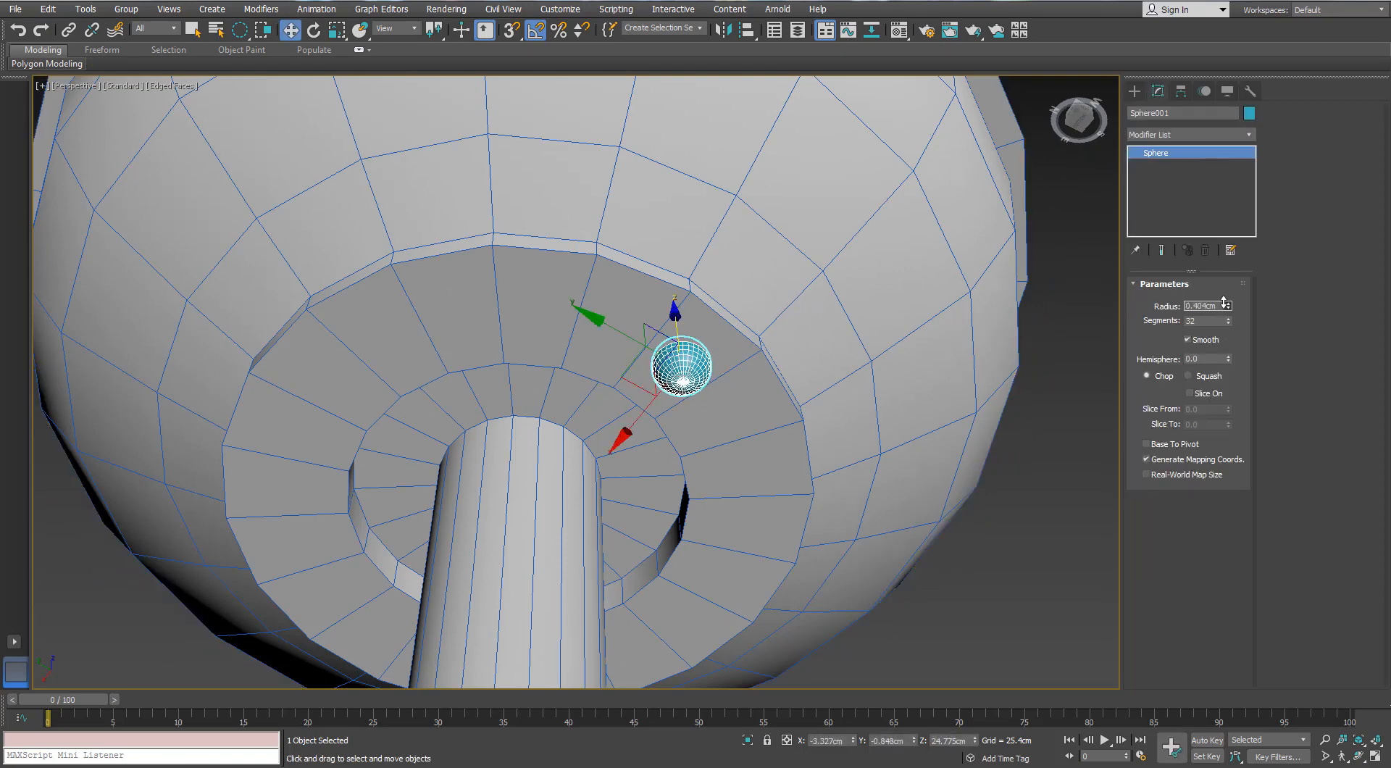
middle_click_drag(948, 354, 929, 301, "alt")
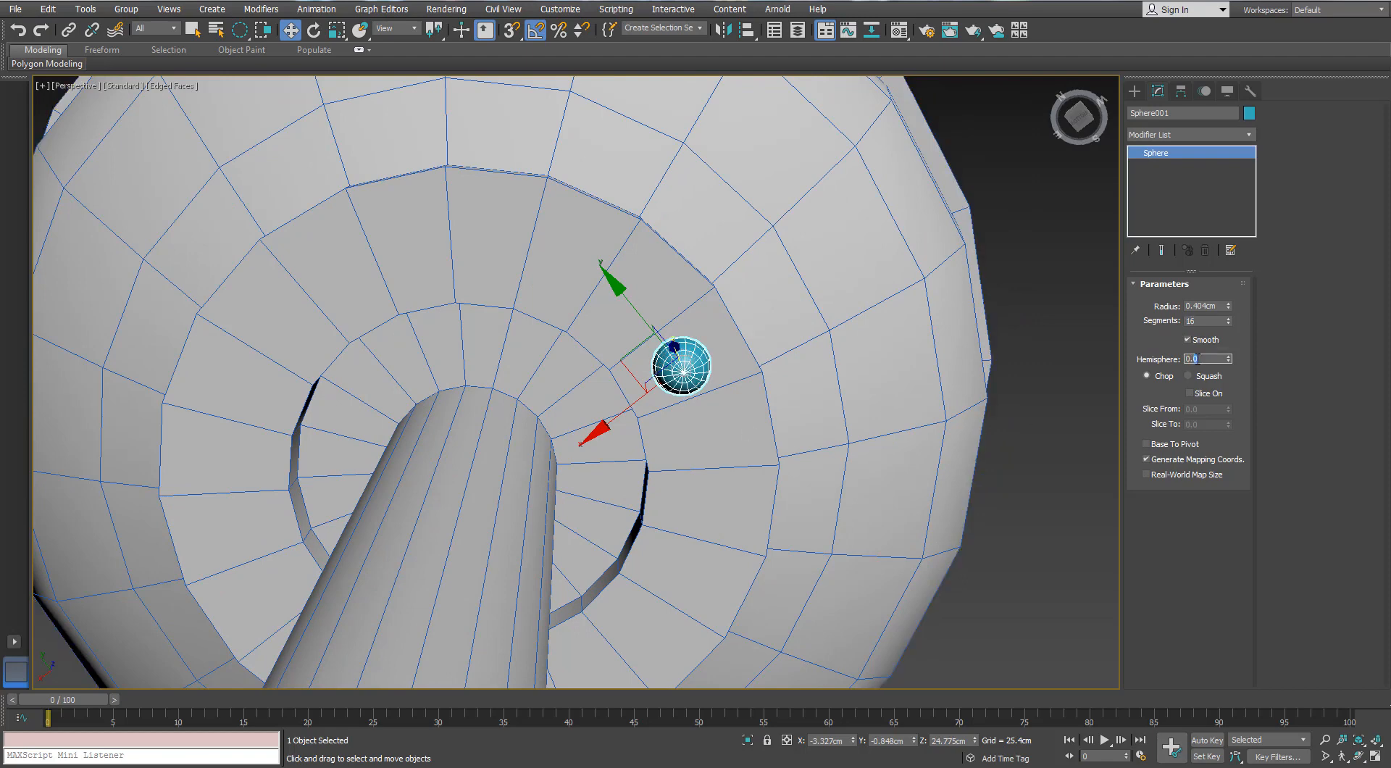
middle_click_drag(820, 353, 809, 390, "alt")
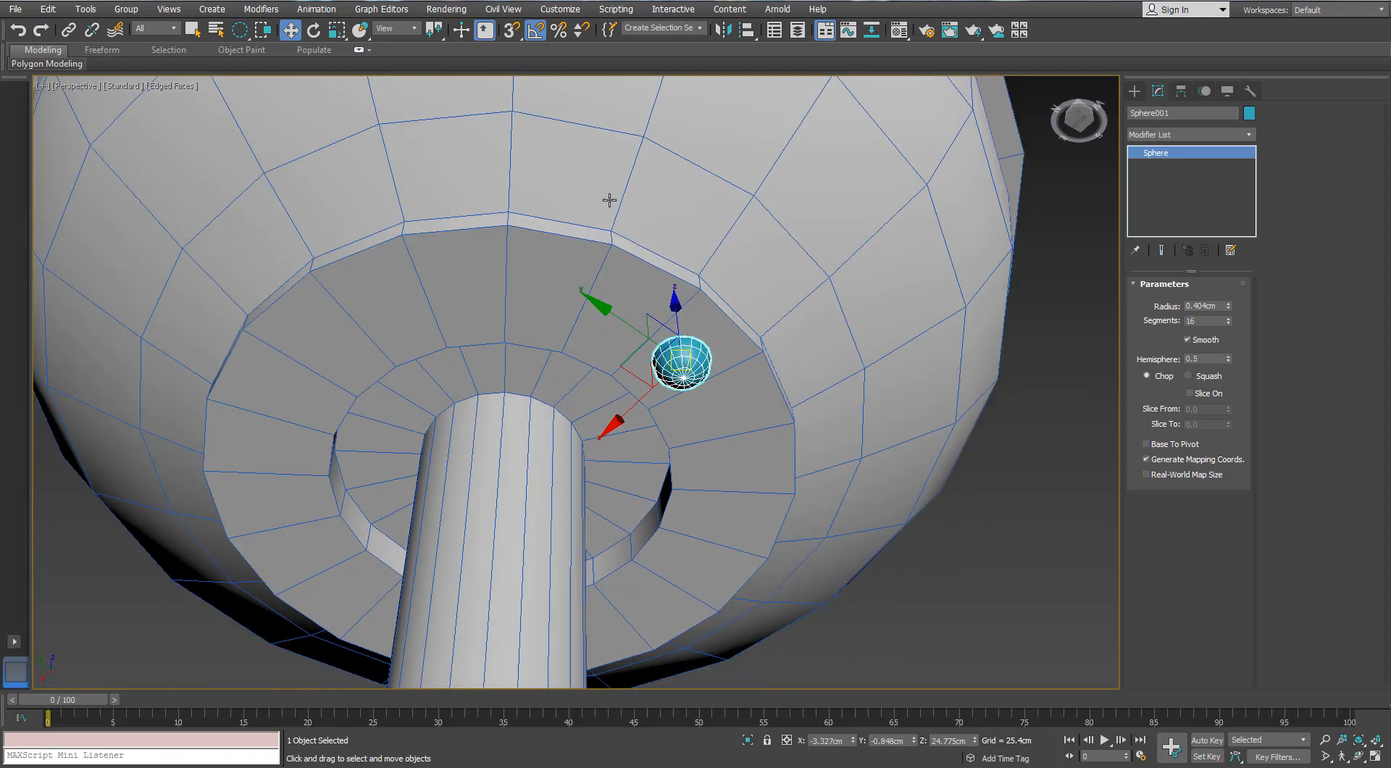
Mirror the half sphere so its flat side faces downward, and flatten it to about 60% along Z
left_click(723, 30)
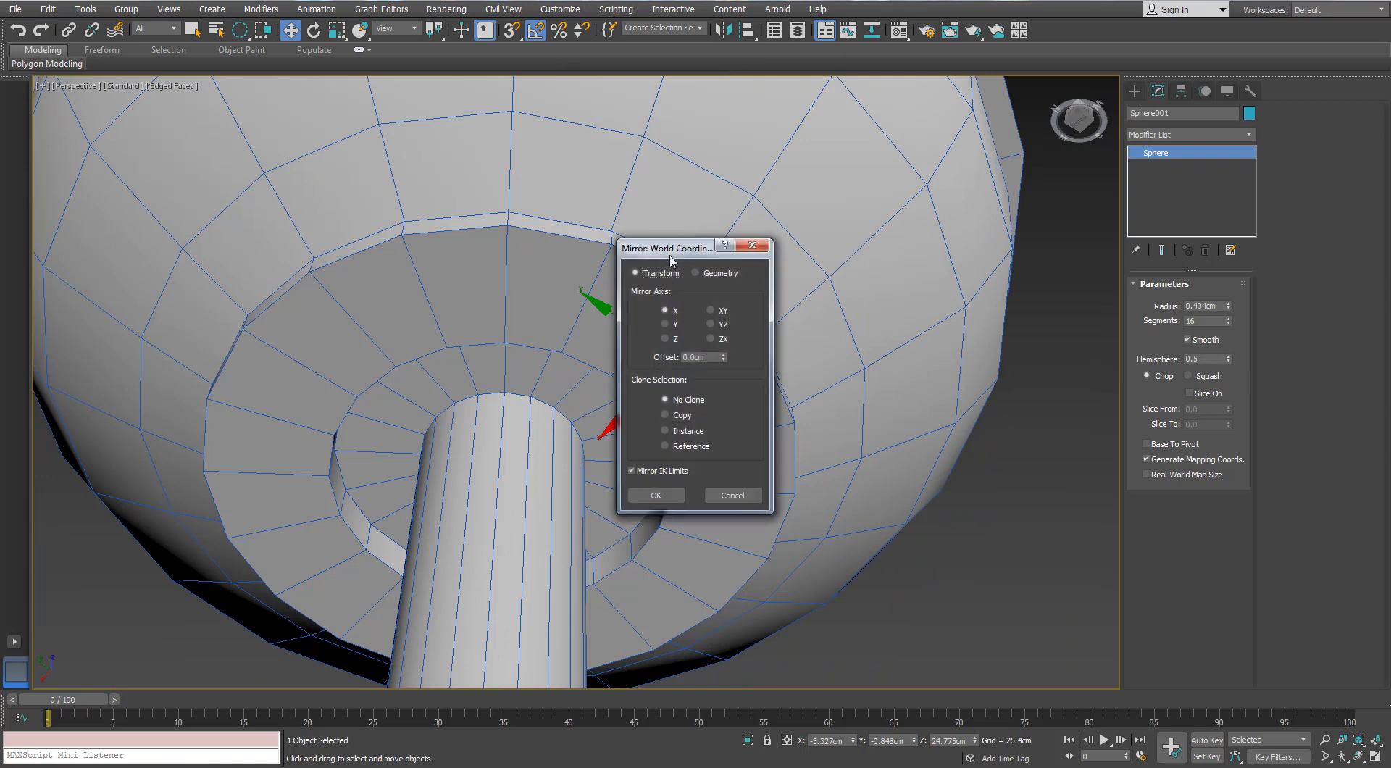
left_click_drag(695, 244, 880, 224)
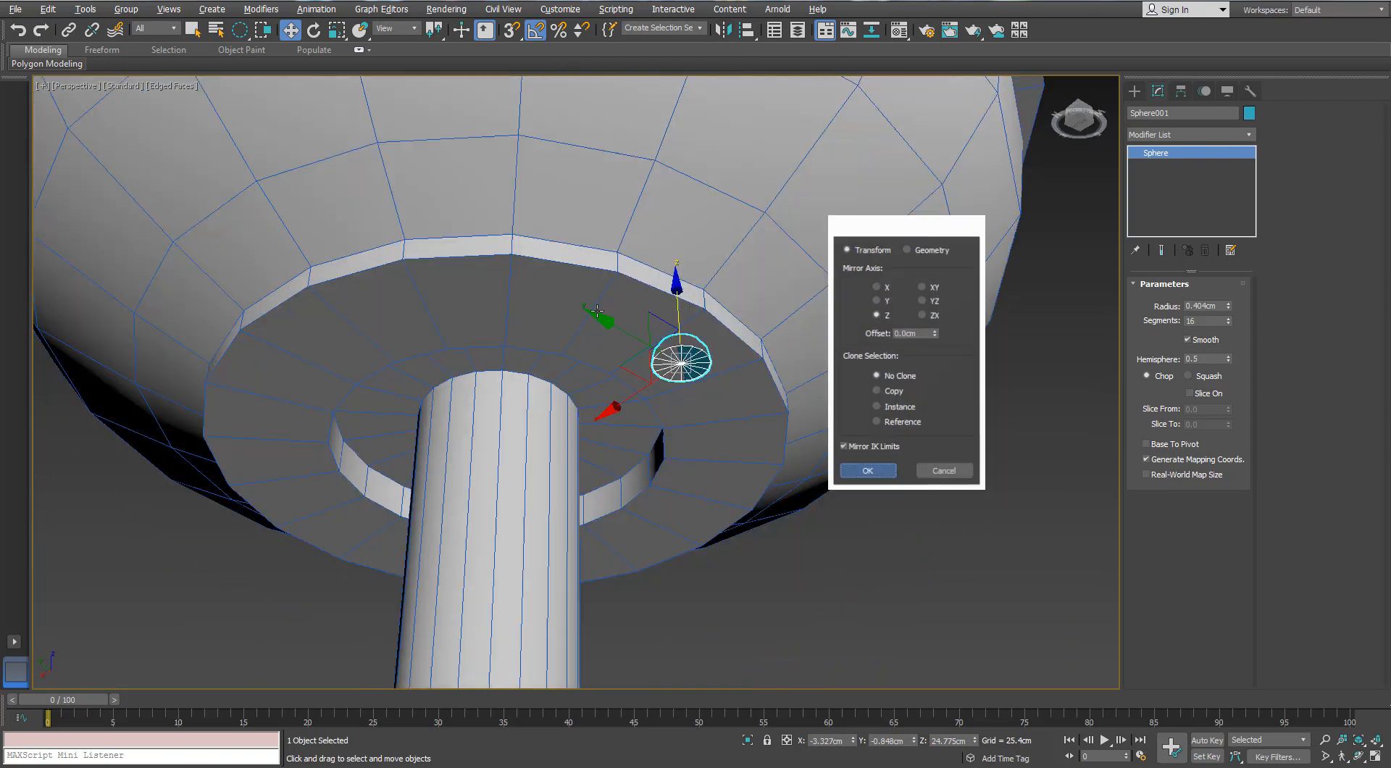
left_click(868, 471)
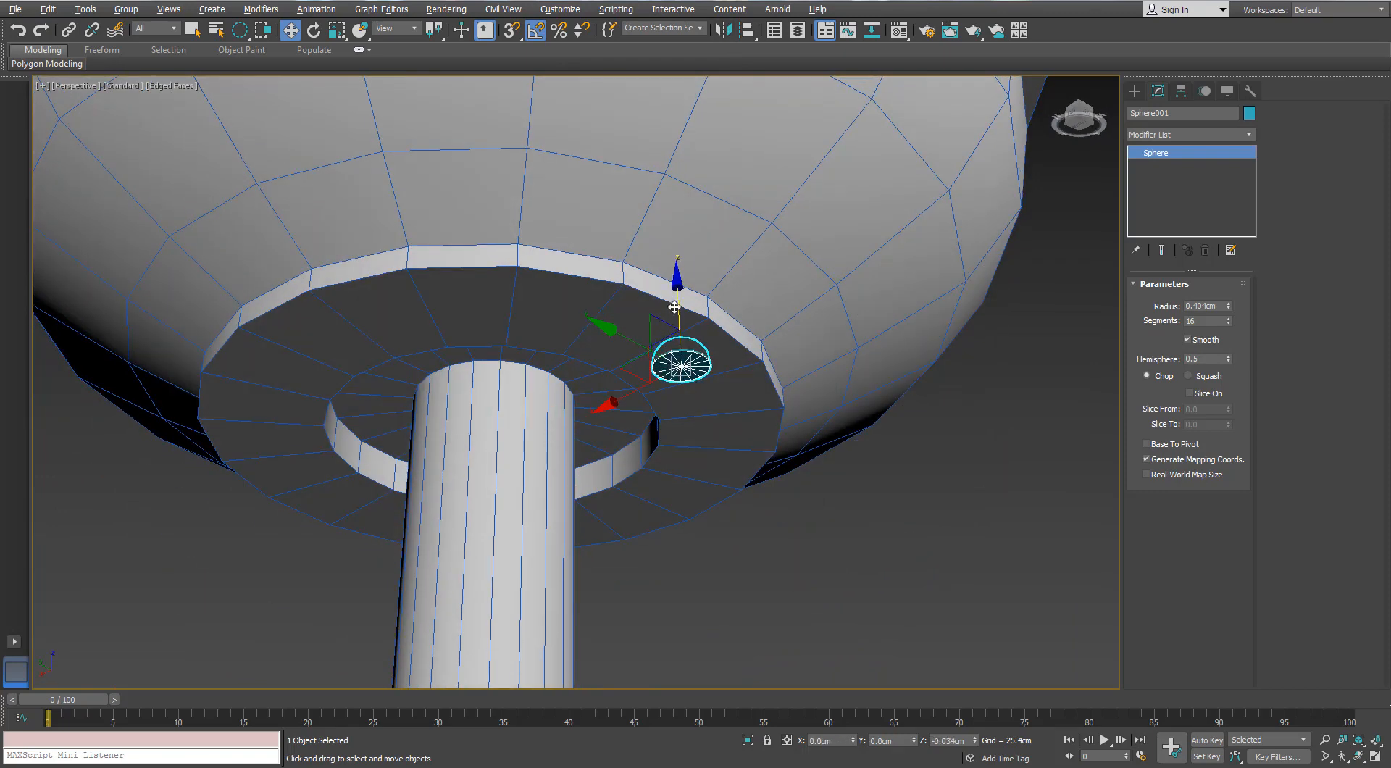
scroll(680, 324, "up", 3)
key("r")
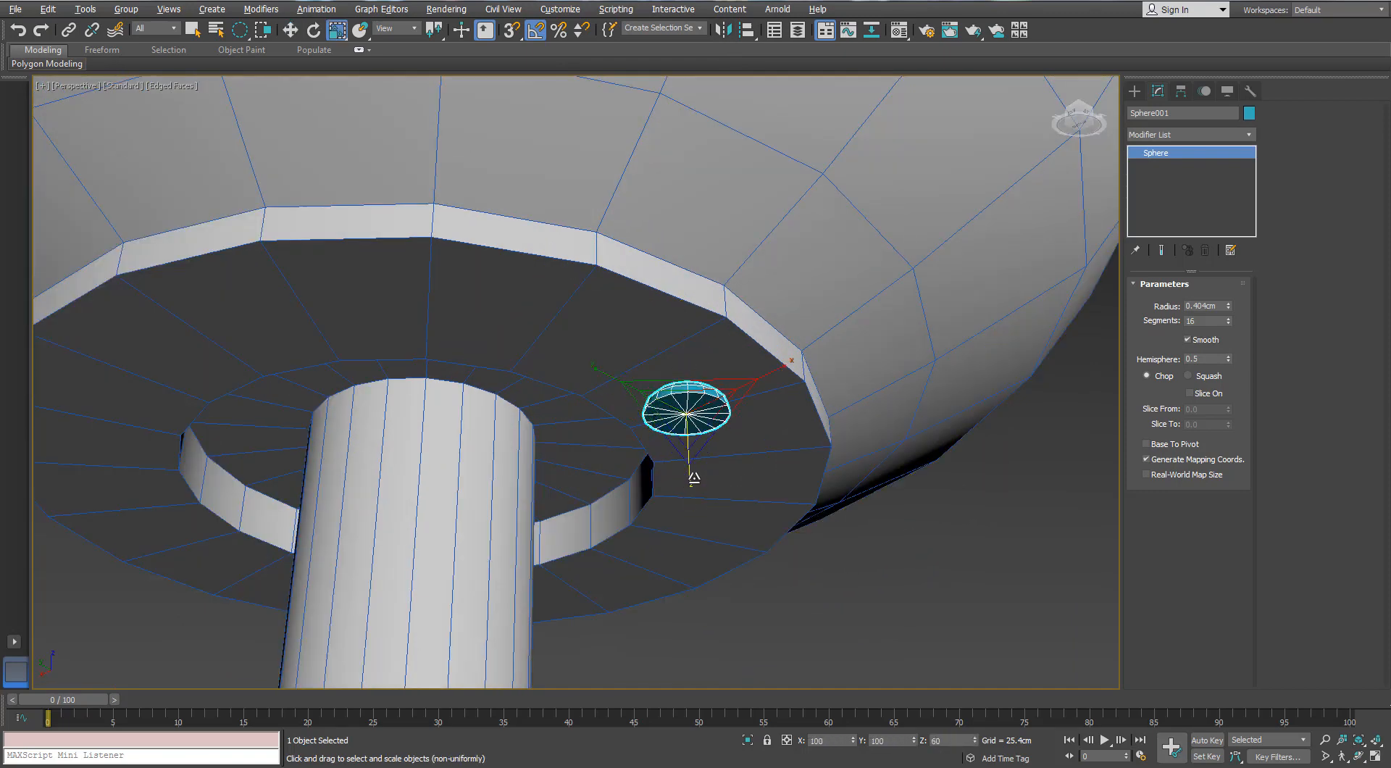
Convert the half sphere to an editable poly and delete the centre vertex of its flat cap to open it
scroll(685, 410, "up", 5)
right_click(686, 410)
mouse_move(700, 562)
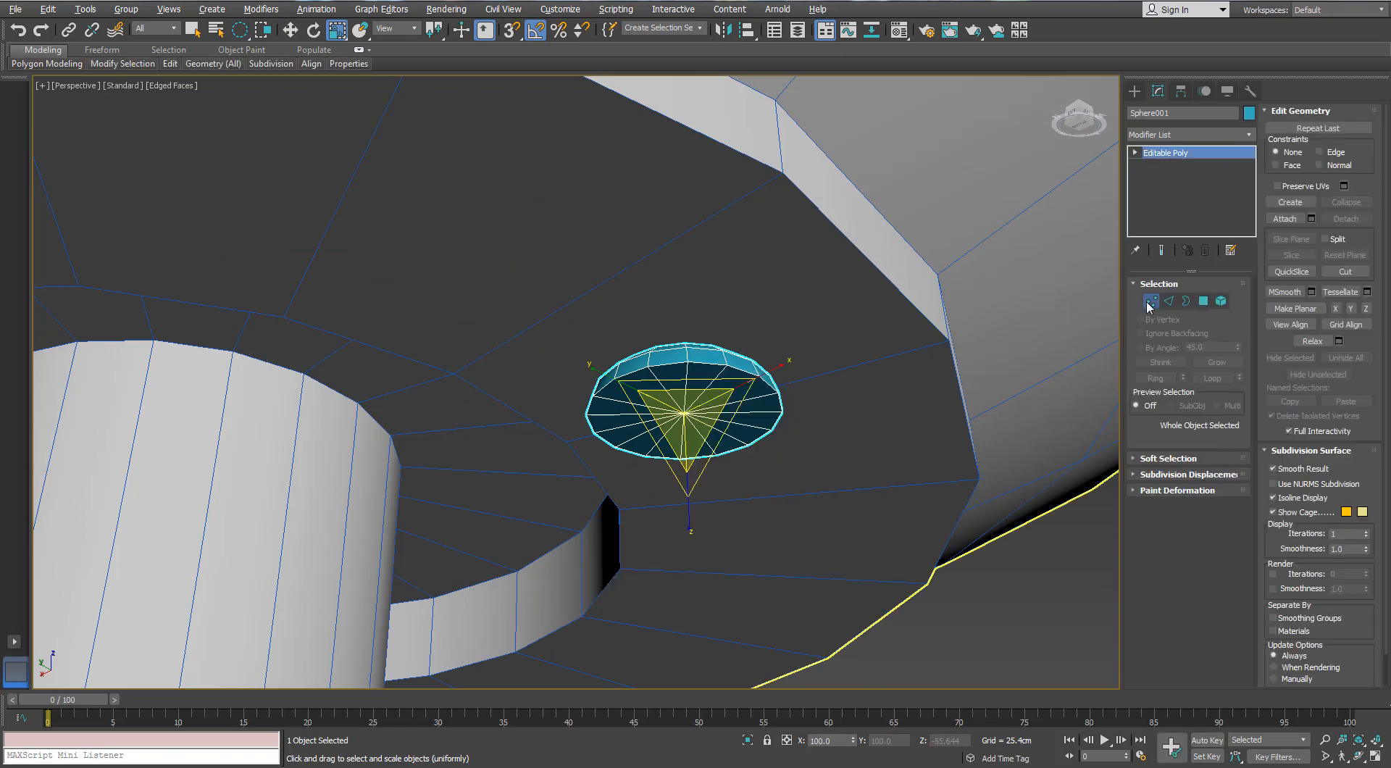
left_click(1151, 301)
left_click(684, 413)
key("Delete")
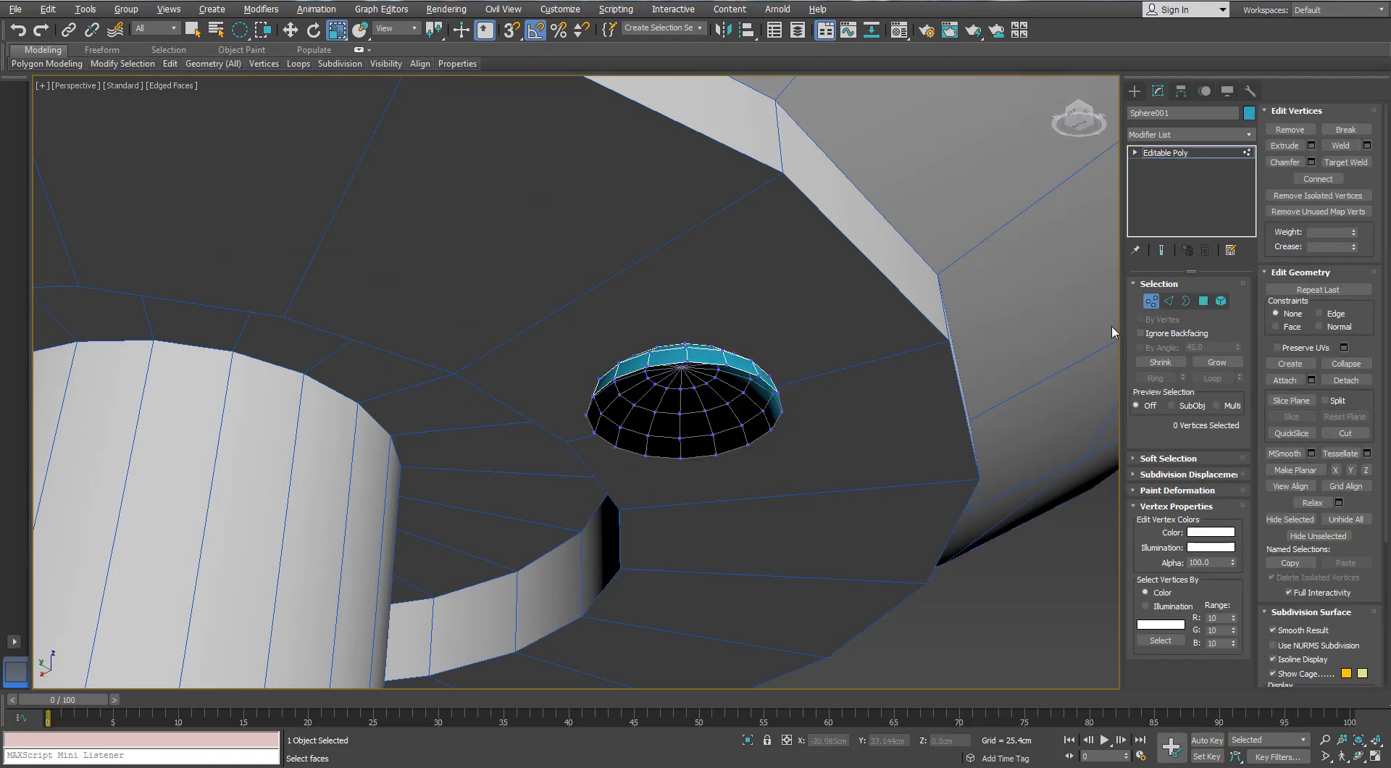
Extend the half sphere's open border outward to about 117% as a rim and reposition the screw head on the canopy's underside
key("3")
left_click(706, 370)
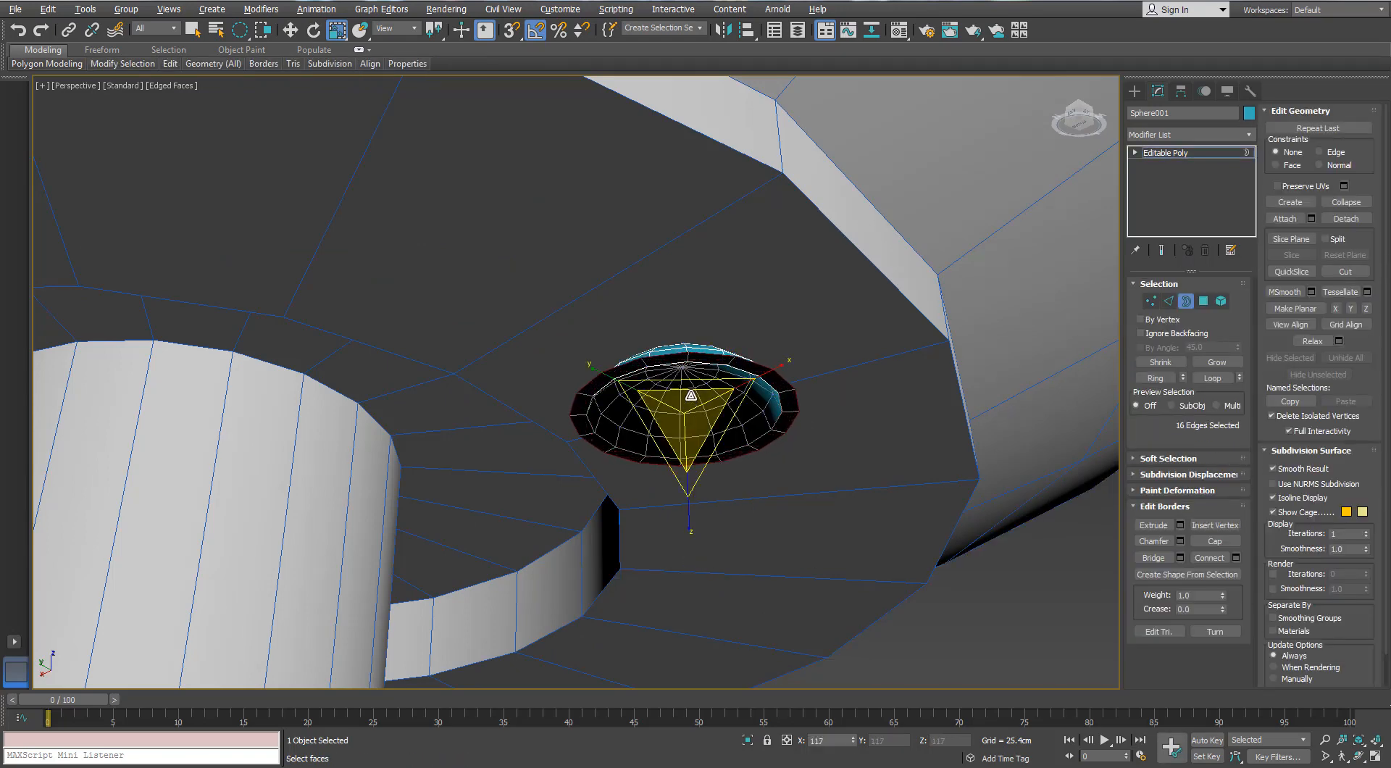
middle_click_drag(690, 395, 702, 360, "alt")
left_click(1184, 302)
key("w")
middle_click_drag(676, 417, 668, 469, "alt")
left_click_drag(684, 330, 683, 303)
mouse_move(684, 381)
middle_mouse_down("alt")
mouse_move(682, 298)
mouse_move(676, 375)
middle_mouse_up("alt")
left_click_drag(675, 289, 674, 305)
middle_click_drag(949, 477, 953, 404, "alt")
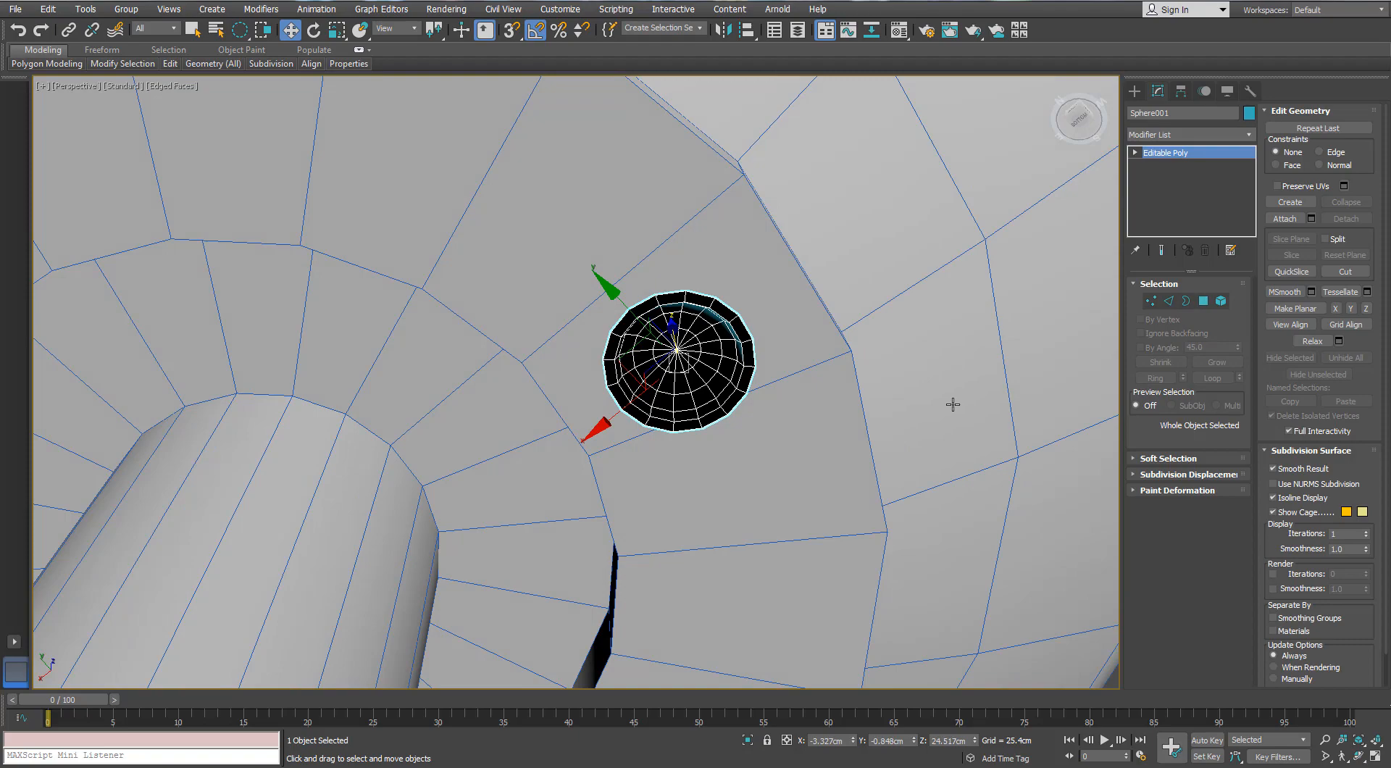
Apply a Normal modifier to the screw head to flip its faces
left_click(1253, 137)
scroll(1252, 137, "down", 4)
key("n")
key("n")
key("n")
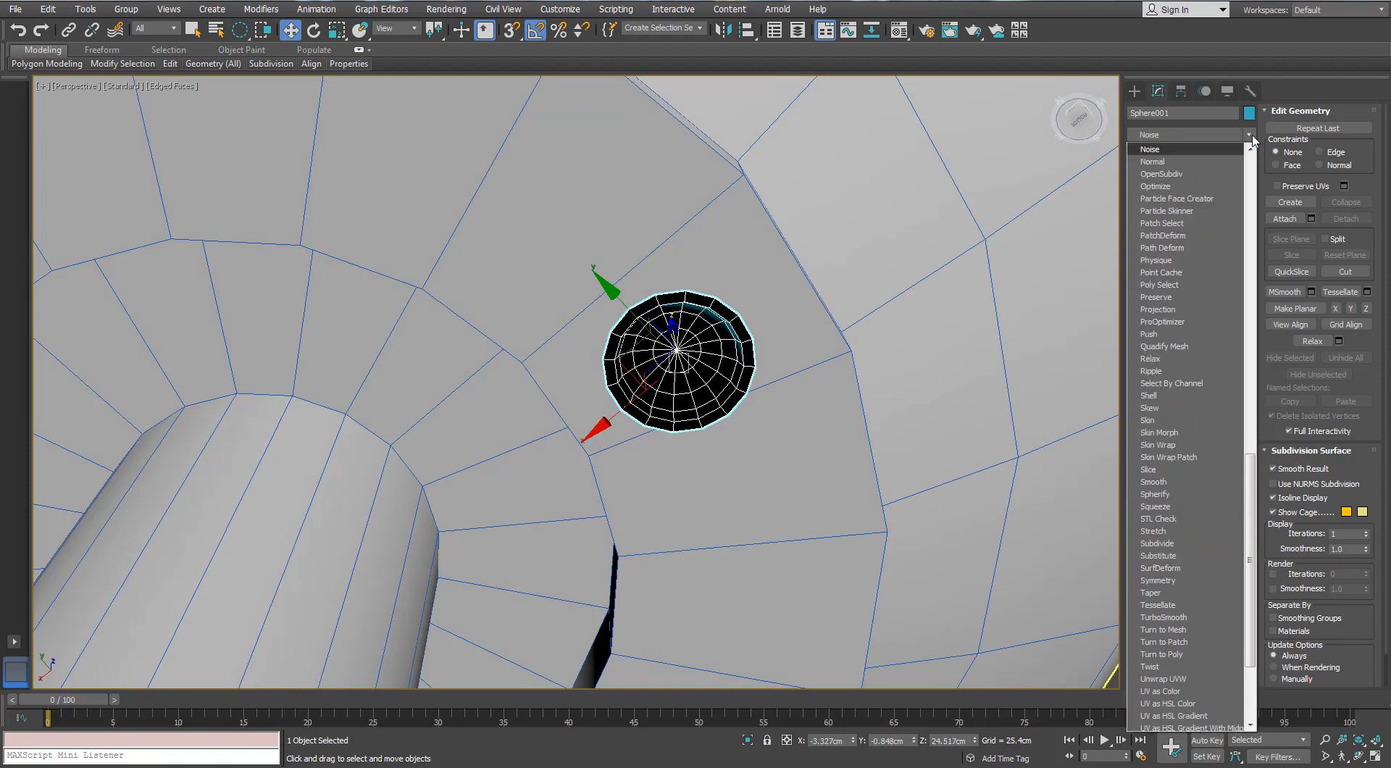
key("Up")
key("Return")
middle_click_drag(798, 240, 663, 374, "alt")
scroll(663, 374, "up", 12)
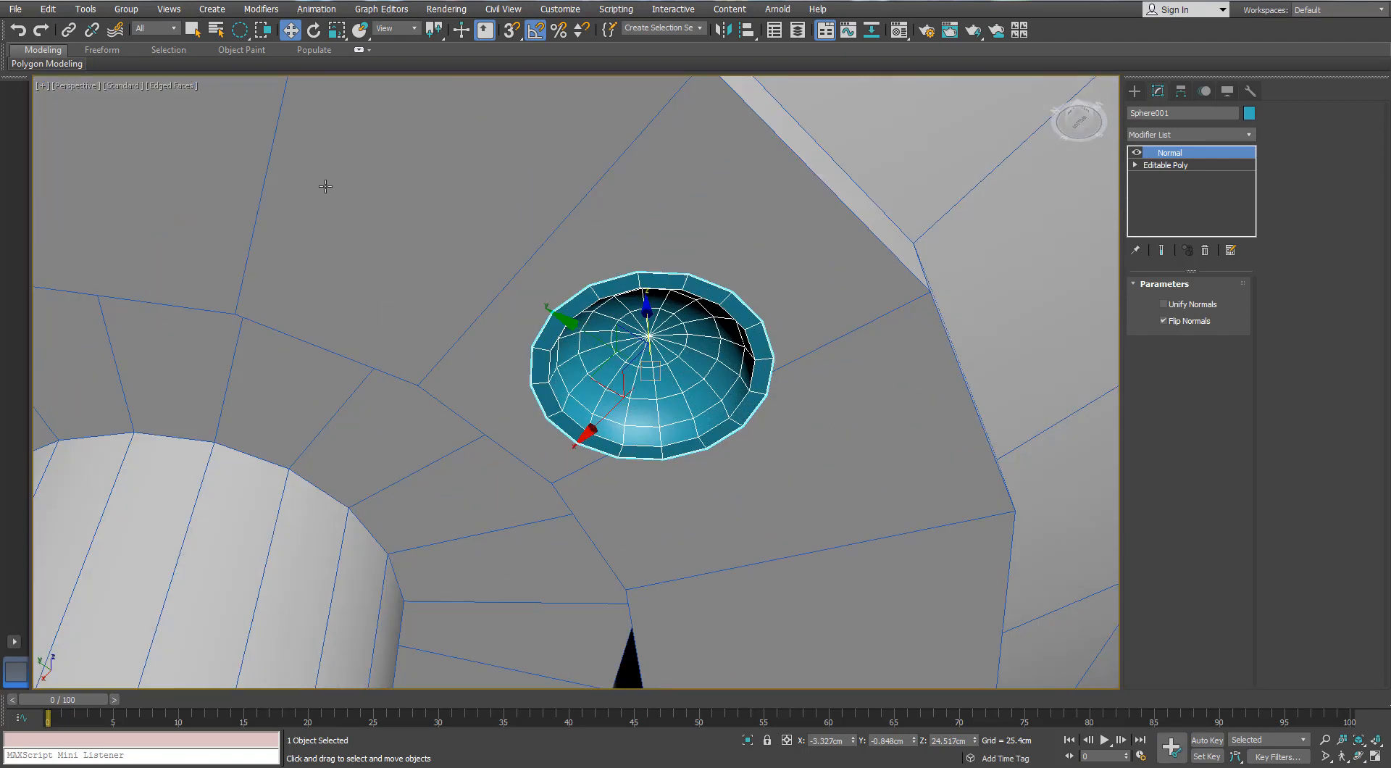
Collapse the flipped screw head to an editable mesh and convert it back to an editable poly in edge mode
right_click(665, 335)
left_click(633, 486)
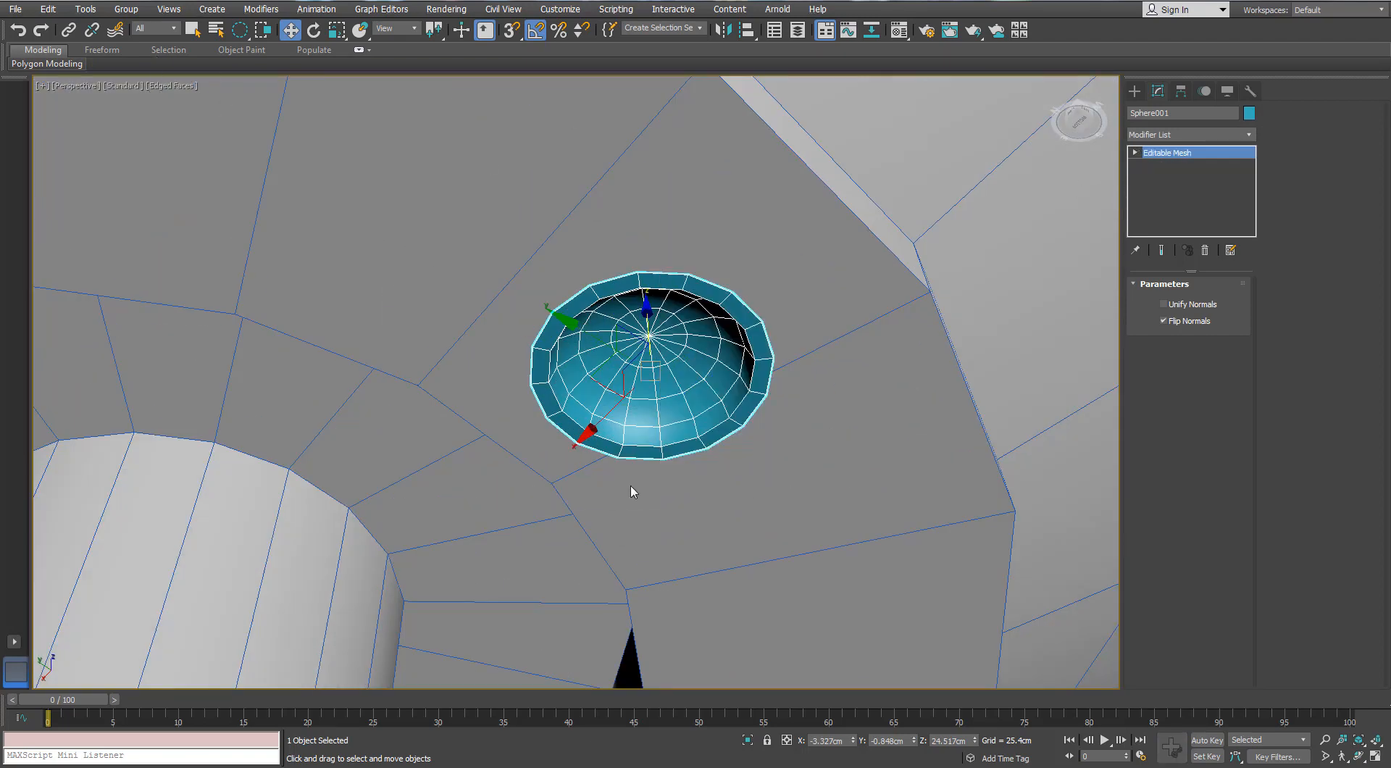
right_click(672, 382)
left_click(647, 535)
key("2")
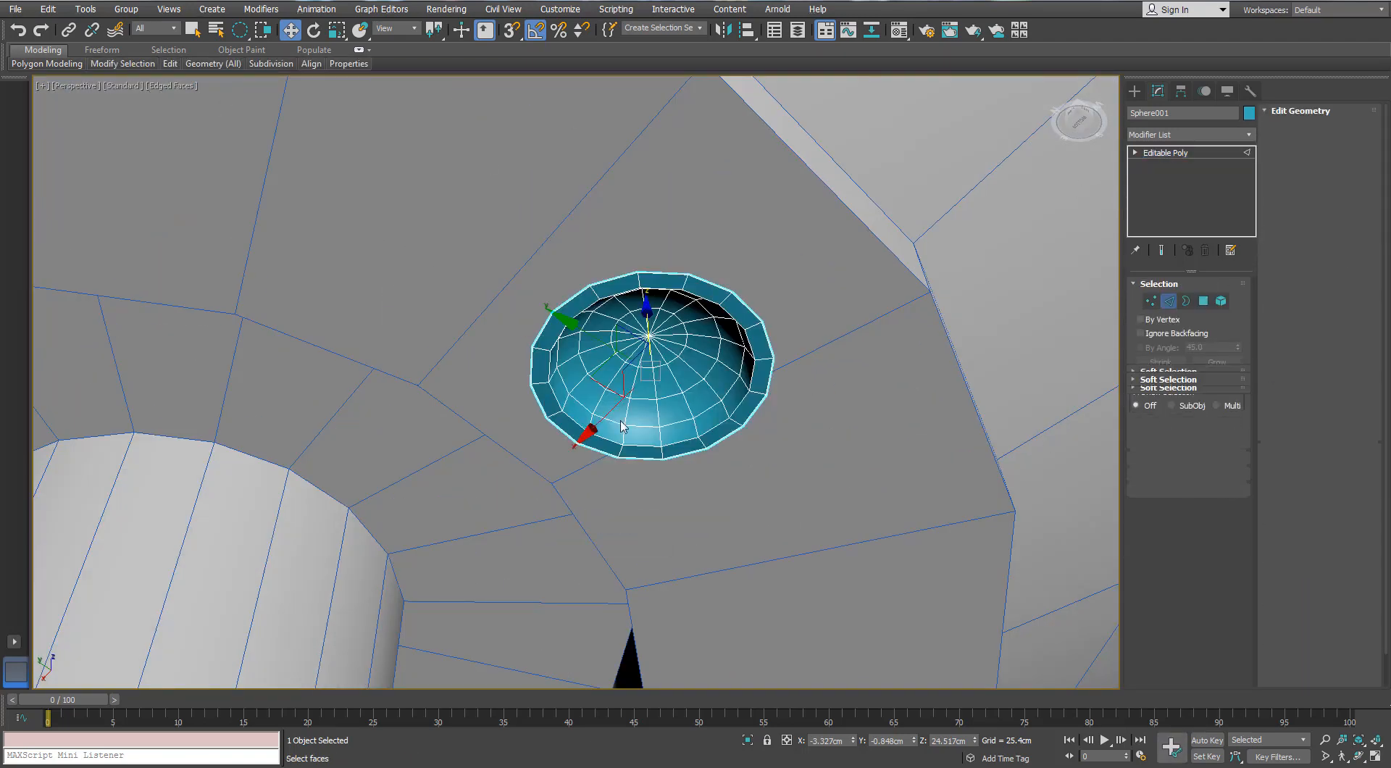
Insert a Swift Loop around the screw head's rim and apply TurboSmooth with 1 iteration
mouse_move(171, 65)
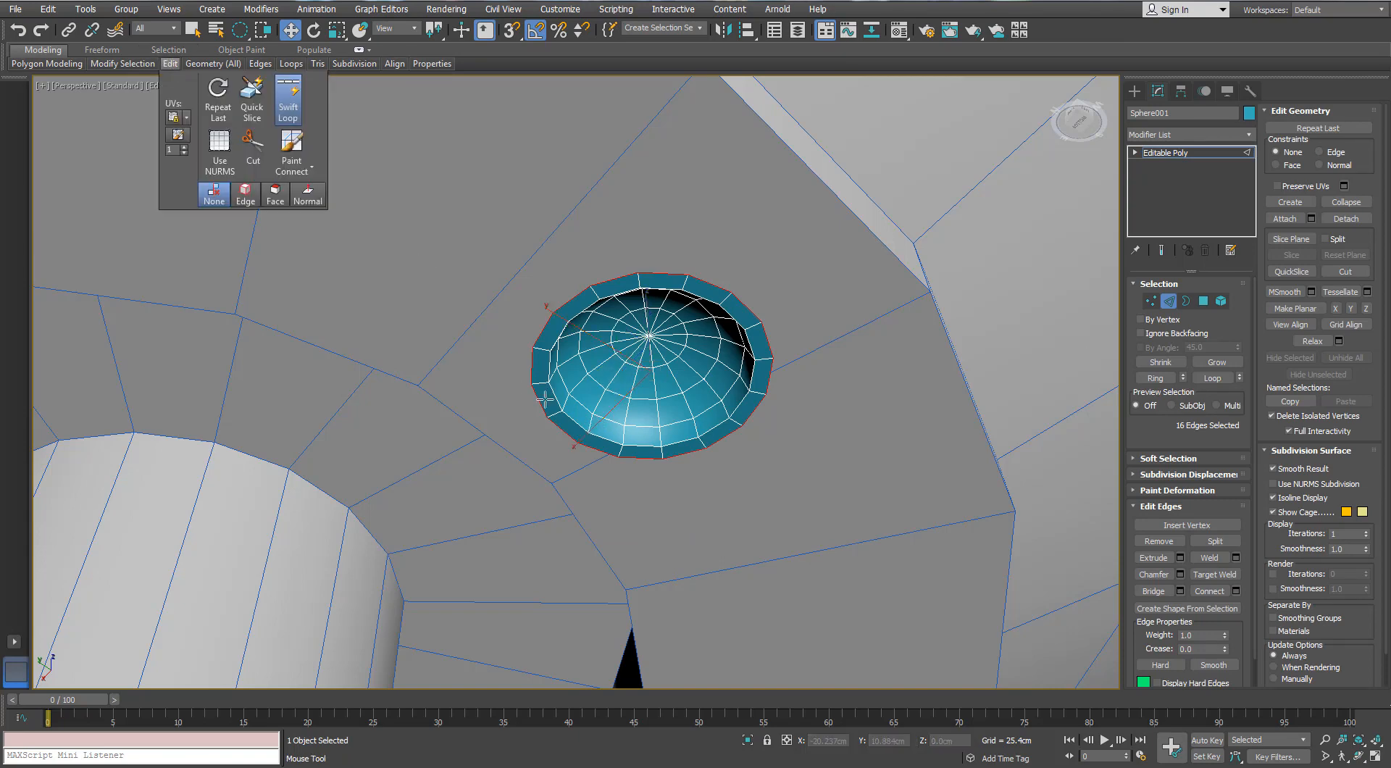
left_click(558, 418)
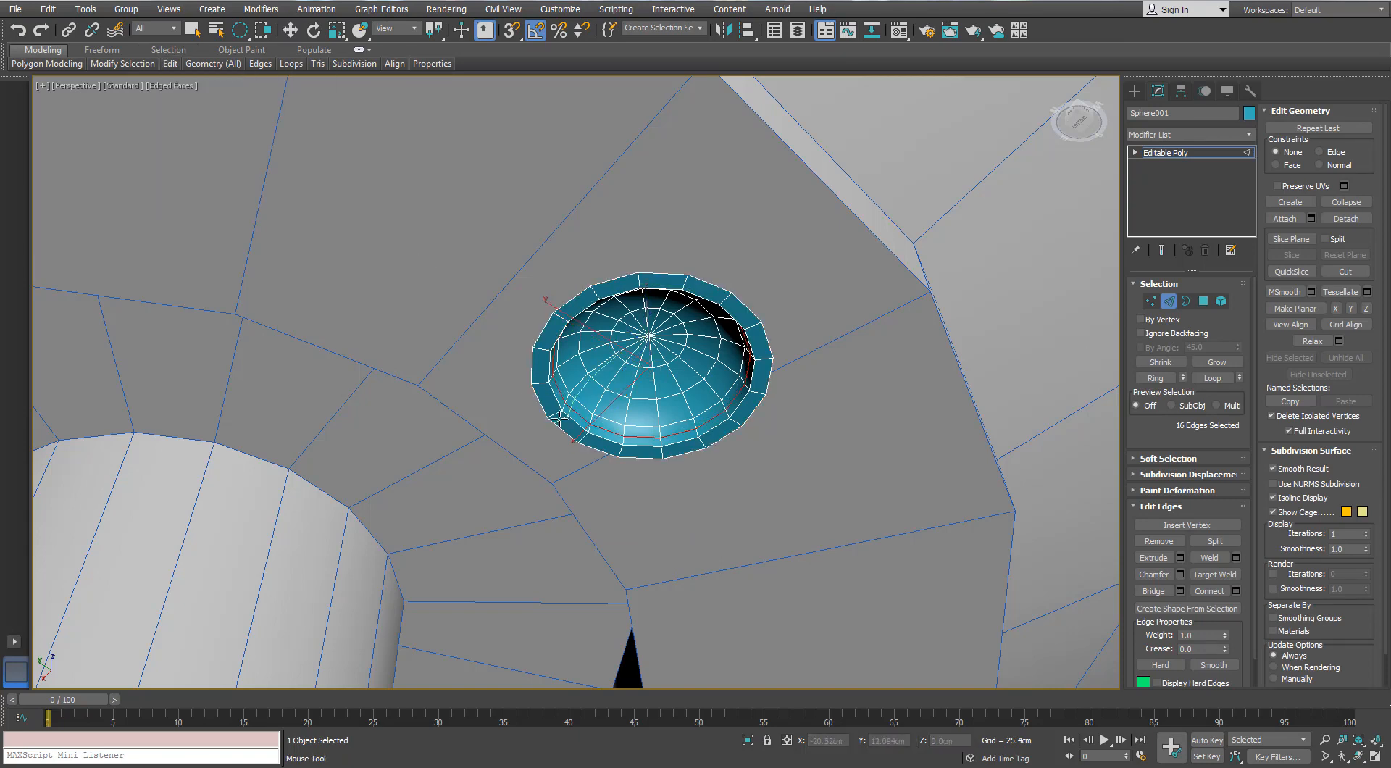
left_click(1170, 301)
left_click(1250, 134)
type("tu")
key("Return")
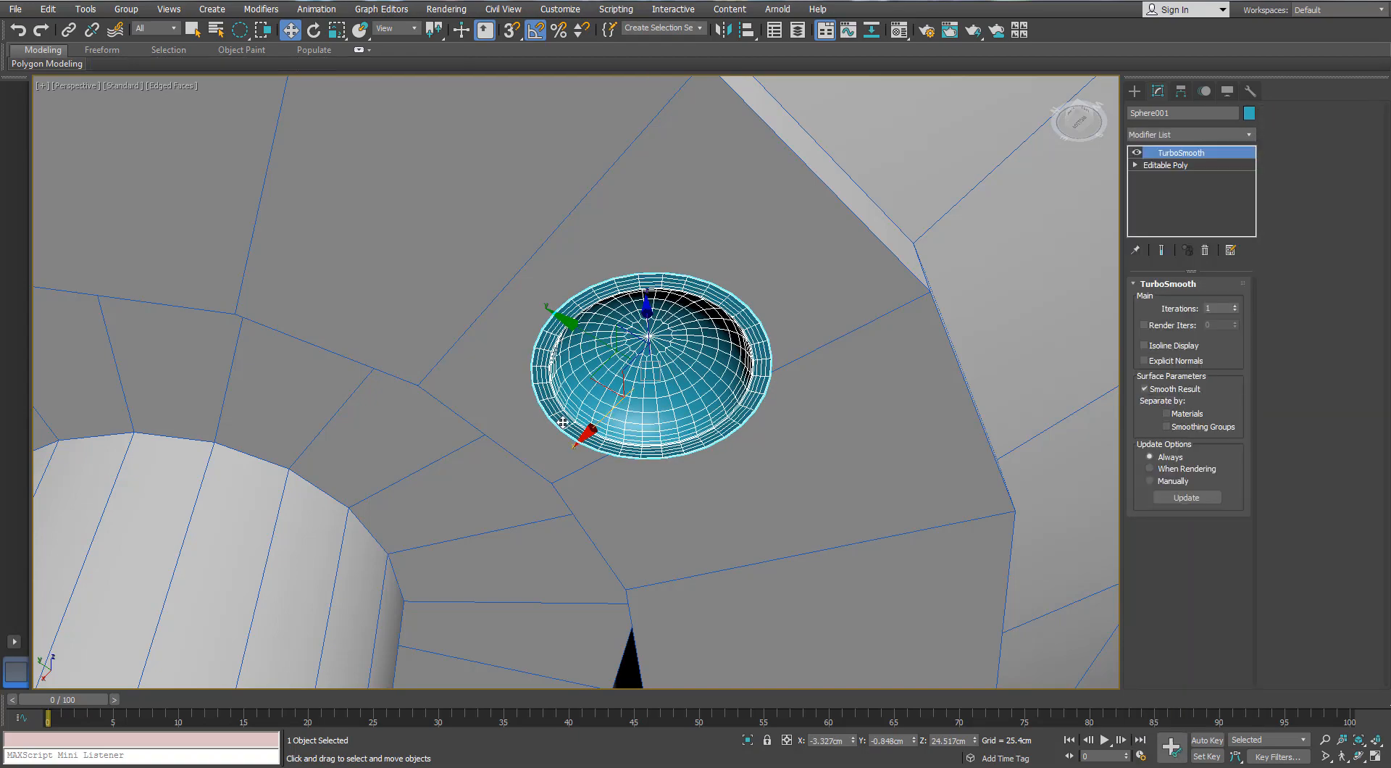
Place instanced copies of the screw head around the canopy's flat underside
middle_click_drag(563, 423, 775, 339, "alt")
scroll(685, 387, "down", 5)
scroll(724, 333, "down", 2)
mouse_move(775, 339)
left_mouse_down("shift")
mouse_move(694, 211)
mouse_move(601, 171)
mouse_move(402, 214)
mouse_move(346, 437)
left_mouse_up("shift")
left_click(686, 445)
left_click(697, 446)
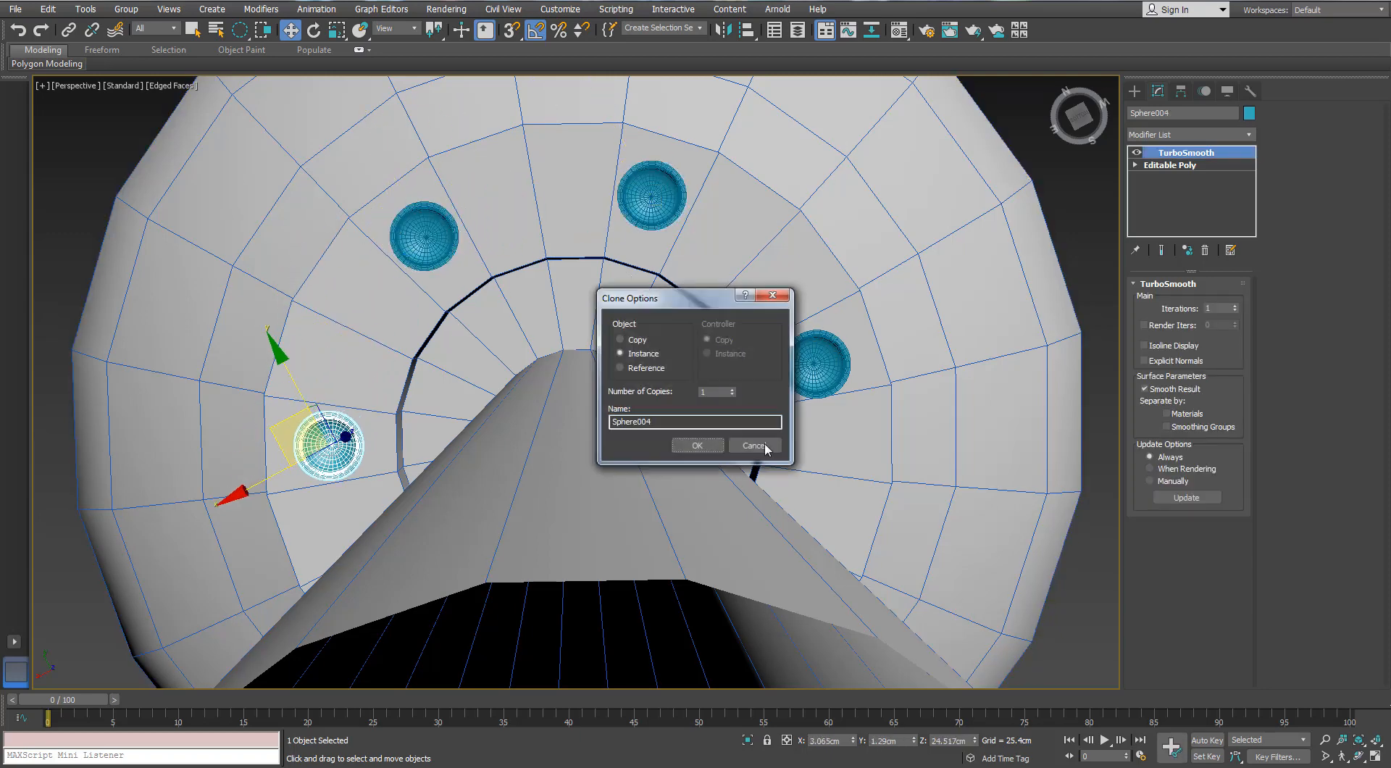
left_click(765, 446)
mouse_move(528, 149)
middle_mouse_down("alt")
mouse_move(419, 242)
mouse_move(540, 236)
mouse_move(774, 391)
middle_mouse_up("alt")
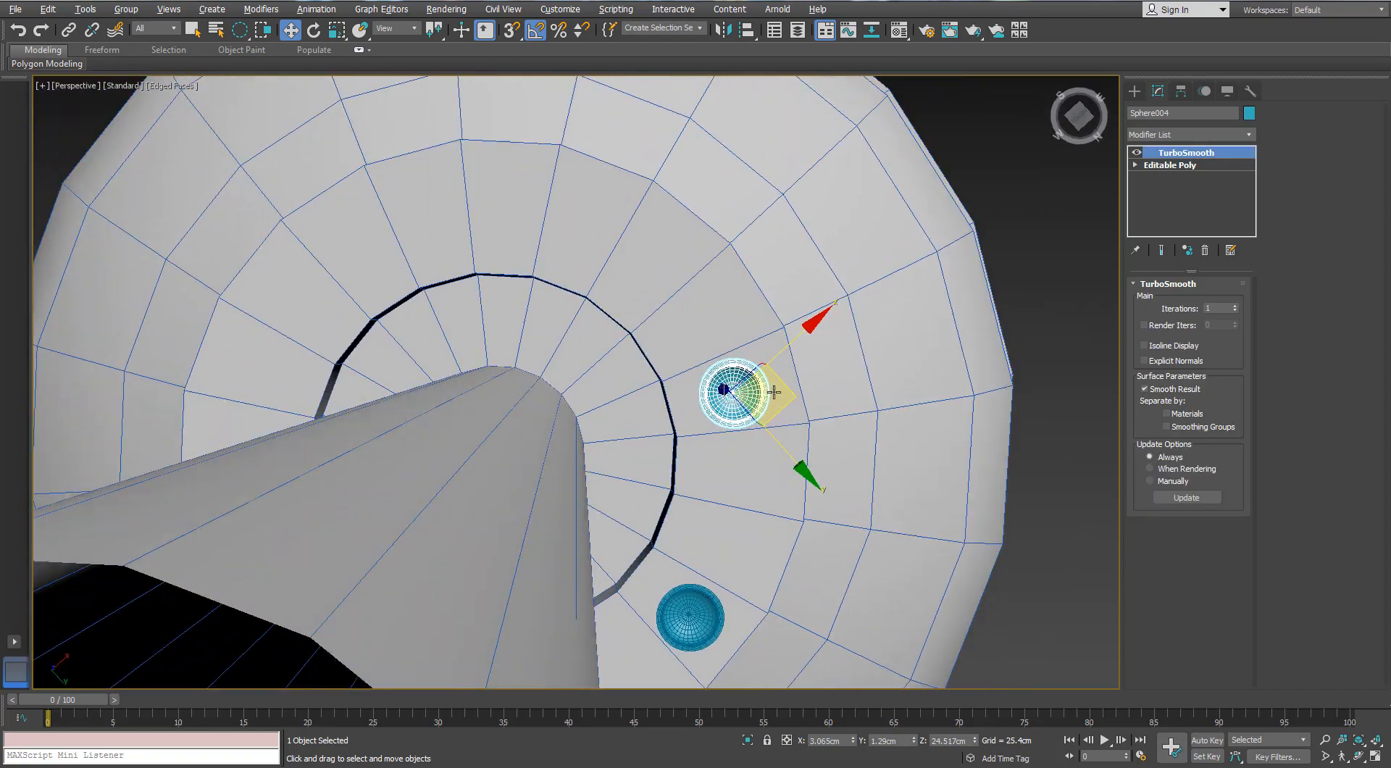
mouse_move(774, 392)
left_mouse_down("shift")
mouse_move(612, 211)
mouse_move(616, 229)
mouse_move(396, 238)
left_mouse_up("shift")
left_click(697, 445)
key("Return")
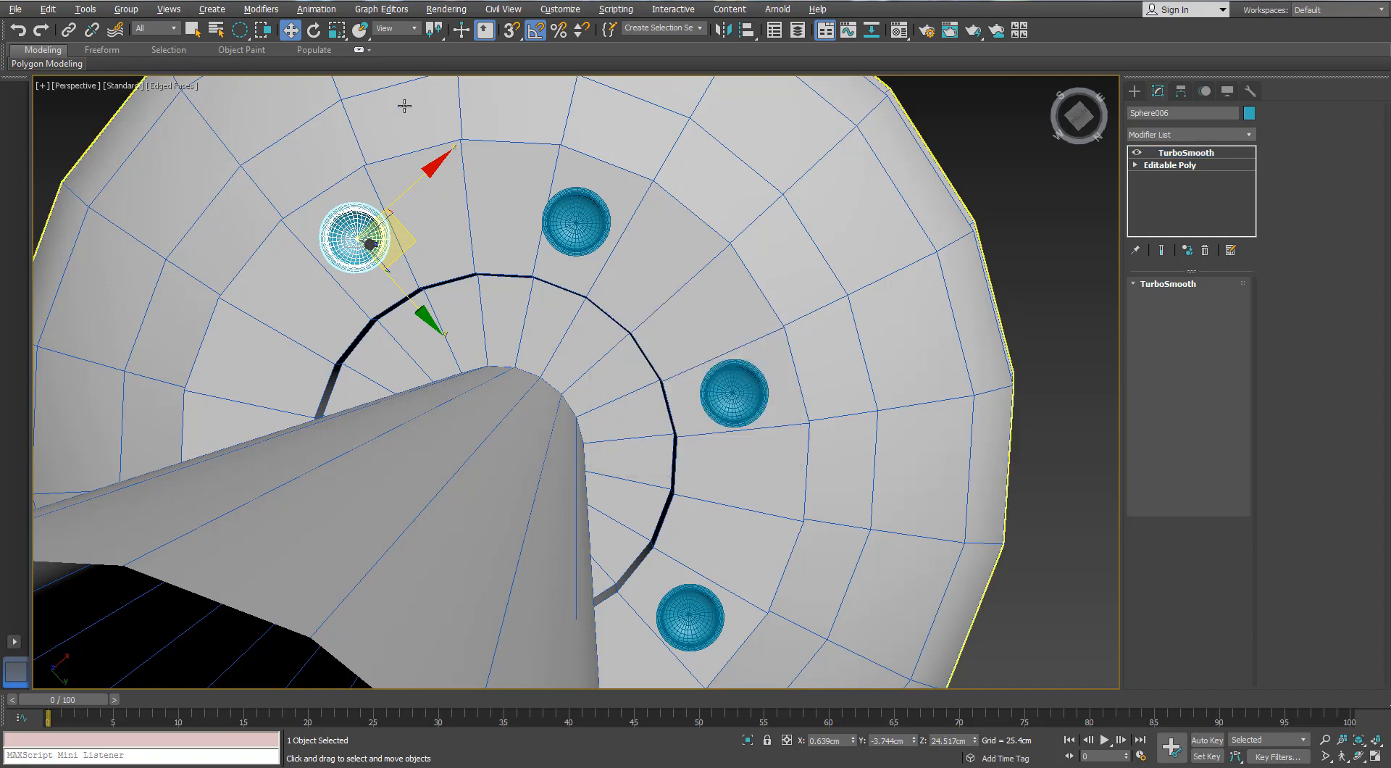
middle_click_drag(404, 105, 807, 425, "alt")
left_click(807, 426)
Select the canopy, rod and screw heads with a rectangular region and assign them the 01 - Default material
scroll(804, 391, "down", 5)
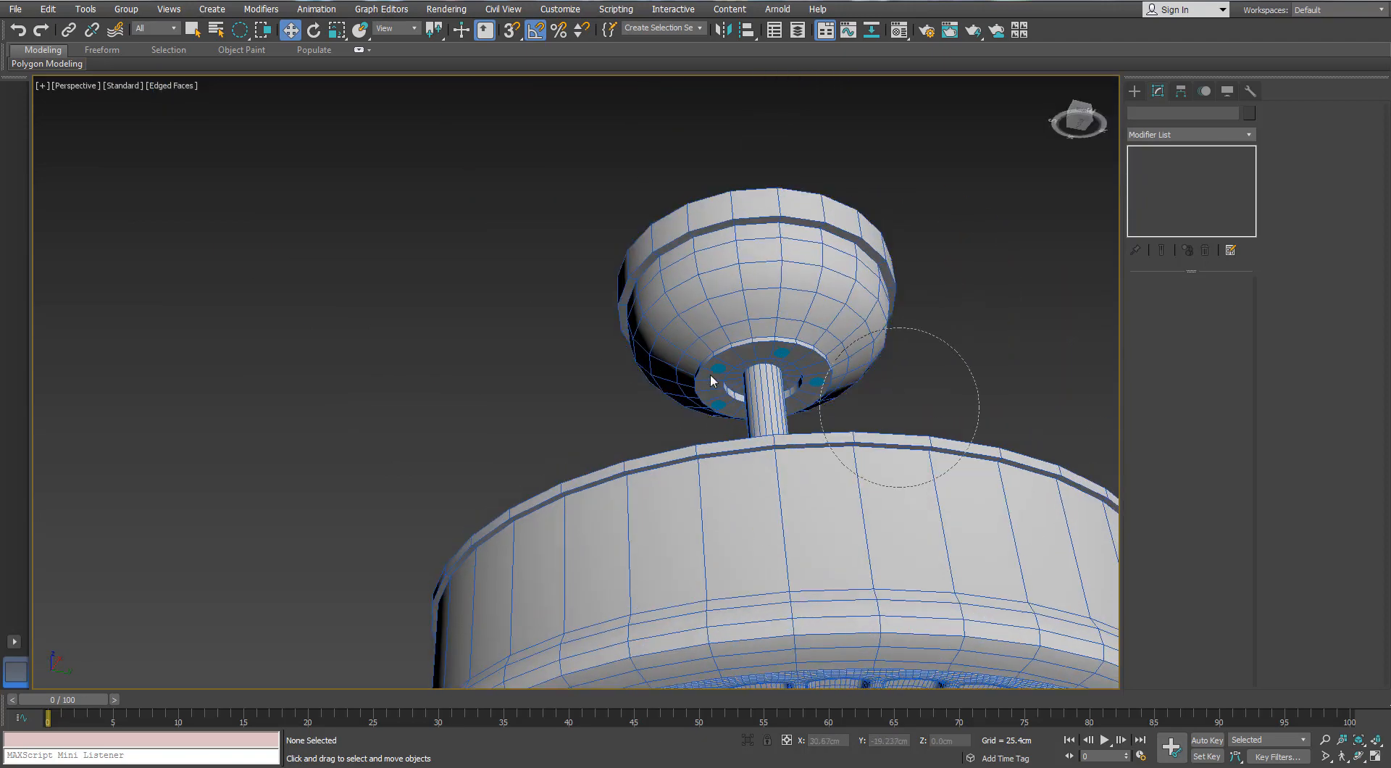
double_click(701, 374)
left_click_drag(239, 30, 240, 53)
left_click(565, 254)
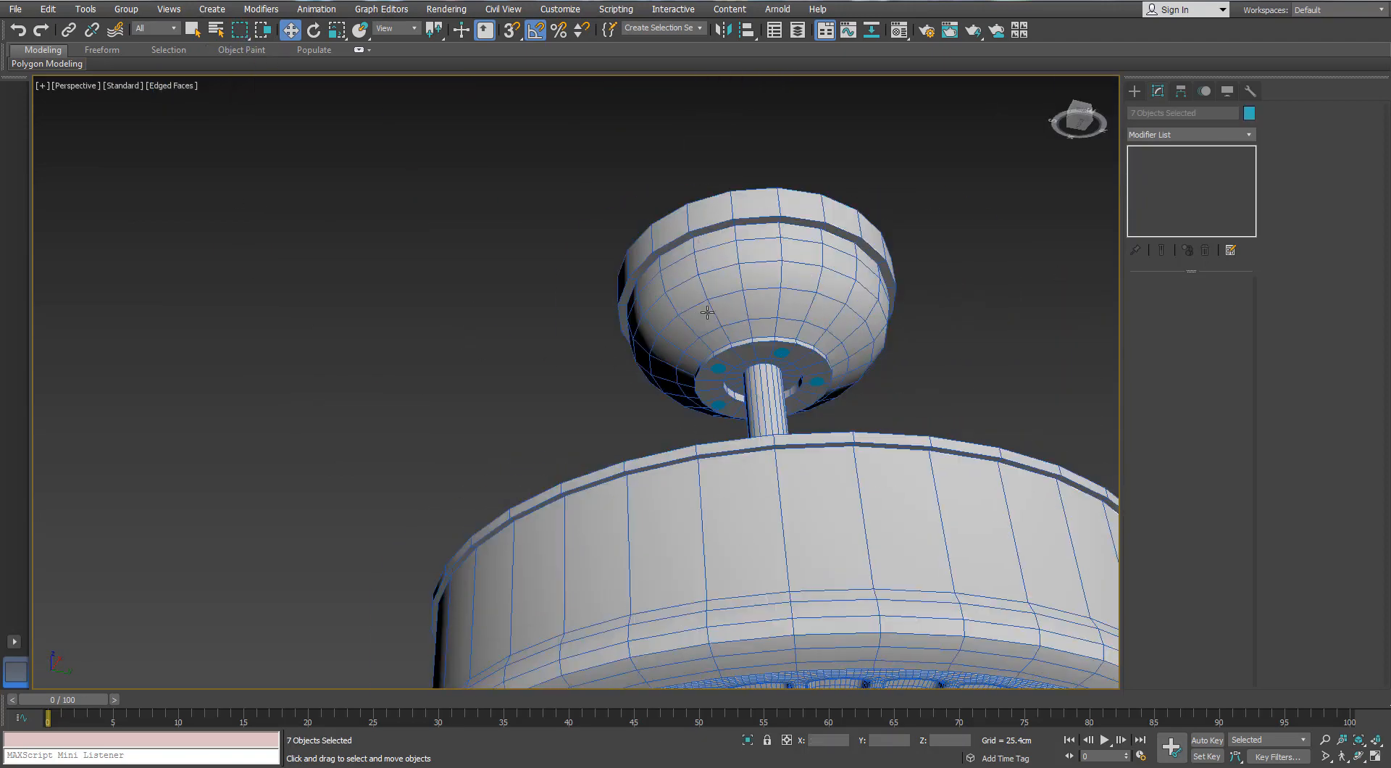
middle_click_drag(707, 308, 767, 406, "alt")
left_click_drag(863, 528, 646, 439)
key("m")
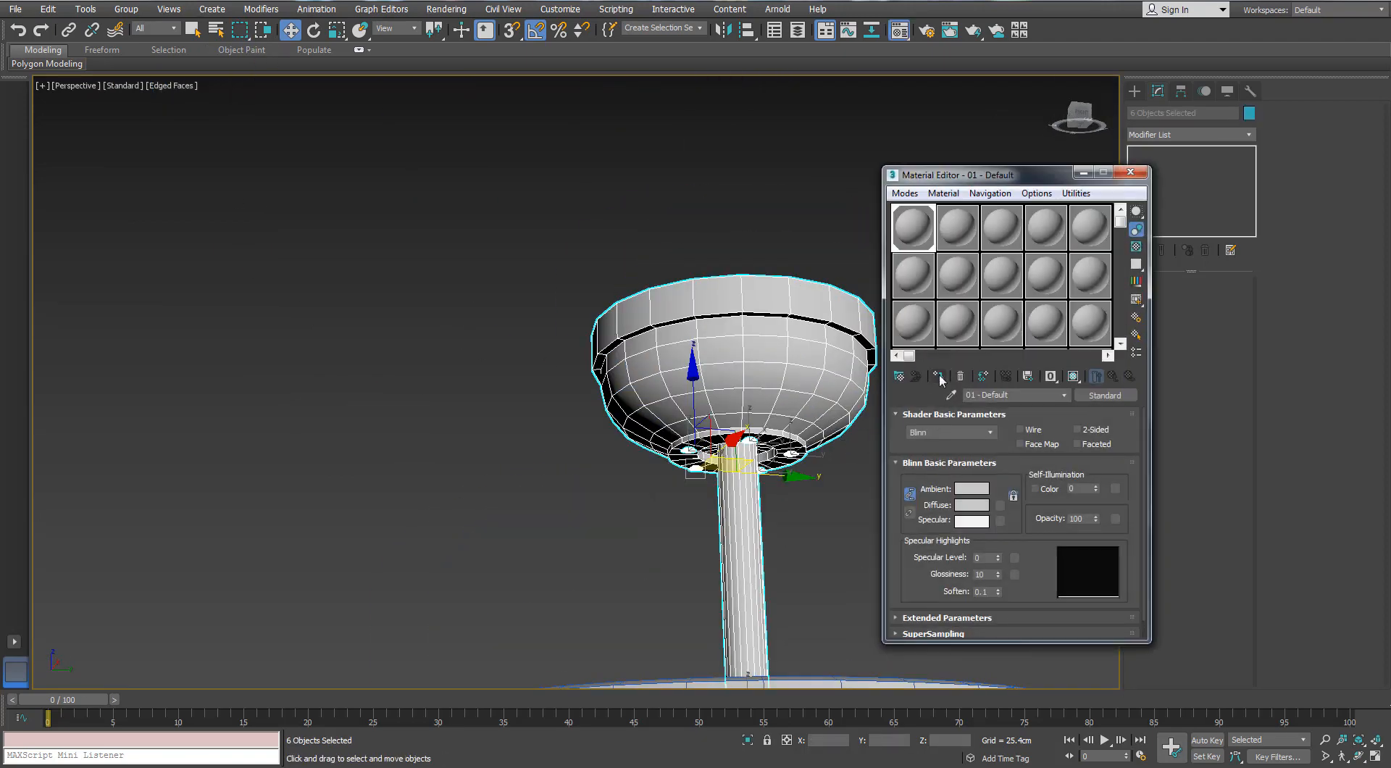
left_click(1137, 177)
left_click(862, 497)
Hide the edge display and examine the fan's underside around the lower housing
mouse_move(862, 497)
middle_mouse_down("alt")
mouse_move(790, 461)
mouse_move(485, 397)
mouse_move(466, 372)
mouse_move(497, 376)
mouse_move(456, 394)
mouse_move(552, 416)
middle_mouse_up("alt")
key("F4")
scroll(485, 398, "up", 3)
scroll(497, 376, "down", 3)
scroll(457, 394, "down", 2)
middle_click_drag(459, 395, 479, 327)
middle_click_drag(507, 427, 639, 428, "alt")
scroll(580, 515, "up", 4)
scroll(571, 437, "down", 4)
scroll(534, 425, "up", 5)
left_click(1134, 90)
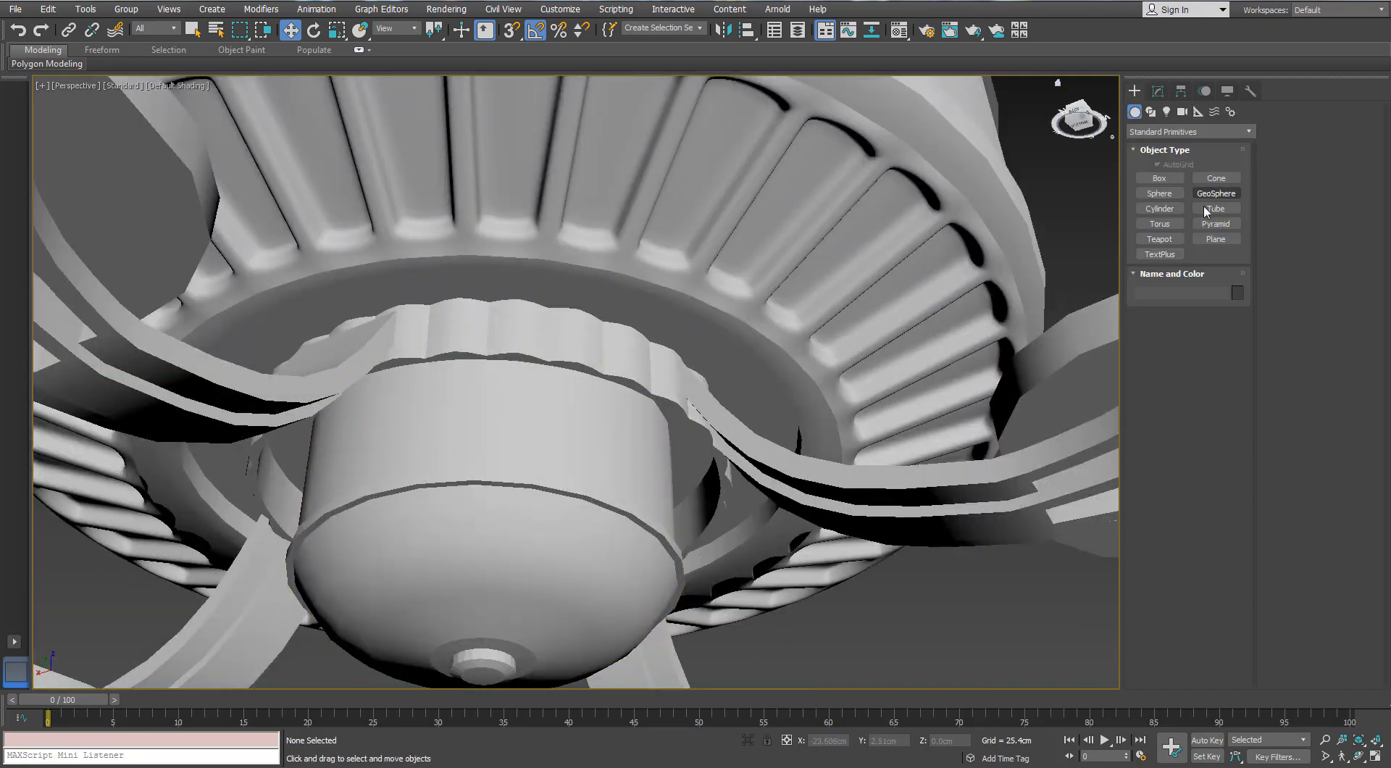
middle_click_drag(818, 311, 849, 339, "alt")
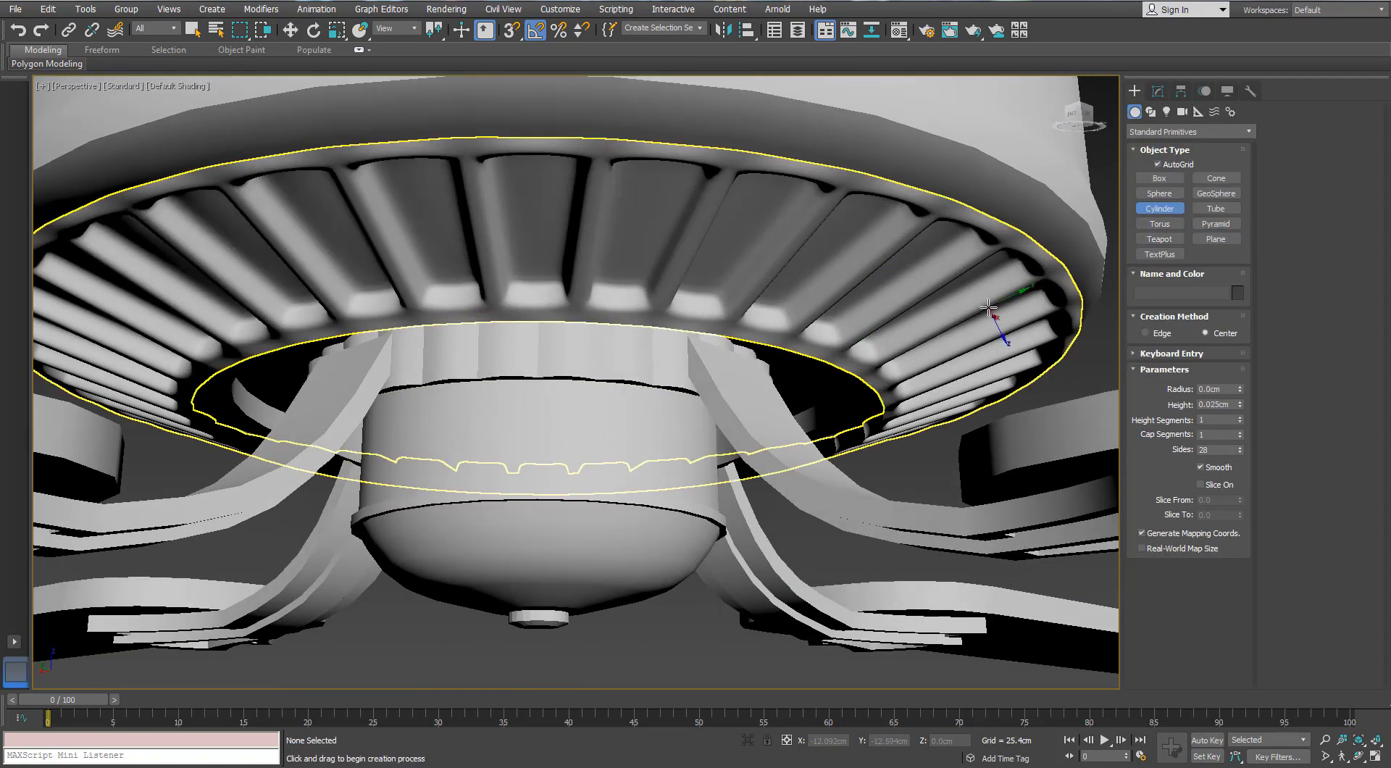
left_click_drag(562, 455, 560, 454)
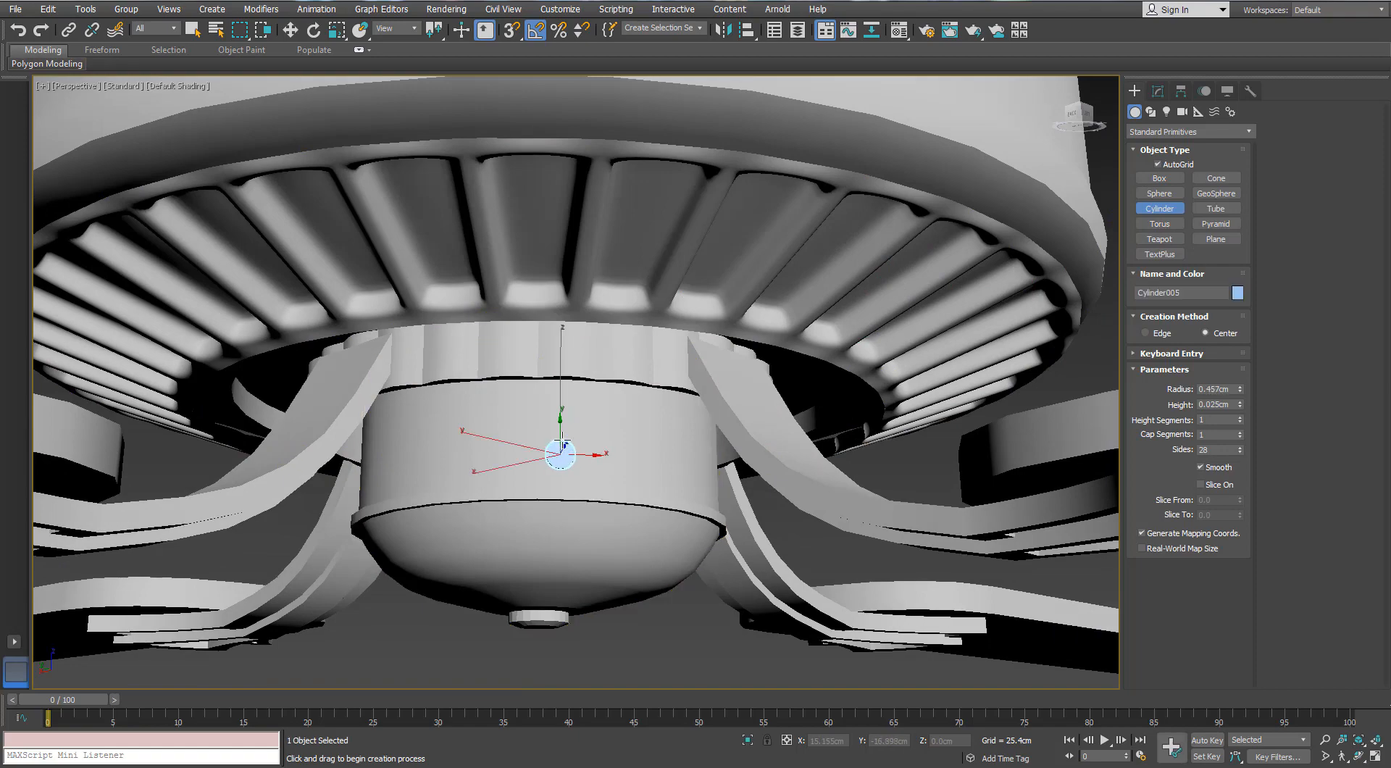
middle_click_drag(517, 479, 608, 400, "alt")
scroll(608, 400, "up", 4)
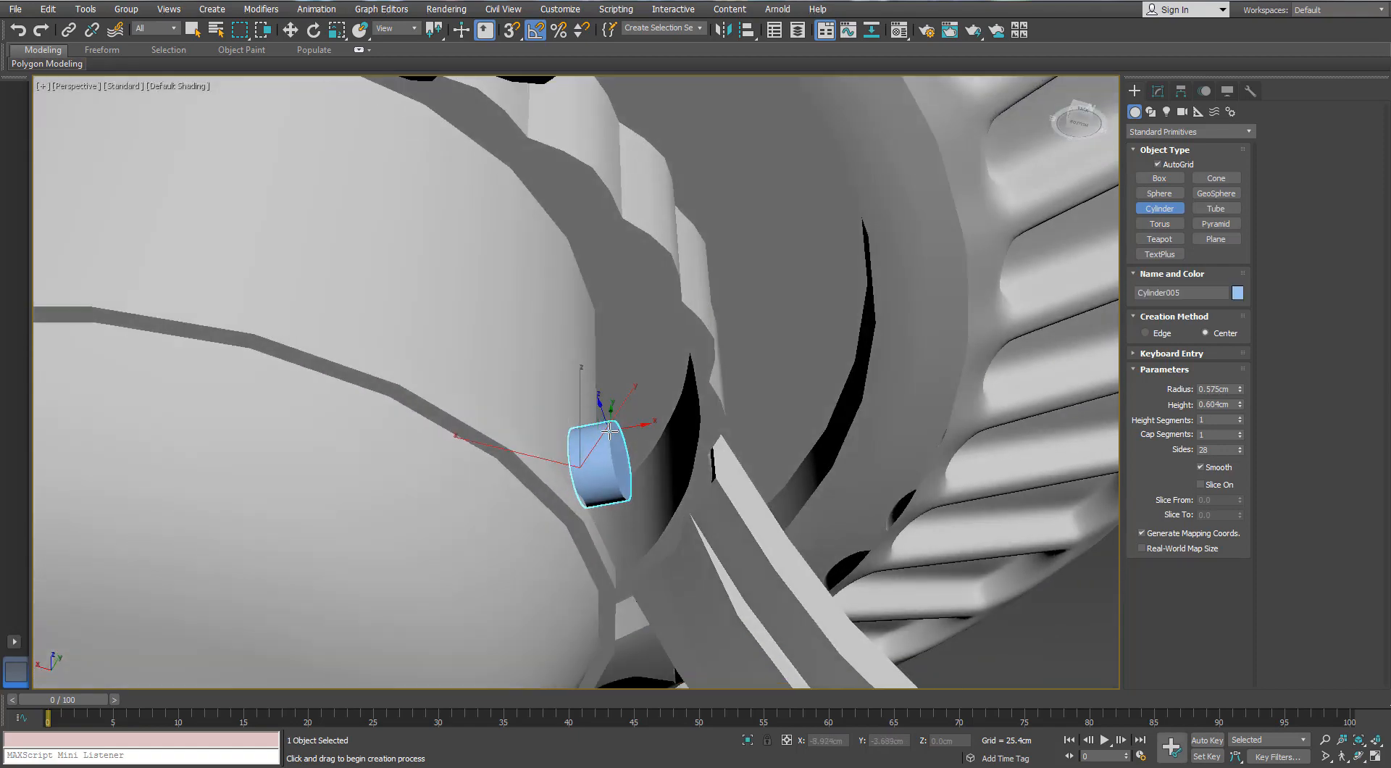
scroll(608, 400, "down", 6)
scroll(608, 400, "up", 5)
key("w")
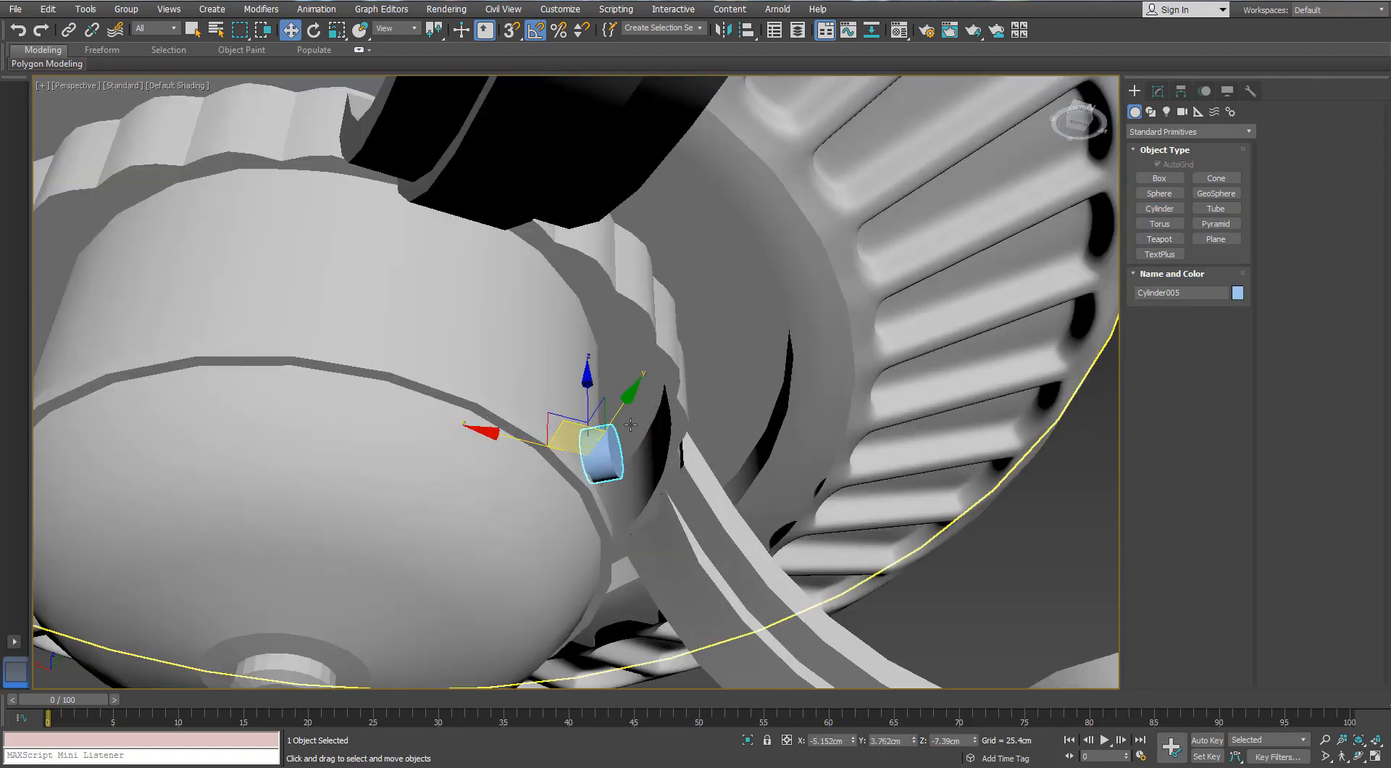
key("Delete")
In the Front view, create a small cylinder about 0.331 cm in radius and 0.375 cm high beside the lower housing
key("f")
middle_click_drag(919, 298, 781, 427)
scroll(789, 429, "up", 9)
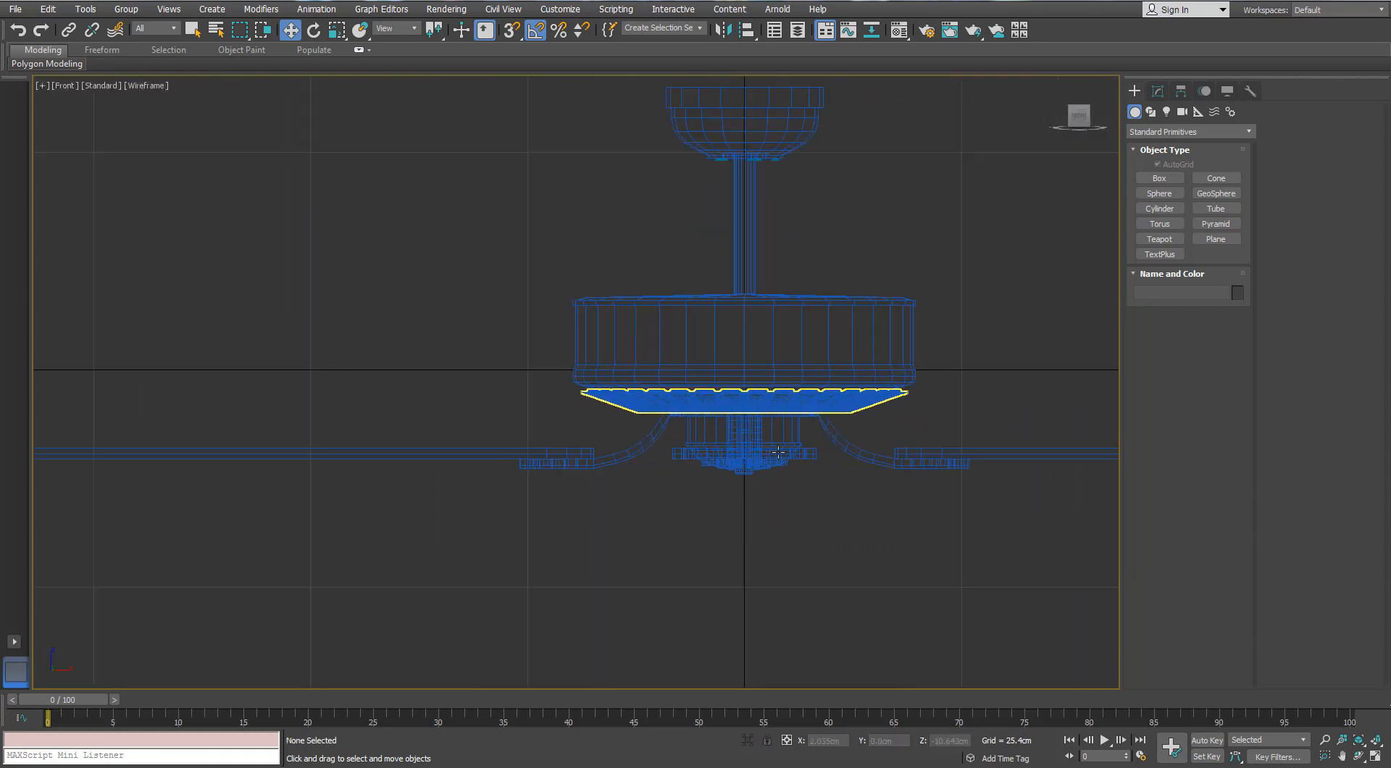
left_click(854, 410)
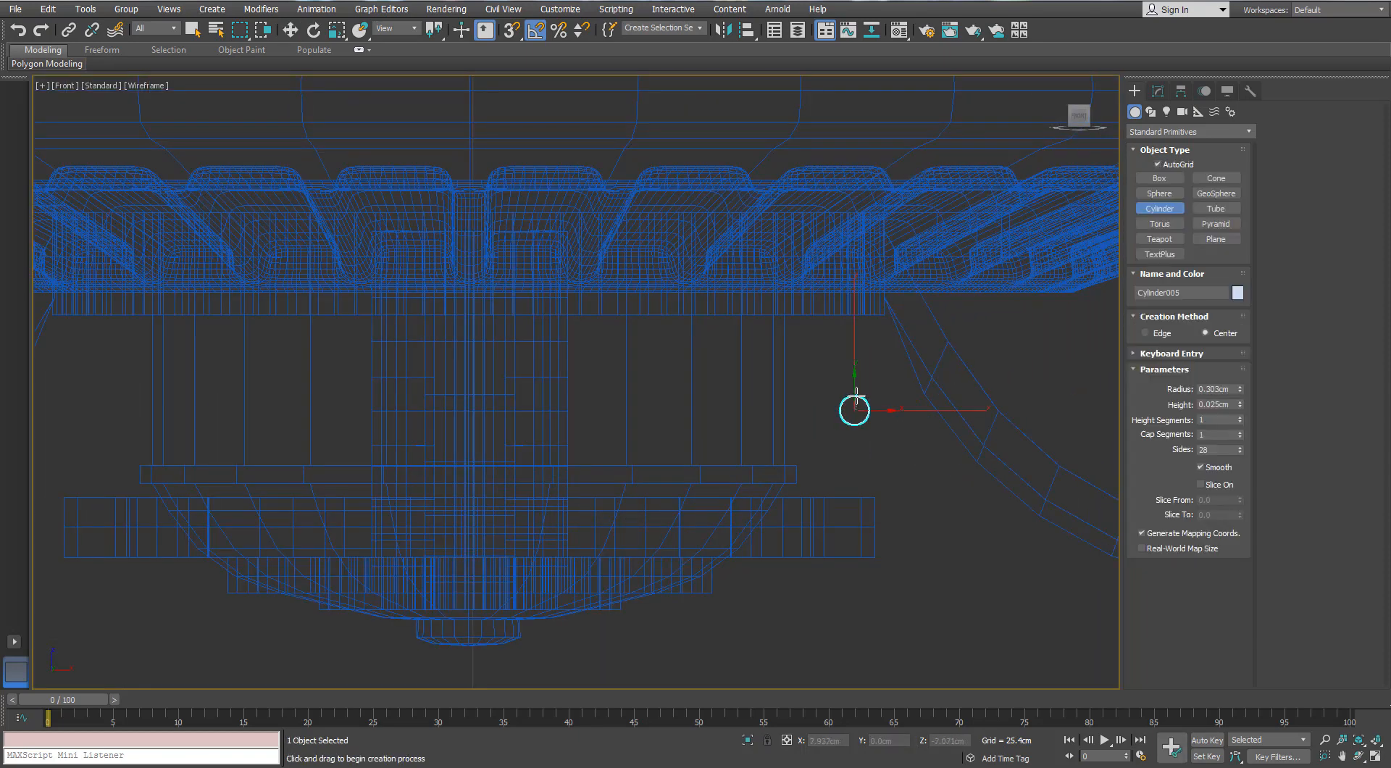
Rotate the cylinder to point sideways against the lower housing's wall and set its sides to 16
left_click(313, 30)
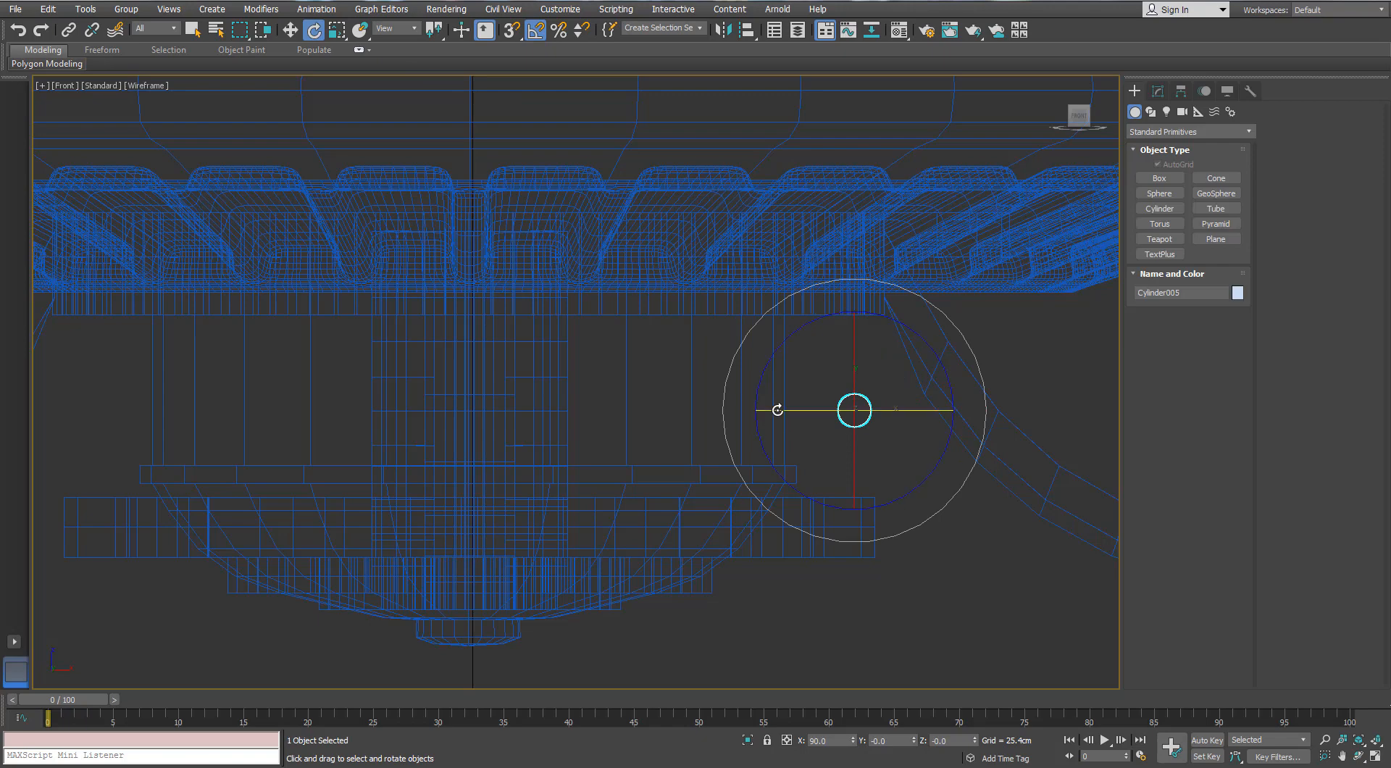
key("w")
scroll(862, 410, "up", 3)
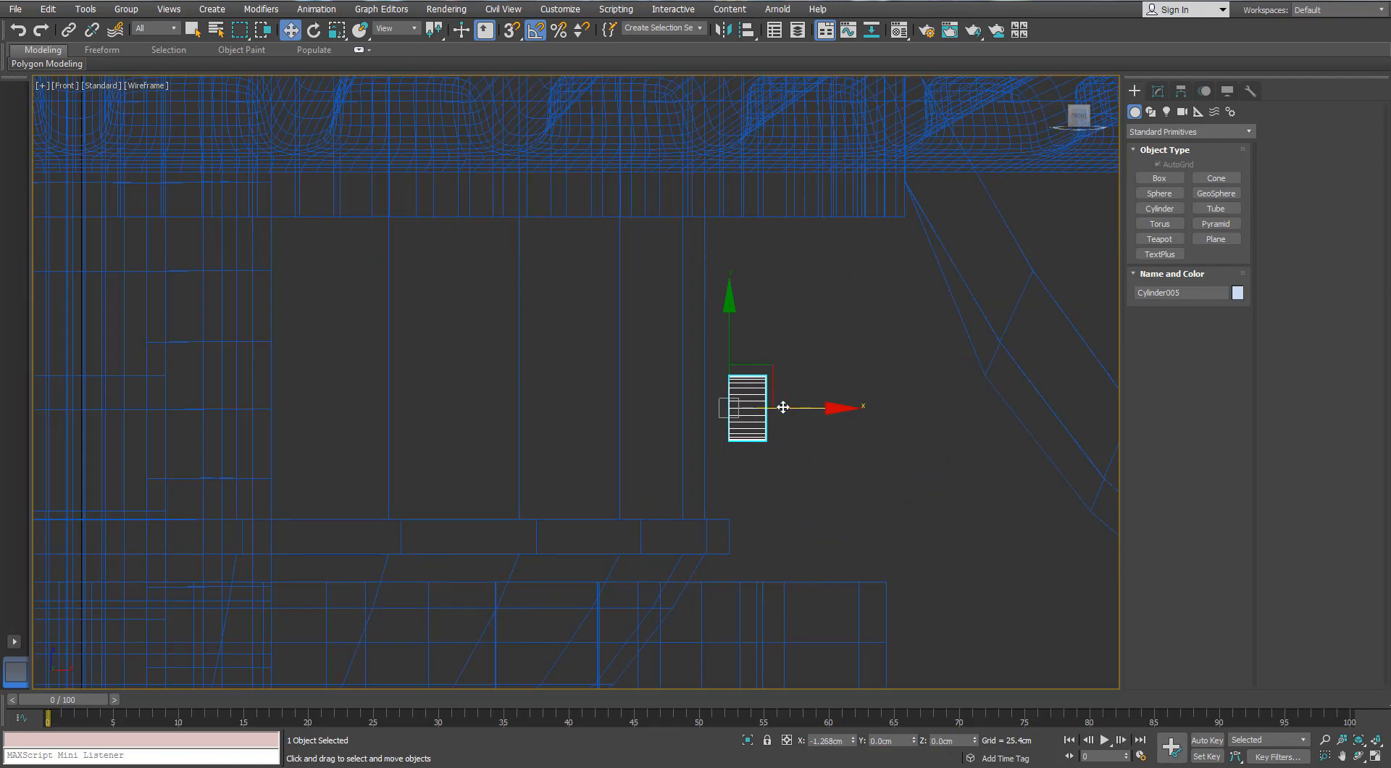
left_click(1158, 92)
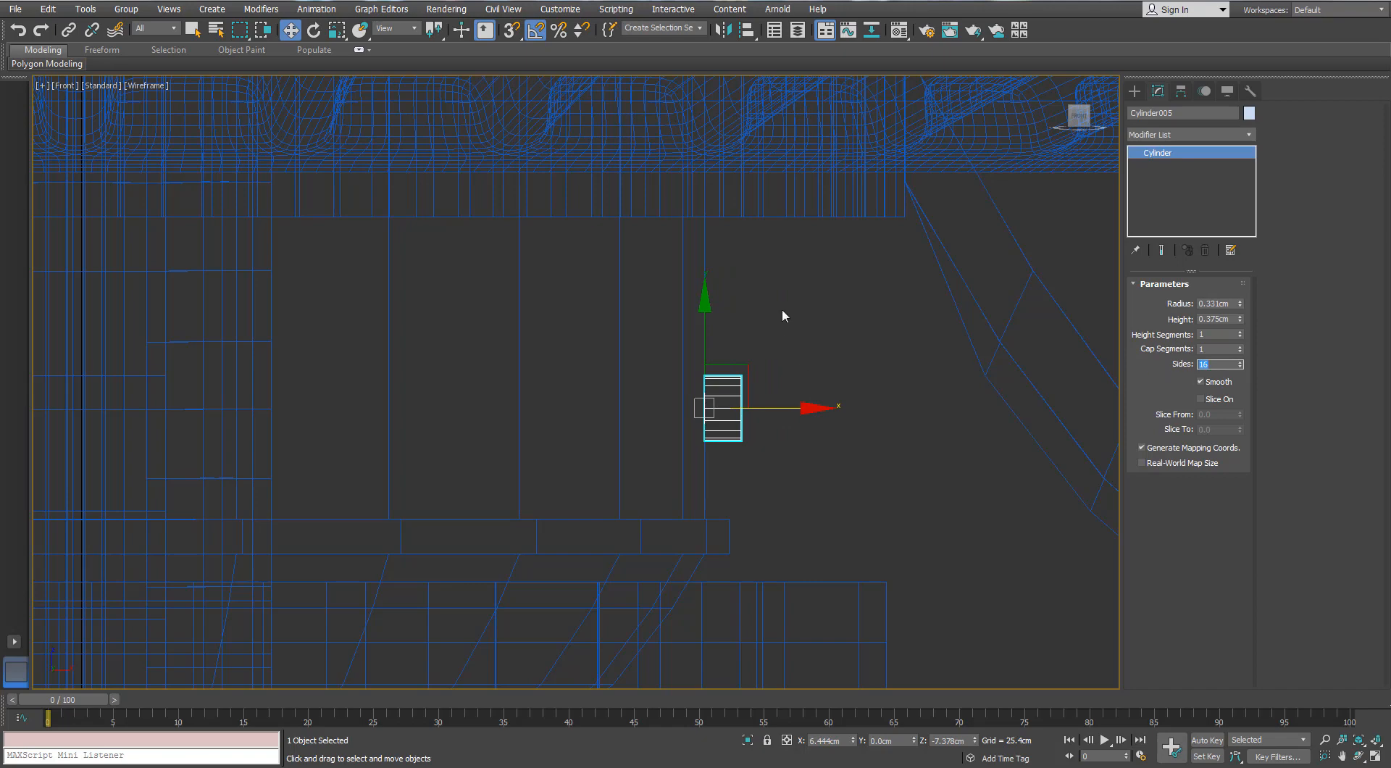
With edges displayed, convert the cylinder to an editable poly and delete its end caps
scroll(782, 312, "down", 3)
middle_click_drag(825, 370, 807, 364)
key("z")
middle_click_drag(788, 355, 905, 347, "alt")
scroll(887, 347, "down", 8)
key("F4")
scroll(833, 350, "up", 3)
right_click(832, 351)
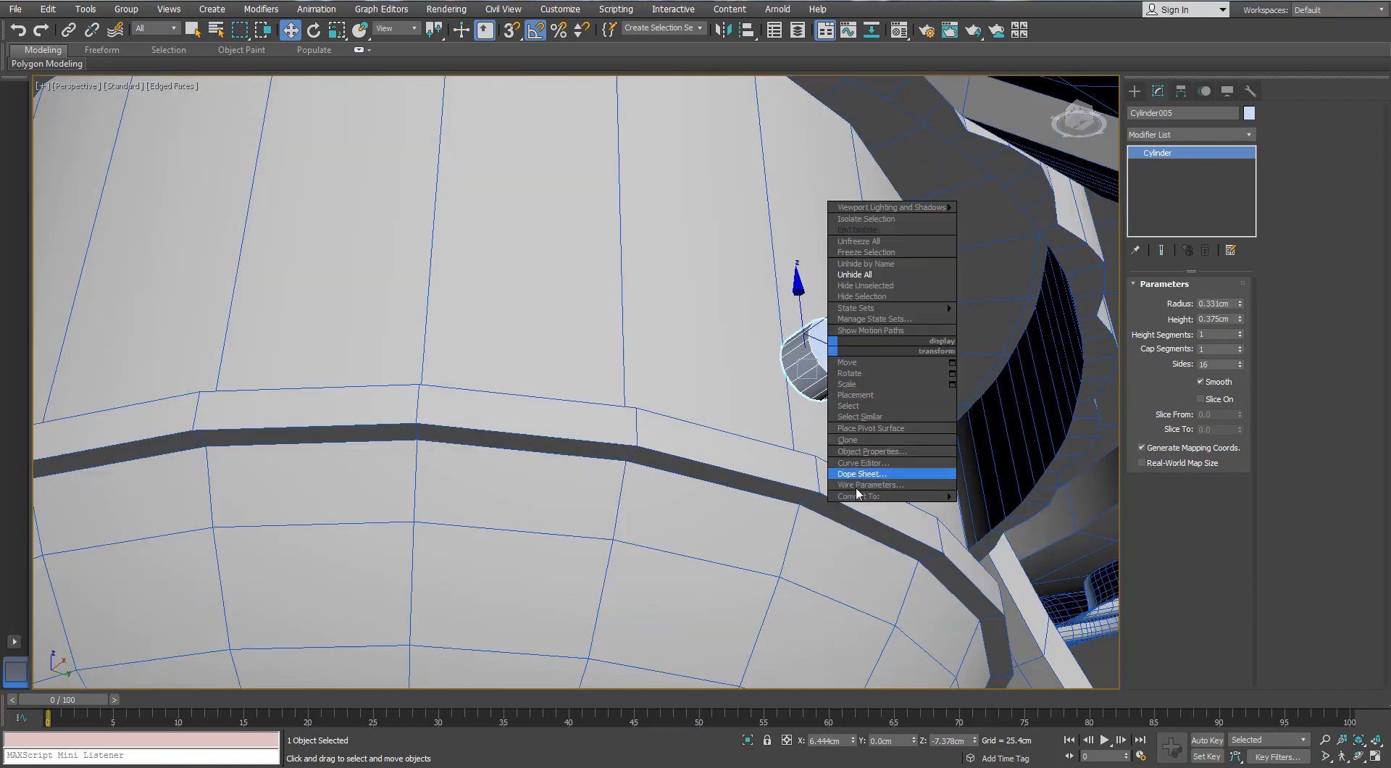
mouse_move(899, 474)
left_click(772, 507)
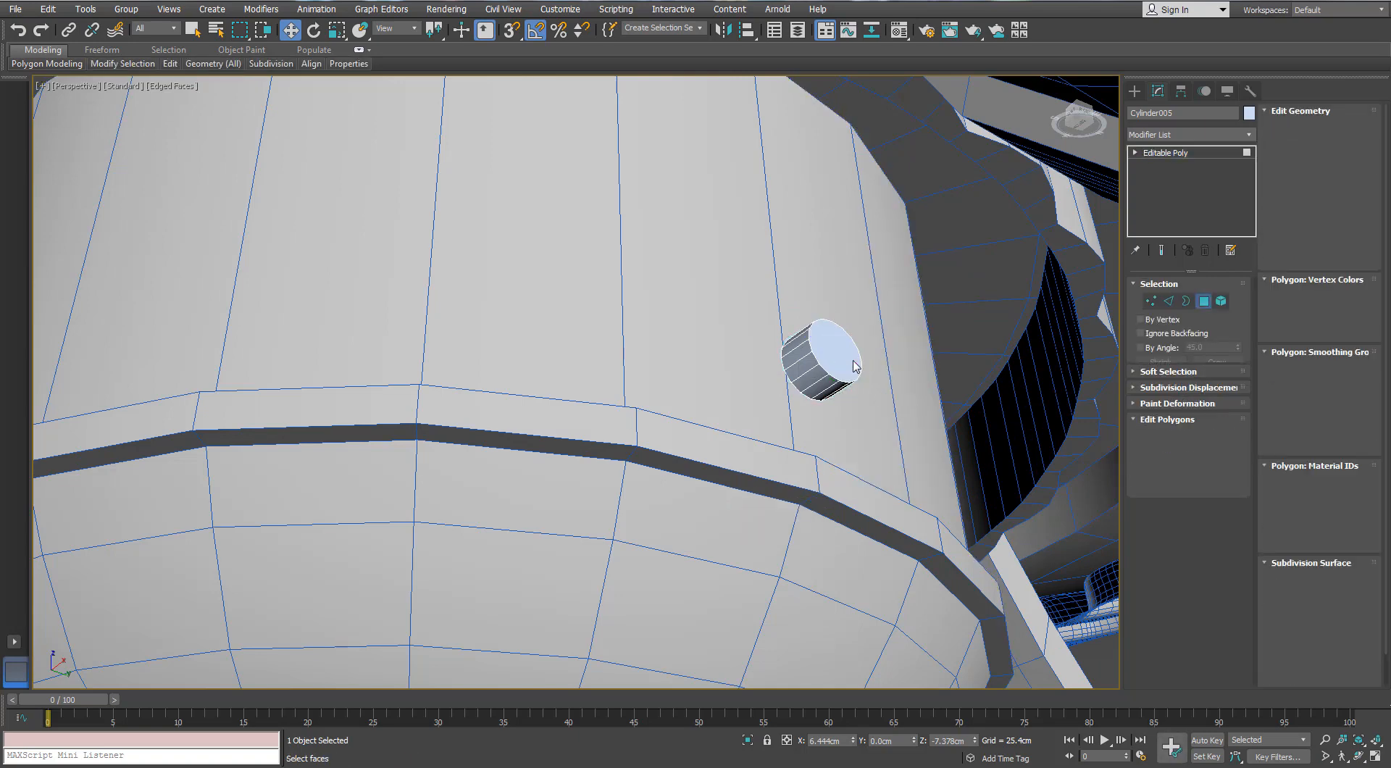
left_click(852, 363)
middle_click_drag(852, 362, 823, 357, "alt")
key("Delete")
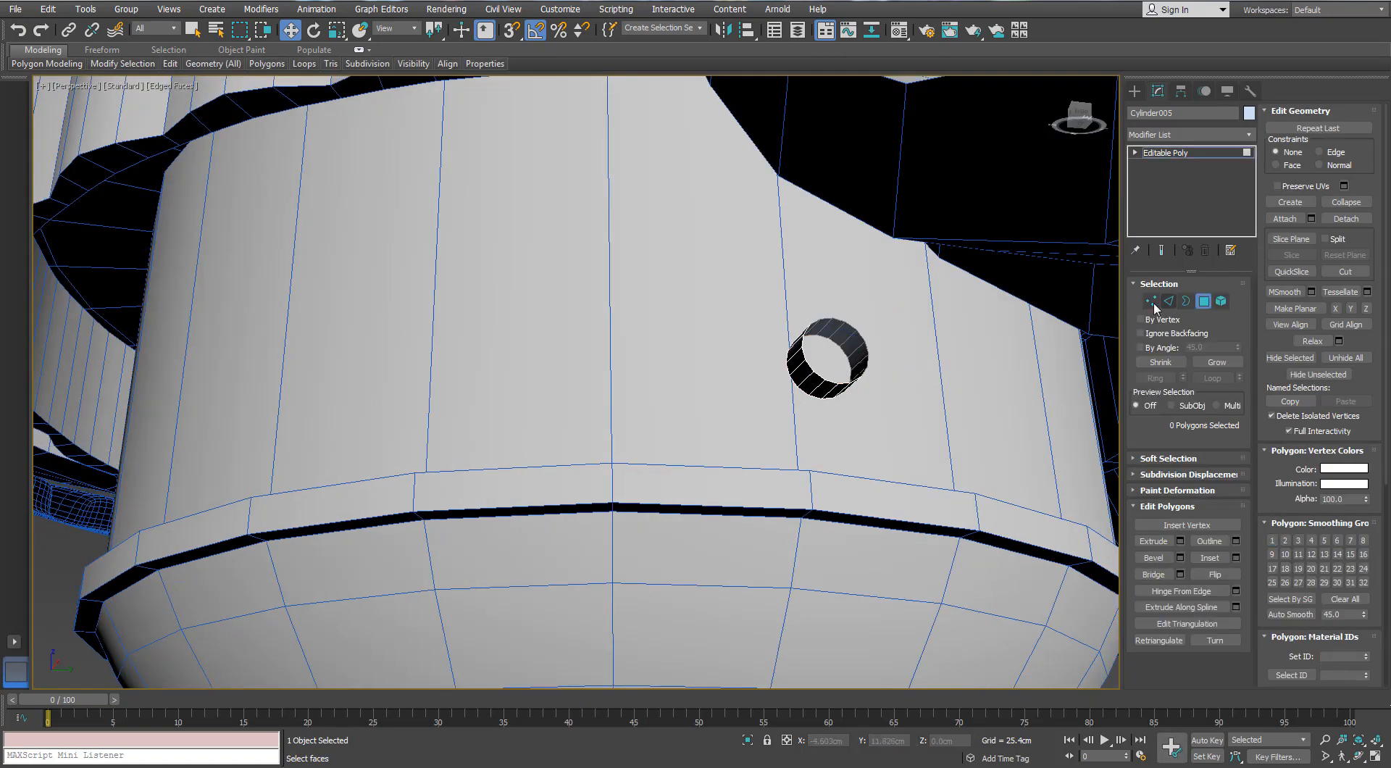
Select all vertices of the open cylinder and move them up about 0.291 cm along the housing wall
left_click(1151, 302)
key("ctrl+a")
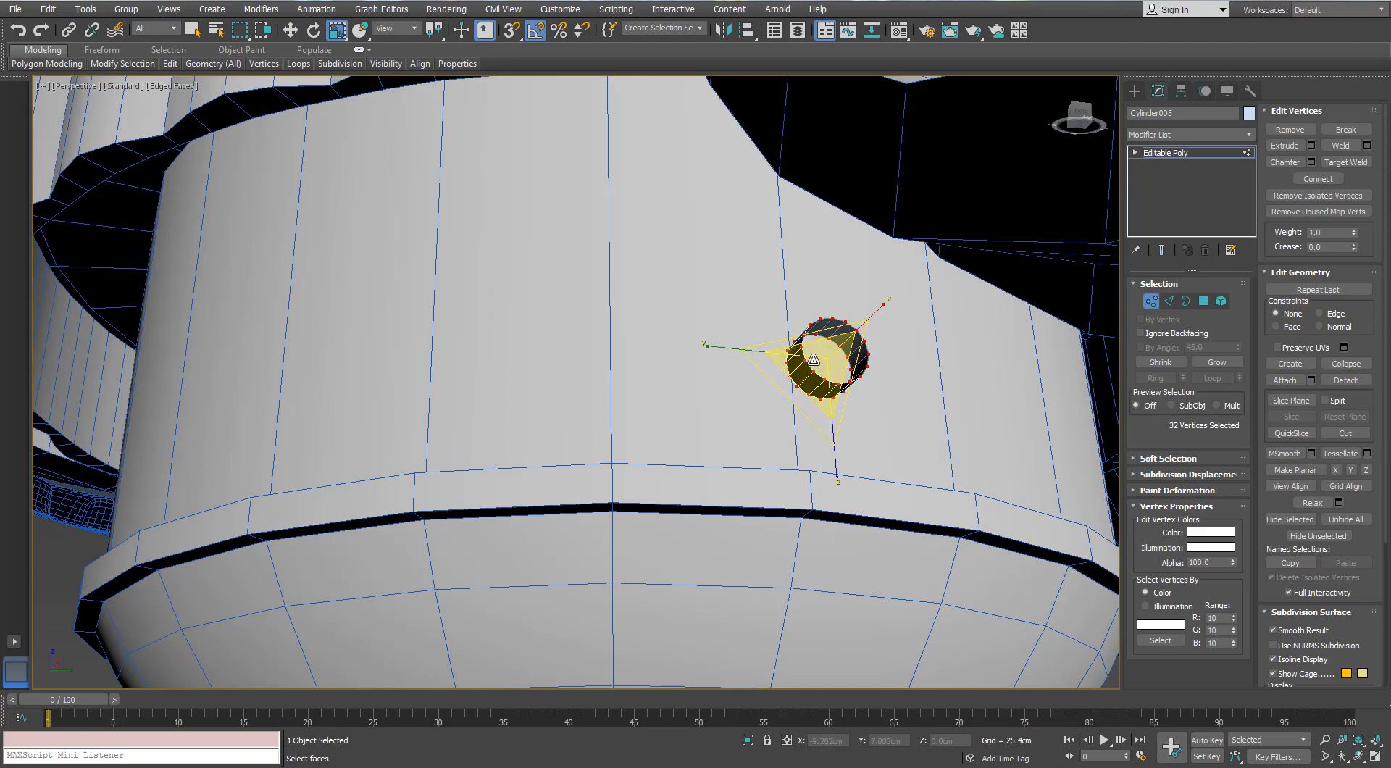
scroll(826, 325, "down", 4)
middle_click_drag(826, 326, 869, 330, "alt")
scroll(833, 305, "up", 4)
key("w")
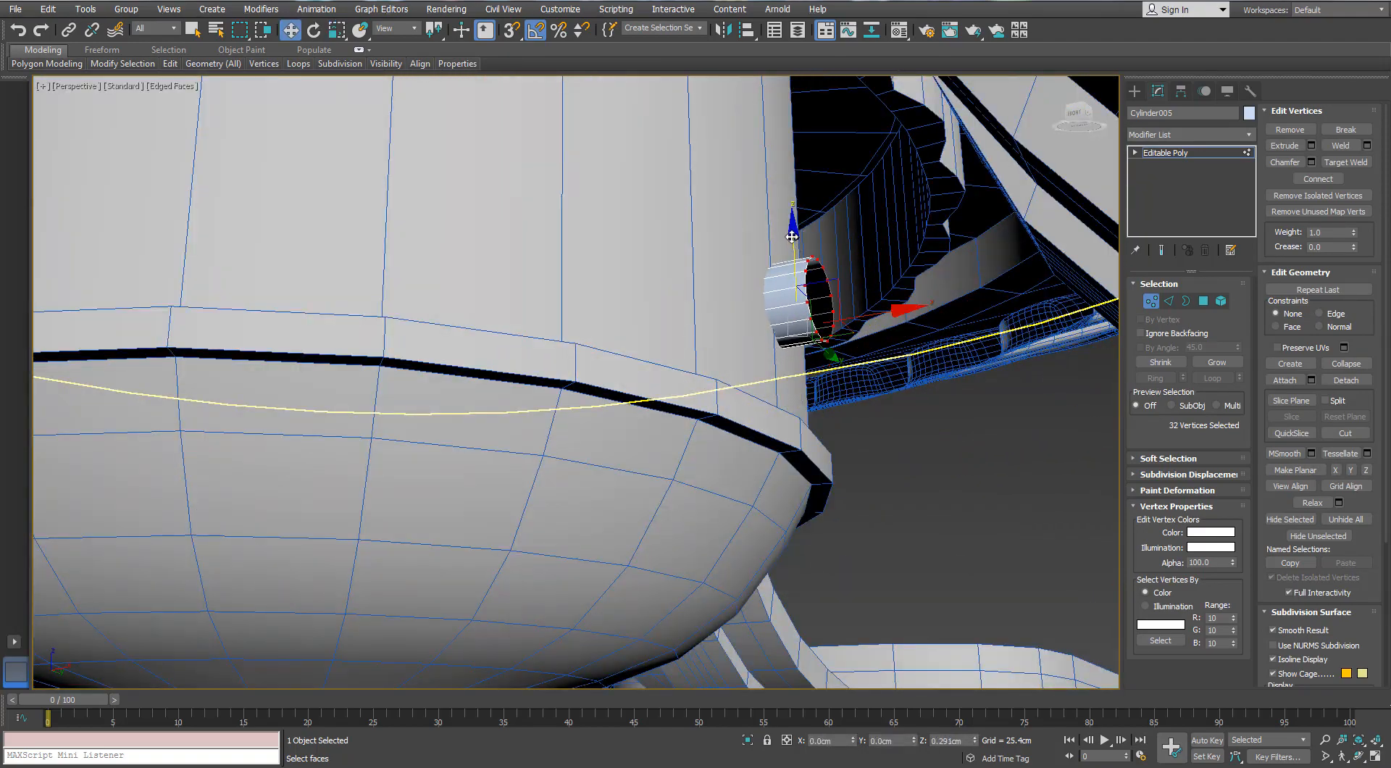
Move the cylinder's outer border outward about 0.068 cm and extend it inward as a flat ring
left_click(1186, 300)
left_click(840, 310)
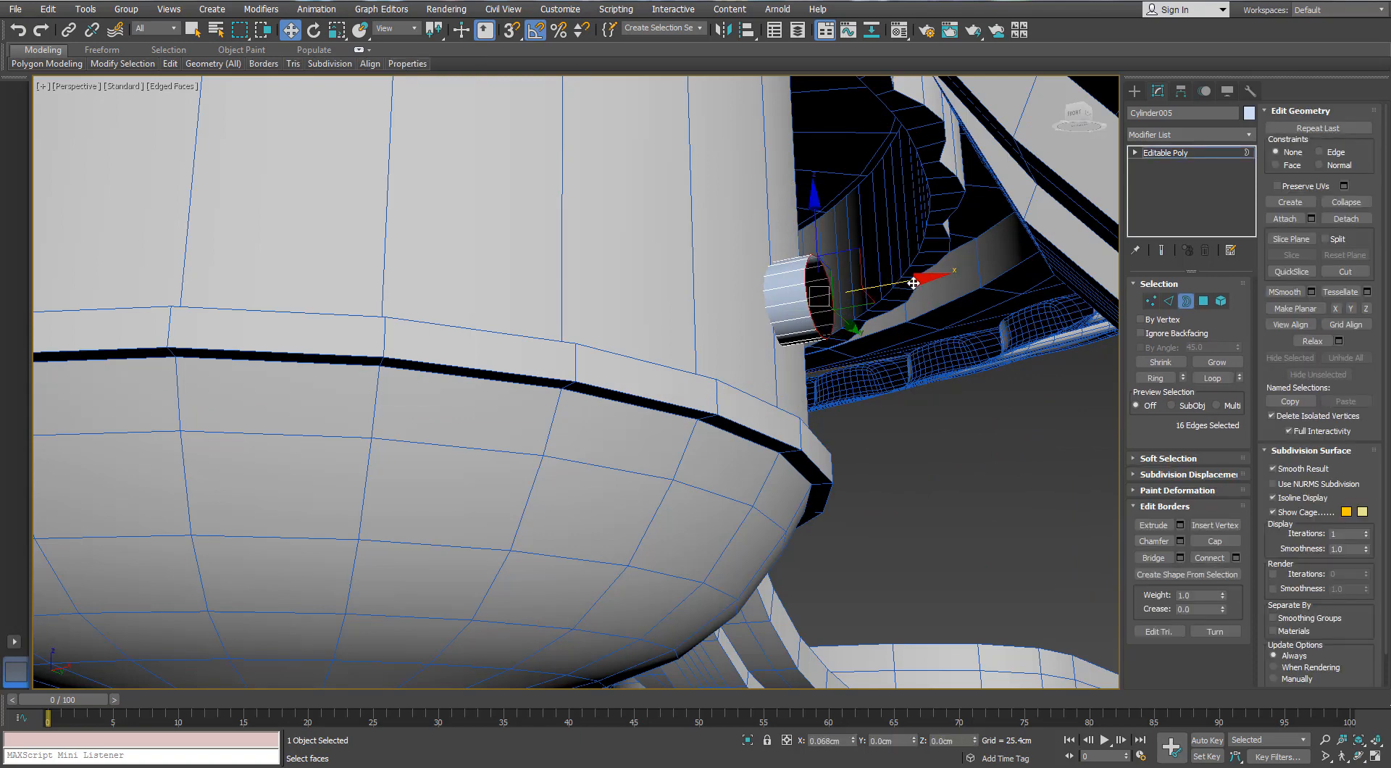
scroll(917, 283, "up", 5)
key("r")
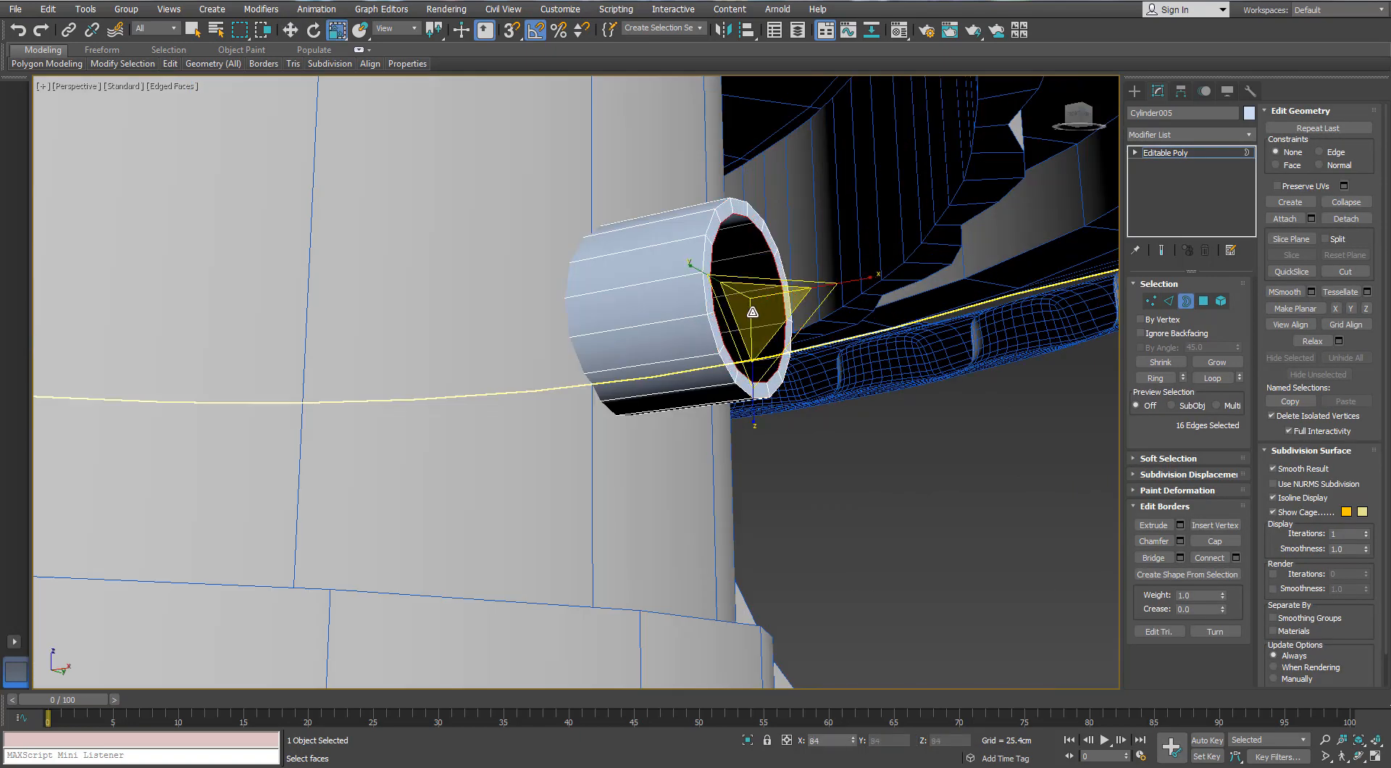
key("w")
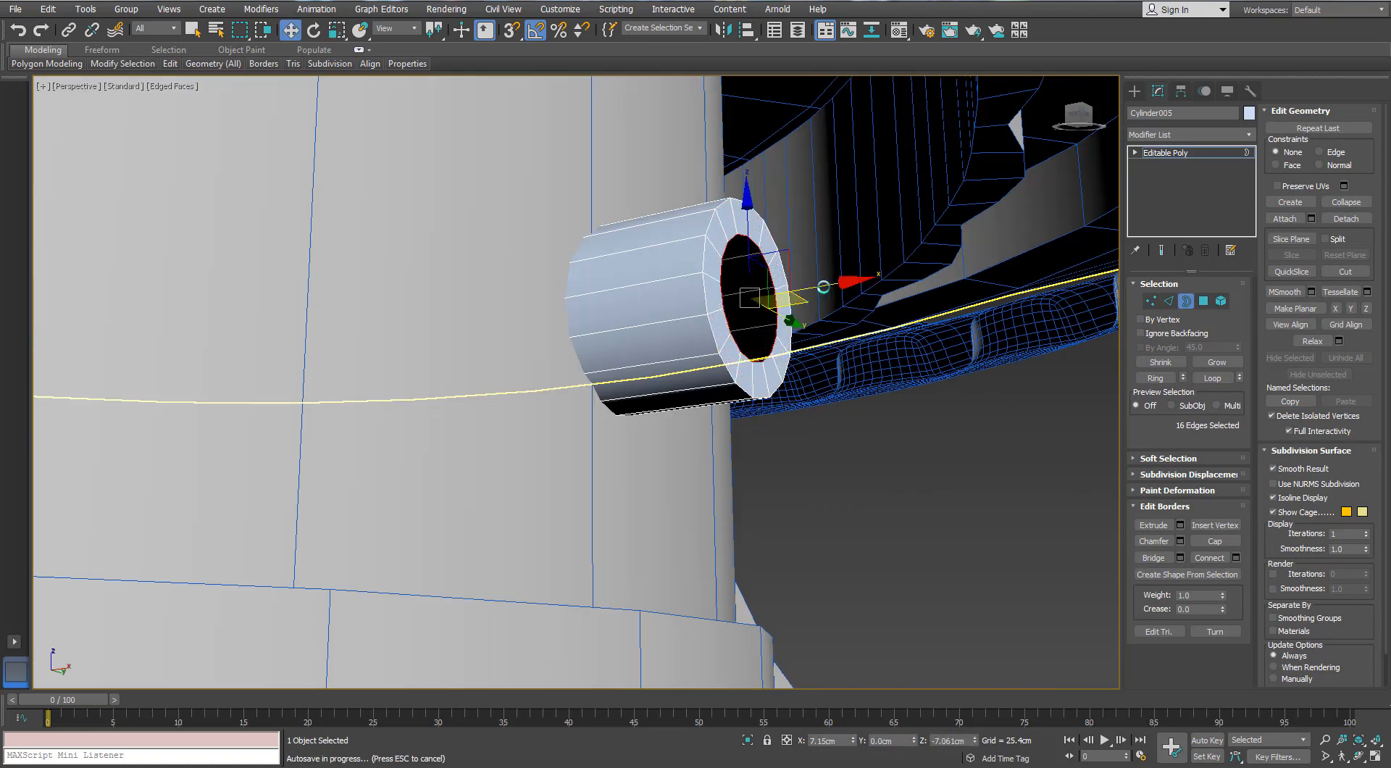
Extend the fitting's inner border outward about 0.254 cm, and scale its new edge inward as a flat ring around a small hole
left_click_drag(833, 283, 857, 286)
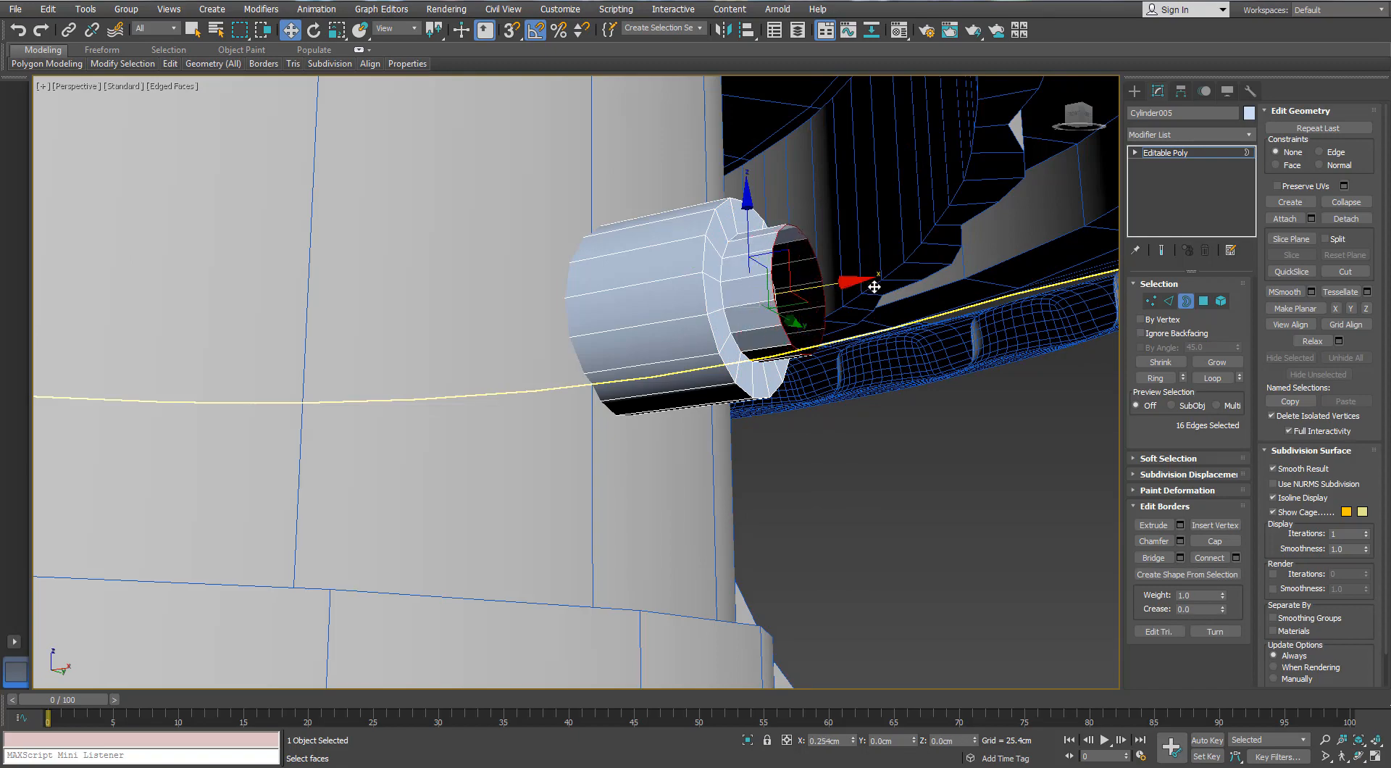
middle_click_drag(875, 287, 840, 319, "alt")
scroll(826, 312, "up", 4)
key("r")
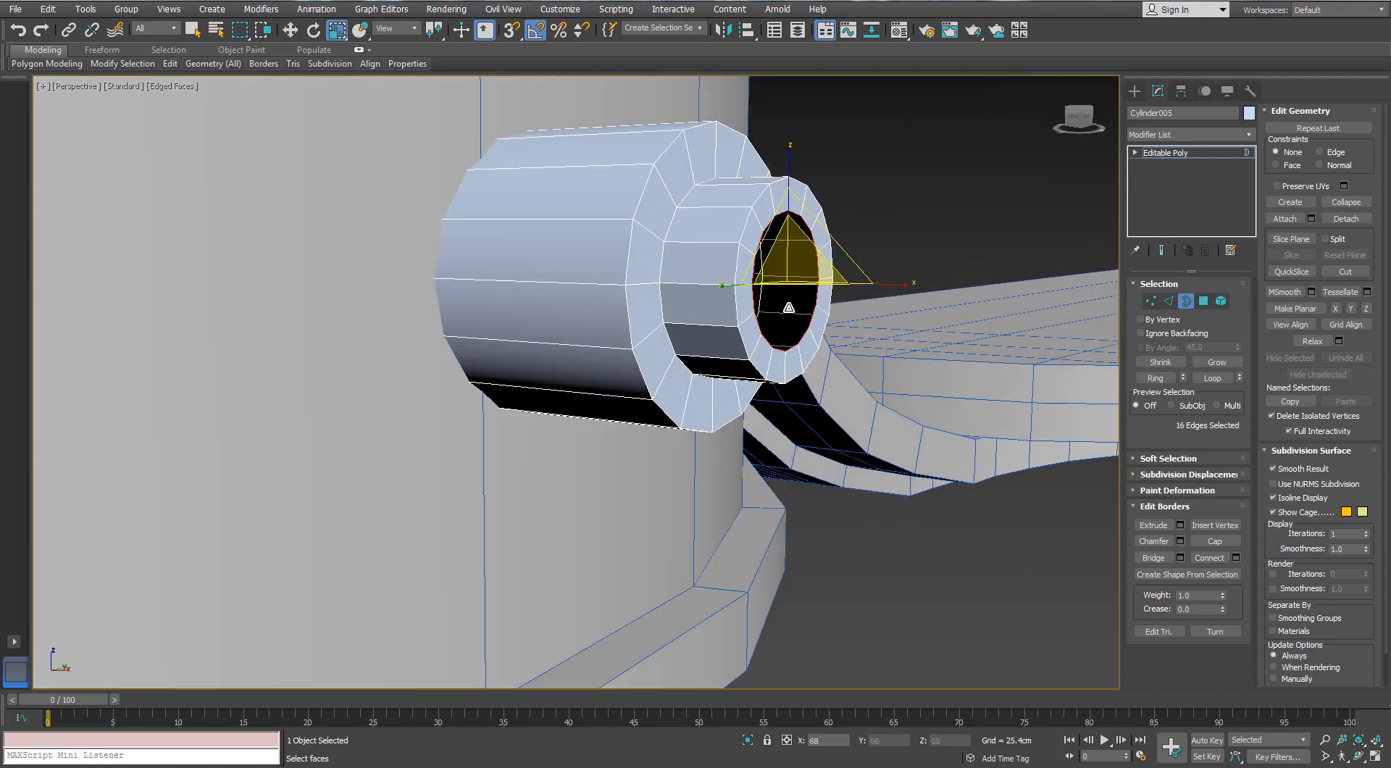
scroll(752, 391, "down", 5)
scroll(769, 362, "up", 4)
middle_click_drag(1043, 358, 1090, 358, "alt")
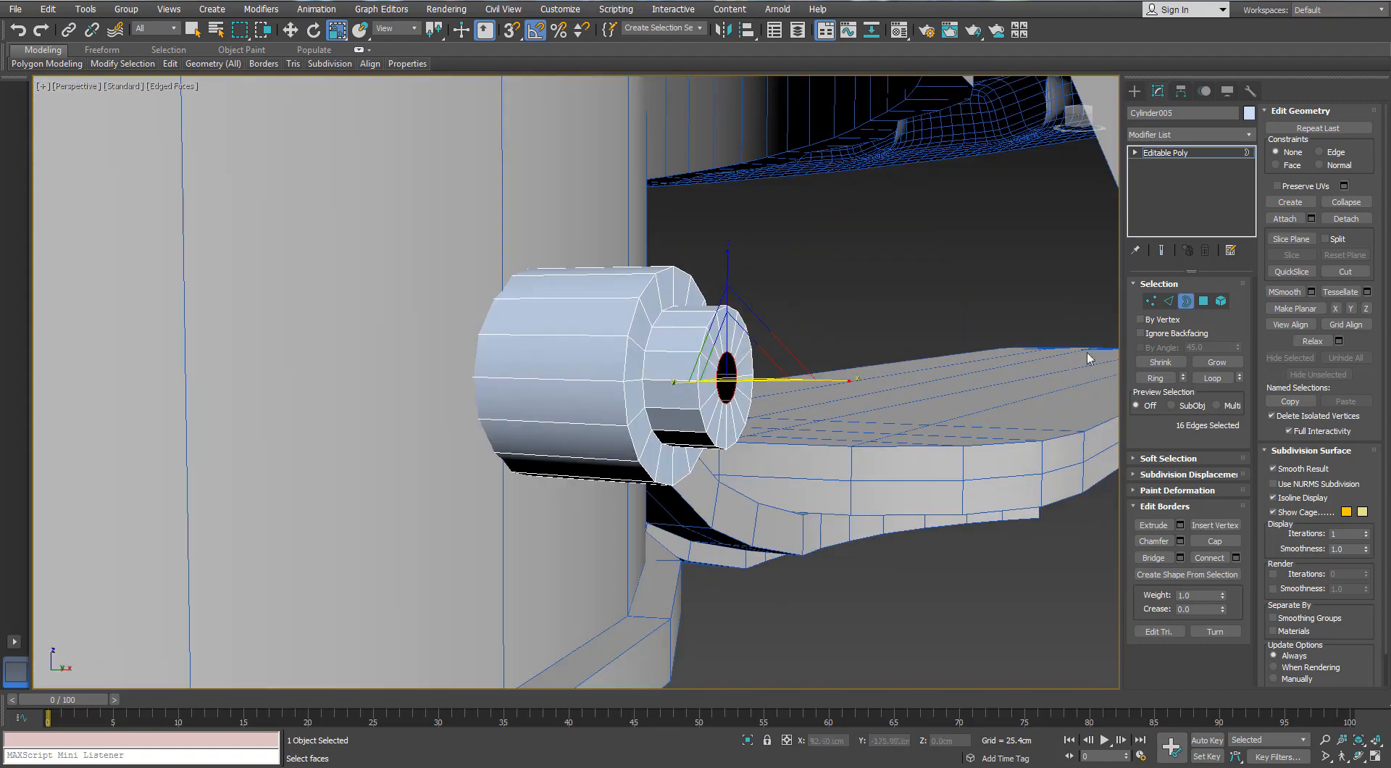
In the front view, start a corner-point line at the fitting's centre, running outward past its end and bending downward
key("3")
left_click(911, 568)
key("f")
middle_click_drag(911, 568, 775, 400)
scroll(866, 485, "down", 3)
scroll(881, 429, "down", 5)
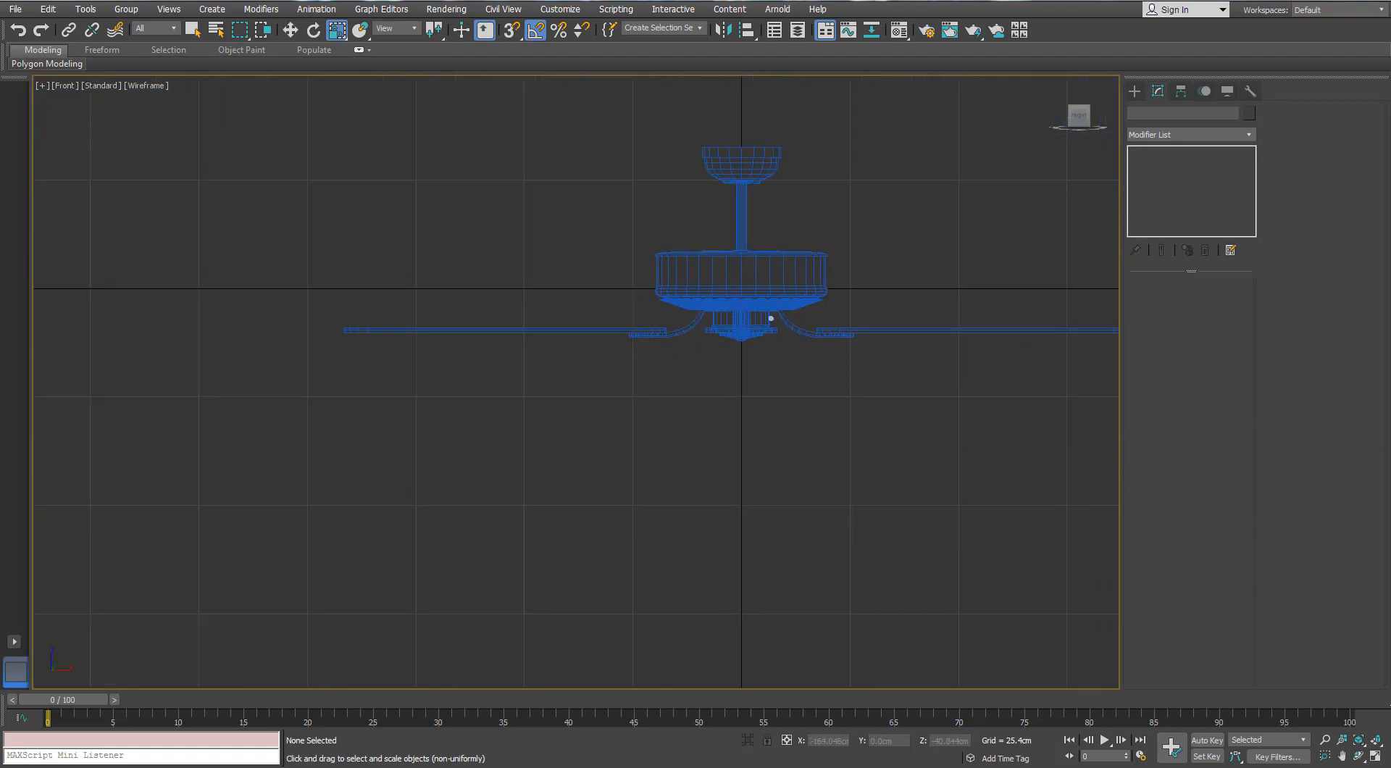
scroll(643, 481, "up", 2)
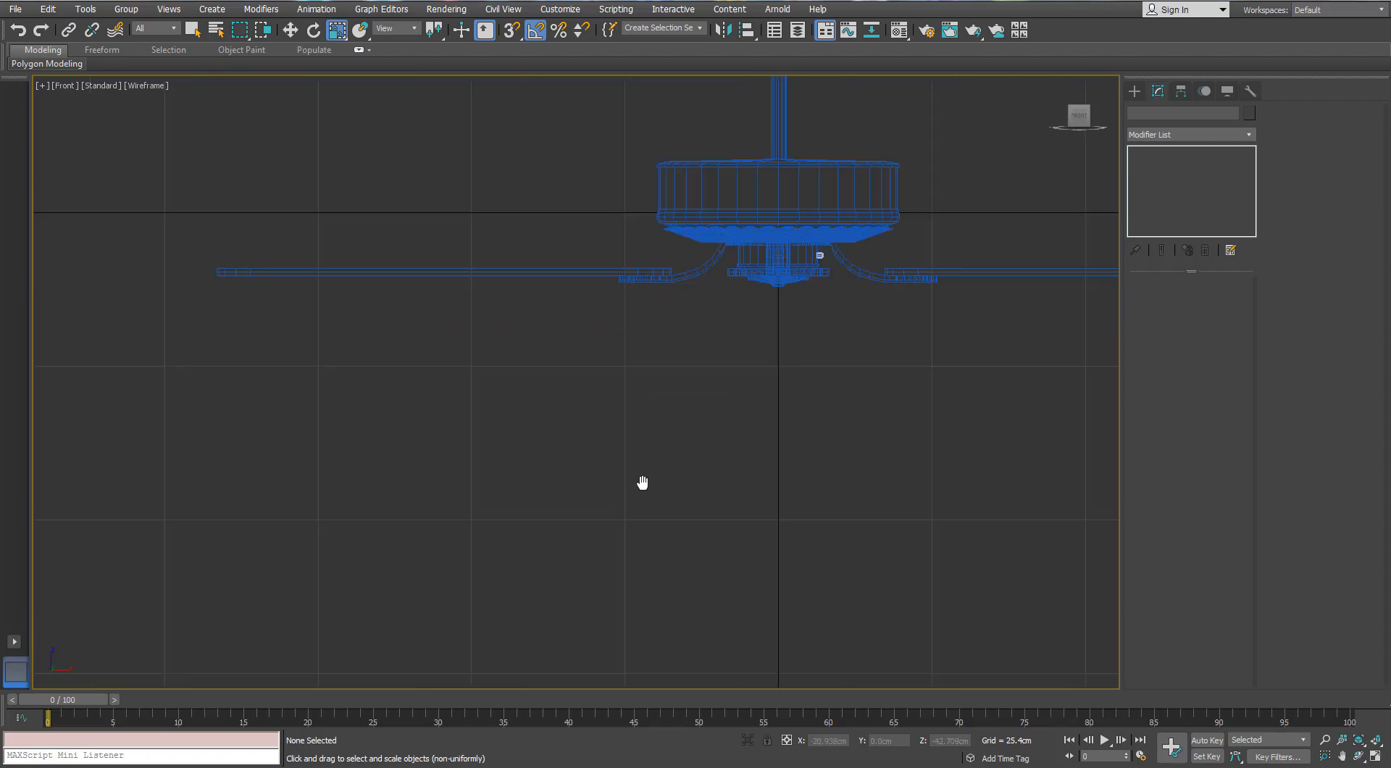
scroll(915, 230, "up", 4)
left_click(1135, 97)
middle_click_drag(740, 180, 702, 296)
scroll(704, 296, "up", 5)
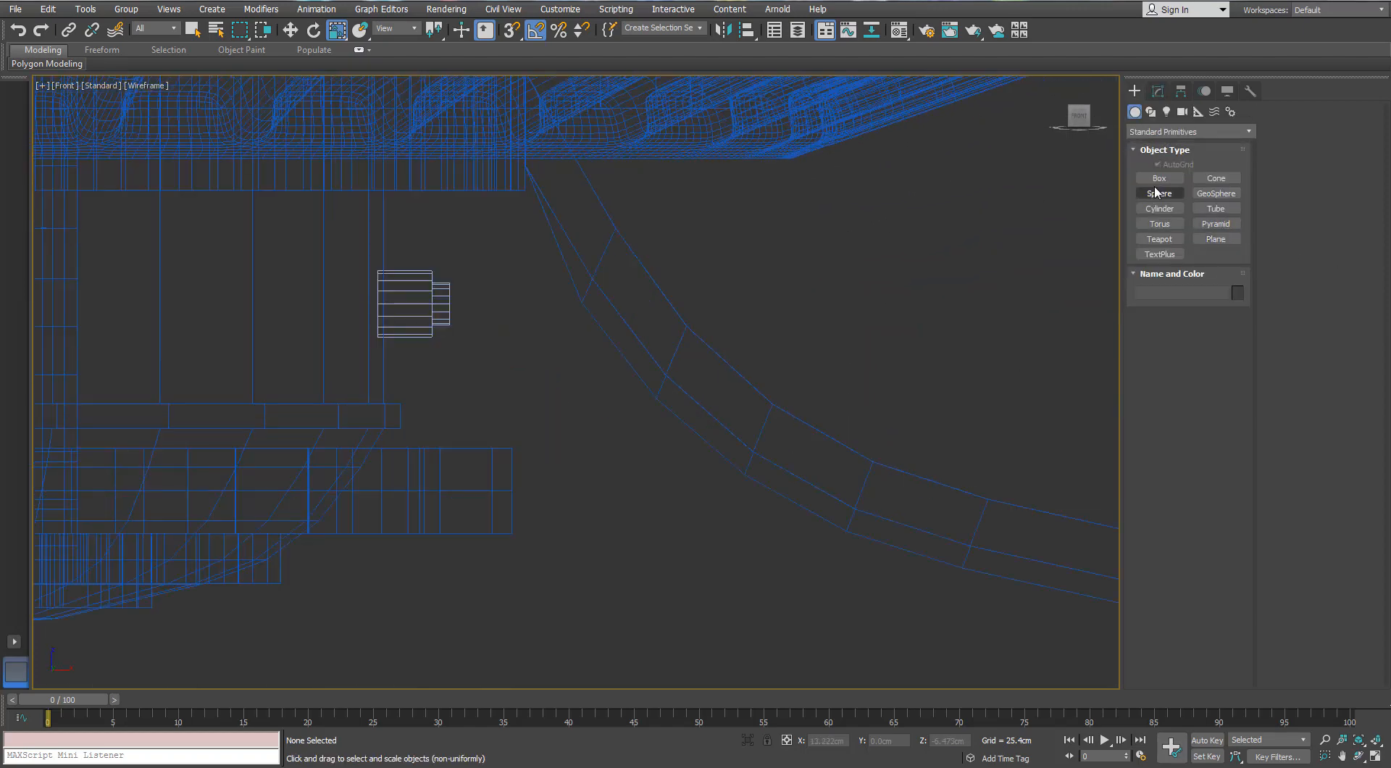
left_click(1151, 115)
scroll(450, 319, "up", 5)
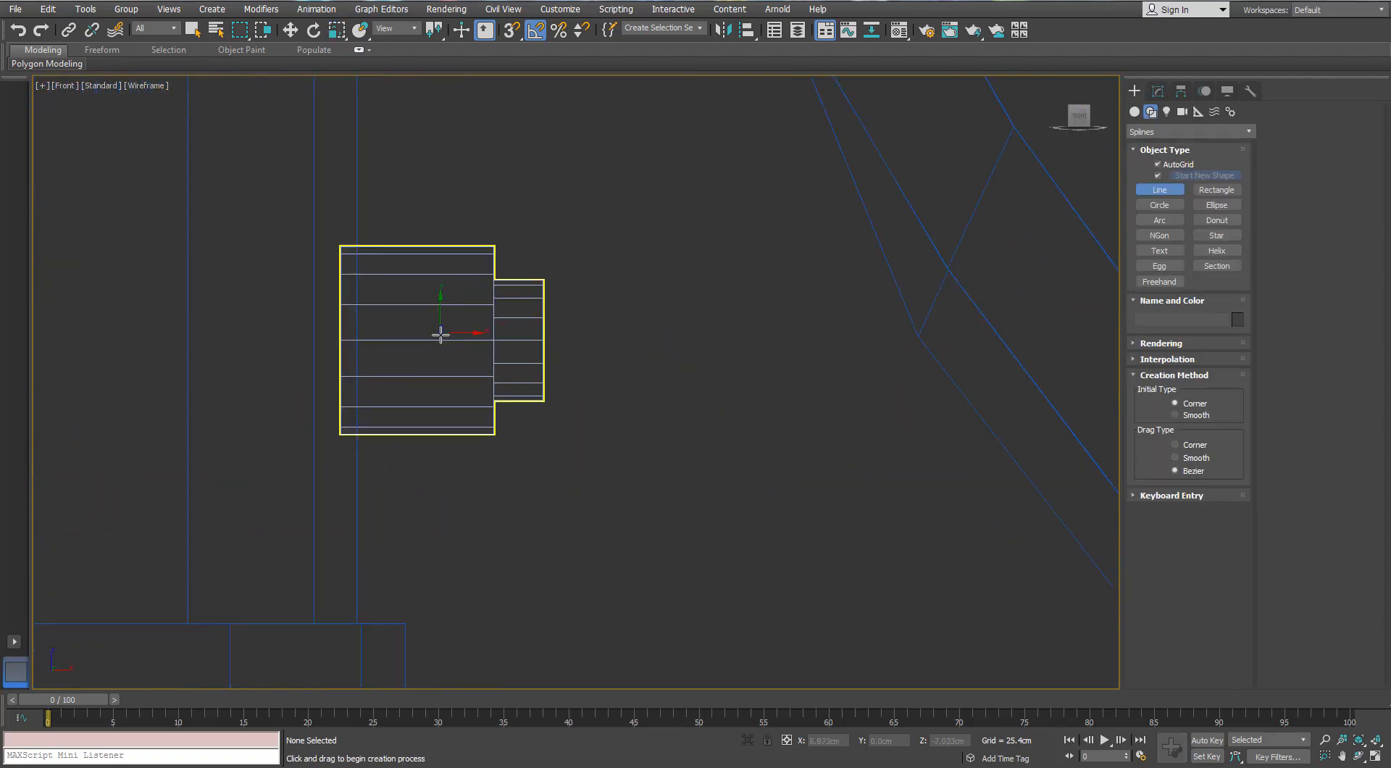
left_click(440, 338)
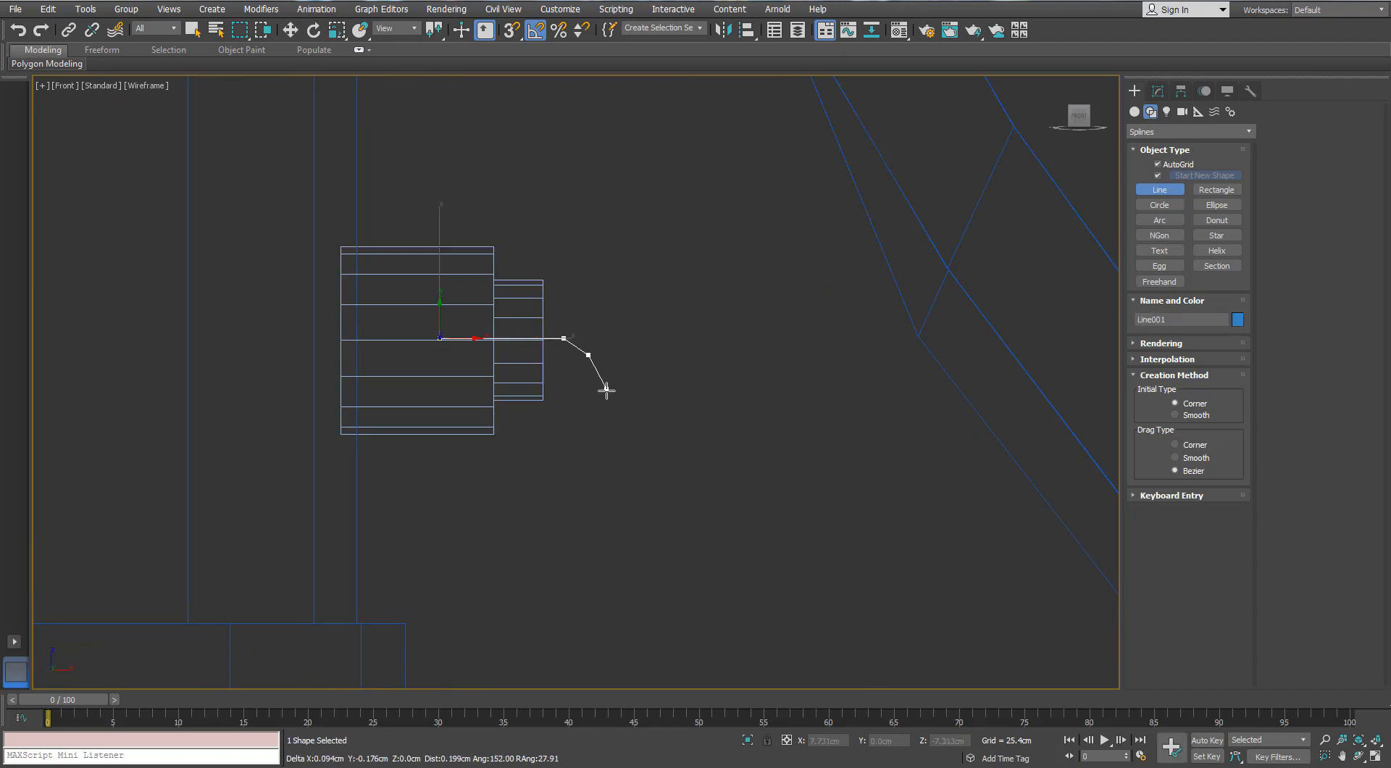
Continue the line straight down about 31.75 cm below the fan and finish it
scroll(627, 536, "down", 5)
middle_click_drag(623, 579, 608, 220)
scroll(608, 253, "down", 4)
scroll(606, 554, "down", 5)
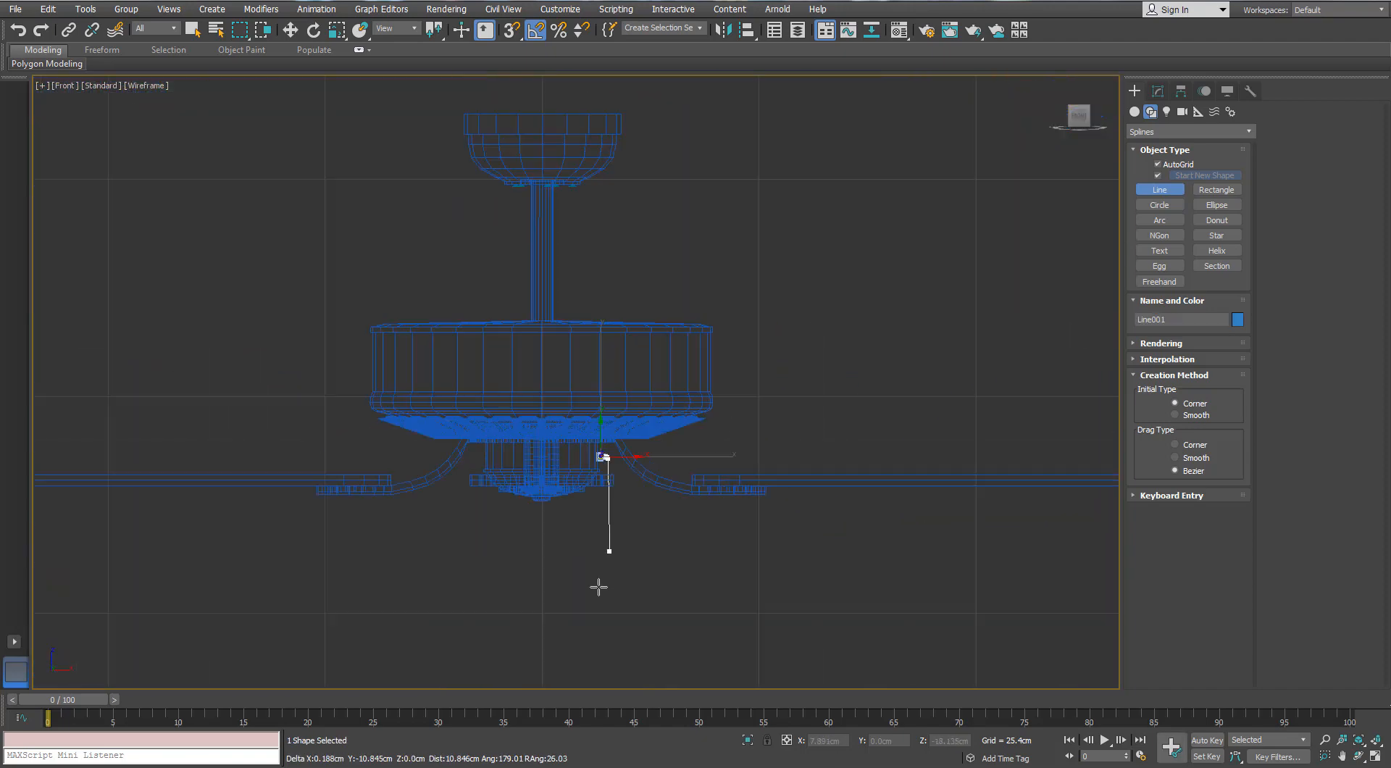
scroll(607, 623, "down", 3)
middle_click_drag(608, 621, 663, 289)
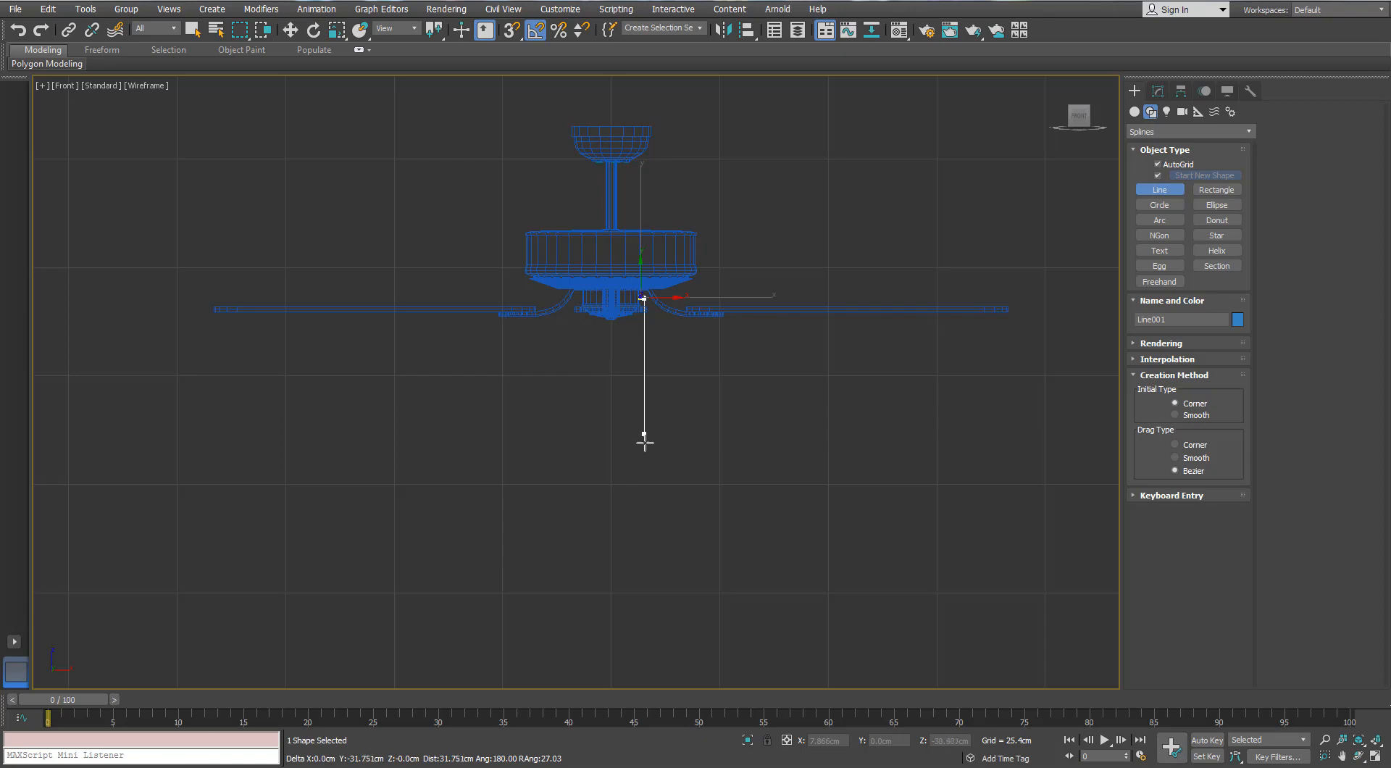
right_click(583, 445)
Create a hemisphere of about 0.263 cm radius just below the line's lower end and rotate it so its dome faces up
scroll(641, 399, "up", 3)
middle_click_drag(642, 398, 610, 466)
scroll(628, 401, "down", 1)
scroll(637, 587, "up", 2)
key("r")
middle_click_drag(637, 588, 625, 464)
scroll(623, 463, "up", 2)
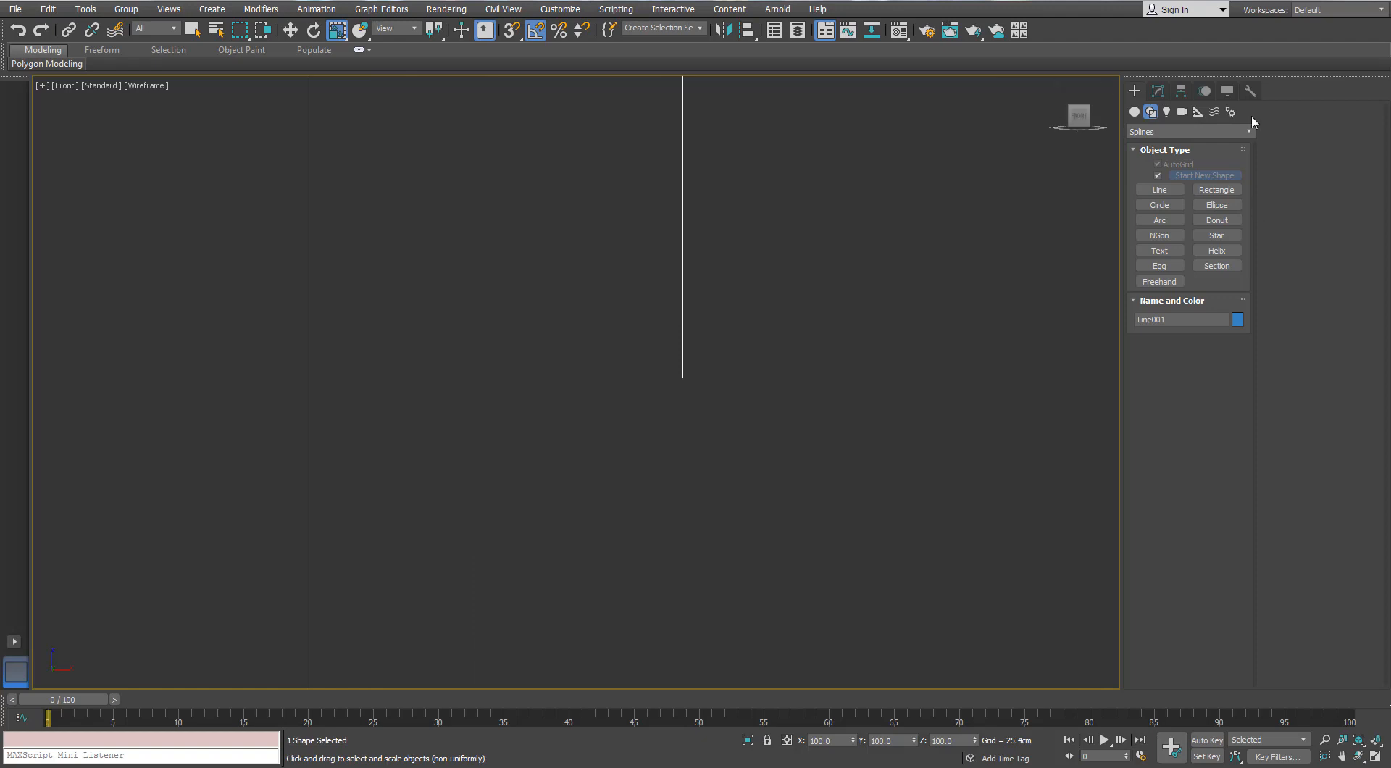
left_click(1157, 92)
left_click(1134, 93)
left_click(1135, 113)
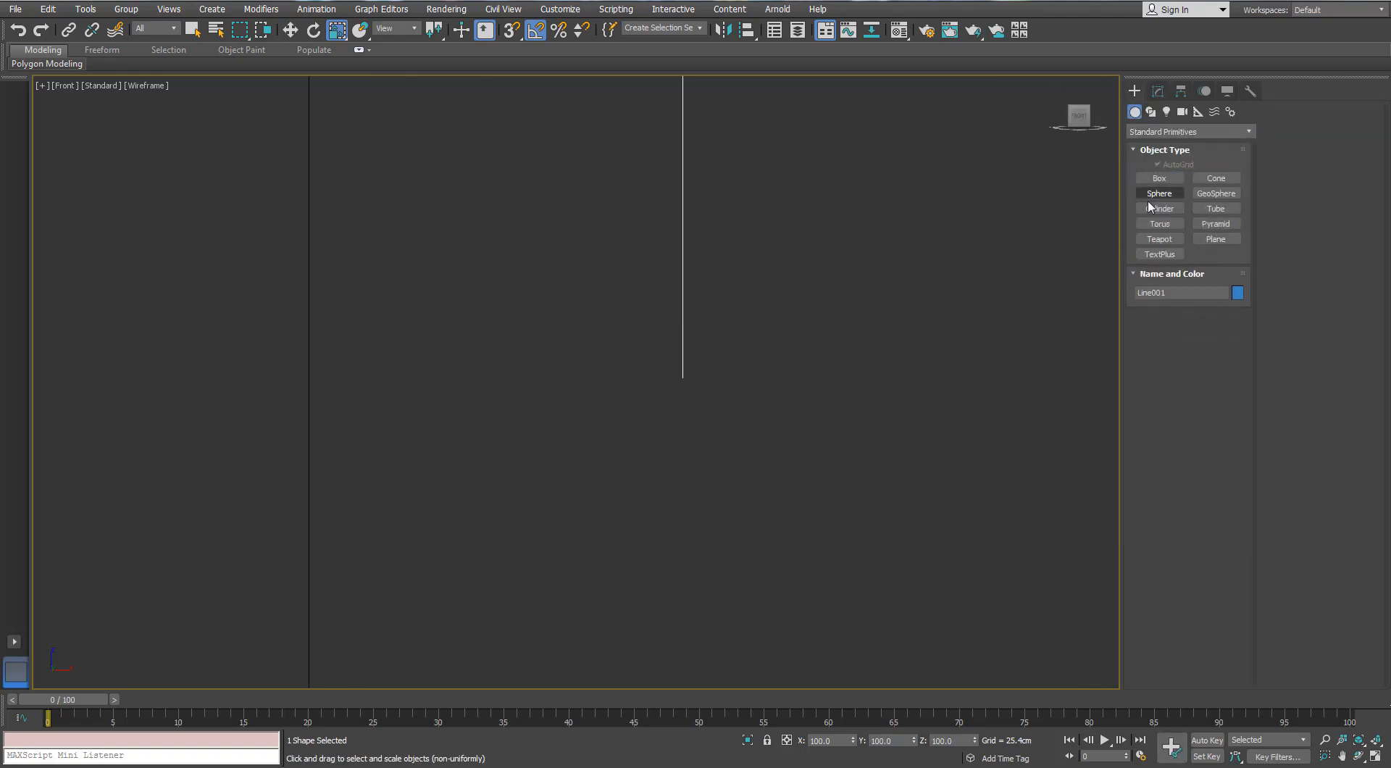
left_click(1159, 193)
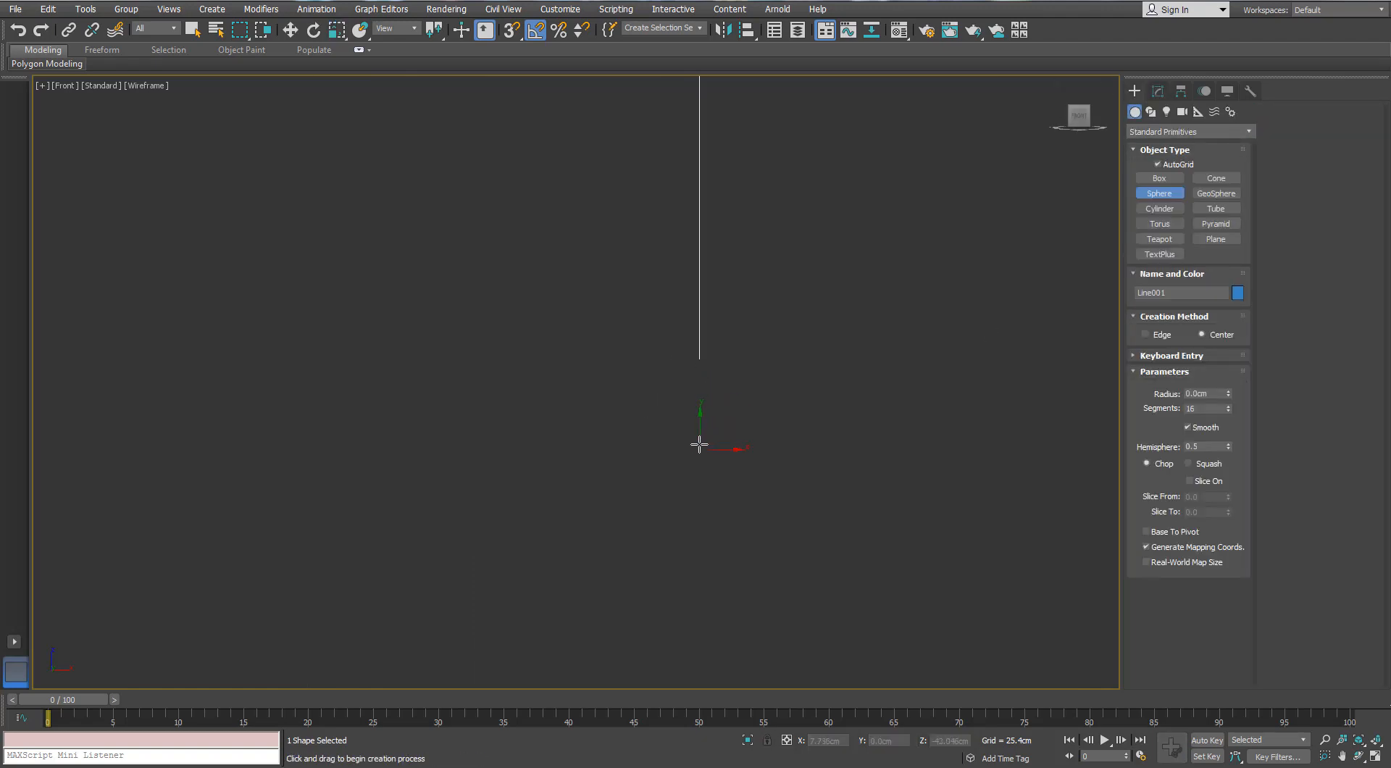
key("e")
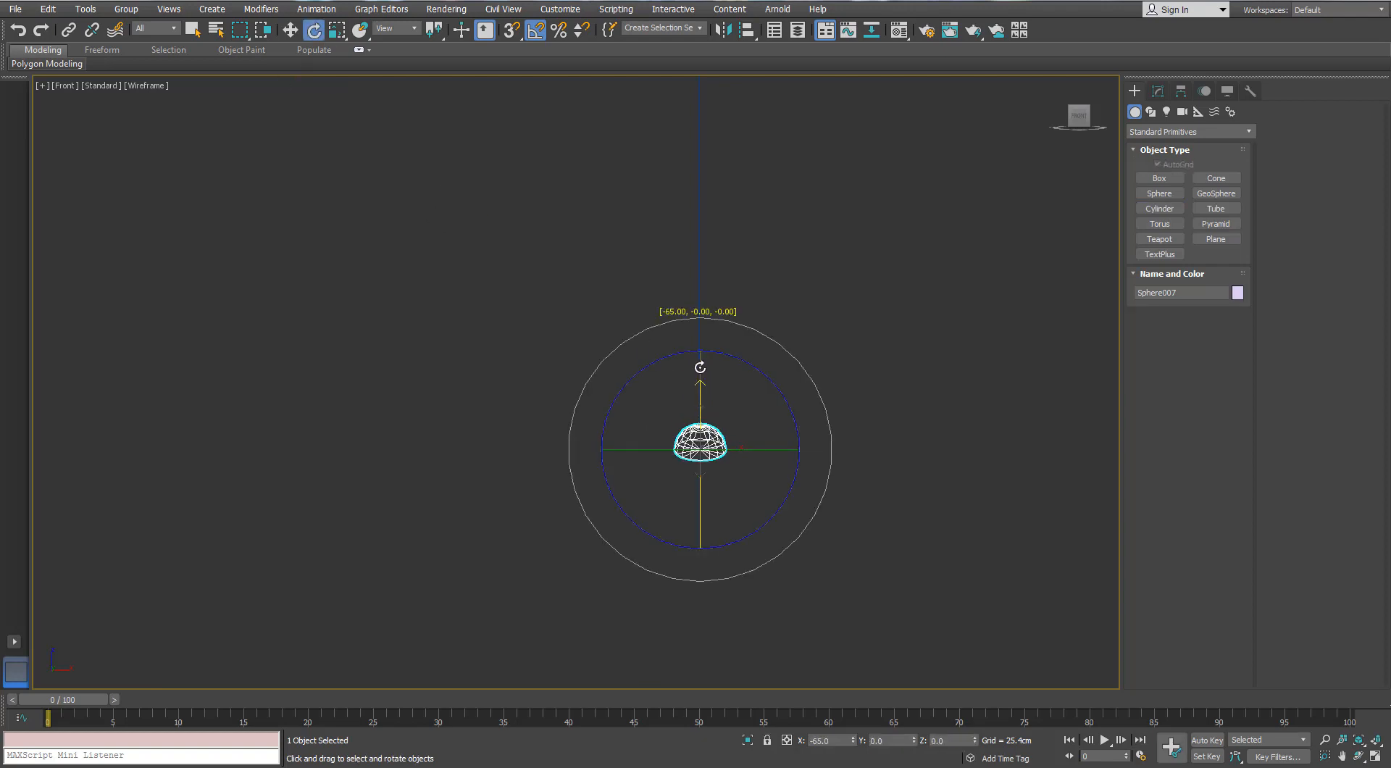
left_click(1157, 91)
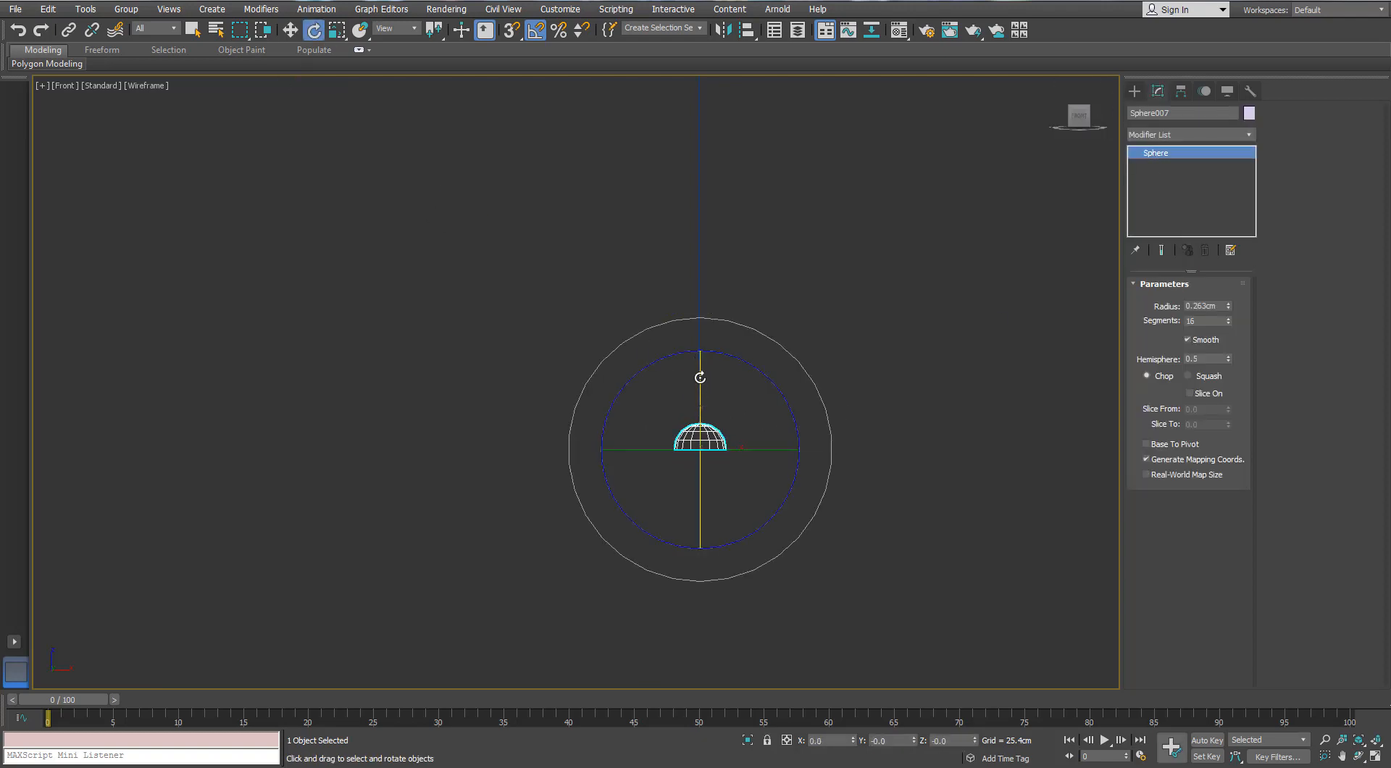
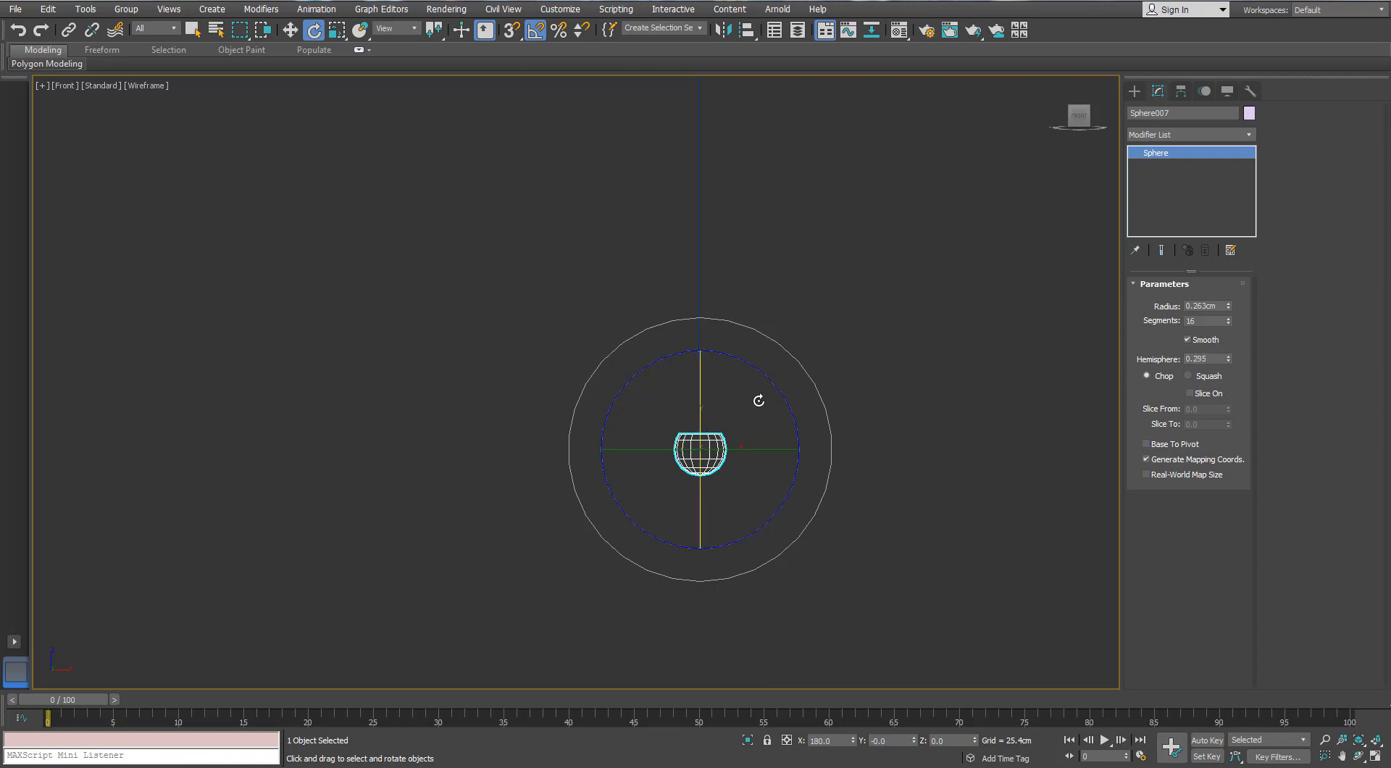
Move the hemisphere about 1.23 cm along Y to line it up beneath the cord line's lower end
key("p")
middle_click_drag(758, 388, 755, 571, "alt")
key("w")
key("z")
scroll(755, 497, "down", 5)
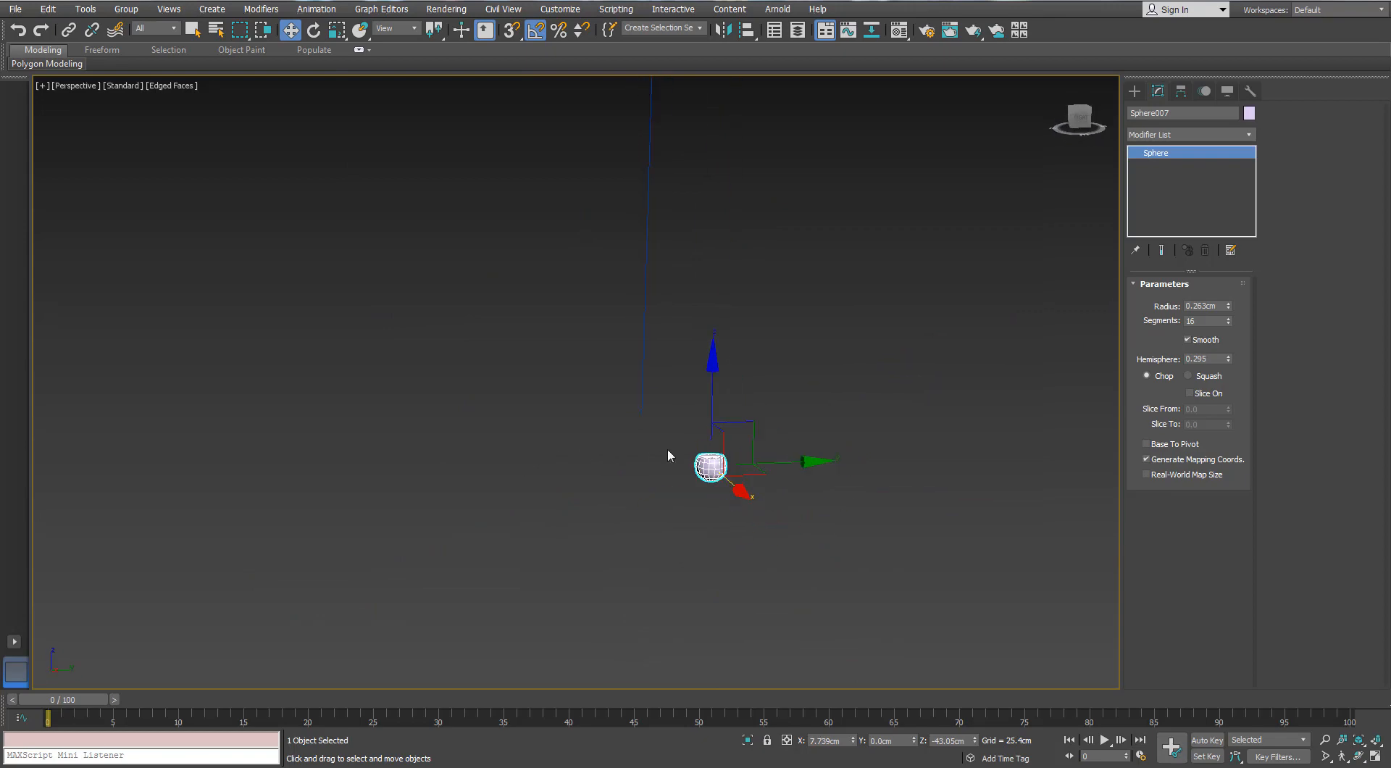
middle_click_drag(668, 455, 722, 457, "alt")
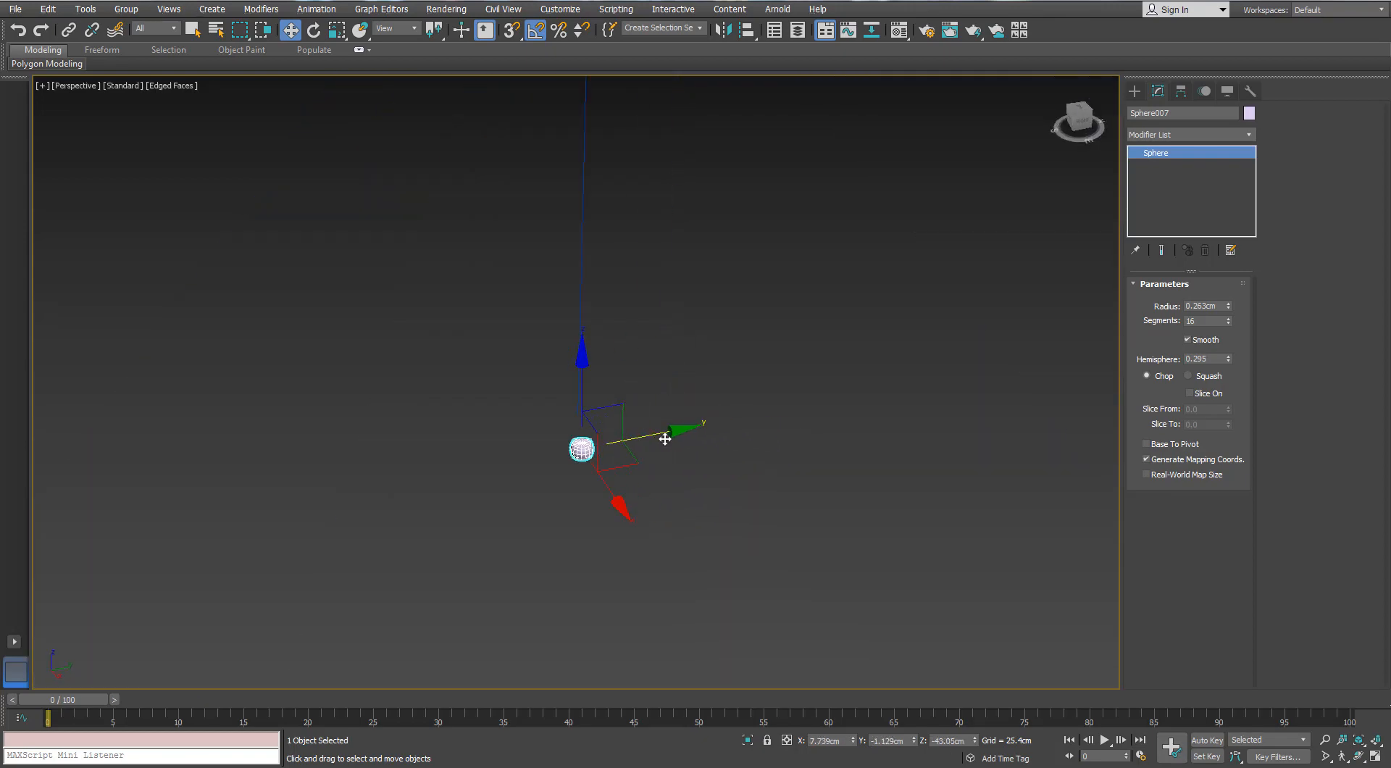
key("l")
key("z")
scroll(664, 438, "down", 5)
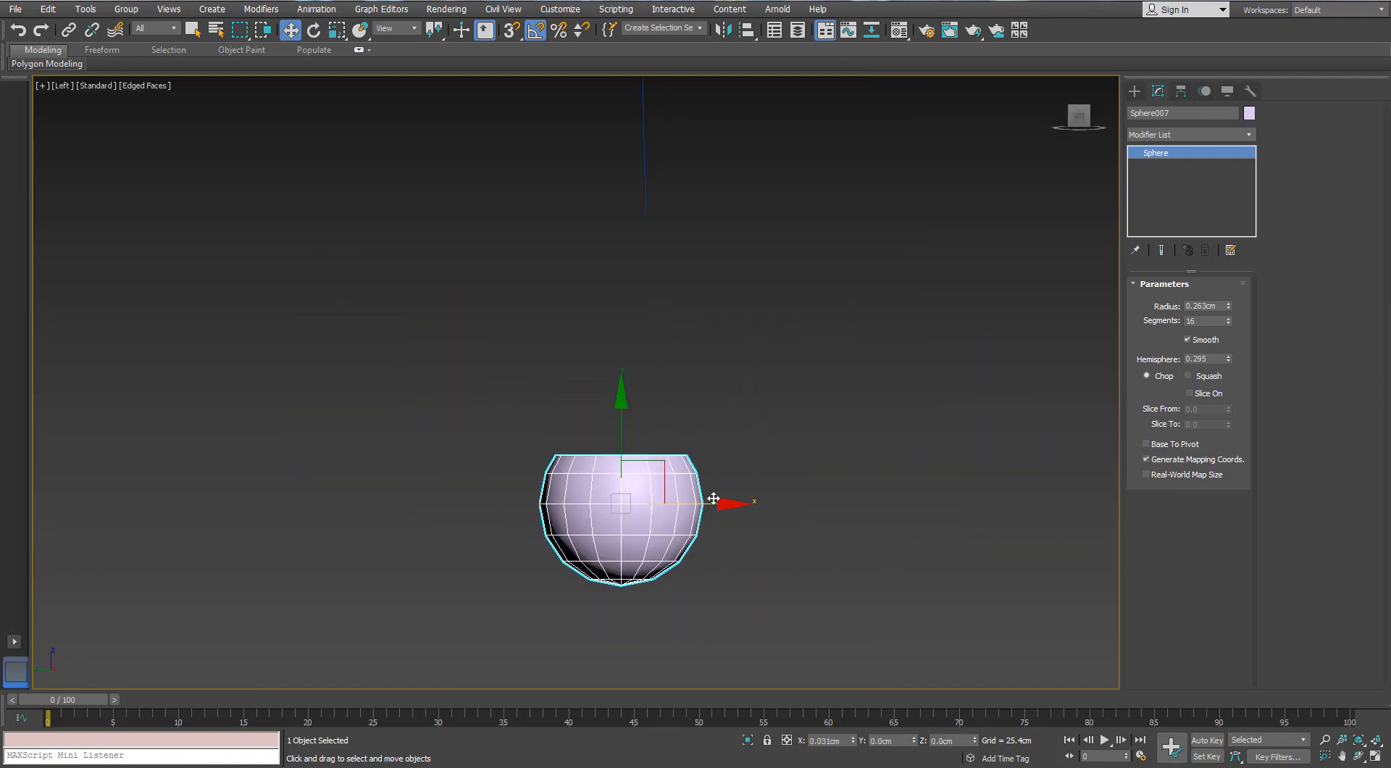
left_click_drag(714, 499, 728, 497)
Convert the hemisphere to an editable poly, delete its flat top polygons and select the border of the opening
middle_click_drag(762, 391, 748, 420, "alt")
scroll(667, 467, "up", 2)
right_click(666, 467)
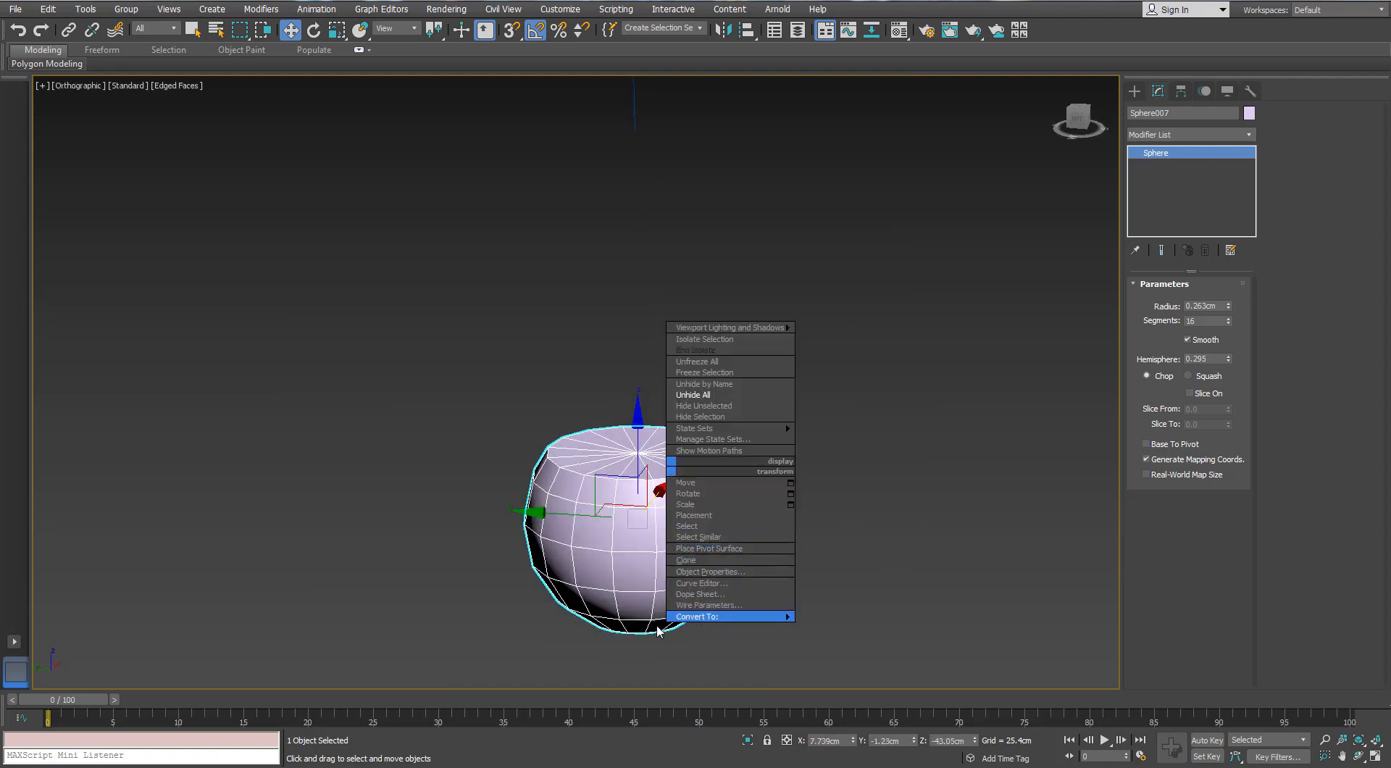
left_click(629, 633)
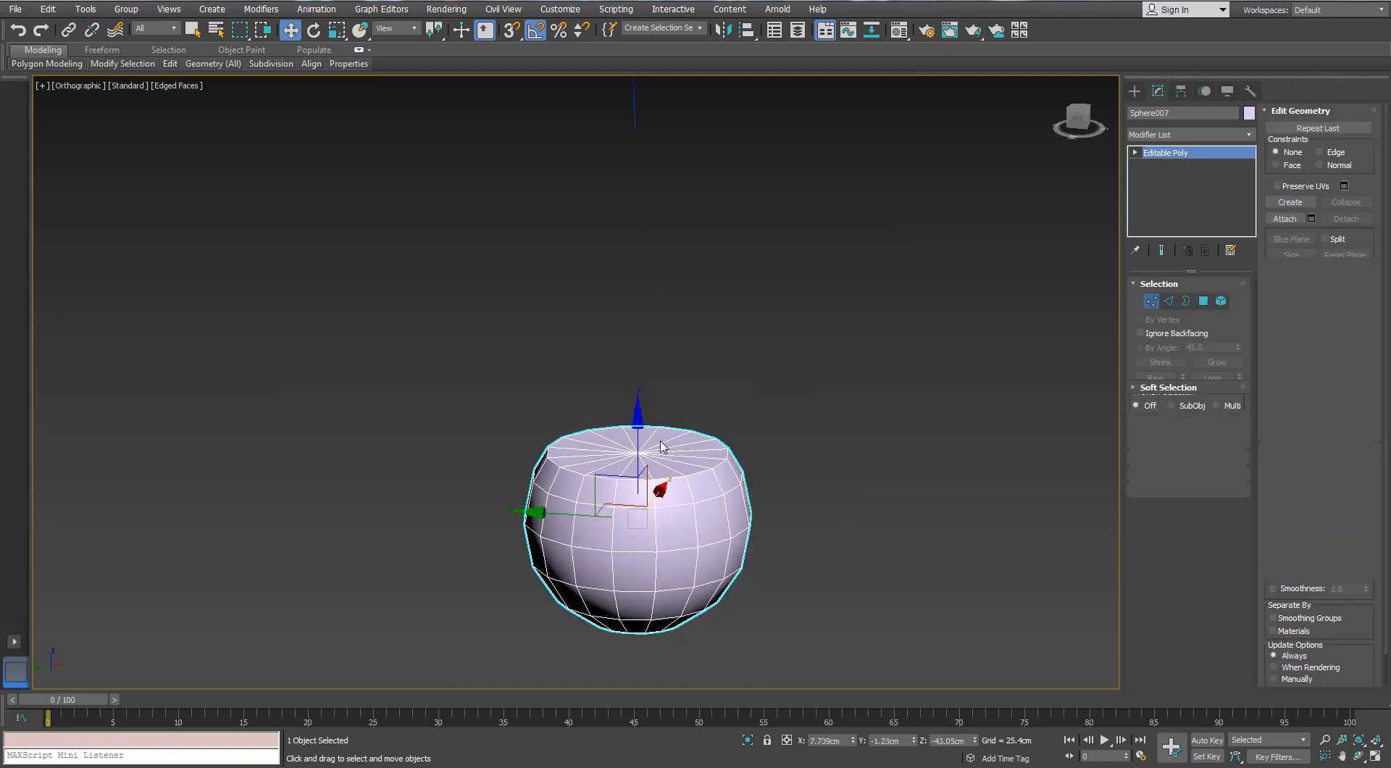
key("1")
left_click(1206, 304, "ctrl")
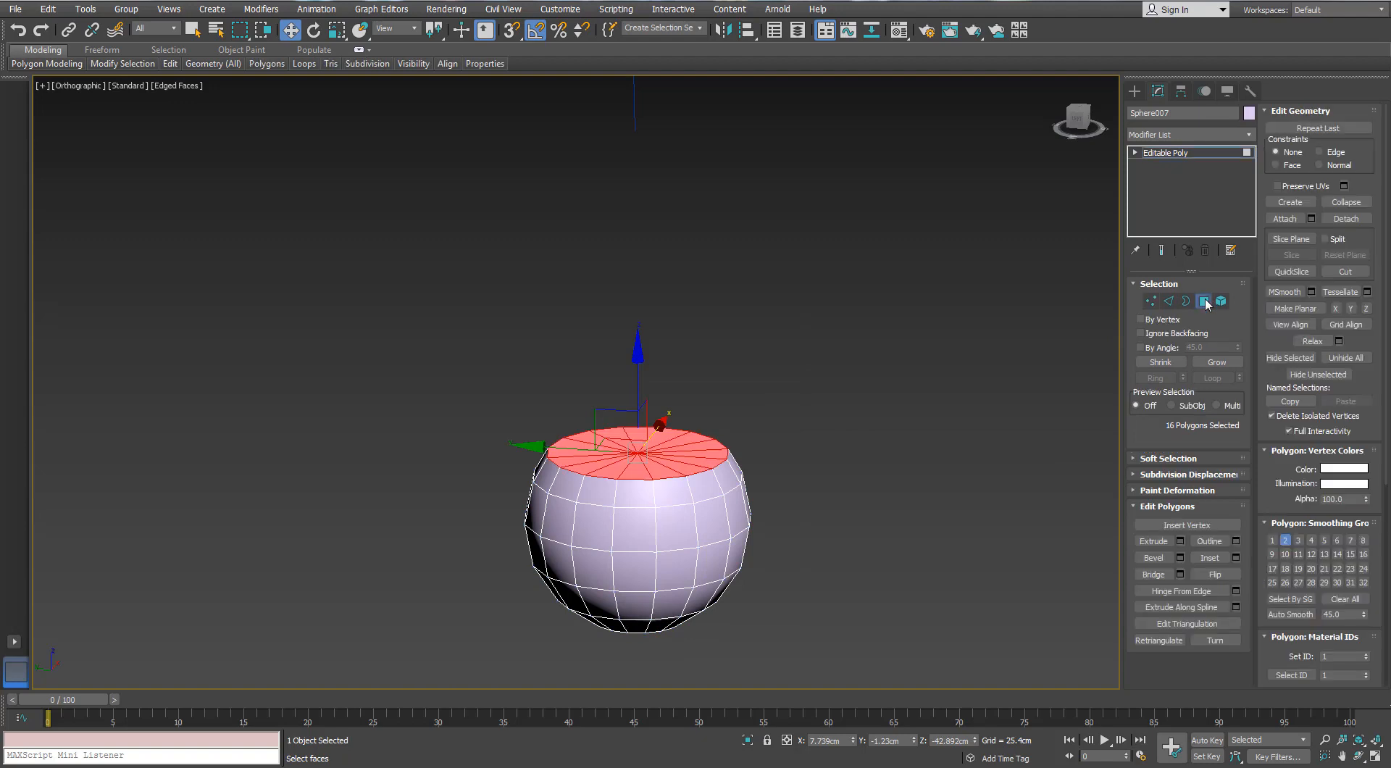
key("Delete")
left_click(1186, 303)
left_click(660, 481)
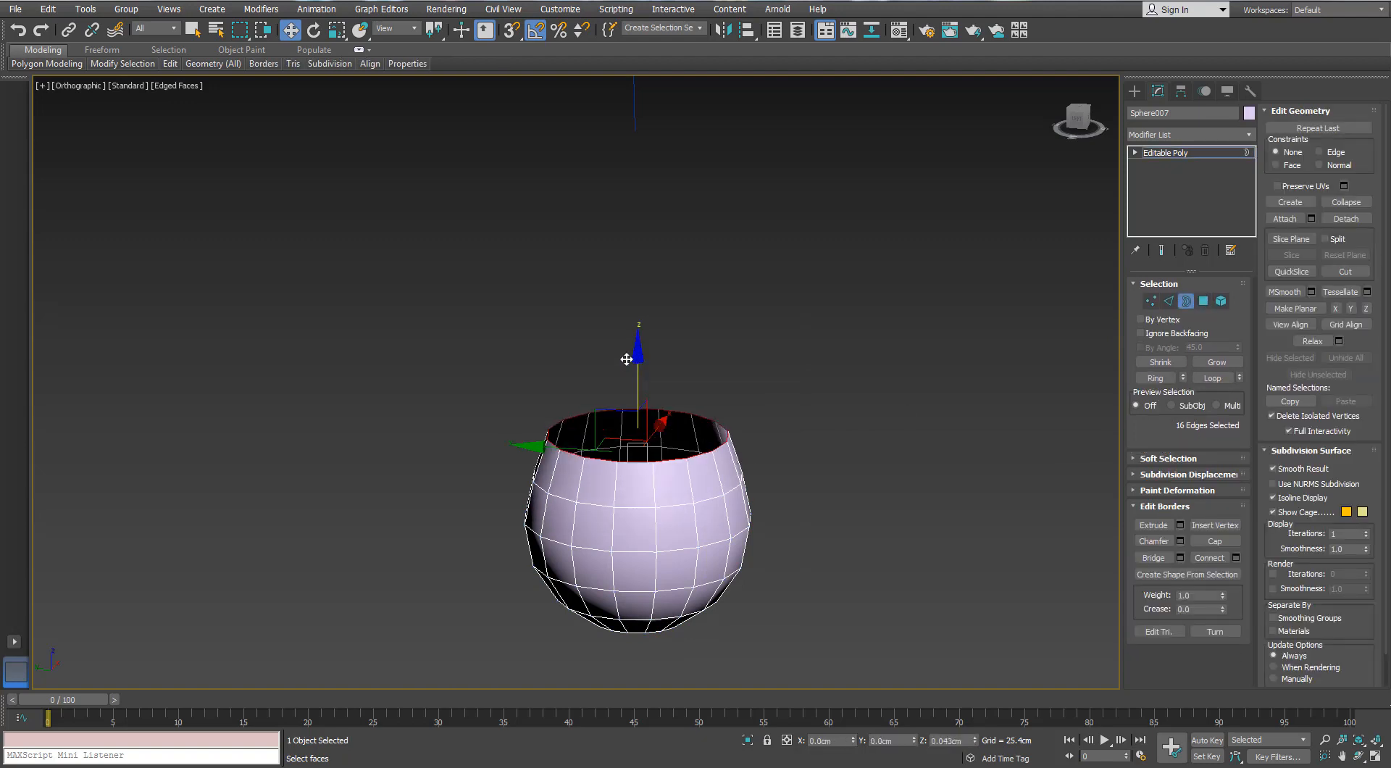
left_click_drag(626, 359, 635, 273, "shift")
key("r")
key("ctrl+z")
key("ctrl+z")
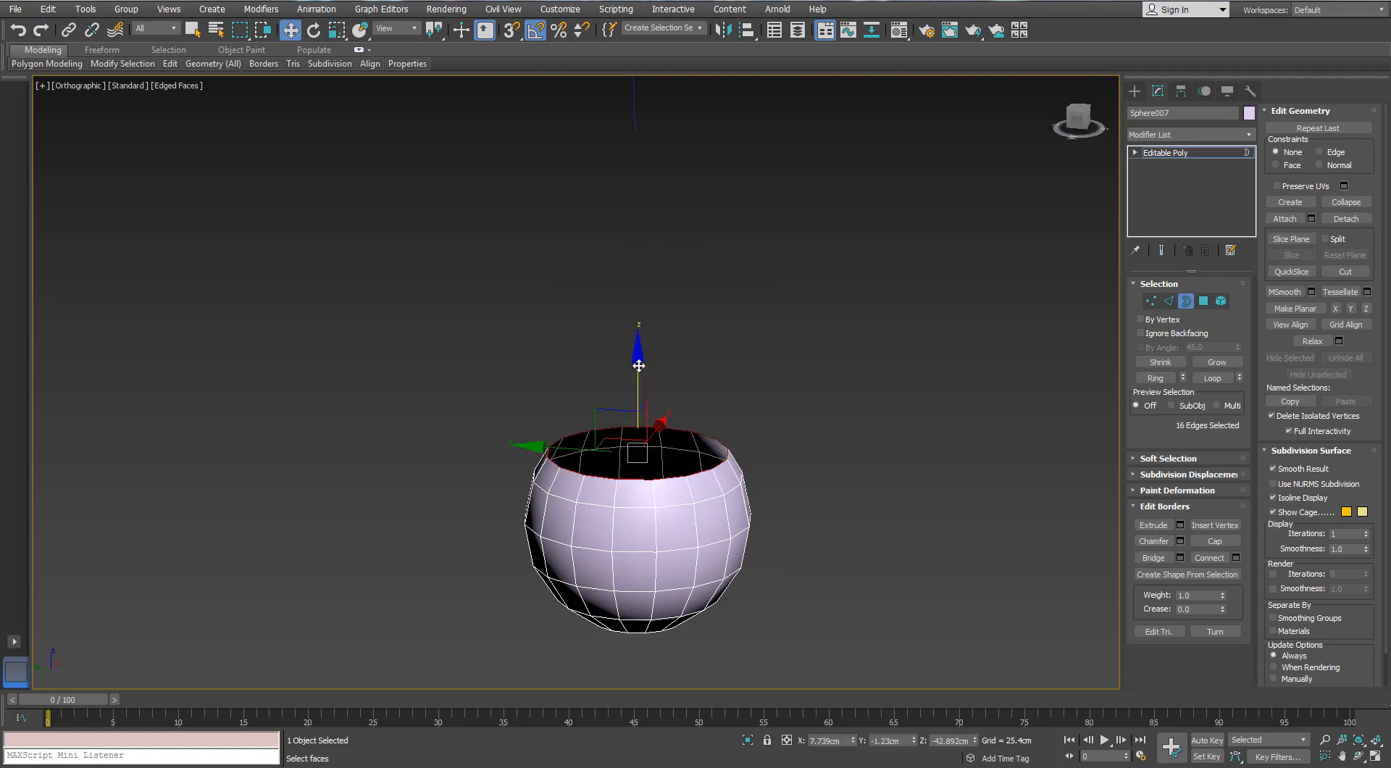
Extend the opening's border upward about 0.1 cm and scale its edge slightly inward
left_click_drag(638, 366, 634, 327)
left_click_drag(642, 397, 643, 404, "shift")
key("w")
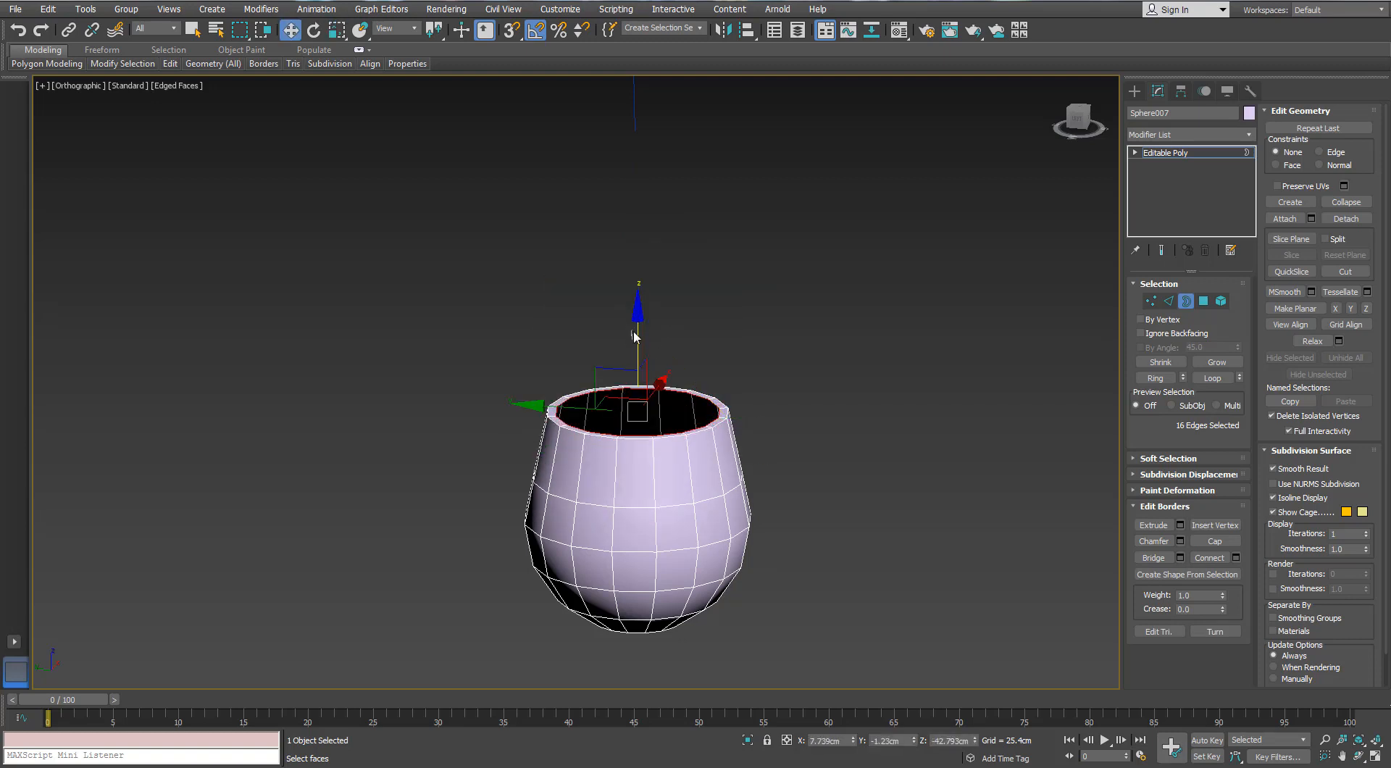
Extend the border upward about 0.56 cm in total as a long neck, scaling it inward to taper
left_click_drag(641, 344, 640, 151)
key("r")
left_click_drag(653, 207, 651, 262)
scroll(652, 263, "down", 3)
mouse_move(651, 274)
middle_mouse_down("alt")
mouse_move(649, 258)
mouse_move(643, 288)
middle_mouse_up("alt")
scroll(642, 289, "up", 3)
key("w")
middle_click_drag(644, 234, 644, 183, "alt")
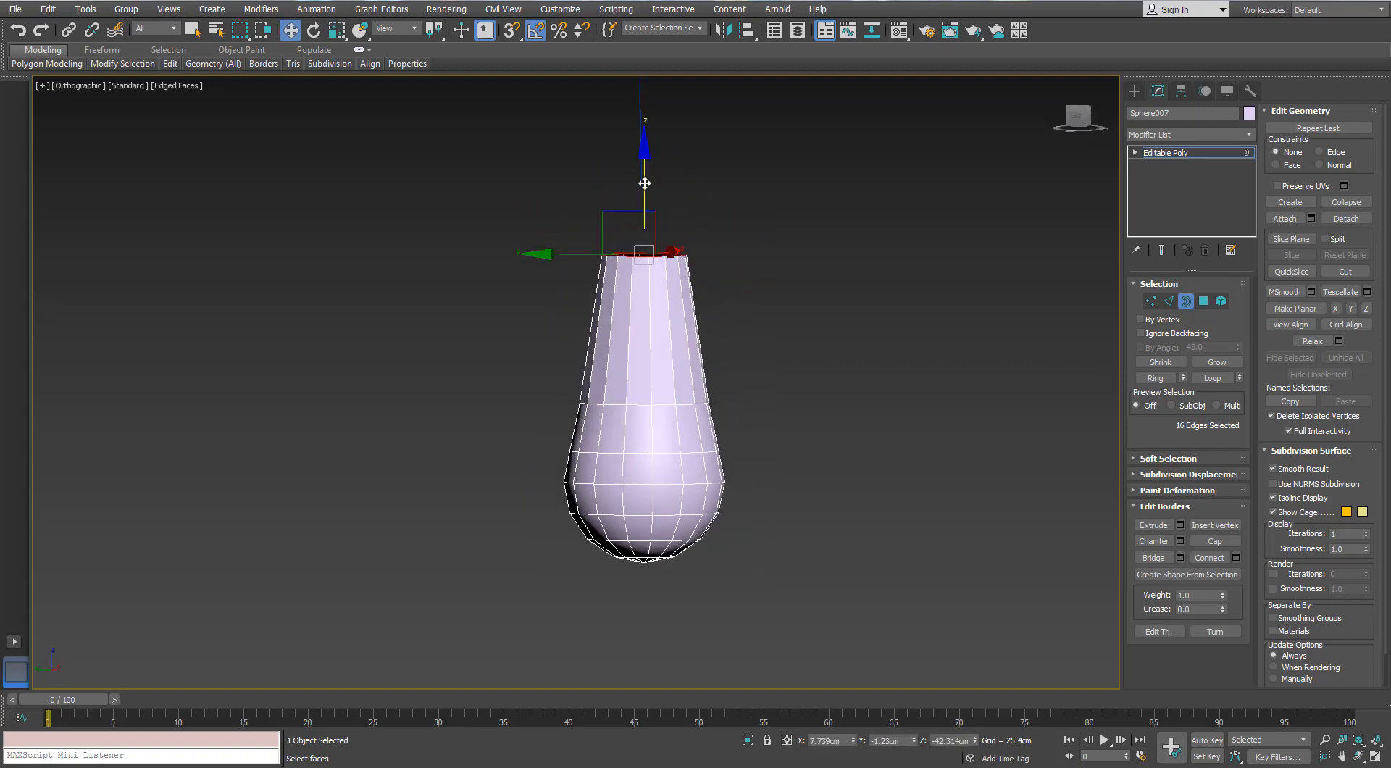
left_click_drag(651, 211, 650, 226)
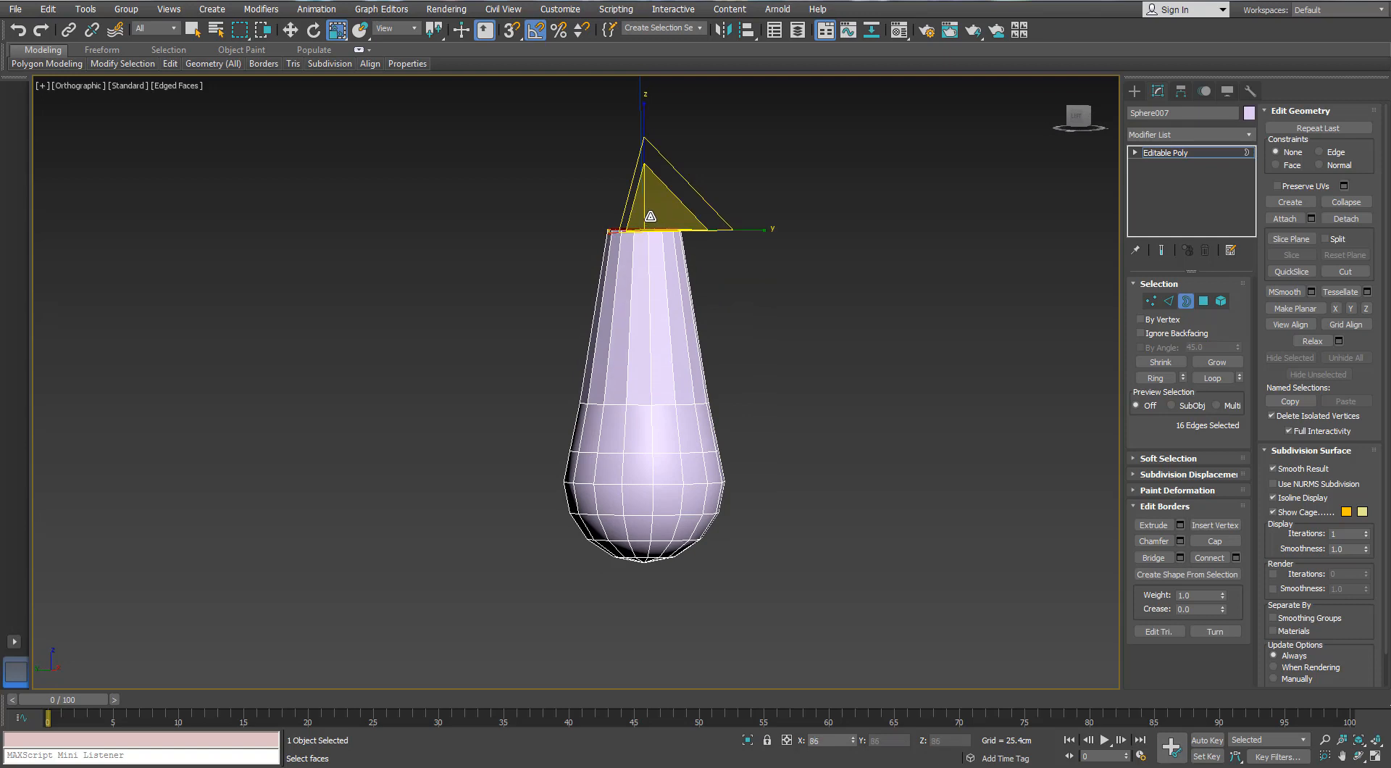
Bevel the neck's rim with inward-scaled, slightly raised edges, and collapse the remaining opening to a centre point
middle_click_drag(650, 216, 650, 243, "alt")
scroll(652, 227, "up", 3)
scroll(652, 229, "up", 3)
key("w")
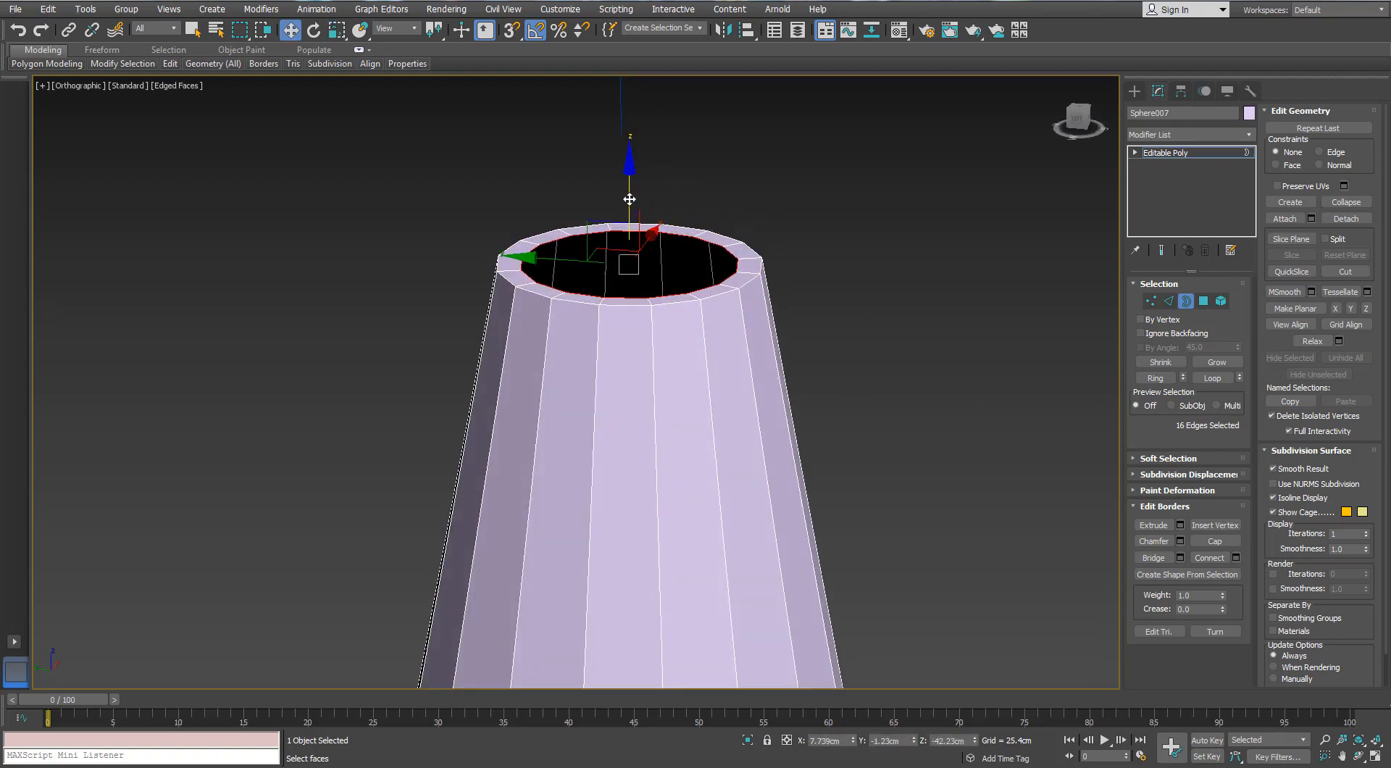
left_click_drag(629, 199, 633, 244)
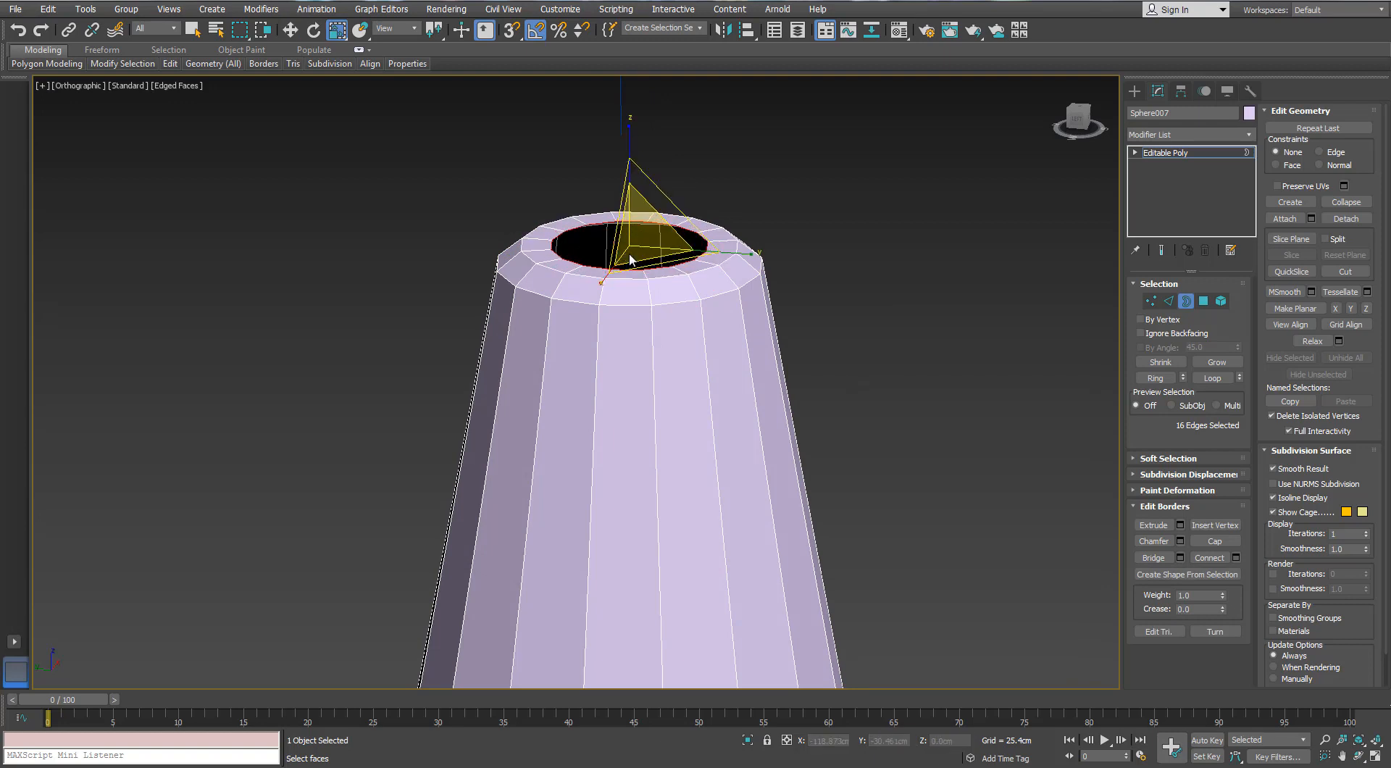
right_click(627, 250)
left_click(596, 106)
scroll(649, 308, "down", 3)
middle_click_drag(649, 307, 642, 292, "alt")
key("3")
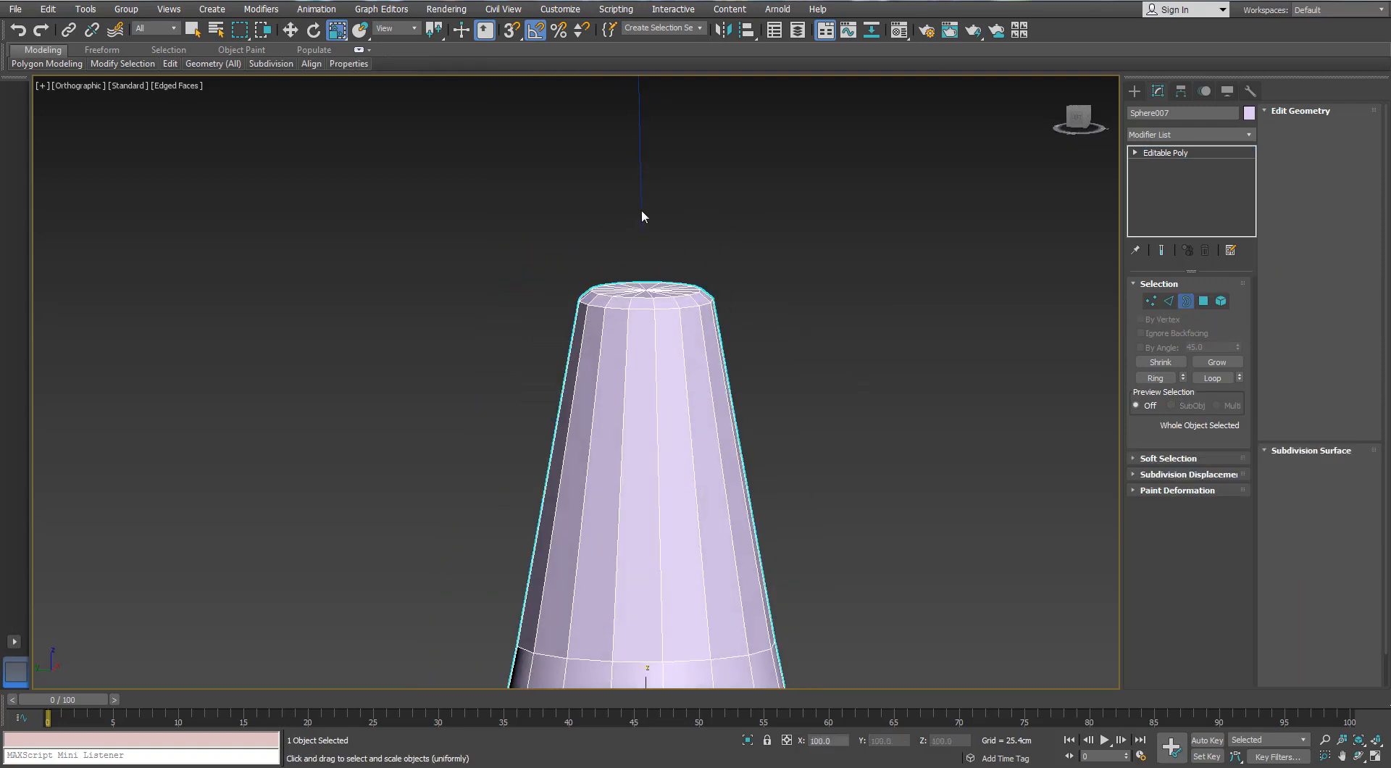
Select the cord line's lowest vertex and move it down onto the top of the end piece
left_click(642, 209)
left_click(1168, 339)
left_click_drag(699, 208, 628, 250)
key("w")
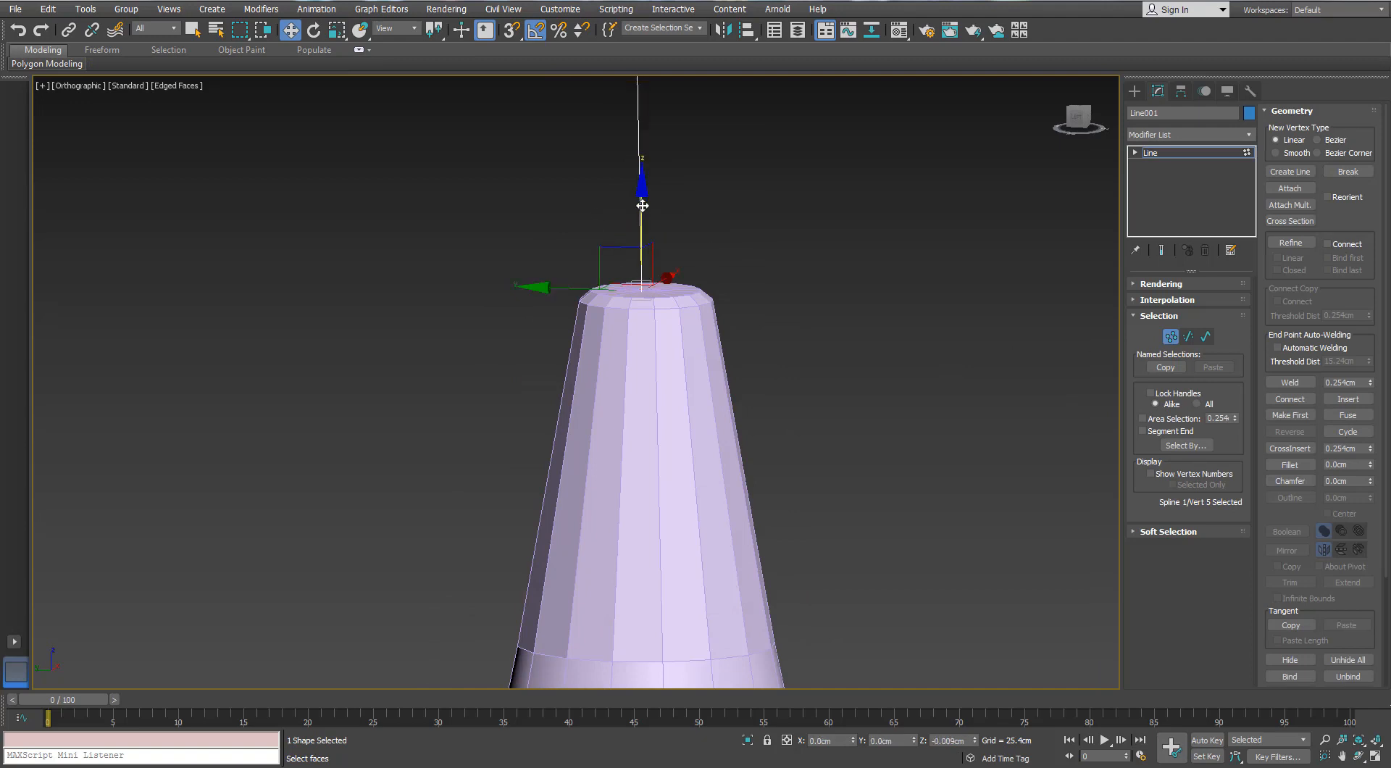
Enable the cord line's radial thickness in the viewport and reduce it to 0.076 cm
left_click(1159, 283)
left_click(1143, 312)
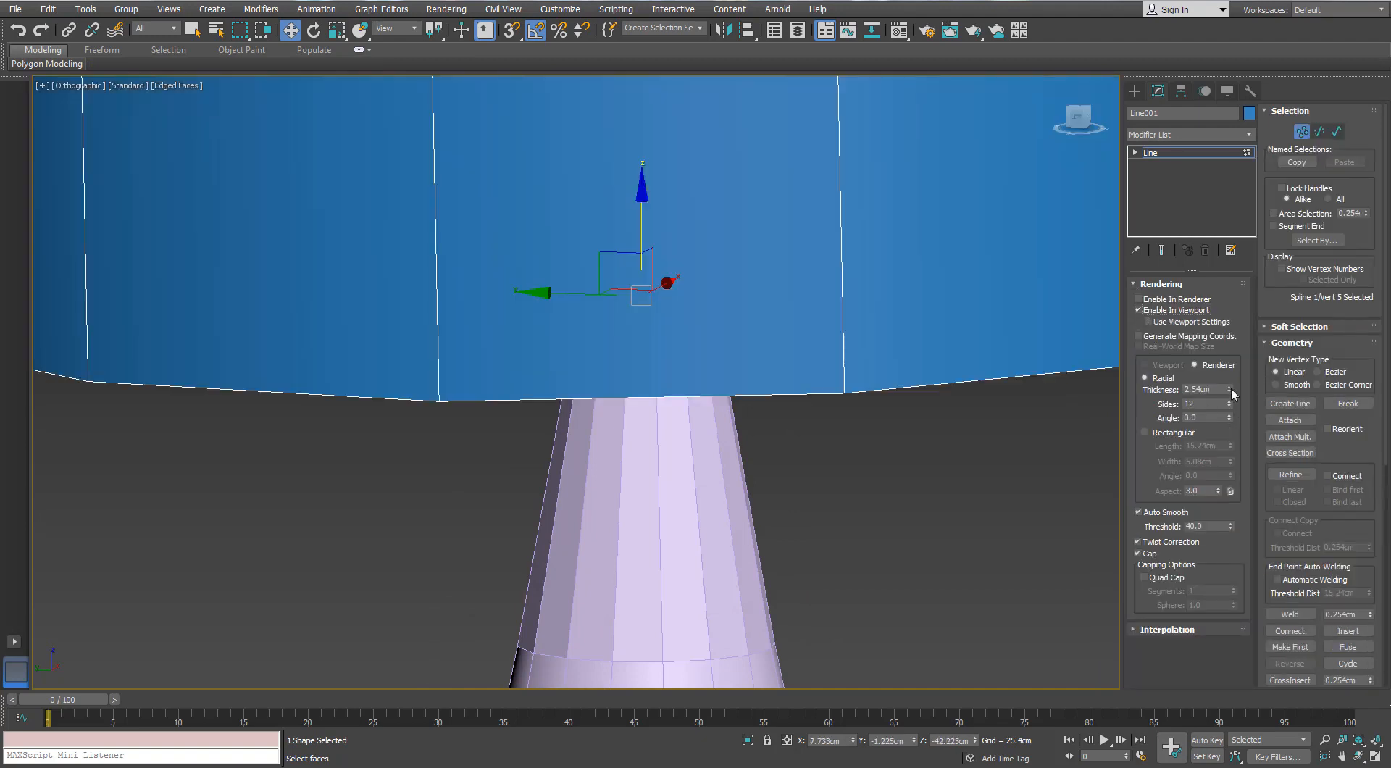
left_click_drag(1229, 389, 1227, 458)
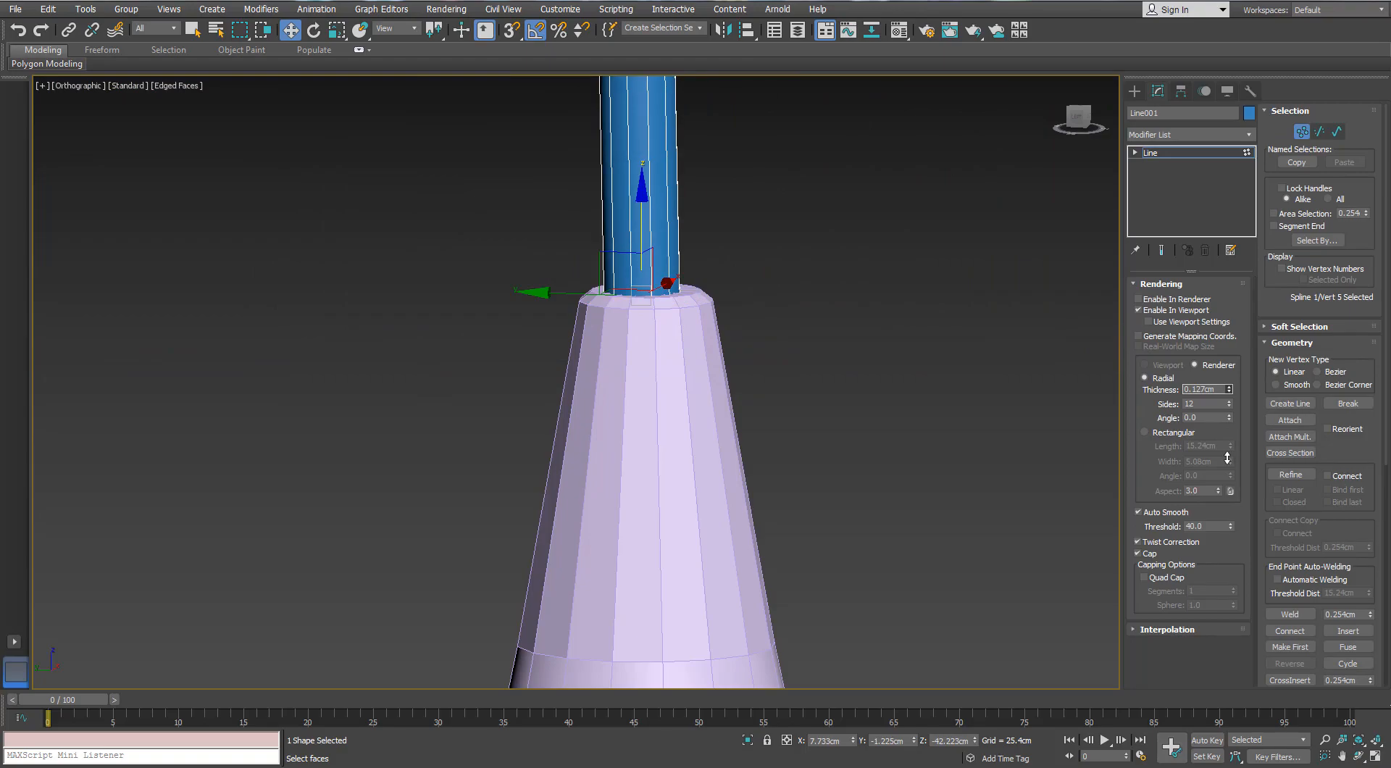
left_click(1228, 392)
Set the cord's thickness to 0.152 cm, judging it against the hole in the side fitting
scroll(751, 283, "down", 10)
middle_click_drag(731, 195, 731, 470)
scroll(724, 435, "down", 3)
middle_click_drag(637, 259, 804, 399)
scroll(615, 255, "up", 4)
scroll(845, 358, "up", 4)
scroll(806, 384, "up", 4)
scroll(800, 221, "up", 6)
scroll(833, 273, "down", 2)
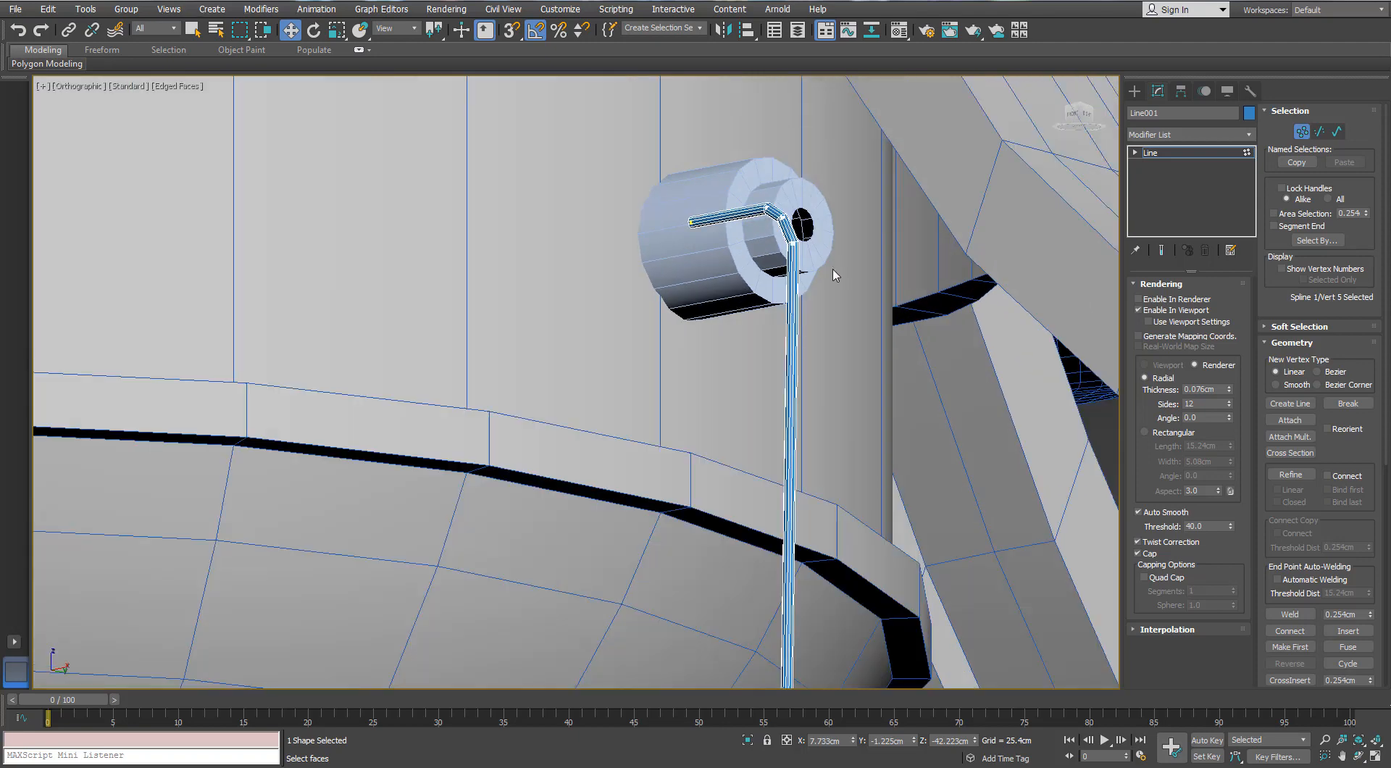
left_click(1228, 386)
left_click(1228, 386)
left_click(1228, 387)
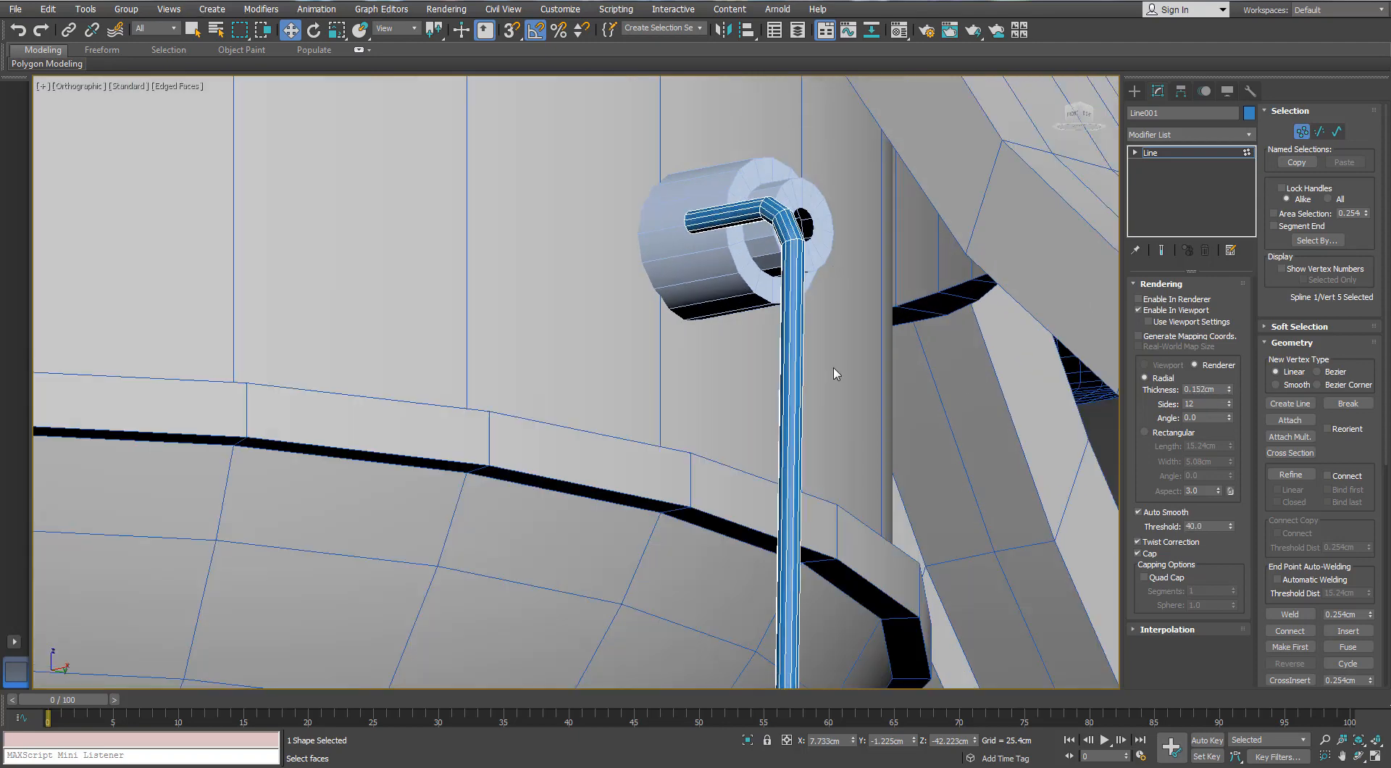
In the left view, select the cord with its end piece and move them about 0.48 cm sideways, centred on the fitting's hole
key("l")
left_click(1226, 153)
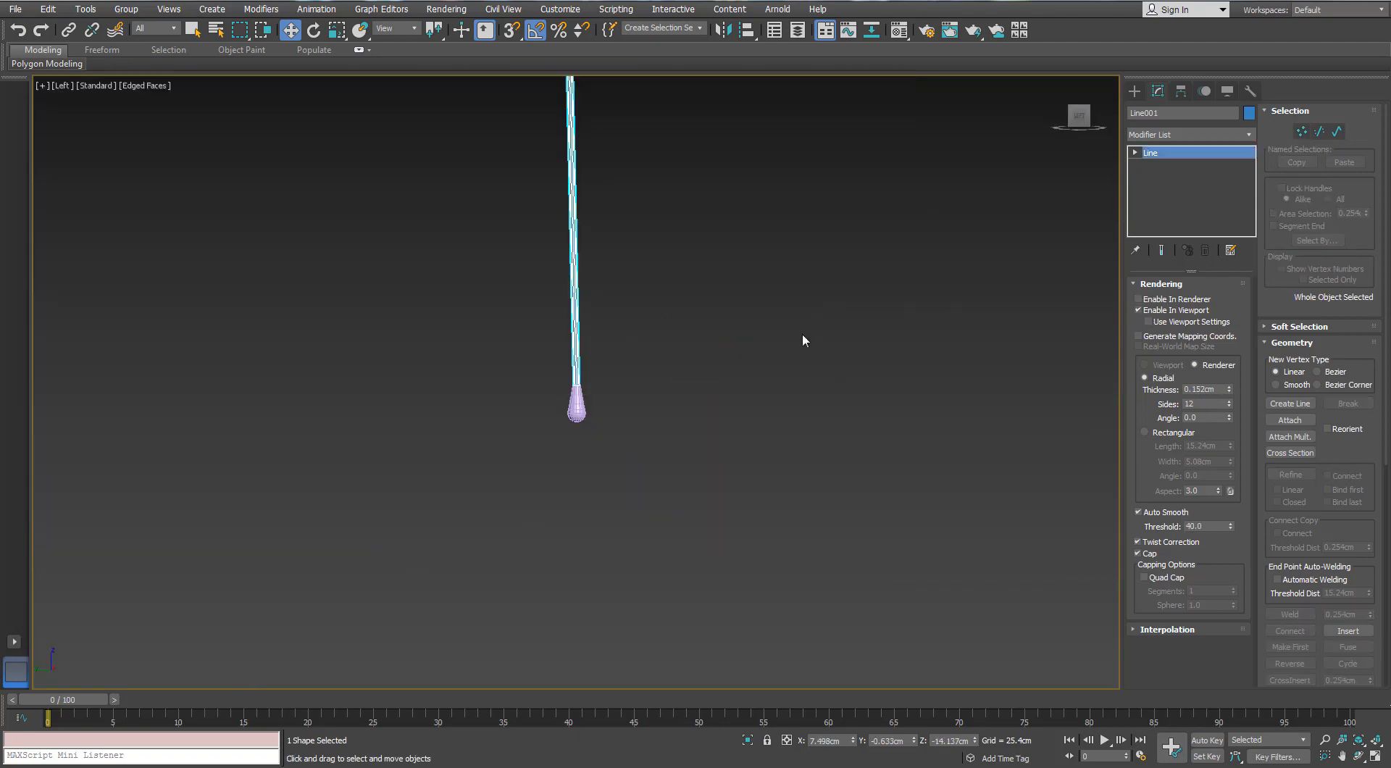
left_click(577, 412, "ctrl")
middle_click_drag(623, 394, 717, 531)
scroll(717, 531, "down", 2)
middle_click_drag(681, 152, 677, 370)
scroll(677, 370, "up", 2)
scroll(674, 230, "up", 8)
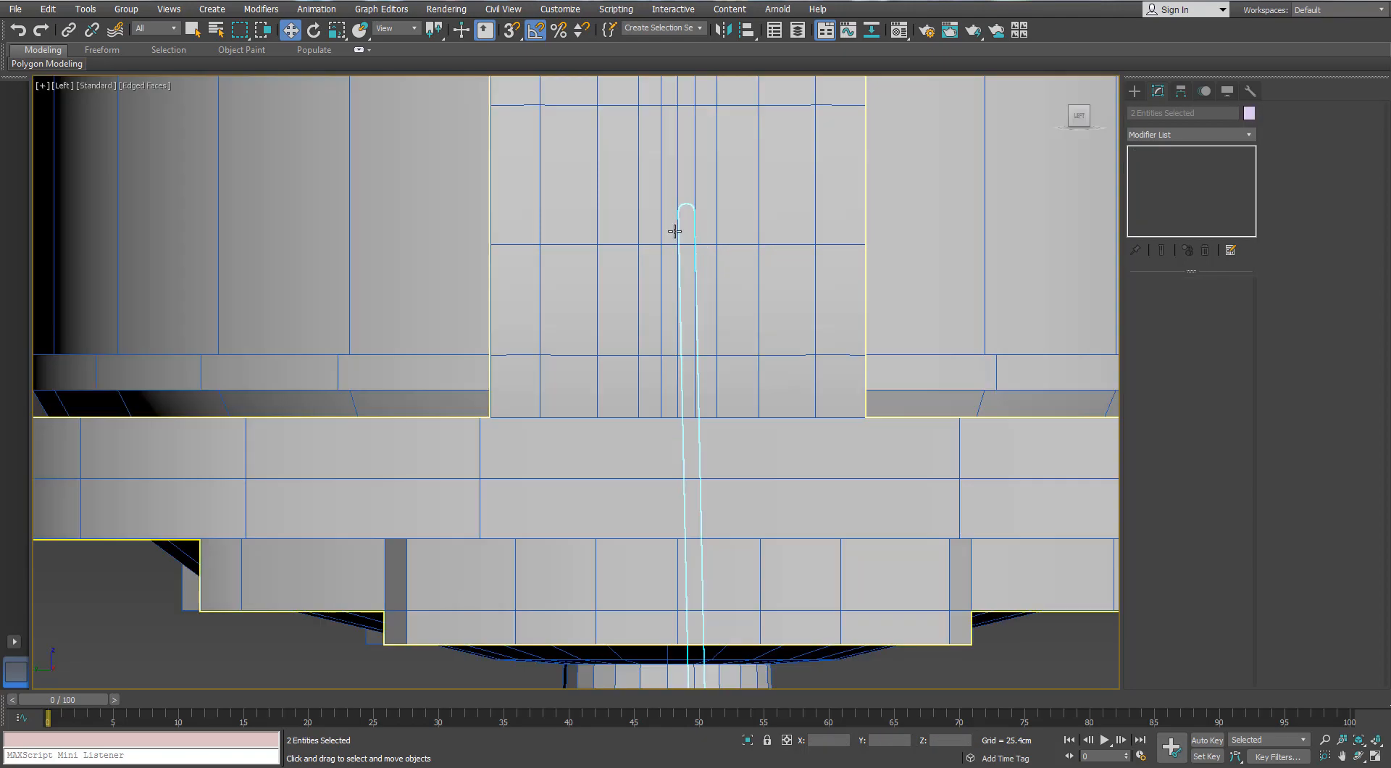
key("F3")
left_click_drag(674, 267, 608, 279)
scroll(608, 279, "up", 6)
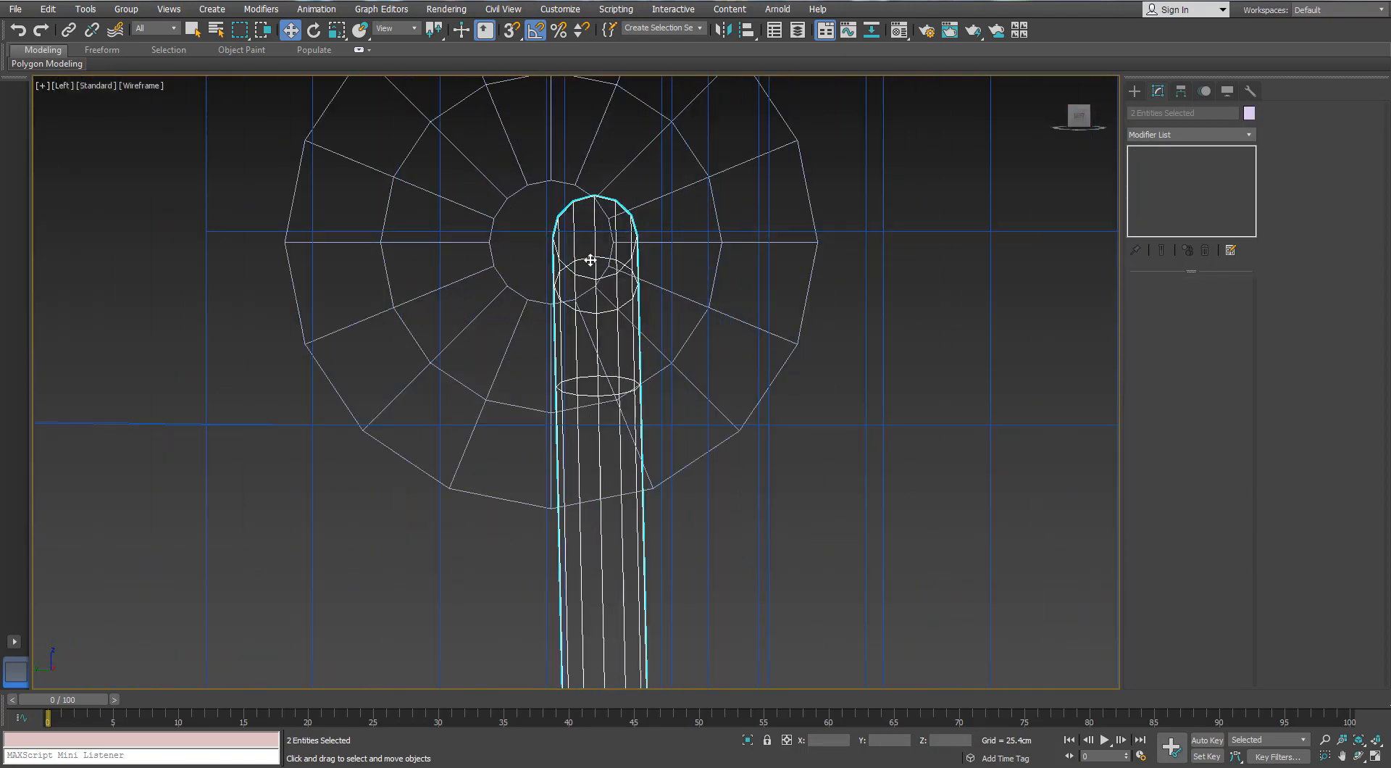
middle_click_drag(575, 270, 535, 264)
scroll(534, 265, "down", 10)
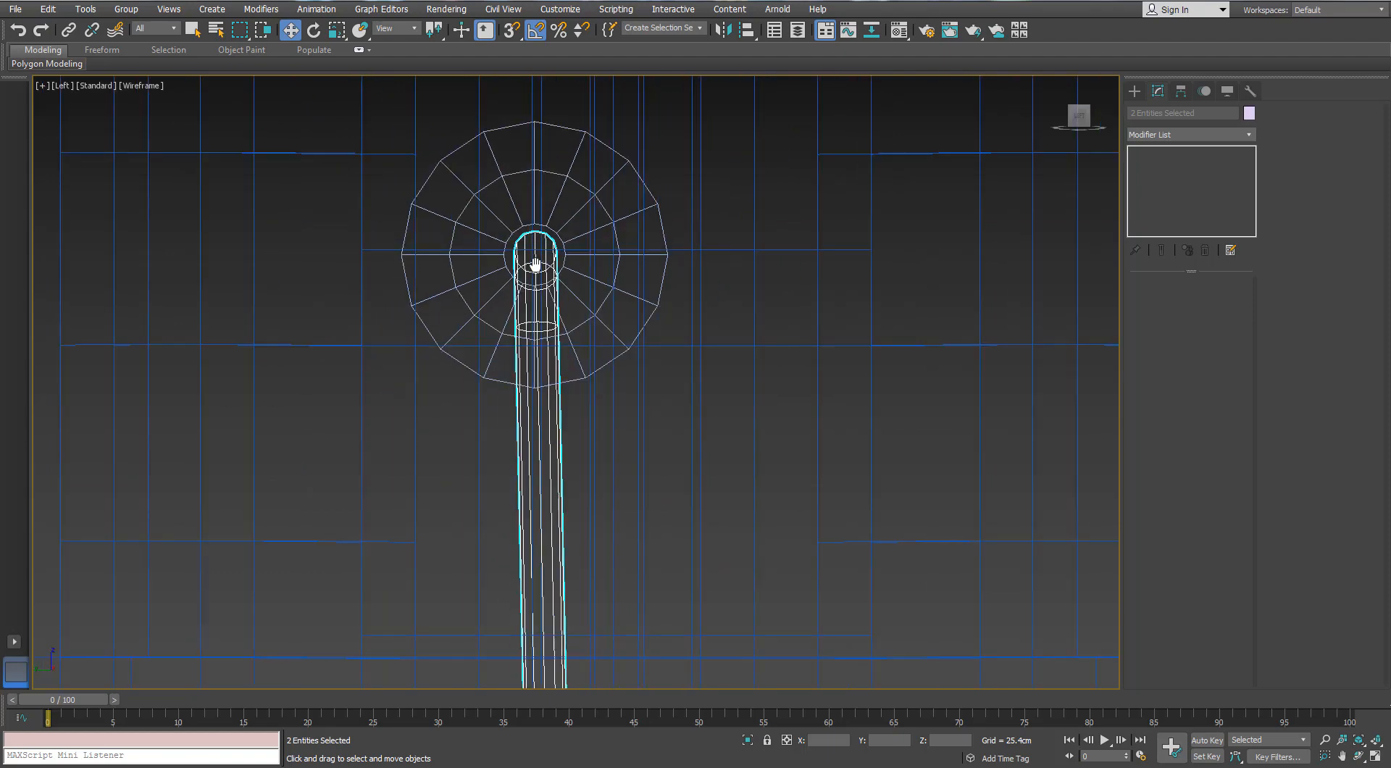
Examine the hanging cord and end piece against the whole fan in shaded perspective without edges
key("p")
scroll(576, 388, "up", 6)
mouse_move(590, 435)
middle_mouse_down("alt")
mouse_move(575, 389)
mouse_move(578, 410)
mouse_move(501, 397)
mouse_move(688, 494)
mouse_move(629, 371)
mouse_move(607, 391)
mouse_move(580, 355)
middle_mouse_up("alt")
key("F3")
left_click(577, 410)
key("F4")
scroll(501, 397, "down", 8)
mouse_move(579, 355)
middle_mouse_down()
mouse_move(555, 444)
mouse_move(546, 371)
mouse_move(610, 368)
mouse_move(570, 356)
mouse_move(576, 368)
middle_mouse_up()
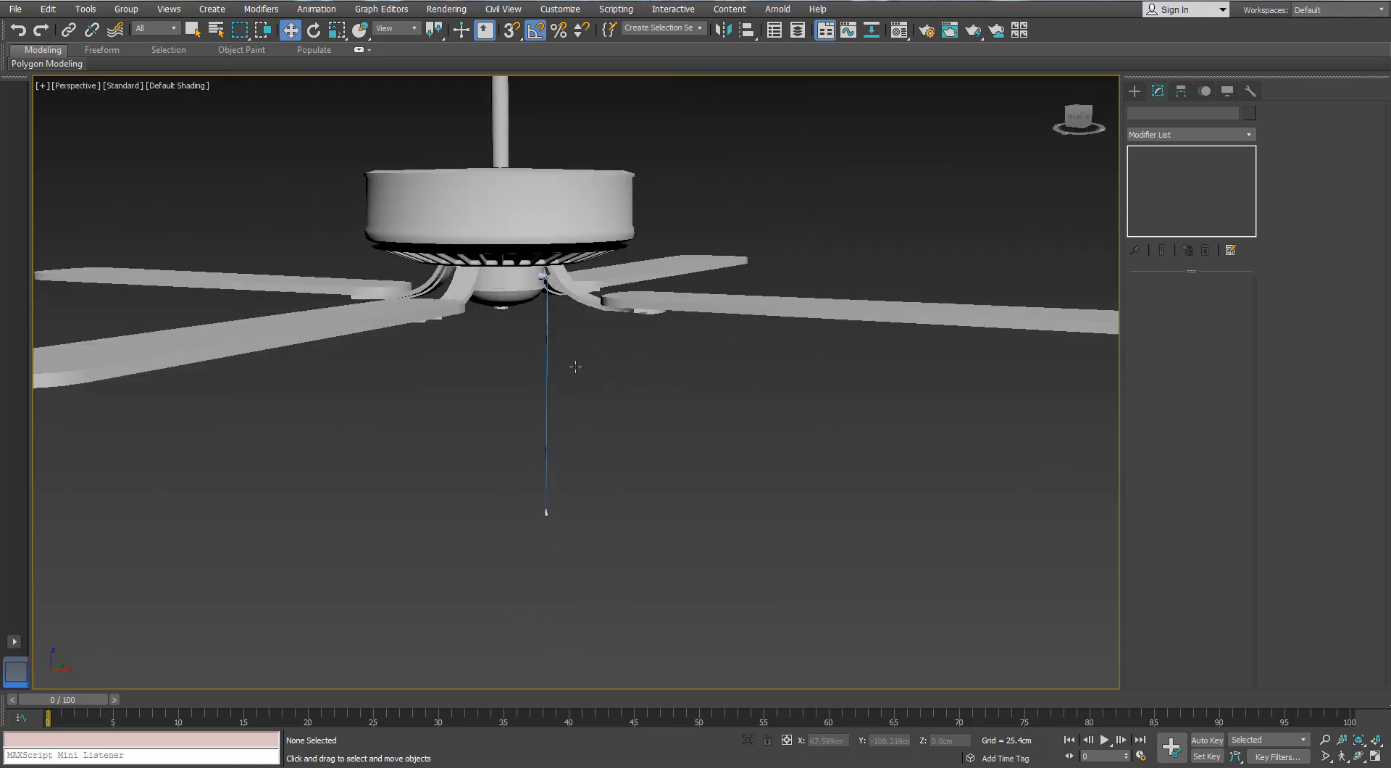
Scale the end piece up uniformly and compare its size with the fan
scroll(547, 516, "up", 7)
left_click(575, 516)
key("r")
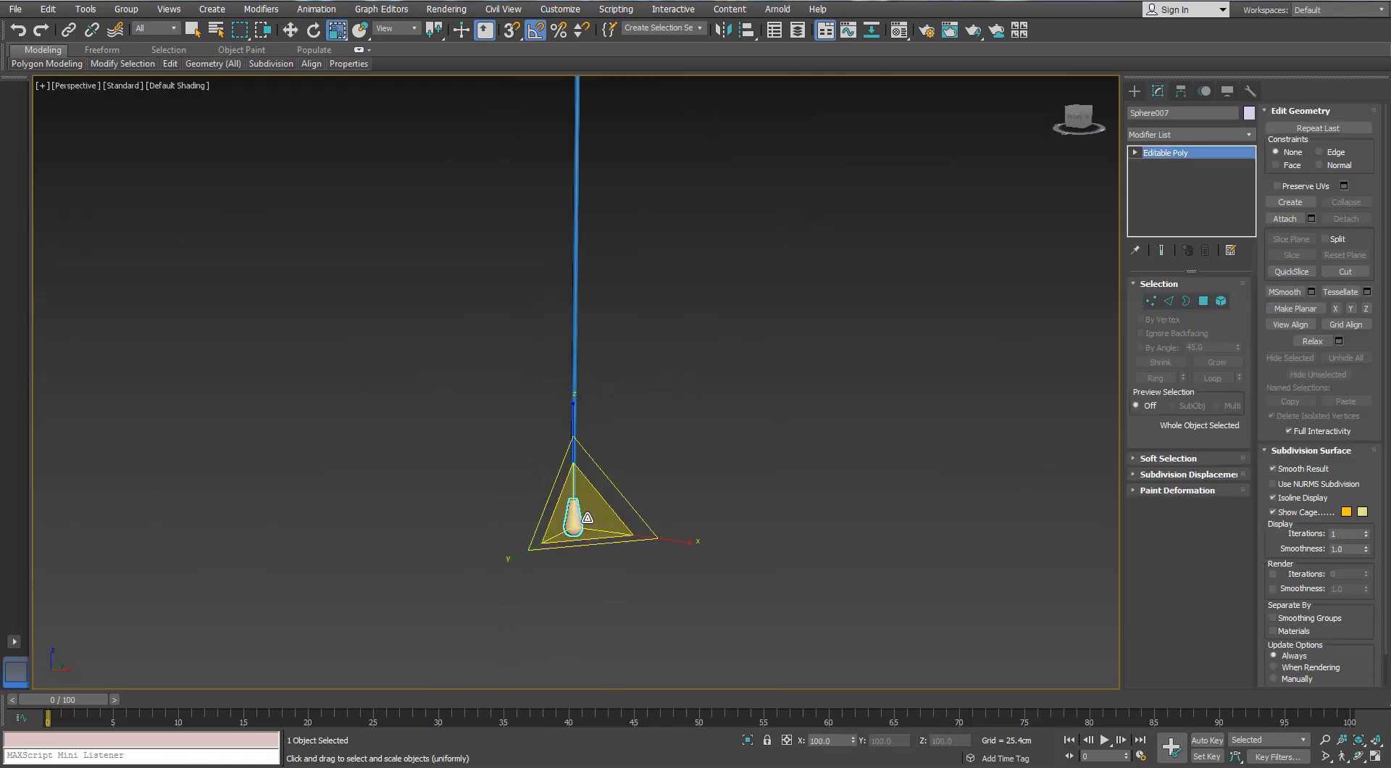
left_click_drag(578, 516, 585, 423)
scroll(586, 418, "down", 6)
middle_click_drag(587, 418, 619, 506, "alt")
scroll(646, 372, "down", 3)
left_click(698, 562)
Move the enlarged end piece down about 6.18 cm, clear of the cord's lower end
scroll(590, 417, "up", 8)
left_click(535, 395)
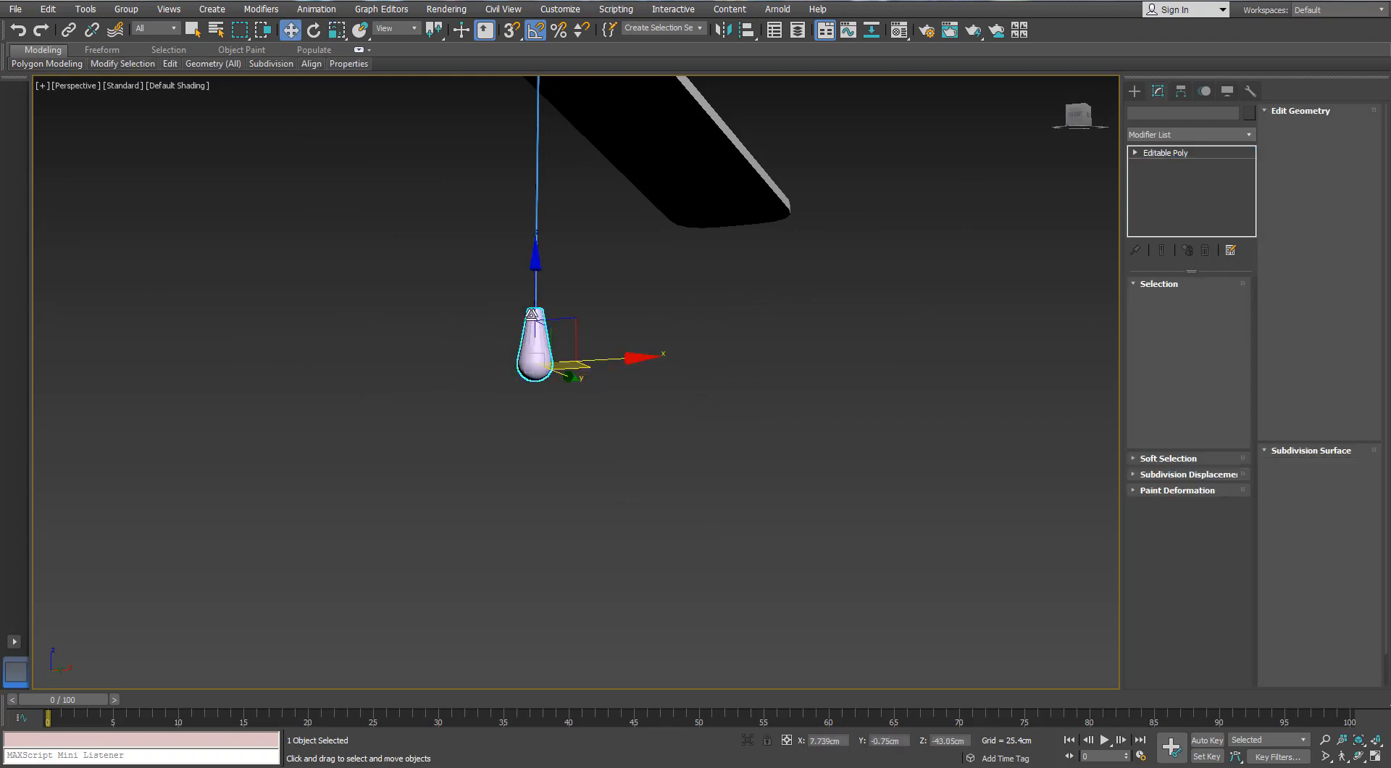
key("w")
left_click(669, 328)
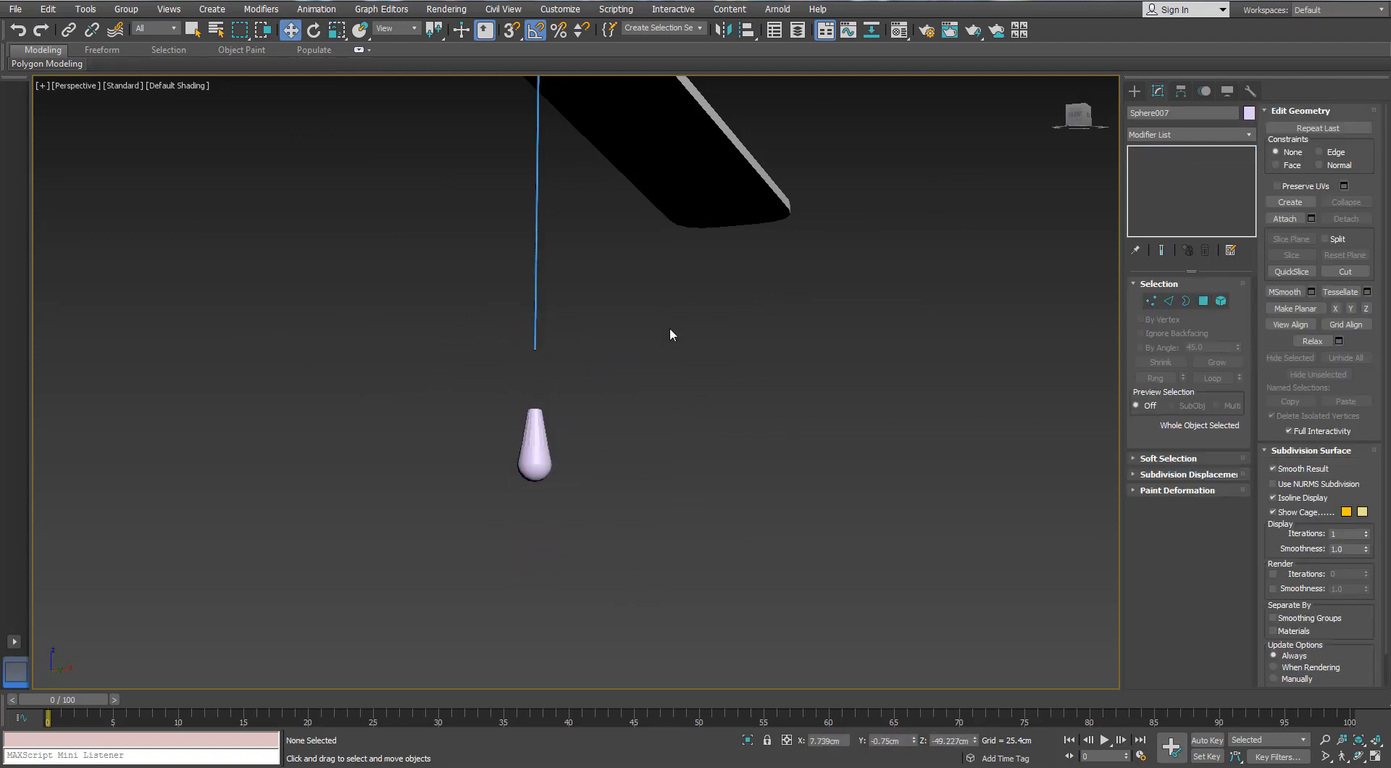
Move the cord's lowest vertex down about 3.7 cm to meet the top of the enlarged end piece
scroll(670, 328, "down", 6)
middle_click_drag(723, 348, 642, 307, "alt")
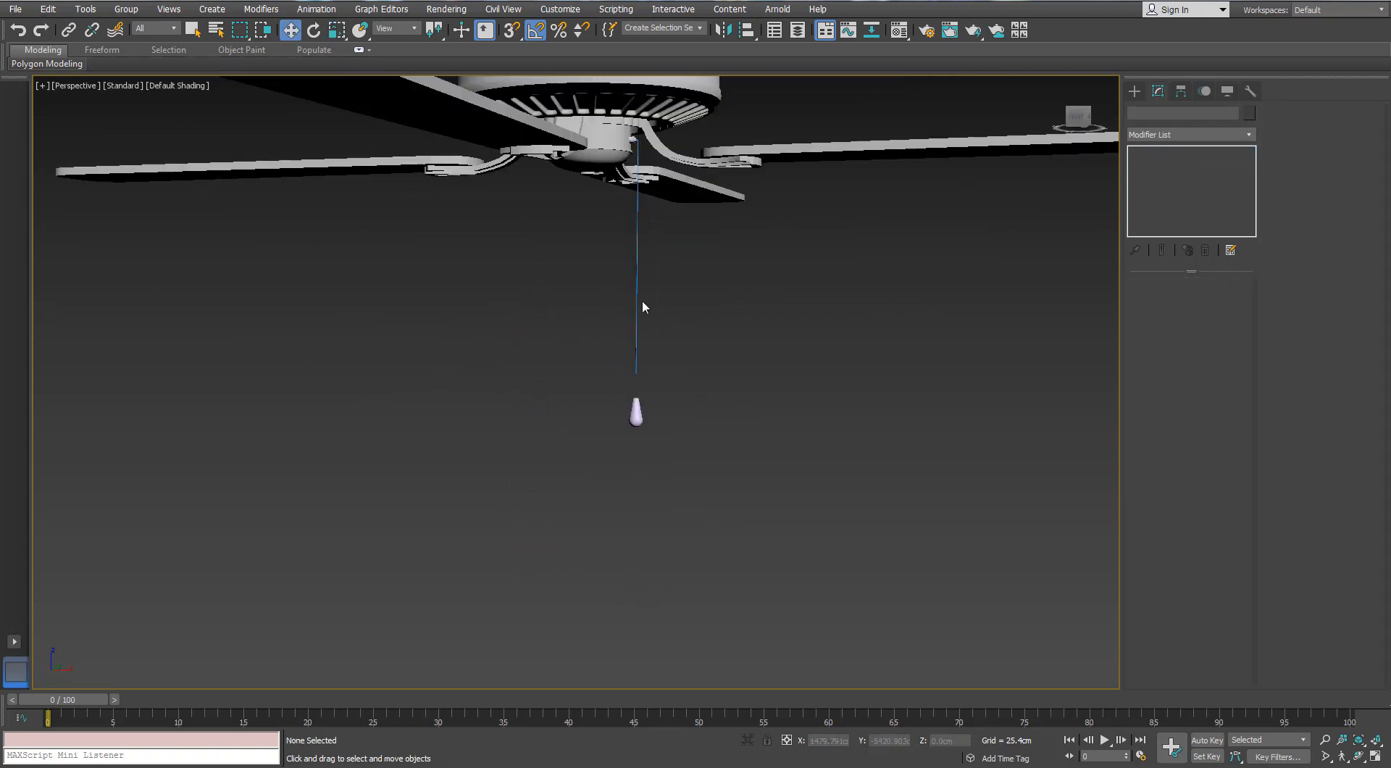
left_click(1302, 136)
scroll(618, 374, "up", 4)
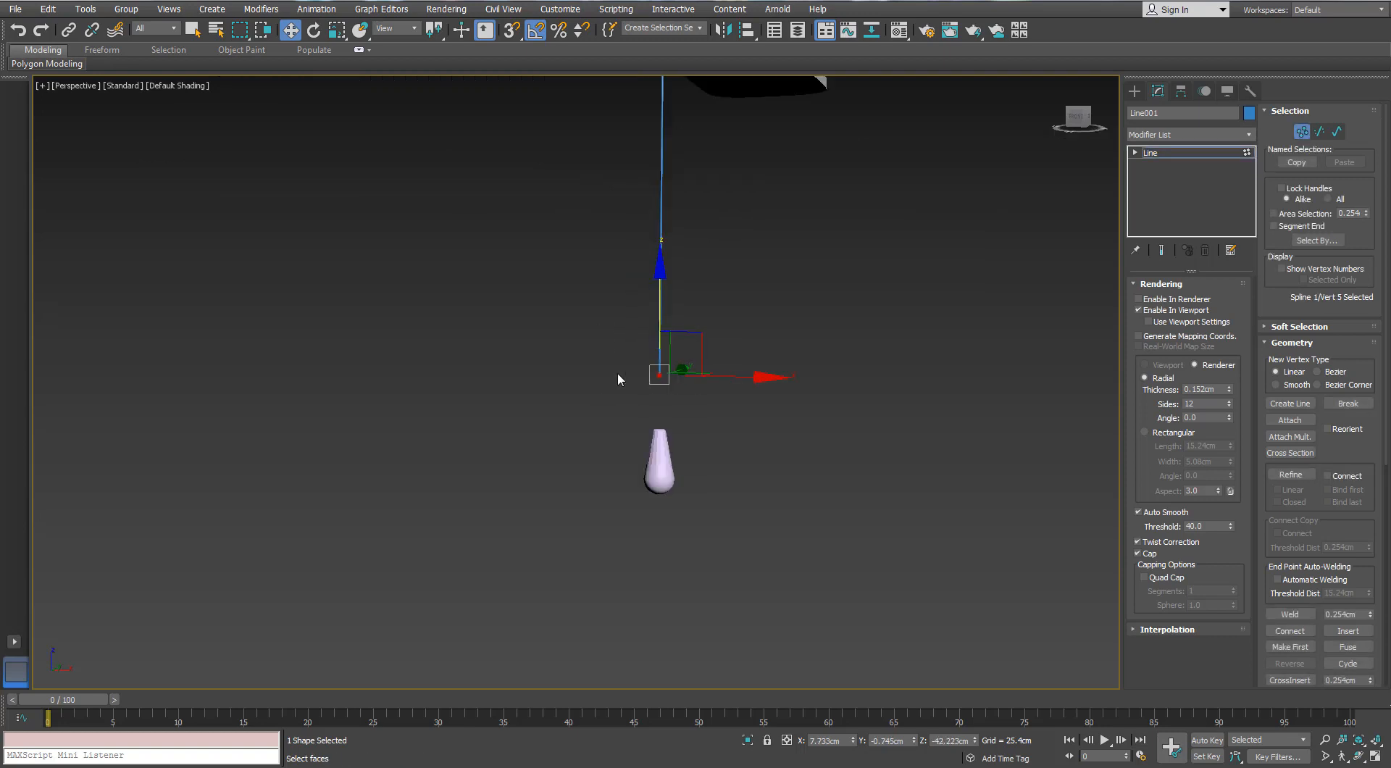
left_click_drag(650, 374, 654, 403)
scroll(657, 412, "up", 4)
Set the cord's thickness to 0.356 cm and its sides to 8
middle_click_drag(660, 448, 762, 504, "alt")
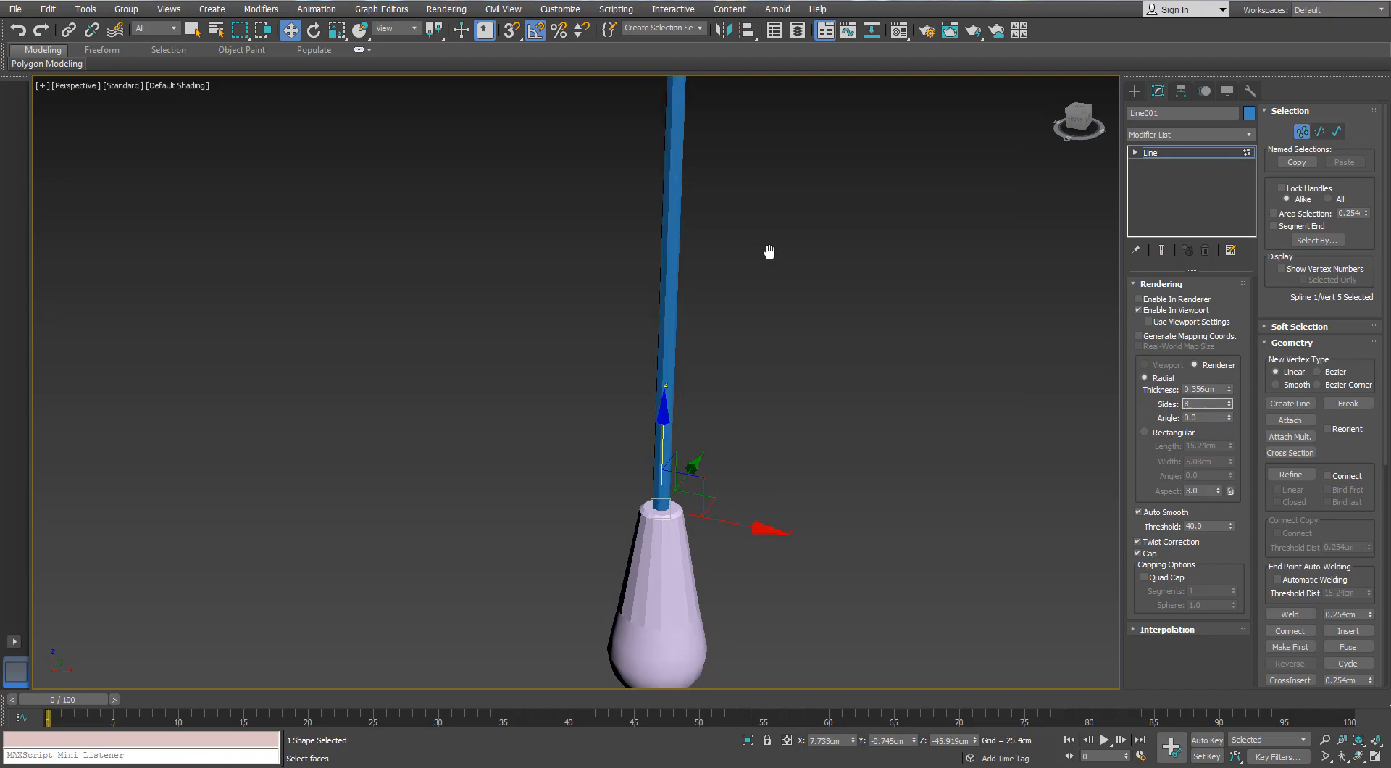
scroll(681, 541, "down", 6)
middle_click_drag(769, 251, 670, 507)
scroll(649, 270, "up", 9)
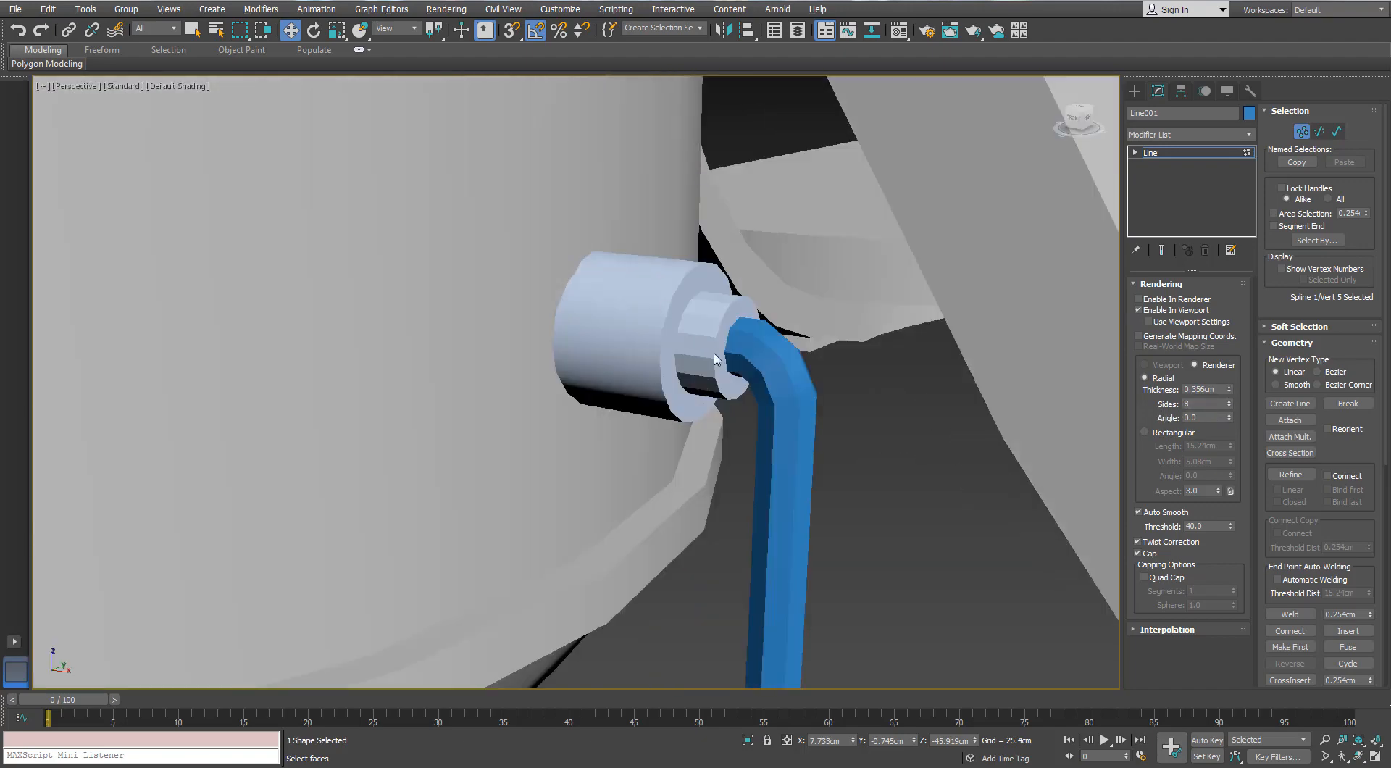
Reduce the cord's thickness to 0.33 cm, show edged faces, and leave vertex editing
scroll(714, 353, "down", 3)
middle_click_drag(713, 366, 763, 404, "alt")
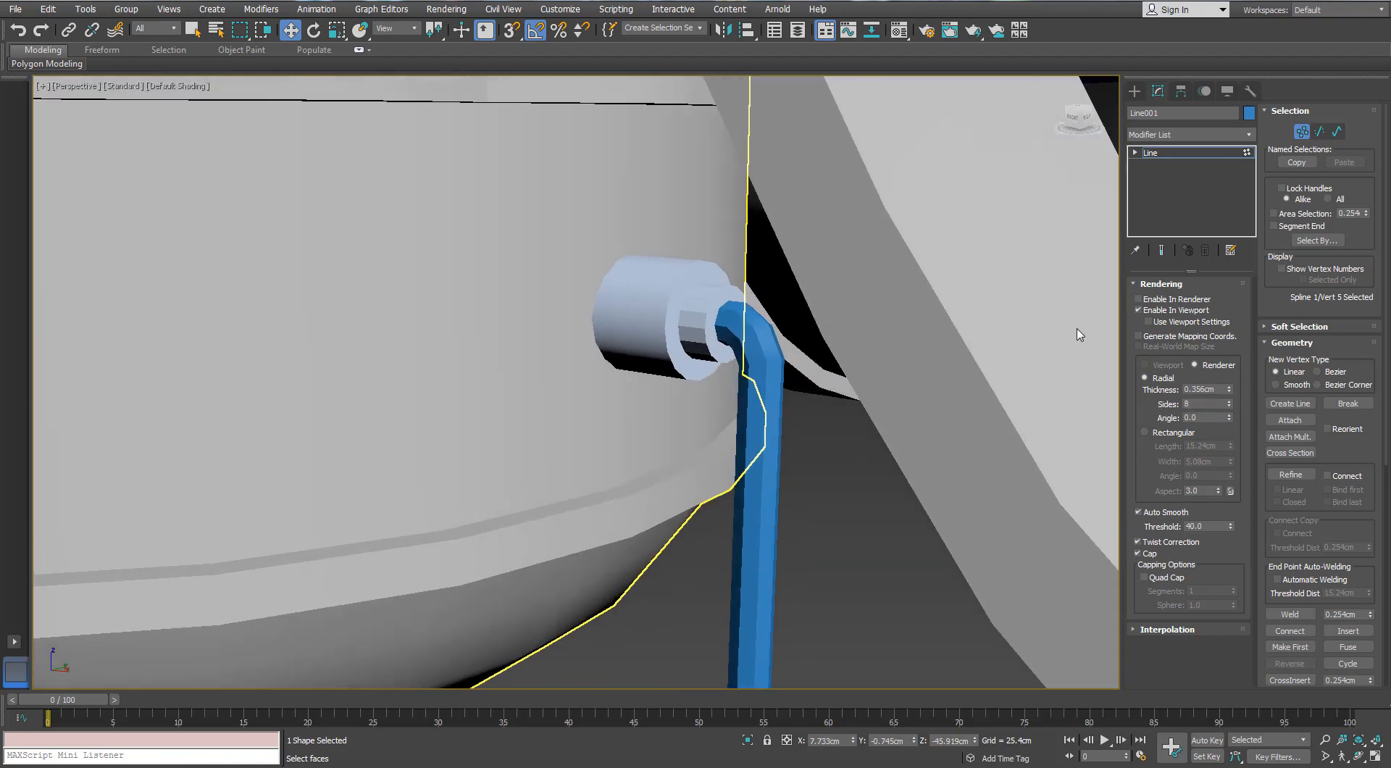
left_click(1229, 392)
left_click(775, 397)
key("F4")
scroll(732, 341, "up", 3)
scroll(733, 344, "down", 1)
middle_click_drag(733, 344, 753, 341, "alt")
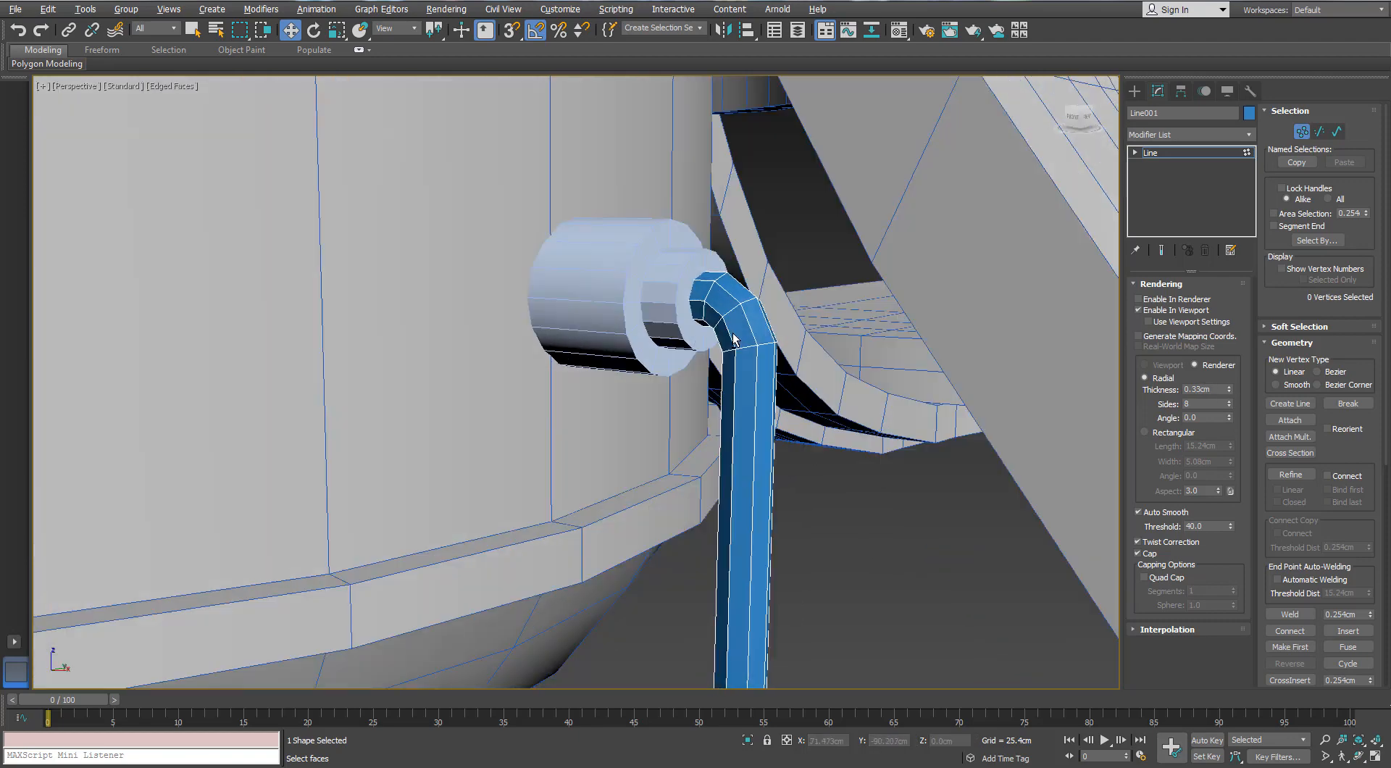
left_click(1245, 153)
left_click(985, 555)
Scale the open border of the side fitting around the cord and reposition that border along X
left_click(675, 346)
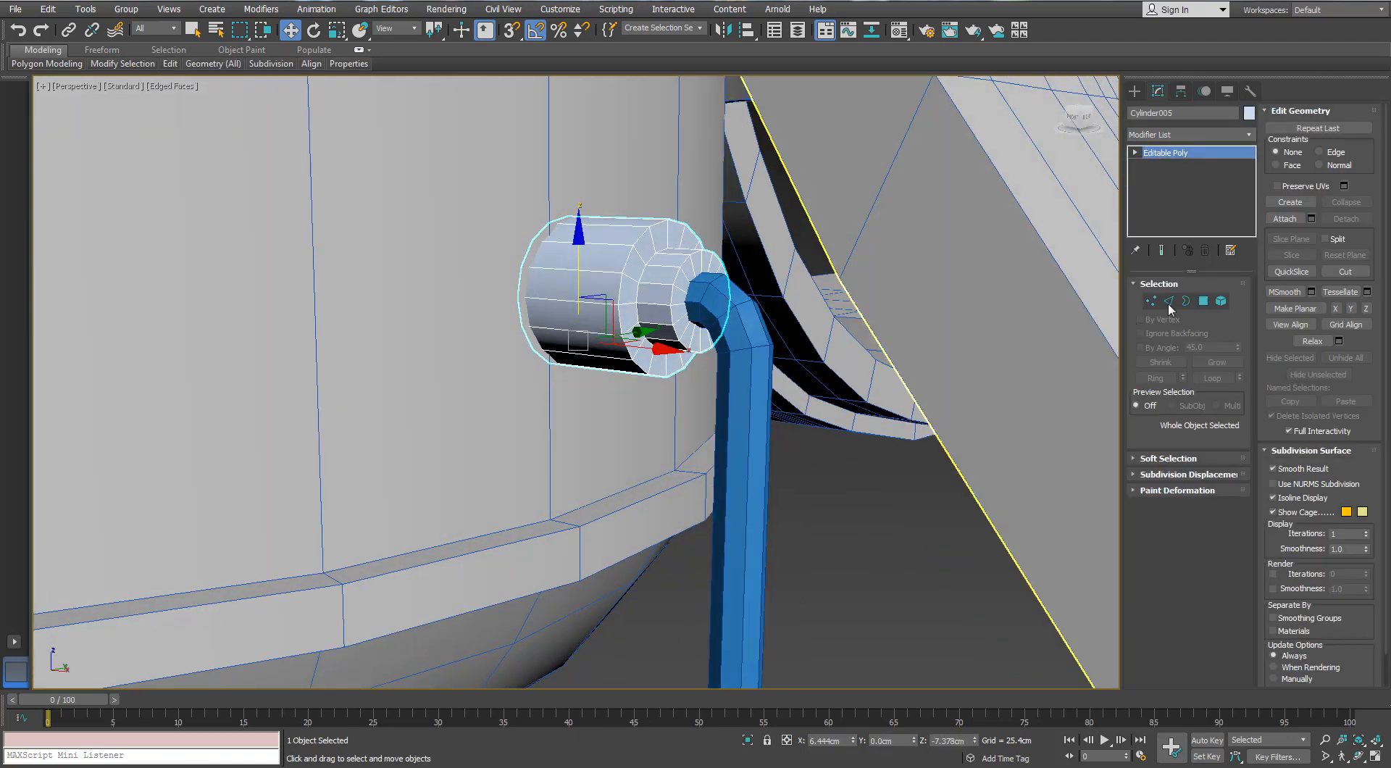
left_click(1185, 302)
scroll(691, 318, "up", 3)
key("r")
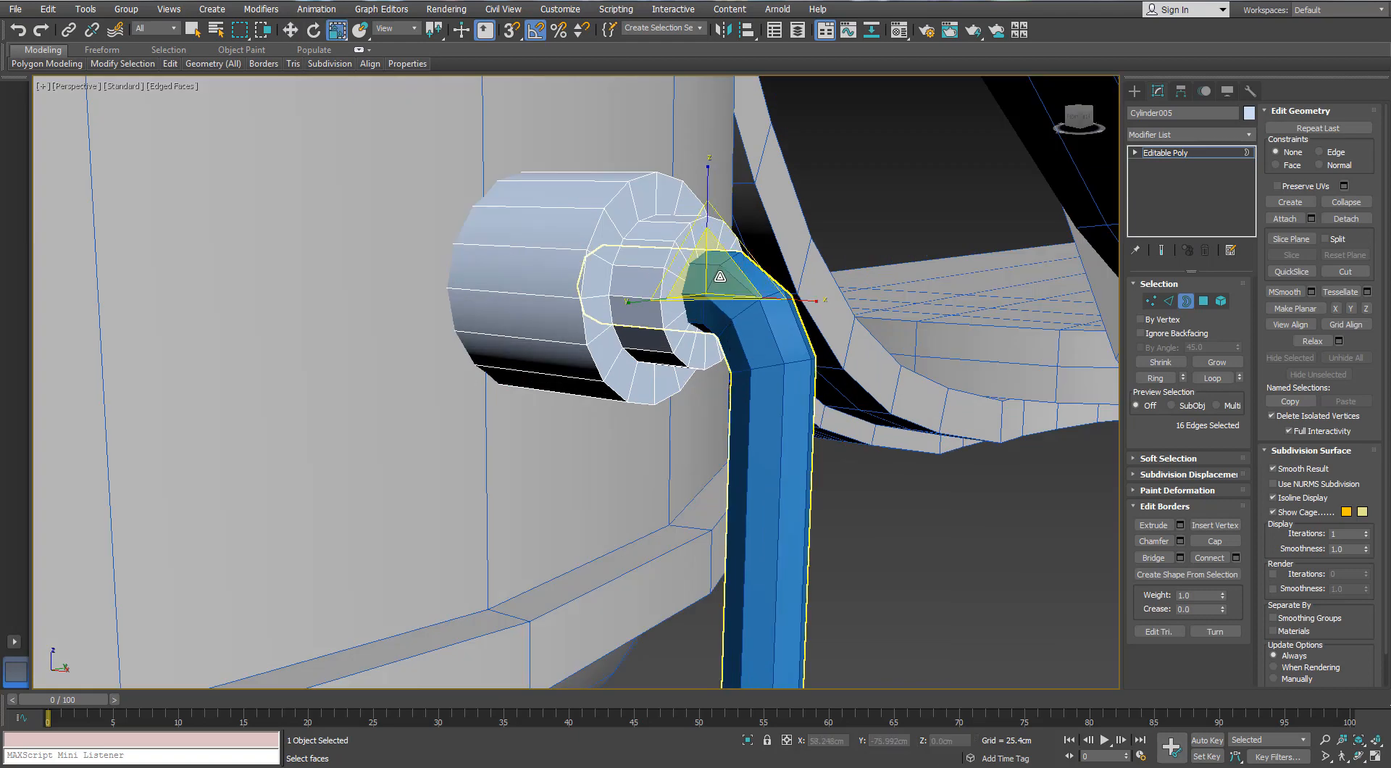
middle_click_drag(719, 259, 765, 306, "alt")
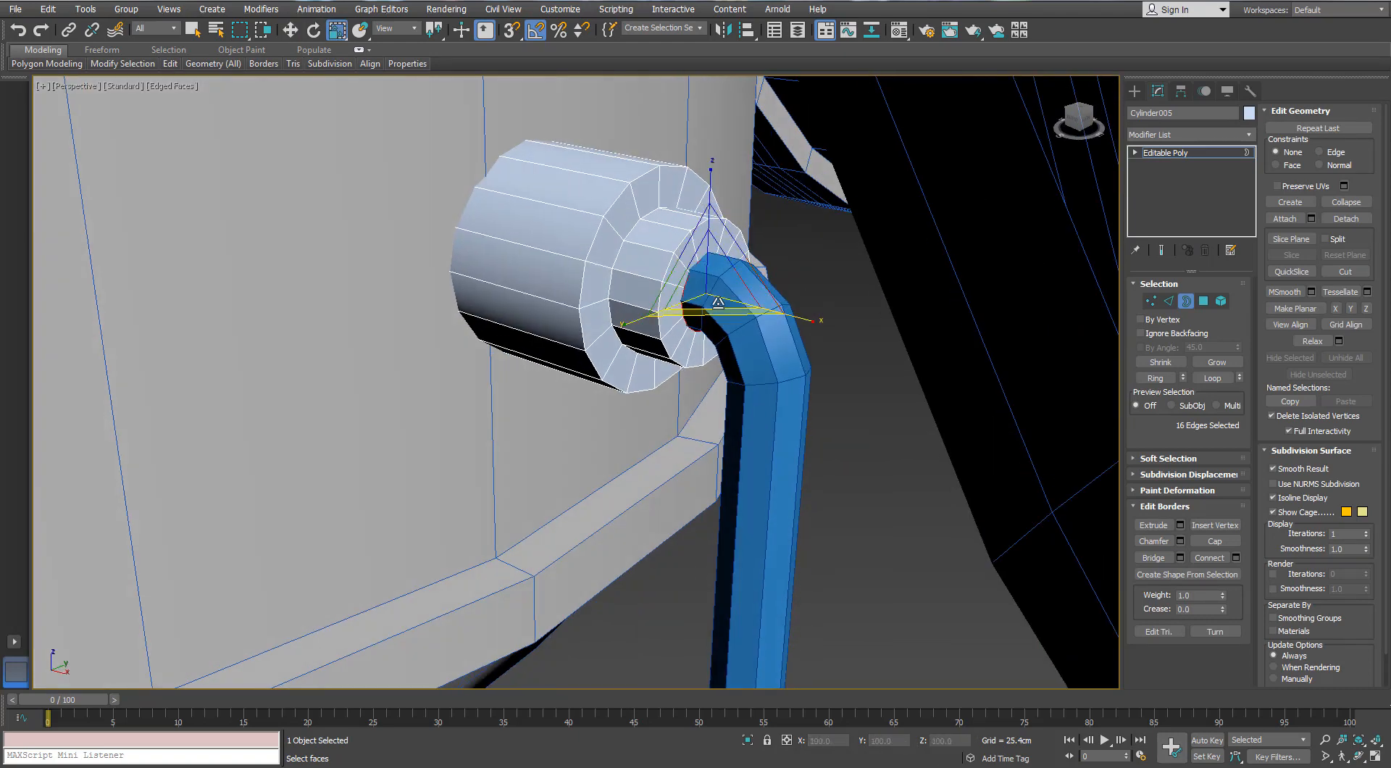
key("w")
key("F3")
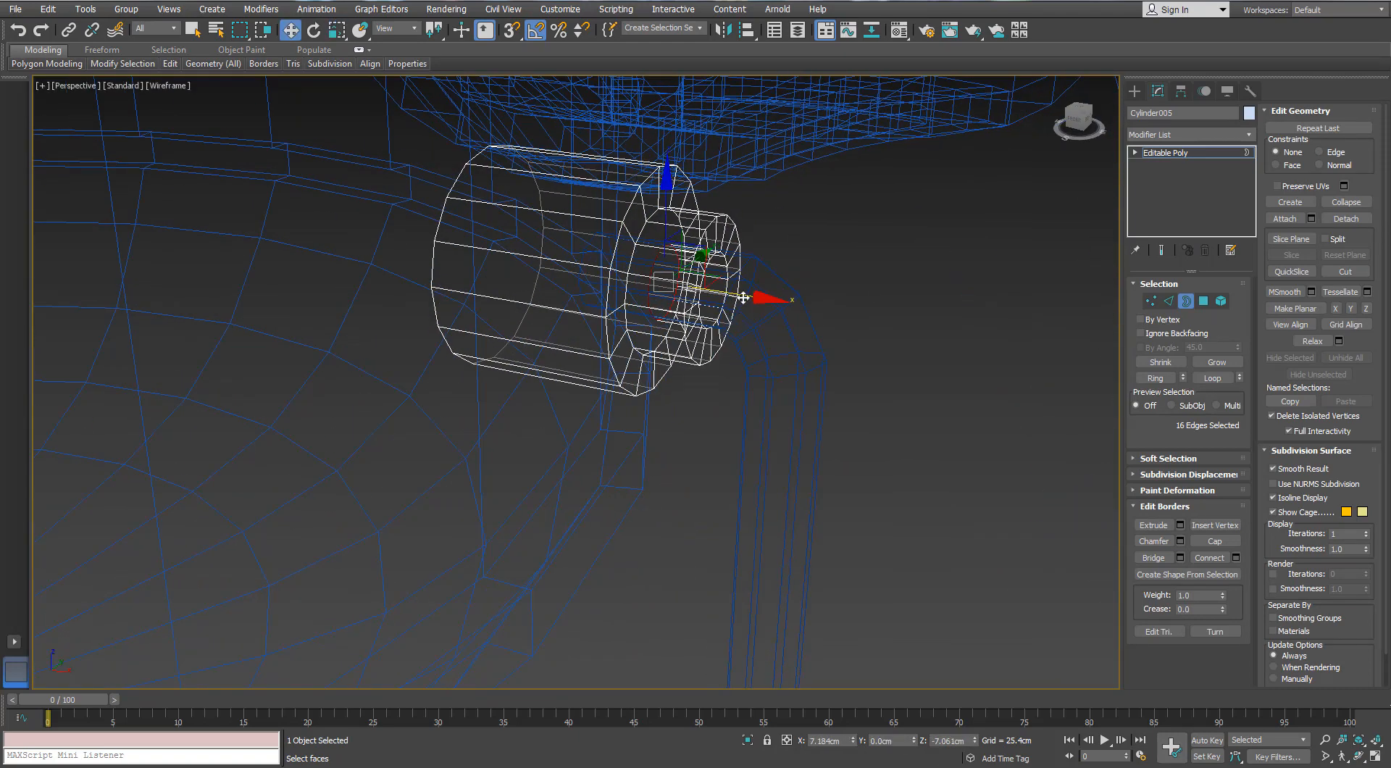
mouse_move(709, 297)
middle_mouse_down("alt")
mouse_move(567, 328)
mouse_move(546, 288)
mouse_move(609, 290)
mouse_move(579, 304)
mouse_move(594, 312)
mouse_move(725, 319)
middle_mouse_up("alt")
key("3")
key("F3")
Clear the selection and inspect the whole fan and its hanging pull cord from several angles
scroll(717, 319, "down", 5)
left_click(757, 499)
middle_click_drag(747, 529, 698, 384)
scroll(732, 485, "down", 5)
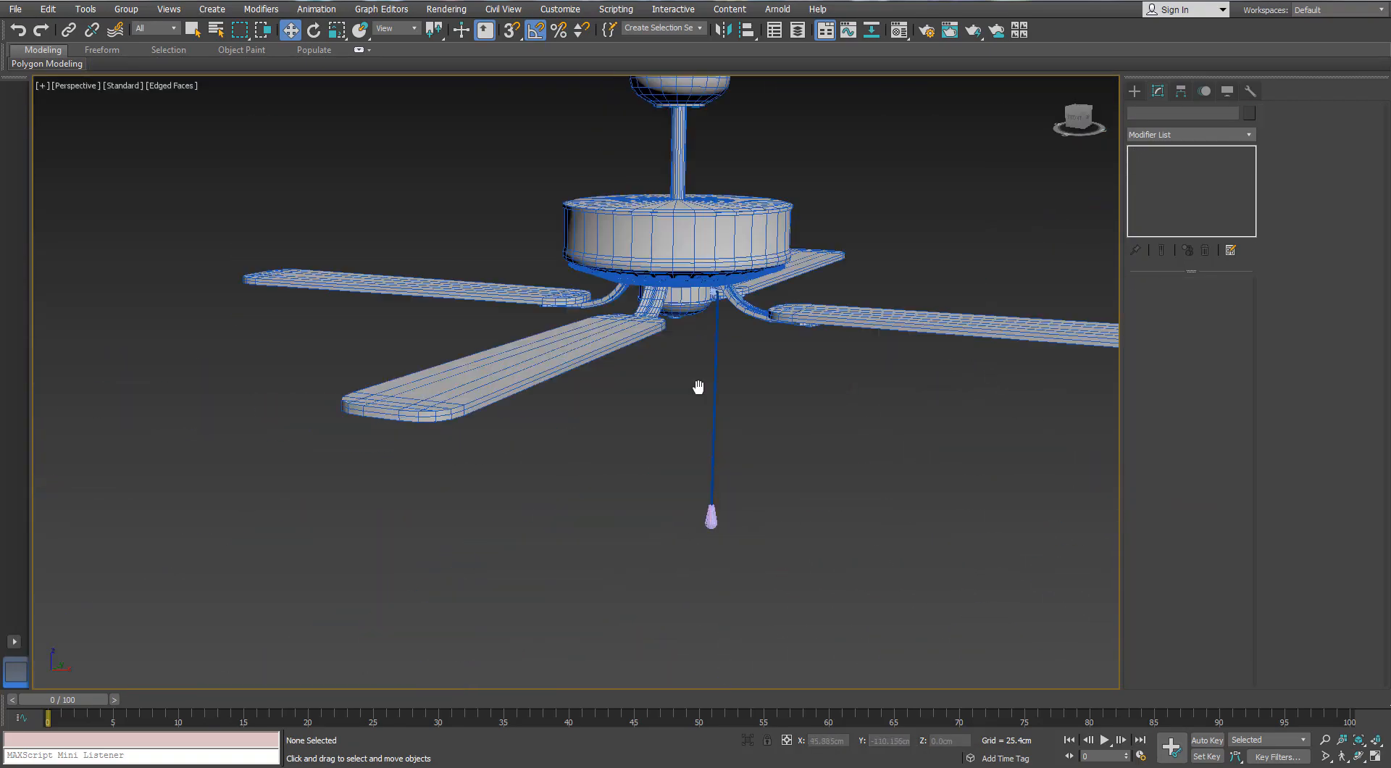
scroll(699, 384, "down", 2)
left_click_drag(794, 568, 518, 222)
scroll(710, 228, "up", 3)
middle_click_drag(710, 227, 702, 200, "alt")
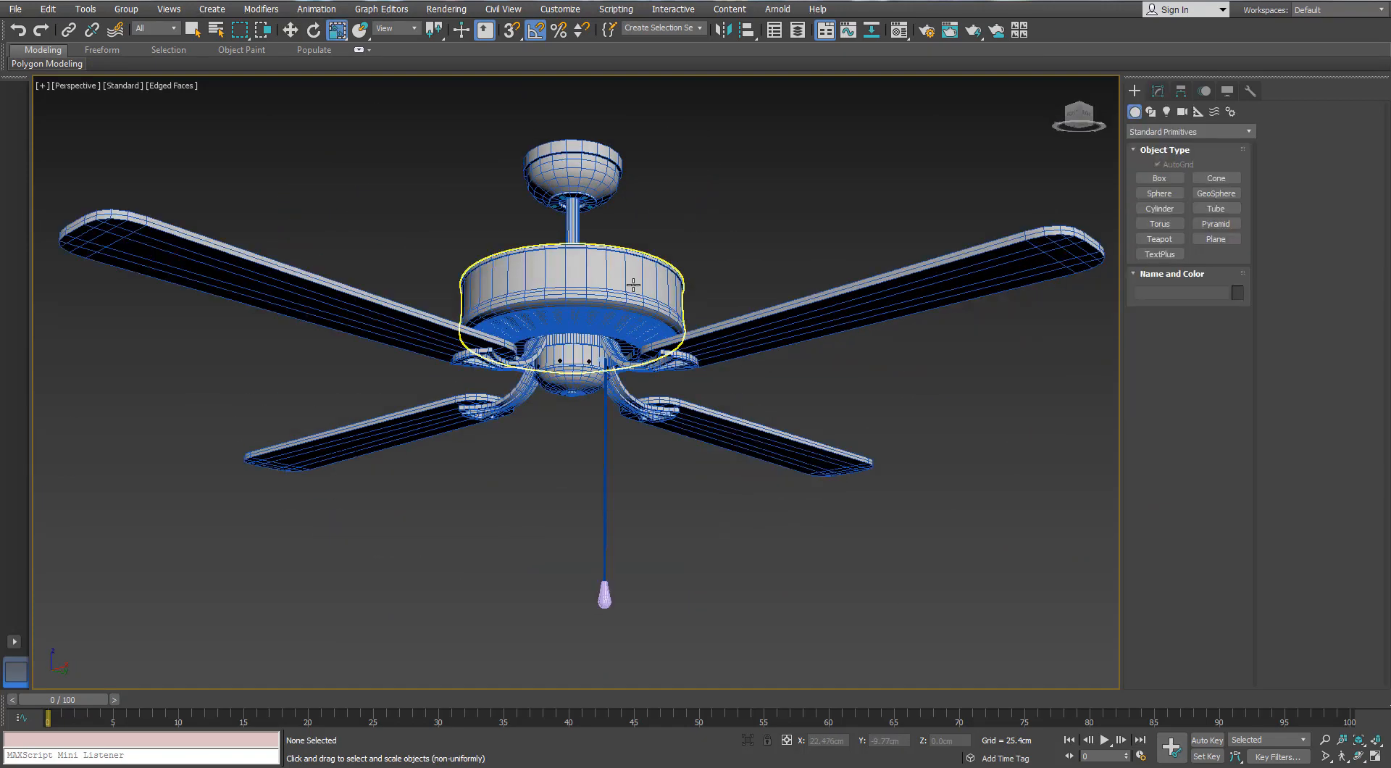
scroll(633, 285, "down", 3)
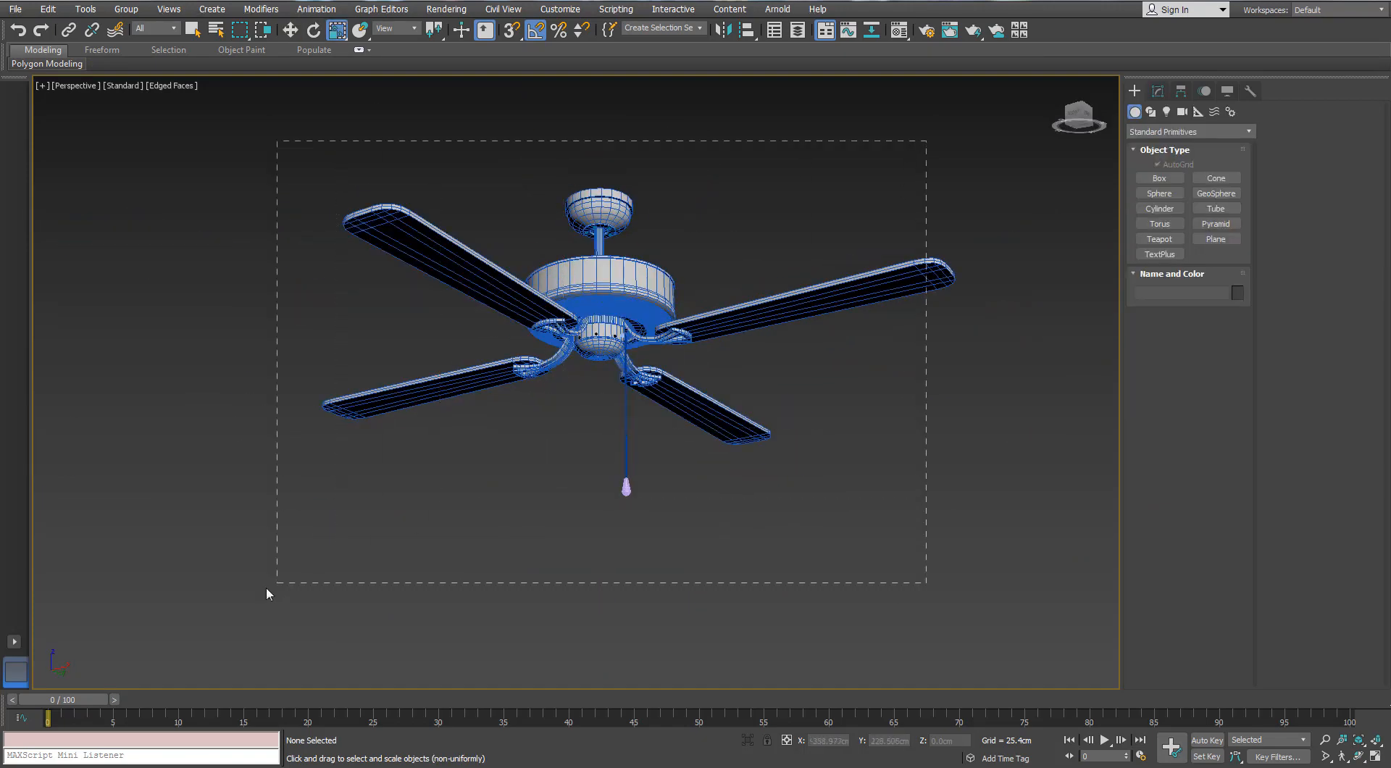
Select all parts of the fan and assign them one dark object color
left_click_drag(267, 593, 268, 591)
key("m")
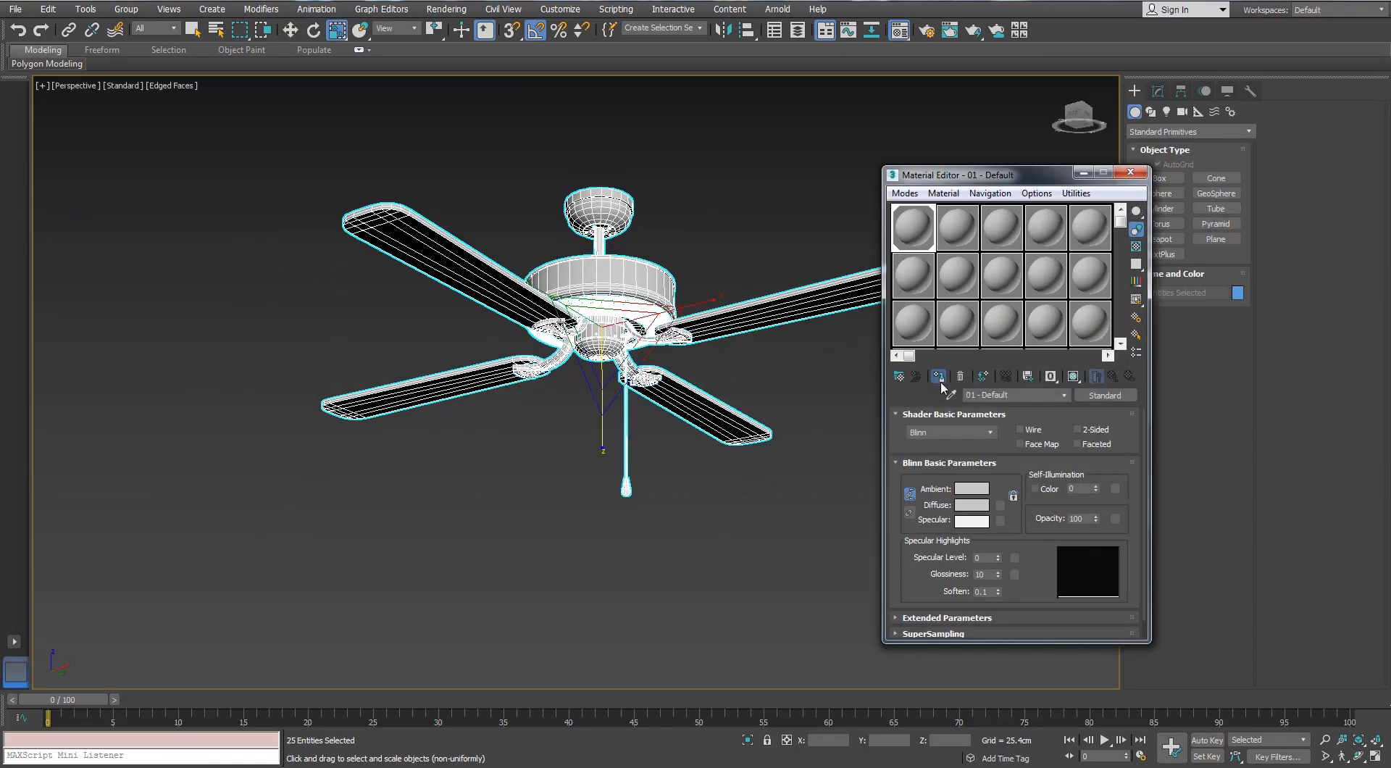
left_click(1130, 172)
left_click(1158, 93)
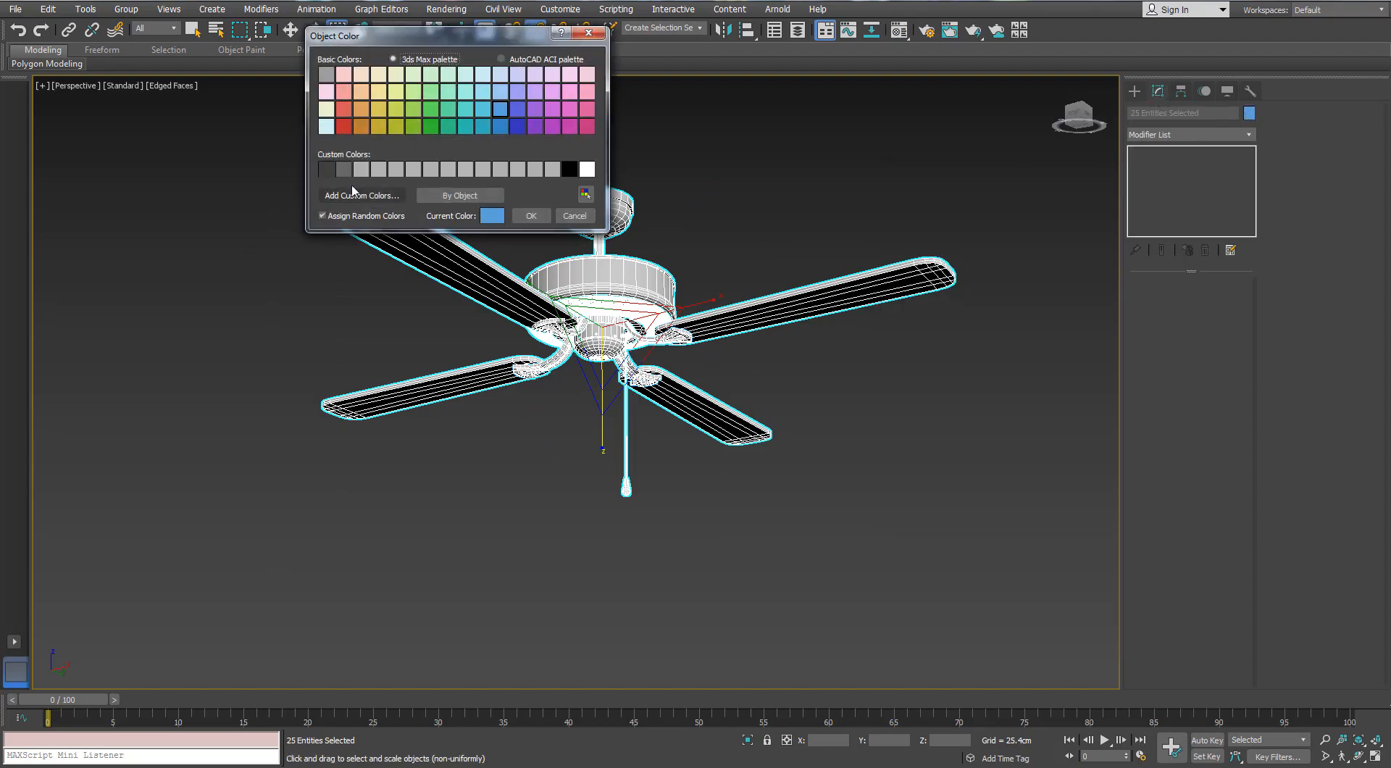
left_click(531, 215)
left_click(526, 455)
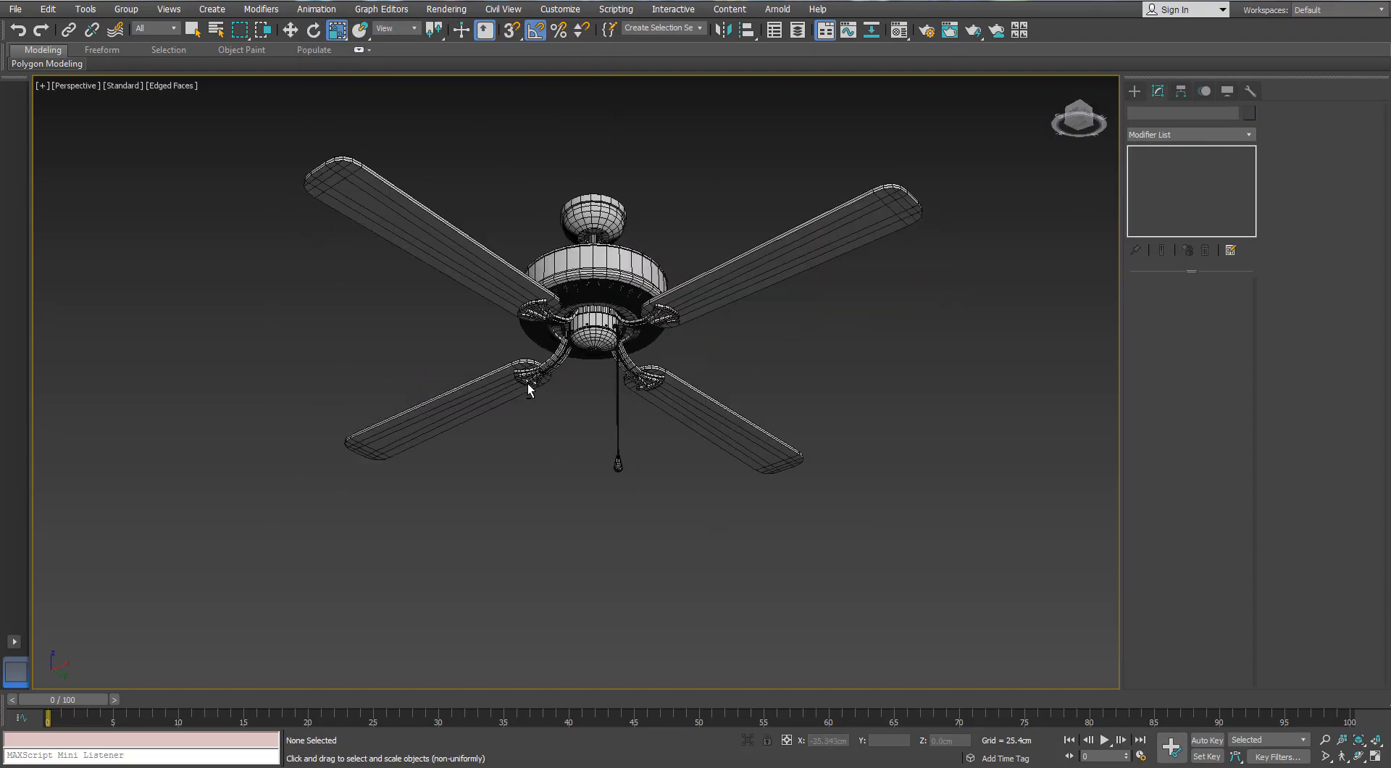
Select all parts of the fan and set their object color to blue
scroll(527, 385, "up", 8)
scroll(672, 322, "down", 7)
middle_click_drag(672, 322, 573, 406, "alt")
middle_click_drag(534, 464, 422, 526)
left_click_drag(774, 289, 348, 570)
left_click(1249, 113)
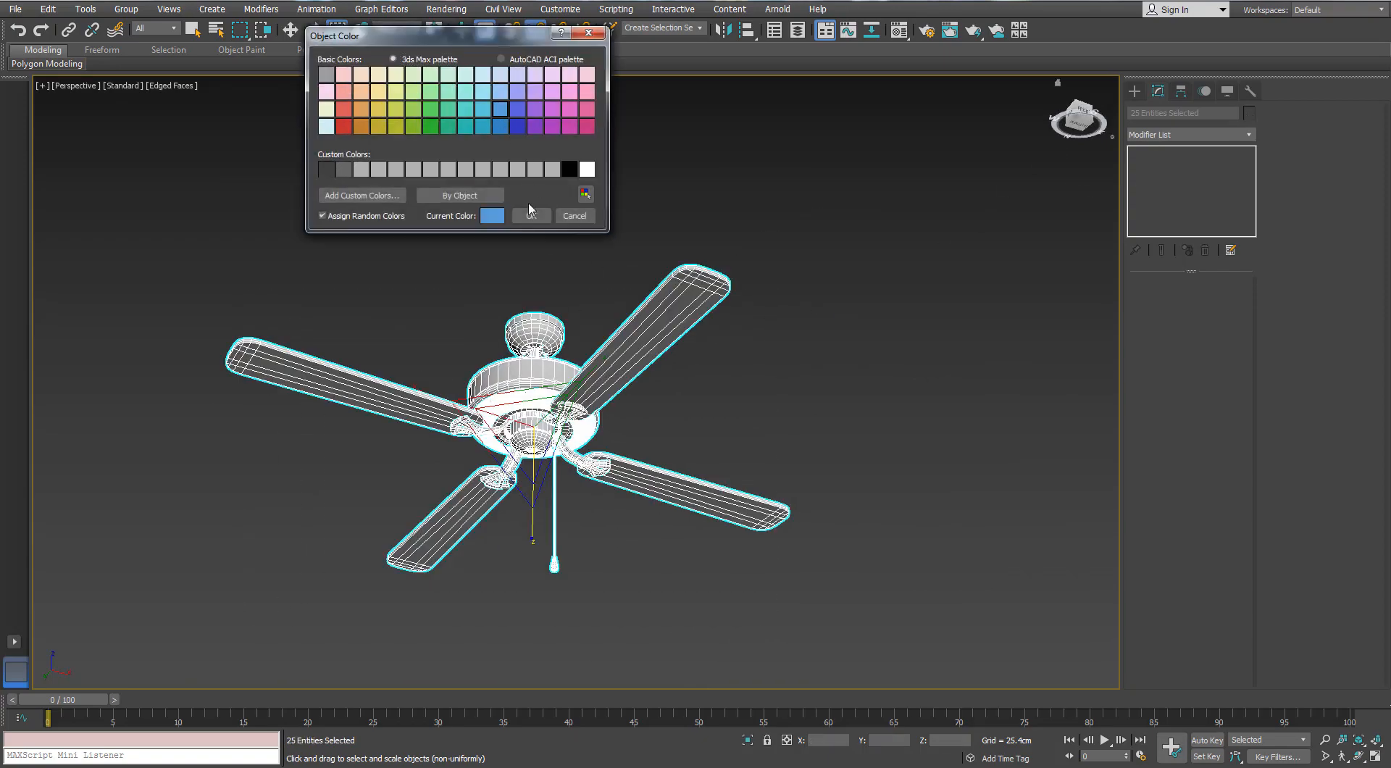
left_click(530, 214)
left_click(732, 359)
Select all fan parts, frame them in the view and open the Scene Explorer
middle_click_drag(732, 360, 410, 406, "alt")
scroll(507, 397, "up", 5)
middle_click_drag(616, 395, 642, 411, "alt")
scroll(643, 410, "down", 4)
left_click_drag(216, 655, 214, 652)
middle_click_drag(635, 188, 623, 198, "alt")
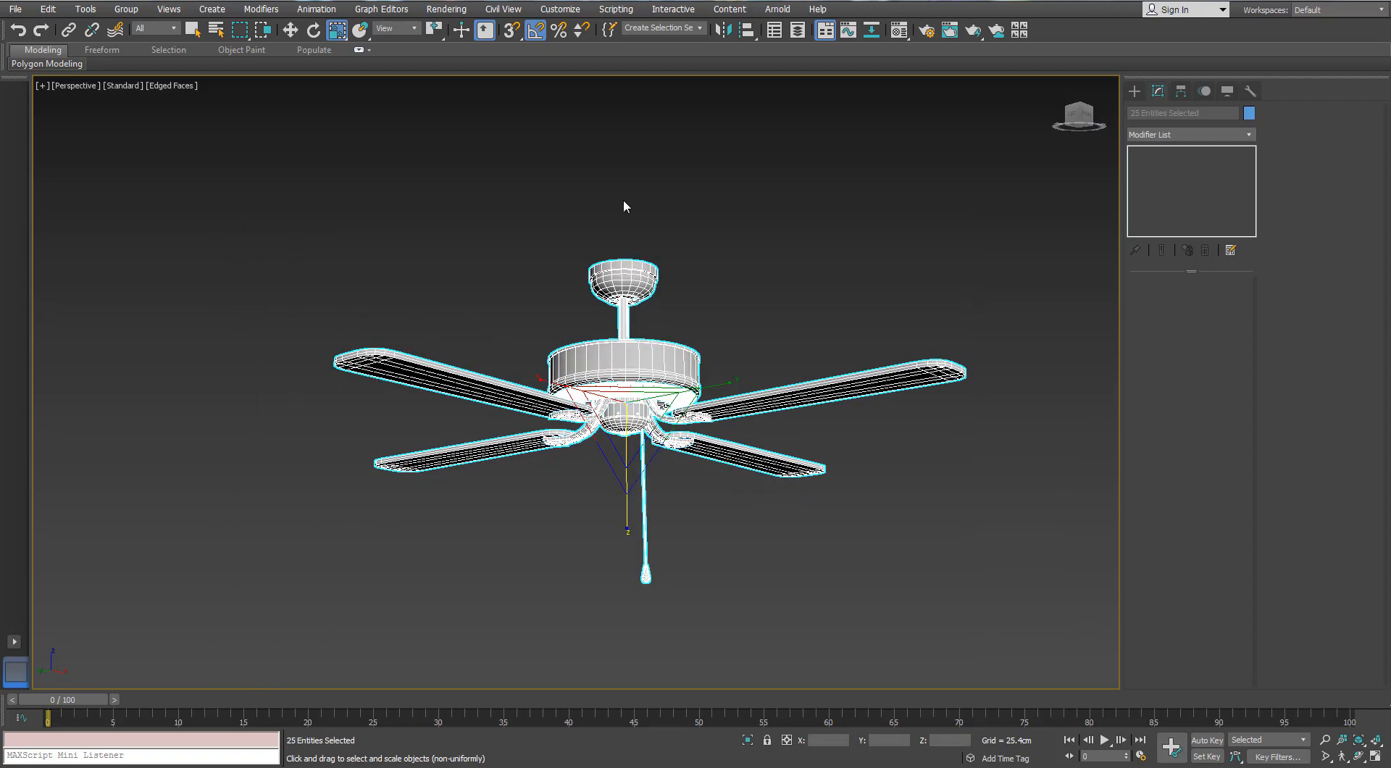
key("z")
left_click(774, 31)
left_click_drag(926, 355, 903, 194)
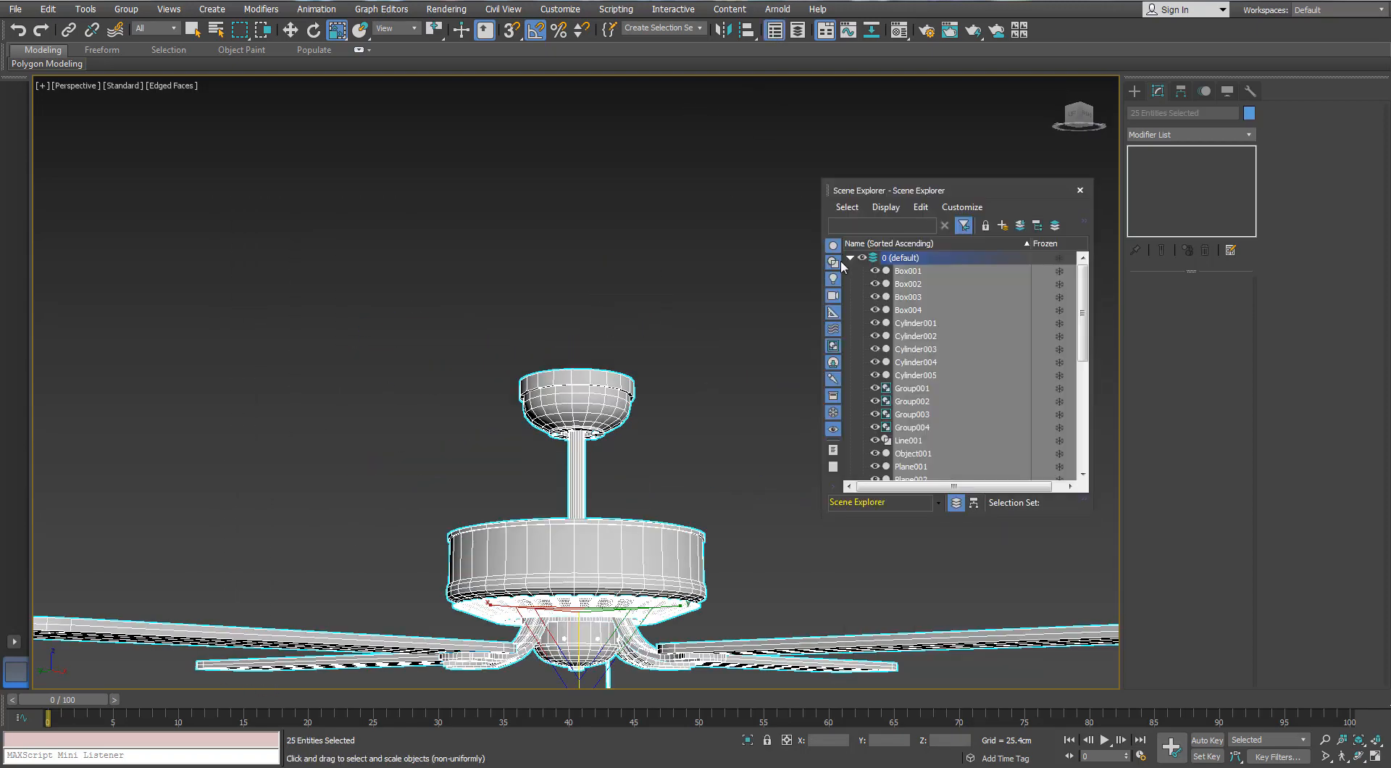
Move the screws from the Lighter_HP layer to layer 0 (default) and delete the Lighter_HP layer
left_click(849, 258)
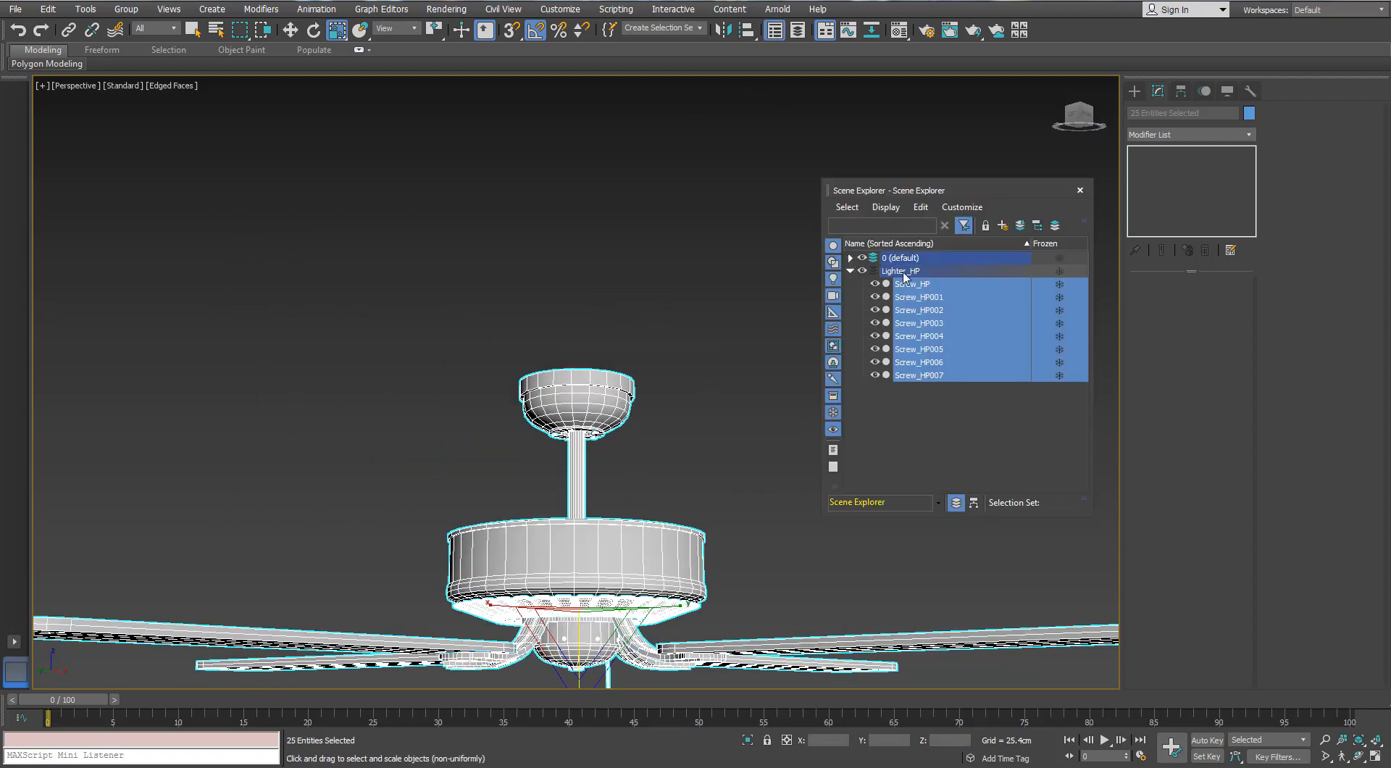
left_click(902, 271)
double_click(900, 272)
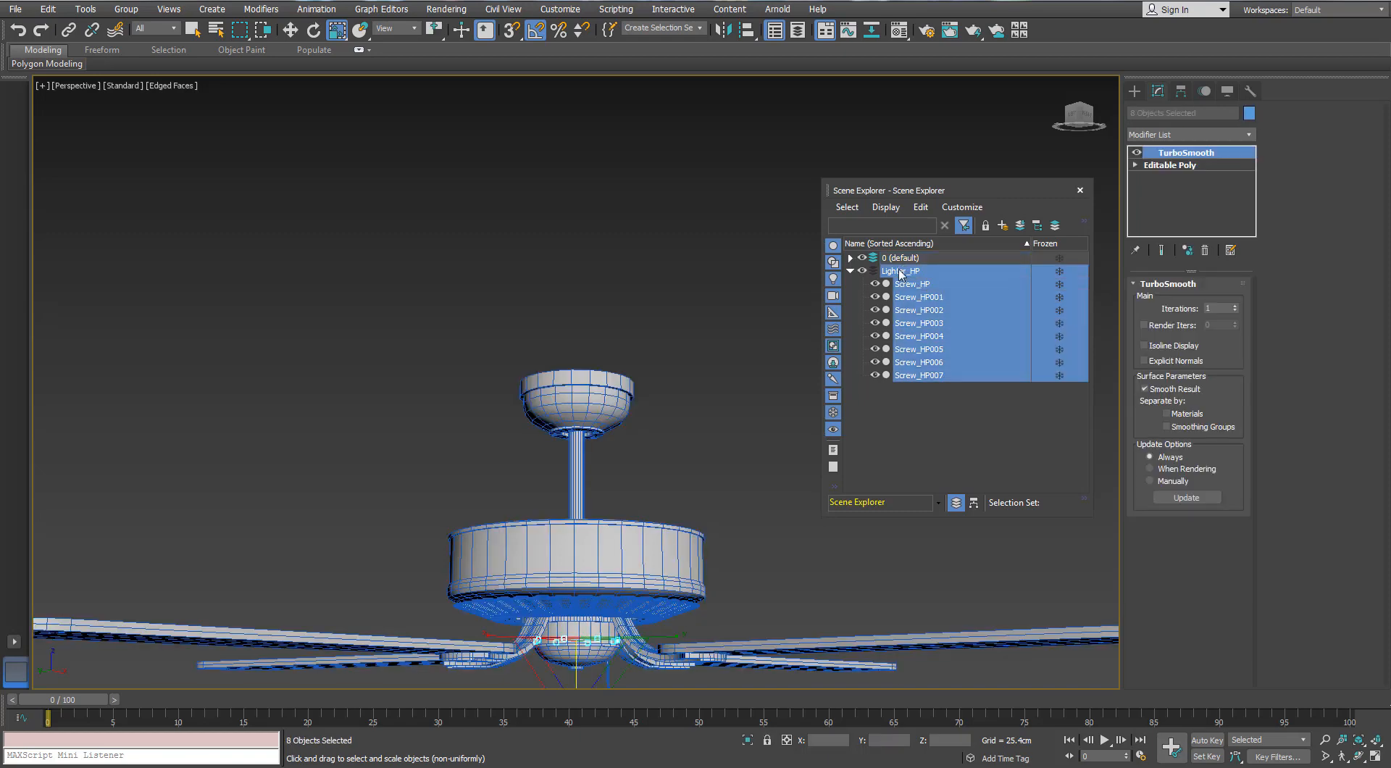
key("Delete")
Select the whole fan and put it on a new layer named Ceiling Fan_HP
scroll(671, 219, "down", 7)
left_click_drag(372, 209, 670, 420)
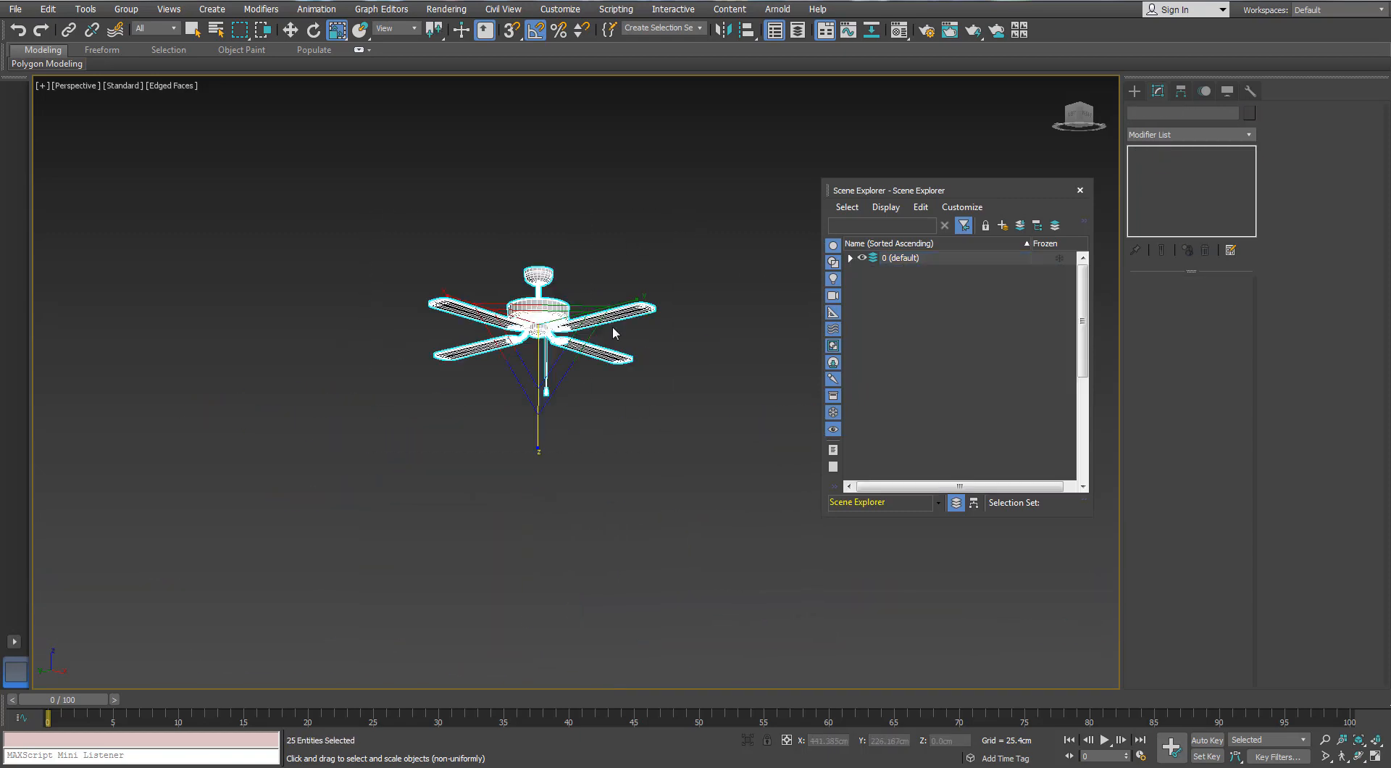
scroll(611, 332, "up", 5)
left_click(1002, 226)
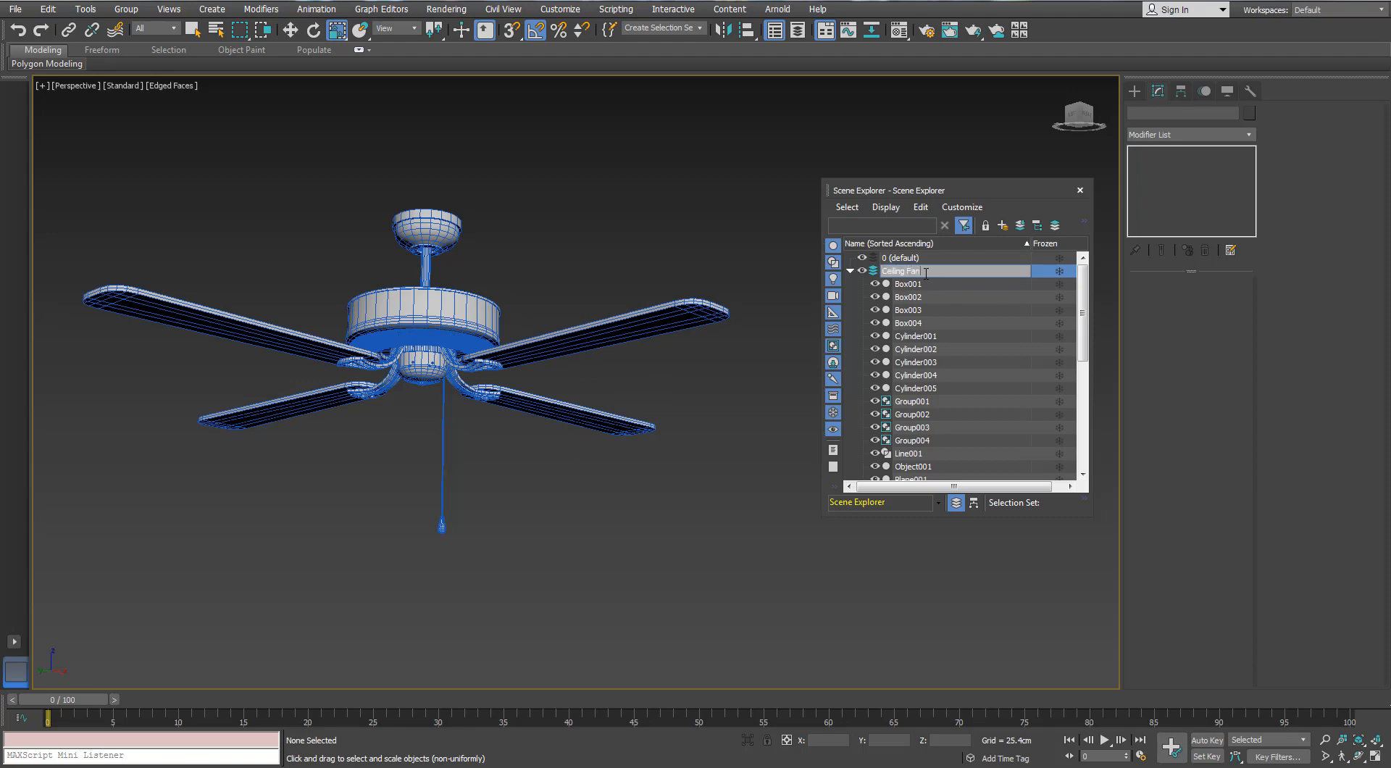
Select all objects on the Ceiling Fan_HP layer and mirror them across Z as a copy
double_click(921, 270)
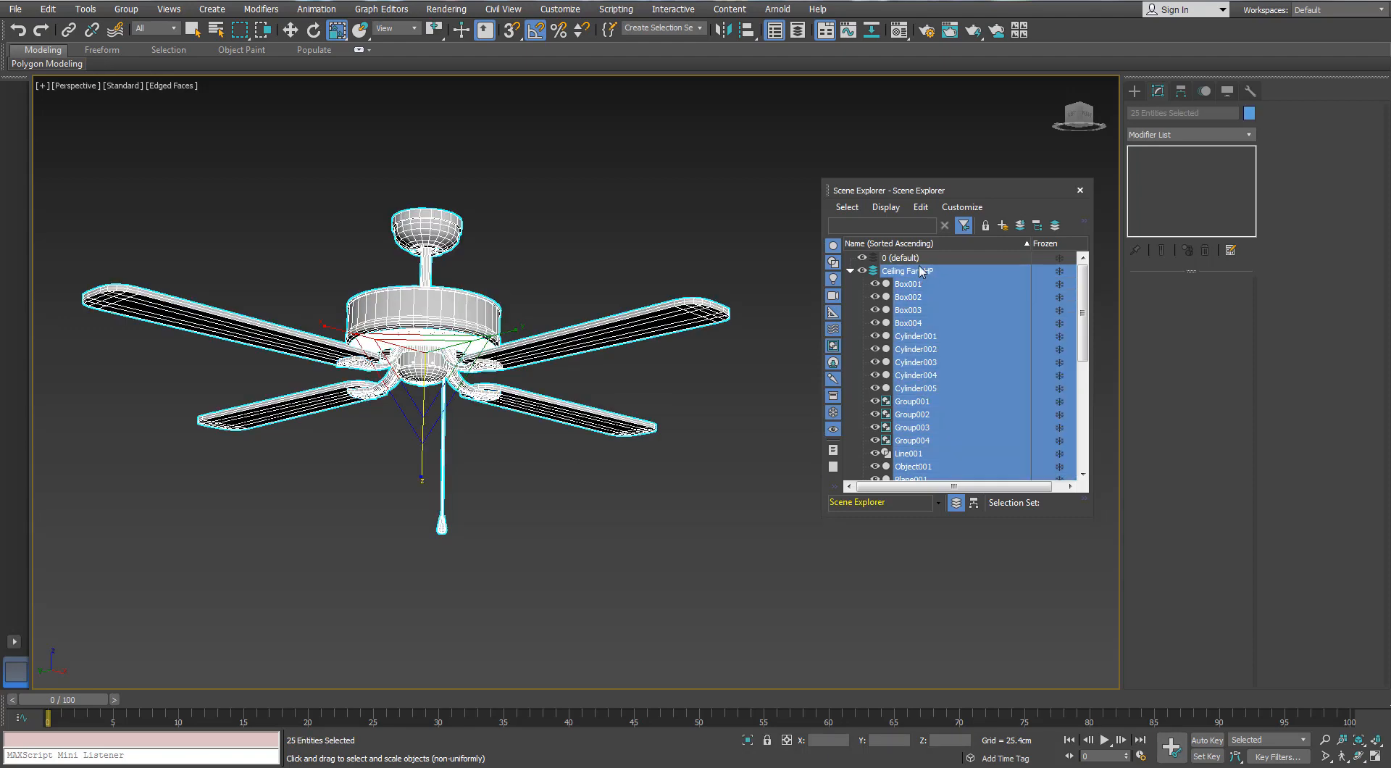
left_click(723, 29)
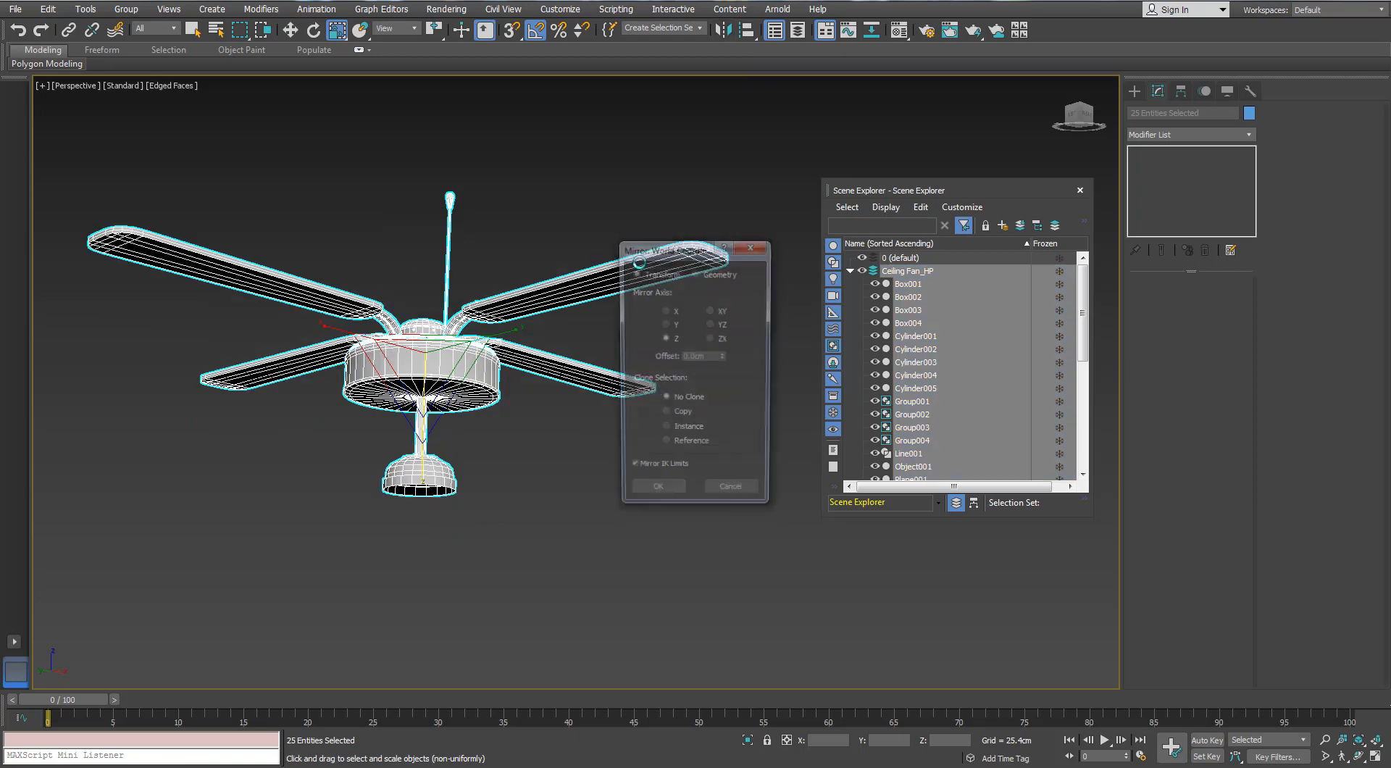
left_click(656, 495)
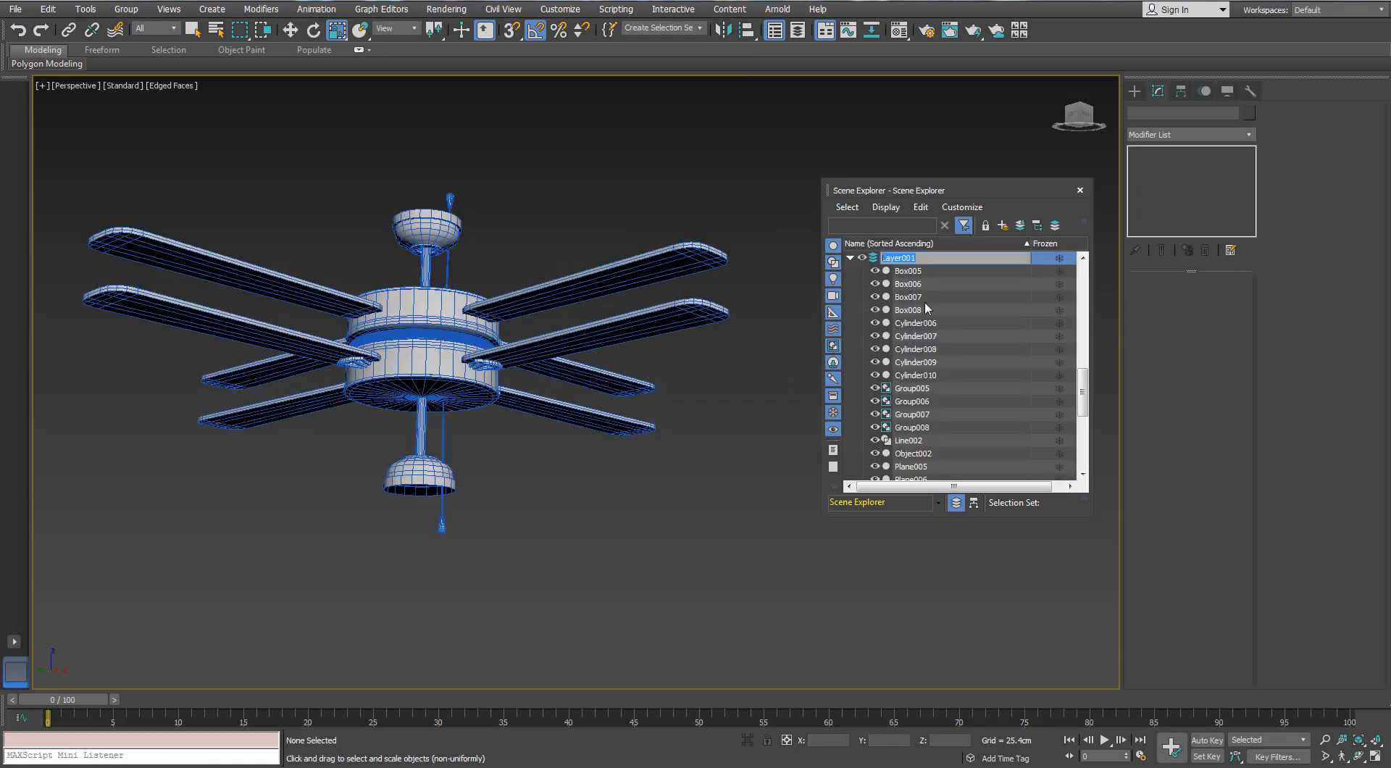
Put the mirrored copy on a new layer named Ceiling Fan_LP
type("Ceiling Fan_LP")
key("Return")
left_click(849, 258)
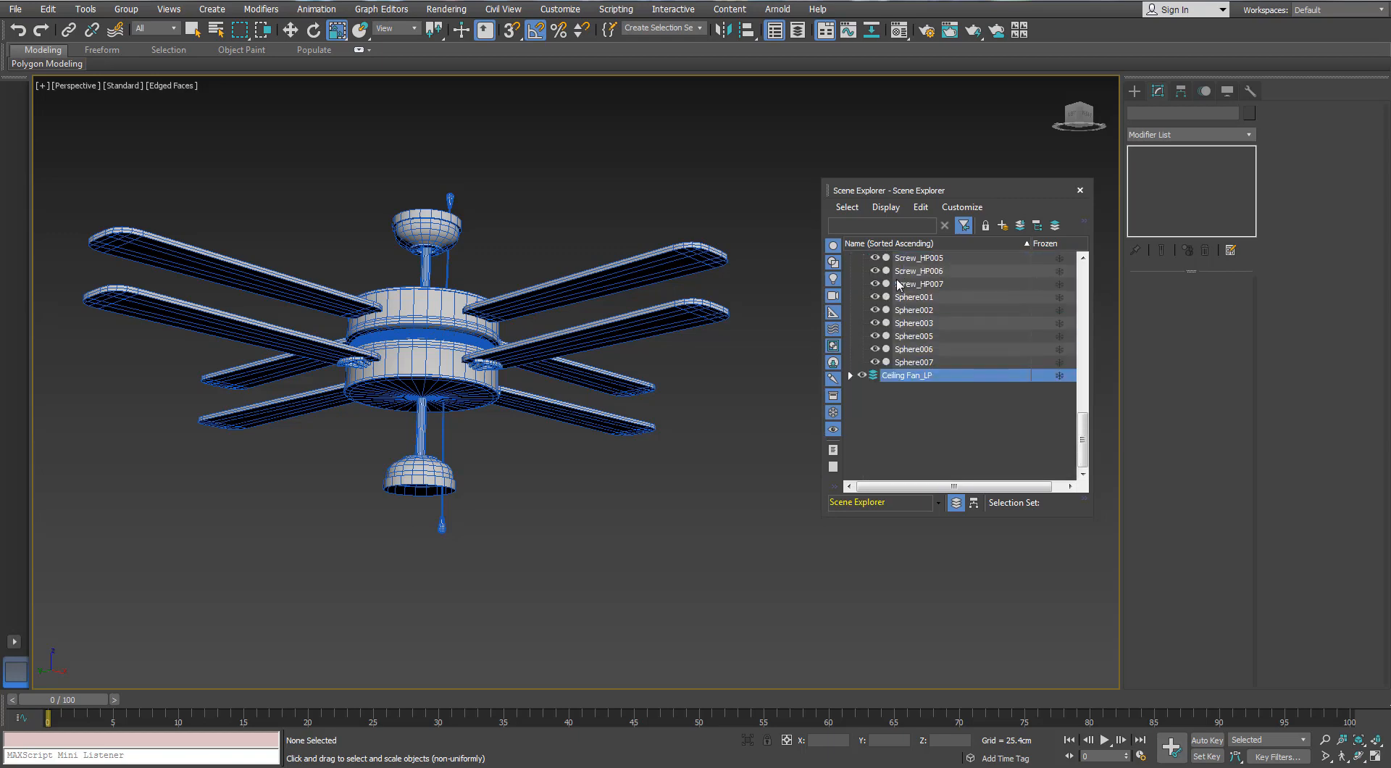
Select all objects on the Ceiling Fan_LP layer and mirror them across Z with No Clone
scroll(896, 284, "up", 5)
left_click(850, 271)
double_click(905, 283)
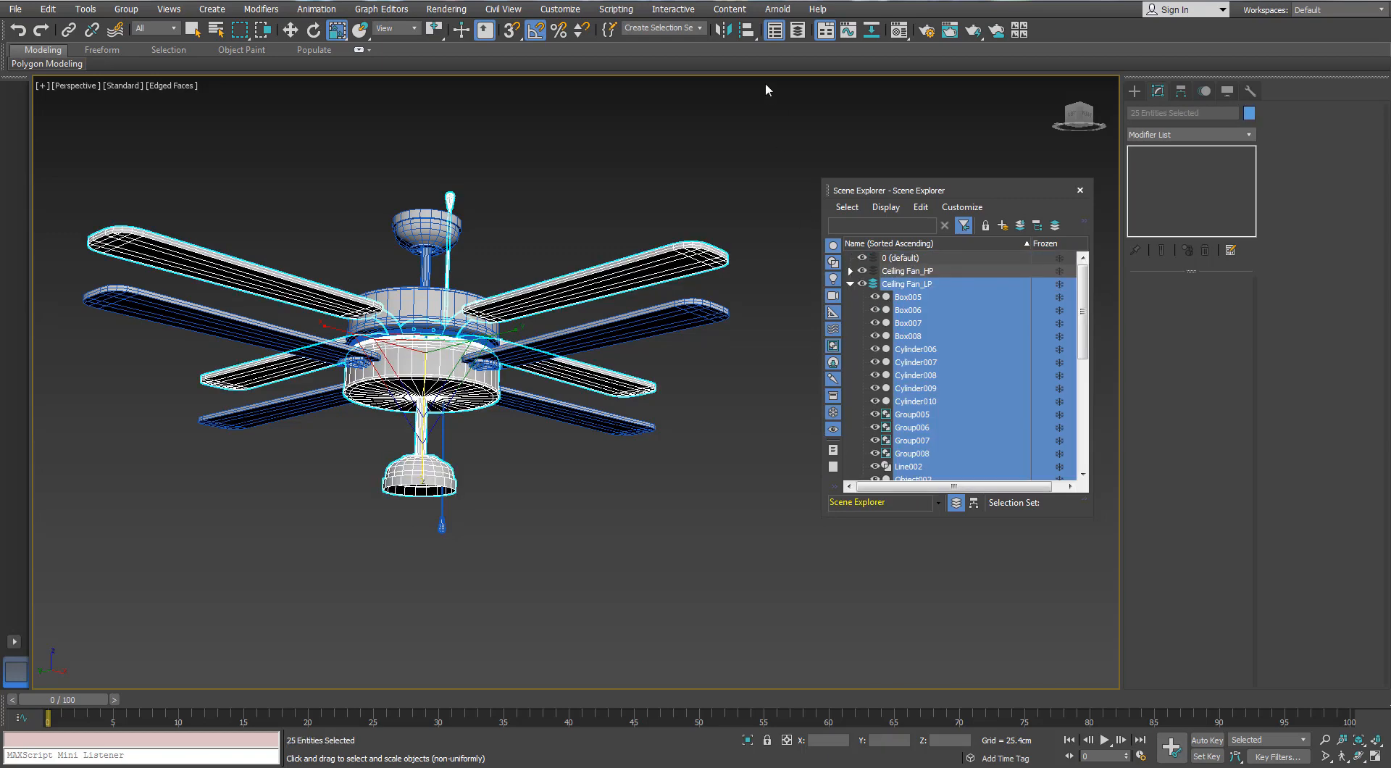
left_click(668, 401)
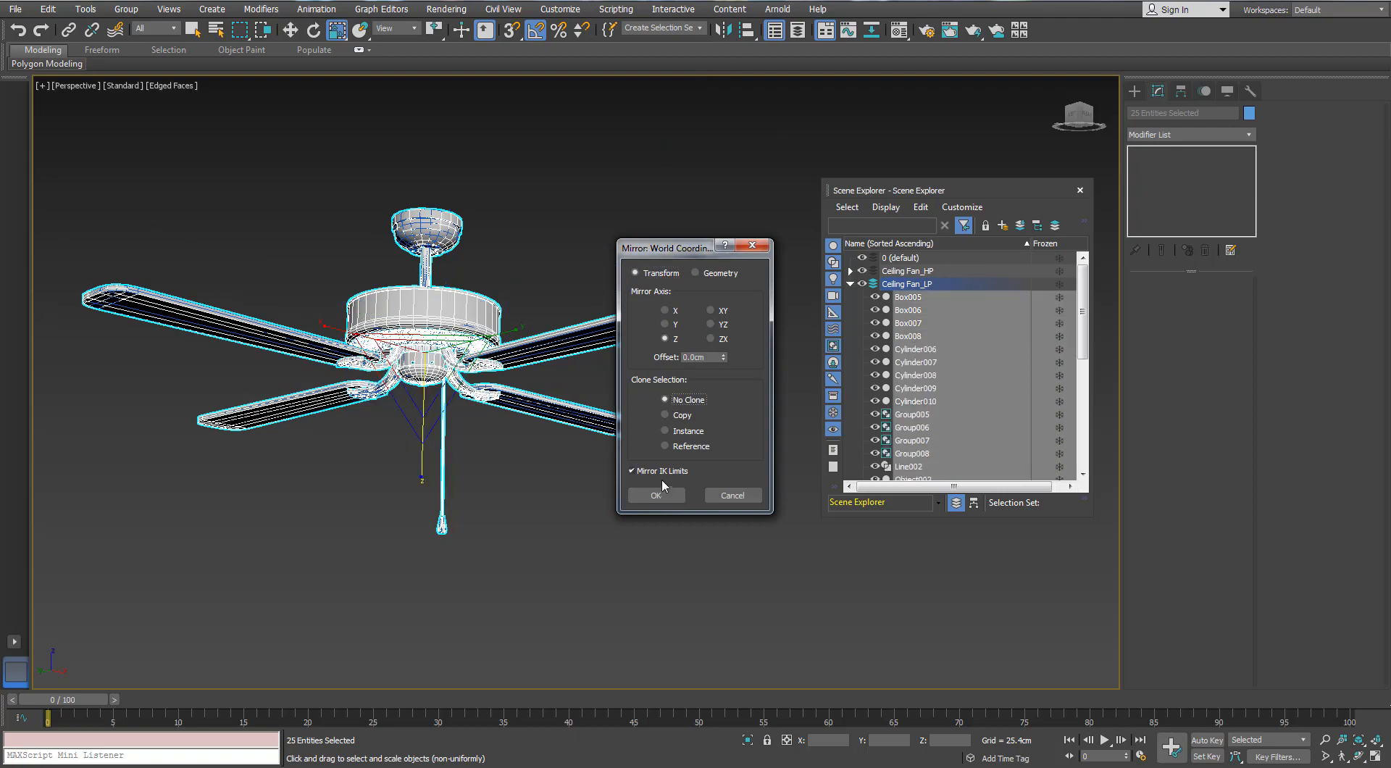
left_click(659, 492)
left_click(598, 526)
Collapse and hide the Ceiling Fan_LP layer, and close the Scene Explorer
mouse_move(498, 405)
middle_mouse_down("alt")
mouse_move(470, 300)
mouse_move(457, 406)
mouse_move(469, 325)
middle_mouse_up("alt")
scroll(456, 337, "up", 2)
left_click(850, 284)
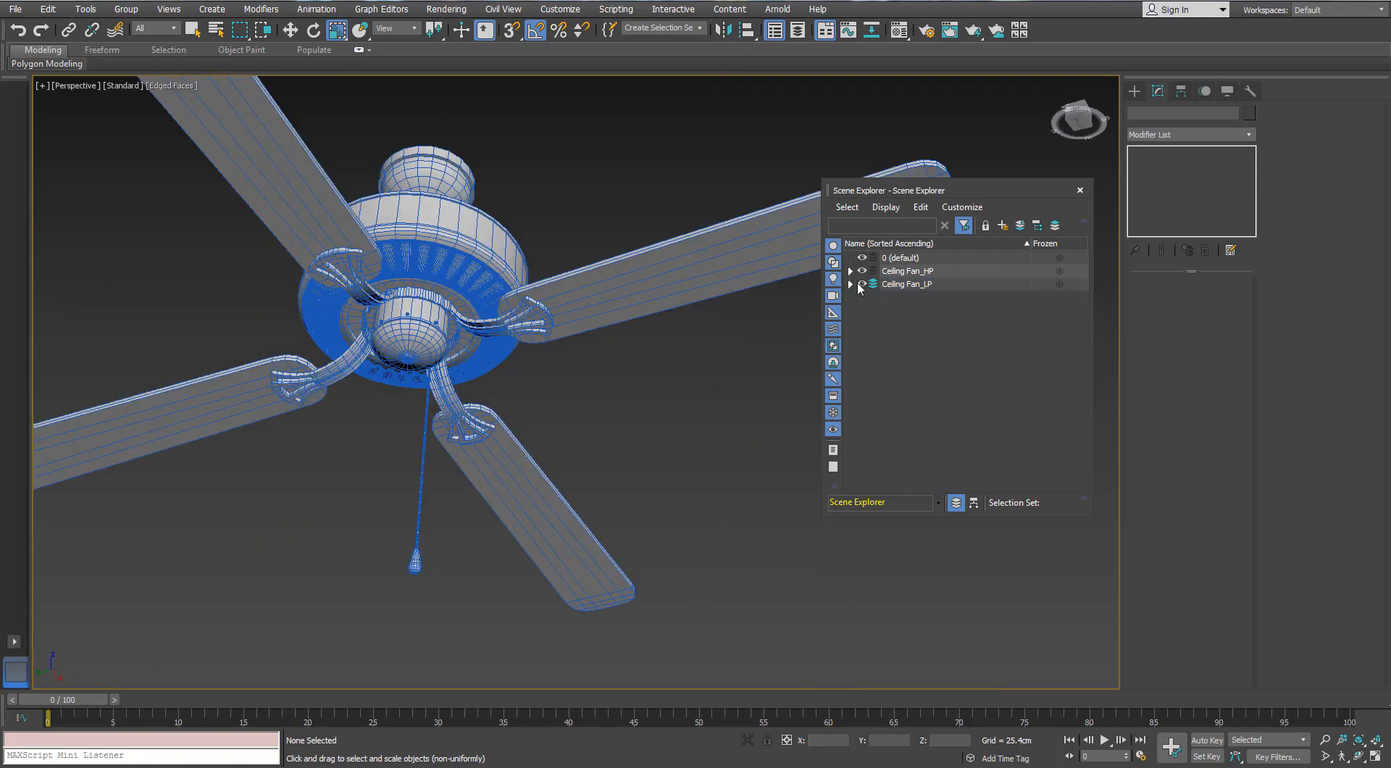
left_click(1080, 190)
Select the ceiling mount and add supporting edge loops along its upper rim step and its base lip with SwiftLoop
middle_click_drag(611, 241, 579, 304, "alt")
left_click(409, 185)
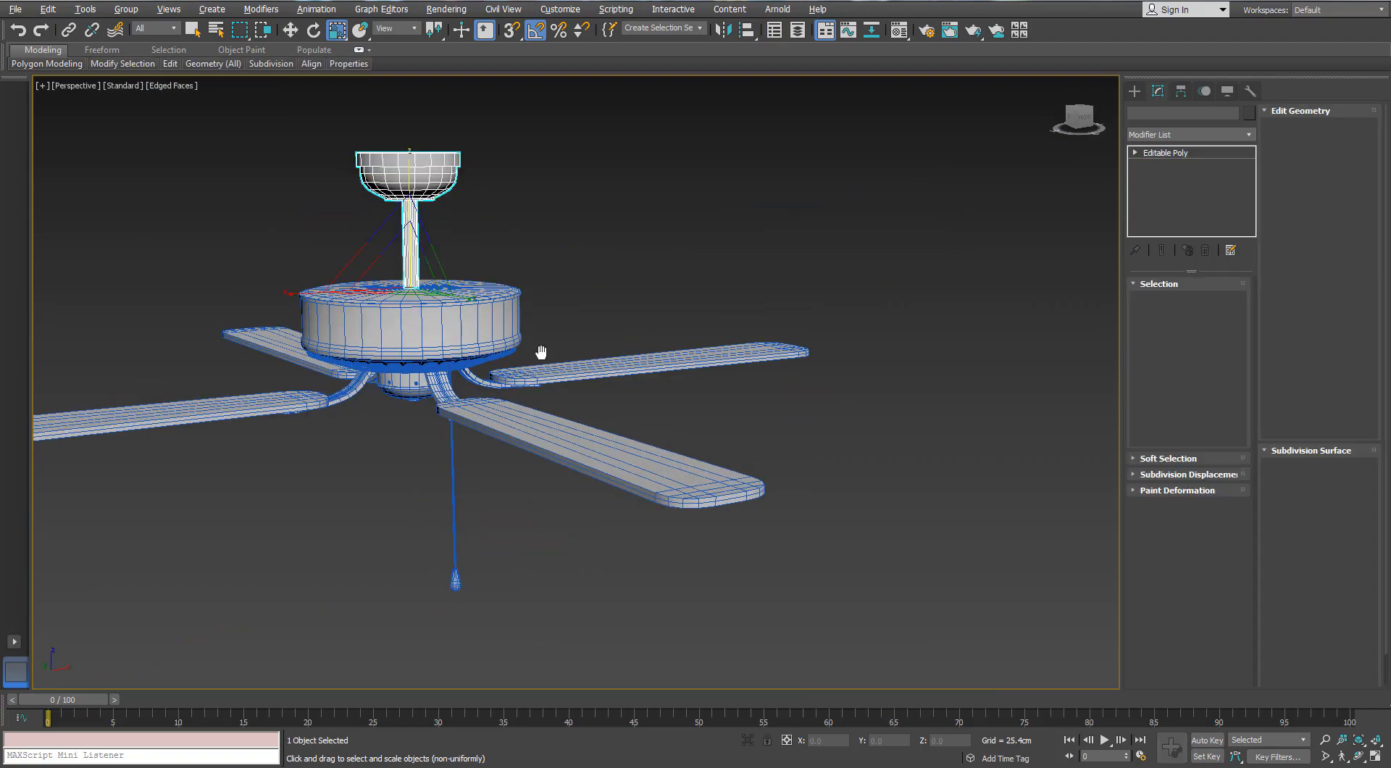
middle_click_drag(541, 354, 525, 311, "alt")
scroll(407, 229, "up", 4)
scroll(408, 229, "up", 5)
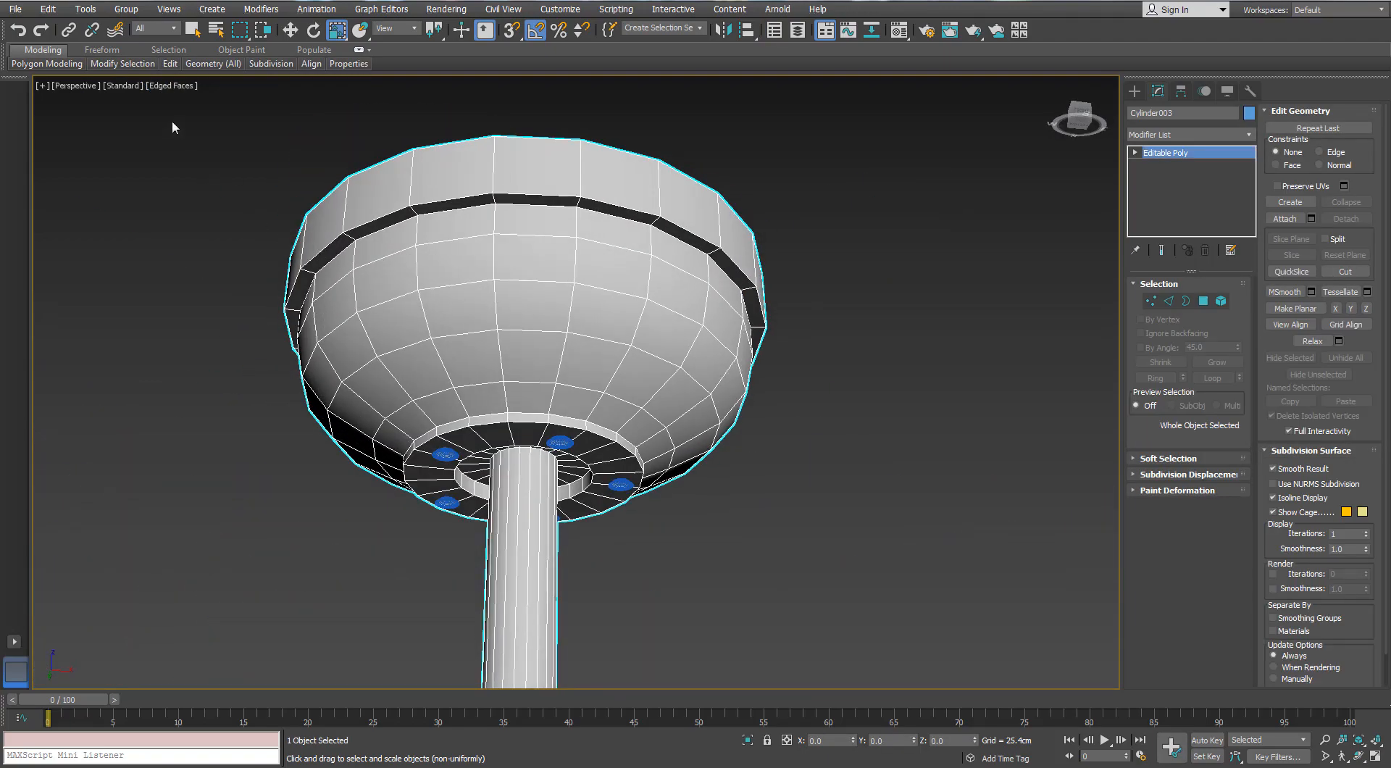
scroll(424, 229, "up", 3)
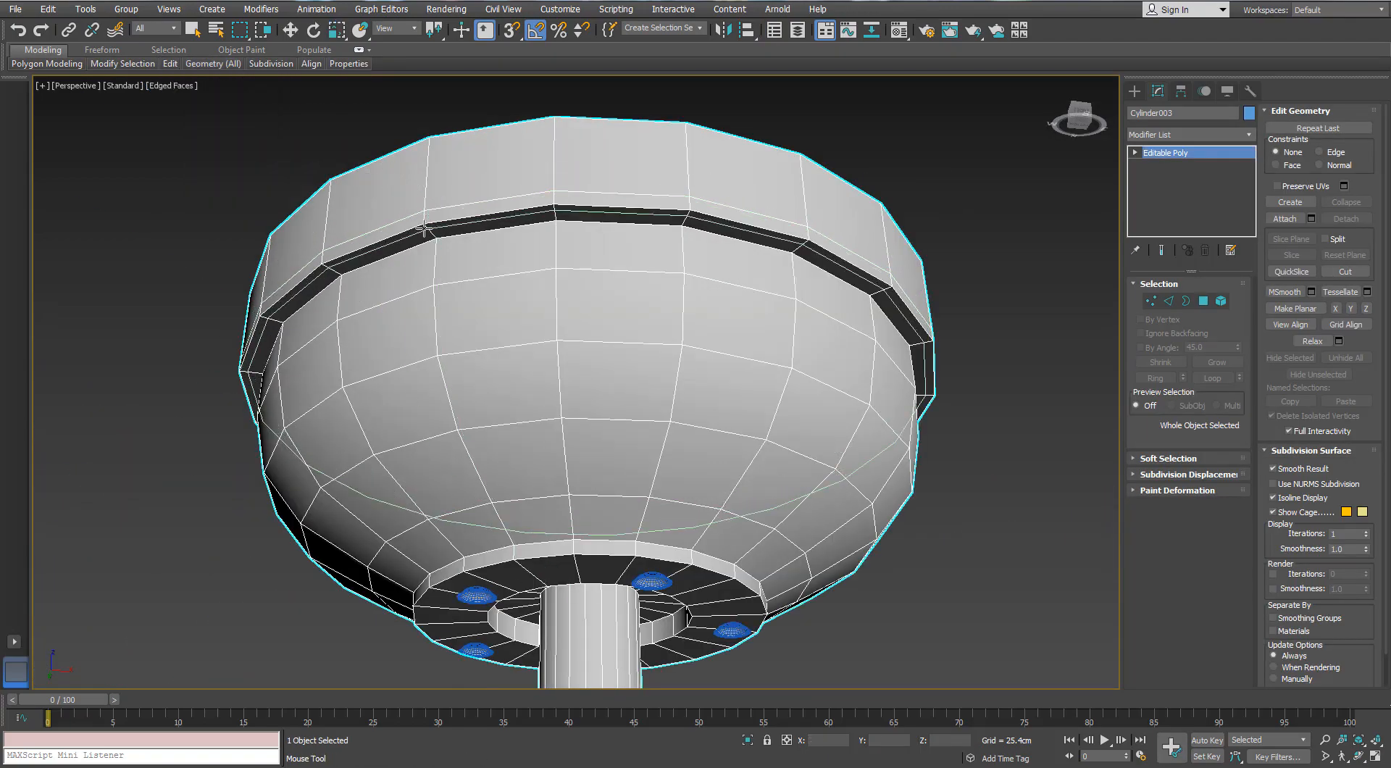
middle_click_drag(424, 229, 548, 480, "alt")
scroll(498, 403, "up", 4)
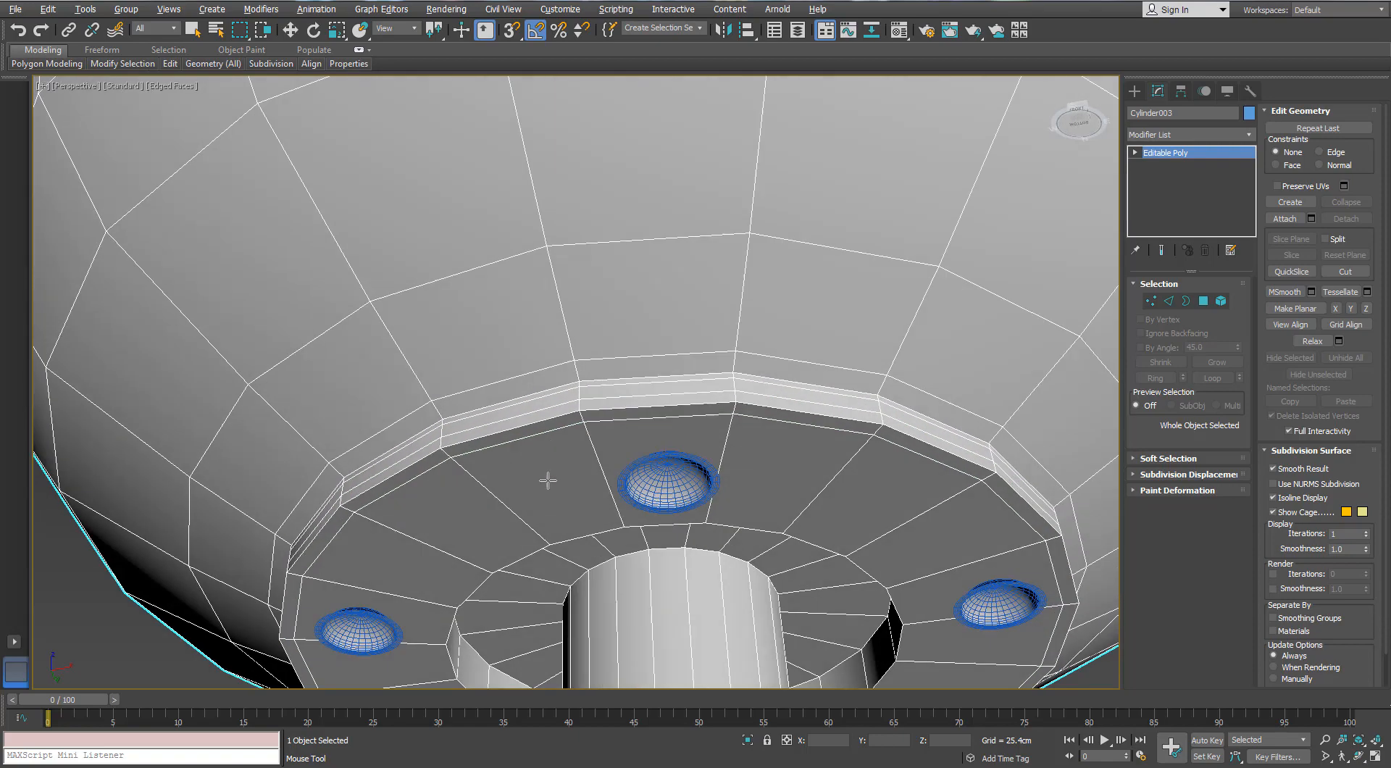
Add supporting edge loops around the recess in the mount's base and near the rod's ends
middle_click_drag(541, 534, 427, 468, "alt")
scroll(427, 467, "up", 4)
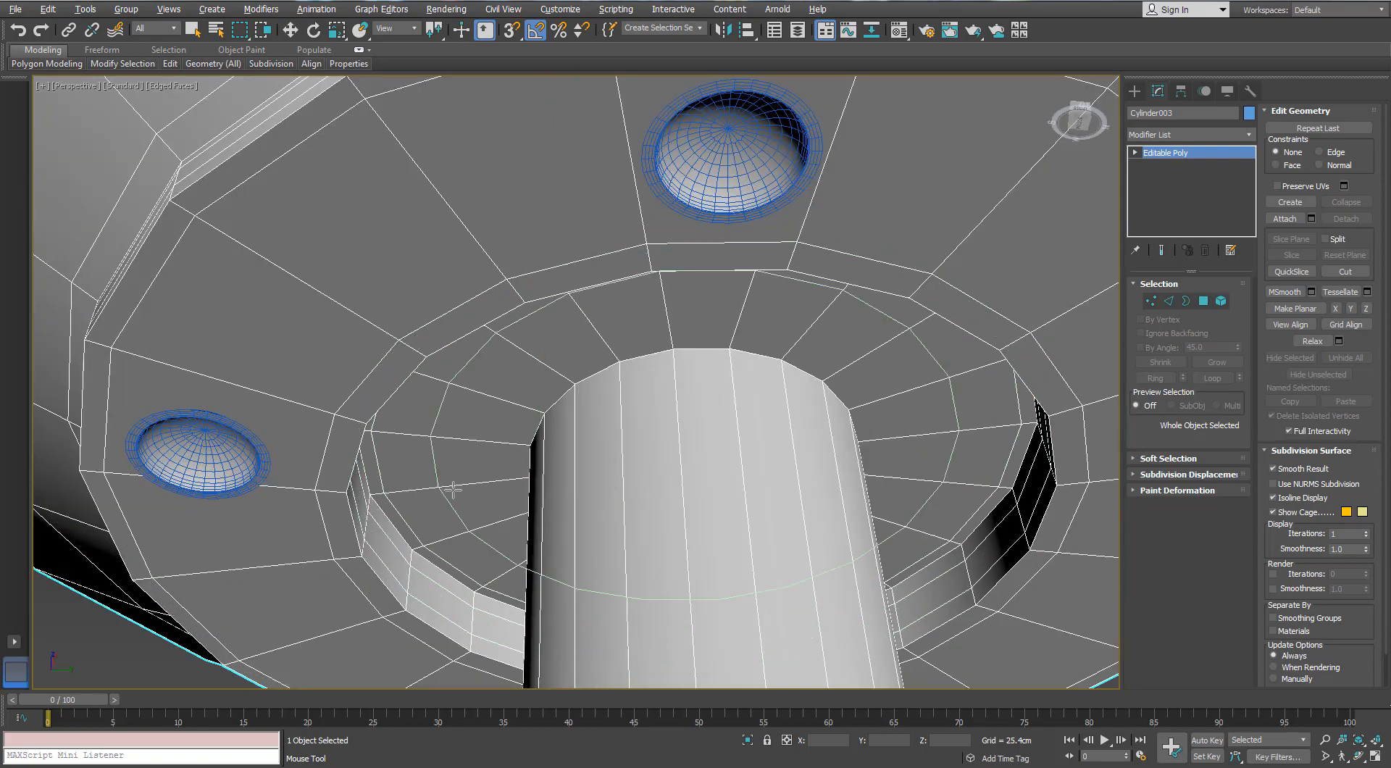
middle_click_drag(372, 507, 538, 414, "alt")
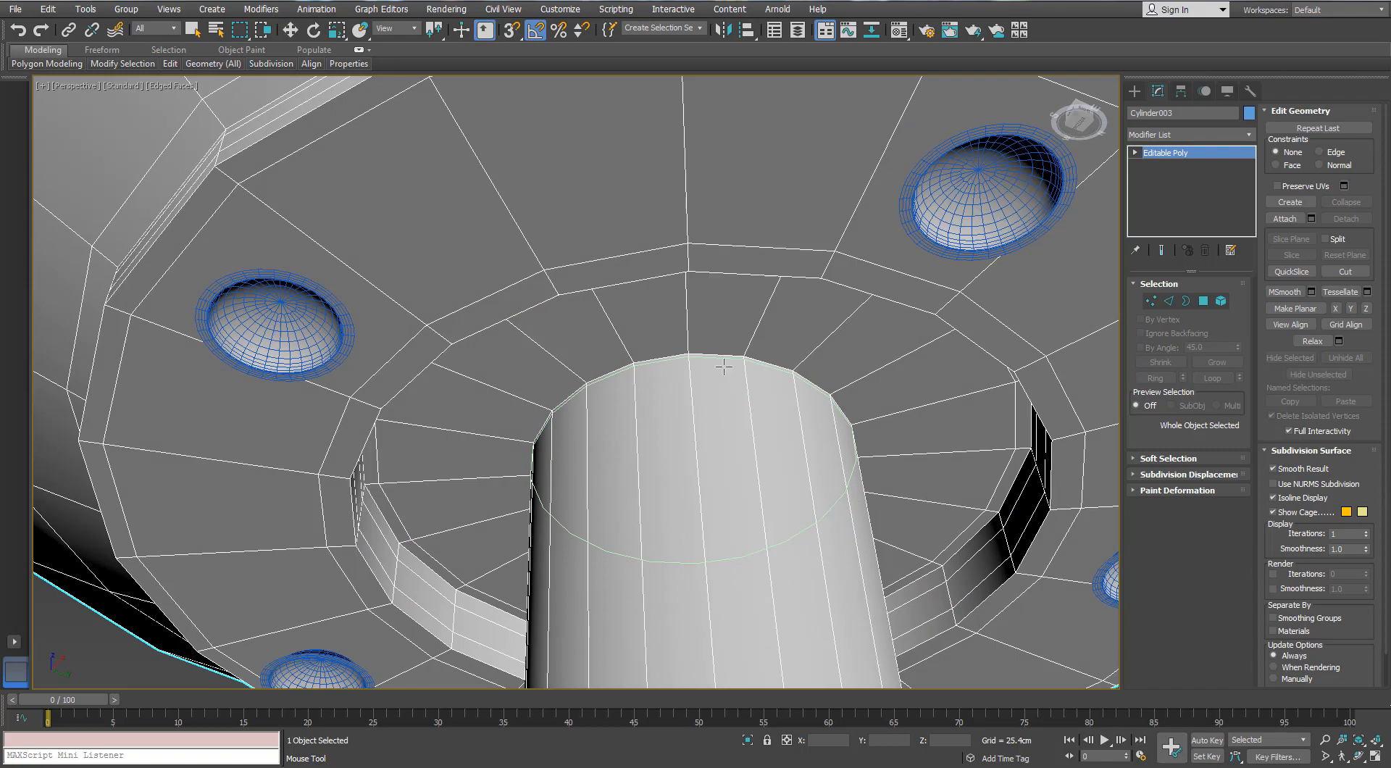
middle_click_drag(723, 367, 689, 488, "alt")
scroll(706, 319, "down", 8)
scroll(689, 487, "up", 4)
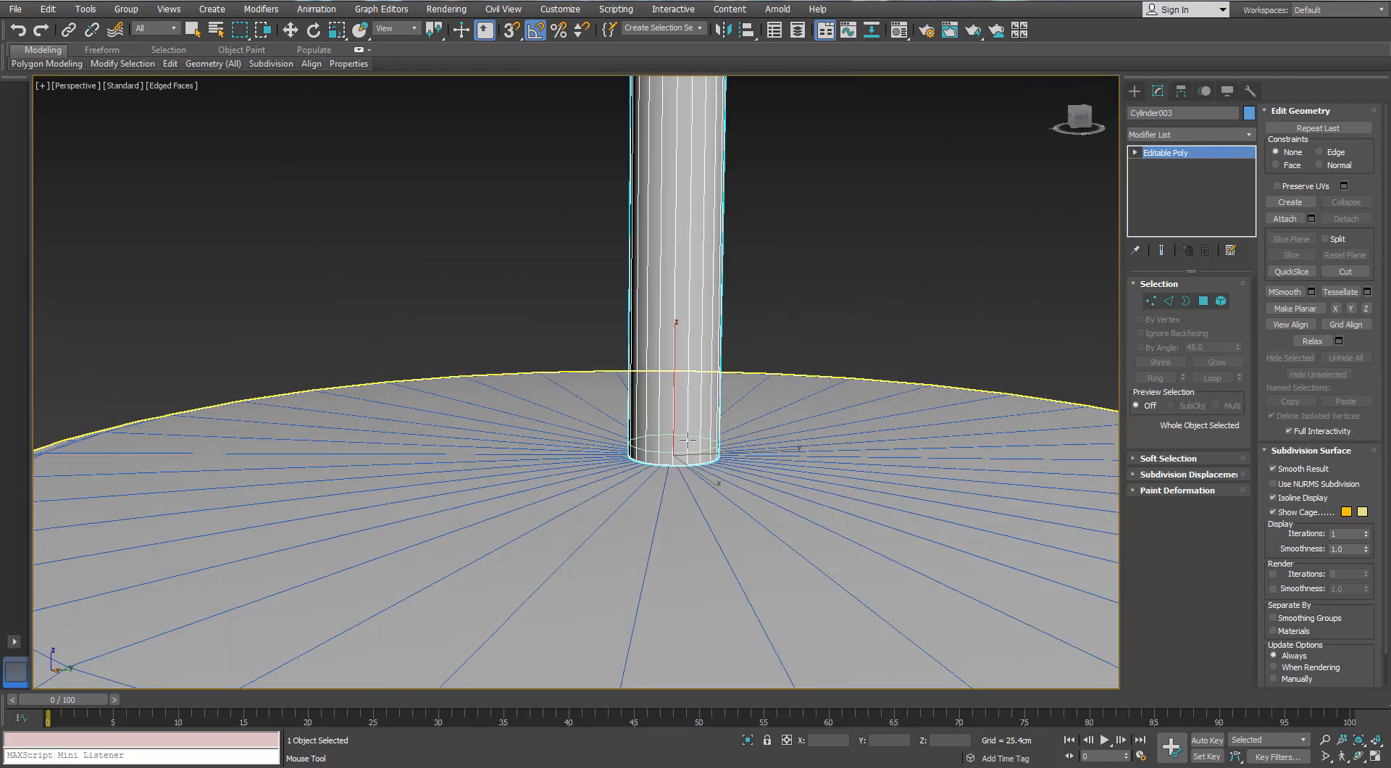
key("w")
Try a TurboSmooth modifier on the ceiling mount and rod
left_click(1248, 137)
key("t")
key("t")
key("t")
key("Return")
scroll(819, 302, "down", 5)
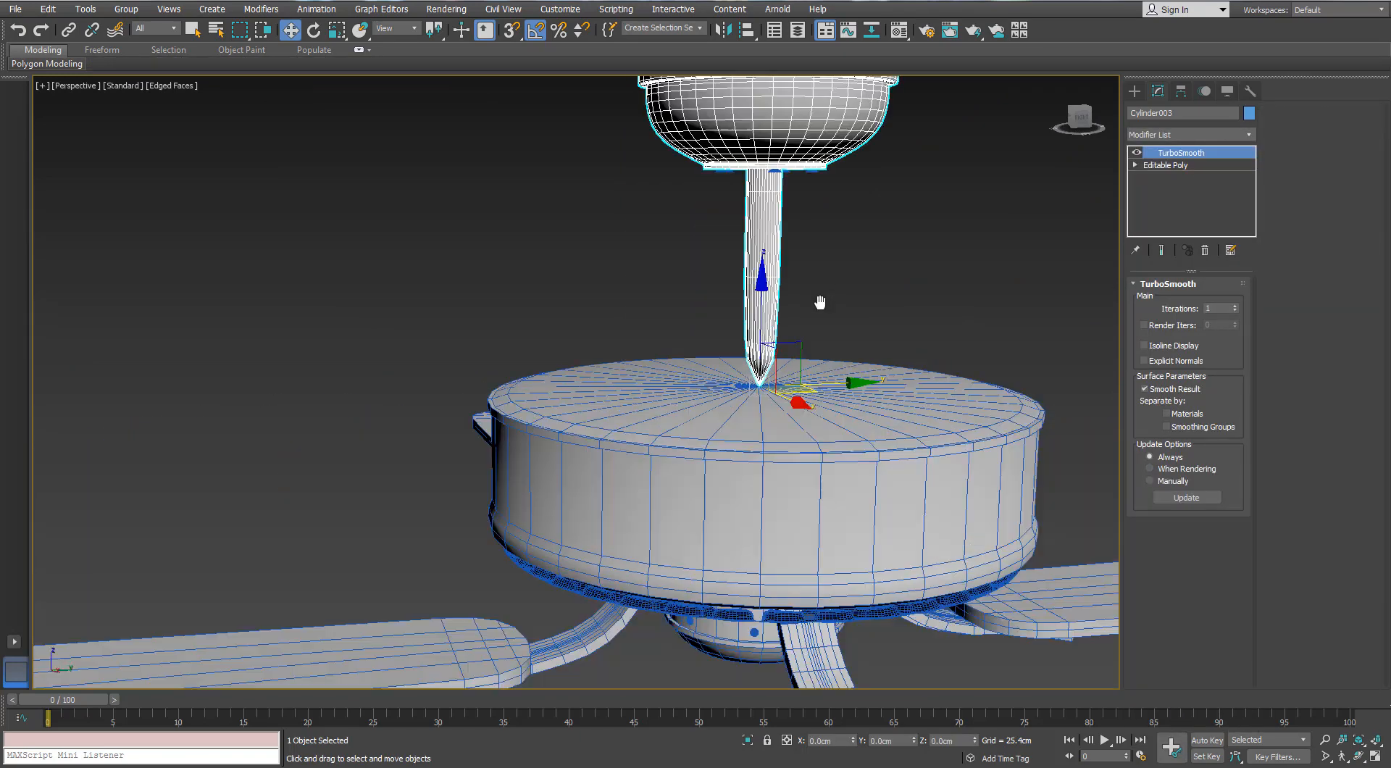
key("ctrl+z")
Isolate the ceiling mount, delete the polygon capping the rod's lower end, and leave isolation and polygon editing
scroll(823, 302, "up", 2)
left_click(748, 740)
middle_click_drag(776, 442, 786, 337, "alt")
scroll(648, 590, "up", 3)
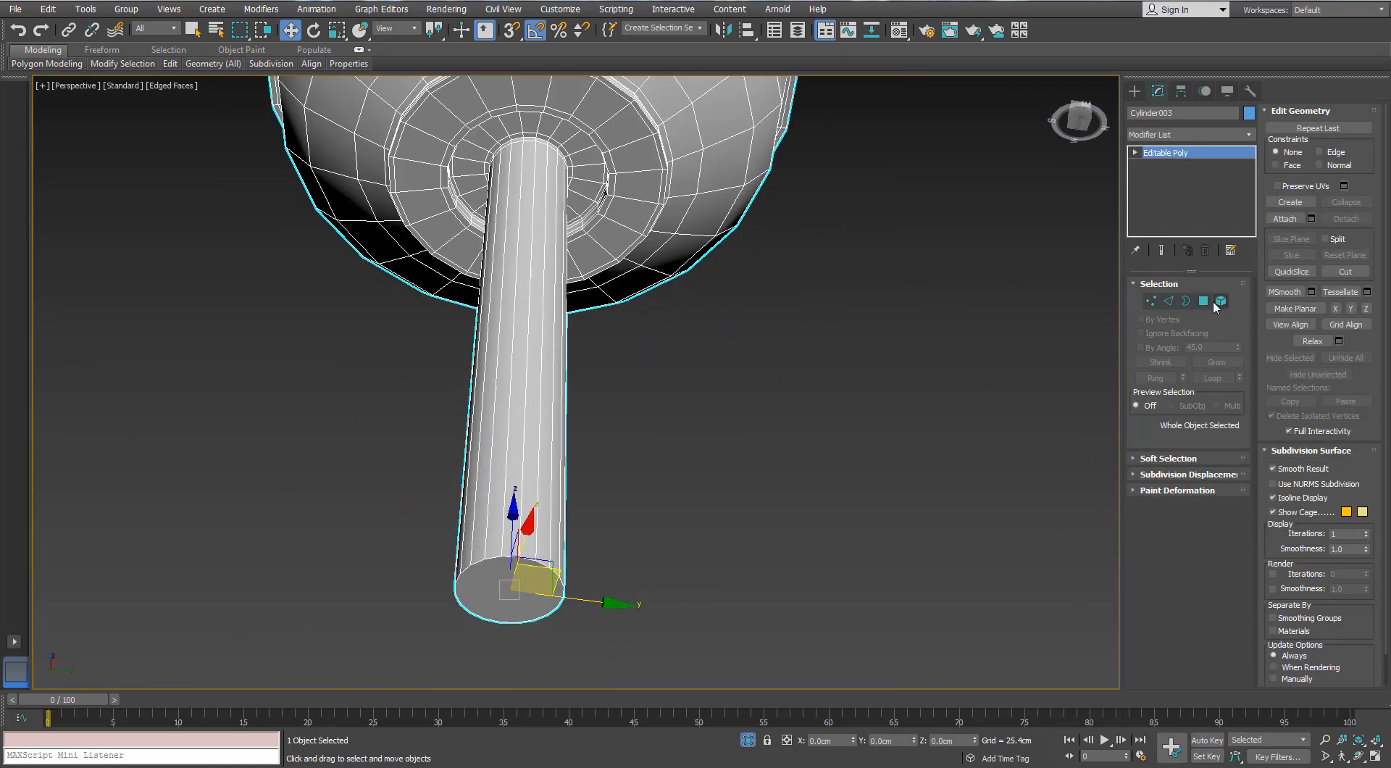
key("4")
left_click(476, 591)
key("Delete")
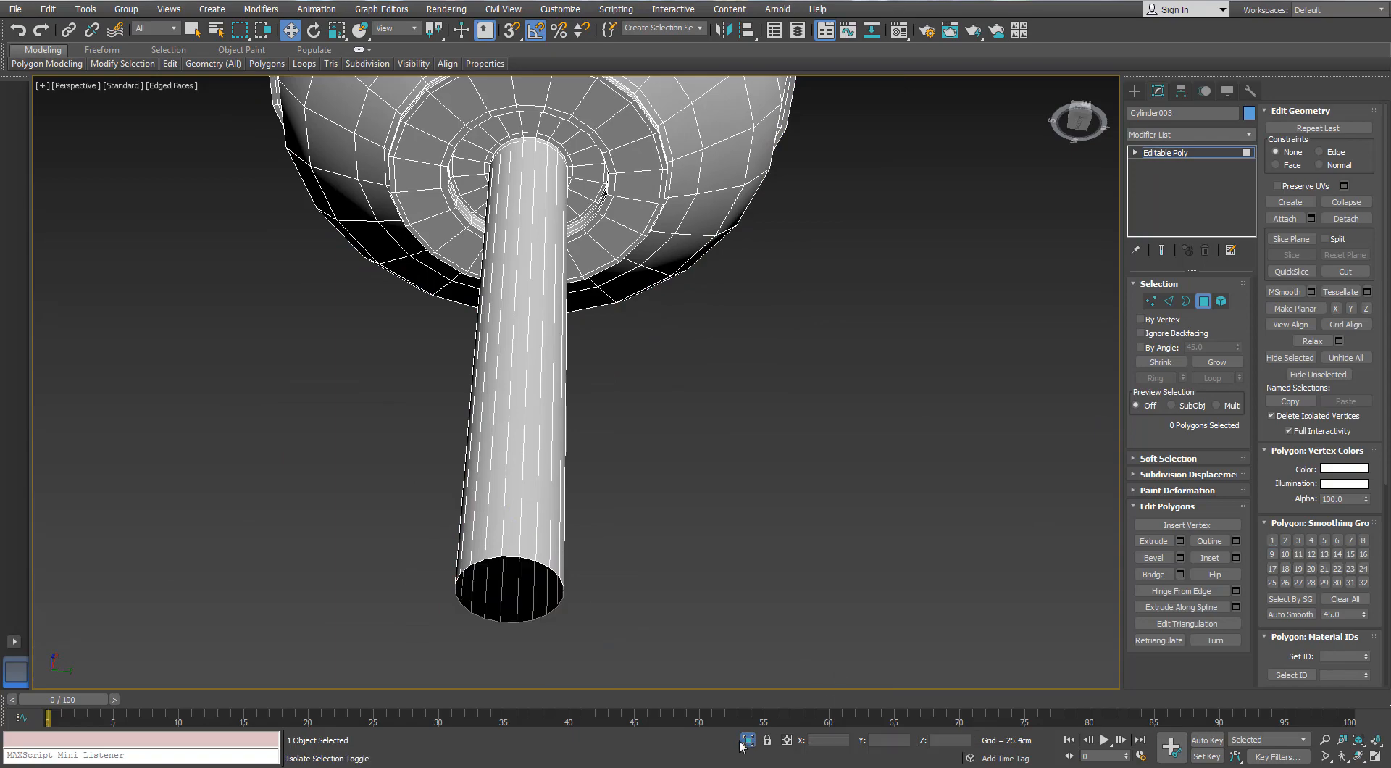
left_click(751, 744)
scroll(630, 305, "down", 5)
middle_click_drag(623, 217, 644, 297, "alt")
left_click(1204, 302)
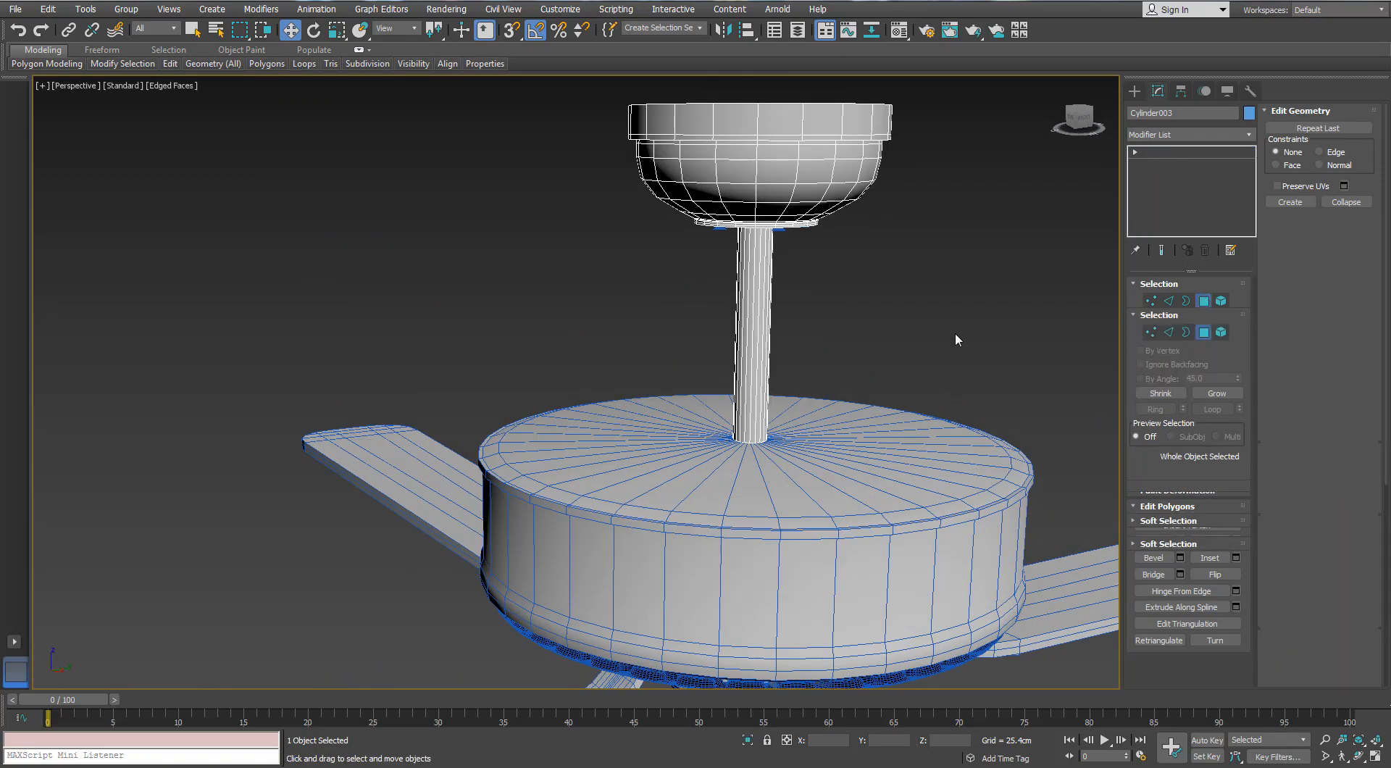
Select the motor housing and add supporting edge loops around its upper rim with SwiftLoop
left_click(954, 333)
middle_click_drag(966, 464, 773, 234)
left_click(774, 234)
scroll(789, 250, "up", 2)
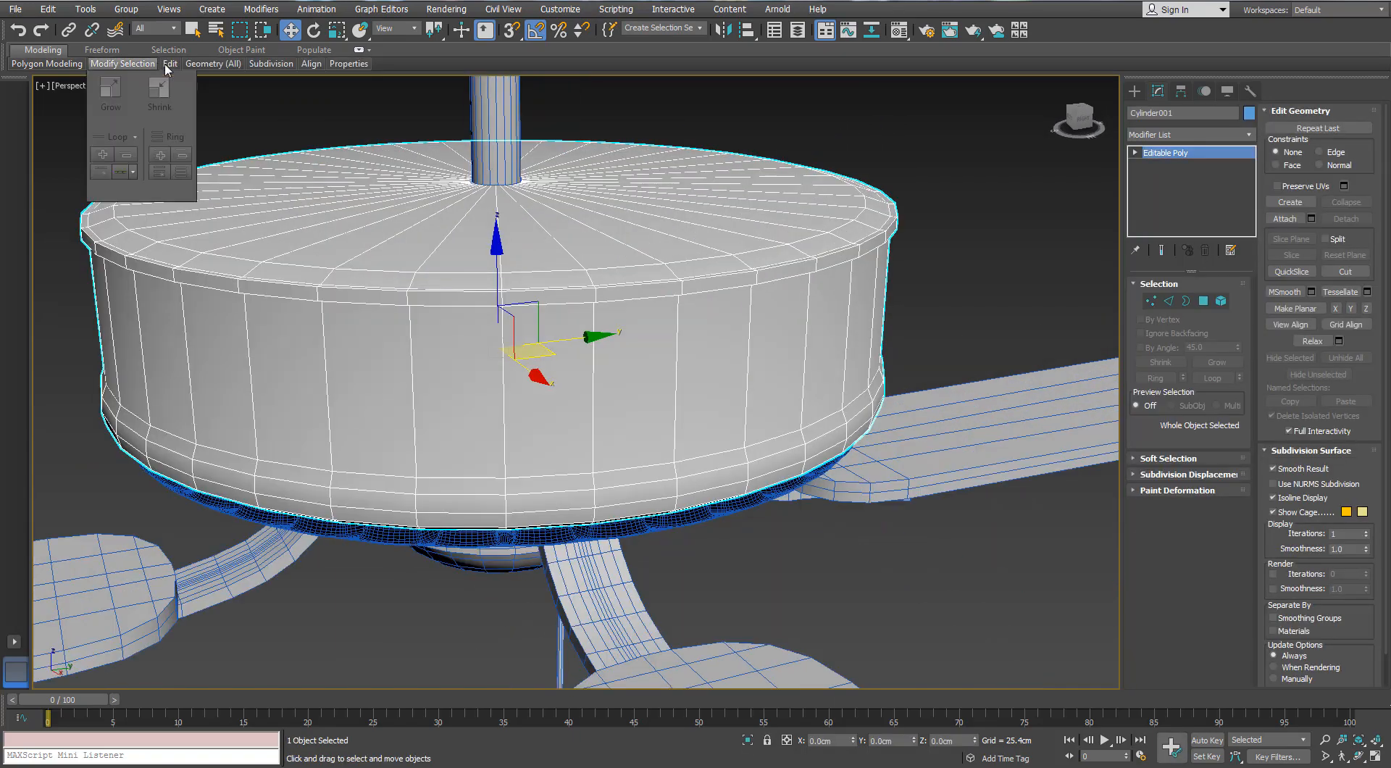
scroll(884, 242, "up", 5)
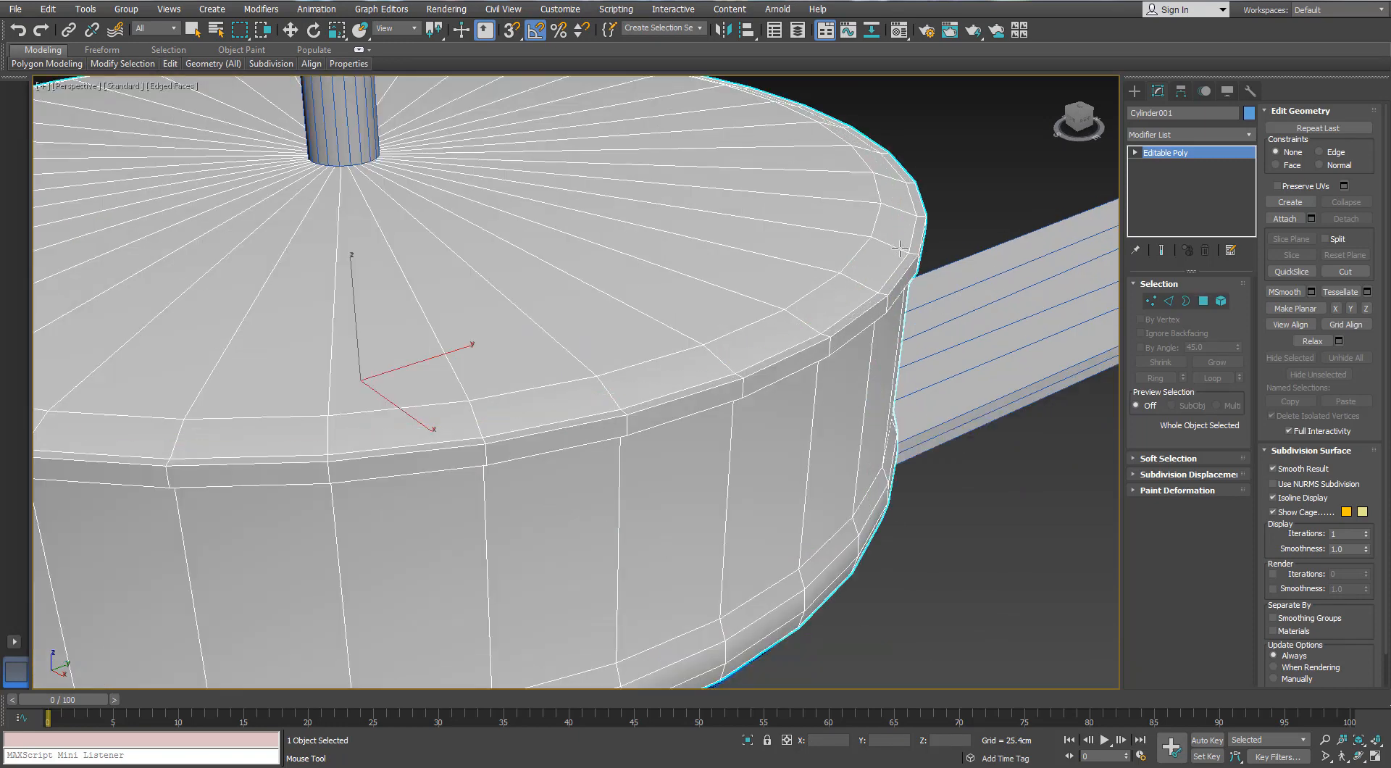
middle_click_drag(902, 249, 863, 196, "alt")
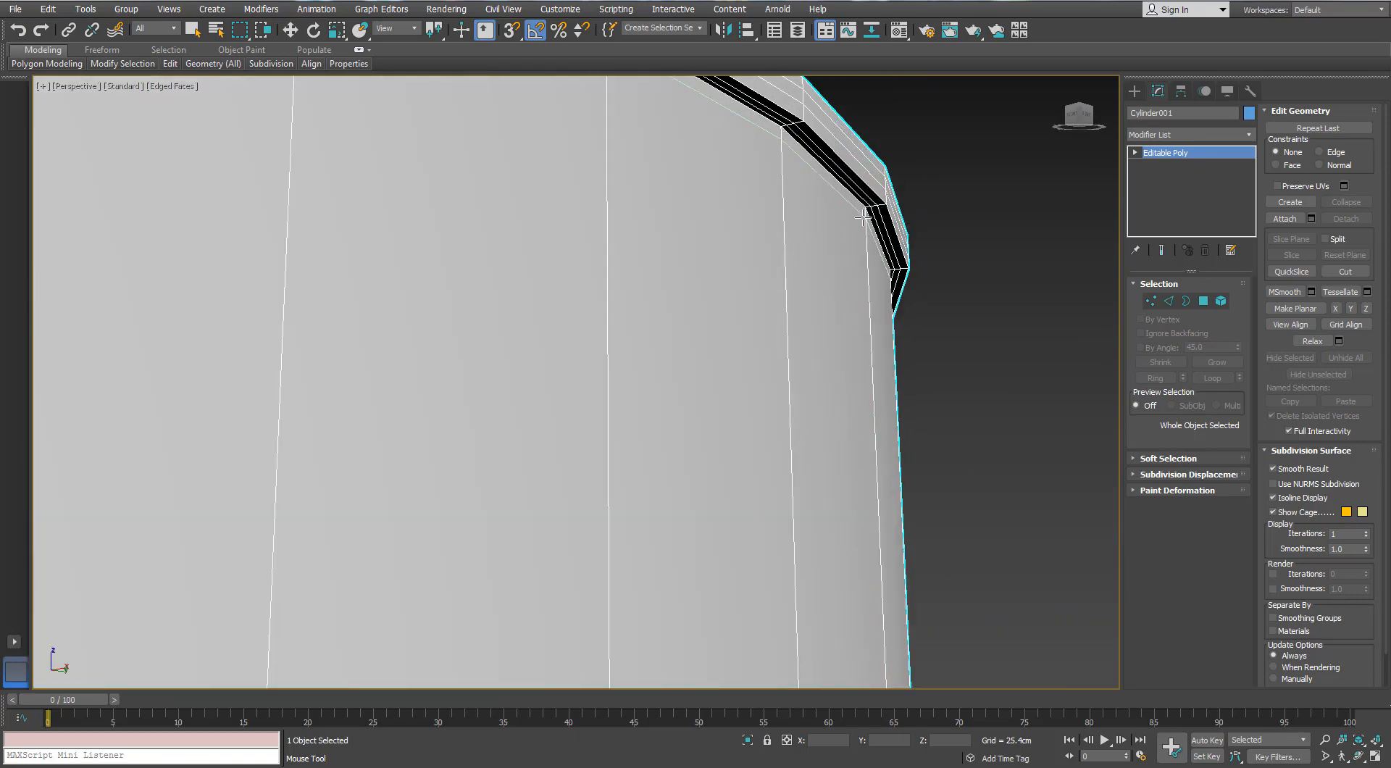
scroll(868, 247, "down", 3)
middle_click_drag(874, 348, 782, 376, "alt")
scroll(808, 425, "down", 4)
Isolate the motor housing and add supporting edge loops around the recess in its underside and along the recess wall
left_click(747, 740)
scroll(703, 438, "up", 4)
mouse_move(702, 406)
middle_mouse_down("alt")
mouse_move(708, 346)
mouse_move(765, 329)
middle_mouse_up("alt")
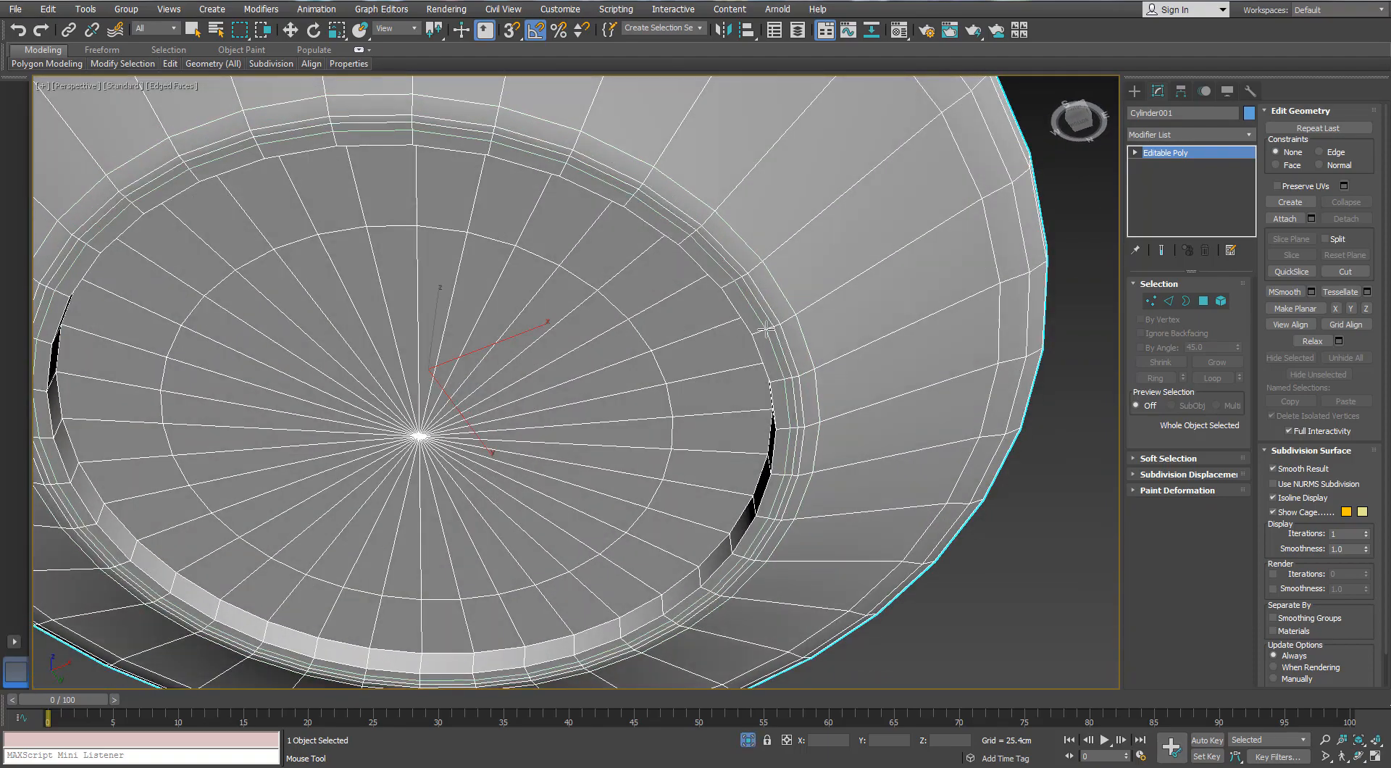
scroll(755, 497, "up", 6)
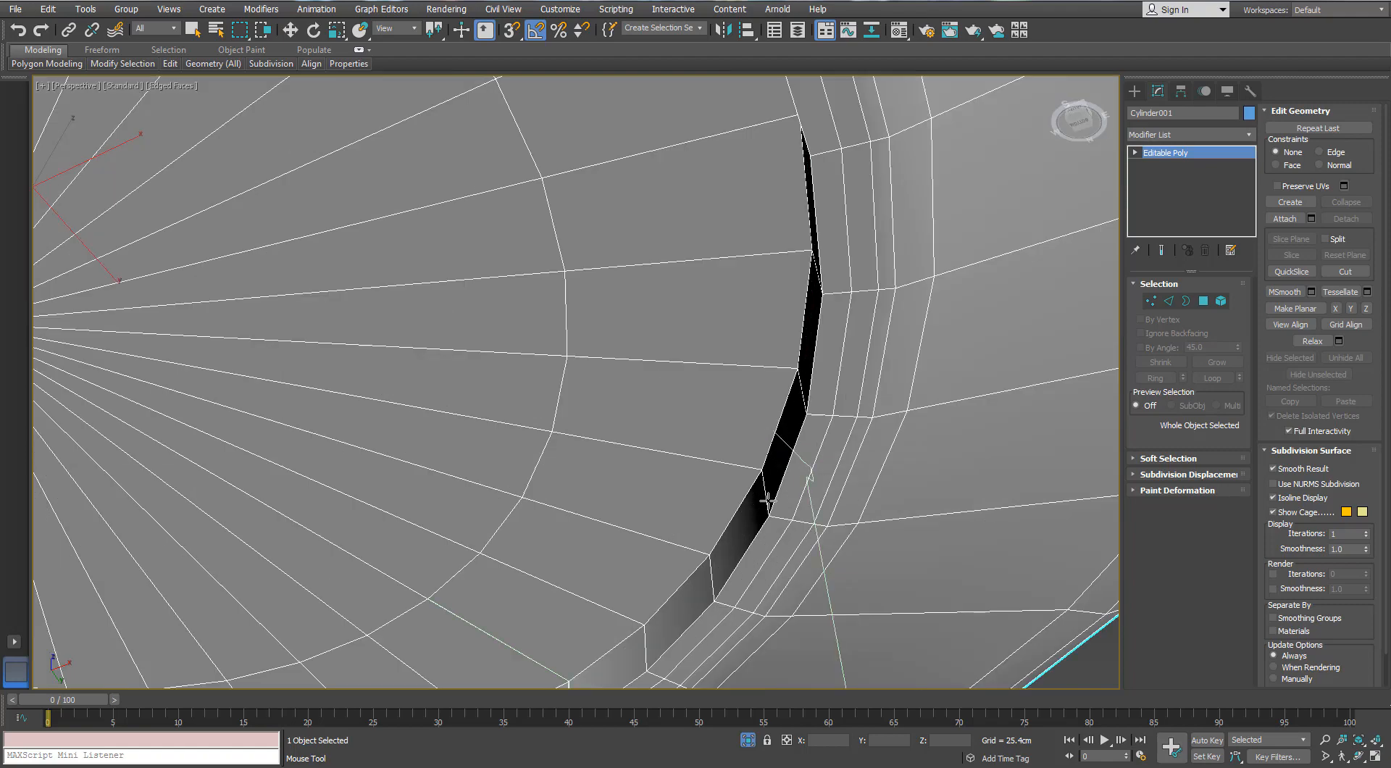
scroll(767, 500, "down", 2)
middle_click_drag(768, 500, 664, 533, "alt")
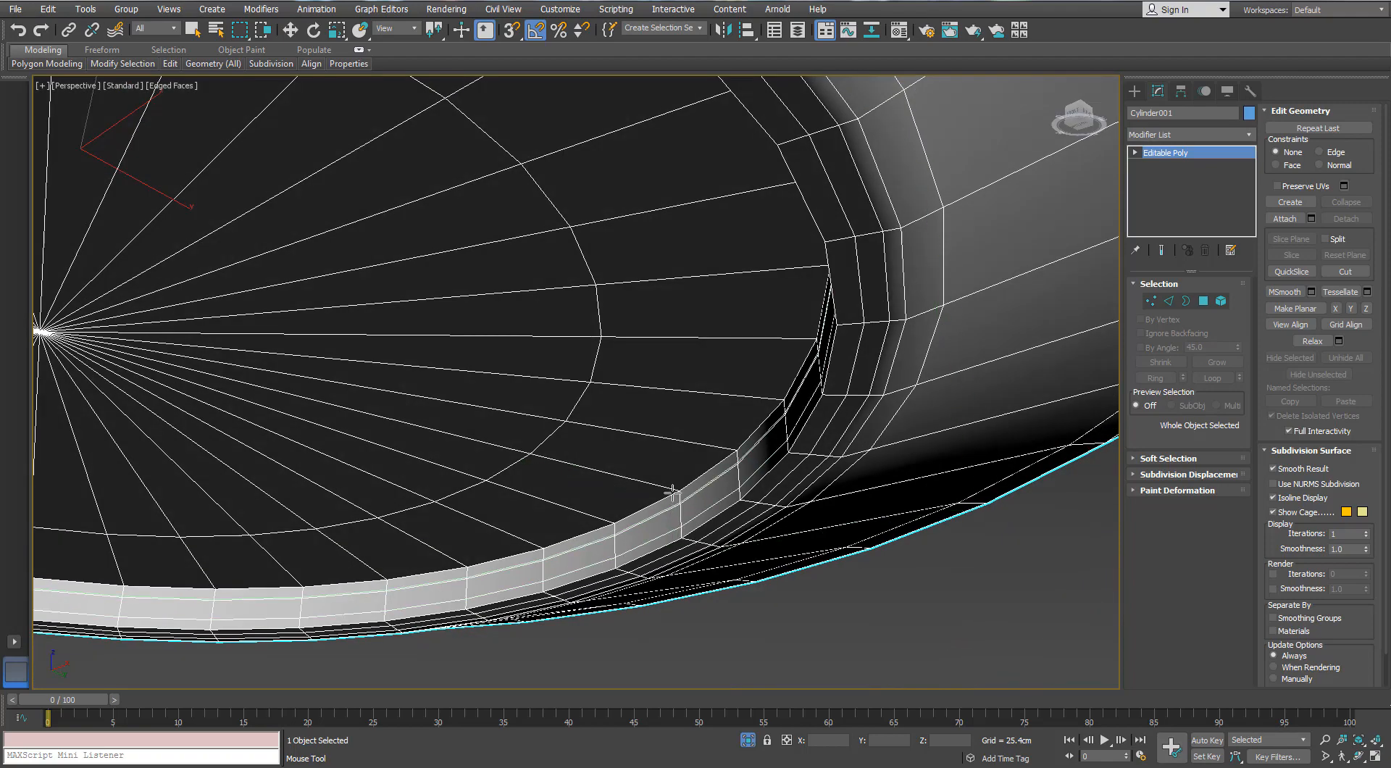
scroll(599, 473, "down", 4)
key("w")
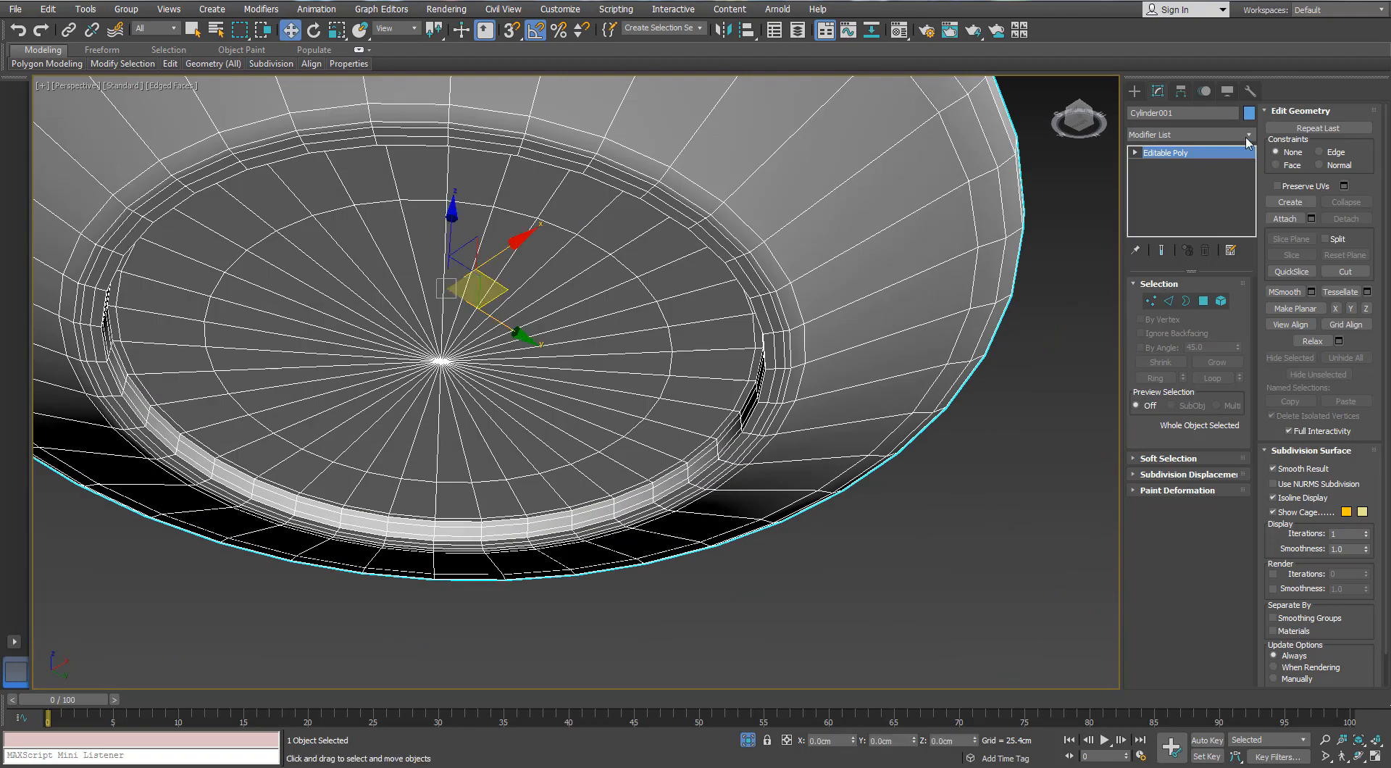
Apply a TurboSmooth modifier to the motor housing and leave isolation
left_click(1248, 139)
type("tu")
key("Return")
scroll(795, 290, "down", 5)
mouse_move(796, 287)
middle_mouse_down("alt")
mouse_move(796, 353)
mouse_move(796, 282)
middle_mouse_up("alt")
left_click(747, 742)
scroll(688, 326, "up", 3)
middle_click_drag(689, 326, 736, 273, "alt")
scroll(681, 297, "down", 3)
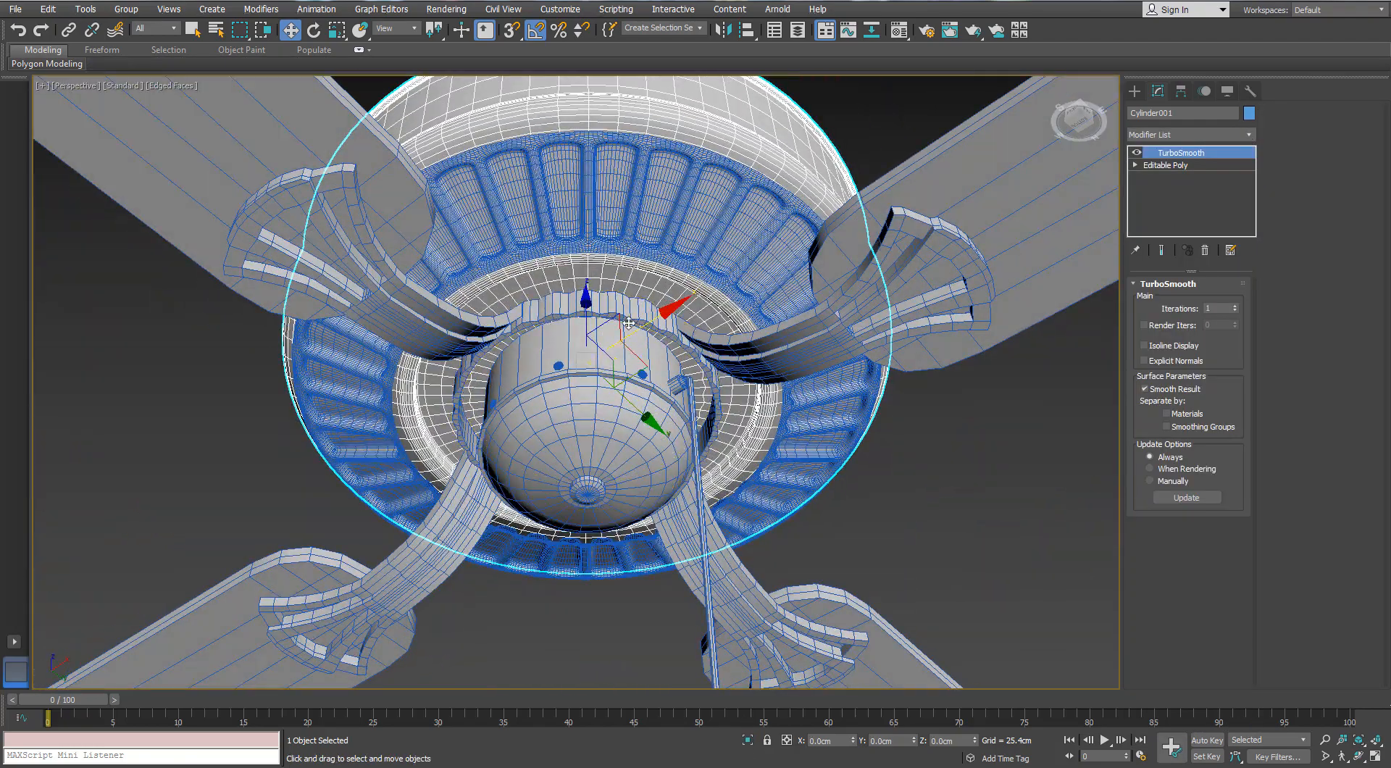
Isolate the scalloped ring beneath the housing and add supporting edge loops along its outer wall and rim with SwiftLoop
left_click(629, 323)
key("alt+q")
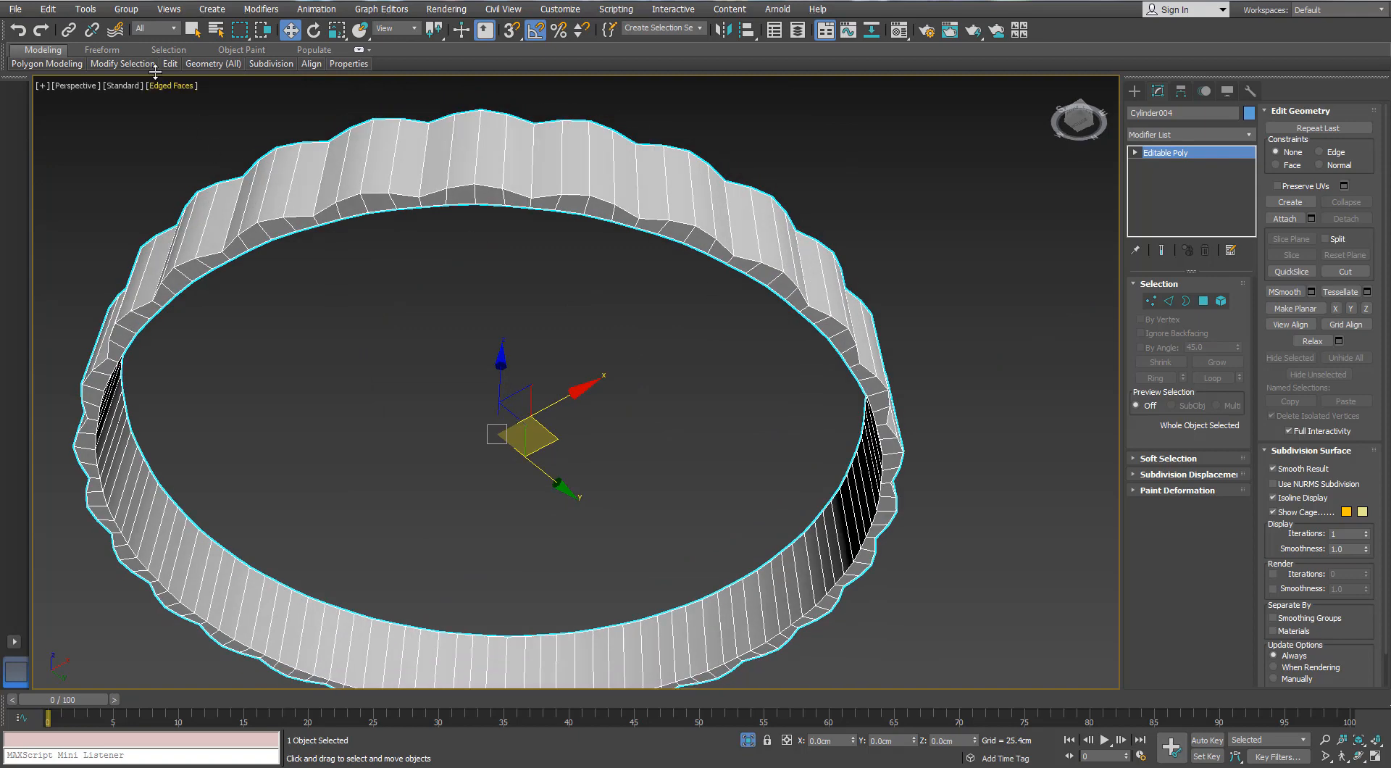
mouse_move(170, 65)
left_click(288, 100)
left_click(422, 187)
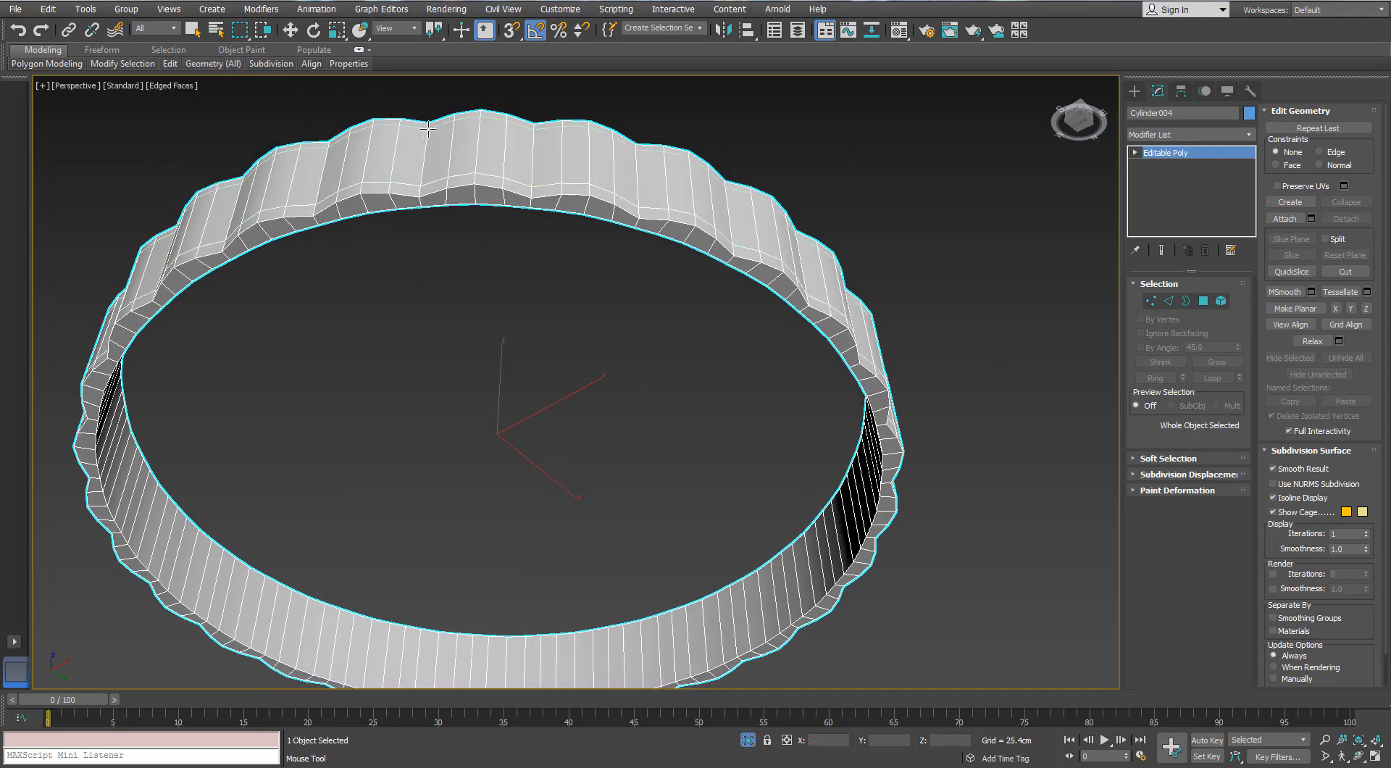
middle_click_drag(428, 129, 517, 123, "alt")
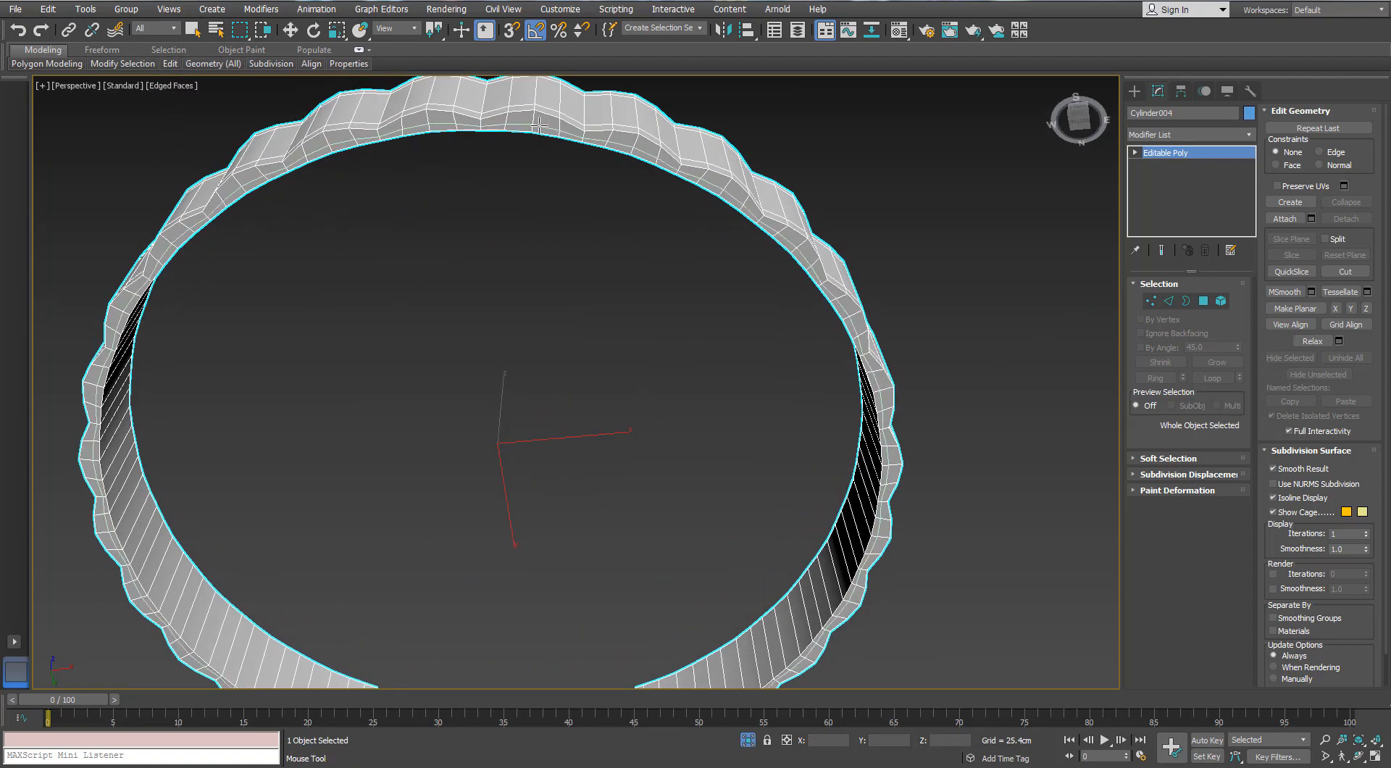
Apply a TurboSmooth modifier to the scalloped ring, turn off the edged-faces display, and leave isolation
key("w")
left_click(1253, 134)
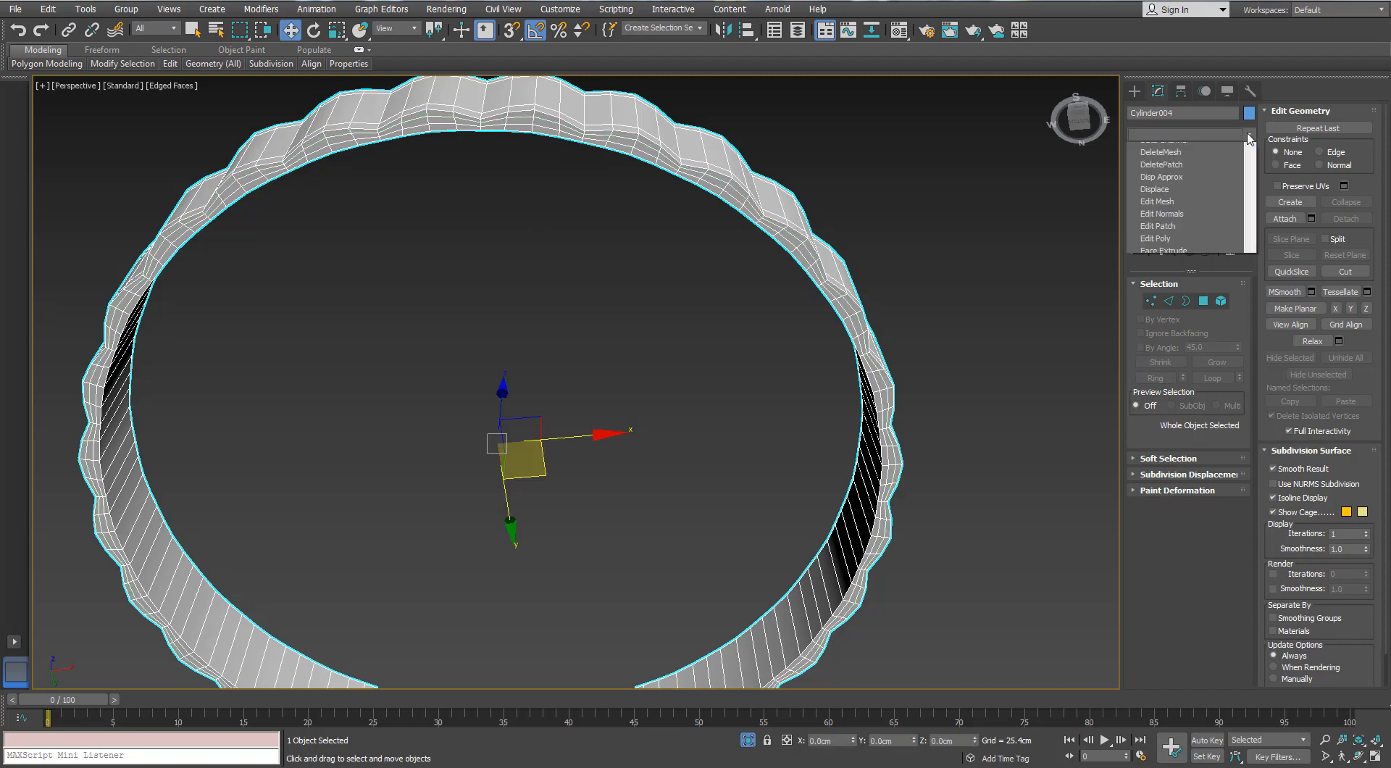
key("t")
key("t")
key("t")
key("Return")
key("F4")
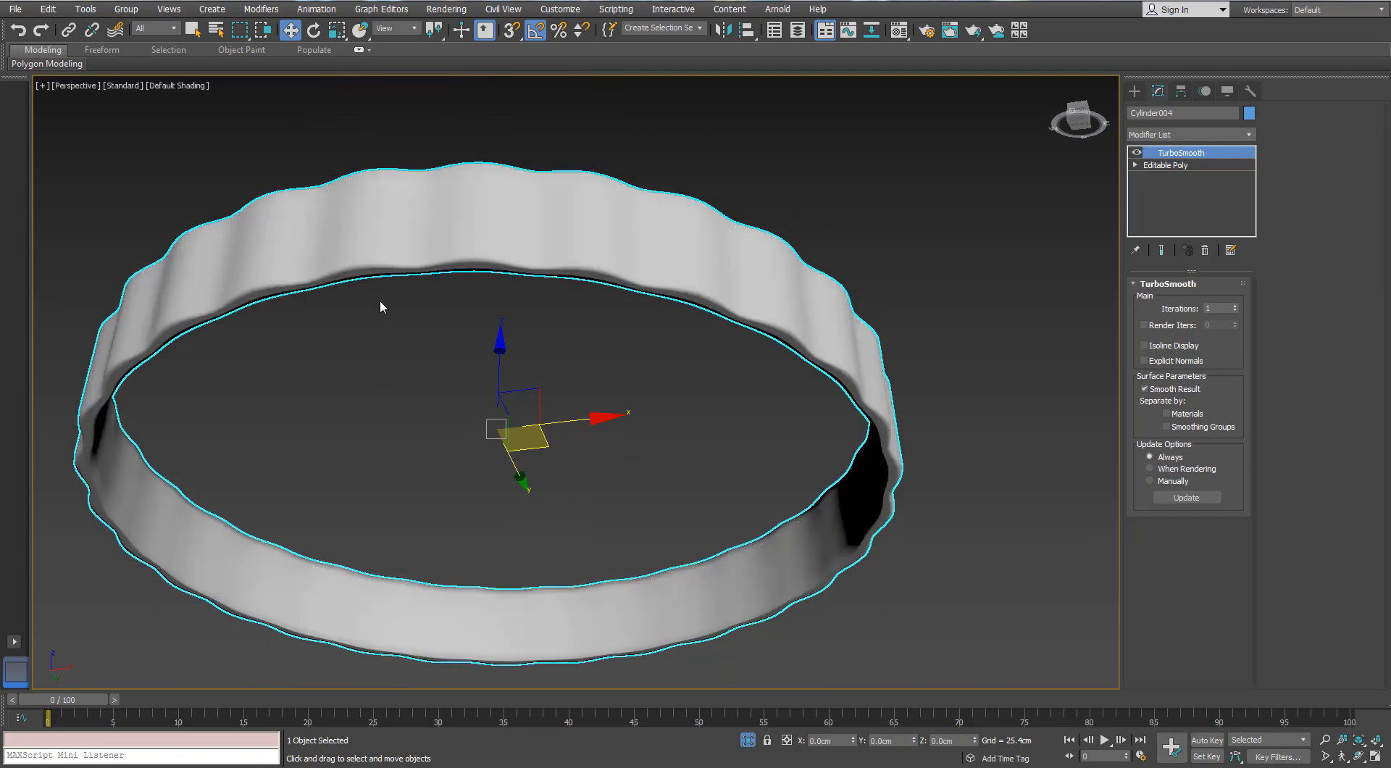
scroll(378, 298, "down", 6)
left_click(750, 739)
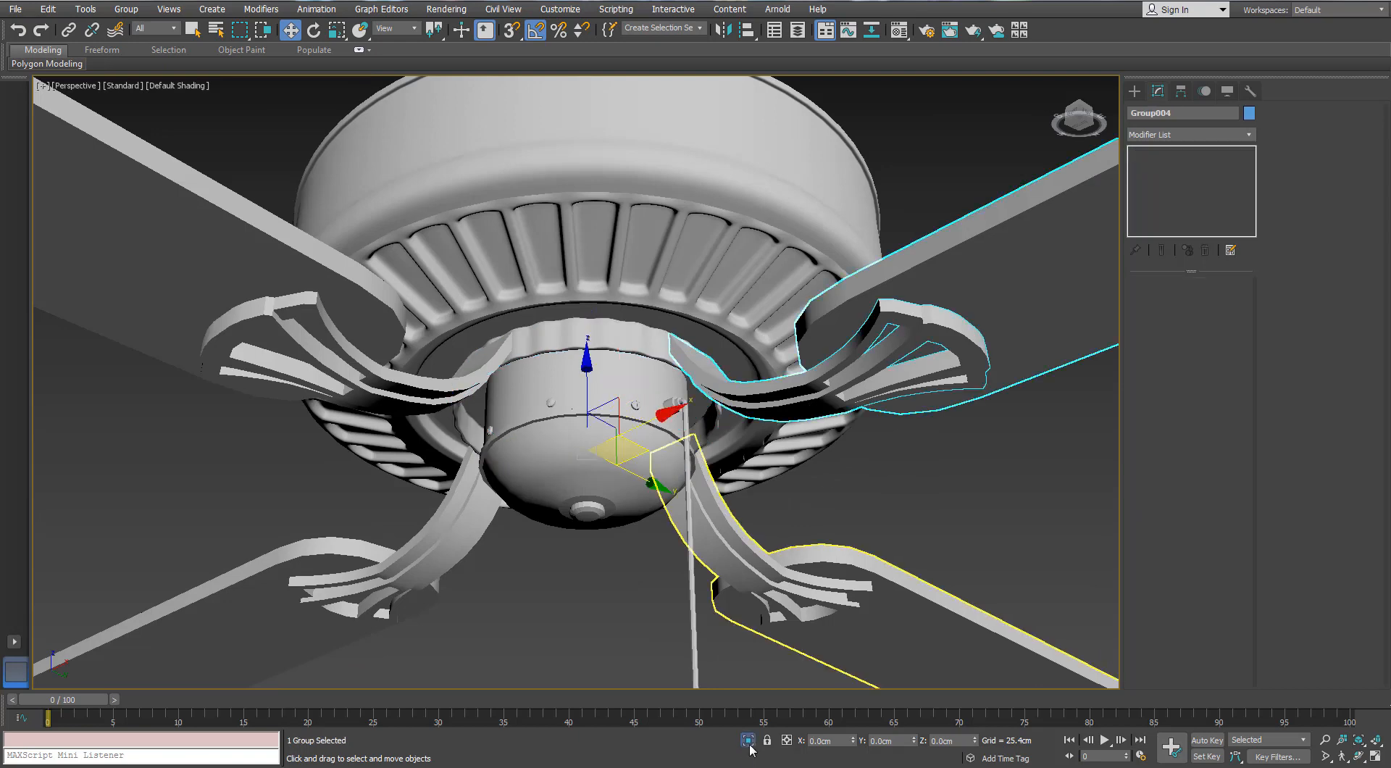
Isolate one blade group with edged faces shown, open the group, and isolate its blade bracket
left_click(751, 746)
key("F4")
middle_click_drag(376, 442, 487, 408)
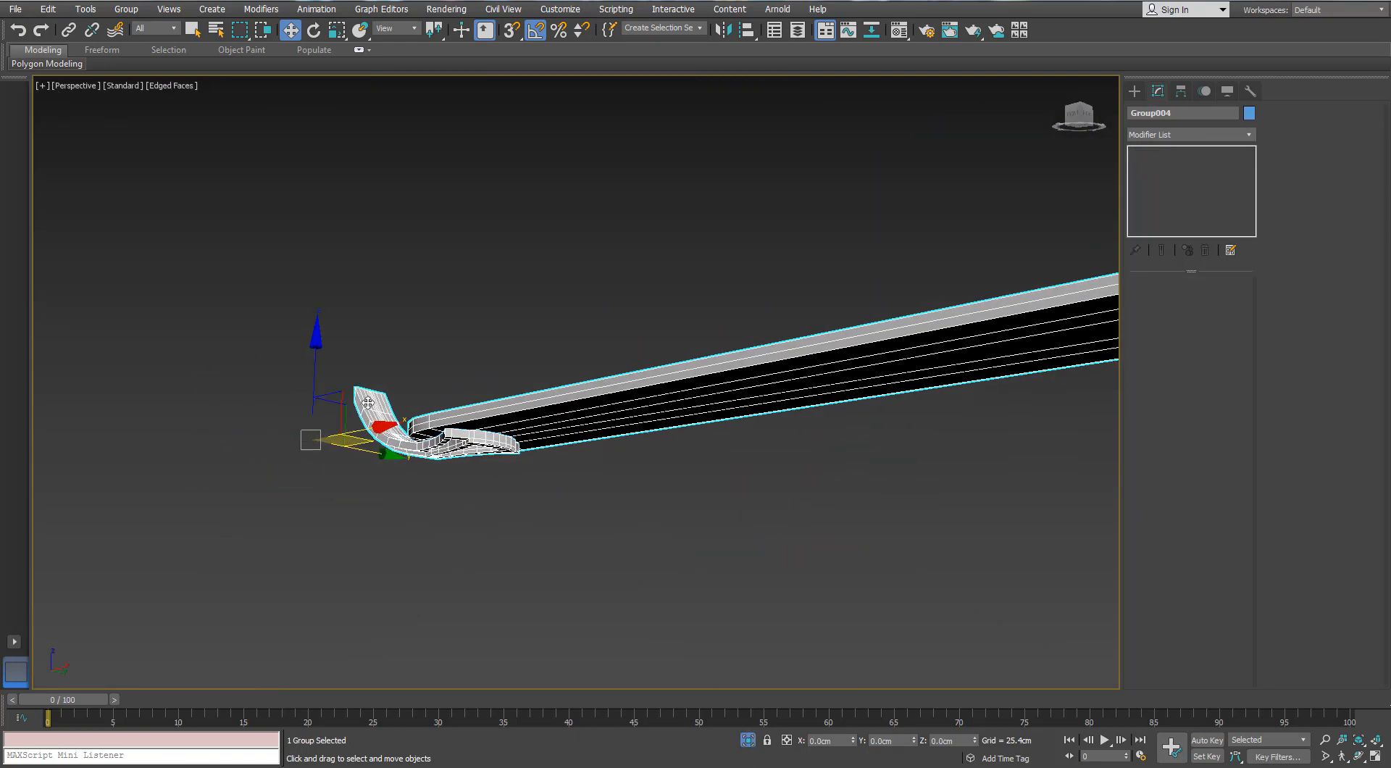
middle_click_drag(370, 405, 435, 362, "alt")
scroll(406, 374, "up", 4)
left_click(126, 9)
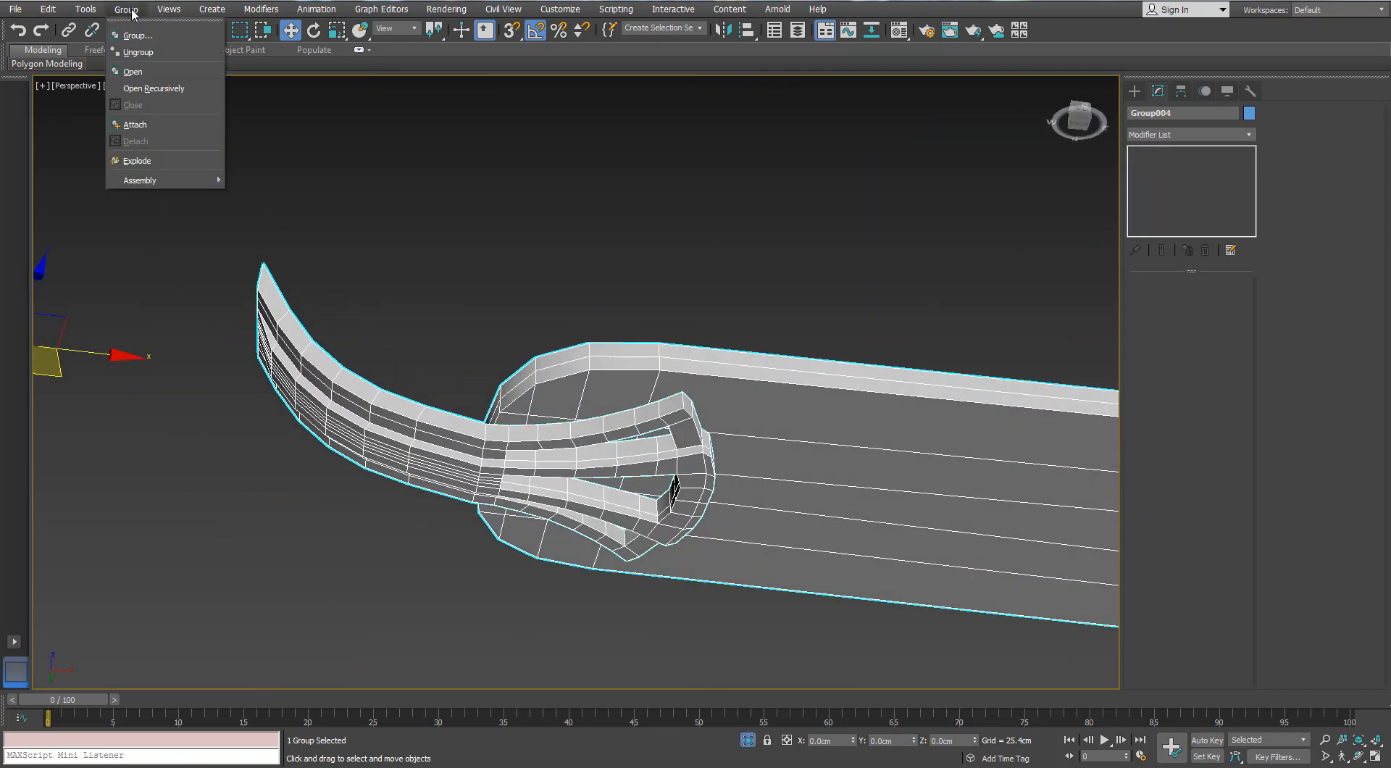
left_click(133, 72)
left_click(427, 330)
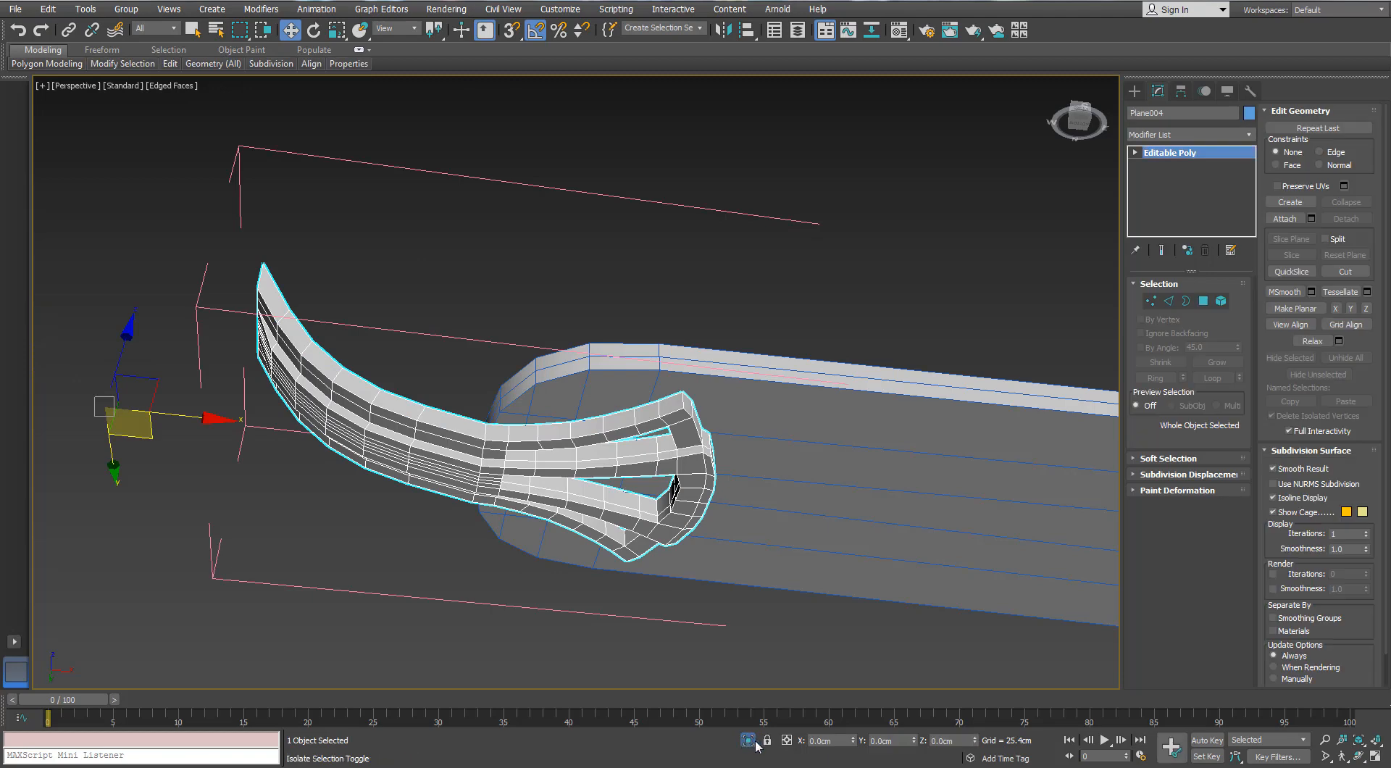
left_click(749, 739)
left_click(749, 738)
middle_click_drag(644, 367, 710, 427, "alt")
middle_click_drag(280, 274, 281, 250, "alt")
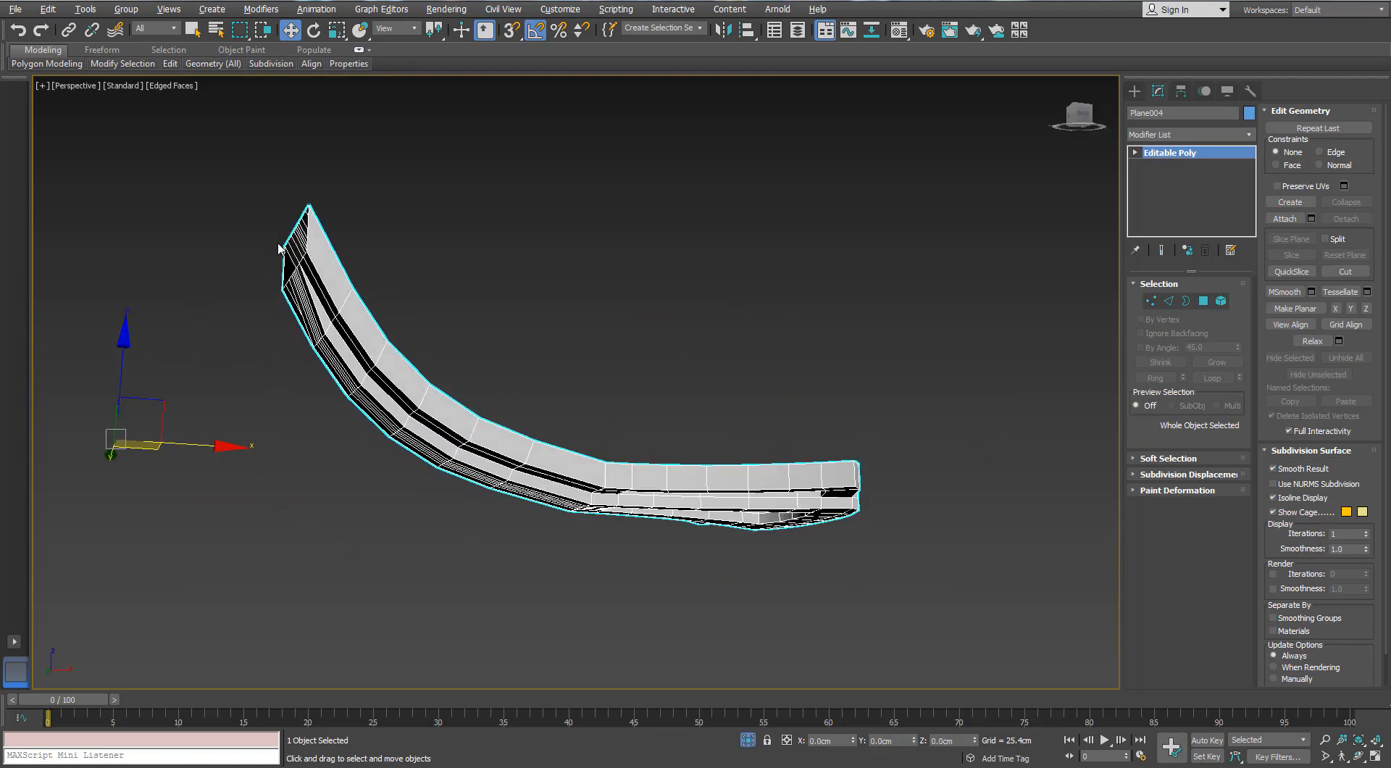
Add supporting edge loops across the blade bracket where the curved arm splits into prongs, using SwiftLoop
mouse_move(170, 66)
scroll(294, 273, "up", 5)
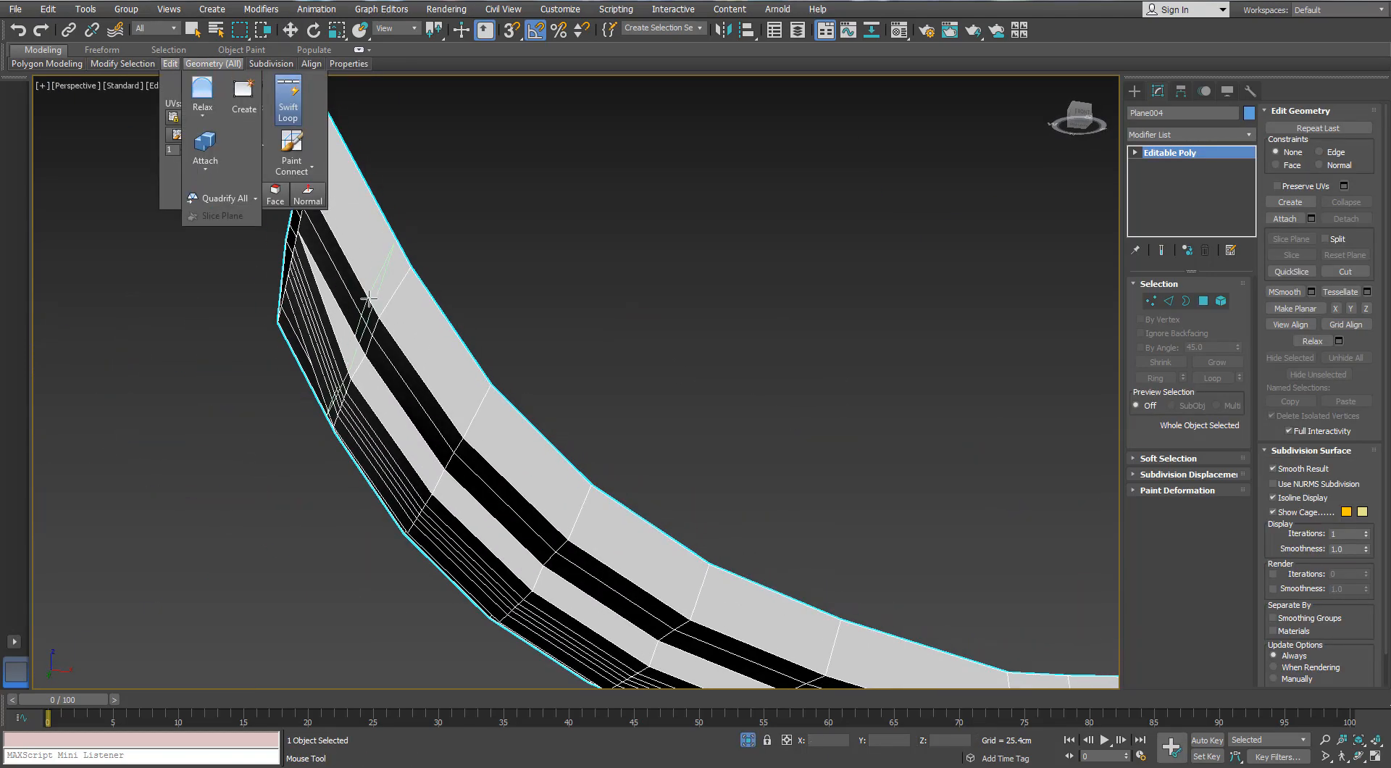
scroll(395, 337, "down", 5)
scroll(587, 363, "up", 3)
middle_click_drag(509, 366, 632, 327, "alt")
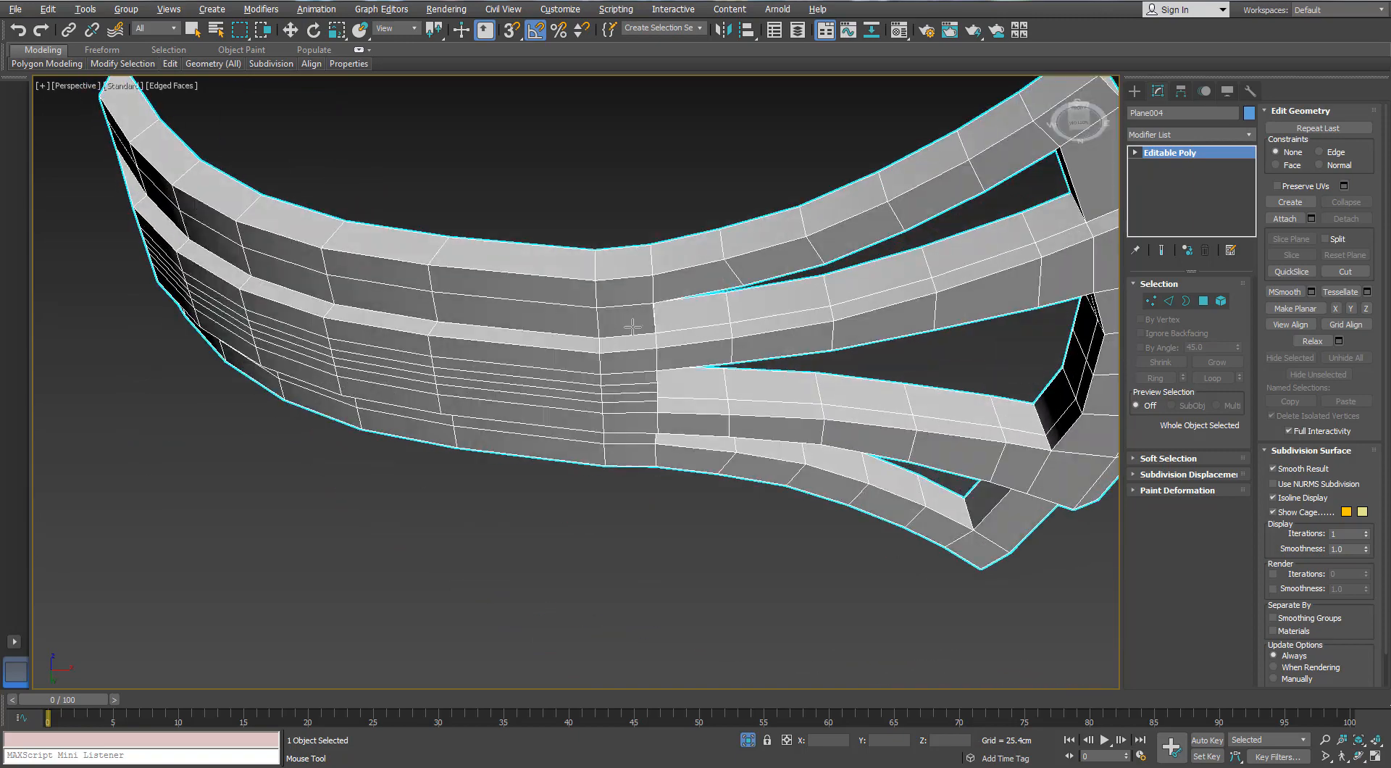
left_click(648, 290)
middle_click_drag(665, 454, 670, 326, "alt")
middle_click_drag(670, 326, 444, 452)
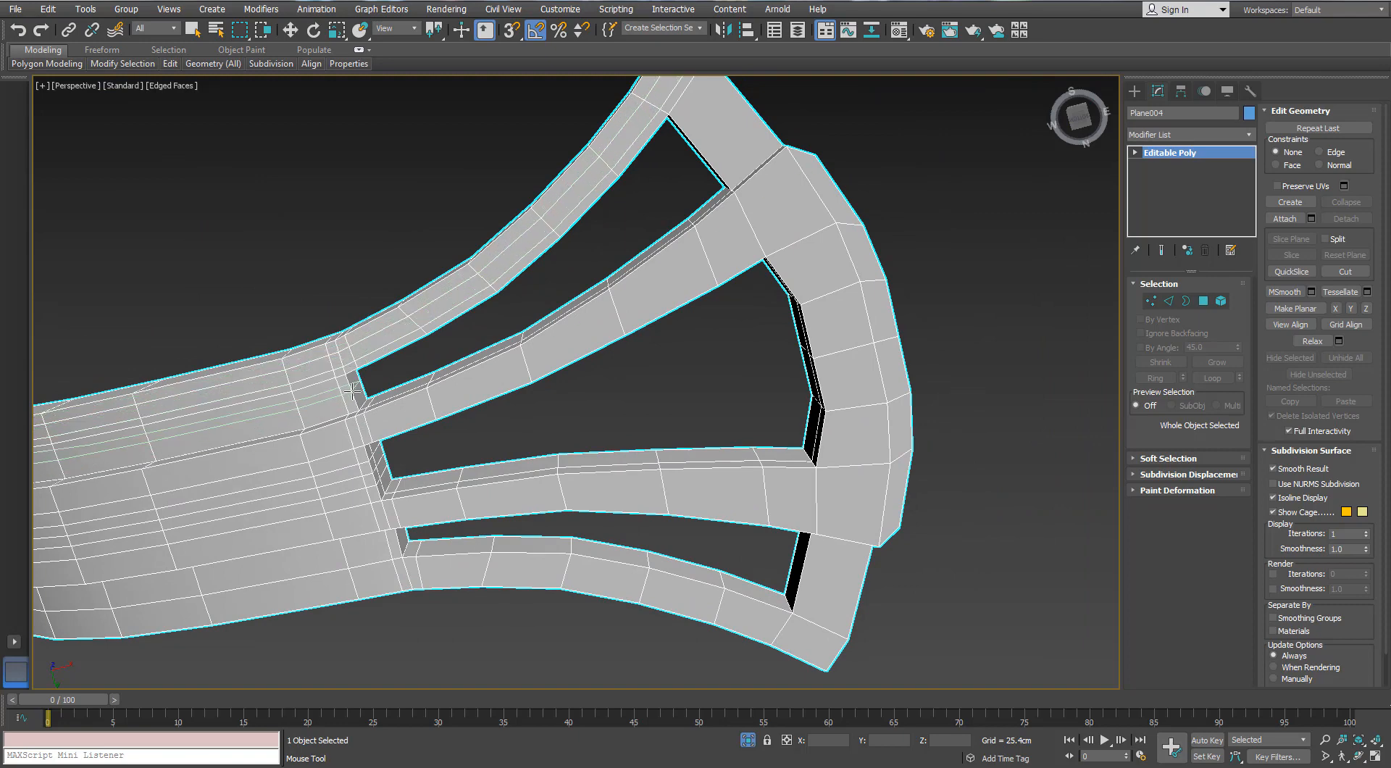
Add supporting edge loops along the bracket's prongs, around its curved outer end, and beside the corners of the openings
middle_click_drag(363, 421, 384, 433, "alt")
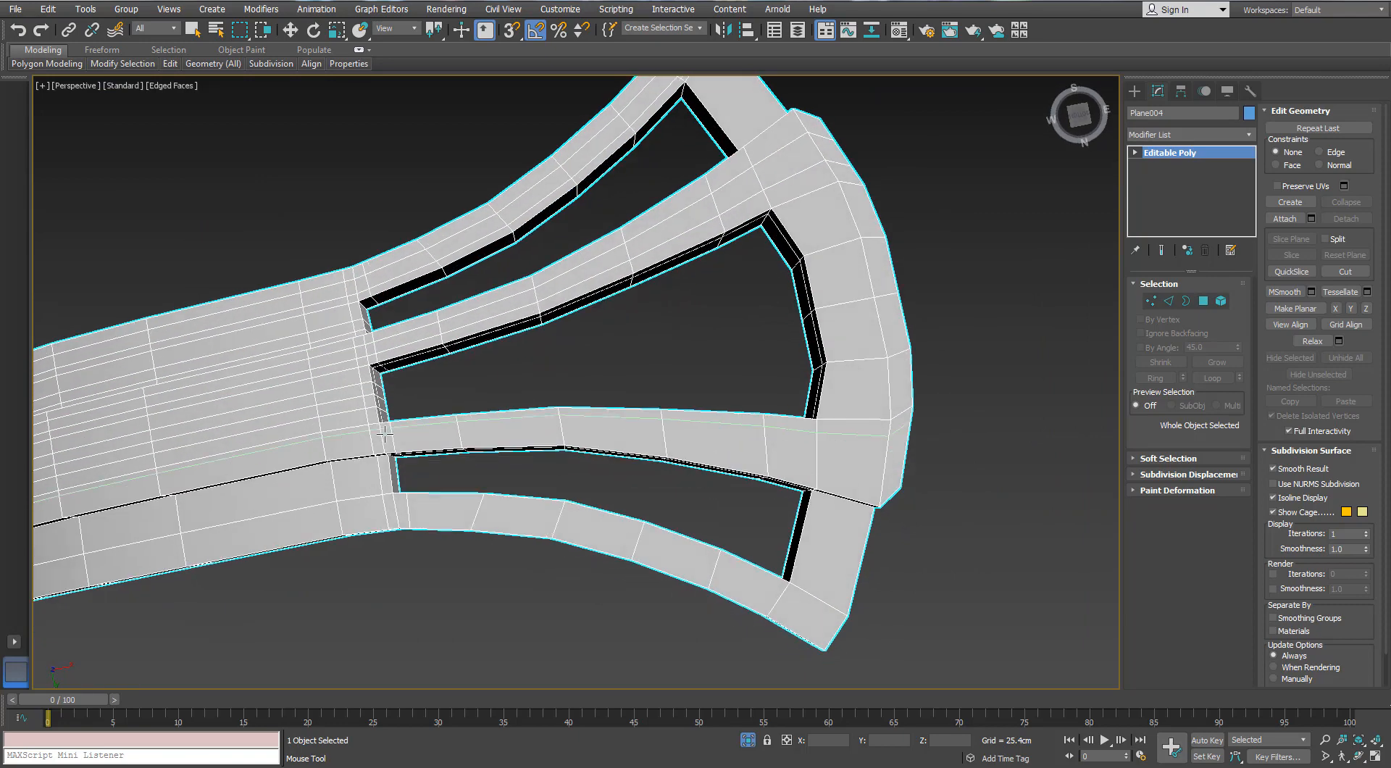
left_click(395, 518)
middle_click_drag(715, 325, 541, 285)
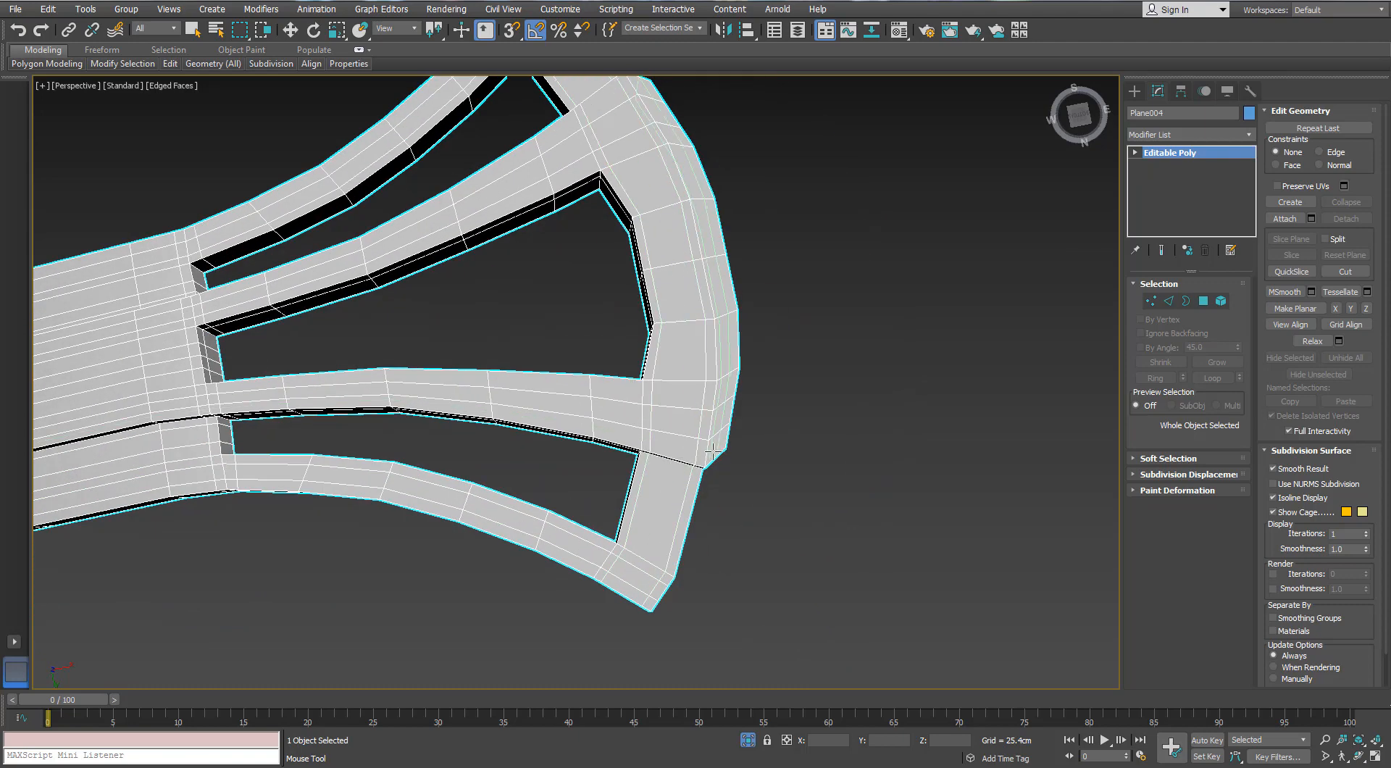
middle_click_drag(643, 193, 654, 232)
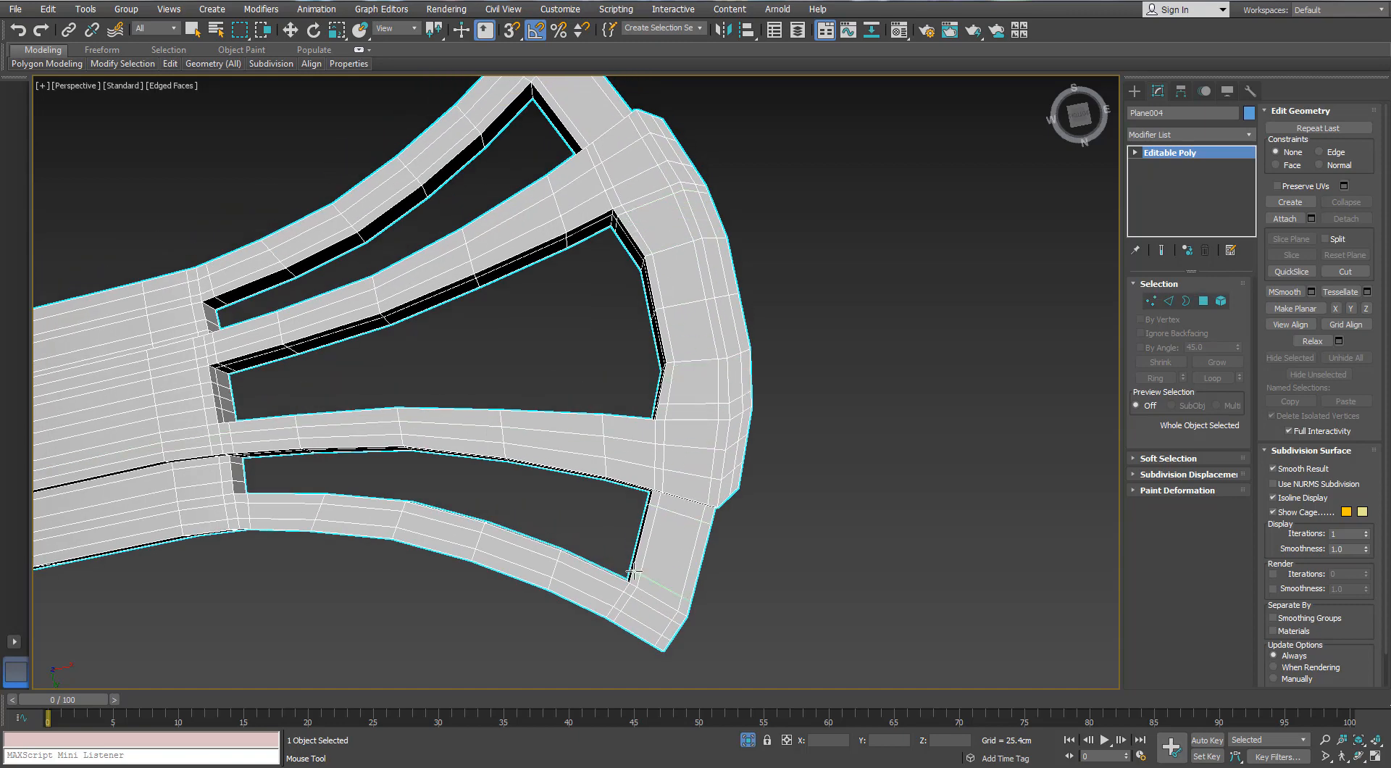
middle_click_drag(554, 158, 564, 208)
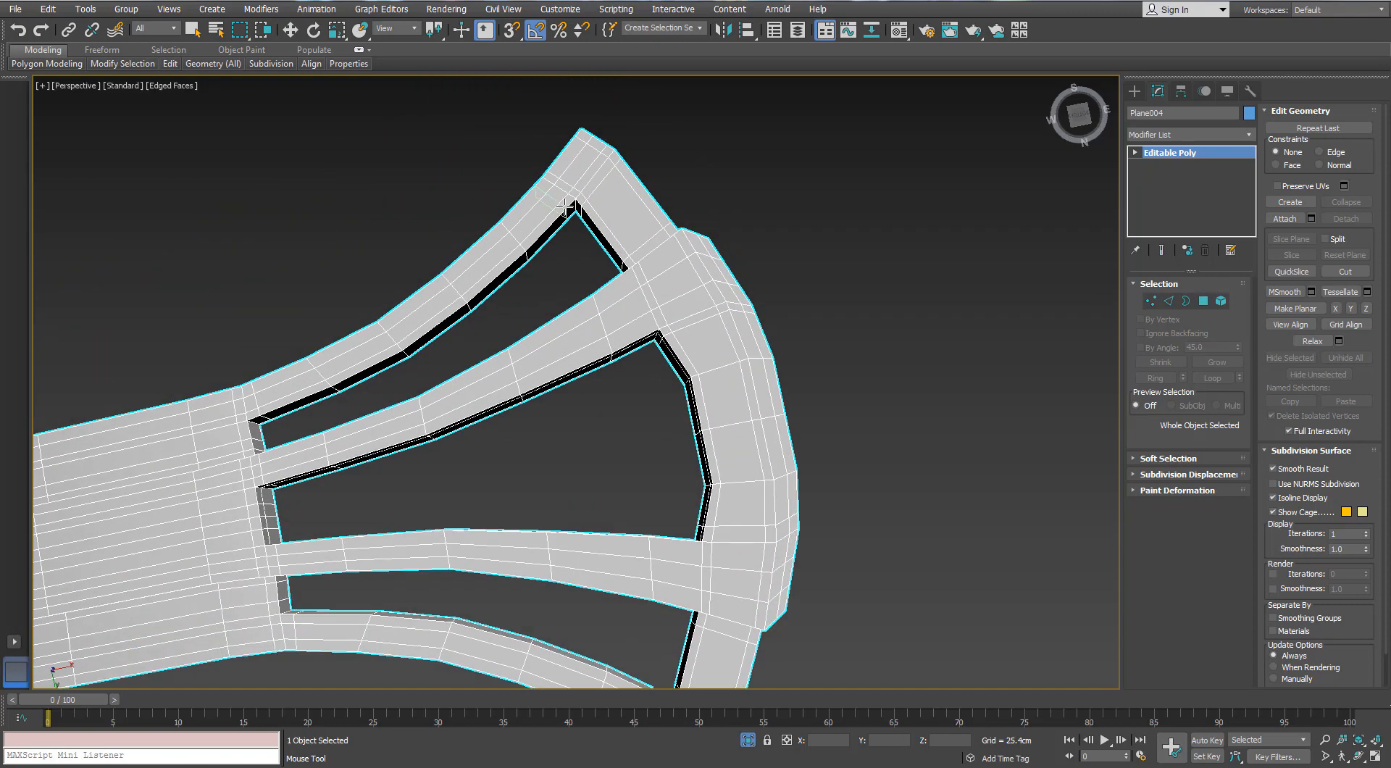
middle_click_drag(682, 439, 637, 389)
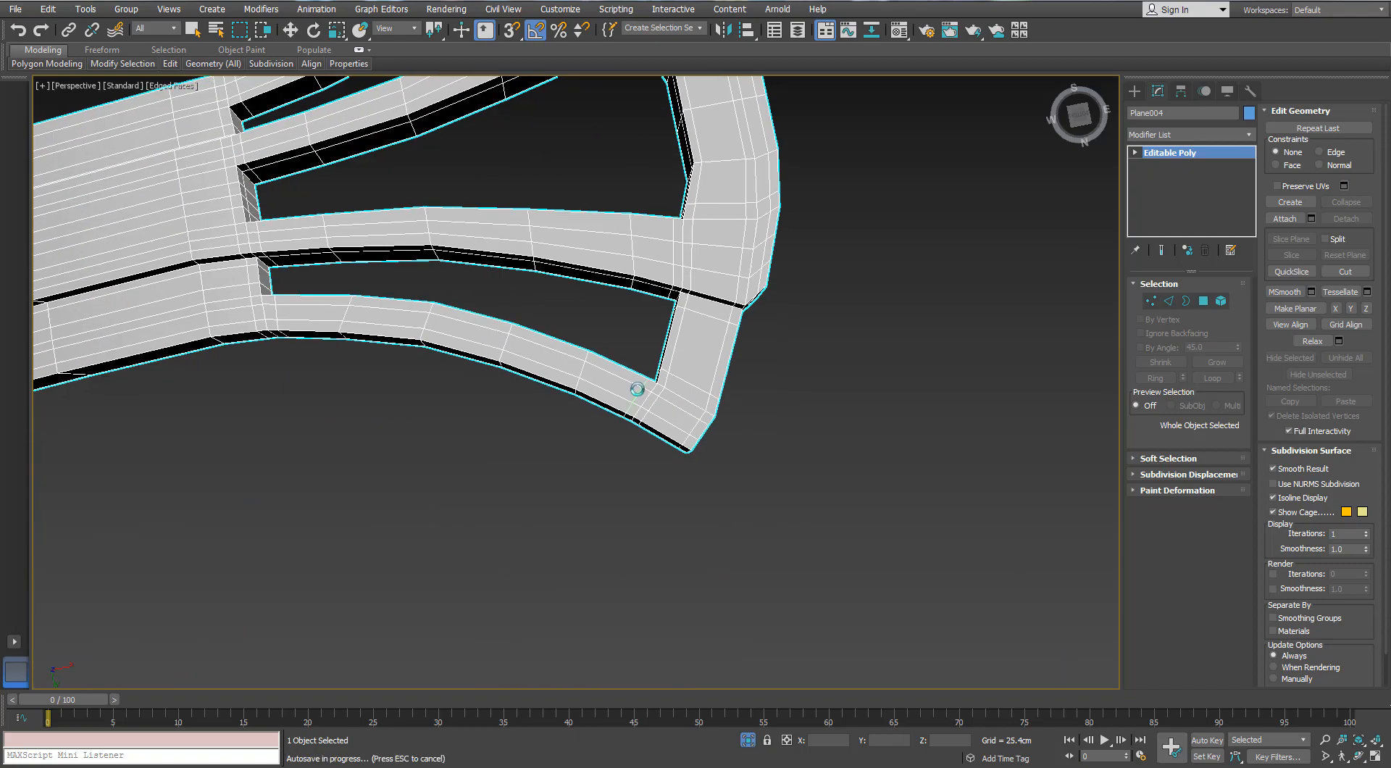
Add supporting edge loops through the bracket's thickness along the inner walls of its openings
scroll(548, 329, "down", 3)
middle_click_drag(540, 239, 503, 217)
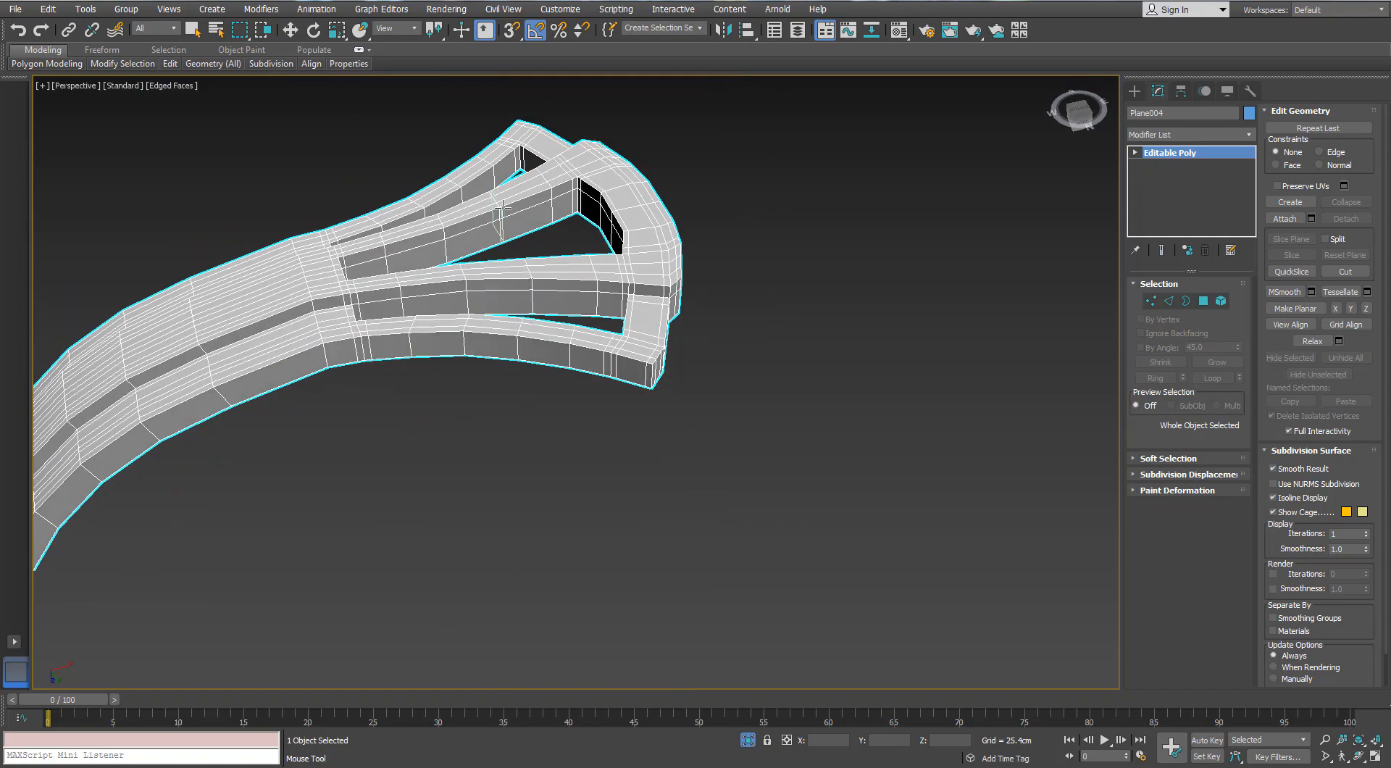
scroll(500, 210, "up", 3)
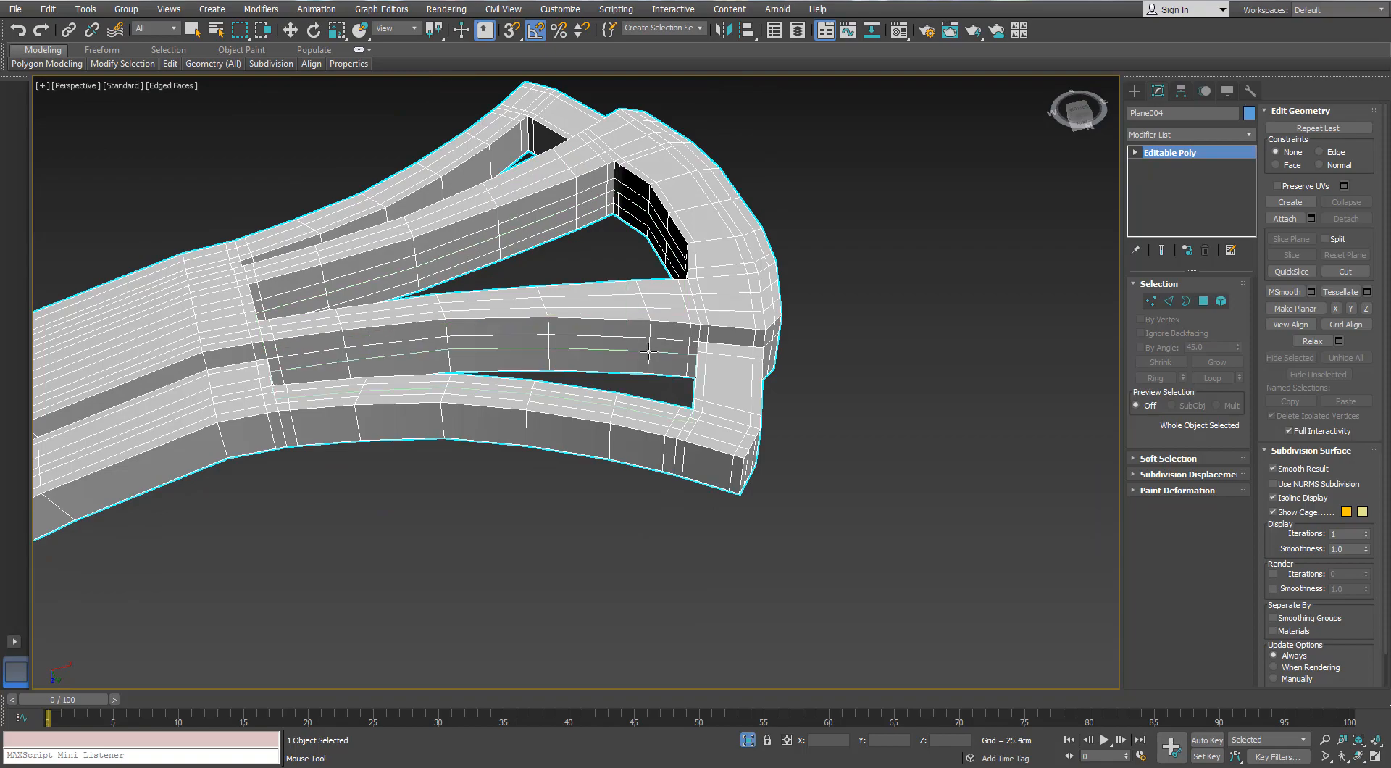
middle_click_drag(645, 365, 581, 453, "alt")
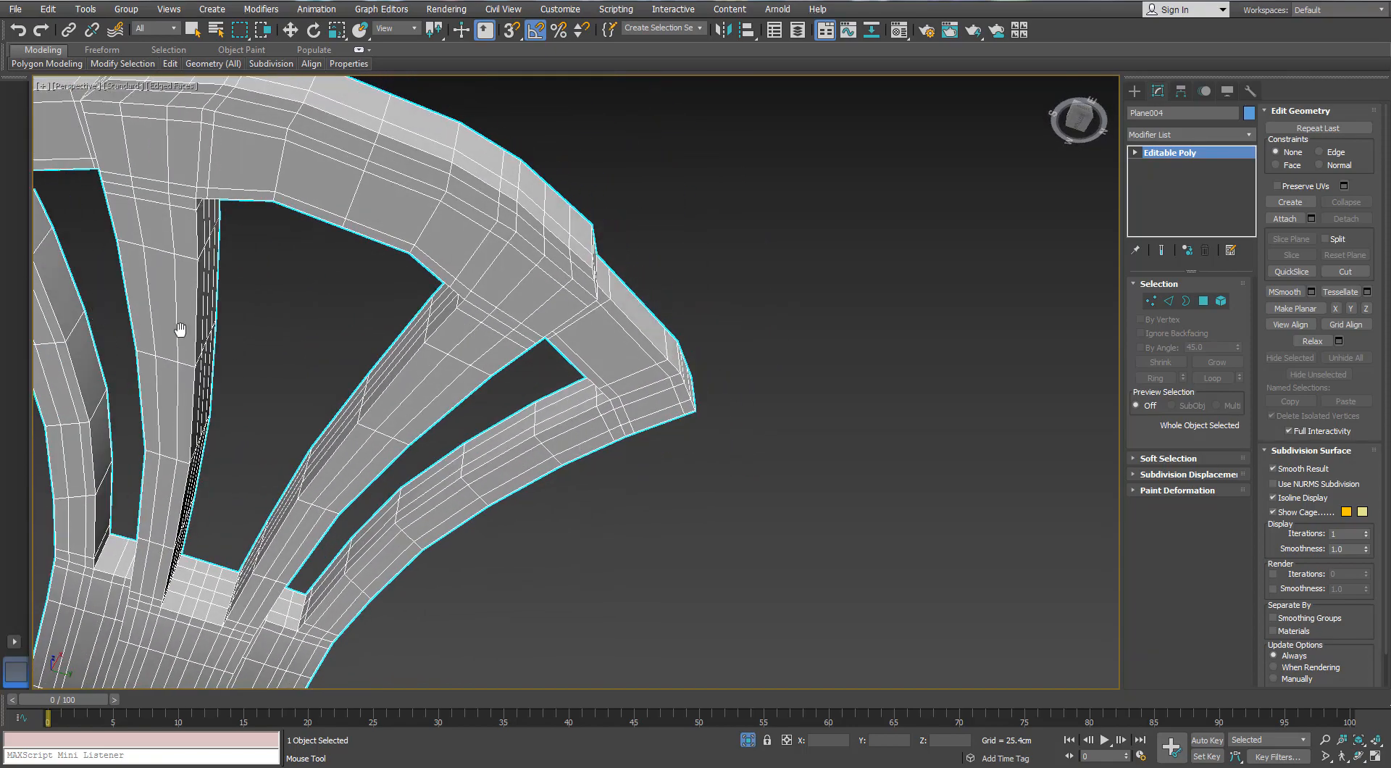
middle_click_drag(181, 331, 439, 377)
middle_click_drag(294, 234, 582, 261, "alt")
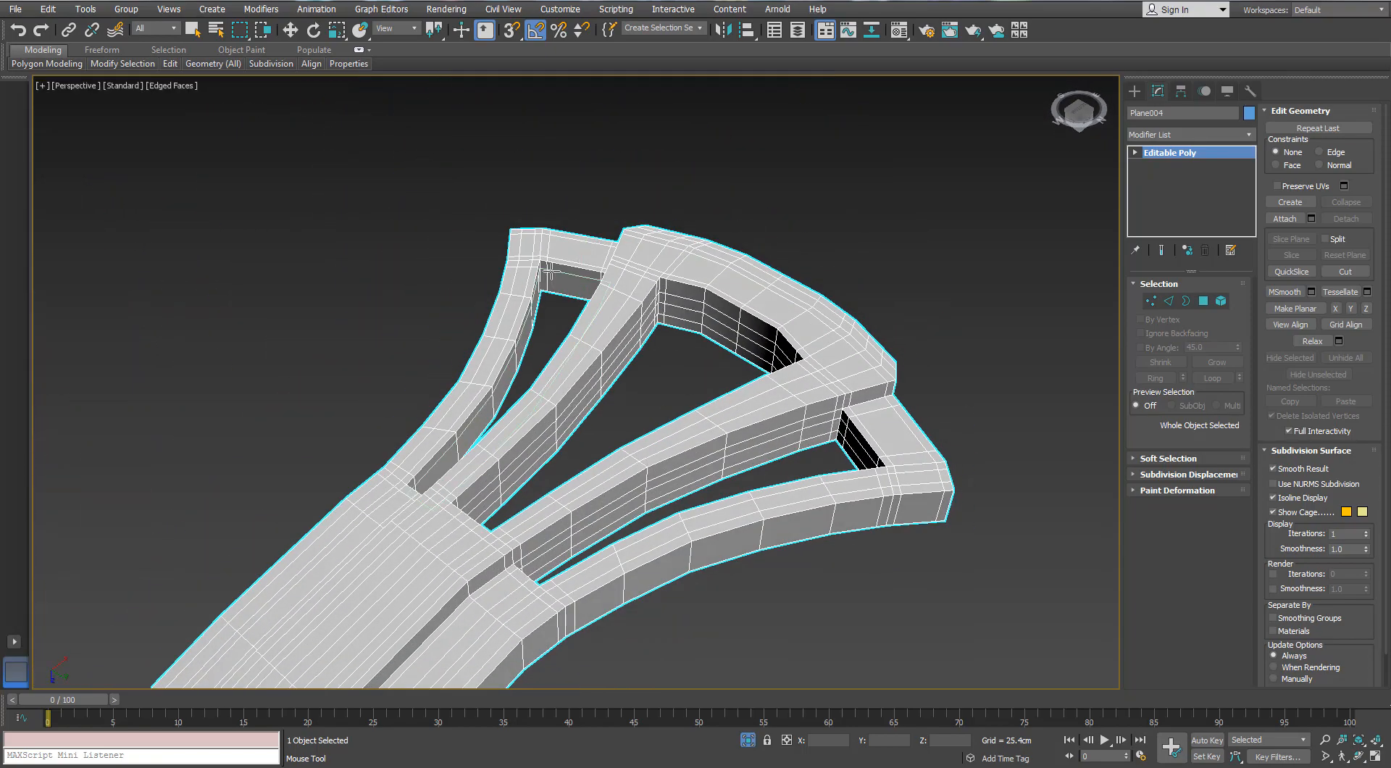
middle_click_drag(844, 429, 817, 437, "alt")
Apply a TurboSmooth modifier to the blade bracket, turn off the edged-faces display, and leave isolation
key("w")
left_click(1250, 137)
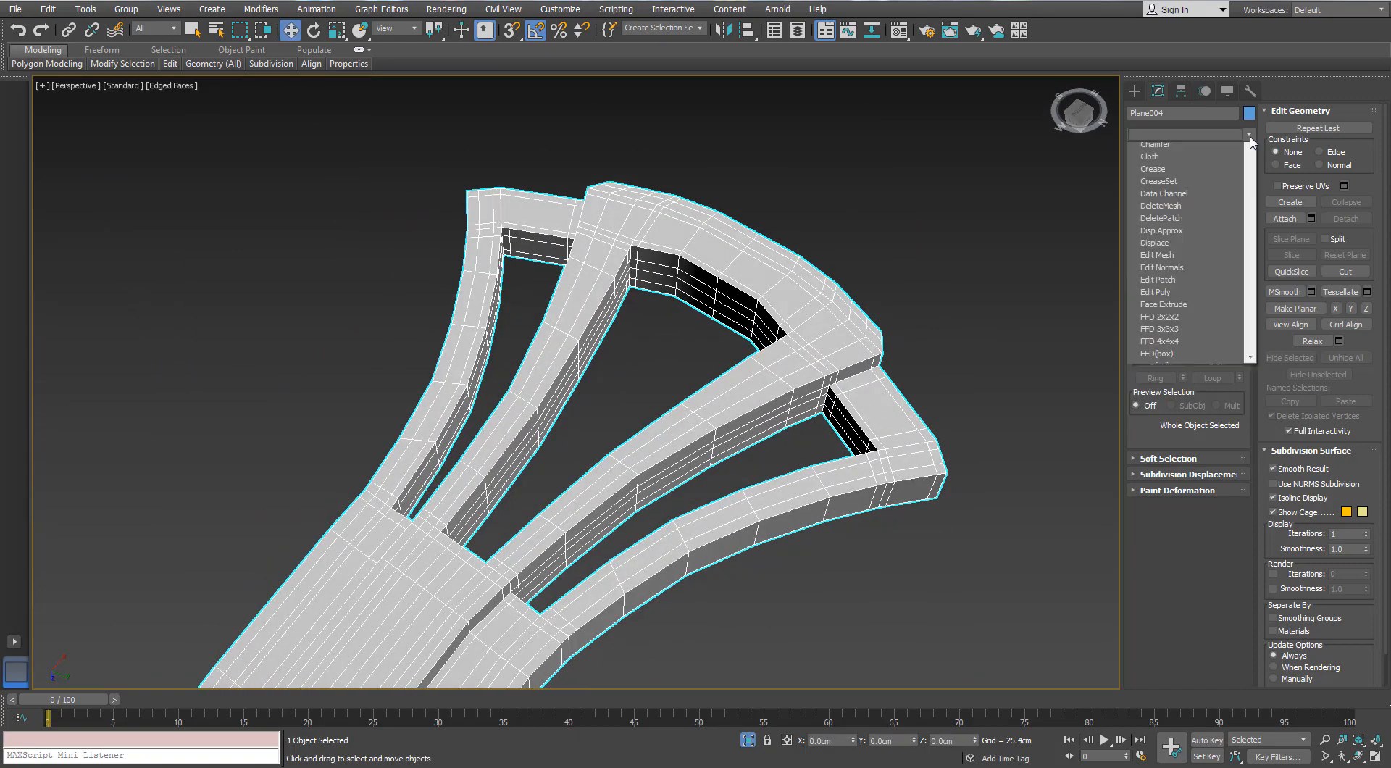
key("t")
key("t")
key("t")
key("Return")
middle_click_drag(829, 308, 794, 309, "alt")
key("F4")
scroll(768, 321, "down", 2)
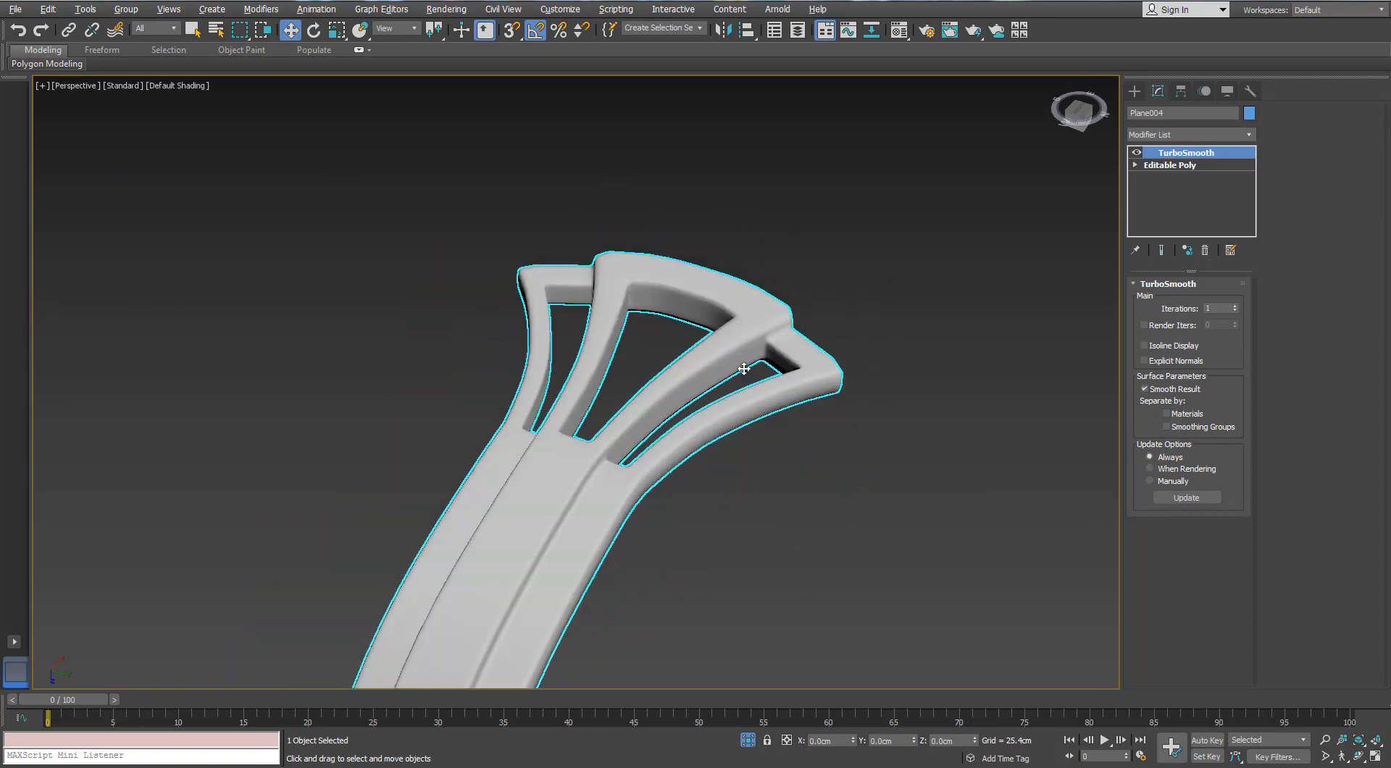
mouse_move(741, 370)
middle_mouse_down("alt")
mouse_move(654, 430)
mouse_move(804, 388)
mouse_move(707, 314)
mouse_move(807, 301)
mouse_move(708, 322)
mouse_move(707, 450)
mouse_move(739, 348)
middle_mouse_up("alt")
scroll(708, 445, "up", 3)
left_click(748, 740)
scroll(739, 362, "down", 4)
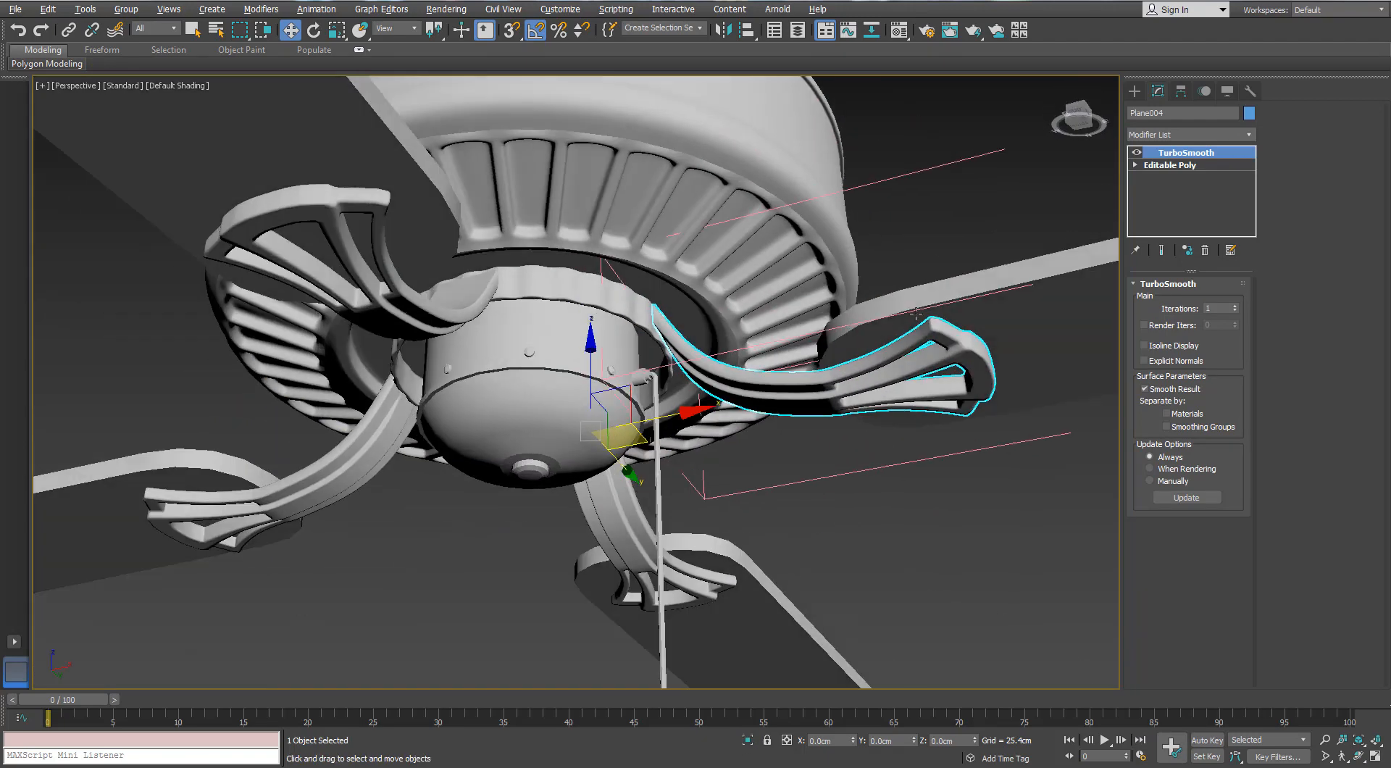
Isolate a fan blade, display its edged faces, and add supporting edge loops near its ends and through its thickness with SwiftLoop
left_click(951, 346)
left_click(748, 740)
middle_click_drag(522, 312, 497, 373, "alt")
scroll(497, 371, "up", 3)
key("F4")
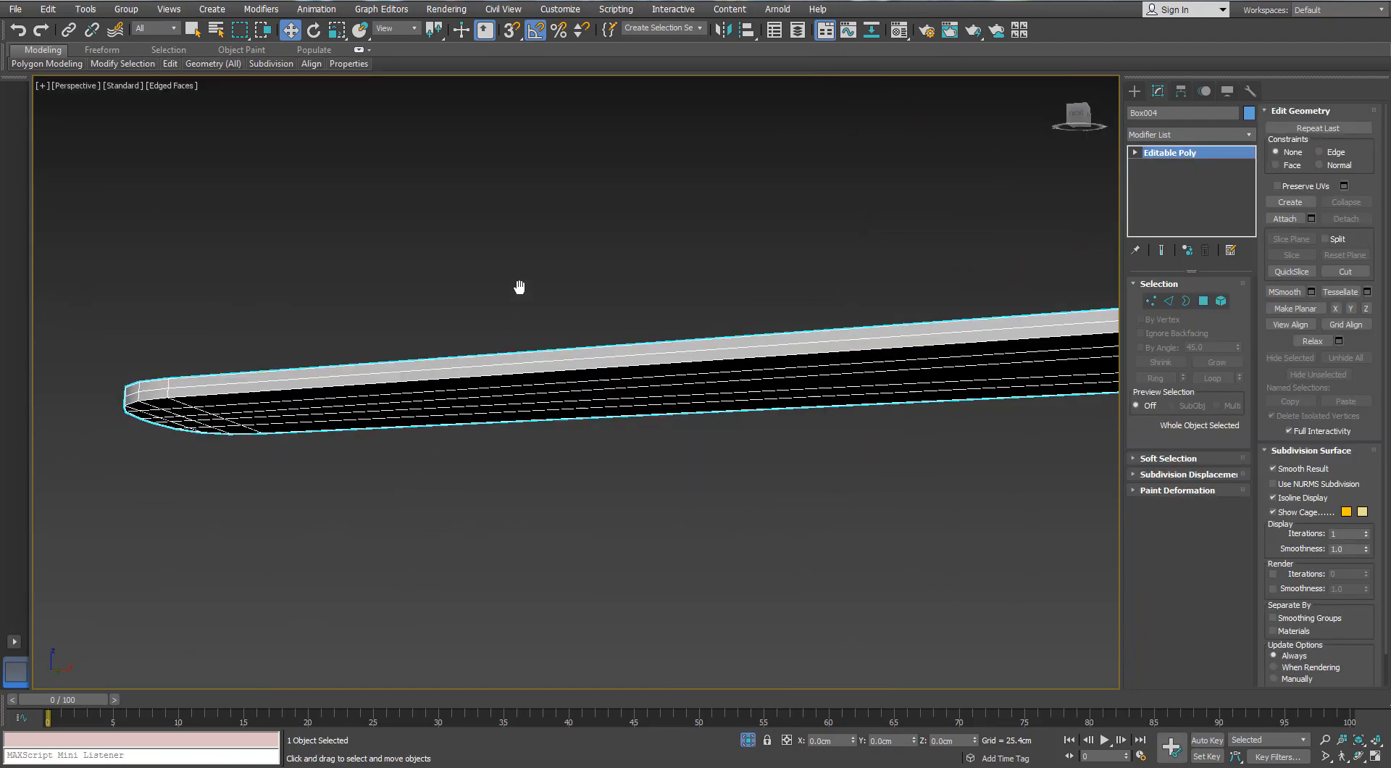
middle_click_drag(519, 285, 461, 391, "alt")
mouse_move(171, 65)
left_click(288, 106)
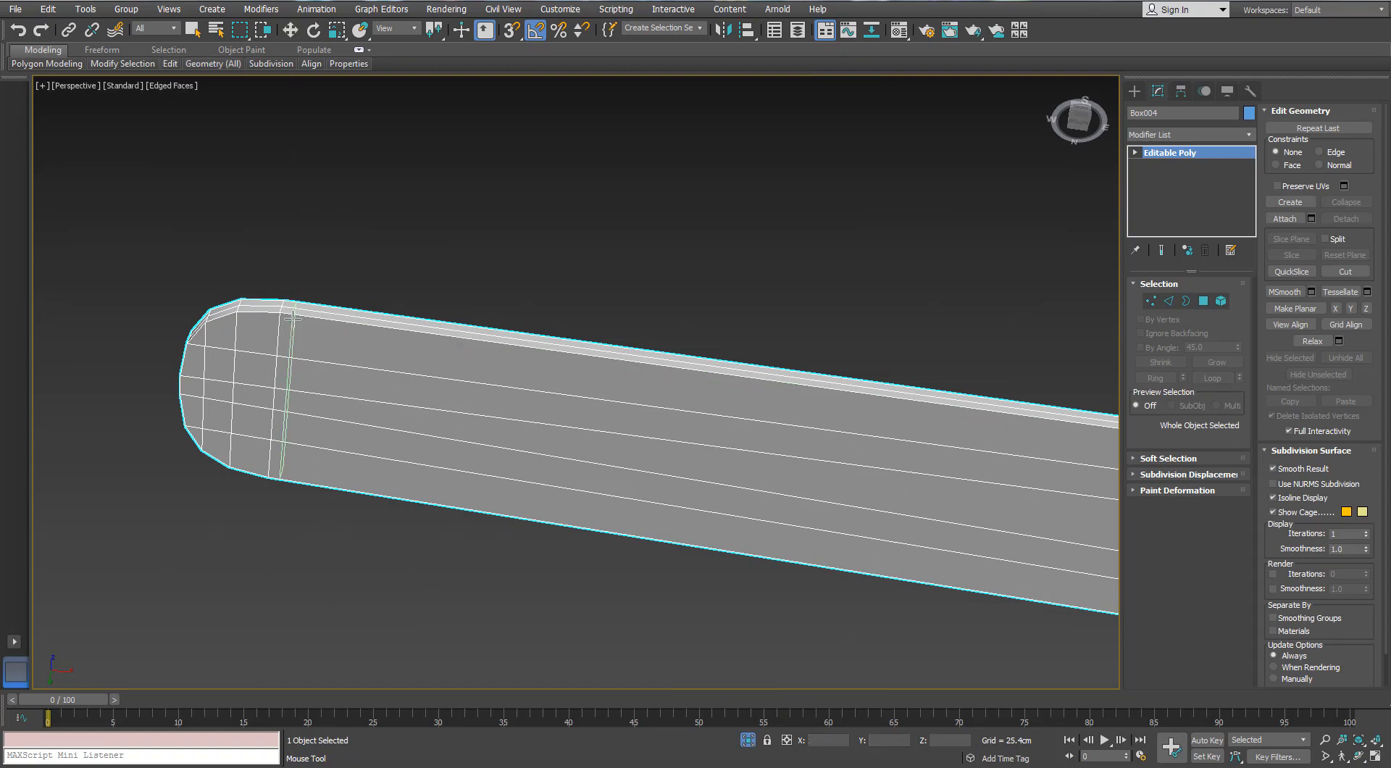
middle_click_drag(579, 377, 545, 308)
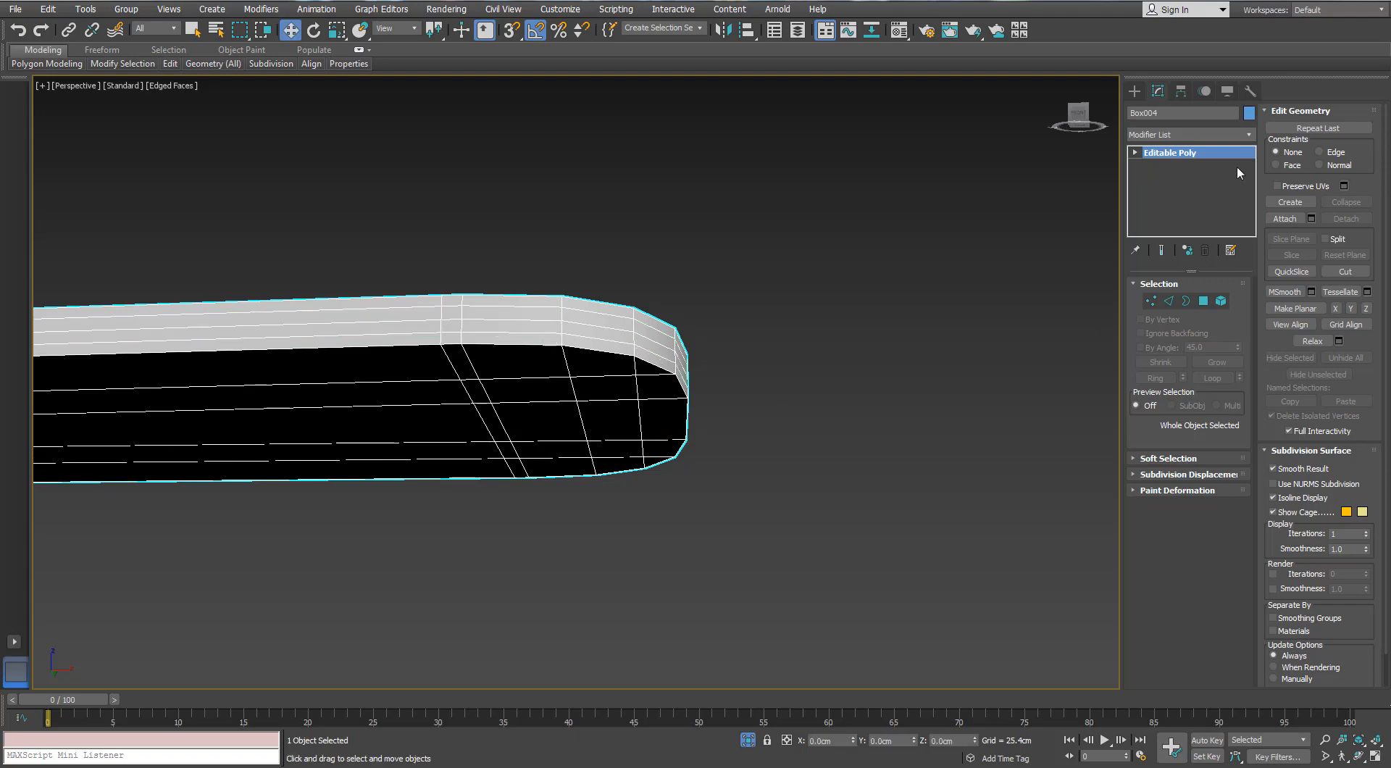
Apply a TurboSmooth modifier to the fan blade, turn off the edged-faces display, and leave isolation
left_click(1247, 136)
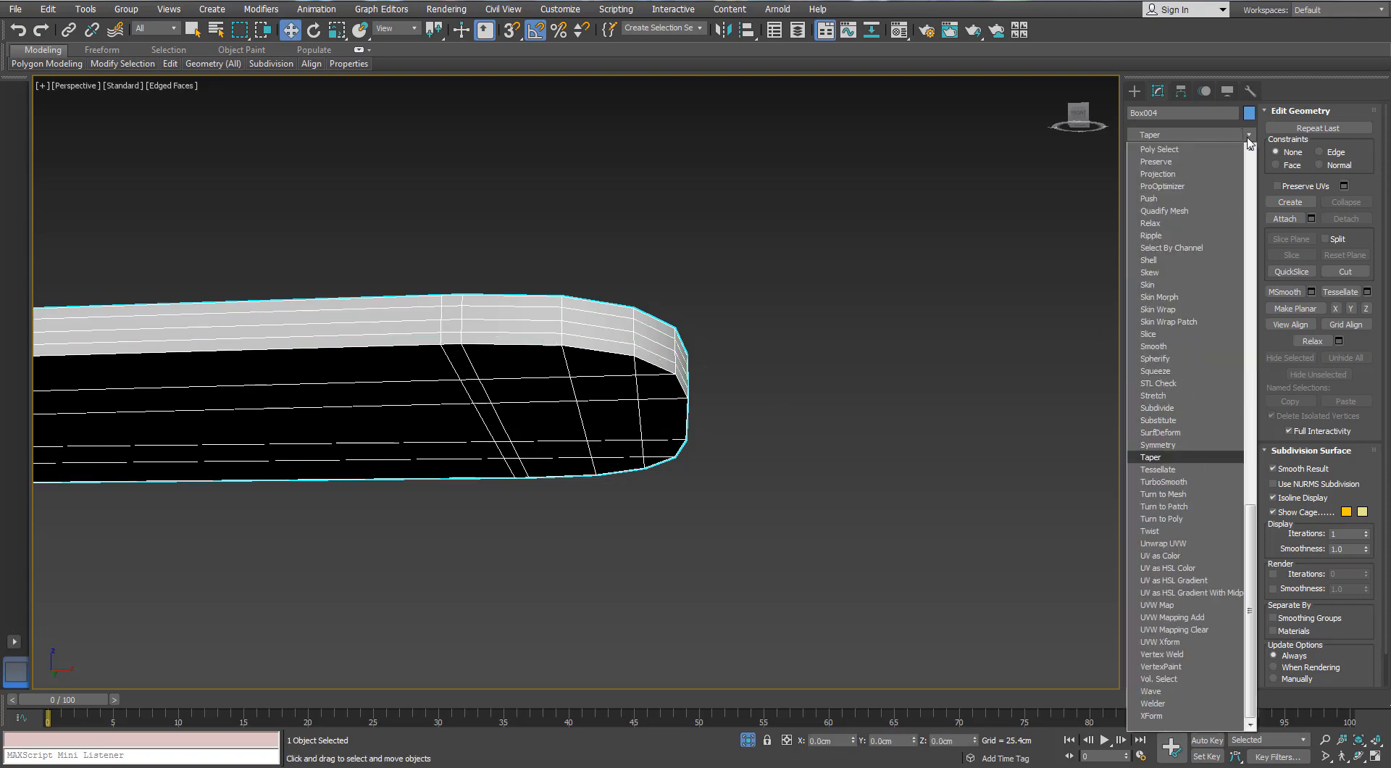
left_click(1163, 482)
key("F4")
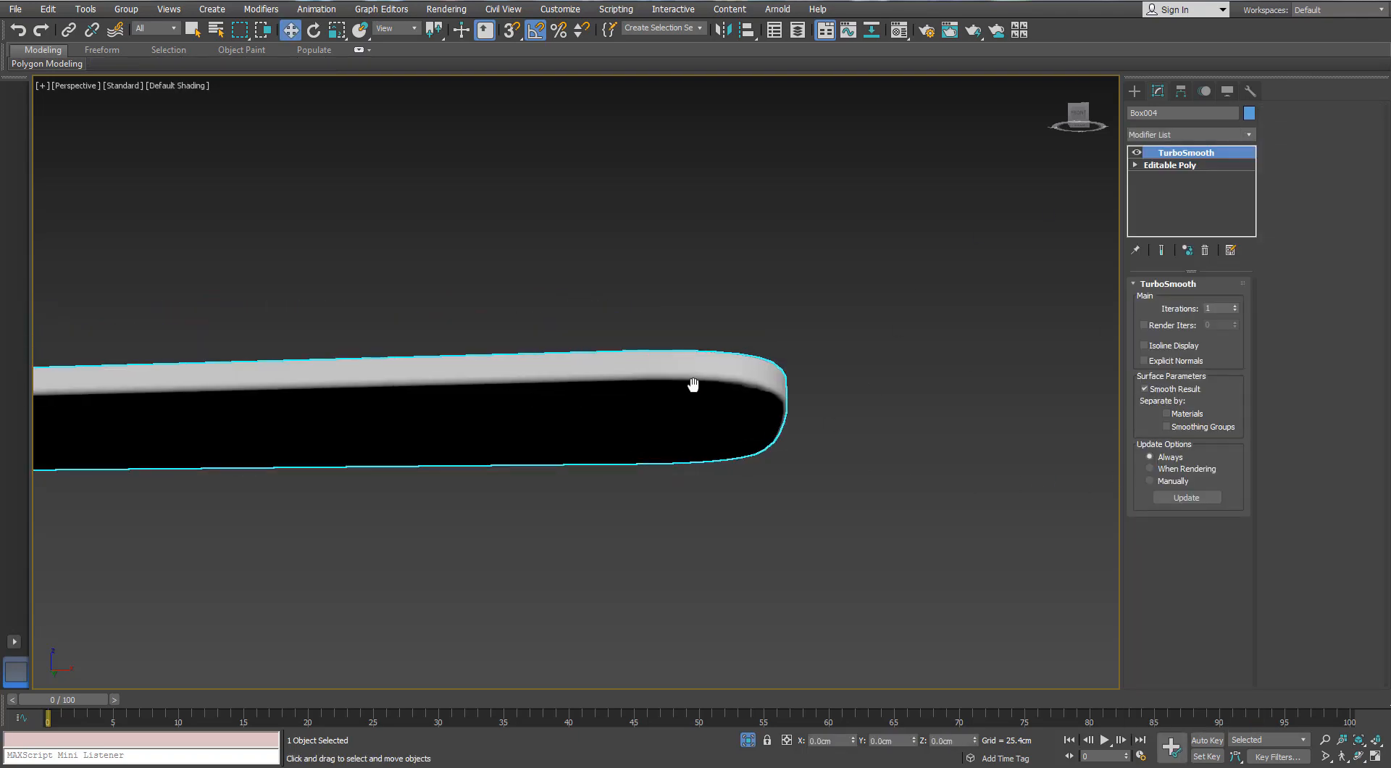
mouse_move(689, 382)
middle_mouse_down("alt")
mouse_move(689, 401)
mouse_move(555, 439)
mouse_move(693, 372)
mouse_move(559, 424)
mouse_move(596, 358)
mouse_move(629, 391)
middle_mouse_up("alt")
left_click(749, 746)
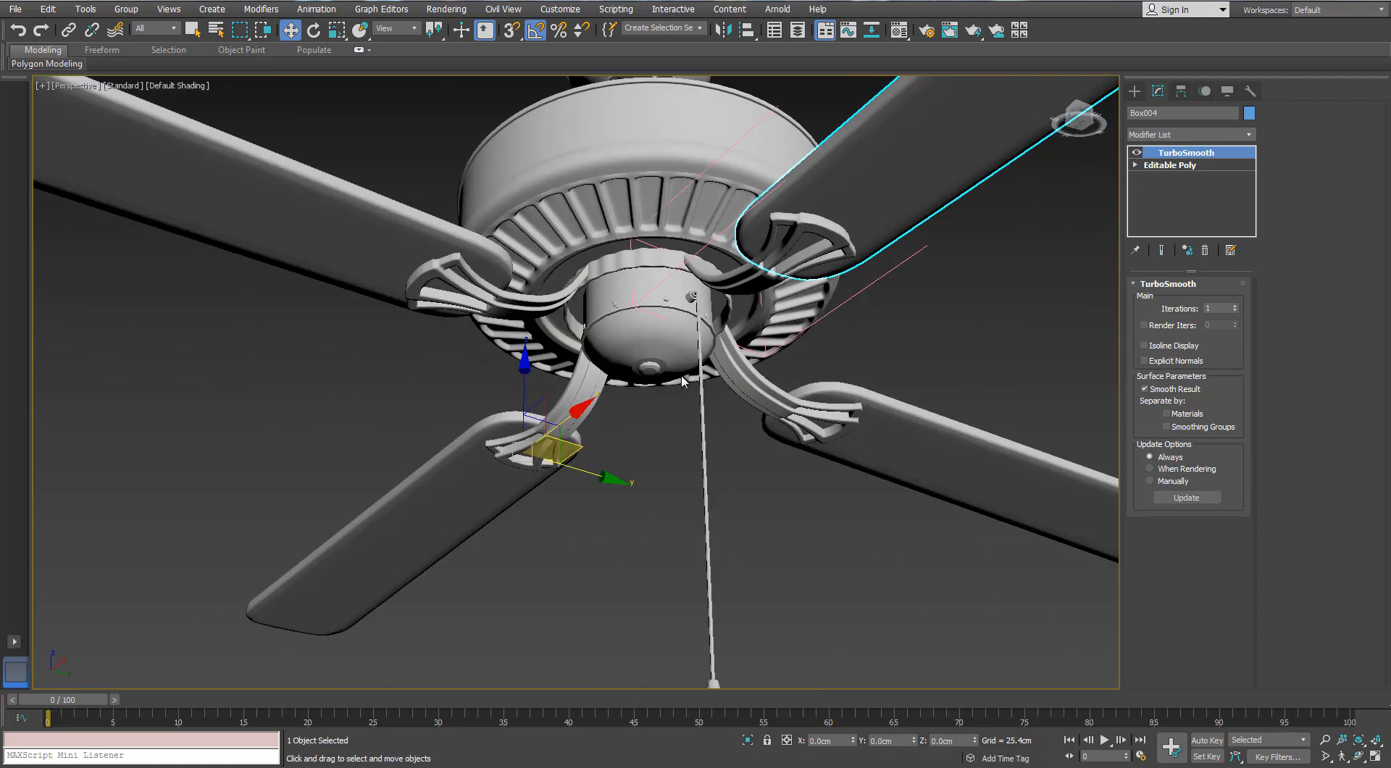
Isolate the lower motor housing with edged faces shown and add SwiftLoop supporting loops just above its raised rim and on the rim
scroll(671, 340, "up", 3)
left_click(676, 336)
key("F4")
middle_click_drag(676, 335, 727, 439, "alt")
left_click(748, 740)
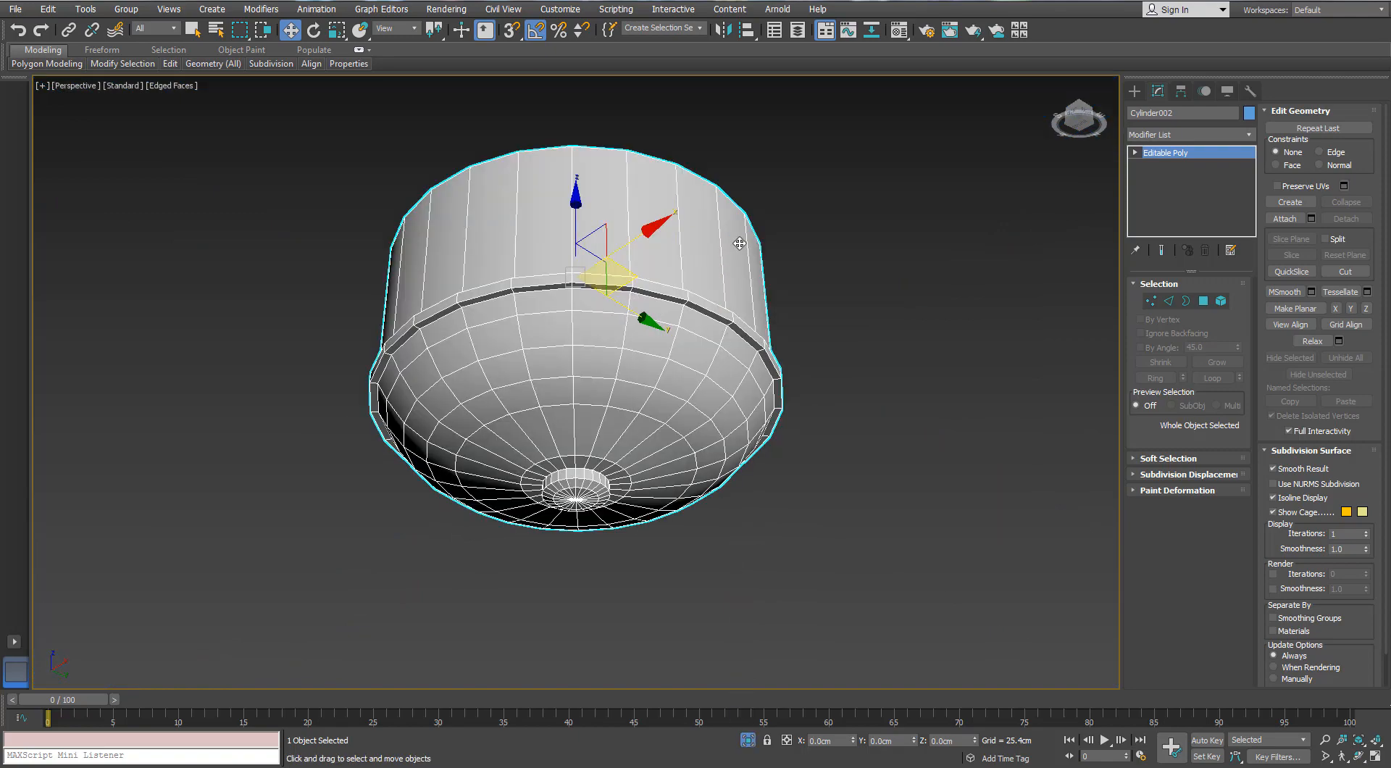
middle_click_drag(736, 244, 638, 336, "alt")
left_click(171, 63)
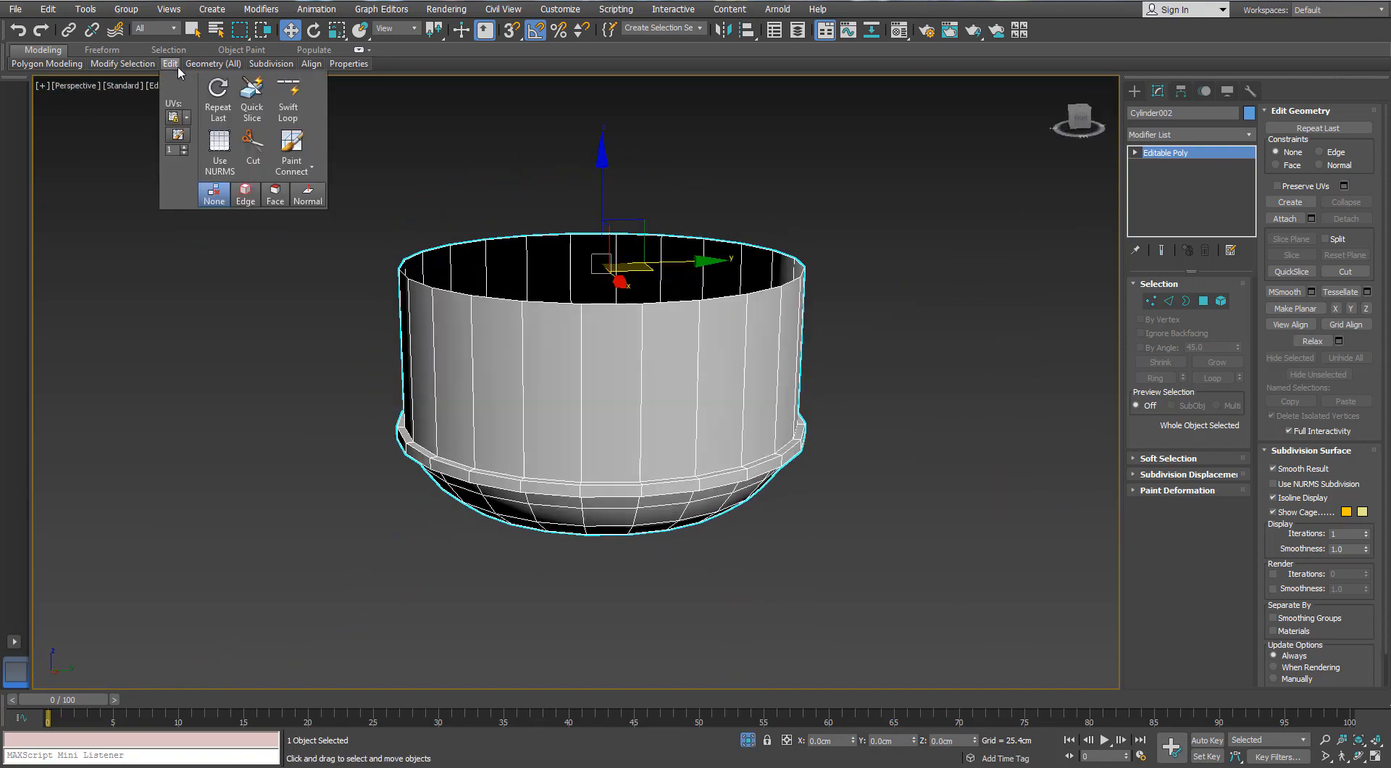
left_click(289, 98)
scroll(580, 491, "up", 3)
scroll(579, 491, "up", 2)
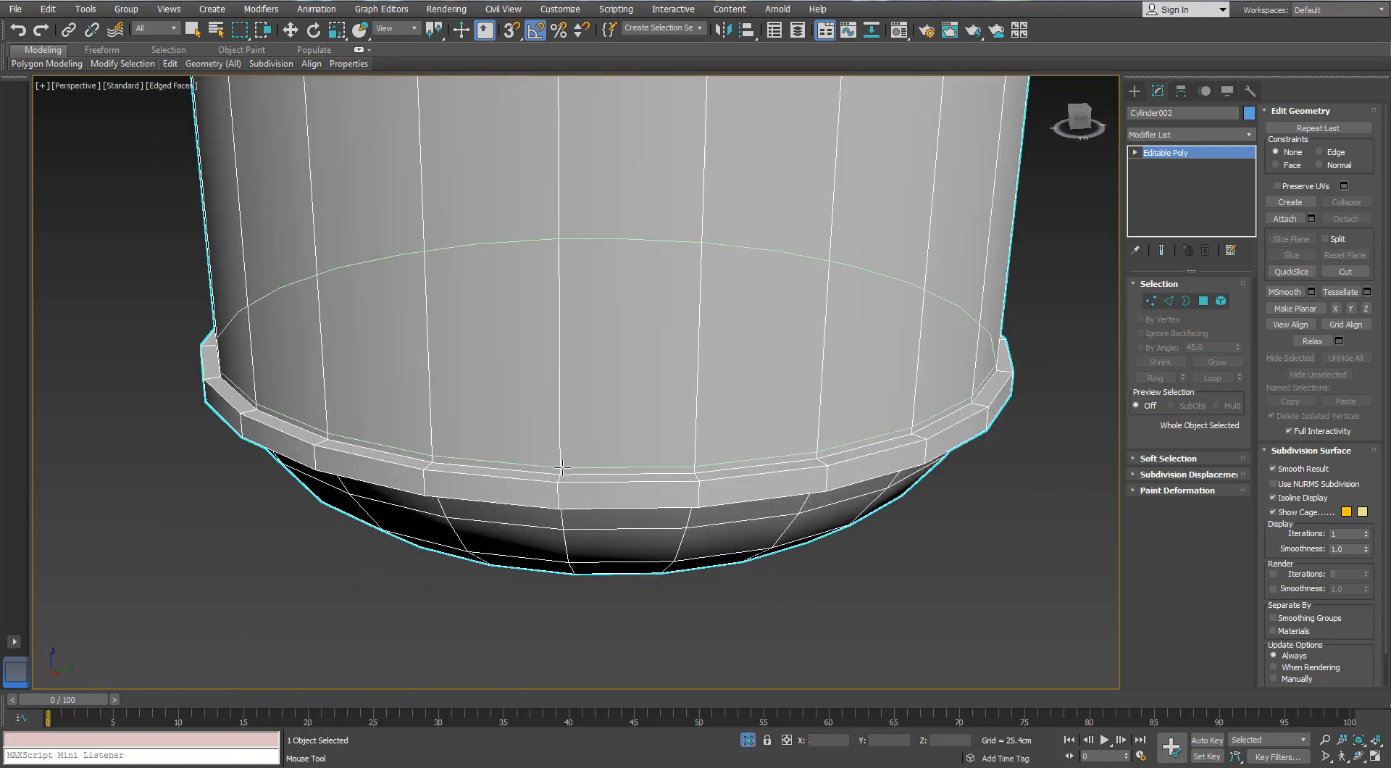
middle_click_drag(255, 396, 388, 453, "alt")
scroll(313, 482, "up", 4)
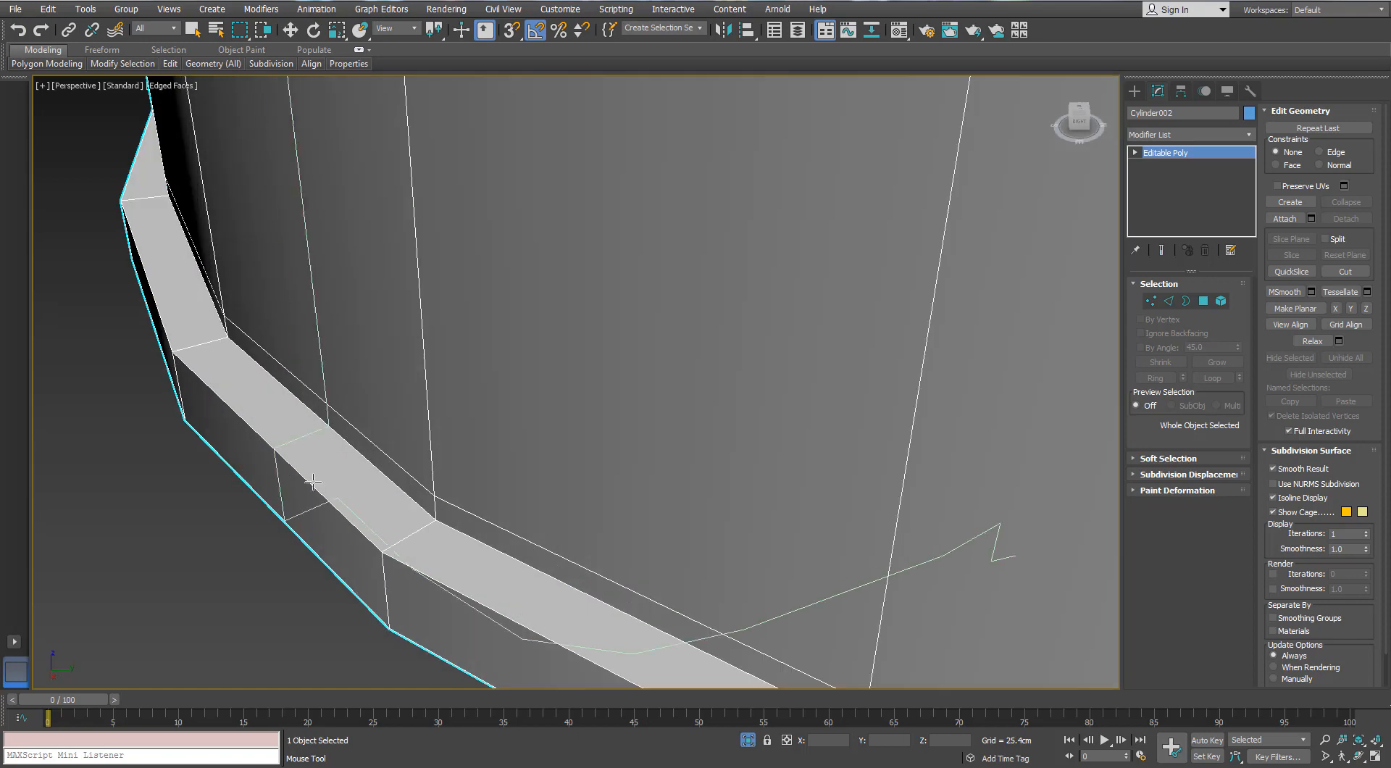
left_click(389, 547)
middle_click_drag(188, 347, 333, 226, "alt")
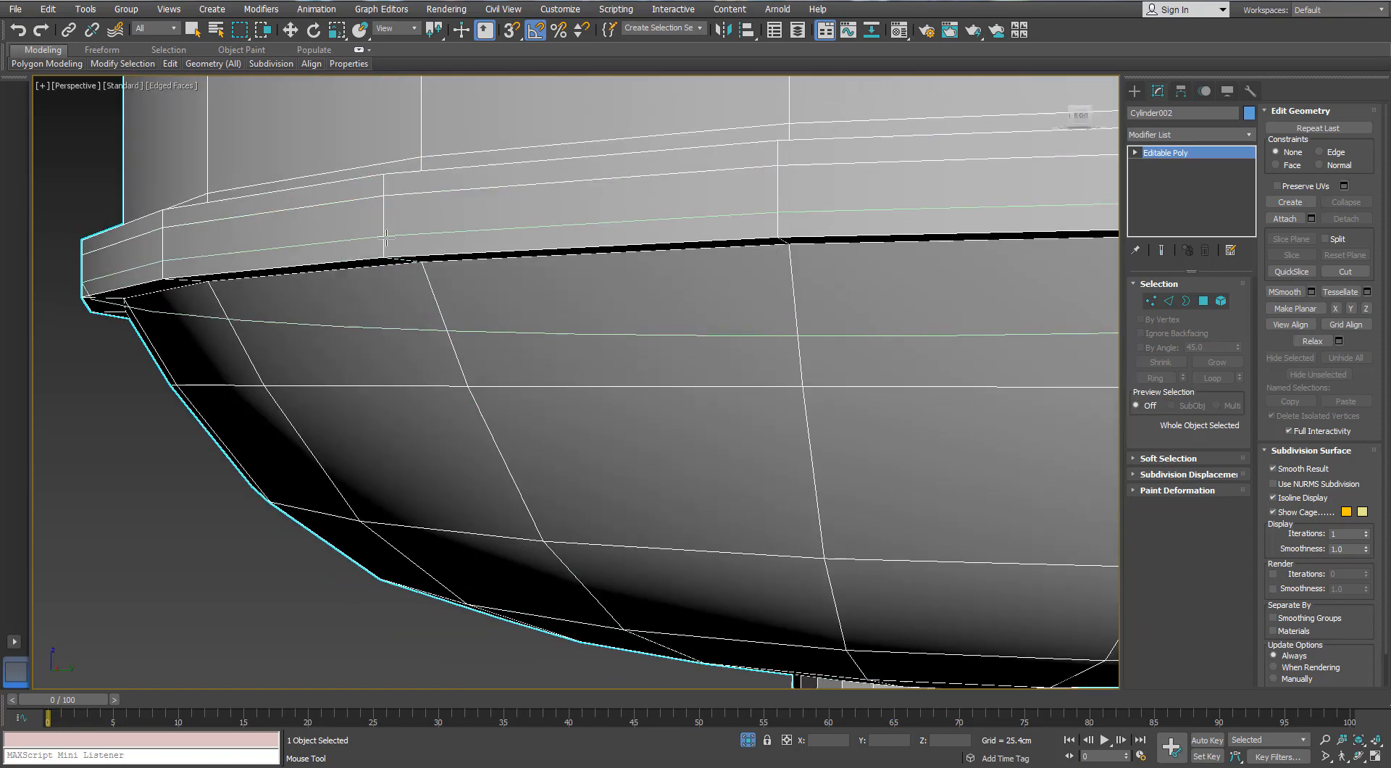
Add supporting edge loops on the underside of the lower housing's rim, where it meets the rounded bowl
middle_click_drag(304, 304, 358, 316, "alt")
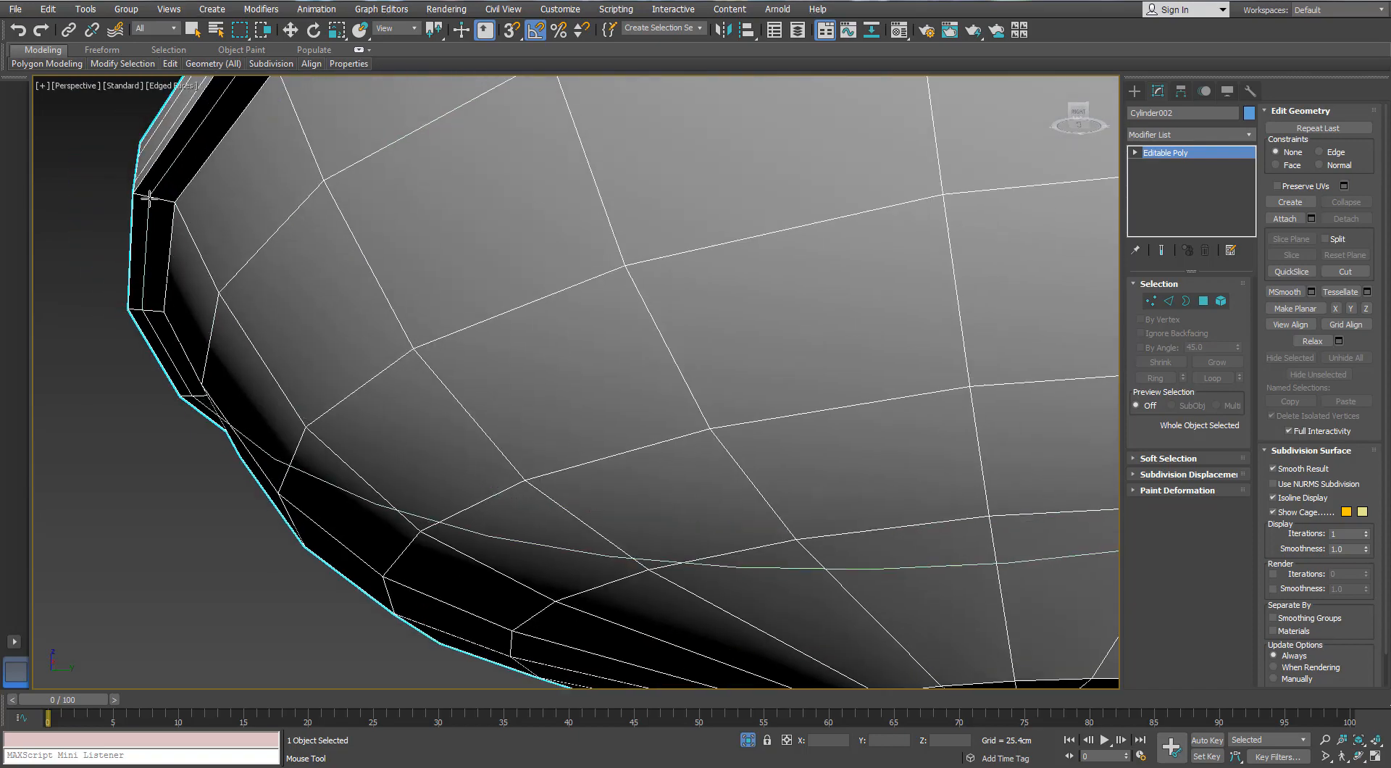
left_click(168, 200)
middle_click_drag(184, 208, 262, 322, "alt")
left_click(265, 328)
scroll(312, 369, "down", 3)
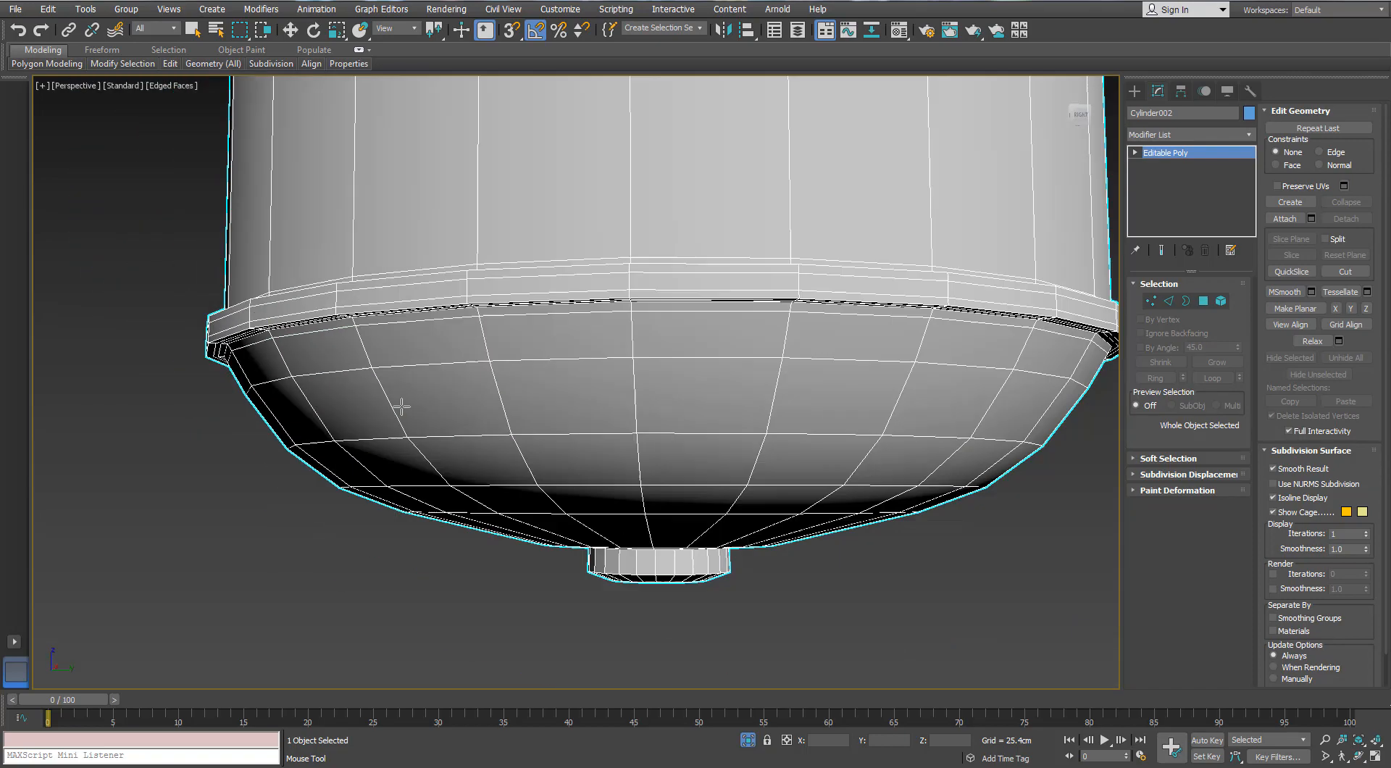
Add supporting edge loops around the small round cap under the housing bowl, including its side wall and base
middle_click_drag(401, 407, 601, 472, "alt")
scroll(615, 476, "up", 3)
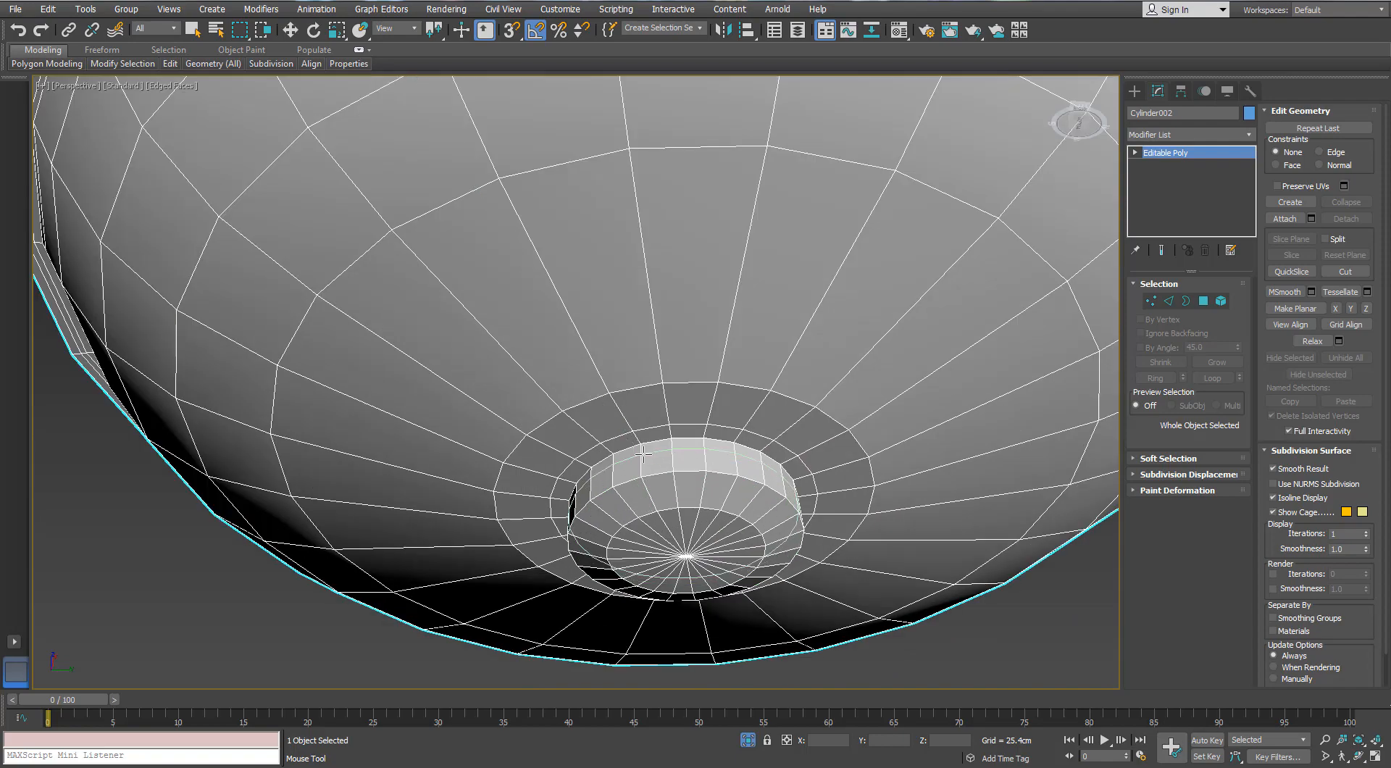
middle_click_drag(644, 474, 612, 460, "alt")
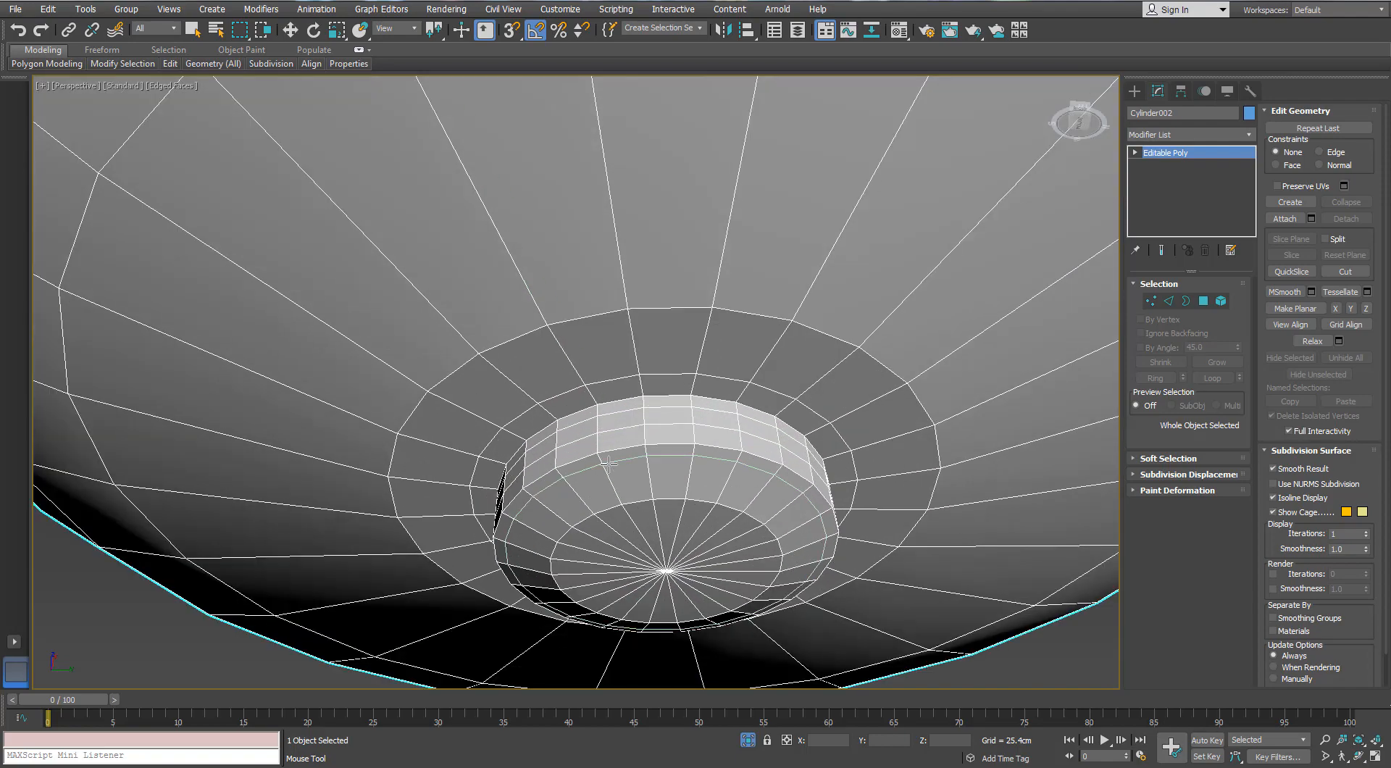
scroll(609, 465, "down", 8)
key("w")
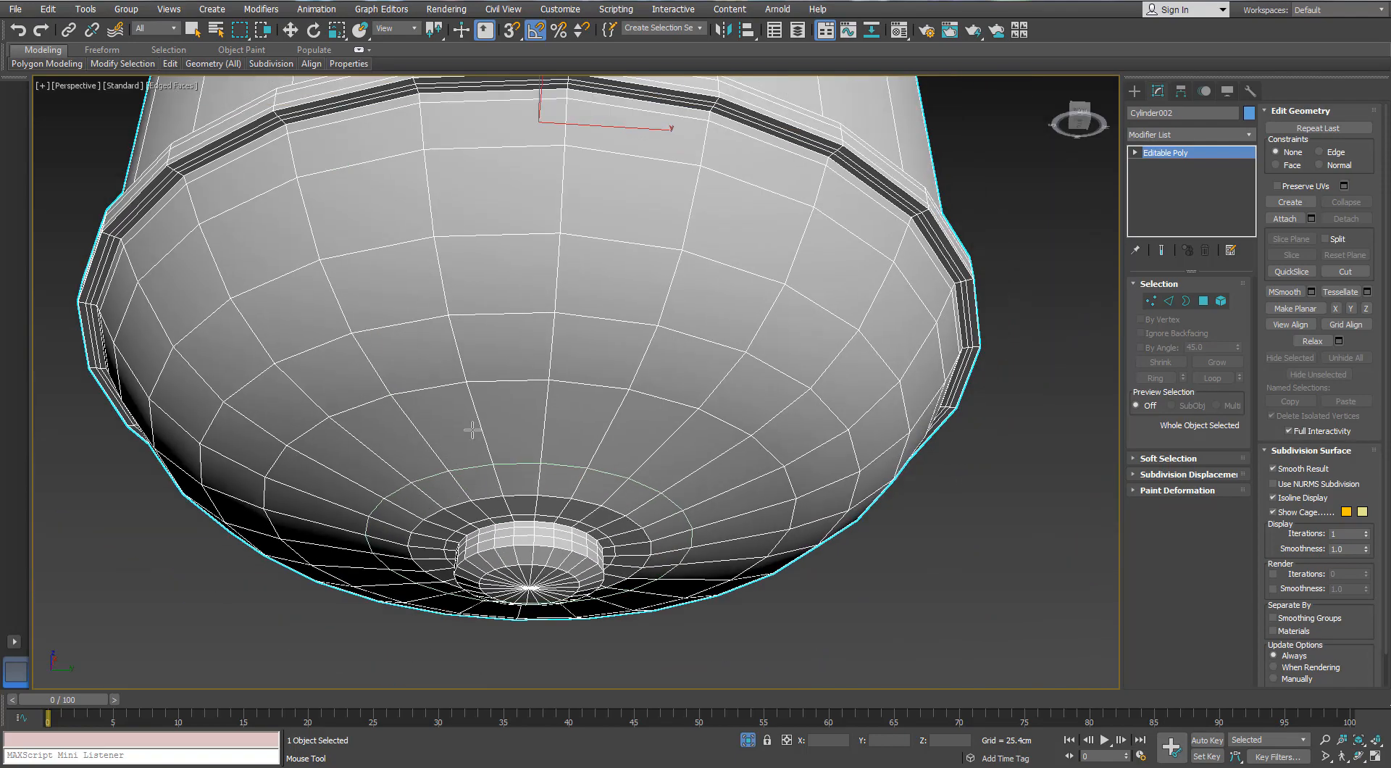
Apply a TurboSmooth modifier to the lower housing and leave isolation
left_click(1248, 135)
scroll(1188, 435, "down", 5)
left_click(1174, 480)
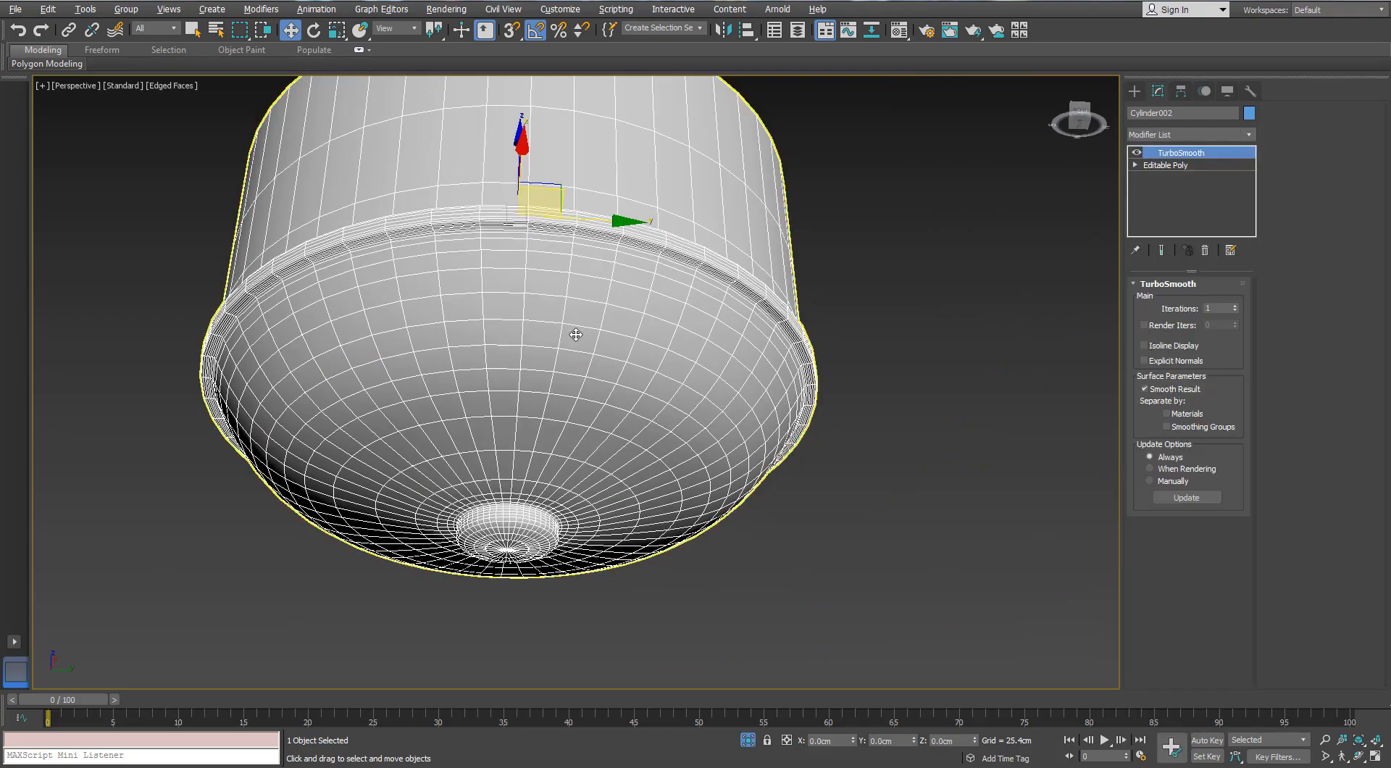
key("alt+q")
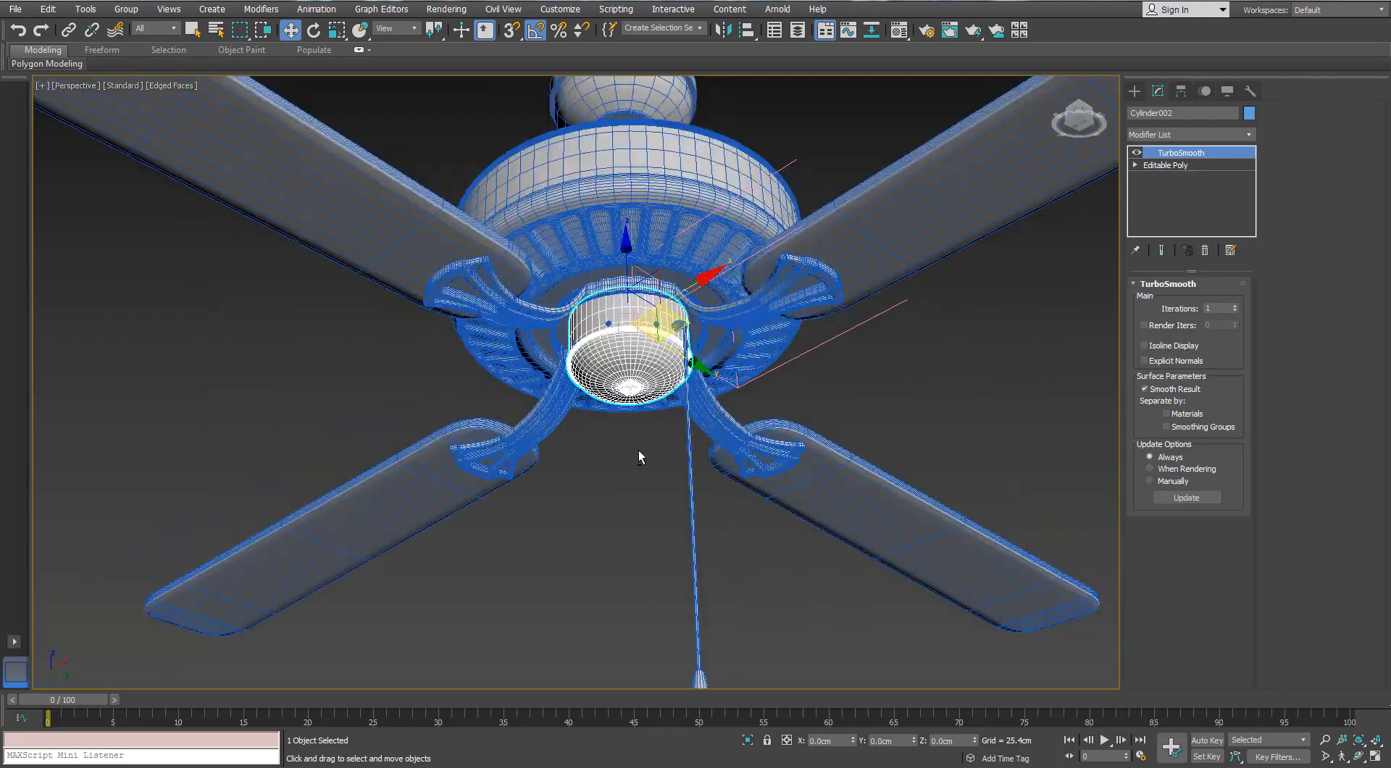
Isolate the stepped pull-chain fitting on the housing's side and add supporting edge loops around its steps and front hole
scroll(667, 403, "up", 6)
middle_click_drag(666, 403, 725, 428, "alt")
middle_click_drag(758, 185, 713, 390)
scroll(713, 389, "up", 6)
left_click(713, 392)
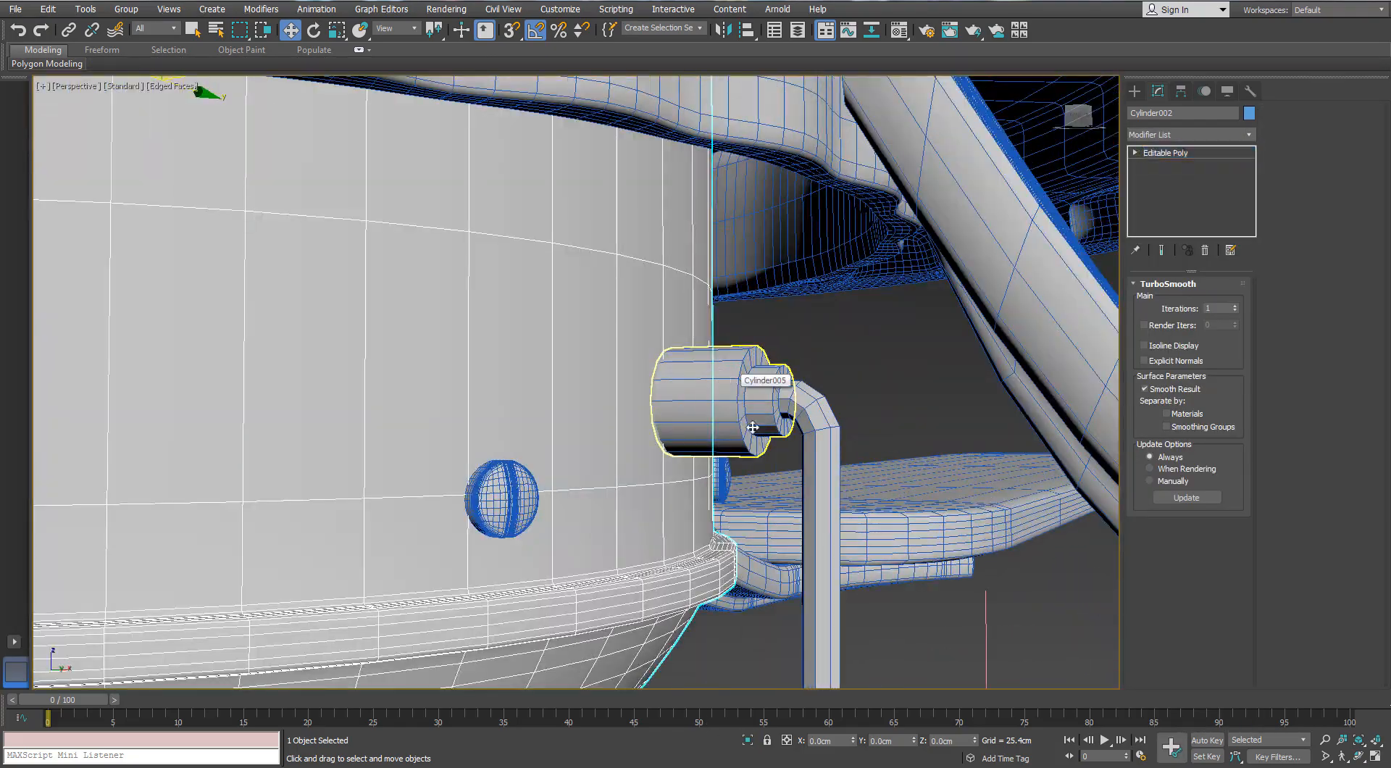
key("alt+q")
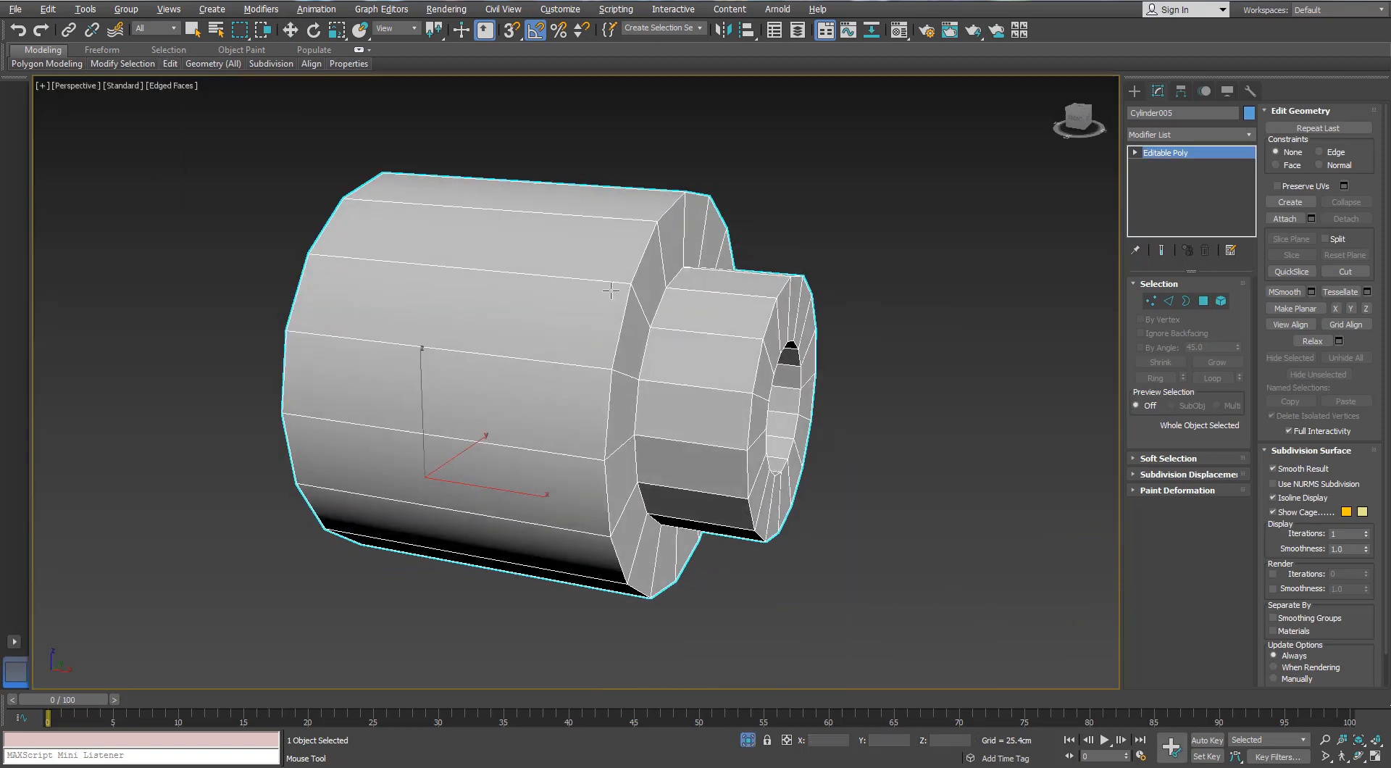
middle_click_drag(618, 276, 619, 229, "alt")
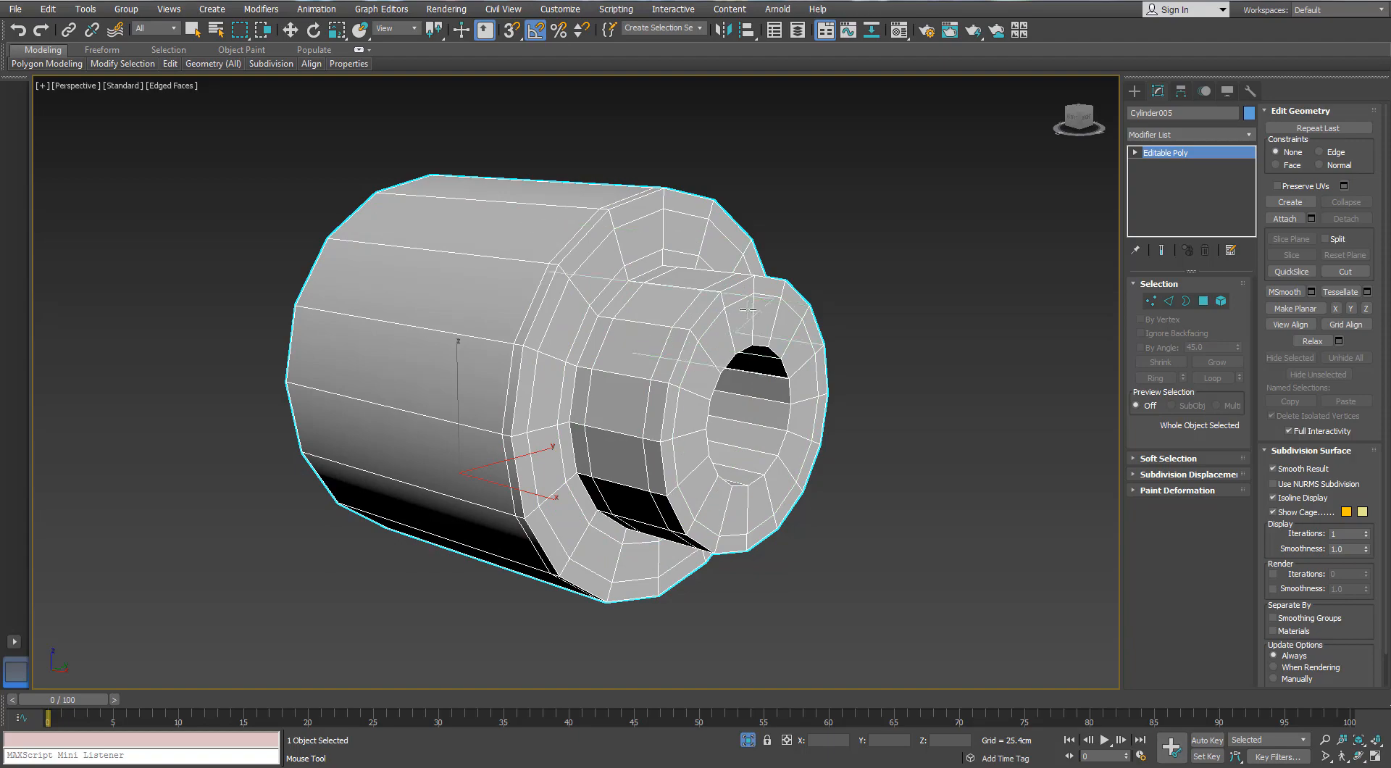
middle_click_drag(762, 390, 616, 380, "alt")
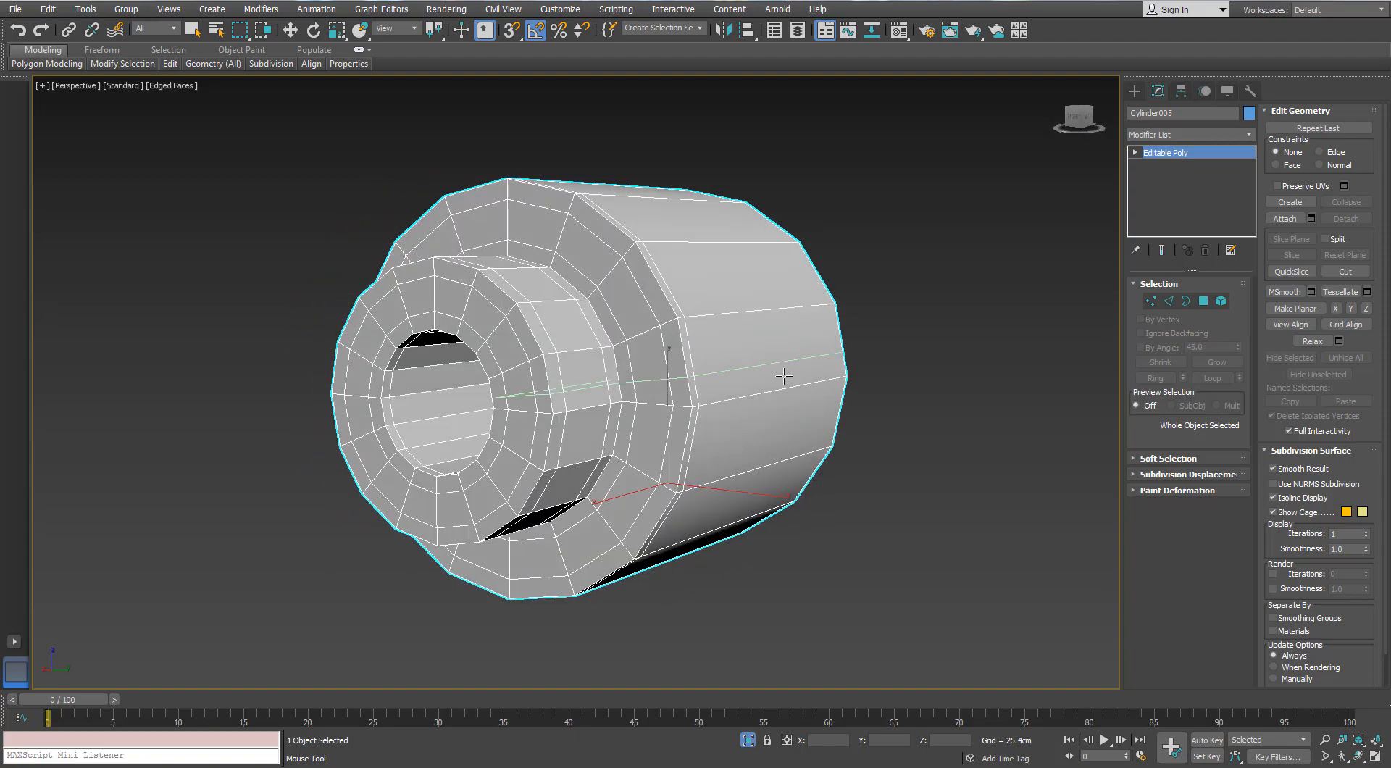
Apply a TurboSmooth modifier to the pull-chain fitting and leave isolation
left_click(1248, 135)
key("t")
key("t")
key("t")
key("Return")
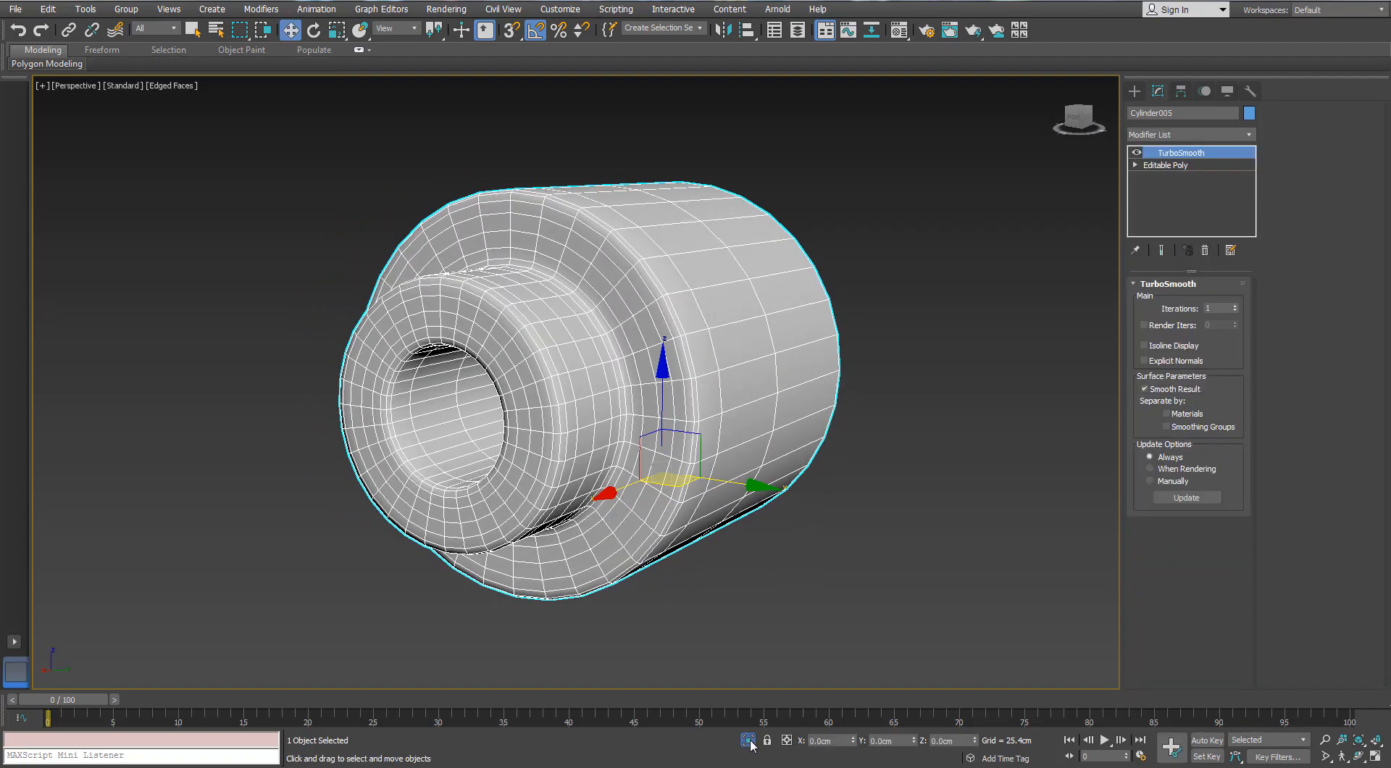
left_click(748, 740)
Isolate the bent pull-chain line and convert it to an Editable Poly
left_click(762, 511)
key("alt+q")
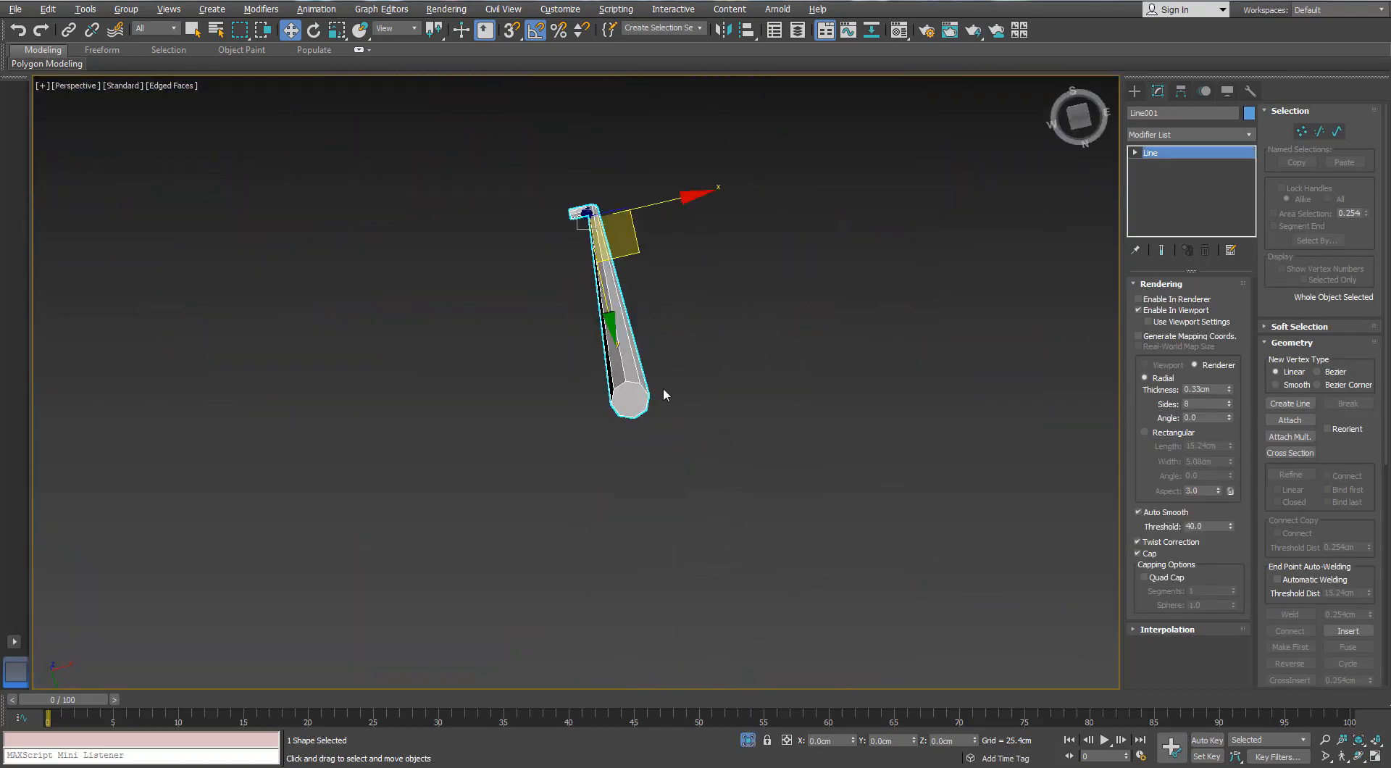
right_click(642, 385)
left_click(833, 376)
right_click(635, 392)
left_click(607, 554)
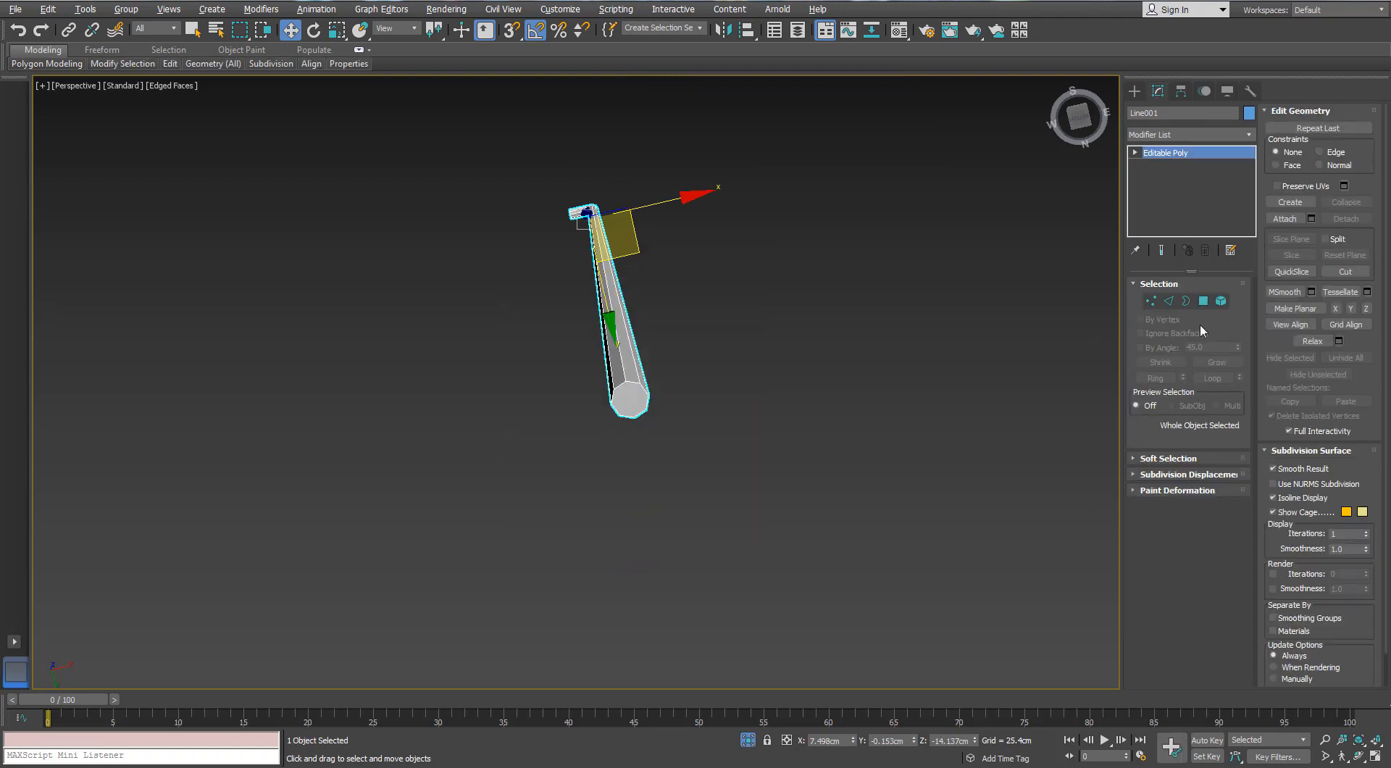
Delete the cap polygons at both ends of the pull-chain tube
key("4")
left_click(624, 391)
left_click(624, 392)
scroll(601, 326, "down", 3)
middle_click_drag(600, 320, 638, 384, "alt")
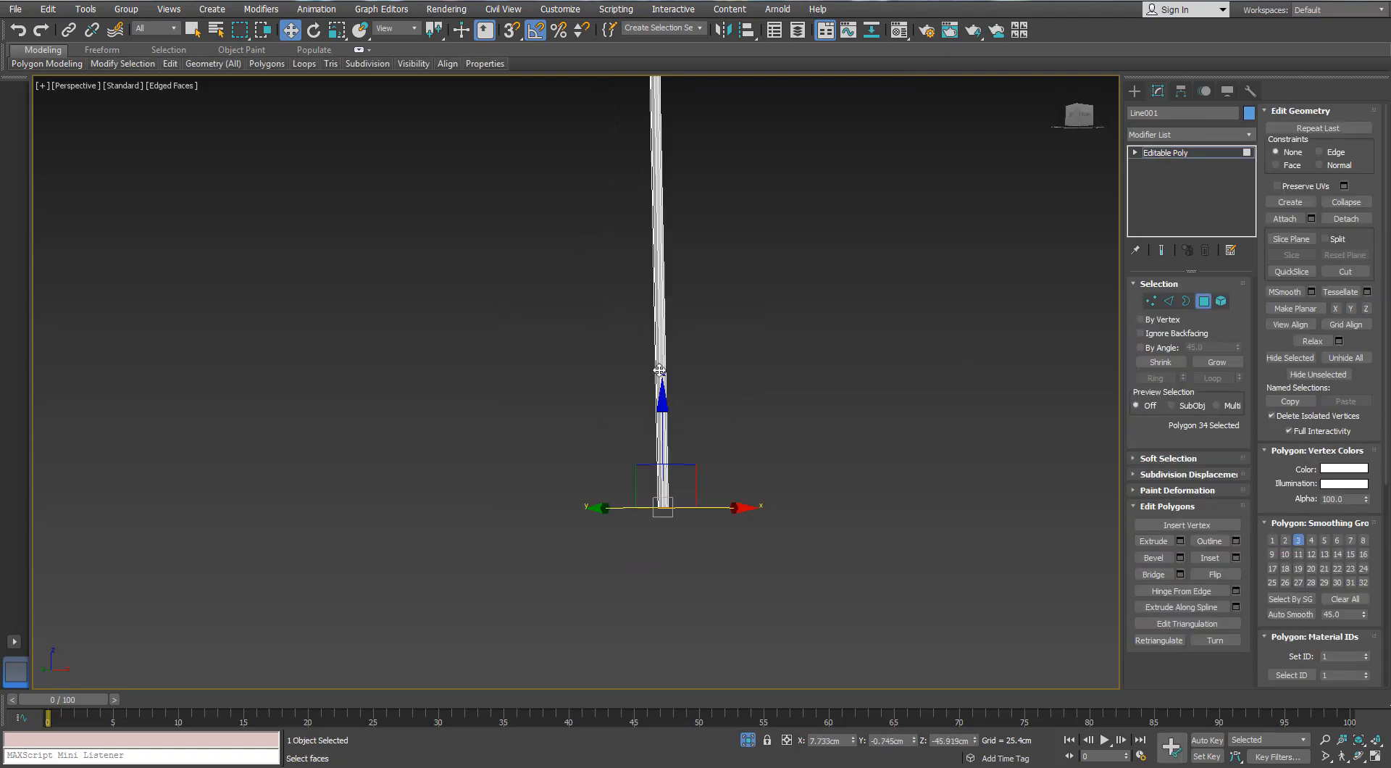
scroll(637, 273, "down", 3)
middle_click_drag(637, 272, 664, 329)
scroll(664, 329, "up", 4)
scroll(712, 497, "up", 3)
left_click(710, 471, "ctrl")
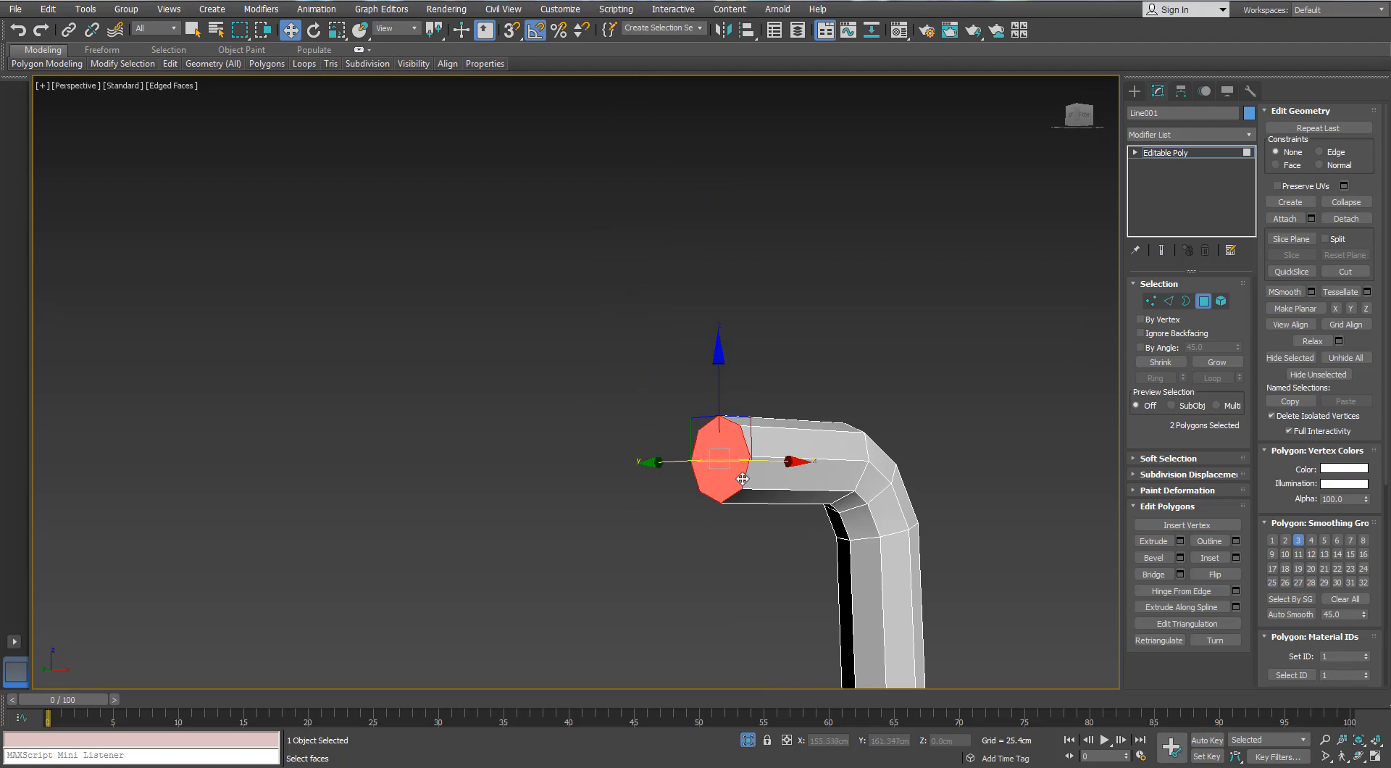
key("Delete")
scroll(818, 484, "down", 2)
Leave polygon editing and apply a TurboSmooth modifier to the pull-chain tube
left_click(1203, 301)
left_click(1248, 135)
left_click(1173, 464)
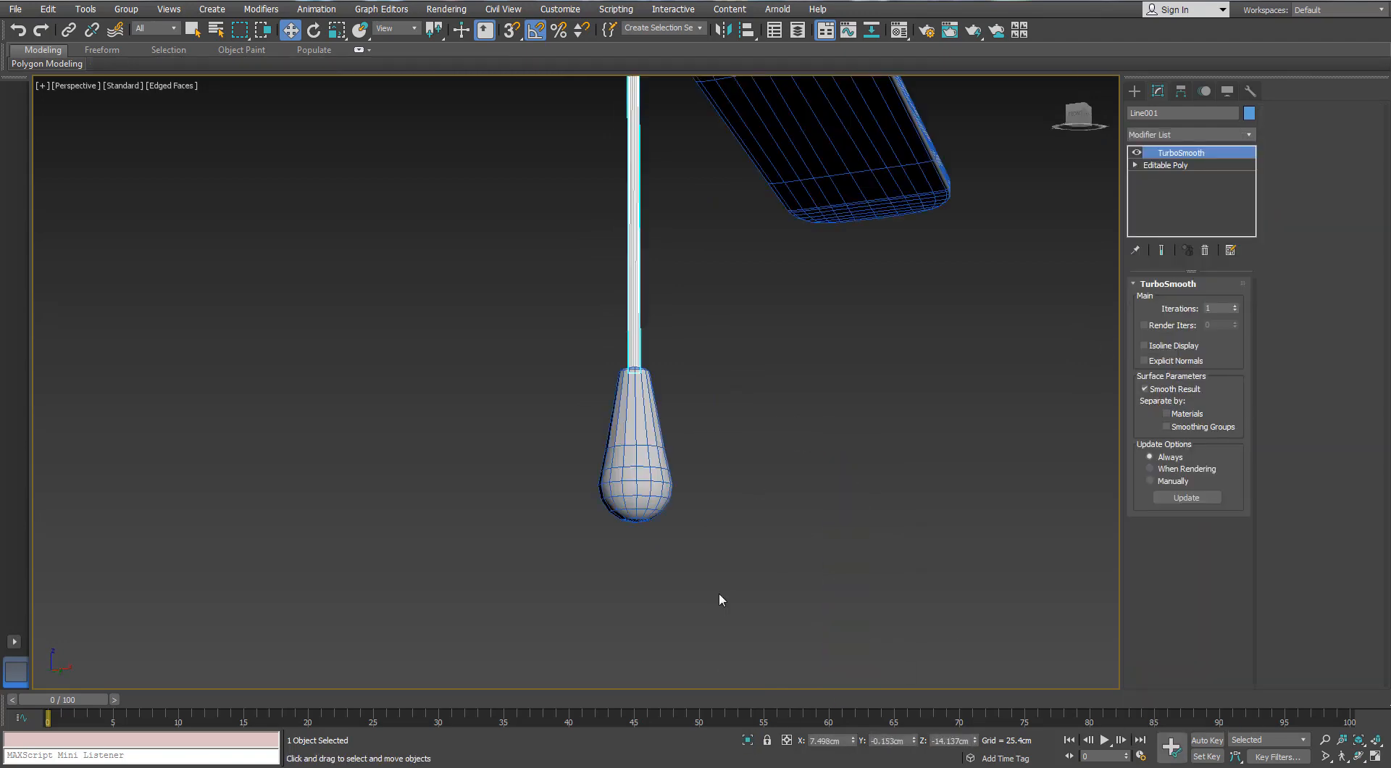
Isolate the pull-chain handle and add a supporting edge loop just below its top rim with SwiftLoop
left_click(636, 464)
key("z")
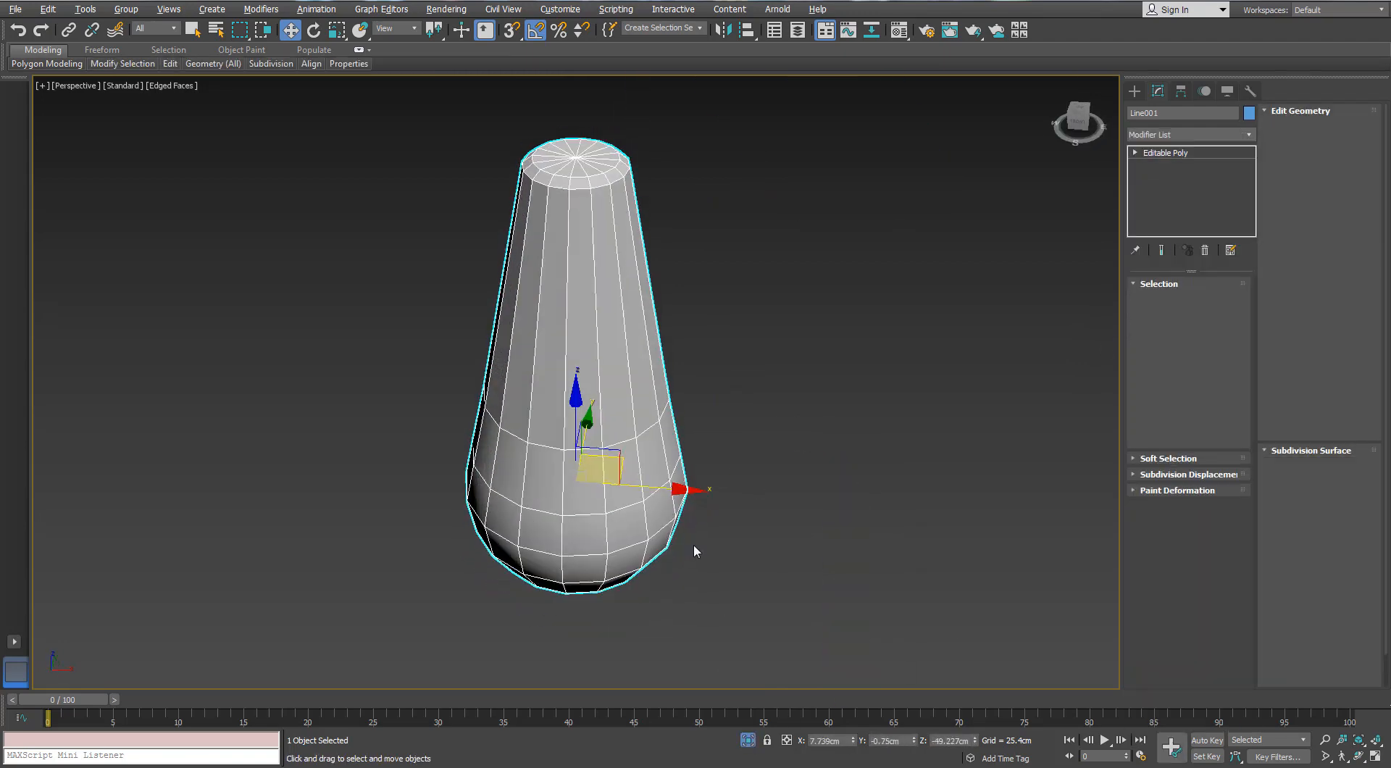
middle_click_drag(545, 201, 545, 211, "alt")
mouse_move(171, 64)
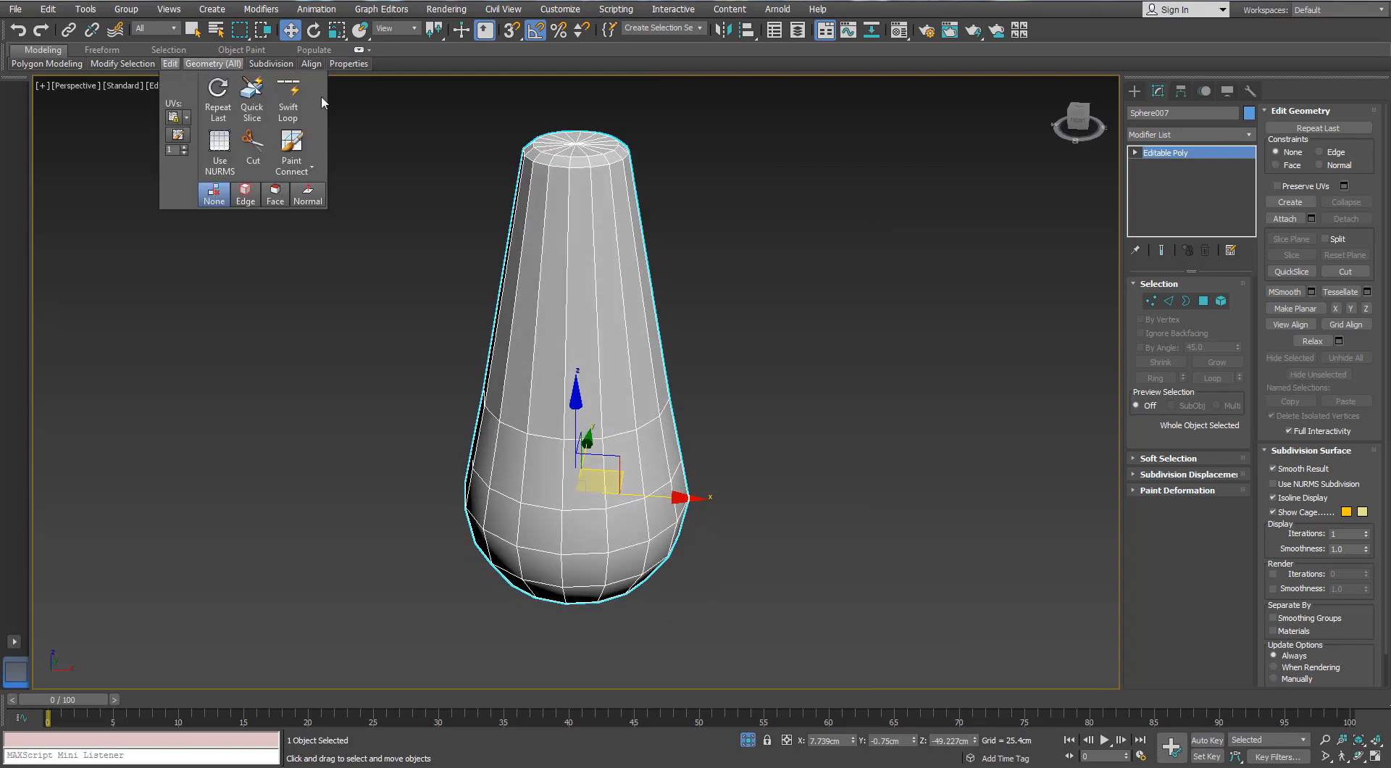
left_click(288, 100)
key("w")
Apply a TurboSmooth modifier to the pull-chain handle and leave isolation
left_click(1248, 134)
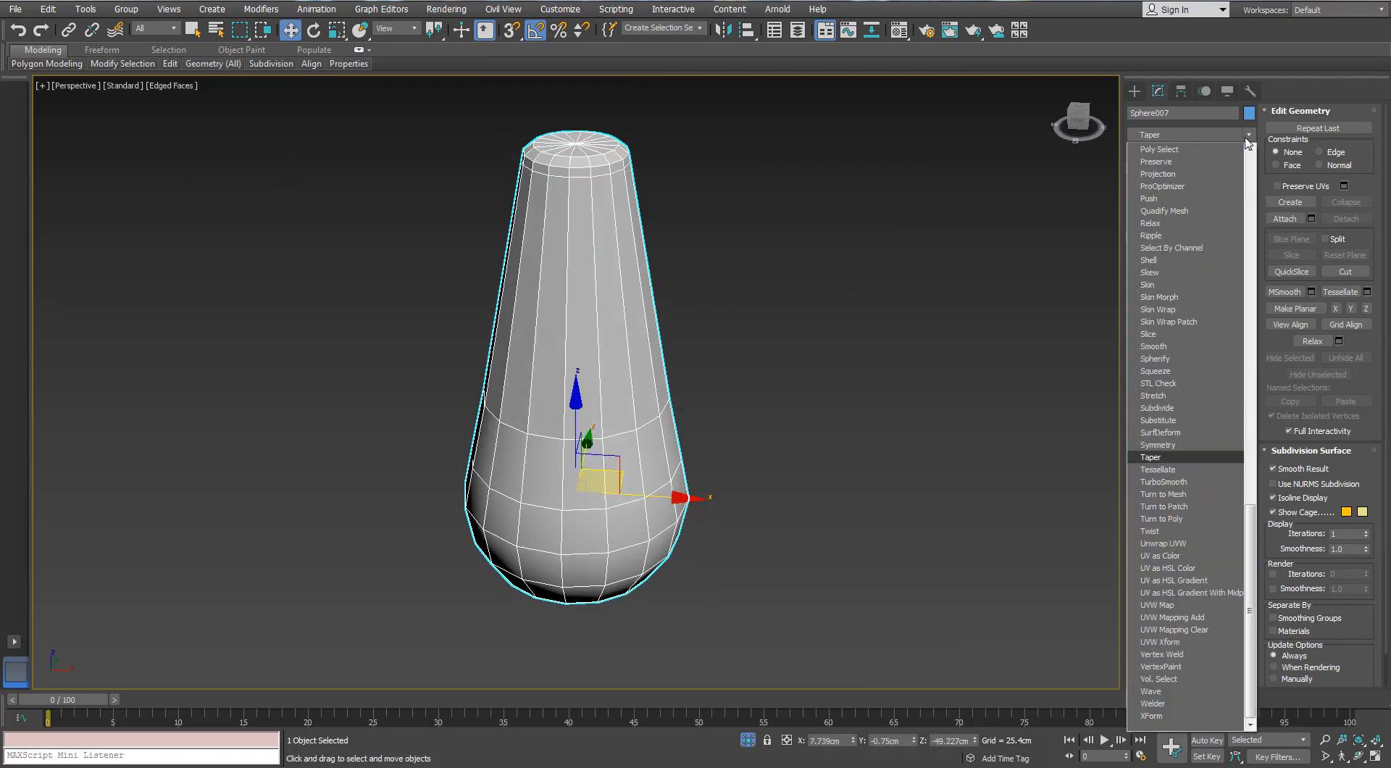
left_click(1173, 480)
left_click(748, 740)
Examine the smoothed high-poly ceiling fan from several angles, from the pull-chain handle to the complete model
scroll(704, 435, "up", 5)
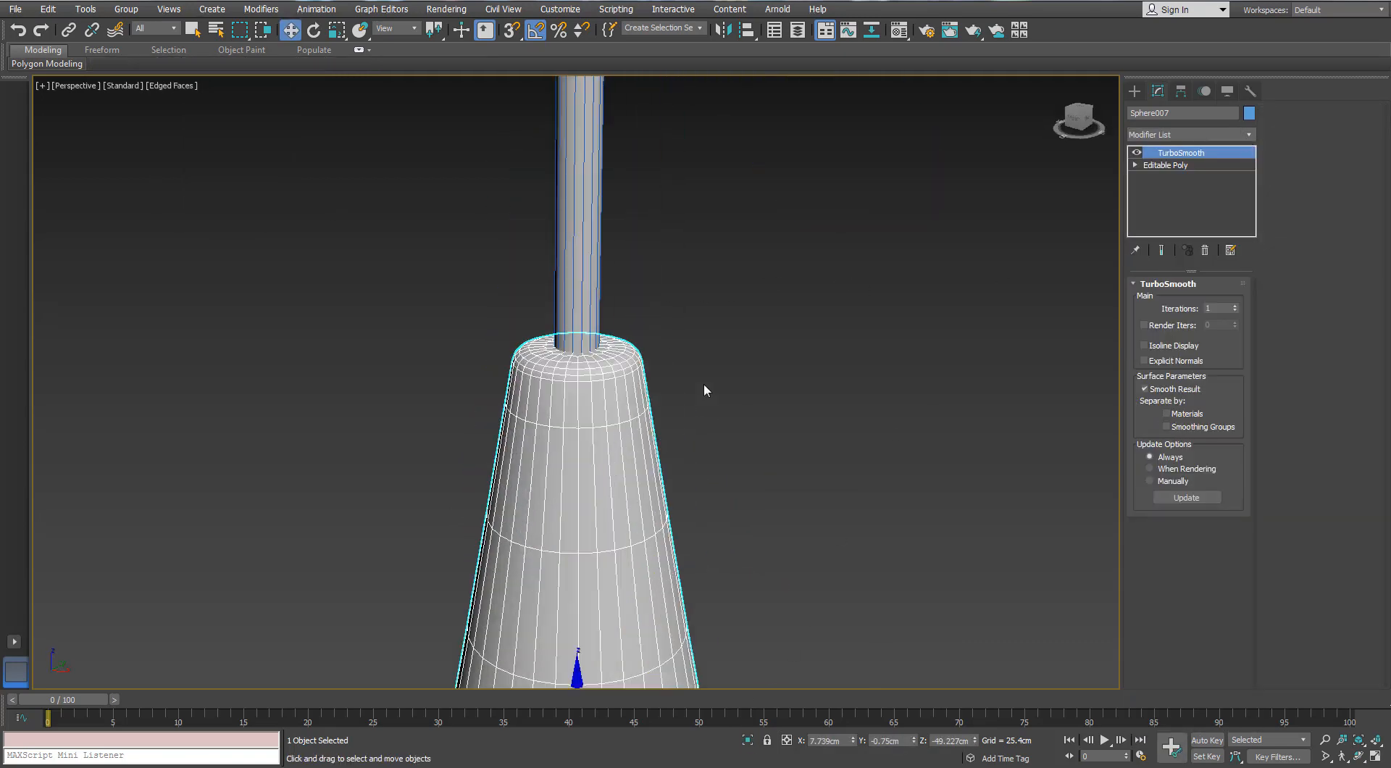
scroll(665, 358, "down", 4)
scroll(691, 348, "down", 4)
left_click(780, 497)
key("F4")
middle_click_drag(733, 235, 614, 330)
scroll(736, 459, "down", 5)
scroll(722, 344, "up", 5)
scroll(721, 349, "down", 4)
middle_click_drag(597, 542, 604, 601)
middle_click_drag(607, 580, 633, 497, "alt")
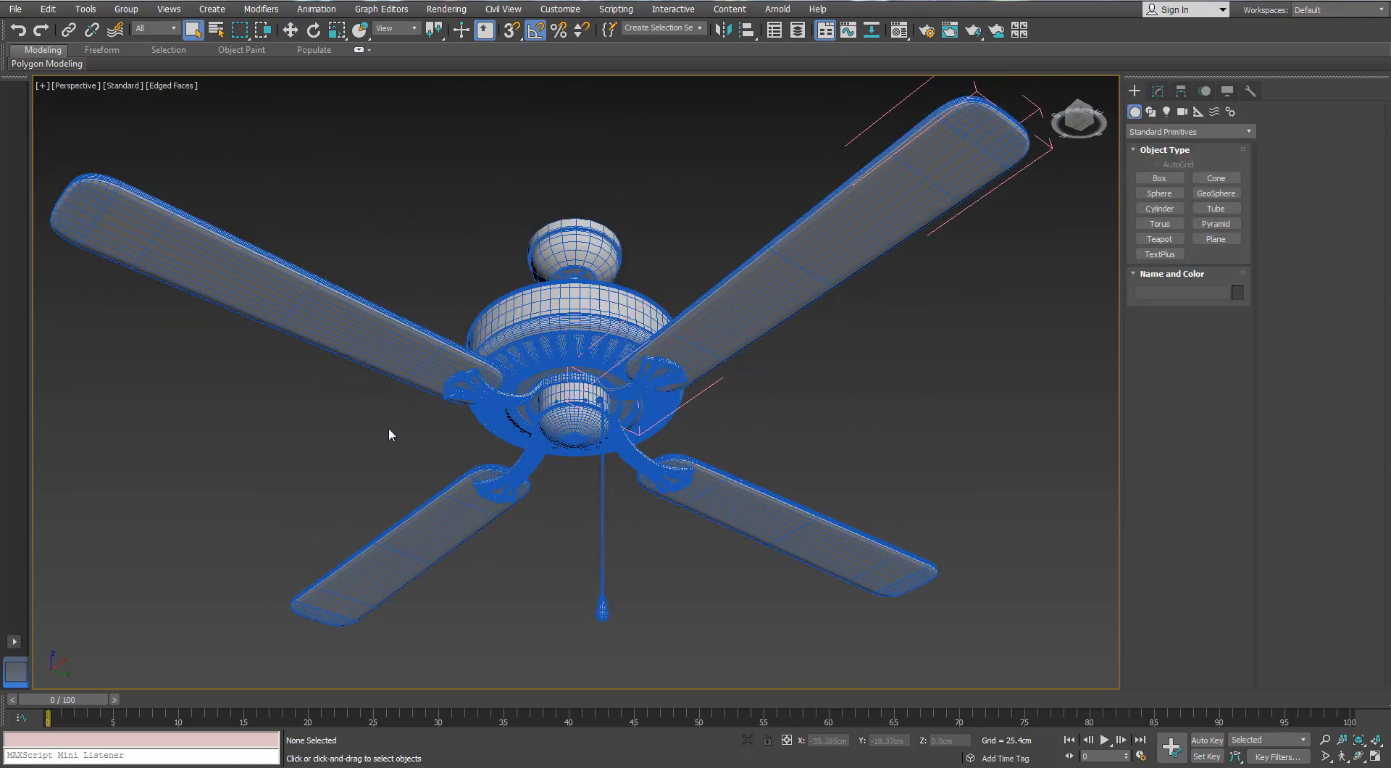
scroll(426, 401, "down", 4)
middle_click_drag(426, 400, 439, 432, "alt")
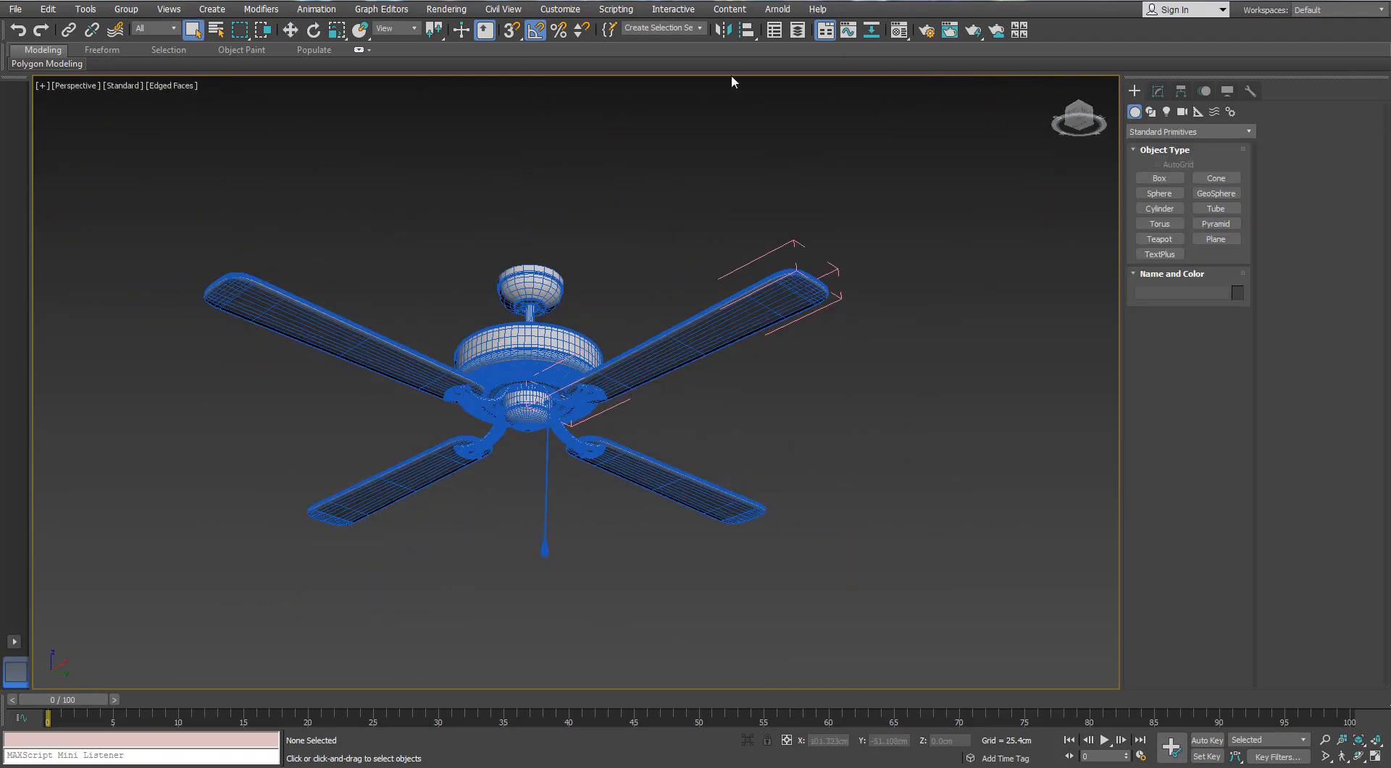
Show the Ceiling Fan_LP layer and hide the Ceiling Fan_HP layer in the Scene Explorer
left_click(774, 31)
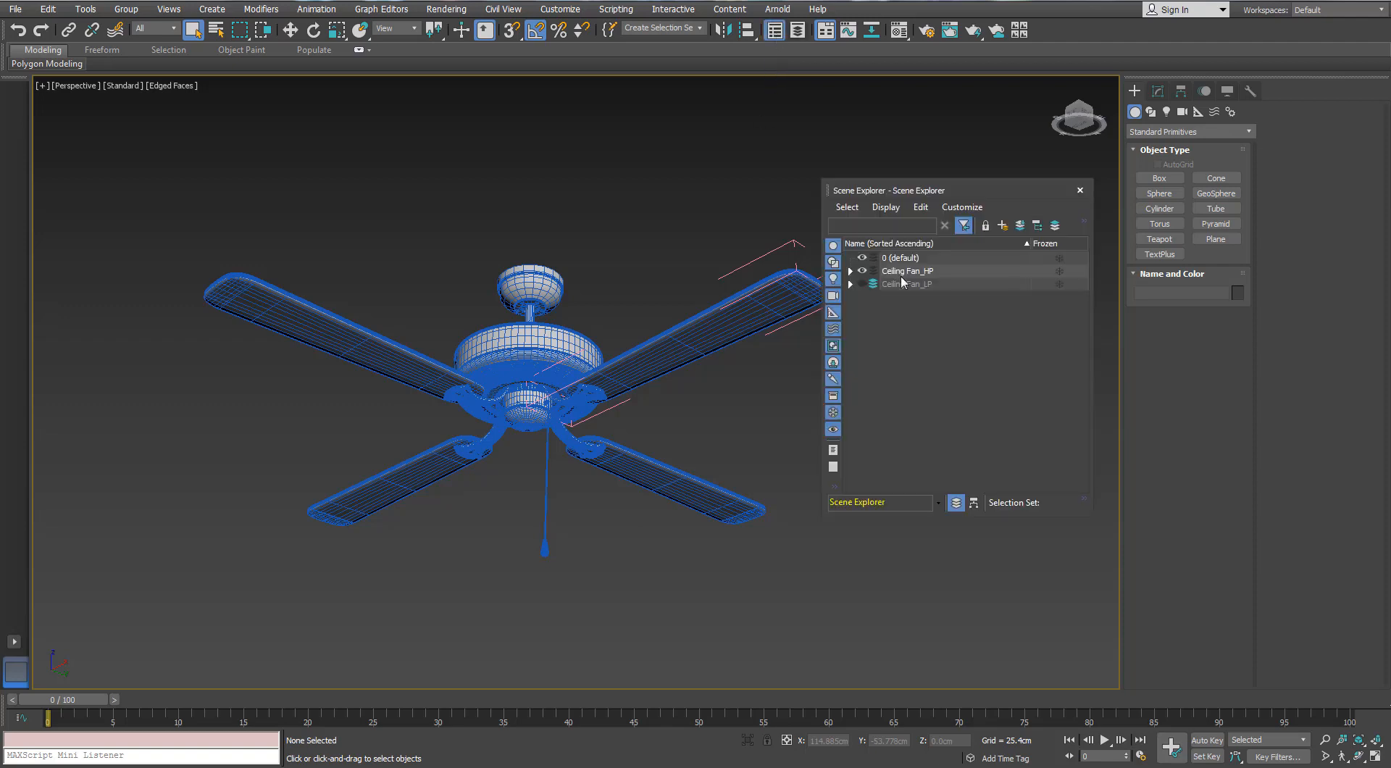
left_click(862, 284)
left_click(862, 270)
left_click(1079, 191)
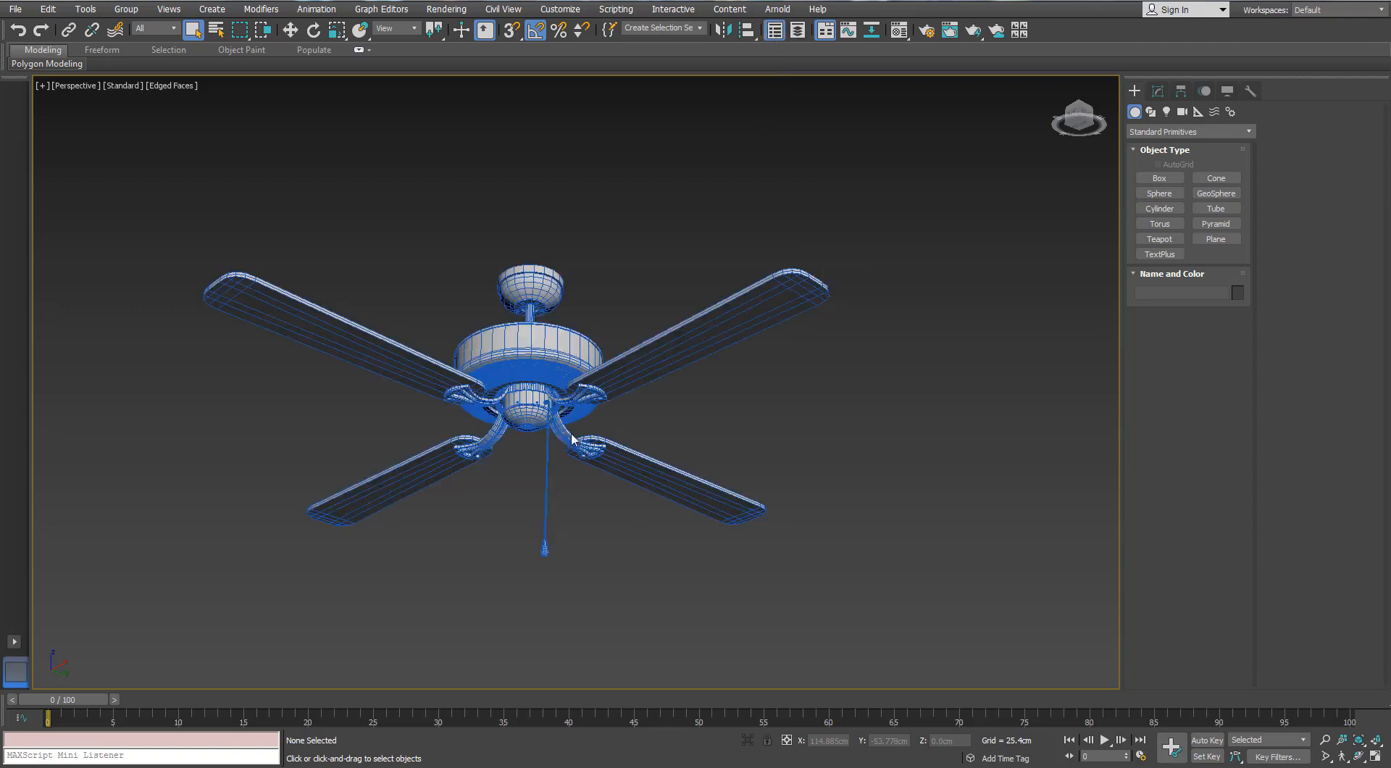
Delete the dense slotted vent ring from the underside of the low-poly fan's motor housing
middle_click_drag(576, 437, 611, 357, "alt")
left_click(610, 355)
scroll(611, 355, "up", 7)
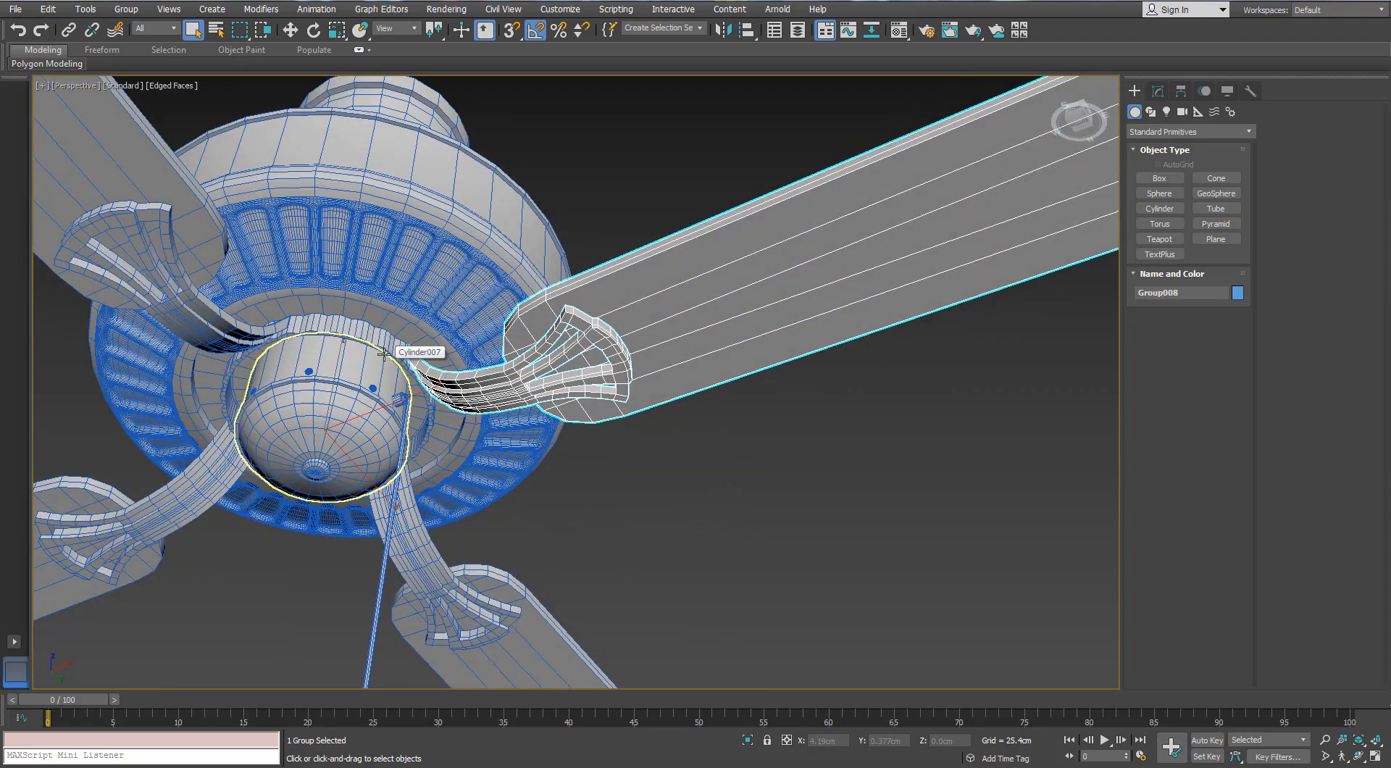
middle_click_drag(719, 299, 613, 269, "alt")
scroll(612, 270, "down", 3)
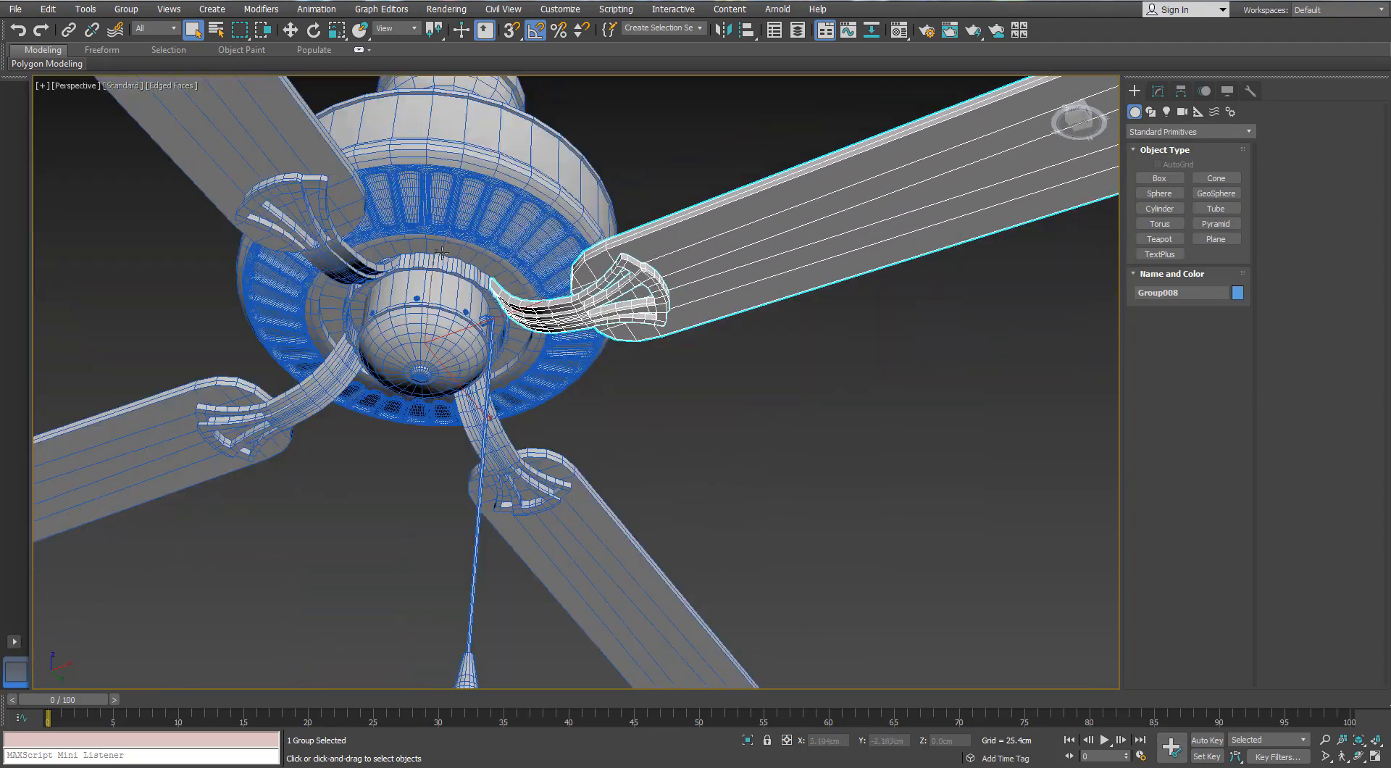
left_click(464, 215)
key("Delete")
Open the group containing one fan blade and its bracket so its parts can be edited separately
middle_click_drag(477, 236, 443, 312, "alt")
scroll(482, 322, "up", 4)
middle_click_drag(769, 187, 734, 313, "alt")
left_click(748, 236)
left_click(132, 11)
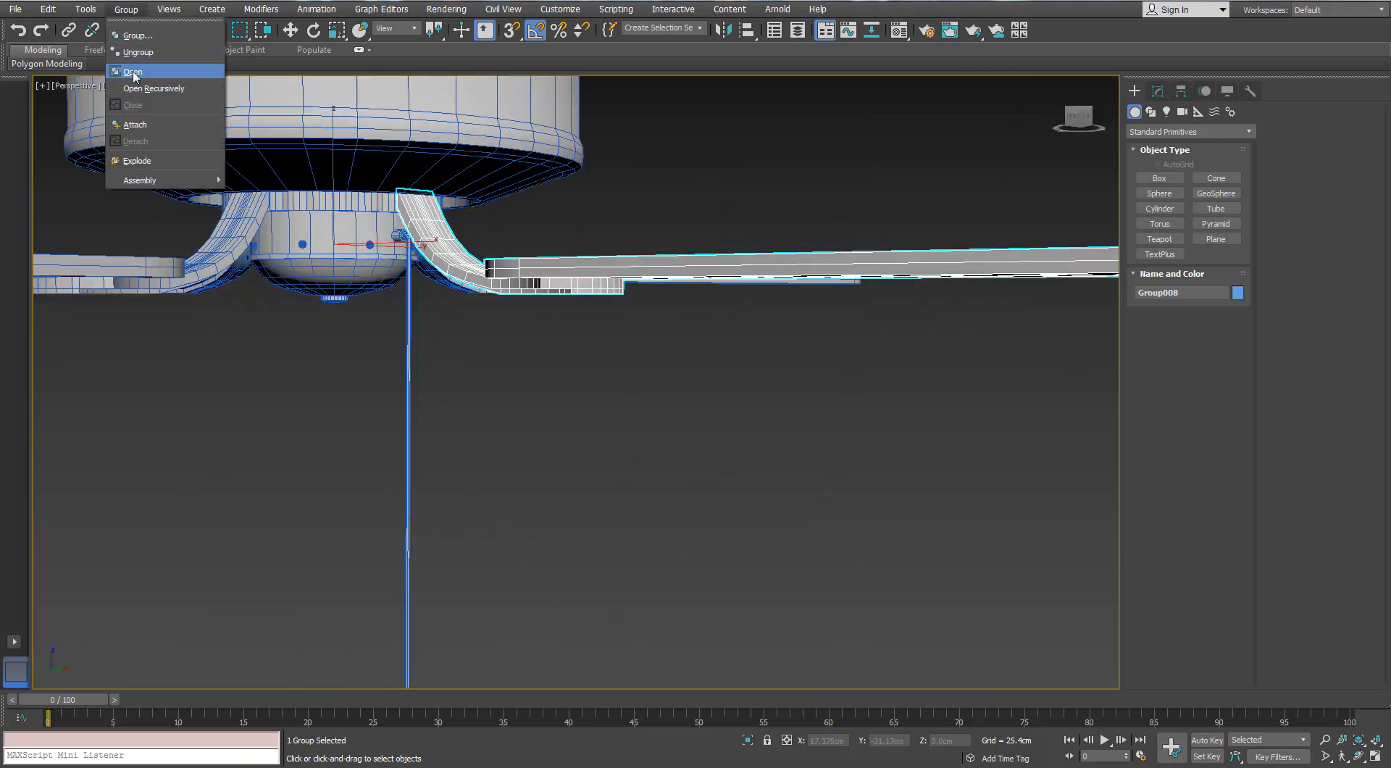
left_click(134, 73)
Isolate the blade of the opened group, leaving its bracket out
middle_click_drag(608, 398, 631, 459, "alt")
left_click(629, 366)
scroll(621, 324, "down", 4)
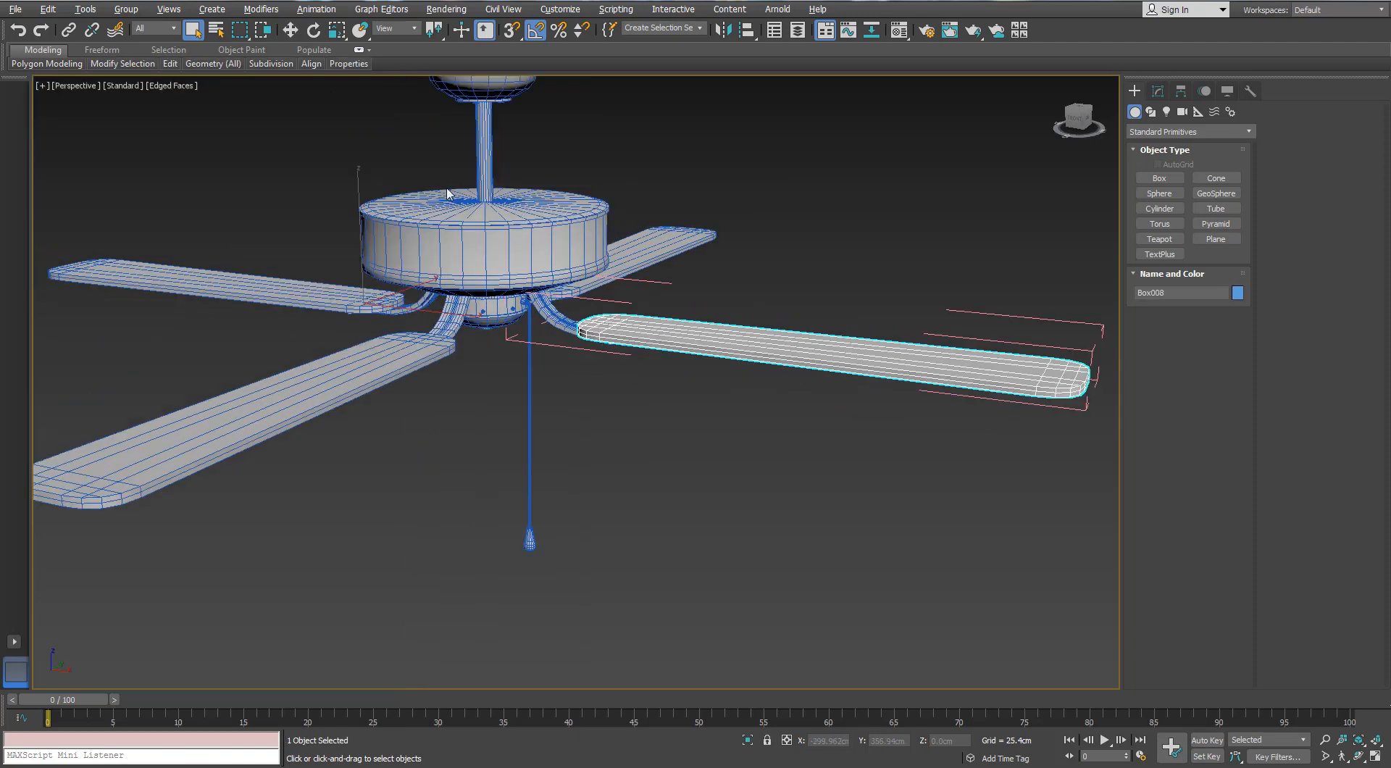
scroll(576, 324, "up", 4)
middle_click_drag(681, 335, 674, 381, "alt")
left_click(525, 325)
middle_click_drag(525, 325, 486, 325)
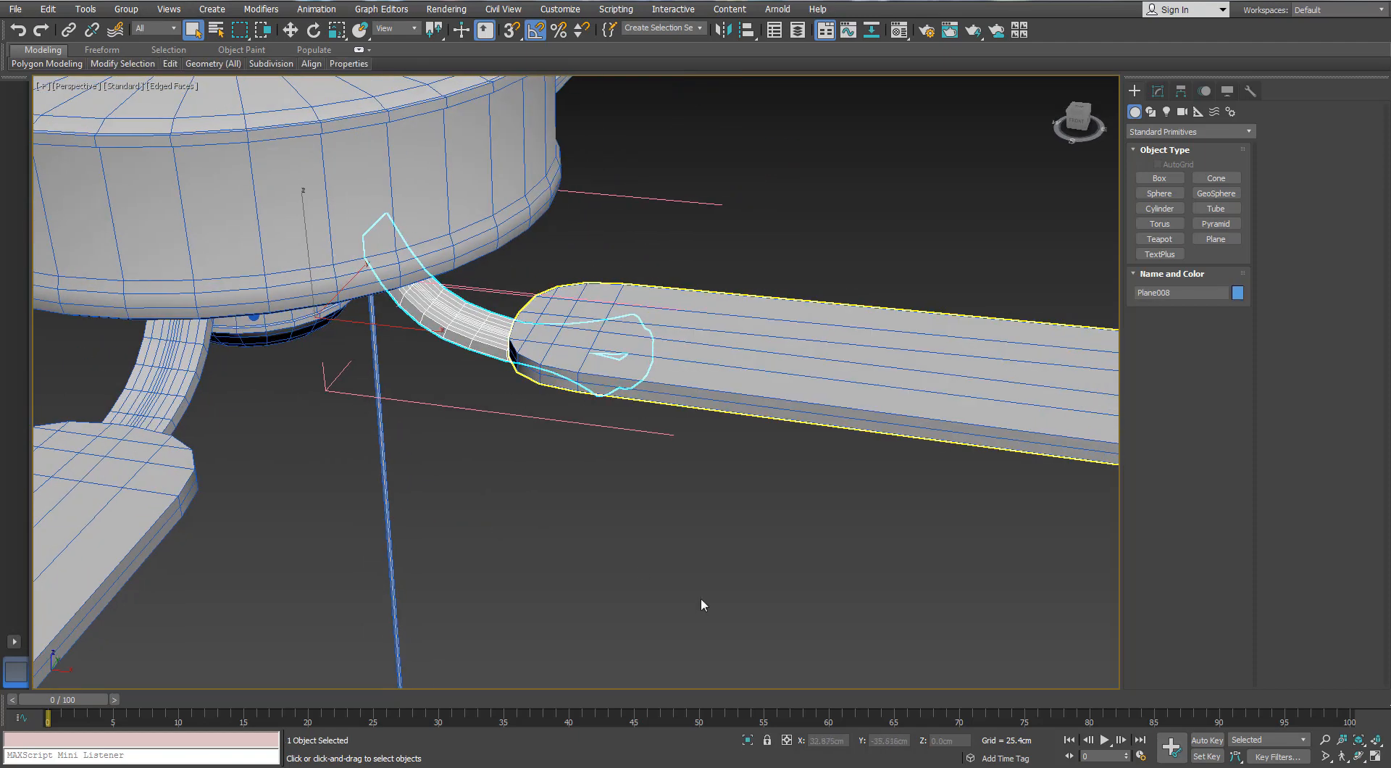
left_click(702, 606)
left_click(776, 406)
key("alt+q")
scroll(779, 484, "up", 6)
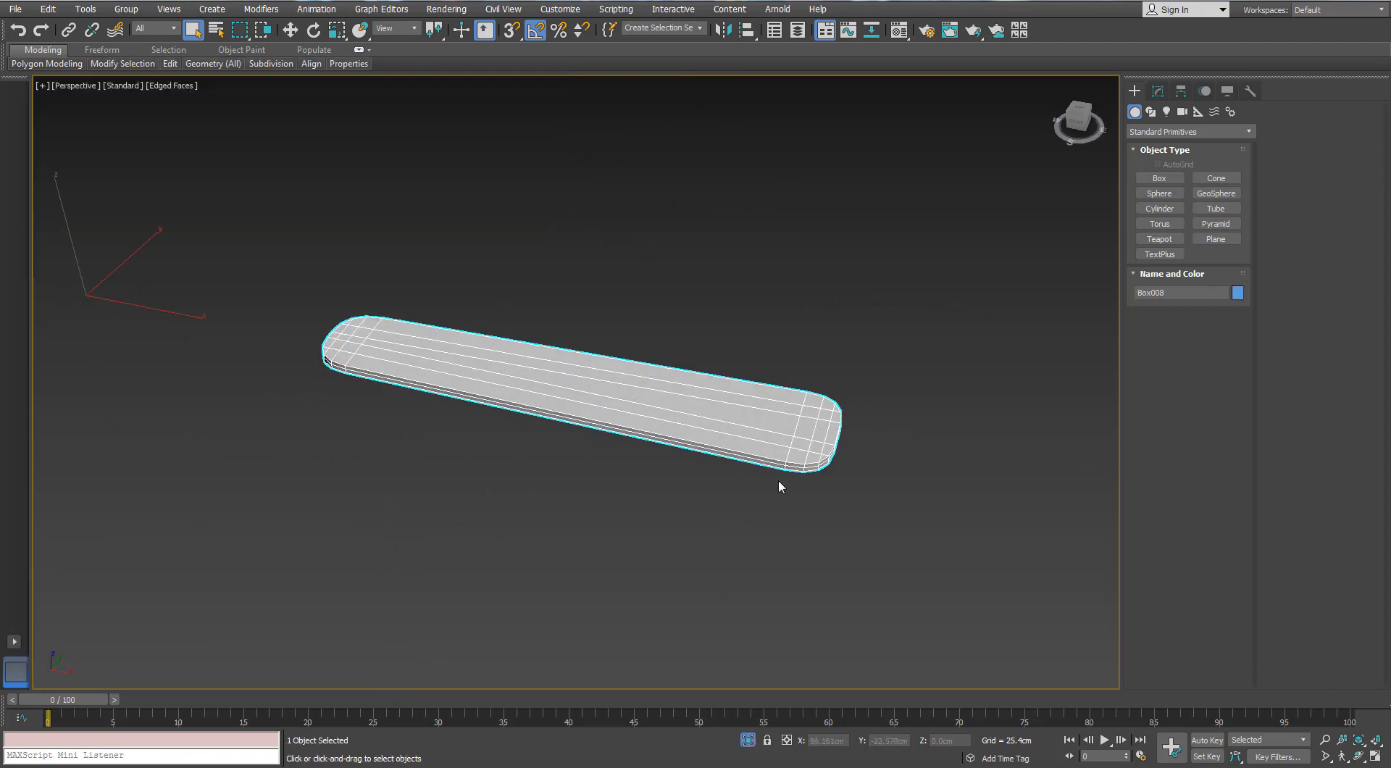
Remove the horizontal edge loop running around the blade's side
middle_click_drag(795, 456, 805, 407, "alt")
left_click(1158, 91)
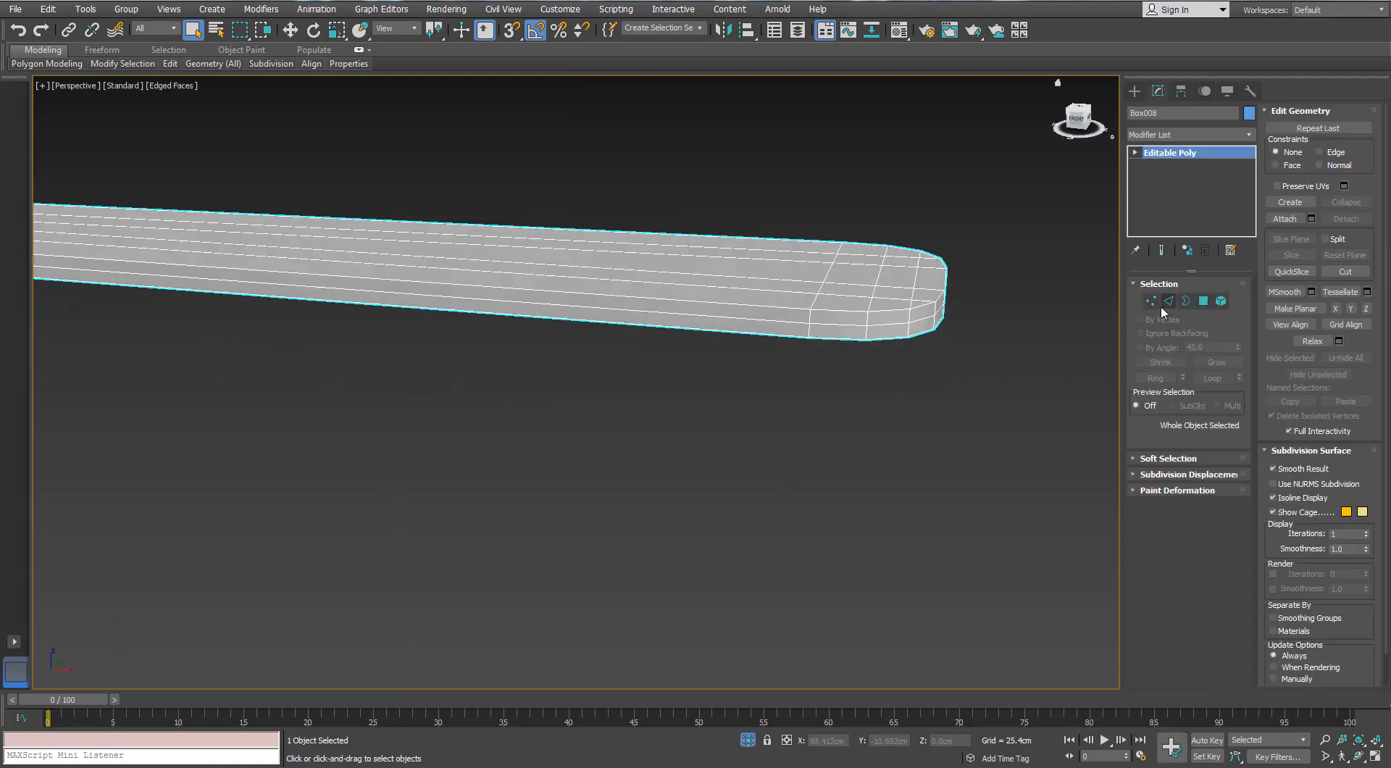
left_click(1164, 306)
left_click(851, 327)
double_click(852, 327)
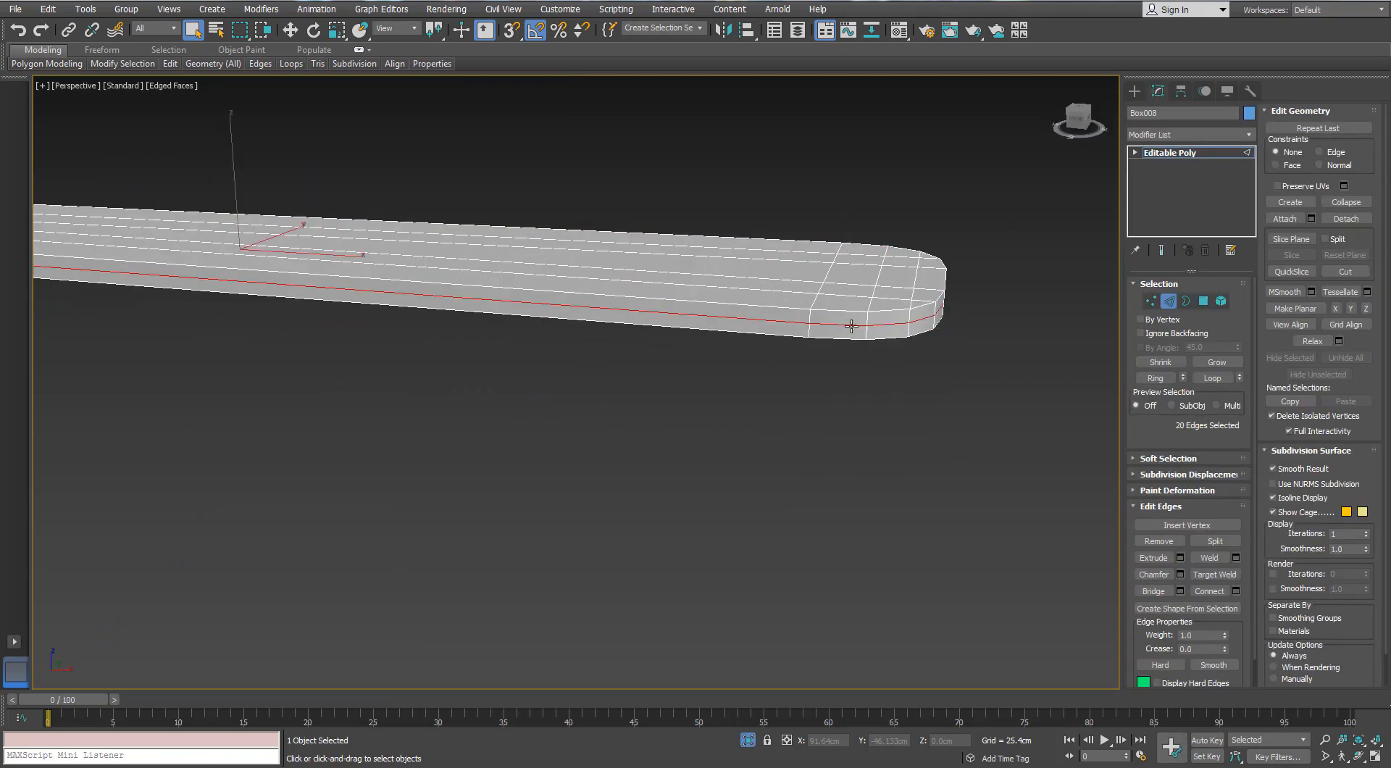
key("ctrl+BackSpace")
Collapse the six inner polygons at the outer tip of the blade's top face into one vertex
middle_click_drag(853, 324, 830, 376, "alt")
left_click(1203, 302)
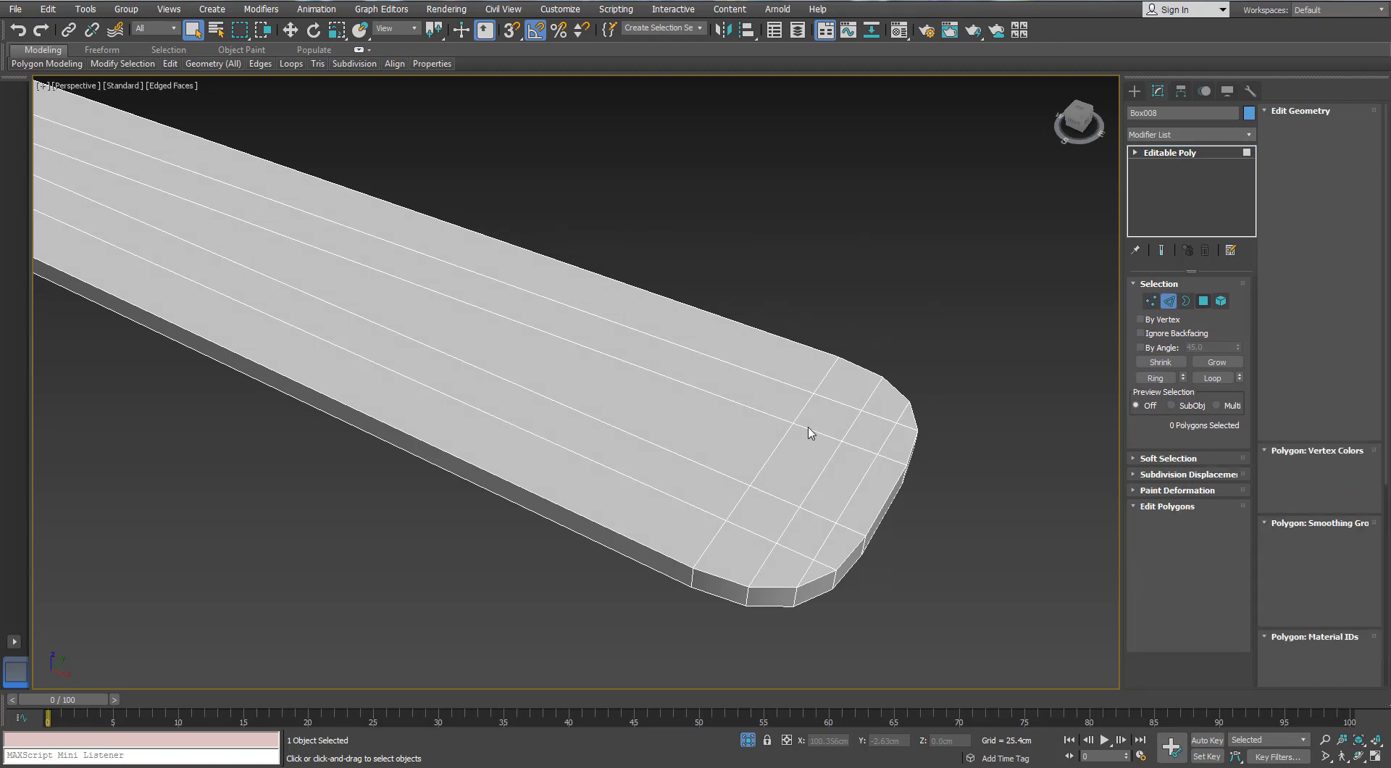
left_click(811, 432)
left_click_drag(863, 422, 767, 512)
right_click(767, 512)
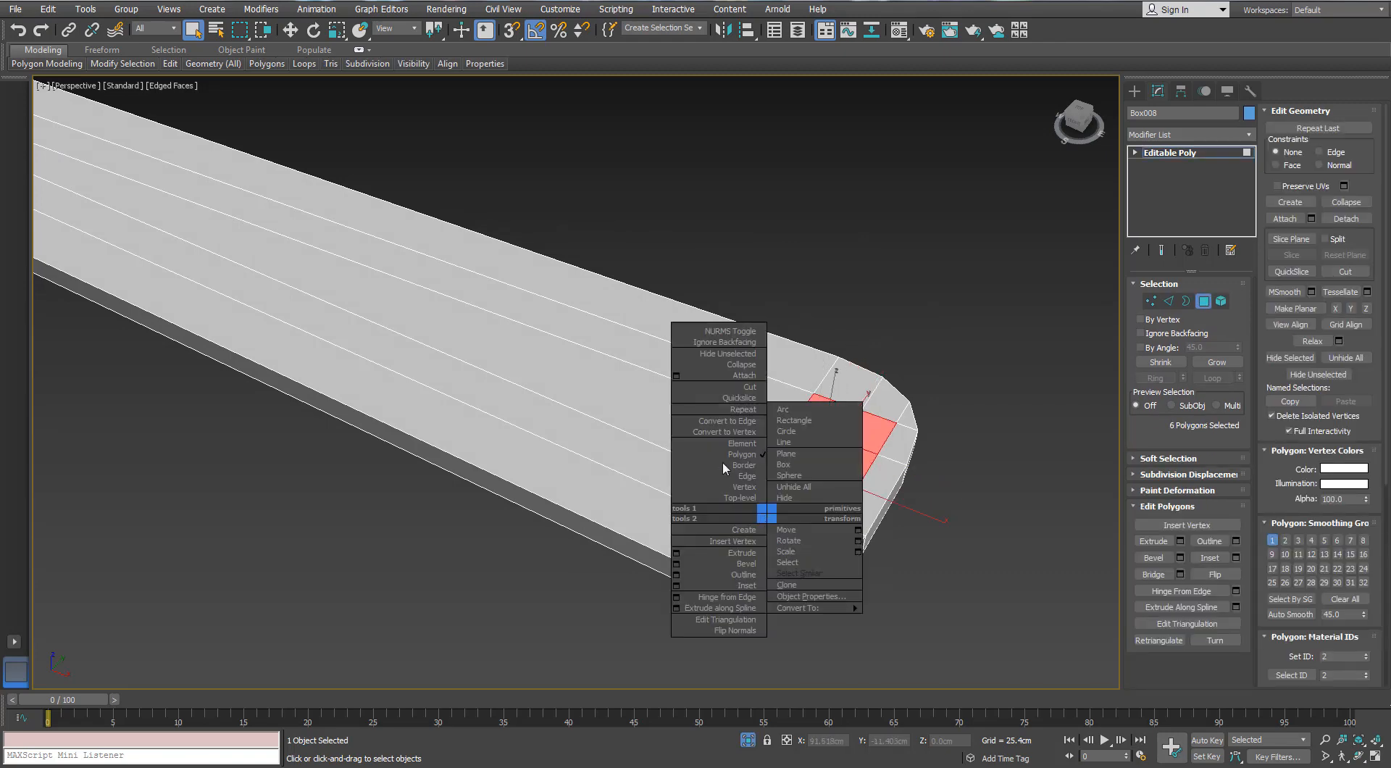
left_click(726, 364)
Collapse the six inner polygons at the bracket end of the blade's top face into one vertex
scroll(757, 445, "down", 5)
middle_click_drag(755, 443, 480, 395, "alt")
scroll(467, 392, "up", 6)
left_click(487, 409)
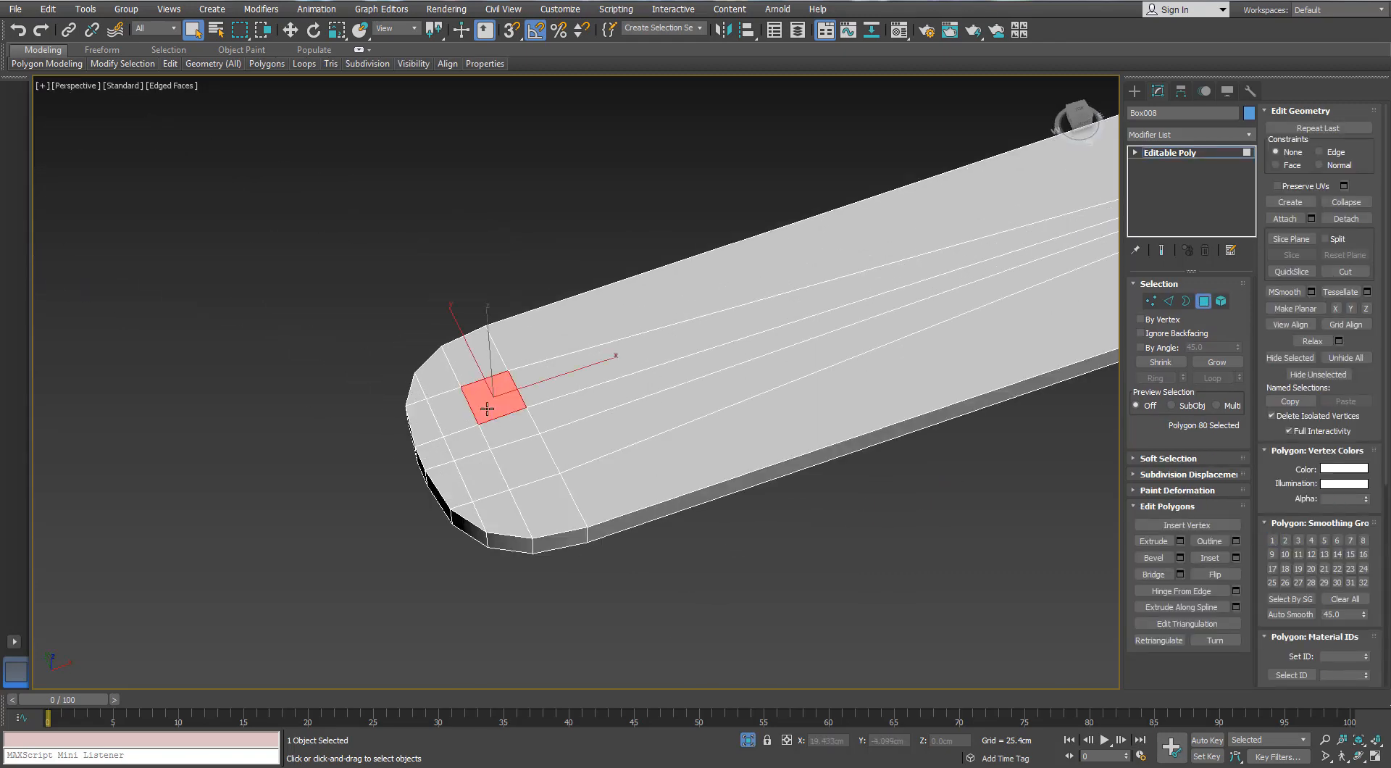
left_click(508, 429, "ctrl")
left_click(523, 461, "ctrl")
left_click(483, 473, "ctrl")
left_click(468, 442, "ctrl")
left_click(455, 412, "ctrl")
right_click(475, 406)
left_click(447, 276)
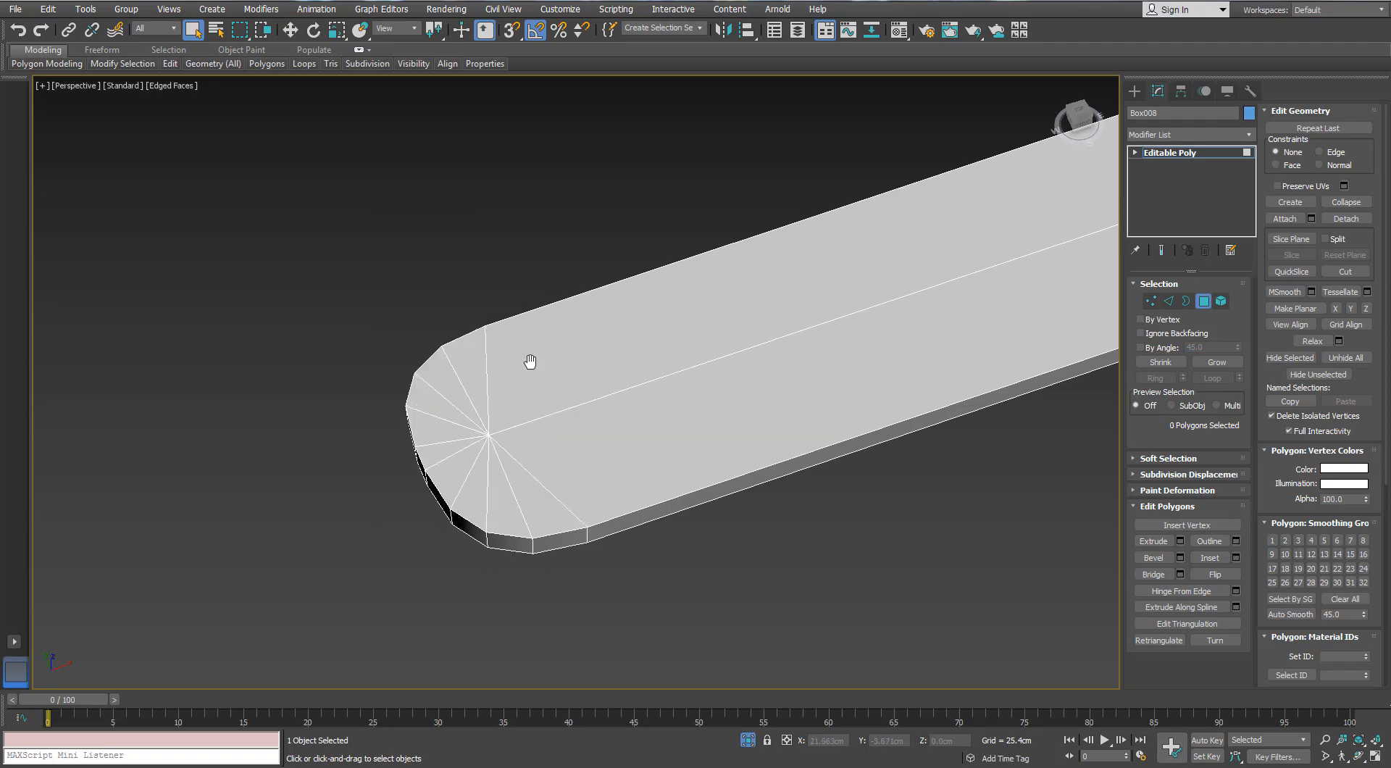
Collapse the inner polygons at the outer tip of the blade's underside into one vertex
scroll(531, 361, "down", 6)
middle_click_drag(782, 344, 739, 285)
scroll(737, 303, "up", 5)
left_click(721, 379)
left_click(730, 416, "ctrl")
left_click(745, 462, "ctrl")
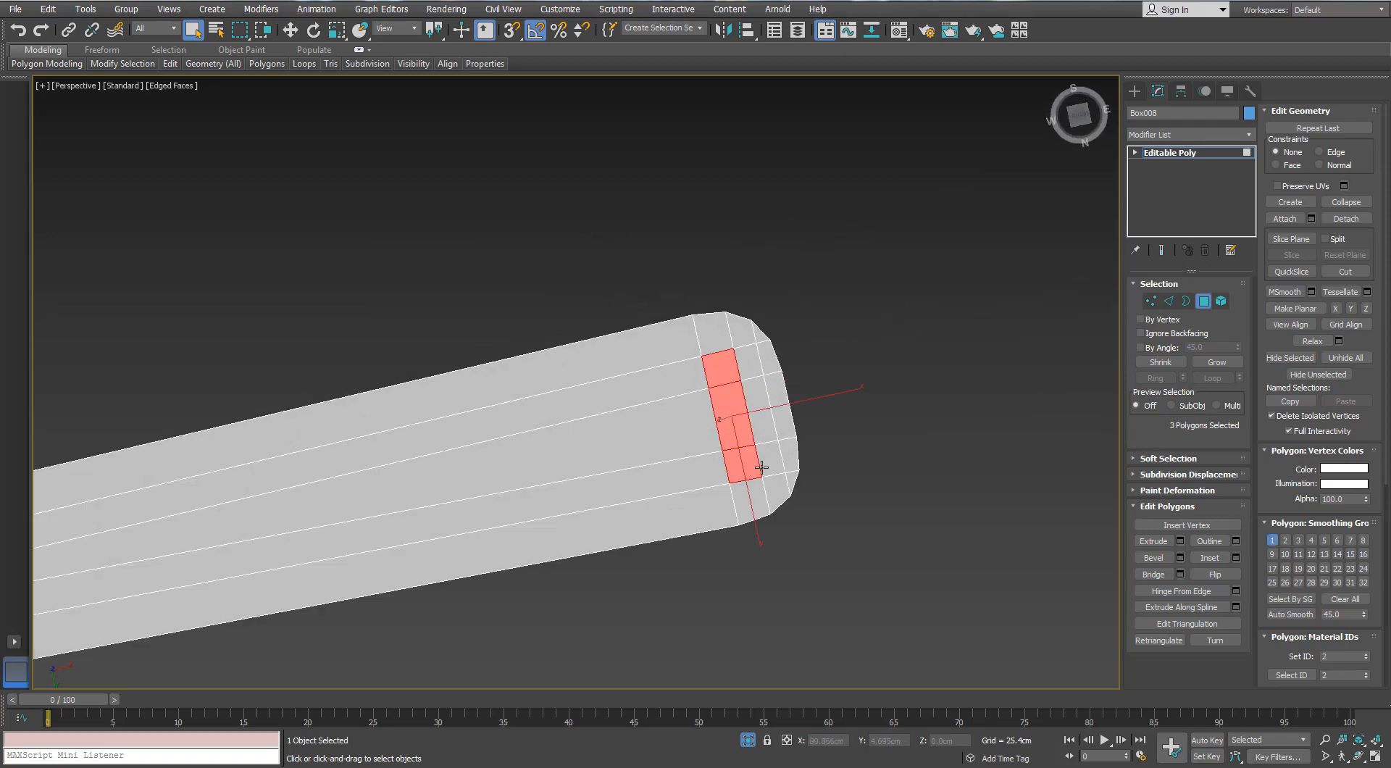
right_click(756, 397)
left_click(728, 265)
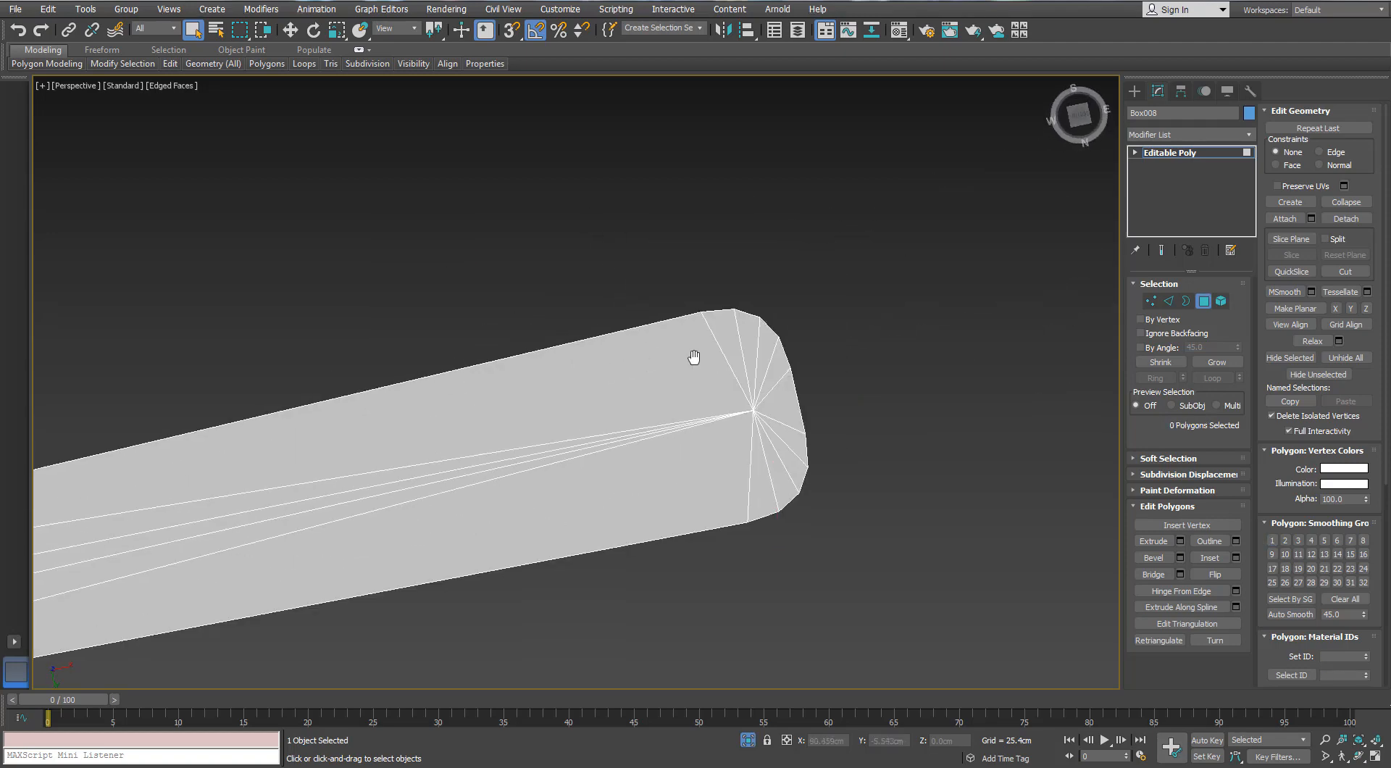
Collapse the inner polygons at the bracket end of the blade's underside into one vertex
scroll(732, 360, "down", 5)
middle_click_drag(732, 360, 581, 361, "alt")
scroll(581, 361, "up", 5)
scroll(580, 360, "up", 2)
left_click(575, 335)
left_click(573, 376, "ctrl")
left_click(570, 417, "ctrl")
left_click(528, 411, "ctrl")
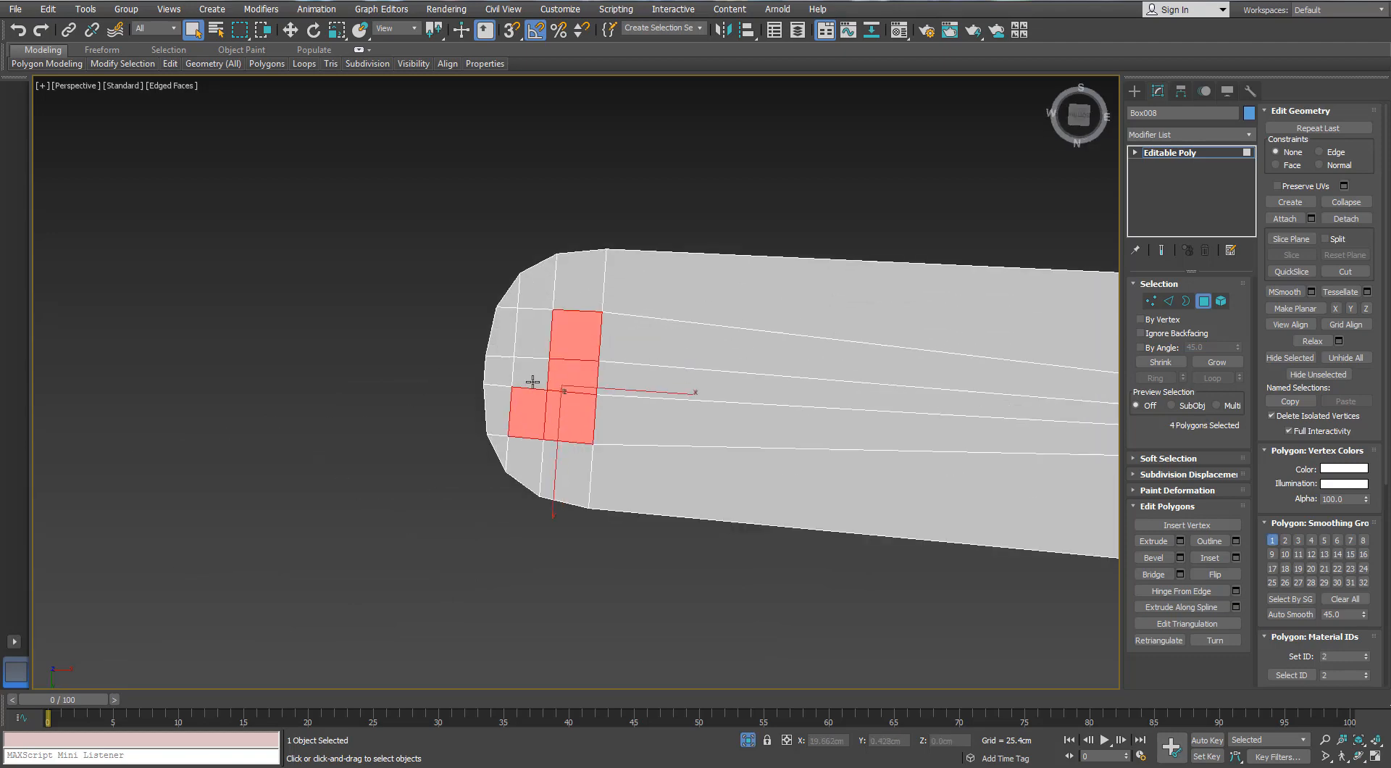
right_click(528, 340)
left_click(496, 188)
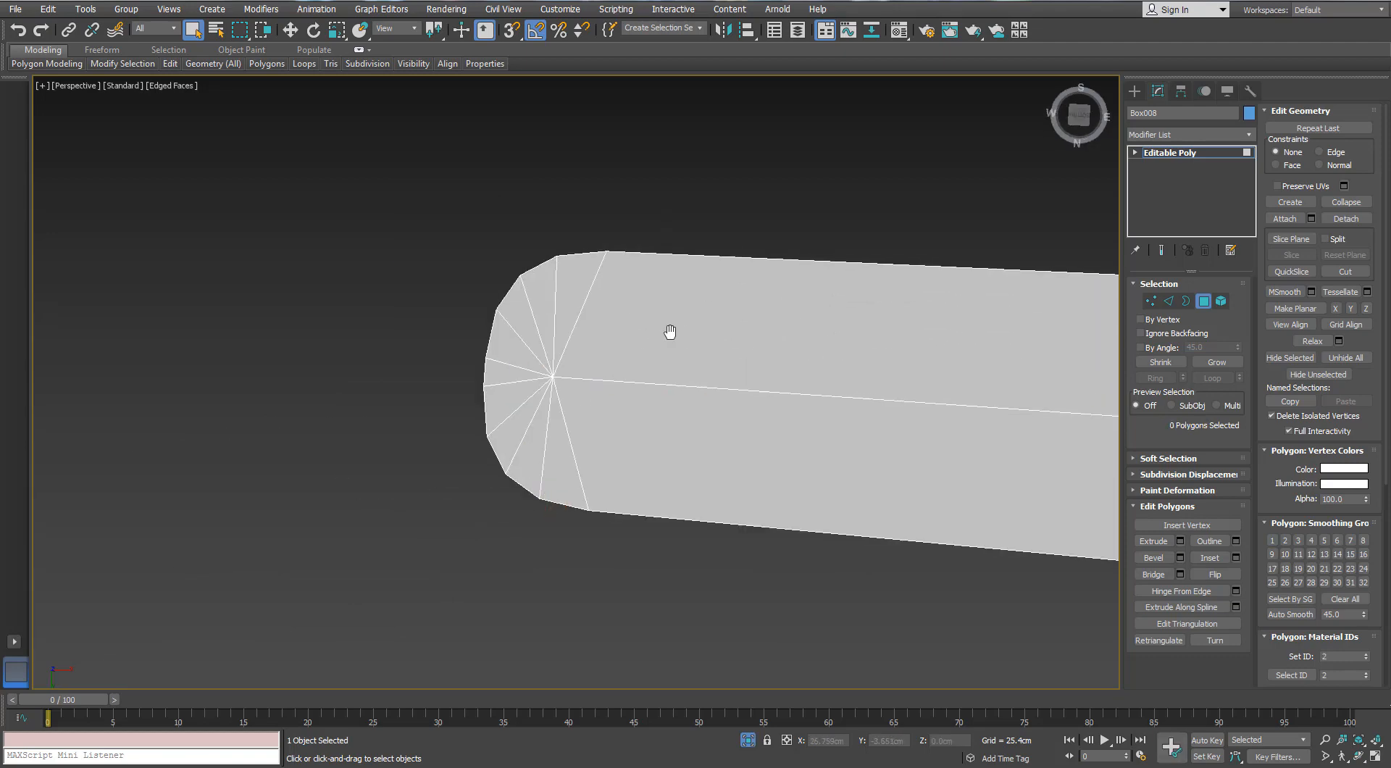
Leave the blade's isolation and isolate the curved bracket that holds it
scroll(669, 332, "down", 5)
middle_click_drag(666, 351, 742, 658, "alt")
left_click(748, 740)
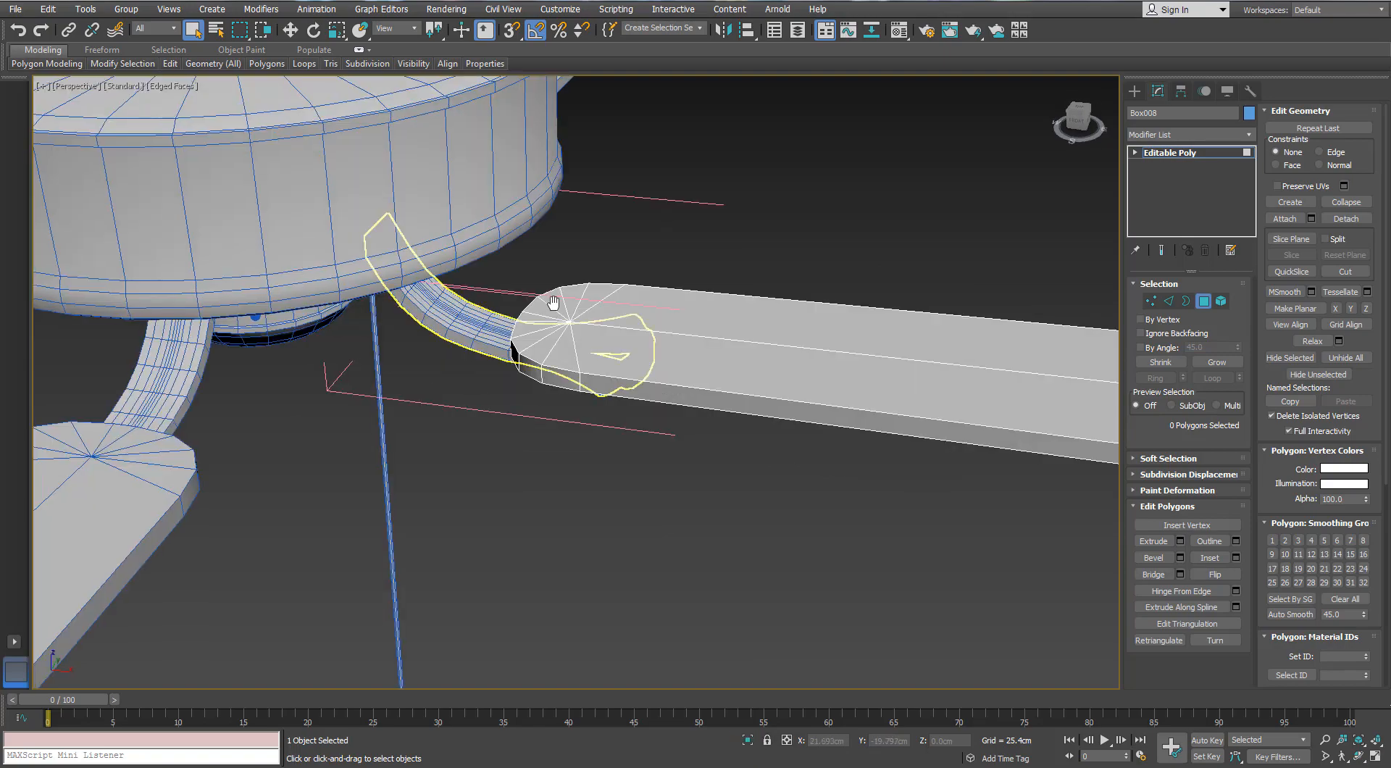
key("4")
left_click(555, 280)
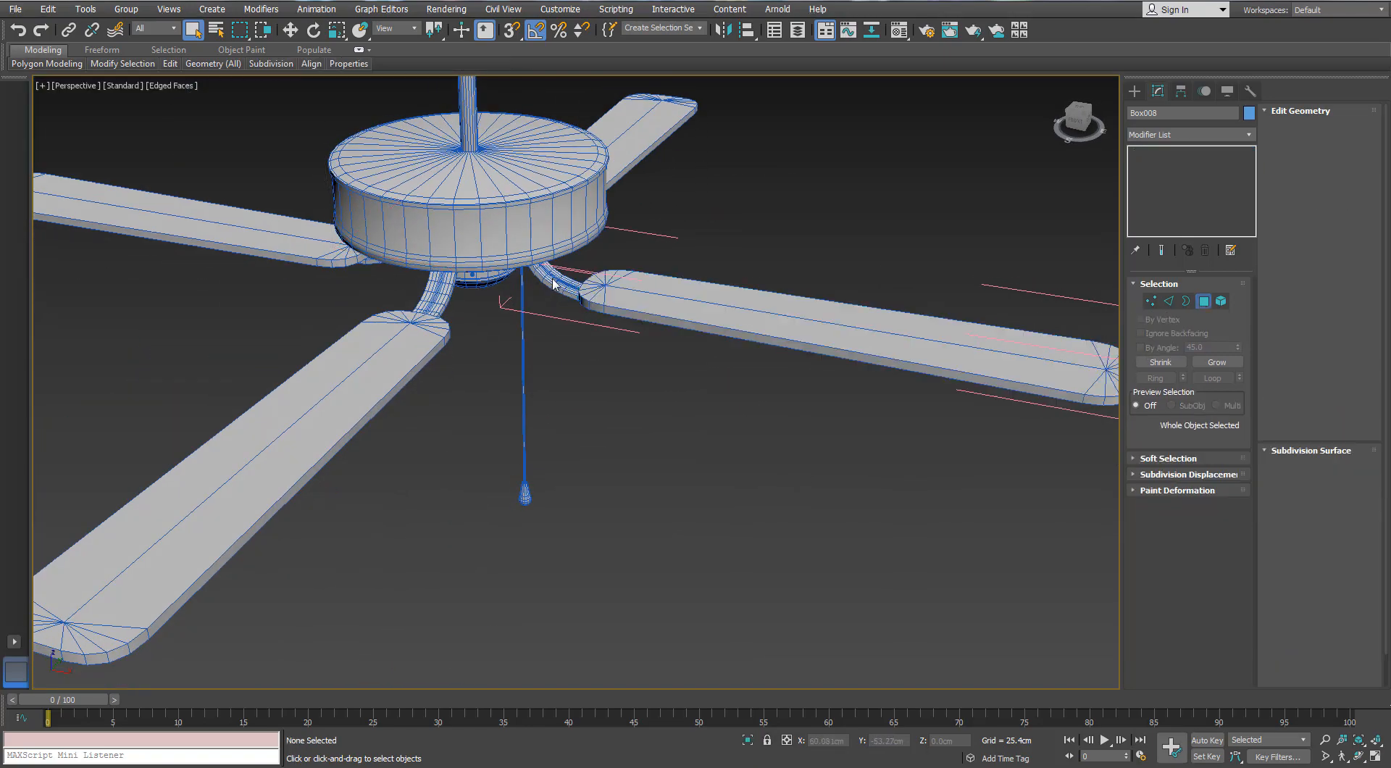
key("alt+q")
middle_click_drag(601, 308, 577, 279, "alt")
scroll(556, 415, "up", 5)
scroll(557, 416, "down", 5)
scroll(555, 415, "up", 6)
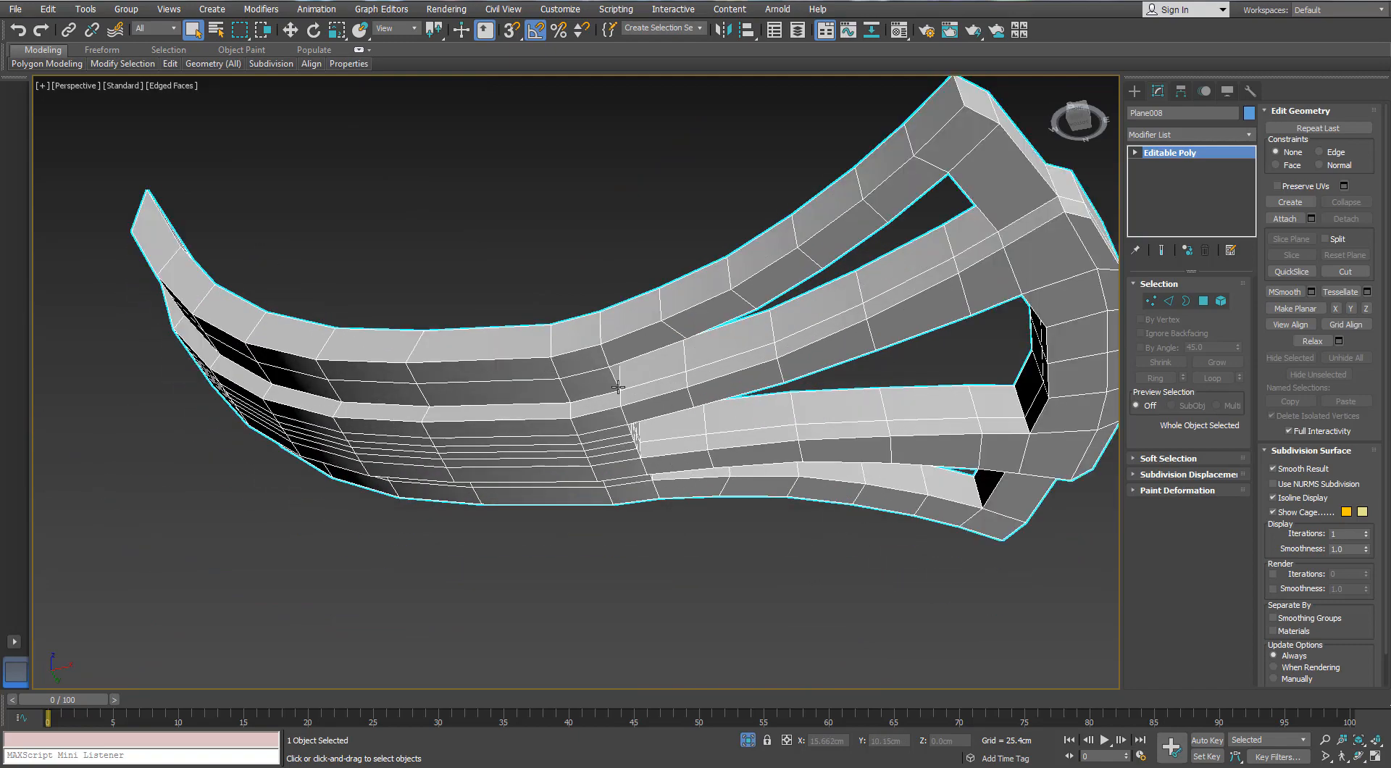
Target-weld the closely spaced vertices on the bracket's underside into two inner vertices in the row just before the prongs
left_click(1149, 303)
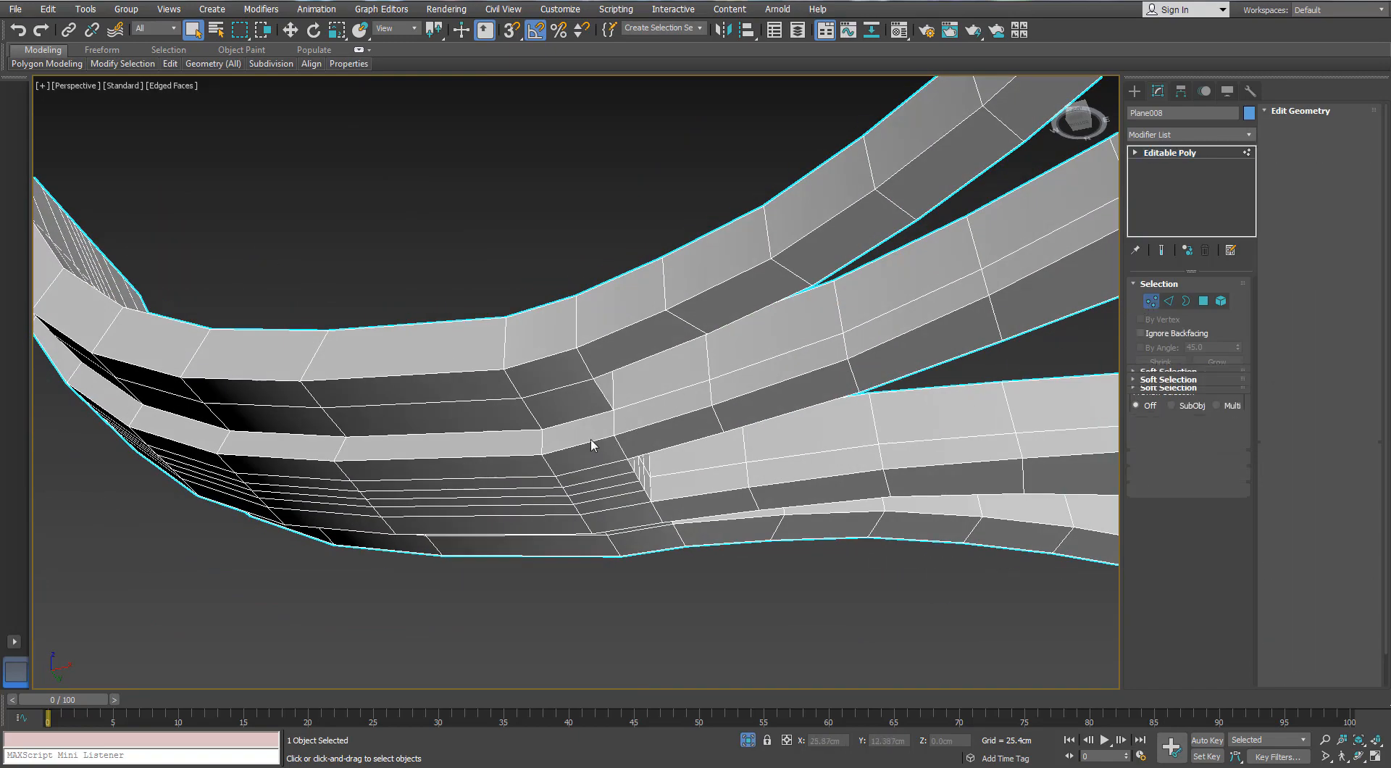
scroll(650, 468, "down", 8)
scroll(672, 478, "up", 8)
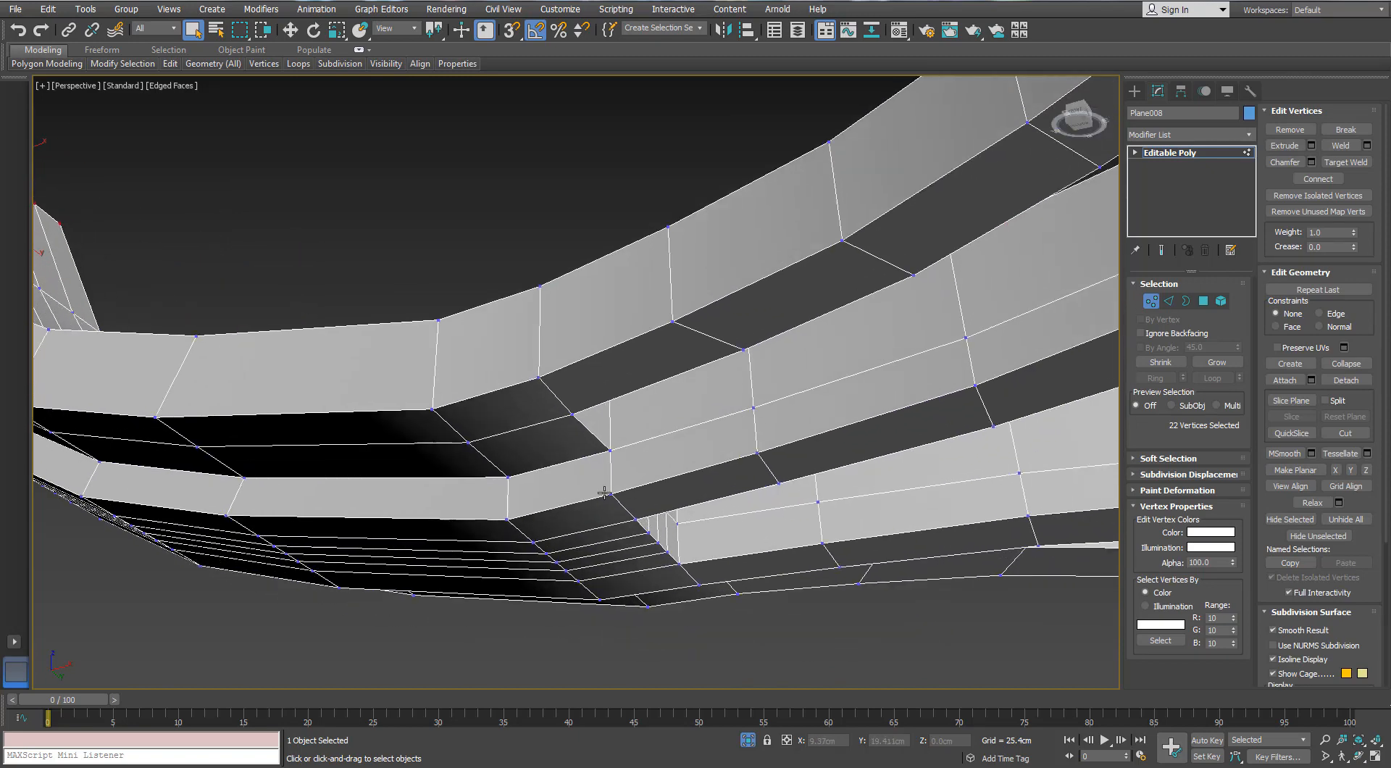
middle_click_drag(604, 493, 592, 461, "alt")
scroll(581, 413, "down", 2)
middle_click_drag(580, 413, 584, 376, "alt")
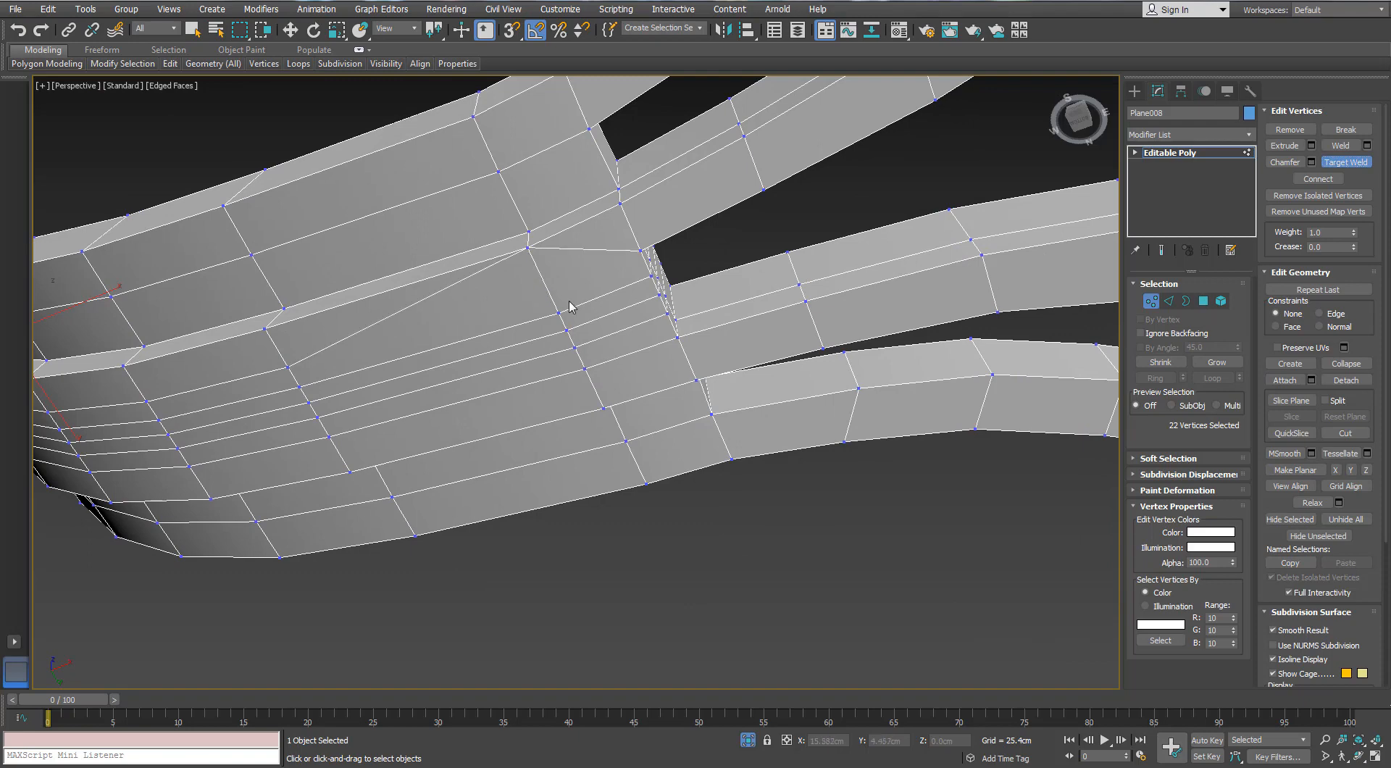
middle_click_drag(569, 307, 503, 240, "alt")
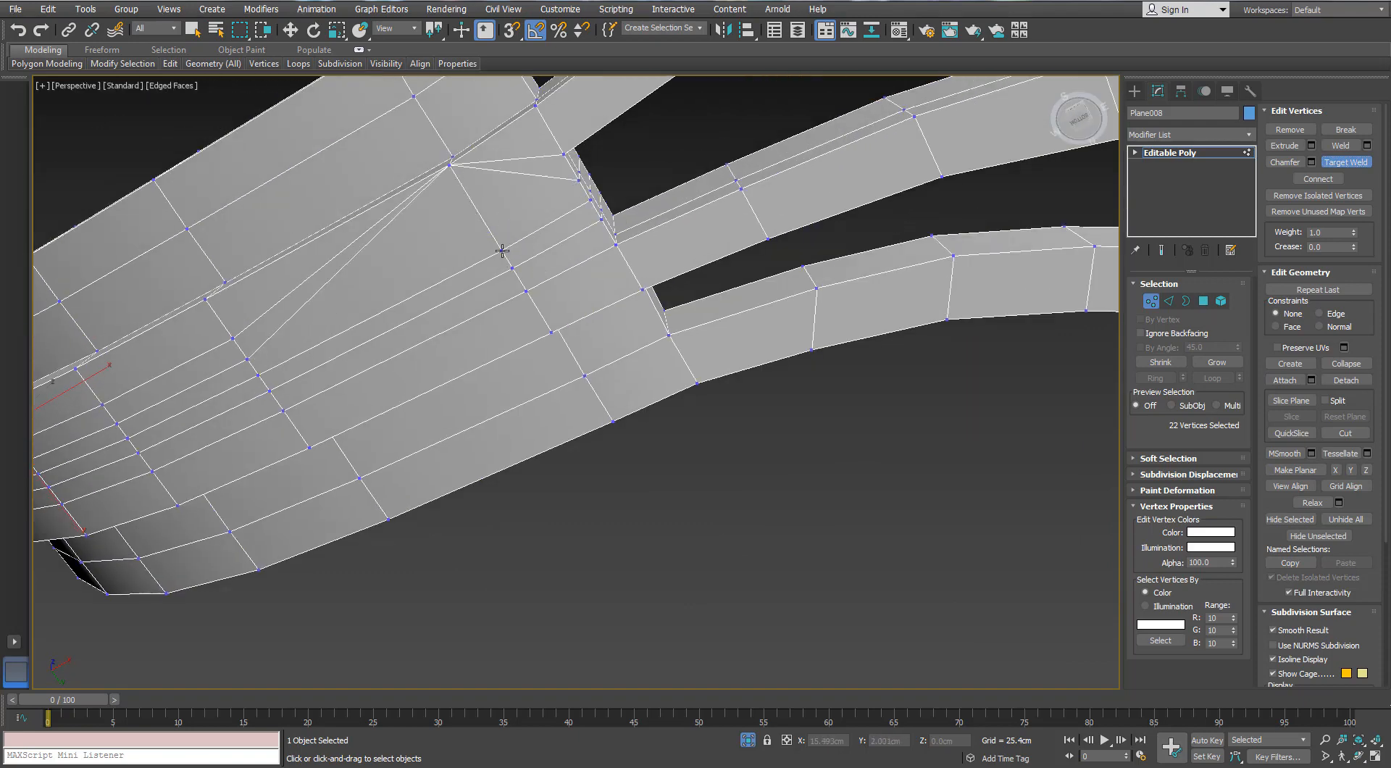
middle_click_drag(526, 301, 543, 346, "alt")
scroll(517, 324, "up", 3)
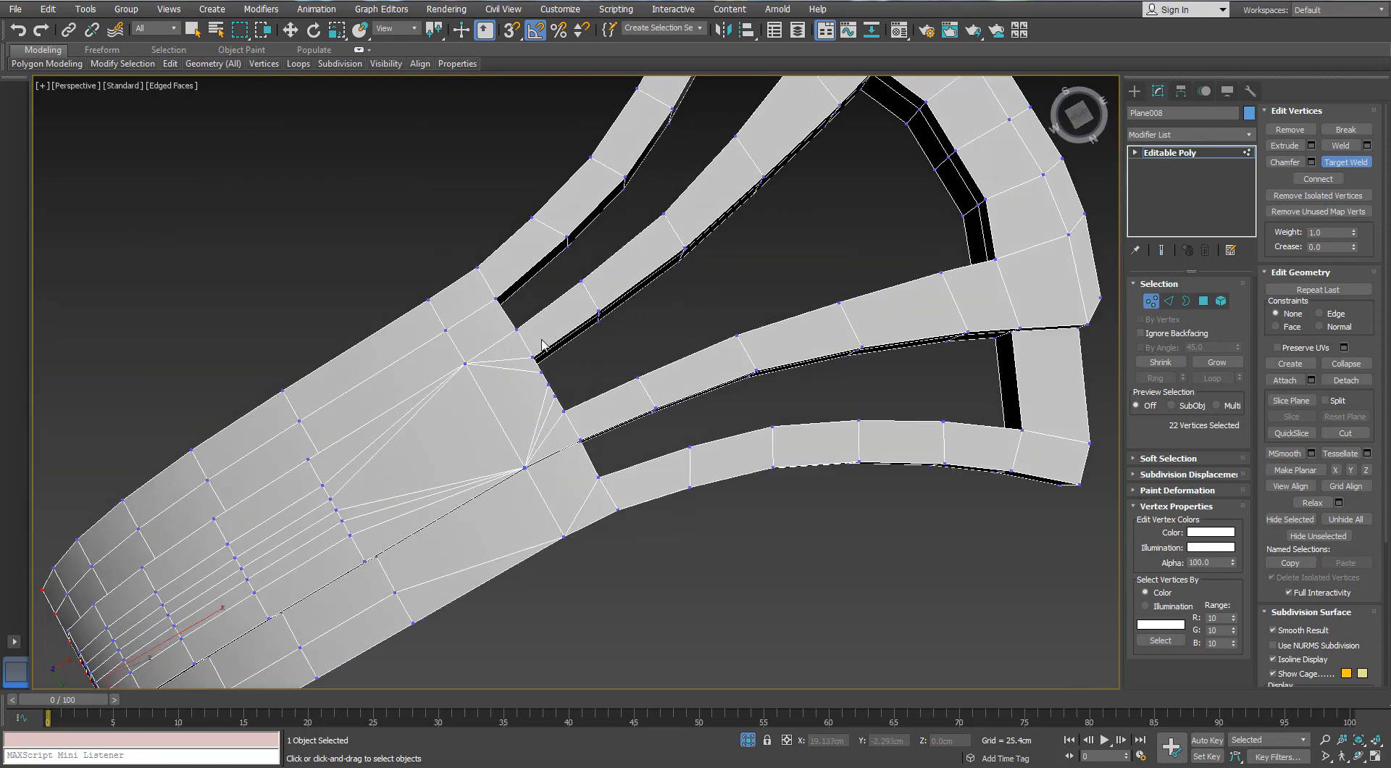
middle_click_drag(482, 299, 542, 300, "alt")
scroll(542, 301, "up", 2)
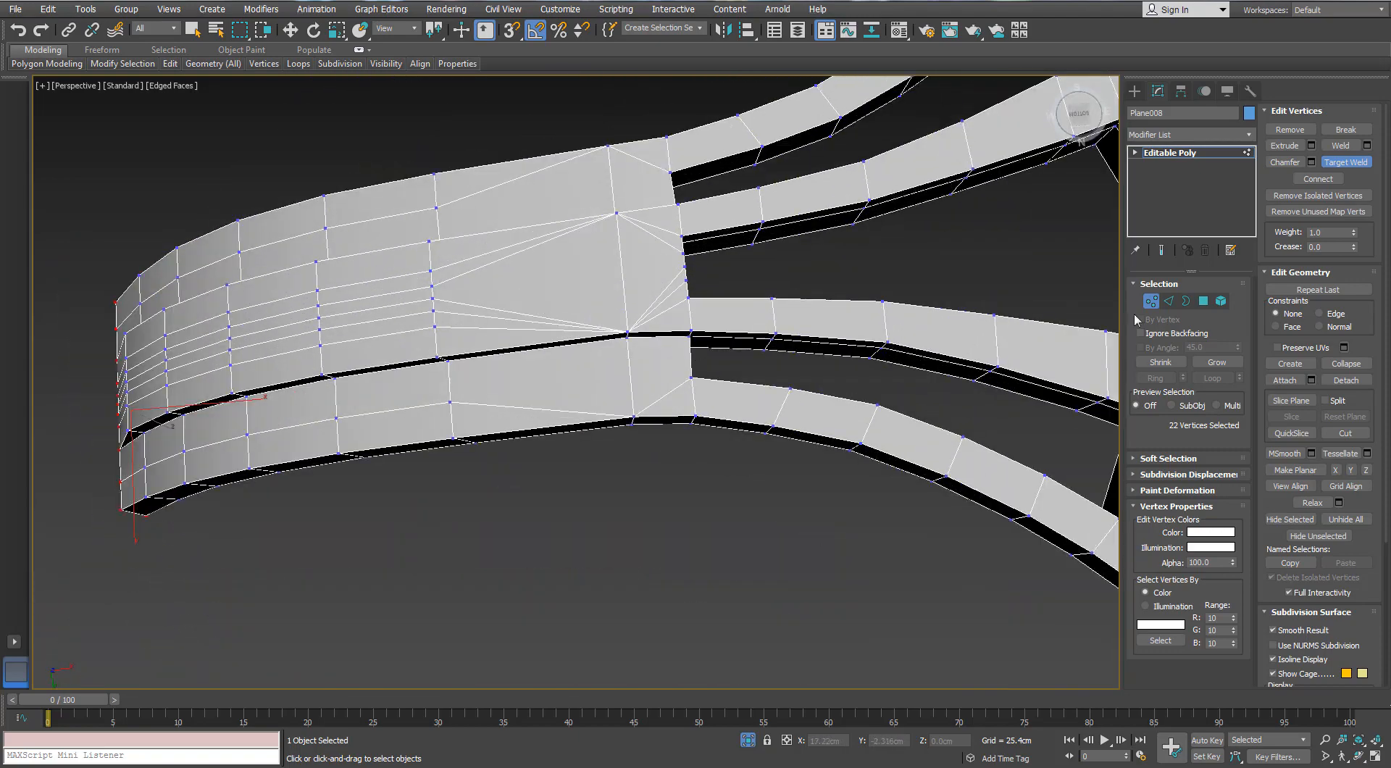
Remove the closely spaced lengthwise edge loops converging on the welded vertices along the underside of the bracket's neck
left_click(1169, 301)
double_click(517, 345)
scroll(495, 319, "up", 3)
scroll(494, 319, "up", 2)
double_click(498, 317, "ctrl")
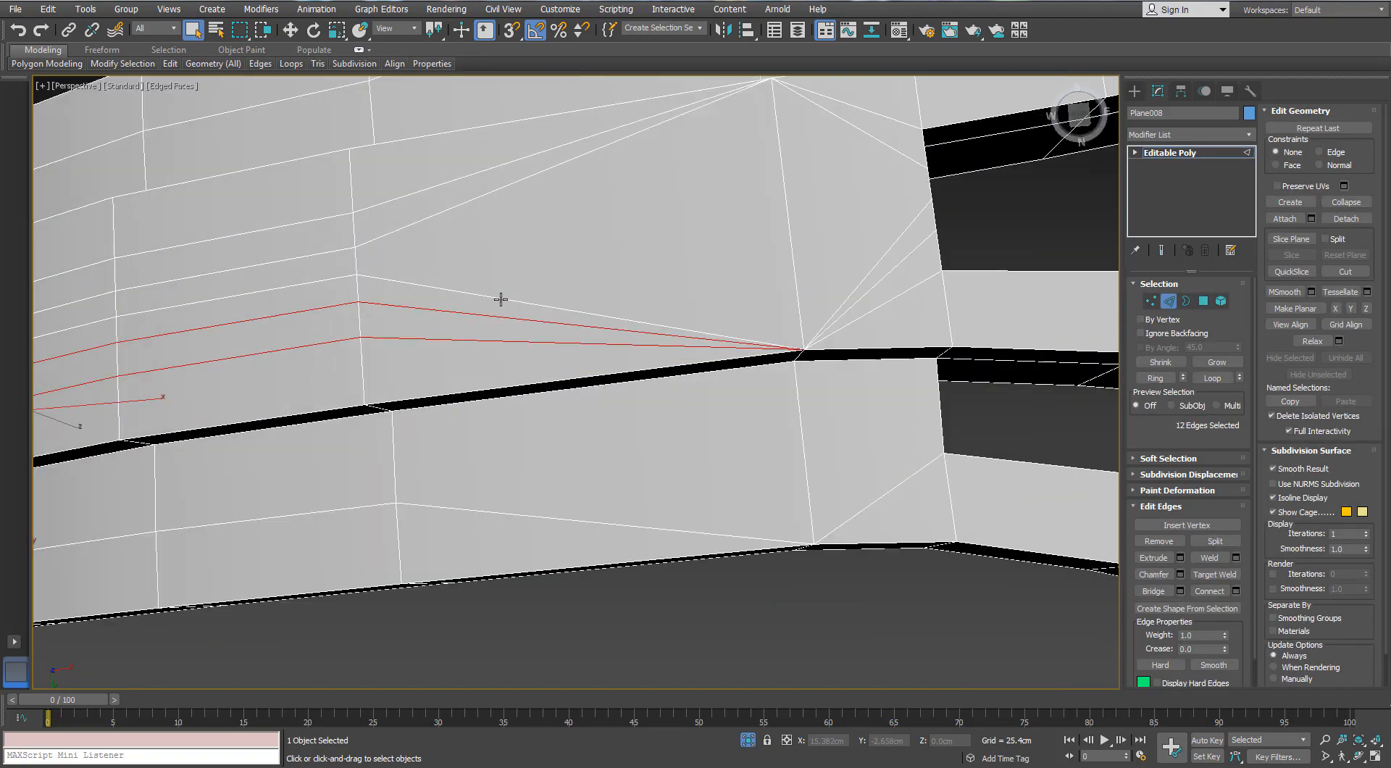
double_click(485, 169, "ctrl")
scroll(485, 168, "down", 5)
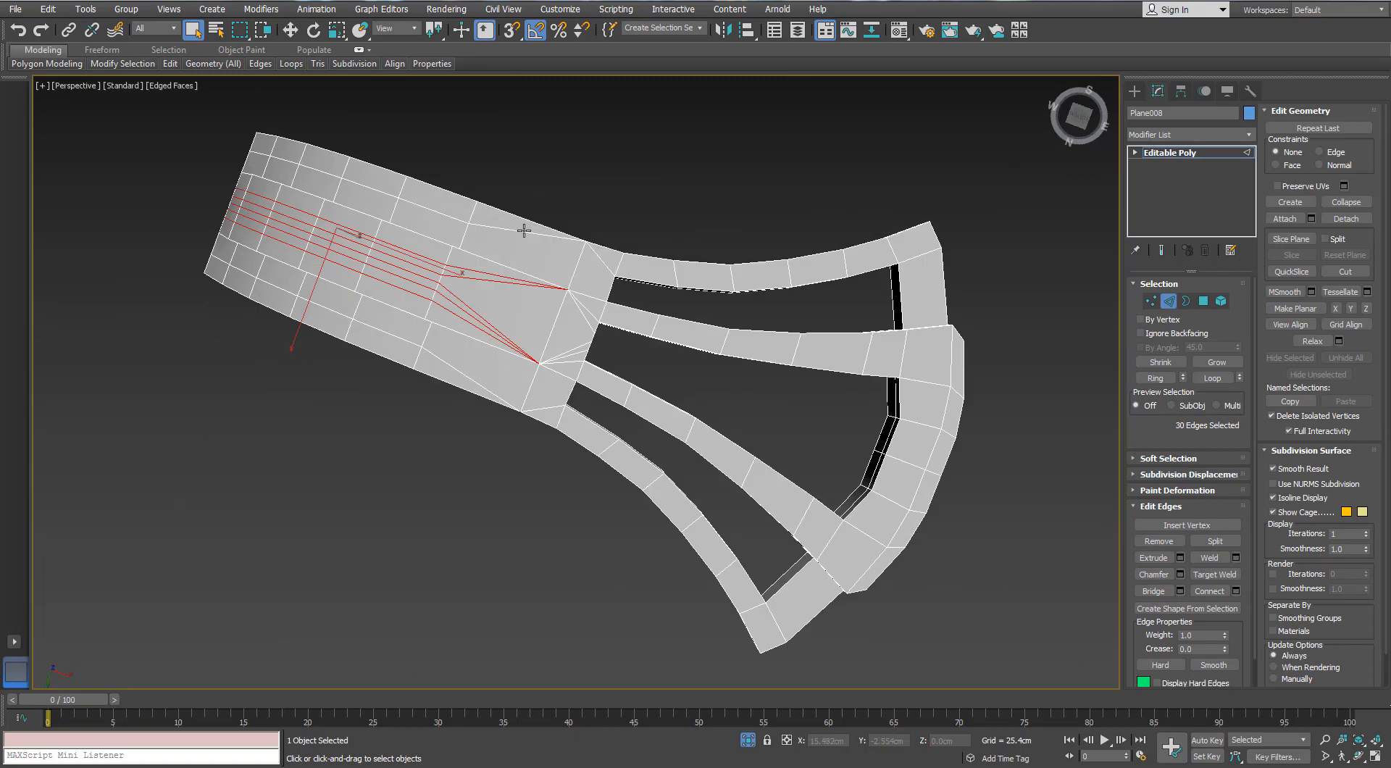
key("ctrl+BackSpace")
Try to target-weld the vertices on the bracket's top face, merging the lower ones into the outer edge vertex before the prongs
scroll(466, 374, "down", 4)
middle_click_drag(466, 374, 449, 492, "alt")
scroll(325, 300, "up", 4)
middle_click_drag(324, 300, 487, 396, "alt")
scroll(486, 394, "up", 3)
key("1")
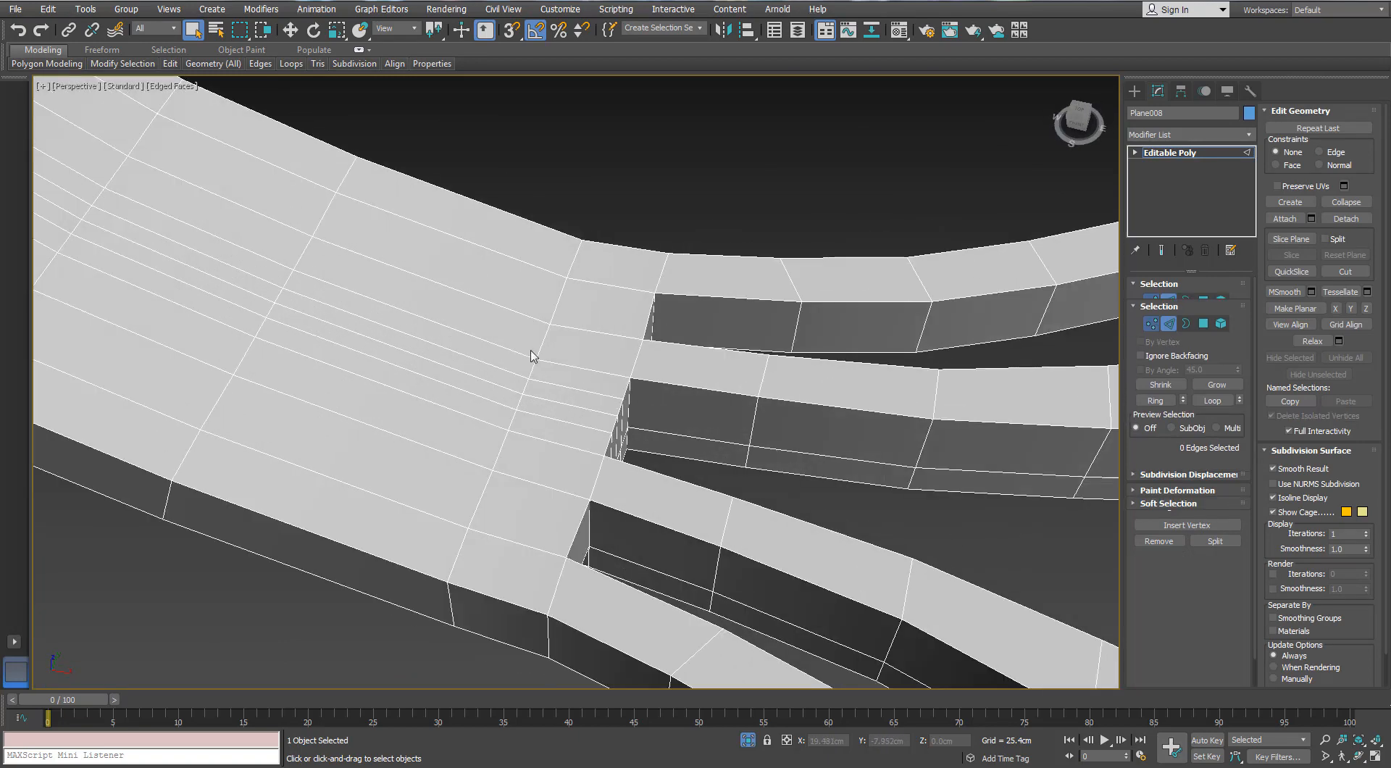
middle_click_drag(490, 514, 519, 507)
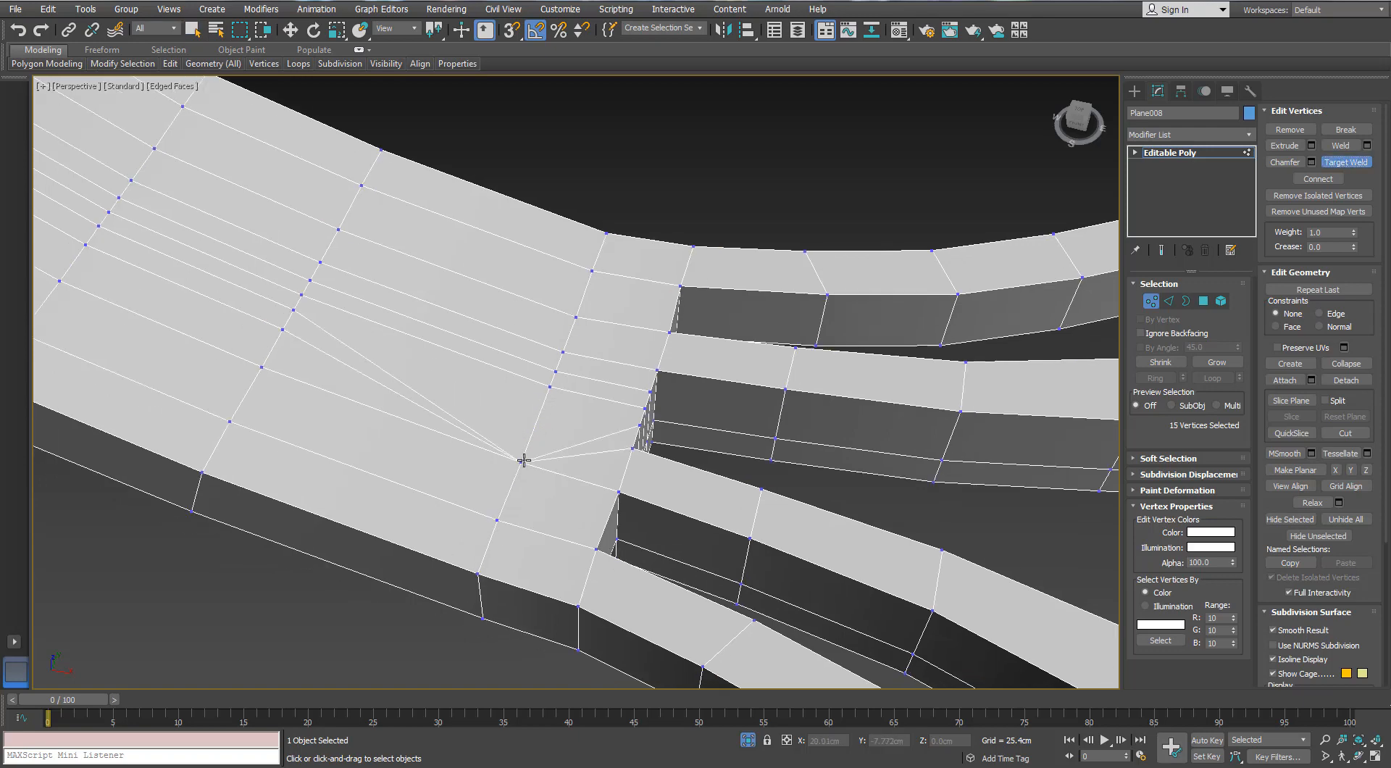
left_click_drag(524, 460, 497, 521)
left_click_drag(481, 573, 495, 522)
middle_click_drag(491, 534, 531, 439, "alt")
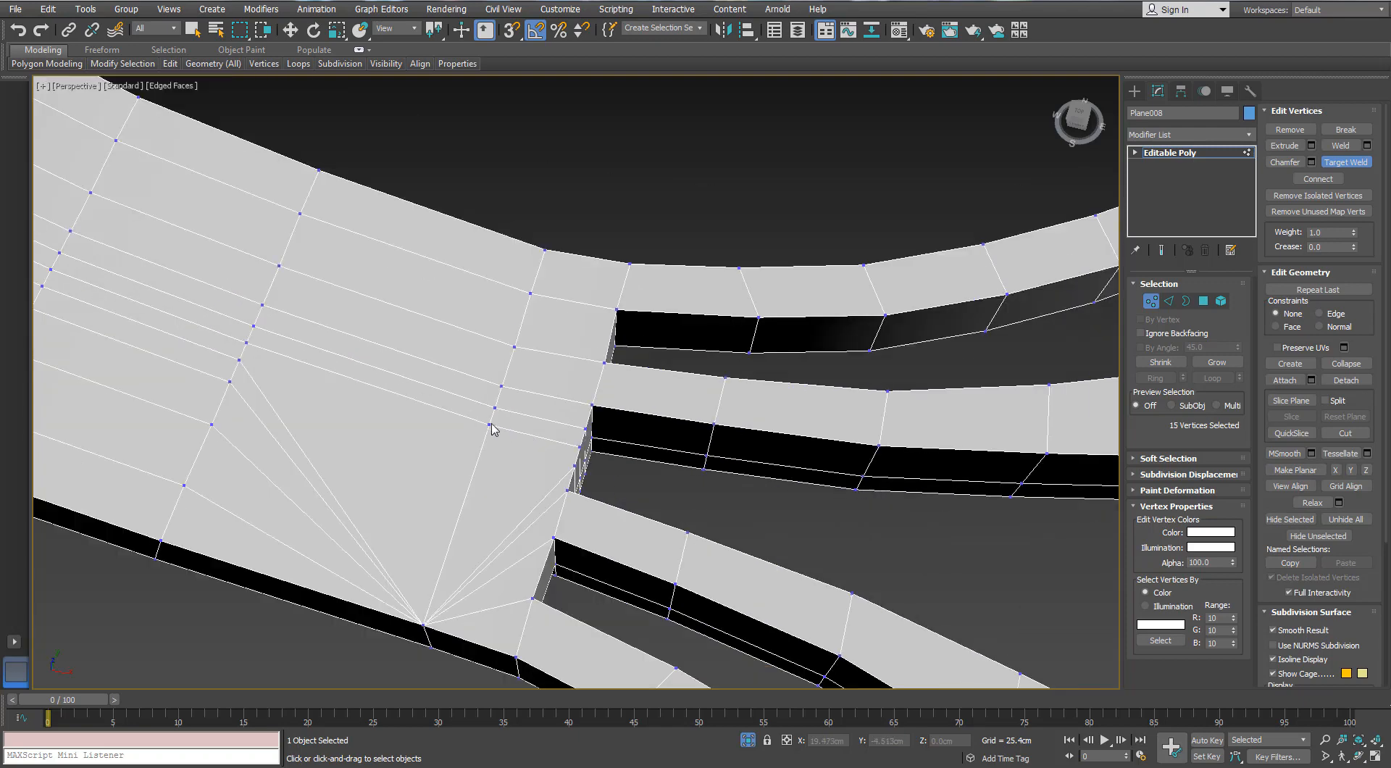
left_click(514, 348)
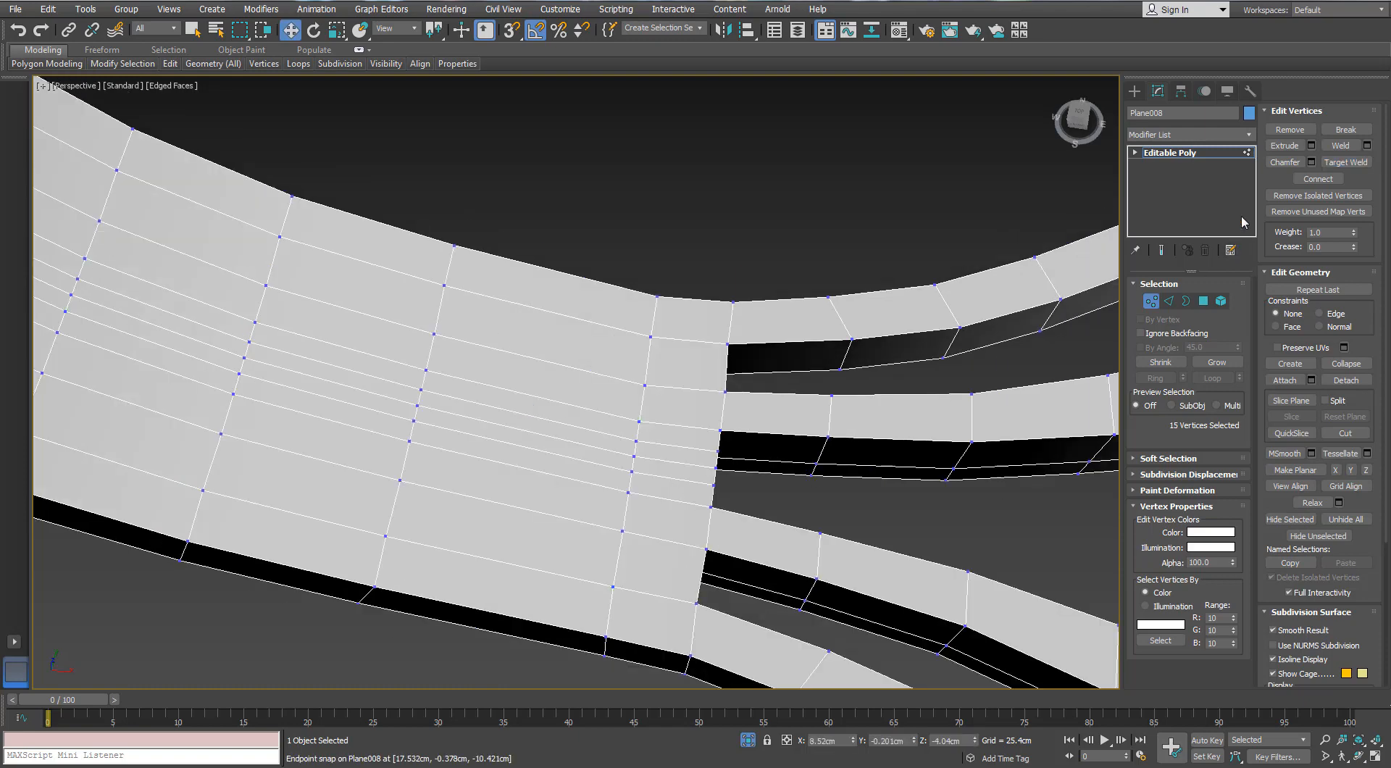
Target-weld the vertices in the bracket's cross row before the prongs into one central vertex and the outer edge vertices
middle_click_drag(545, 523, 529, 496)
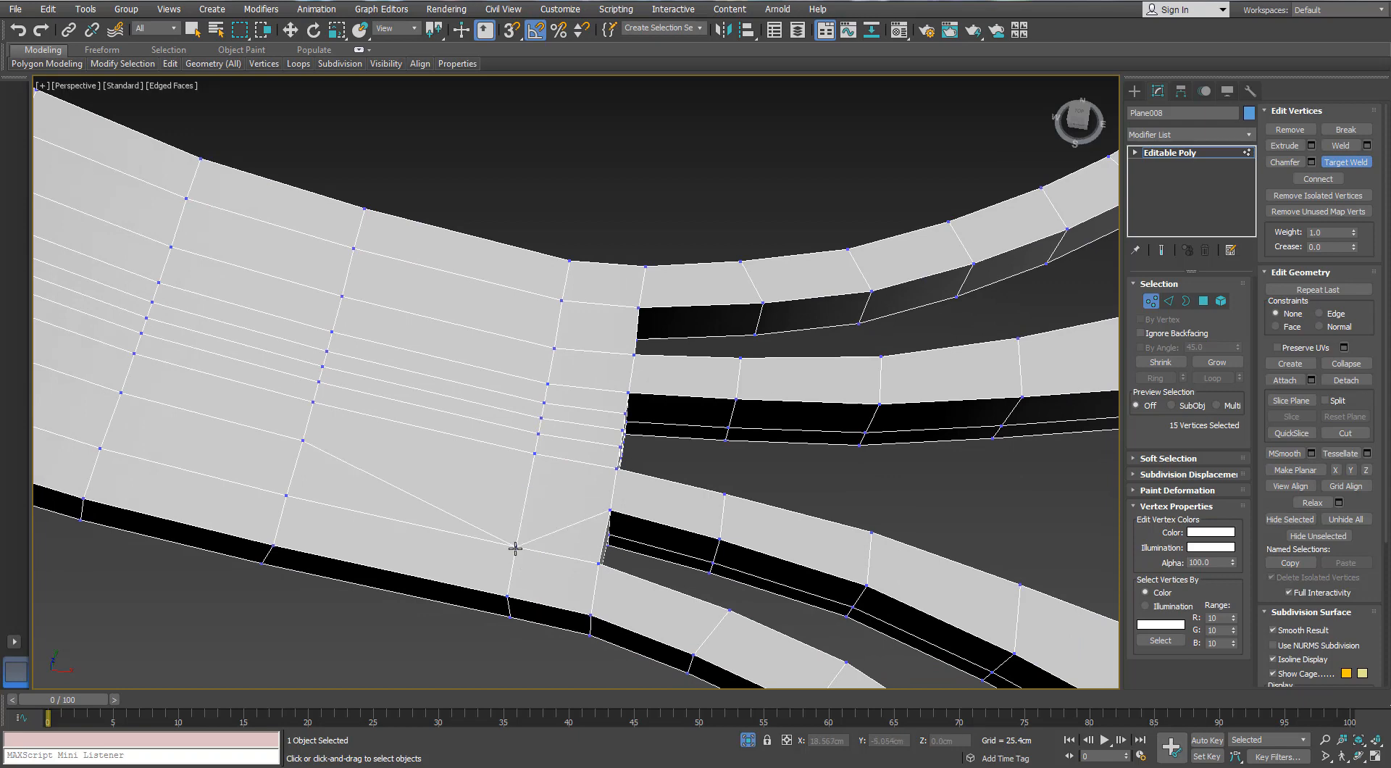
scroll(560, 437, "up", 3)
middle_click_drag(506, 476, 491, 485)
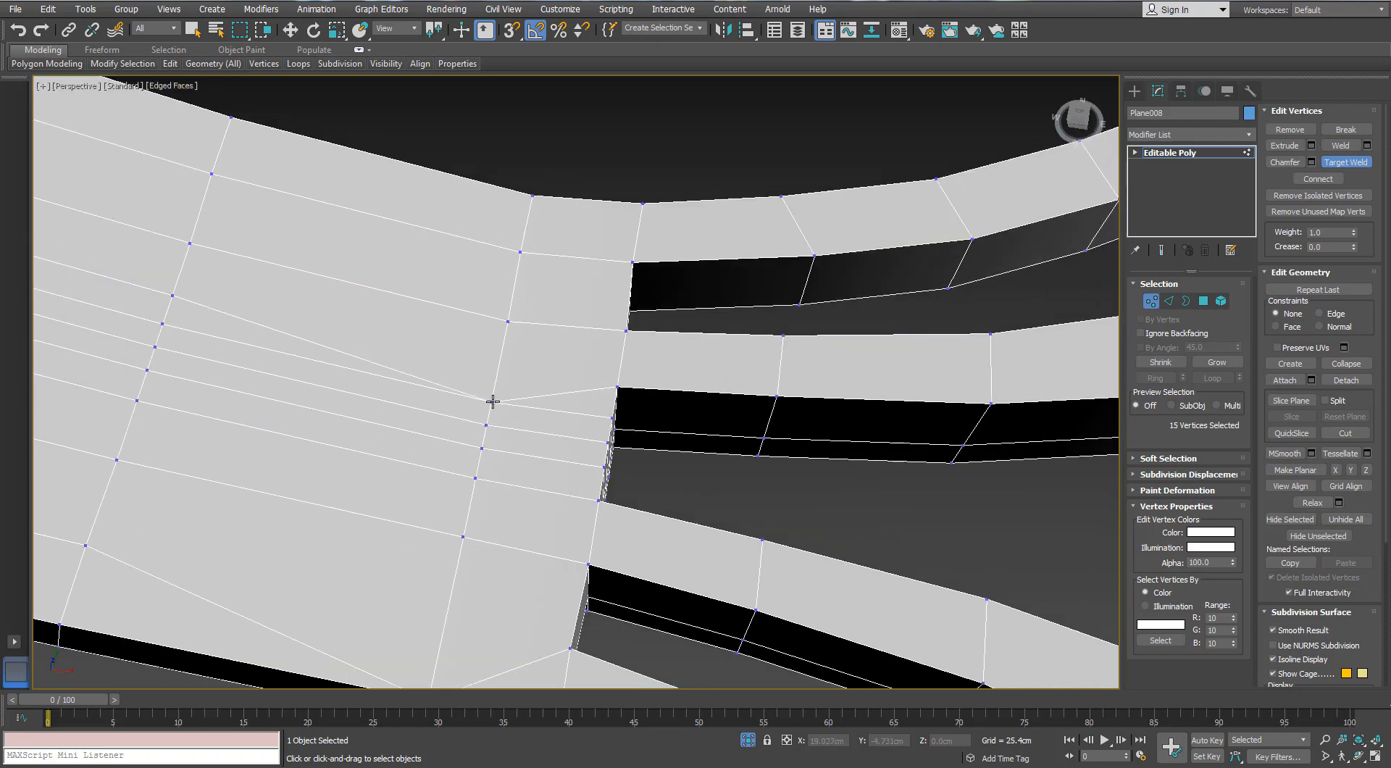
left_click(486, 425)
scroll(488, 422, "down", 4)
scroll(503, 382, "up", 4)
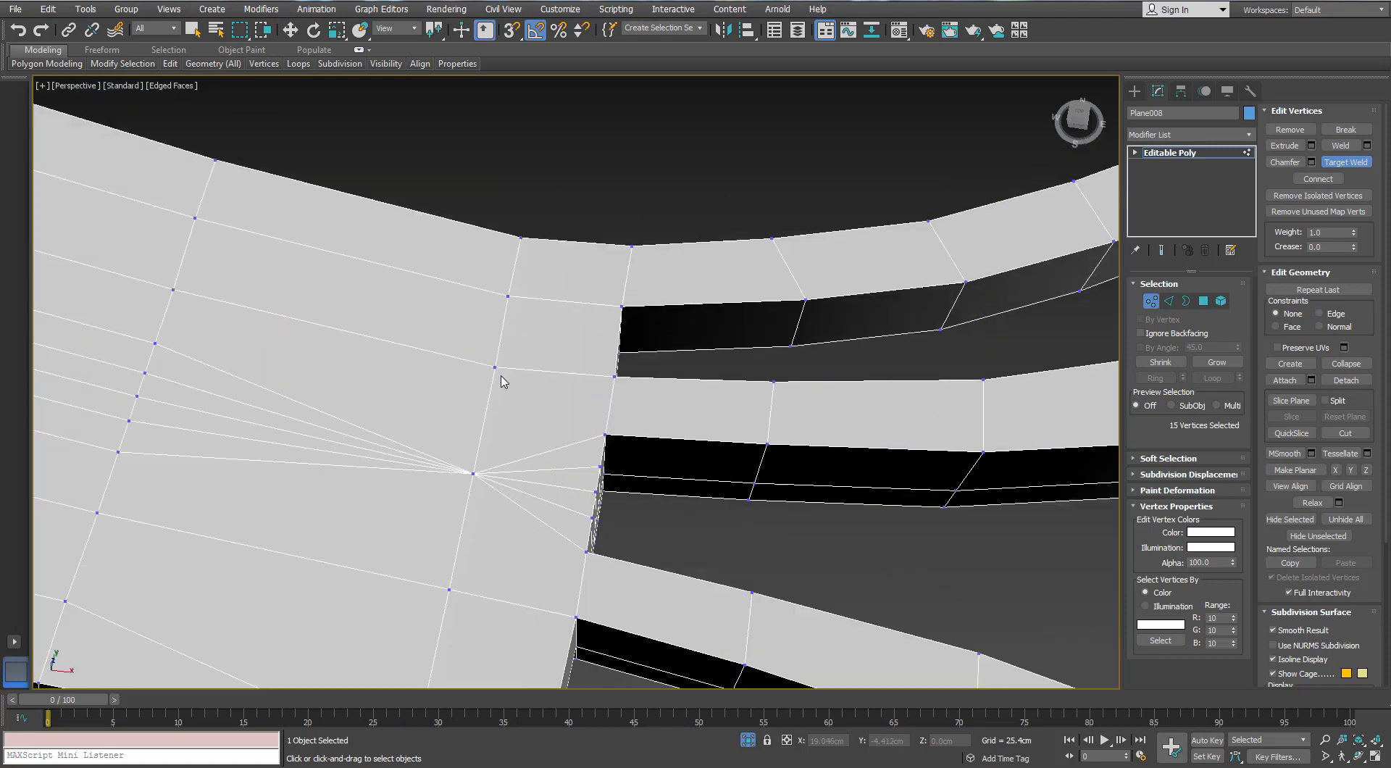
scroll(503, 381, "down", 2)
middle_click_drag(503, 382, 500, 376)
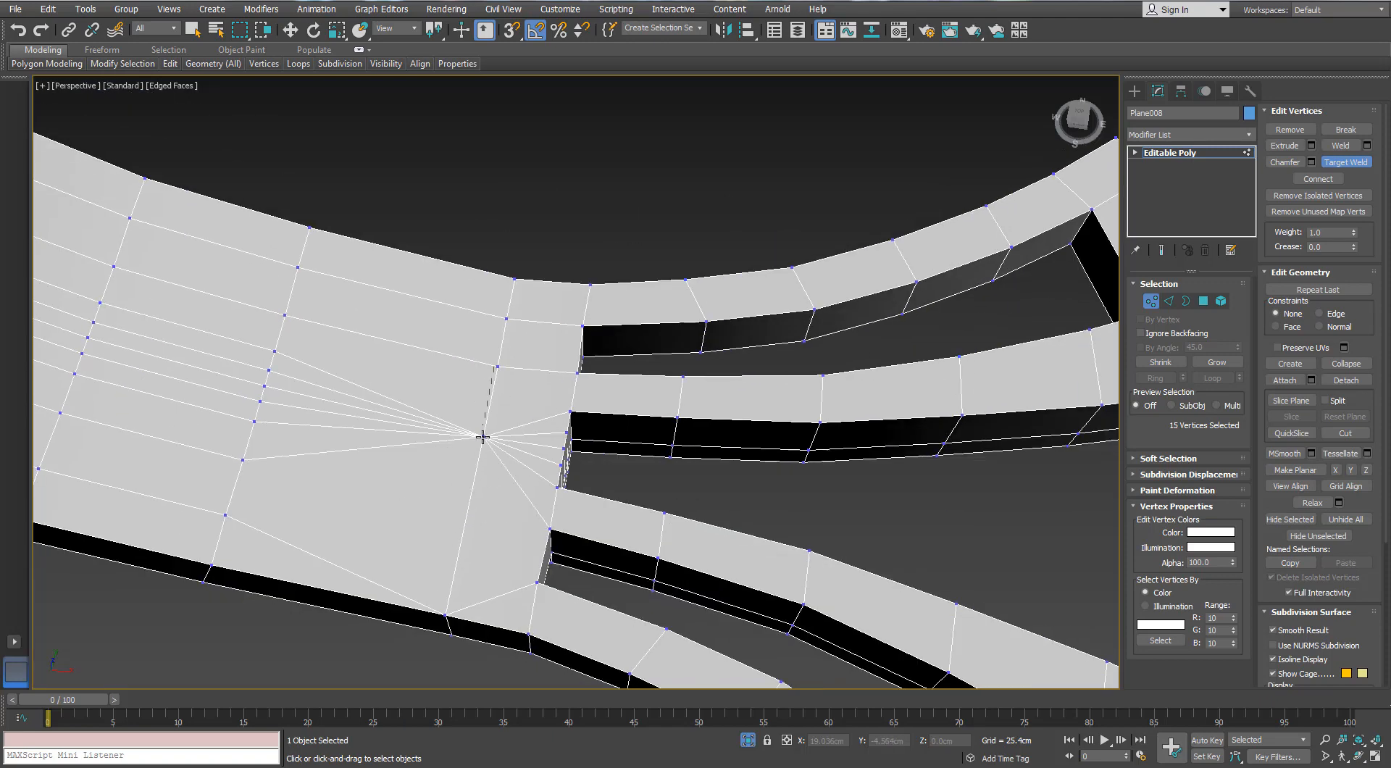
middle_click_drag(451, 450, 451, 457, "alt")
Remove the lengthwise edge loops that converge on the welded vertices along the bracket's neck
left_click(1167, 301)
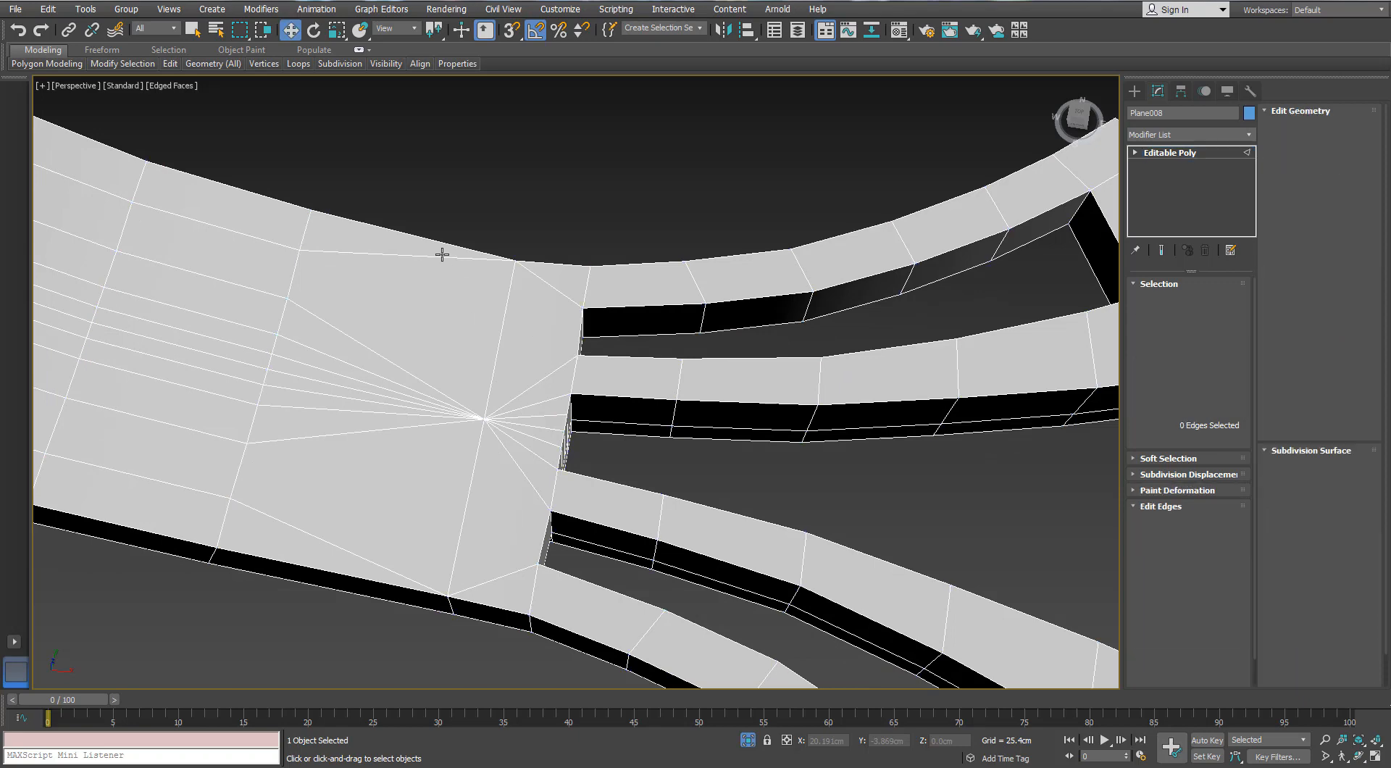
double_click(441, 256)
double_click(376, 430, "ctrl")
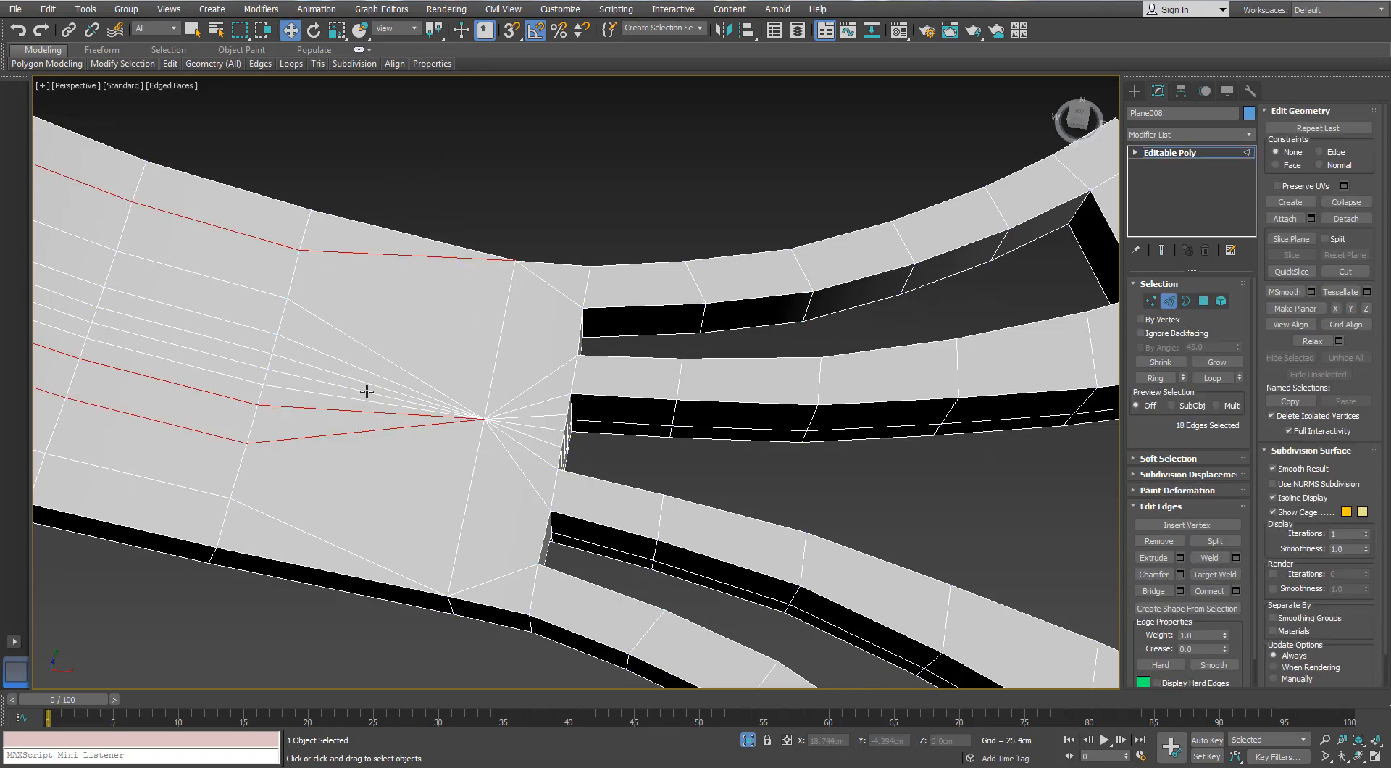
double_click(376, 375, "ctrl")
middle_click_drag(376, 375, 403, 339, "alt")
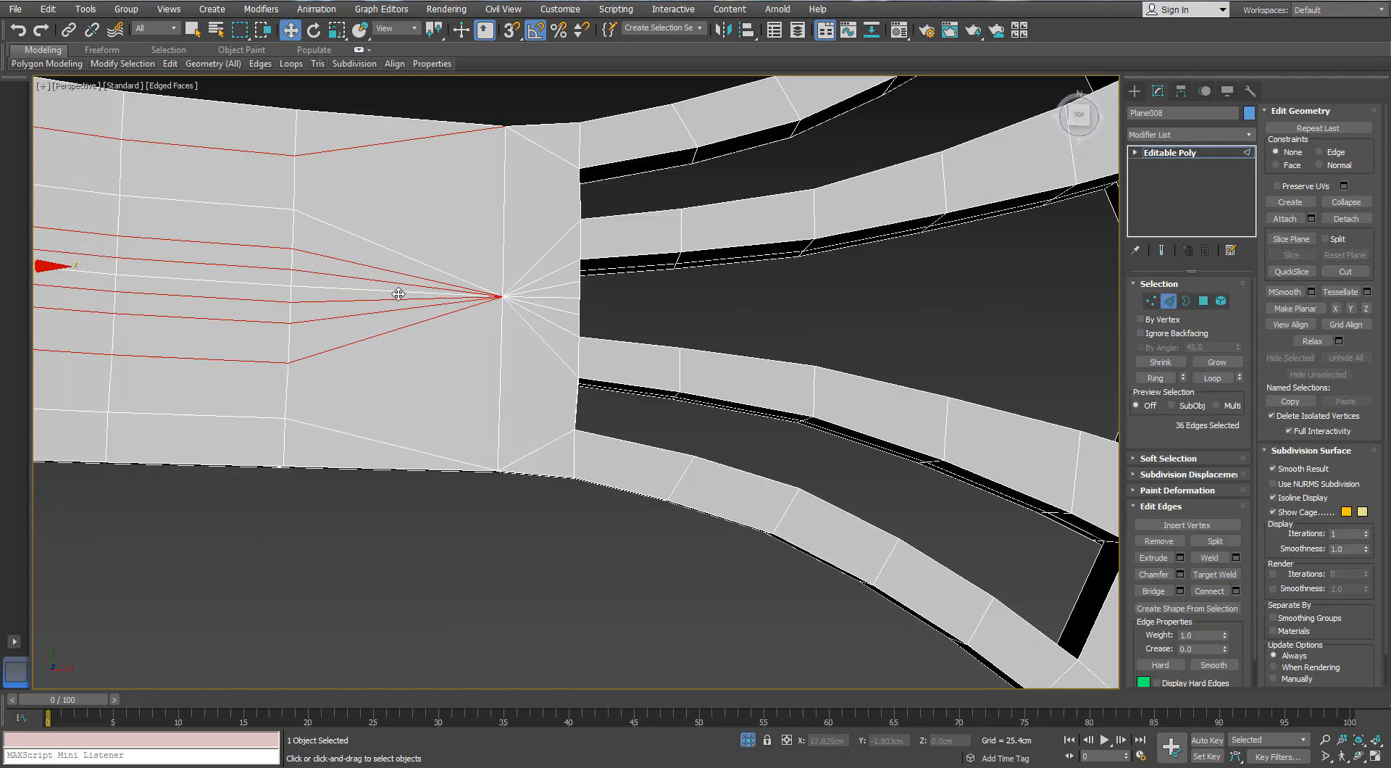
double_click(397, 447, "ctrl")
scroll(398, 447, "down", 3)
mouse_move(397, 447)
middle_mouse_down("alt")
mouse_move(387, 410)
mouse_move(406, 422)
middle_mouse_up("alt")
key("ctrl+BackSpace")
Remove the remaining lengthwise edge loop down the middle of the bracket's neck
scroll(410, 437, "down", 3)
key("1")
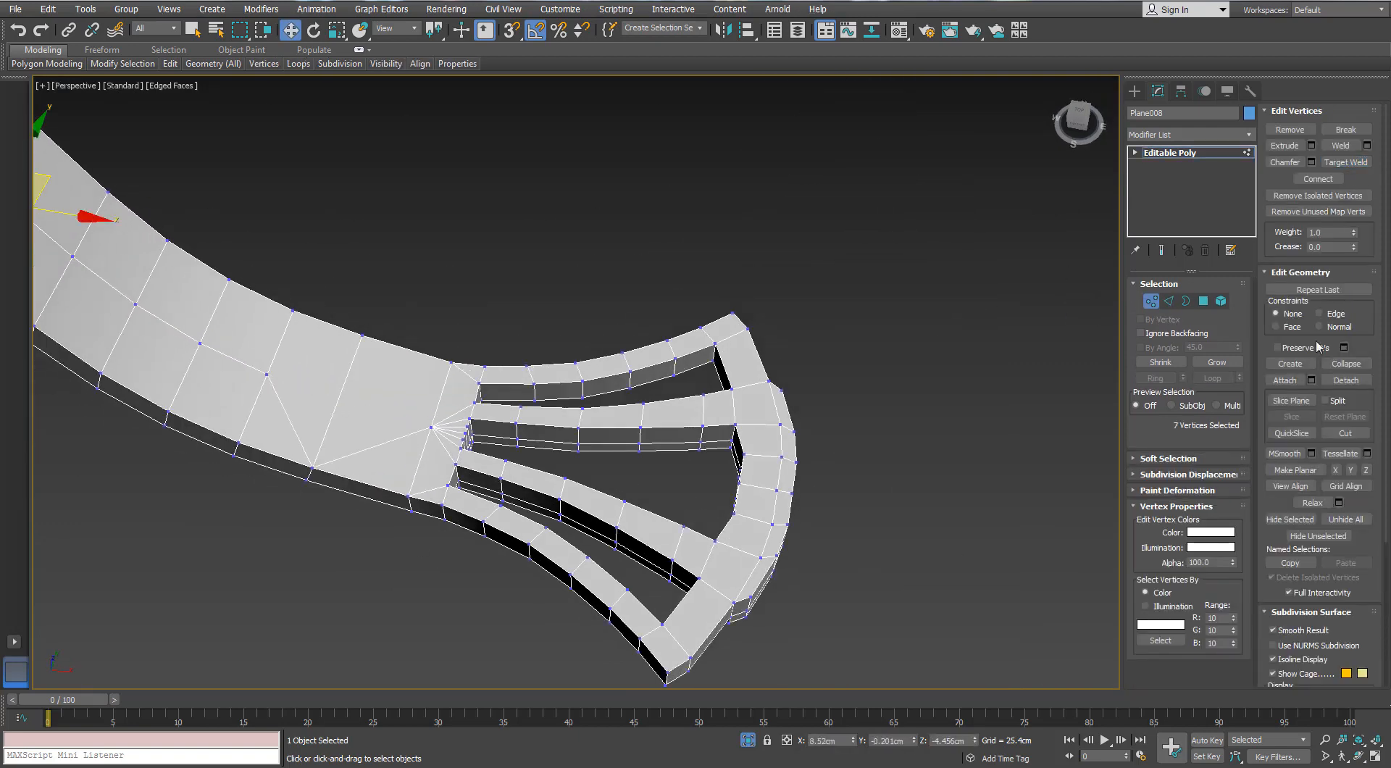
left_click(1169, 301)
double_click(227, 354)
key("ctrl+BackSpace")
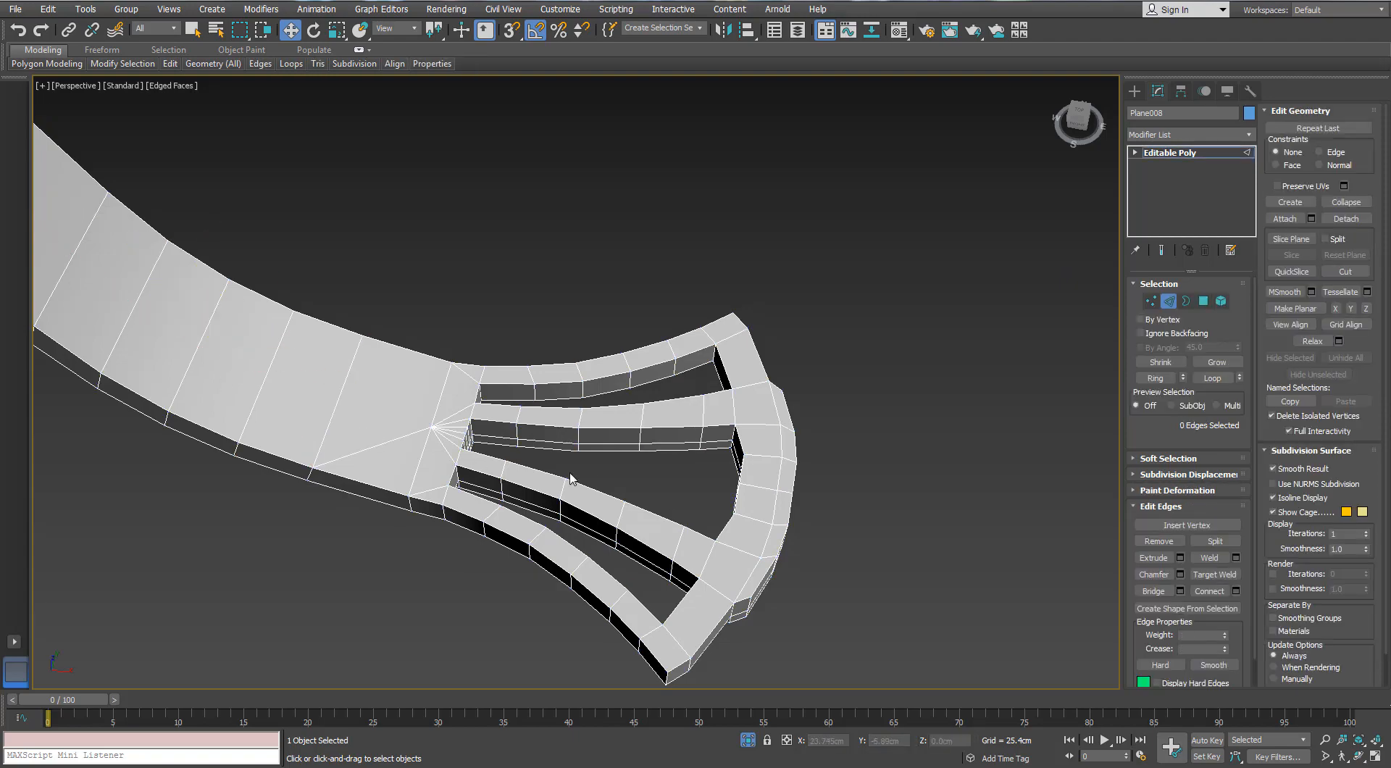
Remove the extra lengthwise edge loops along the sides of the bracket's prongs and curved end
middle_click_drag(569, 479, 572, 462, "alt")
double_click(718, 426)
middle_click_drag(718, 426, 666, 505, "alt")
scroll(553, 444, "up", 3)
double_click(565, 558, "ctrl")
middle_click_drag(565, 559, 542, 305, "alt")
double_click(540, 471)
double_click(560, 461, "ctrl")
scroll(510, 326, "up", 3)
Target-weld the middle side vertices at the stepped corners of the bracket's curved end into the bottom-edge vertices
left_click(1153, 301)
left_click(1334, 162)
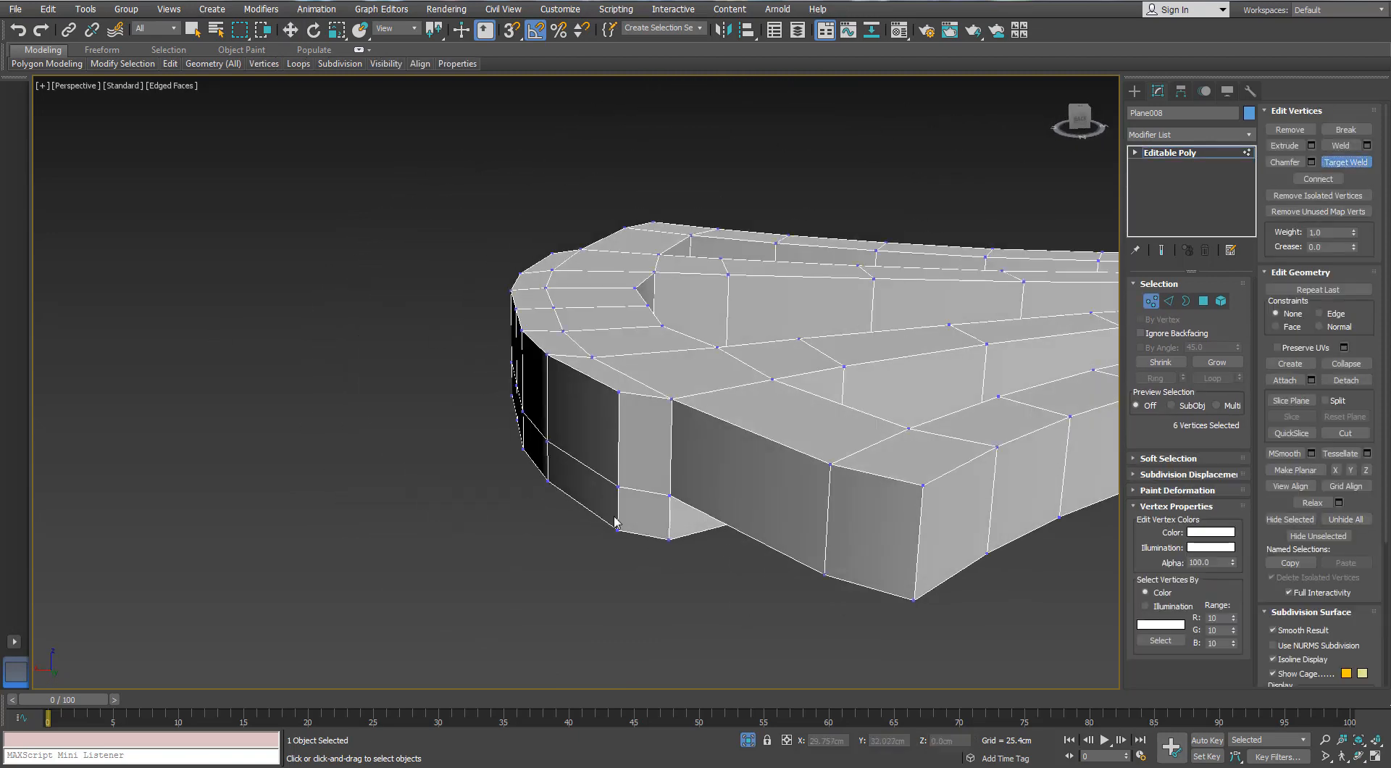
middle_click_drag(611, 526, 674, 518, "alt")
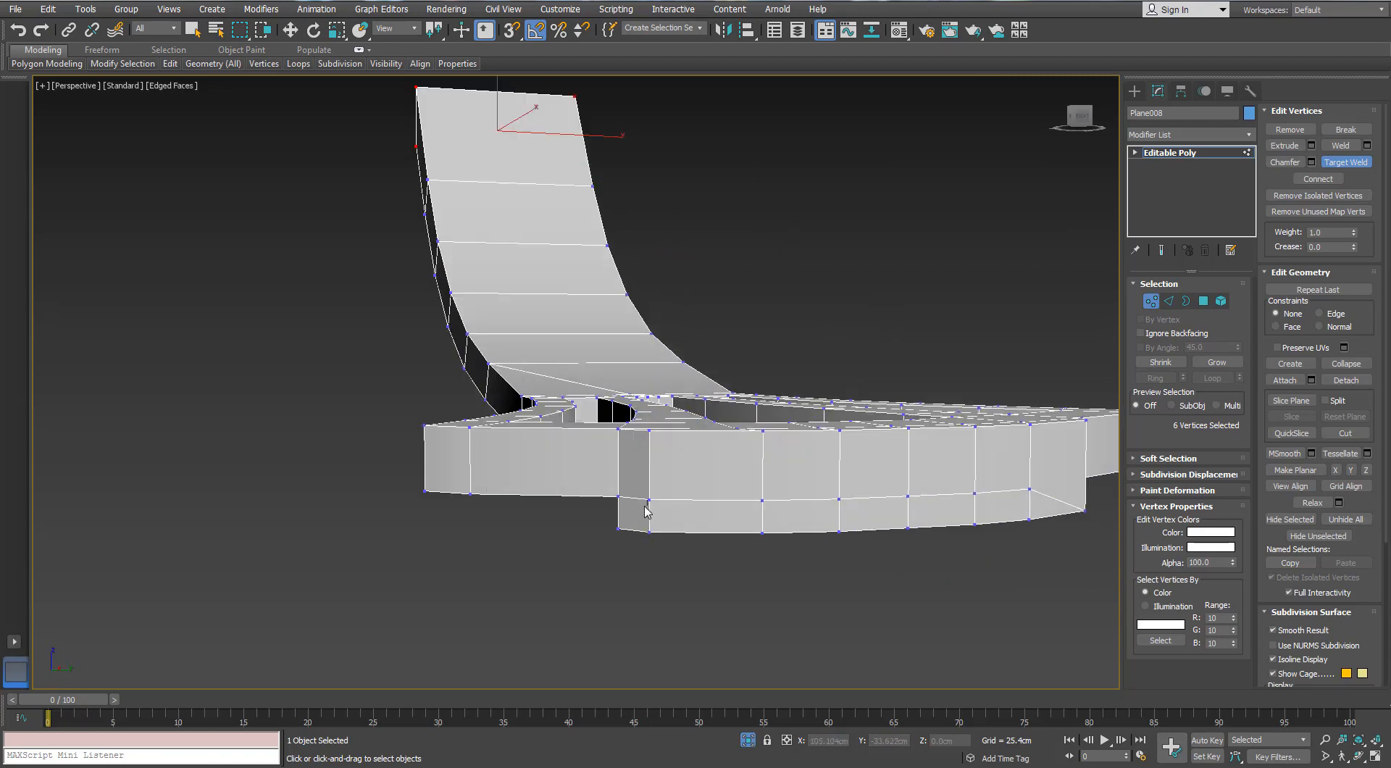
left_click(1346, 165)
middle_click_drag(975, 543, 607, 516, "alt")
middle_click_drag(607, 515, 933, 497, "alt")
scroll(730, 391, "up", 2)
left_click(714, 419)
Remove the horizontal edge loop running around the outer side of the bracket's curved end
key("2")
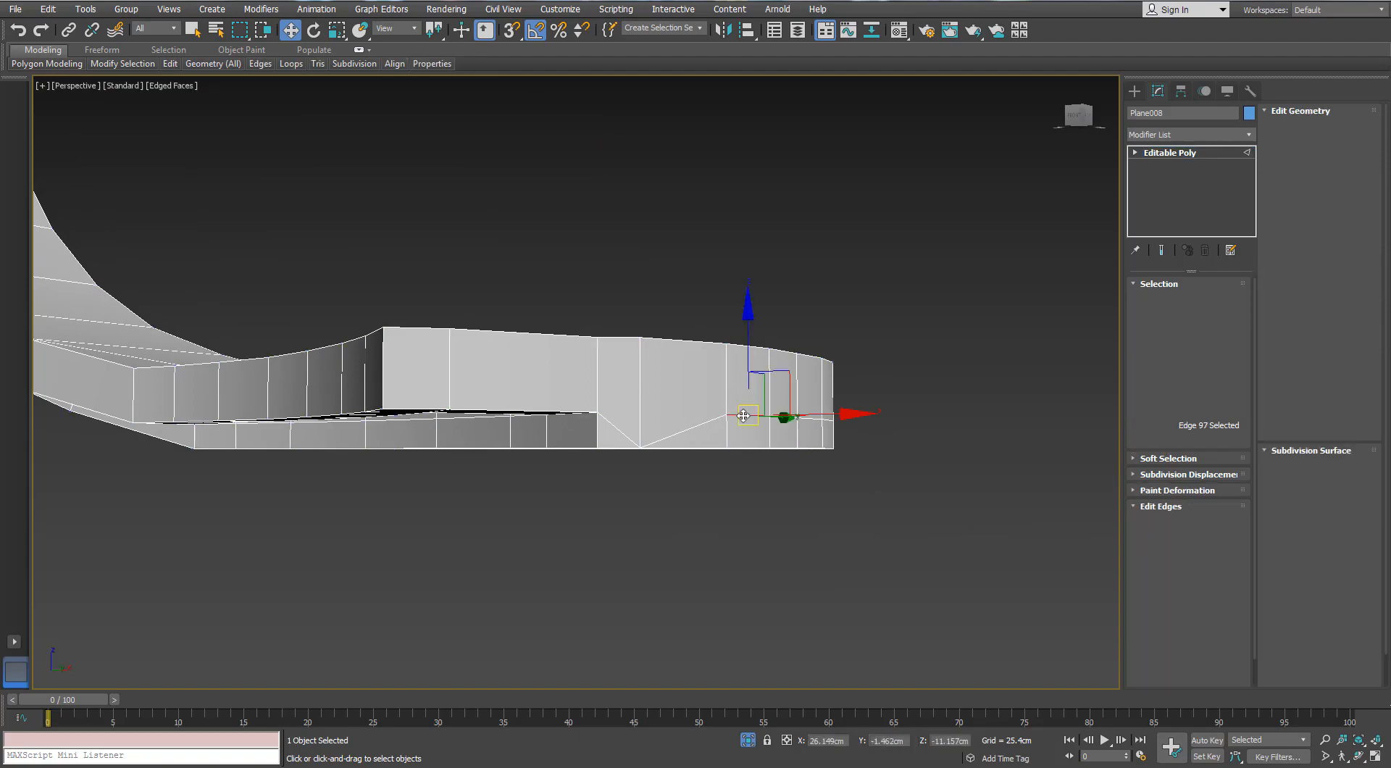
double_click(743, 415)
key("ctrl+BackSpace")
scroll(742, 415, "down", 3)
middle_click_drag(743, 415, 340, 333, "alt")
scroll(340, 333, "up", 3)
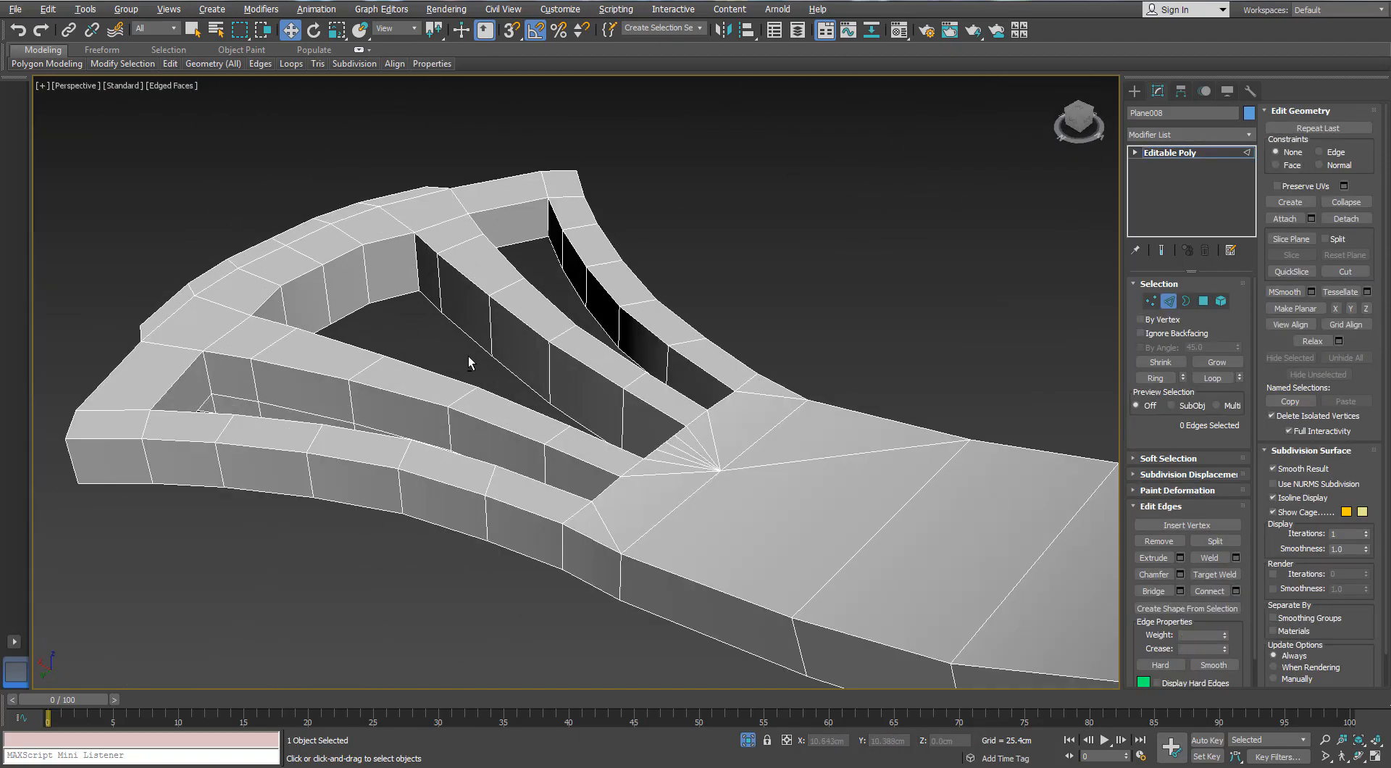
Target-weld the leftover middle vertices on the sides of the prongs and the curved end into adjacent underside edge vertices
middle_click_drag(468, 363, 692, 391, "alt")
scroll(534, 215, "down", 5)
scroll(693, 392, "up", 5)
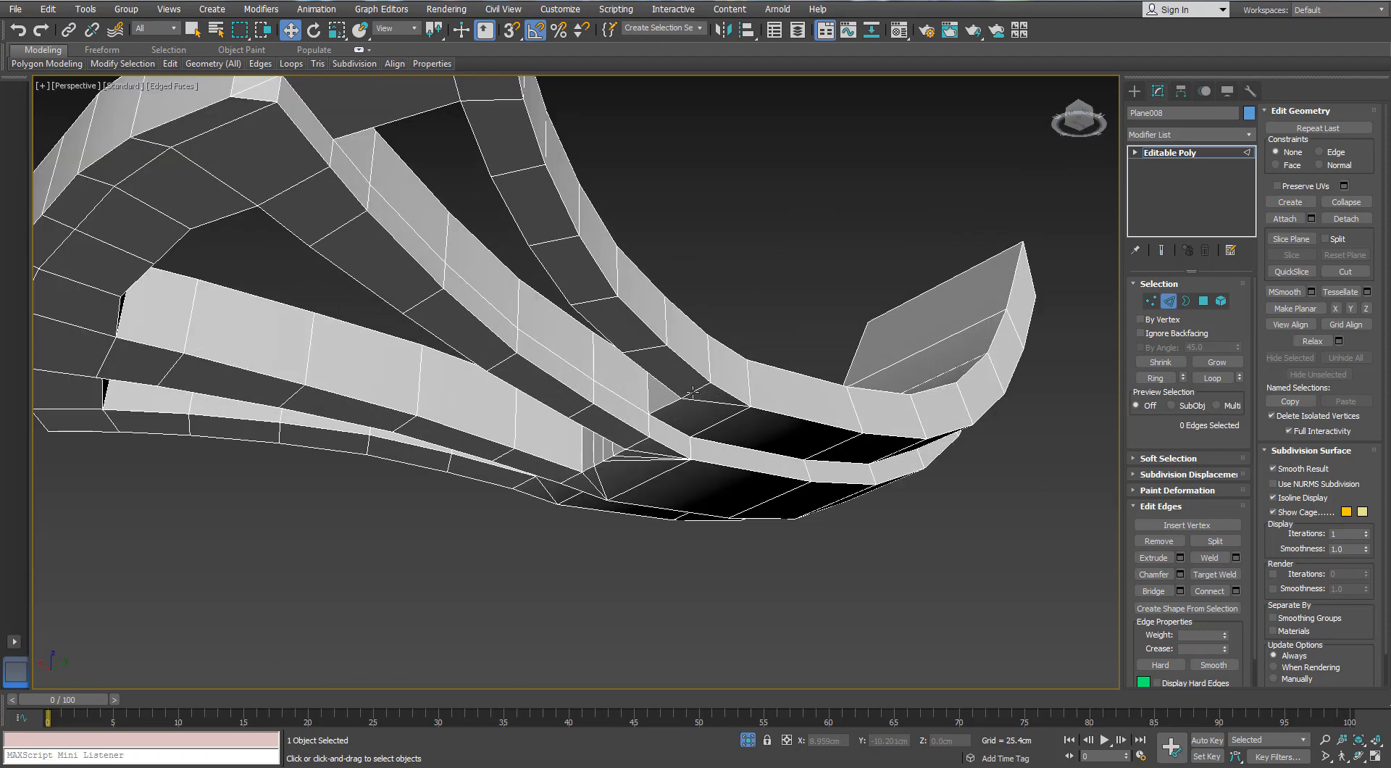
left_click(1152, 301)
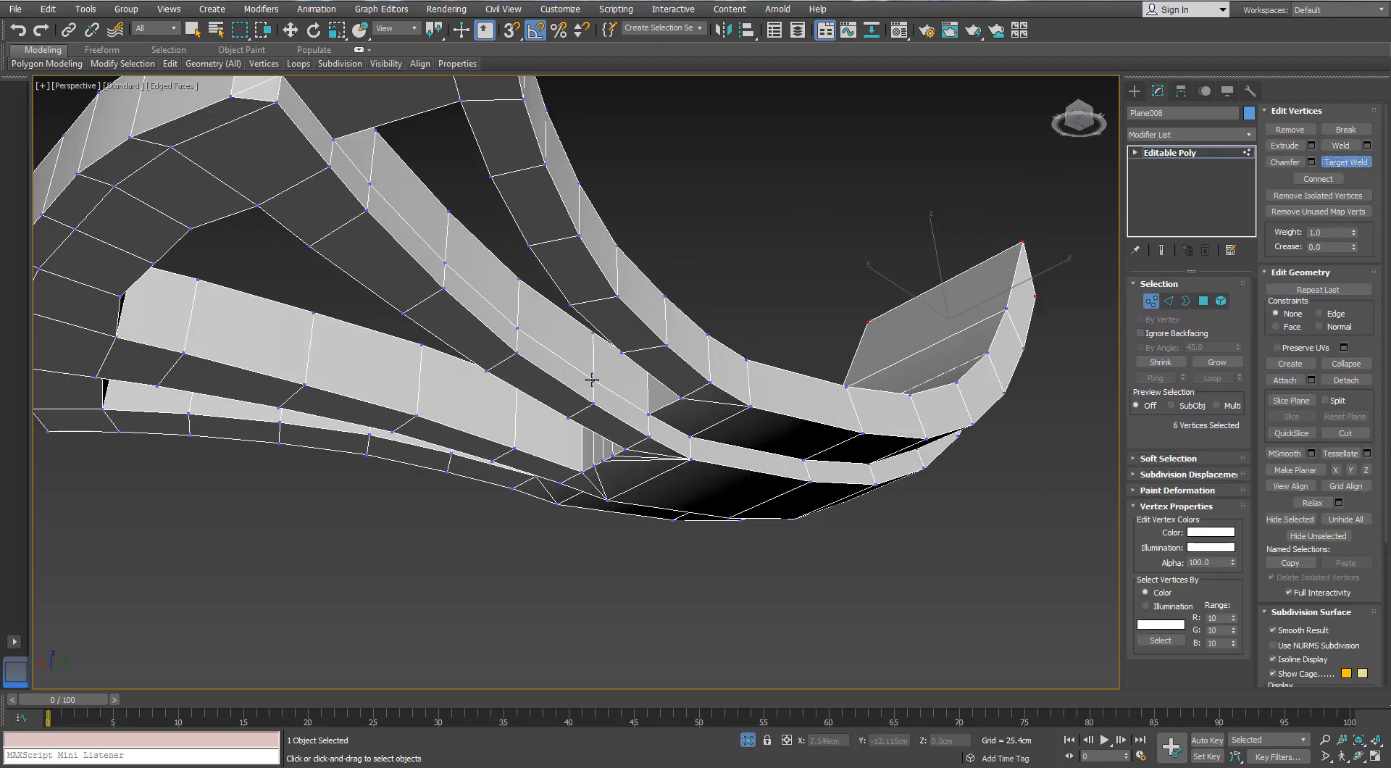
middle_click_drag(537, 374, 232, 310, "alt")
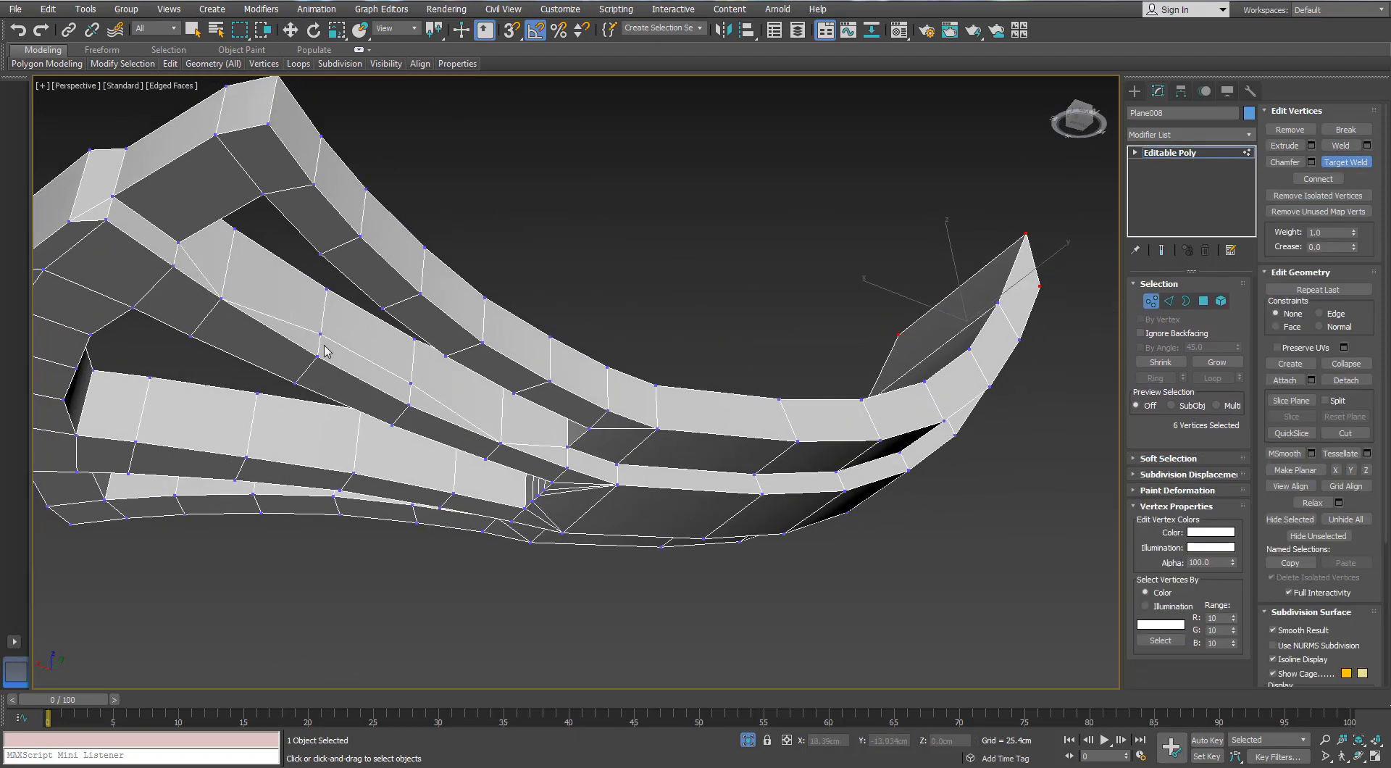
scroll(551, 443, "down", 5)
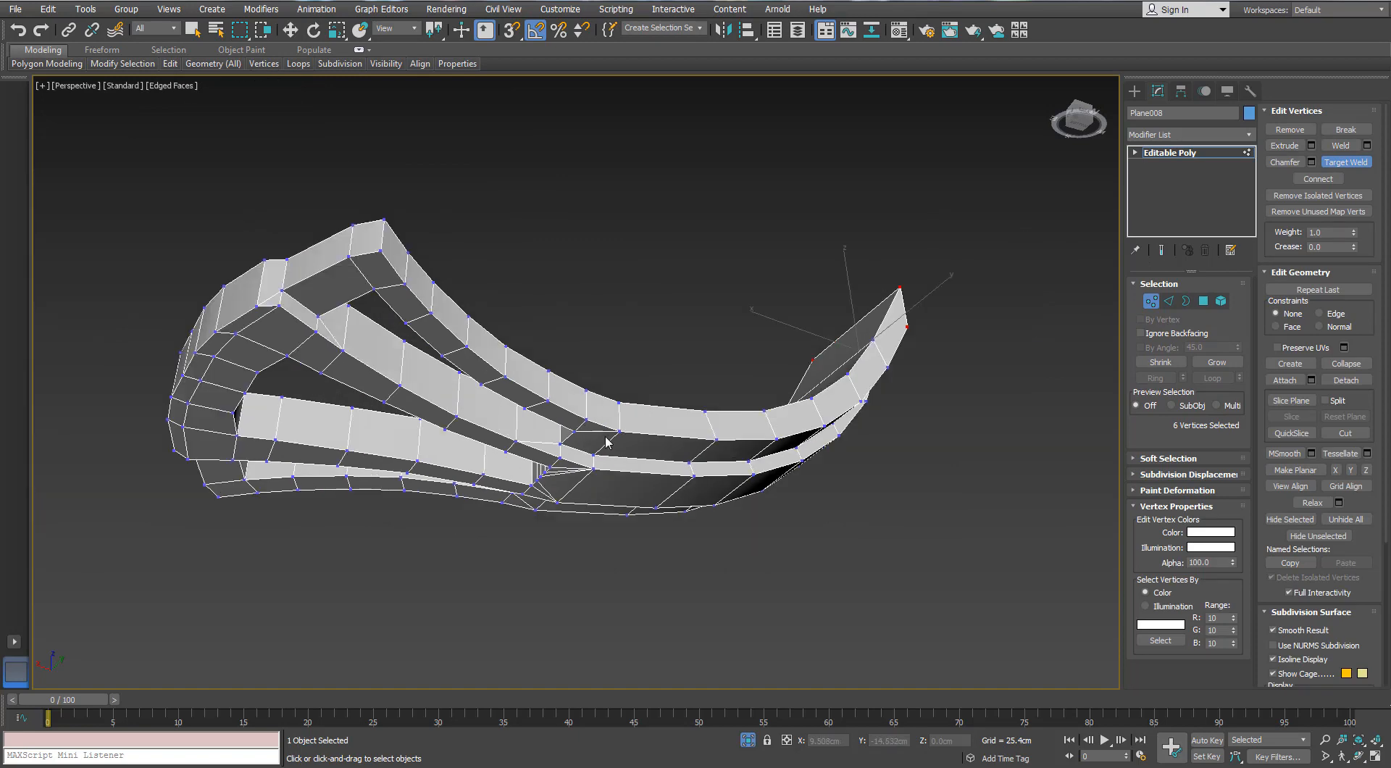
middle_click_drag(608, 441, 844, 428, "alt")
scroll(601, 433, "up", 5)
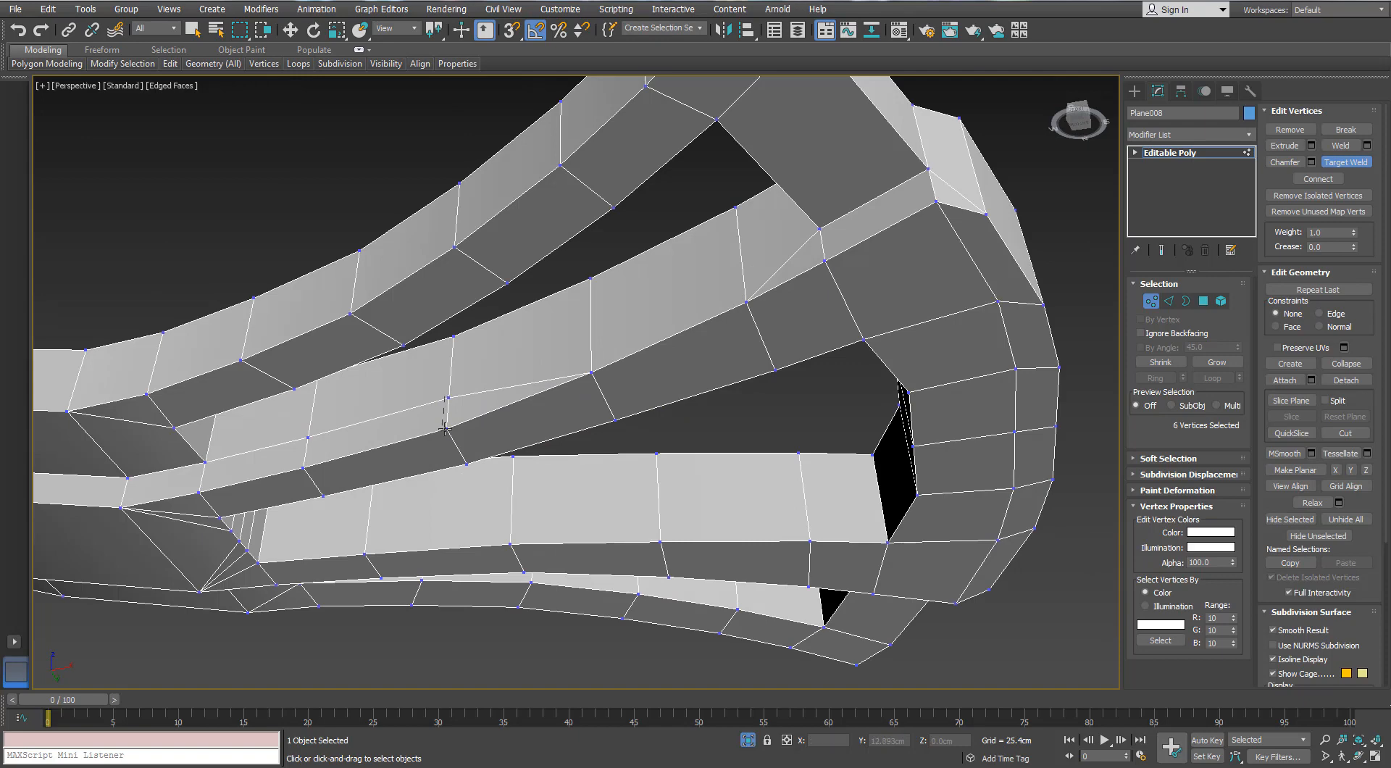
scroll(311, 462, "down", 4)
middle_click_drag(474, 407, 575, 311, "alt")
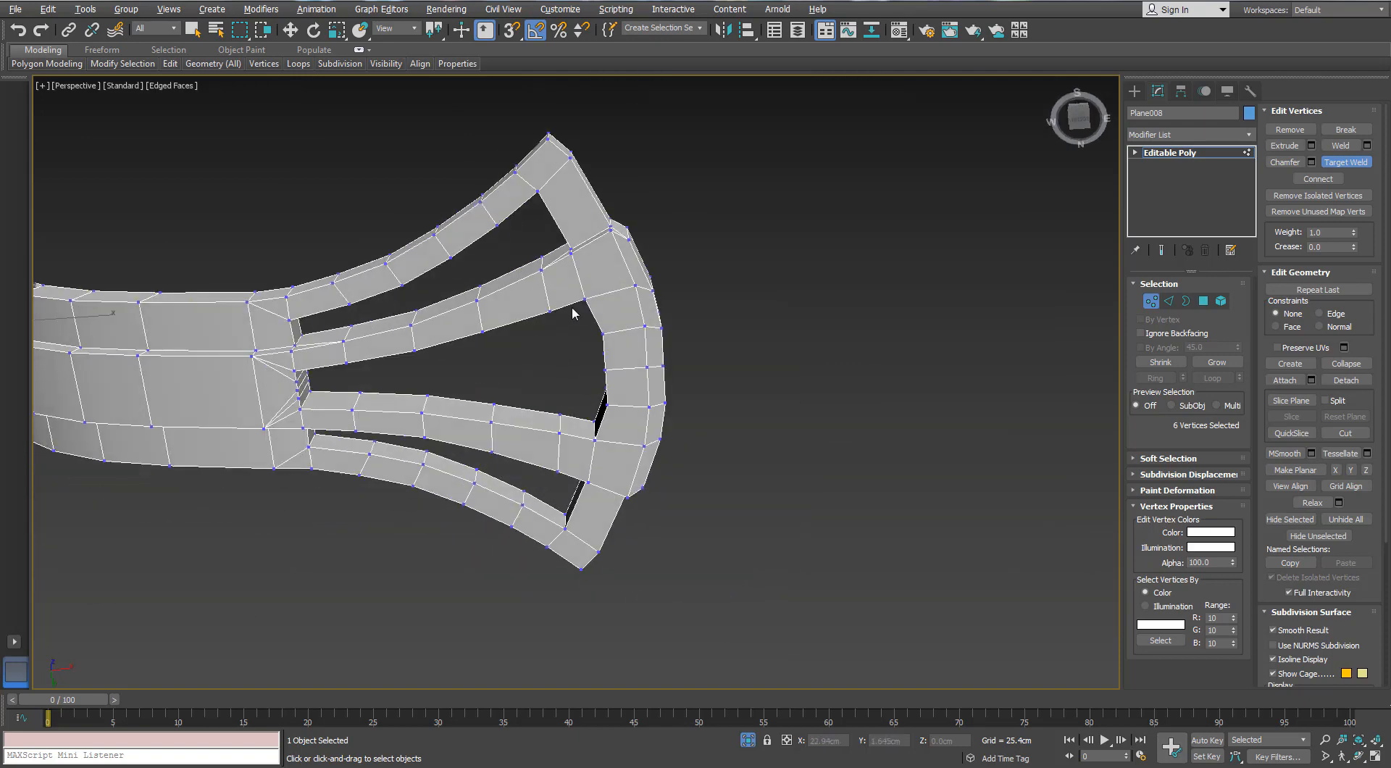
scroll(625, 287, "up", 2)
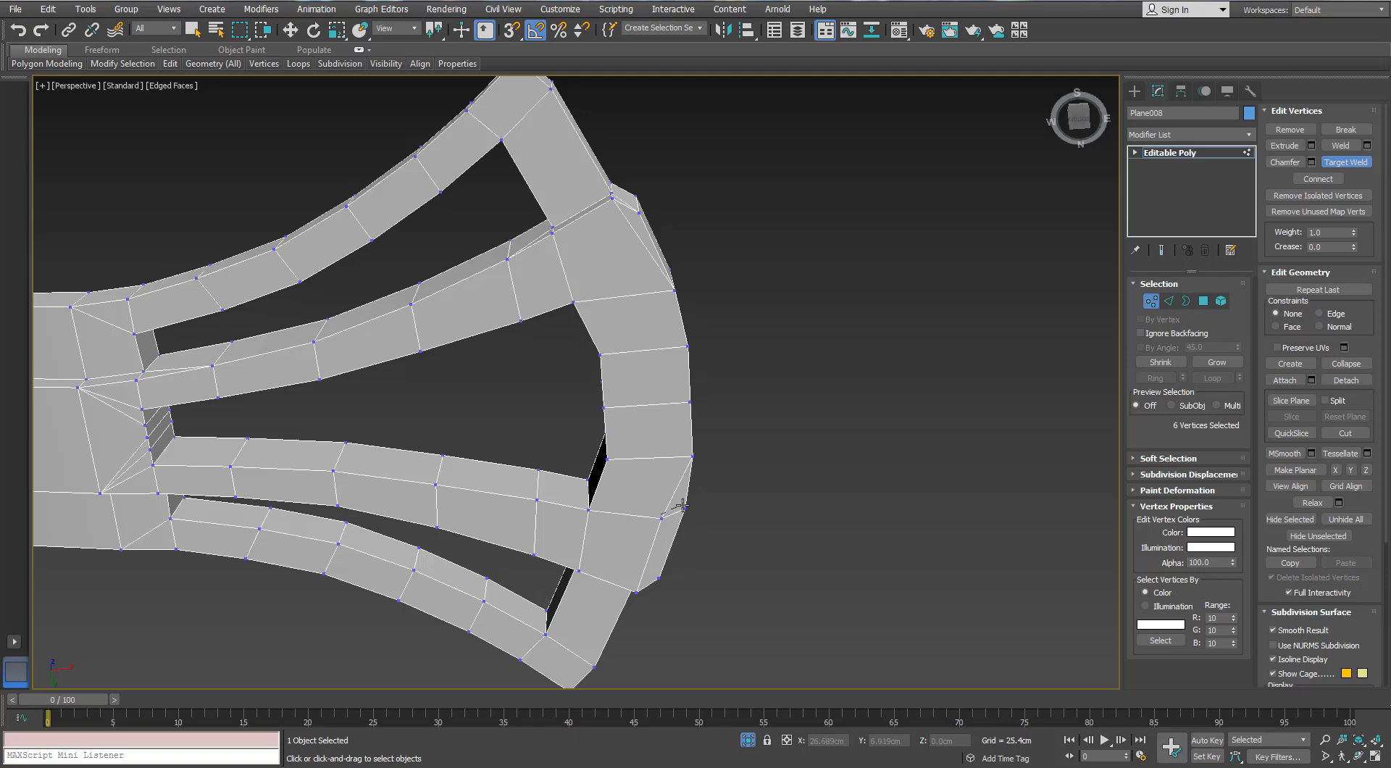
Leave the bracket's isolation and isolate the rounded centre housing beneath the motor
scroll(681, 505, "down", 3)
middle_click_drag(609, 444, 654, 629, "alt")
left_click(751, 746)
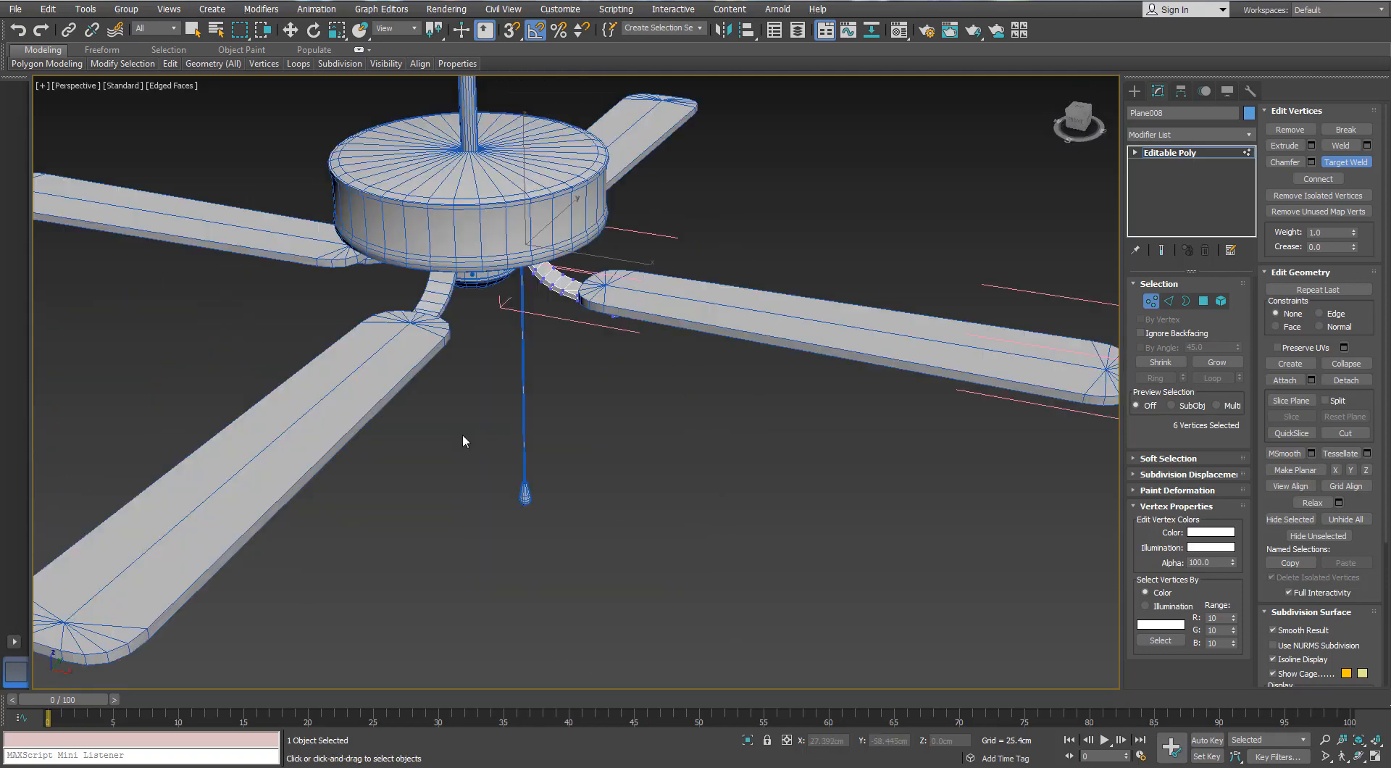
scroll(462, 433, "down", 3)
scroll(467, 304, "up", 6)
middle_click_drag(462, 388, 500, 224, "alt")
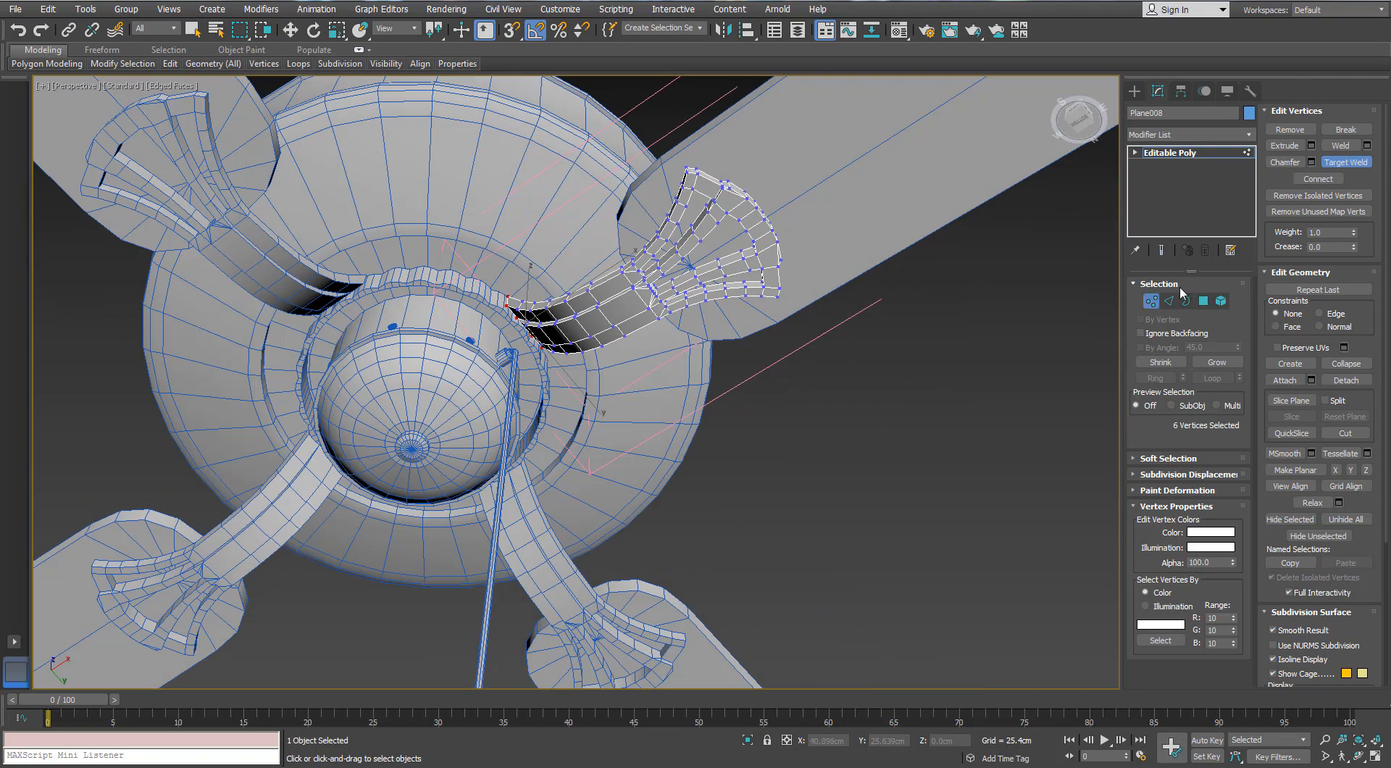
left_click(1151, 300)
left_click(364, 410)
left_click(747, 741)
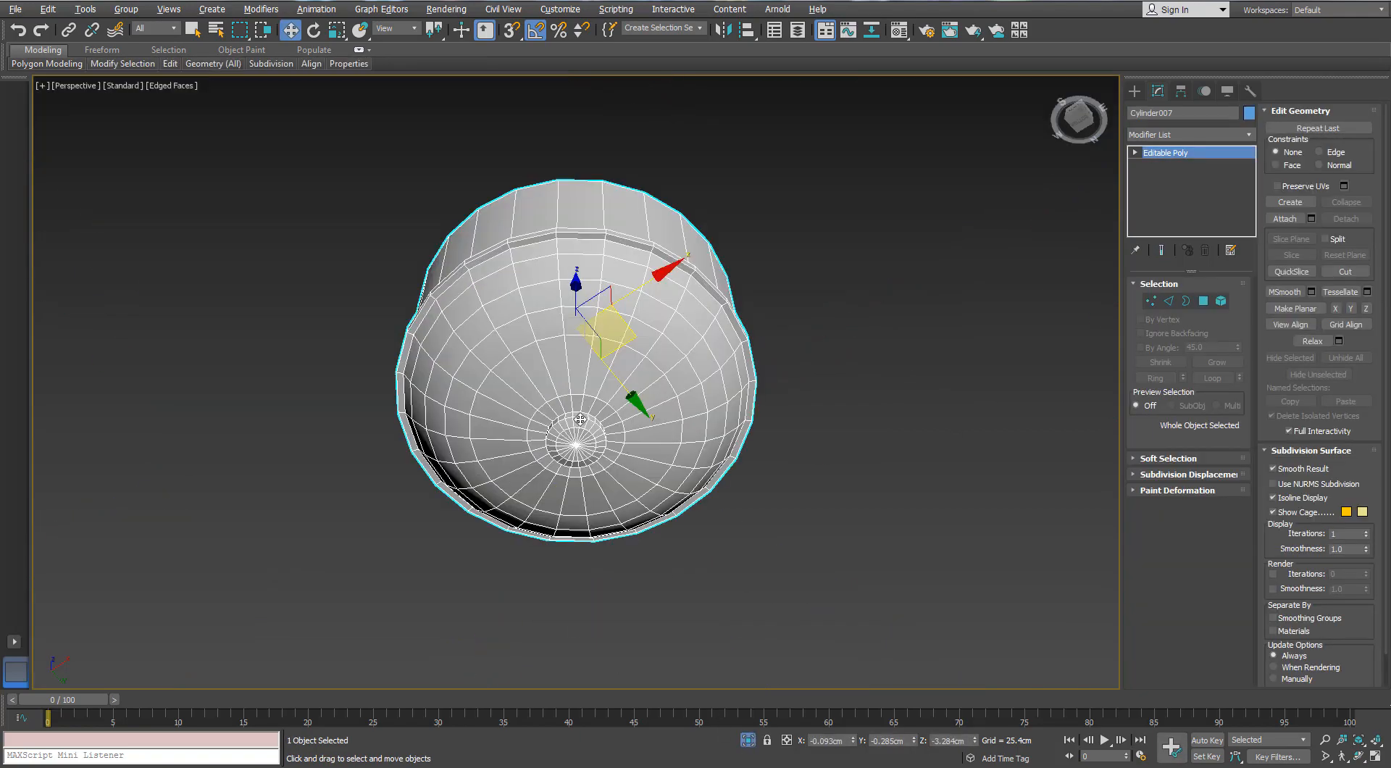
Delete the protruding rim around the housing by selecting its ring of polygons and growing the selection once
middle_click_drag(579, 419, 583, 500, "alt")
left_click(1152, 302)
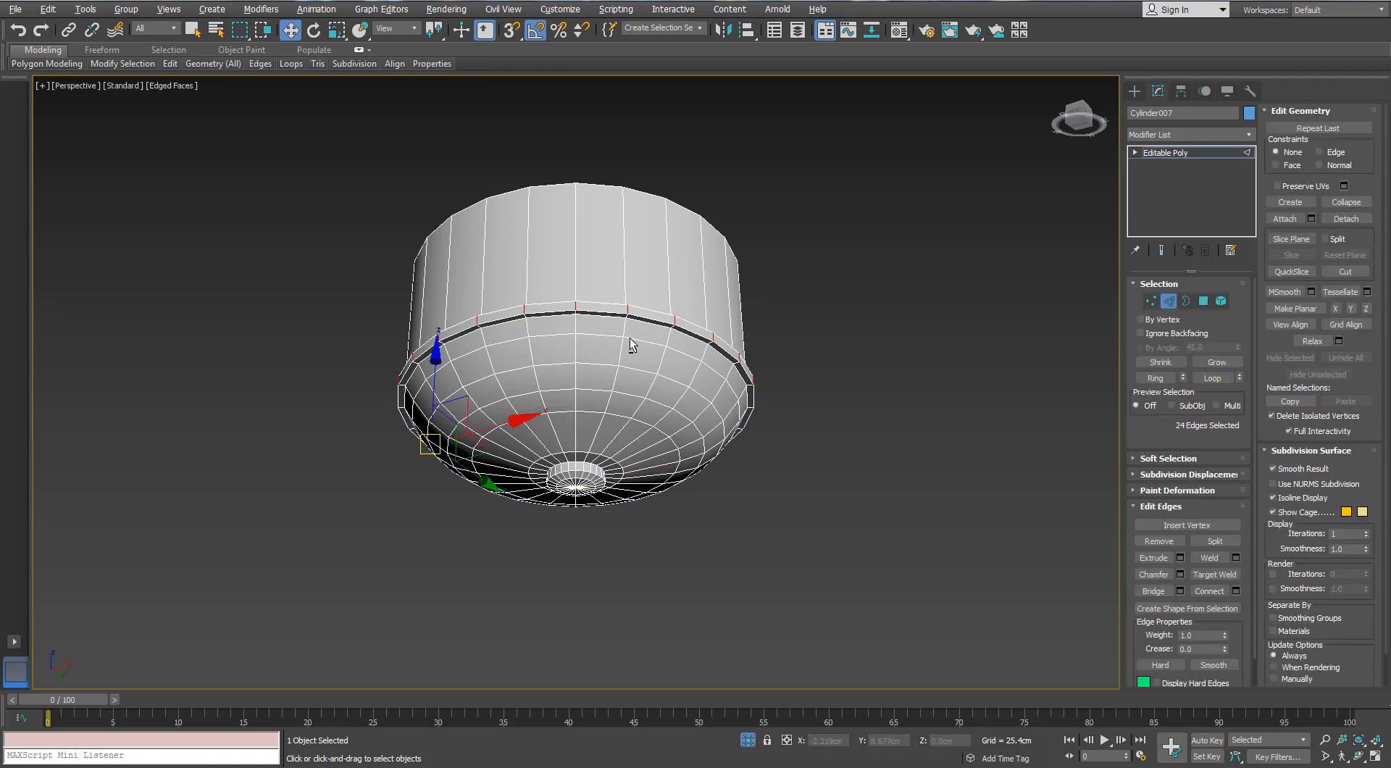
scroll(654, 321, "up", 3)
middle_click_drag(630, 342, 657, 301, "alt")
left_click(1203, 302)
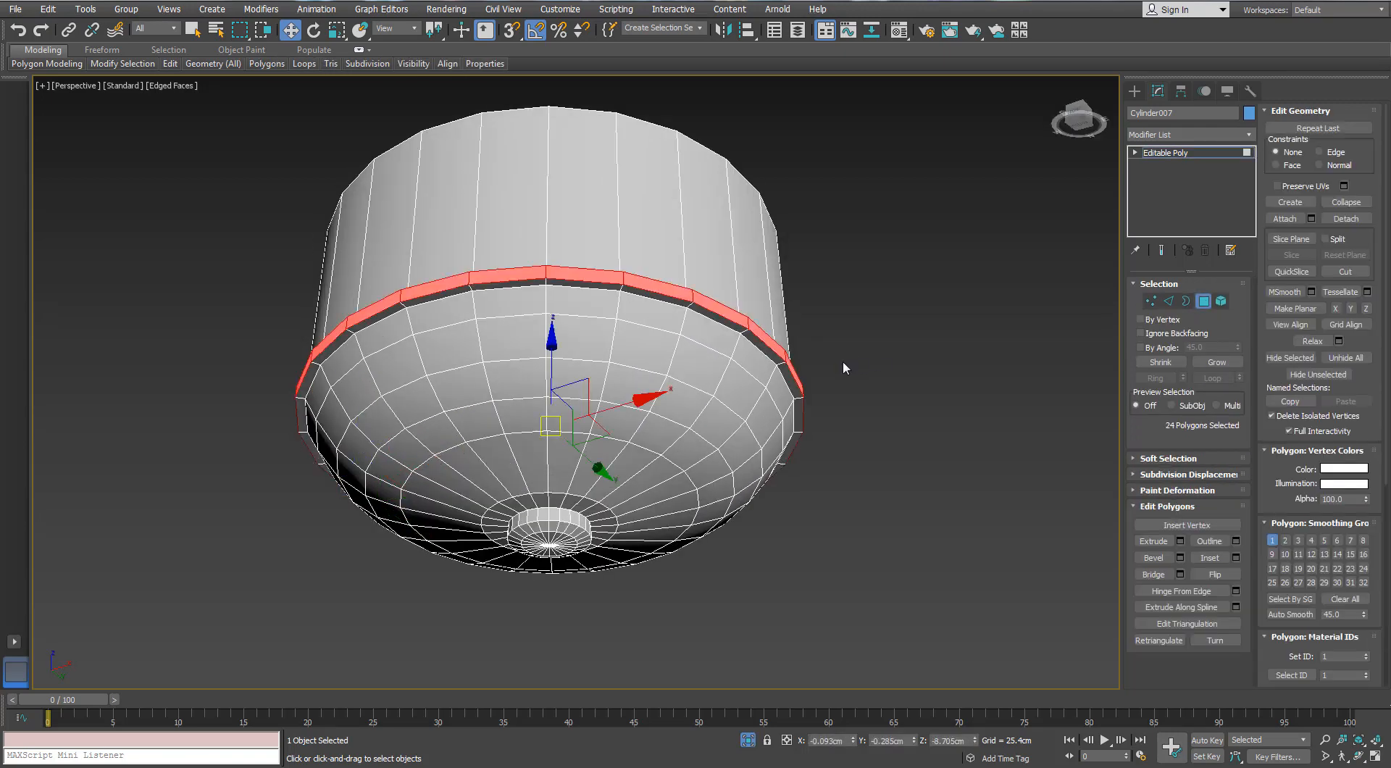
left_click(1214, 362)
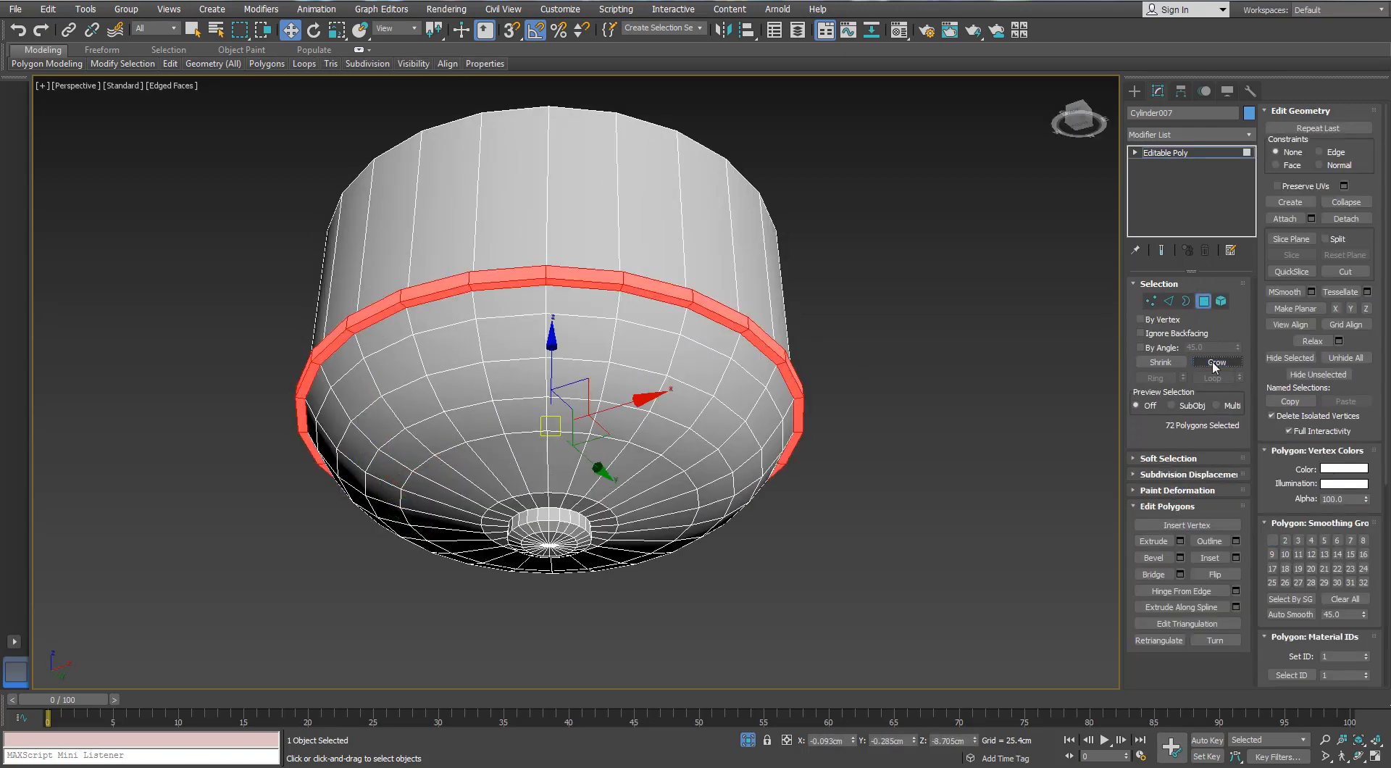
key("Delete")
Bridge the two open borders around the housing and remove the upper edge loop of the new band
left_click(1185, 300)
key("ctrl+a")
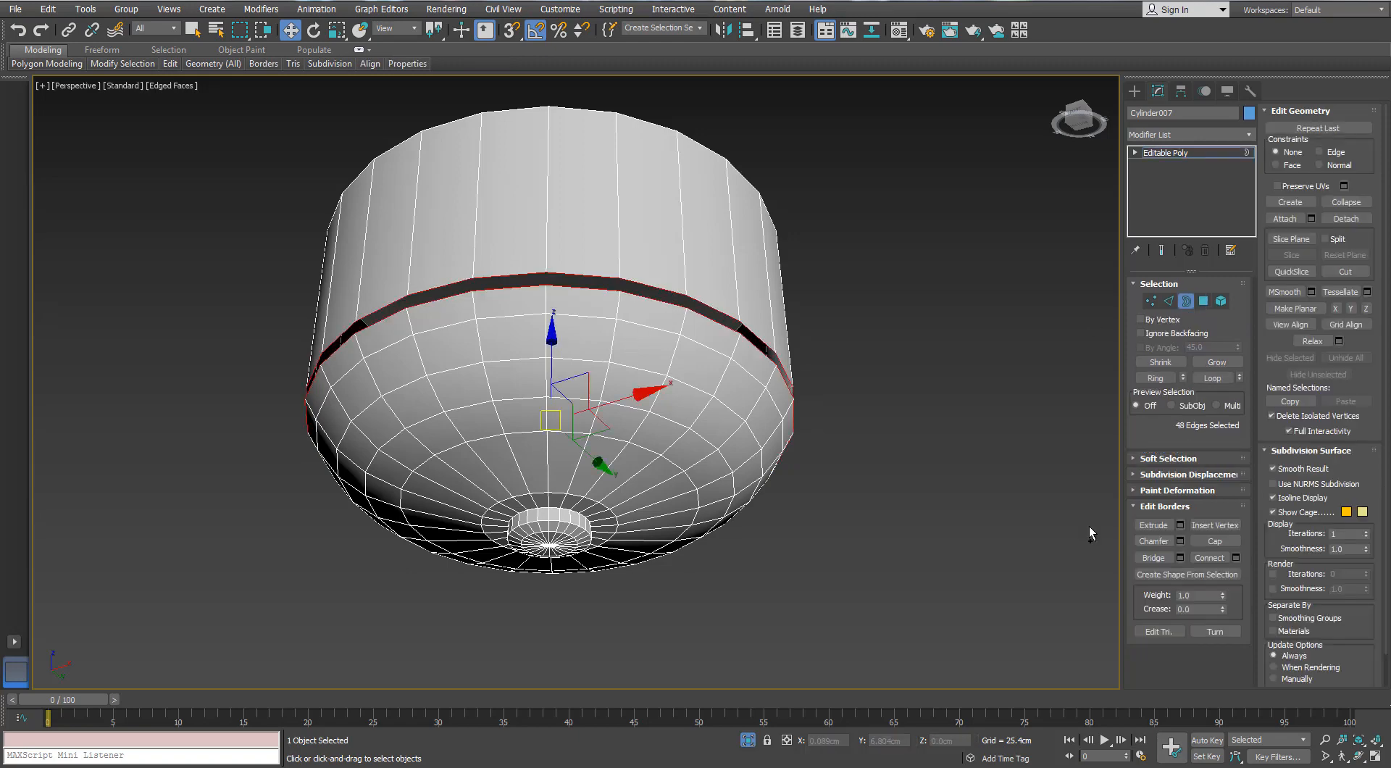
middle_click_drag(847, 497, 956, 506, "alt")
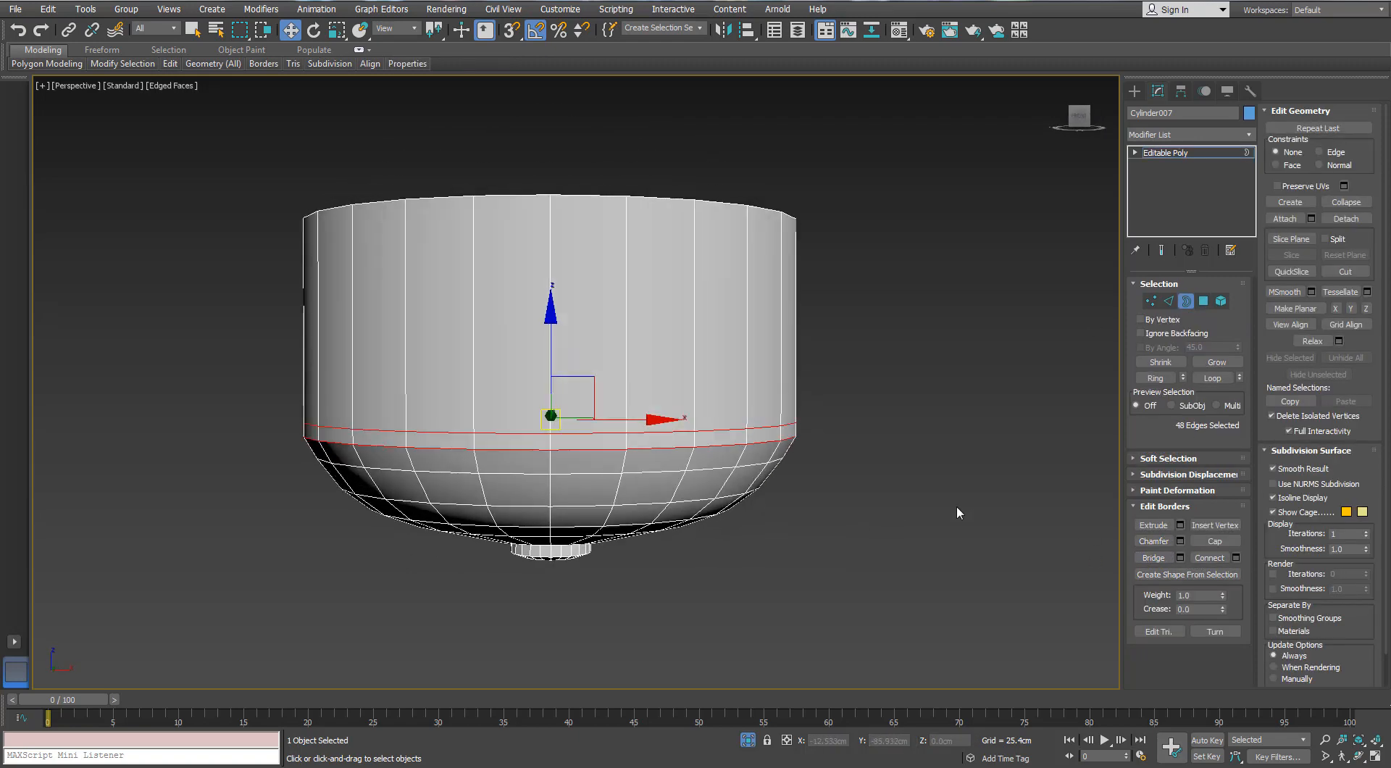
key("2")
double_click(737, 429)
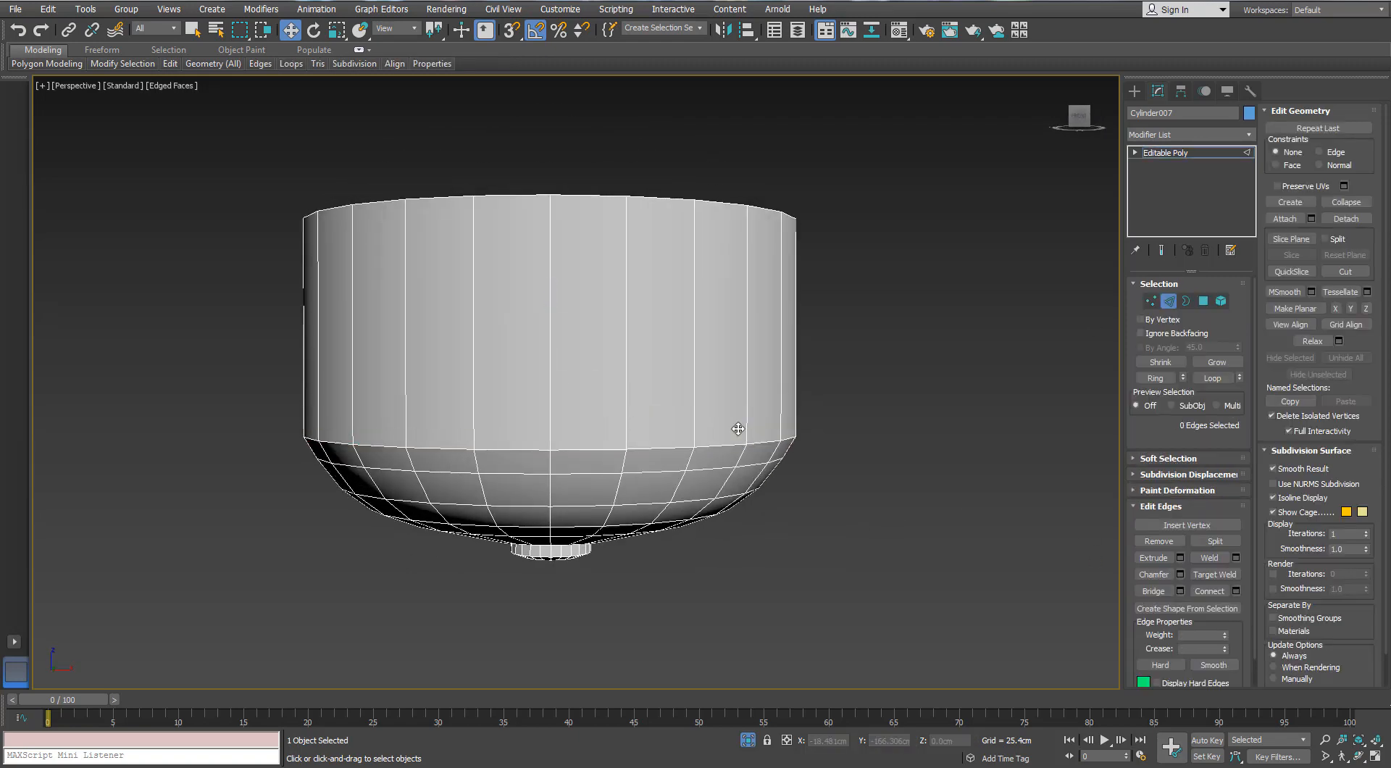
middle_click_drag(738, 429, 1040, 375, "alt")
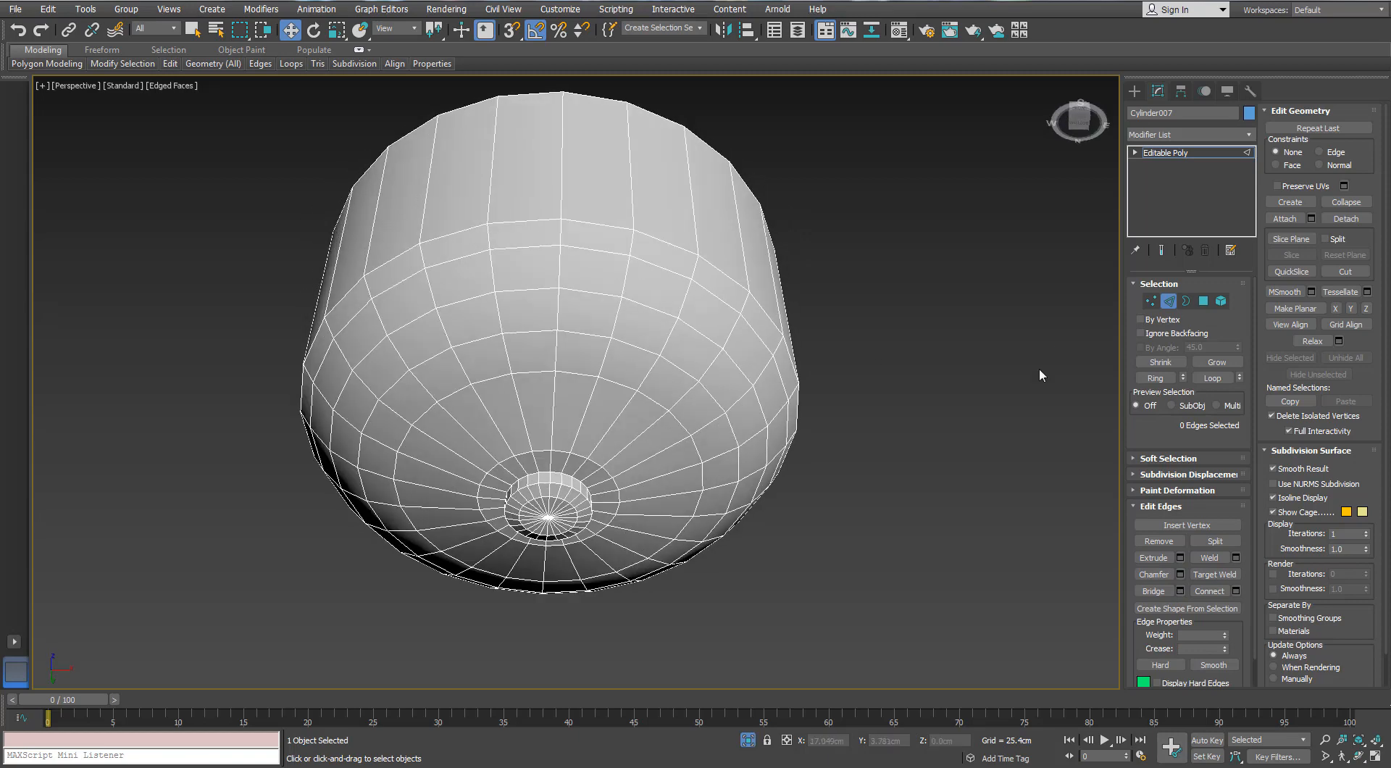
Remove alternate horizontal edge loops around the housing's dome
double_click(674, 369)
middle_click_drag(673, 368, 703, 322, "alt")
left_click(717, 342, "ctrl")
key("ctrl+BackSpace")
scroll(720, 350, "down", 2)
scroll(566, 432, "up", 4)
scroll(564, 433, "up", 2)
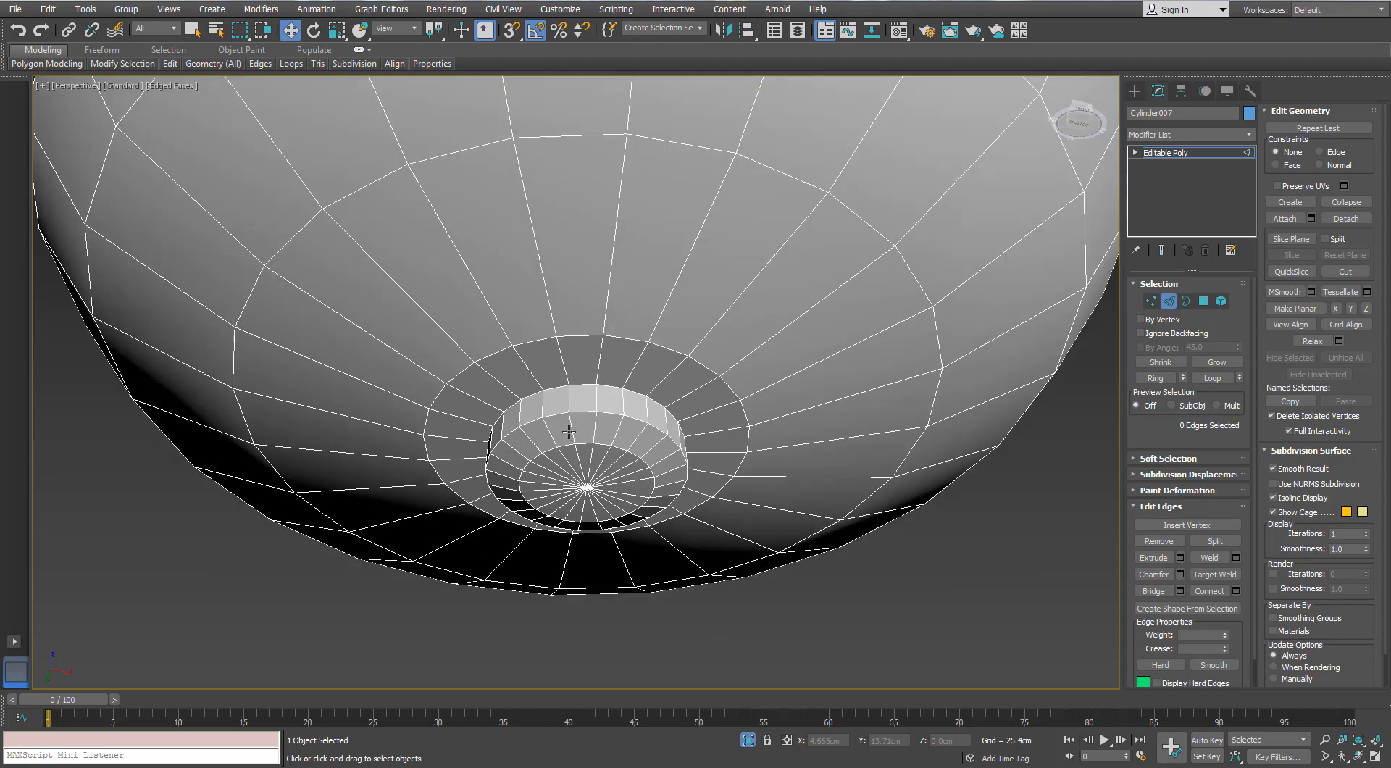
Delete the small knob at the bottom of the dome and cap the opening it leaves
scroll(566, 433, "down", 6)
middle_click_drag(566, 433, 661, 500, "alt")
scroll(572, 404, "up", 5)
scroll(603, 507, "up", 2)
scroll(603, 507, "down", 4)
scroll(667, 488, "down", 2)
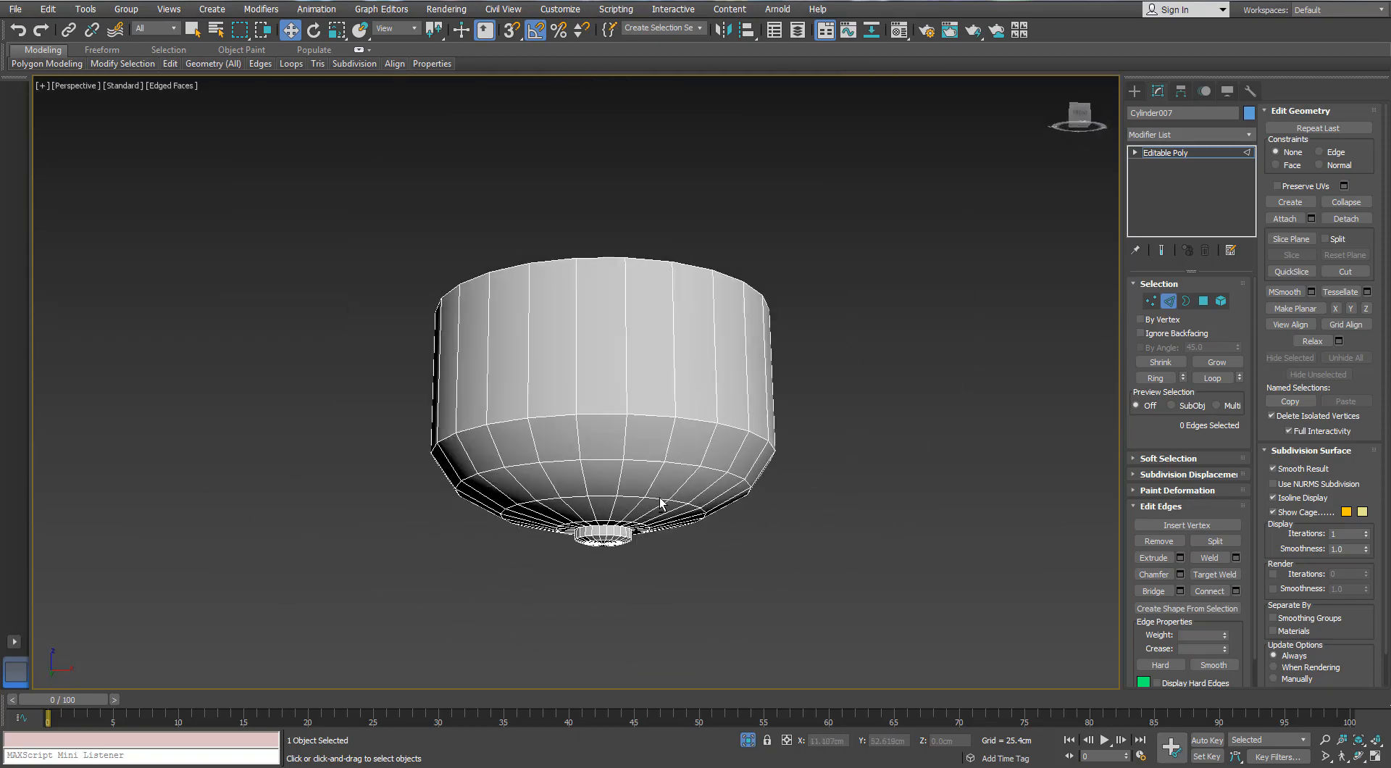
middle_click_drag(784, 449, 645, 456, "alt")
scroll(618, 498, "up", 5)
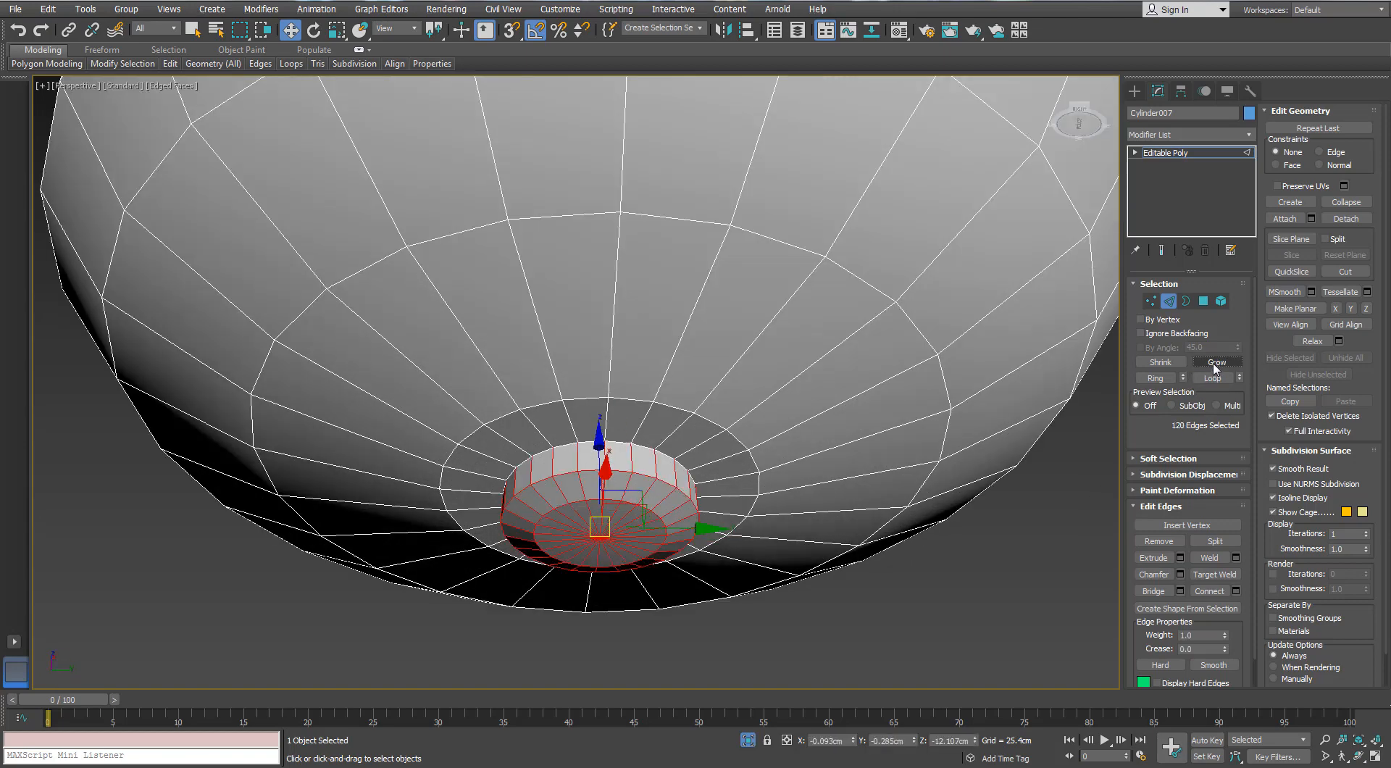
key("Delete")
Select the cap polygon at the bottom of the dome and collapse it into a central vertex
left_click(1203, 300)
left_click(672, 516)
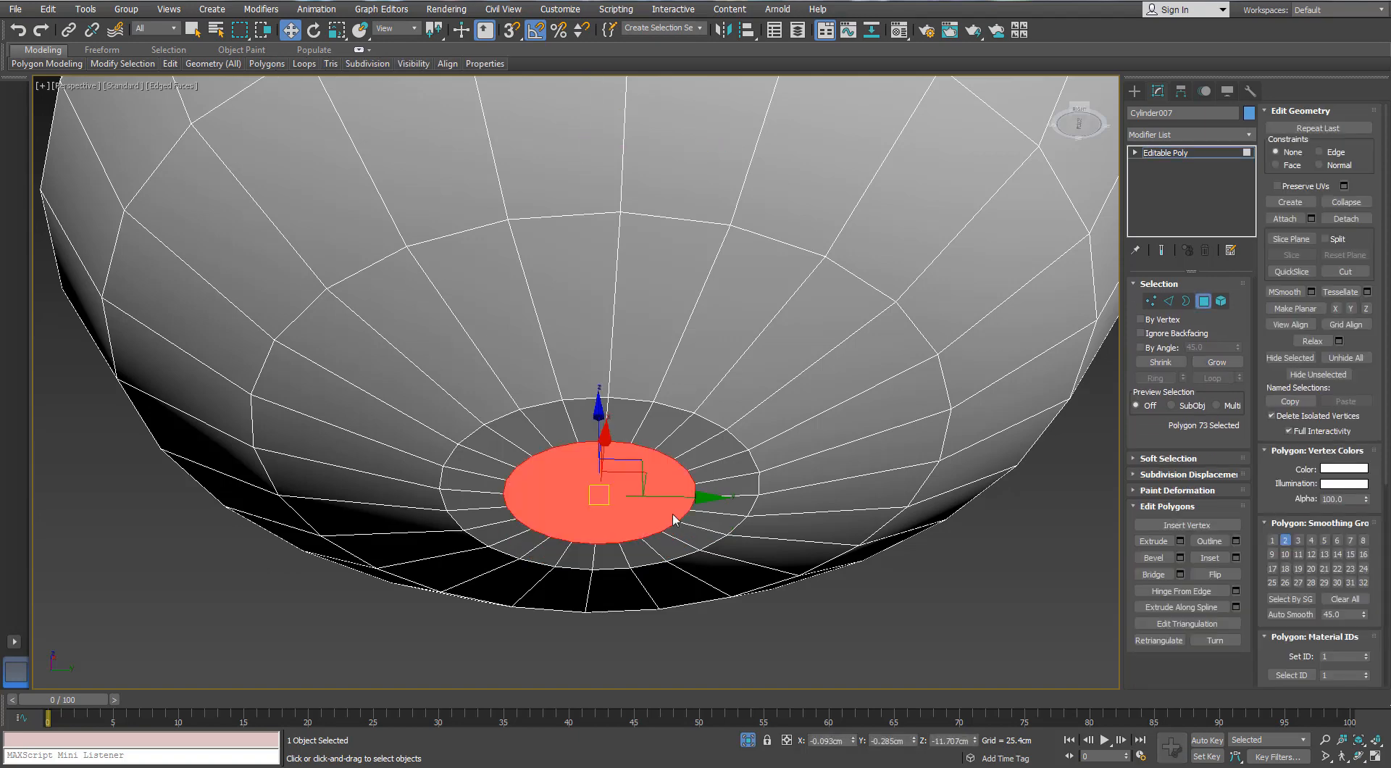
right_click(668, 509)
left_click(1142, 434)
right_click(575, 497)
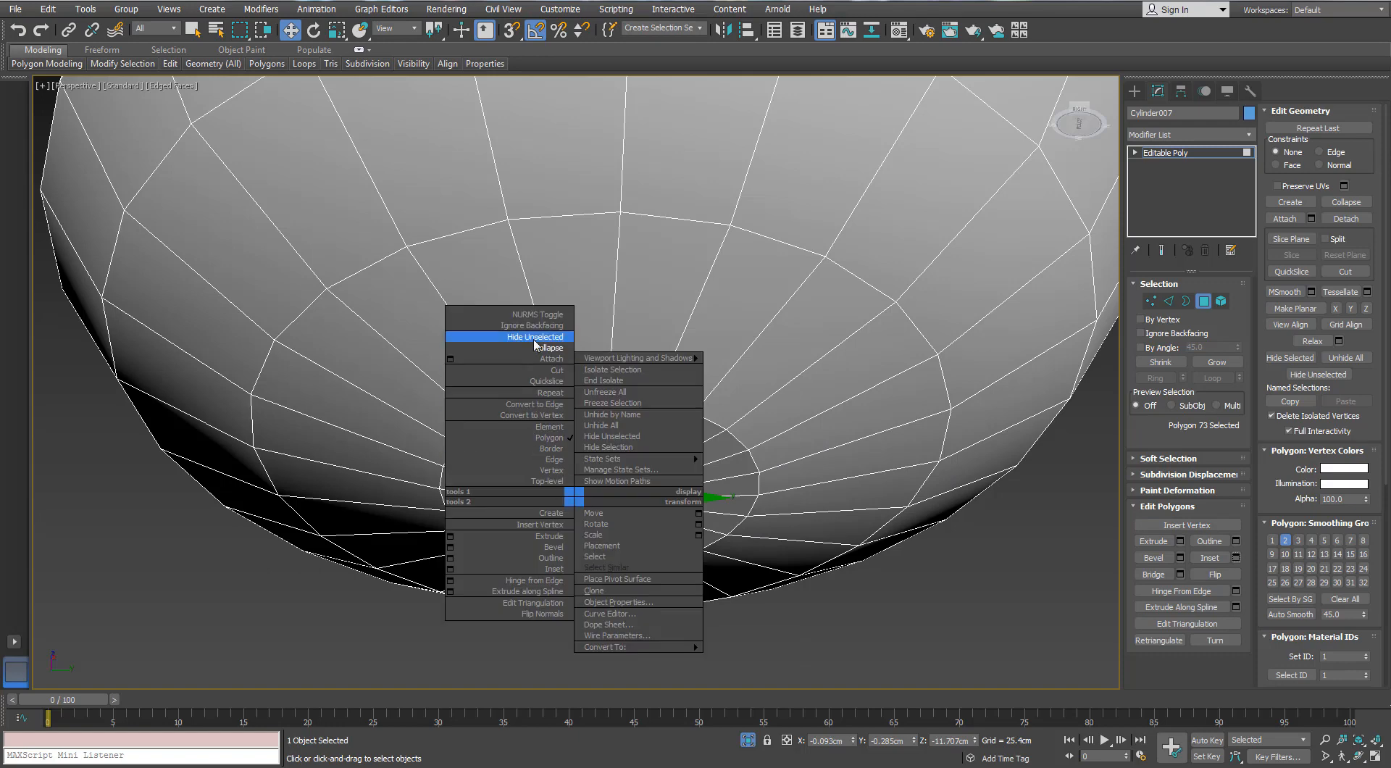
left_click(534, 338)
Lower the vertices of the small ring and centre at the dome's bottom slightly along Z, and end the isolation
scroll(581, 472, "down", 5)
scroll(639, 438, "up", 4)
middle_click_drag(580, 471, 608, 490, "alt")
left_click(1168, 302)
double_click(613, 429)
scroll(609, 490, "up", 3)
left_click_drag(589, 415, 586, 414)
key("1")
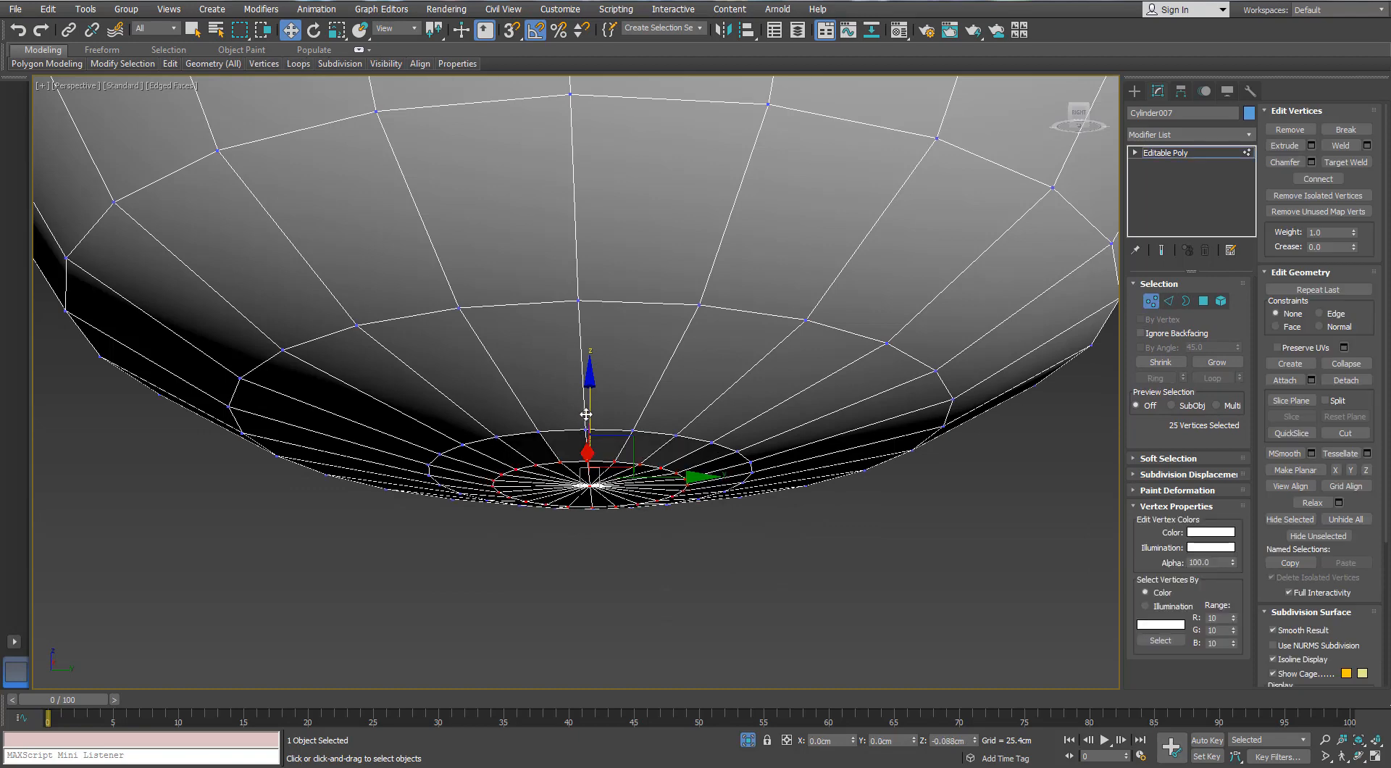
scroll(586, 533, "down", 5)
middle_click_drag(585, 533, 579, 442, "alt")
left_click(1152, 301)
left_click(747, 740)
Isolate the scalloped ring around the top of the centre housing and remove the intermediate edges of one scallop
scroll(670, 460, "down", 3)
middle_click_drag(670, 460, 758, 462, "alt")
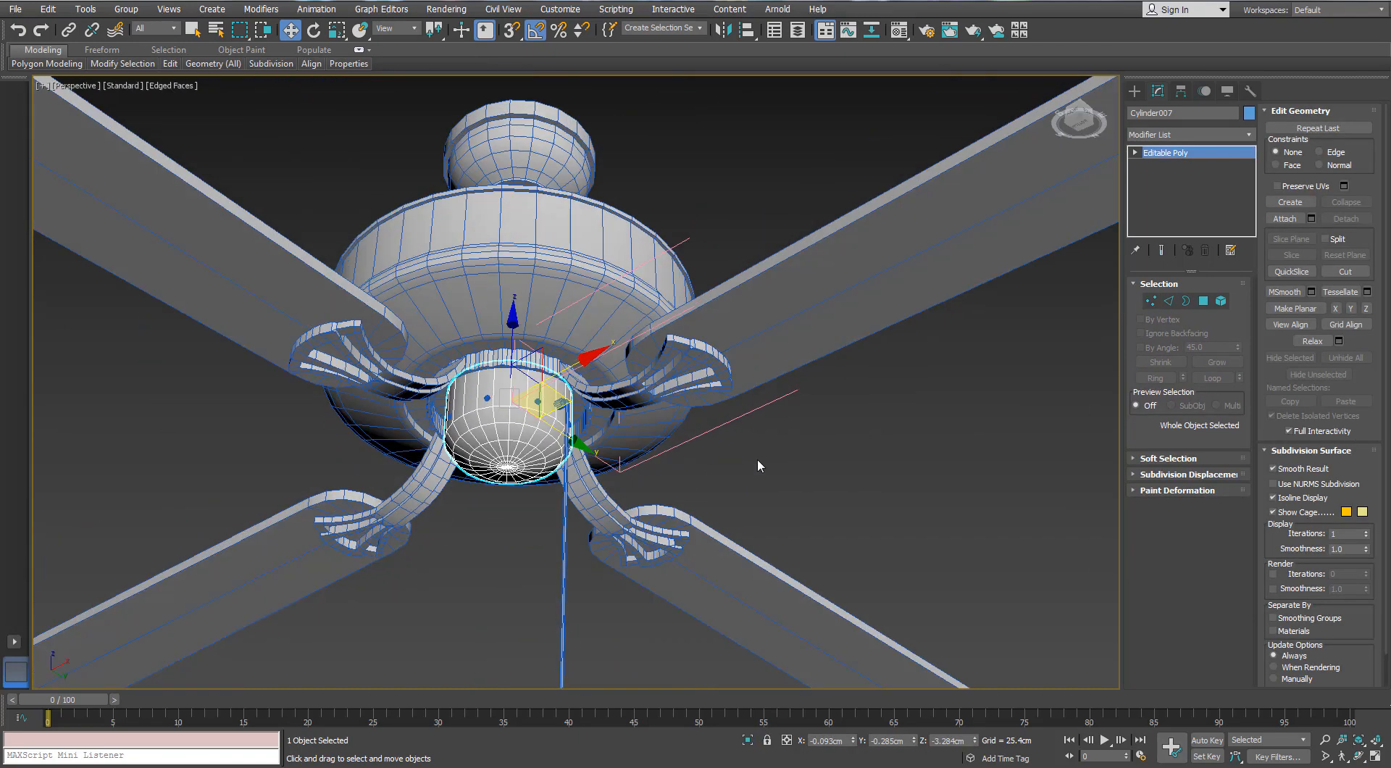
left_click(757, 462)
middle_click_drag(529, 405, 507, 434, "alt")
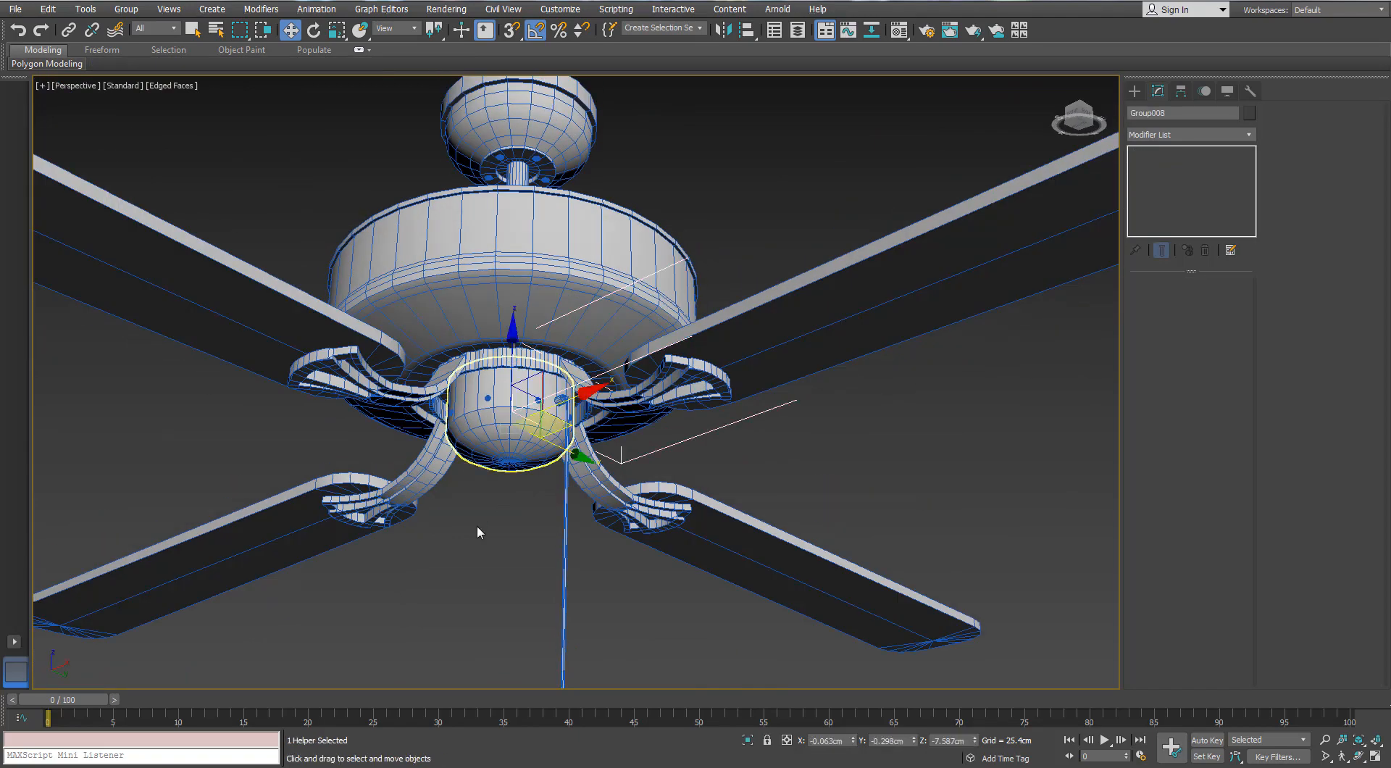
left_click(505, 360)
left_click(748, 740)
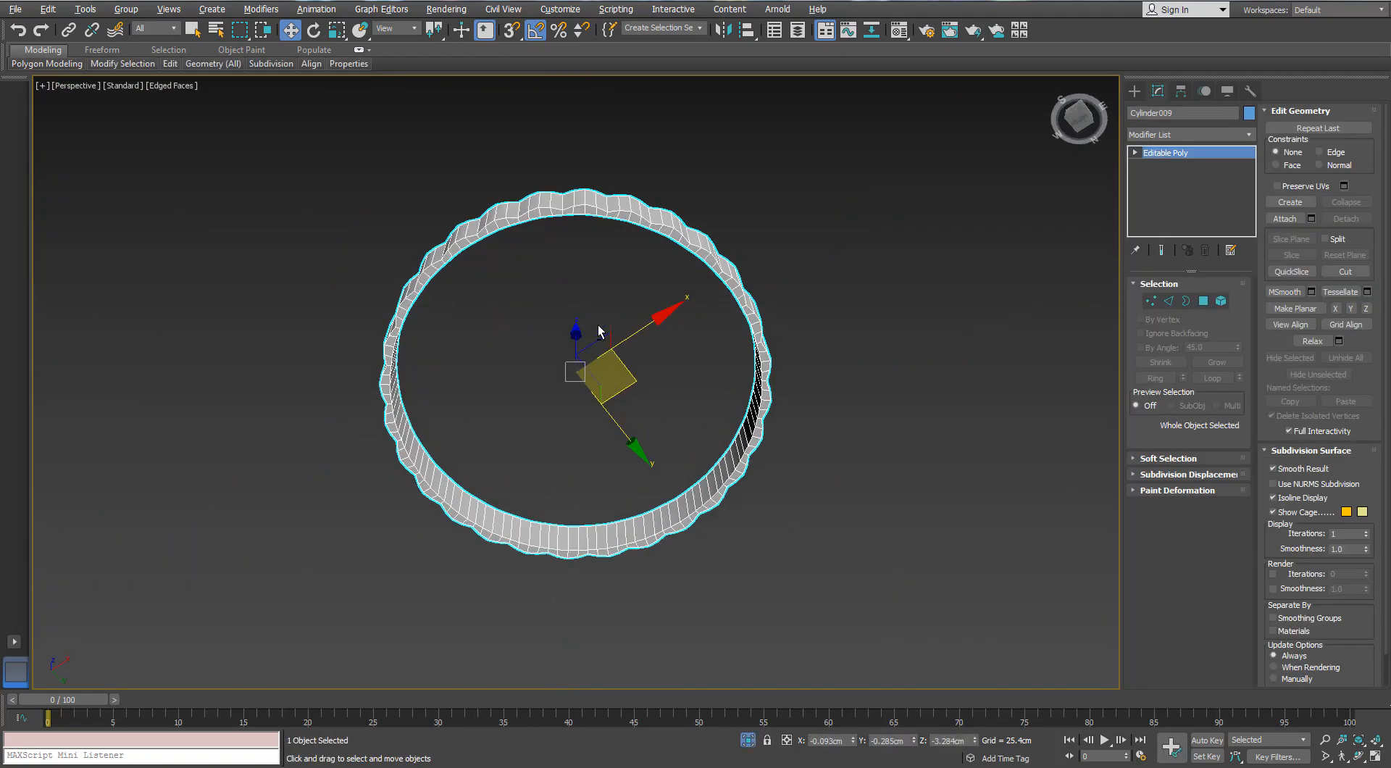
left_click(1169, 301)
double_click(557, 240)
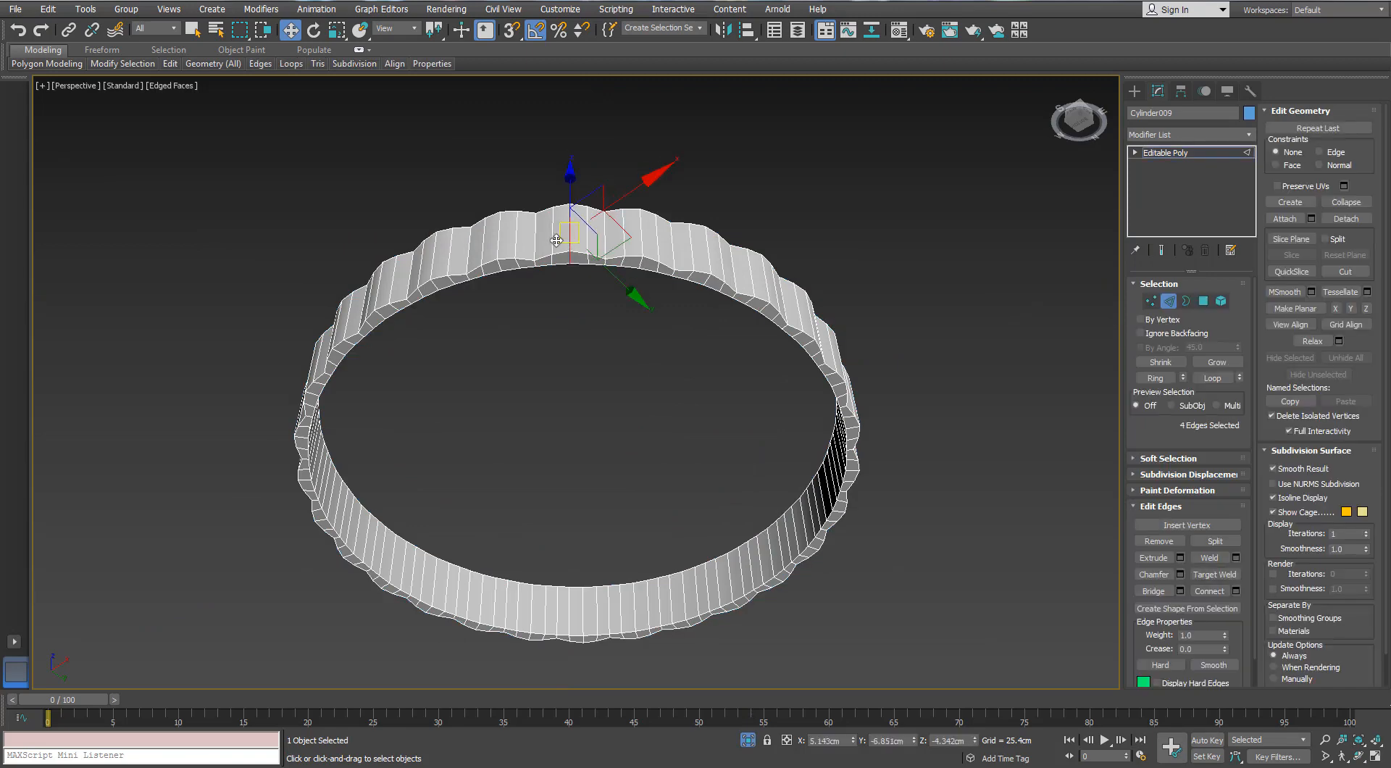
scroll(576, 235, "up", 3)
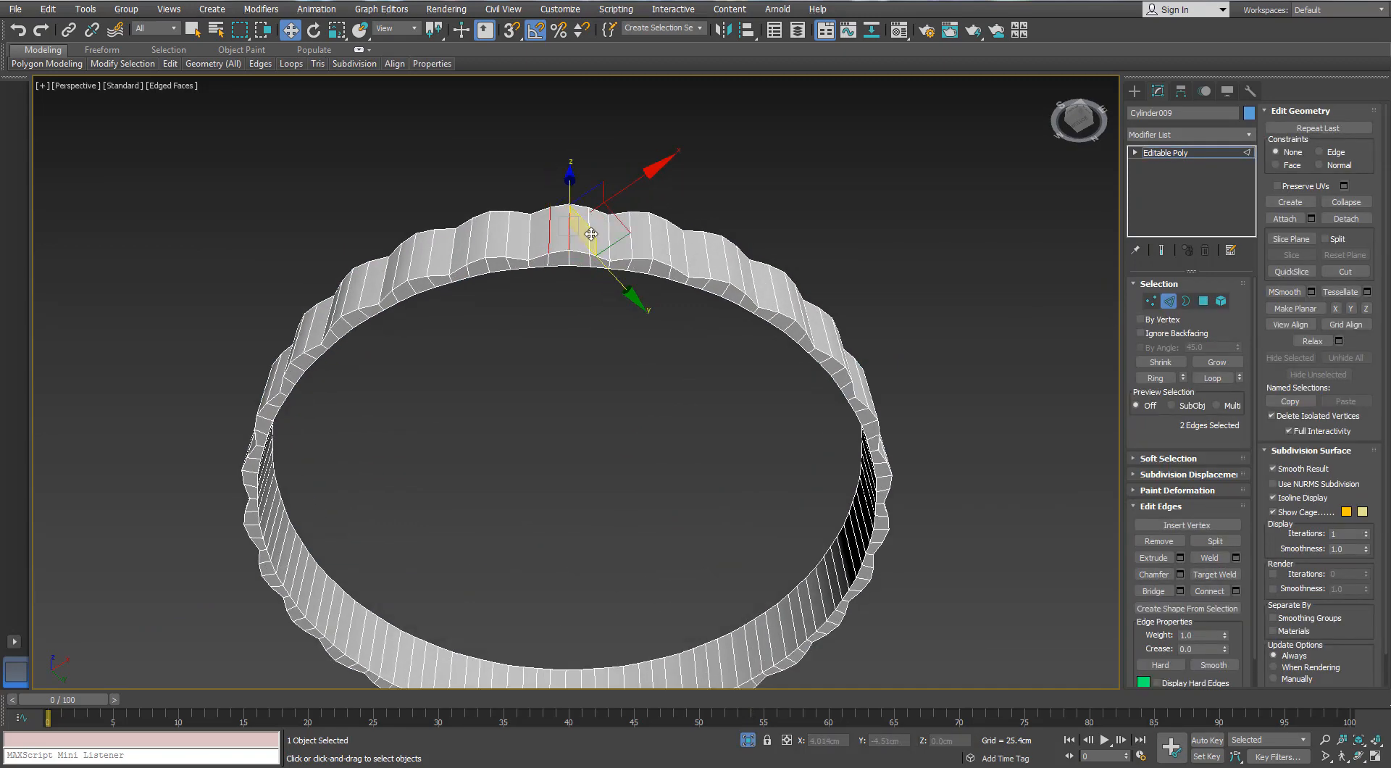
left_click(591, 235, "ctrl")
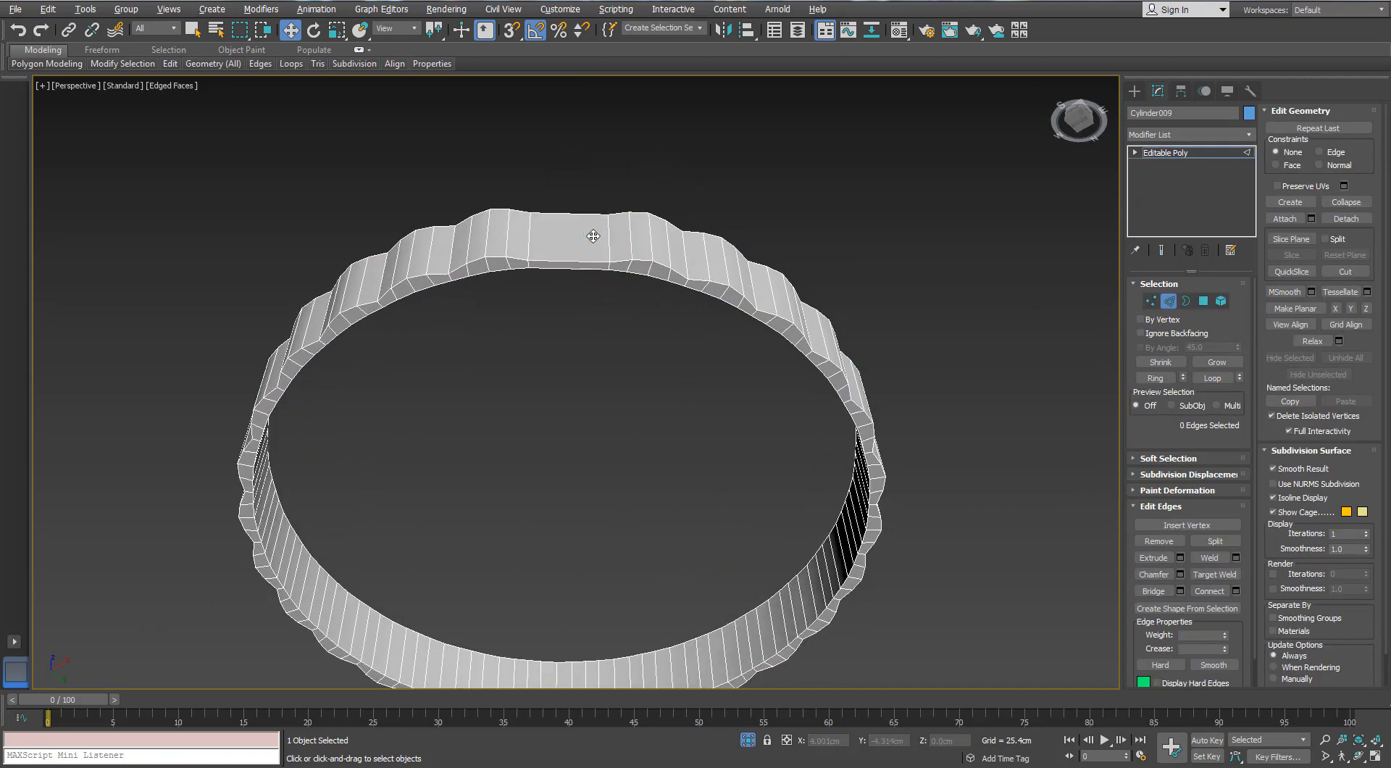
Select the intermediate vertical edges of every remaining scallop around the outside of the ring
middle_click_drag(593, 236, 530, 189, "alt")
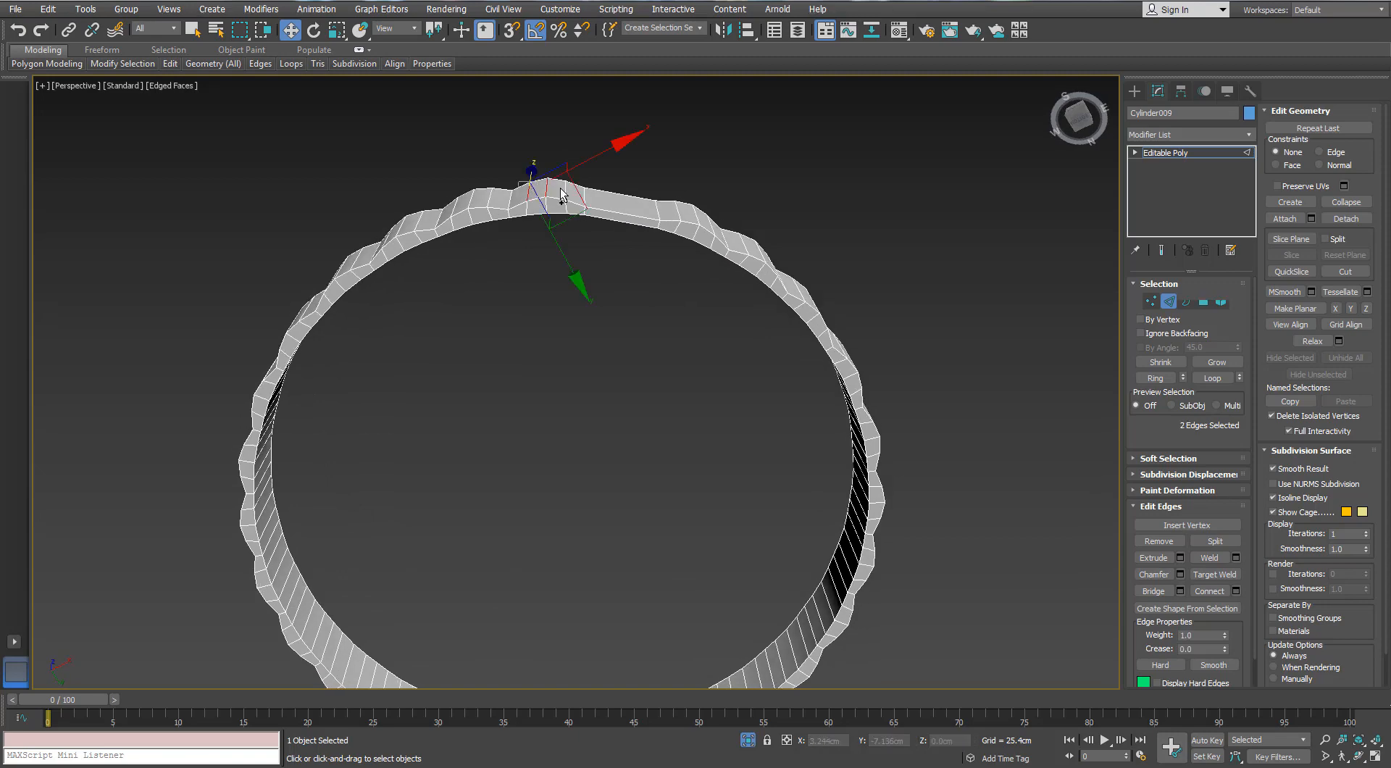
left_click(564, 195, "ctrl")
middle_click_drag(659, 216, 723, 203, "alt")
left_click(667, 127, "ctrl")
left_click(699, 118, "ctrl")
middle_click_drag(699, 118, 554, 336, "alt")
left_click(587, 154, "ctrl")
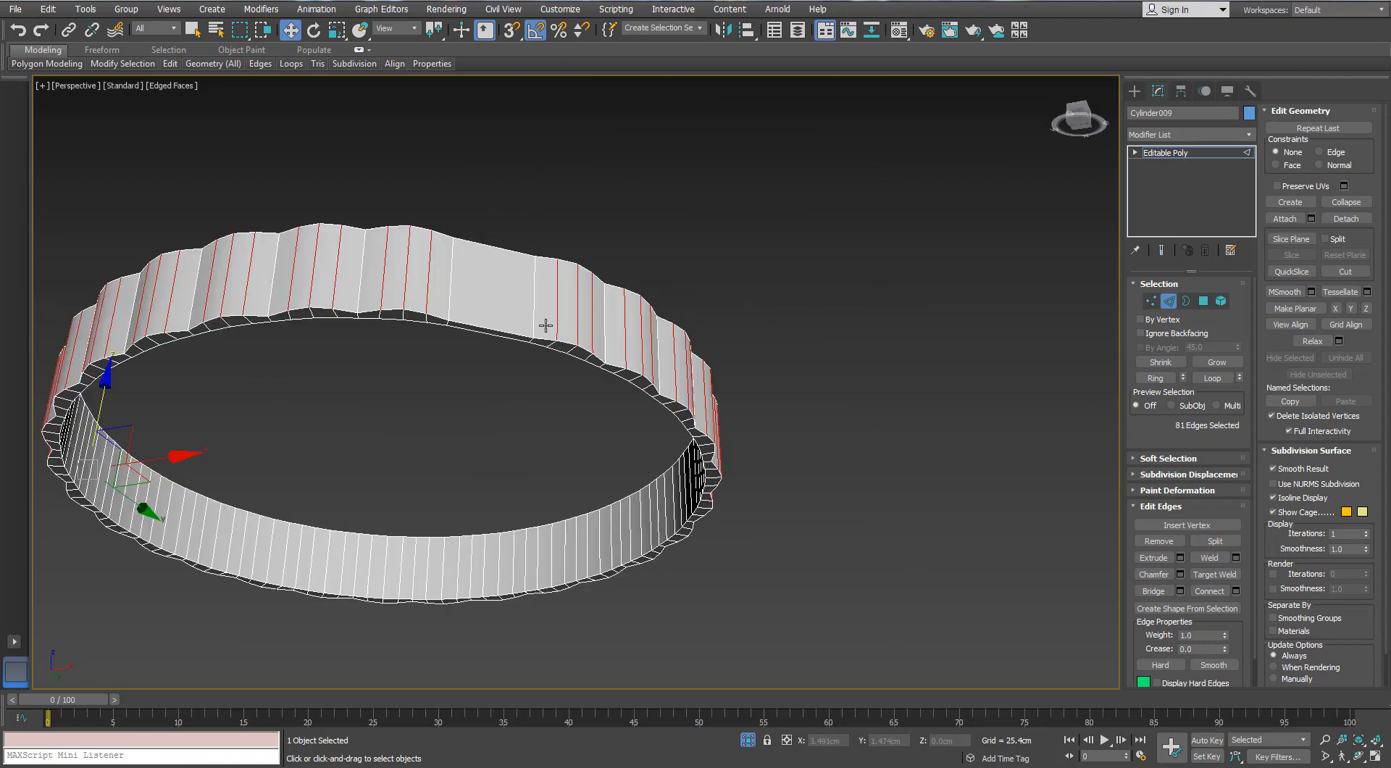
middle_click_drag(546, 325, 624, 321)
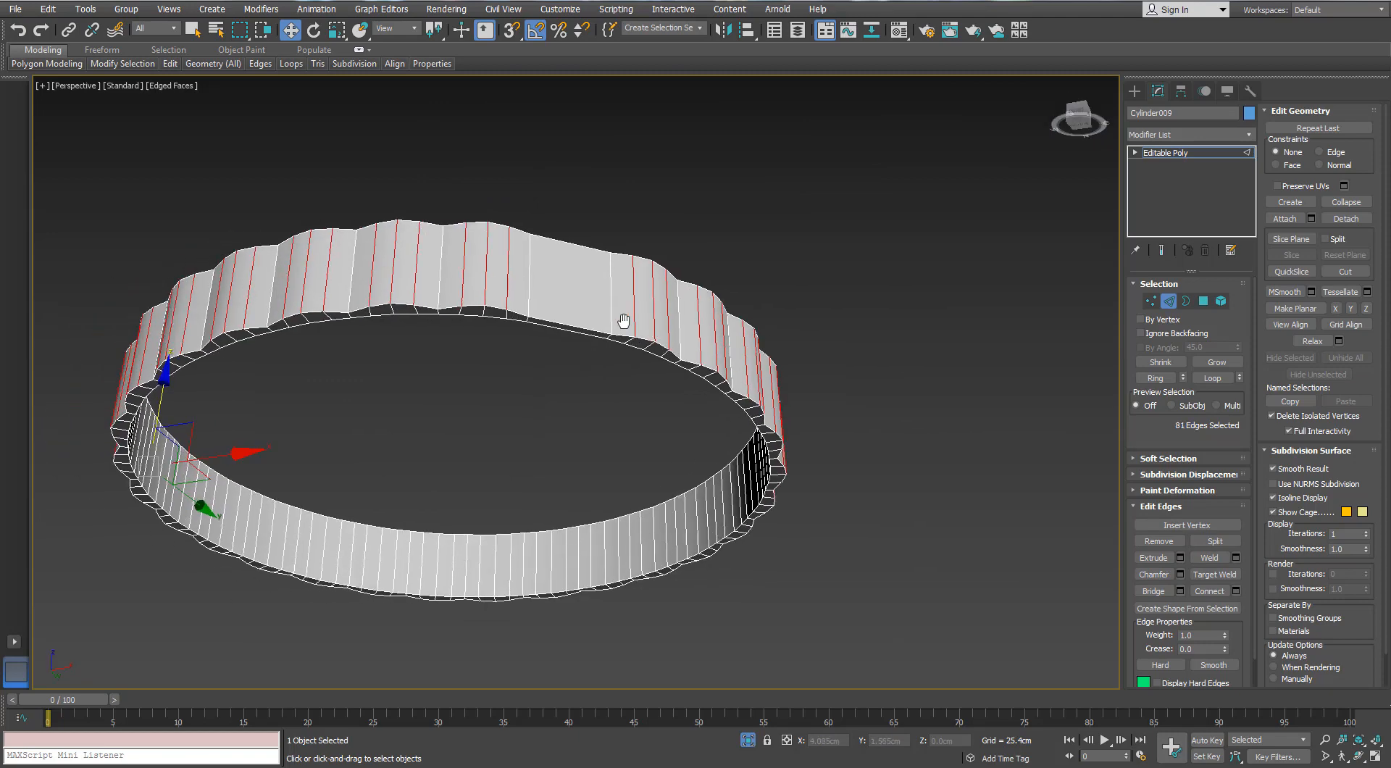
Extend the selected scallop edges to full loops, remove them with their vertices, and bring back the whole fan
left_click(1204, 378)
middle_click_drag(490, 395, 489, 351, "alt")
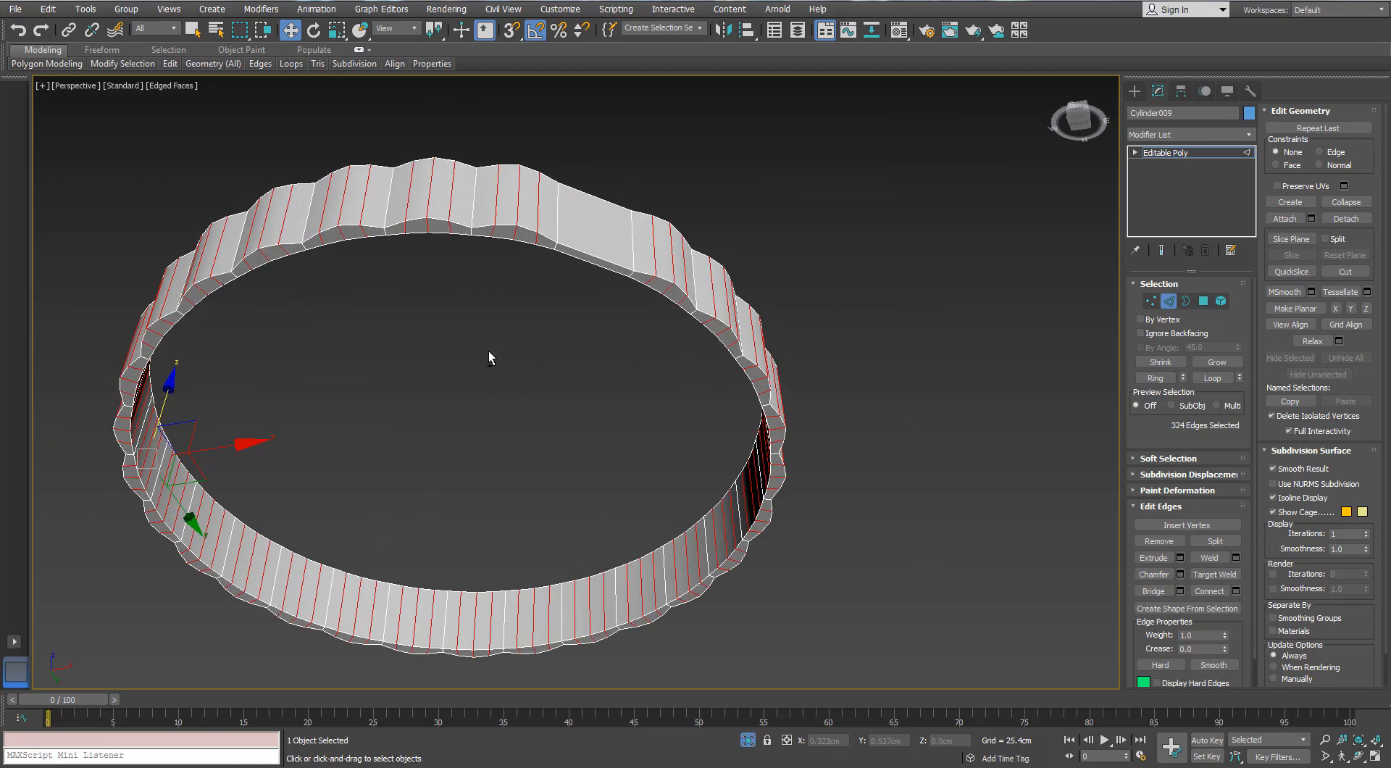
key("ctrl+BackSpace")
scroll(488, 351, "down", 5)
left_click(747, 740)
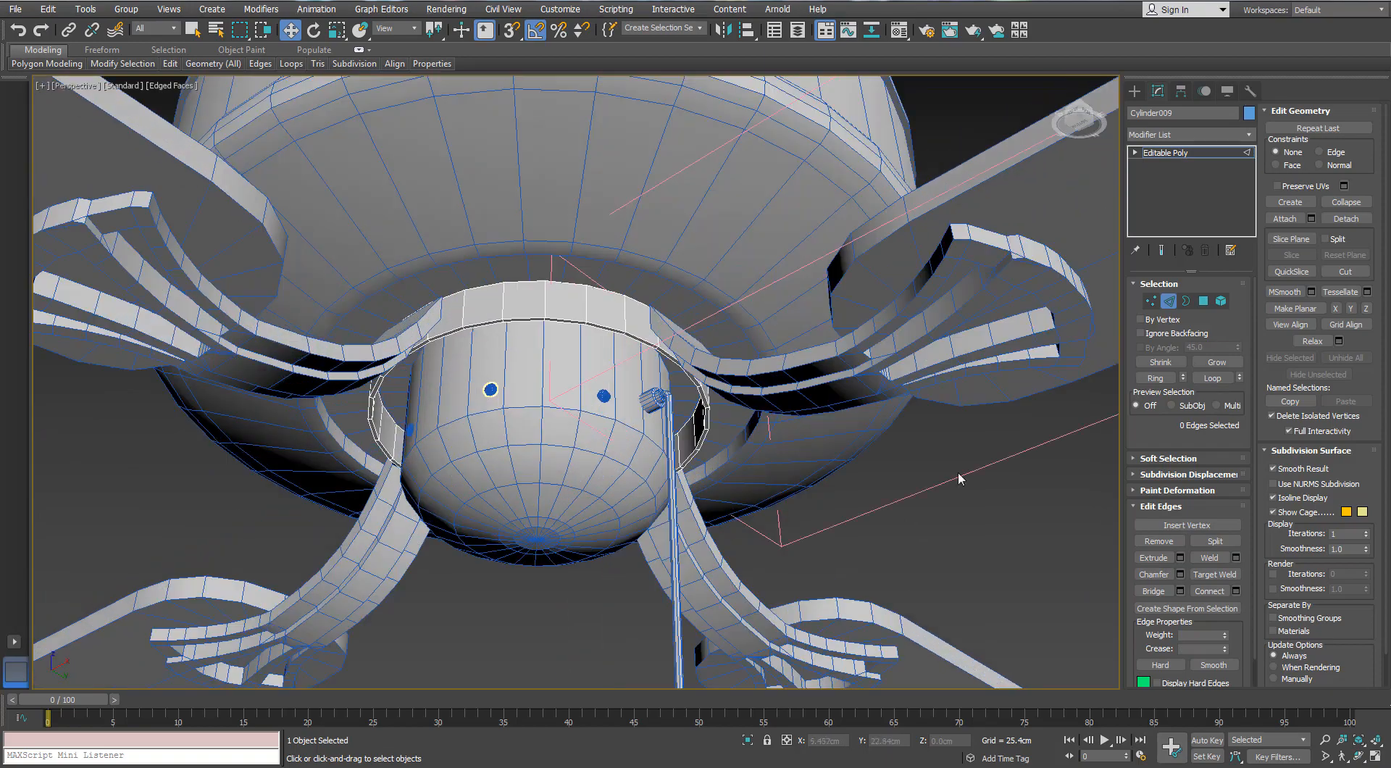
left_click(1168, 306)
left_click(899, 471)
Isolate the large motor housing and remove a horizontal edge loop around its lower bulge
middle_click_drag(652, 401, 706, 424)
scroll(639, 390, "up", 5)
scroll(640, 390, "down", 5)
scroll(618, 323, "down", 2)
left_click(462, 225)
key("alt+q")
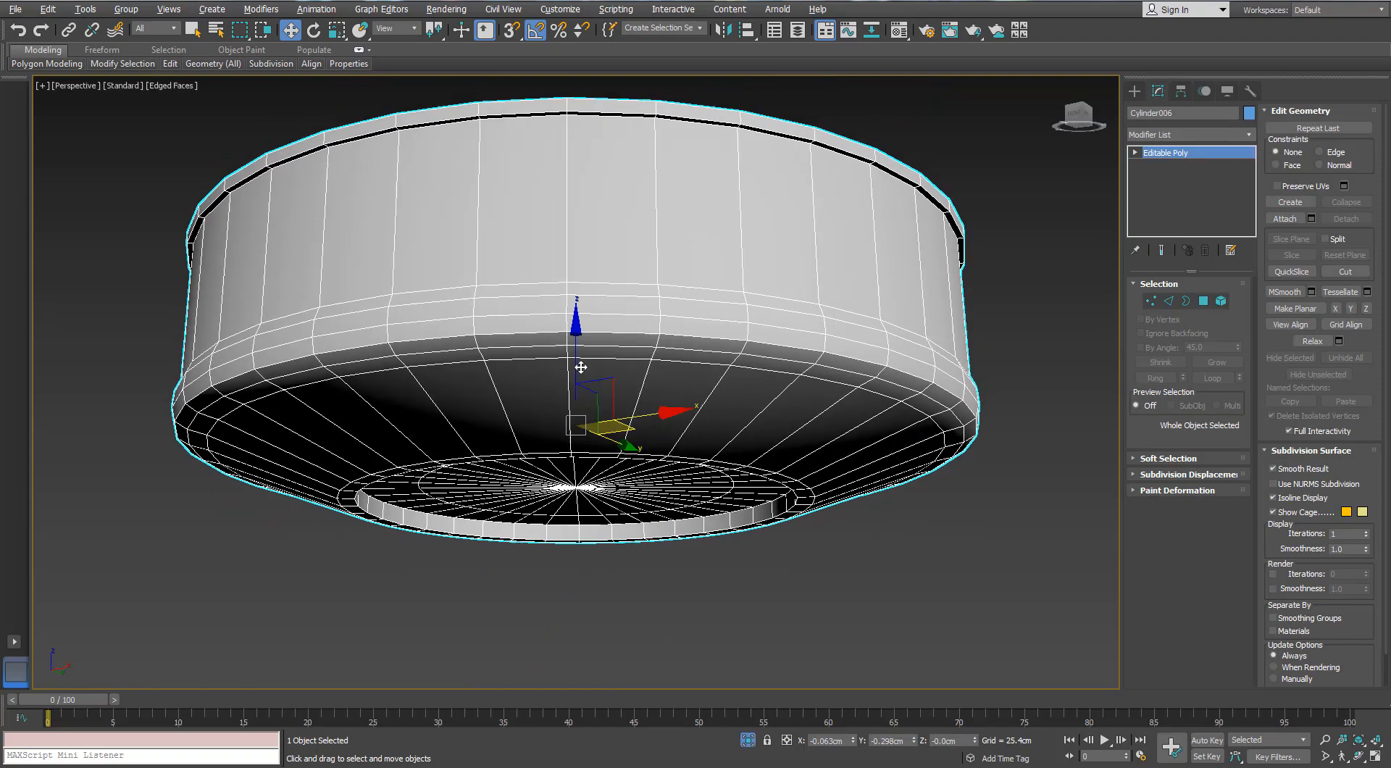
scroll(521, 372, "up", 3)
scroll(522, 372, "down", 3)
middle_click_drag(488, 366, 465, 368, "alt")
left_click(1169, 301)
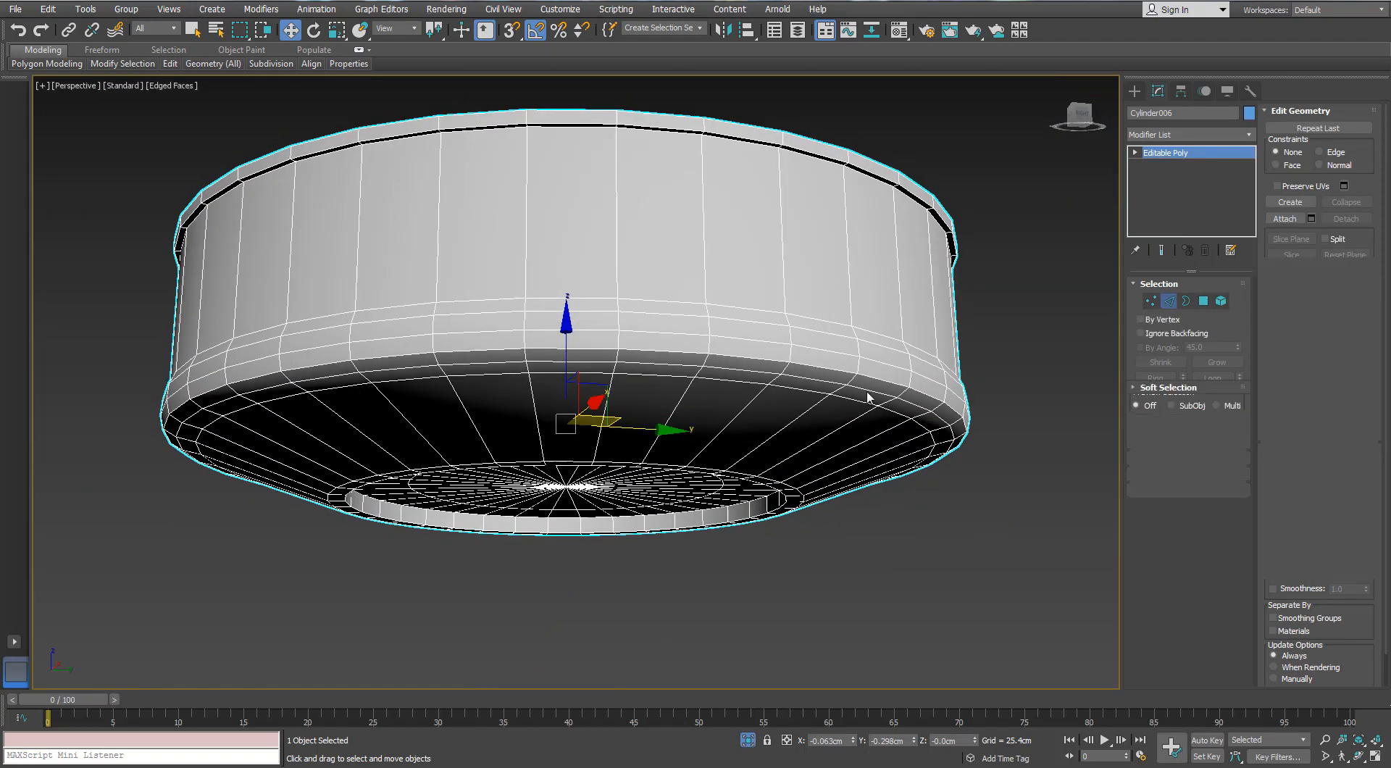
middle_click_drag(638, 405, 603, 378, "alt")
double_click(394, 329)
key("ctrl+BackSpace")
Remove the inner edge loop from the disc in the housing's underside recess and undo the excess removal
scroll(773, 359, "up", 3)
middle_click_drag(775, 358, 835, 464, "alt")
key("ctrl+BackSpace")
key("ctrl+z")
middle_click_drag(769, 465, 817, 400)
middle_click_drag(736, 421, 727, 417, "alt")
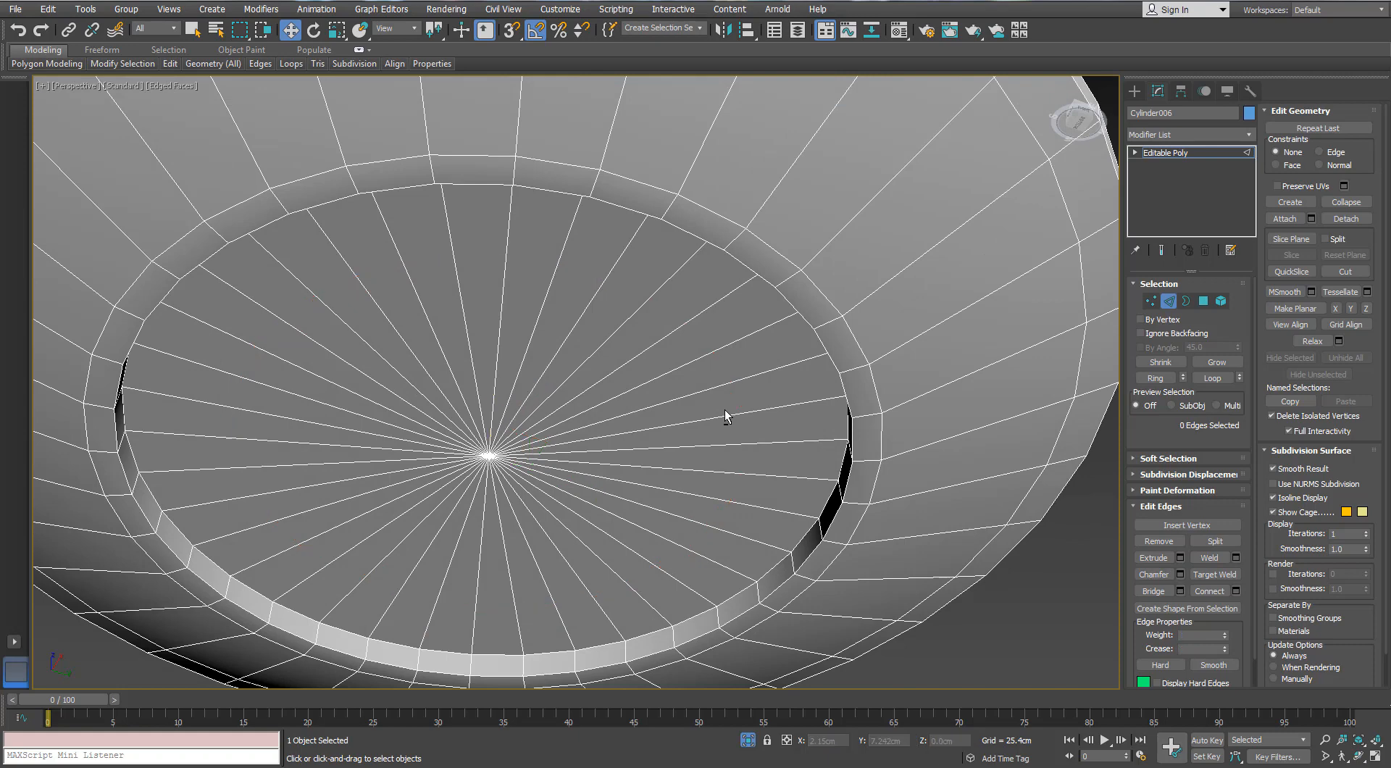
Remove the horizontal edge loop just below the housing's straight wall, at the upper part of the bulge
scroll(727, 416, "down", 5)
middle_click_drag(644, 246, 524, 338, "alt")
scroll(362, 463, "up", 3)
middle_click_drag(366, 456, 370, 337, "alt")
scroll(374, 330, "up", 4)
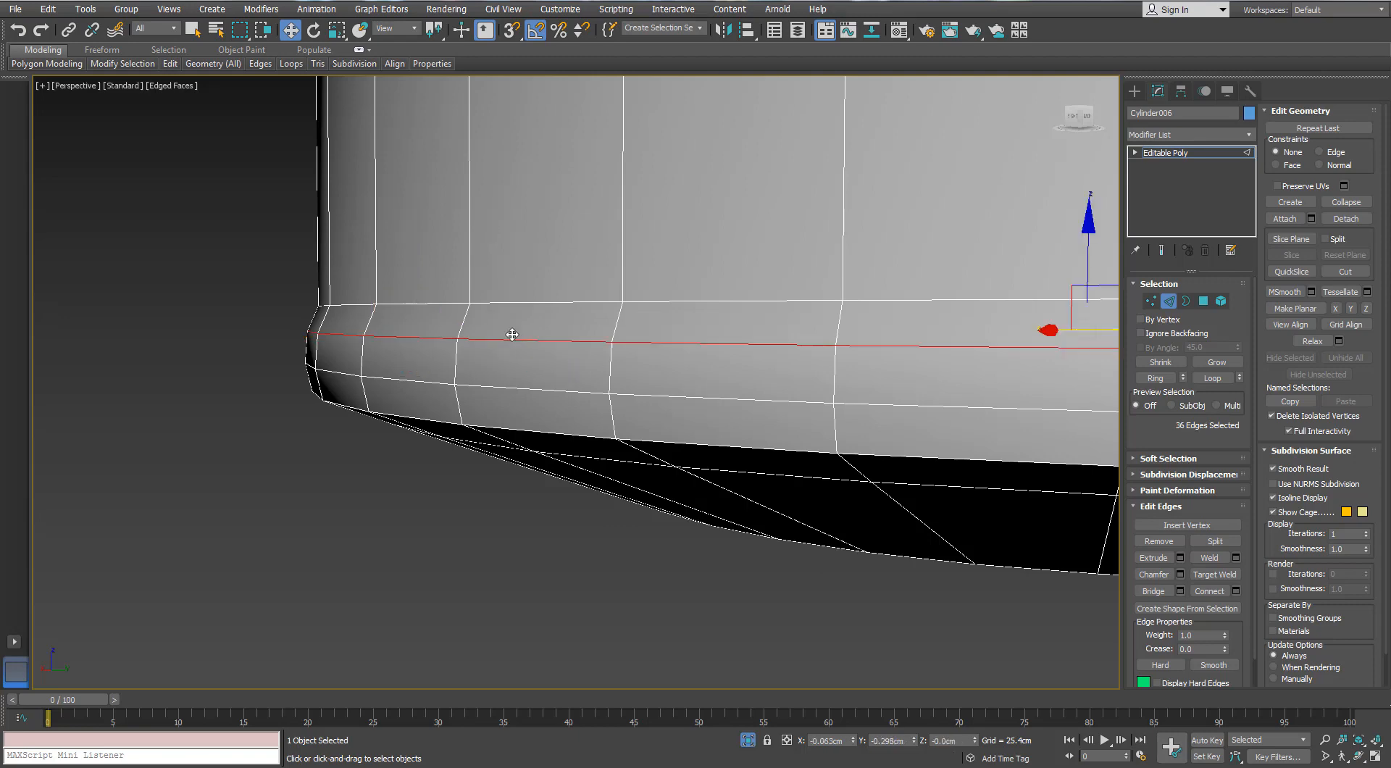
key("ctrl+BackSpace")
Remove the edge loops forming the protruding lip around the housing's top rim and undo the excess removals
scroll(512, 335, "down", 5)
middle_click_drag(484, 280, 295, 416, "alt")
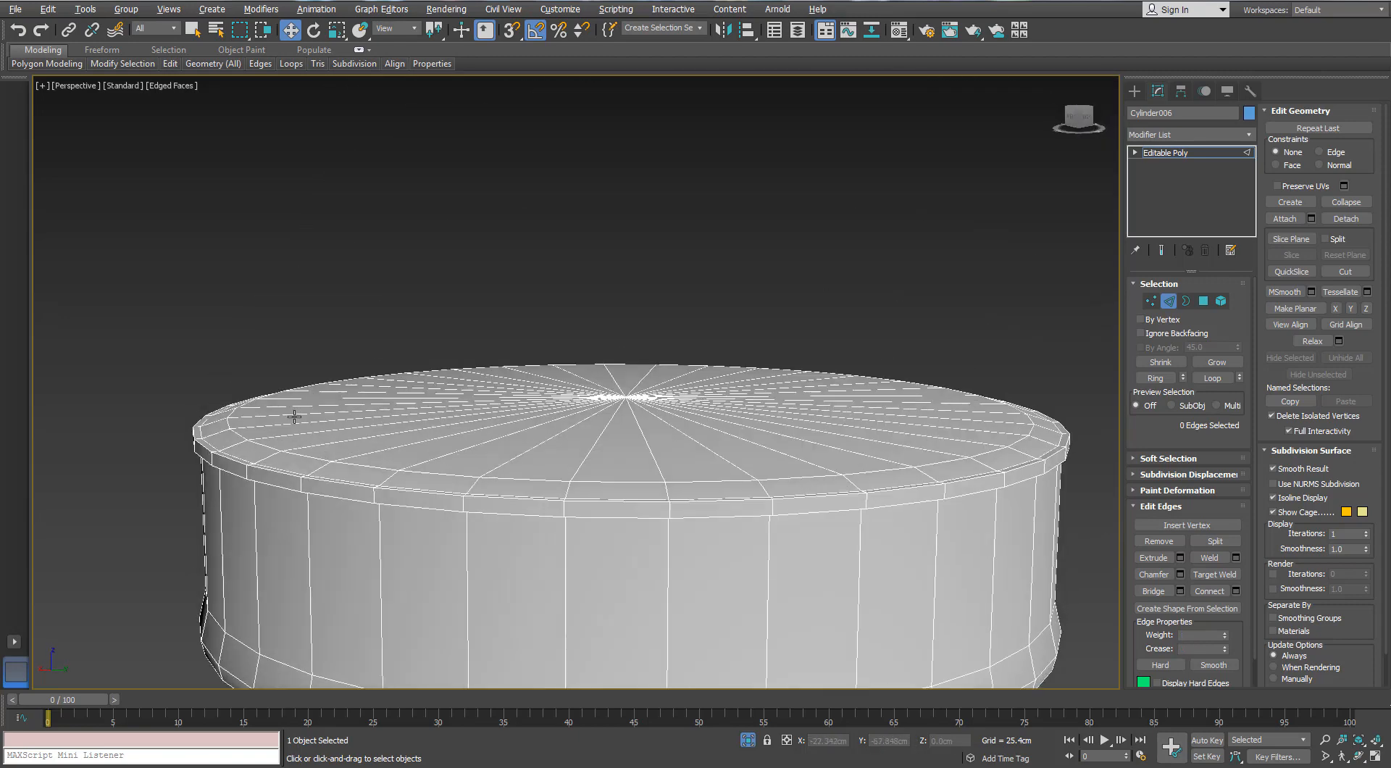
scroll(249, 478, "up", 3)
middle_click_drag(250, 478, 223, 519, "alt")
double_click(262, 503)
key("ctrl+BackSpace")
scroll(303, 481, "down", 4)
scroll(303, 455, "up", 2)
key("ctrl+z")
scroll(259, 476, "up", 3)
key("ctrl+z")
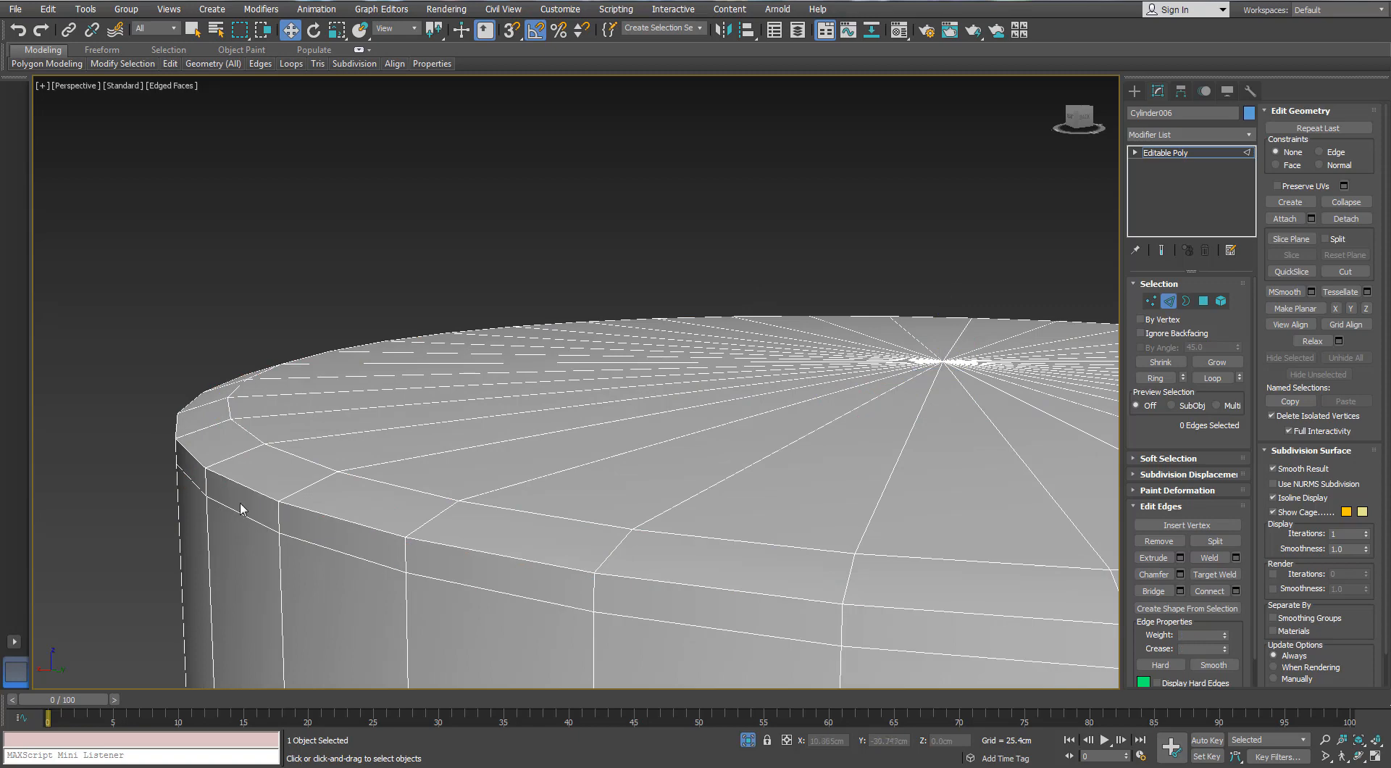
scroll(238, 510, "down", 4)
middle_click_drag(239, 507, 356, 407, "alt")
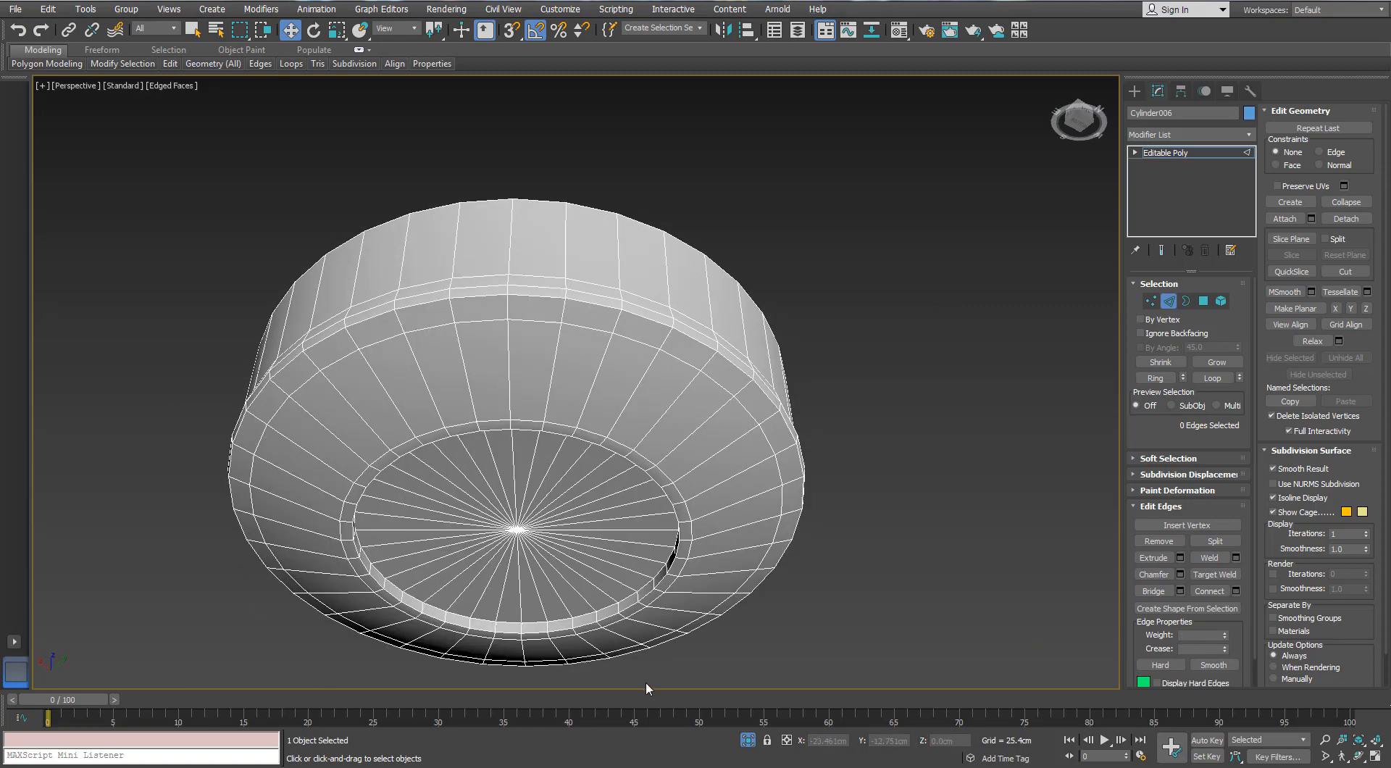
End the housing's isolation and isolate the ceiling canopy together with its down rod
middle_click_drag(647, 687, 677, 710, "alt")
left_click(747, 740)
scroll(701, 354, "up", 1)
middle_click_drag(623, 322, 596, 331)
scroll(601, 388, "down", 4)
left_click(1174, 304)
left_click(594, 321)
scroll(588, 361, "up", 4)
left_click(750, 741)
scroll(586, 350, "up", 5)
middle_click_drag(624, 416, 589, 342, "alt")
scroll(585, 350, "down", 6)
scroll(591, 329, "up", 3)
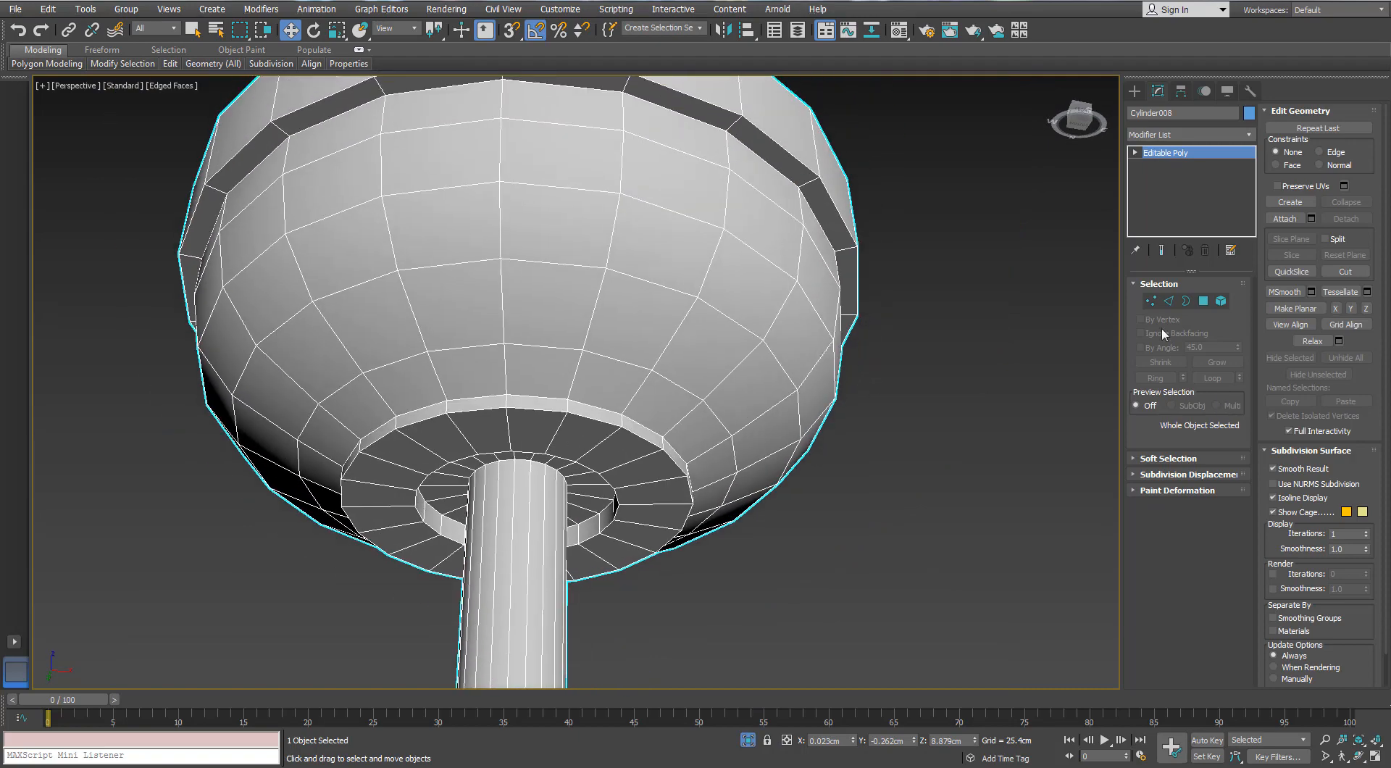
Activate polygon editing on the canopy object with the down rod's end face in view
key("2")
middle_click_drag(688, 445, 642, 402, "alt")
scroll(638, 409, "down", 4)
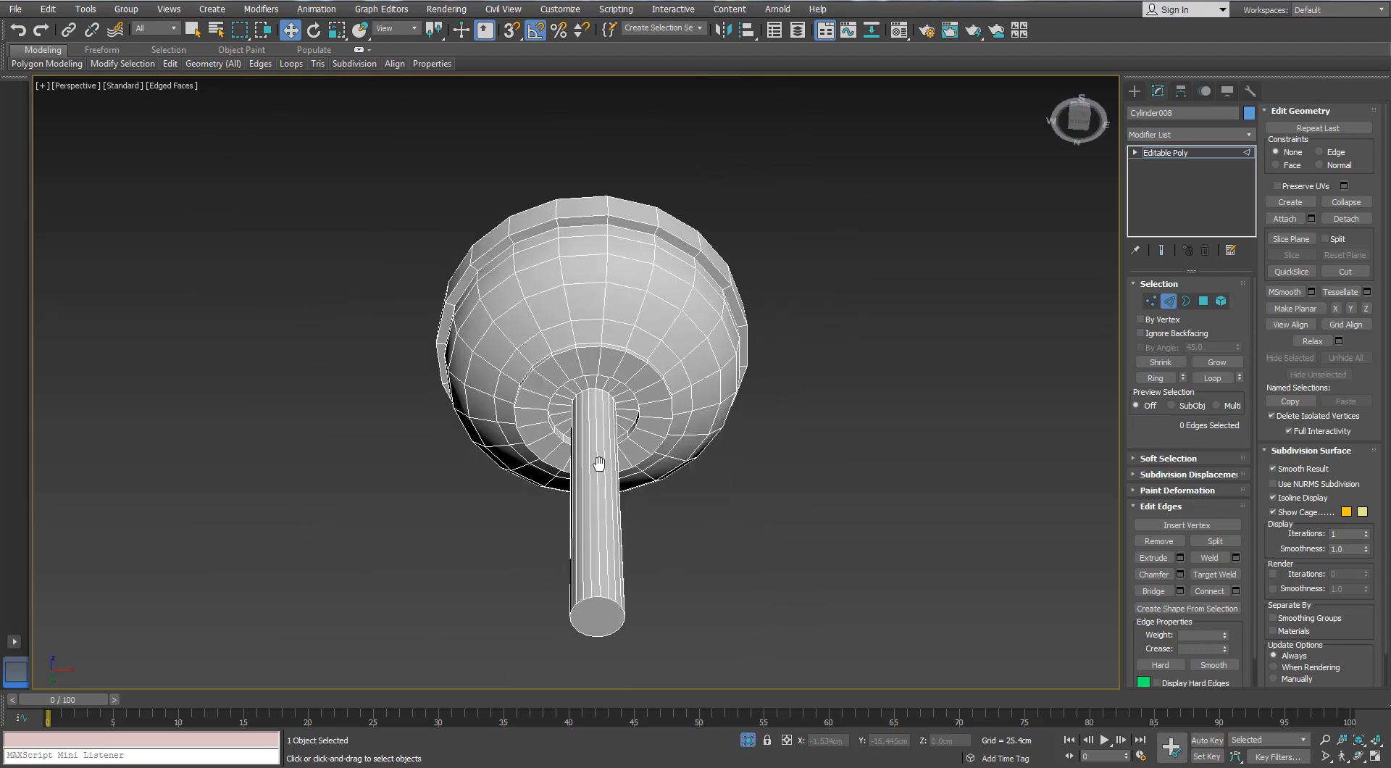
middle_click_drag(599, 466, 602, 449, "alt")
left_click(1204, 301)
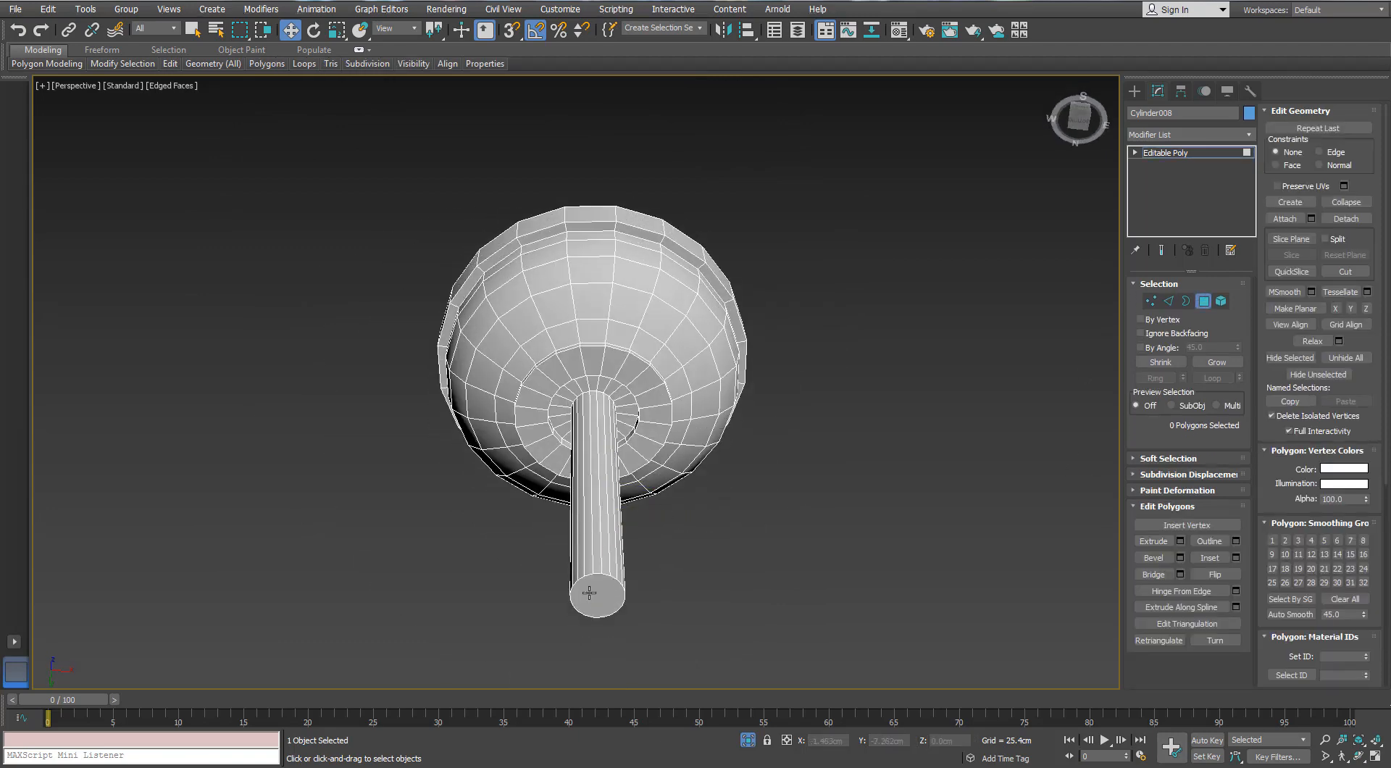
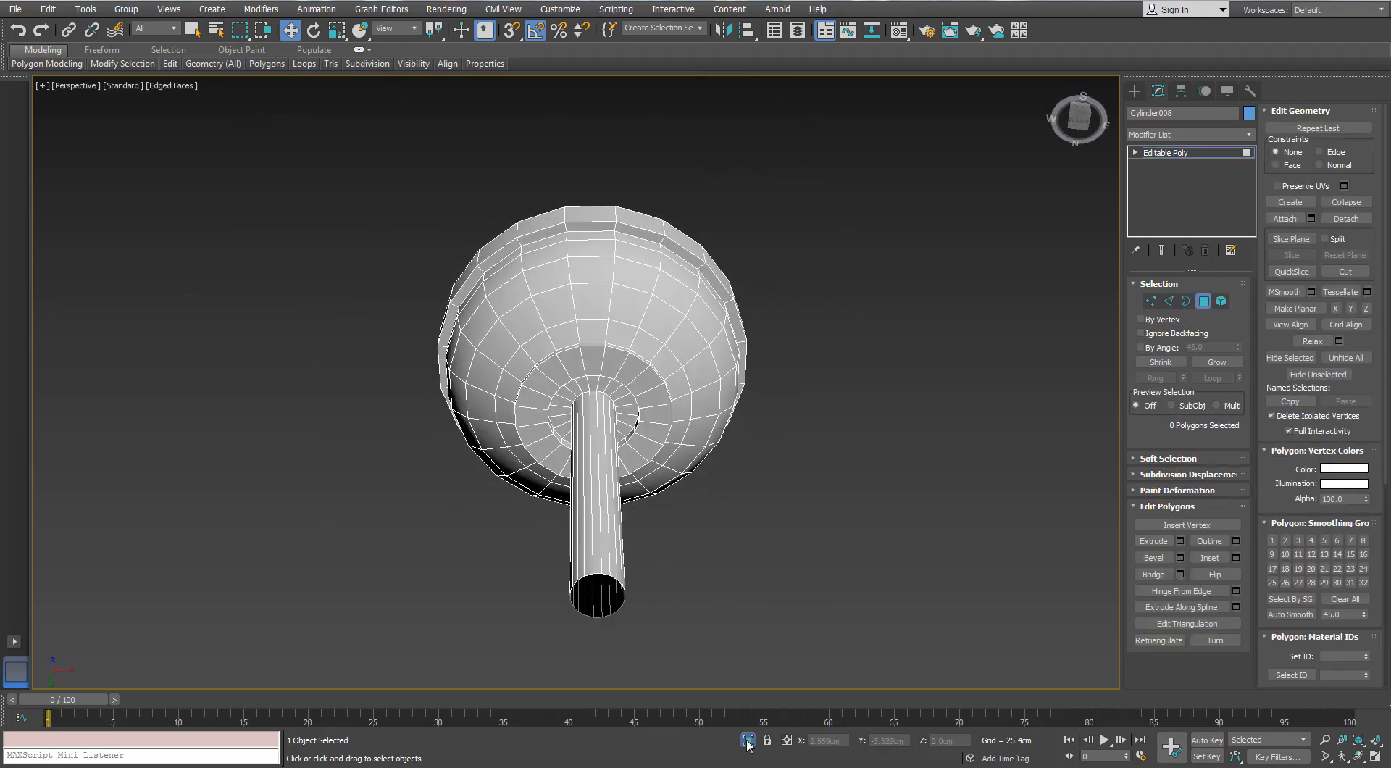
End the canopy's isolation, leave its polygon editing and deselect it
left_click(746, 741)
scroll(746, 368, "down", 4)
middle_click_drag(746, 369, 740, 349, "alt")
left_click(719, 329)
left_click(1201, 302)
left_click(860, 383)
scroll(627, 319, "up", 4)
Delete the four smoothed screw heads from the underside of the canopy
middle_click_drag(628, 316, 612, 332)
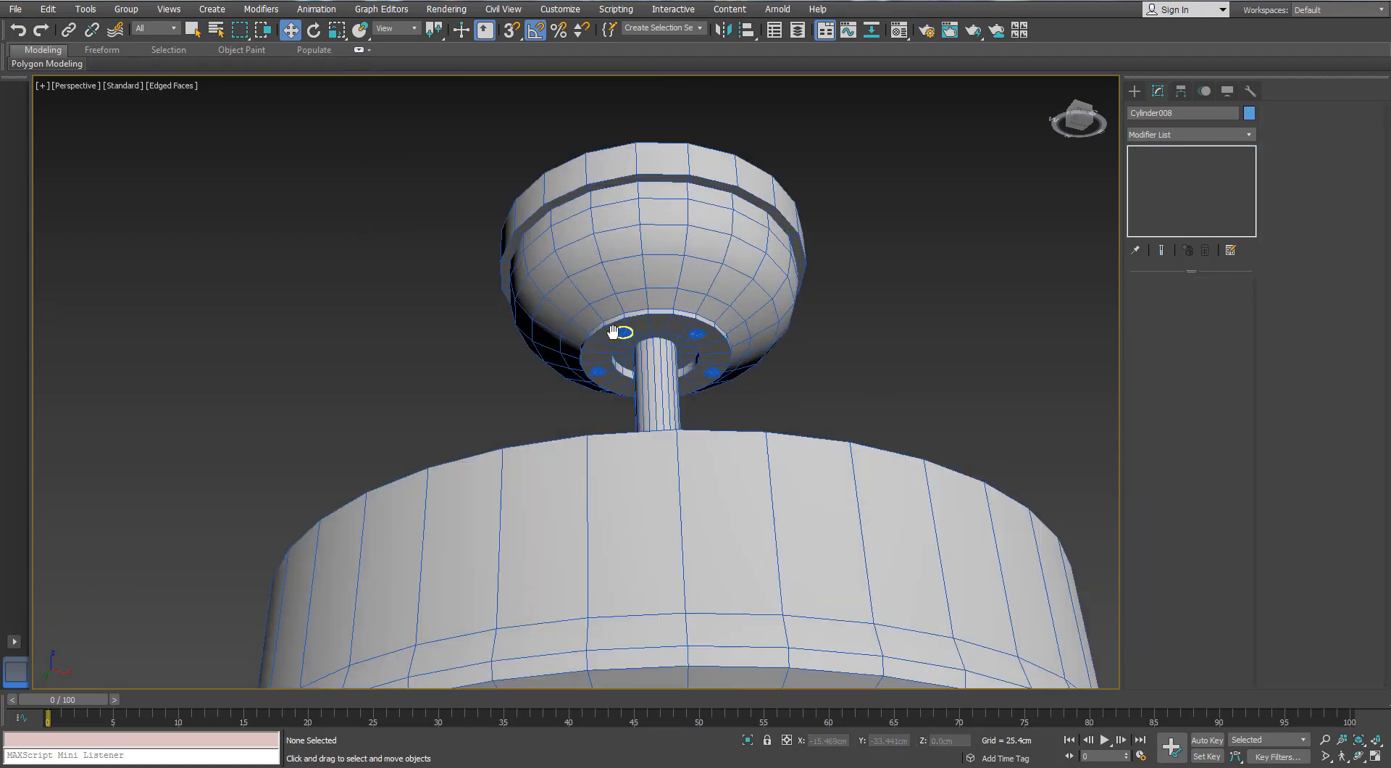
scroll(613, 331, "up", 4)
left_click(644, 329)
left_click(563, 450, "ctrl")
left_click(917, 453, "ctrl")
left_click(897, 335, "ctrl")
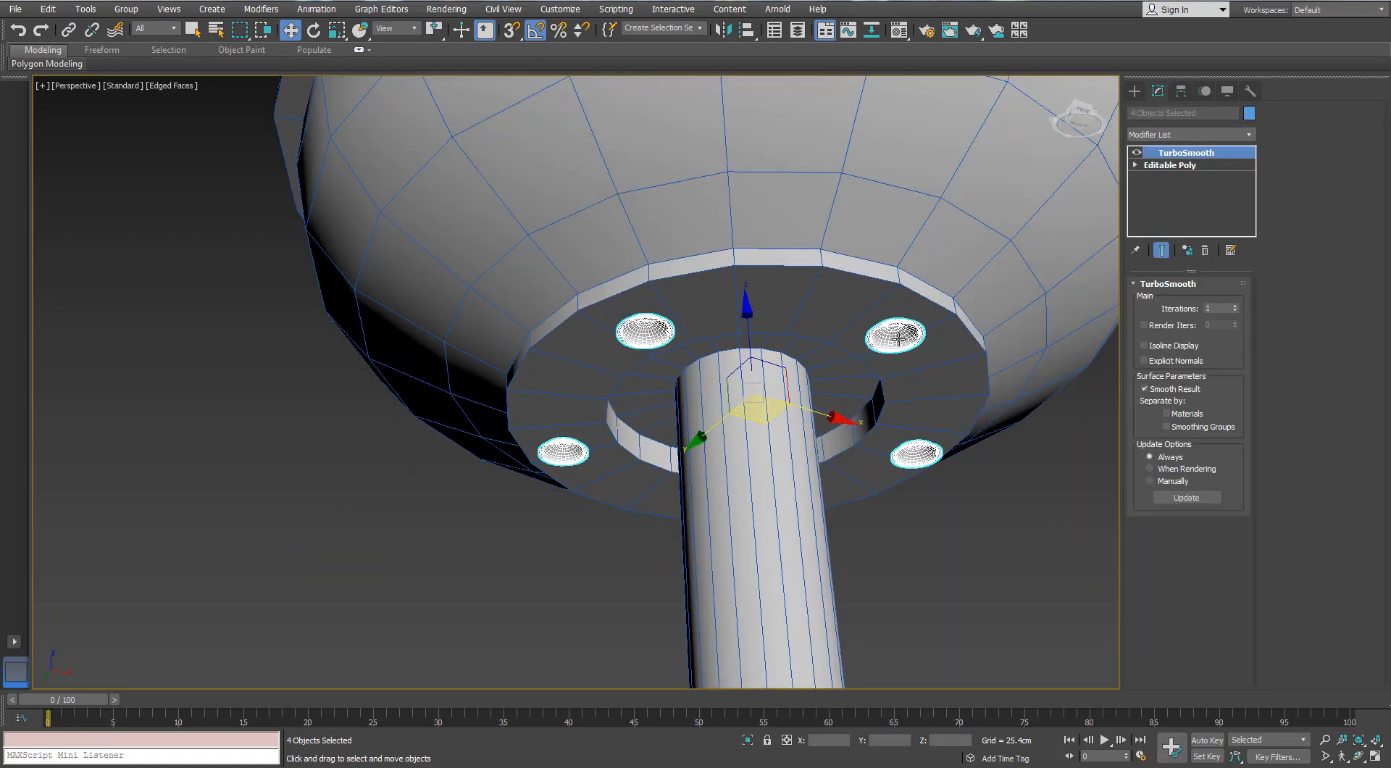
key("Delete")
scroll(856, 323, "down", 6)
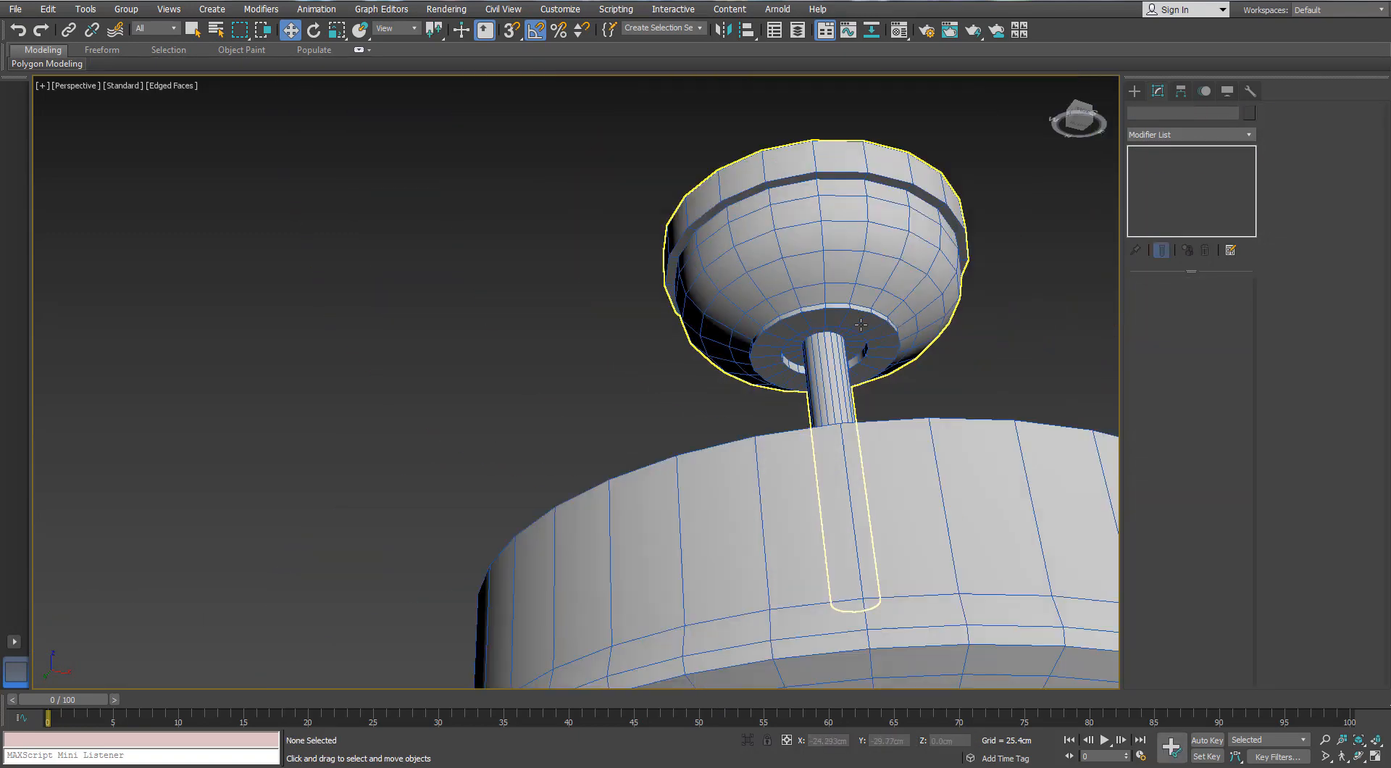
Remove the horizontal edge loop on the motor housing's sloped underside, just below its outer lip
middle_click_drag(855, 323, 761, 311, "alt")
scroll(785, 447, "up", 2)
scroll(785, 447, "down", 2)
middle_click_drag(698, 398, 494, 297, "alt")
scroll(518, 415, "up", 3)
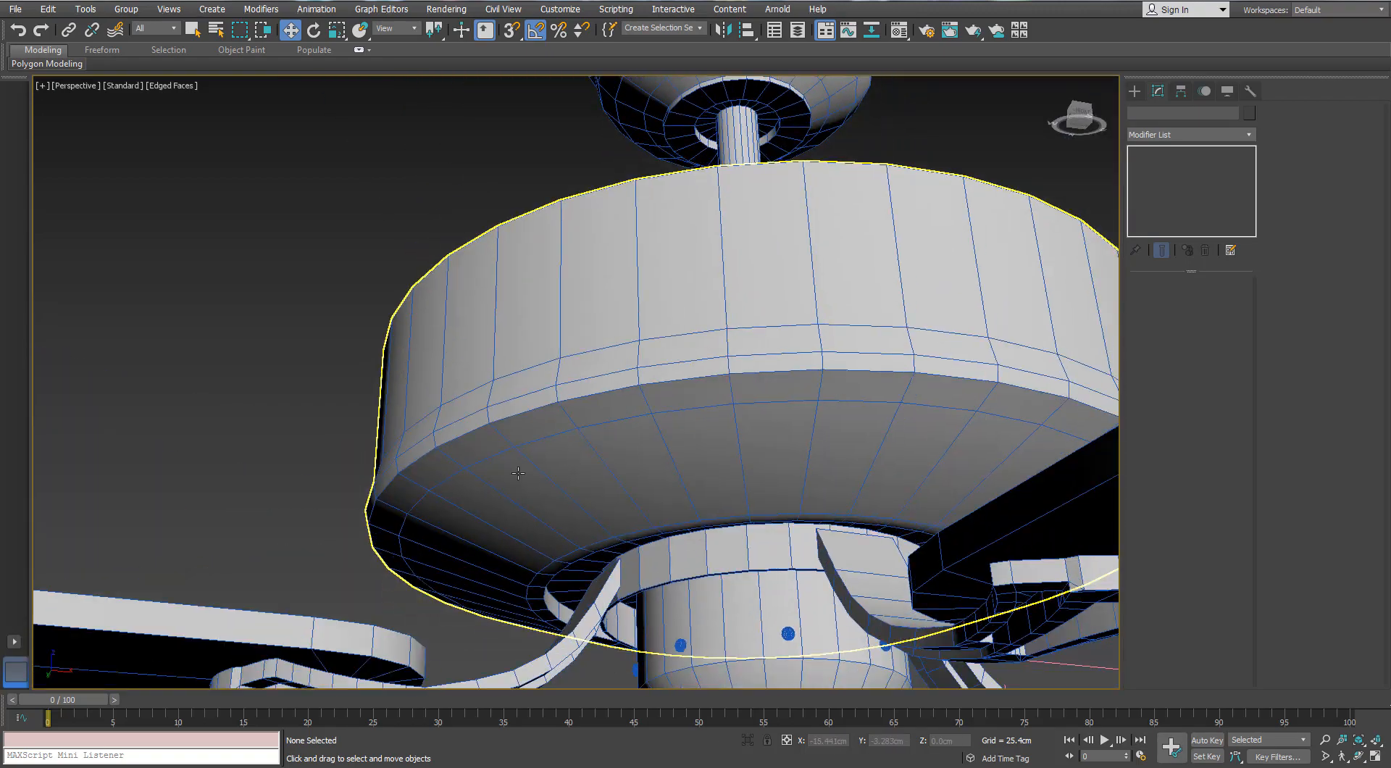
scroll(500, 442, "up", 3)
left_click(500, 442)
left_click(1168, 299)
double_click(583, 423)
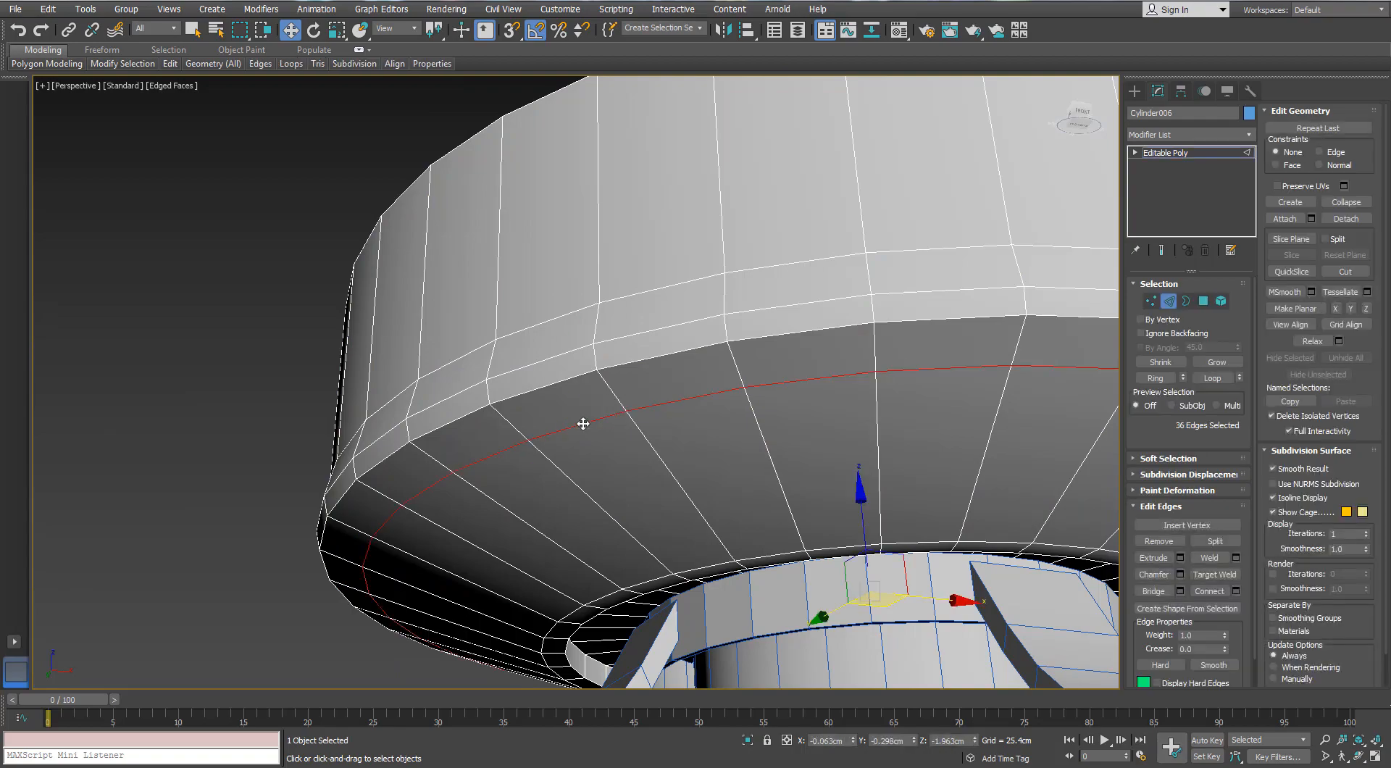
scroll(583, 424, "down", 6)
middle_click_drag(607, 511, 541, 463, "alt")
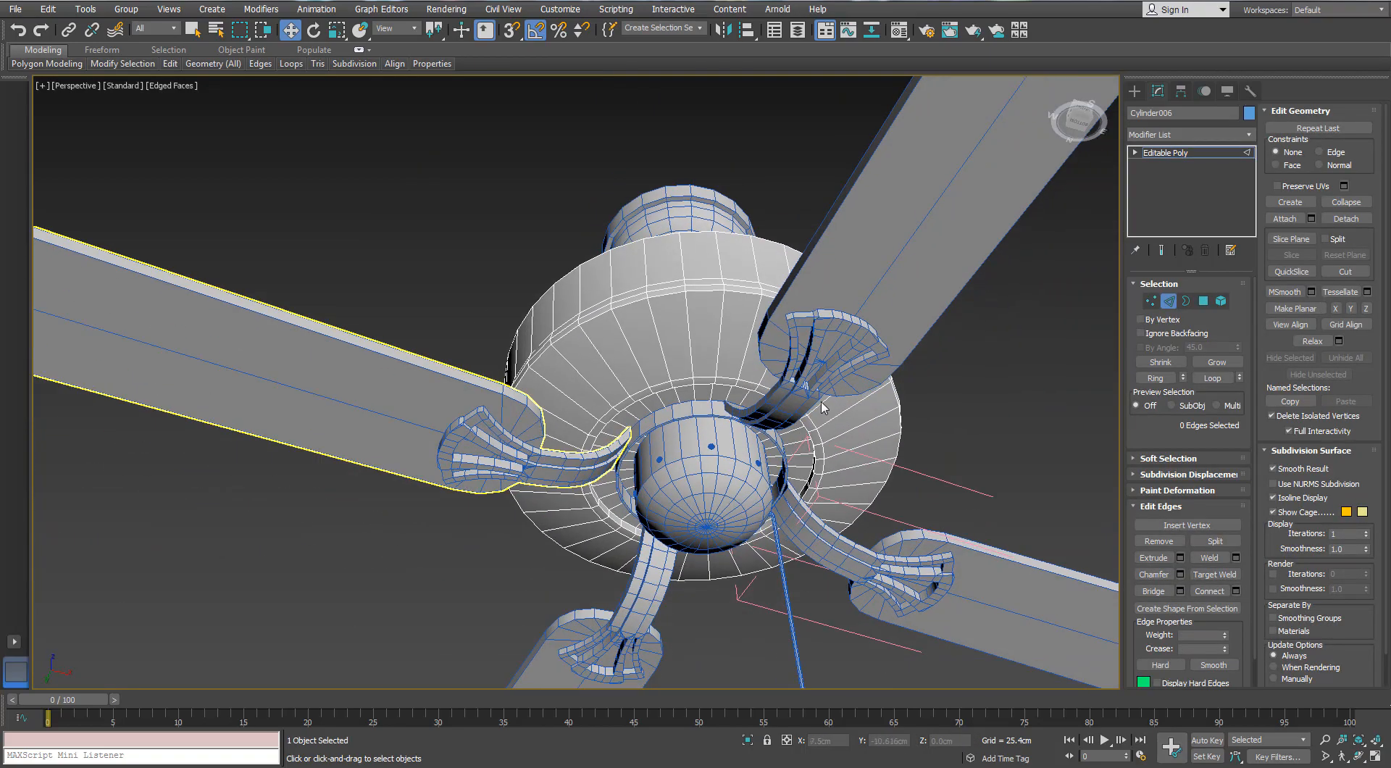
Remove the innermost edge loop around the bottom pole of the rounded hub cap beneath the motor housing
scroll(821, 404, "down", 2)
middle_click_drag(821, 404, 858, 362, "alt")
scroll(670, 340, "up", 8)
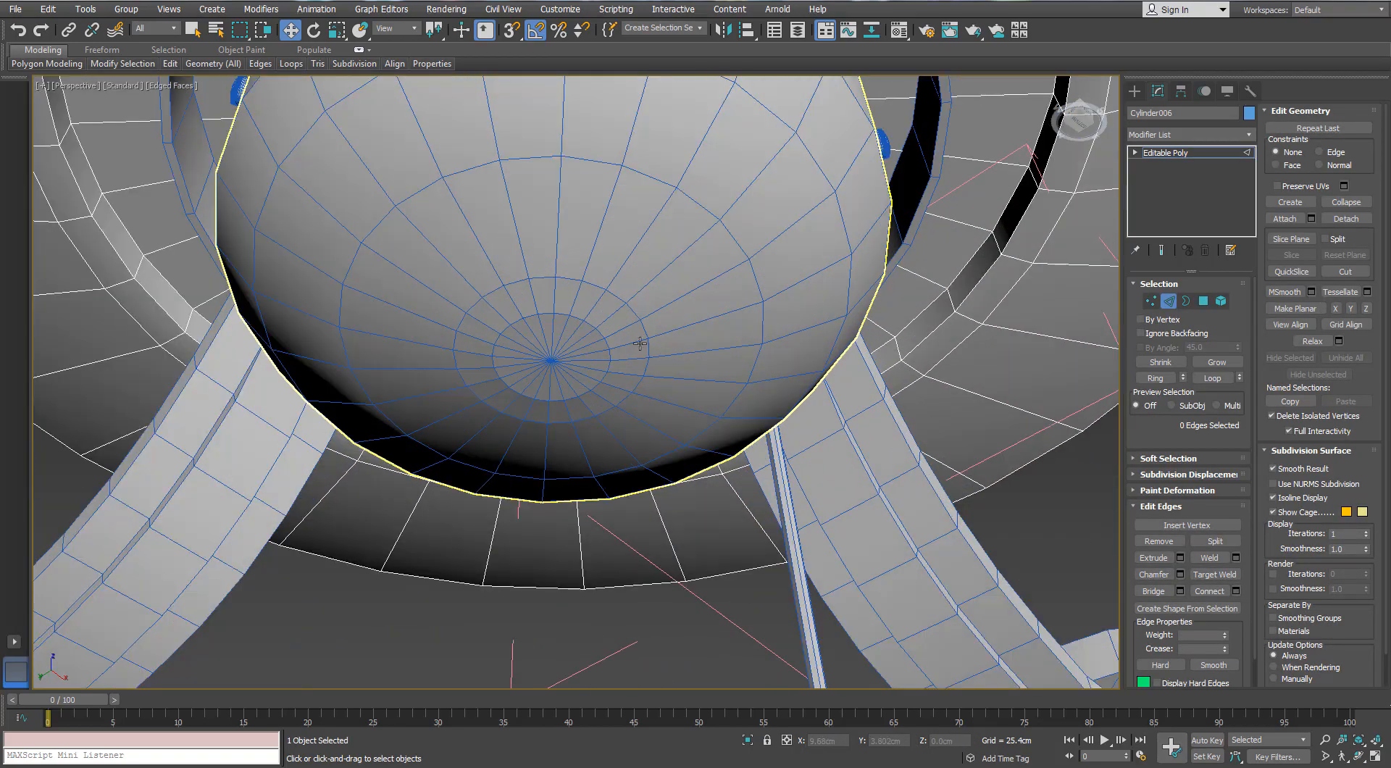
scroll(635, 349, "down", 2)
middle_click_drag(622, 363, 646, 431, "alt")
scroll(591, 478, "up", 4)
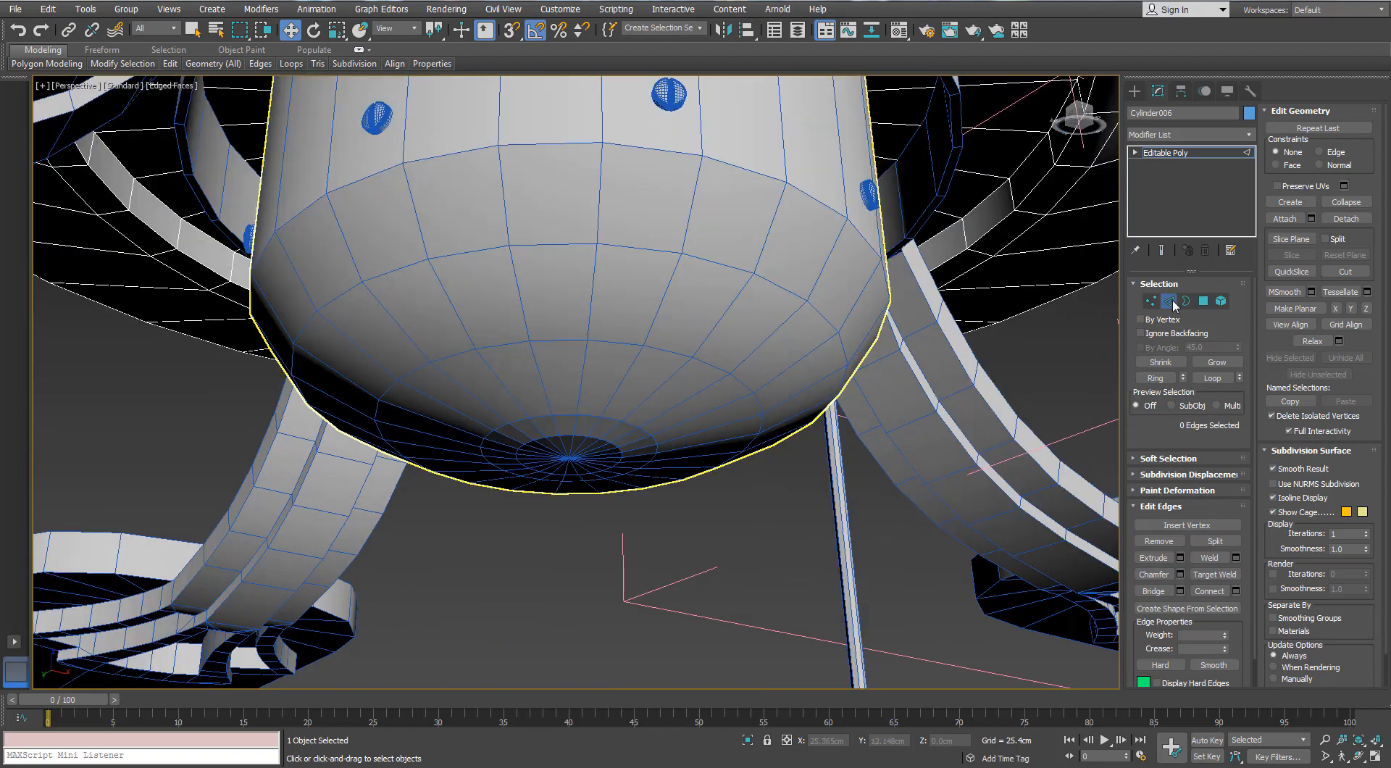
left_click(1172, 303)
left_click(819, 340)
left_click(1168, 302)
double_click(587, 439)
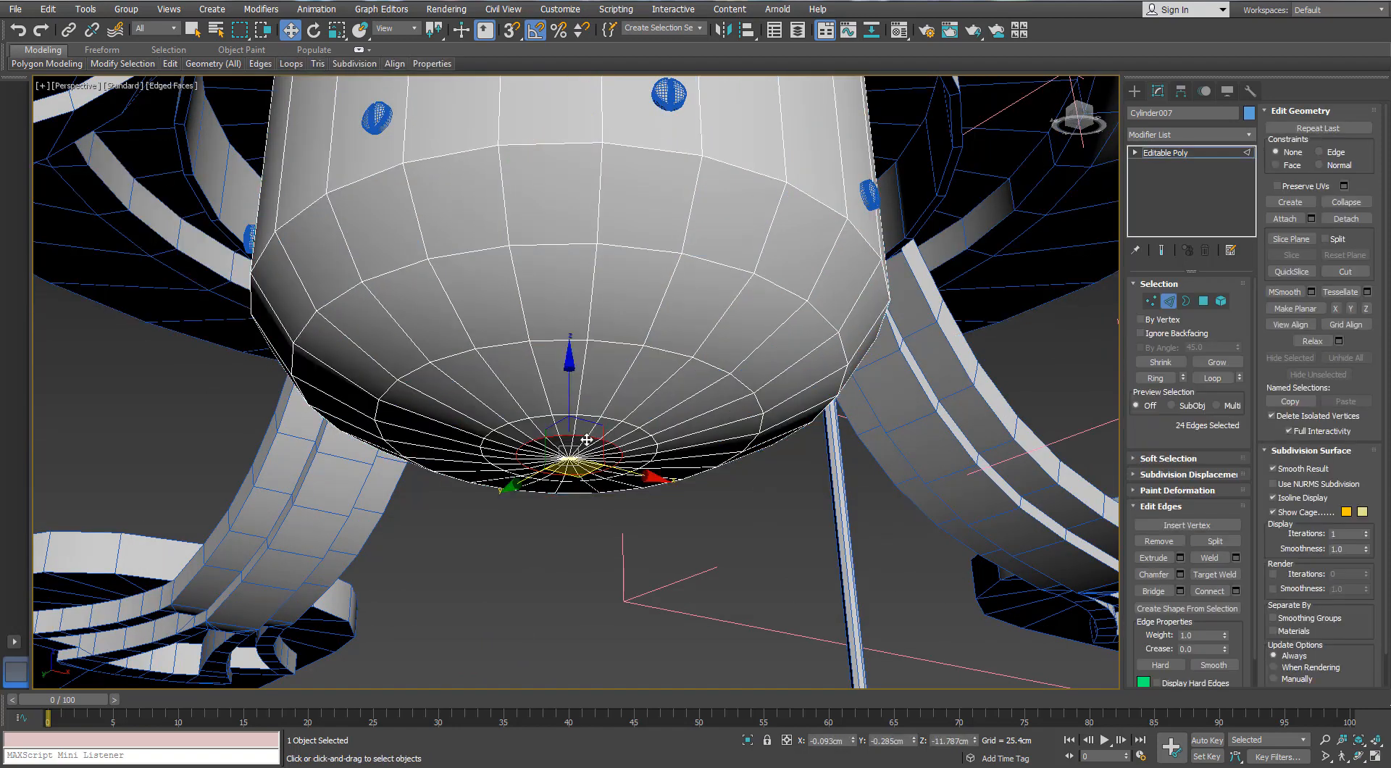
key("ctrl+BackSpace")
Leave the hub cap's edge editing and examine the mesh density of the pull chain and its teardrop knob
scroll(586, 440, "down", 7)
middle_click_drag(597, 319, 637, 413, "alt")
scroll(641, 417, "down", 3)
middle_click_drag(648, 427, 488, 519)
scroll(644, 596, "up", 6)
left_click(1169, 302)
left_click(898, 373)
middle_click_drag(500, 398, 535, 344, "alt")
scroll(521, 458, "down", 8)
left_click_drag(629, 464, 607, 395)
scroll(630, 391, "up", 7)
scroll(661, 339, "up", 6)
middle_click_drag(661, 339, 572, 450)
left_click(580, 427)
left_click(507, 374)
scroll(507, 375, "up", 6)
scroll(621, 340, "down", 3)
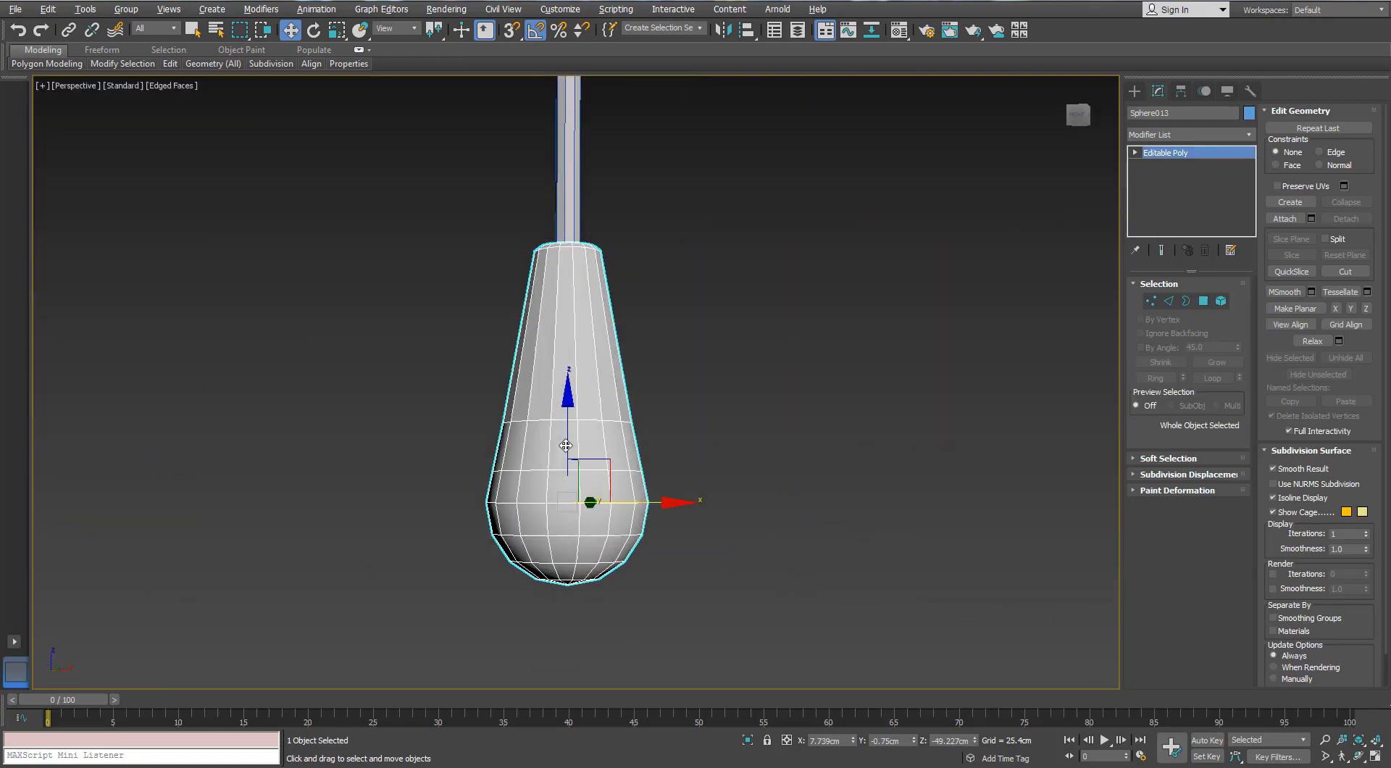
scroll(652, 362, "down", 8)
left_click(780, 427)
Apply an Unwrap UVW modifier to the ceiling canopy with its down rod
scroll(781, 427, "down", 3)
left_click(592, 360)
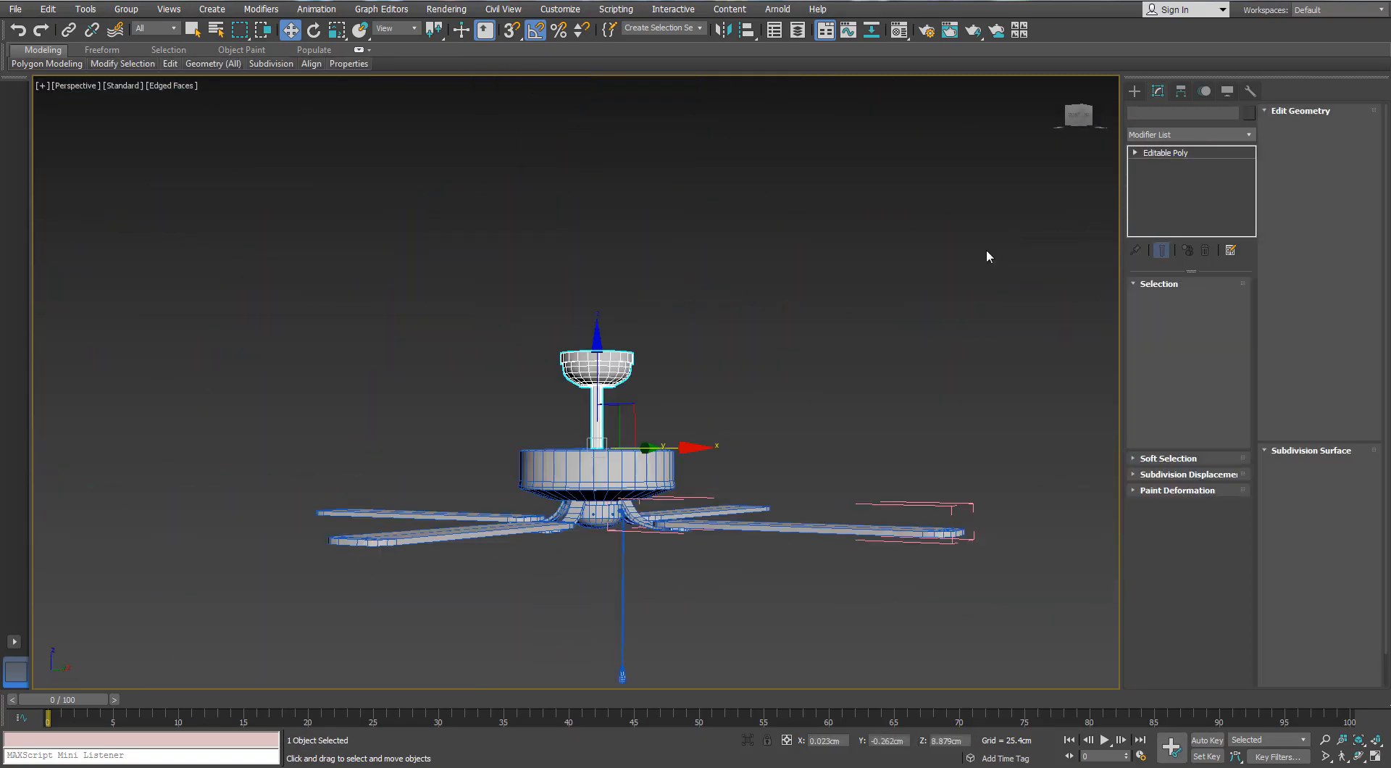
key("z")
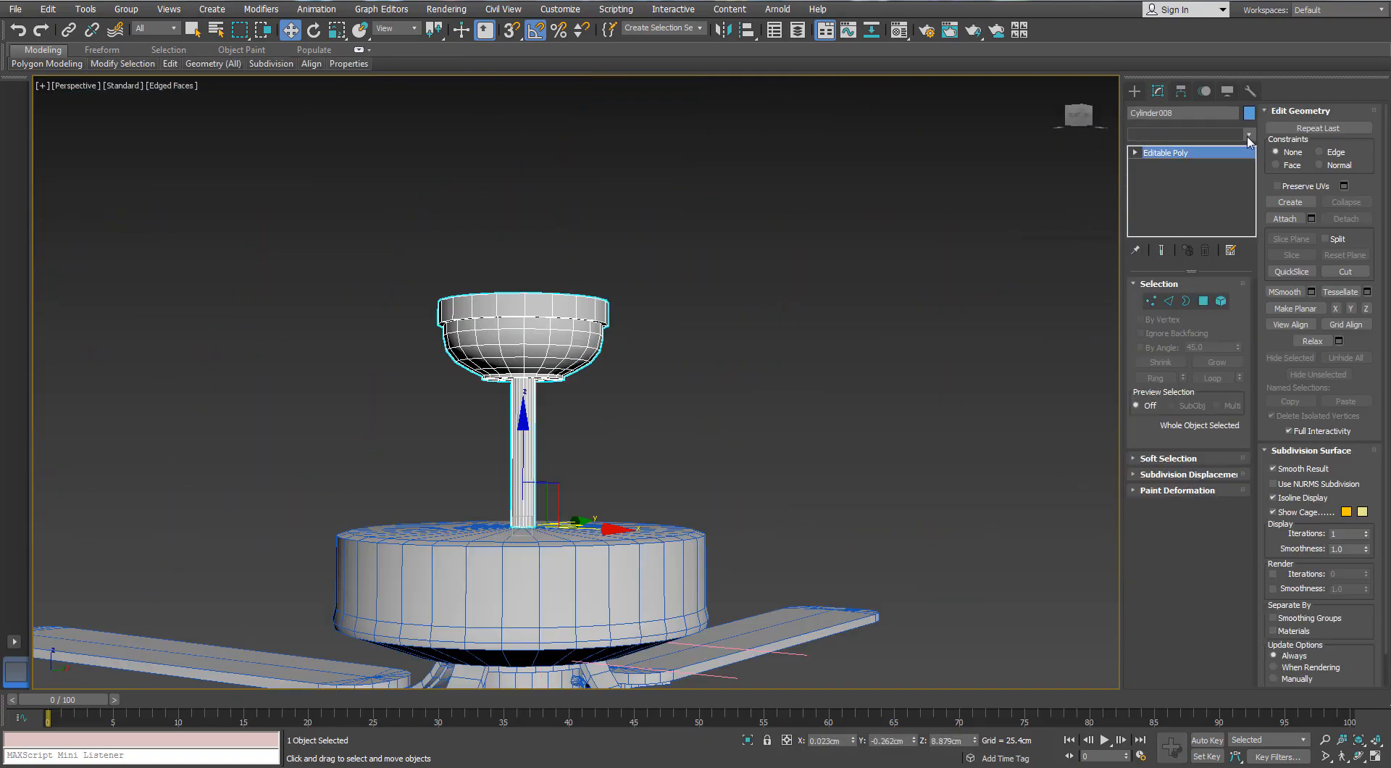
left_click(1248, 135)
scroll(1184, 363, "down", 10)
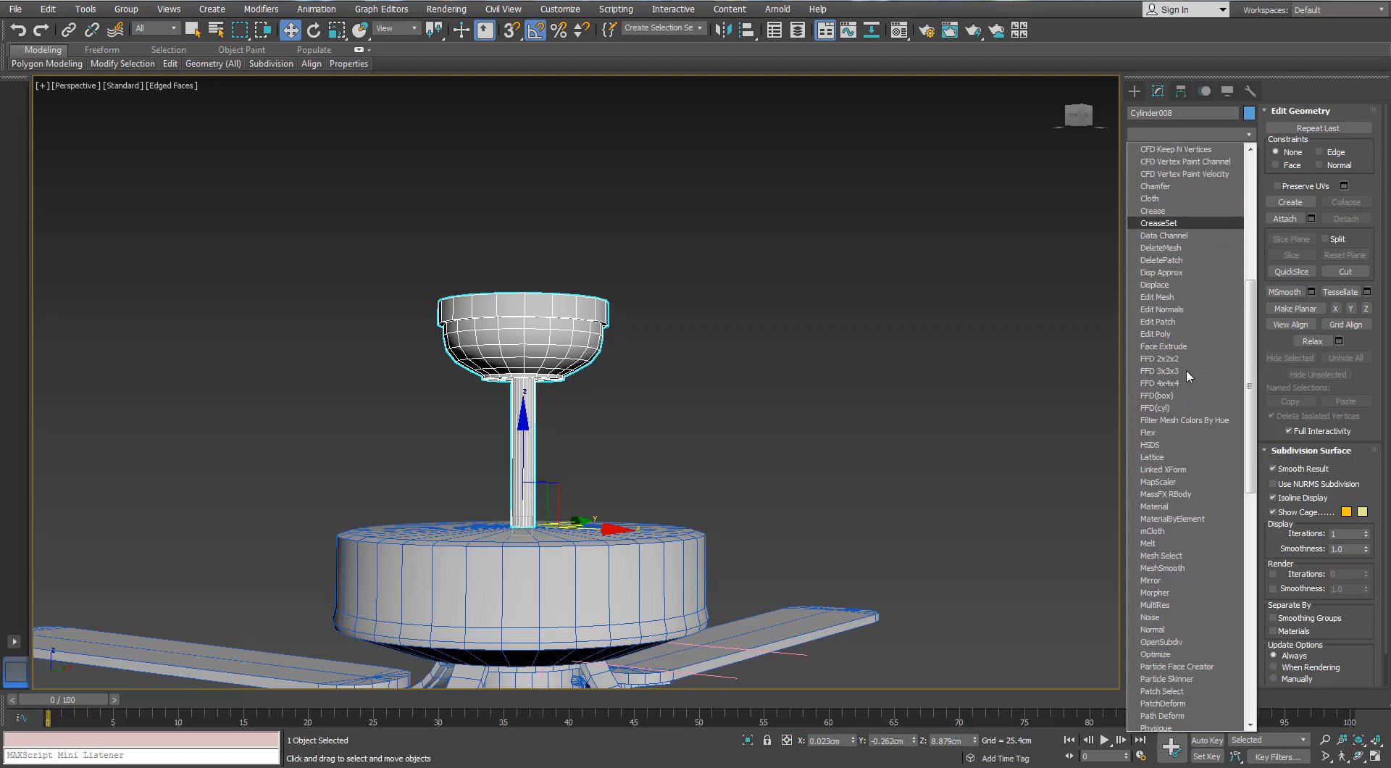
scroll(1178, 411, "down", 5)
left_click(1176, 406)
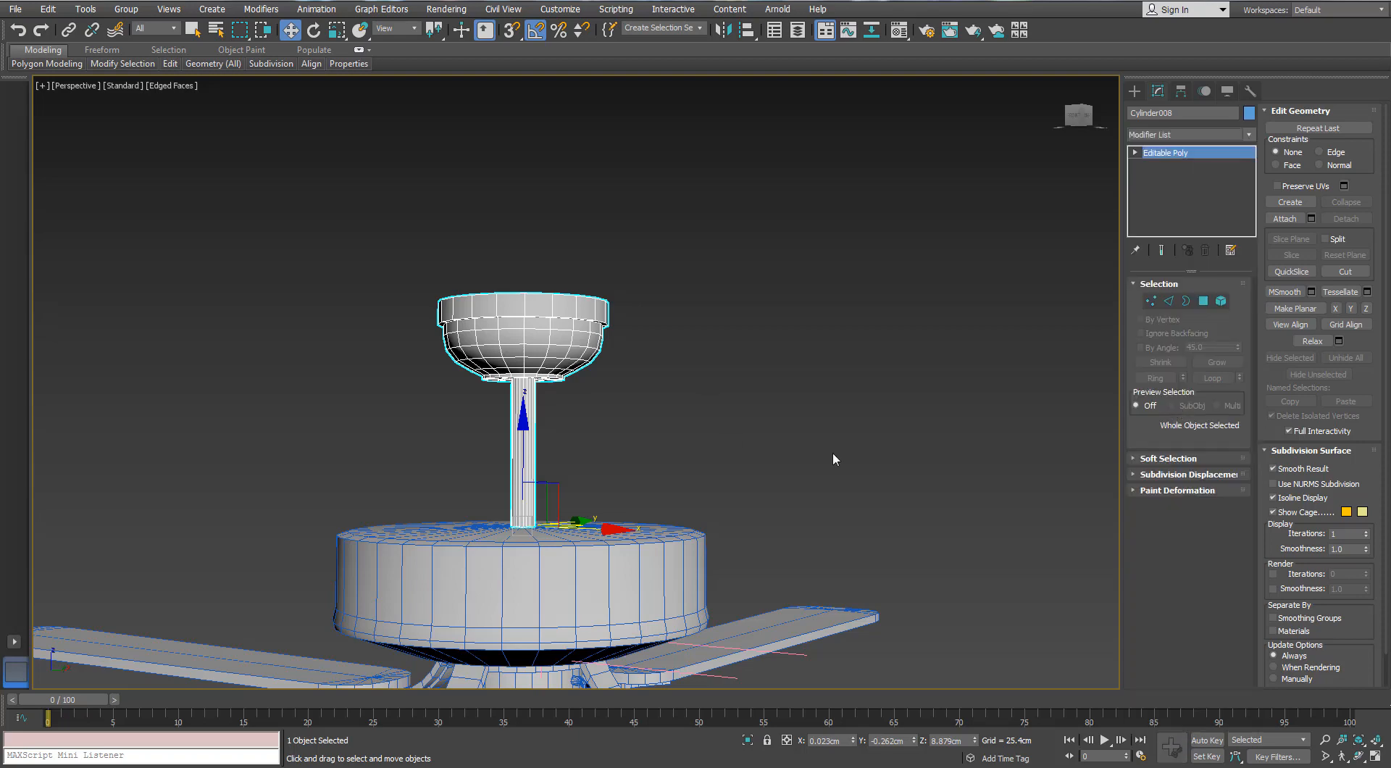
Open the UV editor for the canopy object and select a face on its bowl
left_click(772, 420)
middle_click_drag(772, 420, 746, 300, "alt")
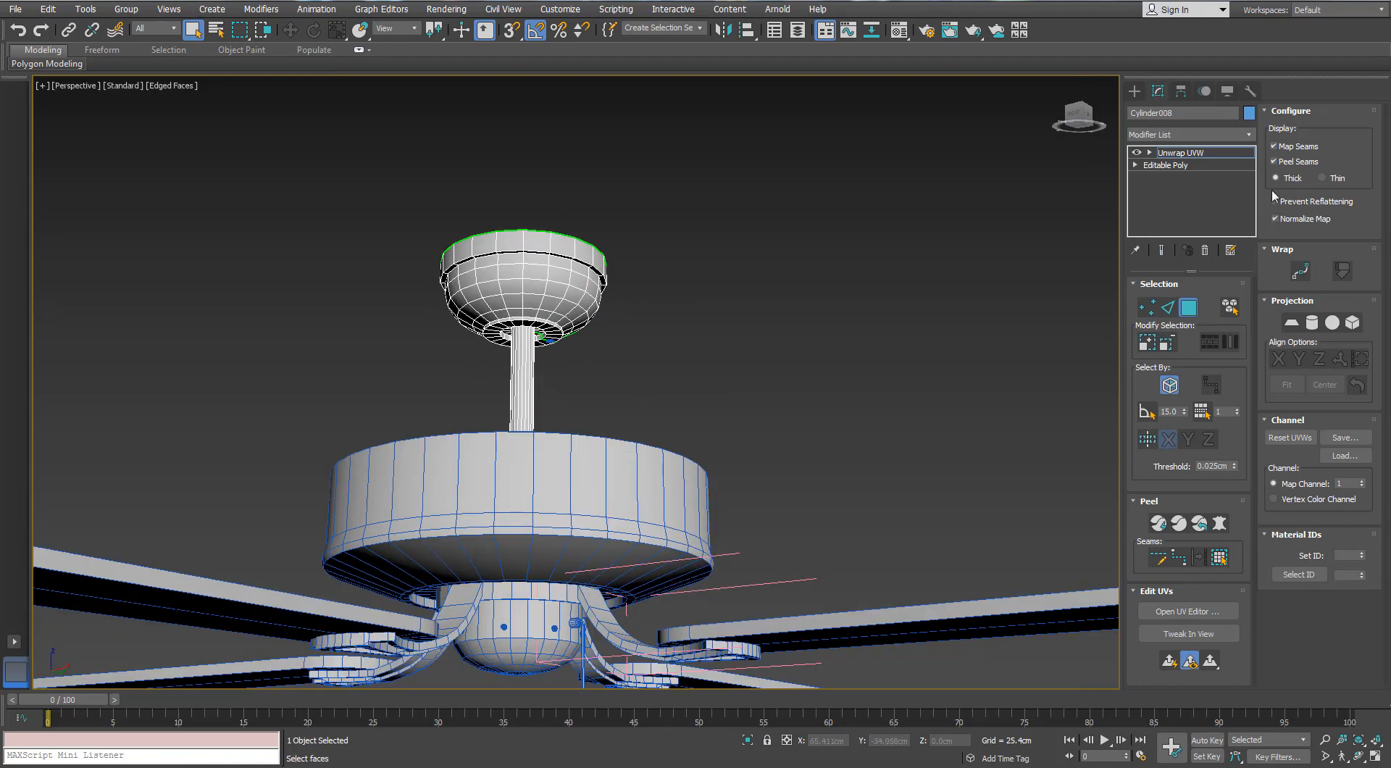
middle_click_drag(628, 423, 831, 411)
left_click(760, 282)
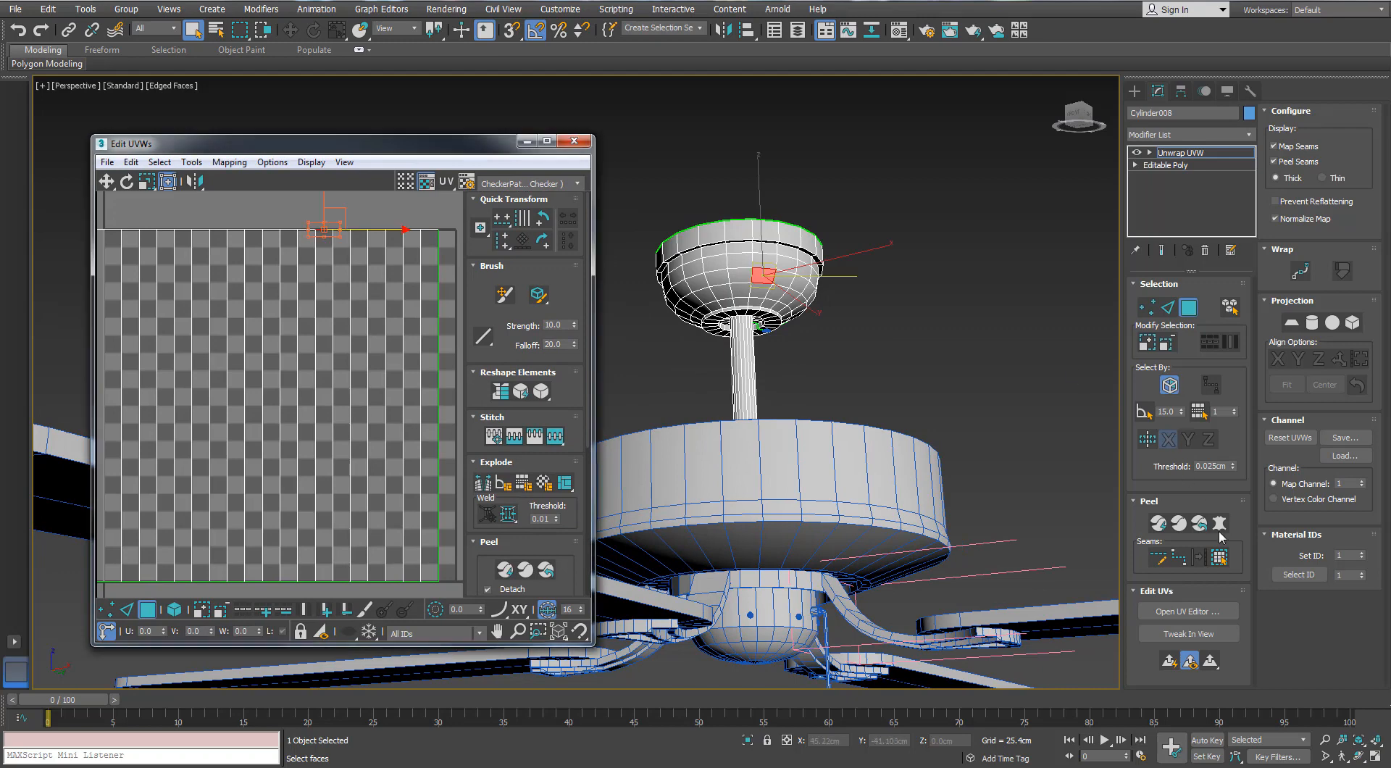
Try box-type Normal Mapping on all faces of the canopy and down rod, and undo it
left_click(1224, 558)
scroll(368, 275, "down", 3)
left_click(238, 162)
left_click(237, 205)
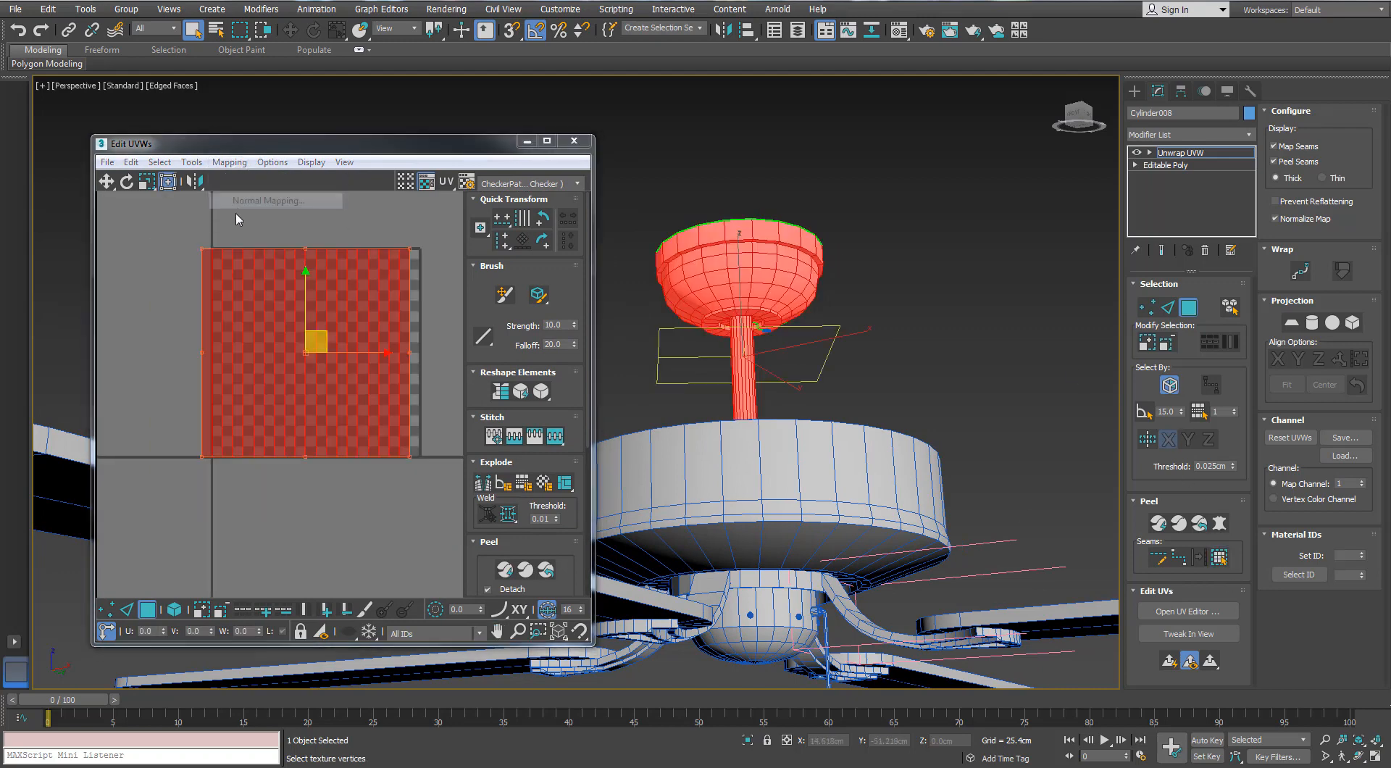
left_click(202, 82)
scroll(319, 405, "up", 4)
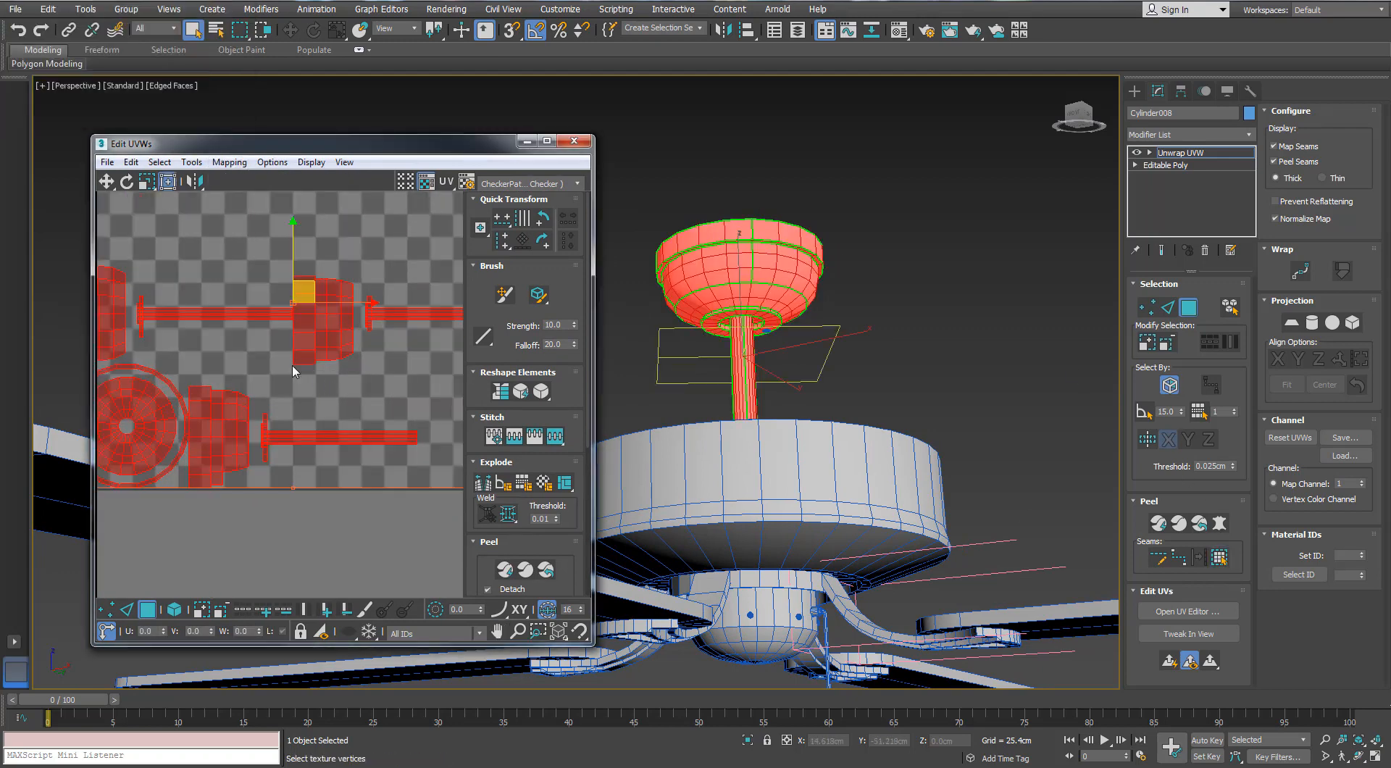
scroll(298, 372, "down", 1)
key("ctrl+z")
scroll(855, 284, "up", 3)
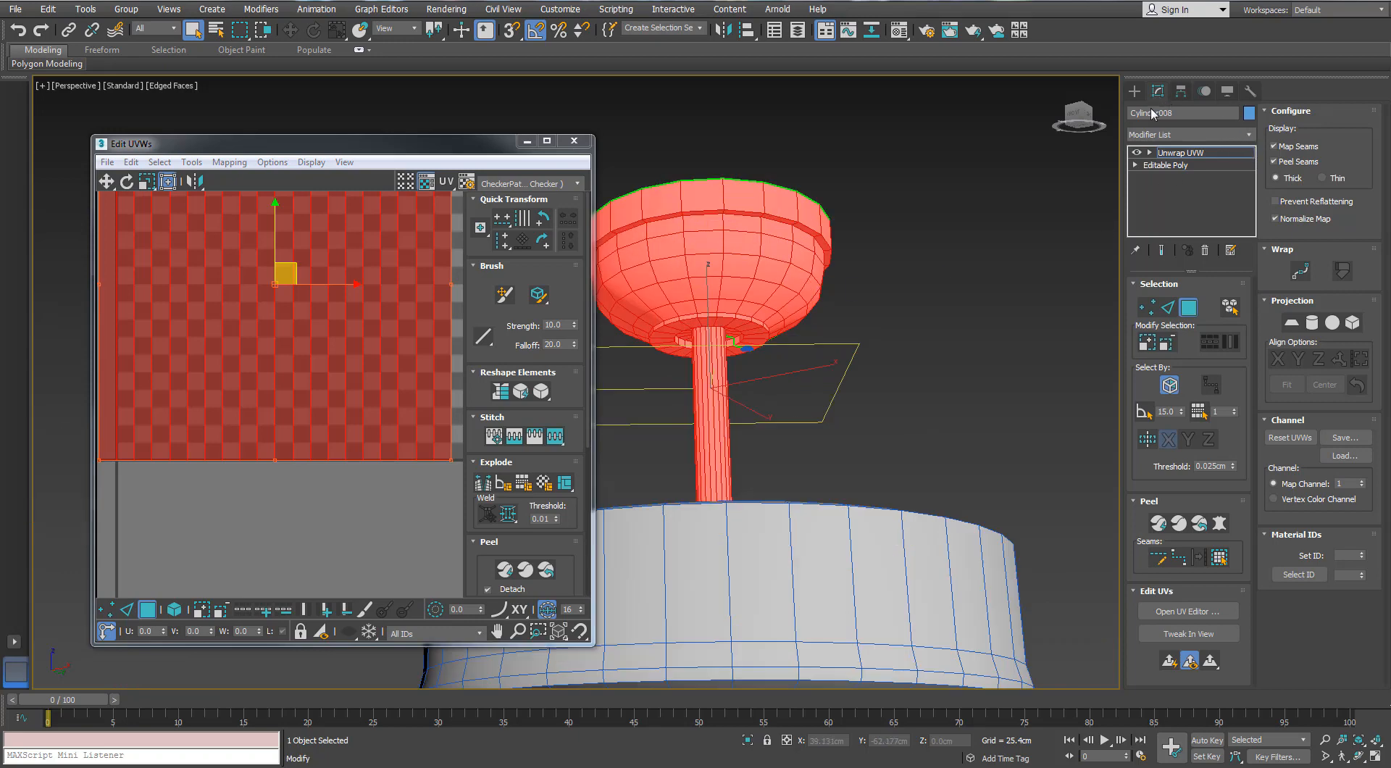
Hide the map seams and mark peel seams along the bowl's upper and lower edge loops and one vertical edge line between them
middle_click_drag(902, 287, 1046, 279)
scroll(1046, 280, "up", 3)
key("2")
left_click(1274, 146)
middle_click_drag(825, 362, 791, 302, "alt")
scroll(790, 303, "up", 4)
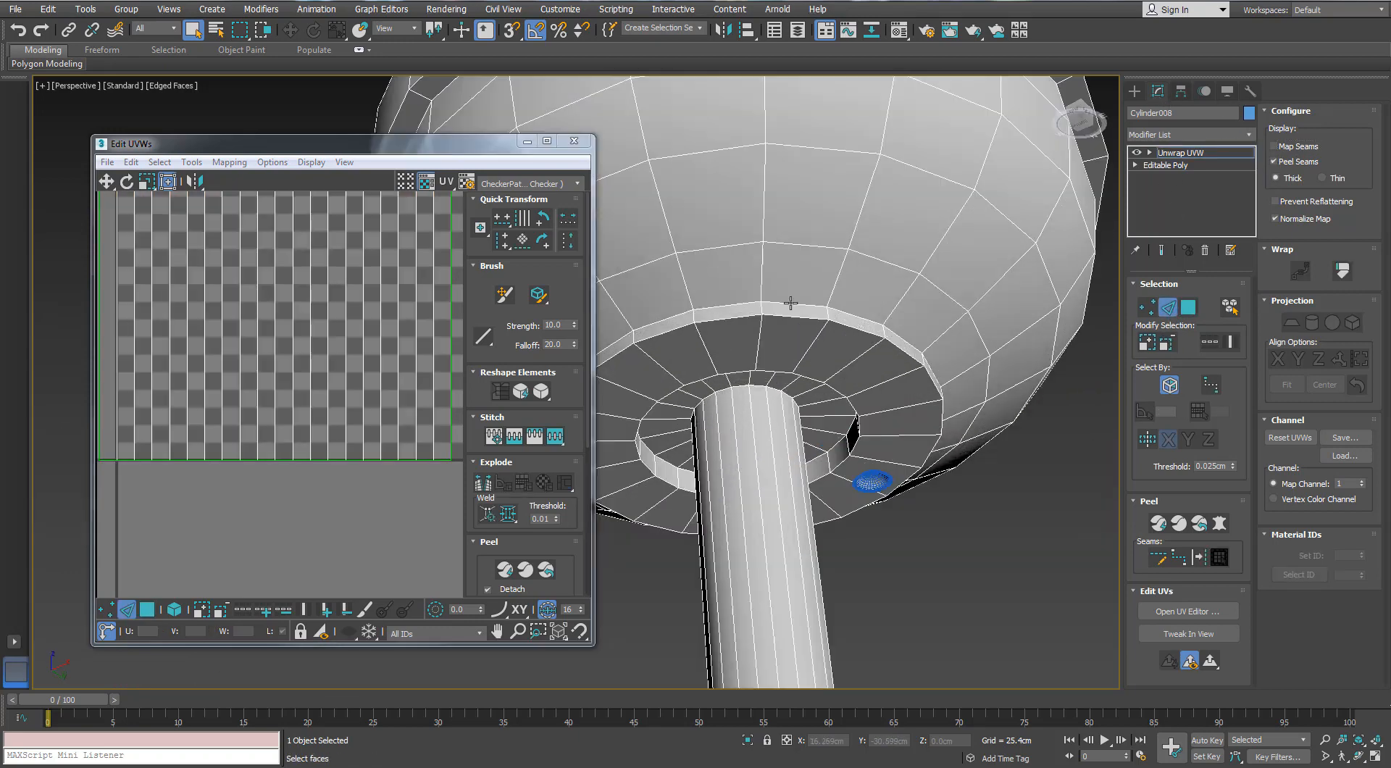
scroll(811, 279, "down", 4)
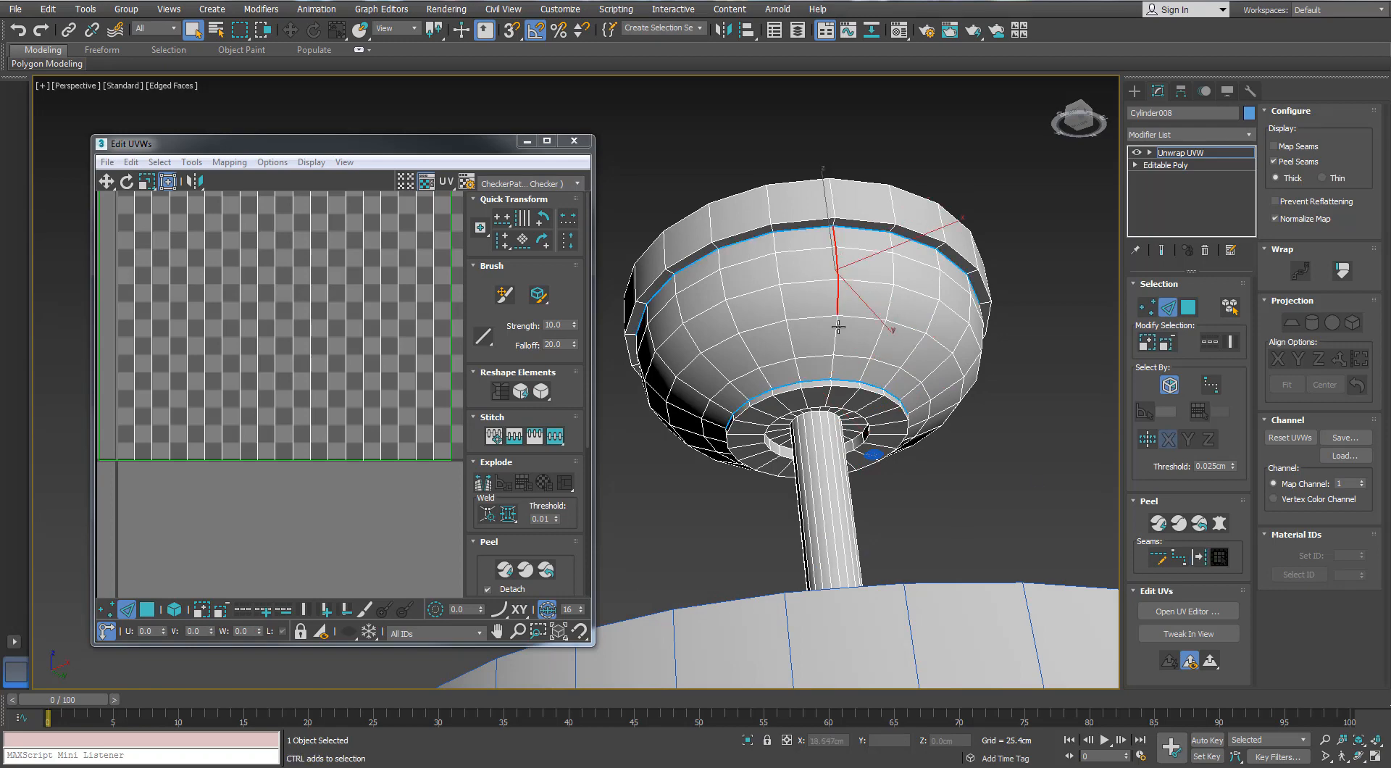
middle_click_drag(838, 306, 871, 332)
middle_click_drag(871, 332, 863, 319, "alt")
Unwrap the down rod and the canopy's bottom plate with box-type Normal Mapping and place their islands below the UV tile
left_click(1186, 309)
left_click(865, 438)
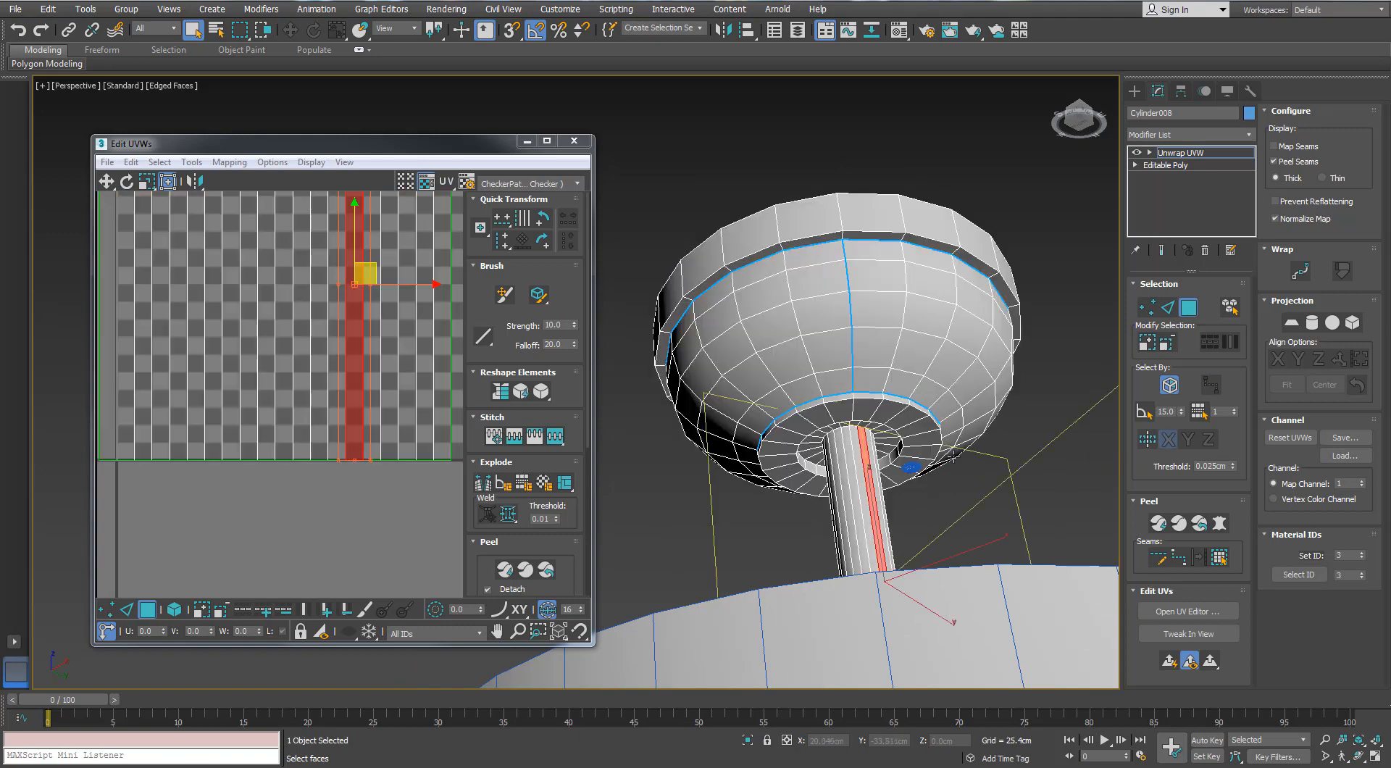
left_click(1220, 556)
left_click(229, 162)
left_click(246, 177)
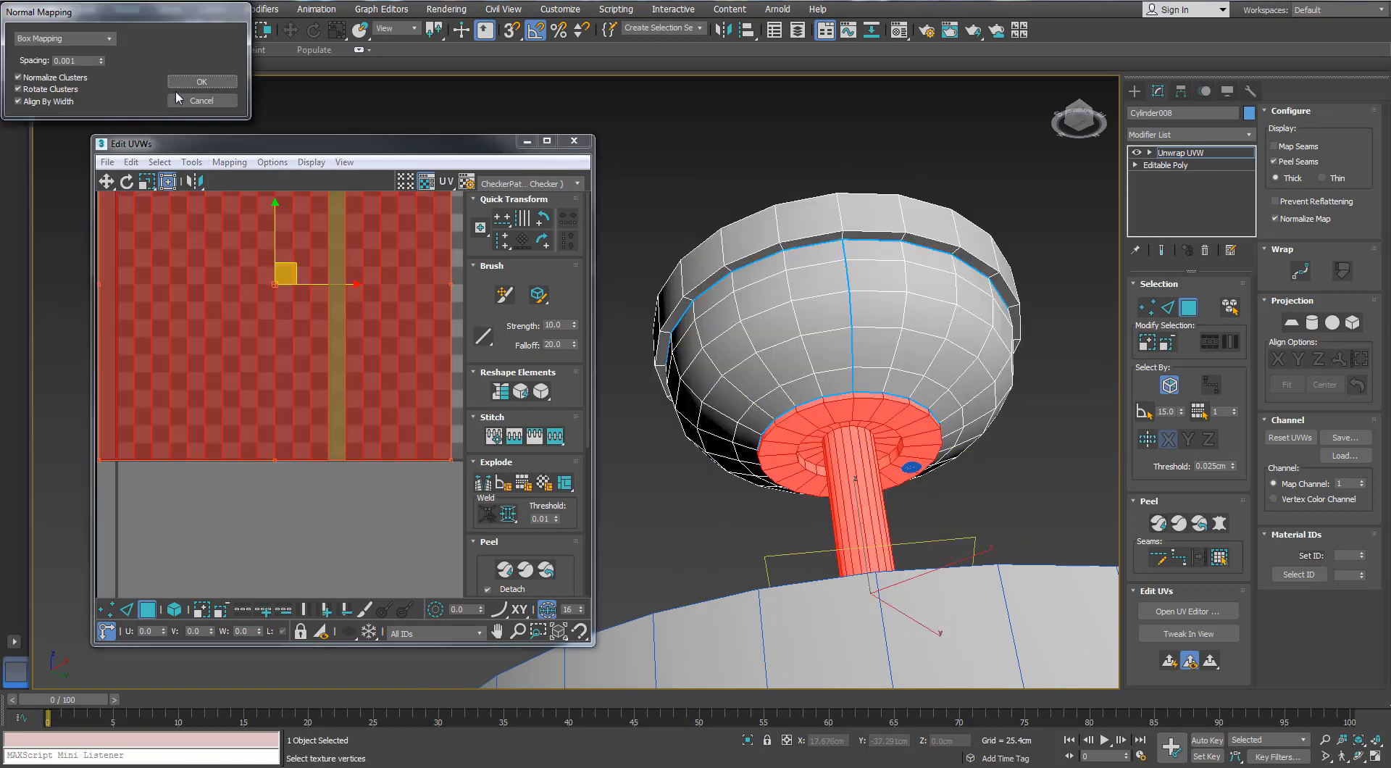
left_click(224, 45)
scroll(263, 331, "down", 3)
Peel the canopy's bowl faces into one flat curved island and place it beside the rod's islands, outside the UV tile
left_click(886, 280)
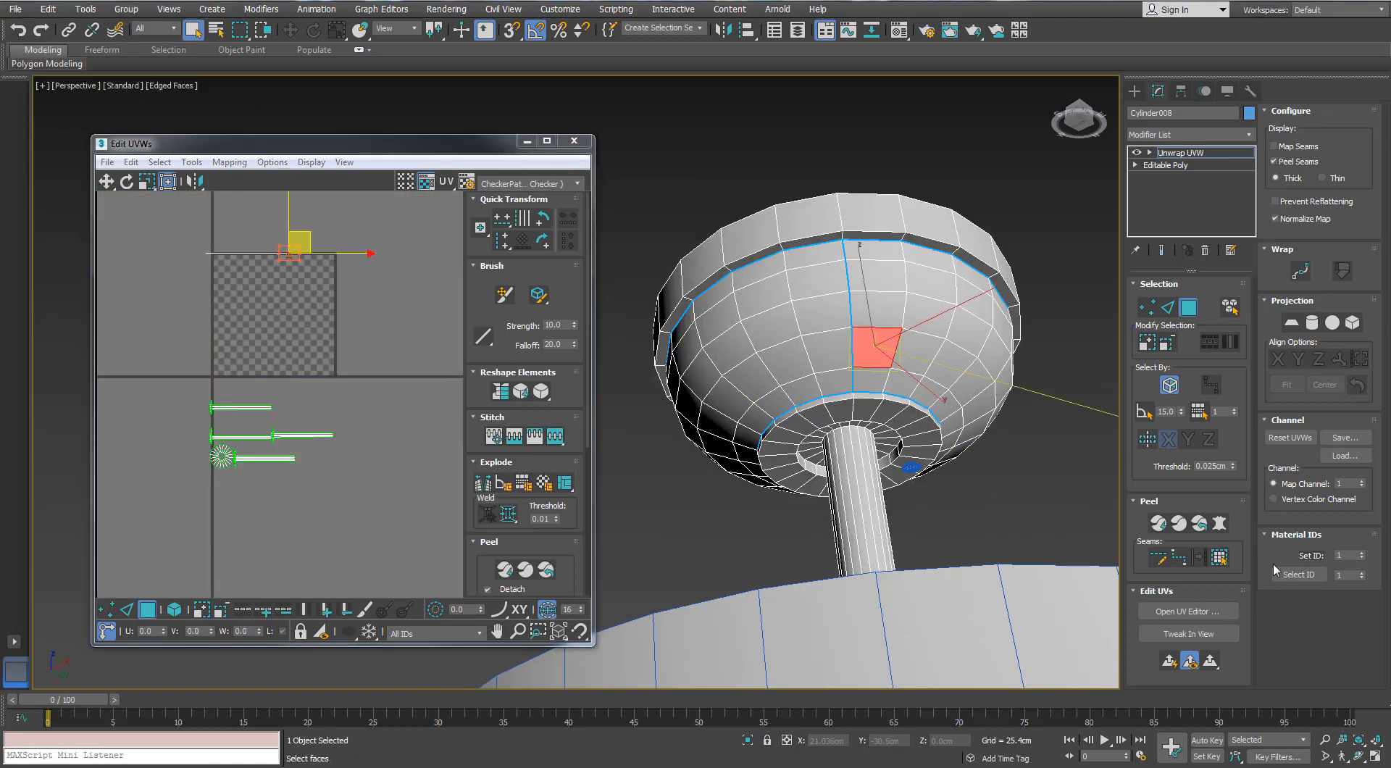
left_click(1219, 556)
left_click(1219, 523)
left_click(727, 556)
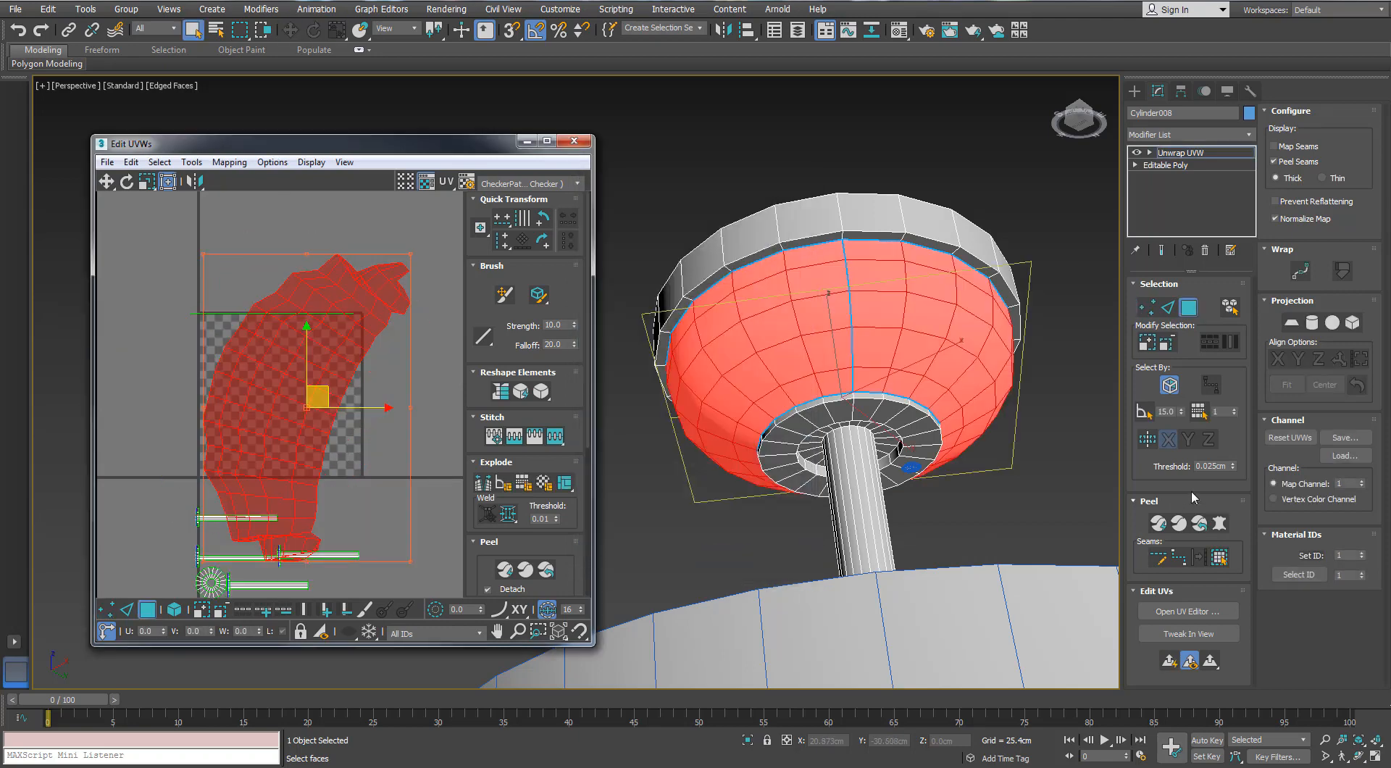
scroll(271, 396, "down", 2)
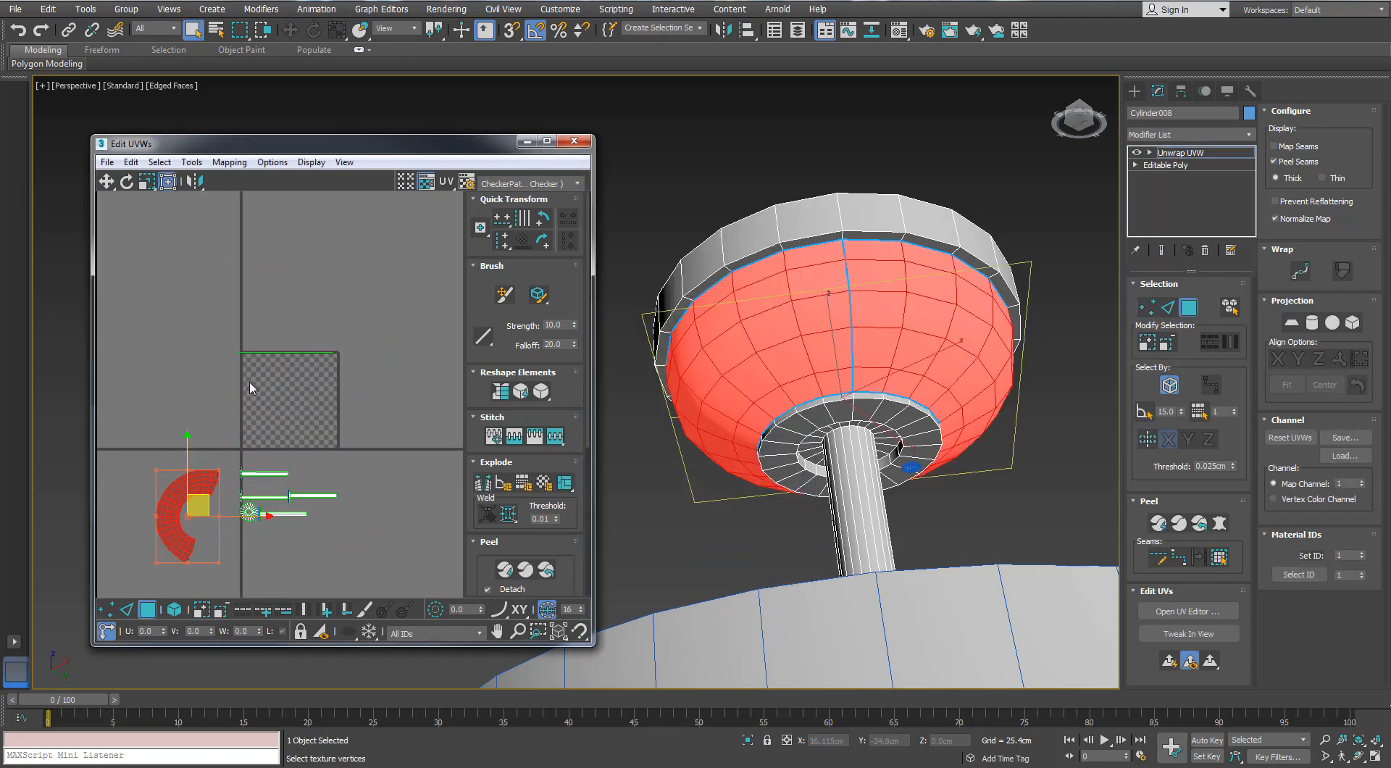
Unwrap the canopy's upper rim with box-type Normal Mapping and place its islands beside the others, below the UV tile
left_click(254, 354)
left_click(229, 162)
left_click(239, 196)
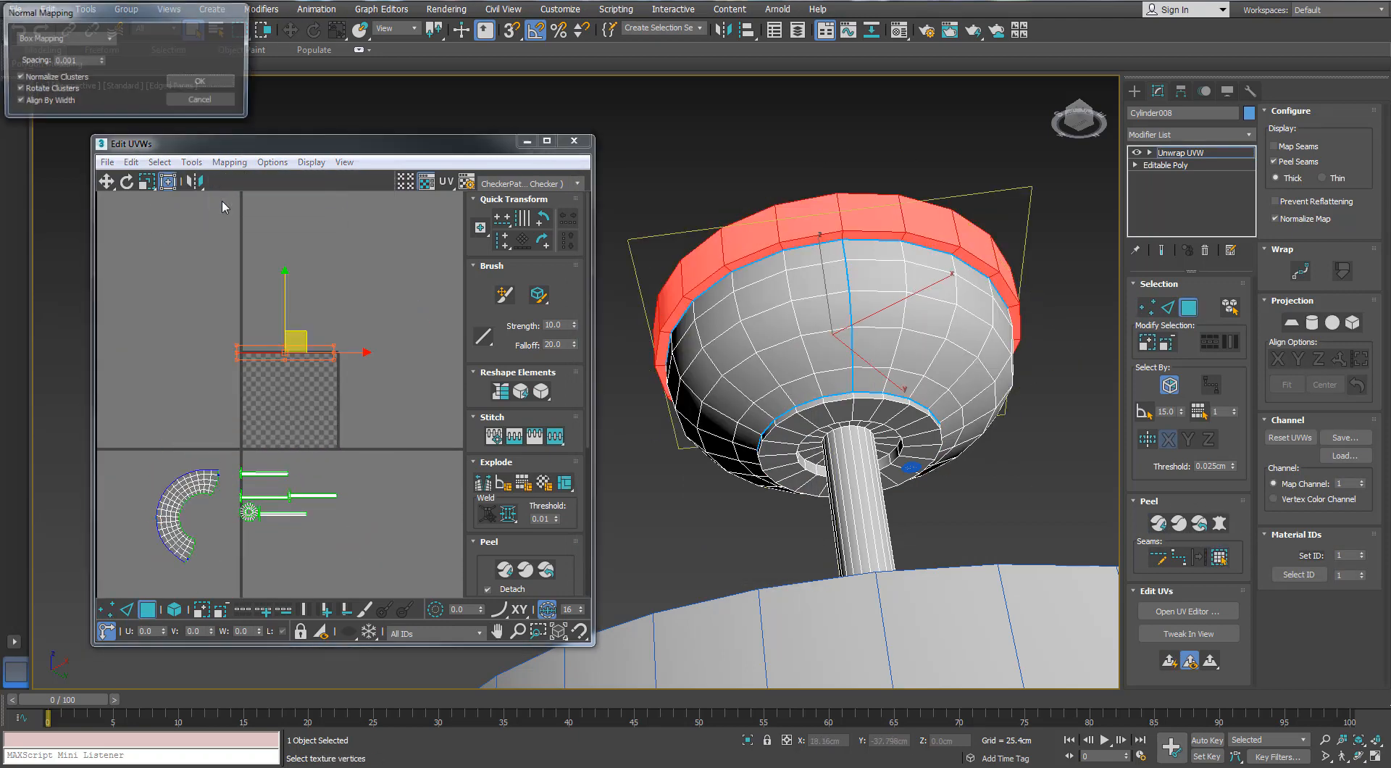
left_click(195, 81)
scroll(271, 385, "down", 1)
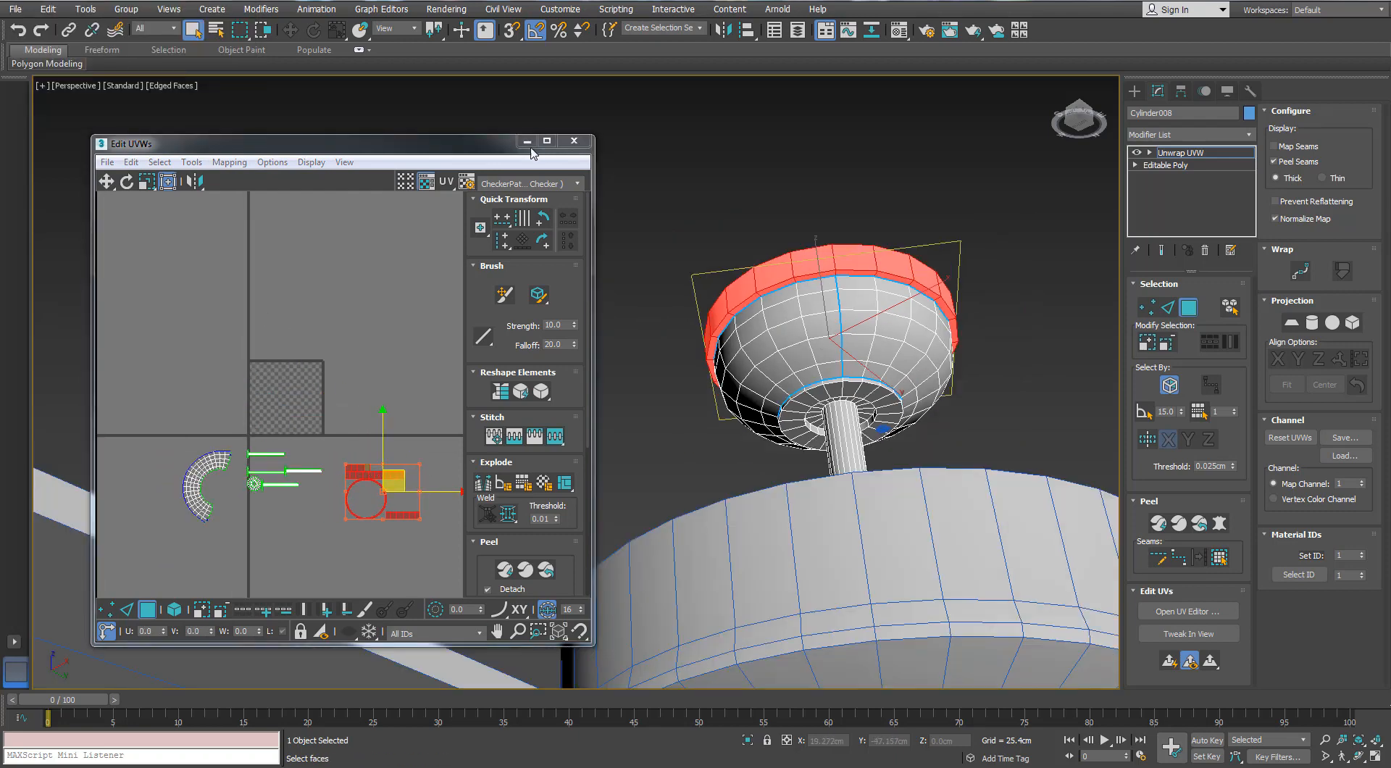
Maximize the UV editor and stitch the separate strips of the canopy's rim wall together along their end edges
left_click(547, 141)
key("2")
left_click(754, 475)
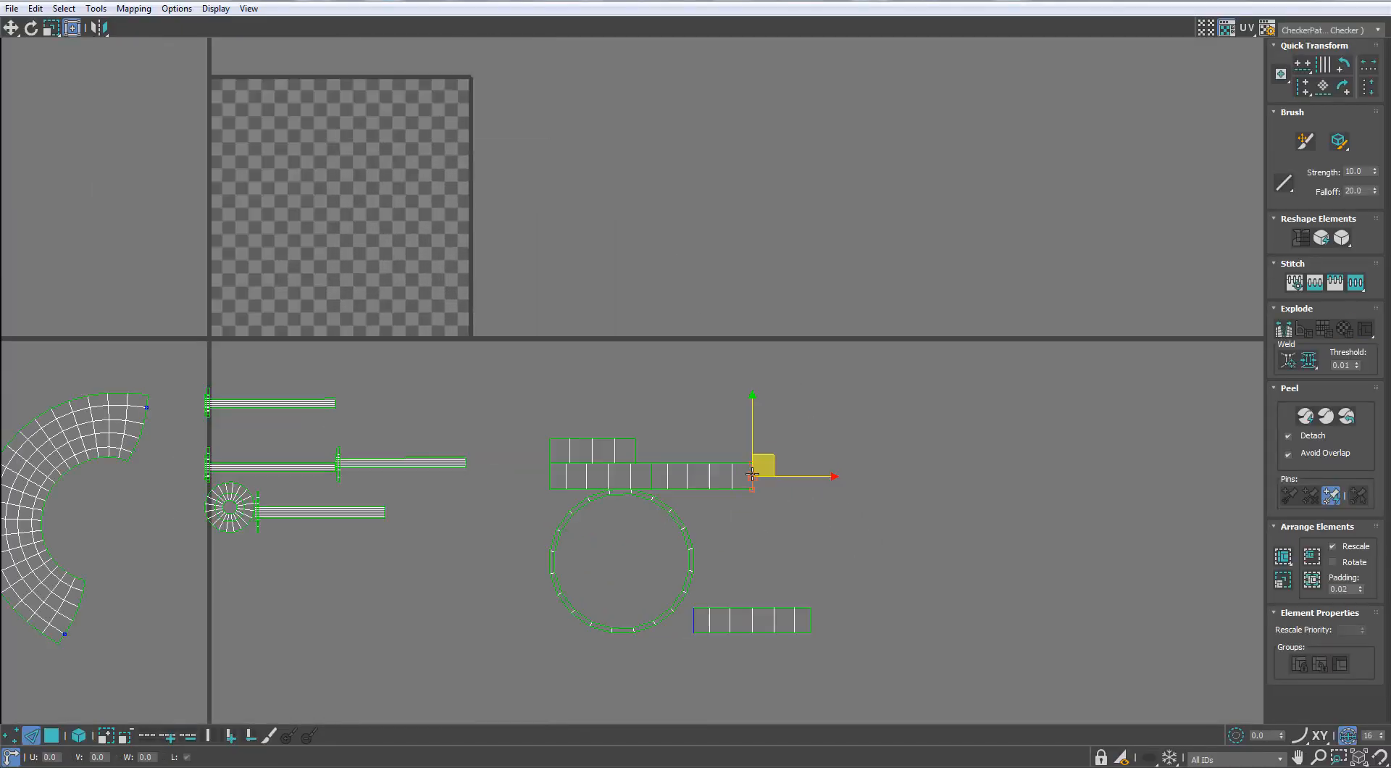
key("s")
left_click(669, 440)
middle_click_drag(669, 441, 894, 377)
Stitch the down rod's separate strips along their long edges into one rectangular island
scroll(593, 397, "up", 2)
key("s")
scroll(656, 378, "up", 2)
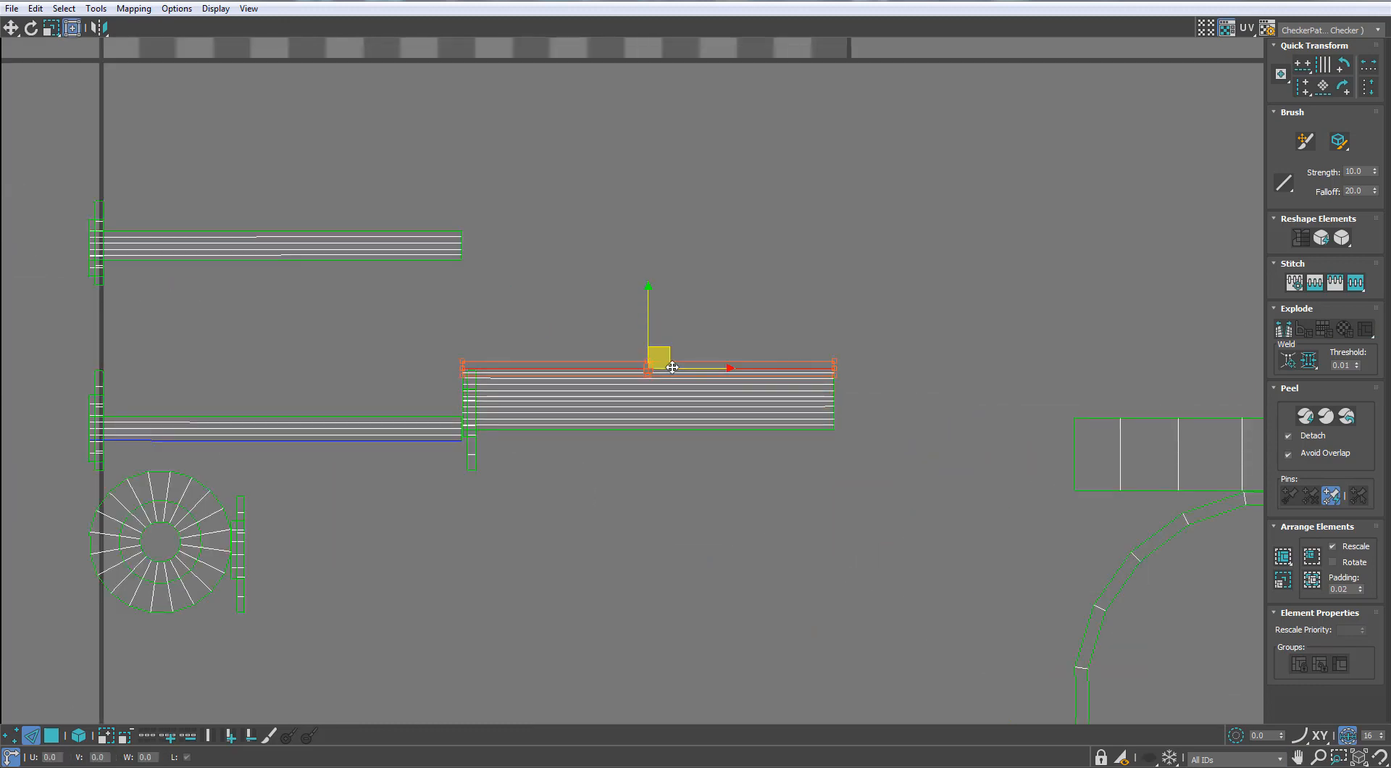
key("s")
key("s")
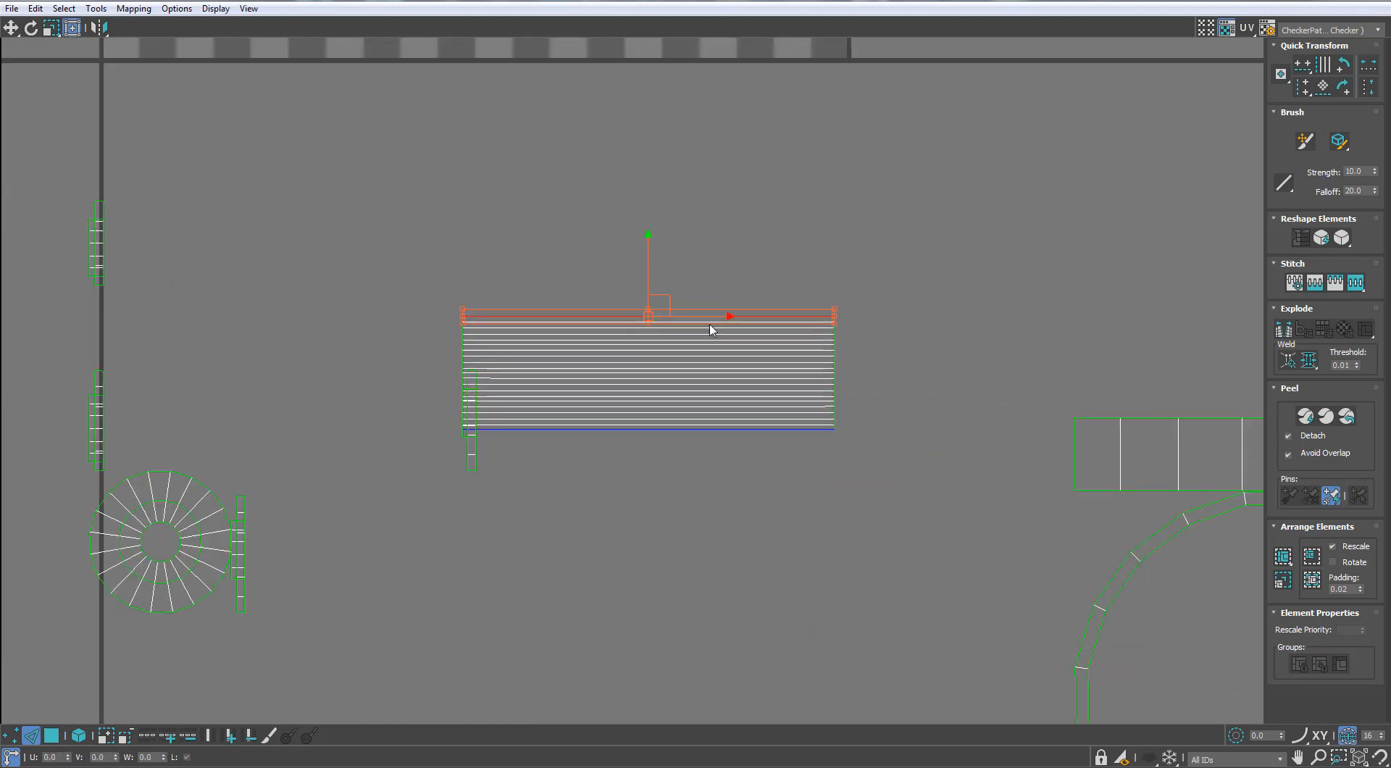
Stitch the thin ring-wall pieces end to end into one long strip and move it clear of the rod's island
scroll(555, 489, "up", 2)
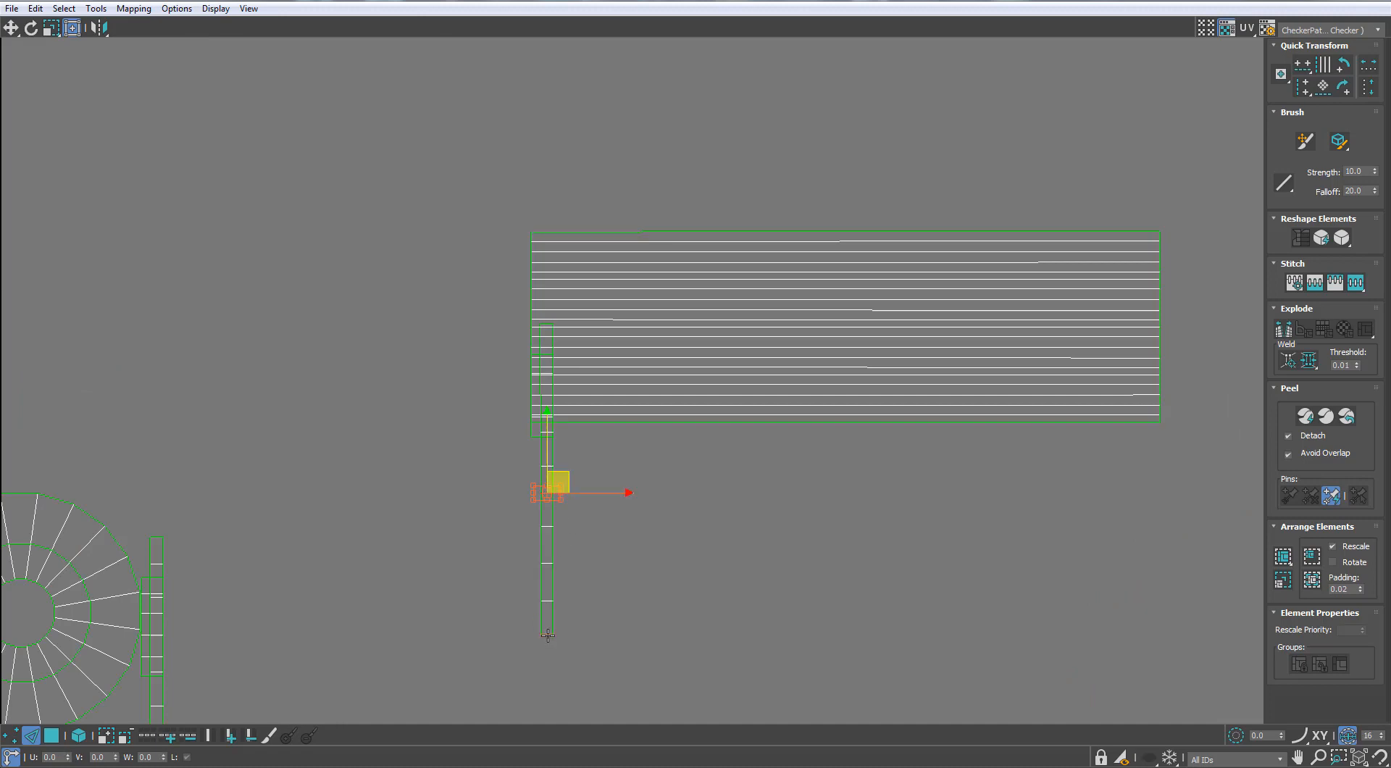
scroll(579, 623, "down", 3)
scroll(597, 511, "up", 3)
left_click(608, 506)
scroll(609, 506, "down", 3)
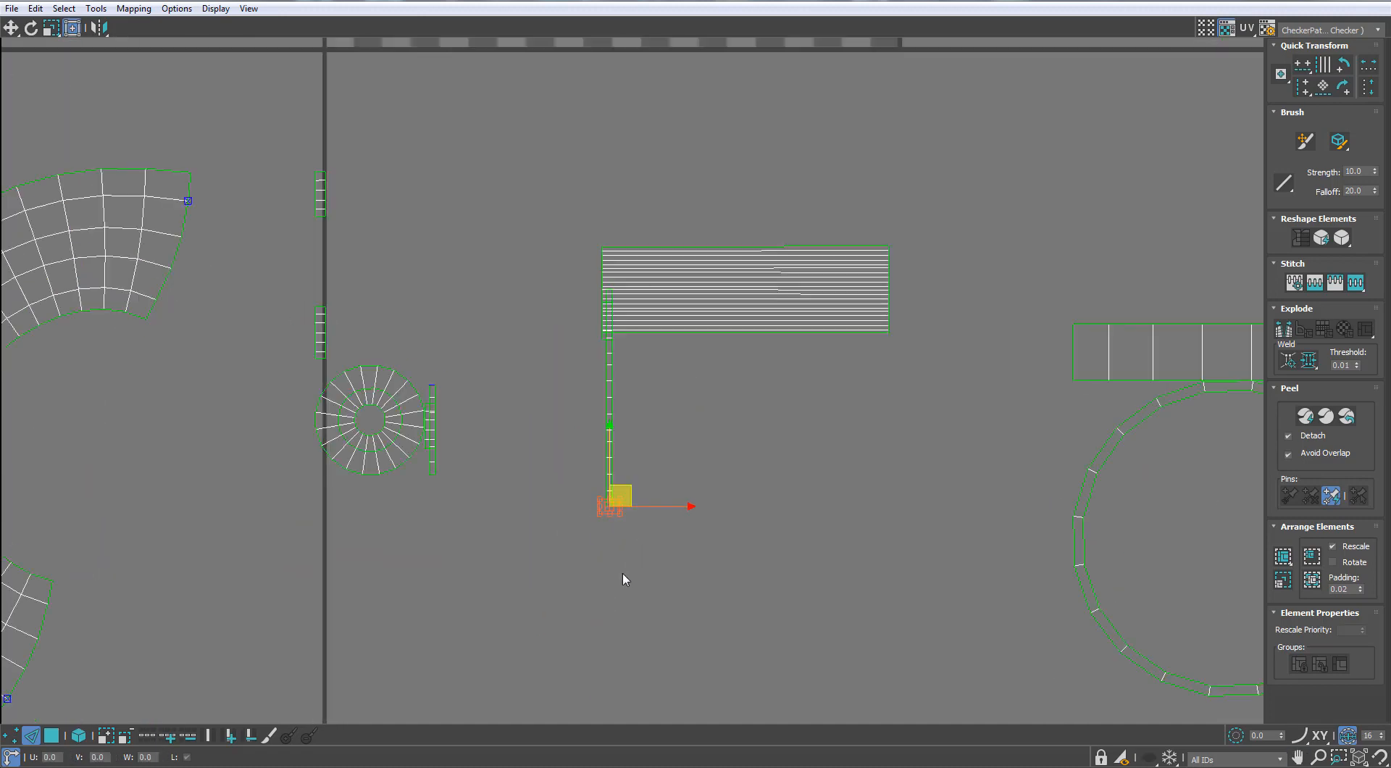
key("s")
scroll(616, 572, "up", 2)
left_click(606, 605)
scroll(609, 563, "down", 3)
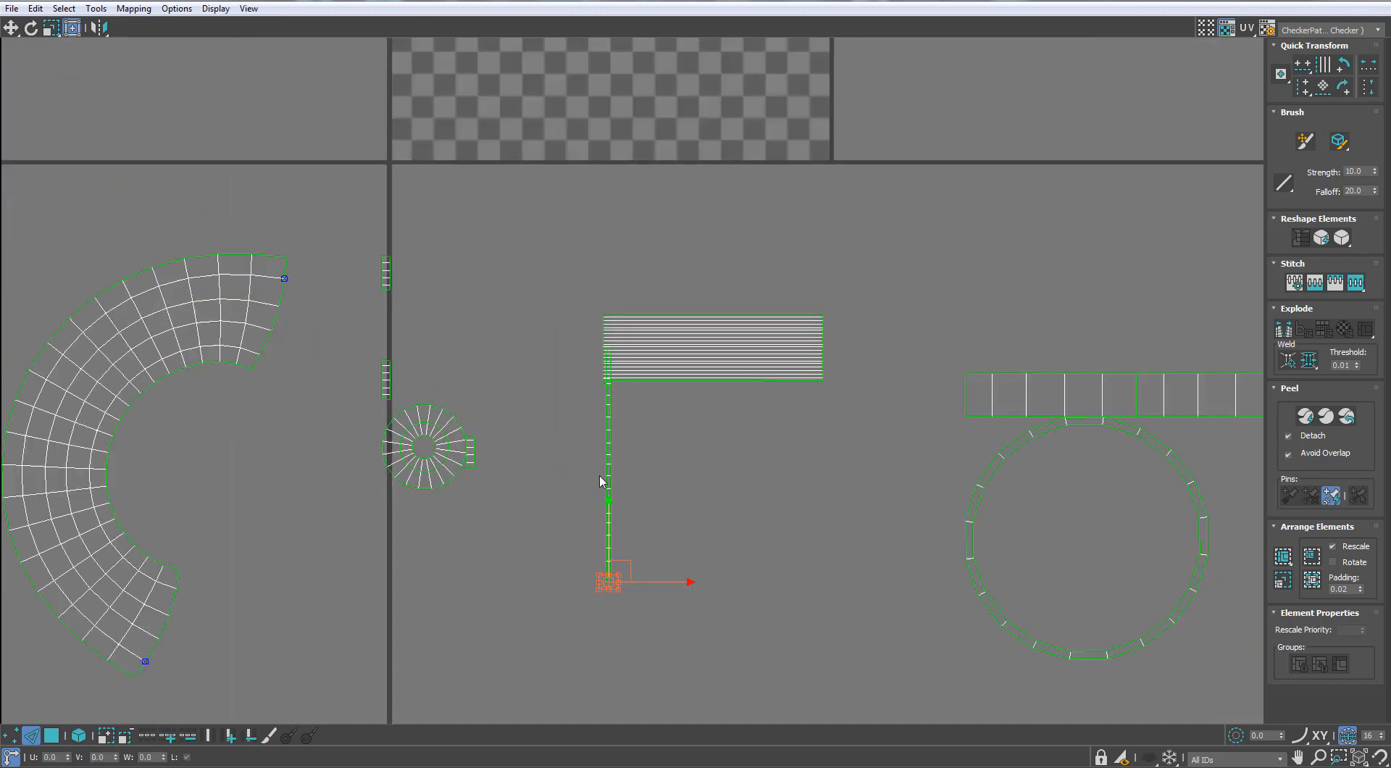
left_click_drag(827, 461, 646, 470)
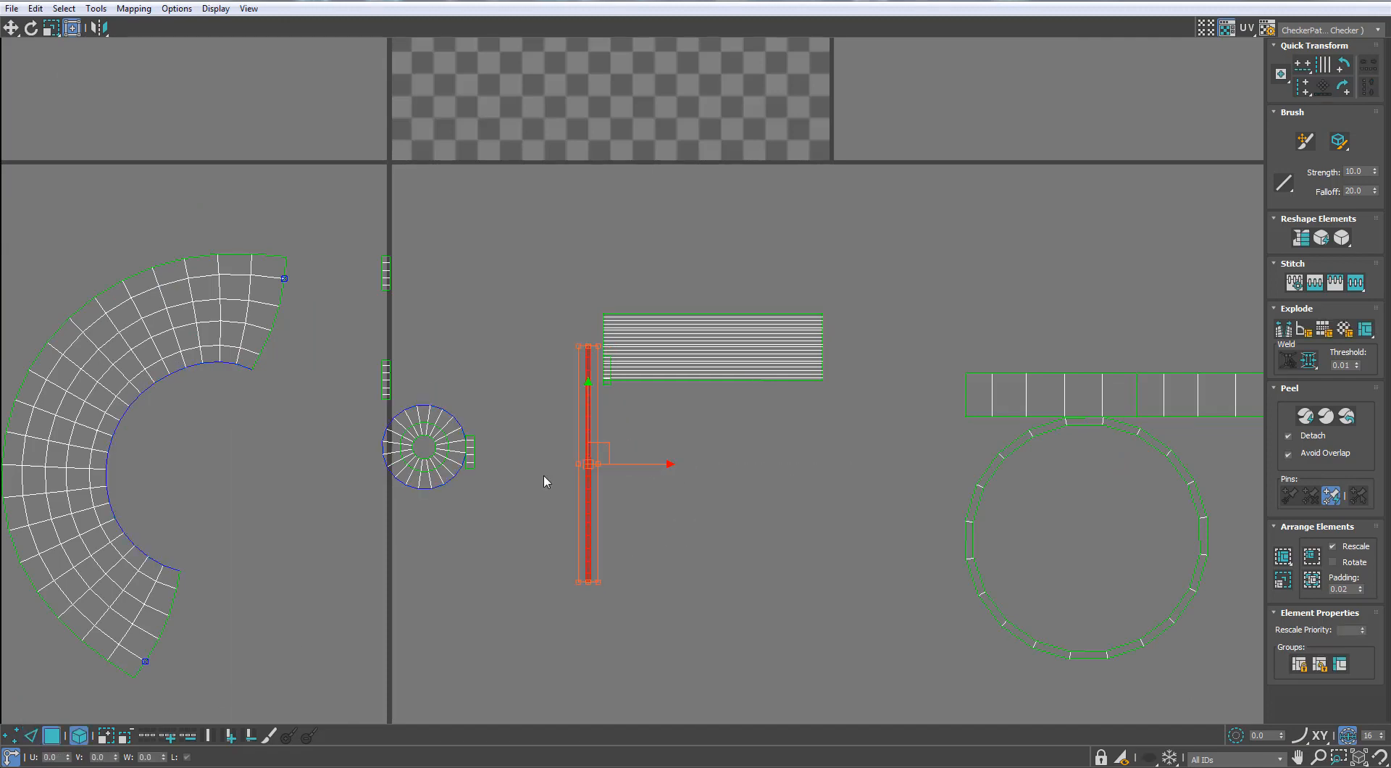
Stitch the short ring-wall pieces beside the small round islands end to end into one strip
key("2")
scroll(476, 462, "up", 5)
left_click(469, 401)
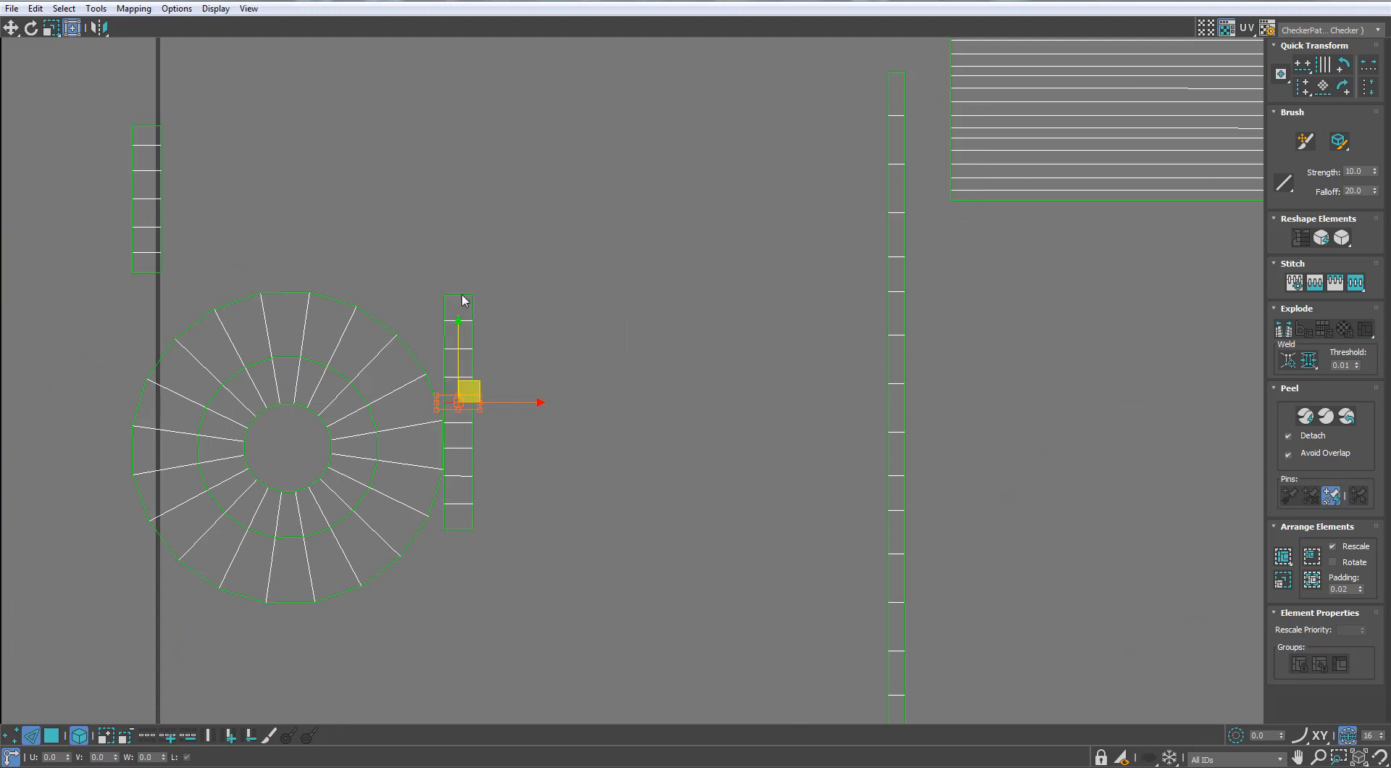
middle_click_drag(460, 200, 531, 387)
left_click(485, 238)
scroll(484, 240, "down", 2)
key("s")
scroll(481, 255, "down", 1)
Move the stitched strip clear of the round islands and place the inner ring above the outer ring
left_click(534, 375)
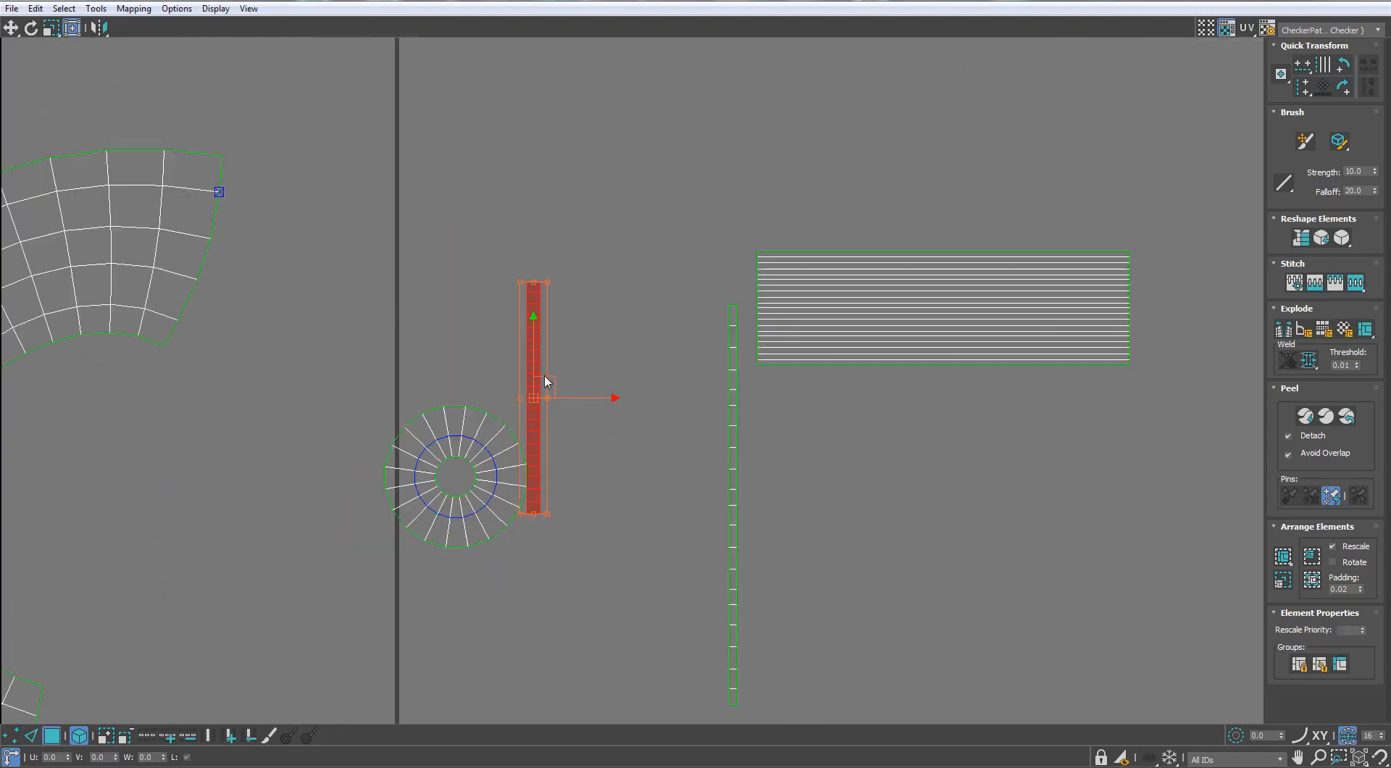
left_click(524, 390)
left_click(533, 386)
left_click_drag(546, 387, 558, 422)
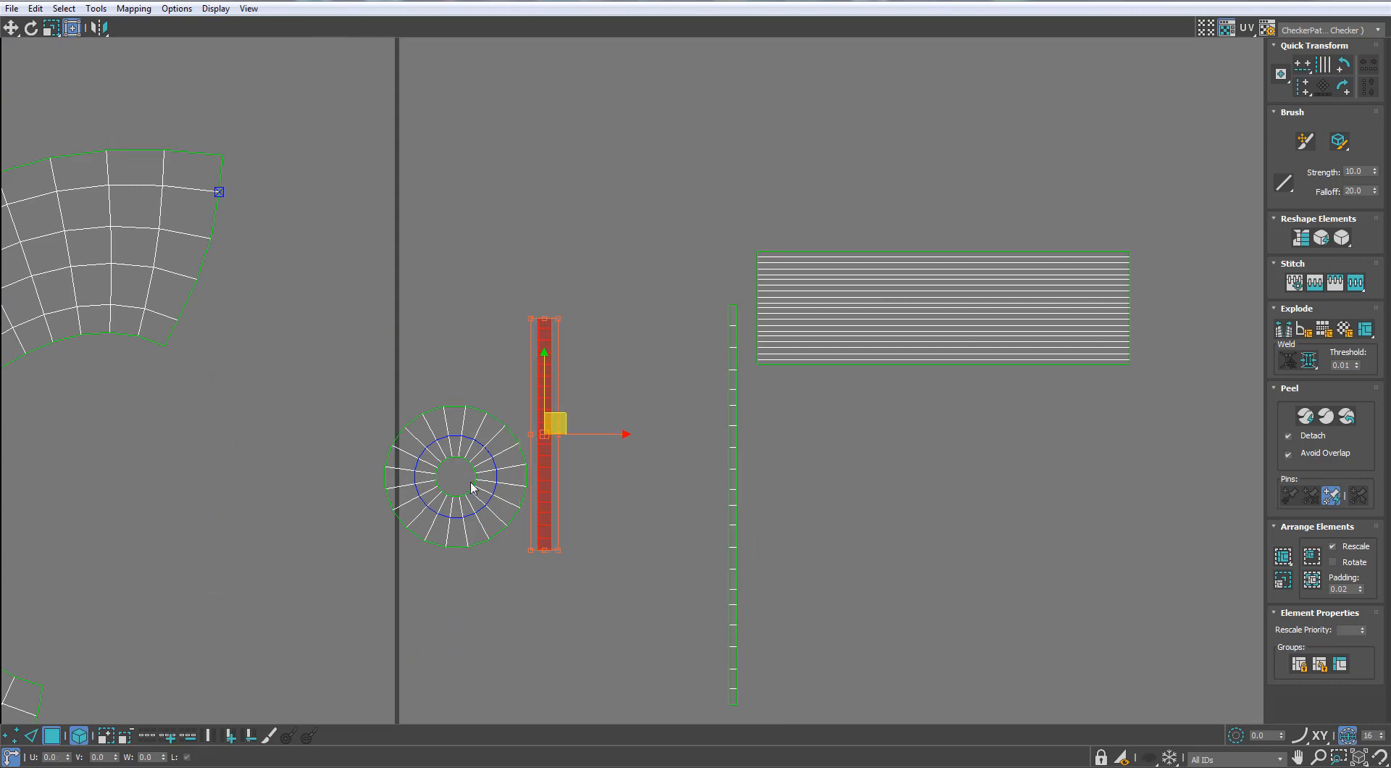
left_click(485, 498)
left_click_drag(485, 499, 485, 372)
middle_click_drag(367, 305, 386, 317)
scroll(386, 317, "down", 3)
left_click(258, 274)
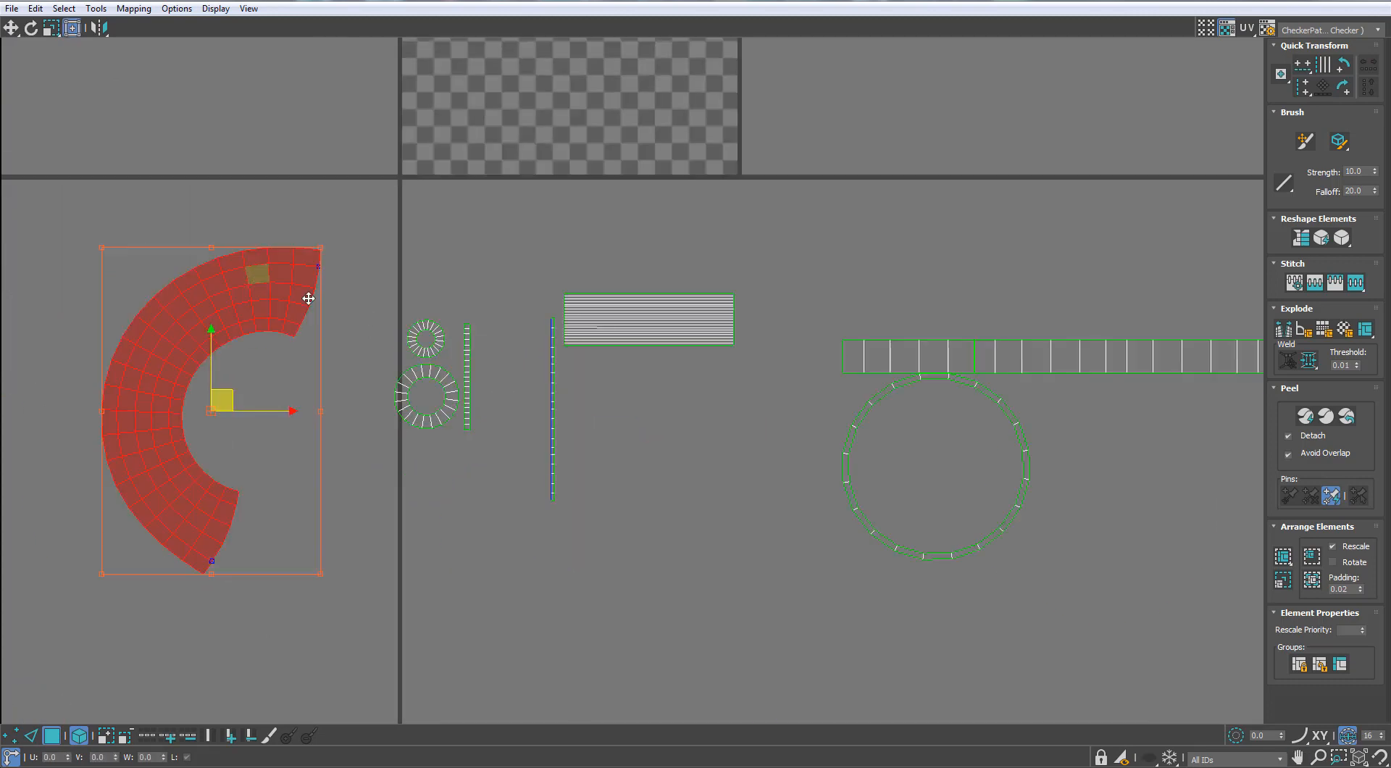
Join the canopy rim wall's two remaining sections into one long strip and keep it above the large ring
left_click_drag(949, 344, 933, 345, "shift")
key("2")
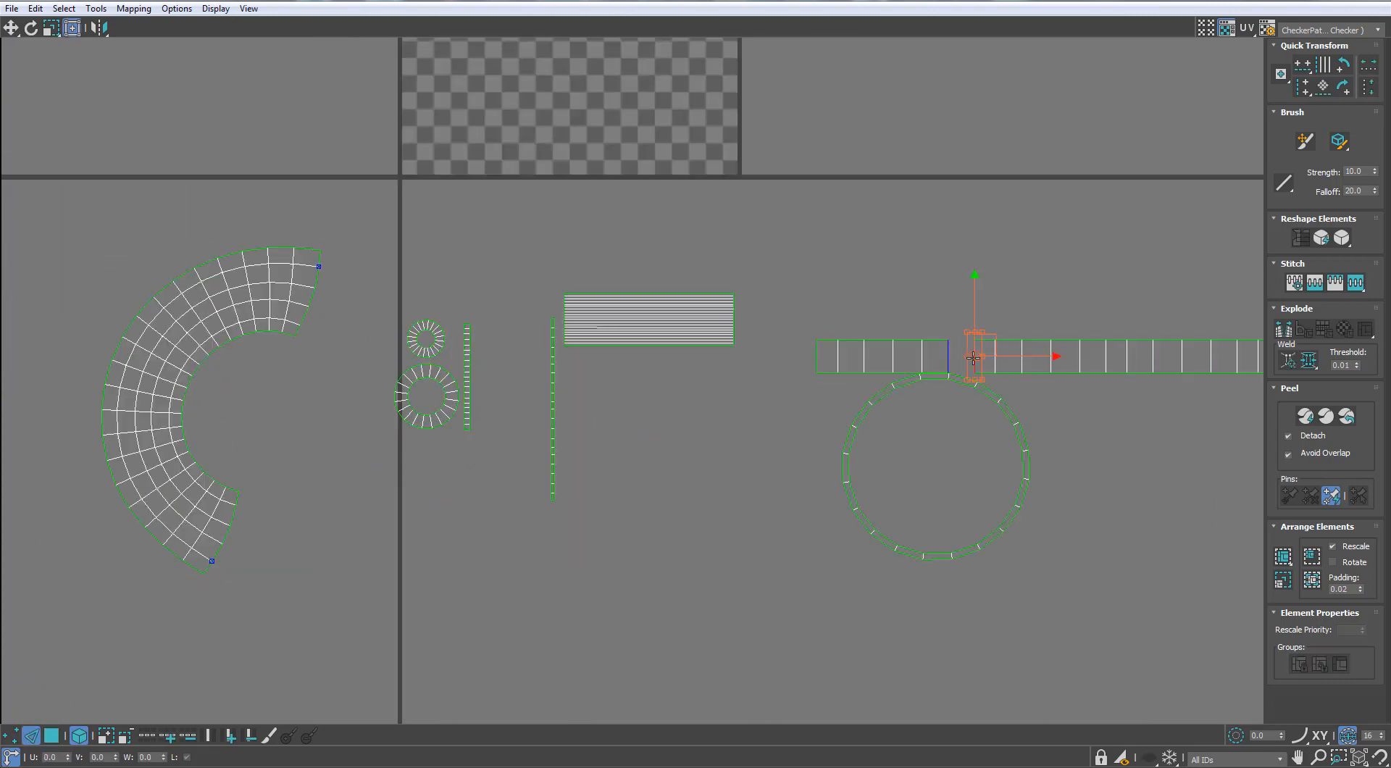
key("3")
left_click(1072, 356)
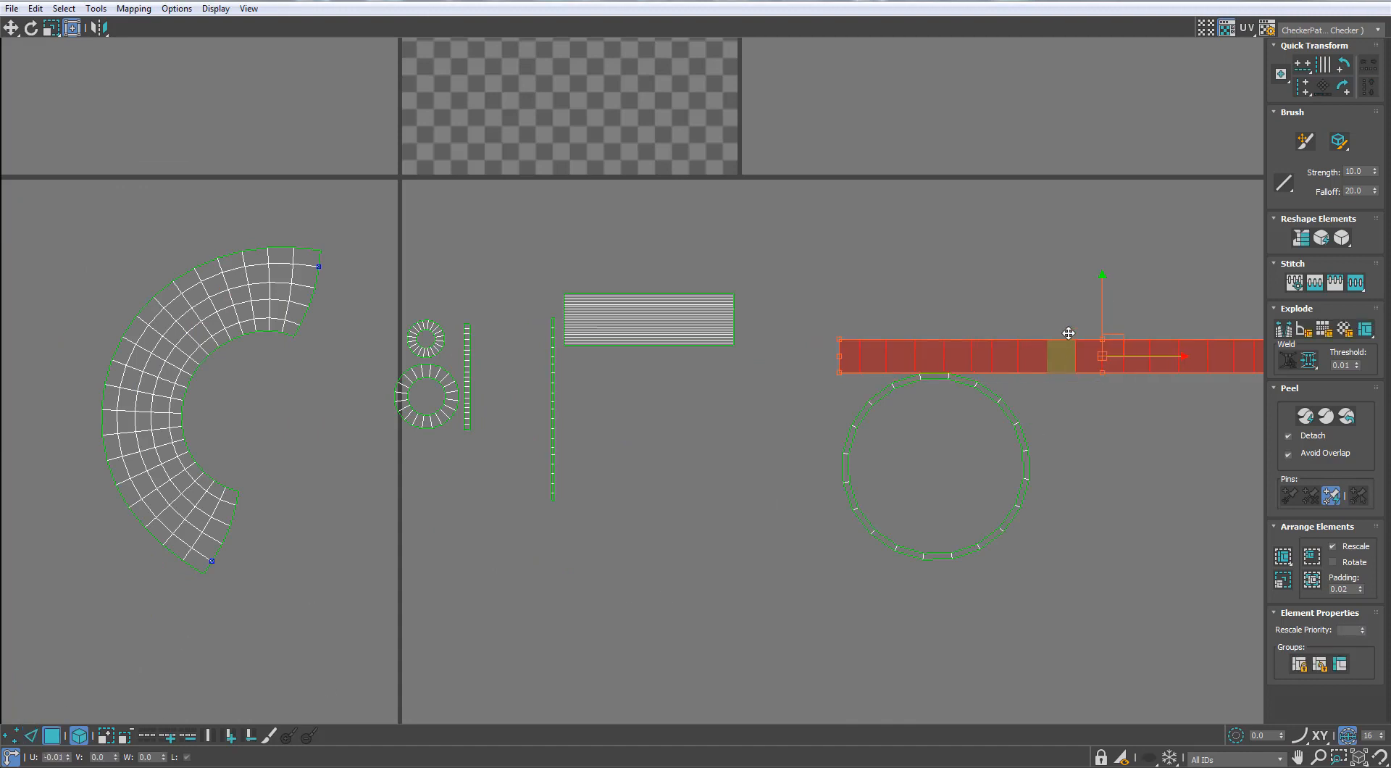
left_click_drag(1063, 321, 1060, 321, "shift")
left_click_drag(1096, 308, 1096, 302)
scroll(1010, 334, "down", 6)
middle_click_drag(956, 335, 823, 333)
scroll(822, 333, "up", 3)
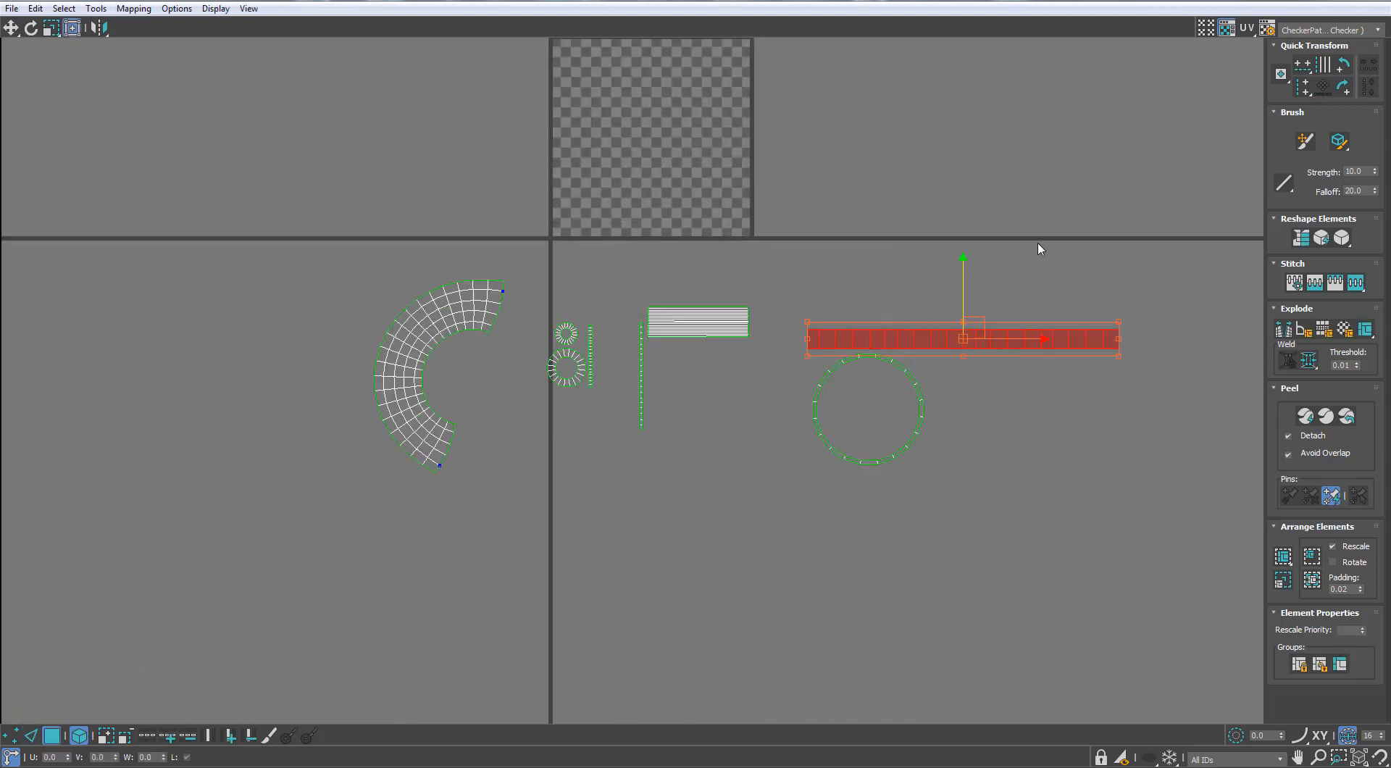
Select all the canopy and down rod islands and pack them into the UV tile
left_click_drag(1037, 242, 381, 552)
left_click(1281, 580)
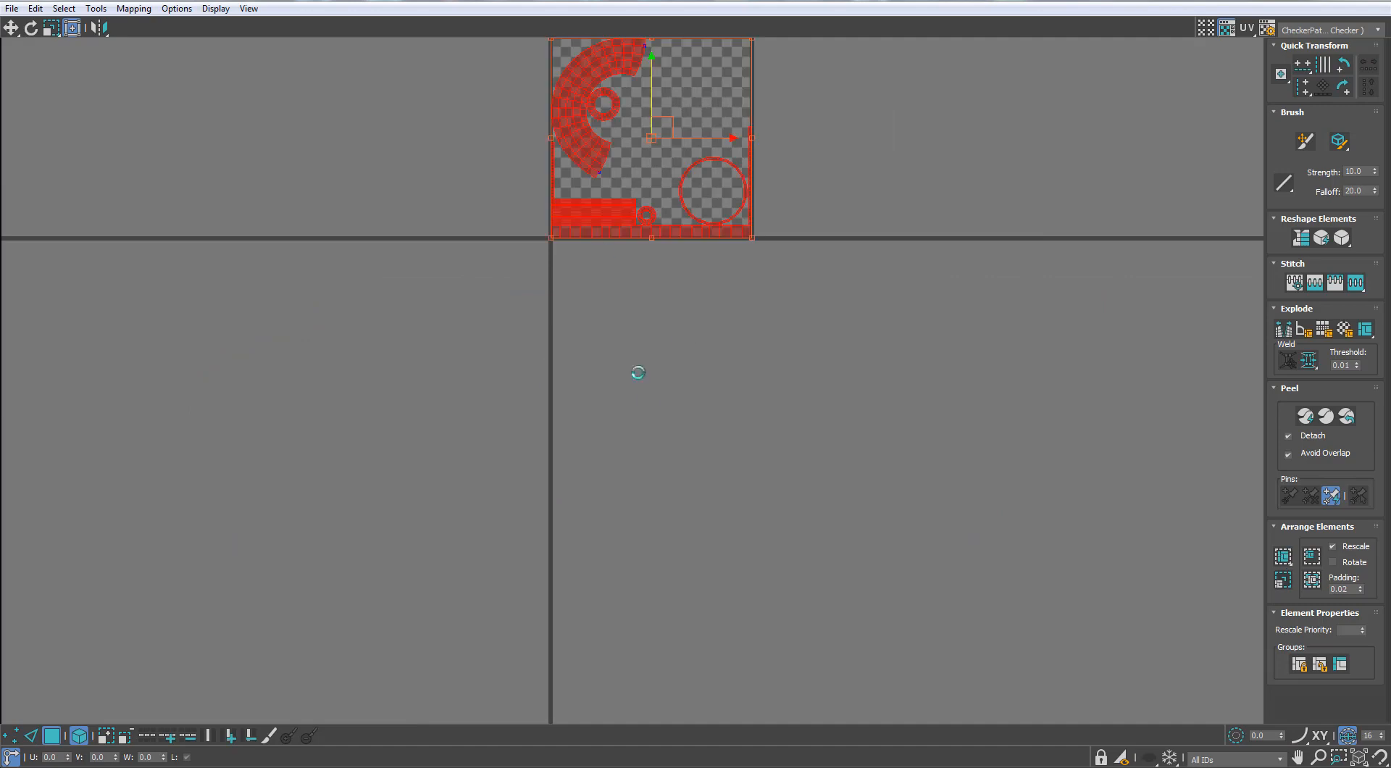
scroll(668, 211, "up", 2)
middle_click_drag(668, 210, 689, 437)
scroll(575, 313, "down", 2)
left_click(575, 313)
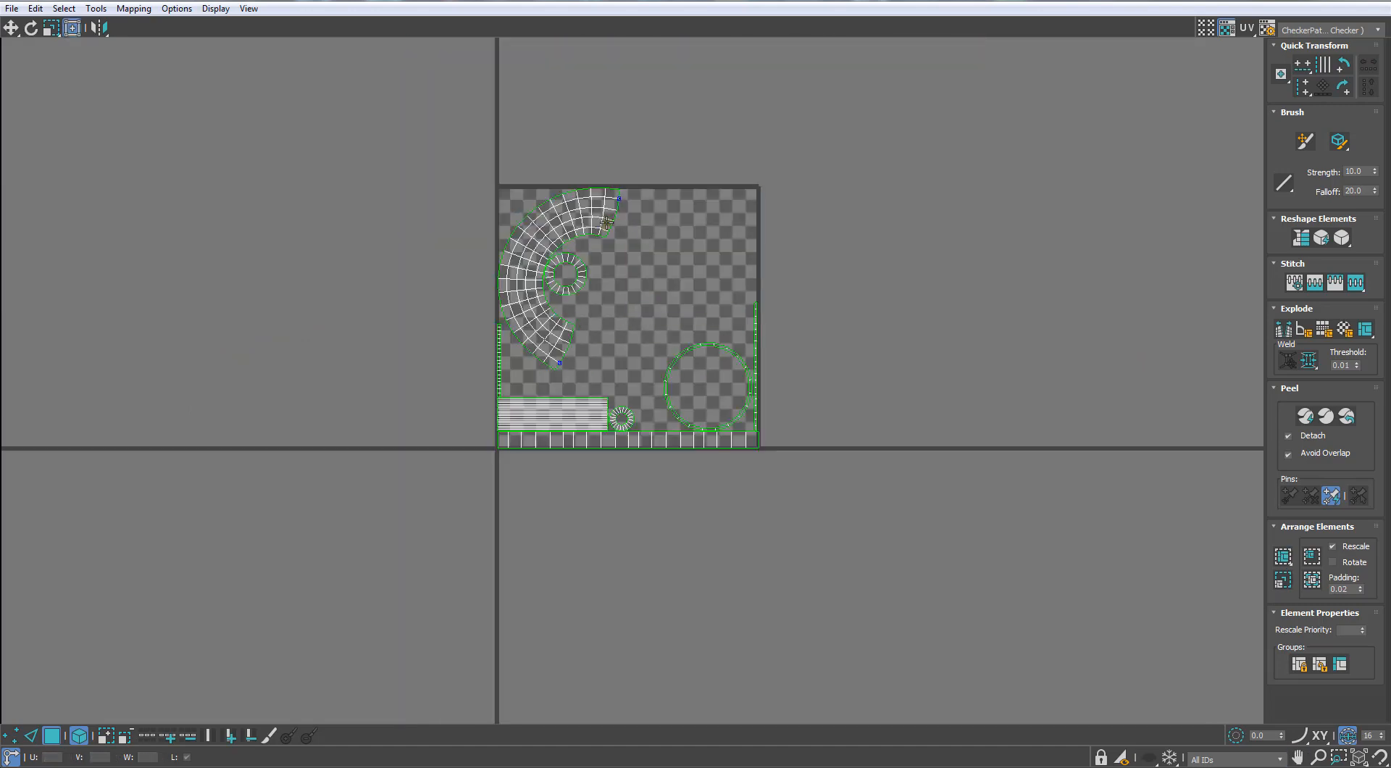
Rotate the canopy bowl's curved island, together with the ring inside it, so that it arches upward
scroll(600, 223, "up", 2)
left_click_drag(667, 166, 561, 308)
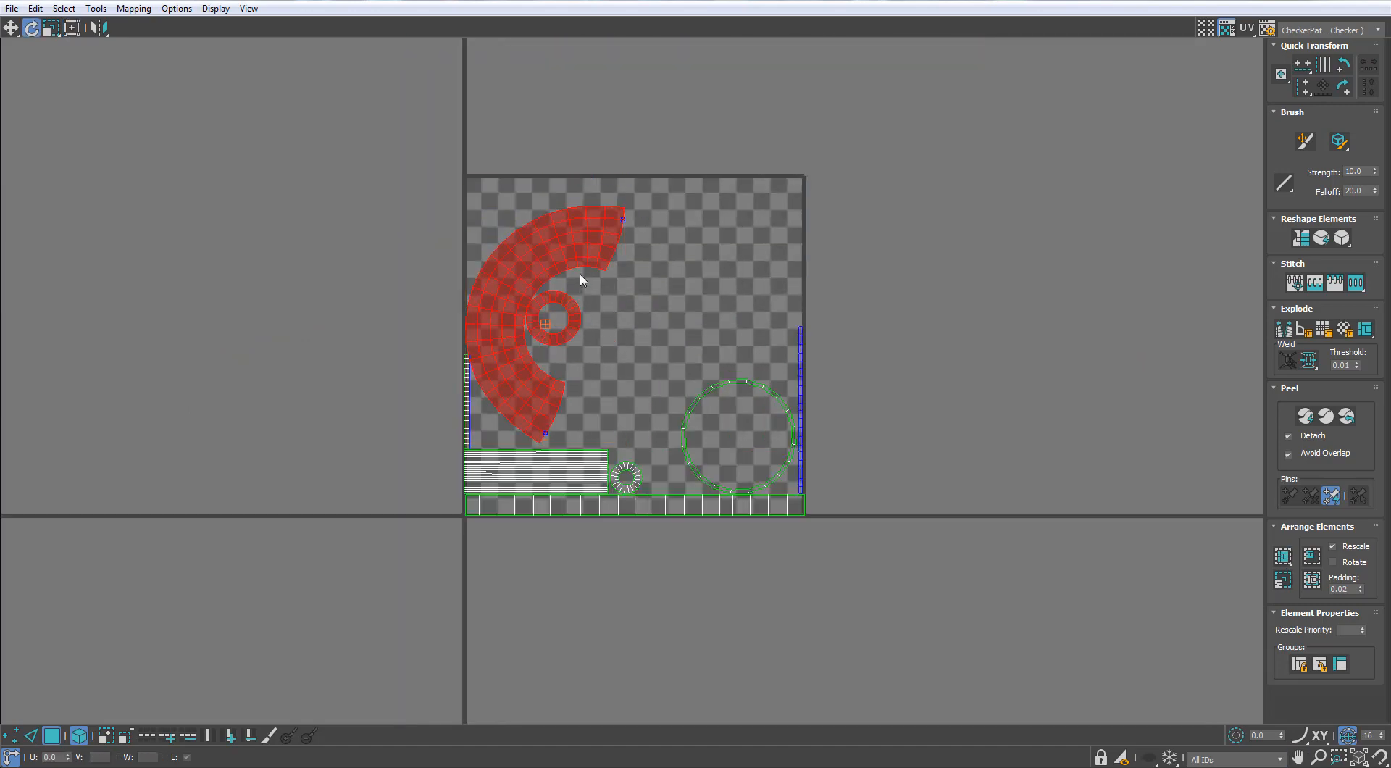
scroll(572, 284, "up", 2)
left_click_drag(588, 208, 696, 348)
Lay the short thin strip horizontally above the rod's island and place the bowl and ring islands over it
key("w")
left_click(532, 519)
scroll(510, 473, "up", 2)
middle_click_drag(510, 473, 487, 418)
left_click_drag(400, 398, 435, 407)
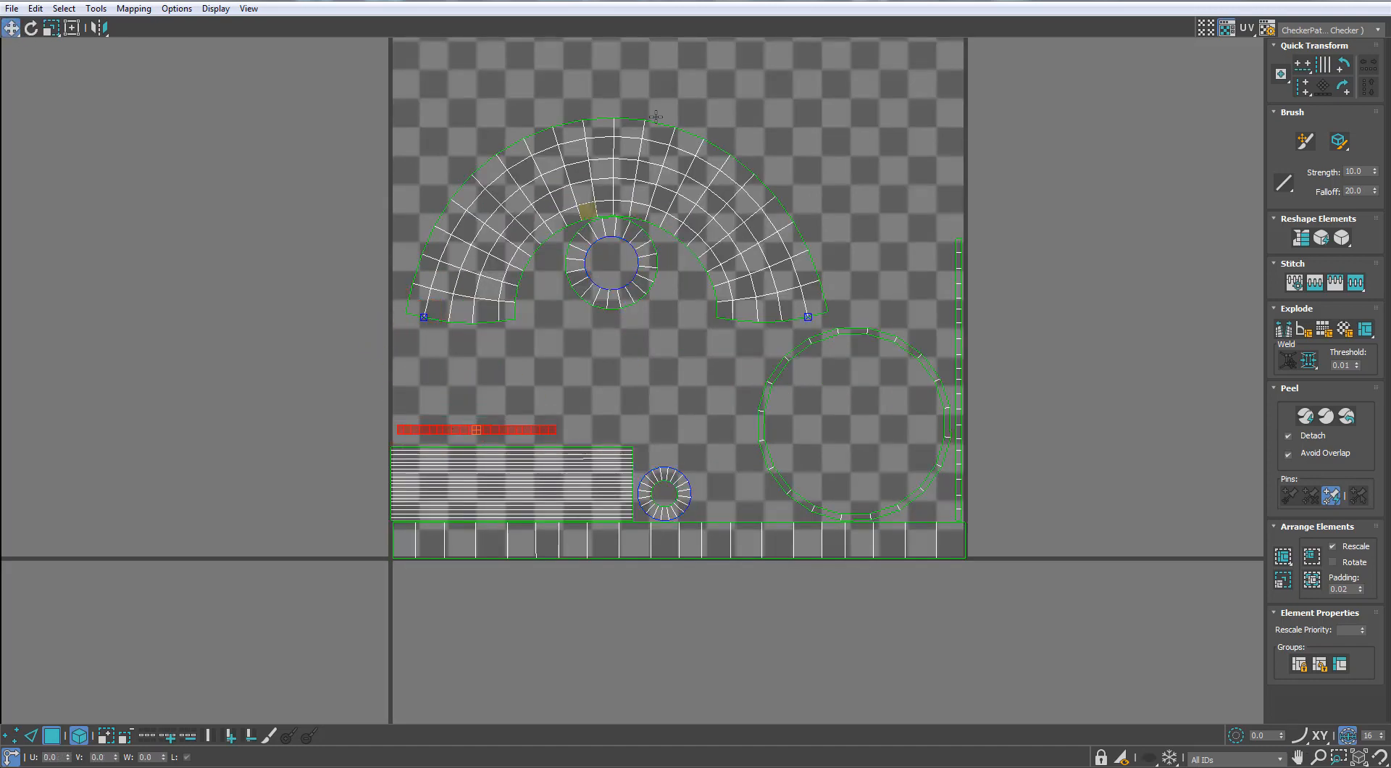
left_click_drag(701, 91, 607, 258)
left_click_drag(664, 220, 568, 302)
Scale all the islands down together, place them beside the UV tile outside its left edge, and close the UV editor
left_click(885, 259)
key("ctrl+a")
scroll(478, 517, "down", 2)
key("r")
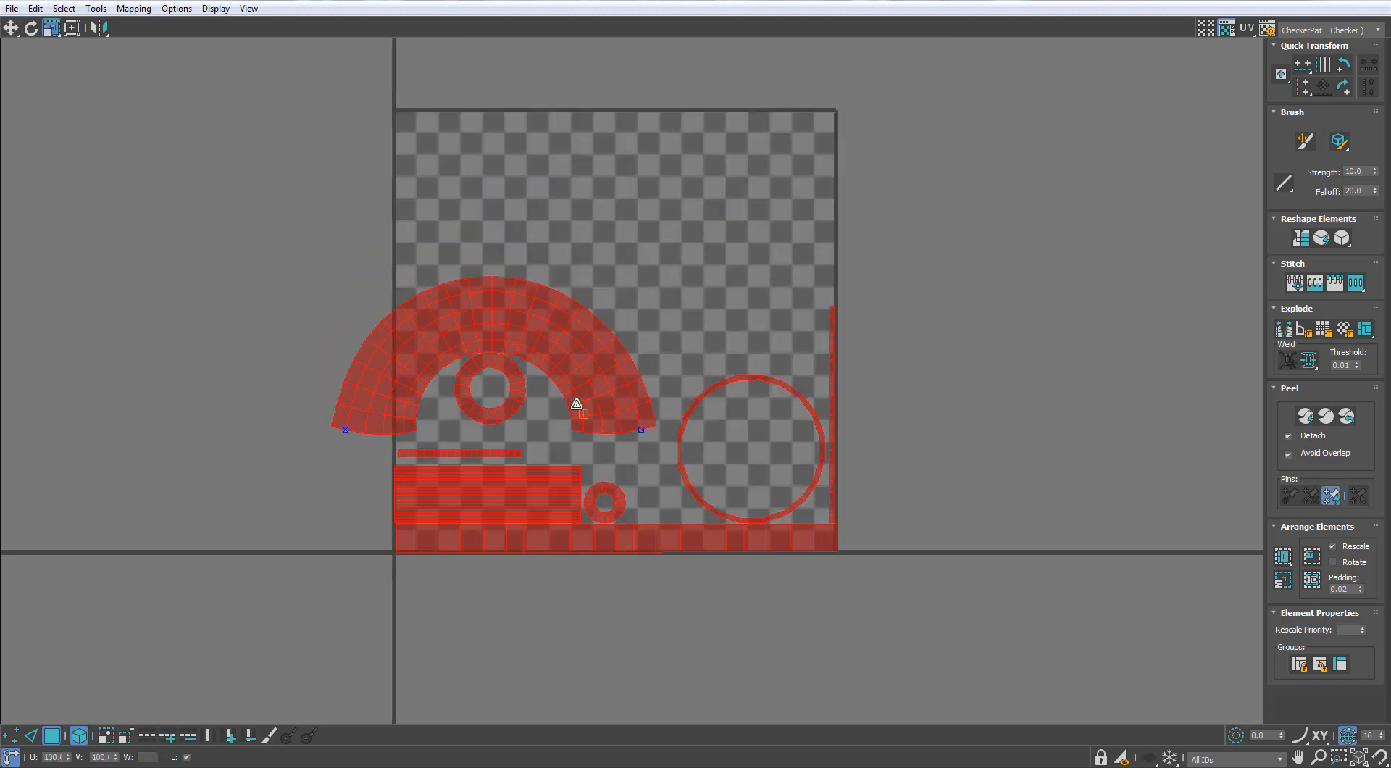
left_click_drag(576, 404, 271, 472)
key("w")
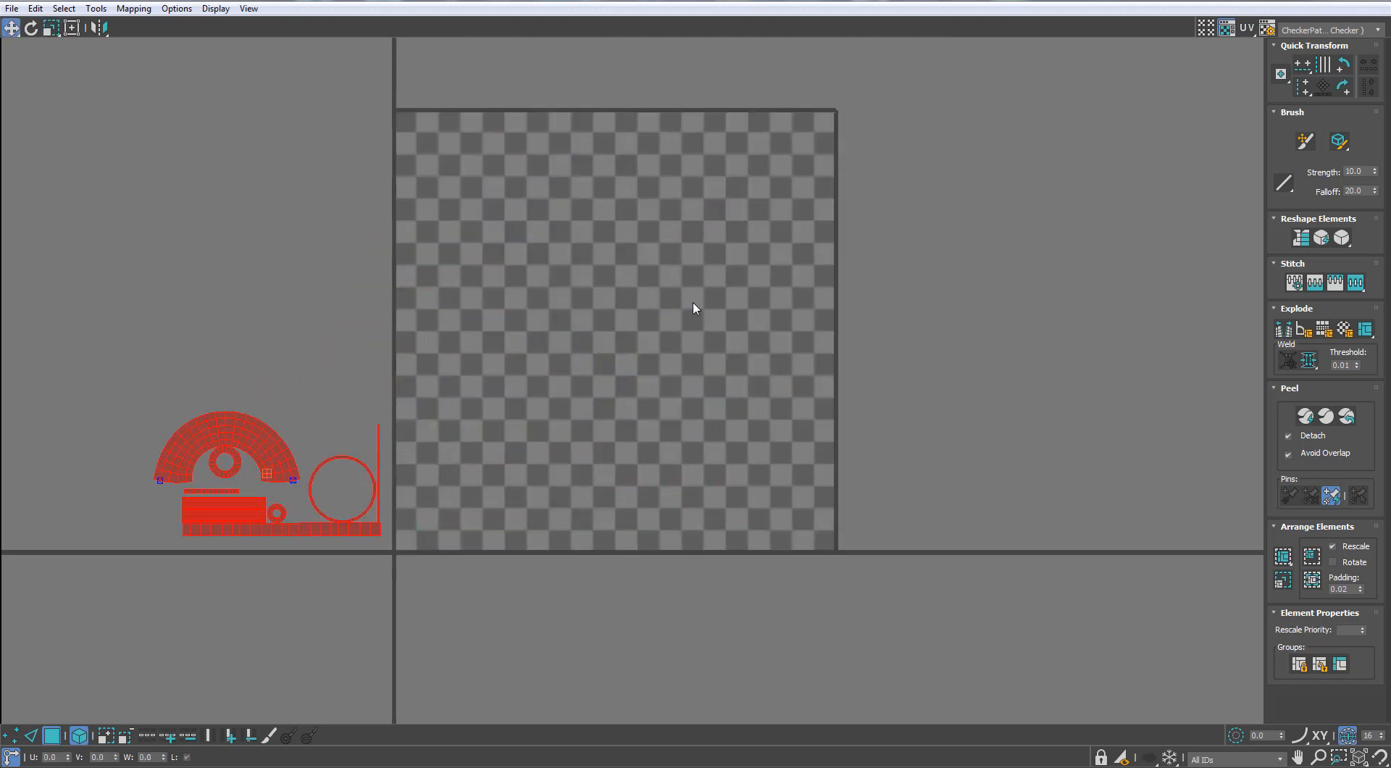
left_click(692, 299)
left_click_drag(641, 1, 502, 198)
left_click(731, 193)
Show the checker texture on the canopy and down rod in the viewport and close the Material Editor
scroll(568, 332, "down", 5)
middle_click_drag(568, 335, 596, 340, "alt")
scroll(581, 365, "up", 3)
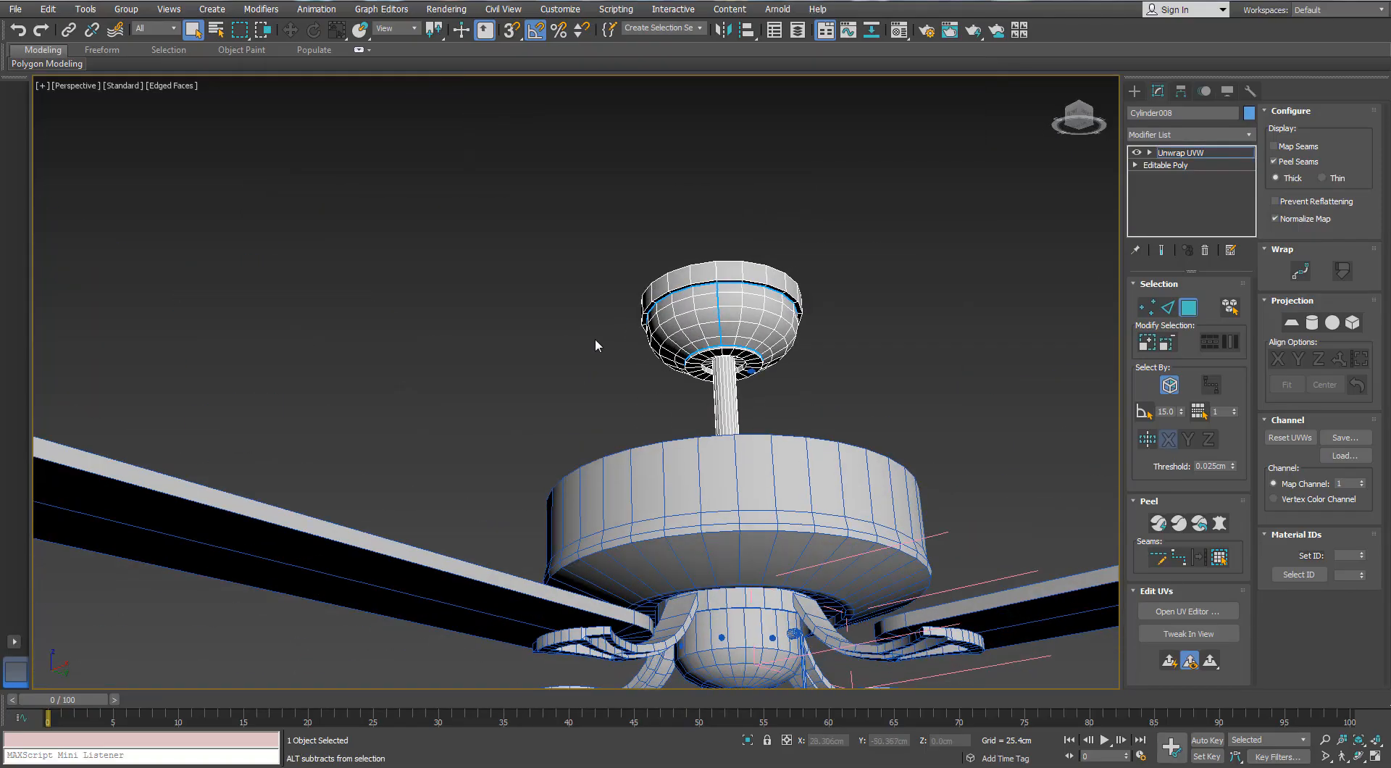
key("m")
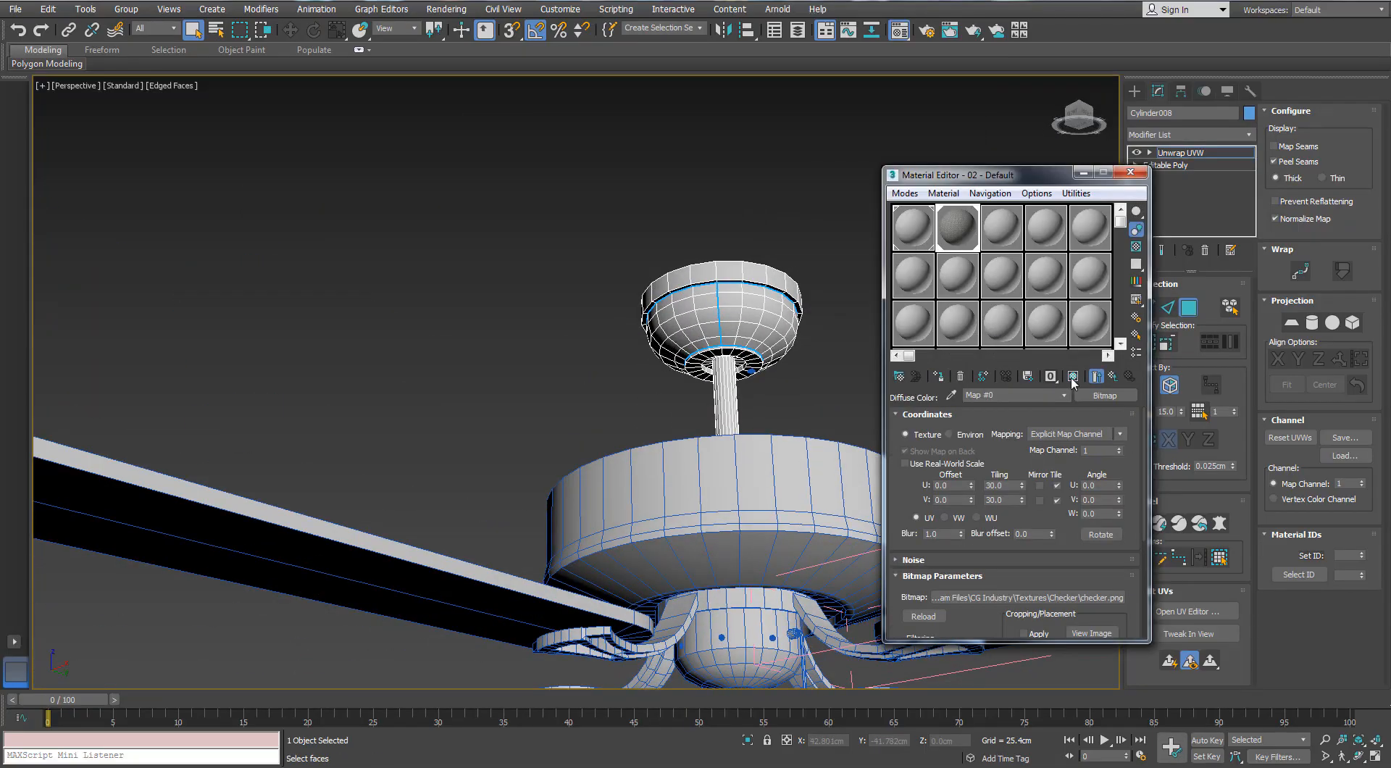
left_click(1073, 376)
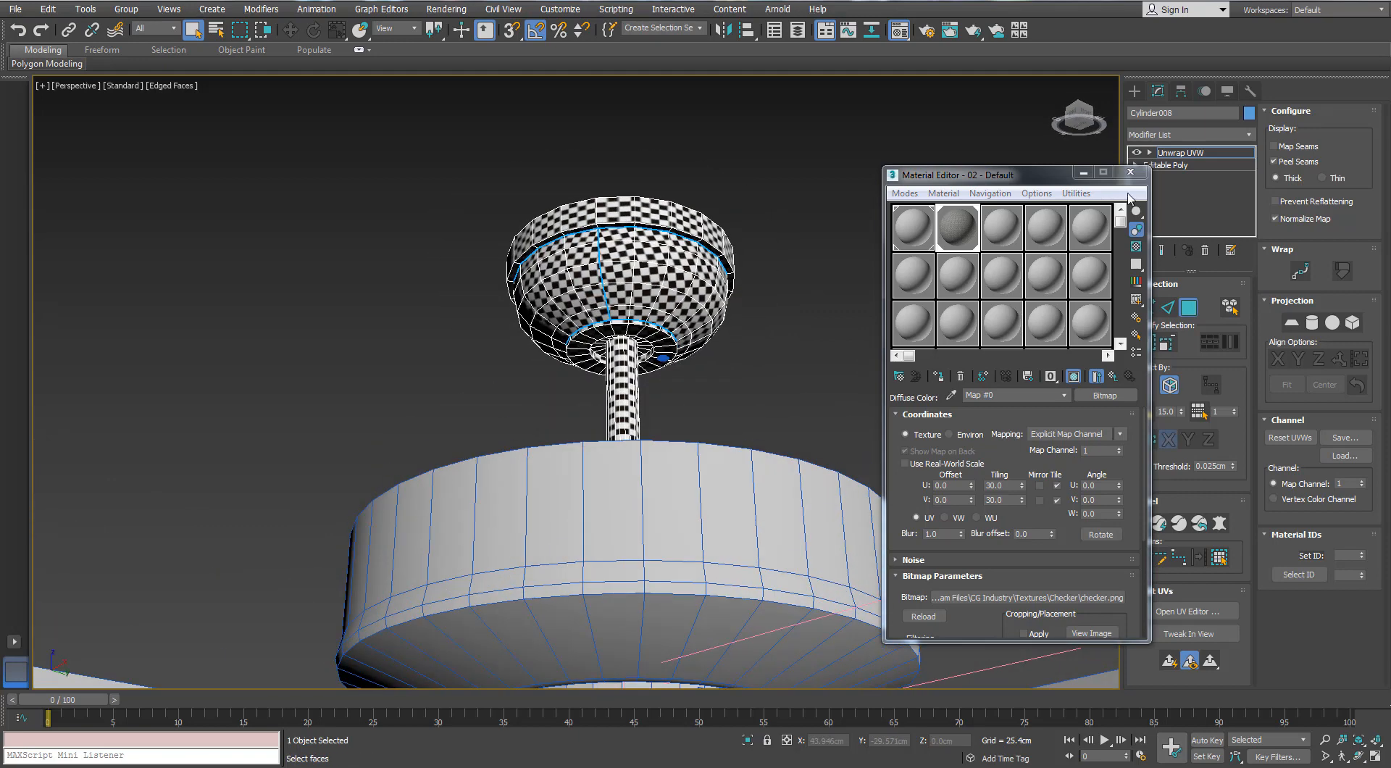
left_click(1130, 171)
Reopen the UV editor beside the canopy and enlarge the rim wall's strip horizontally to even out its checkers
left_click(1183, 610)
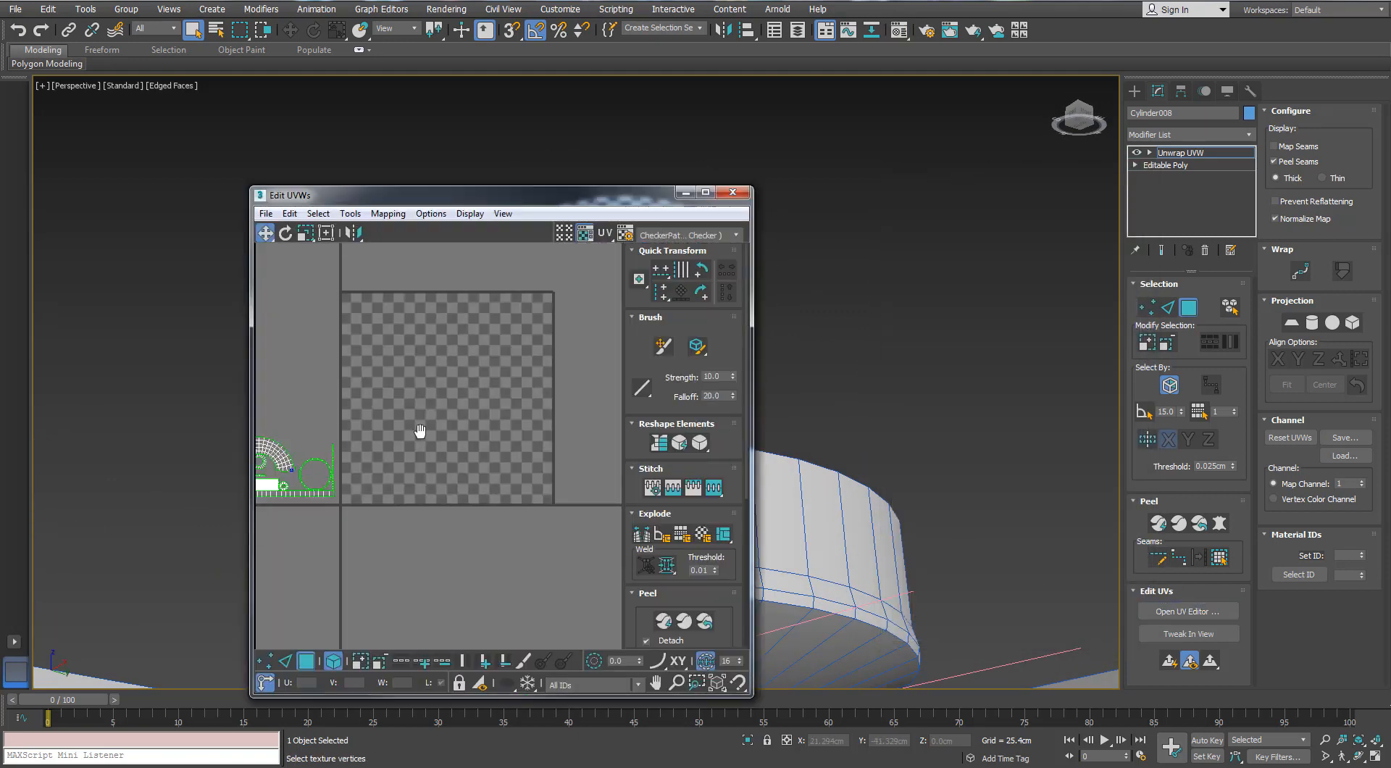
middle_click_drag(420, 431, 552, 421)
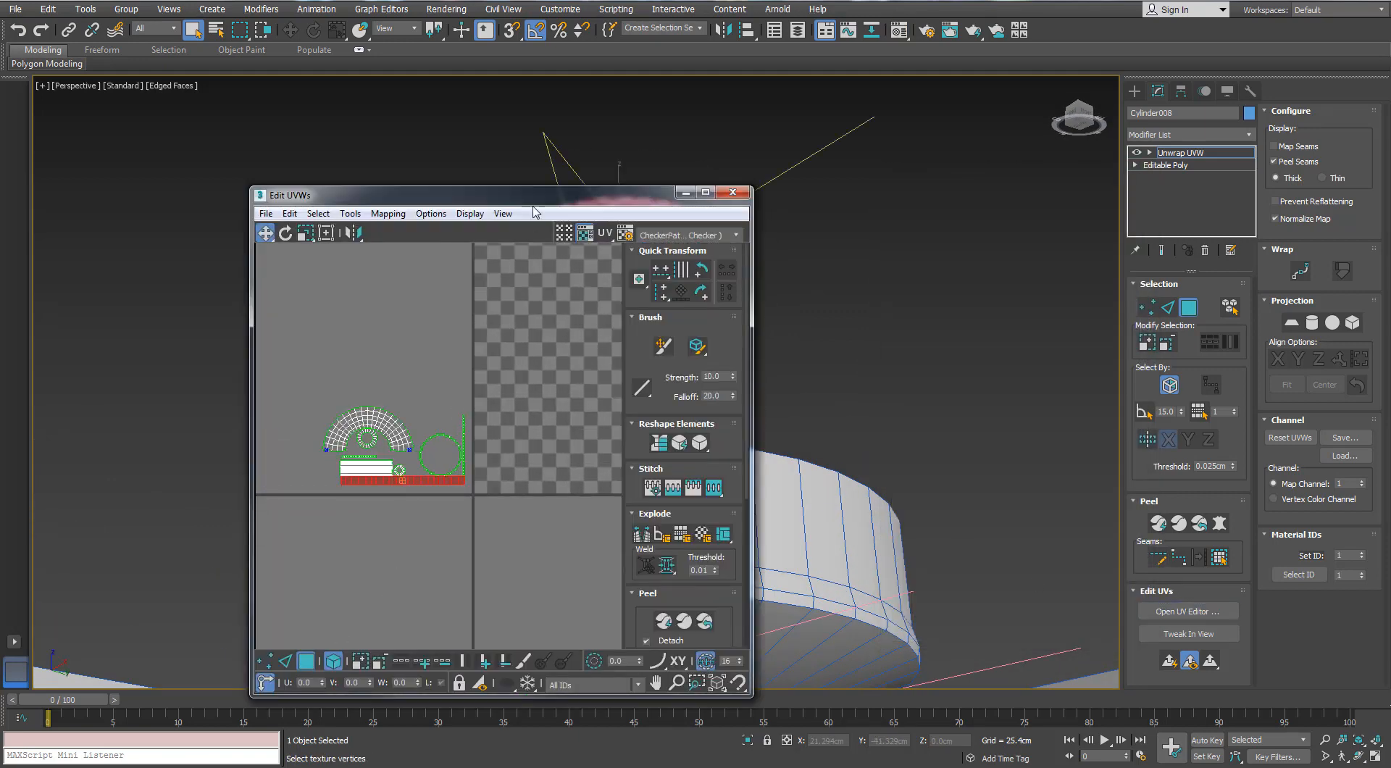
left_click_drag(534, 197, 356, 170)
middle_click_drag(652, 348, 756, 388)
scroll(756, 388, "up", 3)
scroll(265, 439, "up", 4)
left_click(129, 213)
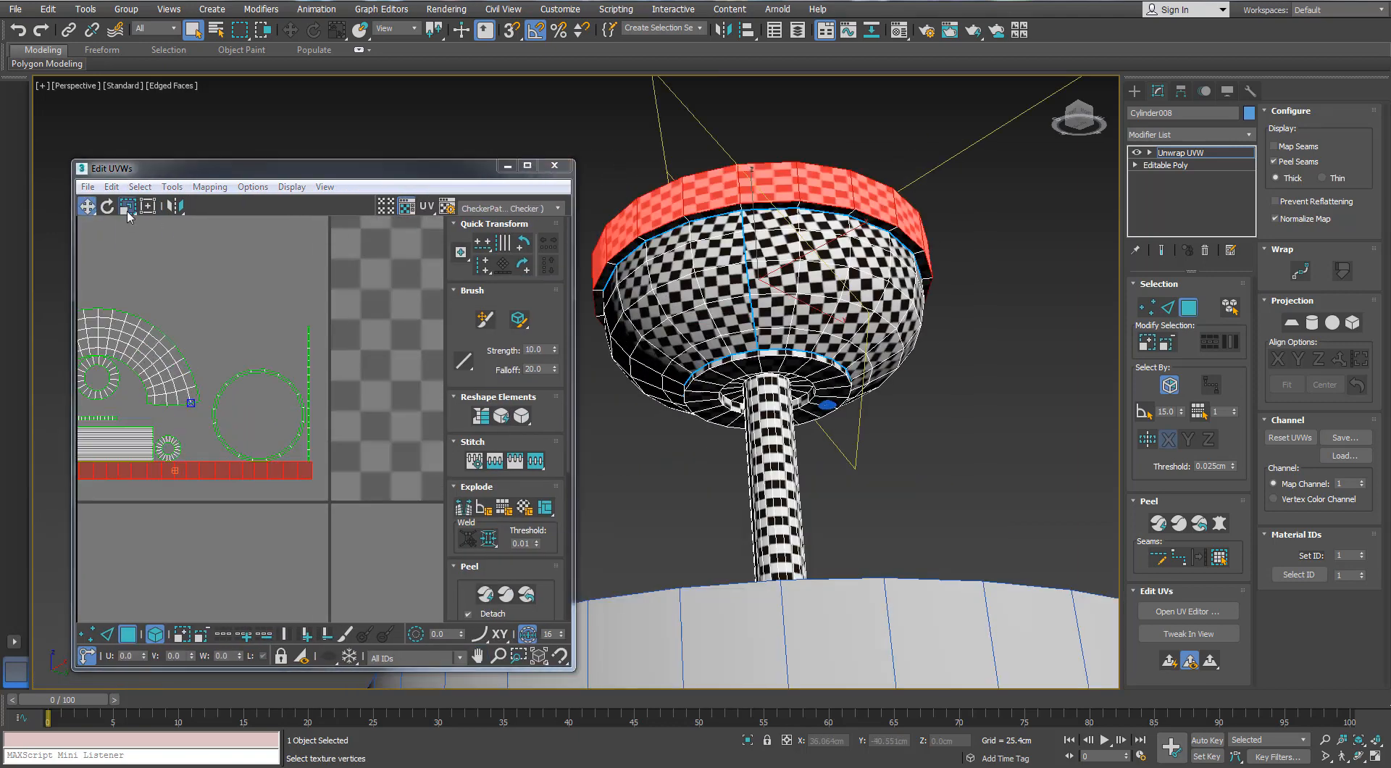
left_click_drag(295, 476, 454, 476)
middle_click_drag(753, 251, 637, 325, "alt")
Relax the rim wall's strip by polygon angles and move it below the other islands, clear of the large ring
left_click(173, 187)
left_click(195, 434)
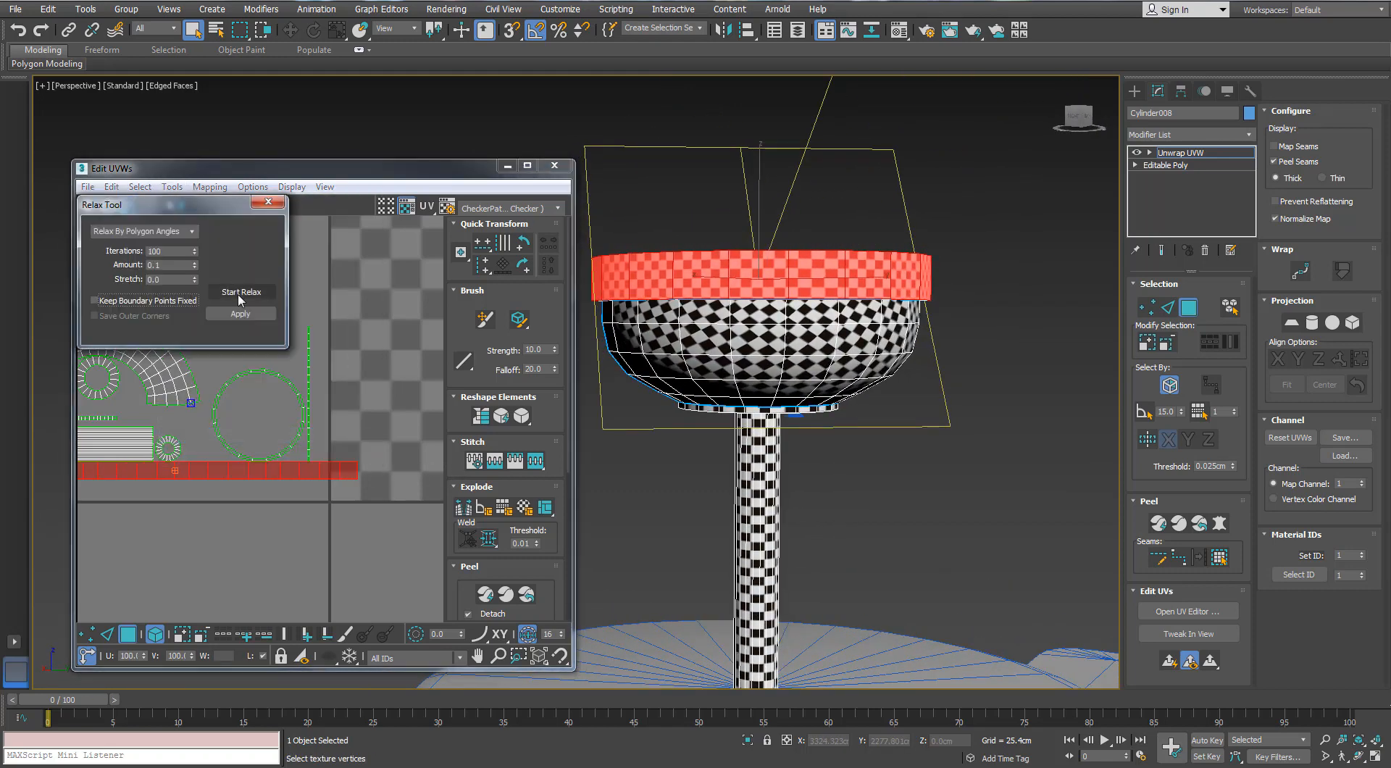
left_click(240, 292)
left_click(267, 202)
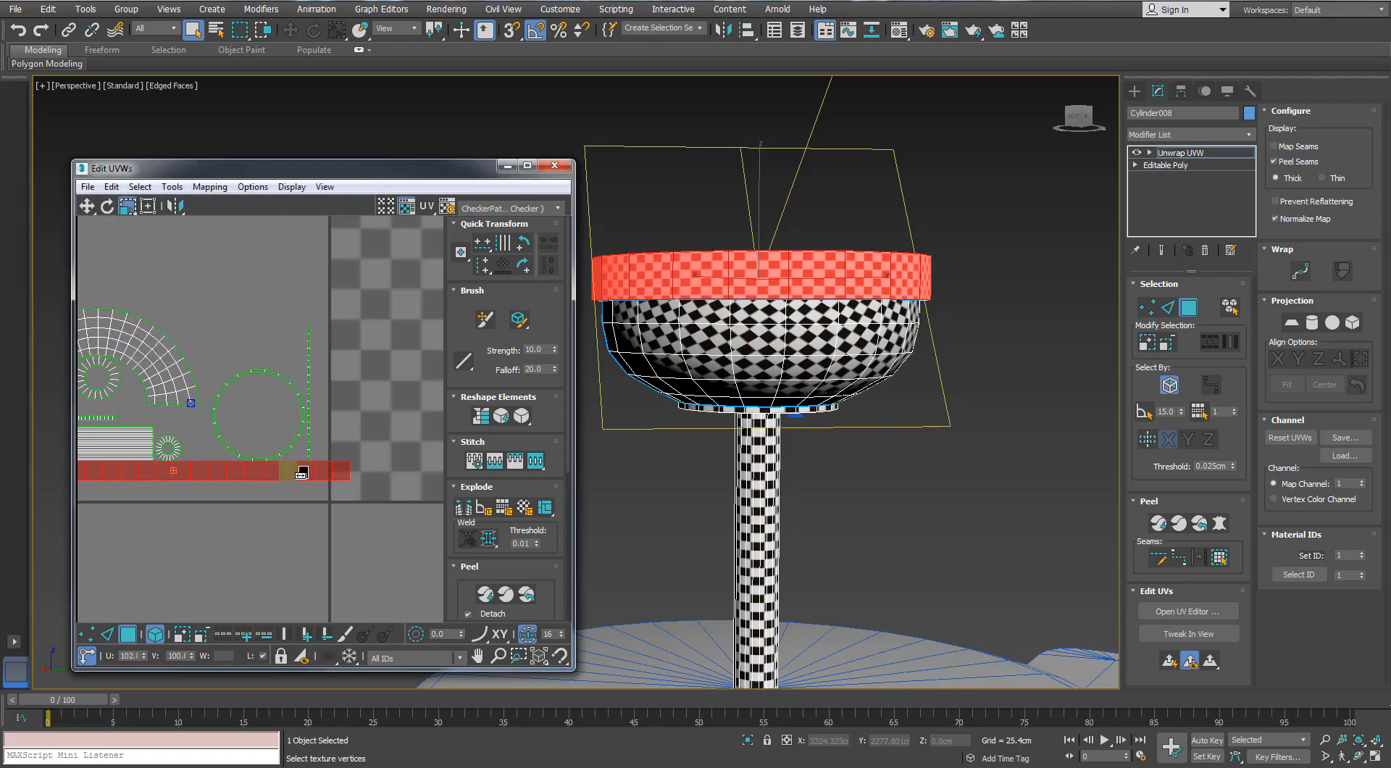
scroll(354, 478, "down", 3)
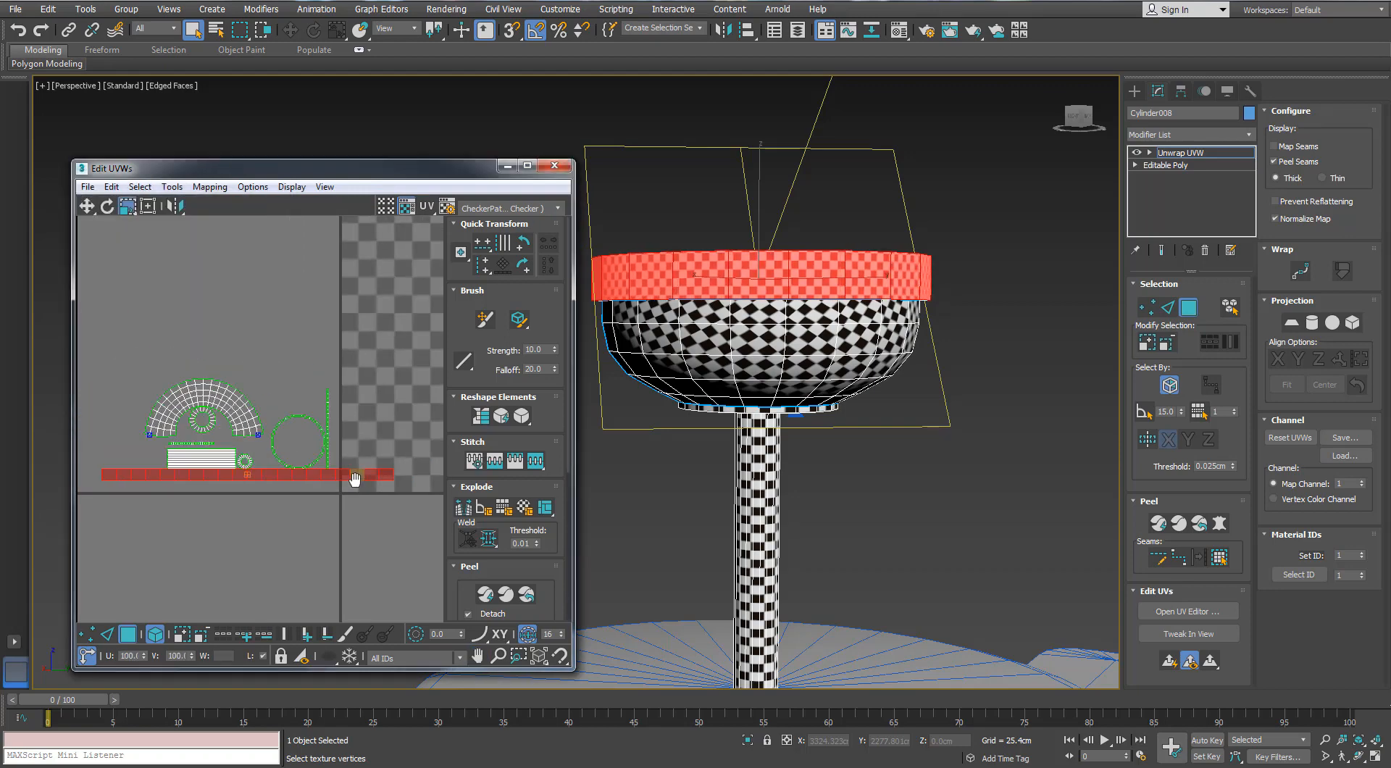
key("w")
left_click_drag(354, 478, 282, 486)
left_click(308, 418)
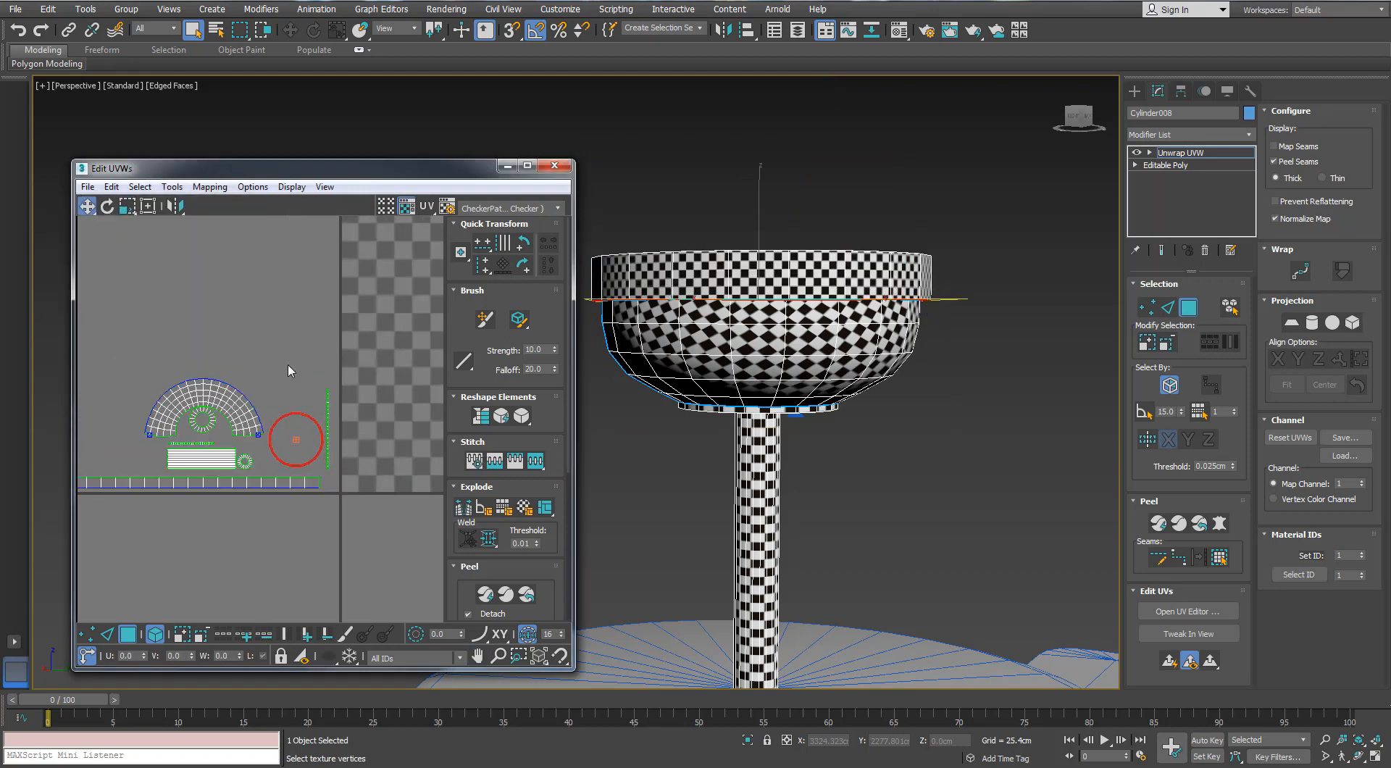
scroll(289, 371, "down", 3)
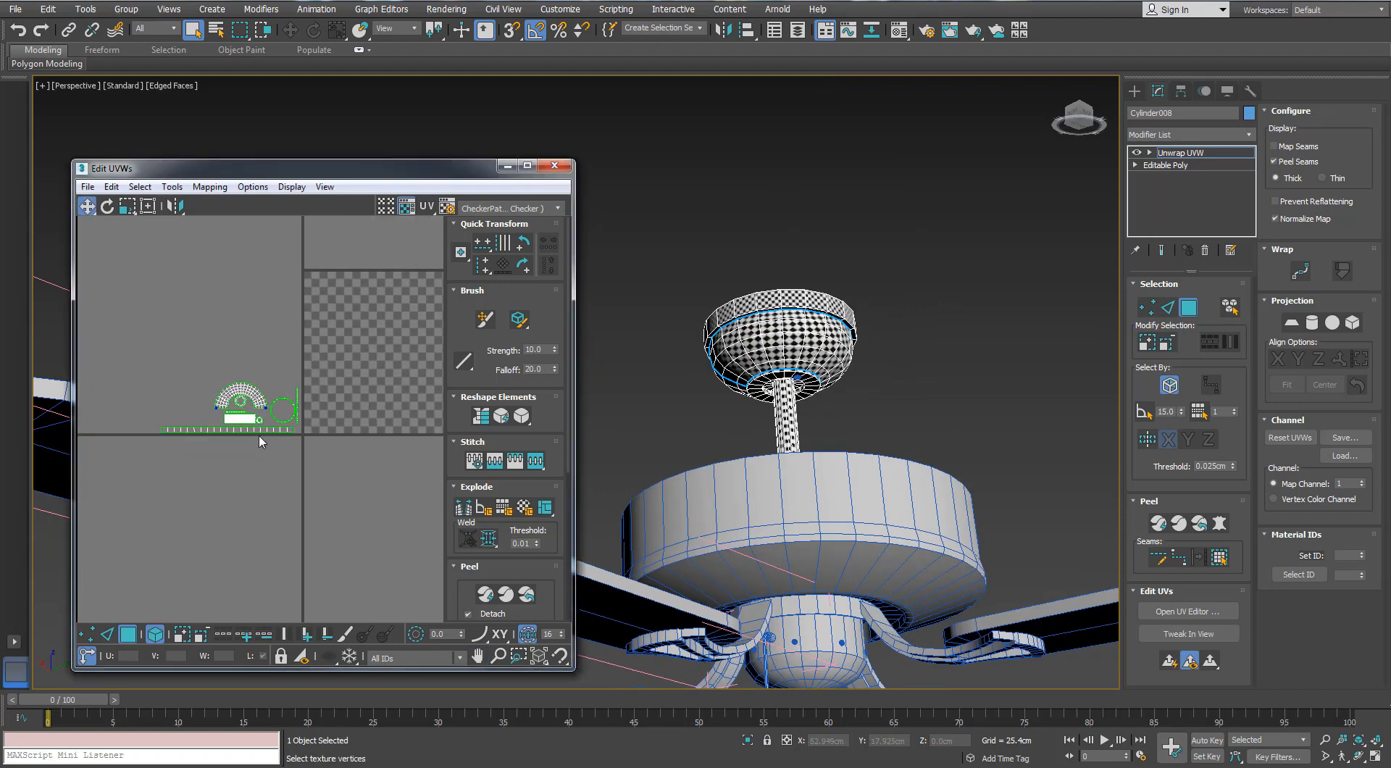
Scale the rim wall's strip down to match the bowl's checker size and close the UV editor
left_click(262, 430)
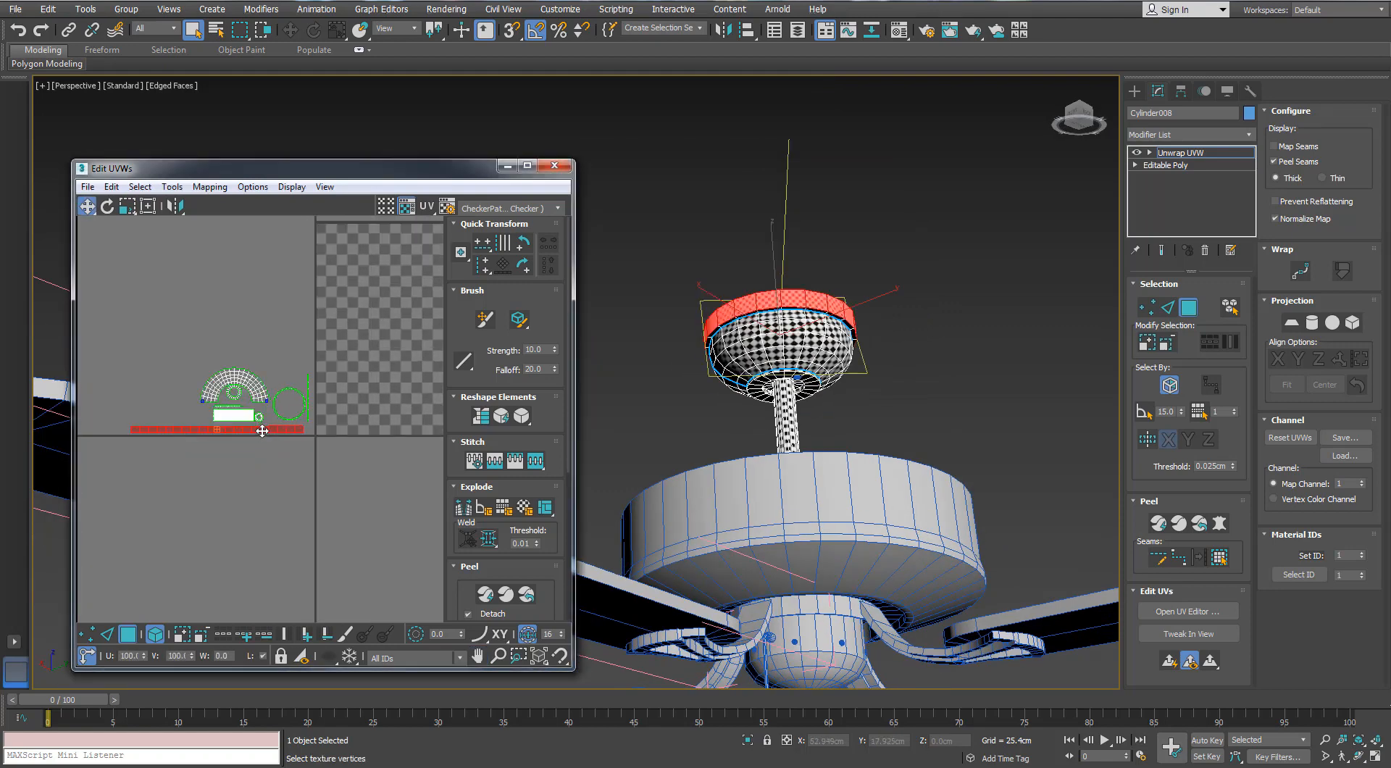
left_click(130, 206)
left_click_drag(249, 428, 243, 500)
middle_click_drag(757, 305, 800, 319, "alt")
scroll(771, 359, "up", 5)
scroll(809, 369, "down", 3)
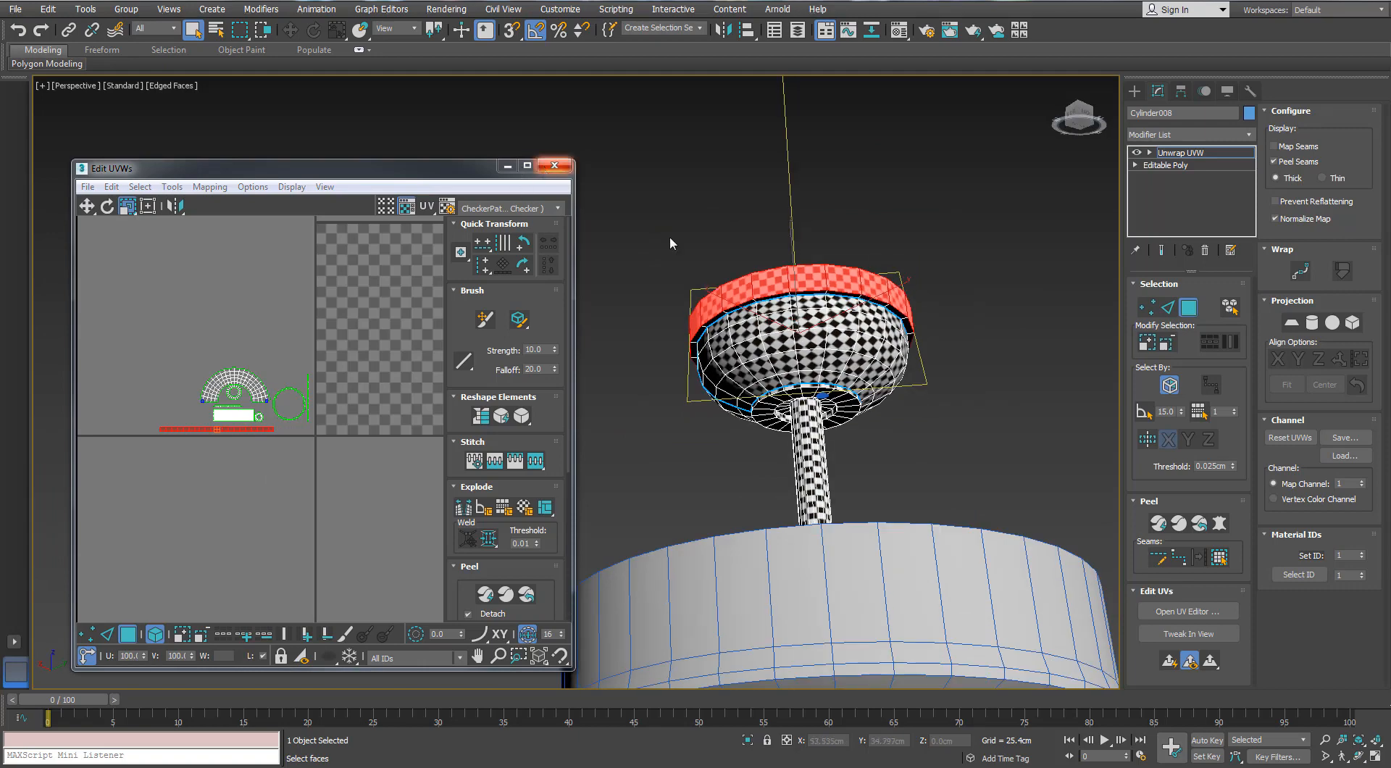
left_click(555, 166)
Select the motor housing and add an Unwrap UVW modifier to it
left_click(956, 438)
scroll(956, 437, "down", 4)
middle_click_drag(949, 442, 899, 500, "alt")
left_click(898, 510)
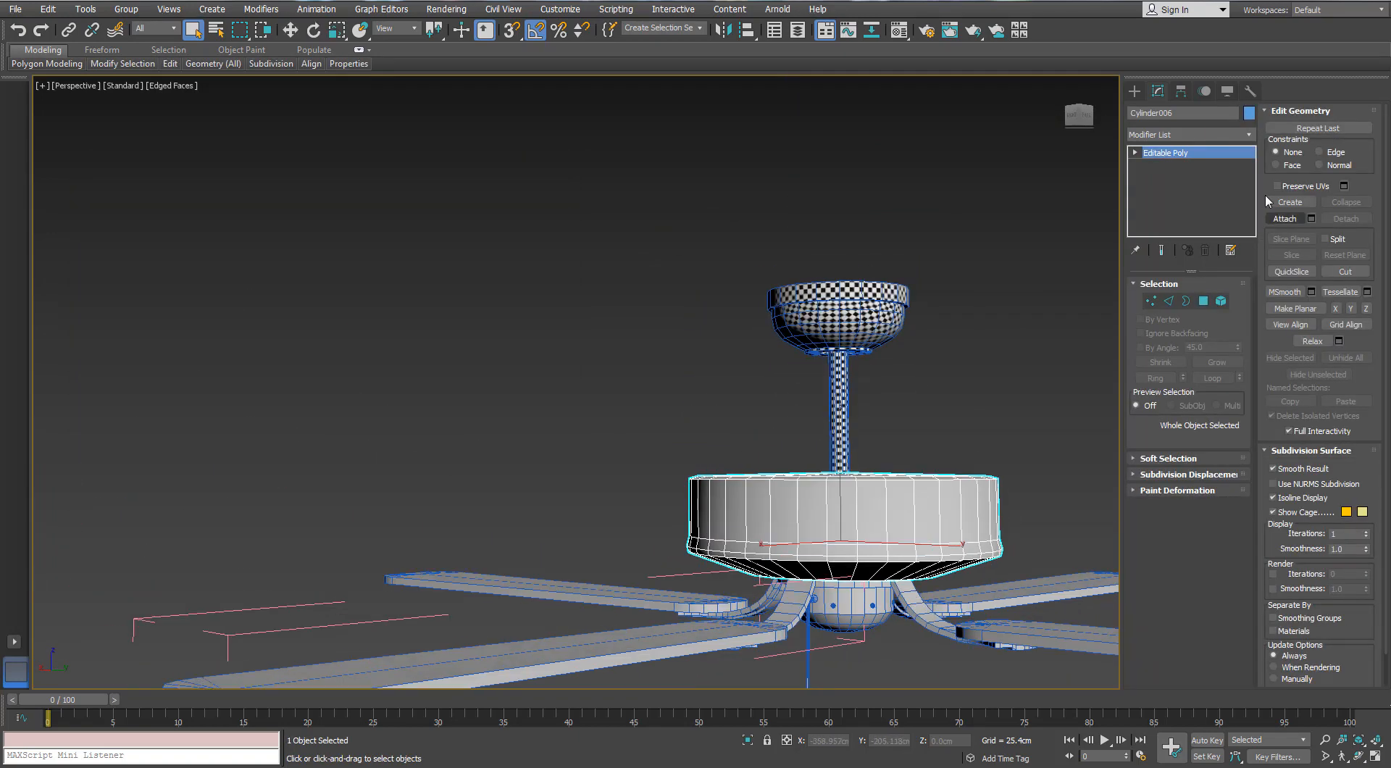
left_click(1249, 134)
key("u")
key("Return")
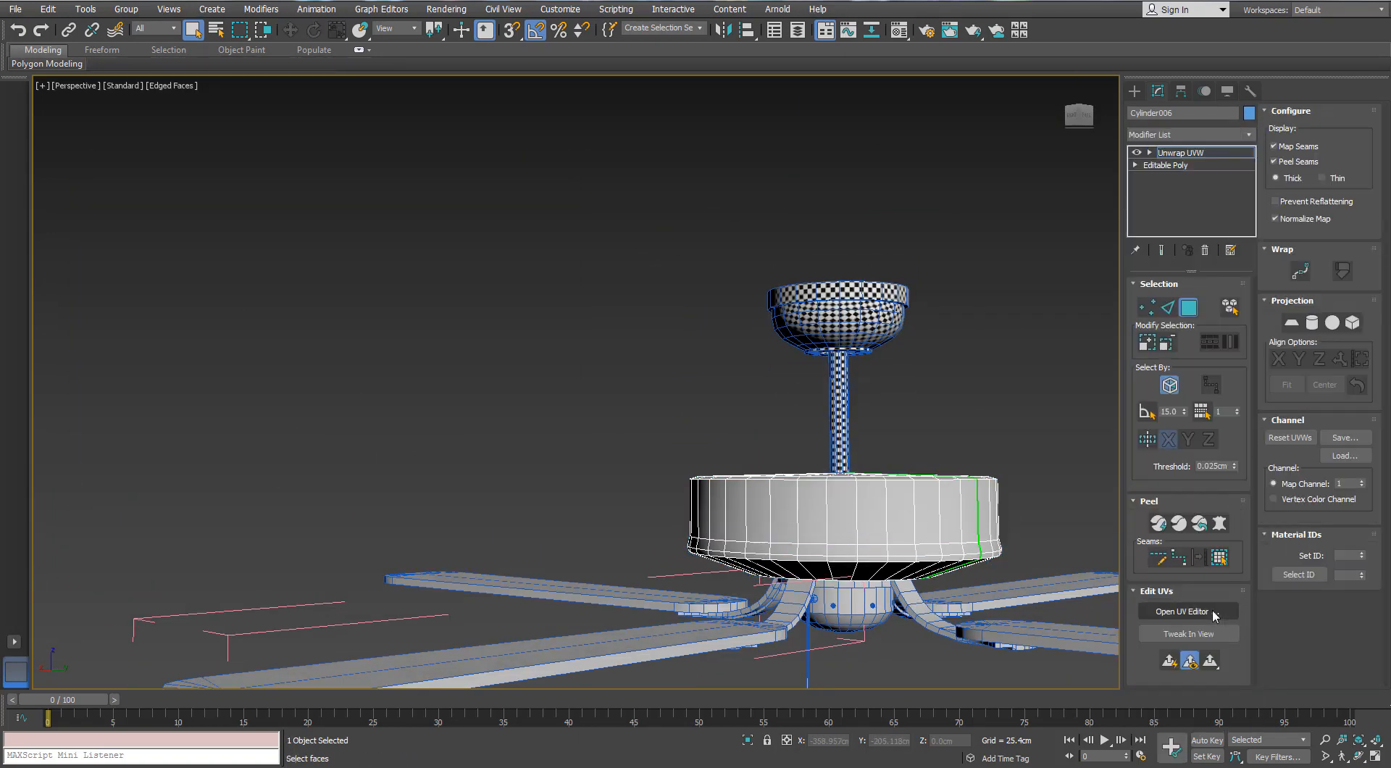
Open the UV editor for the motor housing and apply Normal Mapping with Box Mapping to all its polygons
left_click_drag(0, 260, 467, 117)
left_click(718, 510)
key("ctrl+a")
left_click(281, 136)
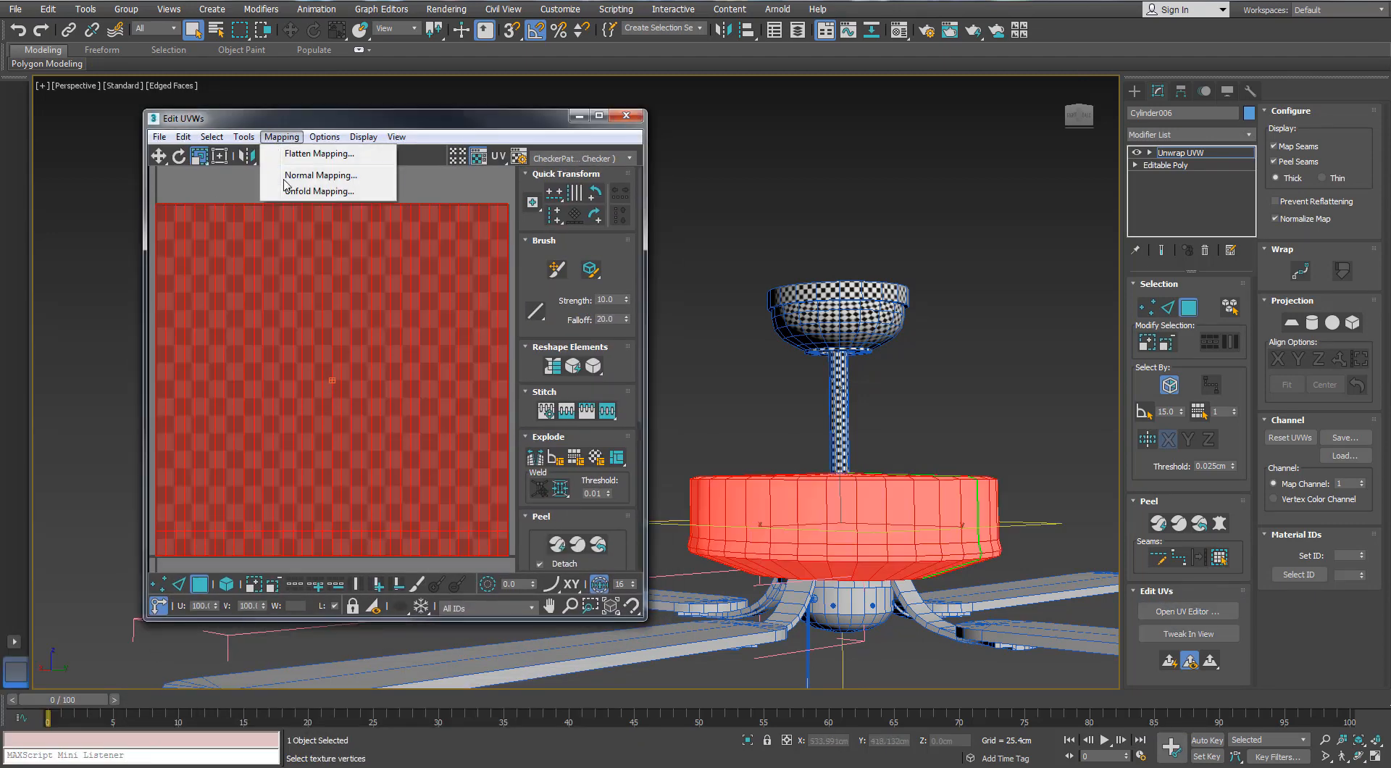
left_click(290, 166)
left_click(109, 39)
left_click(42, 90)
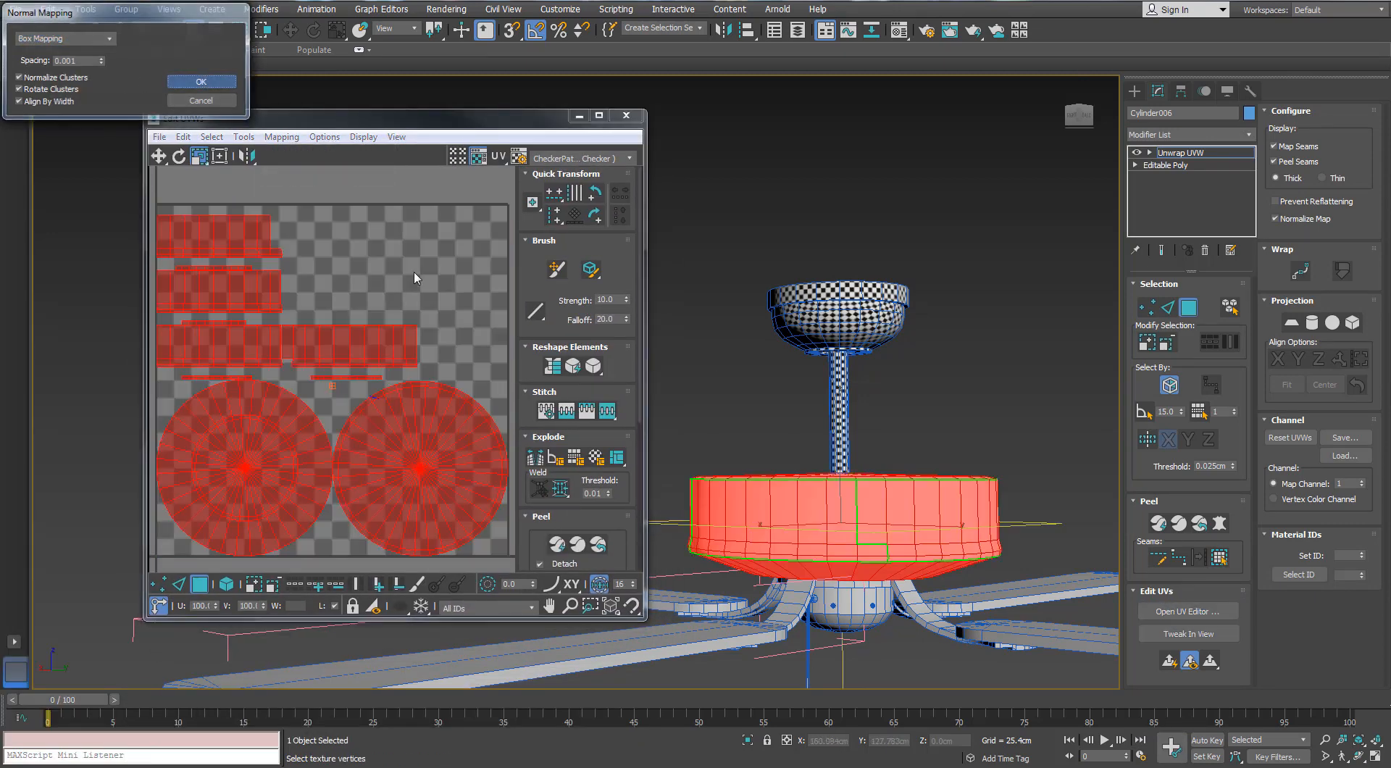
left_click(201, 81)
Maximize the UV editor and stitch the housing's four side-wall sections end to end into one band
left_click(598, 116)
key("2")
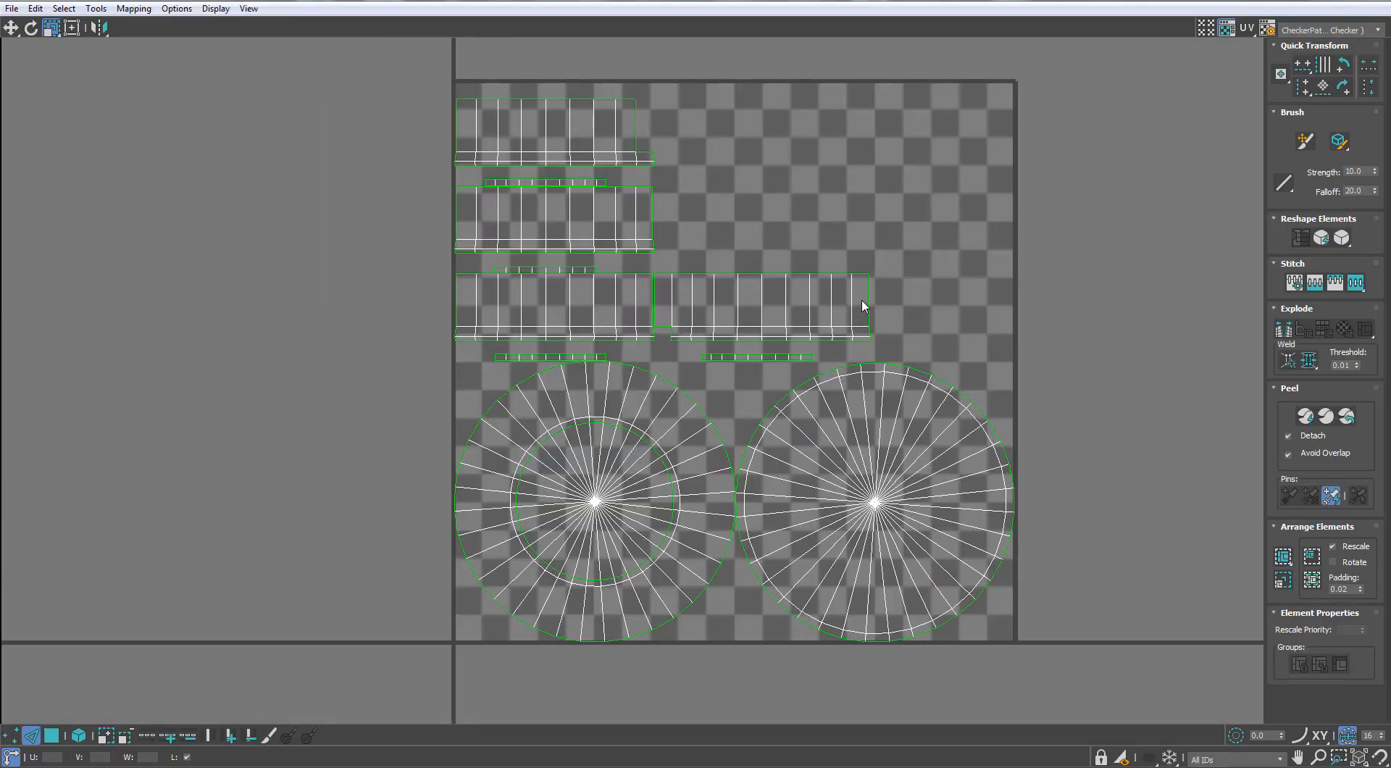
key("s")
middle_click_drag(1001, 252, 864, 262)
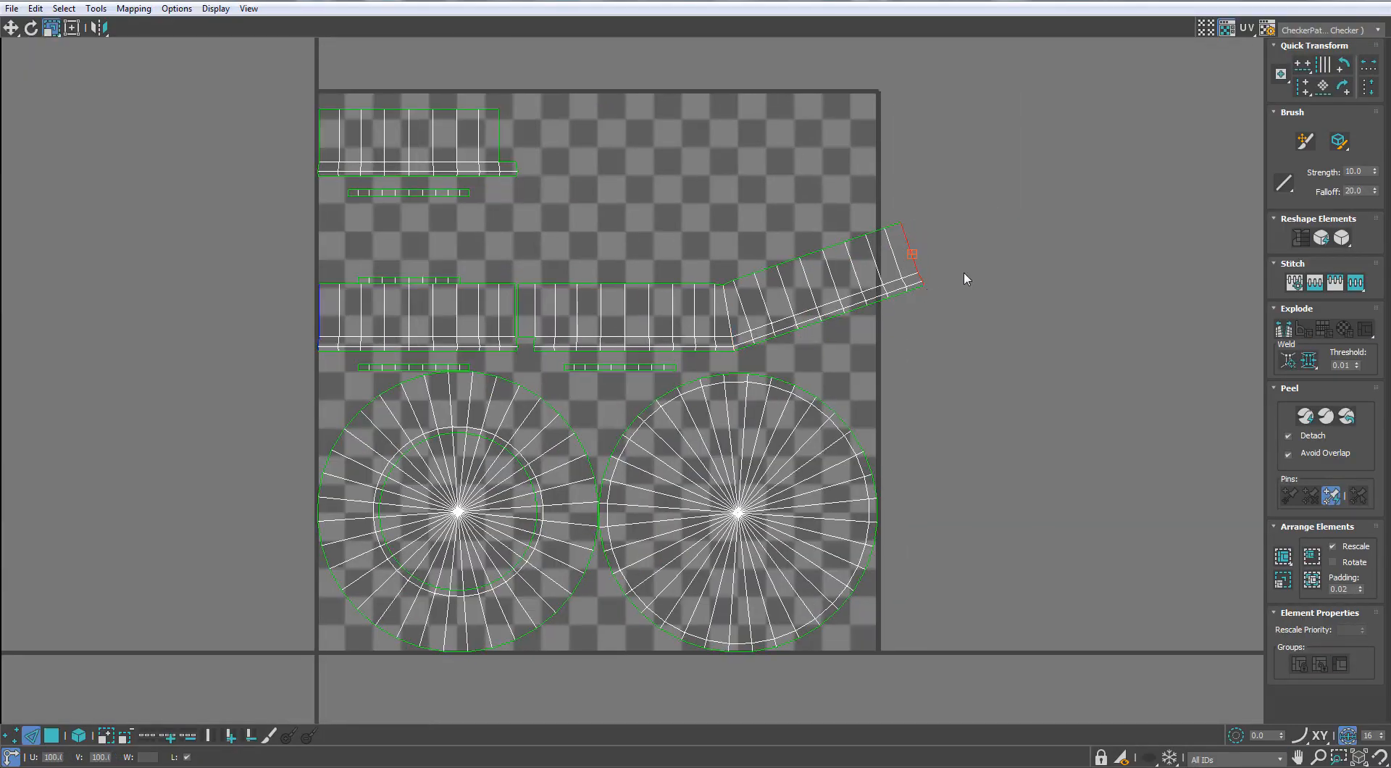
key("s")
key("s")
middle_click_drag(1081, 173, 945, 337)
left_click(1015, 148)
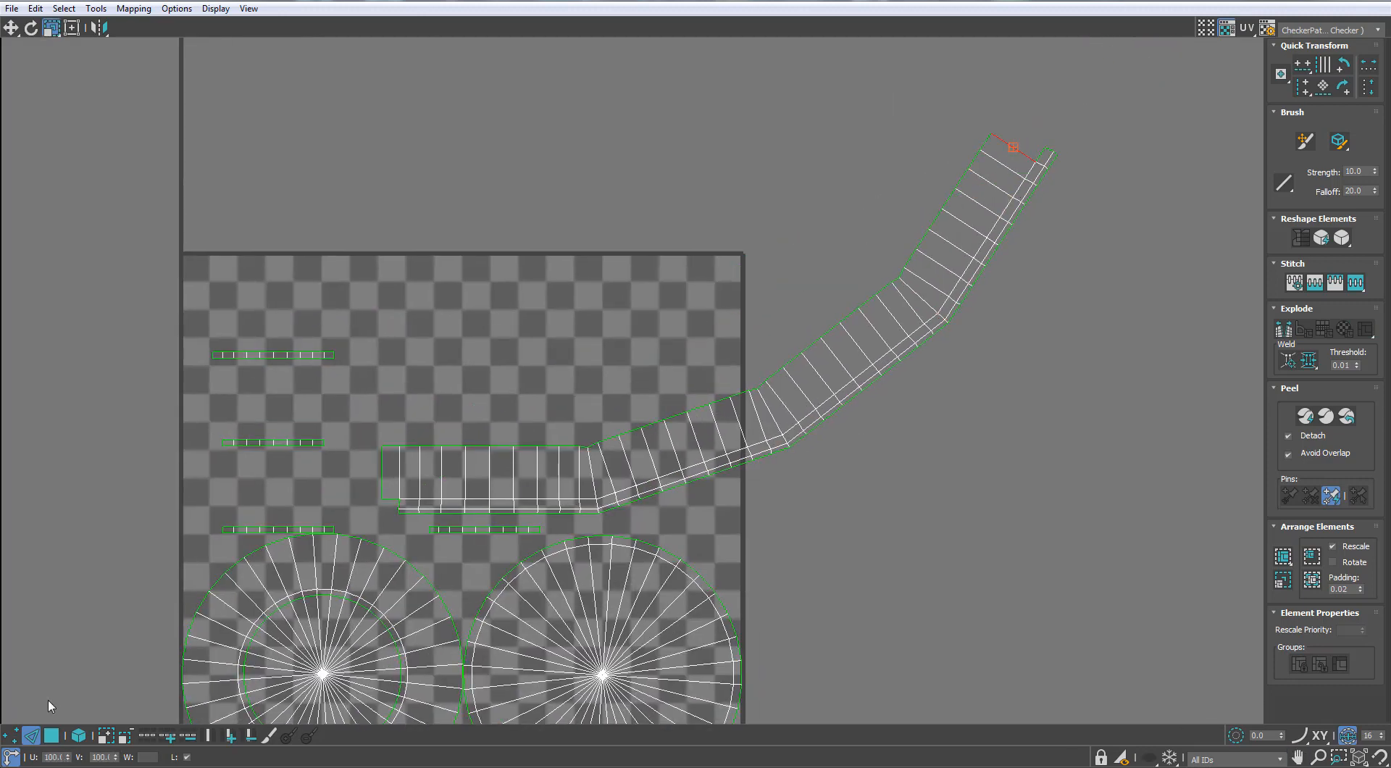
Detach the odd polygon at the wall band's starting end and stitch it onto the opposite end
left_click(52, 736)
left_click(384, 480)
right_click(385, 475)
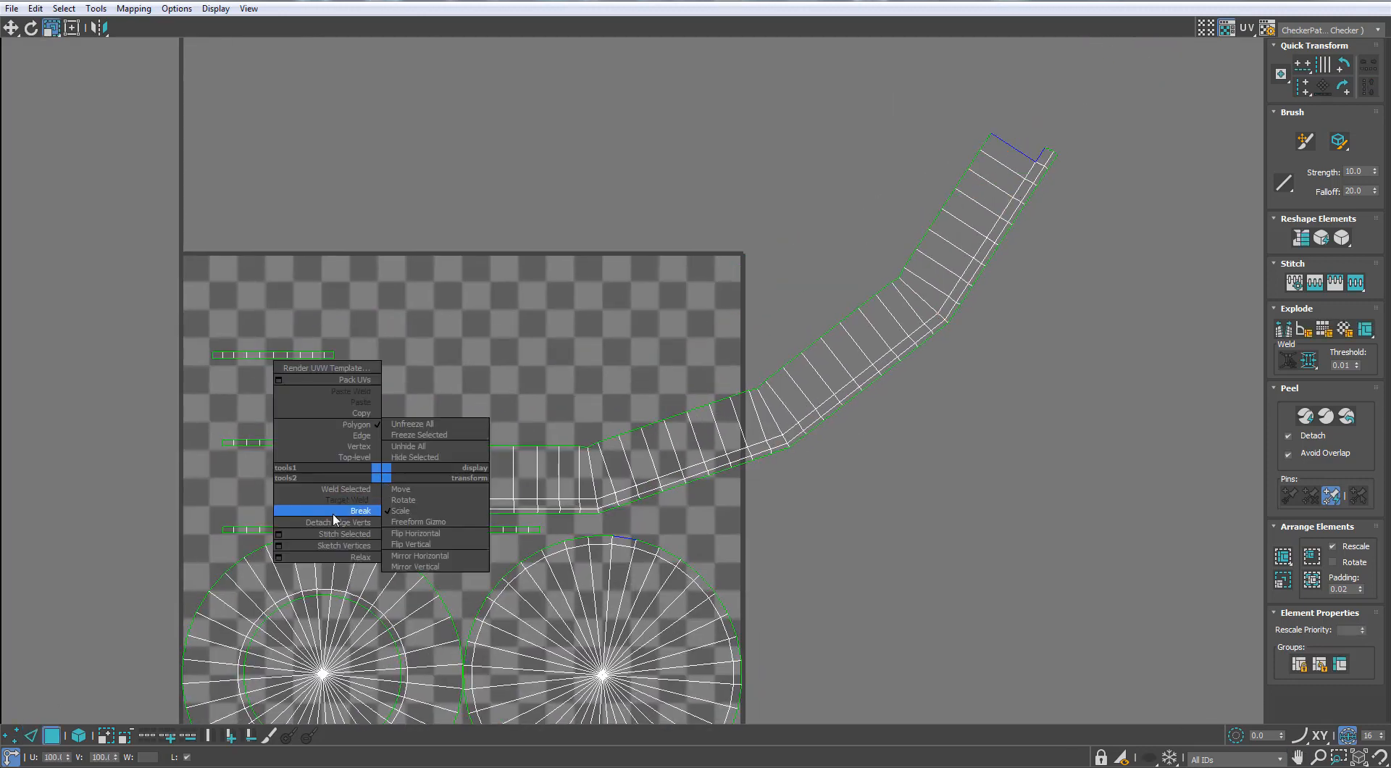
left_click(333, 507)
key("ctrl+z")
key("w")
left_click_drag(389, 481, 389, 391)
middle_click_drag(793, 368, 729, 439)
key("2")
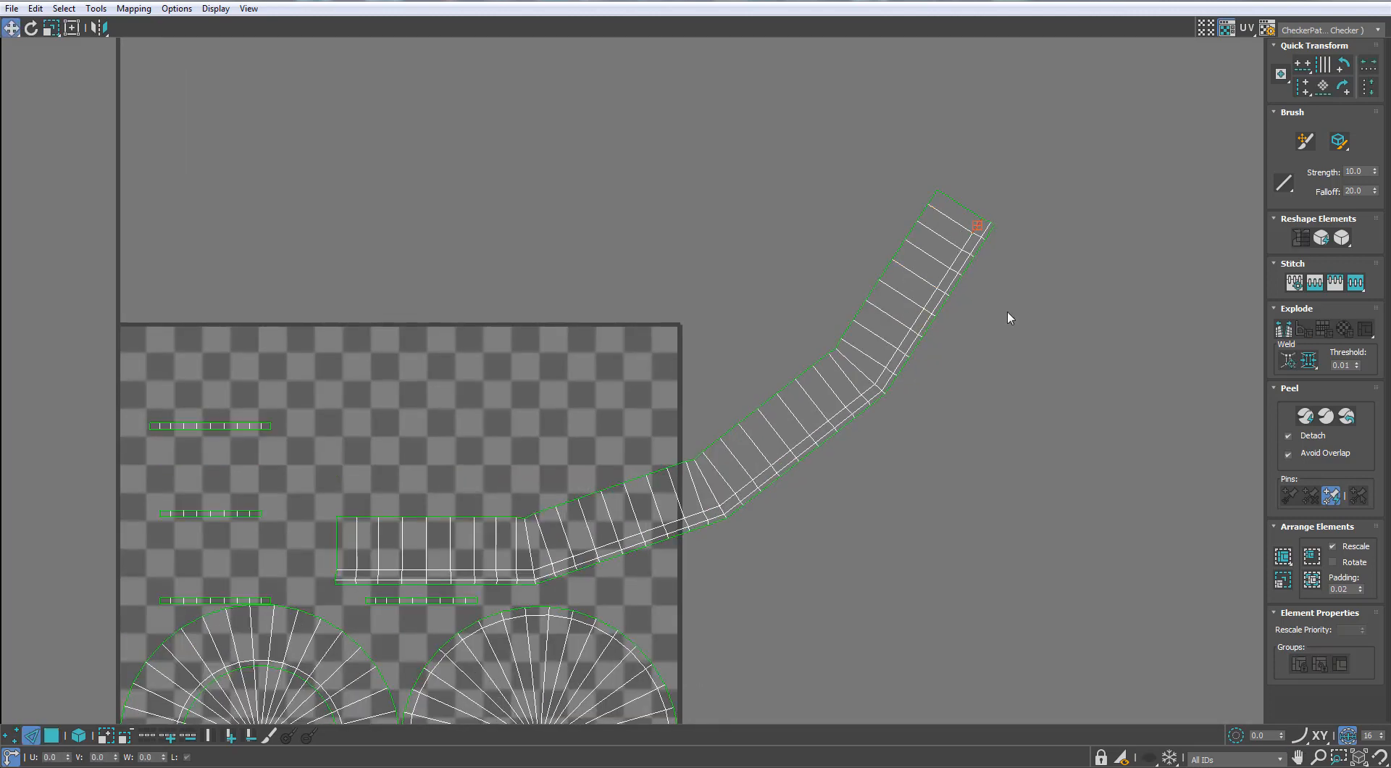
scroll(1006, 317, "down", 3)
scroll(472, 423, "up", 6)
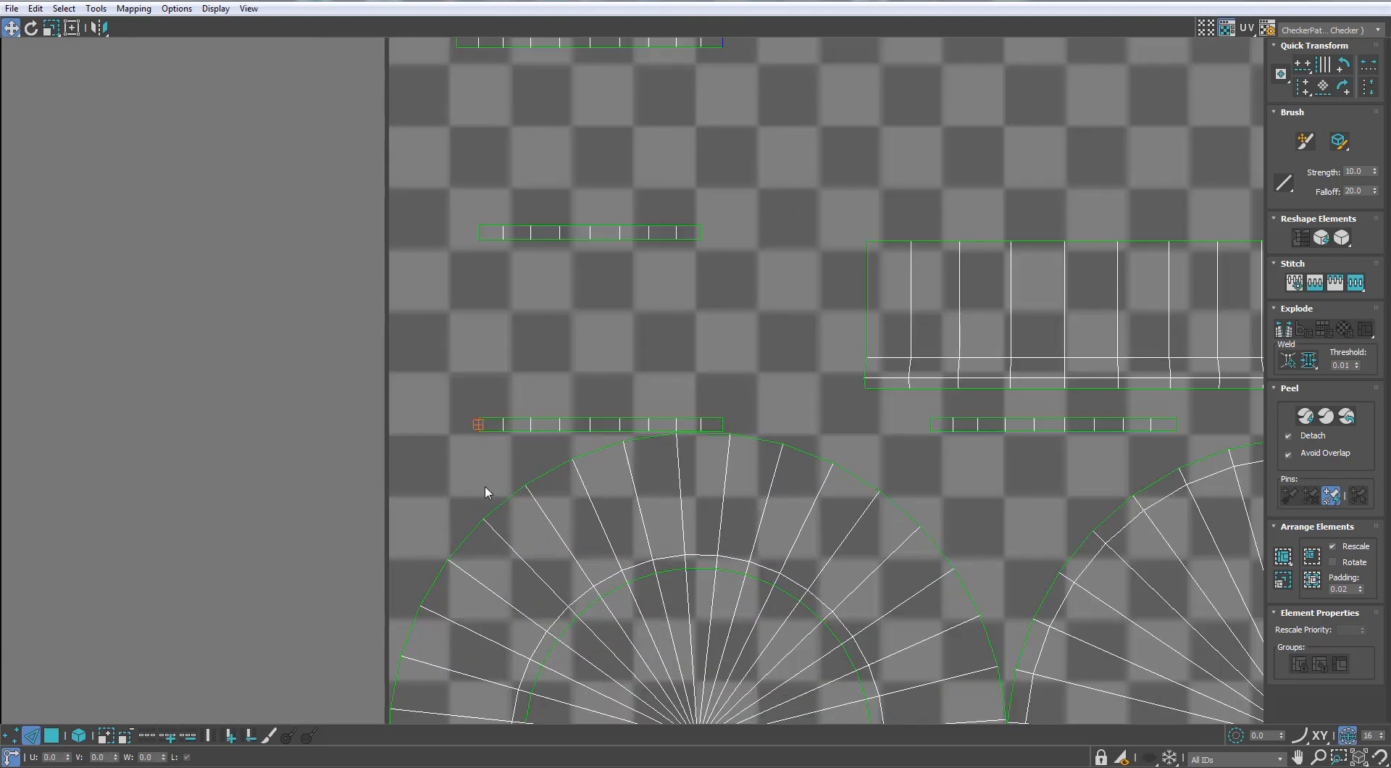
Stitch the motor housing's narrow strip sections end to end into one long thin band
scroll(378, 457, "down", 2)
scroll(243, 478, "down", 1)
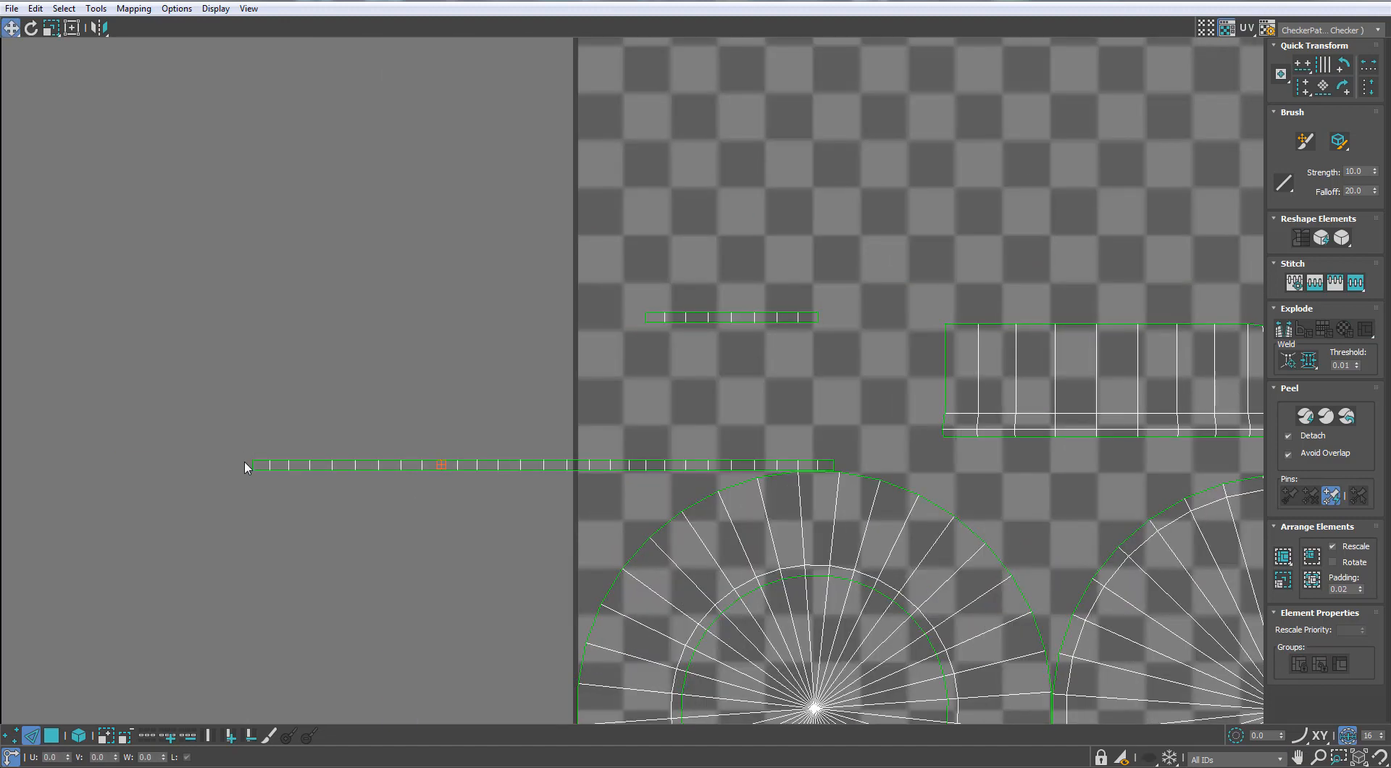
scroll(247, 492, "down", 4)
scroll(444, 522, "down", 3)
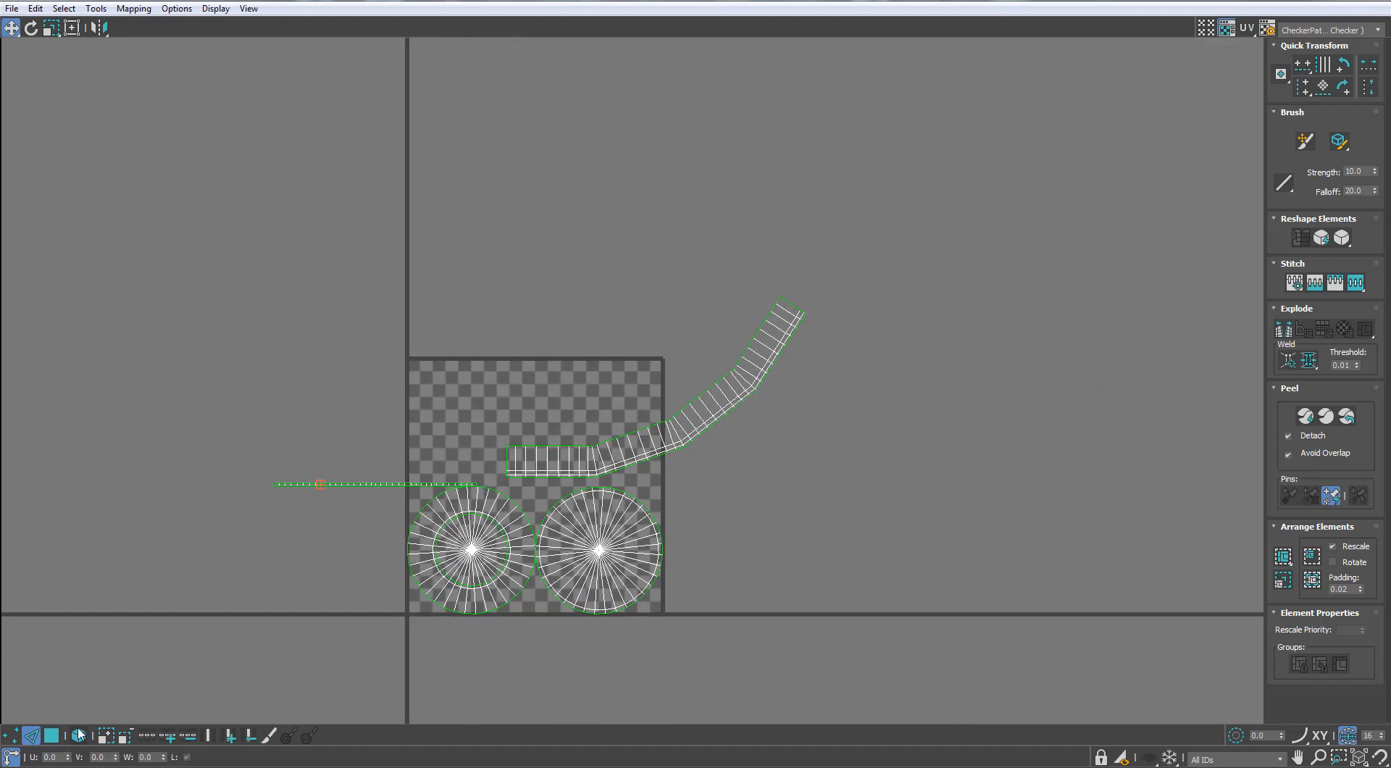
Select all the housing's UV polygons and relax them by polygon angles with 100 iterations and amount 0.1
key("ctrl+a")
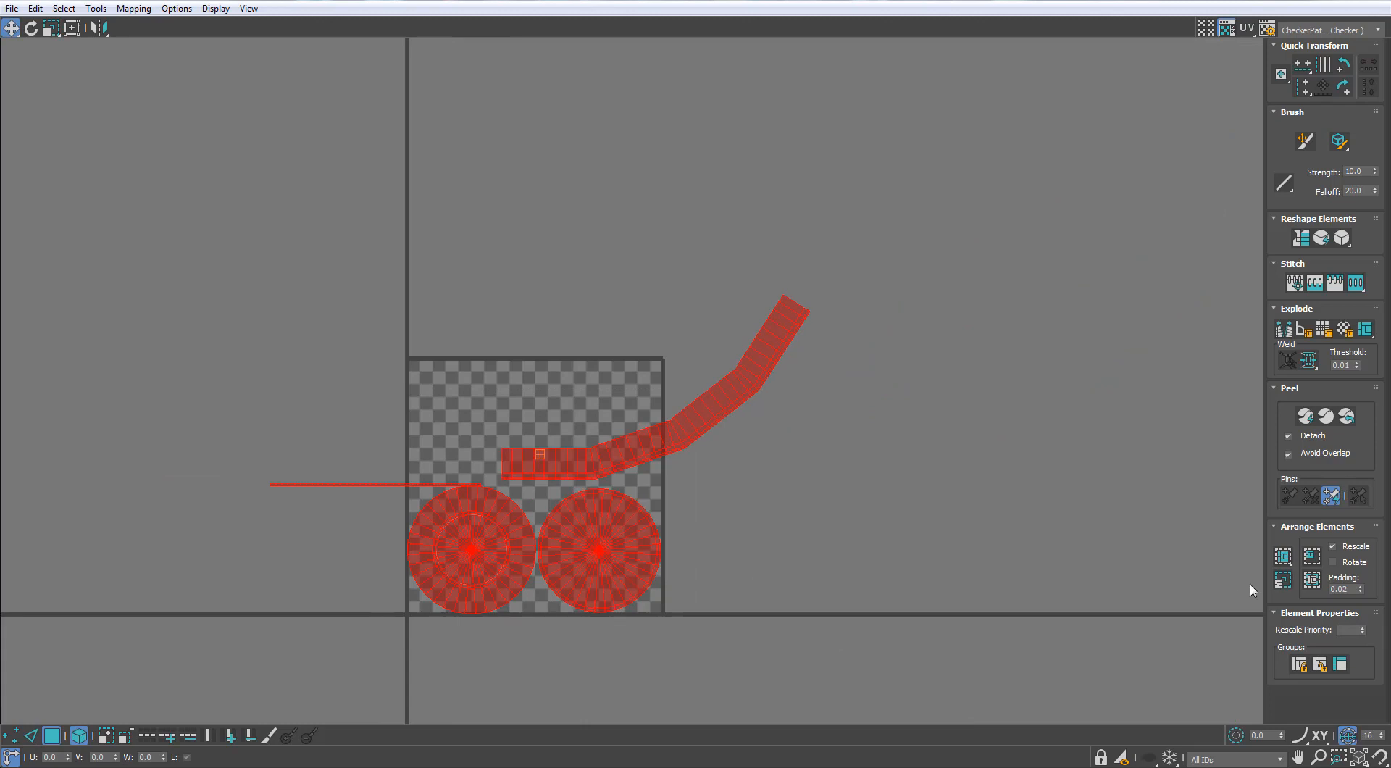
left_click(101, 10)
left_click(239, 256)
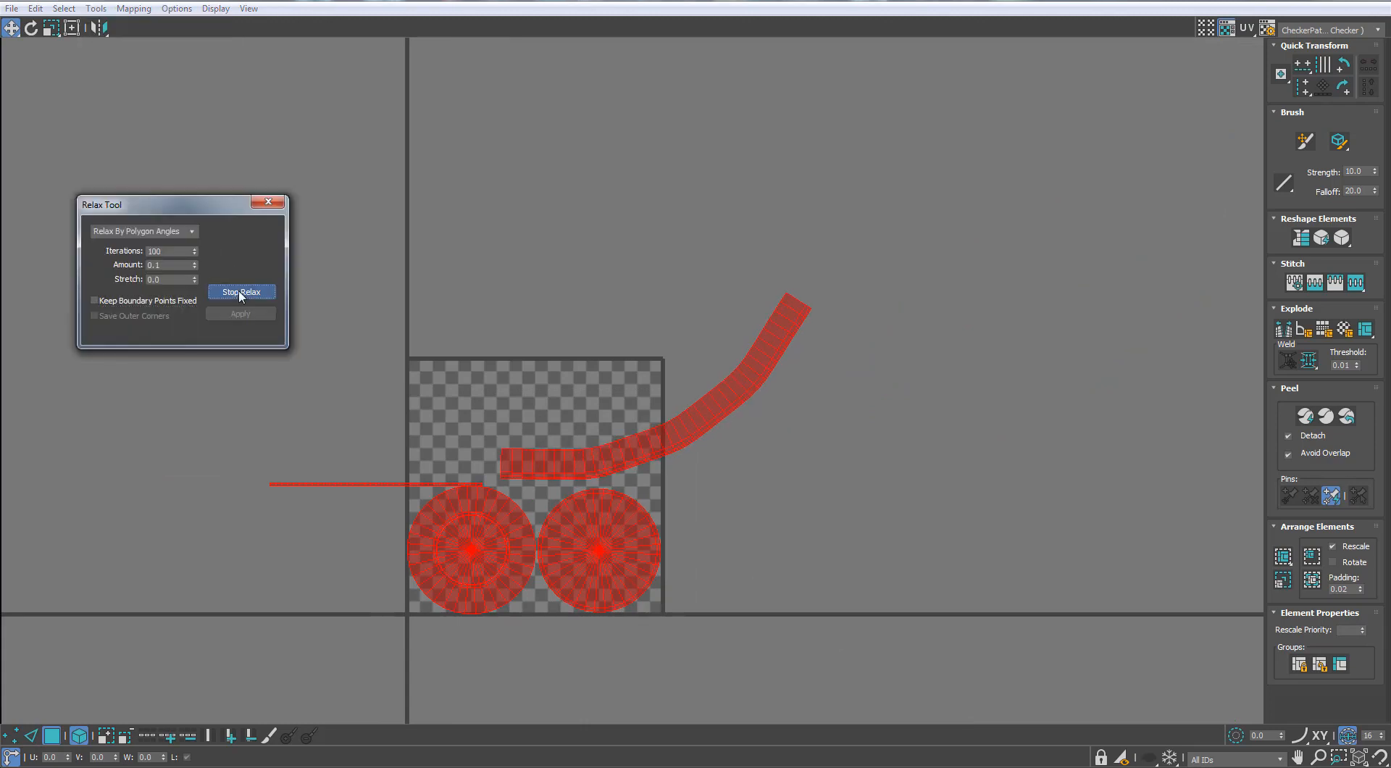
left_click(267, 202)
Quick-peel all the housing's UV shells and pack them inside the UV tile
left_click(1305, 417)
middle_click_drag(537, 504, 543, 434)
scroll(544, 434, "up", 3)
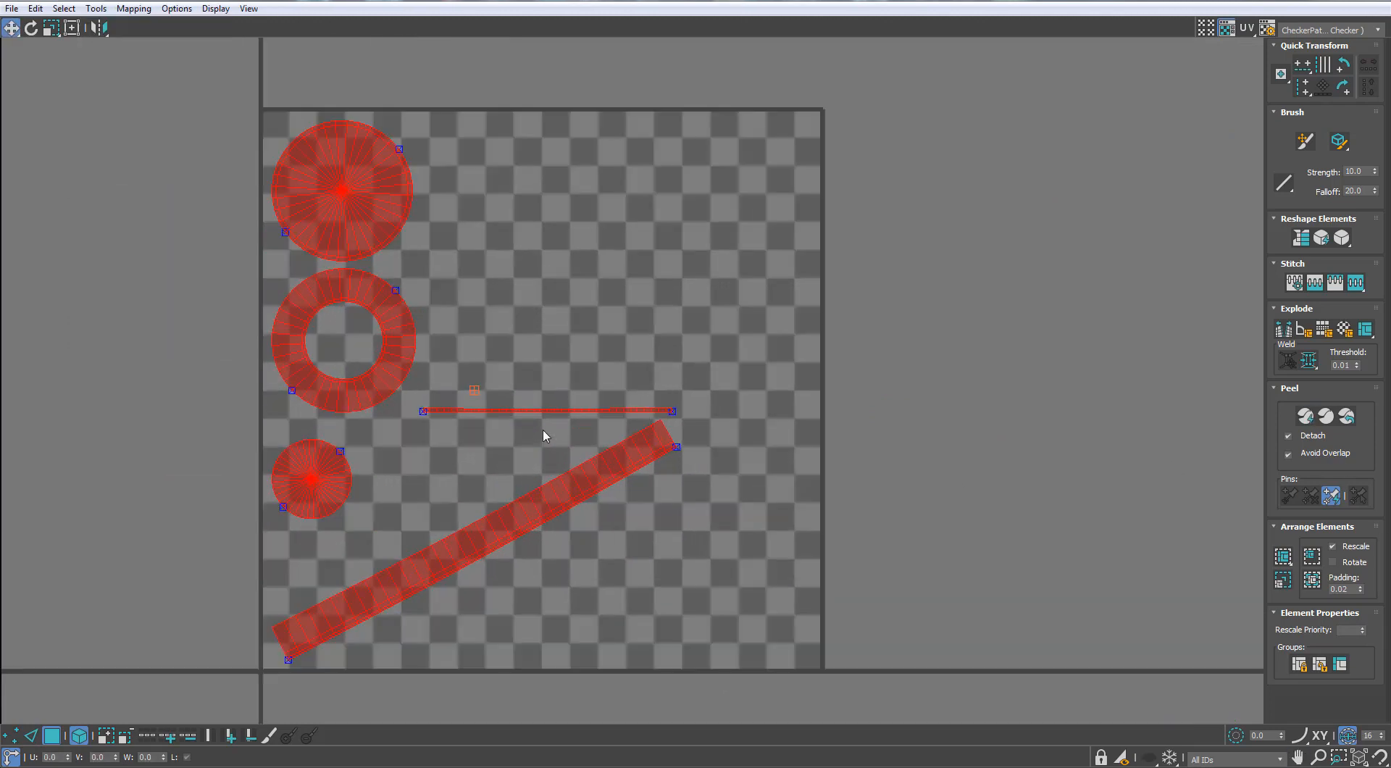
scroll(541, 432, "down", 1)
left_click(1283, 561)
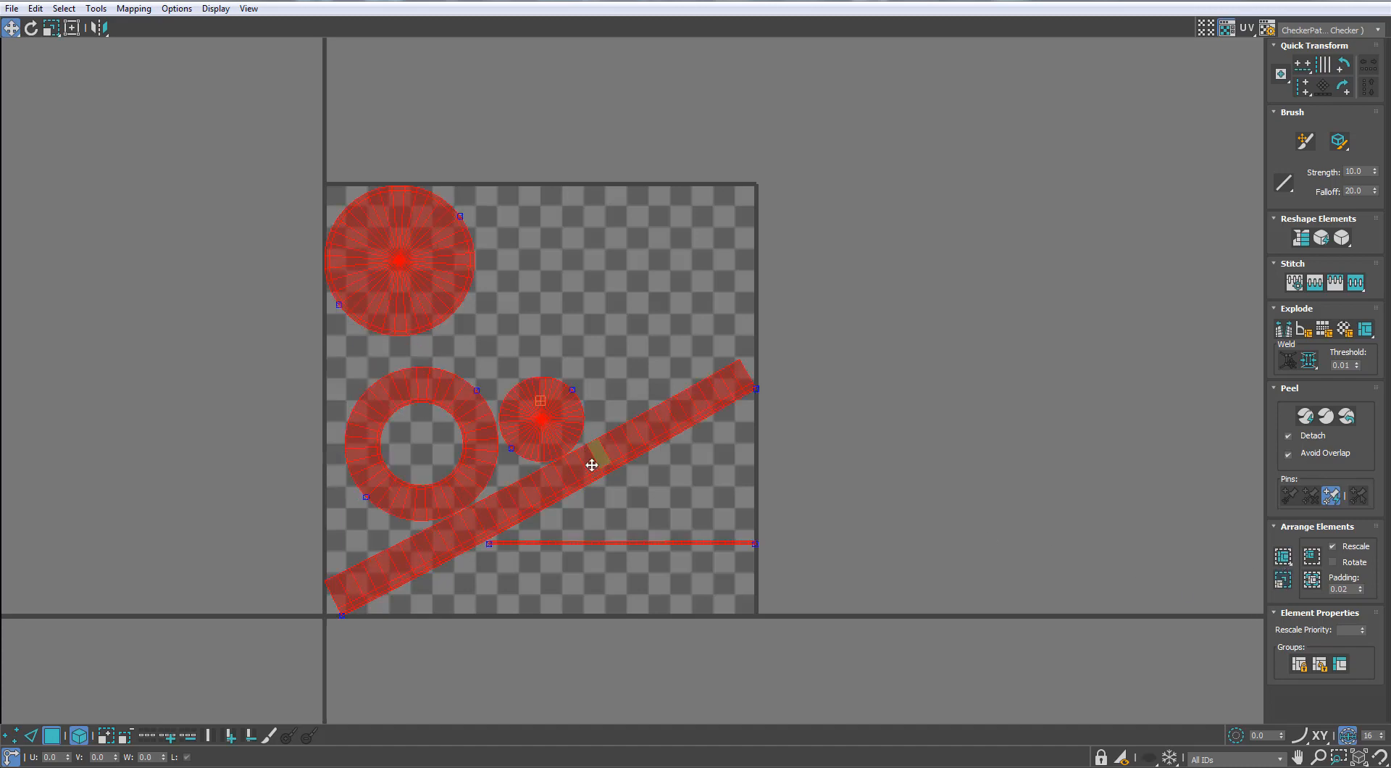
scroll(674, 485, "down", 2)
scroll(663, 467, "up", 1)
Rotate the diagonal wall band until it is nearly level and place it along the tile's lower edge
left_click(666, 484)
scroll(679, 445, "up", 2)
left_click(681, 445)
key("e")
left_click_drag(712, 436, 731, 621)
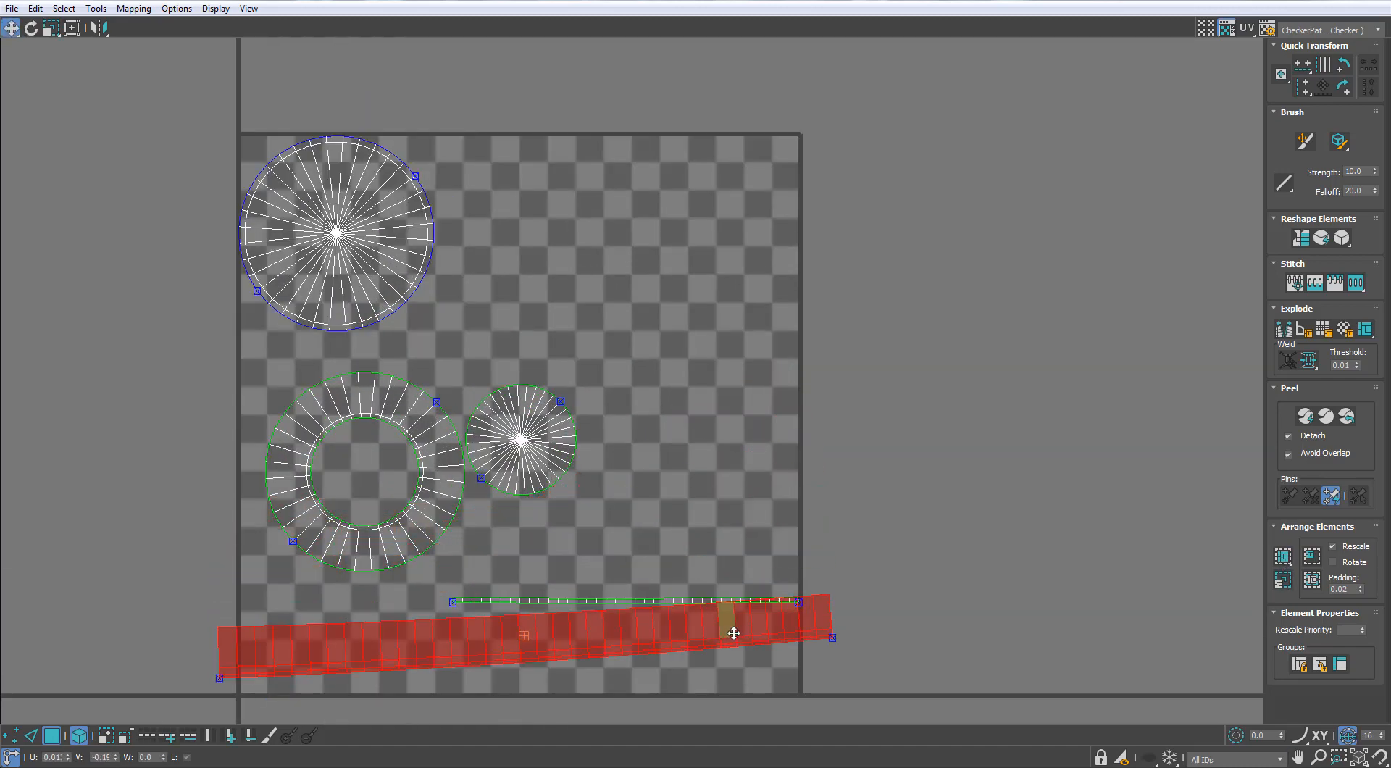
Move the housing's UV shells outside the tile to its right and restore the UV editor to a smaller window
scroll(731, 621, "down", 3)
key("ctrl+a")
left_click_drag(553, 466, 854, 456)
left_click_drag(967, 415, 843, 573)
left_click_drag(877, 442, 862, 465)
left_click(1348, 0)
key("z")
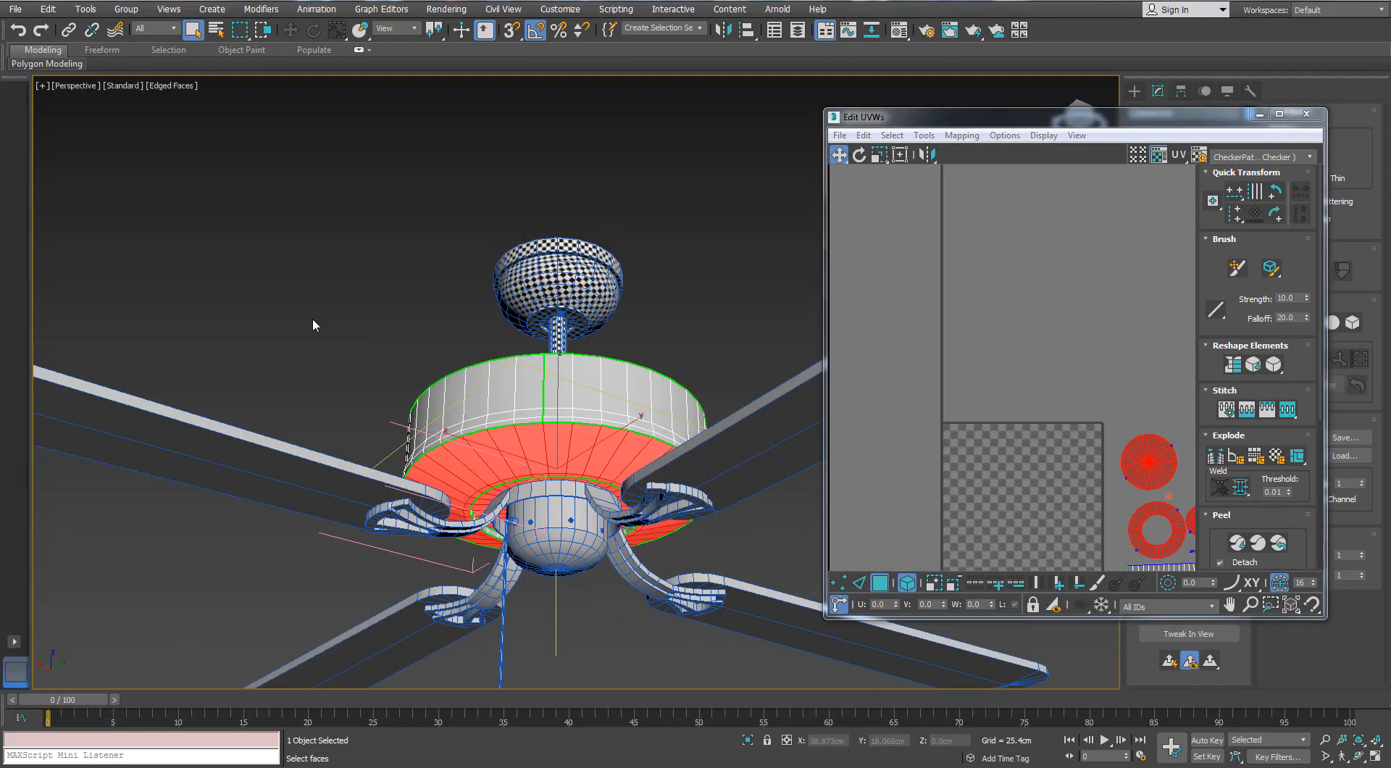
Assign the checker material to the motor housing, check the pattern, and close the Material Editor and UV editor
left_click(312, 323)
key("m")
left_click_drag(960, 232, 655, 420)
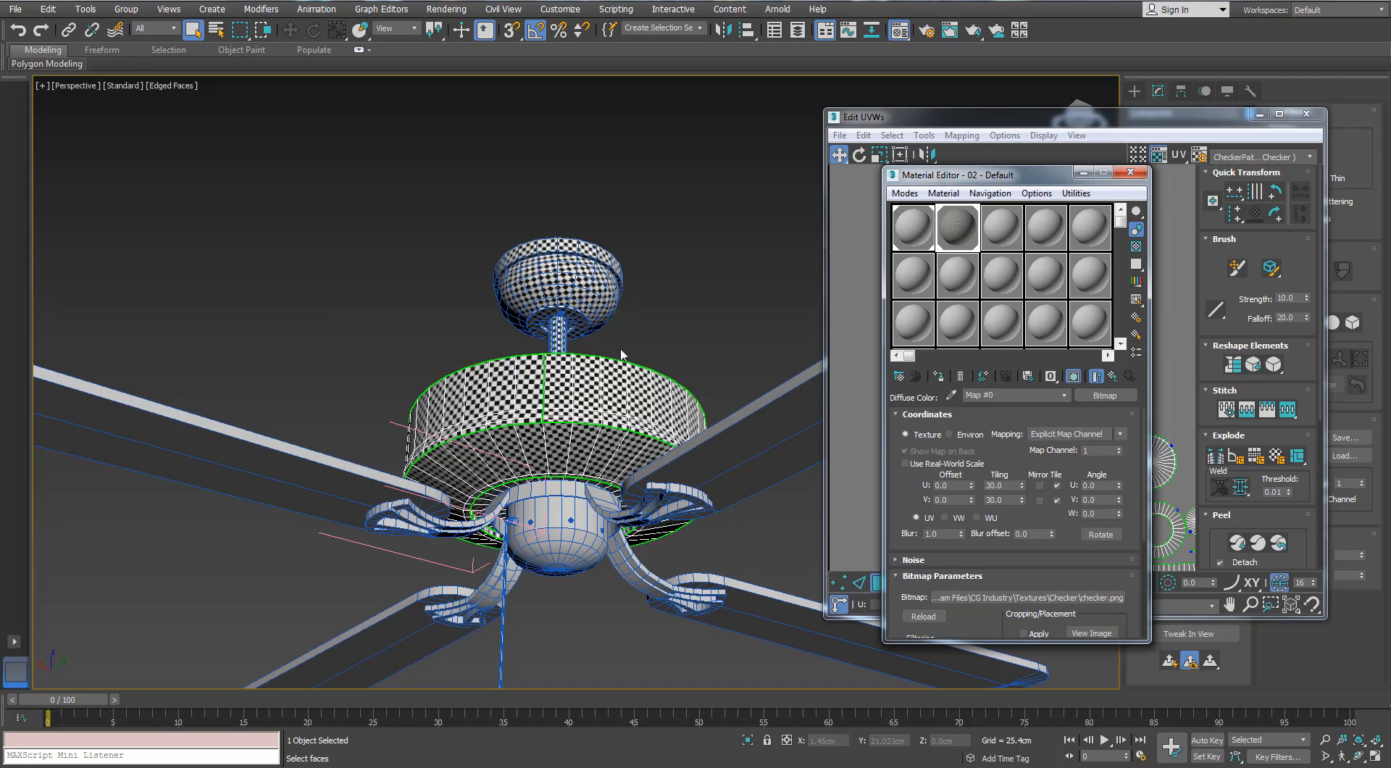
middle_click_drag(621, 355, 580, 440, "alt")
scroll(580, 441, "up", 4)
middle_click_drag(580, 441, 595, 322)
scroll(579, 406, "down", 4)
left_click(1130, 172)
left_click(1306, 113)
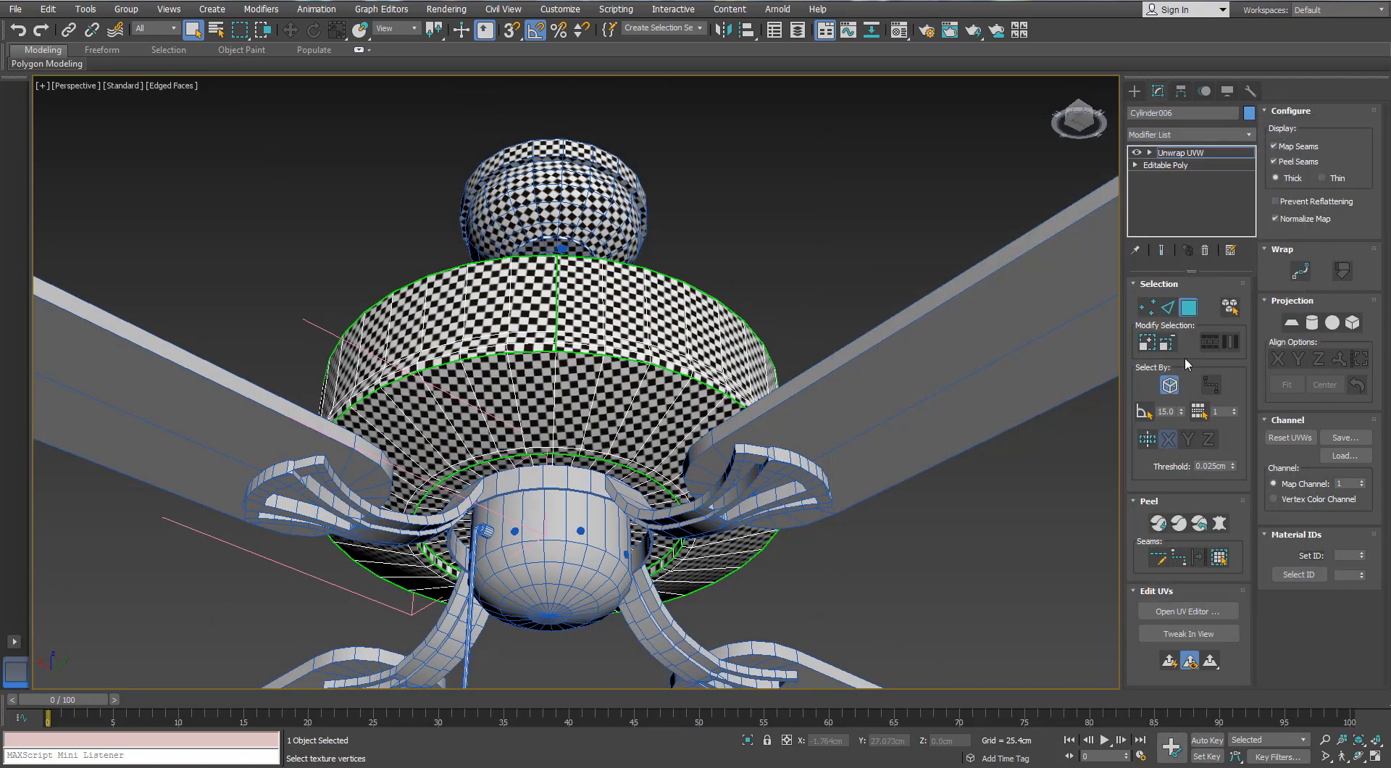
Select the dome beneath the motor housing, add an Unwrap UVW modifier and open its UV editor
left_click(1187, 313)
left_click(884, 229)
middle_click_drag(885, 230, 975, 102)
scroll(974, 102, "down", 2)
left_click(668, 404)
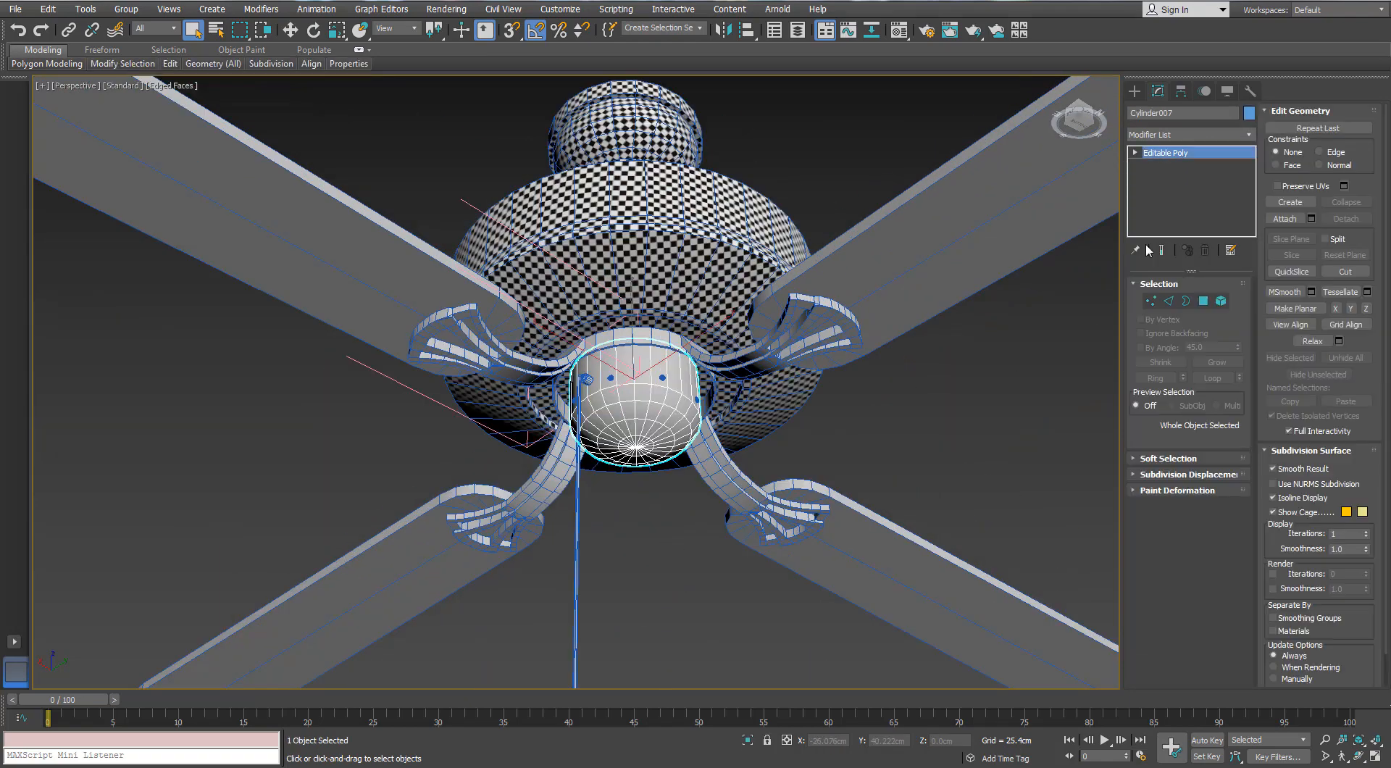
left_click(1248, 134)
key("u")
key("Return")
left_click(1187, 611)
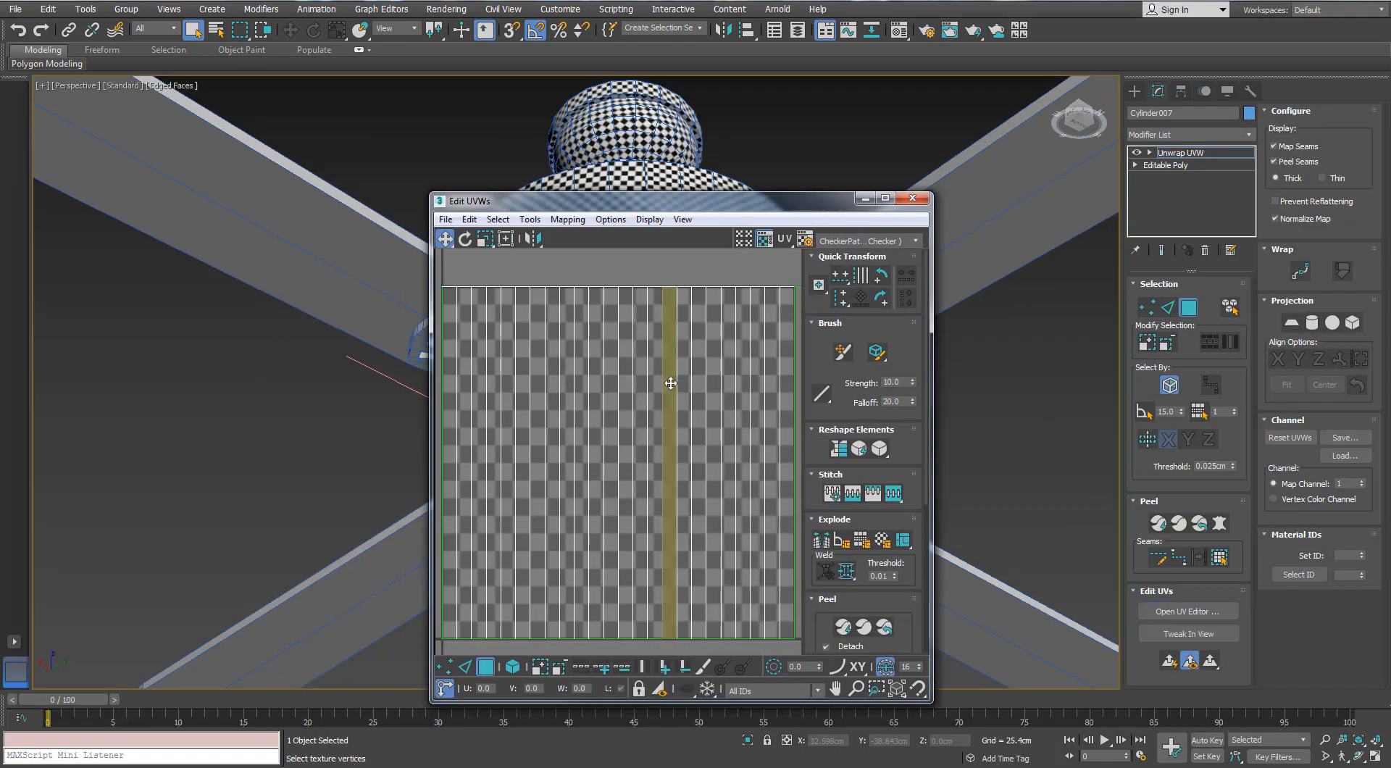
left_click(670, 382)
middle_click_drag(670, 382, 643, 363)
scroll(644, 364, "down", 3)
left_click(1220, 558)
scroll(615, 348, "up", 1)
left_click(568, 219)
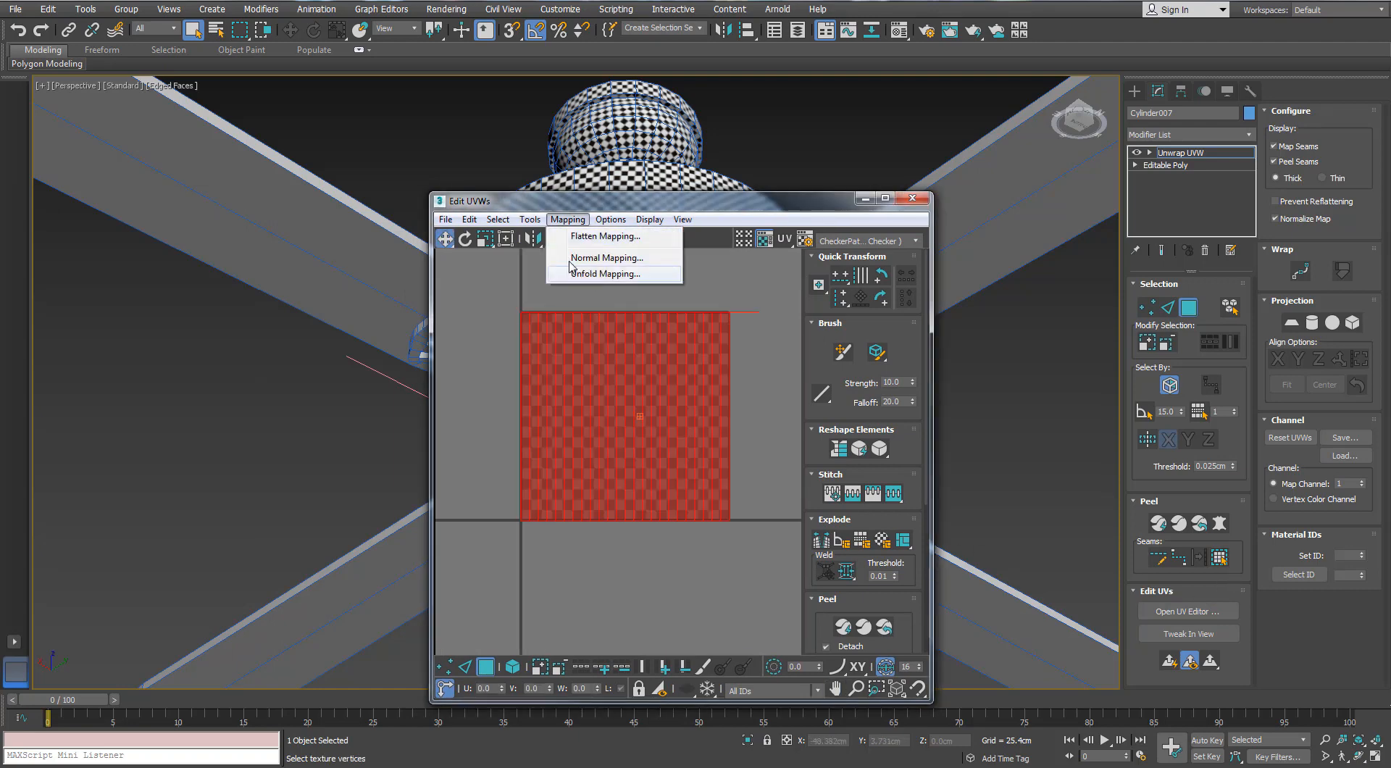
left_click(583, 258)
left_click(109, 38)
left_click(52, 49)
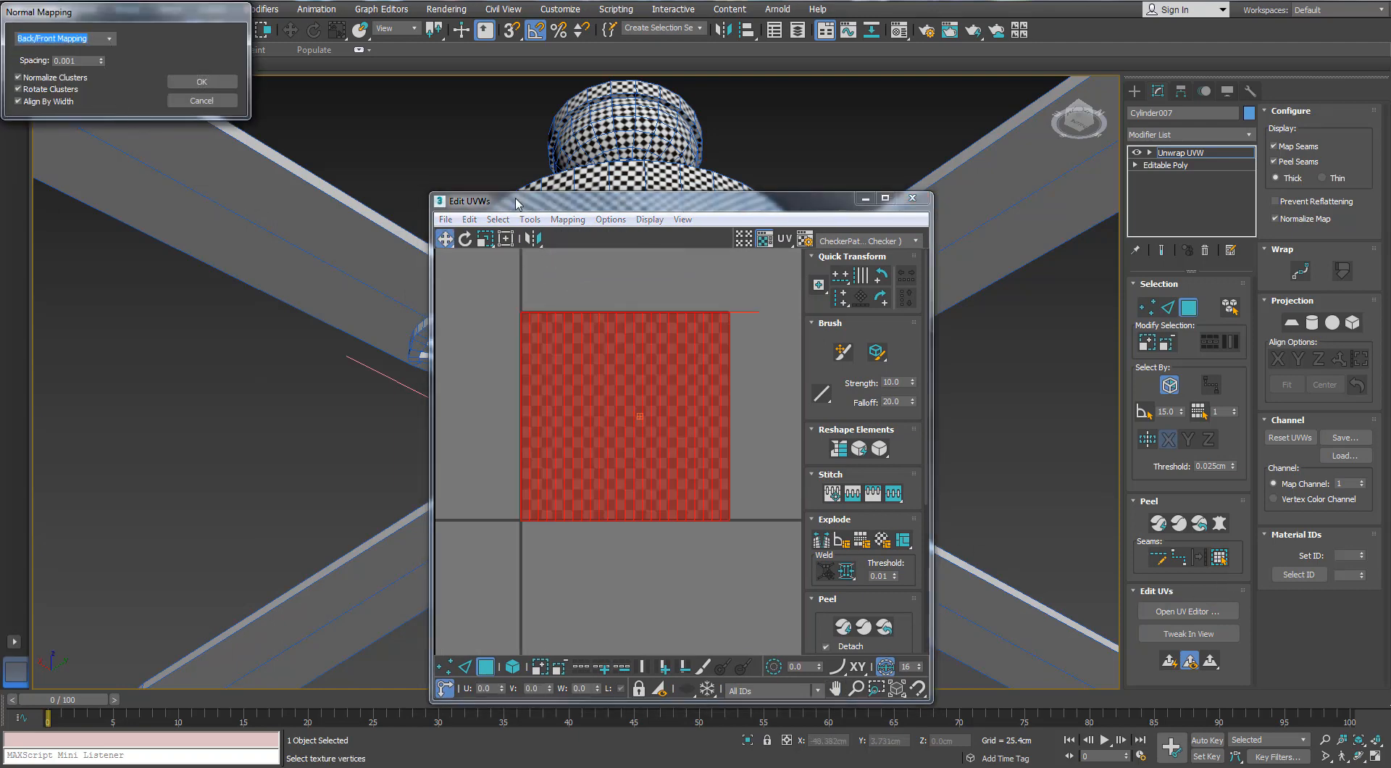
left_click(212, 102)
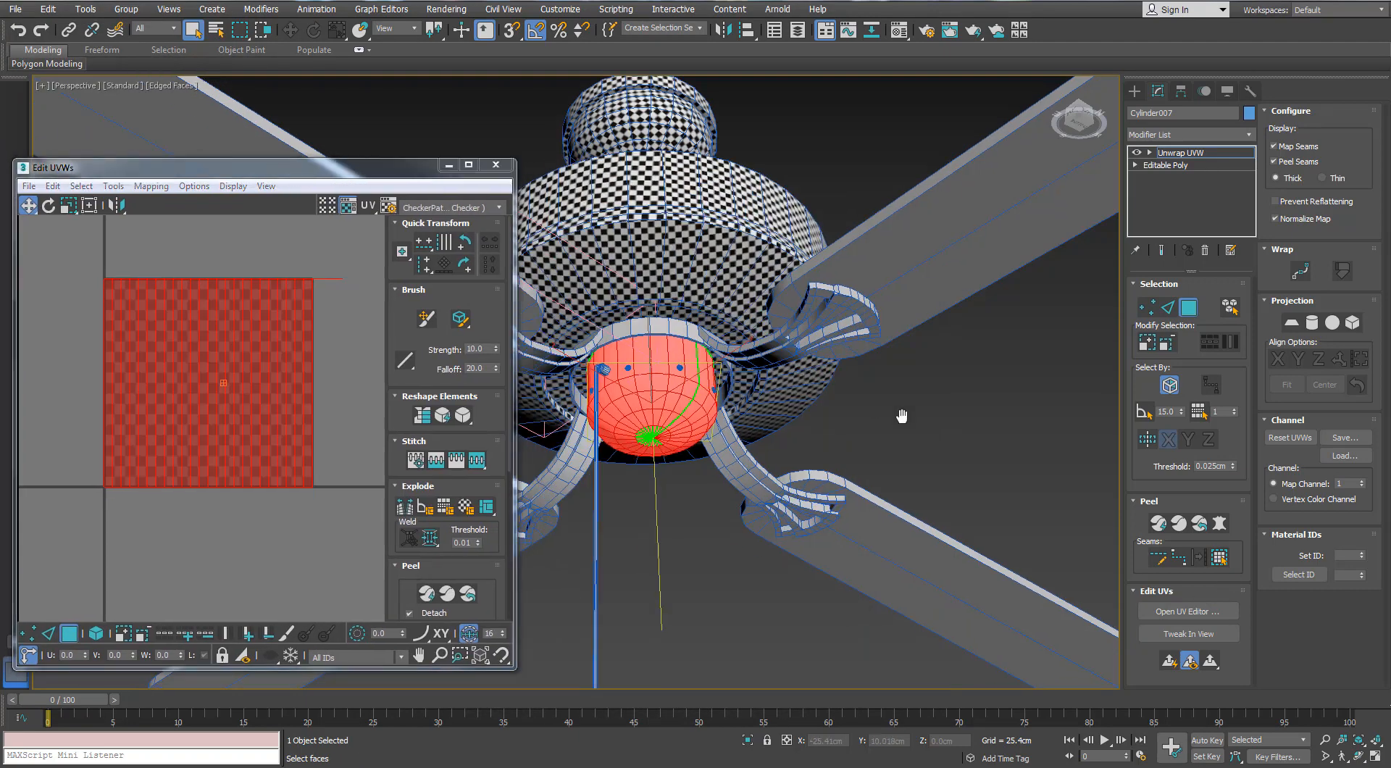
Isolate the dome and mark a peel seam along the edge loop that splits it vertically into two halves
scroll(900, 410, "up", 2)
key("alt+q")
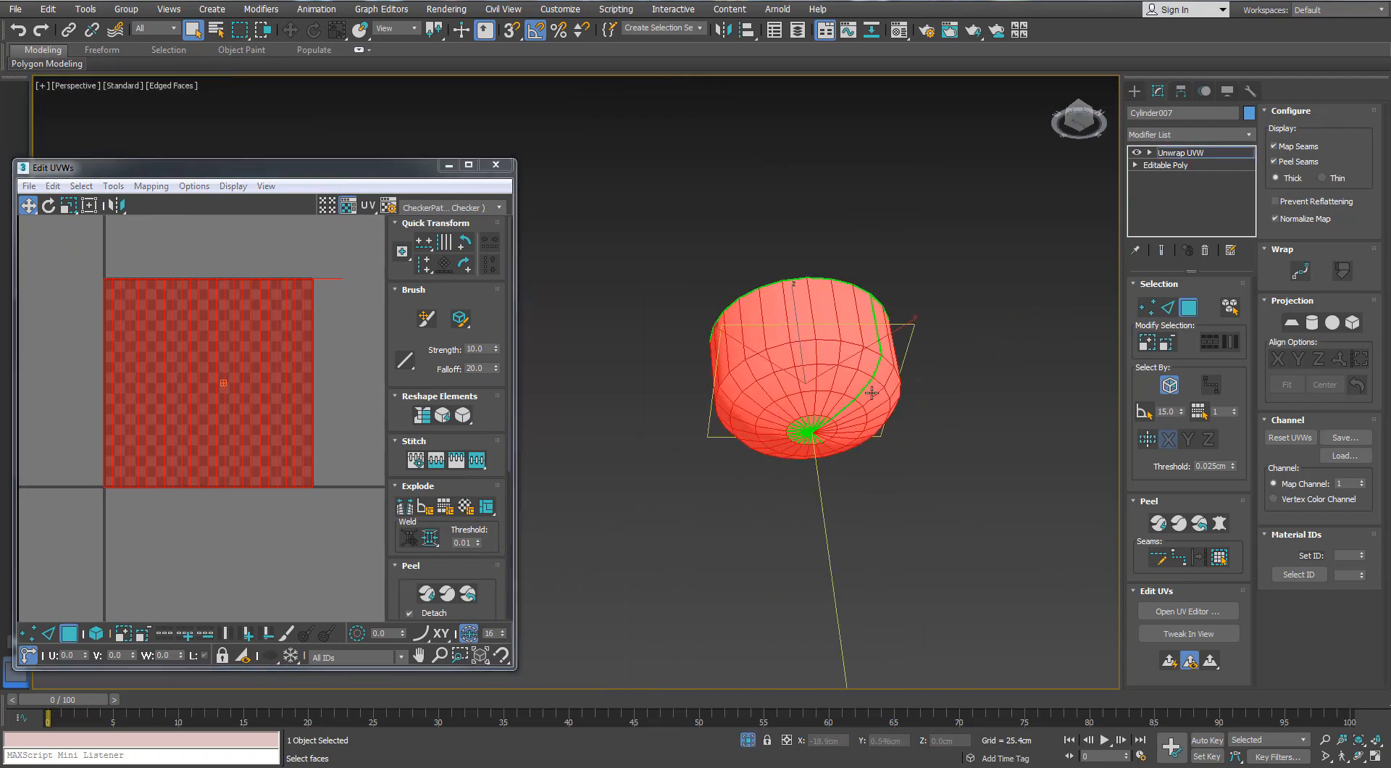
middle_click_drag(871, 393, 829, 384, "alt")
scroll(822, 421, "up", 2)
scroll(849, 324, "down", 1)
middle_click_drag(849, 323, 859, 297, "alt")
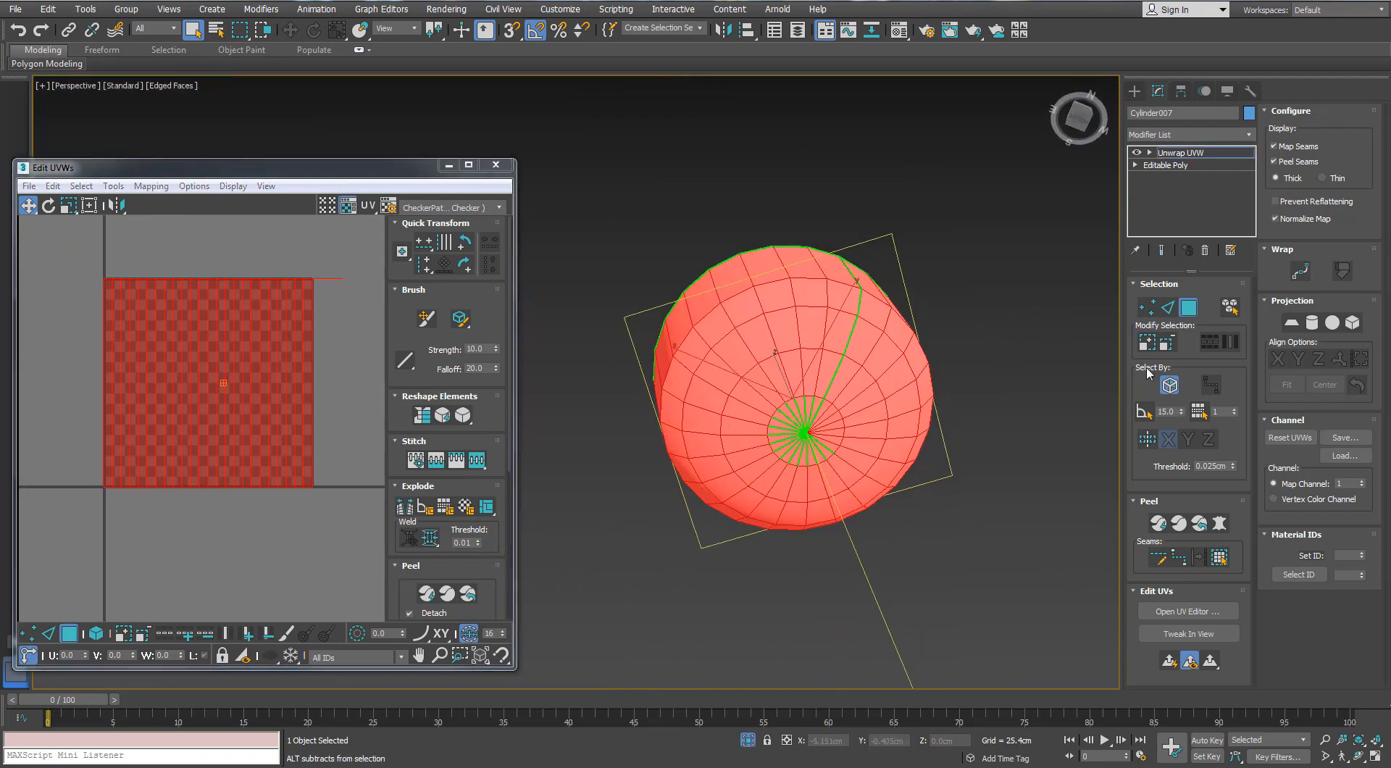
key("2")
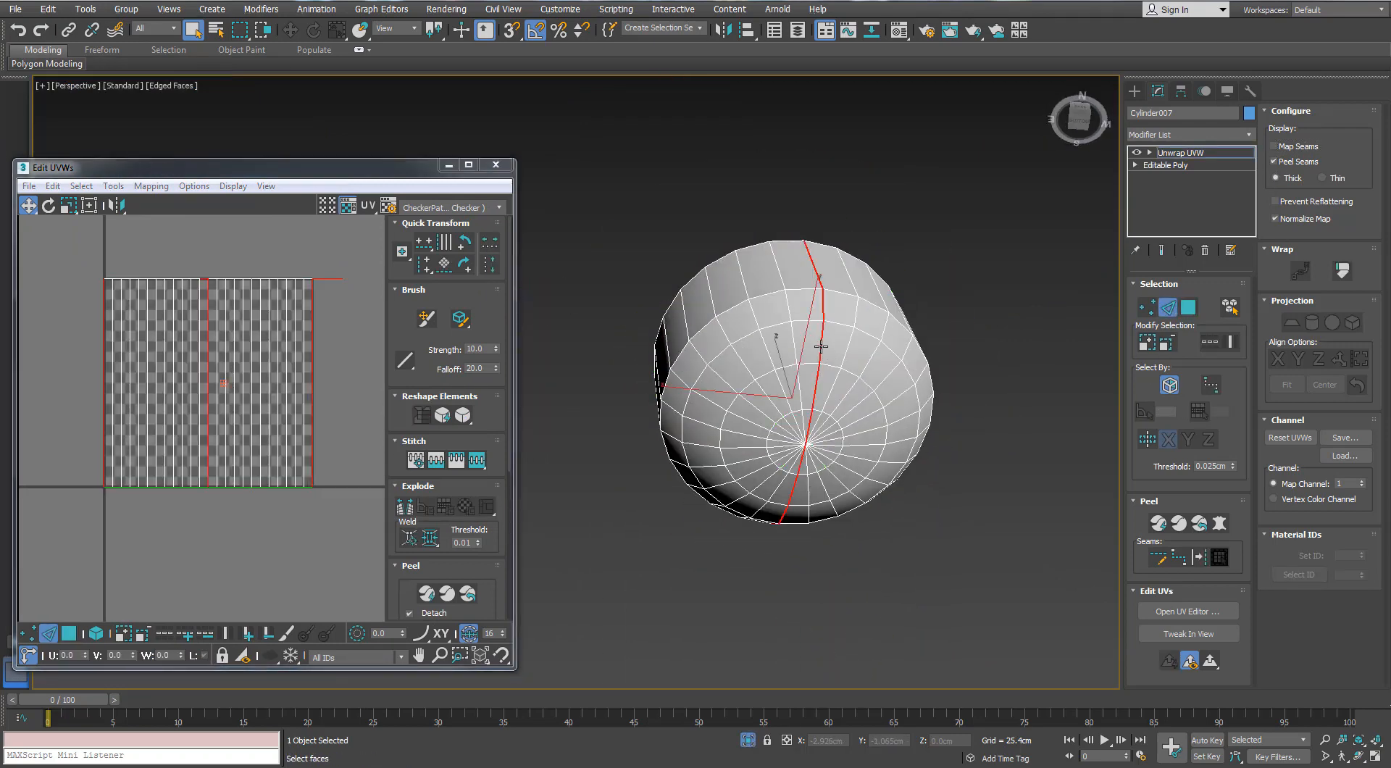
middle_click_drag(821, 346, 821, 361, "alt")
Select all the dome polygons on one side of the seam and planar-map them along Z
left_click(1194, 311)
left_click(747, 376)
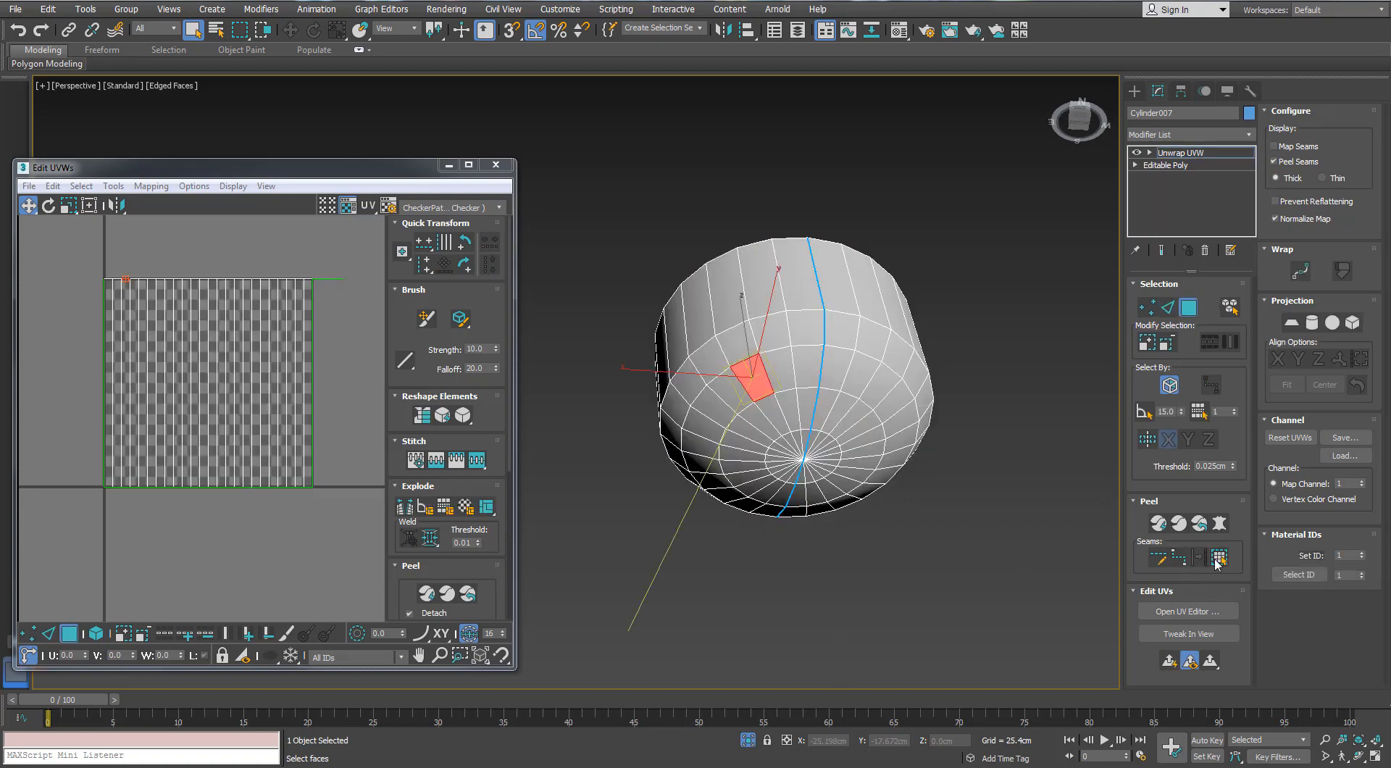
left_click(1216, 559)
left_click(1292, 323)
left_click(1319, 359)
scroll(306, 406, "down", 2)
Quick-peel the mapped half of the dome and move its shell below the UV tile
left_click(1160, 528)
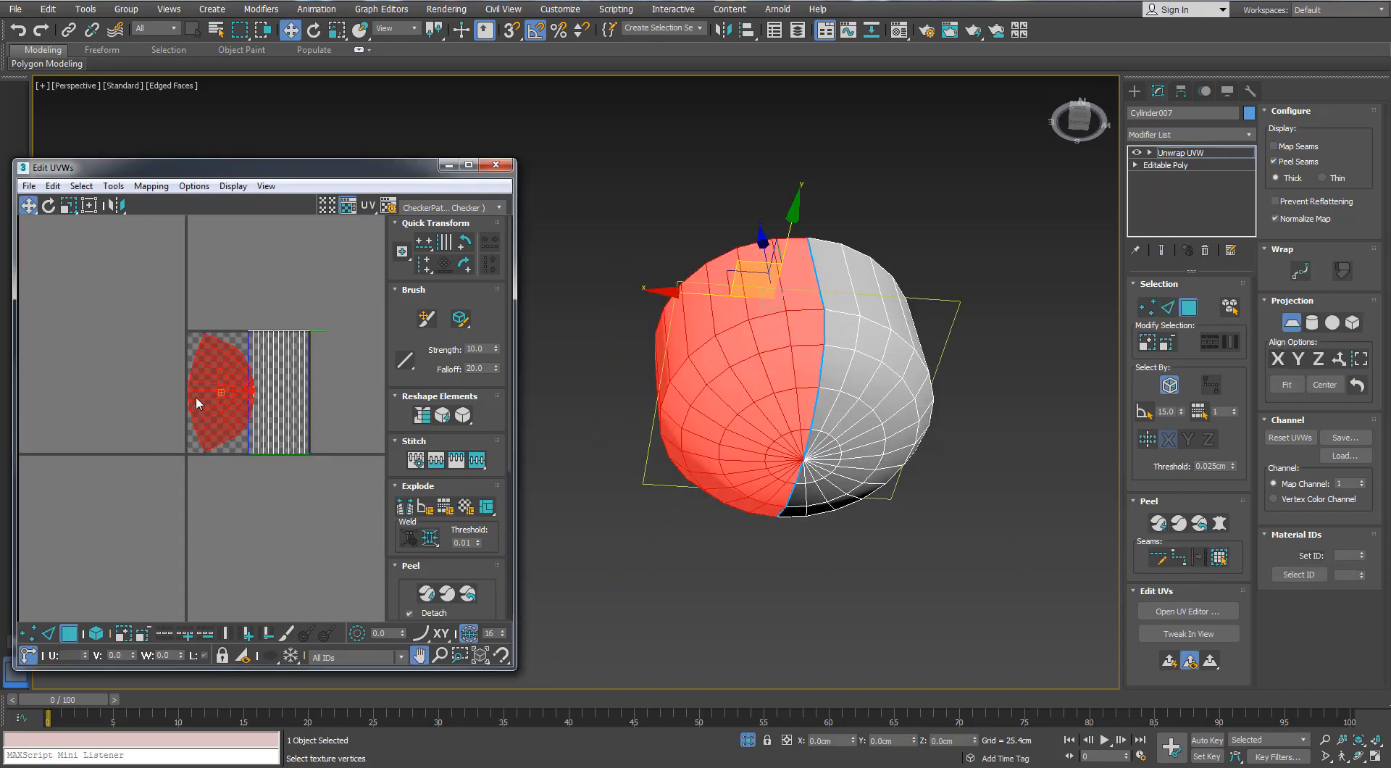
scroll(197, 398, "down", 1)
key("2")
key("3")
left_click_drag(204, 408, 193, 497)
Planar-map the dome's other half along Z, peel it and move its shell below the UV tile
left_click(839, 369)
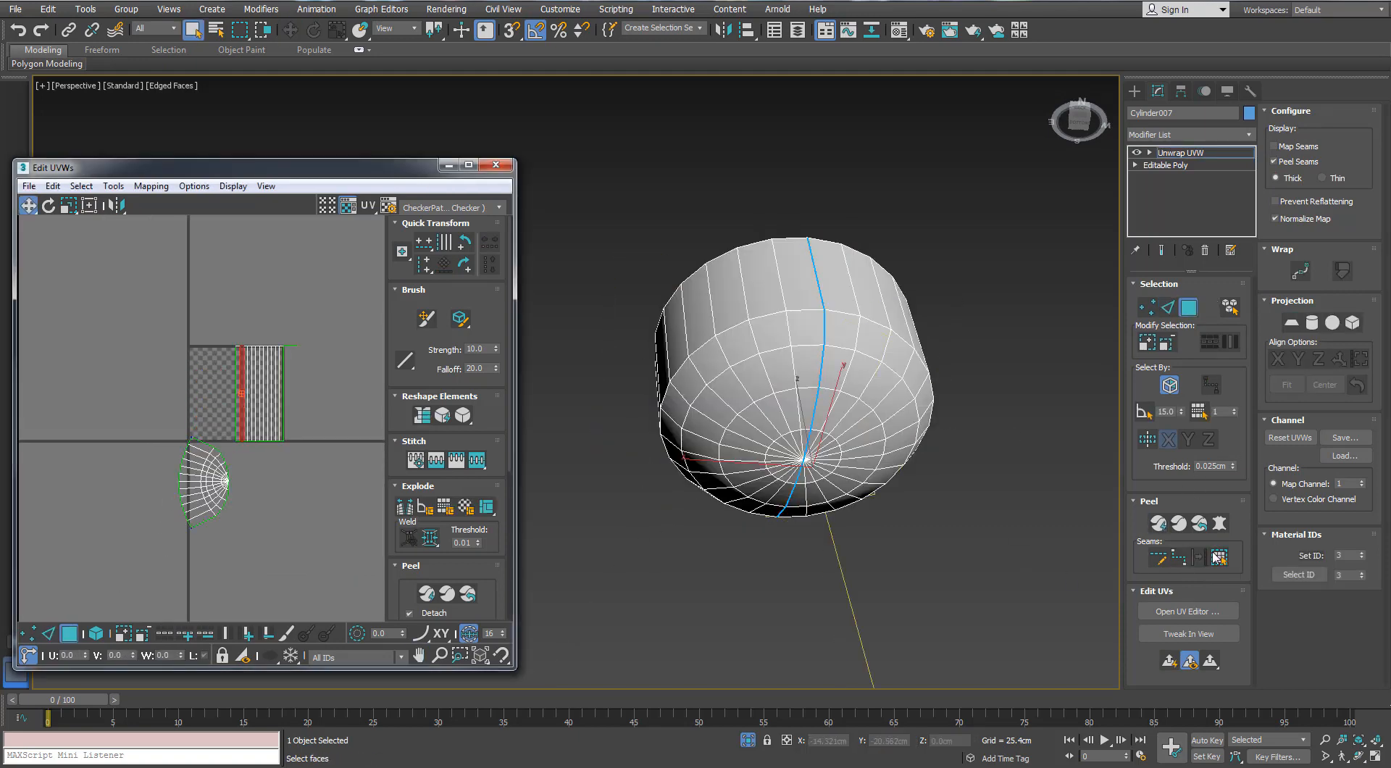
left_click(1218, 557)
left_click(1292, 323)
left_click(1318, 360)
scroll(208, 411, "down", 1)
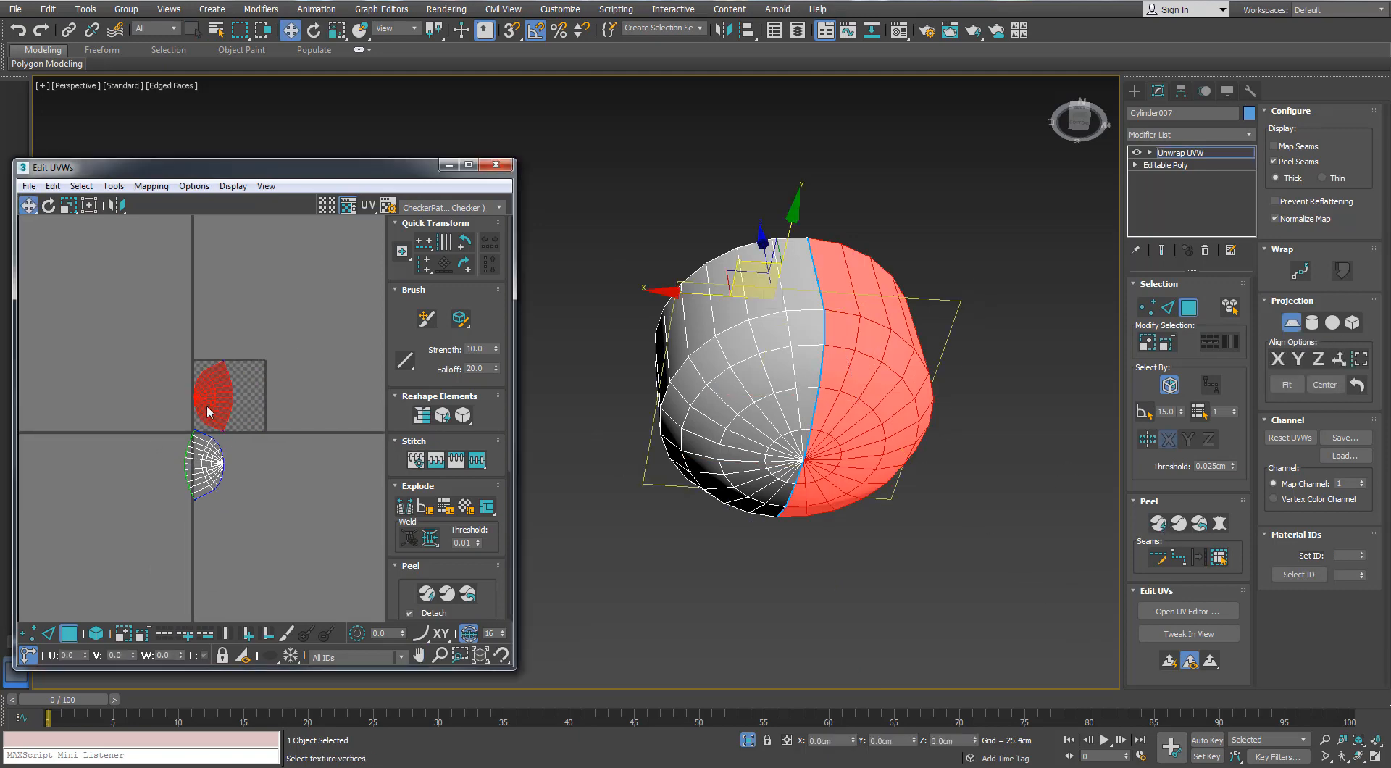
key("2")
key("3")
left_click_drag(211, 403, 180, 487)
scroll(157, 463, "up", 3)
Scale the dome's two half shells down and place them side by side below the tile
key("ctrl+a")
middle_click_drag(267, 452, 162, 481)
key("r")
left_click_drag(139, 501, 141, 532)
key("w")
left_click_drag(148, 502, 203, 474)
left_click(270, 473)
Assign the checker material to the dome and close the Material Editor
left_click(781, 590)
key("m")
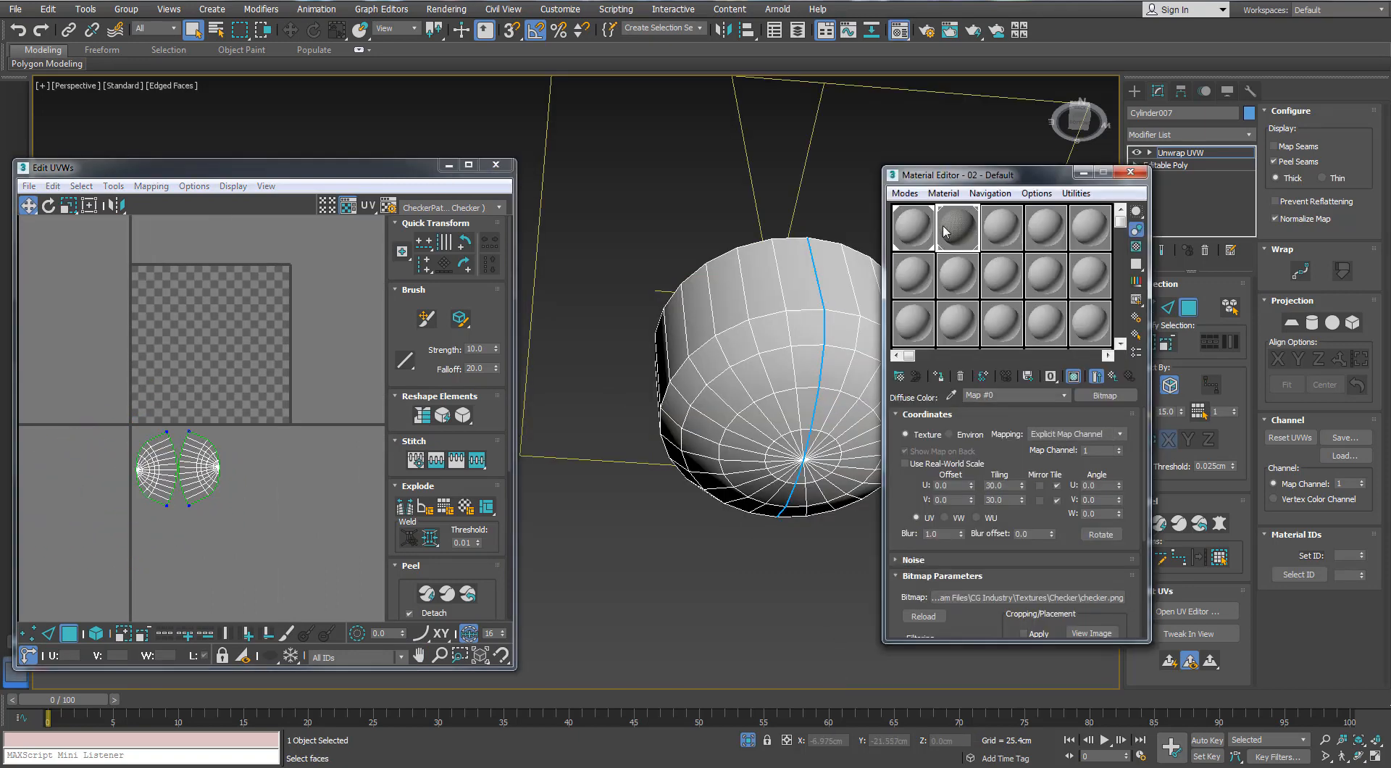
left_click_drag(943, 226, 791, 344)
left_click(1129, 172)
Scale both dome shells down together and exit isolation to show the whole fan
key("ctrl+a")
scroll(194, 471, "up", 3)
key("r")
left_click_drag(190, 479, 186, 532)
middle_click_drag(750, 587, 817, 708, "alt")
left_click(748, 740)
Fine-tune the scale of the dome's UV shells to match its checker size to the motor housing's
scroll(684, 428, "down", 5)
mouse_move(685, 427)
middle_mouse_down("alt")
mouse_move(687, 333)
mouse_move(670, 442)
middle_mouse_up("alt")
scroll(687, 398, "up", 5)
scroll(685, 398, "down", 3)
left_click_drag(185, 463, 185, 471)
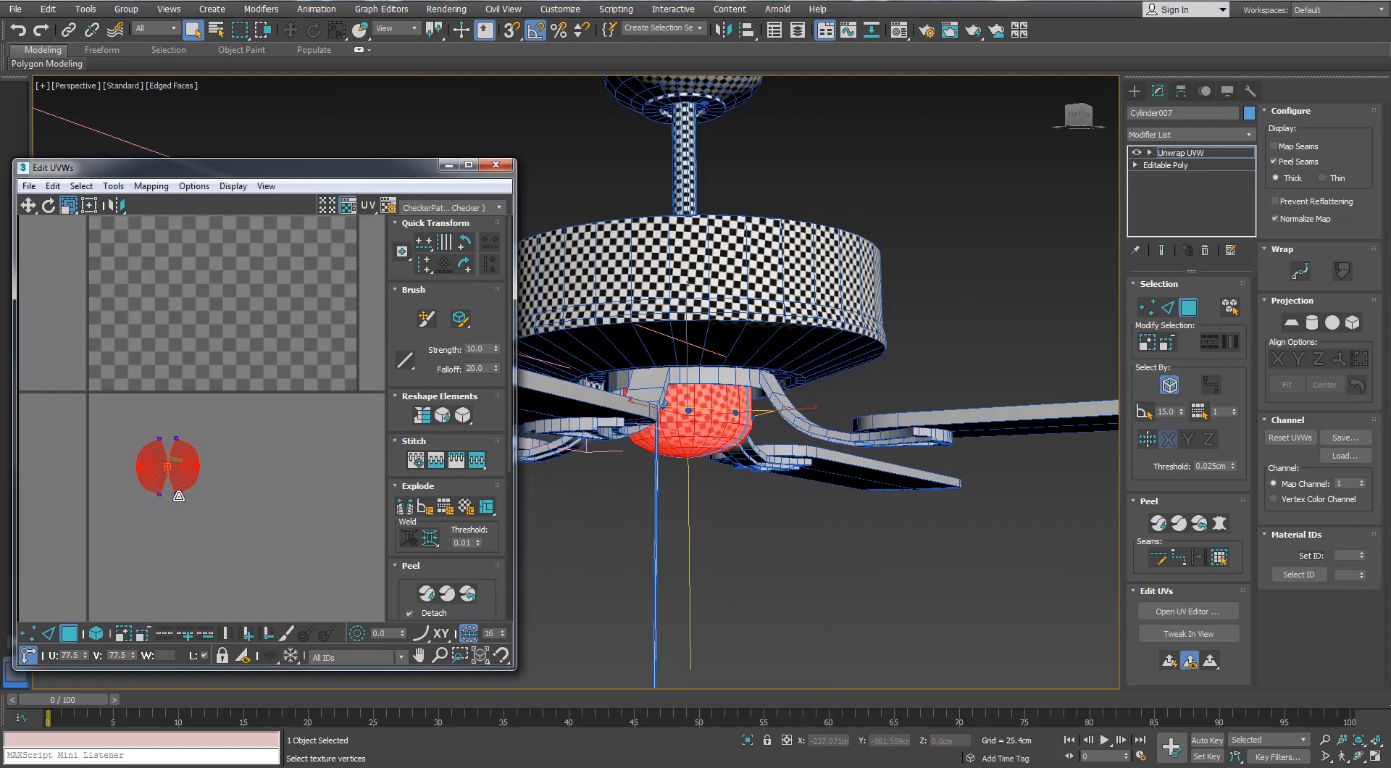
scroll(692, 500, "down", 2)
middle_click_drag(692, 507, 435, 471, "alt")
scroll(708, 481, "up", 2)
left_click_drag(181, 473, 181, 469)
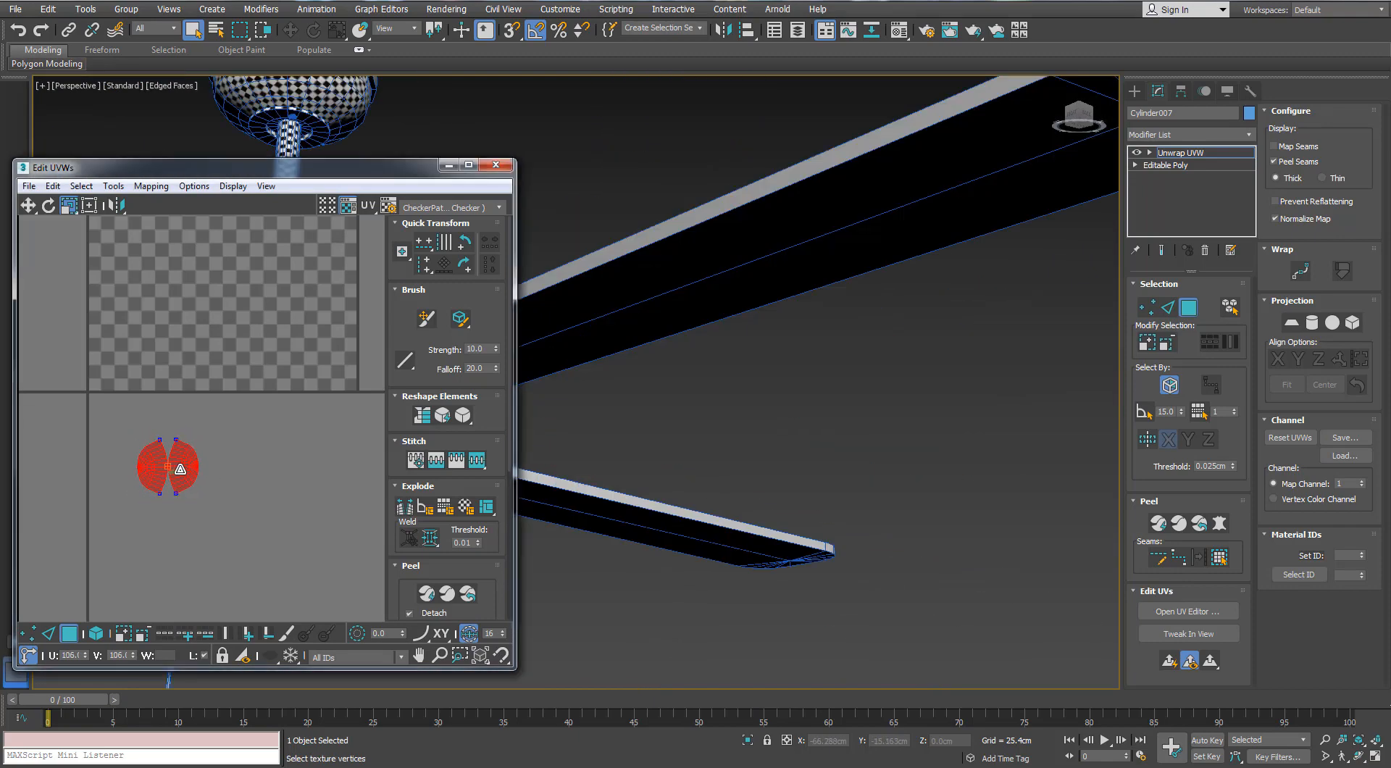
scroll(767, 384, "down", 2)
middle_click_drag(768, 362, 956, 352)
middle_click_drag(757, 427, 750, 360, "alt")
scroll(749, 359, "up", 2)
left_click_drag(180, 465, 177, 473)
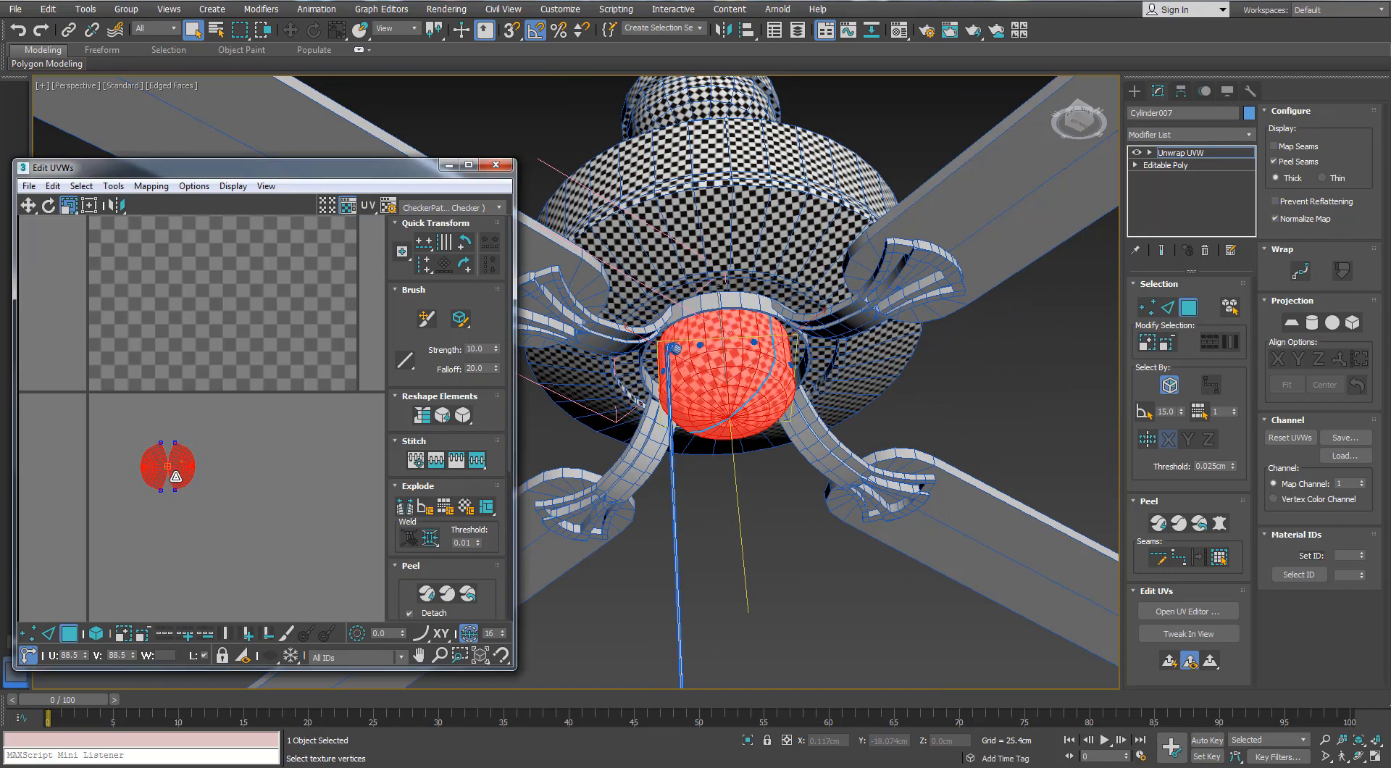
Finish editing the dome's UVs and select the flat ring surrounding the dome
middle_click_drag(796, 478, 801, 568, "alt")
left_click(801, 568)
left_click(1188, 307)
left_click(855, 449)
middle_click_drag(714, 387, 700, 330, "alt")
left_click(701, 330)
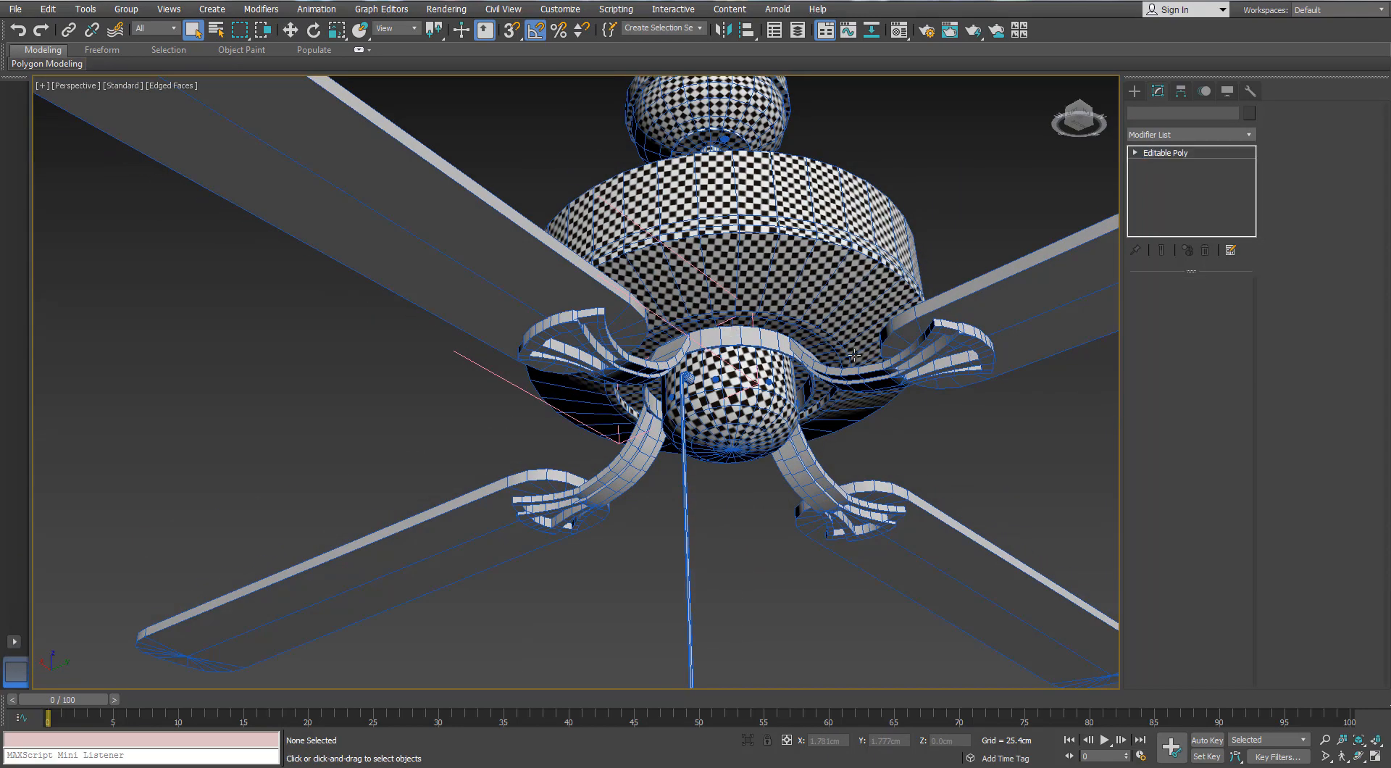
Add an Unwrap UVW modifier to the ring and open its UV editor
left_click(1247, 134)
key("u")
key("Return")
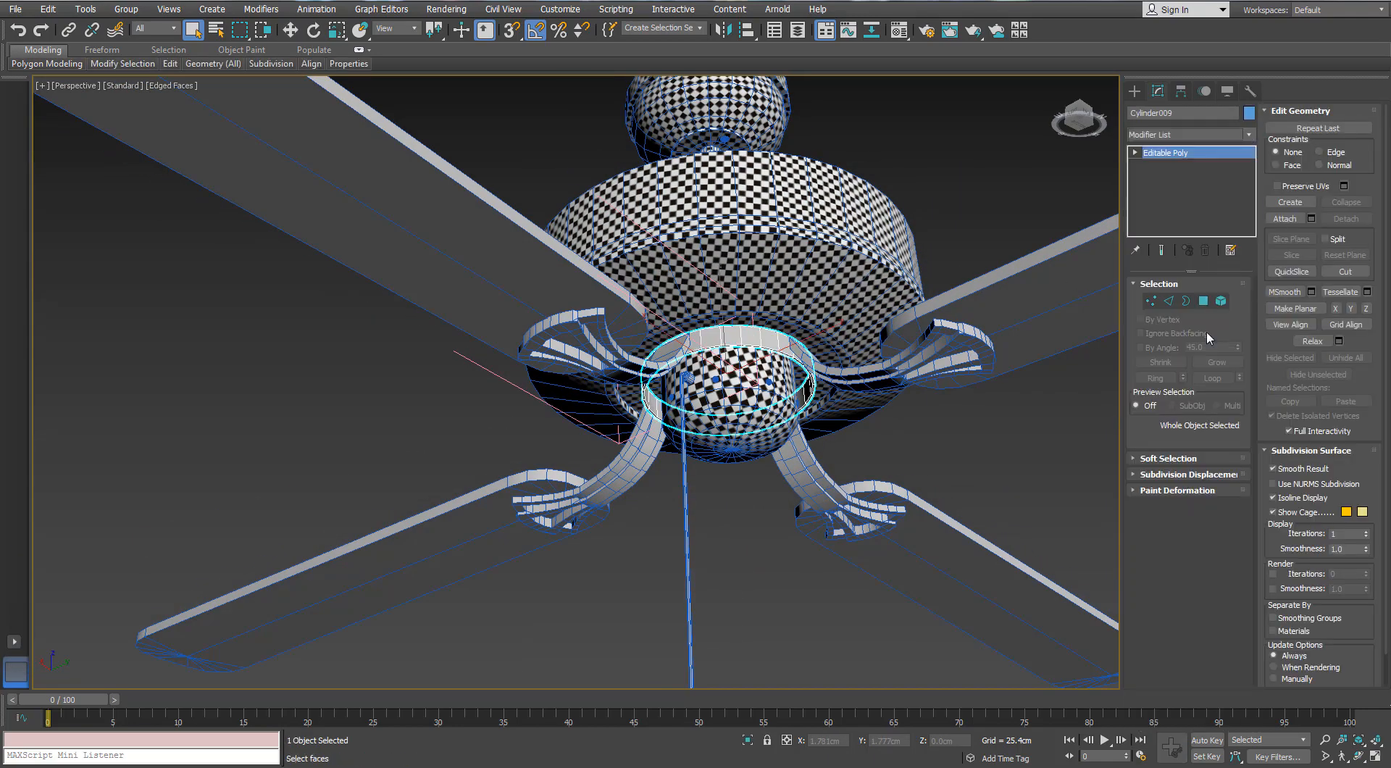
left_click(1188, 612)
left_click_drag(326, 277, 292, 144)
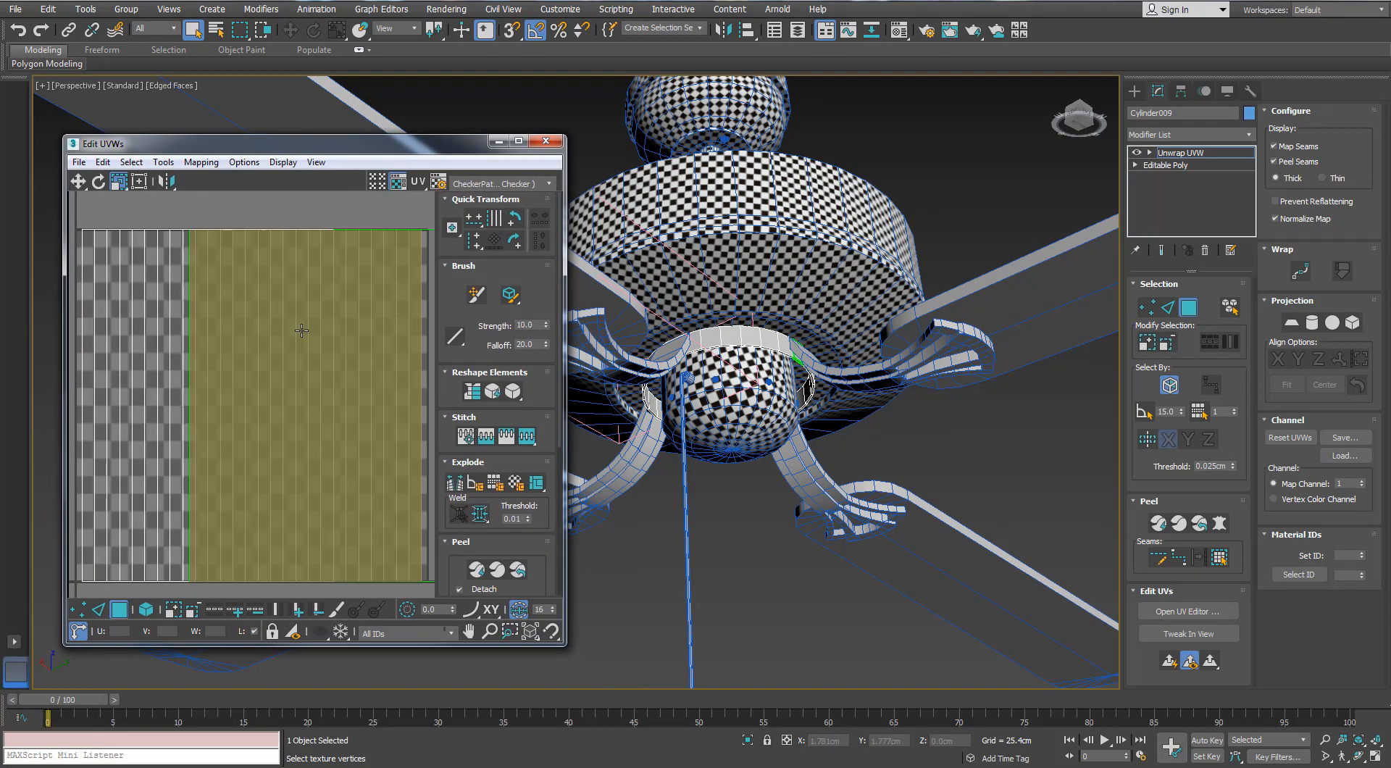
Select all the ring's polygons and apply Normal Mapping with Box Mapping to them
left_click(319, 369)
left_click(1212, 560)
left_click(201, 162)
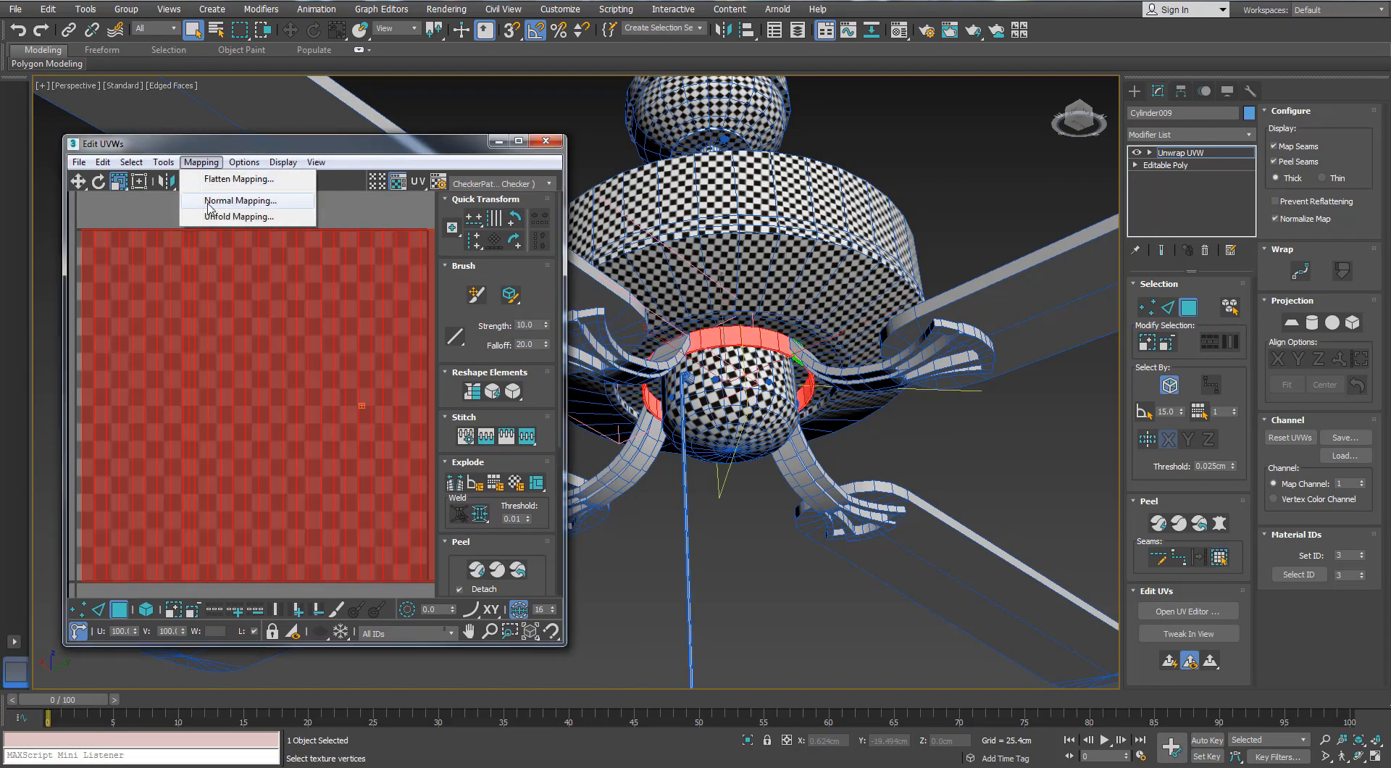
left_click(213, 205)
left_click(109, 39)
left_click(65, 99)
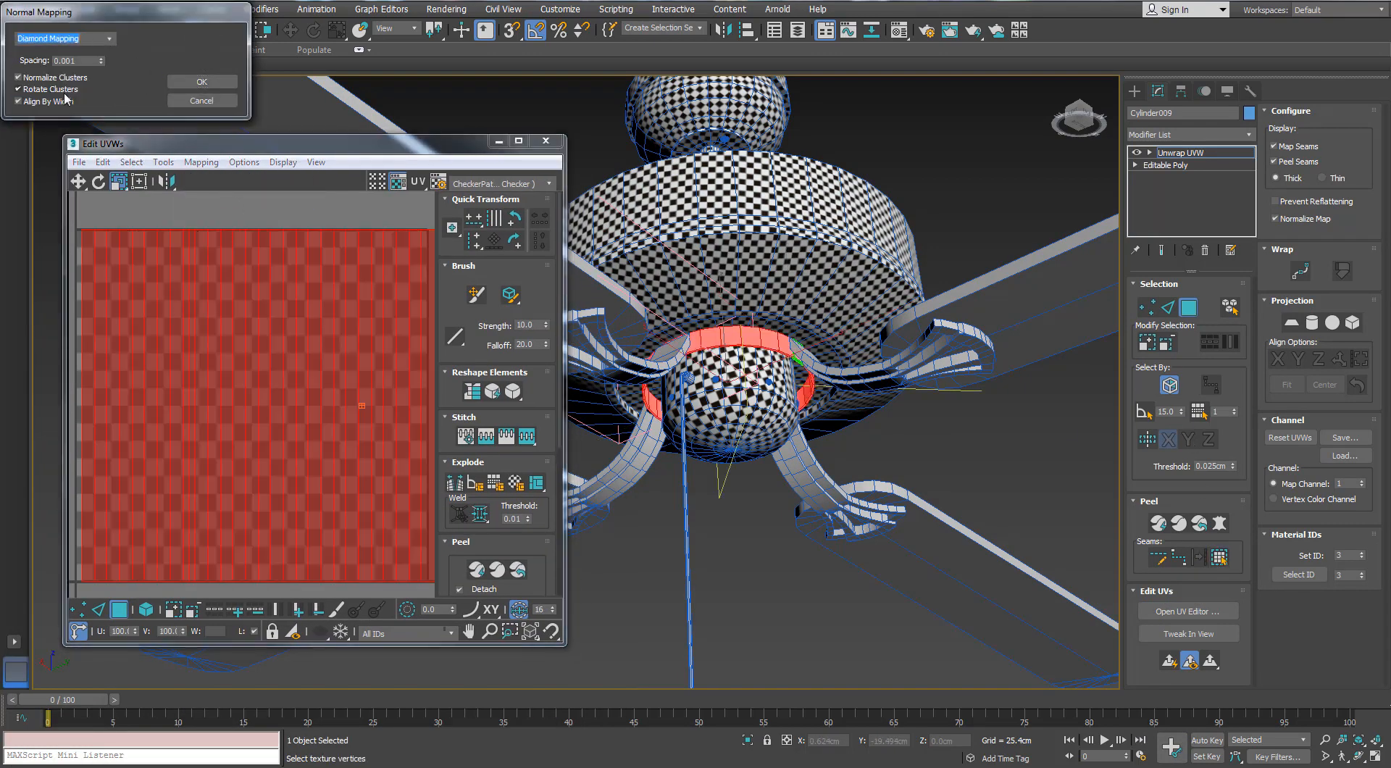
left_click(45, 63)
left_click(202, 82)
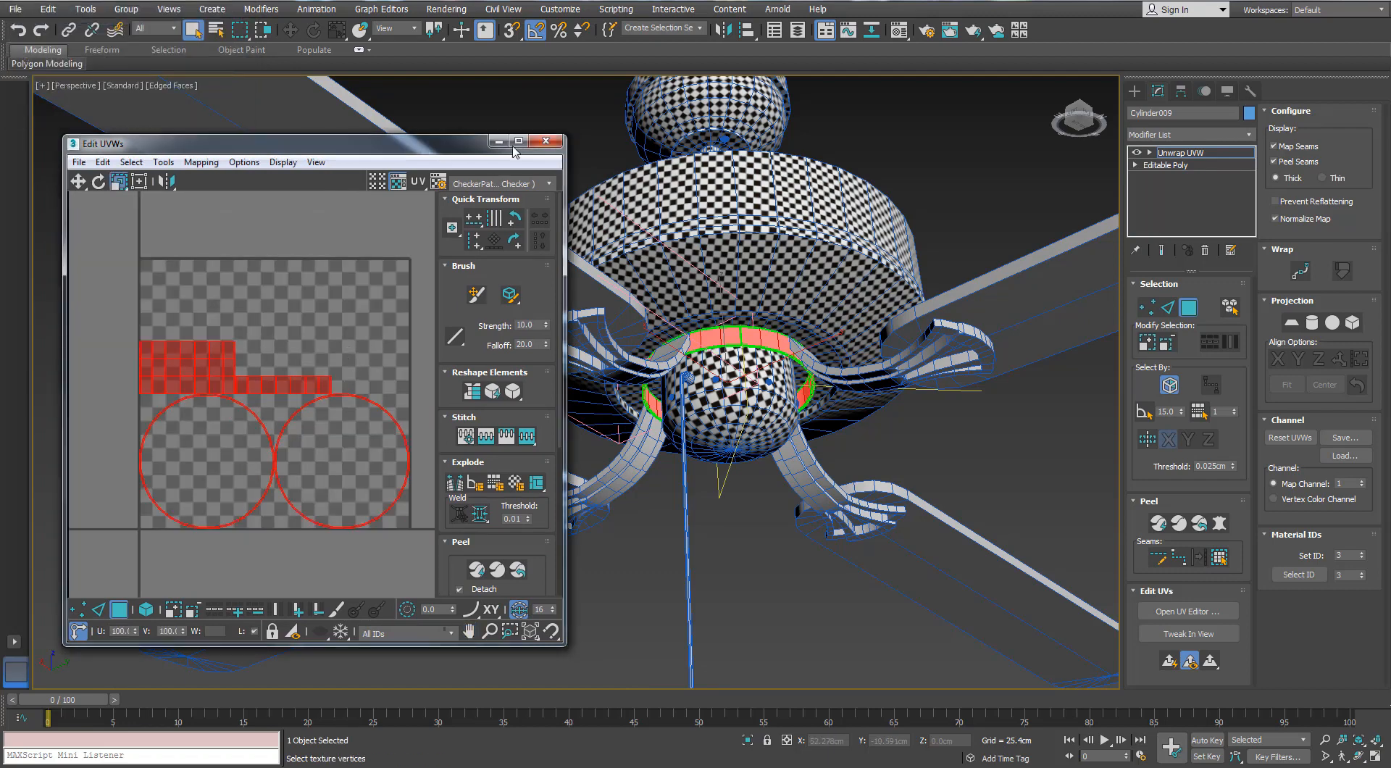
Maximize the UV editor and stitch the sections of the ring's first wall end to end into one band
left_click(518, 140)
scroll(550, 304, "up", 2)
key("2")
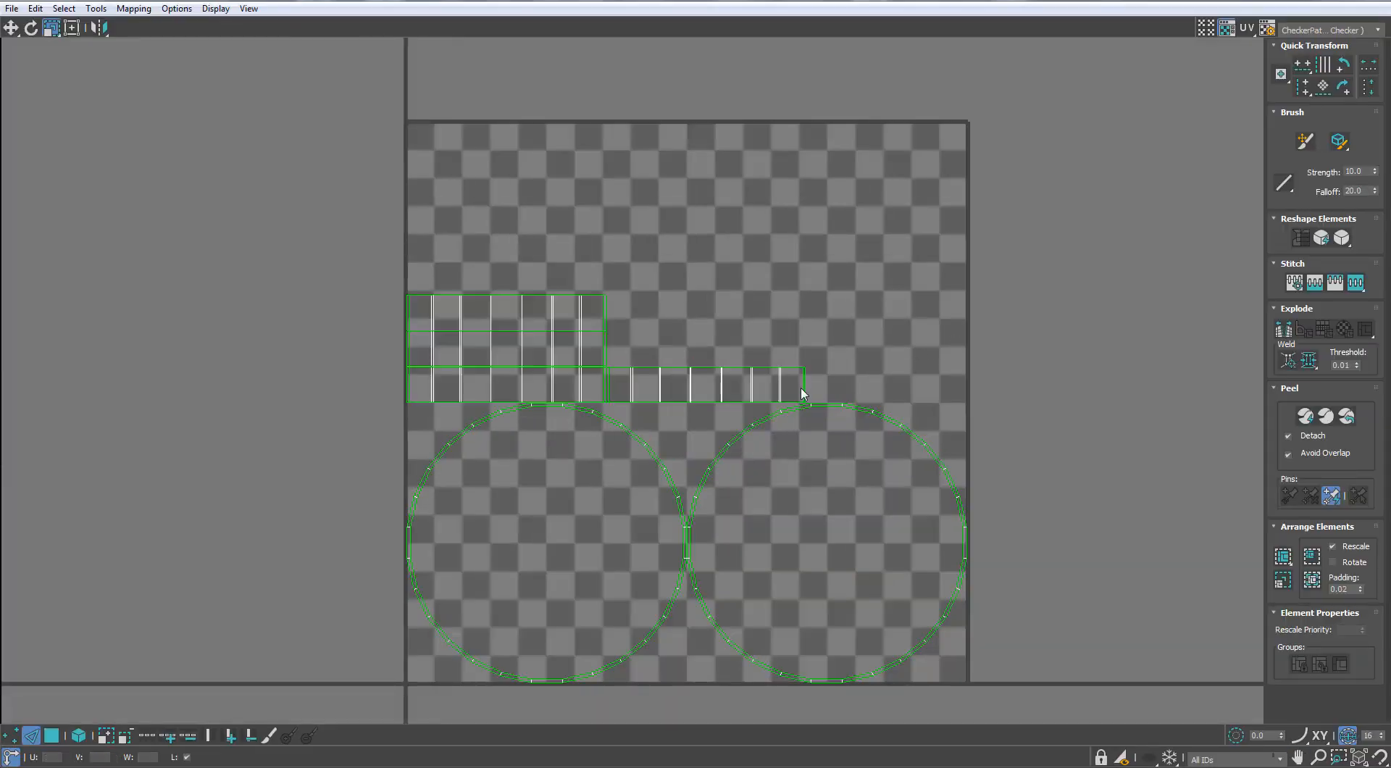
left_click(803, 392)
scroll(912, 405, "down", 2)
left_click(936, 391)
key("s")
middle_click_drag(887, 405, 807, 402)
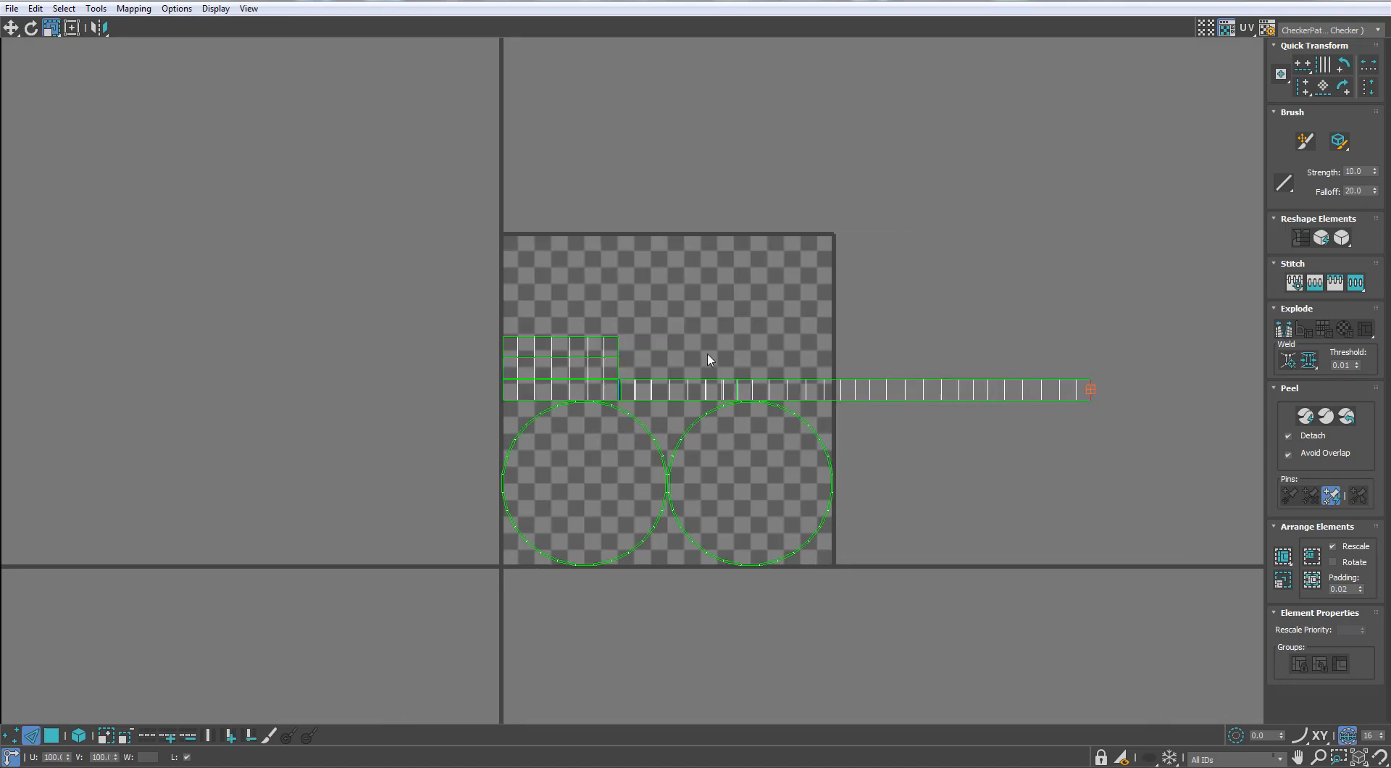
Stitch the sections of the ring's other wall end to end into a second band
scroll(696, 354, "up", 2)
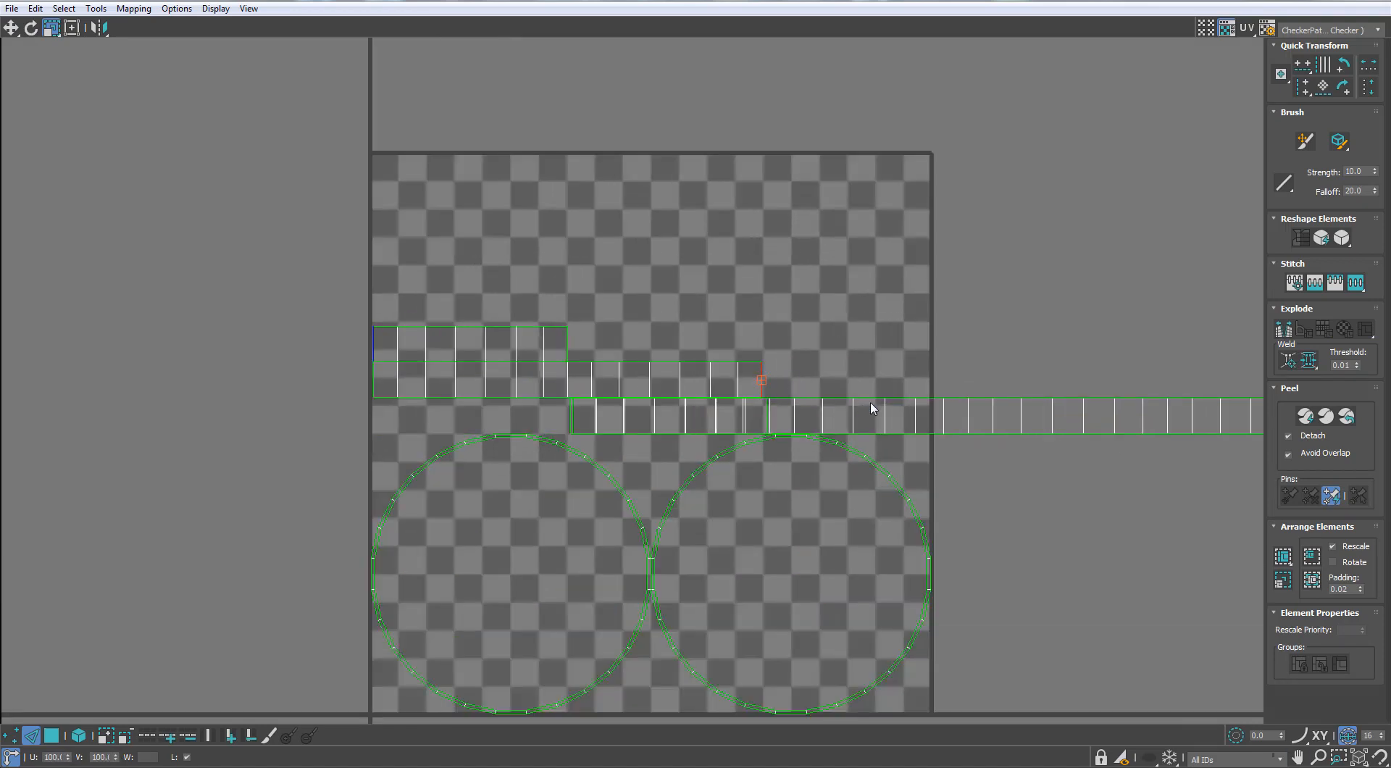
key("s")
middle_click_drag(968, 388, 849, 369)
Move the ring's two wall bands below the UV tile, stacked as separate rows
left_click(48, 739)
left_click(55, 737)
left_click(58, 738)
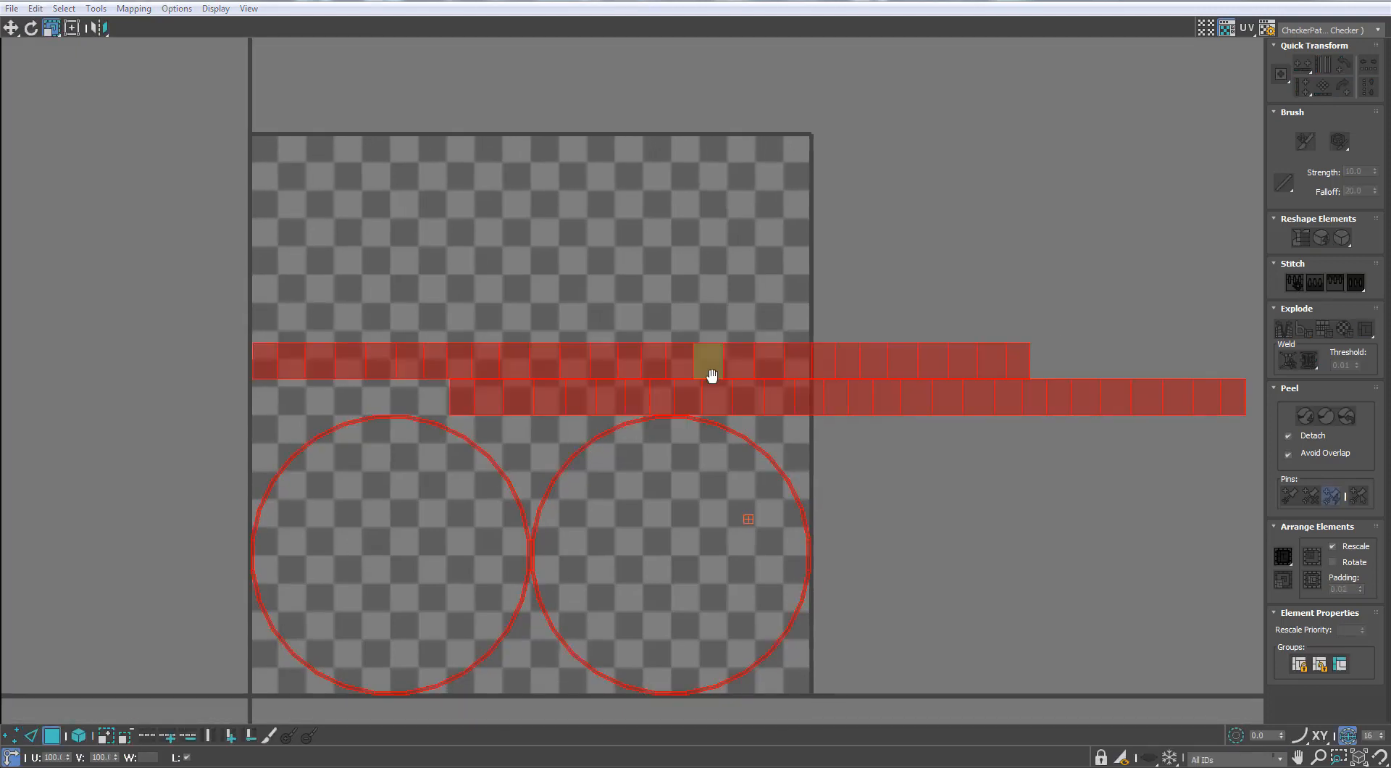
scroll(710, 375, "down", 2)
key("w")
left_click(712, 363)
key("4")
left_click_drag(636, 364, 787, 359)
left_click_drag(838, 398, 686, 677, "ctrl")
scroll(644, 508, "down", 2)
Shift one of the ring's circular cap islands slightly away from the other to leave a gap
left_click(601, 523)
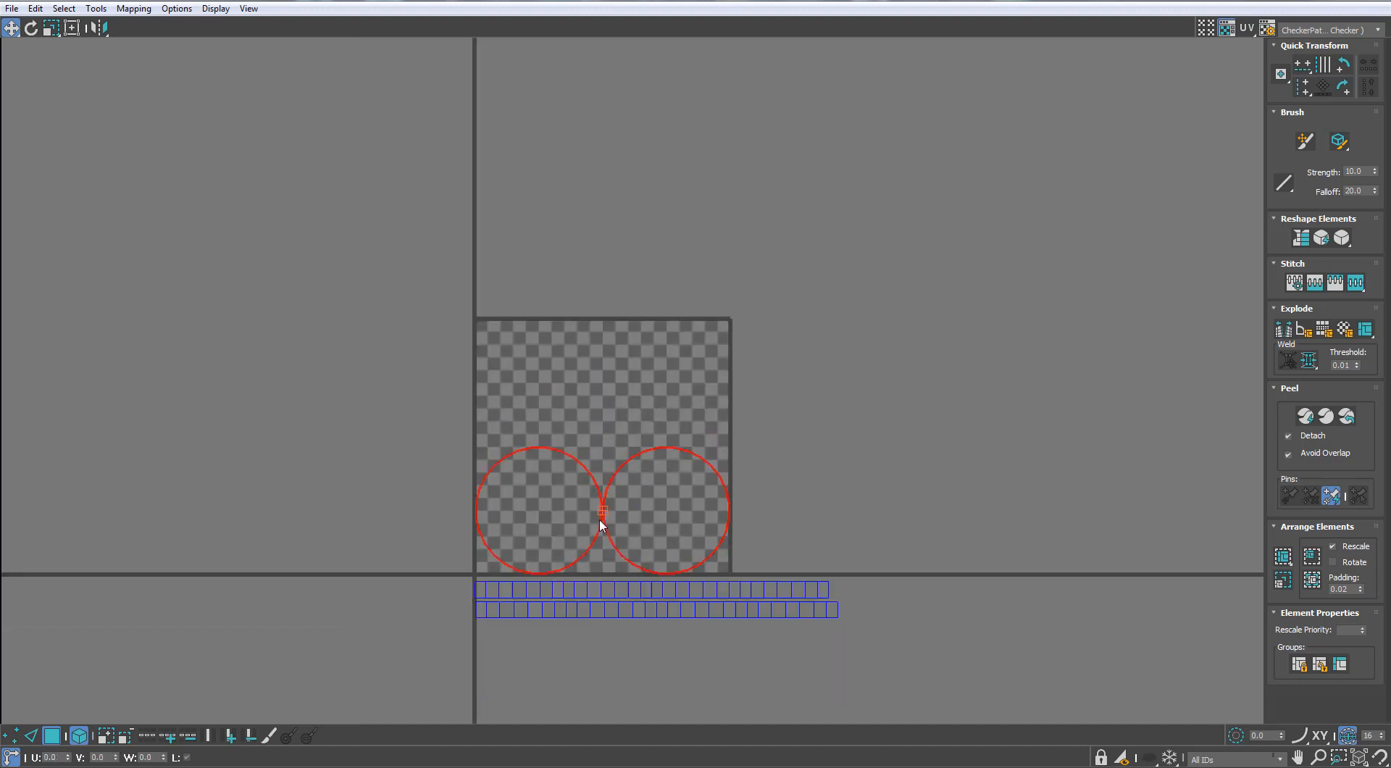
scroll(602, 520, "up", 4)
left_click(609, 554)
left_click(625, 568)
scroll(706, 444, "down", 4)
Select all the ring's UV islands, scale them down together and move them above the UV tile
left_click_drag(815, 351, 518, 674)
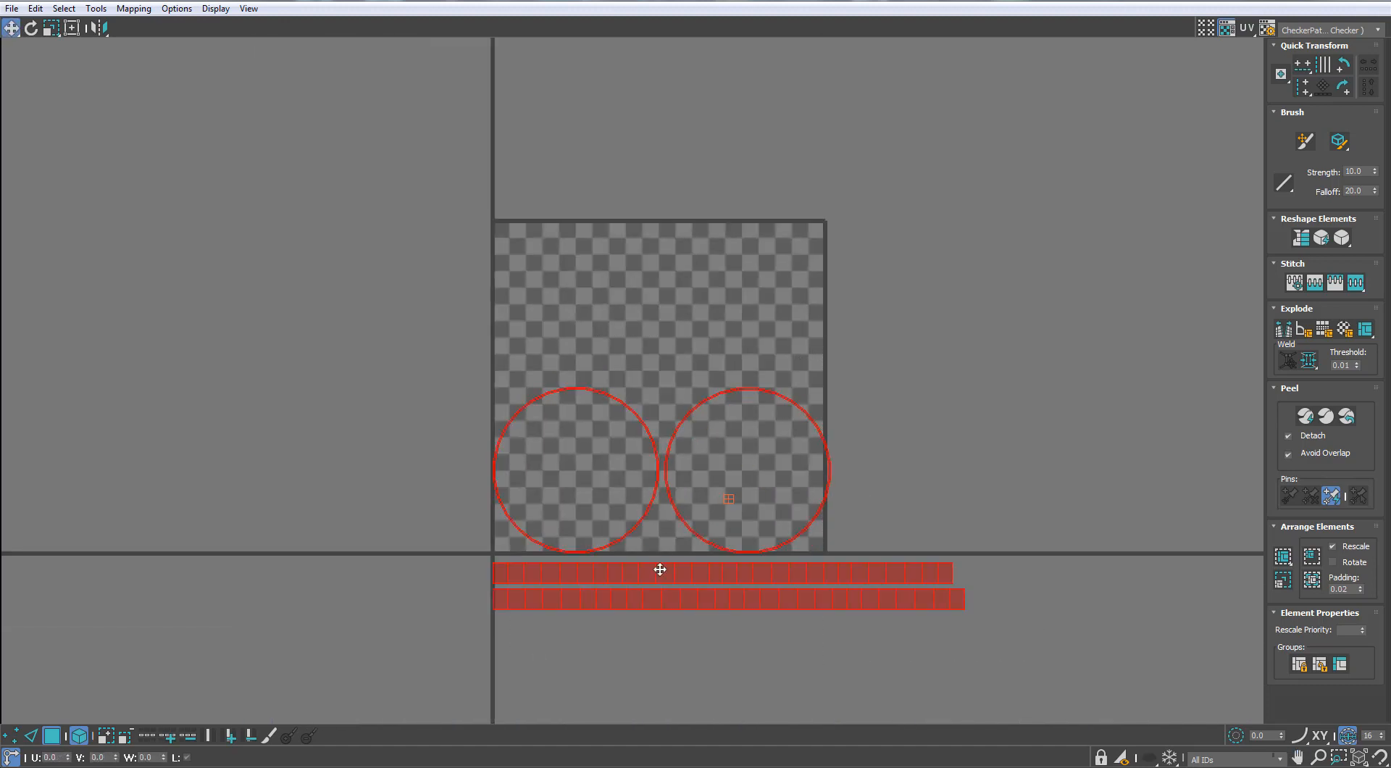
key("r")
left_click_drag(663, 574, 607, 713)
key("w")
left_click_drag(678, 415, 639, 205)
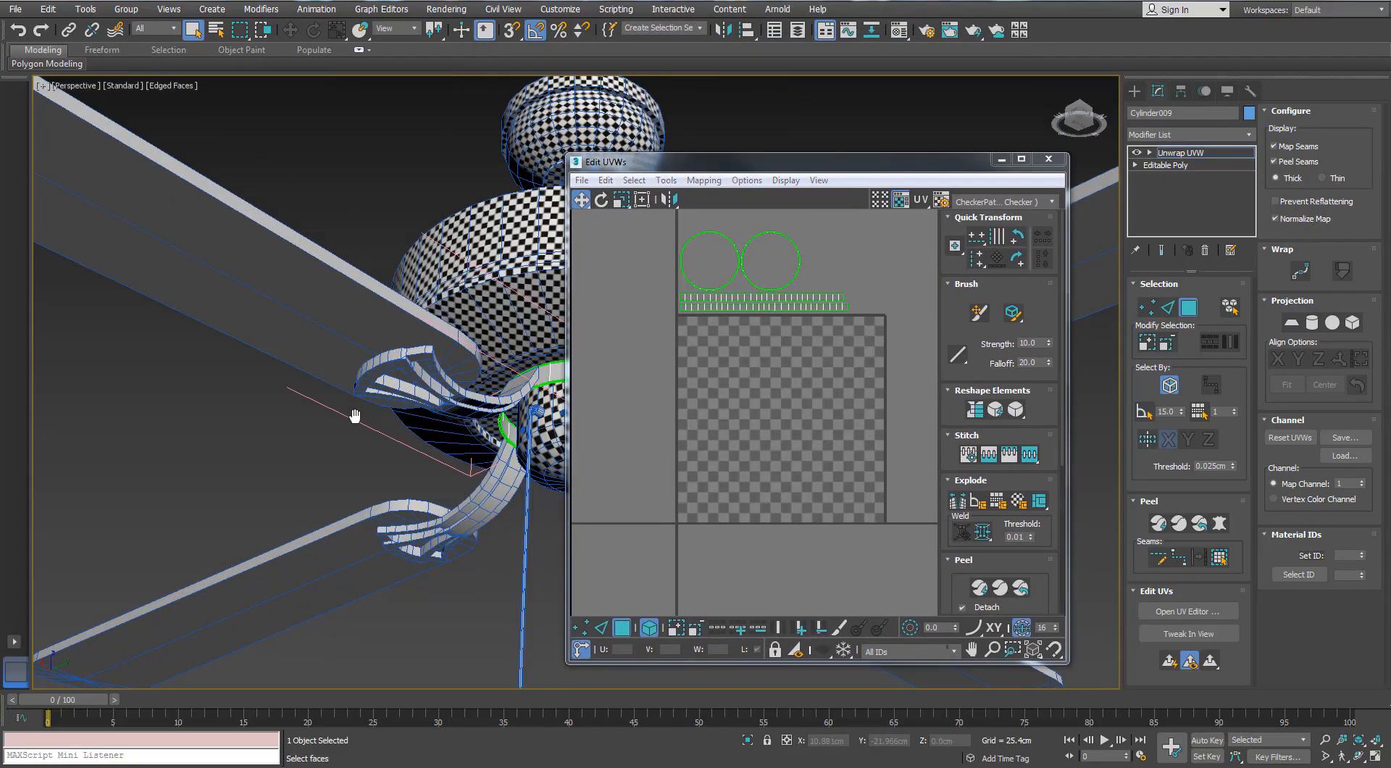
scroll(354, 416, "down", 4)
middle_click_drag(354, 416, 384, 369, "alt")
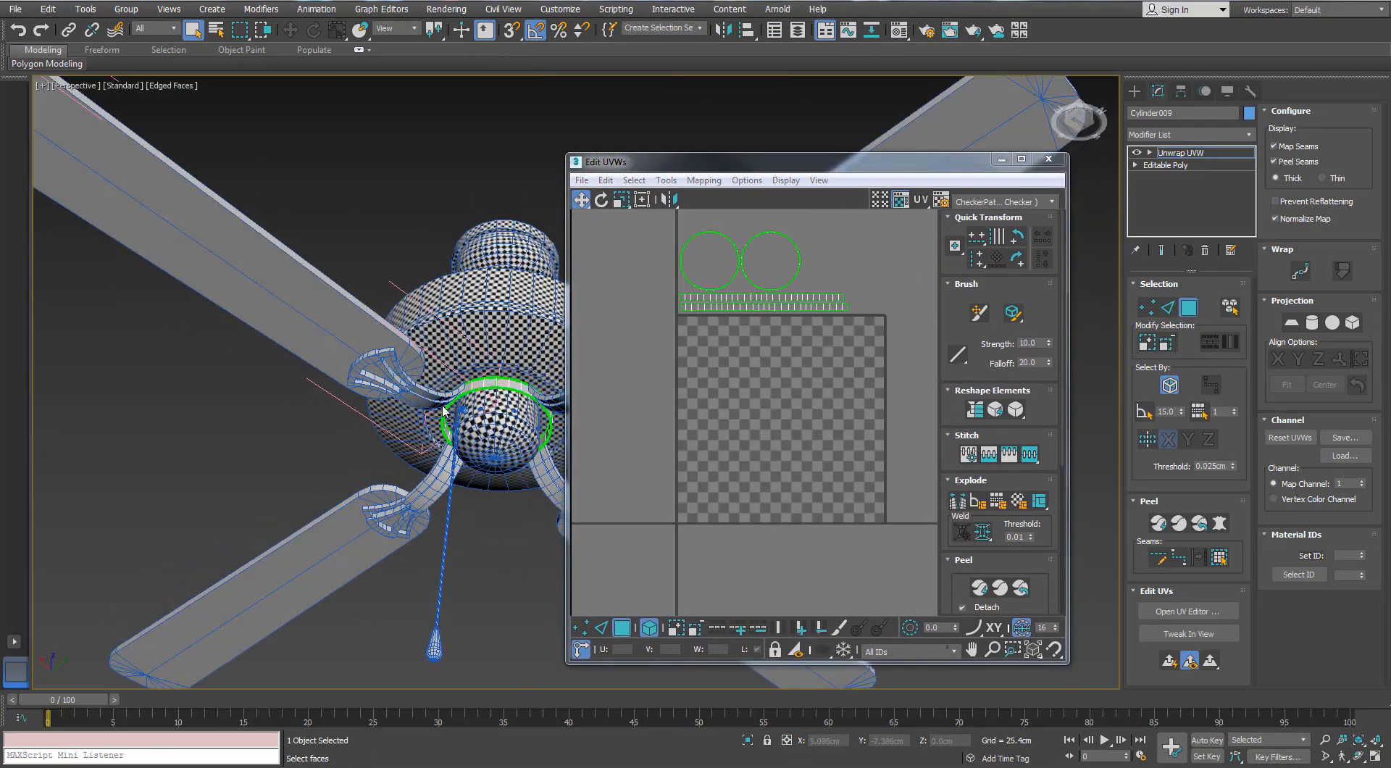
Assign the checker material to the ring and close the Material Editor
scroll(461, 395, "up", 4)
key("m")
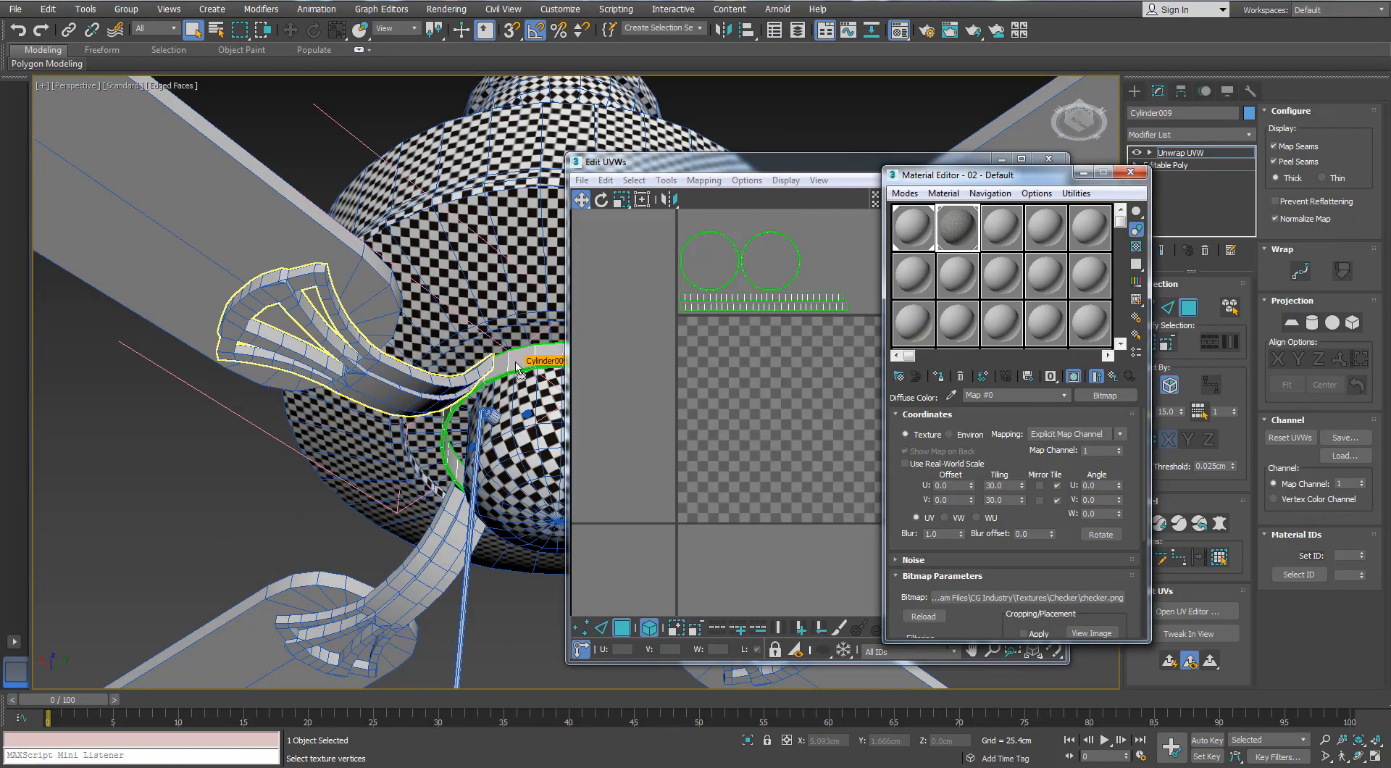
middle_click_drag(516, 366, 519, 429, "alt")
left_click(1131, 172)
Scale all the ring's UV islands together to match its checker size to the housing and dome
middle_click_drag(820, 271, 875, 300)
scroll(785, 329, "up", 2)
key("ctrl+a")
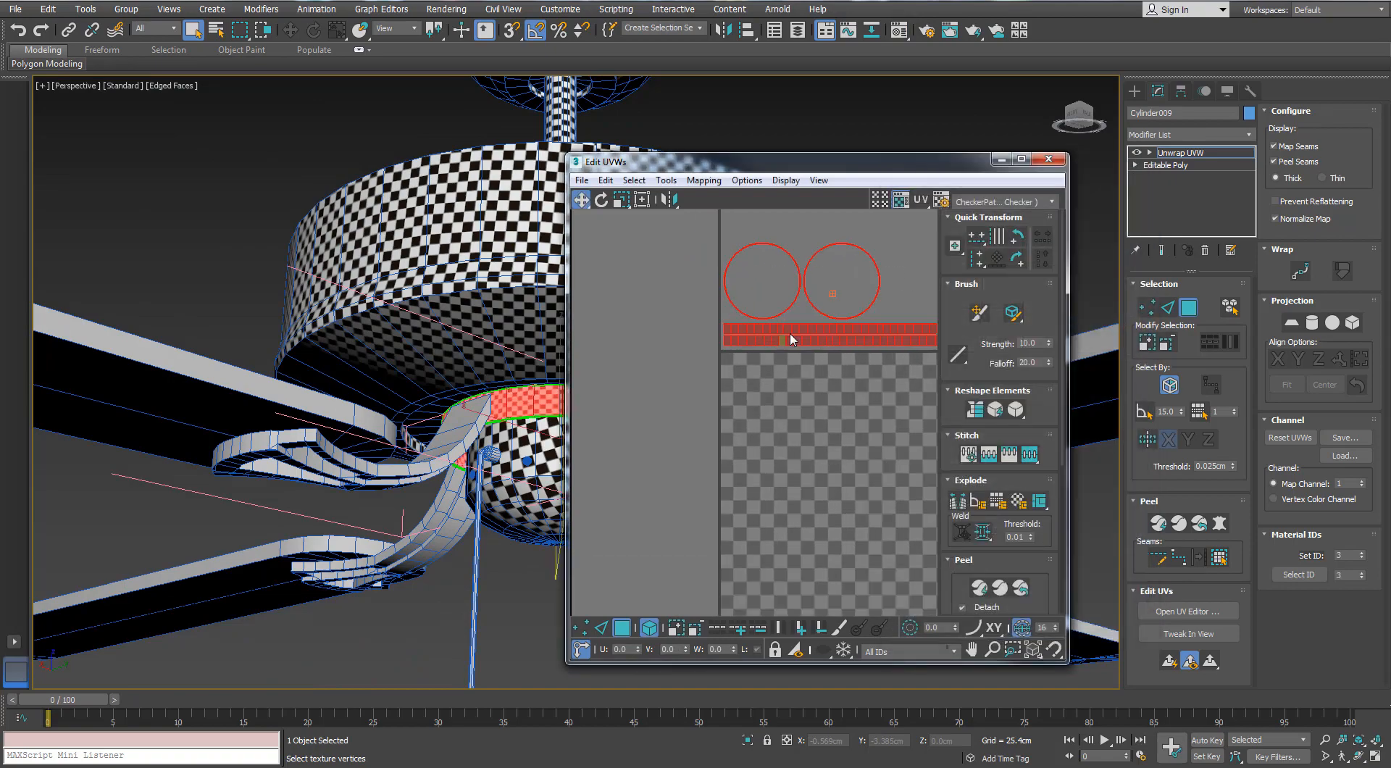
key("r")
left_click_drag(790, 335, 775, 365)
middle_click_drag(500, 442, 413, 428, "alt")
scroll(413, 428, "up", 4)
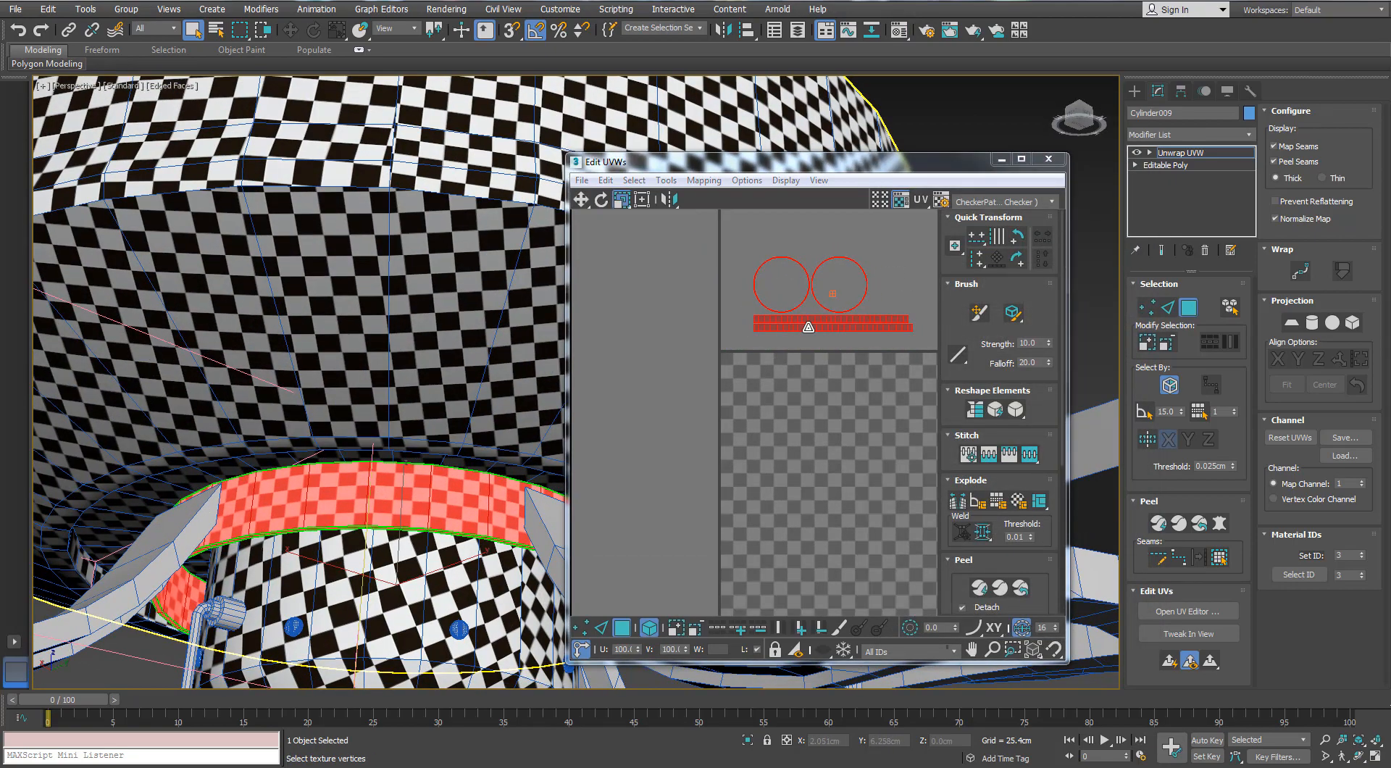
left_click_drag(824, 329, 812, 342)
scroll(380, 384, "down", 3)
middle_click_drag(449, 457, 378, 443, "alt")
scroll(819, 332, "up", 5)
middle_click_drag(819, 333, 783, 399)
Scale only the ring's two wall bands vertically to even out their checker squares
left_click(666, 278)
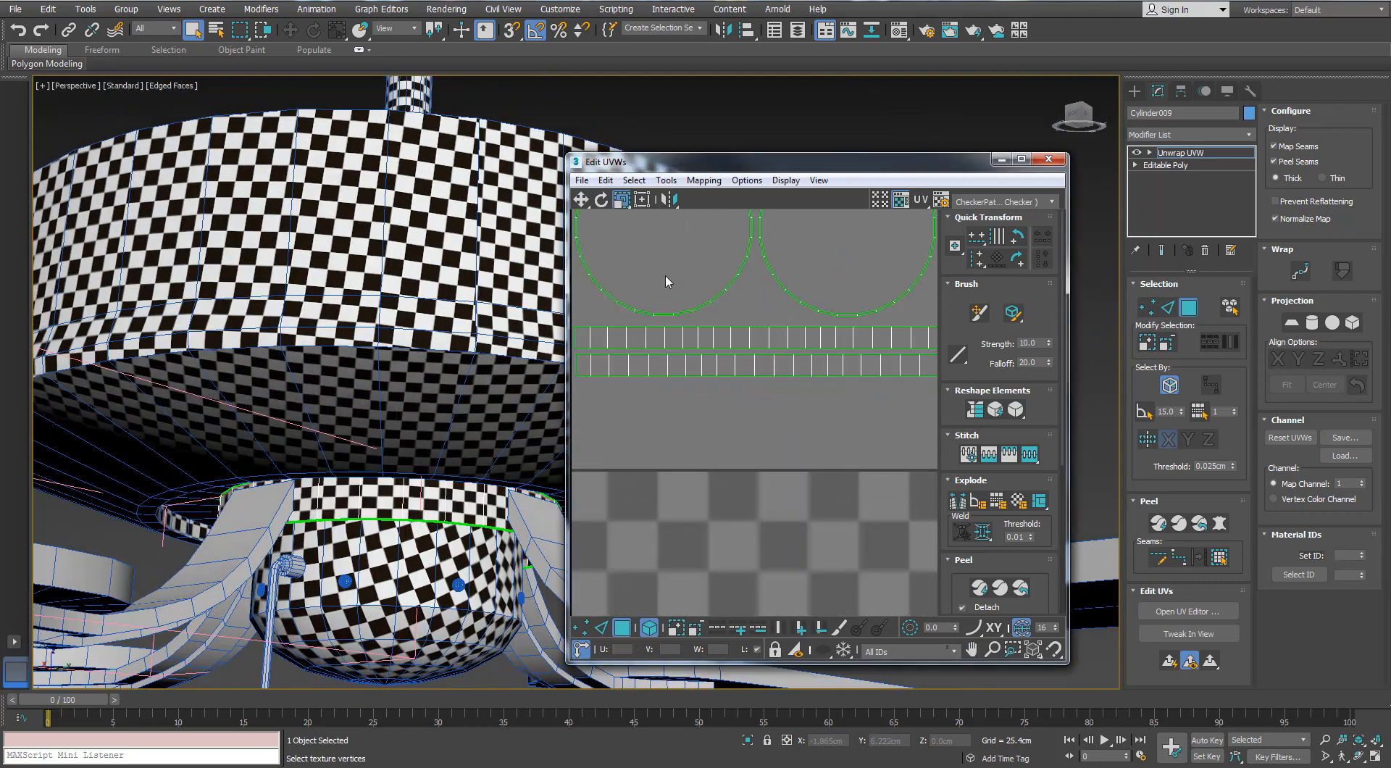
left_click(620, 203)
left_click(622, 242)
left_click(755, 356)
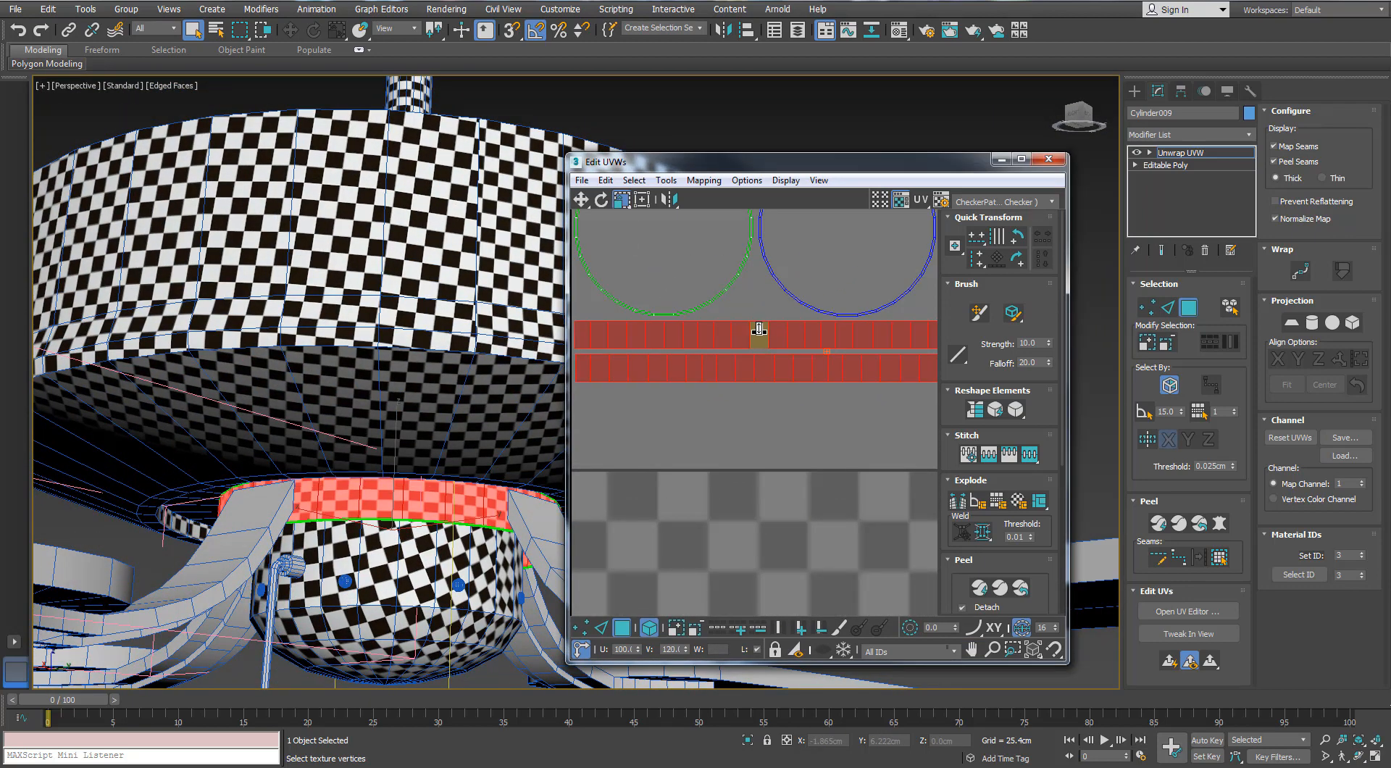
middle_click_drag(464, 434, 467, 380, "alt")
left_click(743, 360)
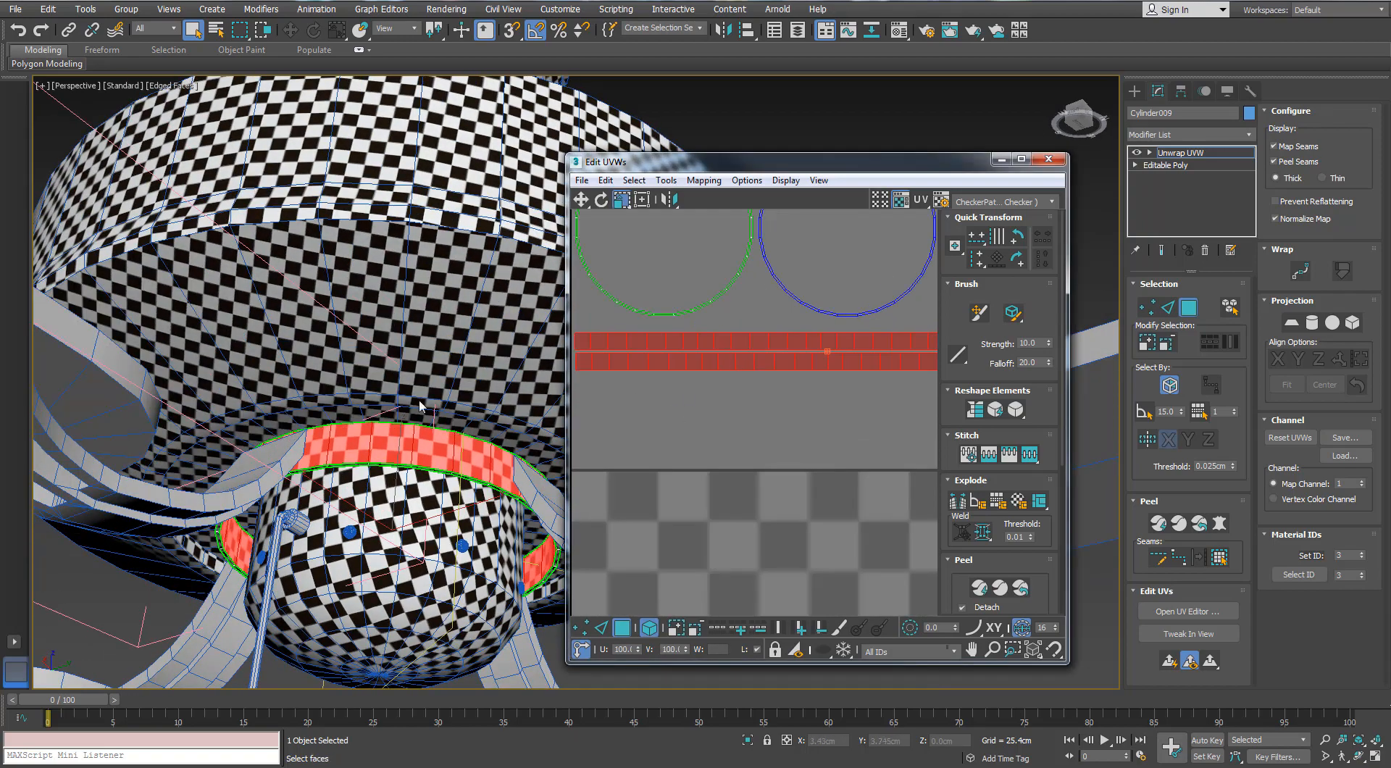
Close the ring's UV editor and leave its polygon selection mode
scroll(420, 405, "down", 5)
left_click(578, 373)
left_click(1040, 165)
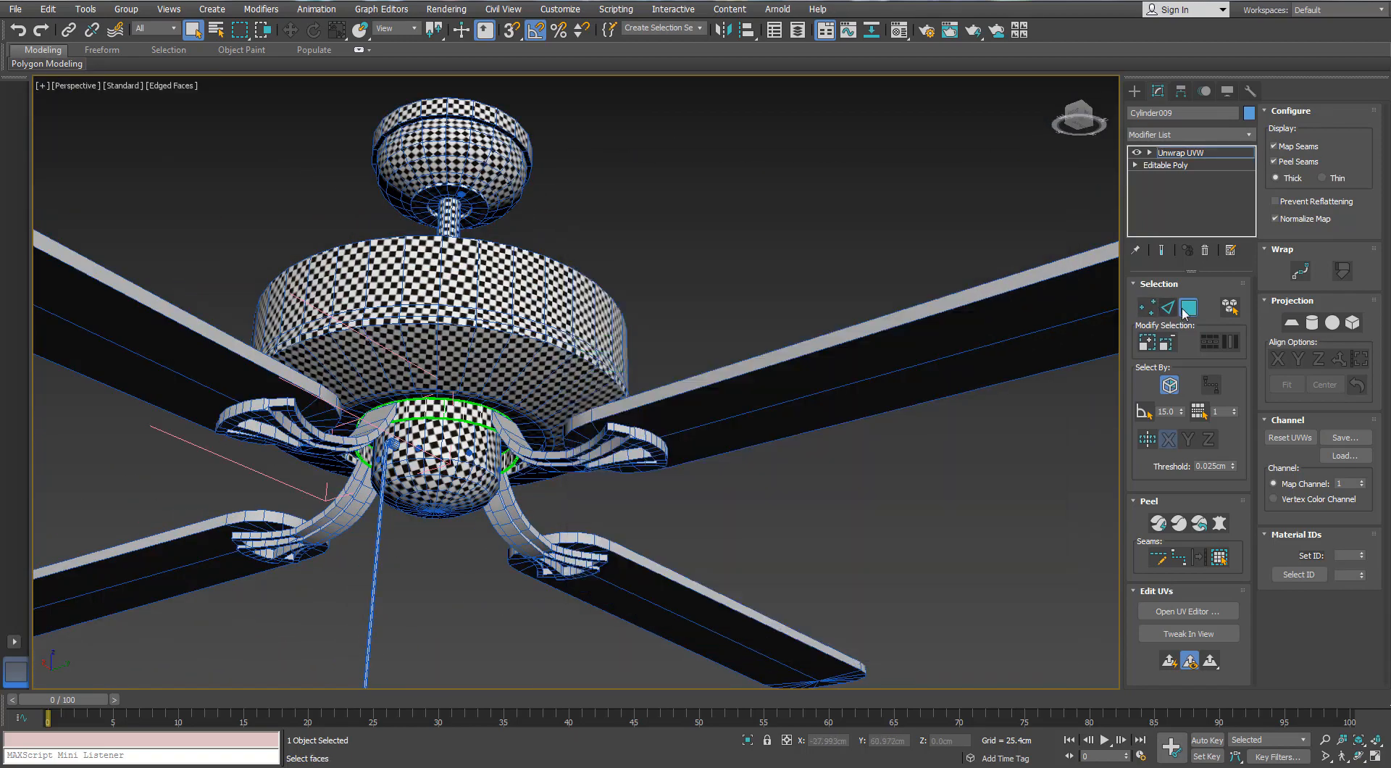
left_click(1188, 307)
left_click(855, 464)
Select one blade bracket, add an Unwrap UVW modifier to it and open its UV editor
middle_click_drag(522, 348, 550, 416, "alt")
left_click(542, 387)
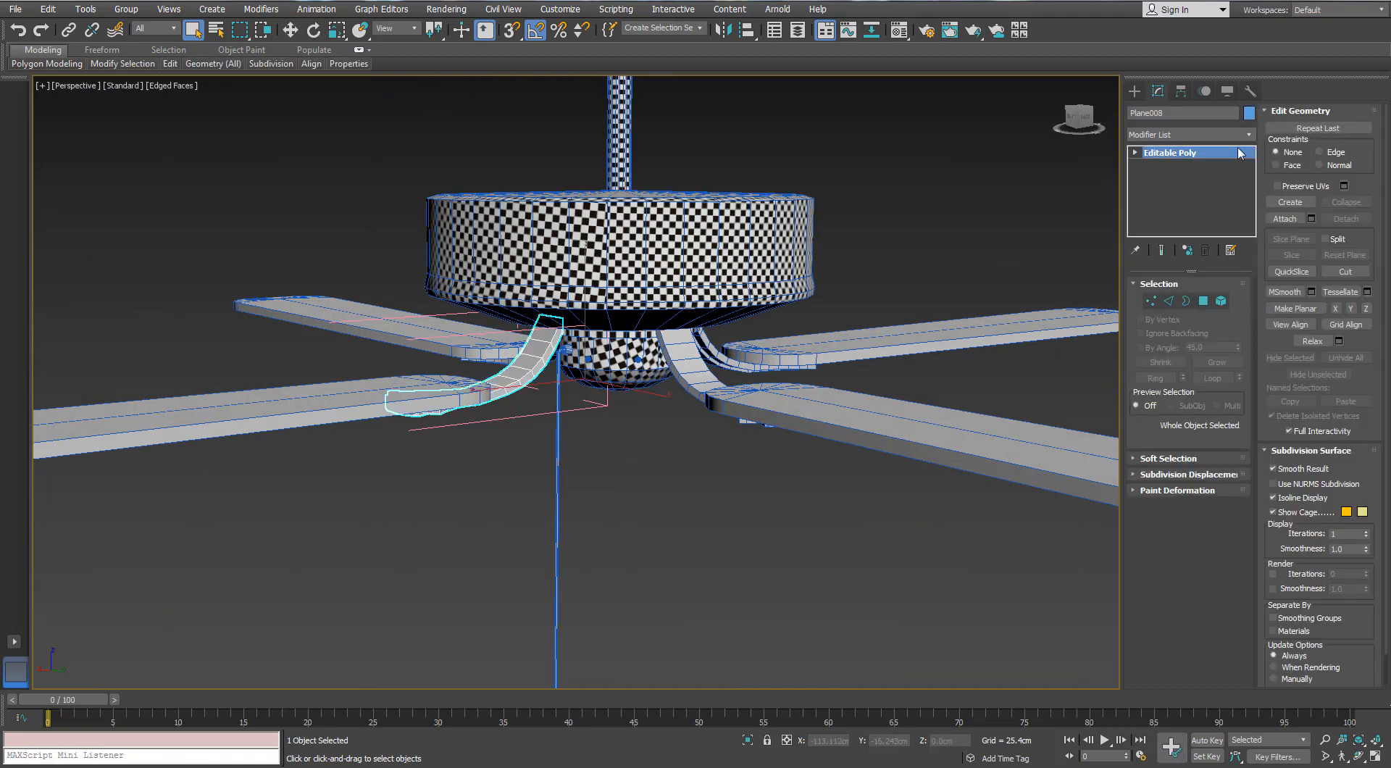
left_click(1250, 134)
left_click_drag(1250, 239, 1250, 638)
left_click(1242, 649)
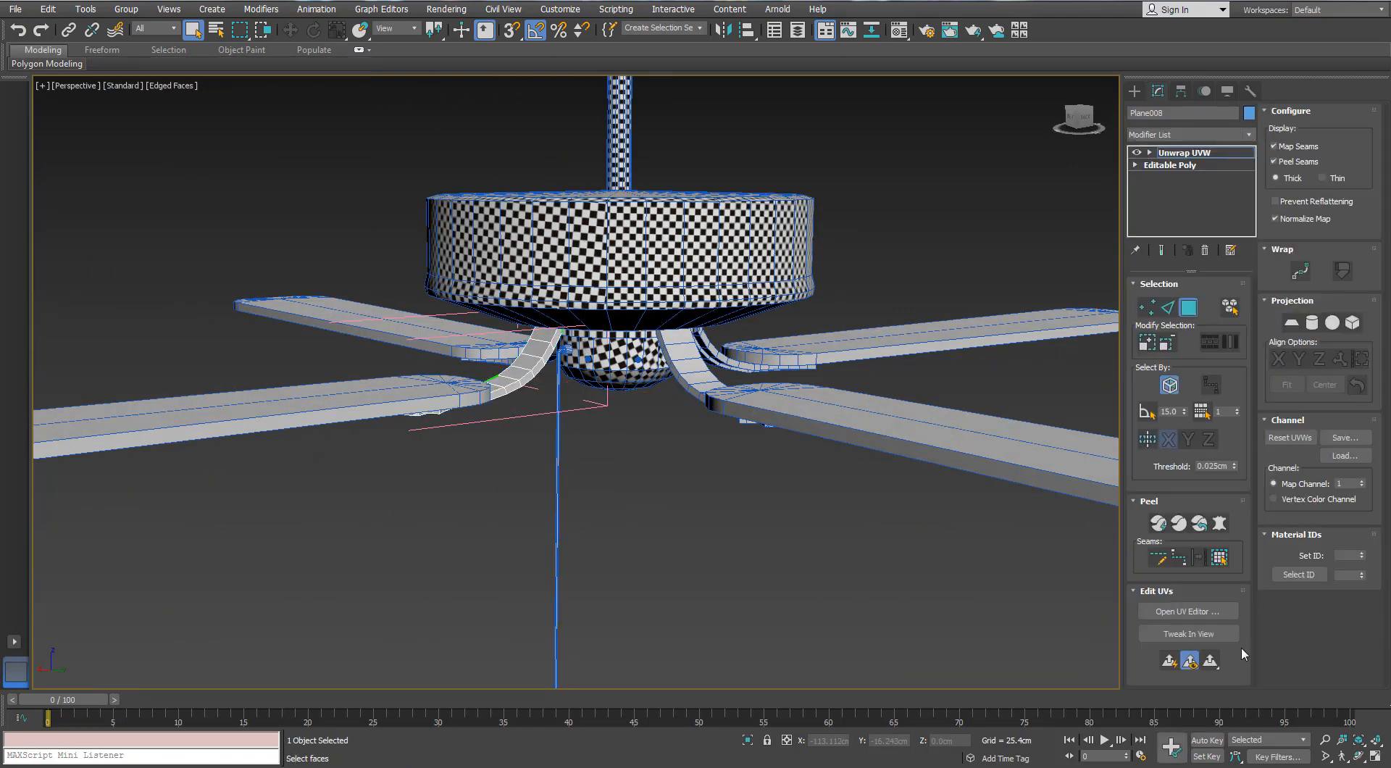
left_click(1188, 611)
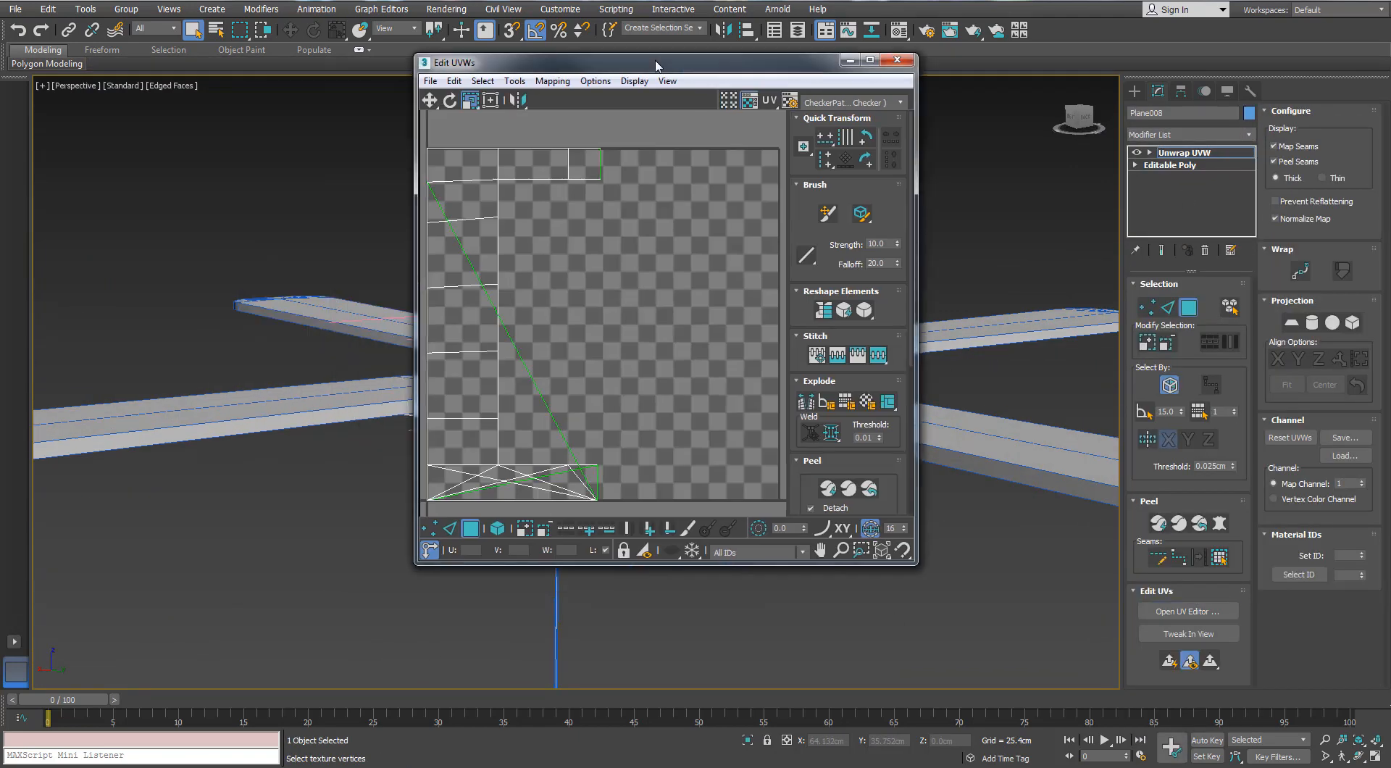
Select all the bracket's polygons and apply Normal Mapping with Box Mapping to them
double_click(655, 64)
left_click(436, 266)
left_click_drag(792, 2, 812, 163)
key("ctrl+a")
middle_click_drag(346, 346, 359, 306, "alt")
scroll(358, 305, "up", 3)
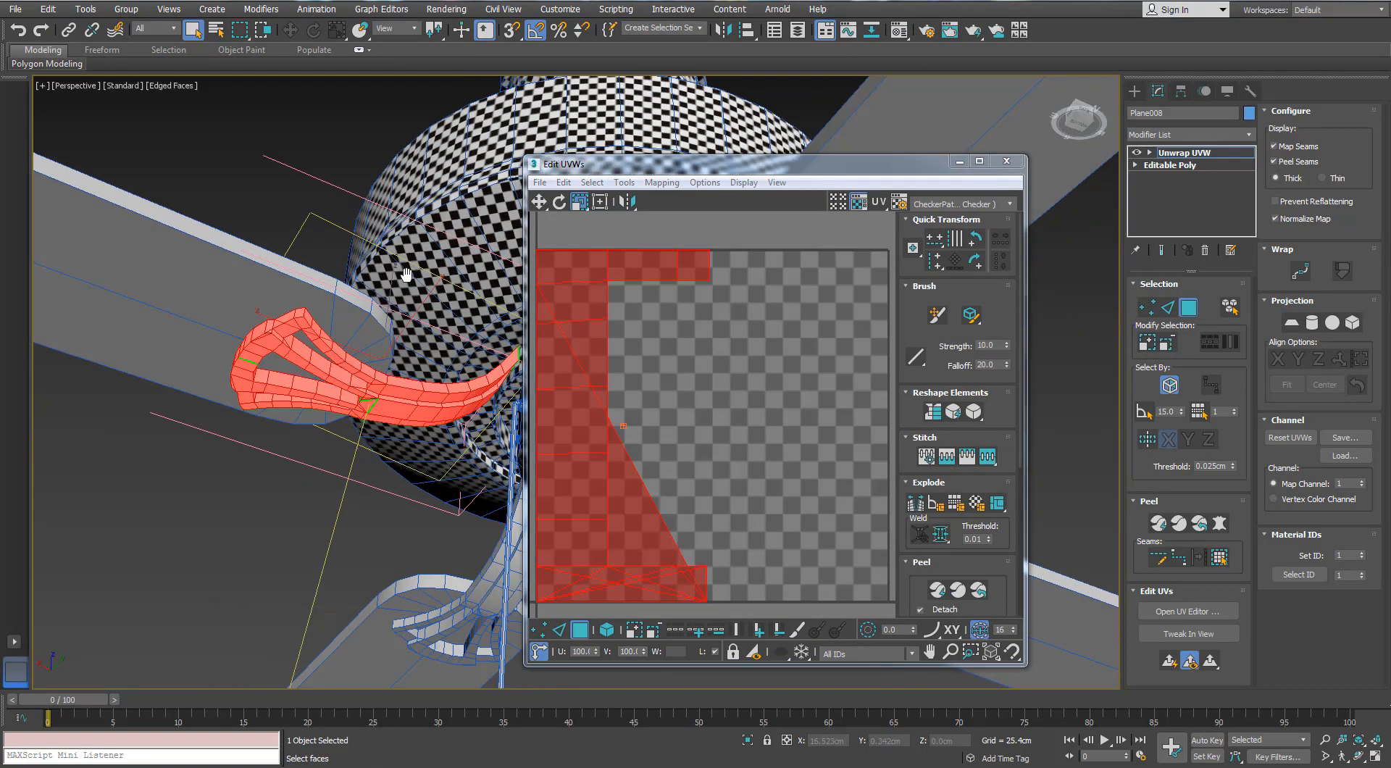
left_click_drag(689, 163, 770, 134)
left_click(783, 152)
left_click(779, 190)
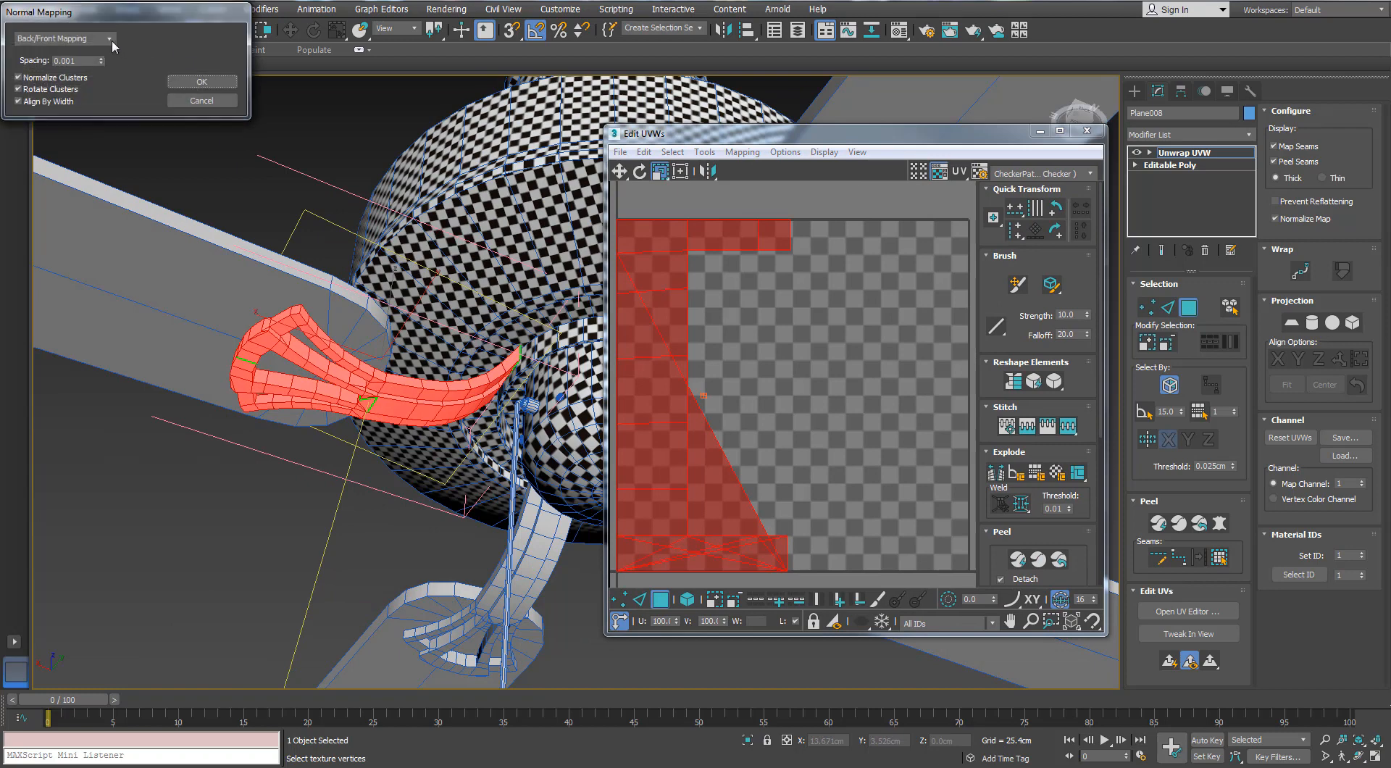
left_click(38, 89)
key("Return")
Maximize the UV editor and try to move part of the bracket's flat face islands
left_click(1059, 131)
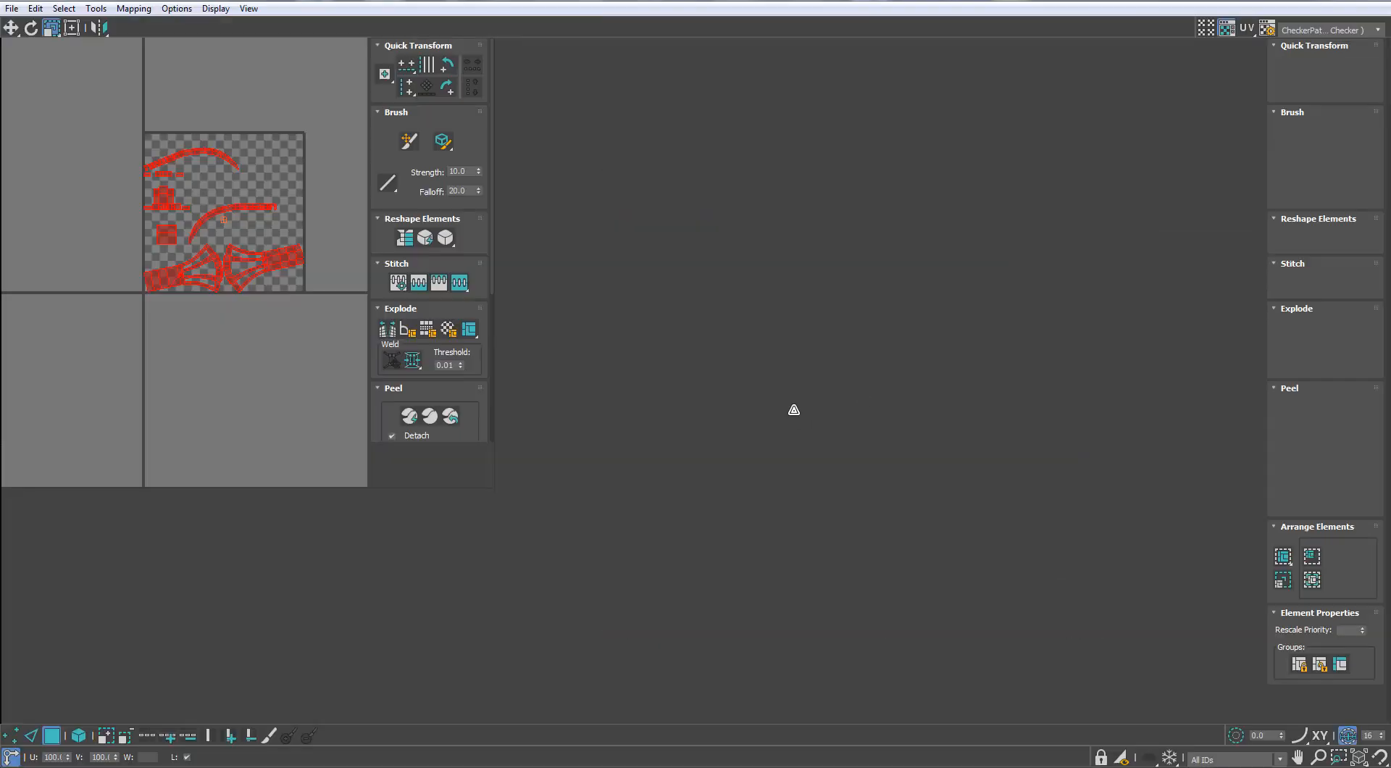
left_click_drag(746, 513, 531, 451)
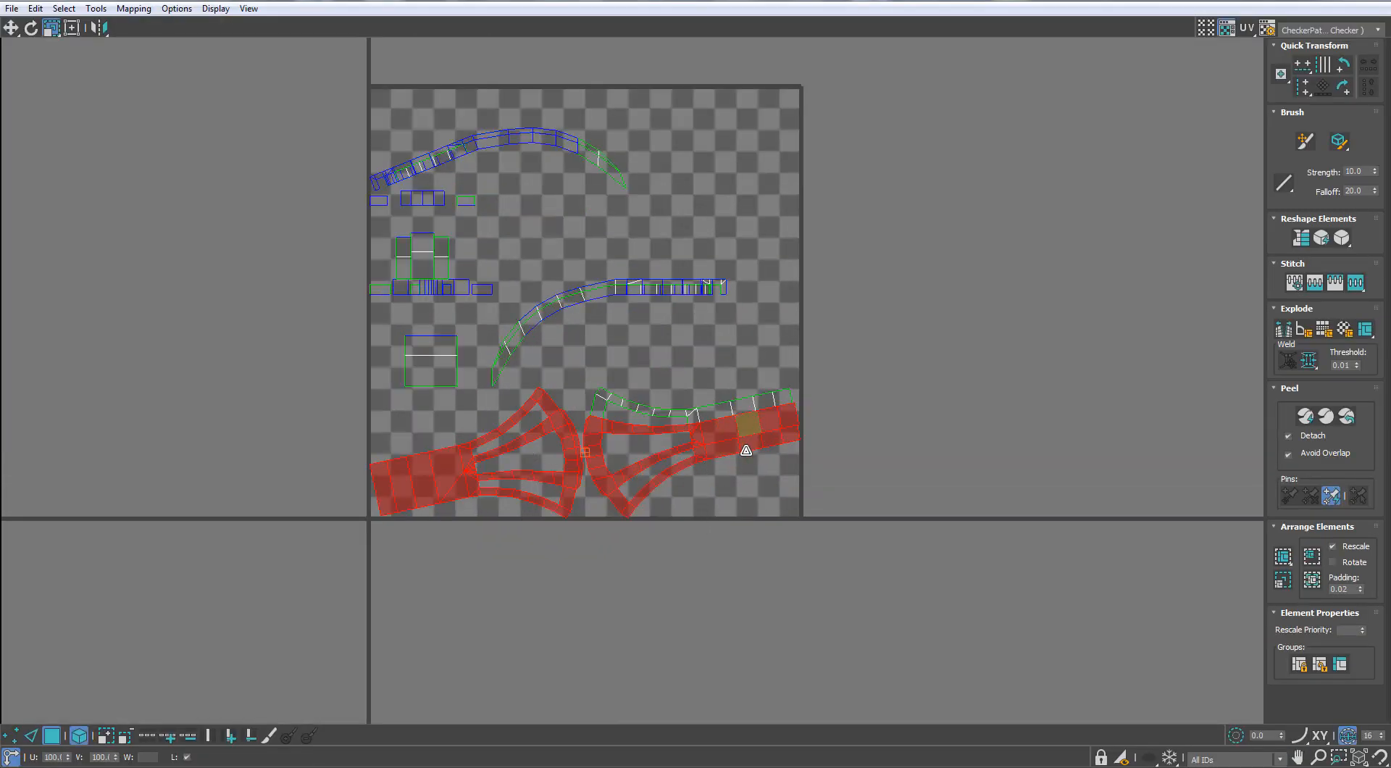
left_click(667, 536)
left_click(733, 446)
scroll(733, 448, "up", 2)
key("w")
left_click_drag(733, 427, 752, 469)
key("ctrl+z")
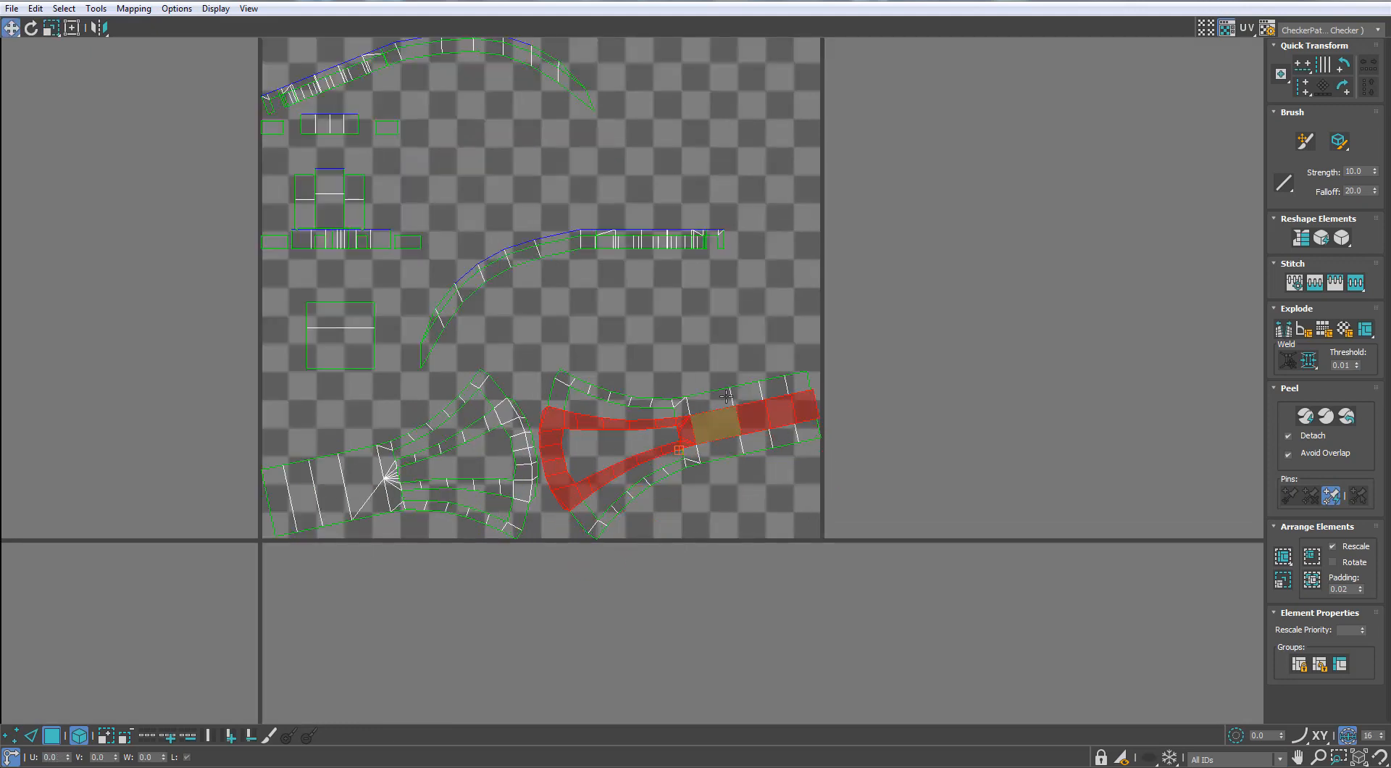
Select the bracket's two forked flat islands, rotate them level and move them below the UV tile
left_click(641, 490, "ctrl")
left_click_drag(397, 438, 399, 434)
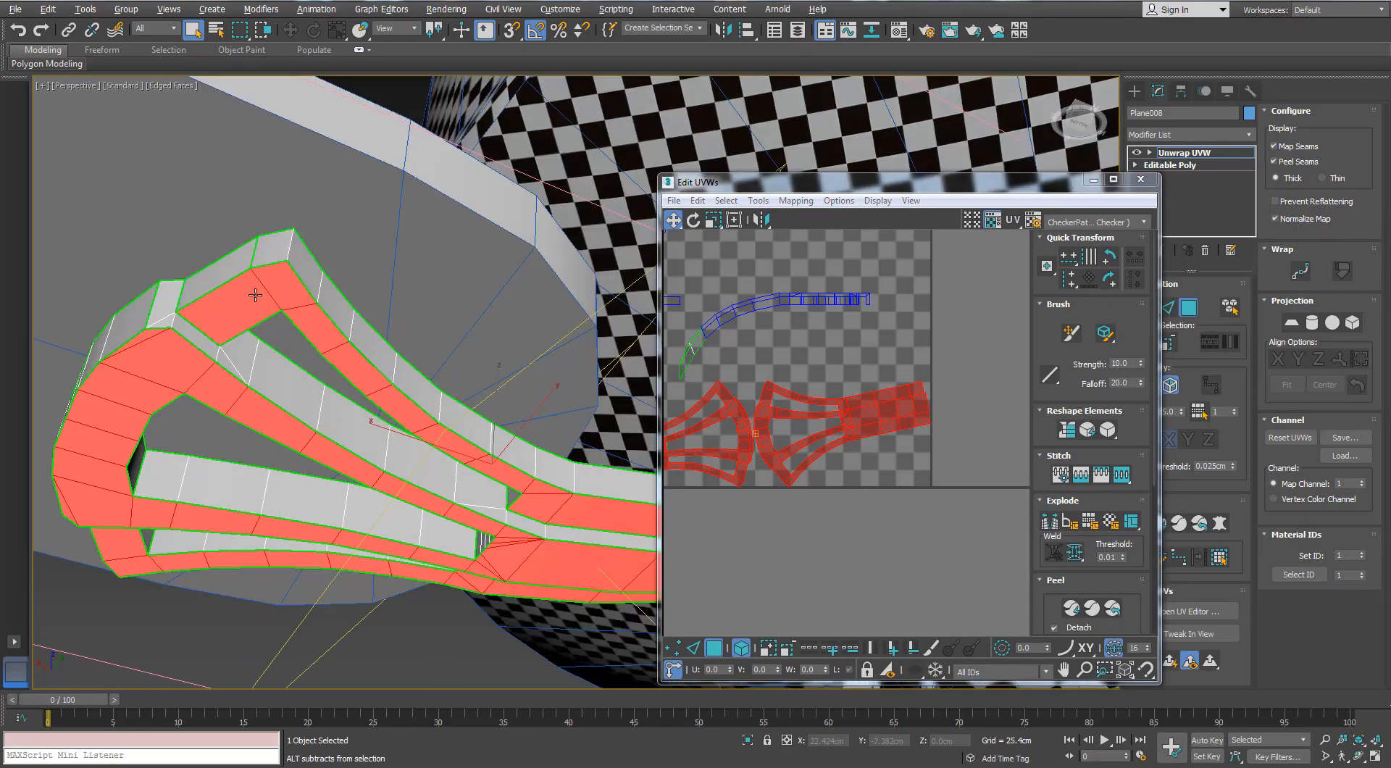
middle_click_drag(255, 295, 252, 316, "alt")
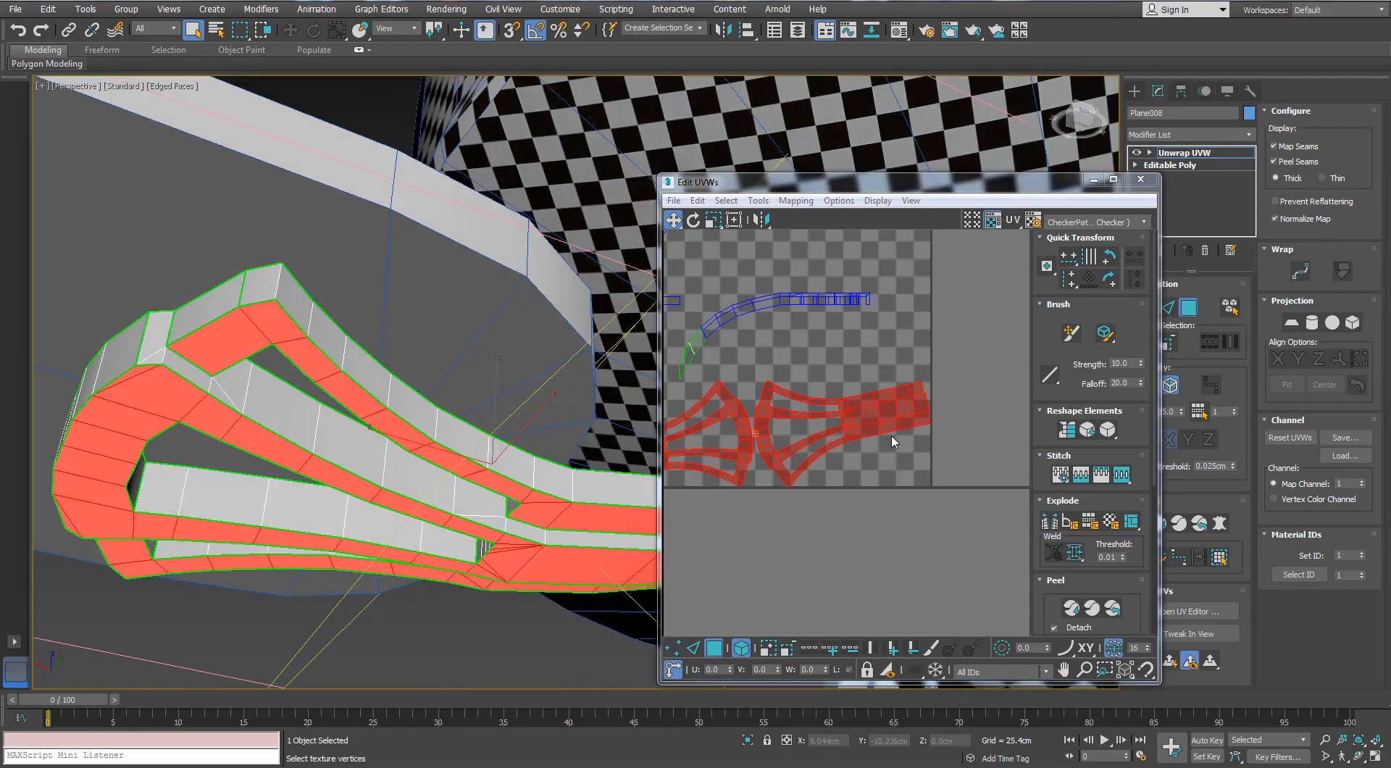
left_click(1114, 180)
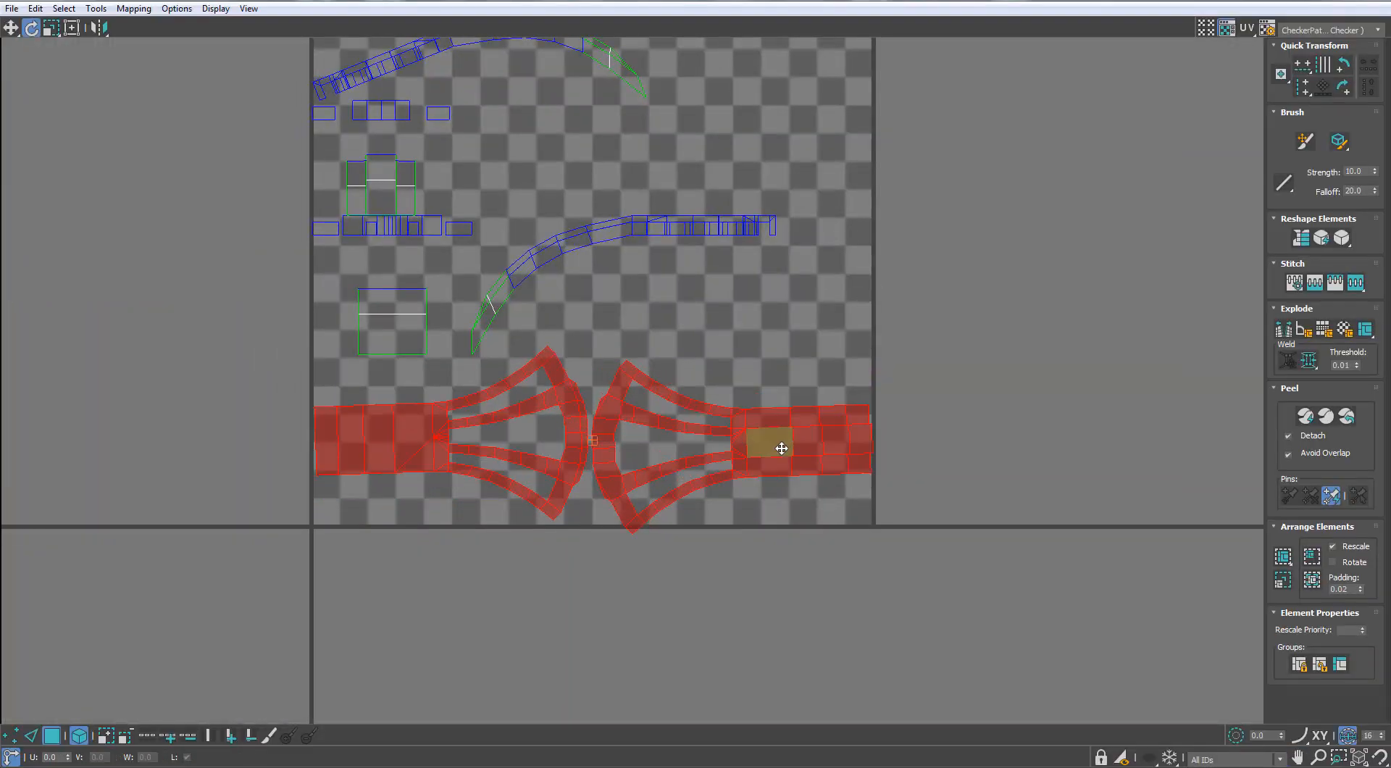
left_click_drag(781, 448, 782, 588)
Reposition one forked island on its own so the two fork ends sit close together without overlapping
left_click(411, 589)
left_click_drag(411, 590, 411, 604)
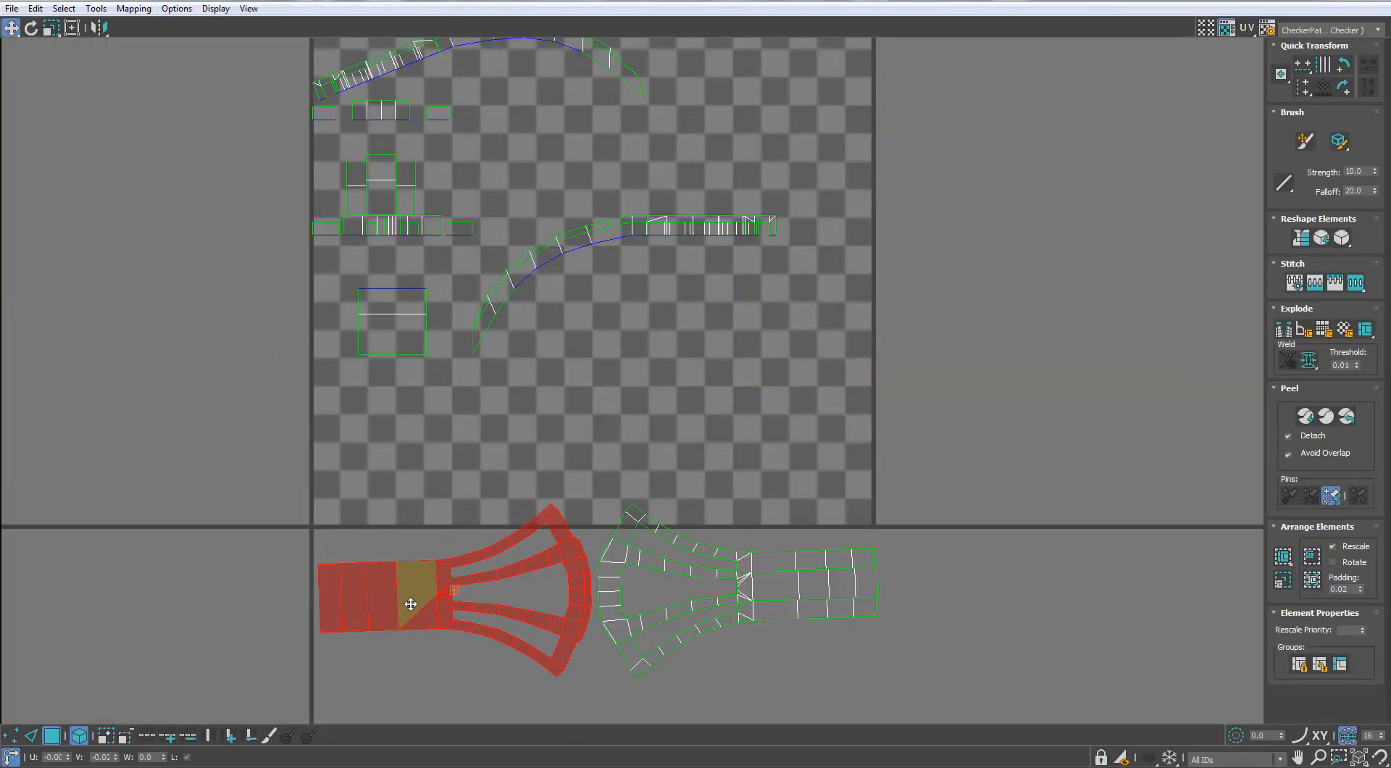
scroll(586, 561, "up", 5)
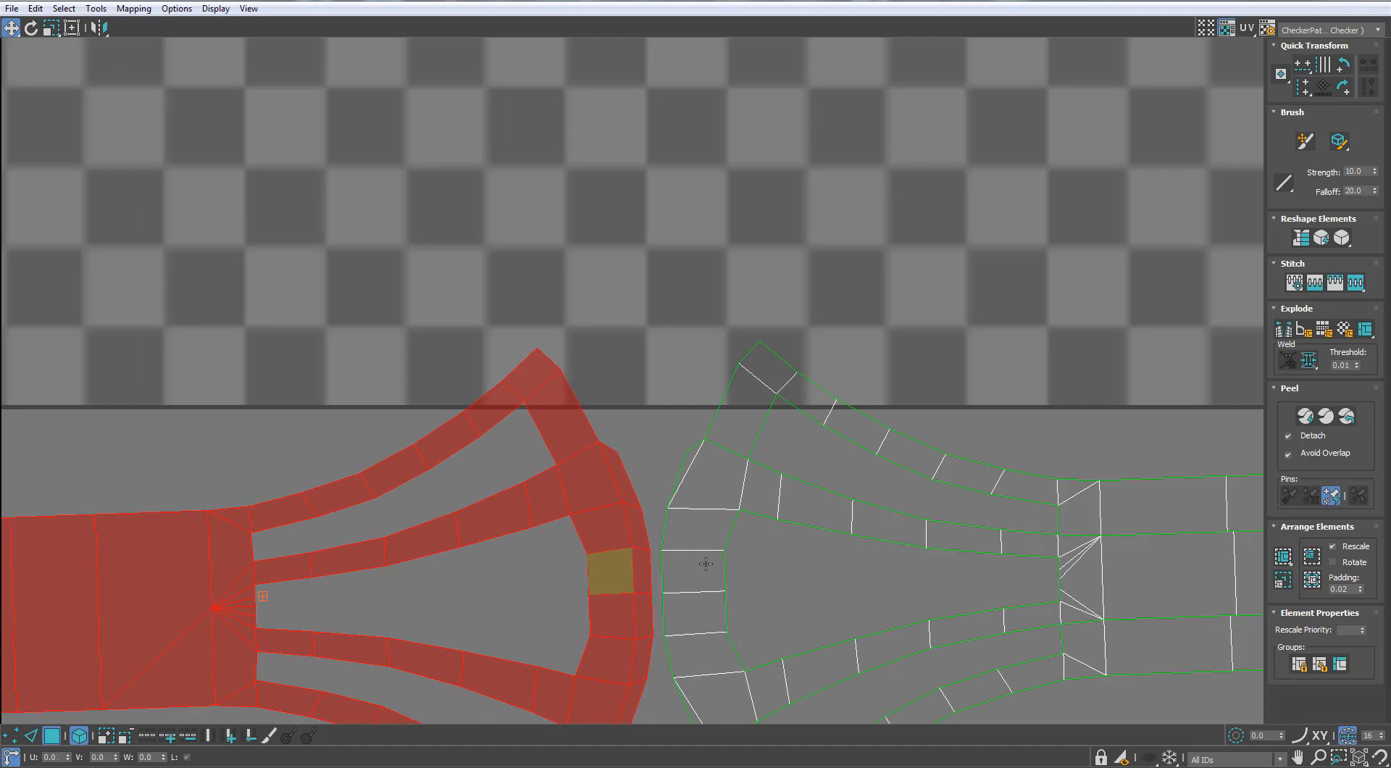
scroll(596, 534, "down", 3)
left_click_drag(598, 570, 596, 601)
Pull apart the overlapping strips of the lower curved side island into separate rows
middle_click_drag(695, 156, 702, 308)
scroll(703, 308, "down", 2)
left_click(732, 269)
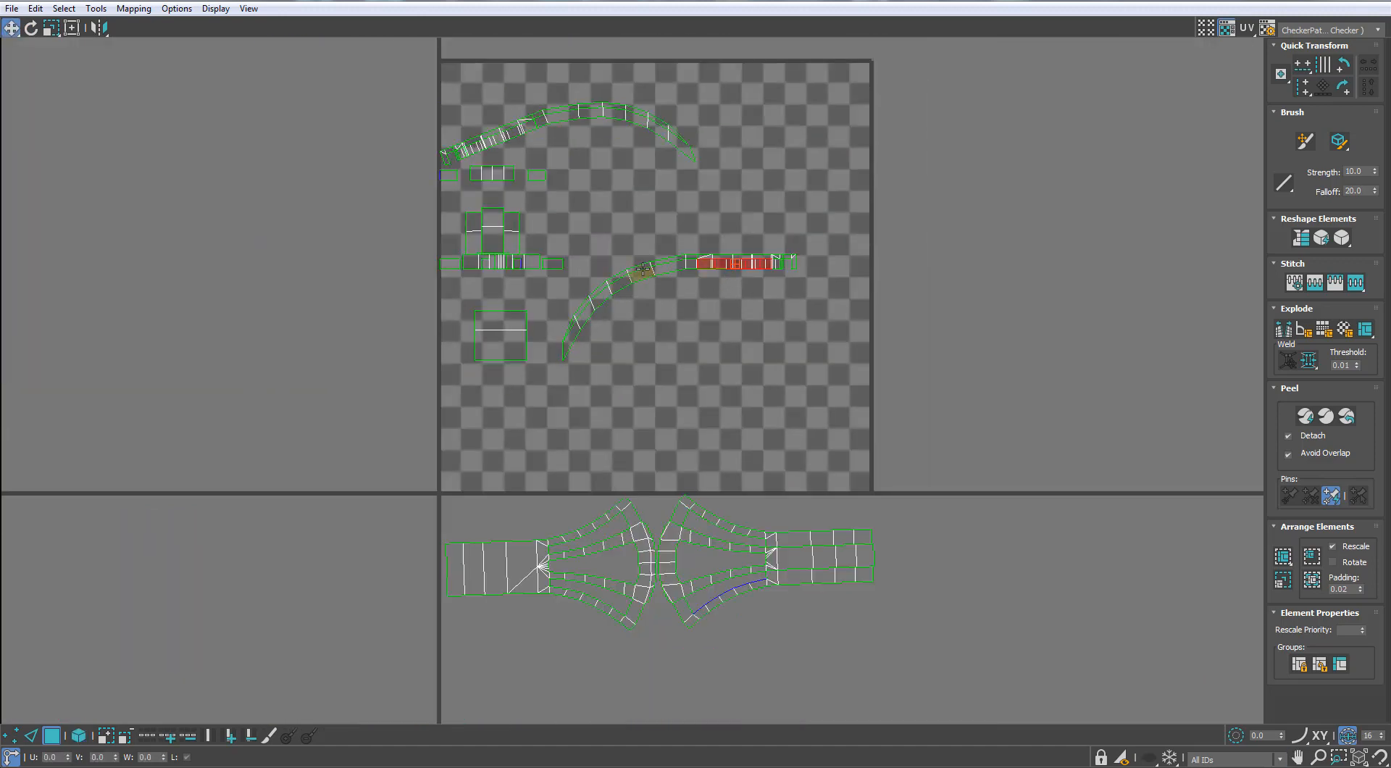
scroll(661, 253, "up", 2)
left_click_drag(660, 254, 663, 341)
middle_click_drag(660, 347, 675, 456)
Separate the upper arched side island's two long strips and move them outside the UV tile
left_click(661, 149)
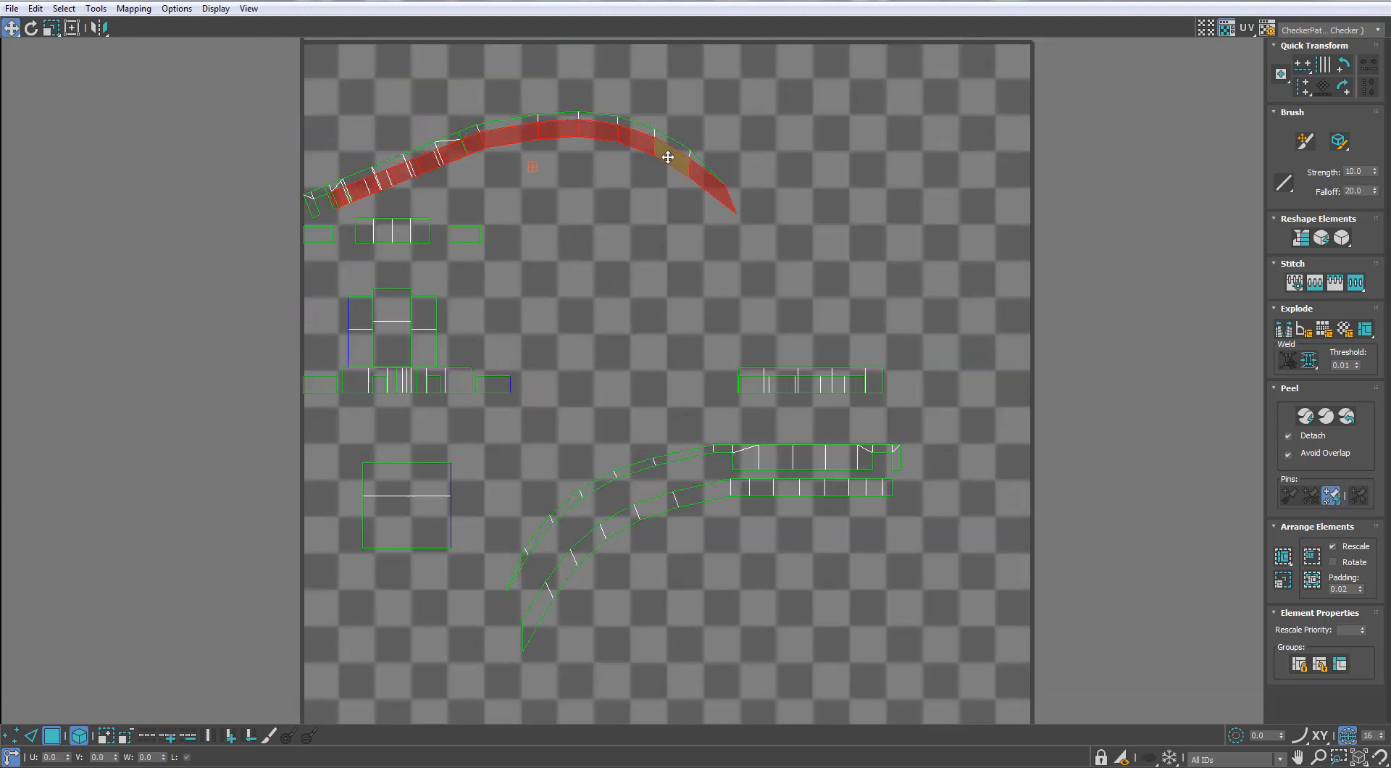
left_click_drag(661, 149, 910, 314)
left_click(562, 114)
left_click_drag(562, 114, 823, 250)
left_click_drag(694, 322, 130, 613)
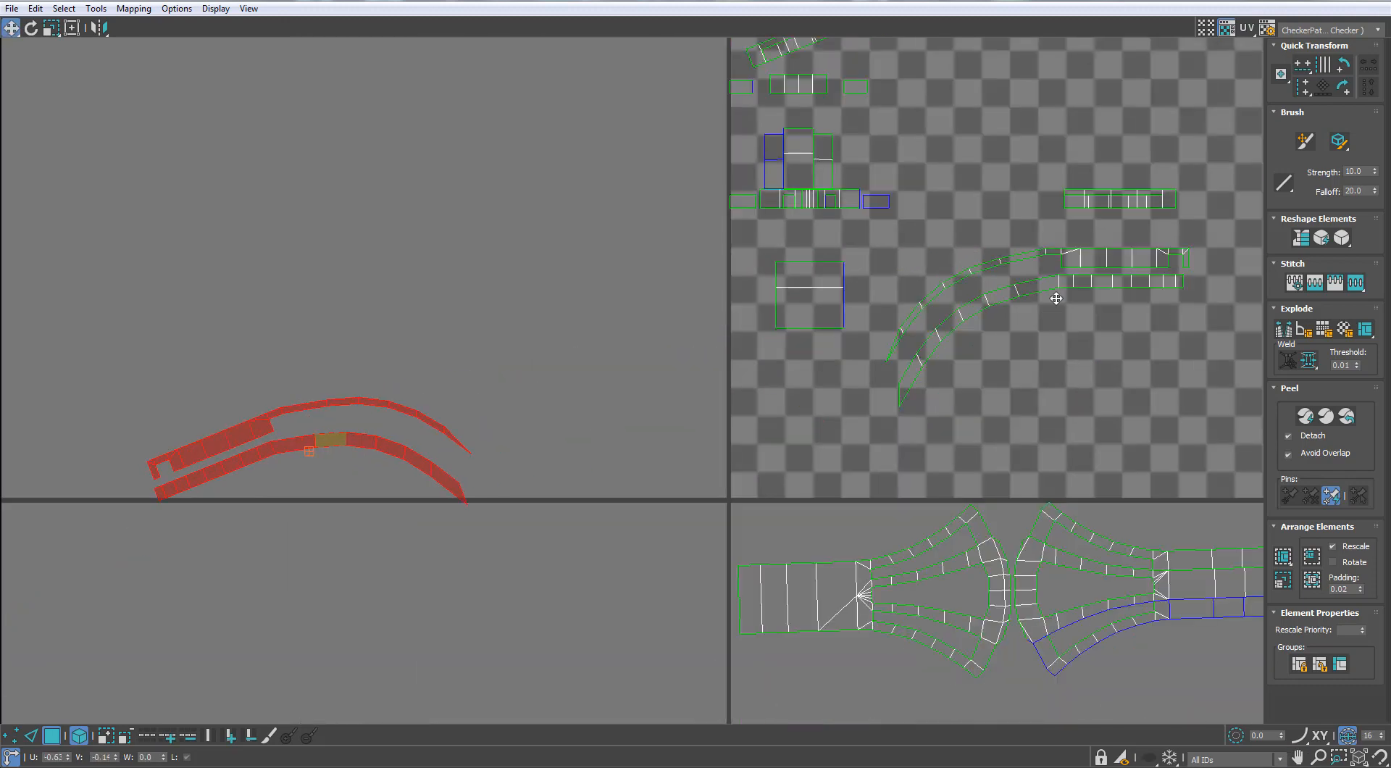
Move the other curved strip pair beside the arched pair, then mirror and rotate the arched strips to match
left_click(1056, 299)
left_click_drag(1055, 298, 682, 355)
scroll(679, 360, "down", 3)
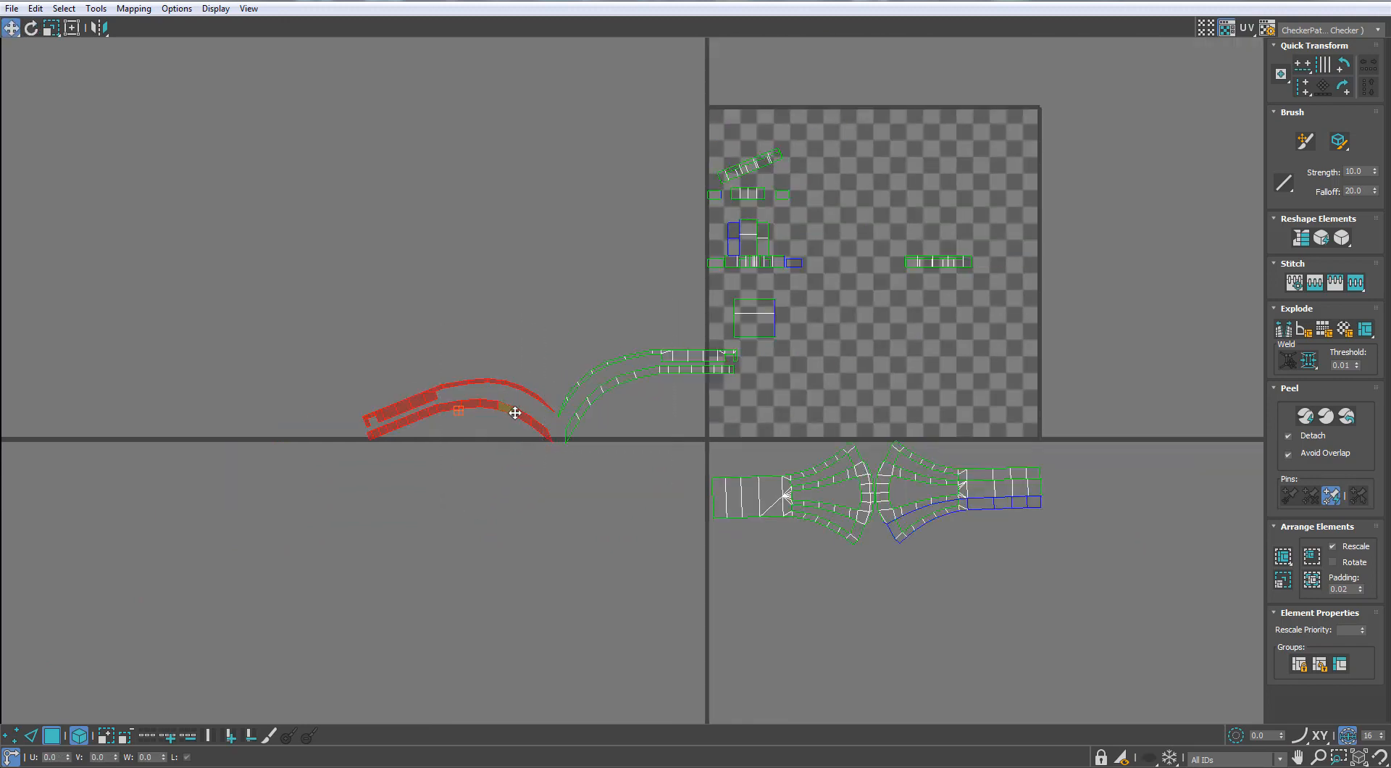
key("e")
scroll(694, 355, "up", 3)
left_click(99, 27)
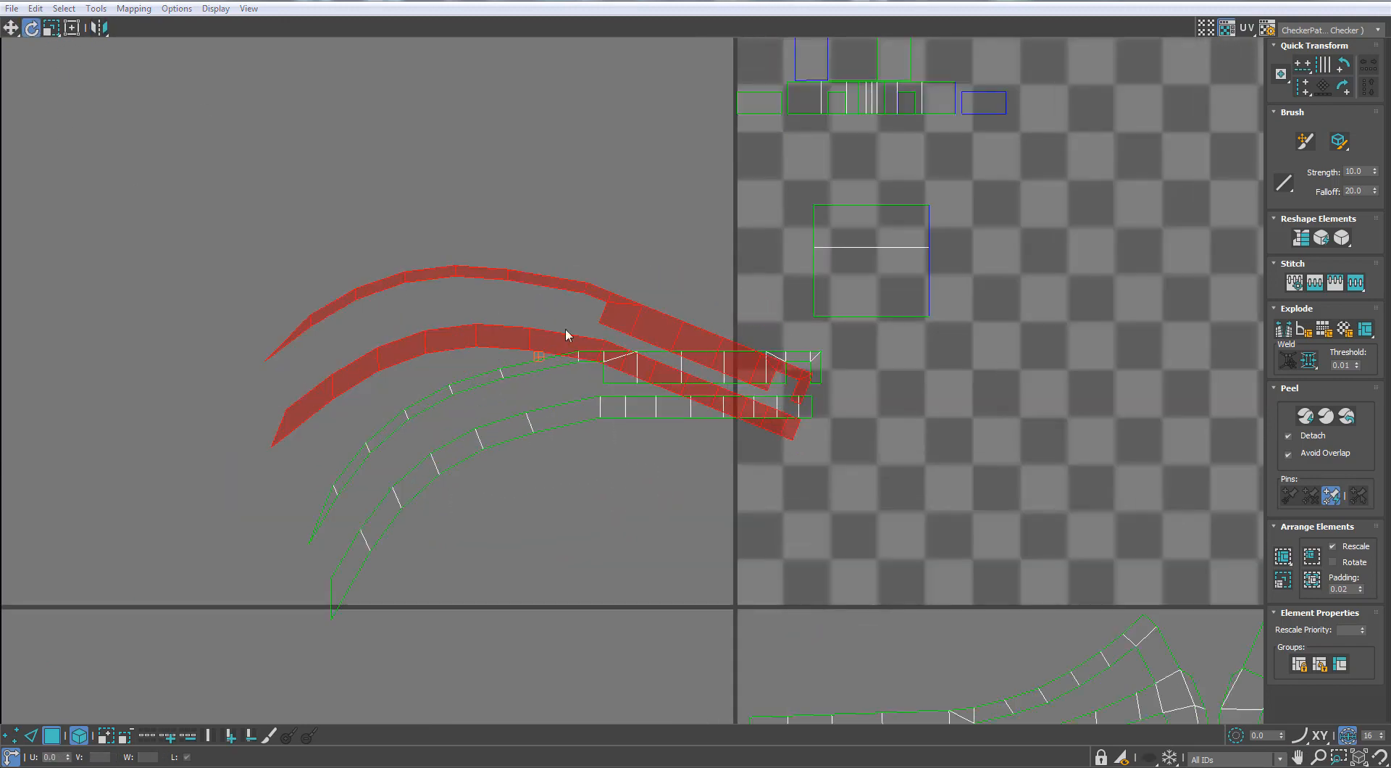
mouse_move(674, 323)
left_mouse_down()
mouse_move(630, 277)
mouse_move(726, 314)
mouse_move(726, 329)
mouse_move(699, 331)
left_mouse_up()
key("w")
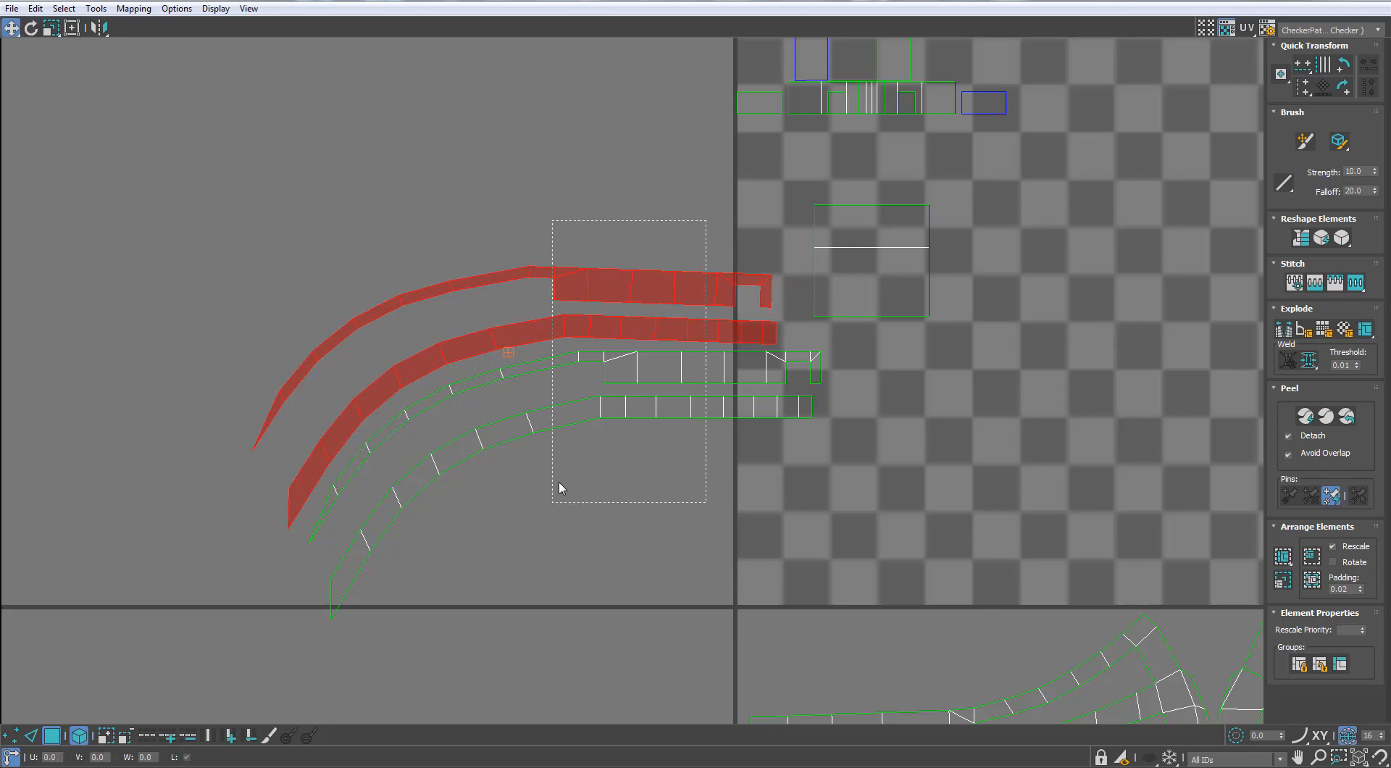
Select both pairs of curved side strips and move them together below the UV tile
left_click_drag(559, 482, 554, 484)
scroll(500, 340, "down", 4)
left_click_drag(507, 334, 643, 575)
Pull apart the small overlapping islands, moving the three-part block, a slanted strip and a straight strip clear
scroll(652, 249, "up", 2)
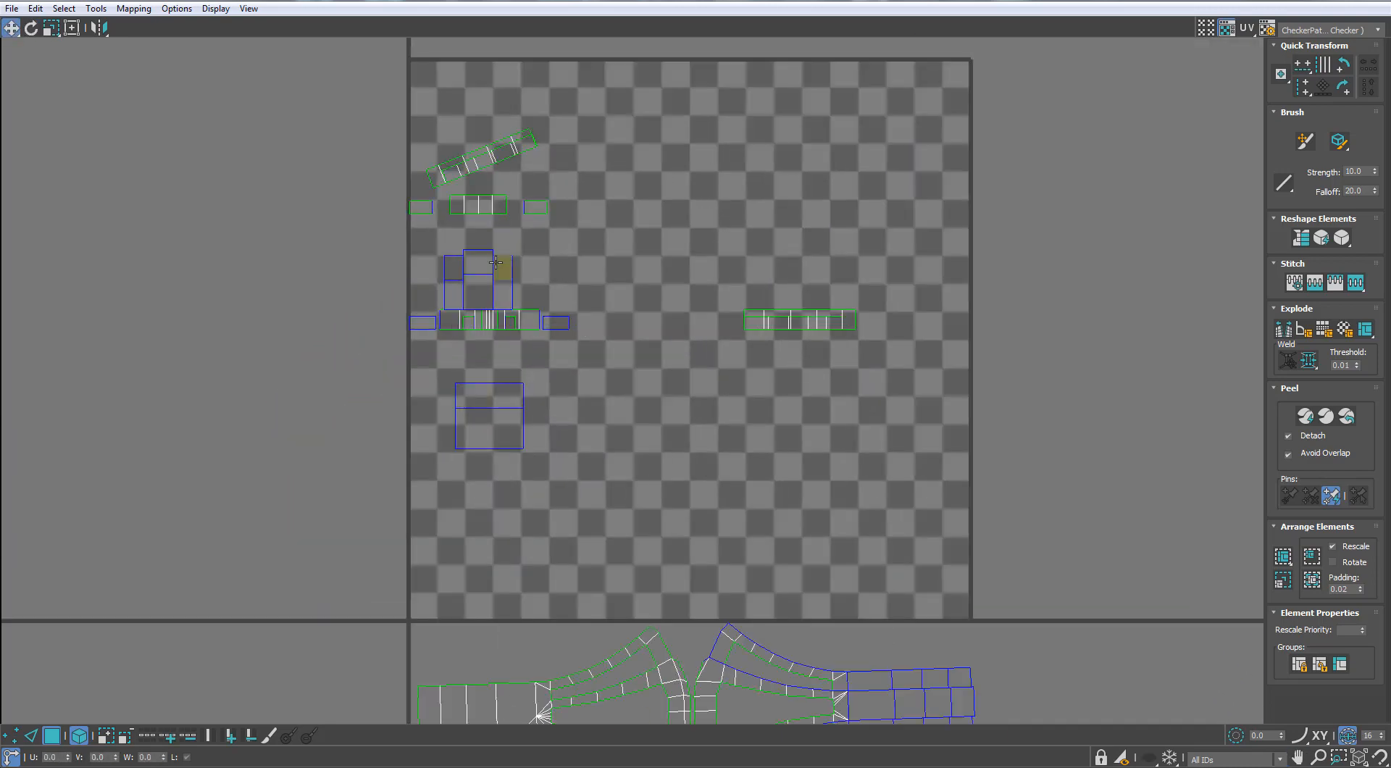
left_click(492, 417)
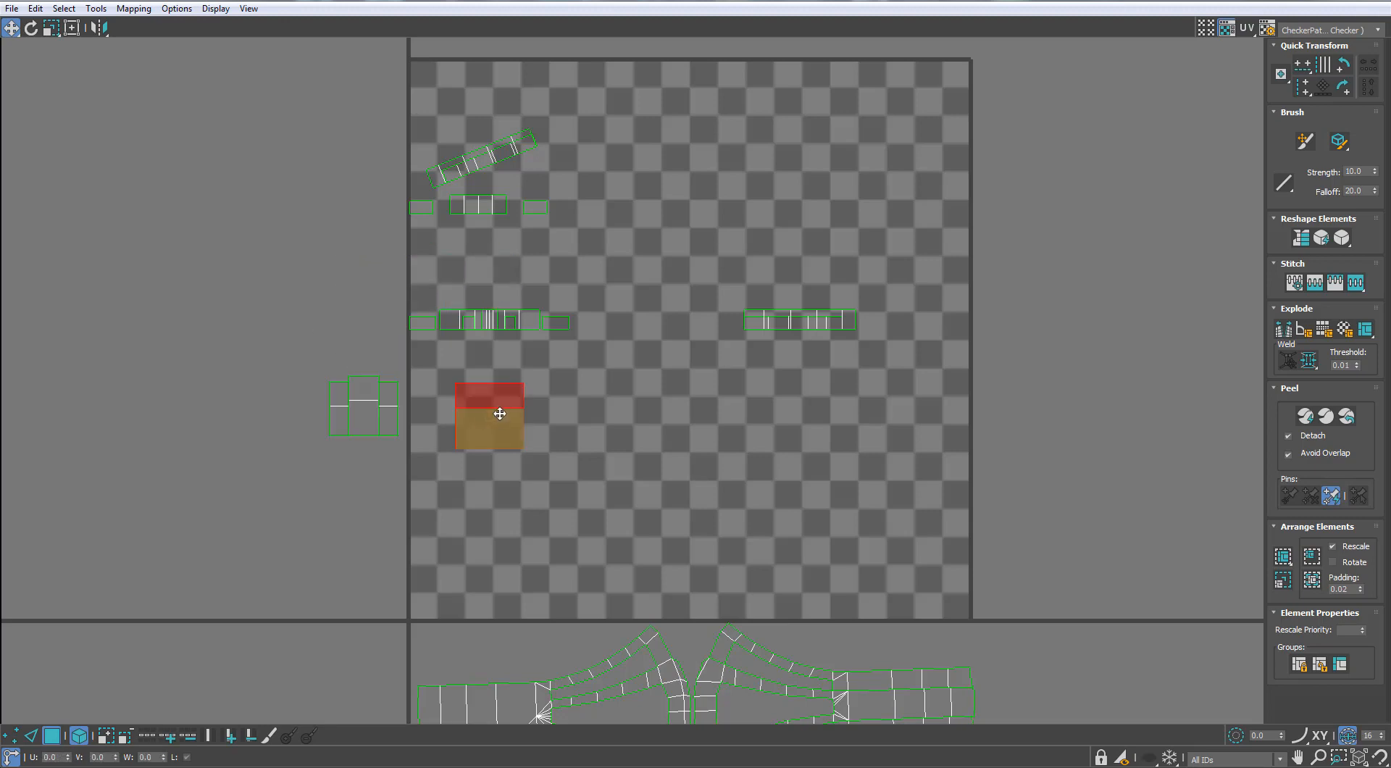
scroll(500, 417, "down", 3)
scroll(534, 221, "up", 5)
left_click_drag(417, 134, 622, 240)
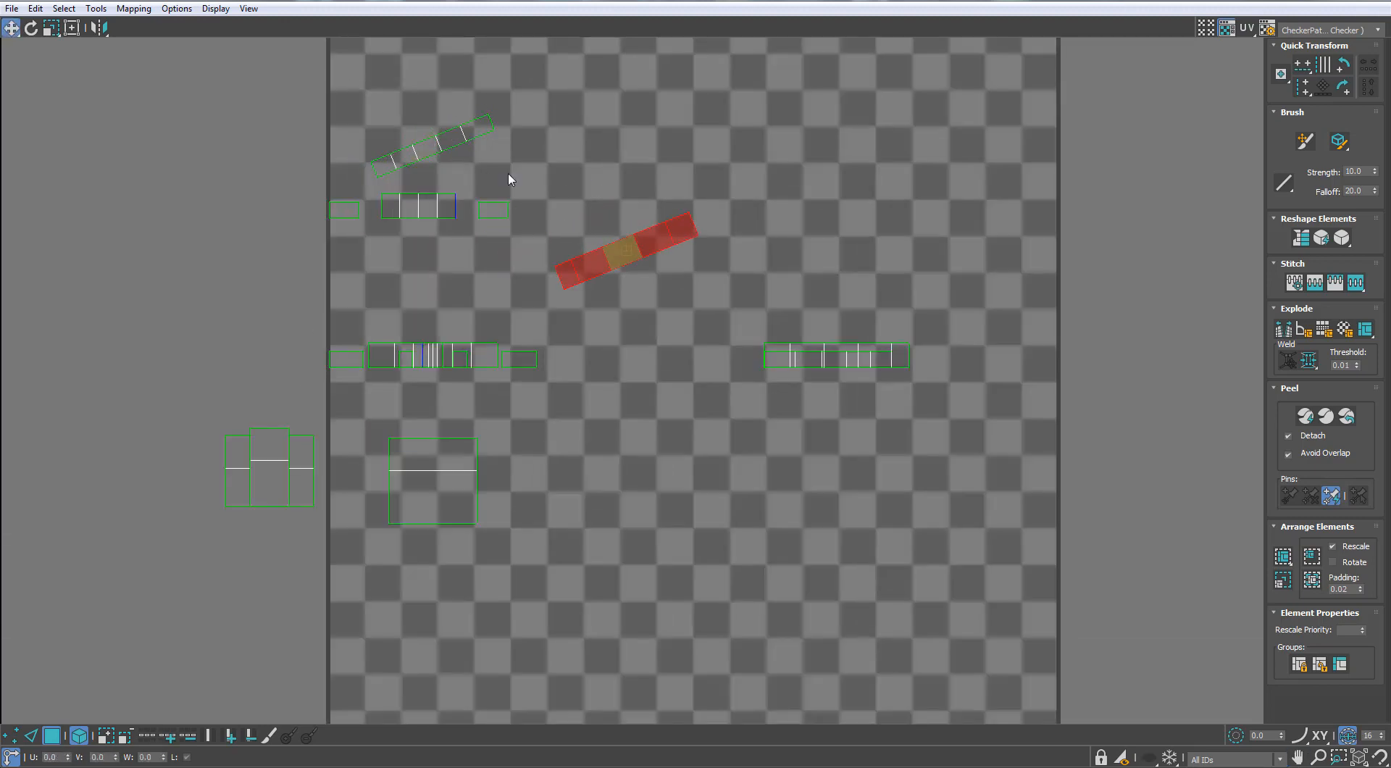
left_click_drag(408, 357, 274, 307)
scroll(503, 316, "down", 3)
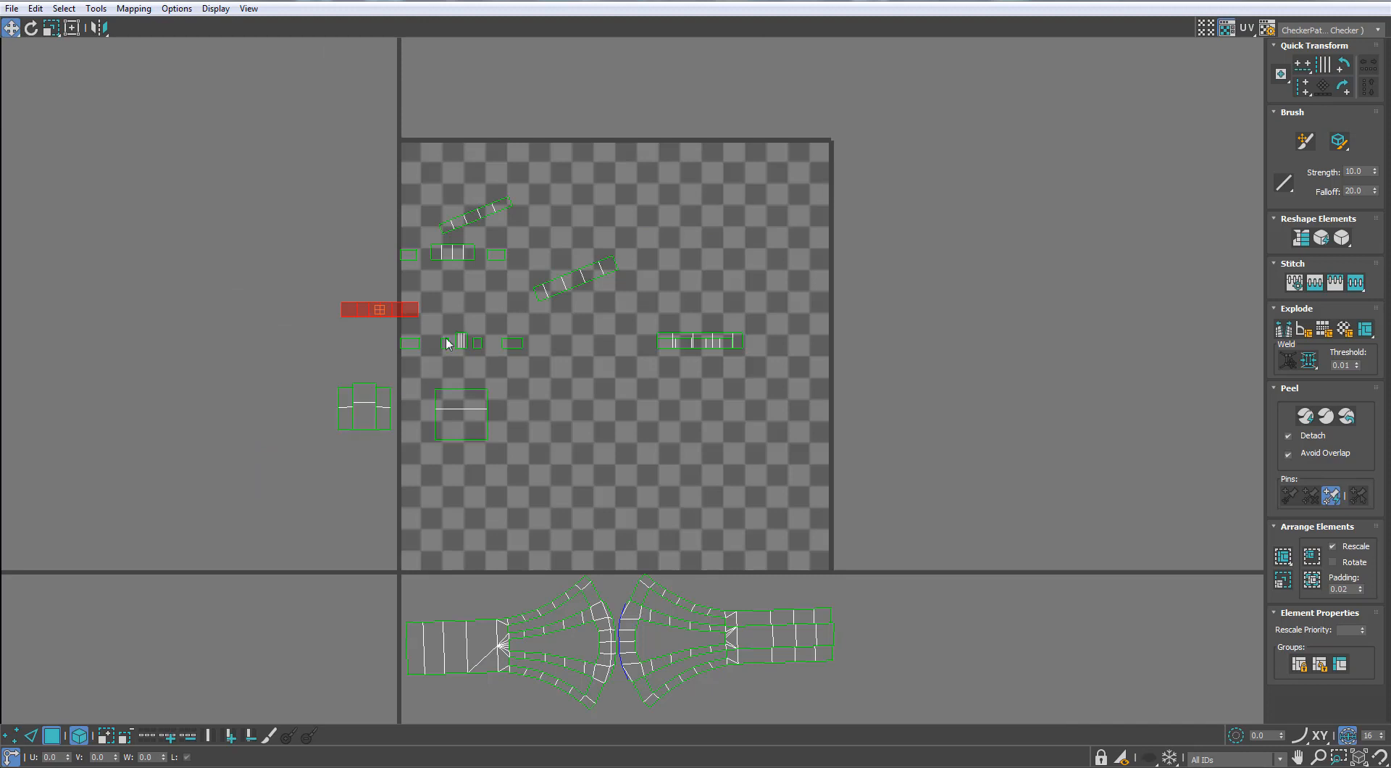
Select all the remaining small islands and examine which bracket faces they cover in the viewport
left_click_drag(794, 129, 266, 458)
left_click_drag(616, 1, 786, 240)
middle_click_drag(348, 464, 247, 320, "alt")
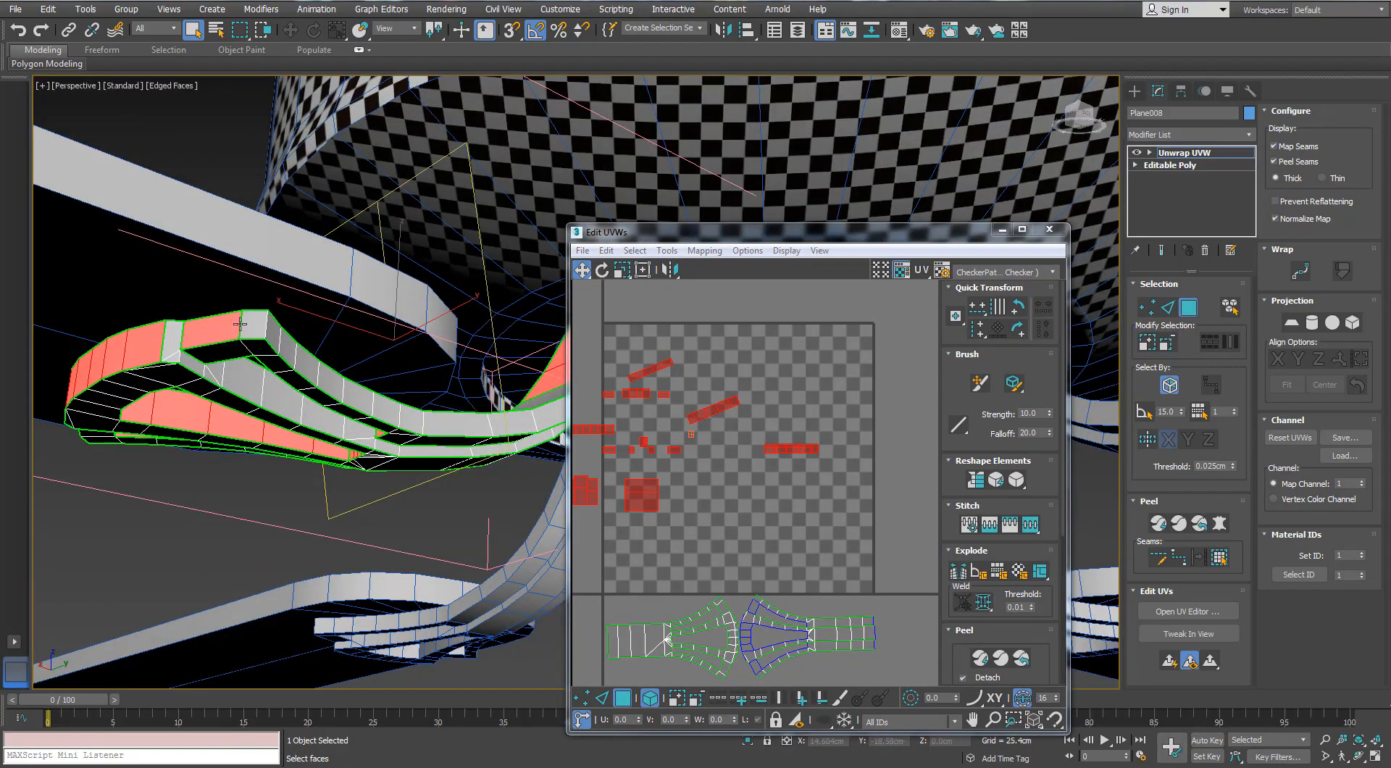
Stitch the adjoining end face of the bracket onto the end of the lowest curved side strip
left_click(248, 321)
left_click(224, 328, "ctrl")
scroll(624, 452, "down", 2)
middle_click_drag(624, 452, 747, 420)
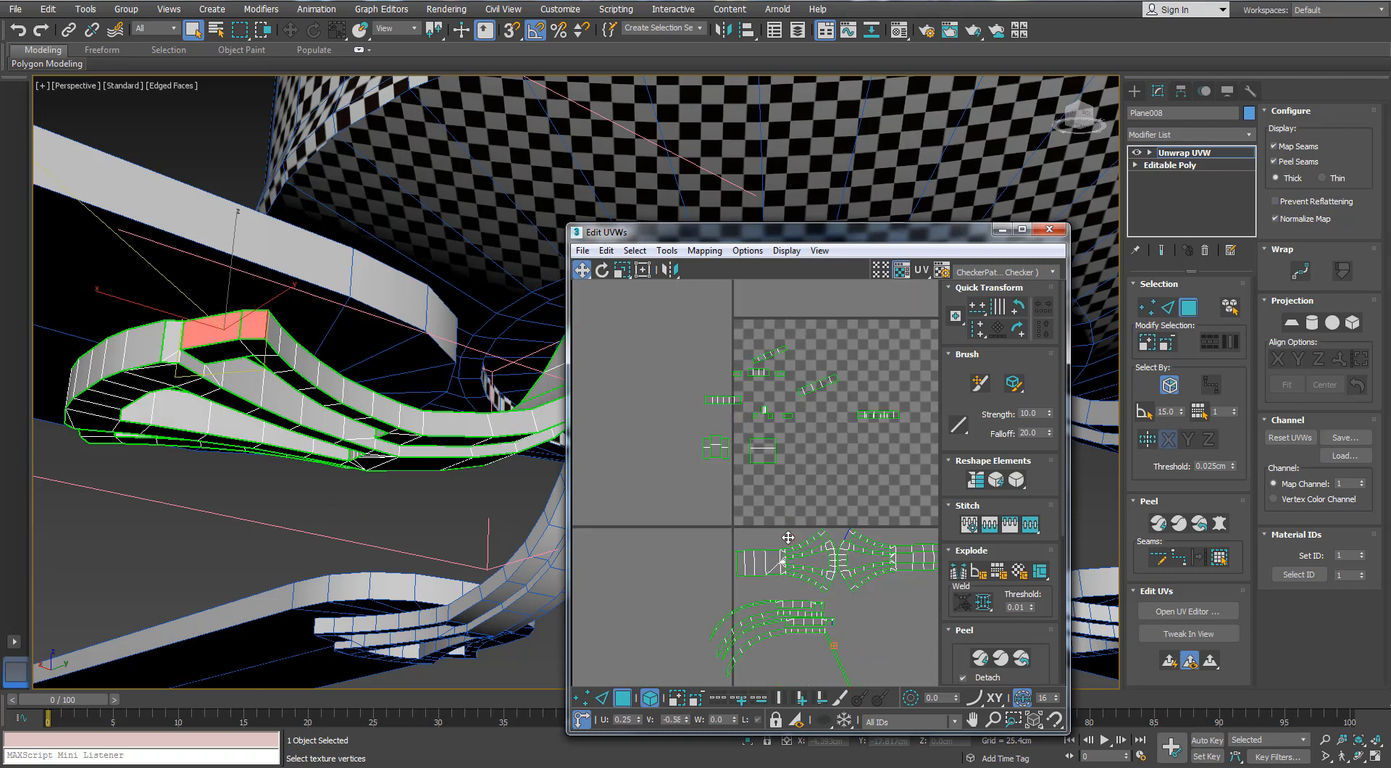
middle_click_drag(794, 597, 780, 547)
left_click(215, 333)
scroll(808, 594, "up", 5)
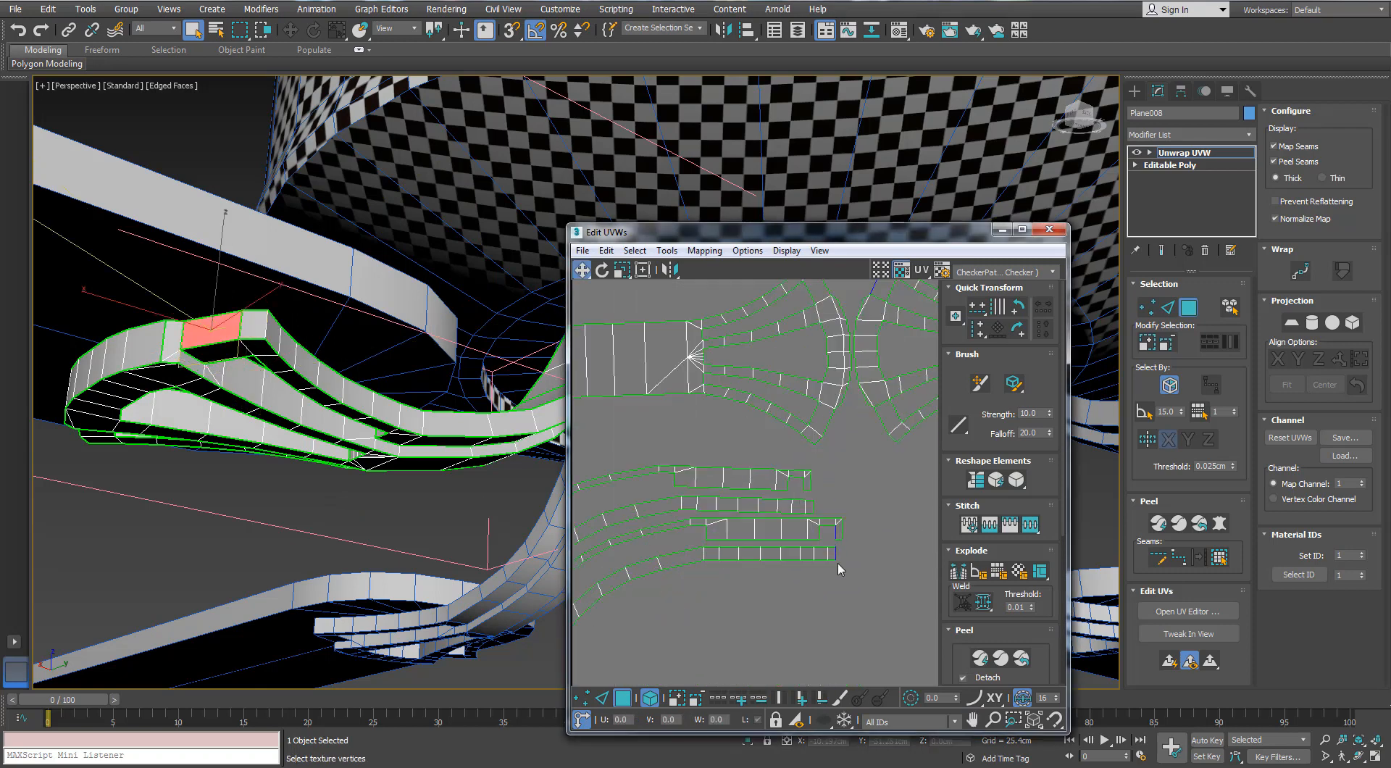
key("2")
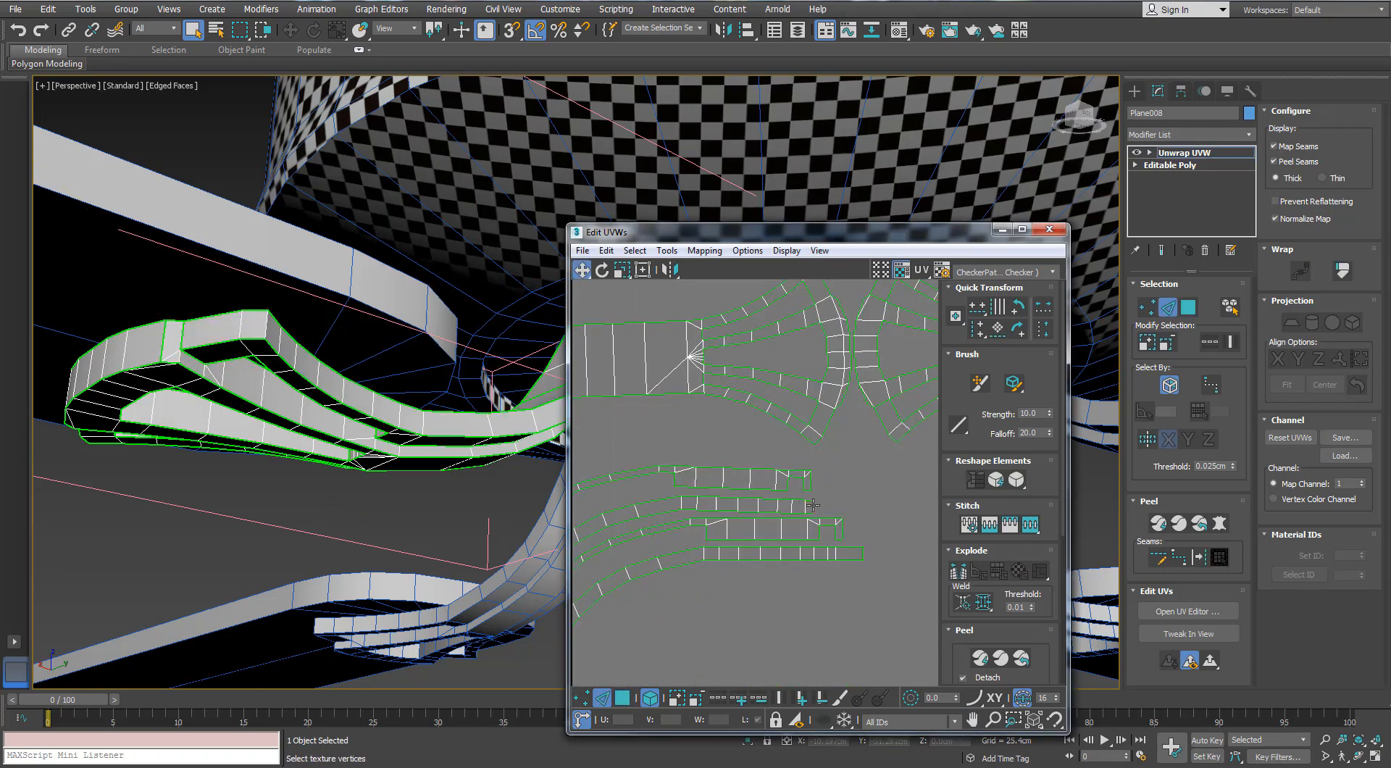
scroll(812, 505, "down", 5)
Move the two straight inner-side strips into the lower-right corner of the UV tile, stacked one above the other
middle_click_drag(272, 403, 300, 399, "alt")
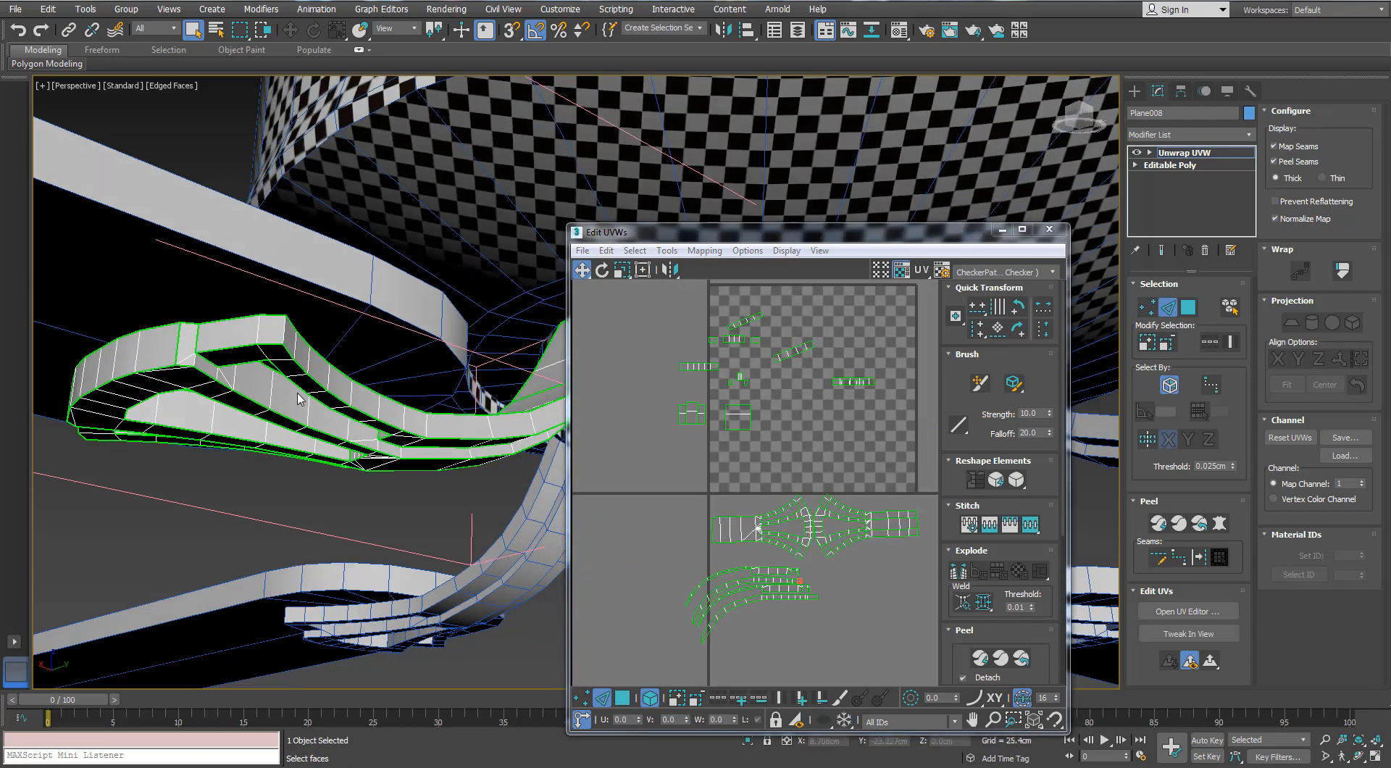
middle_click_drag(860, 371, 837, 404)
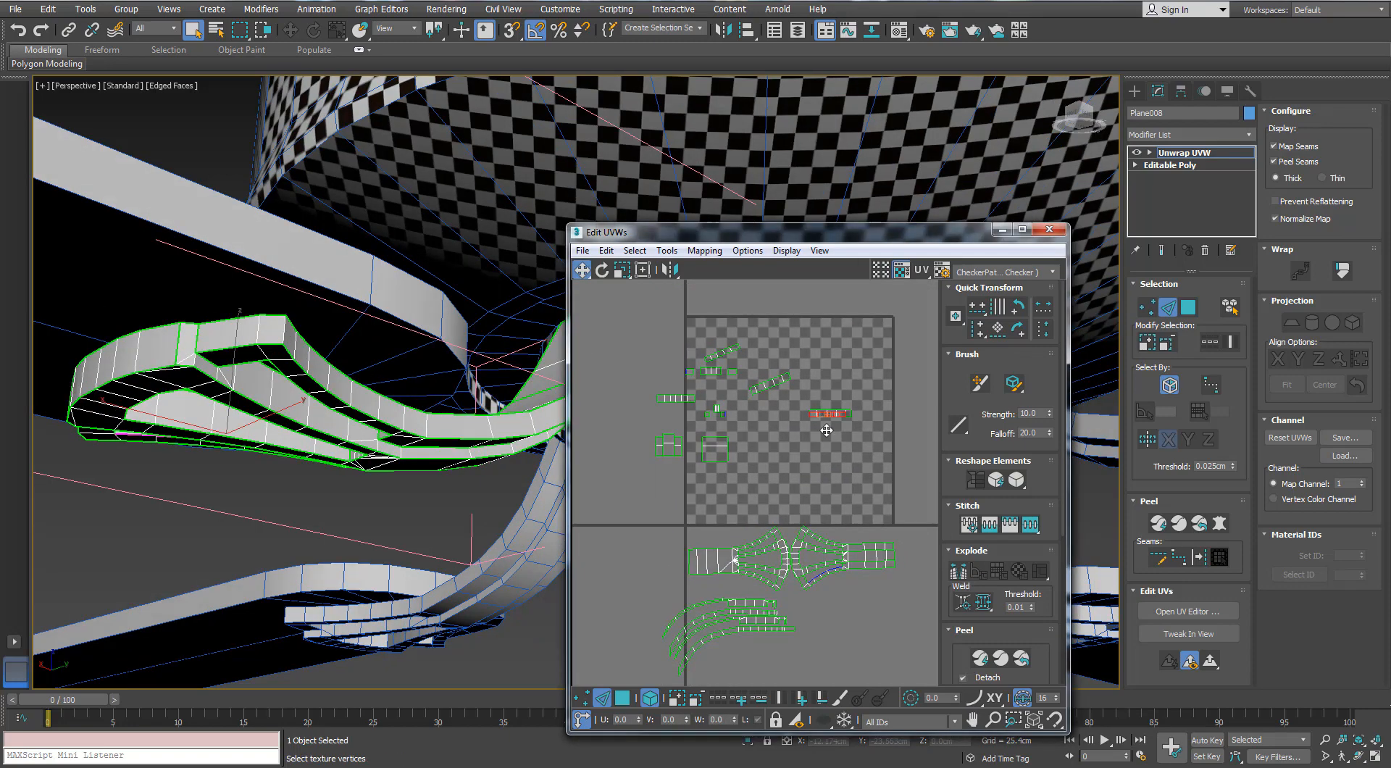
middle_click_drag(304, 521, 487, 471, "alt")
left_click_drag(849, 233, 886, 153)
key("3")
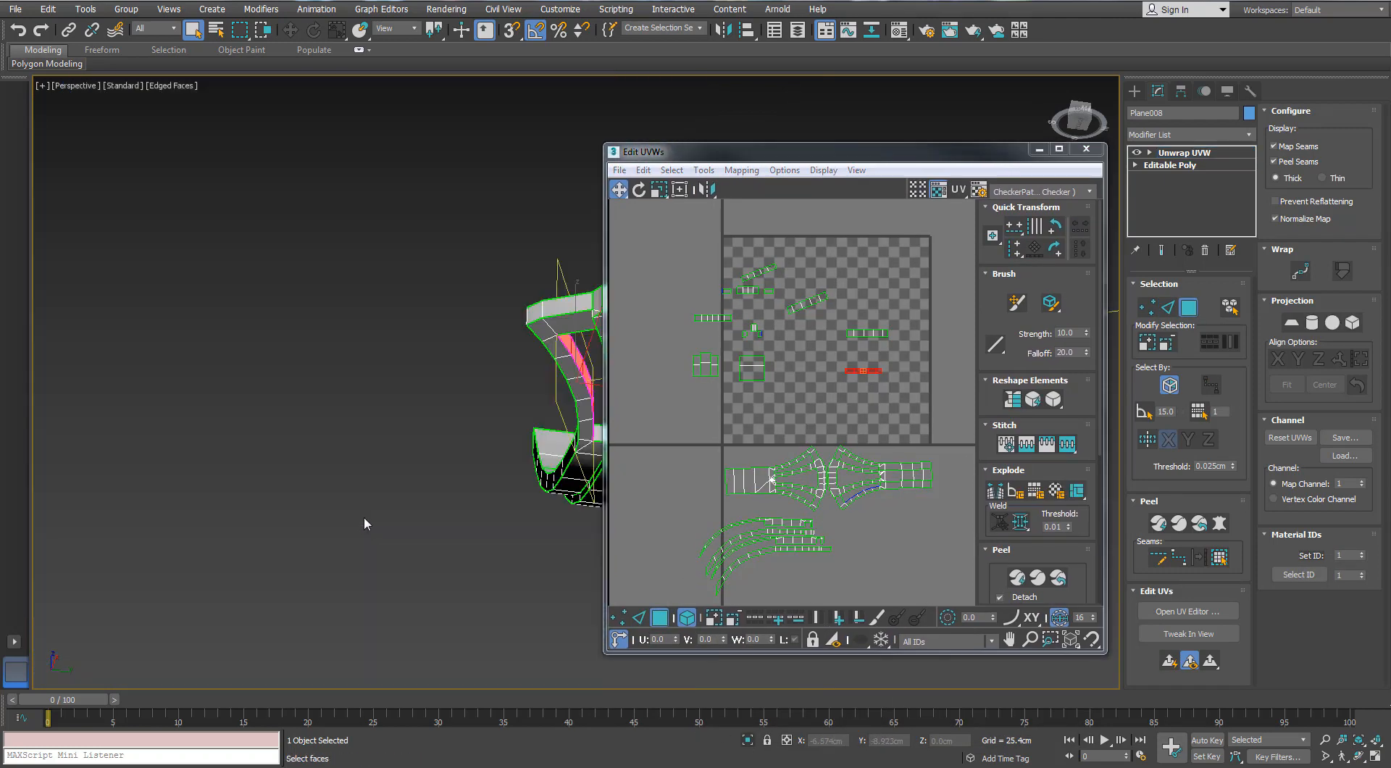
middle_click_drag(366, 522, 174, 435)
scroll(112, 517, "up", 5)
left_click_drag(870, 368, 903, 437)
left_click(867, 333)
middle_click_drag(435, 424, 225, 413, "alt")
left_click_drag(876, 333, 902, 429)
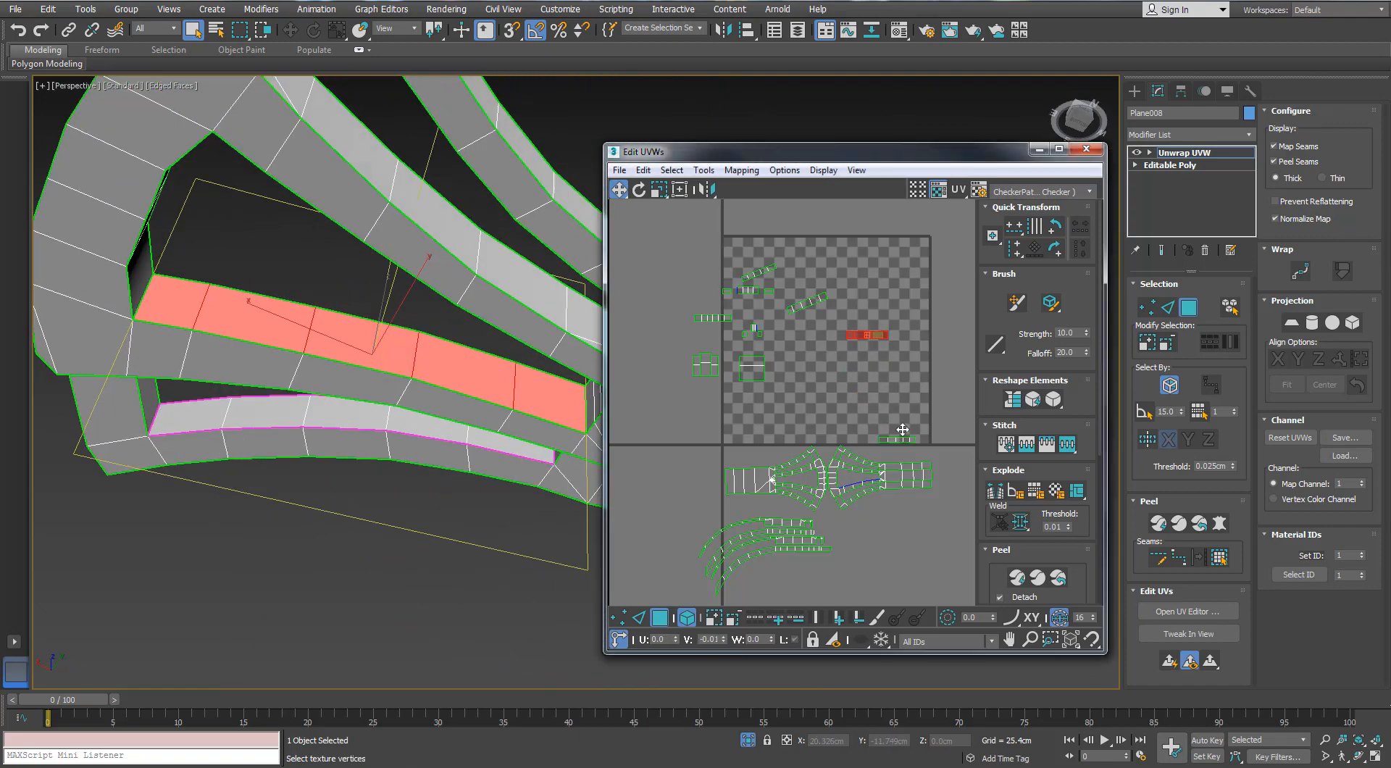
Move the slanted strip near the tile's centre onto the strip stack and rotate it level
left_click(802, 306)
middle_click_drag(449, 366, 300, 357, "alt")
left_click_drag(815, 302, 835, 333)
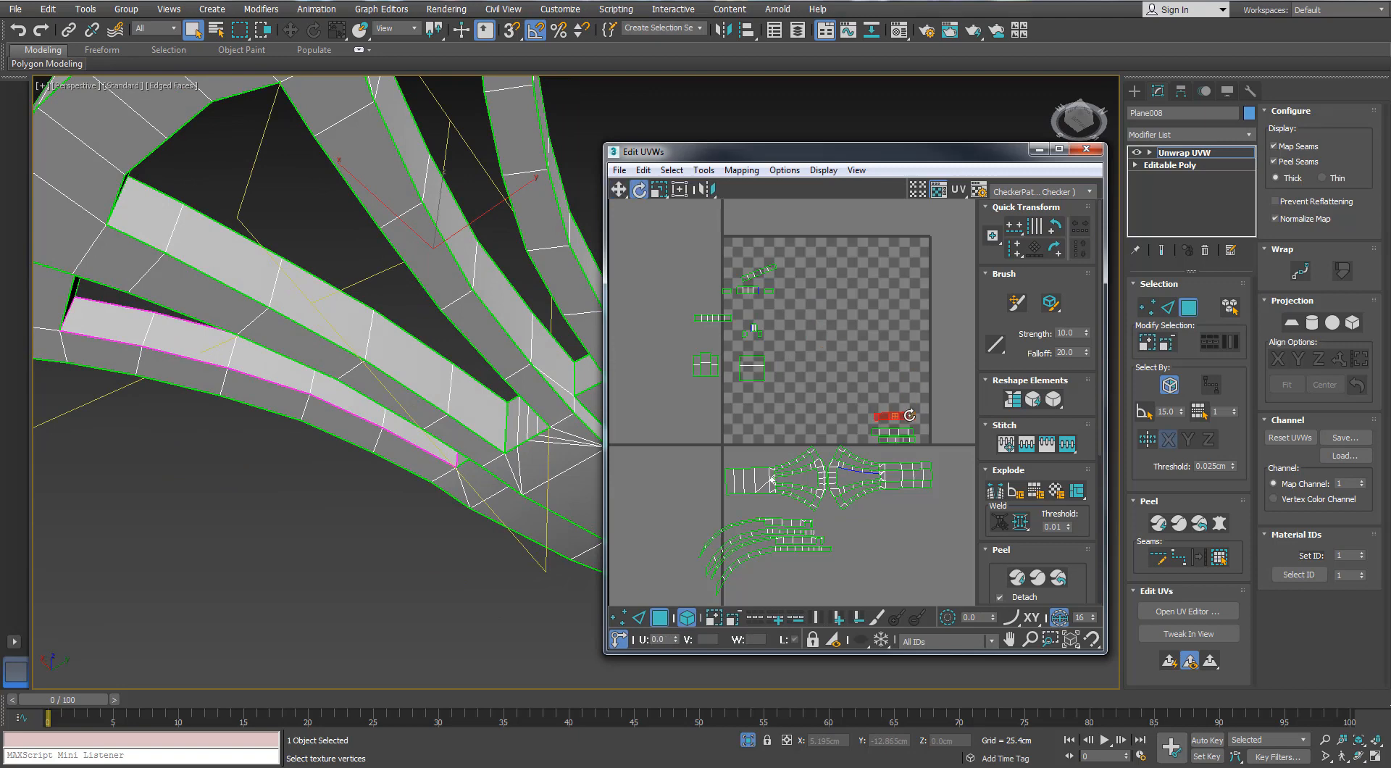
Move the remaining slanted strip to the top of the strip stack and rotate it level
middle_click_drag(581, 336, 387, 368, "alt")
scroll(386, 368, "up", 4)
left_click_drag(766, 270, 843, 349)
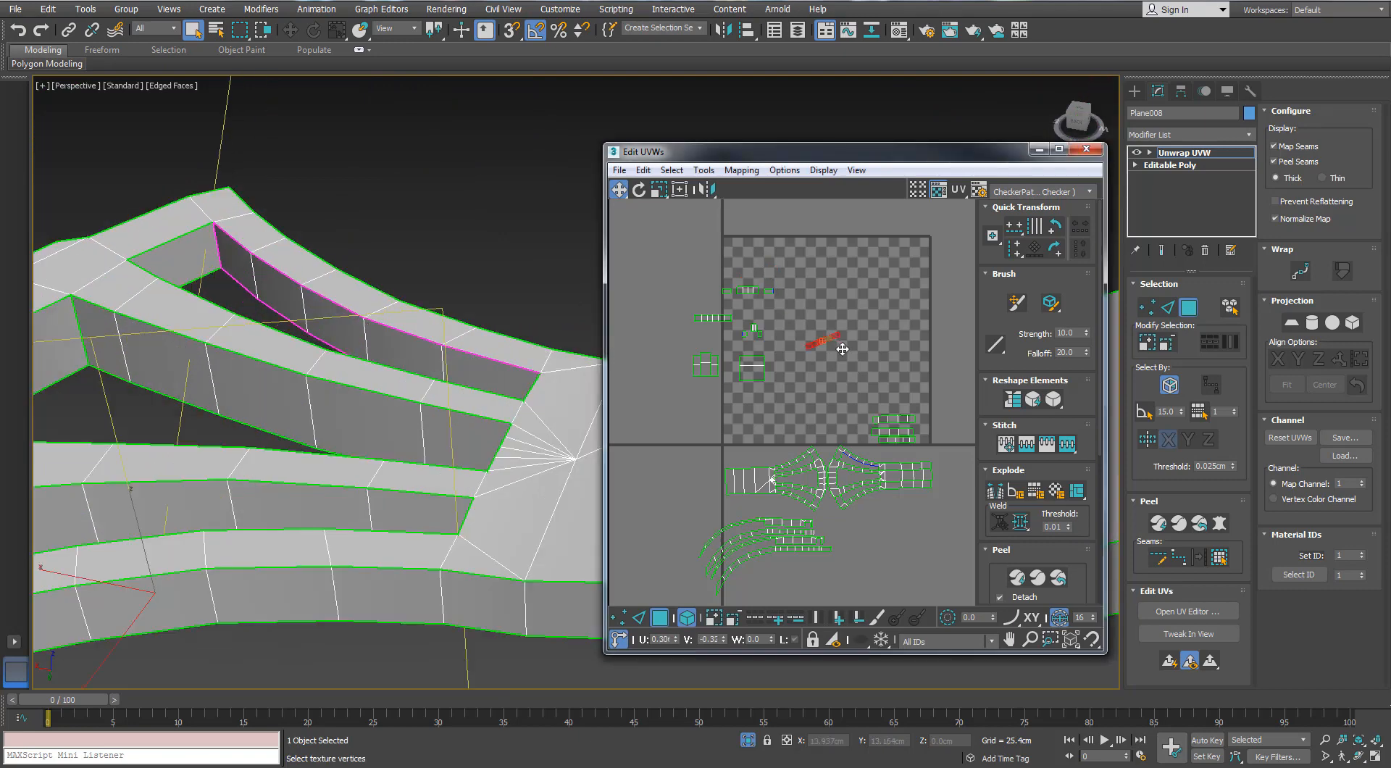
left_click_drag(893, 396, 898, 398)
middle_click_drag(897, 398, 831, 380)
scroll(830, 377, "up", 3)
key("e")
left_click_drag(834, 376, 839, 389)
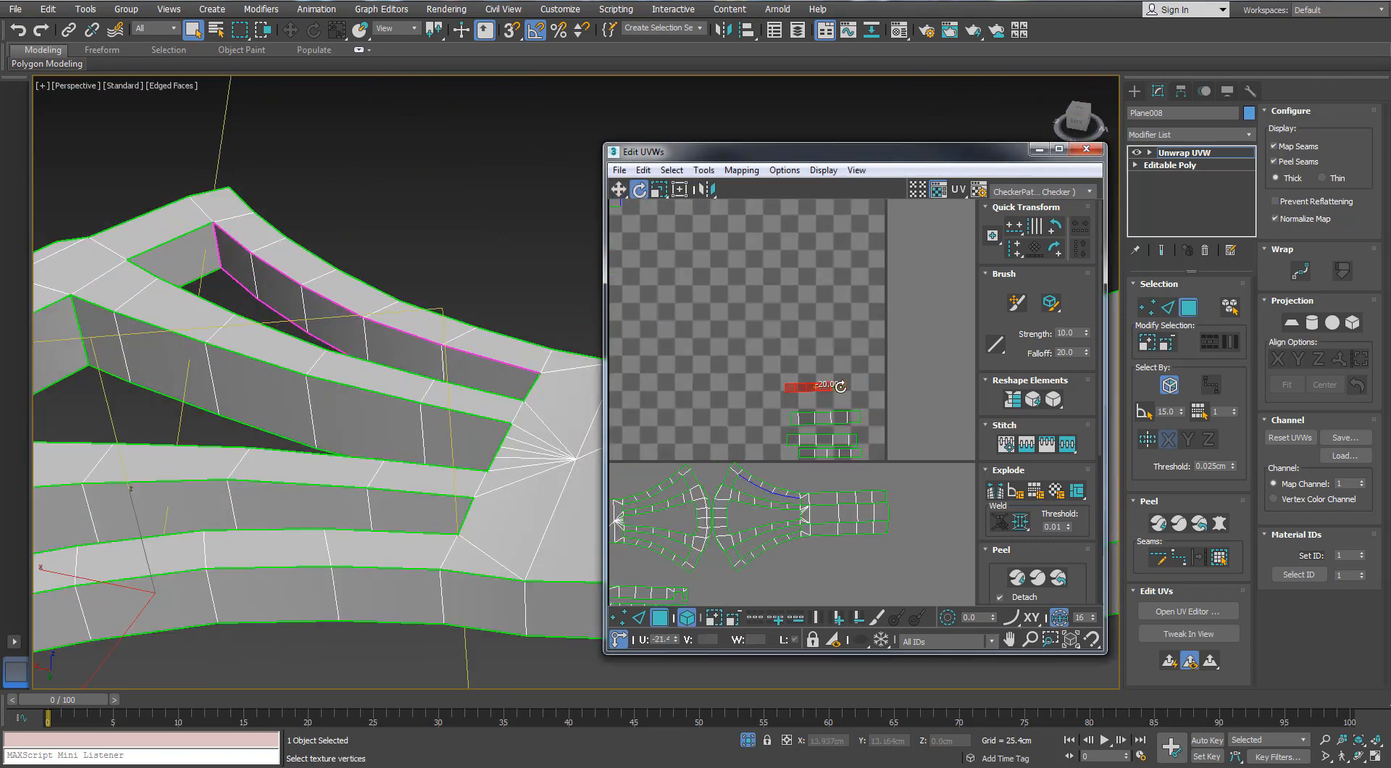
Identify the islands covering the outer end faces of the bracket's openings and move them above the strip stack
scroll(406, 275, "down", 5)
scroll(760, 326, "down", 3)
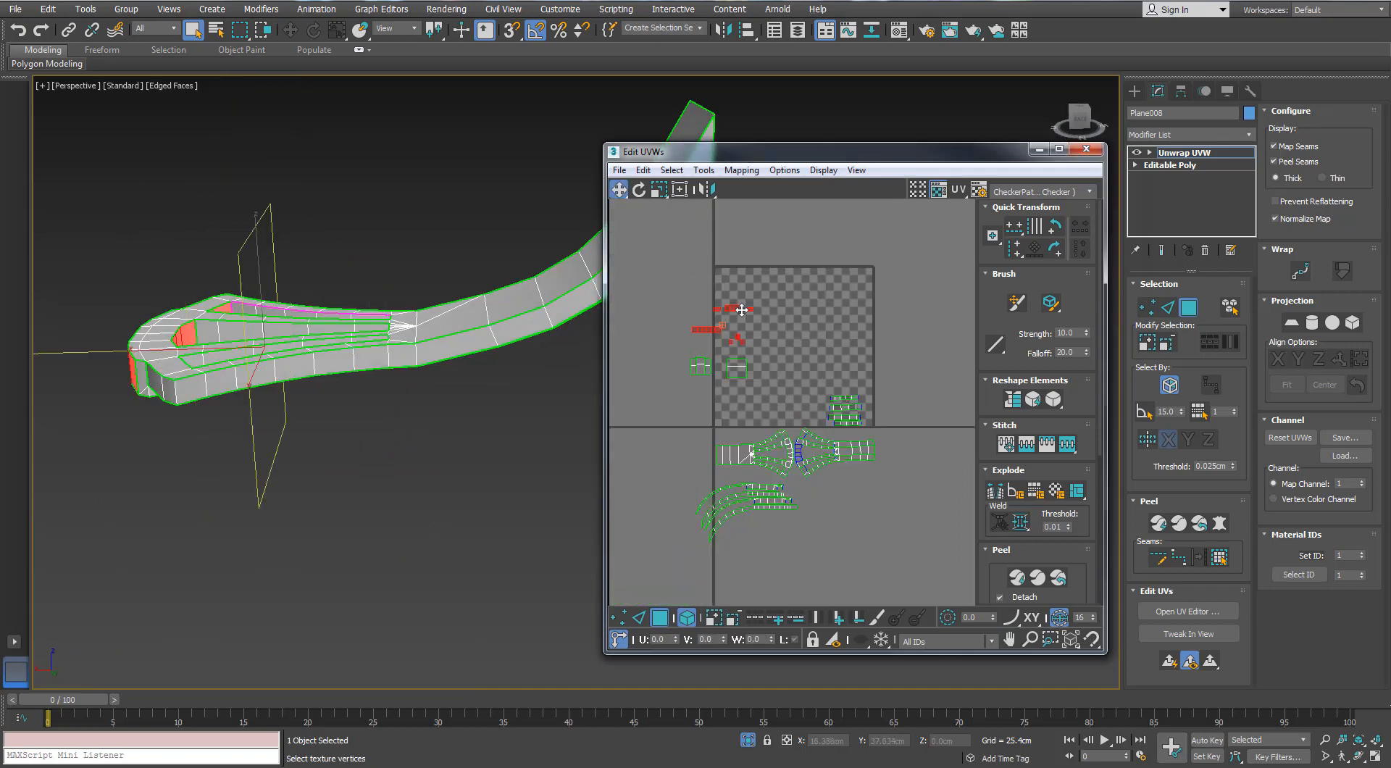
scroll(741, 309, "up", 3)
middle_click_drag(434, 312, 279, 363, "alt")
scroll(282, 318, "up", 5)
left_click(443, 280)
left_click(301, 324, "ctrl")
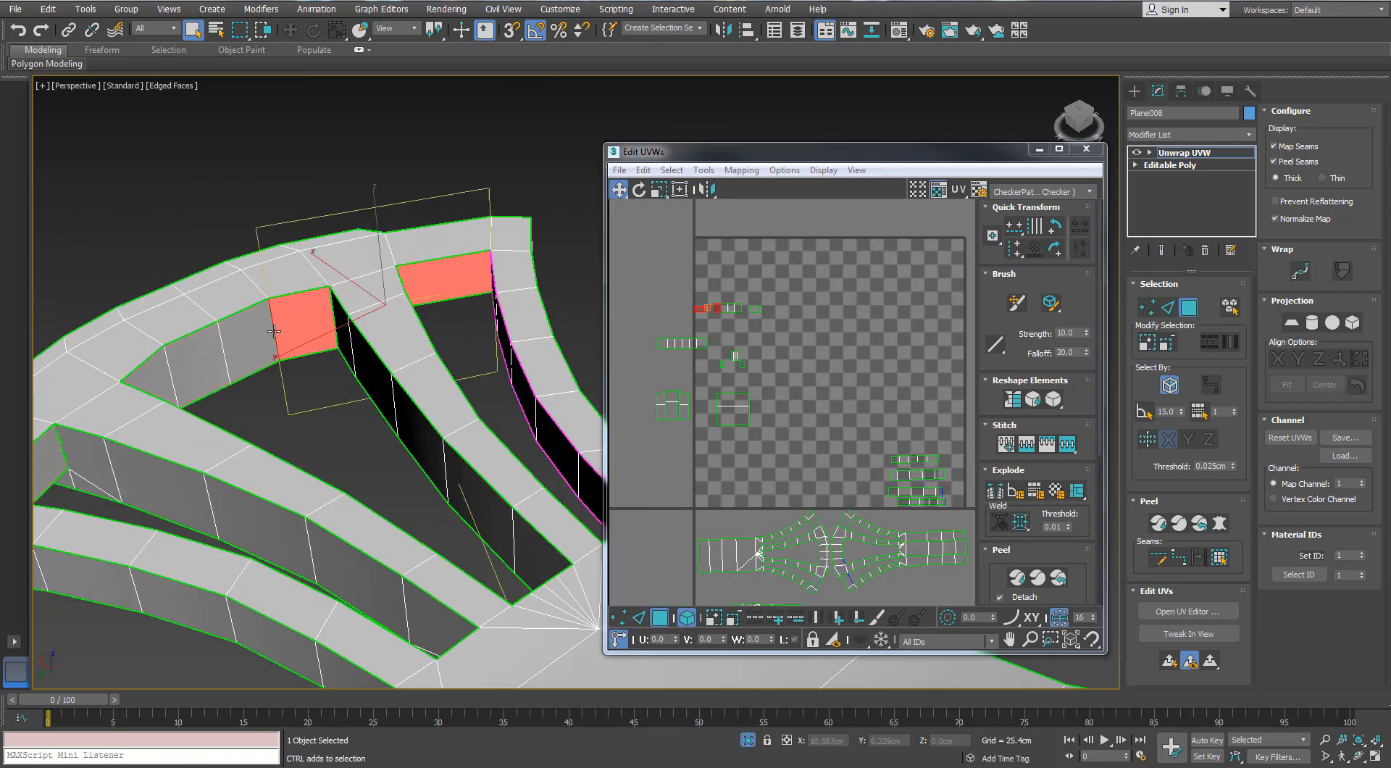
middle_click_drag(189, 319, 308, 279, "alt")
left_click(304, 279, "ctrl")
left_click(155, 304, "ctrl")
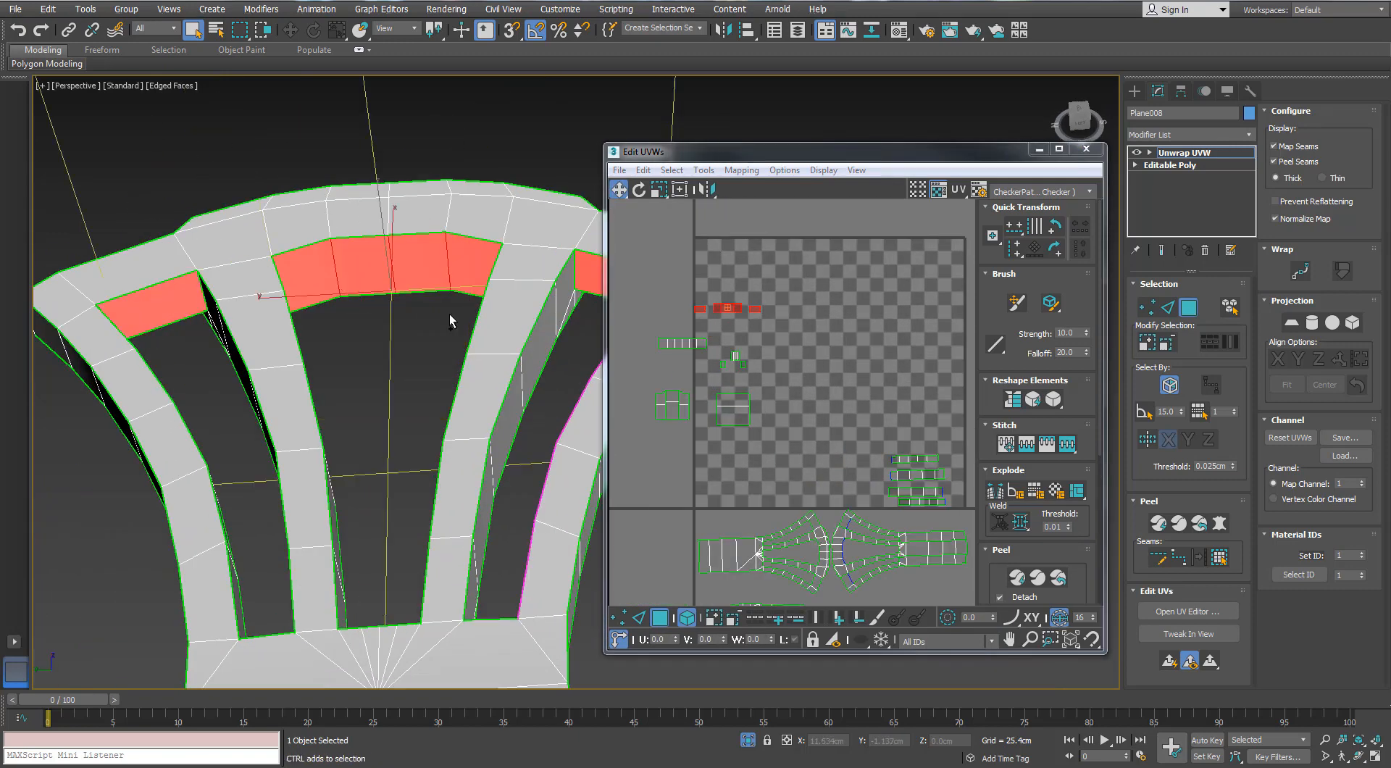
scroll(731, 305, "down", 3)
scroll(701, 307, "up", 1)
left_click(703, 330)
Move the straight strip at the tile's left edge to the top of the strip stack
middle_click_drag(488, 332, 395, 286, "alt")
left_click(398, 288)
middle_click_drag(768, 407, 767, 379)
scroll(823, 515, "up", 1)
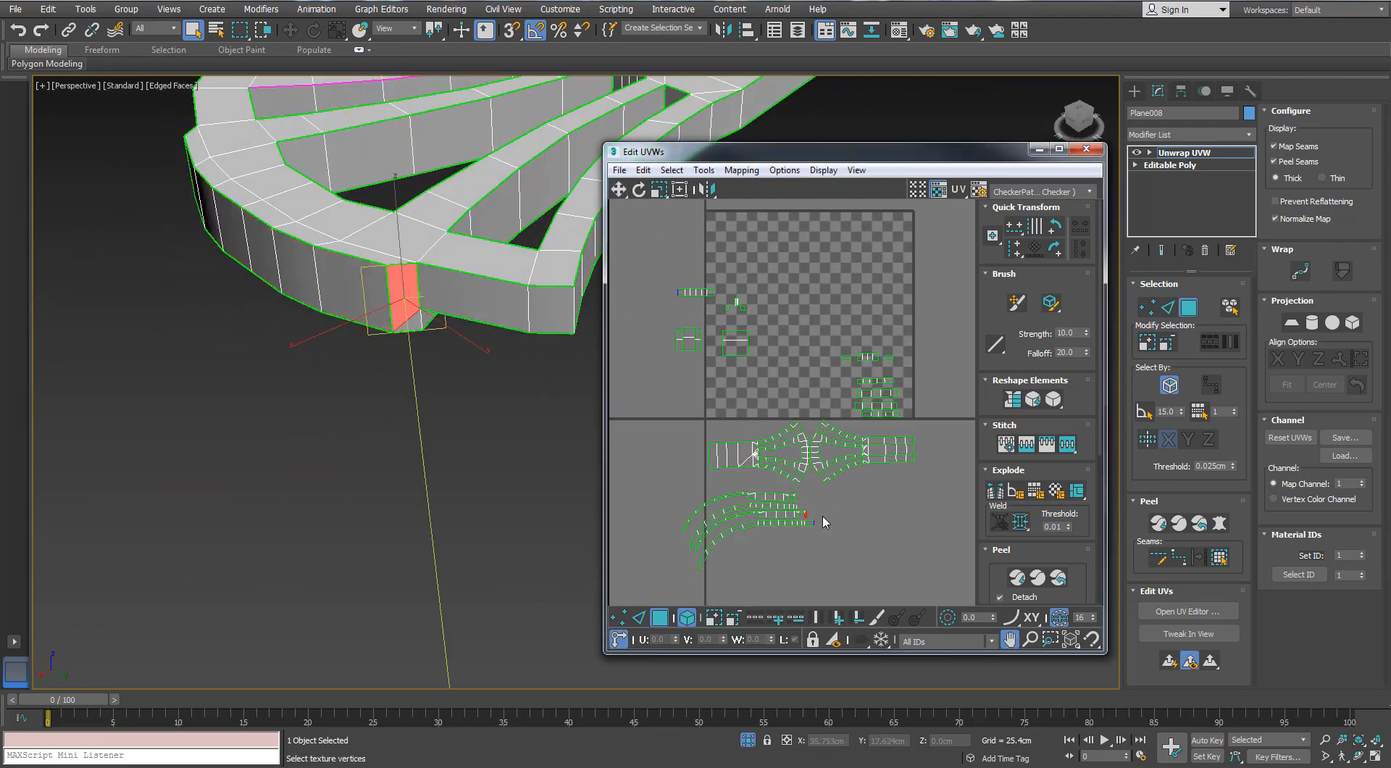
scroll(790, 471, "down", 1)
left_click(690, 292)
left_click_drag(778, 305, 706, 310)
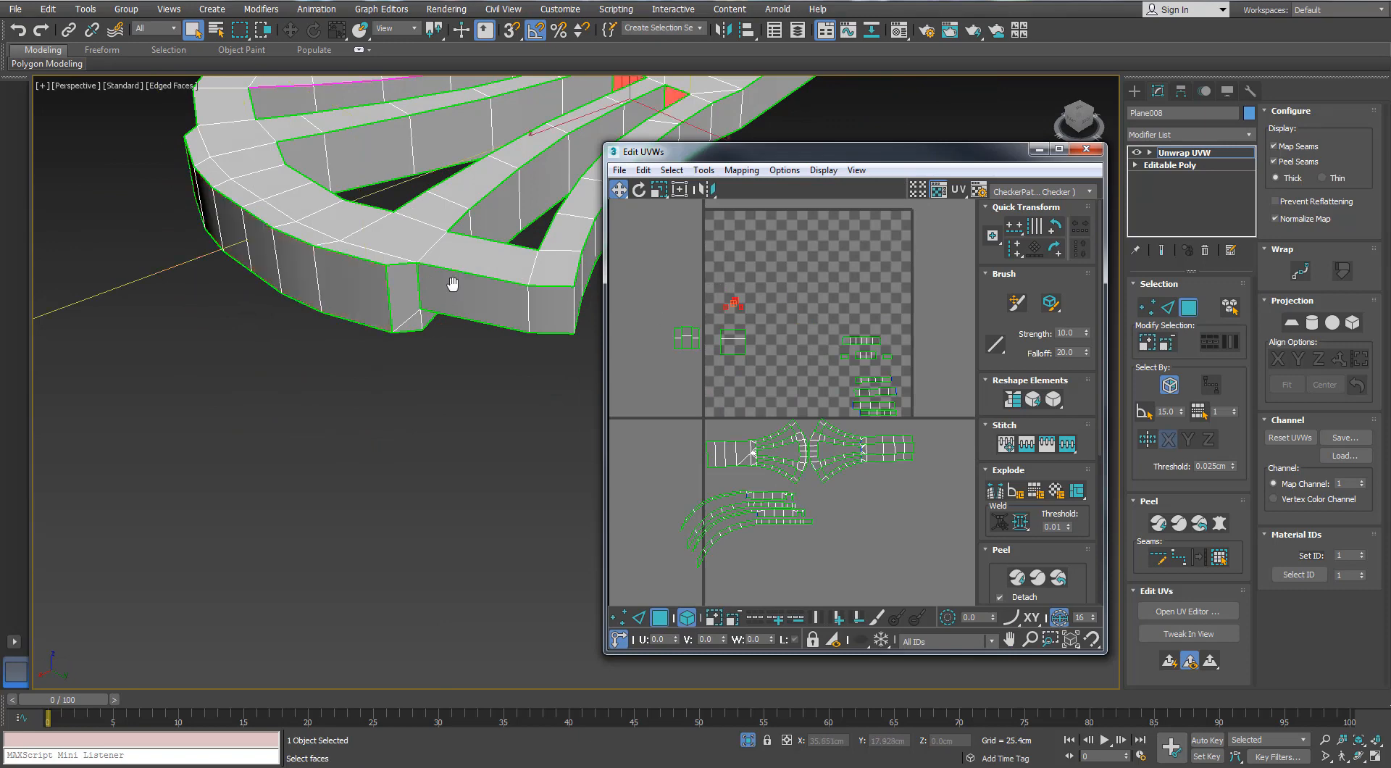
Move the three small block islands beside the strip stack
middle_click_drag(438, 284, 326, 319, "alt")
left_click(747, 306)
left_click(735, 341)
middle_click_drag(838, 366, 878, 370)
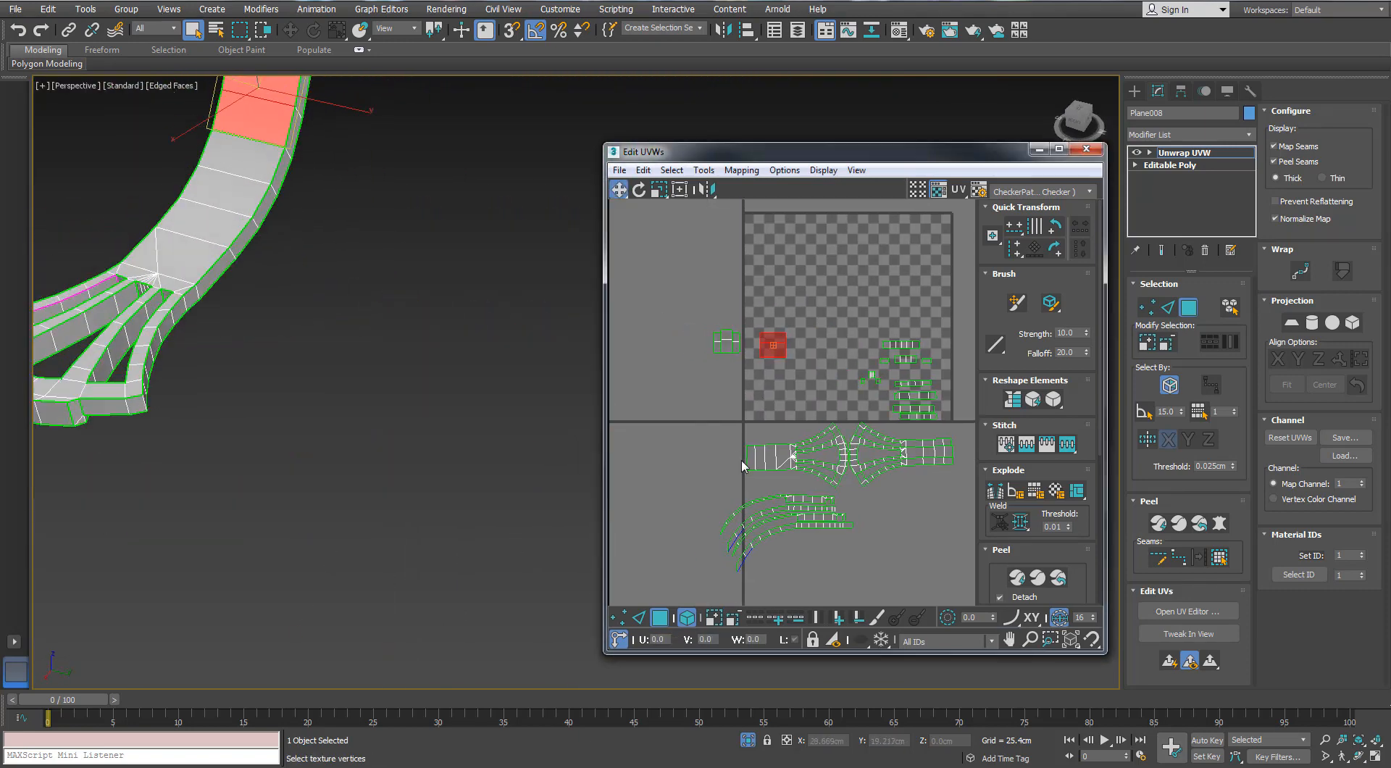
Stitch the square end block onto the open left end of the first bracket island
key("2")
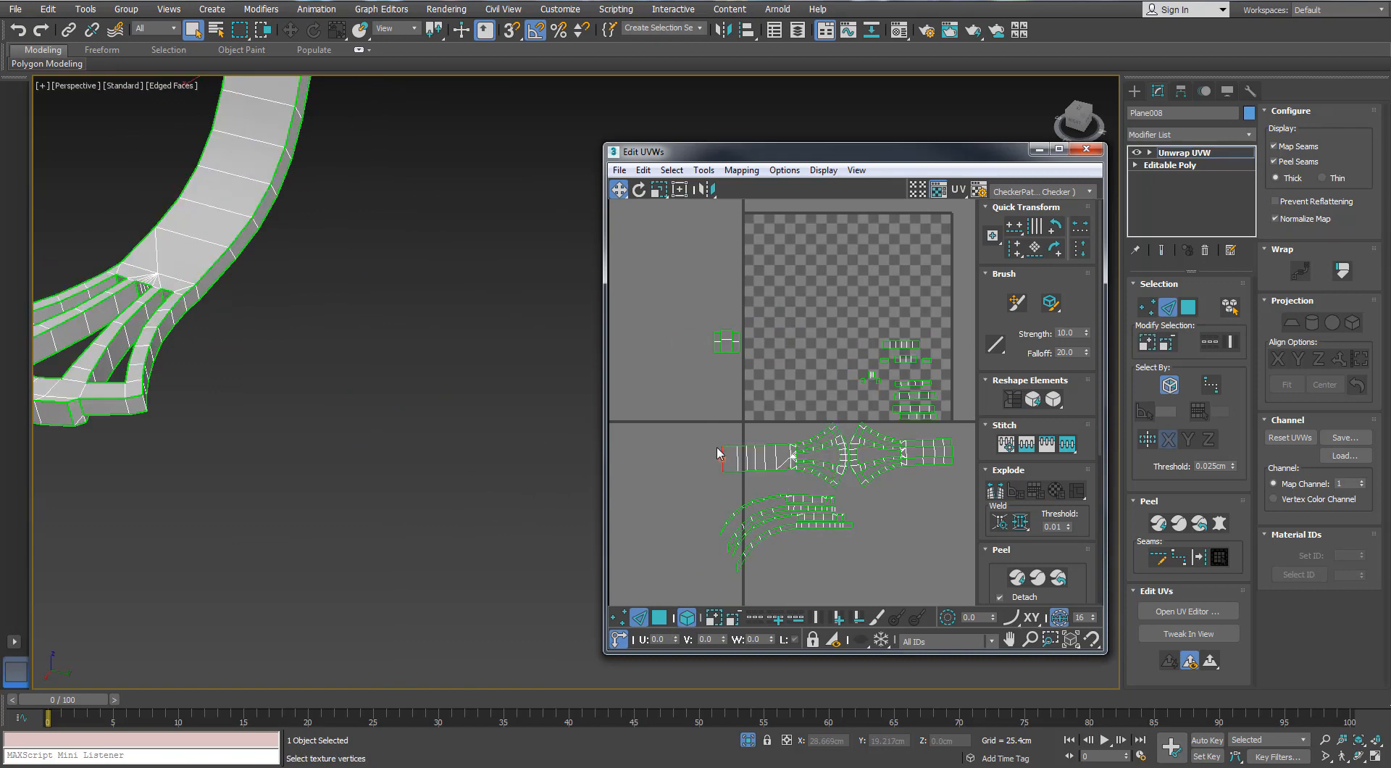
scroll(702, 475, "down", 1)
left_click(707, 469)
scroll(896, 460, "up", 2)
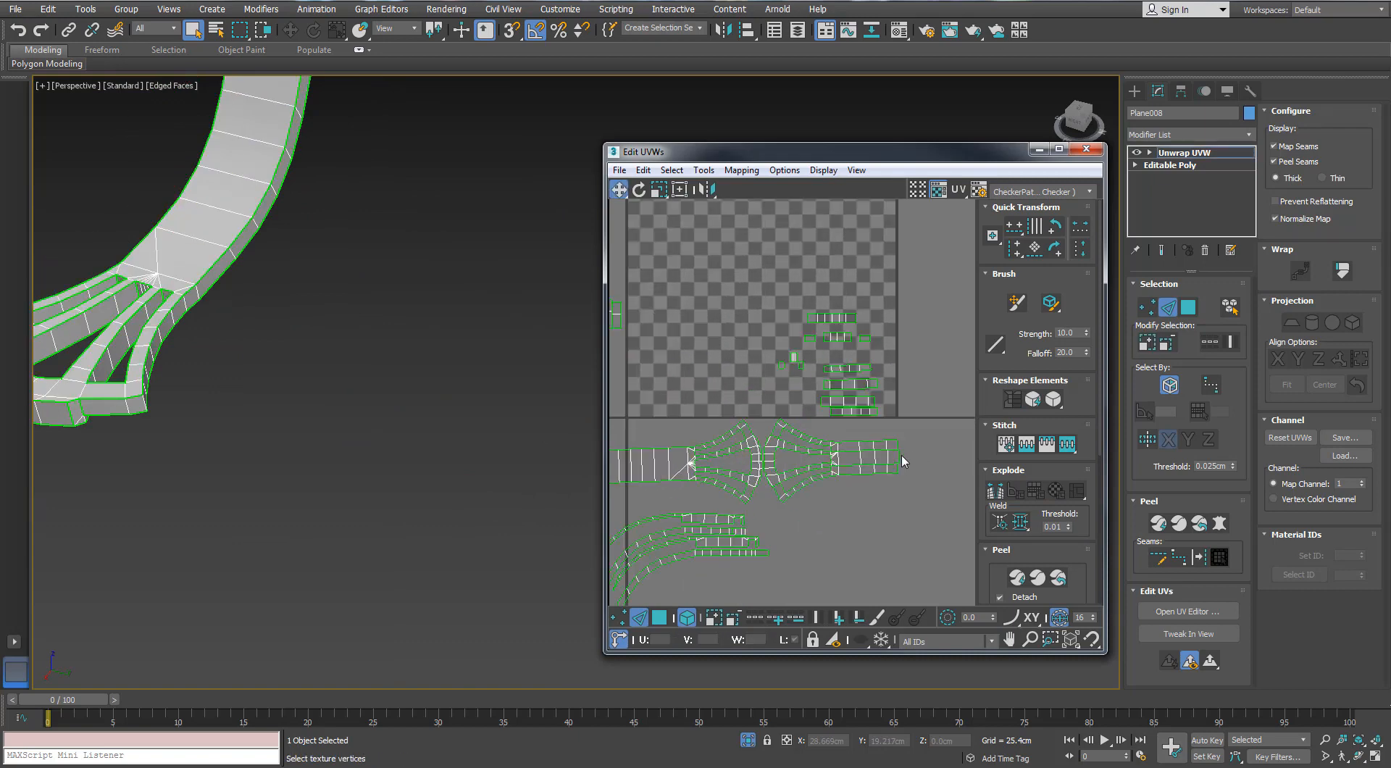
Stitch the other end block onto the open right end of the second bracket island
left_click(900, 453)
scroll(903, 445, "up", 2)
scroll(891, 431, "up", 1)
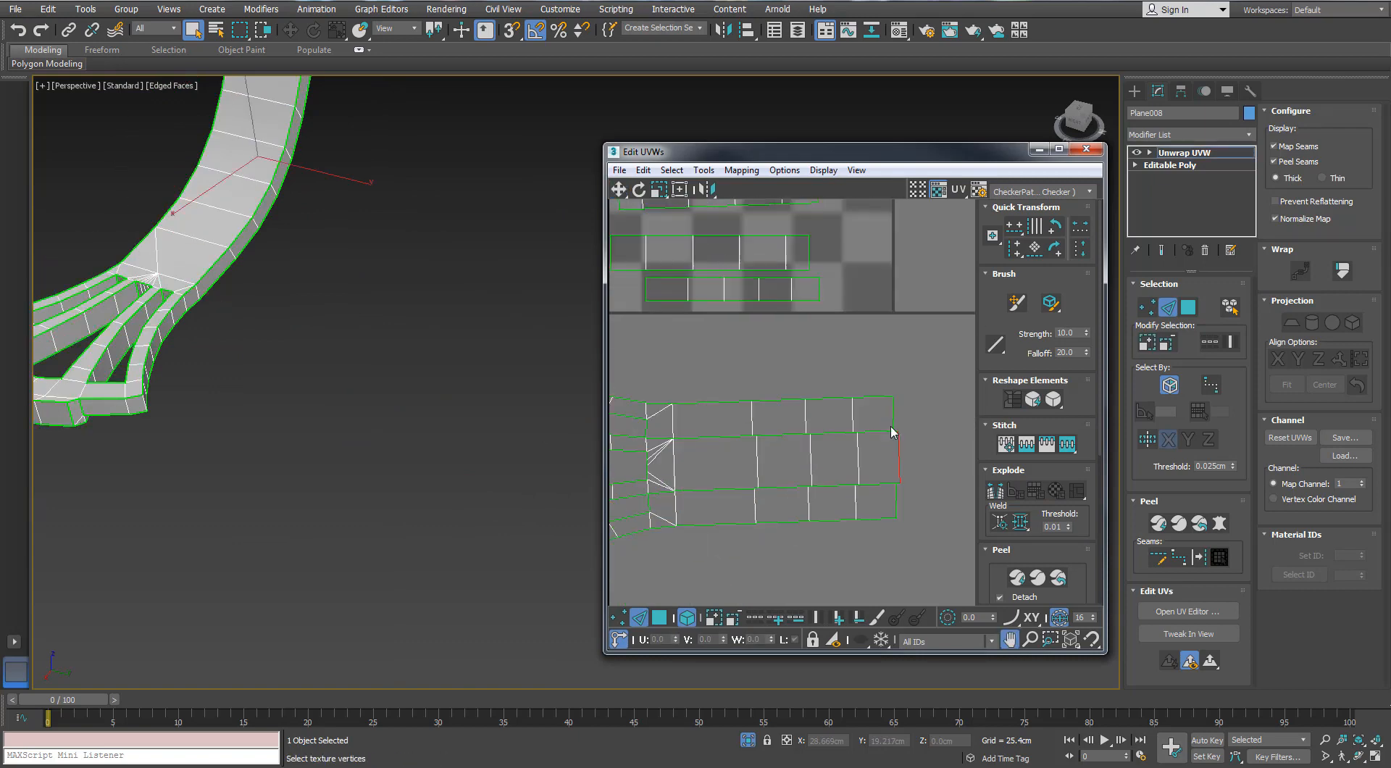
scroll(874, 426, "down", 6)
middle_click_drag(775, 389, 795, 388)
middle_click_drag(355, 346, 437, 332)
scroll(817, 382, "up", 5)
Undo the misaligned join and stitch the second bracket island's lower row to its end faces
double_click(822, 466)
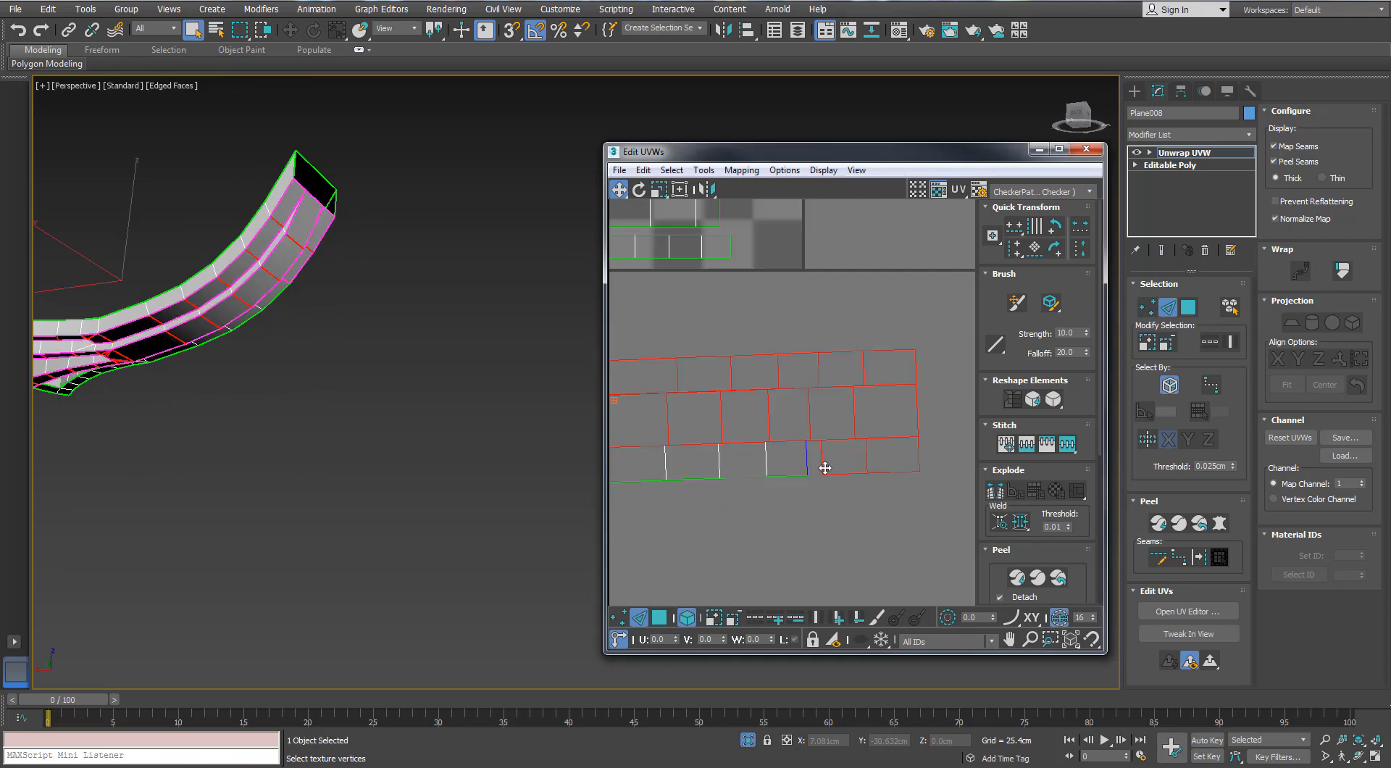
double_click(807, 458)
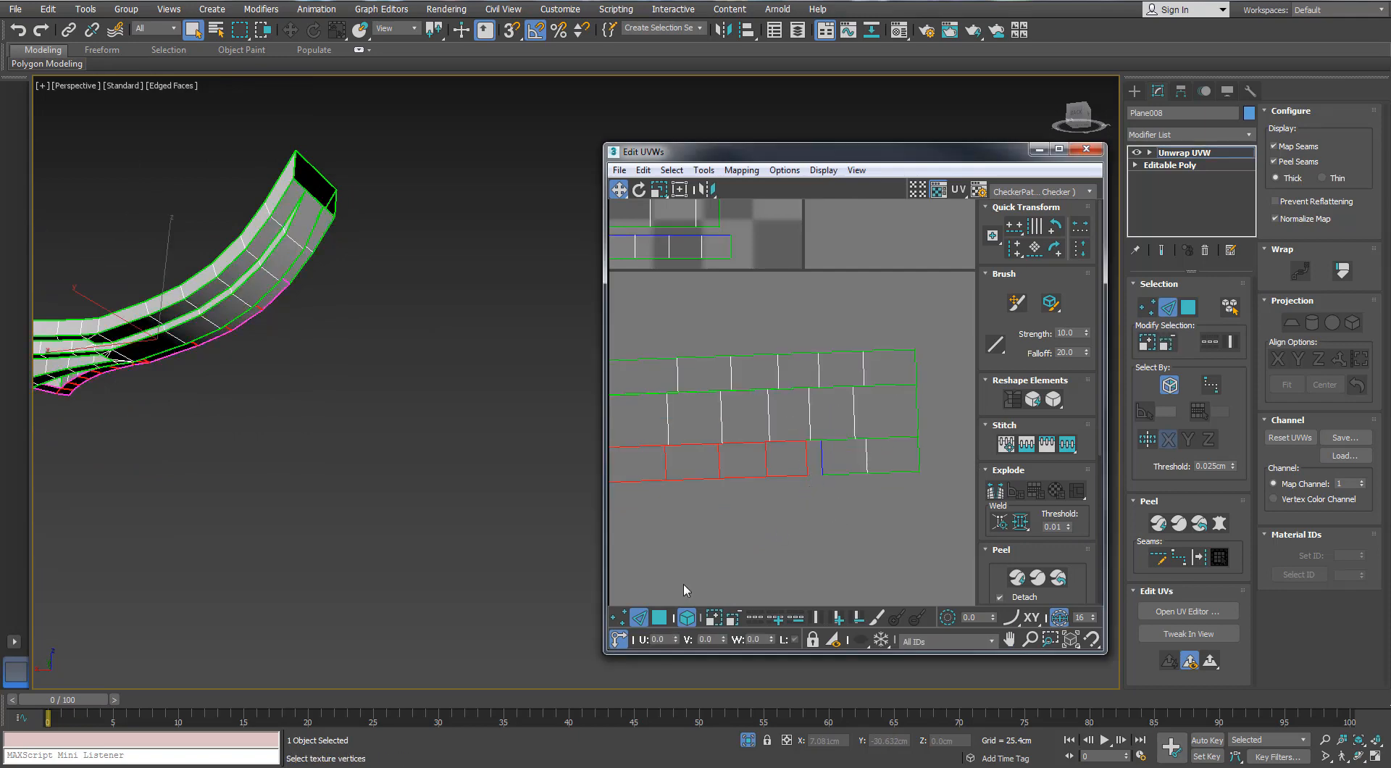
left_click(684, 590)
key("ctrl+z")
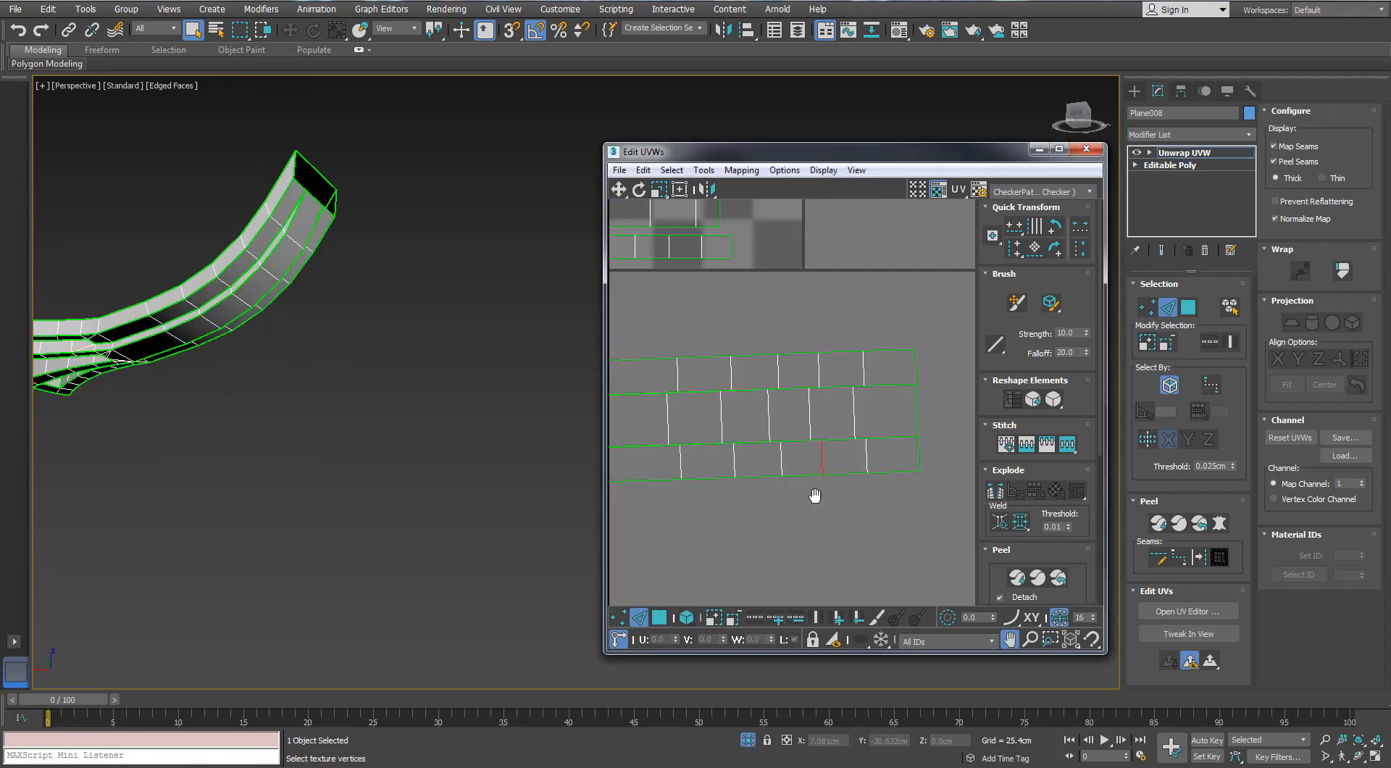
scroll(767, 463, "down", 2)
middle_click_drag(814, 497, 761, 493)
Move the second bracket island clear of the first one and check which bracket faces it covers
scroll(761, 492, "down", 2)
key("3")
left_click_drag(770, 470, 773, 483)
middle_click_drag(378, 330, 428, 293, "alt")
scroll(402, 289, "down", 3)
scroll(813, 385, "down", 3)
middle_click_drag(813, 385, 916, 376)
mouse_move(716, 422)
left_mouse_down()
mouse_move(703, 422)
mouse_move(724, 407)
left_mouse_up()
scroll(741, 409, "up", 4)
middle_click_drag(934, 431, 500, 364)
left_click(782, 370)
middle_click_drag(298, 308, 288, 279, "alt")
scroll(426, 357, "up", 3)
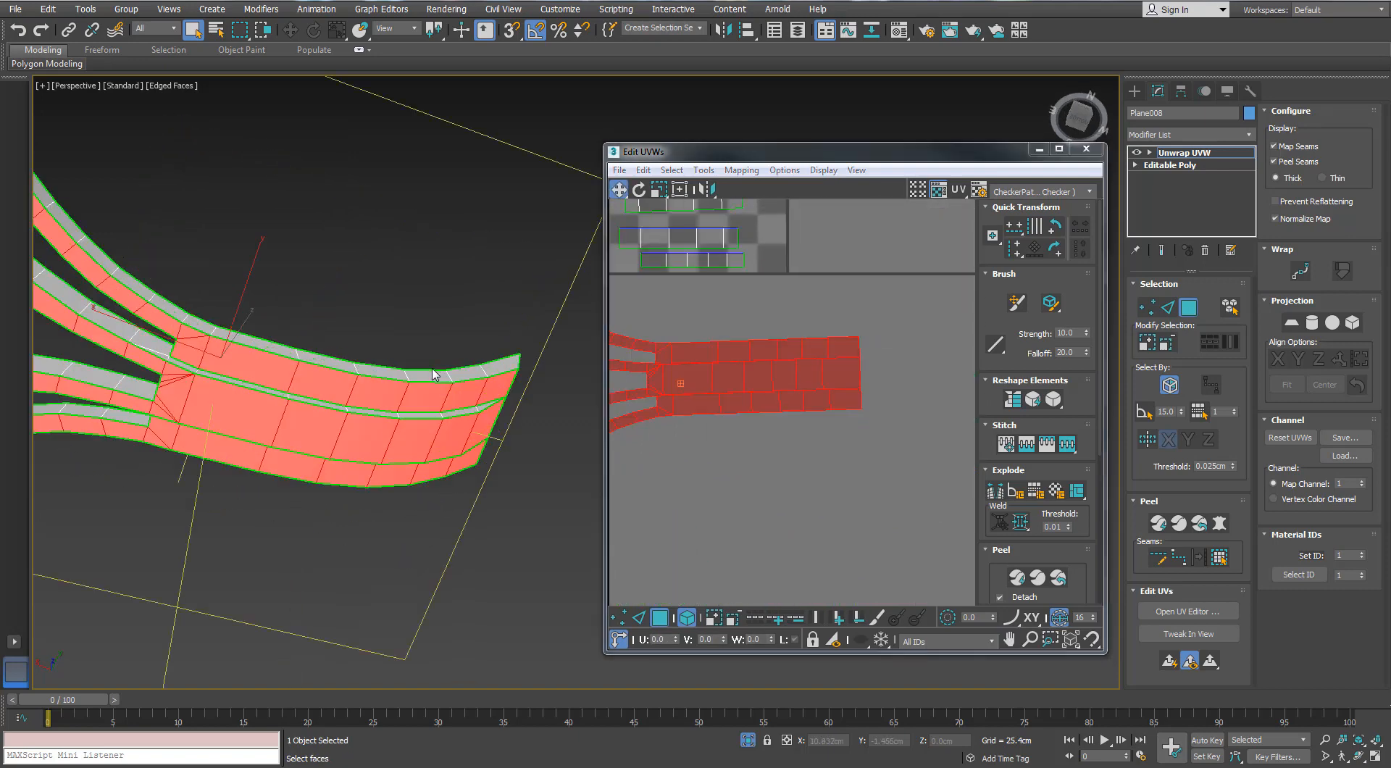
middle_click_drag(424, 368, 479, 379)
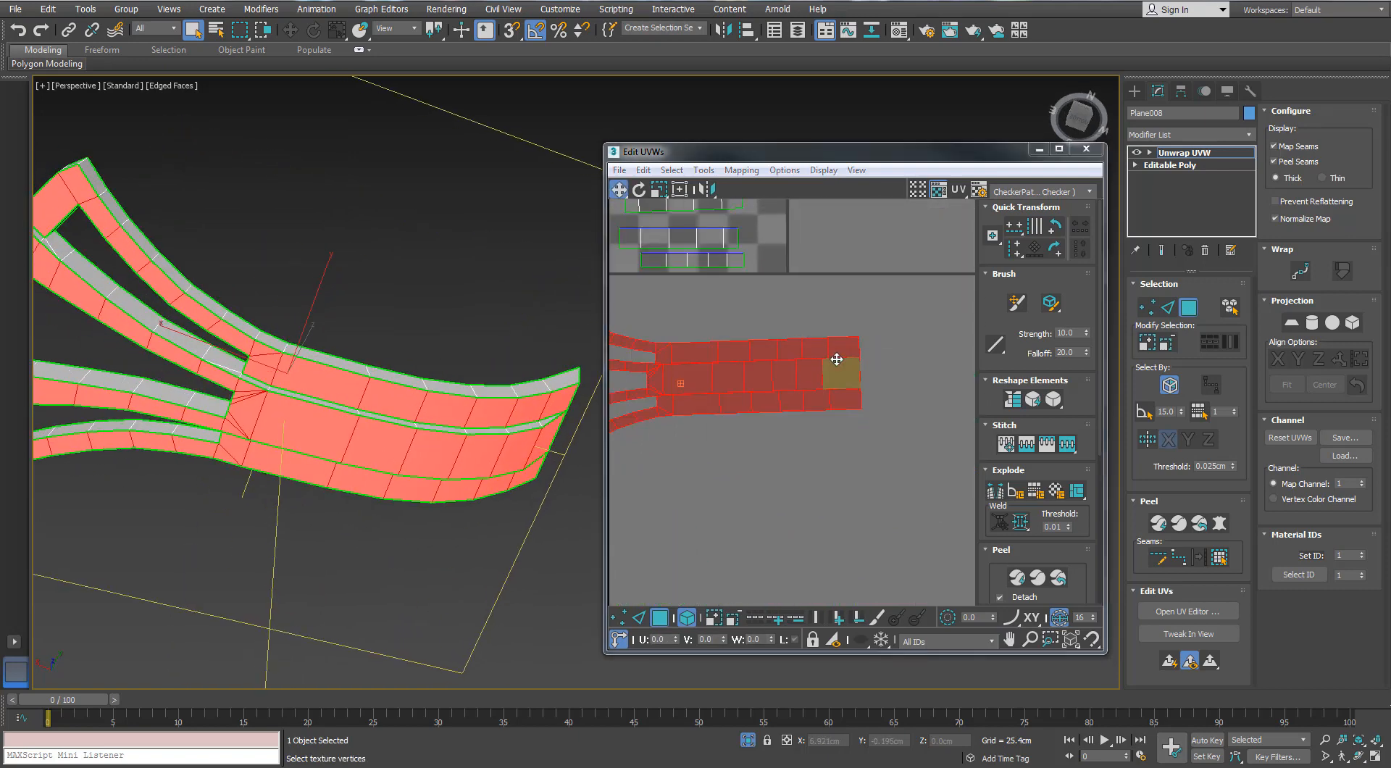
scroll(837, 359, "down", 2)
Select the upper row of faces along the second bracket island and break it off as its own island
left_click(687, 618)
left_click(904, 359)
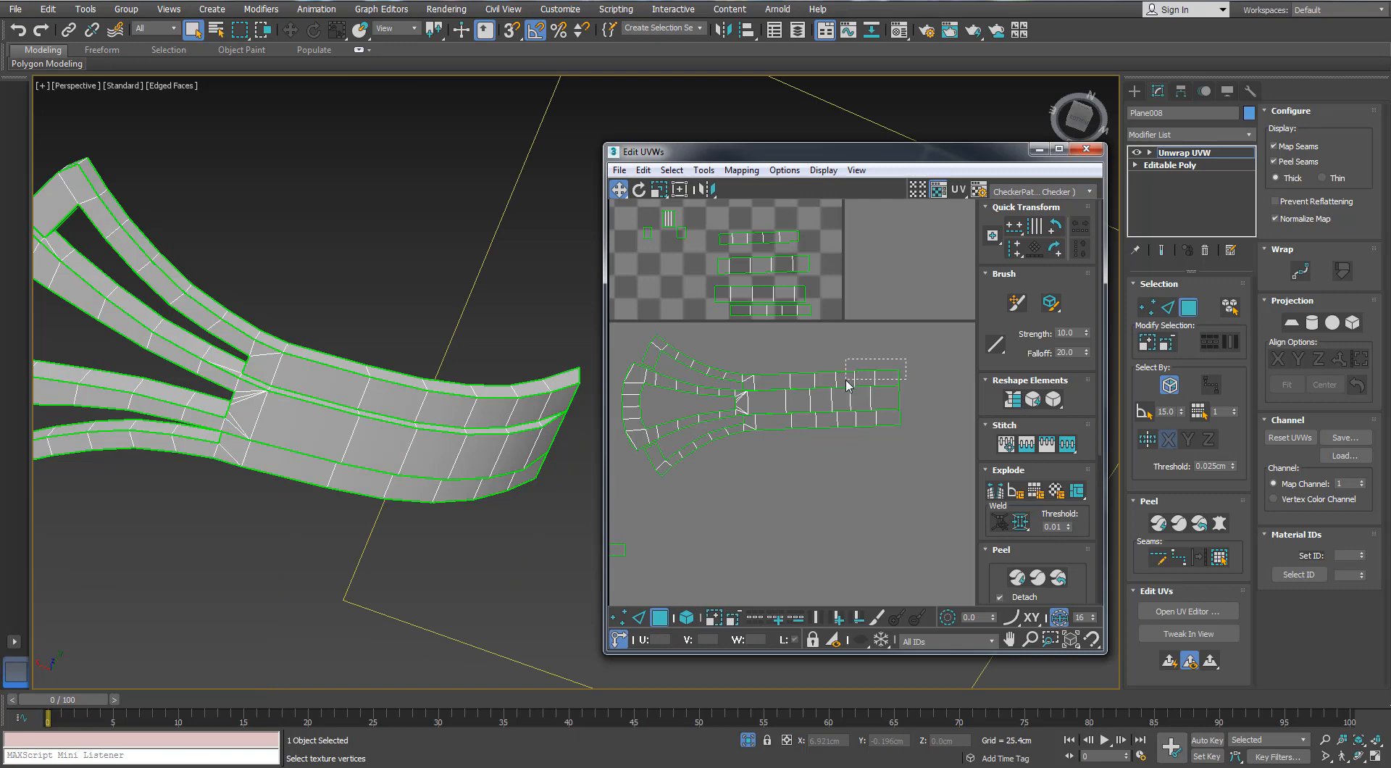
left_click_drag(845, 380, 843, 381)
left_click_drag(832, 356, 654, 370, "ctrl")
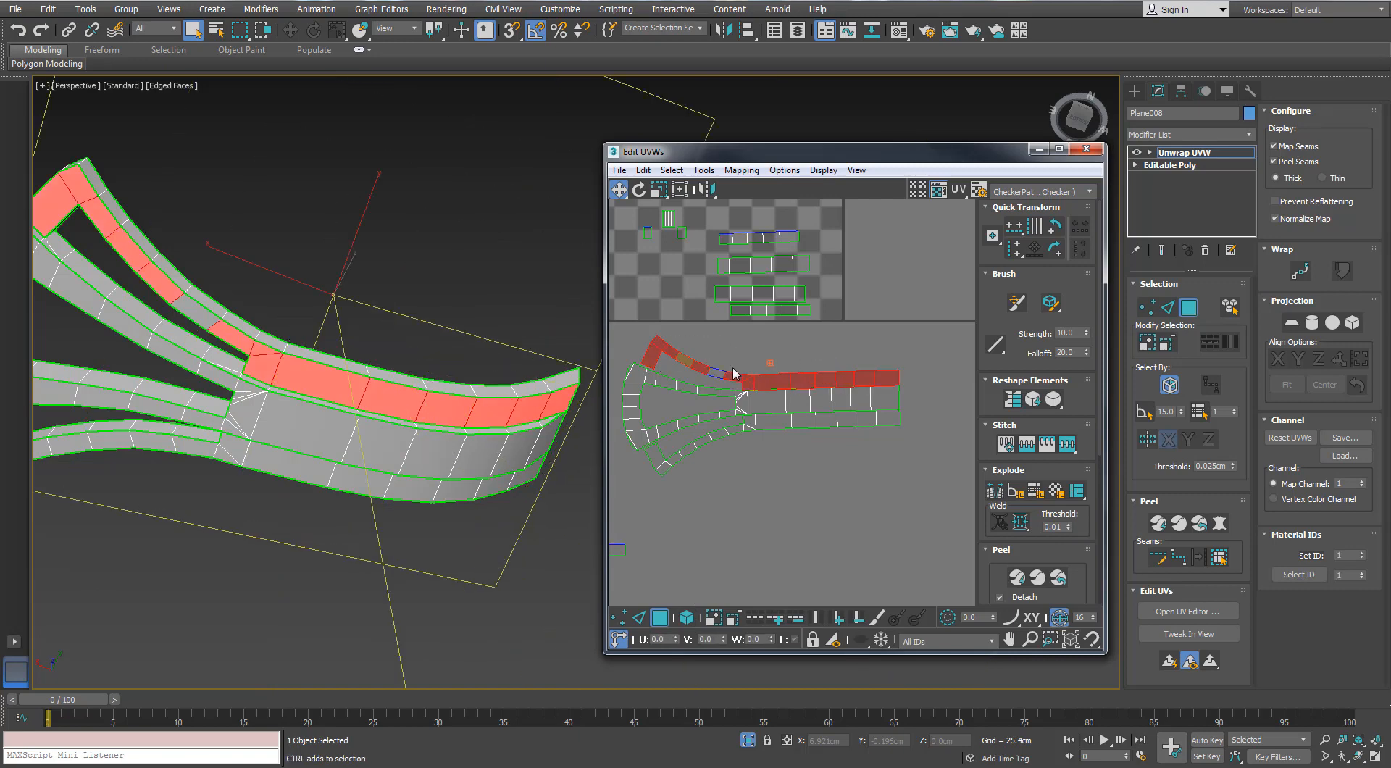
right_click(752, 374)
left_click(734, 405)
right_click(761, 379)
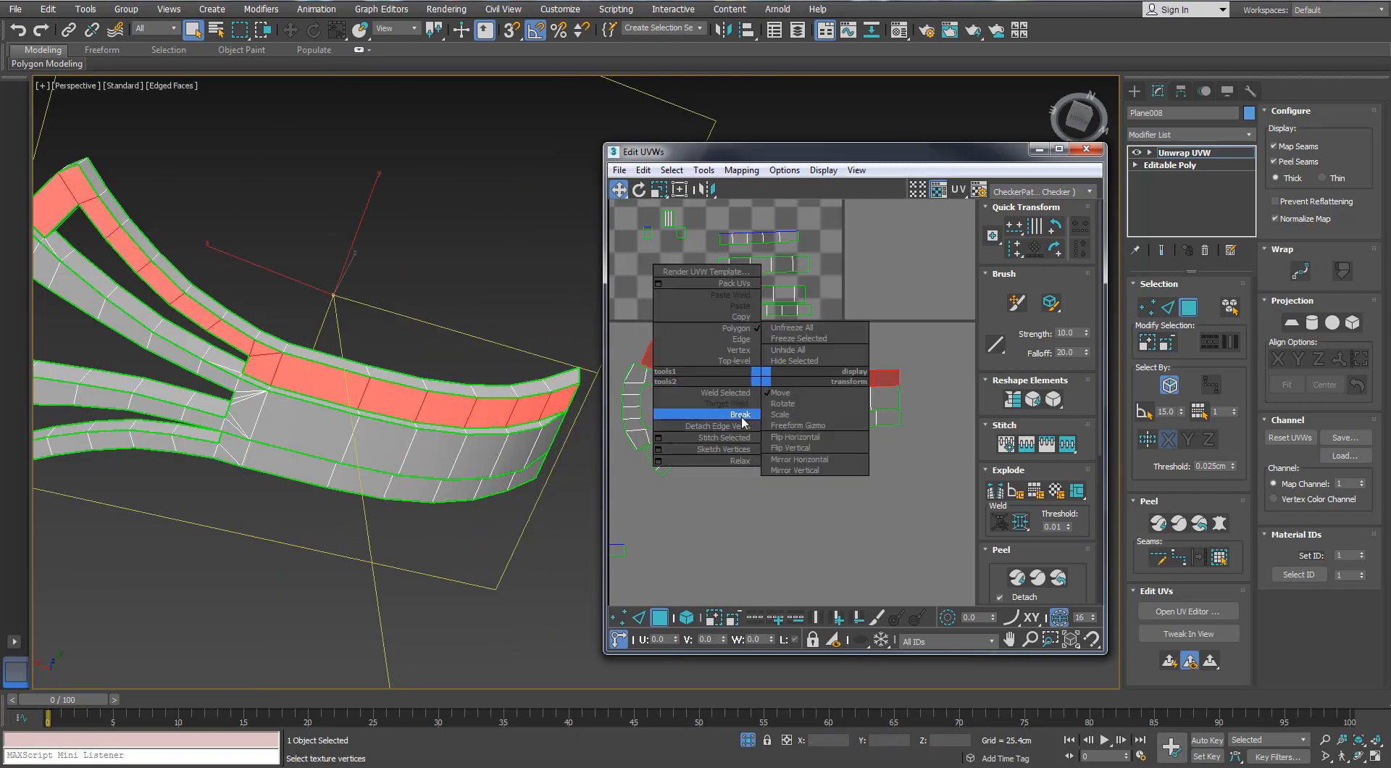
left_click(742, 415)
Select the lower row of faces along the second bracket island, break it off and shift it slightly down
left_click_drag(861, 441, 830, 420)
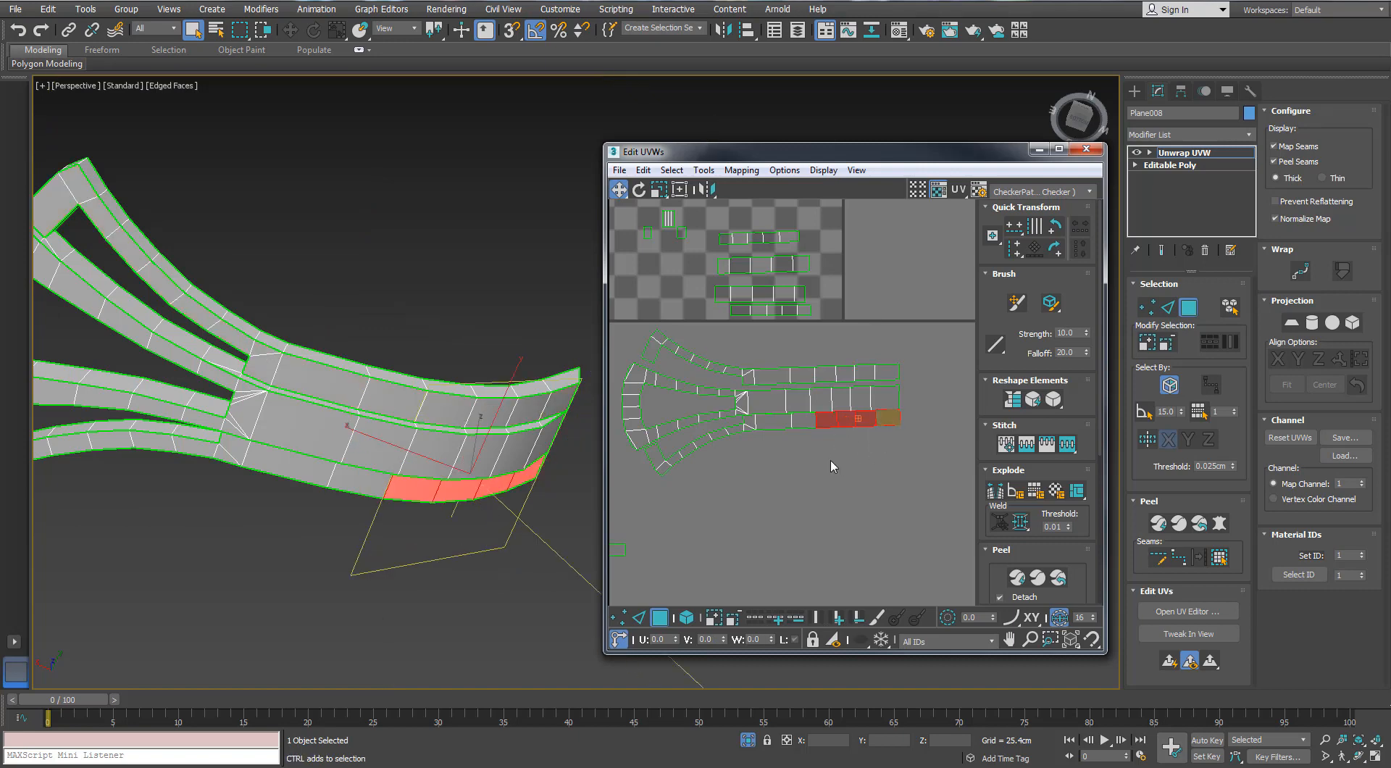
left_click_drag(725, 427, 722, 430, "ctrl")
left_click_drag(721, 429, 687, 447, "ctrl")
left_click_drag(687, 439, 662, 467, "ctrl")
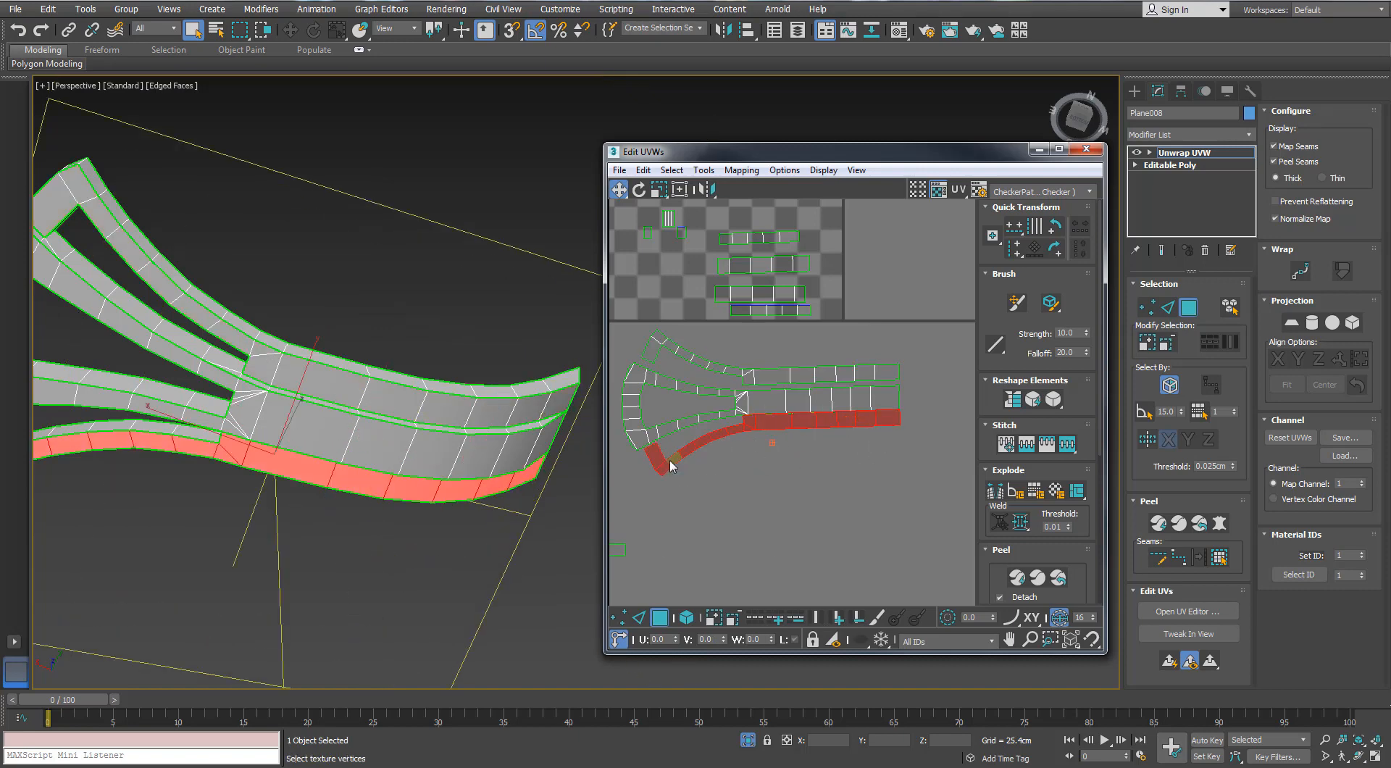
right_click(666, 461)
left_click(648, 496)
left_click_drag(830, 422, 831, 427)
left_click(810, 487)
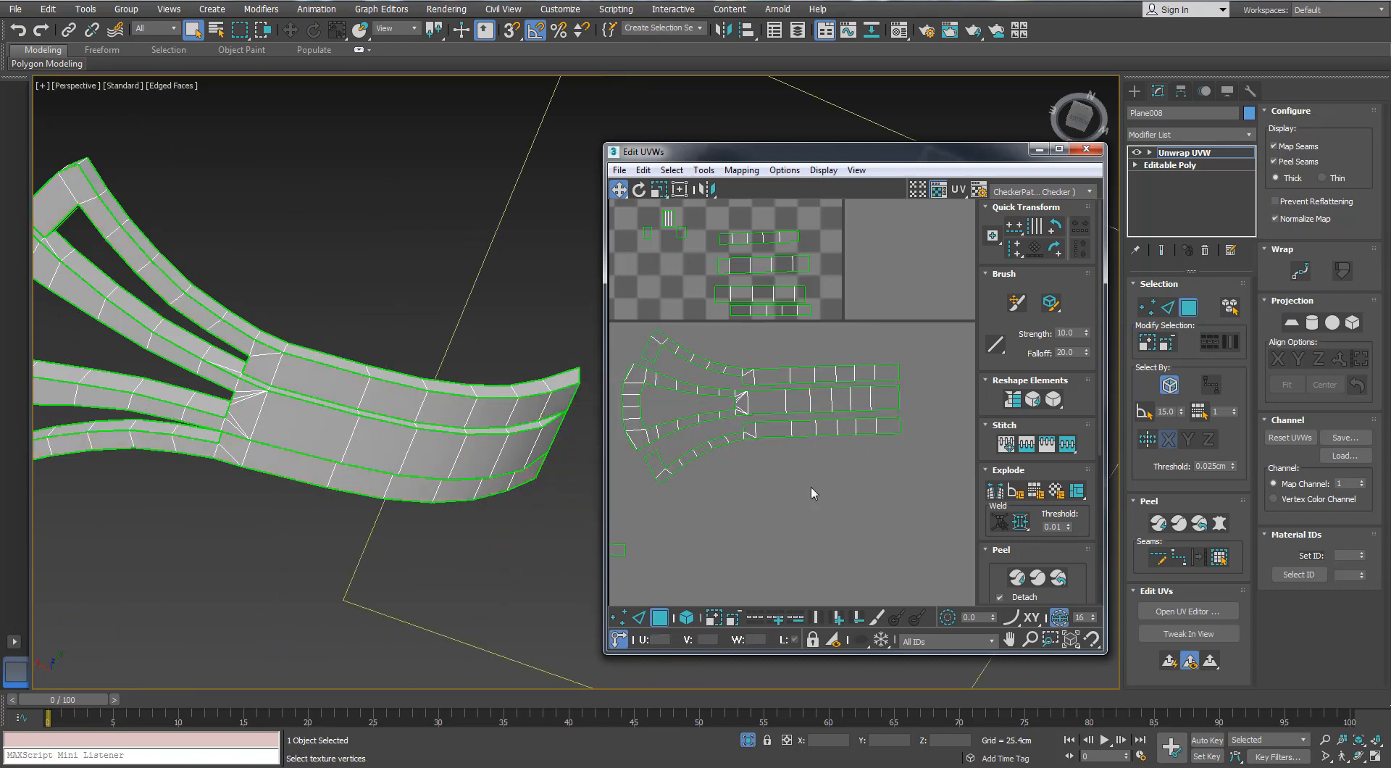
Maximize the UV editor, select all the small strip islands in the tile and pack them together
scroll(811, 525, "down", 4)
middle_click_drag(812, 524, 854, 465)
left_click(1059, 150)
middle_click_drag(596, 326, 598, 270)
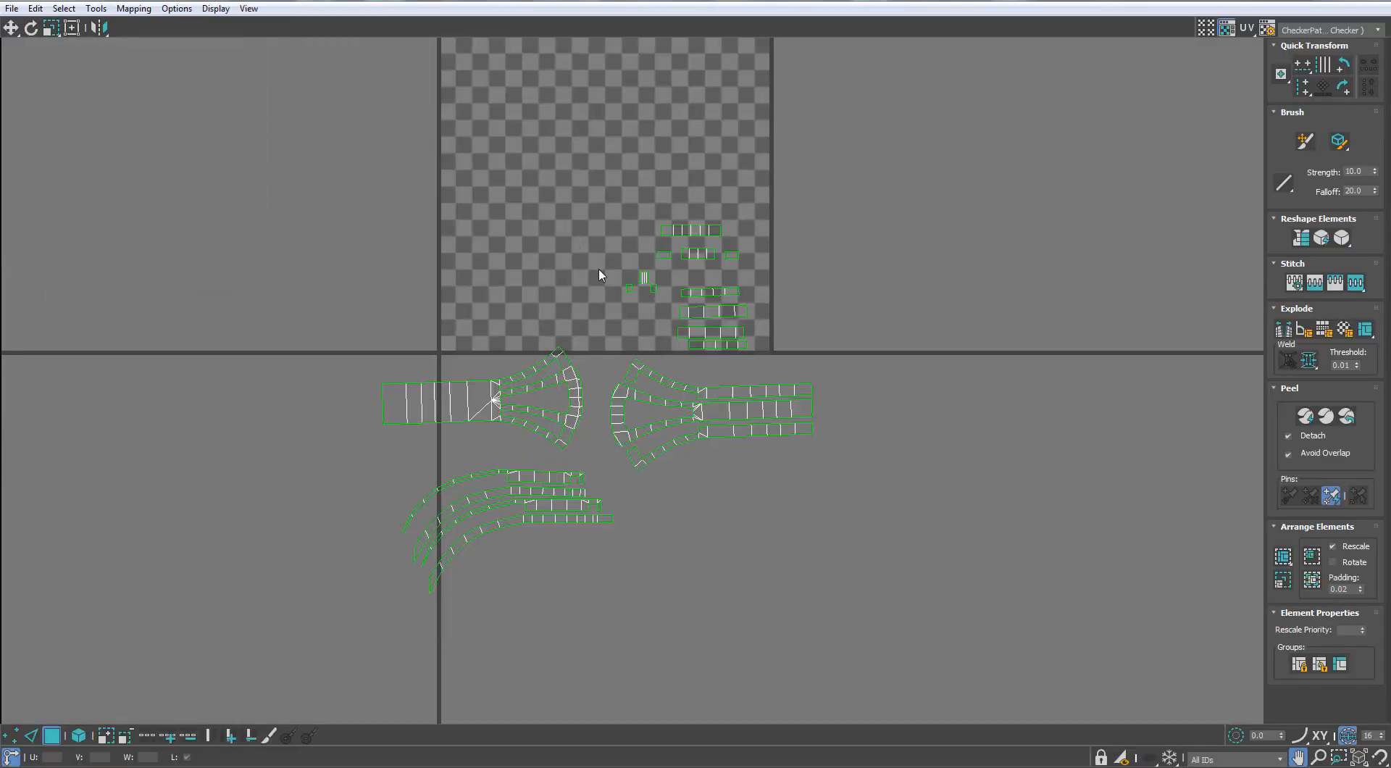
scroll(598, 274, "up", 3)
left_click_drag(623, 294, 623, 294)
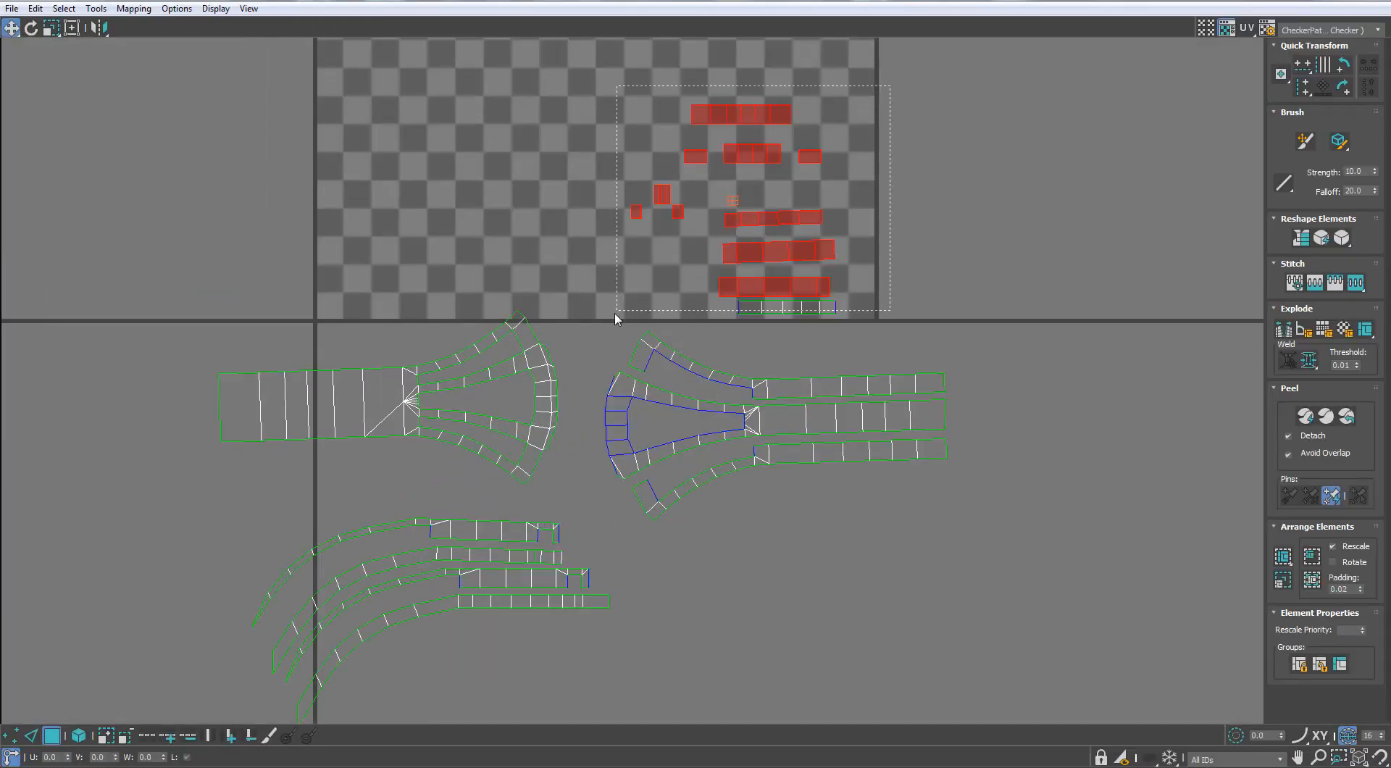
scroll(616, 318, "down", 3)
scroll(681, 299, "down", 3)
Move the packed strips below the UV tile, scale them down and place them under the second bracket island
left_click_drag(680, 189, 742, 364)
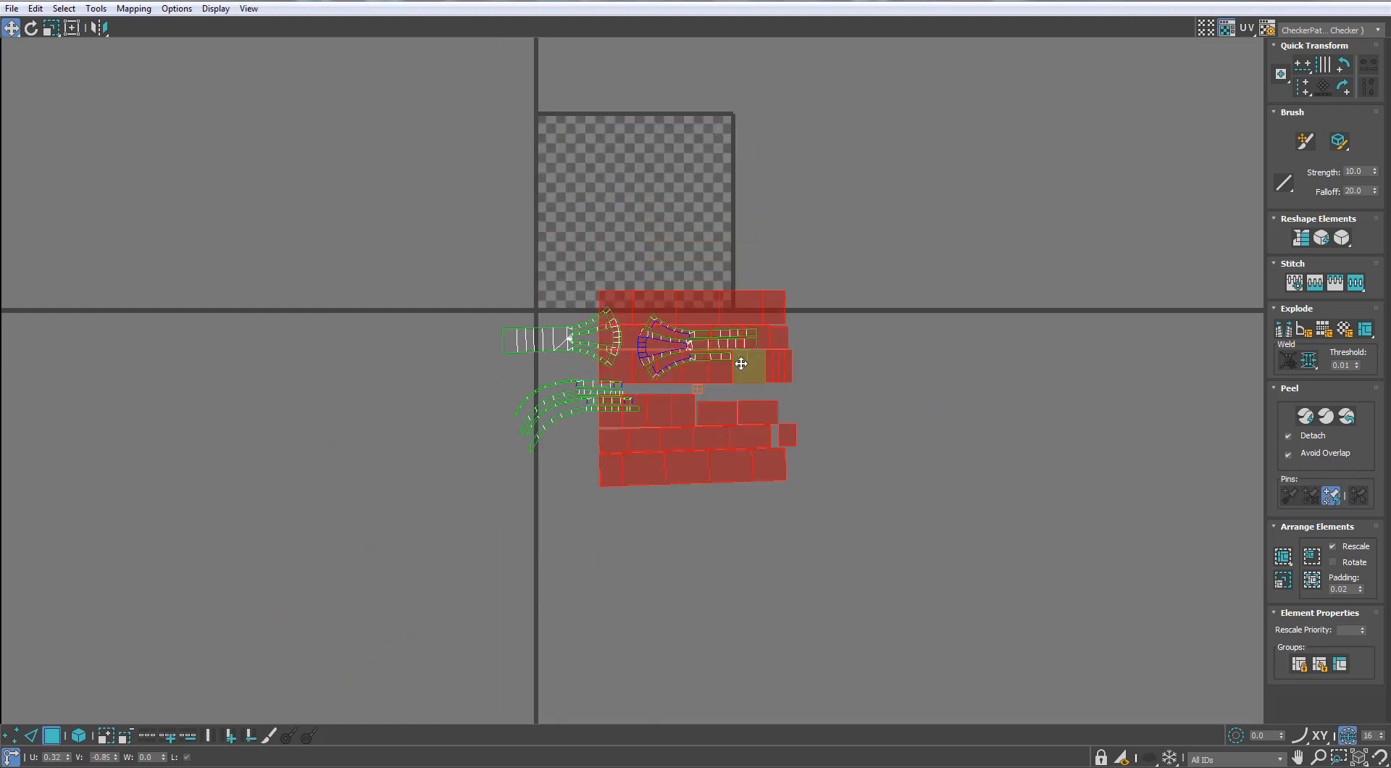
key("r")
left_click_drag(742, 305, 624, 591)
key("w")
scroll(707, 370, "up", 2)
left_click(701, 382)
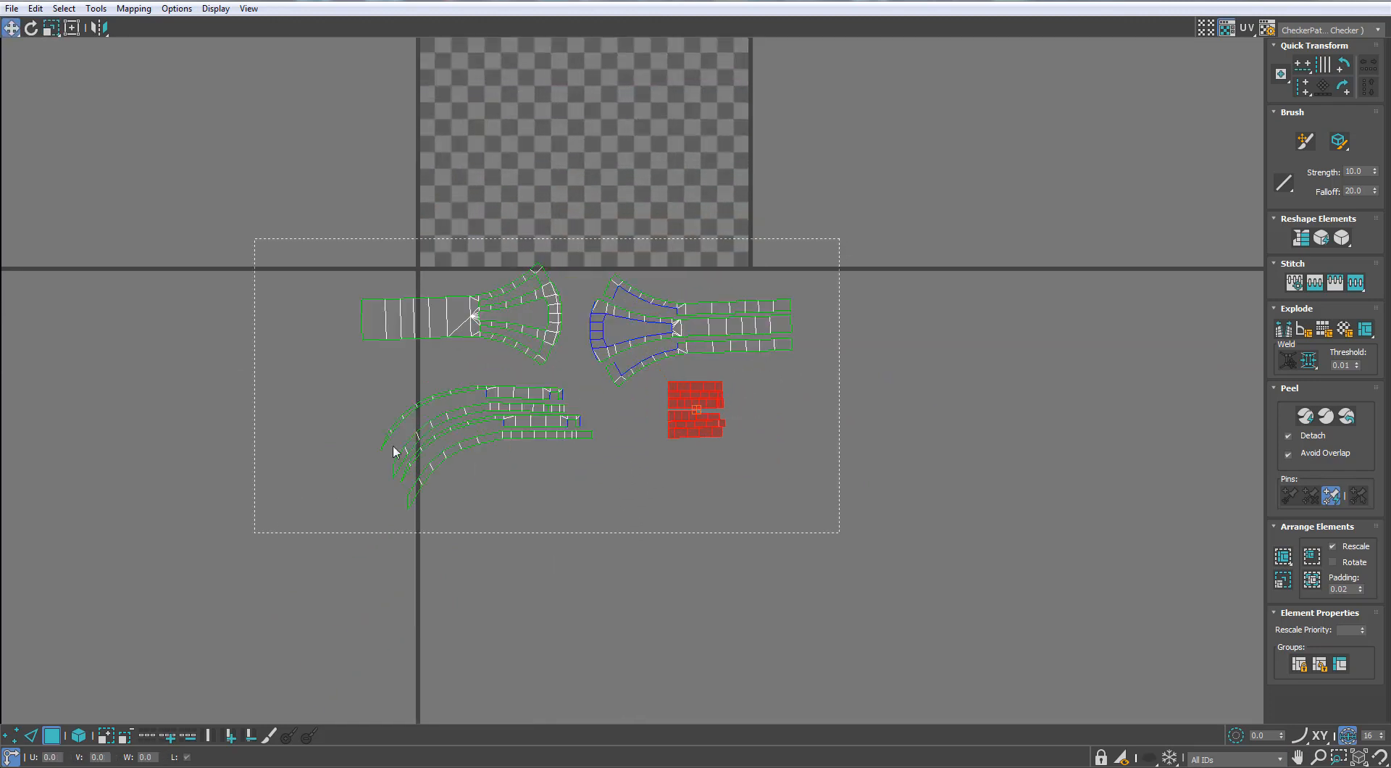
Select all the bracket's UV islands, rescale them to matching proportions and reselect the whole group
left_click_drag(393, 452, 839, 238)
left_click(1283, 581)
left_click(673, 347)
scroll(670, 344, "up", 1)
left_click_drag(299, 564, 844, 232)
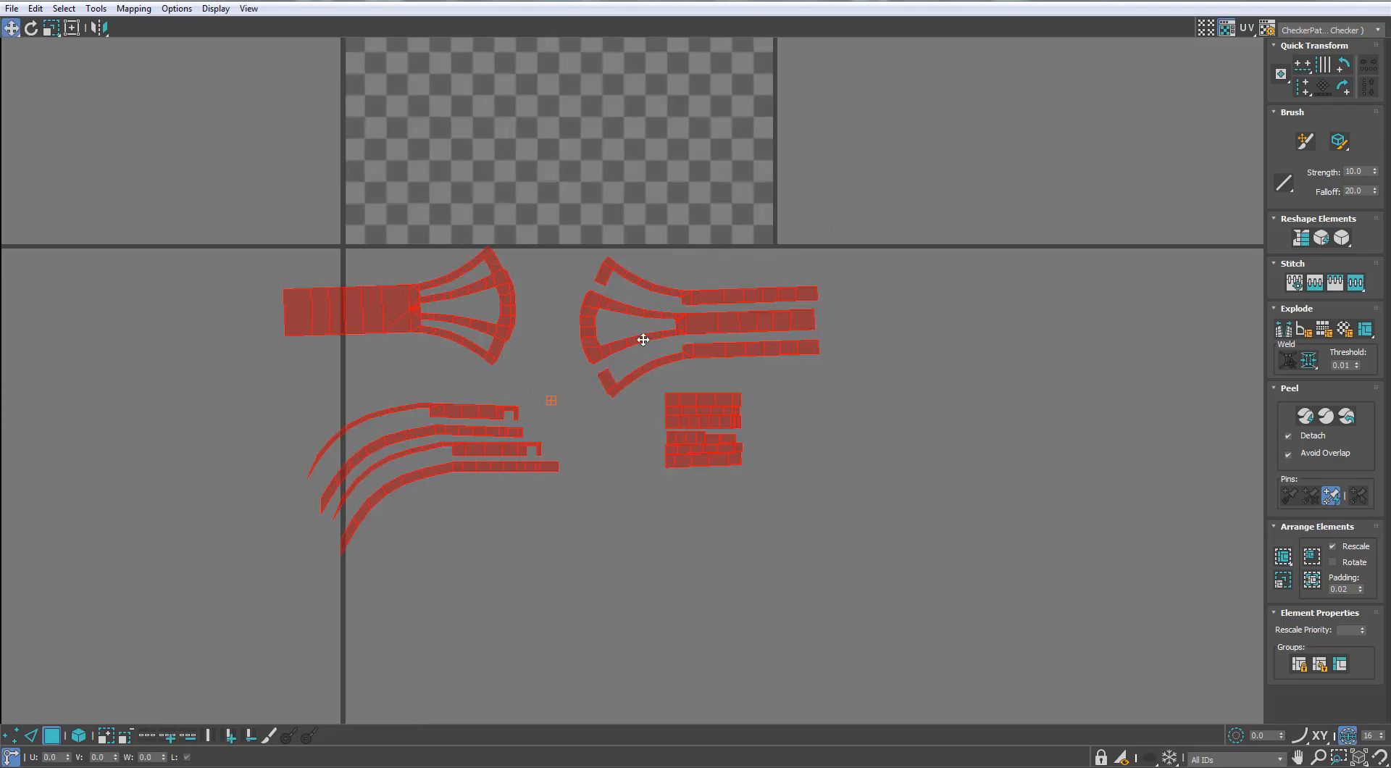
Scale all the bracket's UV islands down as a group and place them outside the UV tile, beside its upper right corner
key("r")
left_click_drag(733, 323, 580, 471)
scroll(545, 297, "down", 2)
key("w")
left_click_drag(513, 365, 744, 39)
middle_click_drag(744, 39, 722, 219)
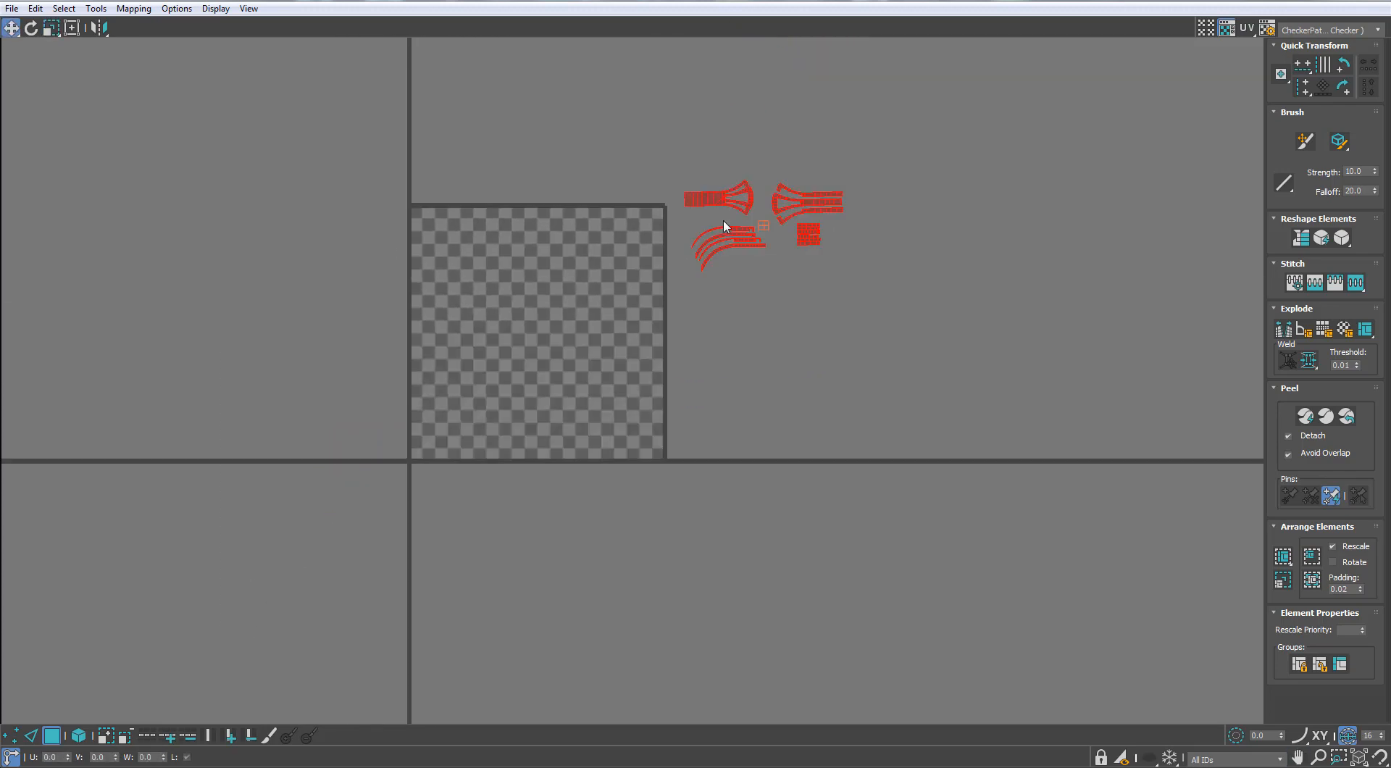
left_click_drag(716, 199, 705, 226)
Restore the UV editor window, apply the checker material to the bracket and bring the rest of the fan back from isolation
left_click(1347, 0)
left_click(488, 278)
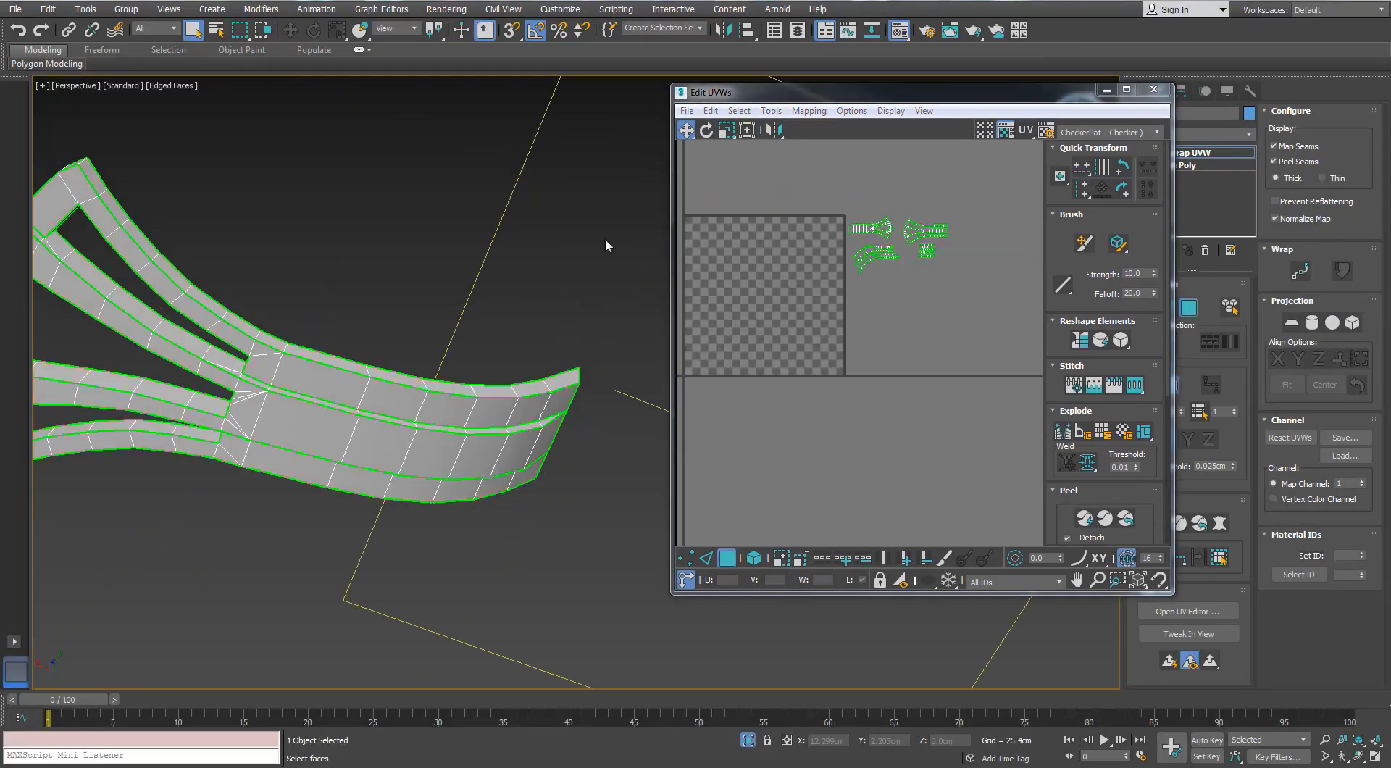
key("m")
left_click_drag(967, 234, 392, 385)
middle_click_drag(392, 384, 250, 471, "alt")
key("alt+q")
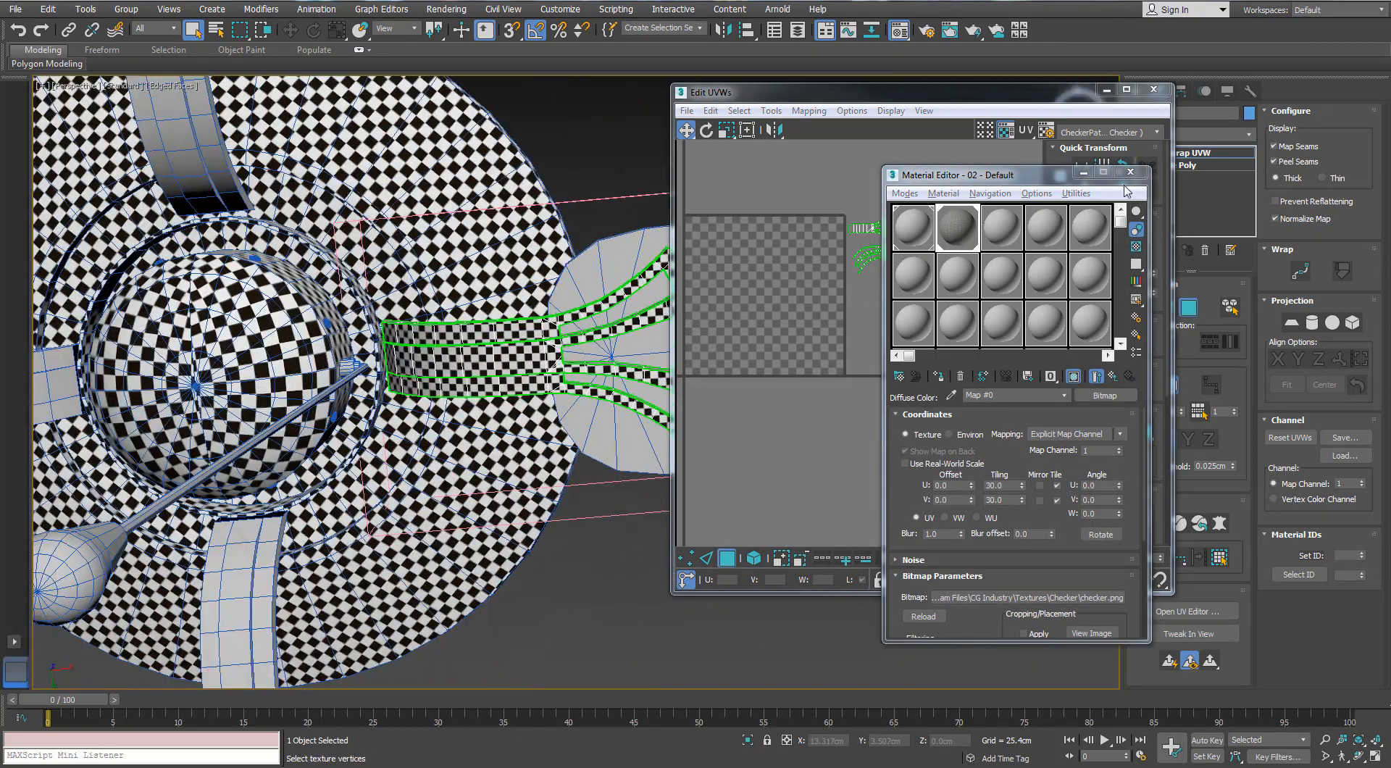
left_click(1131, 173)
Rescale all the bracket's UV islands to match the checker density of the neighbouring parts and close the UV editor
left_click_drag(953, 195, 842, 308)
key("r")
left_click_drag(861, 230, 857, 247)
middle_click_drag(428, 297, 421, 362, "alt")
left_click(1188, 307)
left_click(1153, 90)
Select the fan blade attached to the unwrapped bracket and add an Unwrap UVW modifier to it
left_click(746, 376)
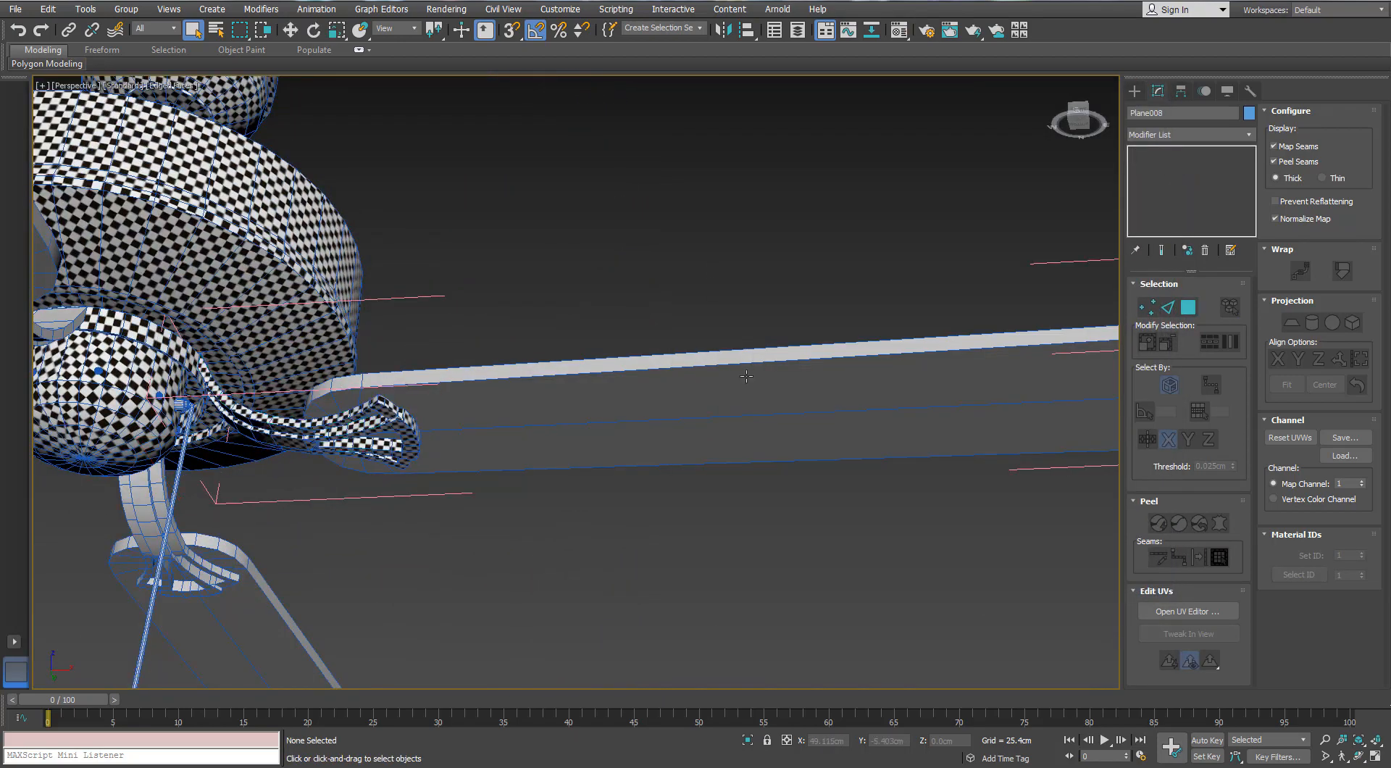
left_click(746, 376)
left_click(1248, 135)
key("u")
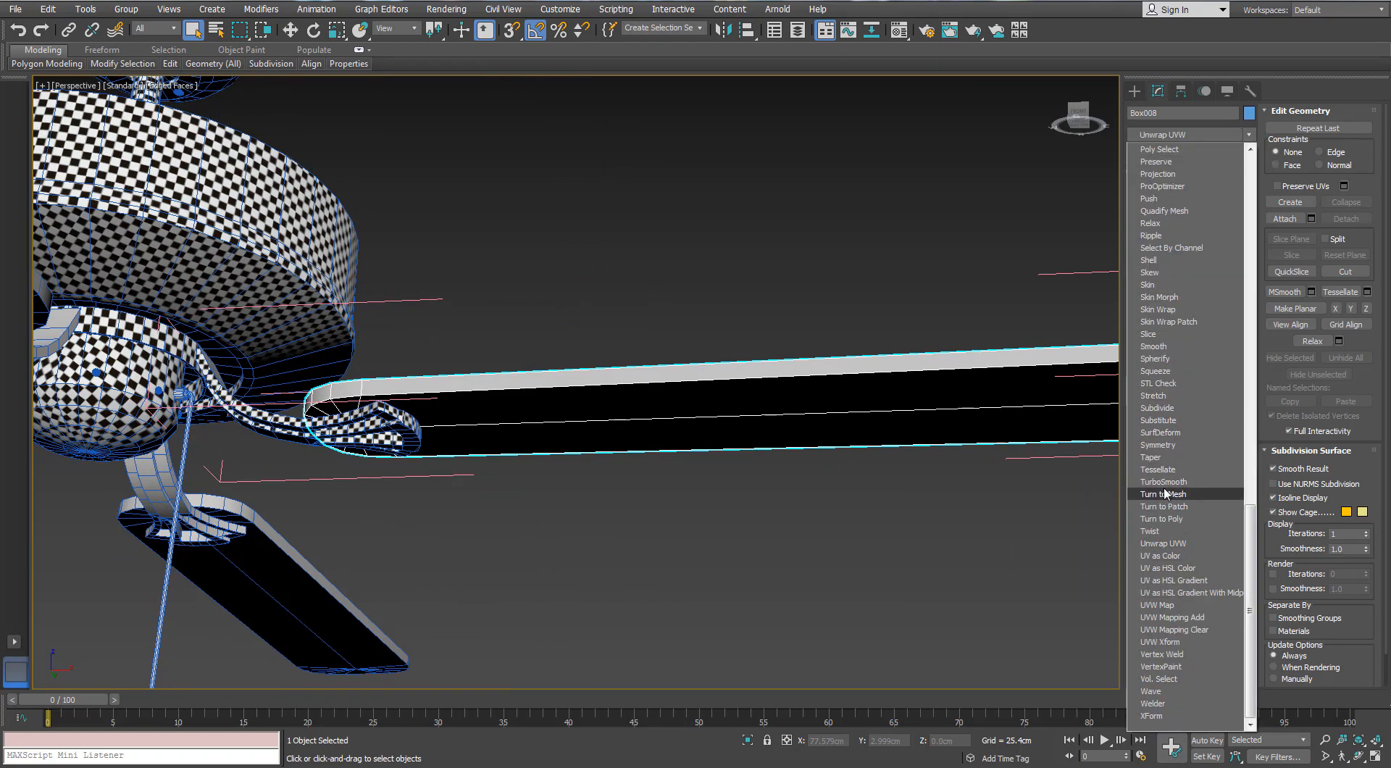
key("Return")
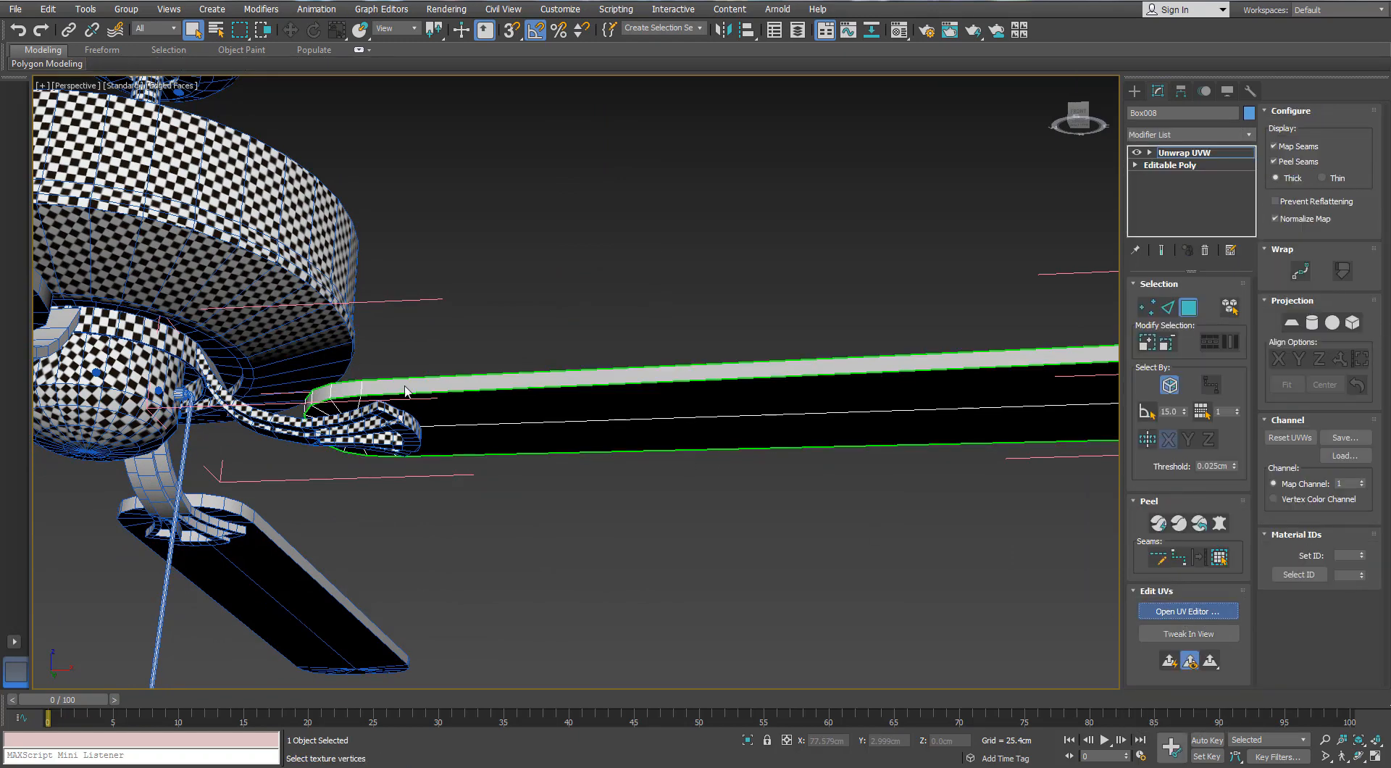
Select all the blade's faces in the UV editor and flatten them with box-type Normal Mapping
left_click_drag(289, 130, 426, 146)
key("ctrl+a")
left_click(272, 164)
left_click(305, 203)
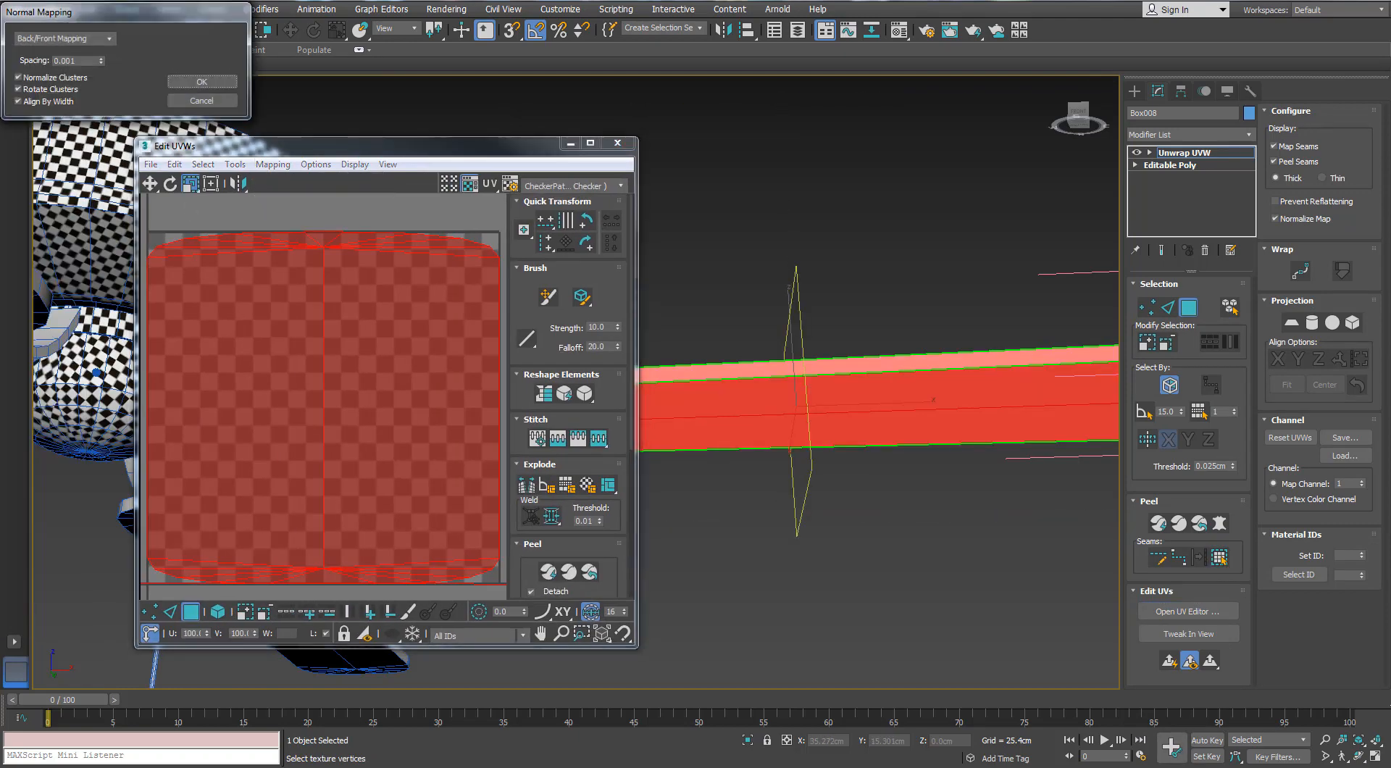
left_click(108, 40)
left_click(64, 92)
left_click(203, 82)
Maximize the UV editor and stitch the blade's two side strips end to end into one long strip
scroll(332, 262, "down", 3)
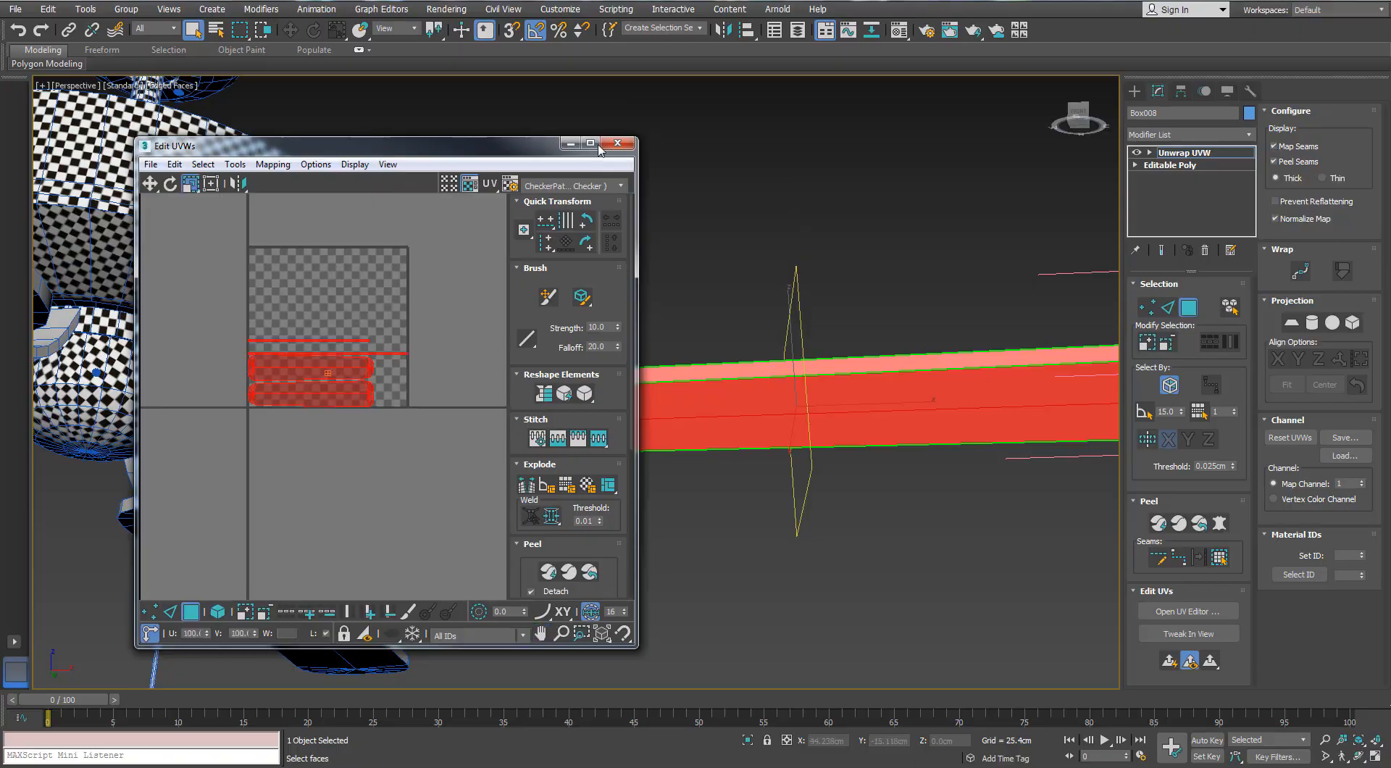
left_click(591, 144)
left_click(603, 255)
scroll(864, 367, "up", 5)
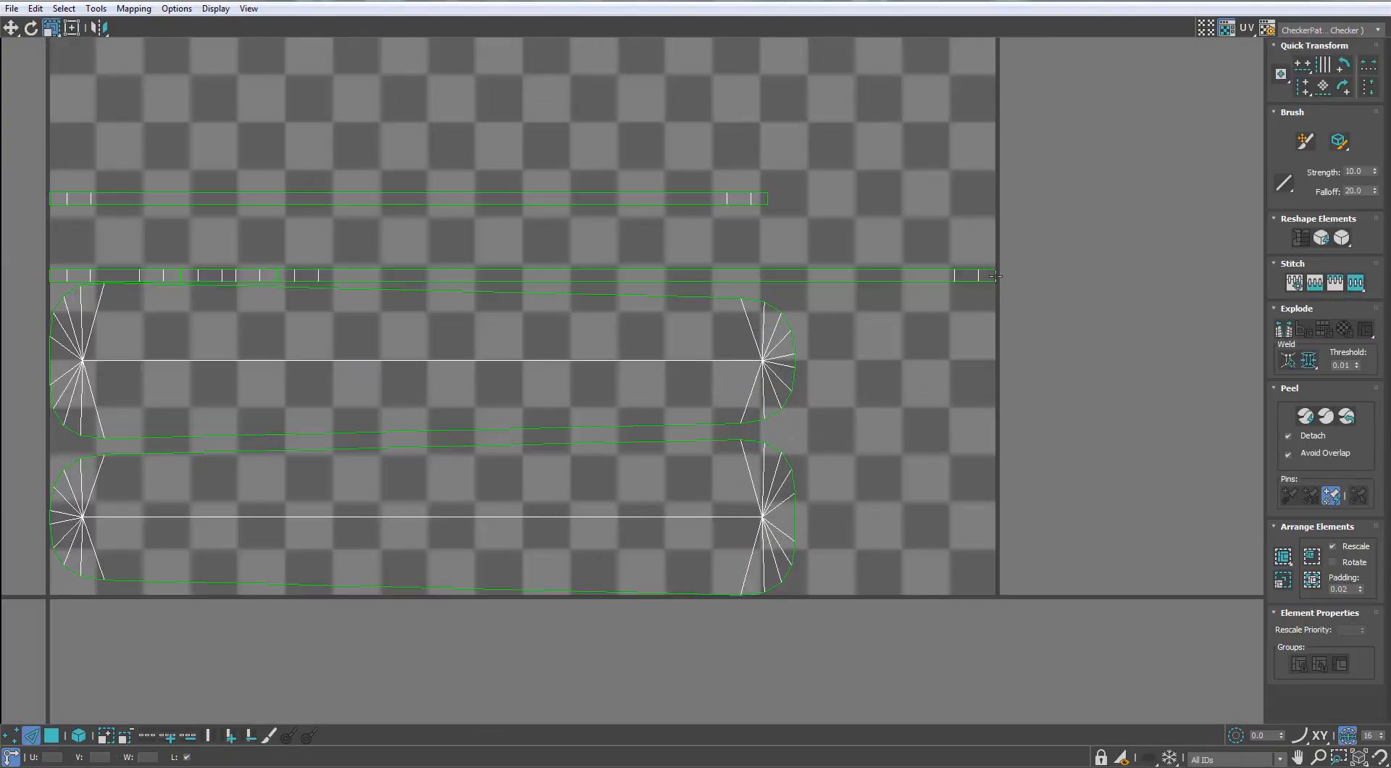
scroll(768, 199, "down", 3)
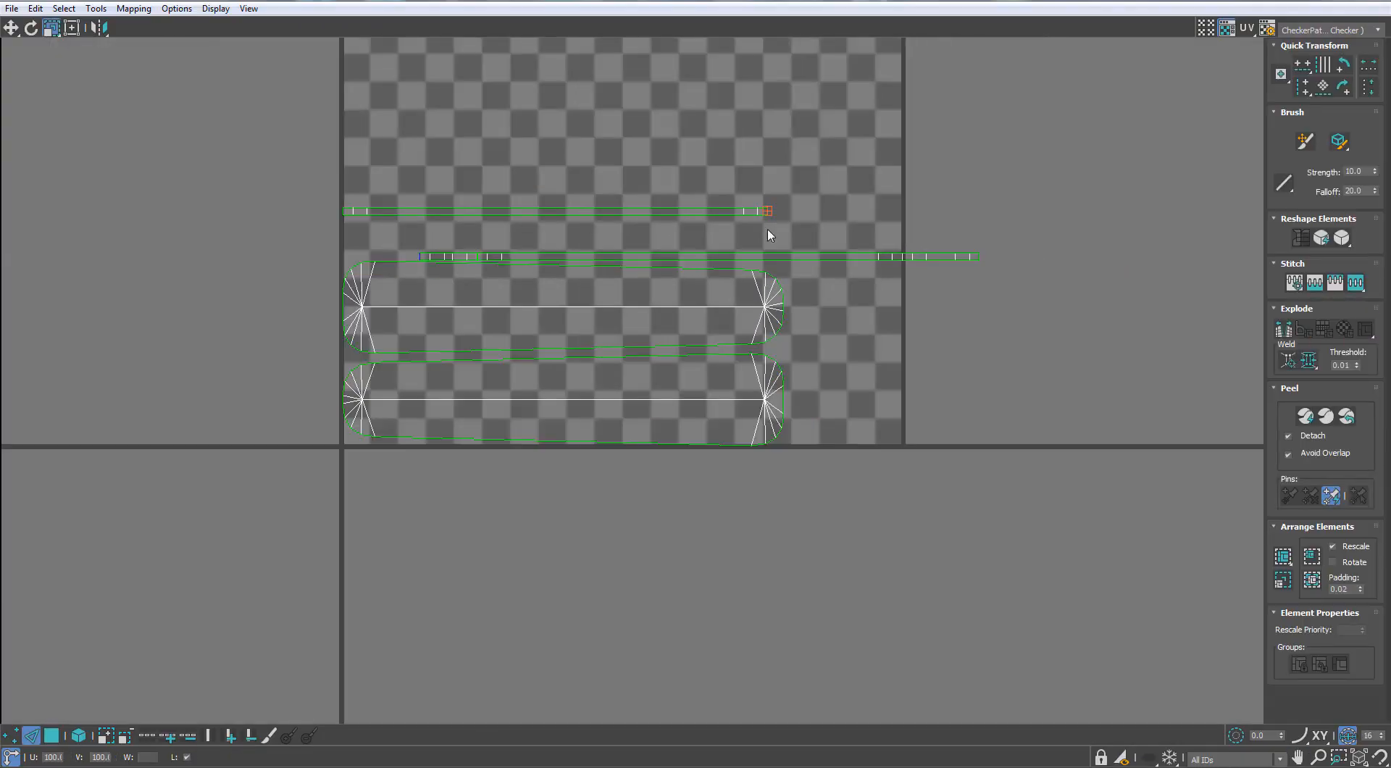
scroll(807, 267, "down", 3)
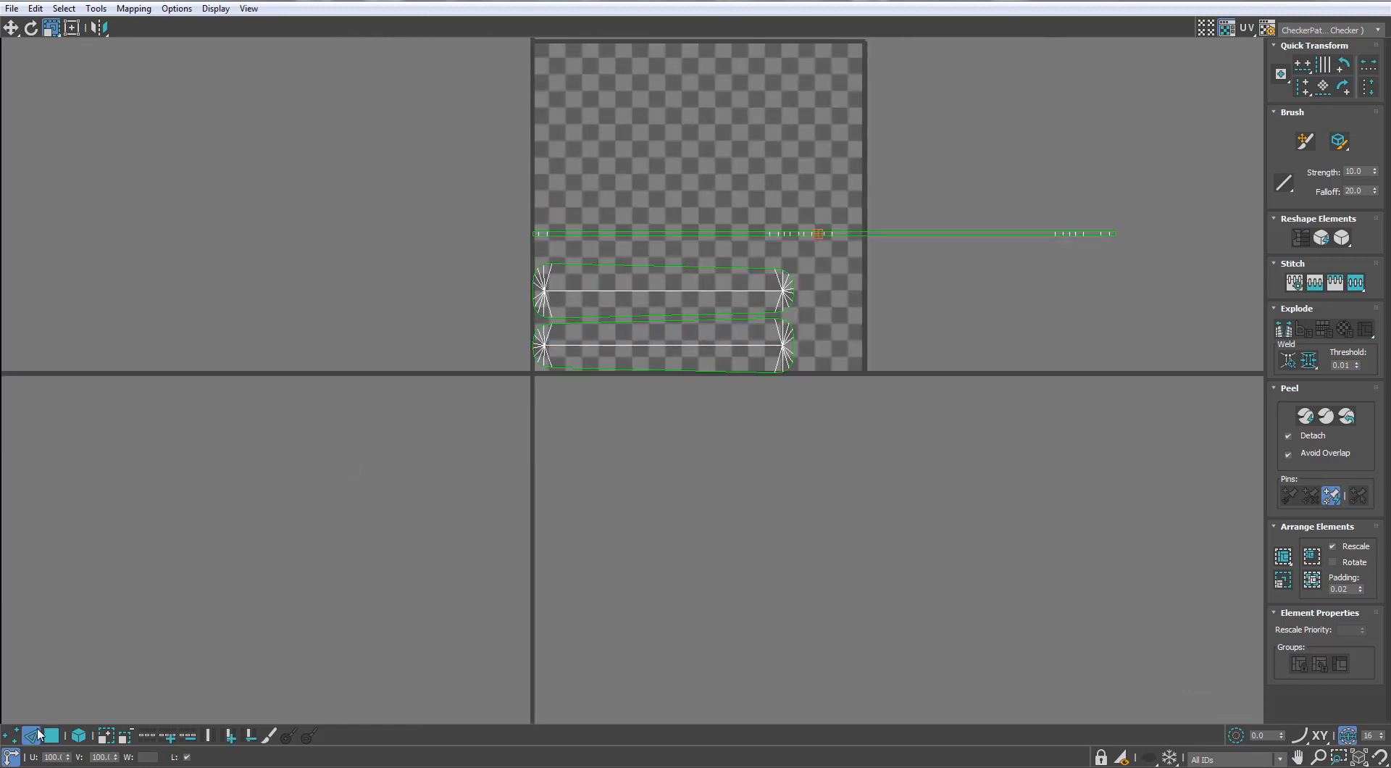
Arrange the blade's two large face islands side by side above the long side strip
scroll(745, 210, "up", 3)
left_click(671, 276)
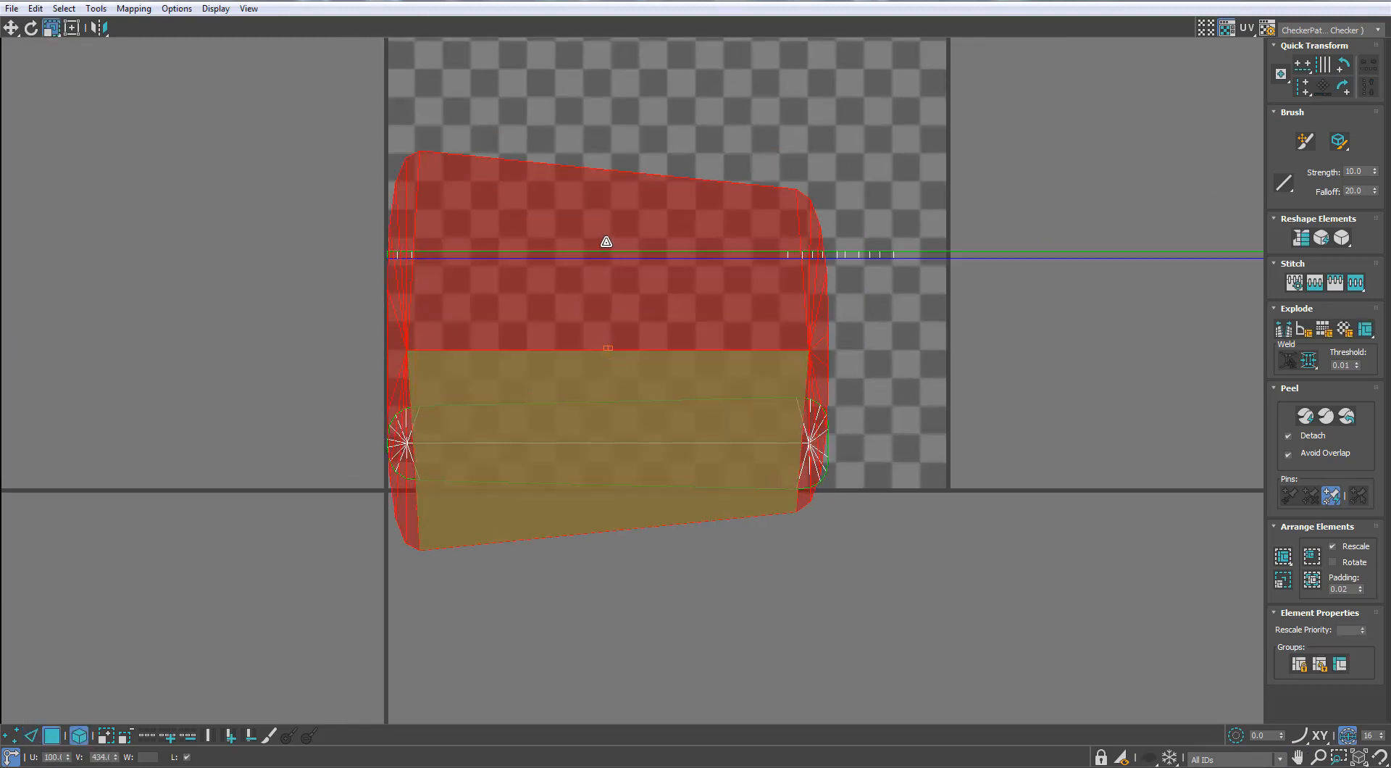
scroll(621, 337, "up", 2)
key("w")
left_click_drag(621, 337, 632, 141, "shift")
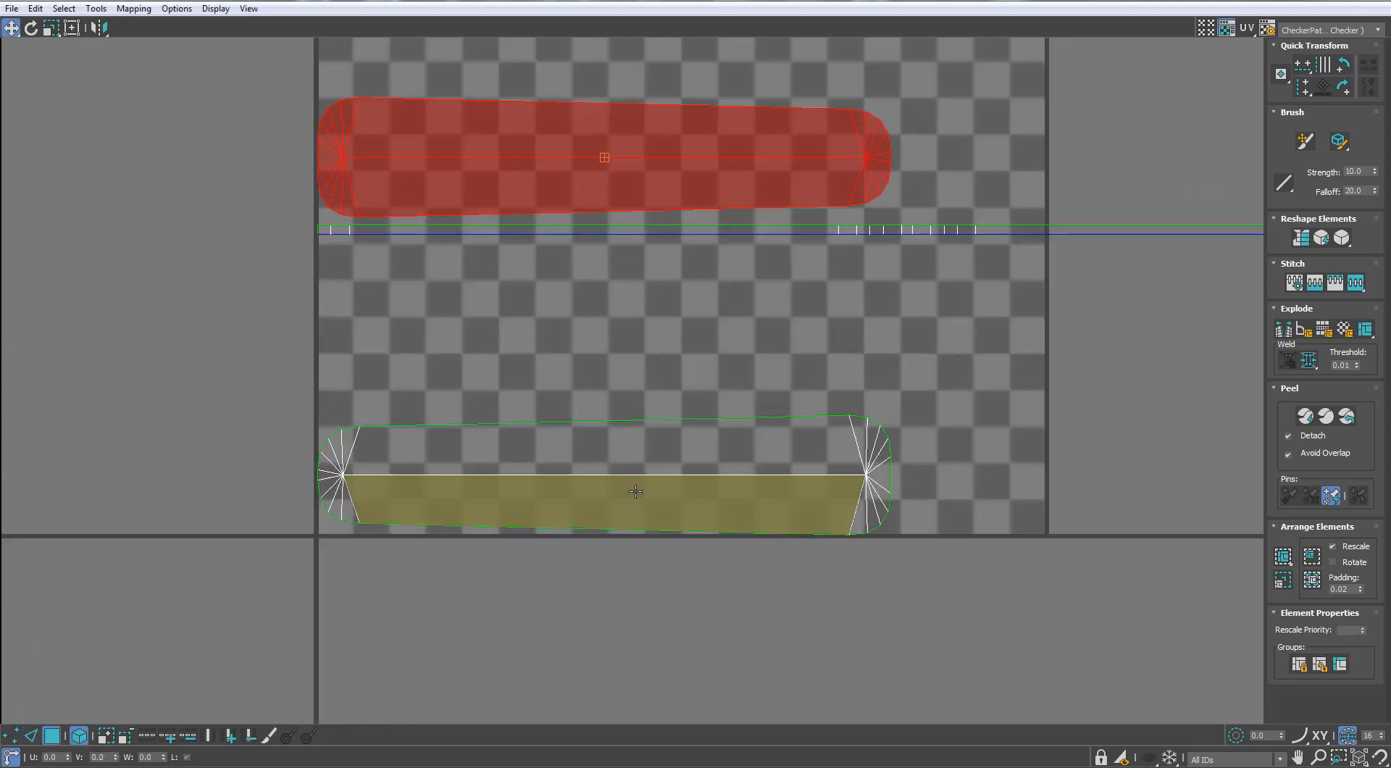
left_click_drag(637, 486, 1220, 150)
middle_click_drag(955, 270, 794, 344)
scroll(795, 343, "down", 1)
left_click_drag(924, 269, 919, 317)
Select all the blade's UV islands, scale them down together and move them outside the tile to its upper right
scroll(934, 272, "down", 4)
key("ctrl+a")
key("r")
middle_click_drag(943, 258, 901, 273)
scroll(900, 273, "up", 2)
key("w")
left_click_drag(901, 276, 857, 115)
scroll(848, 92, "up", 3)
key("w")
scroll(857, 115, "down", 3)
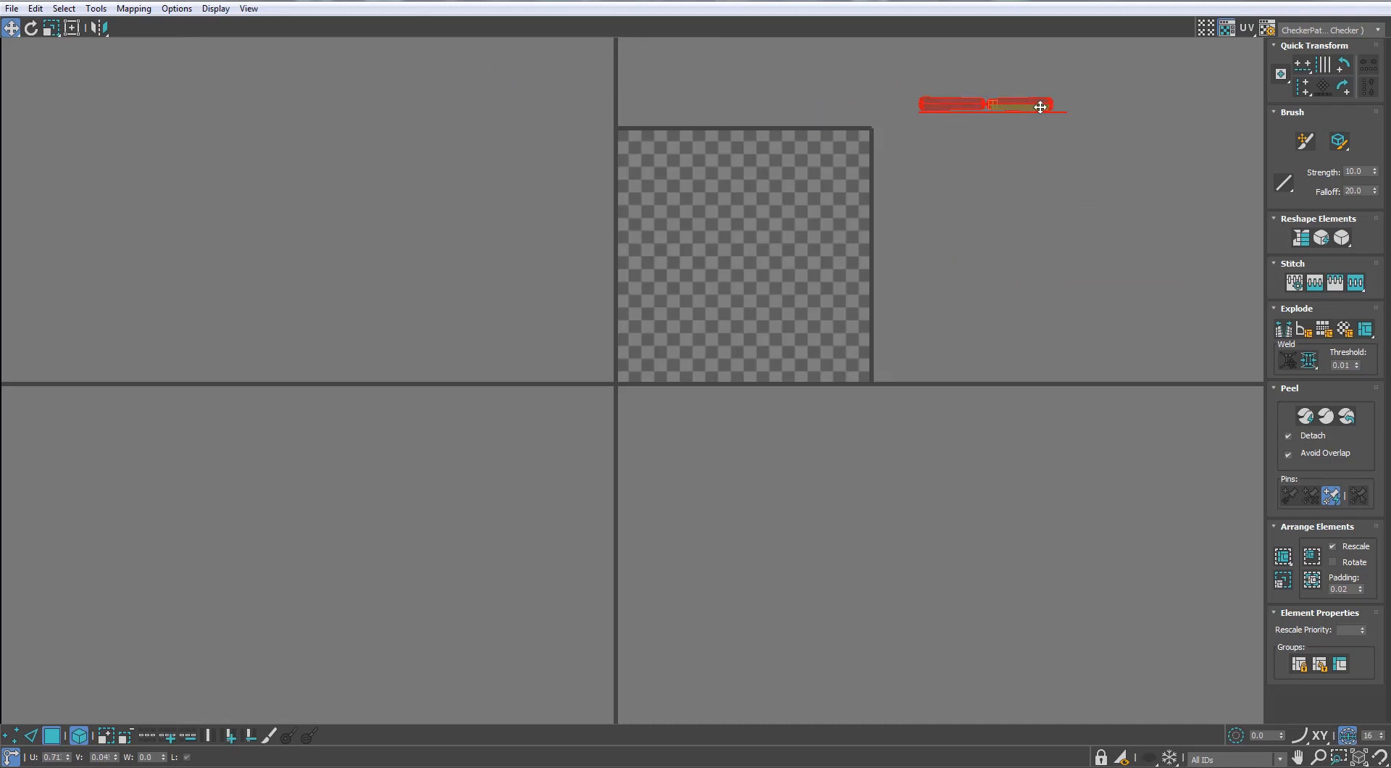
Restore the UV editor to a floating window beside the fan and frame the blade's islands in it
left_click(1345, 1)
middle_click_drag(535, 358, 569, 348, "alt")
left_click(875, 296)
scroll(875, 295, "down", 5)
middle_click_drag(1116, 235, 1032, 341)
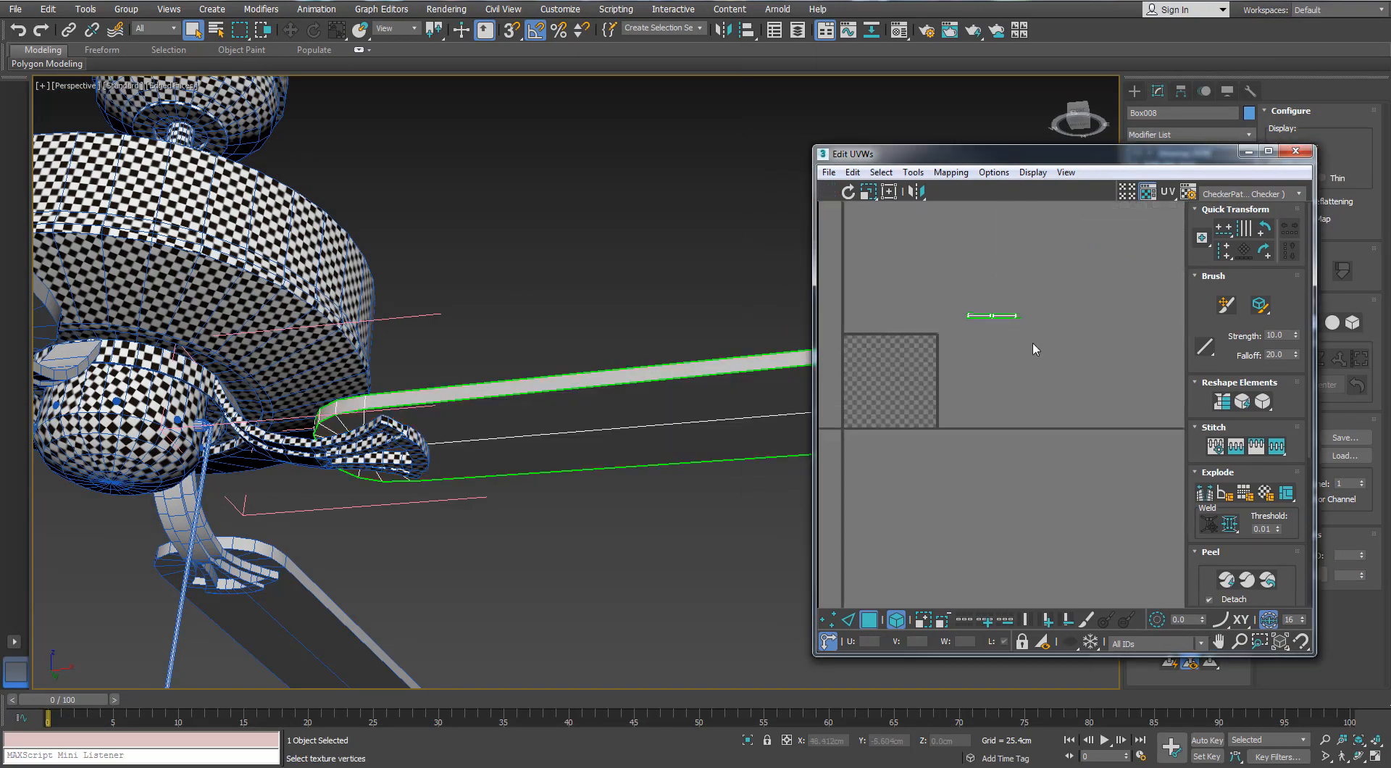
scroll(1025, 333, "up", 4)
key("ctrl+a")
scroll(996, 299, "up", 3)
left_click(945, 433)
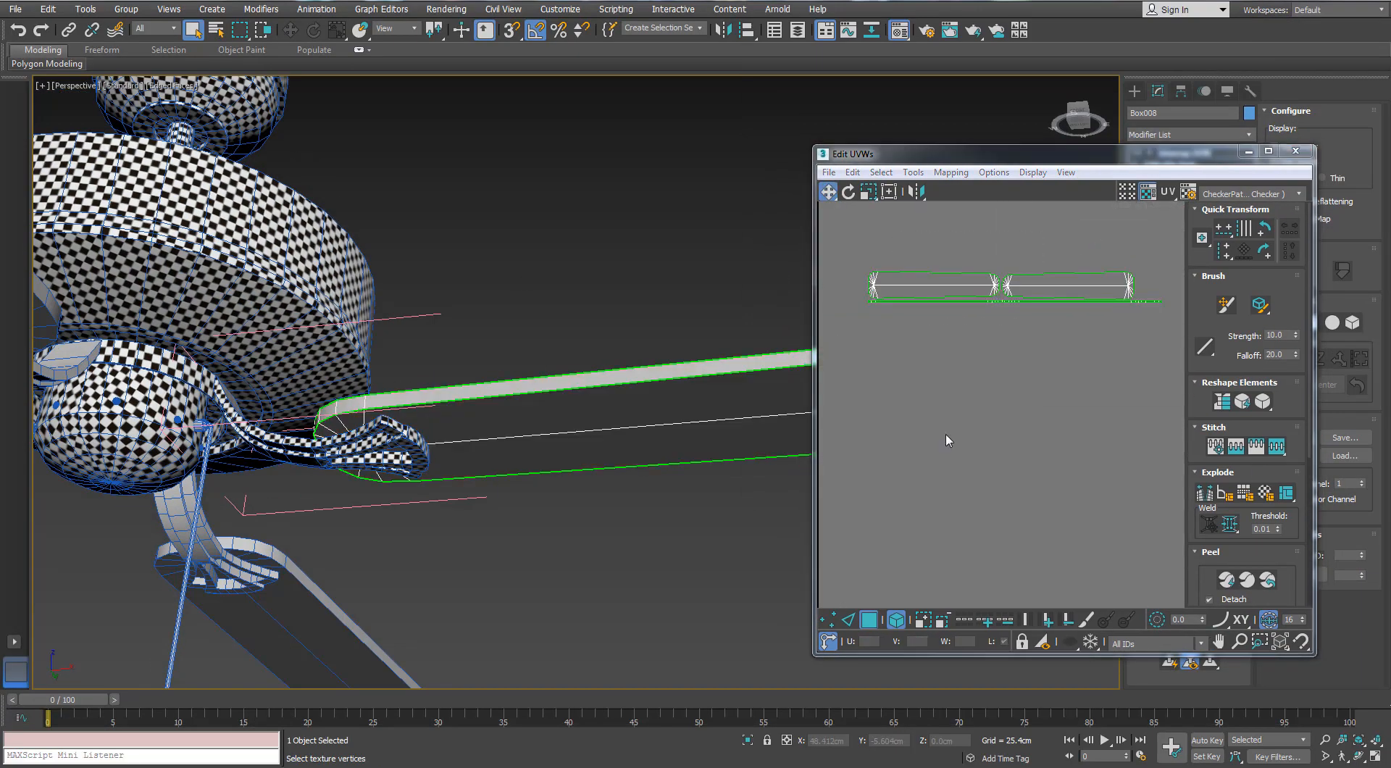
Apply the checker material to the selected blade and close the material editor
key("m")
left_click_drag(950, 230, 629, 394)
scroll(628, 394, "down", 3)
middle_click_drag(629, 394, 578, 304, "alt")
left_click(1133, 174)
Select all the blade's UV islands, rescale them to match the bracket's checker density and close the UV editor
left_click_drag(1143, 262, 873, 365)
key("r")
left_click_drag(958, 287, 960, 271)
middle_click_drag(681, 333, 607, 367, "alt")
left_click_drag(960, 298, 961, 282)
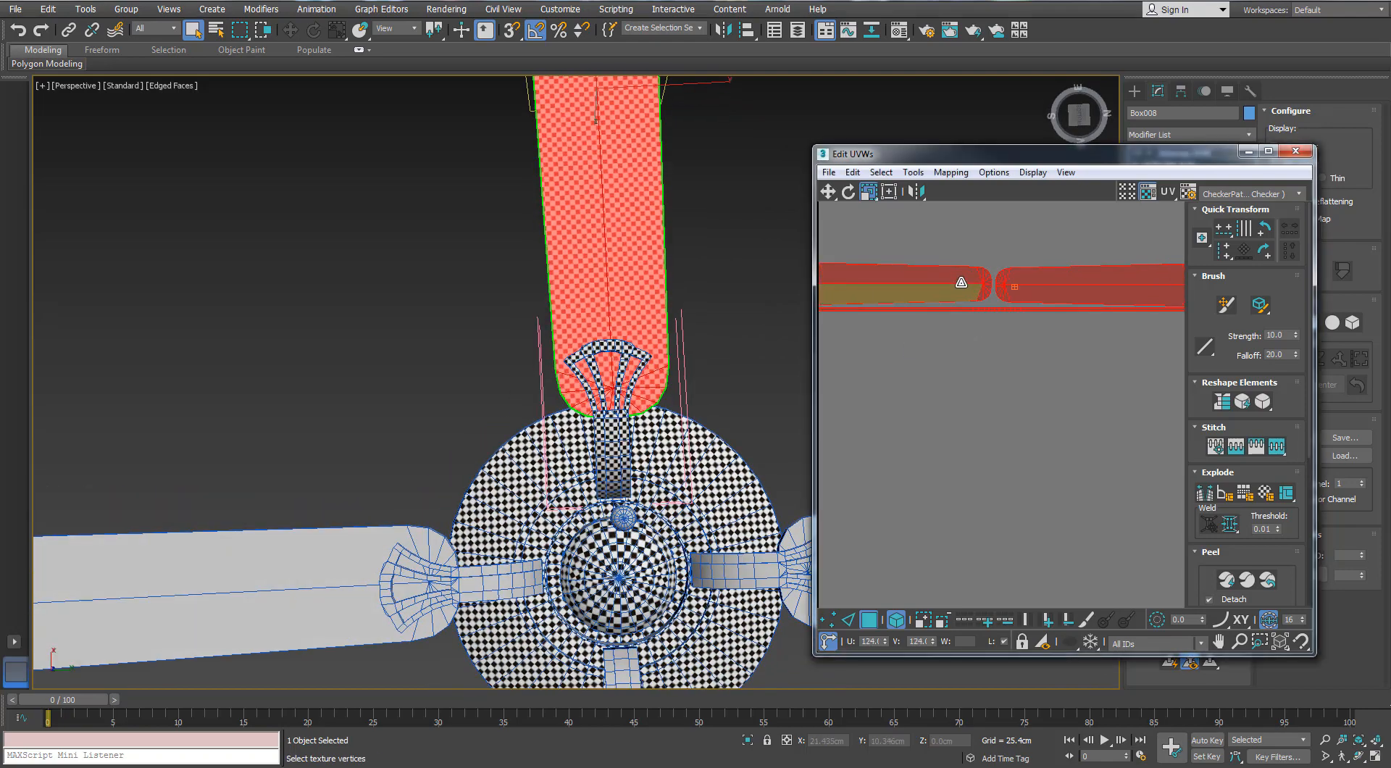
middle_click_drag(689, 351, 804, 413, "alt")
left_click(1295, 151)
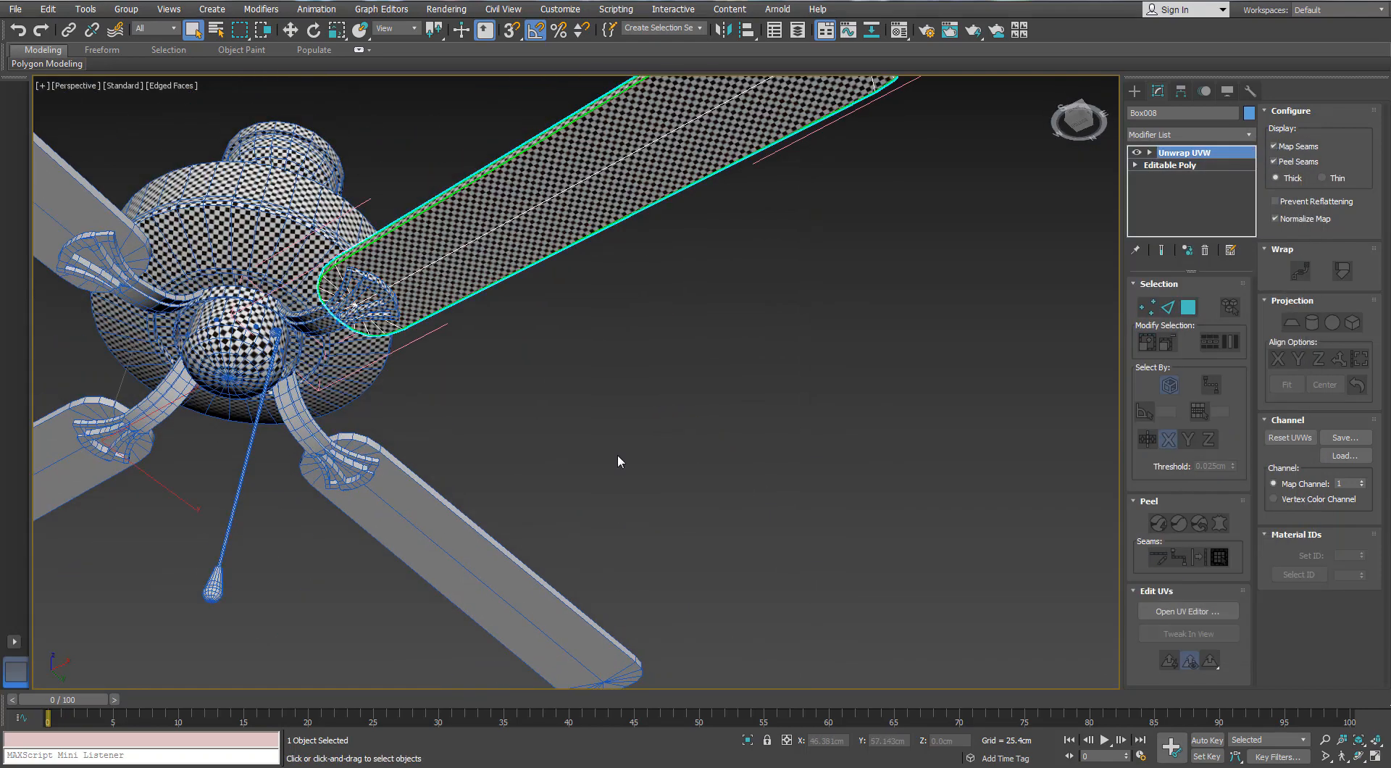
Apply the checker material to the plain blade group nearest the pull chain
left_click(368, 516)
key("m")
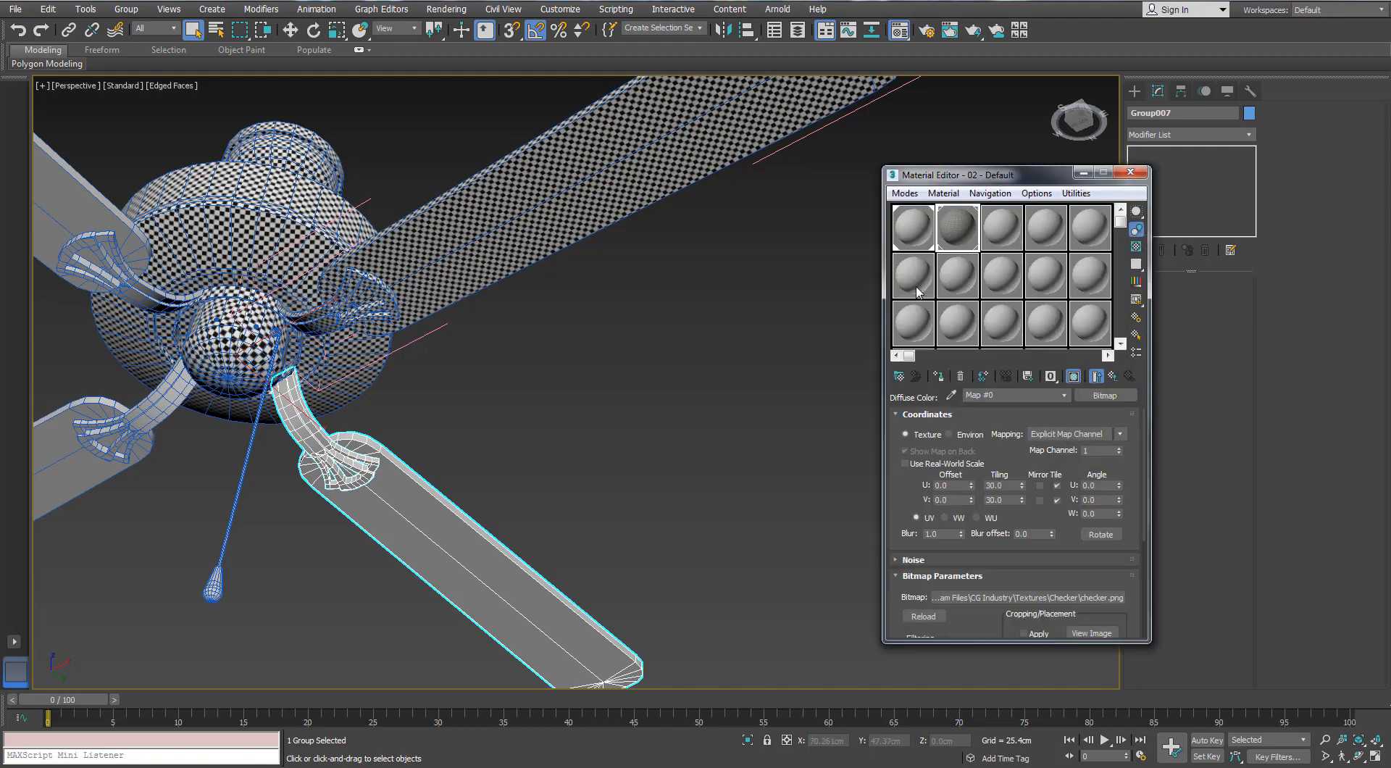
left_click(936, 376)
left_click(1130, 173)
Select the two remaining plain blade groups together, apply the checker material to them and clear the selection
left_click(64, 201)
left_click(97, 452, "ctrl")
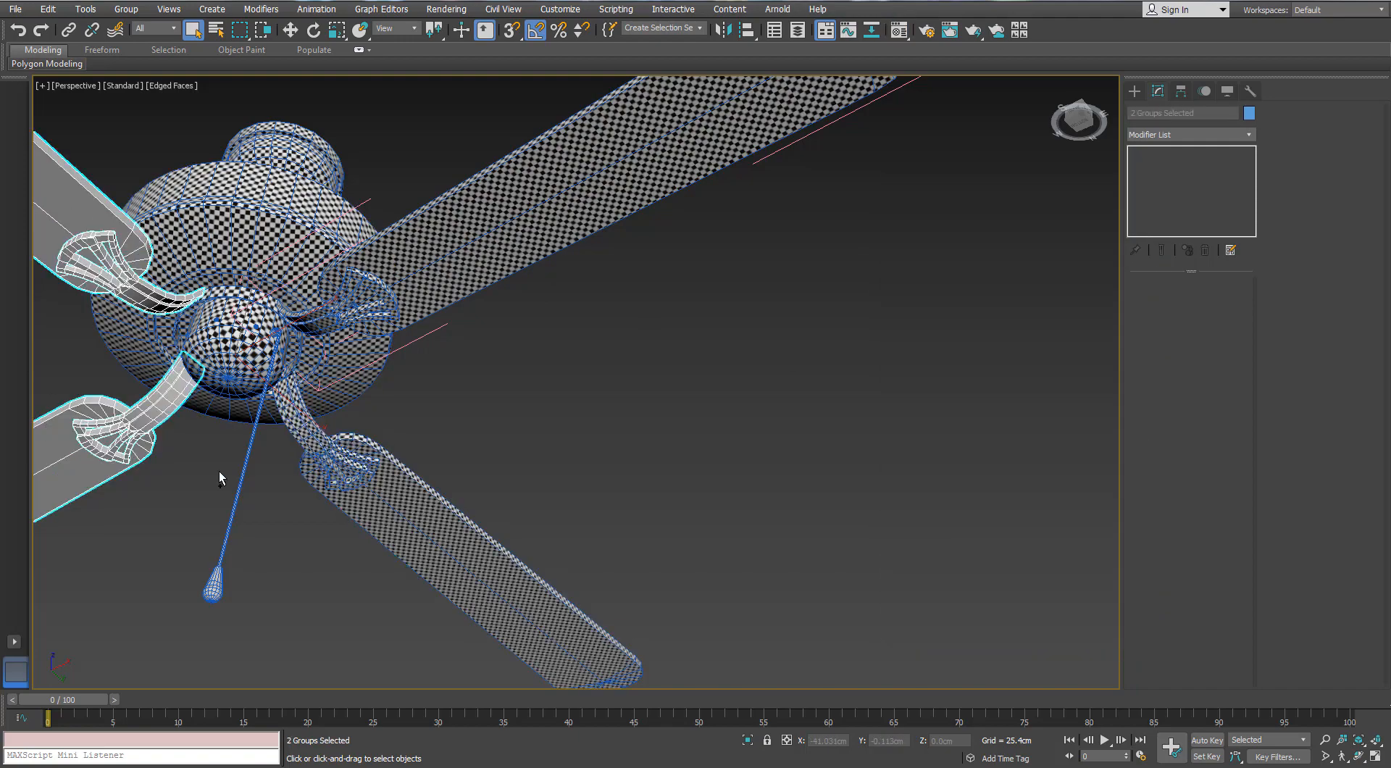
key("m")
left_click(938, 377)
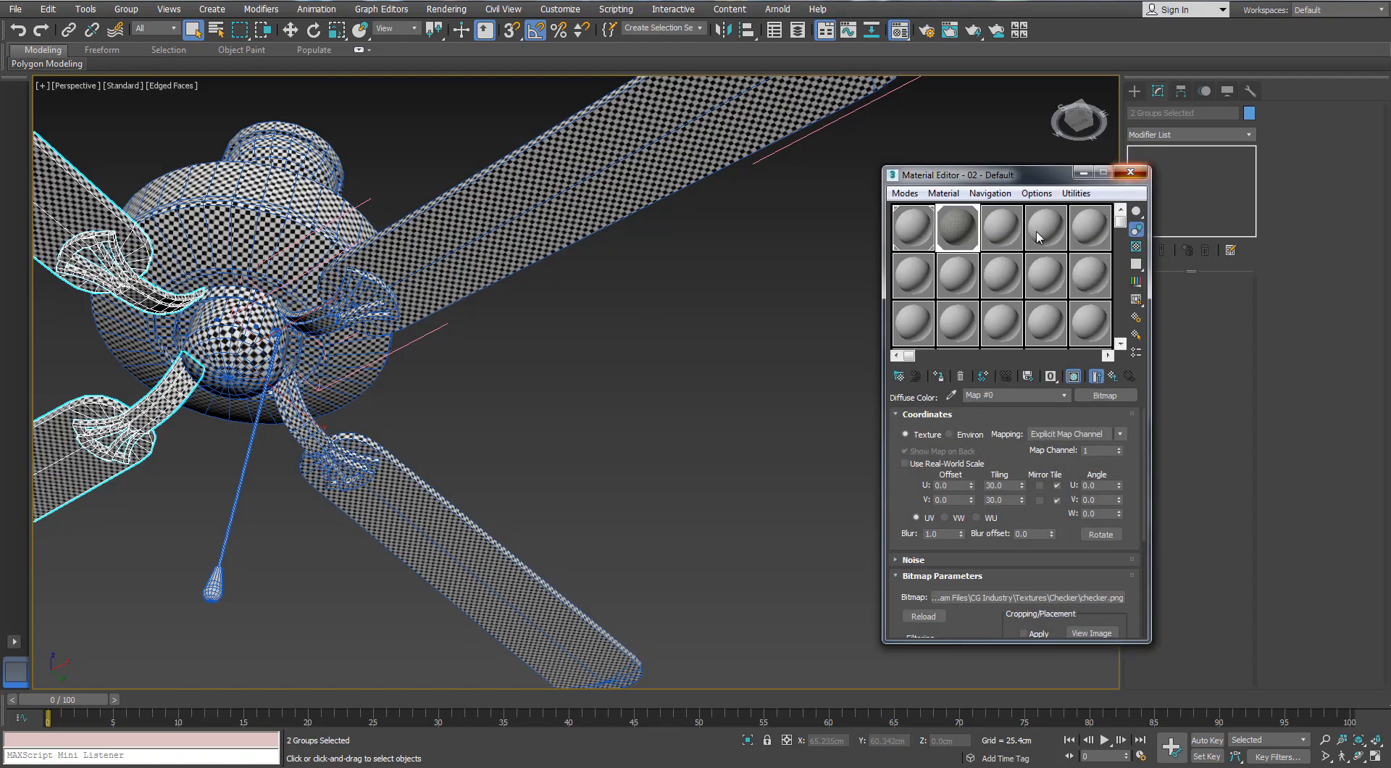
left_click(1130, 173)
left_click(684, 345)
Add an Unwrap UVW modifier to the knob at the end of the pull chain, open its UV editor and frame the knob
scroll(684, 346, "down", 4)
middle_click_drag(620, 318, 563, 403, "alt")
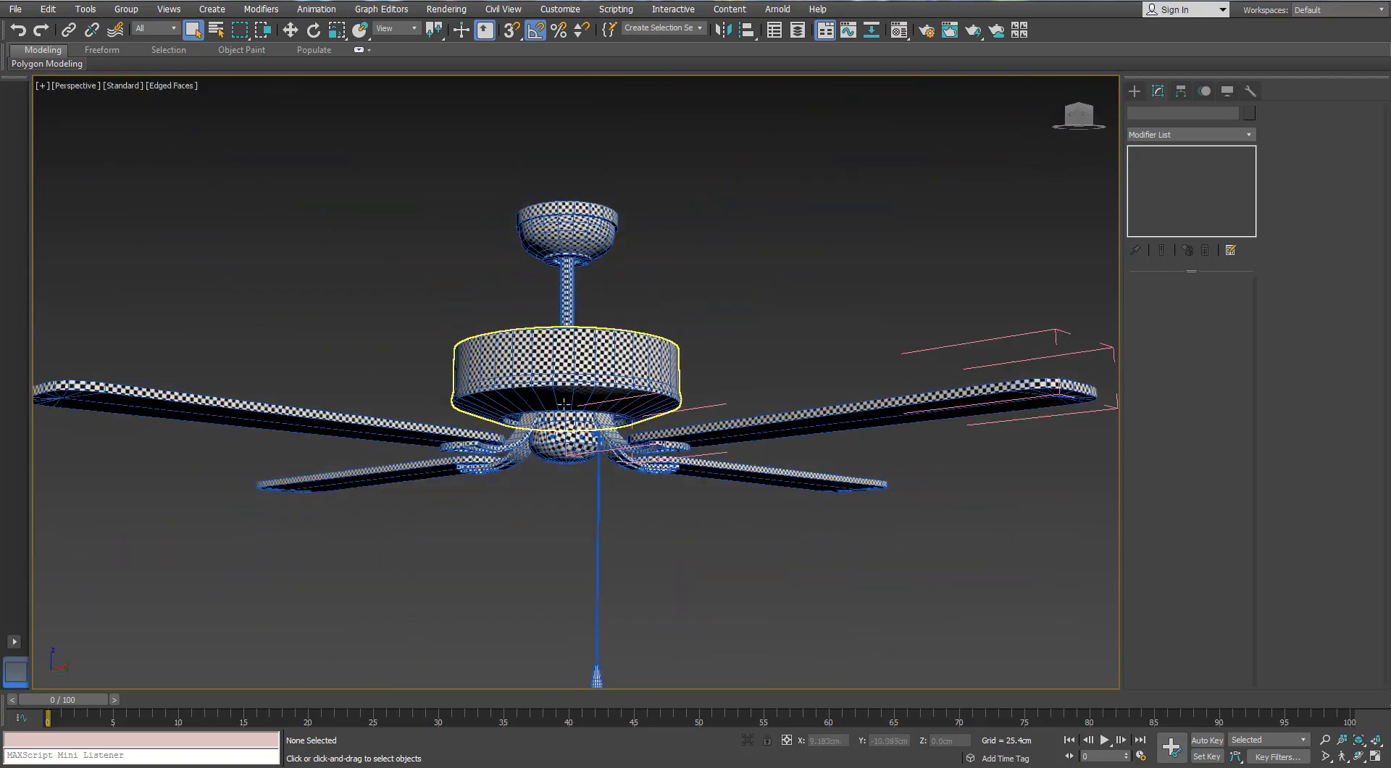
scroll(580, 478, "up", 6)
scroll(580, 482, "down", 3)
middle_click_drag(580, 481, 592, 466, "alt")
scroll(593, 466, "down", 2)
left_click(630, 588)
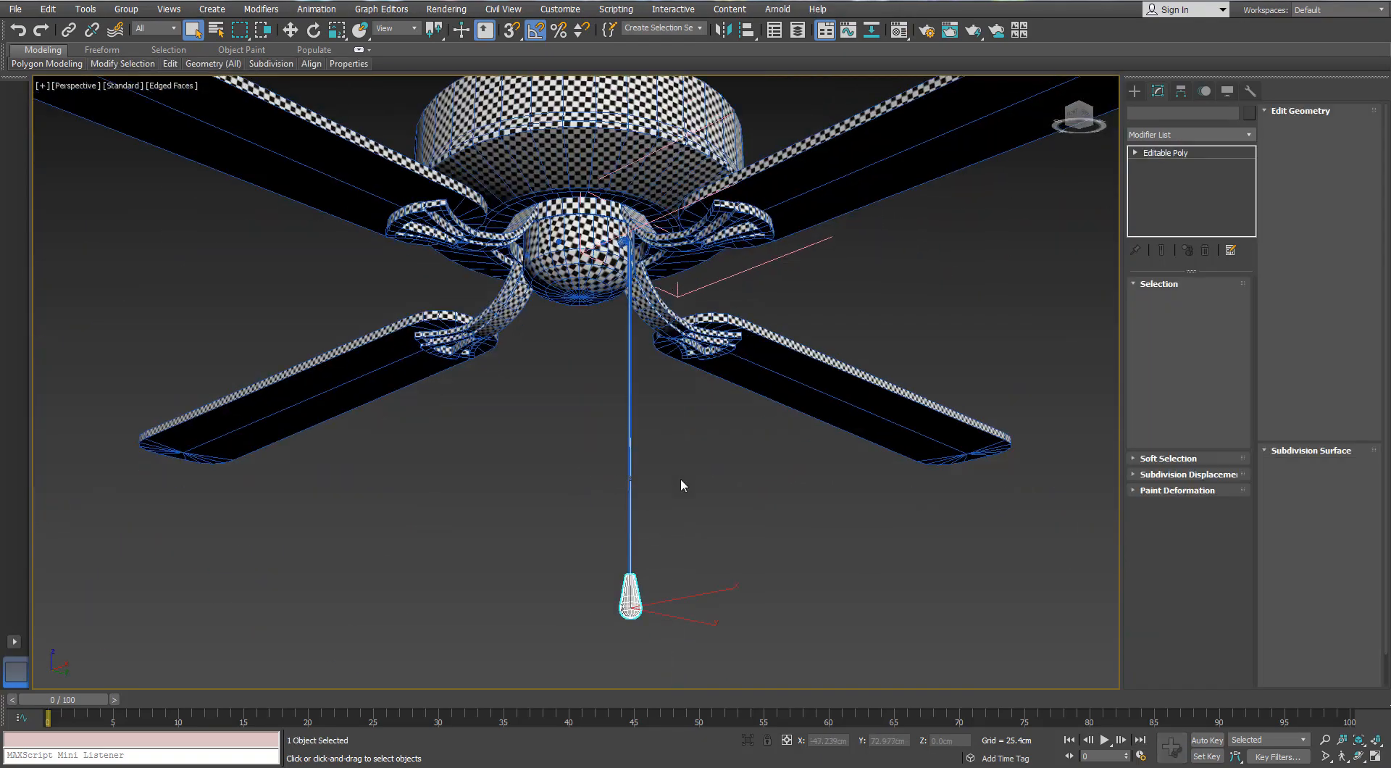
middle_click_drag(681, 480, 687, 506, "alt")
left_click(1191, 135)
key("u")
key("Return")
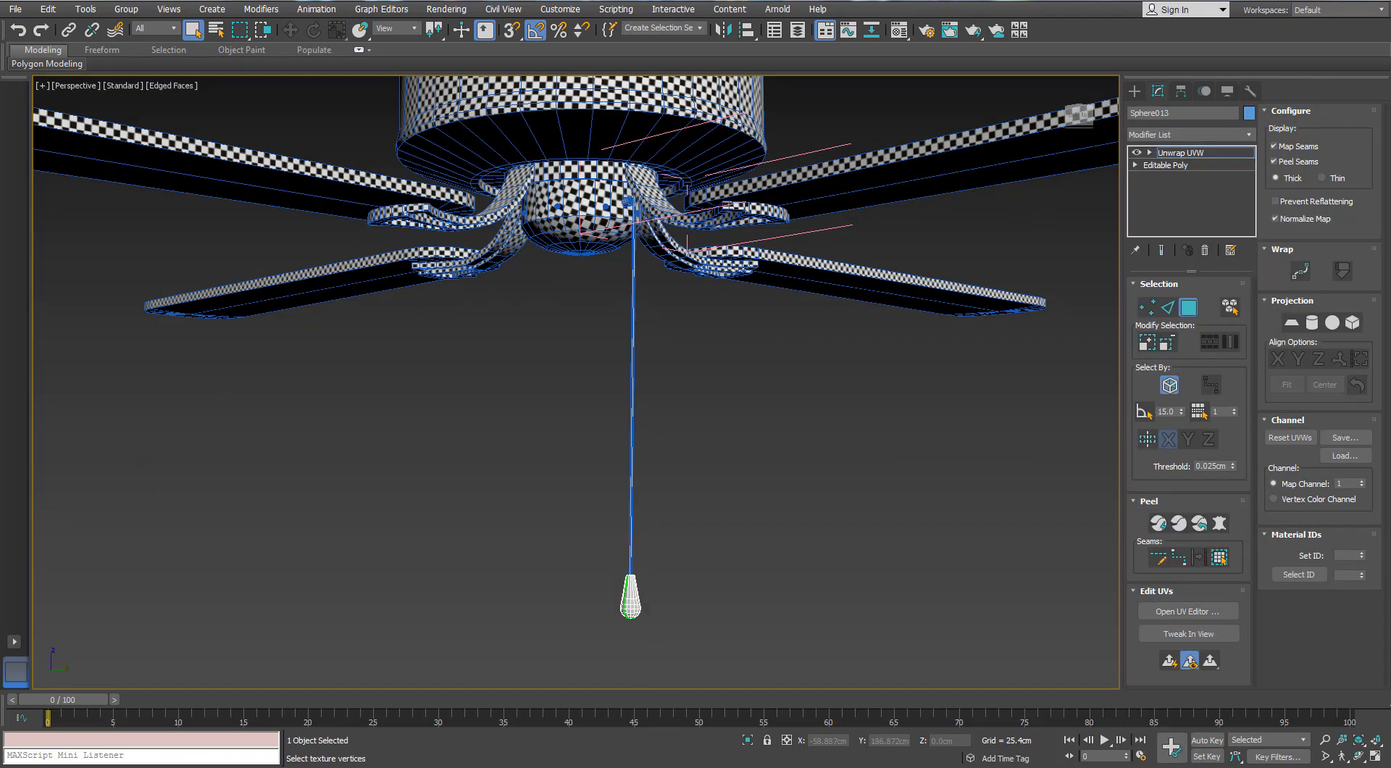
left_click(1188, 611)
key("z")
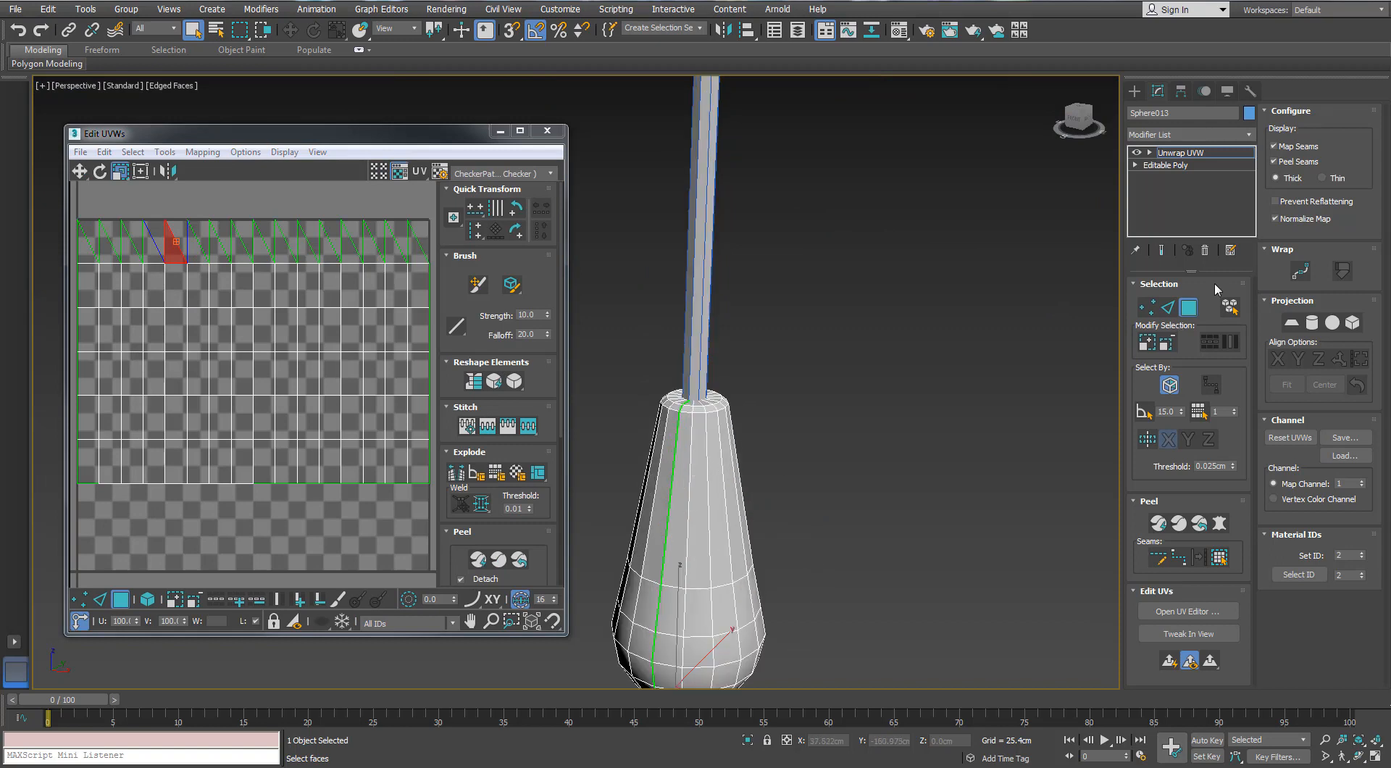
Isolate the knob and convert its top rim loop and a full vertical edge loop, excluding the cap edges, to seams
key("2")
scroll(685, 427, "up", 2)
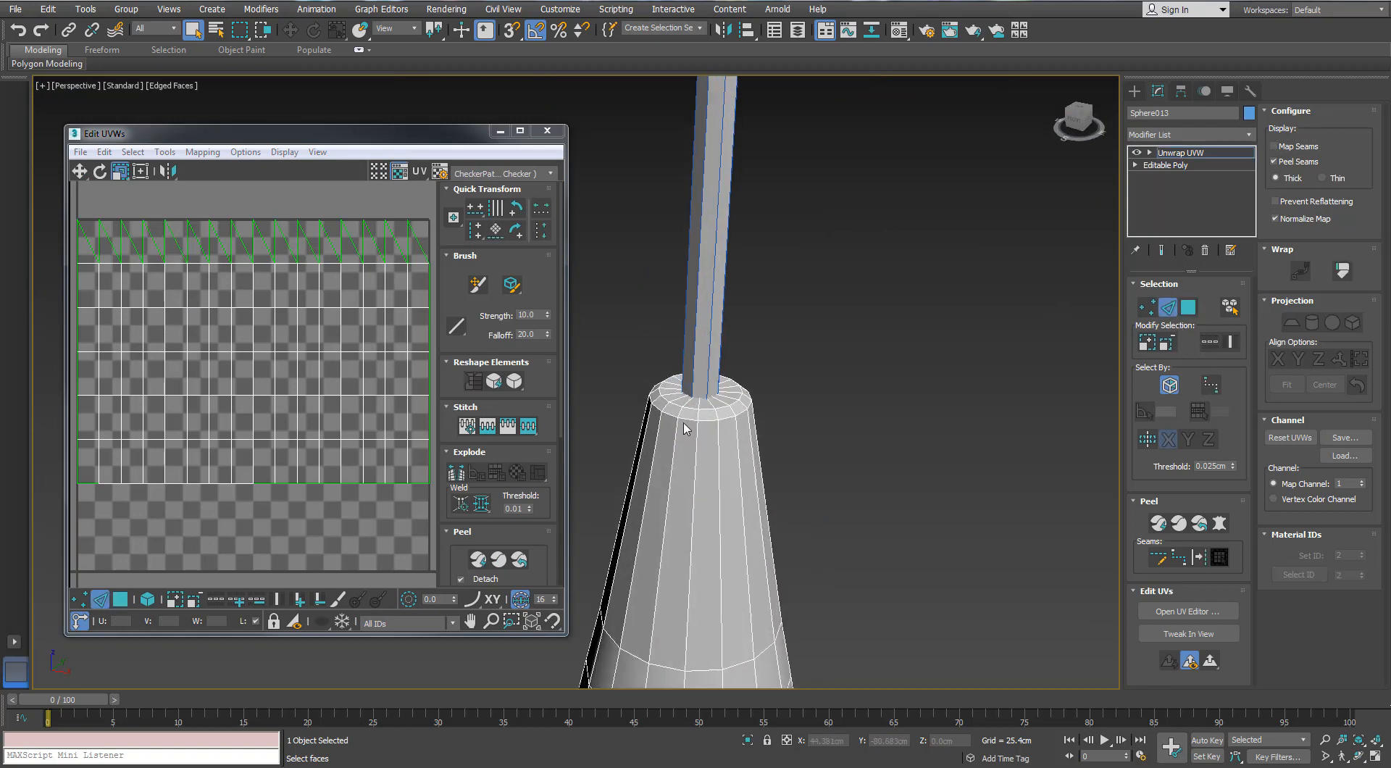
scroll(658, 432, "down", 2)
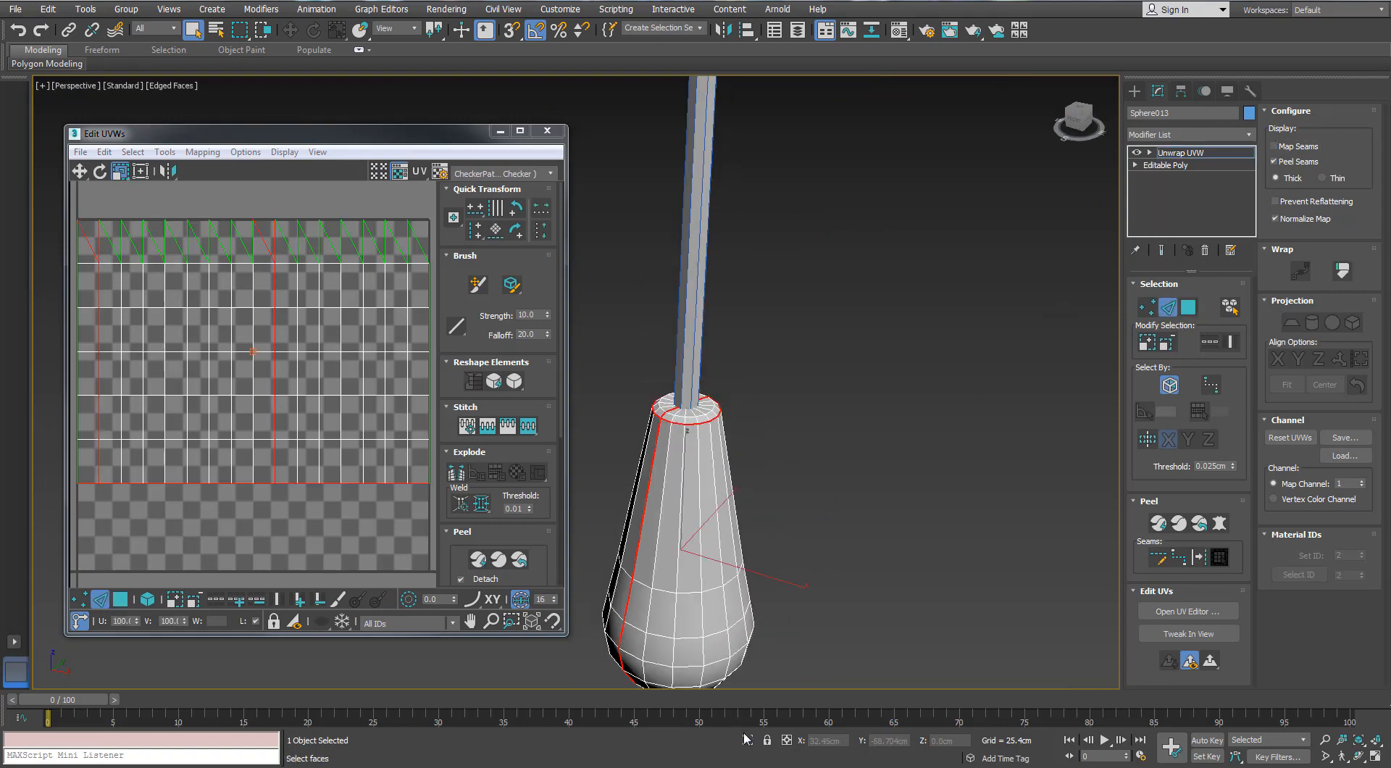
left_click(747, 740)
middle_click_drag(637, 239, 667, 308, "alt")
scroll(667, 310, "up", 3)
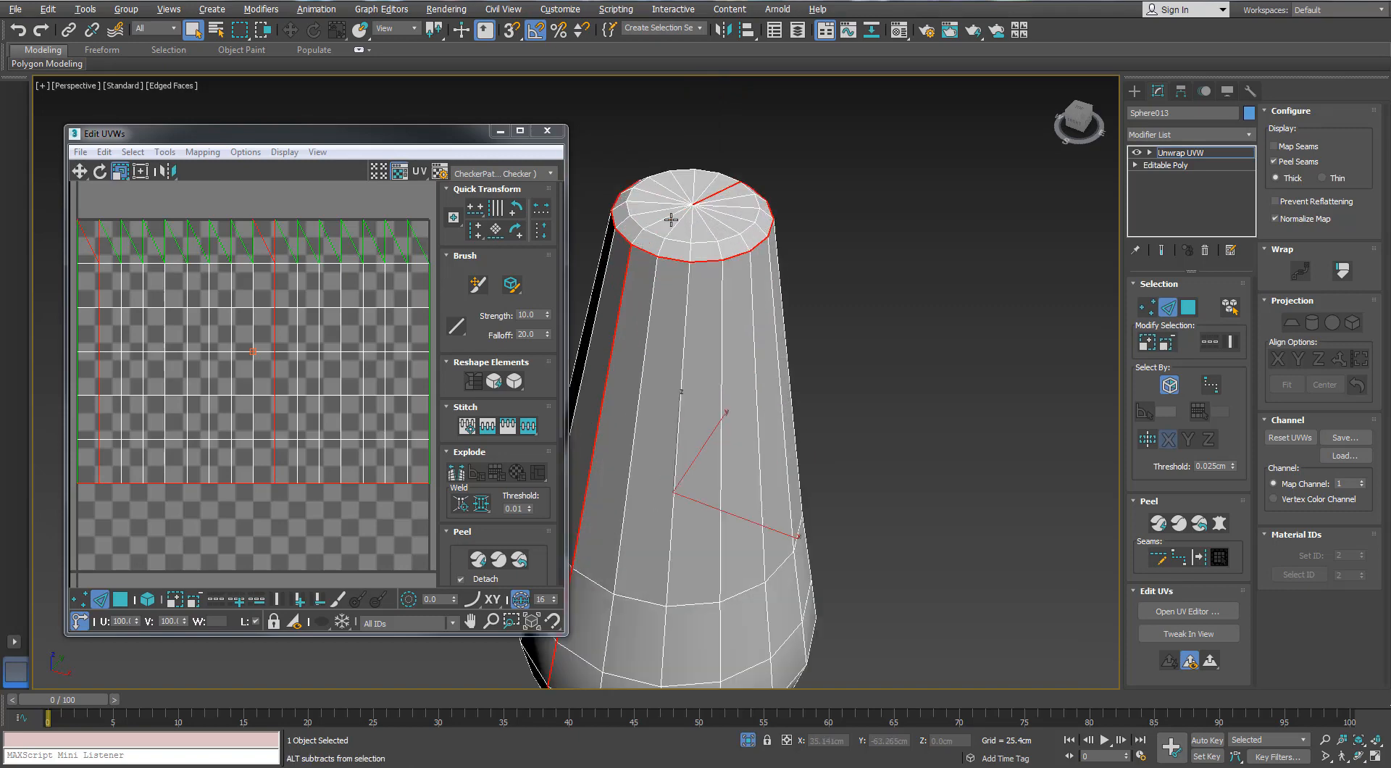
middle_click_drag(671, 219, 688, 236, "alt")
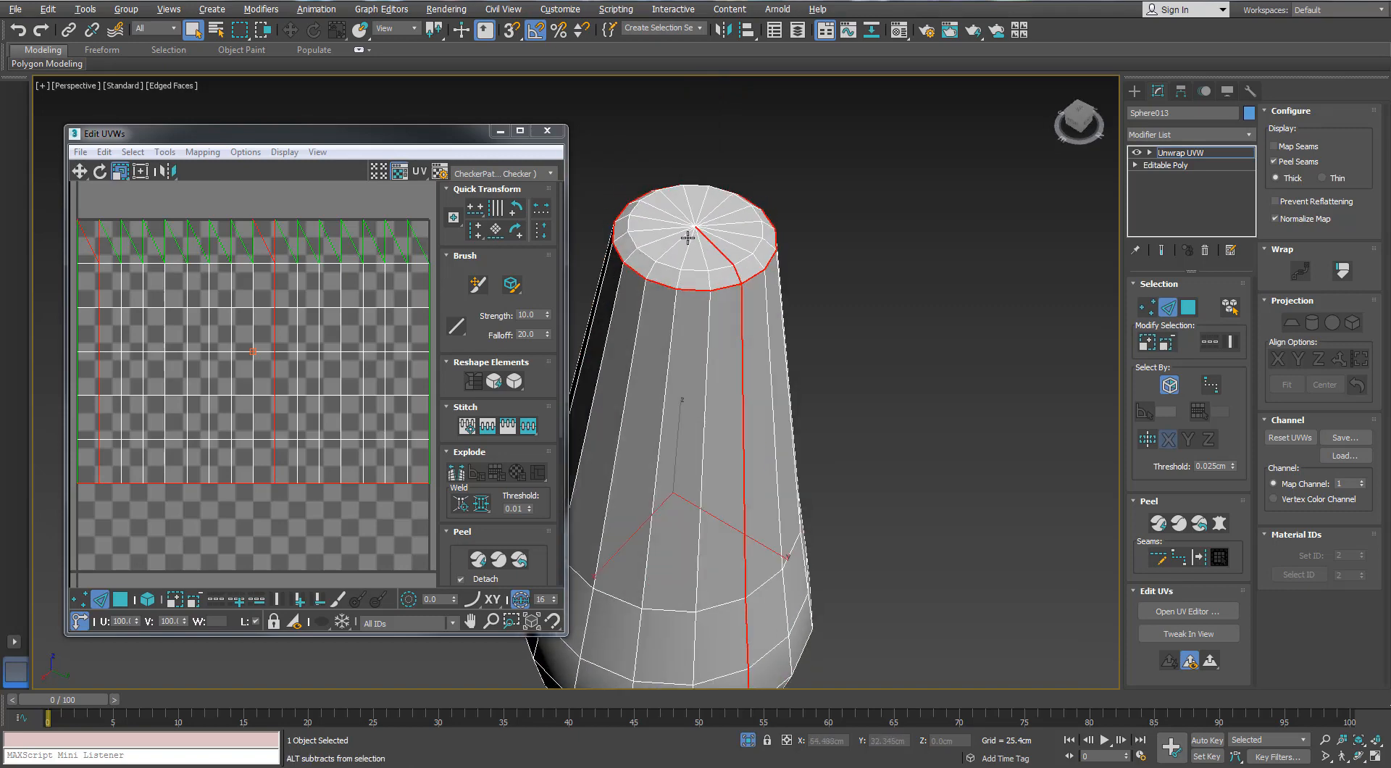
left_click(1198, 557)
Select the knob's top cap faces, planar map them and move the round island to the right of the tile
scroll(820, 464, "down", 3)
left_click(1188, 307)
left_click(770, 392)
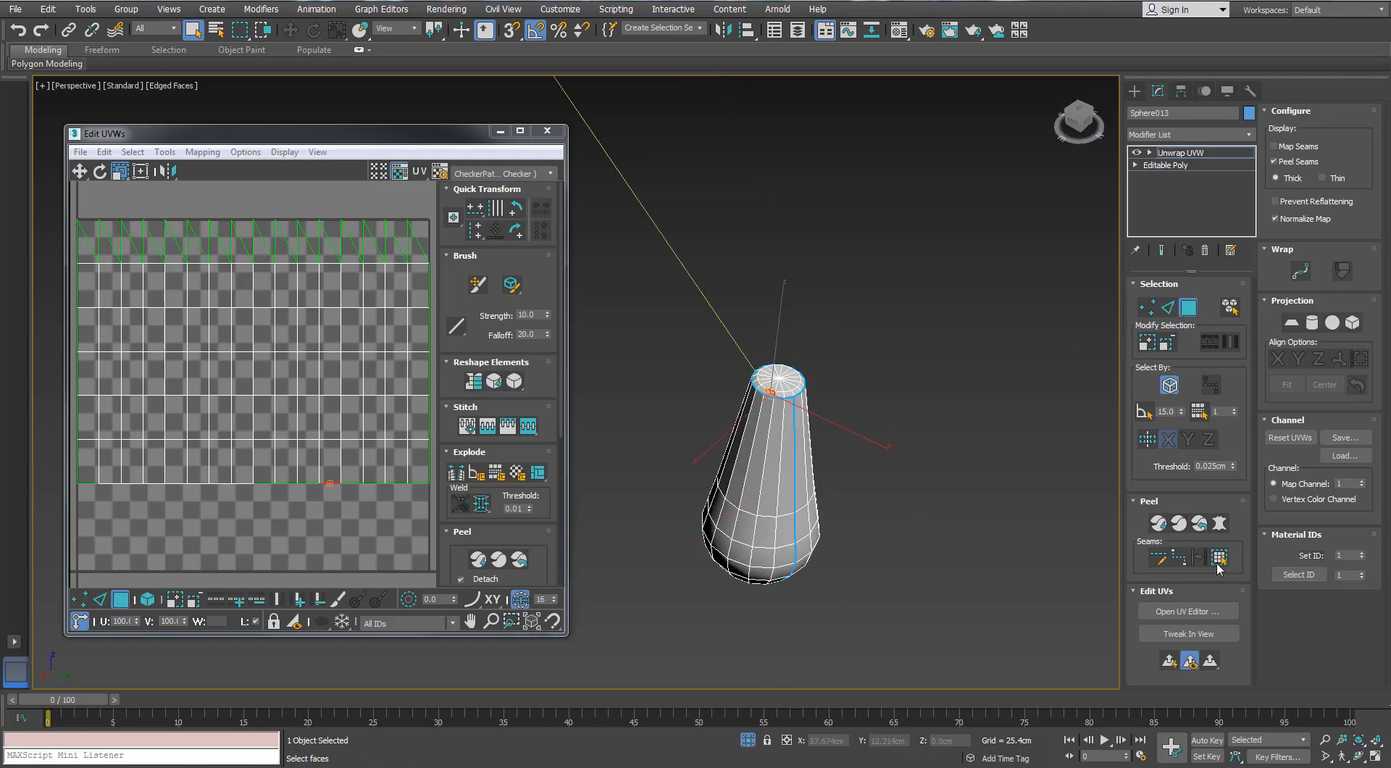
left_click(1292, 323)
scroll(252, 412, "down", 3)
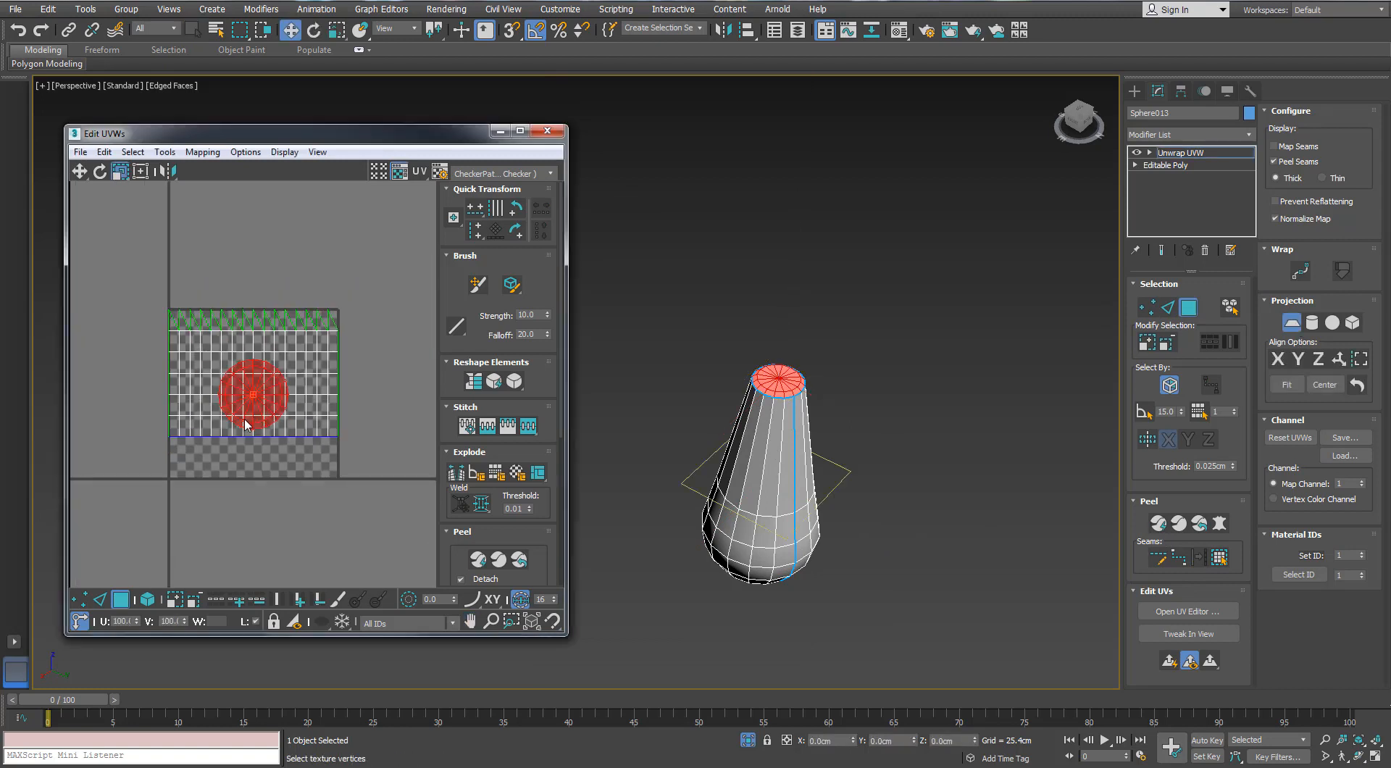
left_click(249, 419)
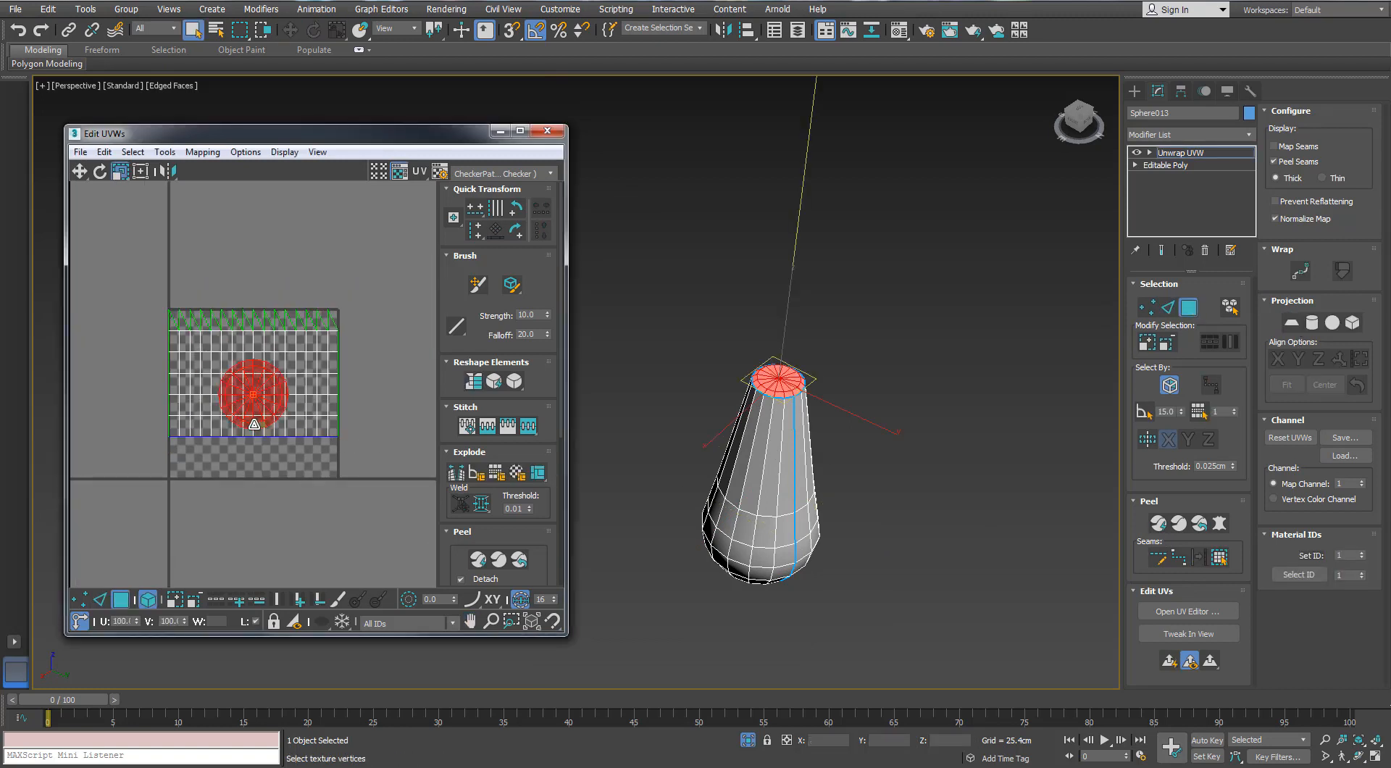
left_click_drag(253, 429, 389, 464)
Select the knob's body faces, planar map them and peel them along the seams into two islands
left_click(775, 500)
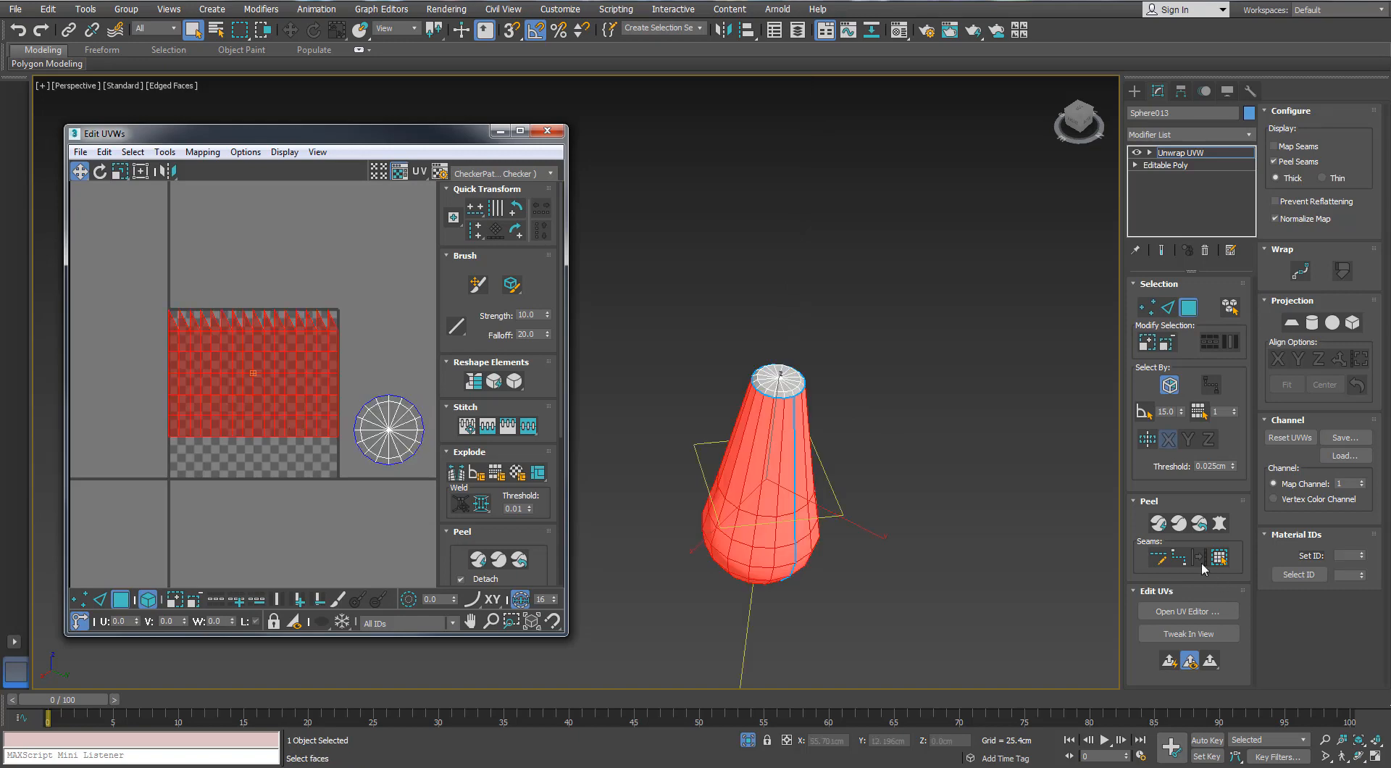
left_click(1292, 327)
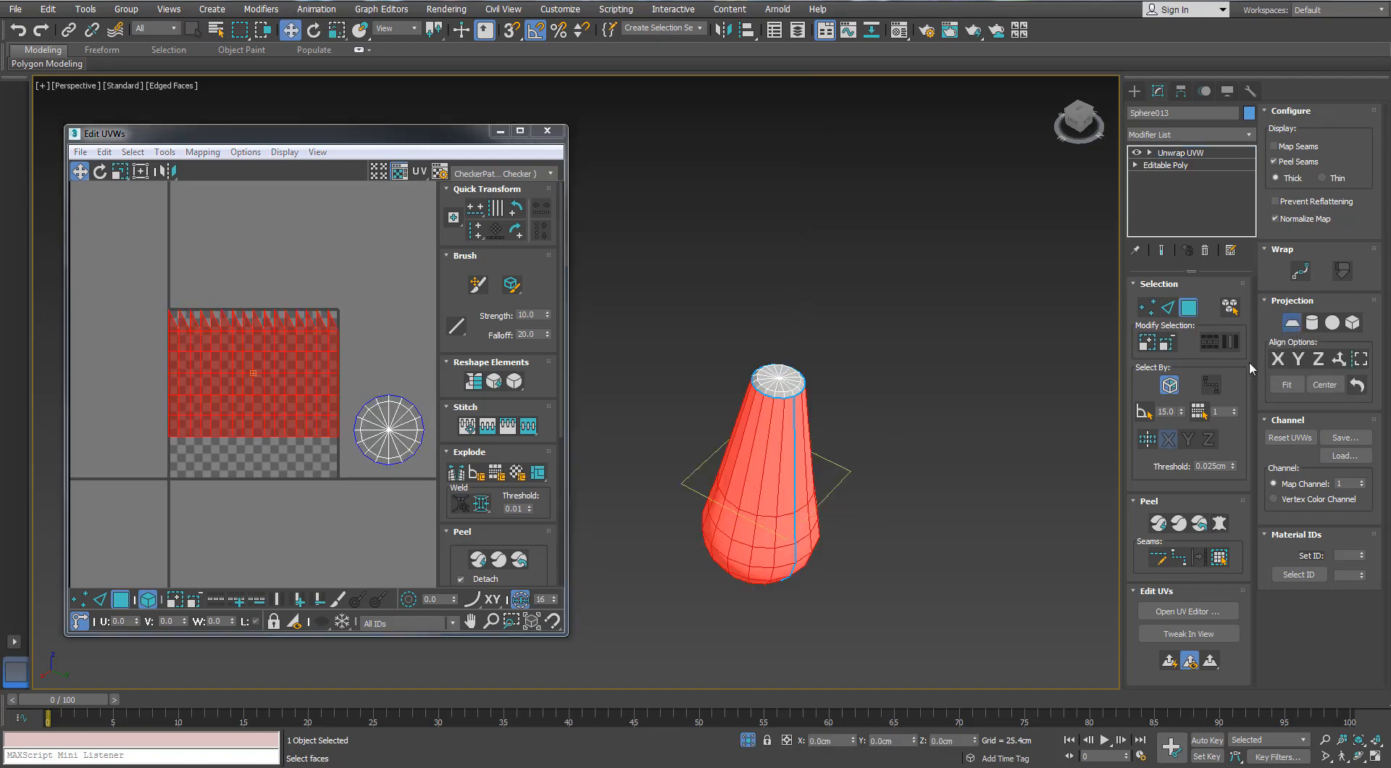
left_click(1158, 527)
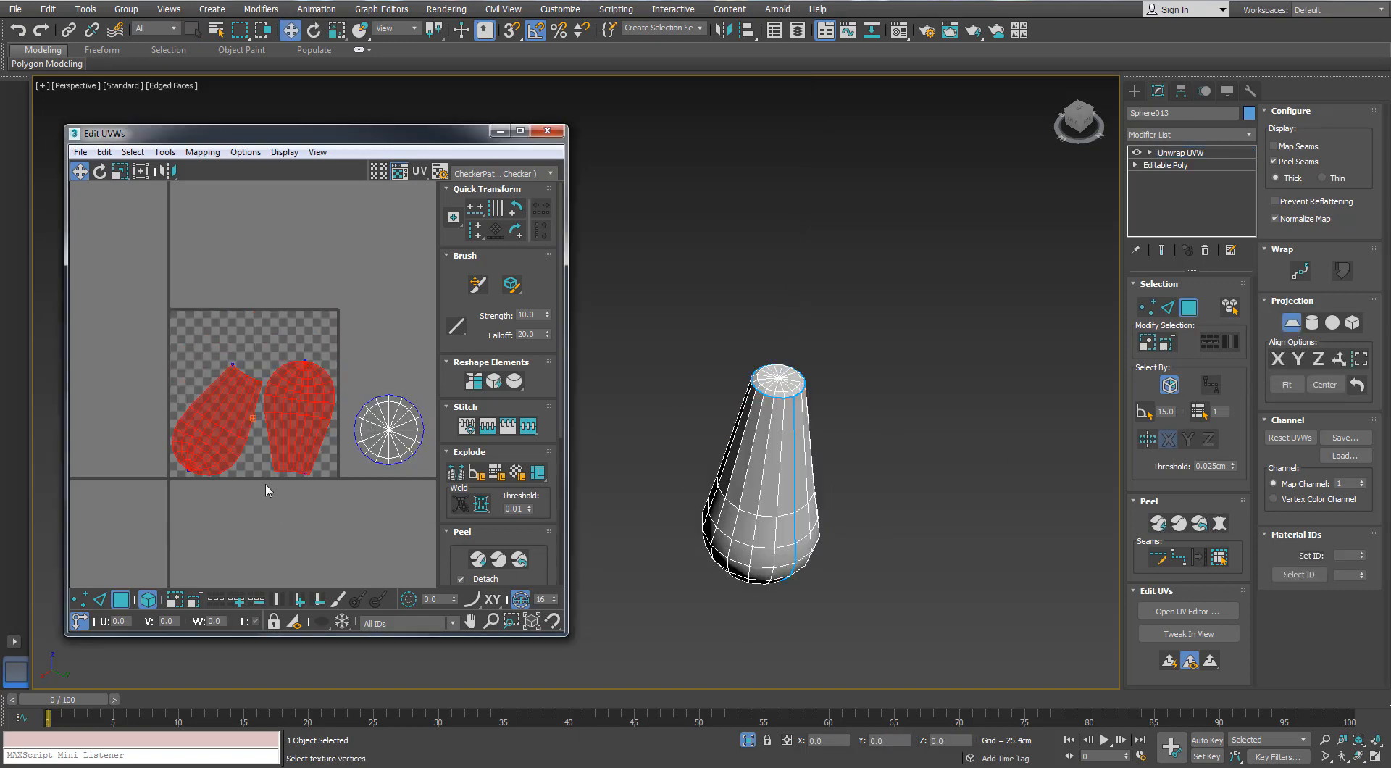
Move the knob's body and cap islands together off the tile and enlarge the UV editor window
left_click_drag(283, 462, 418, 581)
middle_click_drag(405, 505, 303, 451)
key("ctrl+a")
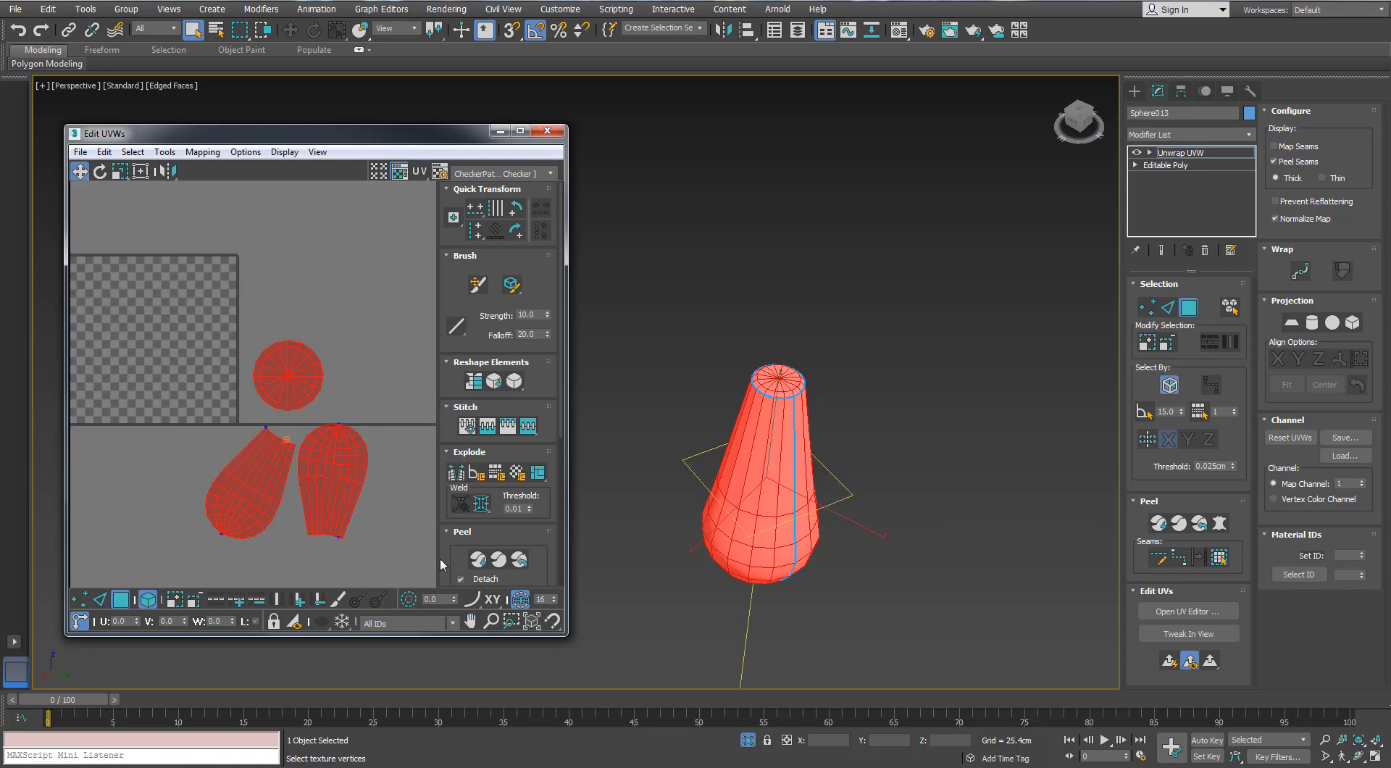
left_click_drag(571, 634, 624, 694)
scroll(369, 518, "down", 3)
Rotate the knob's two body islands upright and place the round cap island just above one of them
middle_click_drag(369, 517, 340, 489)
left_click(357, 418)
left_click_drag(350, 484, 329, 505)
key("e")
key("w")
left_click(399, 480)
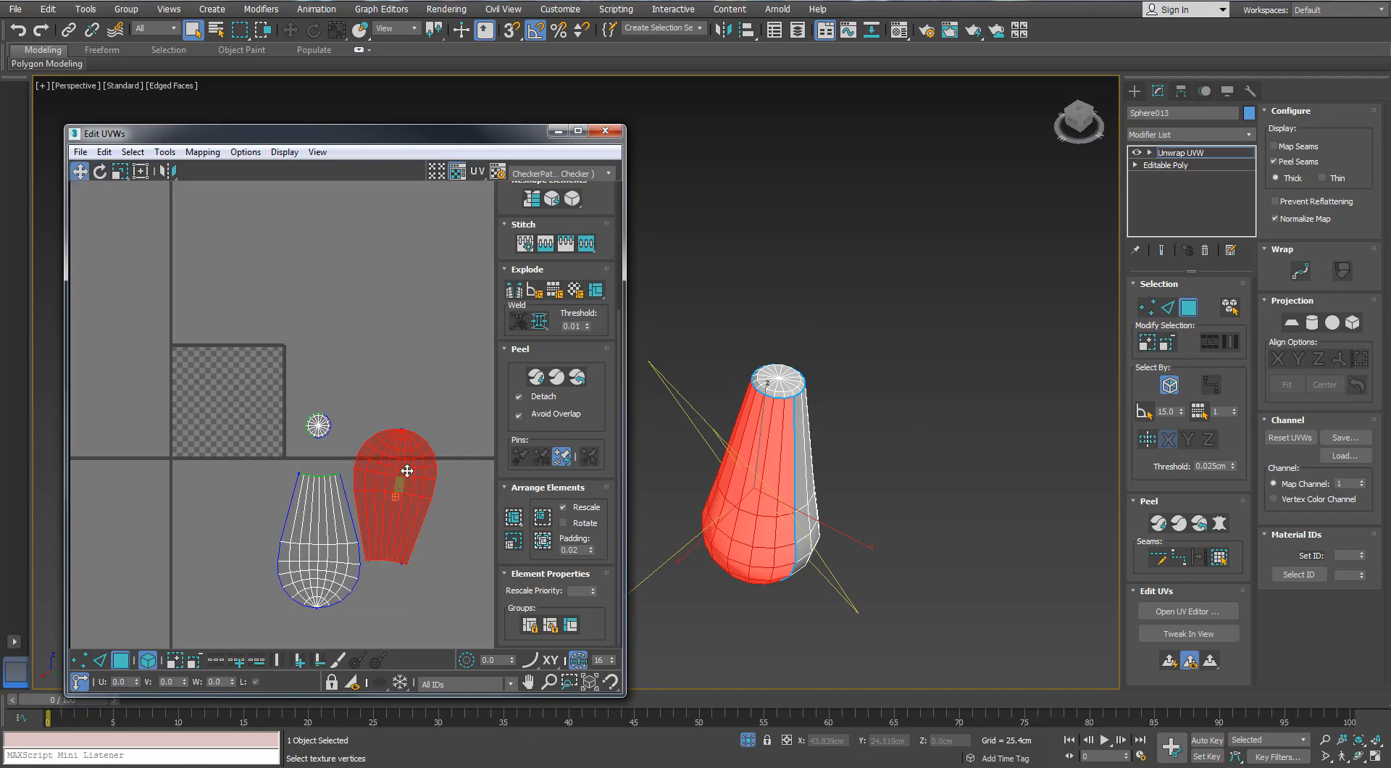
left_click_drag(318, 425, 380, 481)
key("e")
left_click(326, 494)
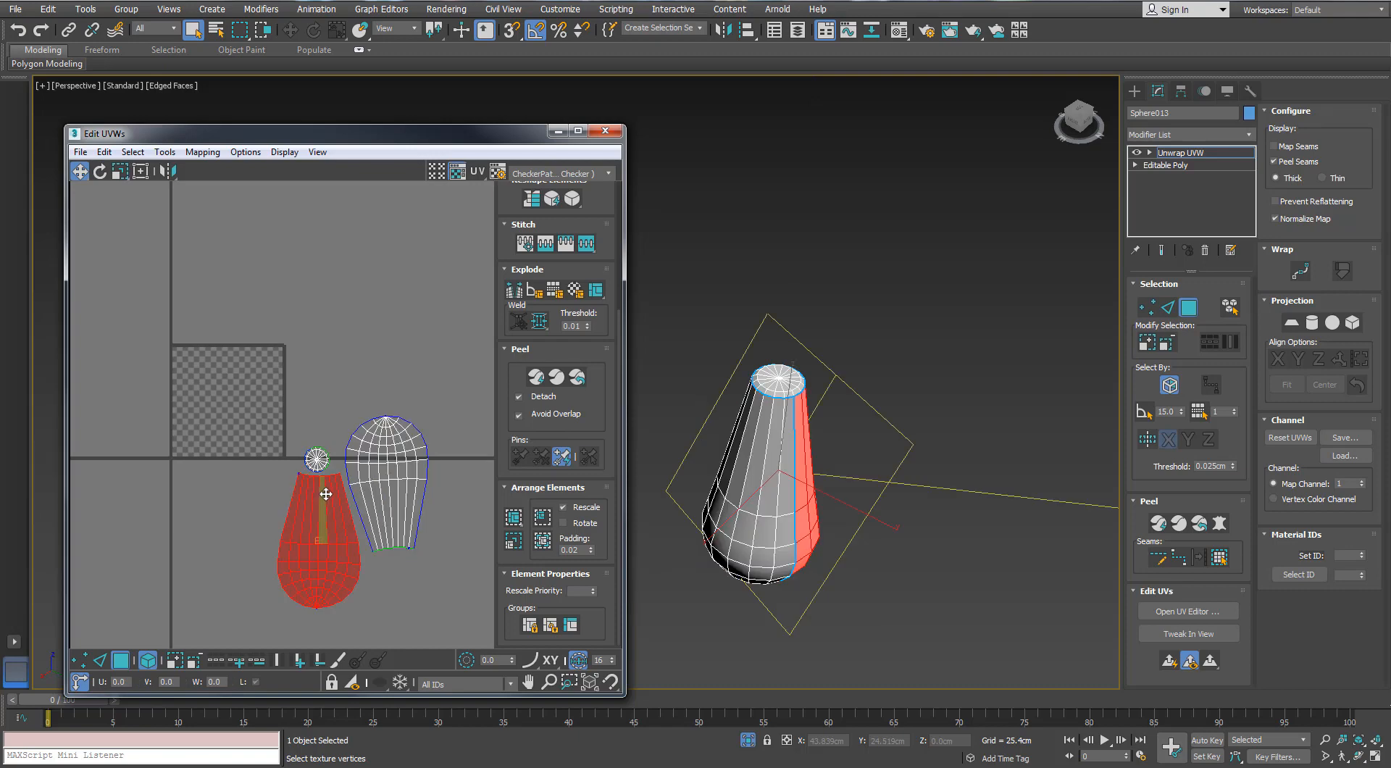
left_click(309, 441)
Scale all the knob's islands down together and move them outside the tile, beyond its upper-left corner
left_click_drag(430, 383, 280, 546)
key("r")
left_click_drag(385, 469, 324, 575)
key("w")
left_click_drag(389, 503, 424, 417)
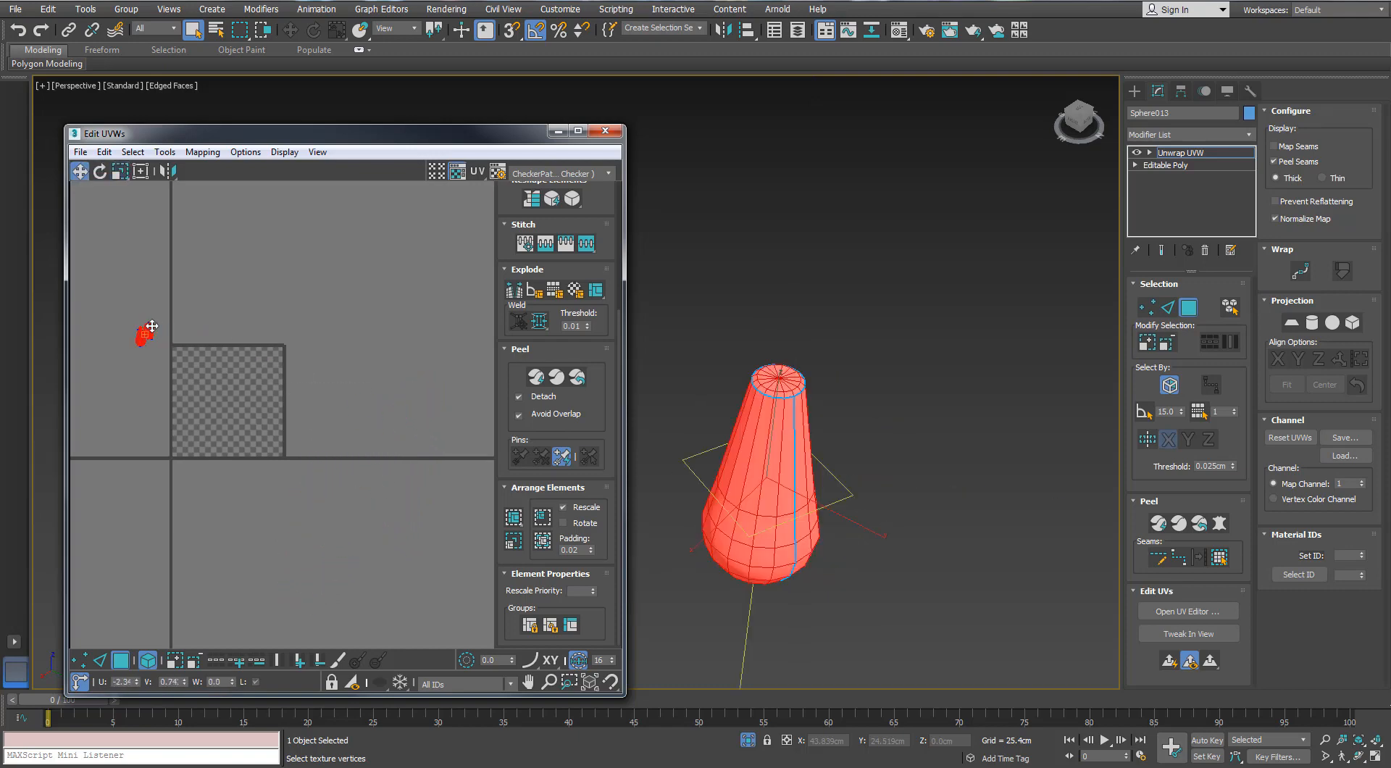
left_click(208, 328)
Assign the checker material to the knob and exit isolation to show the whole fan
key("m")
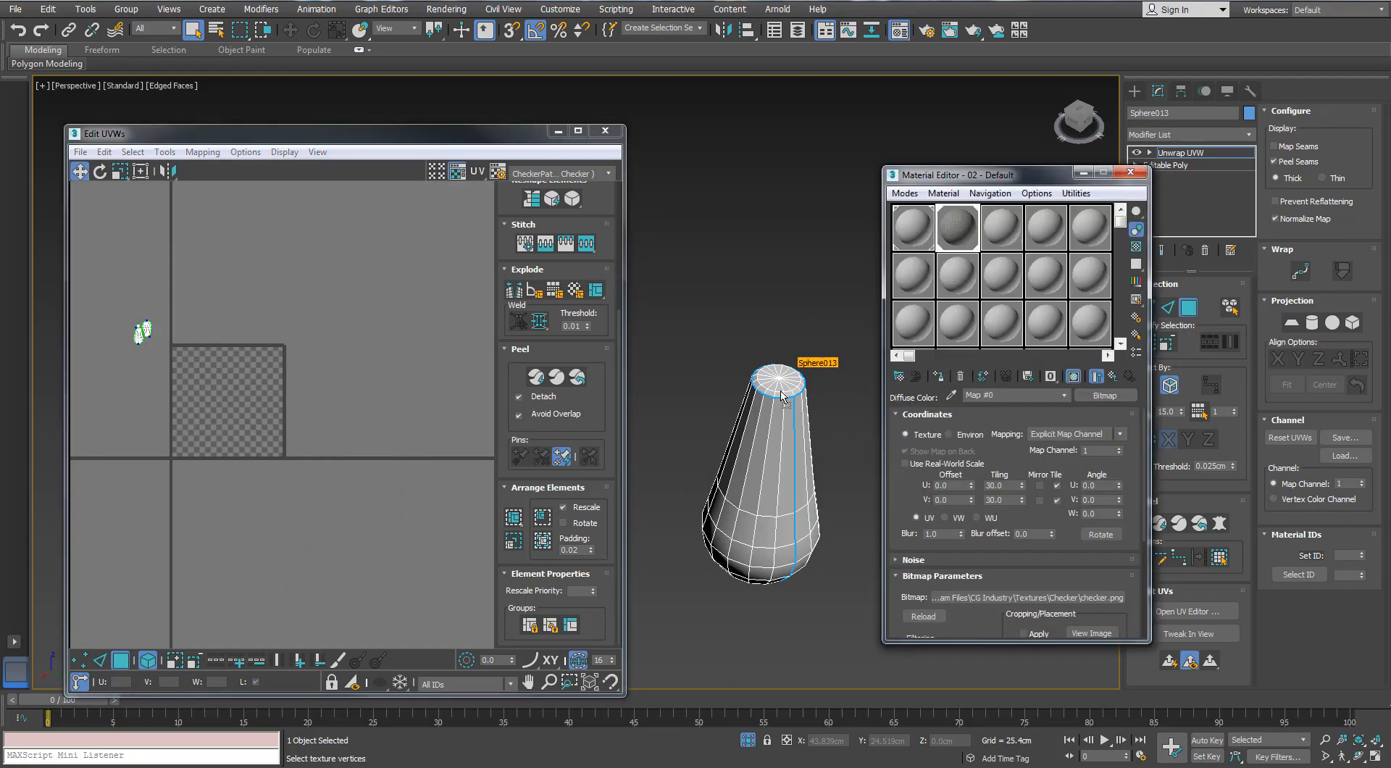
left_click_drag(781, 396, 781, 402)
middle_click_drag(764, 545, 804, 517, "alt")
left_click(747, 743)
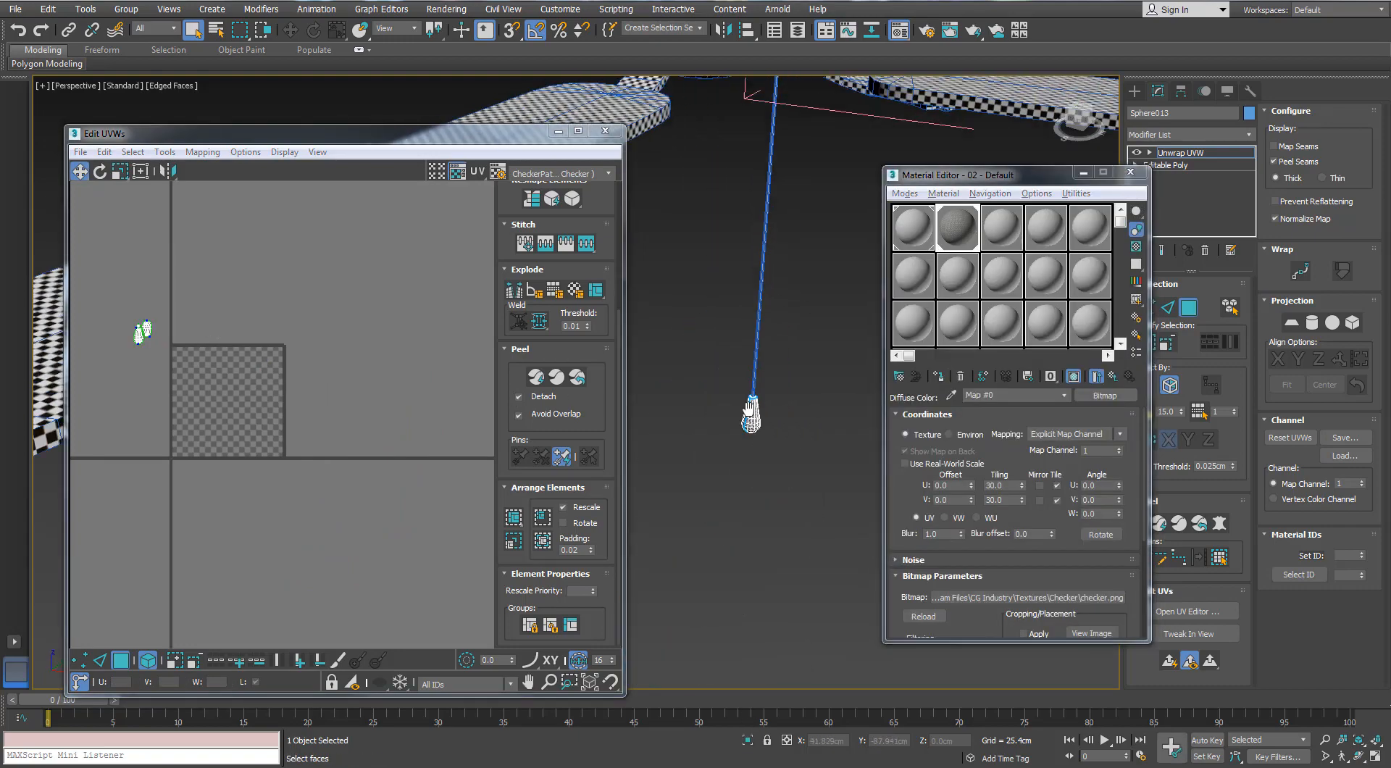
scroll(805, 345, "down", 3)
middle_click_drag(802, 390, 860, 383)
left_click(1129, 176)
Scale the knob's islands down further so its checker density matches the rest of the fan
left_click_drag(269, 292, 121, 393)
key("r")
middle_click_drag(865, 370, 872, 487, "alt")
scroll(833, 434, "down", 4)
middle_click_drag(797, 384, 833, 478)
scroll(868, 455, "down", 3)
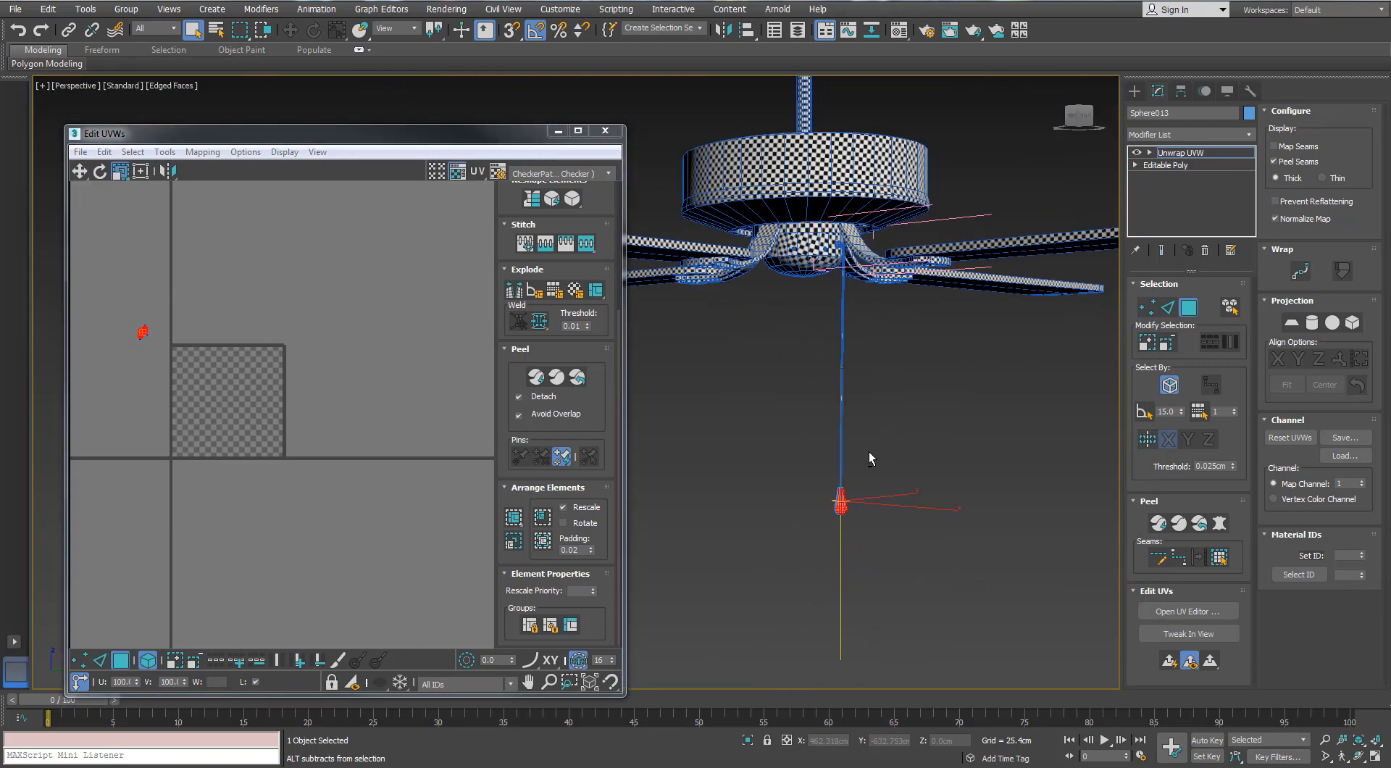
left_click_drag(144, 337, 117, 394)
middle_click_drag(768, 502, 757, 488)
scroll(763, 489, "up", 5)
left_click(763, 488)
scroll(775, 489, "down", 5)
mouse_move(817, 403)
middle_mouse_down("alt")
mouse_move(818, 391)
mouse_move(812, 419)
middle_mouse_up("alt")
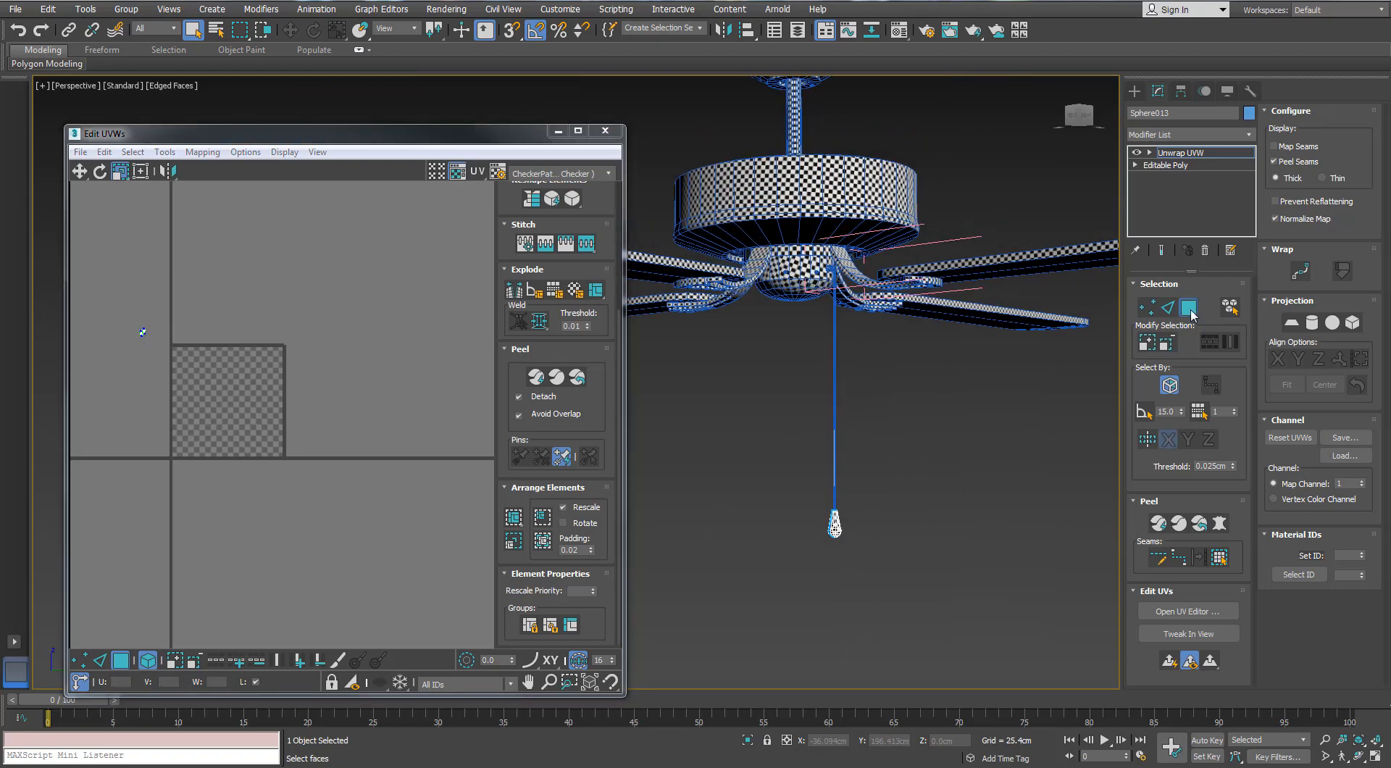
Finish editing the knob's UVs, select the pull-chain line and add an Unwrap UVW modifier to it
left_click(1190, 313)
left_click(833, 469)
middle_click_drag(832, 471, 819, 496, "alt")
scroll(819, 495, "up", 8)
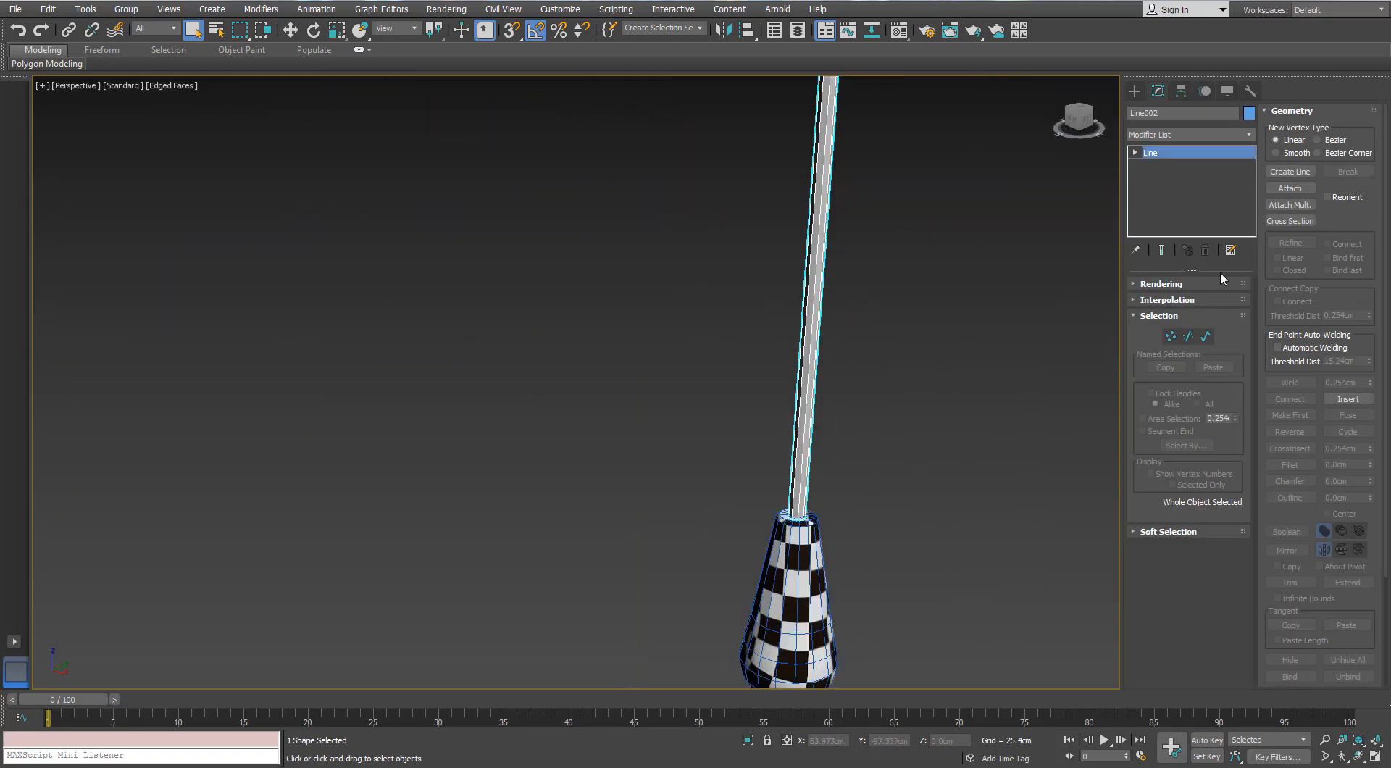
left_click(1248, 136)
left_click(1188, 674)
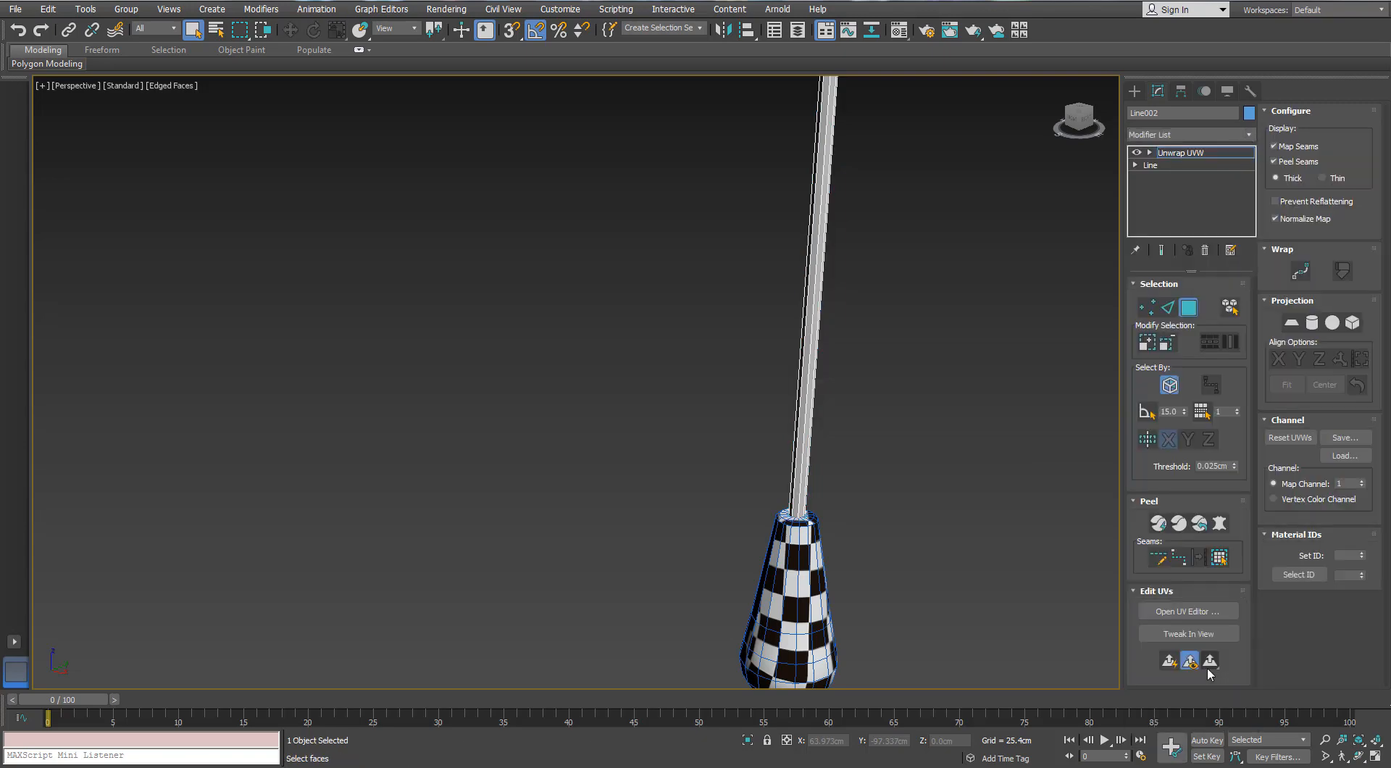
Isolate the pull chain, check its default layout in the UV editor and close the editor
middle_click_drag(621, 429, 717, 442, "alt")
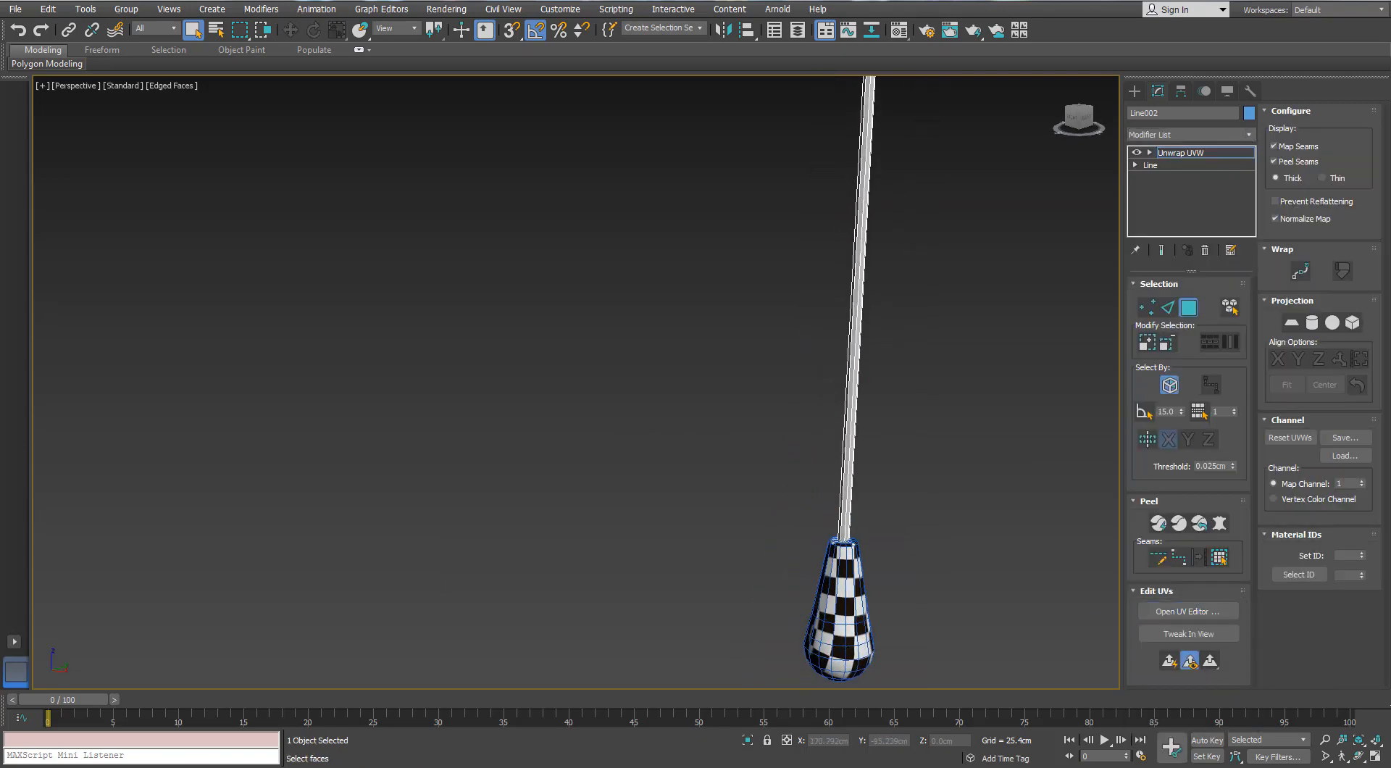
left_click(1188, 611)
left_click_drag(572, 336, 276, 138)
left_click(412, 435)
middle_click_drag(681, 442, 786, 464, "alt")
left_click(748, 739)
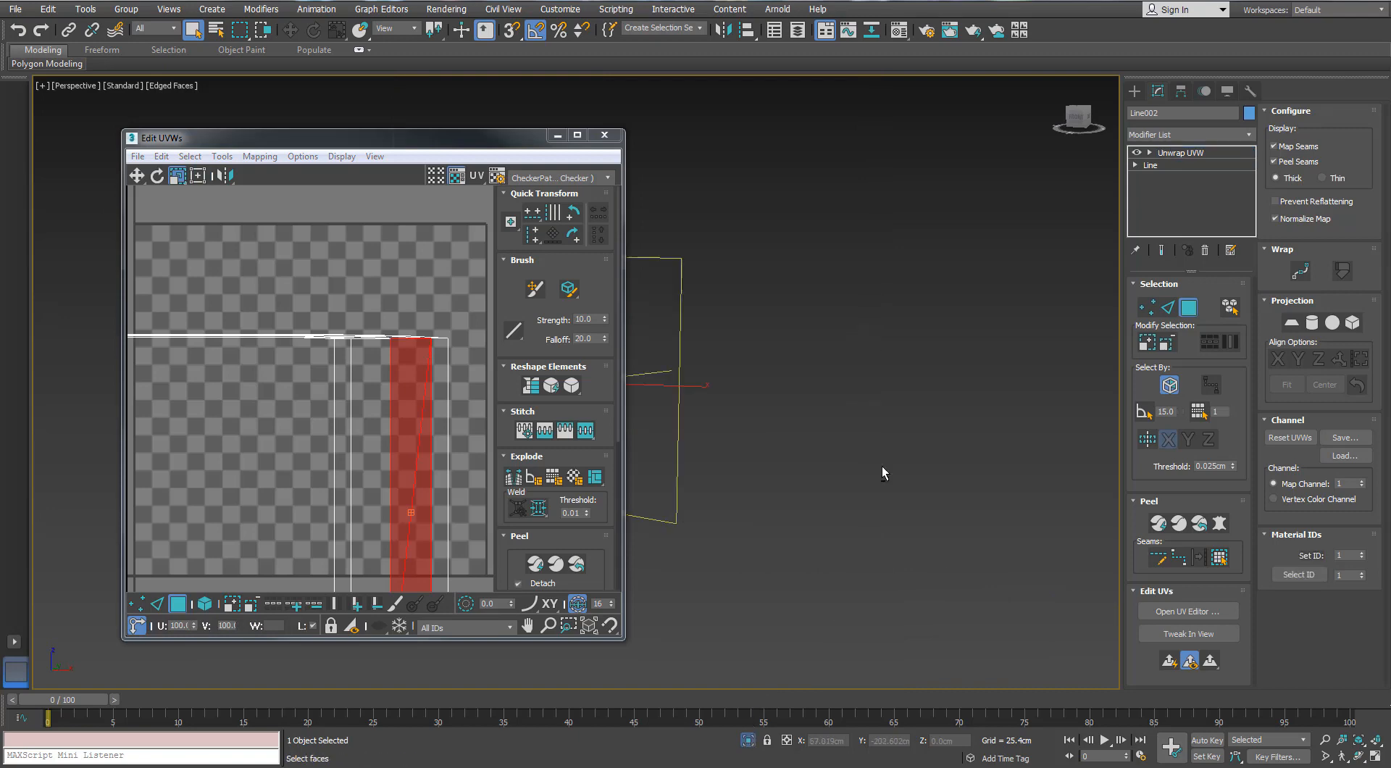
left_click_drag(466, 143, 766, 179)
left_click(906, 173)
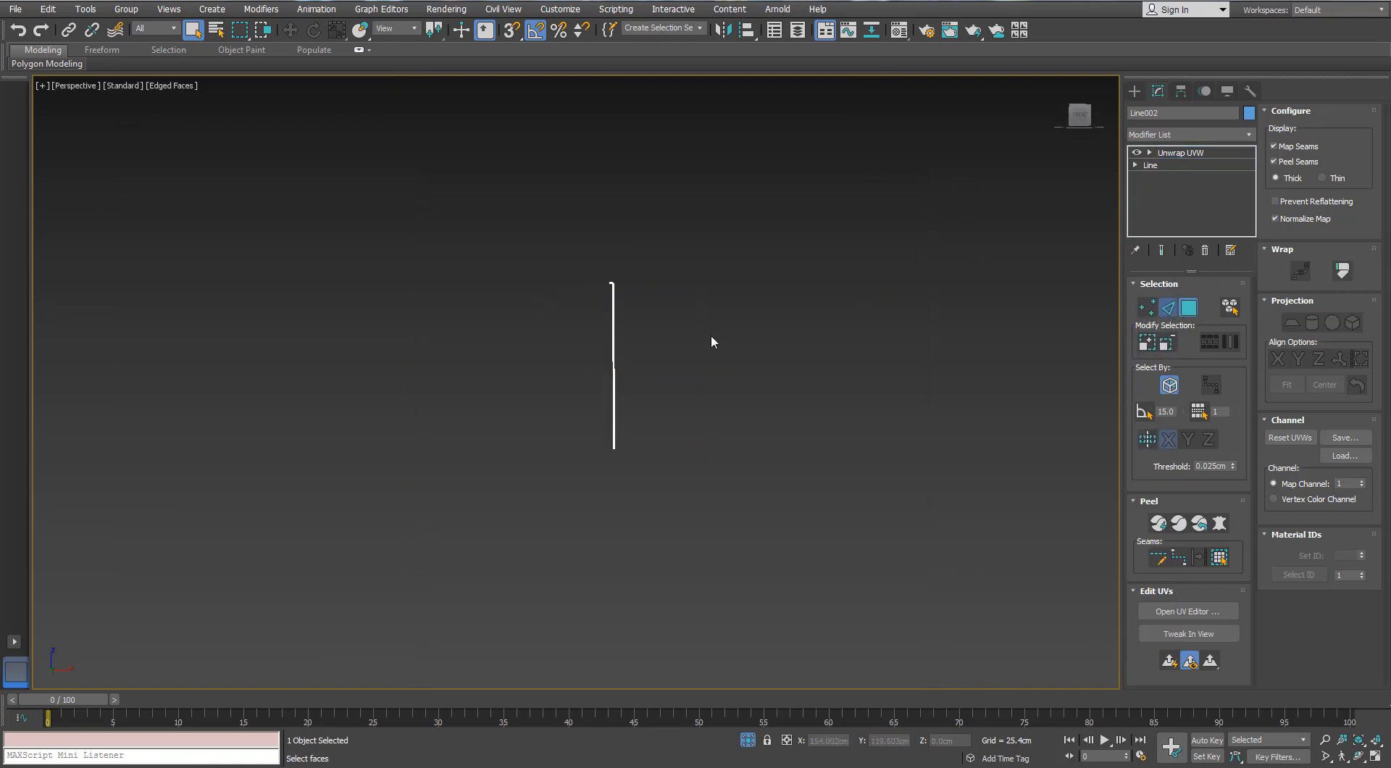
Convert the pull chain to an Editable Poly
key("2")
middle_click_drag(711, 338, 725, 362, "alt")
scroll(602, 283, "up", 5)
scroll(602, 284, "up", 4)
middle_click_drag(602, 284, 661, 408, "alt")
scroll(497, 331, "up", 4)
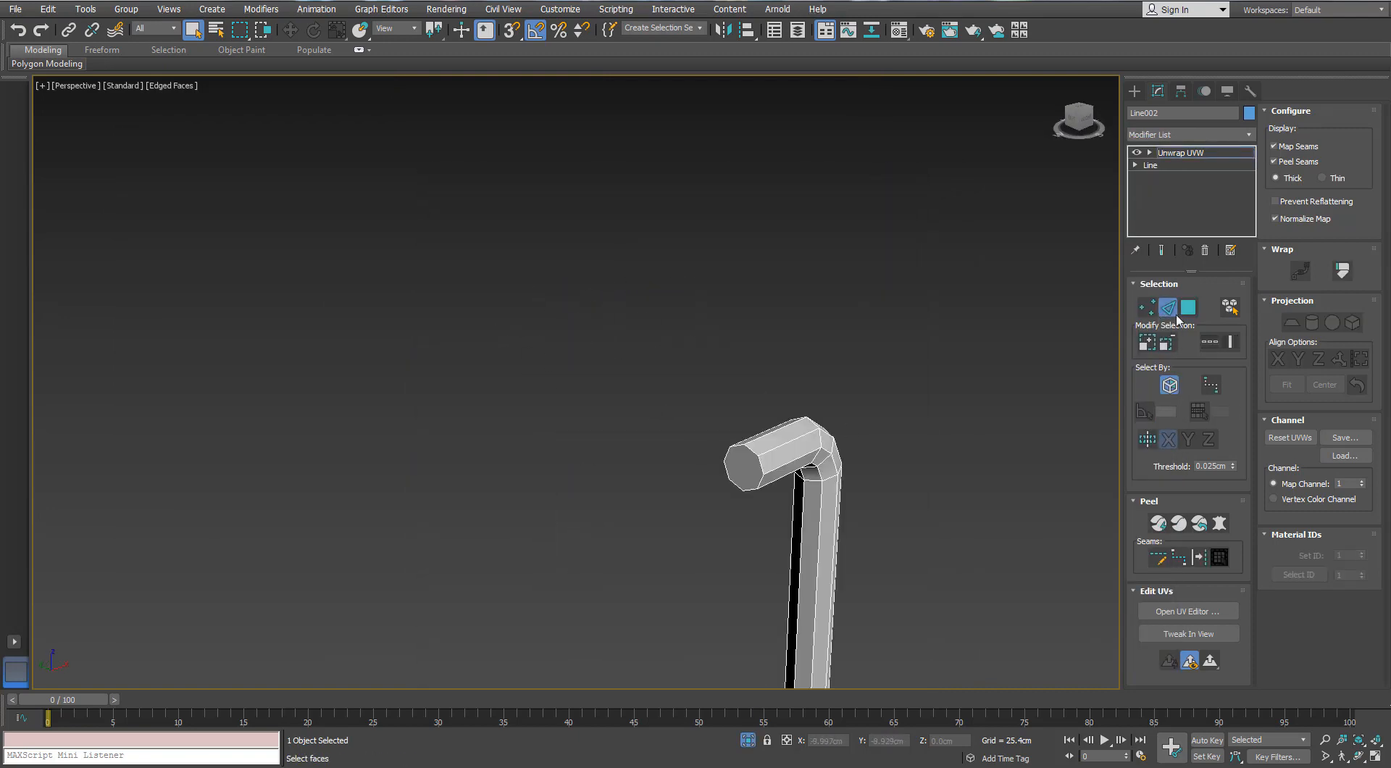
right_click(800, 444)
left_click(754, 584)
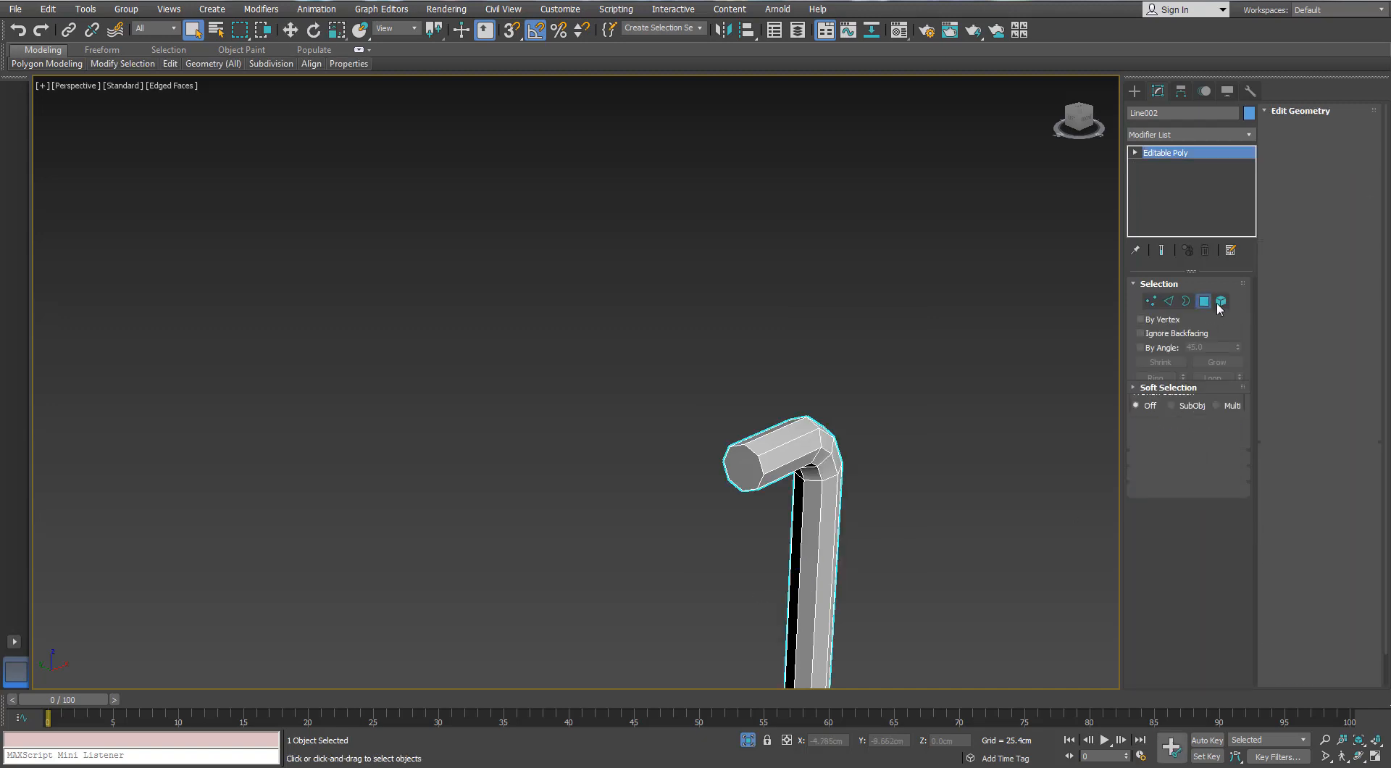
Delete the polygons capping both ends of the pull chain
key("5")
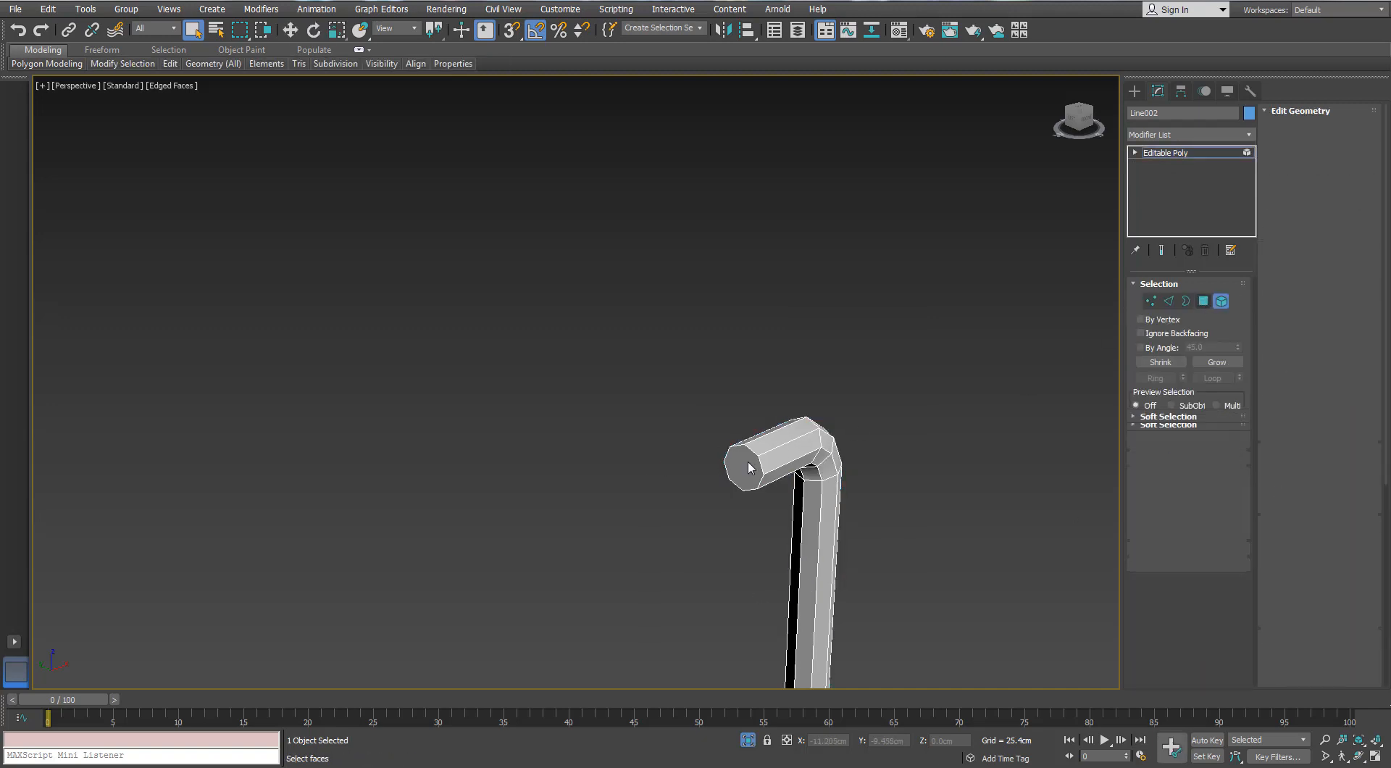
key("4")
scroll(753, 464, "down", 5)
middle_click_drag(686, 223, 578, 350)
left_click(578, 351, "ctrl")
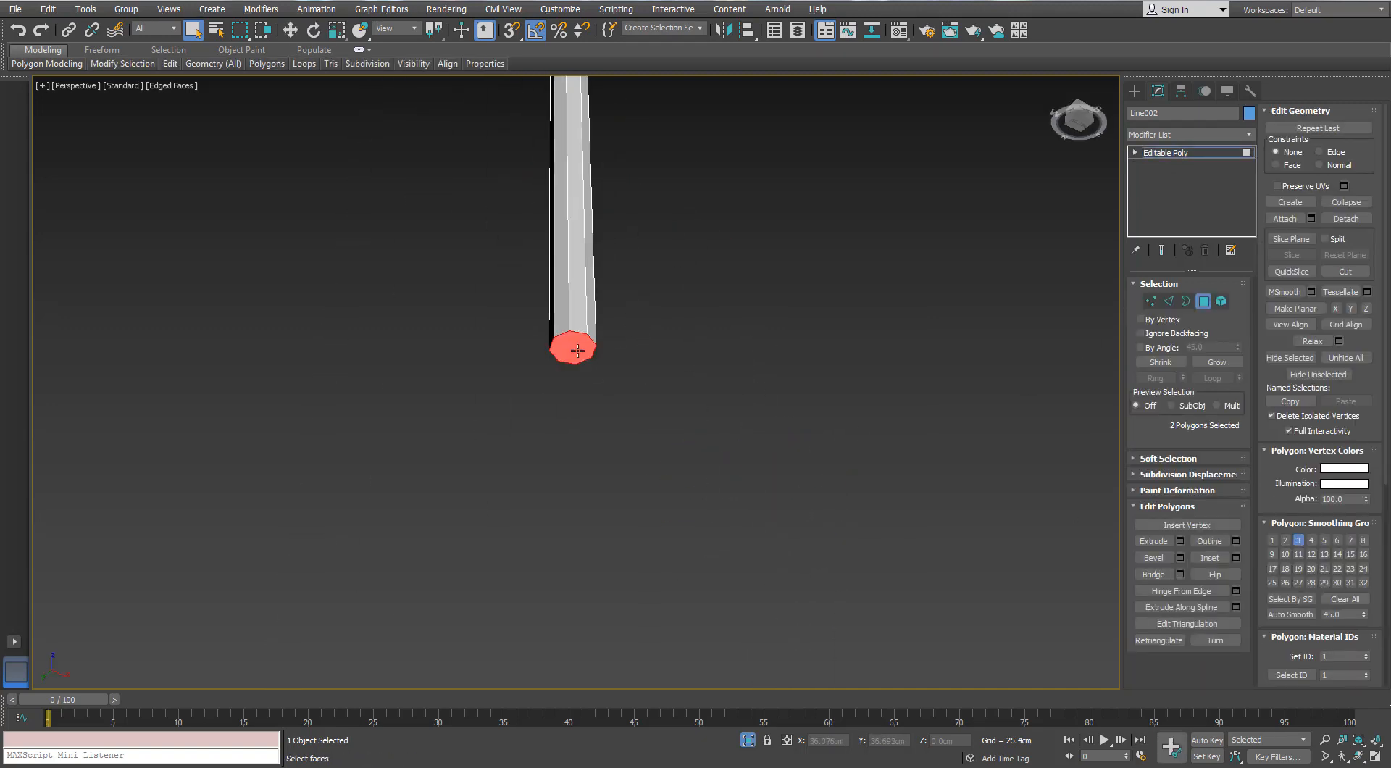
Add an Unwrap UVW modifier to the open-ended chain and convert one full lengthwise edge loop to a seam
key("2")
left_click(553, 306)
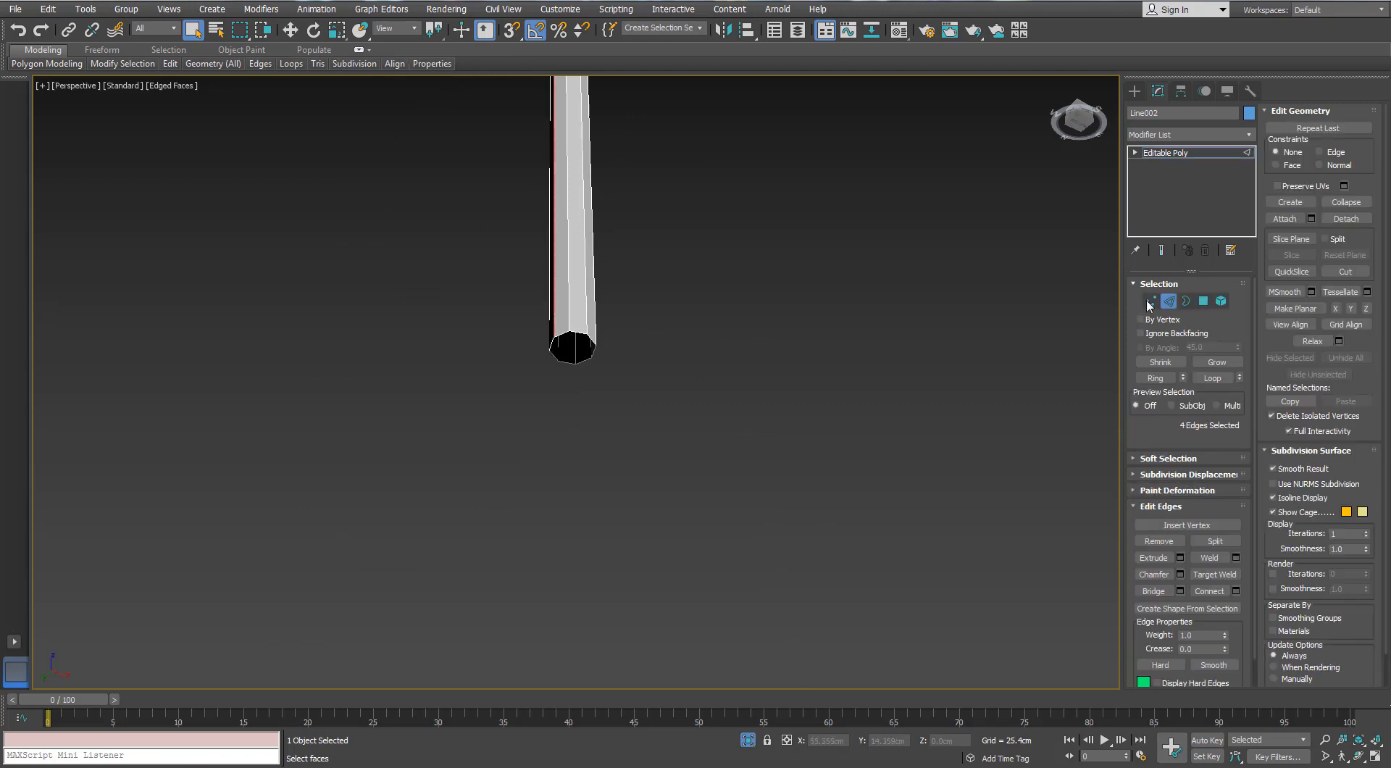
left_click(1167, 304)
left_click(1249, 135)
key("u")
key("Return")
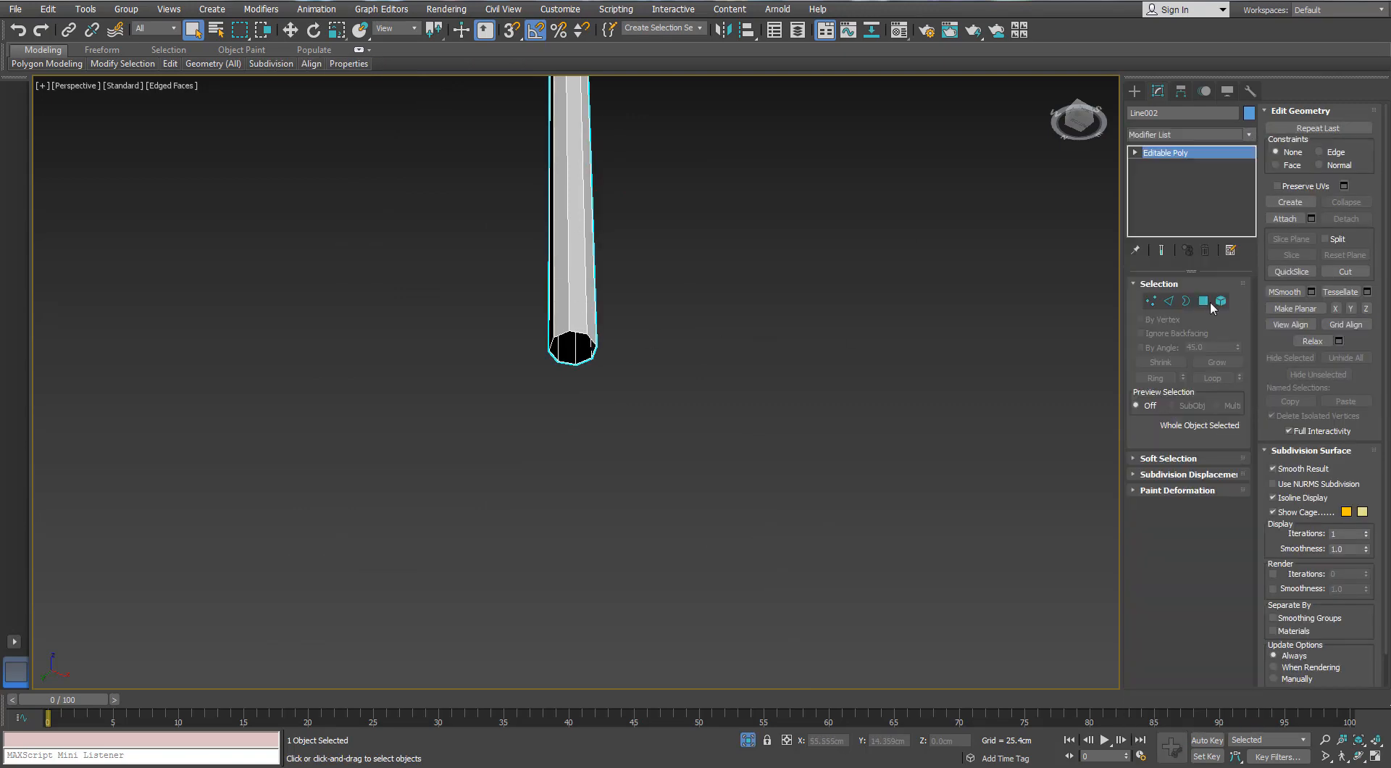
left_click(1167, 310)
middle_click_drag(928, 259, 863, 273, "alt")
middle_click_drag(547, 524, 569, 354, "alt")
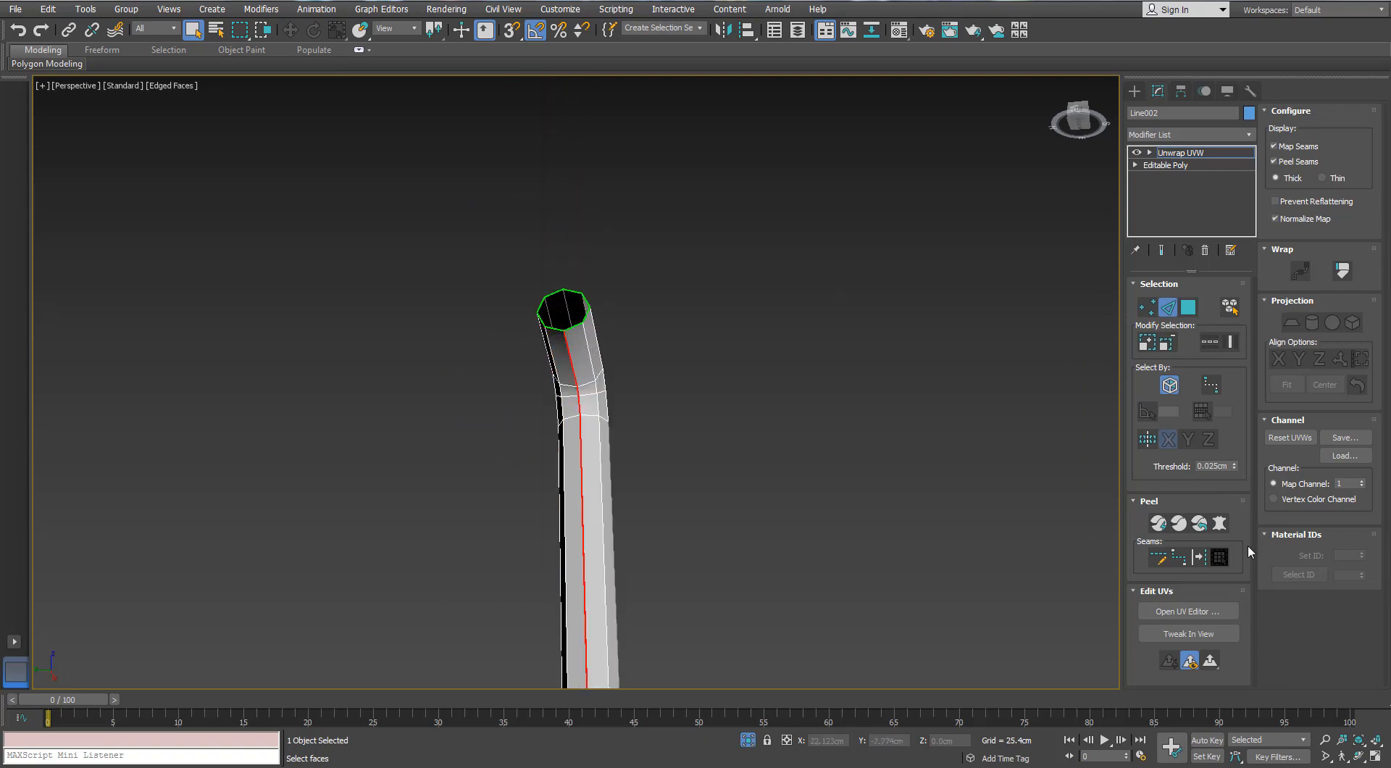
left_click(1187, 310)
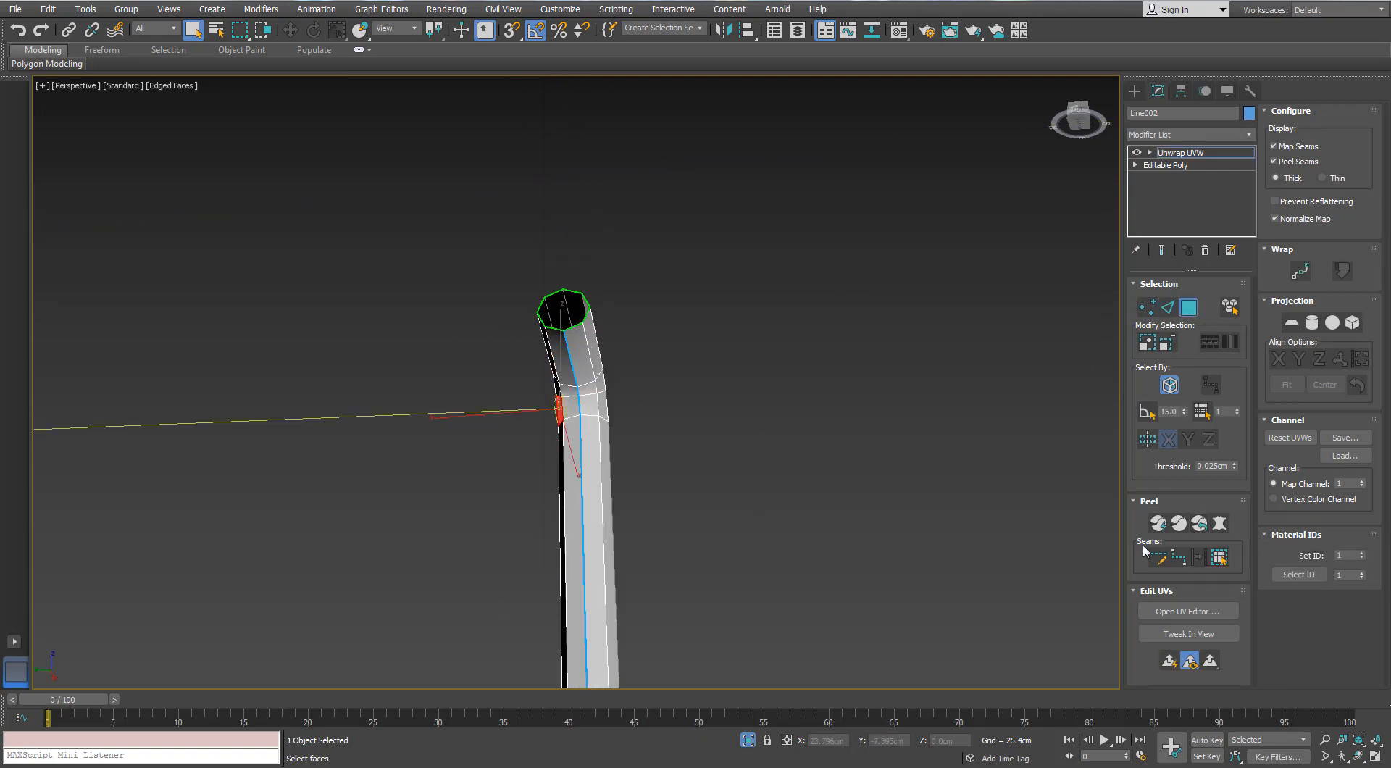
Select all the chain's faces, flatten them with Pelt Map and quick peel them along the seam
key("ctrl+a")
left_click(1219, 523)
left_click_drag(671, 194, 1022, 285)
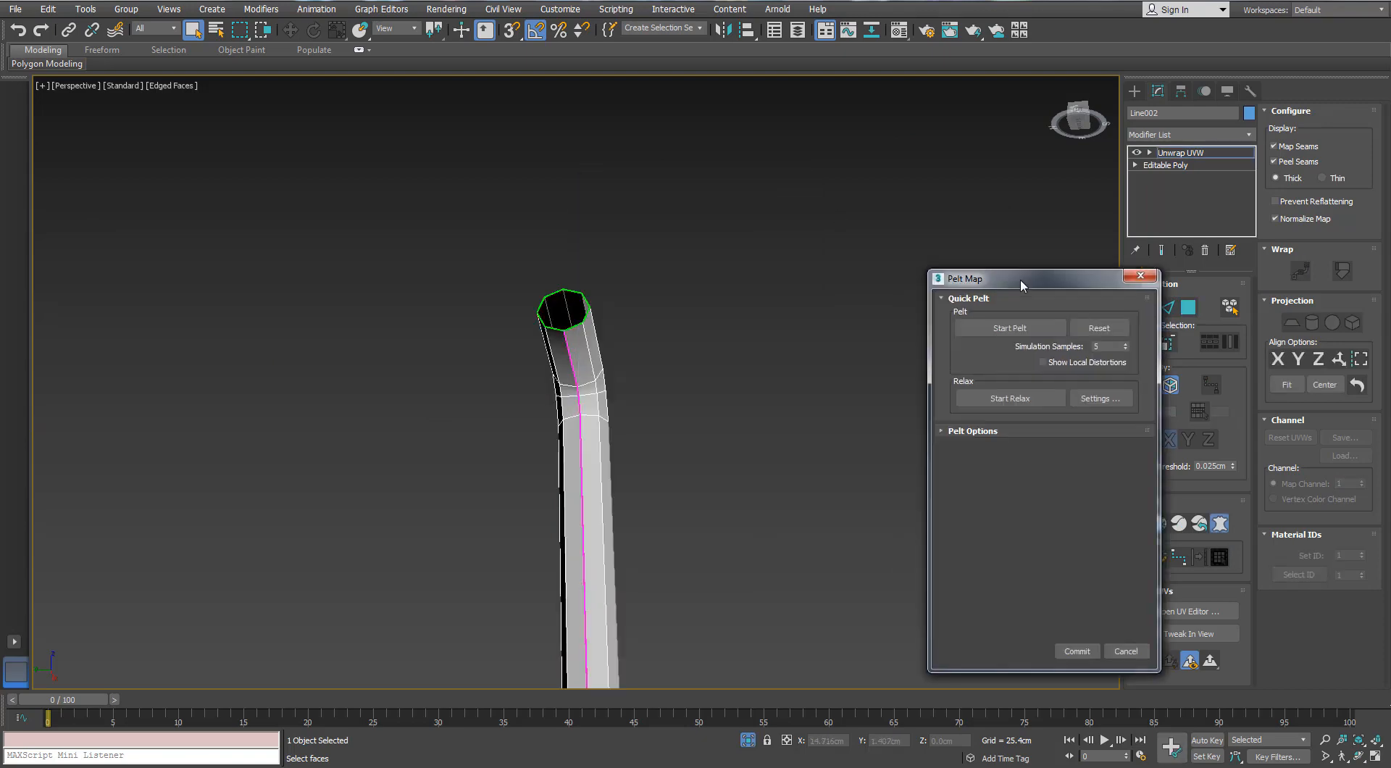
left_click(1076, 649)
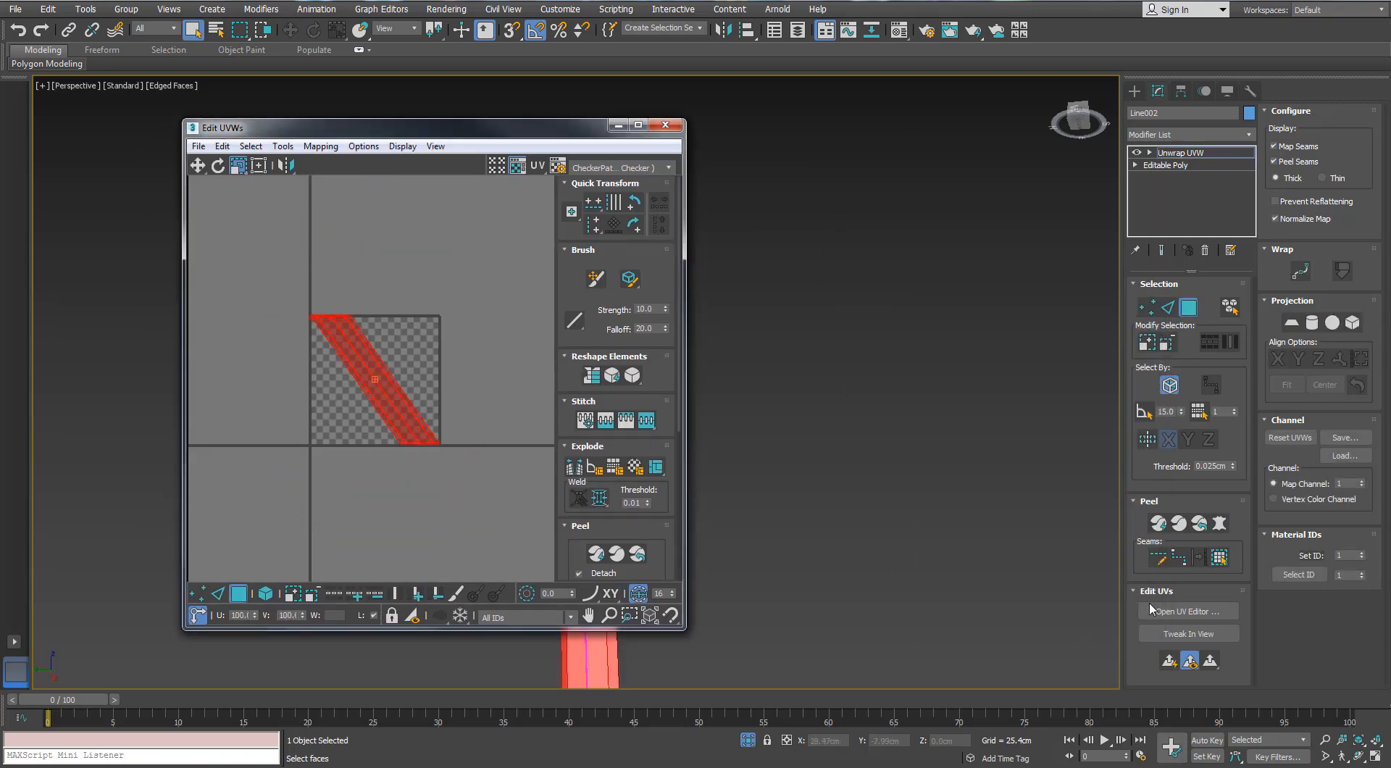
left_click(1220, 525)
left_click(987, 329)
left_click(1077, 649)
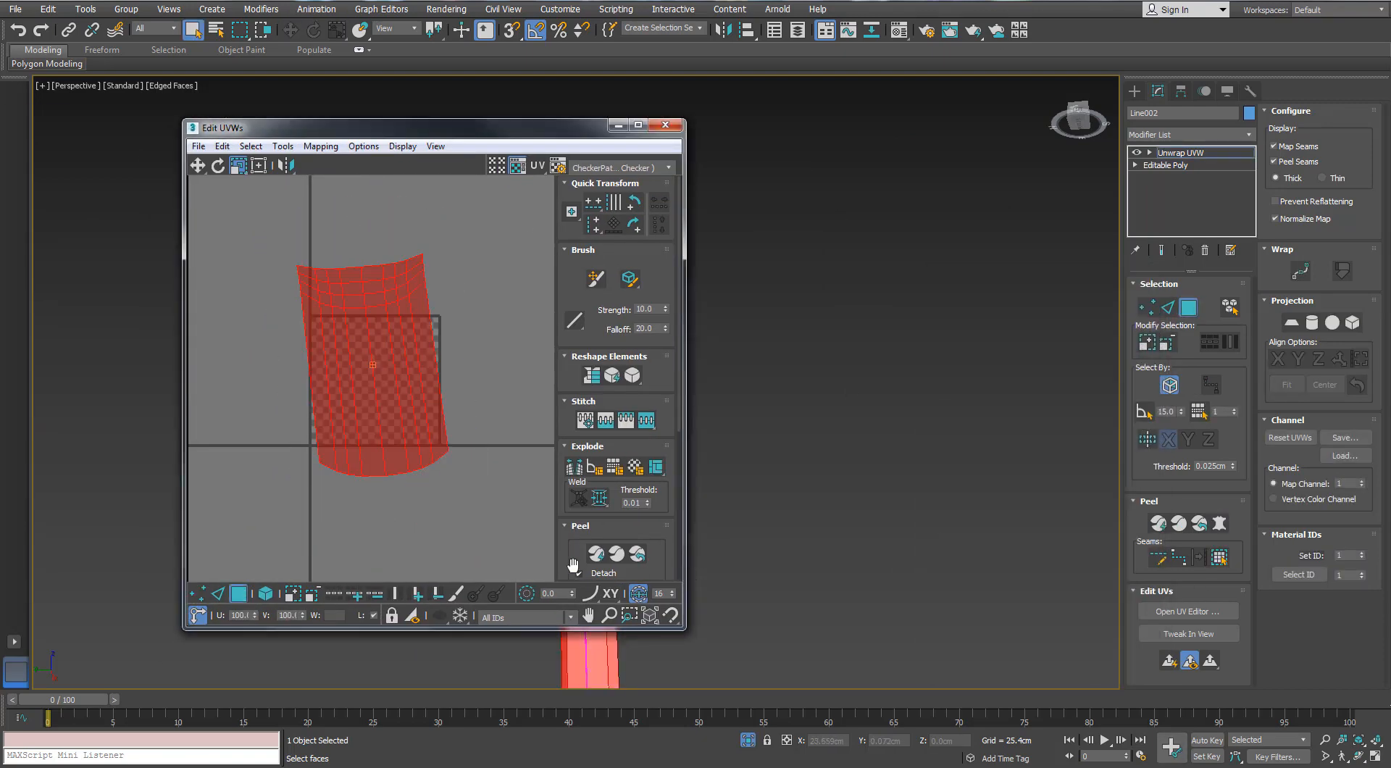
left_click(595, 555)
Move the peeled chain island outside the tile, beyond its upper-left corner
scroll(319, 384, "up", 3)
left_click_drag(319, 384, 305, 449)
scroll(326, 415, "down", 1)
middle_click_drag(328, 411, 304, 404)
scroll(299, 391, "up", 2)
key("q")
scroll(272, 394, "down", 2)
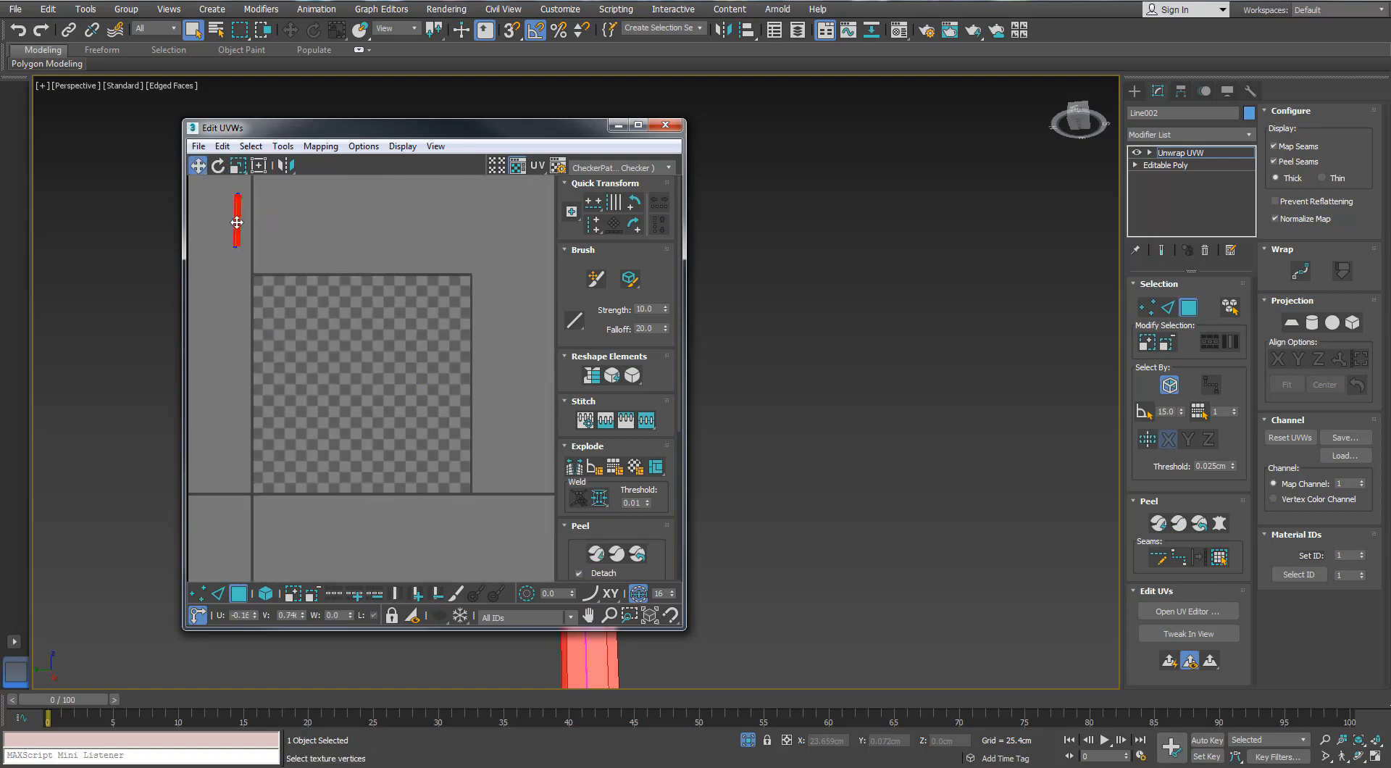
Rotate the chain island slightly so that the strip stands vertical
scroll(237, 223, "up", 4)
middle_click_drag(237, 222, 325, 354)
left_click_drag(330, 340, 373, 317)
scroll(389, 260, "up", 2)
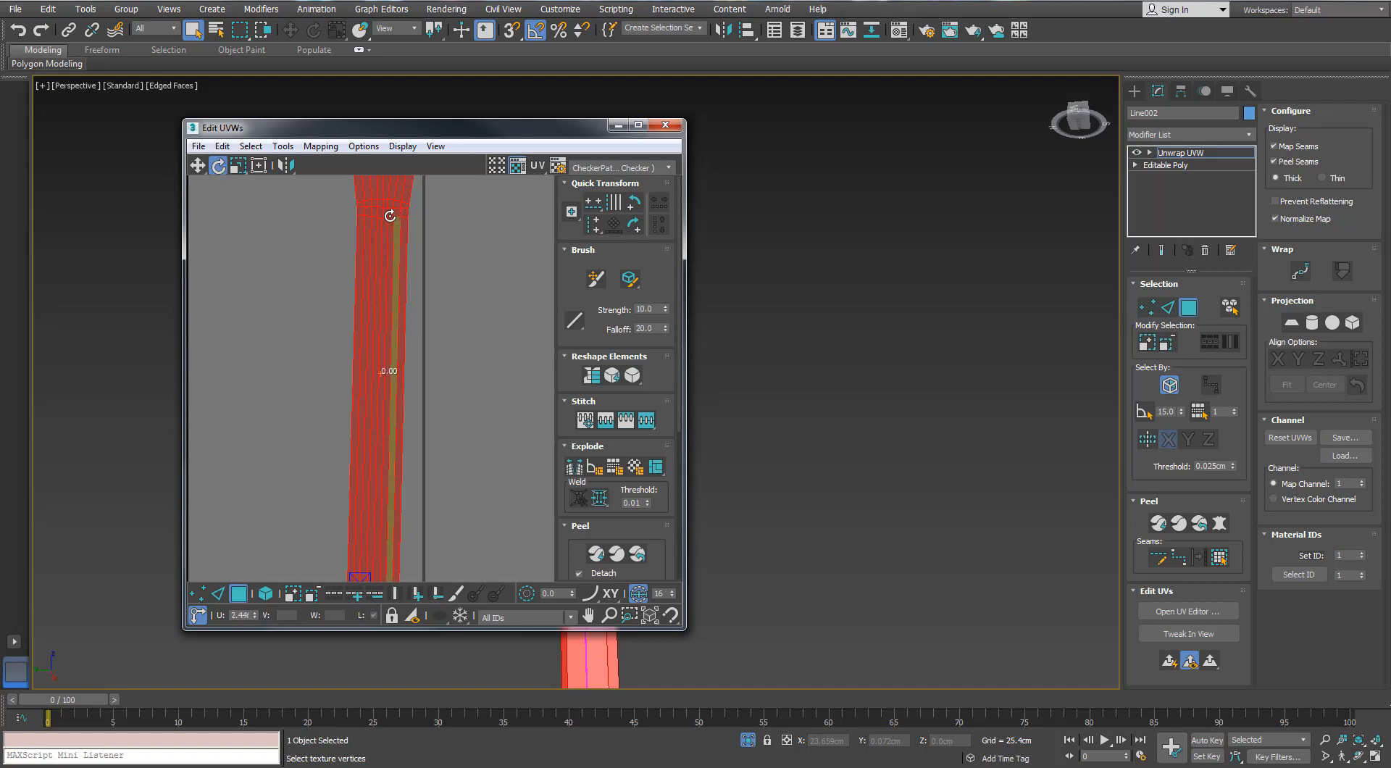
left_click_drag(390, 216, 390, 212)
key("ctrl+z")
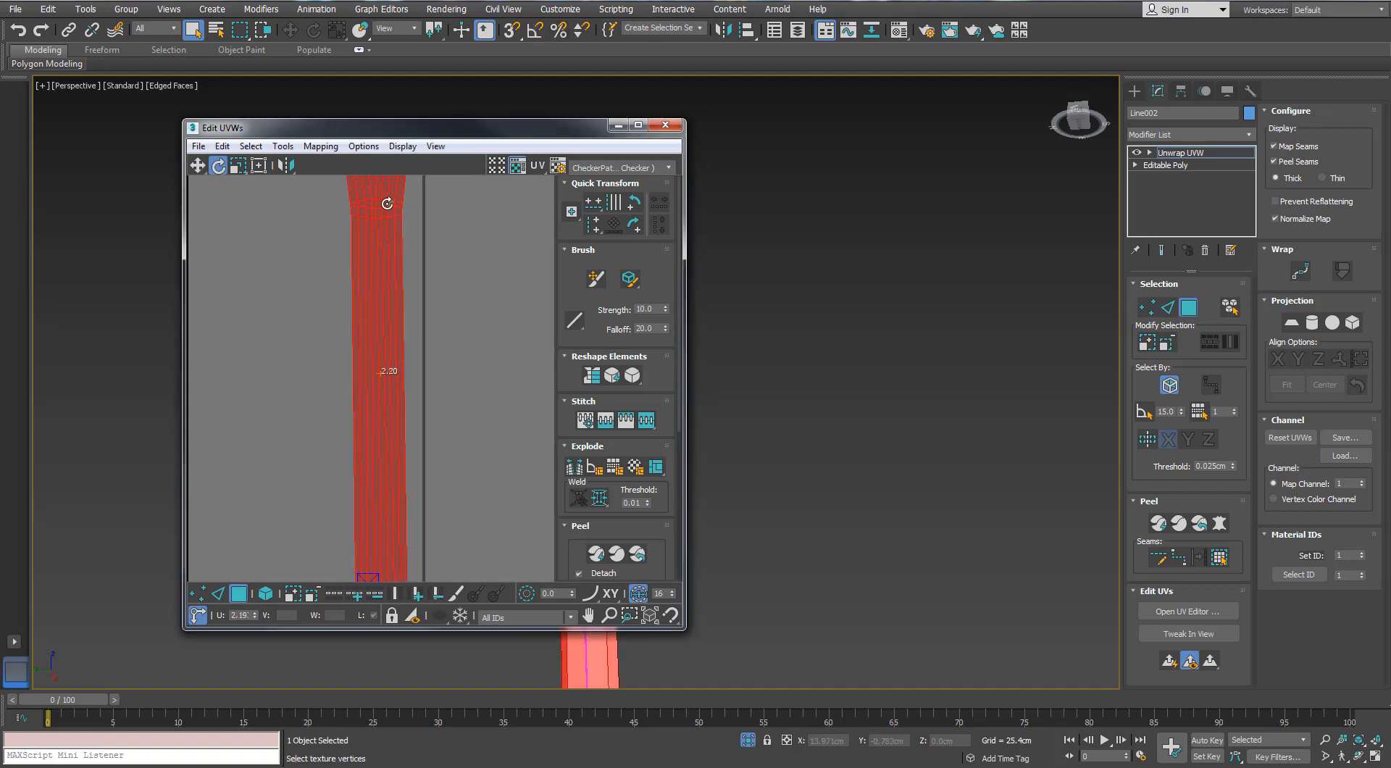
left_click_drag(393, 219, 402, 202)
key("r")
scroll(394, 241, "down", 3)
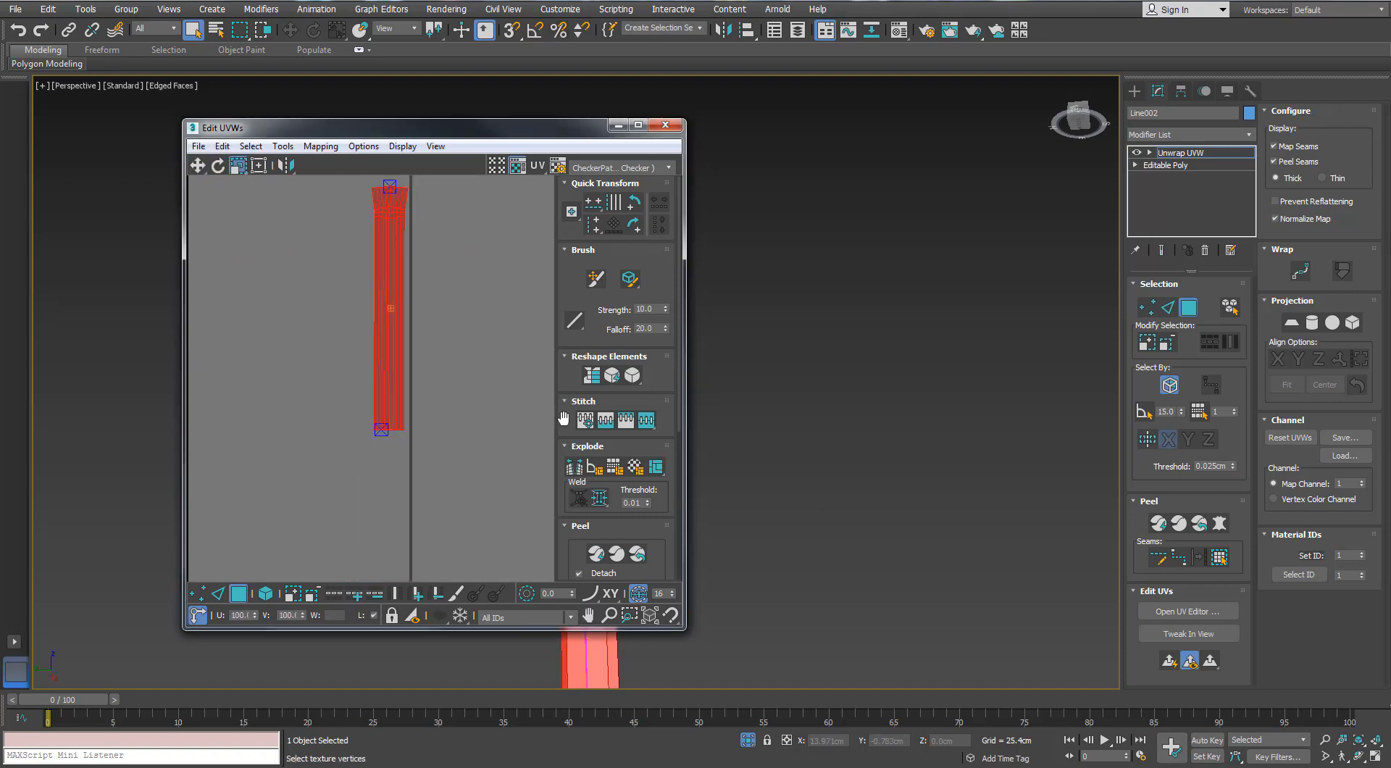
Assign the checker material to the pull chain
middle_click_drag(934, 425, 950, 425)
scroll(956, 427, "down", 3)
middle_click_drag(1012, 486, 957, 400)
left_click(953, 399)
key("m")
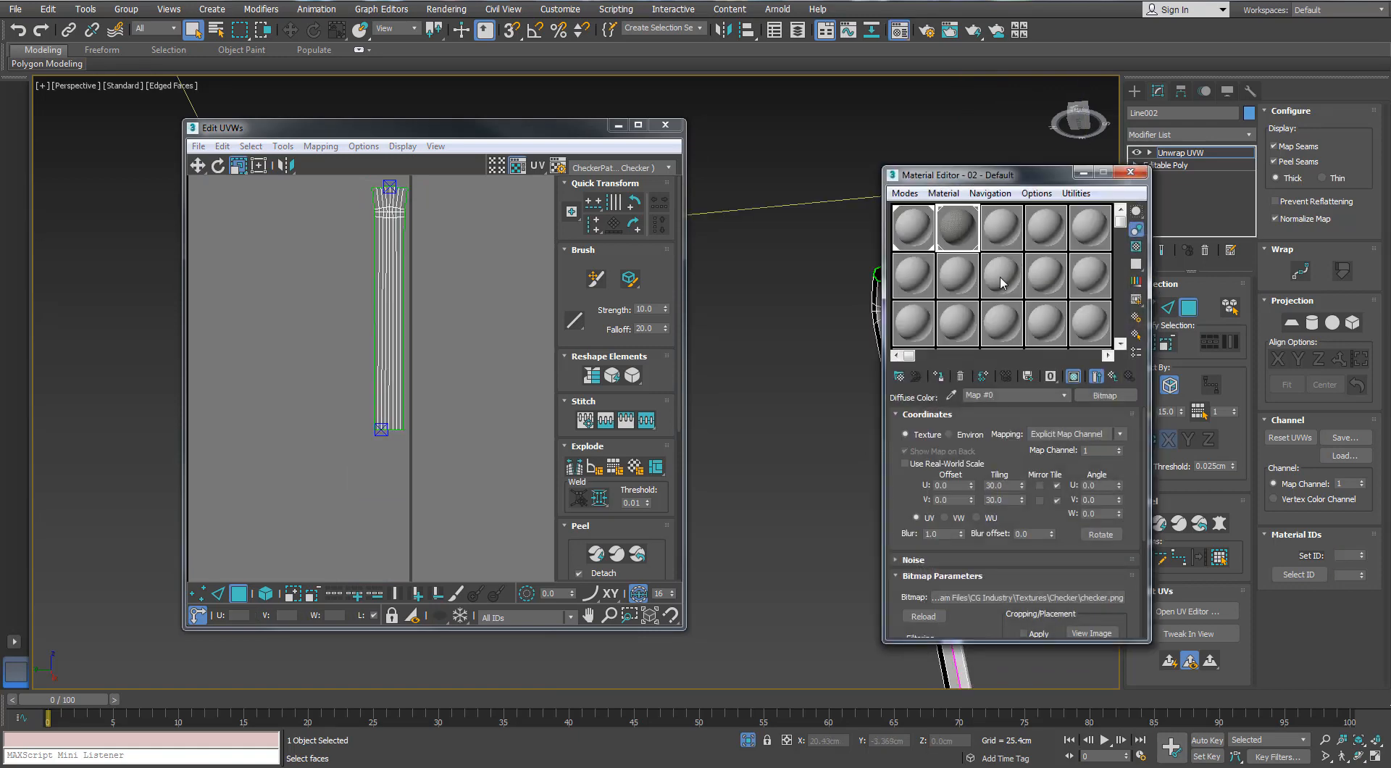
left_click(1130, 172)
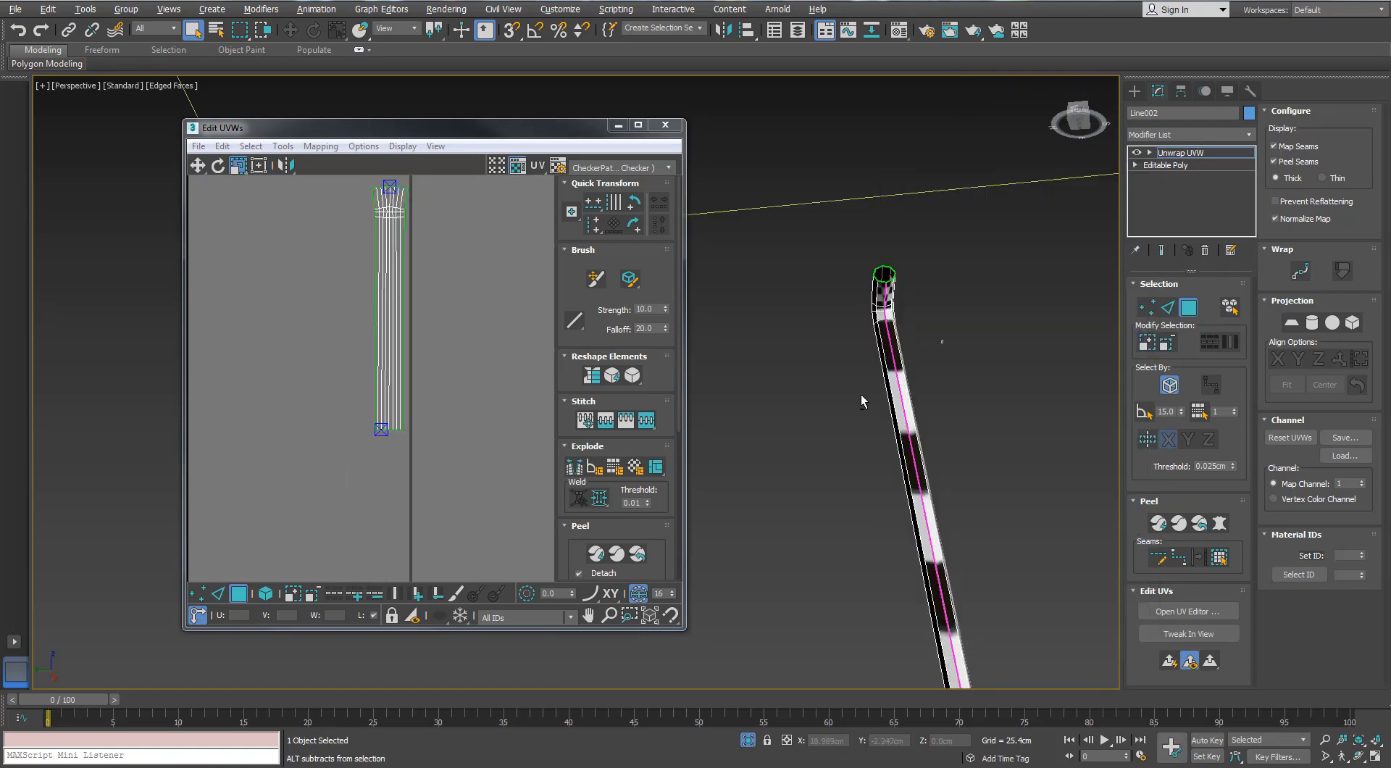
Select the whole chain island and scale it horizontally to 40 percent to even out the checkers
middle_click_drag(860, 398, 895, 431, "alt")
scroll(890, 404, "up", 4)
double_click(394, 319)
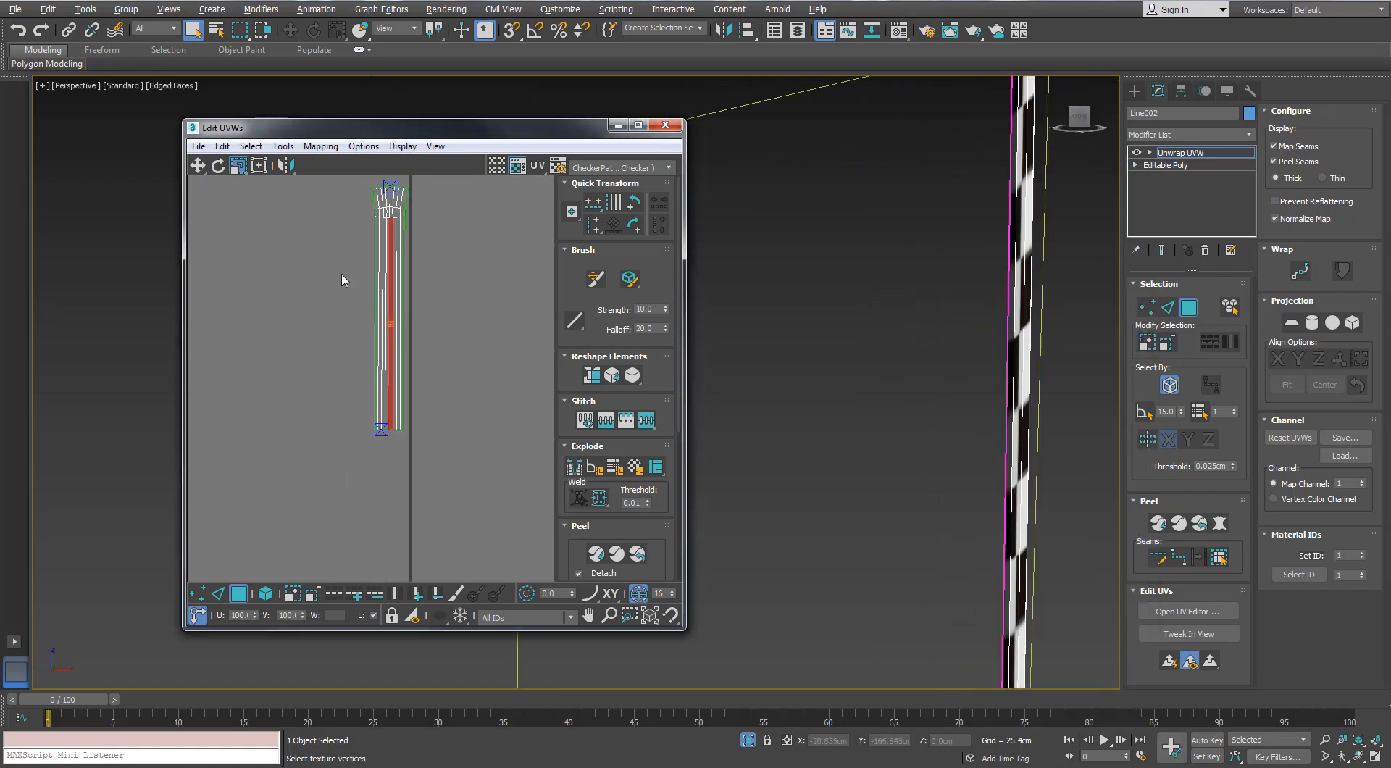
left_click(244, 169)
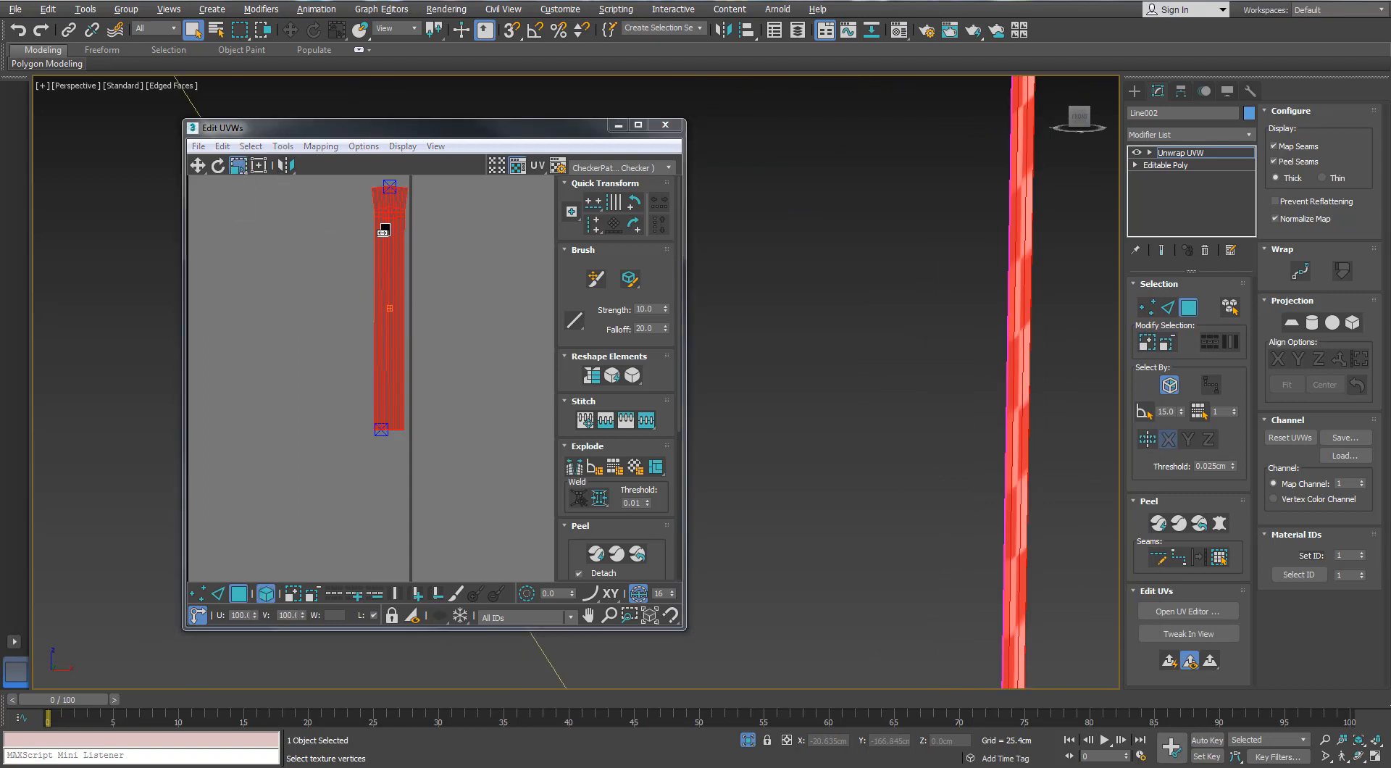
mouse_move(384, 231)
left_mouse_down()
mouse_move(335, 227)
mouse_move(363, 231)
left_mouse_up()
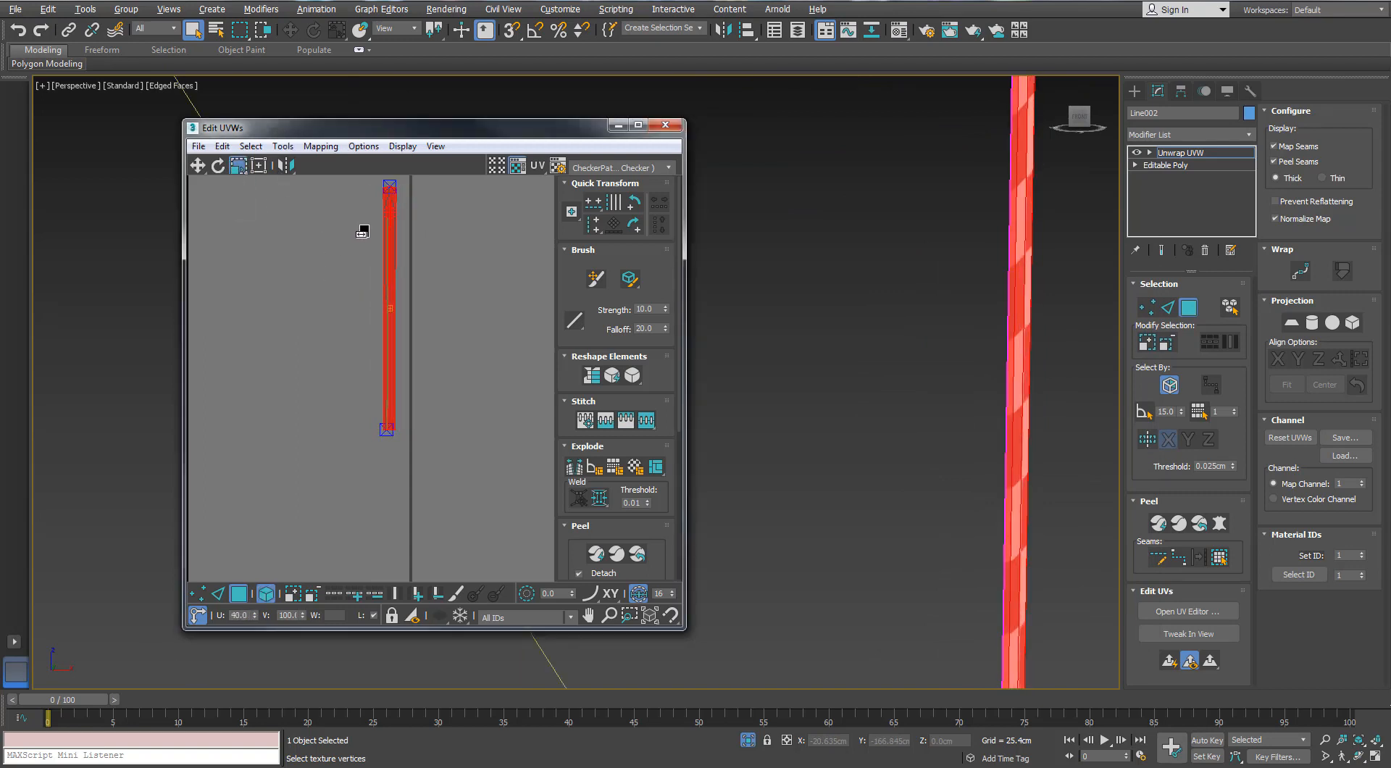
left_click(358, 245)
Relax the whole pull-chain island by polygon angles with 100 iterations and an amount of 0.1
scroll(986, 237, "down", 4)
mouse_move(987, 240)
middle_mouse_down("alt")
mouse_move(970, 267)
mouse_move(924, 241)
mouse_move(979, 218)
middle_mouse_up("alt")
middle_click_drag(429, 192, 438, 230)
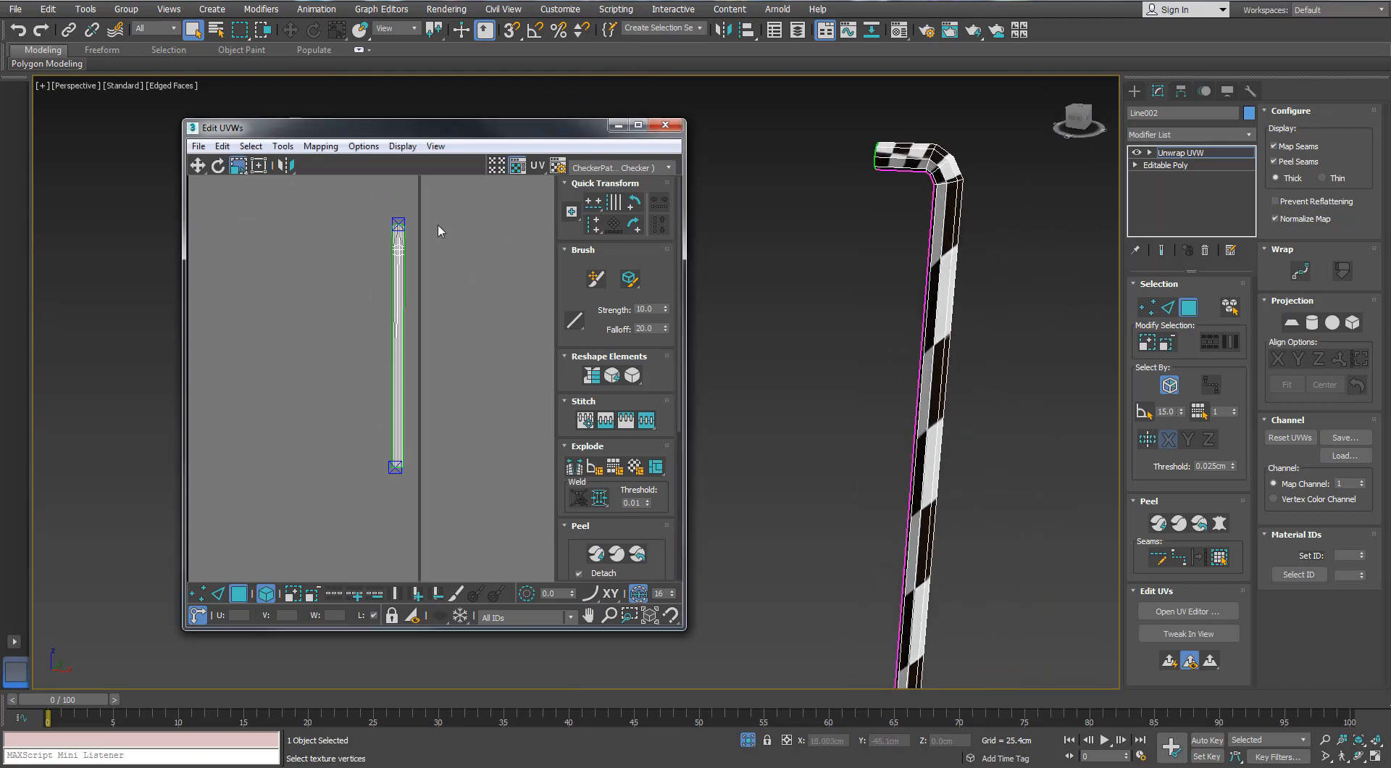
left_click_drag(438, 230, 355, 273)
left_click(282, 146)
left_click(302, 394)
left_click(236, 291)
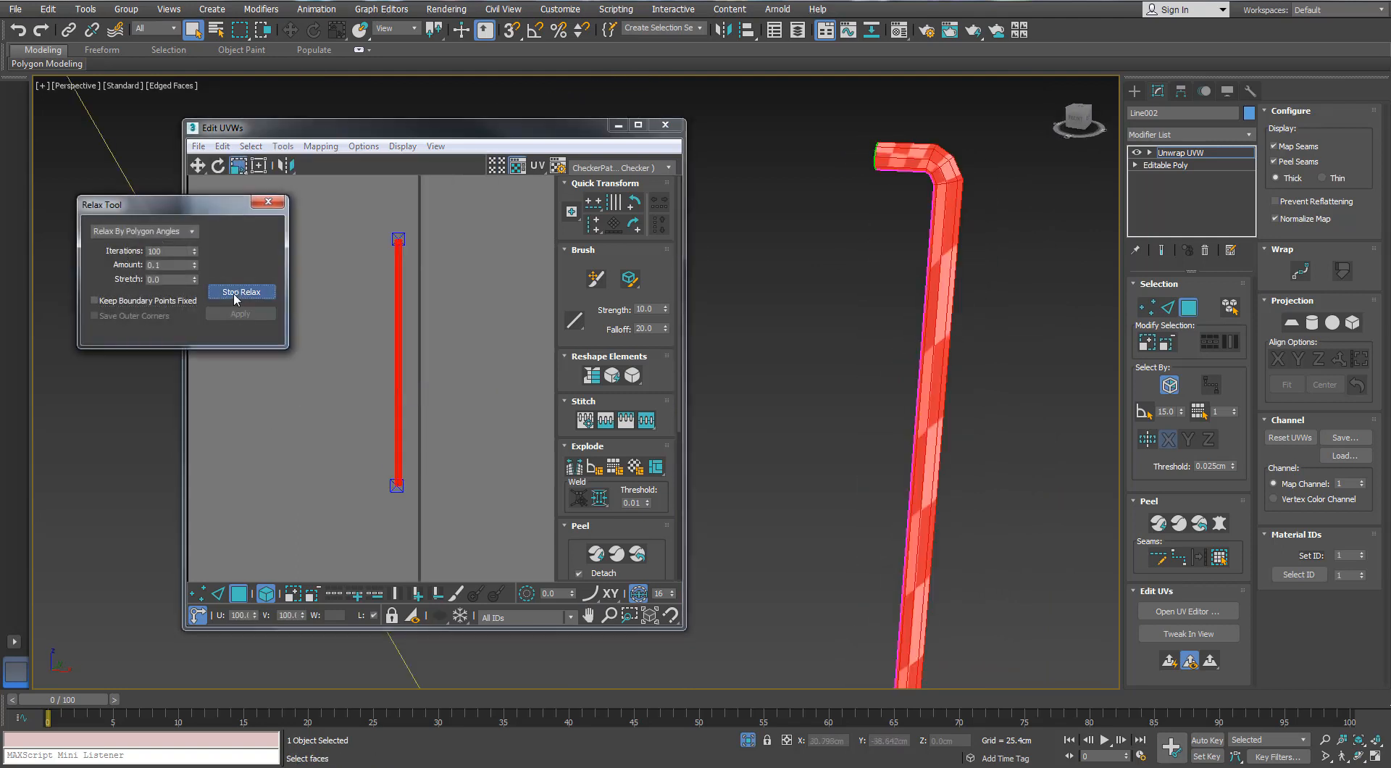
left_click(265, 207)
Close the chain's UV editor and end its isolation to show the whole fan
scroll(438, 250, "up", 4)
scroll(444, 248, "up", 2)
middle_click_drag(464, 232, 432, 304)
middle_click_drag(941, 297, 968, 270, "alt")
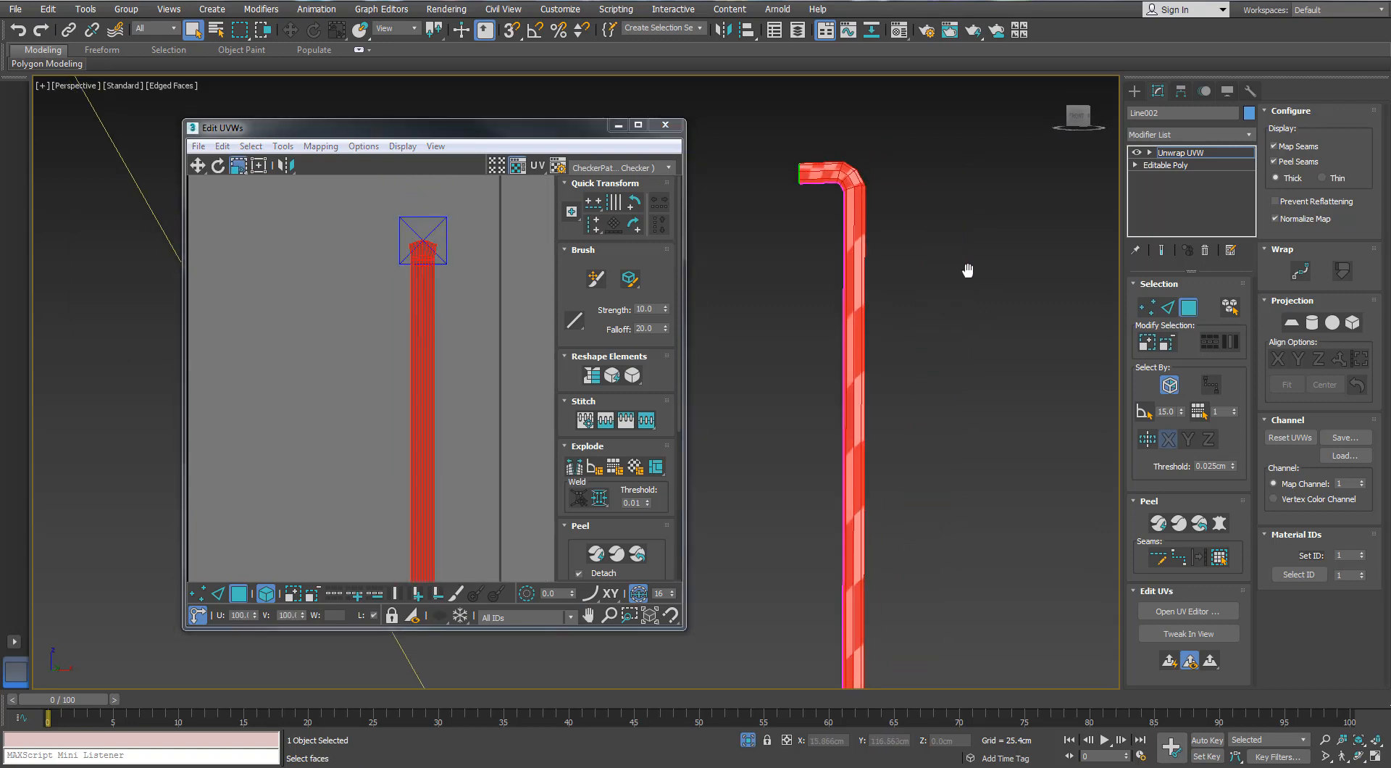
scroll(957, 268, "down", 4)
middle_click_drag(880, 326, 838, 352)
left_click(665, 125)
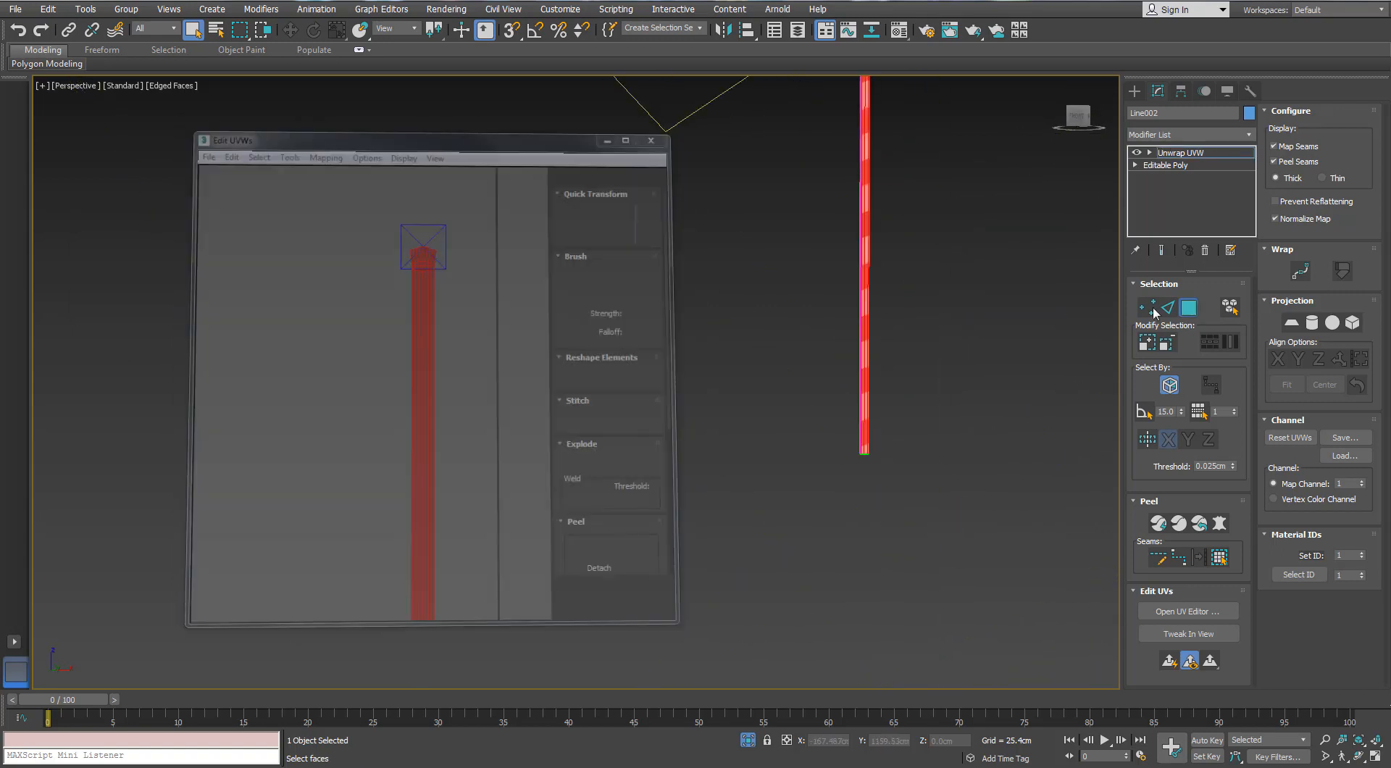
middle_click_drag(891, 601, 841, 679)
left_click(840, 679)
left_click(747, 740)
Enlarge the chain's UV island until its checker size matches the surrounding fan parts
scroll(777, 484, "down", 5)
middle_click_drag(779, 540, 746, 605)
left_click_drag(649, 380, 833, 468)
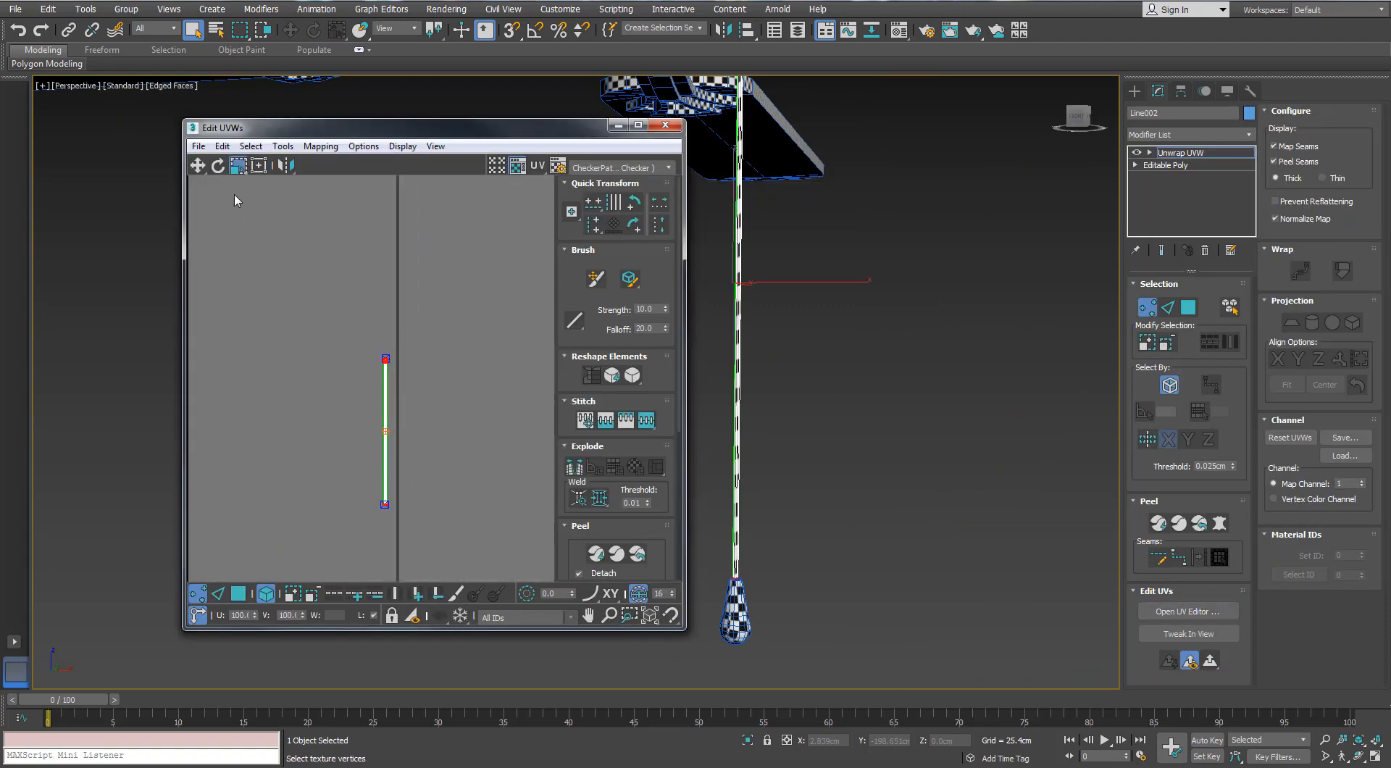
left_click(236, 164)
left_click_drag(393, 368, 385, 291)
middle_click_drag(761, 189, 797, 391)
scroll(811, 290, "up", 4)
middle_click_drag(811, 290, 739, 305, "alt")
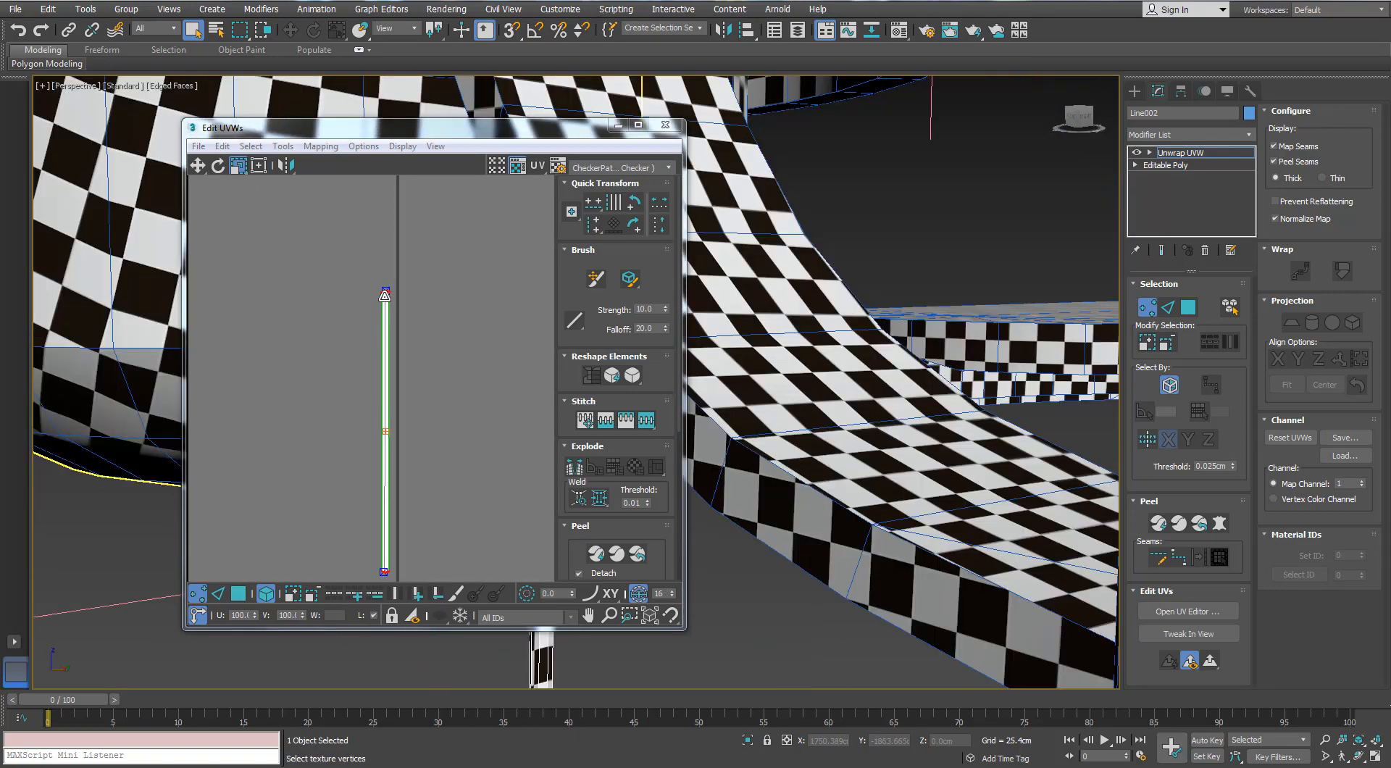
left_click_drag(385, 295, 385, 301)
scroll(783, 341, "down", 4)
middle_click_drag(783, 341, 741, 355, "alt")
left_click_drag(383, 299, 370, 341)
Leave the chain unwrap, select the round connector at the chain's upper end and isolate it
left_click(665, 125)
left_click(1148, 308)
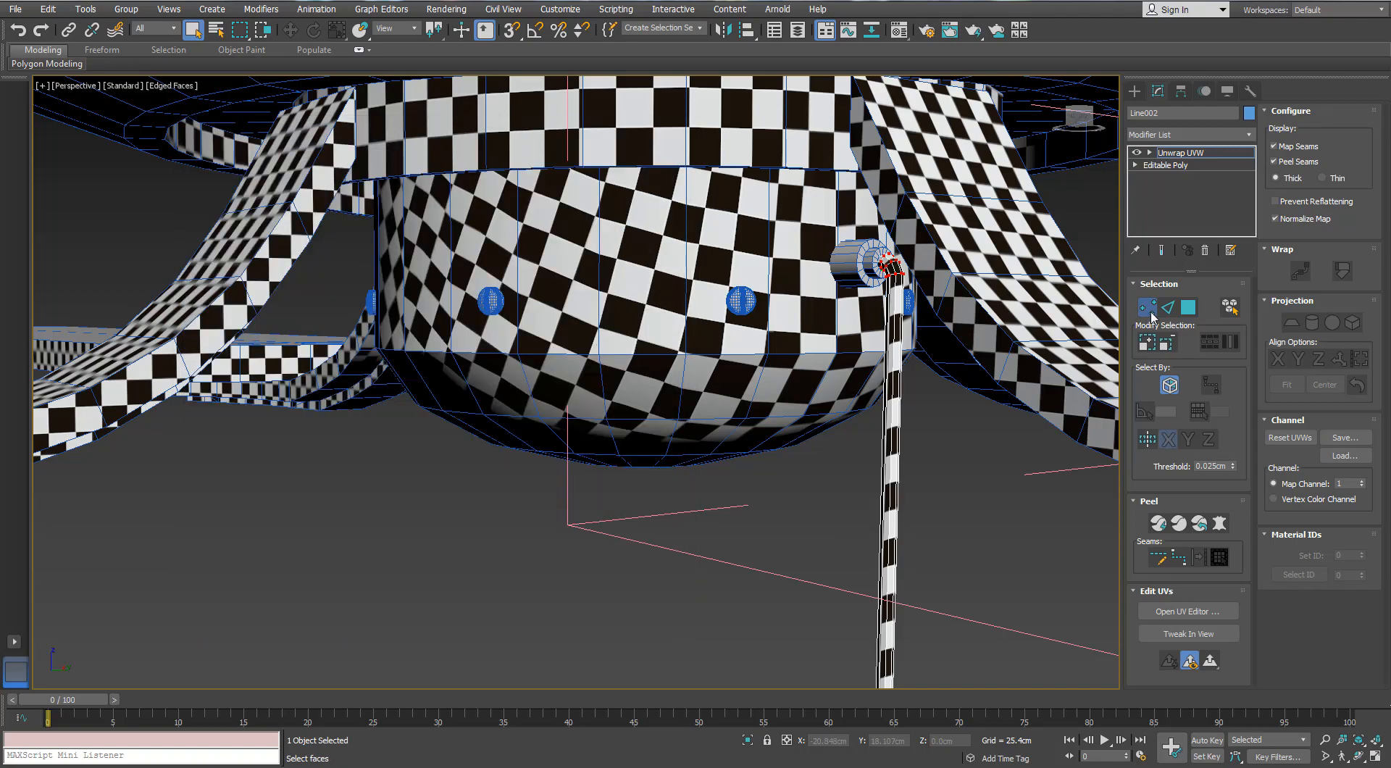
left_click(1007, 464)
scroll(782, 362, "down", 3)
middle_click_drag(782, 362, 691, 536, "alt")
left_click(716, 458)
key("alt+q")
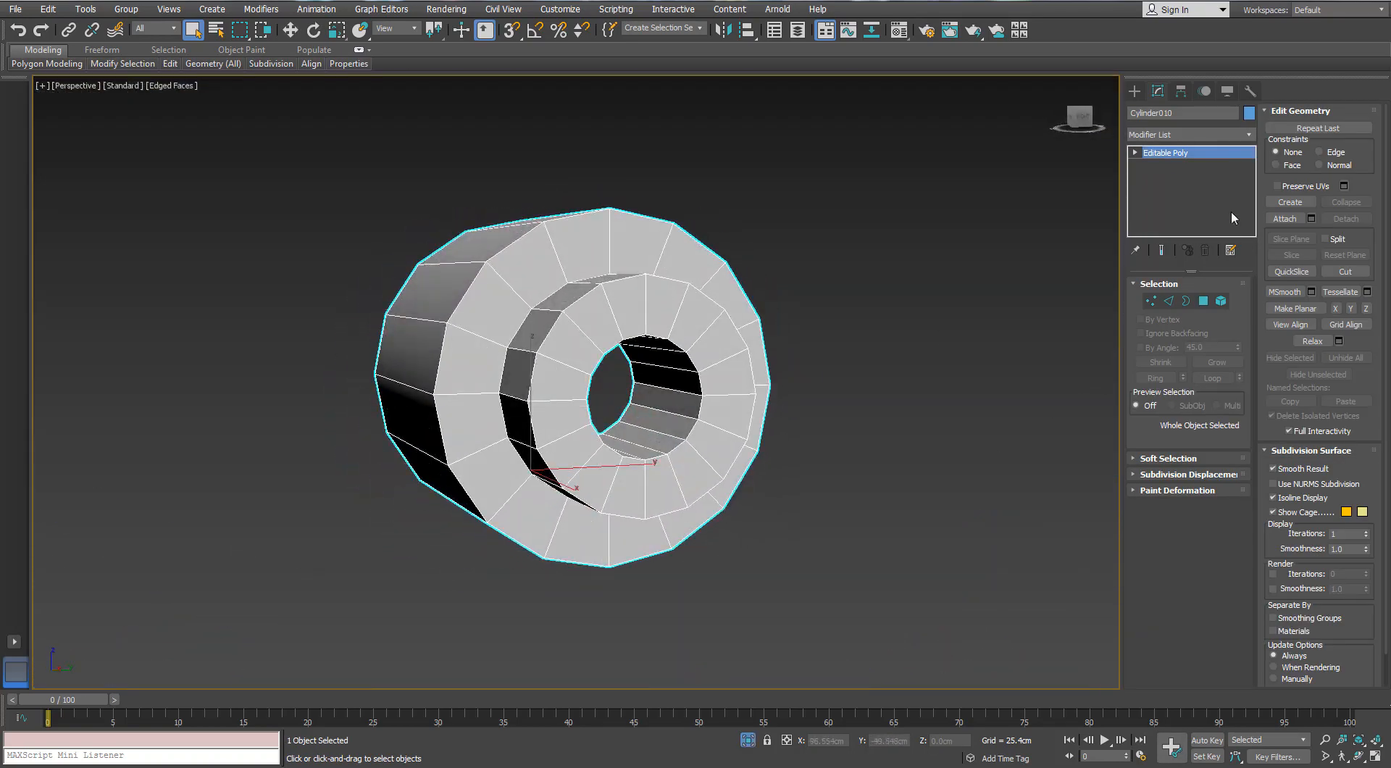
Add an Unwrap UVW modifier to the chain connector and open its UV editor beside the model
left_click(1247, 139)
key("u")
key("Return")
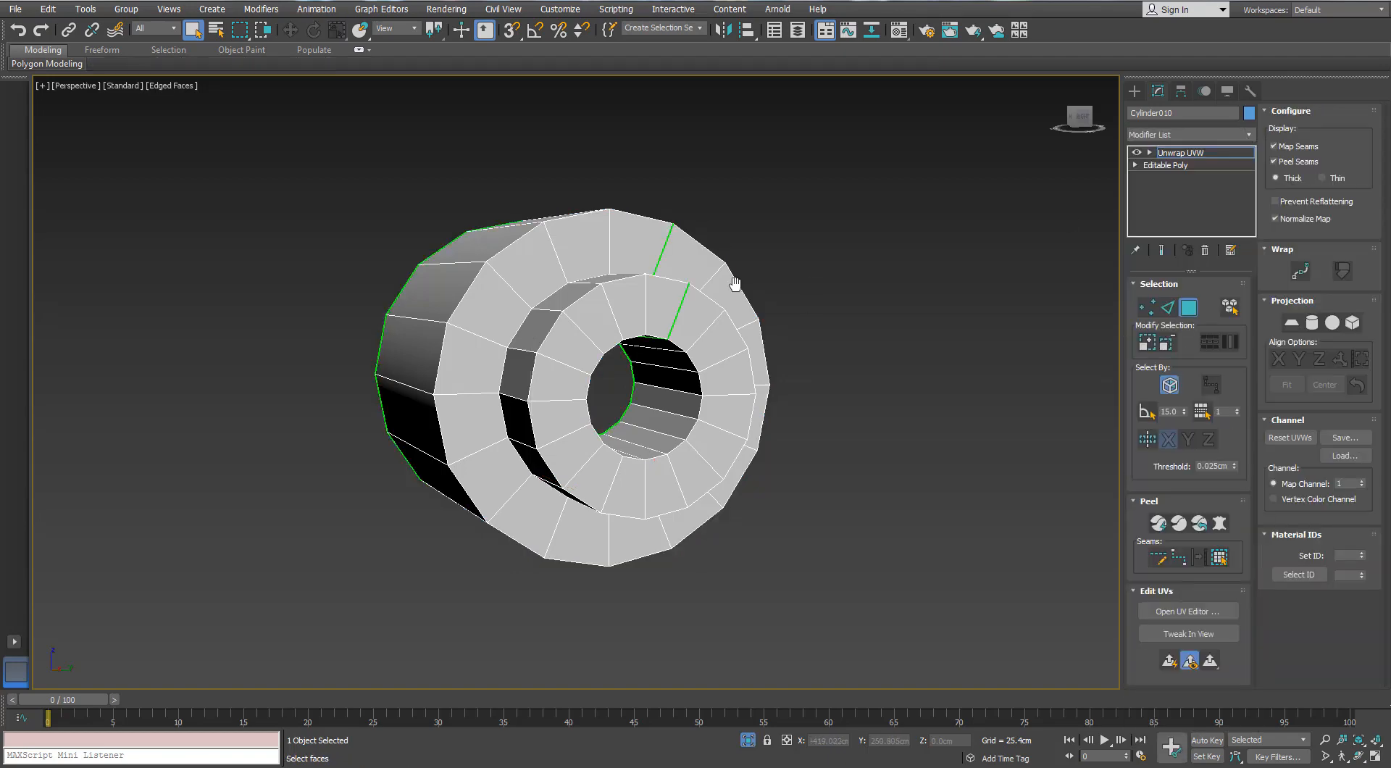
middle_click_drag(736, 285, 518, 326)
left_click(1188, 612)
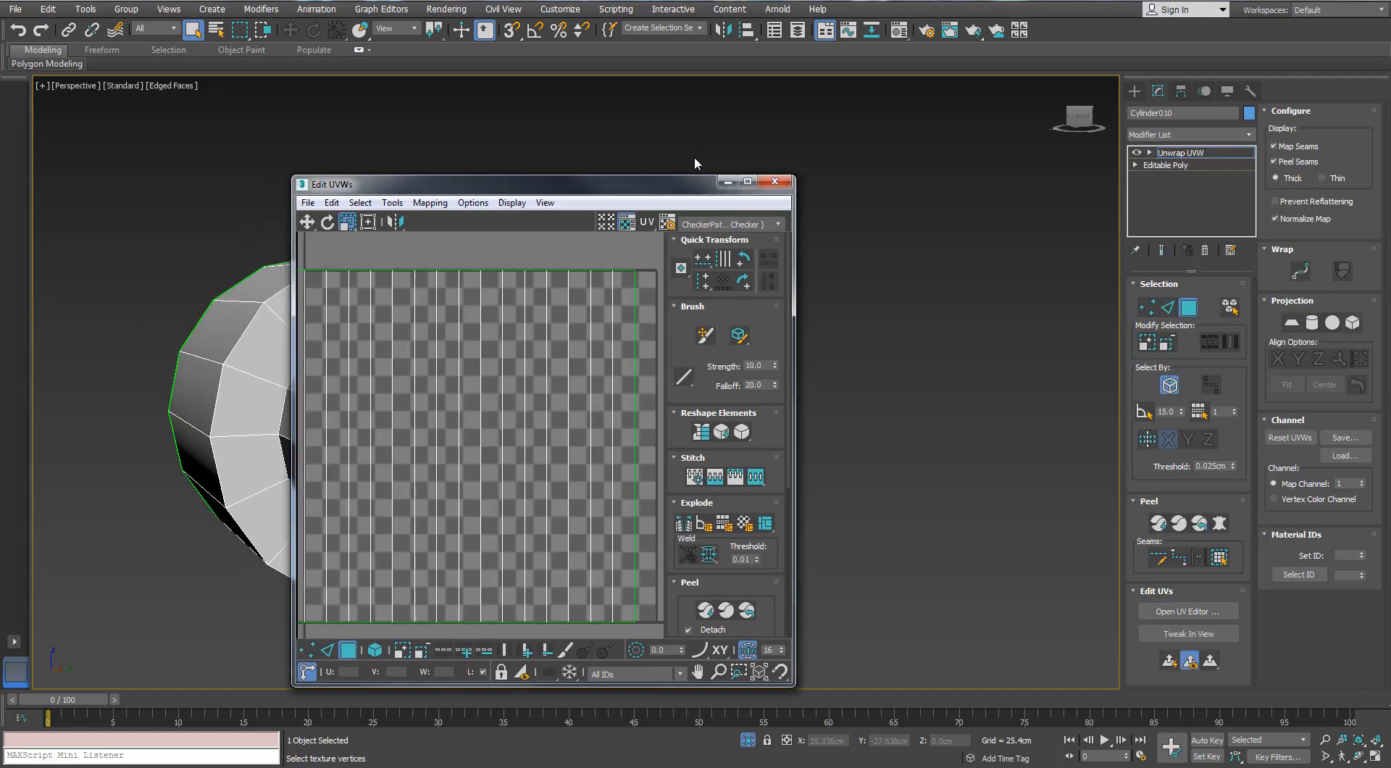
left_click_drag(673, 182, 920, 134)
Select all connector faces and flatten them with normal mapping into a ring and separate side strips
left_click(787, 348)
left_click(692, 194)
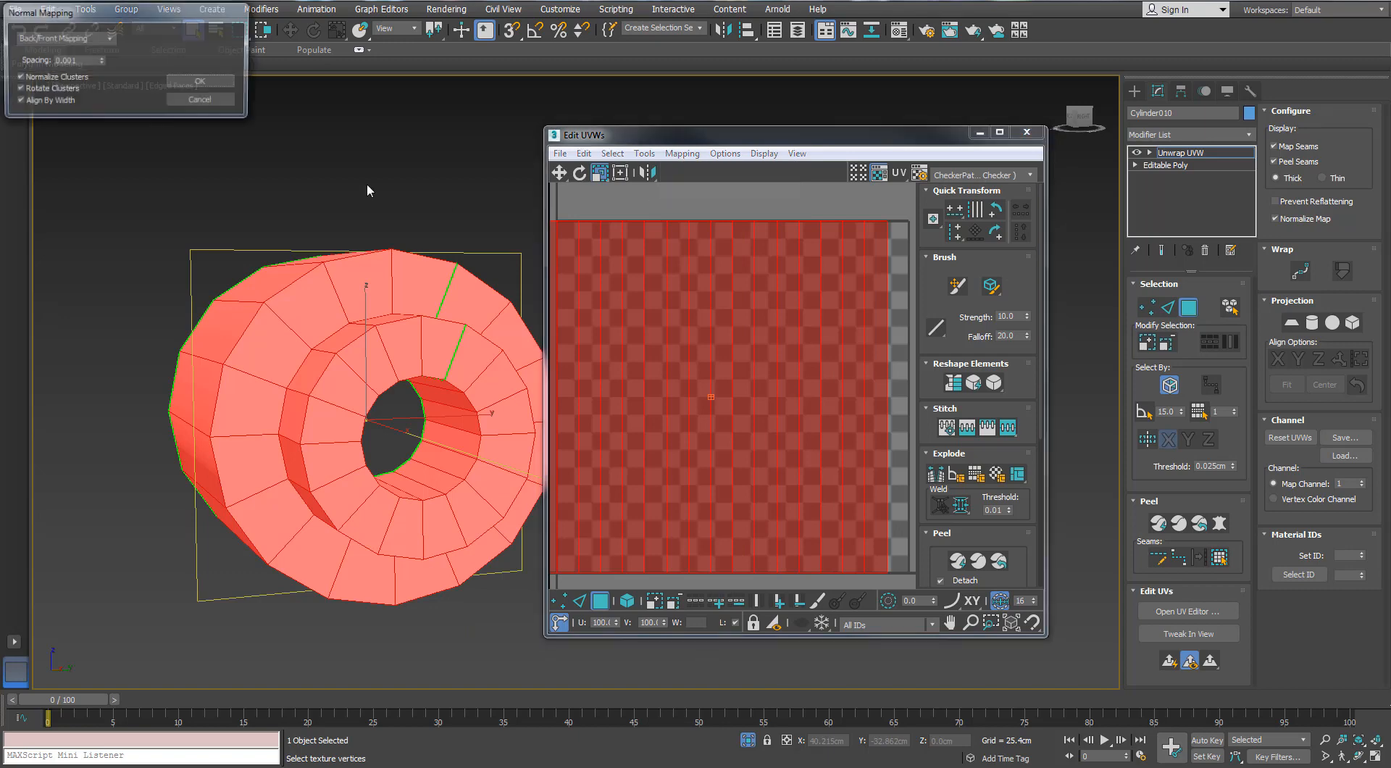
left_click(114, 42)
left_click(101, 90)
left_click(202, 83)
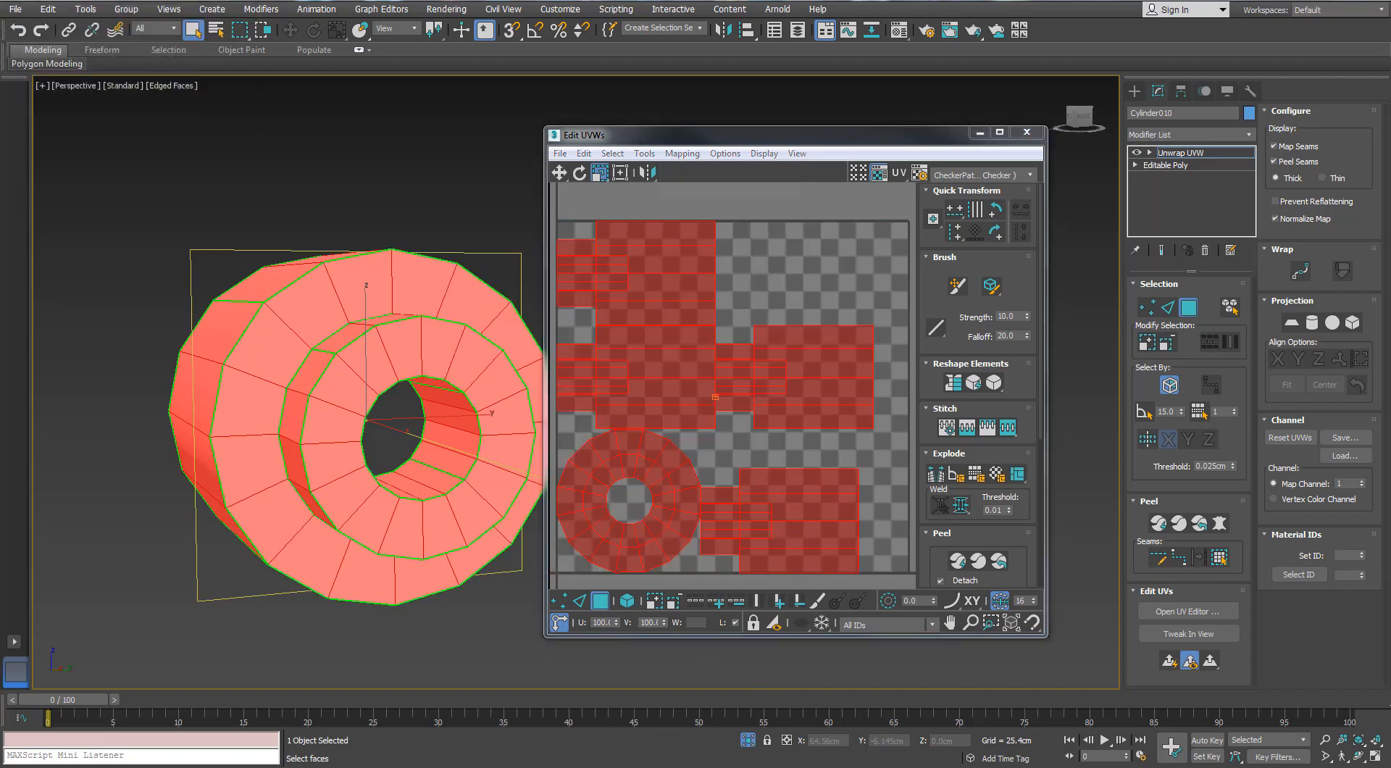
Stitch the four wide outer-wall strips of the connector into one continuous strip
scroll(471, 441, "down", 3)
middle_click_drag(472, 441, 533, 434, "alt")
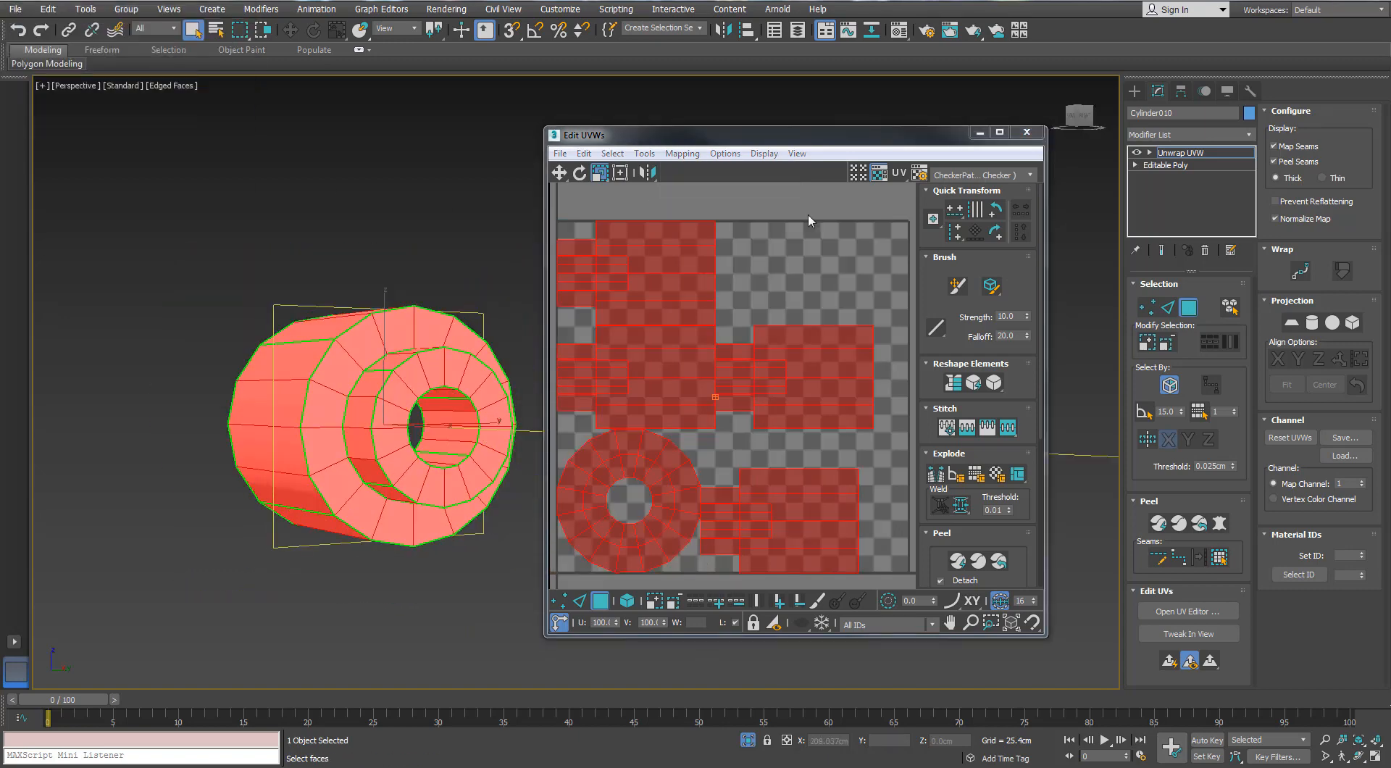
left_click(1000, 133)
key("2")
left_click(751, 282)
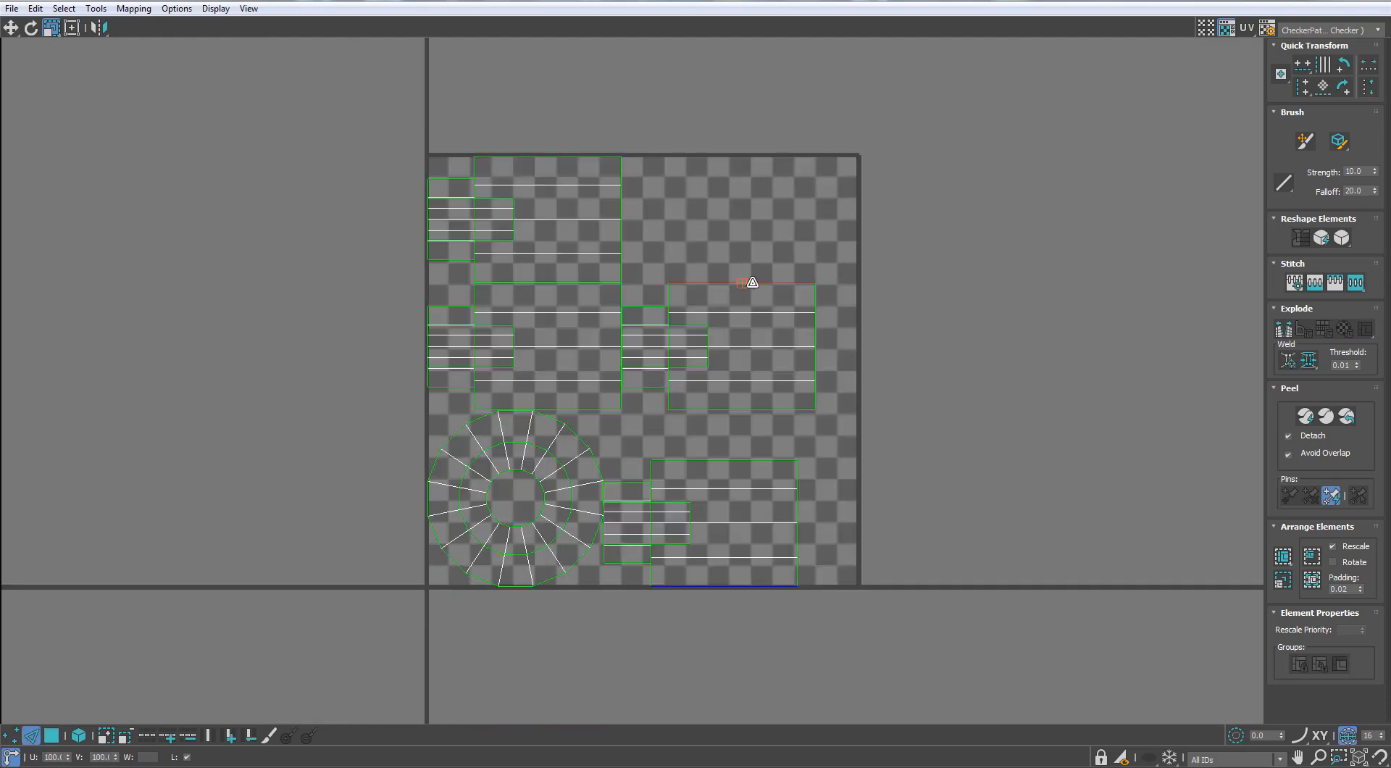
key("s")
middle_click_drag(761, 178, 759, 209)
key("s")
scroll(793, 439, "down", 2)
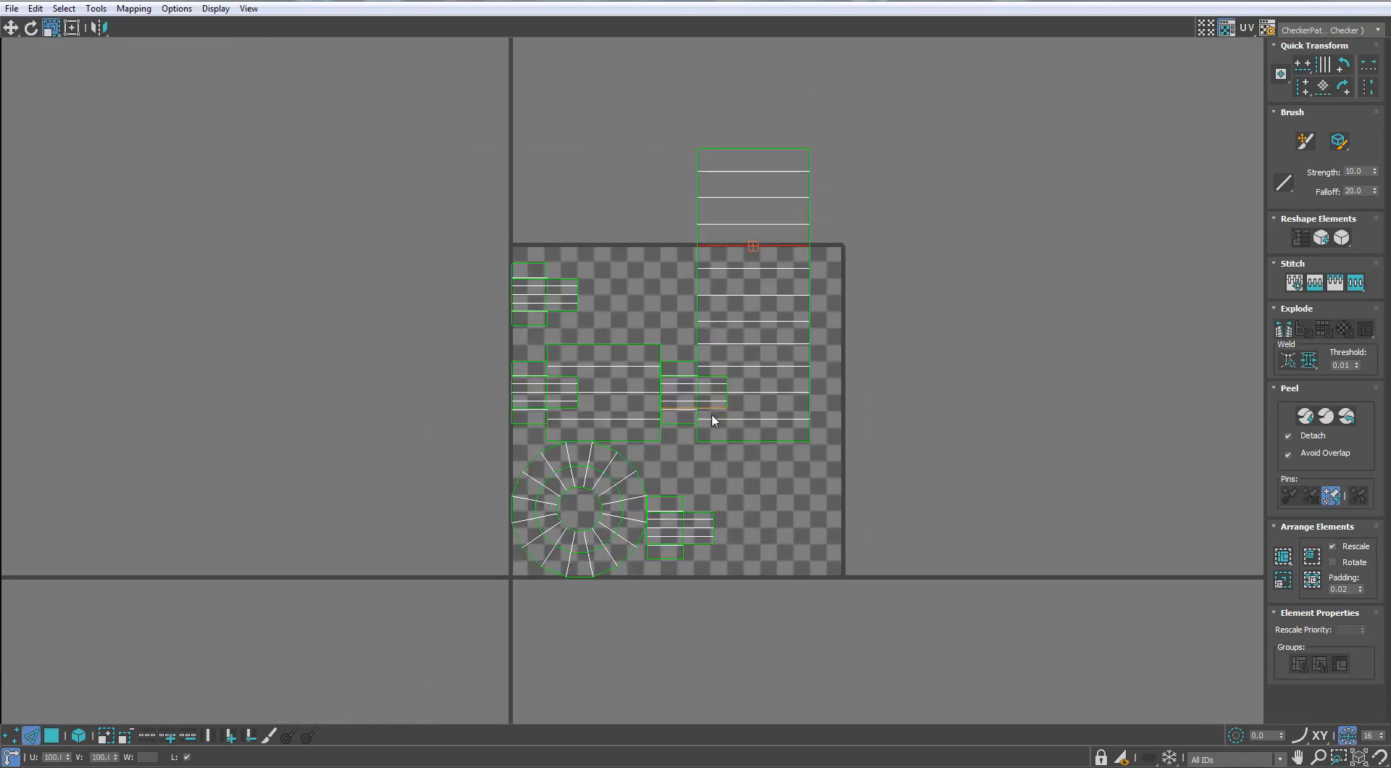
middle_click_drag(773, 410, 772, 308)
key("s")
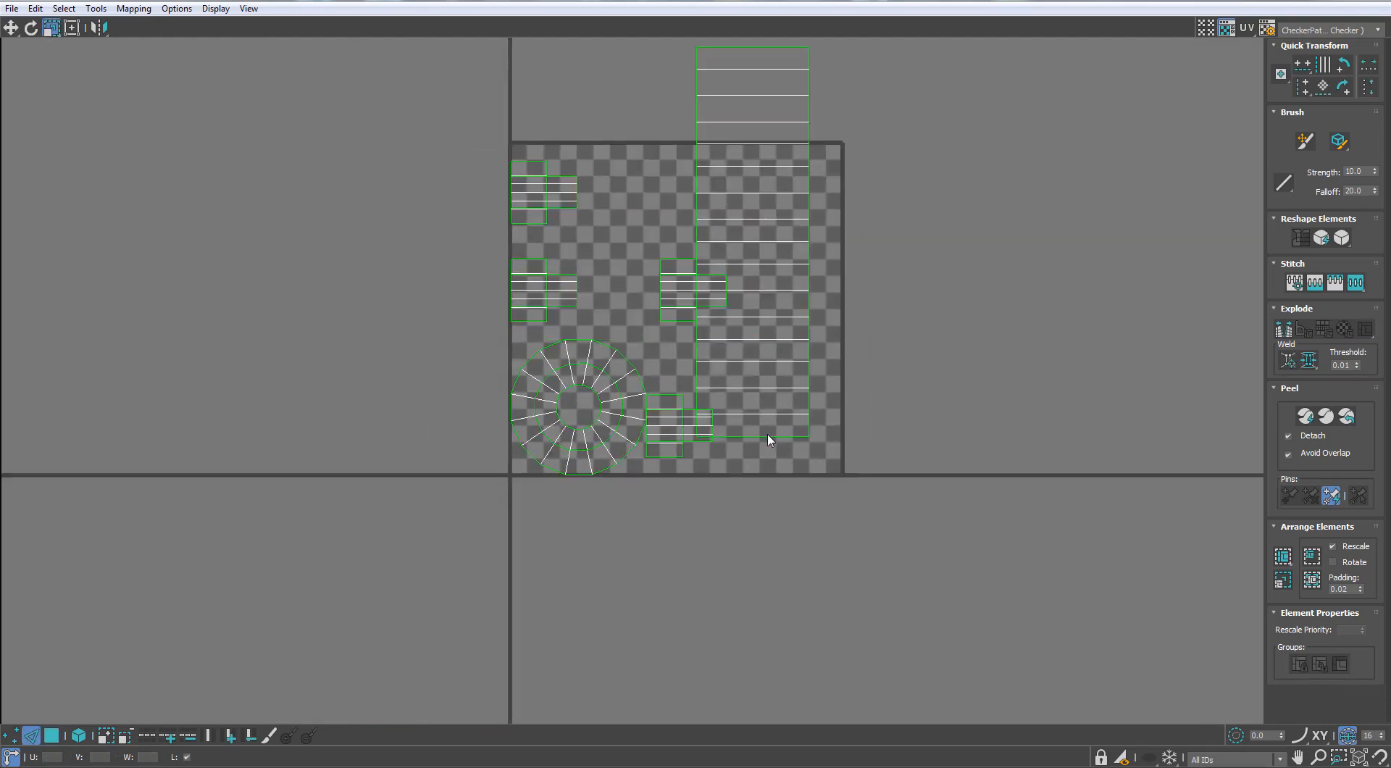
Stitch the narrow step-wall strips of the connector into one continuous strip
scroll(684, 299, "up", 4)
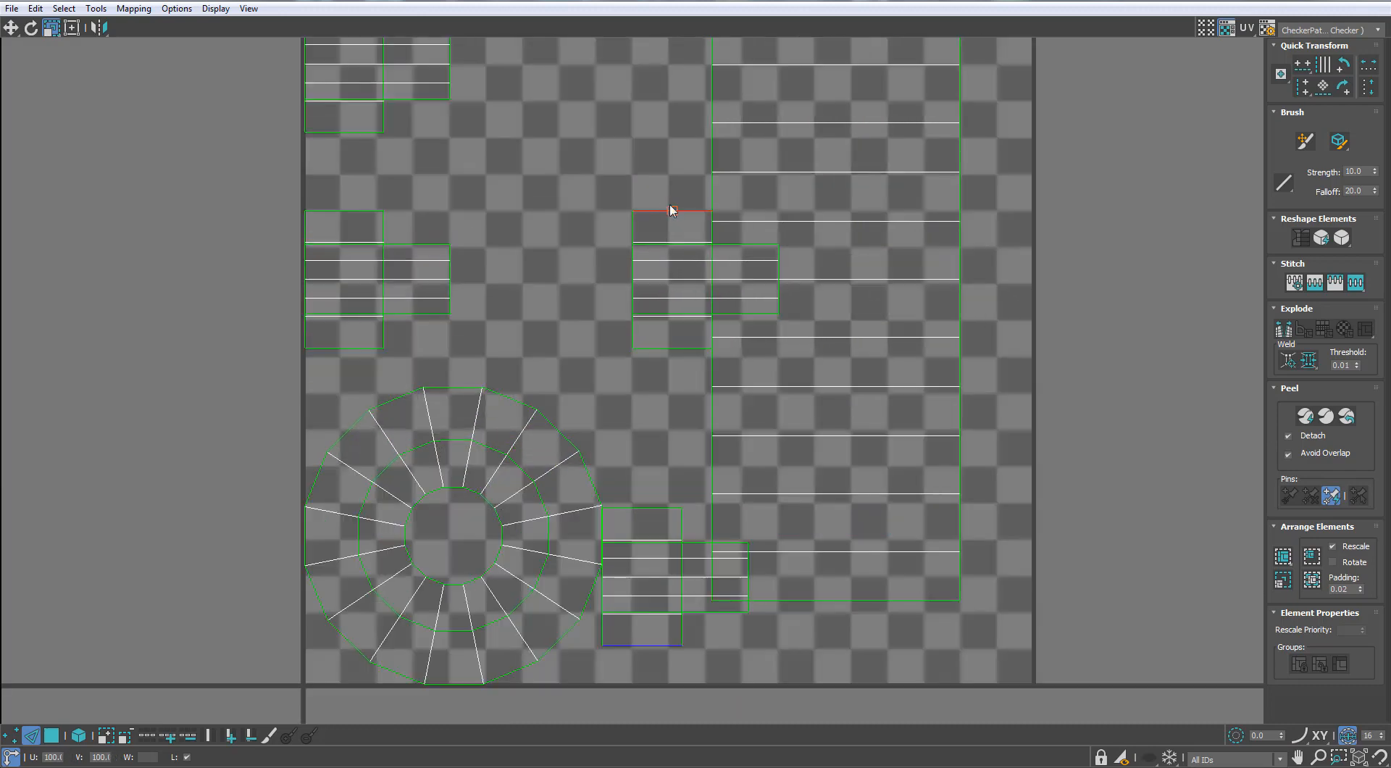
key("s")
middle_click_drag(667, 81, 675, 178)
key("s")
scroll(673, 163, "down", 3)
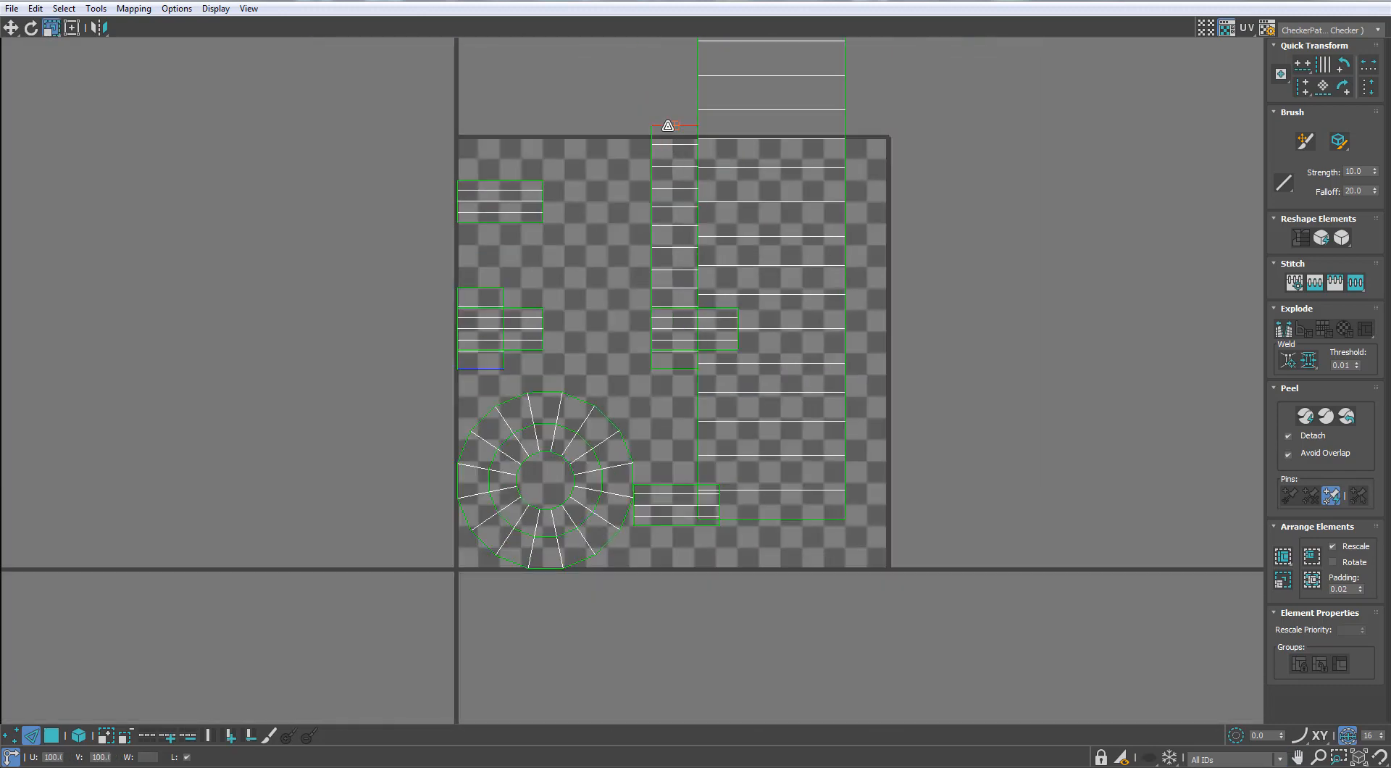
key("s")
middle_click_drag(667, 126, 651, 243)
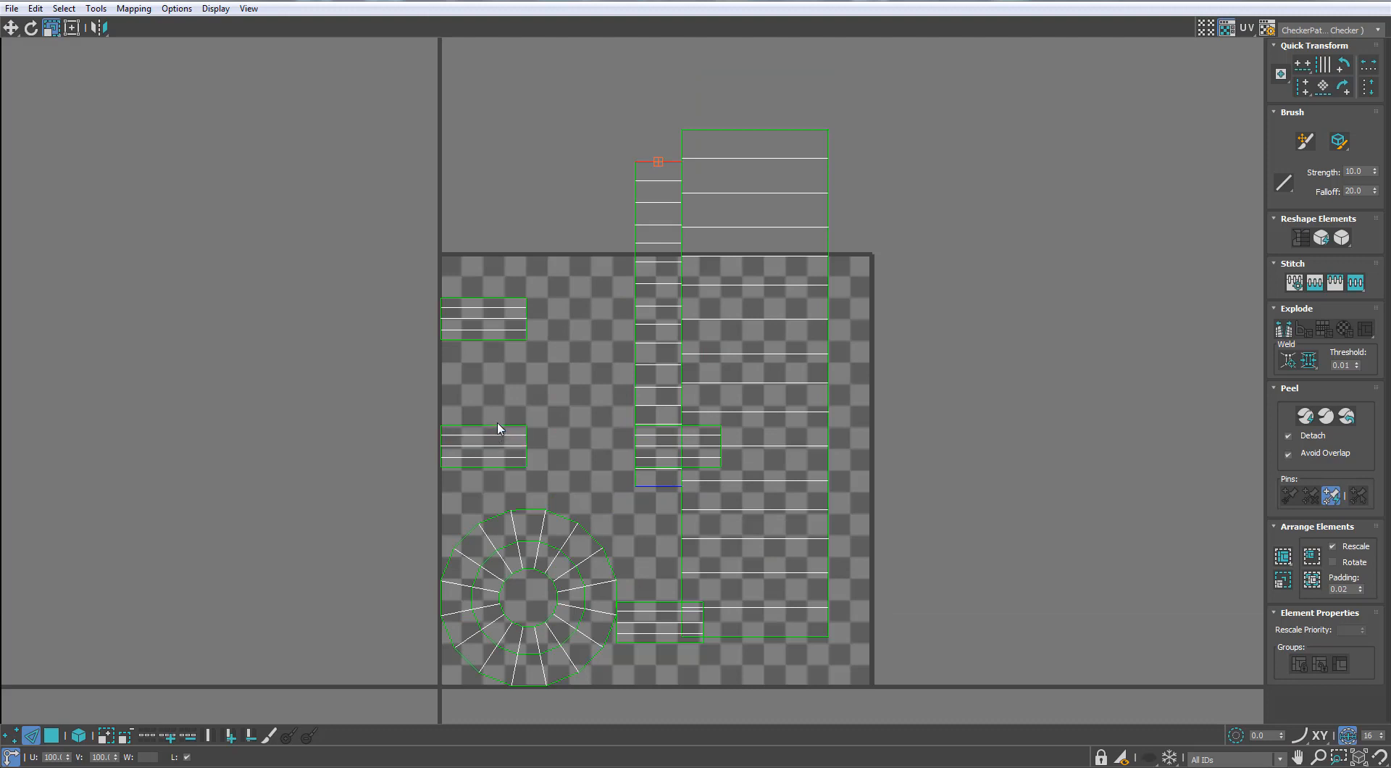
Stitch the remaining short strips of the connector's inner hole into one island
key("s")
key("s")
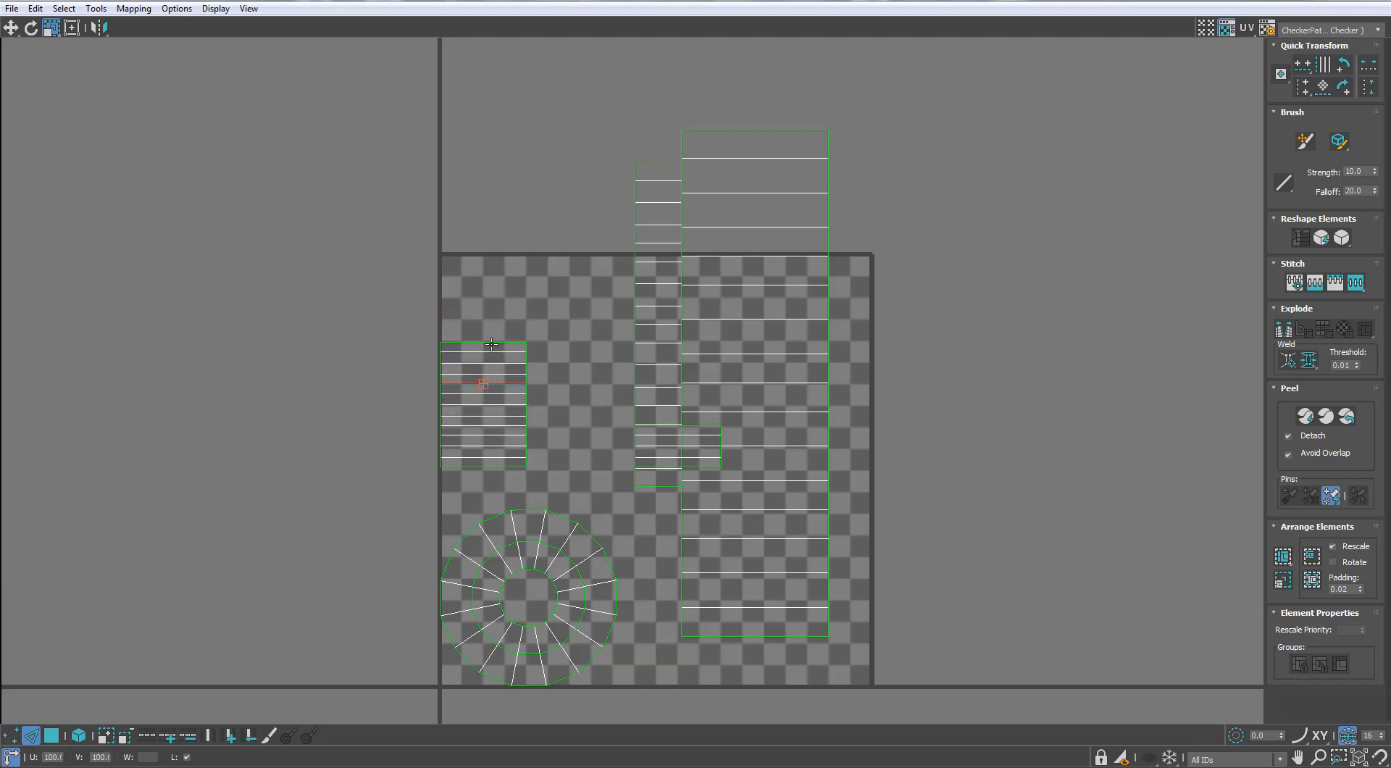
left_click(492, 343)
key("s")
Move the connector's ring and strip islands apart so that they no longer overlap and form a compact group
scroll(524, 424, "down", 2)
left_click(52, 735)
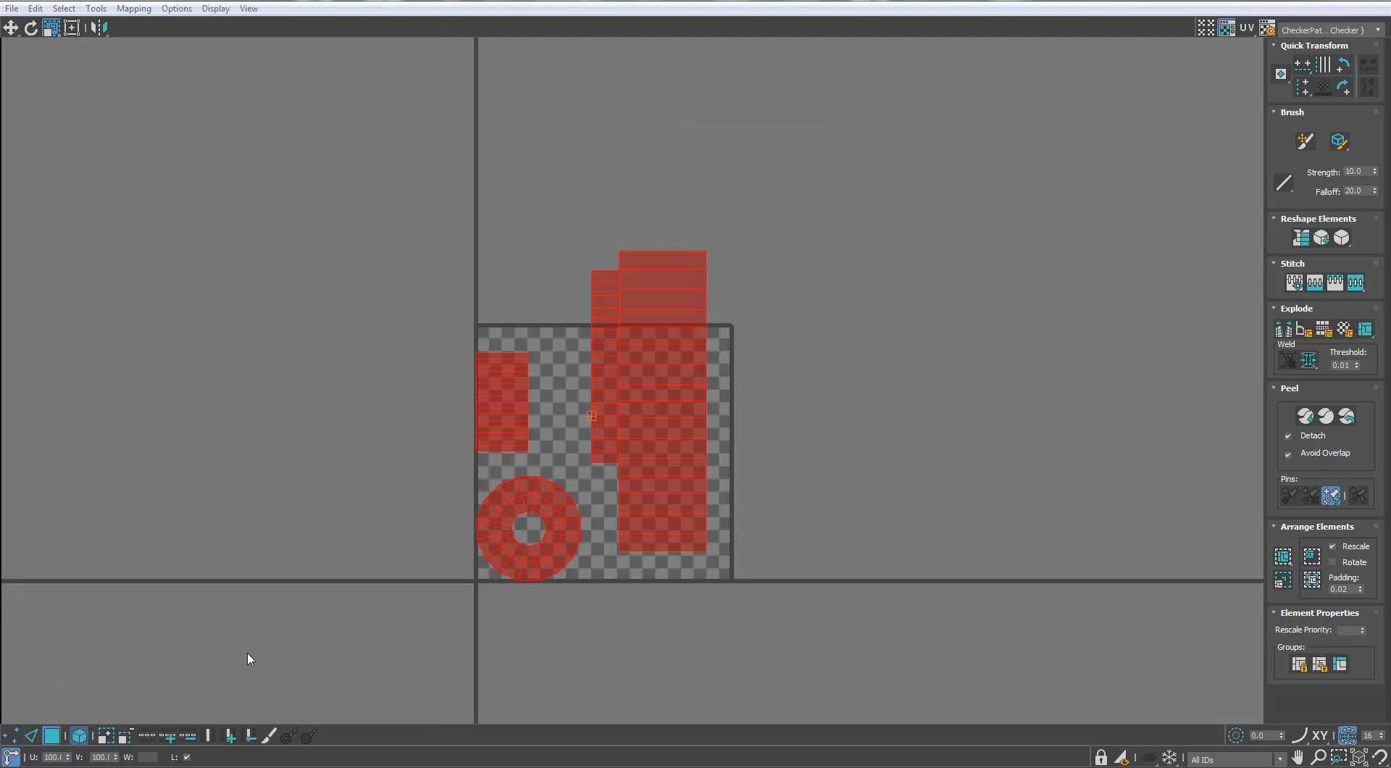
scroll(583, 370, "up", 2)
left_click(580, 366)
key("w")
left_click_drag(594, 352, 588, 322)
left_click_drag(438, 379, 583, 549)
left_click_drag(512, 590, 550, 174)
left_click_drag(504, 556, 502, 294)
Select all connector islands, scale them down and move the group outside the tile, above its upper edge
left_click_drag(964, 183, 510, 557)
key("r")
left_click_drag(714, 310, 574, 648)
middle_click_drag(624, 419, 603, 520)
key("w")
left_click_drag(599, 502, 523, 140)
scroll(524, 140, "down", 3)
middle_click_drag(523, 139, 547, 282)
left_click_drag(533, 273, 510, 231)
left_click_drag(732, 1, 844, 116)
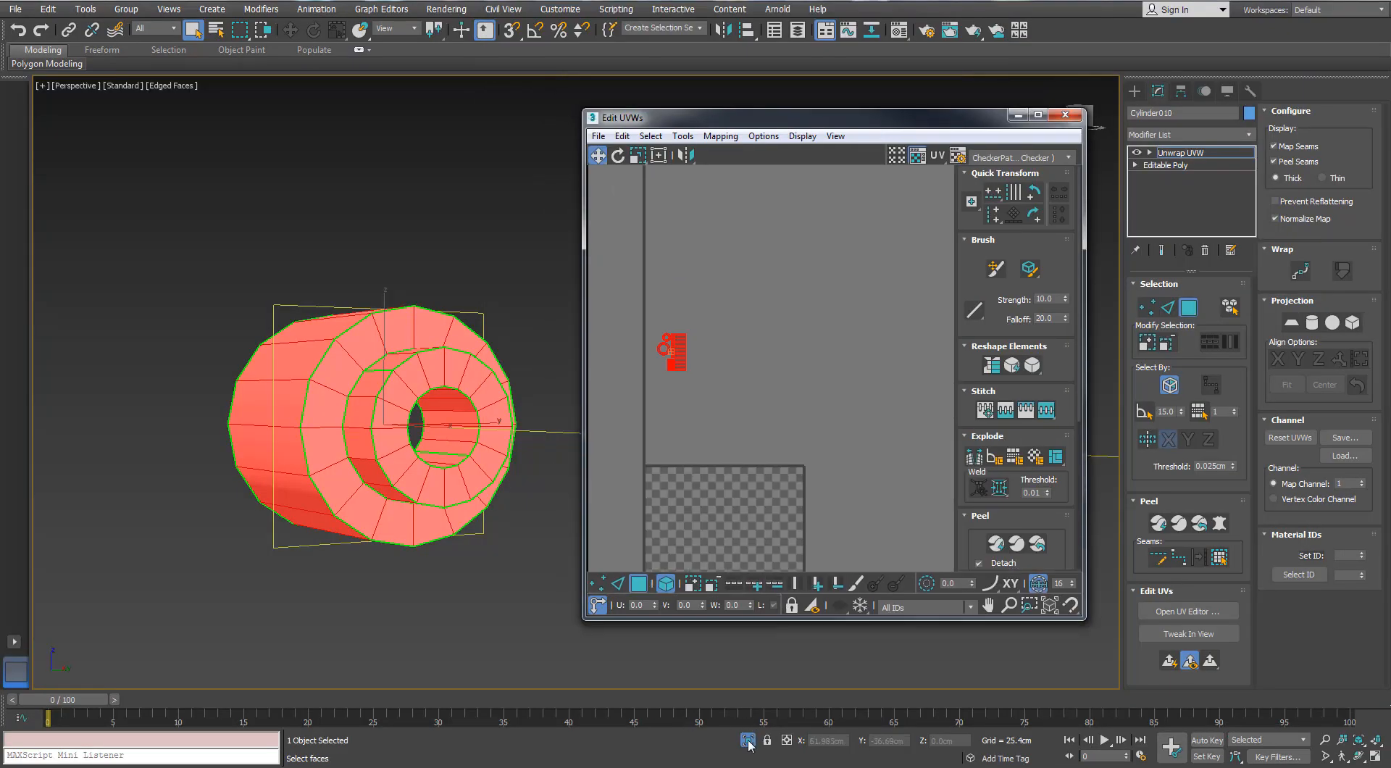
End the connector's isolation and move its island group slightly higher while reducing its size
left_click(748, 740)
key("z")
middle_click_drag(449, 539, 518, 613)
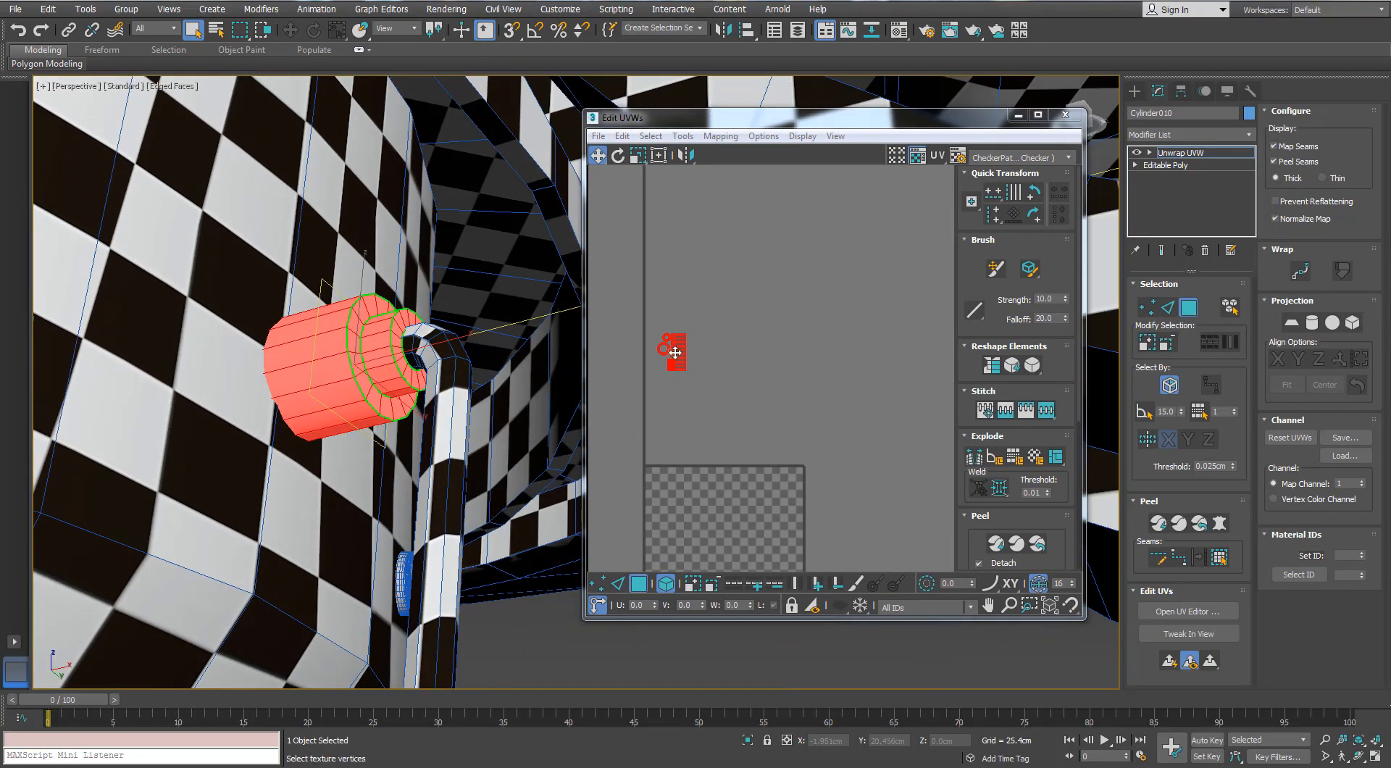
left_click_drag(675, 353, 685, 322)
key("r")
left_click(528, 625)
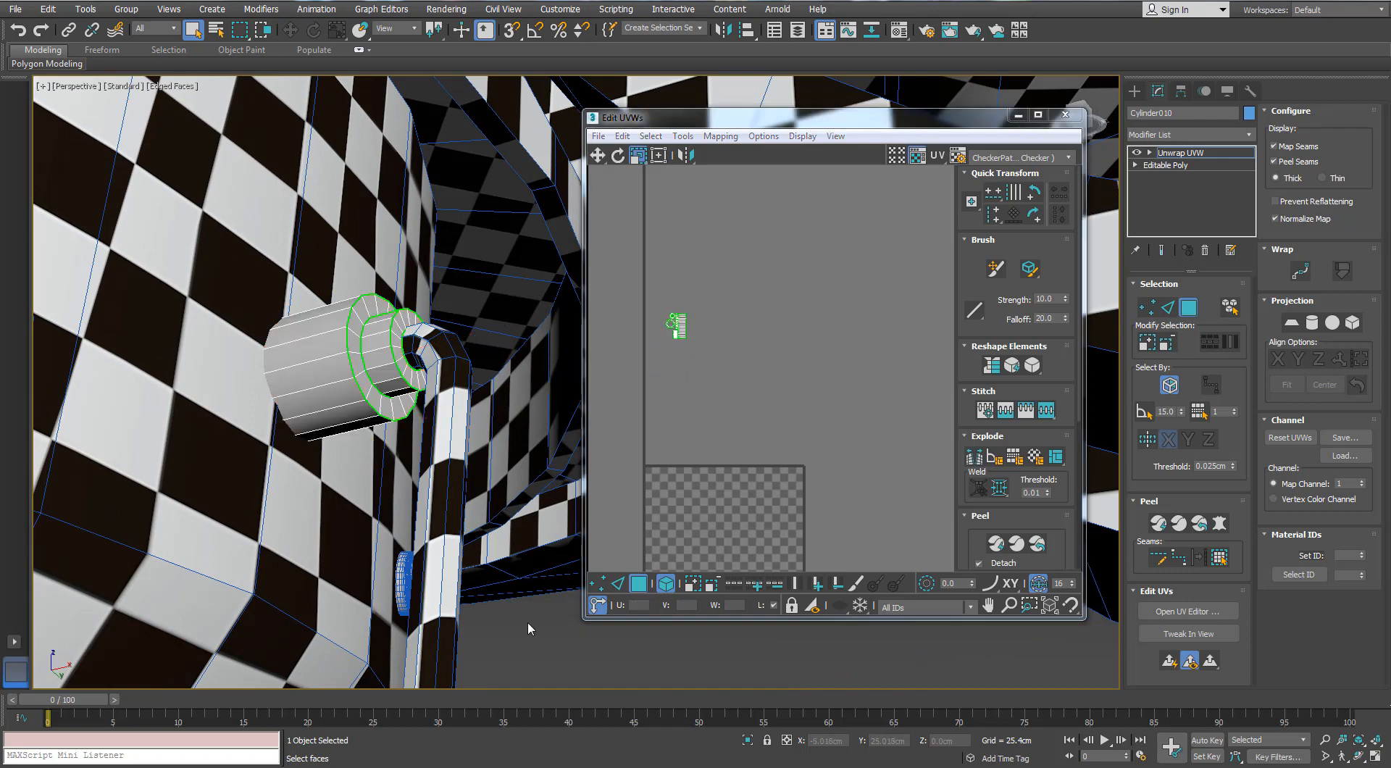
Assign the checker material to the chain connector and close the material editor
key("m")
left_click_drag(945, 242, 365, 373)
middle_click_drag(364, 373, 373, 373, "alt")
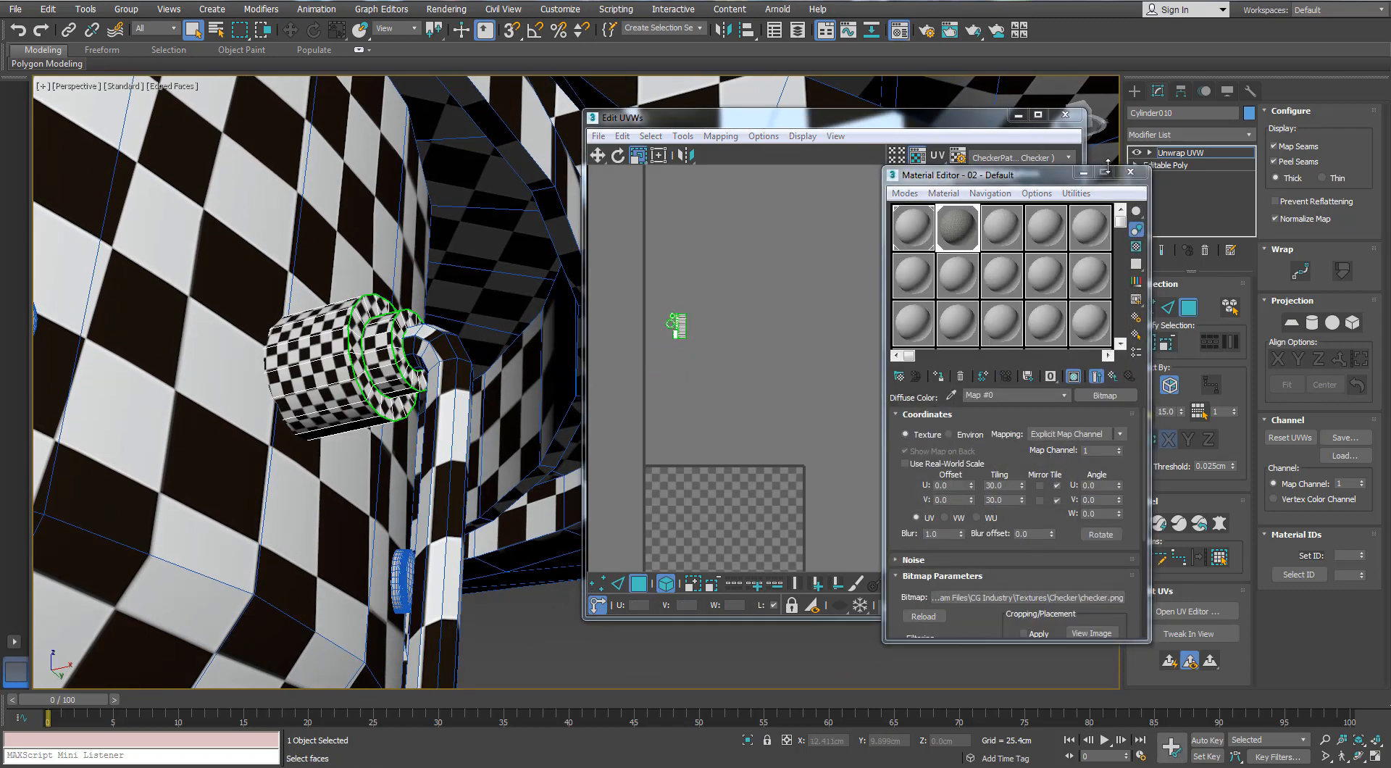
left_click(1128, 172)
Scale all connector islands uniformly to about 18.5 percent to match the fan's checker size, and close the UV editor
scroll(683, 318, "up", 3)
left_click_drag(734, 286, 639, 438)
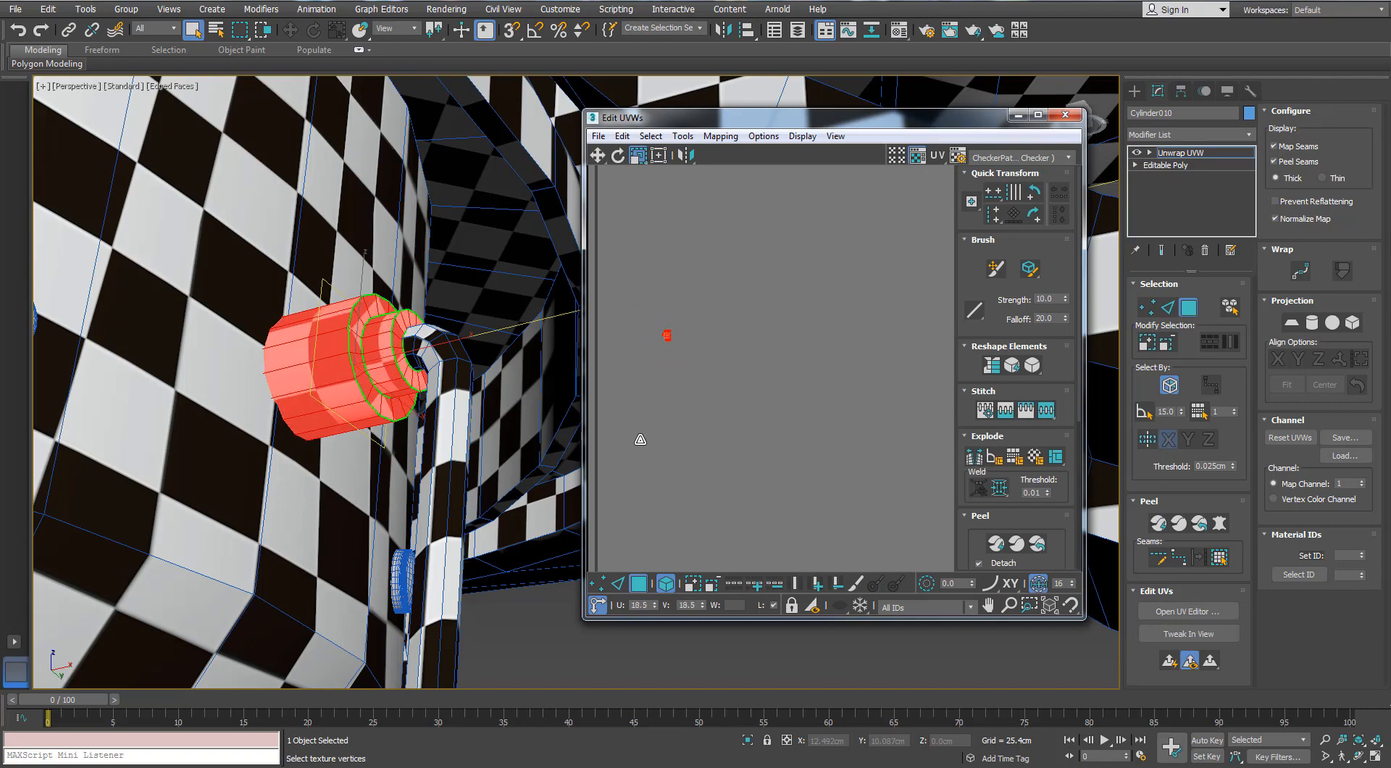
left_click(587, 637)
scroll(629, 393, "down", 3)
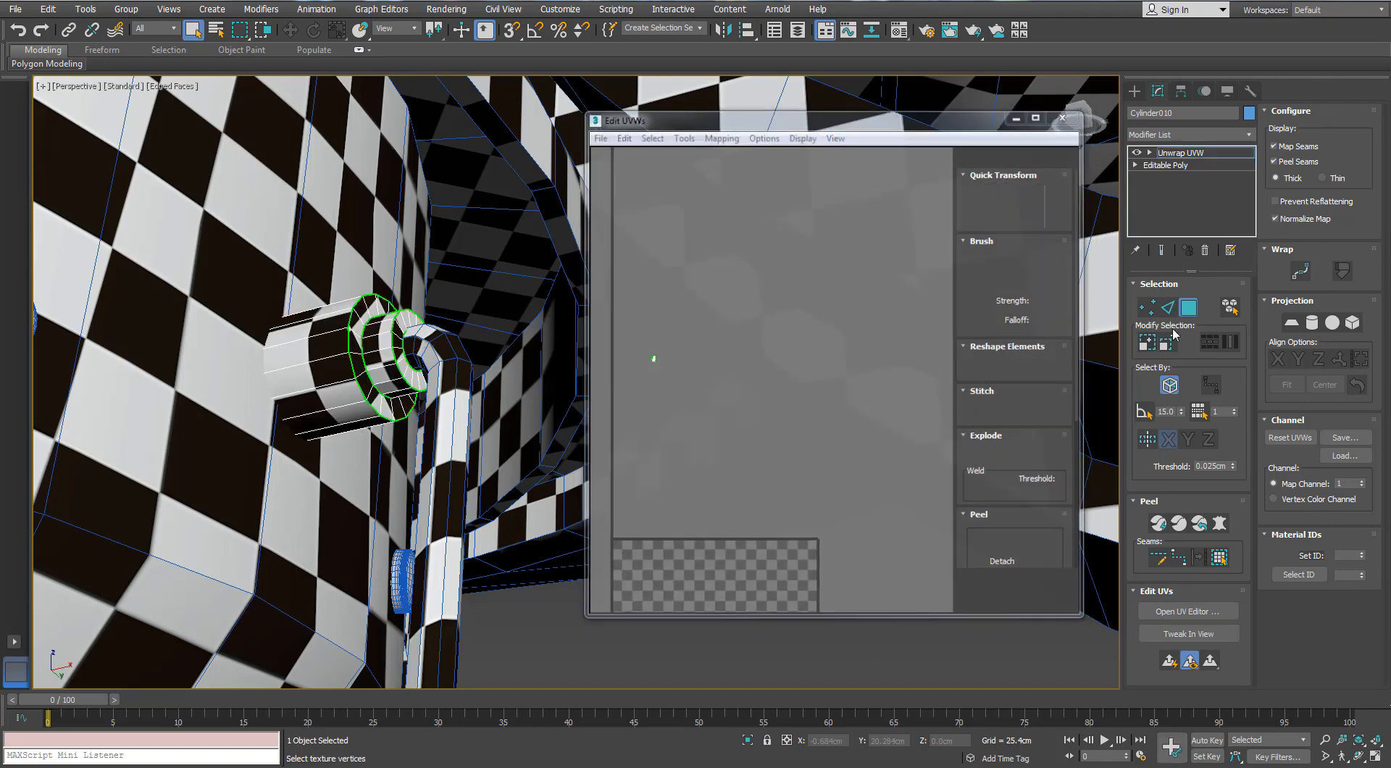
left_click(1065, 115)
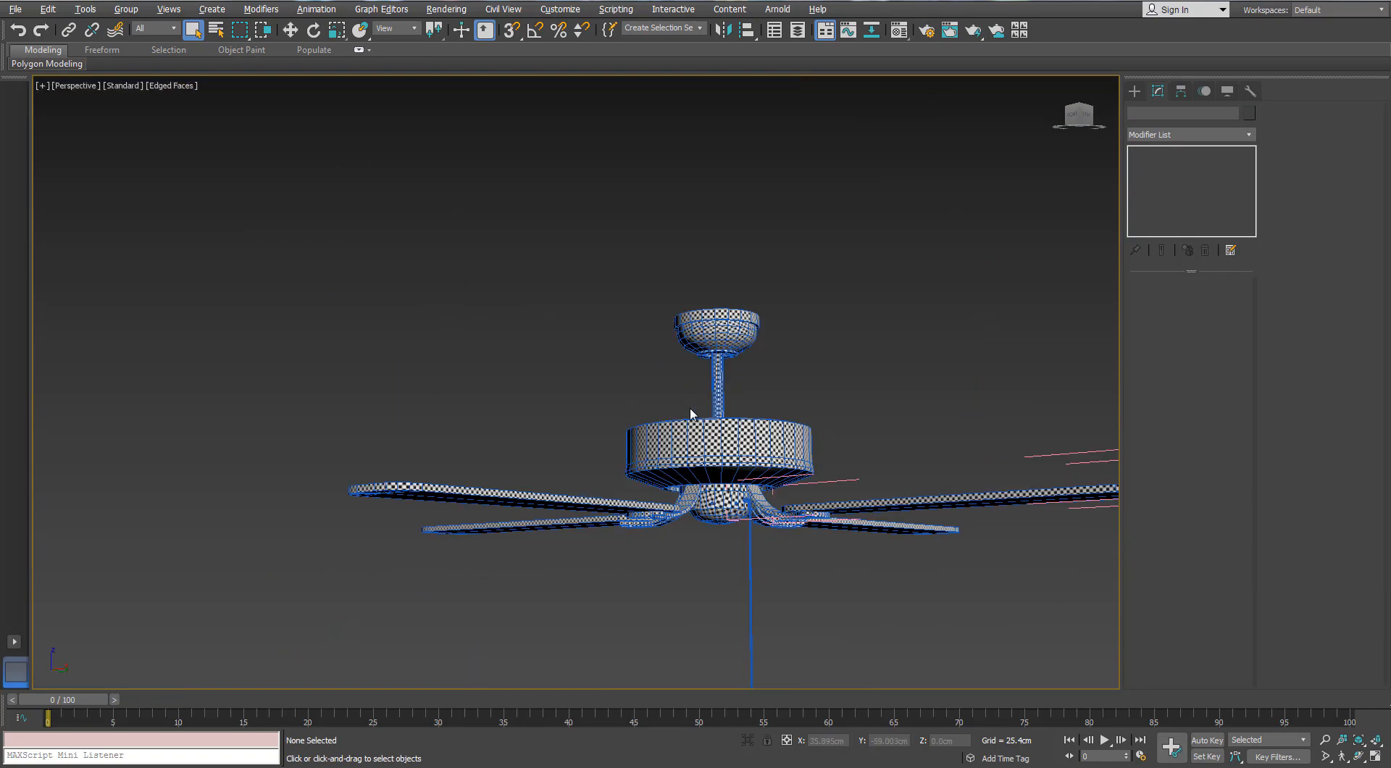
Examine the fan from several angles, including the canopy underside and its screws, for parts still lacking the checker
scroll(719, 332, "up", 5)
scroll(719, 332, "down", 10)
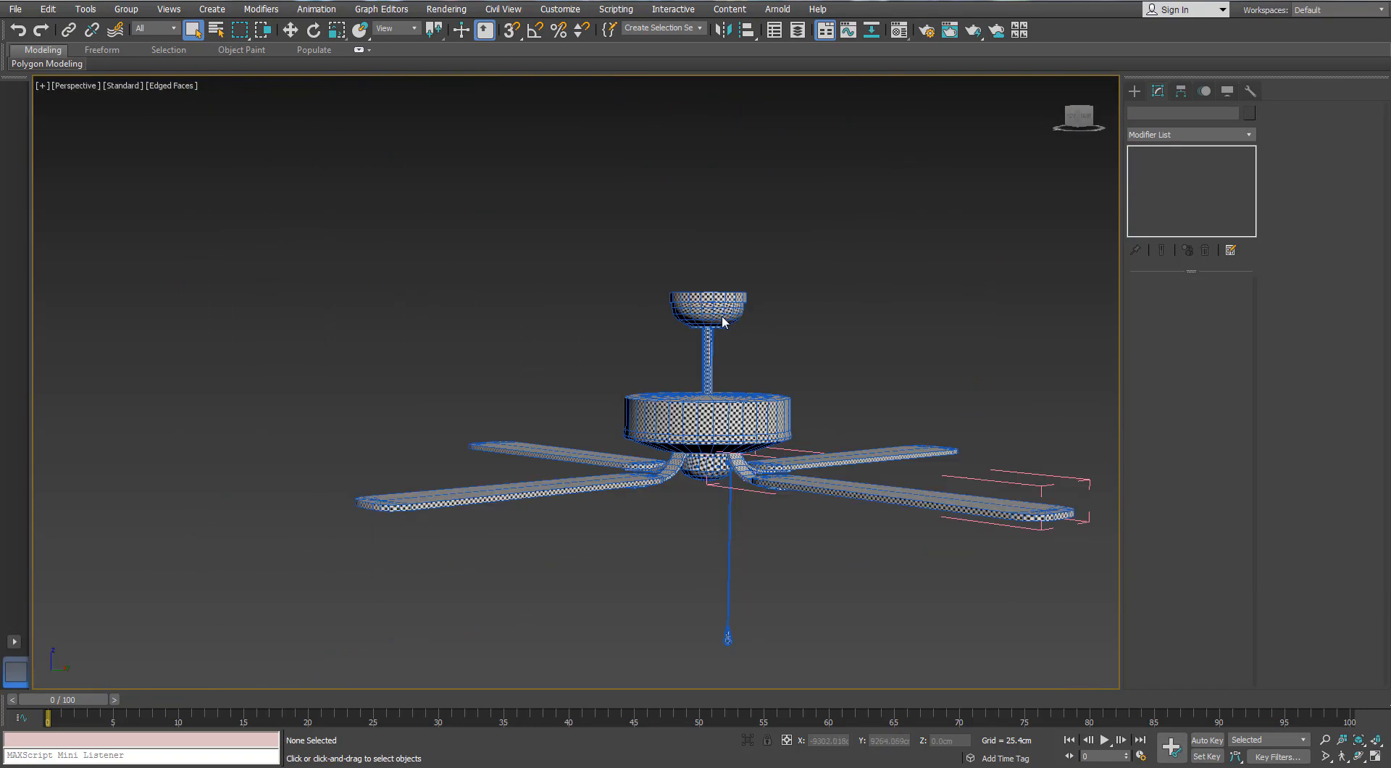
scroll(732, 378, "up", 8)
scroll(733, 379, "down", 2)
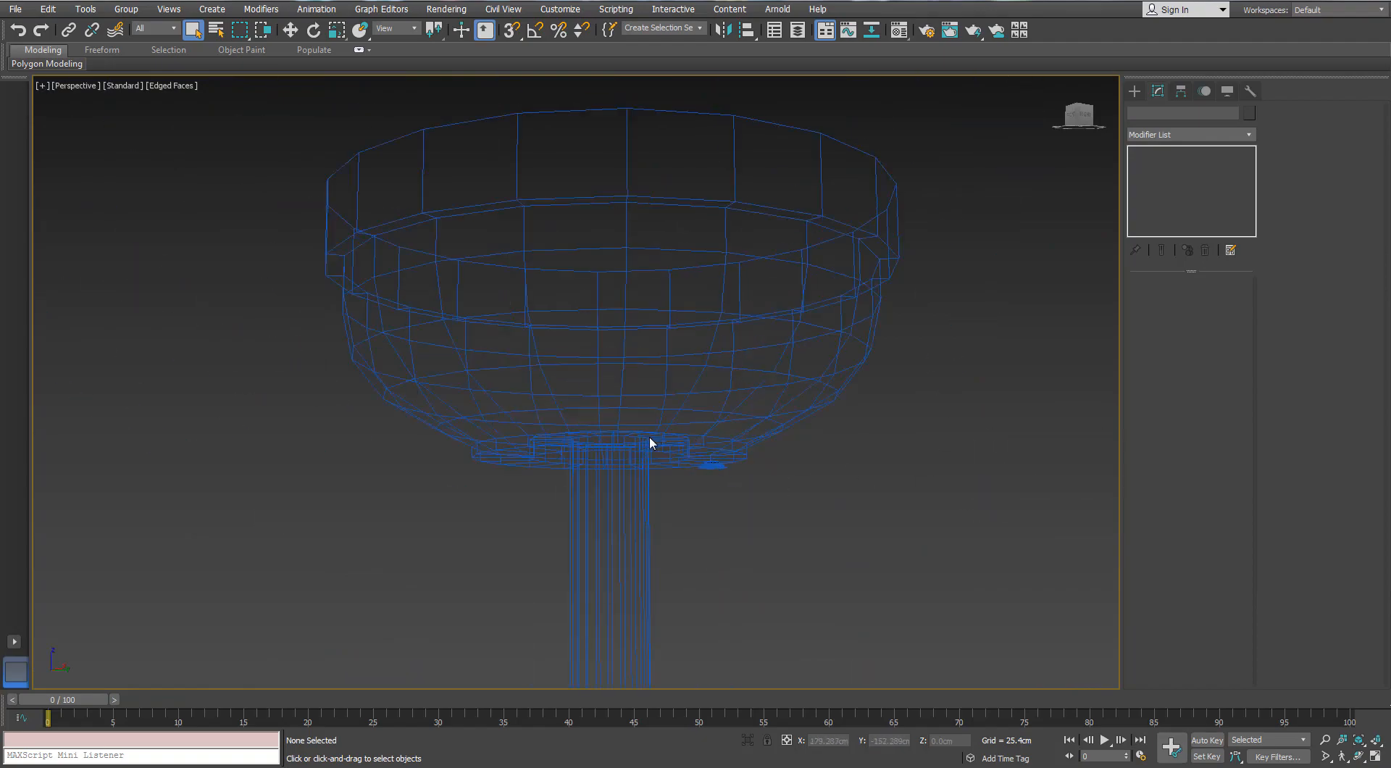
scroll(747, 484, "down", 5)
middle_click_drag(751, 475, 711, 426, "alt")
scroll(707, 433, "down", 3)
scroll(702, 436, "up", 3)
scroll(701, 360, "down", 2)
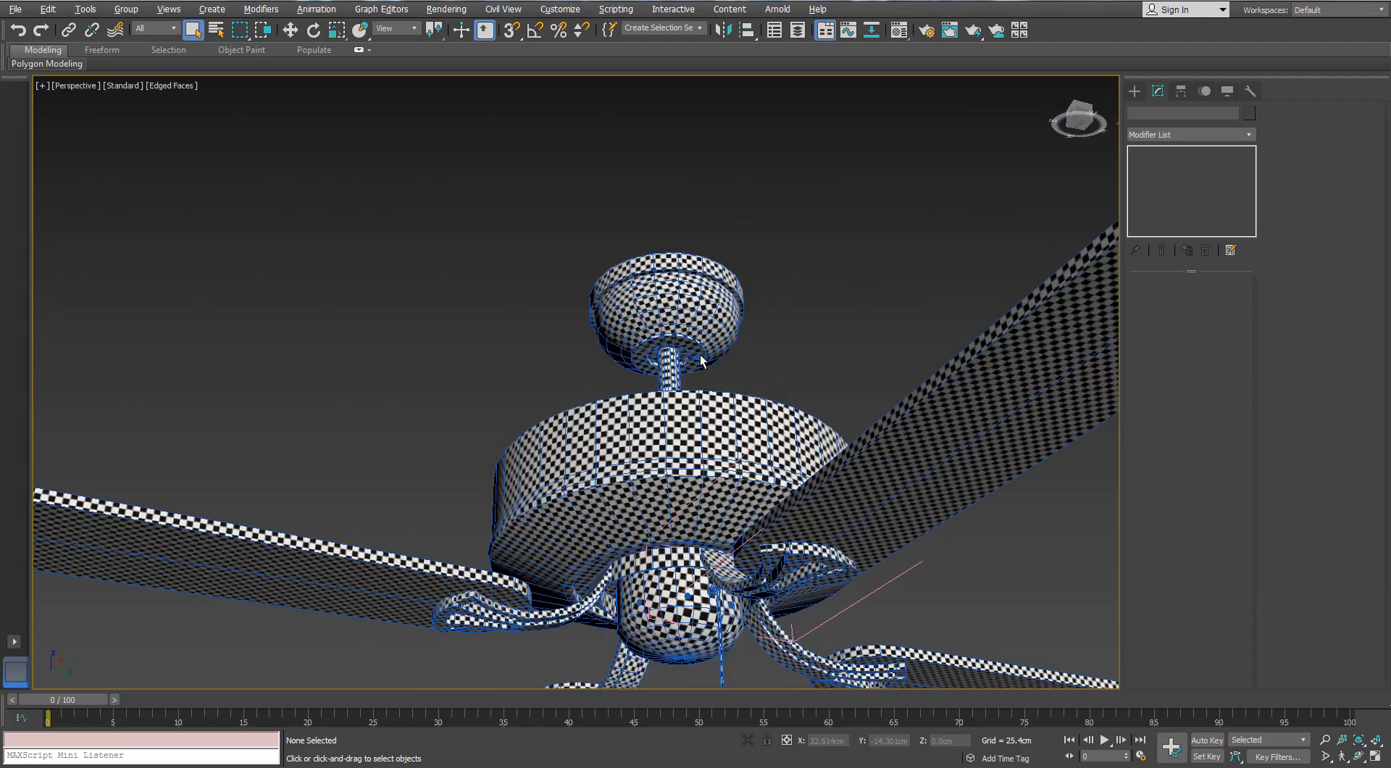
scroll(700, 360, "down", 4)
middle_click_drag(700, 360, 754, 247, "alt")
left_click_drag(931, 258, 507, 484)
middle_click_drag(550, 464, 623, 579, "alt")
scroll(694, 177, "up", 5)
left_click(664, 202)
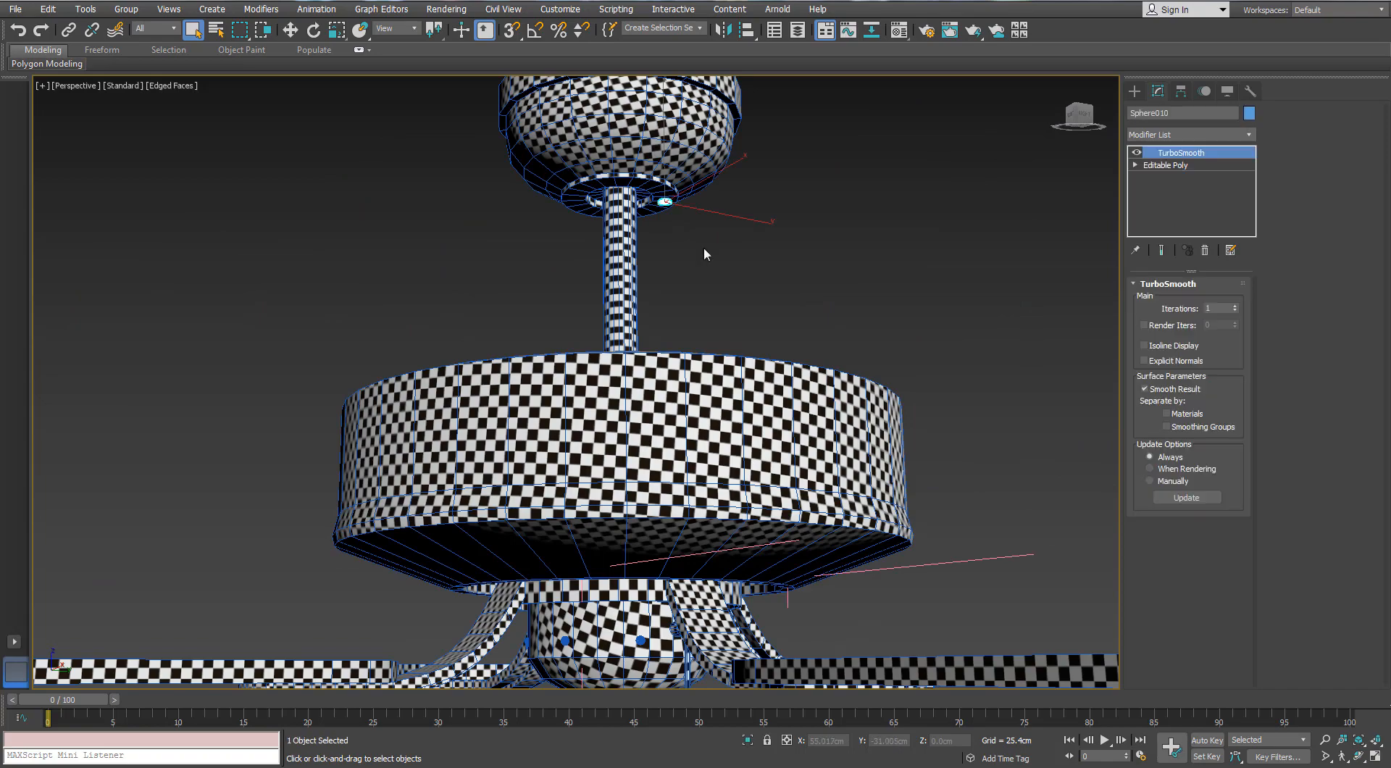
left_click(705, 253)
scroll(696, 224, "down", 5)
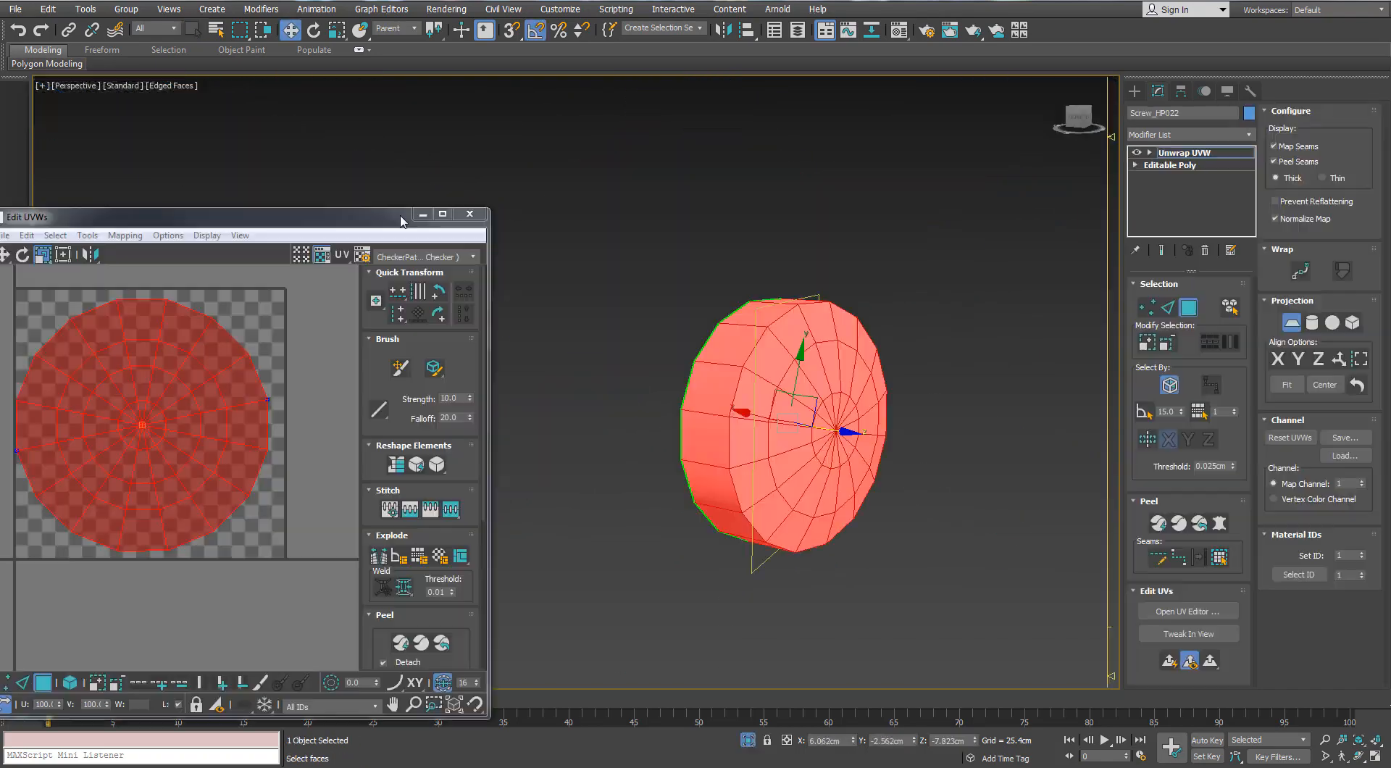
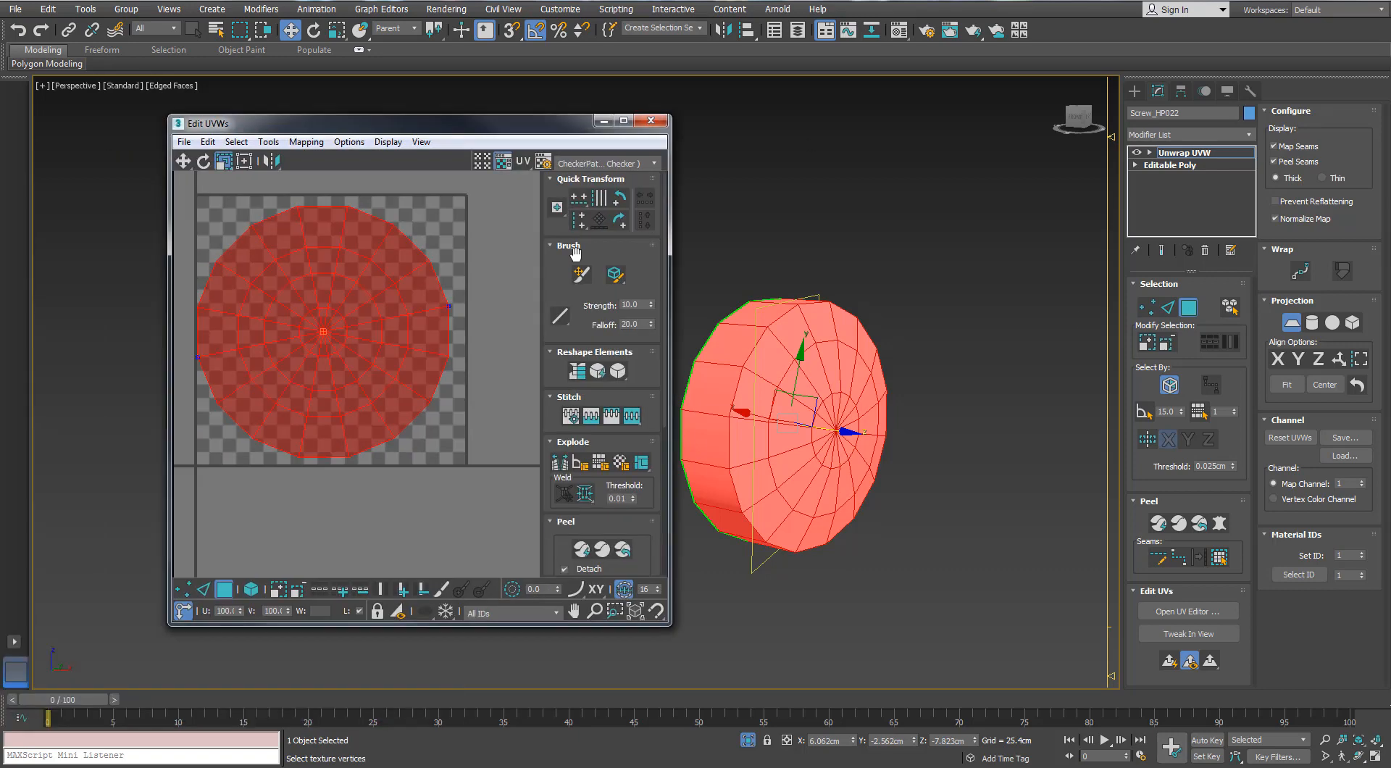
Select the screw's whole UV shell, shrink it and place it just outside the lower right corner of the checker tile
double_click(420, 263)
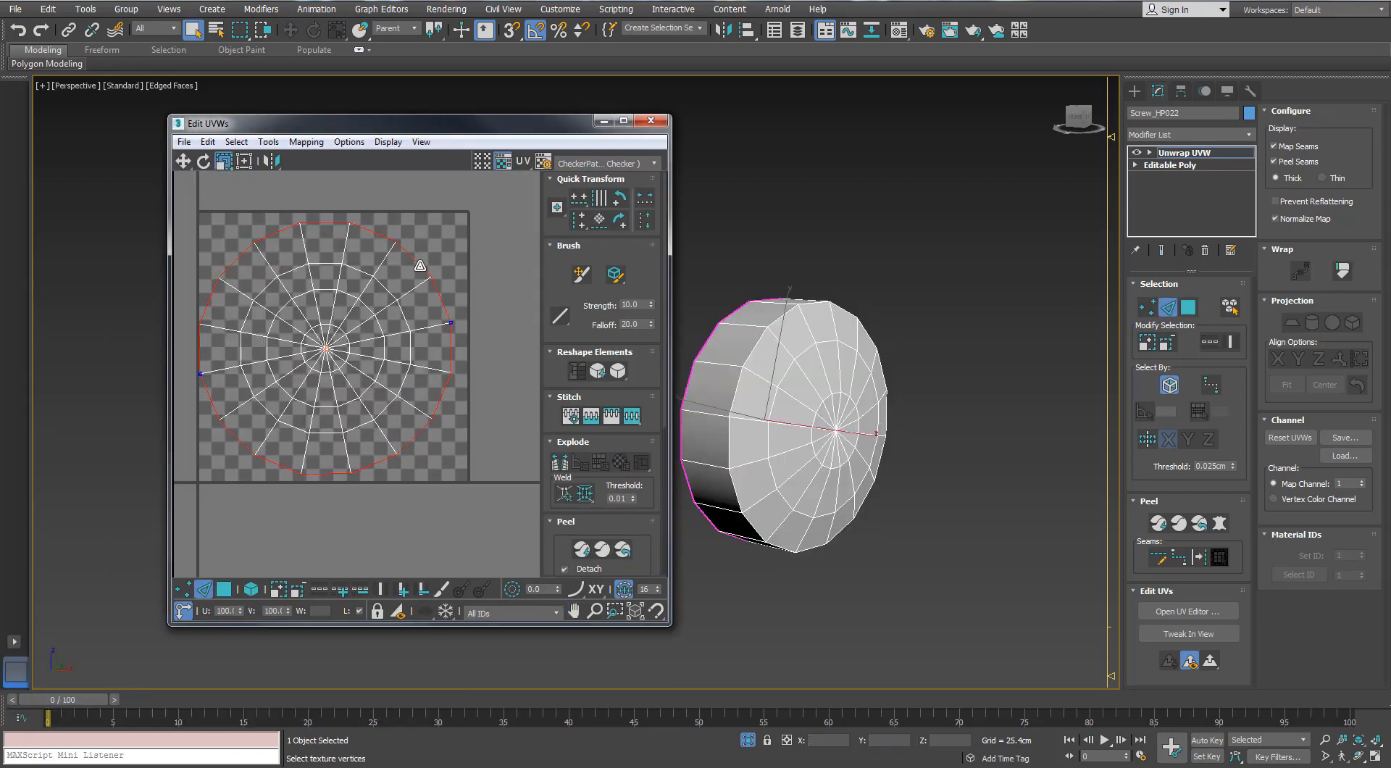
middle_click_drag(397, 341, 403, 318)
scroll(403, 318, "down", 3)
left_click(252, 589)
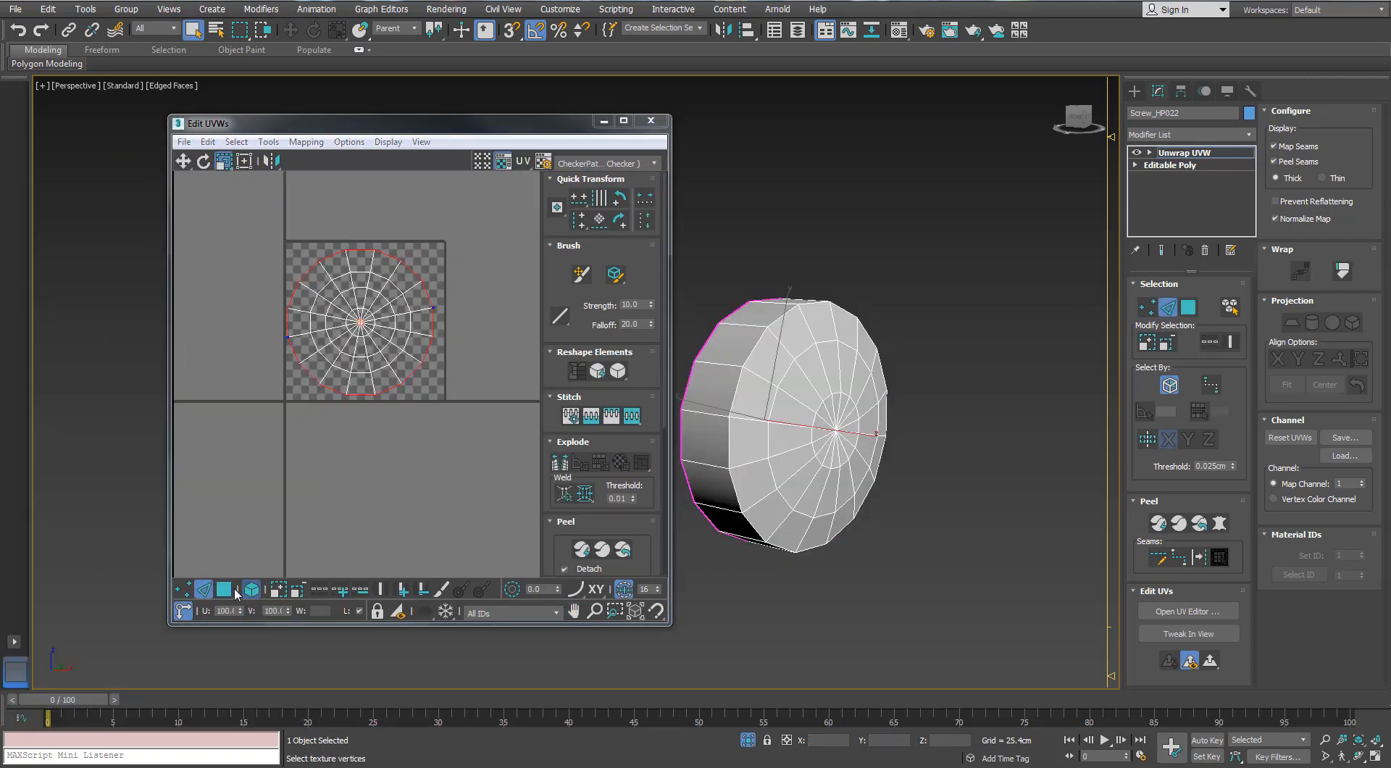
left_click(225, 589)
left_click(394, 324)
left_click_drag(394, 323, 338, 413)
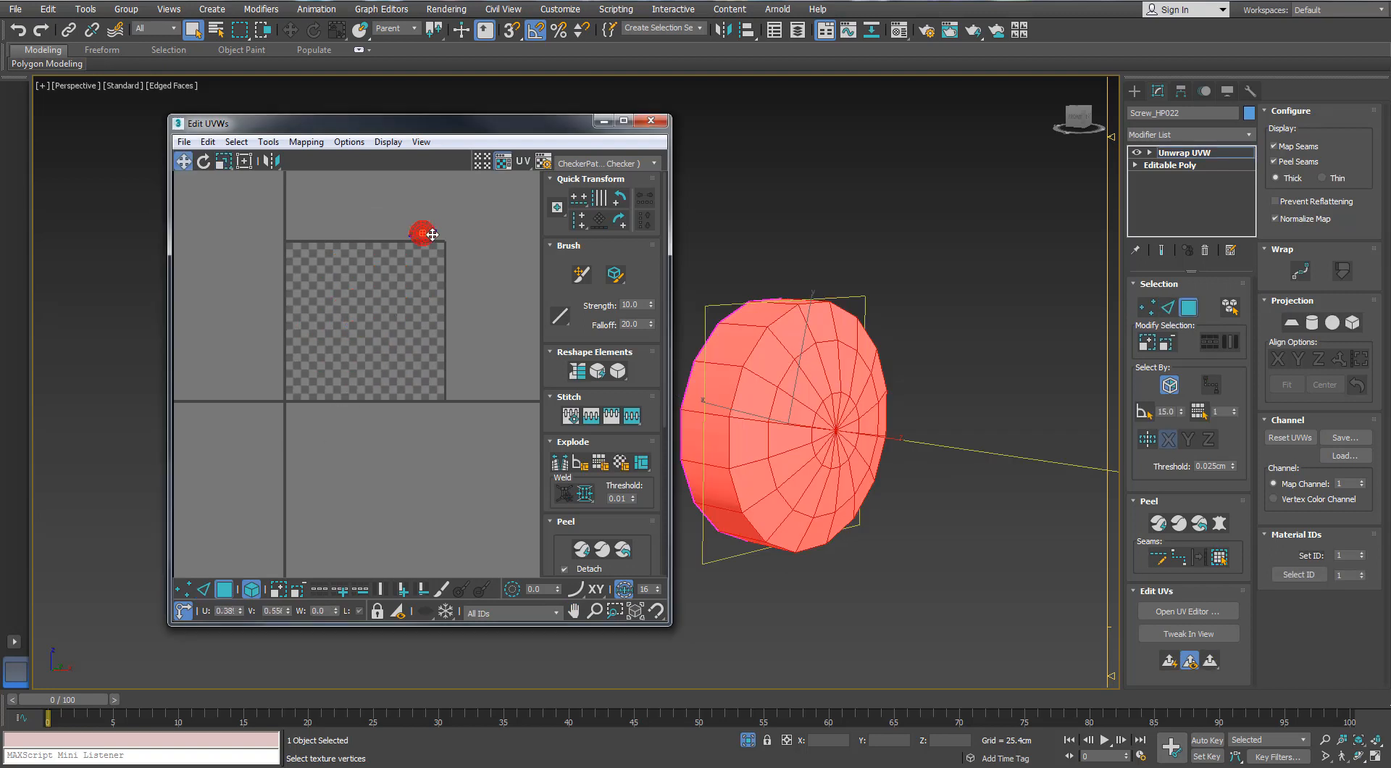
scroll(444, 224, "up", 2)
left_click_drag(432, 234, 434, 450)
key("r")
scroll(428, 216, "up", 1)
middle_click_drag(434, 450, 435, 292)
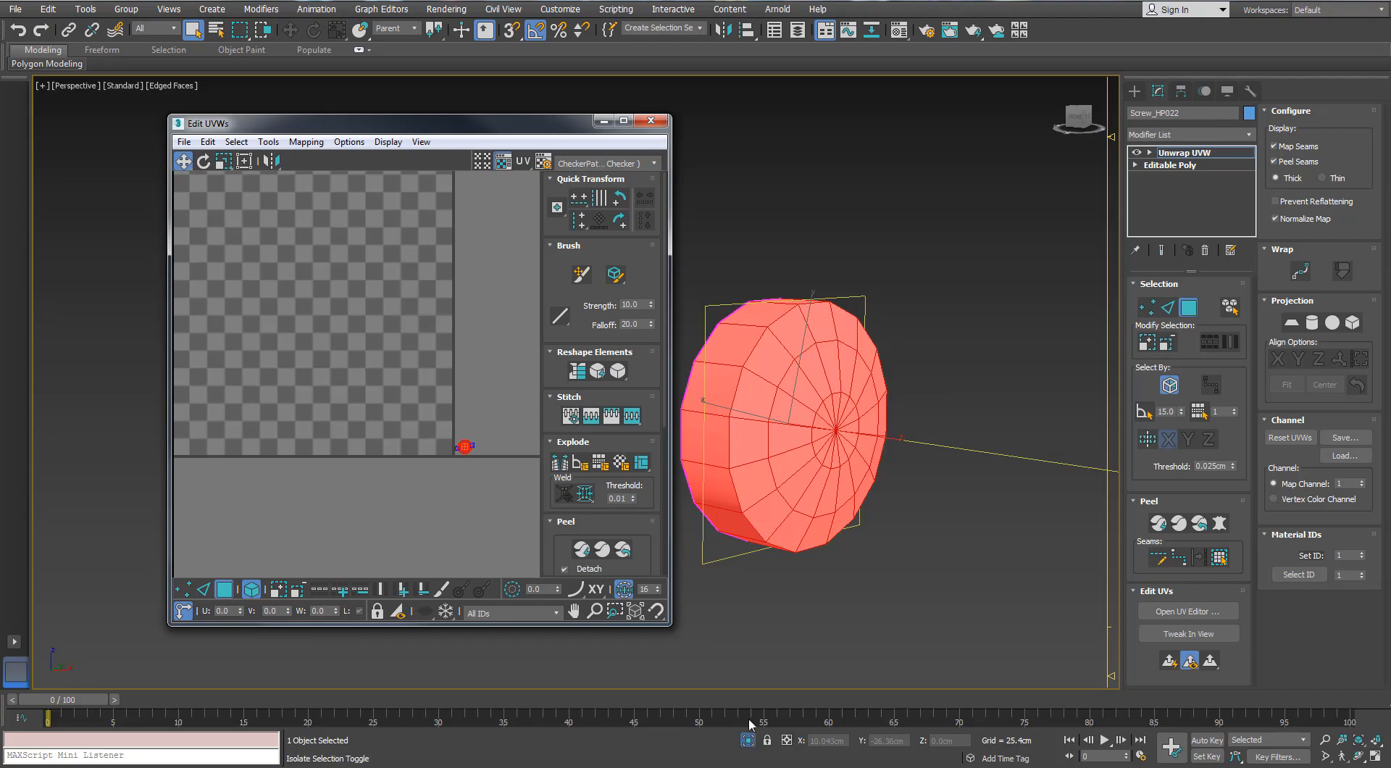
Exit isolation of the screw and apply the checker bitmap material to the surrounding fan parts
left_click(747, 739)
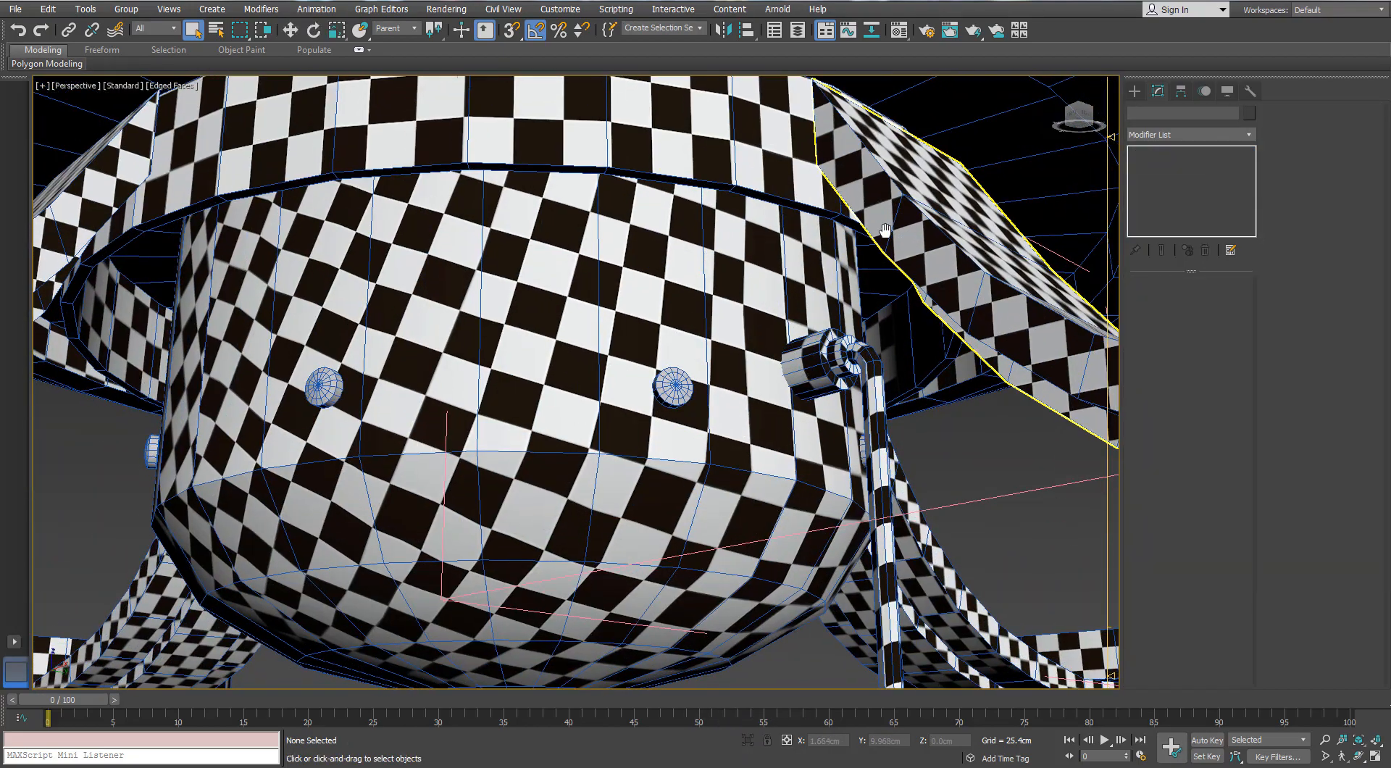
middle_click_drag(931, 232, 623, 174, "alt")
scroll(833, 551, "up", 3)
middle_click_drag(855, 580, 719, 434)
key("m")
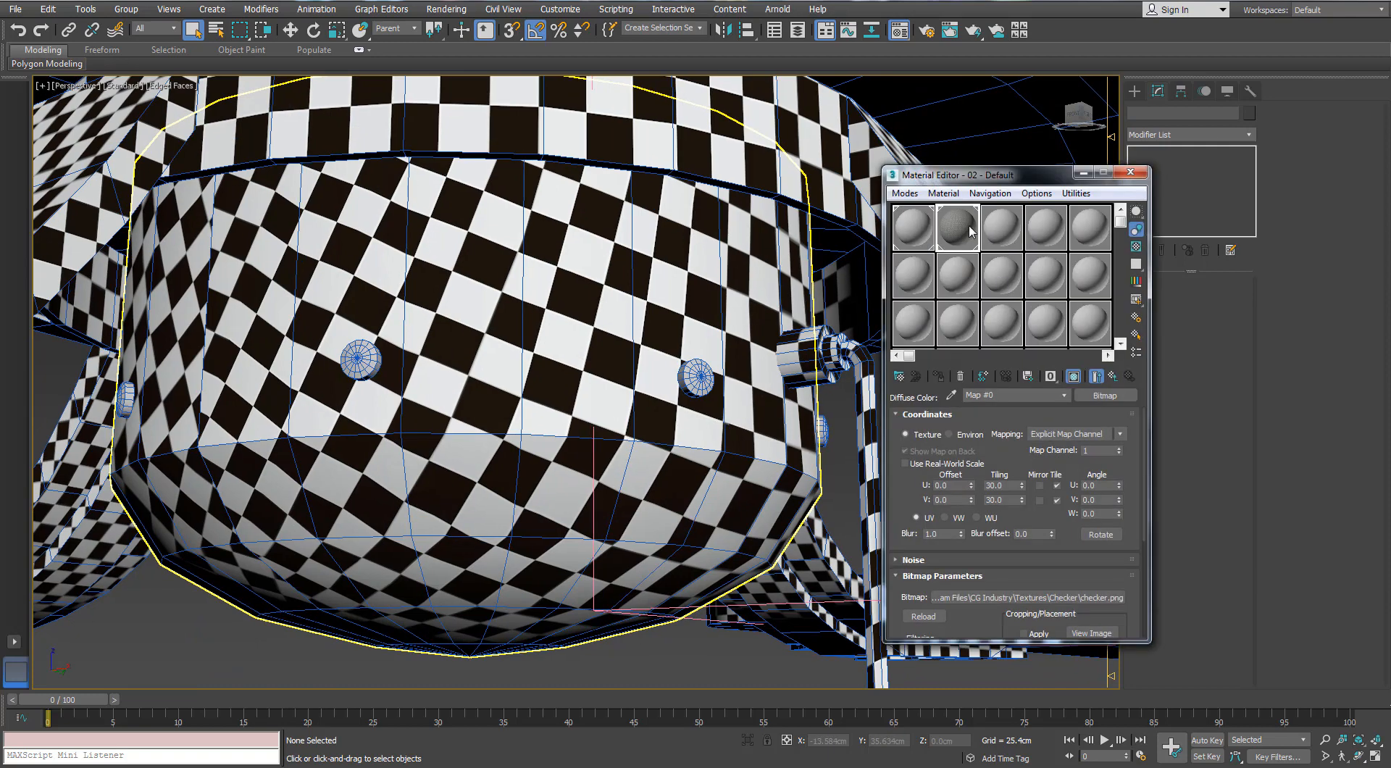
left_click_drag(700, 376, 700, 377)
scroll(723, 385, "up", 3)
left_click(1132, 172)
Select all faces of the checkered screw on the lower housing and scale down its UV shell in the UV editor
left_click(684, 373)
key("3")
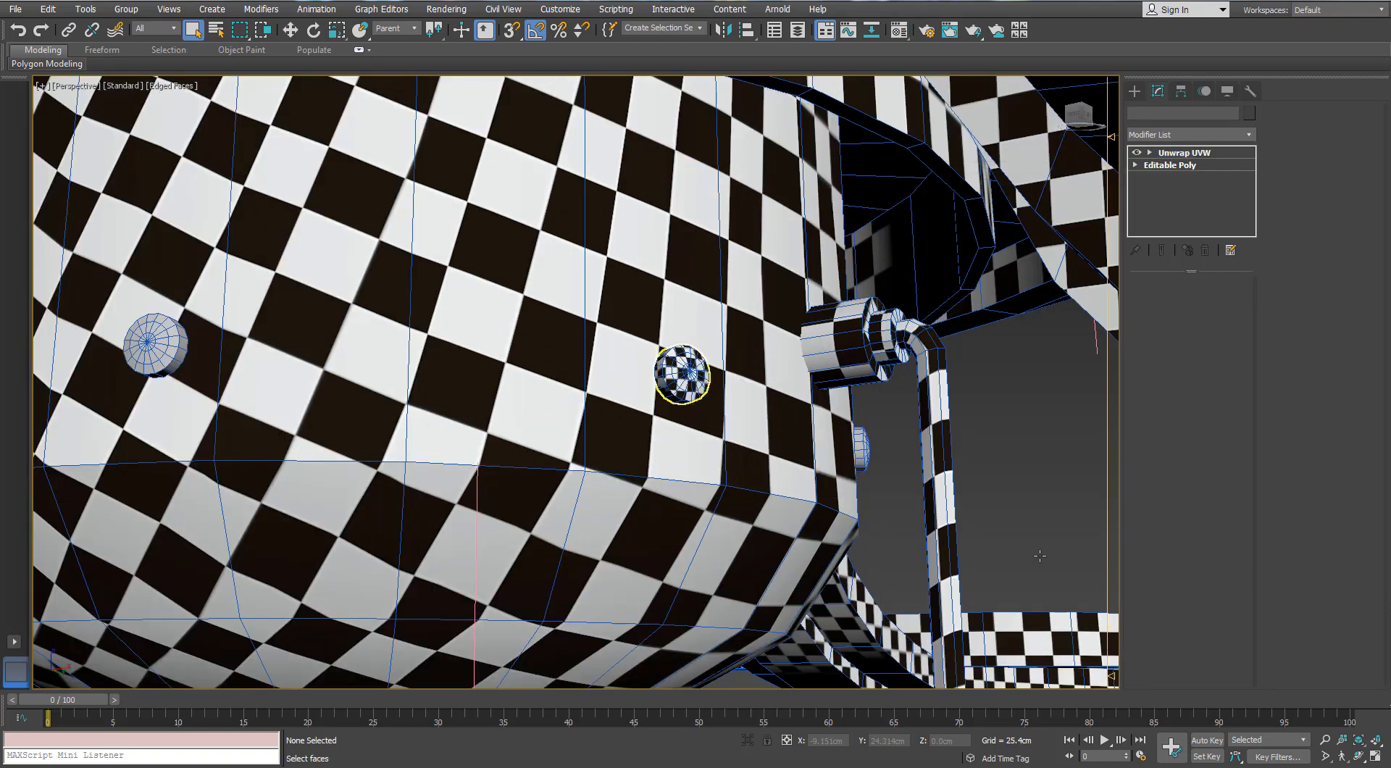
key("ctrl+a")
left_click(1181, 591)
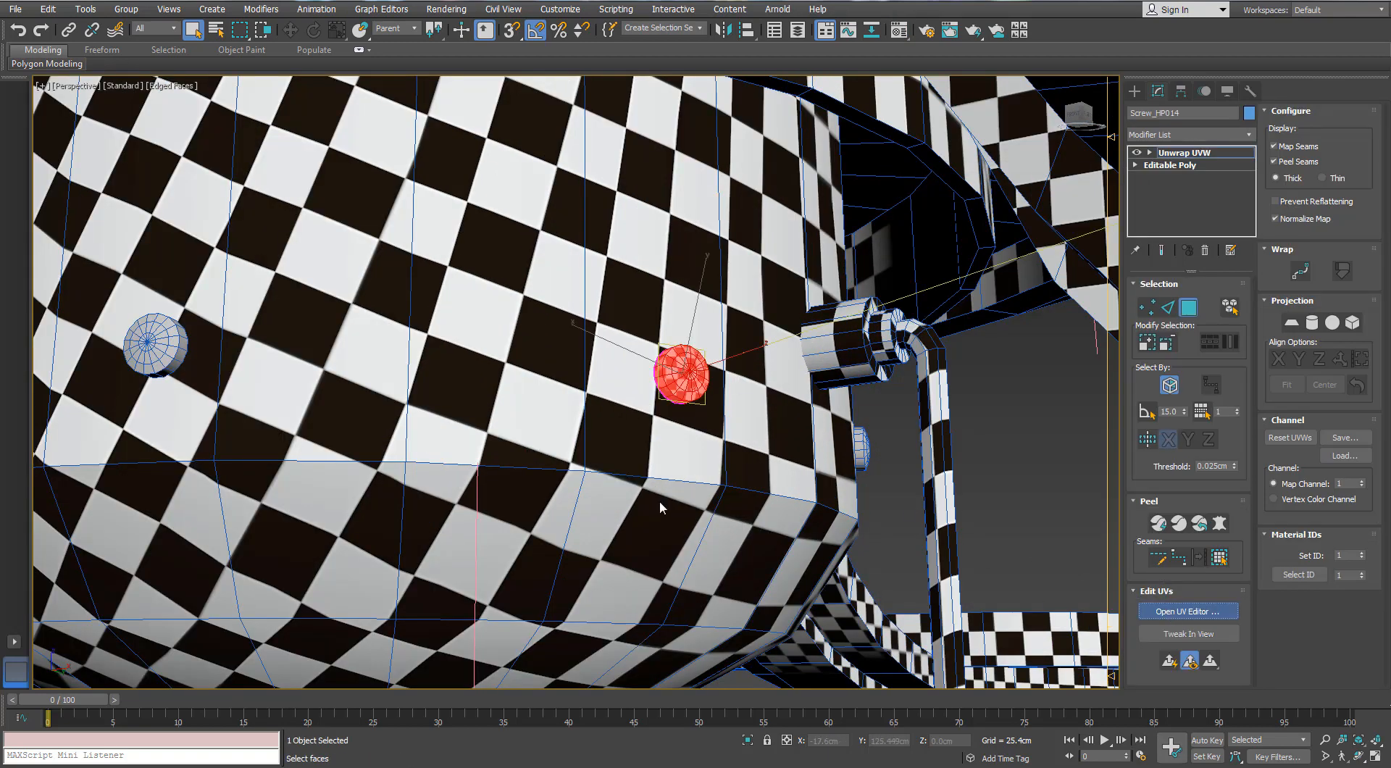
scroll(460, 472, "up", 5)
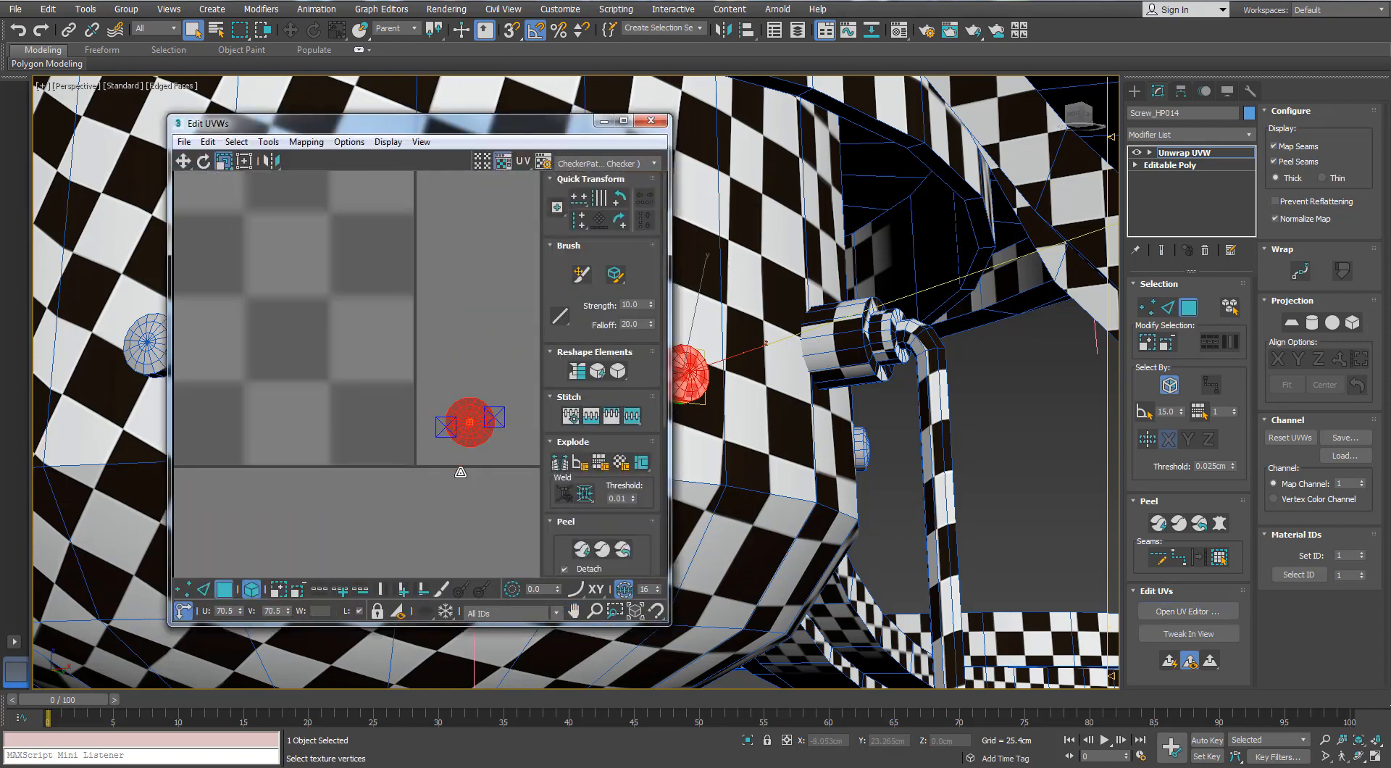
left_click_drag(461, 473, 446, 513)
scroll(920, 412, "down", 4)
middle_click_drag(920, 411, 870, 434, "alt")
left_click(651, 121)
Select the lower fan assembly together with its screws and assign the 02 - Default checker material to it
scroll(662, 375, "down", 3)
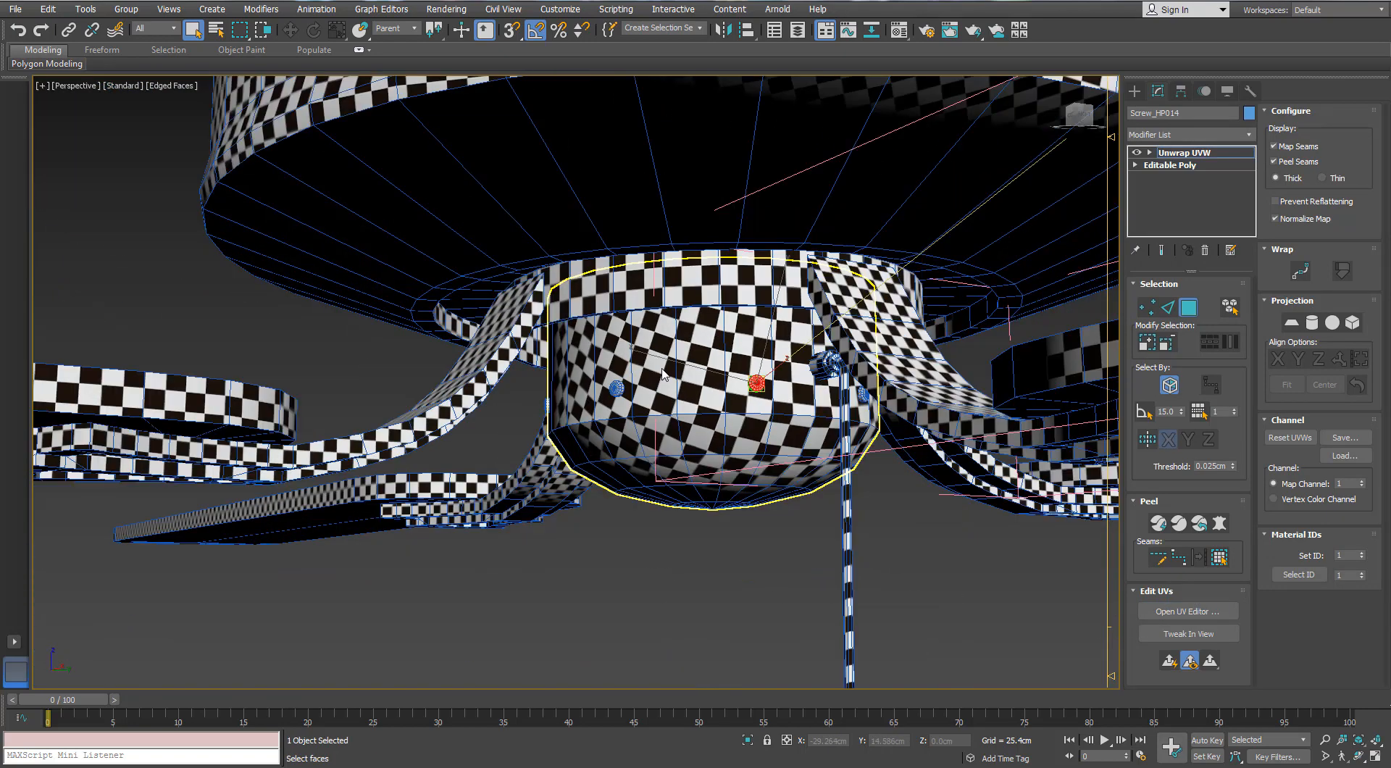
left_click(732, 559)
scroll(733, 559, "down", 5)
middle_click_drag(732, 559, 876, 571, "alt")
left_click_drag(875, 570, 712, 430)
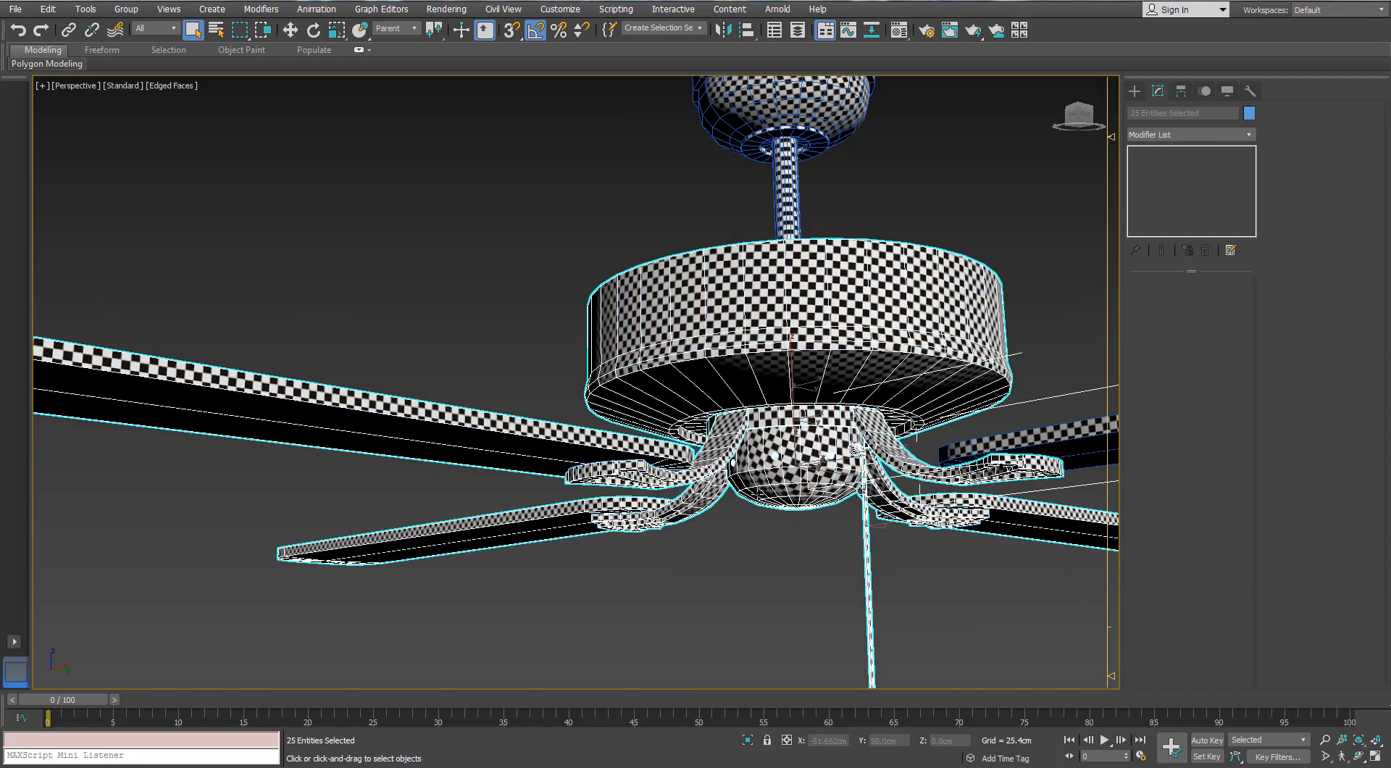
key("m")
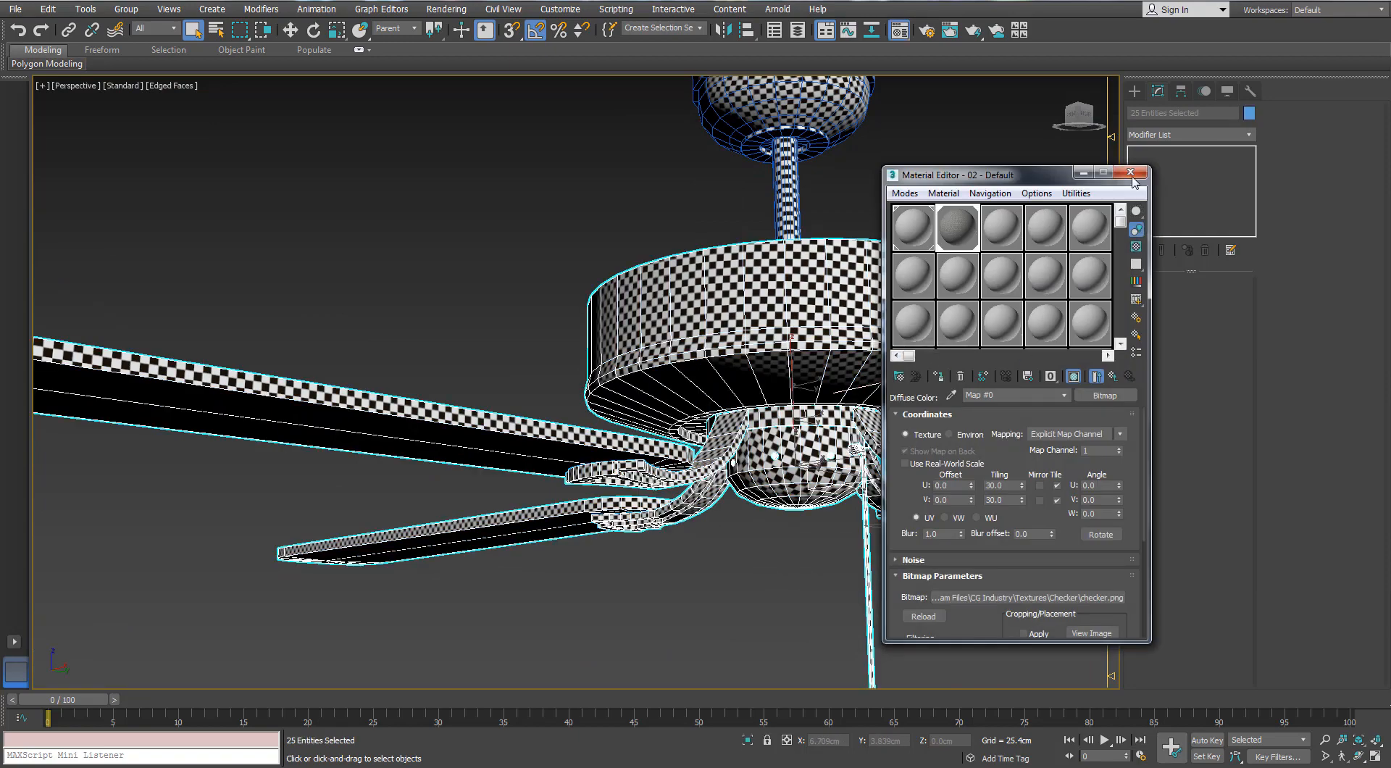
left_click(1132, 178)
left_click(681, 531)
Convert the large motor housing to an Editable Poly
middle_click_drag(680, 520, 539, 578)
left_click(685, 407)
right_click(709, 397)
left_click(694, 562)
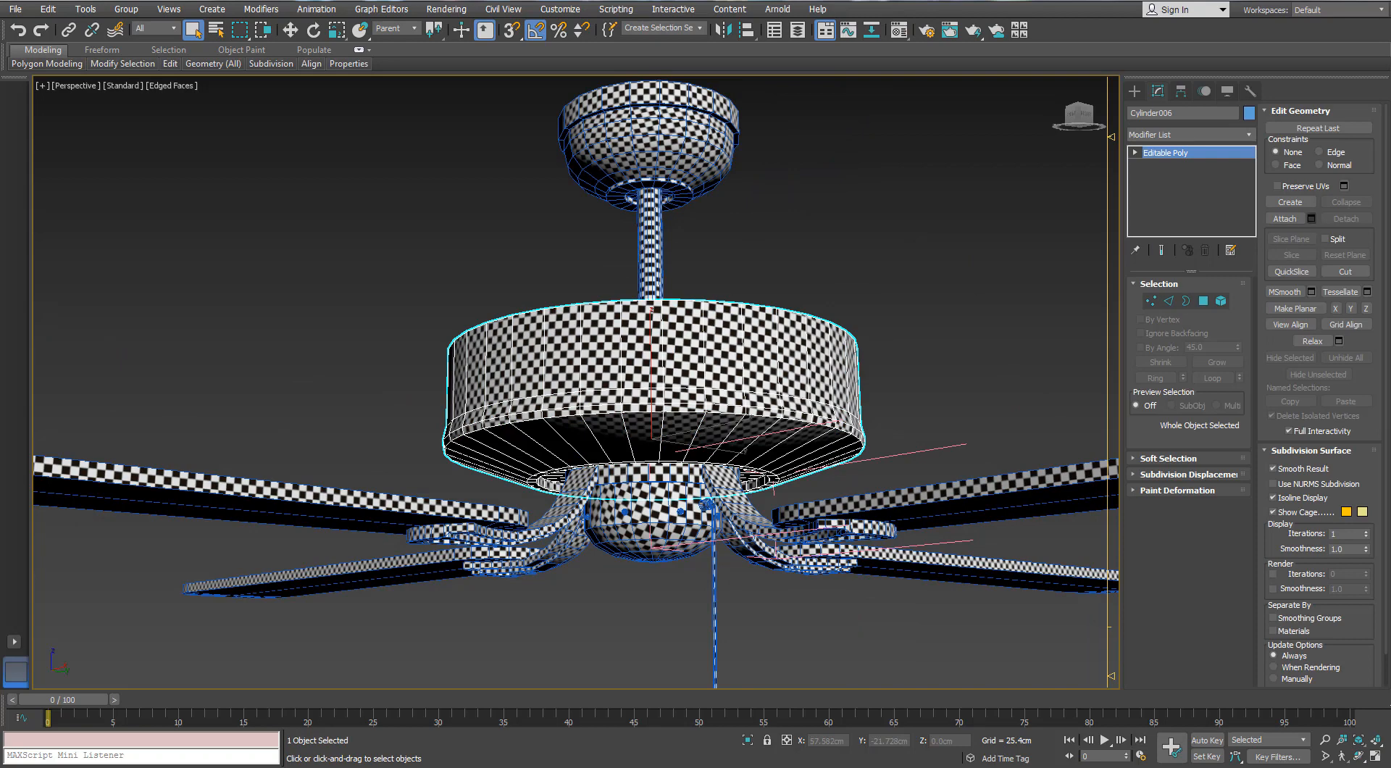
Attach all listed objects from Cylinder007 to Sphere013 to the motor housing
left_click(1311, 218)
left_click_drag(148, 226, 255, 141)
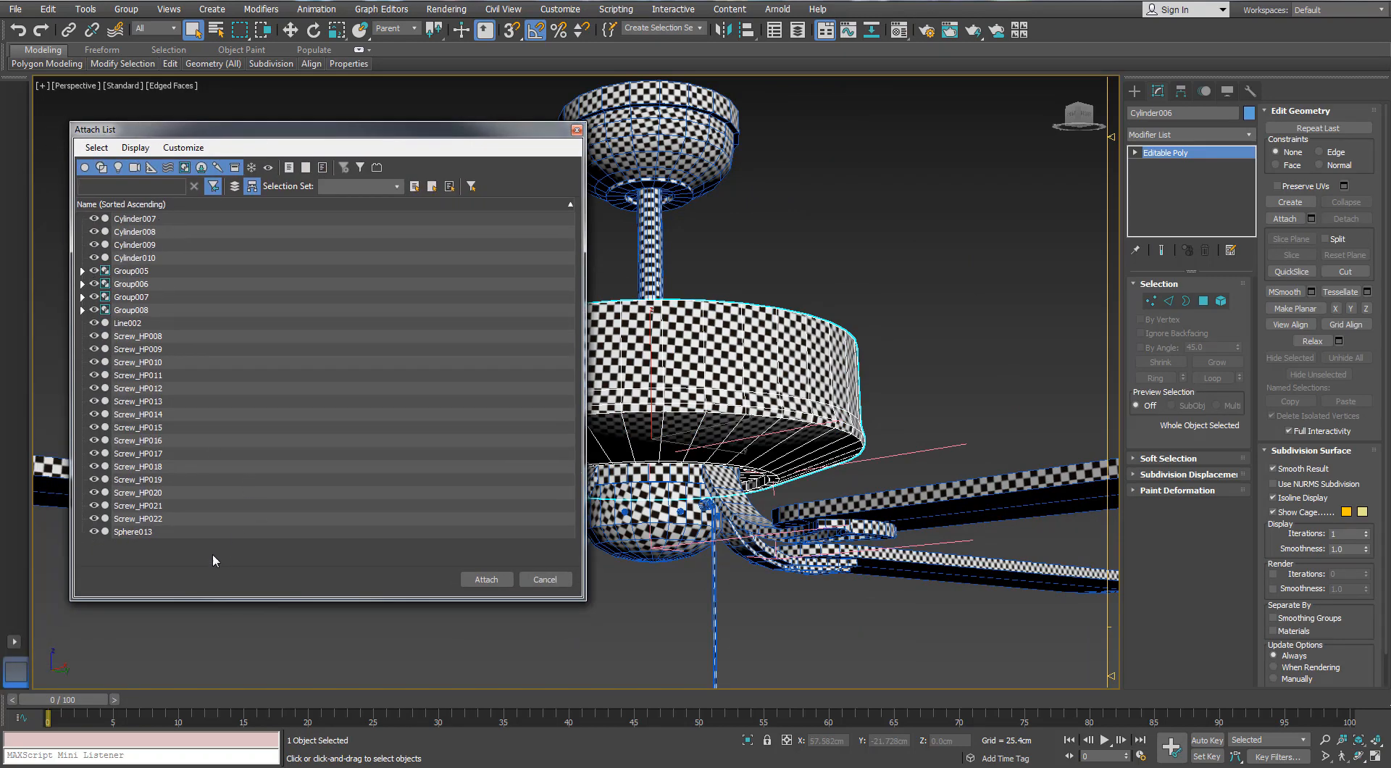
left_click(144, 219)
left_click(130, 531, "shift")
left_click(486, 579)
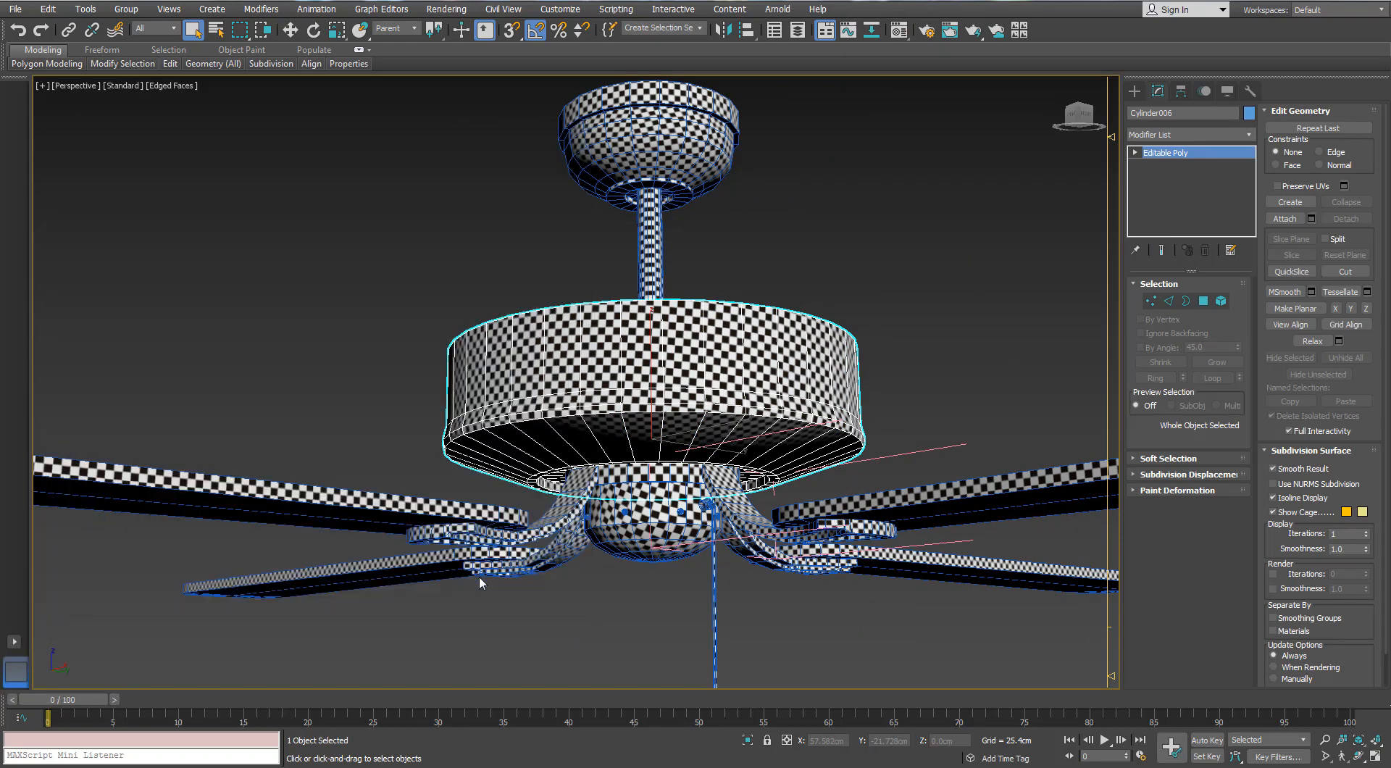
Select the blade group on the right side of the fan and convert it to an Editable Poly
middle_click_drag(677, 426, 815, 236, "alt")
left_click(812, 235)
left_click(713, 391)
middle_click_drag(710, 402, 702, 337, "alt")
left_click(898, 391)
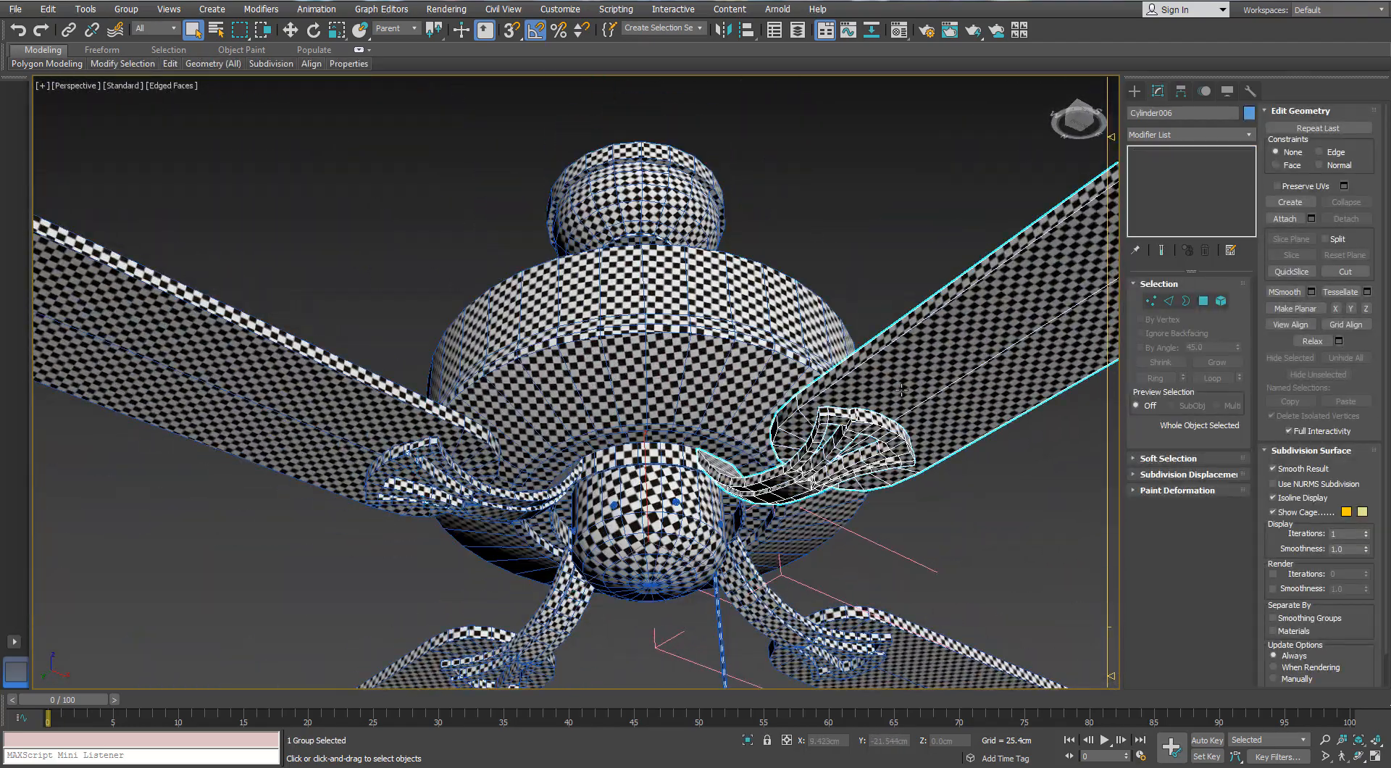
right_click(901, 390)
mouse_move(934, 536)
left_click(847, 540)
Attach the listed blade groups, Group005 to Group008, to the motor housing mesh
left_click(766, 435)
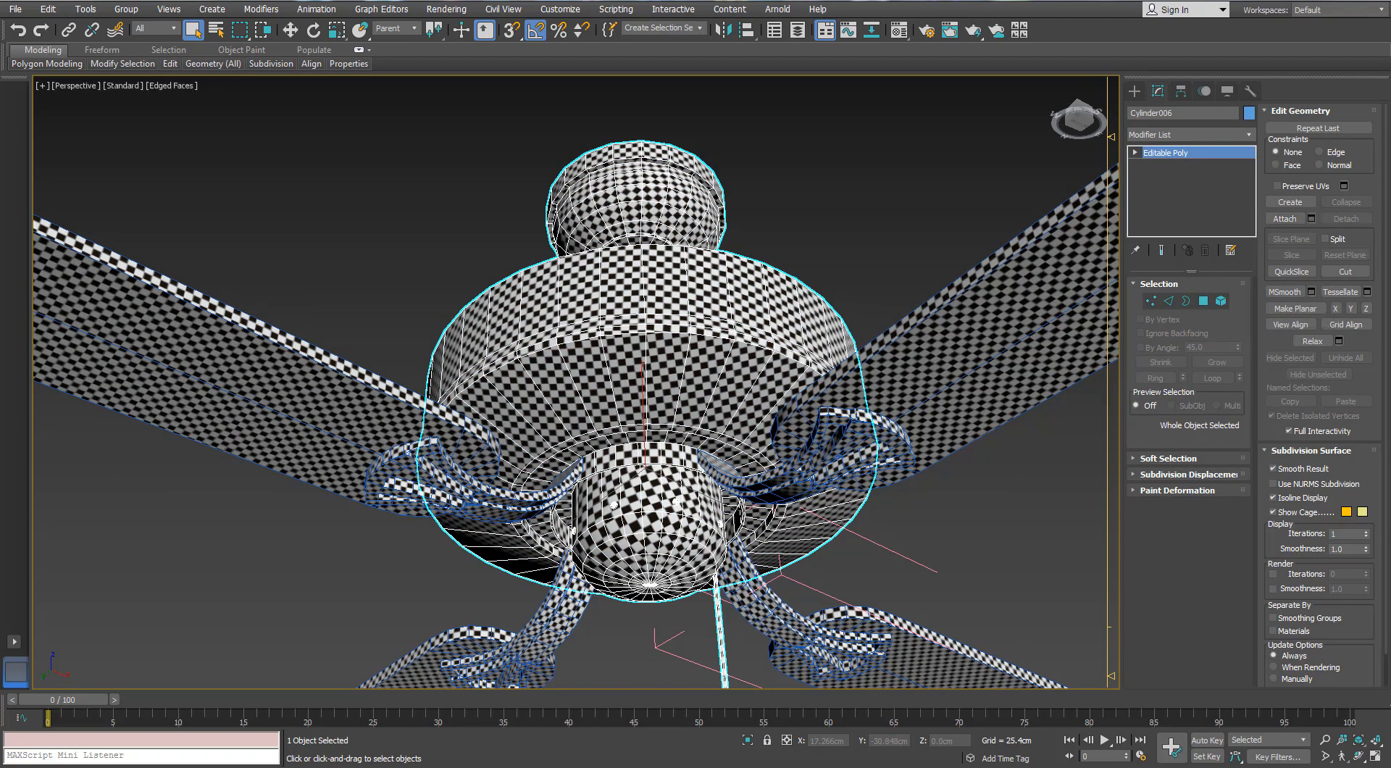
left_click(1311, 218)
key("ctrl+a")
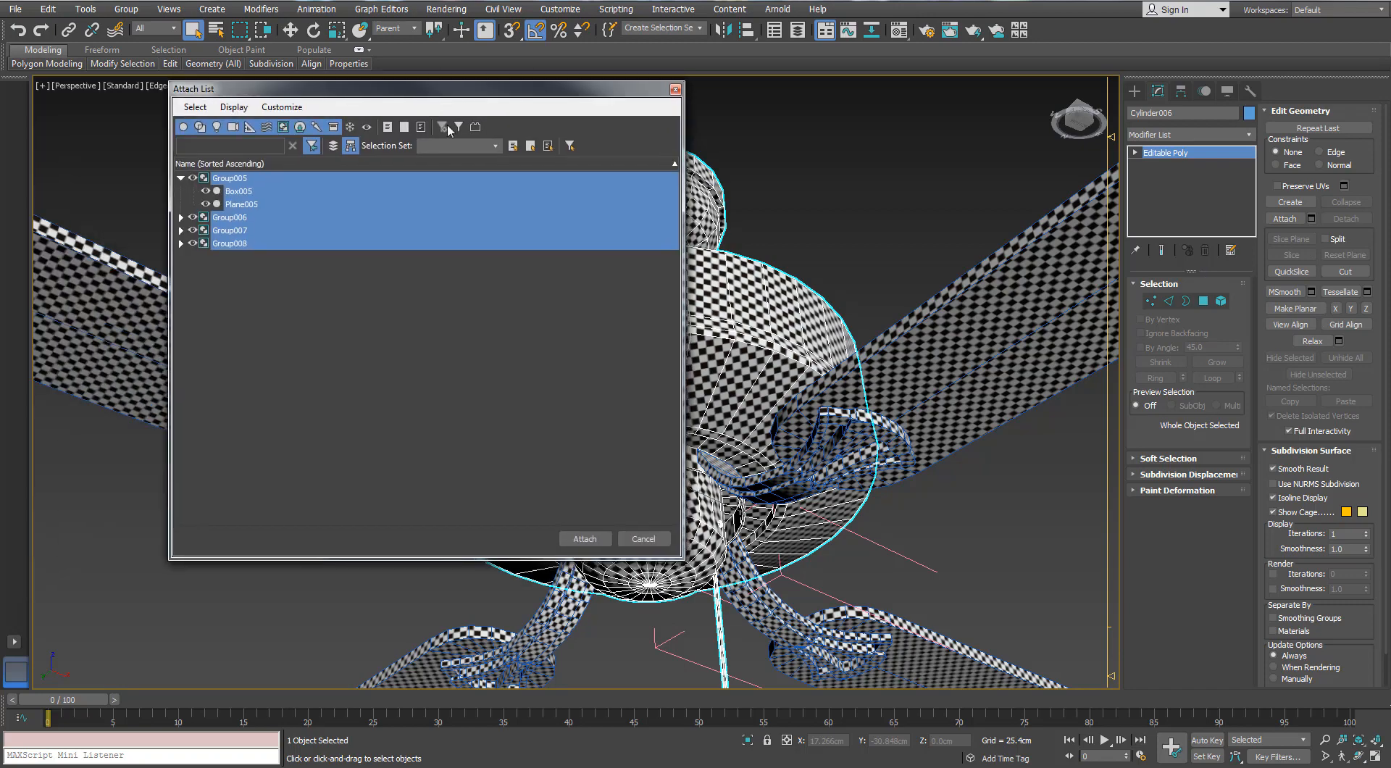
left_click(585, 539)
middle_click_drag(785, 393, 787, 426, "alt")
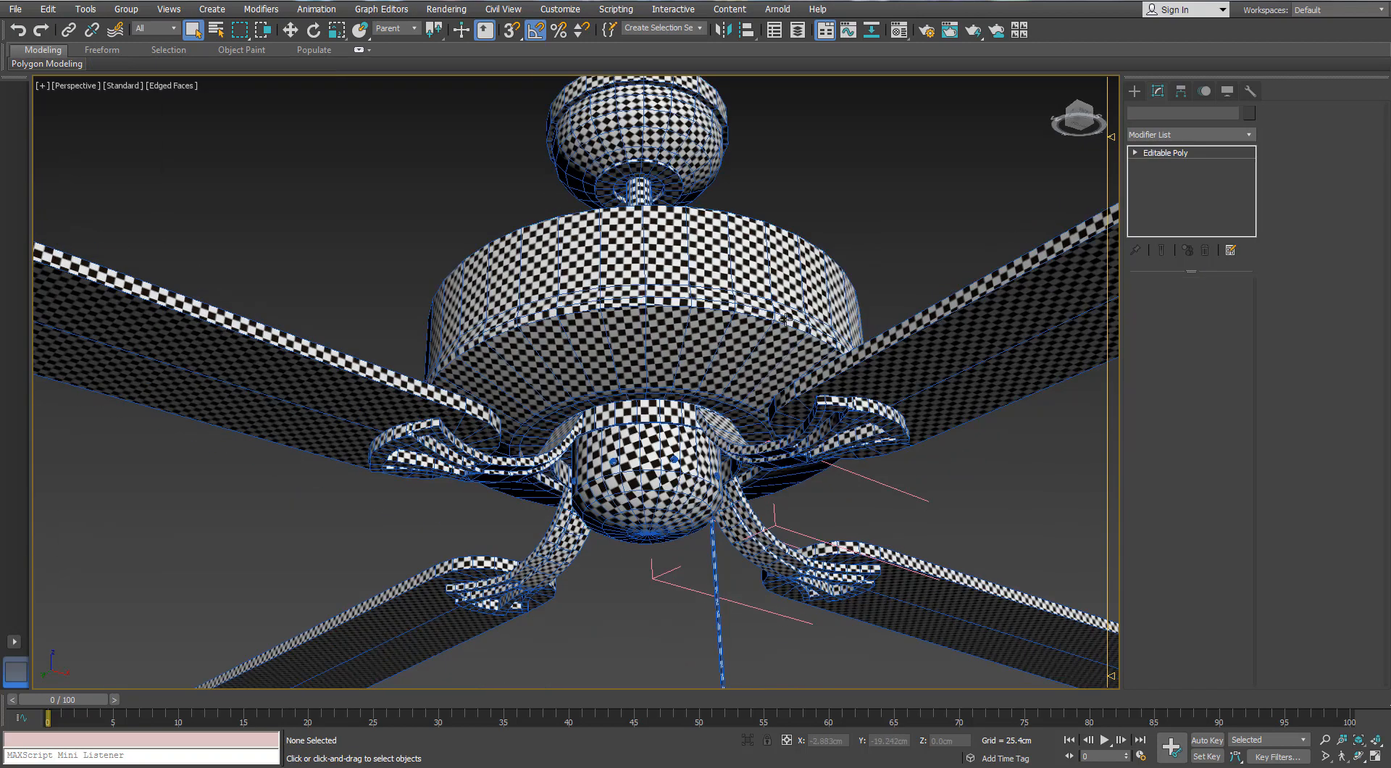
Attach the remaining three blades and their mounting brackets to the fan body one by one
left_click(1284, 218)
left_click(335, 389)
left_click(445, 634)
left_click(906, 608)
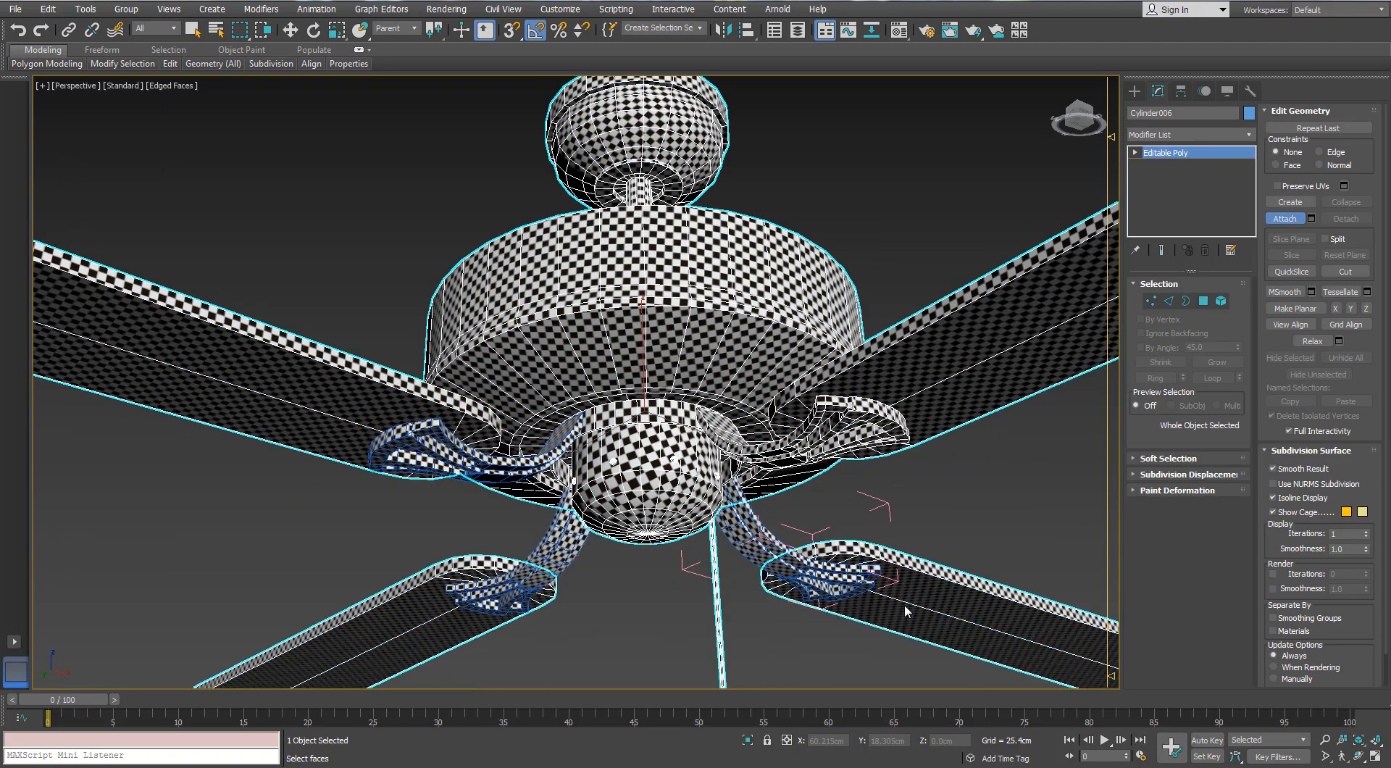
left_click(826, 576)
left_click(543, 565)
left_click(545, 449)
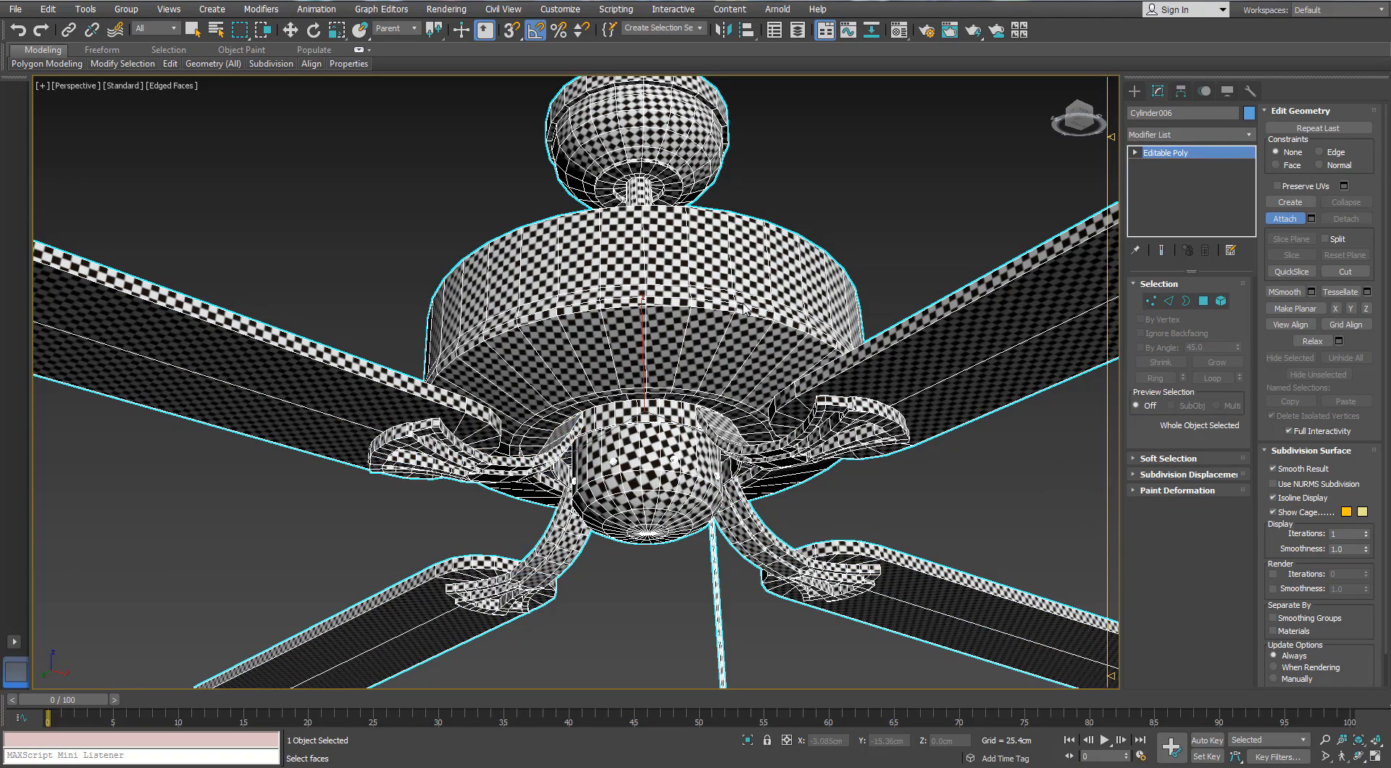
Move the combined fan mesh as a test and undo the move
scroll(744, 310, "down", 4)
key("w")
left_click_drag(700, 372, 713, 329)
key("ctrl+z")
middle_click_drag(715, 329, 775, 311, "alt")
Add an Unwrap UVW modifier to the combined fan mesh
left_click(862, 391)
left_click(869, 311)
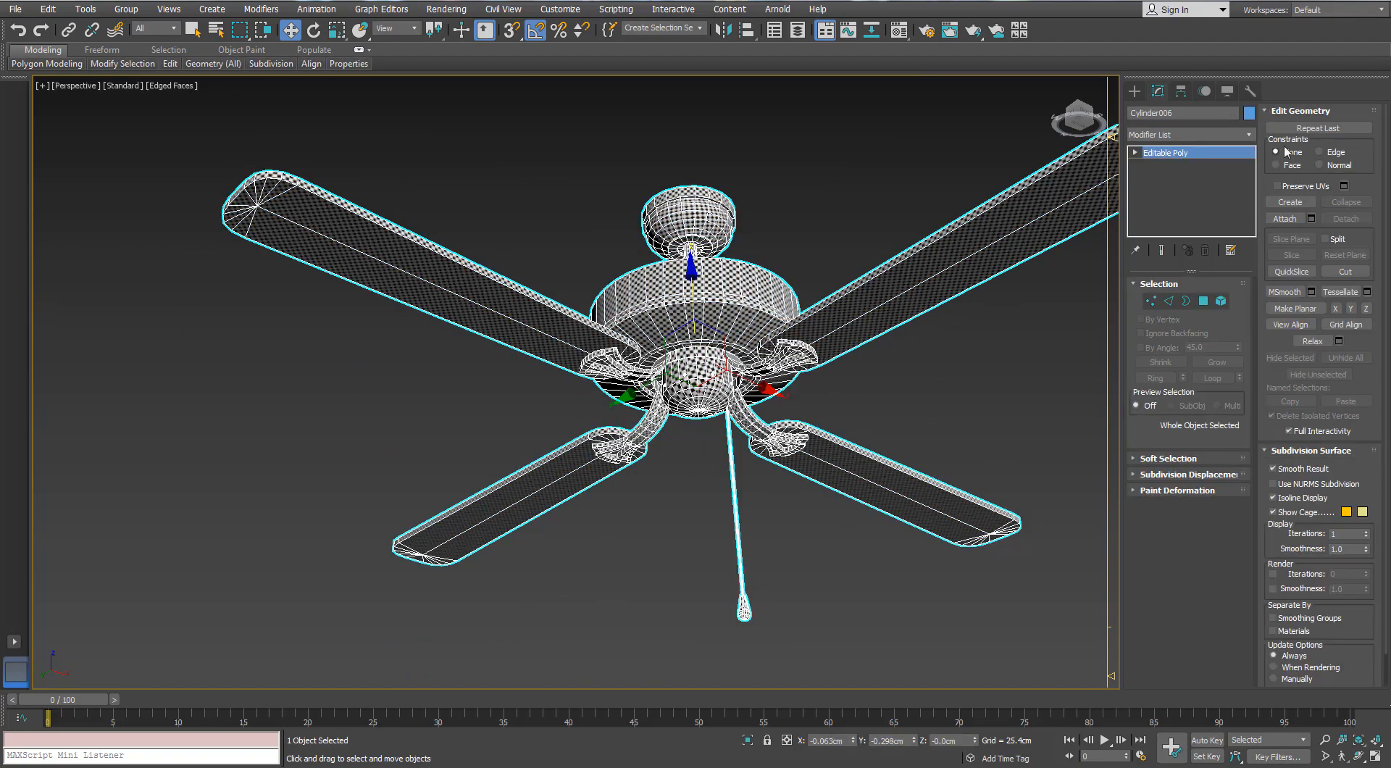
left_click(1249, 135)
key("u")
key("Return")
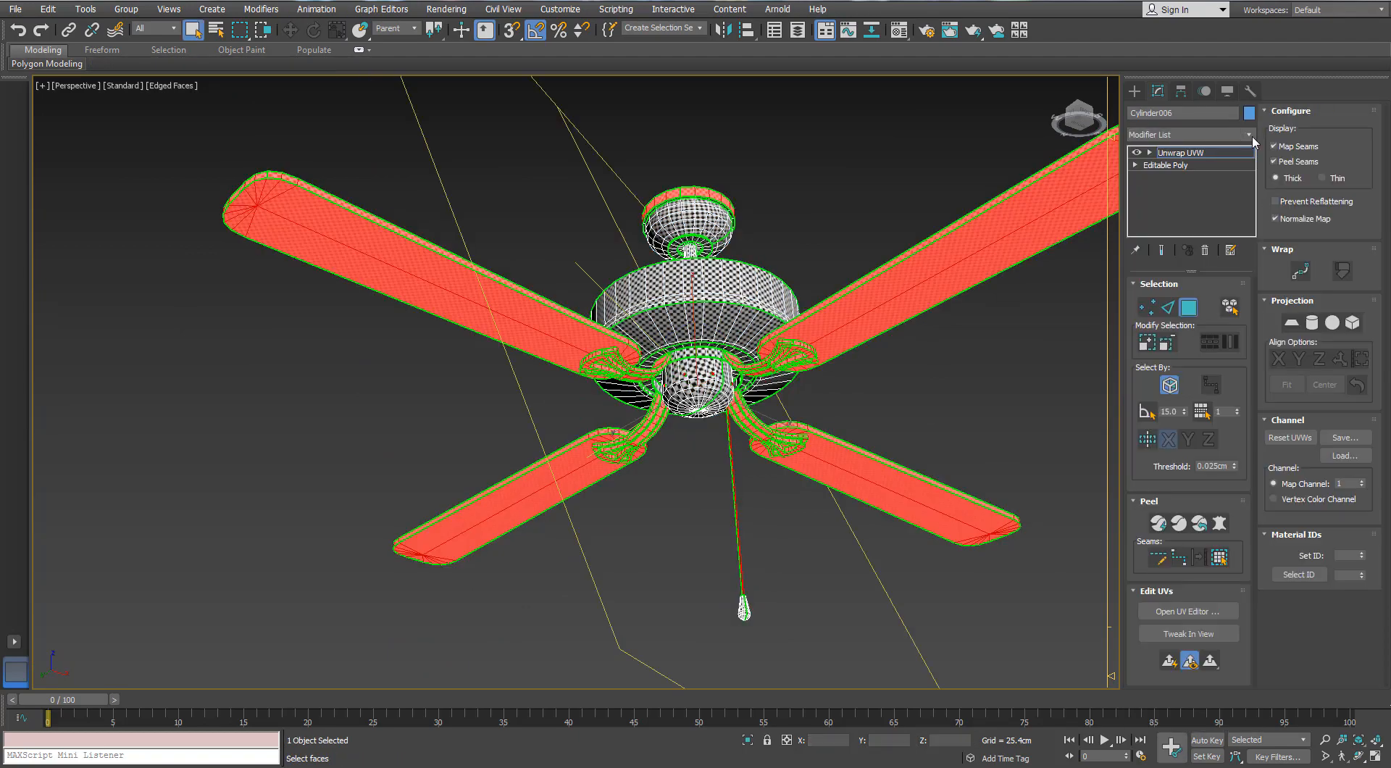
Clear the face selection and open the fan's UV layout in a maximized UV editor
left_click(950, 182)
left_click(1187, 612)
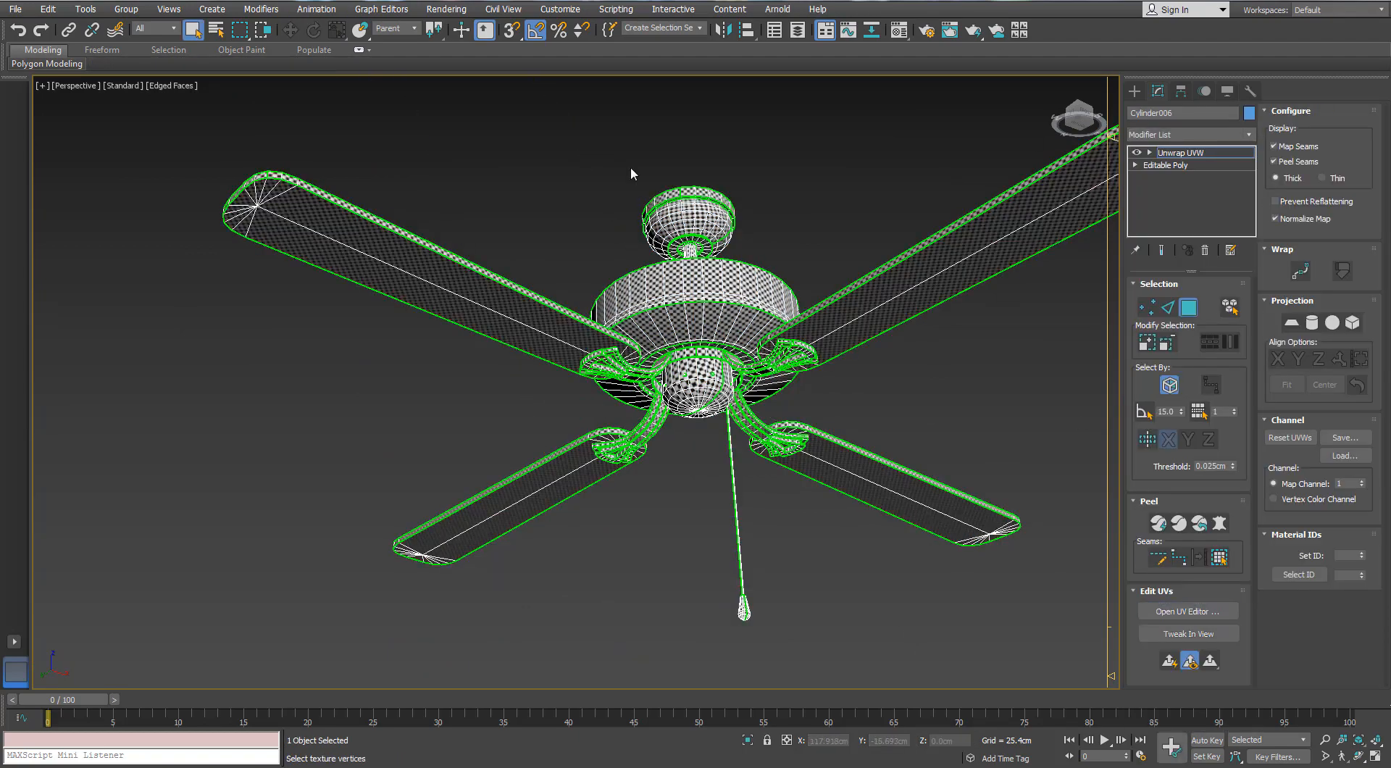
double_click(758, 161)
scroll(631, 274, "down", 4)
scroll(935, 246, "up", 4)
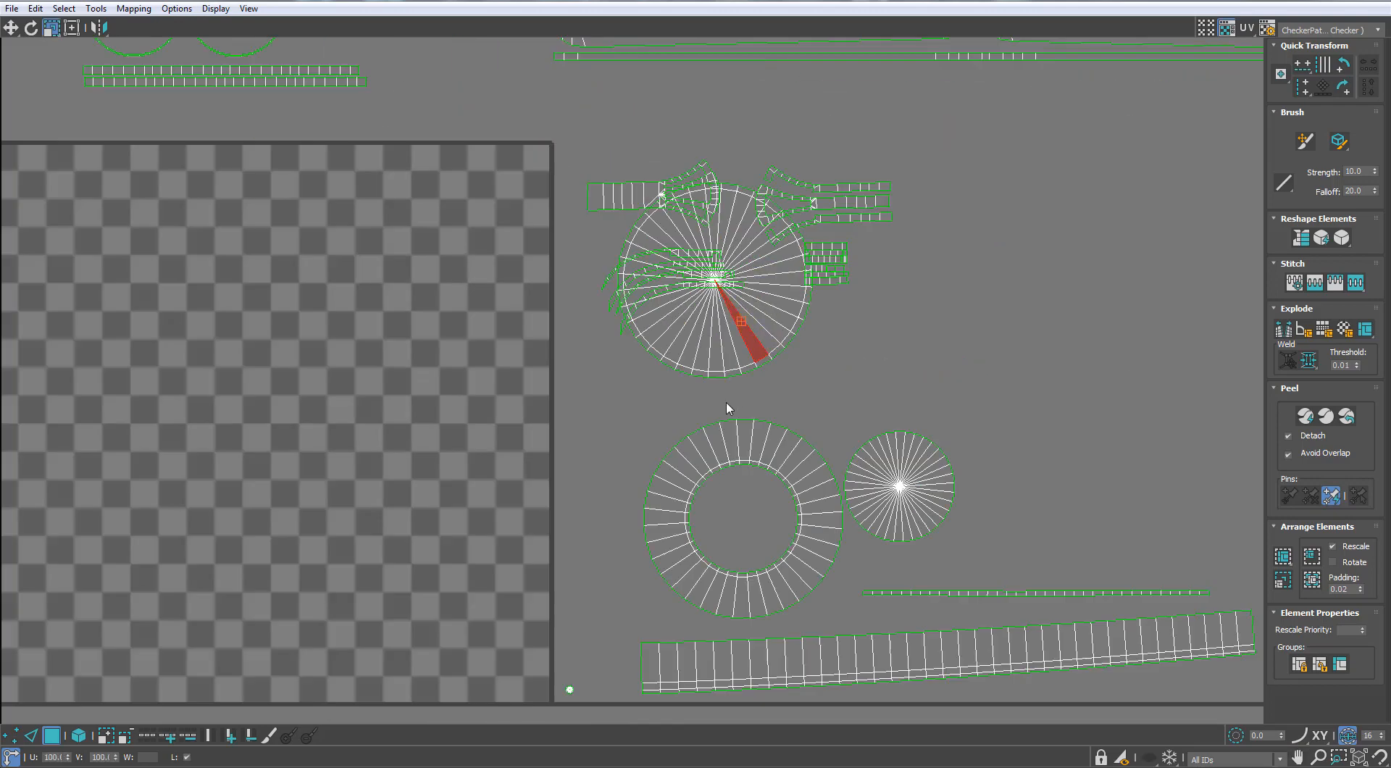
Move the large disc shell clear of the bracket shells and place a tiny shell in the free area left of the checker tile
left_click(747, 322)
key("w")
left_click_drag(755, 331, 1054, 344)
scroll(833, 269, "down", 5)
scroll(600, 265, "up", 3)
middle_click_drag(606, 293, 625, 592)
left_click(685, 196)
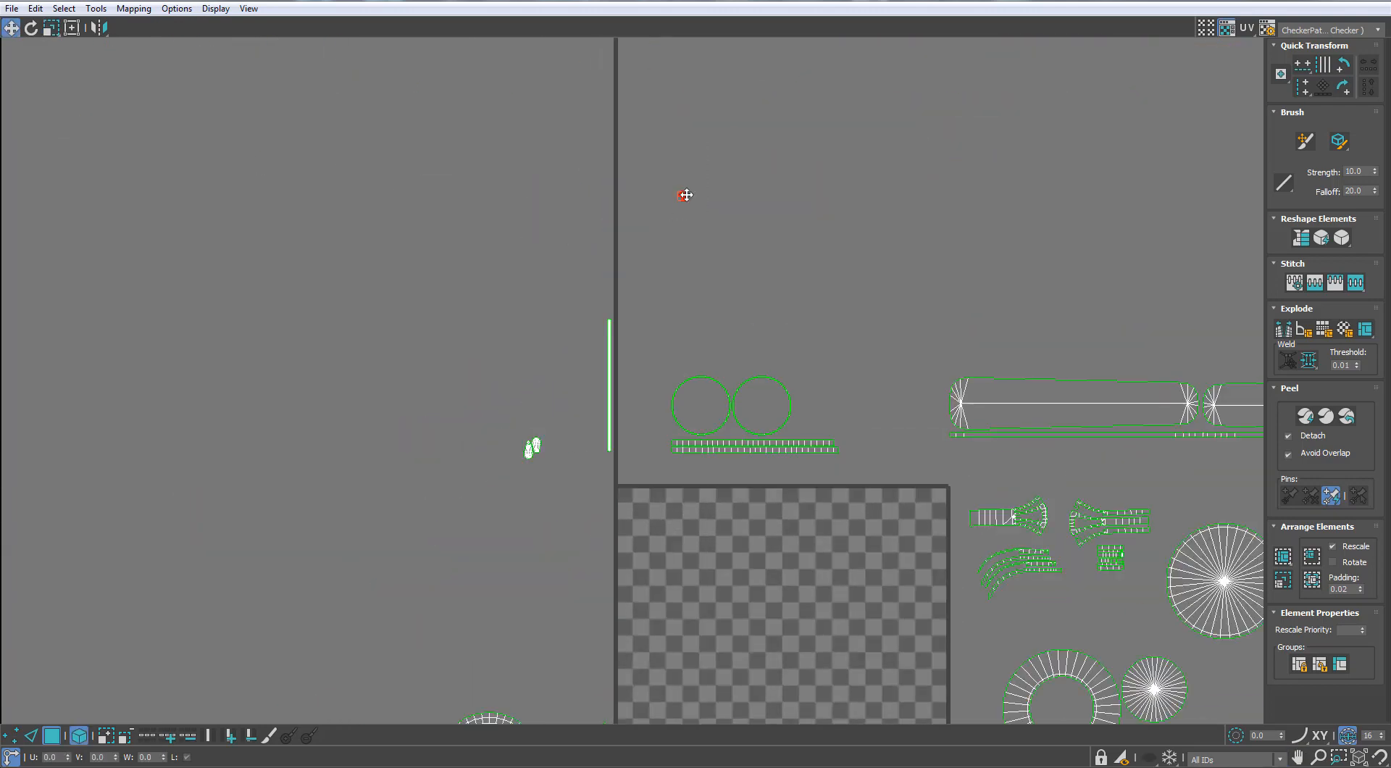
scroll(560, 534, "down", 5)
Select all UV shells and rescale them to a matching relative texture size
key("ctrl+a")
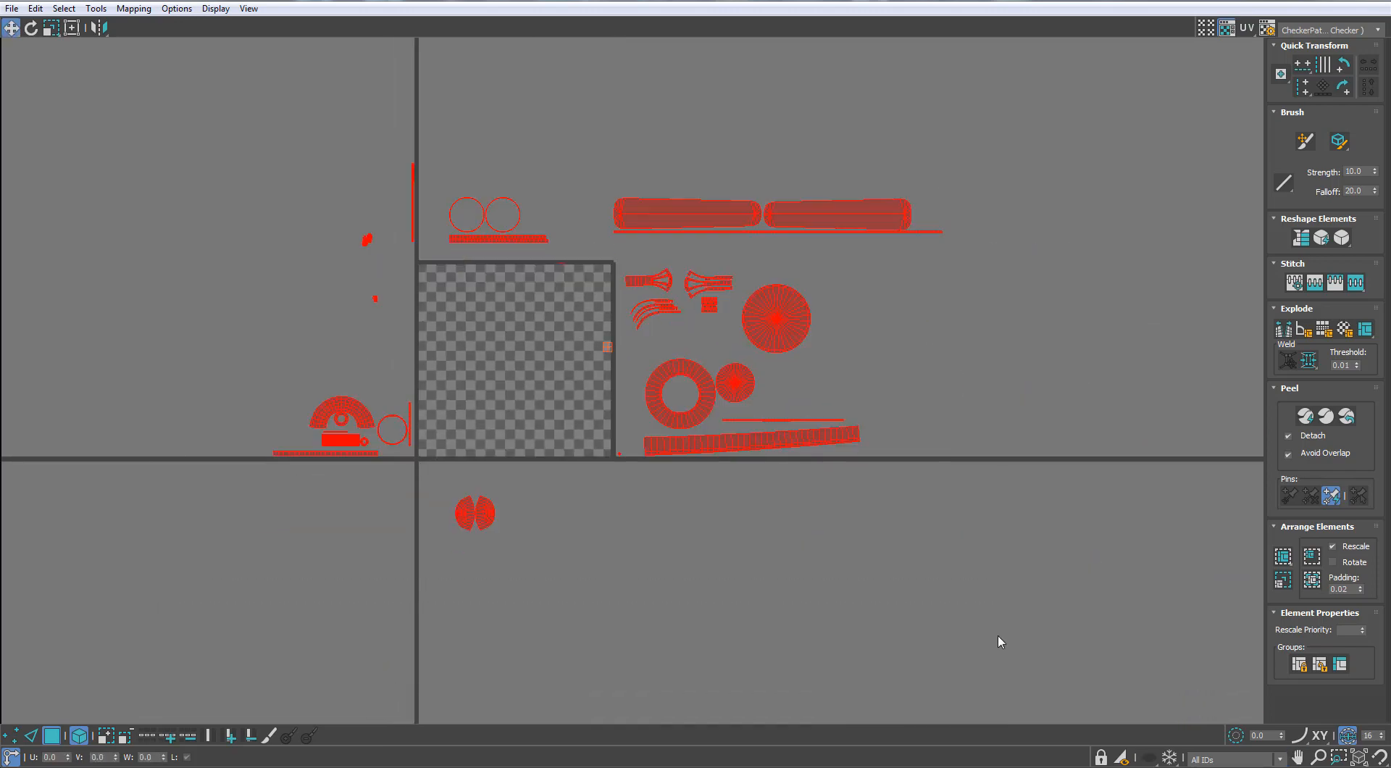
left_click(1283, 582)
scroll(590, 433, "up", 2)
scroll(717, 333, "up", 2)
Separate the two overlapping pull-chain knob shells left of the checker tile
middle_click_drag(717, 332, 877, 562)
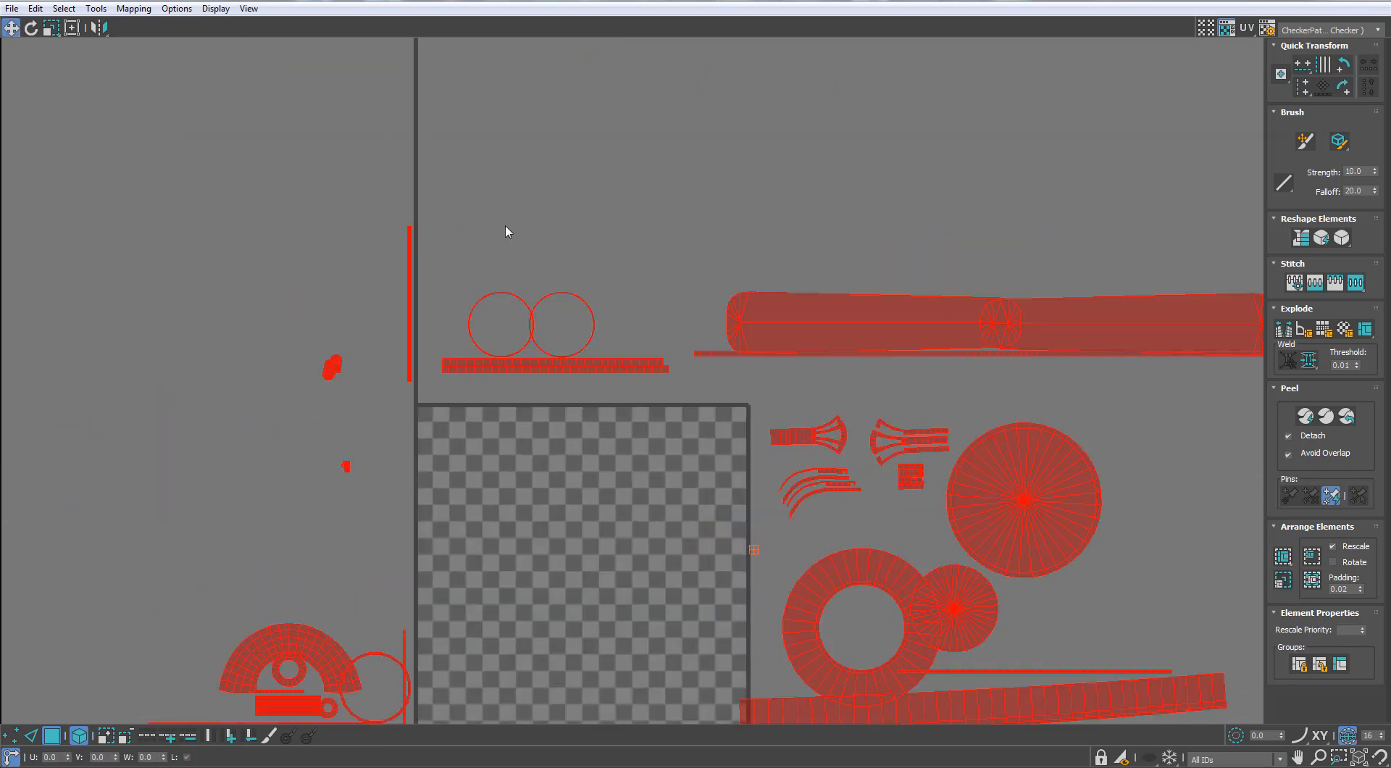
scroll(295, 389, "up", 3)
middle_click_drag(295, 389, 337, 389)
left_click(339, 390)
scroll(373, 371, "up", 6)
left_click_drag(422, 338, 404, 365)
left_click_drag(481, 279, 500, 254)
scroll(590, 313, "down", 8)
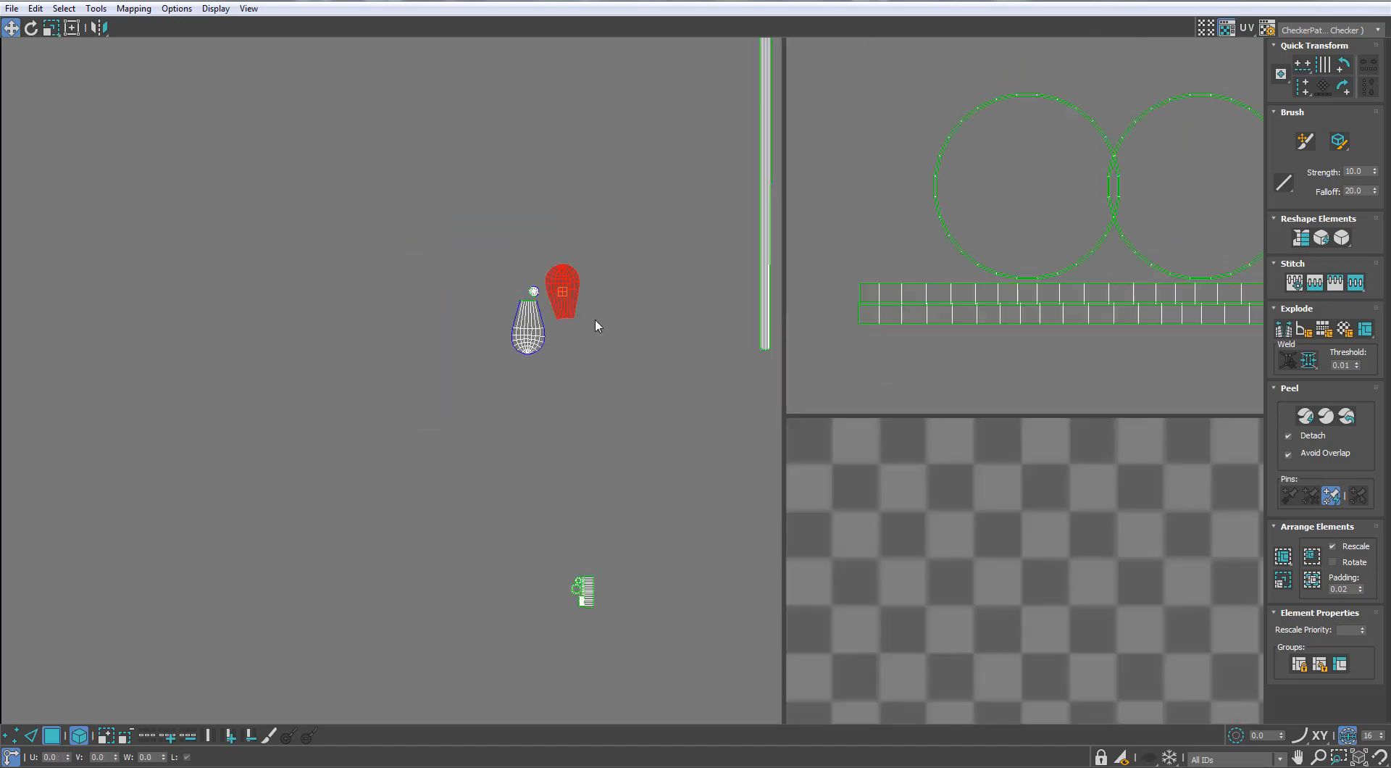
Move the right thin ring shell above the checker tile away from the ring it overlaps
scroll(761, 299, "up", 3)
scroll(763, 307, "up", 2)
left_click_drag(845, 357, 845, 386)
left_click(793, 308)
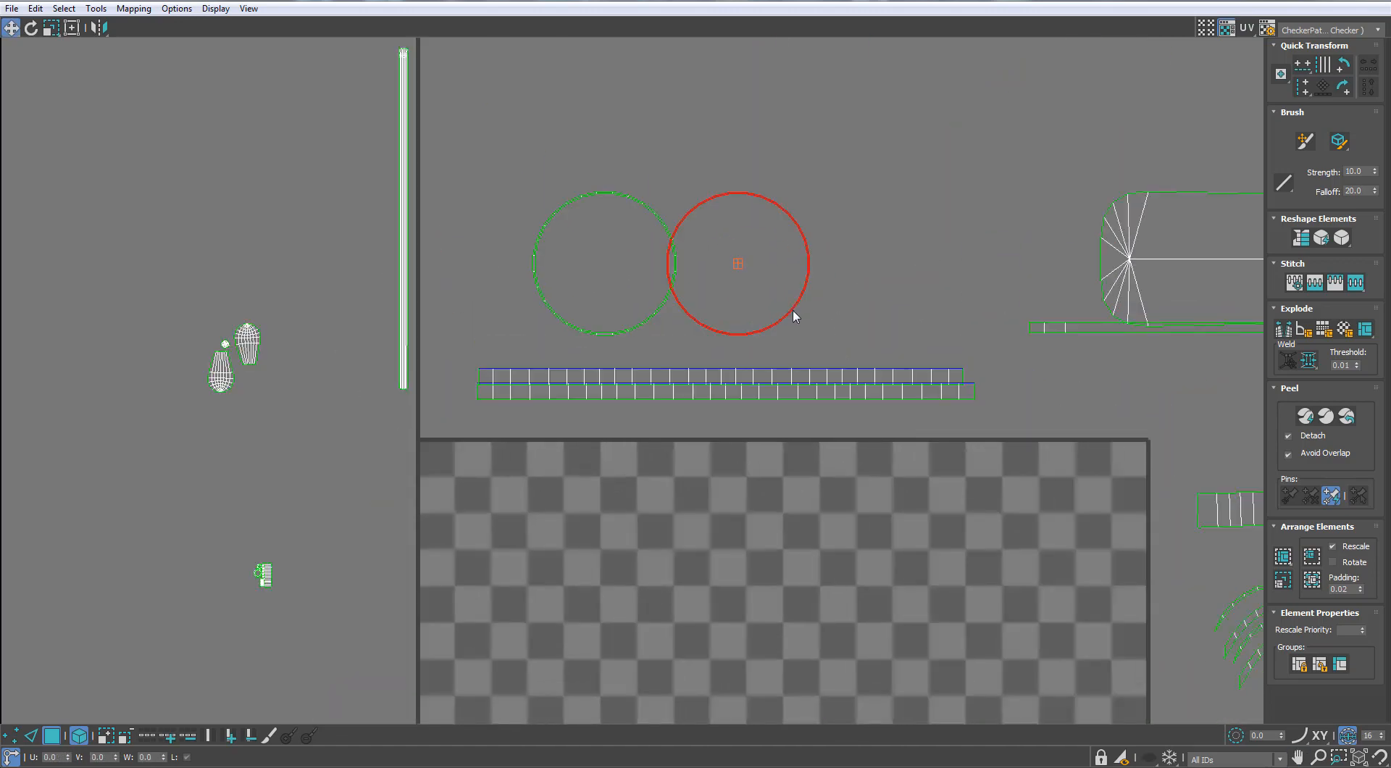
left_click_drag(805, 316, 814, 318)
Move the right blade shell further right so the two long blade shells stop overlapping
scroll(813, 317, "down", 3)
middle_click_drag(916, 286, 507, 258)
scroll(587, 255, "up", 2)
left_click_drag(880, 279, 874, 265)
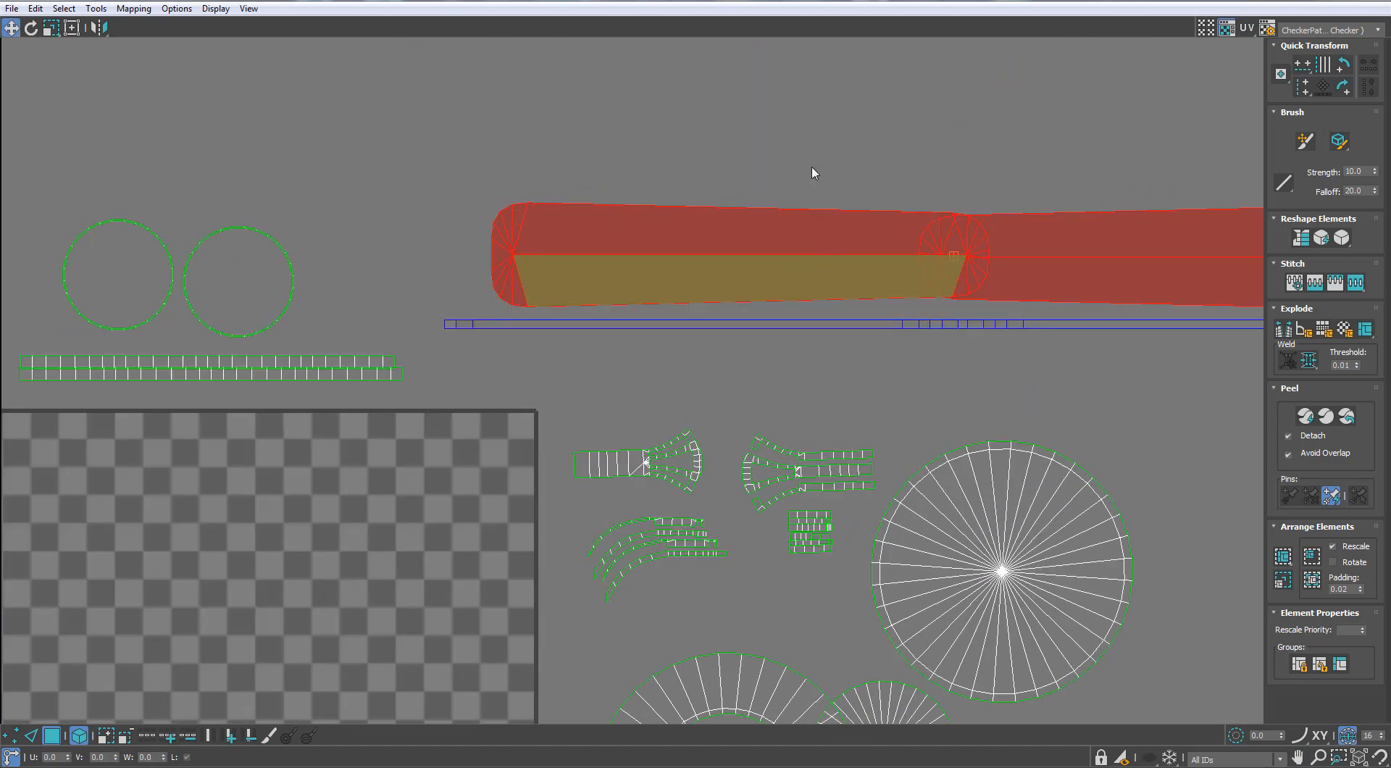
left_click(806, 170)
left_click_drag(743, 251, 667, 251)
middle_click_drag(645, 286, 332, 379)
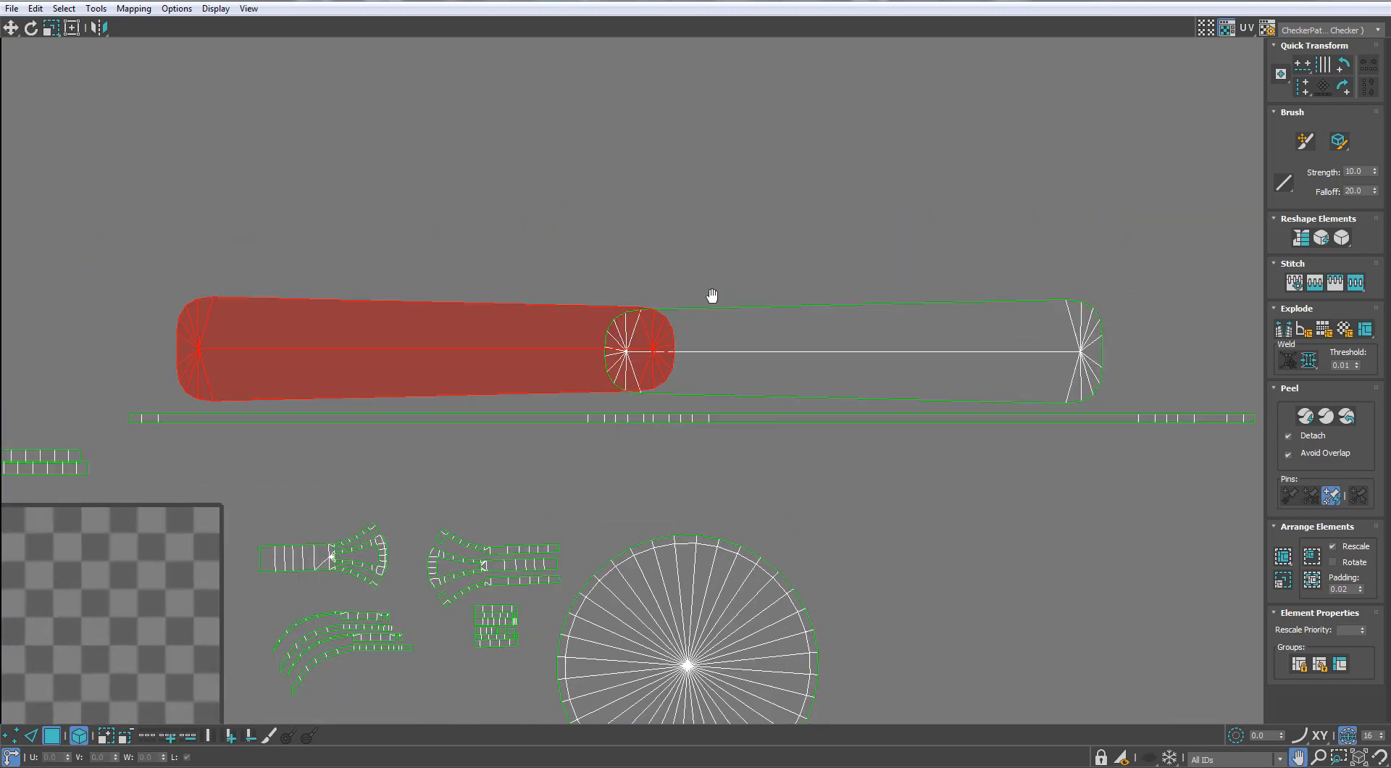
scroll(710, 295, "down", 3)
middle_click_drag(710, 295, 713, 216)
left_click_drag(862, 251, 919, 247)
Rotate the long slanted housing strip shell to nearly horizontal and place it below the ring and disc shells
middle_click_drag(618, 406, 675, 204)
scroll(805, 422, "up", 2)
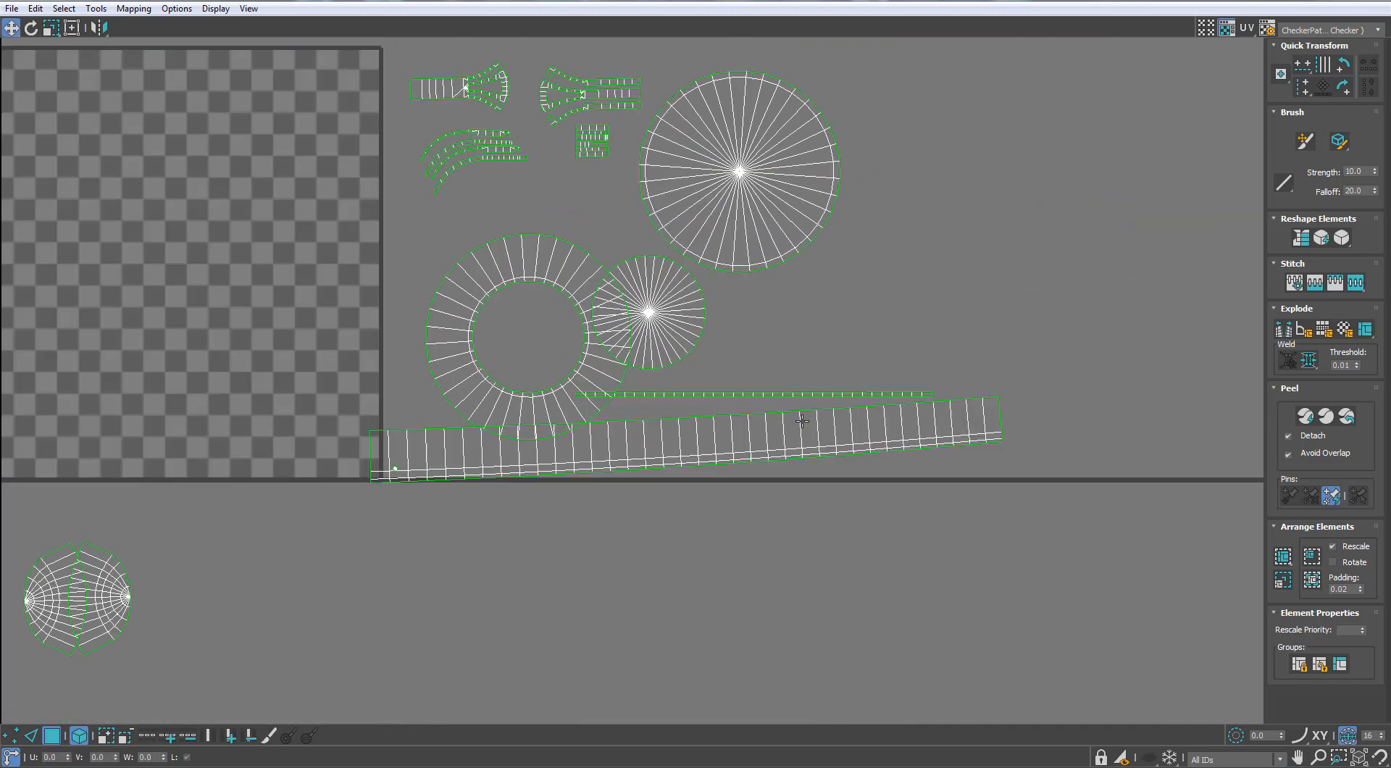
left_click_drag(943, 422, 949, 439)
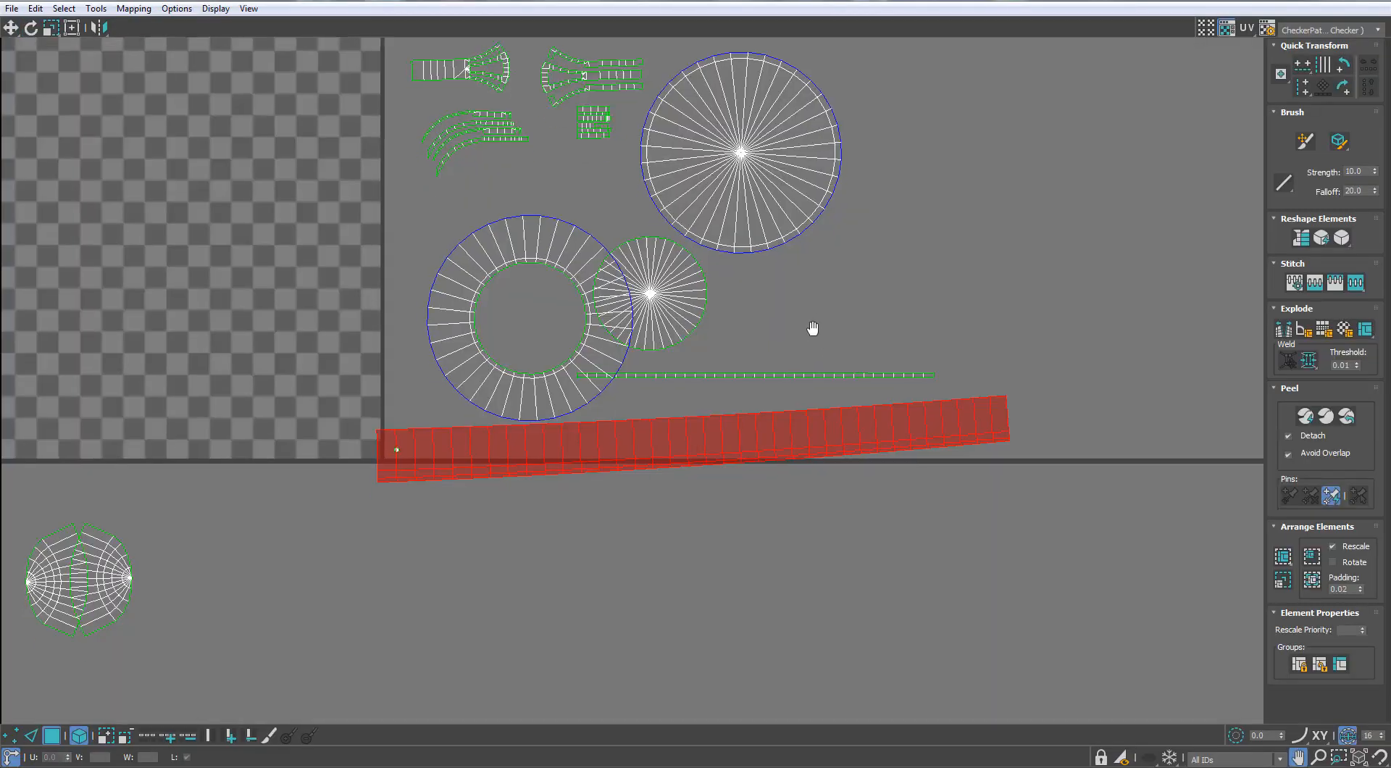
scroll(810, 326, "up", 2)
left_click_drag(1007, 435, 969, 533)
key("w")
Move the tiny overlapping screw shells apart beside the checker tile's lower right corner
scroll(245, 410, "up", 2)
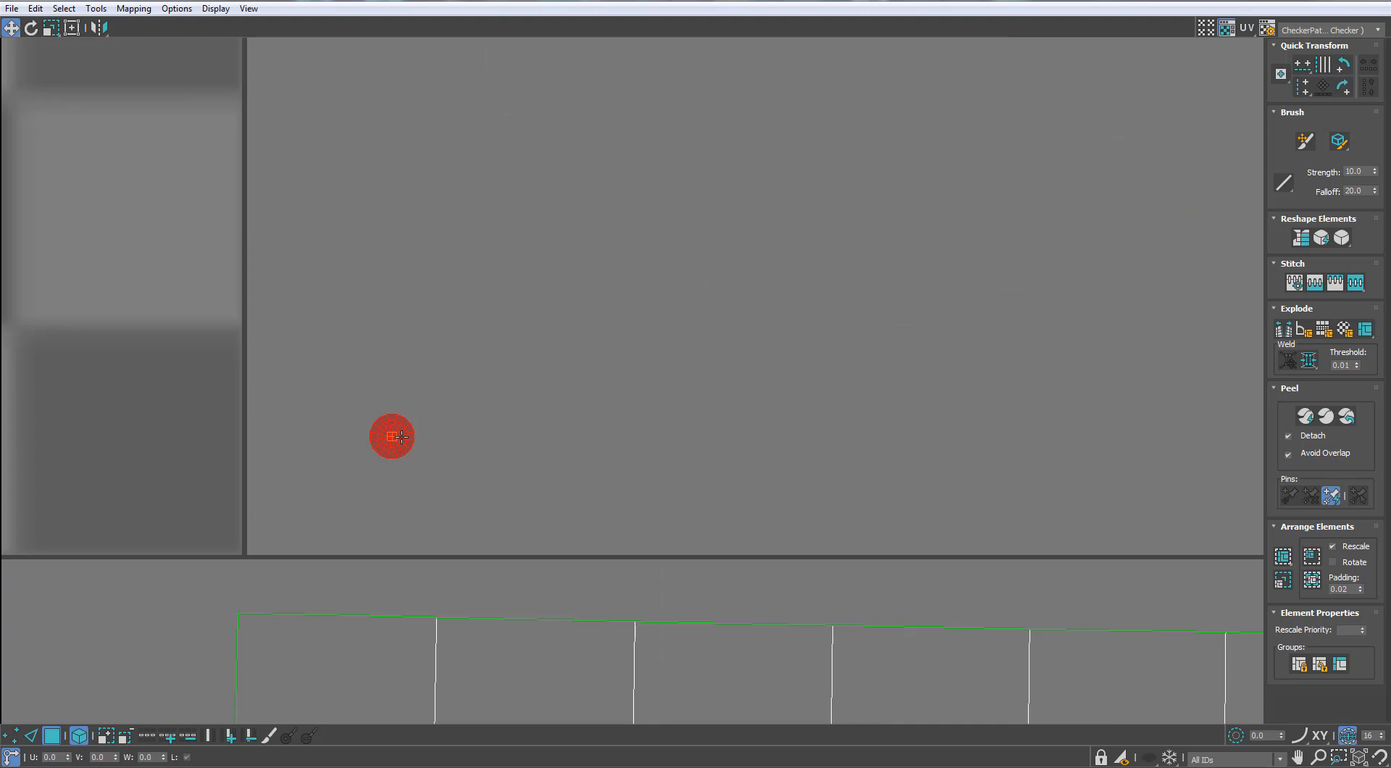
left_click_drag(391, 433, 444, 435)
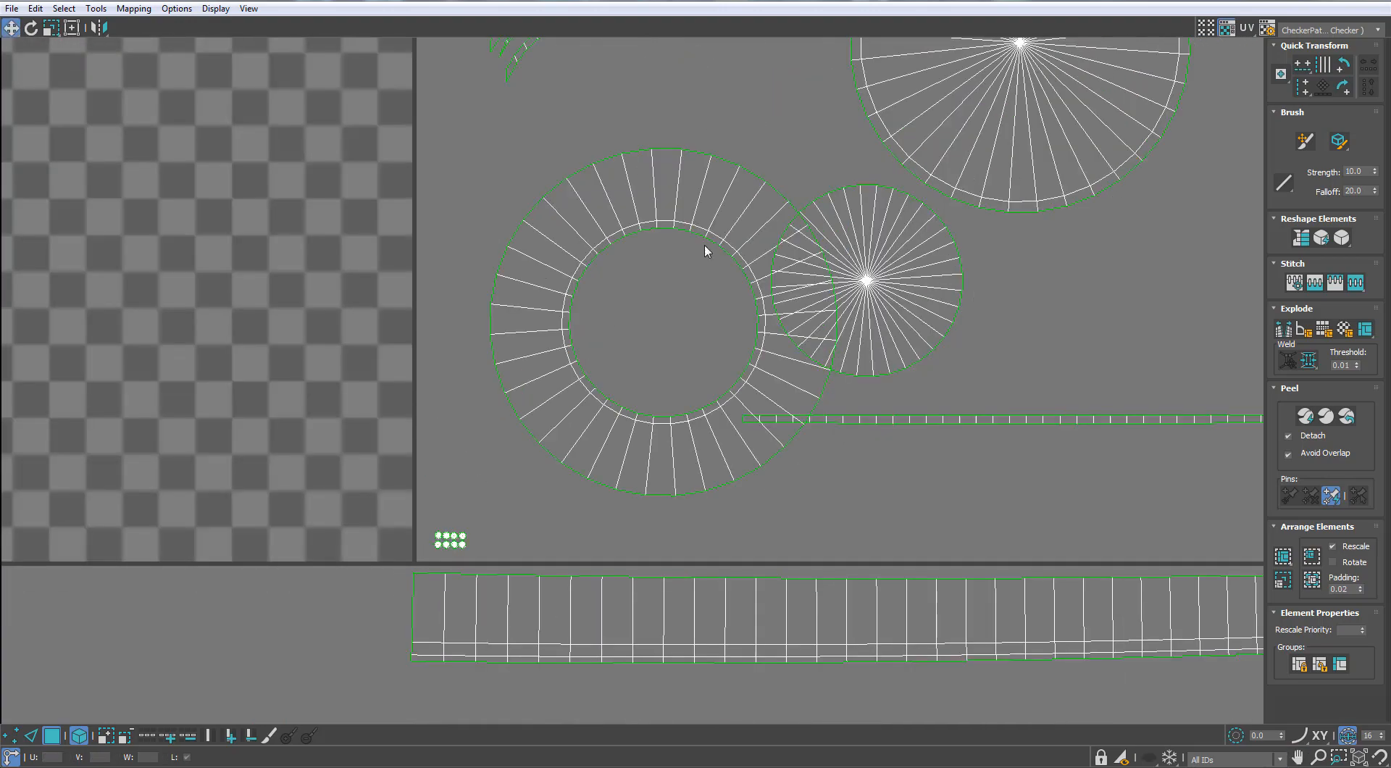
scroll(459, 572, "down", 3)
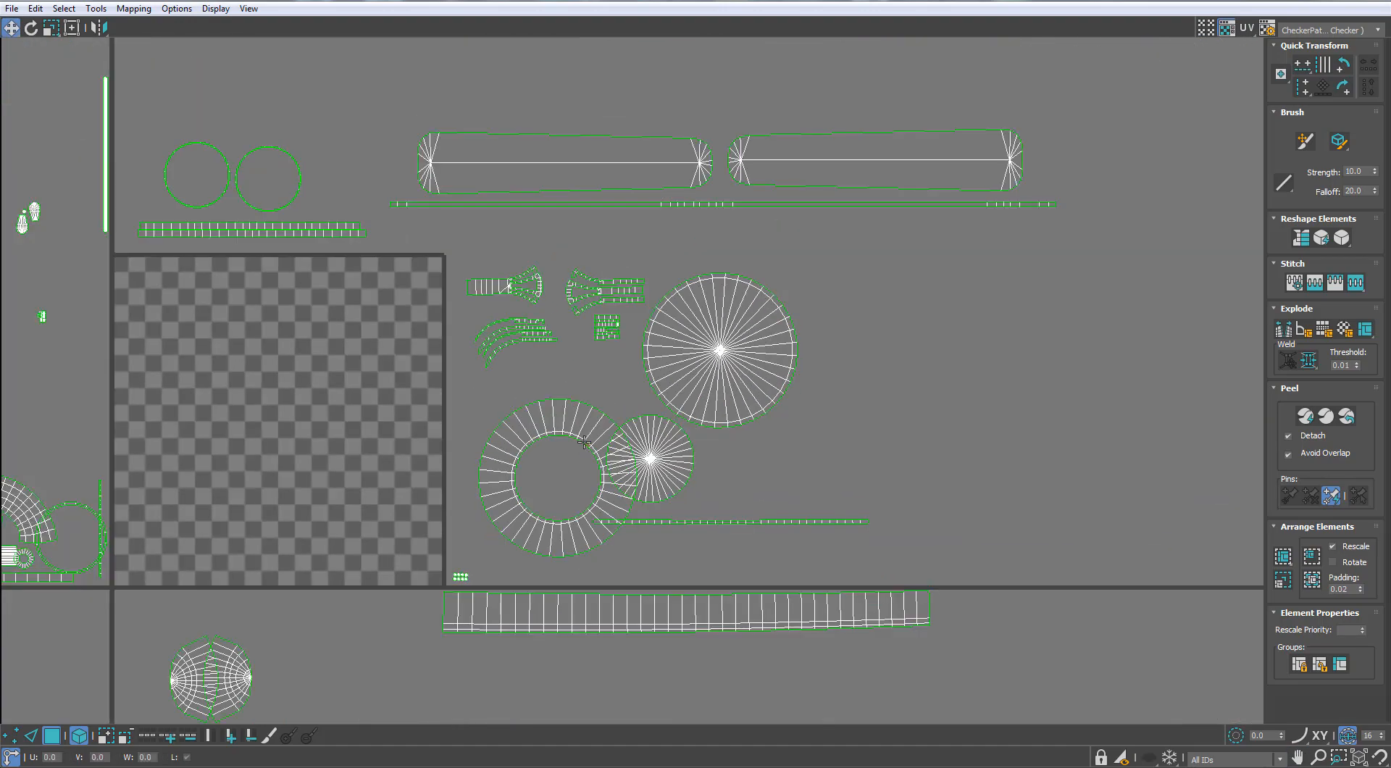
Select the two blade shells on top of the stacks and move them up to form a separate row
left_click(560, 424)
left_click_drag(560, 424, 540, 423)
scroll(768, 169, "up", 2)
middle_click_drag(768, 169, 717, 332)
left_click(717, 332)
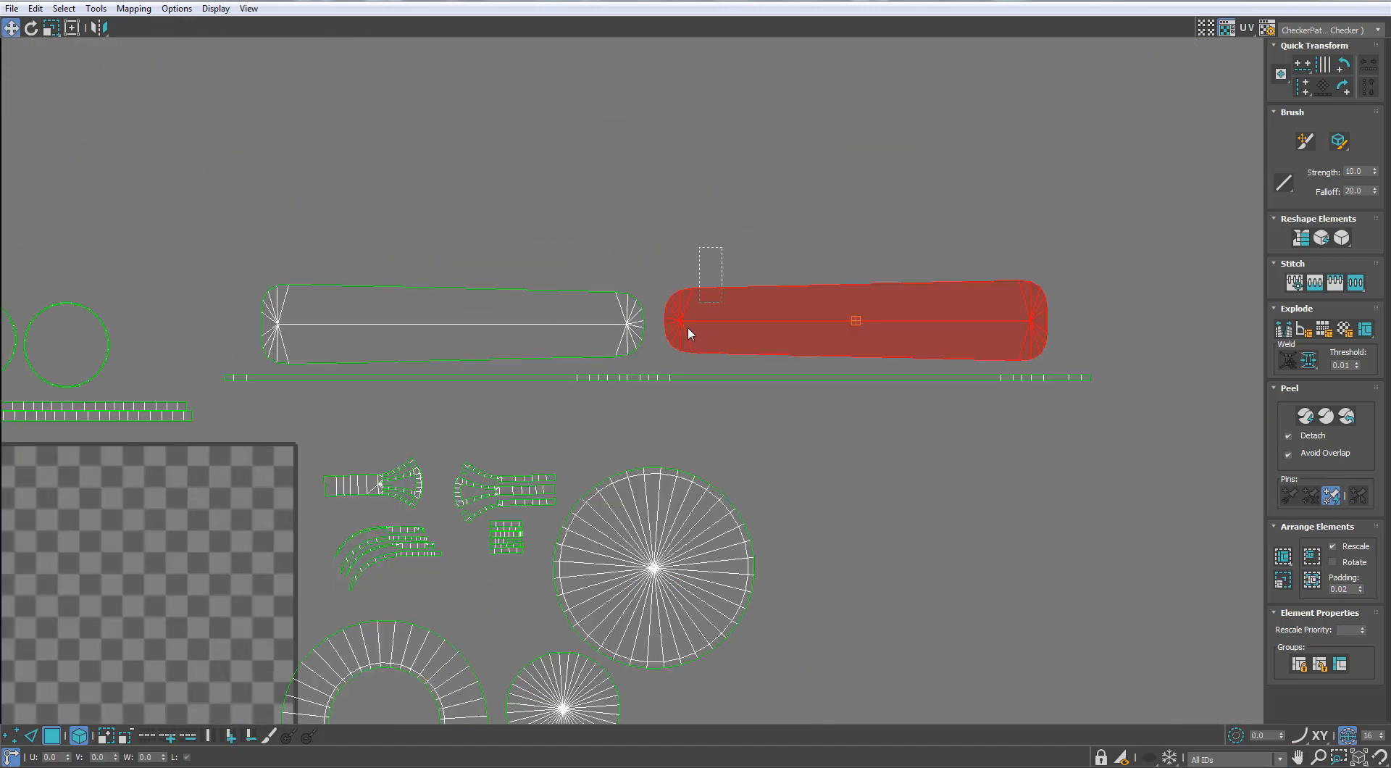
left_click_drag(687, 331, 676, 335)
left_click(618, 310)
left_click(718, 318, "ctrl")
middle_click_drag(721, 317, 686, 429)
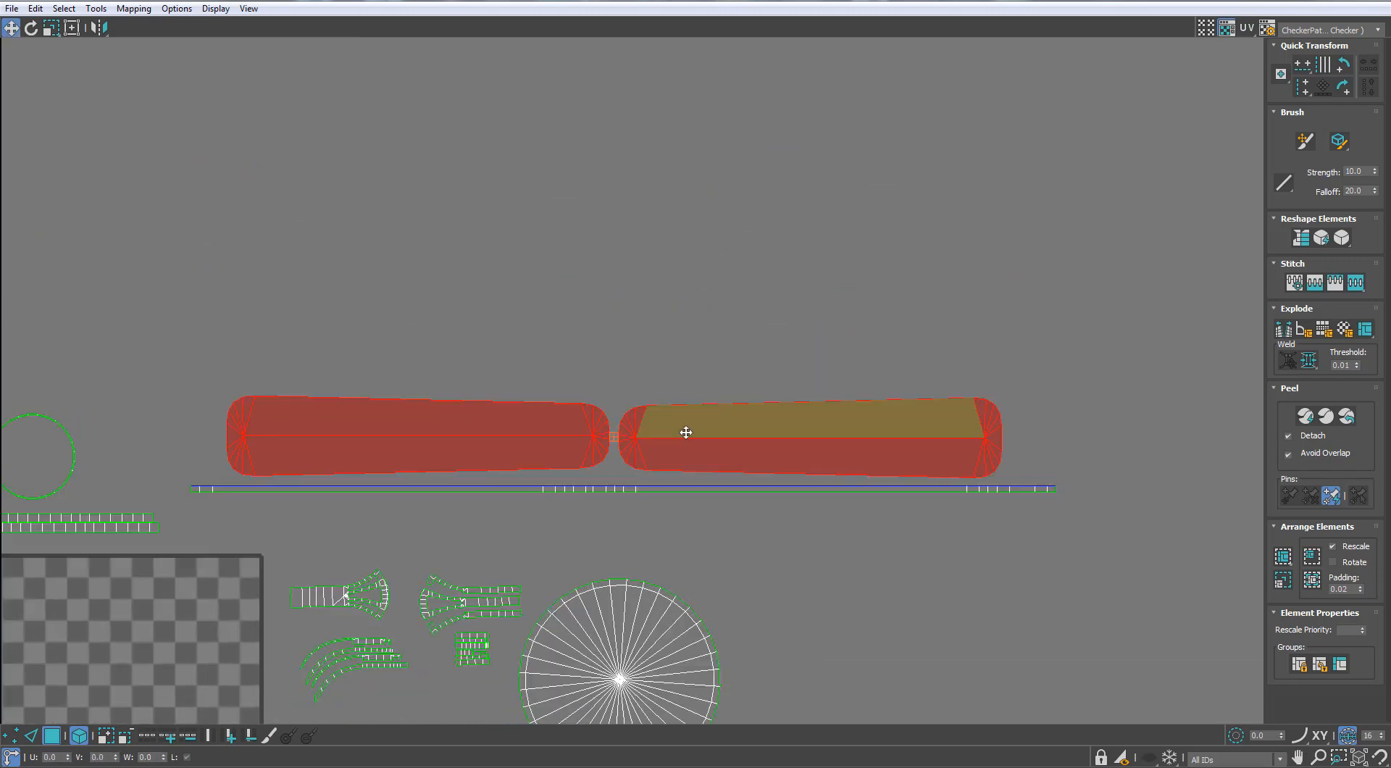
left_click_drag(686, 429, 689, 341, "shift")
Separate the remaining stacked blade shells upward so the blades form four evenly spaced rows of two
left_click(677, 426)
left_click(571, 444, "ctrl")
left_click_drag(571, 444, 583, 180, "shift")
left_click(672, 426)
left_click(570, 444, "ctrl")
left_click_drag(570, 368, 569, 368)
left_click_drag(558, 360, 557, 354, "shift")
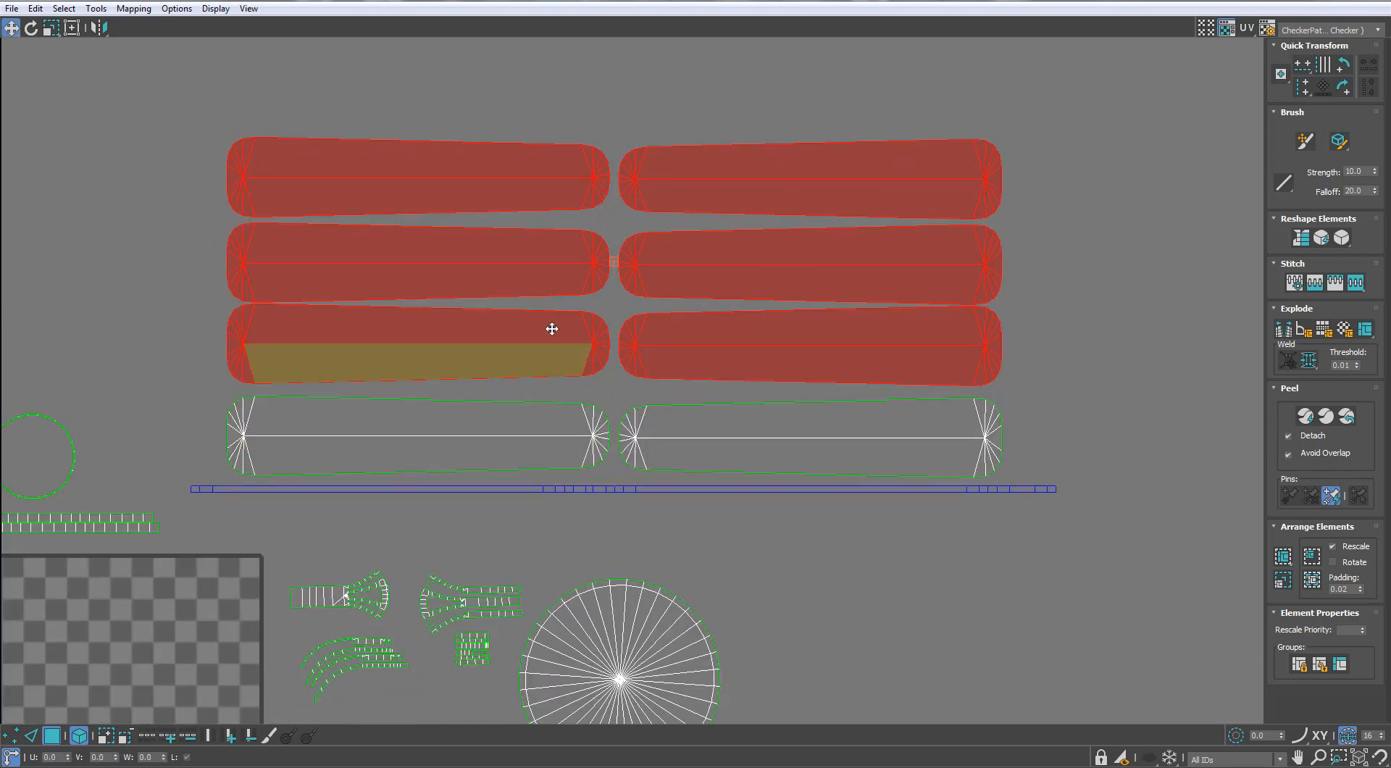
left_click_drag(160, 393, 811, 343, "alt")
left_click_drag(711, 279, 711, 275, "shift")
left_click(158, 292)
Spread the overlapping long blade edge strips into parallel rows directly below the blade shells
scroll(232, 333, "down", 3)
middle_click_drag(309, 381, 376, 325)
scroll(528, 369, "up", 7)
left_click(533, 388)
left_click_drag(533, 389, 545, 429, "shift")
left_click_drag(553, 368, 553, 422, "shift")
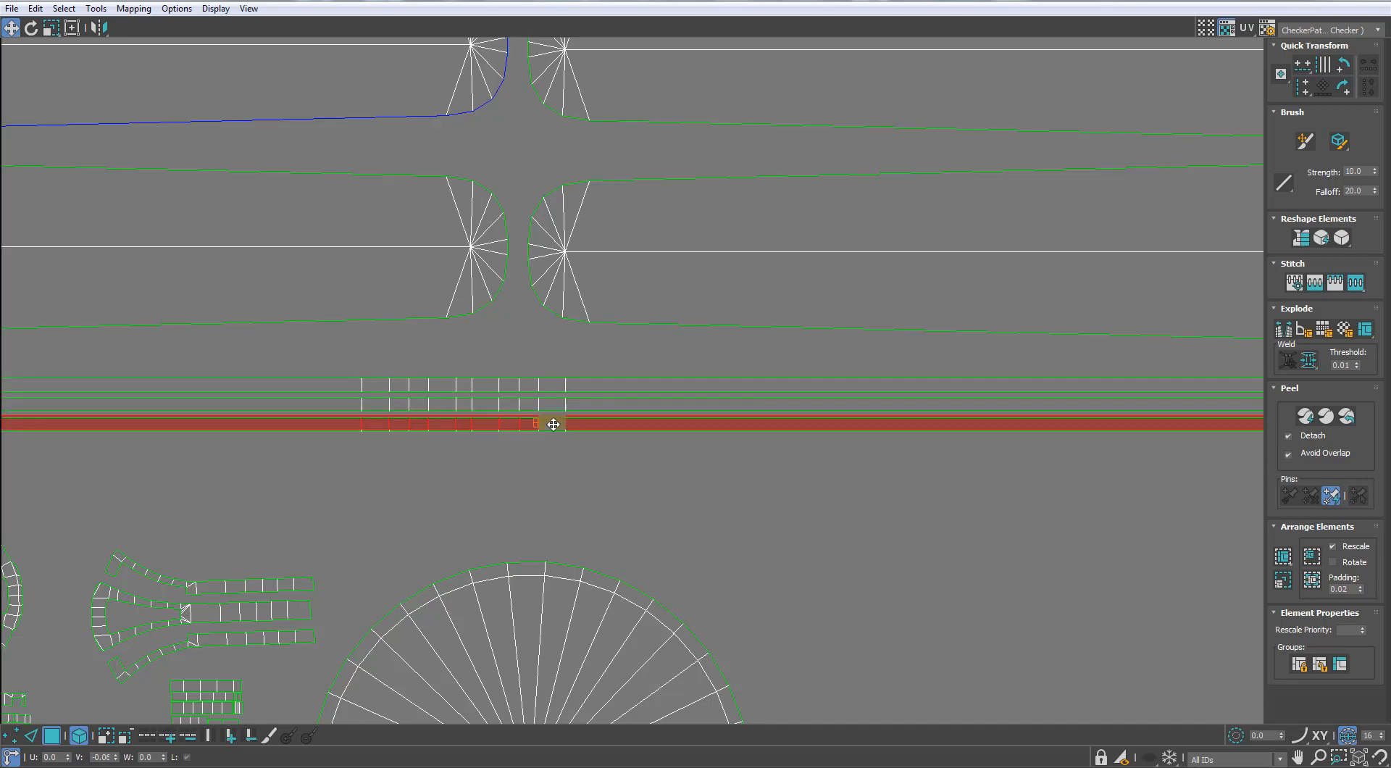
key("ctrl+z")
left_click(528, 487)
scroll(528, 487, "down", 7)
middle_click_drag(370, 442, 613, 292)
scroll(362, 497, "up", 4)
left_click_drag(363, 497, 343, 443)
left_click(428, 448)
scroll(427, 447, "down", 3)
Move one of the two overlapping dome half shells sideways so the halves sit next to each other
left_click_drag(340, 535, 330, 537)
middle_click_drag(591, 515, 549, 355)
scroll(549, 355, "up", 2)
left_click_drag(546, 525, 573, 526)
middle_click_drag(720, 494, 584, 536)
middle_click_drag(761, 333, 763, 475)
scroll(466, 606, "down", 4)
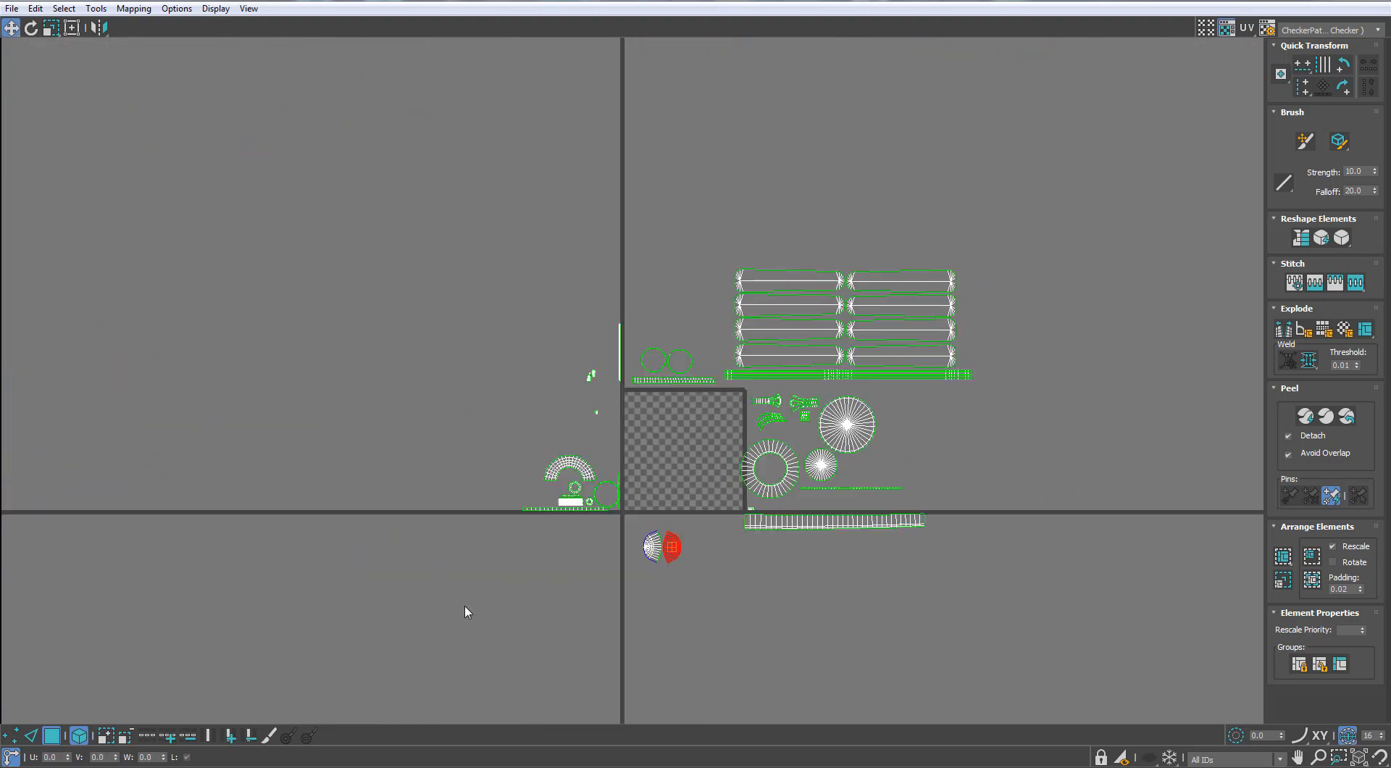
Select all UV shells and scale them down uniformly relative to the checker tile
key("ctrl+a")
scroll(791, 364, "up", 2)
left_click_drag(671, 542, 671, 561)
middle_click_drag(706, 449, 807, 318)
scroll(807, 317, "up", 2)
Move the thin ring and pull chain shells above the tile, and the curved housing part group out past its left side
left_click_drag(808, 276, 447, 369)
scroll(516, 310, "up", 3)
key("w")
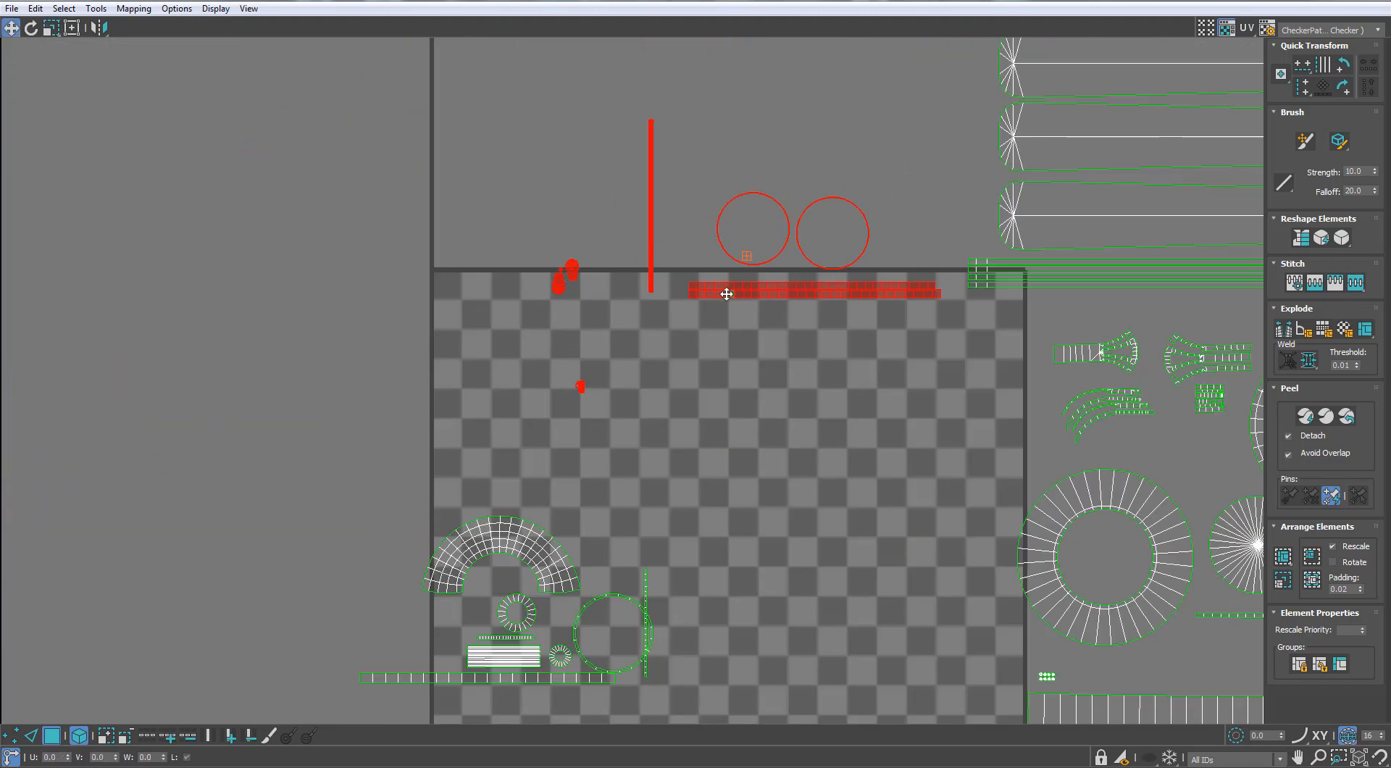
left_click_drag(726, 294, 491, 216)
scroll(593, 258, "down", 3)
left_click_drag(658, 347, 436, 465)
left_click_drag(570, 395, 453, 462)
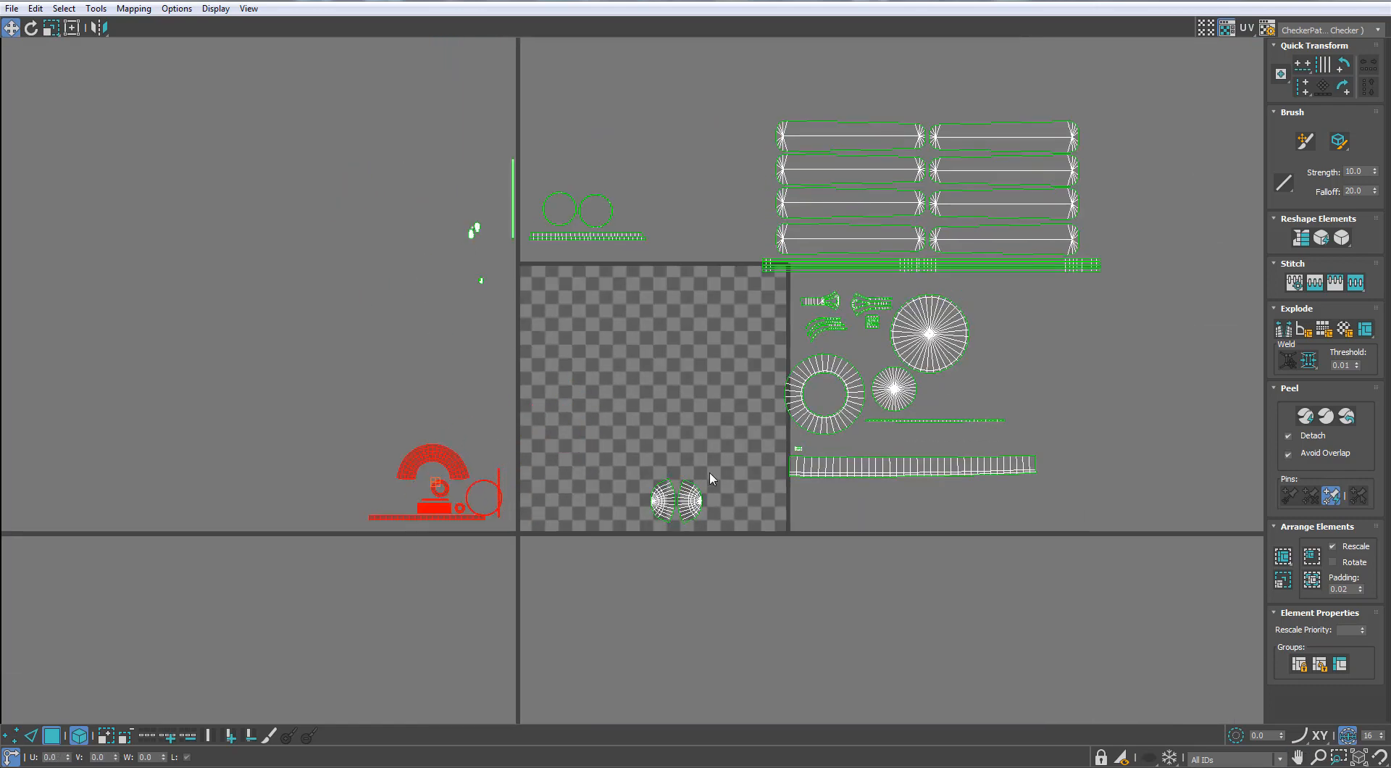
Shift the disc and bracket shells further from the tile's right side and move the blade shells with their strips onto the tile
left_click_drag(763, 539, 967, 308)
left_click_drag(946, 359, 989, 403)
left_click_drag(1058, 87, 817, 296)
left_click_drag(975, 245, 697, 513)
scroll(683, 460, "up", 3)
middle_click_drag(697, 513, 662, 453)
scroll(661, 453, "up", 3)
left_click_drag(660, 454, 655, 490)
middle_click_drag(655, 490, 656, 424)
scroll(653, 440, "down", 3)
Scale the blade shells and edge strips down together and position them over the lower half of the tile
key("r")
left_click_drag(707, 426, 719, 460)
scroll(684, 420, "down", 3)
key("w")
scroll(723, 432, "up", 3)
left_click(714, 496)
middle_click_drag(704, 459, 738, 456)
left_click_drag(548, 481, 527, 498)
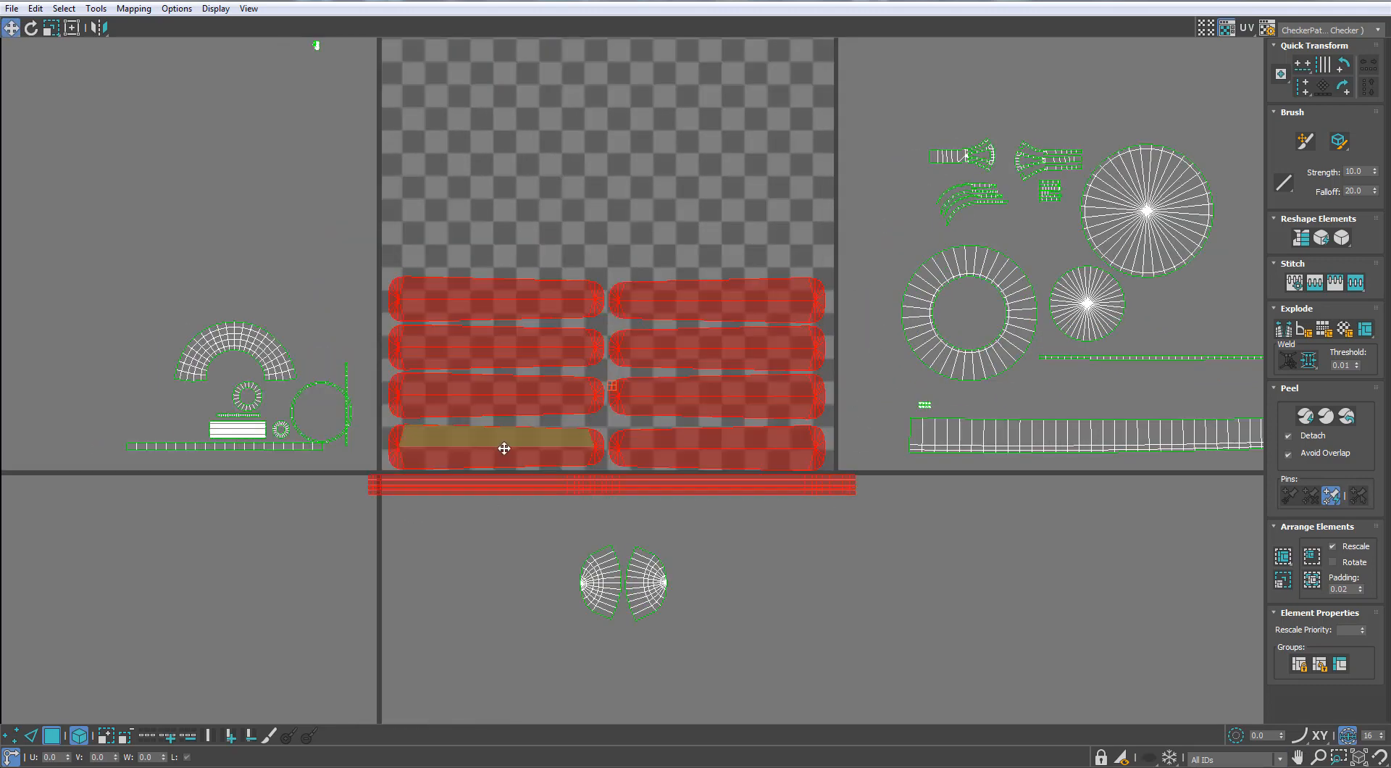
Scale the blade shells and strips slightly smaller to match the tile's width and seat them along its bottom edge
left_click_drag(503, 446, 559, 431)
key("r")
key("w")
scroll(536, 424, "up", 1)
scroll(553, 420, "up", 1)
middle_click_drag(559, 431, 616, 373)
Shift both blade columns slightly right to free a margin at the tile's left edge, and hide the checker background
left_click_drag(866, 87, 753, 373)
left_click_drag(753, 373, 790, 368)
left_click_drag(690, 85, 581, 375)
left_click_drag(581, 375, 610, 370)
scroll(610, 369, "down", 2)
left_click(1225, 29)
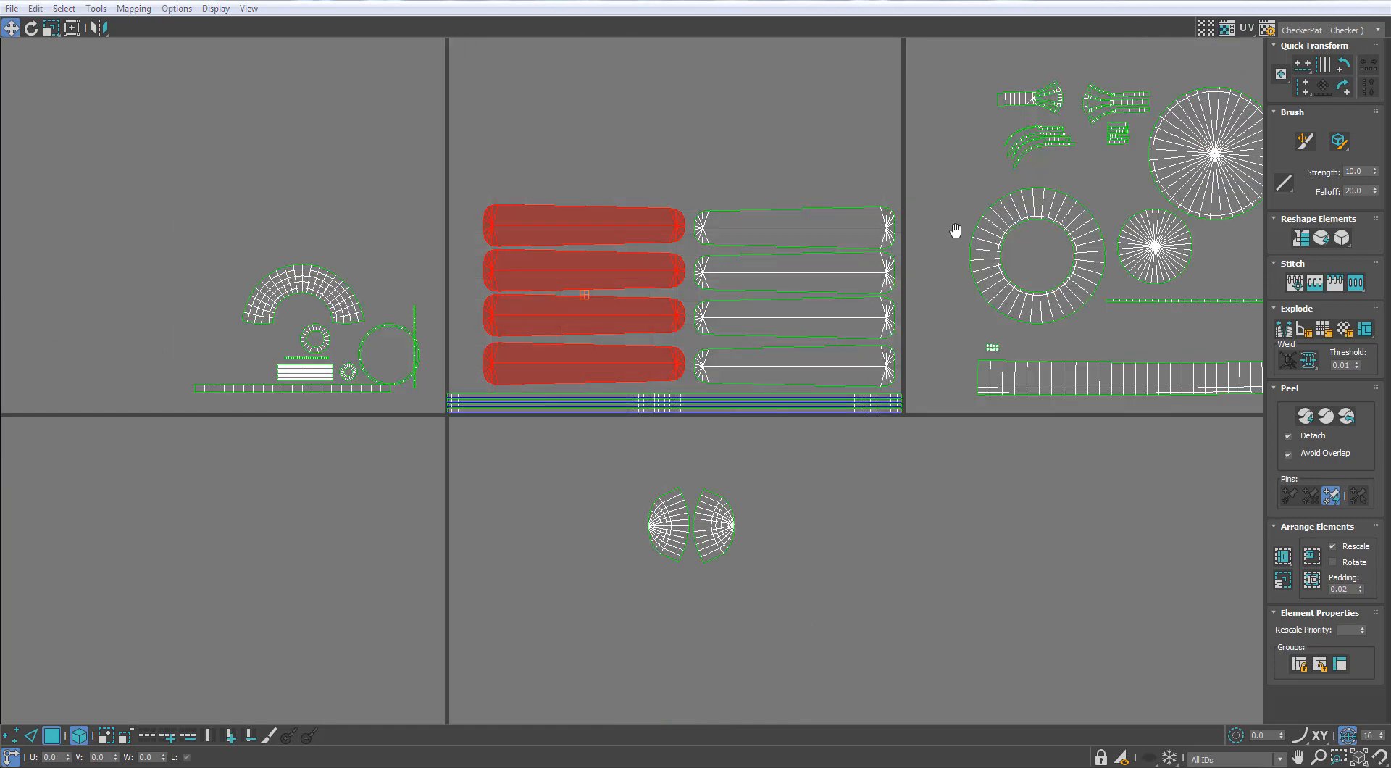
Move the long housing strip shell into the tile, just above the top row of blade shells
middle_click_drag(956, 229, 875, 338)
left_click(744, 269)
middle_click_drag(1169, 260, 910, 312)
scroll(910, 312, "down", 2)
left_click_drag(913, 444, 617, 315)
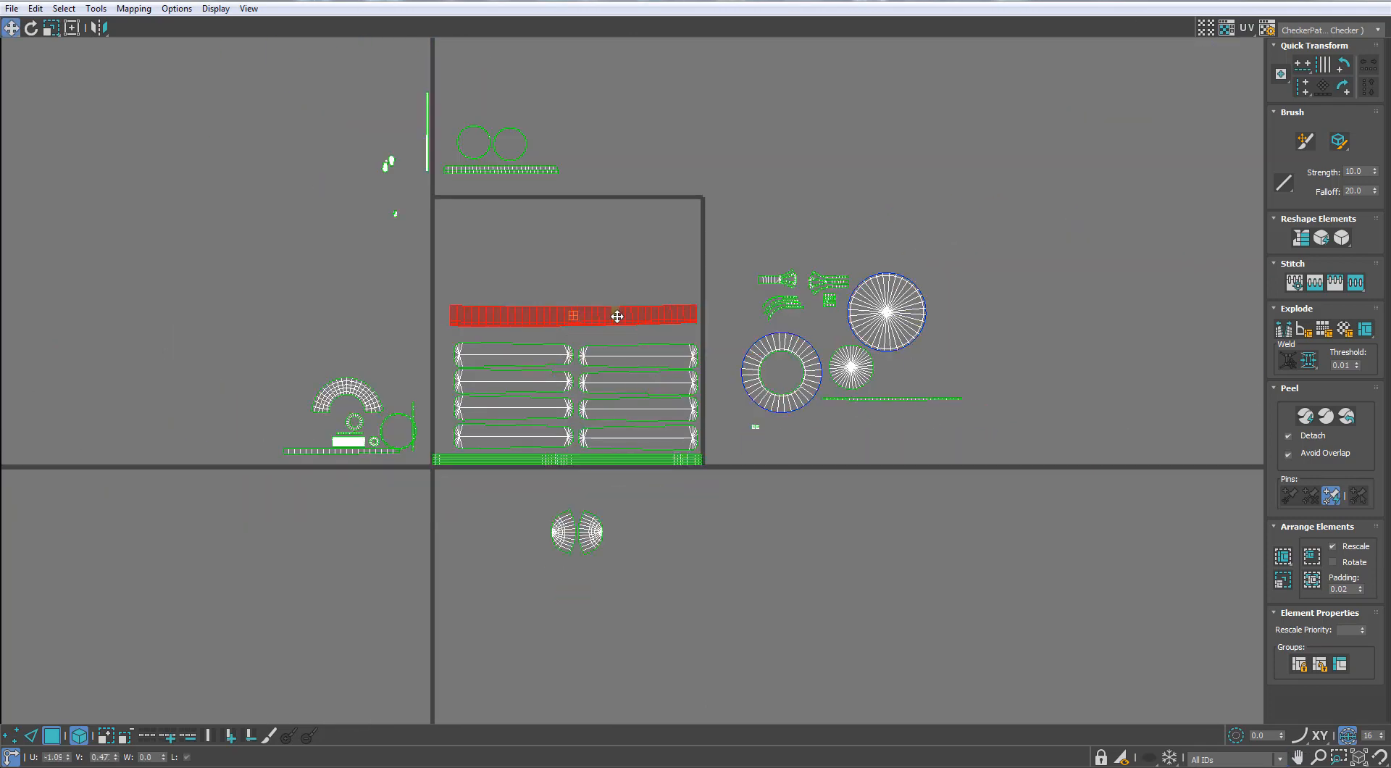
scroll(616, 322, "up", 5)
Inspect the checker pattern on the fan blades in the viewport, and return to the enlarged UV layout
scroll(681, 317, "down", 1)
double_click(772, 3)
scroll(365, 234, "down", 8)
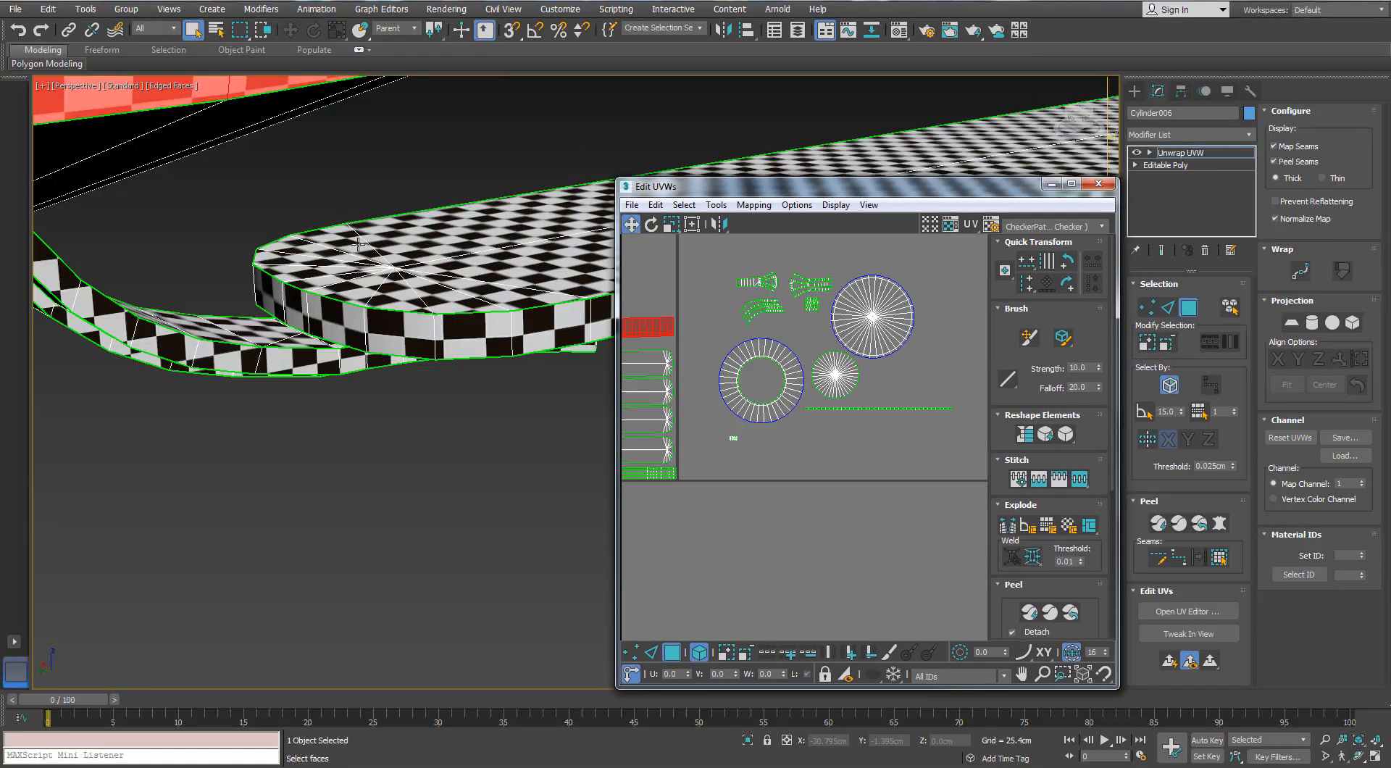
middle_click_drag(365, 234, 373, 178, "alt")
left_click(463, 171)
double_click(838, 187)
middle_click_drag(695, 232, 1130, 305)
scroll(689, 293, "up", 2)
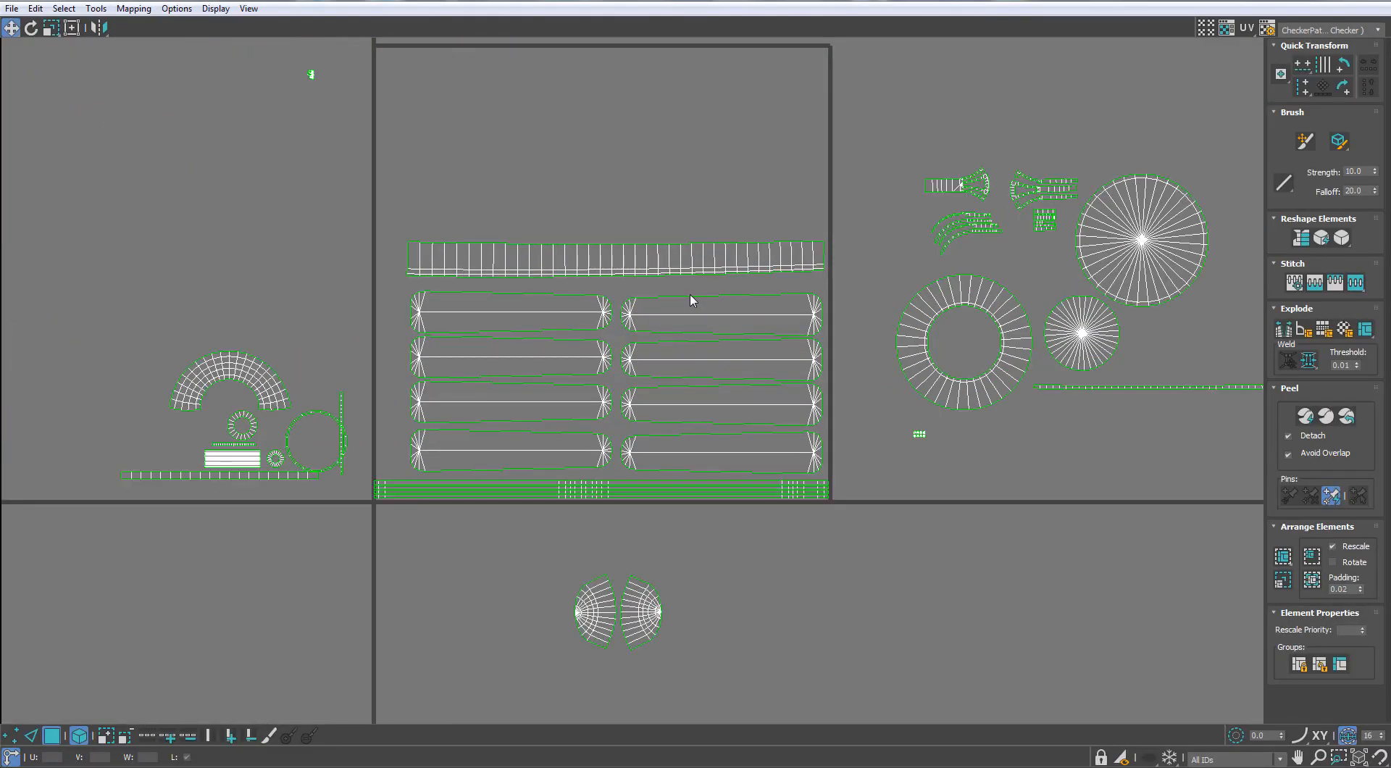
Lower the housing strip closer to the blades and place the large disc, wide ring and small disc in a row above it
middle_click_drag(689, 293, 799, 325)
middle_click_drag(744, 244, 673, 308)
left_click(1187, 347)
left_click_drag(1186, 347, 808, 283)
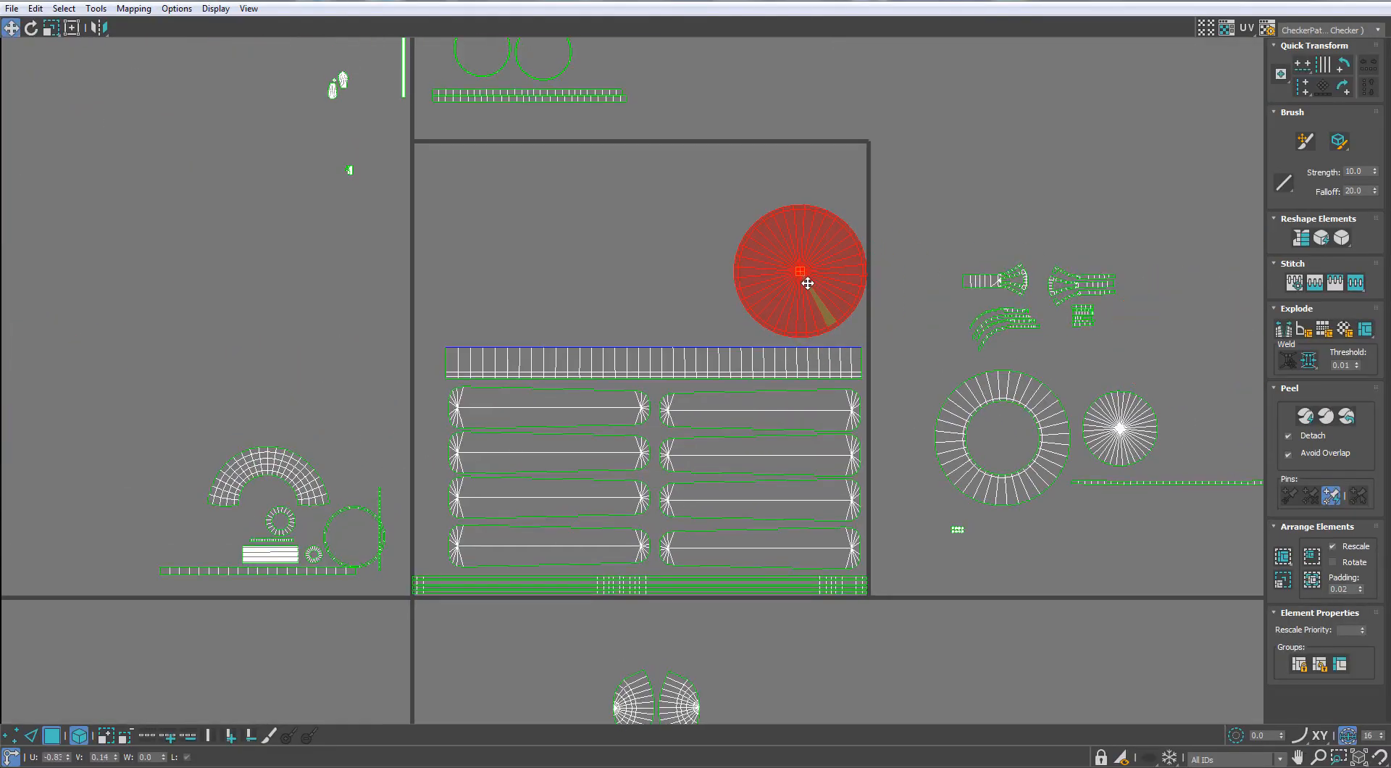
left_click_drag(1049, 399, 711, 239)
scroll(711, 239, "down", 3)
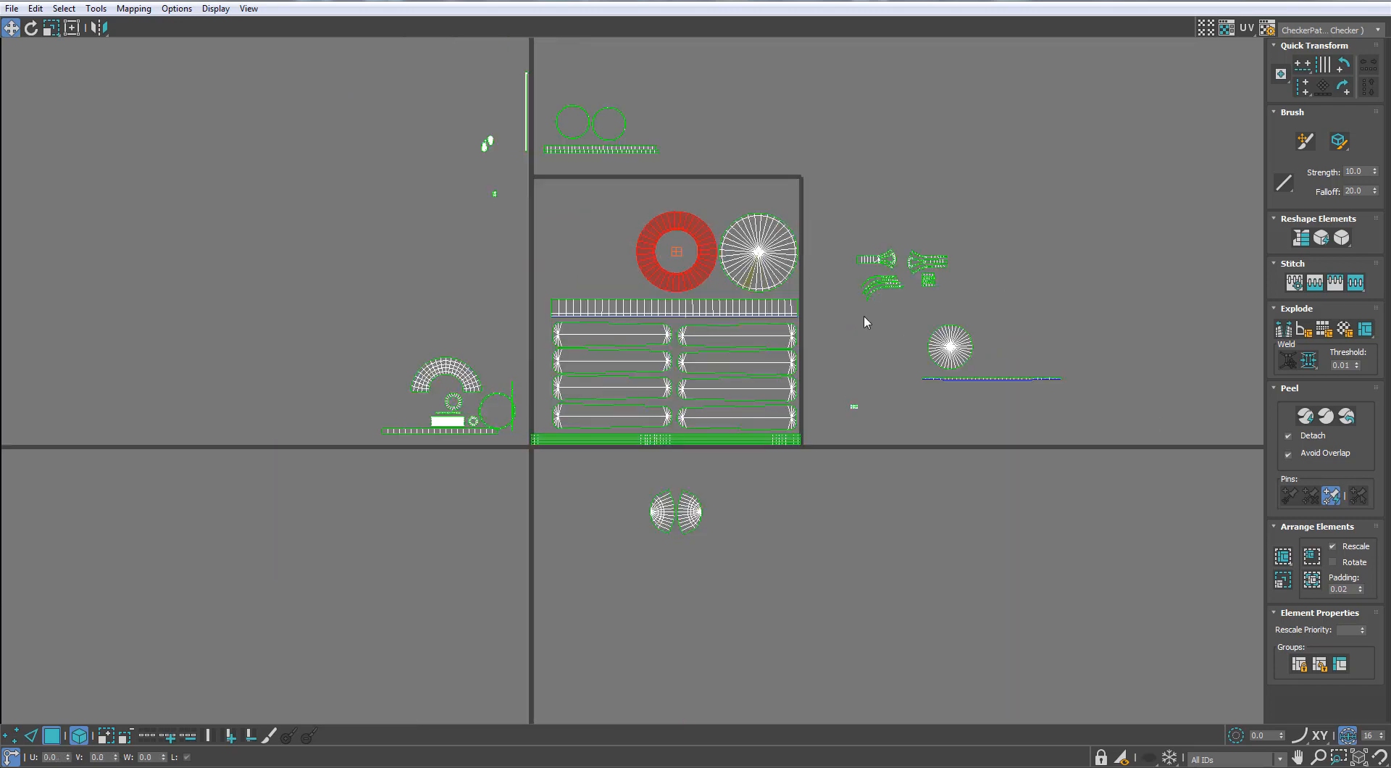
scroll(855, 312, "up", 2)
left_click_drag(991, 360, 547, 241)
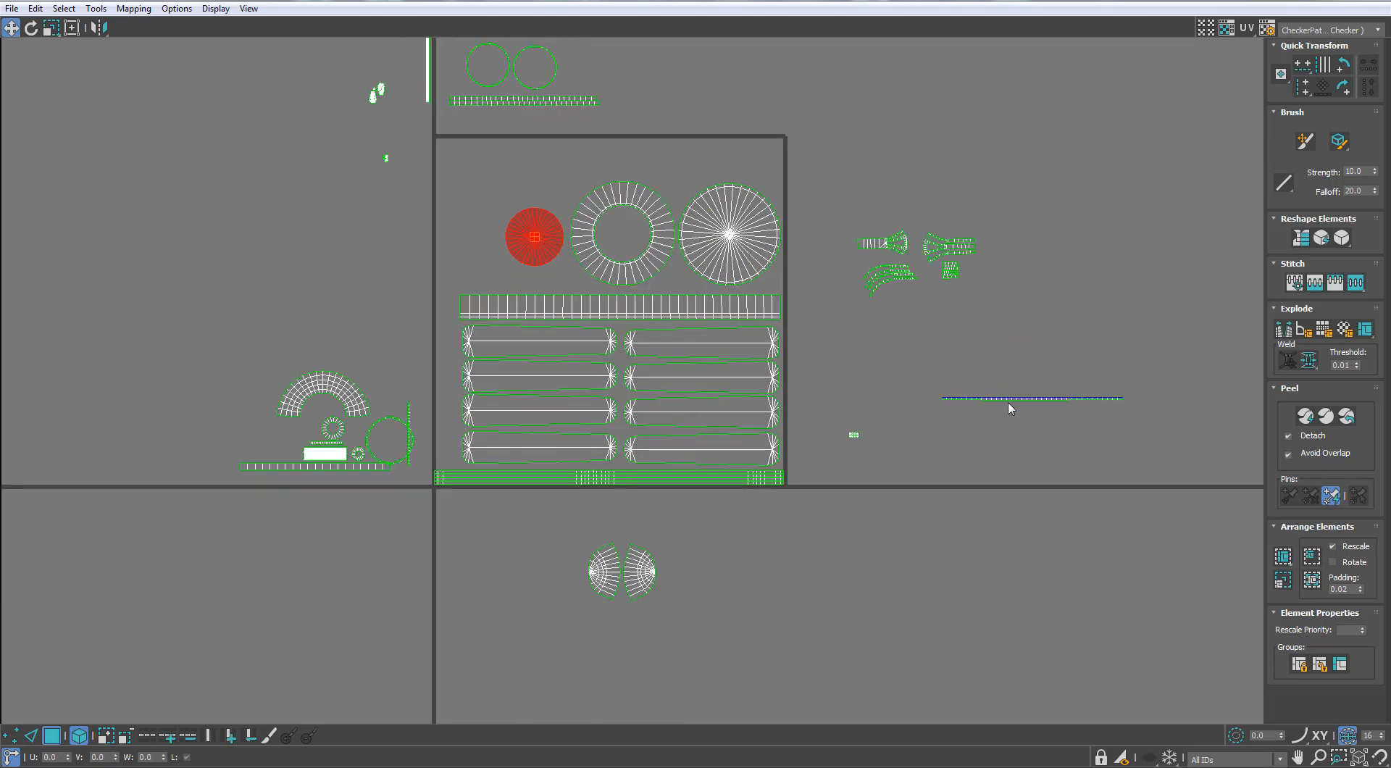
Place the long thin strip between the discs and housing strip, and nudge it with the wide ring and large disc for tight spacing
scroll(699, 276, "up", 1)
mouse_move(683, 273)
left_mouse_down()
mouse_move(697, 277)
mouse_move(685, 288)
left_mouse_up()
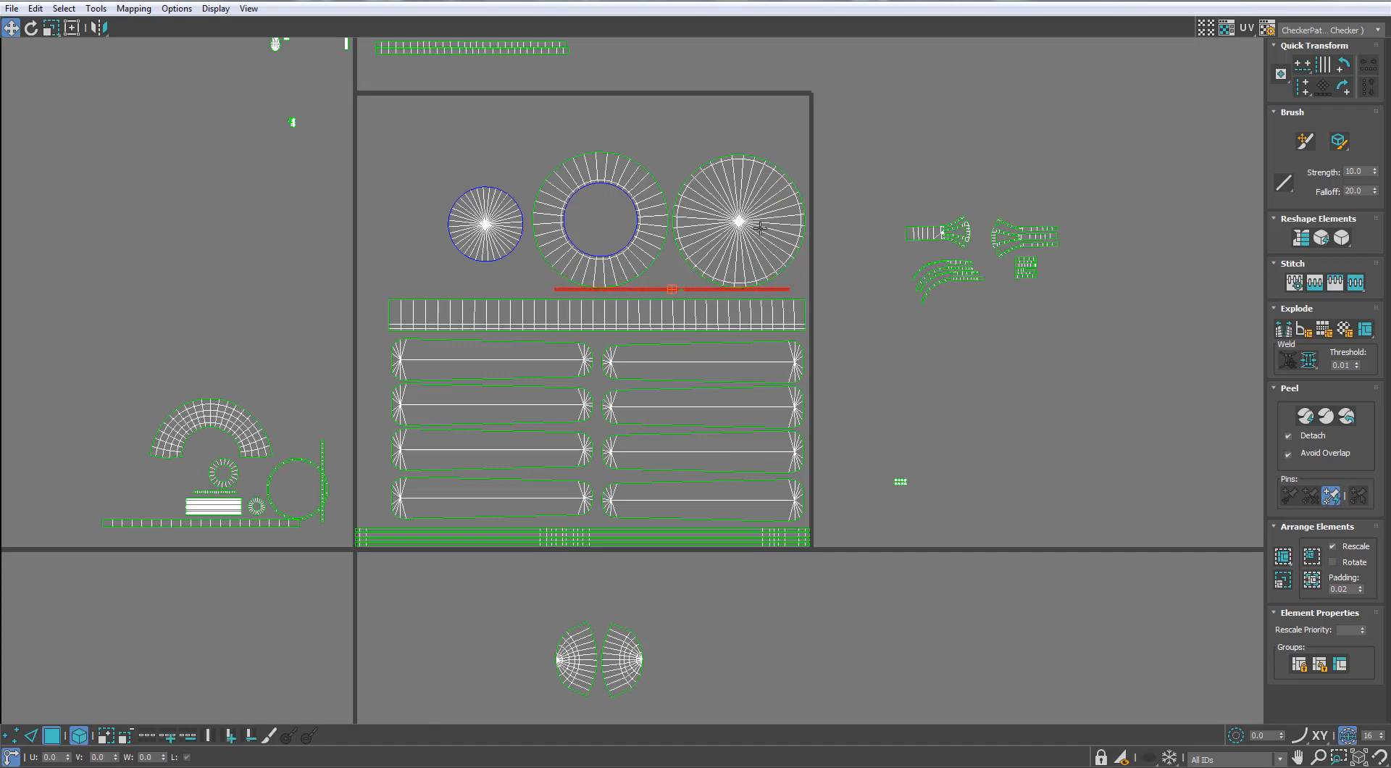
scroll(756, 215, "up", 2)
left_click_drag(800, 102, 541, 278)
left_click(495, 339, "ctrl")
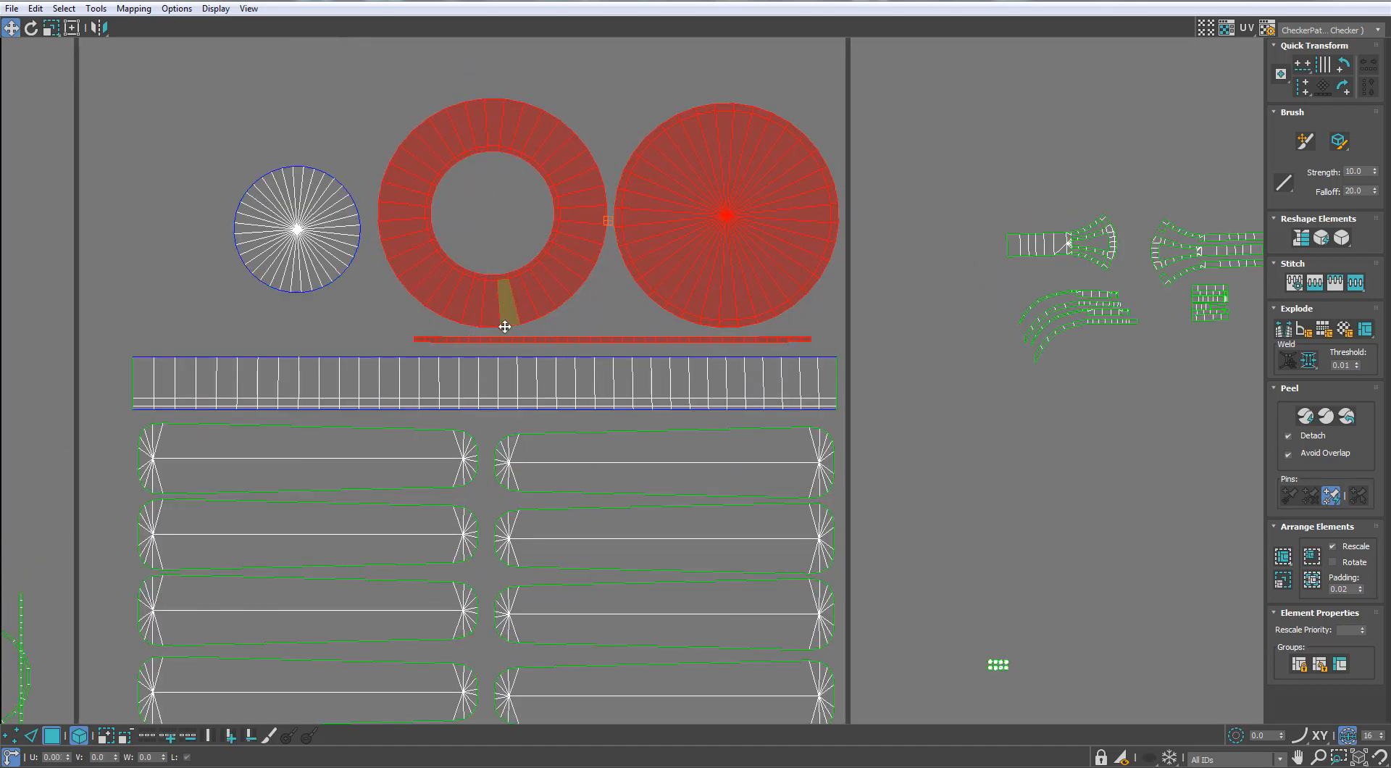
left_click_drag(500, 319, 505, 328)
left_click(870, 333)
Move the two dome half shells into the tile beside the small disc, close to the left edge
scroll(870, 333, "down", 4)
left_click(778, 490)
middle_click_drag(777, 489, 769, 586)
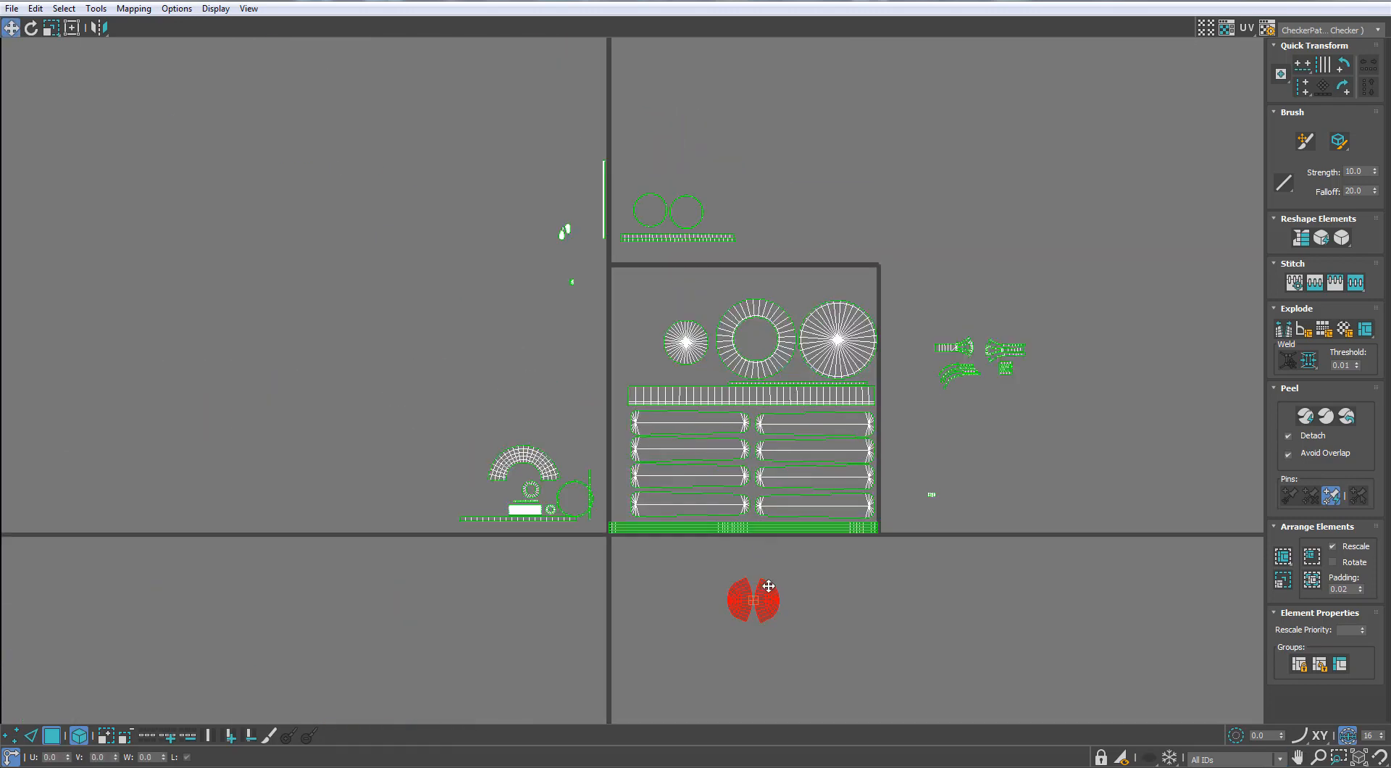
scroll(667, 329, "up", 4)
left_click_drag(655, 306, 740, 392)
left_click(545, 376)
left_click_drag(546, 377, 556, 416)
scroll(562, 429, "down", 3)
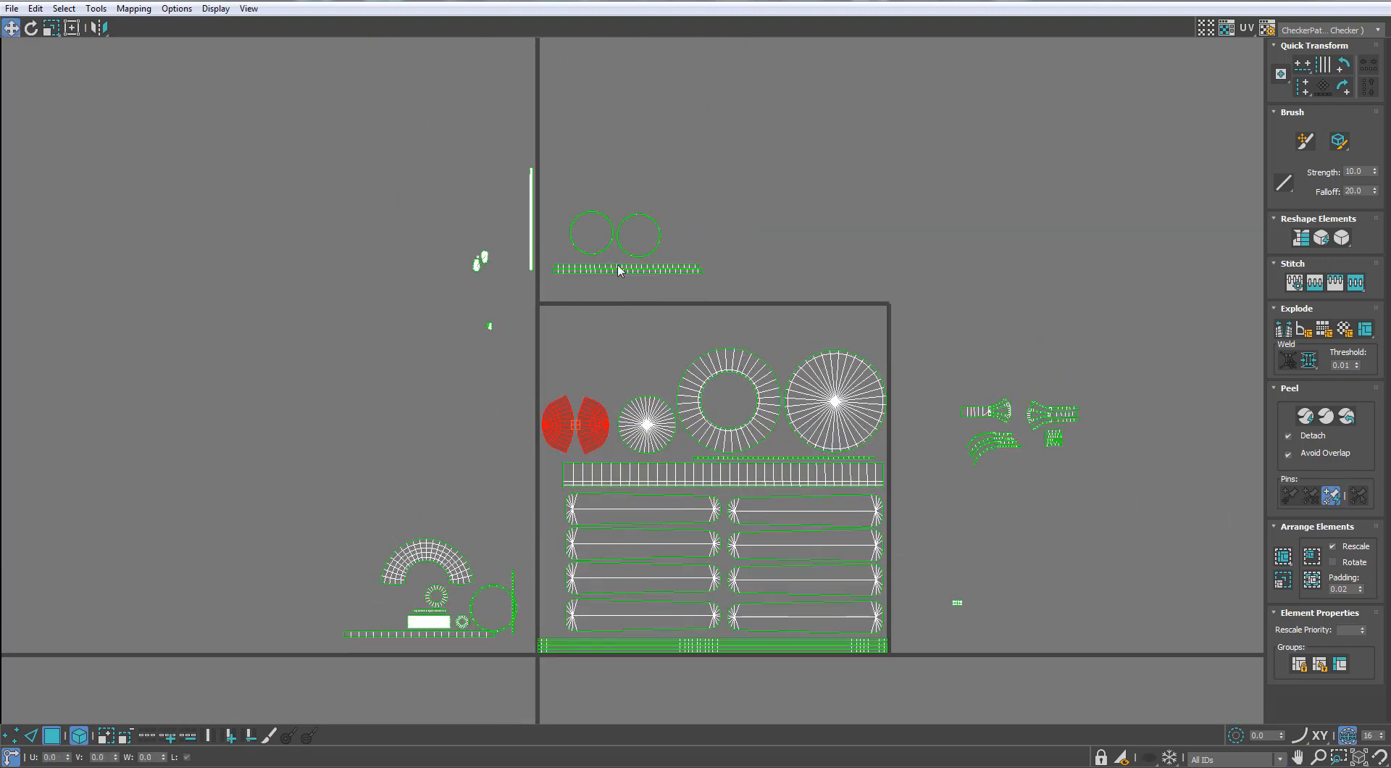
Move the long vertical pull chain shell below the two ring strips above the tile
scroll(584, 265, "up", 2)
left_click(499, 225)
left_click_drag(498, 226, 609, 332)
scroll(613, 243, "up", 3)
Rotate the pull chain shell to horizontal, undoing the slanted attempt
key("e")
left_click_drag(615, 242, 658, 308)
left_click_drag(686, 1, 673, 113)
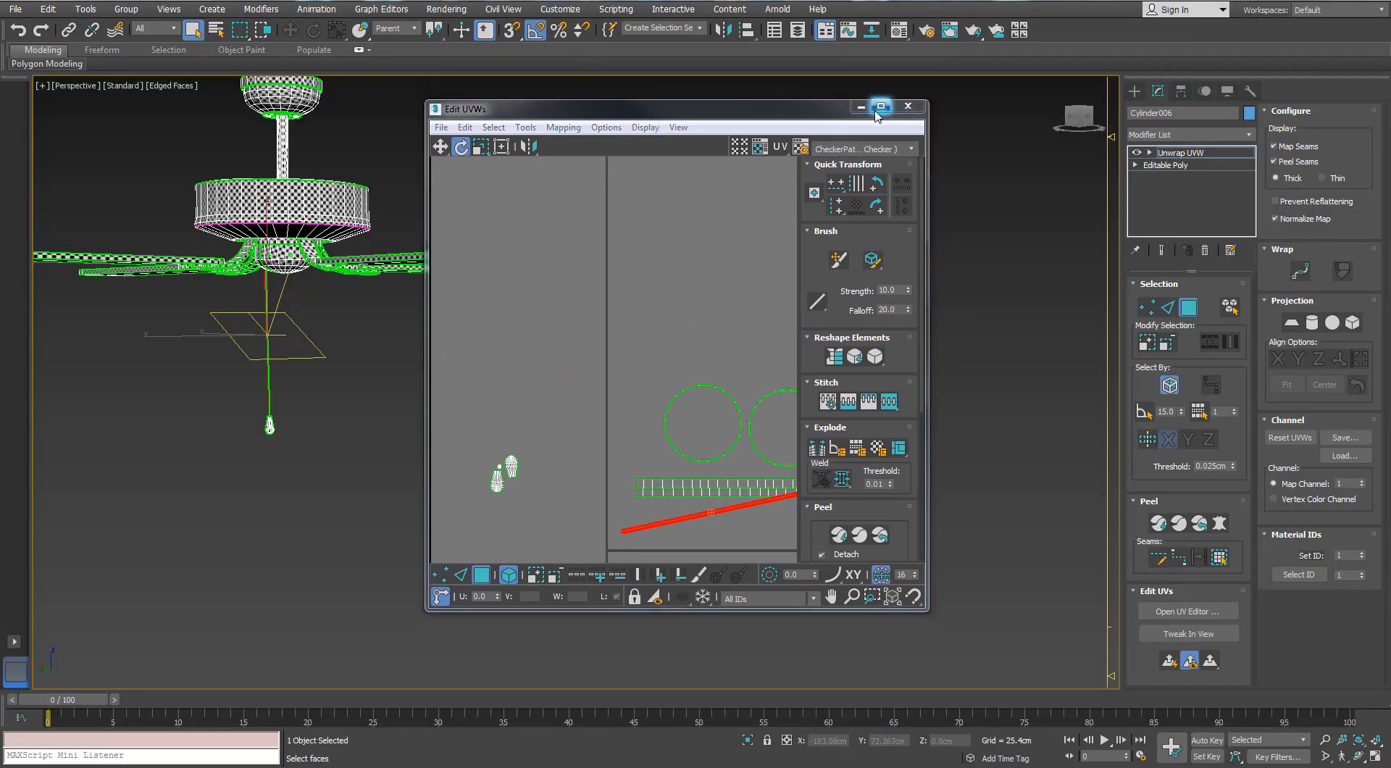
left_click(881, 107)
scroll(733, 244, "up", 2)
key("ctrl+z")
left_click_drag(581, 187, 670, 277)
key("w")
scroll(671, 276, "up", 2)
scroll(581, 220, "down", 6)
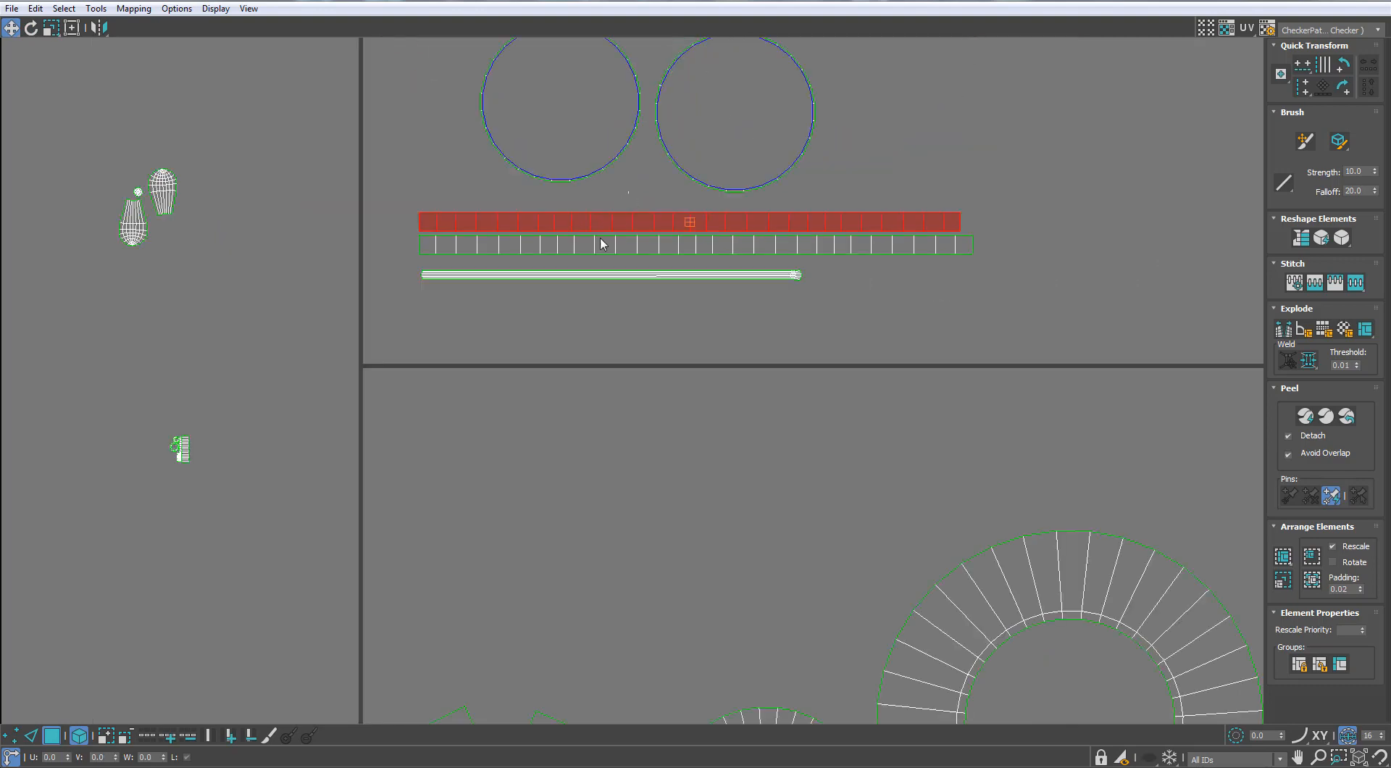
Rotate the two ring strips to vertical and fit them along the tile's left edge beside the blade shells
left_click_drag(602, 235, 791, 313)
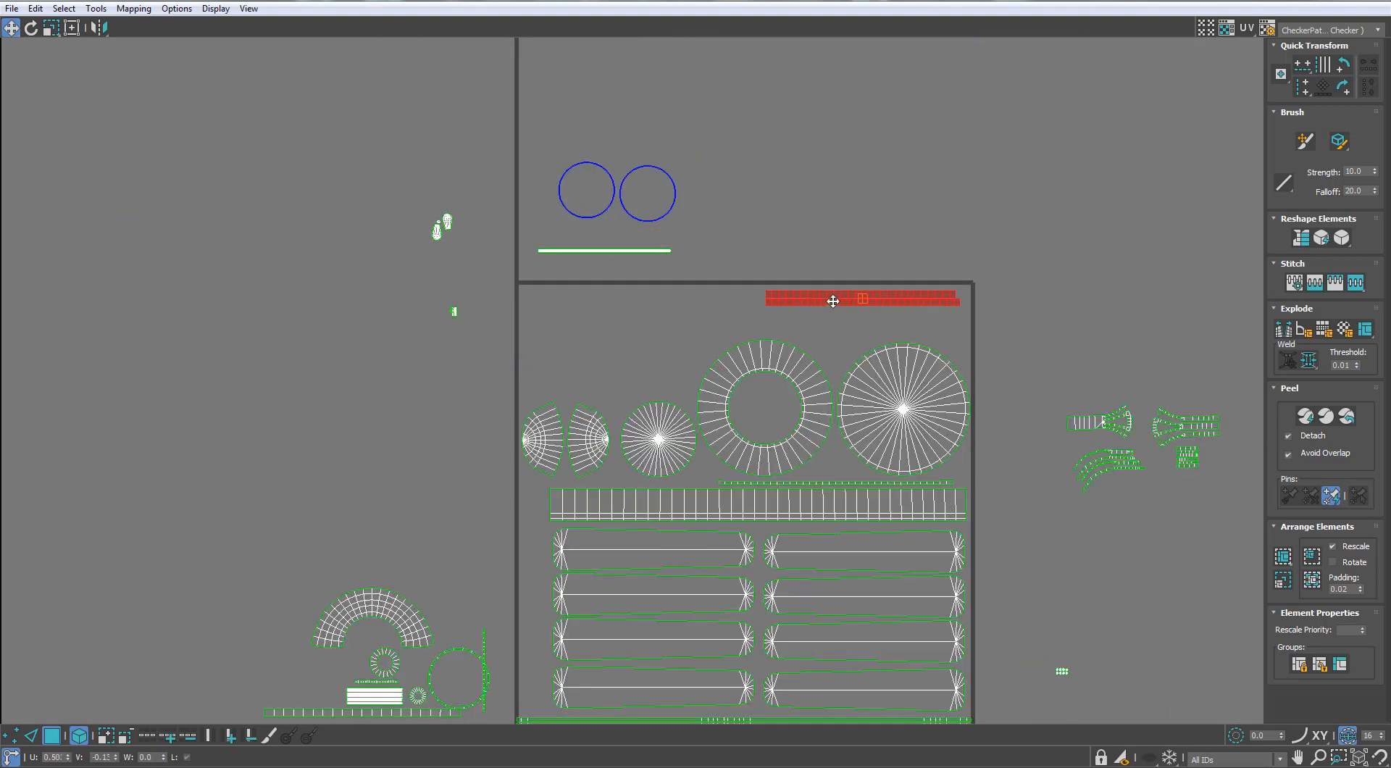
scroll(833, 301, "down", 2)
scroll(638, 448, "up", 3)
key("e")
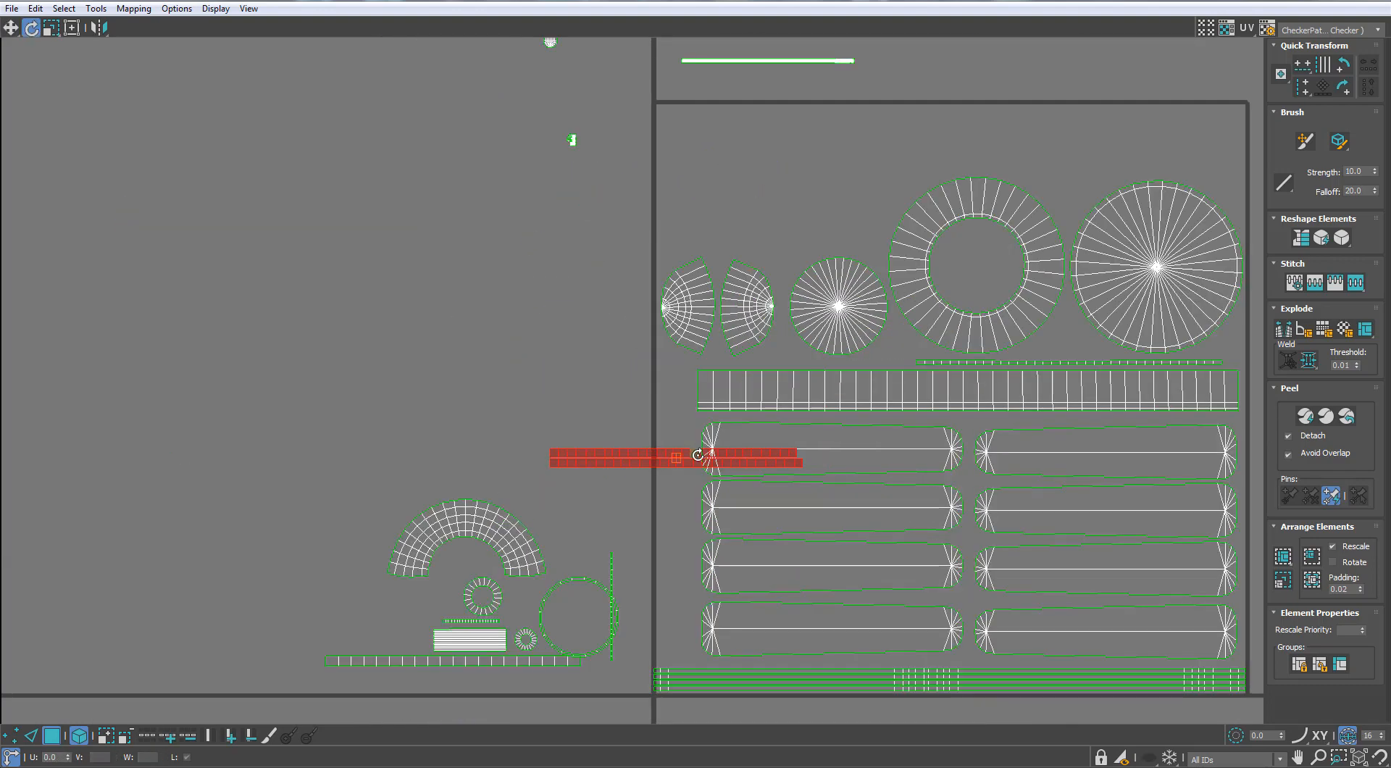
left_click_drag(697, 455, 674, 472)
key("w")
scroll(692, 501, "up", 3)
left_click(675, 467)
scroll(528, 311, "down", 4)
middle_click_drag(580, 413, 585, 543)
Move the pull chain shell to just above the tile's upper edge, over the wide ring and large disc
left_click_drag(642, 154, 654, 171)
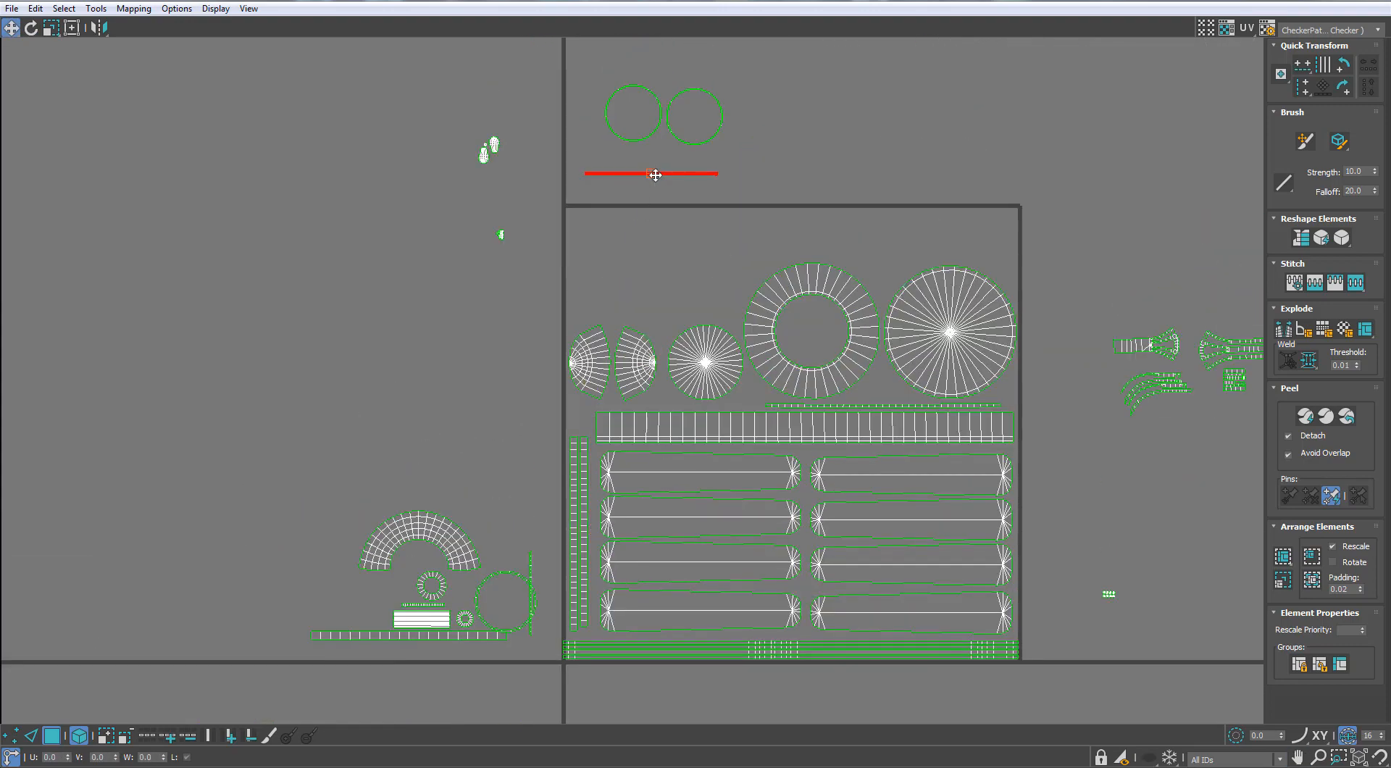
left_click_drag(507, 391, 504, 390)
scroll(520, 416, "up", 2)
middle_click_drag(521, 416, 419, 427)
scroll(459, 251, "up", 1)
scroll(460, 251, "down", 2)
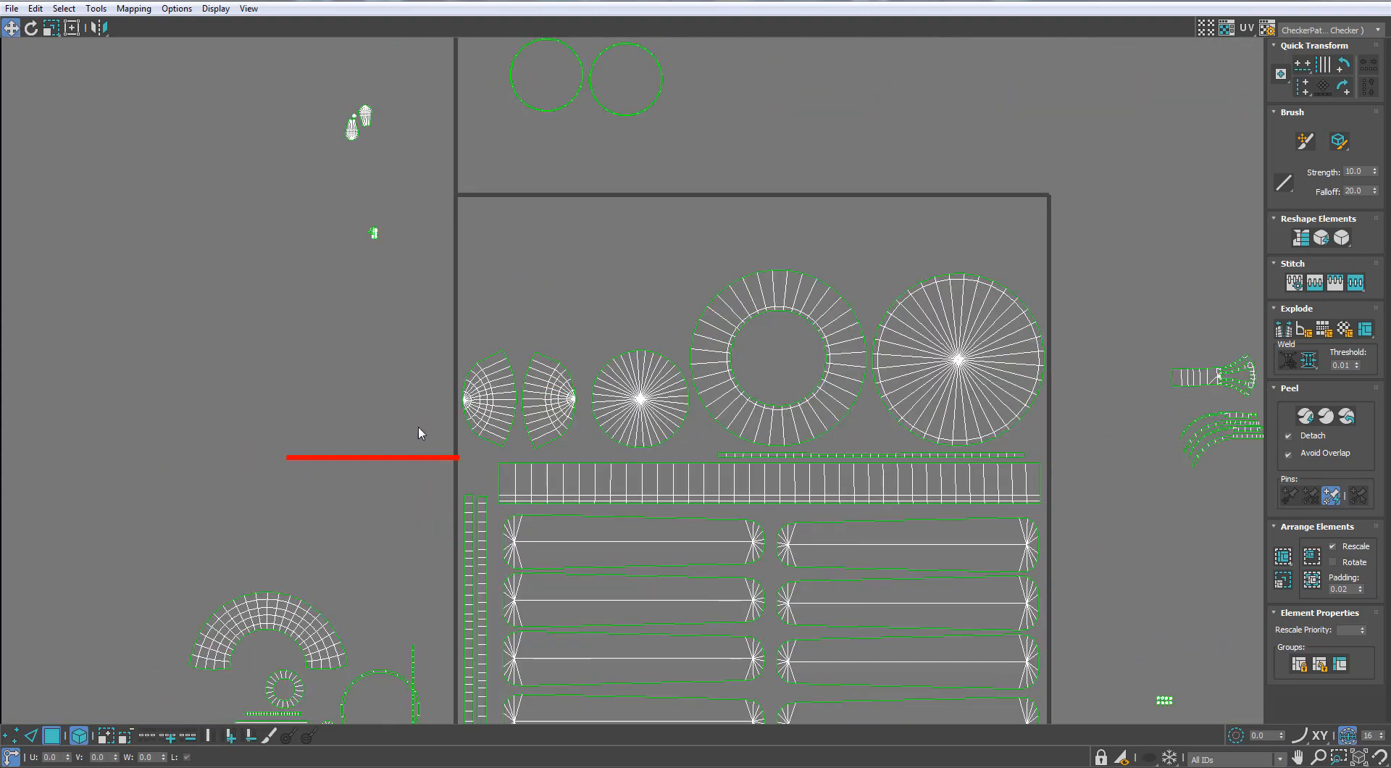
left_click_drag(881, 205, 891, 167)
middle_click_drag(620, 208, 606, 245)
scroll(586, 293, "down", 3)
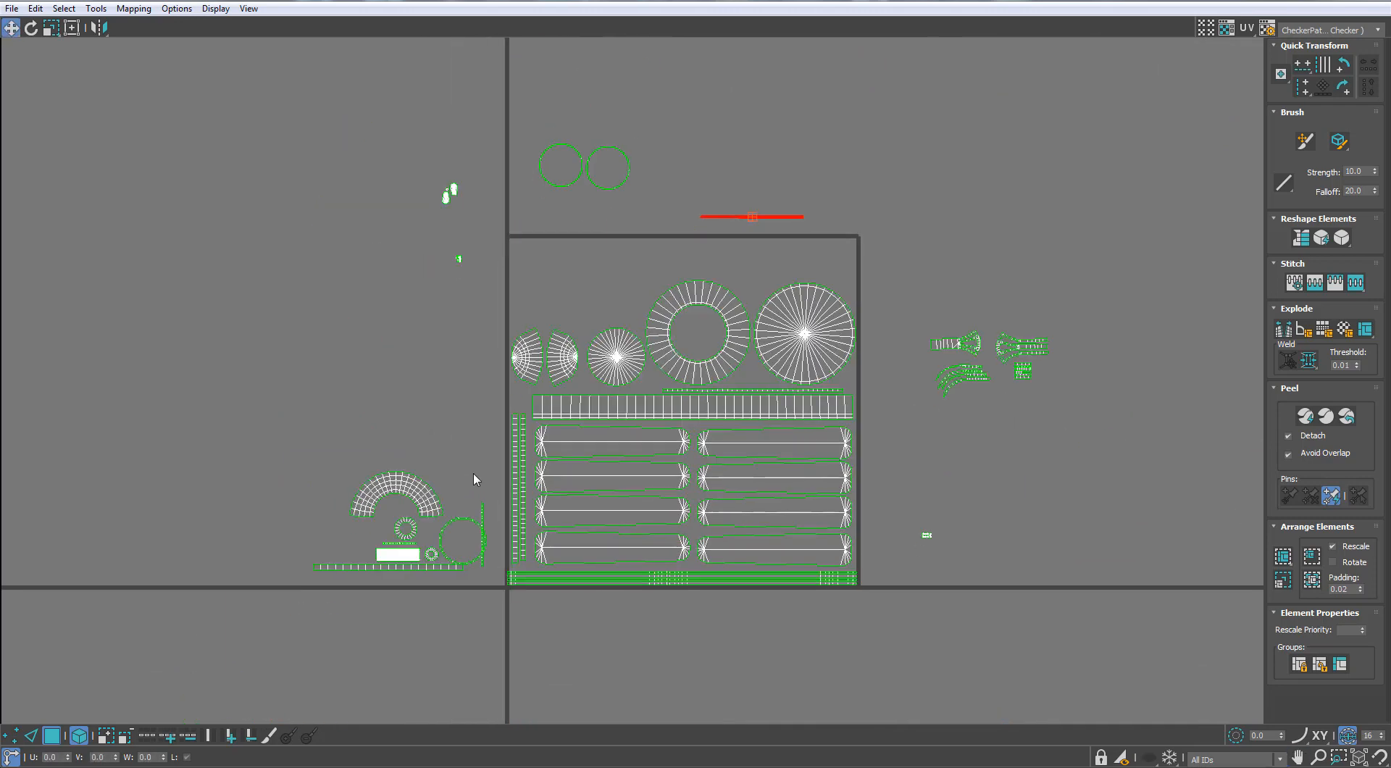
Move the curved housing part group from the tile's left side to beyond its upper right corner, above the bracket shells
left_click_drag(414, 492, 967, 202)
scroll(899, 225, "up", 2)
middle_click_drag(899, 224, 930, 268)
scroll(930, 268, "up", 2)
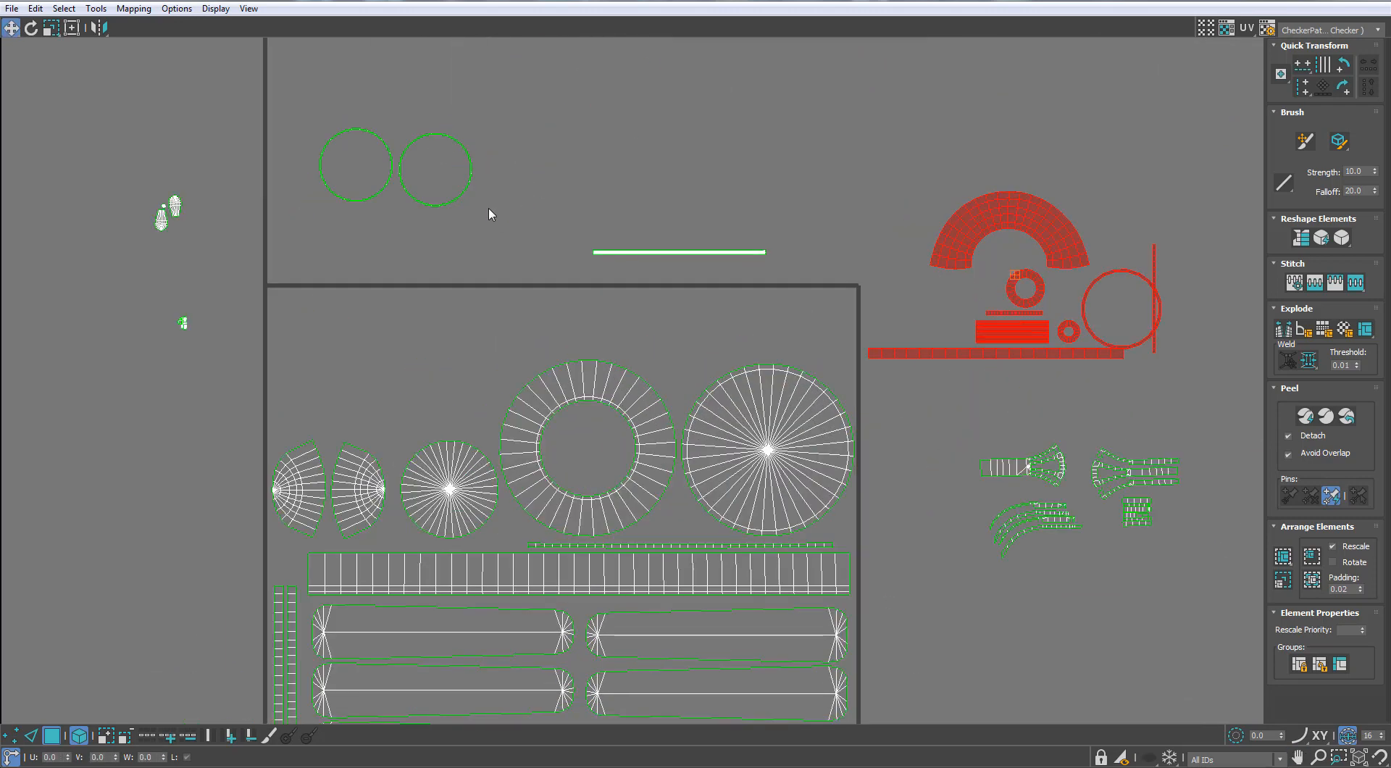
Move the two thin ring shells side by side into the tile's upper right corner, above the large disc
left_click_drag(525, 101, 373, 208)
scroll(749, 335, "up", 2)
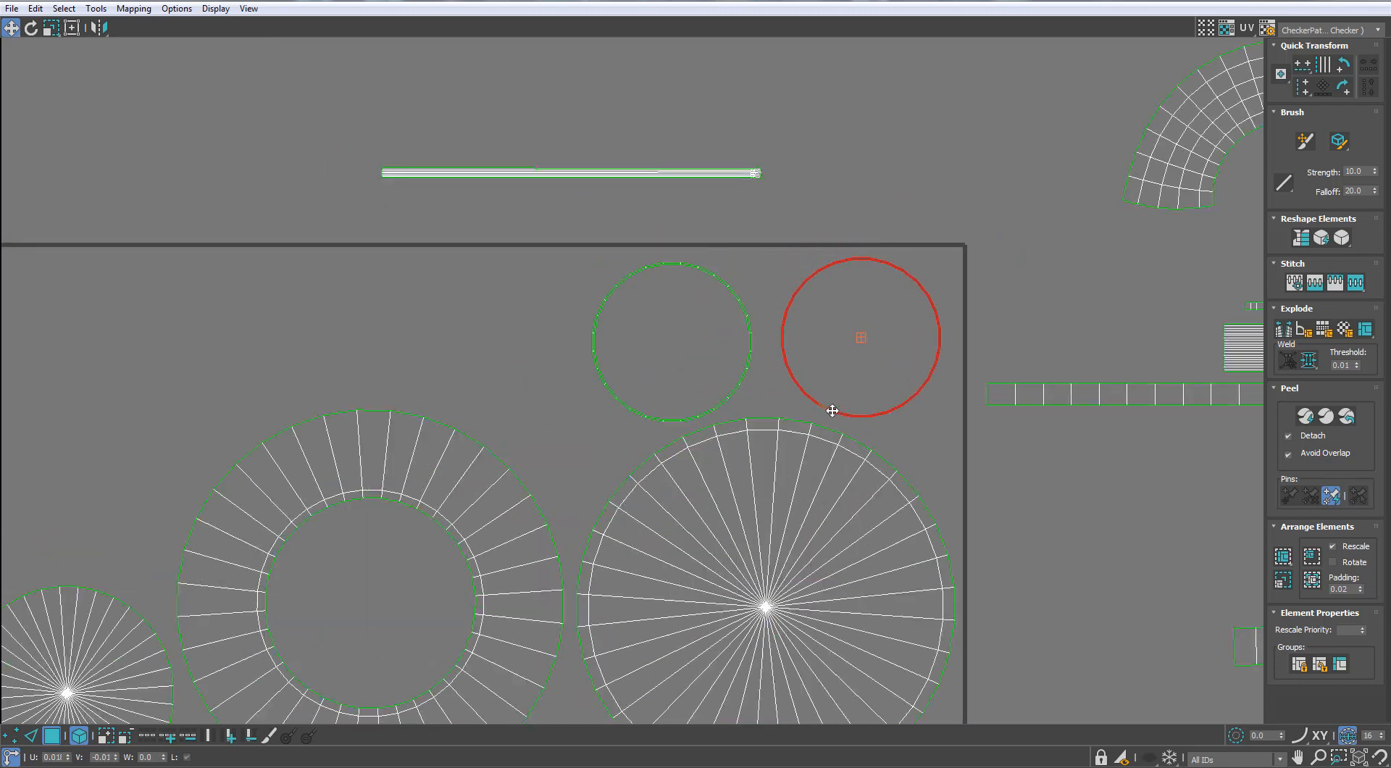
scroll(749, 371, "down", 2)
Move the checkered arc shell into the tile's upper left corner and place the remaining thin ring directly beneath it
left_click(869, 300)
left_click_drag(987, 239, 322, 340)
left_click_drag(1087, 306, 319, 399)
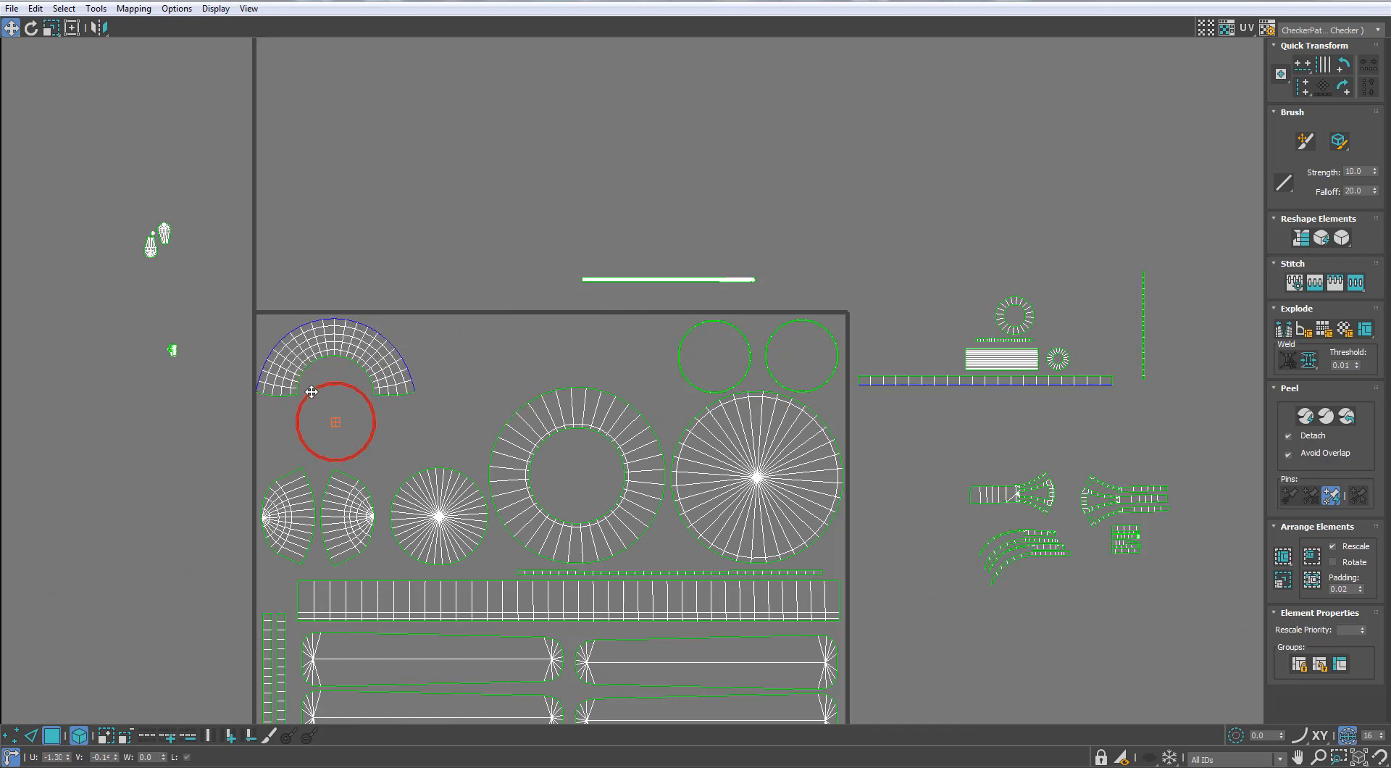
scroll(1081, 333, "down", 1)
Move the two bracket shells and their curved and small strips into the tile's upper area, between the arc and thin rings
middle_click_drag(1003, 379, 1015, 293)
scroll(1102, 352, "up", 2)
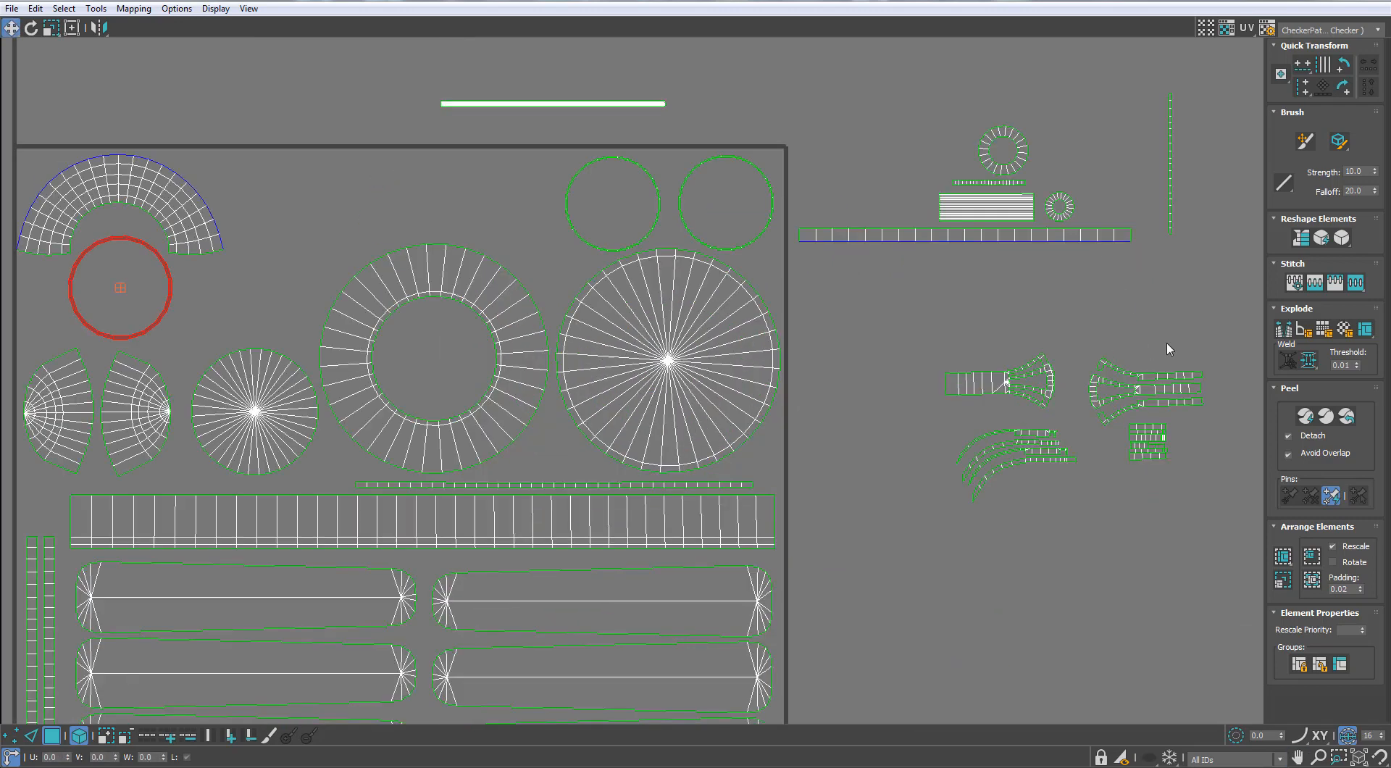
left_click_drag(1134, 387, 526, 187)
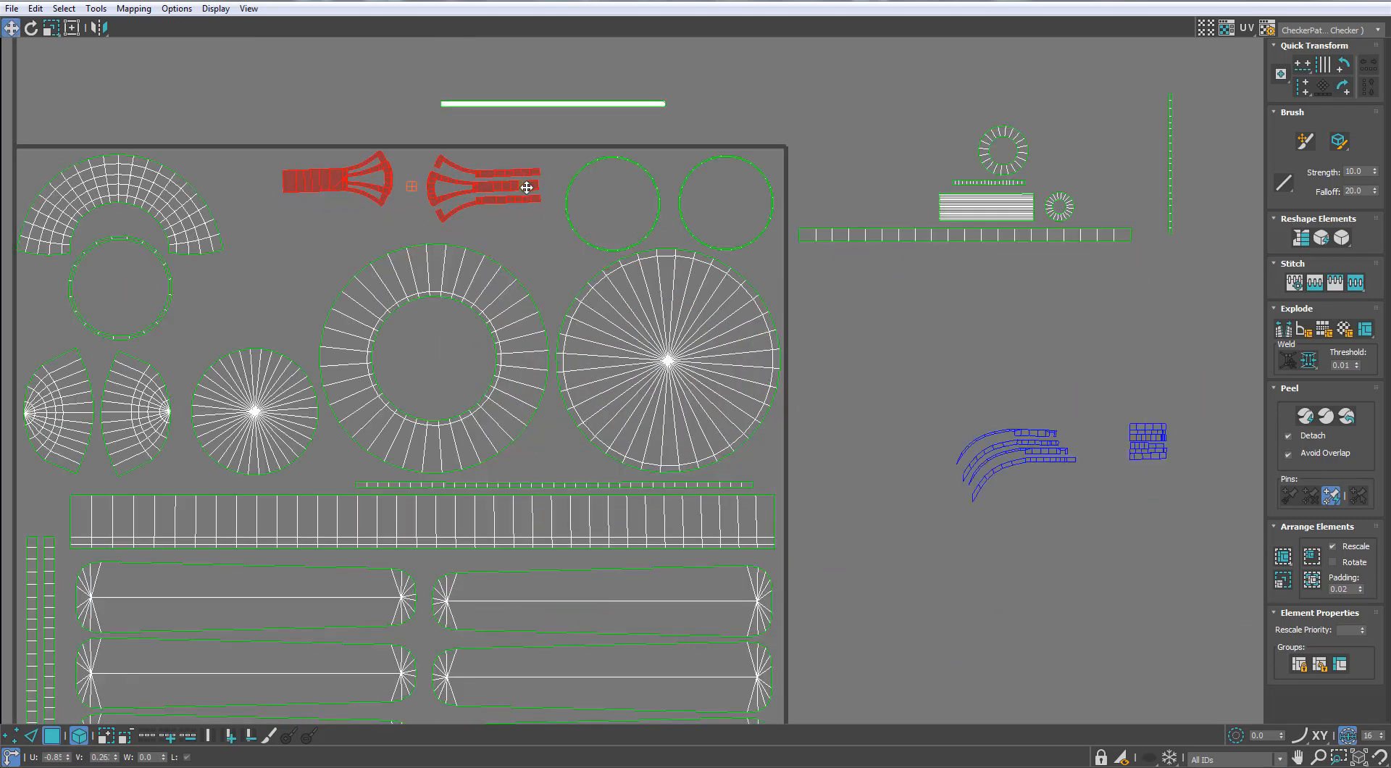
left_click_drag(1172, 401, 925, 511)
left_click_drag(1028, 434, 308, 214)
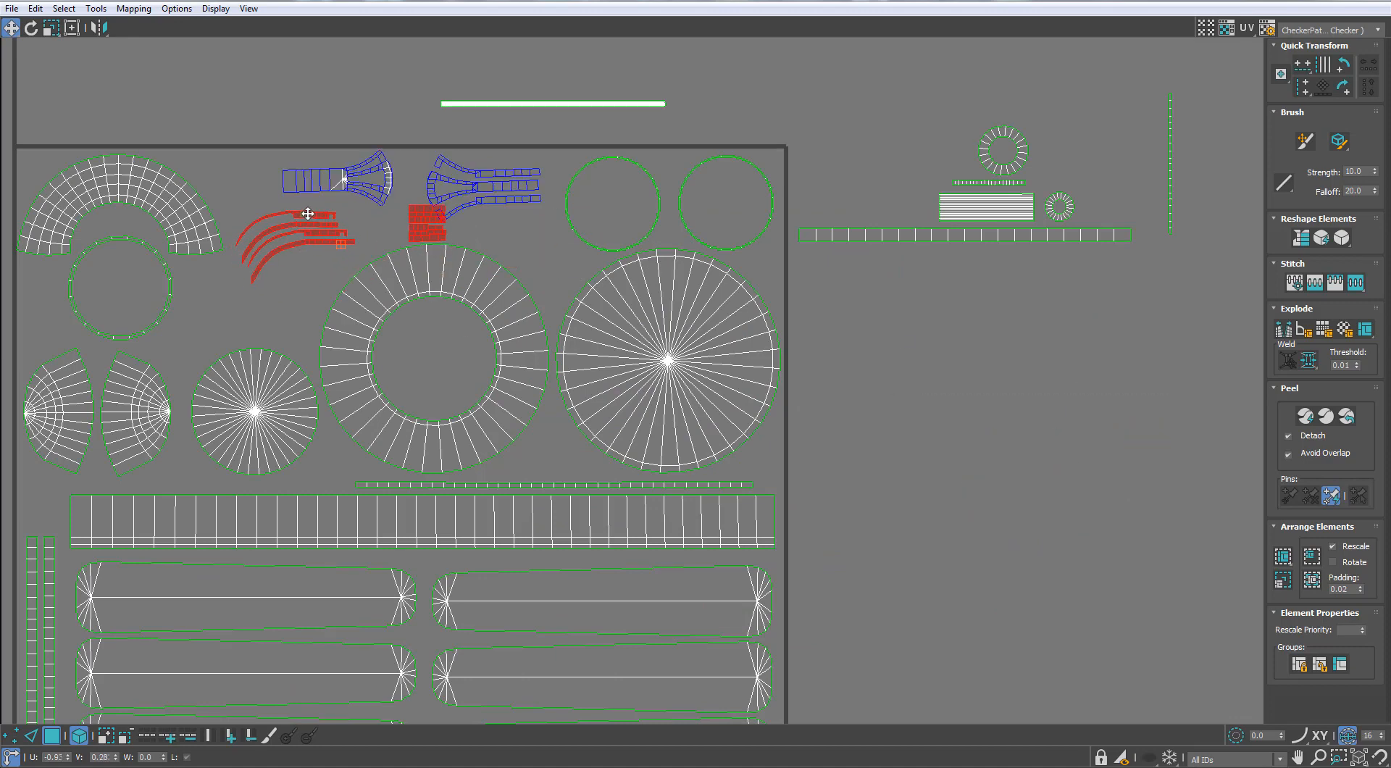
Shift the slotted bracket shell left, close beside the solid-ended bracket shell
scroll(328, 208, "up", 3)
left_click(677, 220)
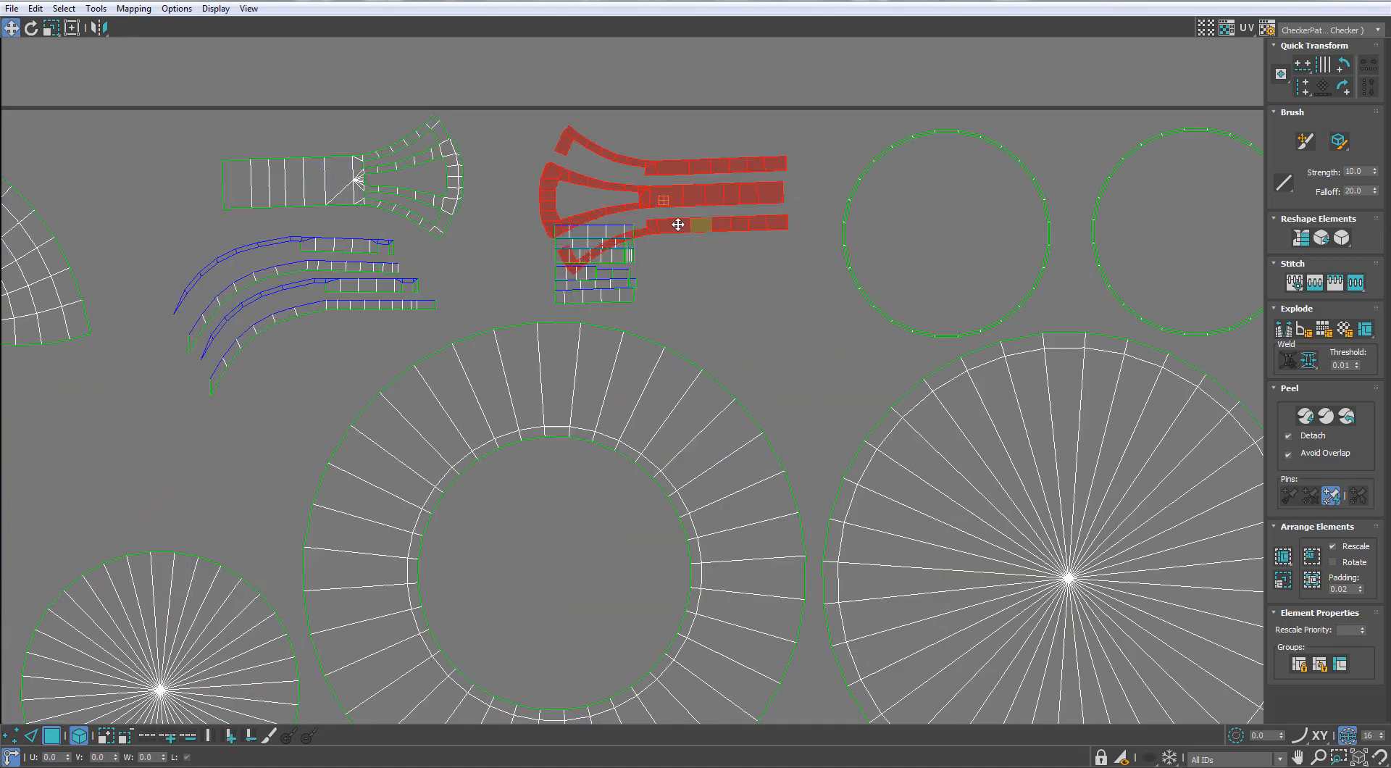
left_click_drag(677, 220, 627, 218)
Move the whole block of small strips below the slotted bracket shell, undoing the partial move that left one strip behind
left_click_drag(604, 302, 607, 301)
left_click_drag(609, 299, 676, 313)
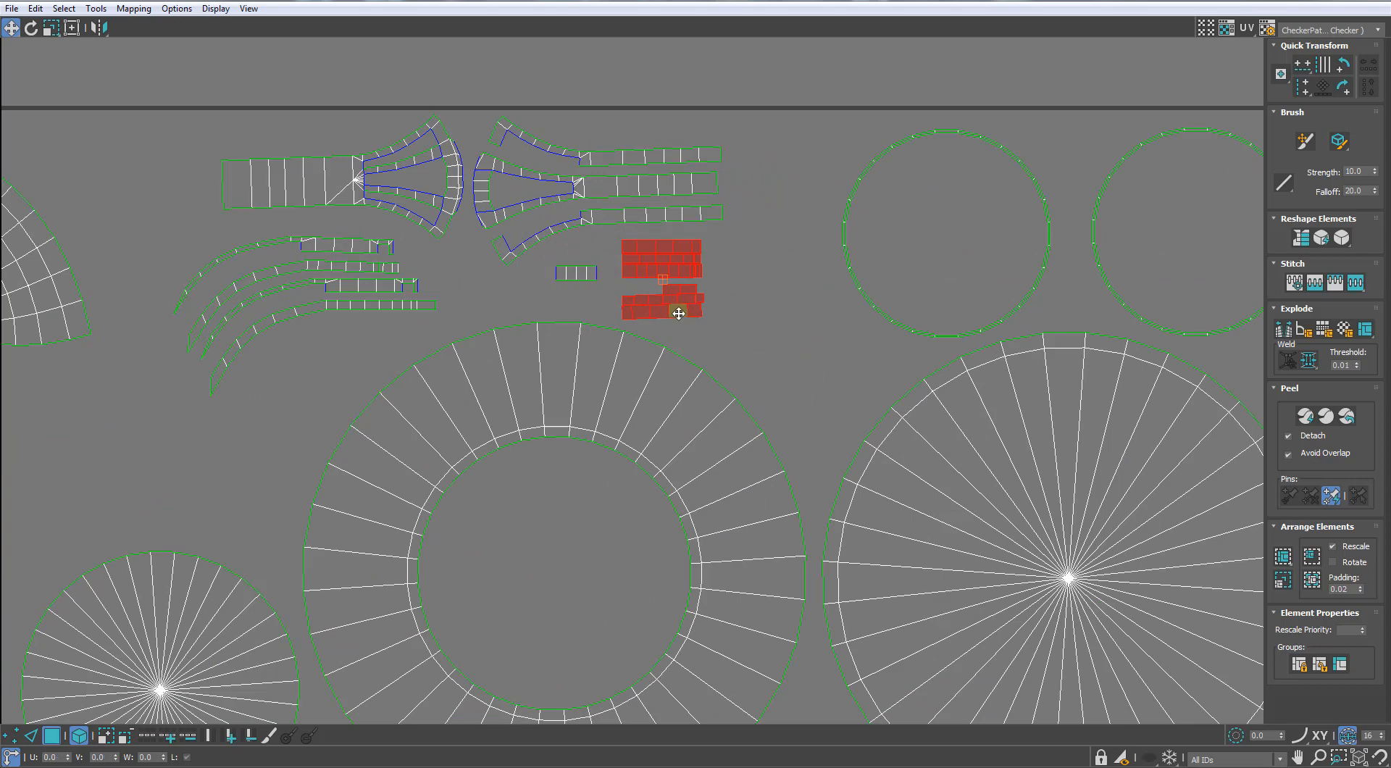
key("ctrl+z")
left_click_drag(679, 238, 594, 300)
left_click_drag(617, 233, 665, 259)
key("ctrl+z")
key("ctrl+z")
key("ctrl+z")
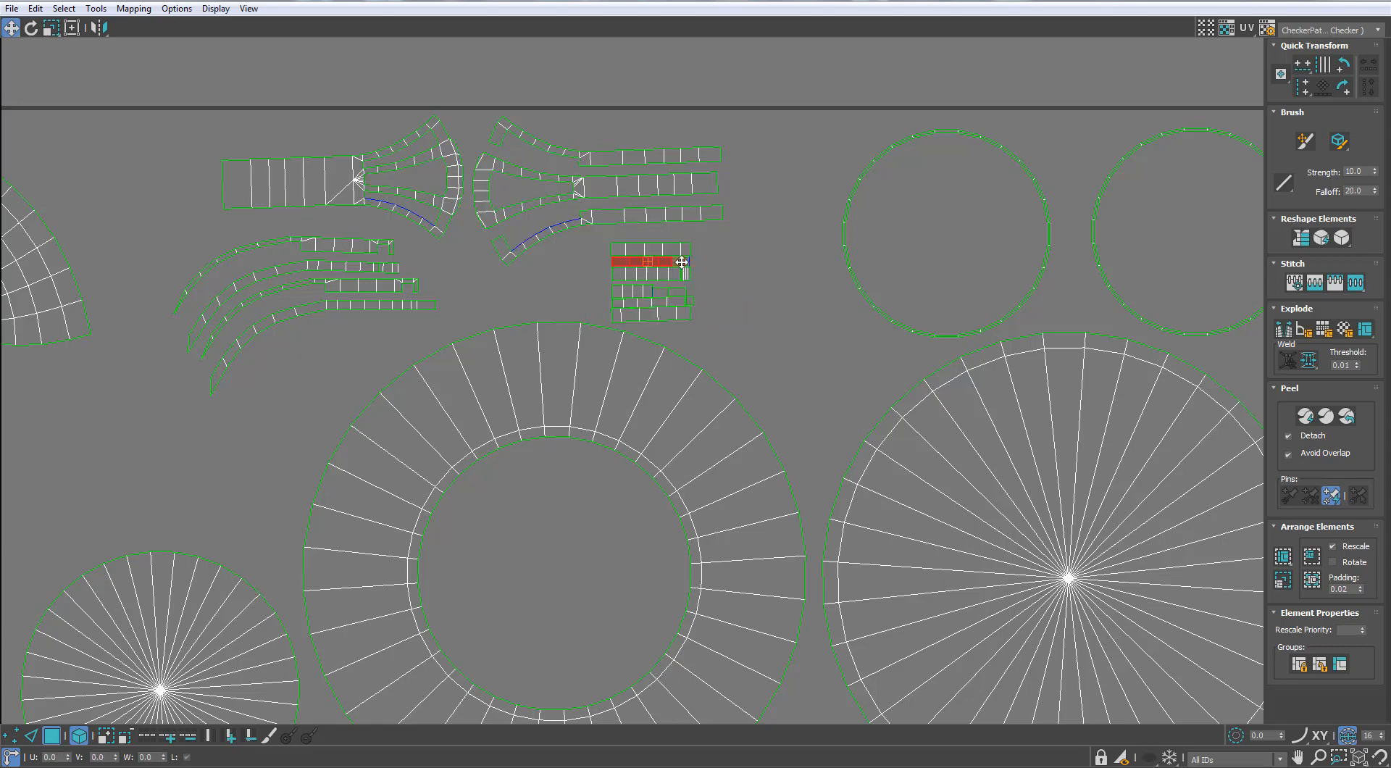
left_click(682, 262)
Move the pull chain shell right and down, just above the tile's upper edge and flush with its right side
scroll(682, 260, "down", 4)
middle_click_drag(778, 259, 775, 292)
scroll(775, 291, "up", 1)
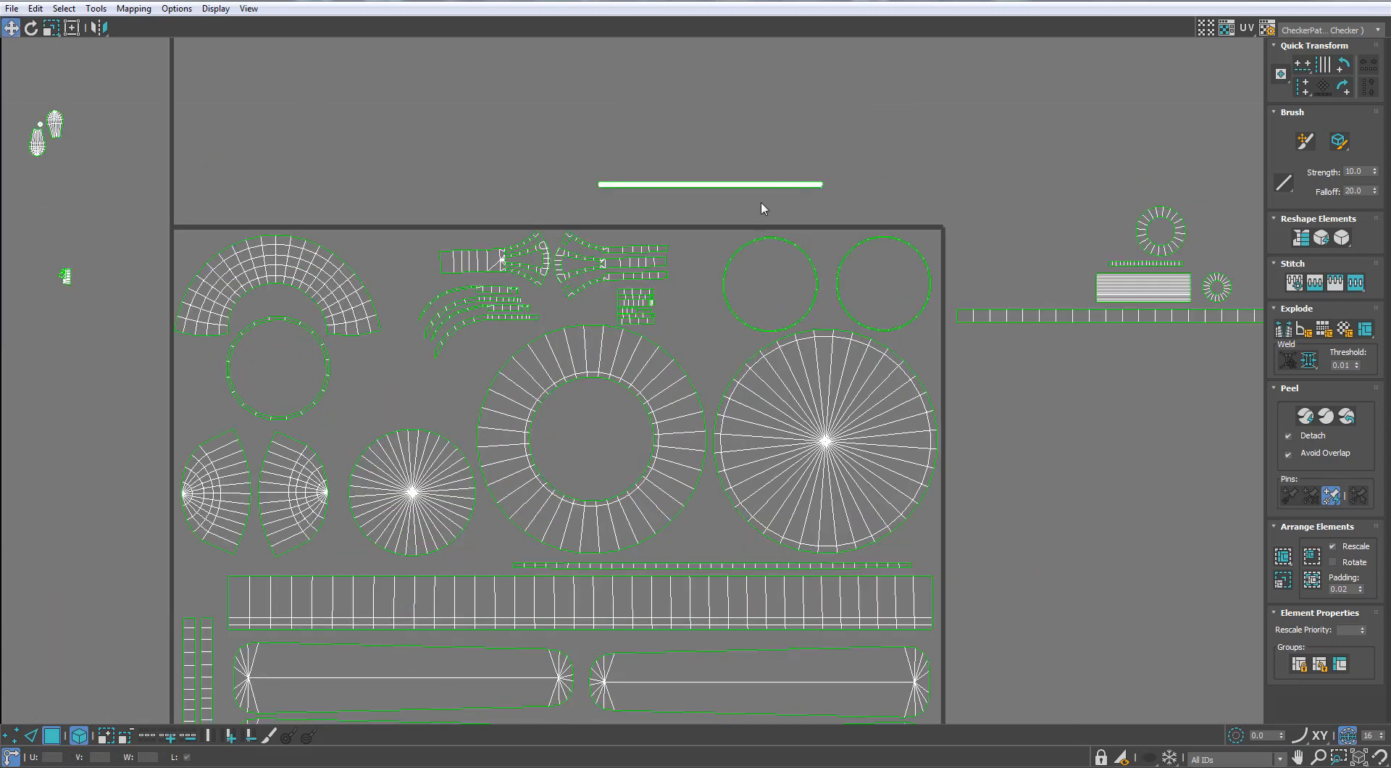
scroll(650, 152, "down", 2)
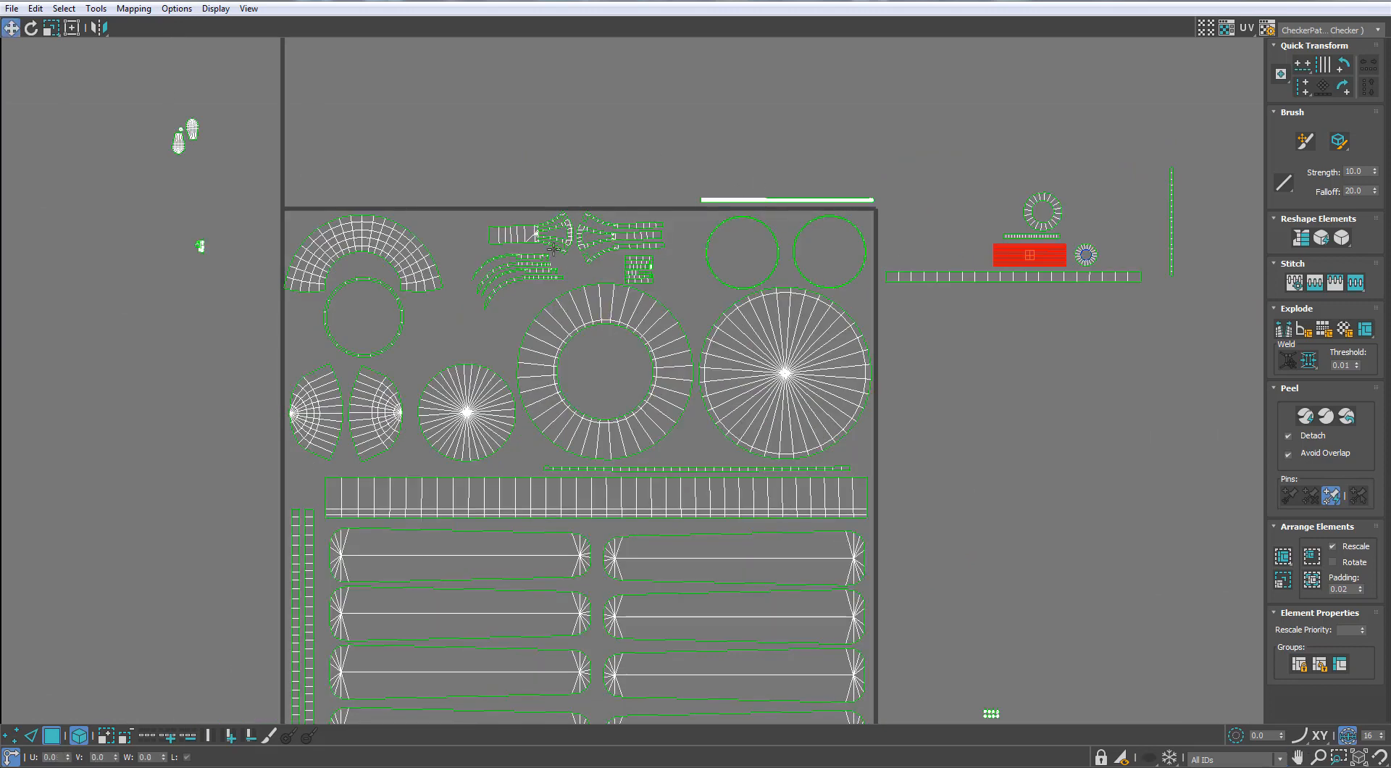
scroll(513, 187, "up", 2)
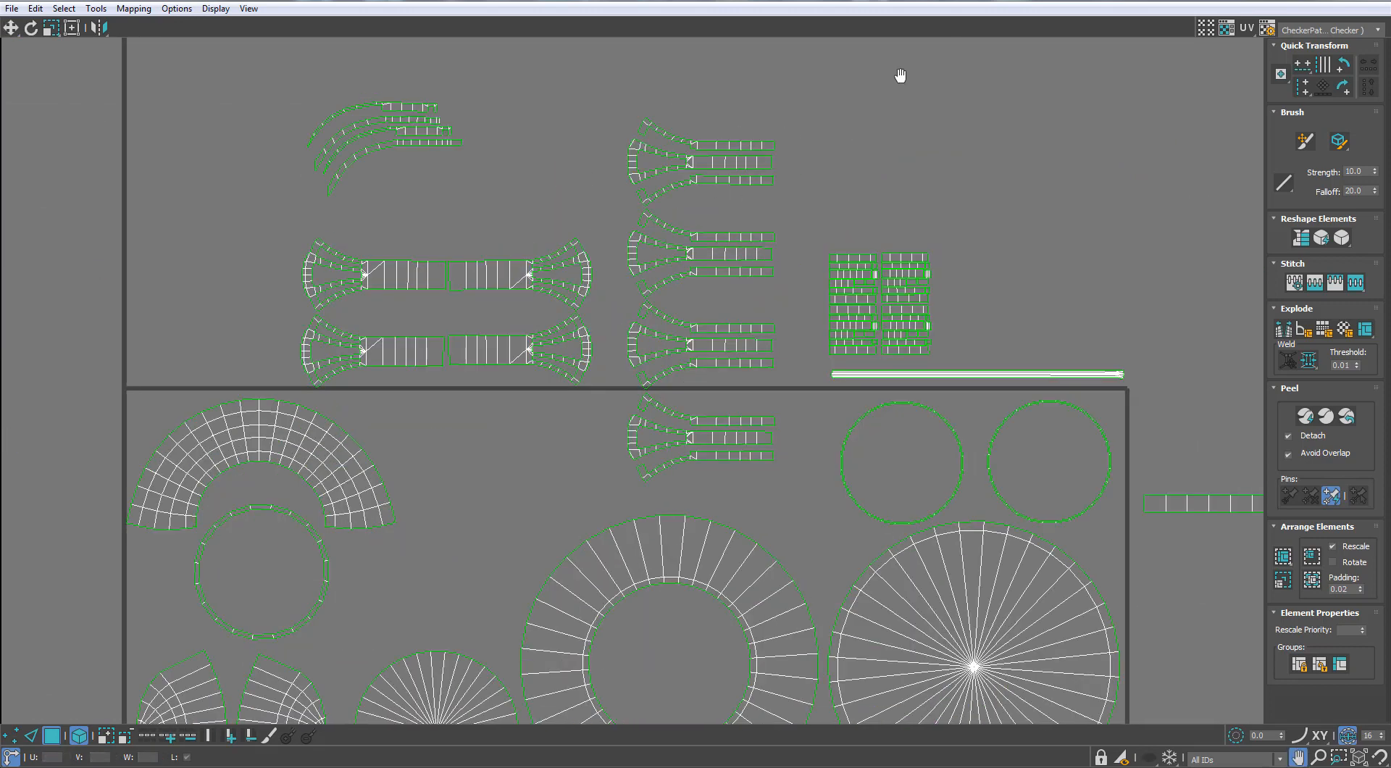
Separate the stacked curved strip shells above the tile into a diagonal cascade of individual sets
scroll(456, 145, "up", 3)
left_click(462, 193, "ctrl")
left_click(467, 214, "ctrl")
middle_click_drag(474, 224, 483, 295)
scroll(483, 295, "down", 1)
left_click_drag(476, 271, 432, 193)
left_click(485, 254)
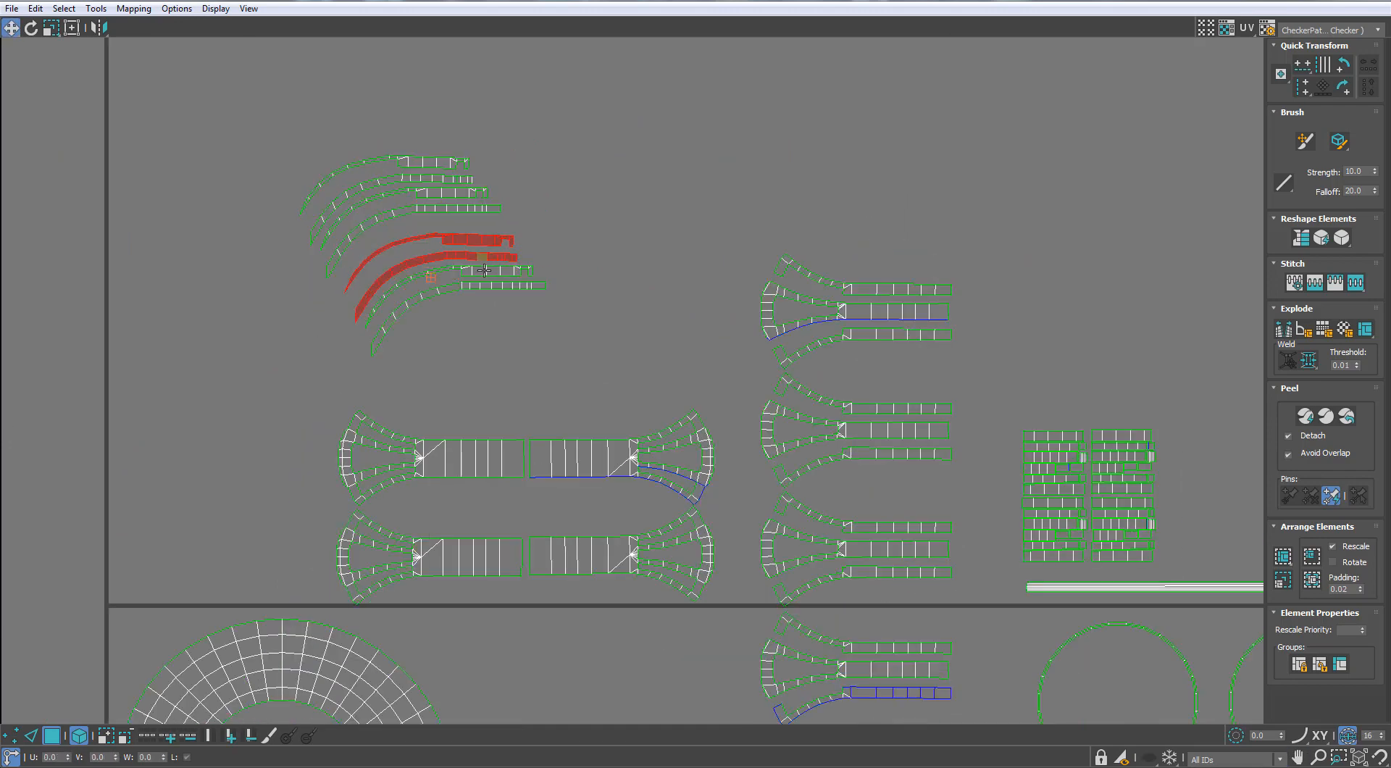
left_click_drag(484, 273, 519, 342)
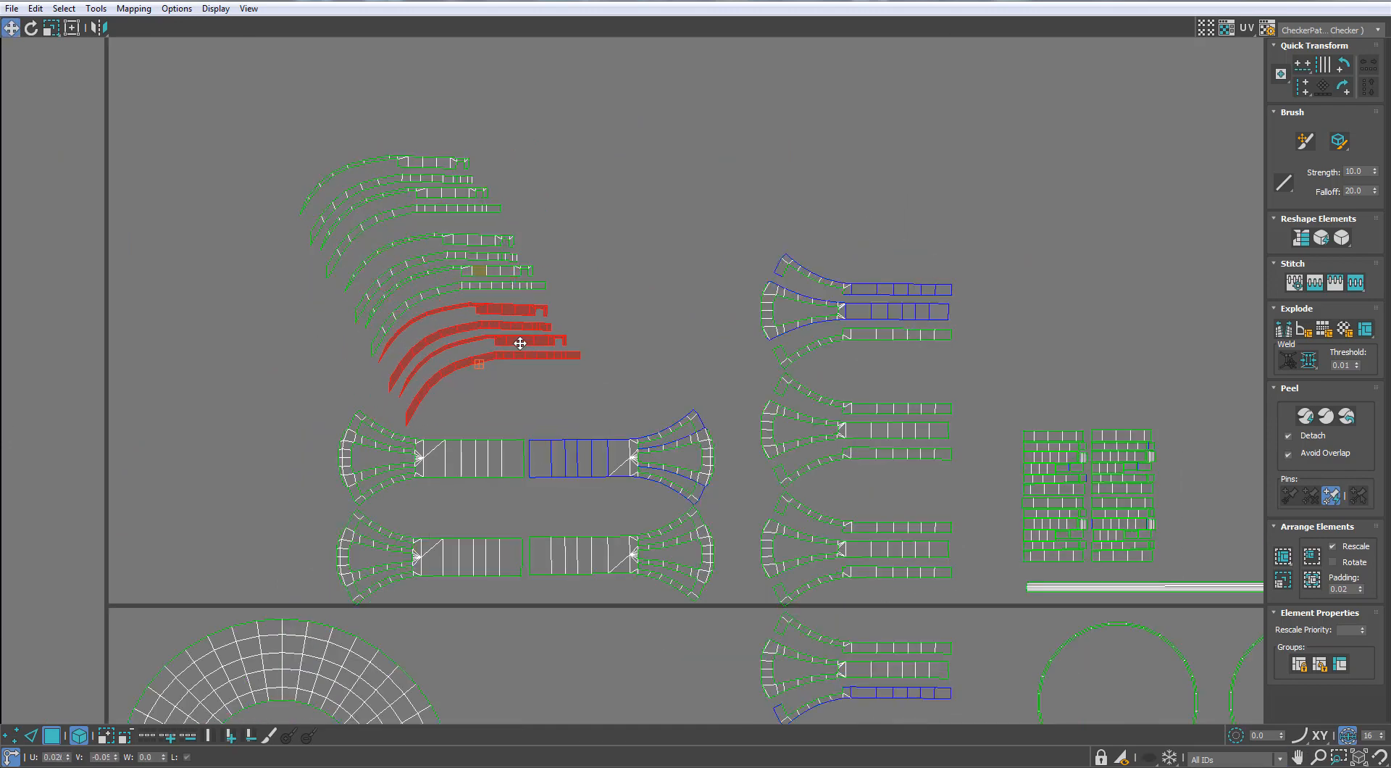
left_click(497, 273)
left_click_drag(484, 243, 396, 96)
left_click(613, 149)
scroll(595, 153, "down", 4)
scroll(804, 233, "up", 3)
middle_click_drag(806, 234, 737, 190)
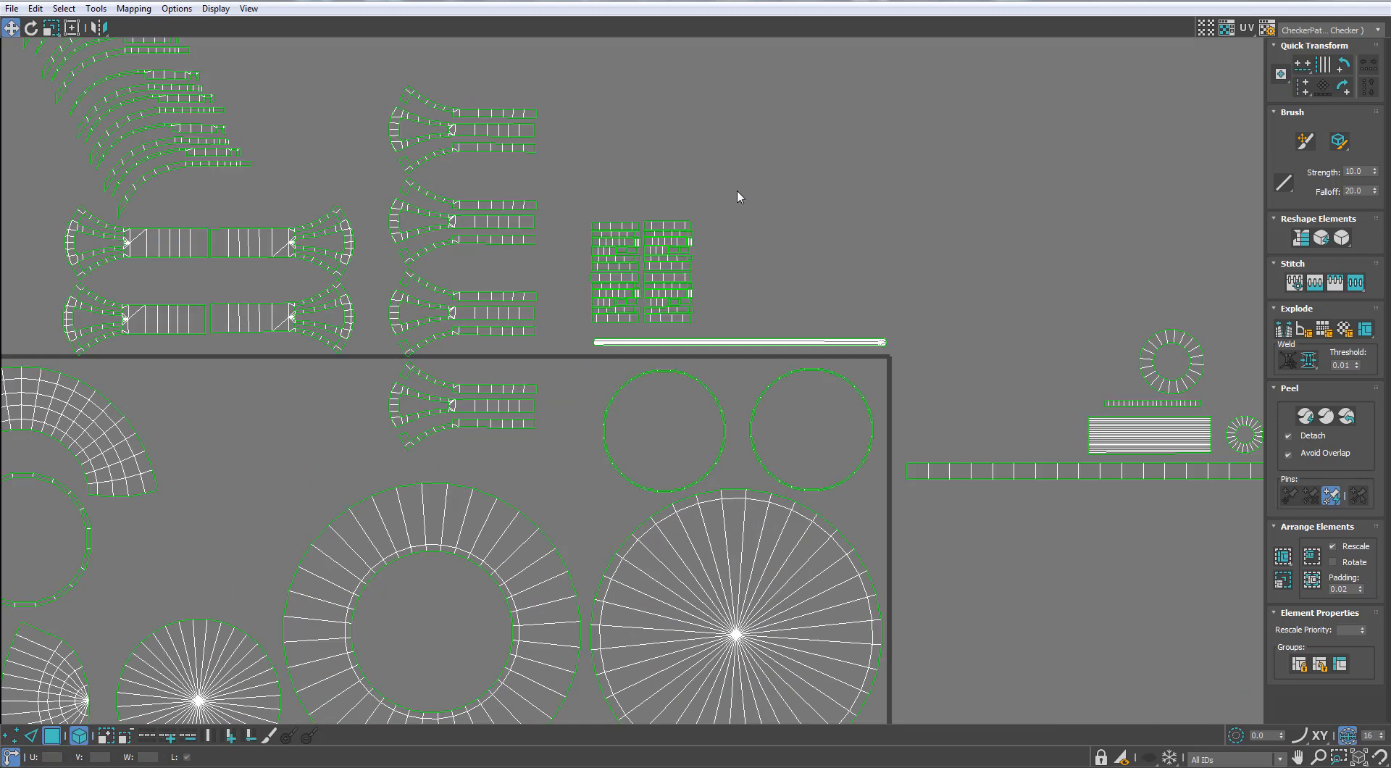
Move the small bracket strips into the tile, placing half inside each of the two upper right thin rings
left_click(612, 271)
scroll(674, 195, "up", 3)
left_click_drag(527, 164, 812, 472)
left_click(543, 92)
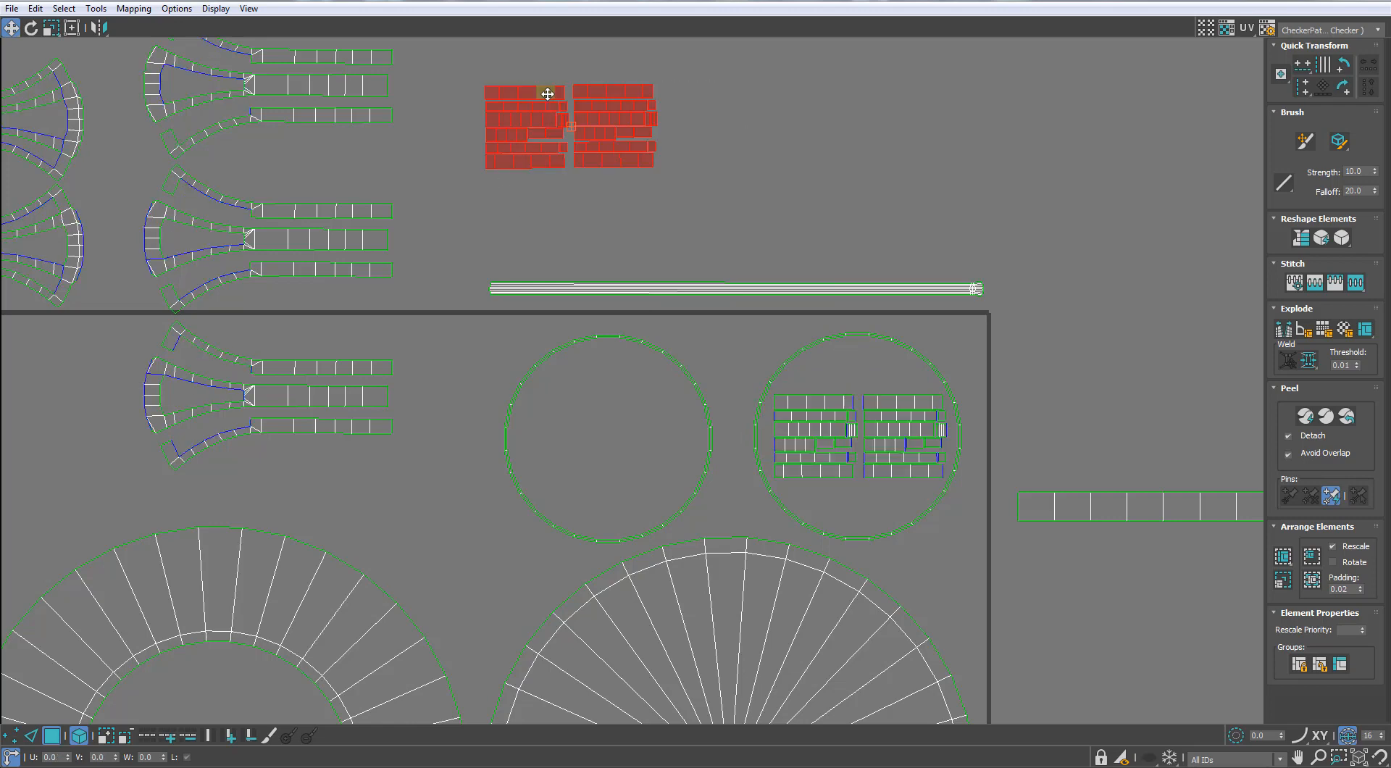
left_click_drag(543, 93, 581, 403)
scroll(568, 422, "up", 4)
scroll(616, 384, "down", 5)
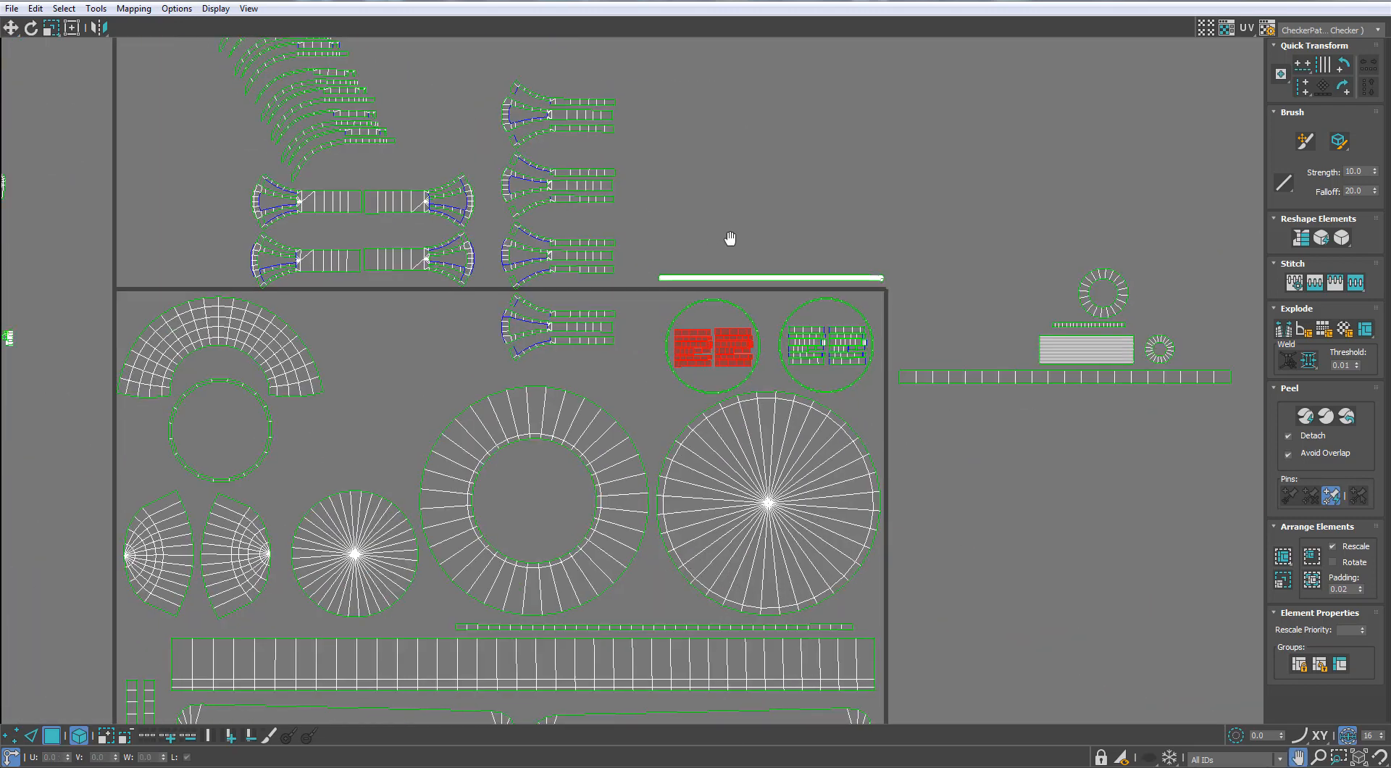
Raise the column of four slotted bracket shells until it sits completely above the tile's upper edge
scroll(732, 233, "up", 1)
scroll(671, 112, "up", 1)
left_click(693, 393)
left_click_drag(693, 393, 703, 301)
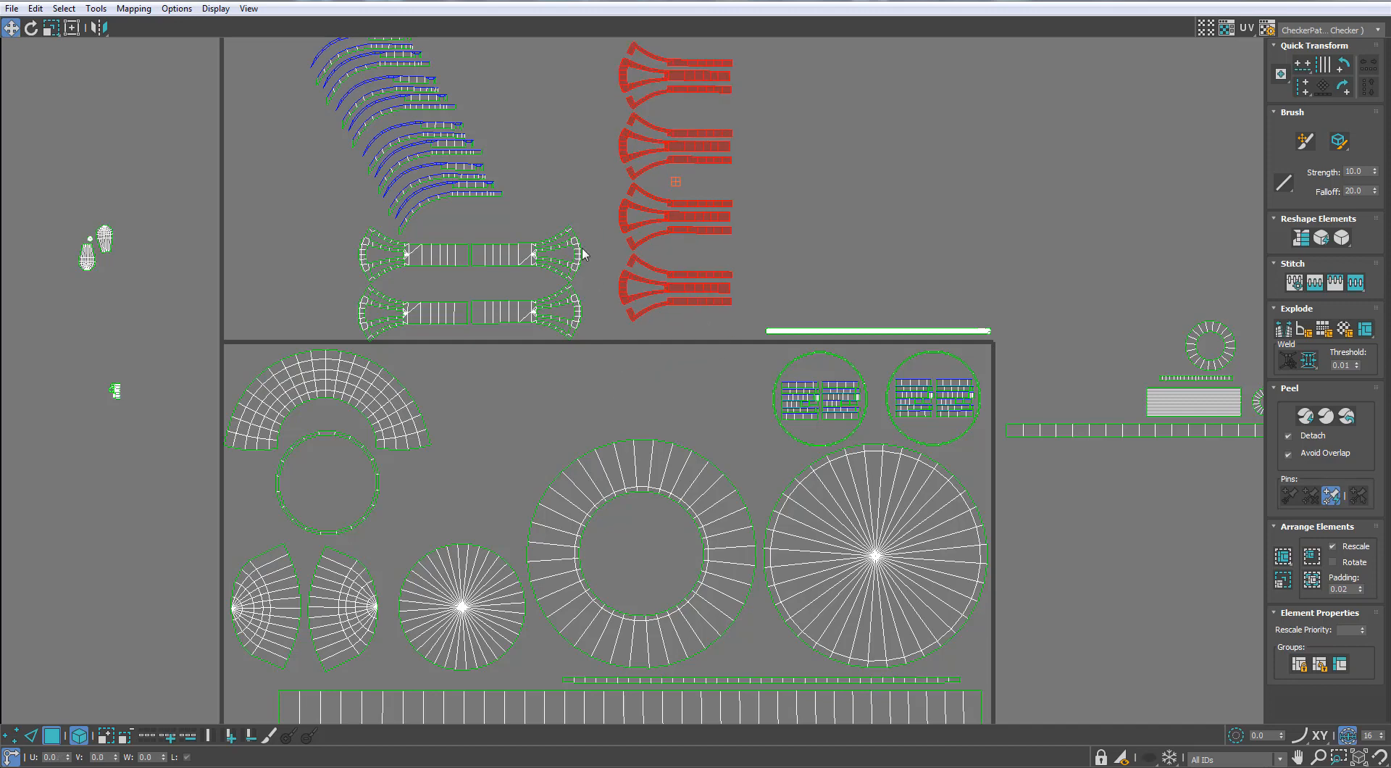
Move the two rows of solid bracket shells into the tile above the wide ring, and nudge the lower row into line
left_click_drag(421, 330, 420, 330)
left_click_drag(434, 311, 616, 431)
scroll(652, 382, "up", 3)
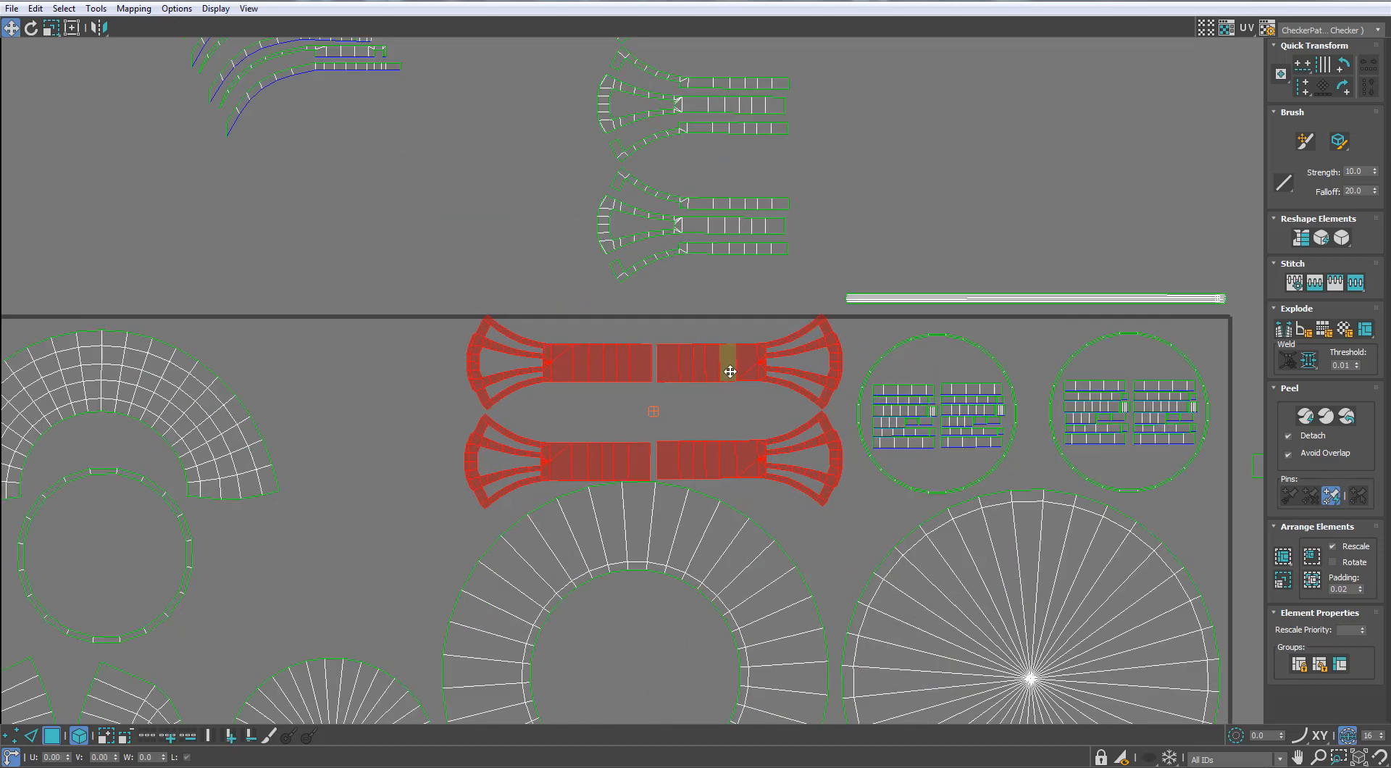
scroll(725, 434, "up", 2)
left_click(559, 497)
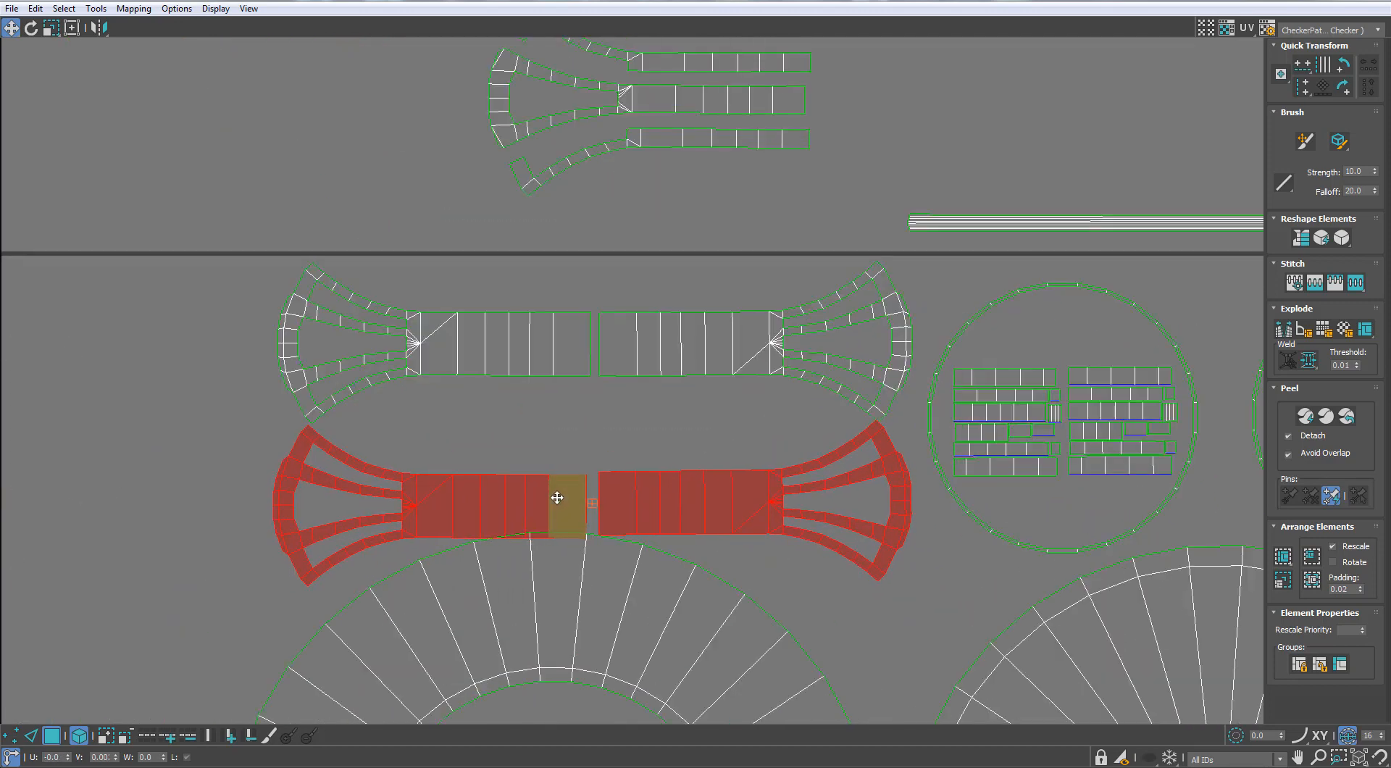
scroll(774, 450, "down", 4)
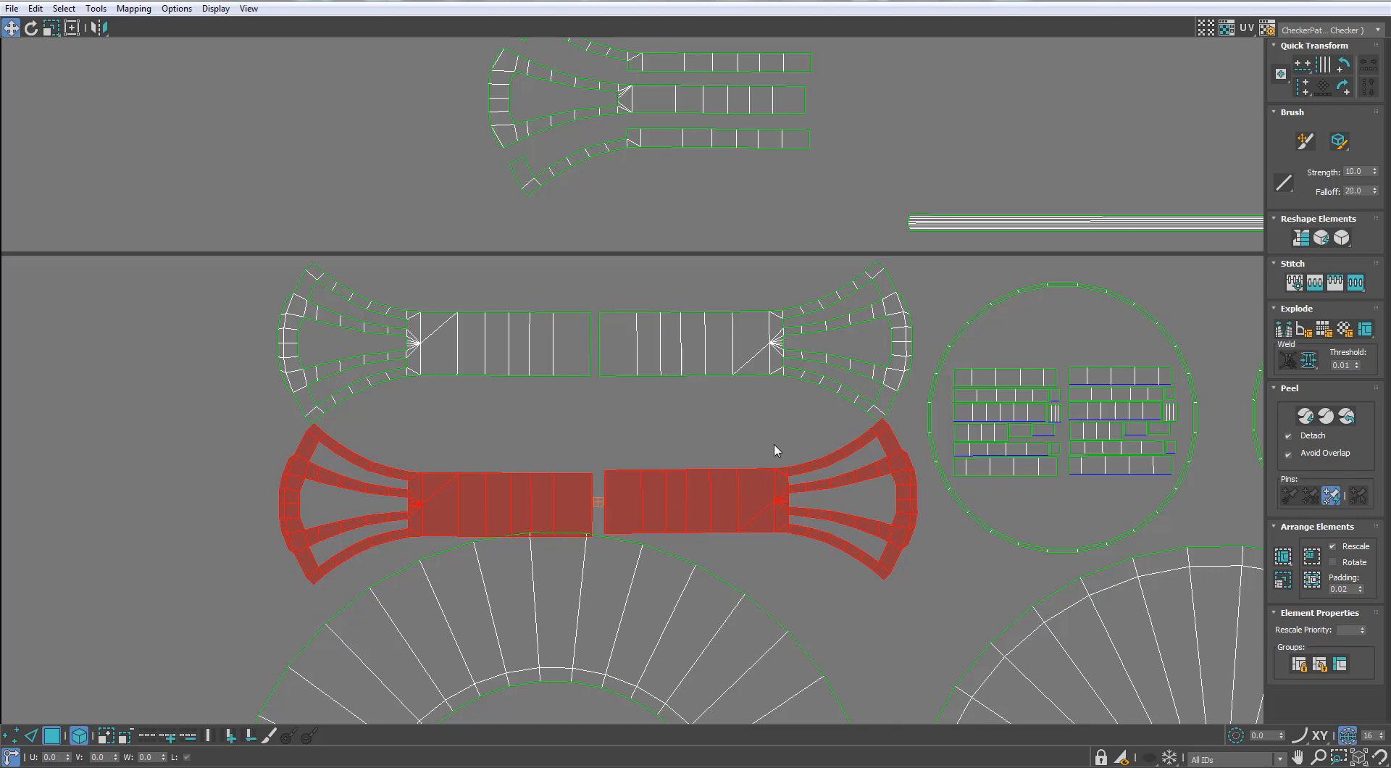
Nudge the wide ring shell downward and reposition the solid bracket rows in the space above it
left_click(733, 387)
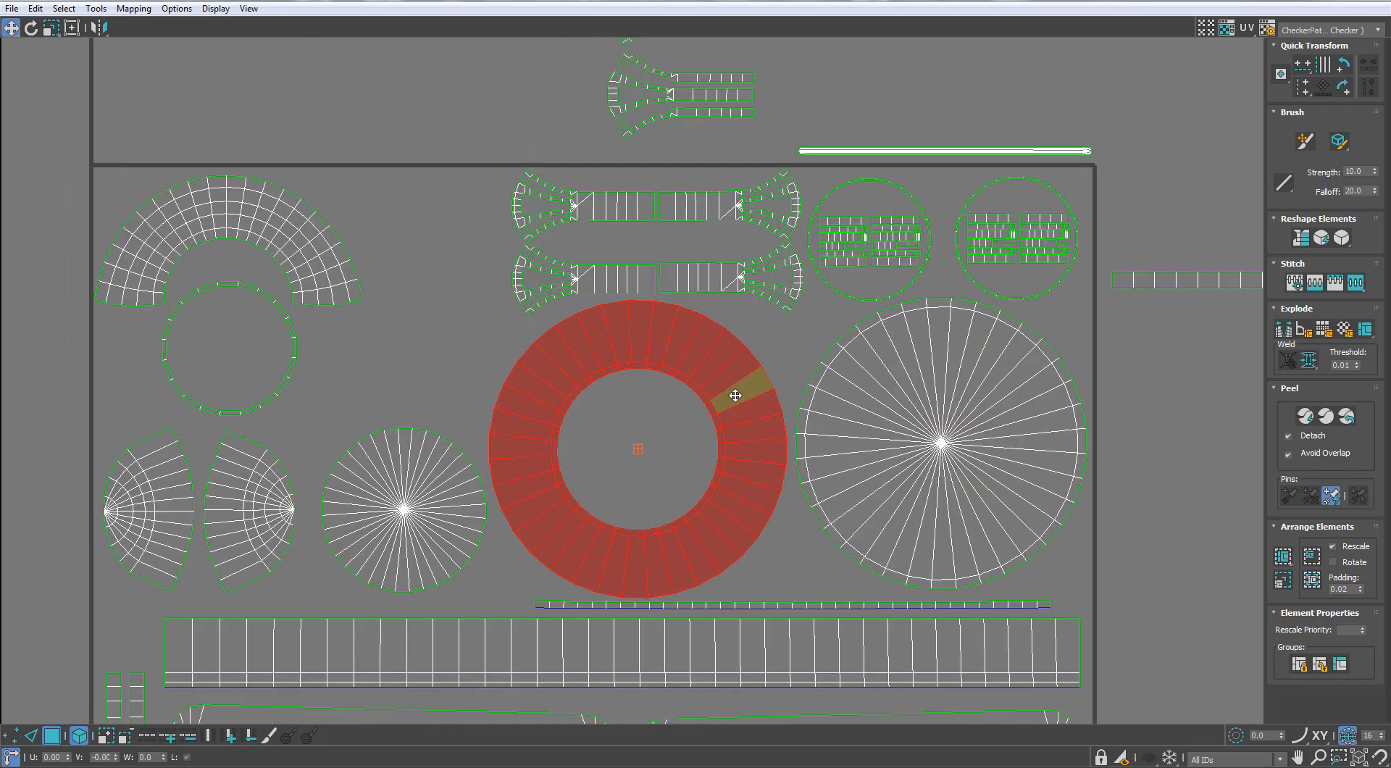
middle_click_drag(714, 369, 716, 420)
scroll(733, 232, "up", 1)
left_click(587, 357)
scroll(688, 328, "up", 1)
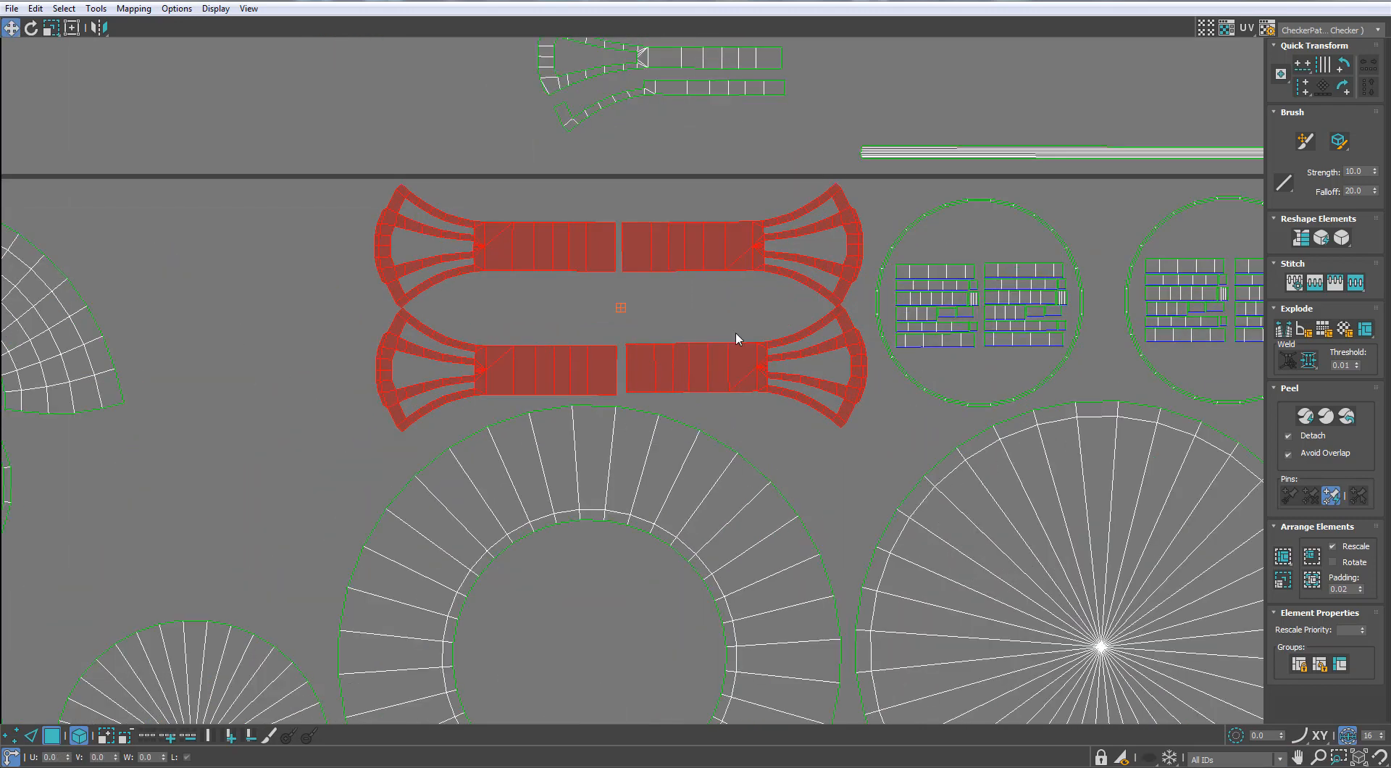
left_click_drag(591, 384, 576, 386)
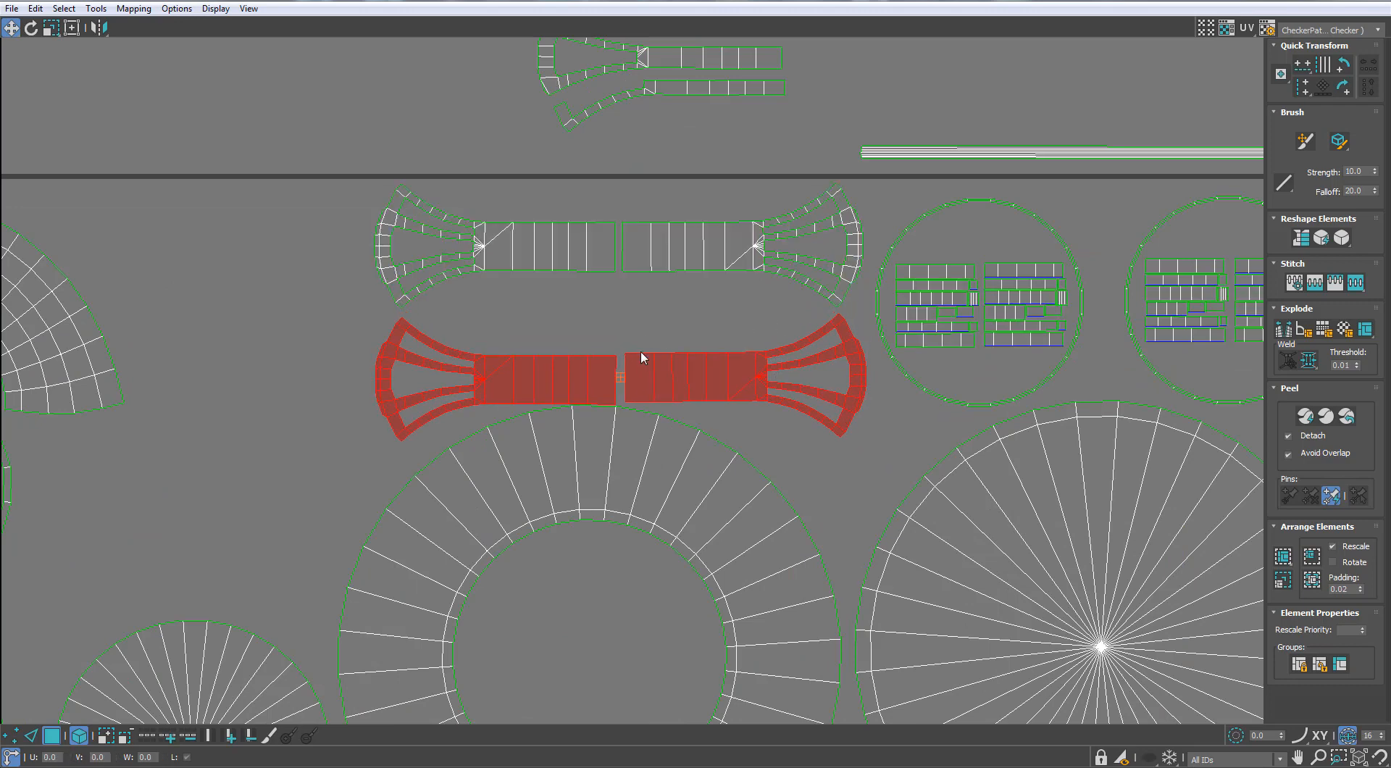
Spread the two brackets of the lower row apart and raise them slightly to clear the wide ring's upper edge
left_click_drag(606, 317, 564, 377)
left_click_drag(561, 375, 548, 367)
left_click(697, 375)
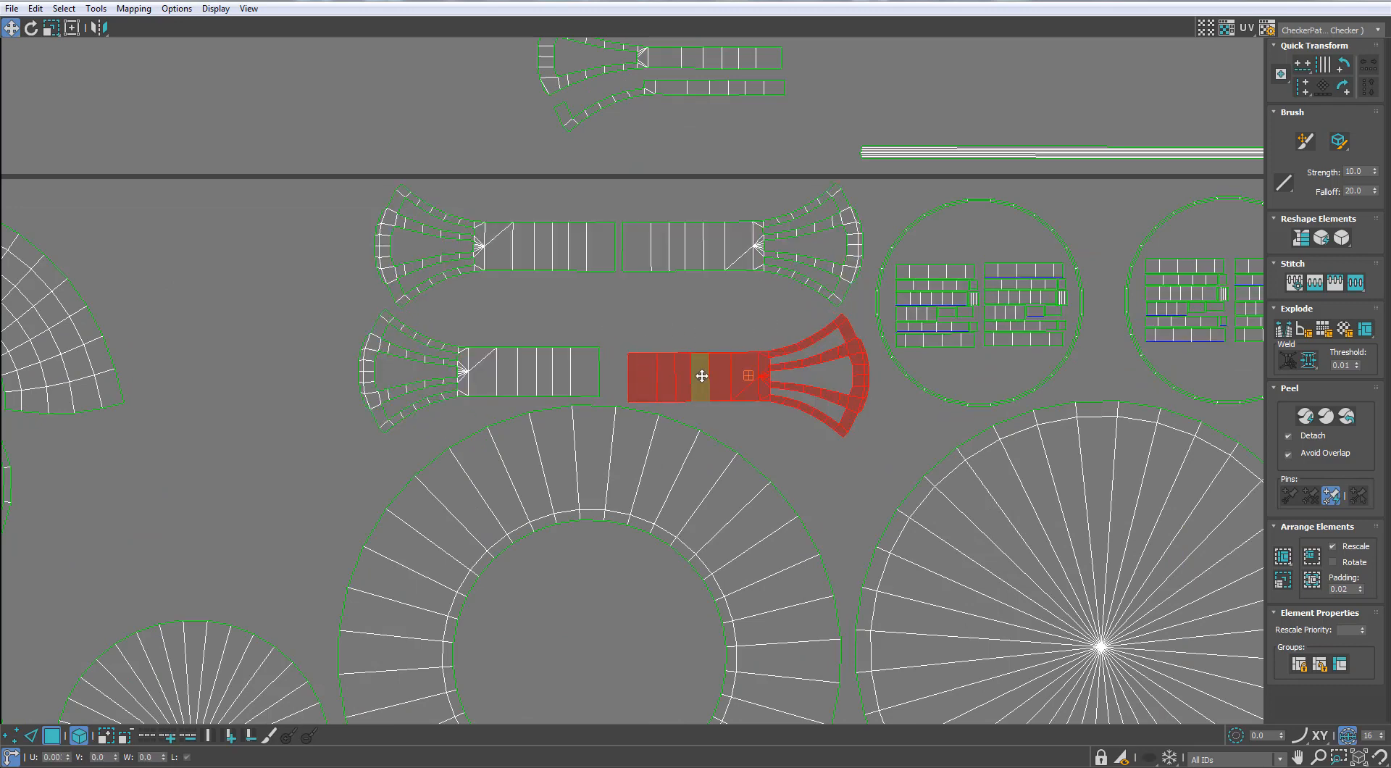
left_click_drag(697, 376, 704, 371)
left_click(549, 369)
left_click_drag(549, 369, 542, 365)
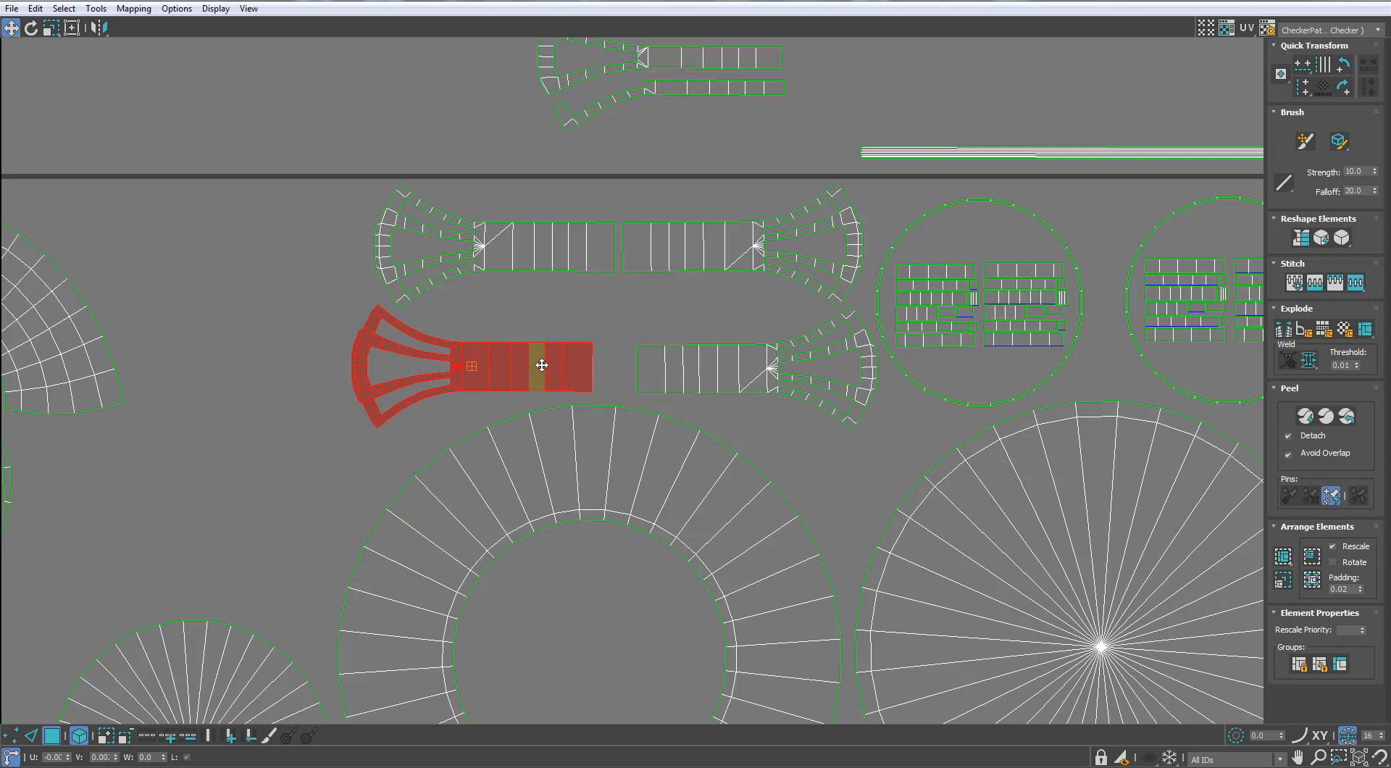
left_click(605, 310)
Move the long segmented strip shell from beyond the tile's right edge to the left side, near the blade shells
scroll(797, 268, "down", 1)
middle_click_drag(810, 260, 761, 313)
scroll(848, 326, "down", 4)
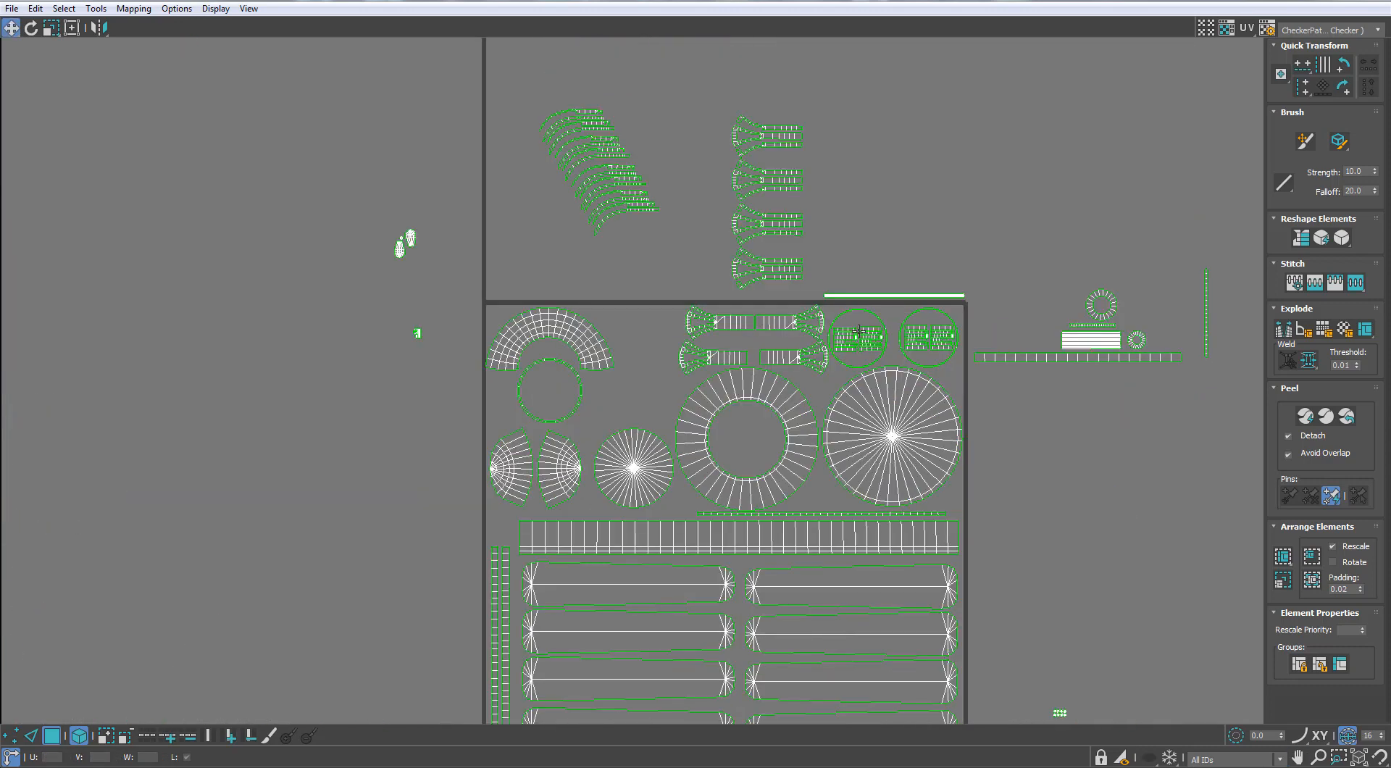
middle_click_drag(937, 368, 720, 324)
scroll(721, 325, "up", 2)
left_click_drag(925, 306, 247, 548)
scroll(246, 549, "up", 2)
middle_click_drag(246, 549, 439, 458)
Try to rotate the long segmented strip upright, undoing the slanted rotations
key("e")
left_click_drag(284, 462, 411, 609)
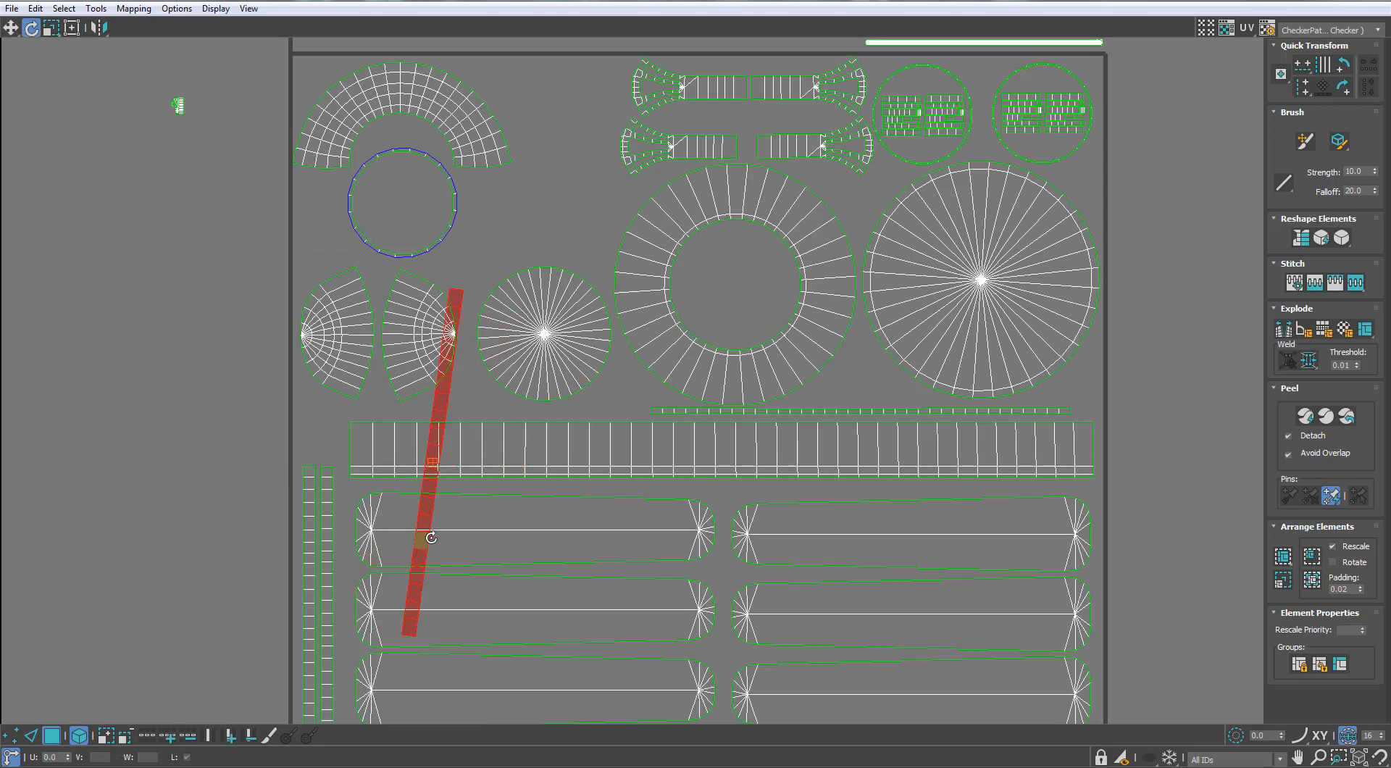
key("ctrl+z")
left_click_drag(357, 469, 387, 545)
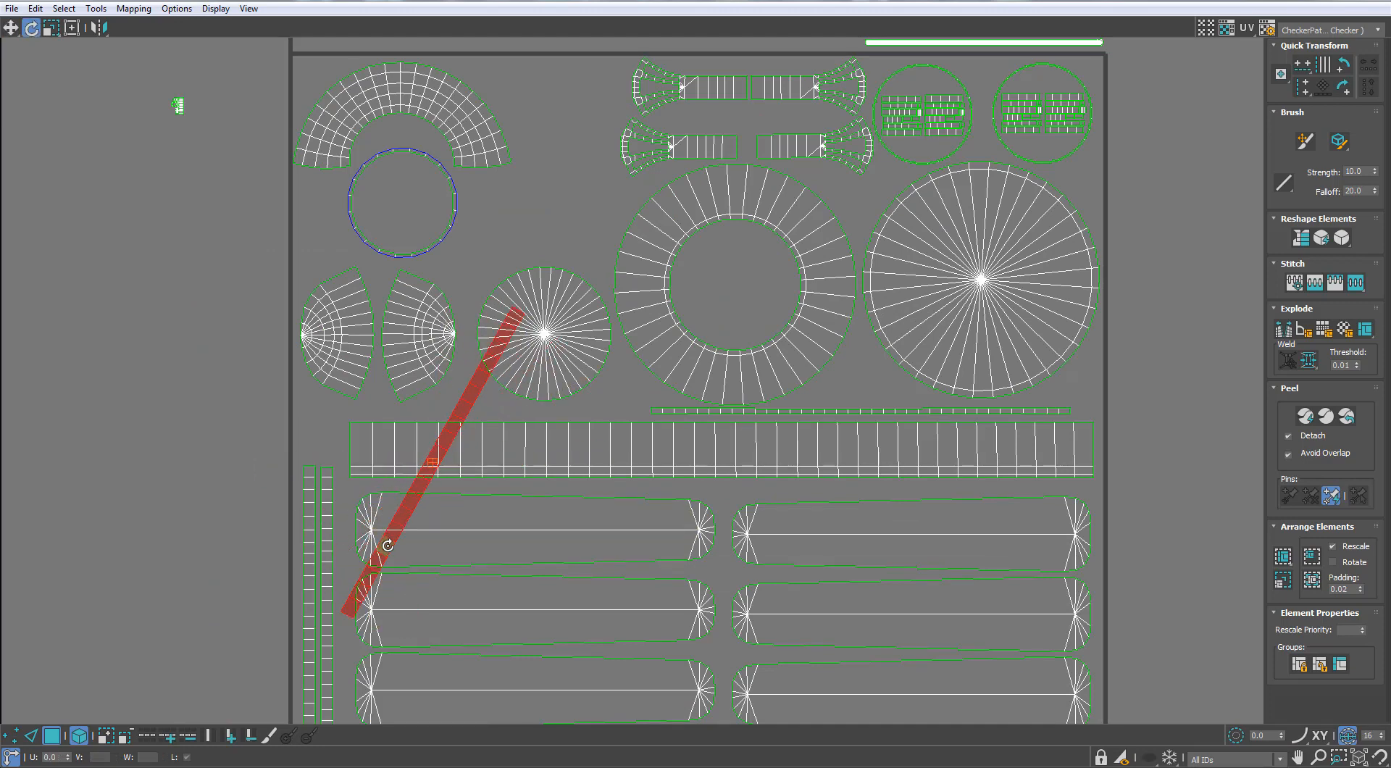
key("ctrl+a")
key("ctrl+z")
scroll(406, 479, "down", 2)
key("ctrl+z")
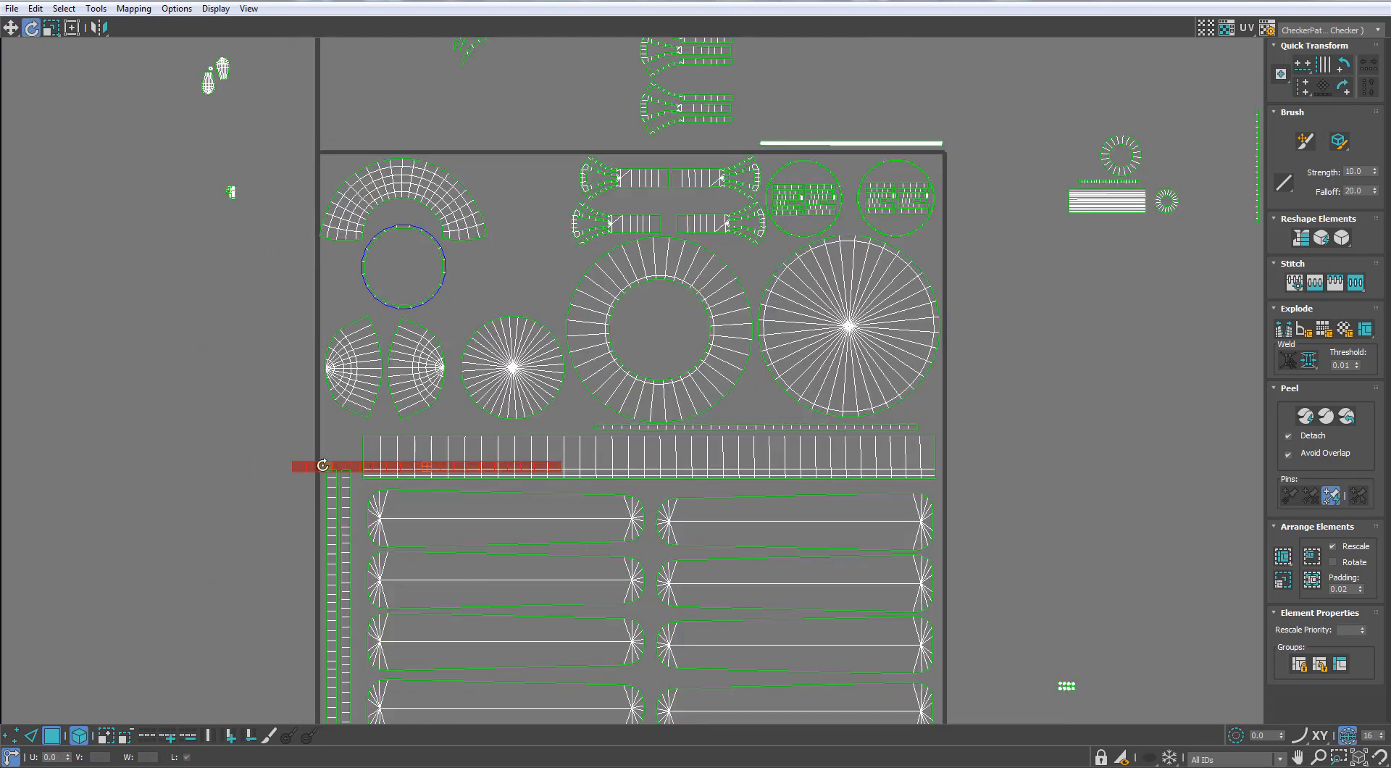
Rotate the long segmented strip to vertical and place it between the two ring strips and the blade shells
left_click_drag(323, 486, 437, 520)
key("w")
left_click_drag(431, 382, 358, 554)
middle_click_drag(357, 554, 391, 426)
scroll(391, 425, "up", 3)
left_click_drag(387, 450, 397, 424)
middle_click_drag(397, 424, 581, 370)
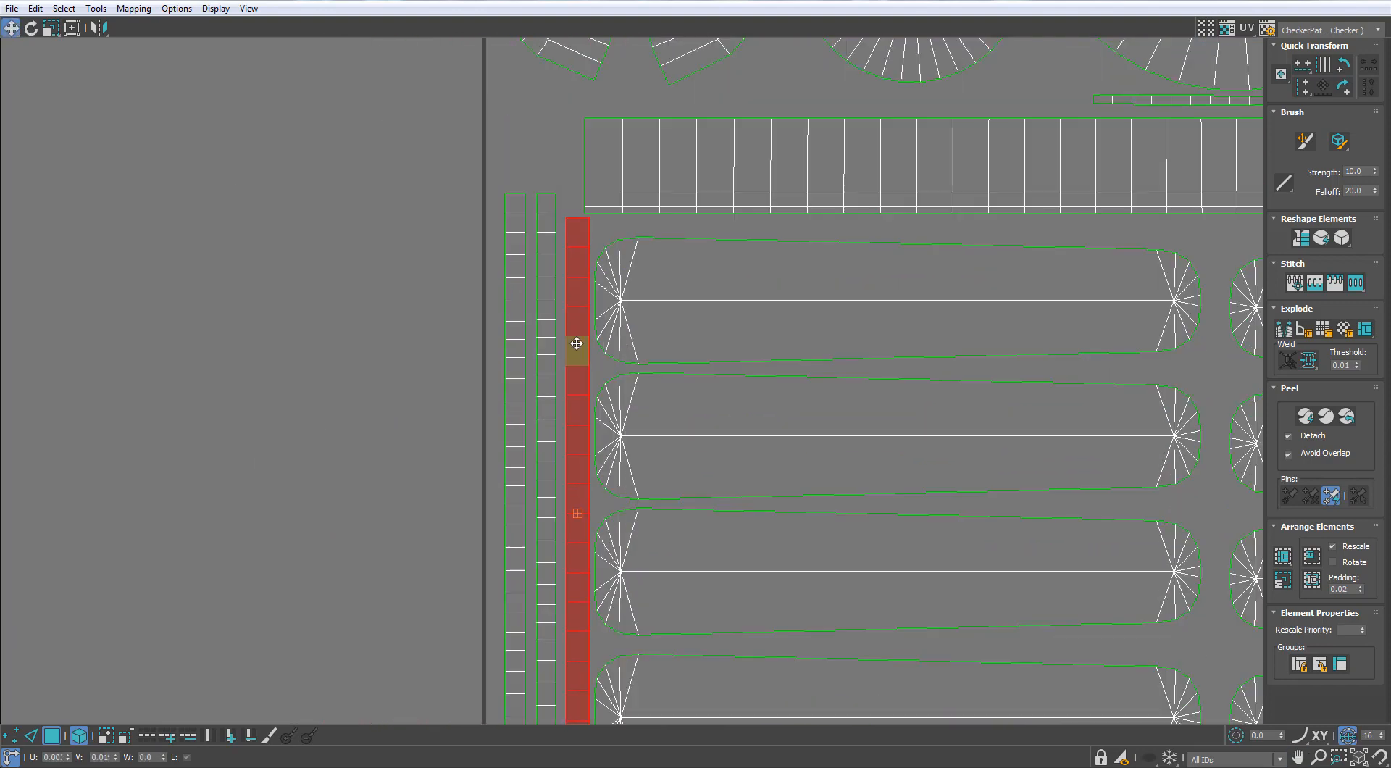
Move the vertical segmented strip to the tile's left edge and shift the two ring strips right beside it
scroll(574, 345, "down", 2)
left_click_drag(591, 565, 536, 554)
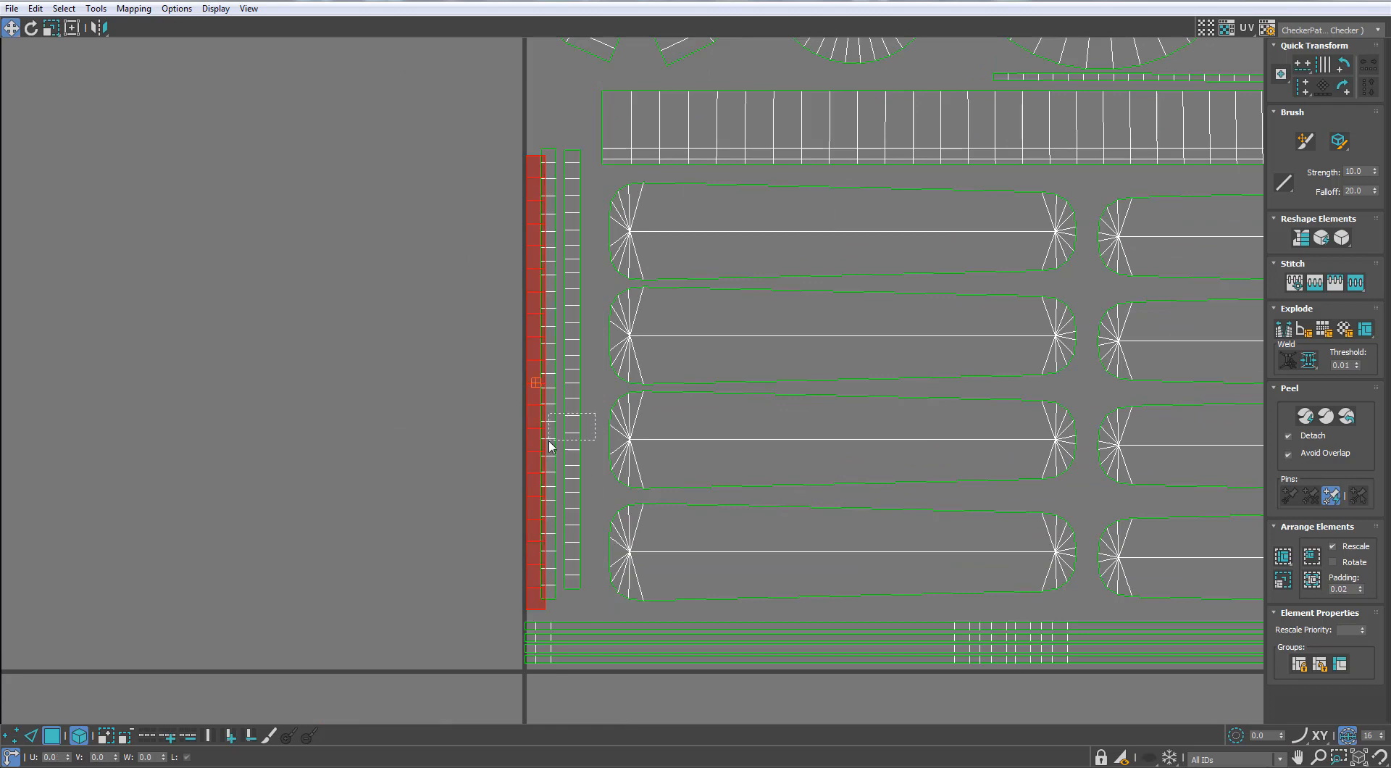
left_click_drag(549, 442, 548, 440)
mouse_move(552, 442)
left_mouse_down()
mouse_move(575, 450)
mouse_move(544, 425)
left_mouse_up()
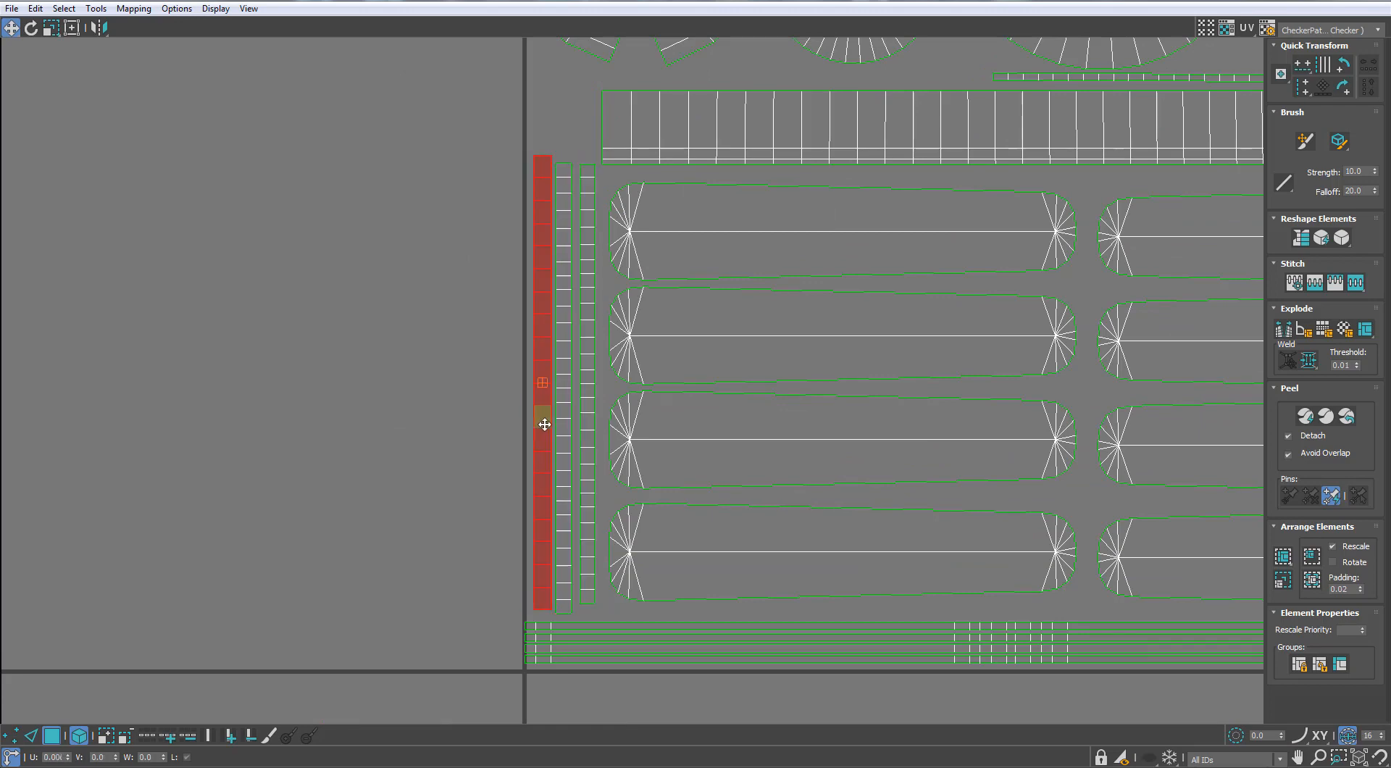
left_click(459, 444)
Move the tiny strip block from outside the tile's lower right into the gap at the large disc's lower right
scroll(670, 373, "down", 2)
middle_click_drag(670, 373, 398, 601)
scroll(405, 595, "down", 1)
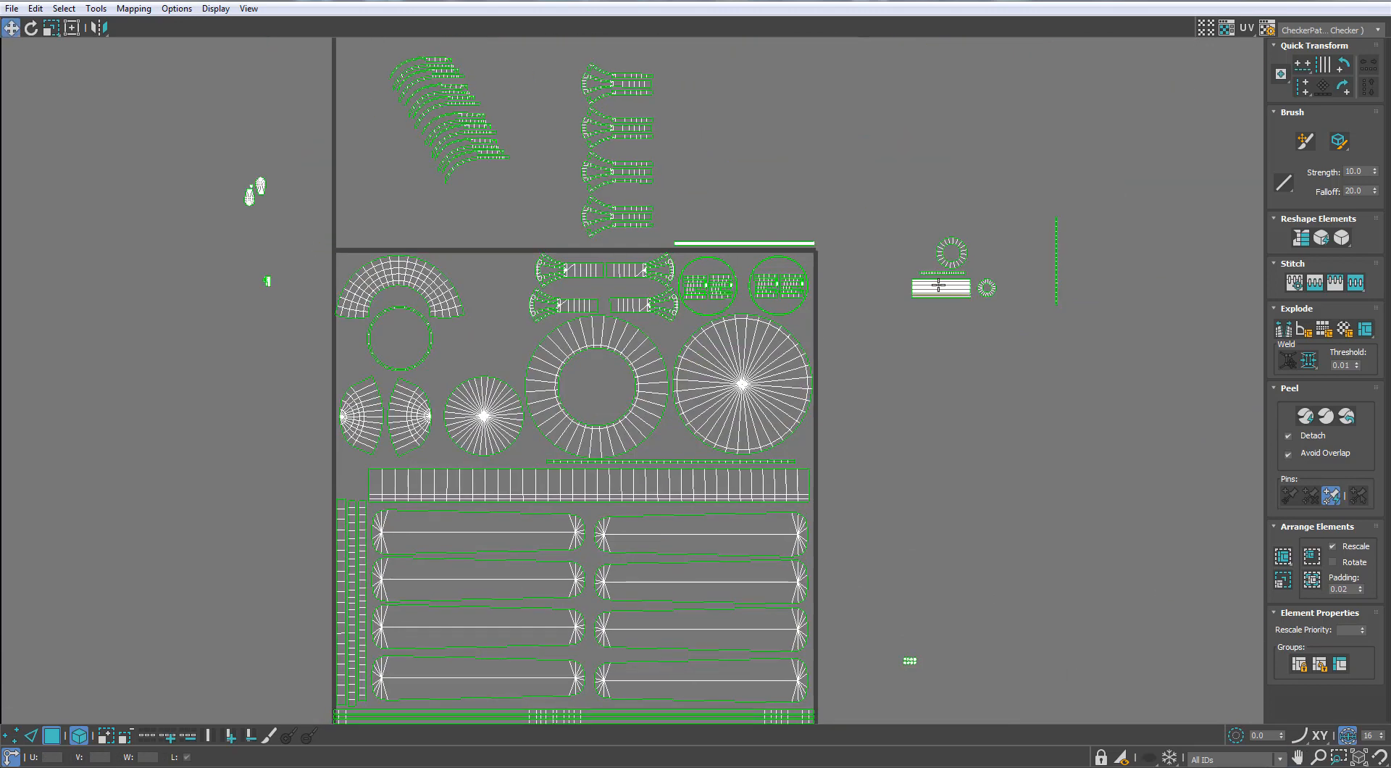
middle_click_drag(913, 310, 934, 241)
left_click(930, 593)
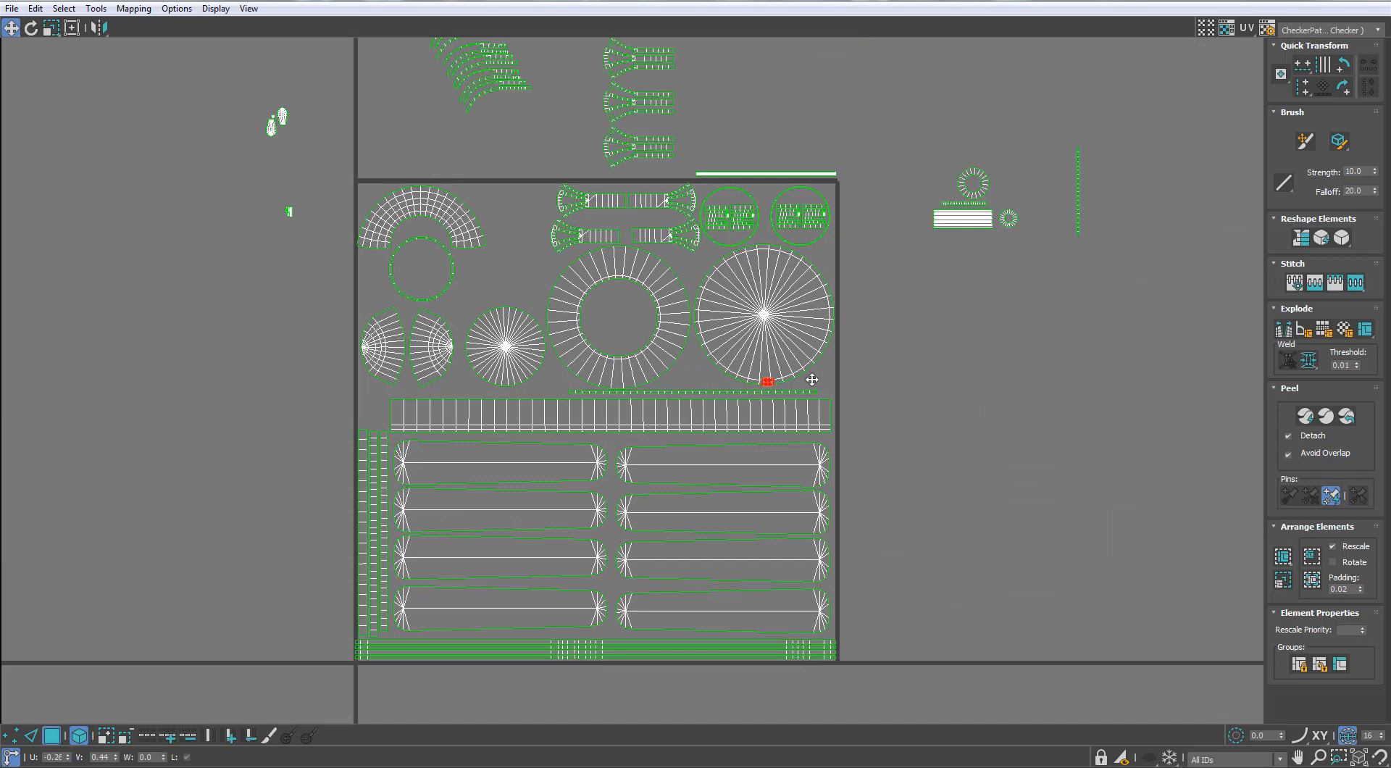
Move the two small rings and two strips from the tile's right side into the large ring's hole
left_click_drag(1027, 154, 939, 276)
left_click_drag(962, 219, 577, 329)
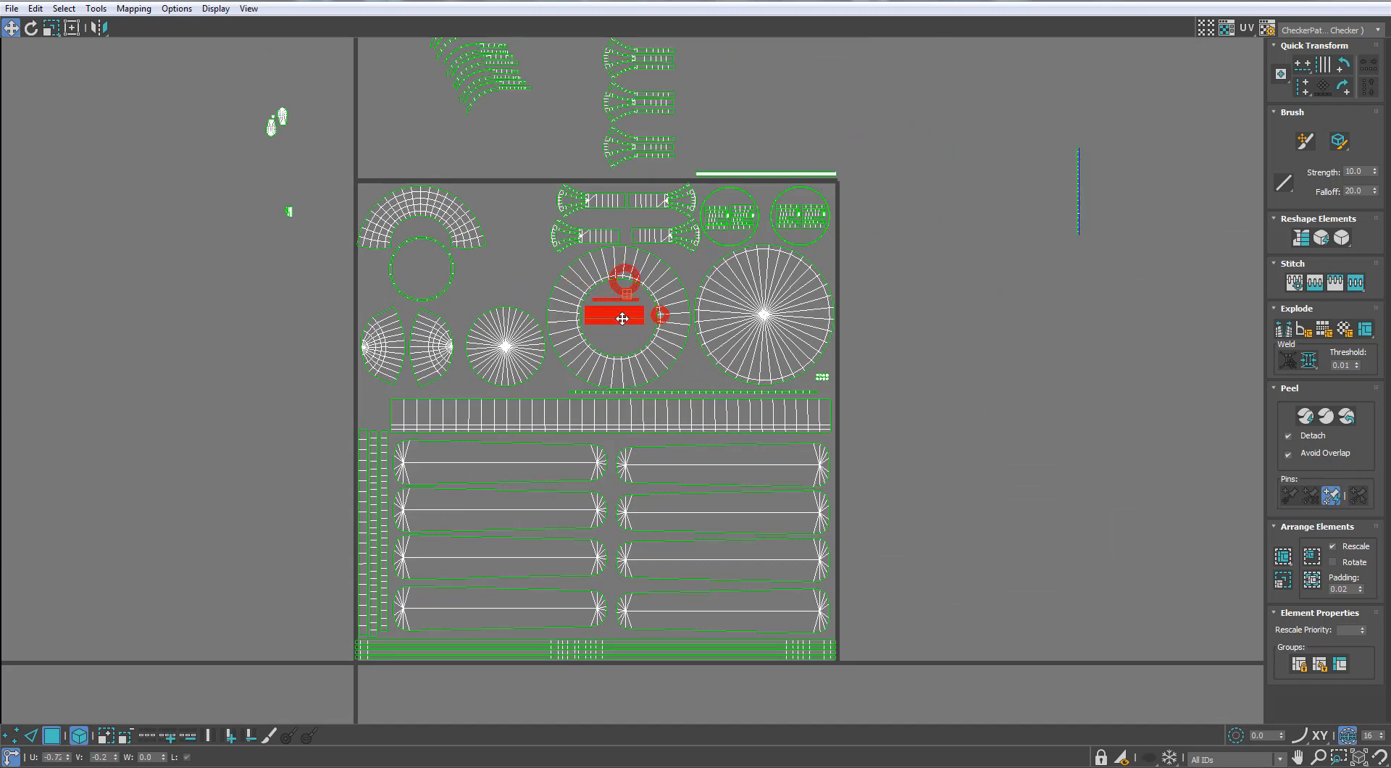
scroll(620, 332, "up", 6)
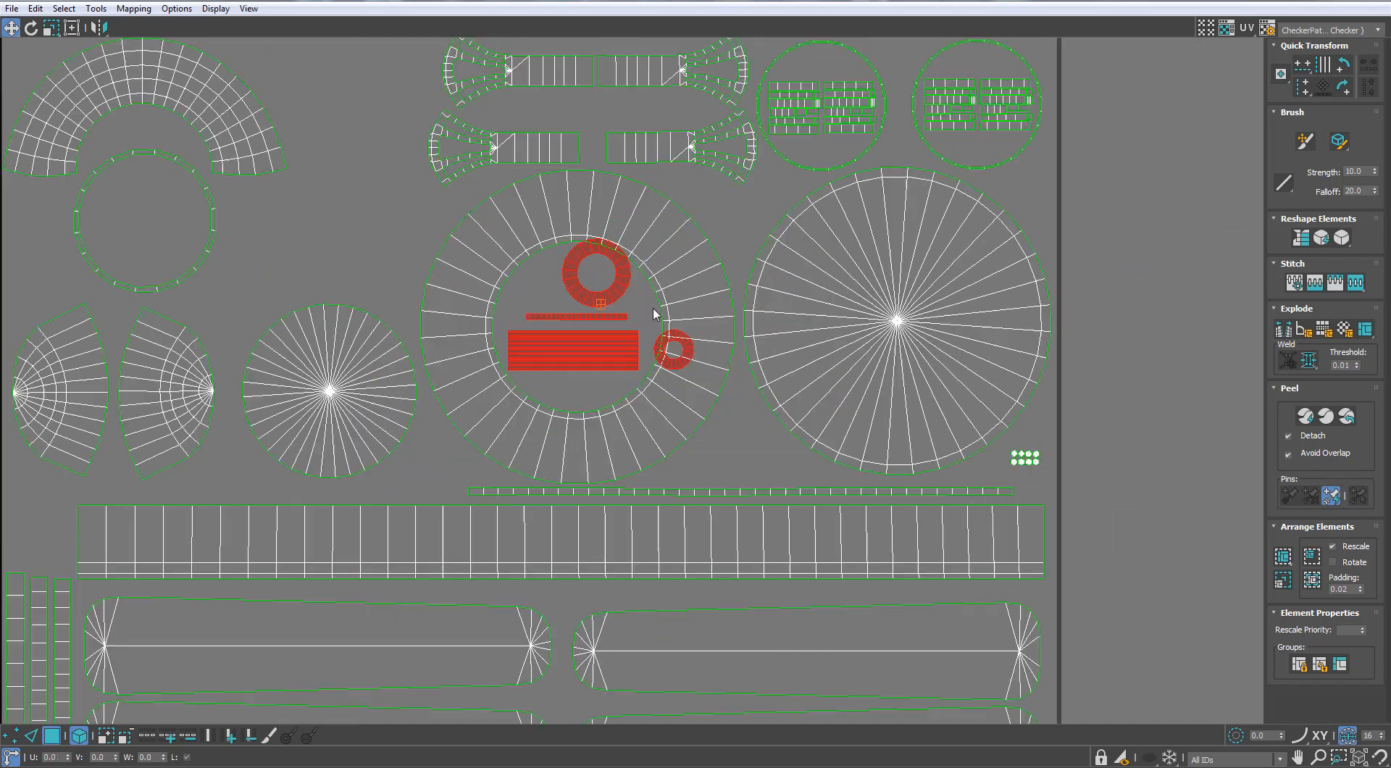
Arrange the striped rectangle, the thin strip and both small rings inside the large ring's hole without overlaps
left_click(615, 386)
left_click_drag(615, 385, 615, 404)
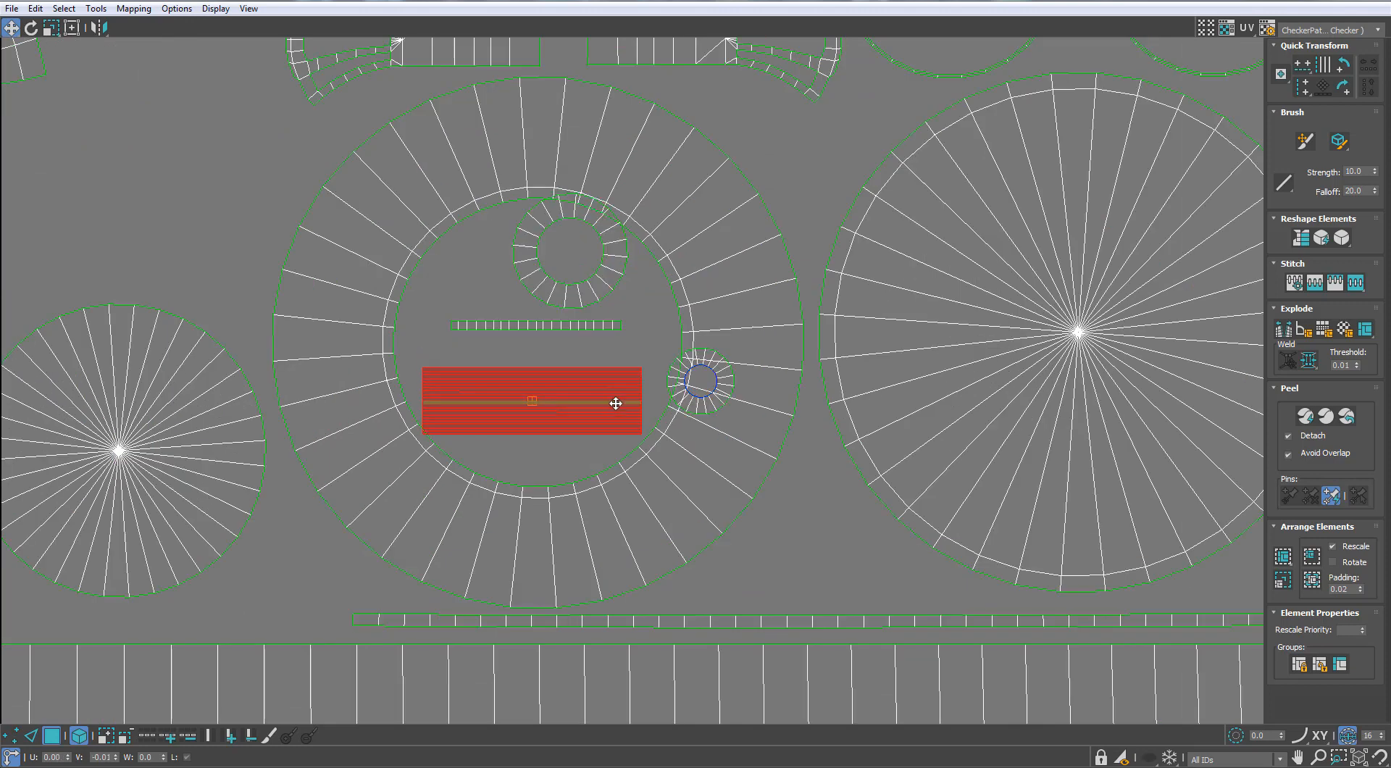
left_click(545, 313)
left_click_drag(570, 297, 489, 329)
left_click(672, 374)
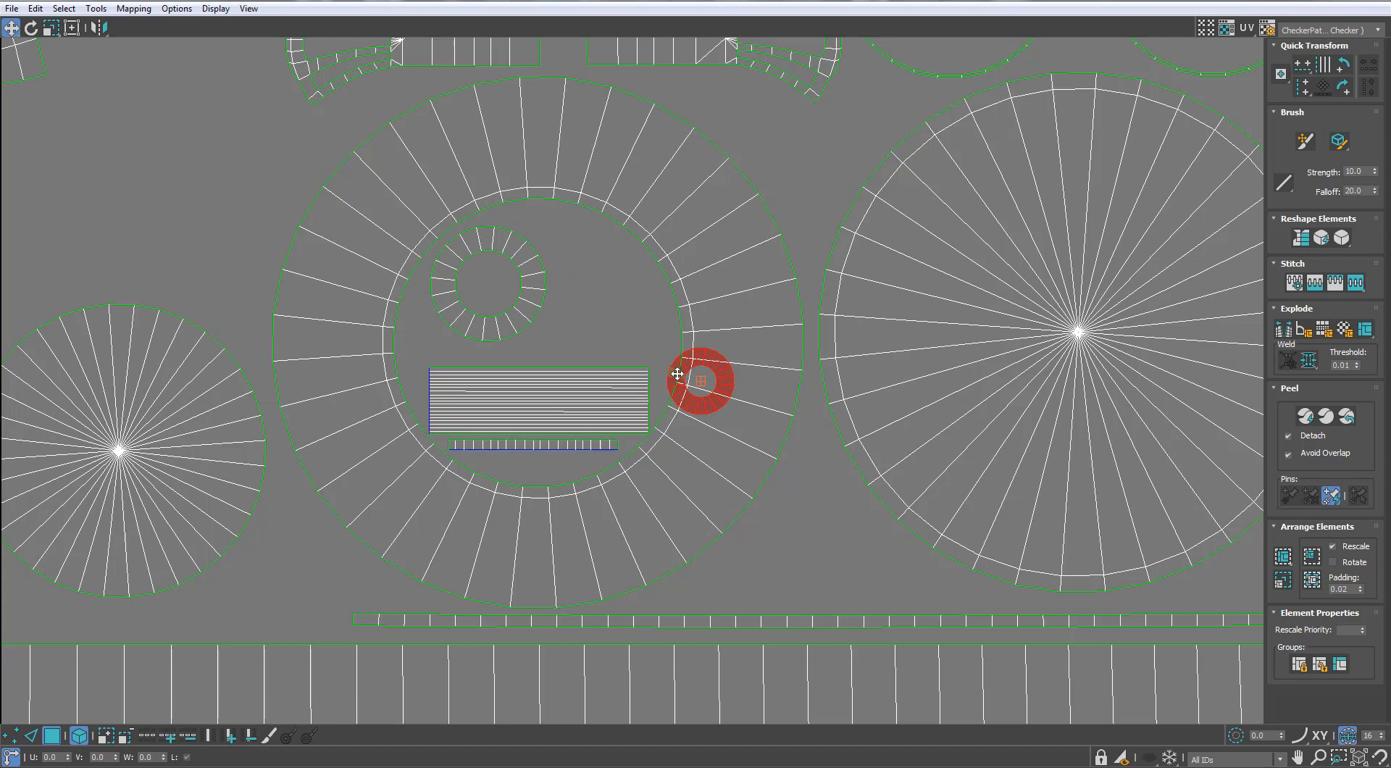
left_click_drag(676, 374, 580, 303)
Move the teardrop shells and the tiny block from outside the tile's left edge into the thin circular outline
left_click(571, 243)
scroll(571, 233, "down", 6)
scroll(753, 366, "up", 2)
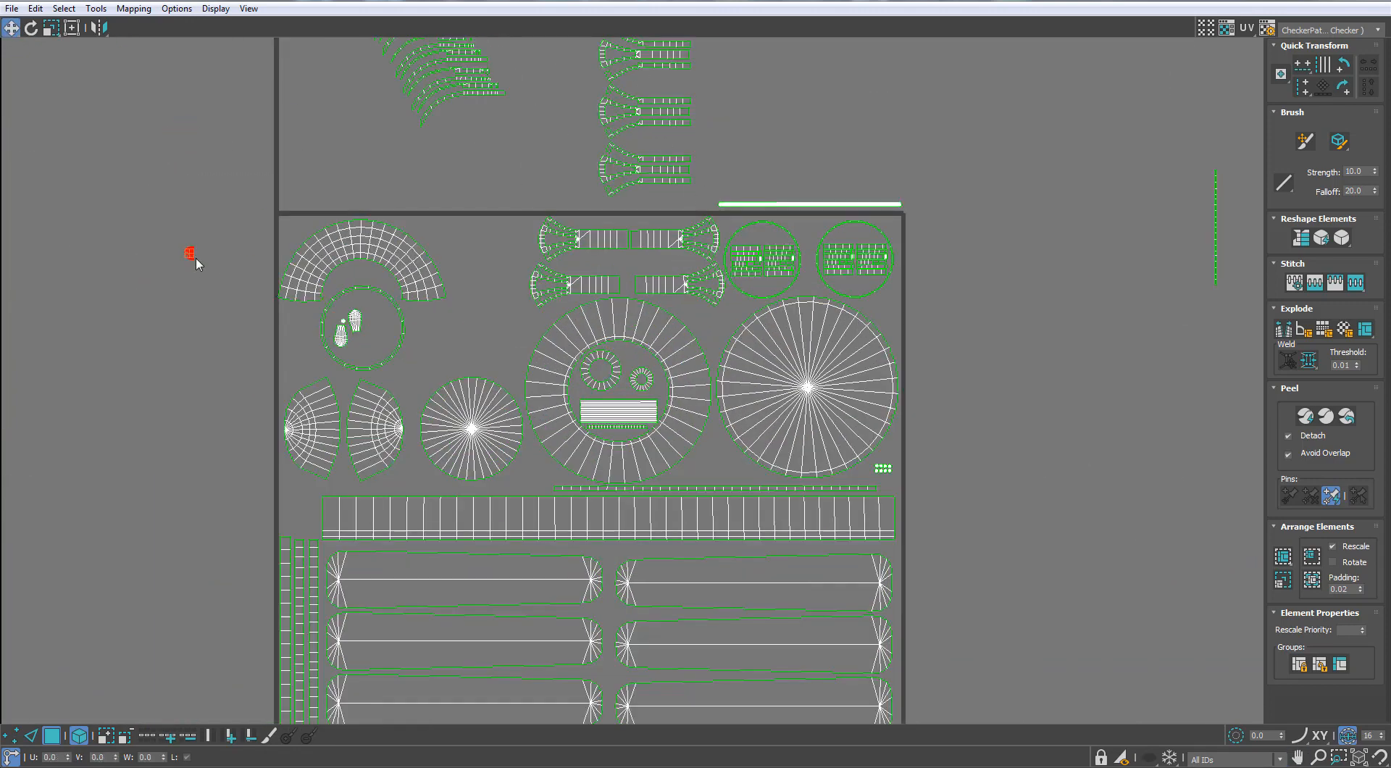
scroll(319, 341, "down", 5)
scroll(362, 304, "up", 6)
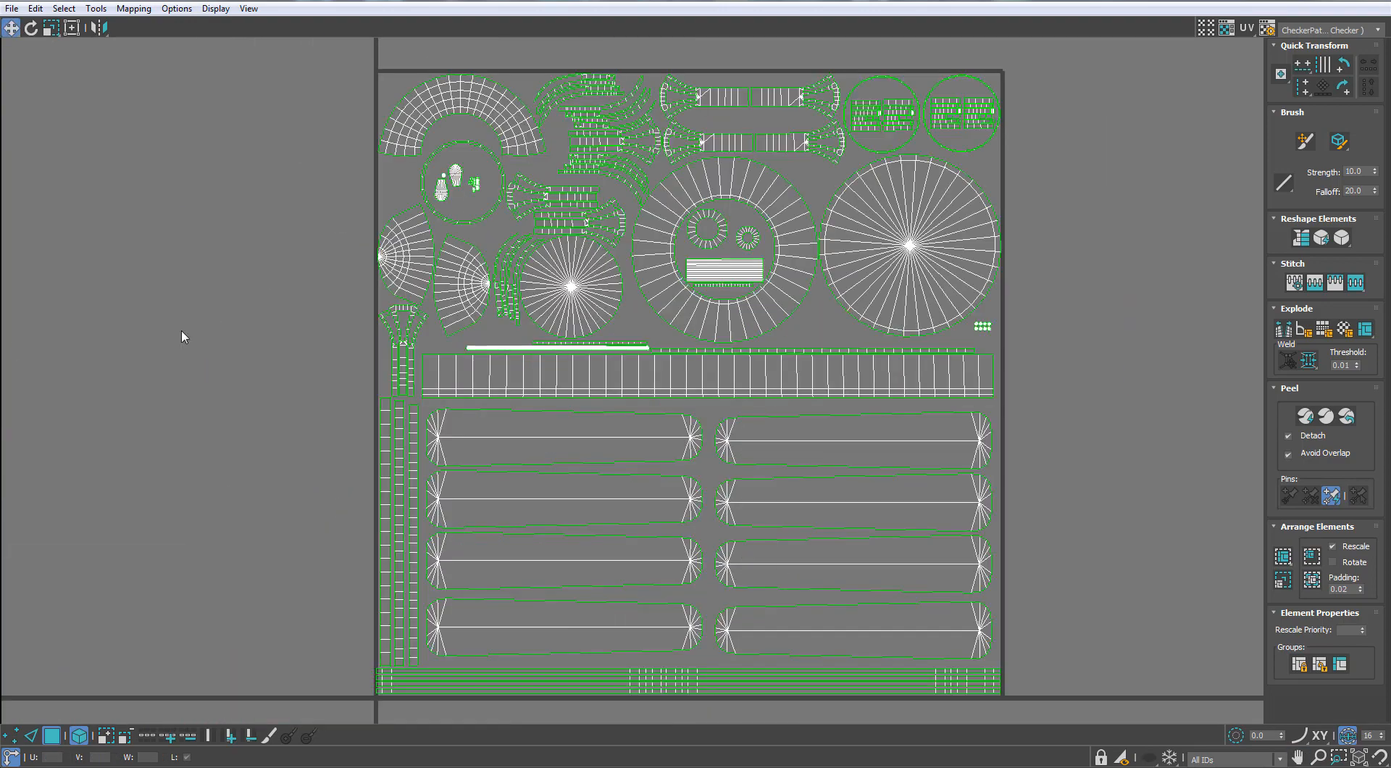
scroll(393, 331, "down", 2)
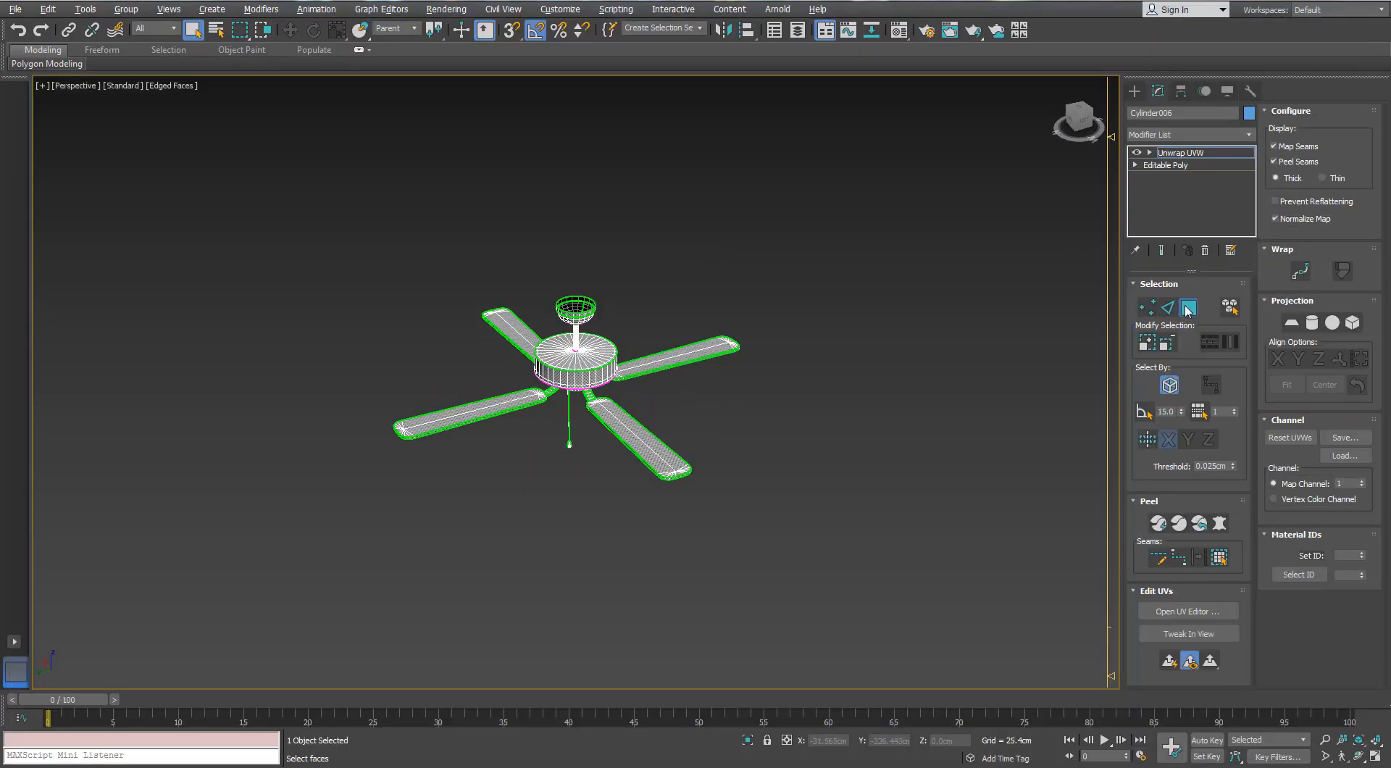
Return to the fan model, open the Scene Explorer, show the Ceiling Fan_HP layer and move the explorer clear of the fan
left_click(661, 398)
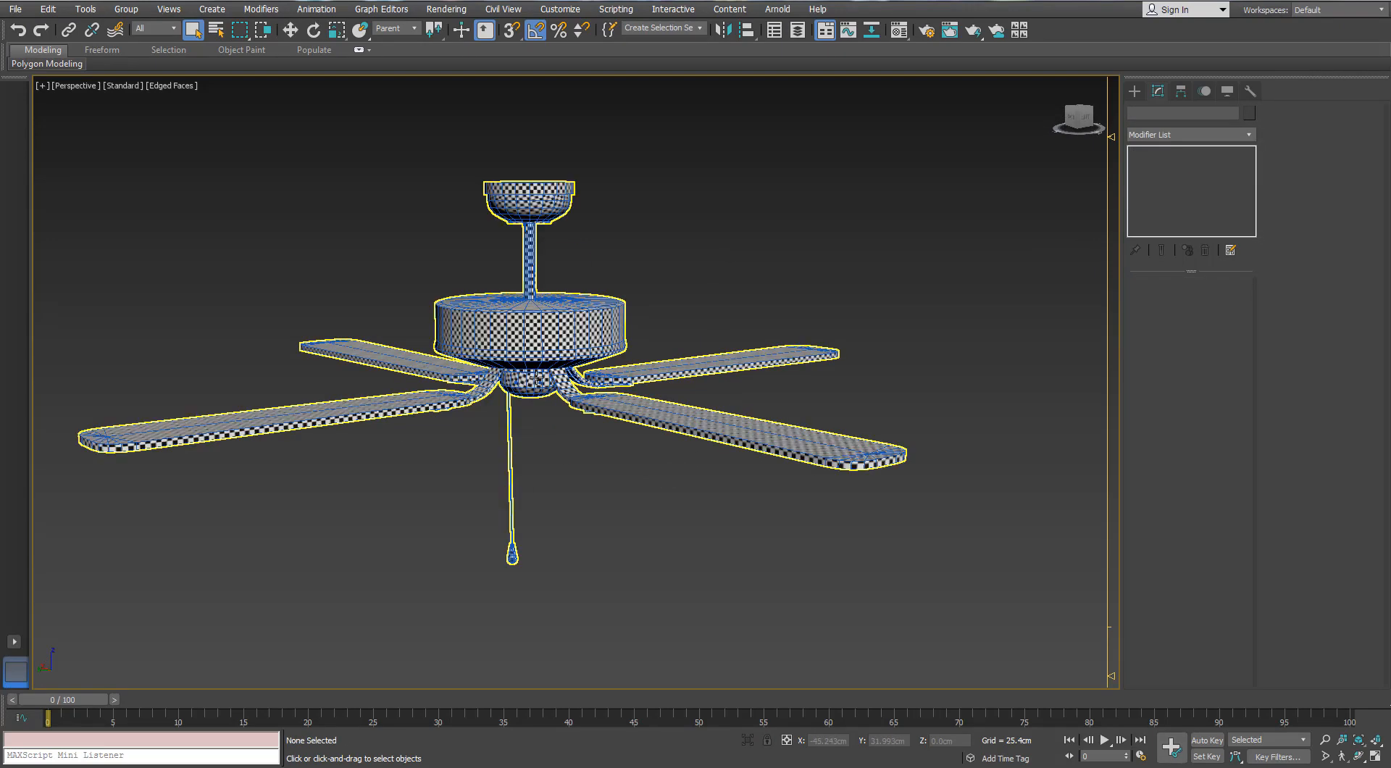
middle_click_drag(536, 376, 580, 317, "alt")
left_click(775, 29)
left_click(860, 271)
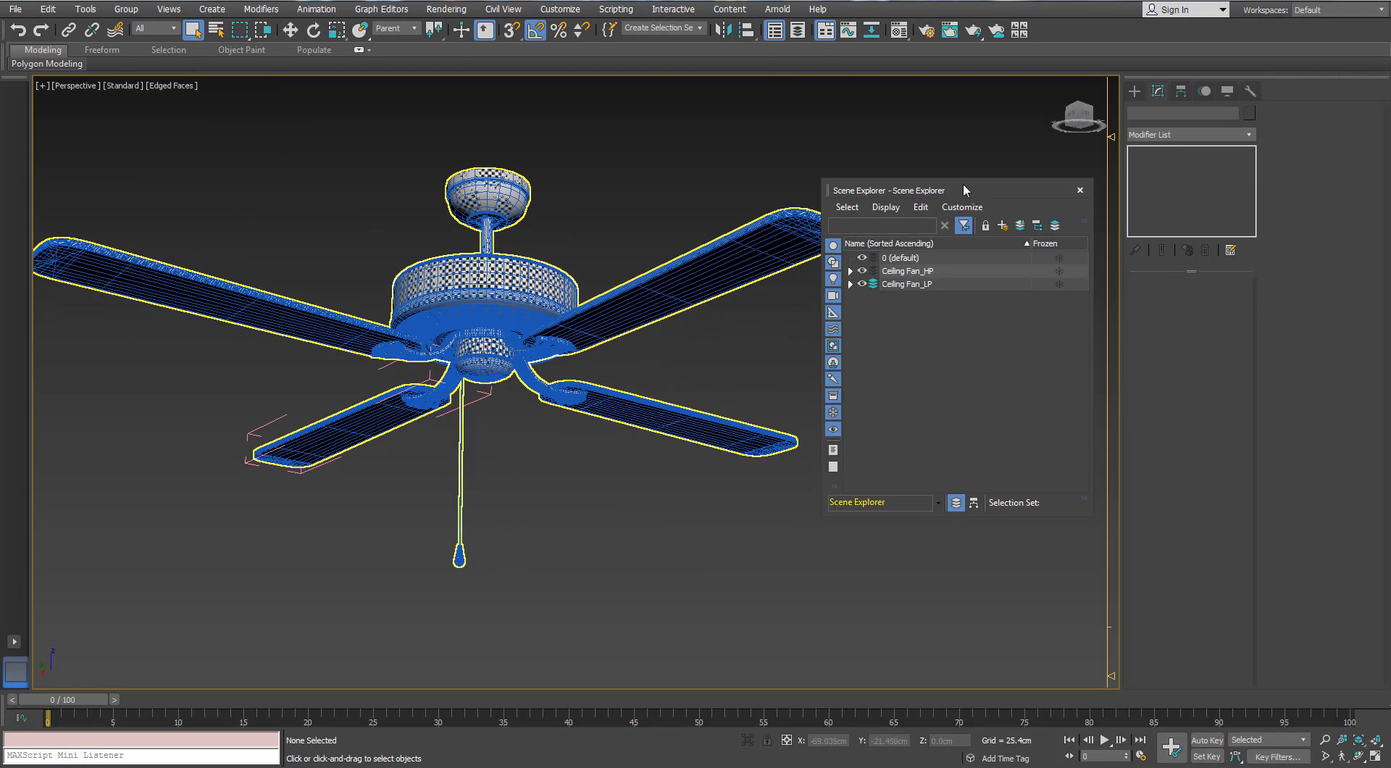
left_click_drag(964, 189, 968, 351)
Open the Rename Objects dialog and place it above the Scene Explorer
left_click(98, 12)
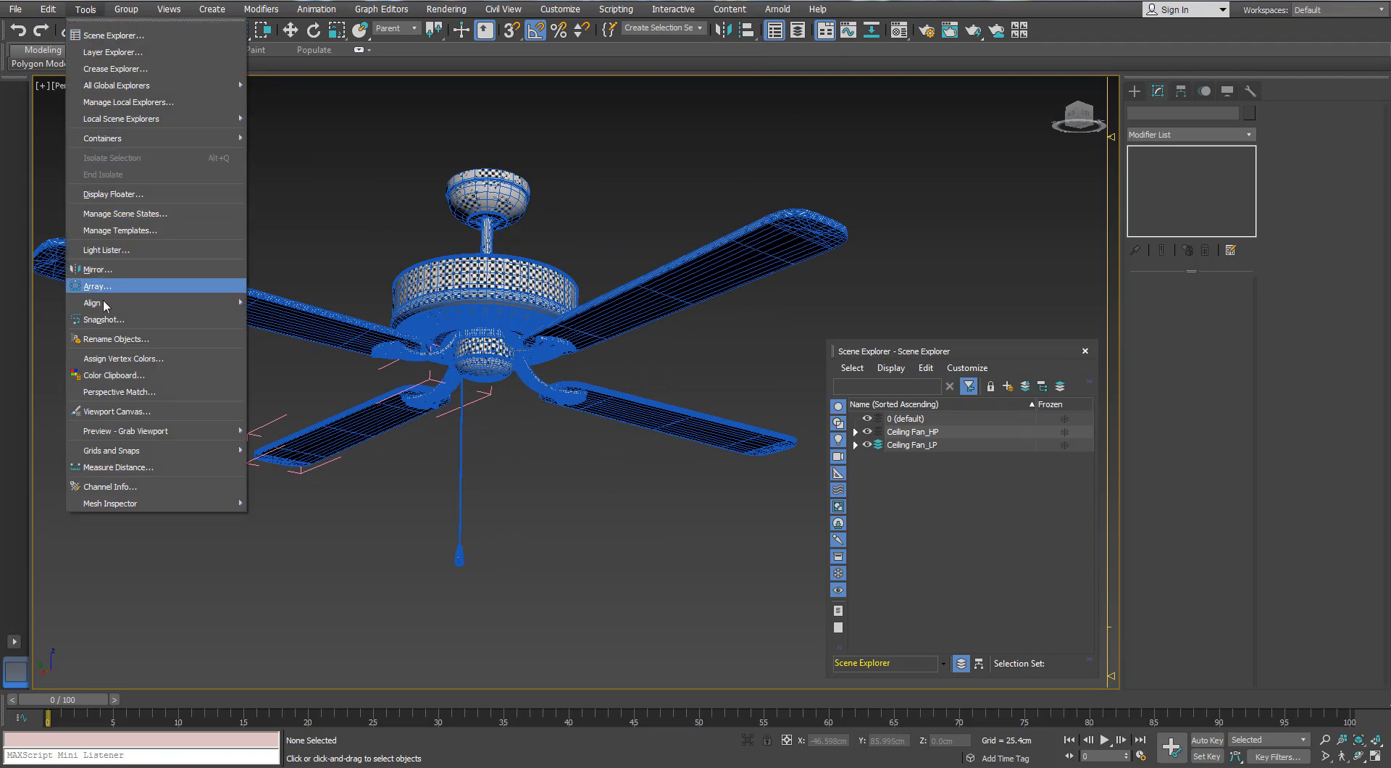
left_click(116, 339)
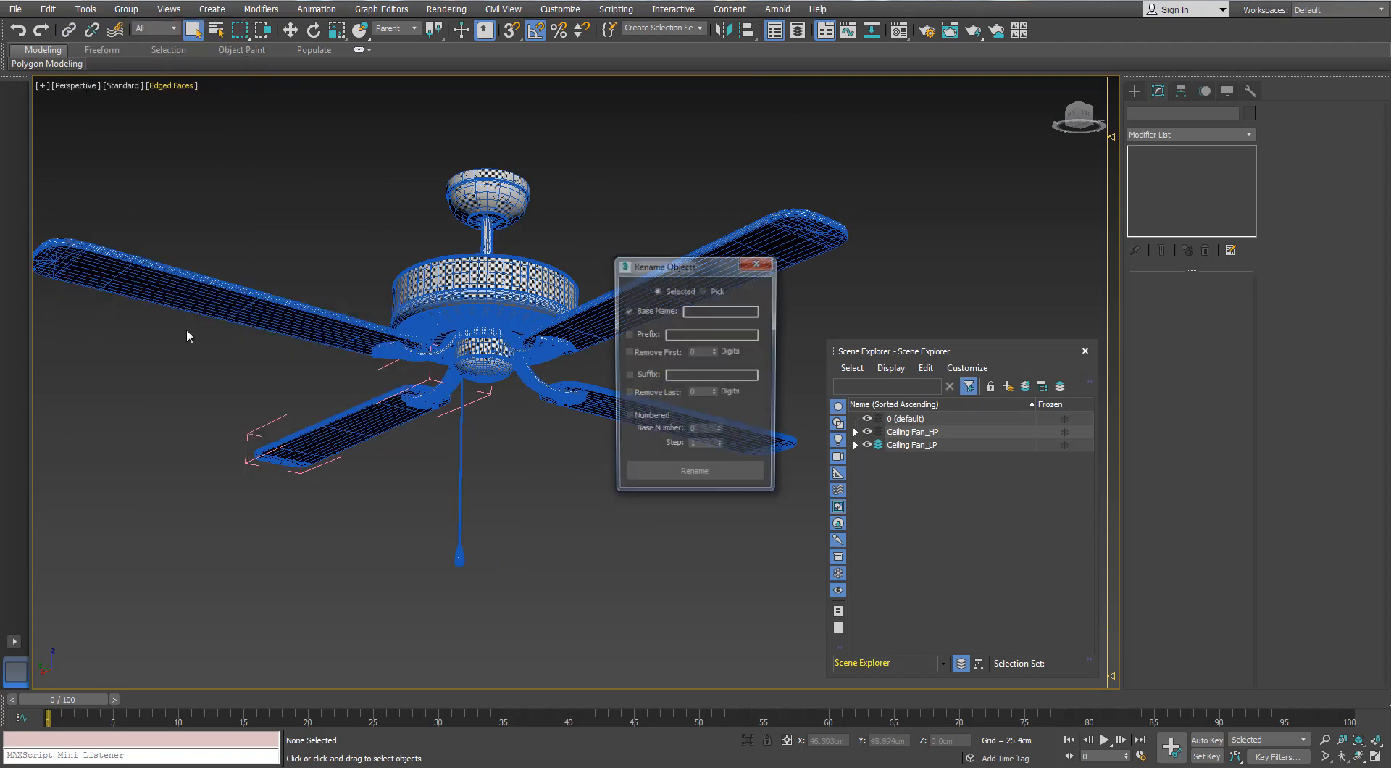
left_click_drag(632, 271, 972, 106)
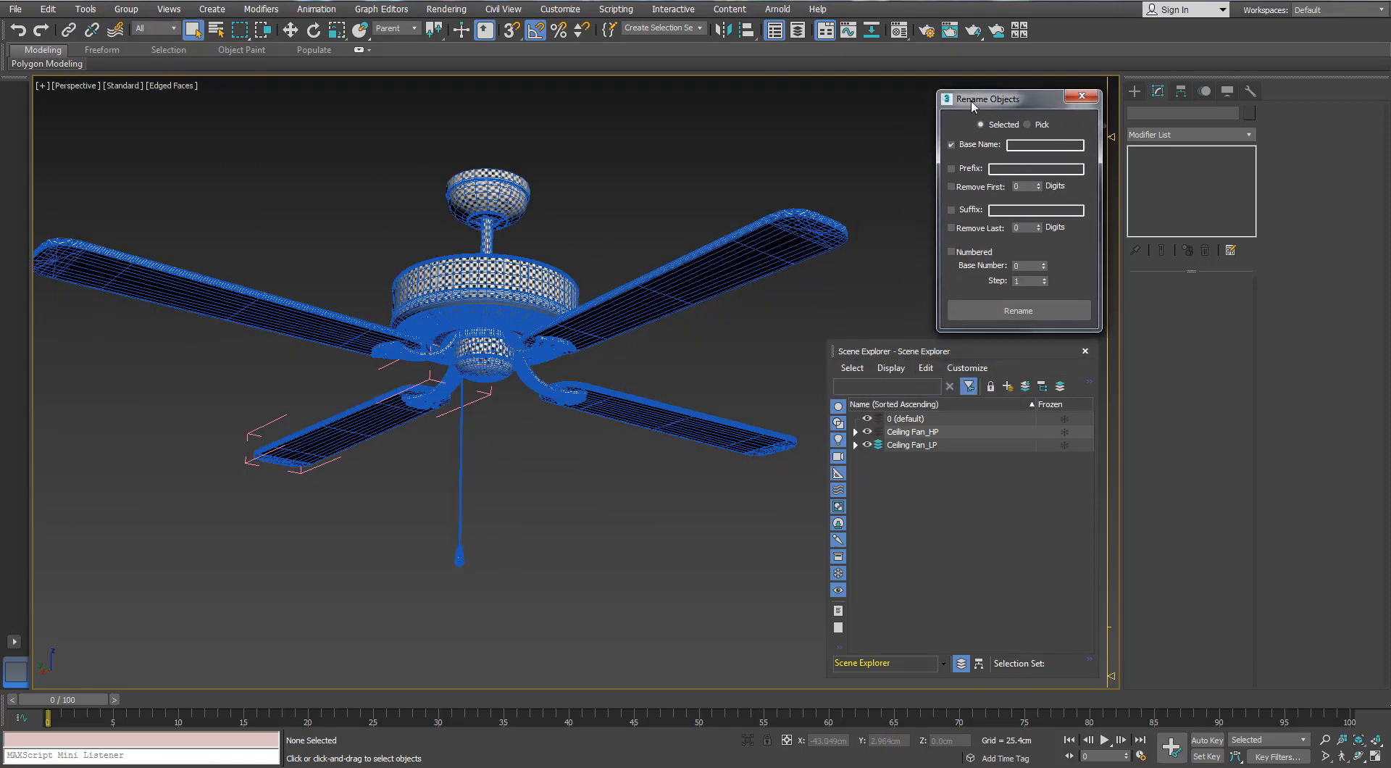
Hide the Ceiling Fan_HP layer and collapse the low-poly fan's Unwrap UVW modifier into an Editable Poly
middle_click_drag(669, 187, 667, 219, "alt")
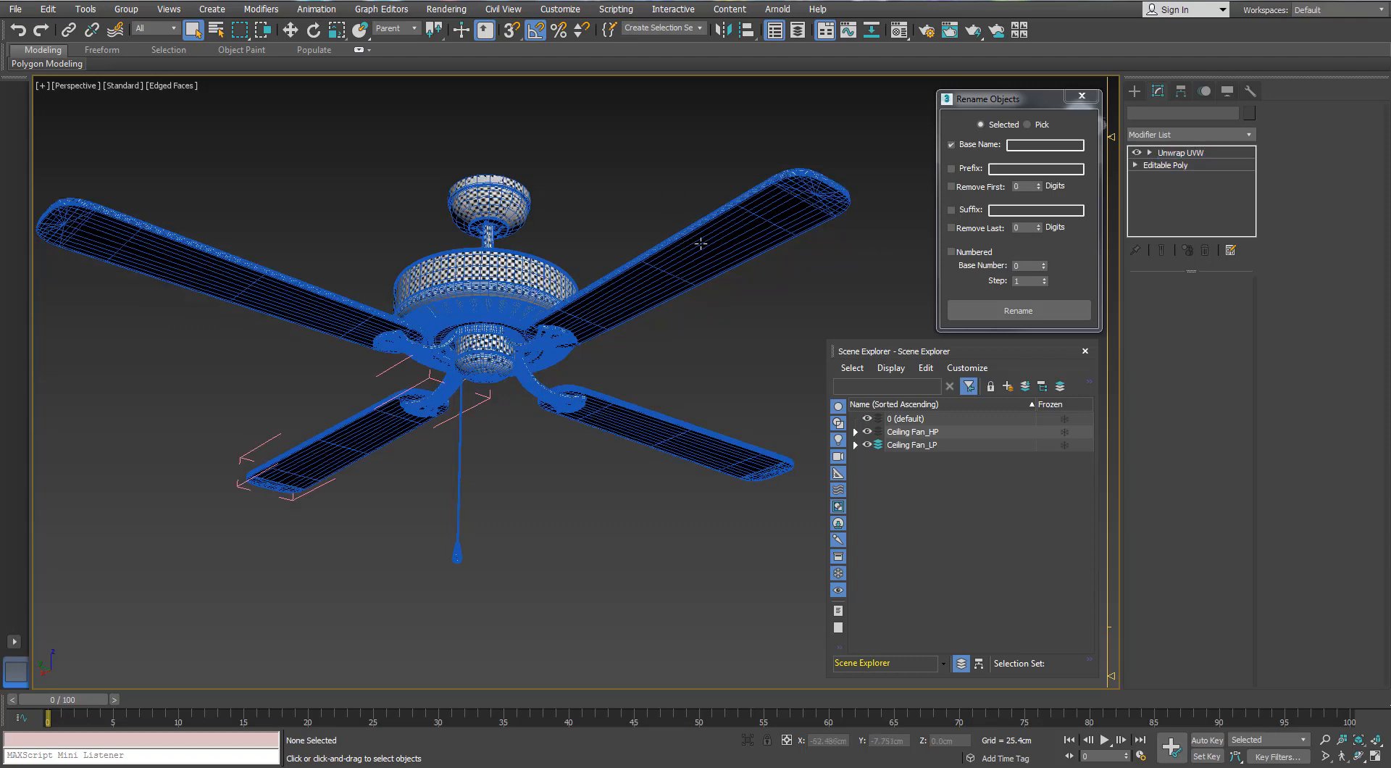
left_click(701, 244)
left_click(867, 432)
left_click(683, 240)
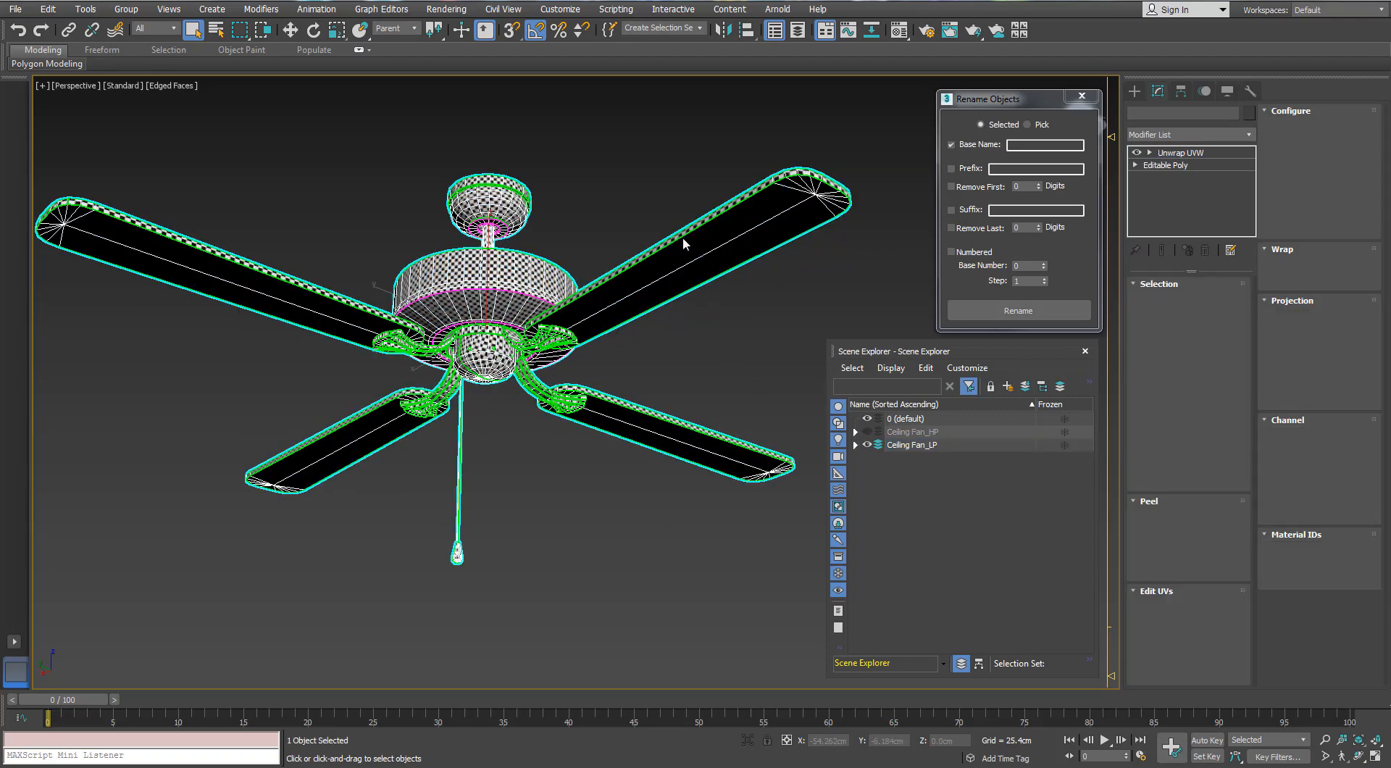
right_click(683, 242)
left_click(657, 345)
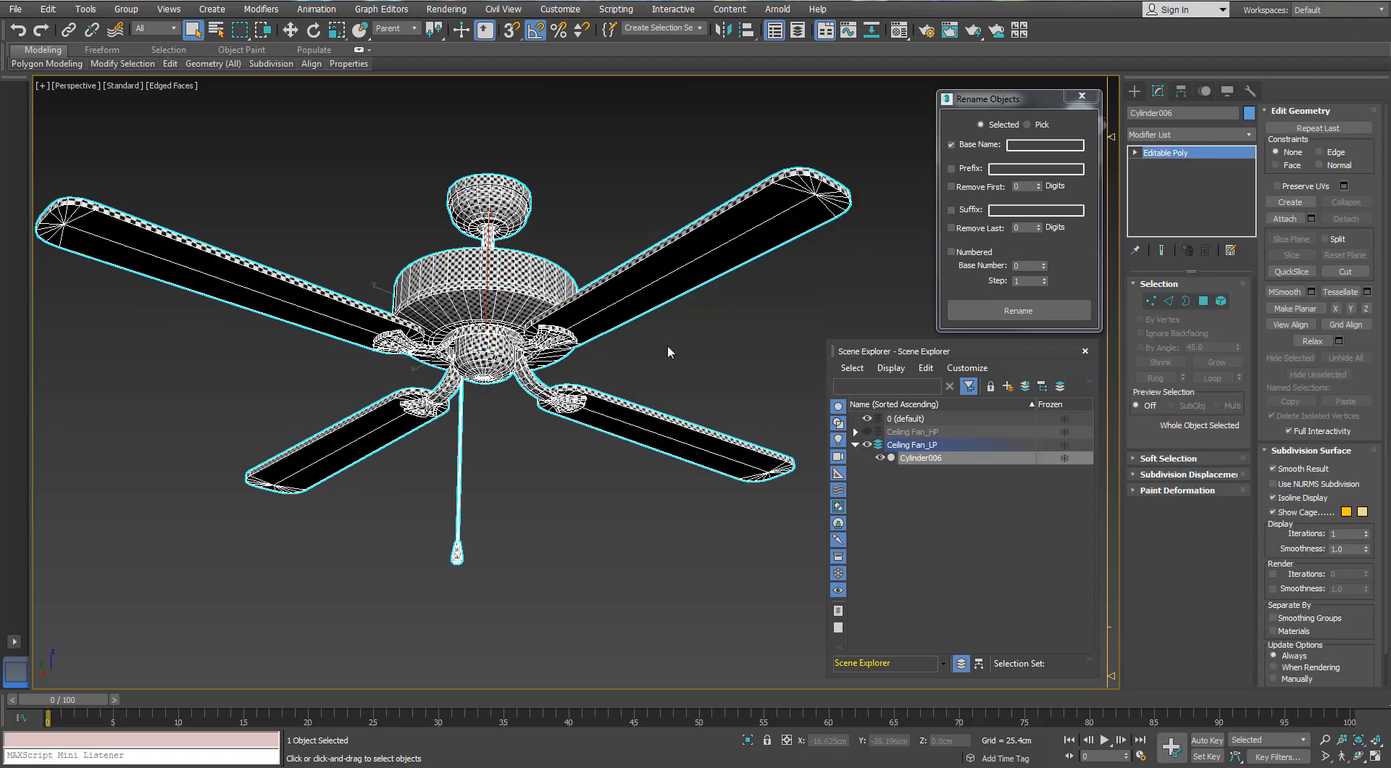
Detach the four blade elements from the low-poly fan mesh as one separate object
left_click(1220, 301)
left_click(622, 263)
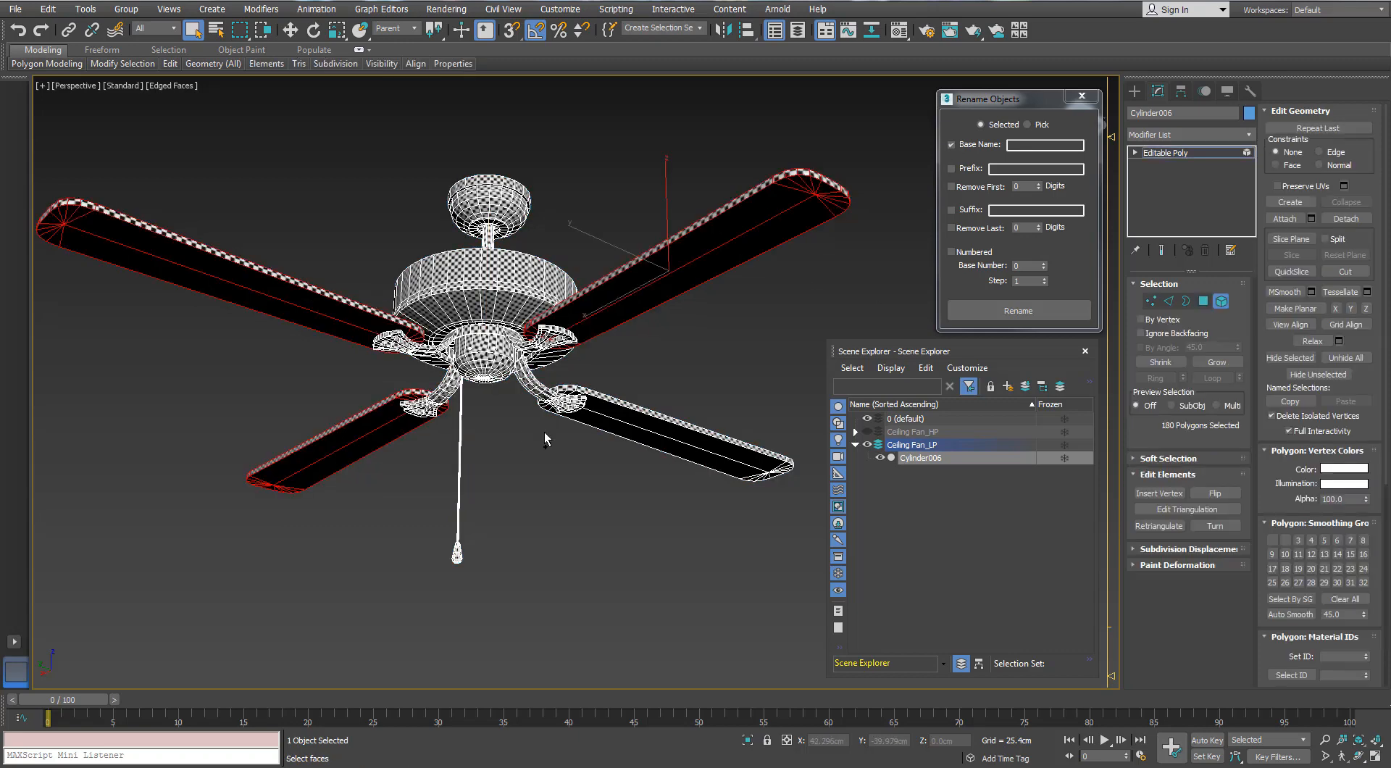
key("F2")
left_click(623, 418)
key("ctrl+z")
left_click(623, 418, "ctrl")
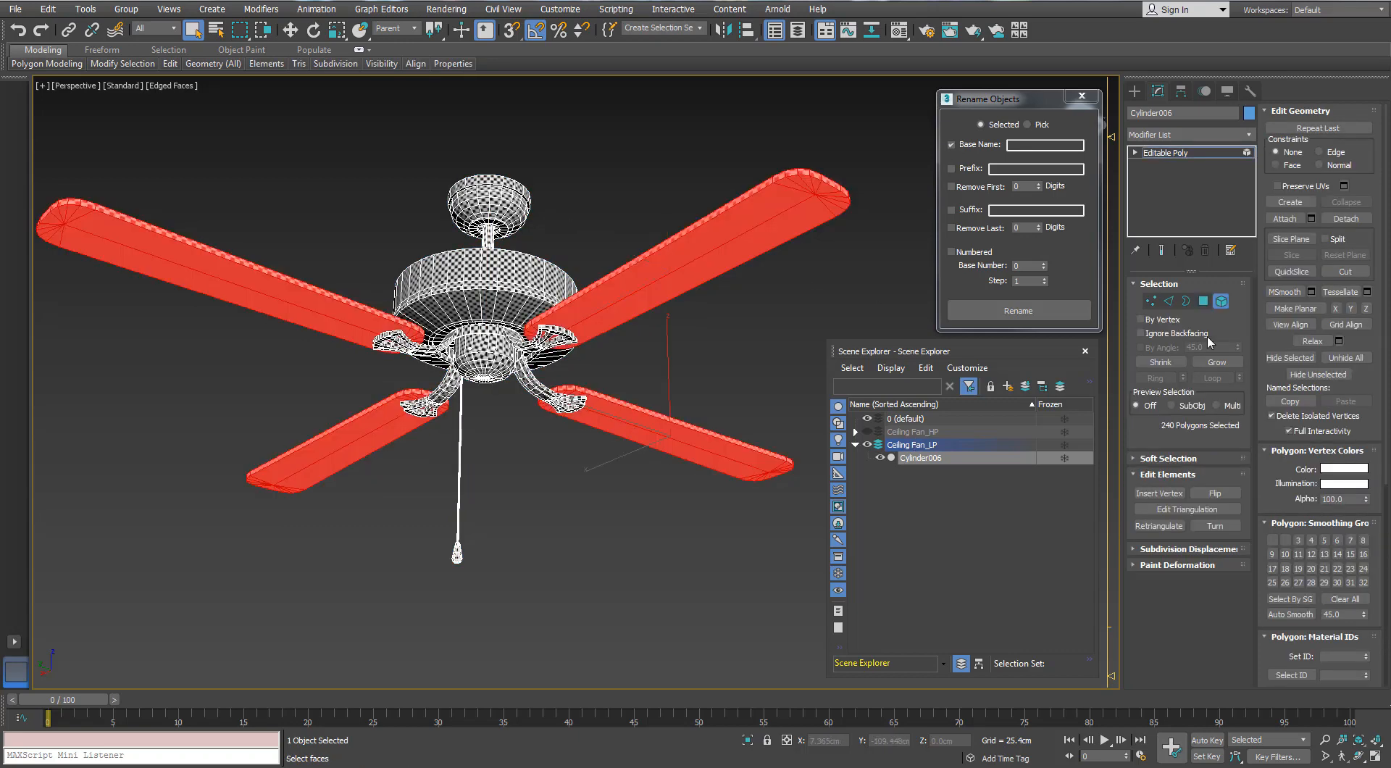
left_click(1332, 216)
left_click(1207, 307)
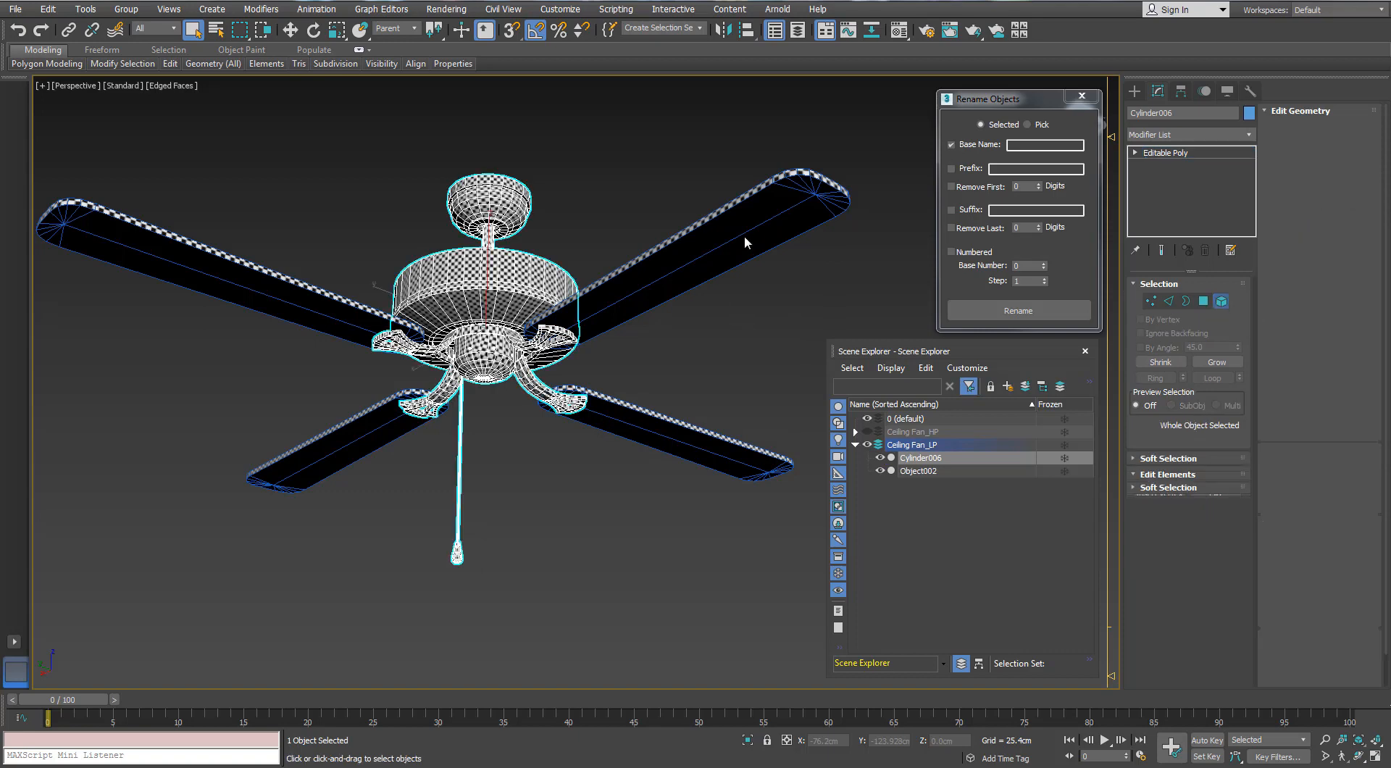
Rename the detached low-poly blades with base name Blade and suffix _LP
left_click(745, 239)
left_click(1059, 145)
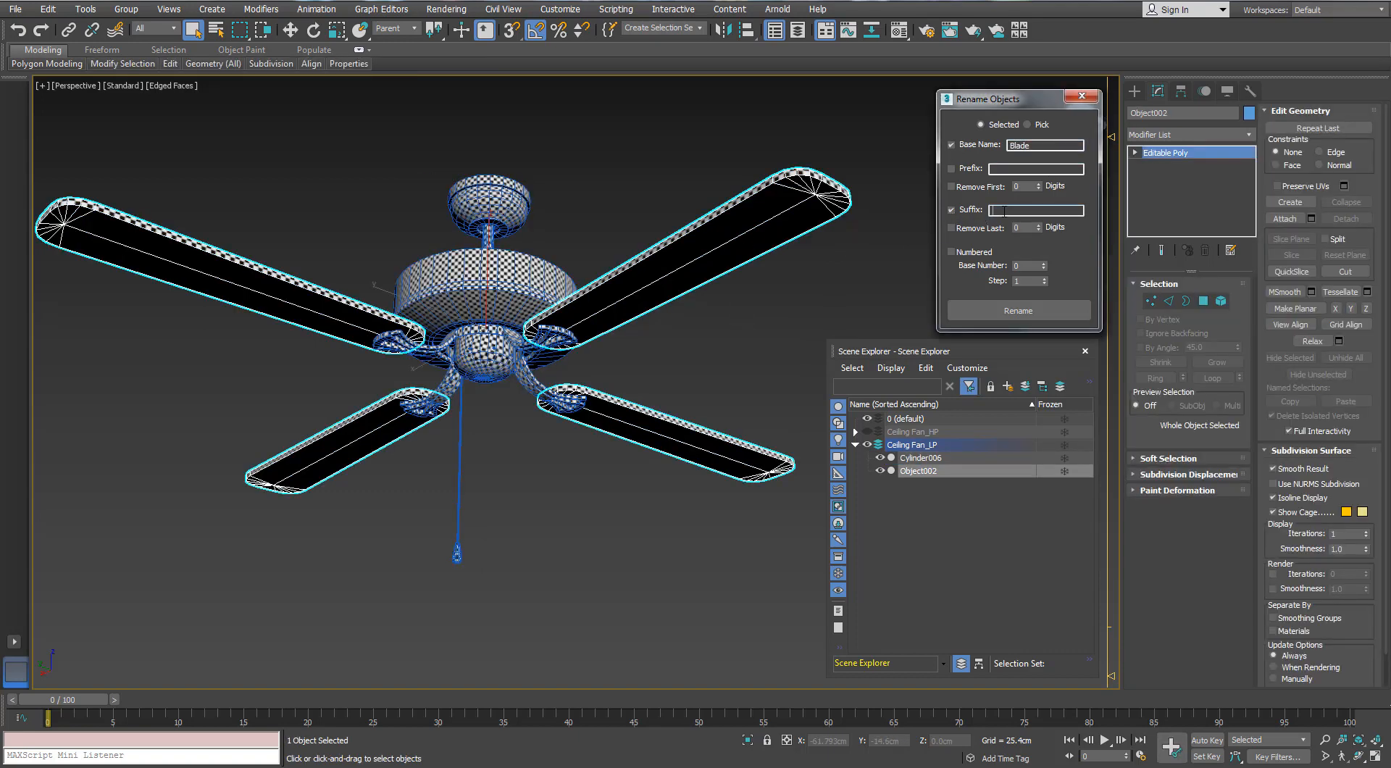
left_click(668, 358)
Hide the Ceiling Fan_LP layer, then show the Ceiling Fan_HP layer and make it the active layer
left_click(855, 445)
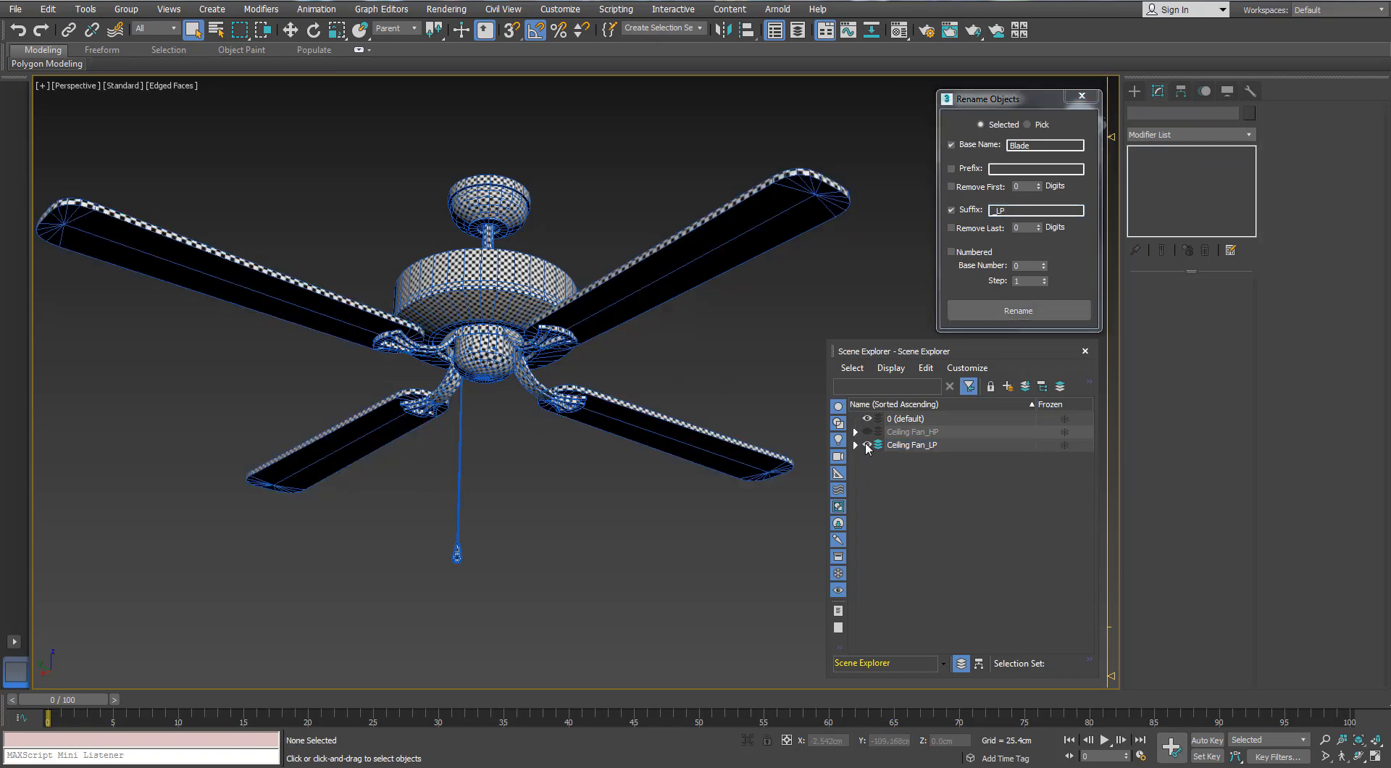
left_click(867, 445)
left_click(867, 432)
left_click(877, 431)
Ungroup the high-poly blade groups Group002 and Group004
left_click(745, 227)
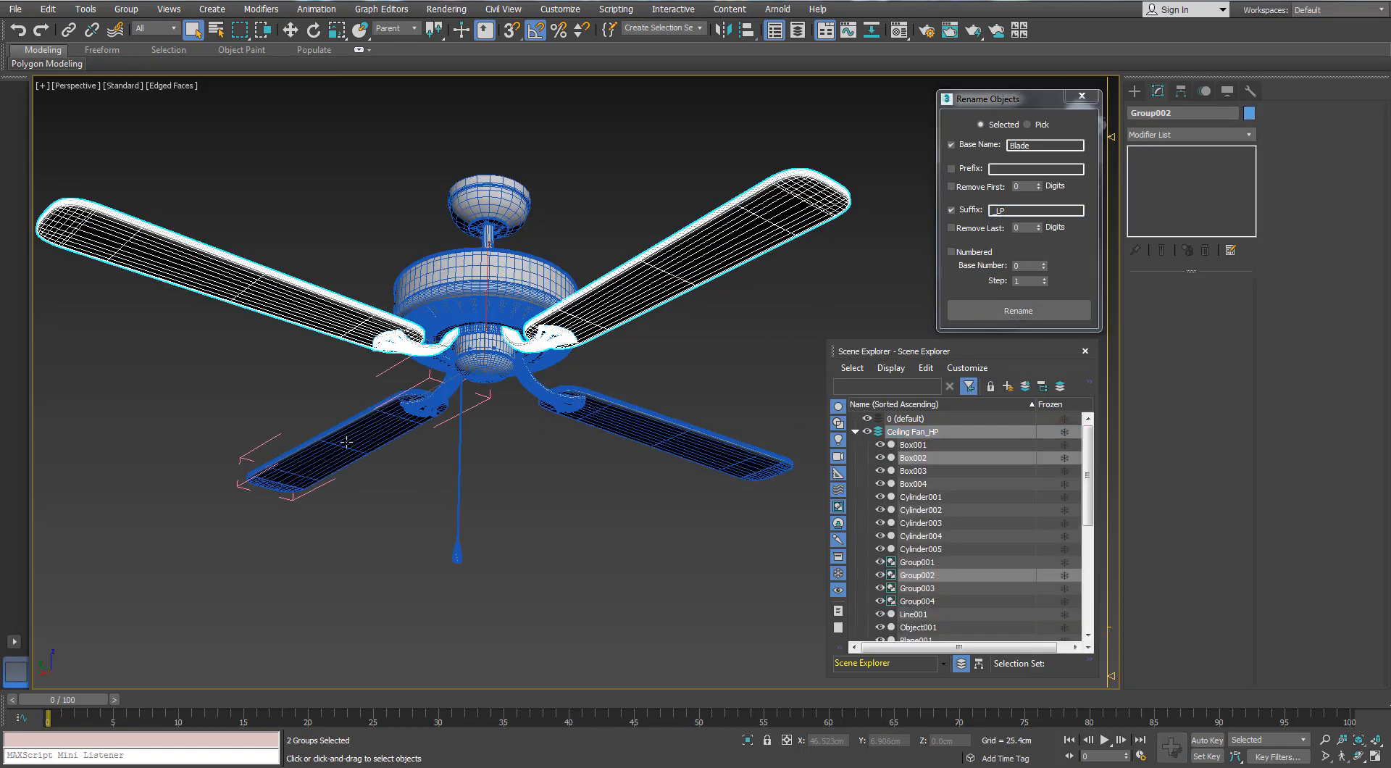
left_click(127, 10)
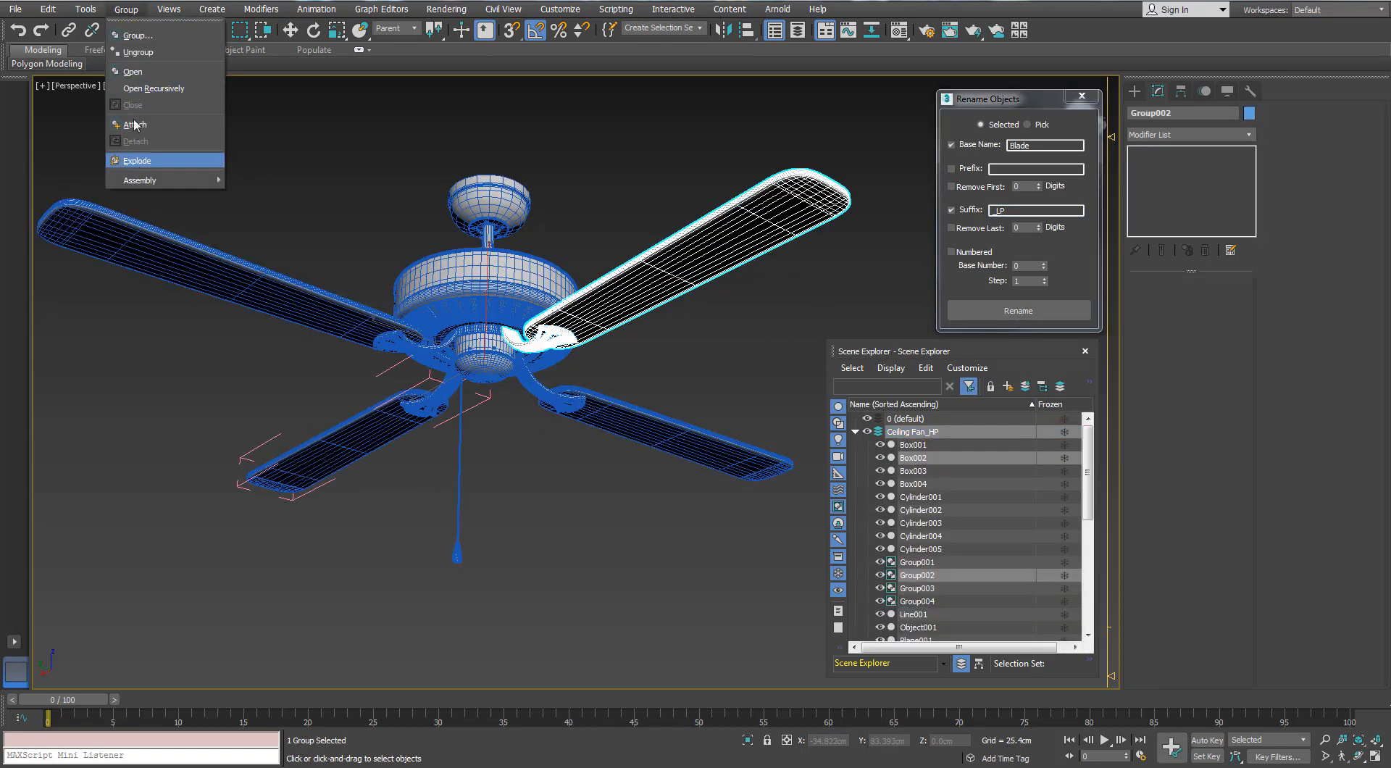
left_click(140, 53)
left_click(245, 210)
left_click(258, 270)
left_click(347, 438)
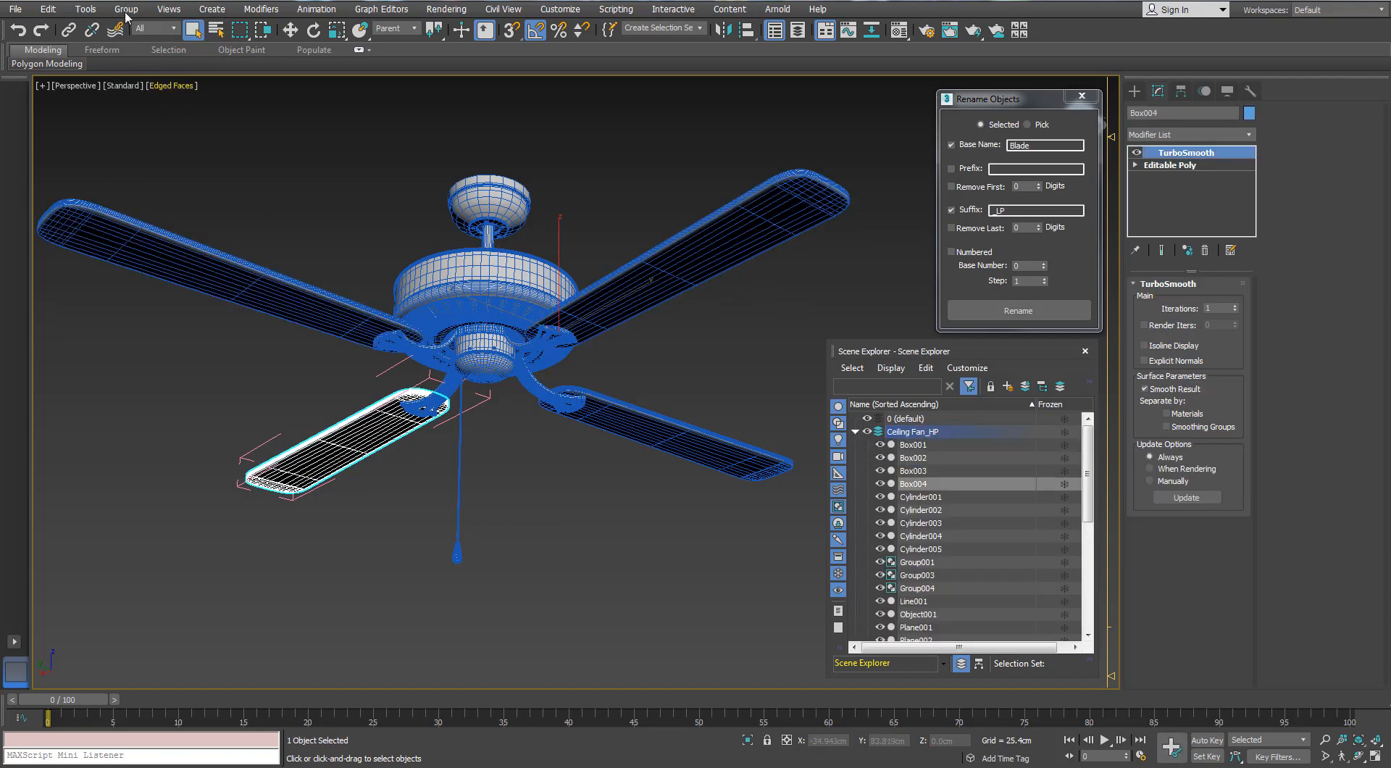
left_click(126, 9)
left_click(133, 105)
left_click(126, 9)
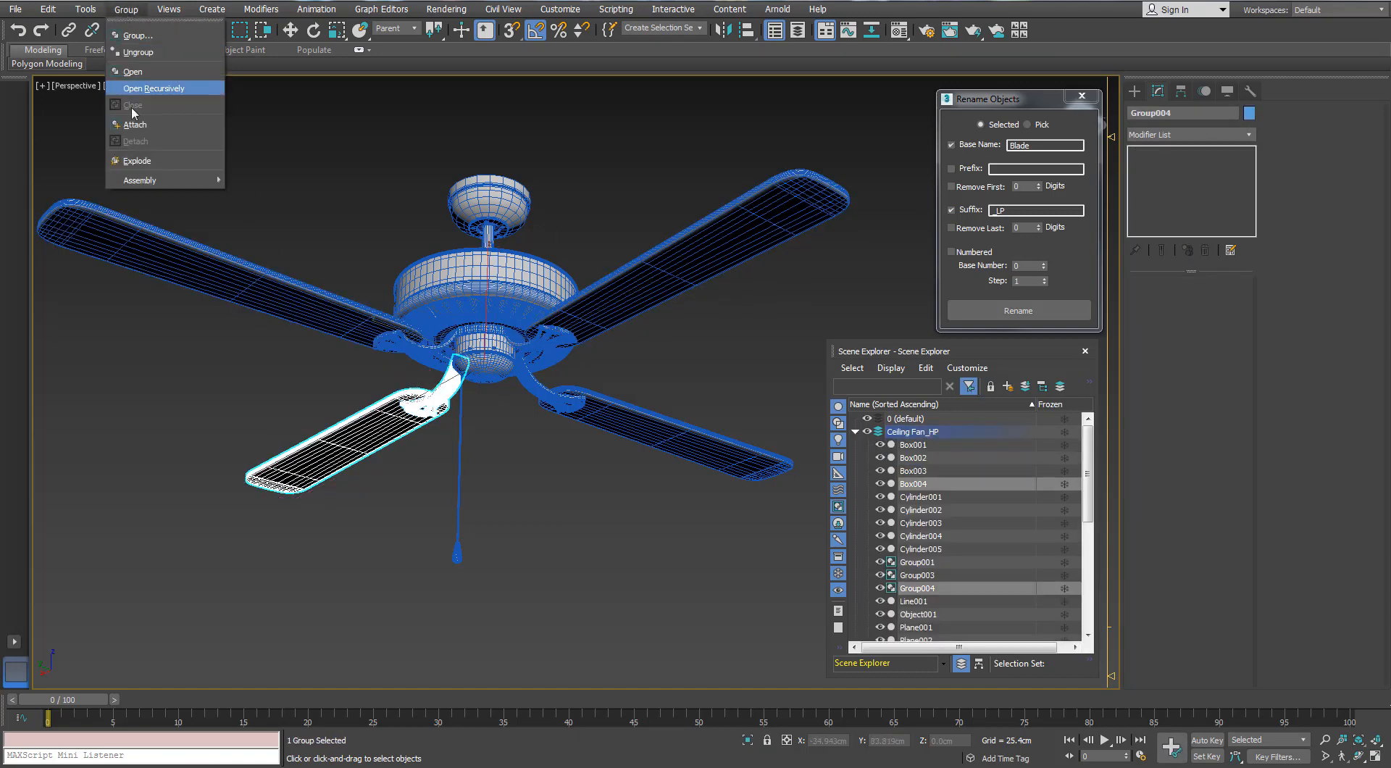
left_click(143, 55)
Ungroup the remaining high-poly blade groups, Group001 and Group003
left_click(568, 420)
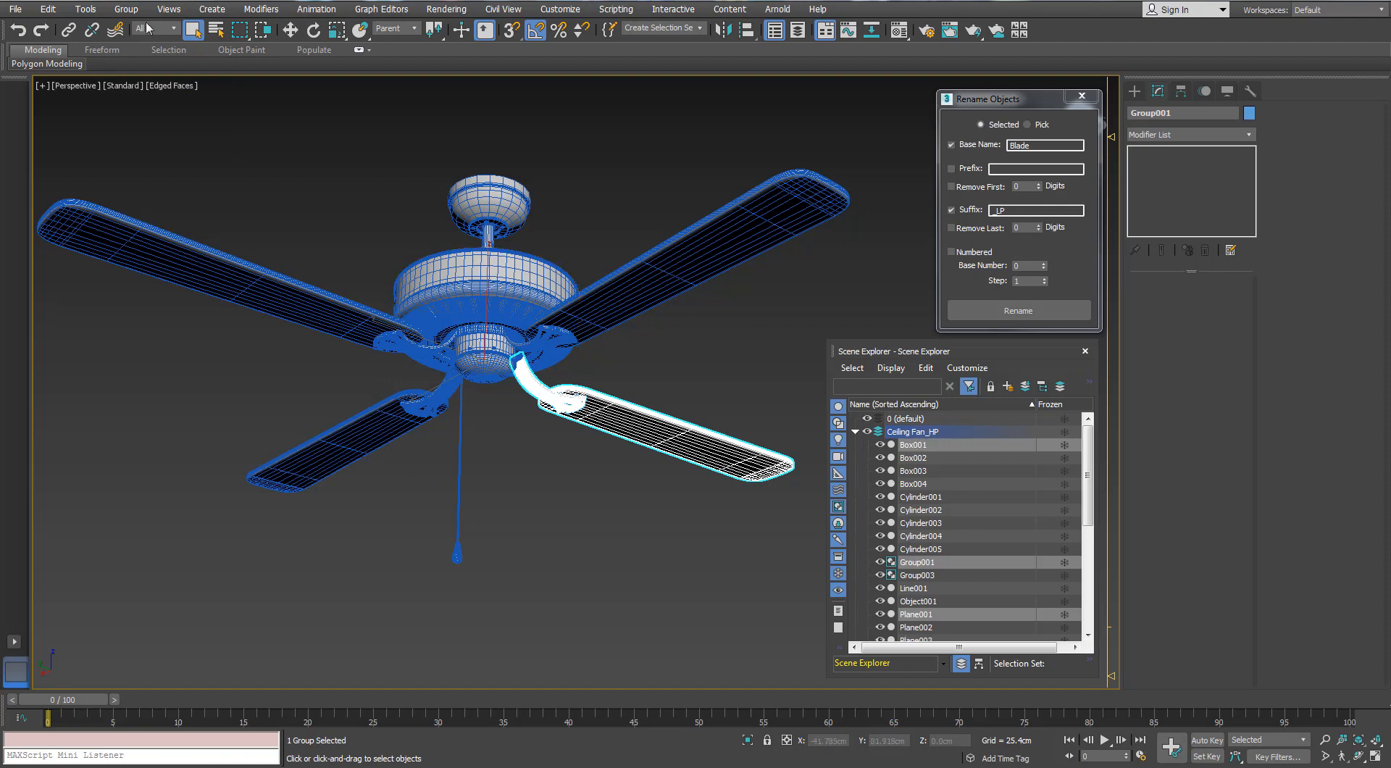
left_click(126, 9)
left_click(142, 53)
left_click(652, 276)
left_click(126, 9)
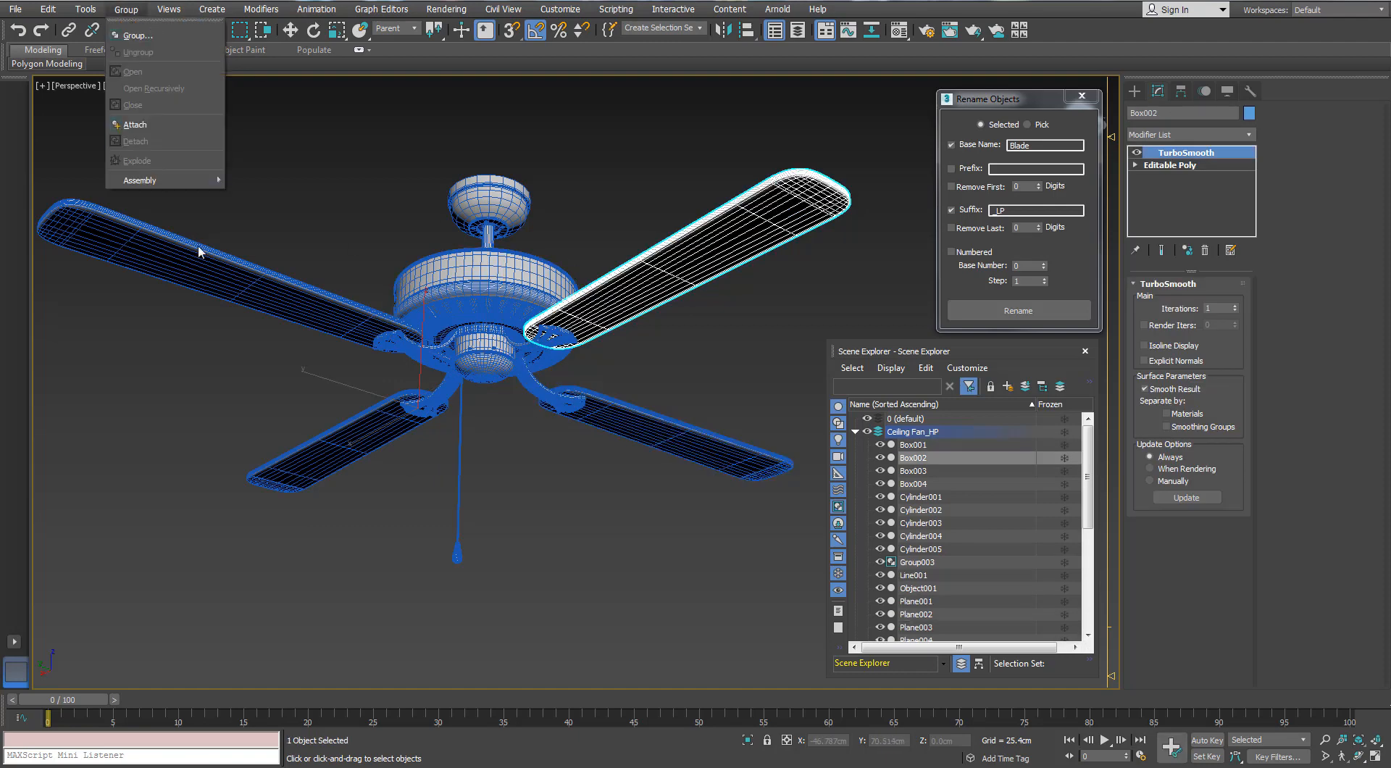
left_click(199, 251)
left_click(126, 9)
left_click(142, 53)
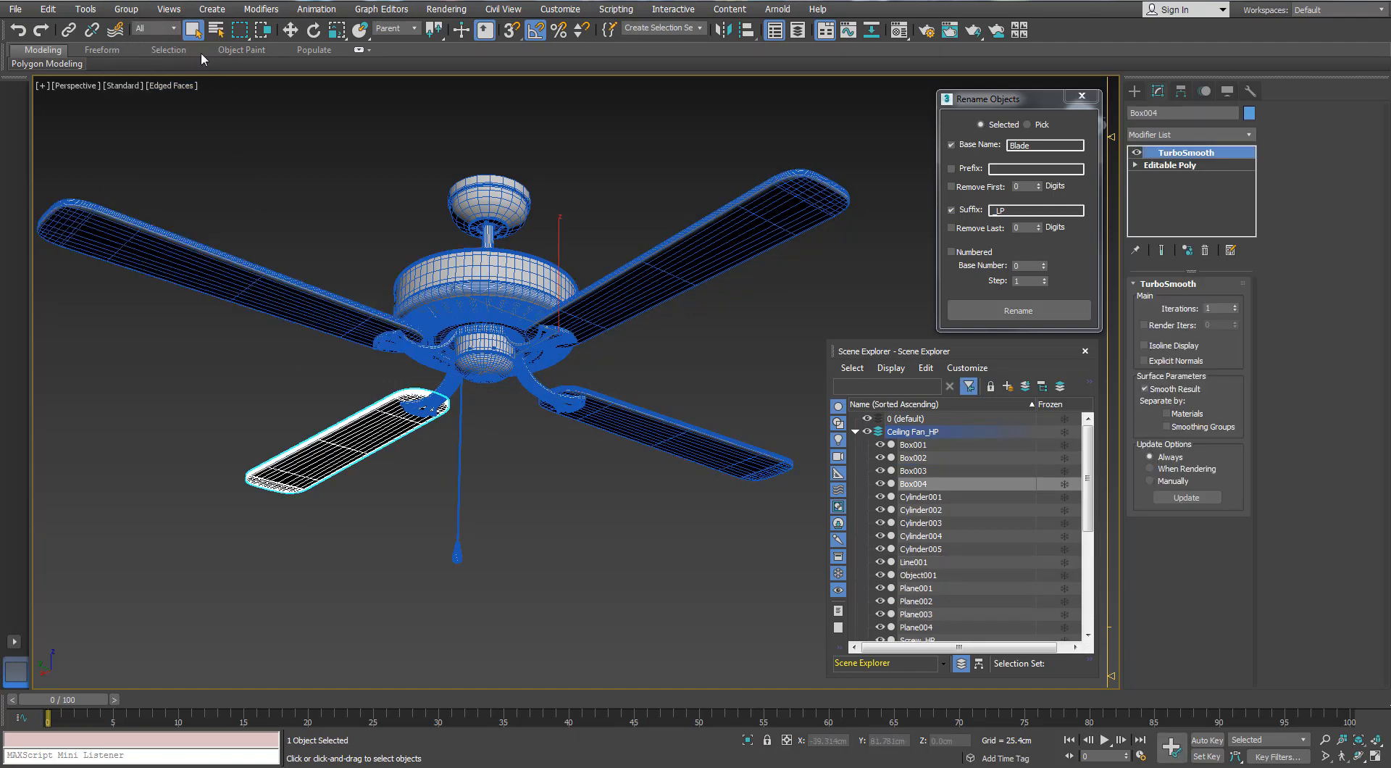
Select all four high-poly blades and rename them with base name Blade and suffix _HP
left_click(126, 9)
left_click(303, 314)
left_click(362, 437, "ctrl")
left_click(641, 289, "ctrl")
left_click(662, 433, "ctrl")
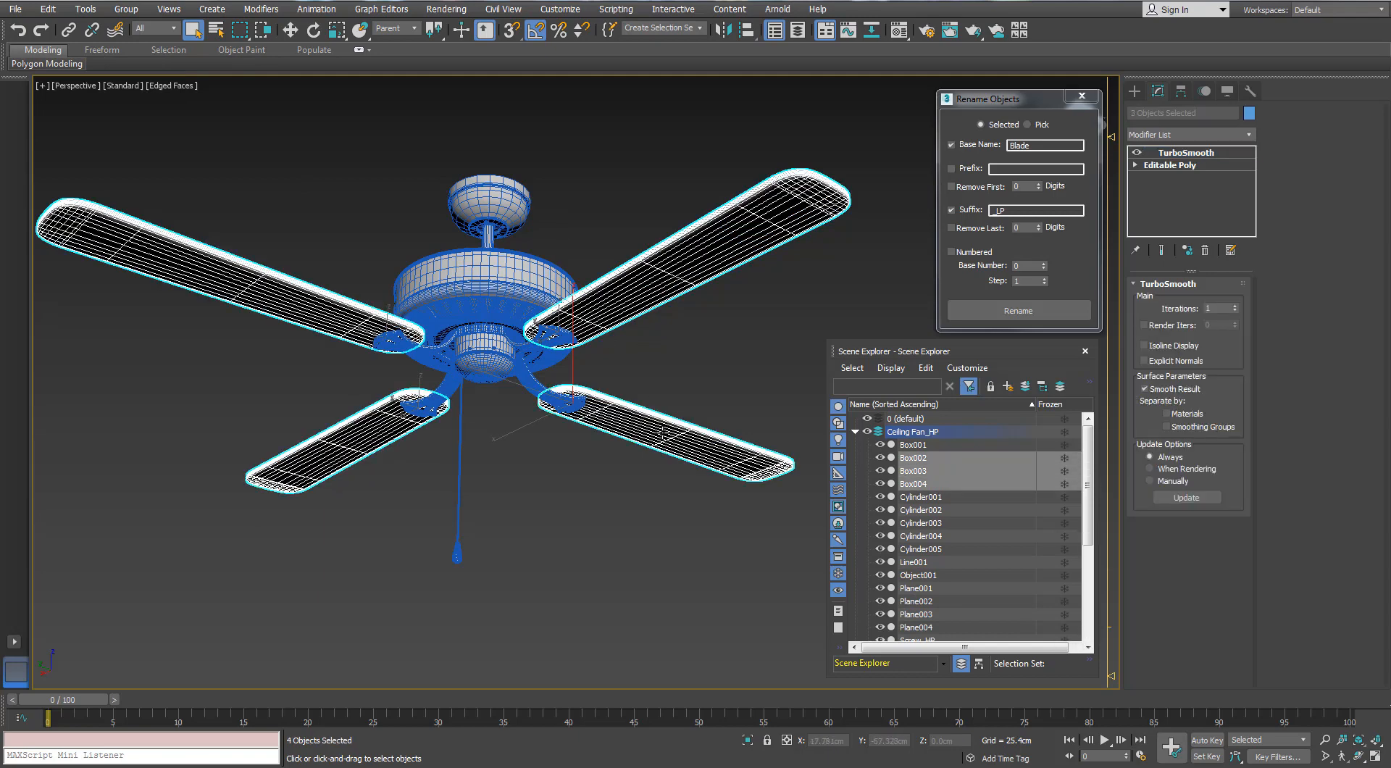
left_click_drag(1007, 212, 1001, 215)
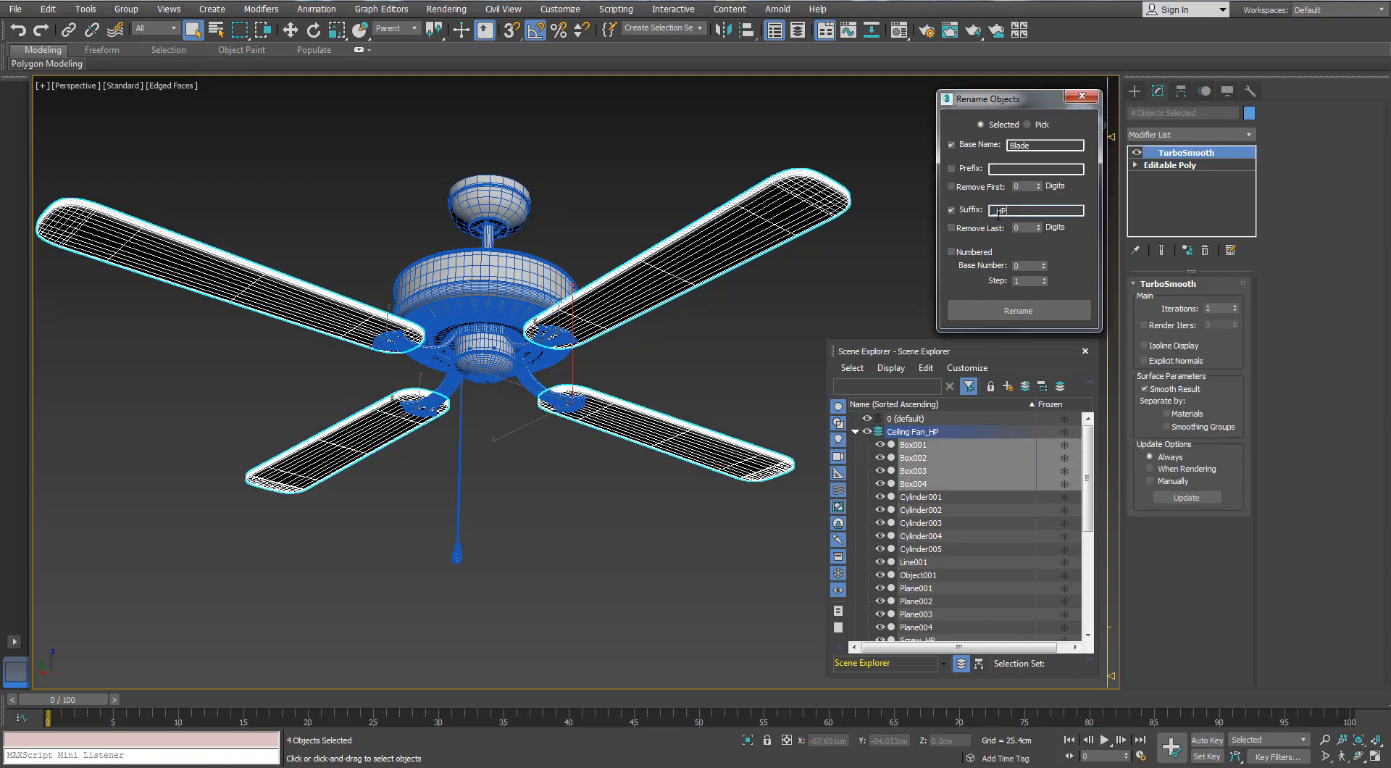
left_click(1017, 310)
Select all four high-poly blade brackets and rename them with base name BladeBracket and suffix _HP
left_click(551, 334)
scroll(550, 334, "up", 3)
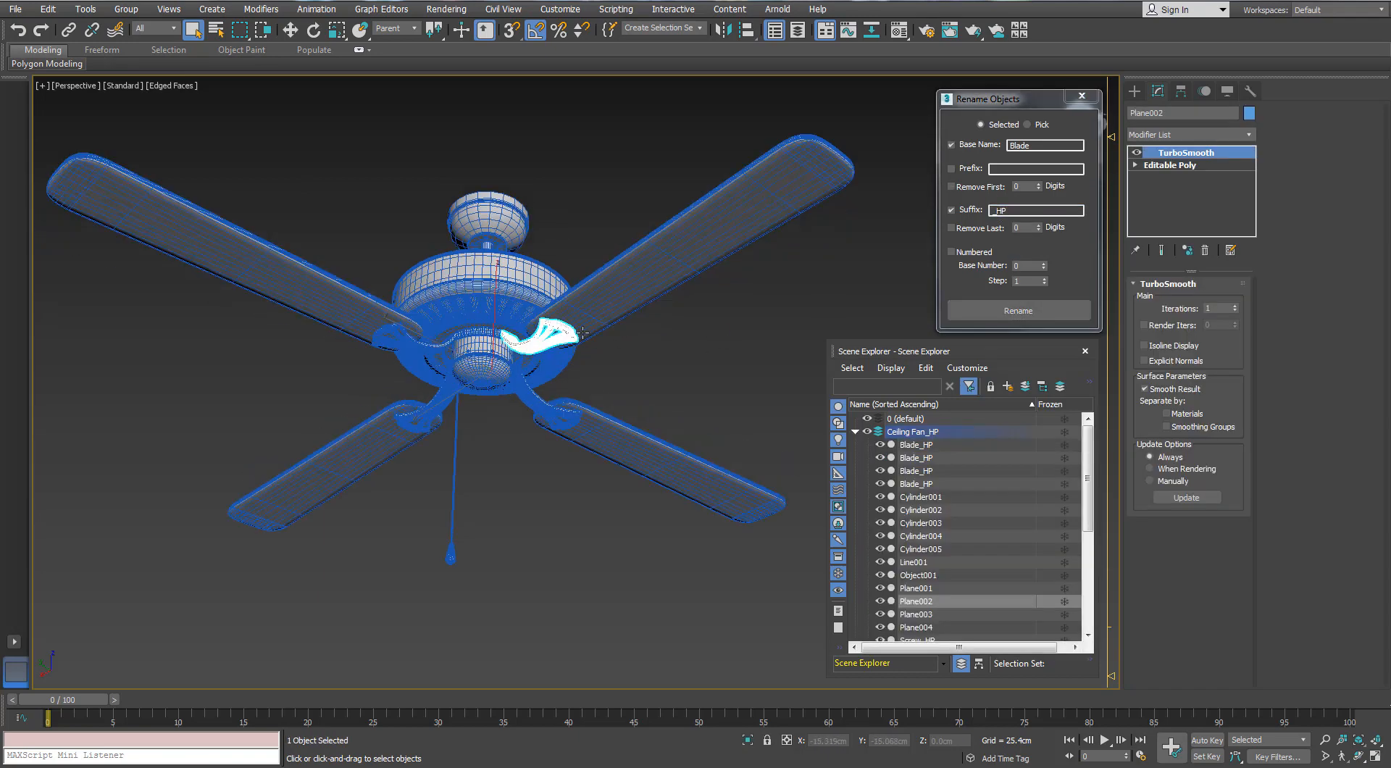
left_click(1042, 145)
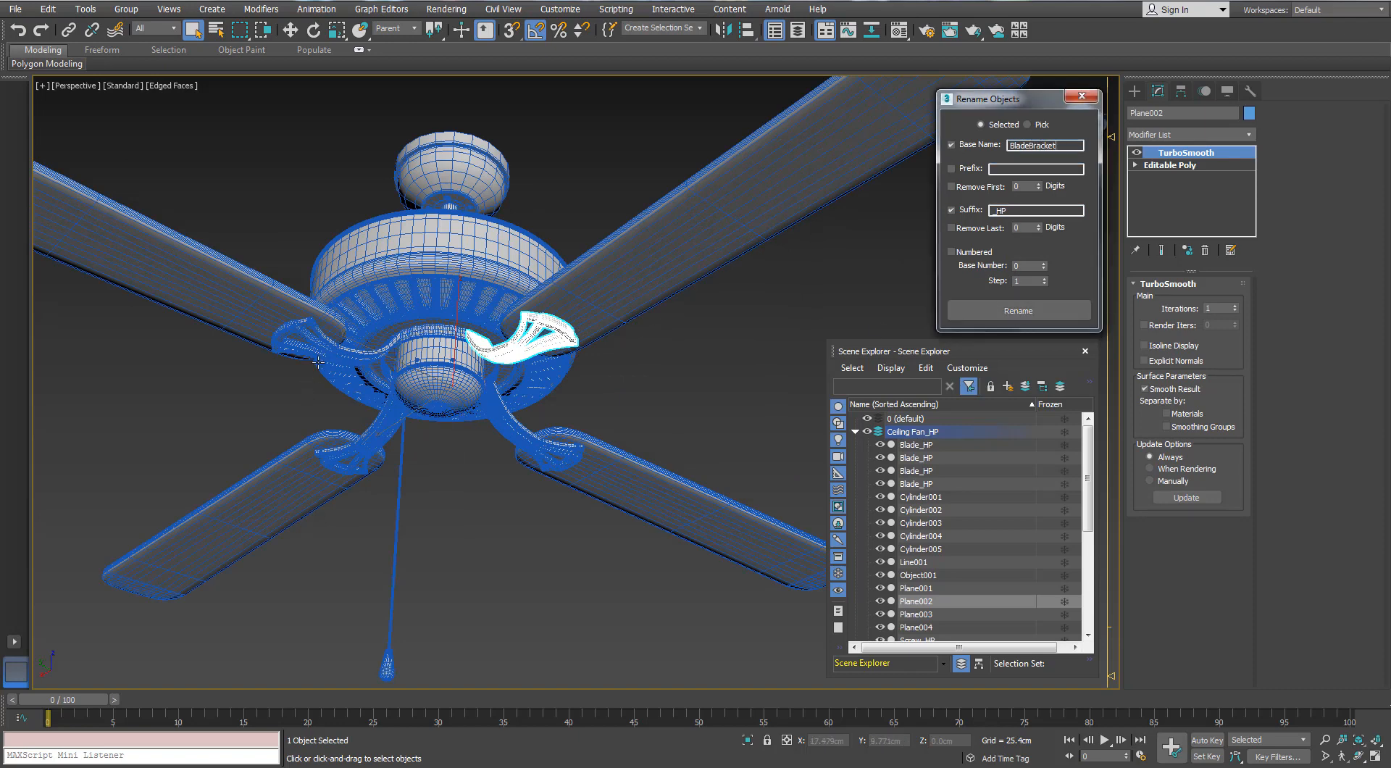
left_click(300, 335, "ctrl")
left_click(368, 429, "ctrl")
left_click(542, 445, "ctrl")
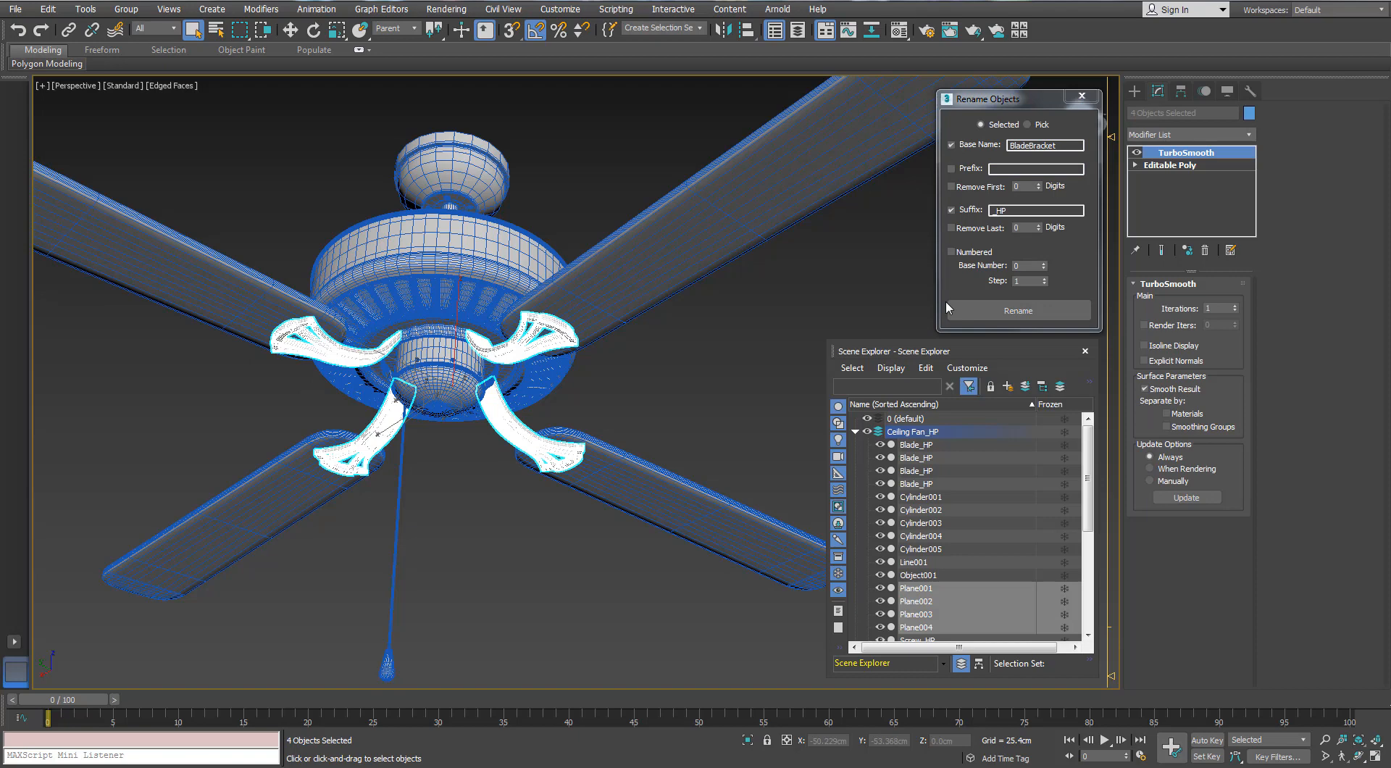
left_click(1010, 310)
Hide the Ceiling Fan_HP layer and show the Ceiling Fan_LP layer
left_click(855, 432)
left_click(867, 432)
left_click(868, 444)
left_click(906, 445)
Detach the four blade bracket elements from the low-poly fan body as one separate object
left_click(529, 282)
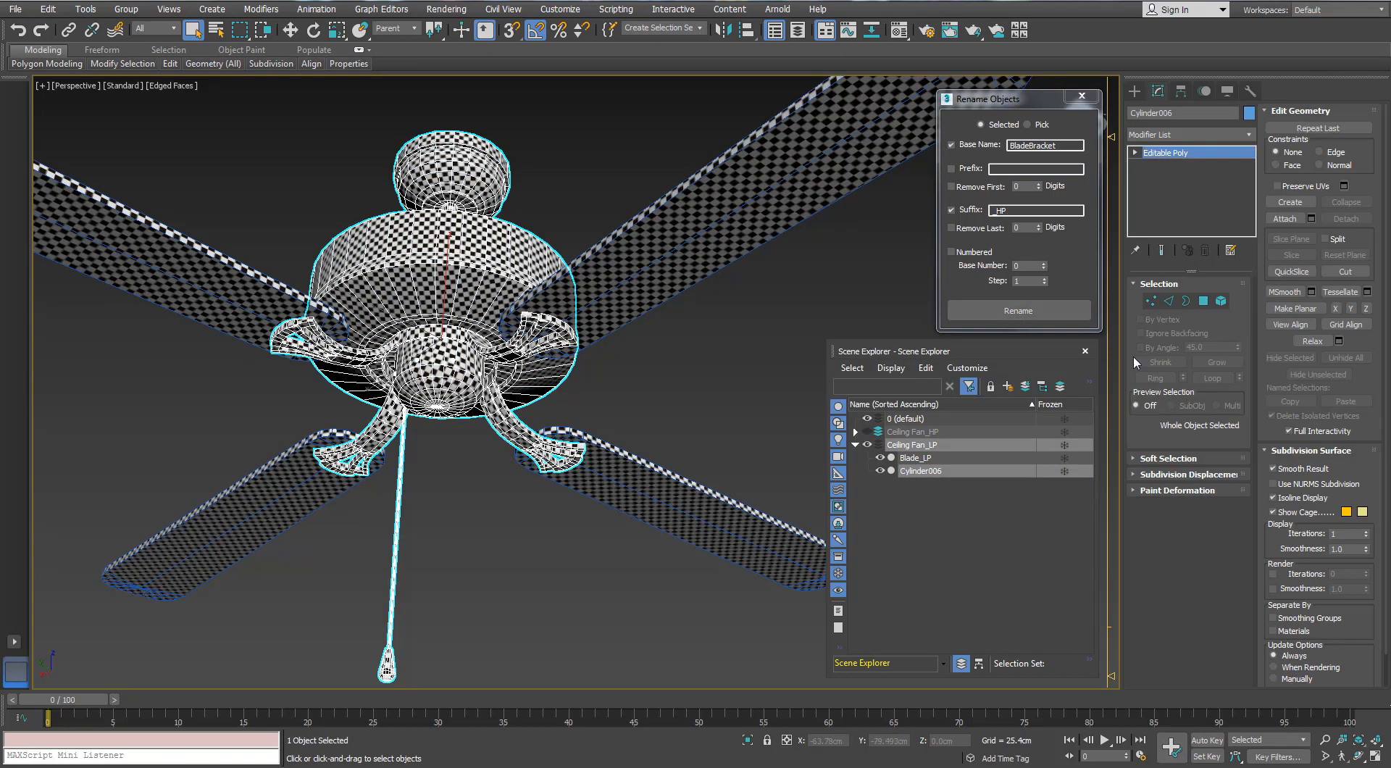
left_click(1220, 301)
left_click(523, 331)
left_click(540, 438, "ctrl")
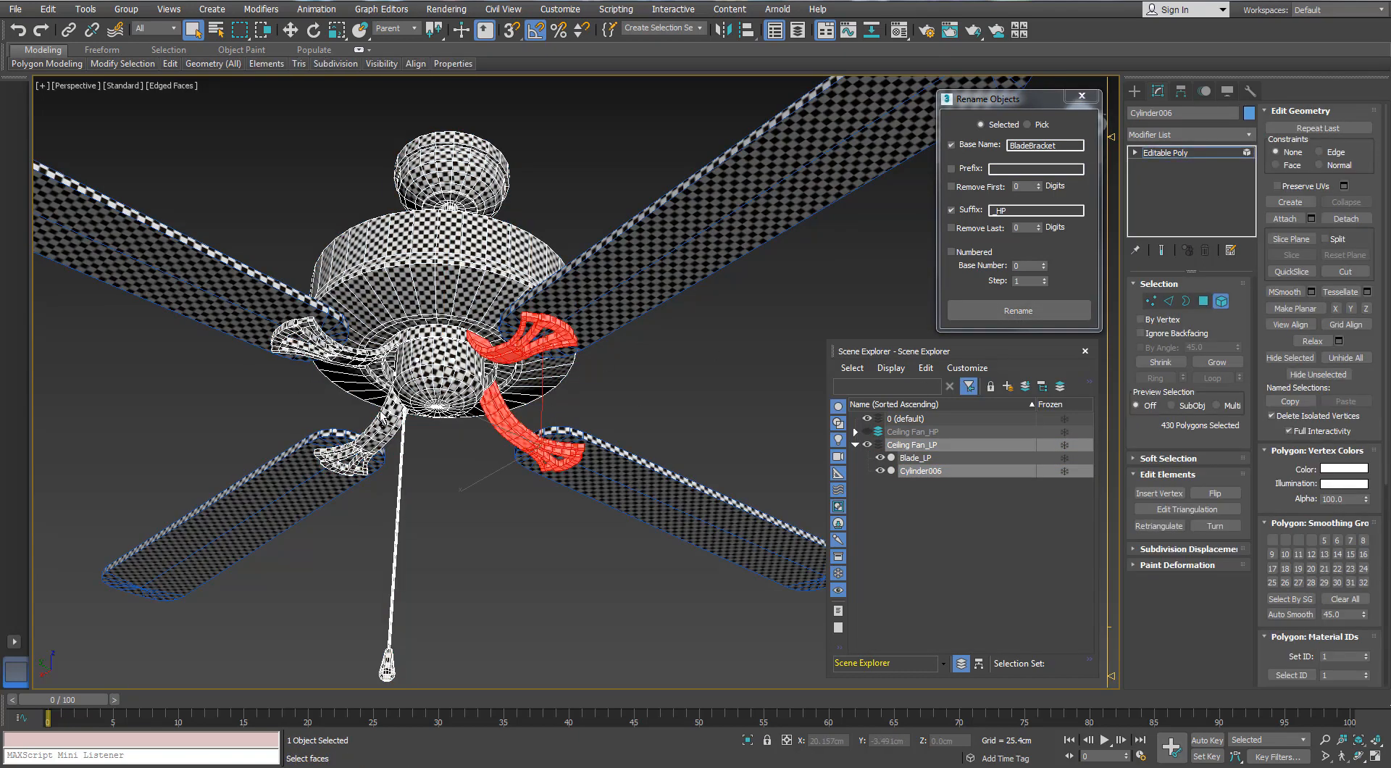
left_click(361, 434, "ctrl")
left_click(304, 337, "ctrl")
left_click(1333, 229)
left_click(735, 388)
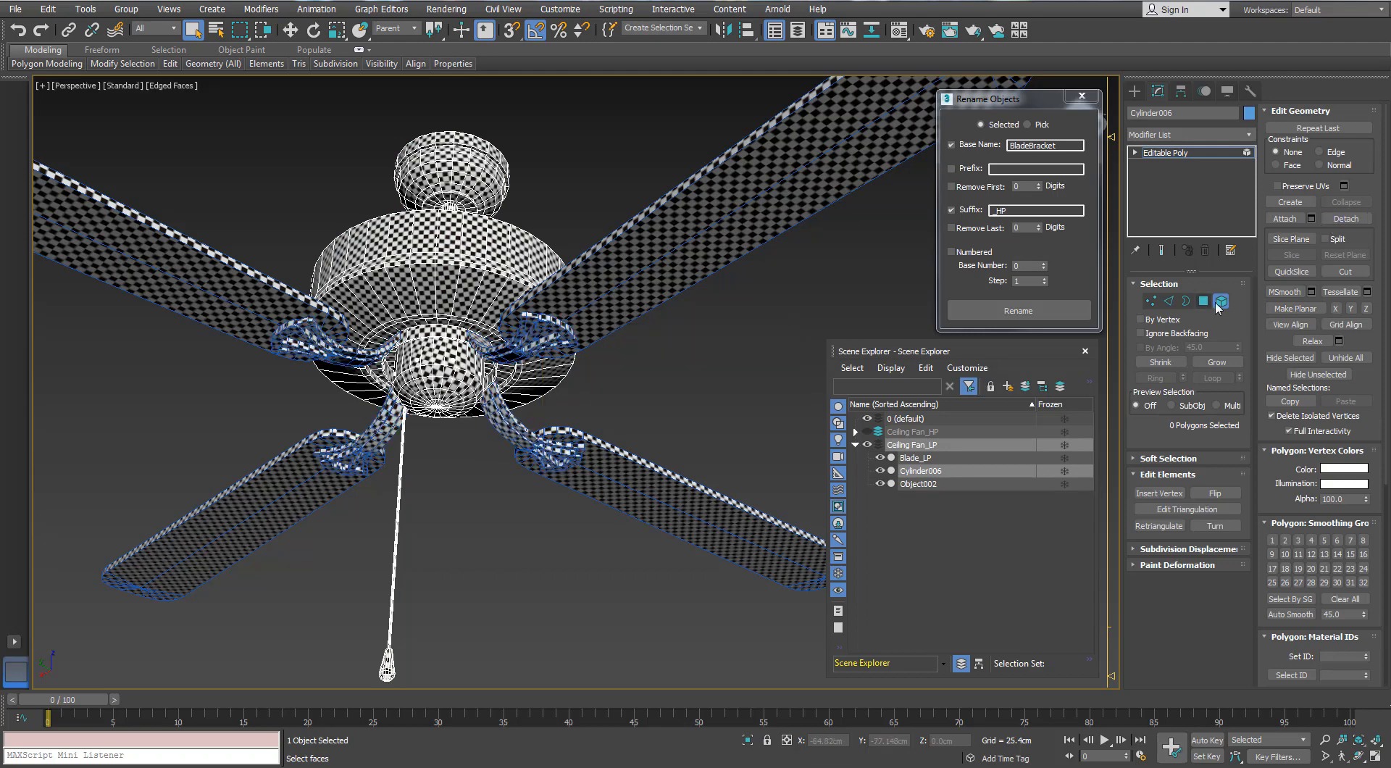
left_click(1221, 301)
Rename the detached low-poly blade brackets with base name BladeBracket and suffix _LP
left_click(564, 334)
double_click(1000, 211)
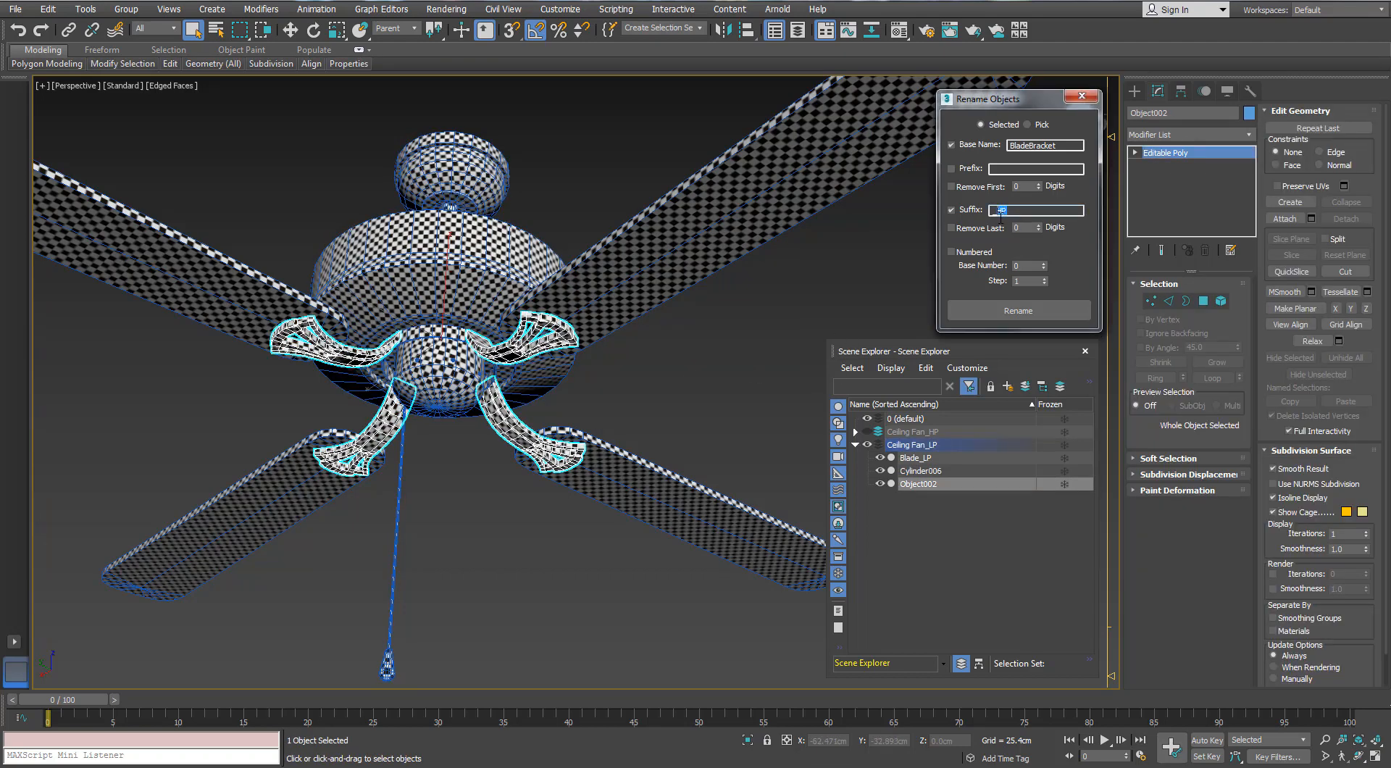
left_click(995, 312)
left_click(683, 398)
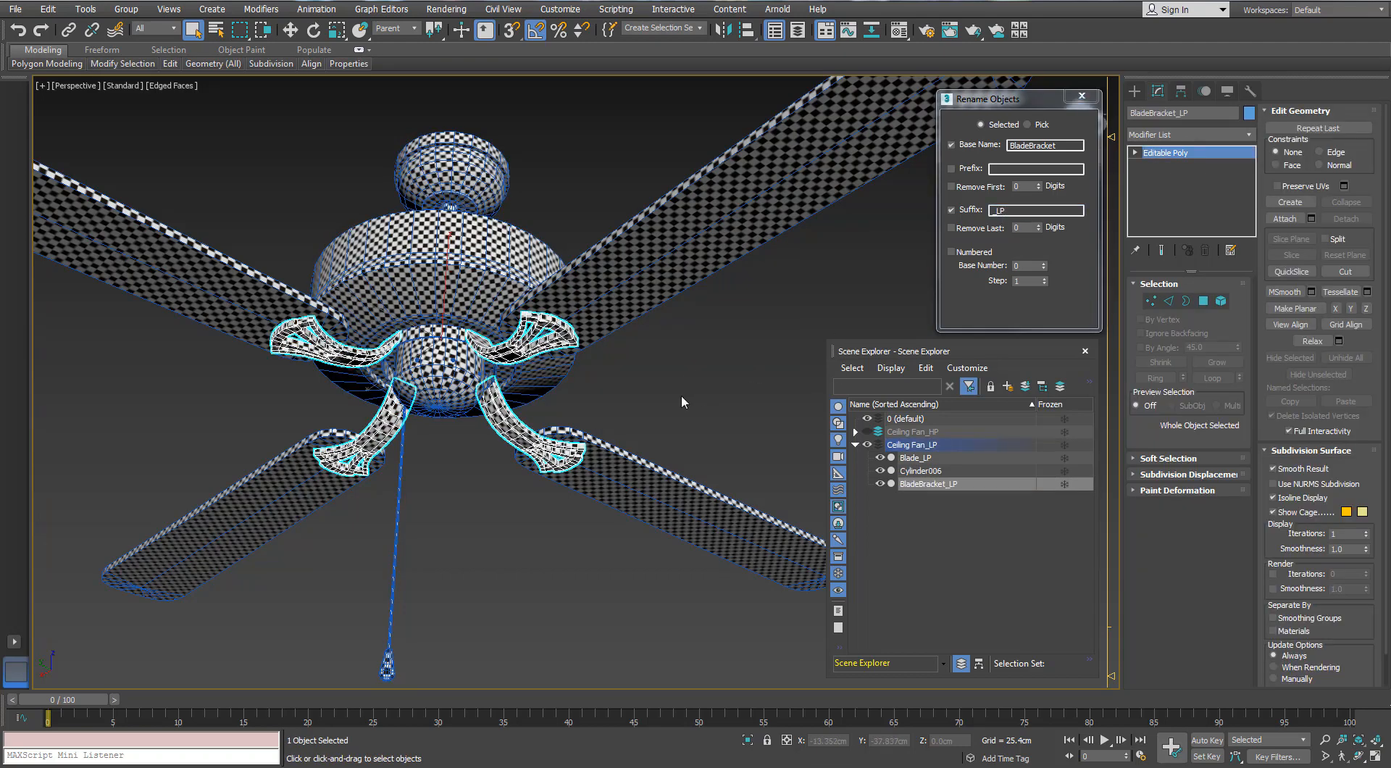
Detach the large motor housing element from the low-poly fan body as a separate object
middle_click_drag(683, 398, 796, 483, "alt")
left_click(507, 310)
left_click(1222, 300)
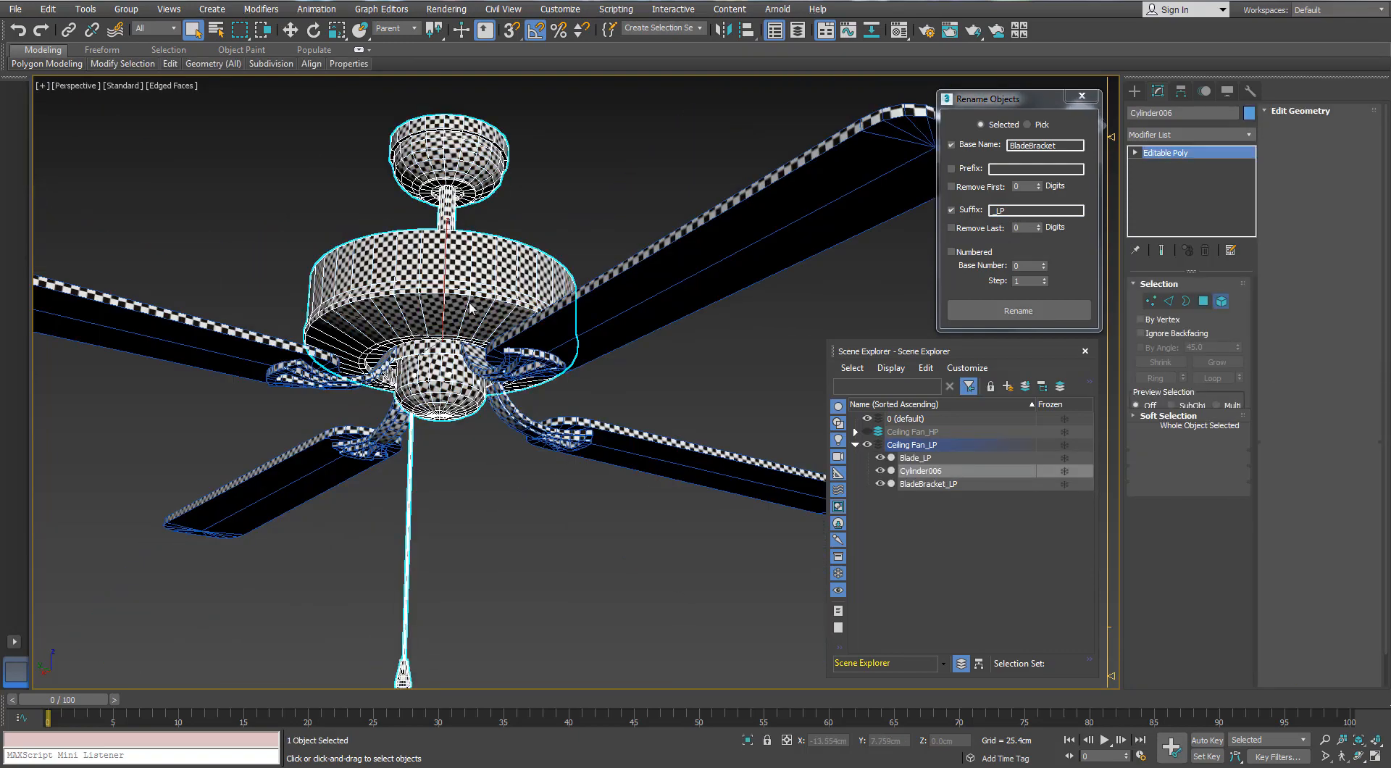
left_click(471, 308)
middle_click_drag(472, 307, 476, 283, "alt")
left_click(1341, 224)
left_click(746, 392)
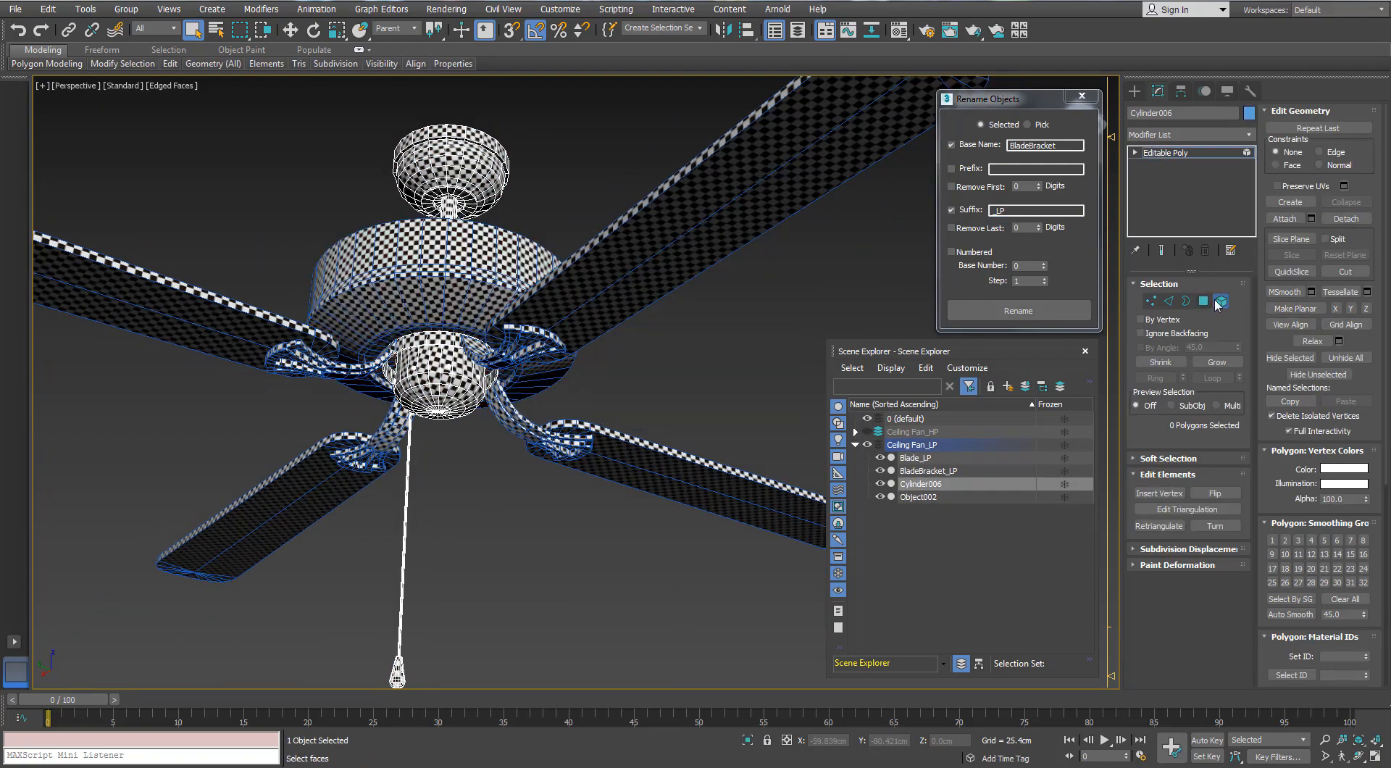
Rename the detached low-poly motor housing with base name MotorCase and suffix _LP
left_click(1222, 301)
left_click(507, 296)
left_click_drag(1063, 147, 906, 169)
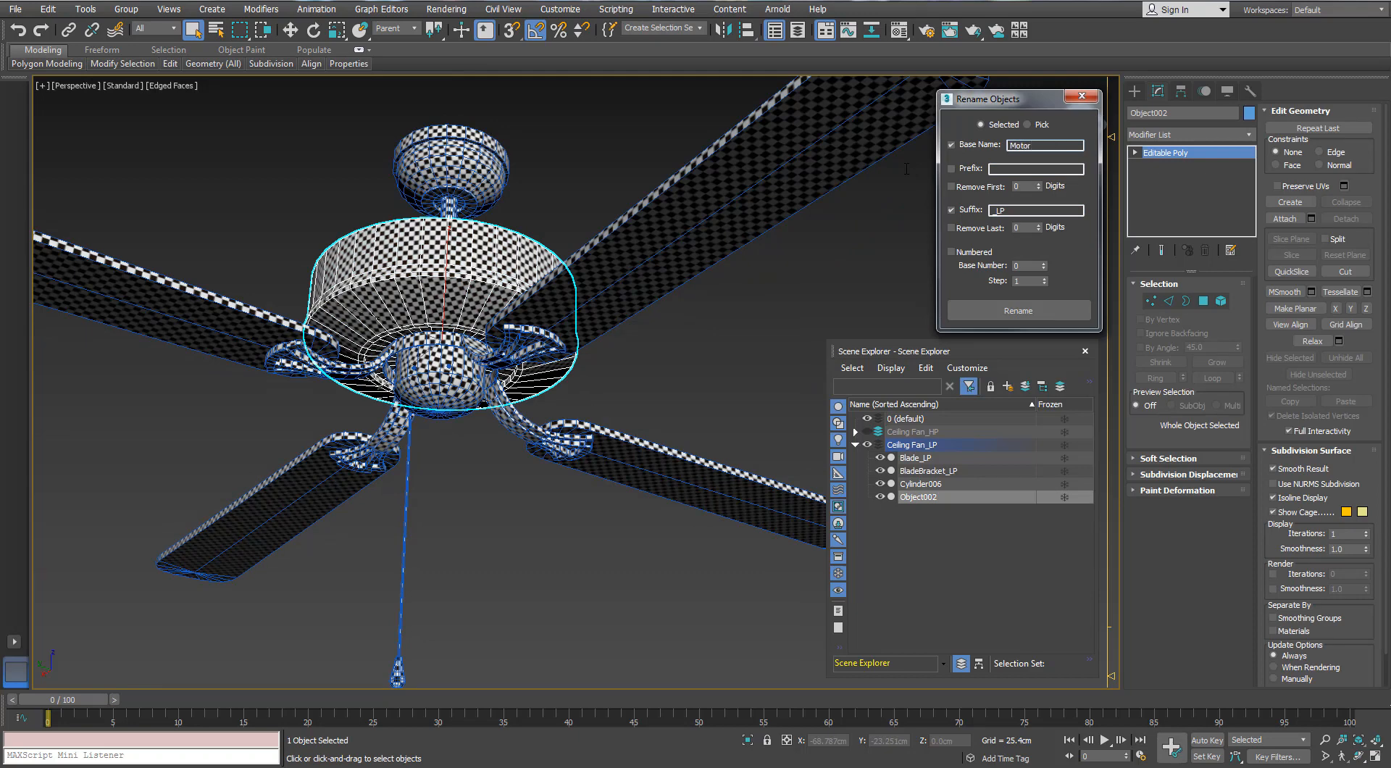
Switch visibility from the Ceiling Fan_LP layer to Ceiling Fan_HP and rename both high-poly motor housing parts with base name MotorCase and suffix _HP
left_click(867, 445)
left_click(867, 432)
left_click(407, 257)
scroll(414, 268, "up", 5)
left_click(349, 423, "ctrl")
middle_click_drag(349, 423, 311, 308, "alt")
scroll(352, 397, "up", 4)
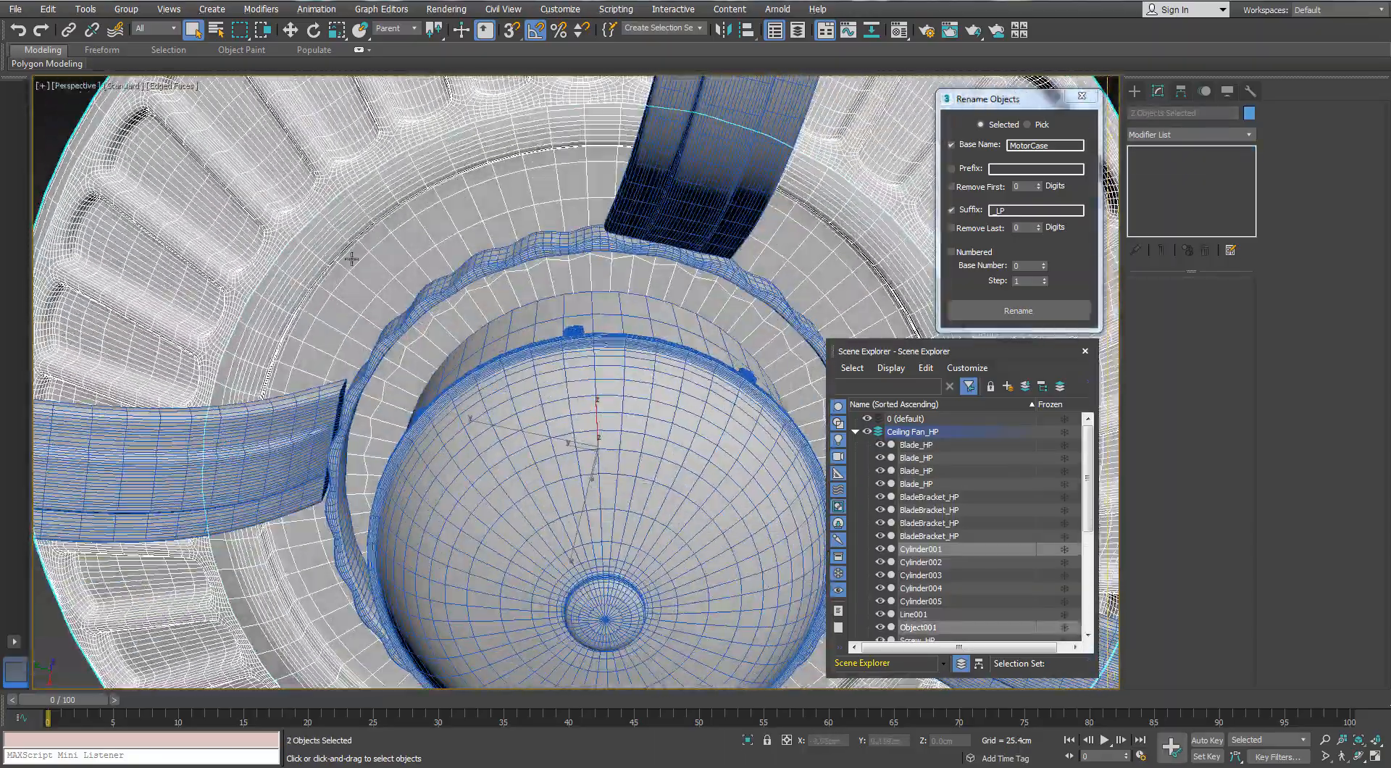
scroll(351, 259, "down", 5)
middle_click_drag(352, 259, 667, 305, "alt")
double_click(1015, 208)
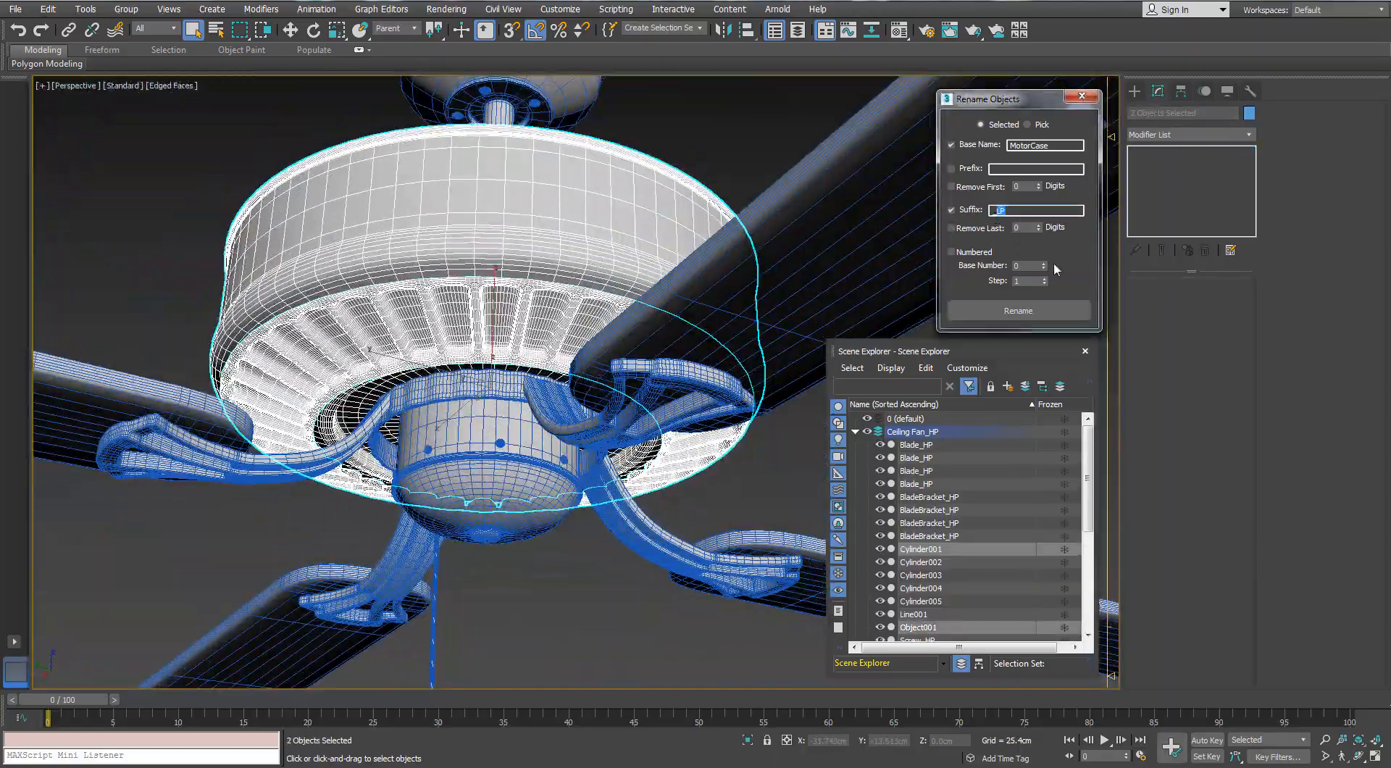
type("_HP")
left_click(1018, 310)
Select the high-poly wavy ring and the domed cap beneath the motor and rename both with base name DecorativePiece and suffix _HP
scroll(668, 300, "down", 4)
middle_click_drag(667, 300, 713, 288, "alt")
left_click(713, 289)
scroll(518, 320, "up", 8)
left_click(507, 258)
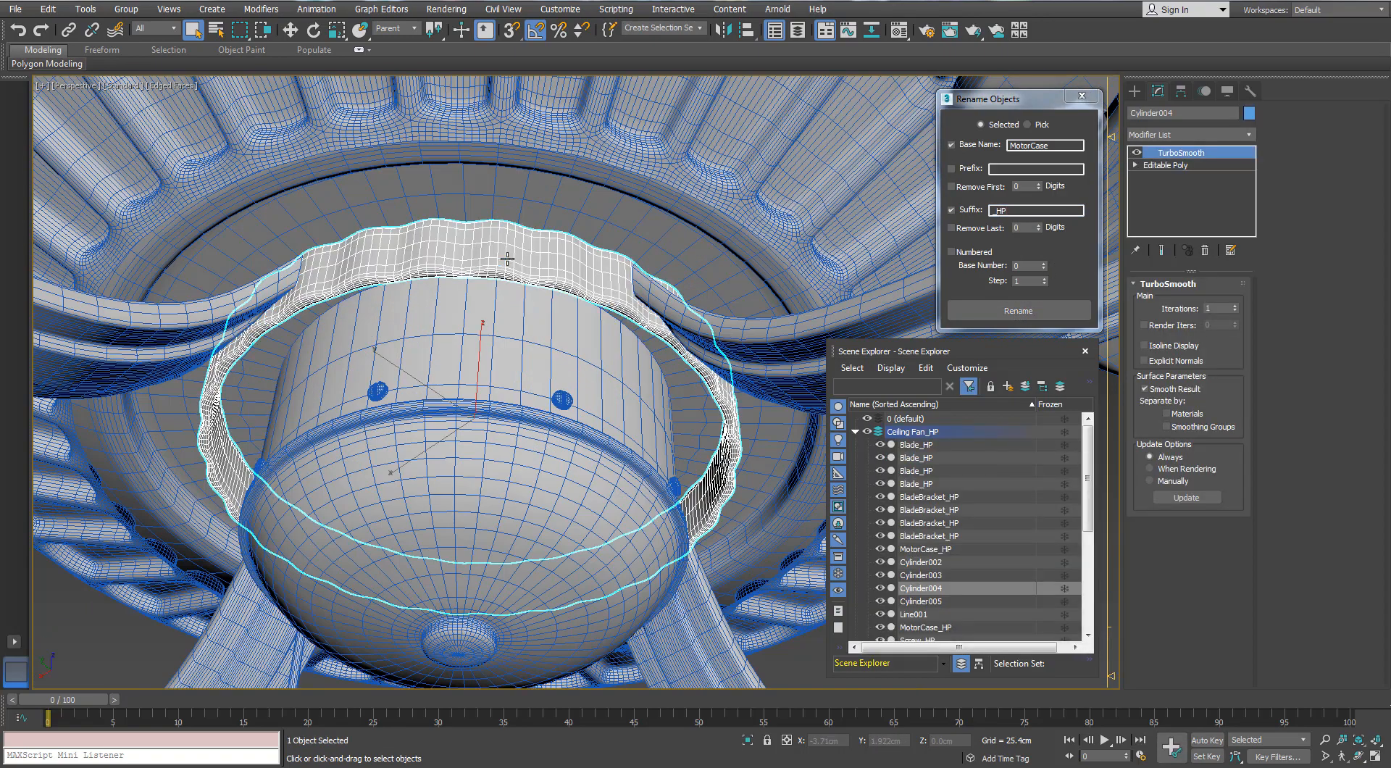
scroll(510, 275, "down", 5)
left_click(956, 150)
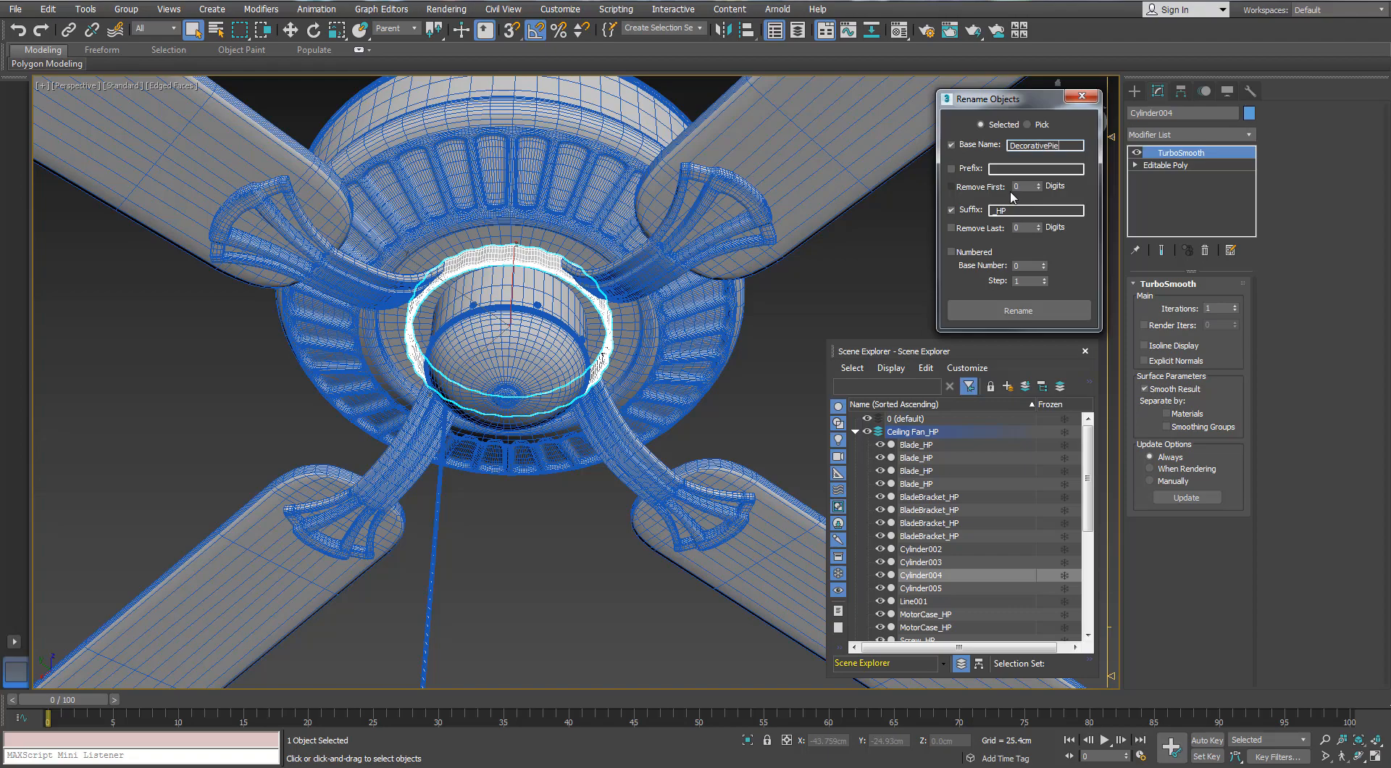
left_click(524, 289, "ctrl")
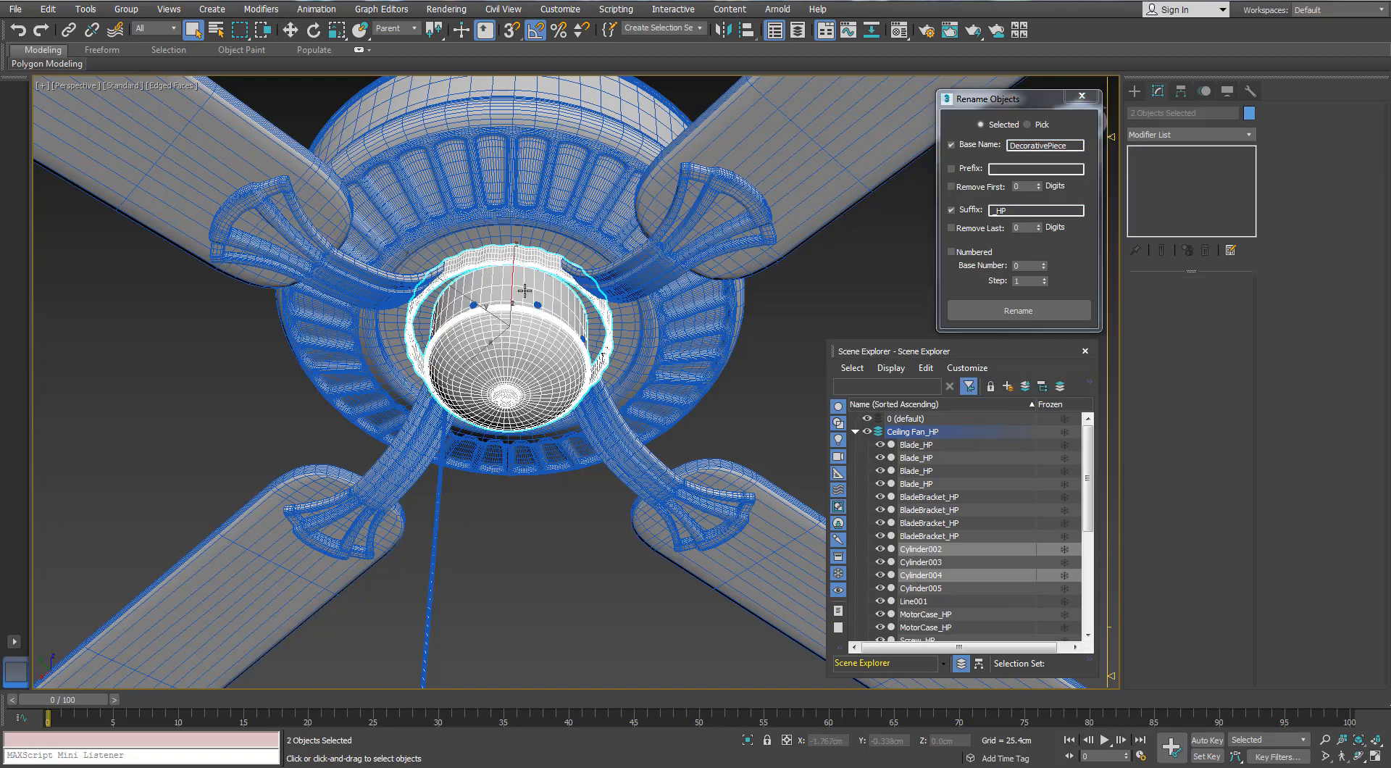
scroll(525, 289, "up", 4)
scroll(524, 290, "down", 2)
left_click(989, 311)
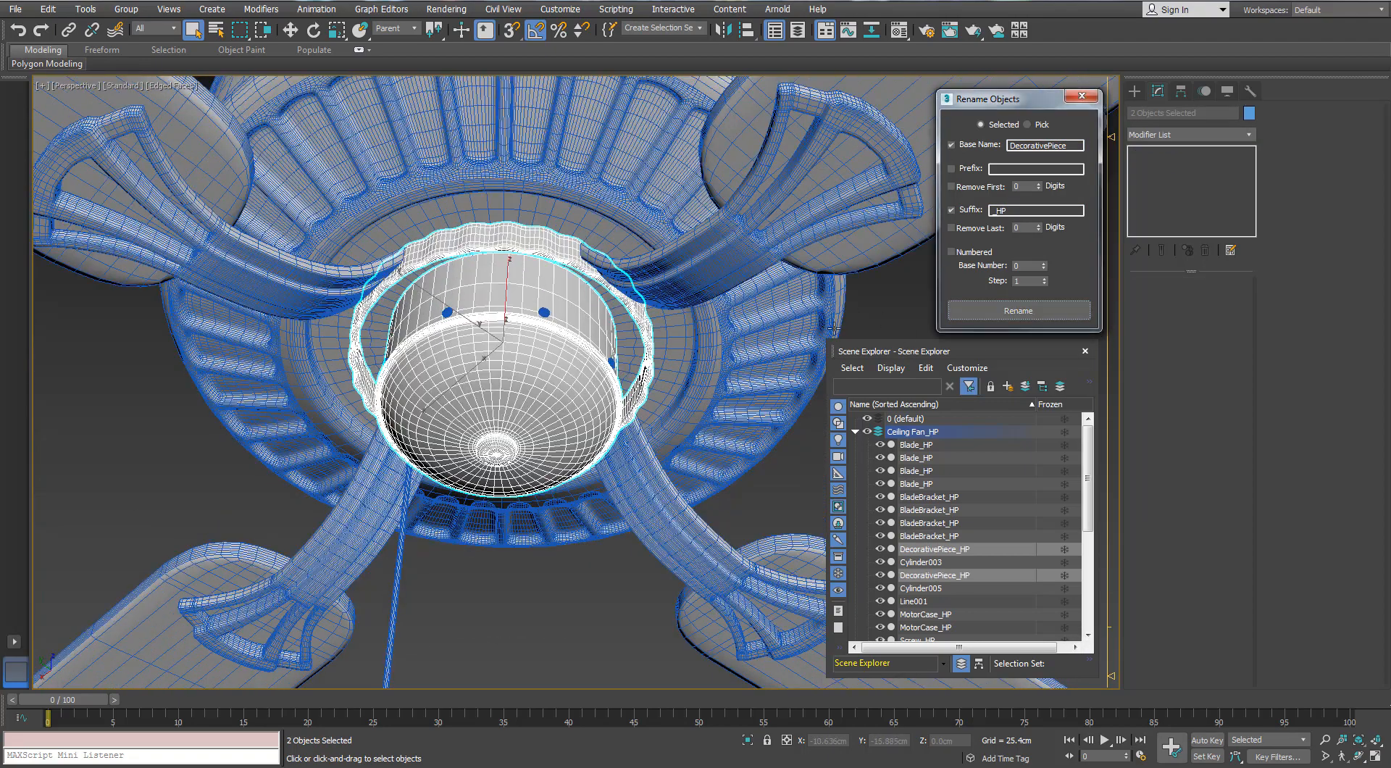
Switch visibility from Ceiling Fan_HP to Ceiling Fan_LP and detach the ring and domed cap elements from the fan body as one object
left_click(856, 433)
left_click(867, 432)
left_click(867, 444)
left_click(535, 326)
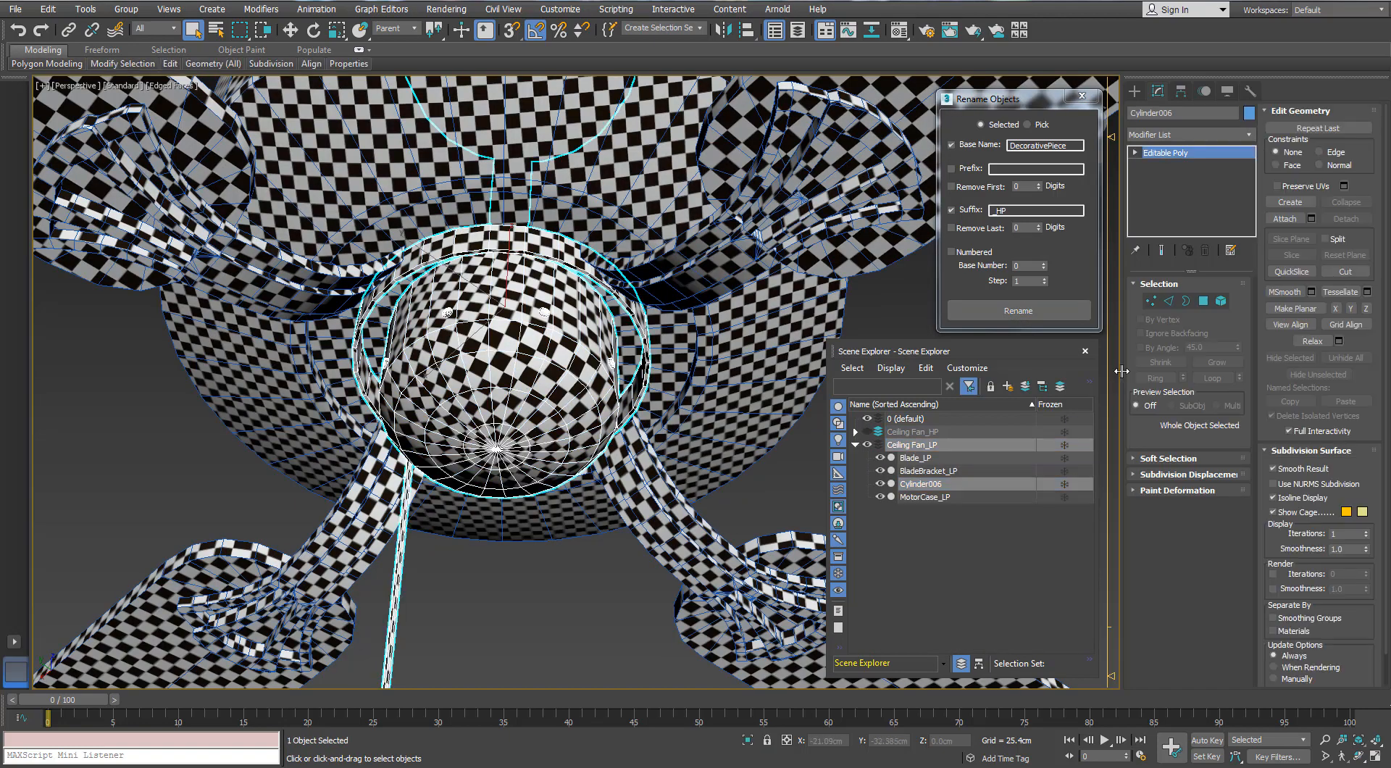
left_click(1218, 303)
left_click(535, 397)
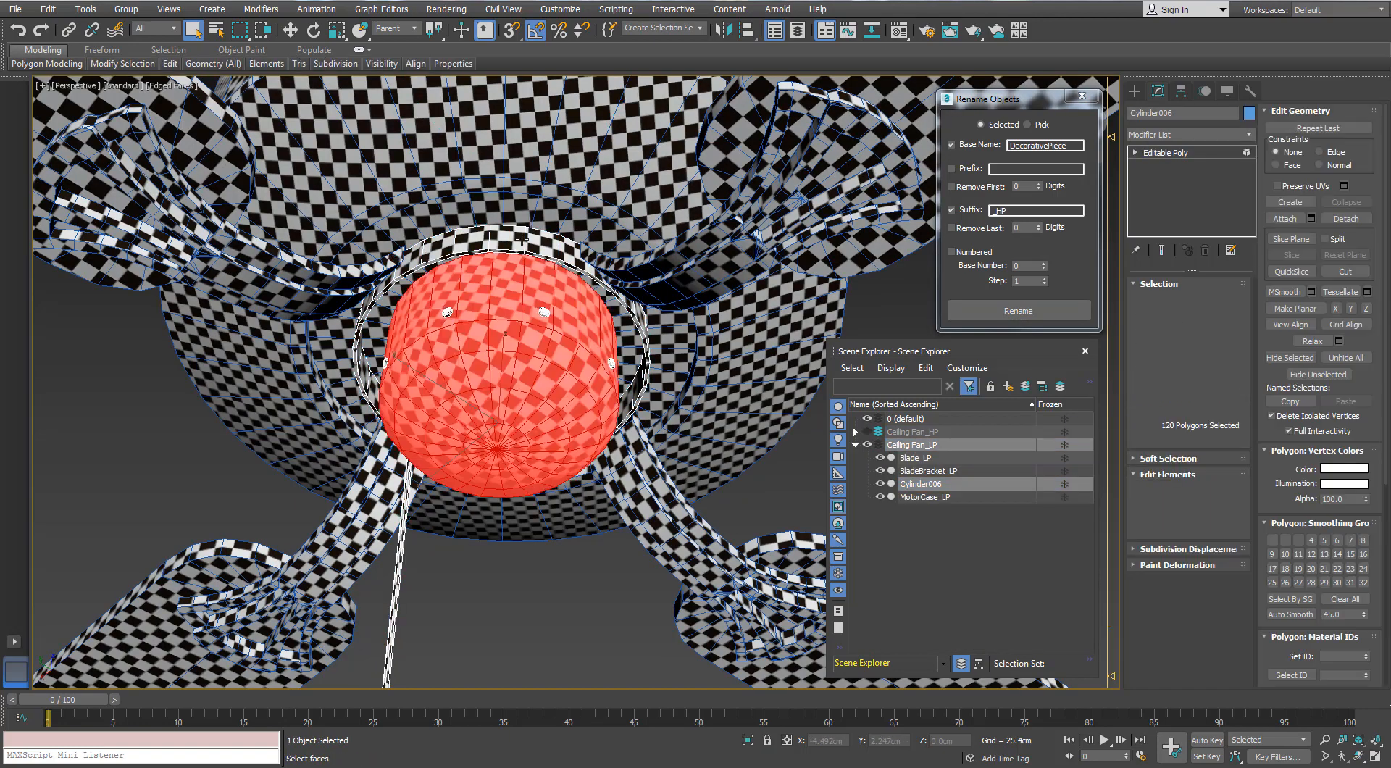
left_click(1335, 221)
left_click(741, 389)
left_click(1223, 302)
Rename the detached low-poly ring and domed cap with base name DecorativePiece and suffix _LP
left_click(911, 307)
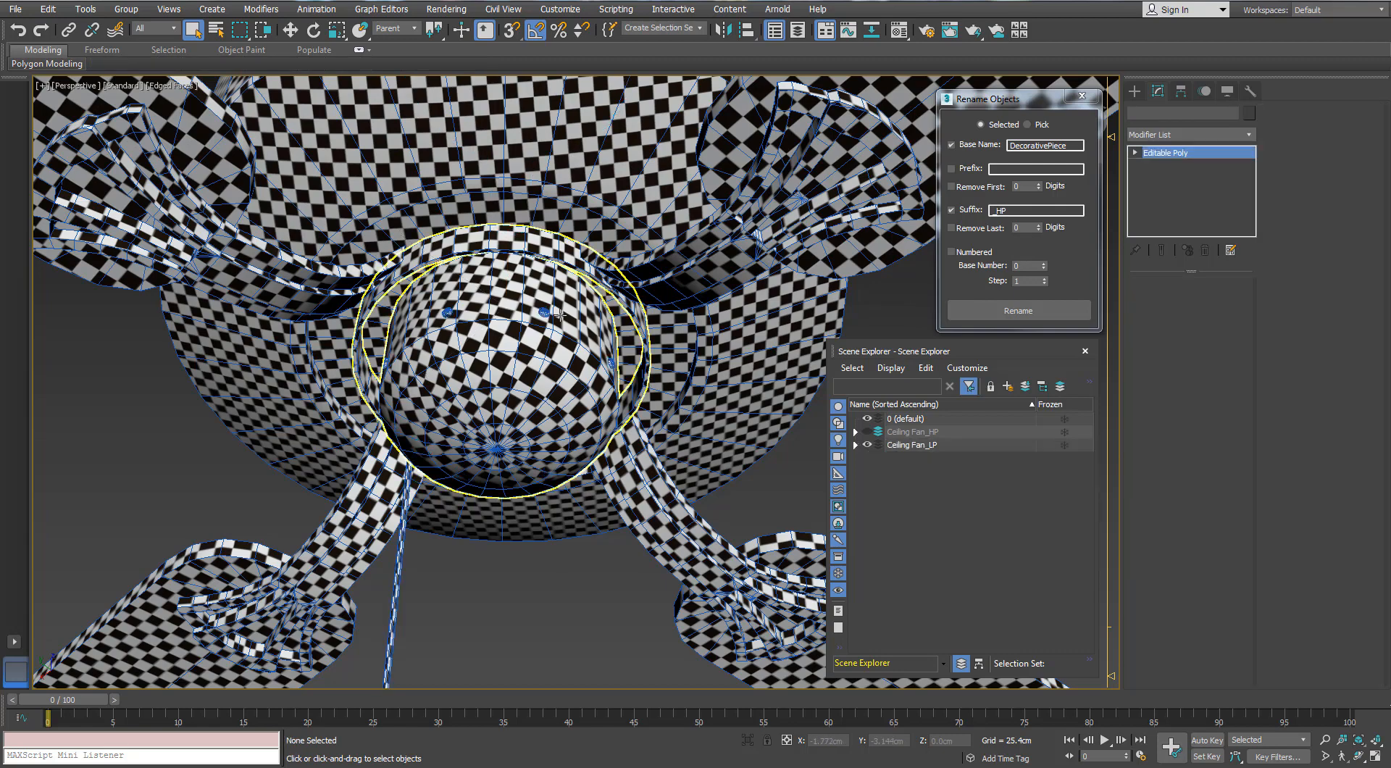
left_click(560, 314)
double_click(1000, 210)
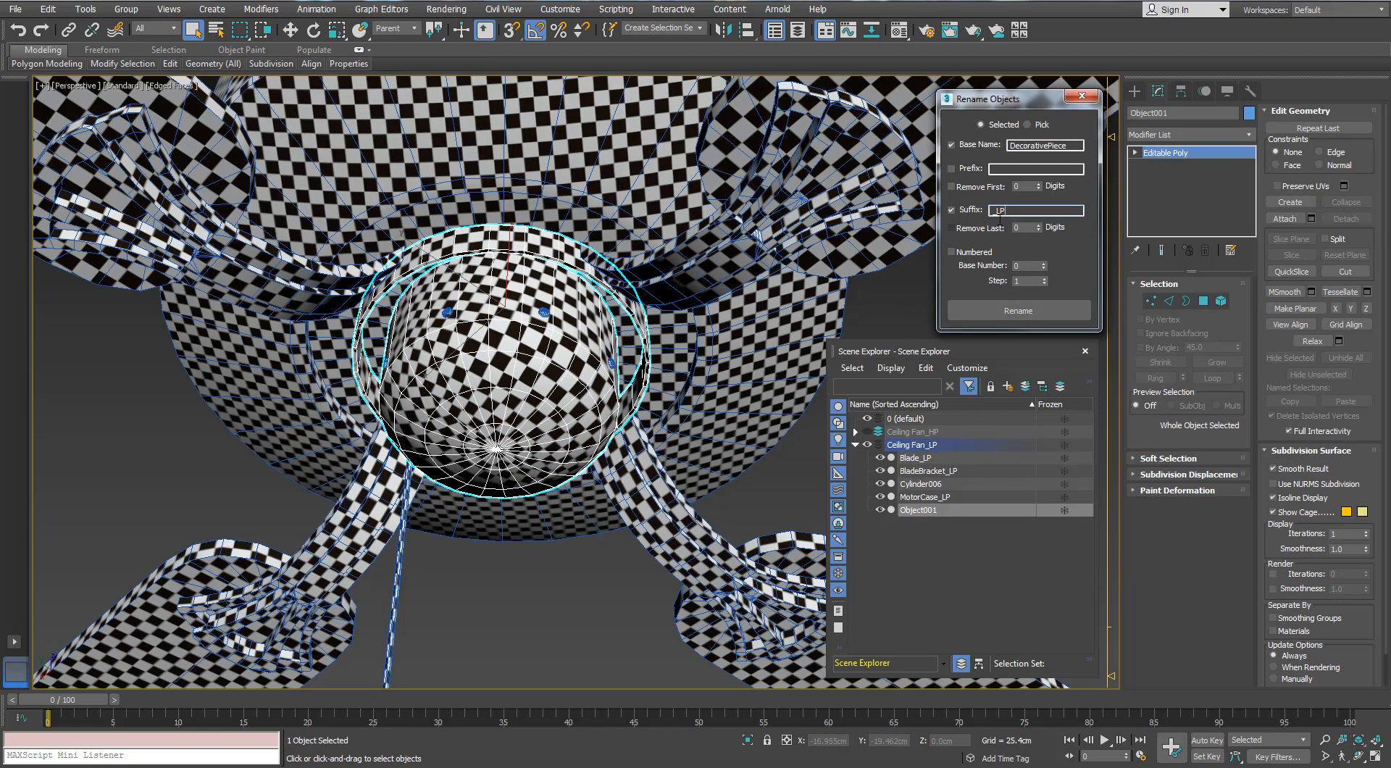
left_click(1018, 310)
In wireframe display, select the screw elements around the domed cap and detach them from the low-poly fan body as one object
scroll(571, 359, "down", 2)
left_click(573, 489)
mouse_move(577, 371)
middle_mouse_down("alt")
mouse_move(578, 406)
mouse_move(551, 373)
middle_mouse_up("alt")
scroll(547, 343, "up", 2)
scroll(549, 341, "up", 3)
left_click(602, 326)
scroll(551, 372, "down", 3)
left_click(1222, 301)
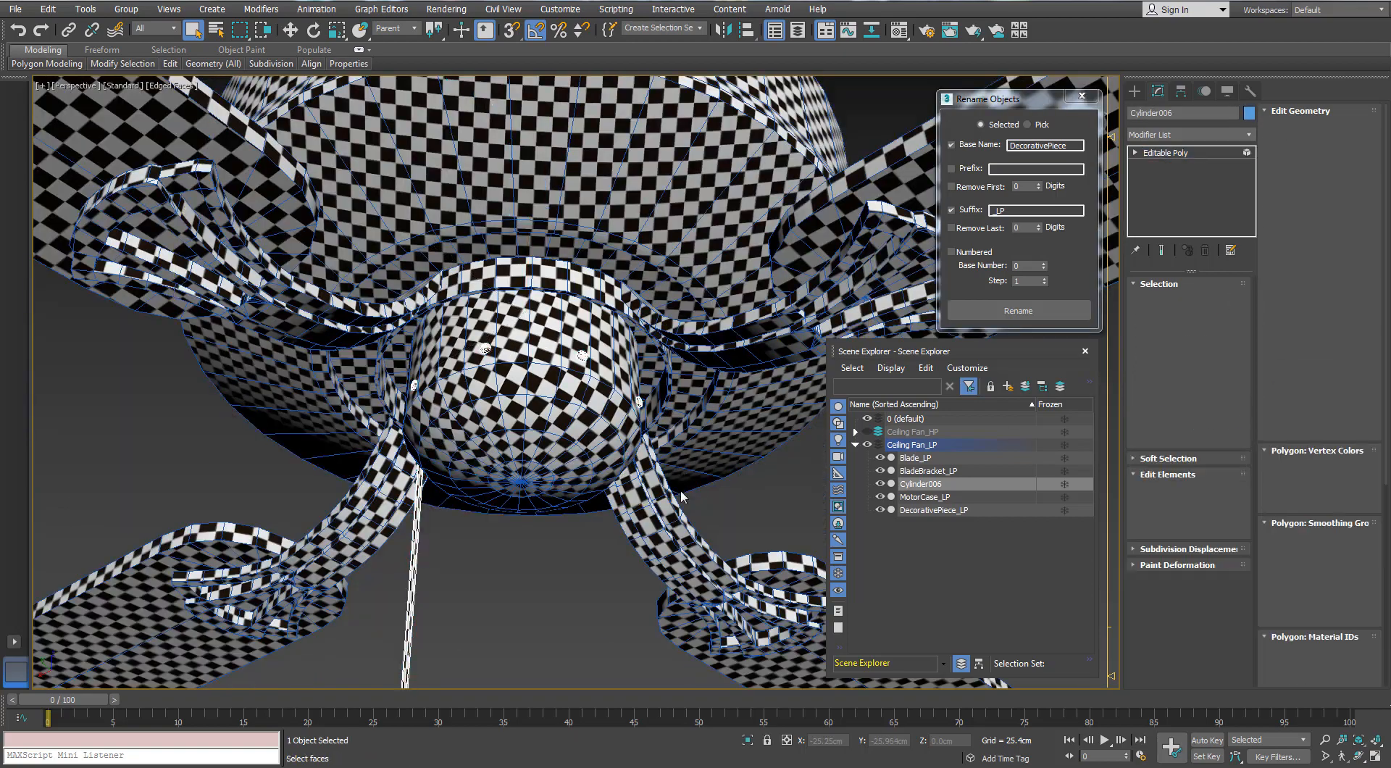
middle_click_drag(680, 497, 668, 500, "alt")
scroll(604, 376, "up", 3)
key("F3")
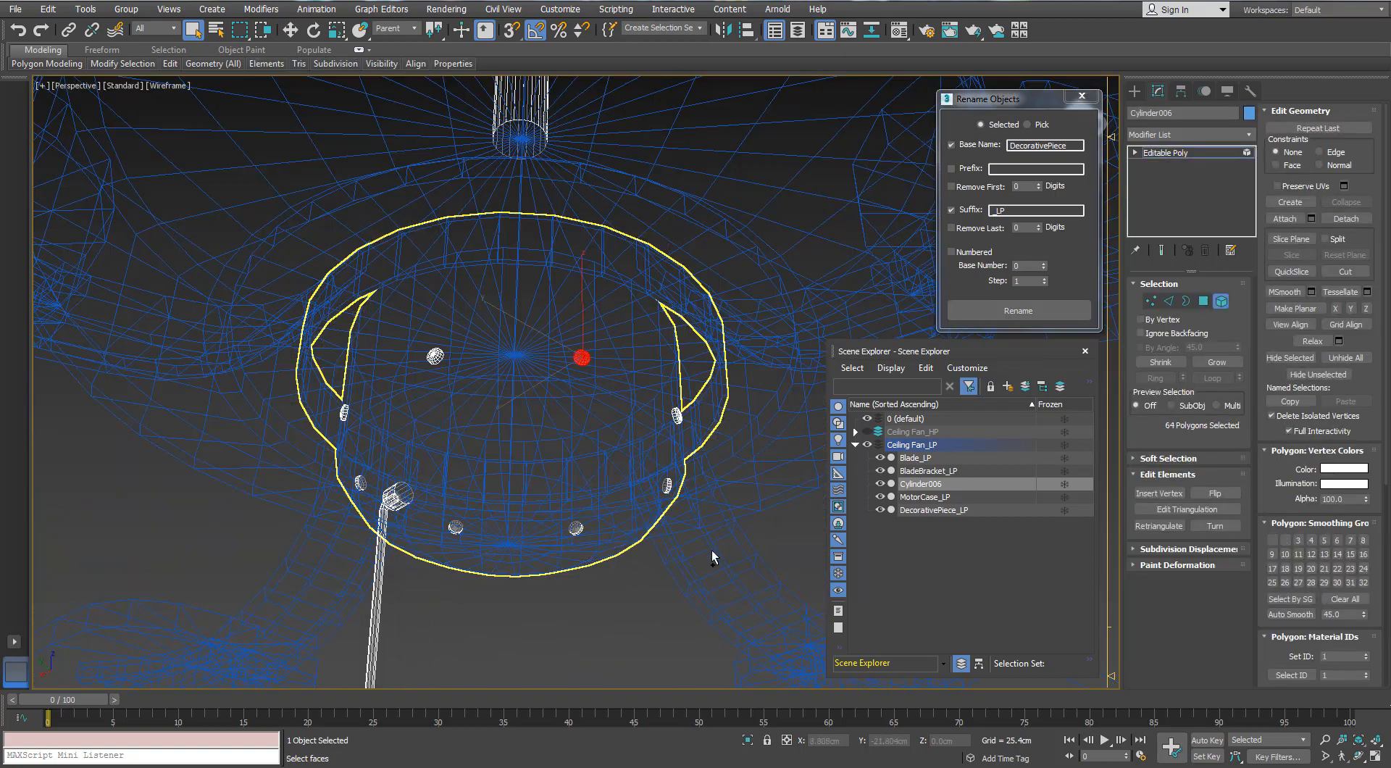
left_click_drag(313, 387, 363, 497, "ctrl")
scroll(475, 410, "down", 4)
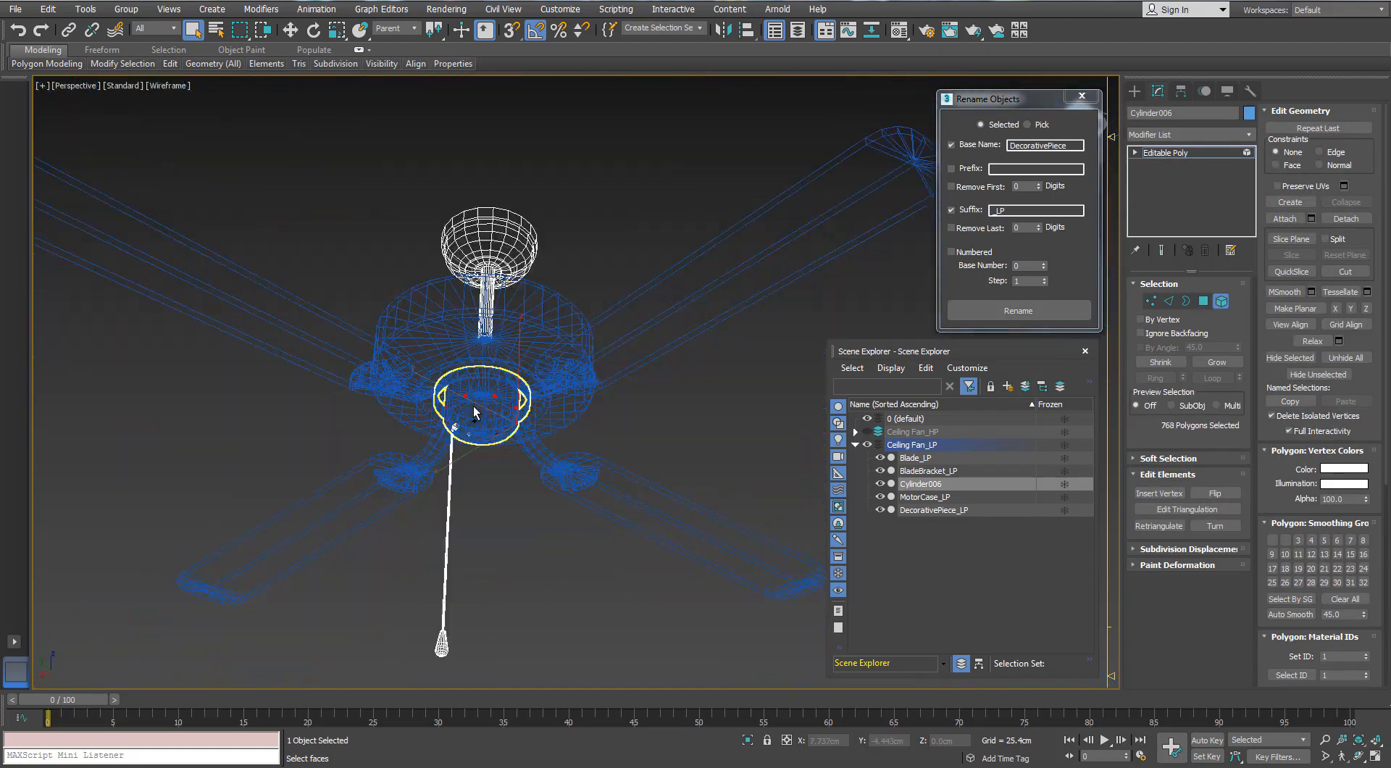
scroll(484, 402, "up", 4)
left_click(1328, 220)
left_click(743, 390)
key("5")
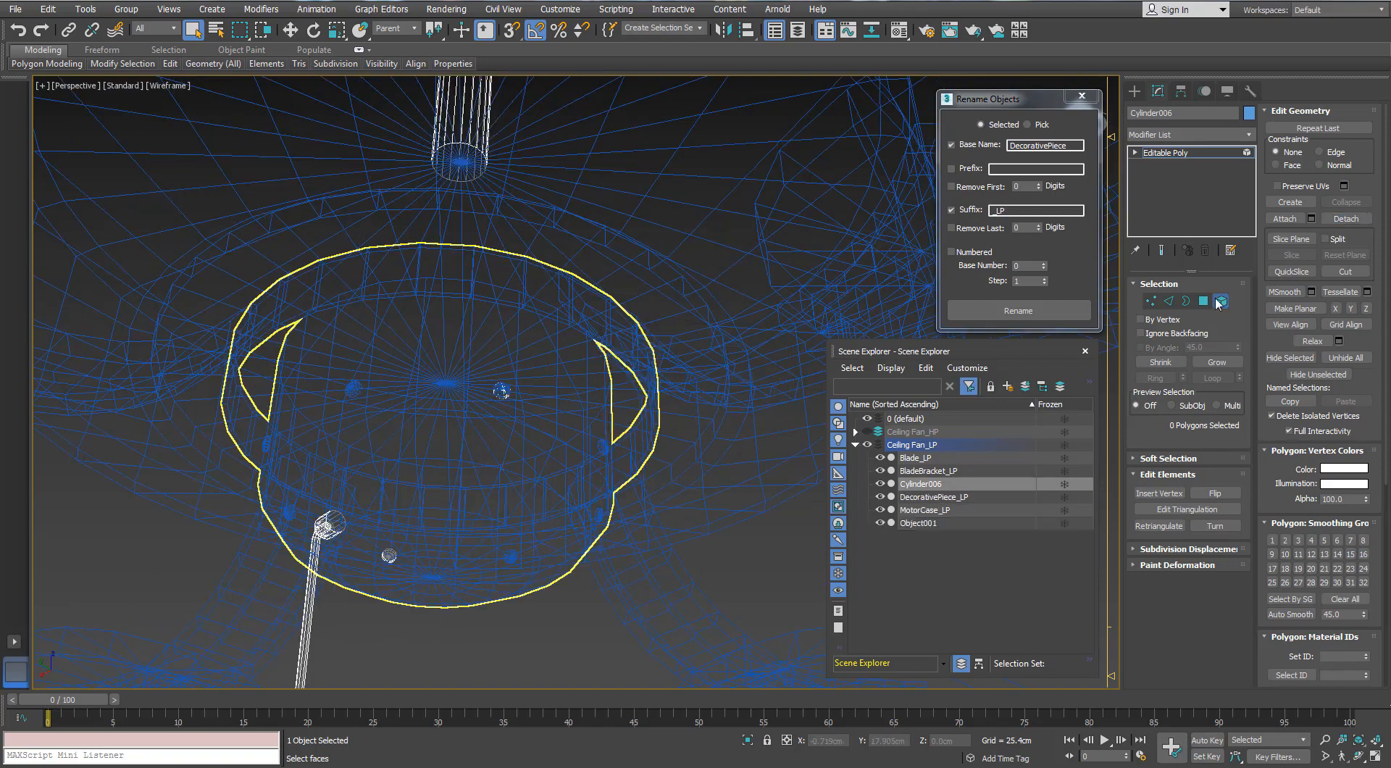
Rename the detached low-poly screws with base name Screw and suffix _LP
left_click(500, 392)
scroll(500, 392, "up", 3)
left_click_drag(1072, 146, 910, 174)
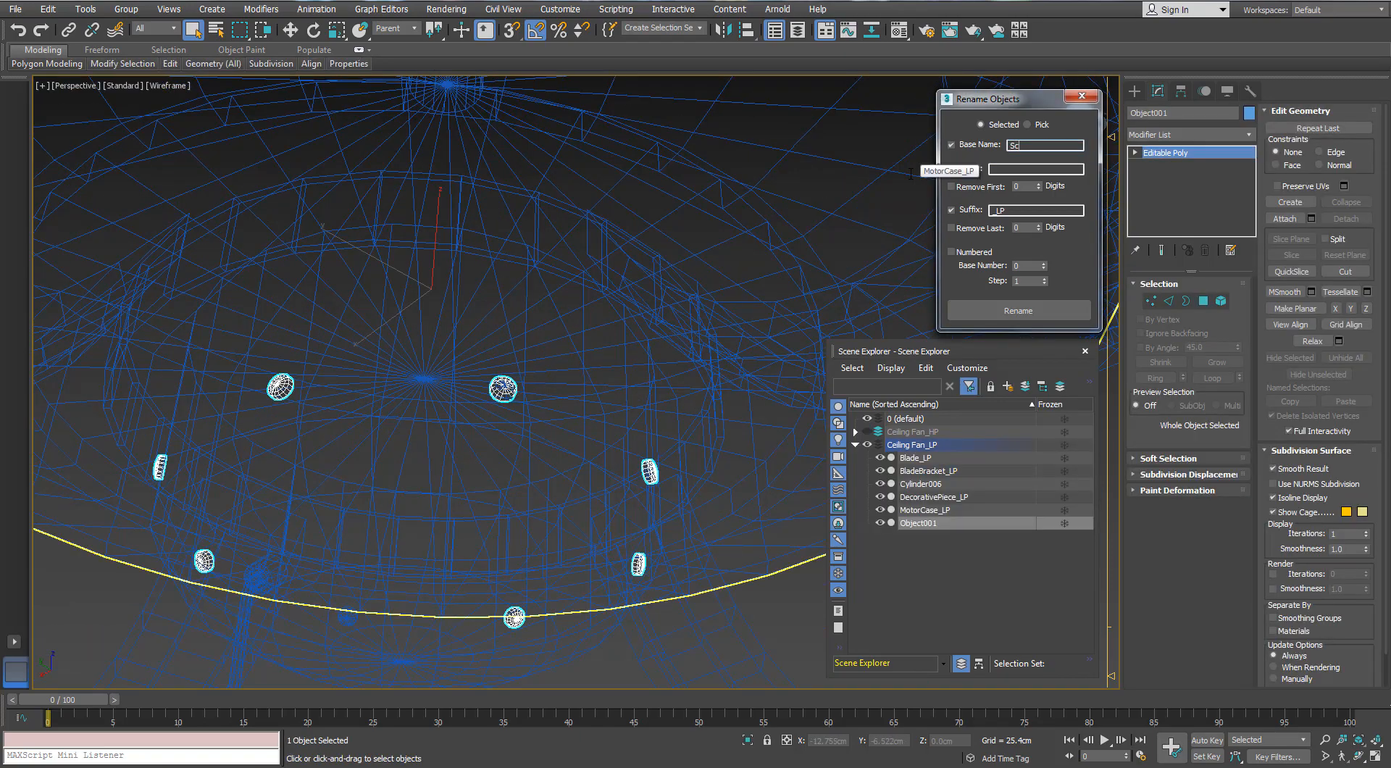
left_click(997, 313)
Switch visibility from Ceiling Fan_LP to Ceiling Fan_HP and rename all eight high-poly screws around the cap with base name Screw and suffix _HP
left_click(867, 445)
left_click(867, 432)
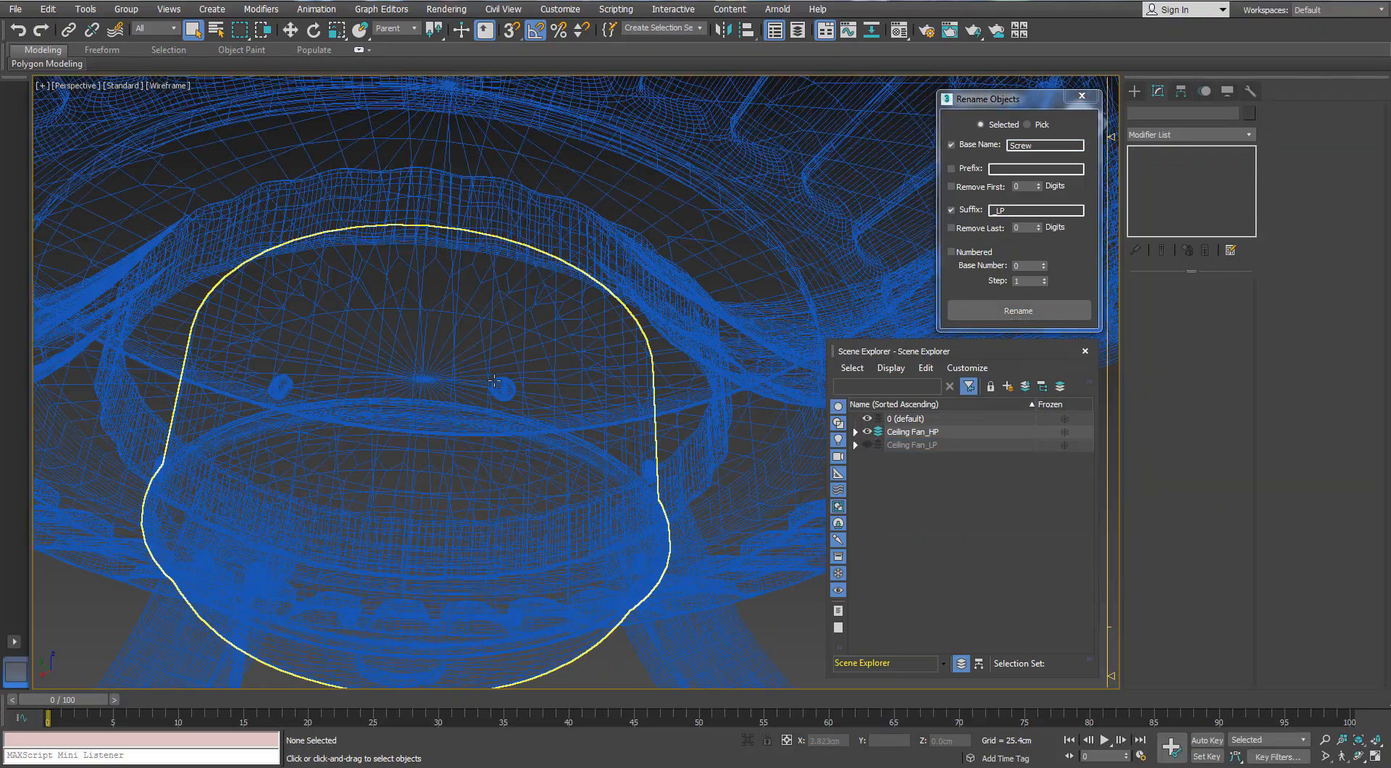
left_click(502, 389)
middle_click_drag(515, 405, 621, 433, "alt")
left_click(715, 419, "ctrl")
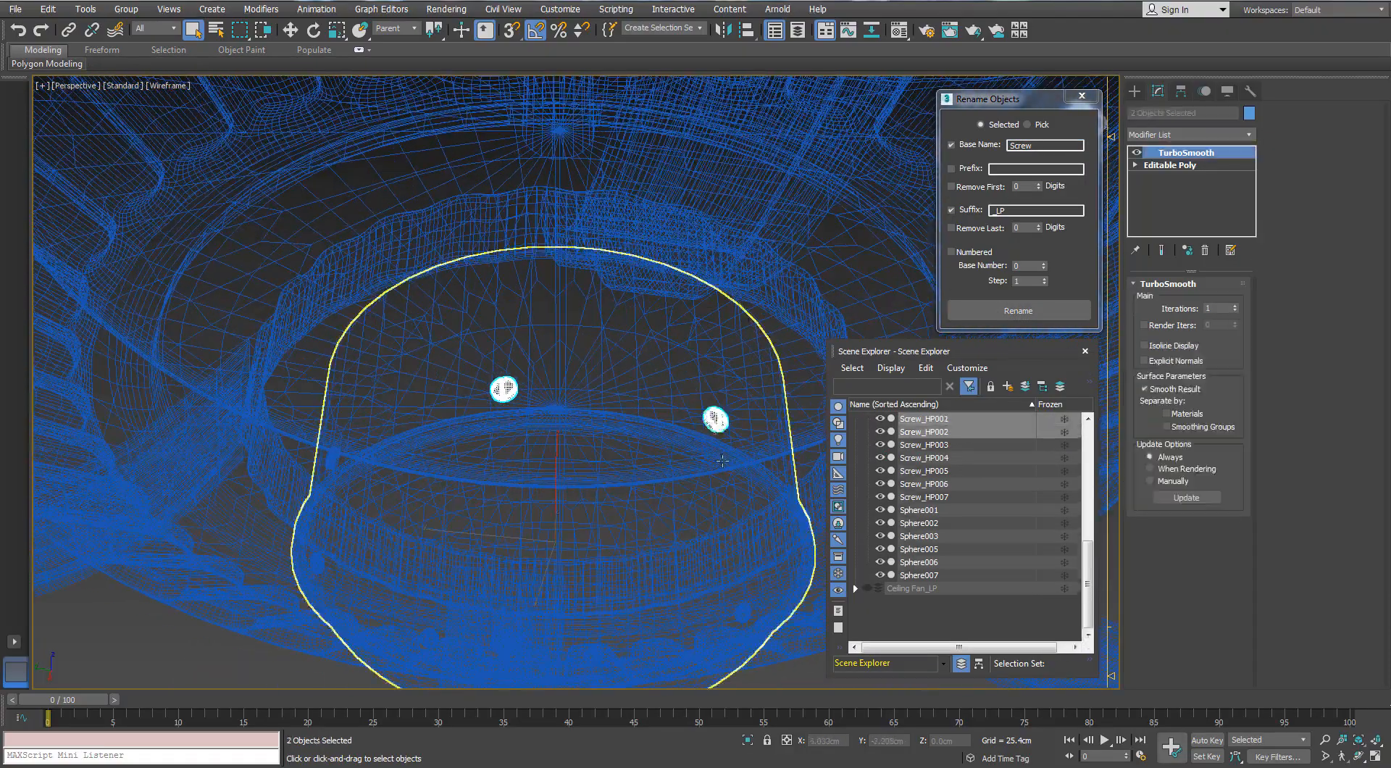
middle_click_drag(722, 461, 413, 249, "alt")
left_click(565, 266, "ctrl")
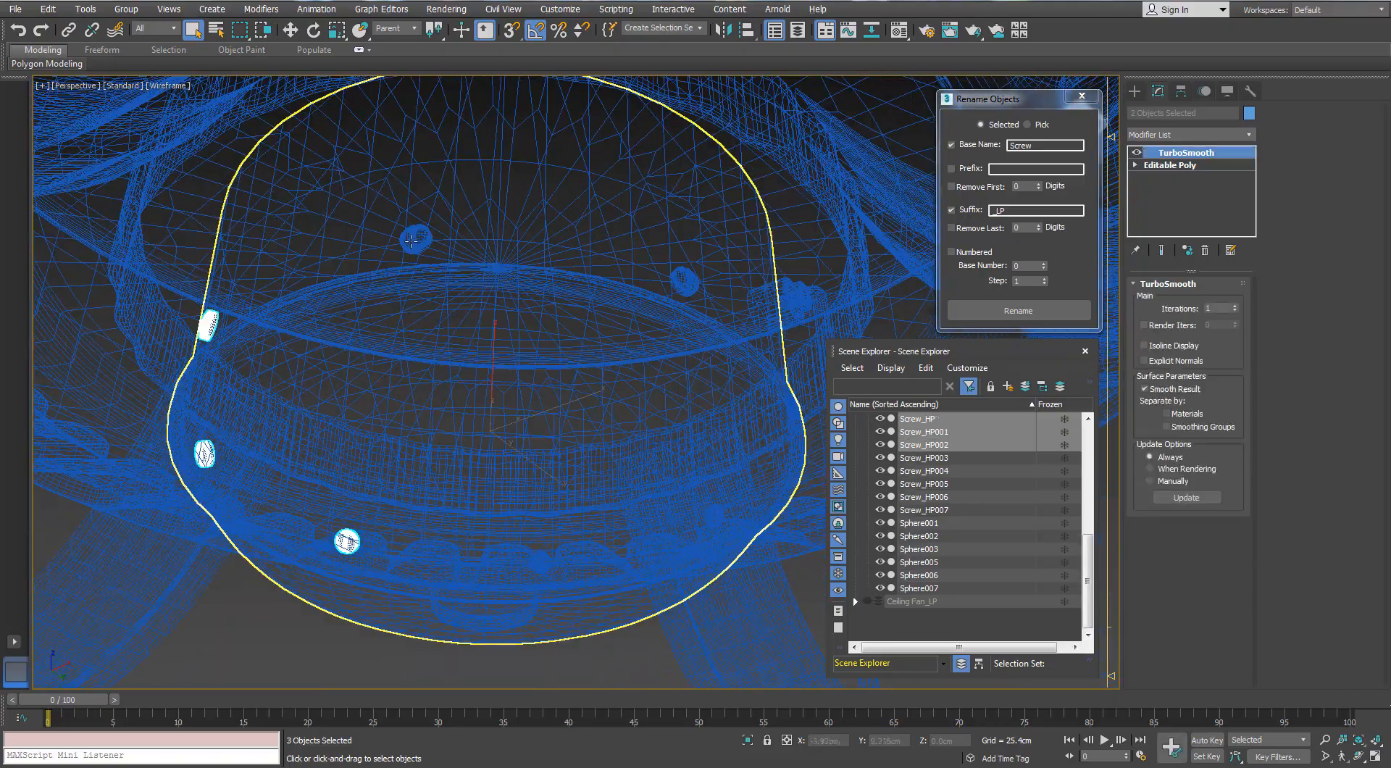
left_click(412, 240, "ctrl")
left_click(683, 281, "ctrl")
middle_click_drag(683, 280, 533, 254, "alt")
left_click(487, 224, "ctrl")
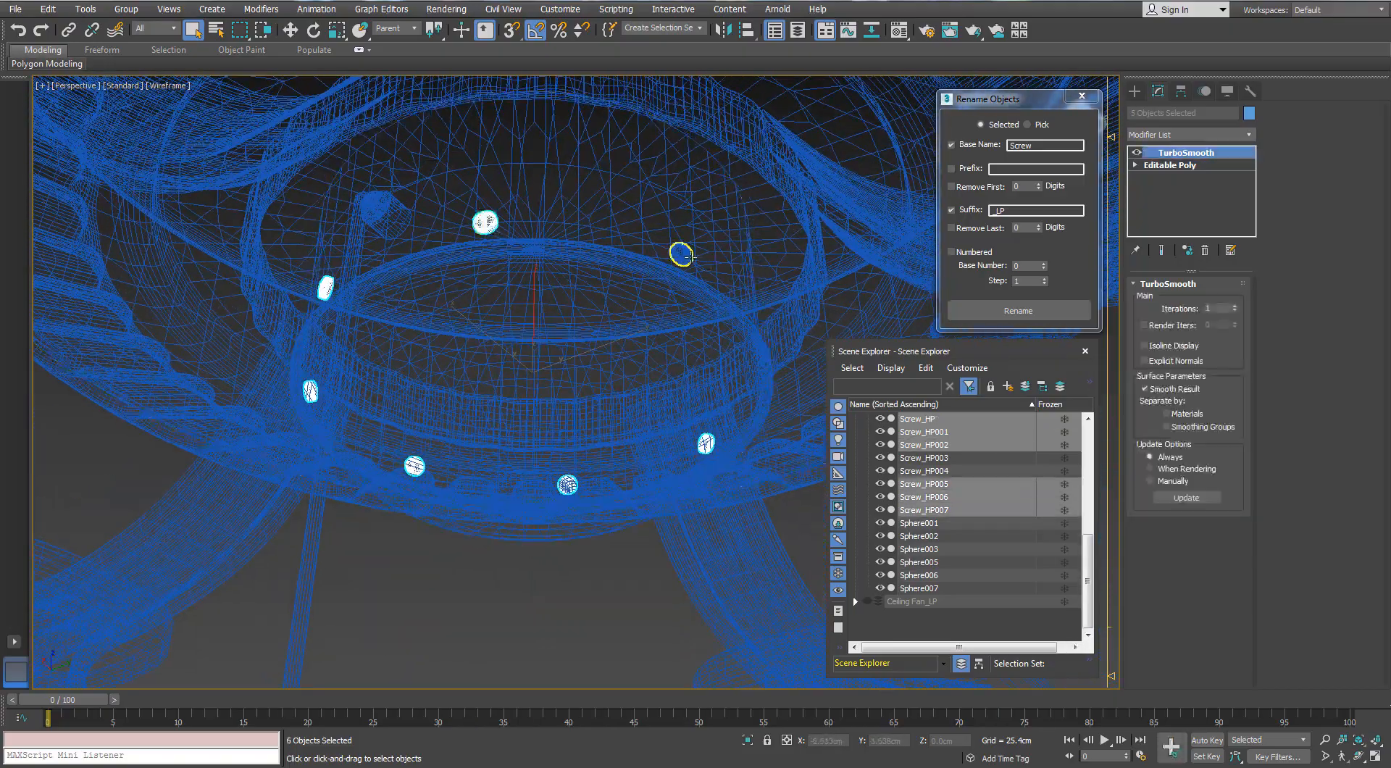
left_click(681, 253, "ctrl")
middle_click_drag(681, 253, 525, 211, "alt")
left_click(525, 211, "ctrl")
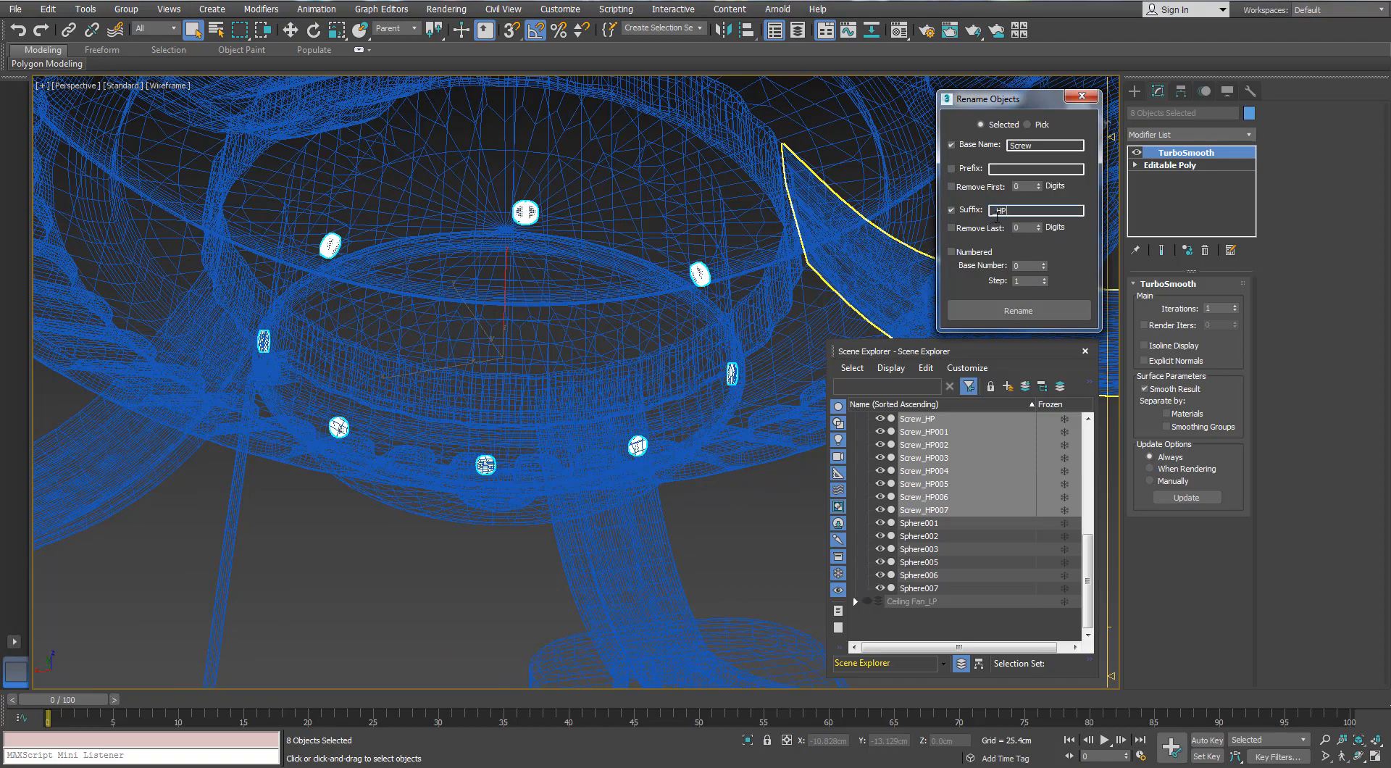
left_click(999, 311)
Clear the selection and return the viewport from wireframe to shaded display with edged faces
left_click(403, 503)
middle_click_drag(403, 503, 471, 504, "alt")
key("F3")
scroll(570, 426, "down", 4)
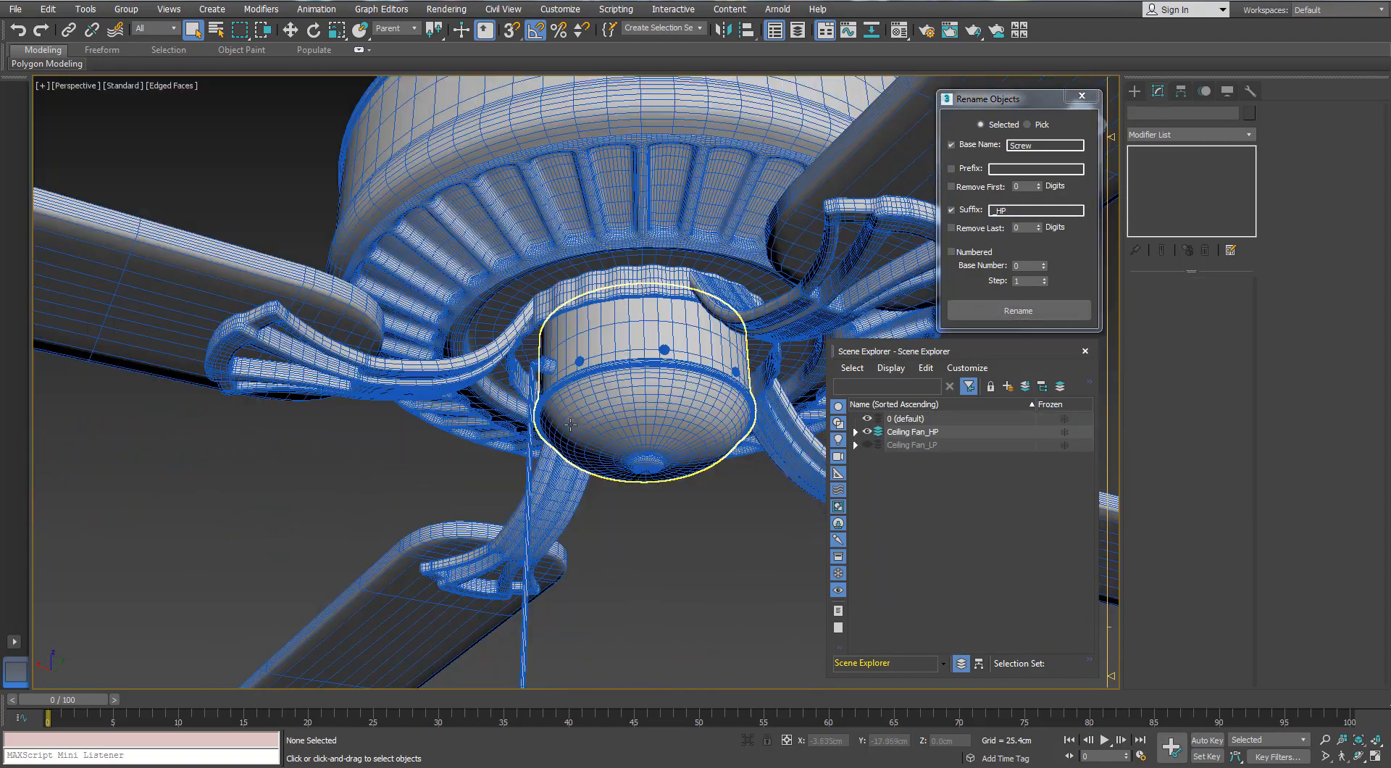
Rename the high-poly handle at the end of the pull cord with base name PullswitchHandle and suffix _HP
middle_click_drag(570, 425, 589, 464, "alt")
middle_click_drag(623, 353, 616, 391)
scroll(618, 299, "down", 3)
middle_click_drag(614, 464, 601, 267)
left_click(589, 454)
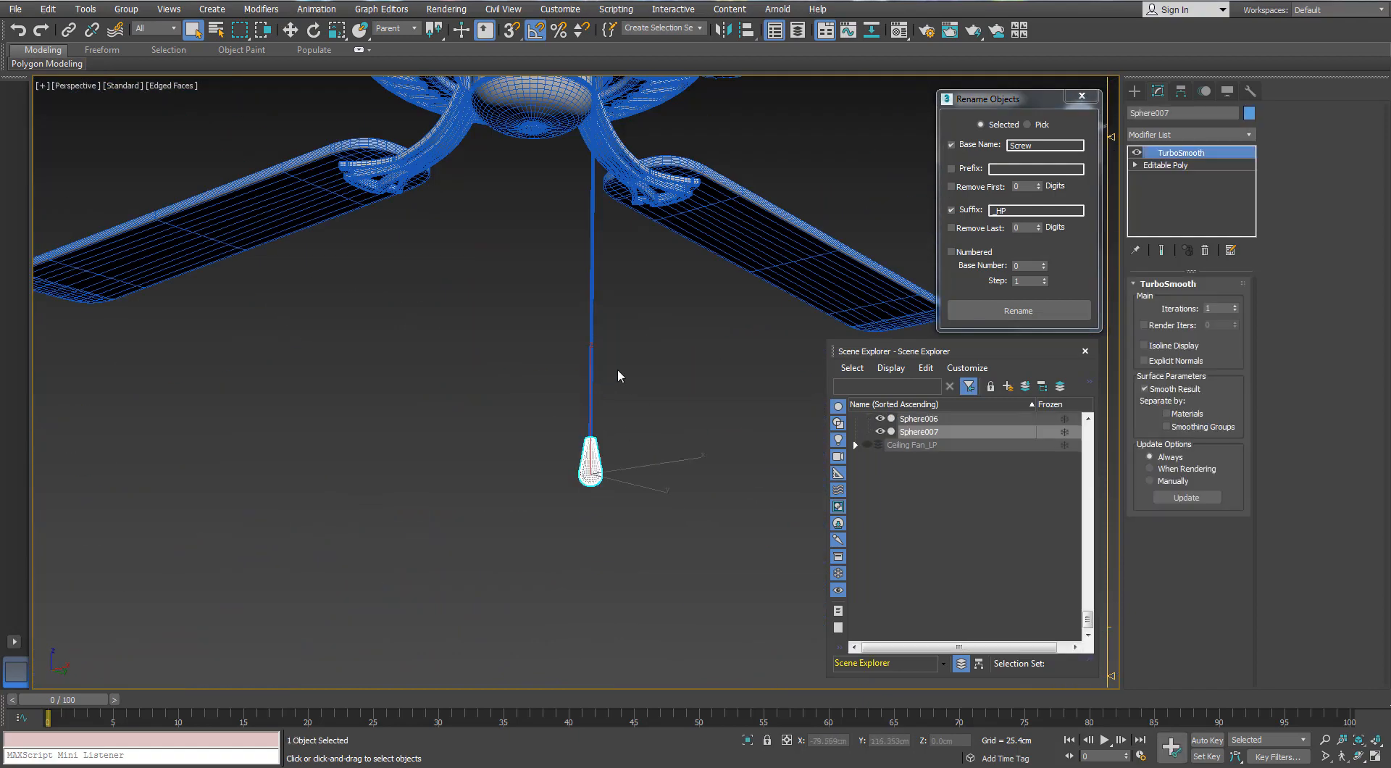
double_click(1042, 149)
type("Pulls")
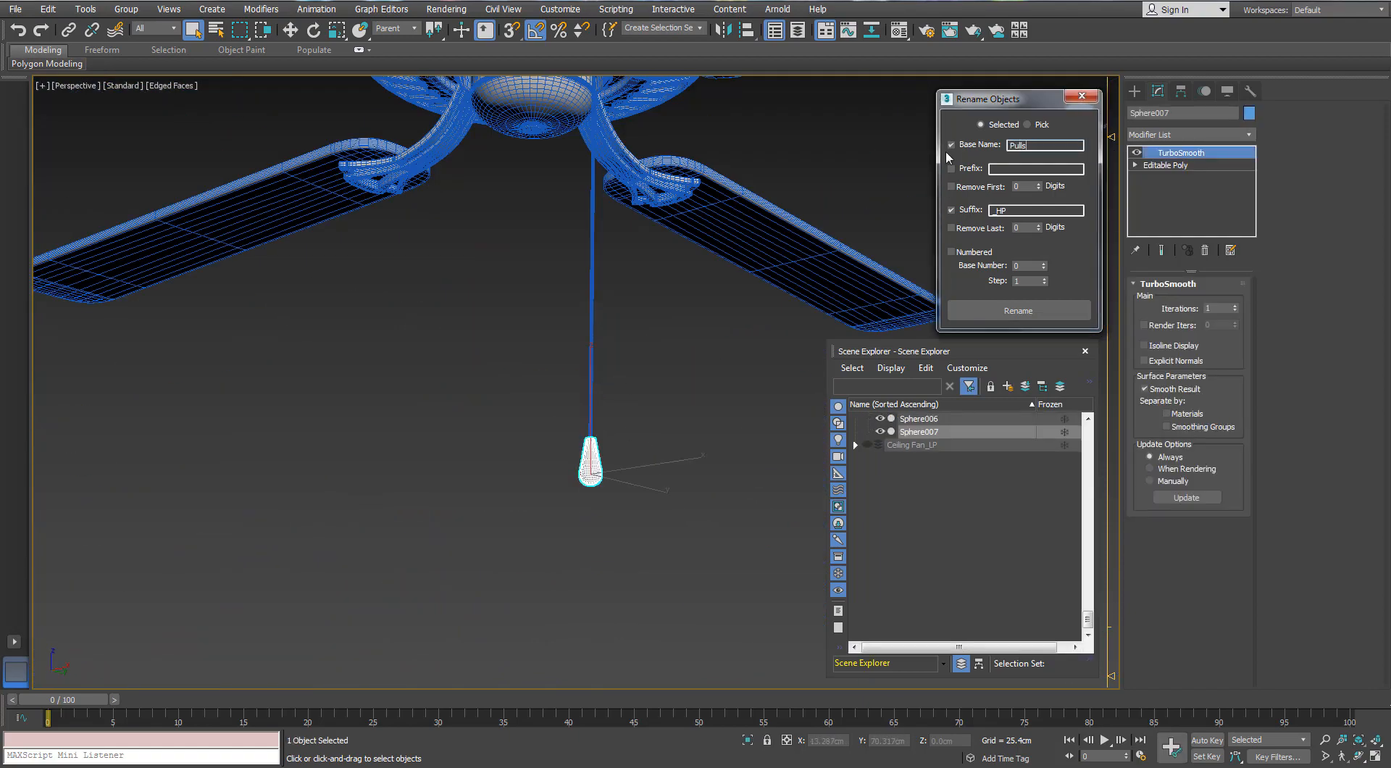
type("witchHandle")
middle_click_drag(644, 208, 649, 304)
middle_click_drag(649, 304, 629, 262, "alt")
middle_click_drag(697, 310, 701, 284, "alt")
left_click(1008, 311)
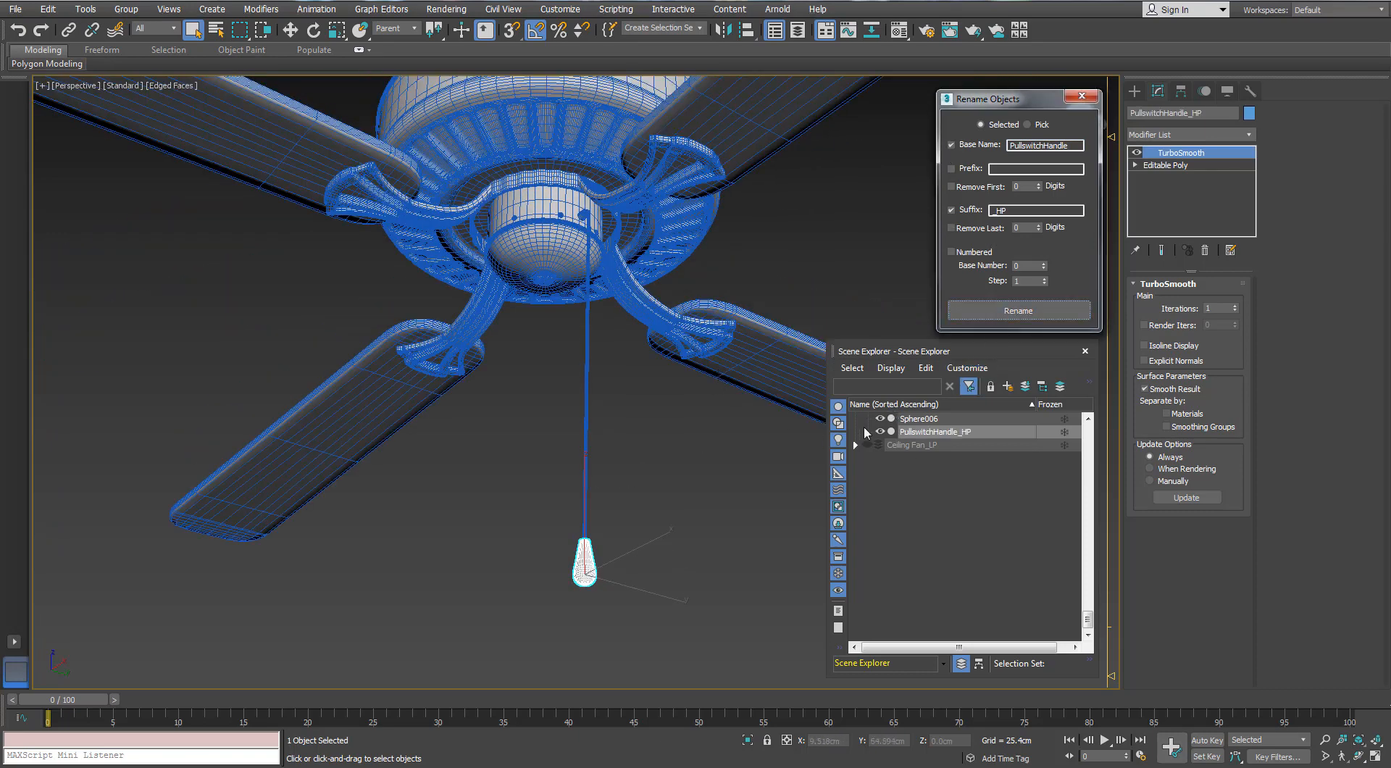
Switch visibility from Ceiling Fan_HP to Ceiling Fan_LP and detach the pull cord's handle element from the fan body as a separate object
left_click(873, 488)
scroll(873, 490, "up", 10)
left_click(855, 432)
left_click(868, 432)
left_click(867, 445)
left_click(905, 447)
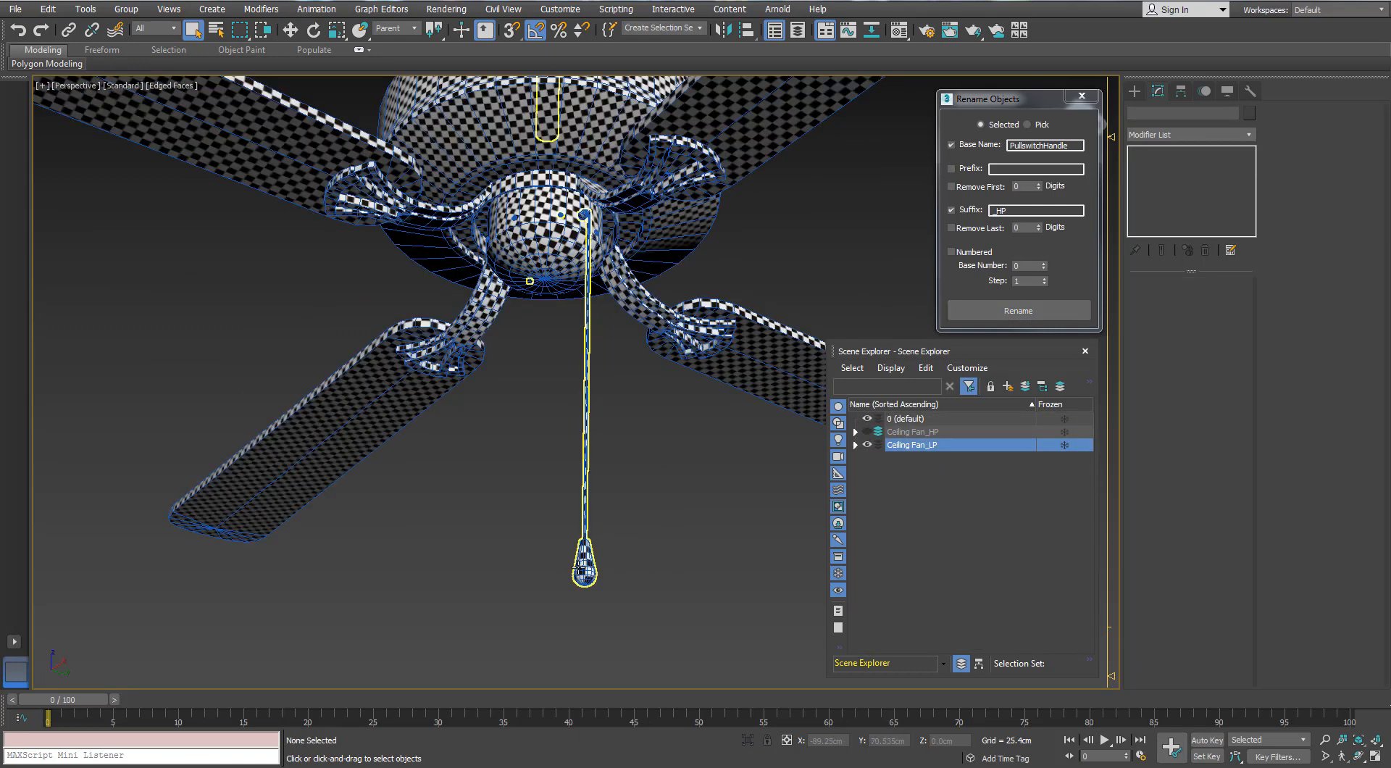
left_click(577, 569)
left_click(1221, 302)
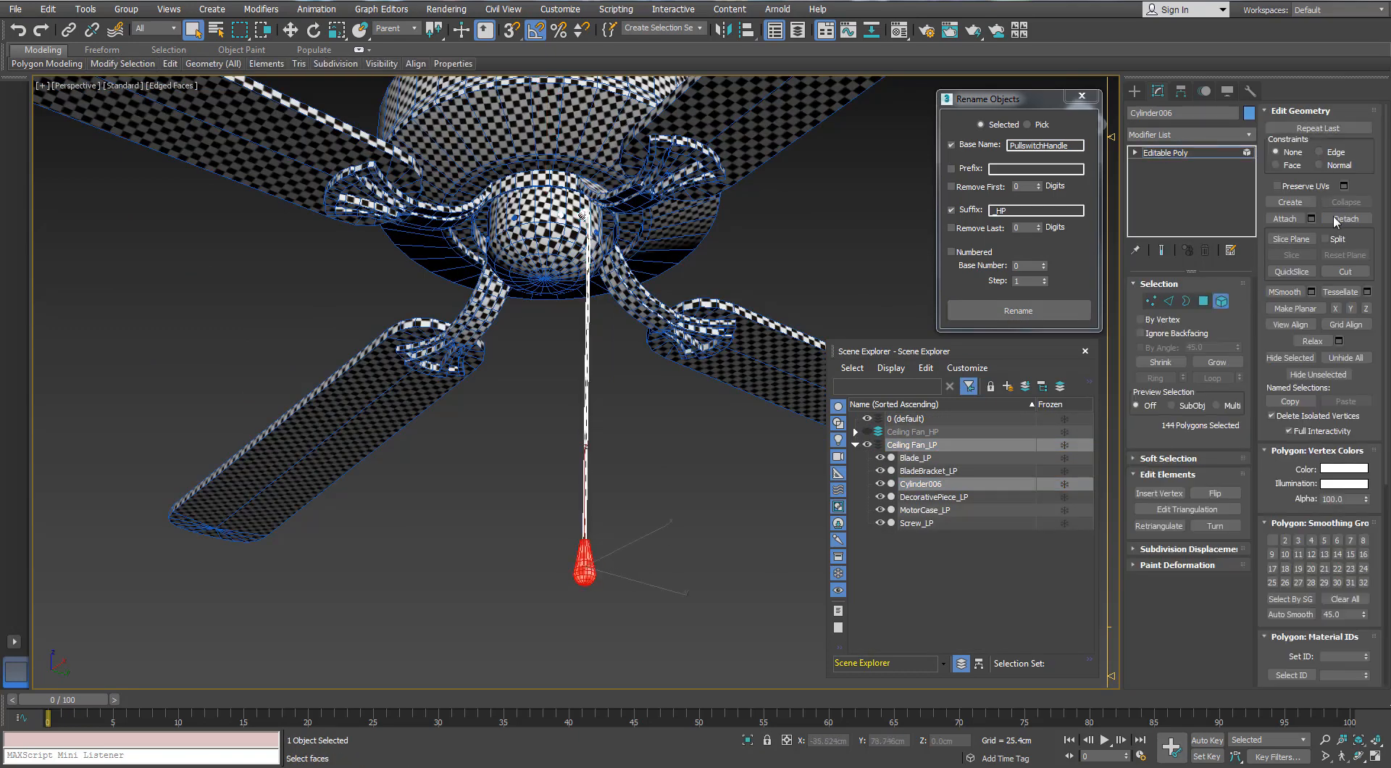
left_click(1336, 222)
left_click(740, 392)
left_click(1221, 301)
Rename the detached low-poly pull handle with base name PullswitchHandle and suffix _LP
left_click(921, 523)
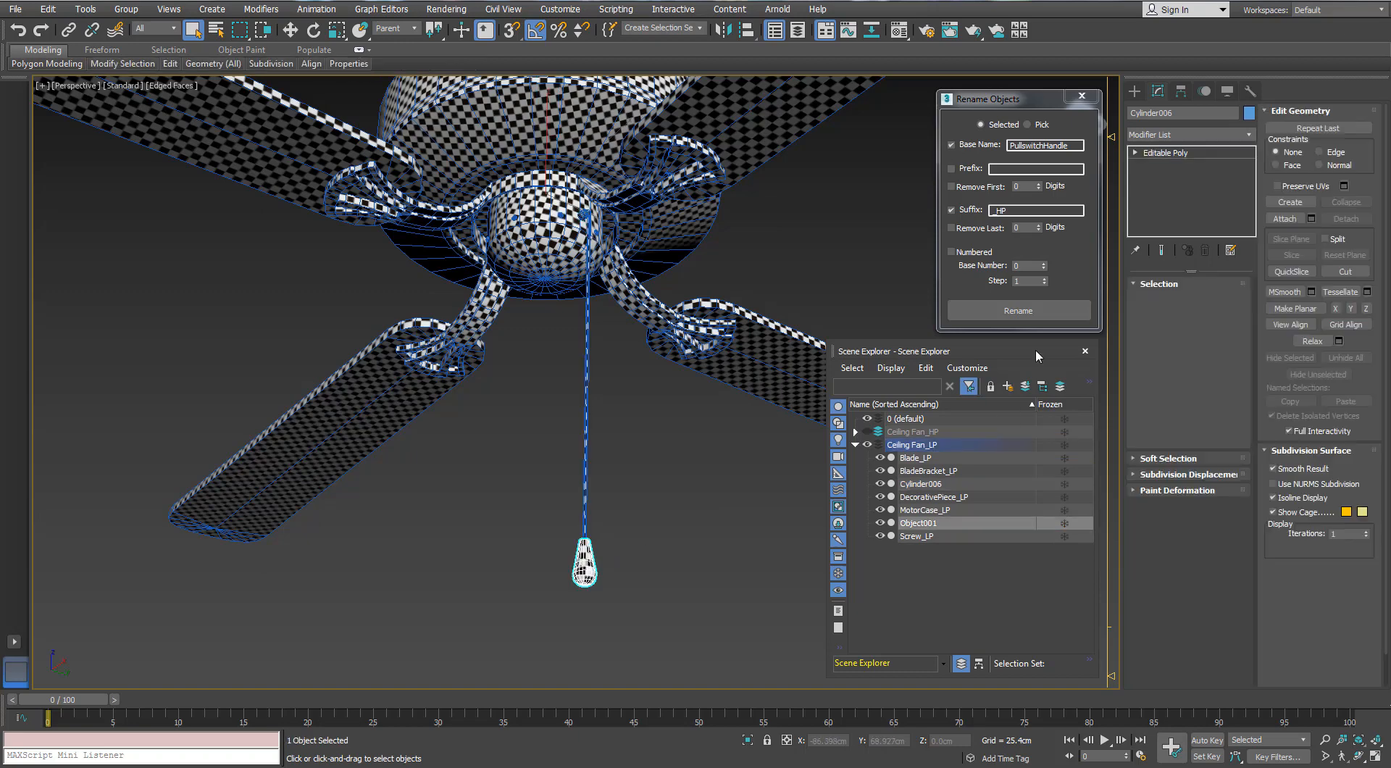
left_click(1000, 211)
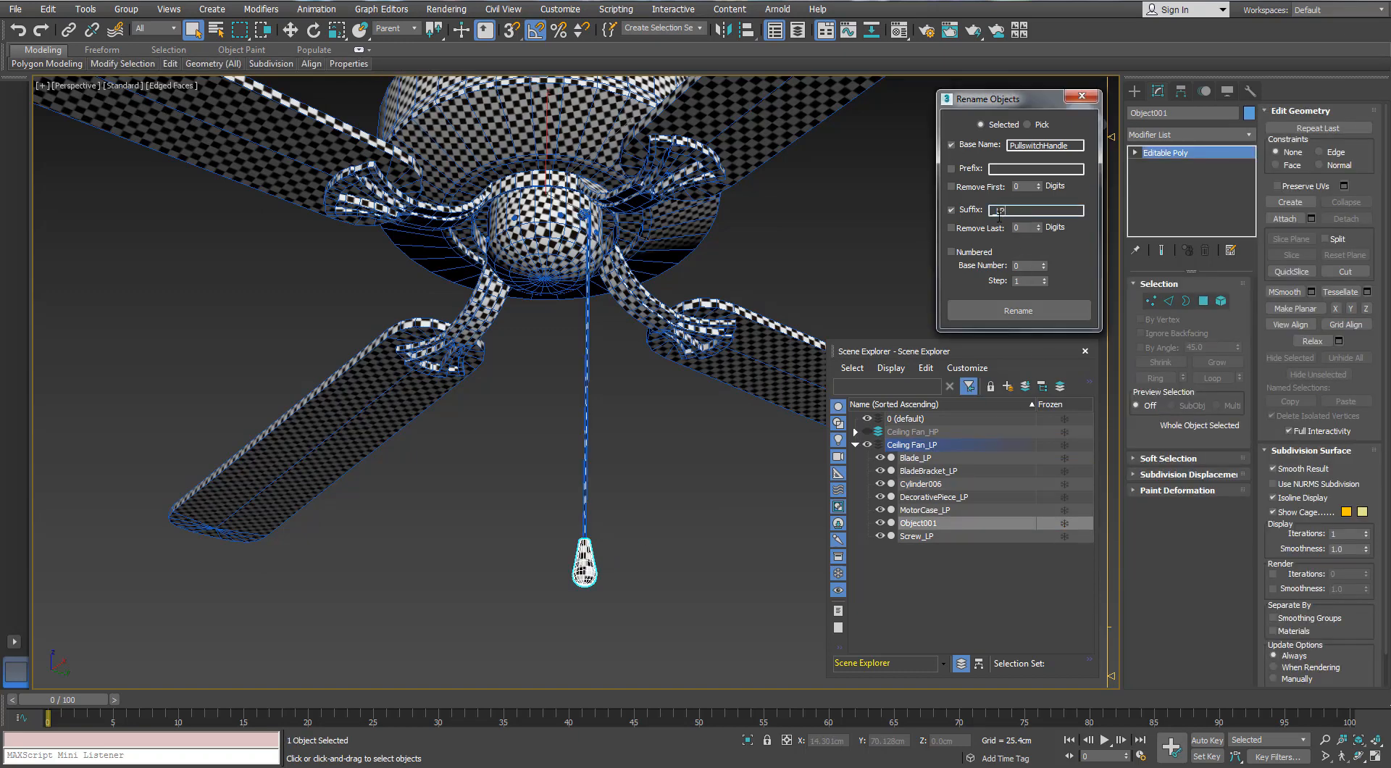
left_click(1005, 311)
Detach the pull cord element from the low-poly fan body as a separate object
left_click(588, 434)
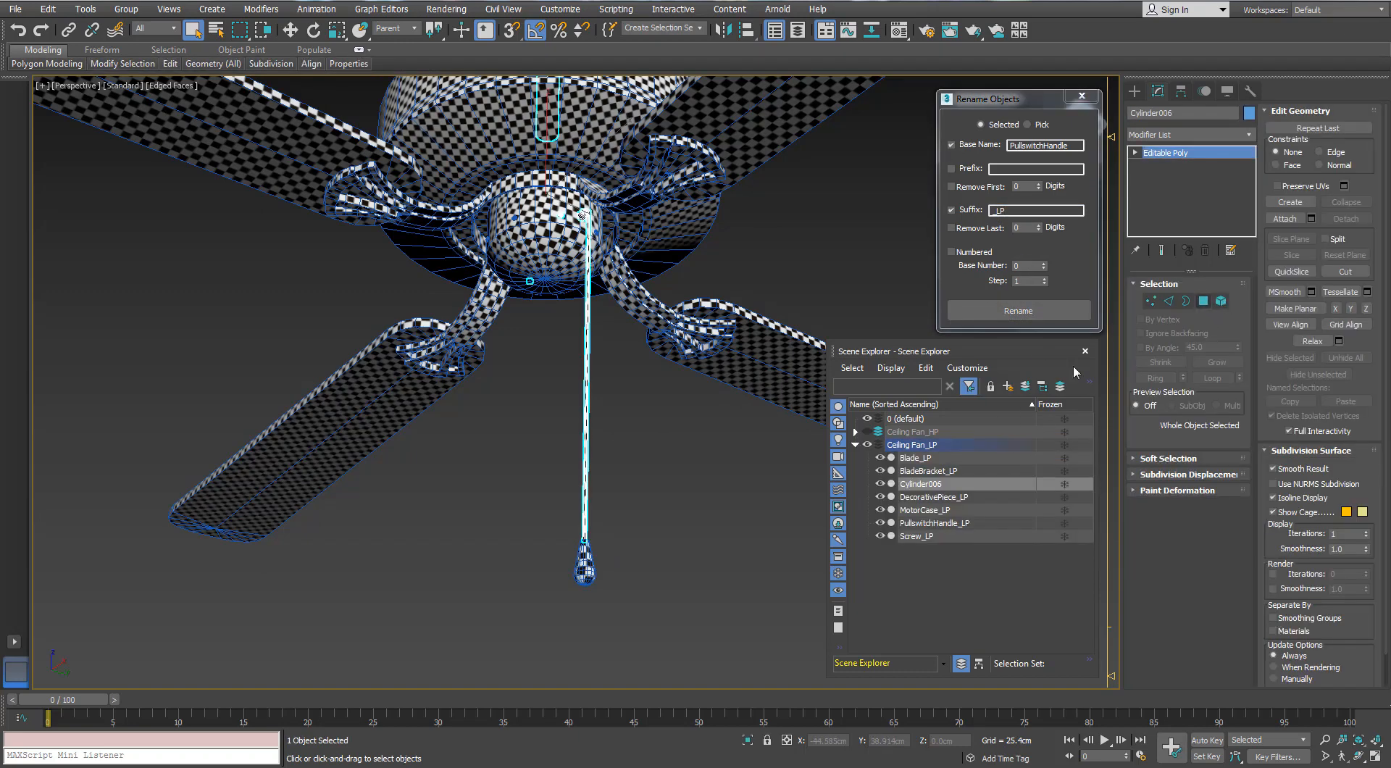
left_click(588, 430)
left_click(1338, 221)
left_click(740, 391)
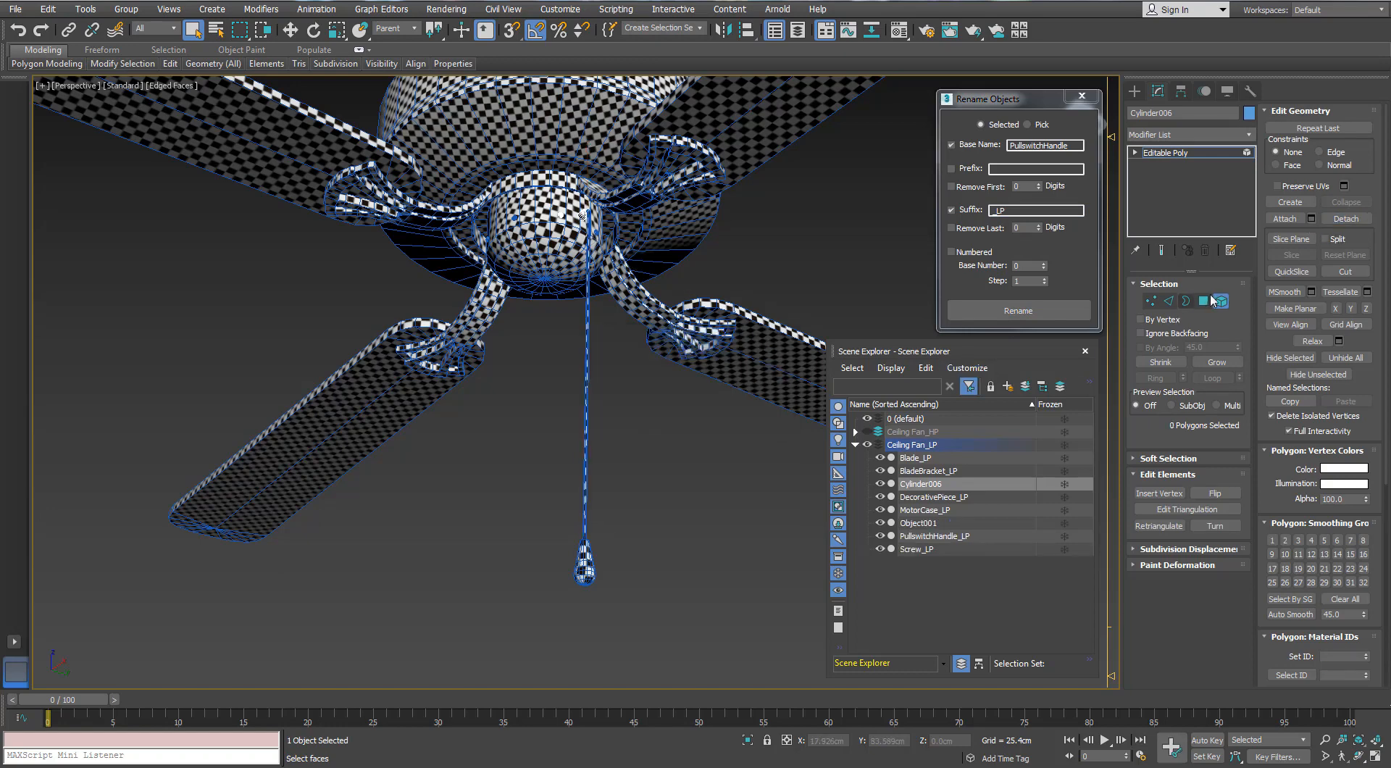
Rename the detached low-poly pull cord with base name PullswitchCable and suffix _LP
key("5")
left_click(588, 451)
left_click_drag(1077, 145, 1049, 158)
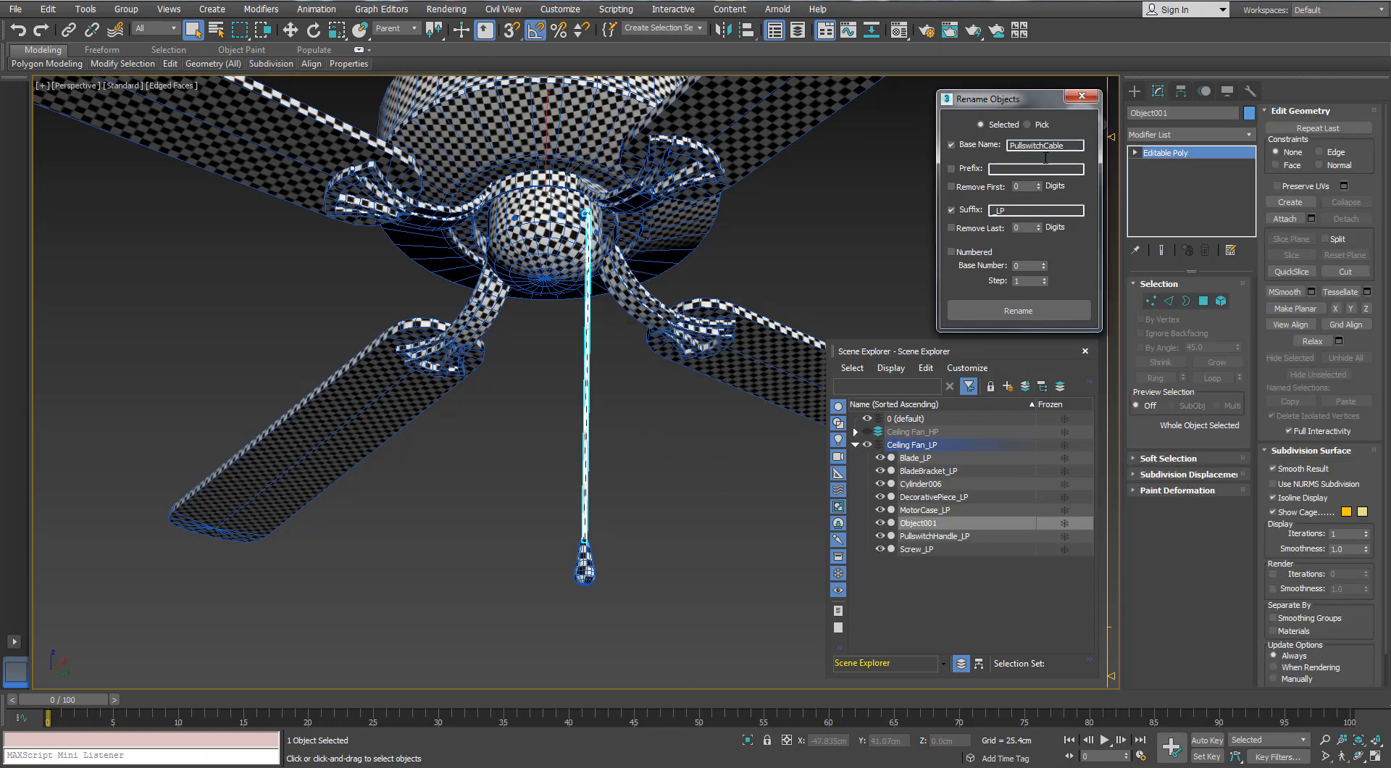
type("Cable")
left_click(1018, 310)
Switch visibility from Ceiling Fan_LP to Ceiling Fan_HP and rename the high-poly pull cord with base name PullswitchCable and suffix _HP
left_click(867, 444)
left_click(867, 431)
left_click_drag(643, 435, 565, 472)
left_click(1002, 212)
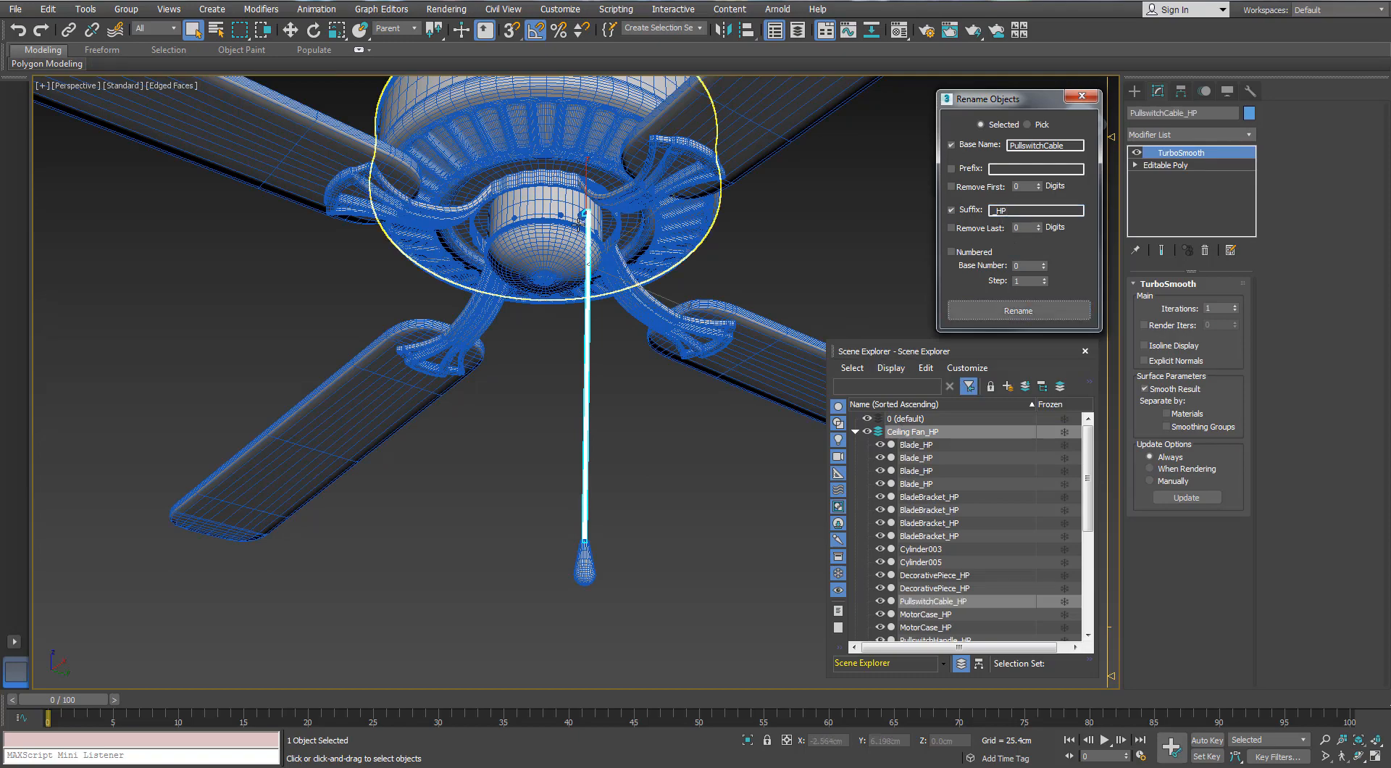
Rename the high-poly cylinder where the pull cord enters the switch housing with base name Pullswitchcylinder and suffix _HP
middle_click_drag(588, 127, 584, 172, "alt")
scroll(583, 173, "up", 8)
left_click(580, 250)
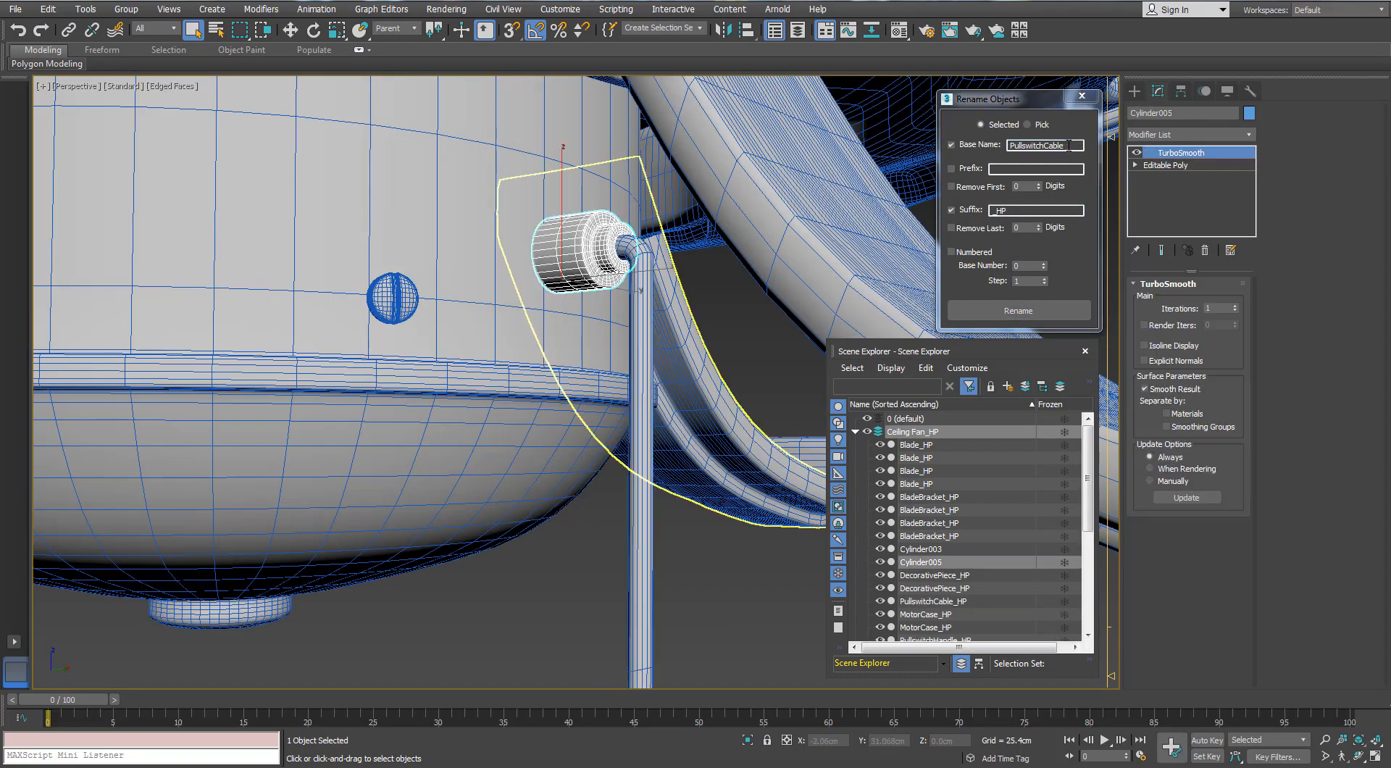
left_click_drag(1069, 146, 1048, 160)
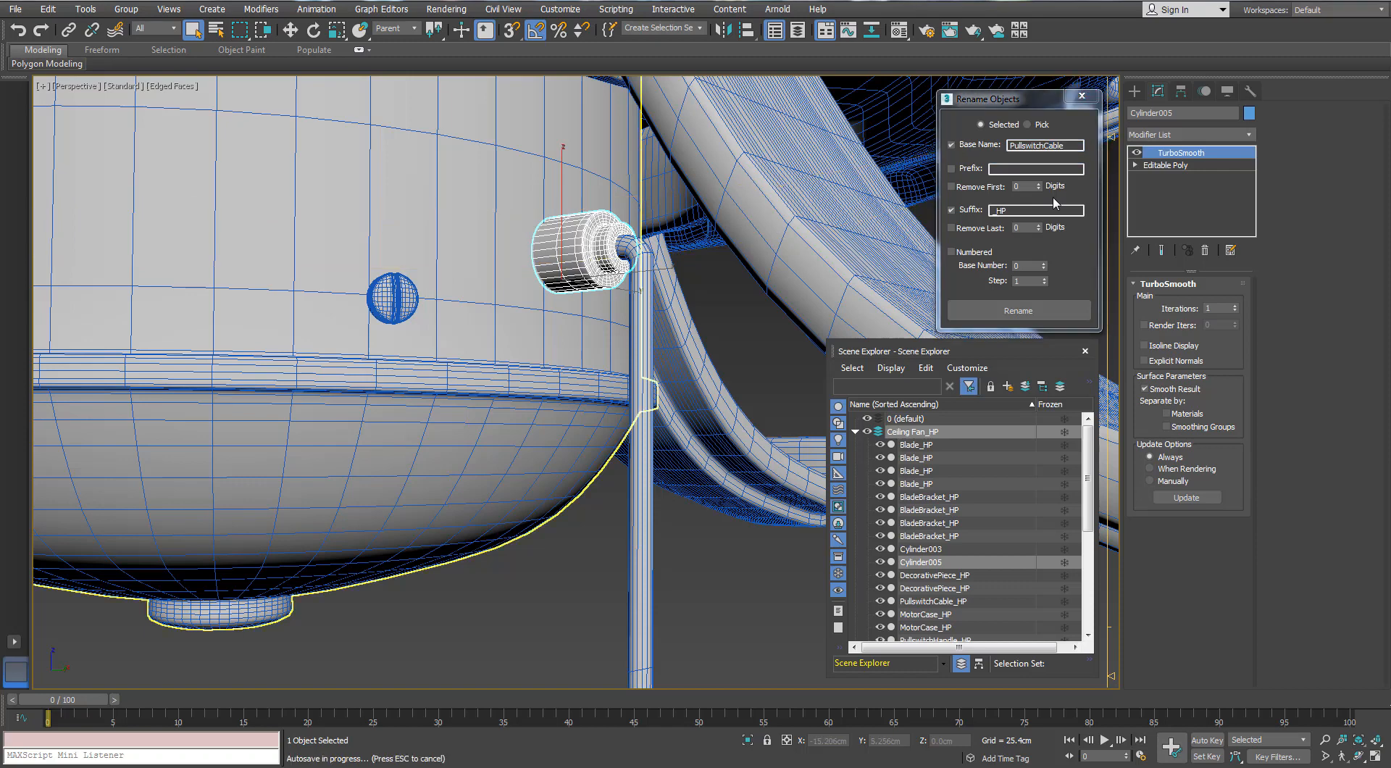
left_click_drag(1073, 147, 1047, 161)
type("cylinder")
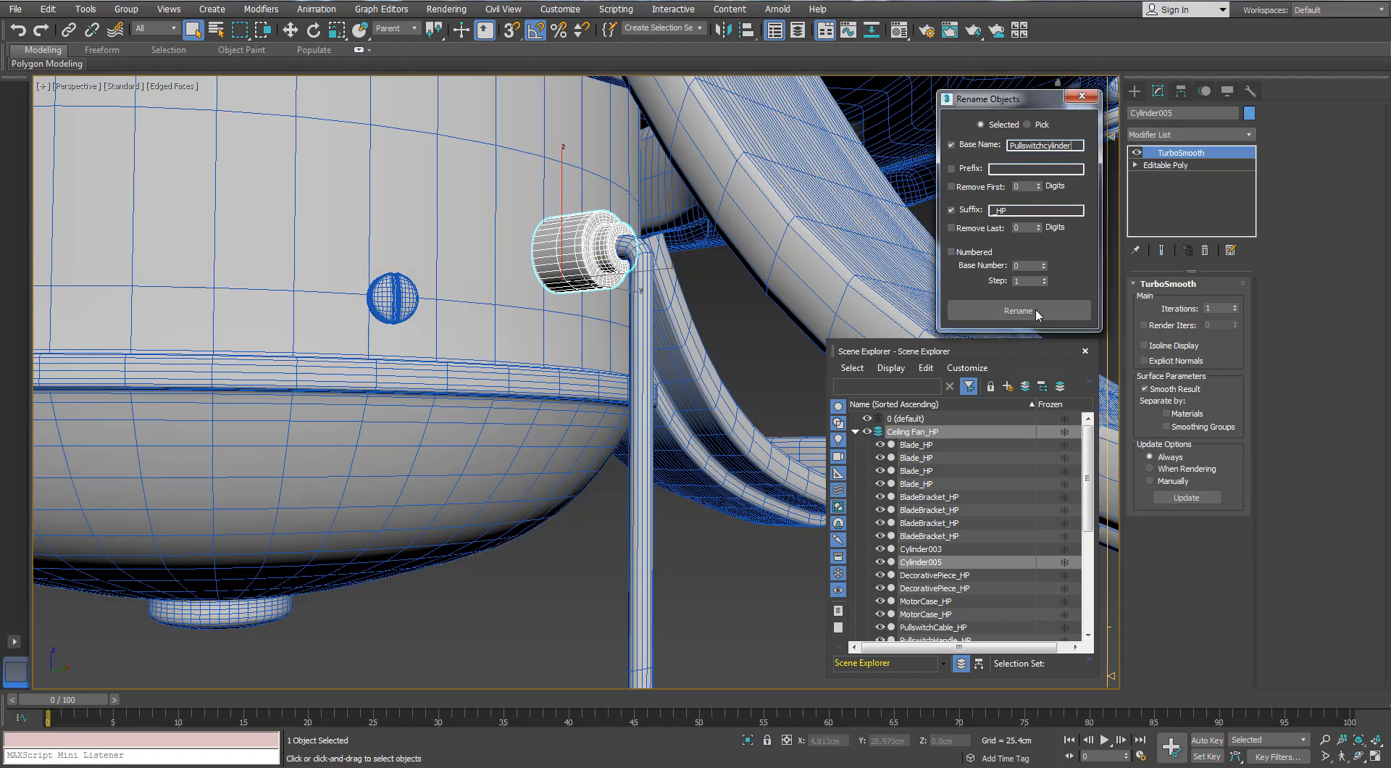
left_click(1018, 310)
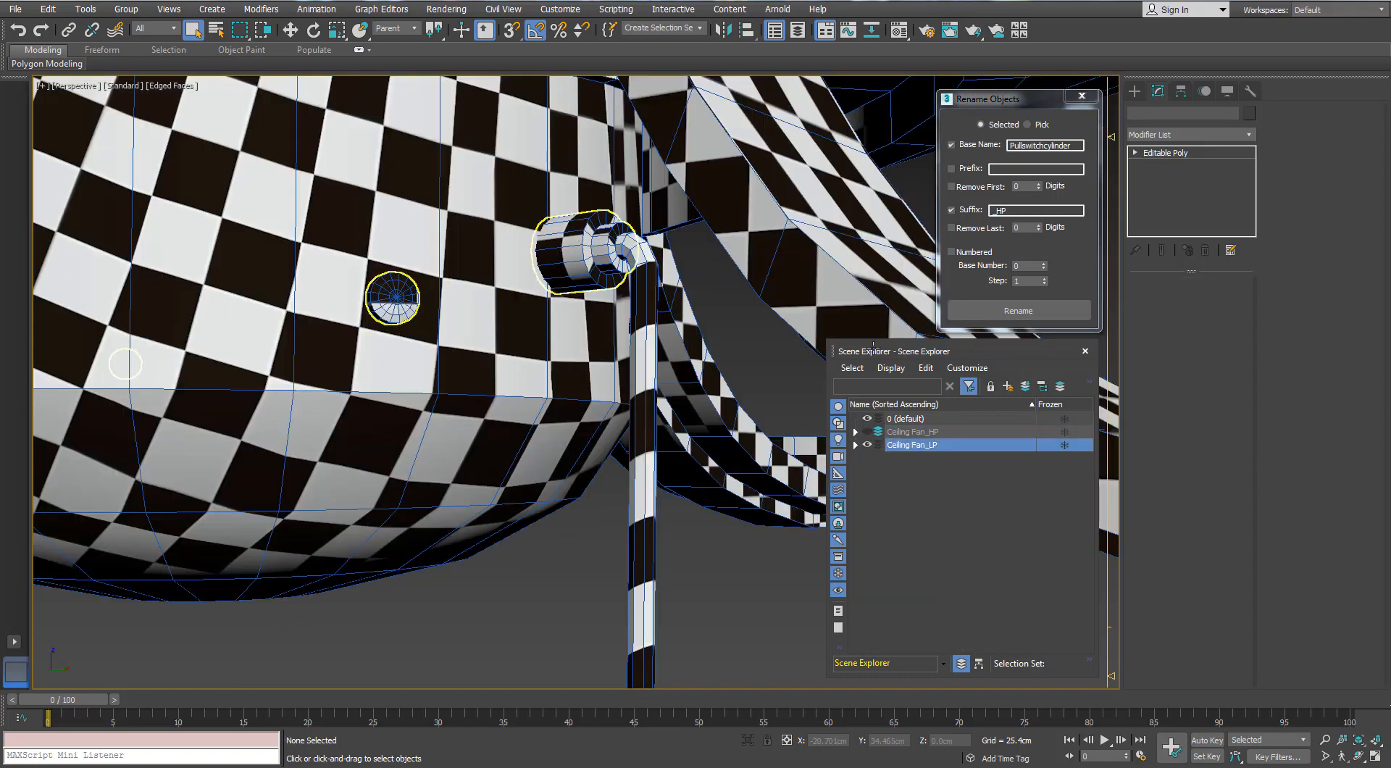
Detach the pull switch cylinder element from the low-poly Cylinder006 body as a separate object
left_click(584, 255)
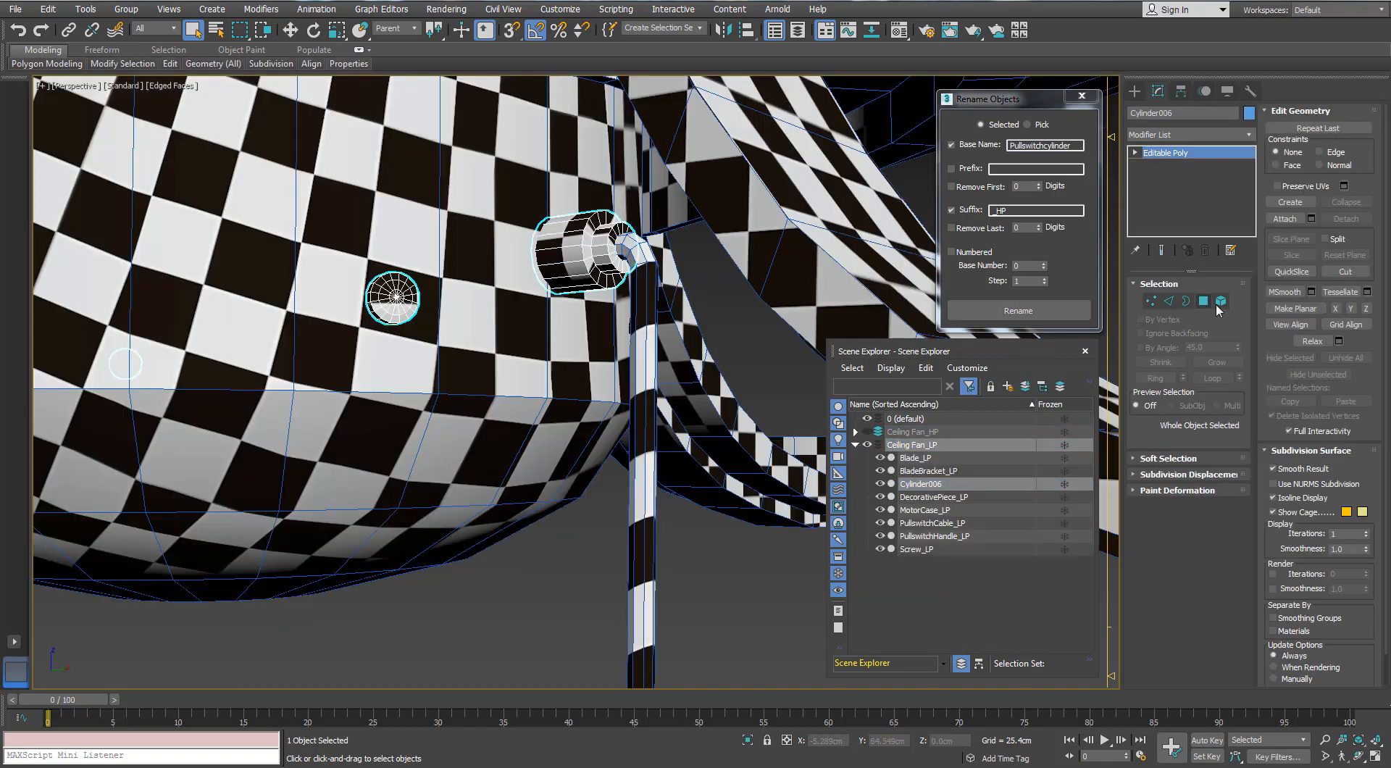
left_click(1218, 303)
left_click(578, 257)
scroll(578, 257, "down", 6)
middle_click_drag(487, 250, 550, 265, "alt")
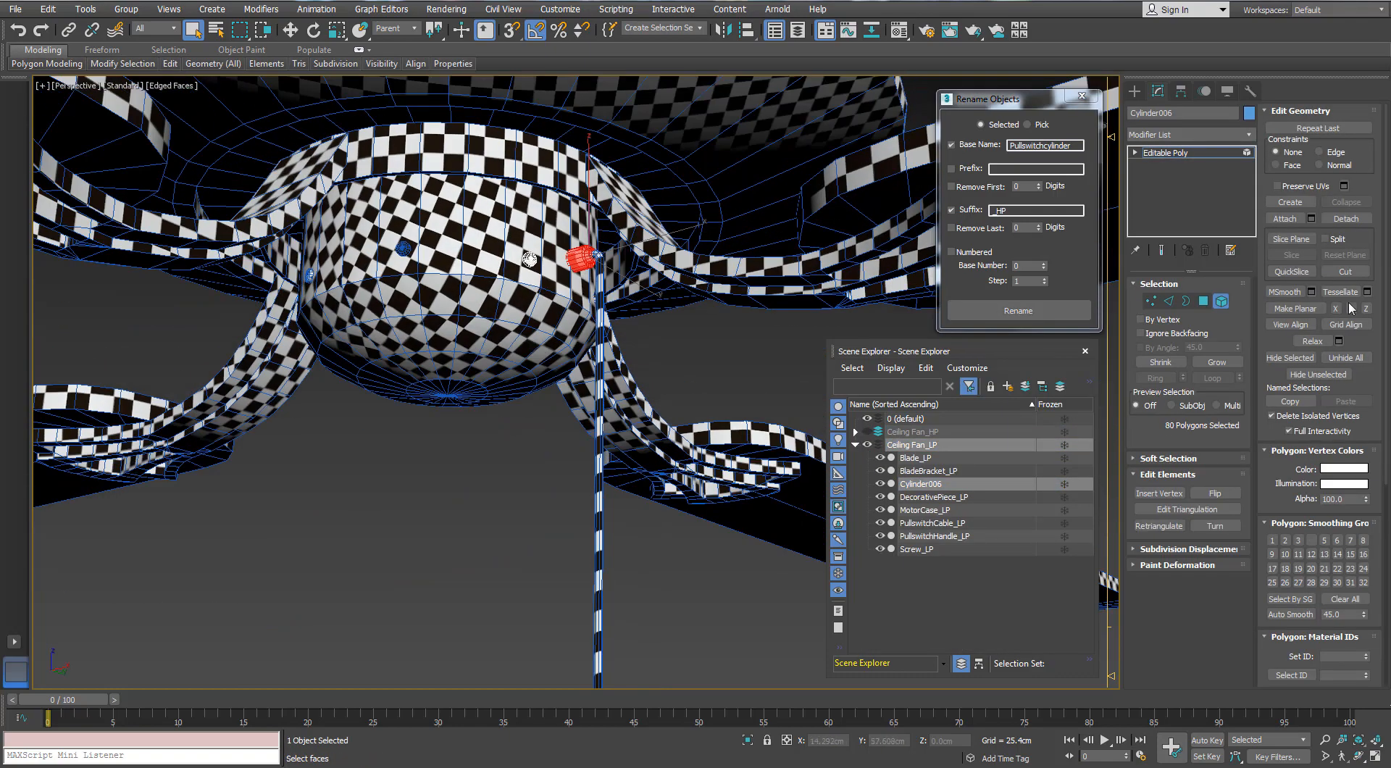
left_click(745, 390)
Rename the detached low-poly pull switch cylinder with base name Pullswitchcylinder and suffix _LP
left_click(1221, 302)
left_click(579, 260)
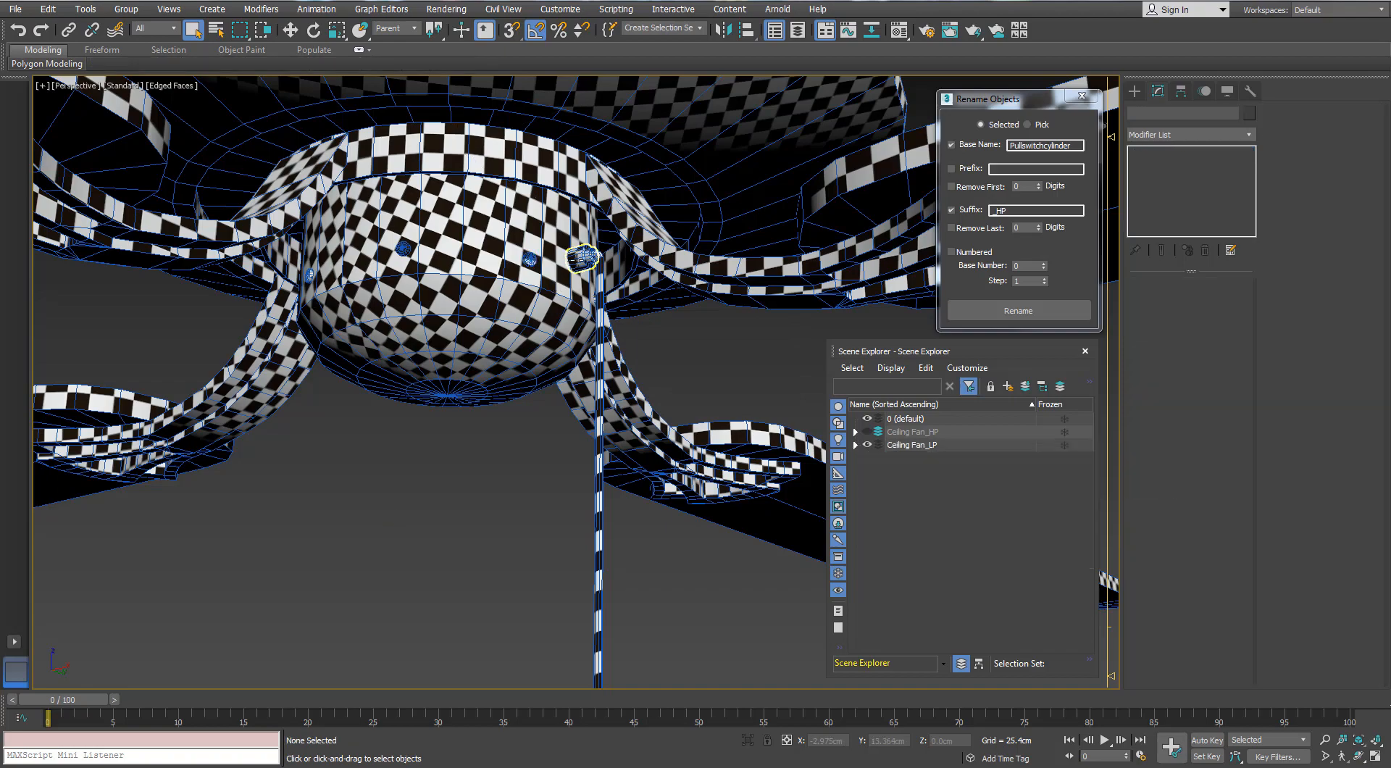
left_click_drag(1022, 210, 999, 212)
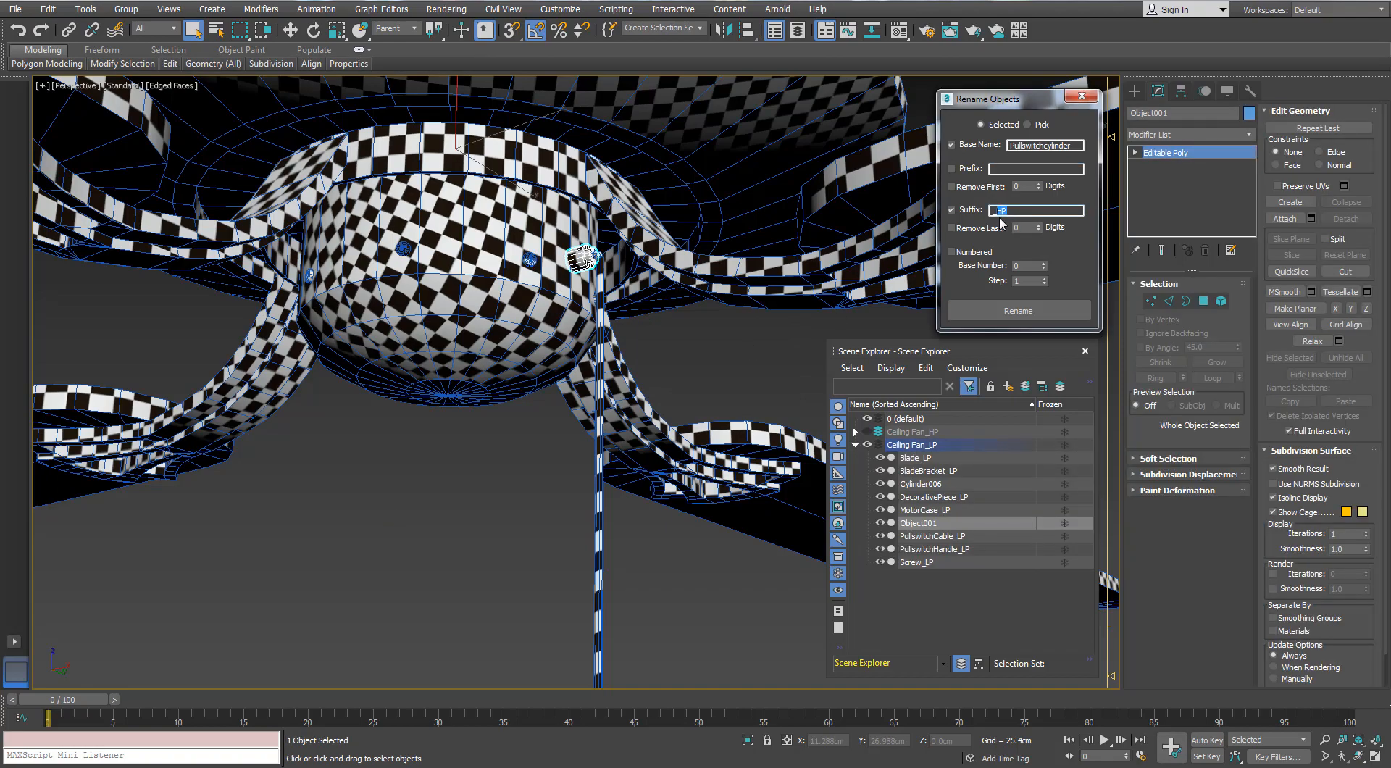
left_click(1018, 310)
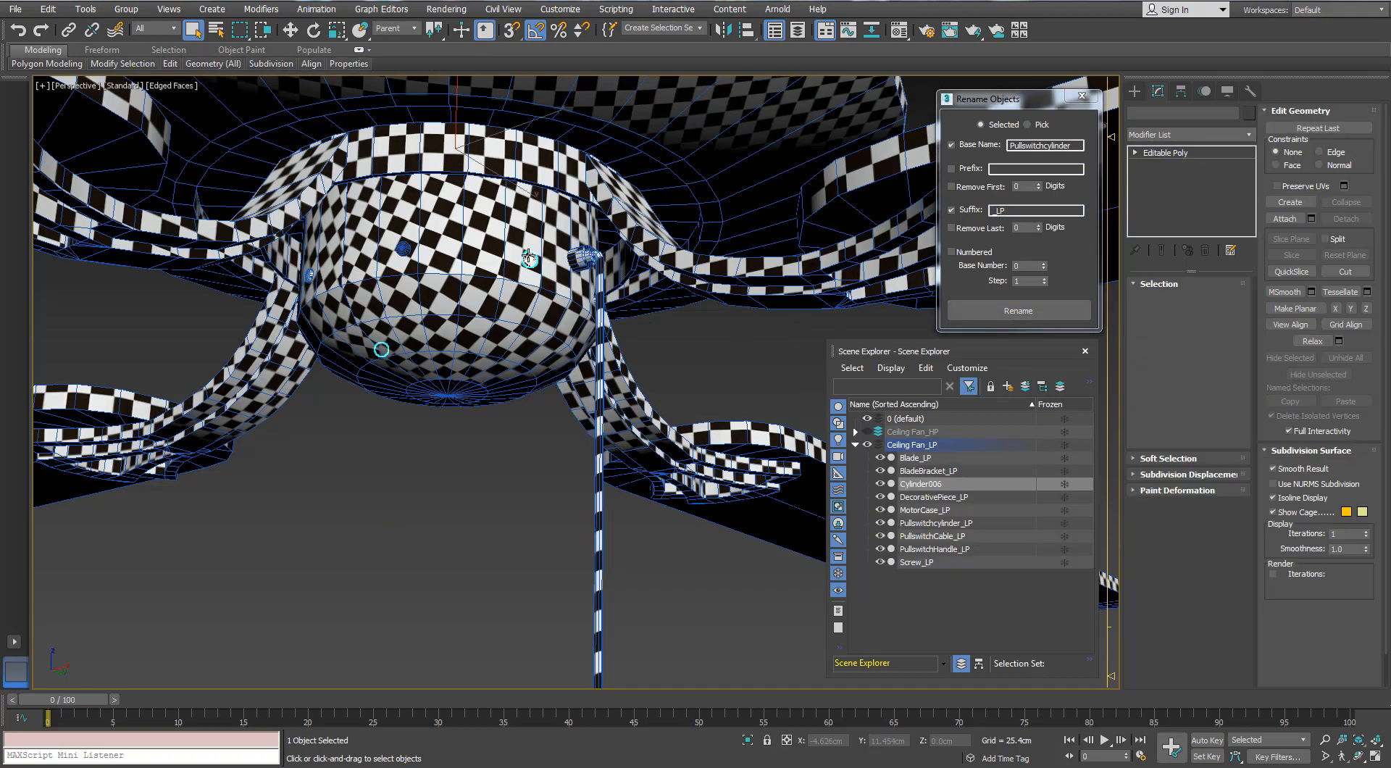
Detach the screw elements around the switch housing from the low-poly Cylinder006 body as a separate object, using wireframe display to select them
middle_click_drag(623, 247, 670, 255, "alt")
left_click(1222, 300)
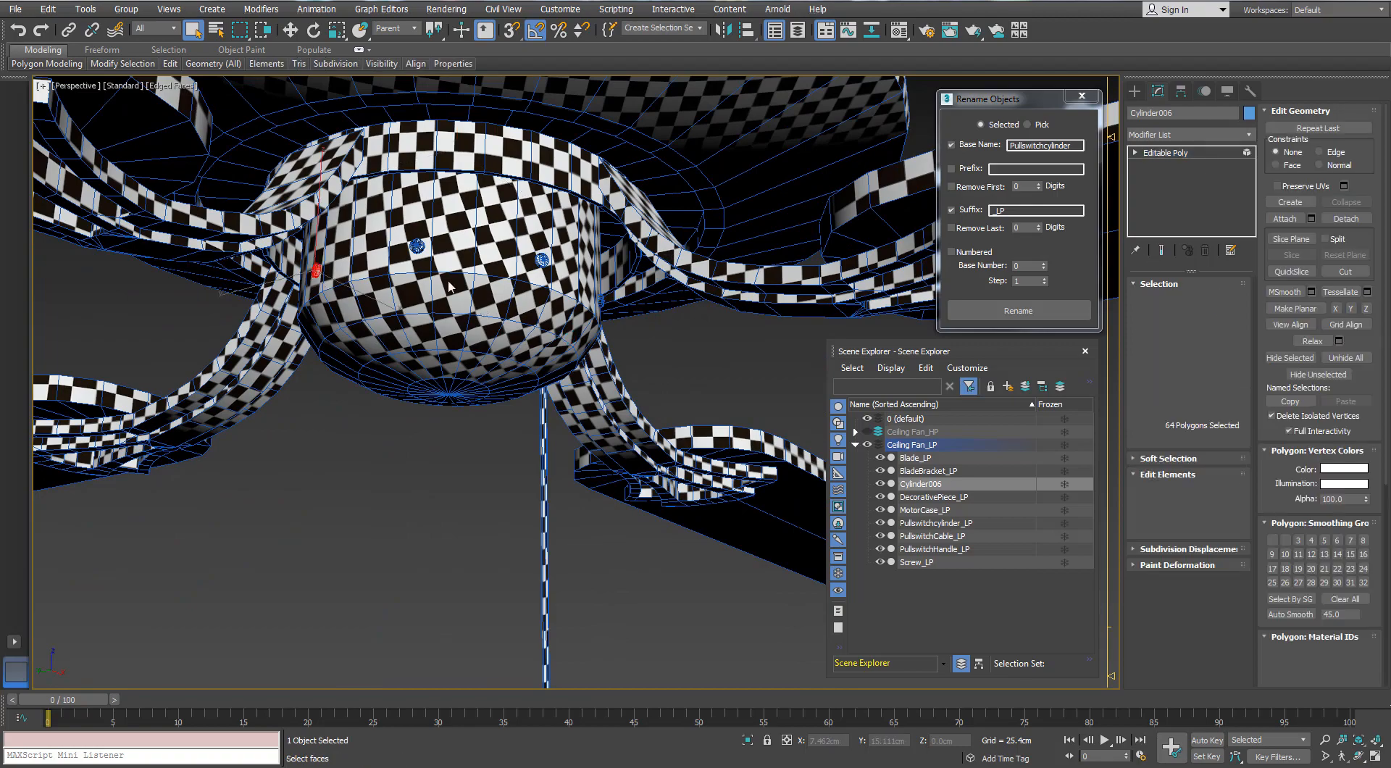
middle_click_drag(601, 174, 422, 160, "alt")
scroll(370, 121, "down", 5)
key("F3")
middle_click_drag(437, 257, 539, 362)
middle_click_drag(540, 362, 555, 302, "alt")
left_click(1345, 219)
left_click(737, 388)
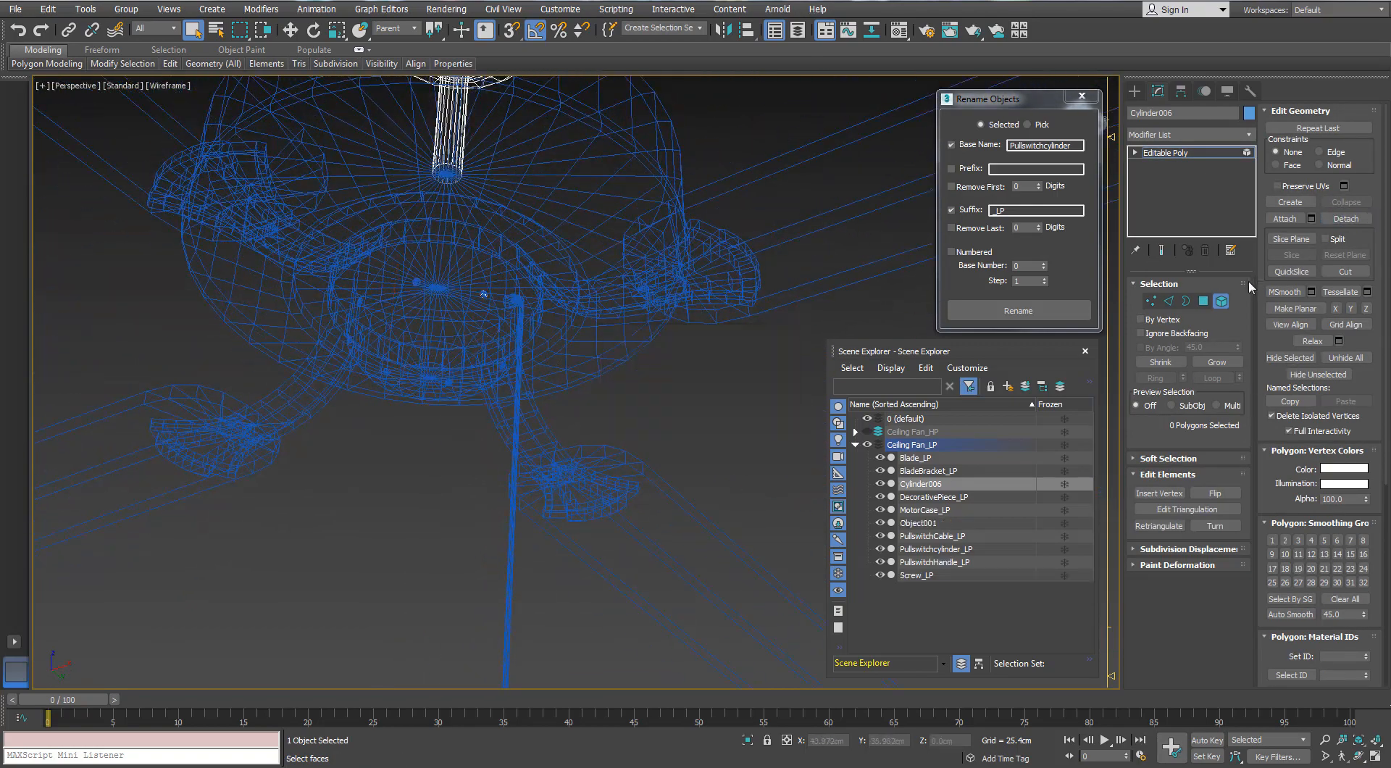
Copy the name Screw_LP from the existing low-poly screws onto the Cylinder006 object that contains the remaining housing screw
left_click(1221, 301)
left_click(401, 273)
scroll(400, 273, "up", 5)
left_click(437, 301)
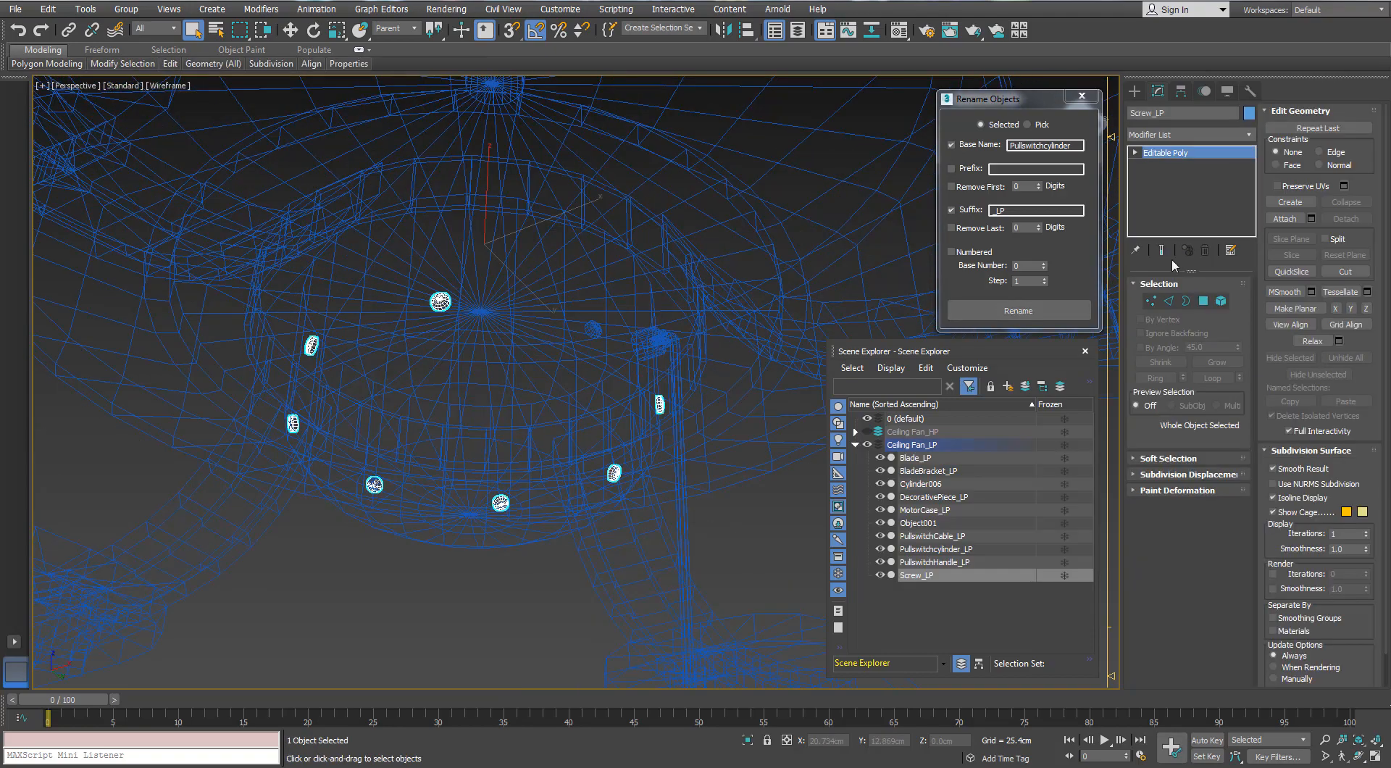
right_click(1137, 121)
left_click(593, 330)
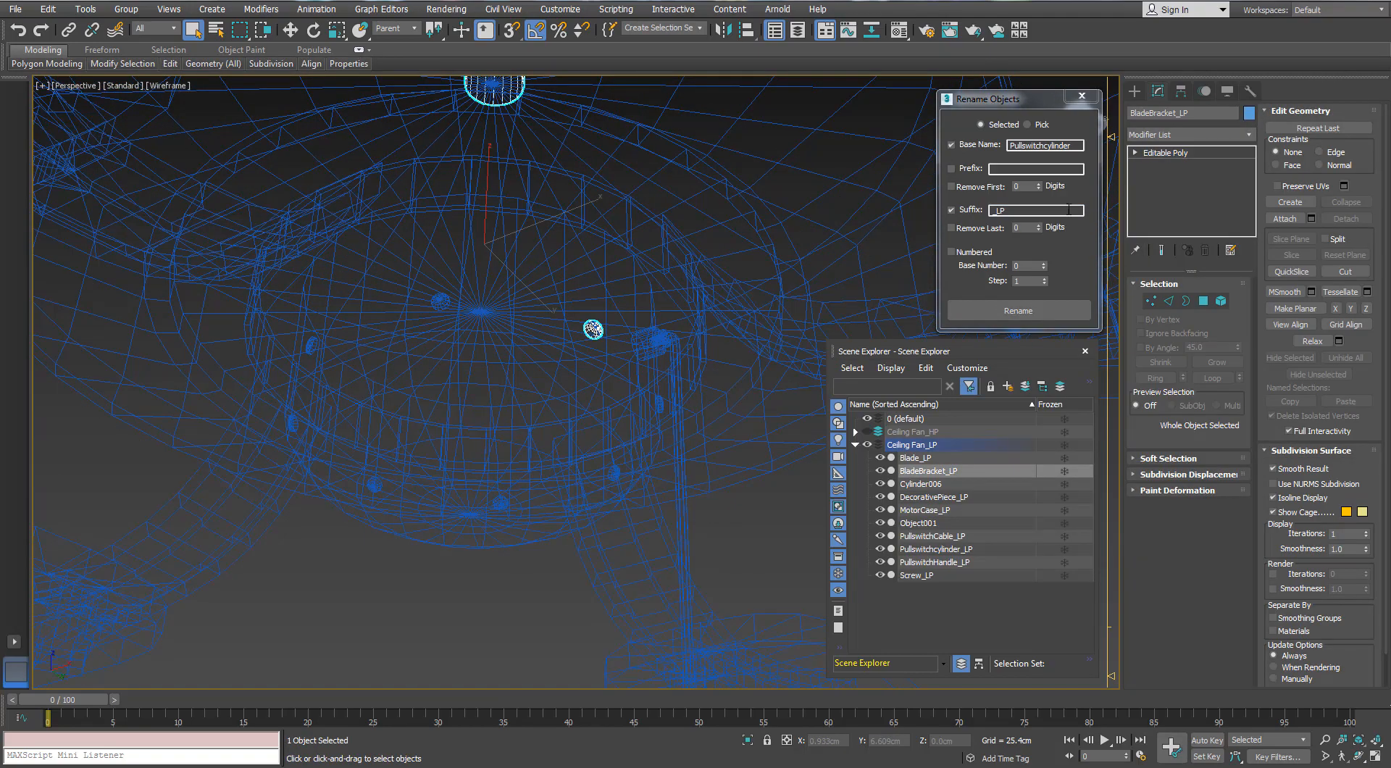
type("Screw_LP")
middle_click_drag(736, 341, 586, 320, "alt")
scroll(585, 320, "up", 4)
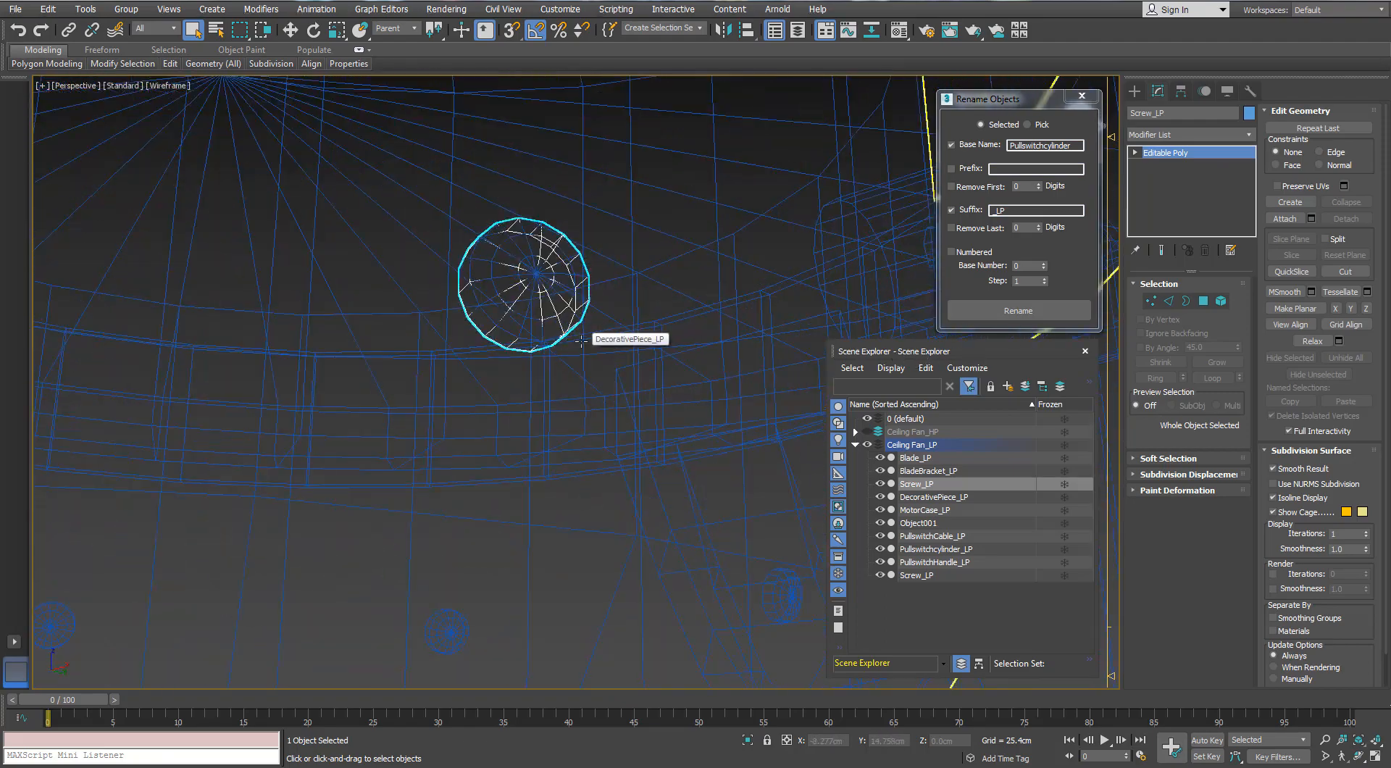
Select the ceiling mount and downrod elements in the low-poly object that was renamed Screw_LP
scroll(585, 320, "down", 2)
scroll(600, 346, "down", 5)
key("5")
key("w")
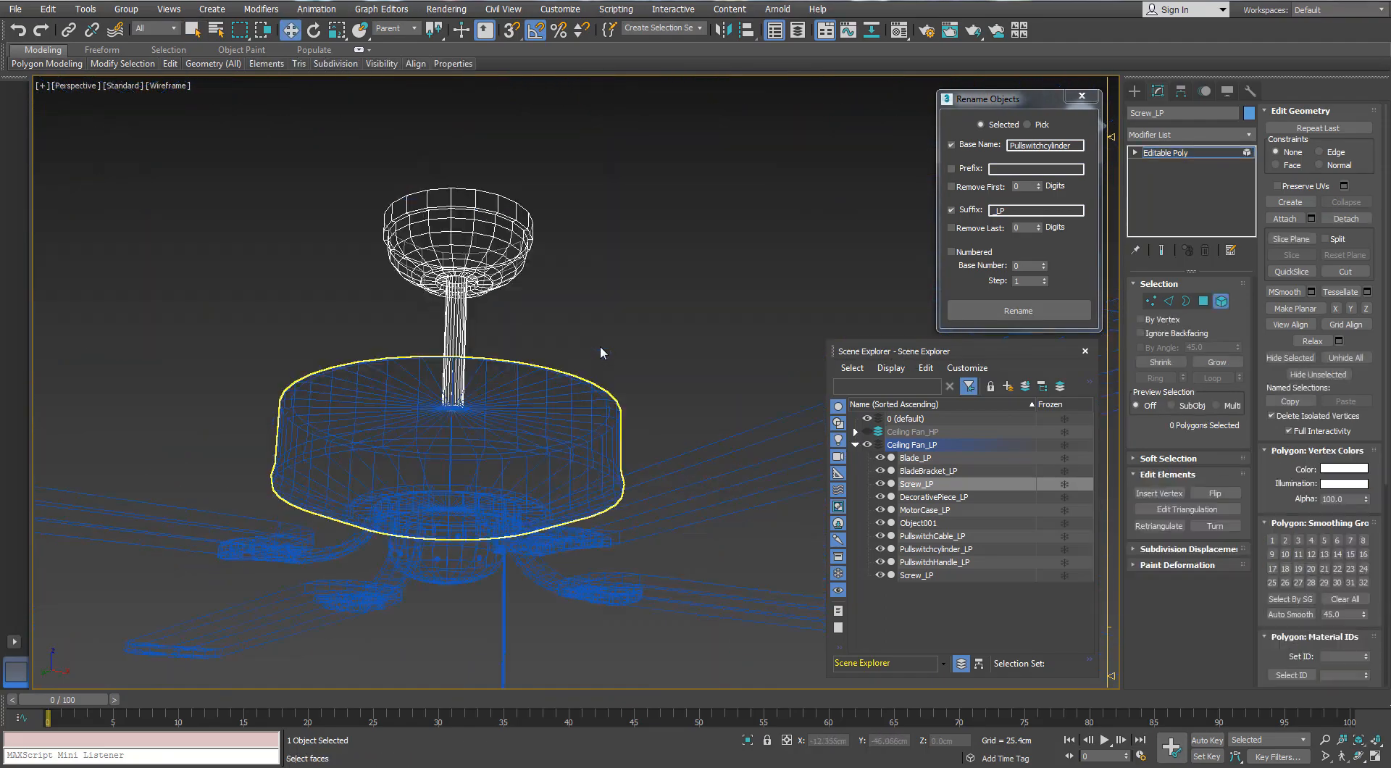
scroll(691, 315, "down", 2)
mouse_move(654, 361)
middle_mouse_down()
mouse_move(724, 299)
mouse_move(650, 284)
mouse_move(650, 317)
middle_mouse_up()
scroll(612, 335, "up", 2)
key("F3")
left_click(593, 201)
key("F4")
scroll(724, 300, "down", 2)
key("F3")
scroll(600, 282, "up", 2)
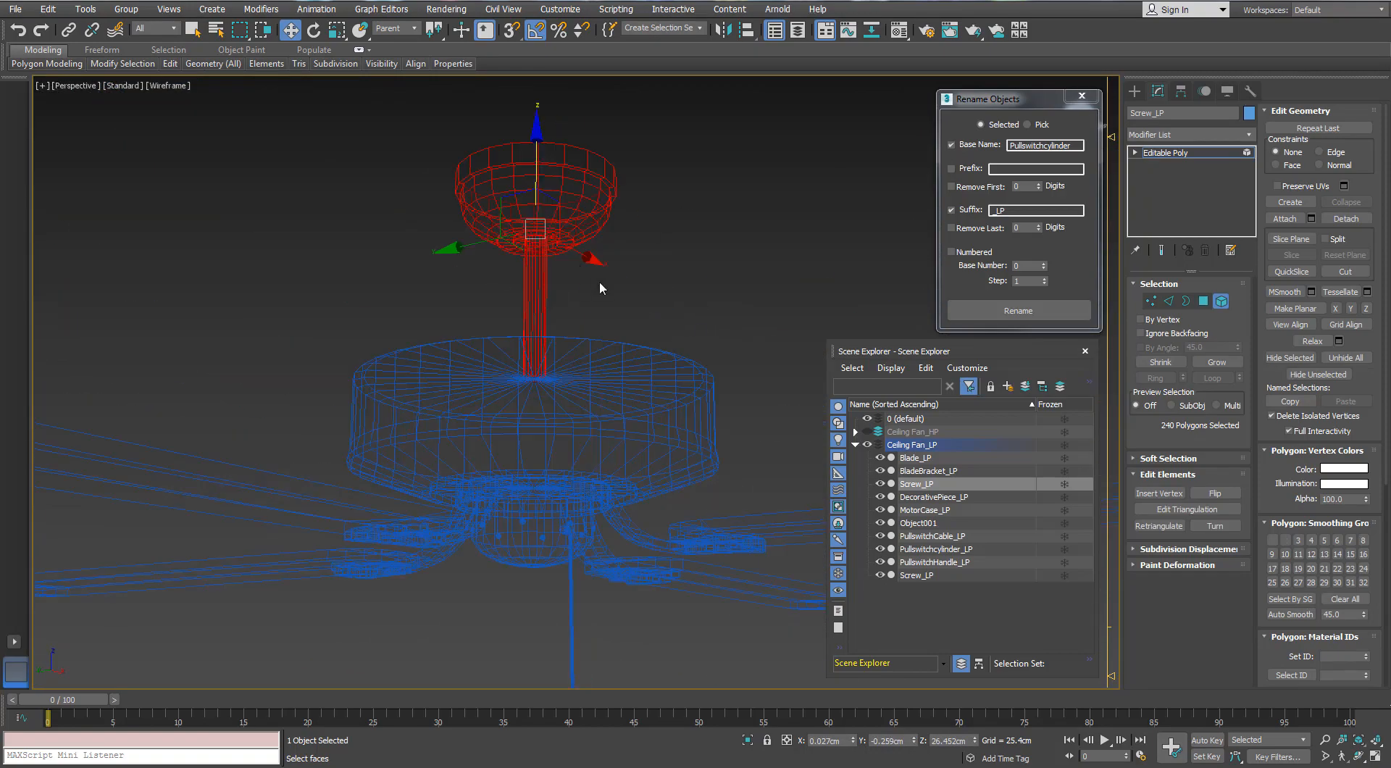
Switch visibility to Ceiling Fan_HP and rename the high-poly ceiling mount with base name Mounting Piece and suffix _HP
double_click(1078, 147)
type("Mounting Piece")
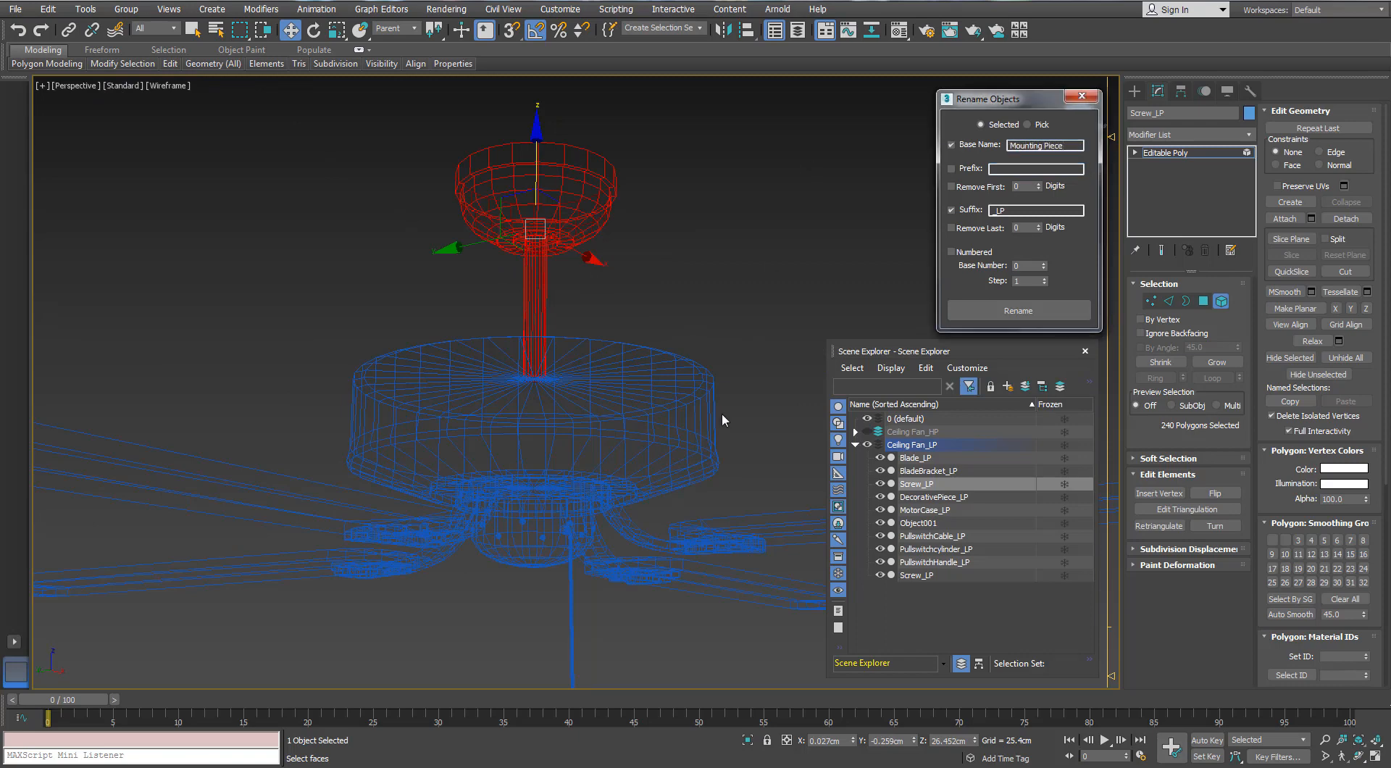
left_click(868, 446)
left_click(868, 433)
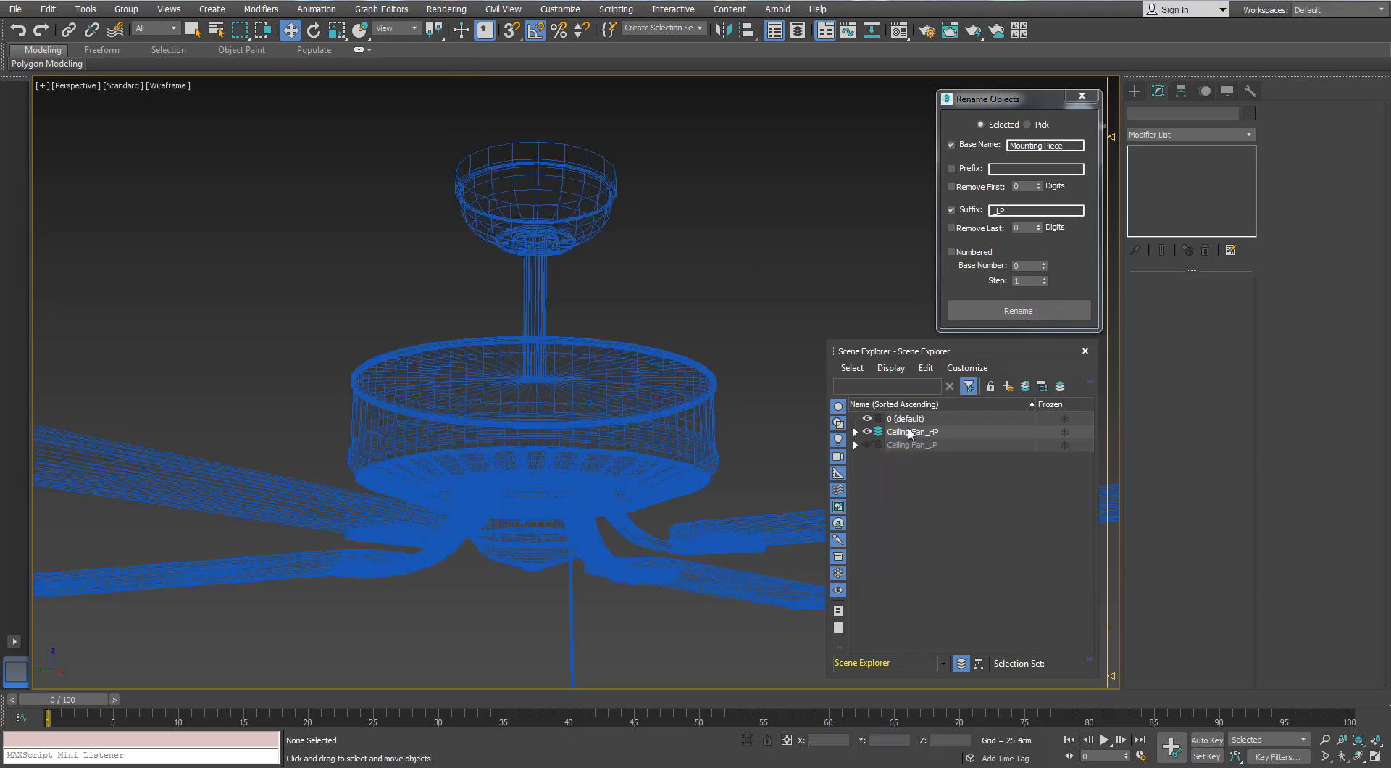
left_click(910, 432)
left_click(607, 210)
left_click_drag(1036, 210, 999, 220)
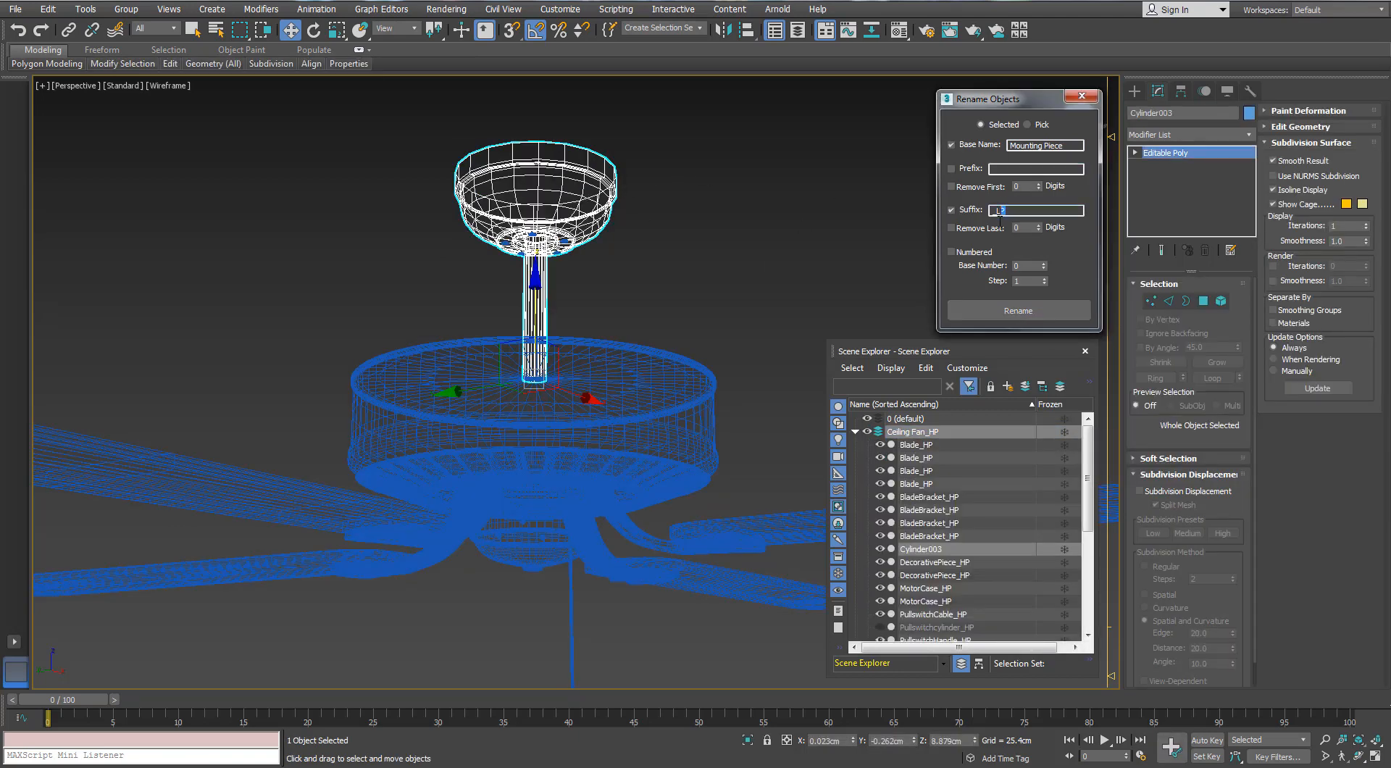
left_click(1018, 311)
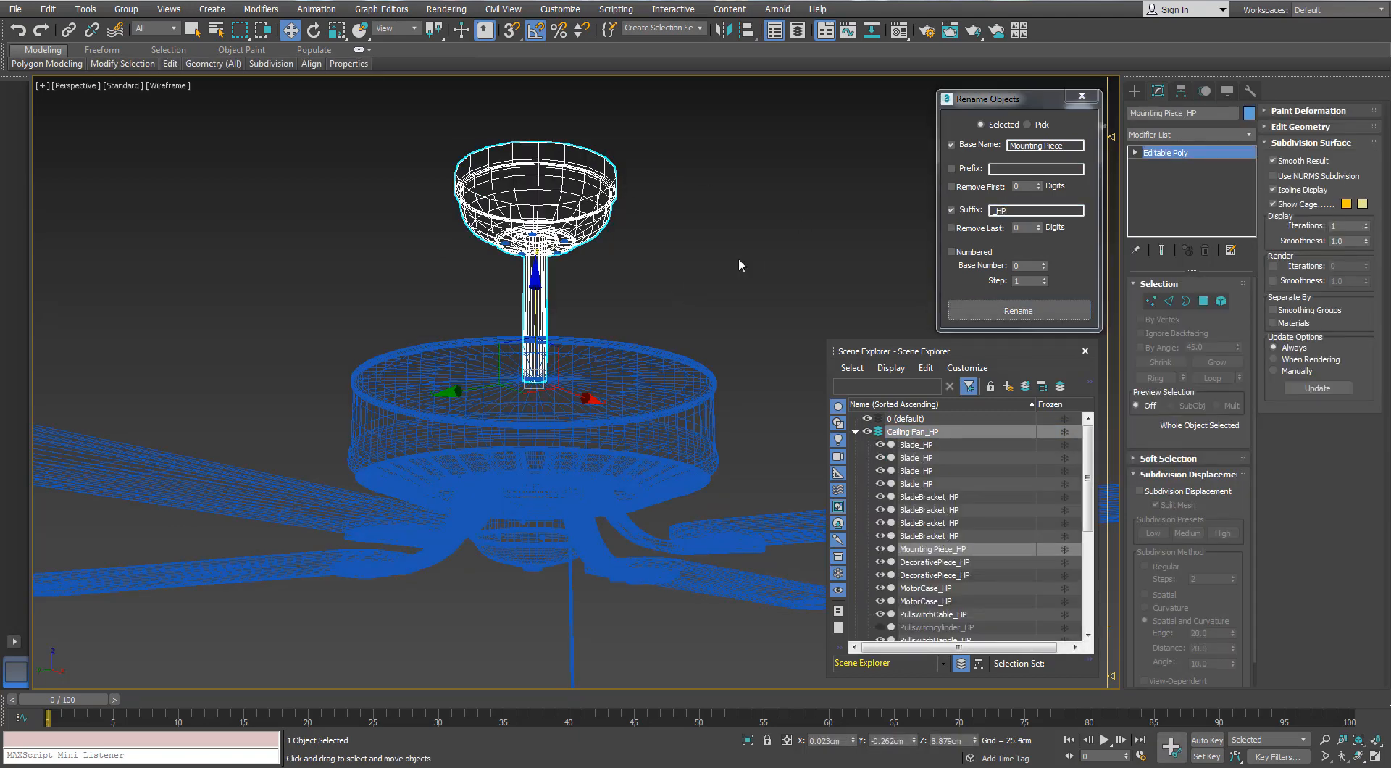
Rename the remaining small high-poly parts inside the ceiling mount as Mounting Piece_HP and return the fan to plain shaded display
left_click(738, 258)
scroll(689, 251, "up", 6)
left_click(585, 318)
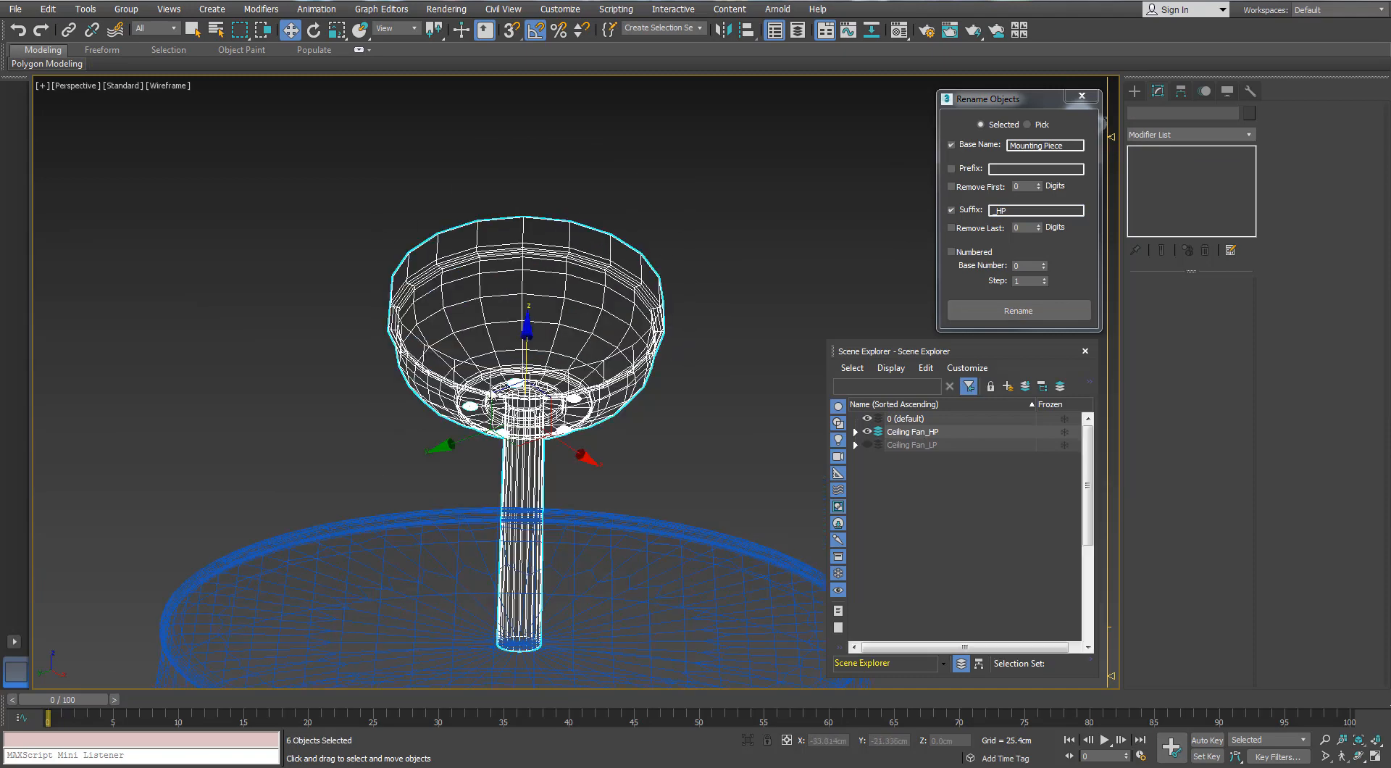
left_click(590, 332, "alt")
left_click(588, 366)
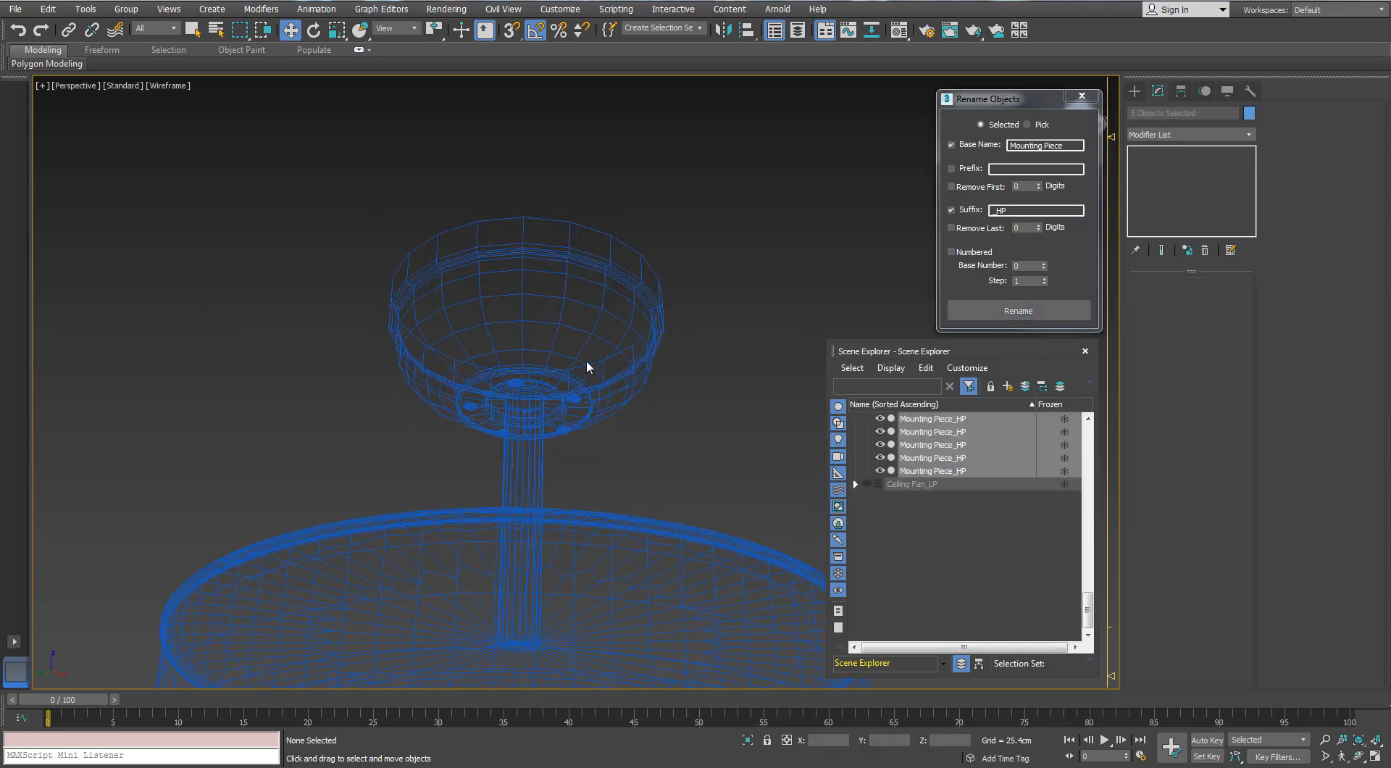
scroll(590, 365, "down", 8)
key("F3")
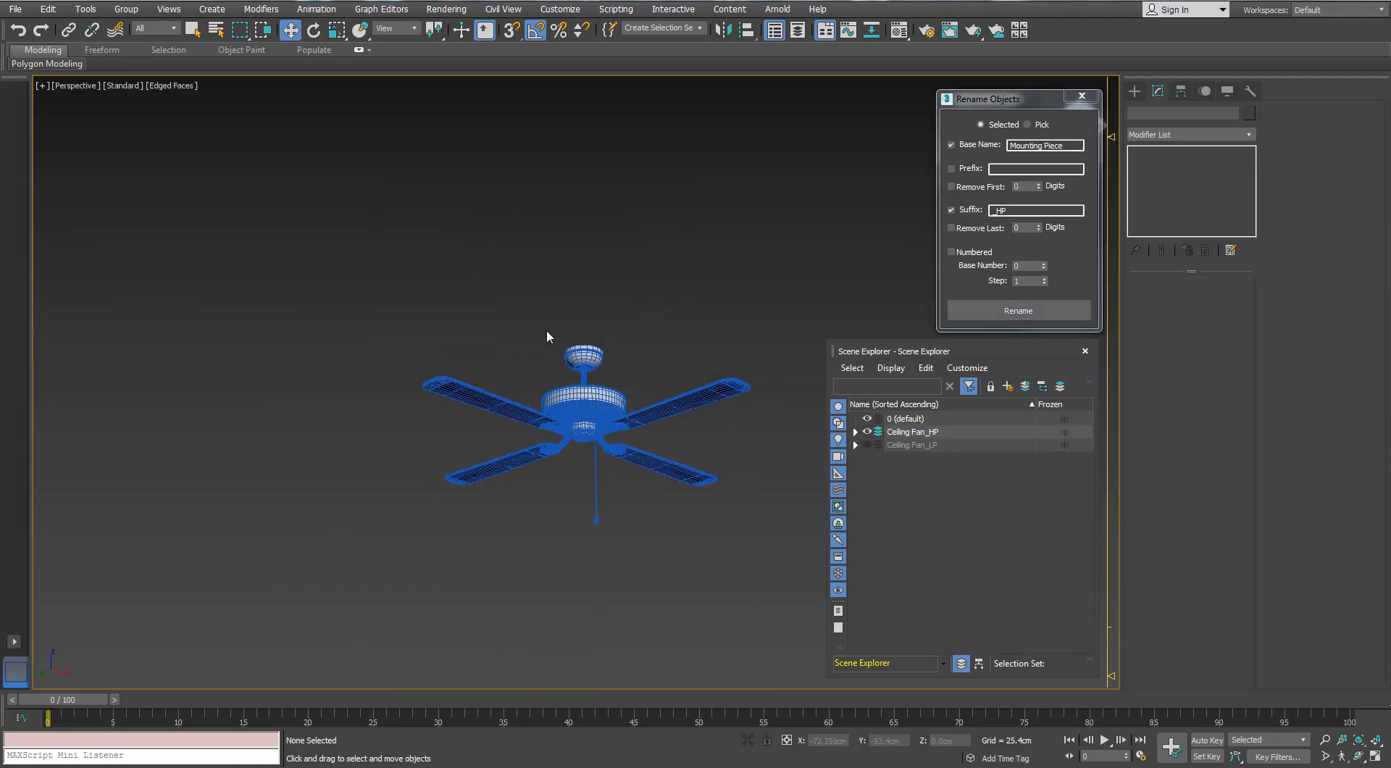
scroll(589, 307, "up", 4)
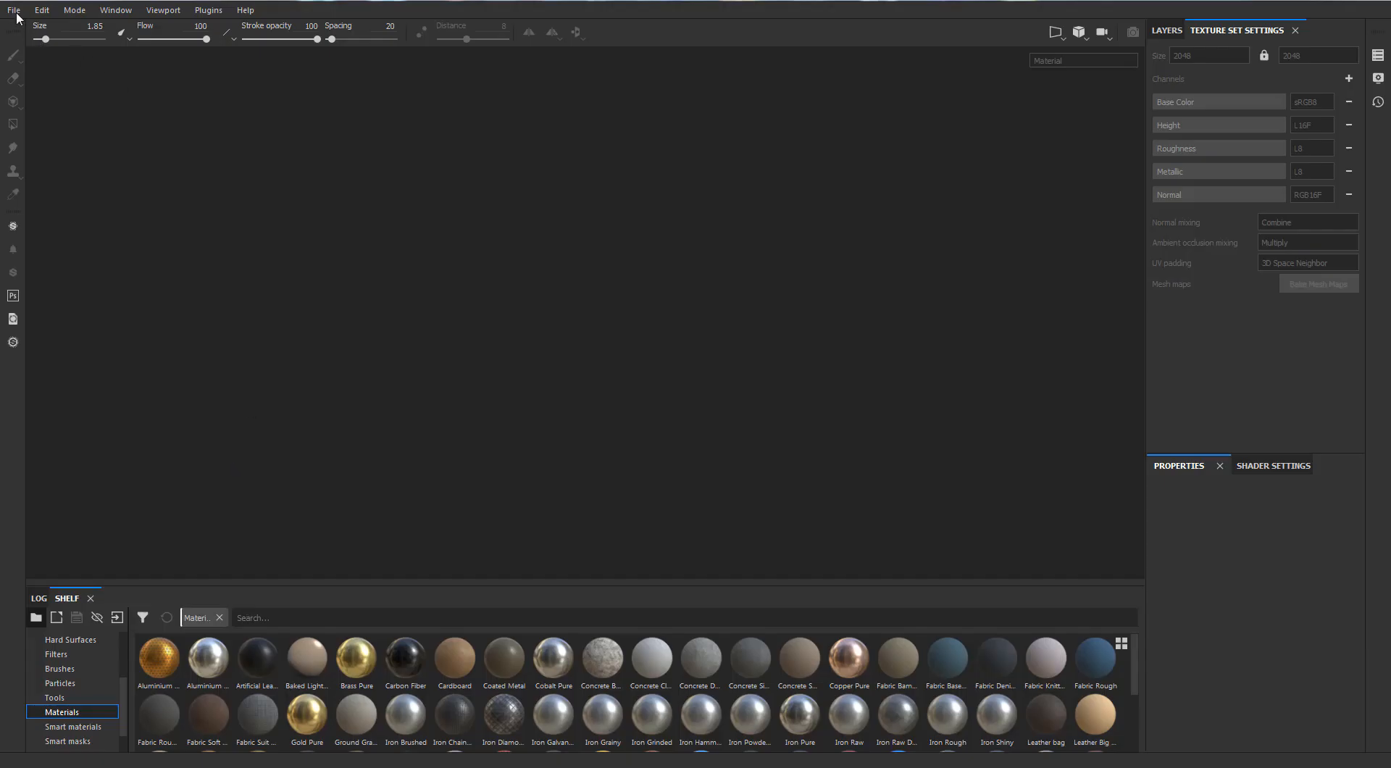
Switch to Substance Painter and create a new project from the low-poly ceiling fan mesh with the Unreal Engine 4 (allegorithmic) template at 2048 resolution
left_click(14, 10)
left_click(27, 27)
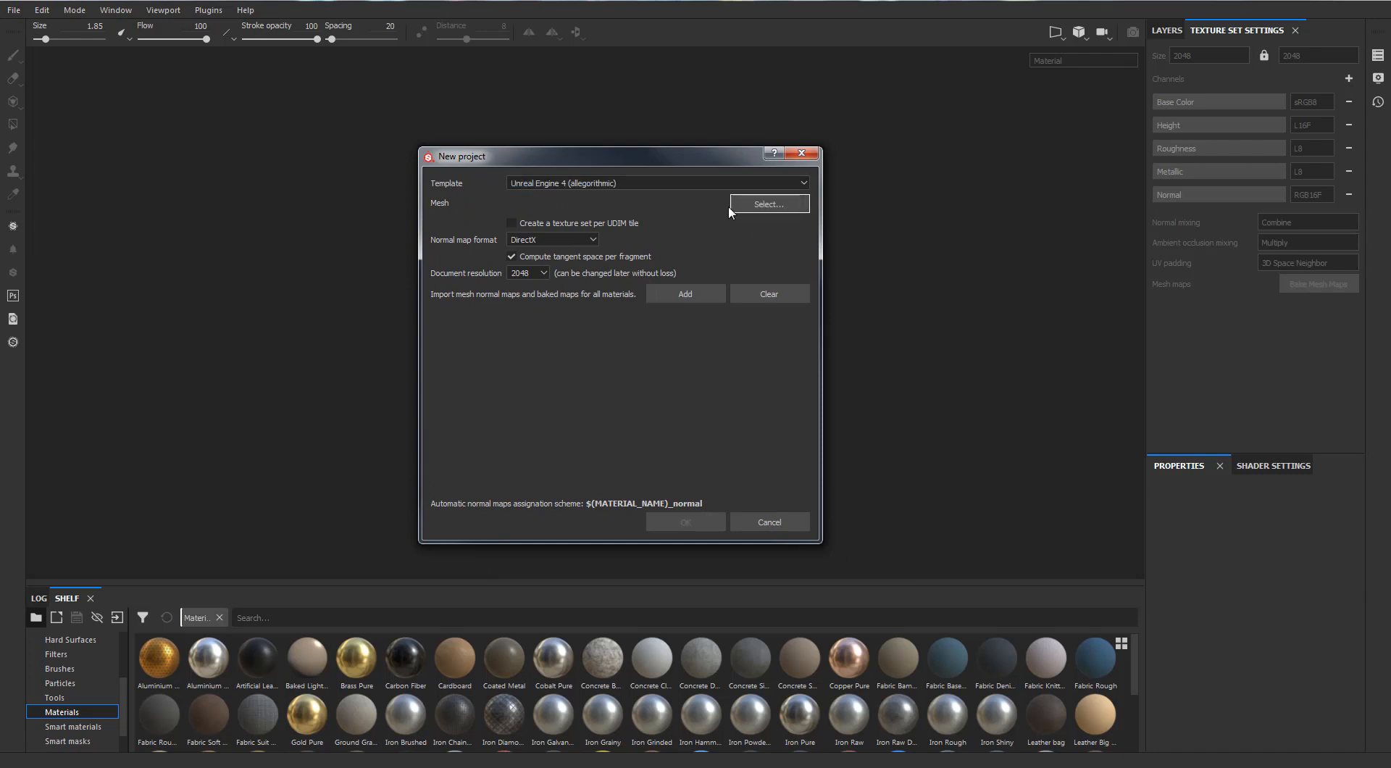
left_click(731, 210)
left_click(683, 521)
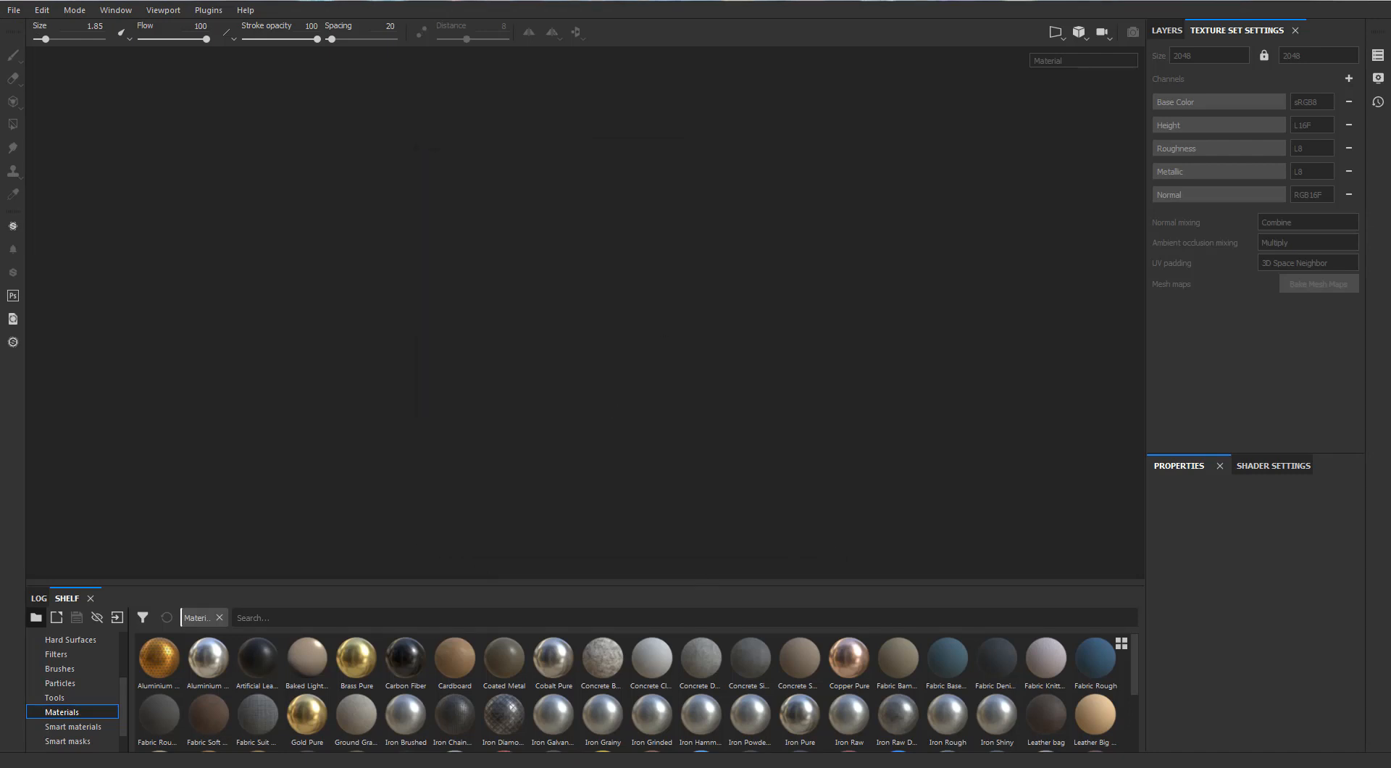
scroll(652, 348, "up", 7)
left_click_drag(674, 340, 464, 181, "alt")
right_click_drag(463, 181, 513, 202, "shift")
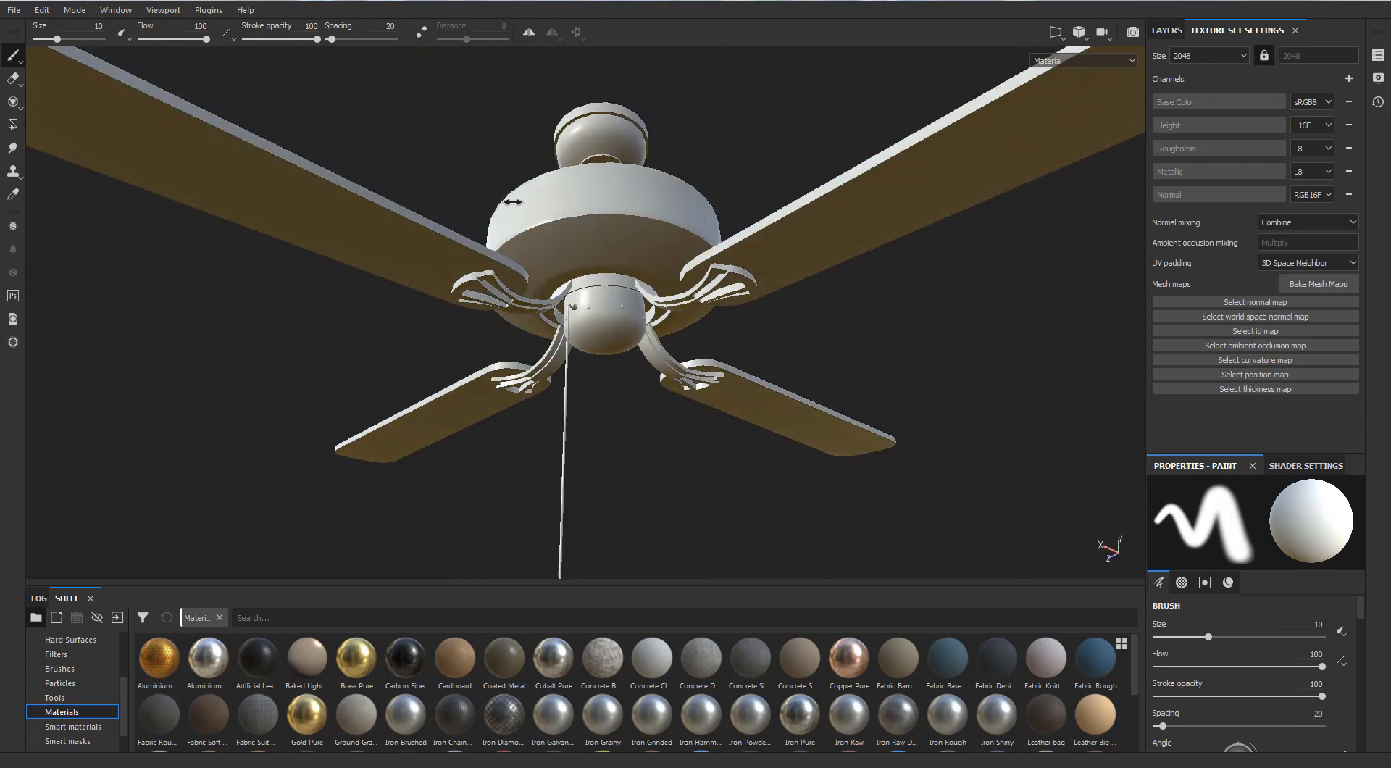
Open the mesh map baking settings and add the high-poly fan file to the High Definition Meshes
left_click(1319, 284)
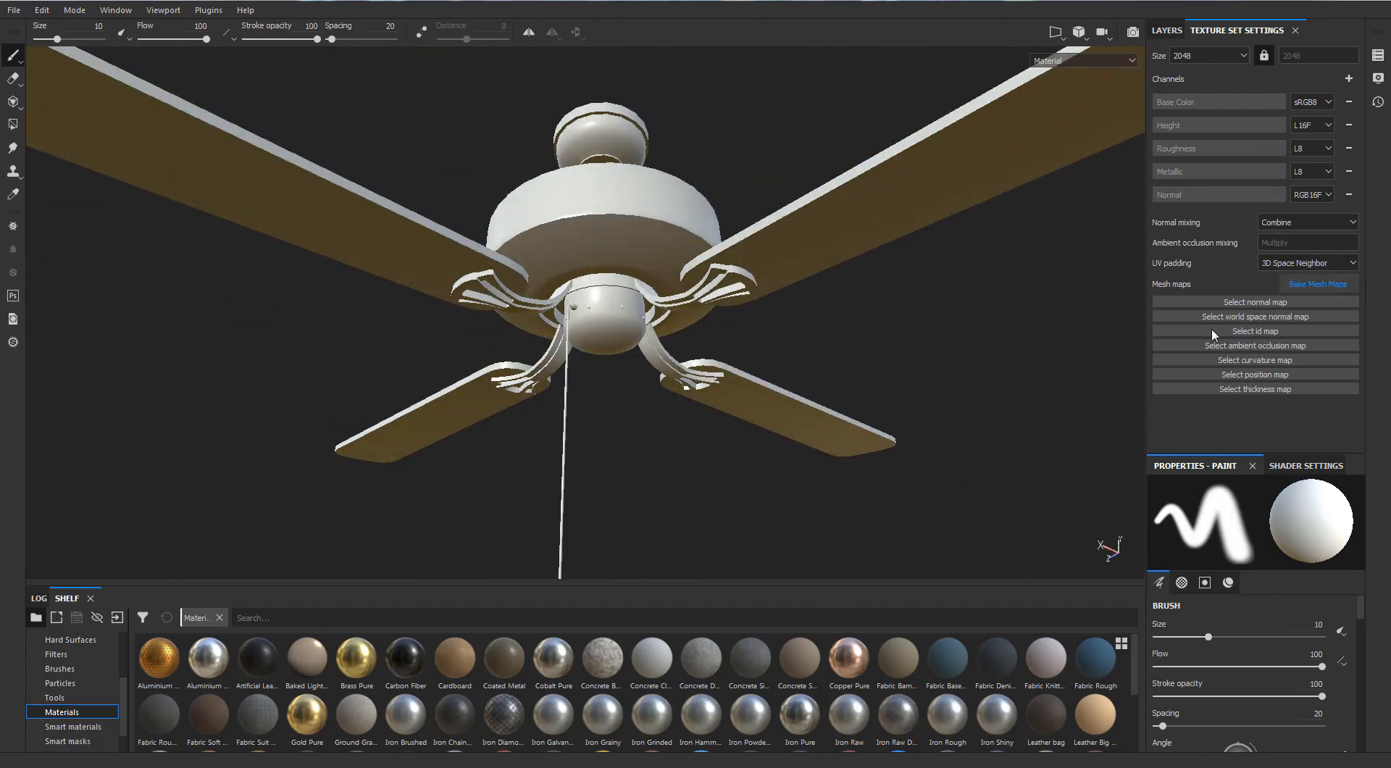
left_click_drag(666, 138, 724, 64)
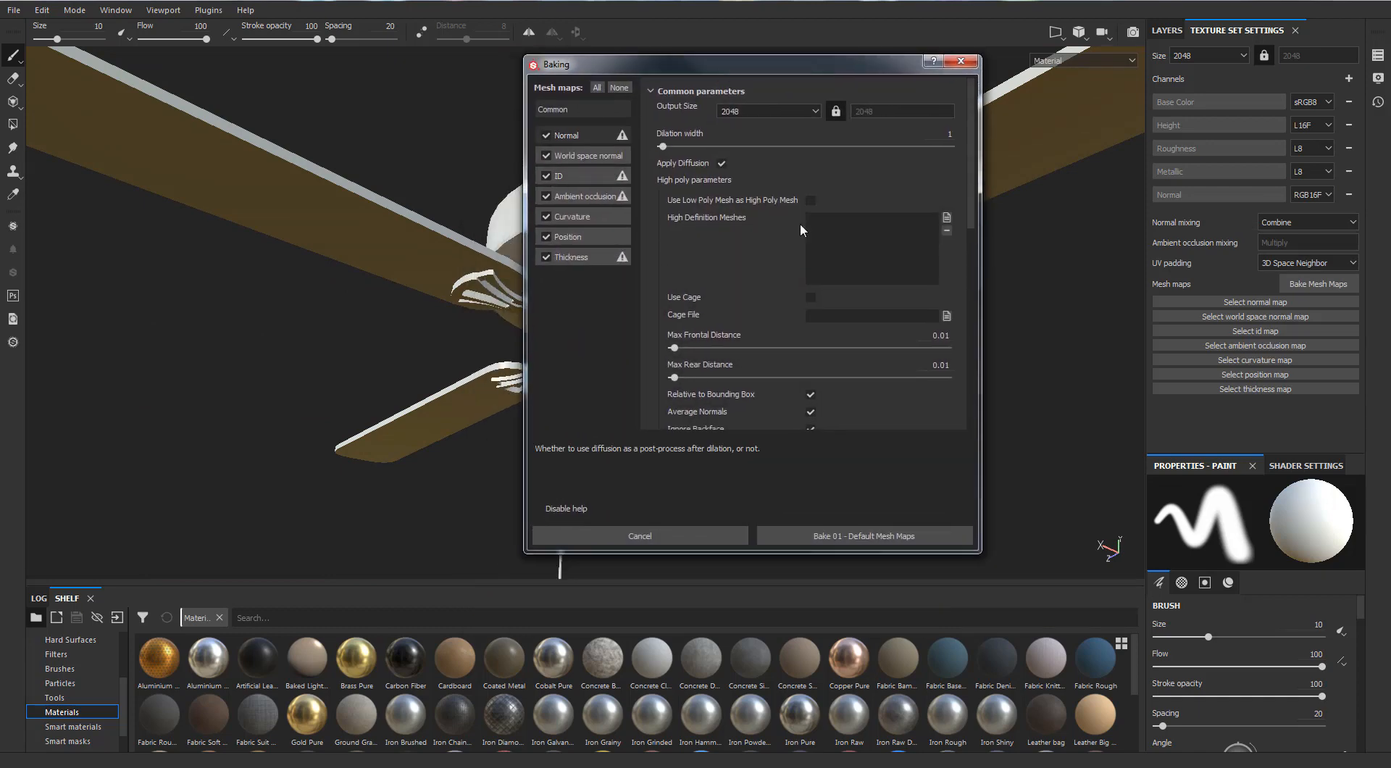
left_click(946, 218)
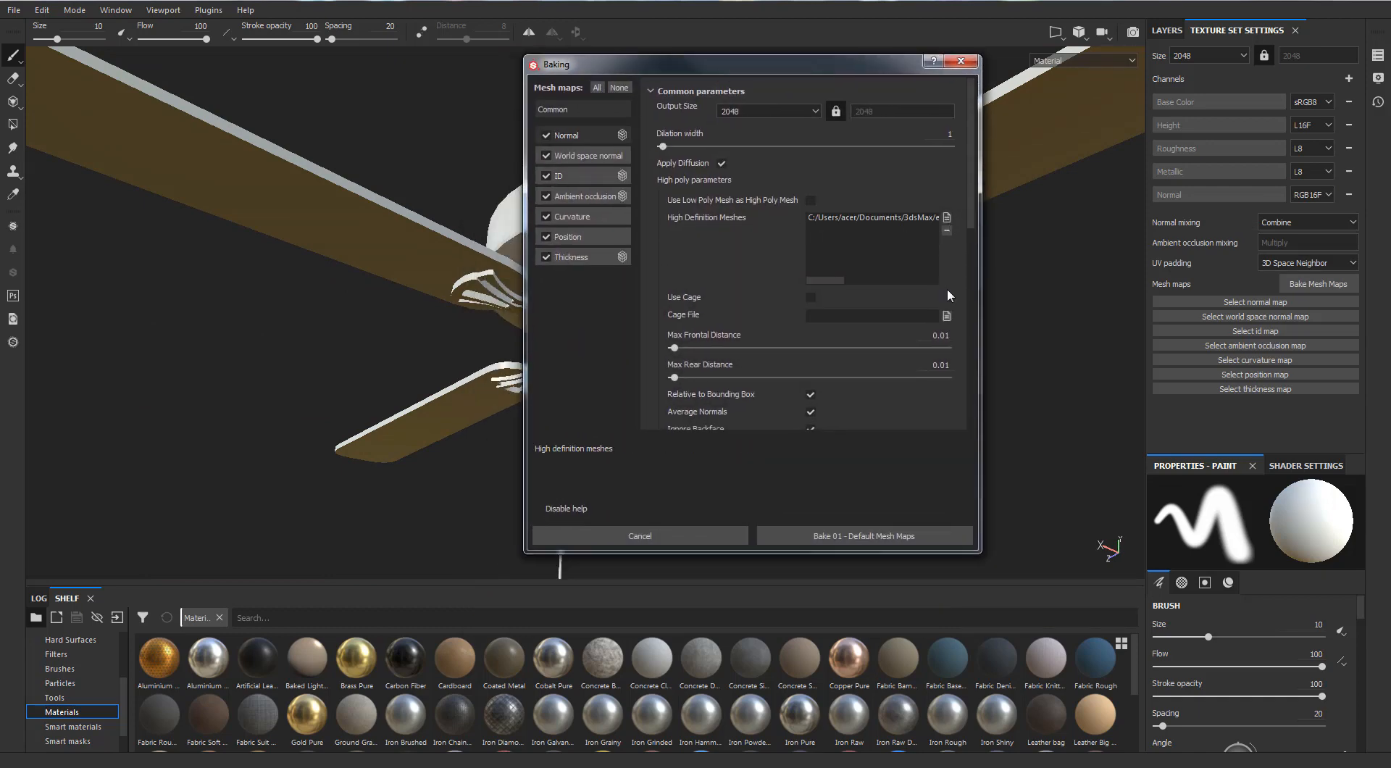
scroll(948, 301, "down", 5)
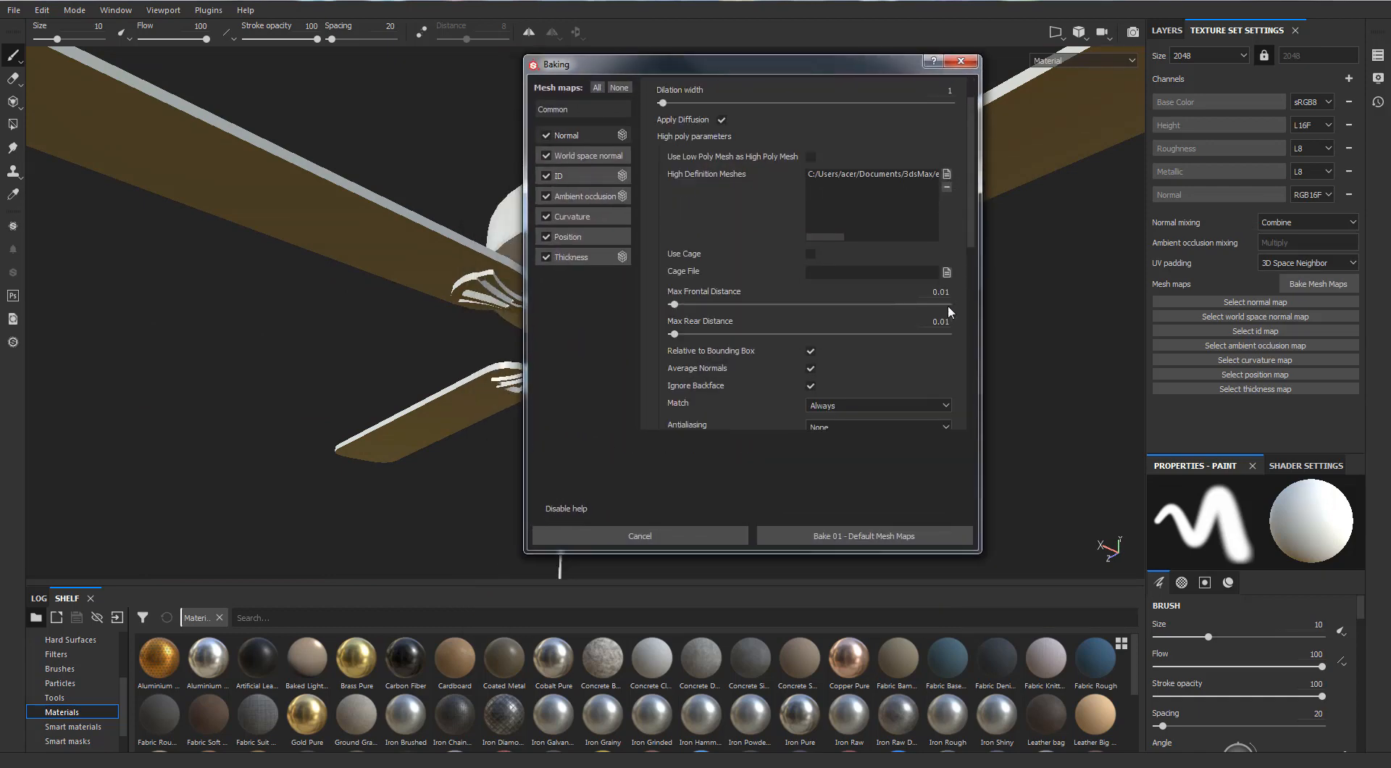
Set the baking Match option to By Mesh Name and Antialiasing to Subsampling 4x4
left_click(846, 231)
left_click(846, 254)
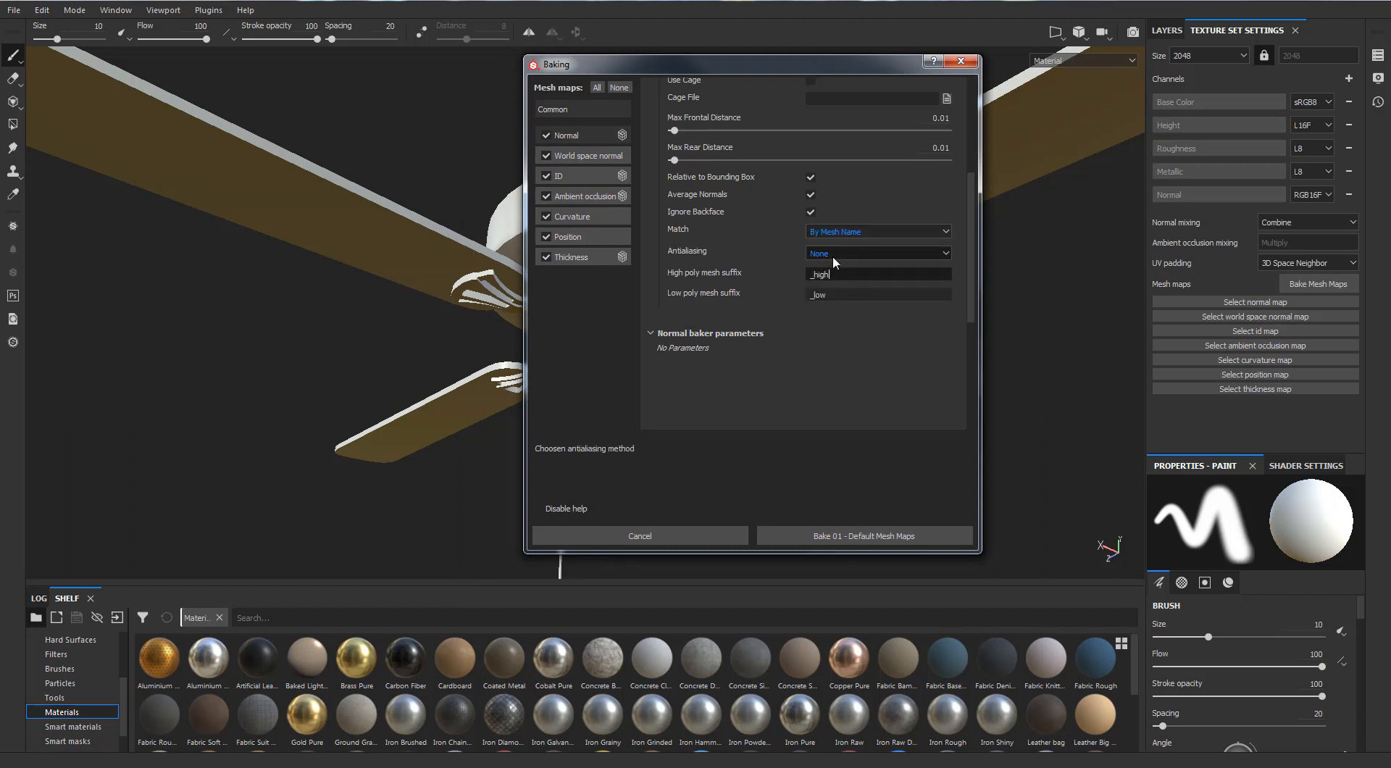
left_click(838, 253)
left_click(835, 285)
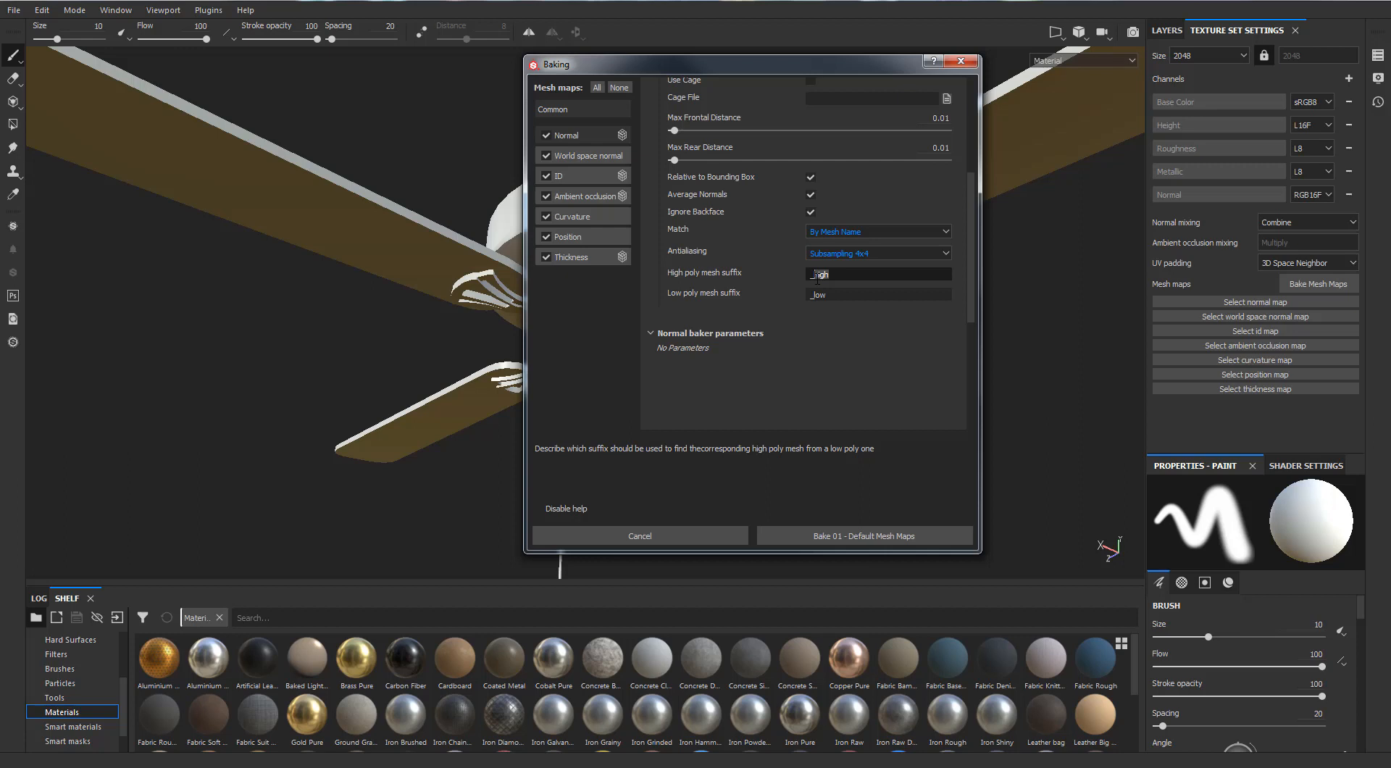
Set the high poly mesh suffix to _HP and the low poly mesh suffix to _LP
type("HP")
left_click(834, 297)
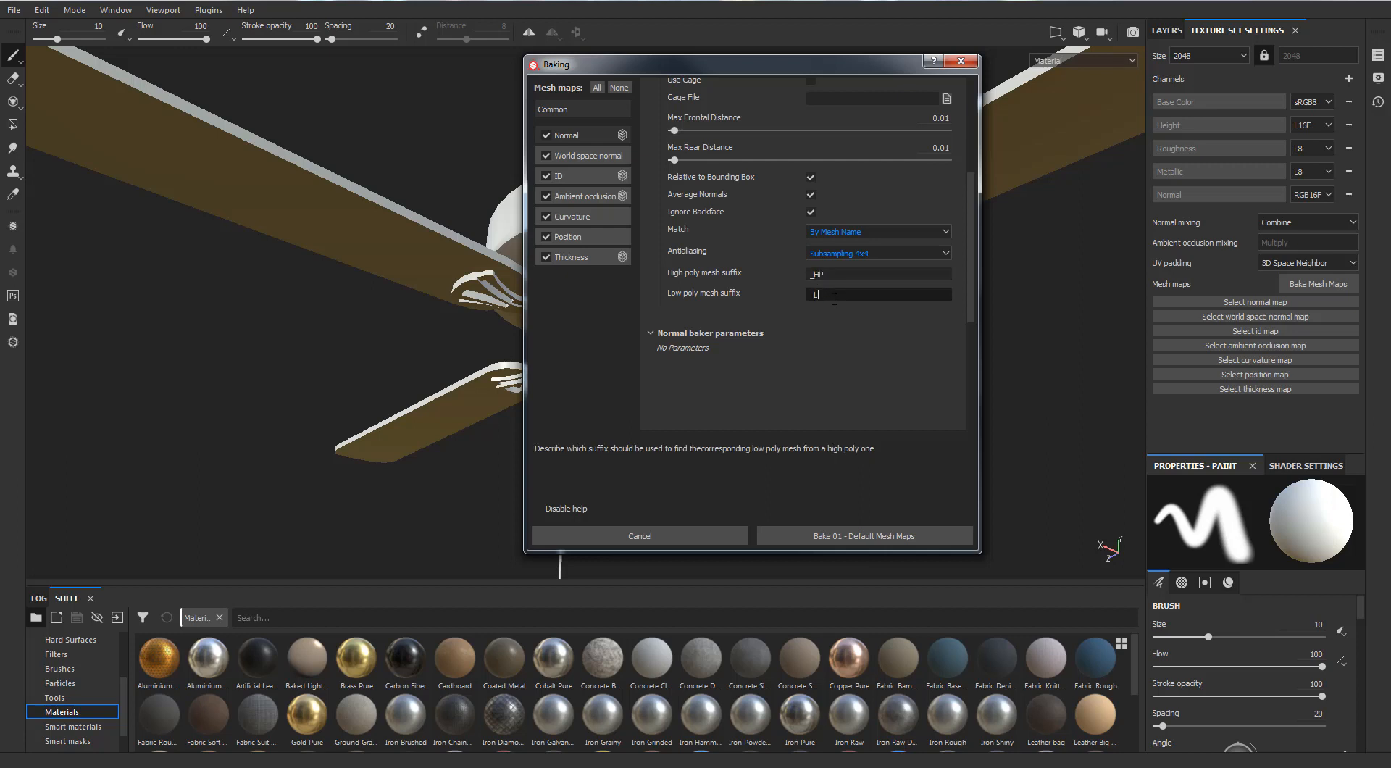
type("LP")
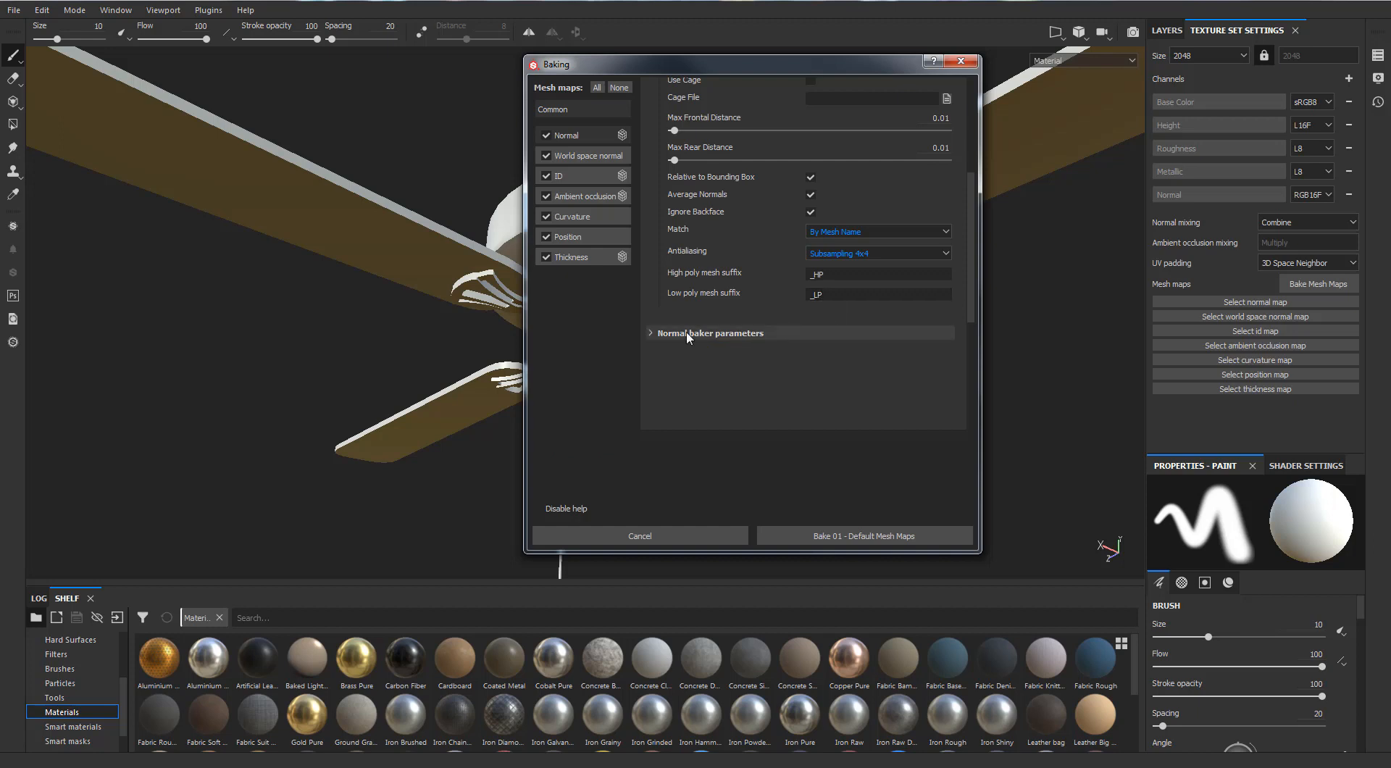
left_click(689, 333)
Set the ID baker's Color Source to Mesh ID / Polygroup
left_click(576, 154)
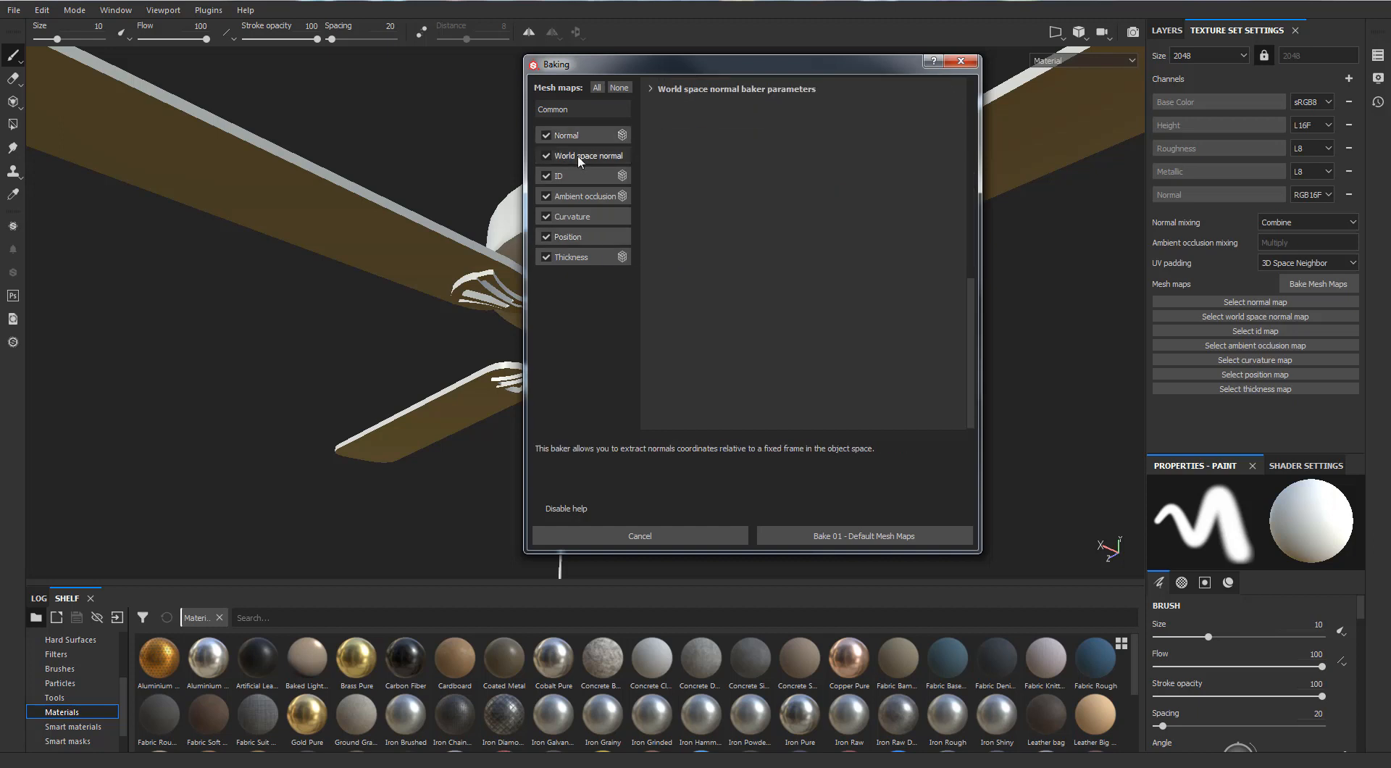
left_click(575, 172)
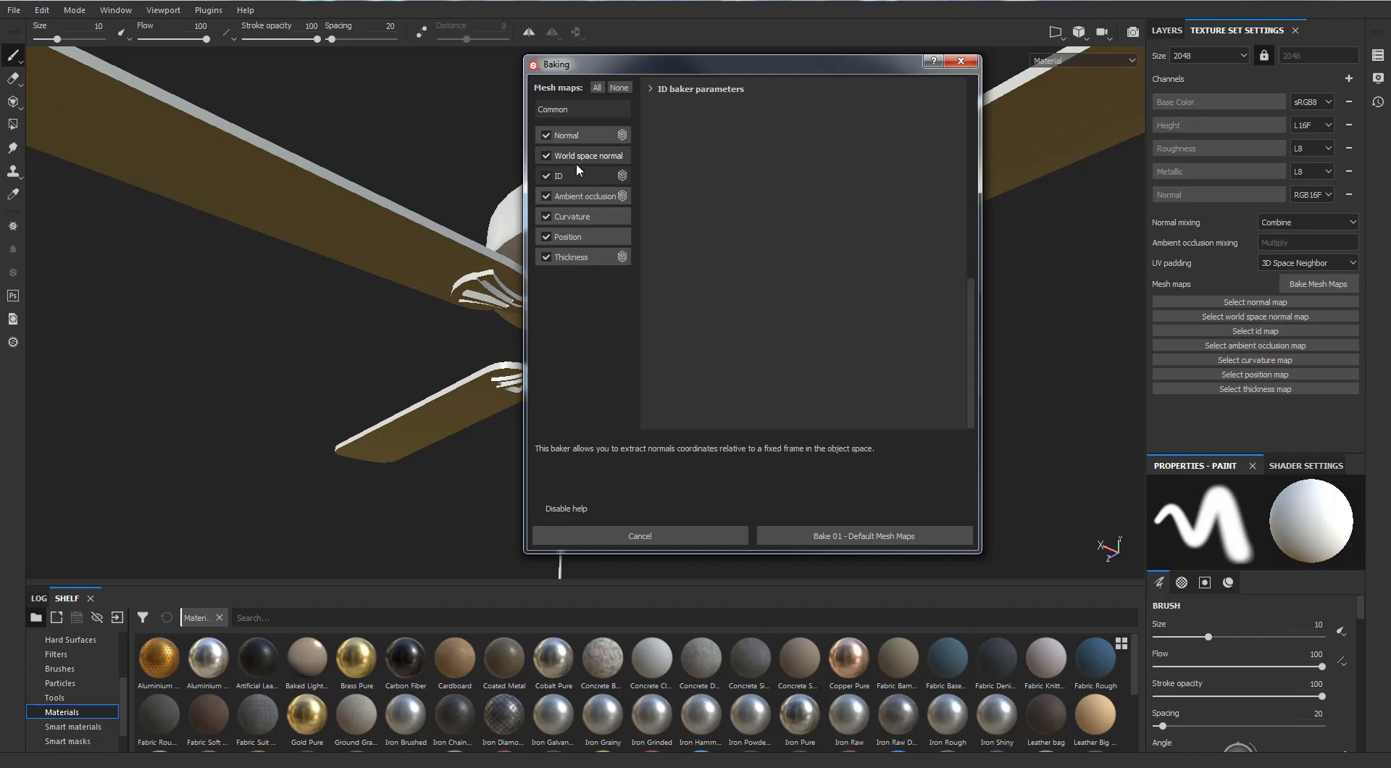
left_click(653, 89)
left_click(732, 106)
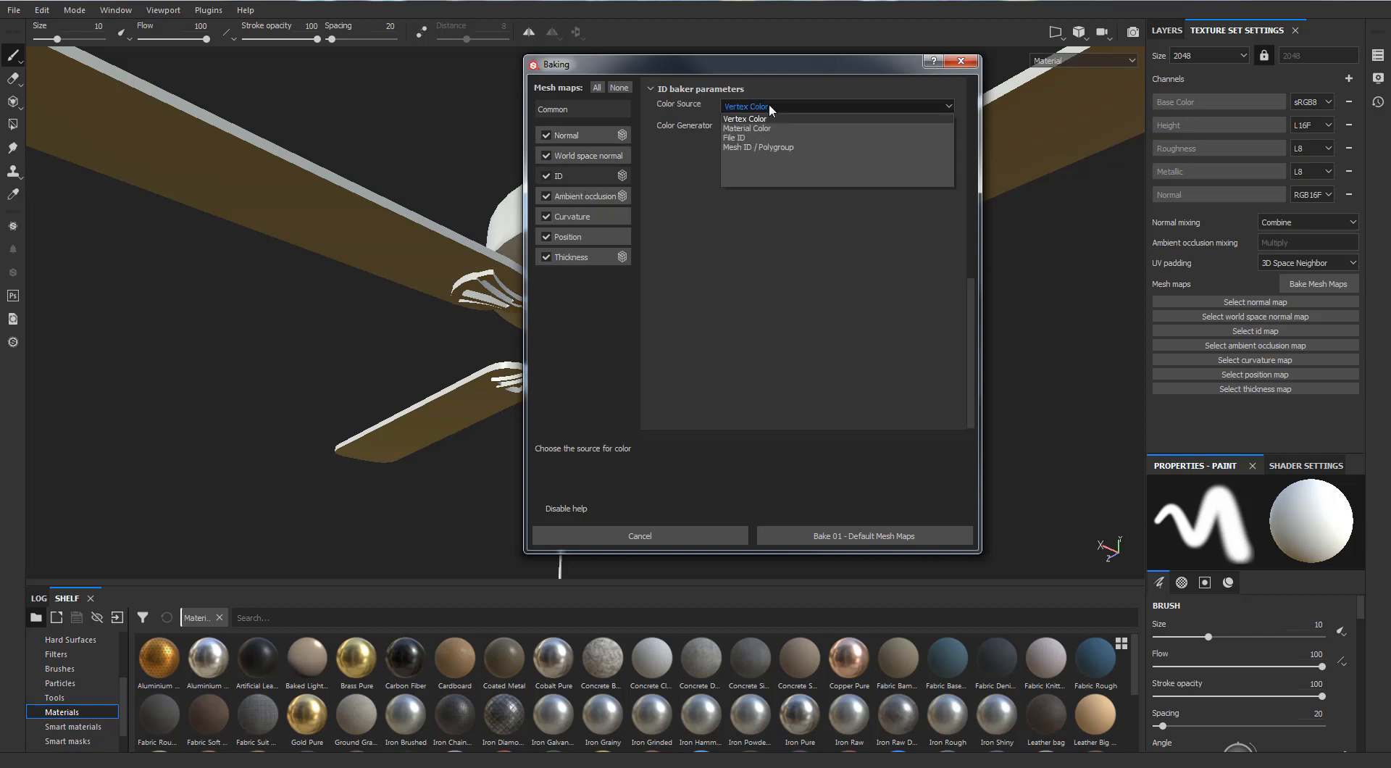
left_click(751, 132)
left_click(743, 147)
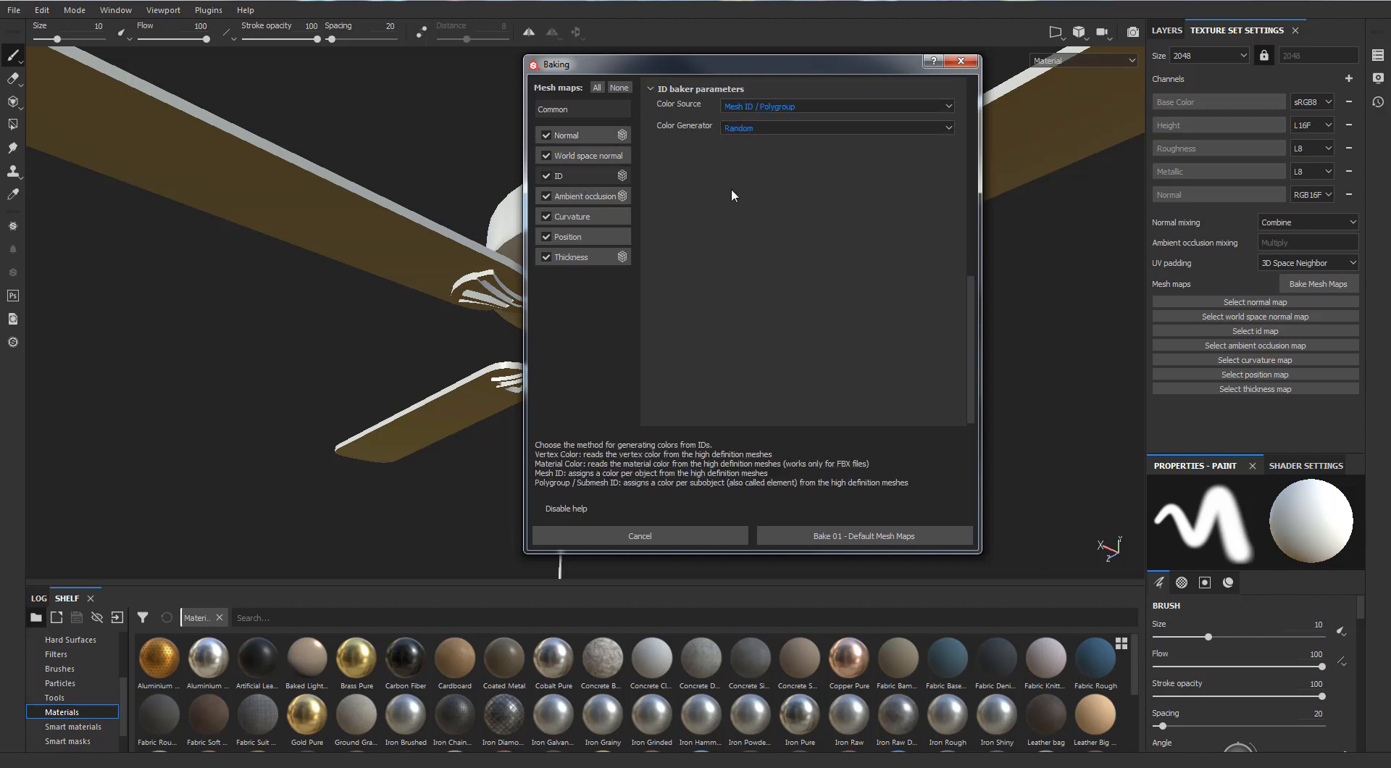
Set the ambient occlusion baker's Self Occlusion to Only Same Mesh Name and its Secondary Rays to 50
left_click(574, 201)
left_click(781, 281)
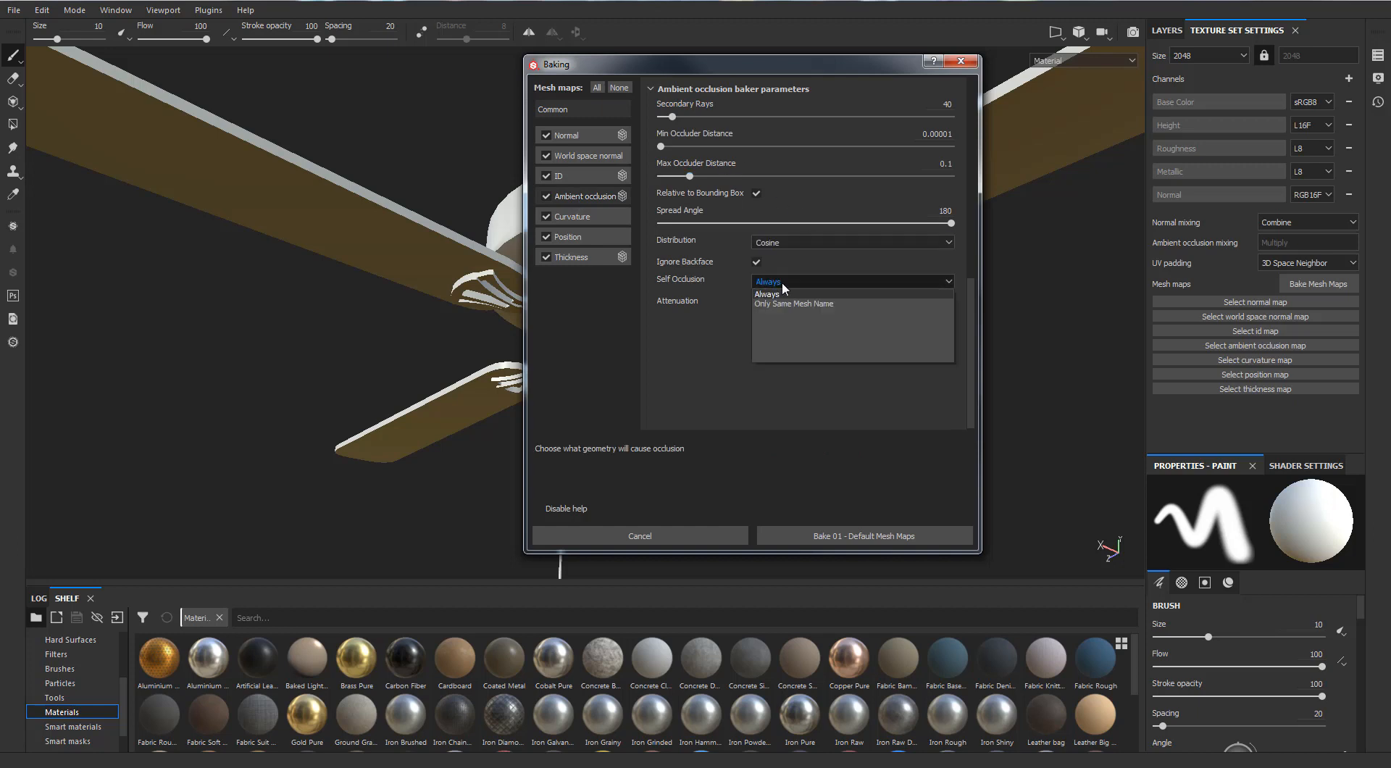
left_click(768, 302)
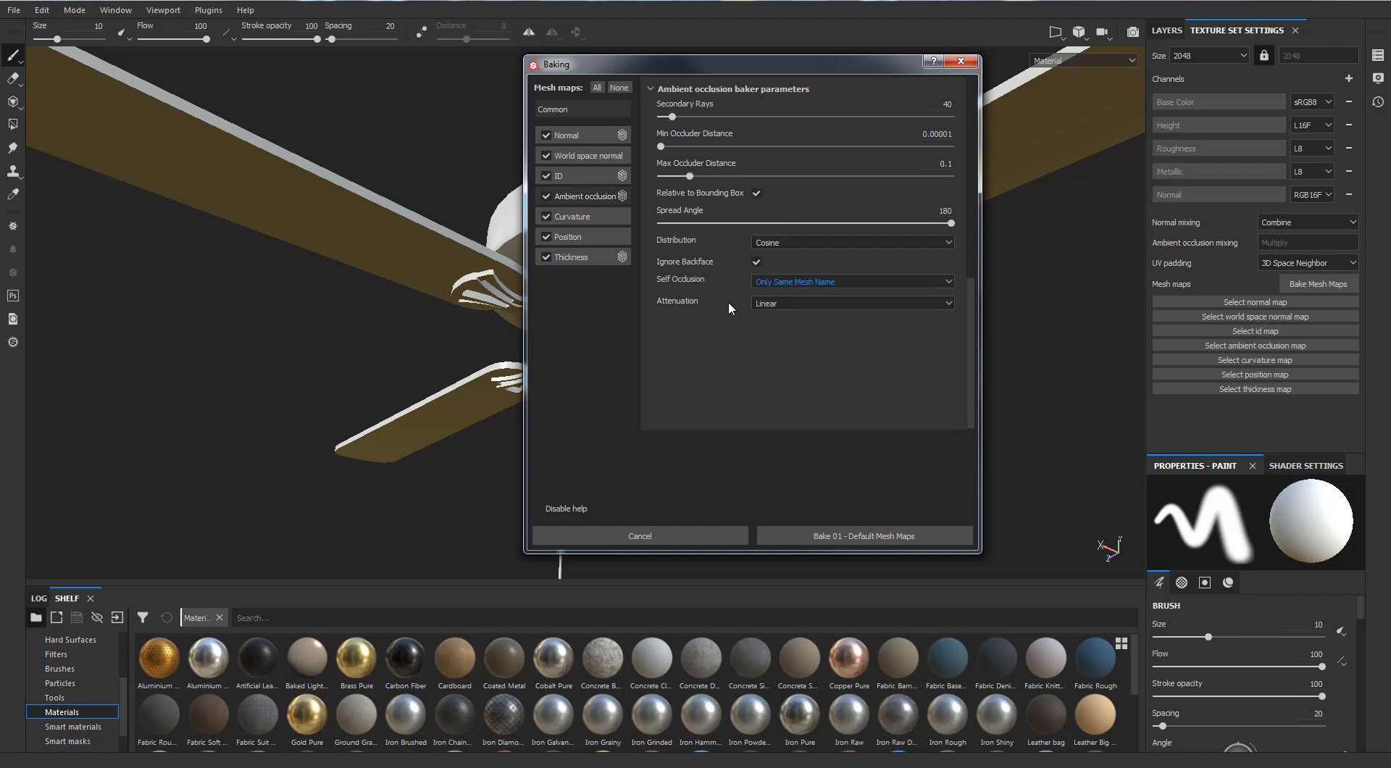
left_click(943, 105)
type("5")
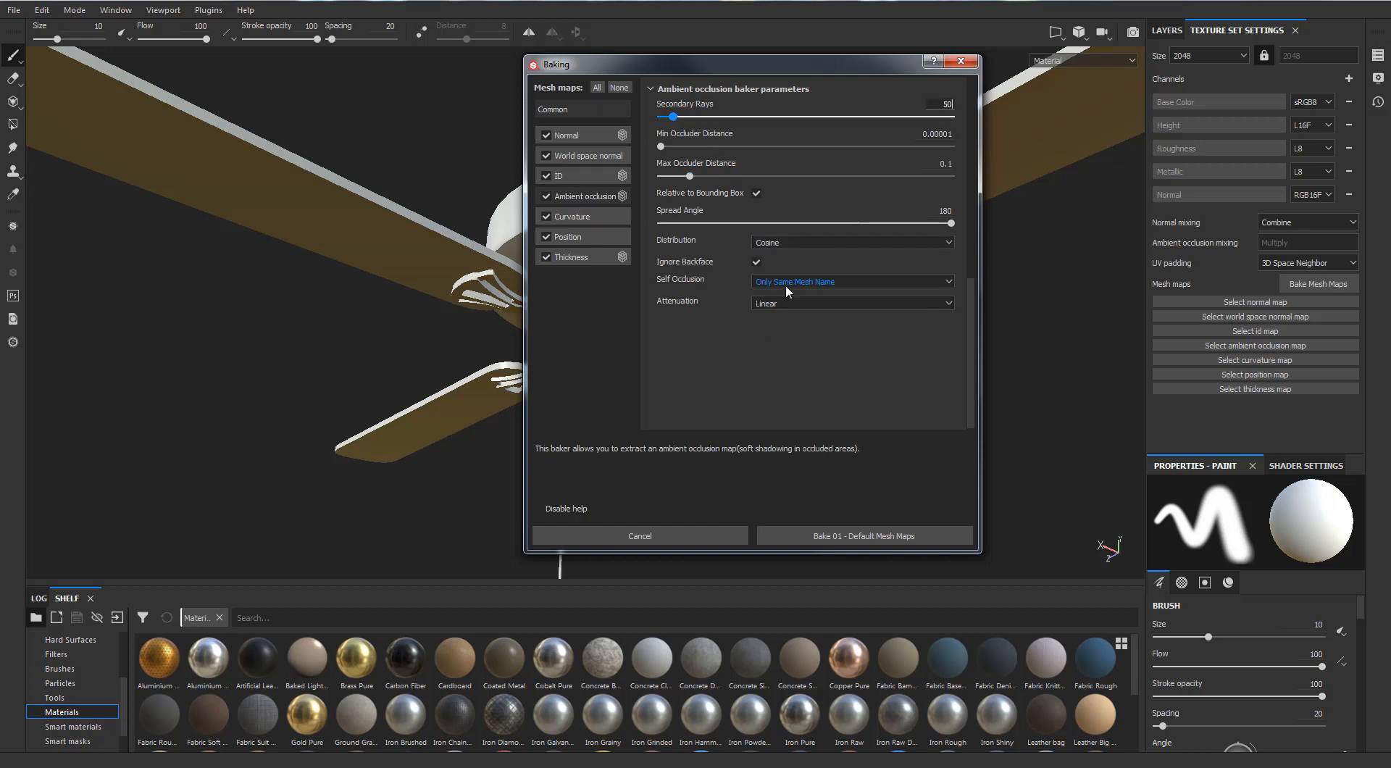
type("0")
key("Return")
Set the thickness baker's Self Occlusion to Only Same Mesh Name
left_click(572, 216)
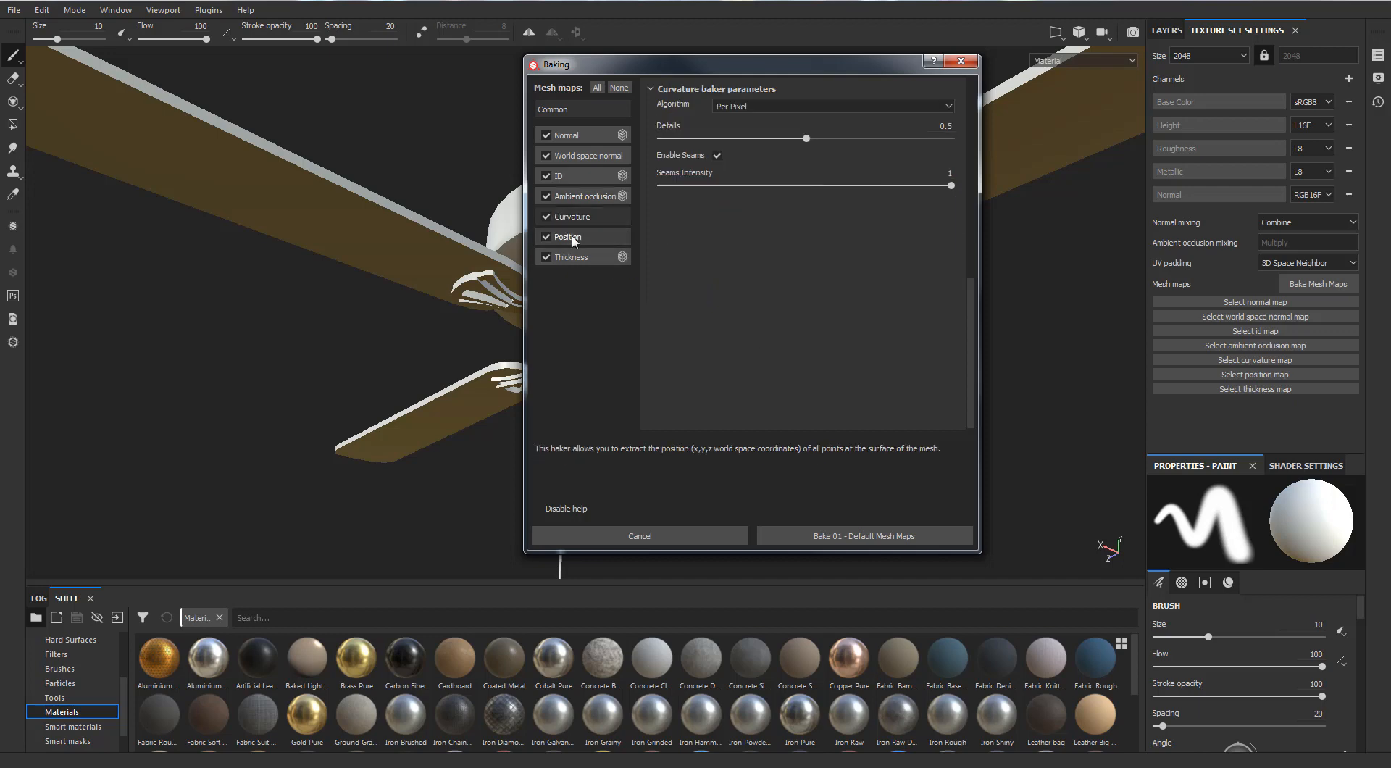
left_click(571, 258)
left_click(853, 281)
left_click(797, 306)
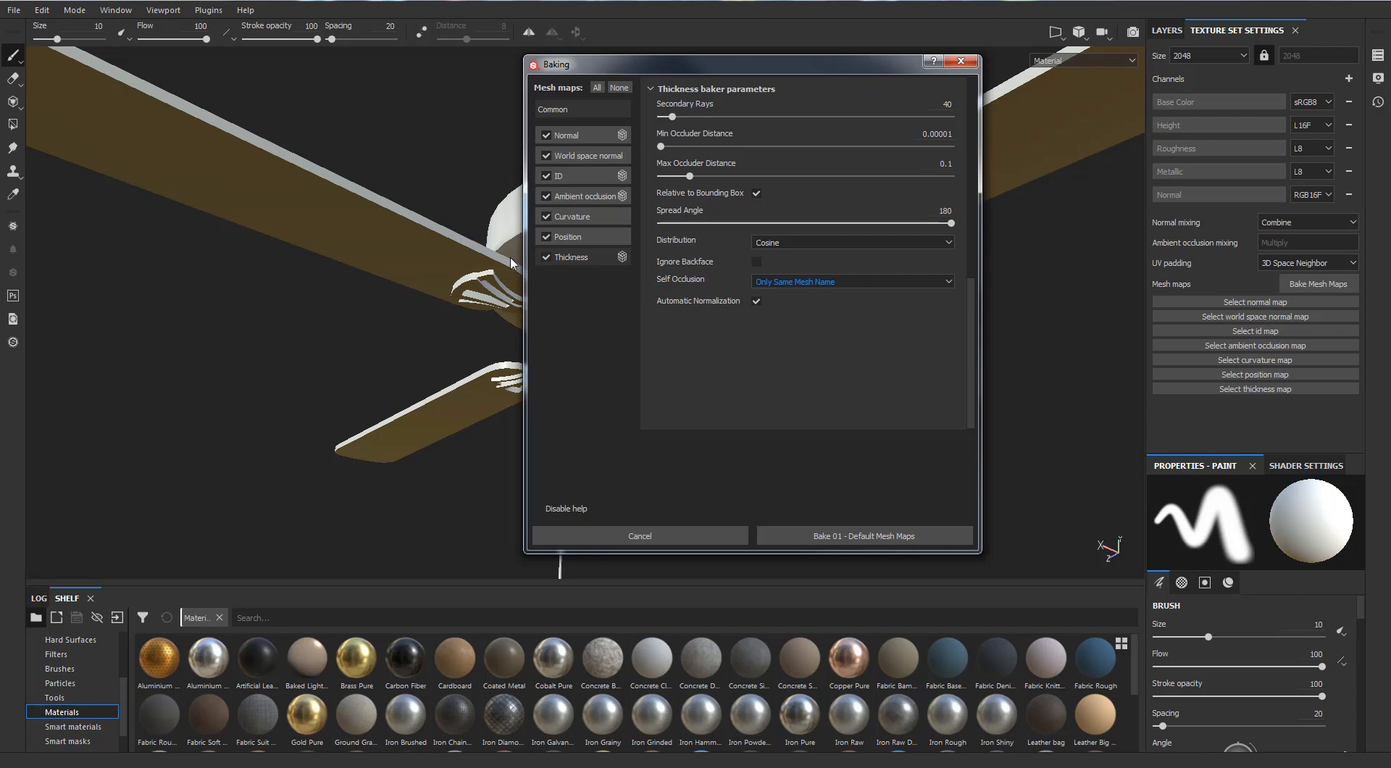
Review the parameters of each baker and the common settings, including the mesh matching and suffixes
left_click(568, 238)
left_click(576, 216)
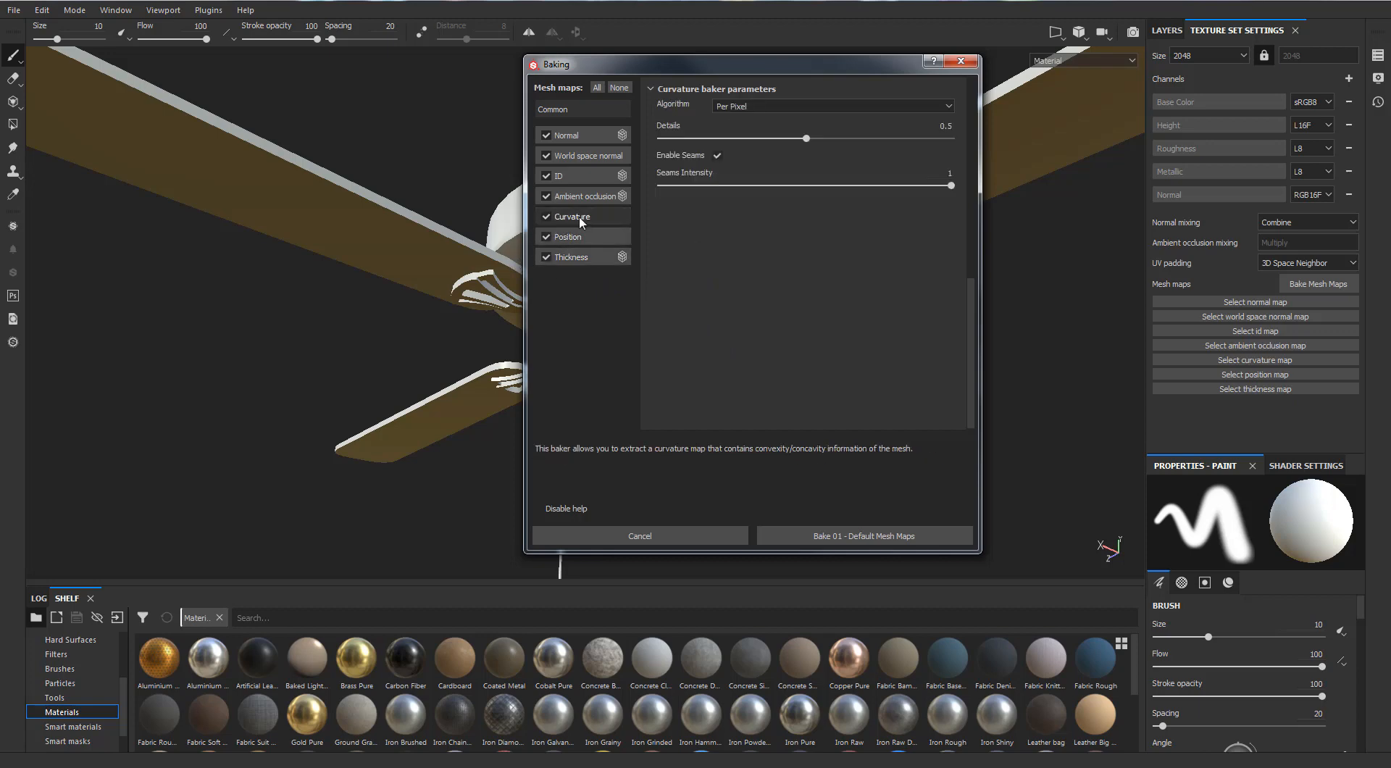
left_click(583, 196)
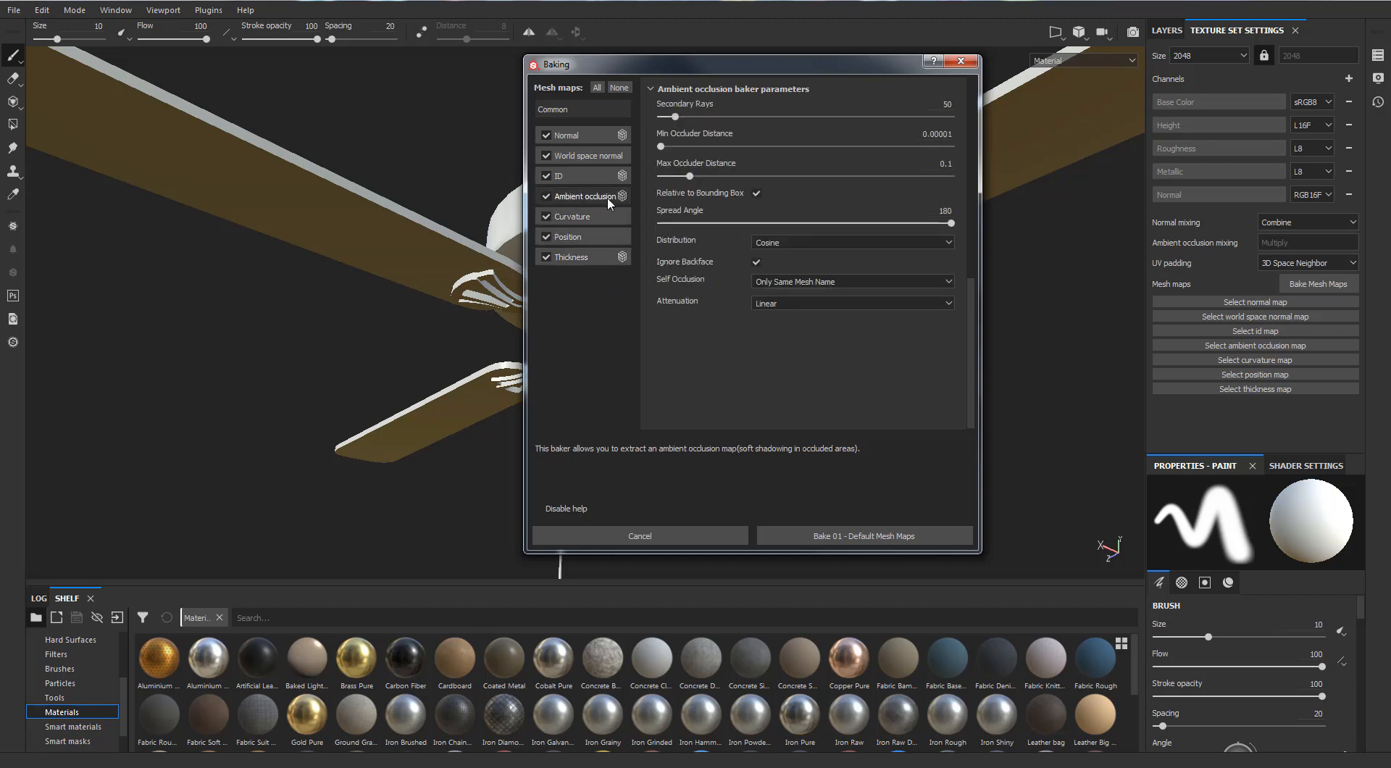
scroll(708, 188, "up", 3)
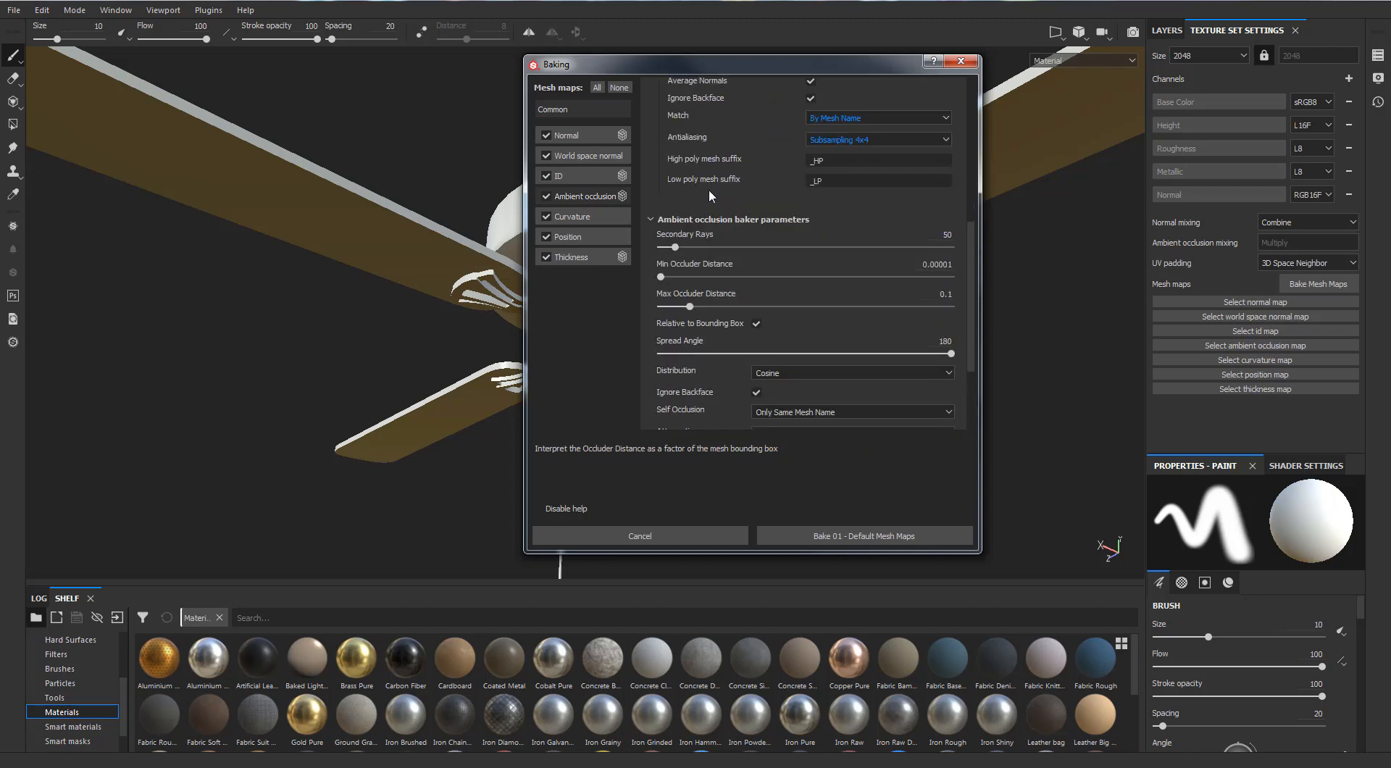
scroll(709, 189, "down", 2)
left_click(561, 174)
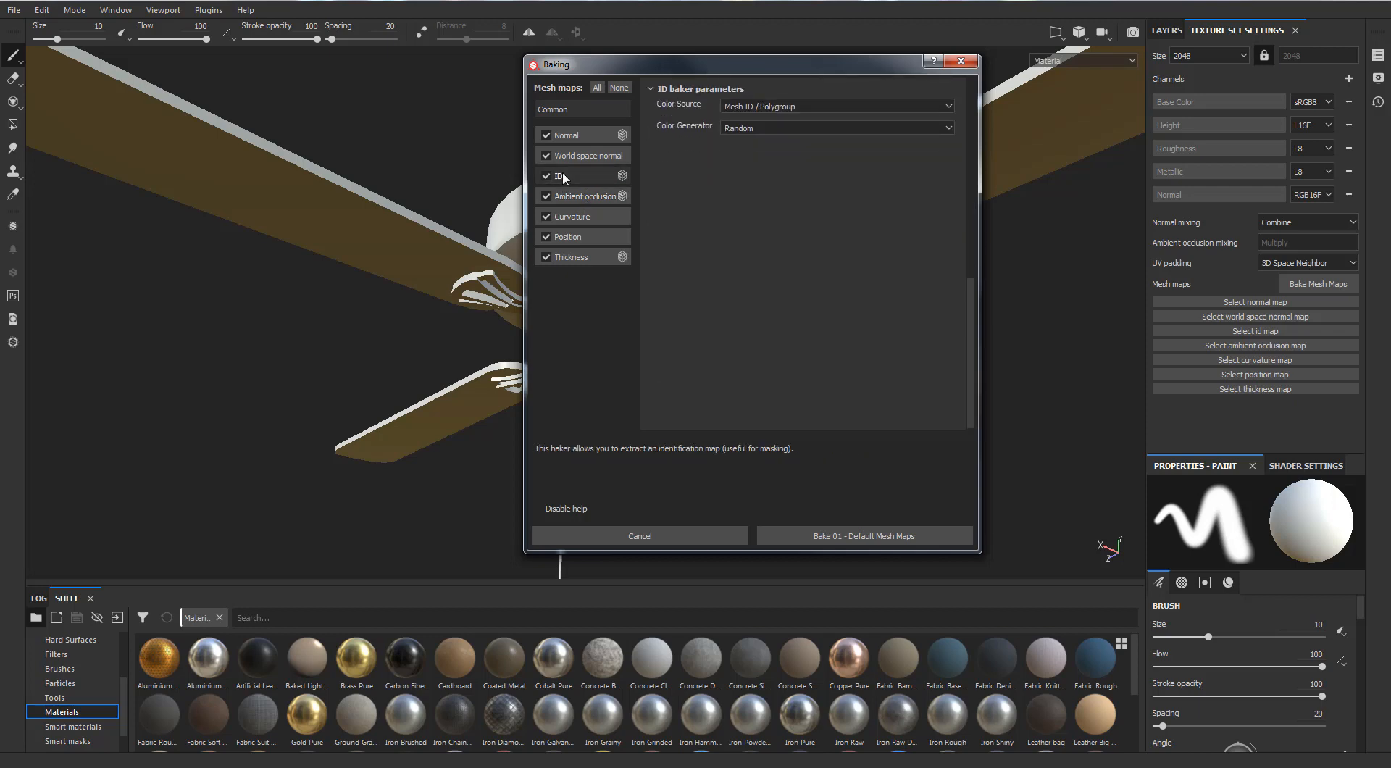
left_click(568, 155)
left_click(568, 136)
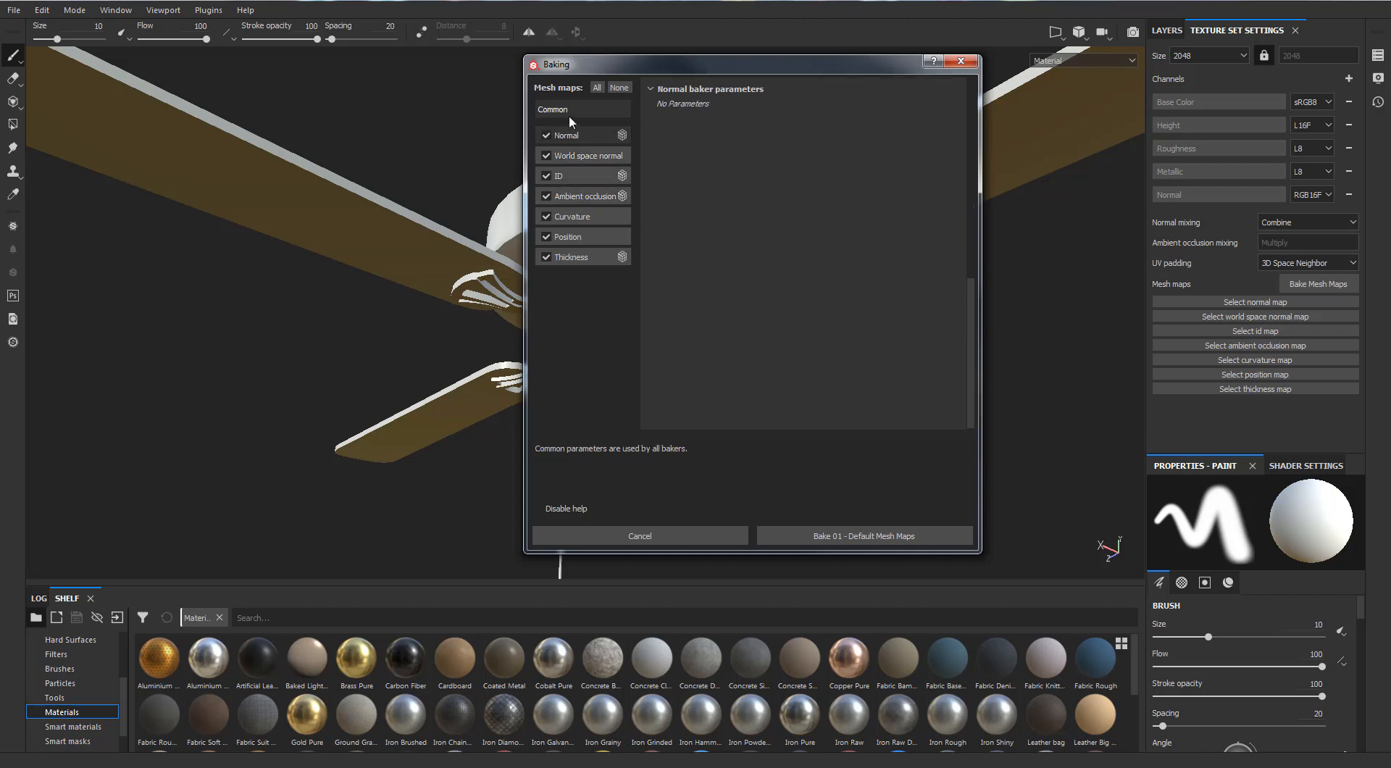
left_click(568, 115)
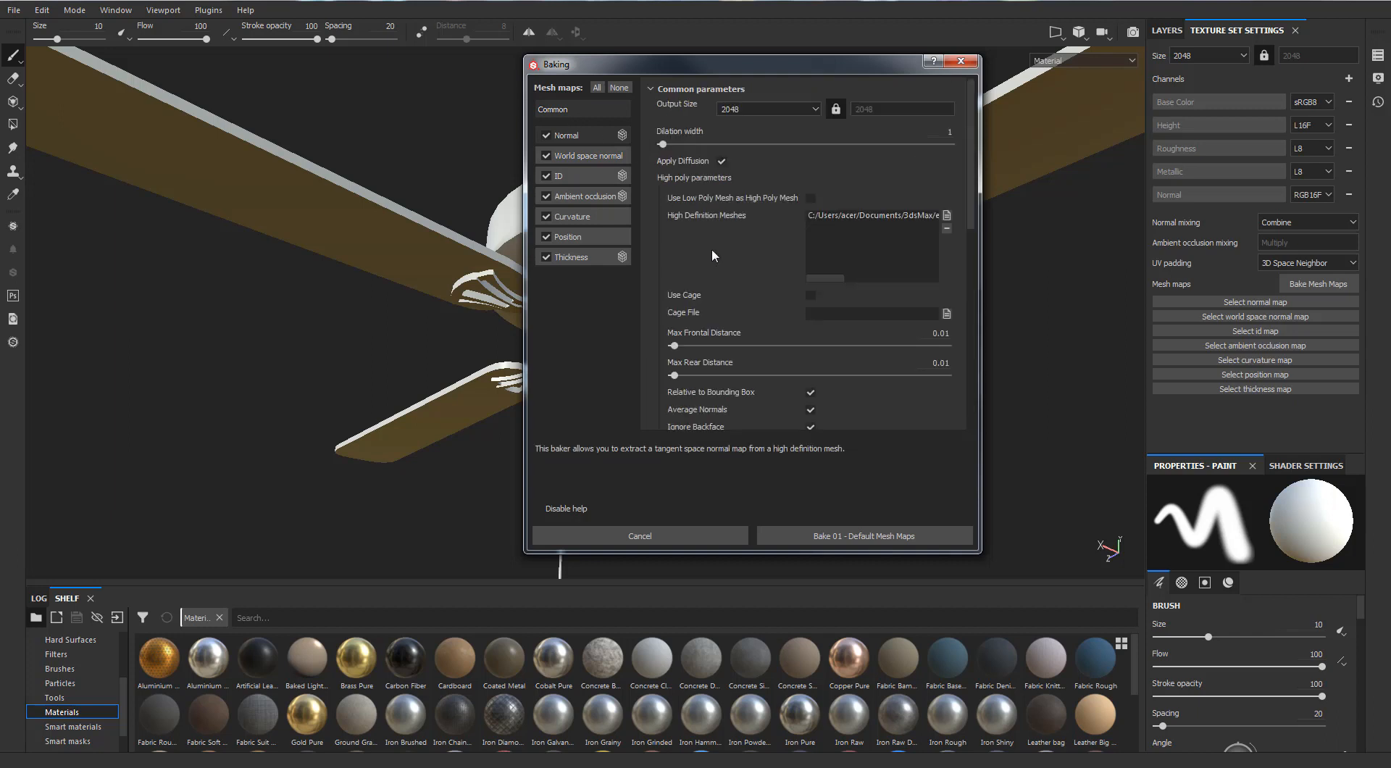
scroll(719, 262, "down", 3)
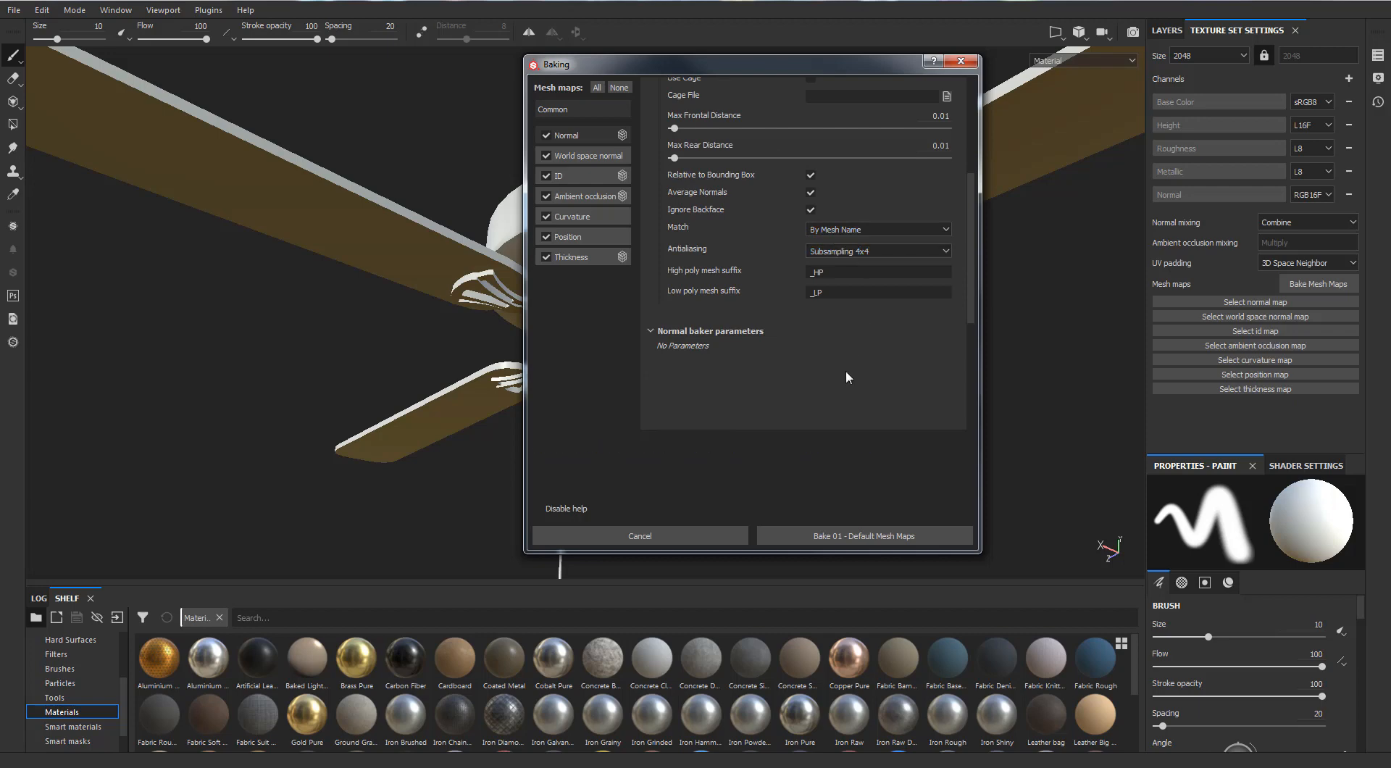
Bake the mesh maps for the 01 - Default texture set and inspect the baked fan from several distances
left_click(854, 537)
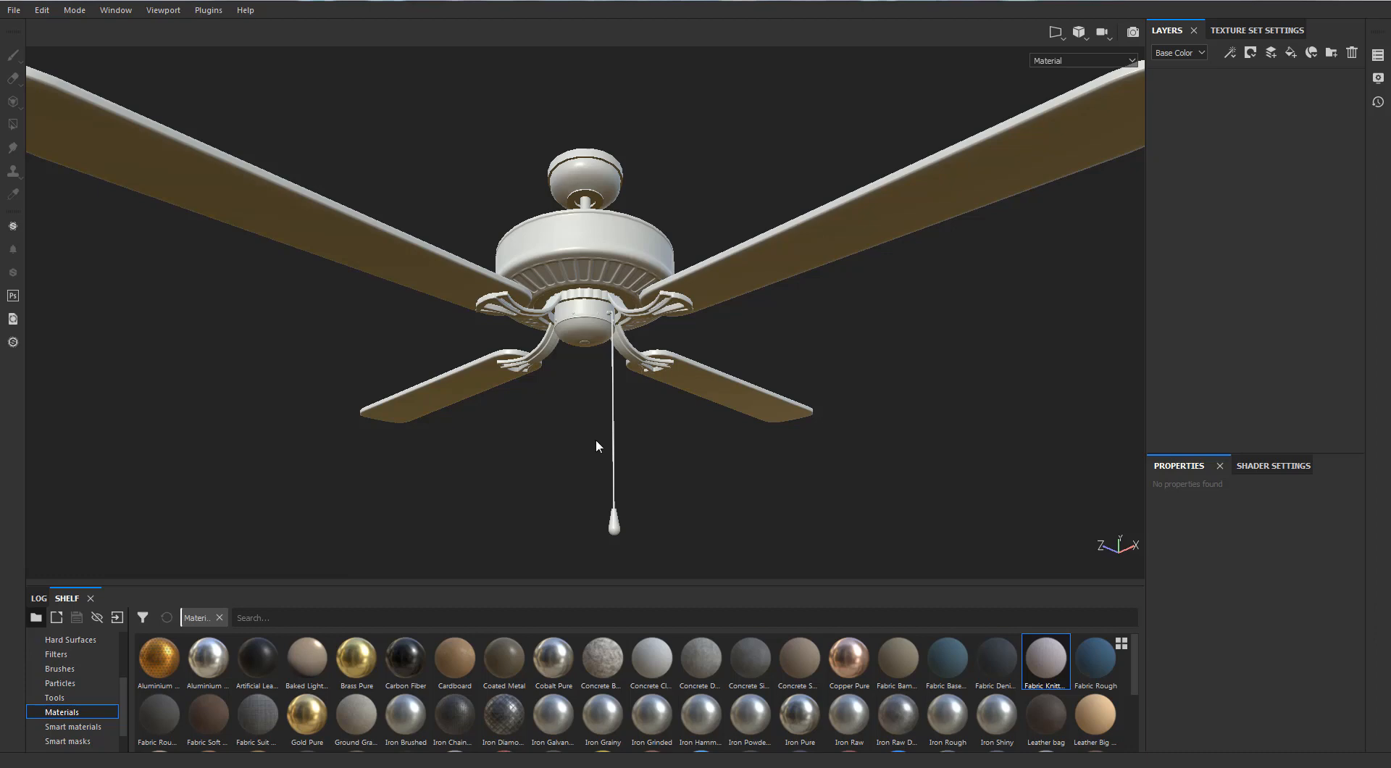
scroll(571, 430, "down", 2)
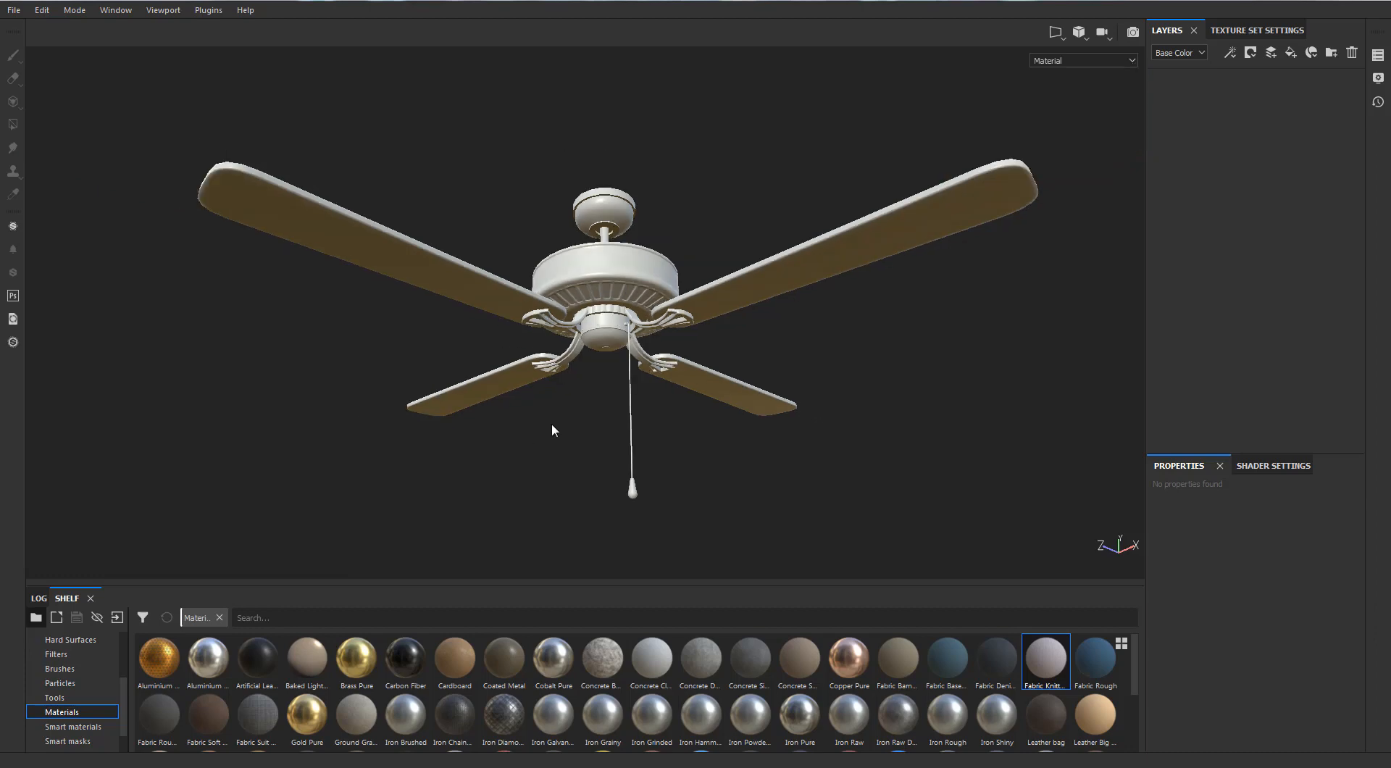
right_click_drag(551, 423, 592, 381, "alt")
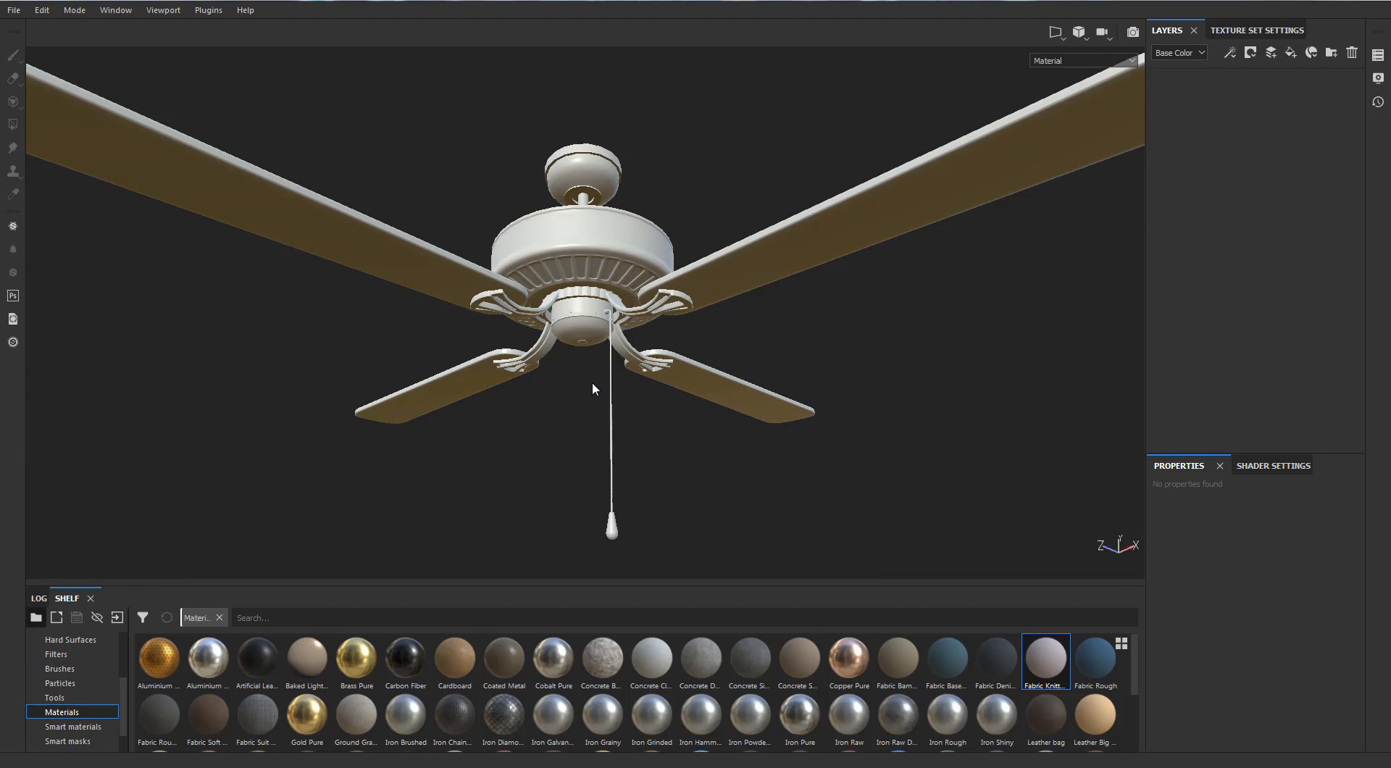
left_click_drag(592, 381, 1215, 122, "alt")
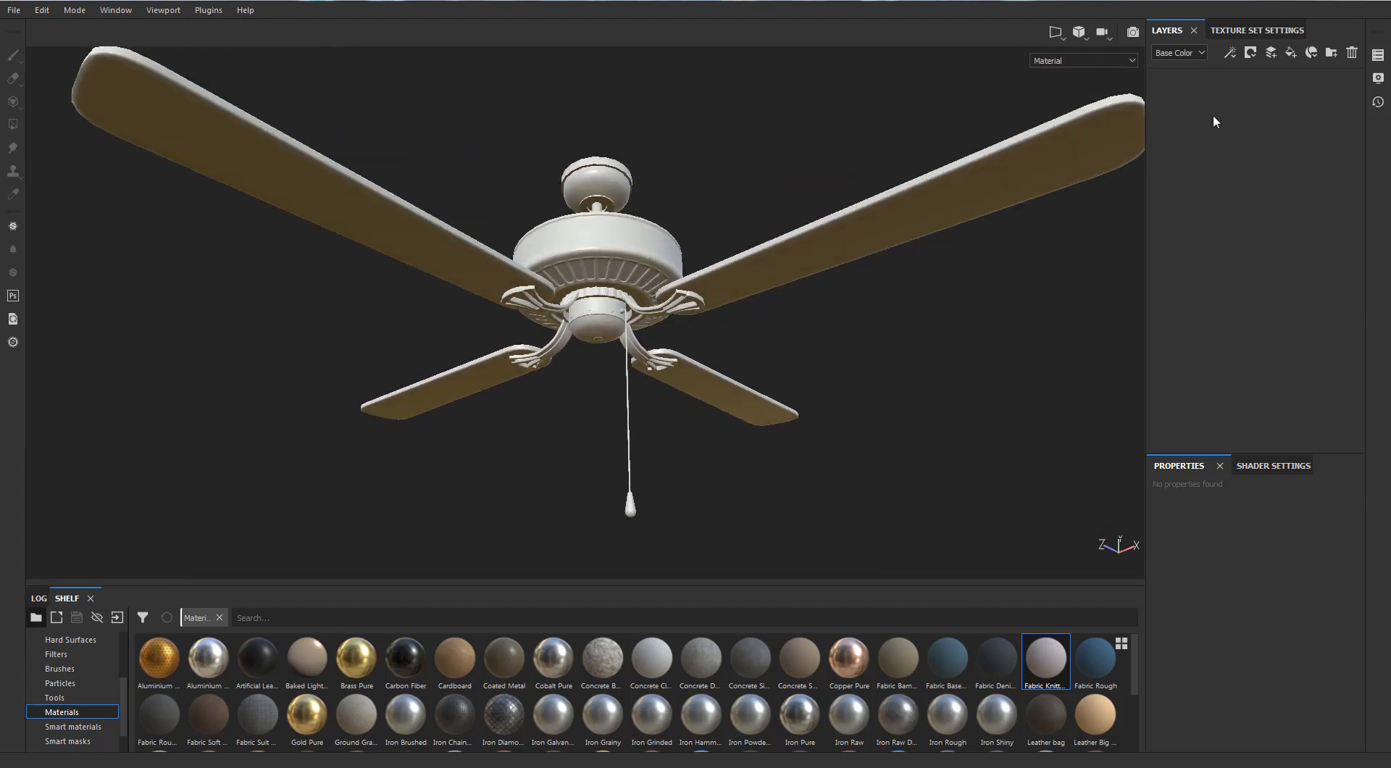
Add a folder to the layer stack and name it Wood 1
left_click(1331, 52)
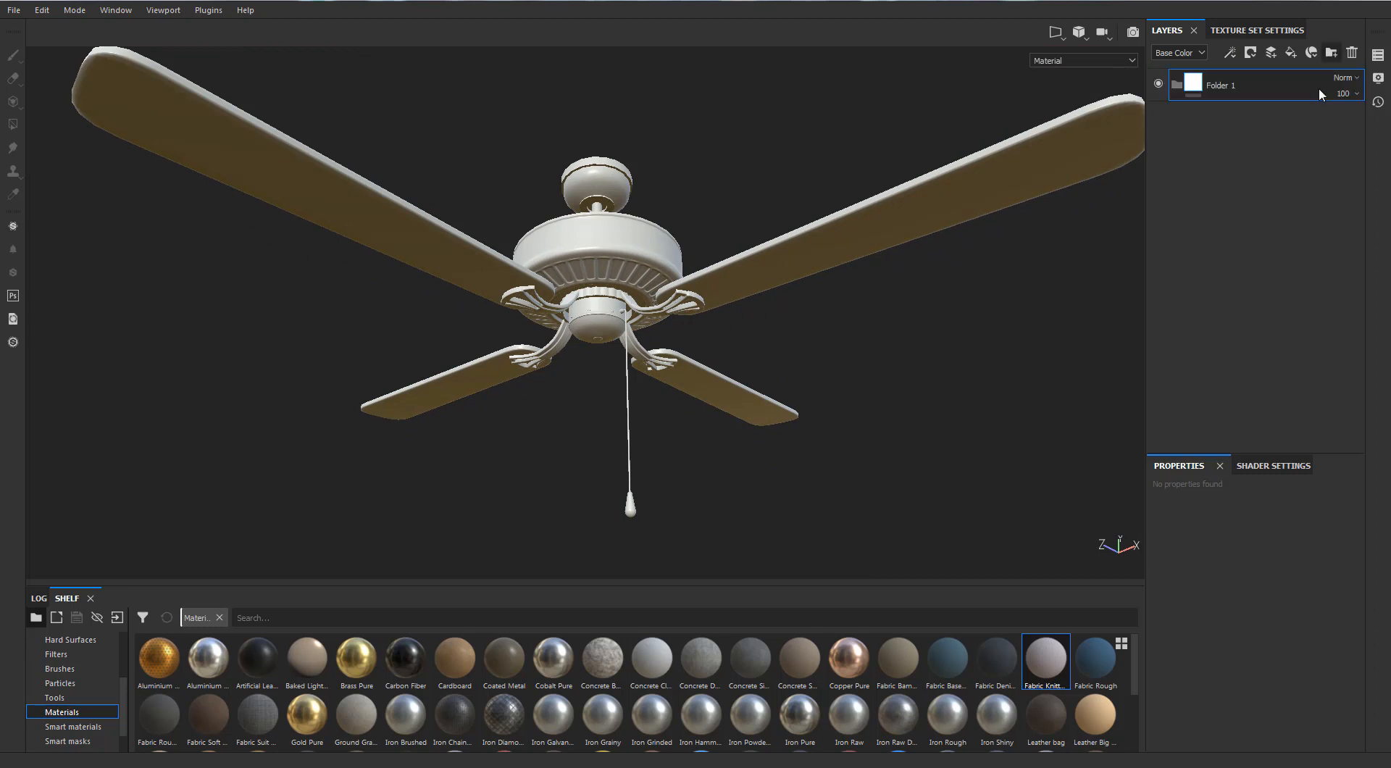
double_click(1220, 84)
type("Wood ")
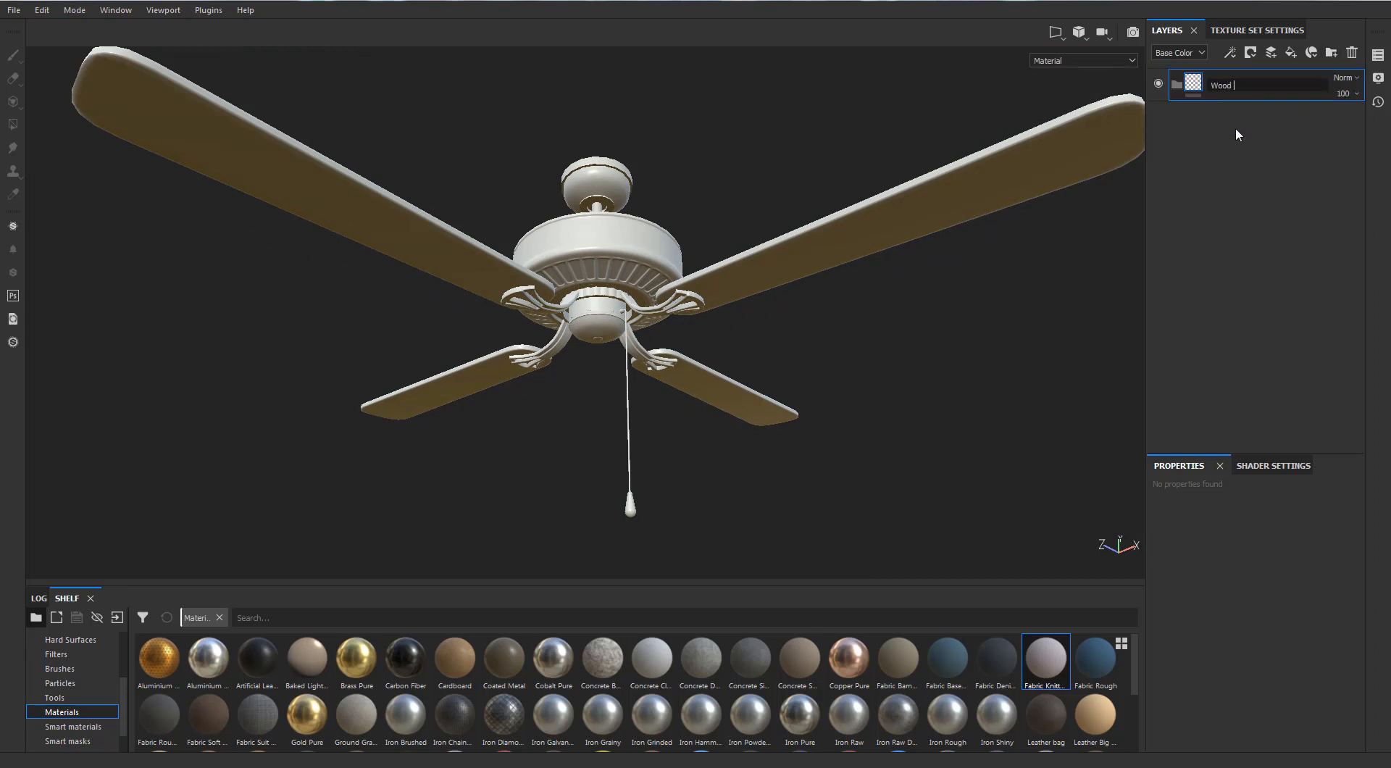
type("1")
key("Return")
Add a second layer folder above Wood 1 and name it Wood 2
left_click(1331, 52)
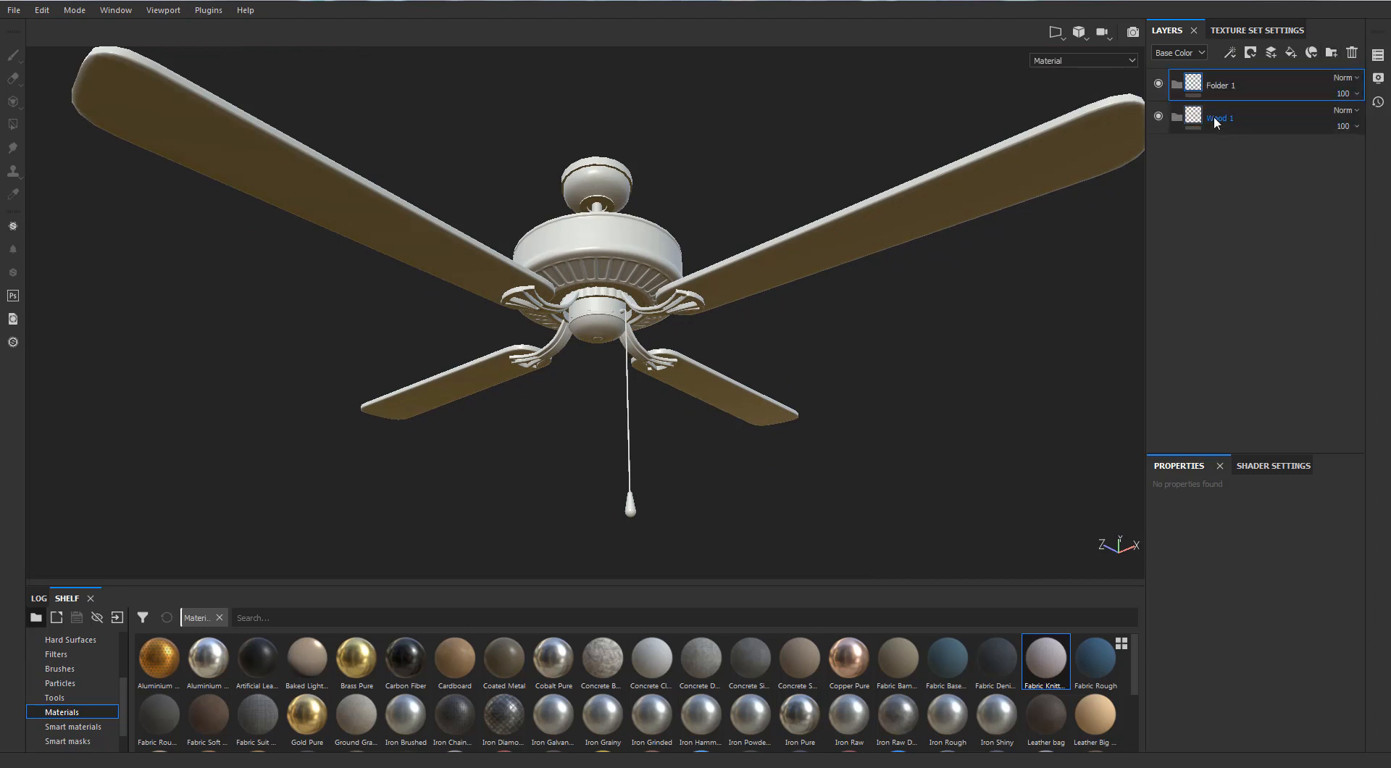
double_click(1224, 86)
type("W")
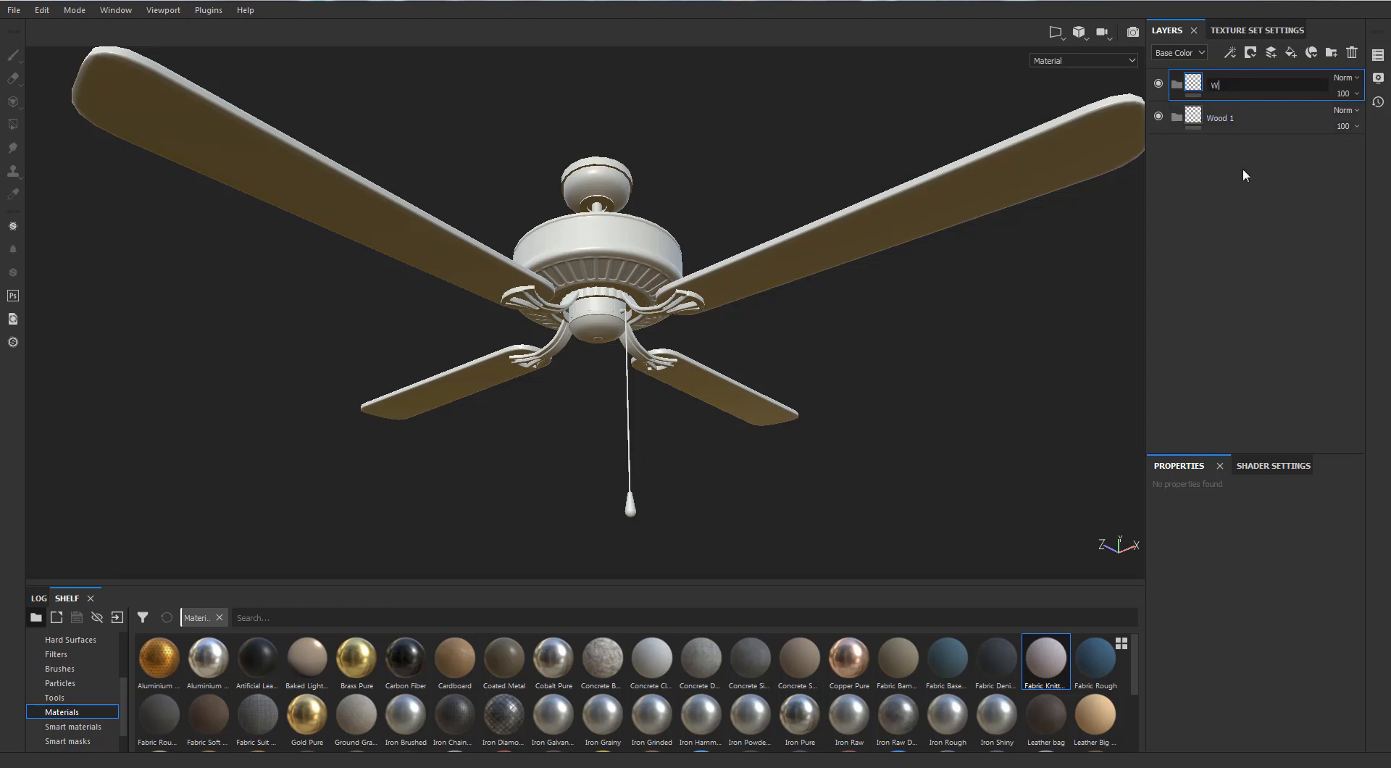
type("ood 2")
key("Return")
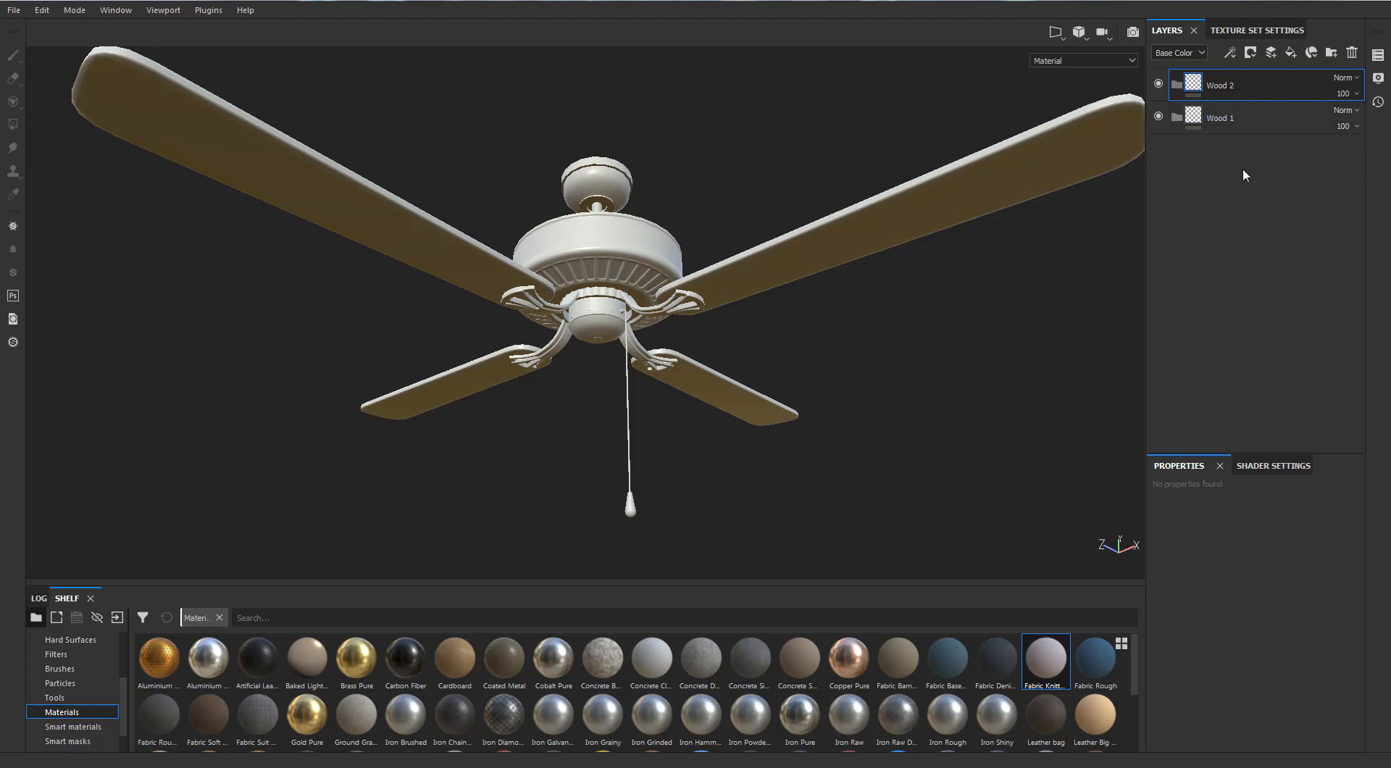
Add a layer folder above Wood 2 and name it Bronze
left_click(1331, 52)
double_click(1232, 86)
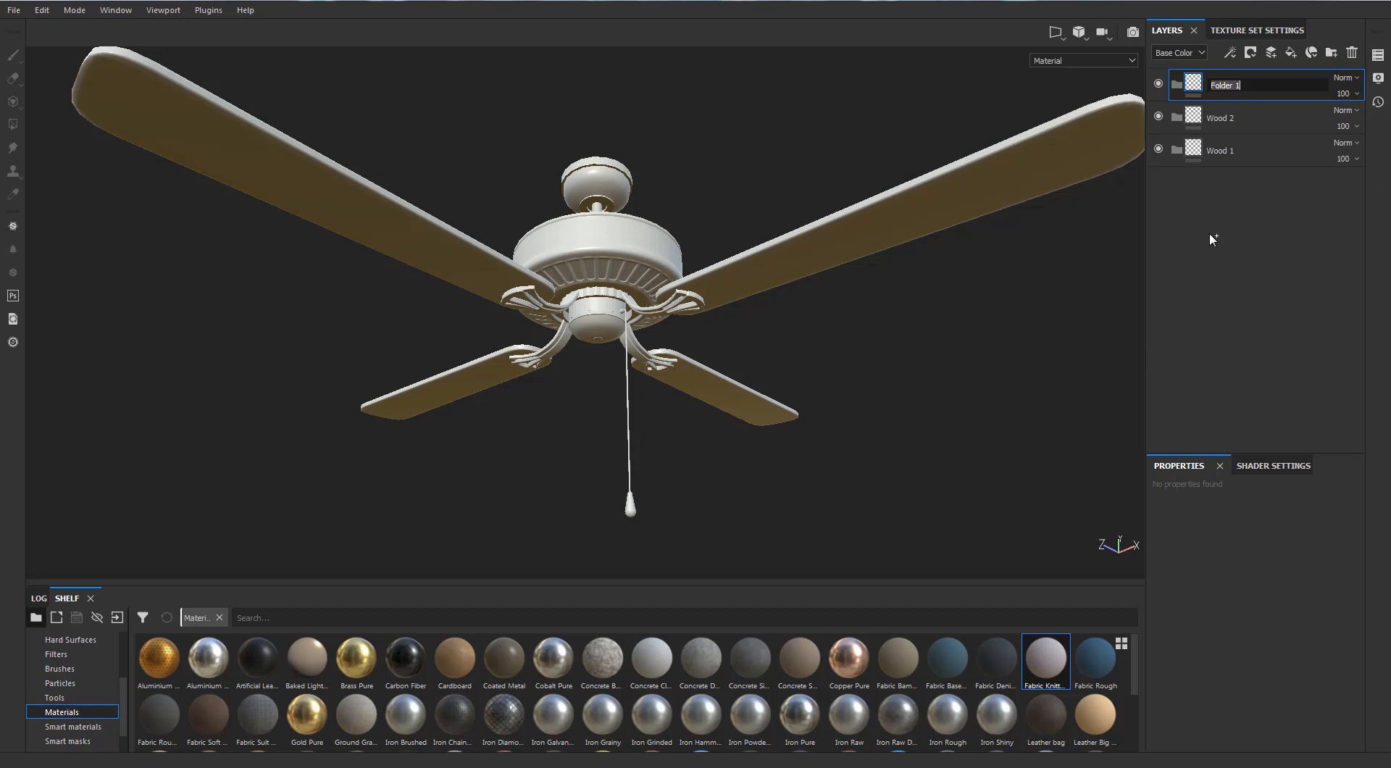
type("Bronze")
key("Return")
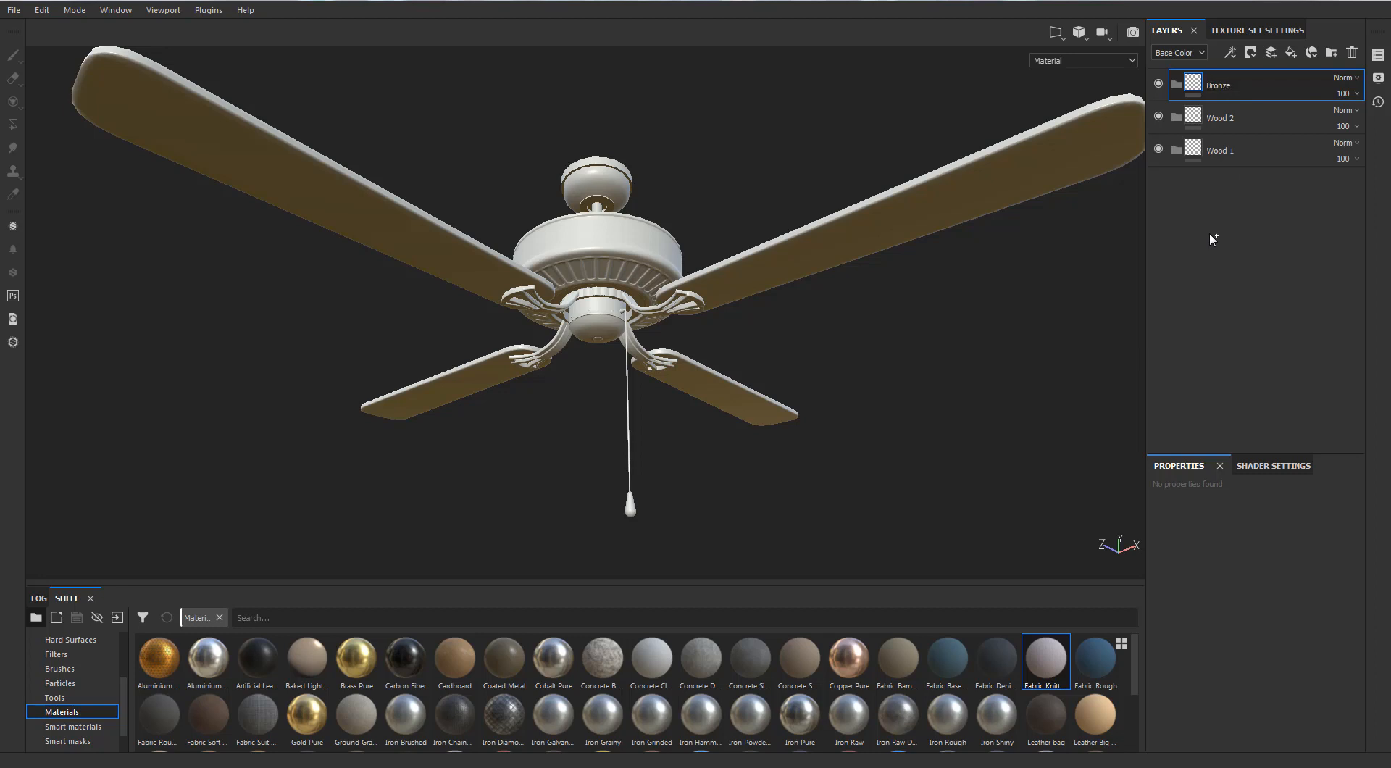
Add a layer folder above Bronze and name it Steel
left_click(1323, 53)
double_click(1218, 86)
type("SQ")
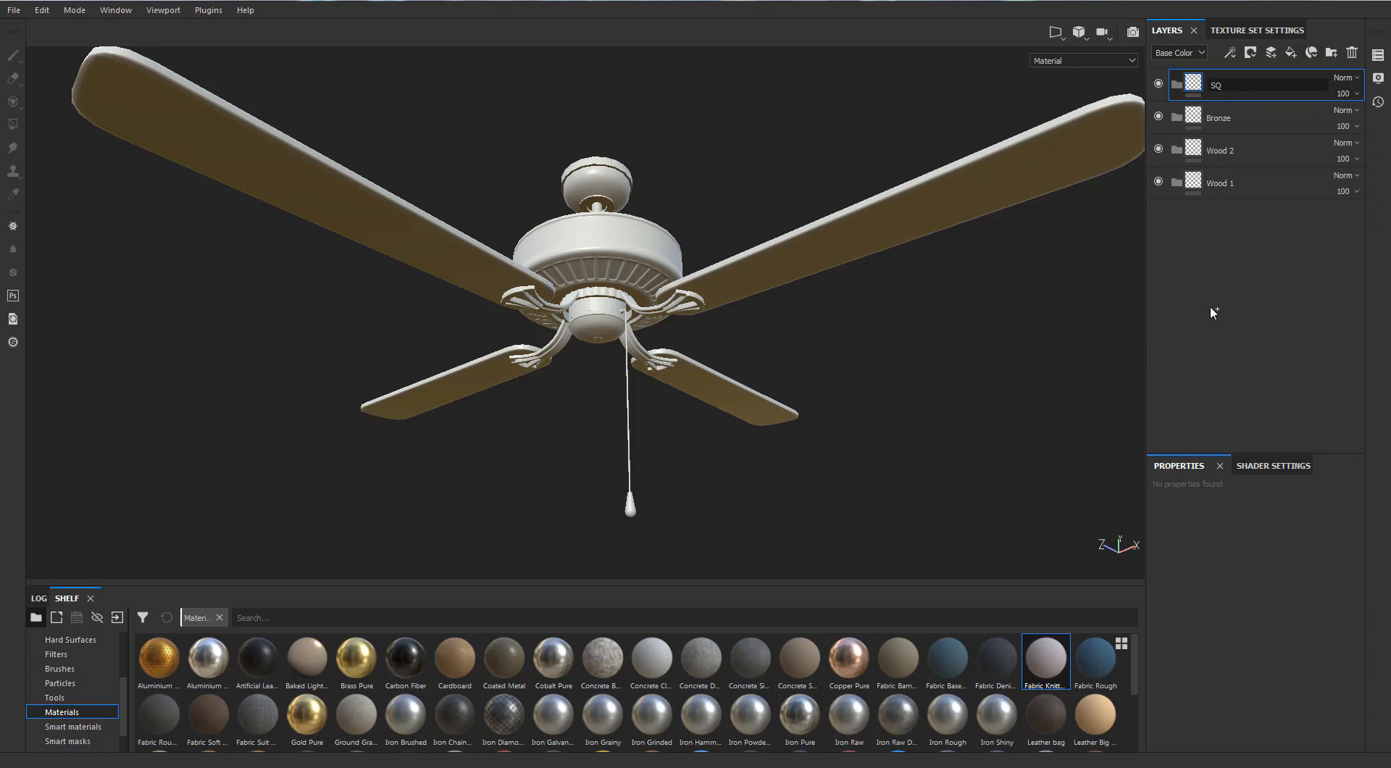
key("BackSpace")
type("teel")
key("Return")
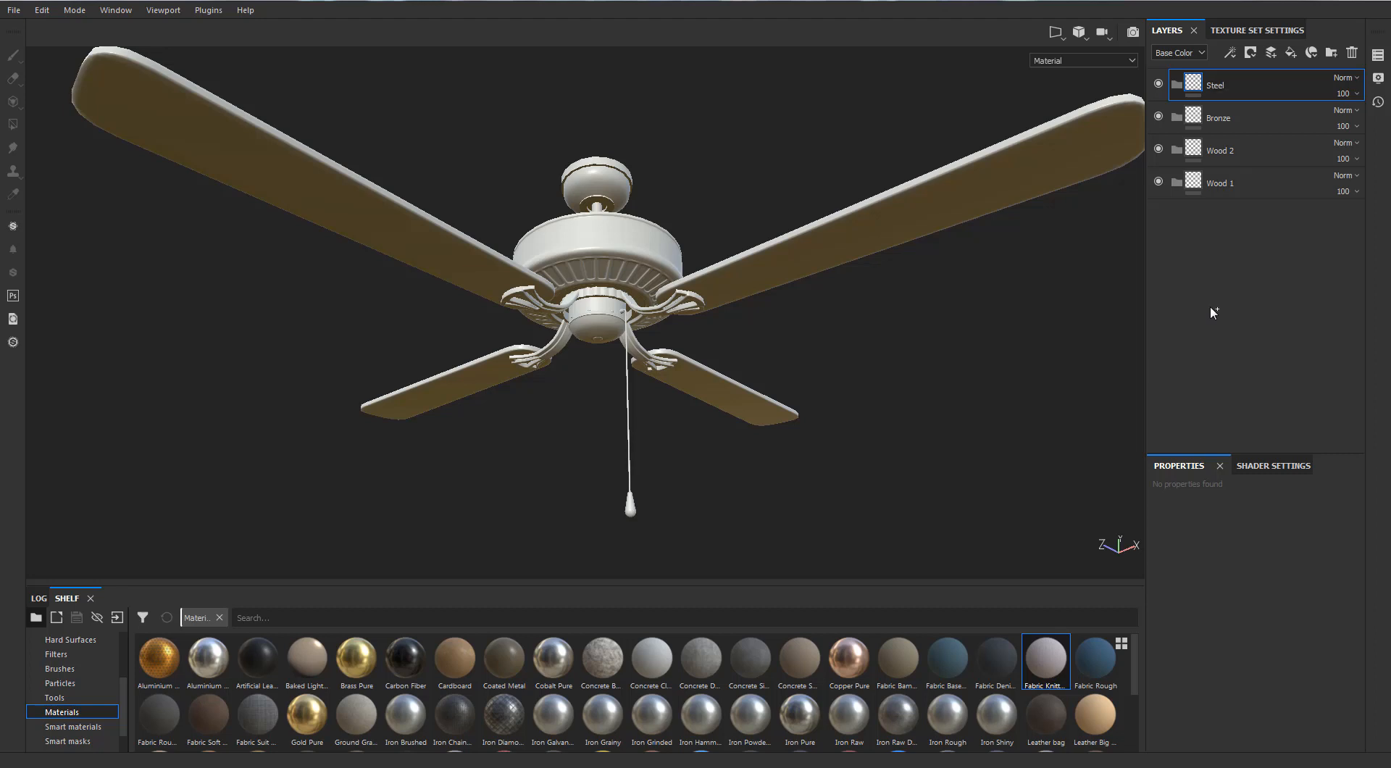
Add a layer folder above Steel and name it Fabric
left_click(1330, 53)
double_click(1219, 85)
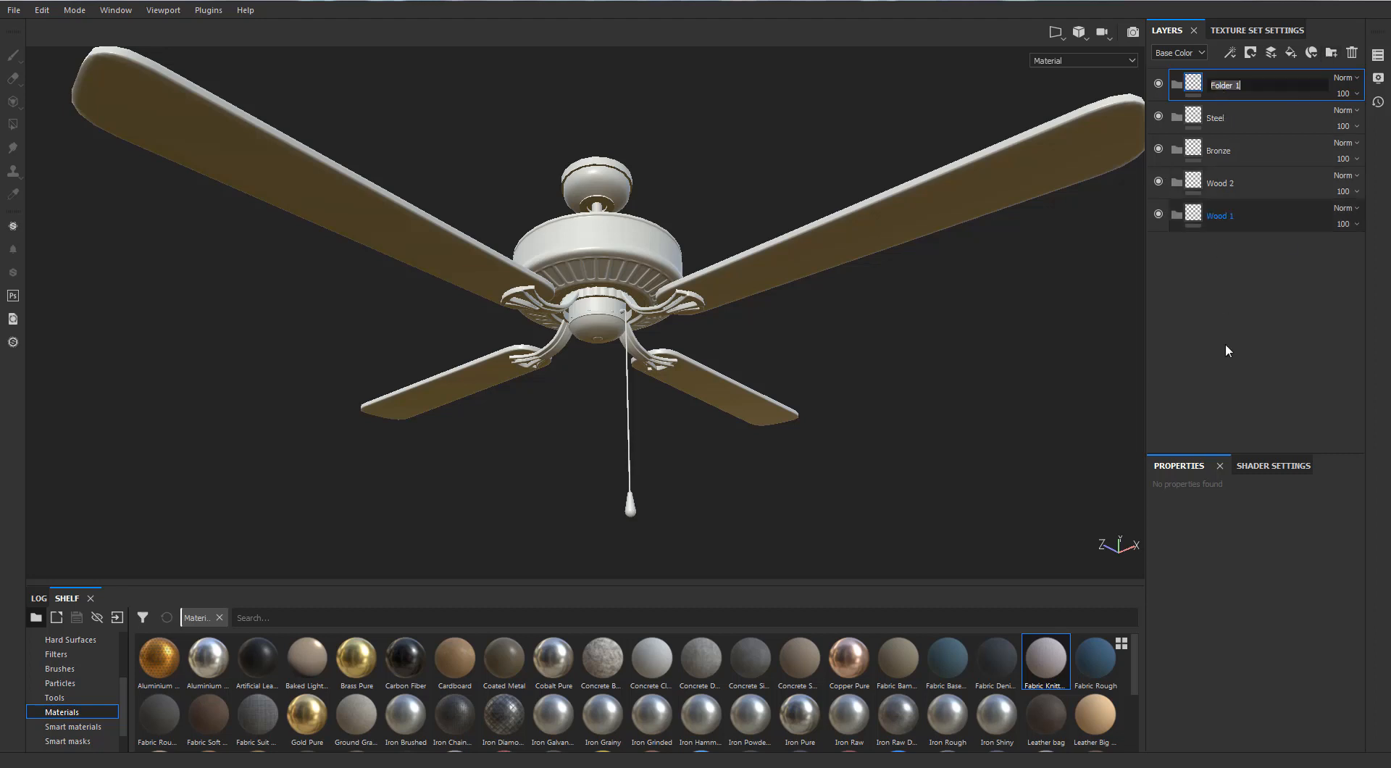
key("BackSpace")
type("Fab")
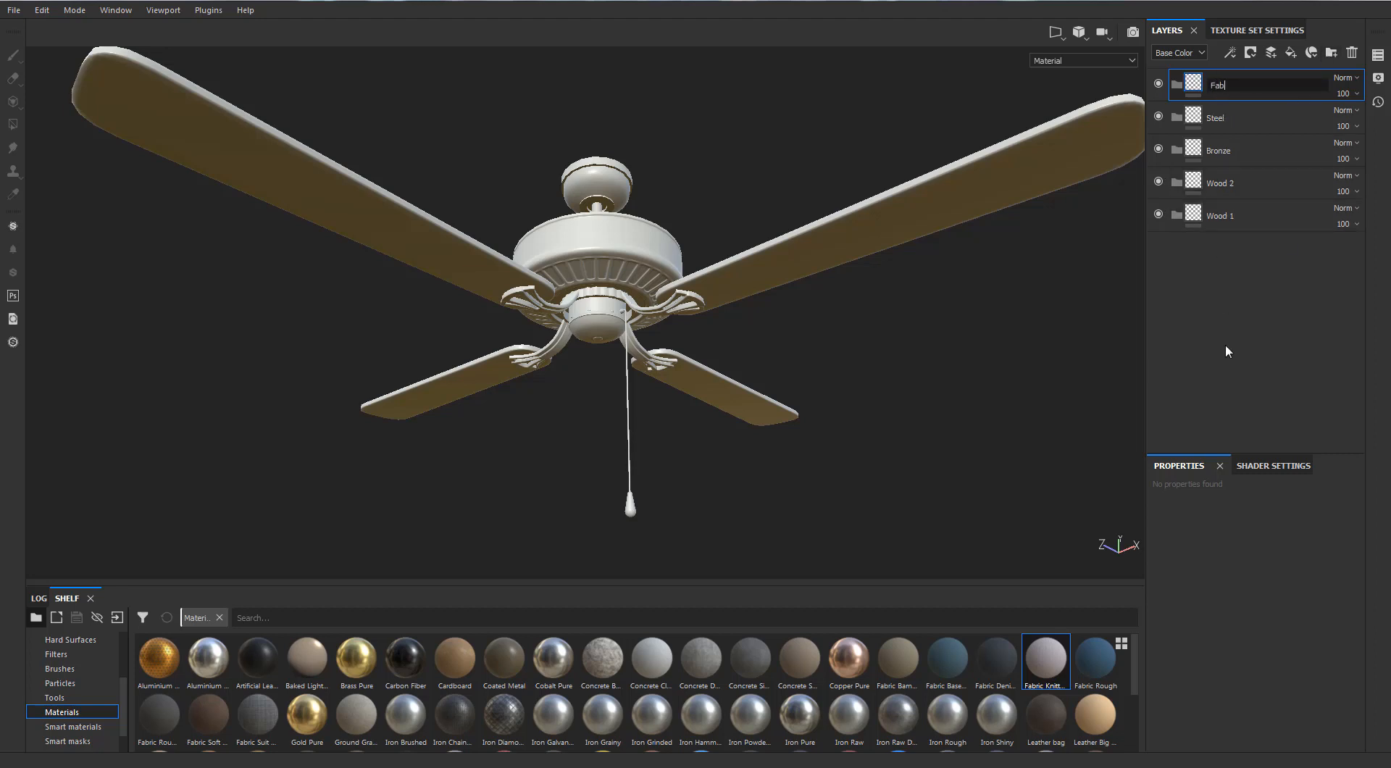
type("ric")
Put the Wood American Cherry material in the Wood 1 folder and give that folder a black mask
left_click(1211, 213)
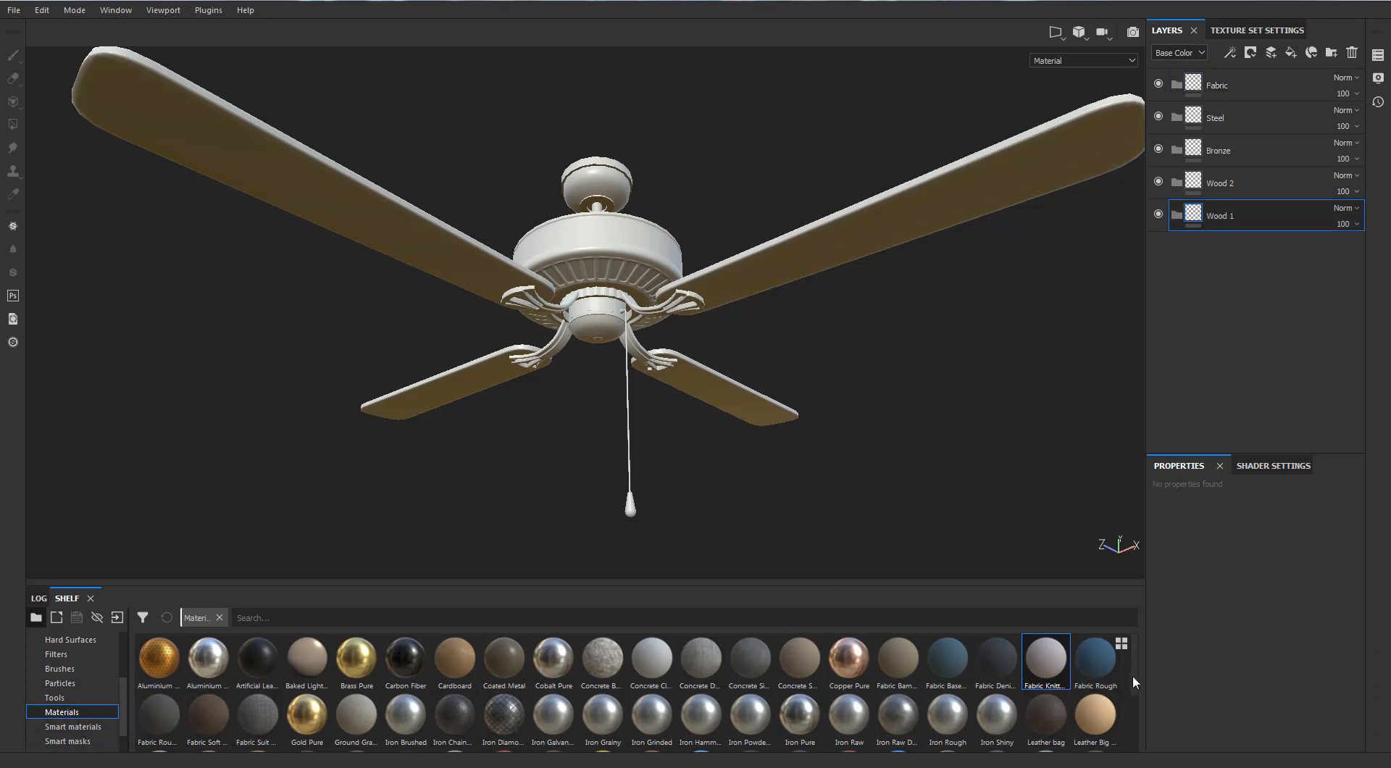
left_click_drag(1133, 676, 1125, 734)
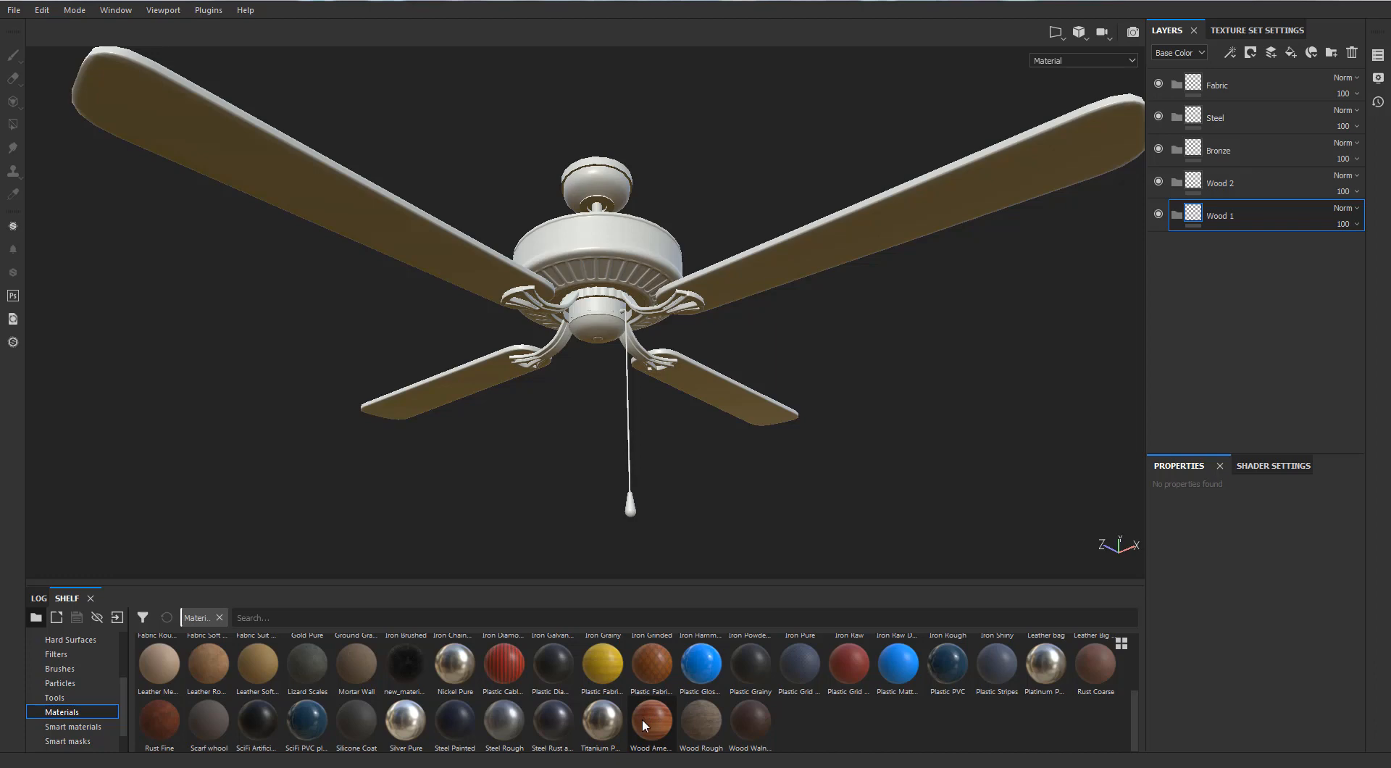
left_click_drag(644, 720, 1245, 215)
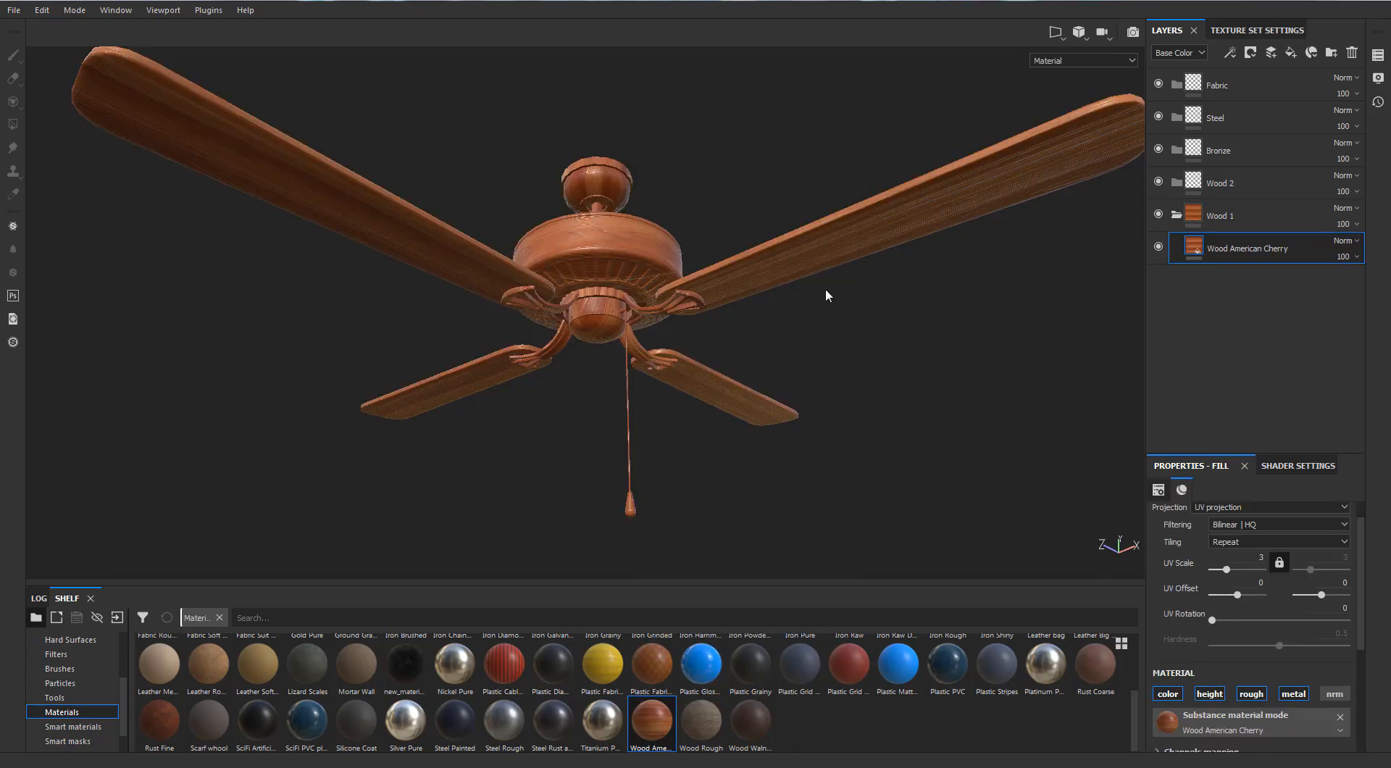
left_click(1177, 215)
right_click(1192, 214)
left_click(1192, 241)
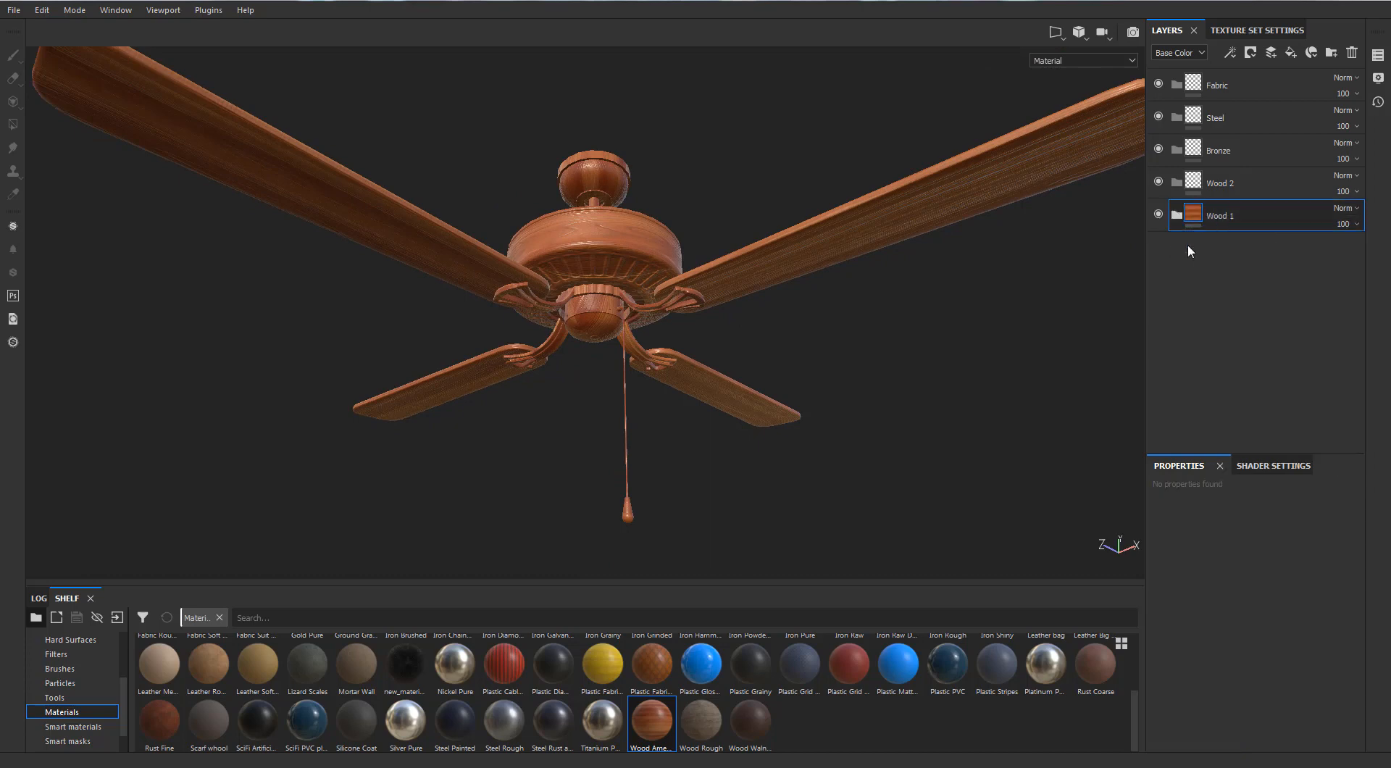
Reveal the Wood 1 folder on all four fan blades with the Polygon Fill tool in mesh mode
key("4")
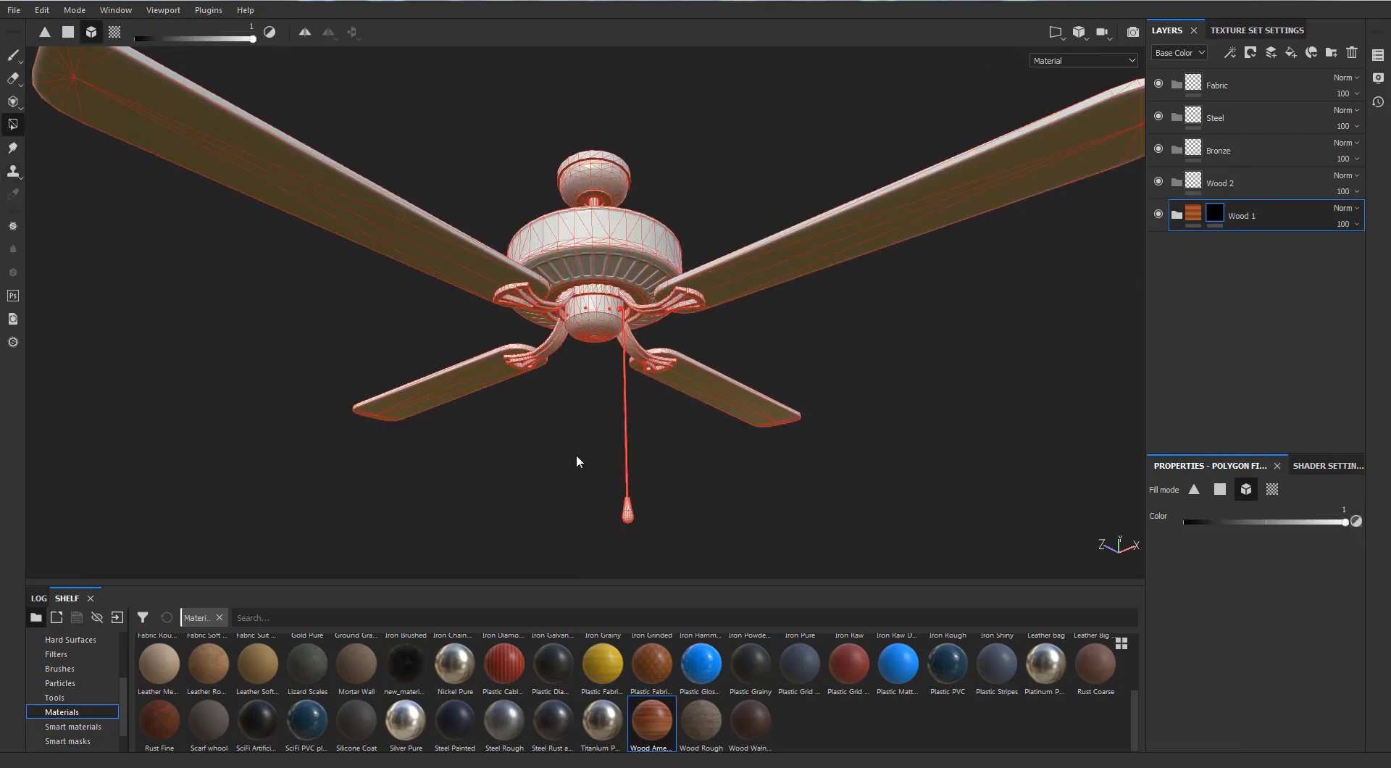
scroll(576, 454, "up", 3)
scroll(576, 454, "down", 3)
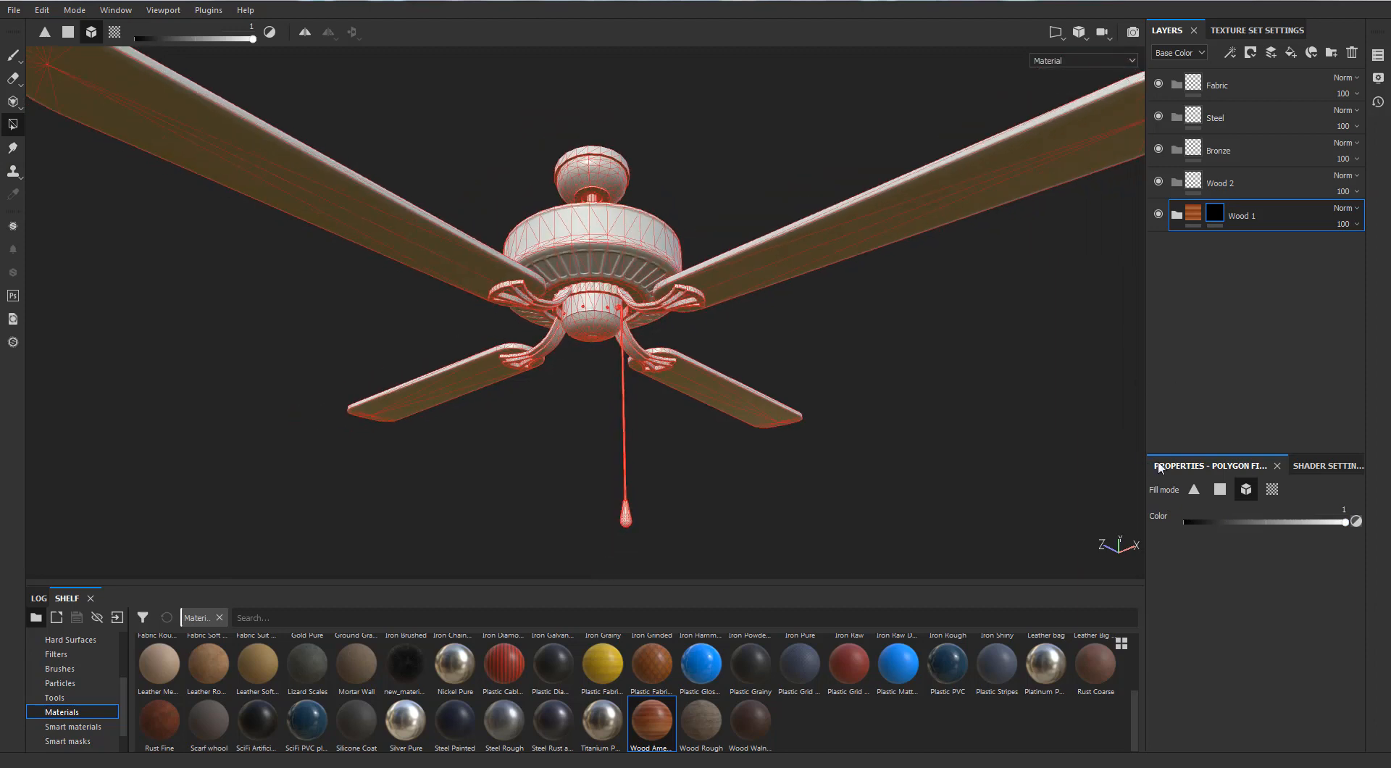
left_click(793, 262)
left_click(458, 275)
left_click(459, 376)
left_click(738, 387)
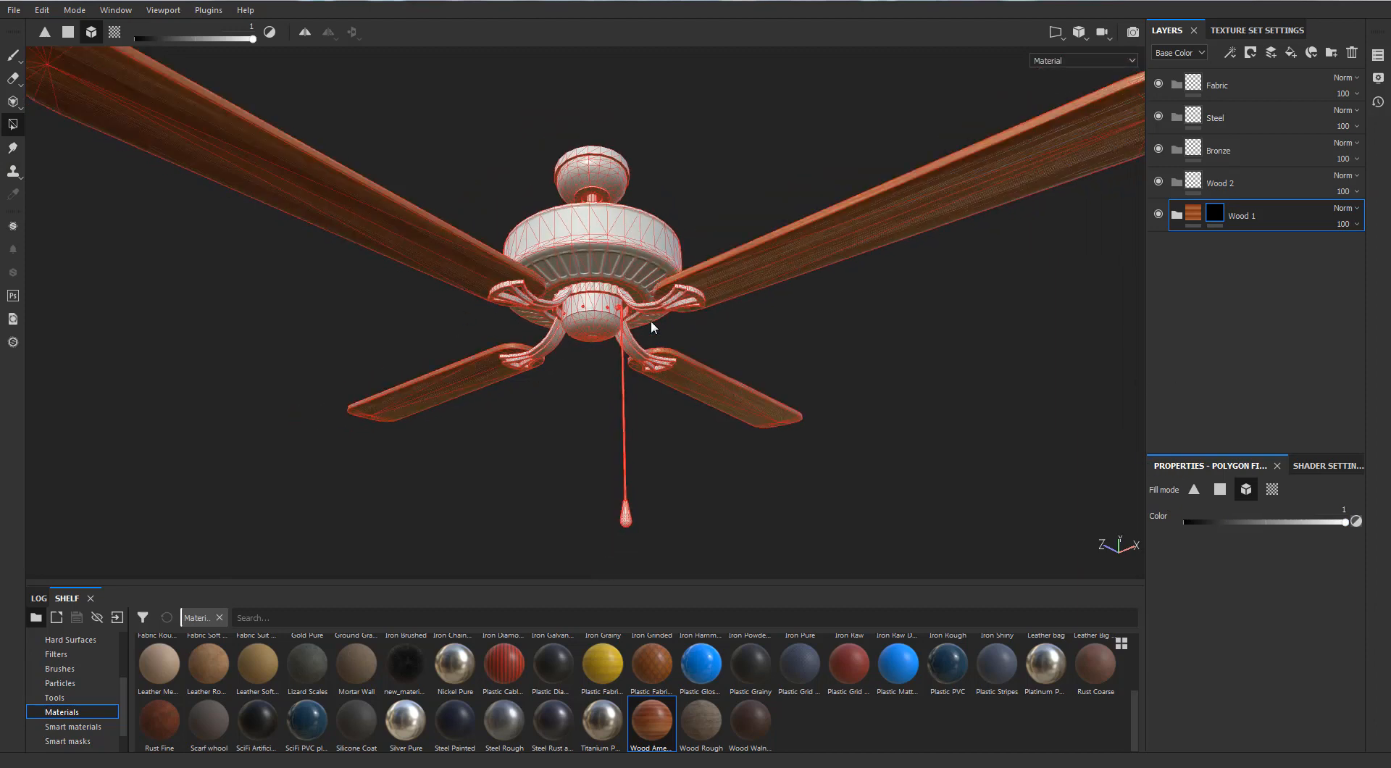
key("f")
key("1")
scroll(268, 255, "up", 1)
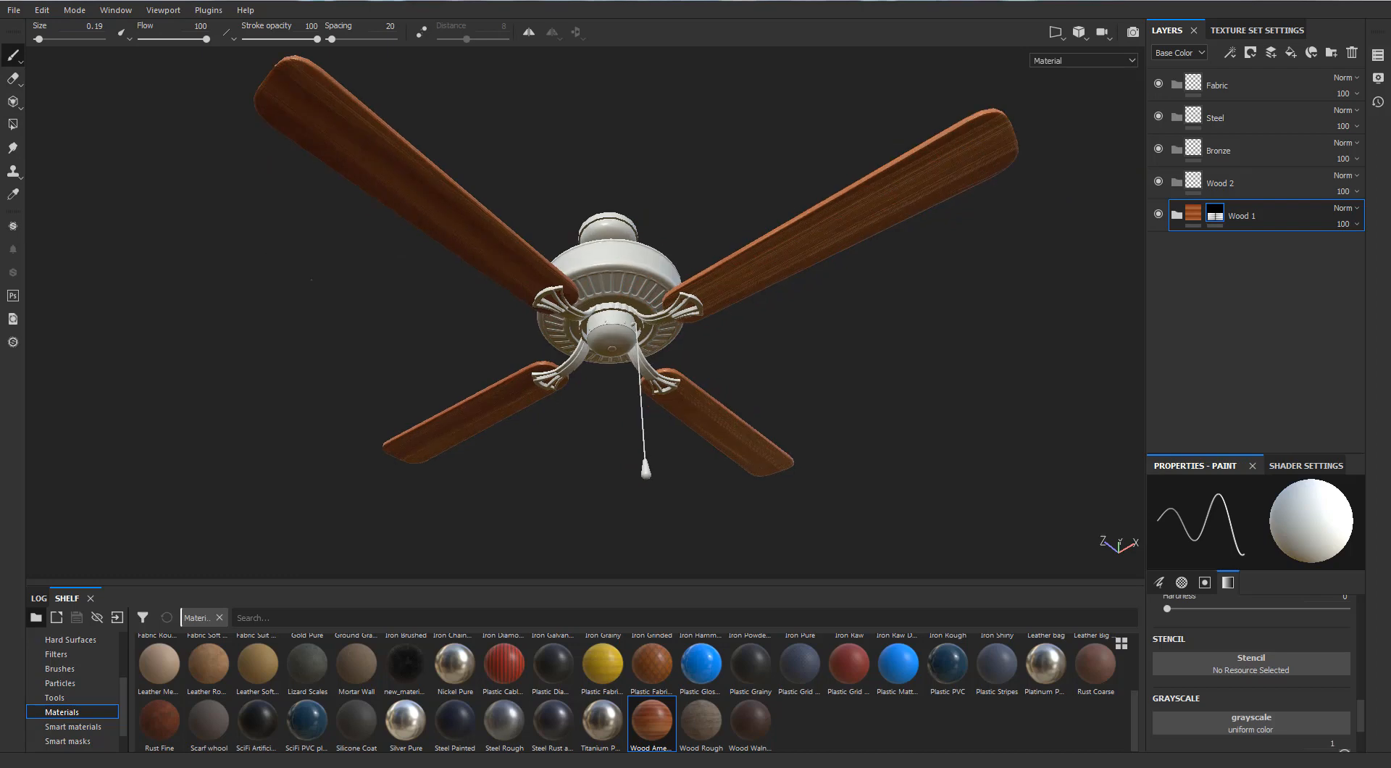
left_click_drag(316, 270, 337, 315, "alt")
scroll(1028, 397, "up", 1)
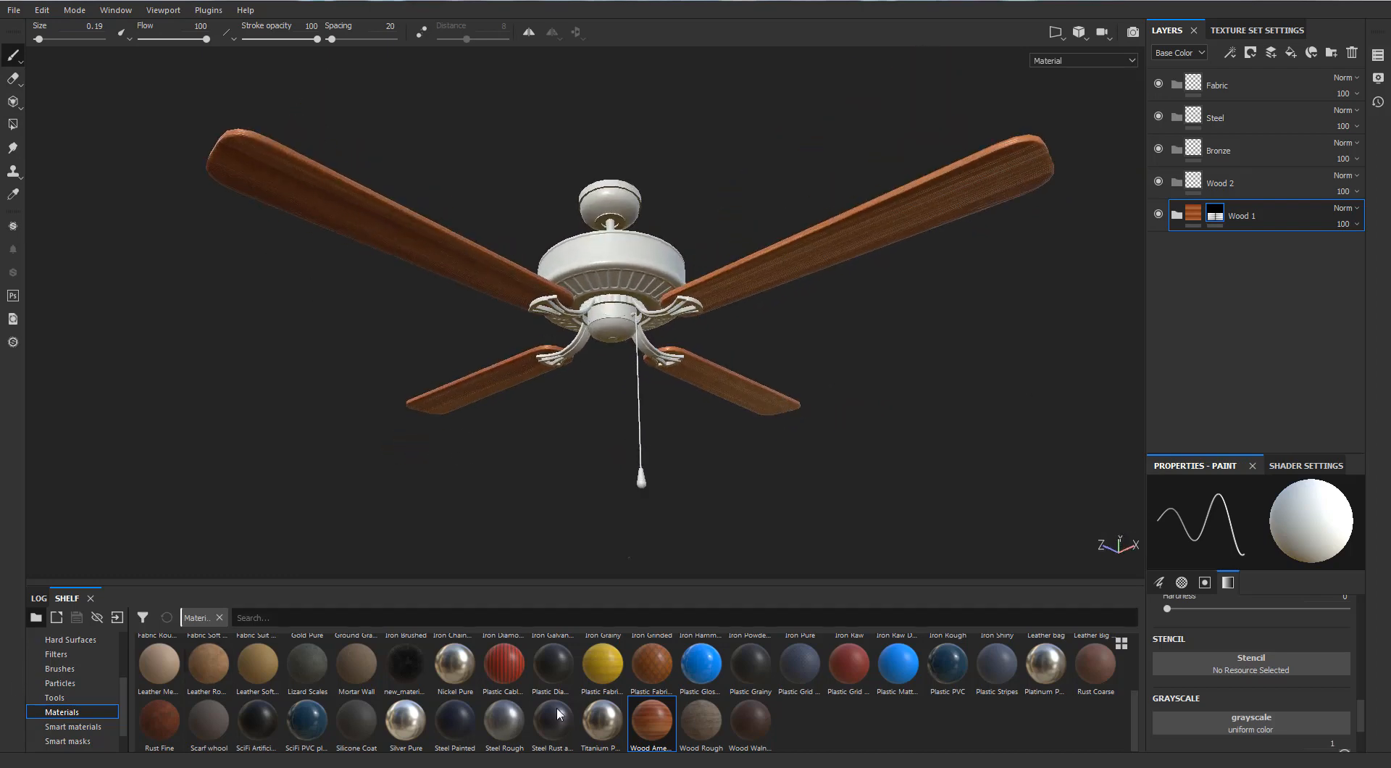
Put the Bronze Armor smart material in the Bronze folder and give that folder a black mask
scroll(1133, 696, "up", 2)
left_click(102, 726)
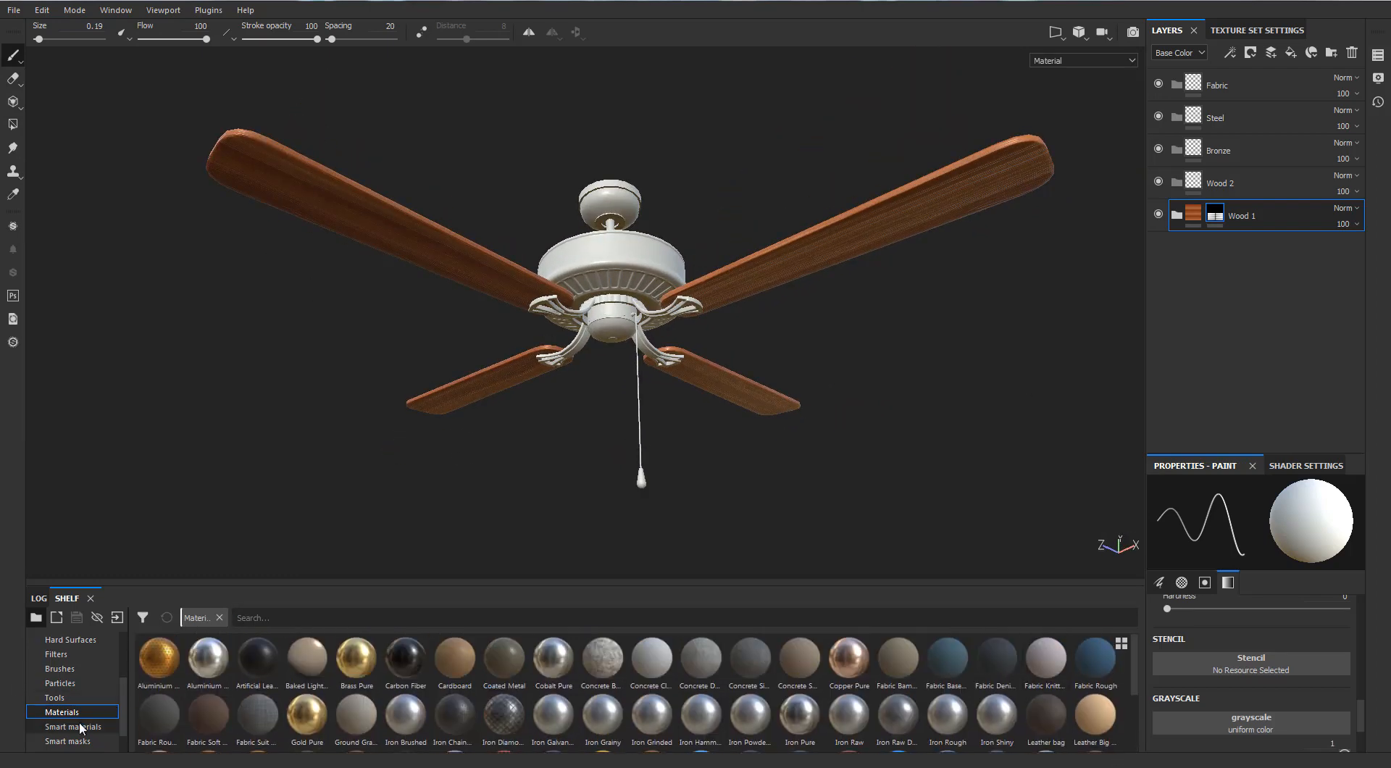
mouse_move(456, 672)
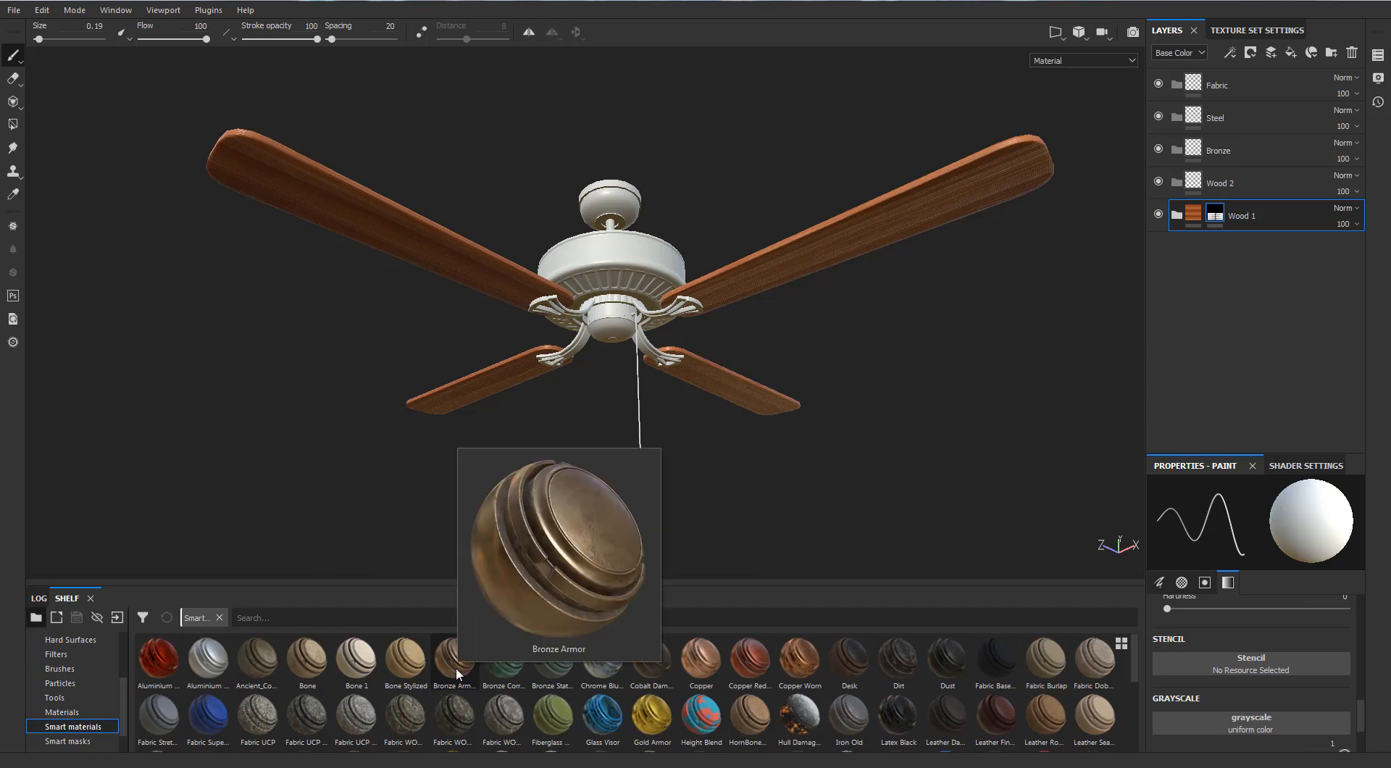
left_click_drag(456, 673, 1226, 156)
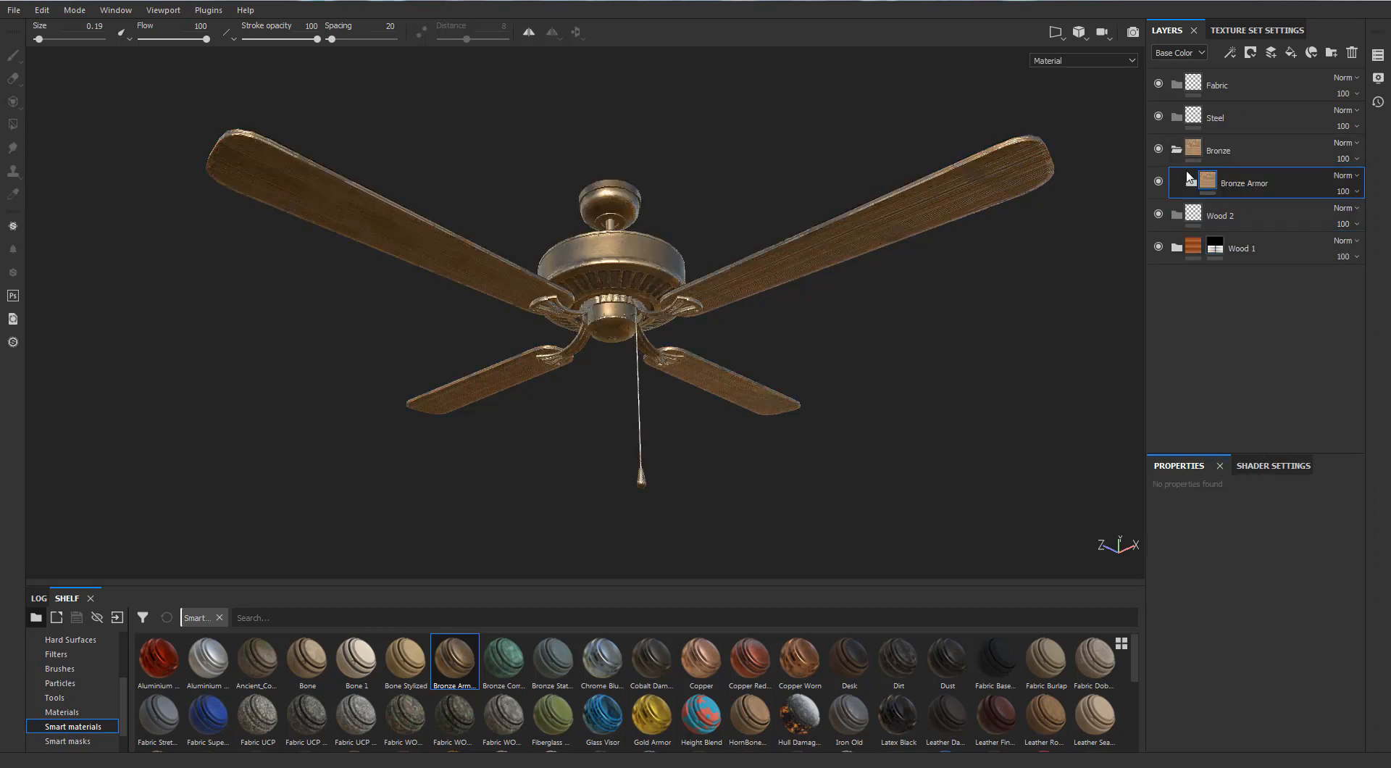
left_click(1175, 148)
right_click(1193, 146)
left_click(1208, 171)
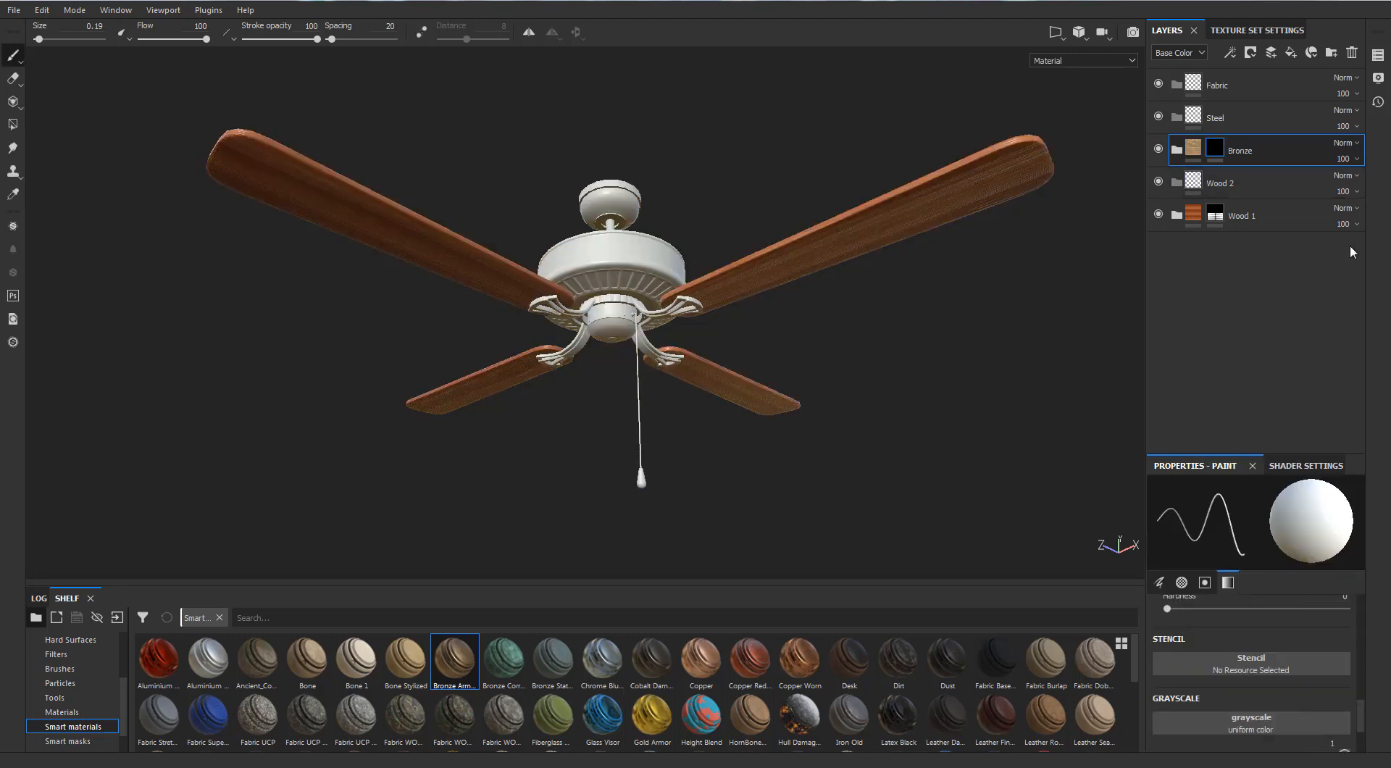
Reveal the Bronze folder on the fan's motor housing and ceiling canopy with mesh-mode Polygon Fill
scroll(705, 265, "down", 2)
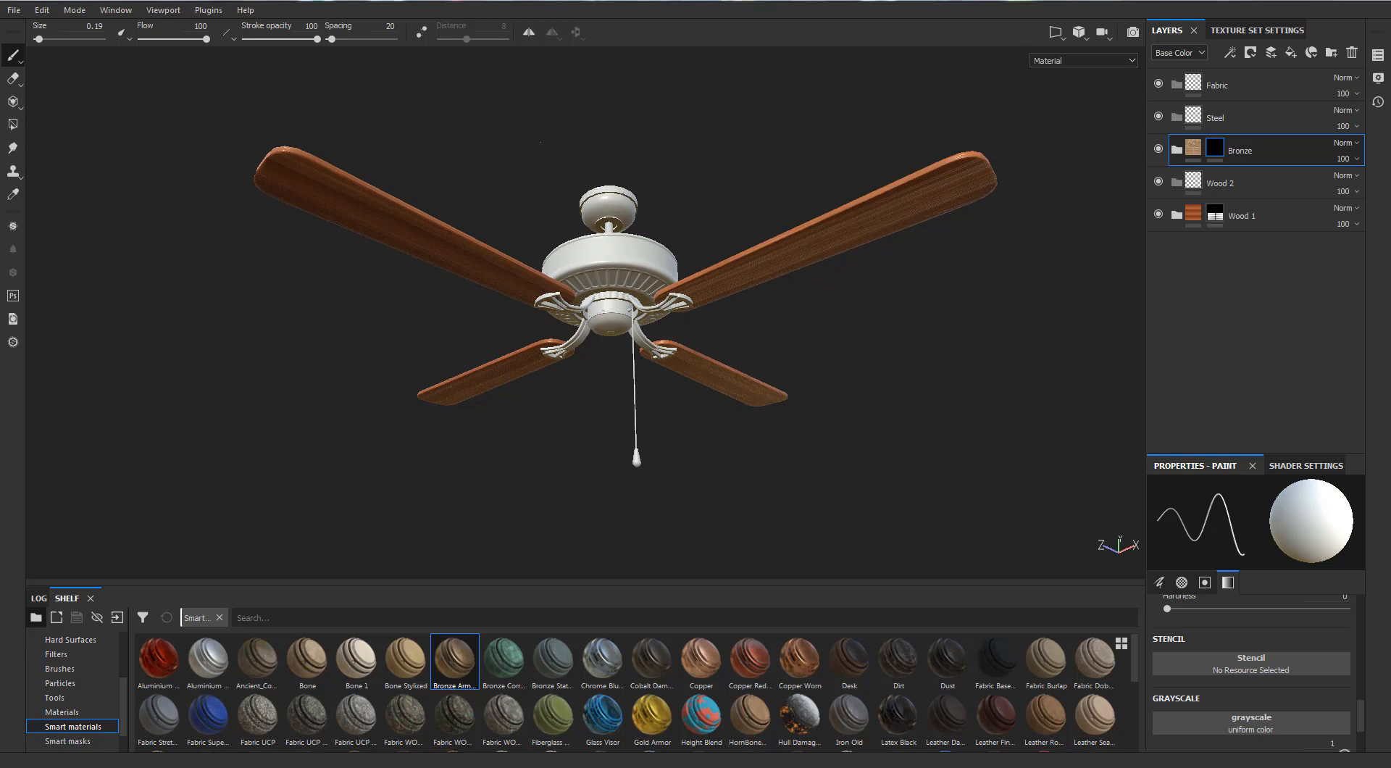
scroll(540, 142, "down", 1)
scroll(541, 142, "up", 1)
middle_click_drag(541, 142, 533, 124, "alt")
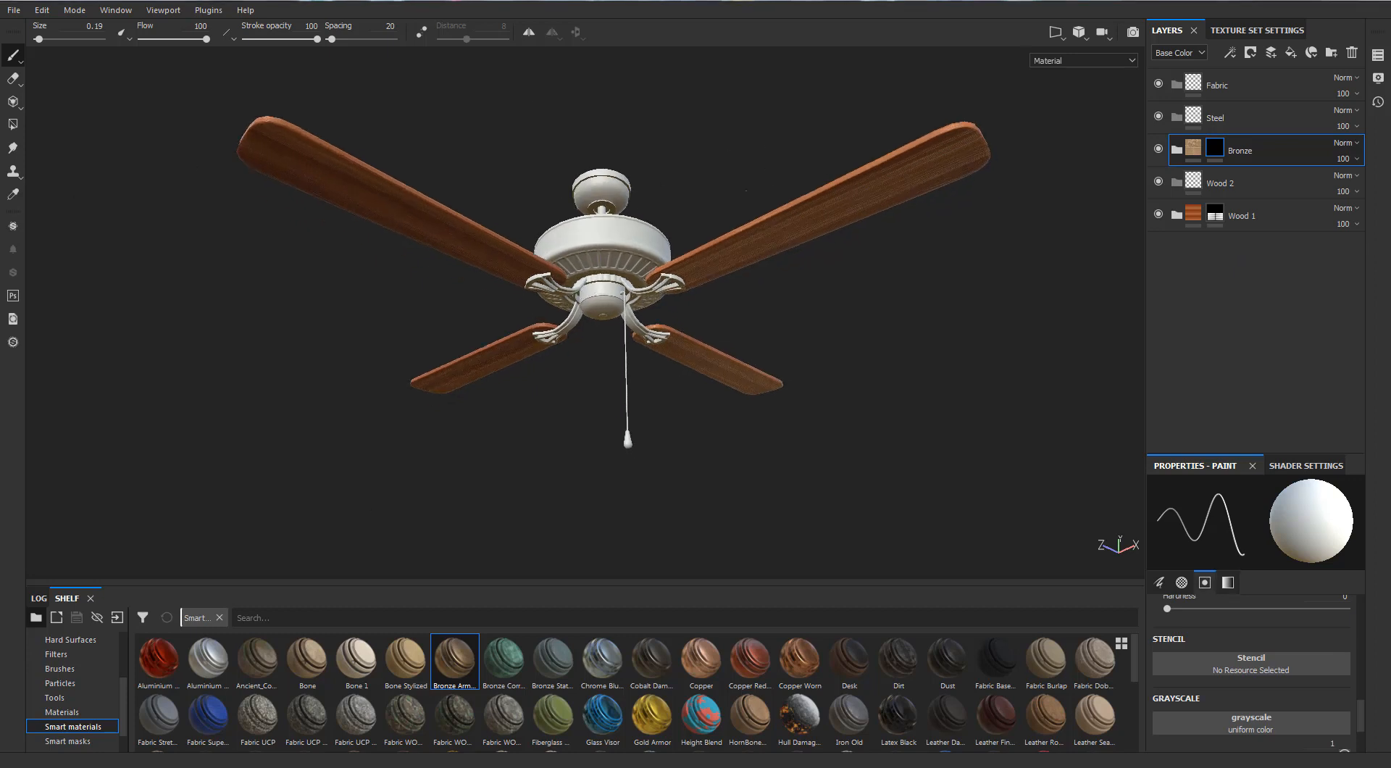
left_click_drag(762, 249, 884, 347, "alt")
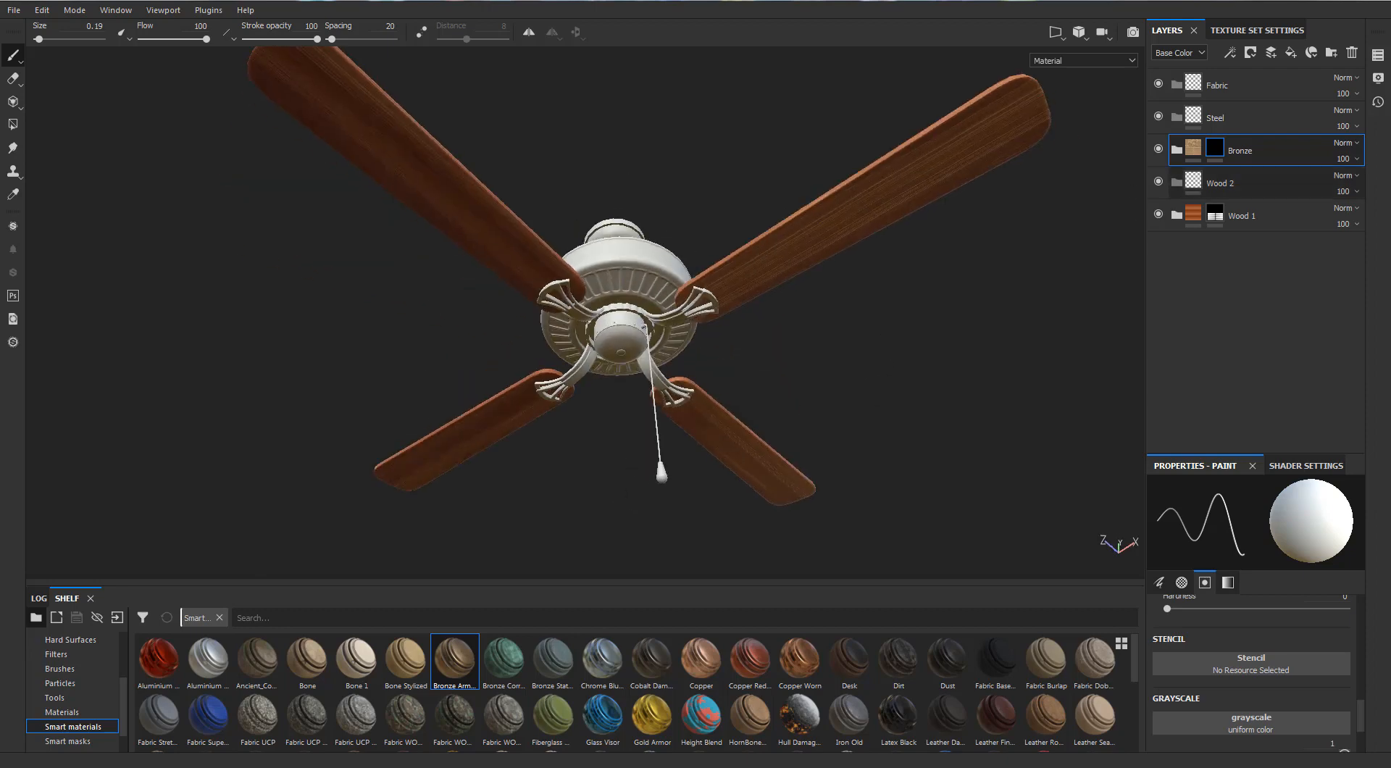
left_click(13, 124)
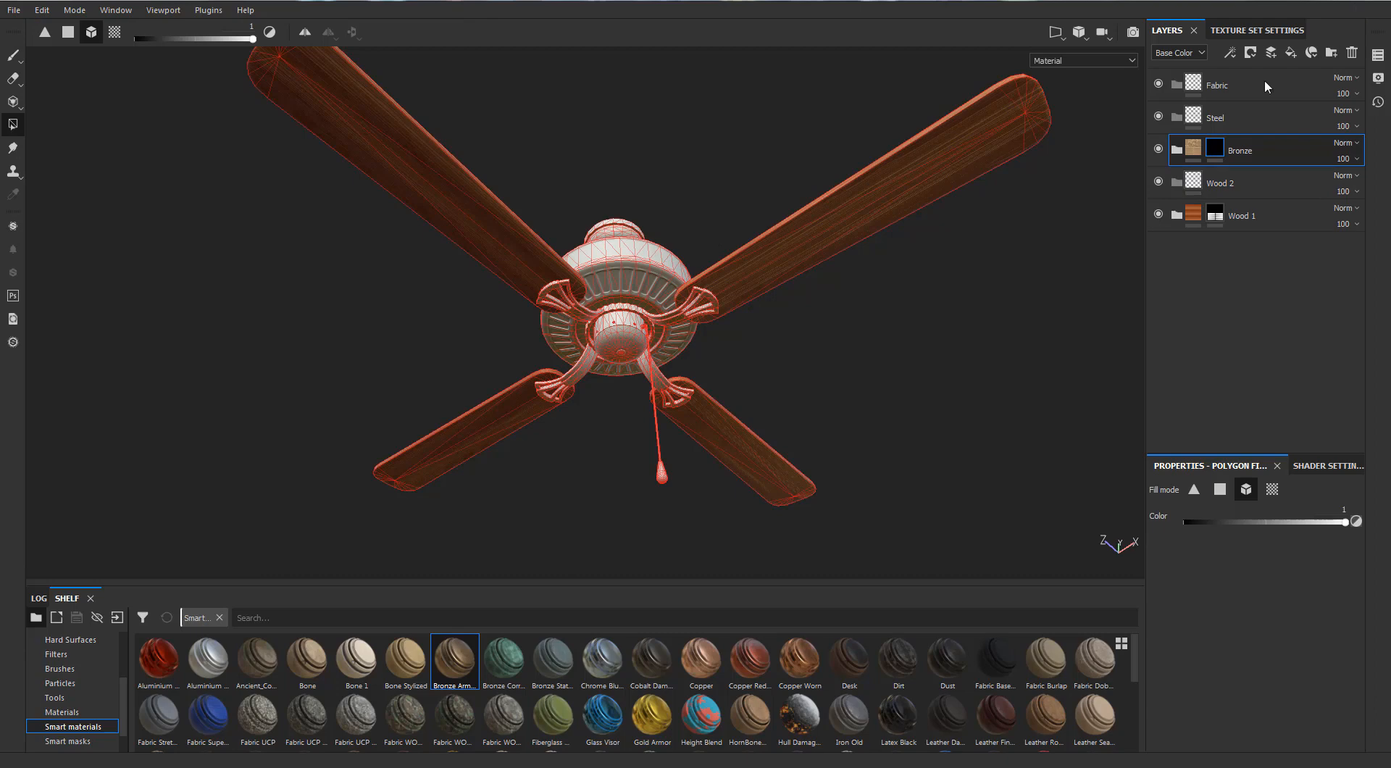
left_click_drag(777, 79, 644, 227, "alt")
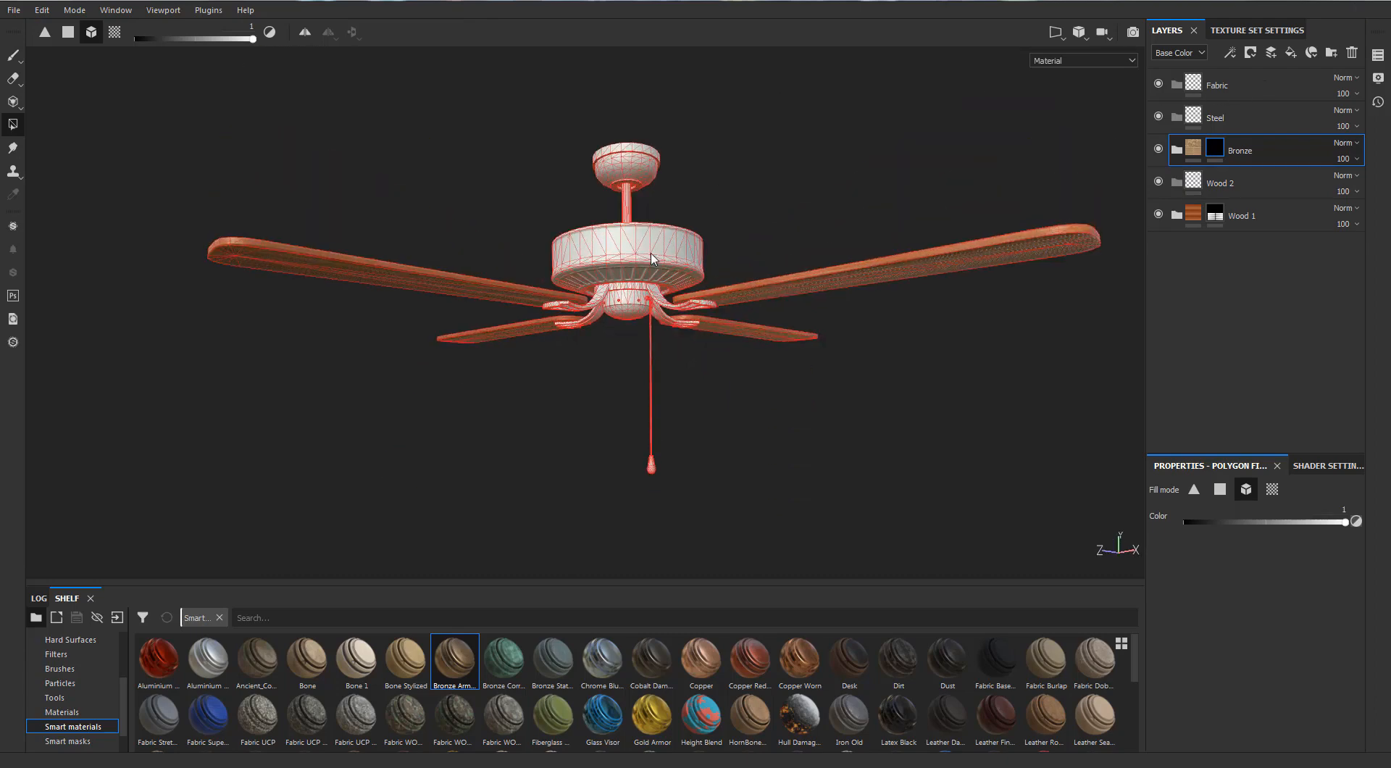
left_click(651, 259)
scroll(703, 177, "up", 3)
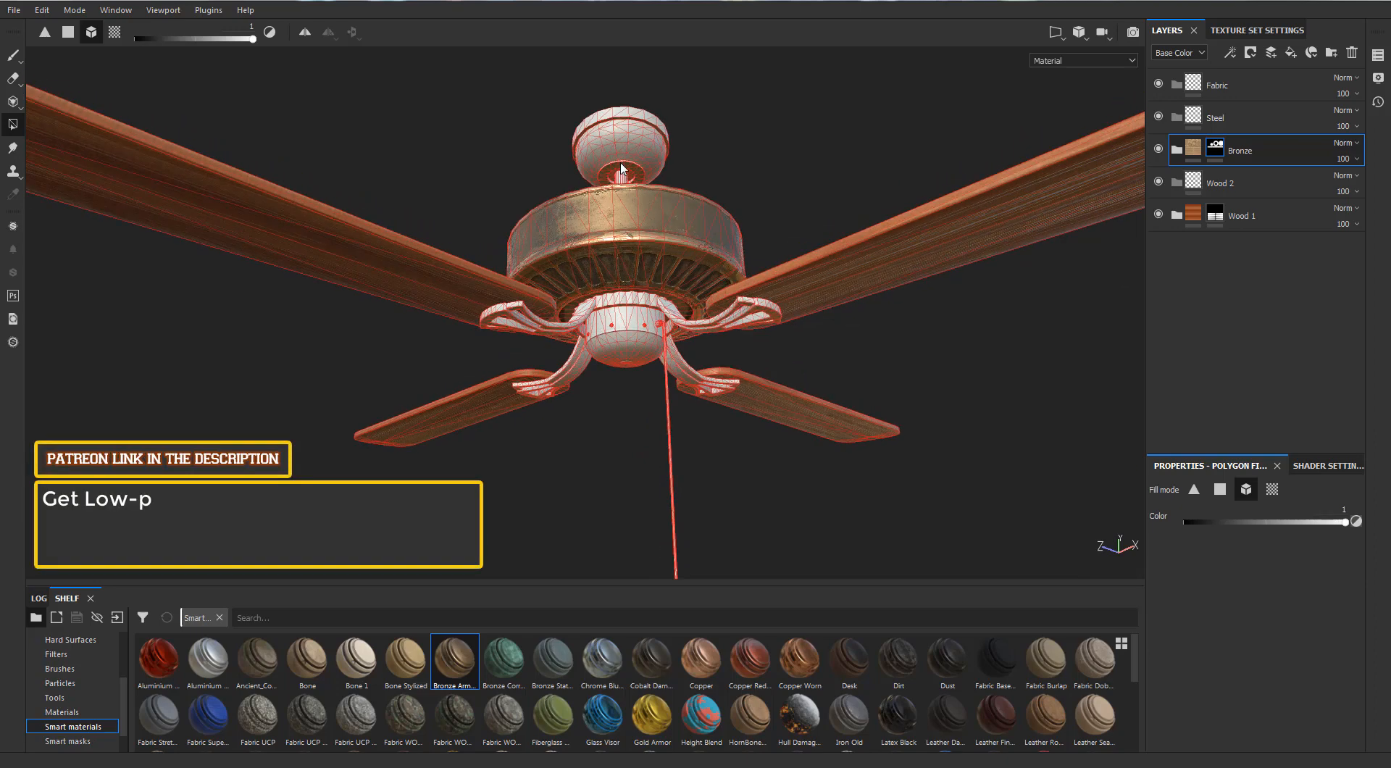
left_click(658, 161)
Fill the scalloped ring, the four blade brackets and the lower hub cap into the Bronze mask
left_click_drag(716, 220, 655, 240, "alt")
scroll(644, 268, "up", 3)
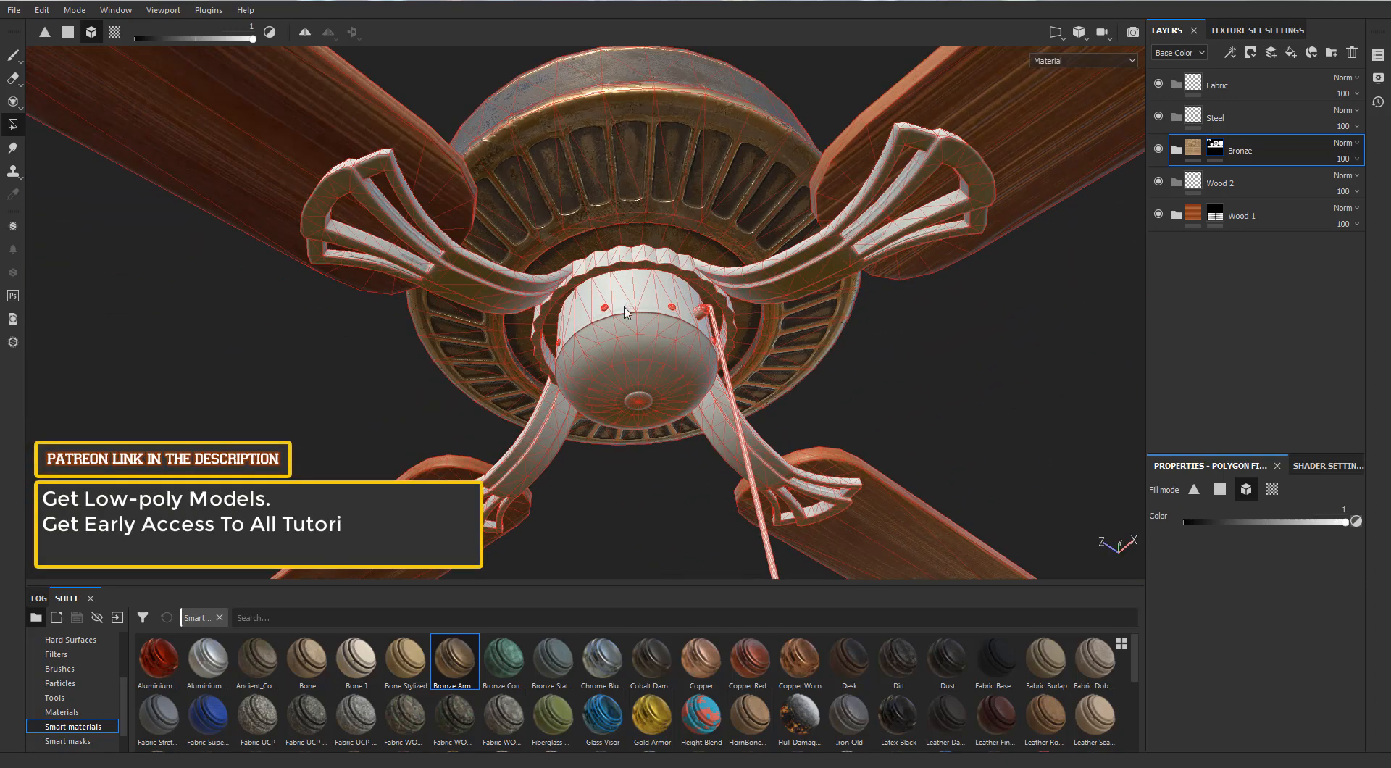
left_click(630, 260)
left_click(547, 273)
left_click(767, 289)
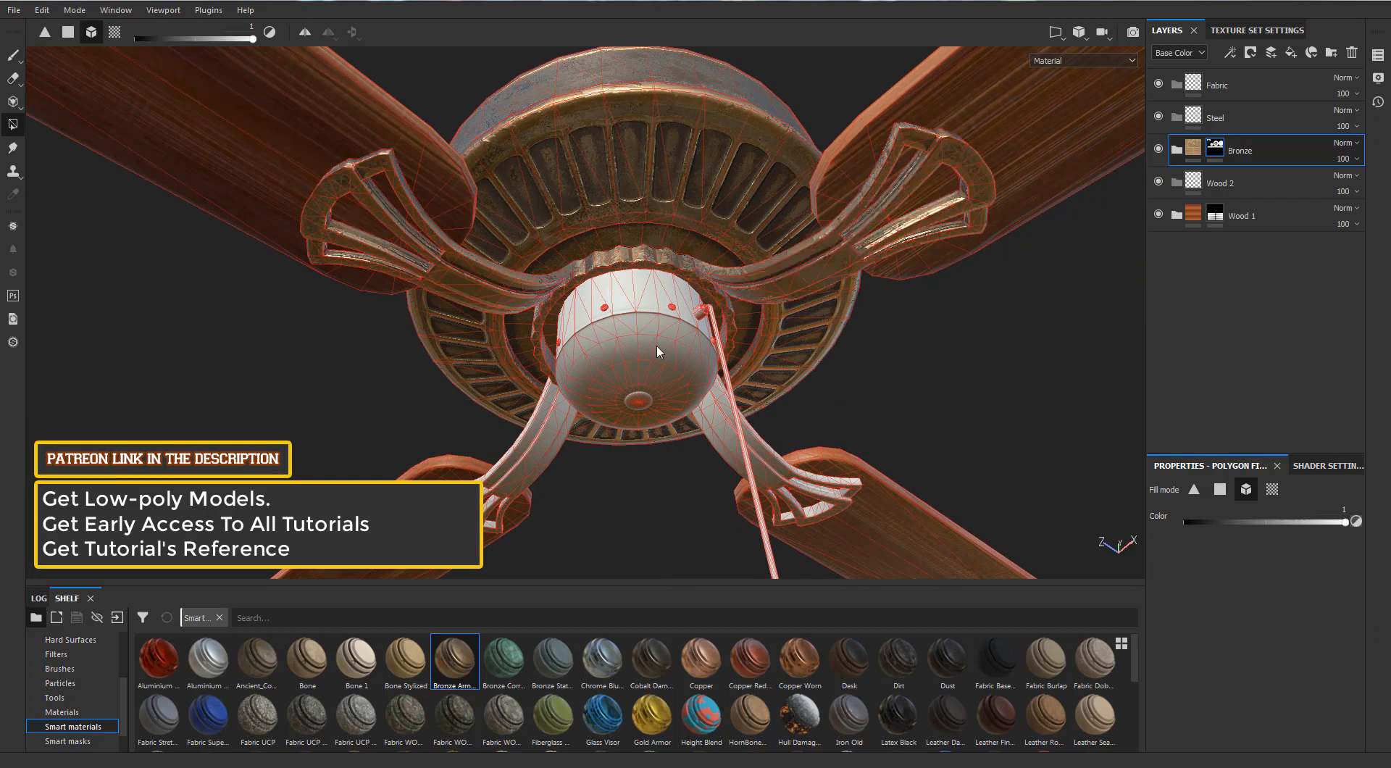
left_click(630, 348)
left_click(516, 465)
left_click(729, 439)
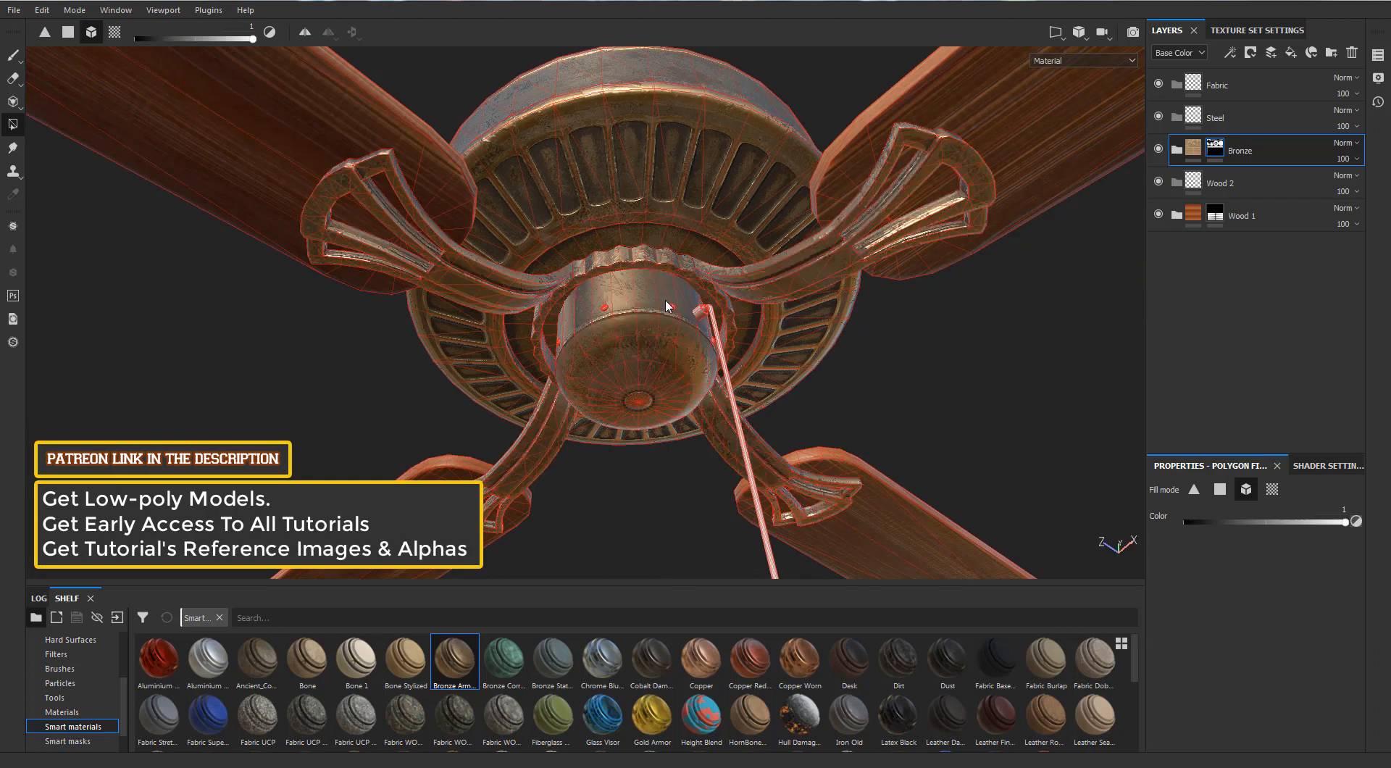
scroll(665, 299, "up", 2)
scroll(665, 300, "down", 5)
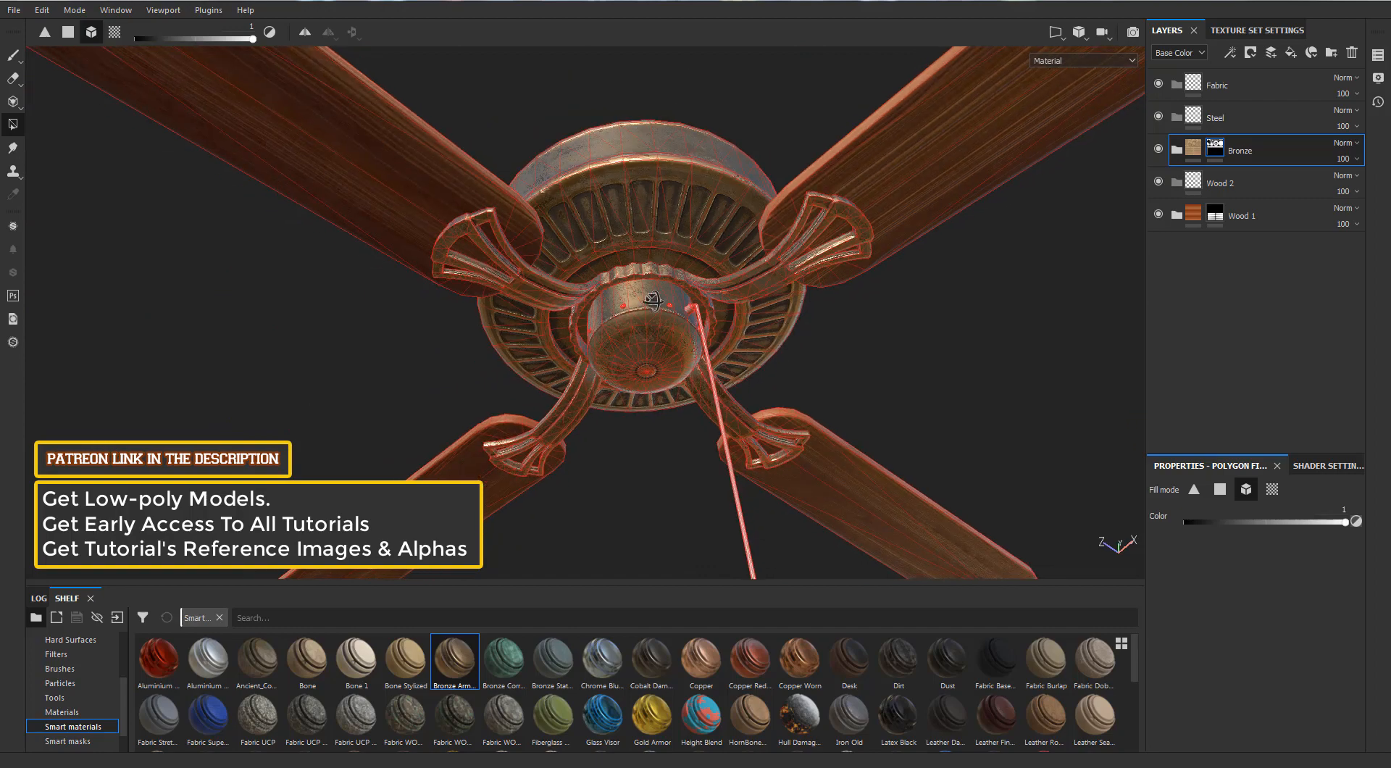
left_click_drag(665, 300, 722, 219, "alt")
Add the Steel smart material directly above the empty Steel folder and give it a black mask
left_click(1175, 151)
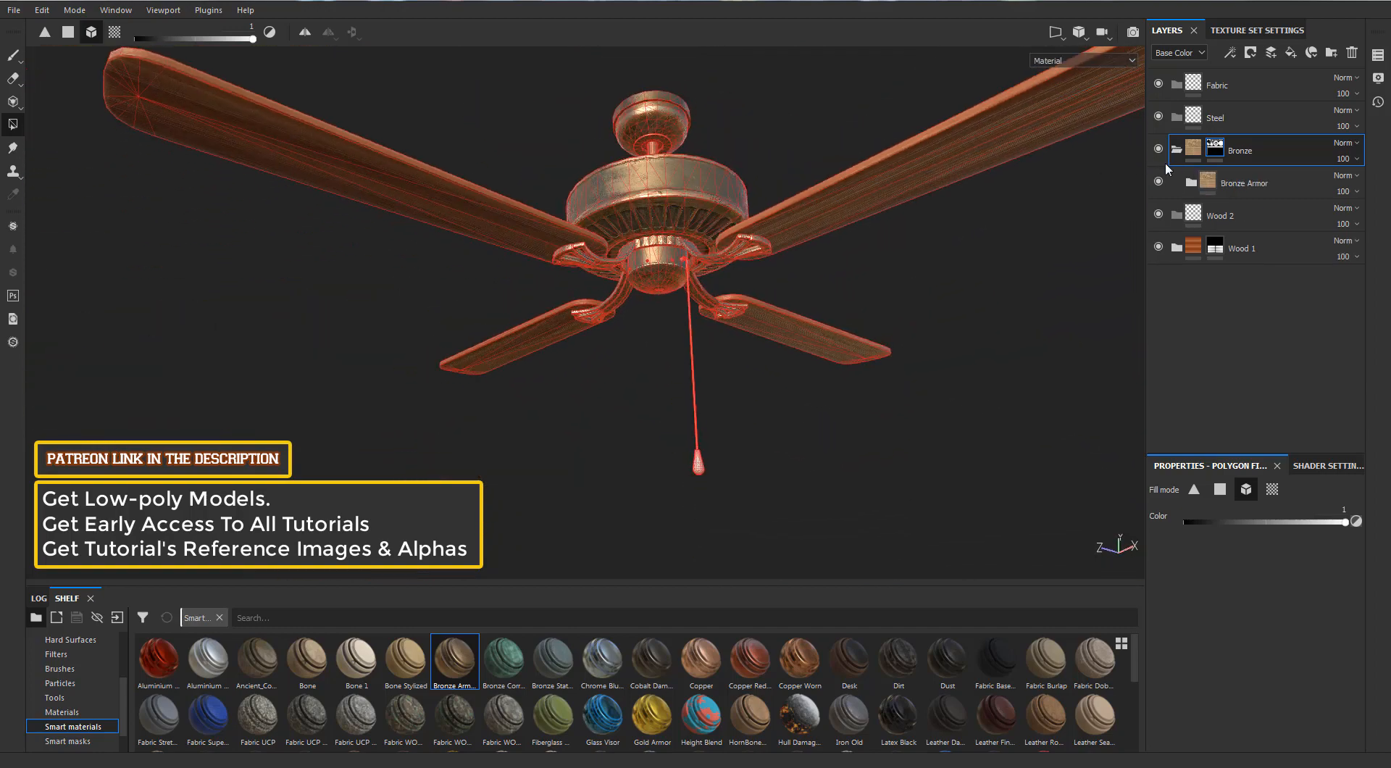
left_click(1192, 120)
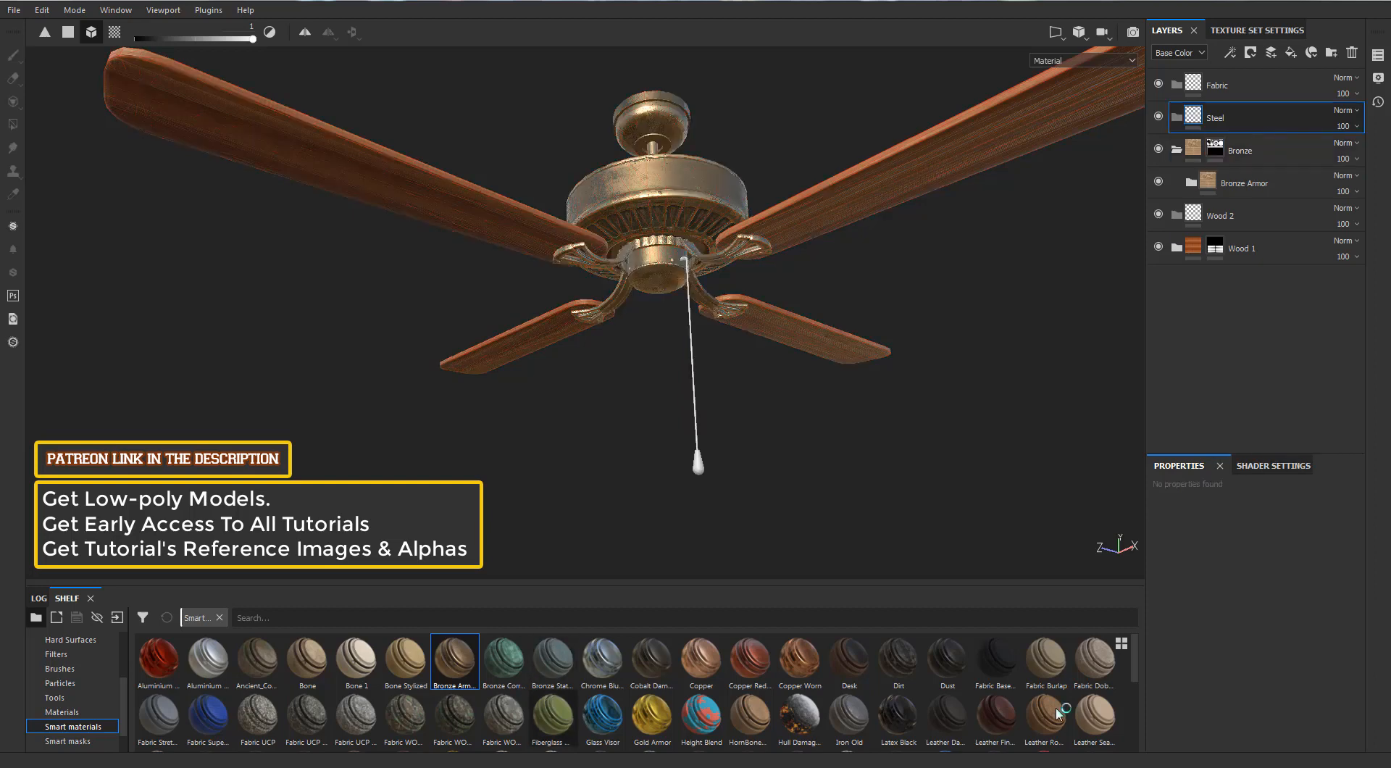
left_click_drag(1133, 659, 1133, 731)
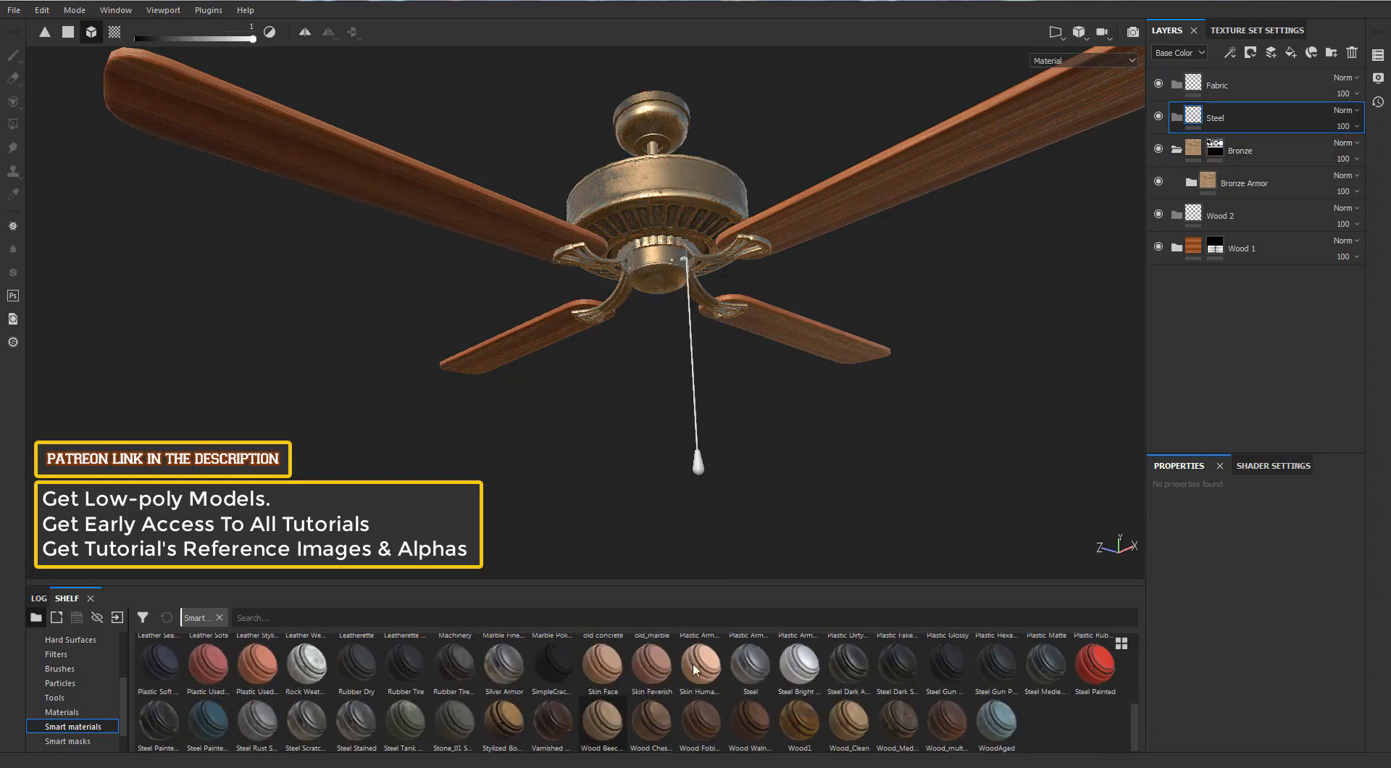
mouse_move(744, 670)
left_click_drag(744, 670, 1217, 134)
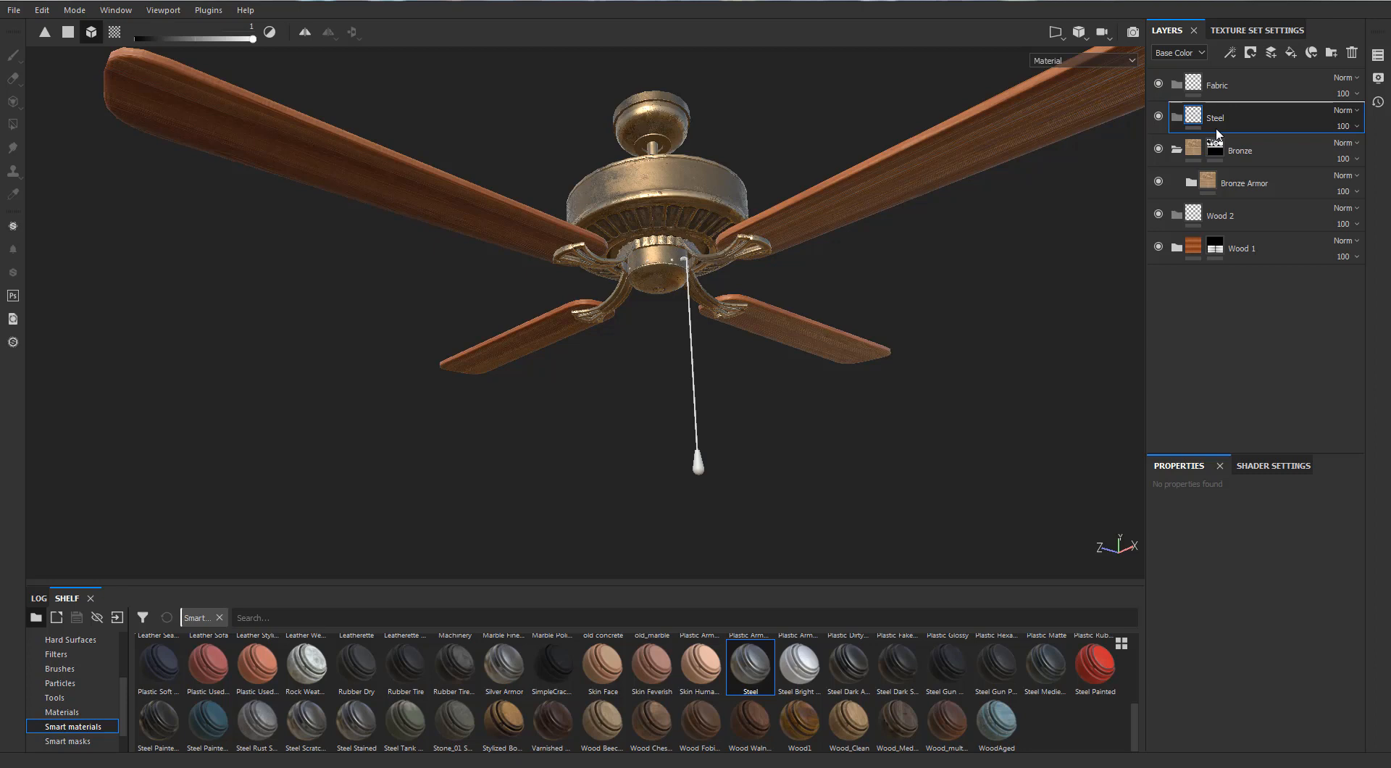
left_click_drag(1217, 135, 1215, 132)
scroll(937, 346, "up", 5)
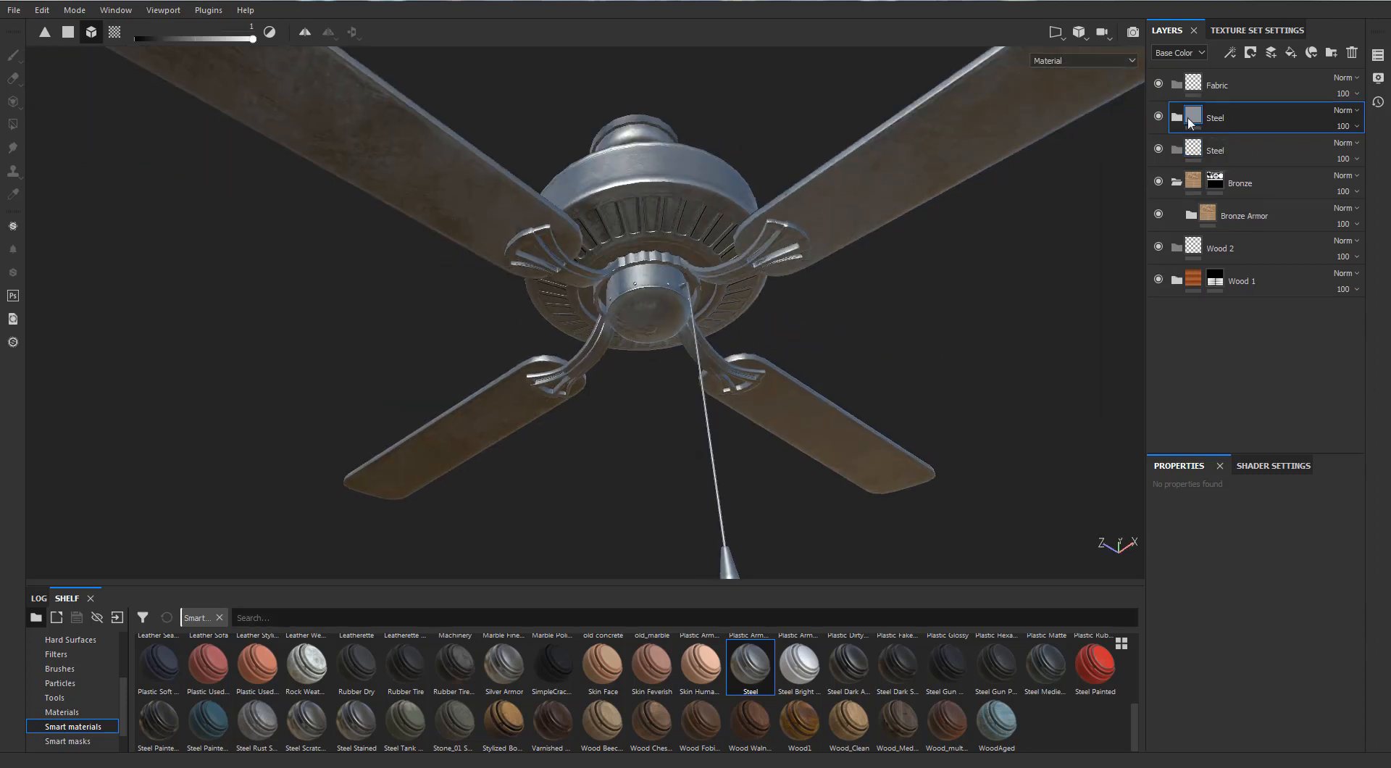
right_click(1189, 123)
left_click(1202, 120)
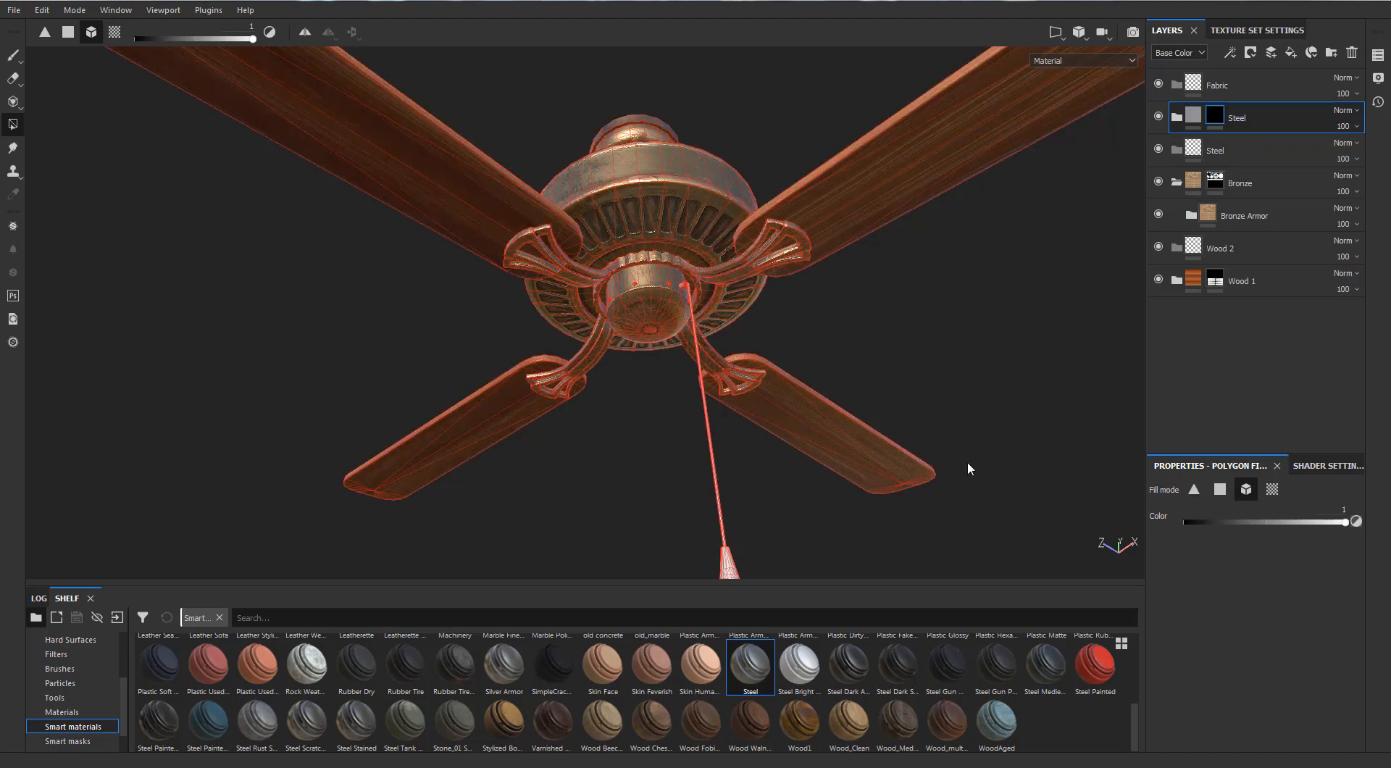
Reveal the Steel smart material on the small screws around the lower hub and on the pull cord's connector
scroll(683, 307, "up", 4)
scroll(607, 286, "up", 3)
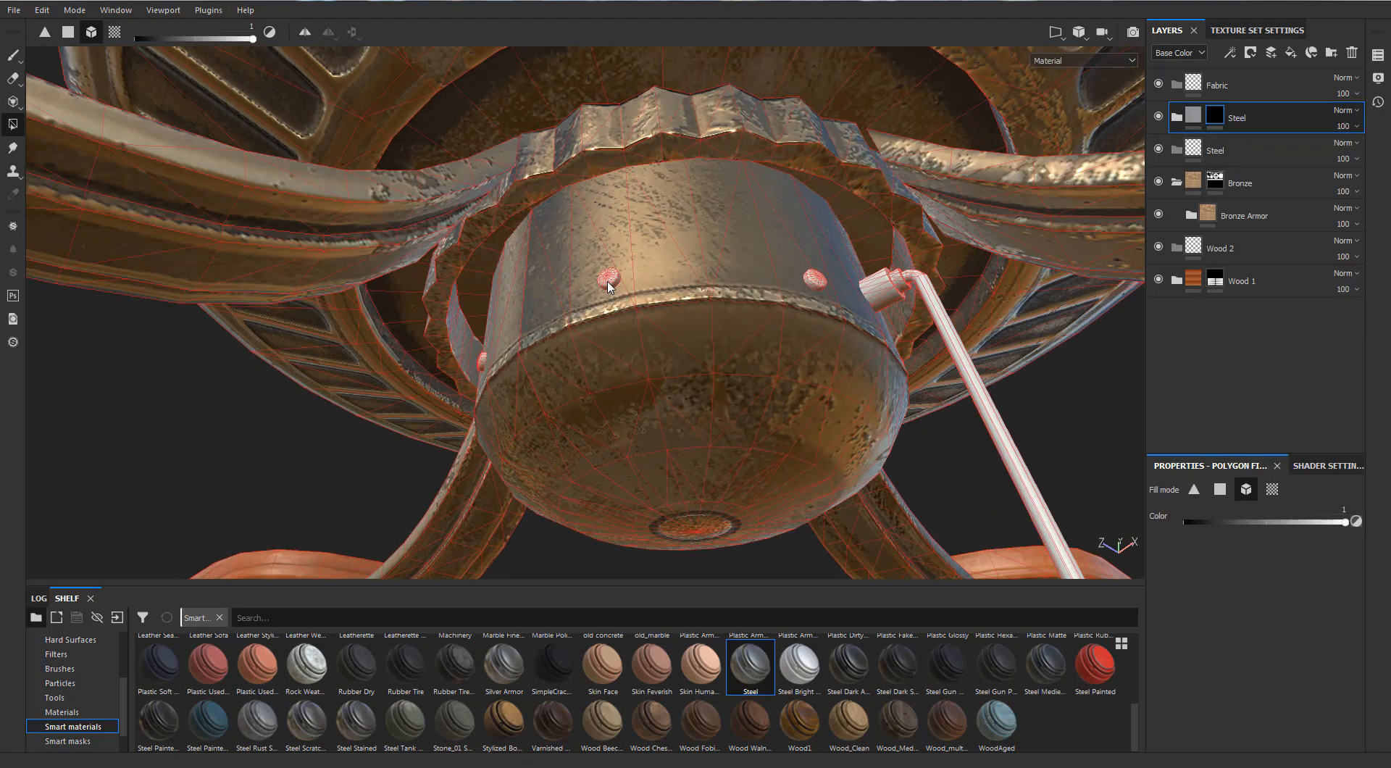
scroll(732, 288, "up", 3)
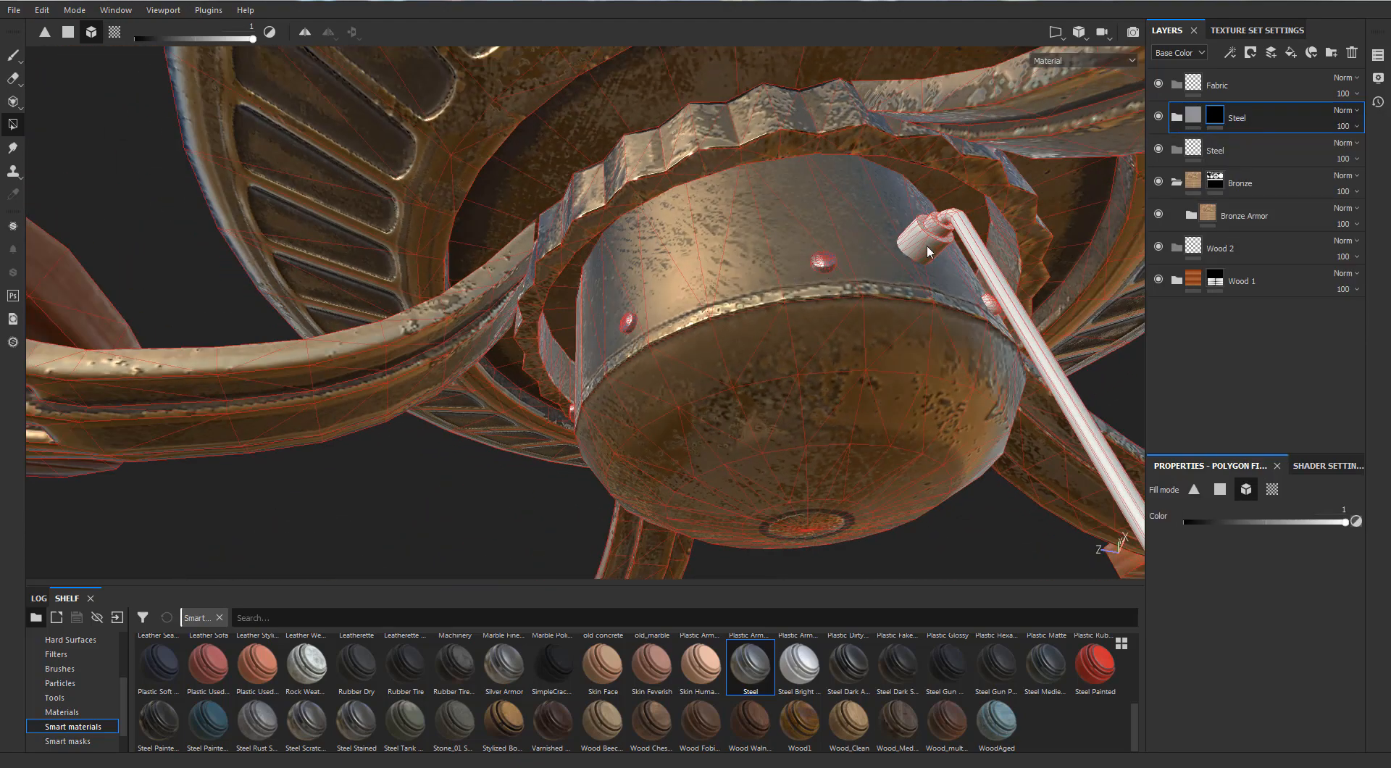
left_click_drag(927, 245, 528, 227, "alt")
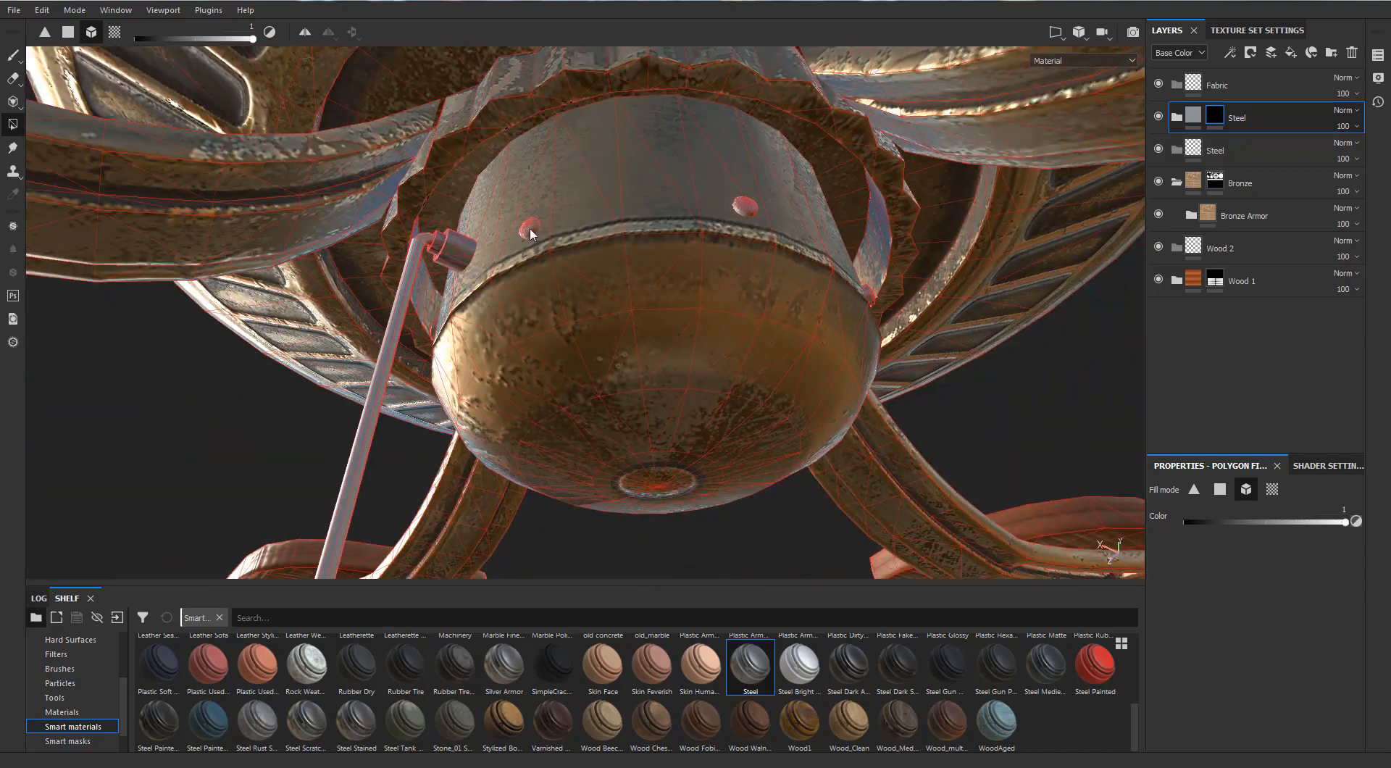
left_click_drag(746, 208, 719, 315, "alt")
right_click_drag(719, 315, 886, 275, "shift")
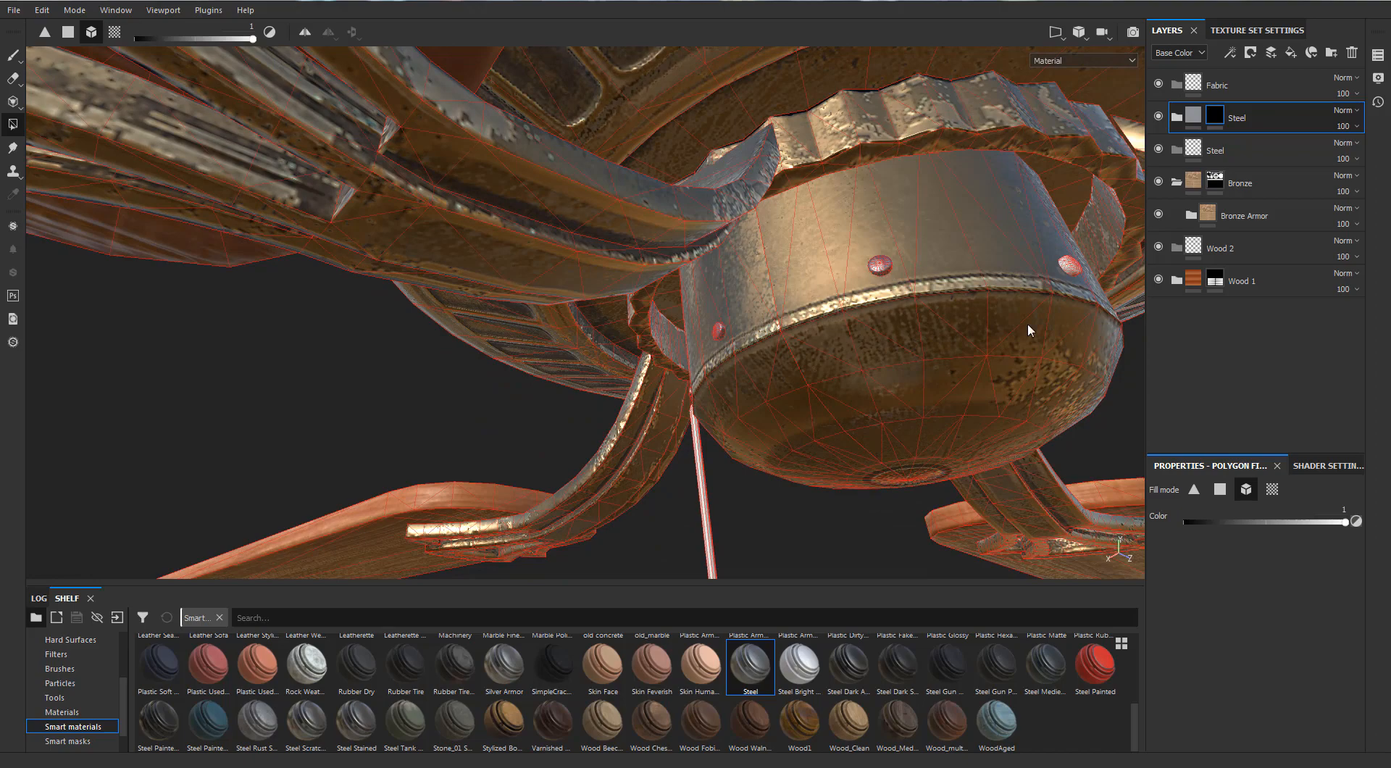
left_click_drag(997, 293, 790, 261, "alt")
left_click_drag(680, 250, 679, 386, "alt")
right_click(703, 367)
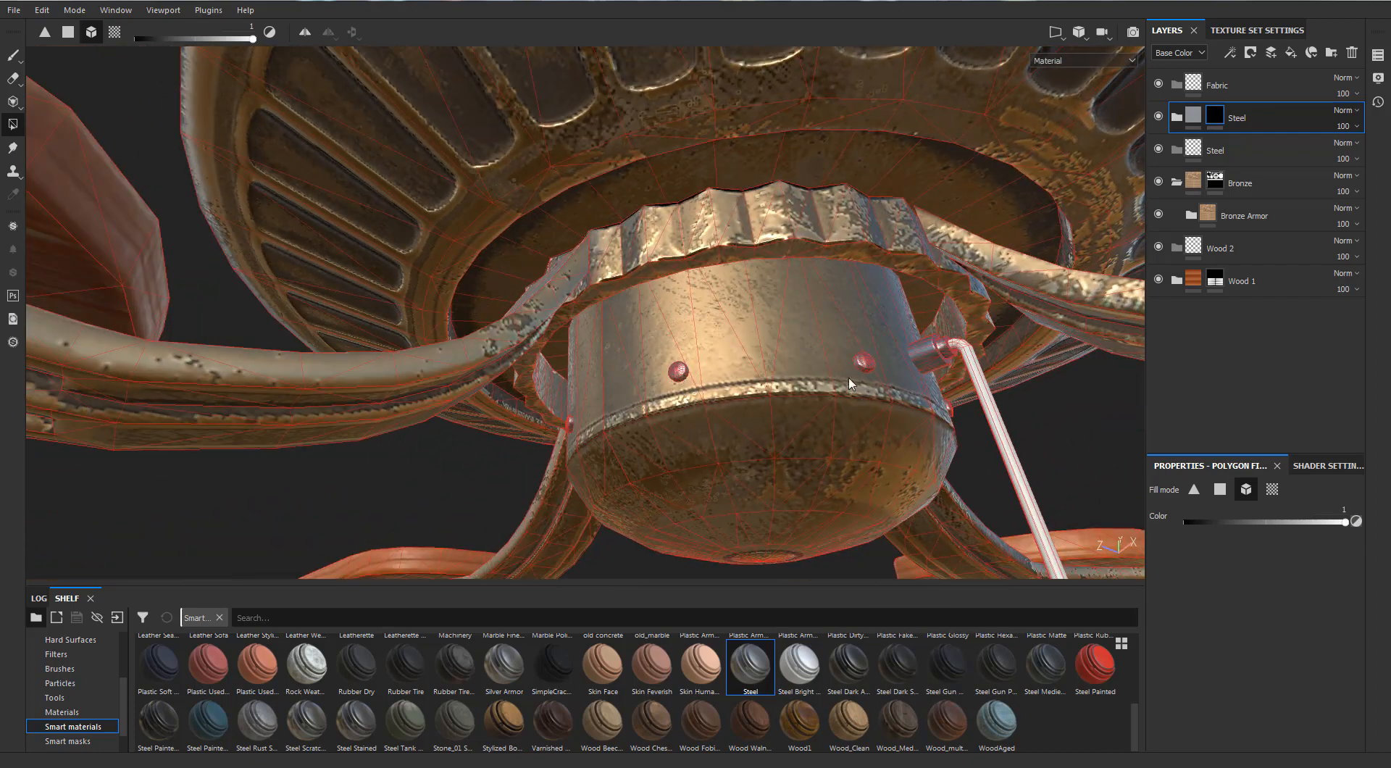
left_click_drag(872, 368, 954, 464, "alt")
scroll(936, 456, "down", 10)
mouse_move(867, 435)
left_mouse_down("alt")
mouse_move(918, 471)
mouse_move(879, 439)
mouse_move(739, 558)
mouse_move(811, 540)
left_mouse_up("alt")
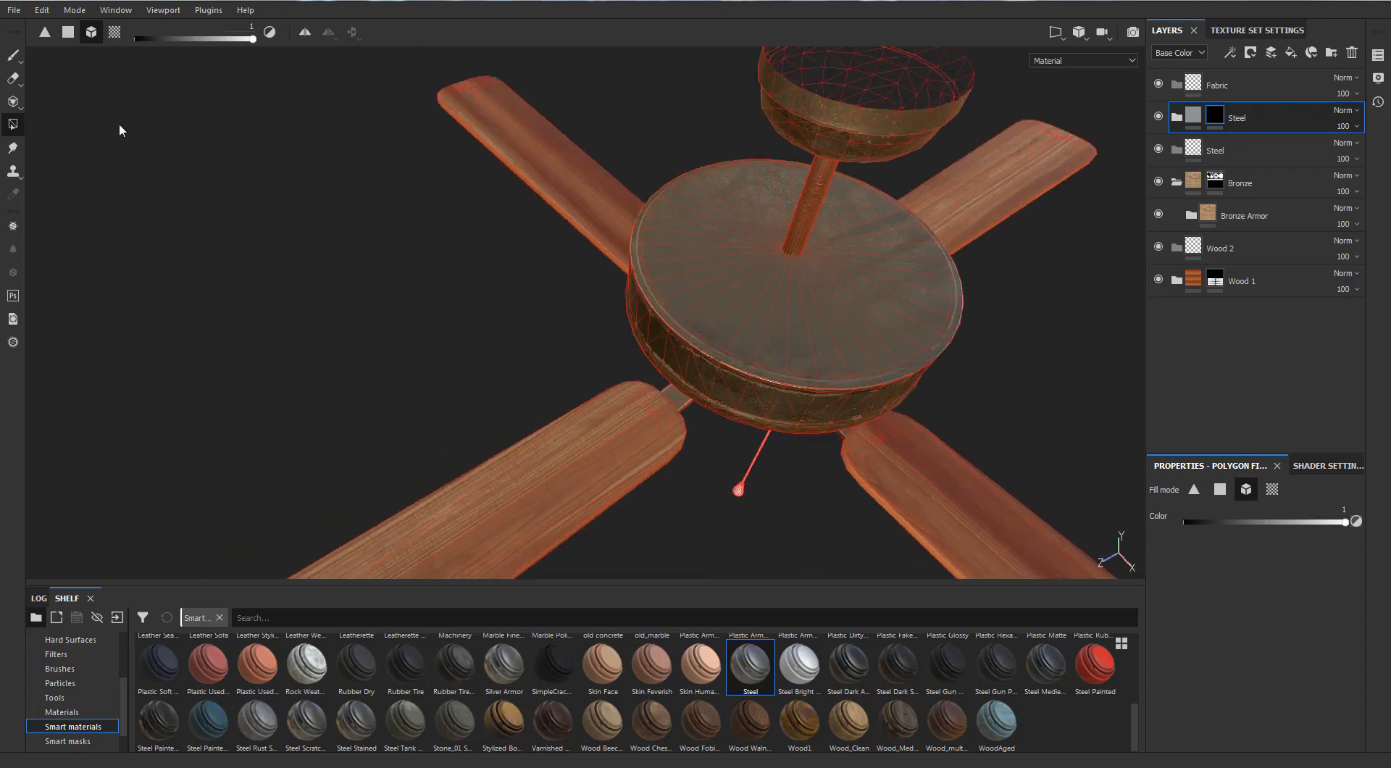
Move the masked Steel smart material into the empty Steel folder below it
left_click(11, 58)
mouse_move(628, 417)
left_mouse_down("alt")
mouse_move(398, 391)
mouse_move(227, 460)
mouse_move(432, 487)
mouse_move(690, 274)
mouse_move(726, 310)
left_mouse_up("alt")
middle_click_drag(725, 310, 754, 174, "alt")
left_click_drag(754, 174, 776, 247, "alt")
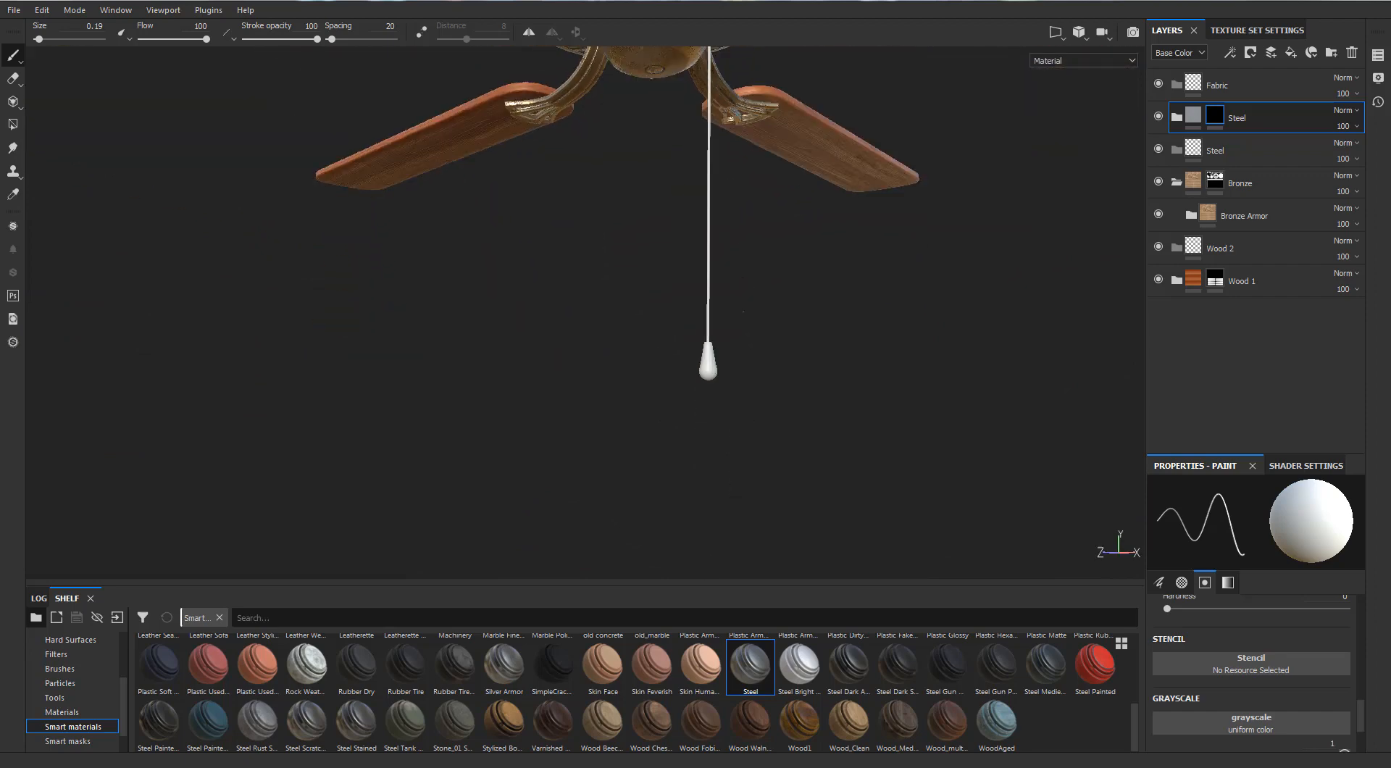
scroll(775, 246, "up", 2)
mouse_move(775, 246)
middle_mouse_down("alt")
mouse_move(745, 300)
mouse_move(749, 250)
middle_mouse_up("alt")
left_click(1175, 118)
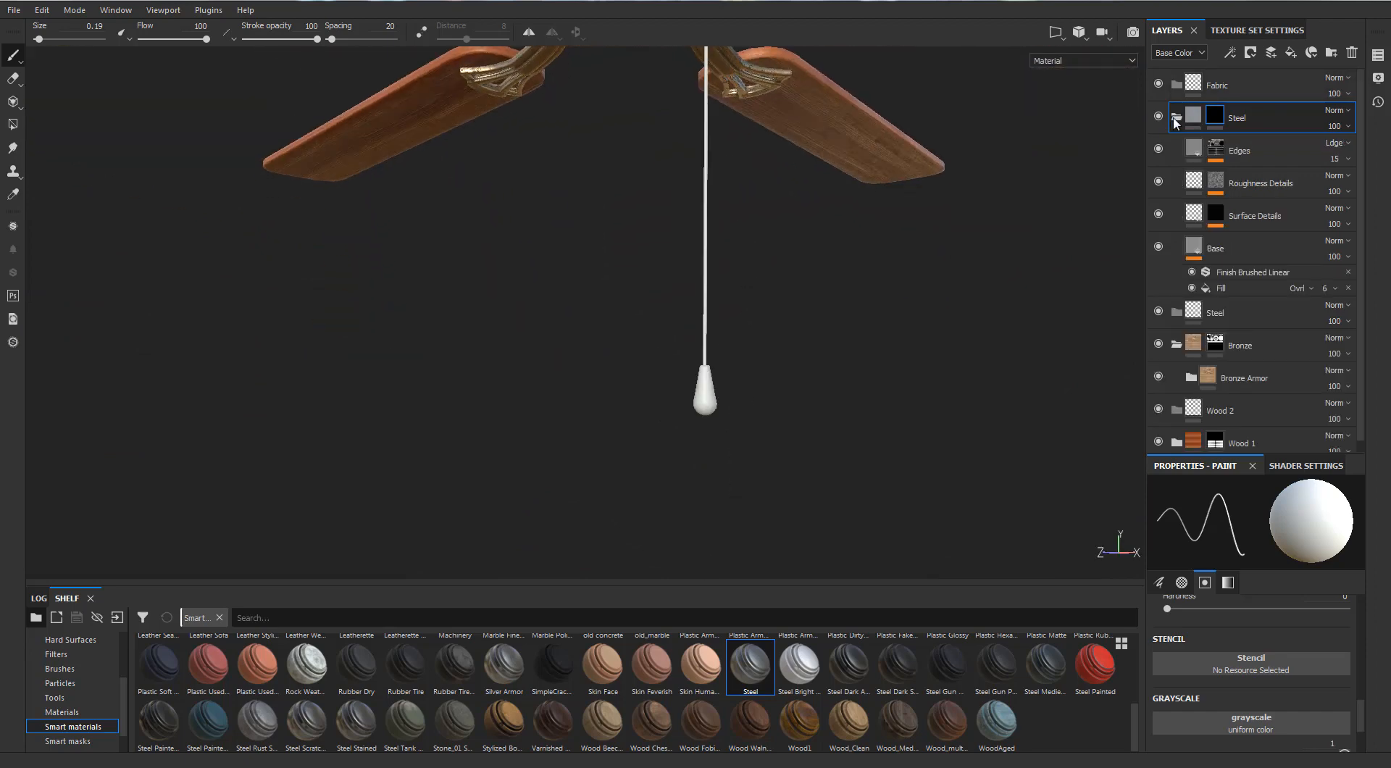
left_click(1175, 117)
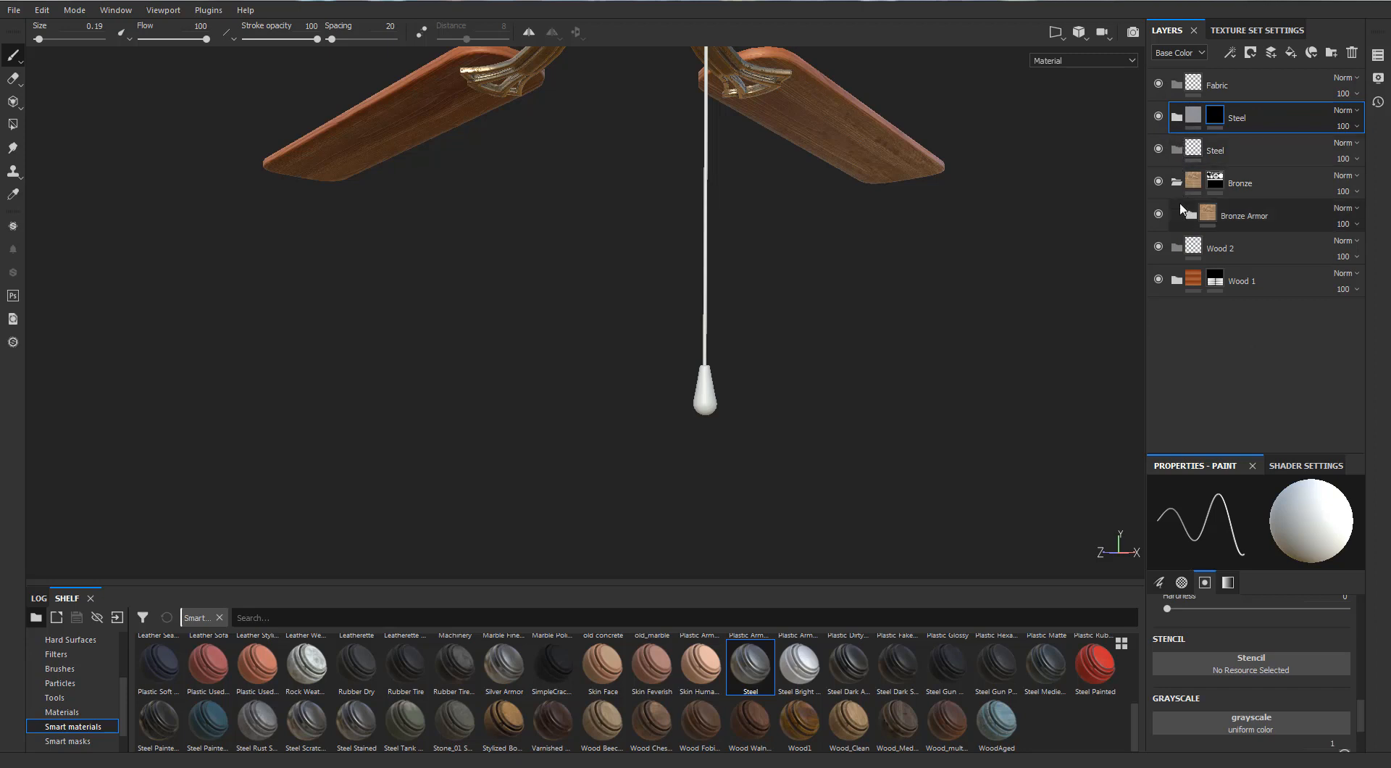
left_click(1179, 120)
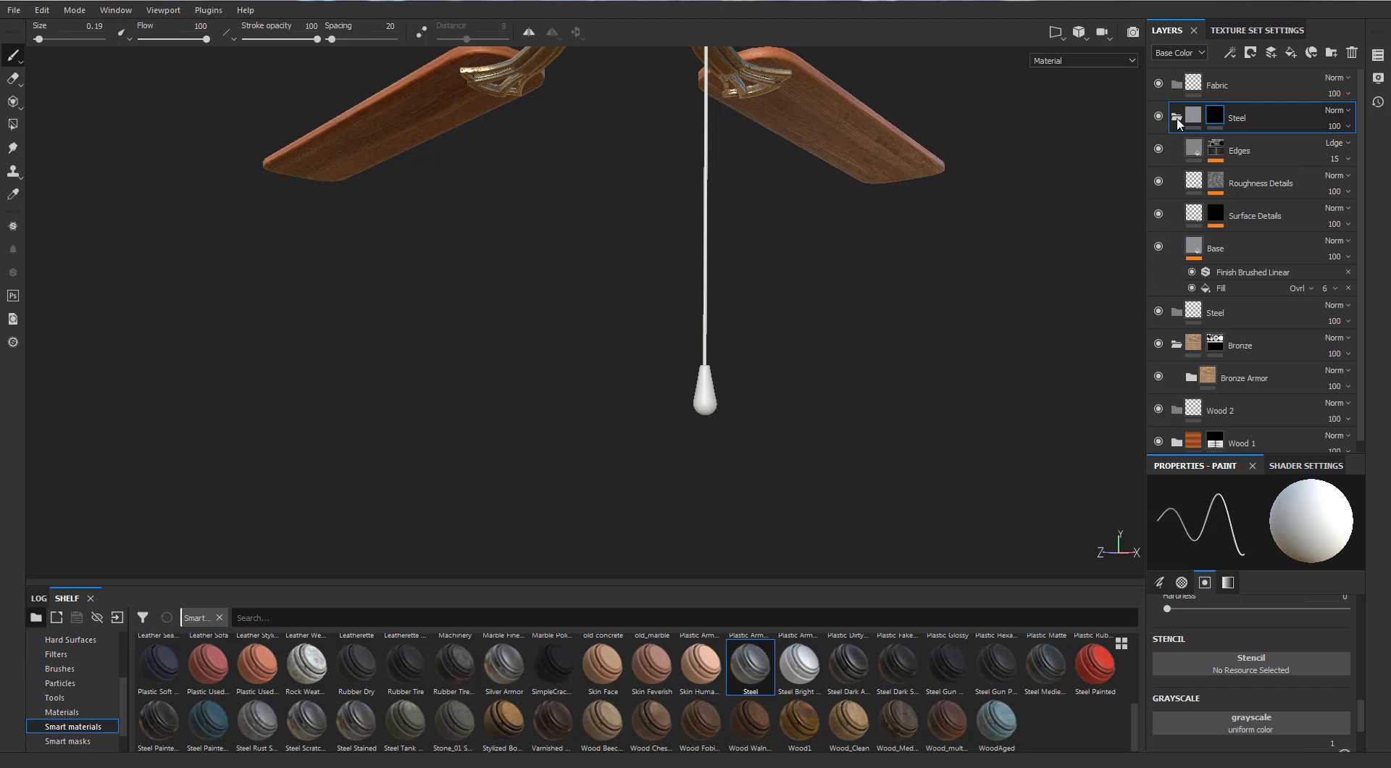
left_click(1179, 120)
left_click_drag(1186, 149, 1185, 148)
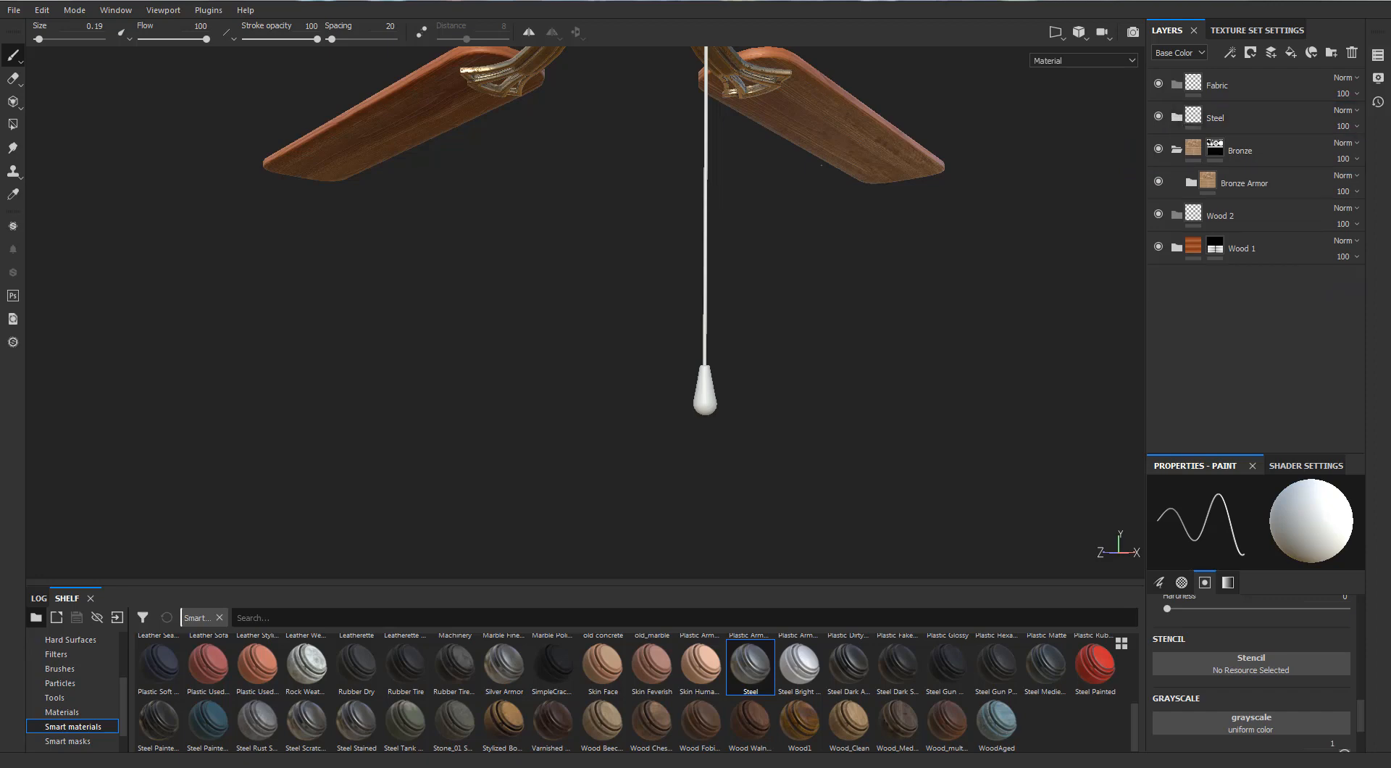
Examine the materials on the fan's lower hub, its small screws and the pull cord
middle_click_drag(875, 176, 846, 540, "alt")
scroll(846, 507, "up", 5)
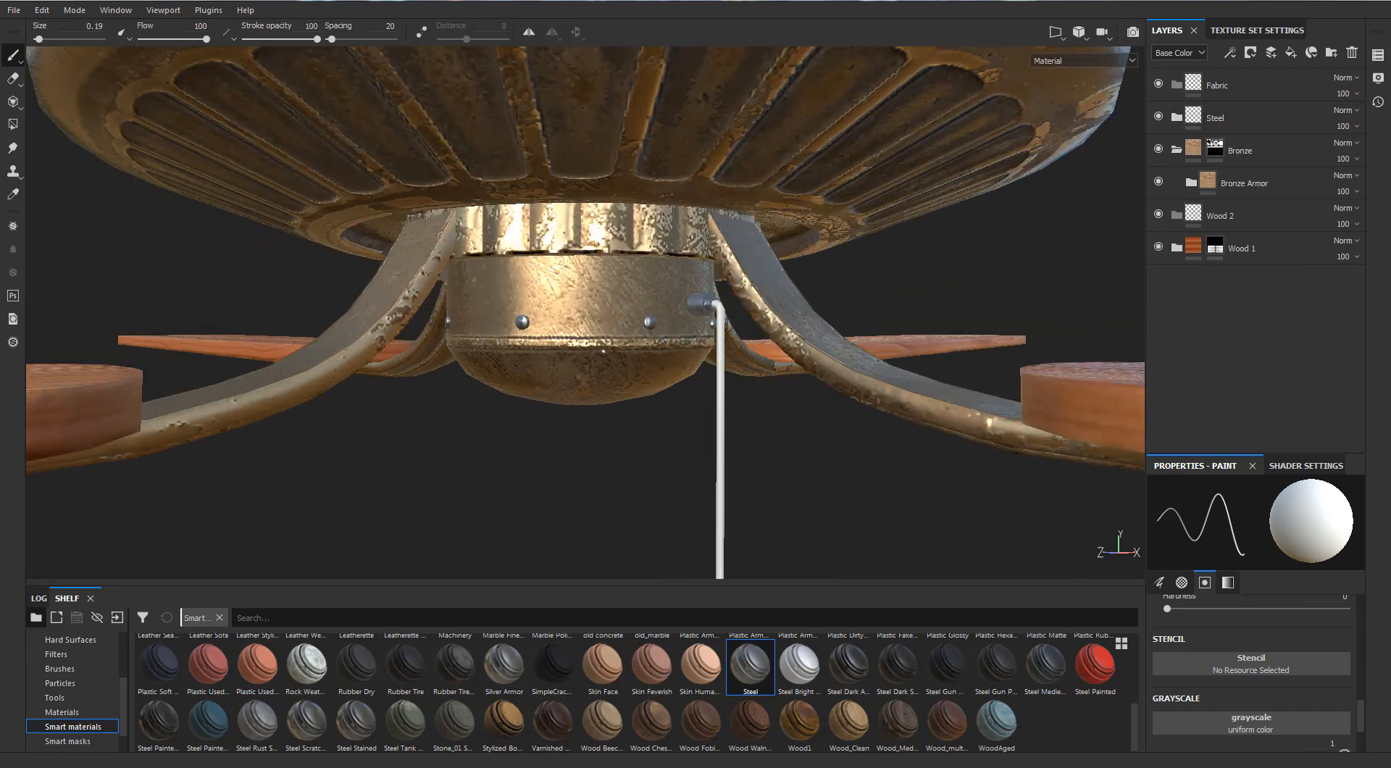
scroll(847, 507, "down", 5)
scroll(846, 493, "down", 4)
left_click_drag(846, 492, 844, 406, "alt")
middle_click_drag(844, 406, 851, 246, "alt")
scroll(851, 246, "down", 2)
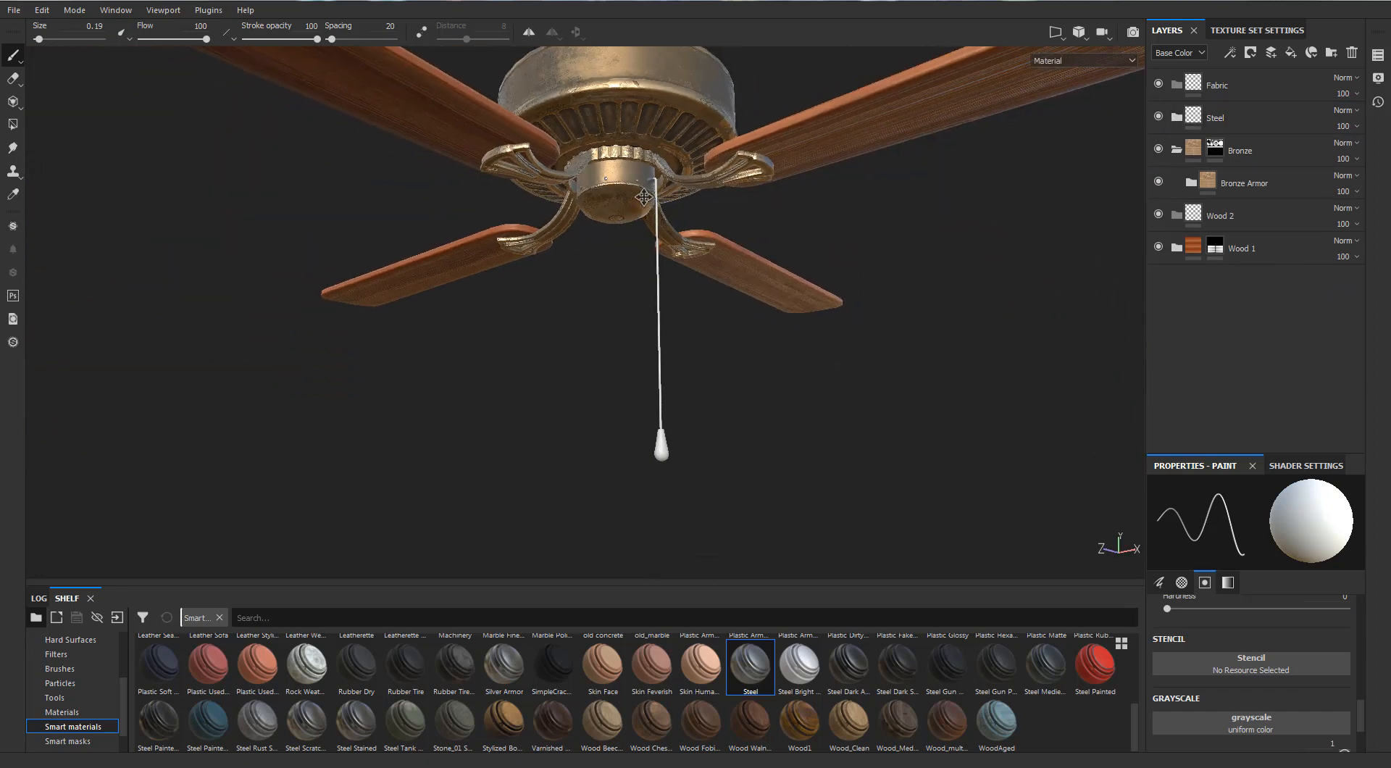
scroll(852, 247, "up", 1)
Collapse the Bronze folder, place the Wood_Clean smart material in the Wood 2 folder and give that folder a black mask
left_click(1177, 150)
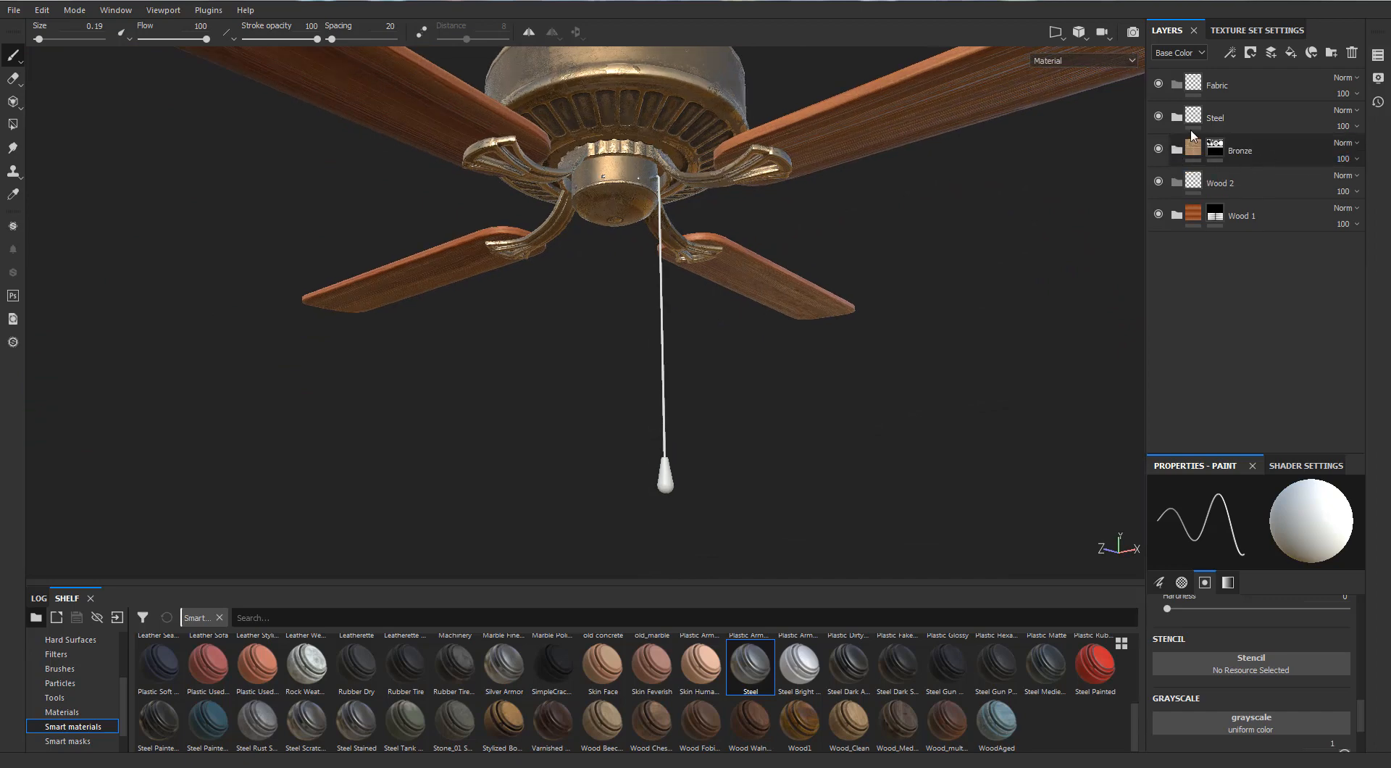
left_click(1194, 127)
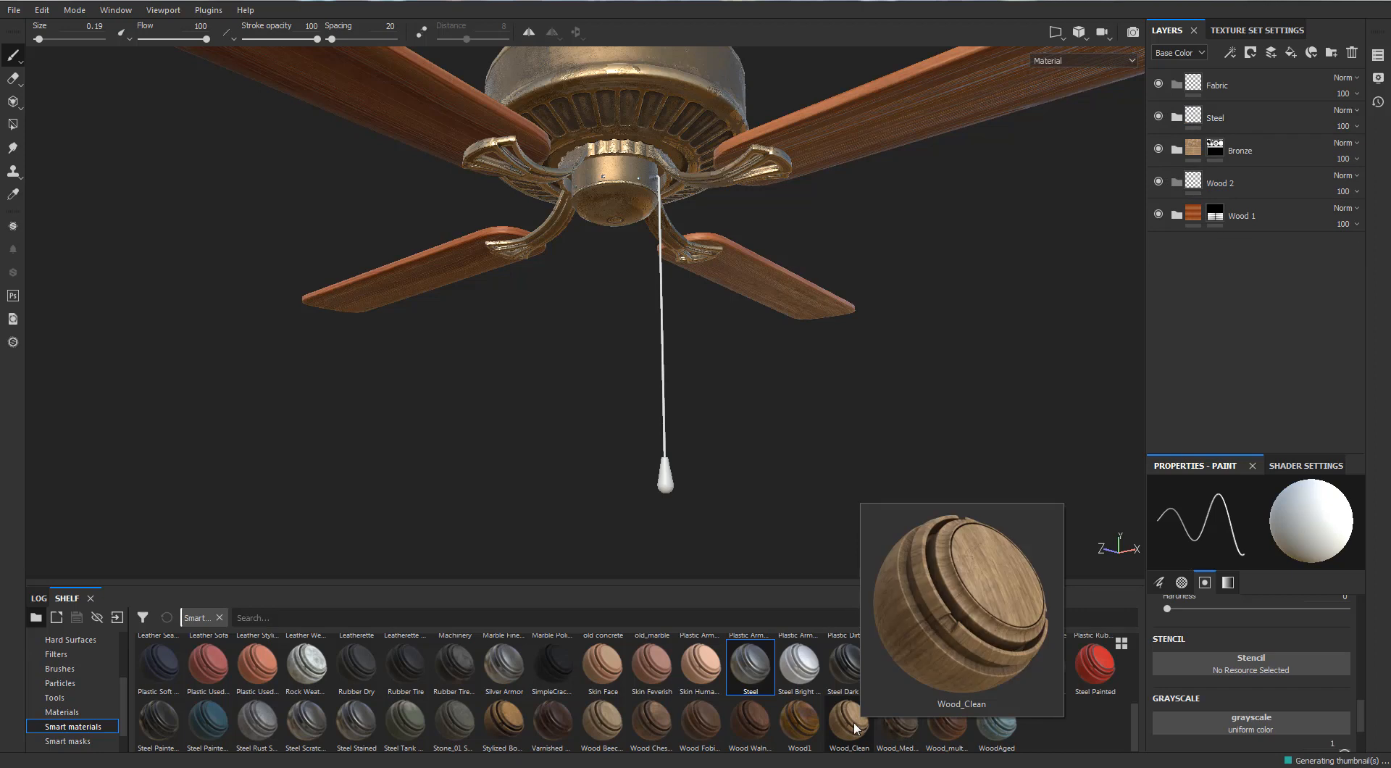
left_click_drag(860, 729, 1233, 187)
left_click(1198, 191)
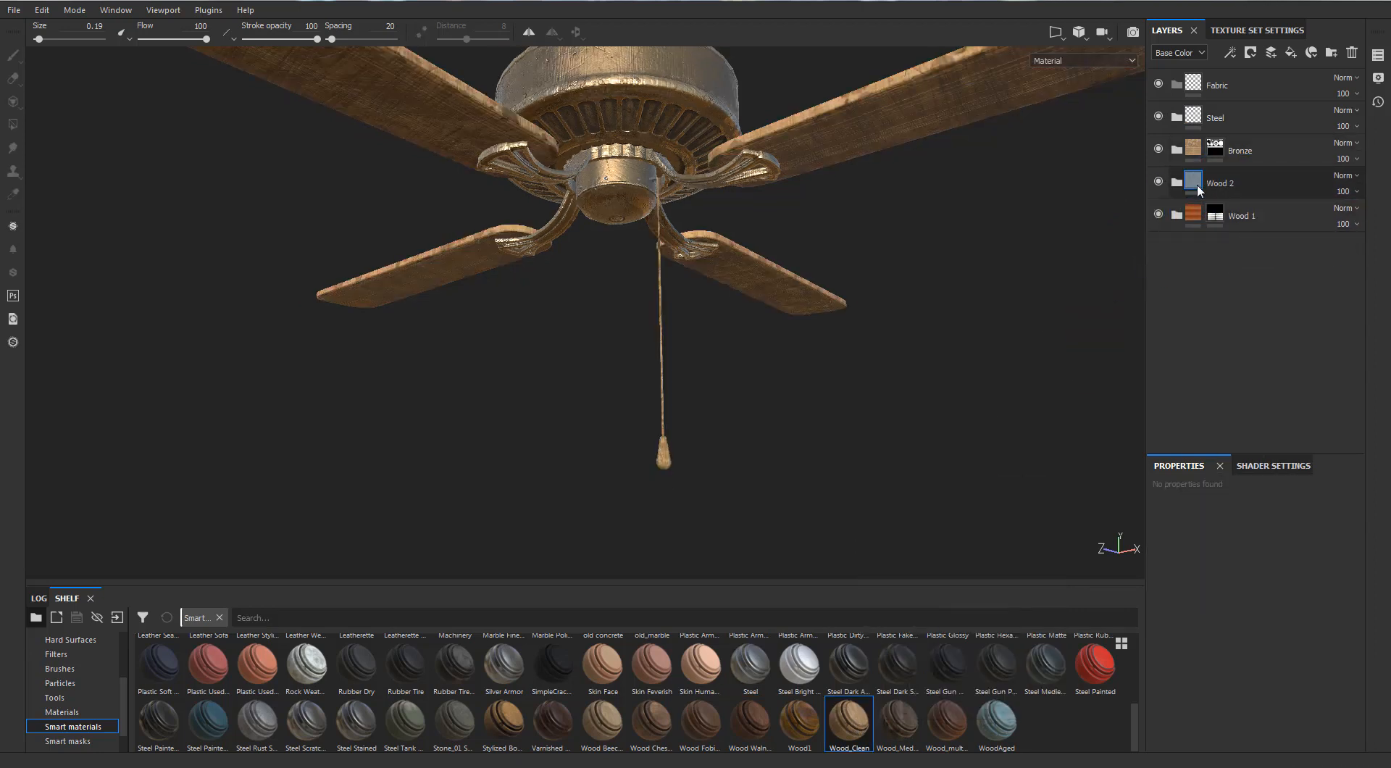
right_click(1197, 187)
left_click(1214, 209)
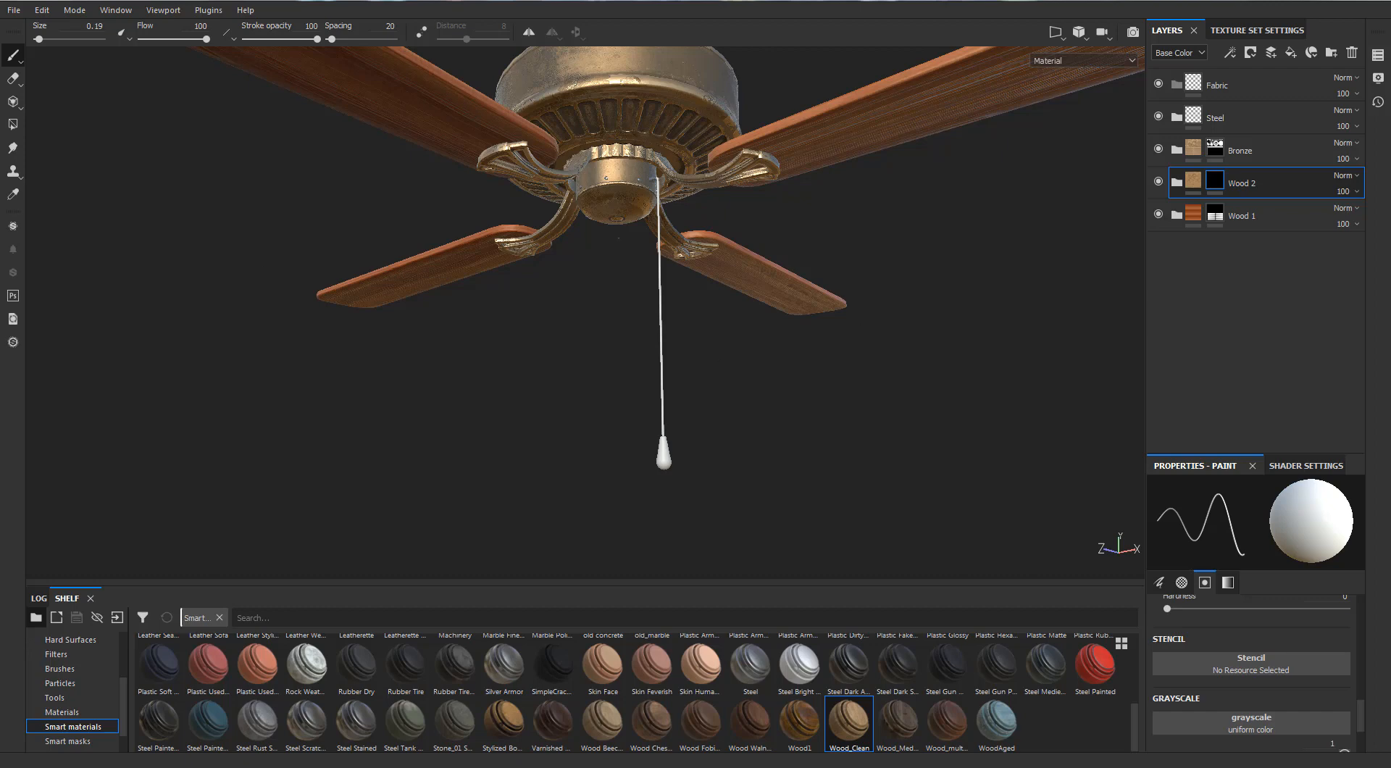
Reveal the Wood 2 folder on the knob at the end of the pull cord with mesh-mode Polygon Fill
scroll(442, 294, "up", 2)
scroll(441, 294, "down", 1)
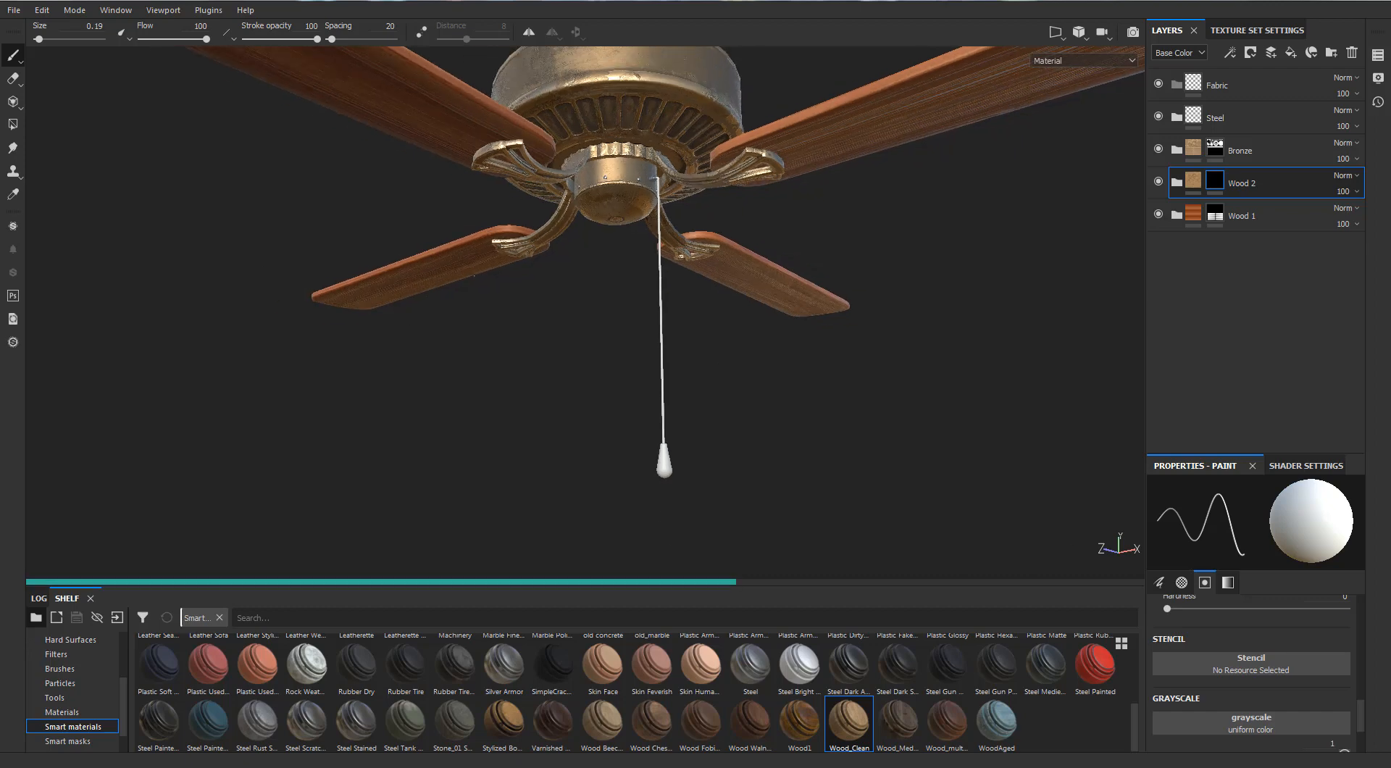
scroll(441, 293, "up", 2)
scroll(441, 293, "down", 1)
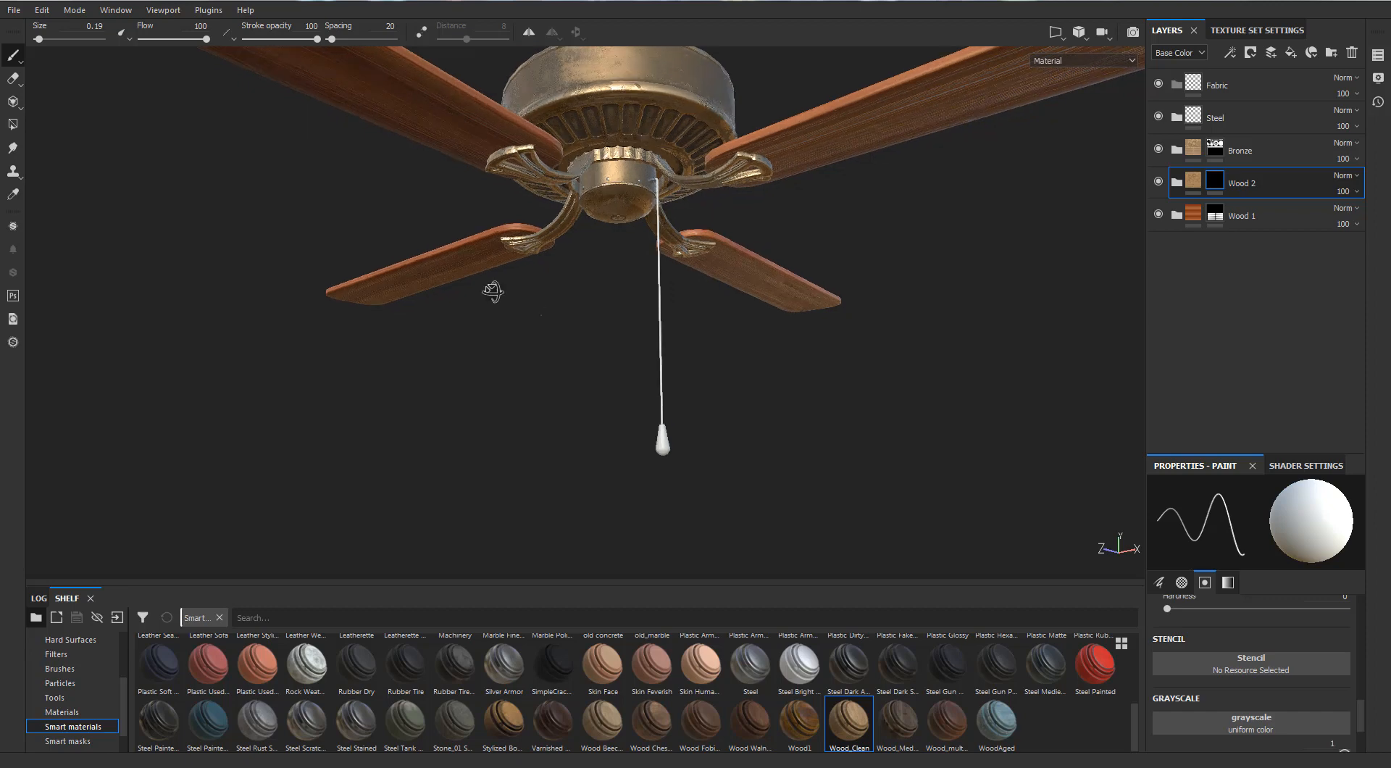
left_click_drag(494, 290, 444, 248, "alt")
left_click(12, 125)
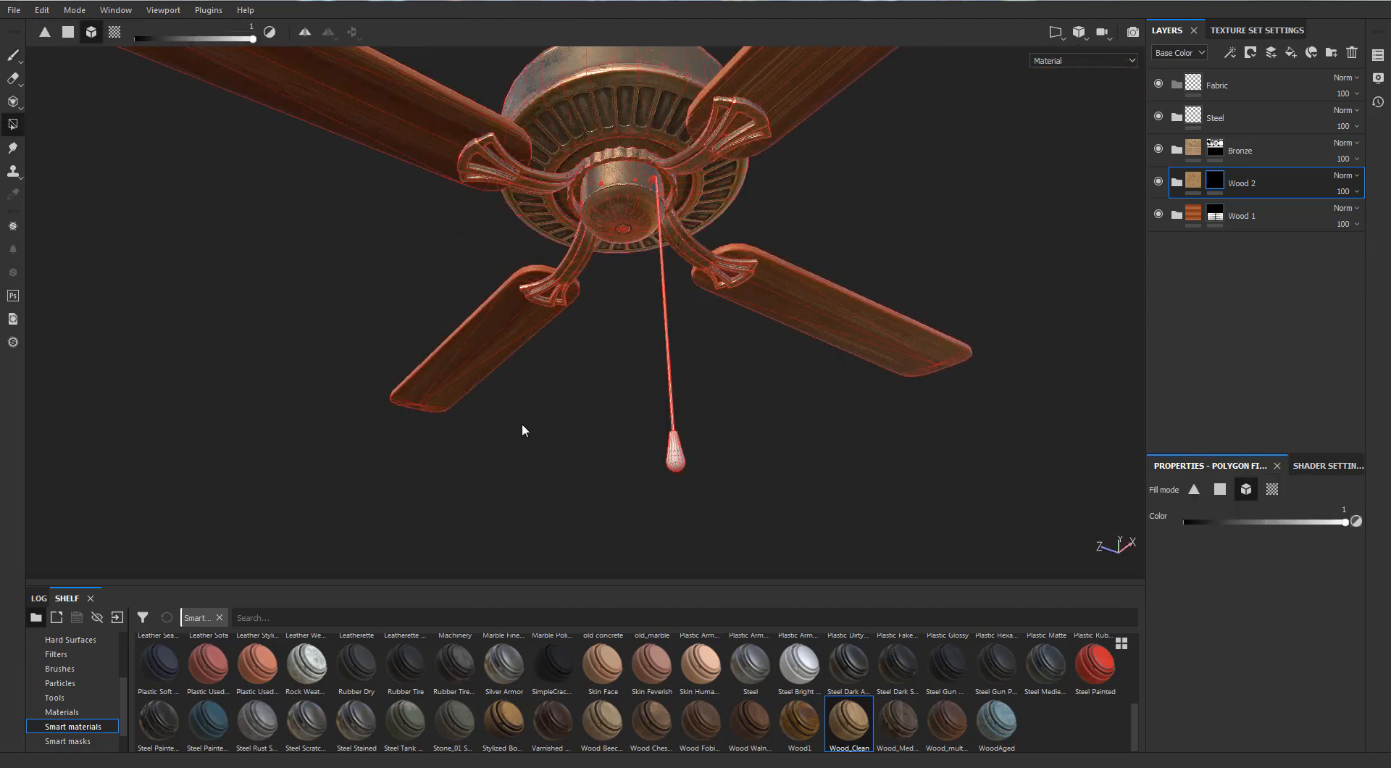
left_click_drag(616, 483, 686, 555, "alt")
scroll(664, 497, "up", 2)
middle_click_drag(664, 497, 665, 329, "alt")
scroll(665, 328, "up", 1)
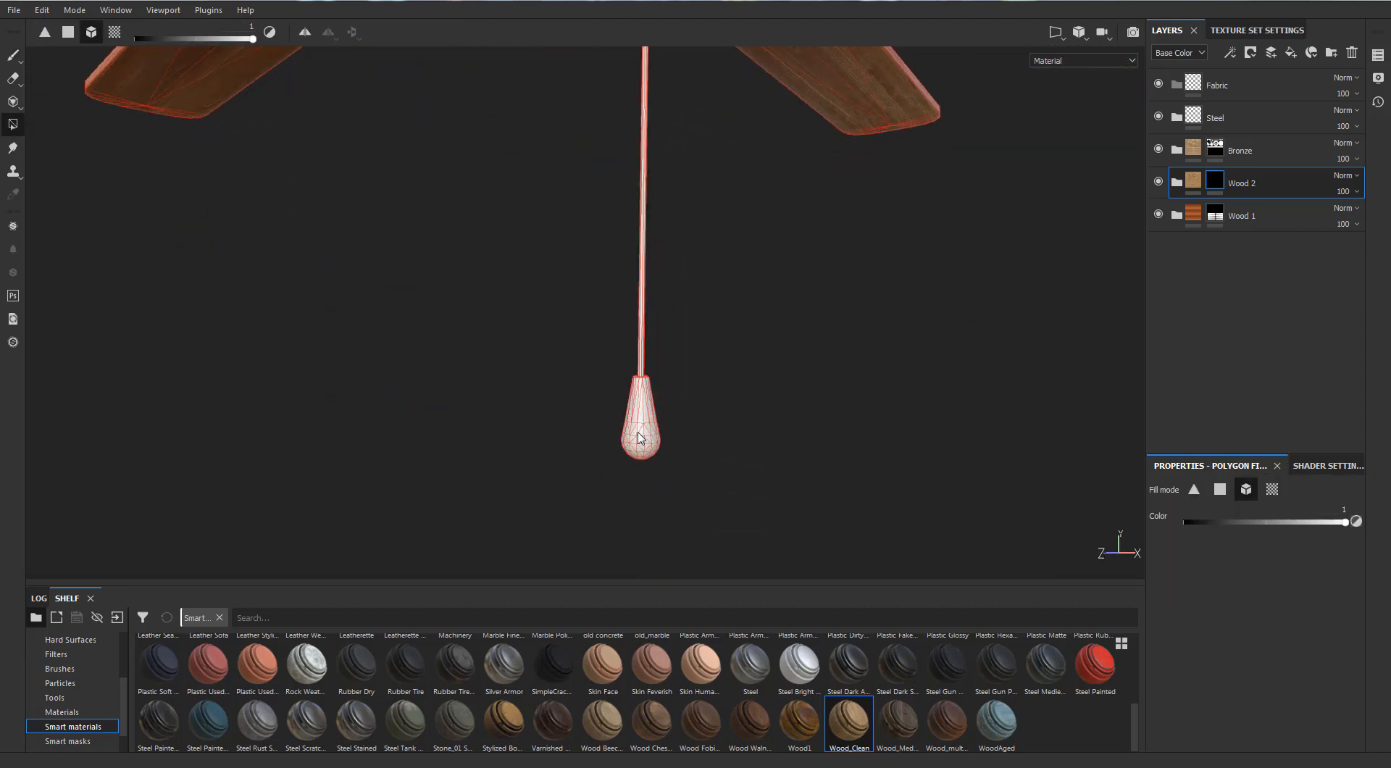
left_click(639, 432)
scroll(639, 434, "up", 3)
left_click_drag(742, 346, 801, 376, "alt")
left_click(12, 56)
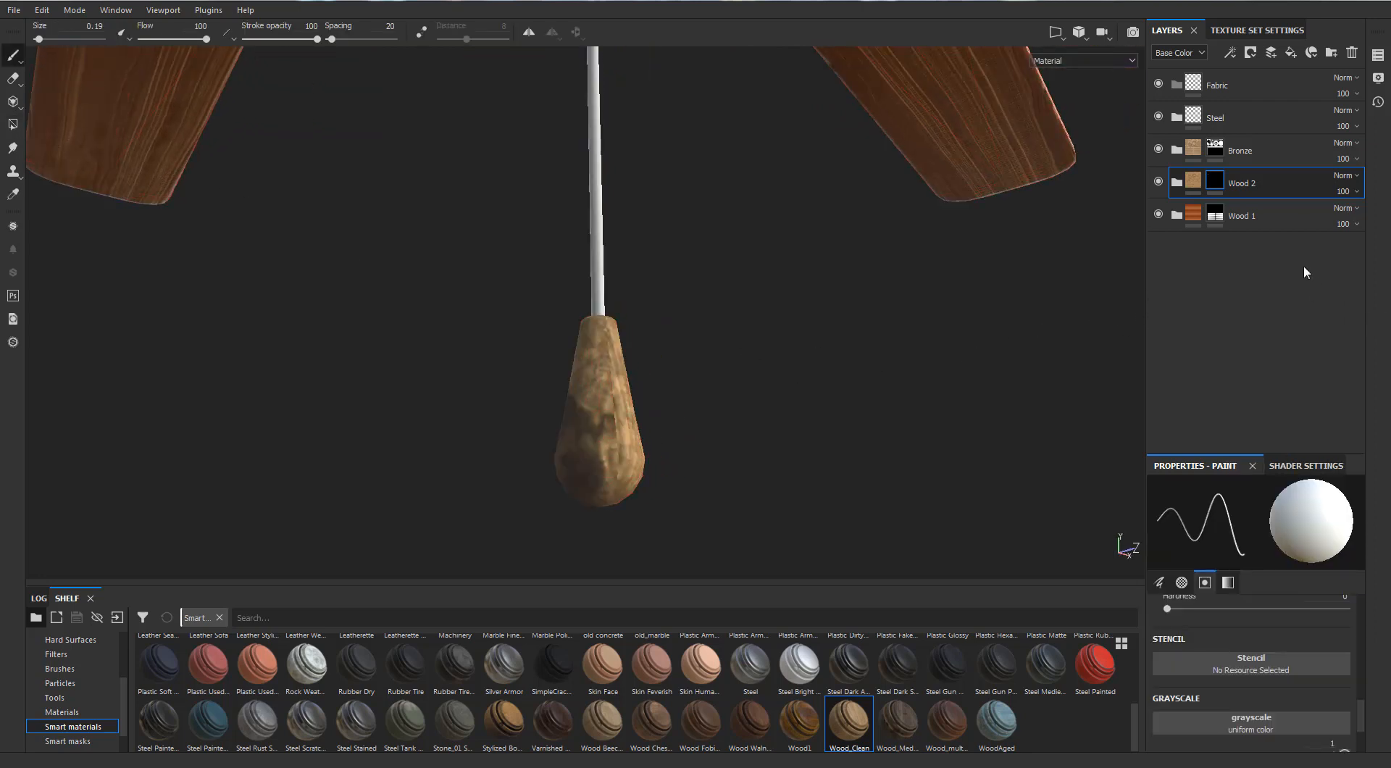
Expand Wood_Clean inside Wood 2 and toggle the dirt layer off and on to check its effect on the knob
left_click(1178, 185)
left_click(1190, 215)
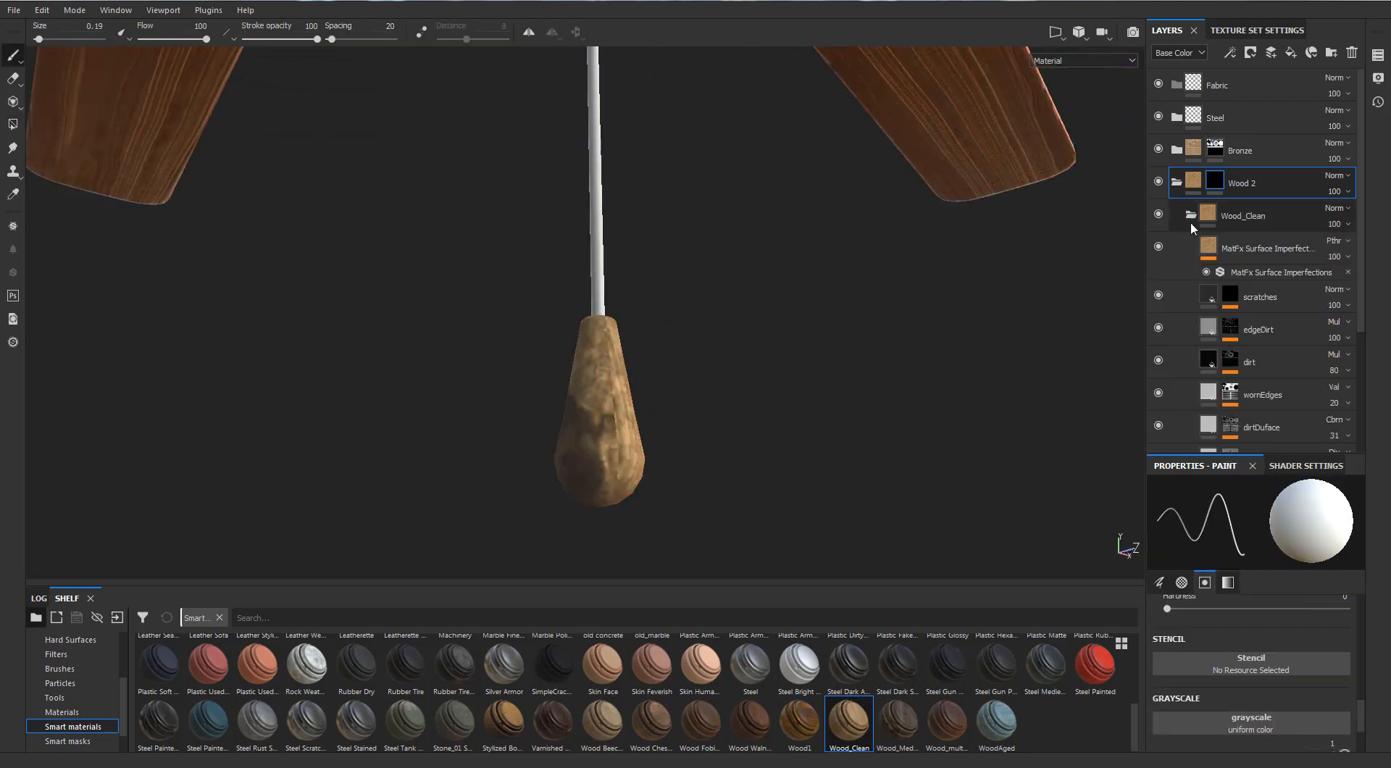
left_click(1158, 361)
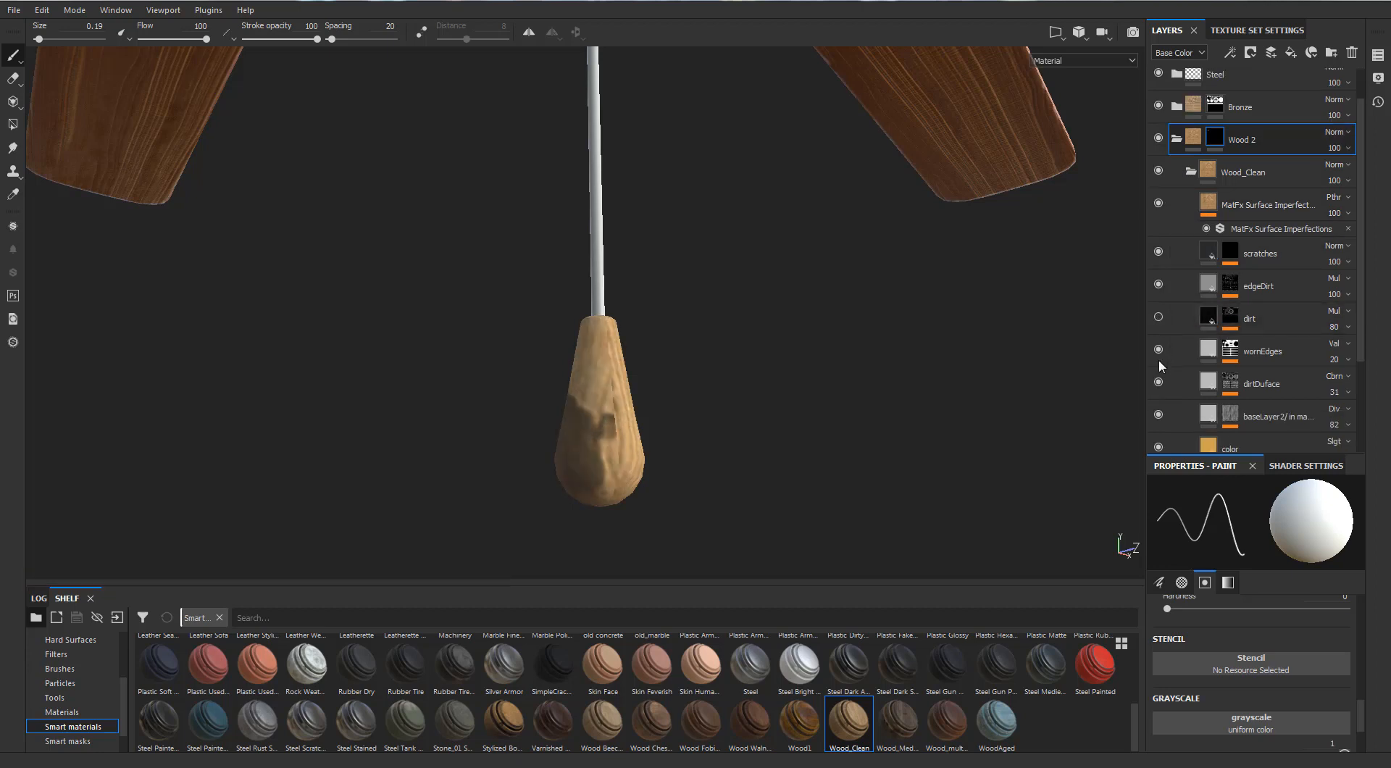
scroll(1158, 359, "down", 2)
left_click(1159, 274)
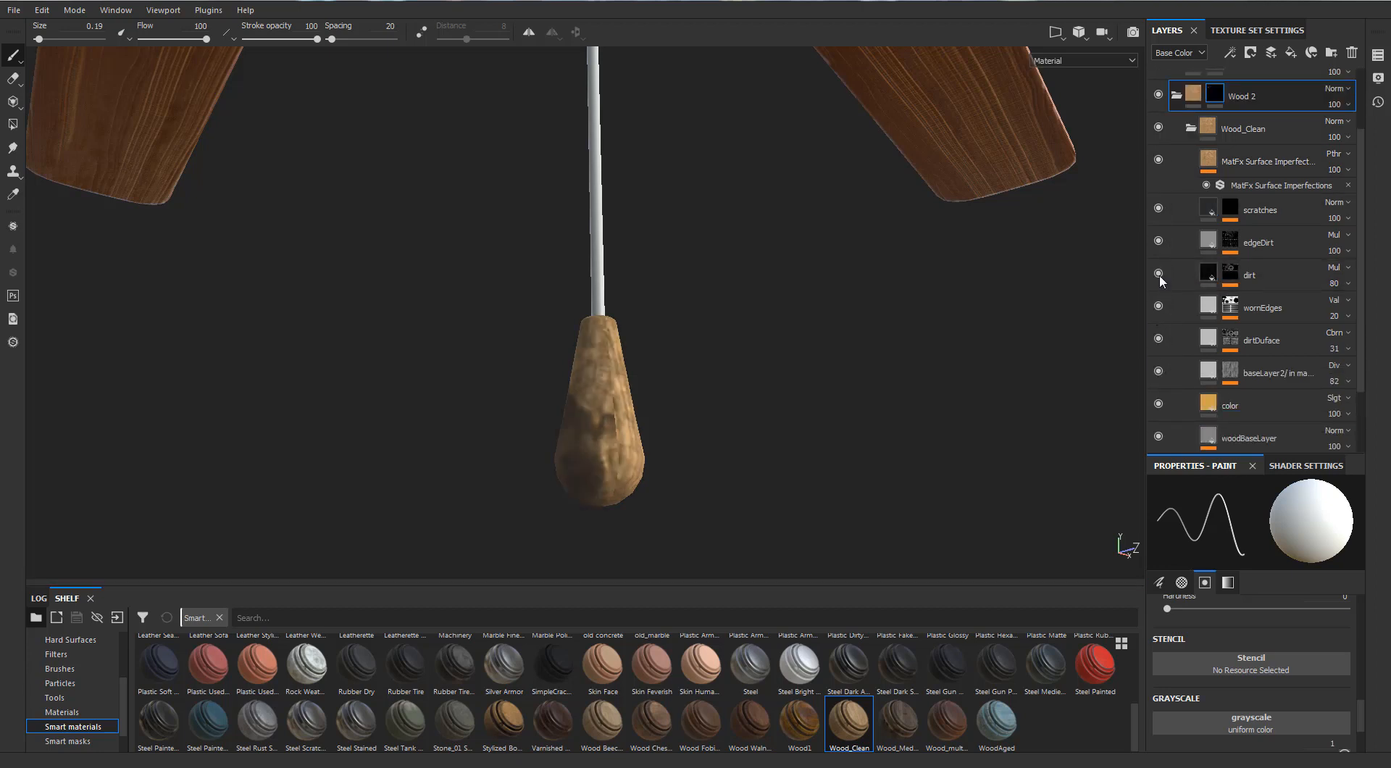
scroll(1167, 288, "down", 2)
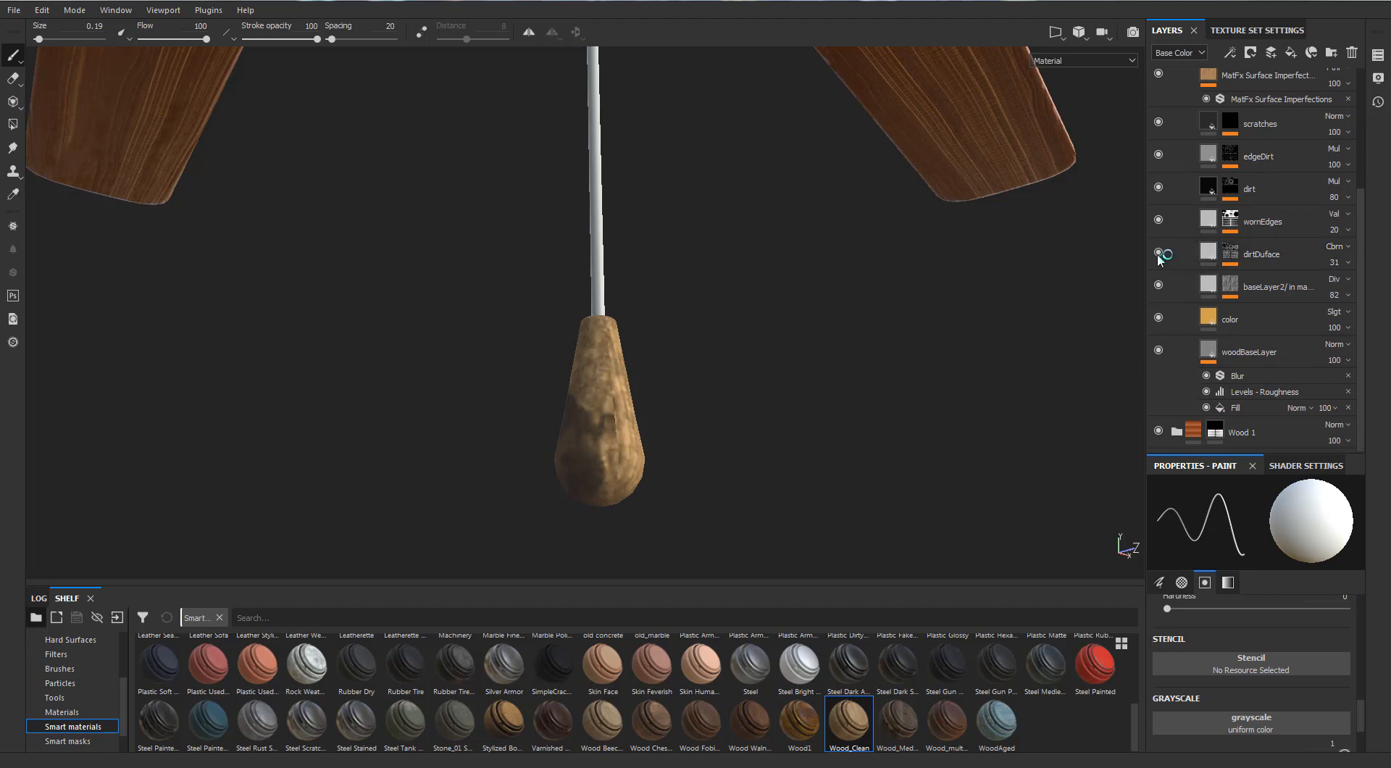
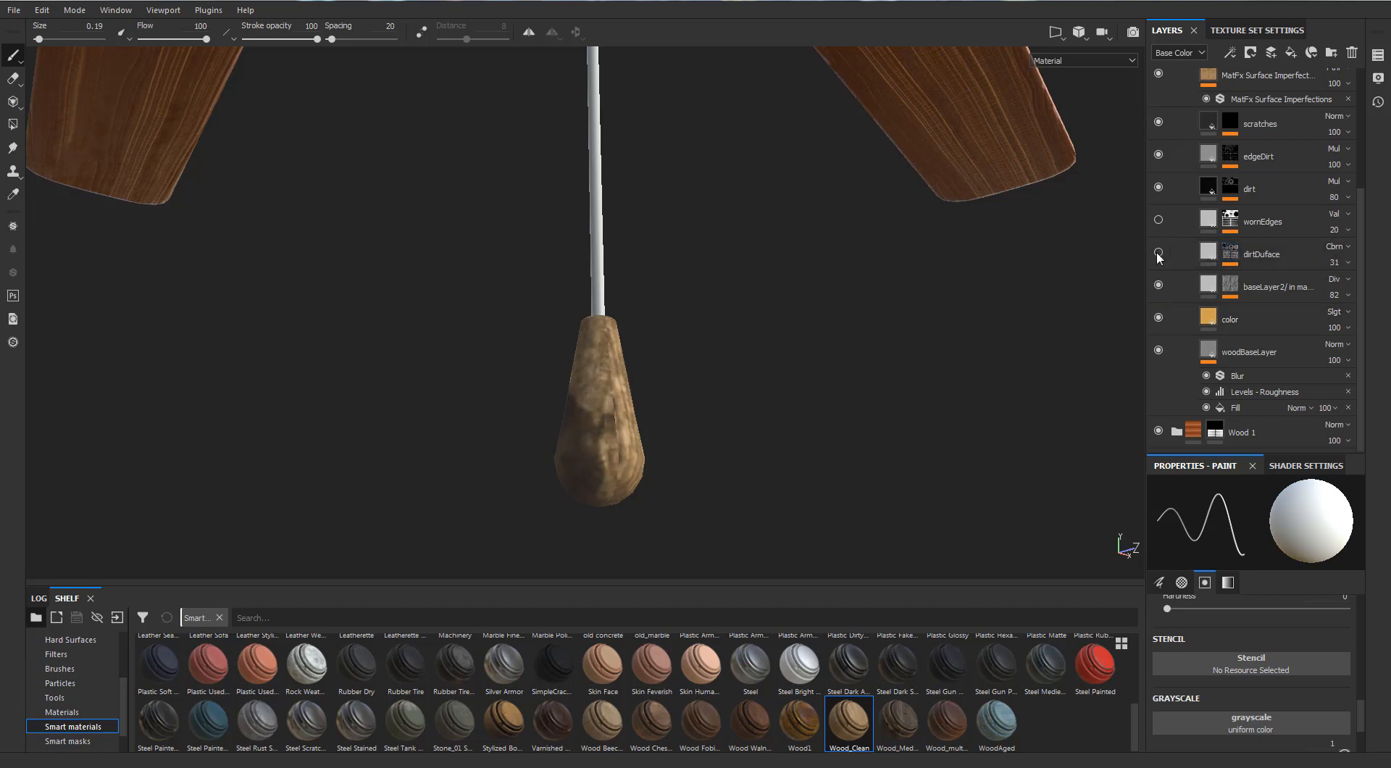
Hide the edgeDirt layer of Wood_Clean, check the knob against the whole fan and collapse the Wood 2 folder
left_click(1158, 156)
scroll(692, 364, "down", 4)
left_click_drag(689, 362, 558, 348, "alt")
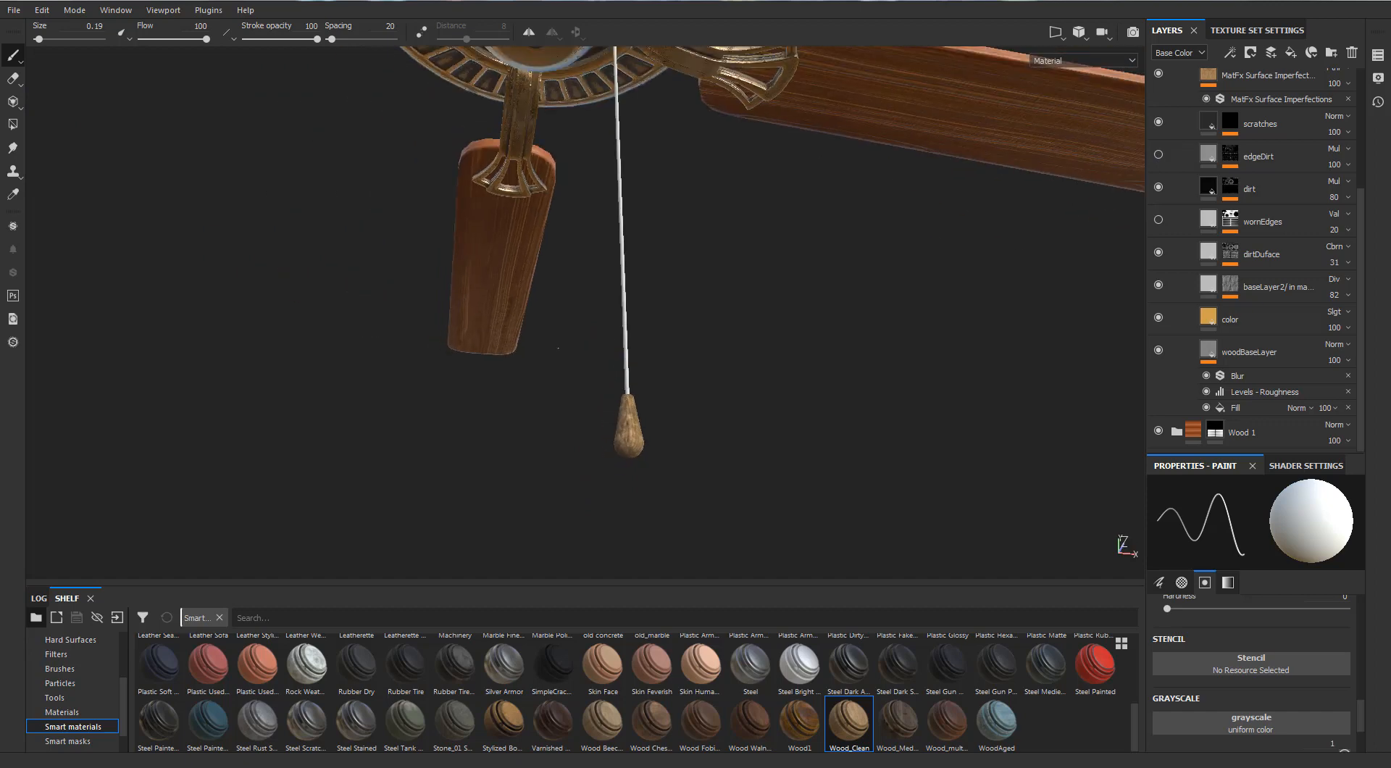
scroll(789, 406, "down", 3)
left_click_drag(803, 410, 732, 362, "alt")
scroll(638, 323, "down", 3)
left_click_drag(633, 319, 501, 345, "alt")
scroll(724, 456, "up", 3)
left_click_drag(724, 464, 719, 429, "alt")
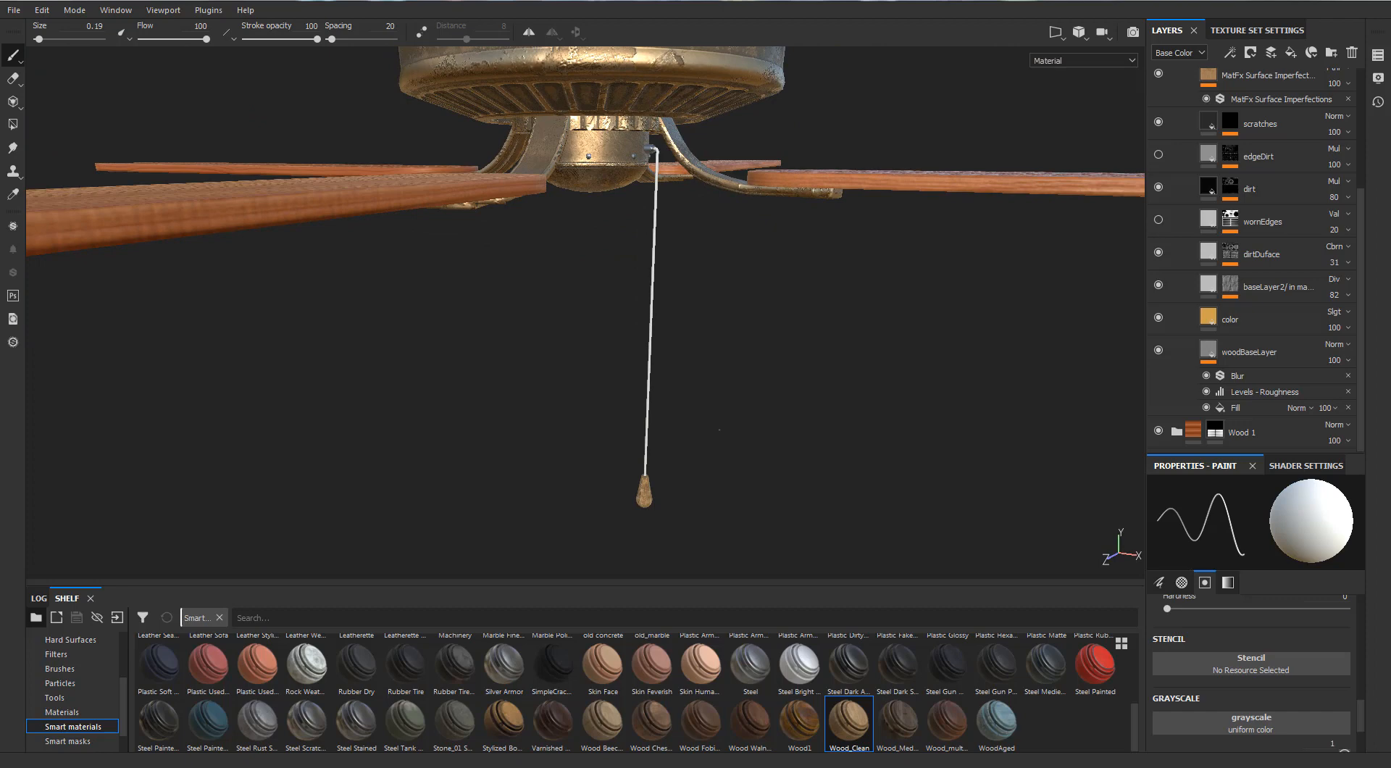
scroll(1181, 280, "up", 4)
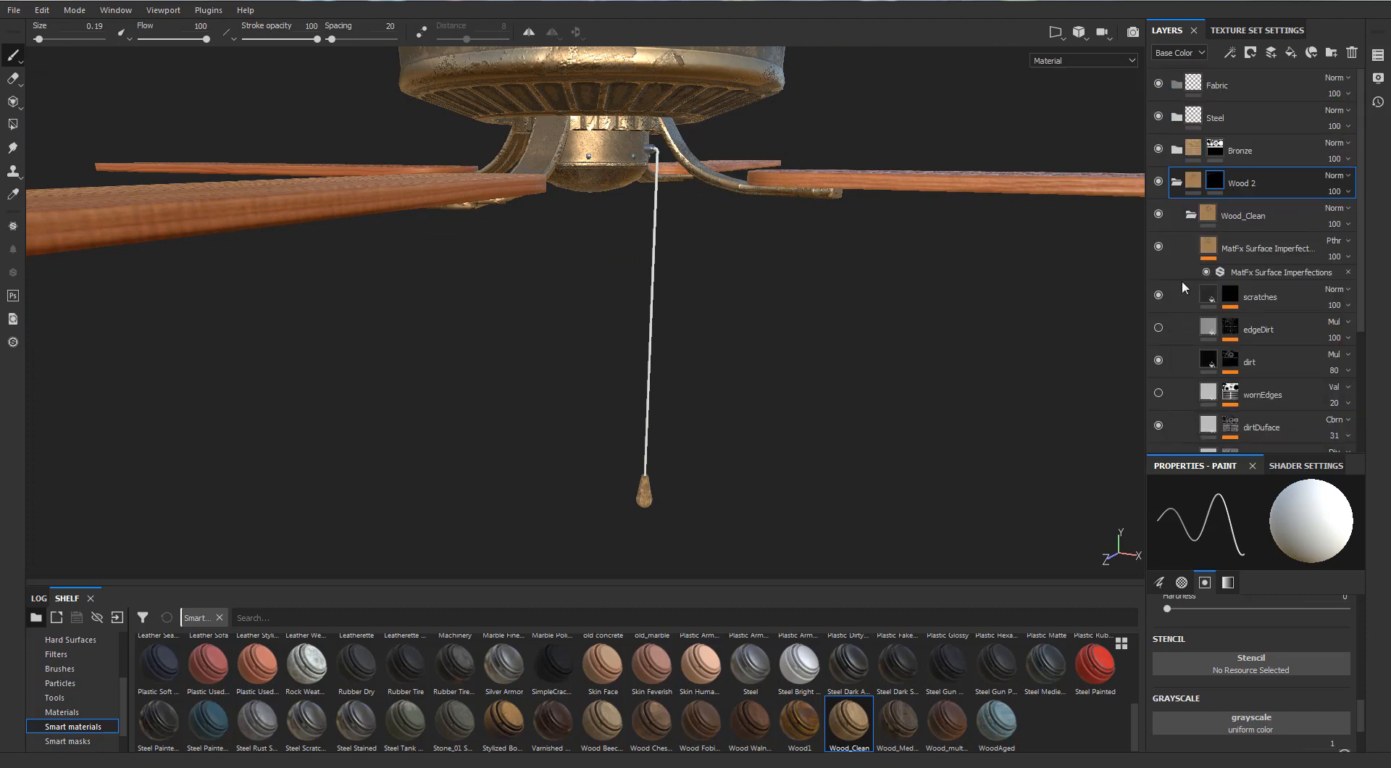
left_click(1176, 185)
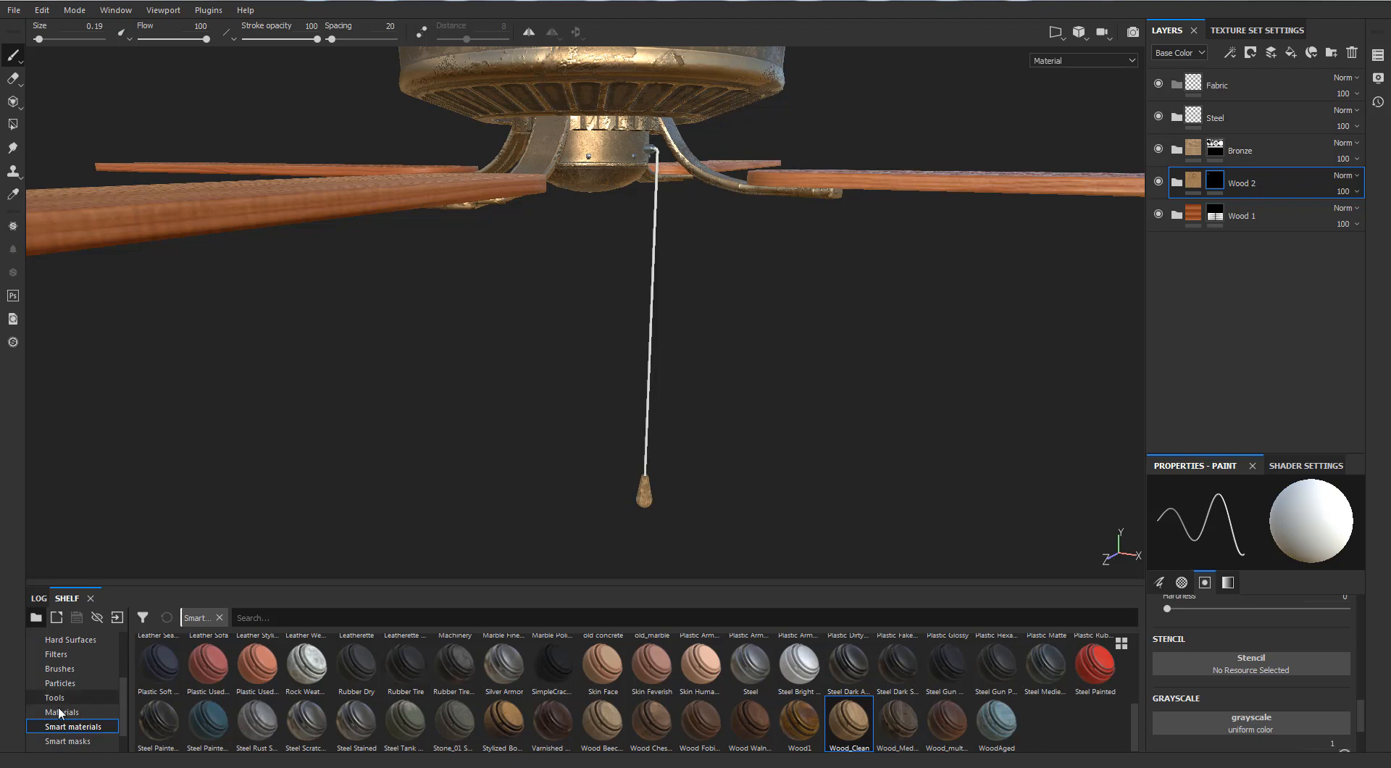
Place the Fabric Knitted Sweater material in the Fabric folder and give that folder a black mask
left_click(62, 712)
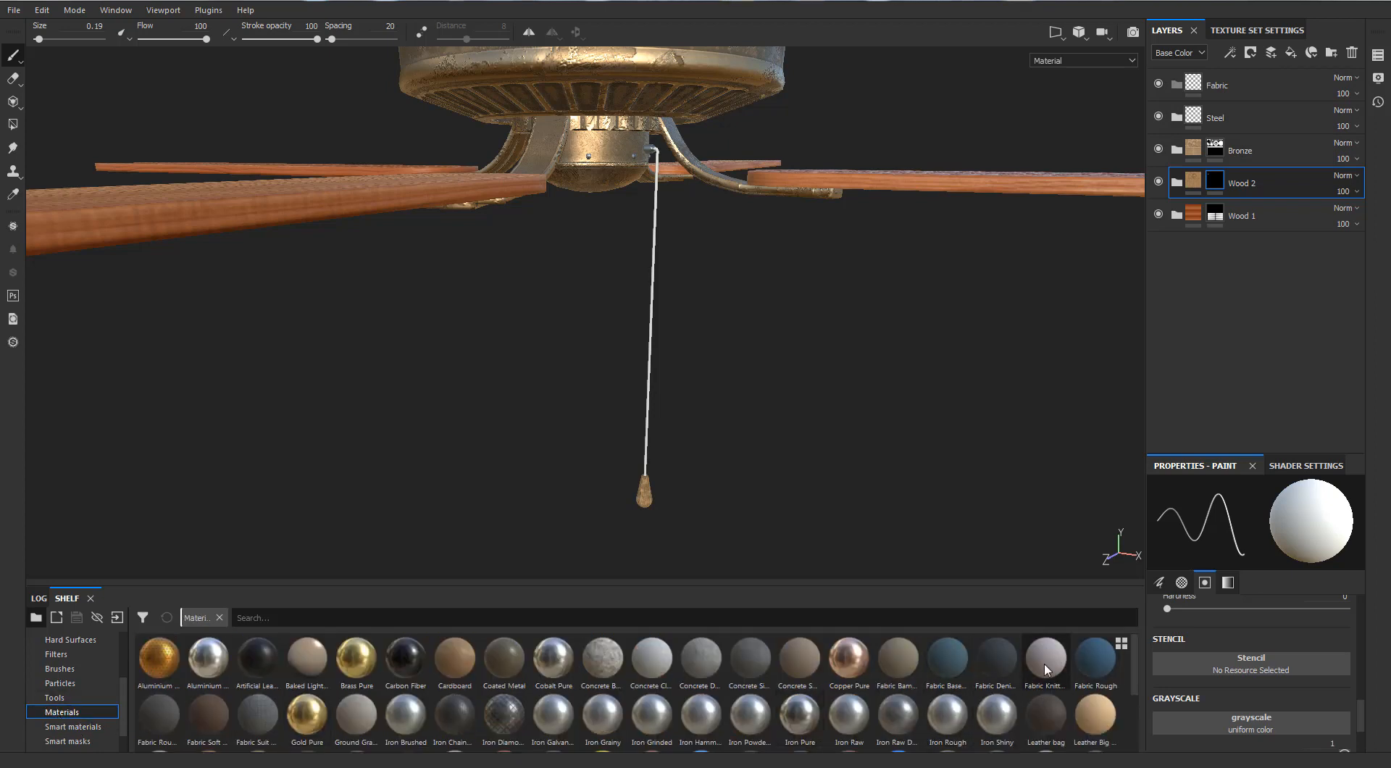
mouse_move(1044, 664)
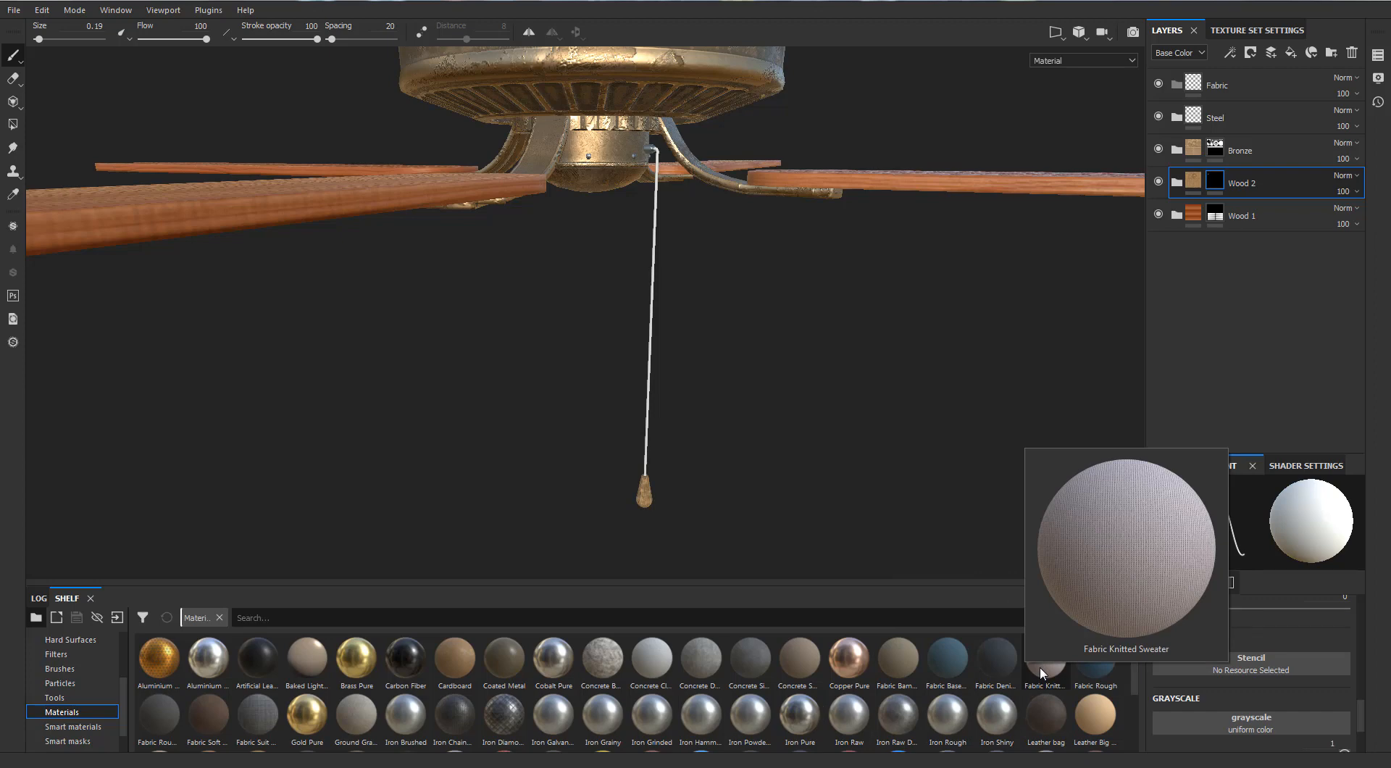
left_click_drag(1041, 666, 1228, 84)
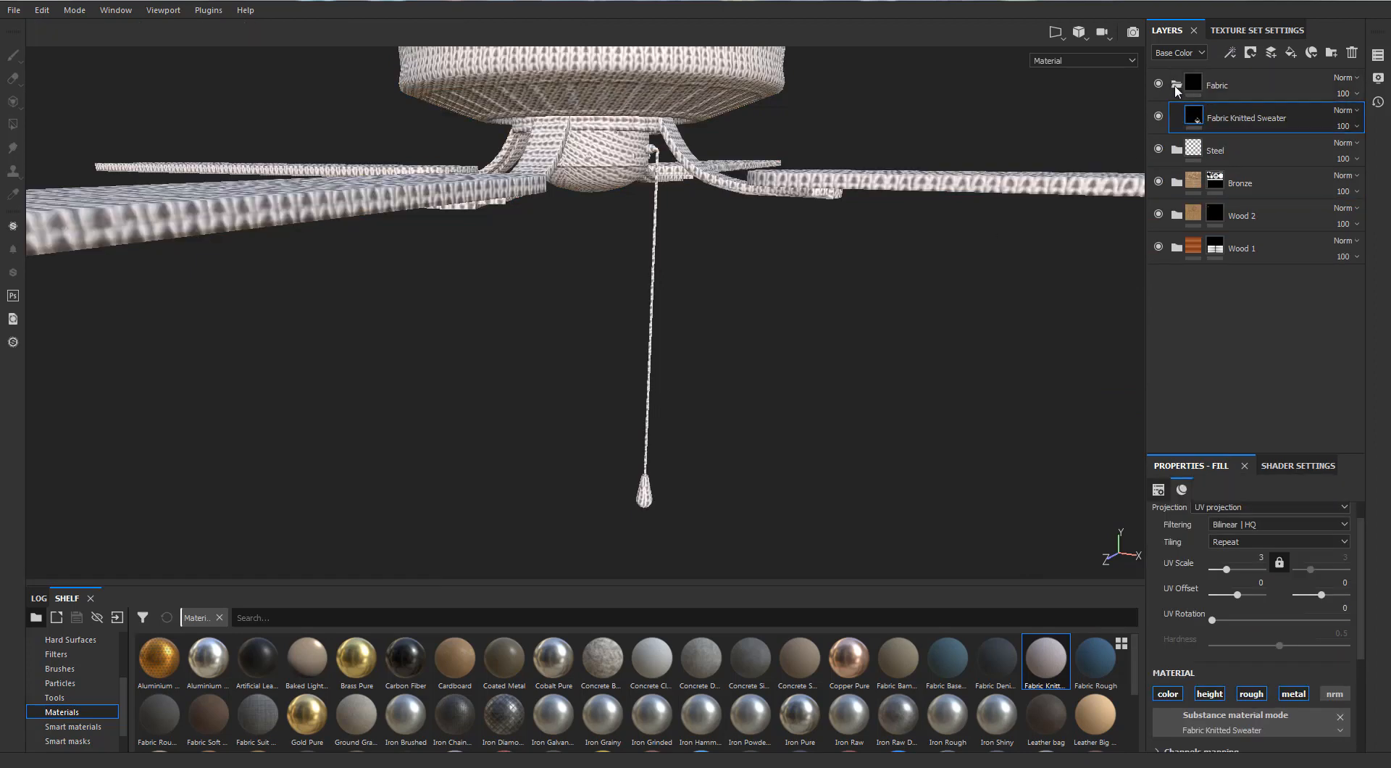
right_click(1193, 91)
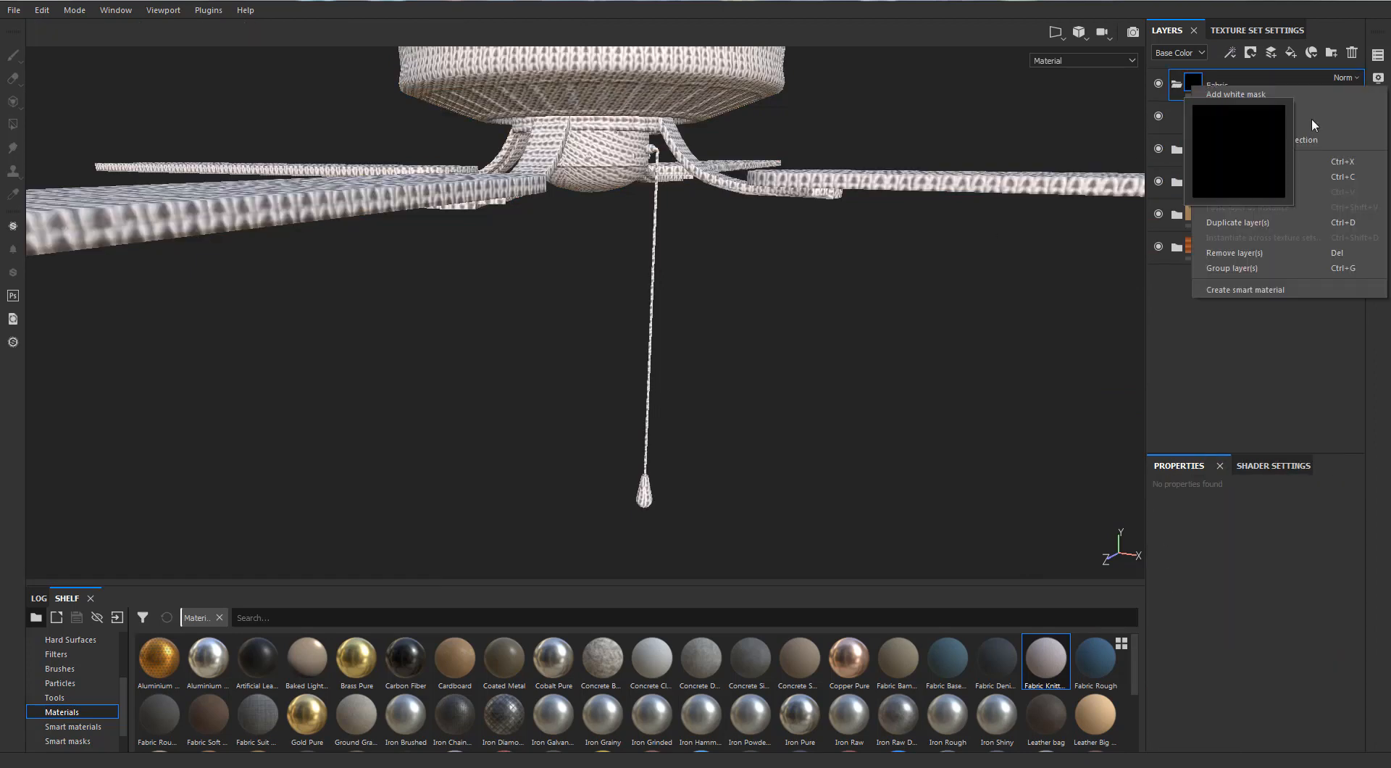
left_click(1240, 110)
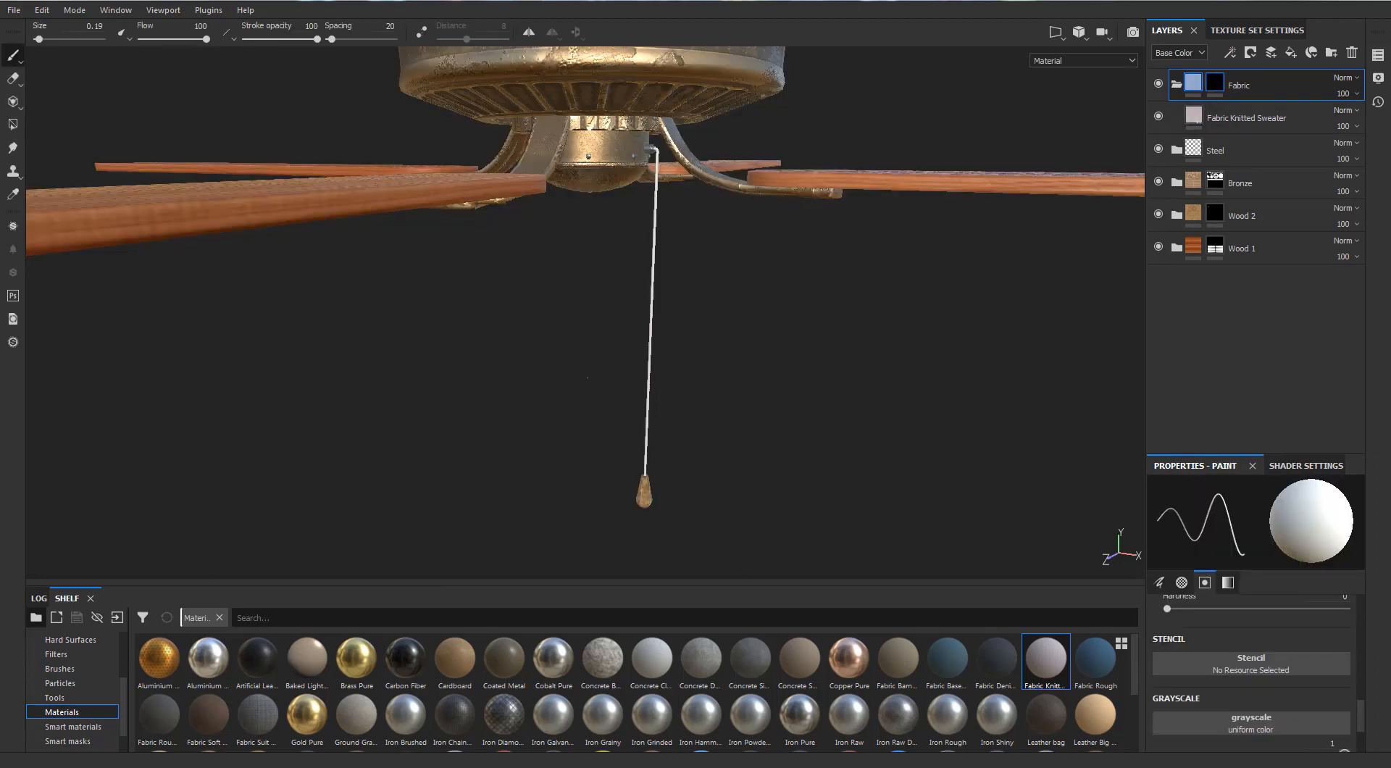
Reveal the Fabric folder on the pull cord with mesh-mode Polygon Fill and return to the Paint tool
left_click_drag(623, 326, 635, 331, "alt")
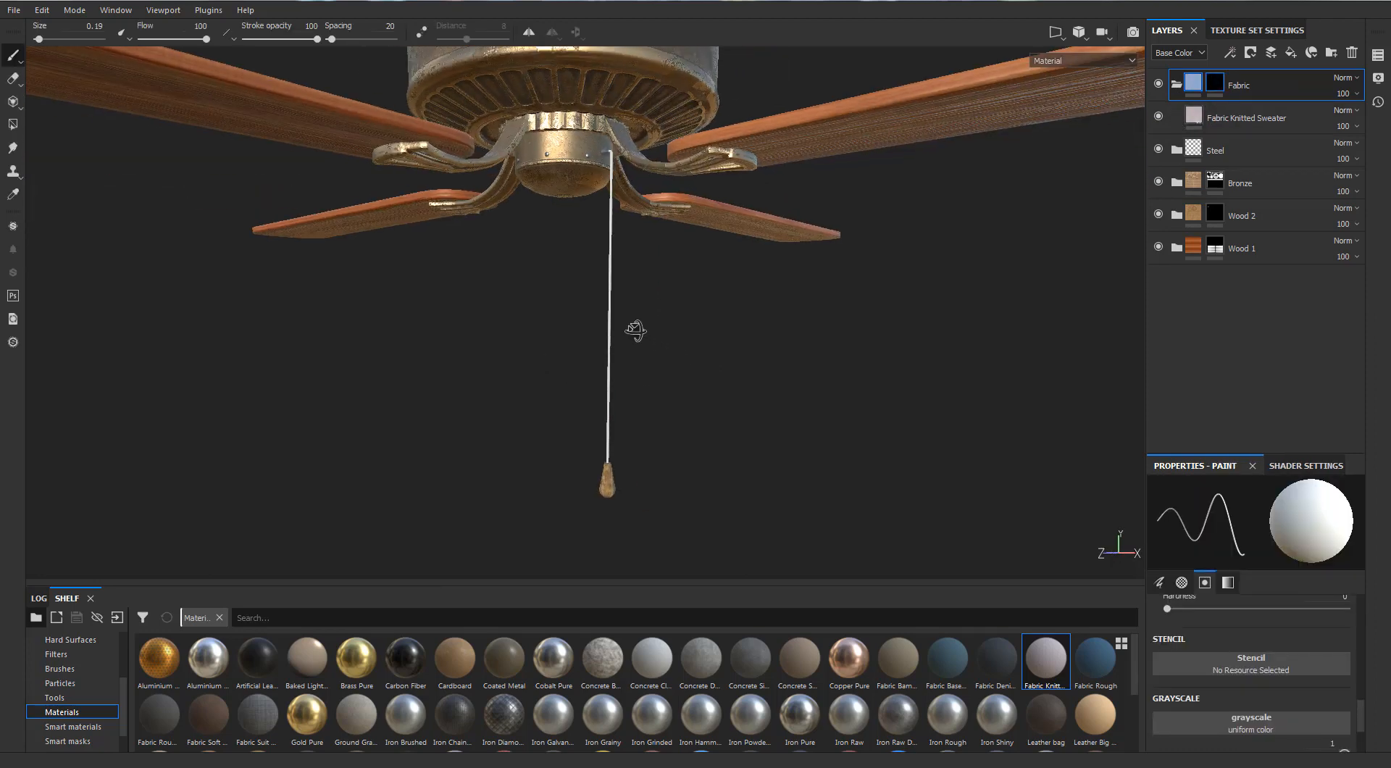
left_click(13, 125)
scroll(683, 212, "up", 3)
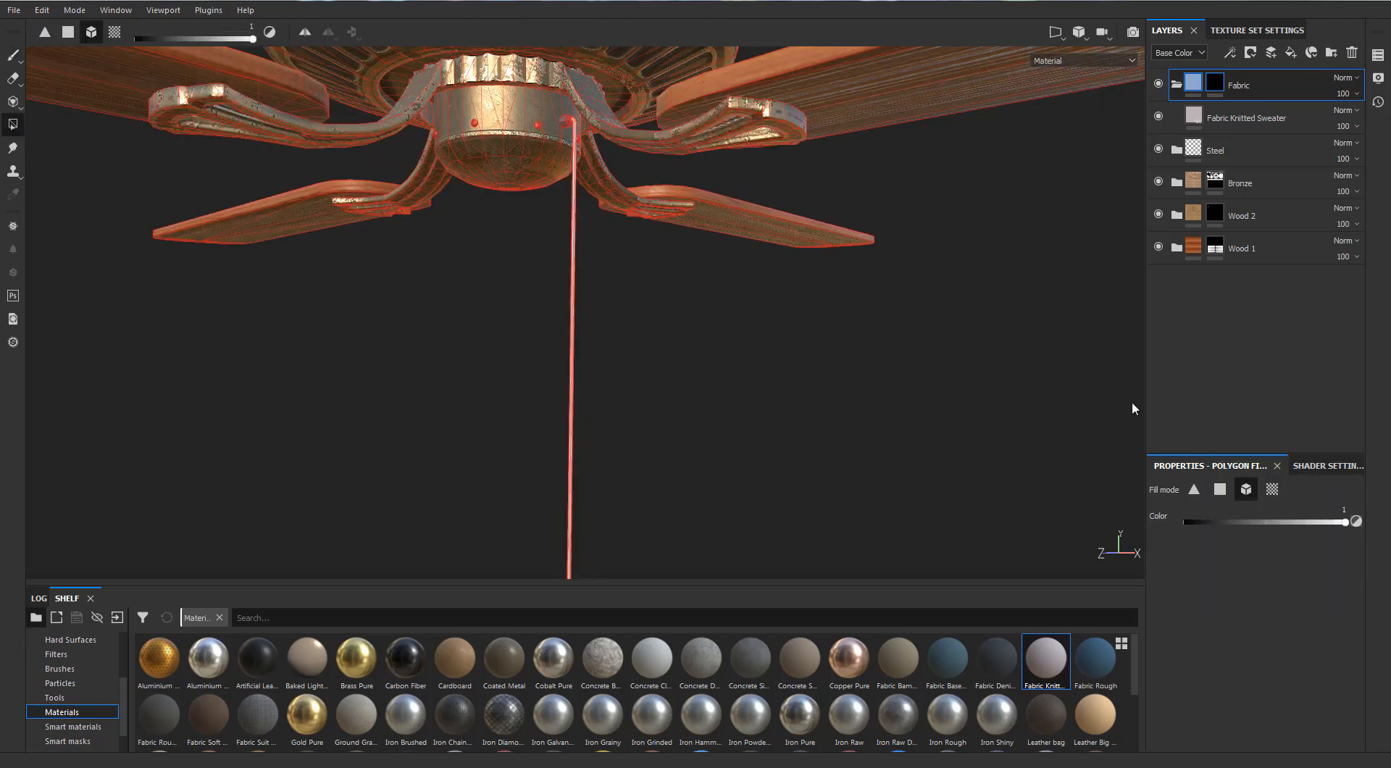
scroll(570, 428, "up", 4)
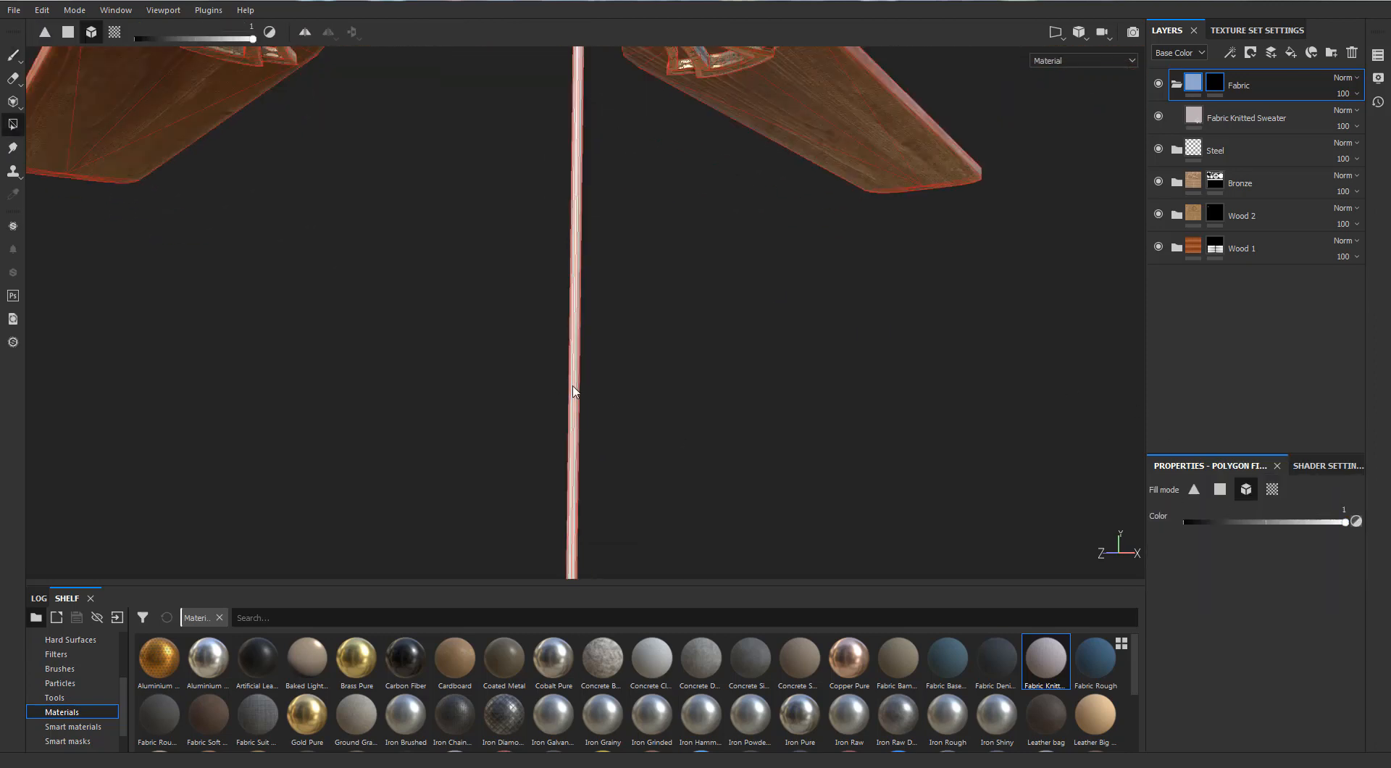
left_click_drag(574, 391, 201, 203, "alt")
left_click(17, 57)
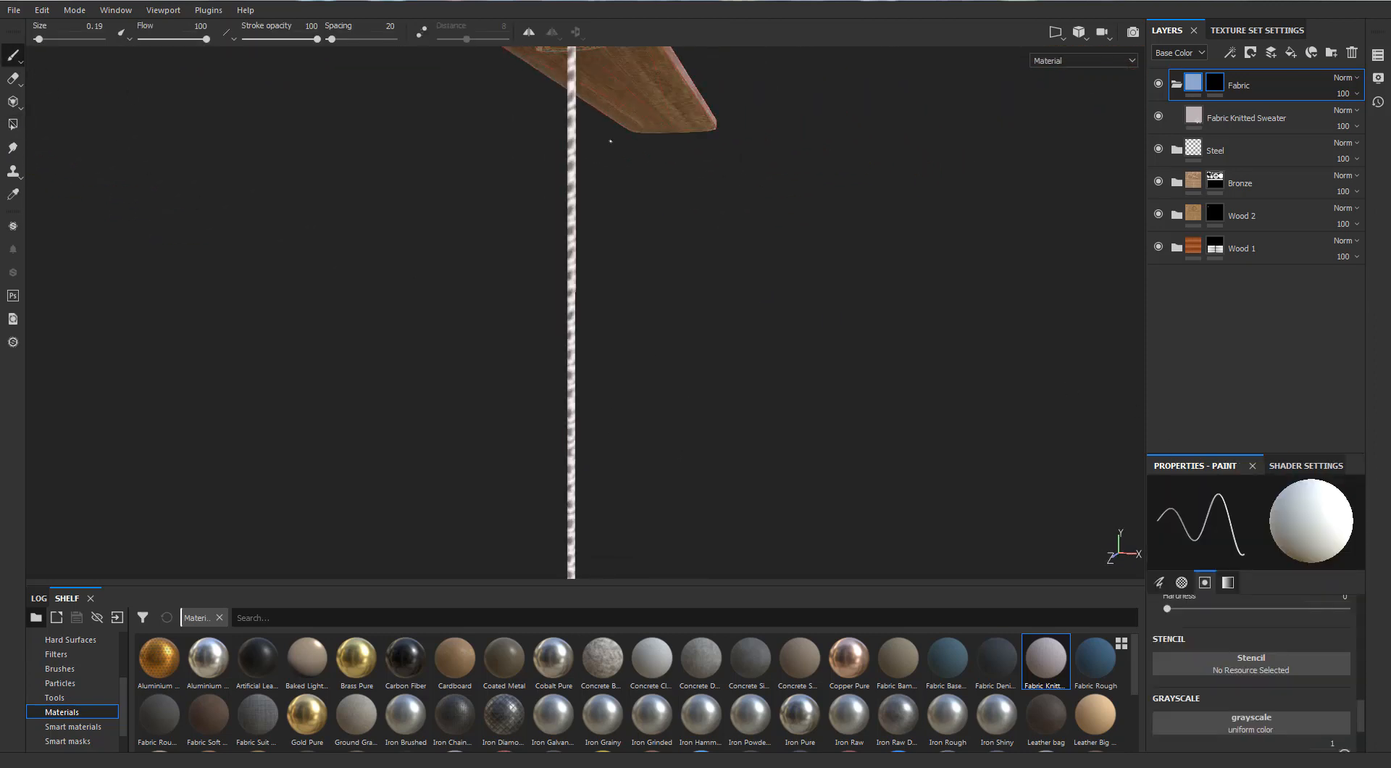
Set the UV Scale of the Fabric Knitted Sweater fill layer to 5.17 to tighten the knit on the cord
middle_click_drag(609, 256, 611, 288, "alt")
scroll(609, 305, "down", 3)
middle_click_drag(614, 405, 620, 318, "alt")
scroll(581, 319, "up", 1)
left_click_drag(581, 318, 976, 391, "alt")
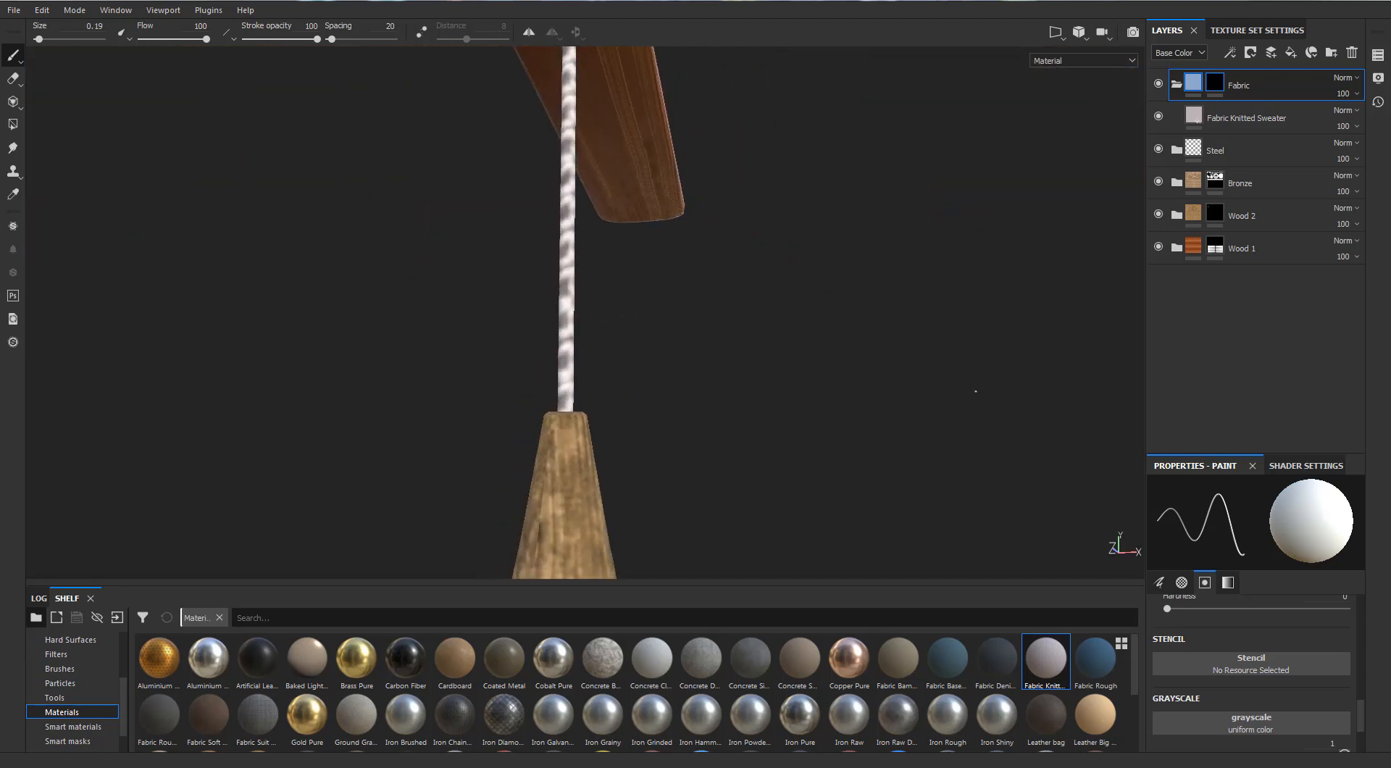
left_click(1192, 116)
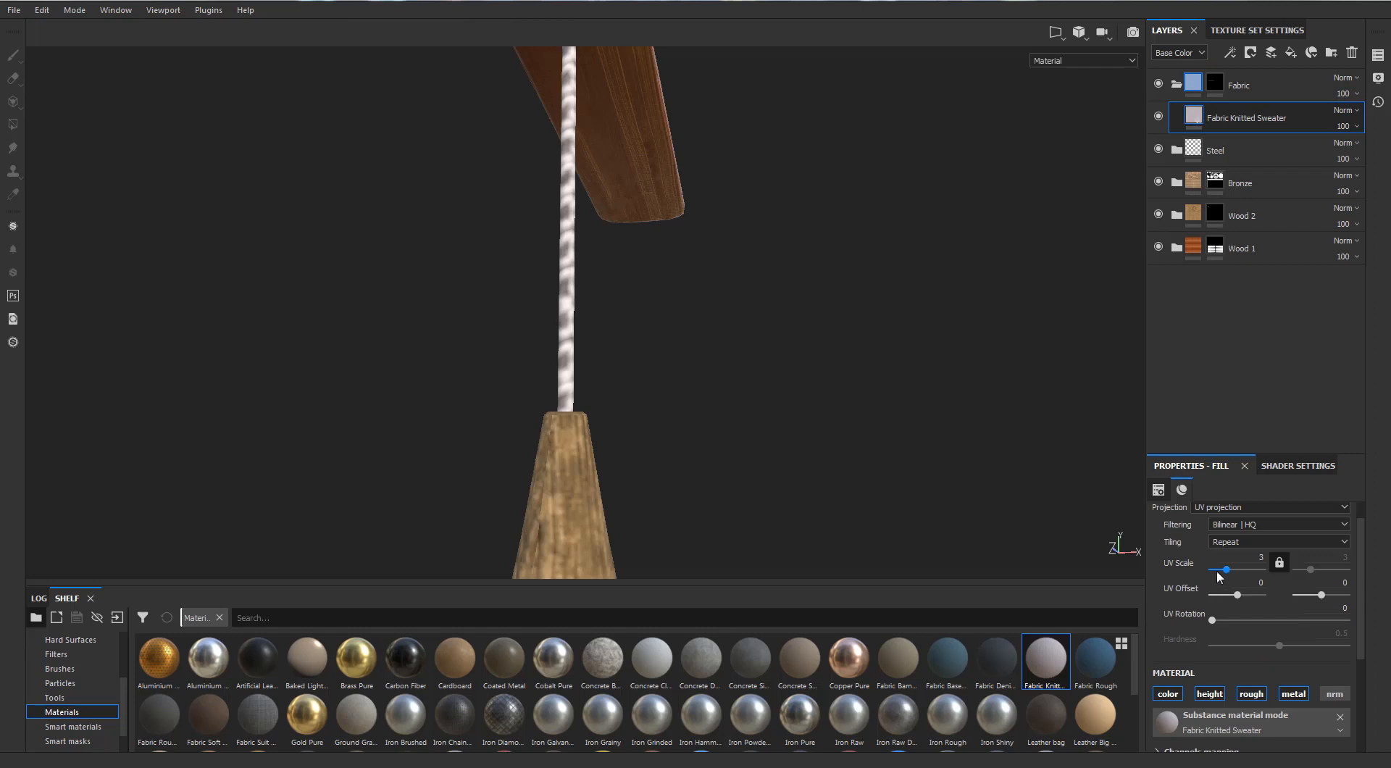
left_click(1219, 570)
left_click(1227, 571)
left_click(1230, 573)
Examine the cord and the whole textured fan from several angles and collapse the Fabric folder
left_click_drag(596, 382, 593, 345, "alt")
middle_click_drag(592, 345, 590, 283, "alt")
mouse_move(589, 283)
left_mouse_down("alt")
mouse_move(558, 181)
mouse_move(304, 186)
mouse_move(610, 209)
mouse_move(611, 193)
mouse_move(627, 367)
mouse_move(652, 315)
mouse_move(573, 297)
left_mouse_up("alt")
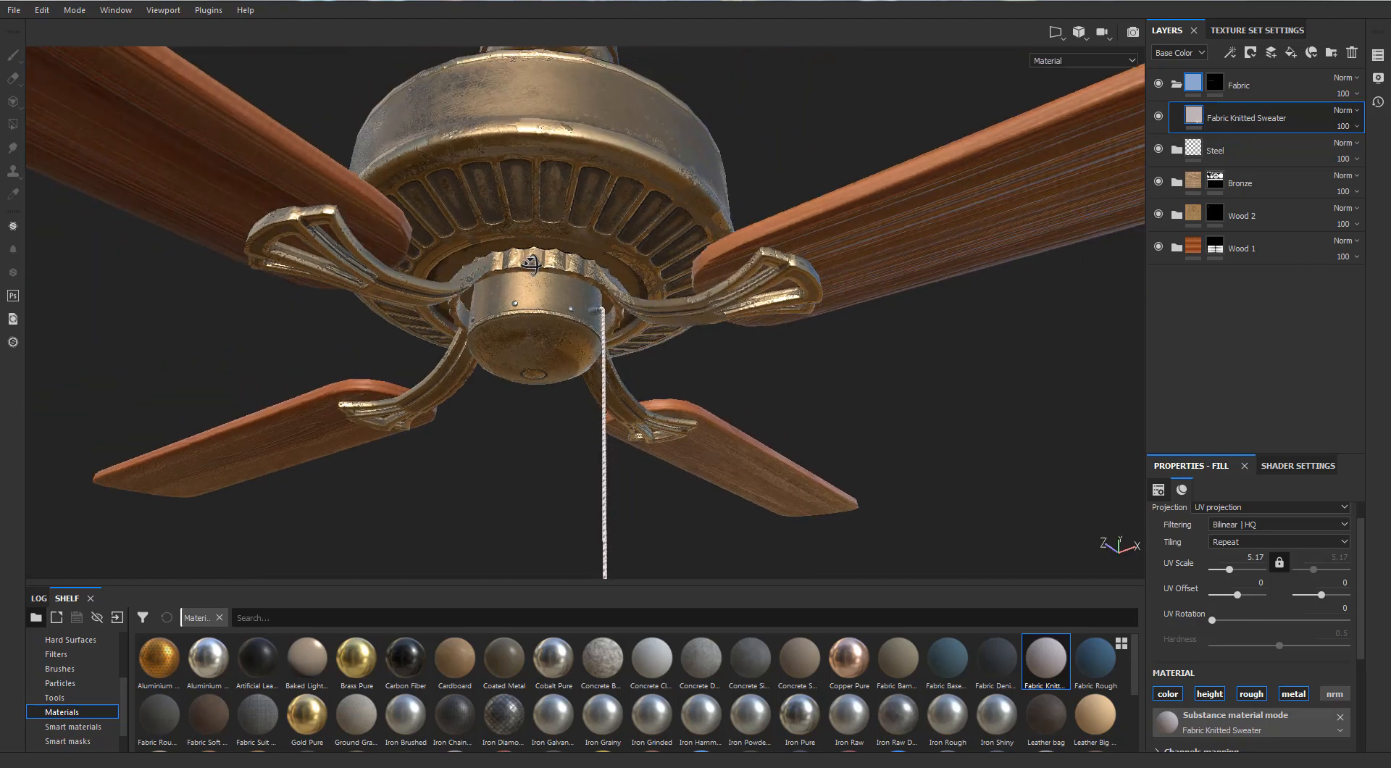
scroll(552, 395, "down", 7)
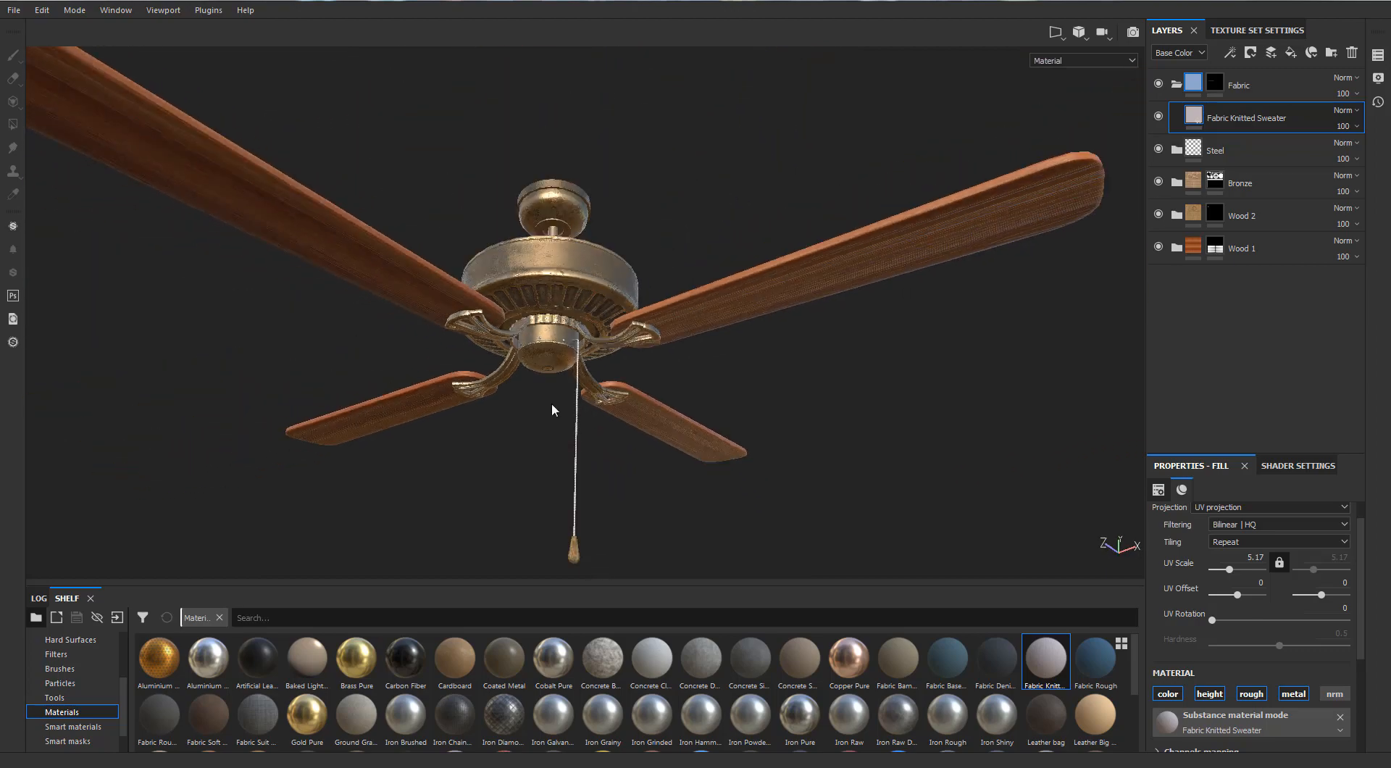
left_click_drag(518, 380, 564, 381, "alt")
middle_click_drag(564, 381, 580, 518, "alt")
right_click_drag(580, 518, 616, 326, "alt")
left_click_drag(615, 326, 584, 293, "alt")
middle_click_drag(592, 284, 580, 281, "alt")
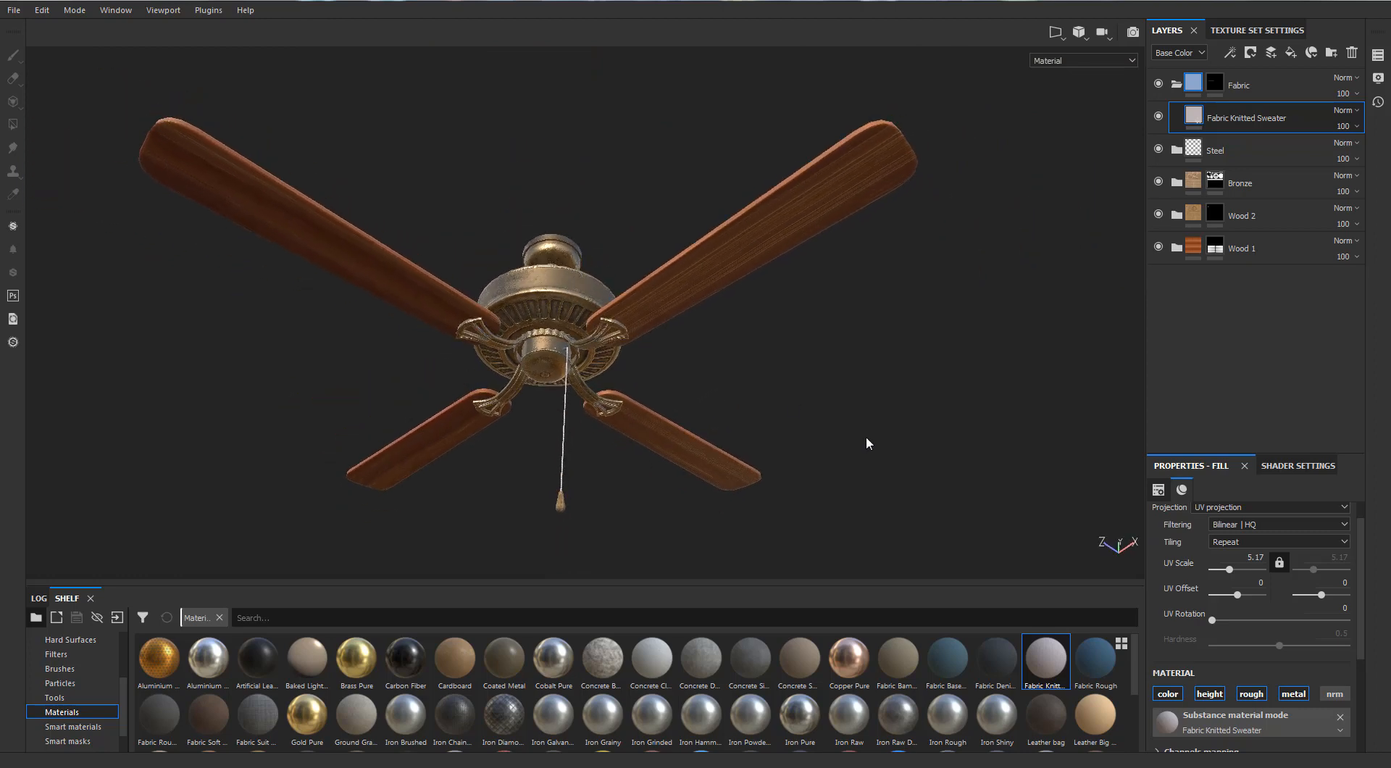
left_click(1176, 85)
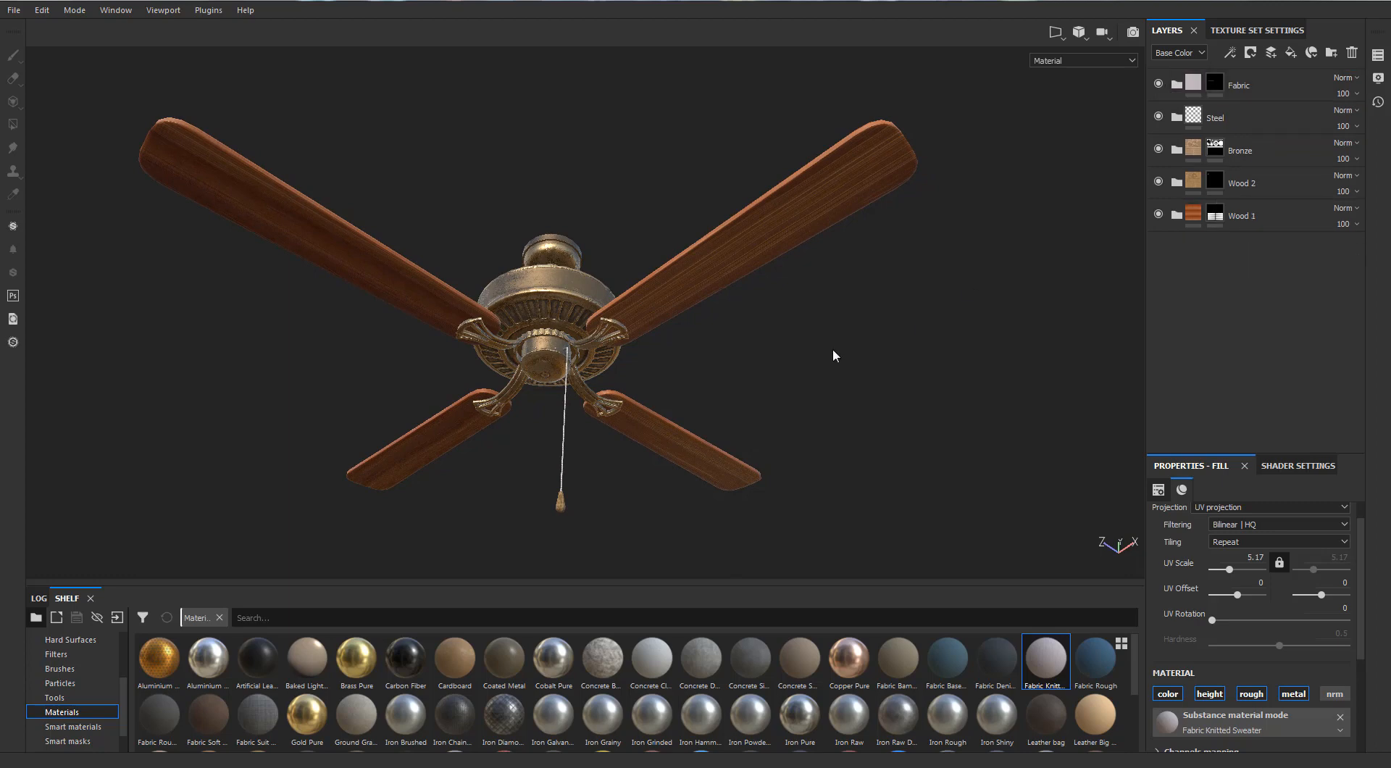
left_click_drag(833, 351, 853, 395, "alt")
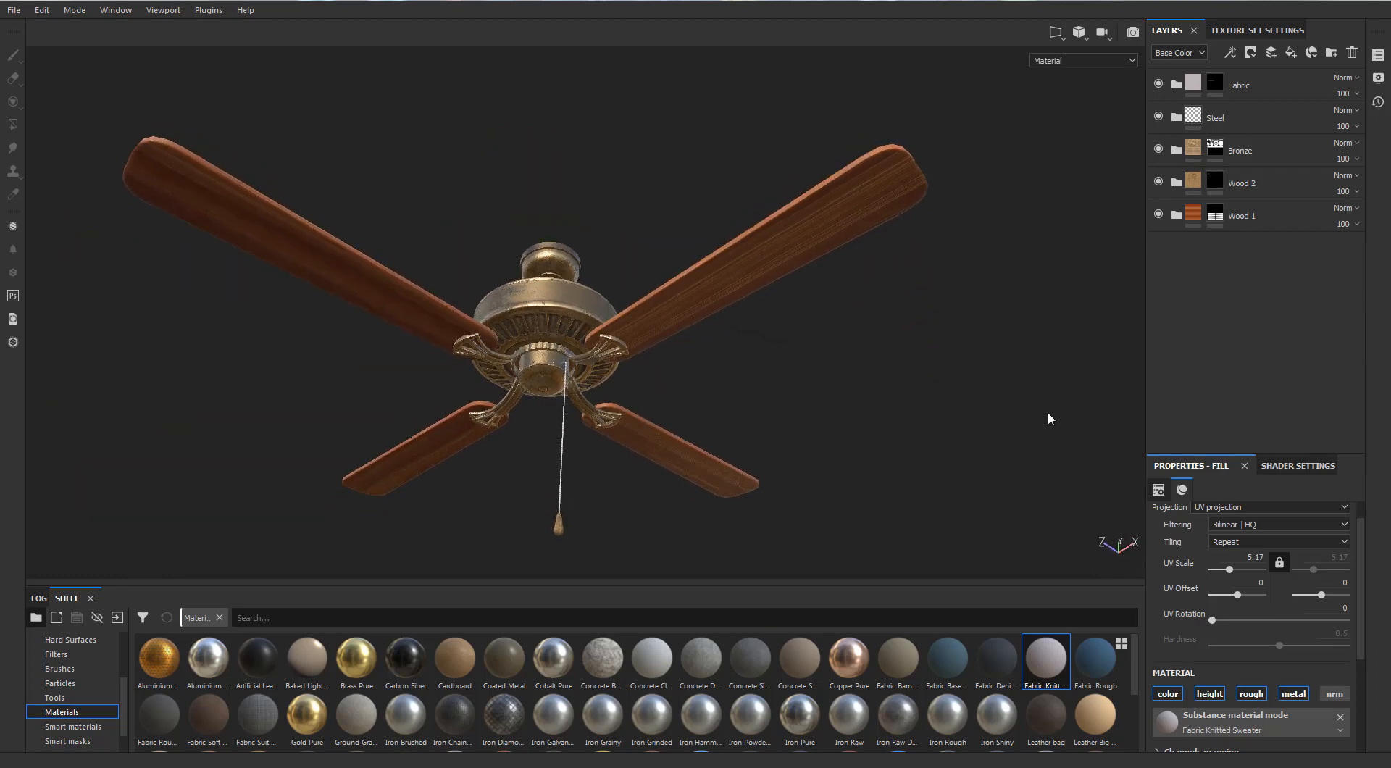